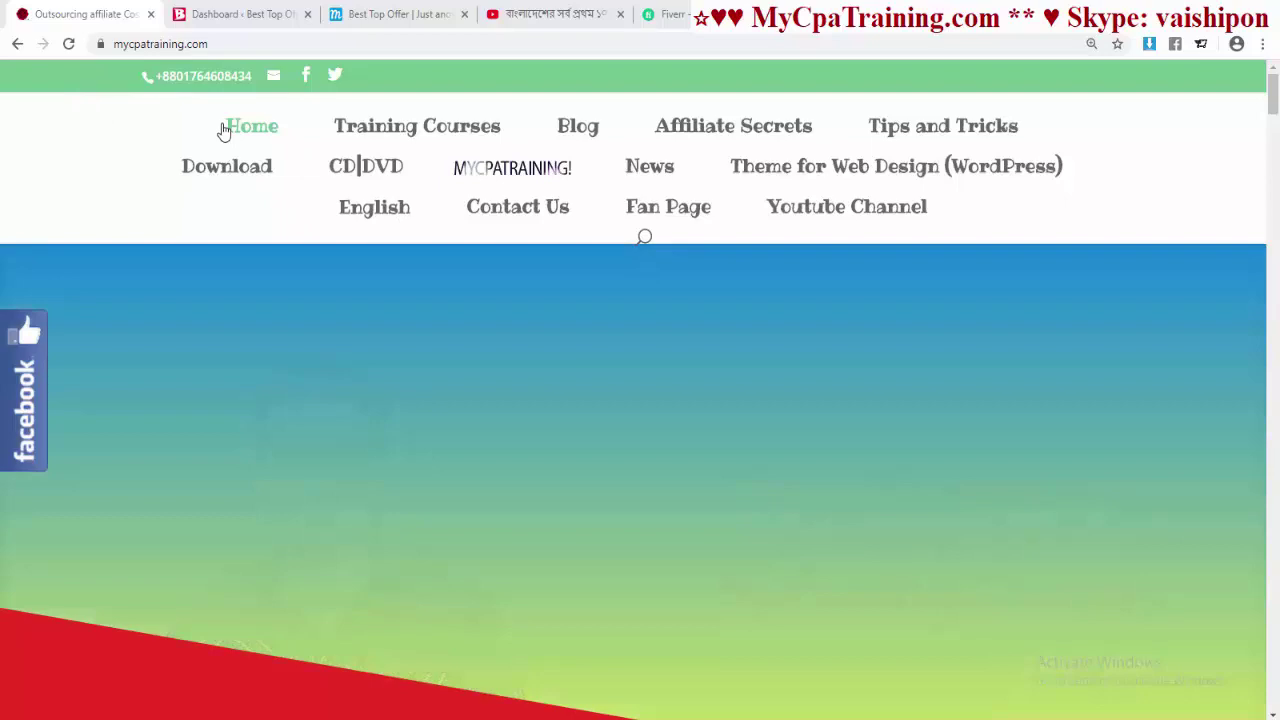
- Scroll through the mycpatraining.com home page to look it over
click(271, 46)
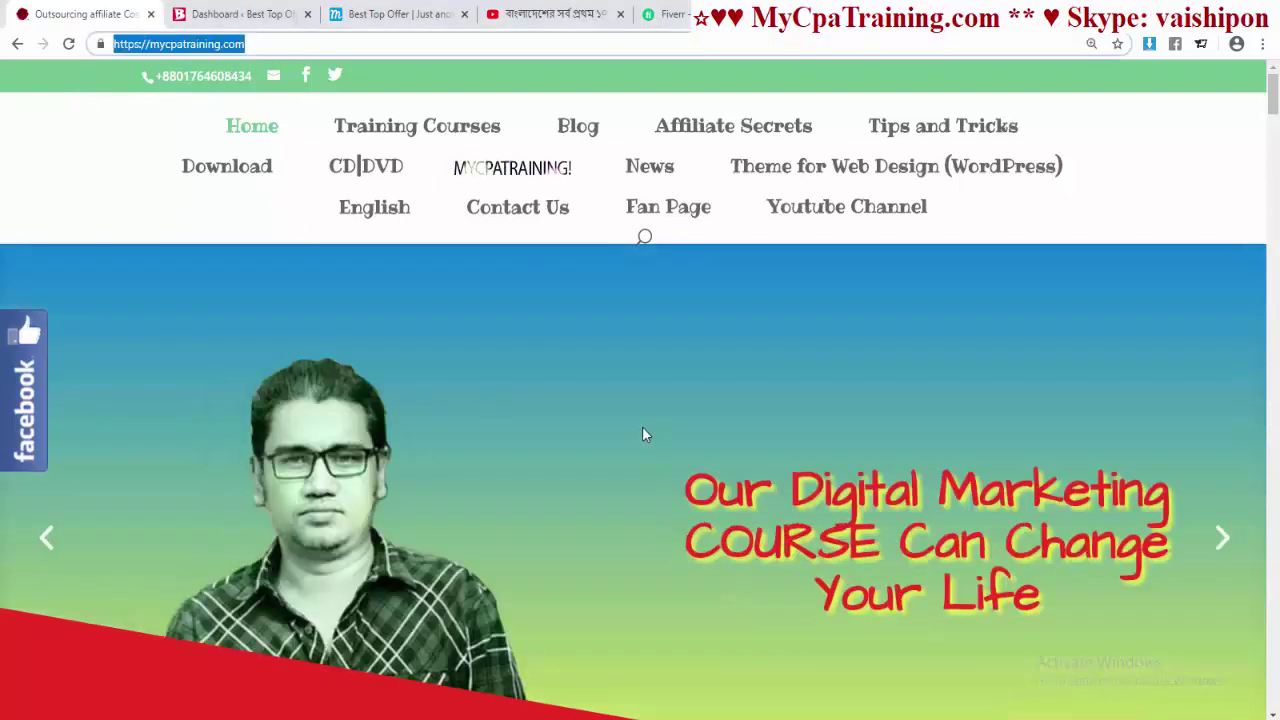
scroll(642, 426, down, 3)
scroll(642, 426, down, 10)
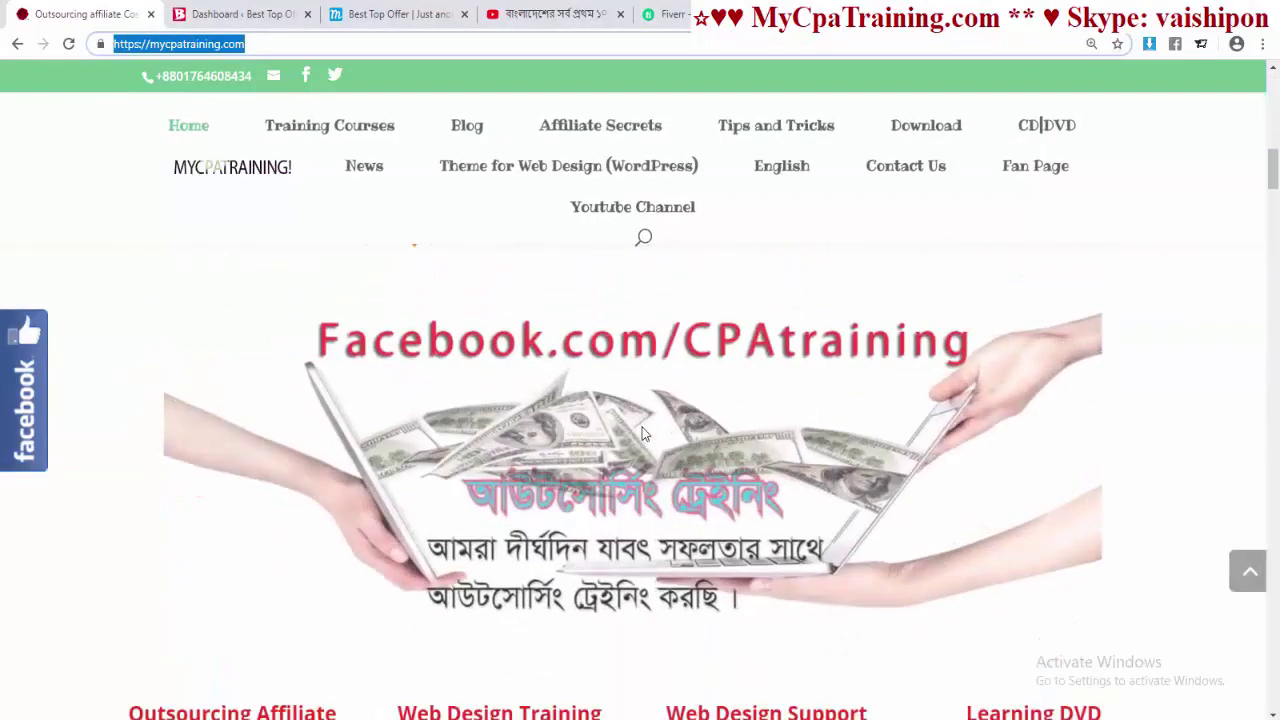
scroll(642, 427, down, 5)
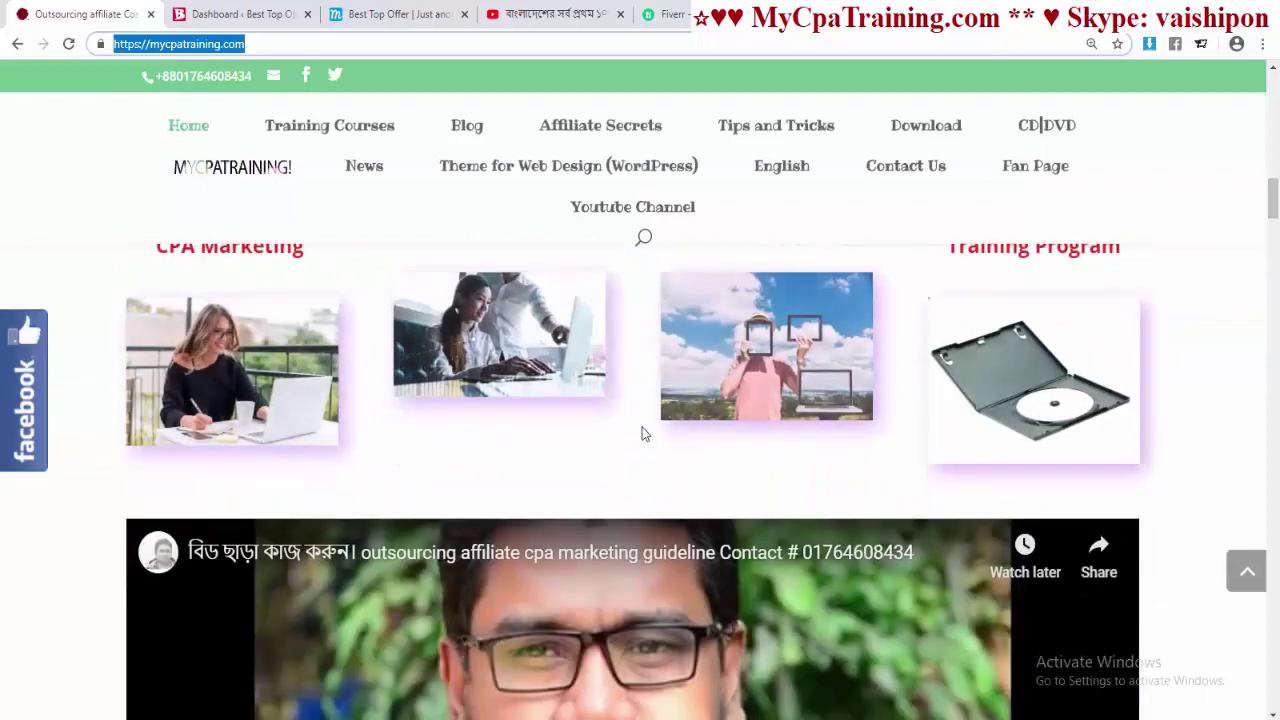
scroll(642, 427, down, 3)
scroll(642, 427, down, 4)
scroll(642, 427, up, 15)
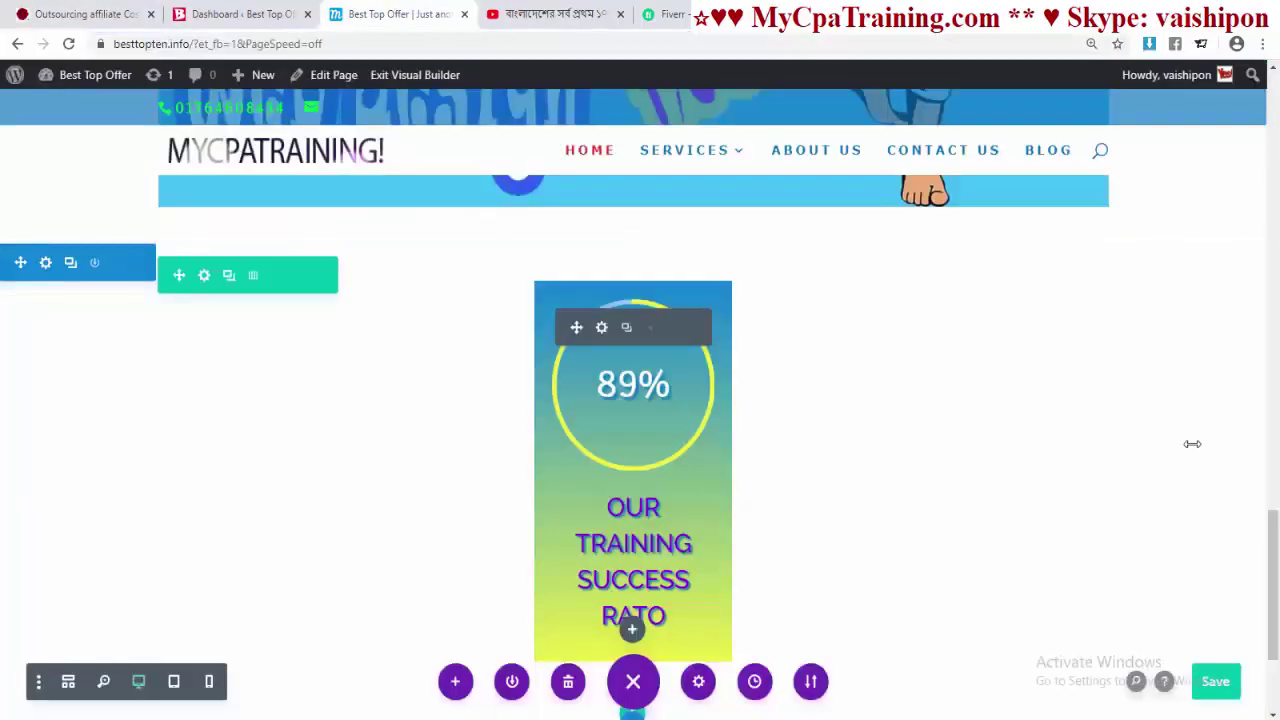
- Swap the left beach family photo for the pencil-sketch portrait from the Media Library
drag(1272, 594, 1262, 150)
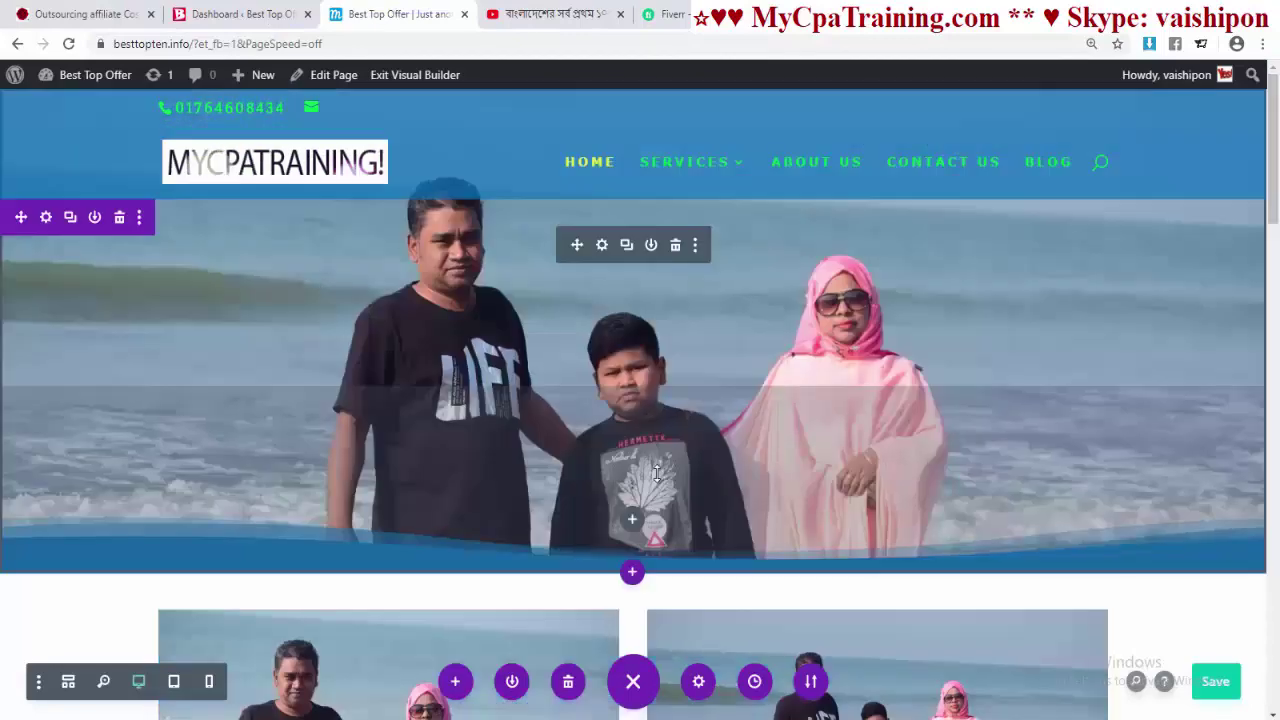
scroll(400, 390, down, 3)
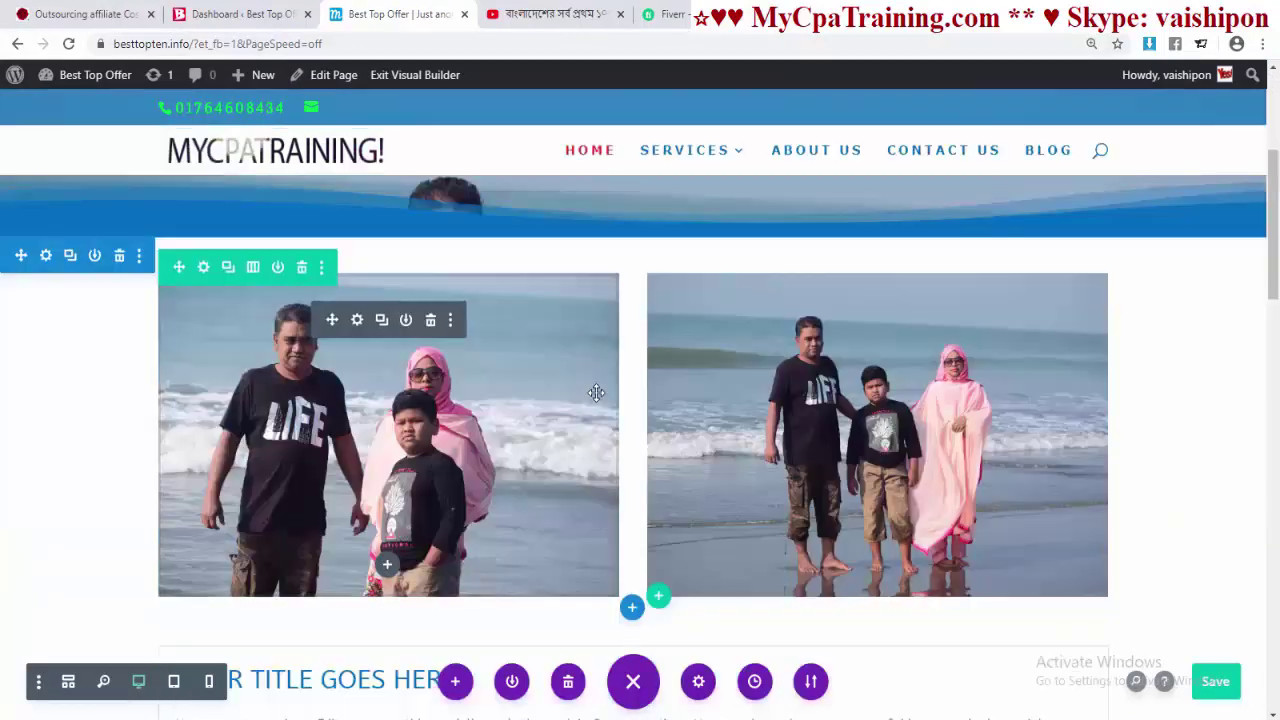
mouse_move(392, 385)
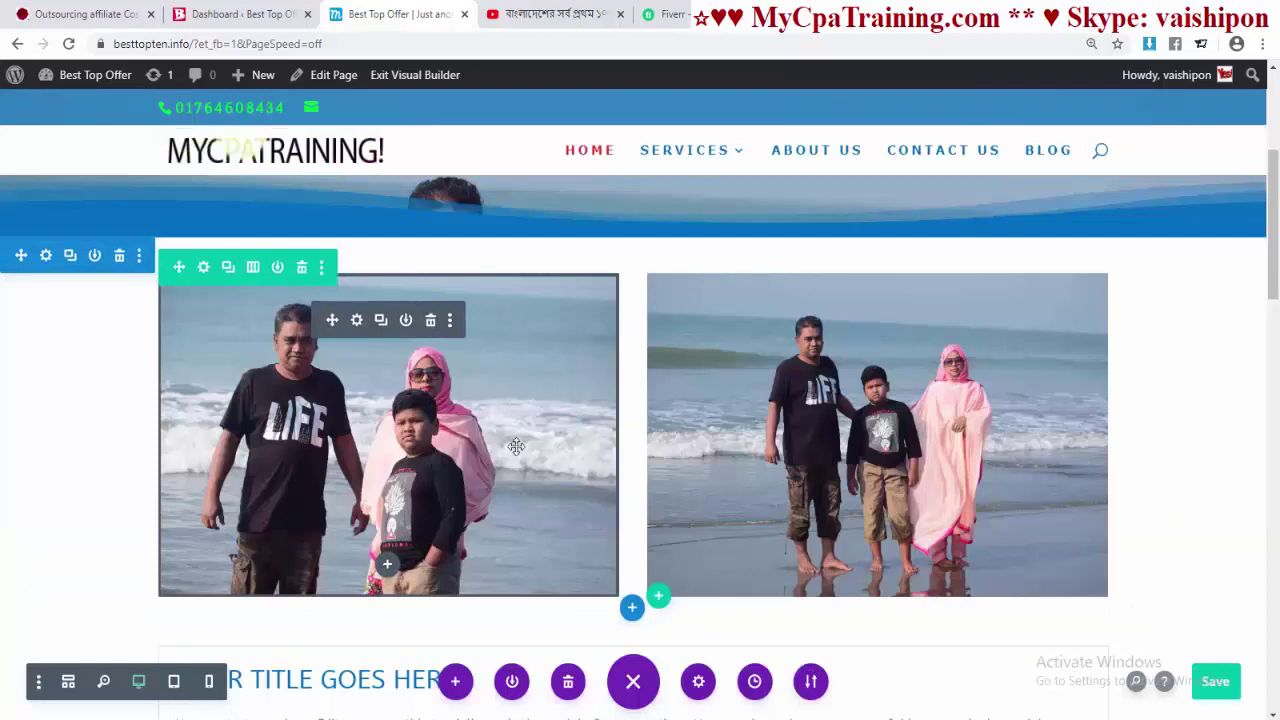
click(356, 320)
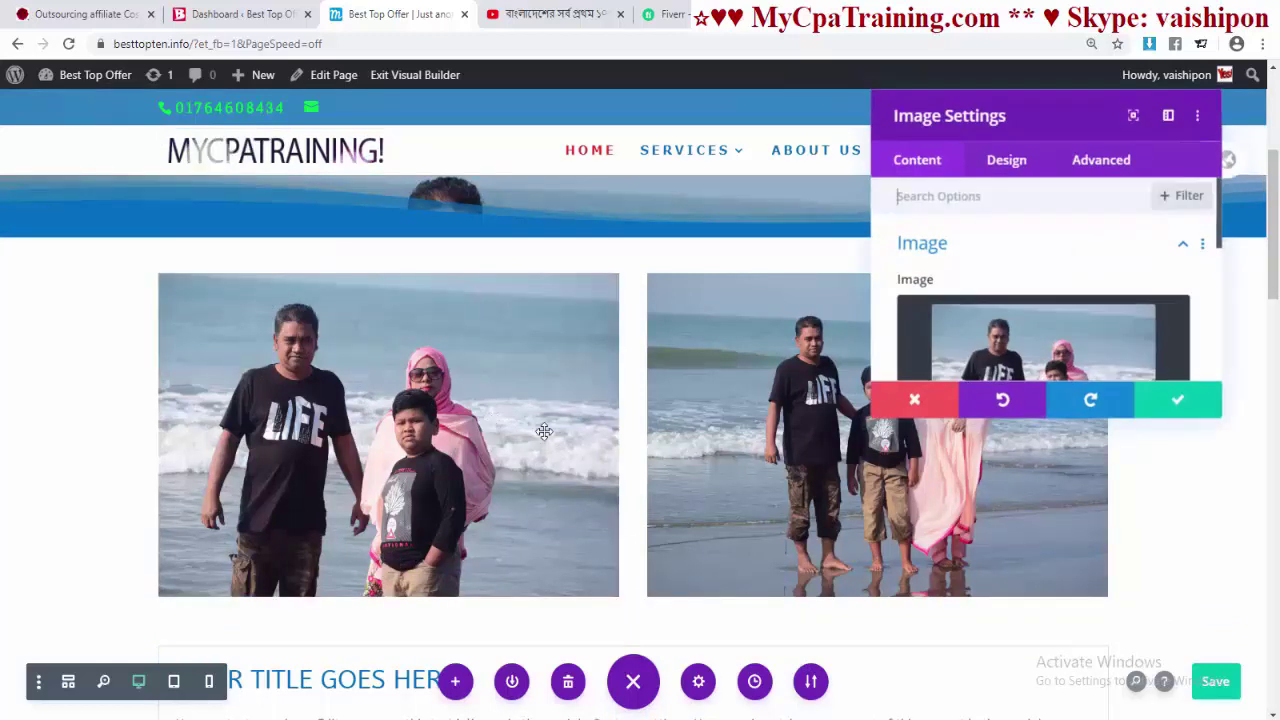
scroll(989, 291, down, 1)
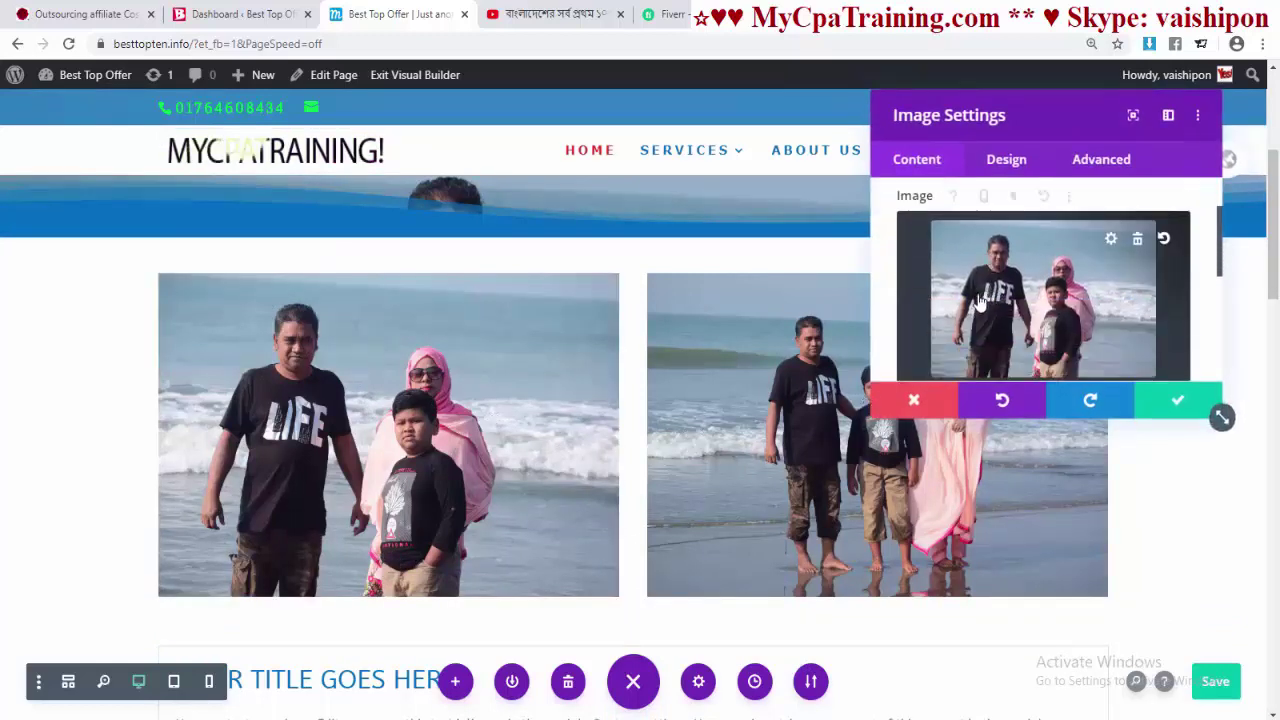
click(1132, 244)
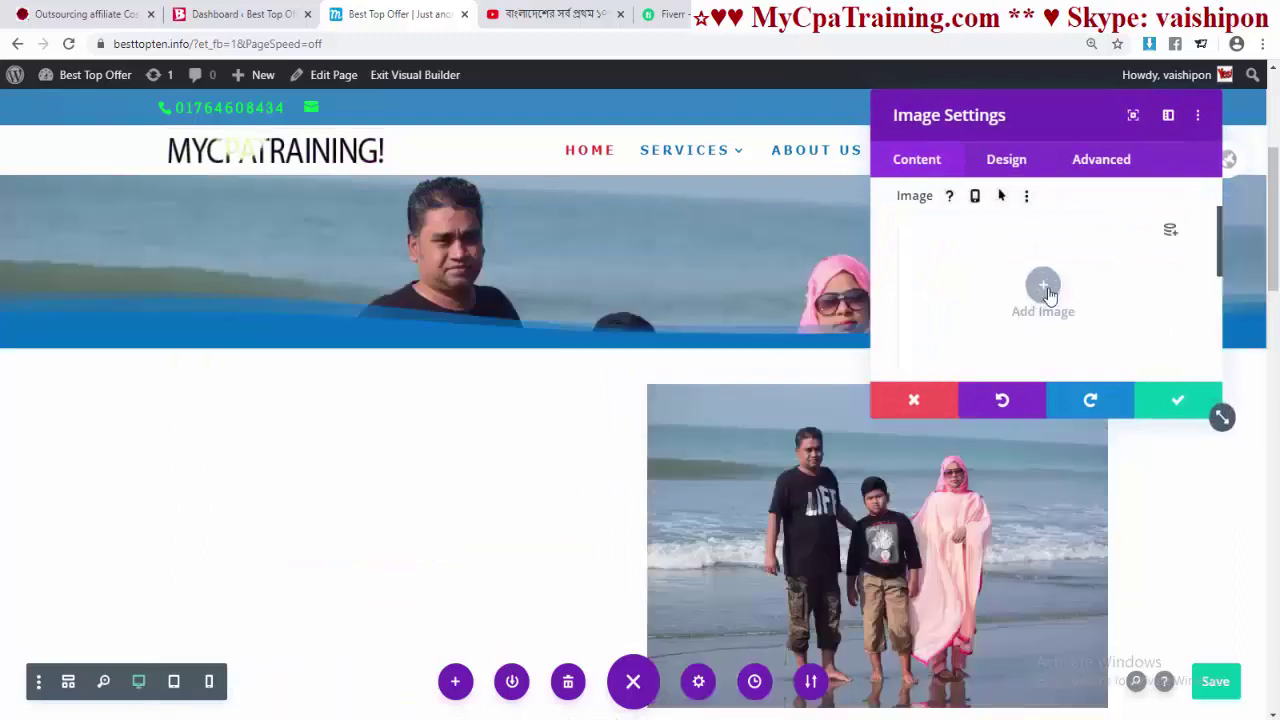
click(1027, 308)
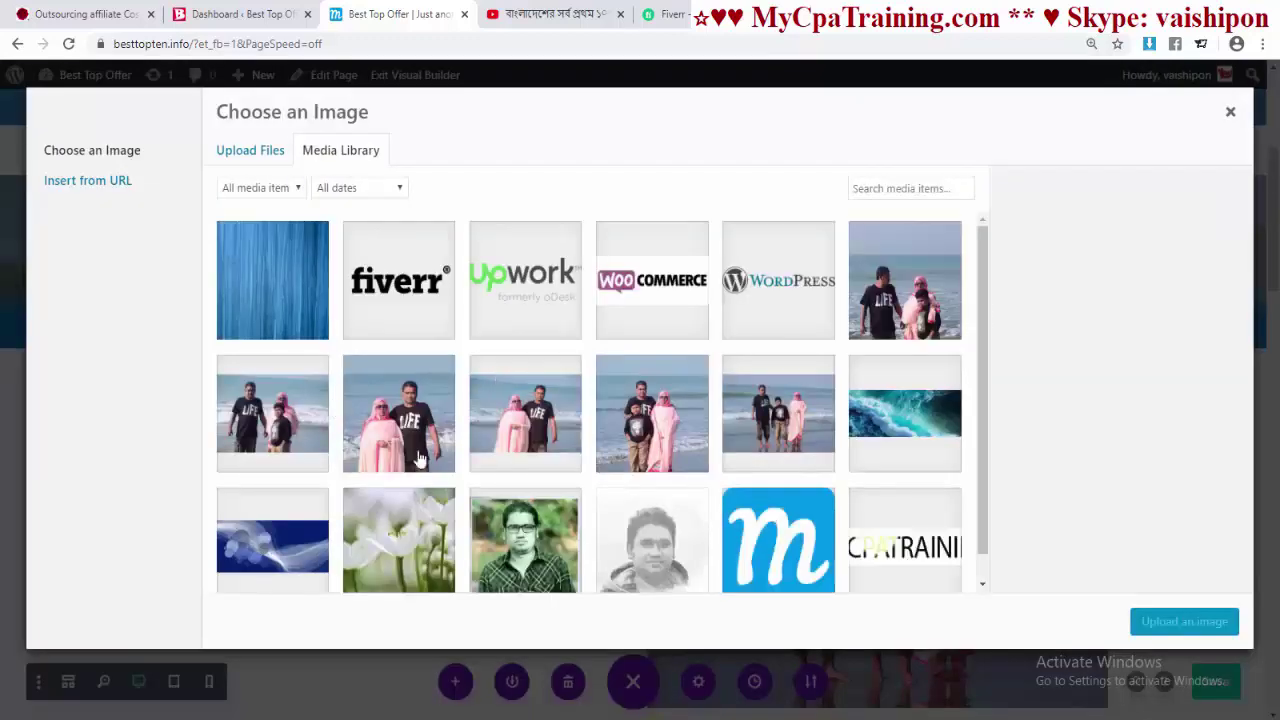
double_click(660, 545)
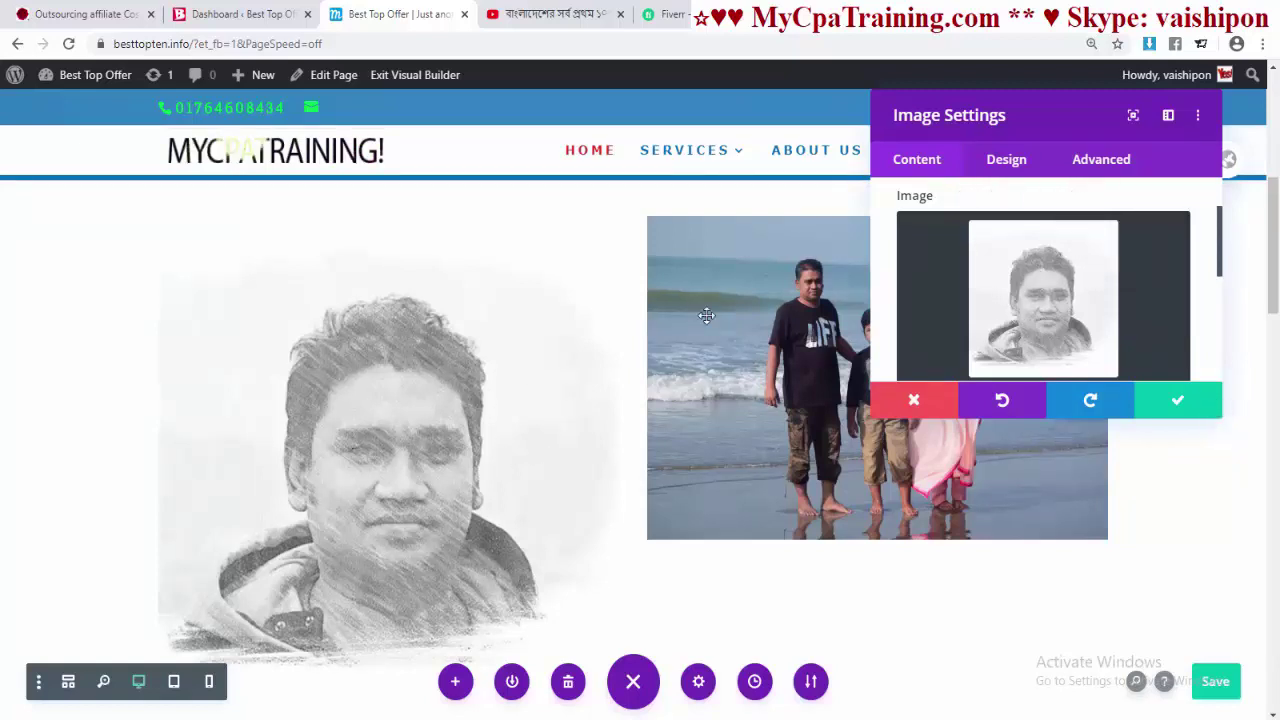
- Set the portrait's Sizing width and max width to 100% in the Design options
click(1007, 162)
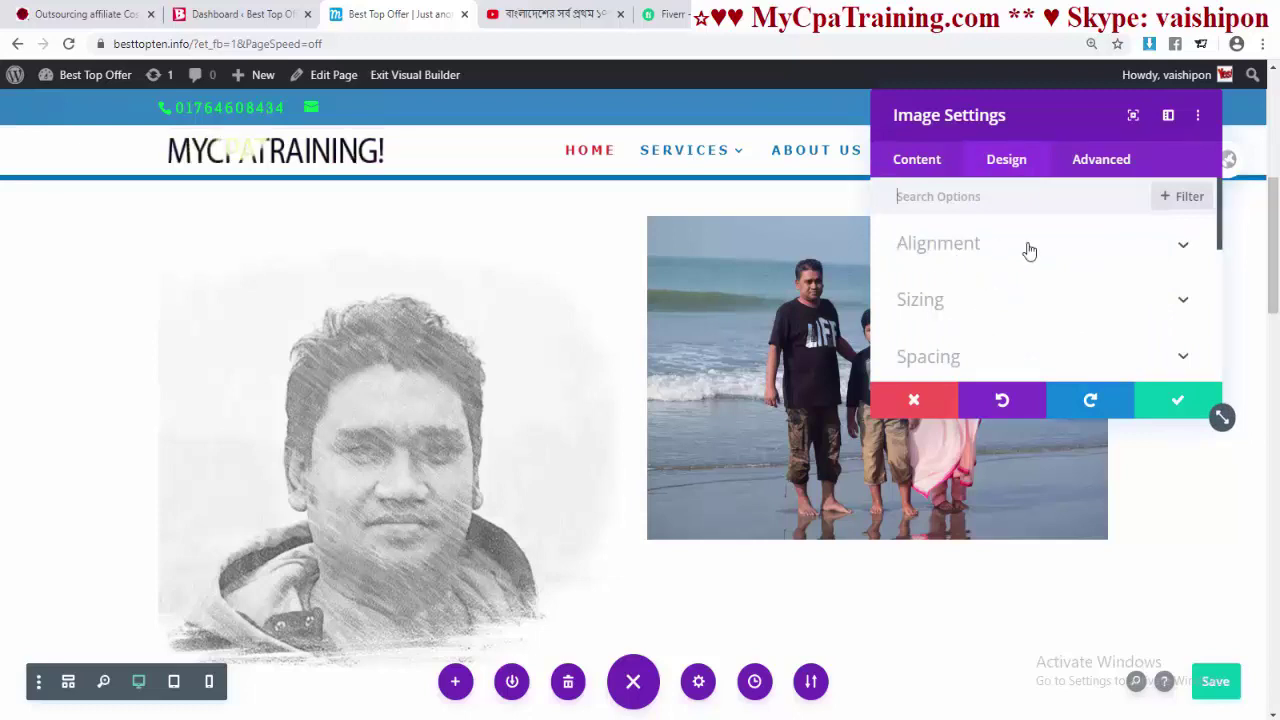
click(1000, 302)
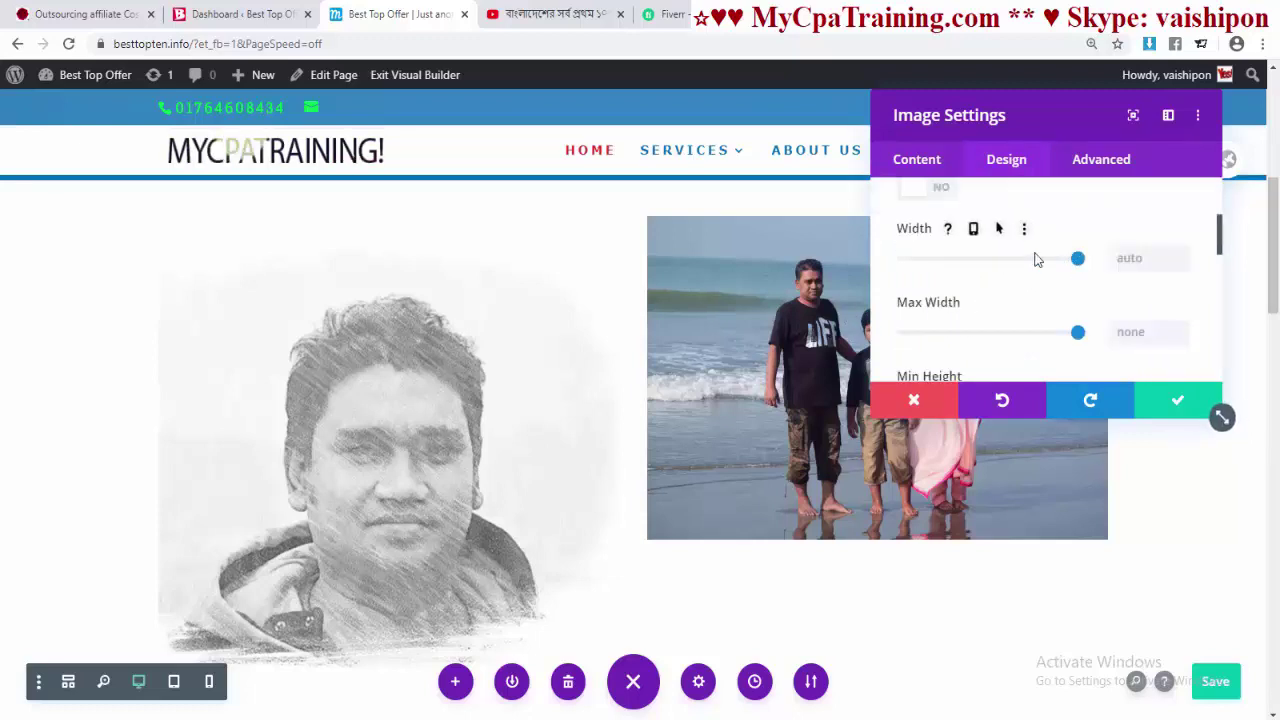
mouse_move(1077, 260)
mouse_down()
mouse_move(962, 262)
mouse_move(1093, 267)
mouse_up()
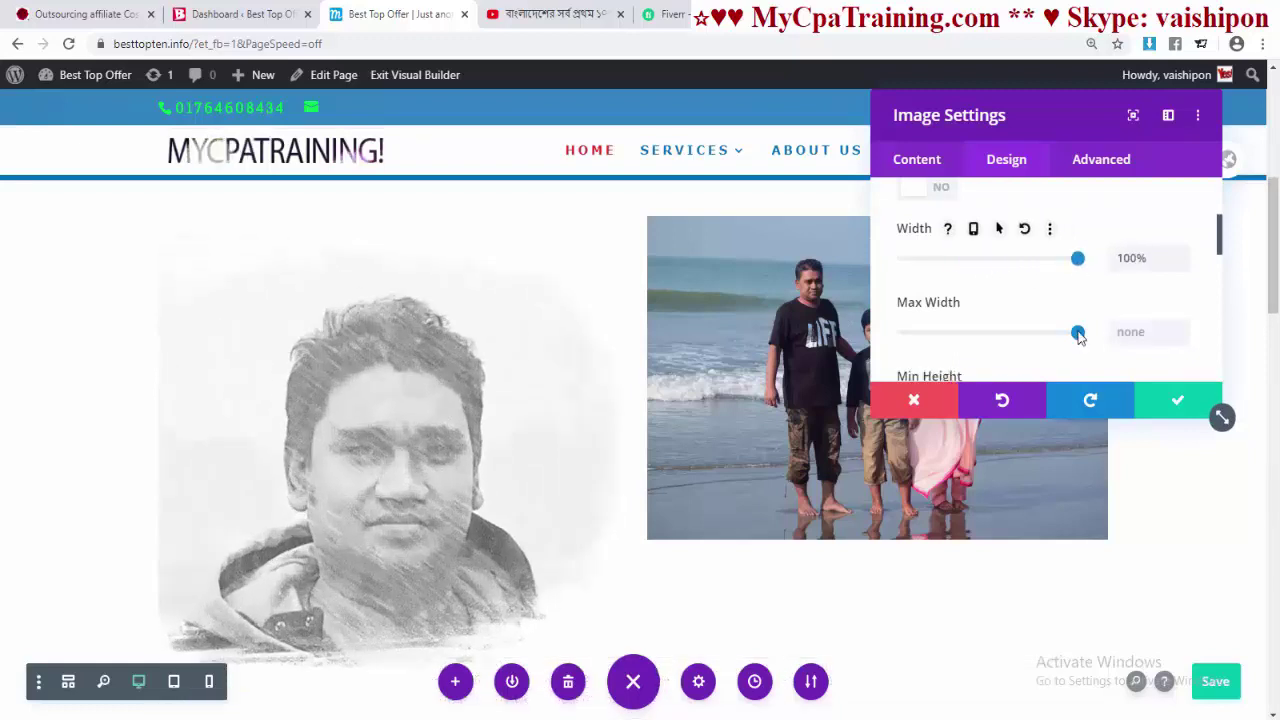
drag(1072, 337, 1100, 337)
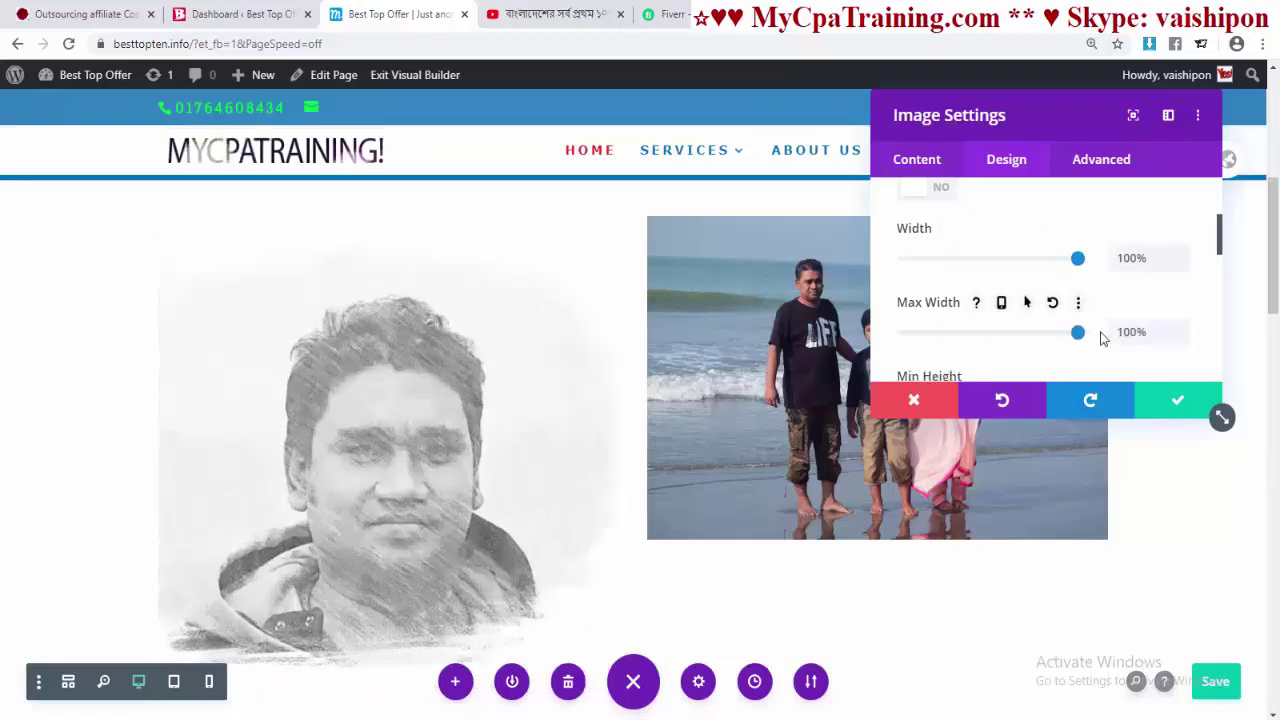
- Give the portrait a Roll animation style and save the image settings
scroll(1037, 306, down, 10)
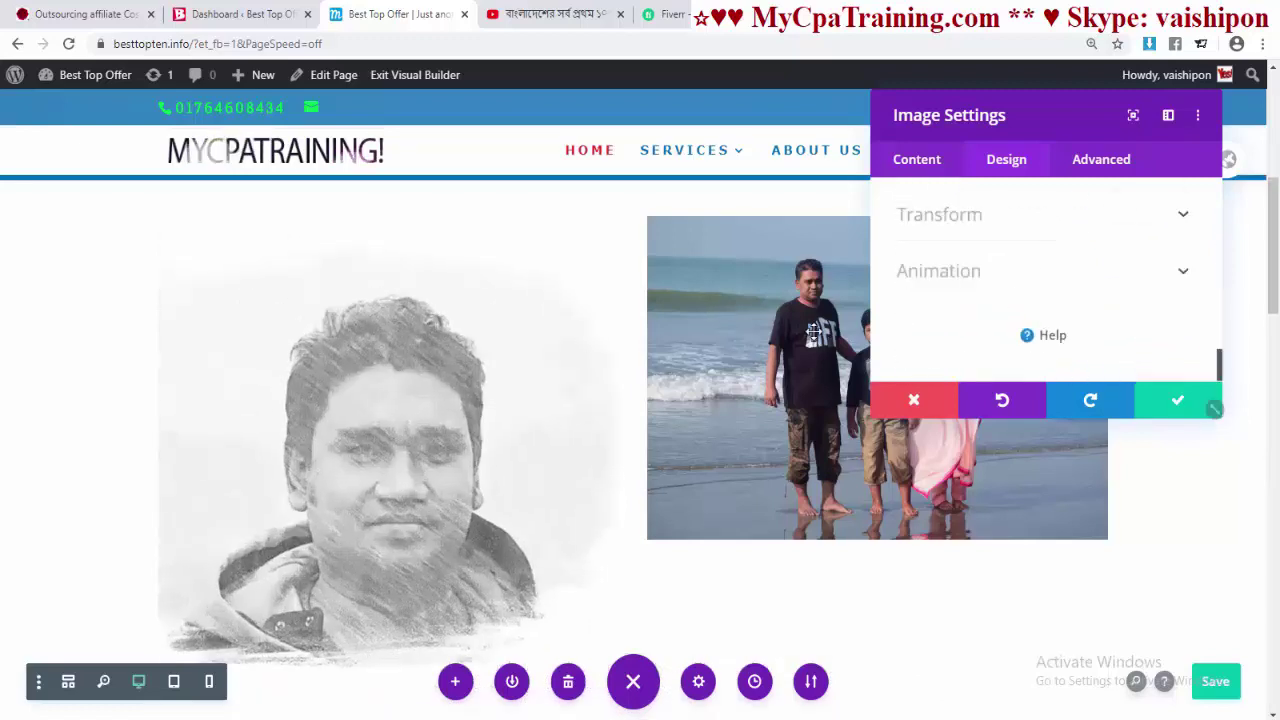
click(955, 278)
scroll(1043, 334, up, 3)
click(1080, 295)
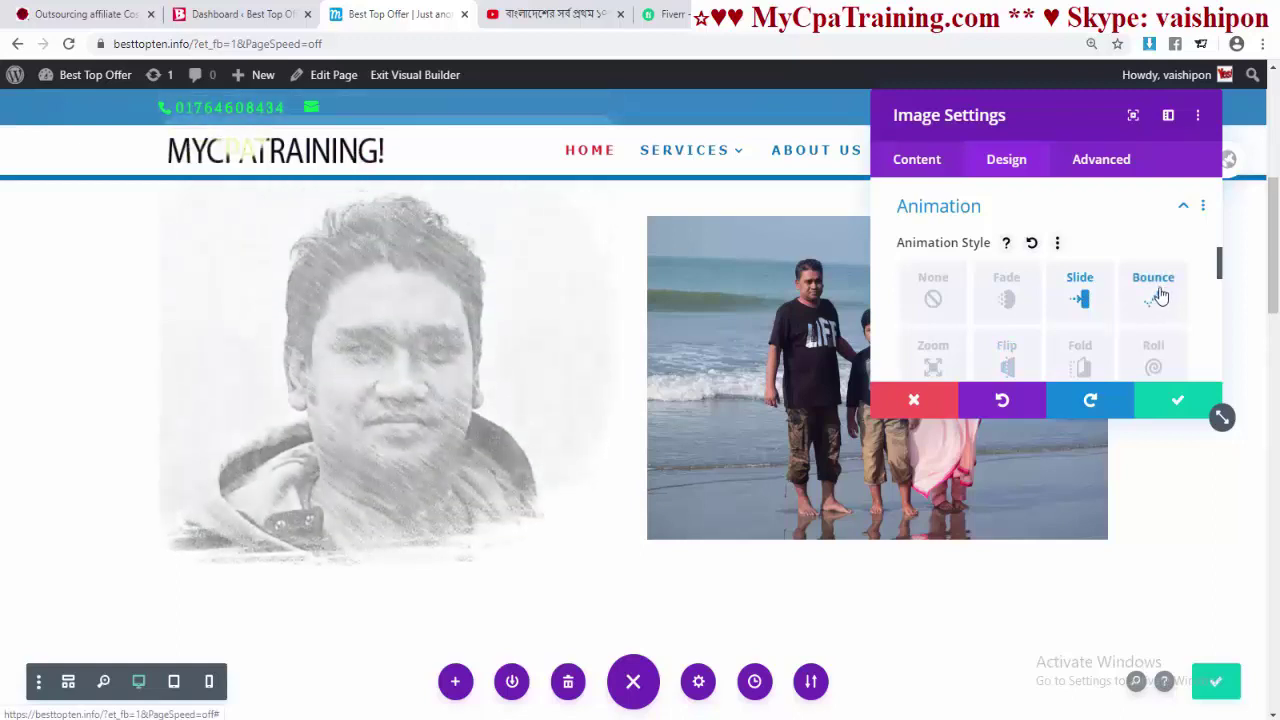
click(1154, 297)
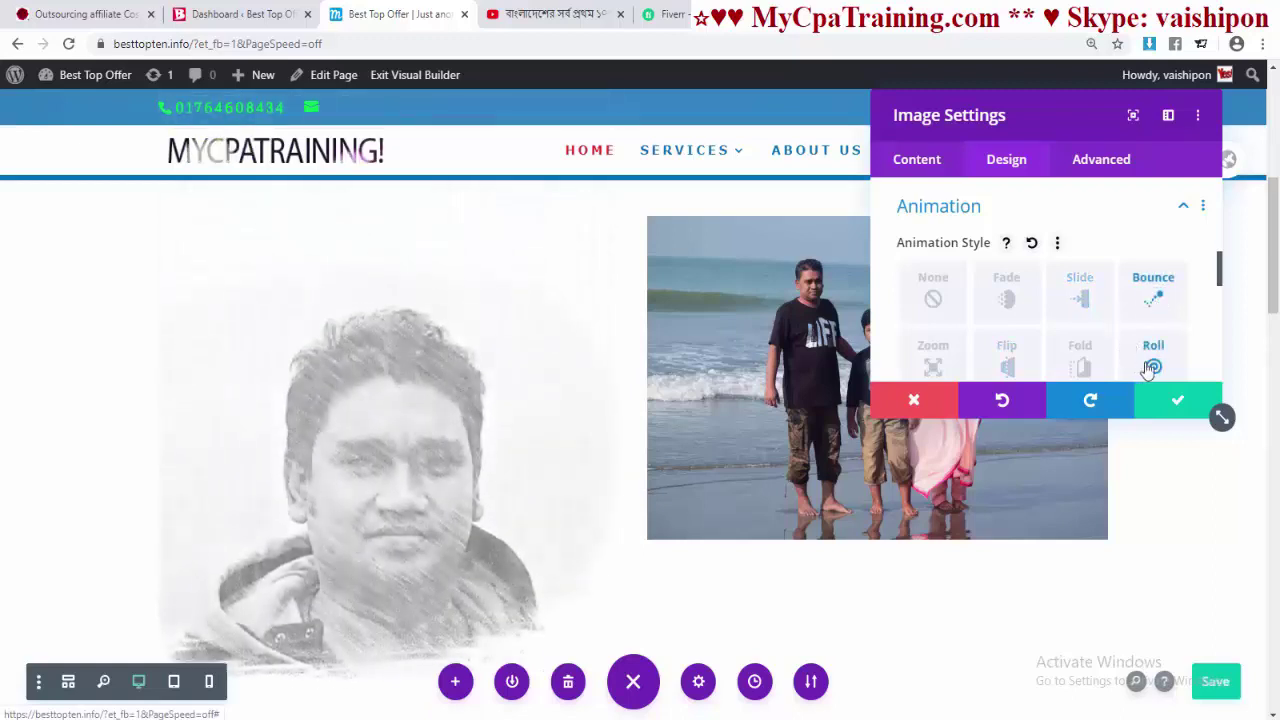
click(1150, 366)
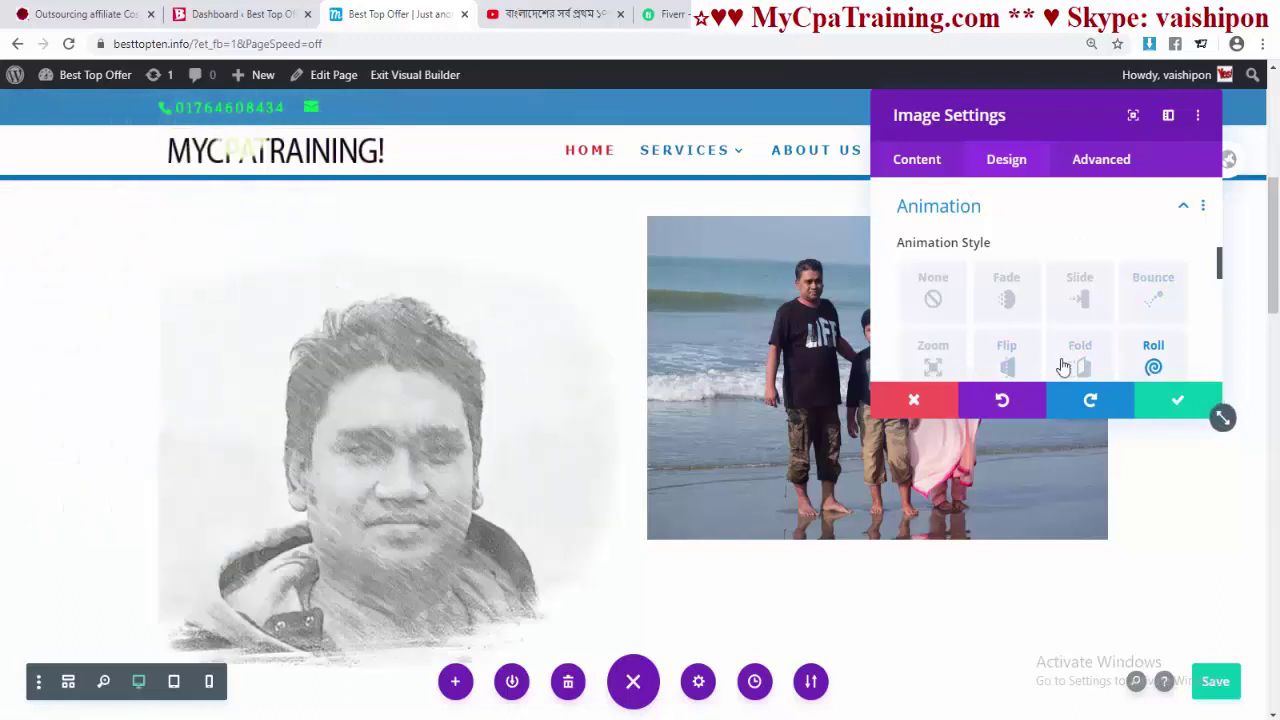
scroll(1015, 370, down, 3)
click(1177, 400)
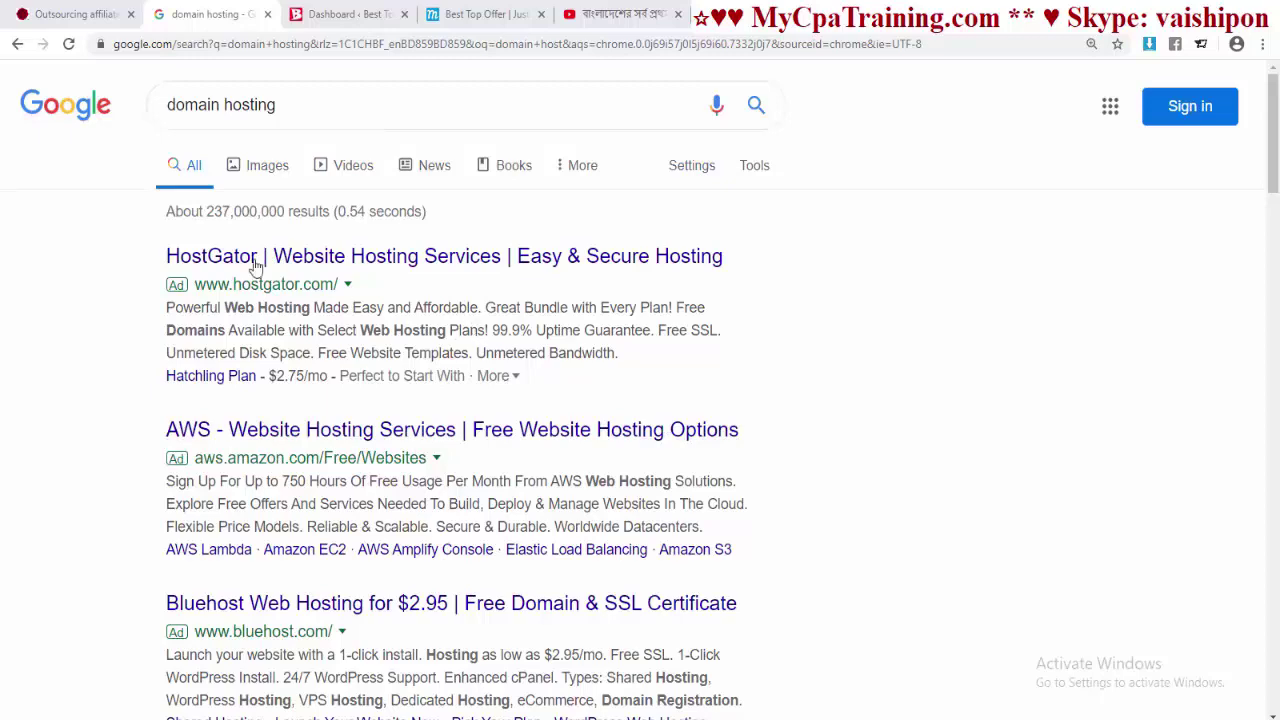
- Enter 'extraorbit' in the omnibox to load the xtraorbit.com hosting site
scroll(336, 470, down, 2)
scroll(400, 452, up, 2)
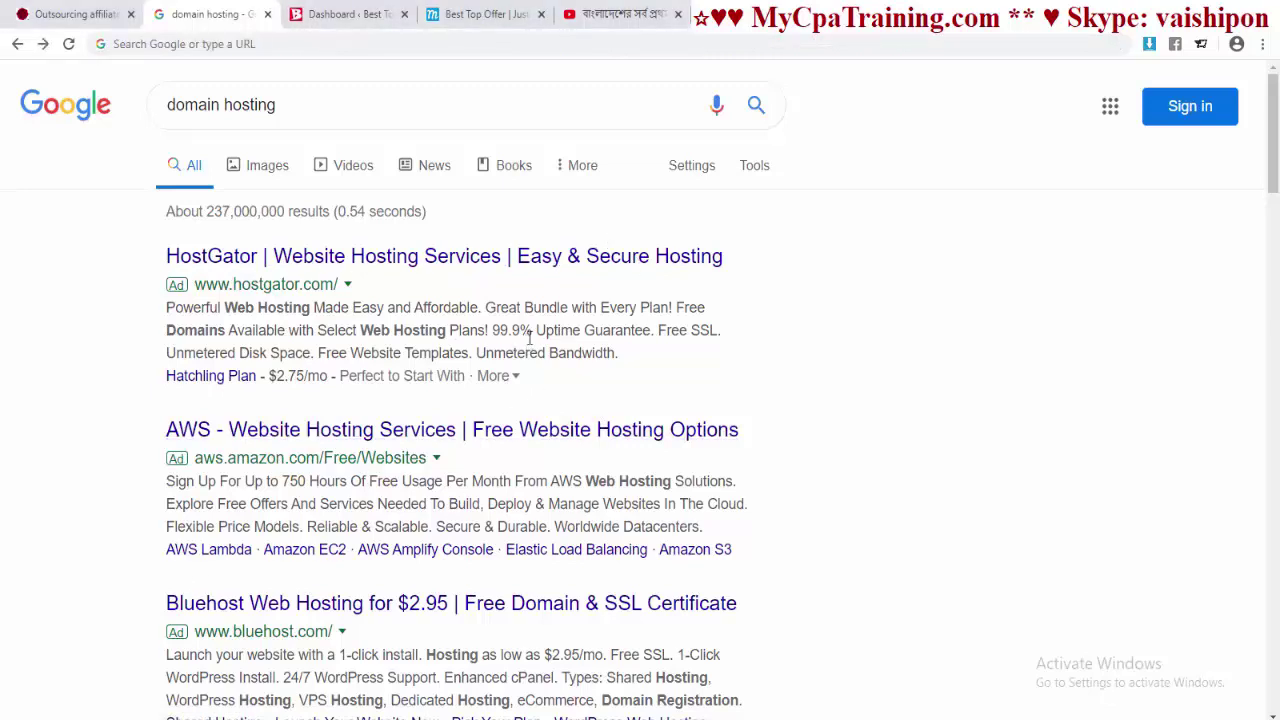
click(185, 44)
text(extraorbit)
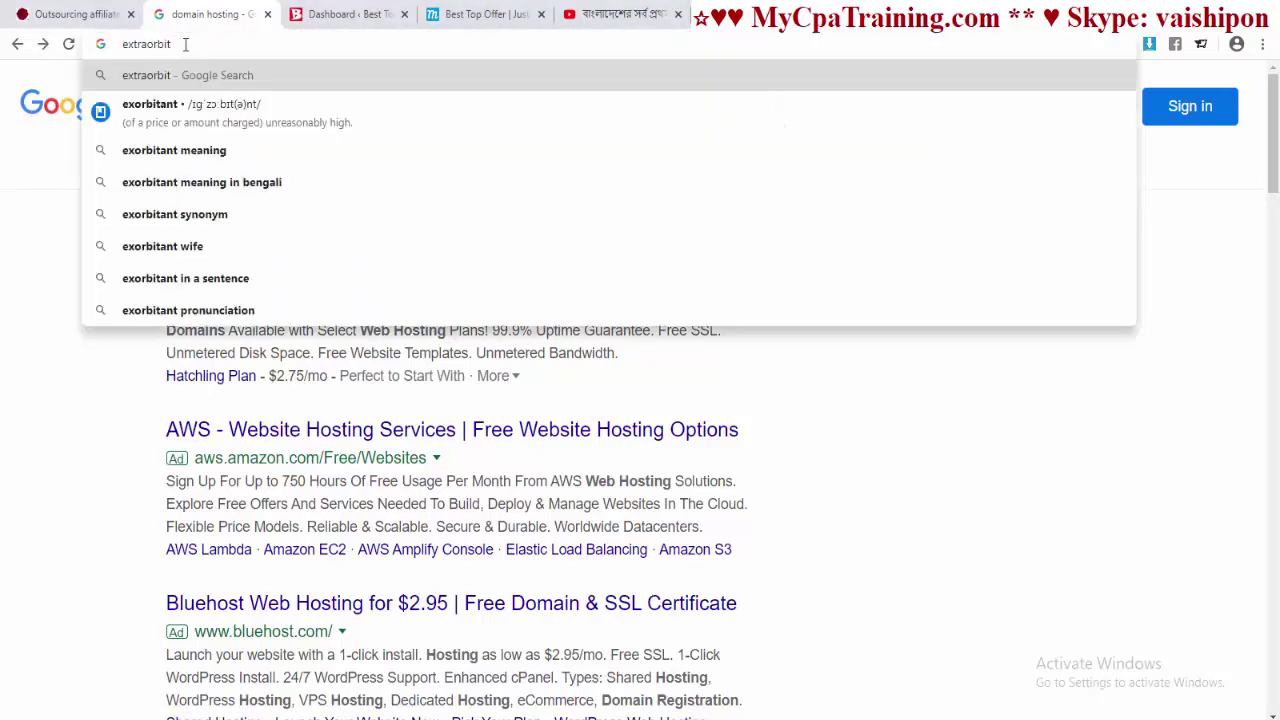
key(ctrl+Return)
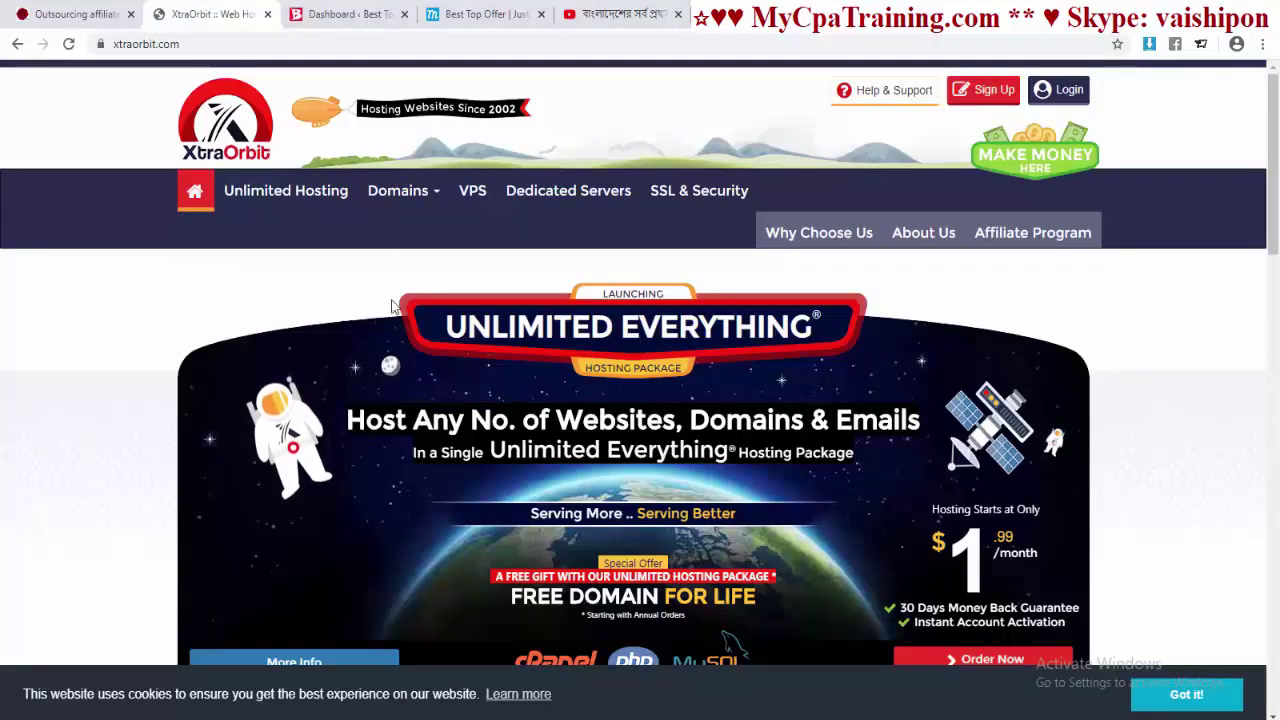
- On the domain registration page, check availability of the name 'Monwar'
mouse_move(438, 198)
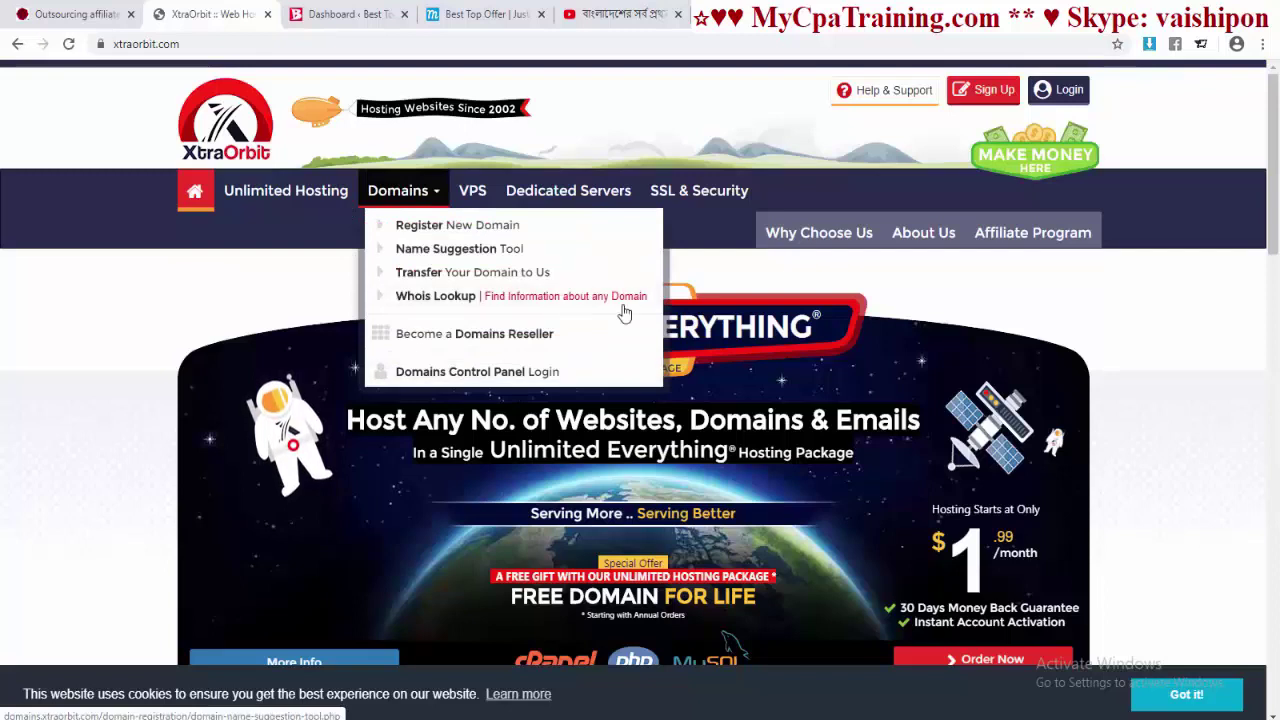
click(435, 228)
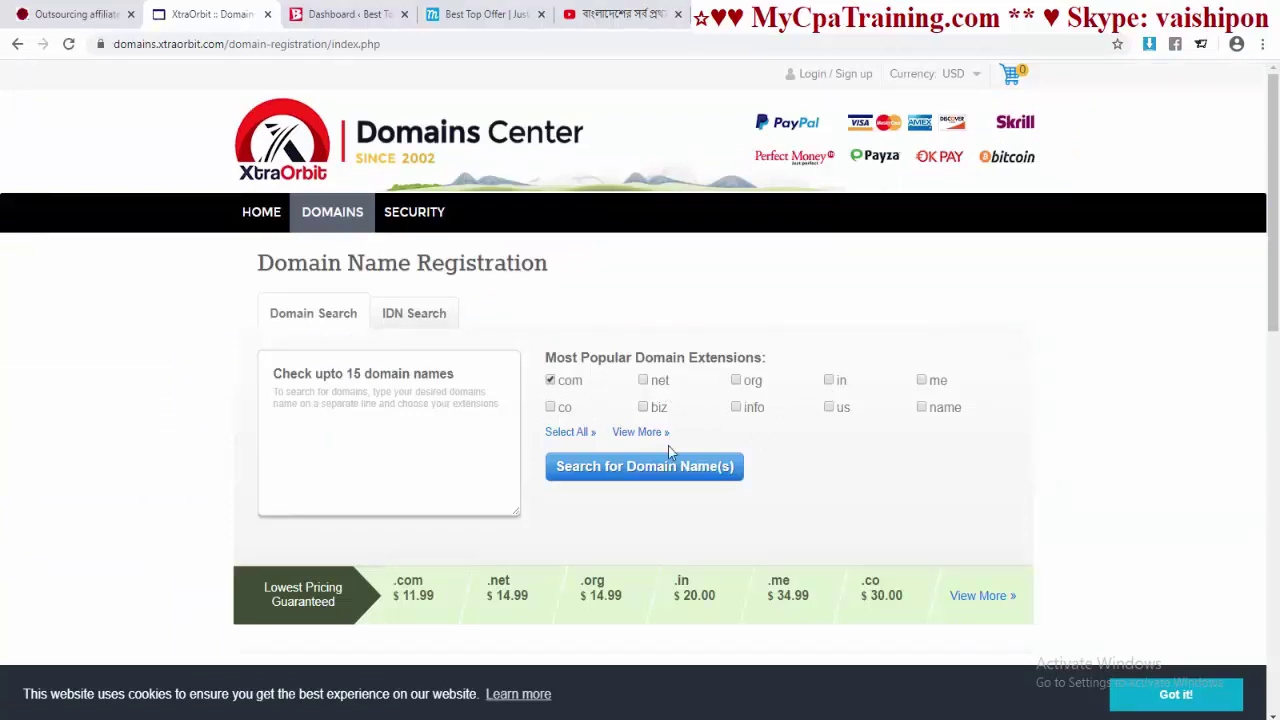
click(358, 410)
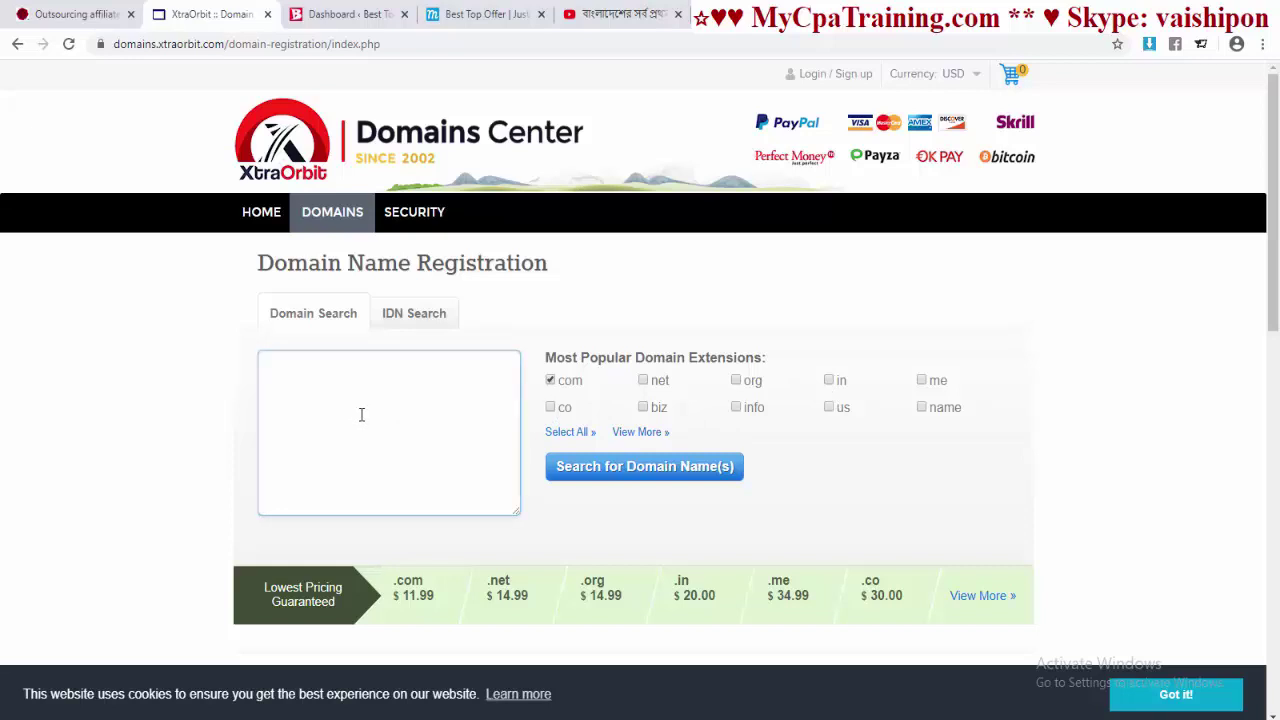
text(Monwar)
click(700, 474)
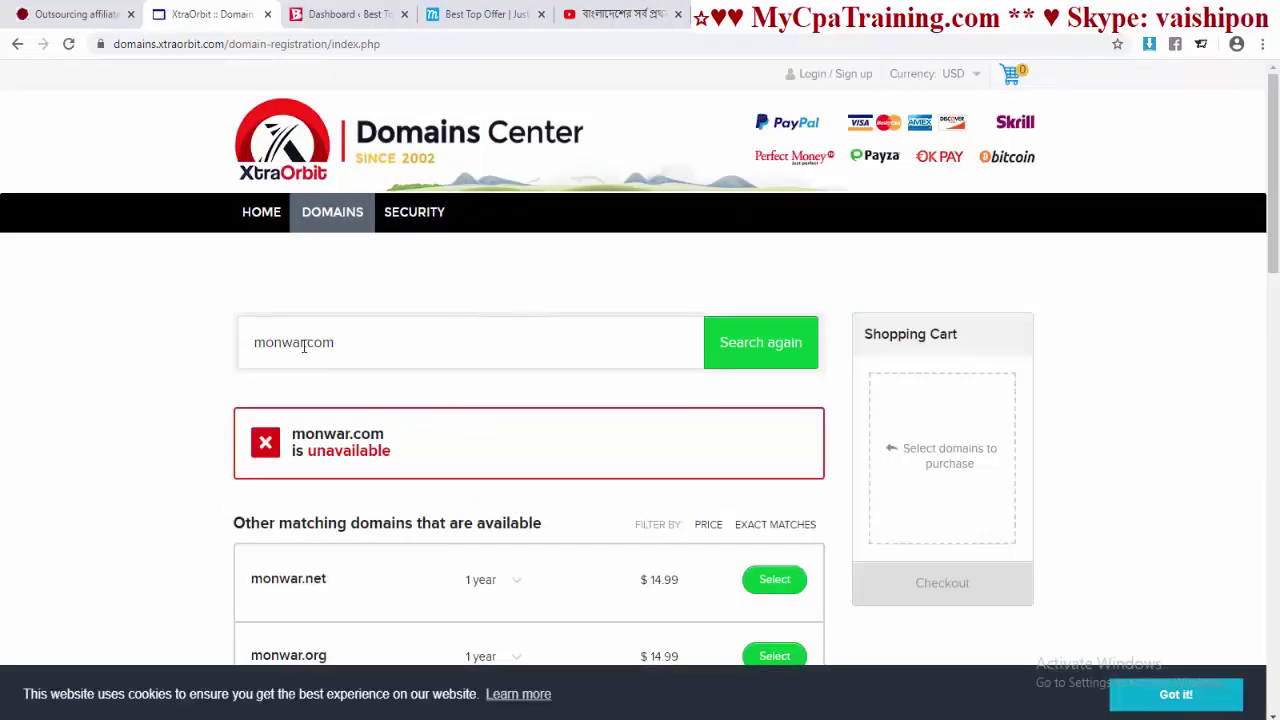
- Add monwar.net to the cart for $14.99 and proceed to checkout
click(301, 344)
scroll(270, 343, down, 3)
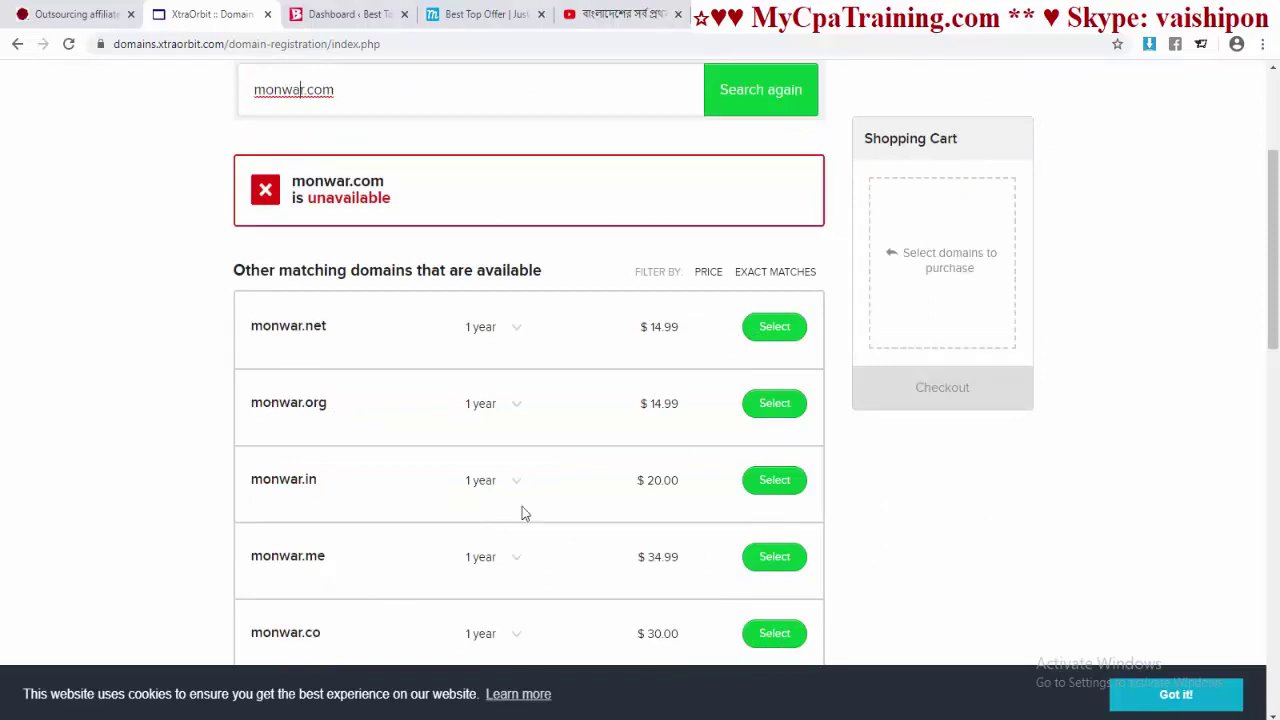
scroll(680, 480, up, 3)
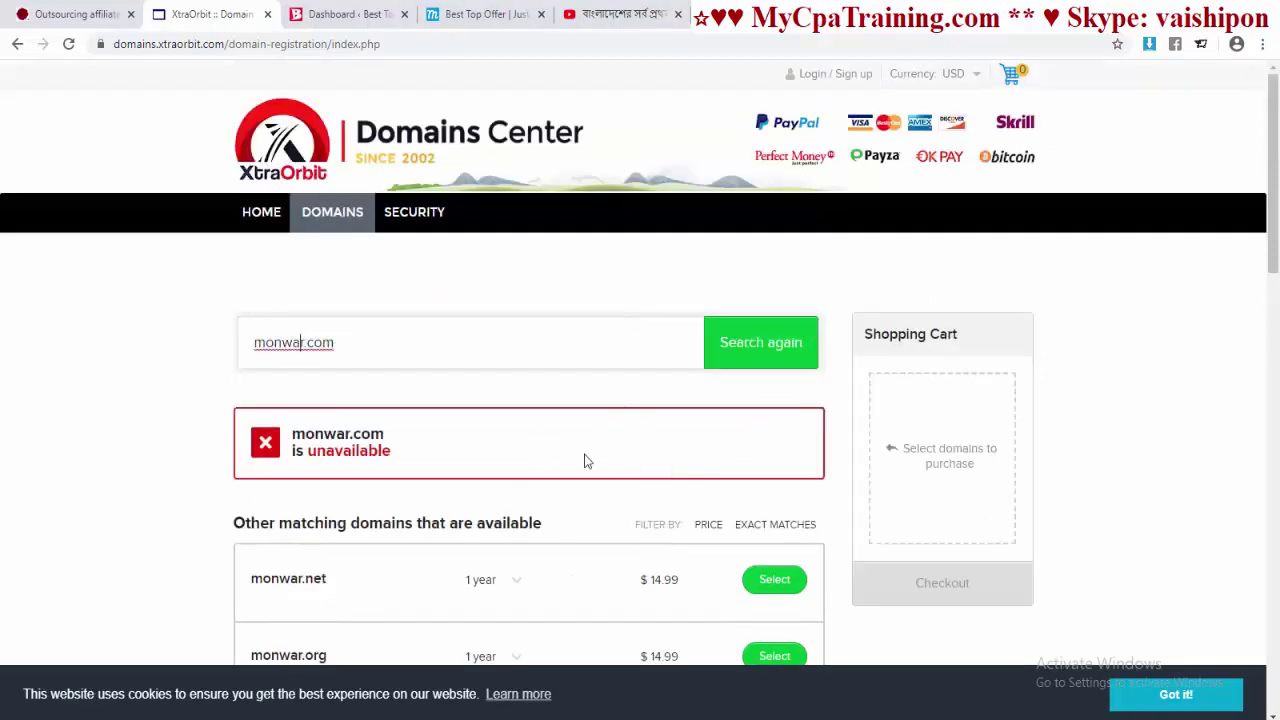
scroll(587, 461, down, 2)
click(776, 414)
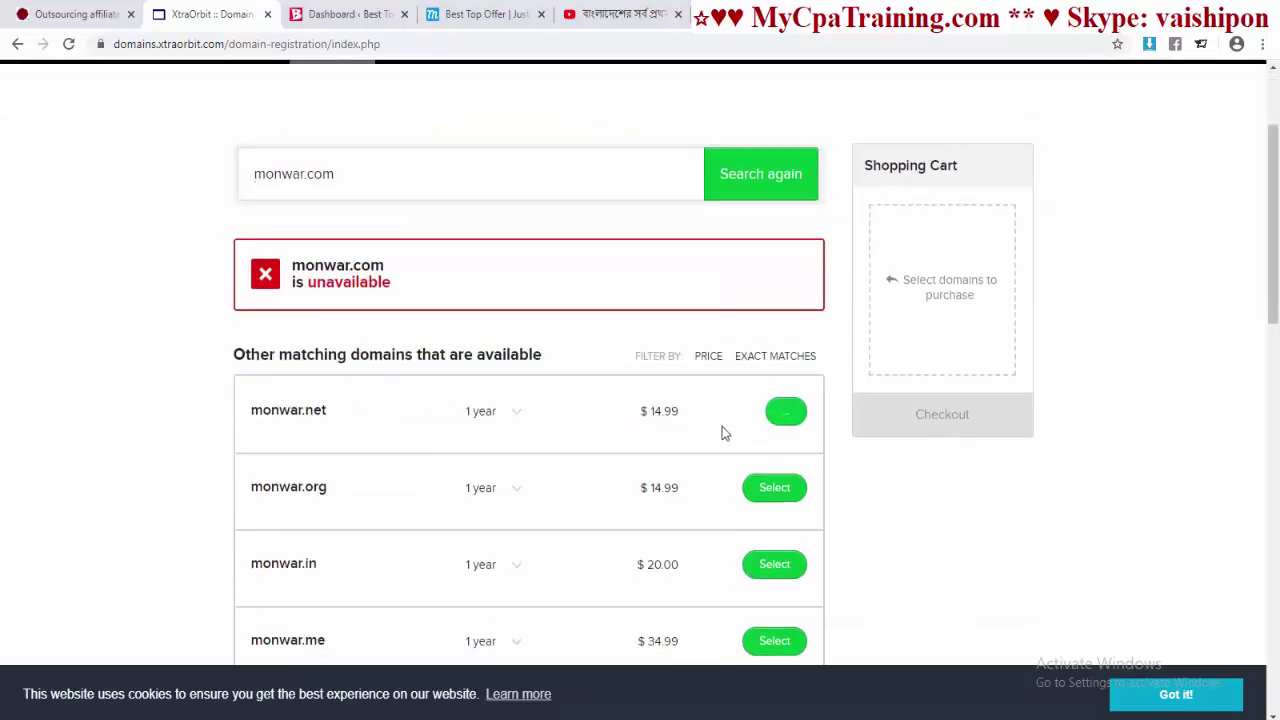
scroll(721, 426, up, 1)
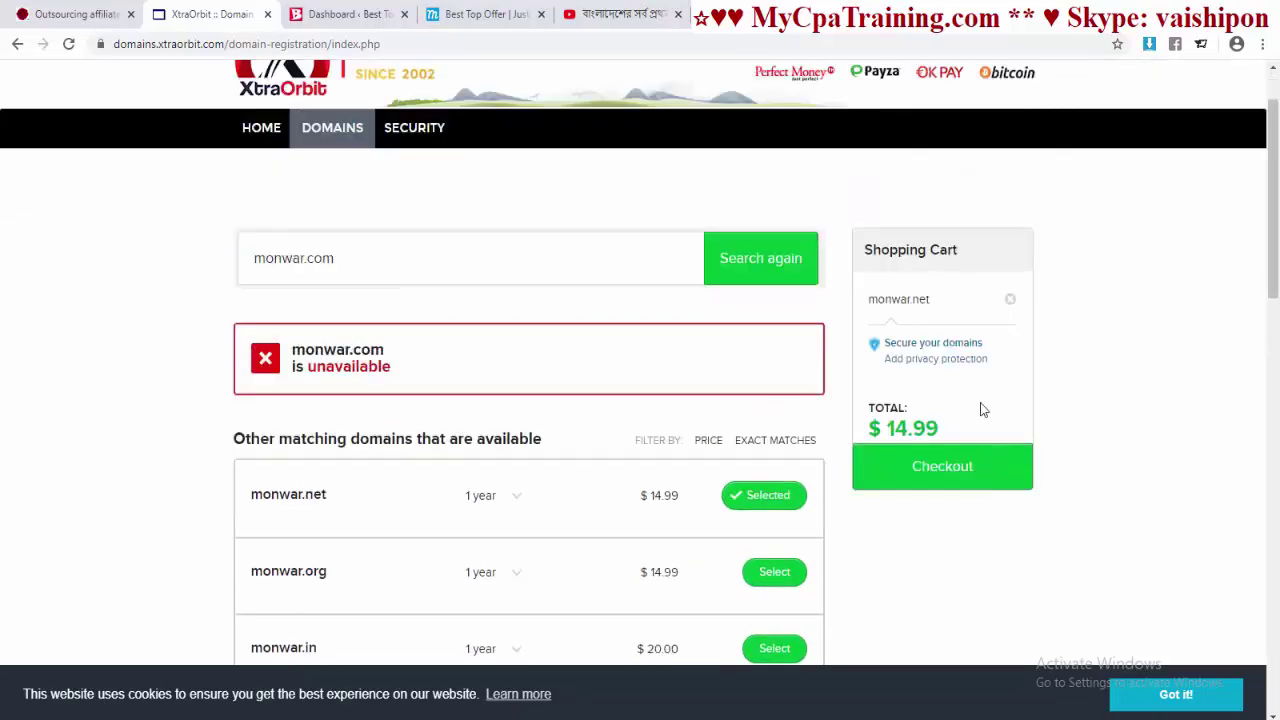
click(908, 466)
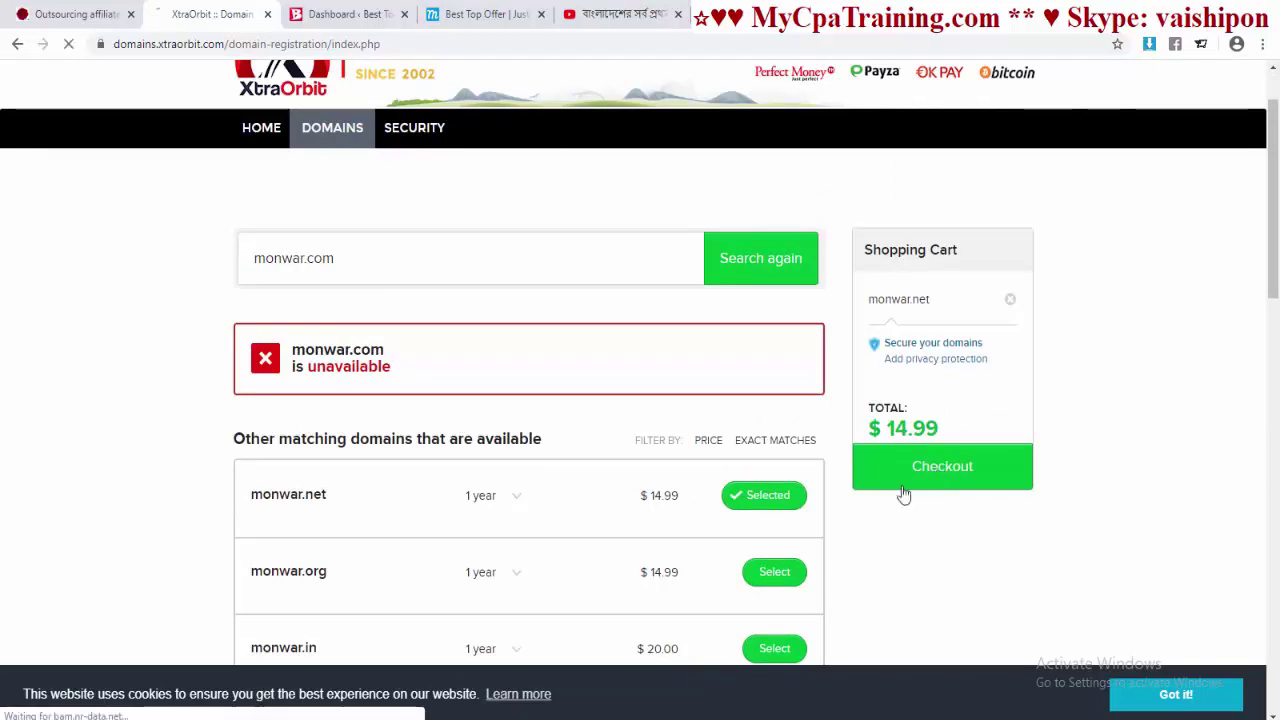
scroll(726, 452, up, 2)
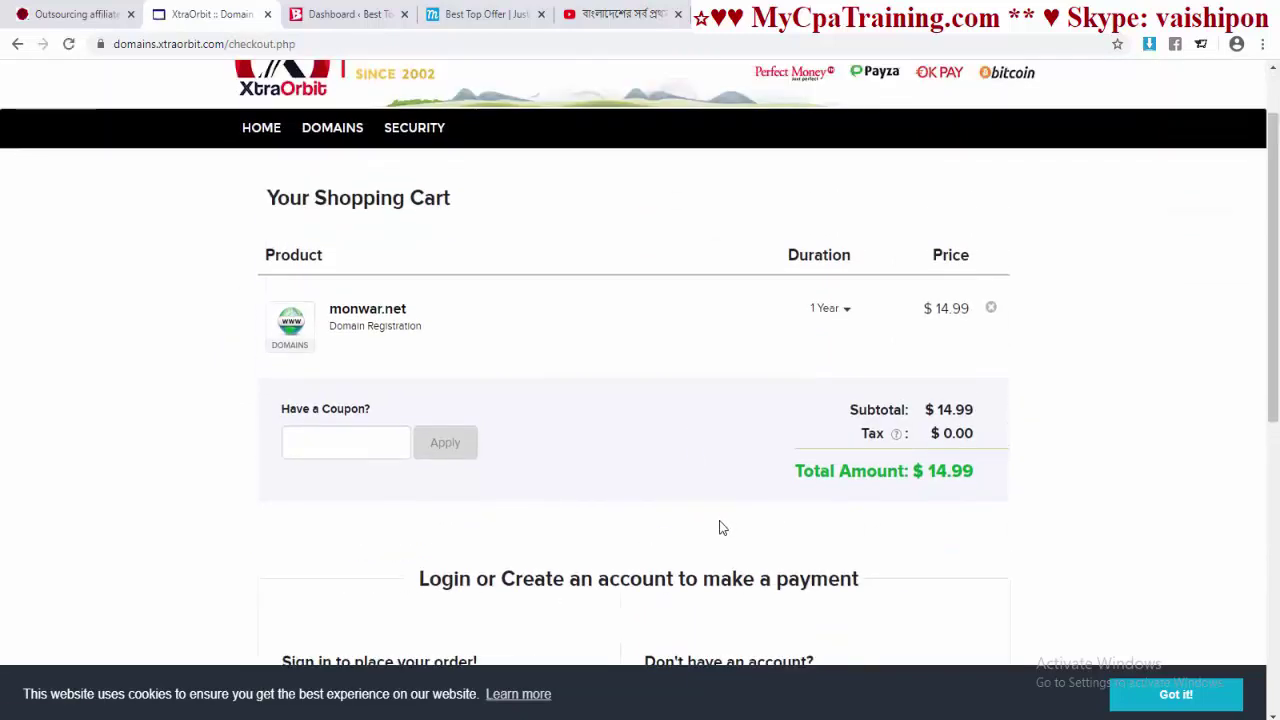
click(602, 44)
- Load xtraorbit.com and compare Unlimited Hosting plans: Basic $1.99, Pro $3.99, Unlimited Everything $6.49
text(xtraorbit.com)
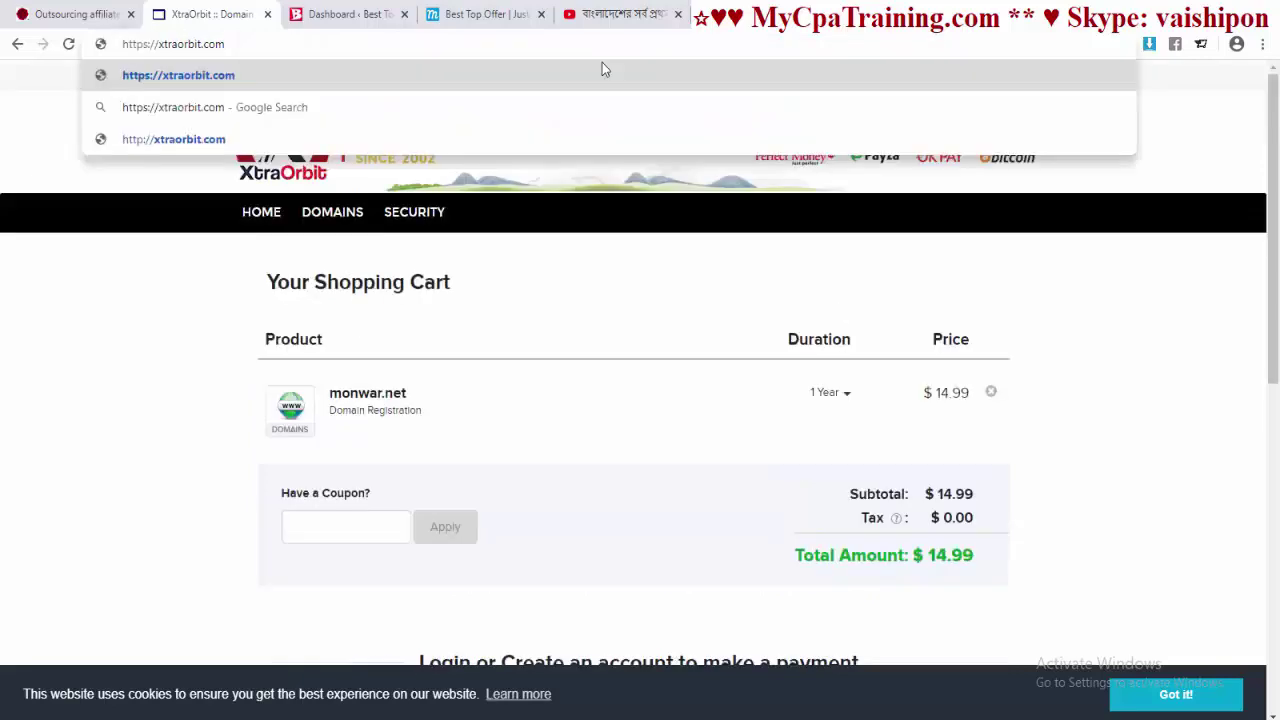
key(Return)
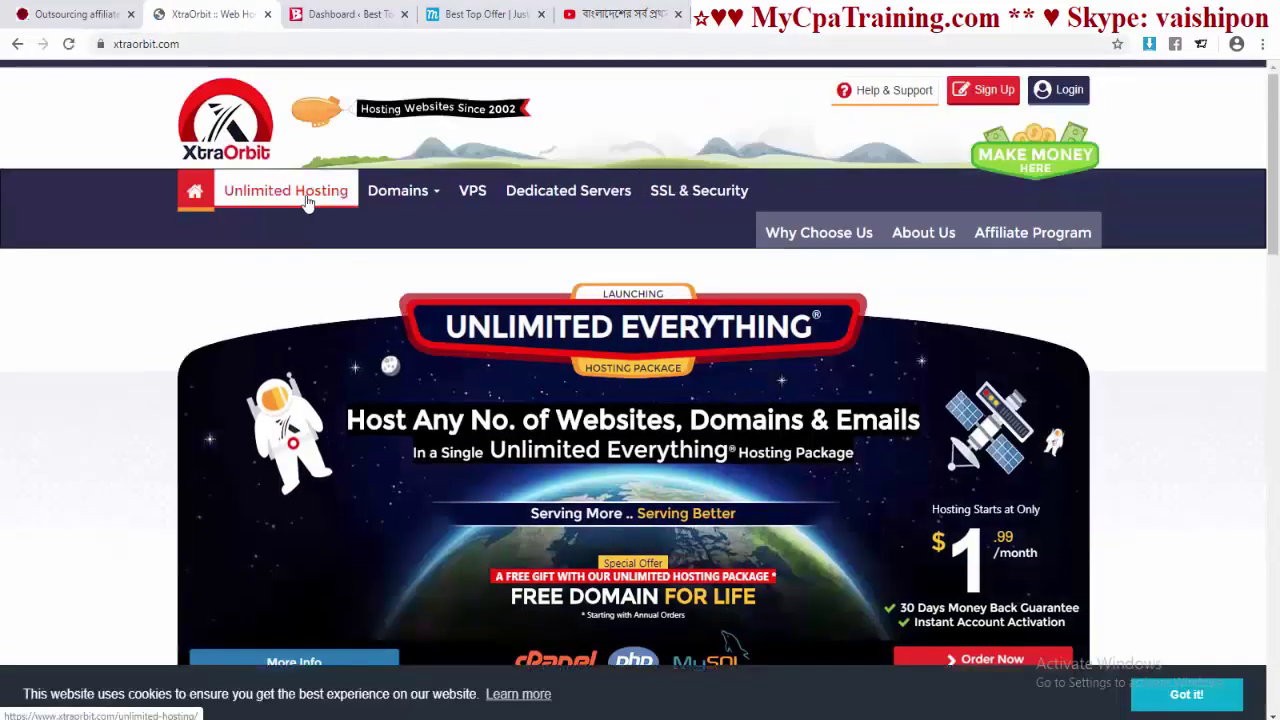
click(273, 204)
scroll(519, 320, down, 3)
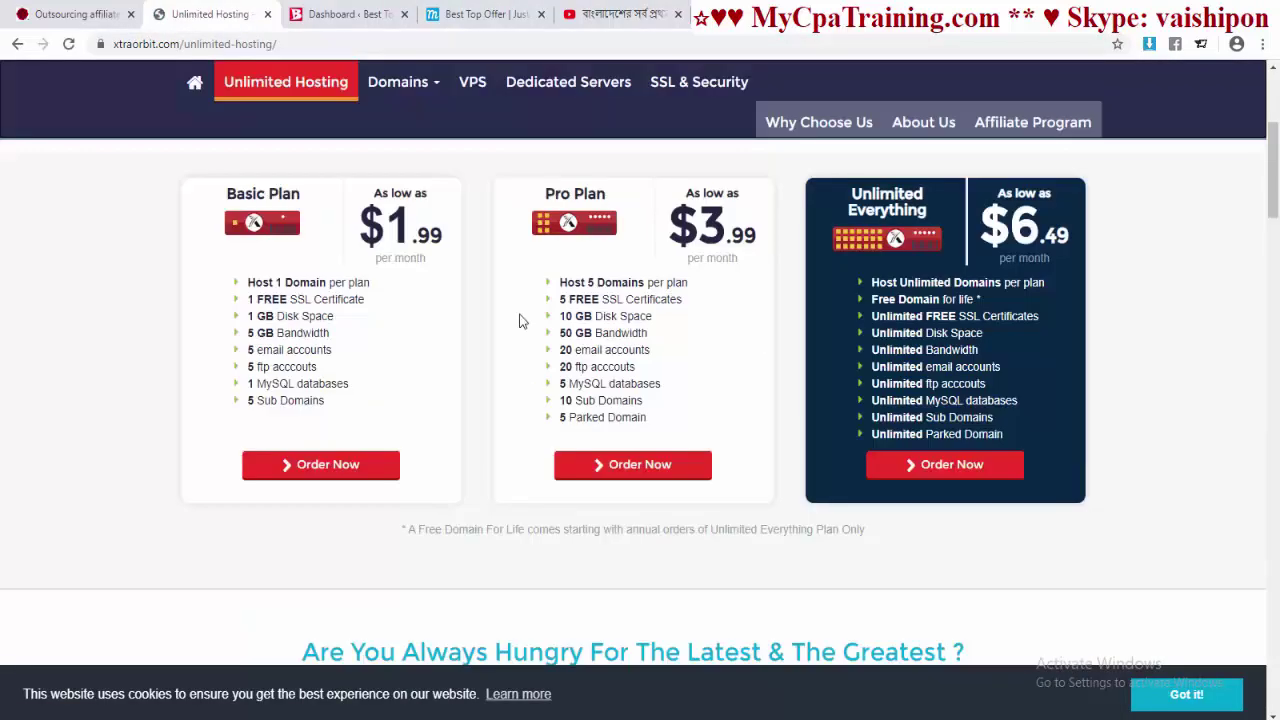
scroll(561, 318, up, 2)
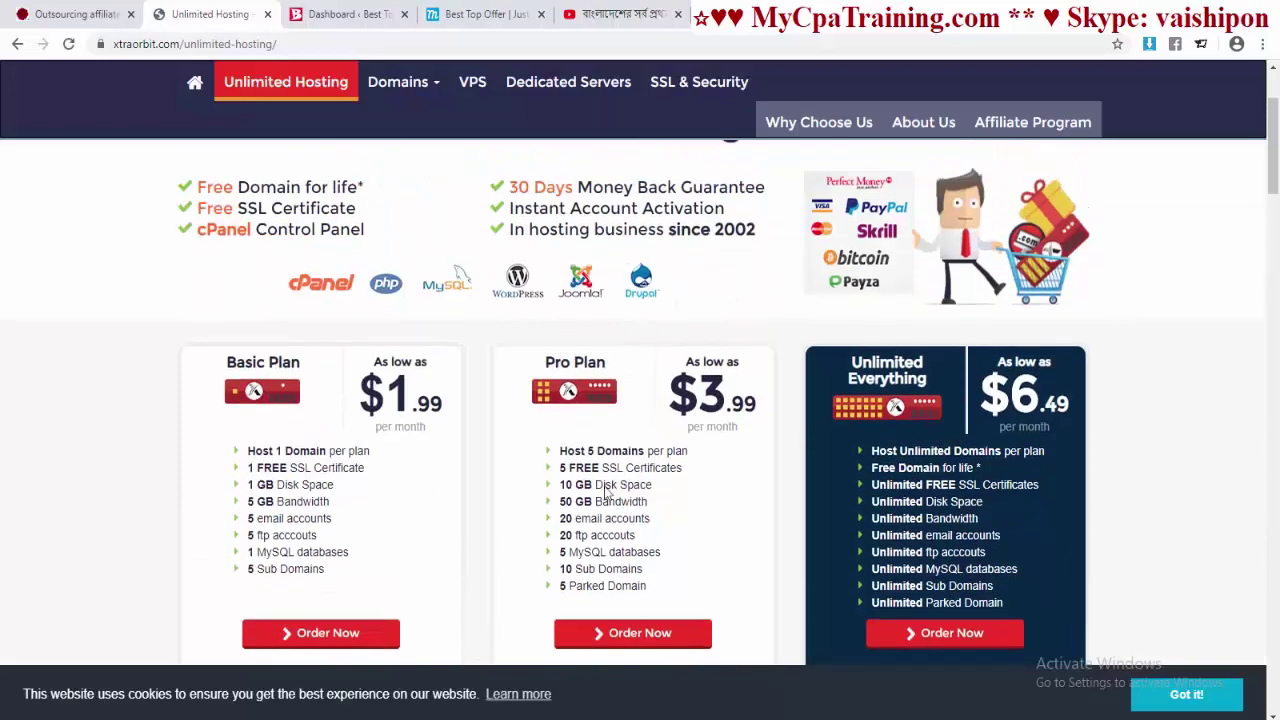
scroll(634, 452, down, 2)
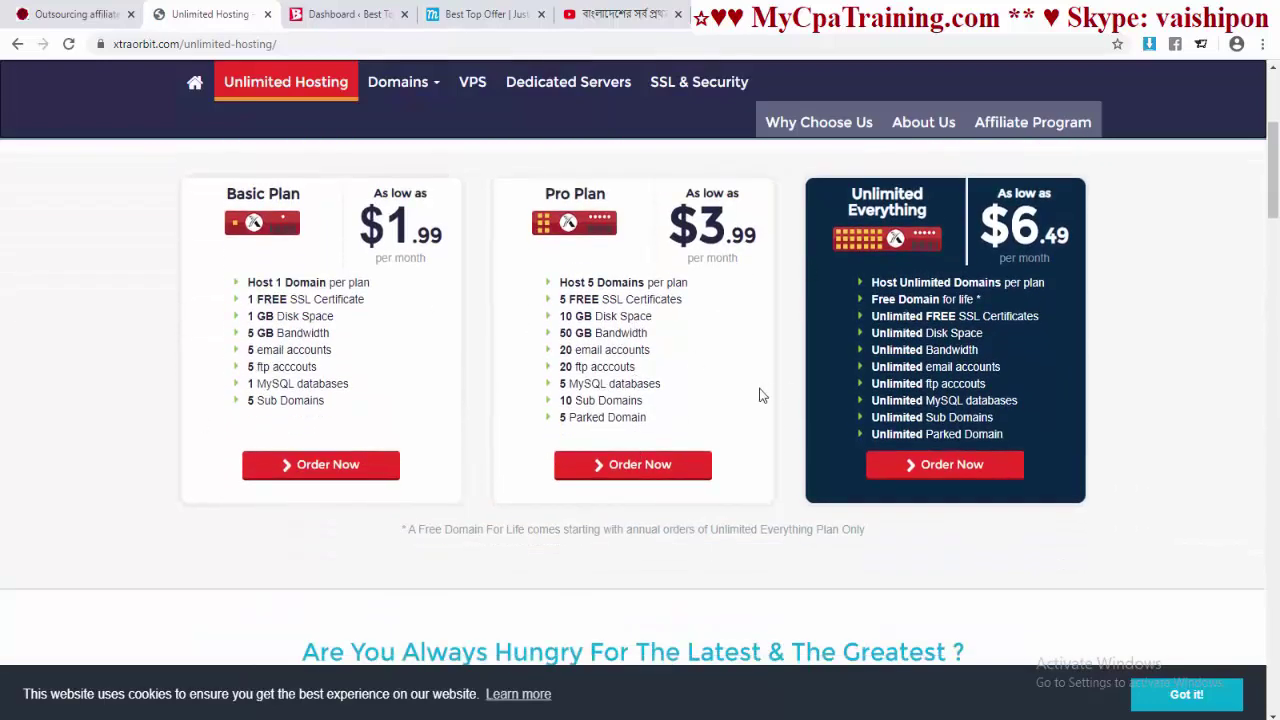
scroll(760, 395, up, 5)
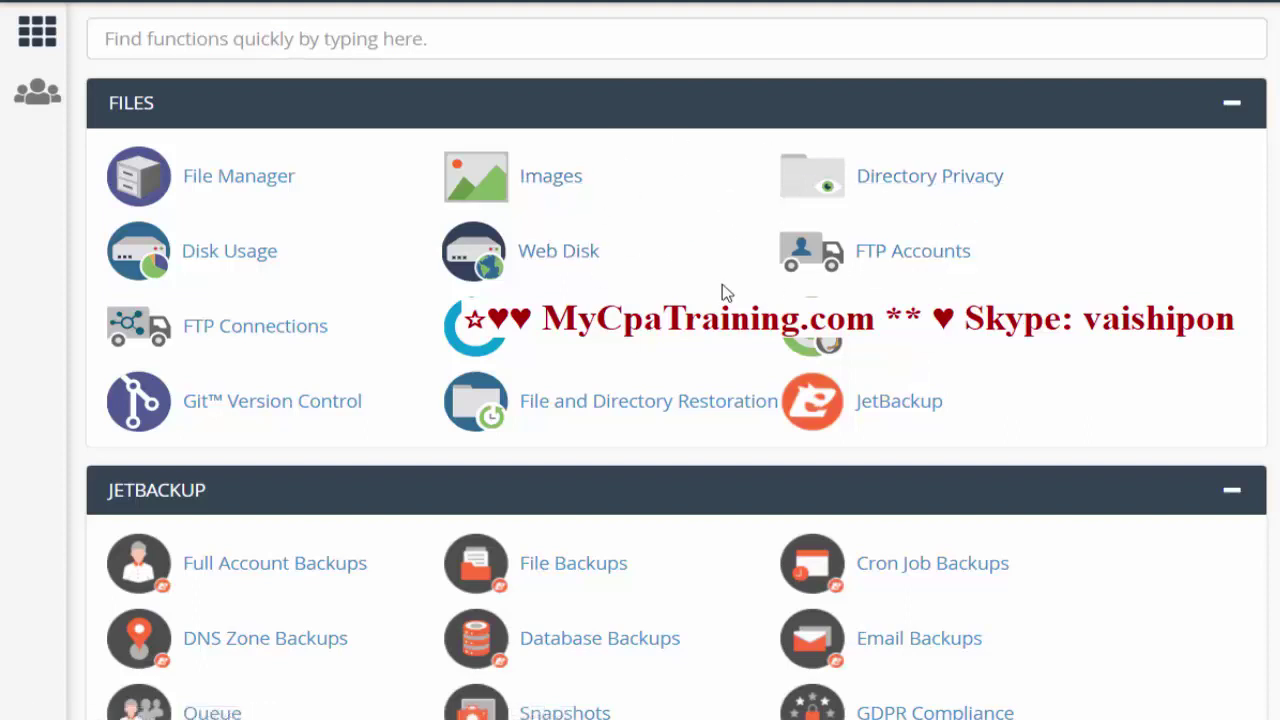
- Scroll to Softaculous Apps Installer in cPanel and open its WordPress installer
scroll(620, 192, down, 9)
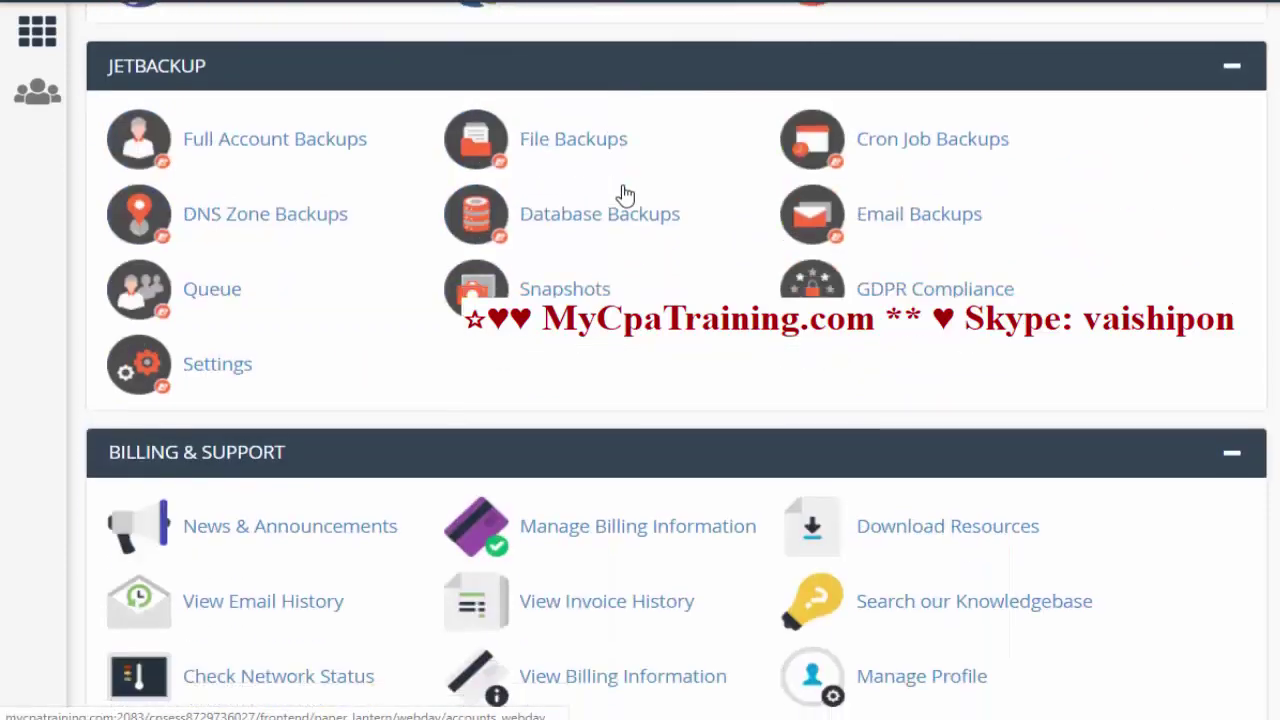
scroll(620, 194, up, 9)
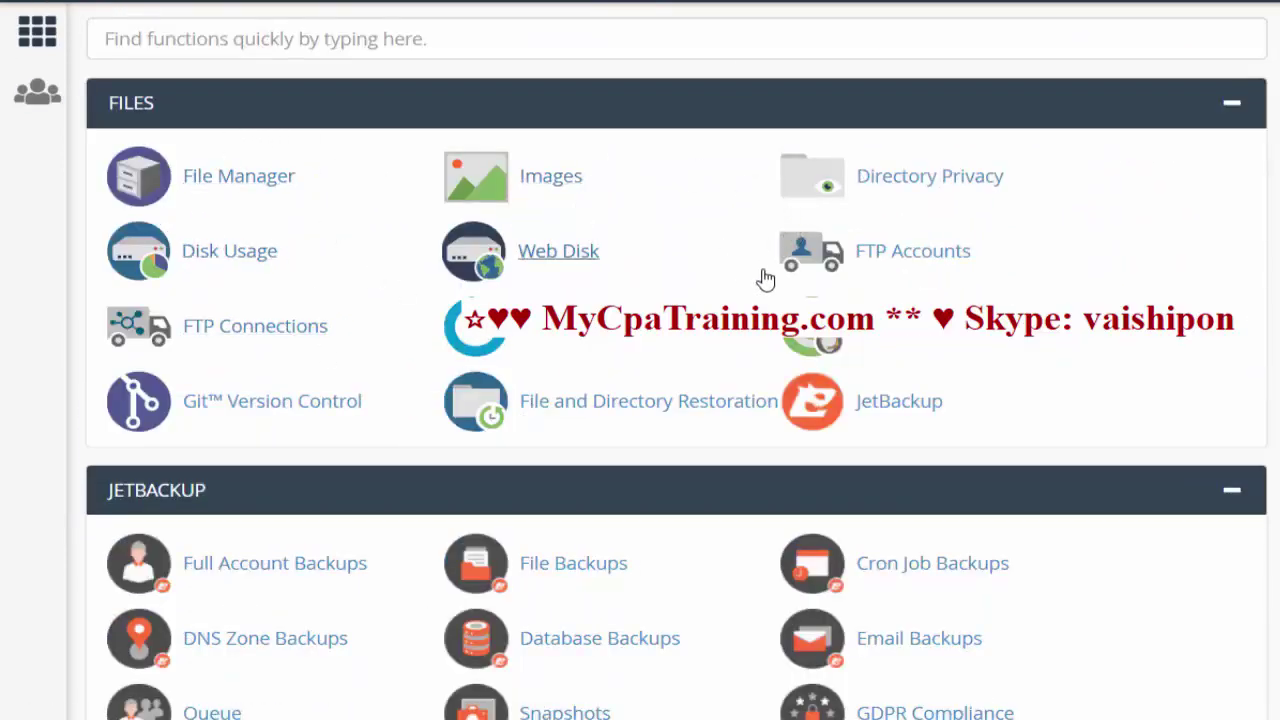
scroll(766, 277, down, 15)
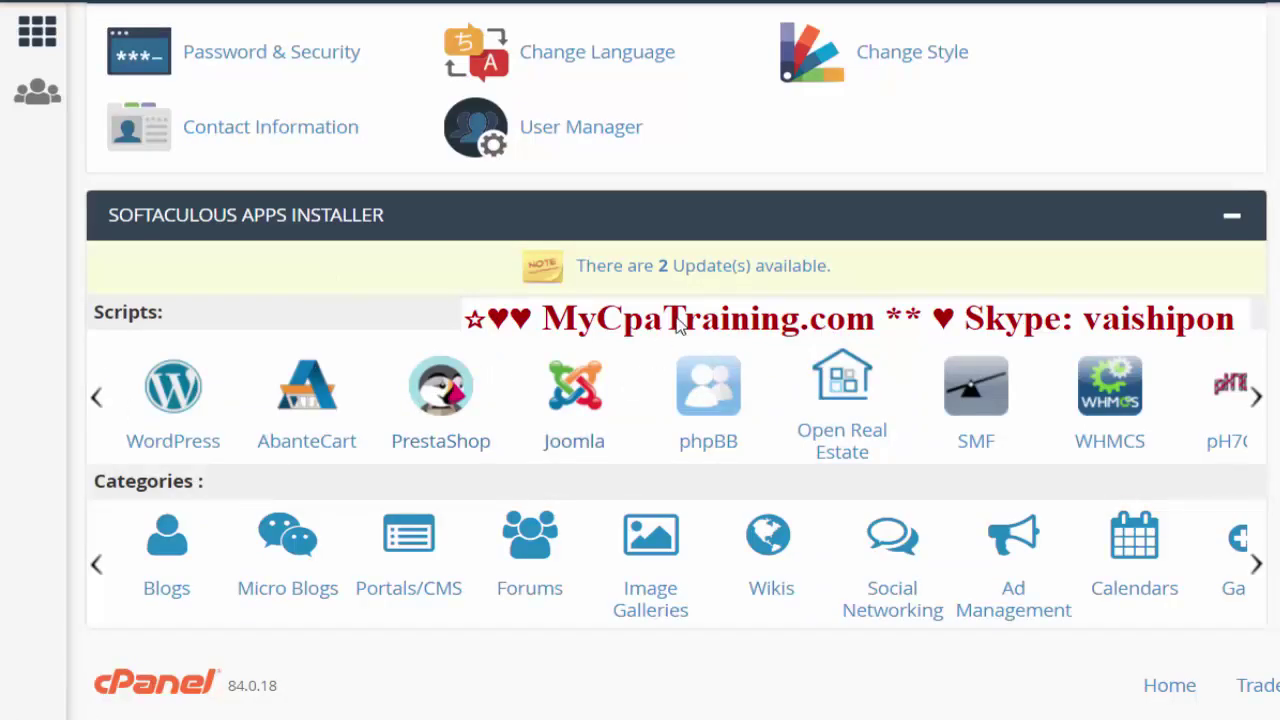
click(173, 390)
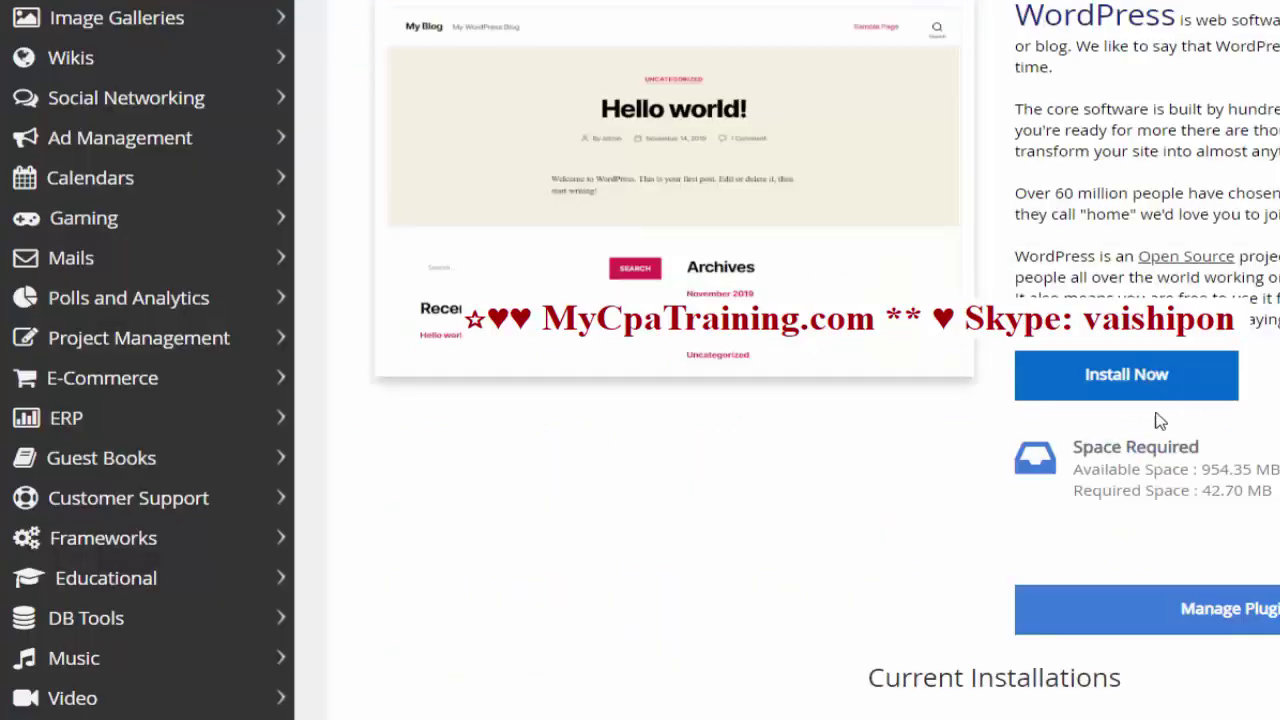
click(1086, 388)
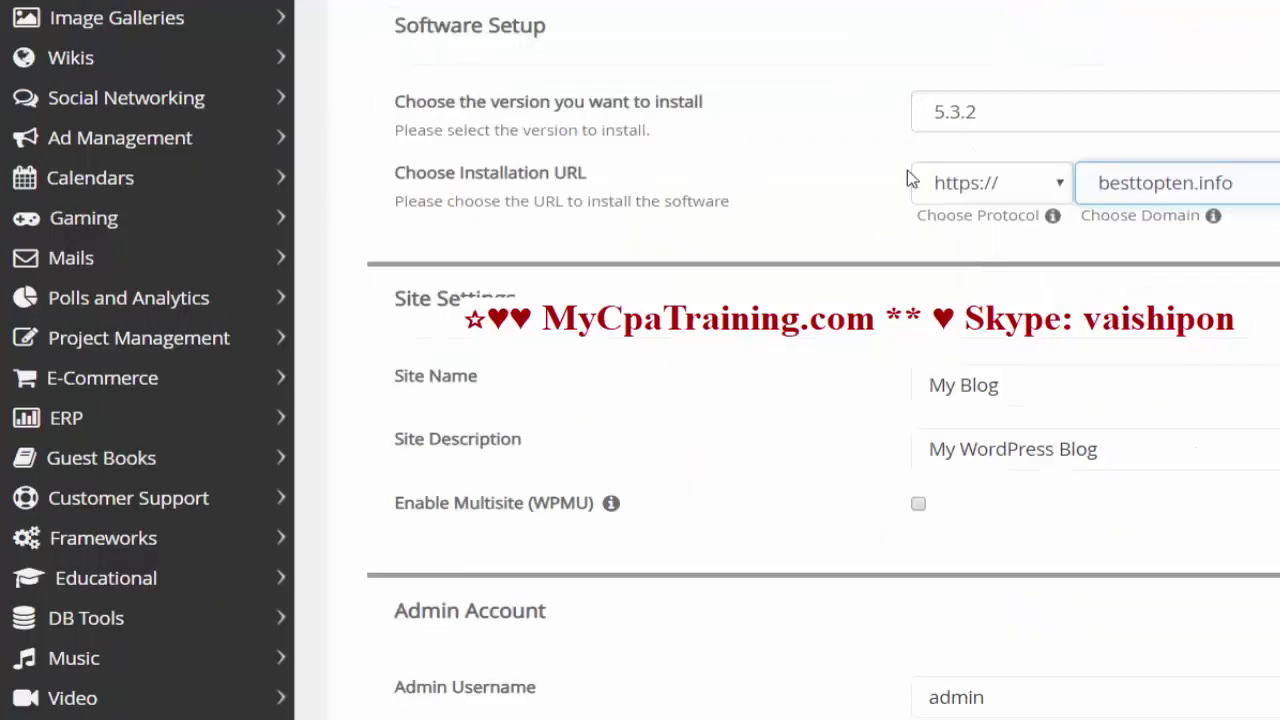
click(1058, 190)
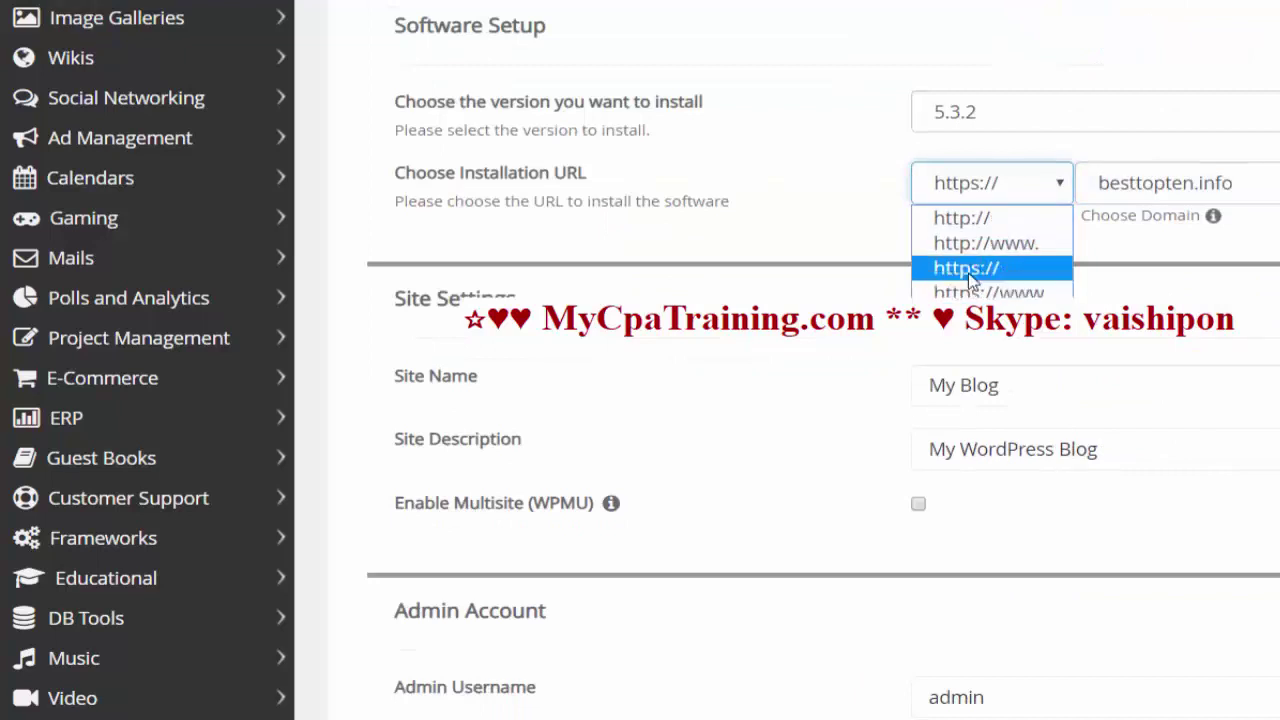
click(969, 280)
scroll(990, 320, up, 2)
click(1086, 310)
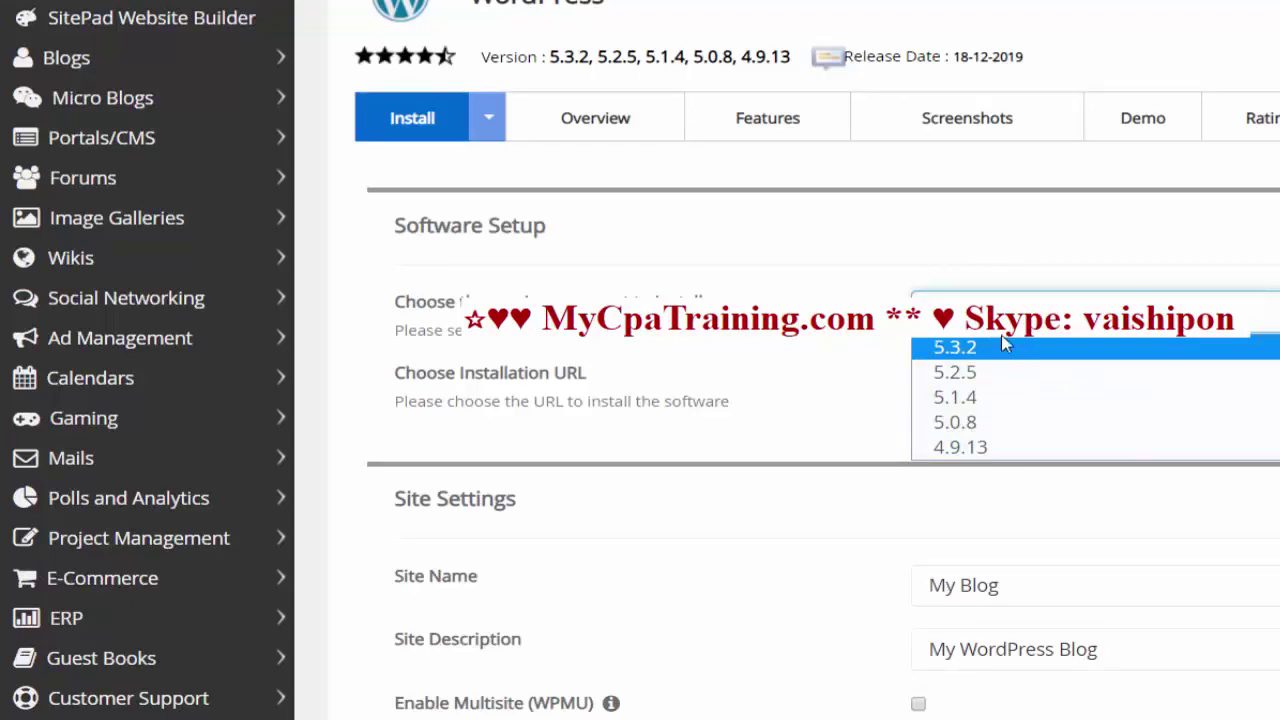
click(980, 352)
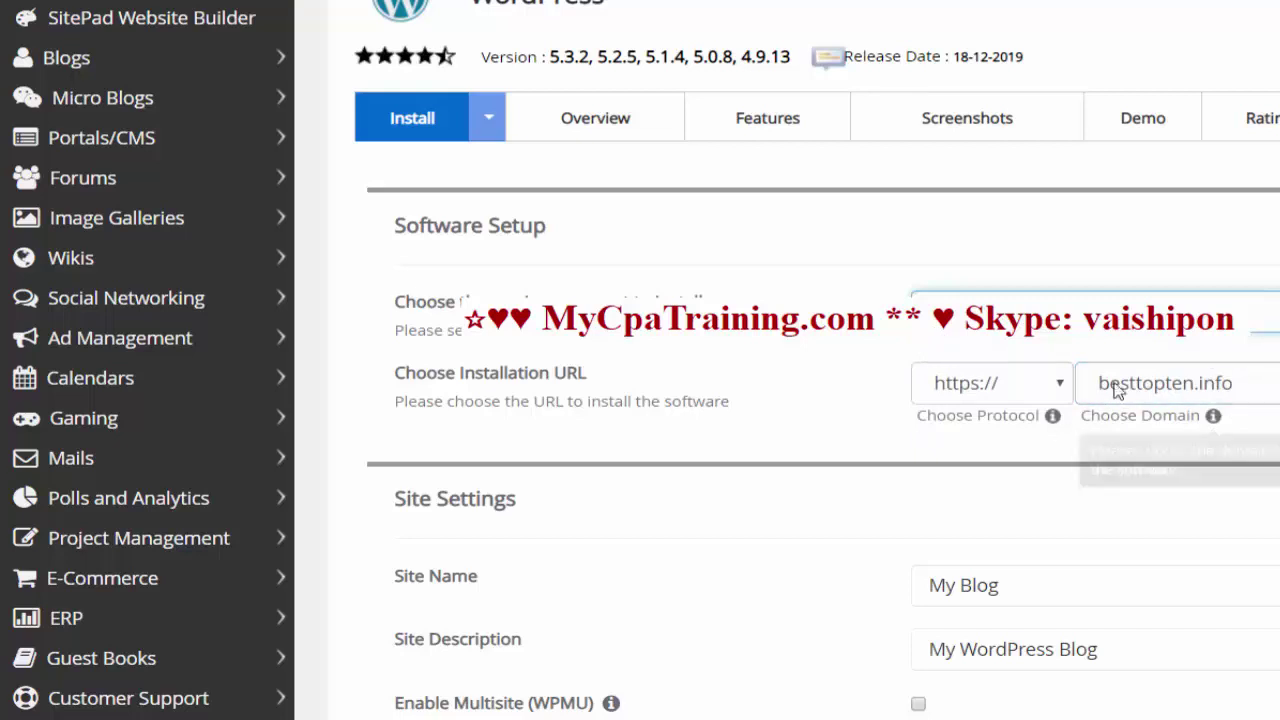
scroll(1160, 372, down, 1)
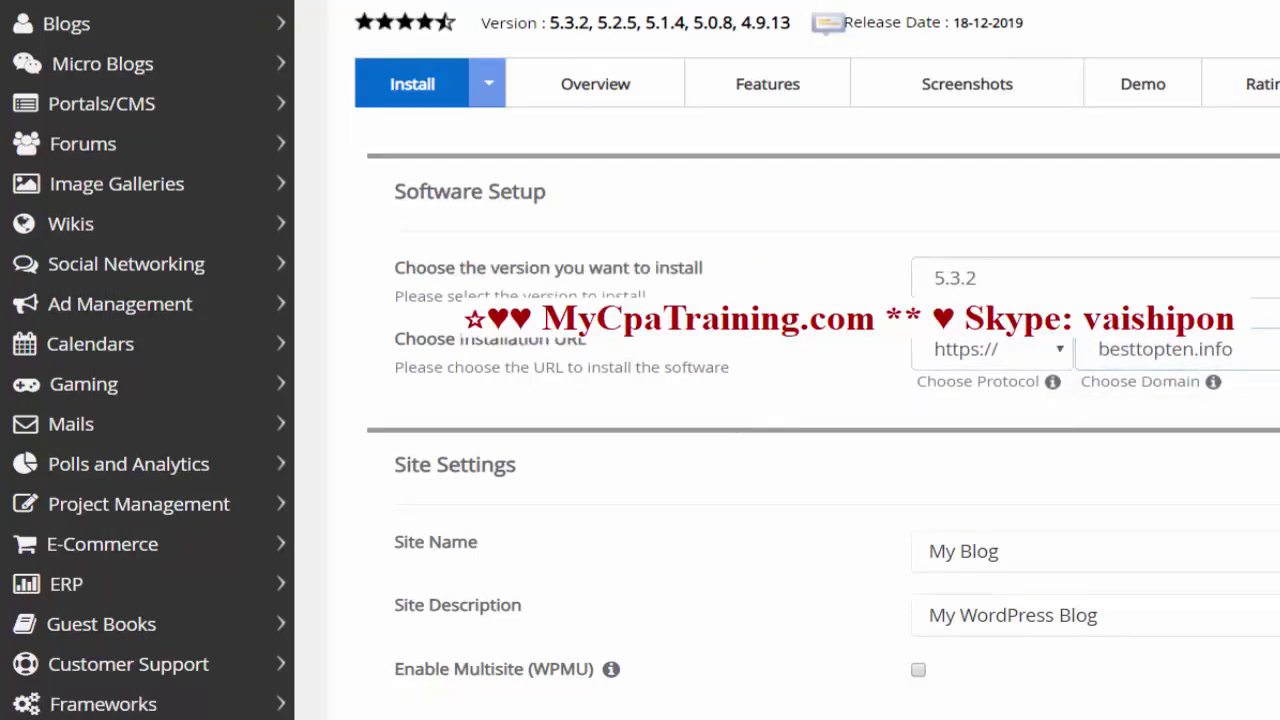
click(1000, 278)
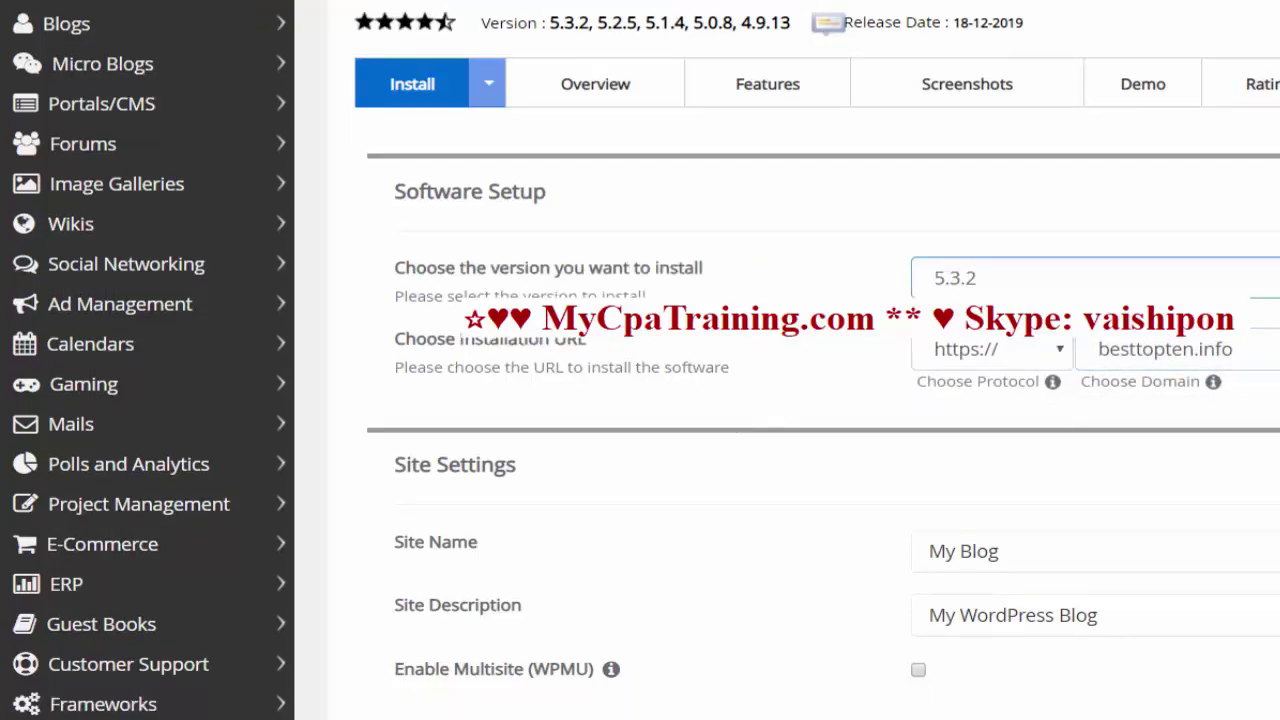
scroll(1040, 132, down, 4)
- Set both the site name and site description to 'Best Top Ten'
click(1040, 132)
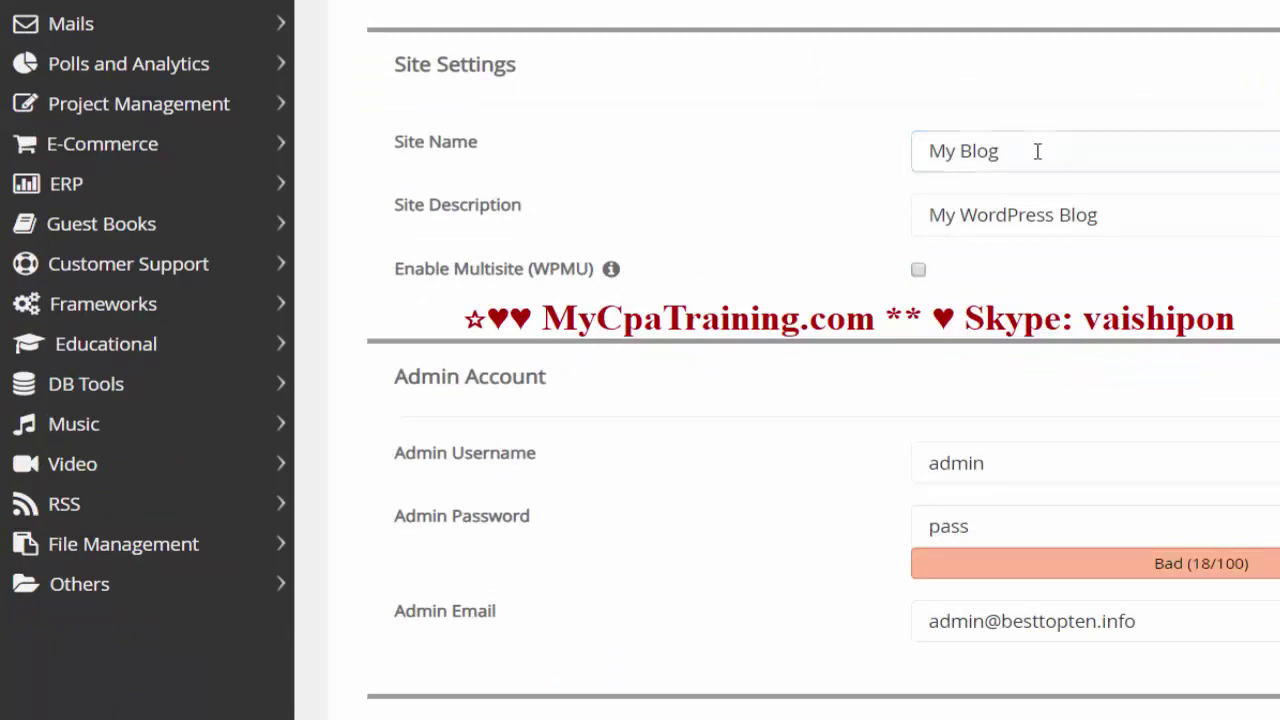
drag(1011, 150, 676, 168)
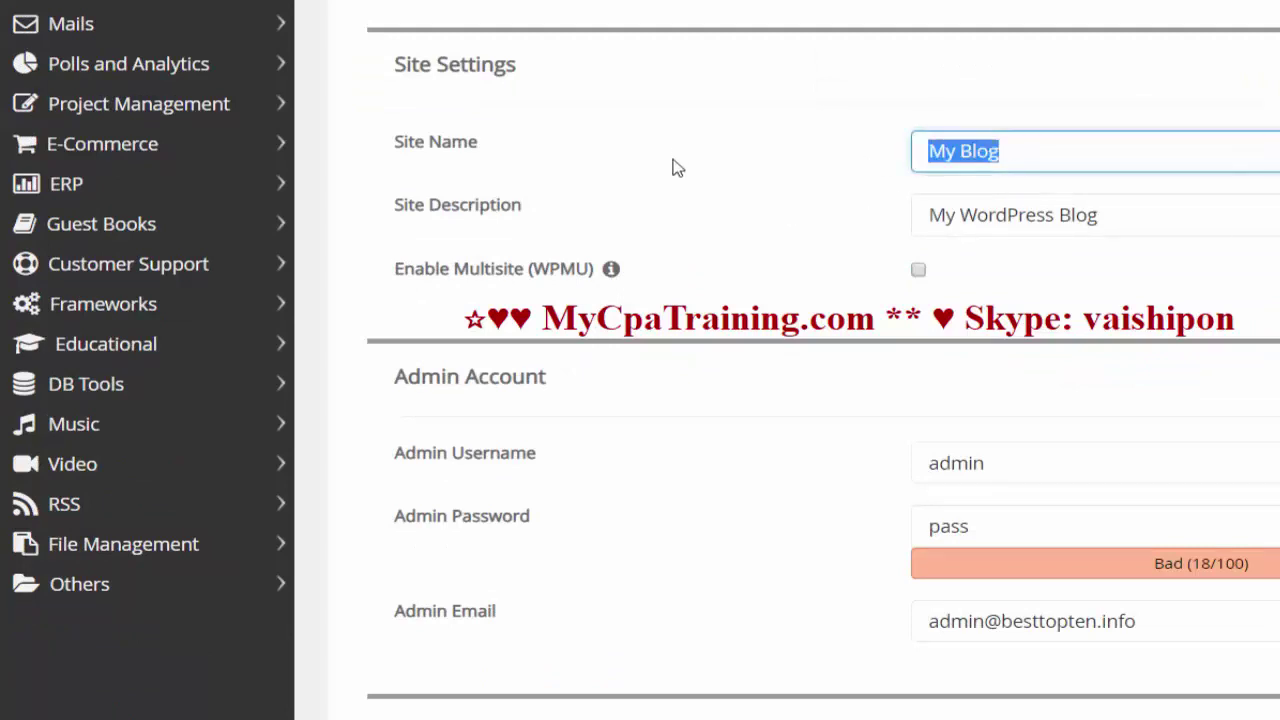
text(Best Top)
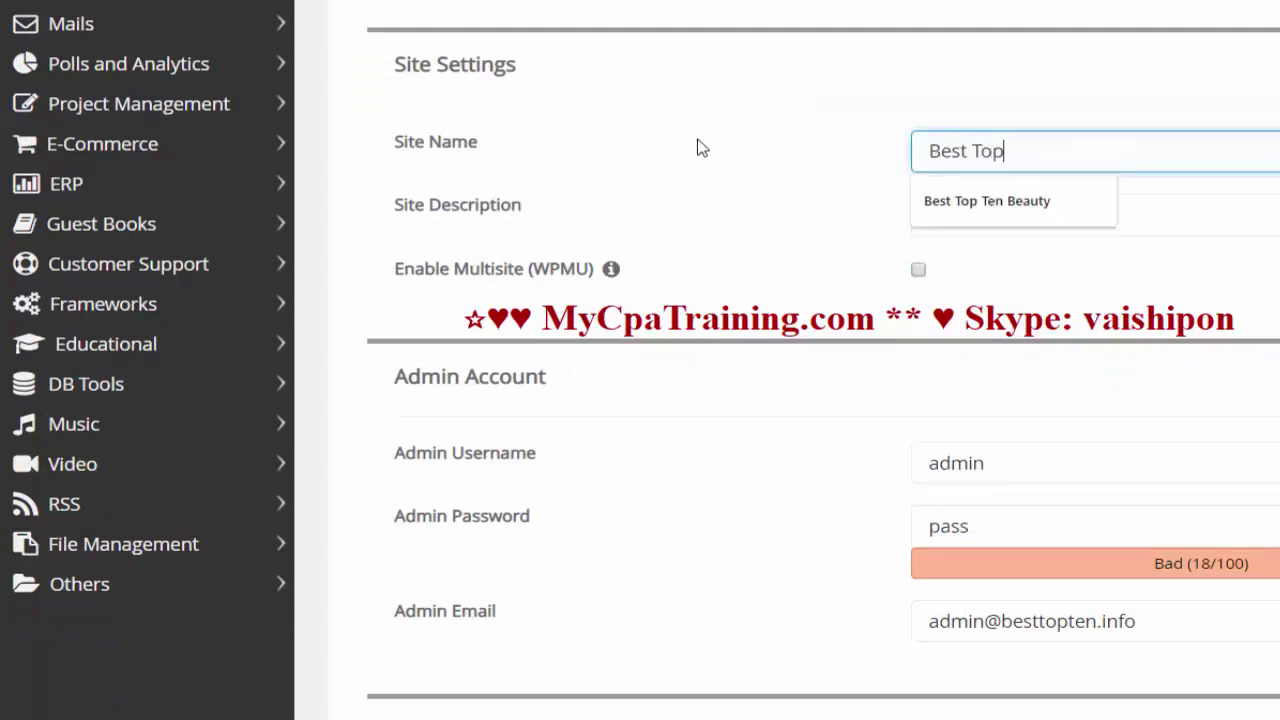
text( |)
text(en)
key(ctrl+a)
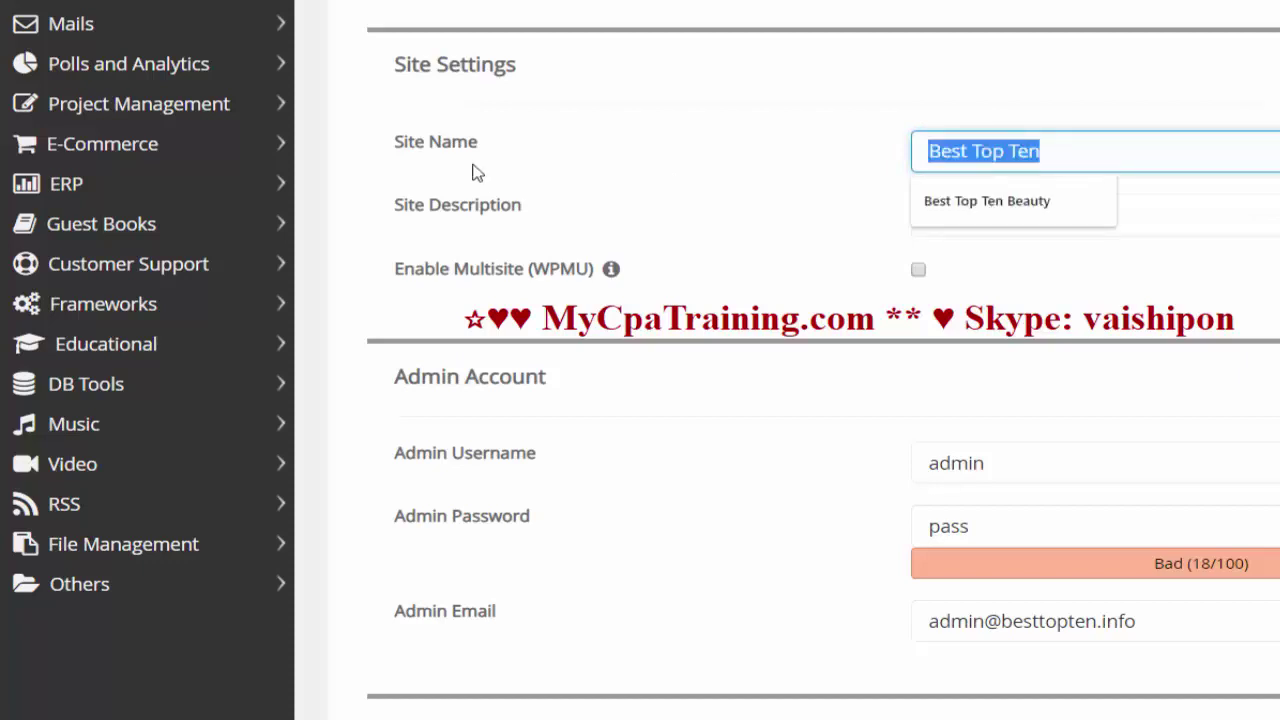
key(ctrl+c)
click(1177, 214)
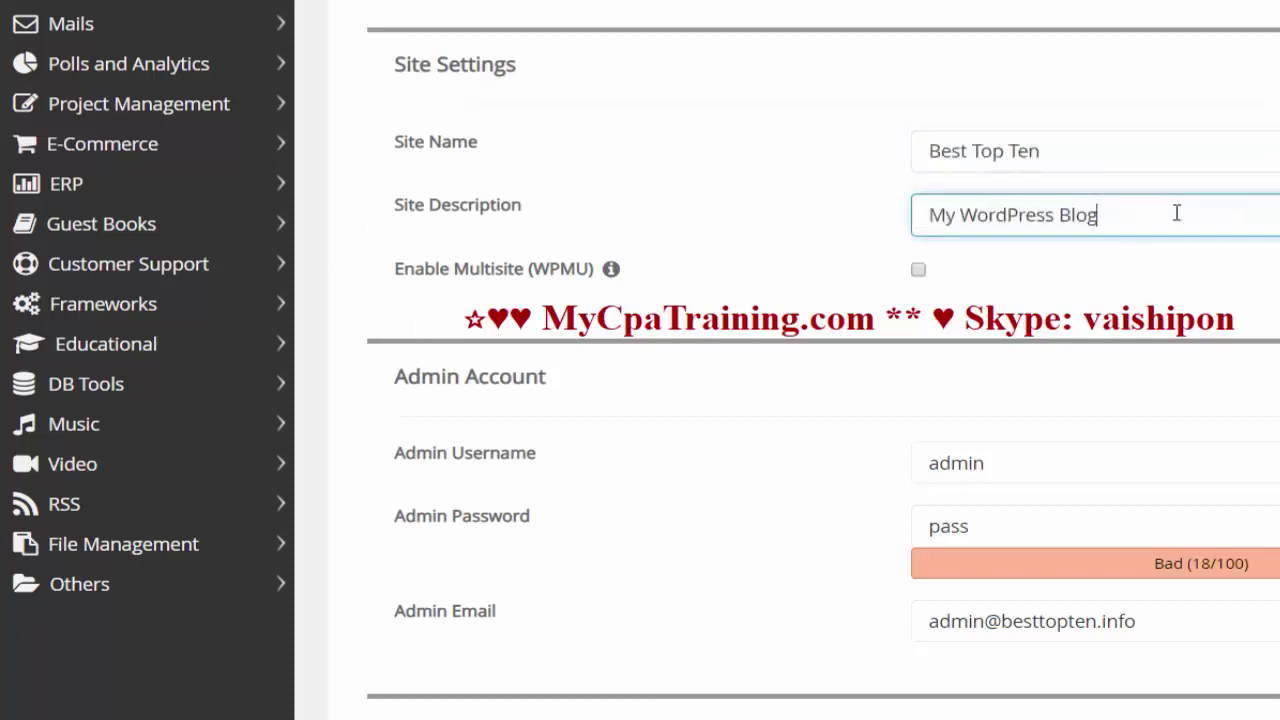
key(ctrl+a)
key(ctrl+v)
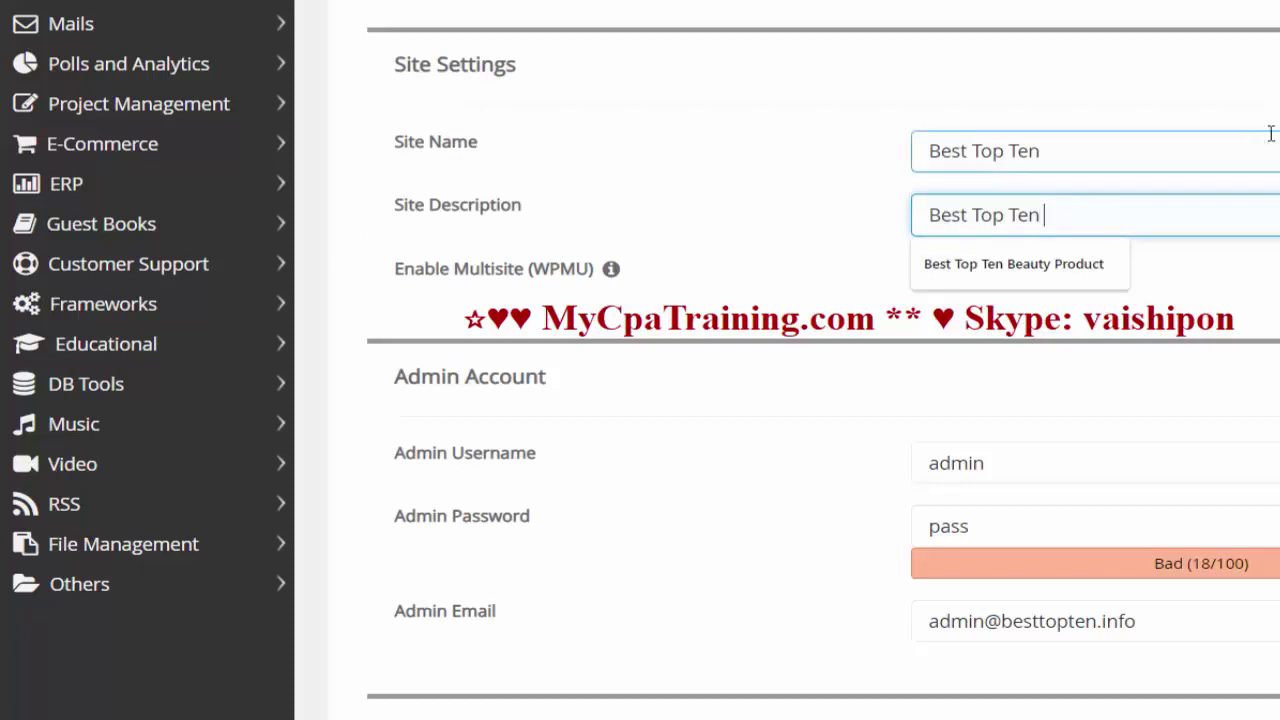
- Replace the default admin password with a new one and scroll down toward Install
scroll(943, 310, down, 3)
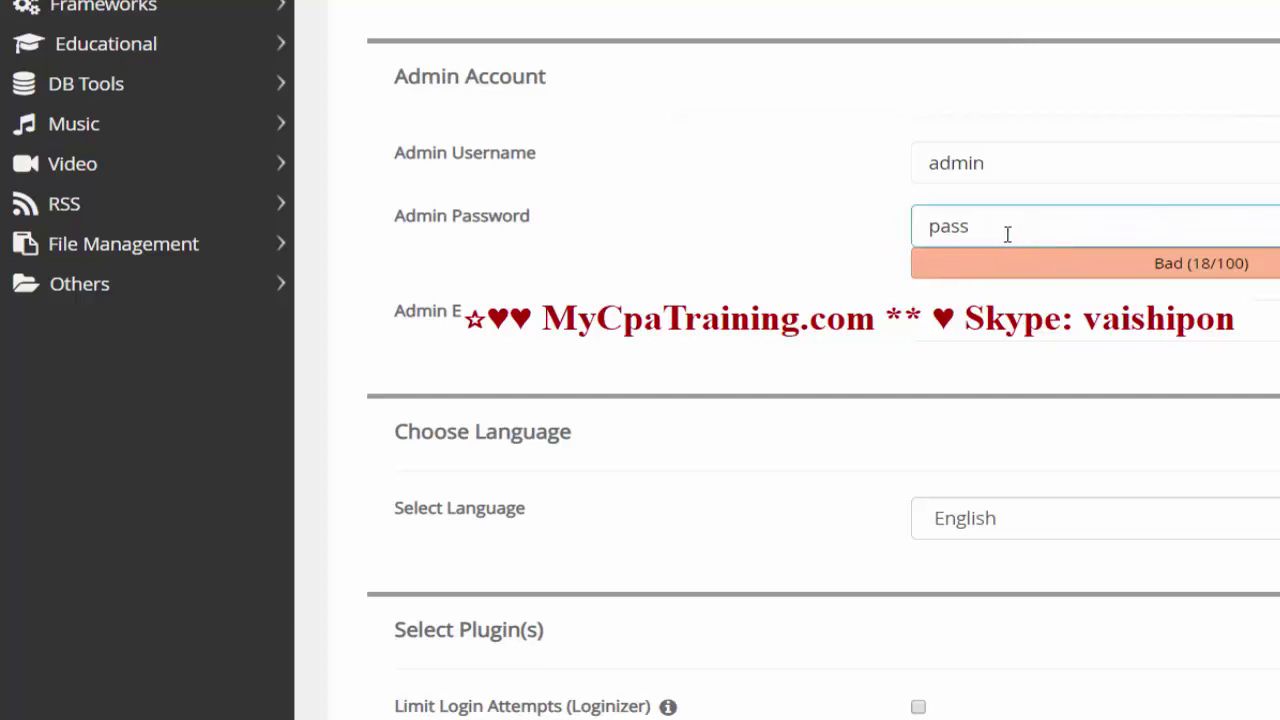
key(BackSpace)
key(BackSpace)
key(BackSpace)
key(BackSpace)
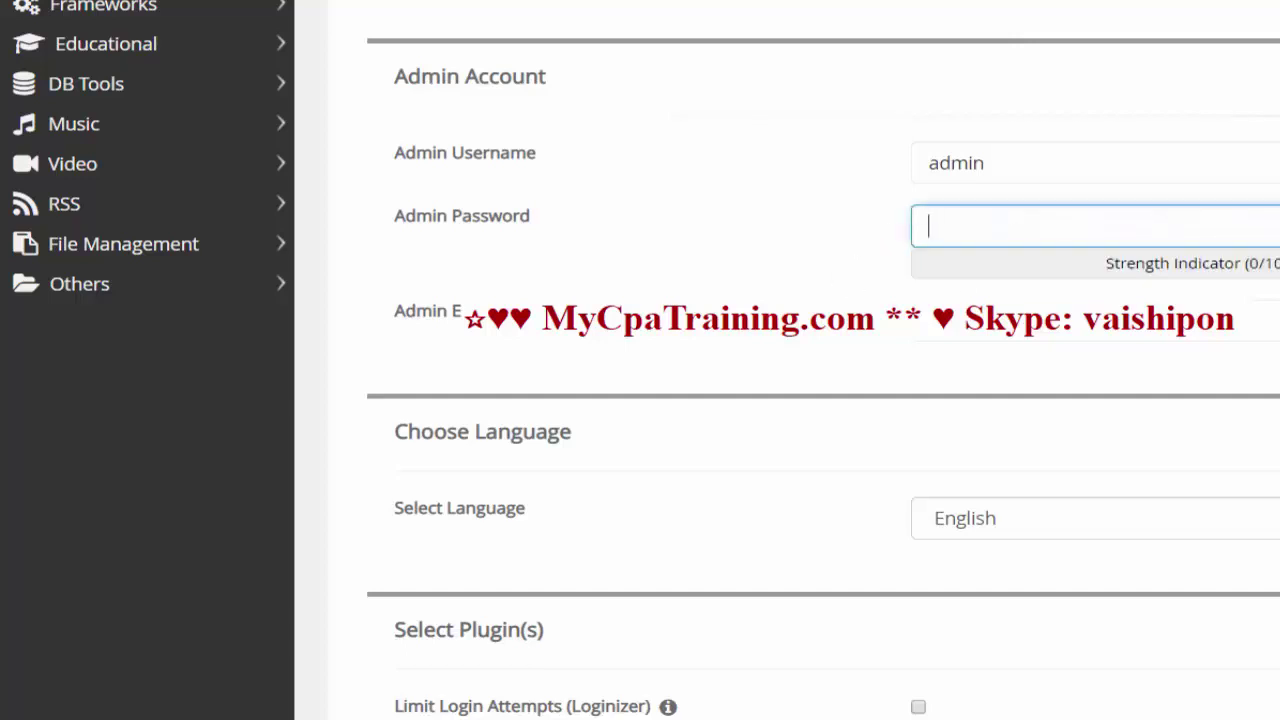
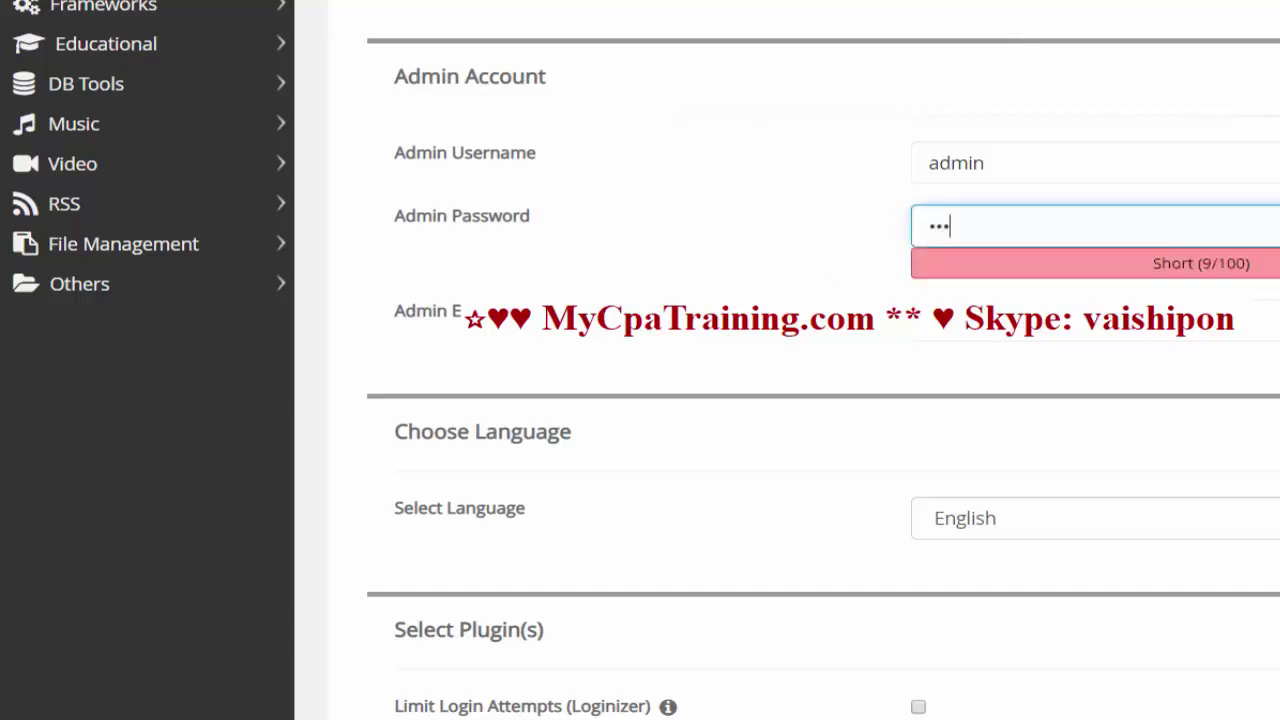
click(1100, 328)
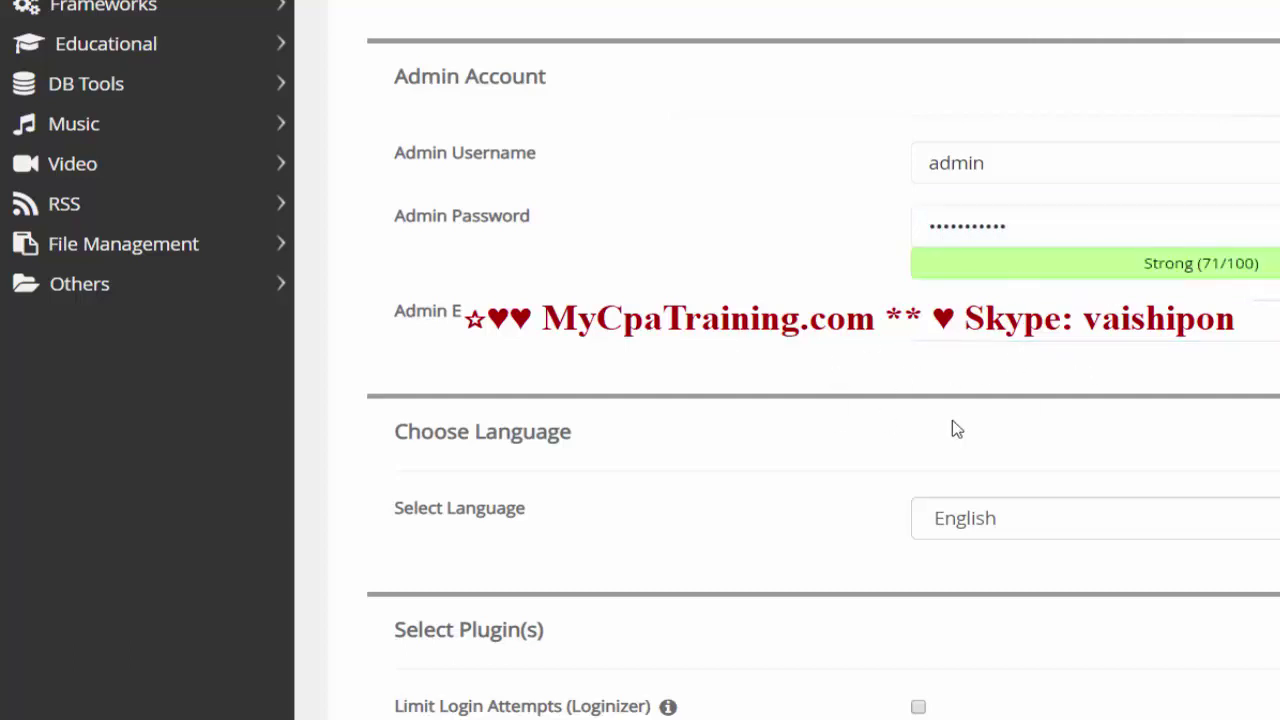
scroll(597, 271, down, 3)
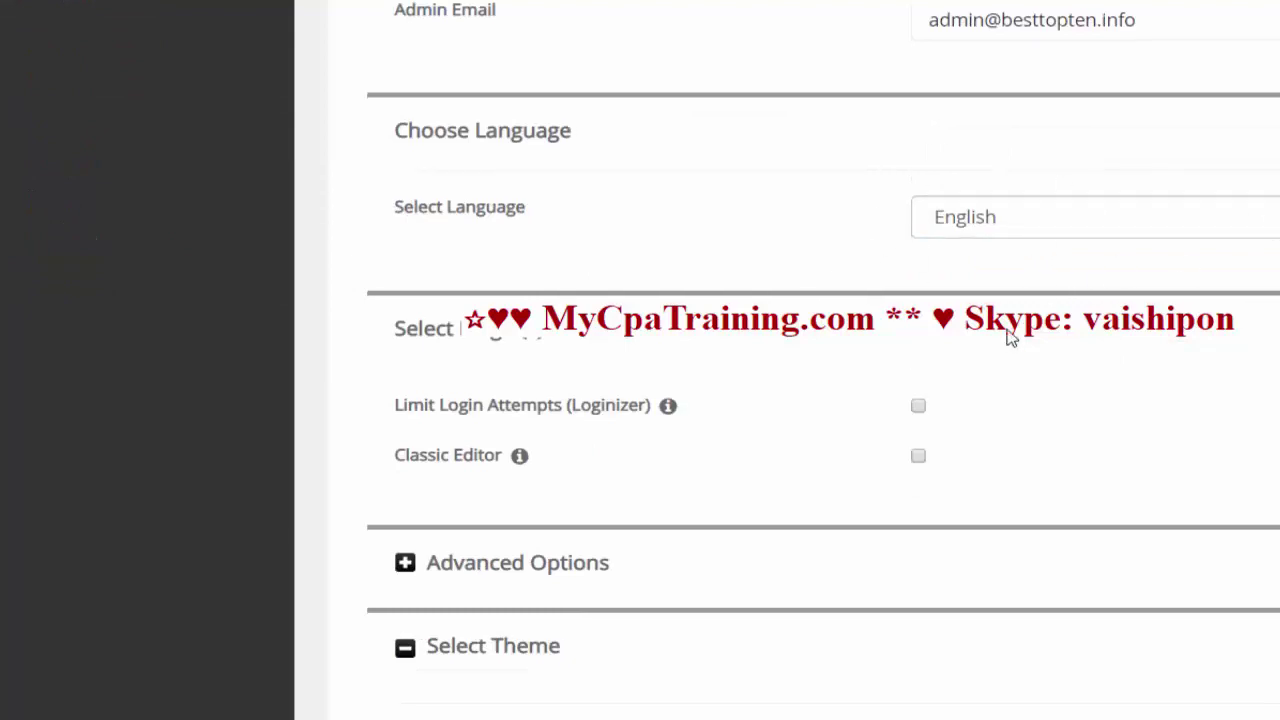
scroll(1006, 334, down, 6)
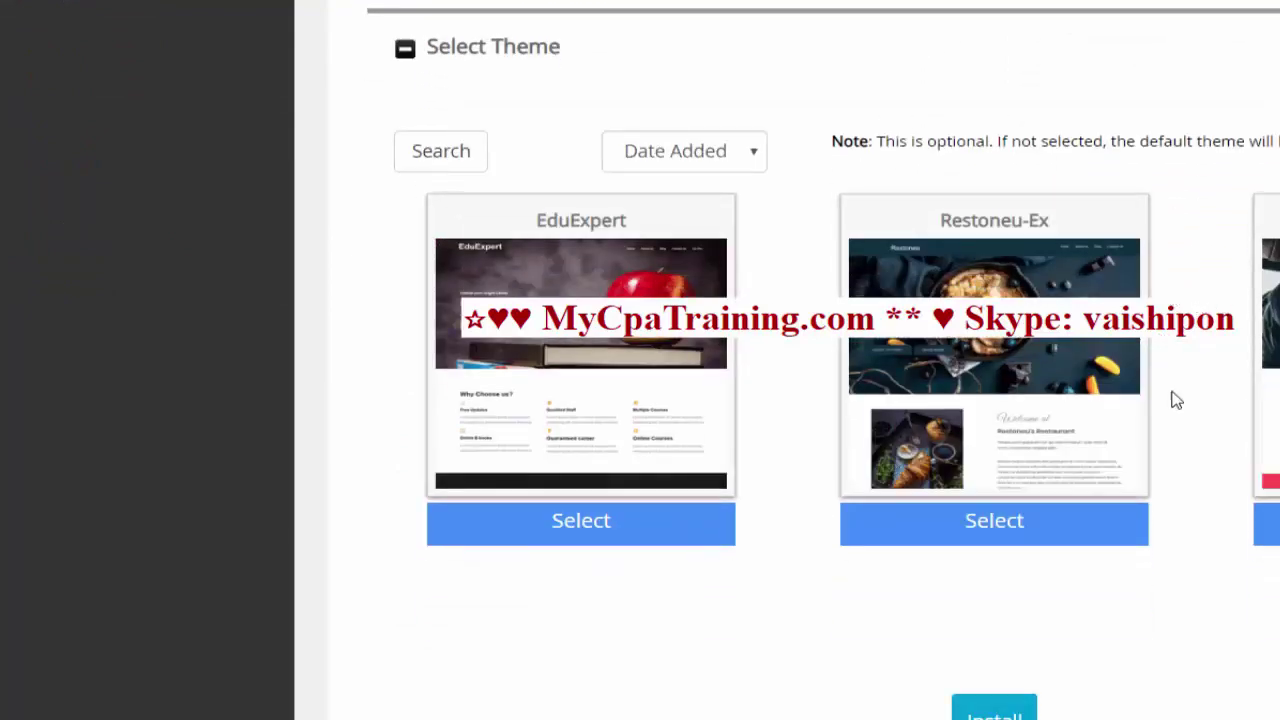
scroll(828, 545, down, 3)
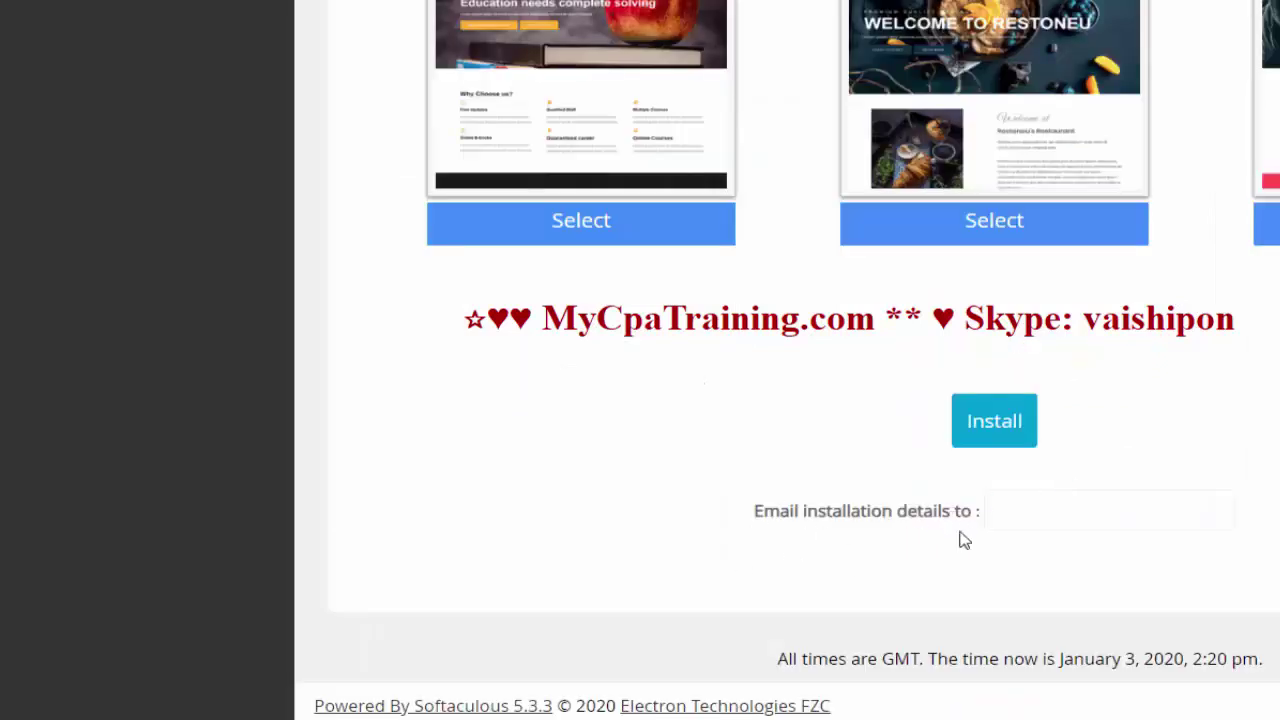
- Install WordPress at besttopten.info and log in to the Dashboard with the admin credentials
click(1060, 525)
scroll(1040, 301, up, 5)
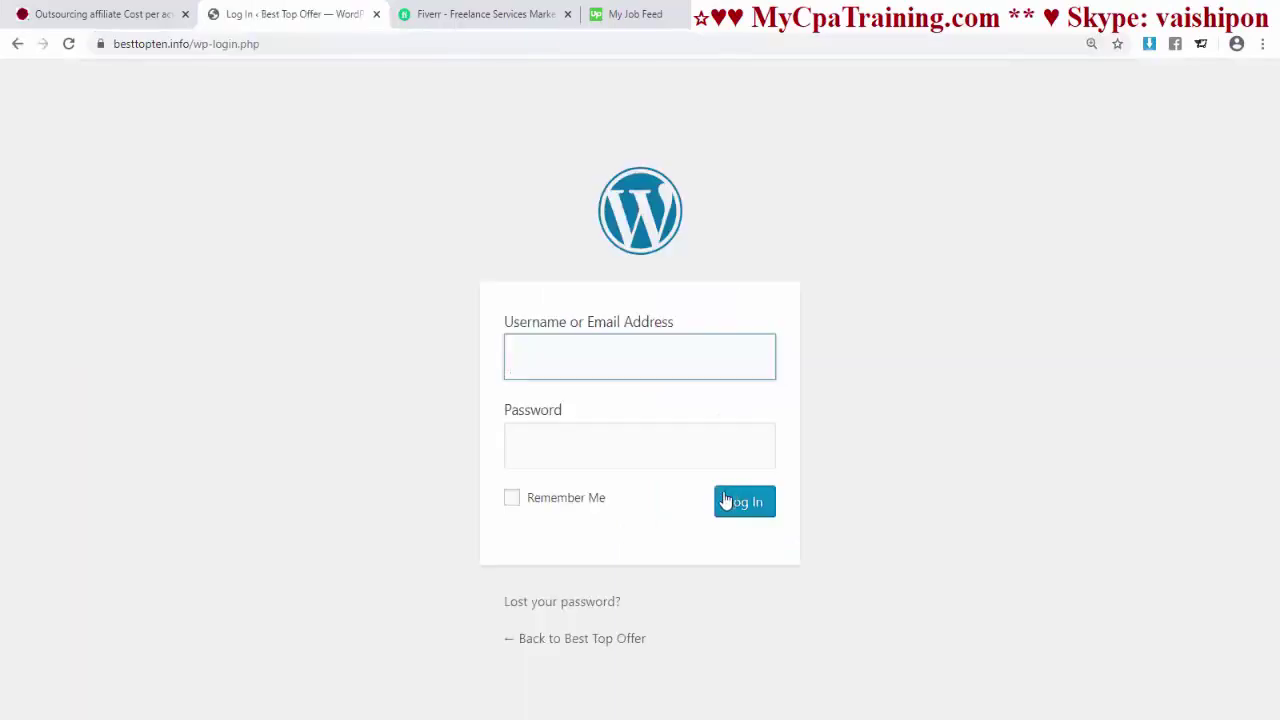
text(admin)
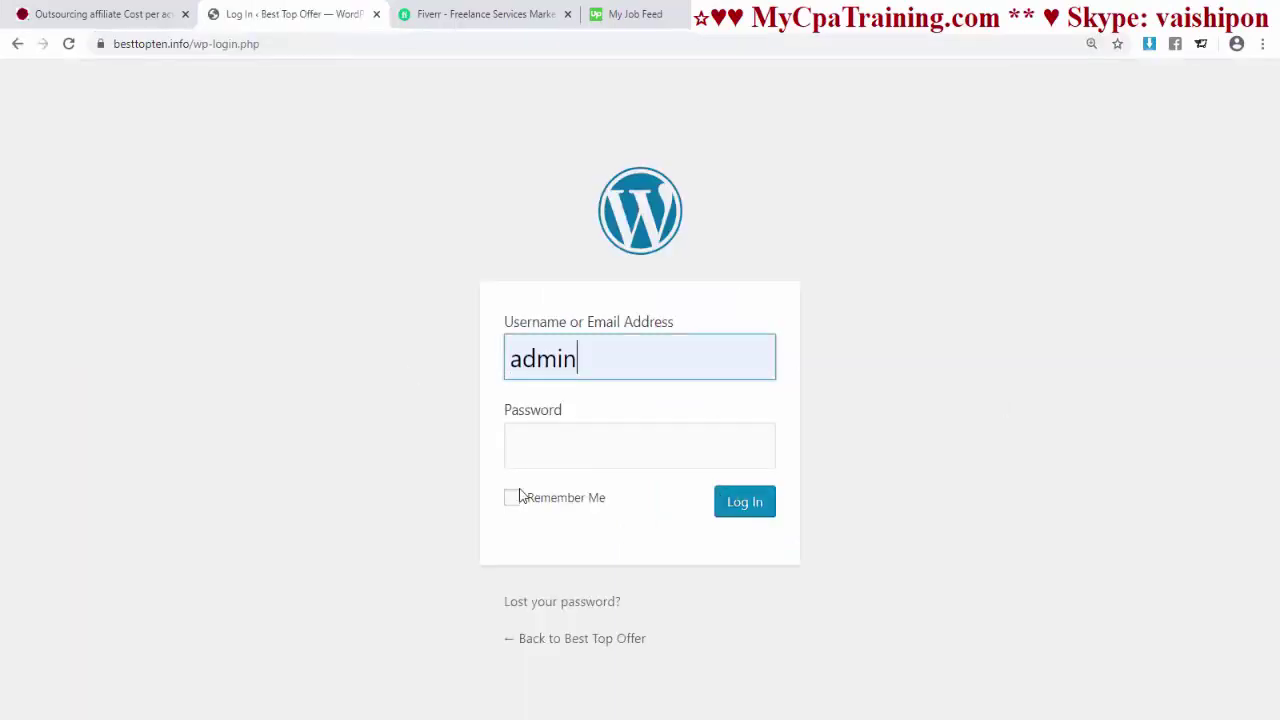
click(525, 455)
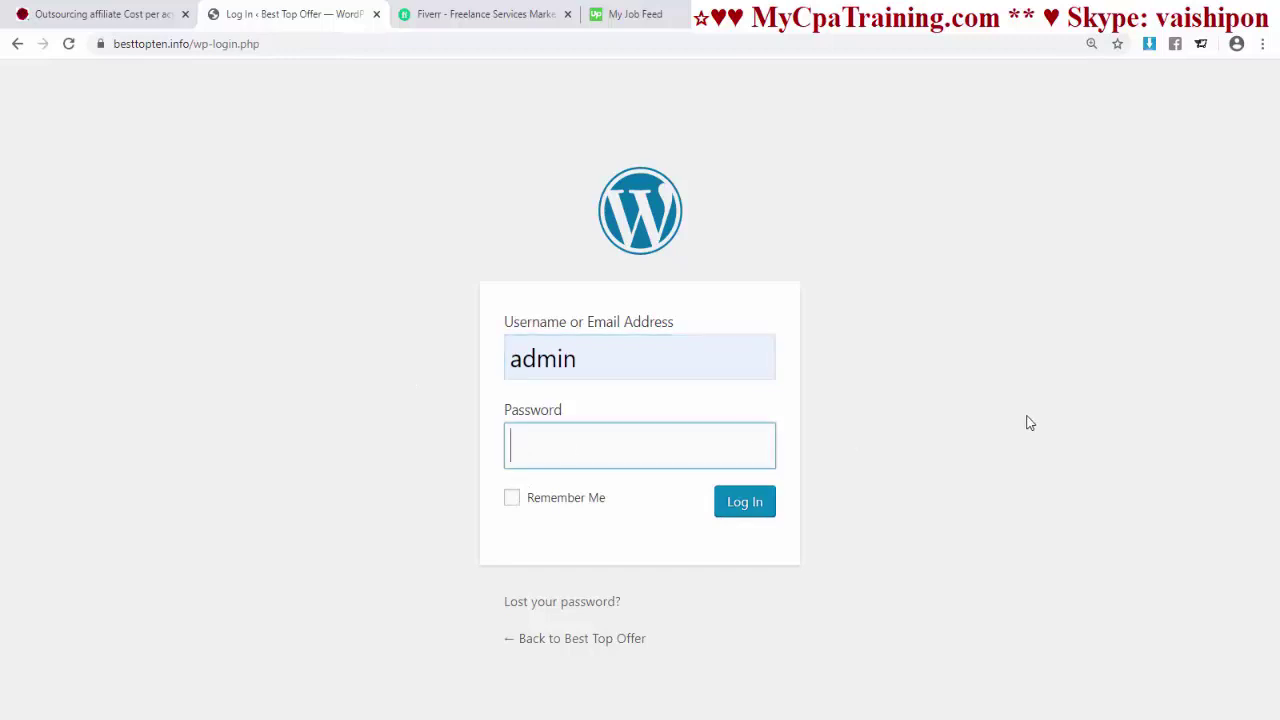
key(ctrl+v)
click(741, 510)
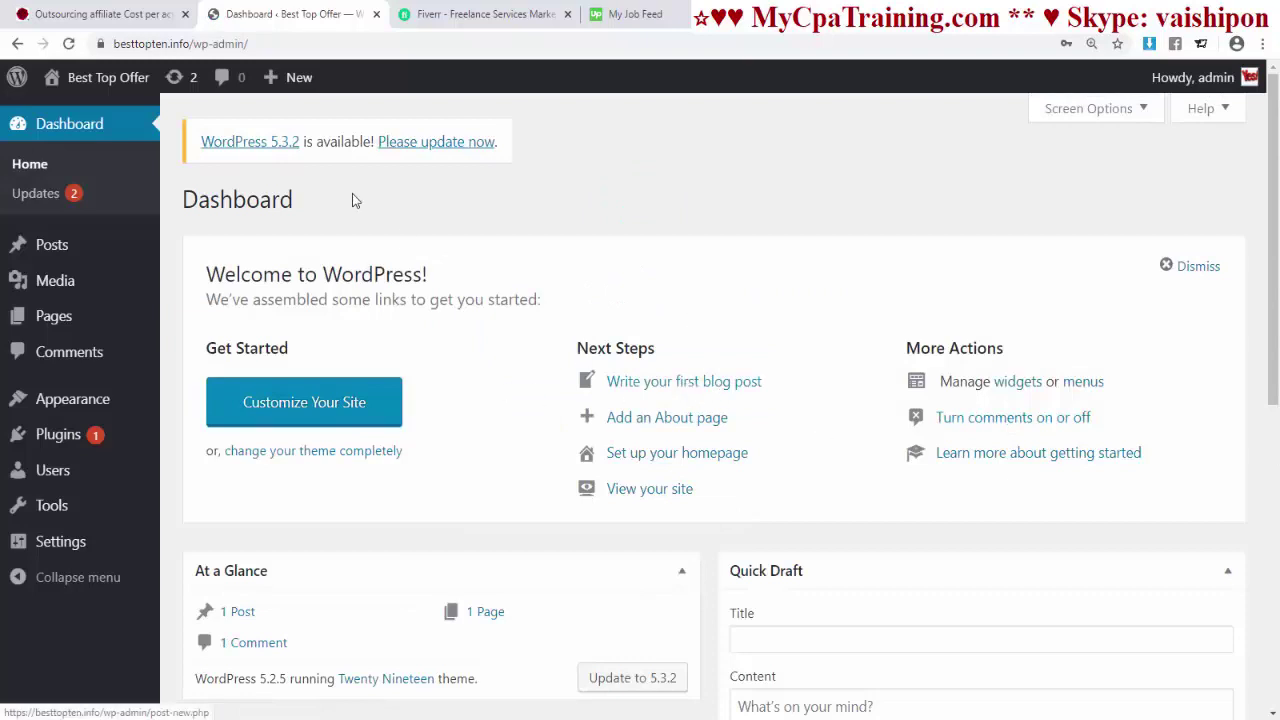
- Open the live besttopten.info site in a new tab and browse its home page
mouse_move(105, 80)
right_click(86, 114)
click(110, 131)
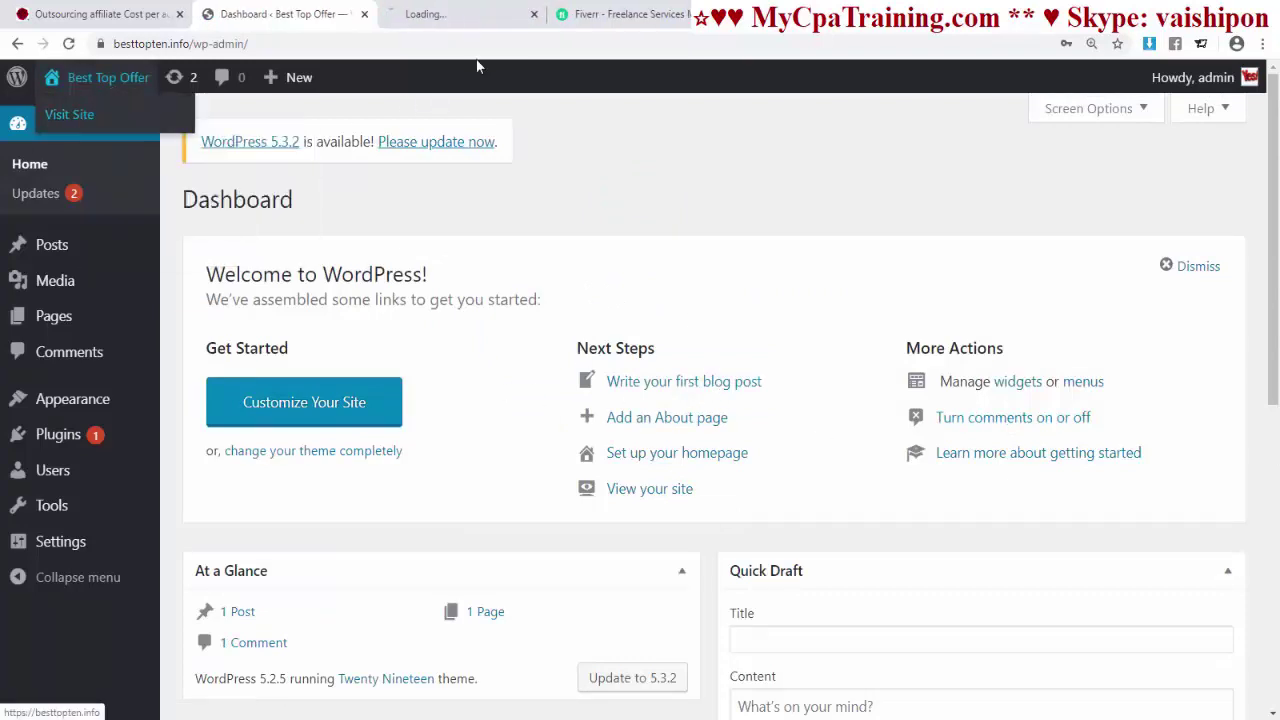
click(420, 14)
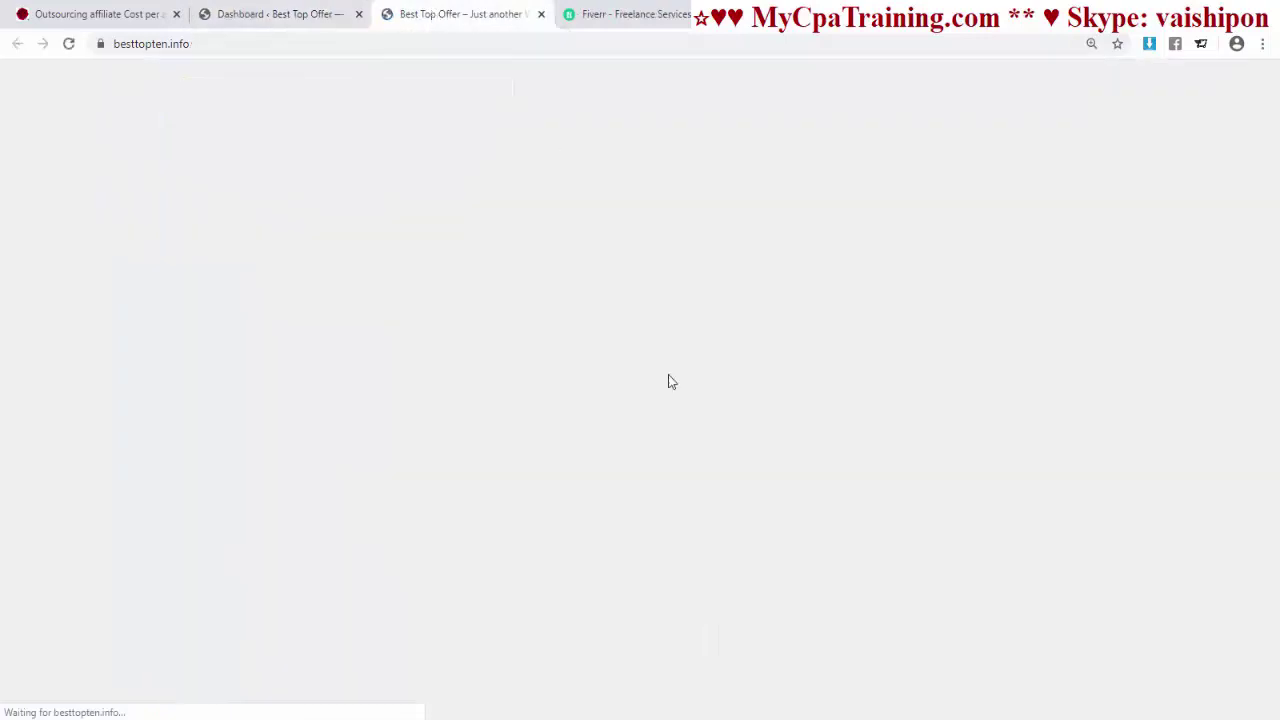
scroll(694, 420, down, 10)
scroll(696, 420, up, 2)
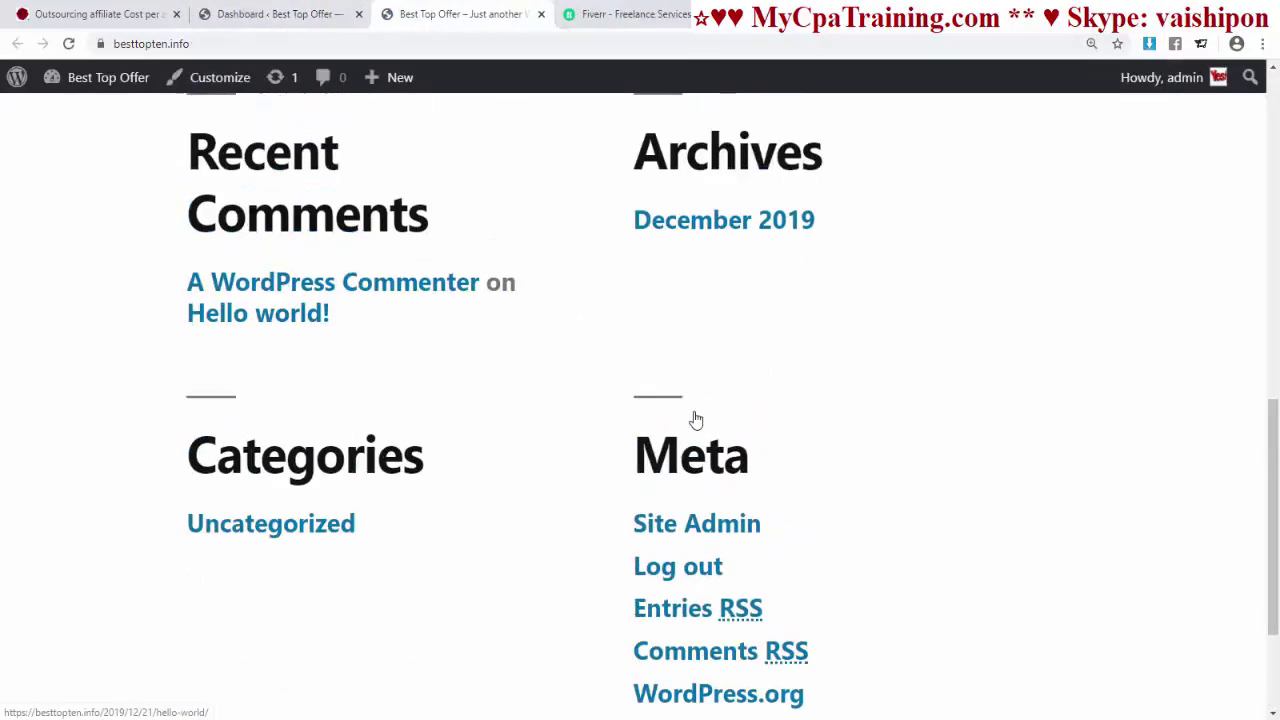
scroll(696, 420, up, 10)
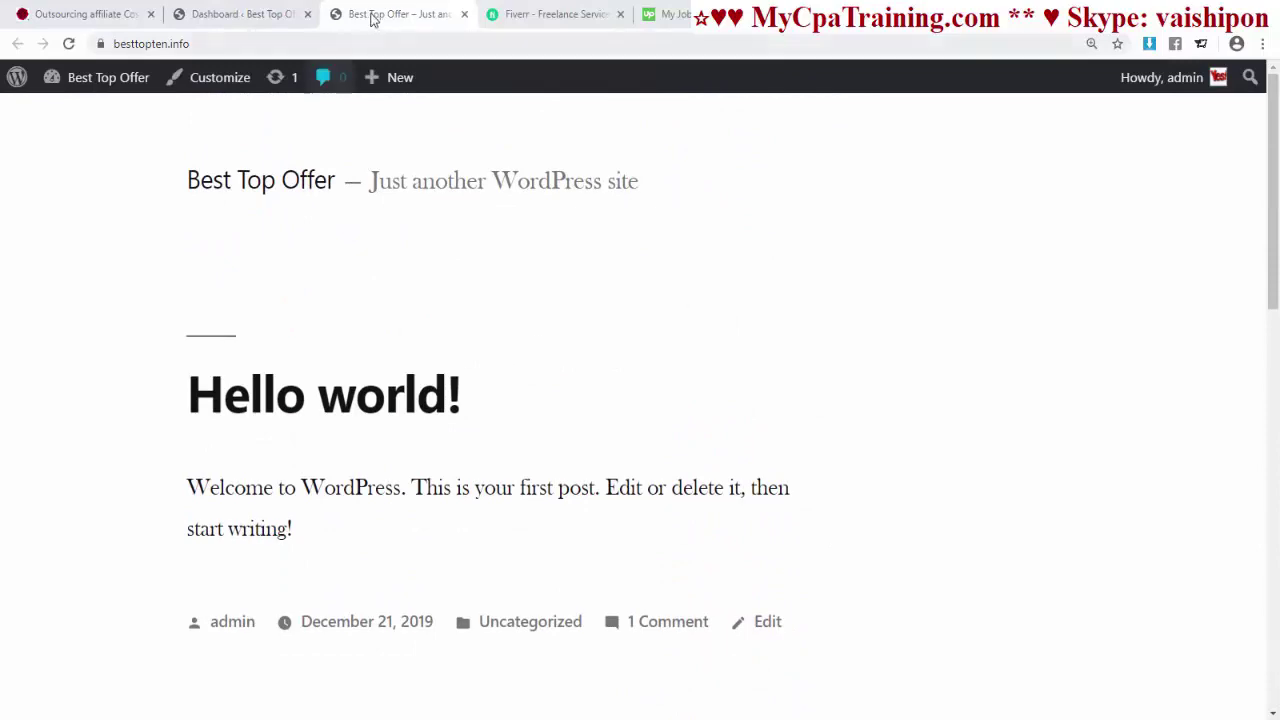
scroll(717, 373, down, 7)
scroll(700, 369, down, 4)
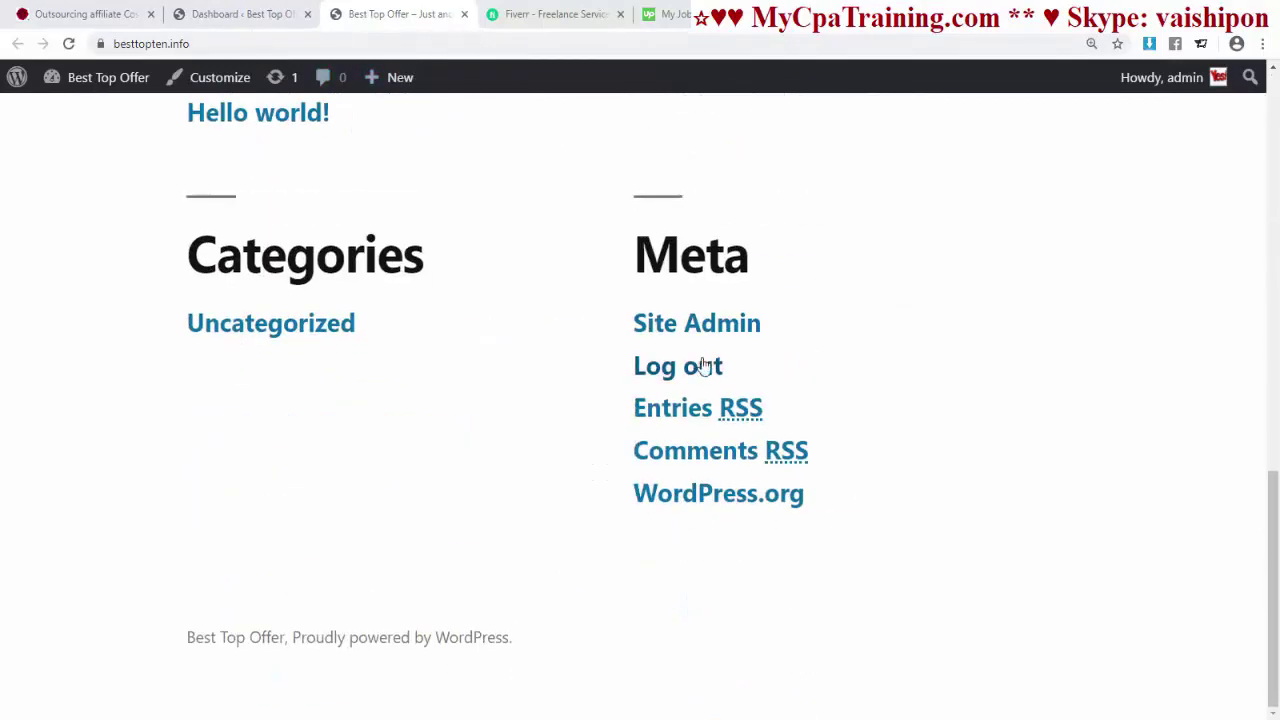
scroll(700, 360, up, 10)
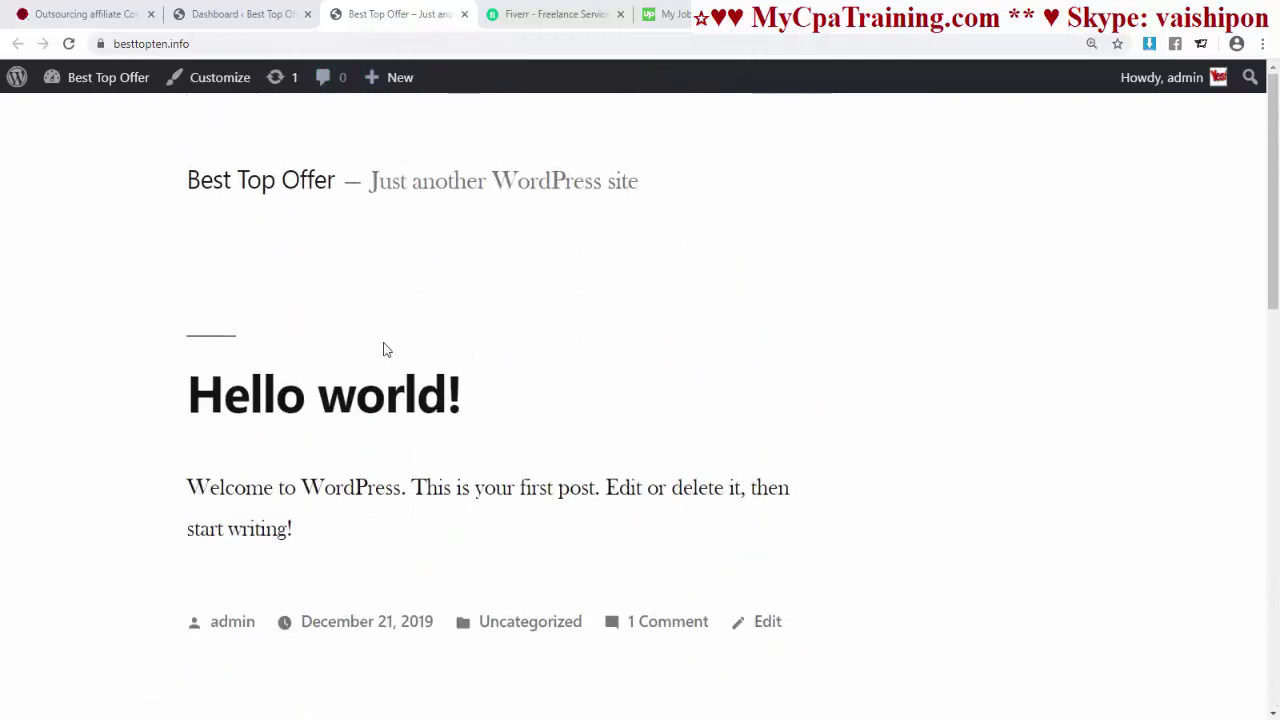
click(251, 14)
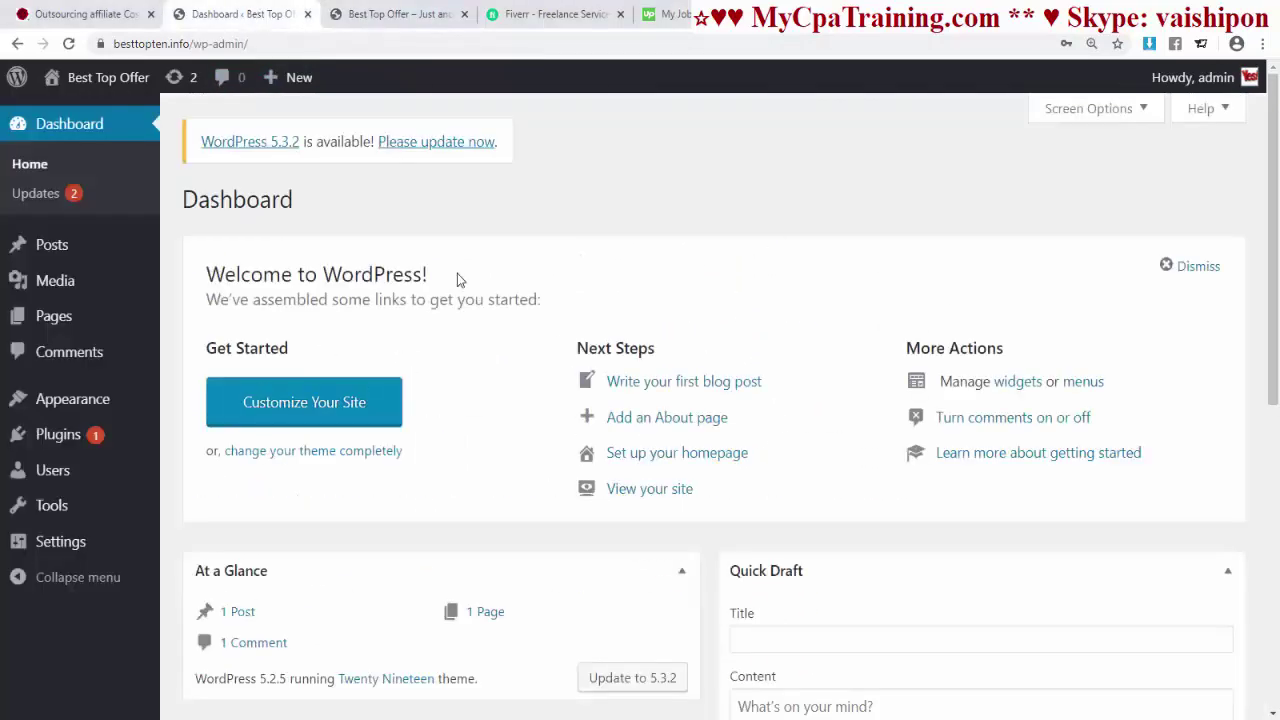
click(390, 20)
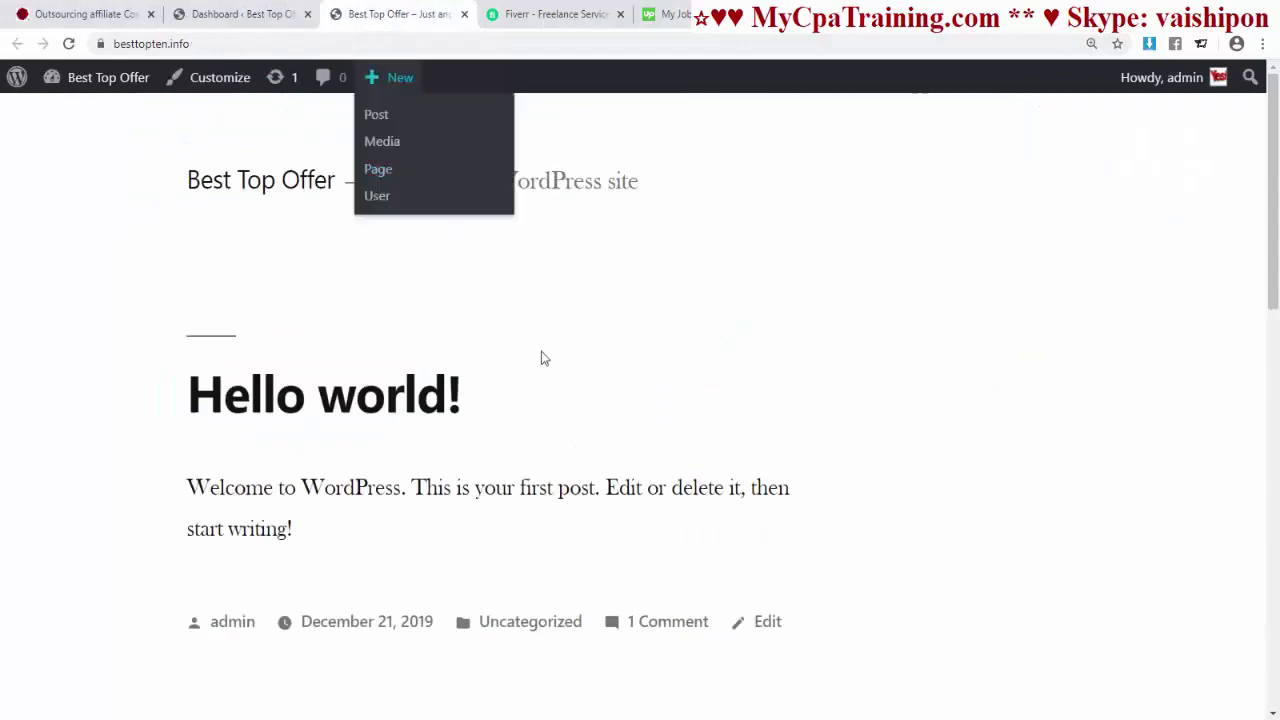
scroll(589, 337, down, 3)
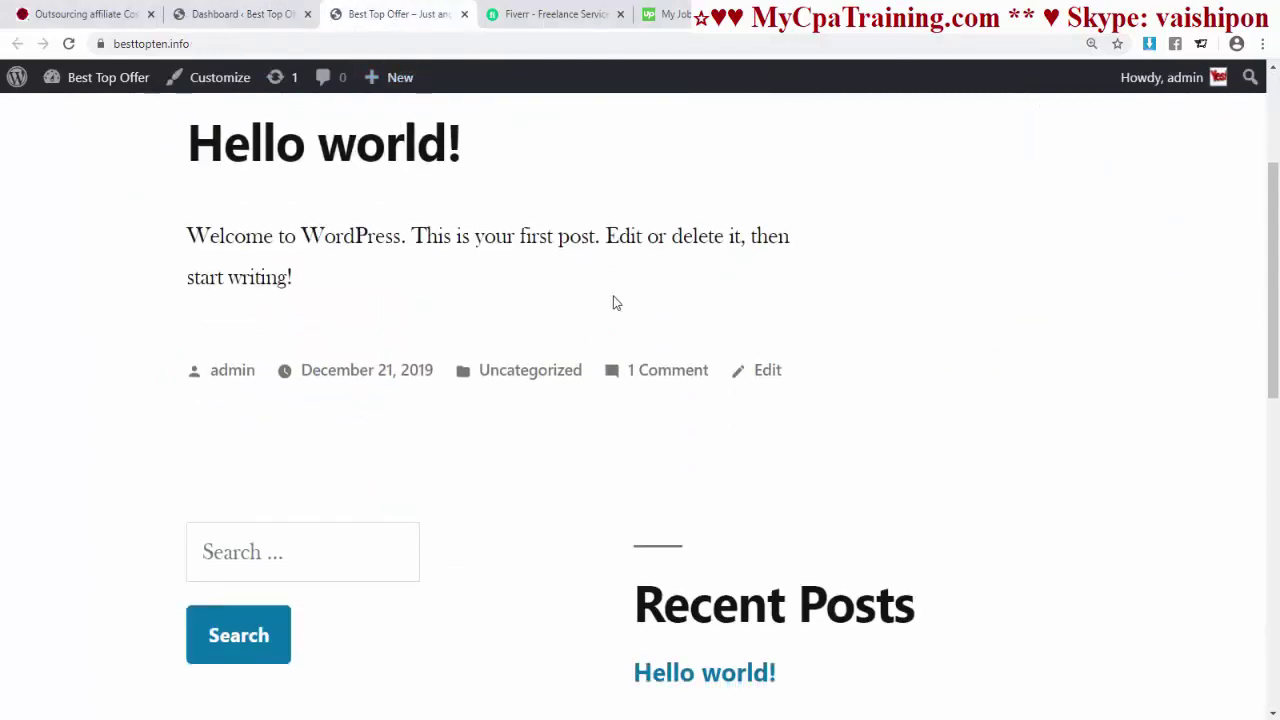
scroll(257, 469, up, 3)
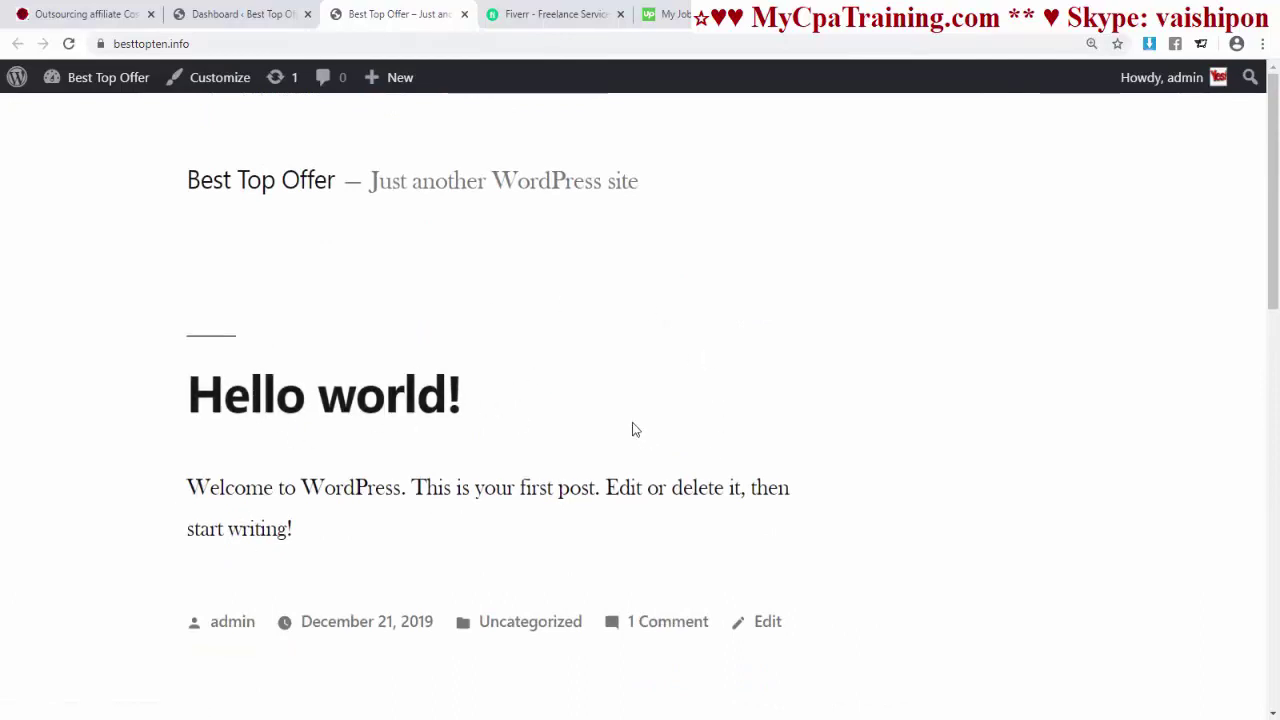
- Open the Hello world! post and highlight the 2019/12/21 date in its address
click(340, 410)
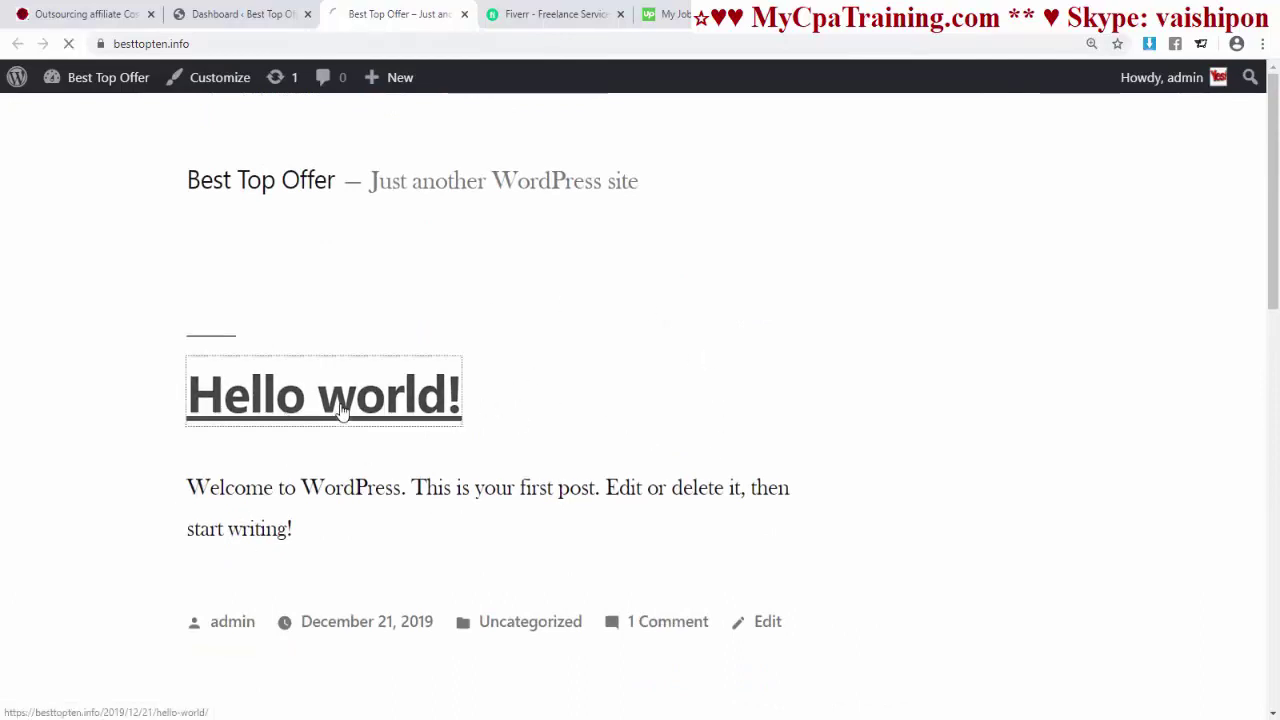
click(310, 44)
click(208, 52)
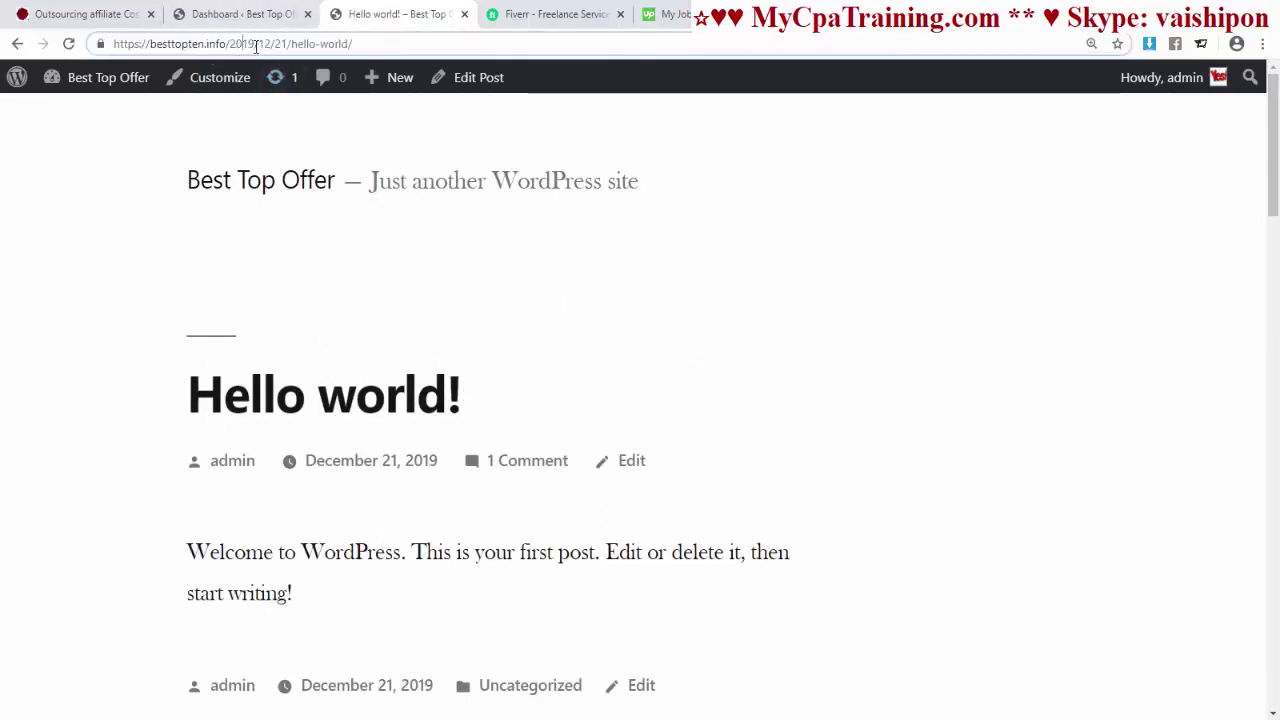
drag(286, 44, 227, 44)
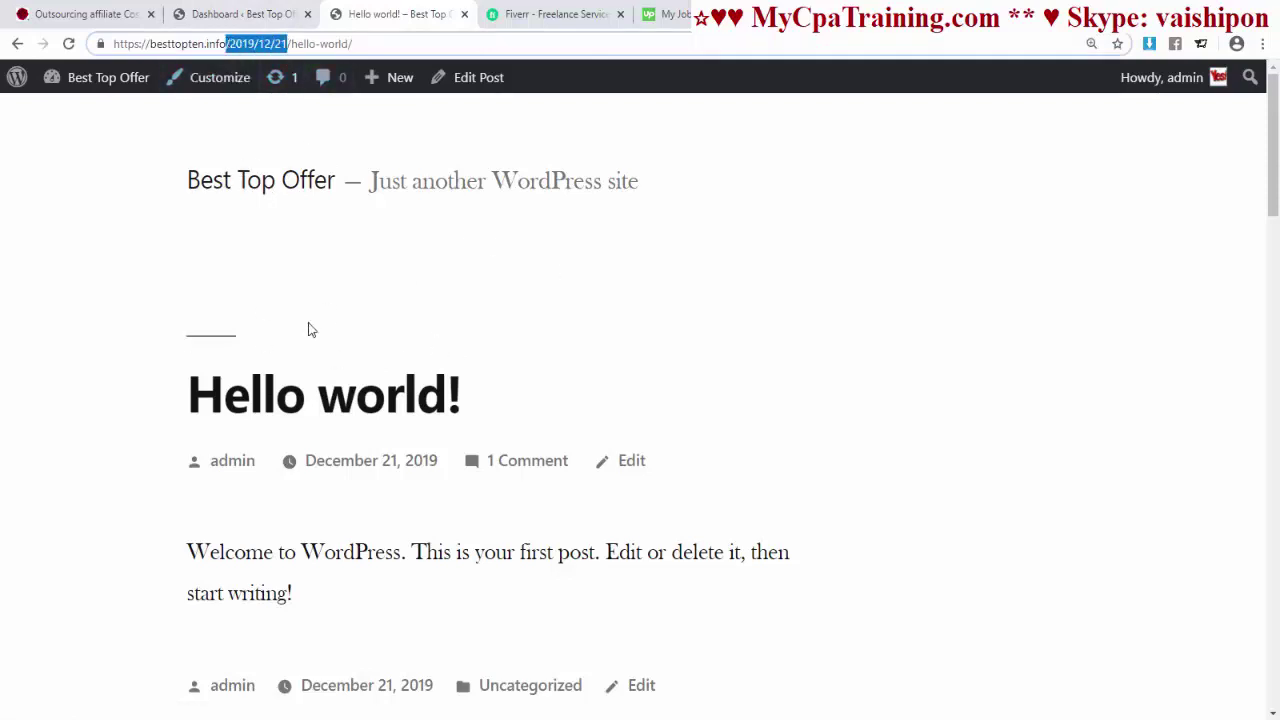
- Set the permalink structure to Post name and save the change
click(238, 14)
mouse_move(62, 548)
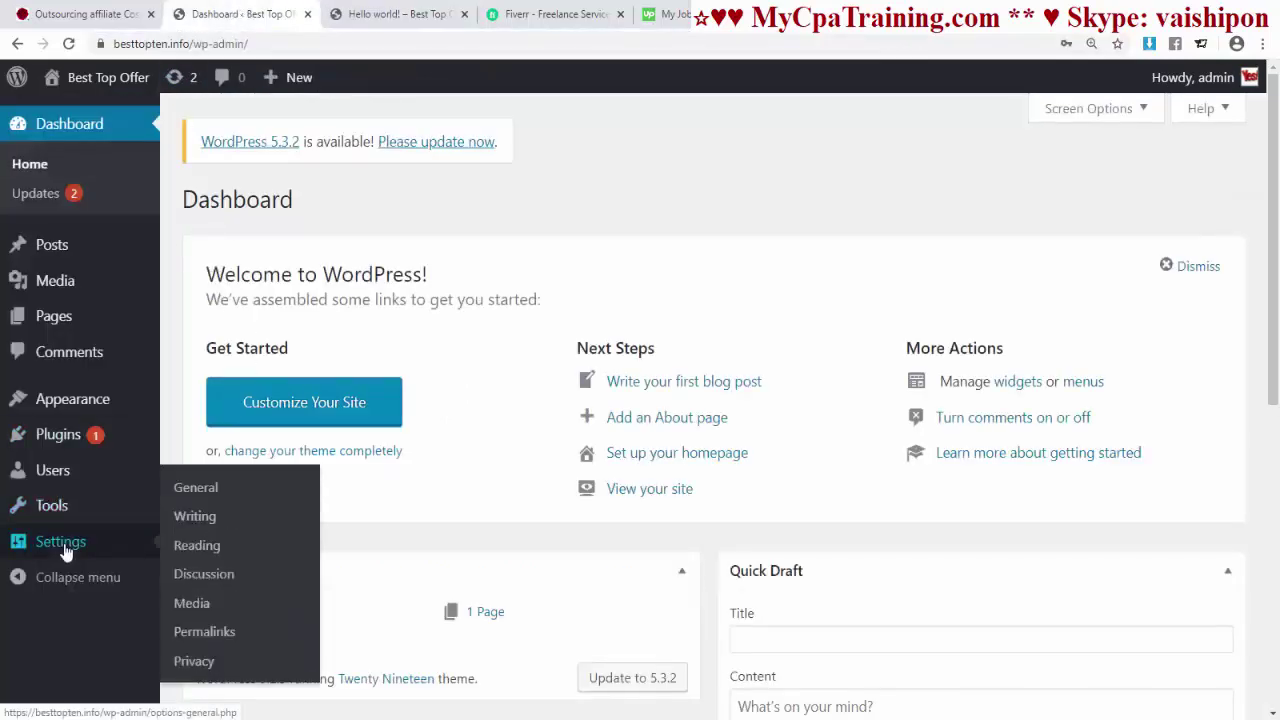
click(205, 634)
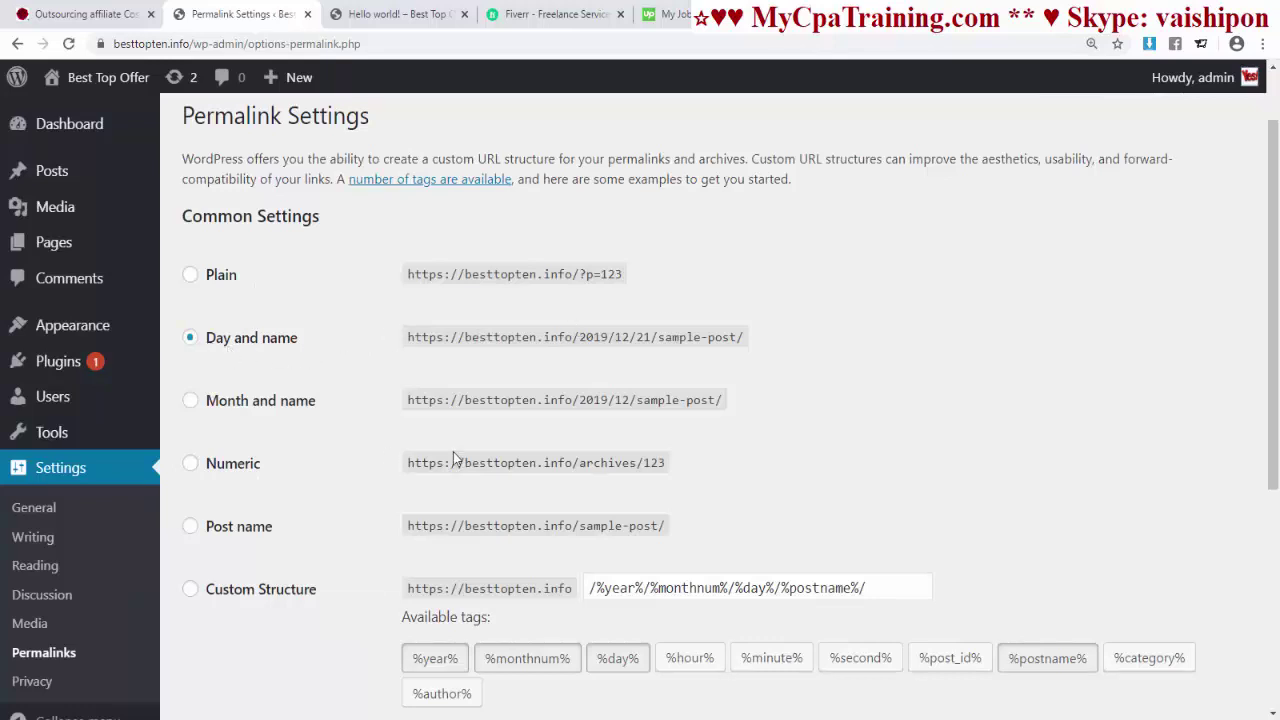
scroll(668, 373, down, 2)
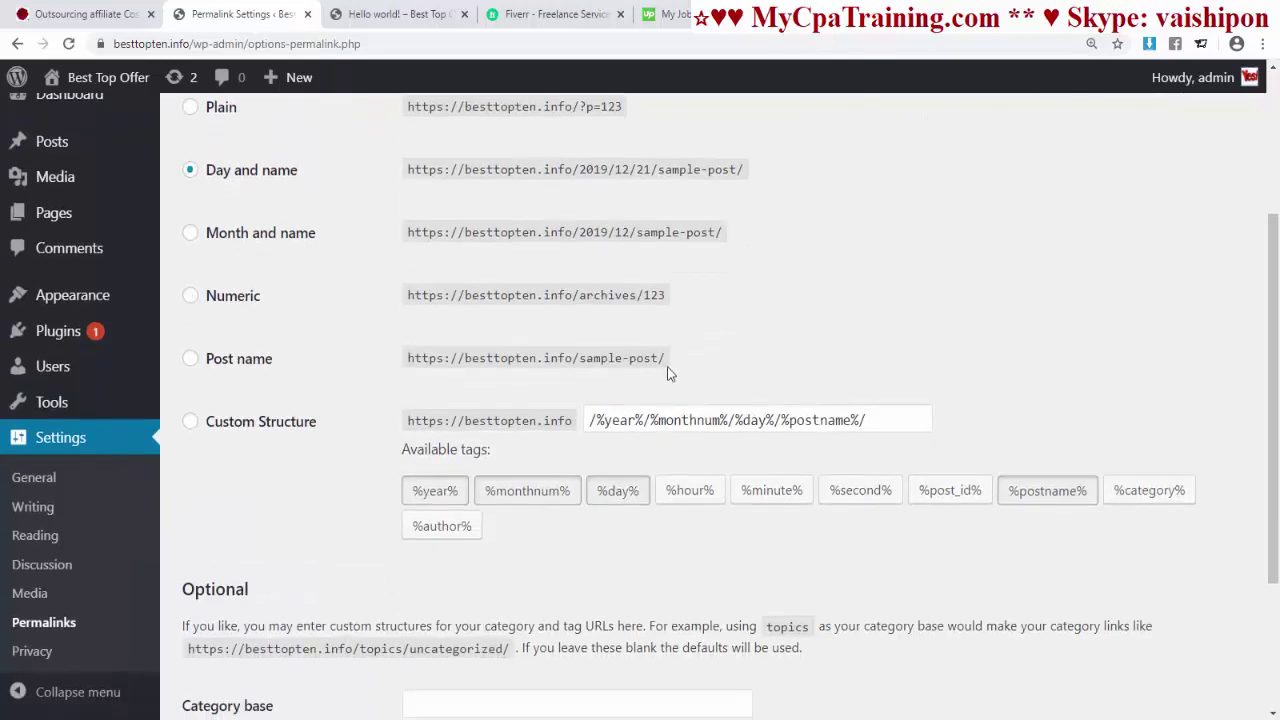
click(191, 366)
scroll(374, 423, down, 3)
click(229, 614)
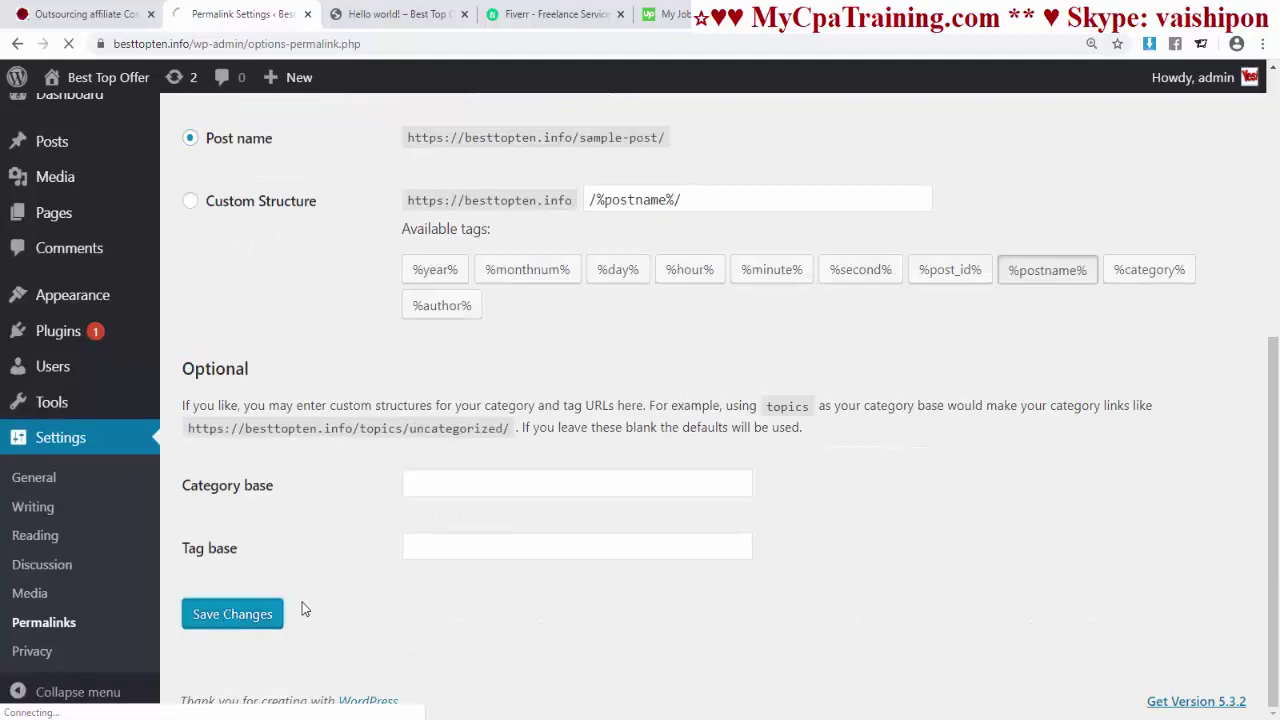
- Reload the Hello world! post to confirm its address now ends in /hello-world/
click(382, 22)
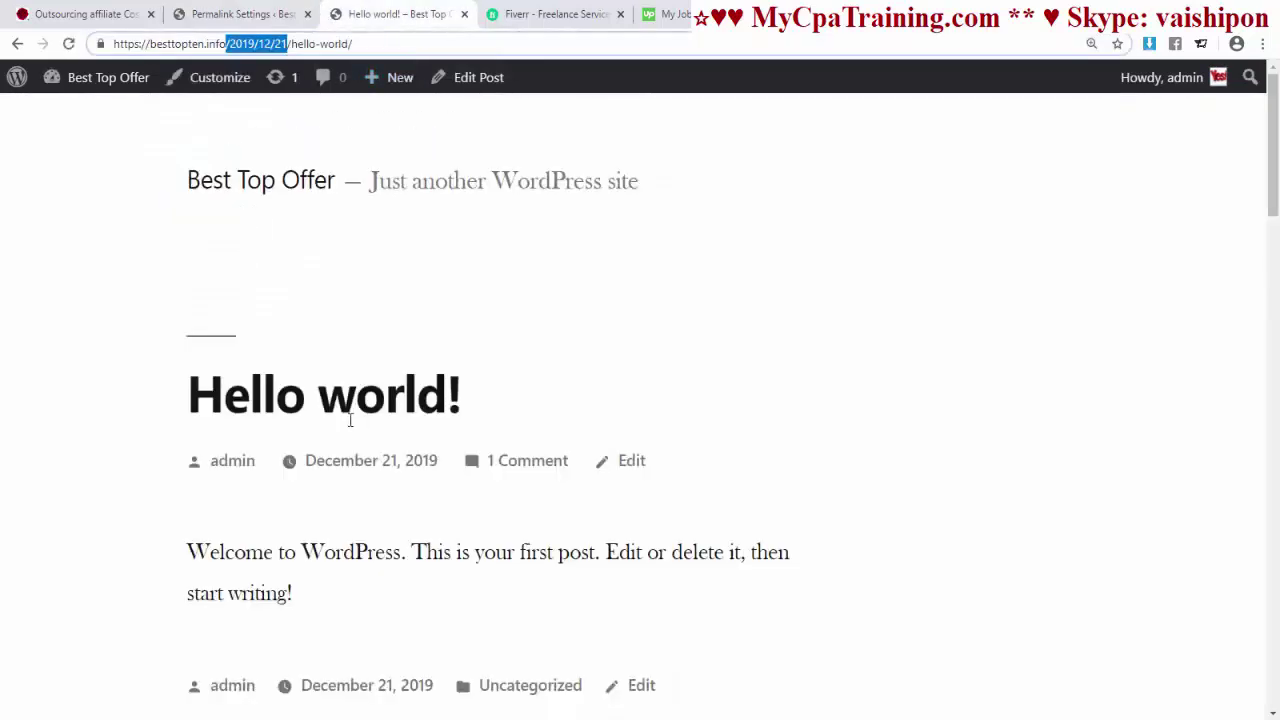
key(Return)
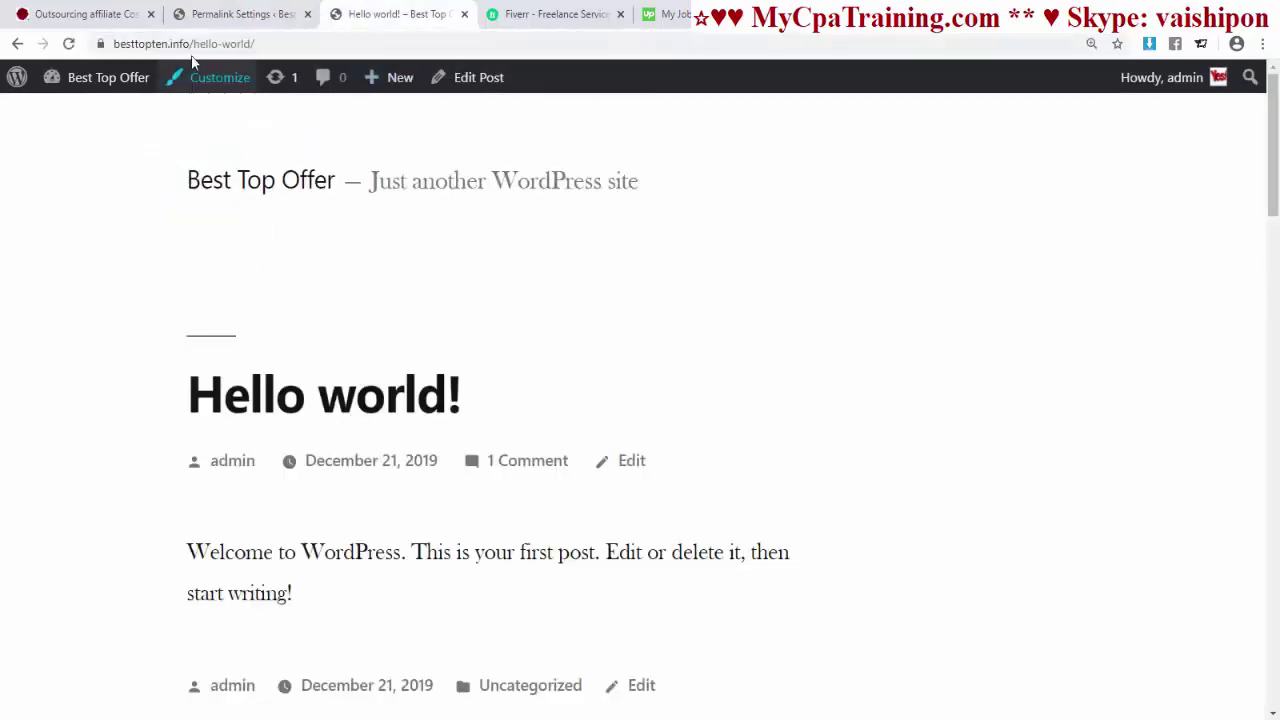
drag(194, 44, 280, 45)
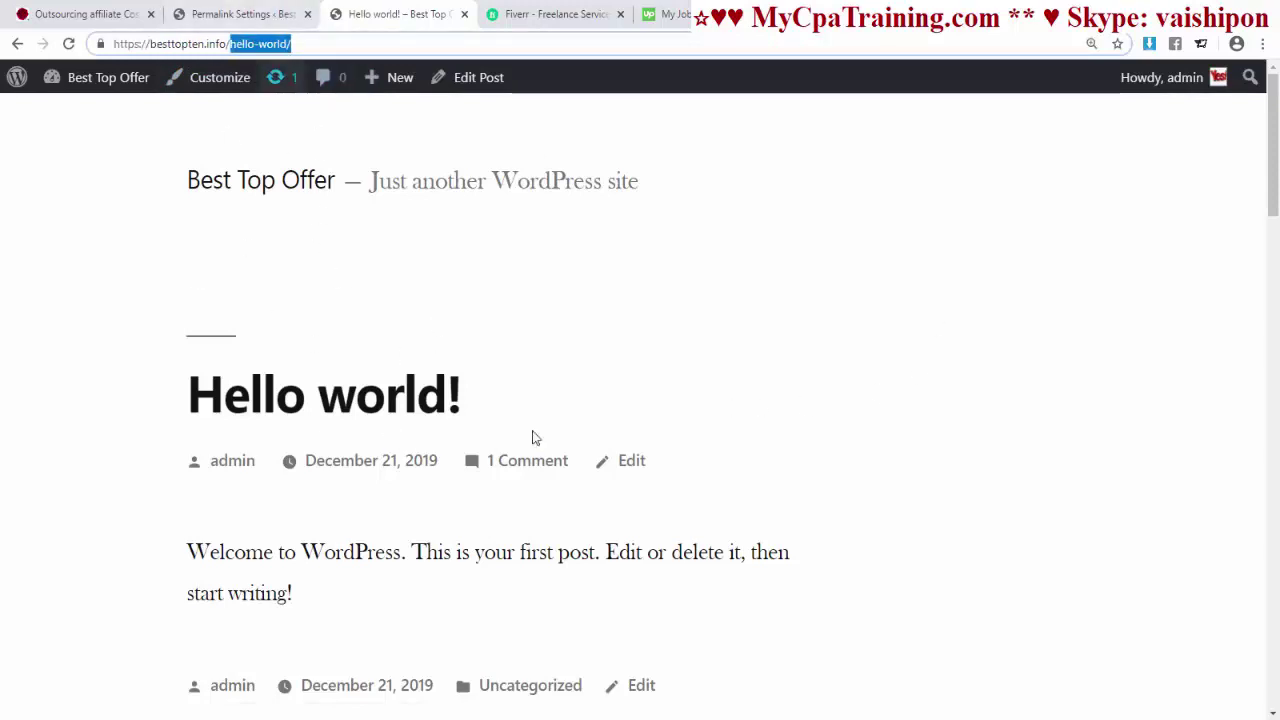
- Trash the Hello world! post and then delete it permanently
click(235, 14)
click(54, 174)
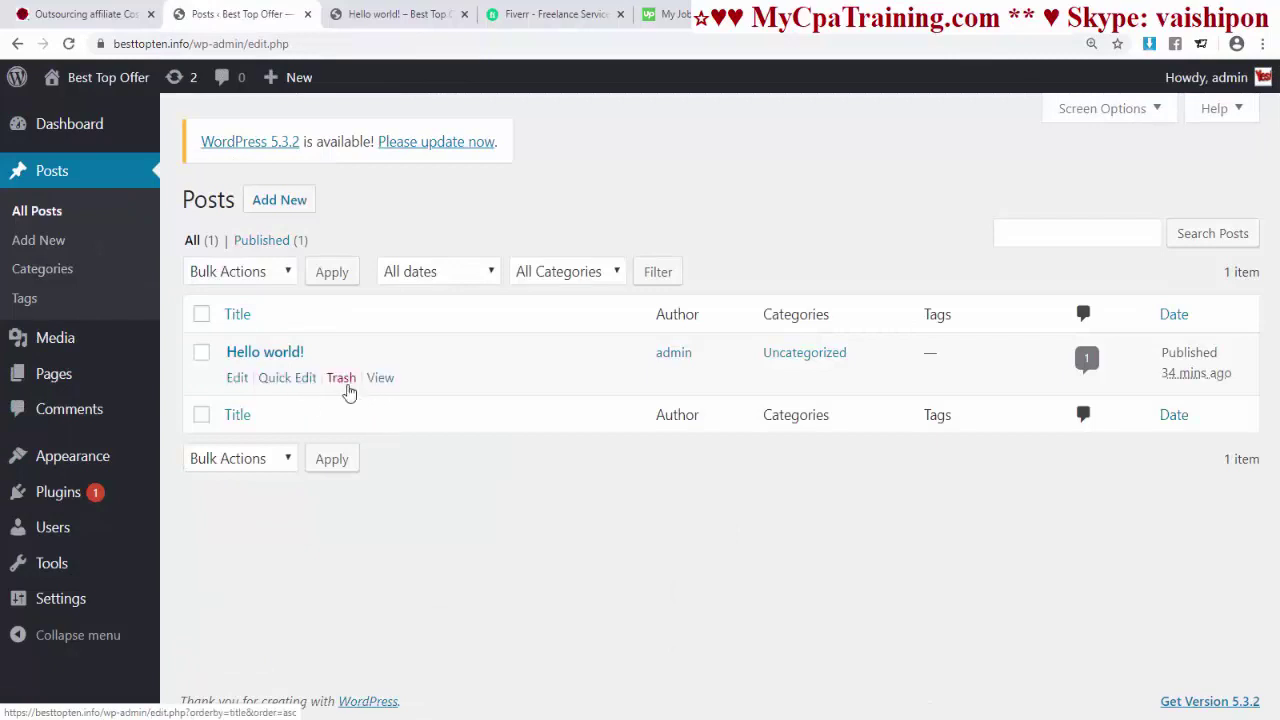
click(339, 380)
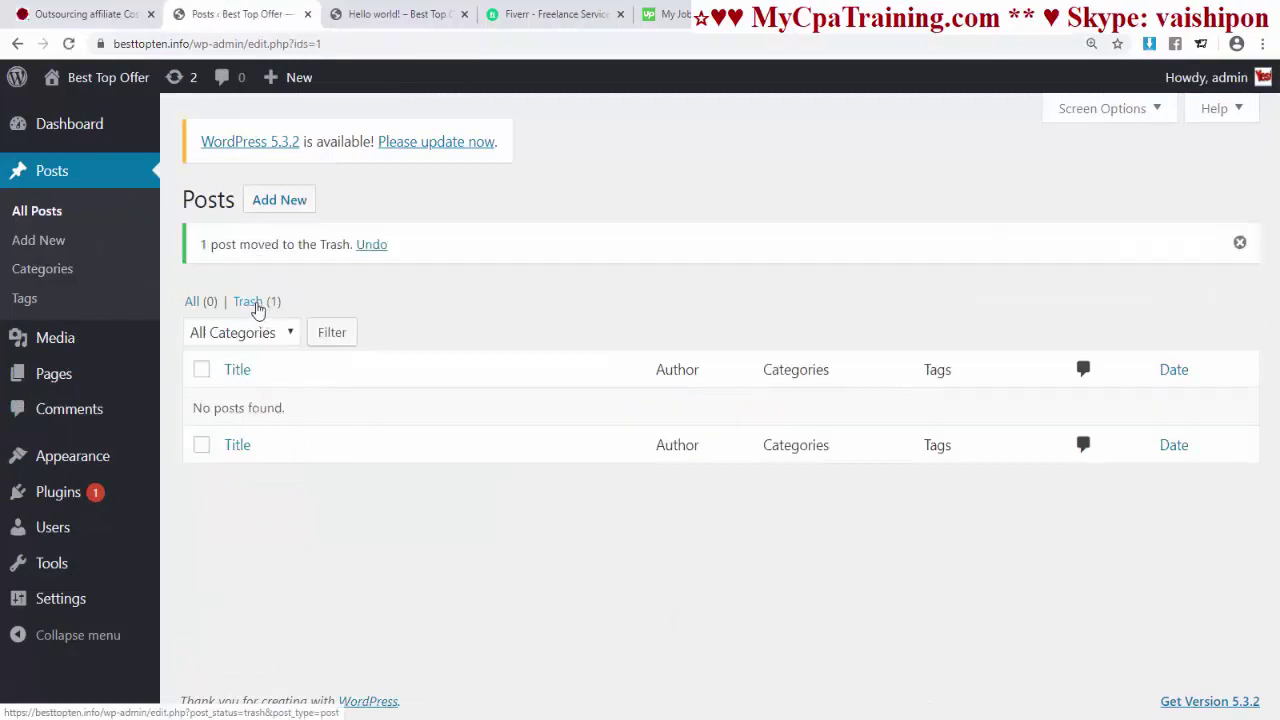
click(258, 303)
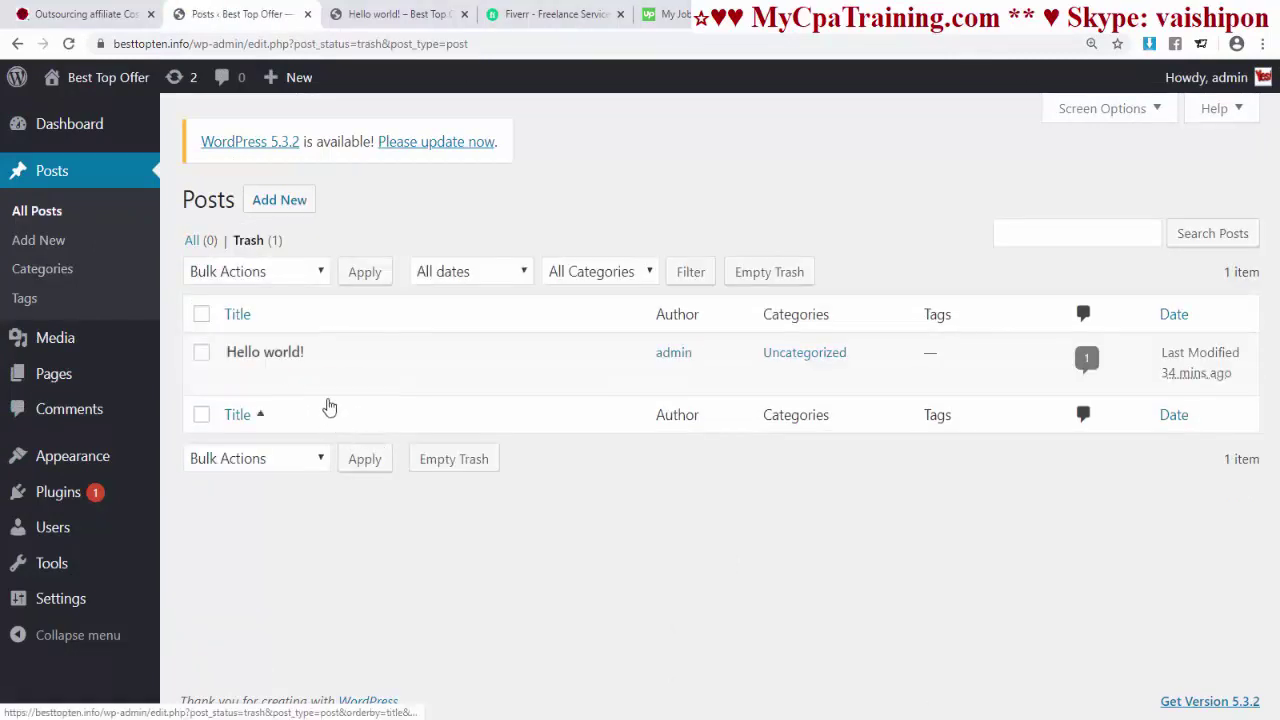
click(336, 380)
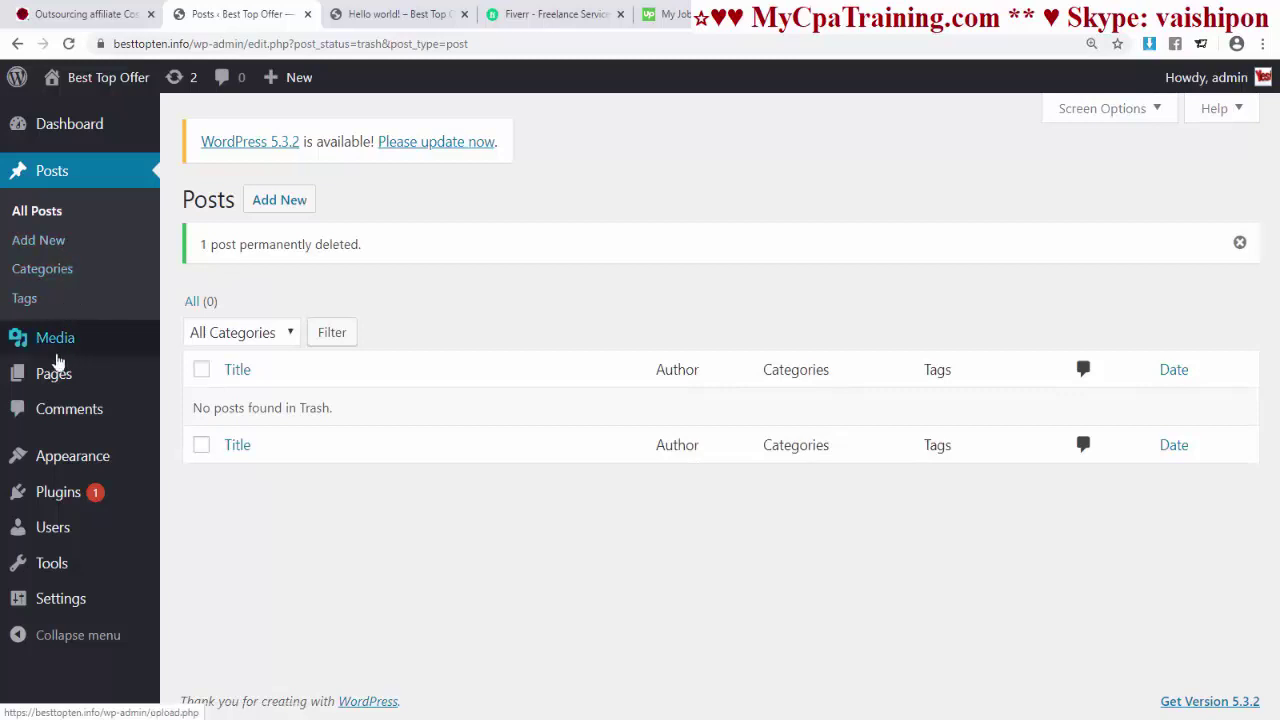
- Move both default pages, Privacy Policy and Sample Page, to the trash in bulk
click(22, 390)
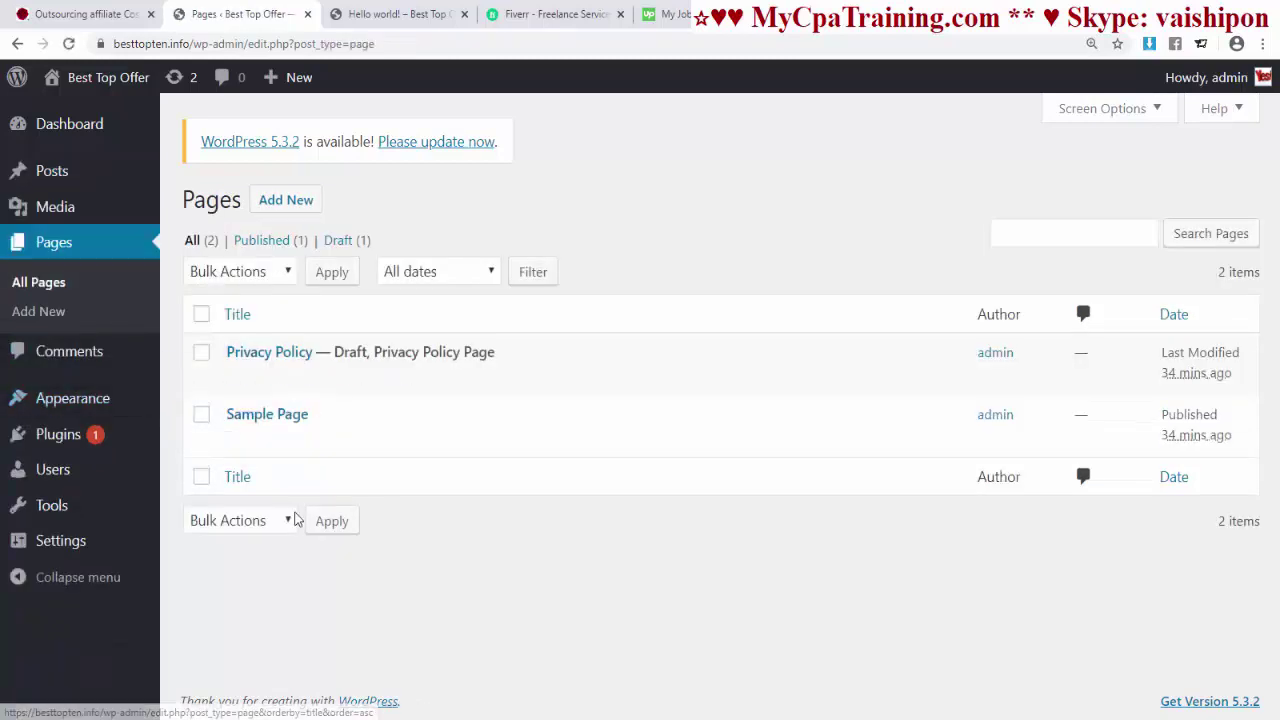
click(201, 314)
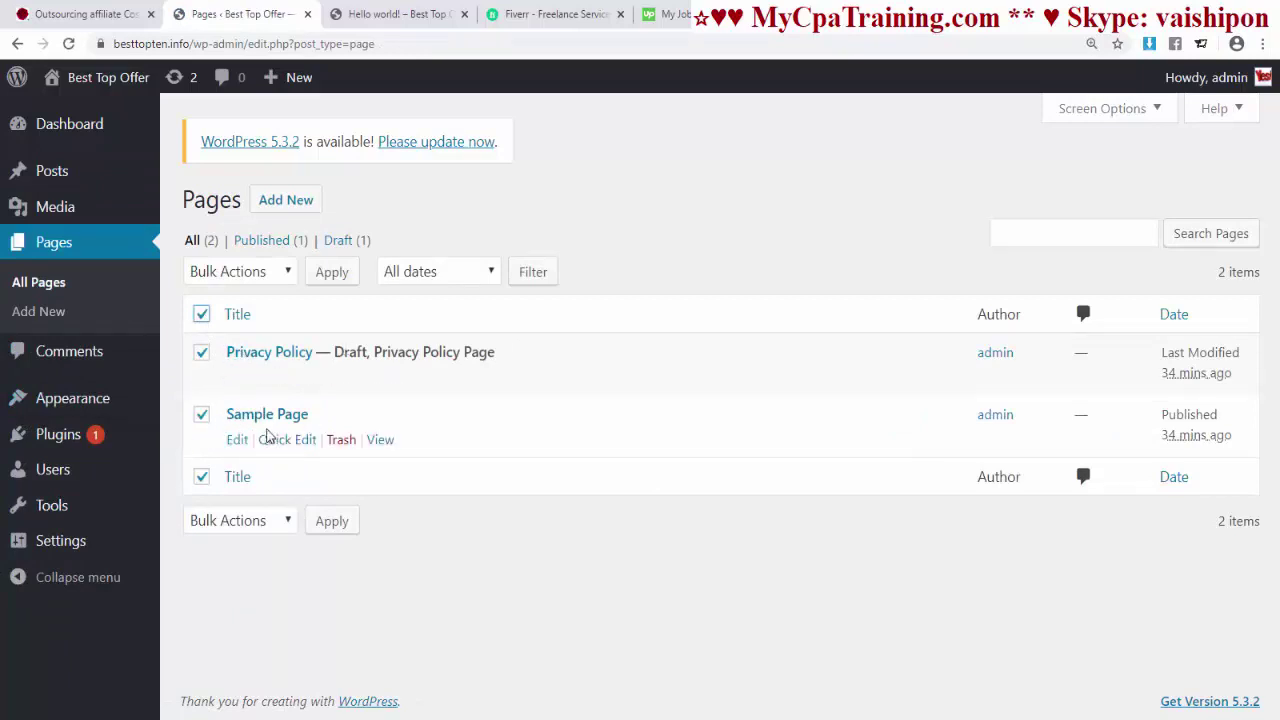
click(240, 271)
click(236, 338)
click(326, 274)
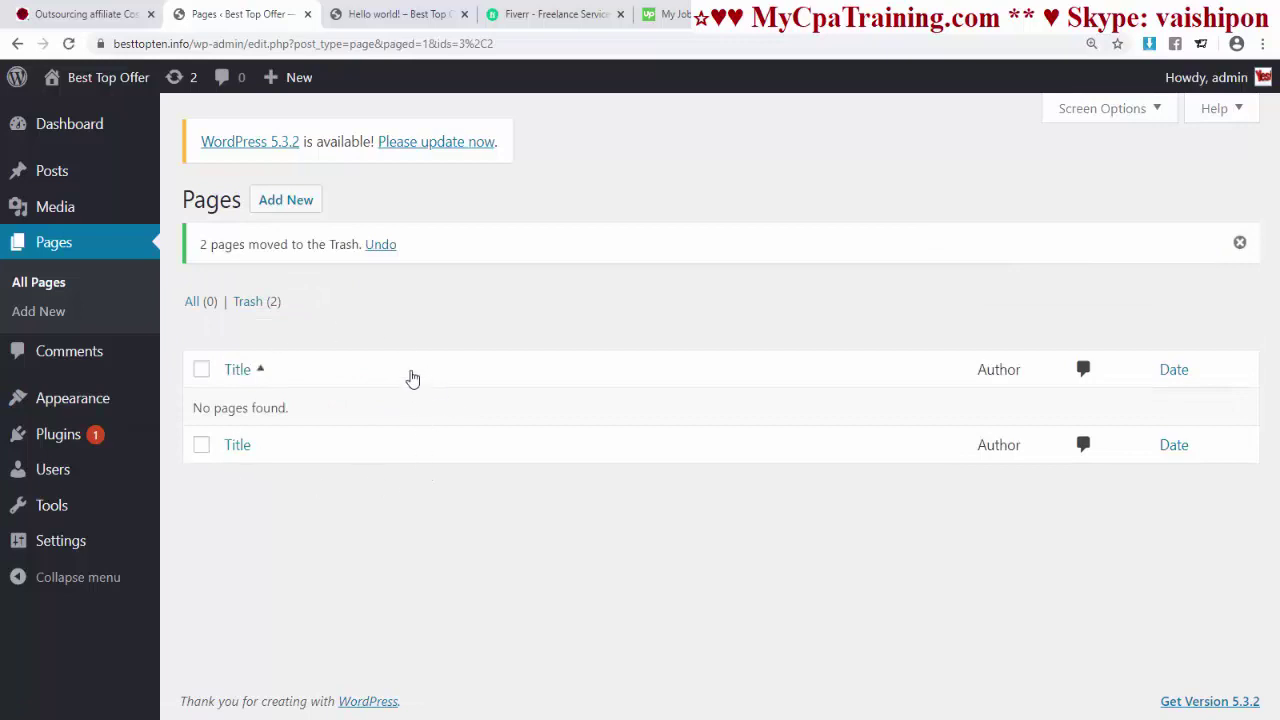
- Permanently delete both trashed pages, leaving no pages on the site
click(256, 301)
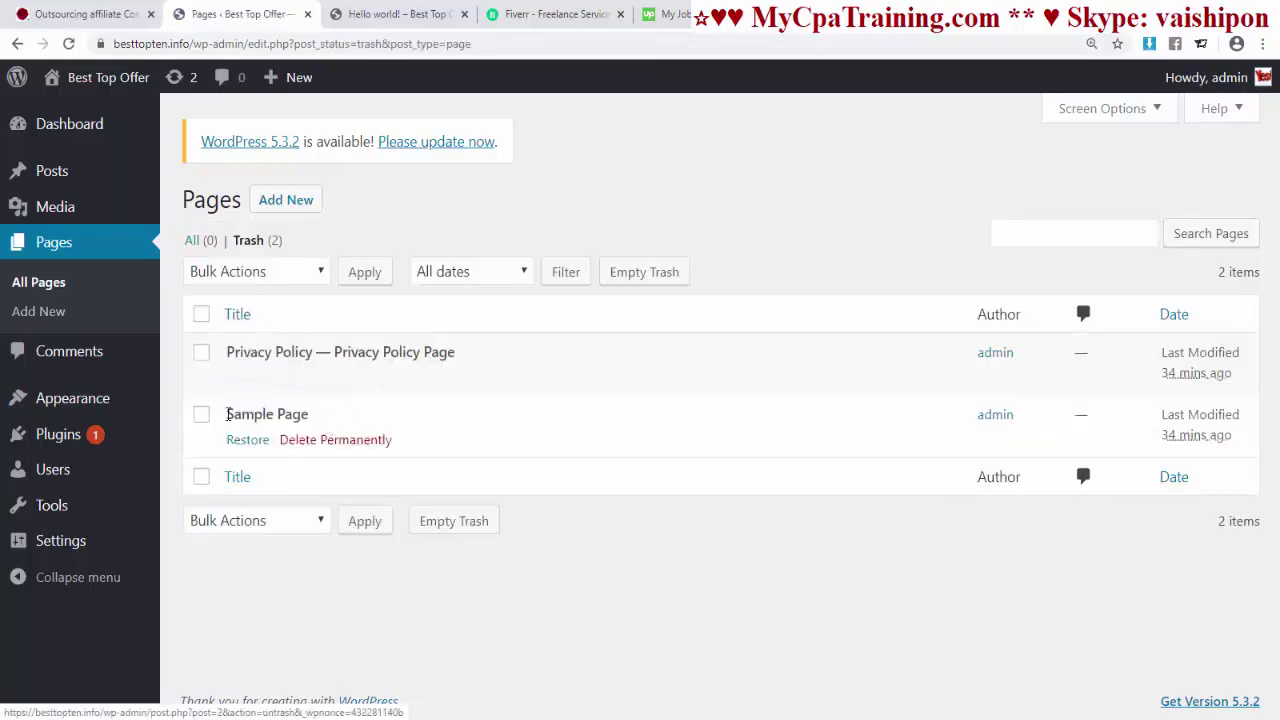
click(202, 314)
click(295, 274)
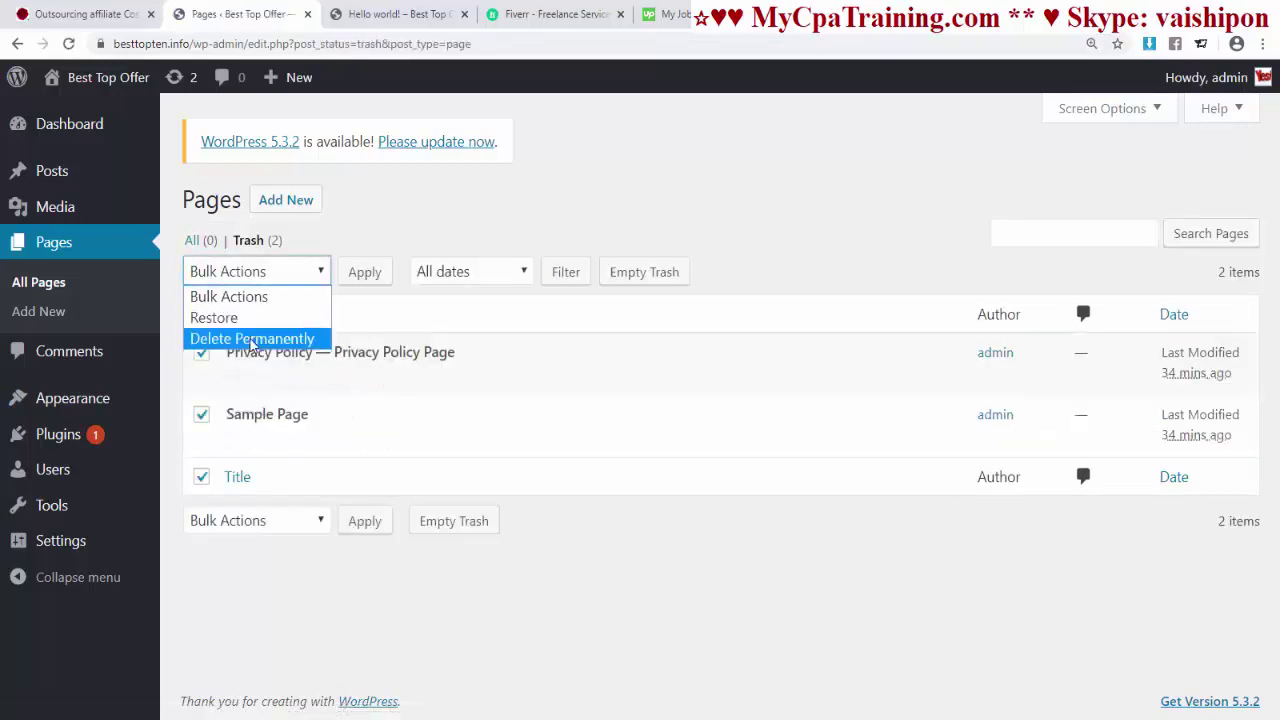
click(286, 337)
click(364, 272)
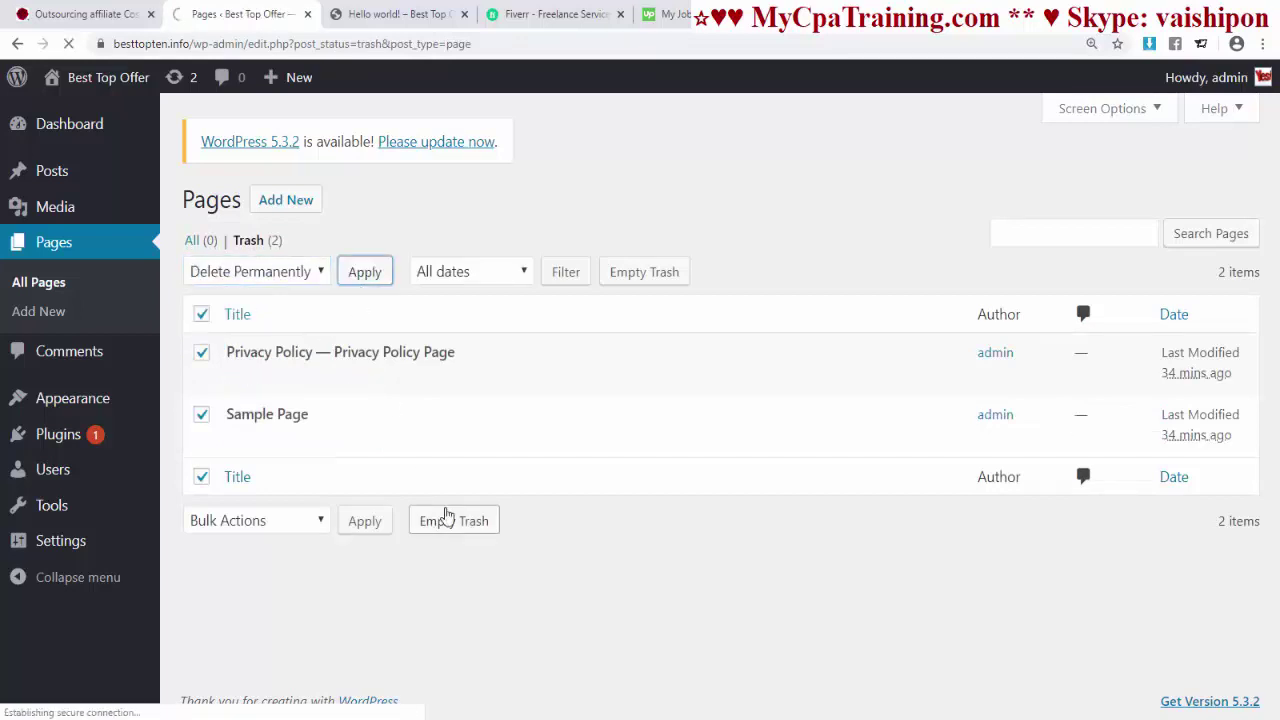
click(72, 436)
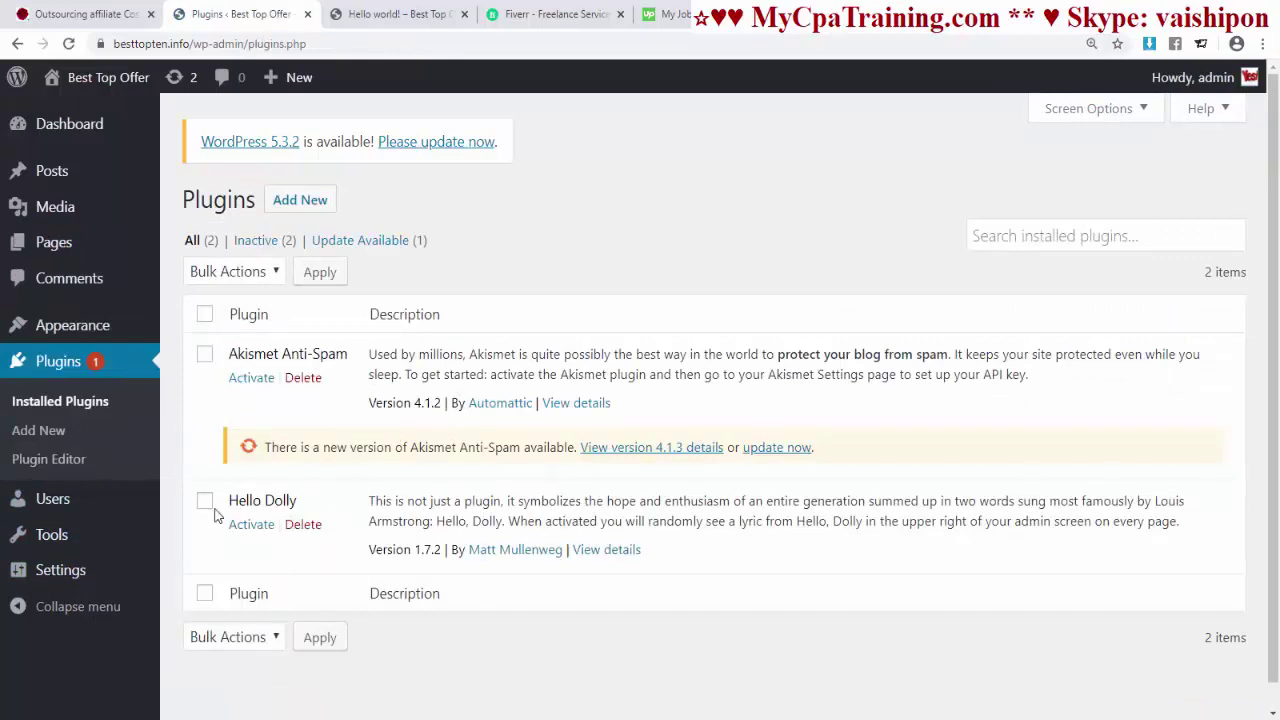
- Bulk-delete the Akismet Anti-Spam and Hello Dolly plugins, then go to the Users list
click(204, 316)
click(232, 271)
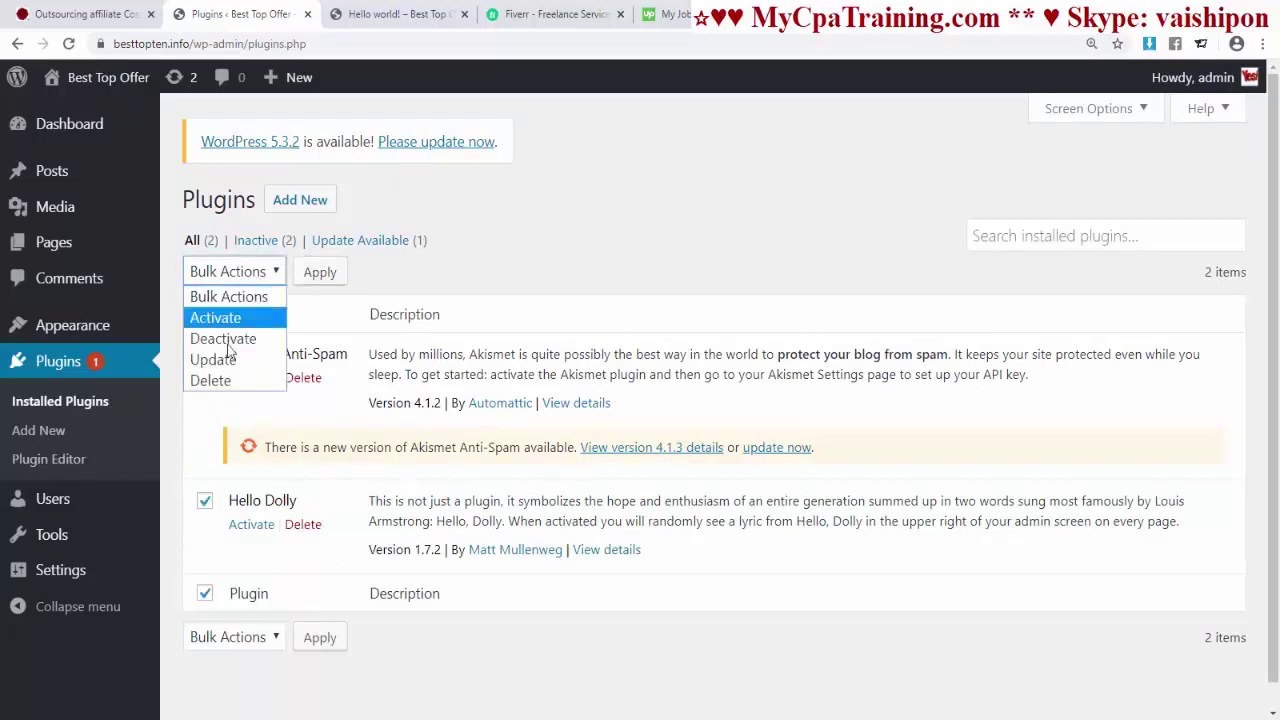
click(210, 380)
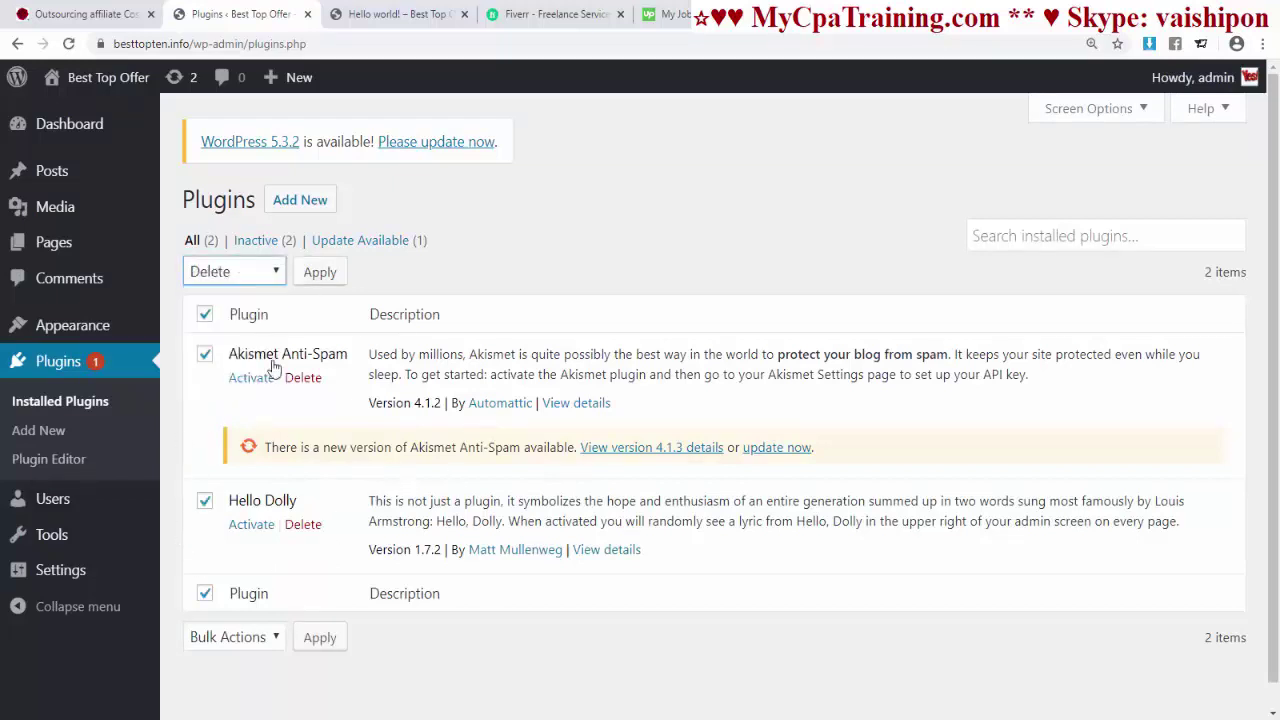
click(312, 274)
click(717, 166)
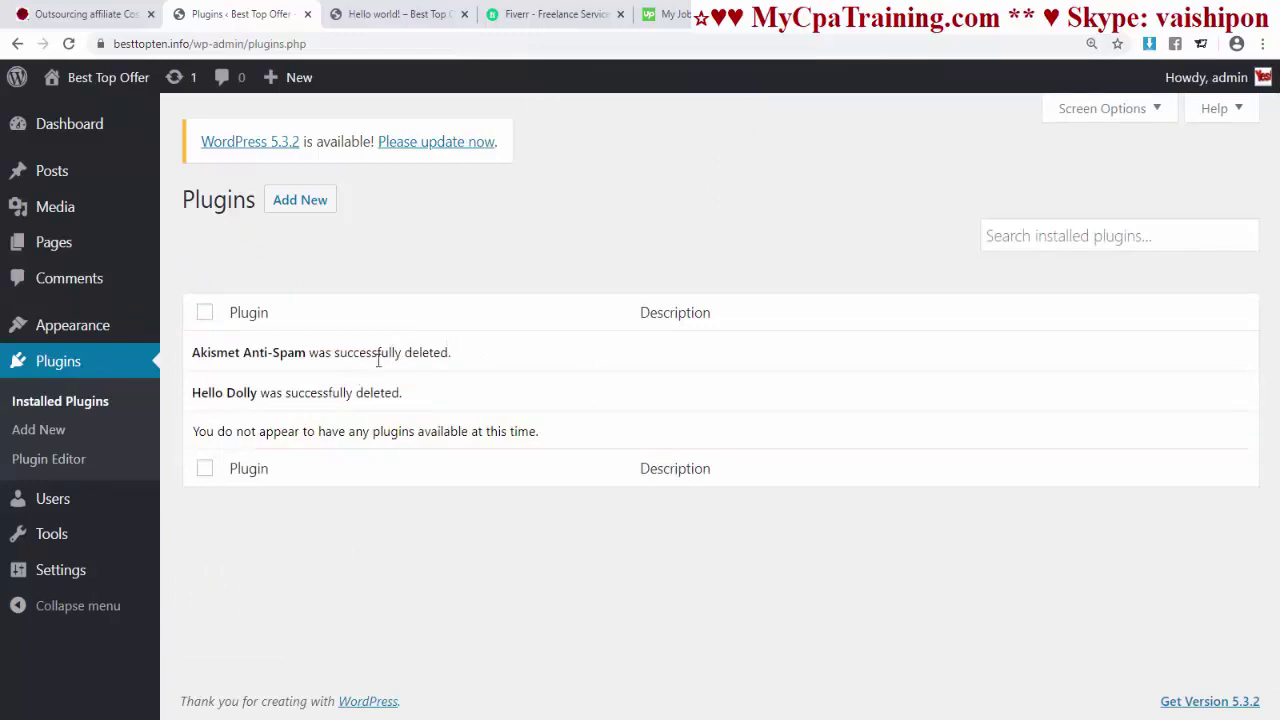
click(22, 505)
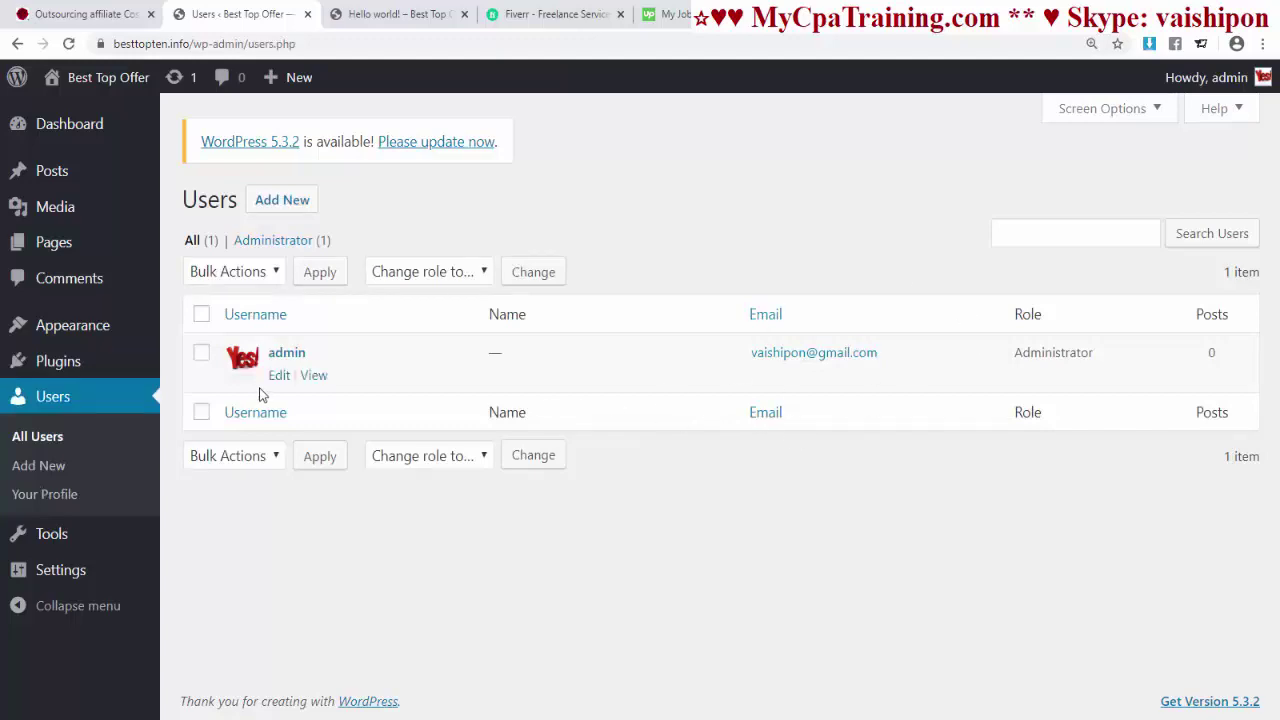
- On the admin profile, try Light, Blue and Default, then settle on the Ectoplasm colour scheme
click(284, 379)
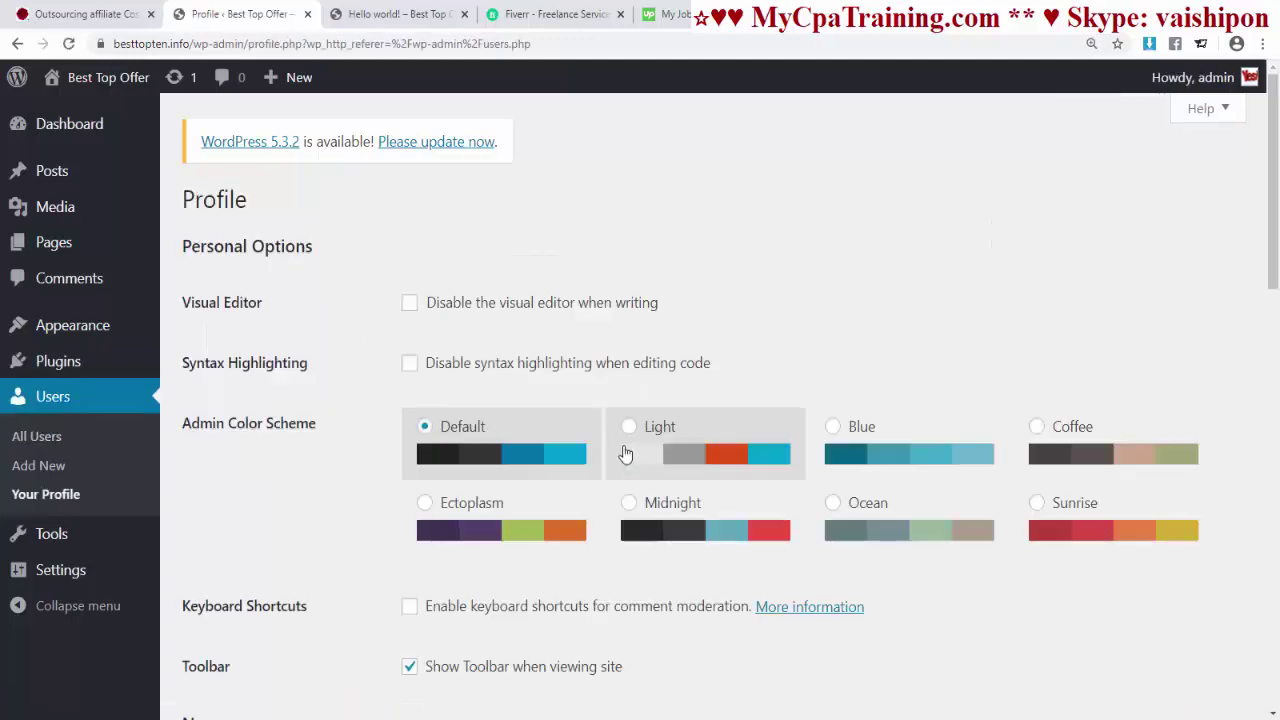
scroll(607, 447, down, 4)
scroll(607, 447, down, 10)
scroll(605, 451, up, 15)
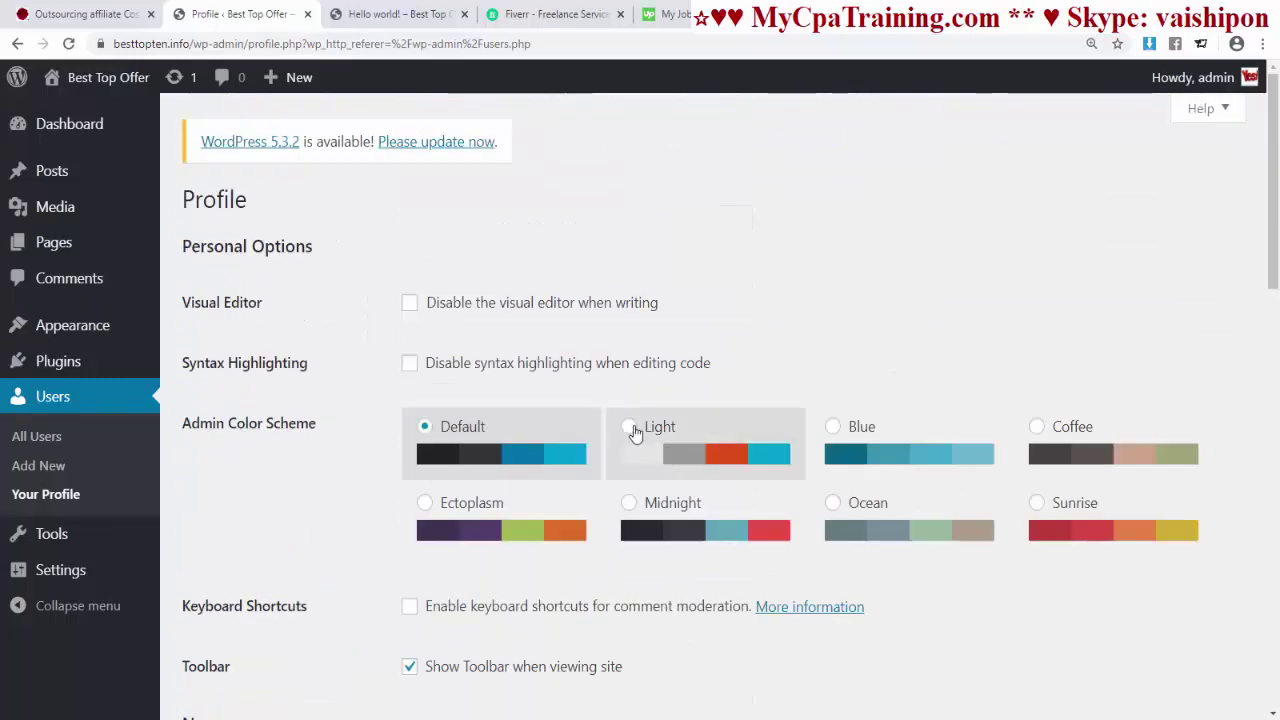
click(630, 428)
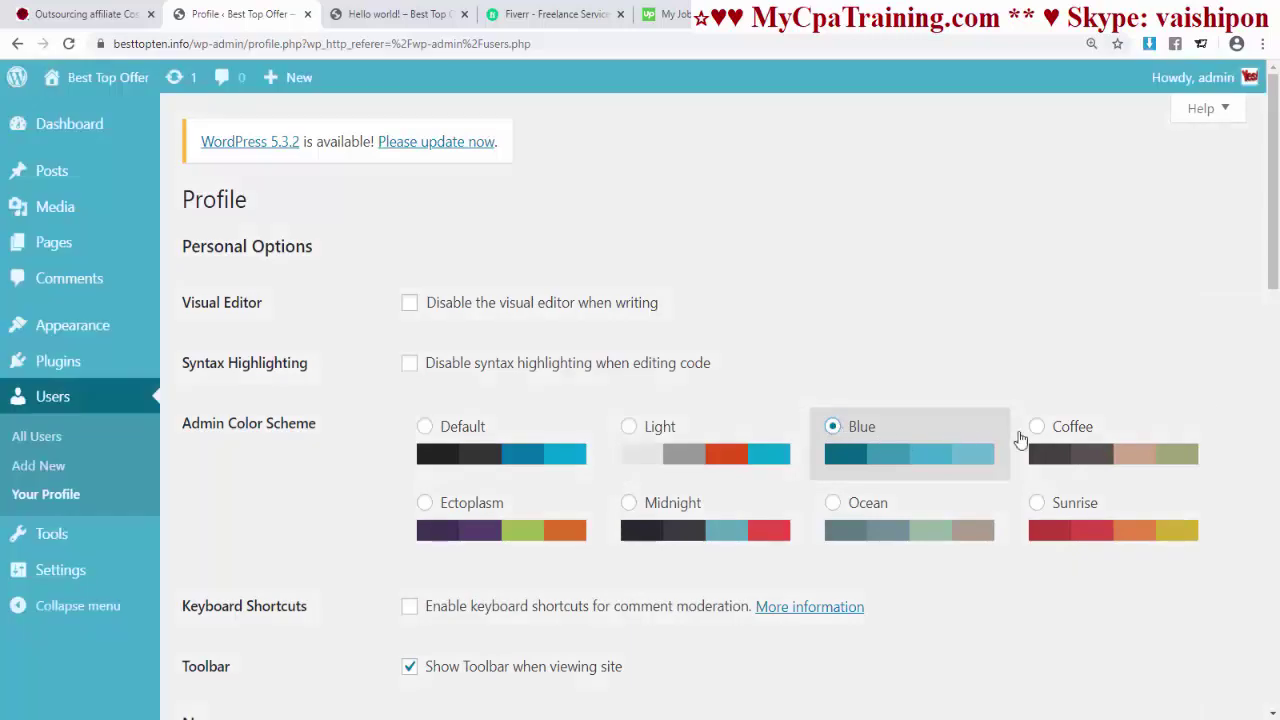
click(1040, 428)
click(418, 444)
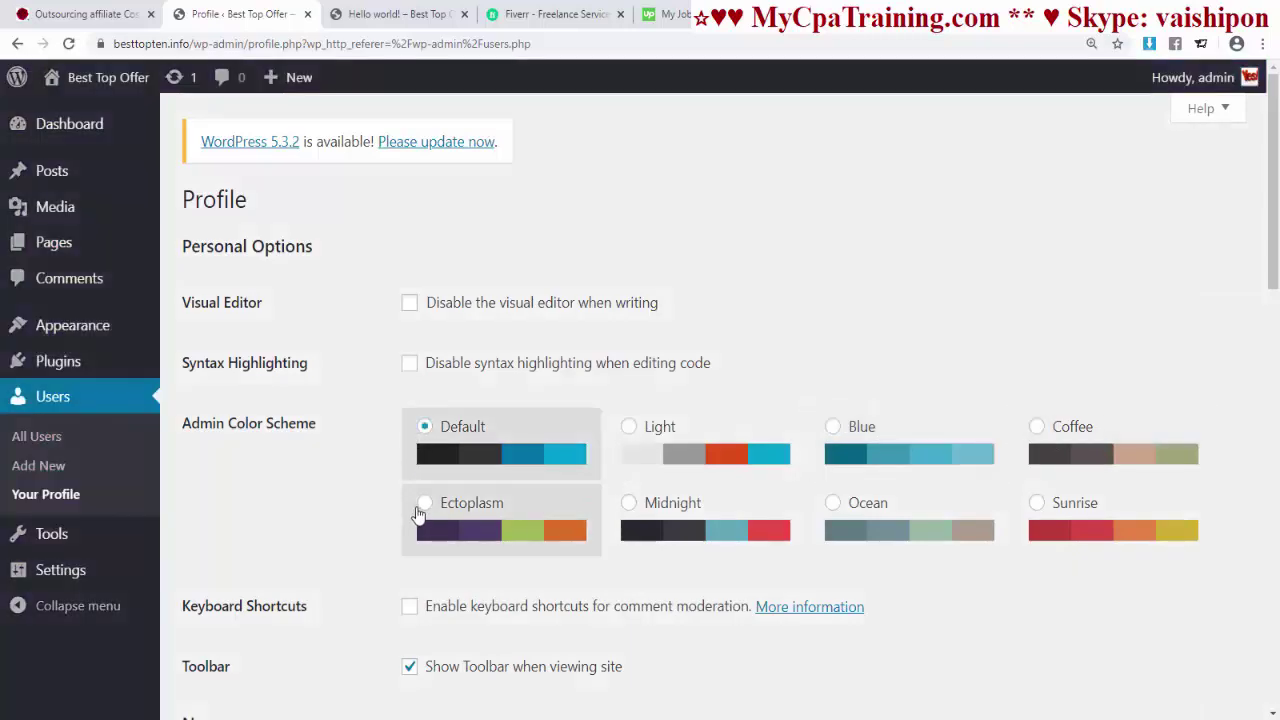
click(420, 506)
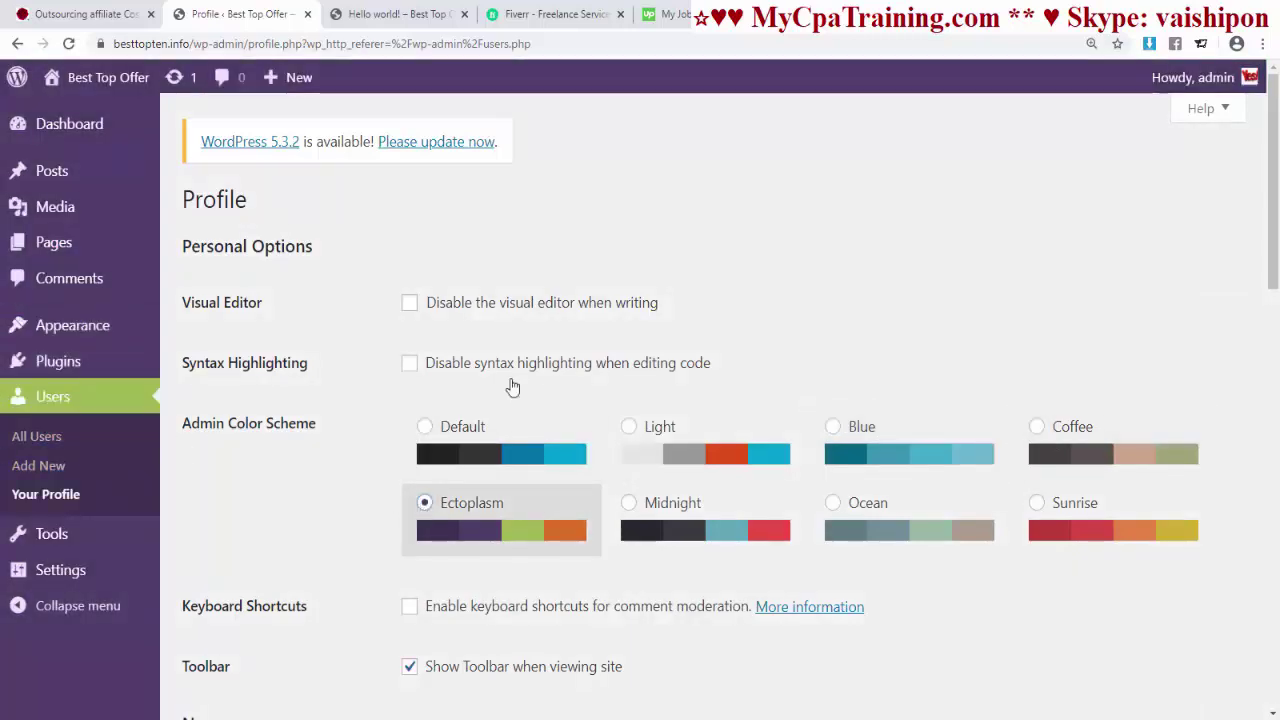
- Replace the nickname with the owner's chosen name and make it the public display name
scroll(515, 472, down, 3)
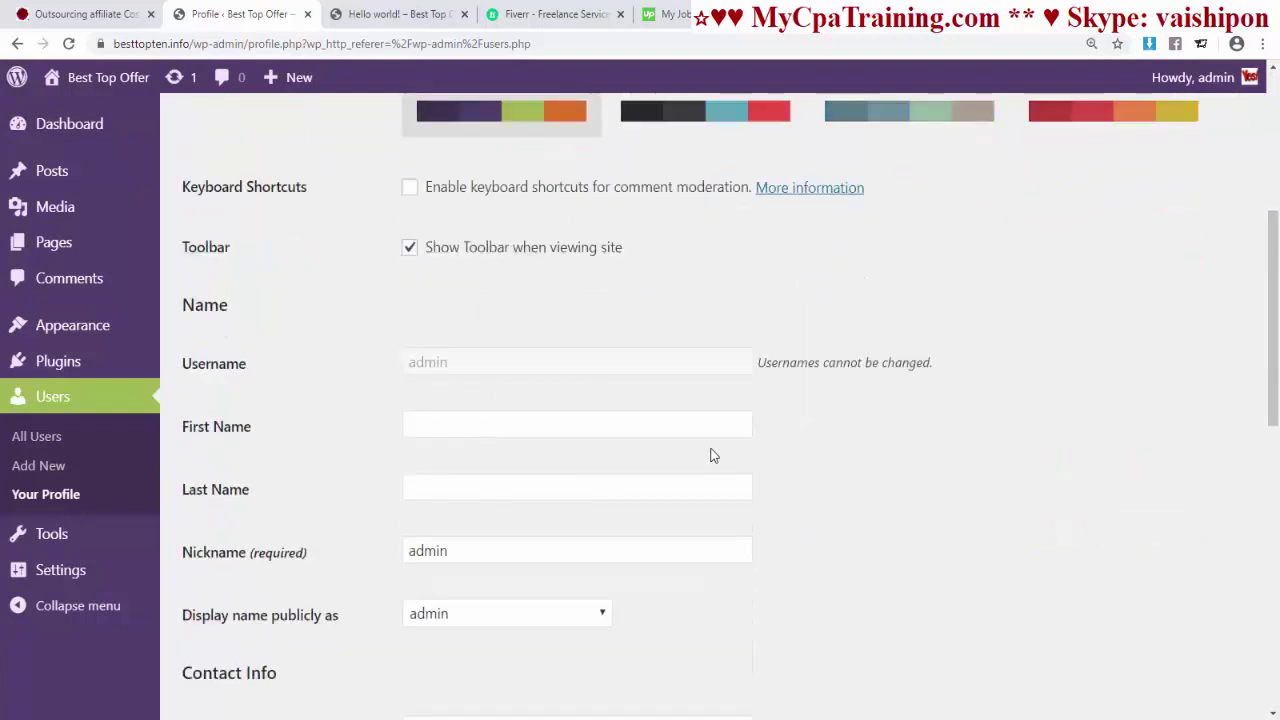
scroll(700, 452, down, 2)
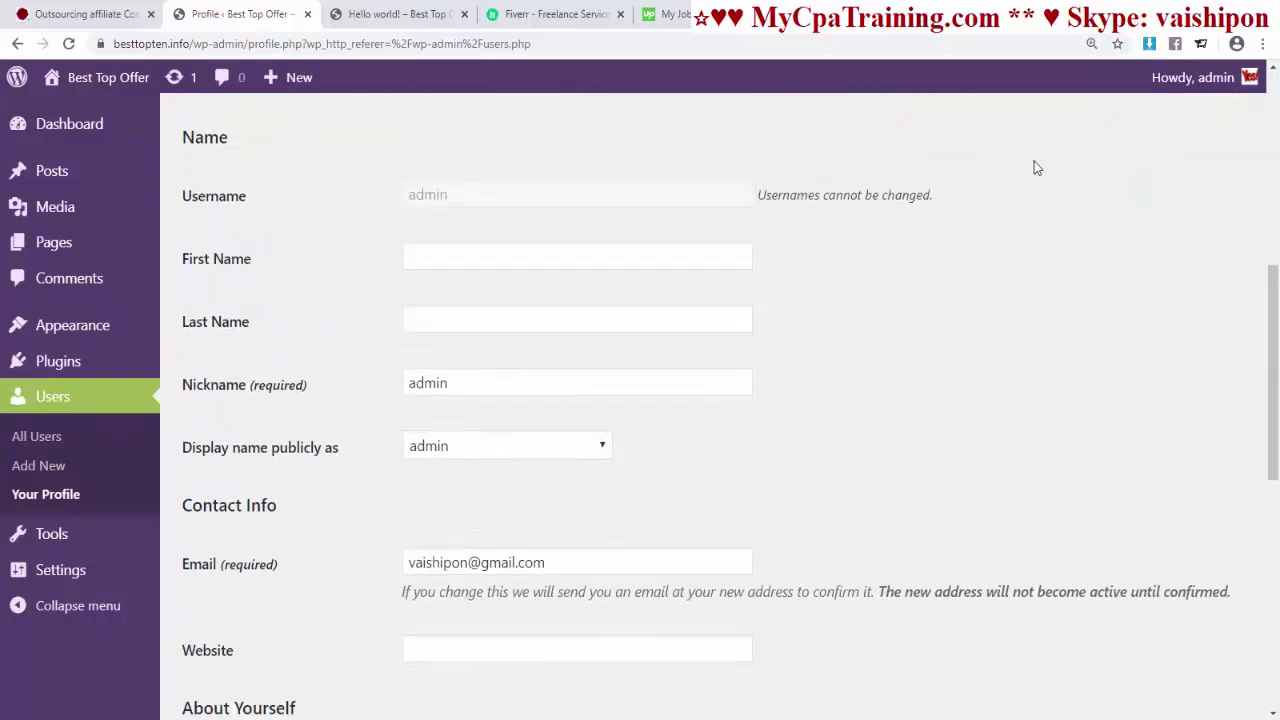
mouse_move(1180, 86)
drag(477, 386, 314, 388)
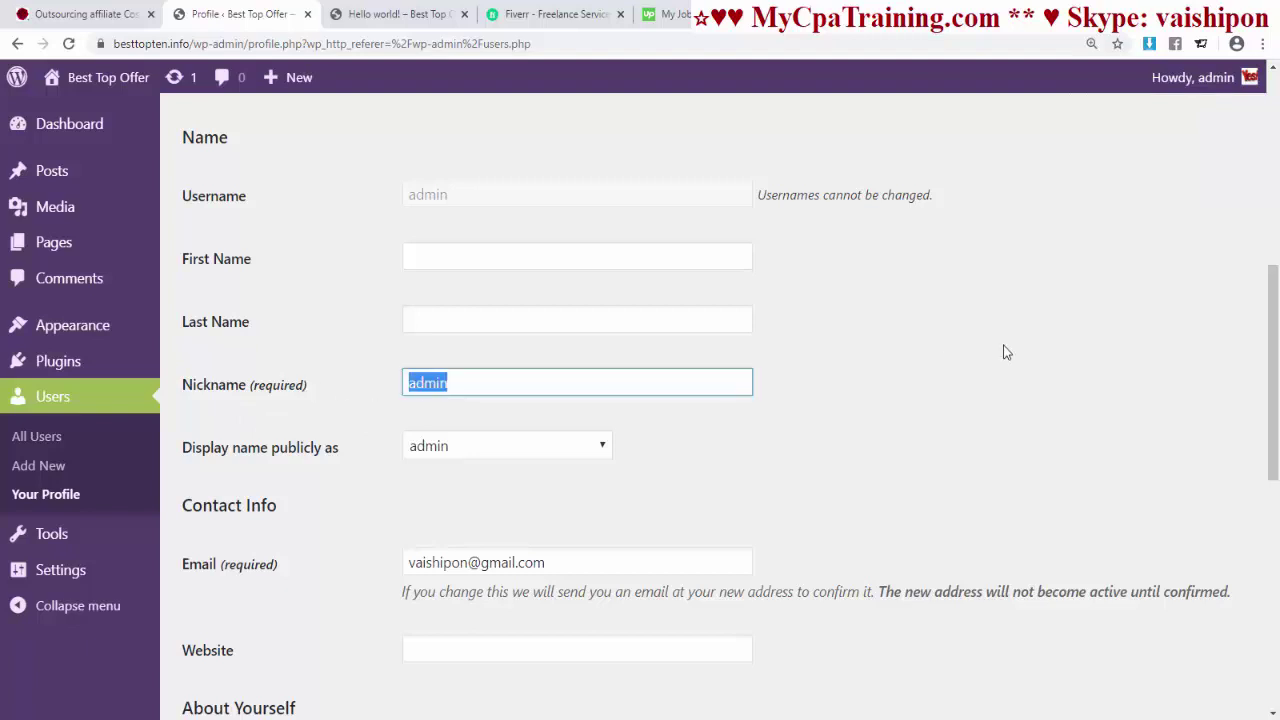
text(vaishipon)
click(1007, 352)
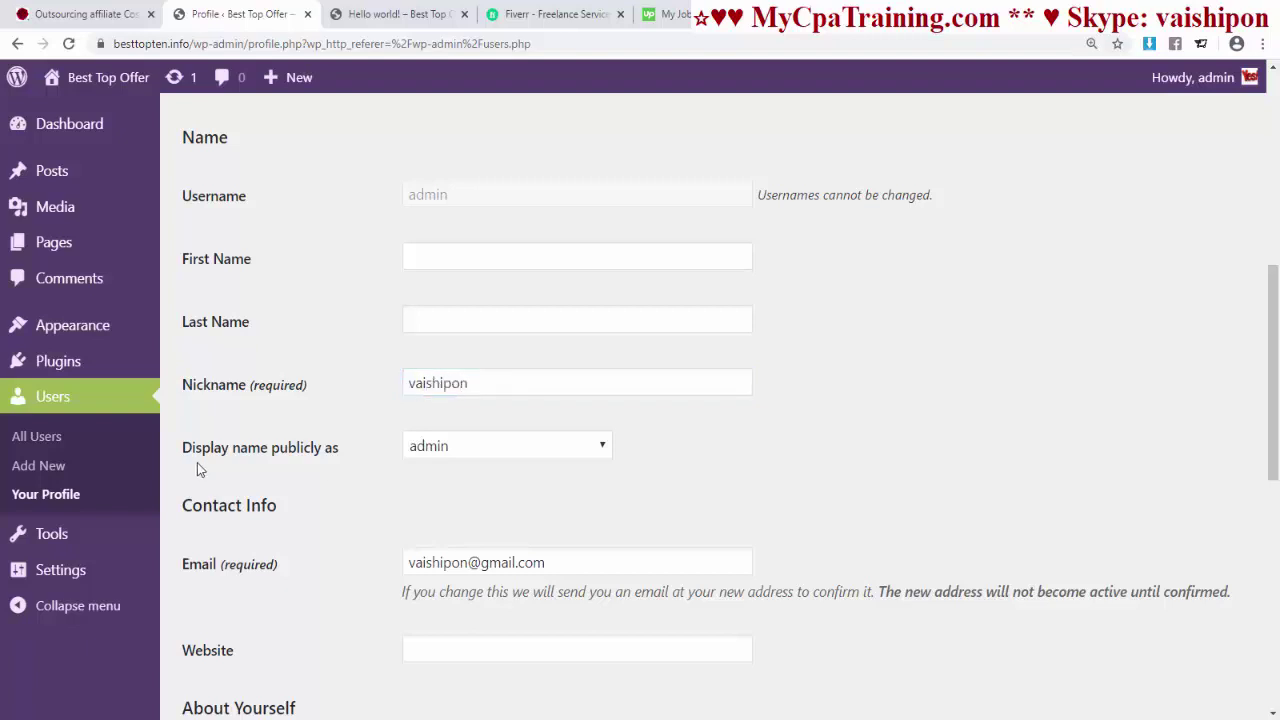
click(596, 457)
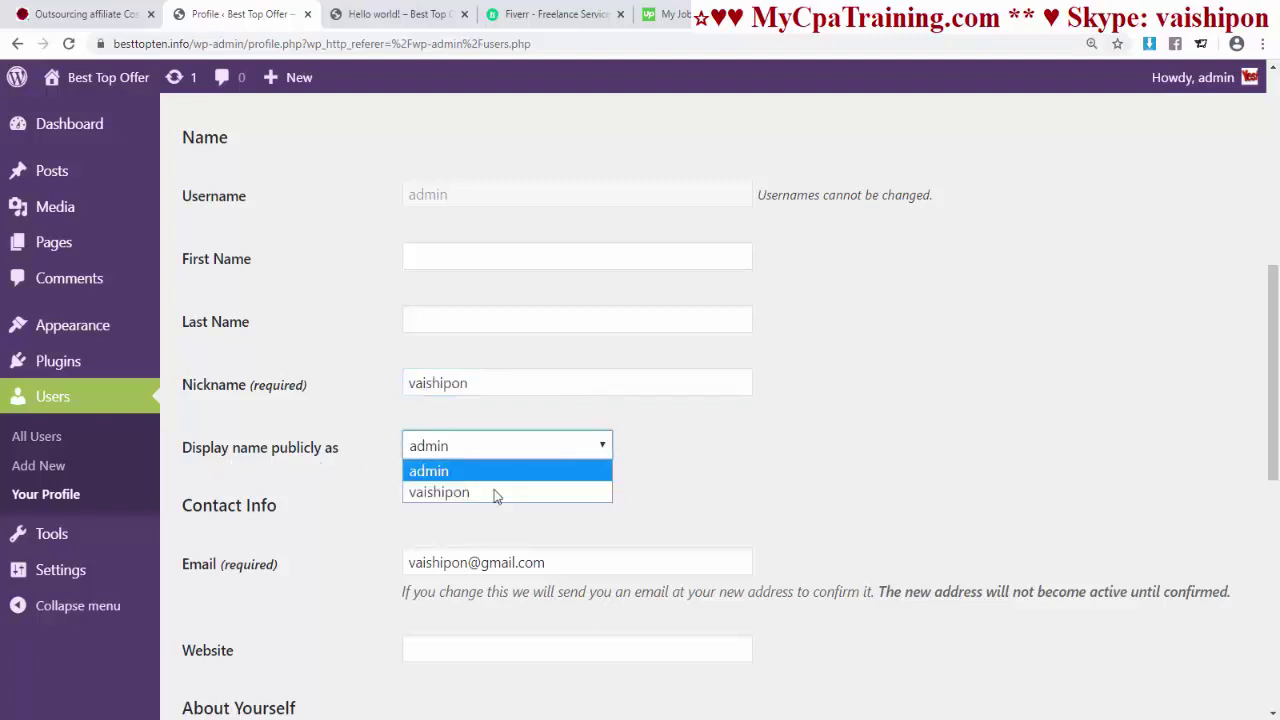
click(470, 495)
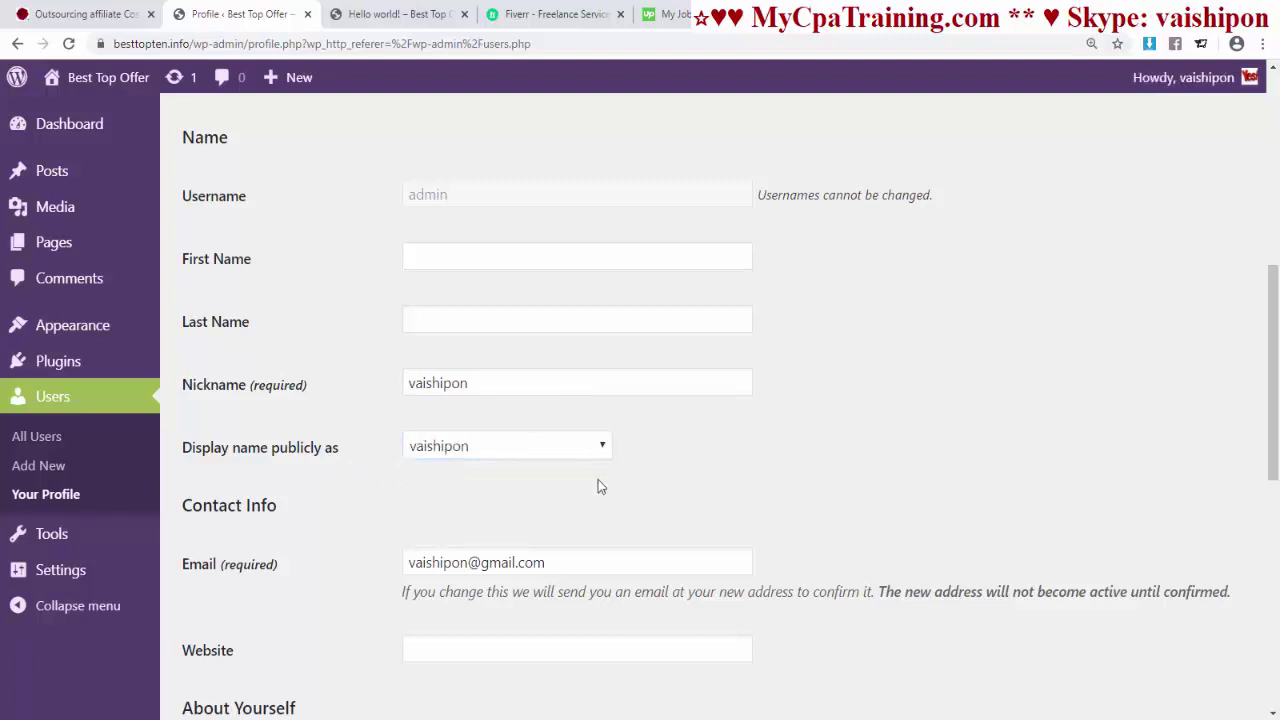
- Enter the biography 'I am Web Designer.', save the profile, and return to the Dashboard
mouse_move(1193, 96)
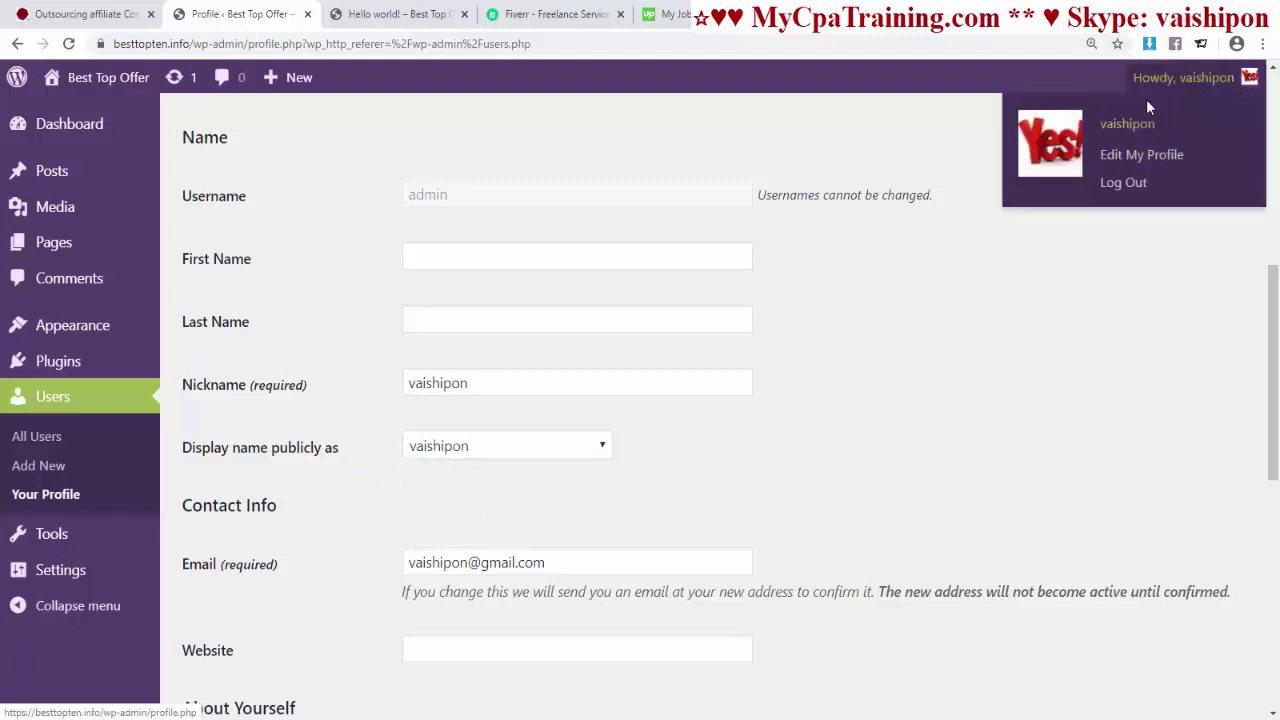
scroll(514, 294, down, 5)
click(514, 294)
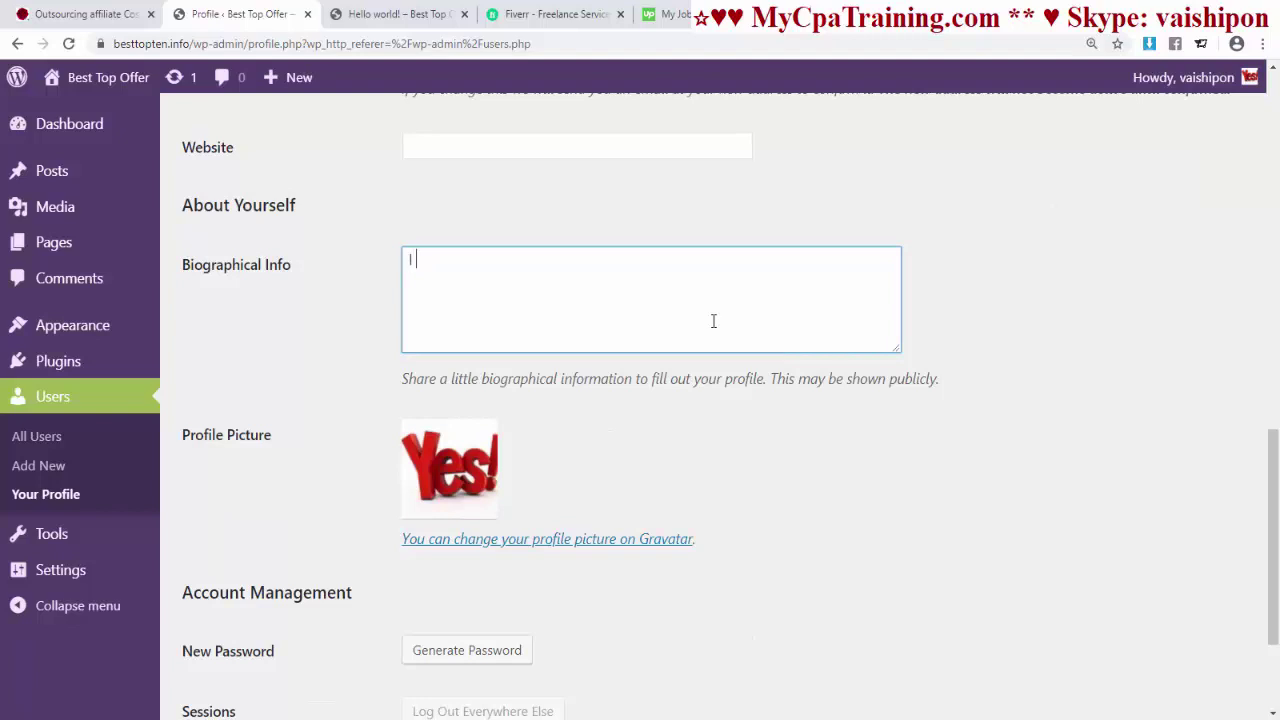
text(I am Web Designer.)
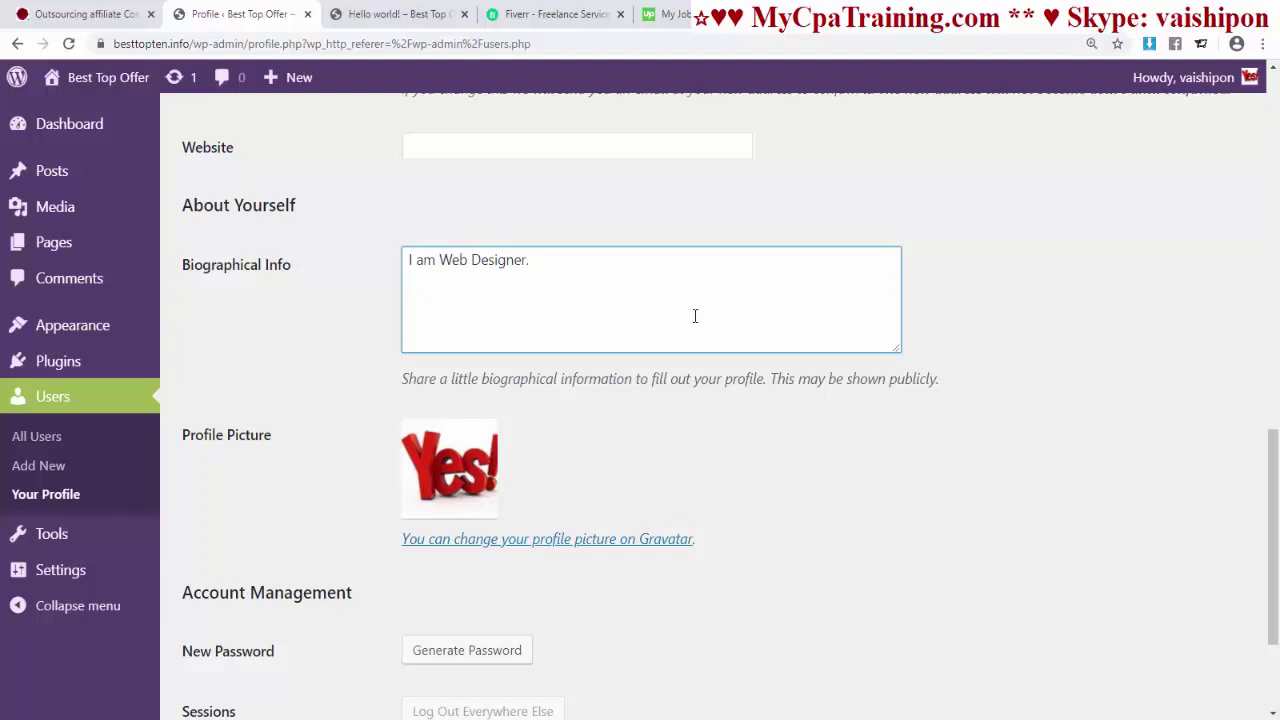
scroll(695, 316, down, 2)
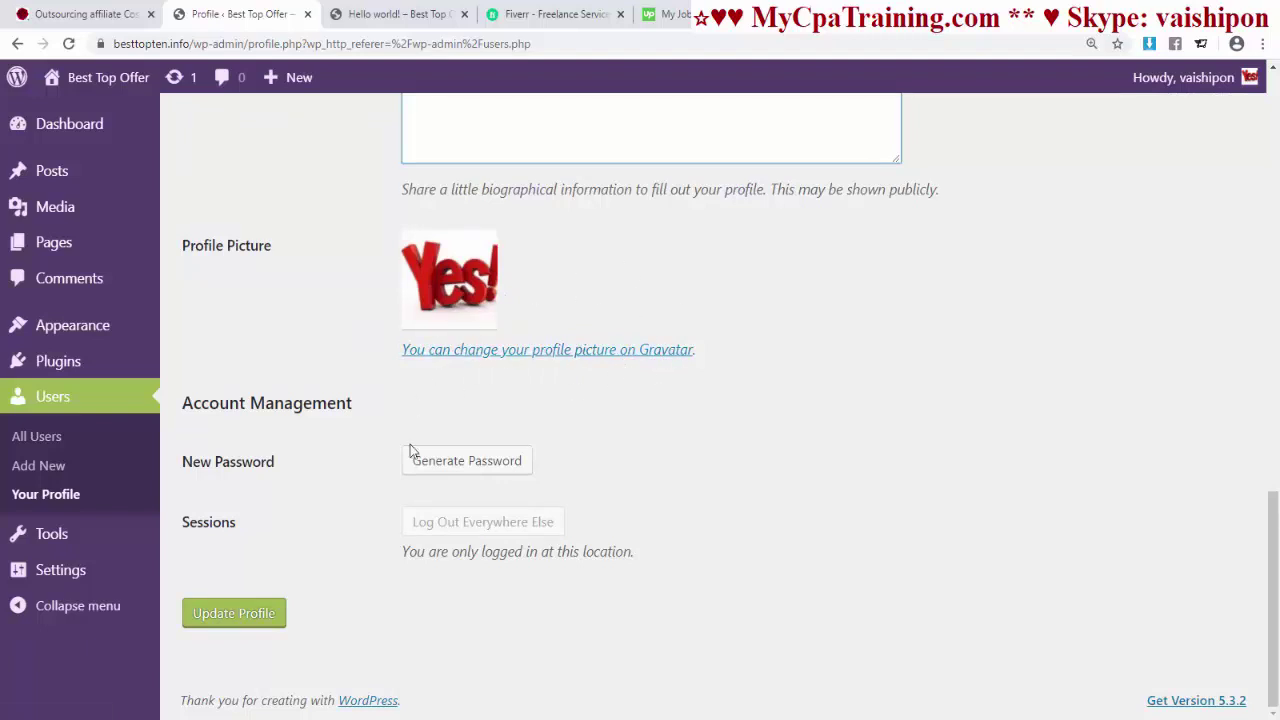
key(Home)
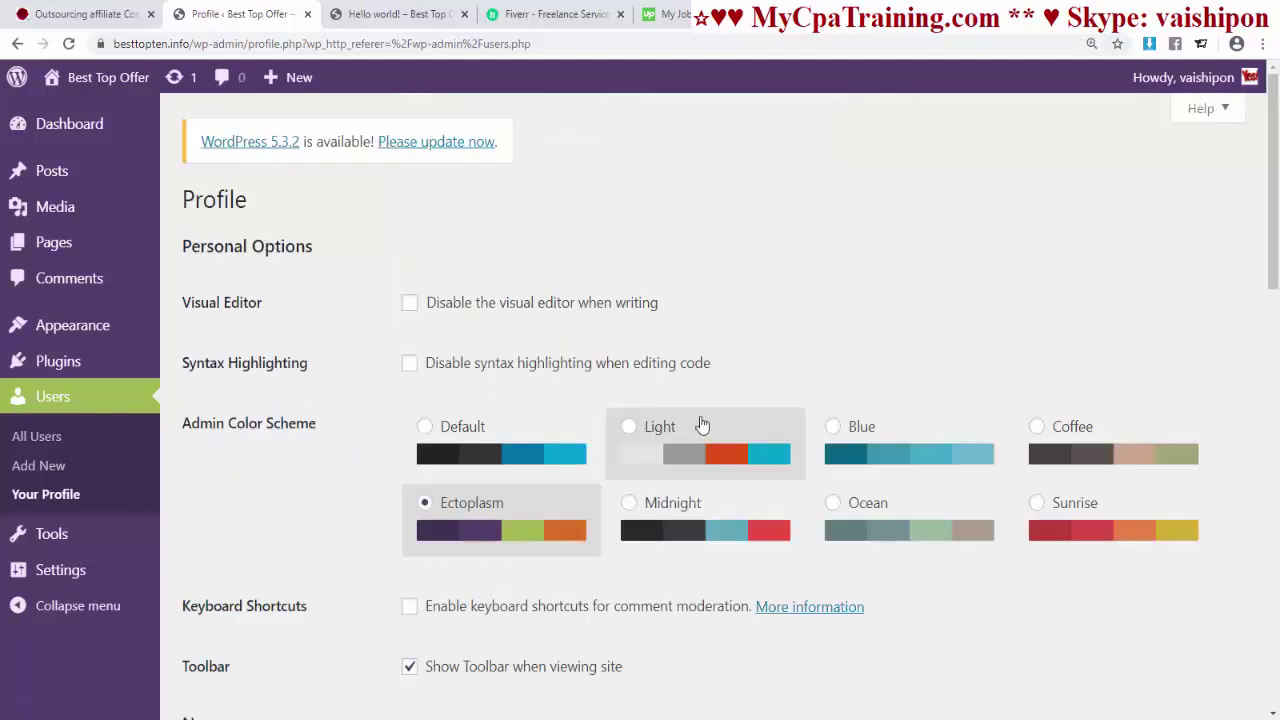
scroll(701, 390, down, 3)
scroll(701, 390, down, 10)
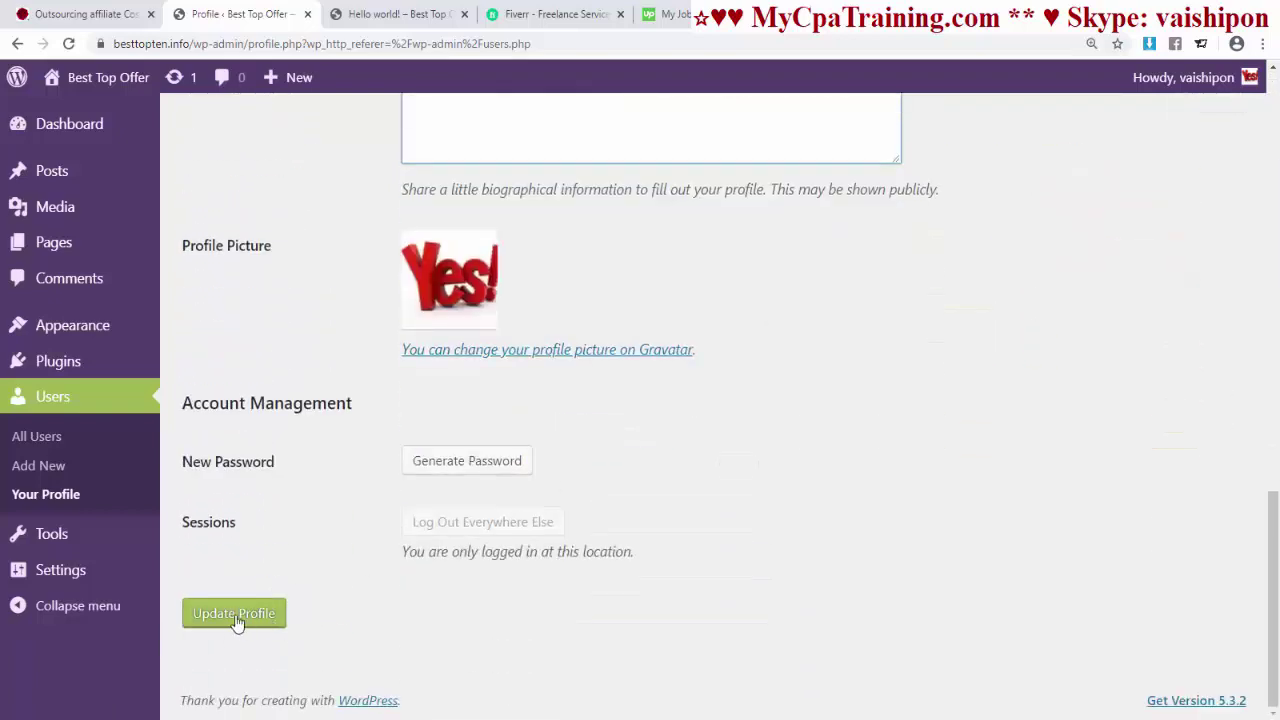
click(238, 618)
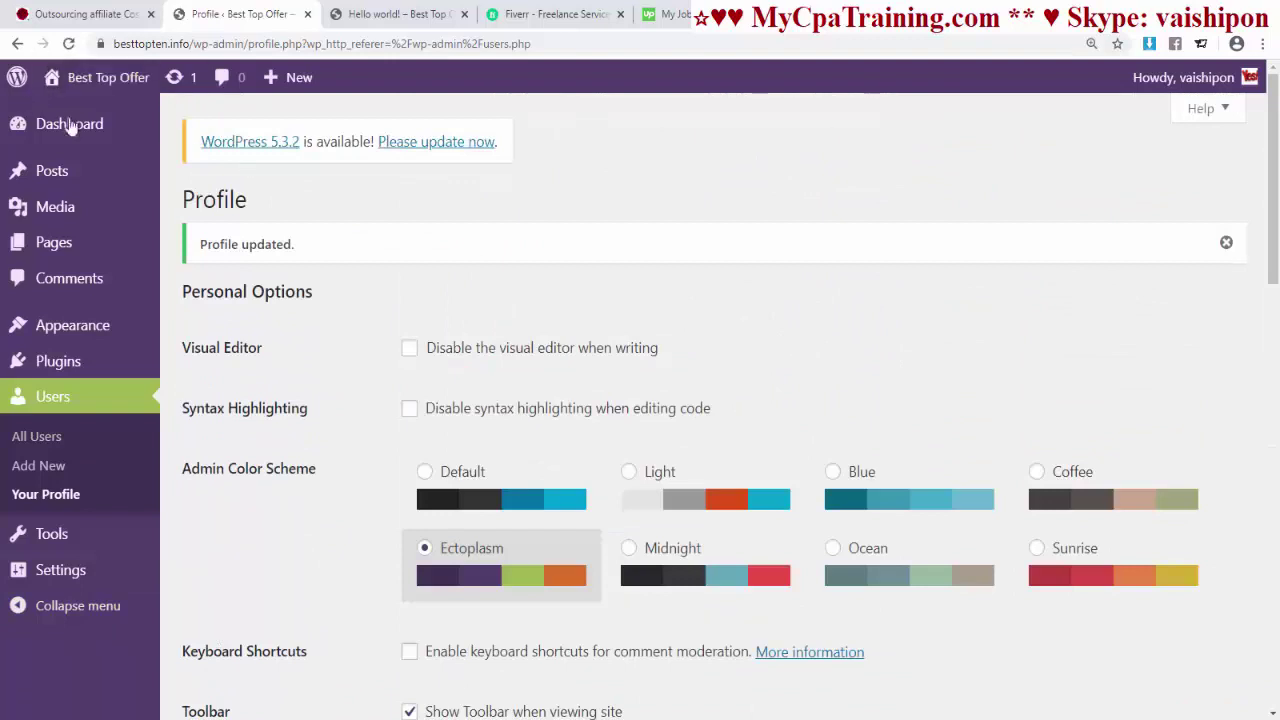
click(70, 124)
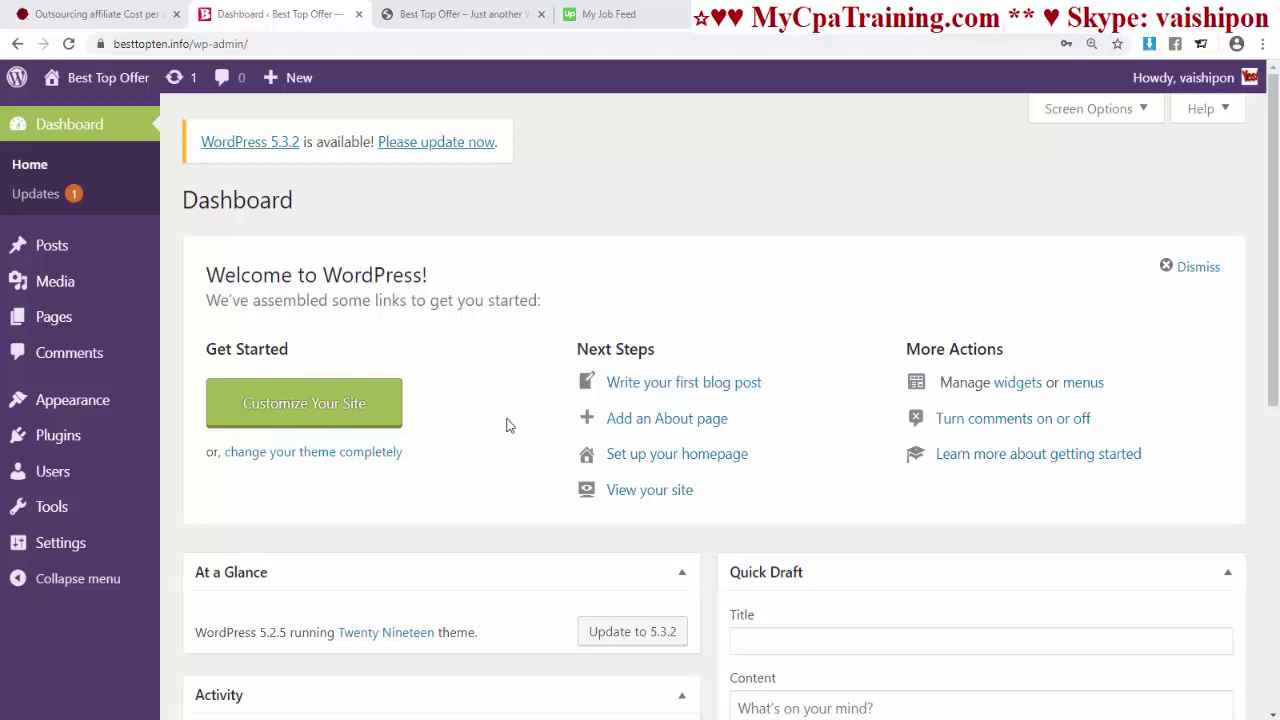
- Create and publish two blank pages titled Home and About Us
click(110, 327)
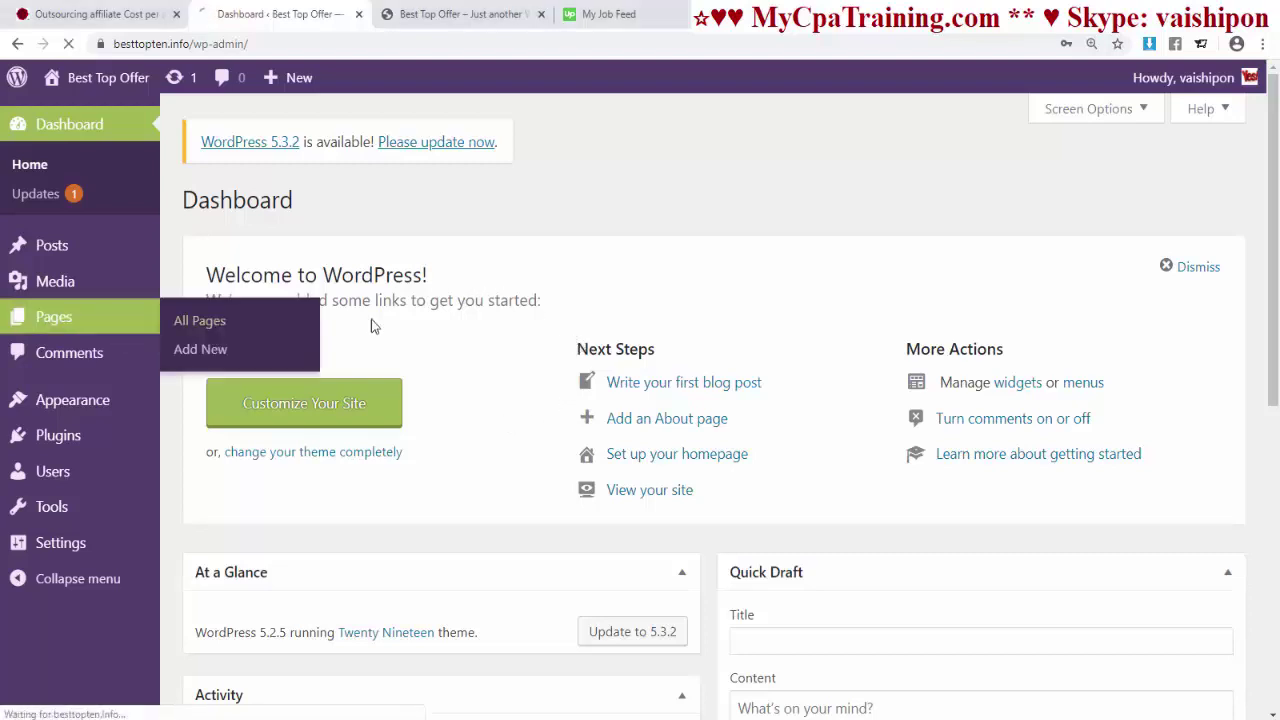
click(290, 210)
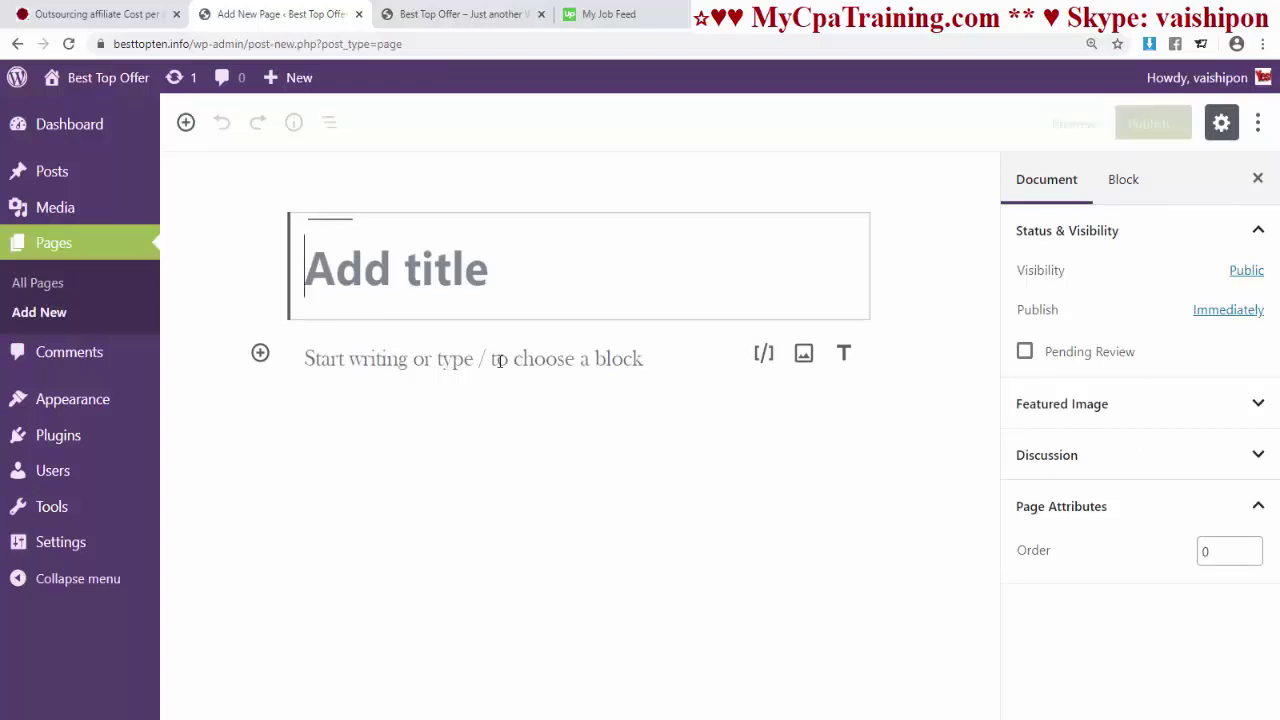
text(Home)
key(Return)
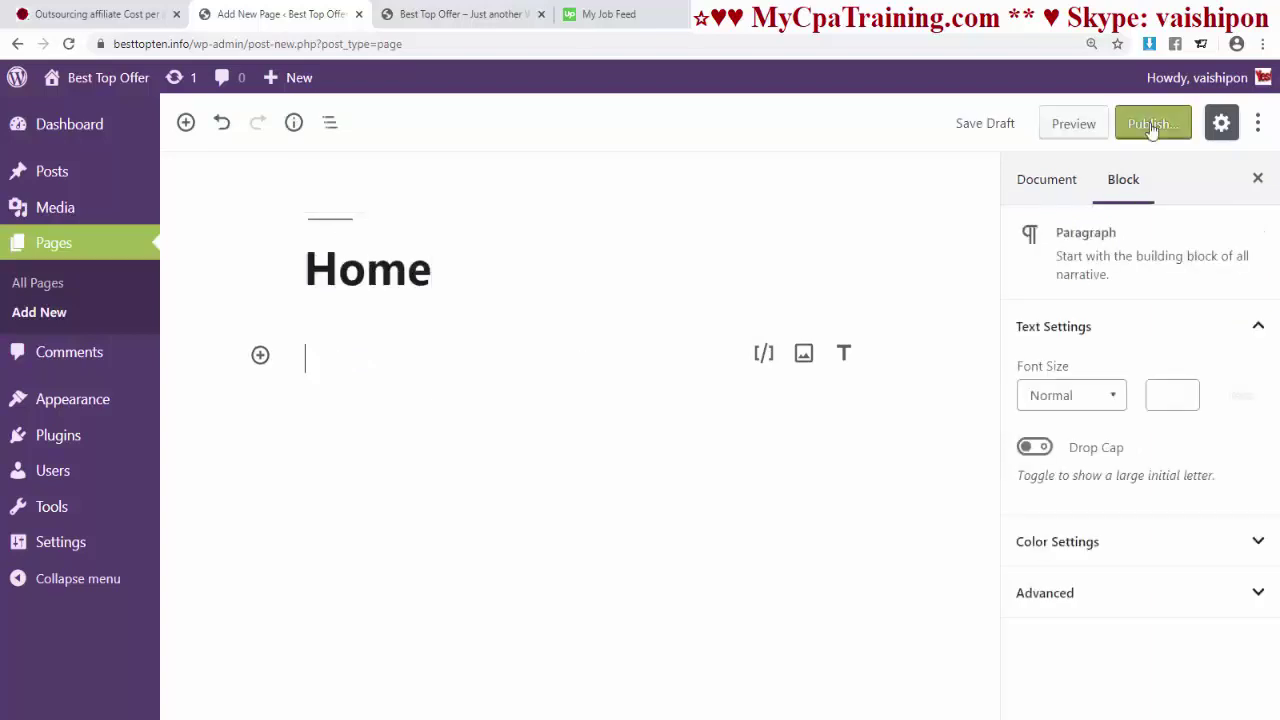
click(1153, 125)
click(1146, 128)
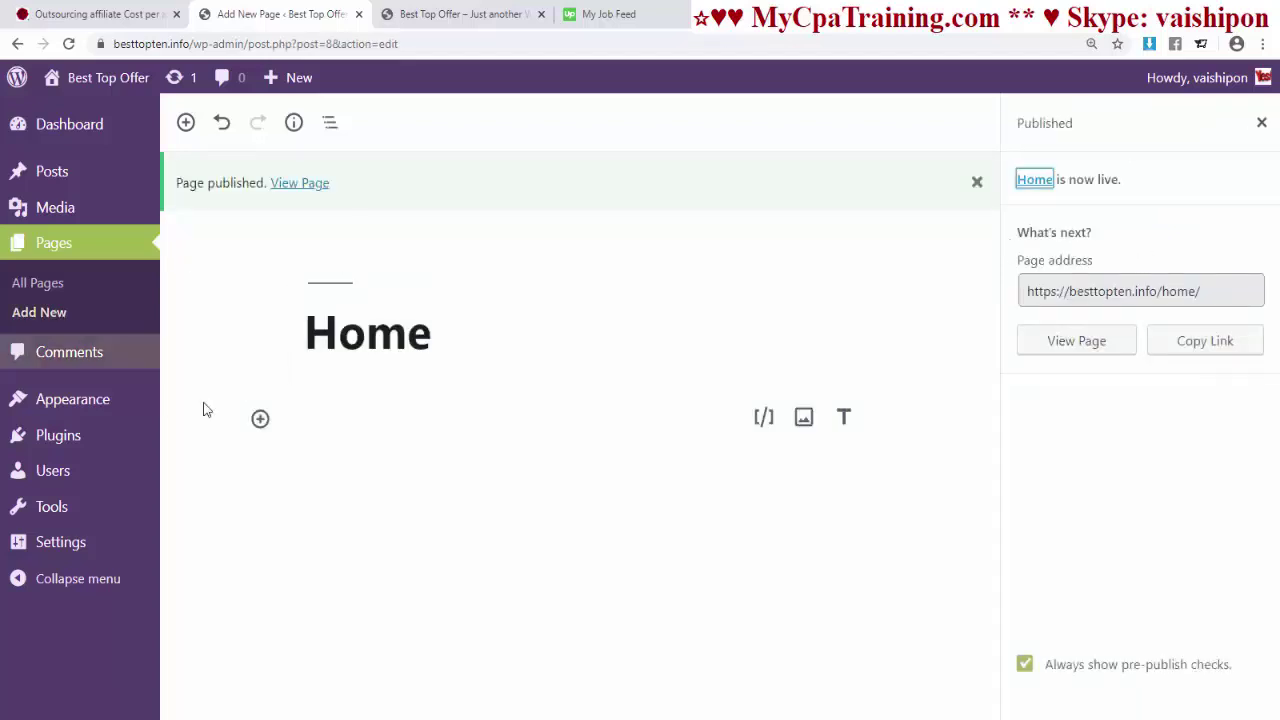
click(62, 318)
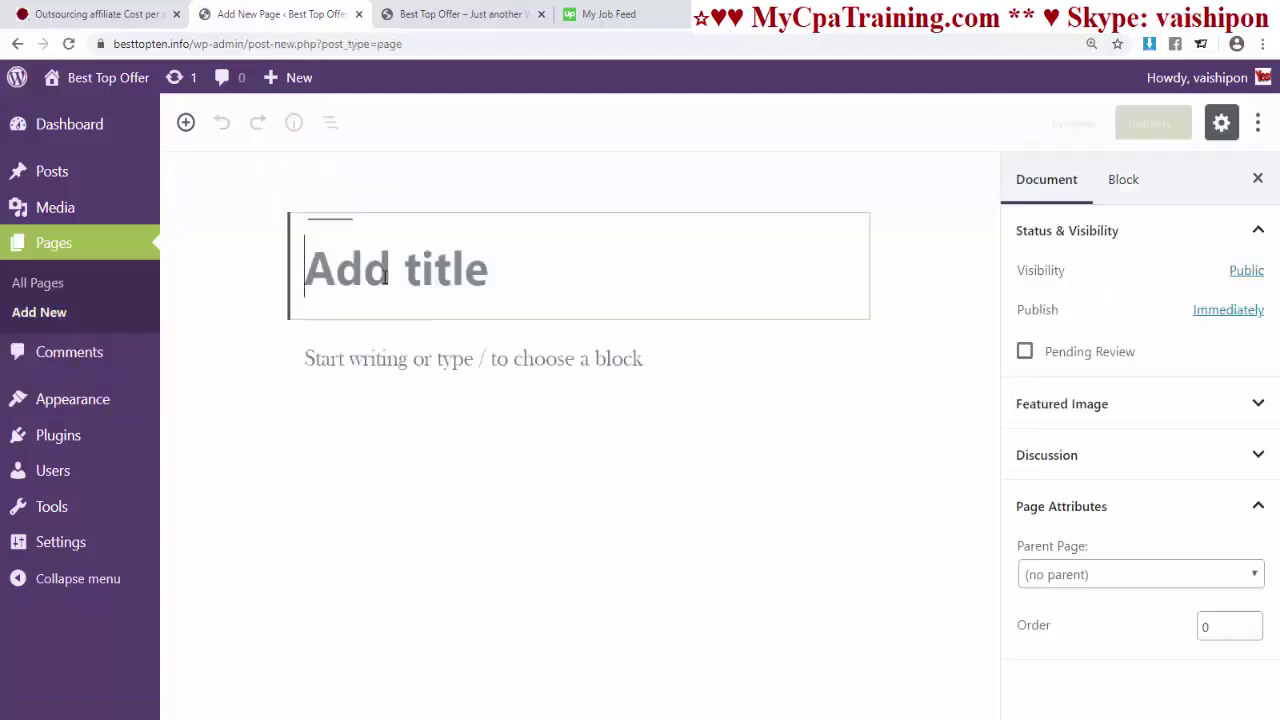
text(About )
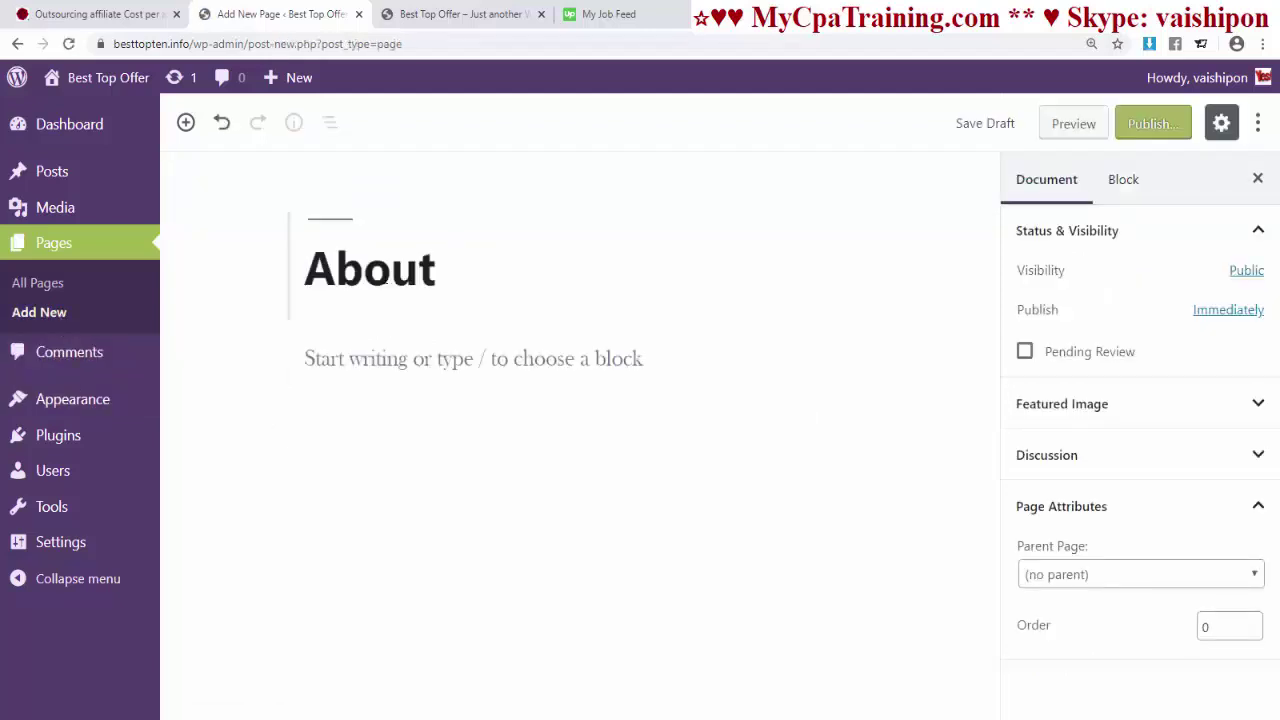
text(Us)
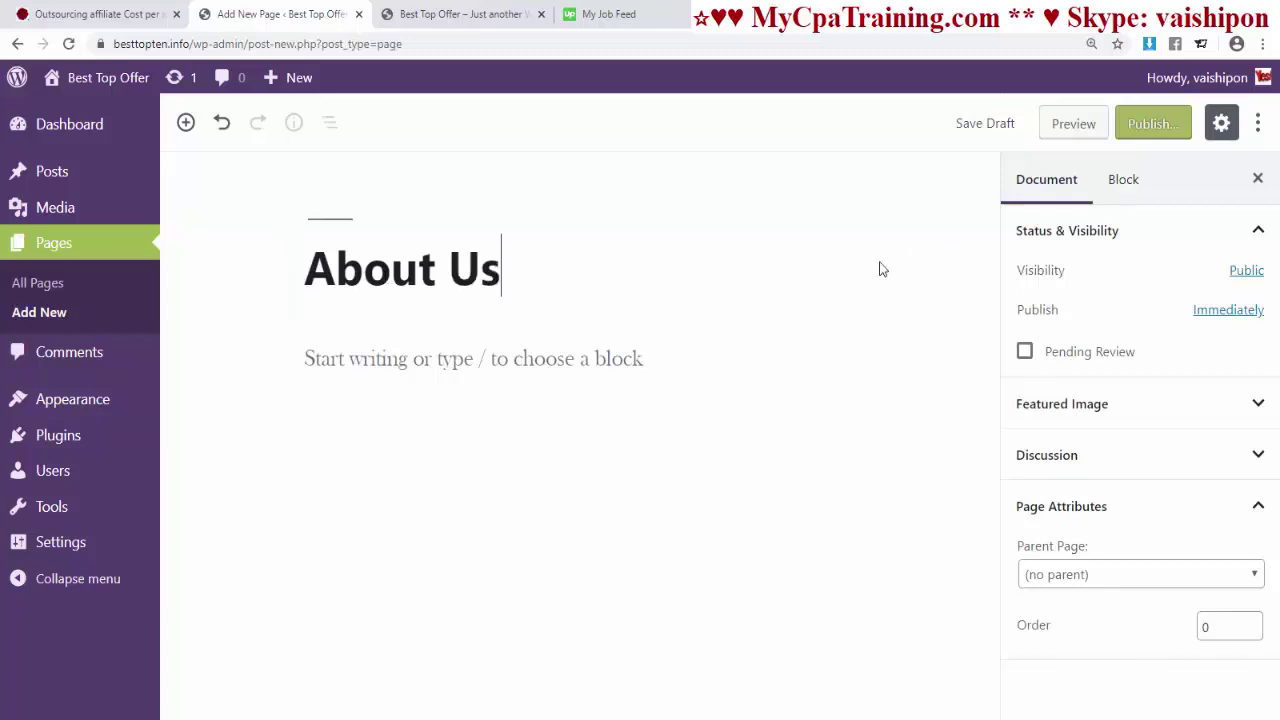
click(1140, 125)
click(1147, 138)
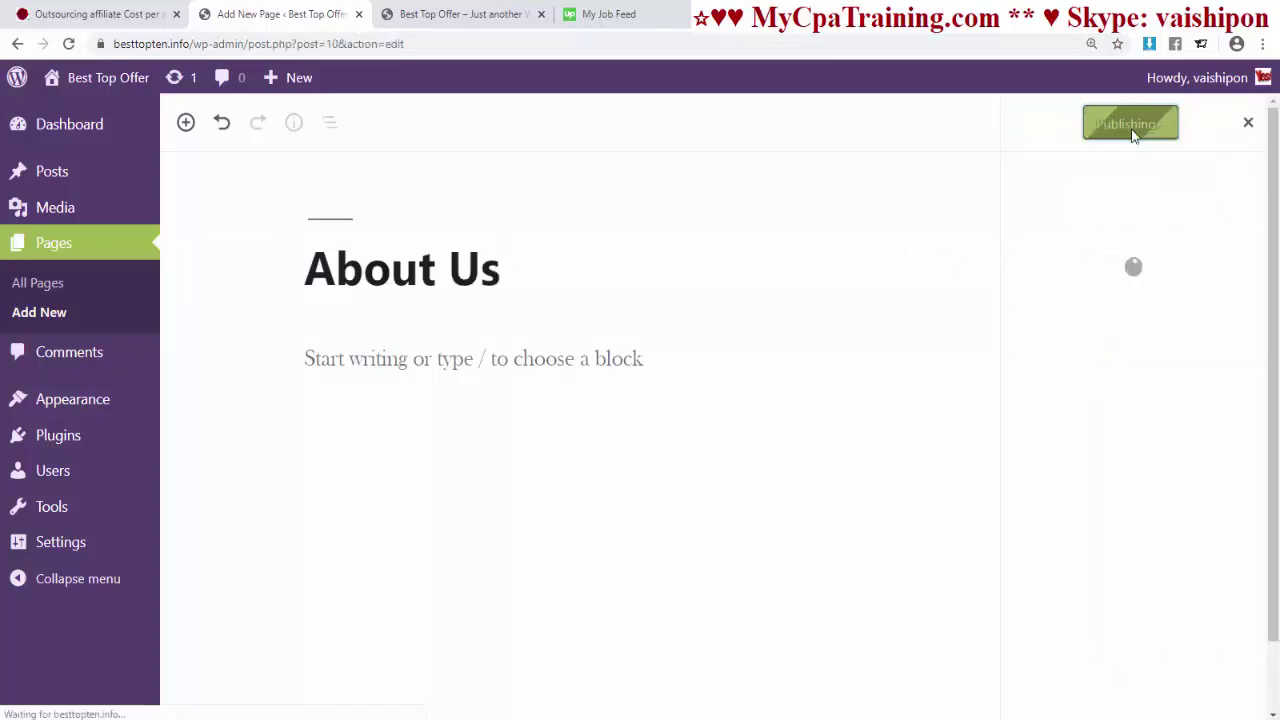
- Create and publish two more pages titled Contact Us and Blog
click(118, 330)
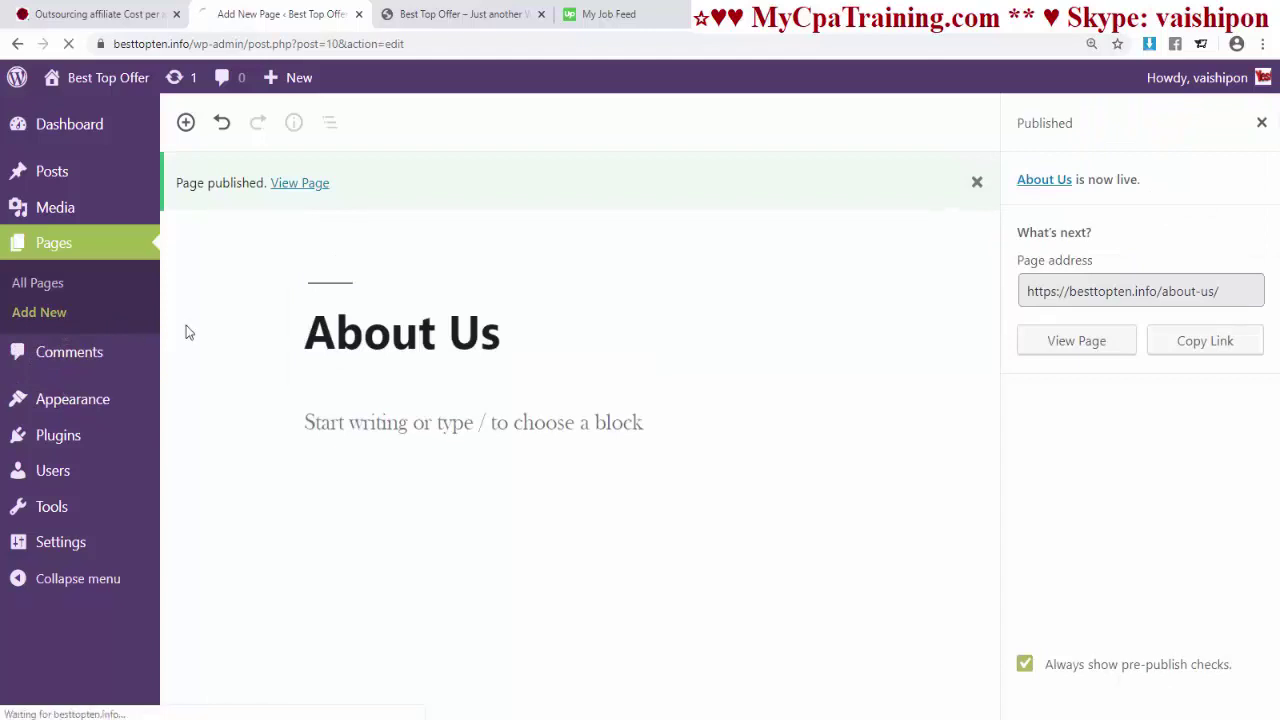
text(Con)
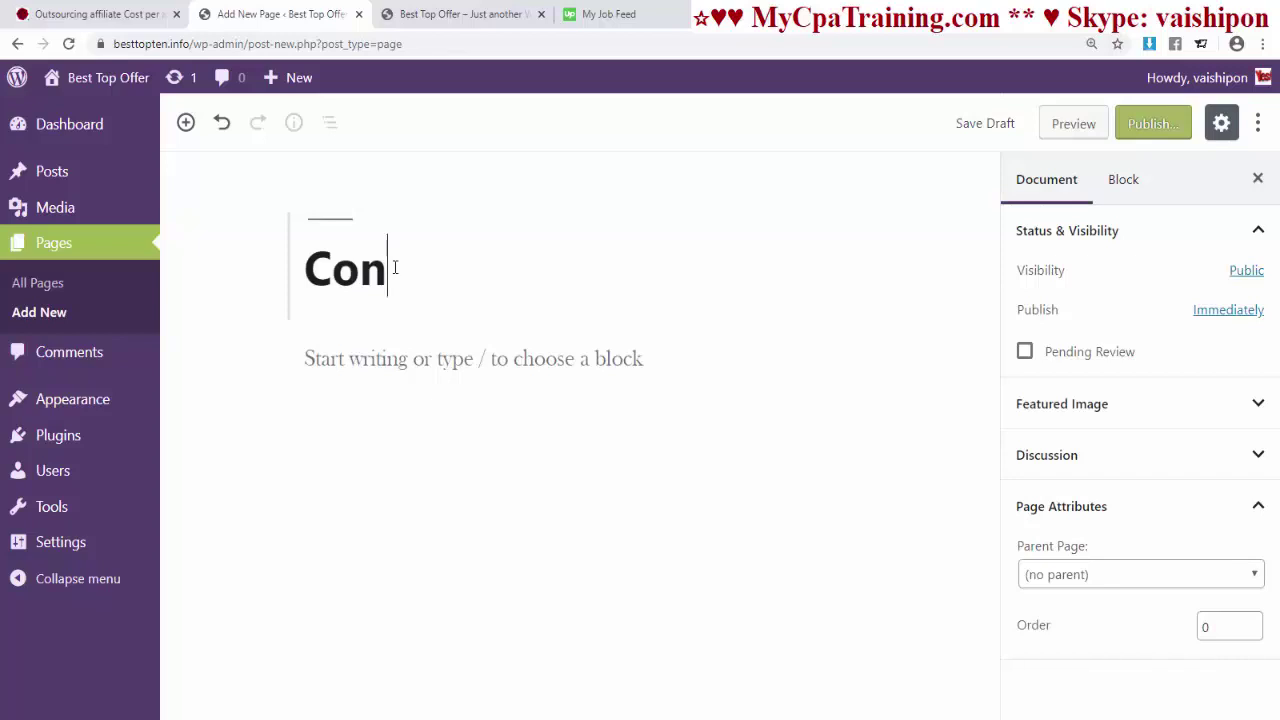
text(tact Us)
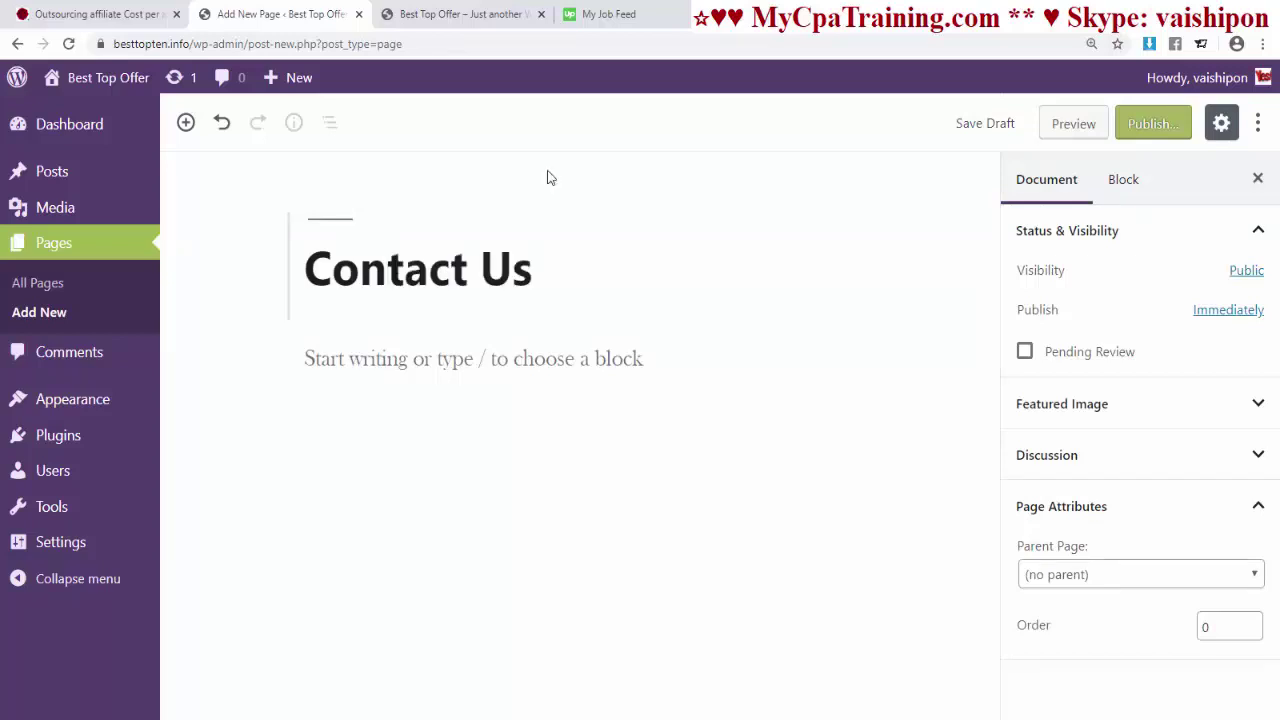
click(1140, 124)
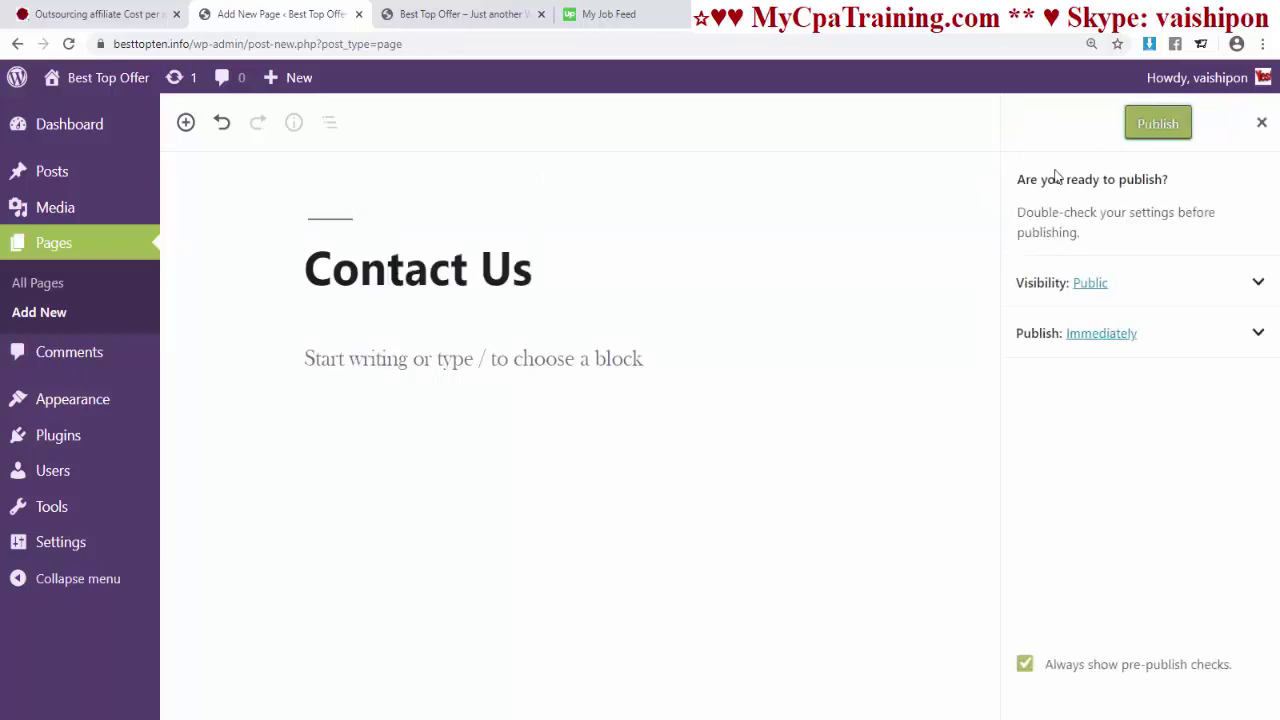
click(1157, 124)
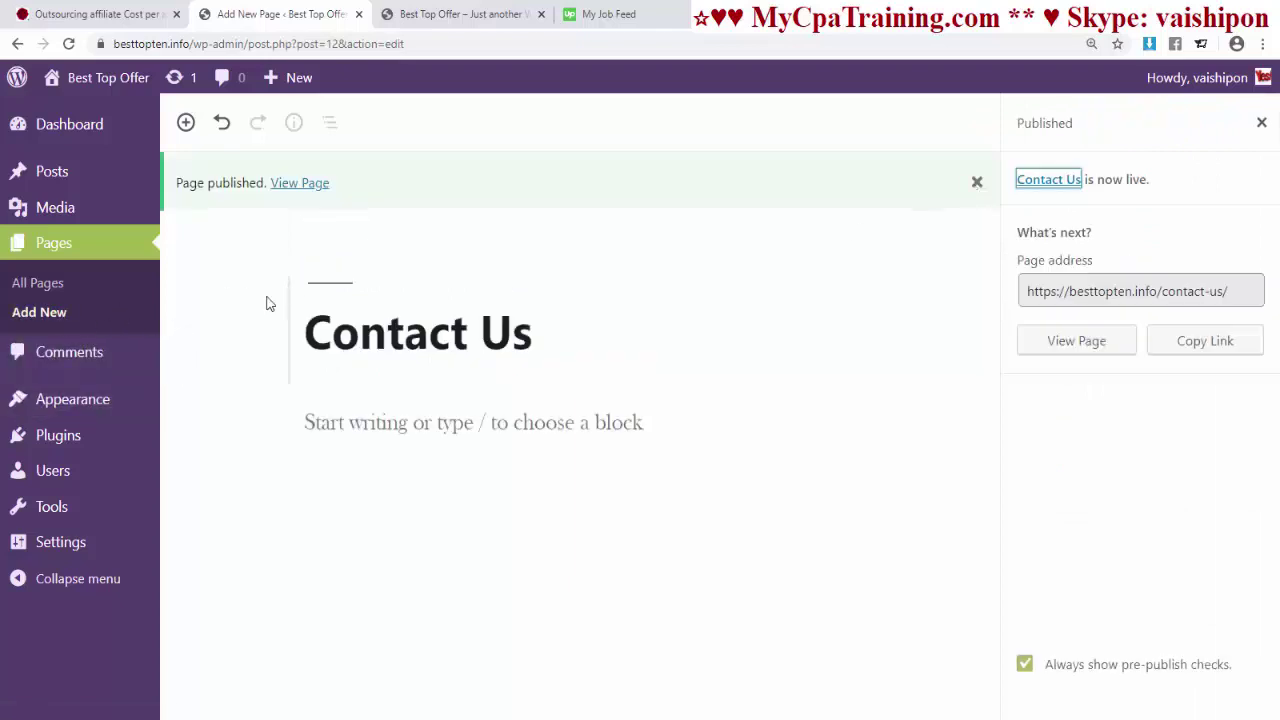
click(62, 313)
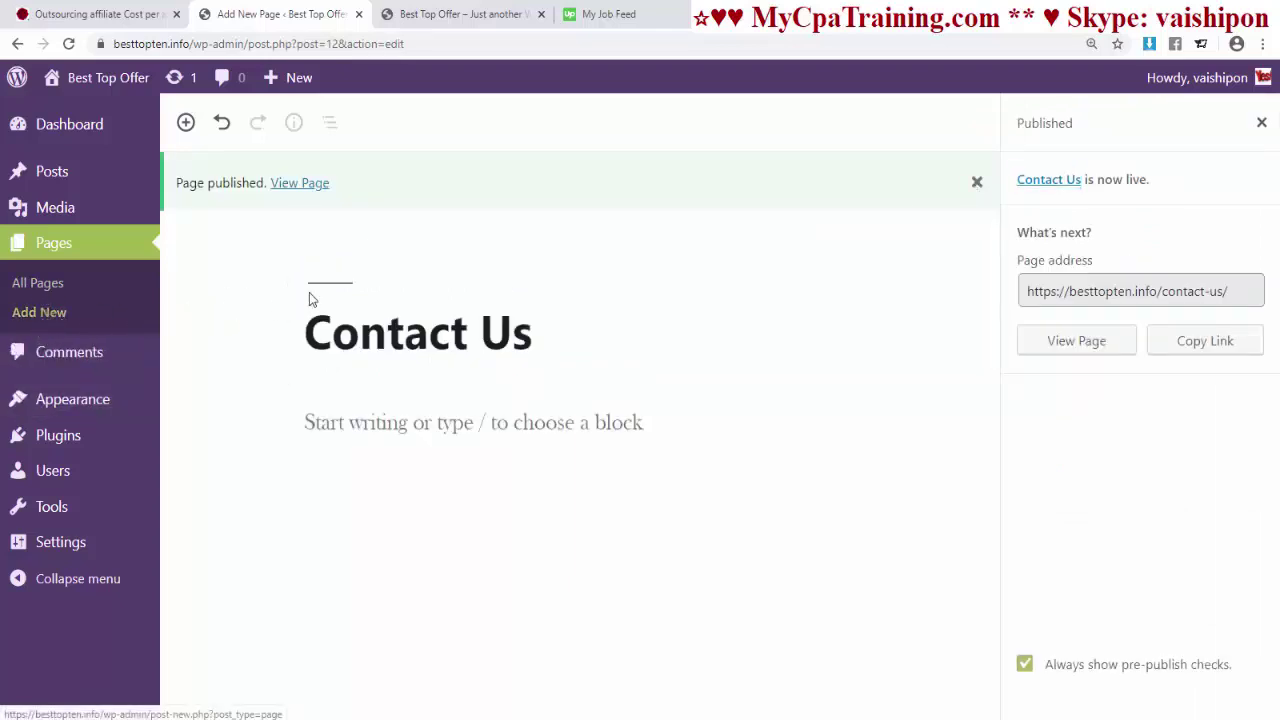
text(blog)
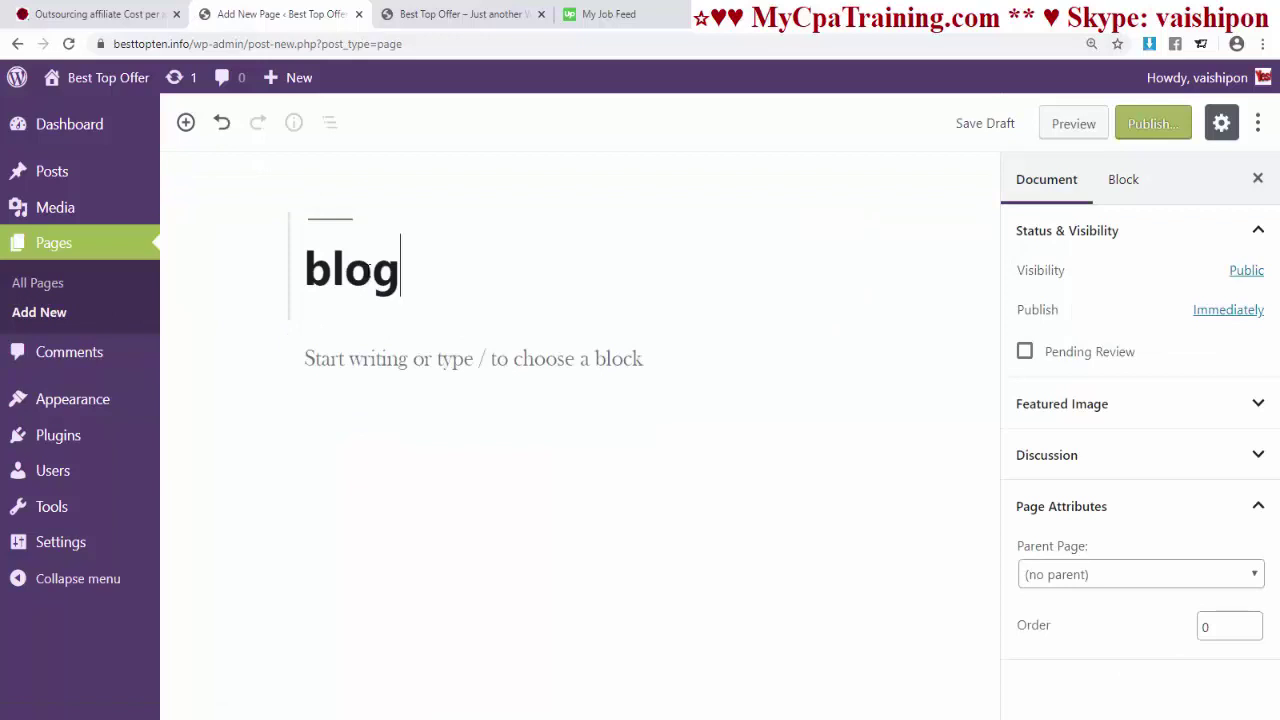
key(BackSpace)
key(BackSpace)
key(BackSpace)
key(BackSpace)
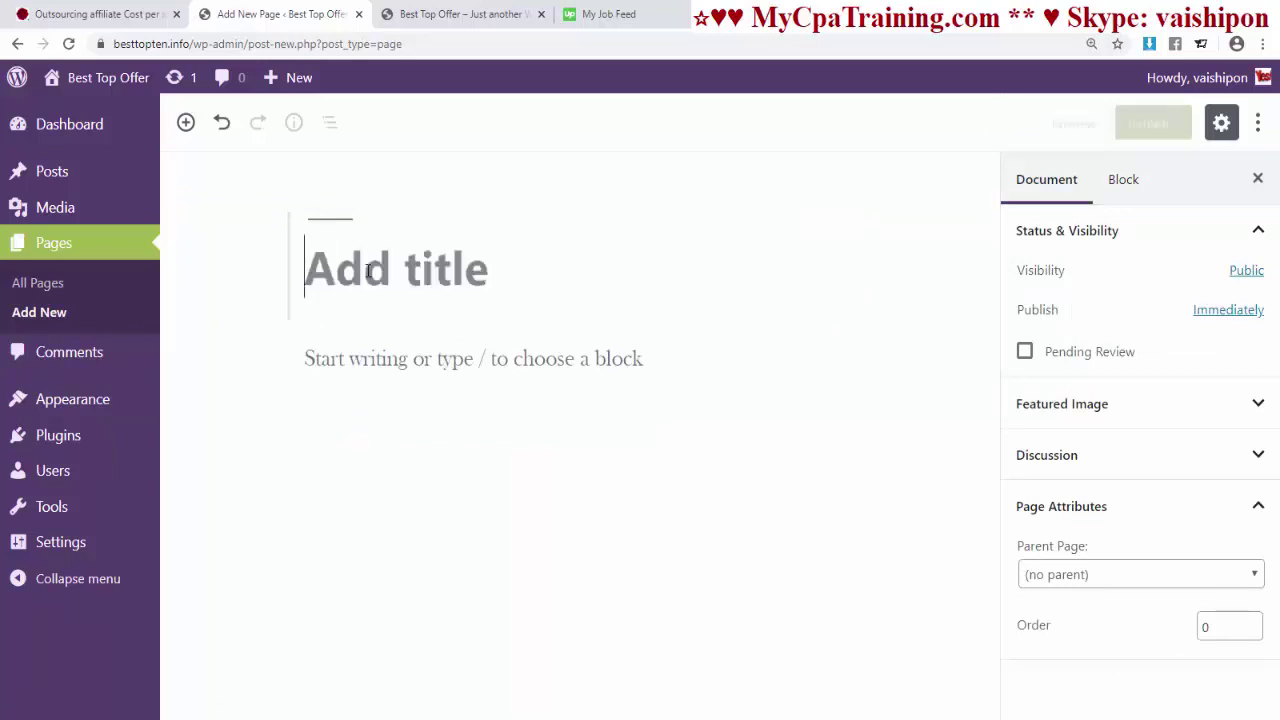
text(Blog)
click(1150, 123)
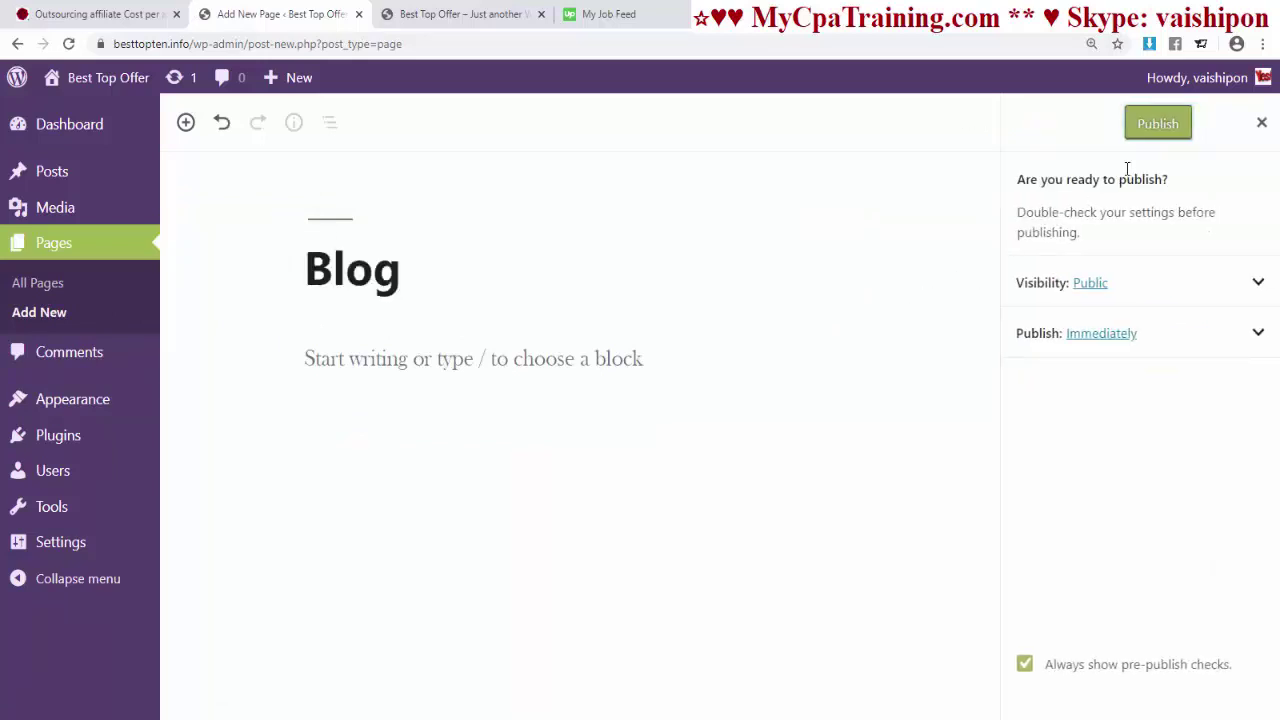
click(1132, 134)
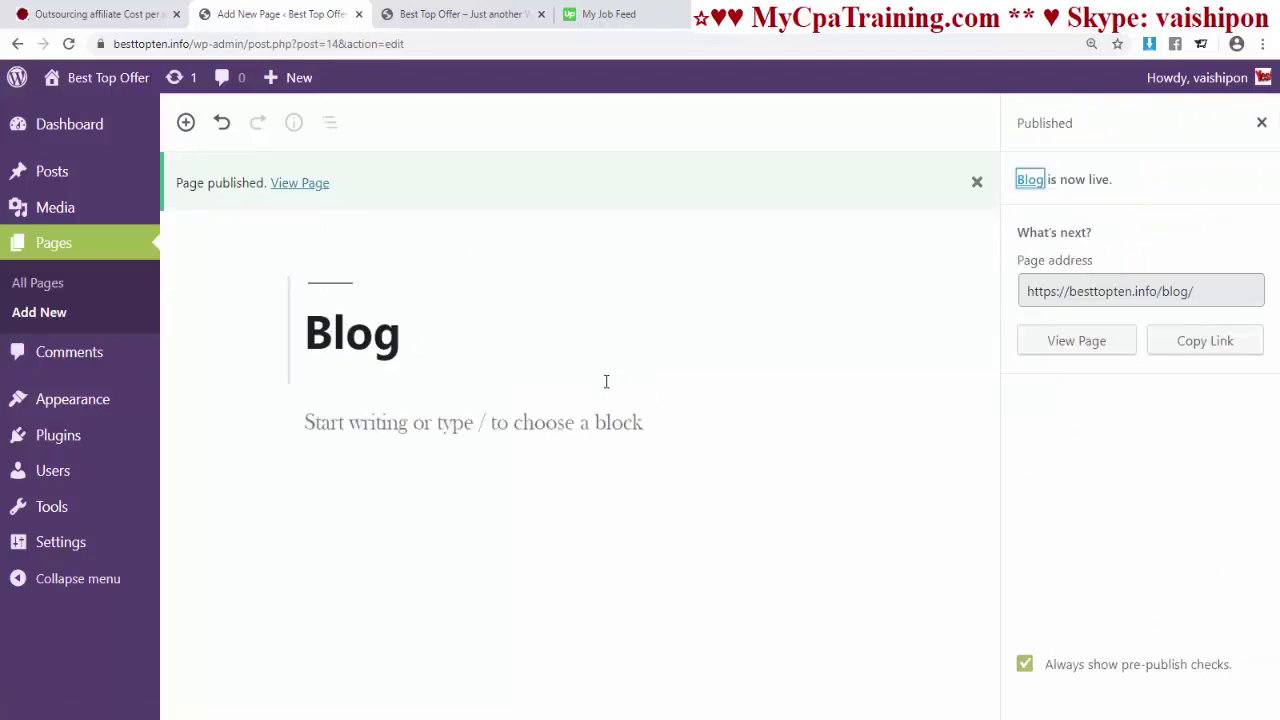
- Create and publish the Web Design and Marketing Support pages, then go back to the Dashboard
click(110, 322)
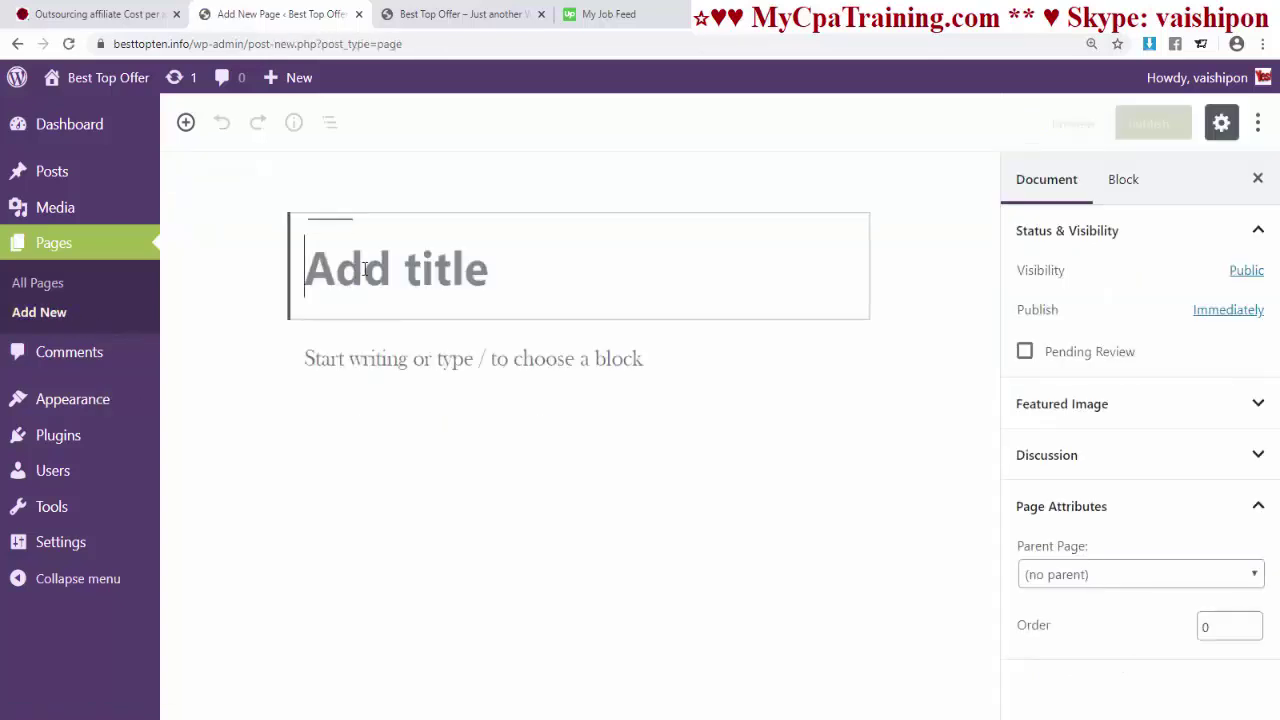
text(Web )
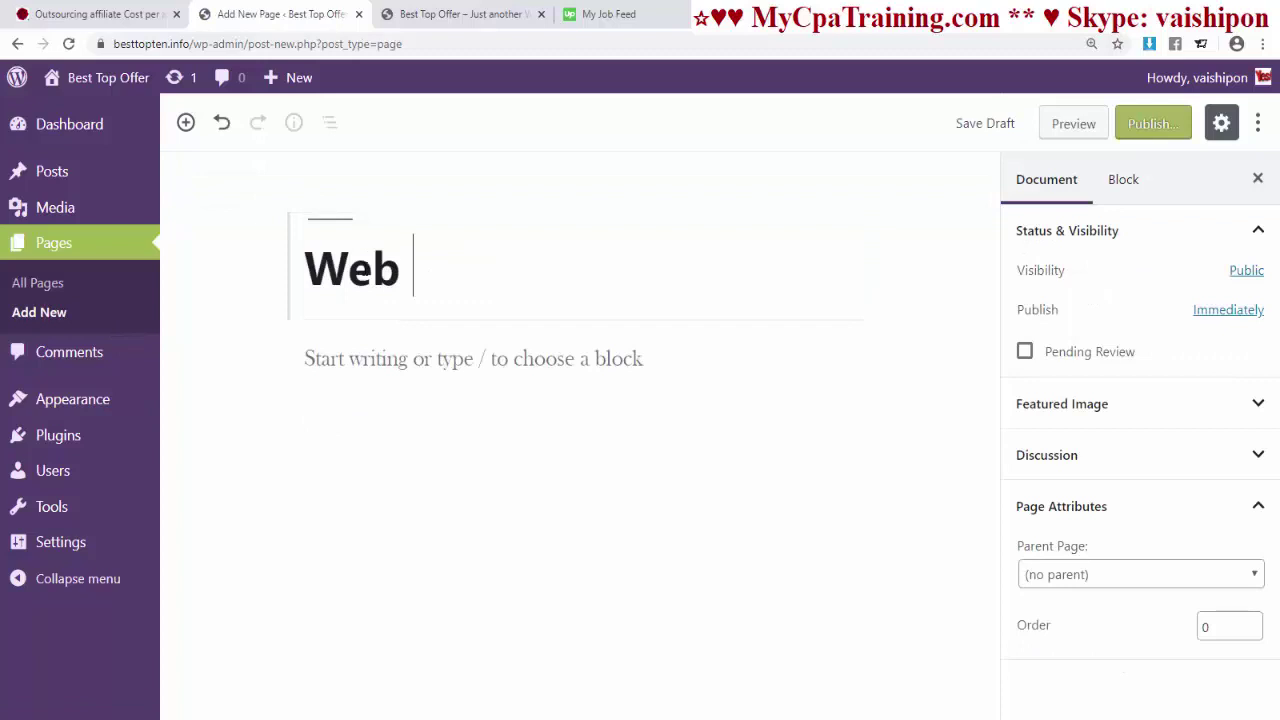
text(Design)
click(1150, 128)
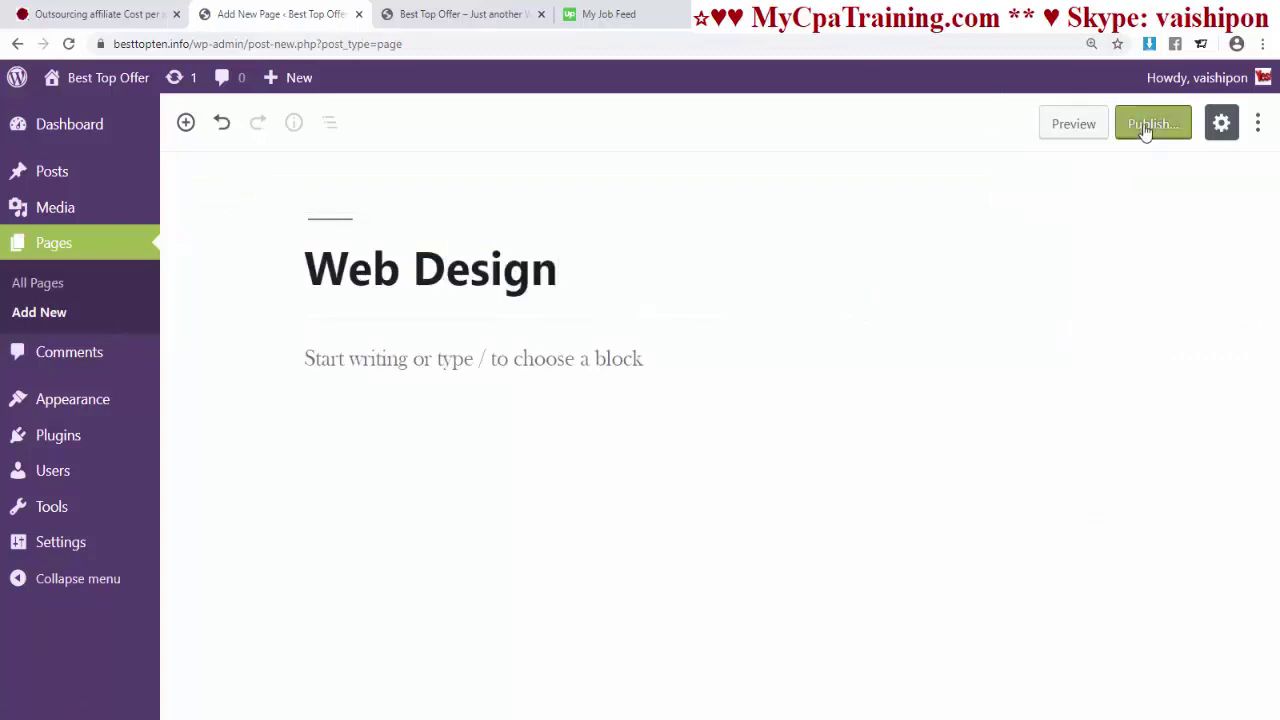
click(1152, 130)
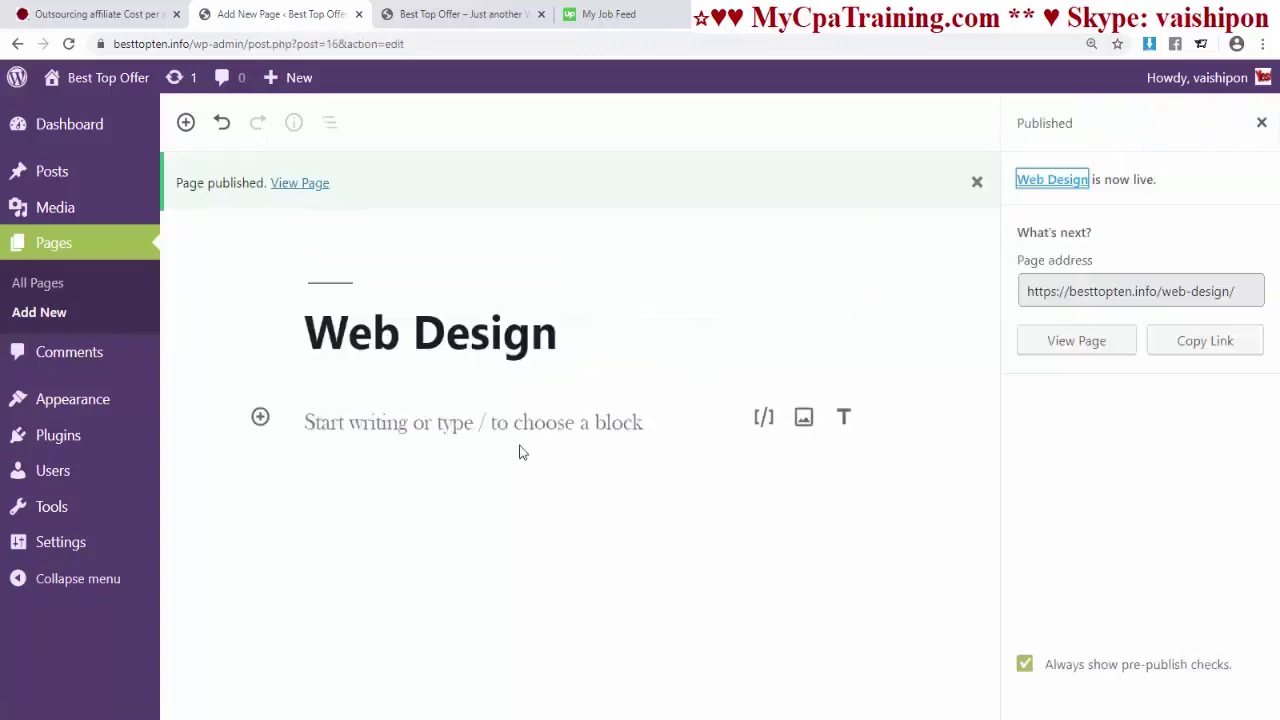
click(100, 323)
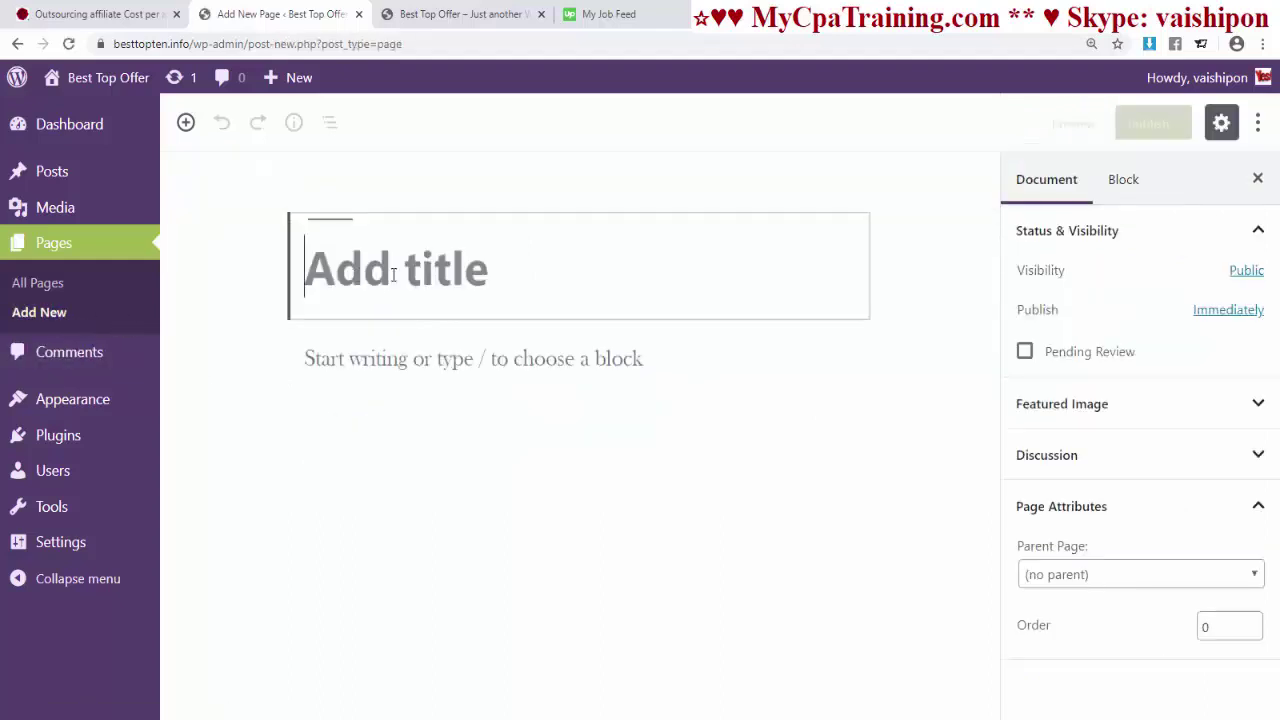
text(Mar)
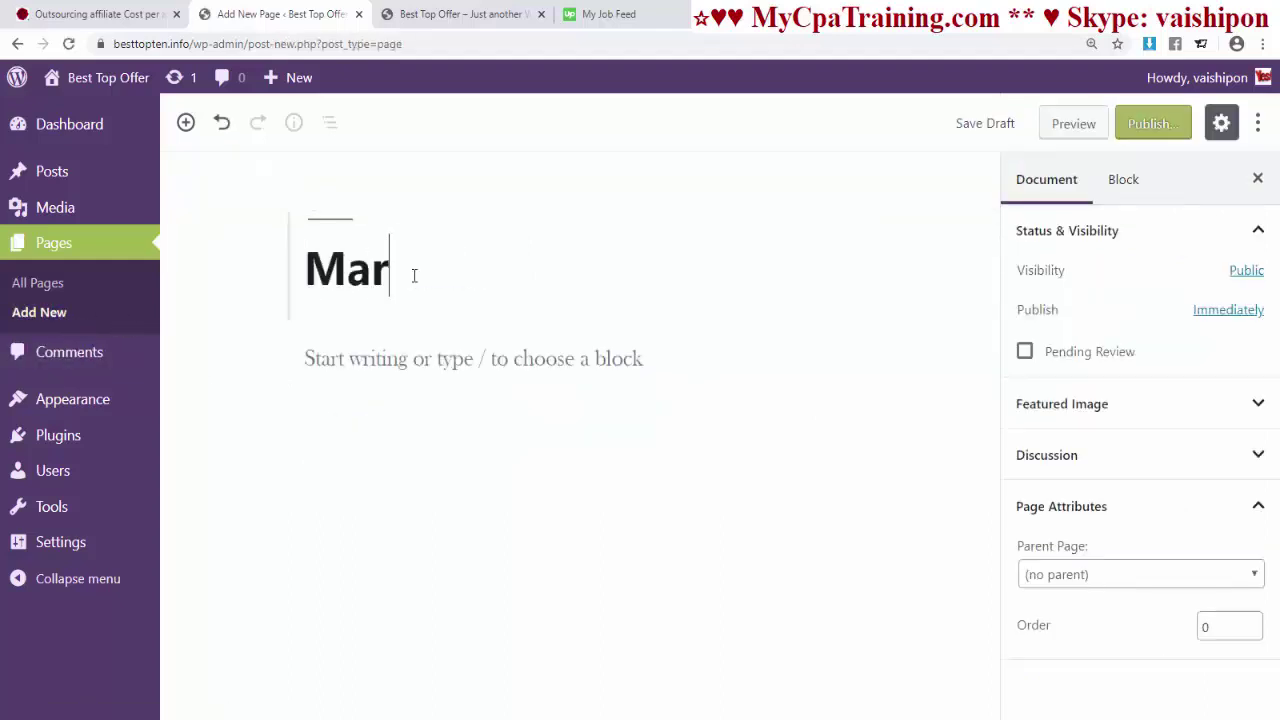
text(ketin)
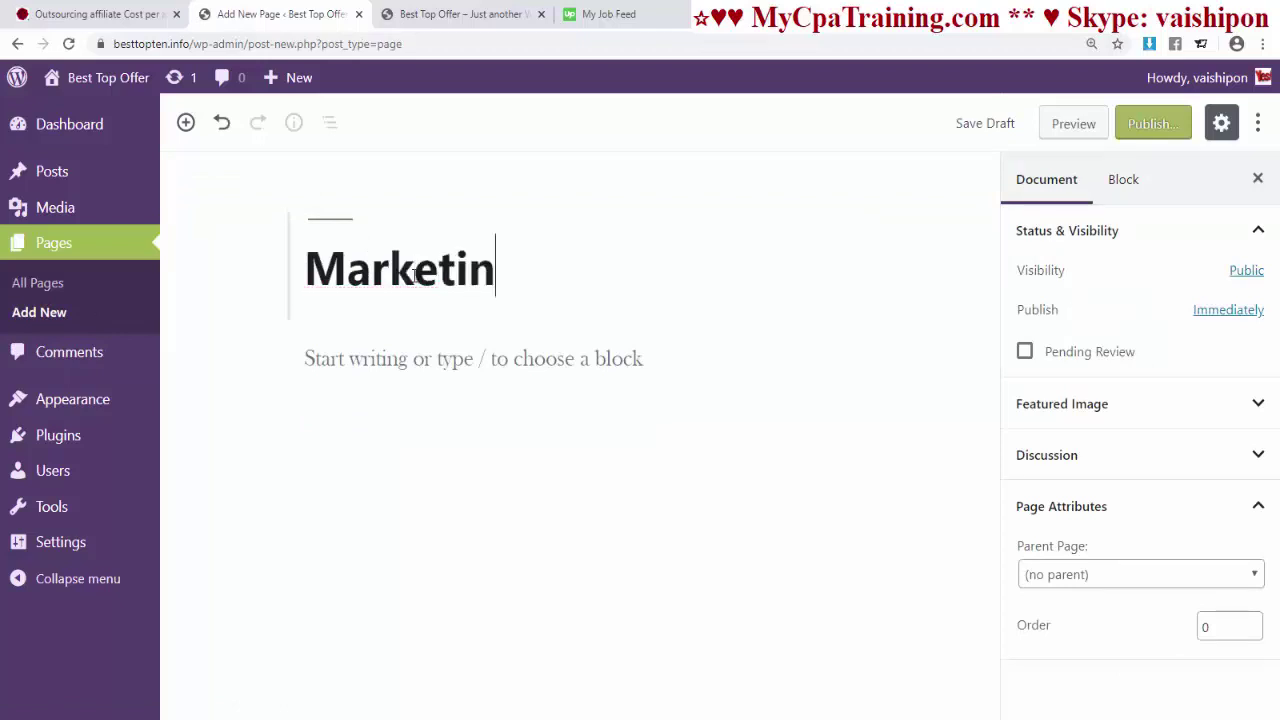
text(g Sup)
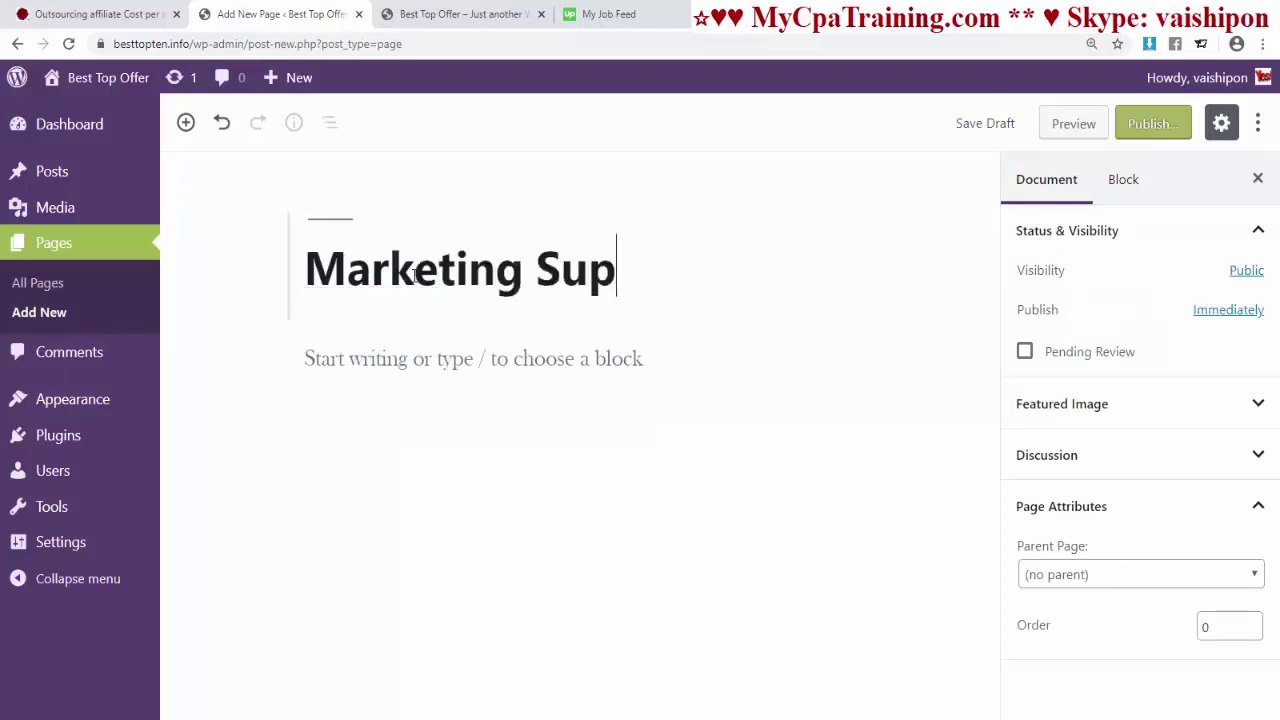
text(port)
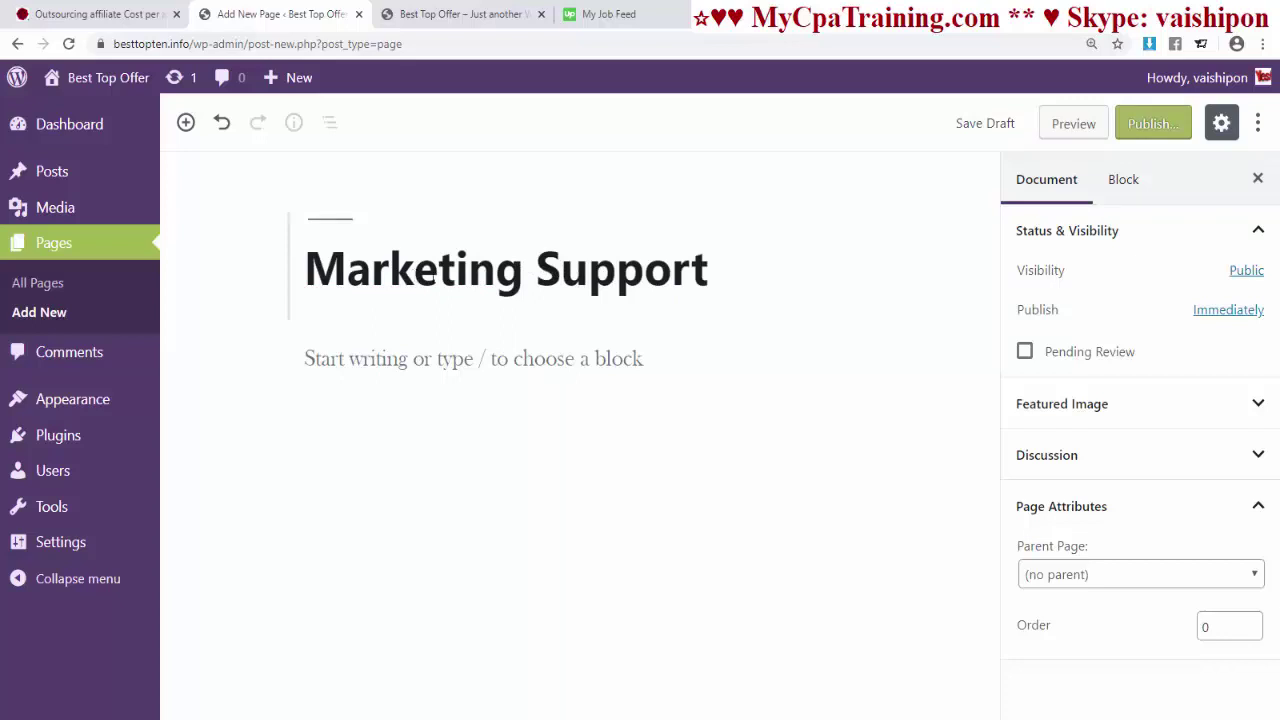
click(1153, 124)
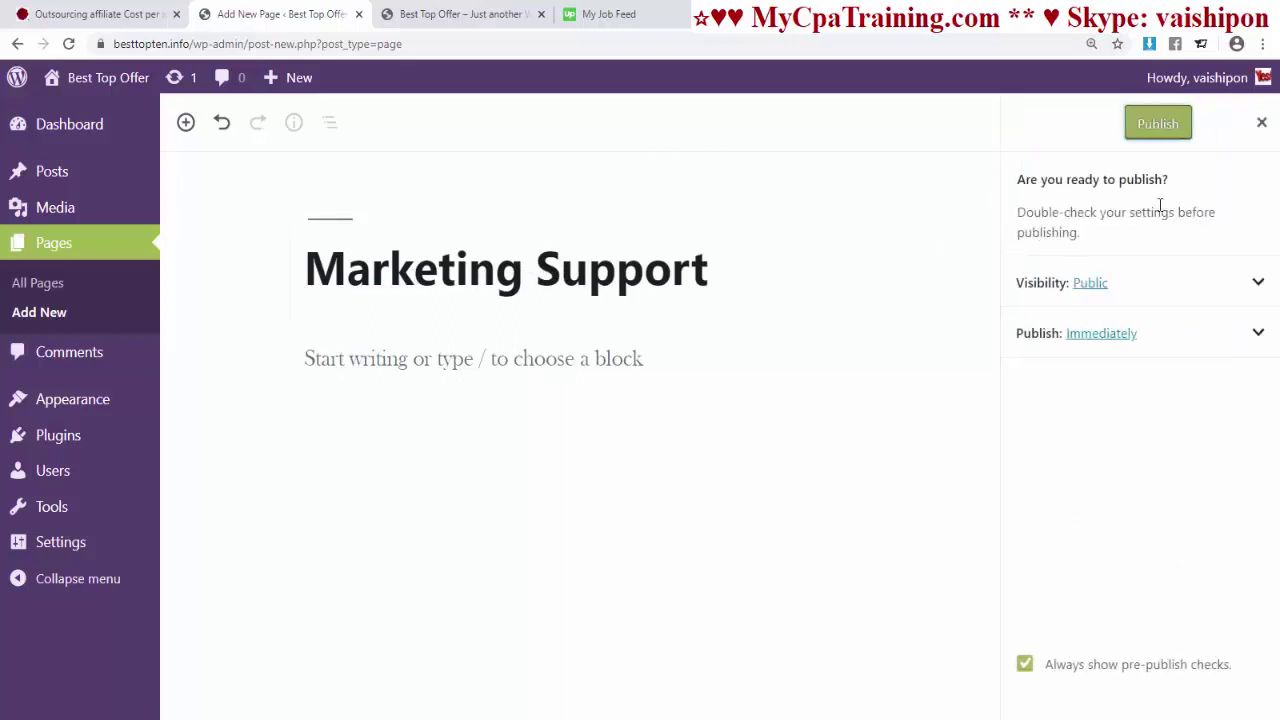
click(1156, 127)
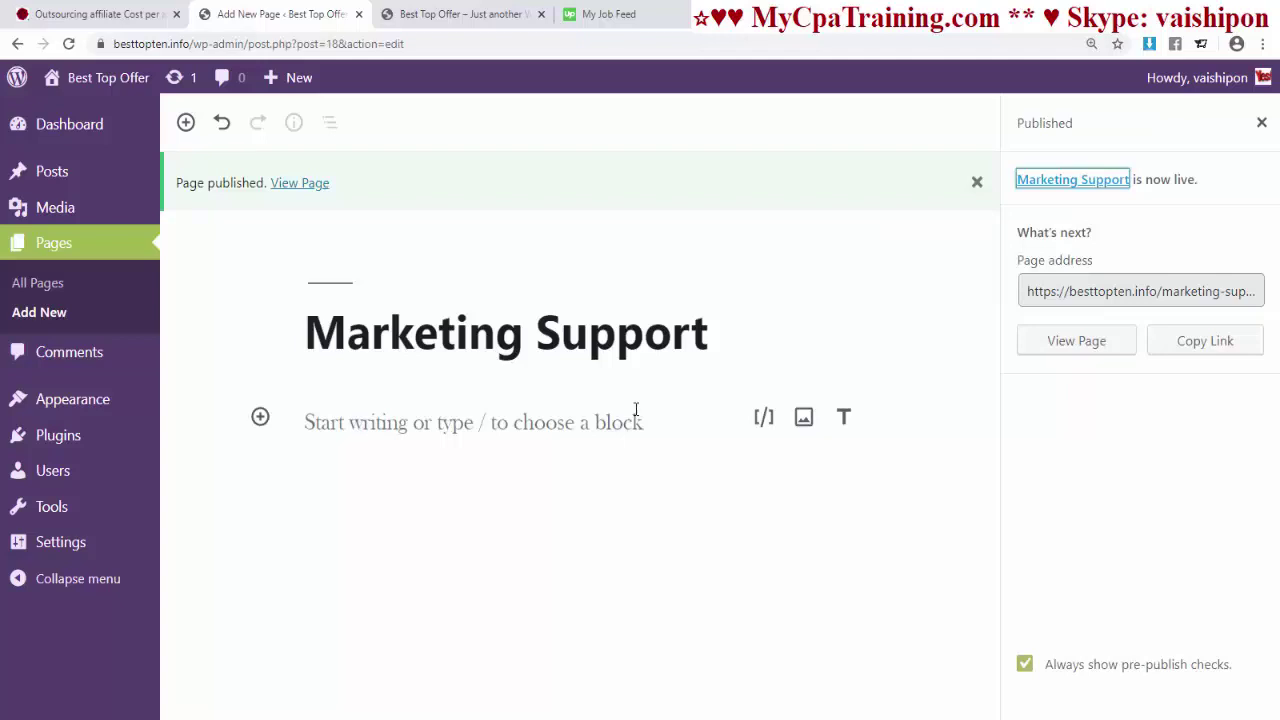
click(69, 126)
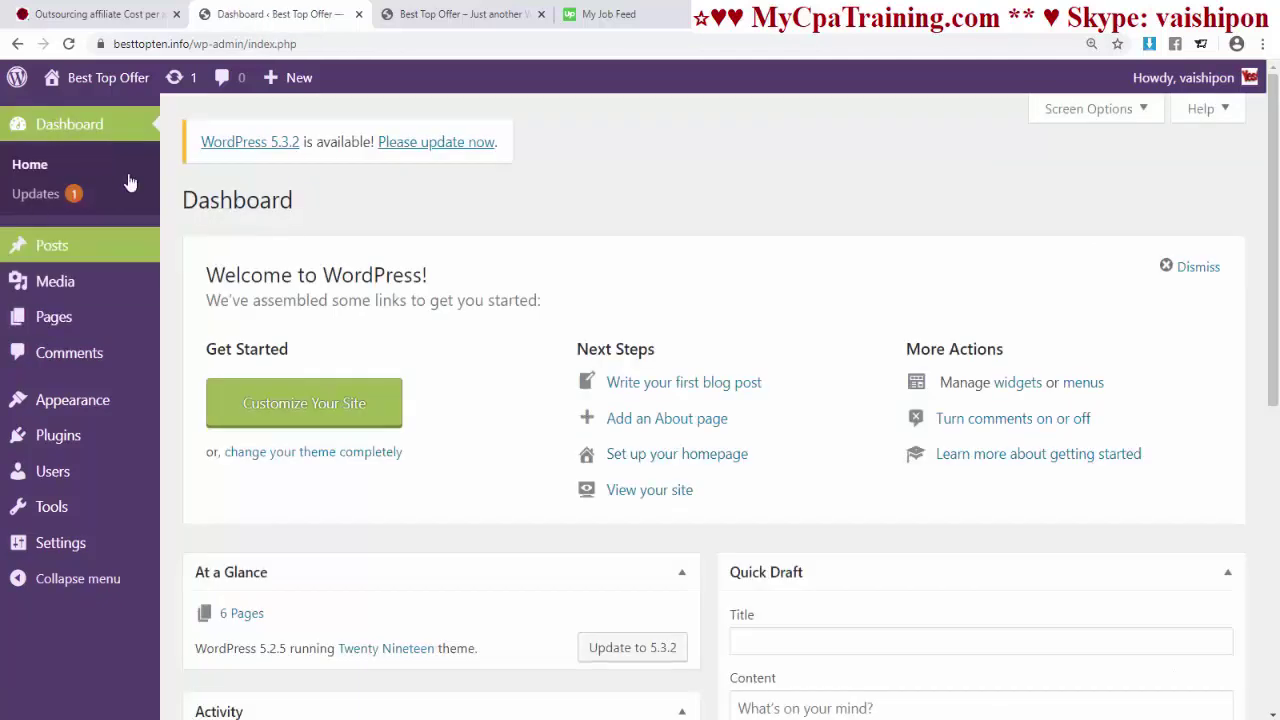
- Reload the live site's home page to check the new pages
click(449, 14)
click(251, 43)
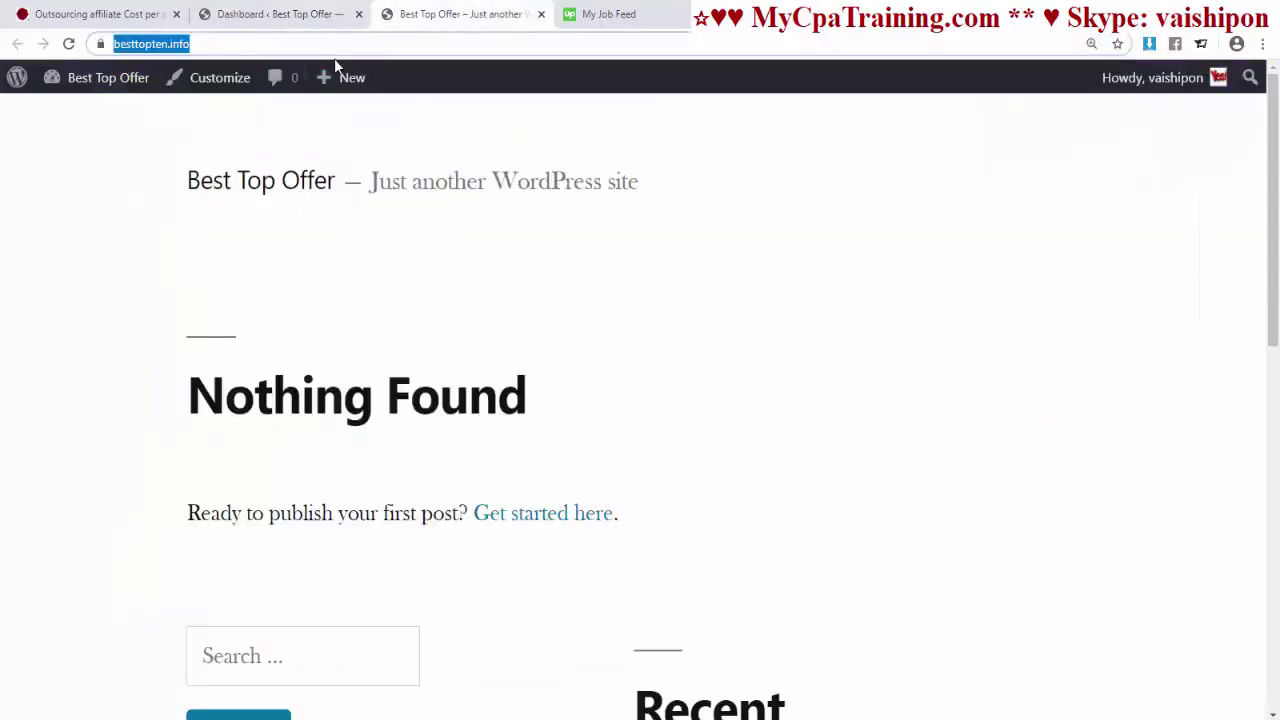
key(Return)
- Back in the admin, go to Appearance > Menus
key(ctrl+shift+Tab)
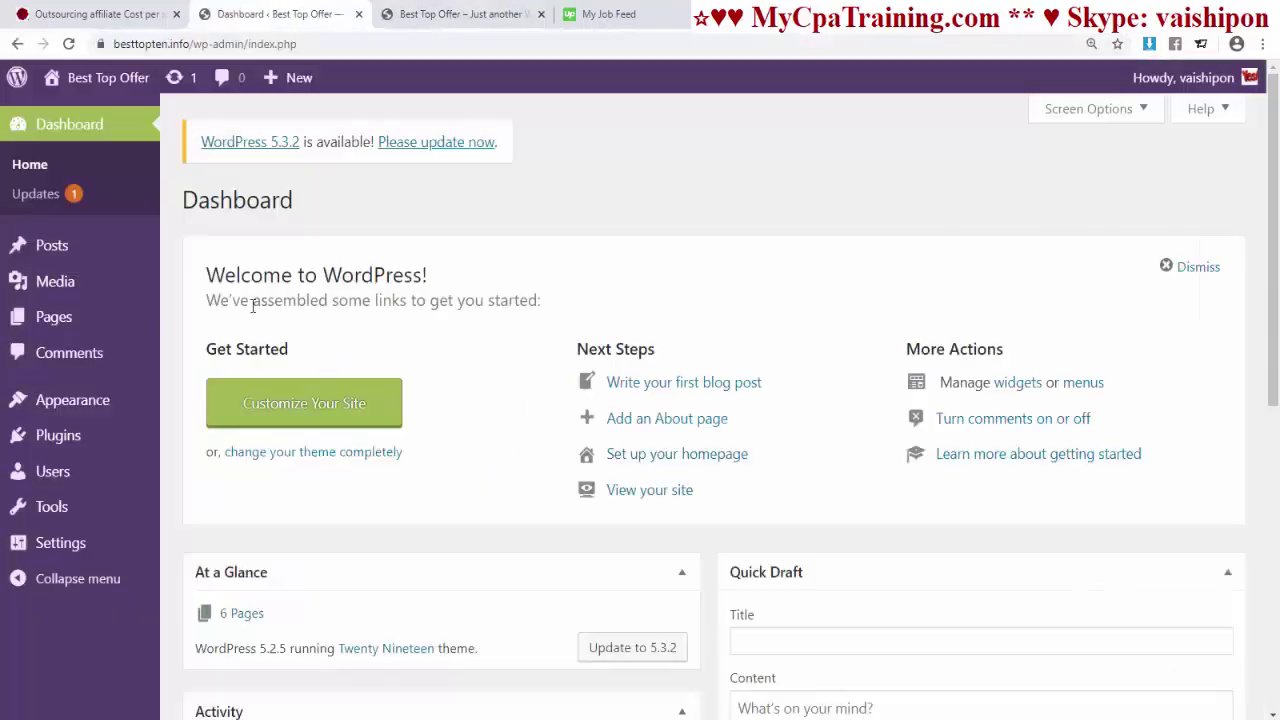
mouse_move(90, 405)
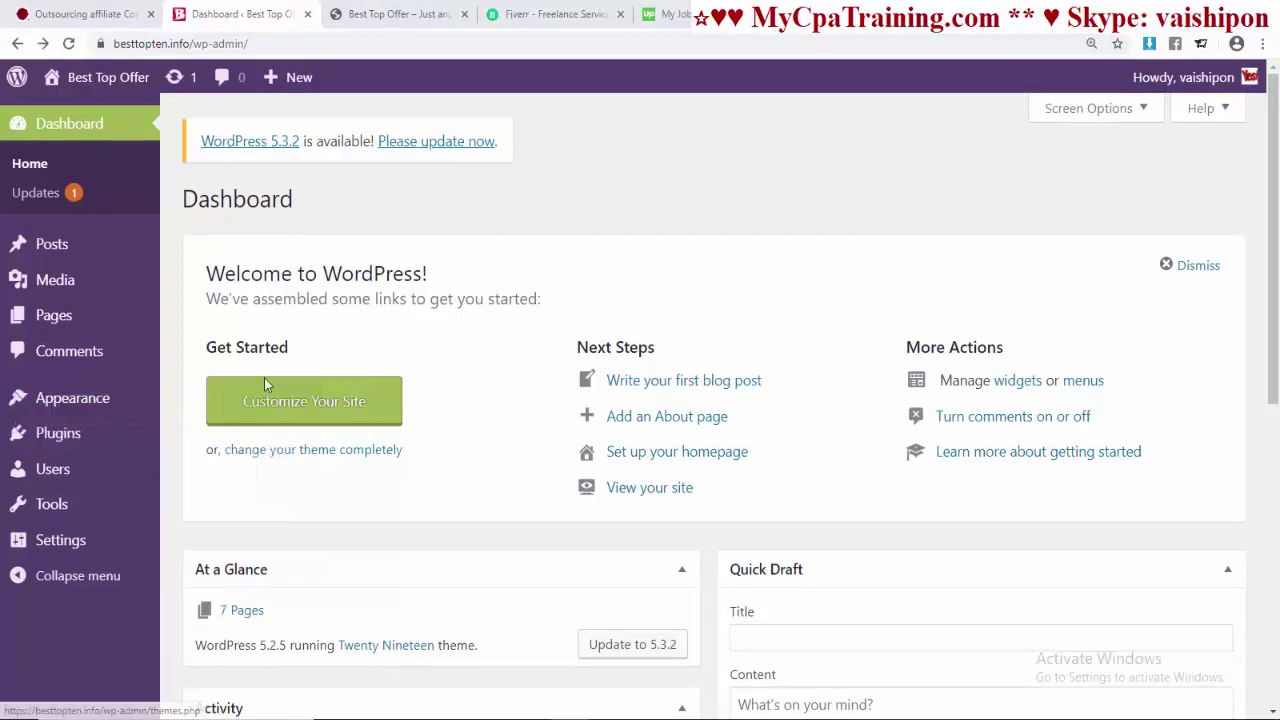
mouse_move(126, 413)
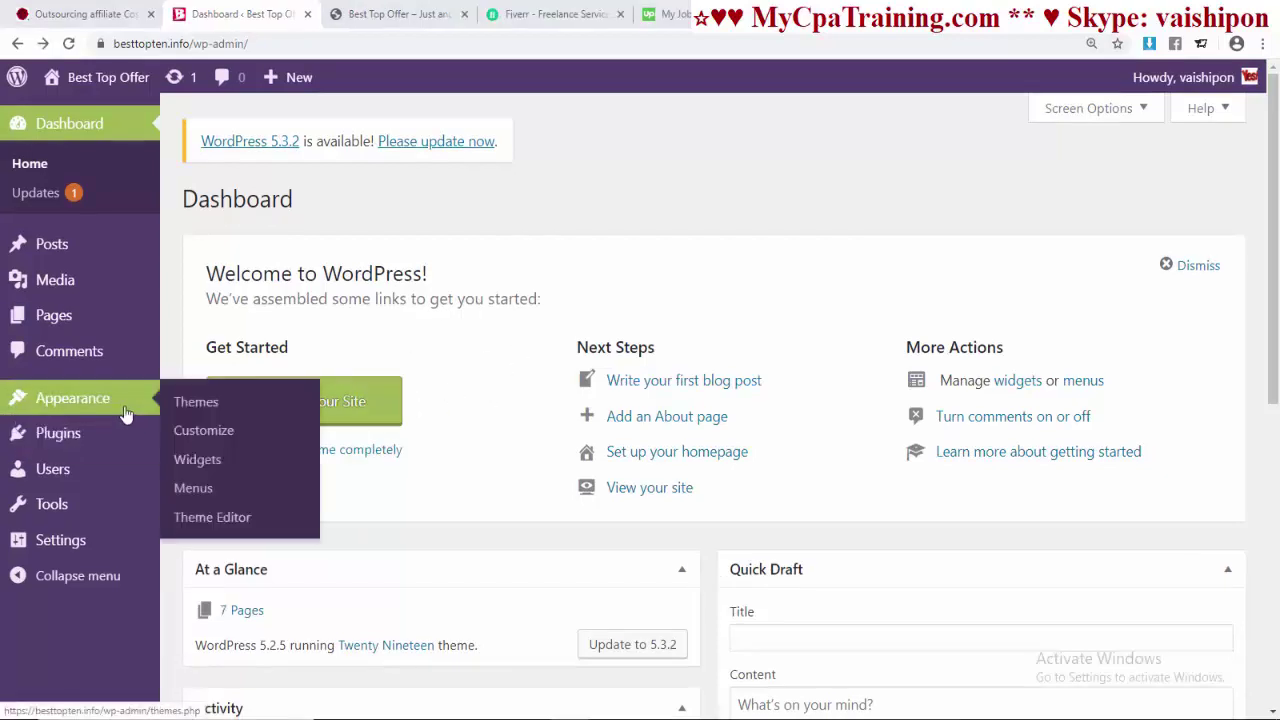
click(197, 489)
scroll(755, 357, down, 3)
scroll(752, 357, up, 3)
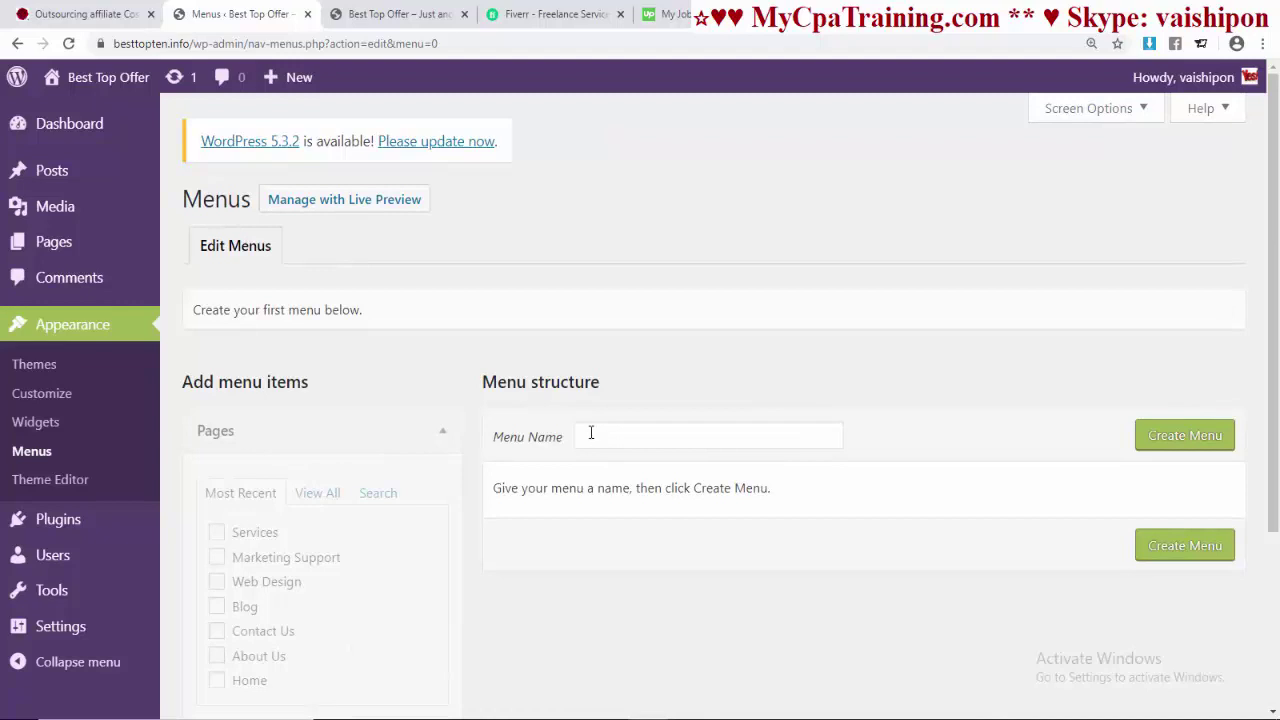
- Create a menu named 'Main Menu' and assign it to the Primary display location
click(591, 432)
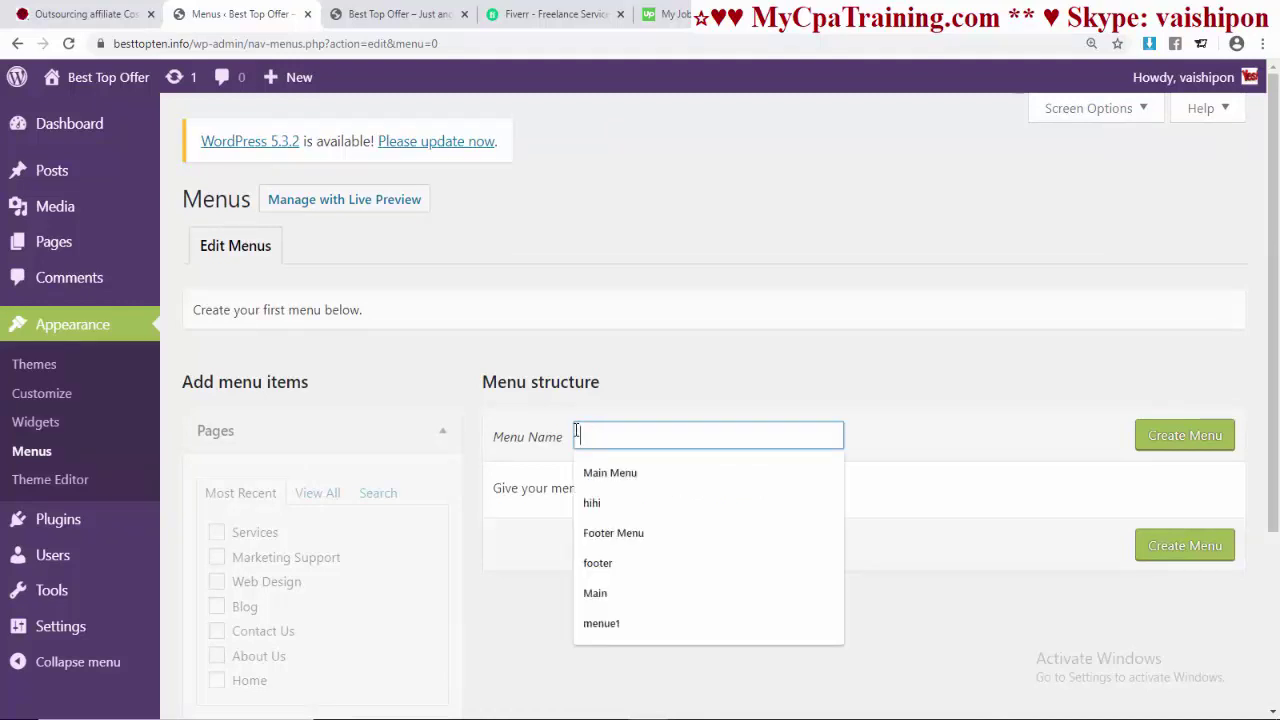
text(M)
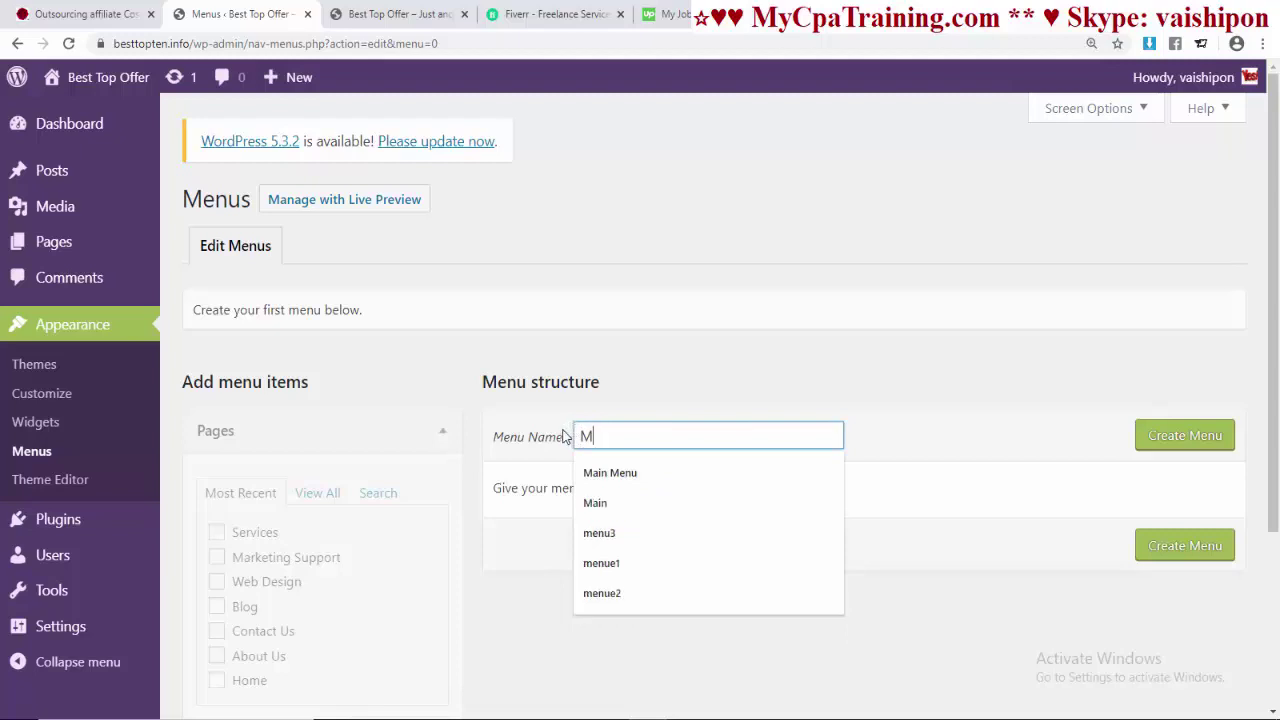
text(ain M)
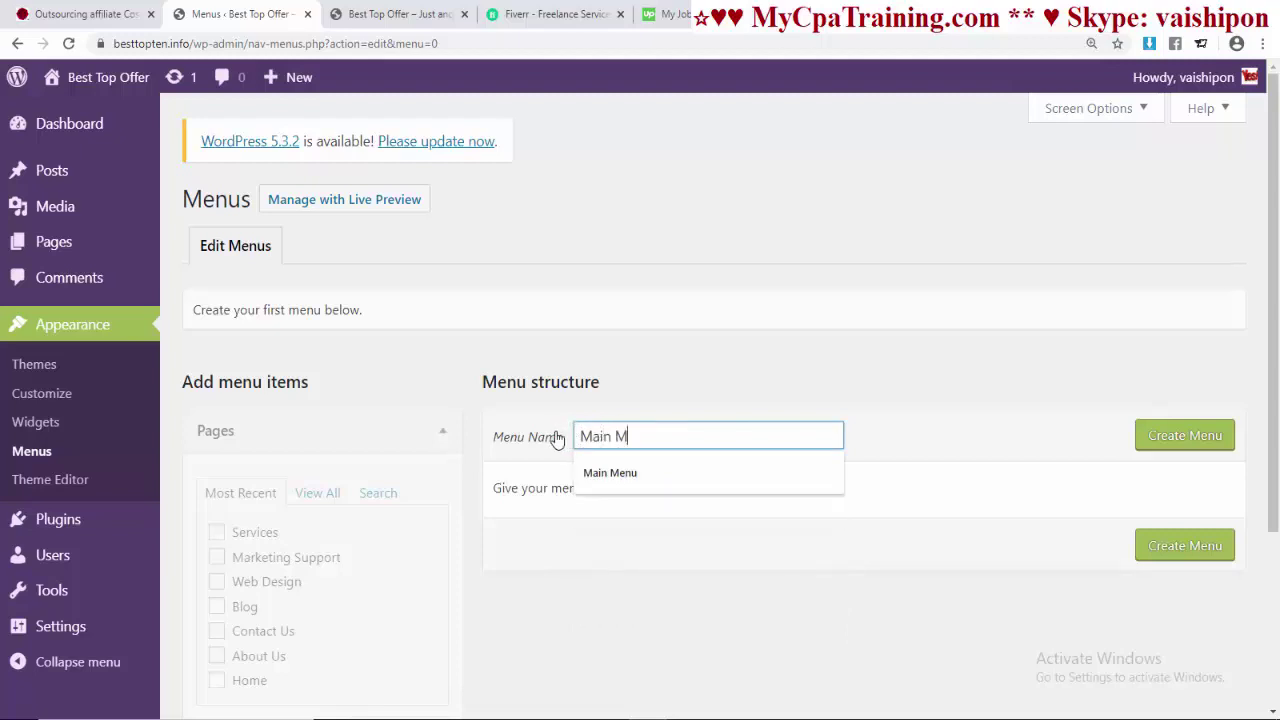
text(enu)
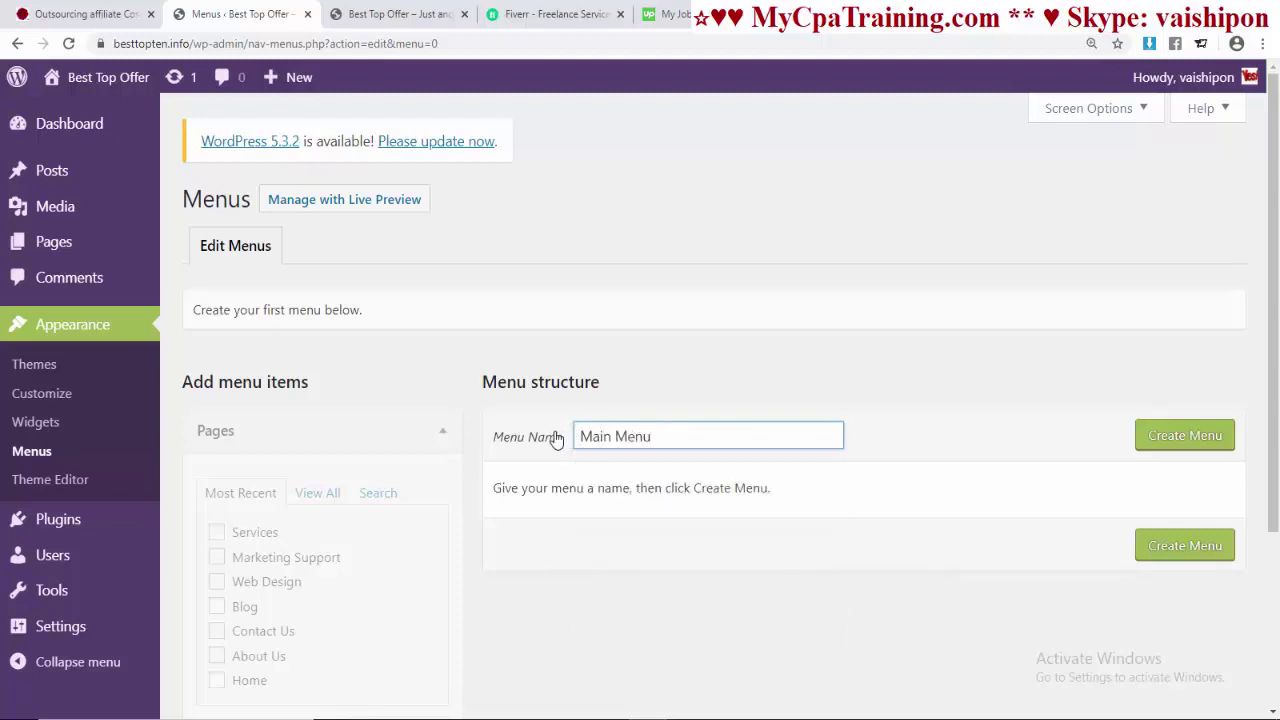
click(1158, 440)
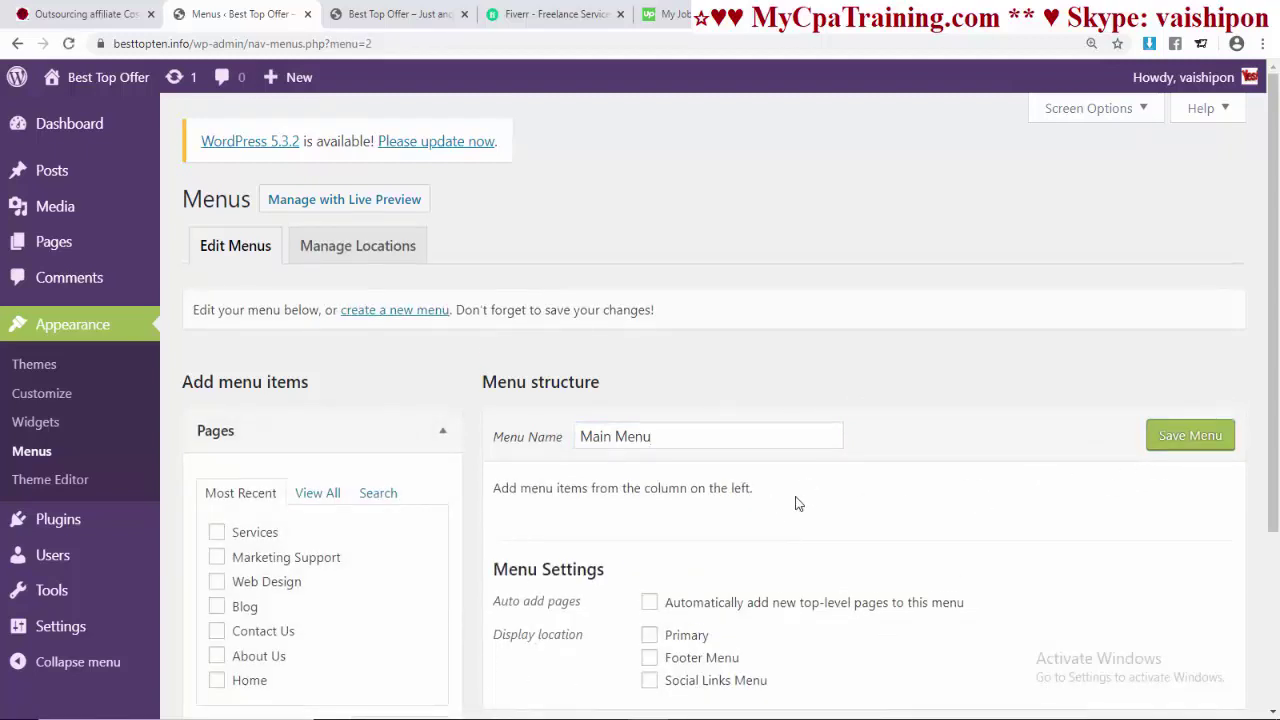
scroll(797, 503, down, 2)
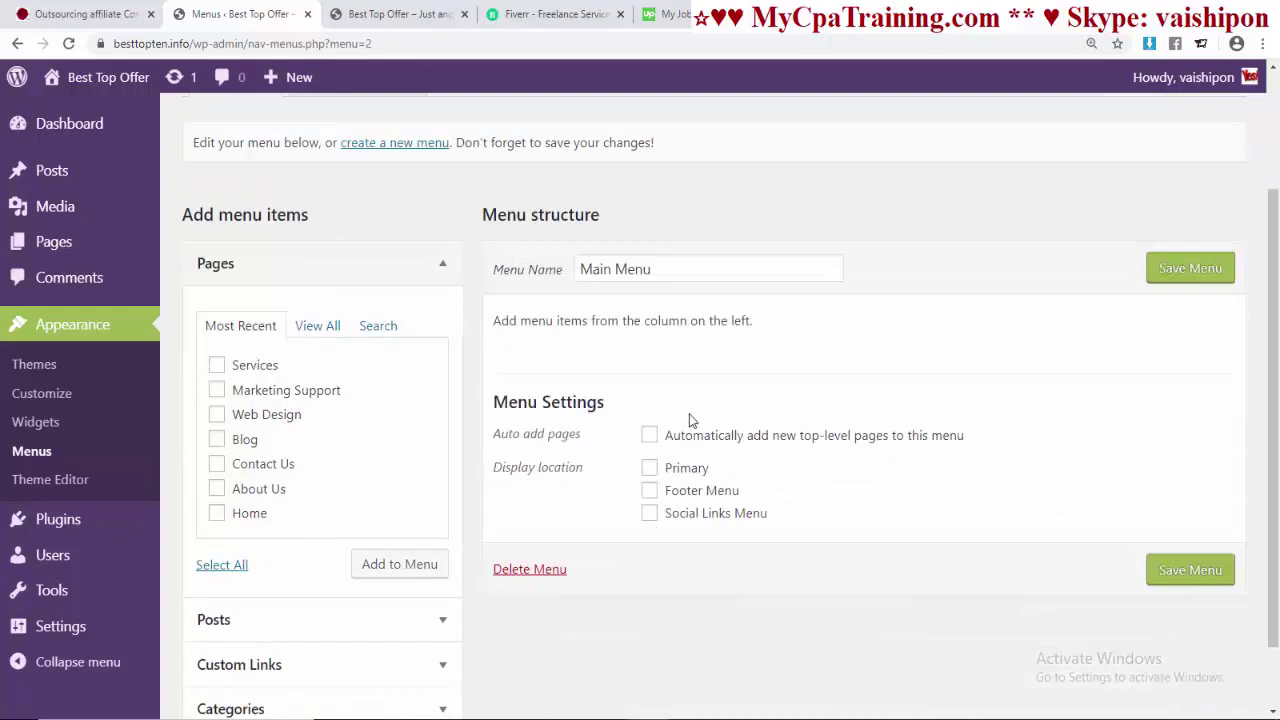
click(649, 468)
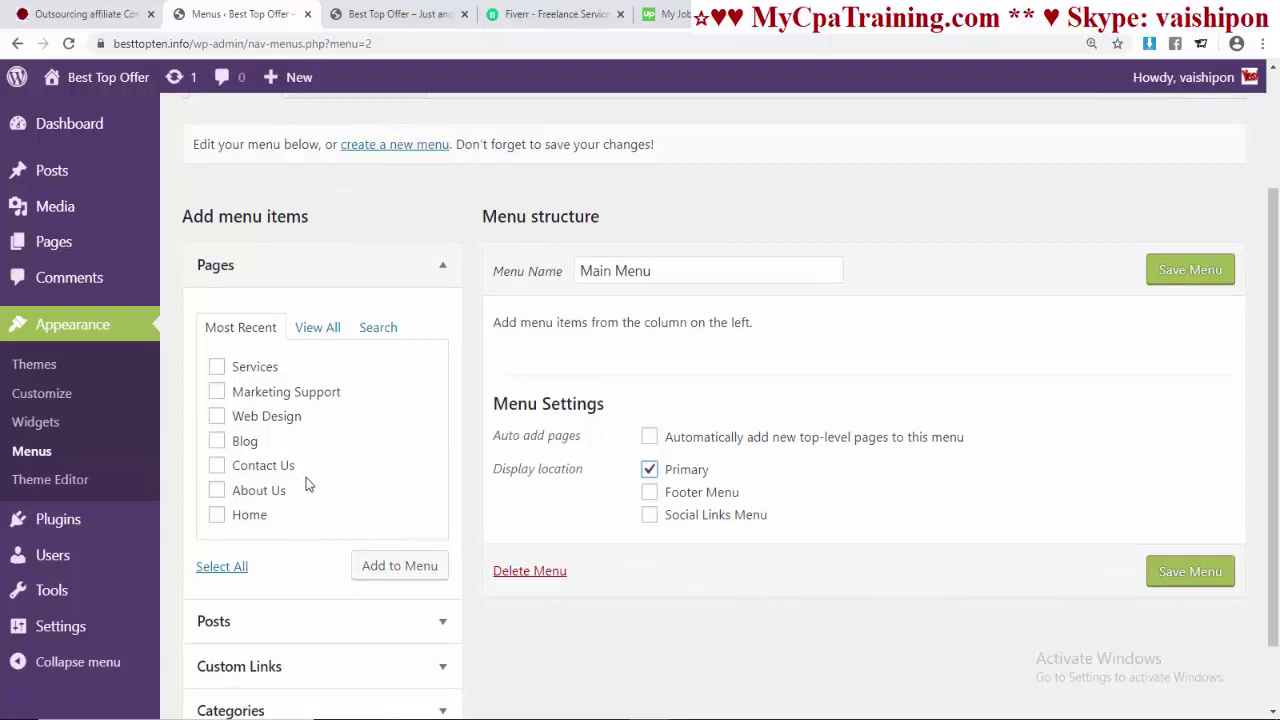
- Browse the Posts, Custom Links and Categories panels, then tick every page under Pages > View All
scroll(320, 540, down, 1)
click(442, 543)
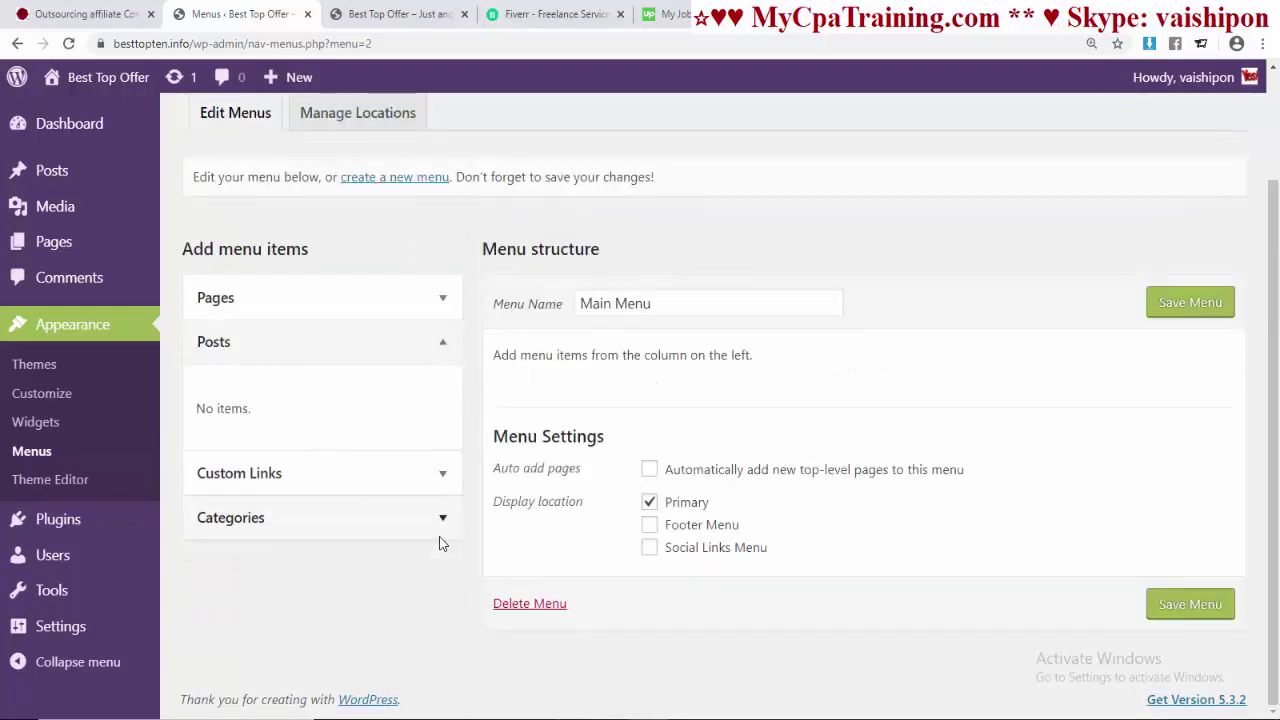
click(442, 476)
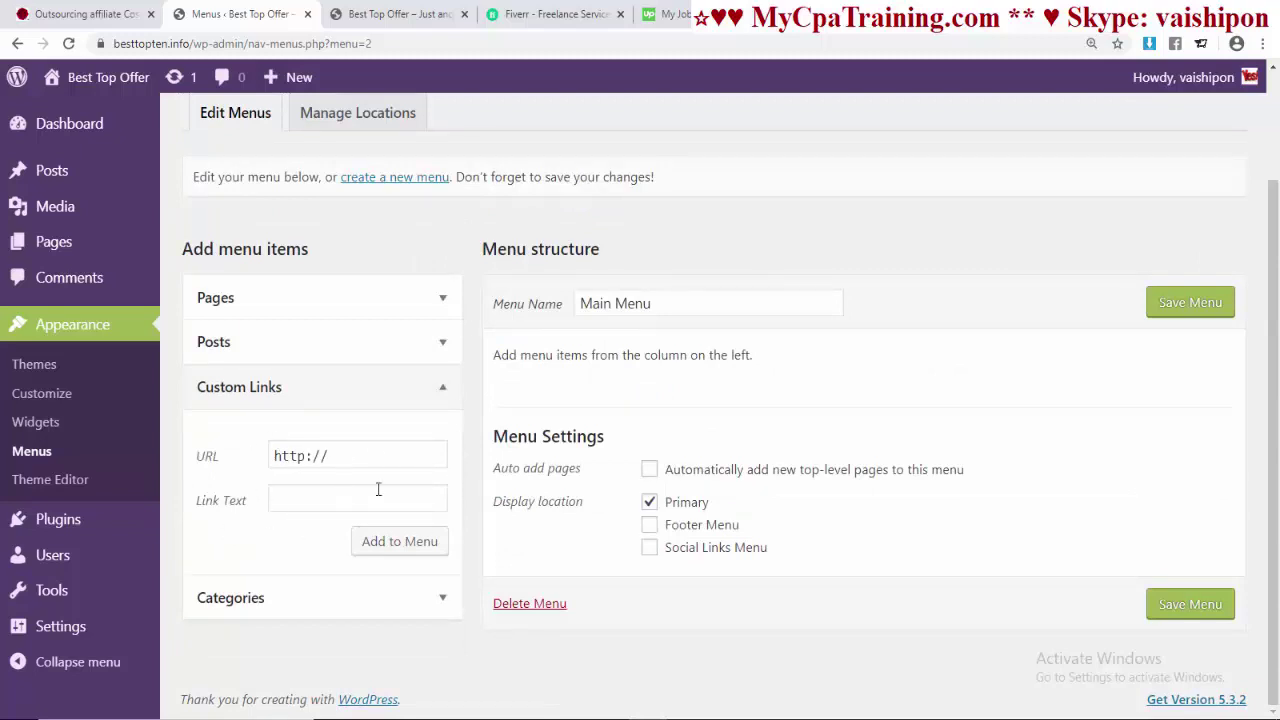
click(442, 599)
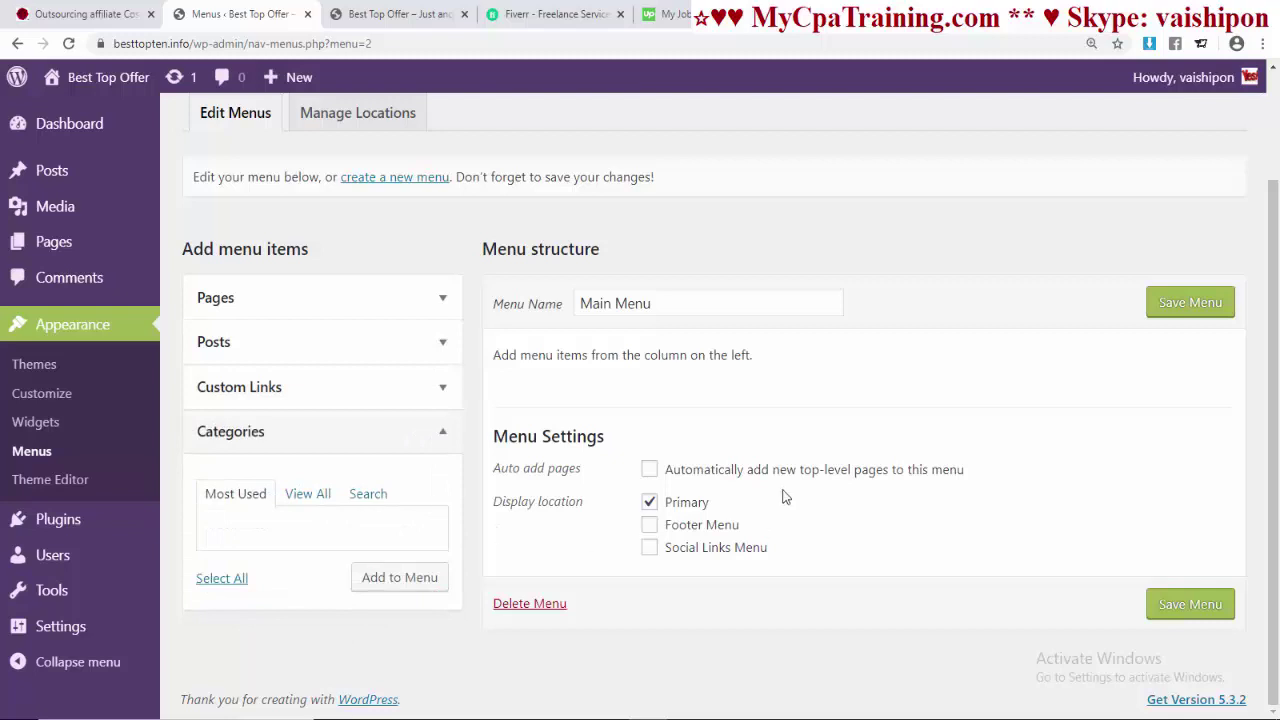
click(443, 297)
scroll(421, 457, up, 1)
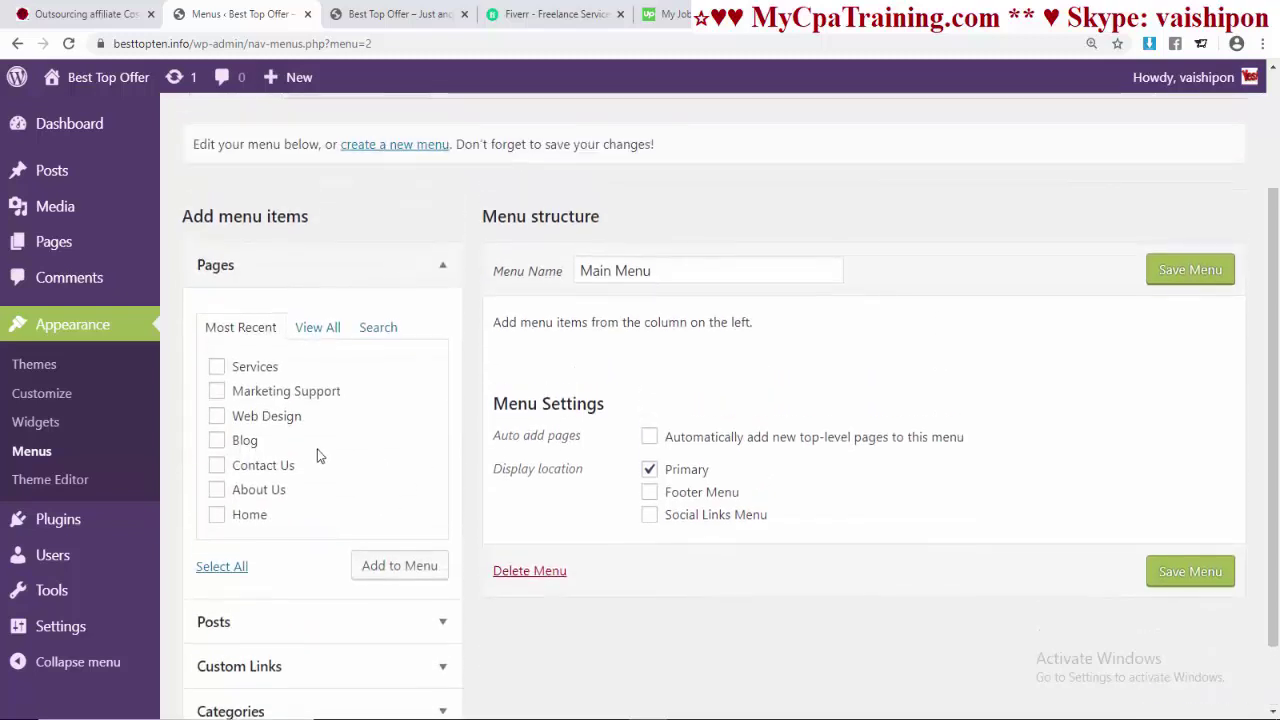
click(310, 330)
drag(437, 488, 437, 503)
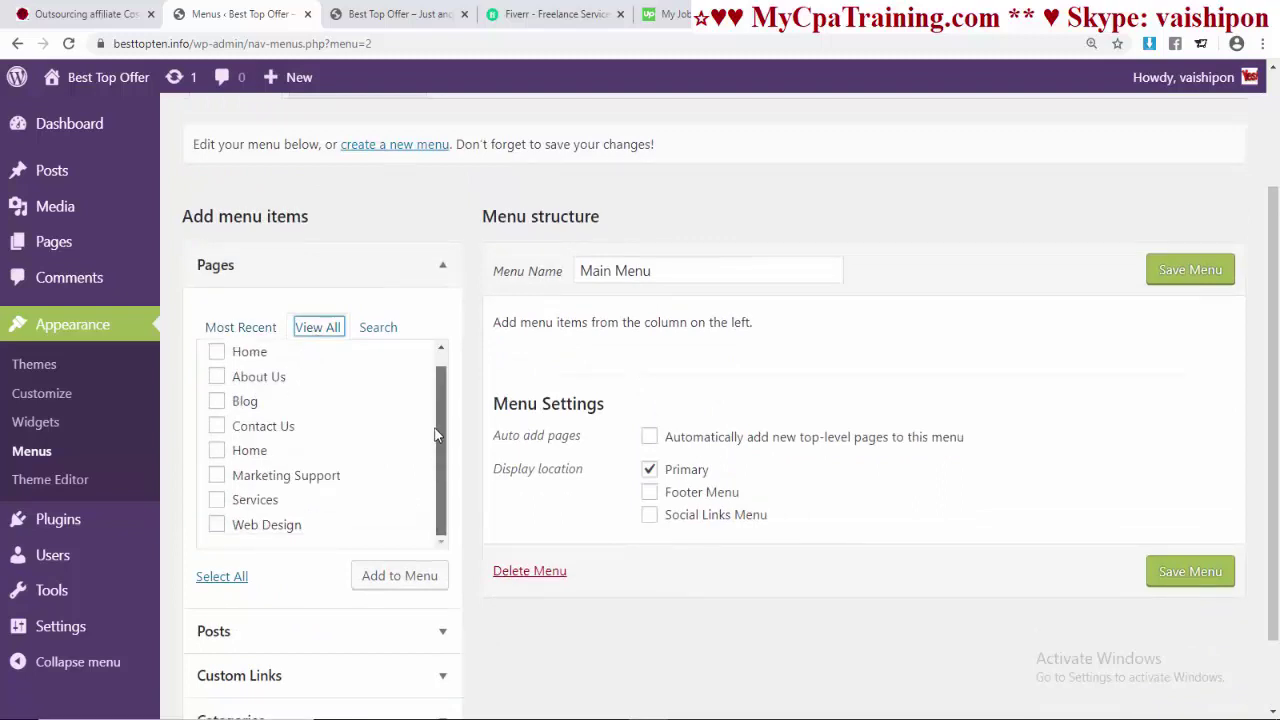
click(222, 577)
- Add all the ticked pages to Main Menu
click(400, 578)
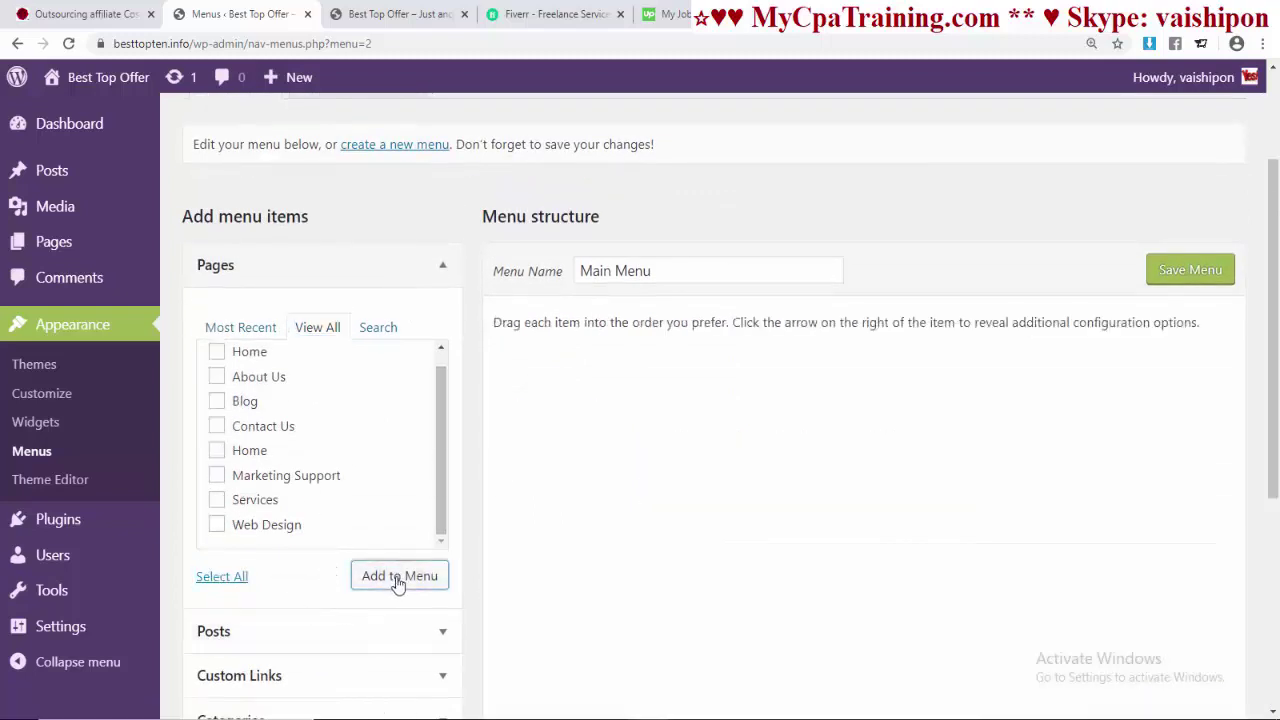
scroll(509, 466, down, 2)
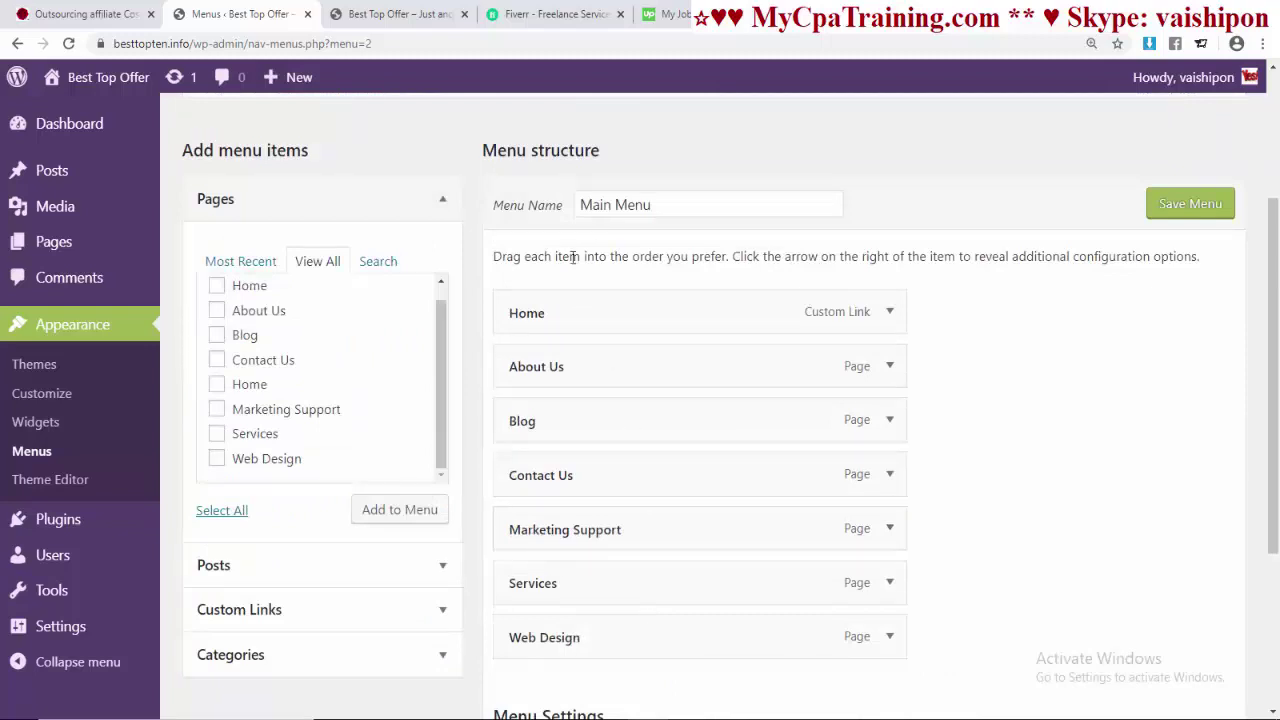
scroll(714, 591, down, 2)
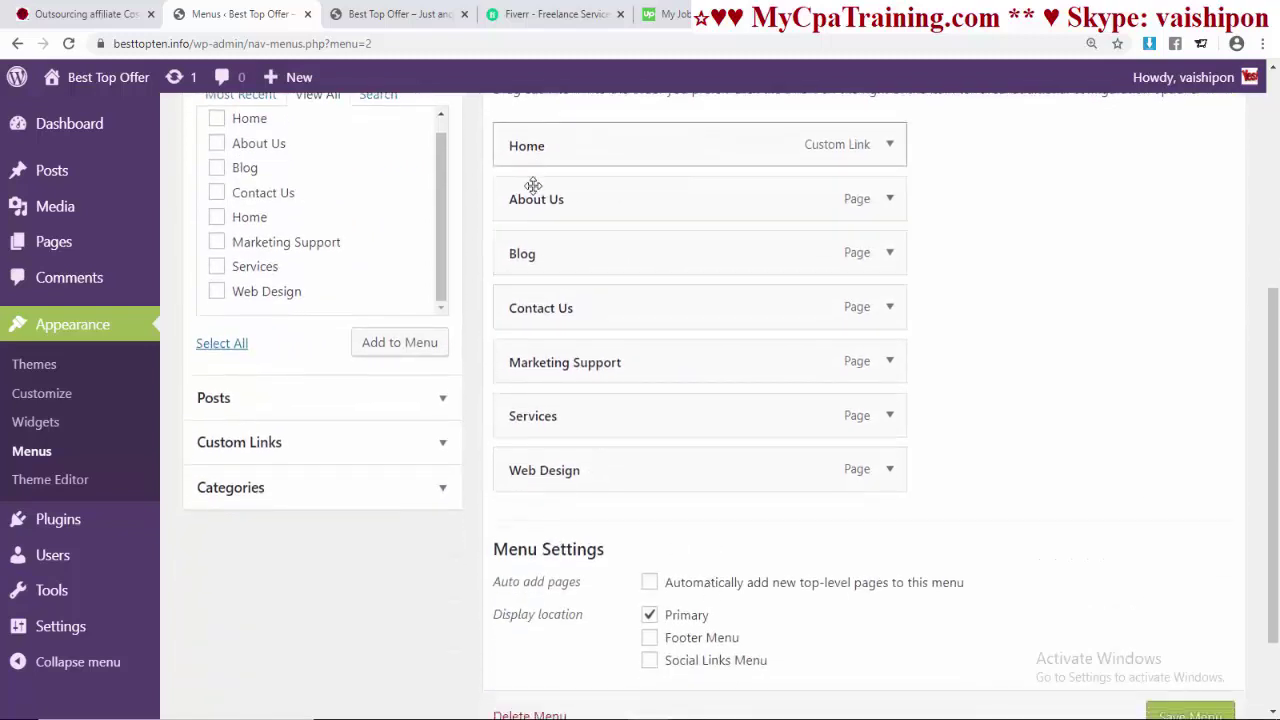
scroll(537, 597, up, 1)
- Order the items Home, Services, Web Design, Marketing Support, About Us, Contact Us, Blog and save
drag(535, 505, 542, 293)
drag(540, 551, 542, 349)
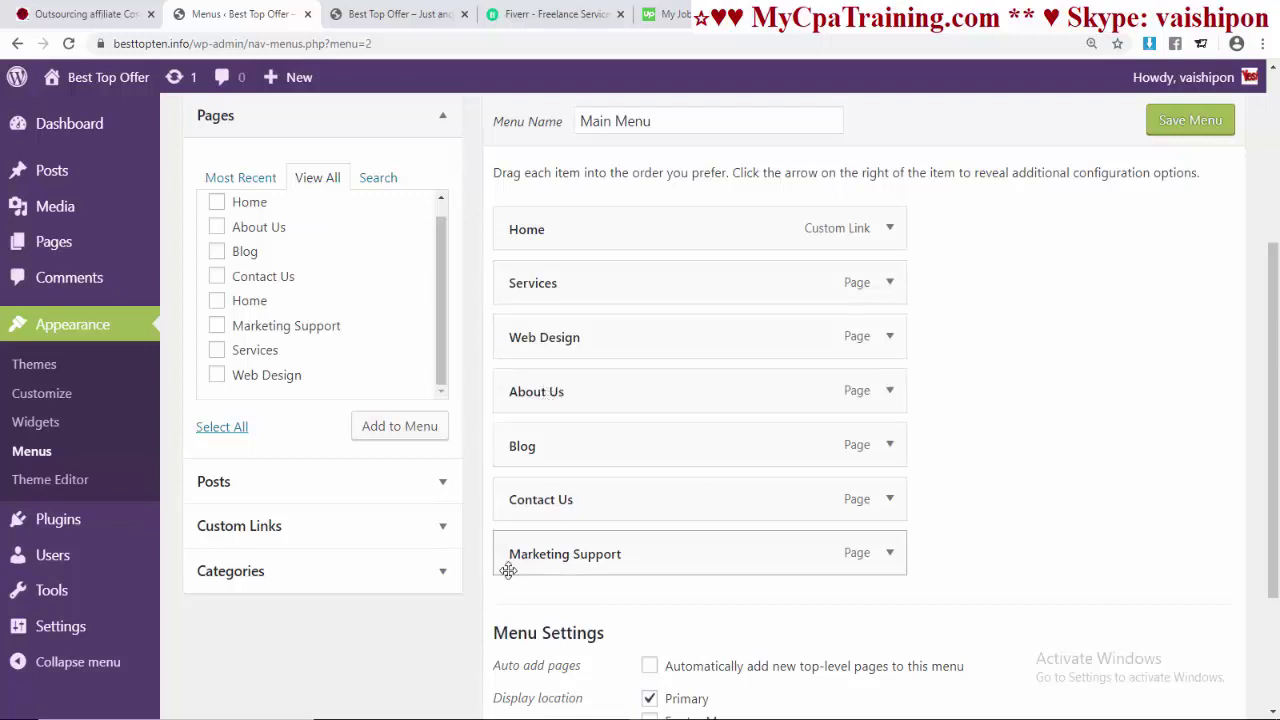
drag(538, 558, 536, 400)
drag(524, 500, 531, 554)
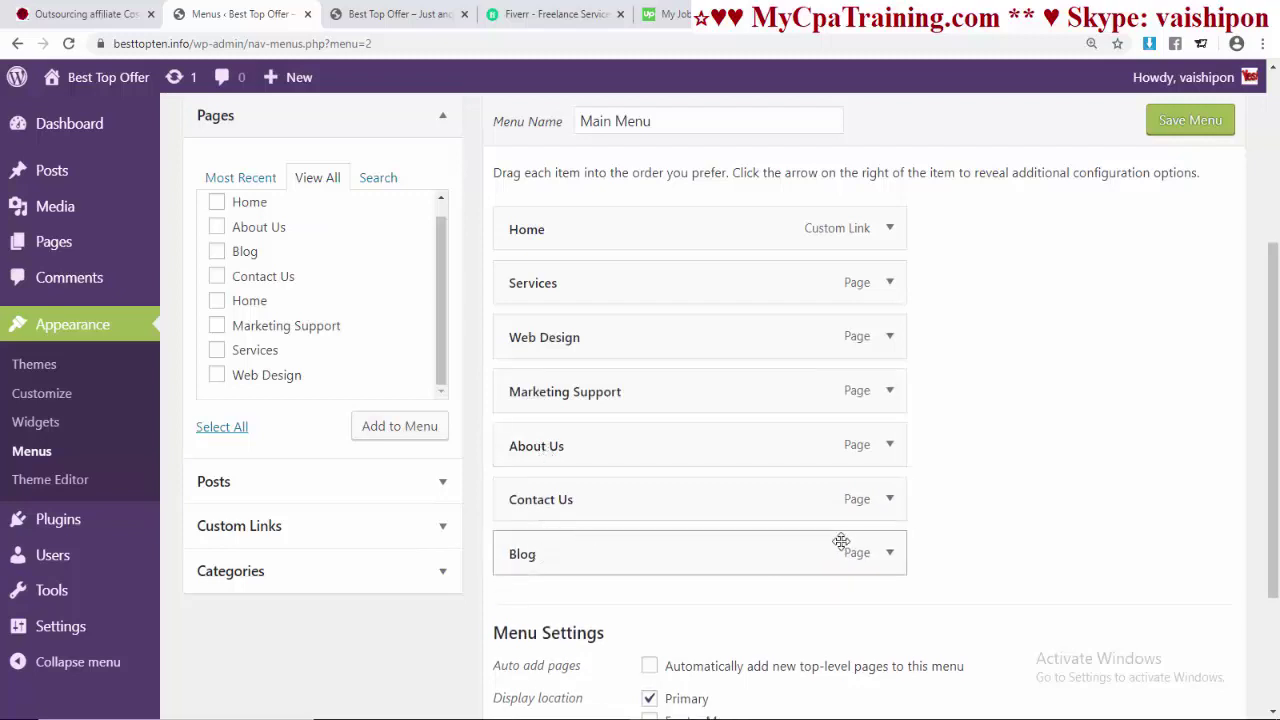
scroll(1188, 345, up, 2)
click(1184, 295)
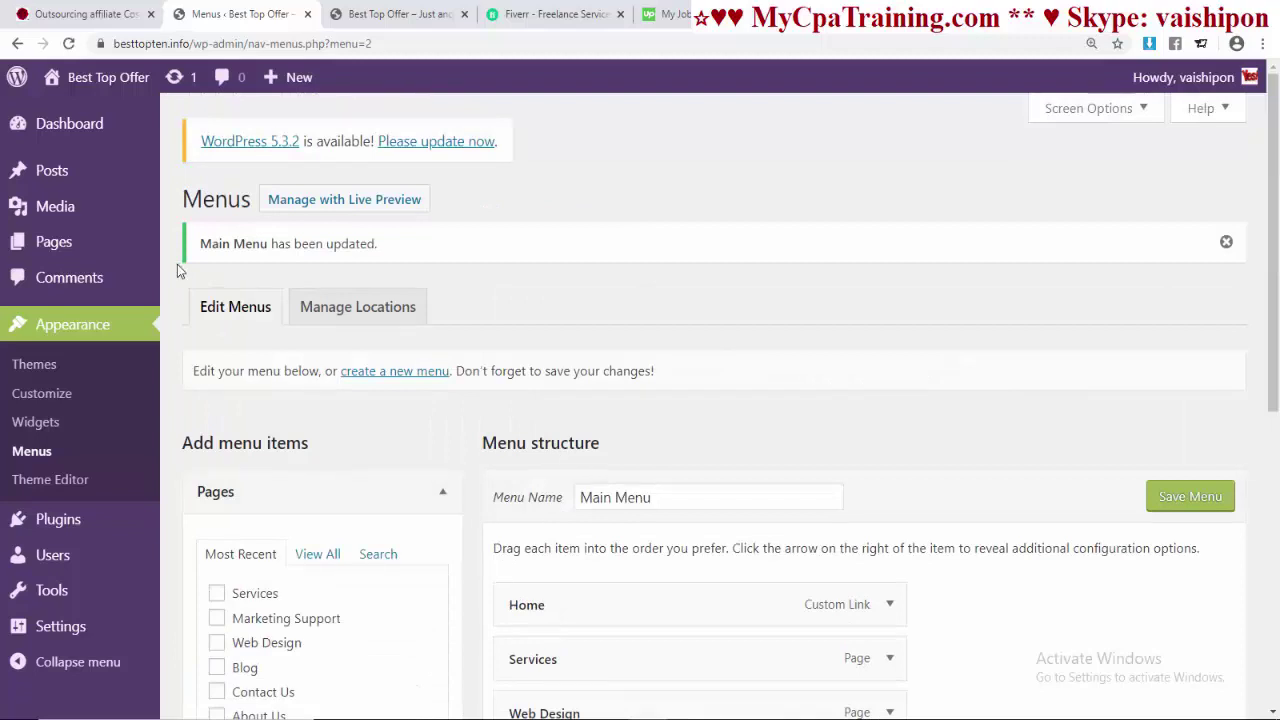
- Reload the live site to check the new header menu, then return to the Menus editor
click(398, 14)
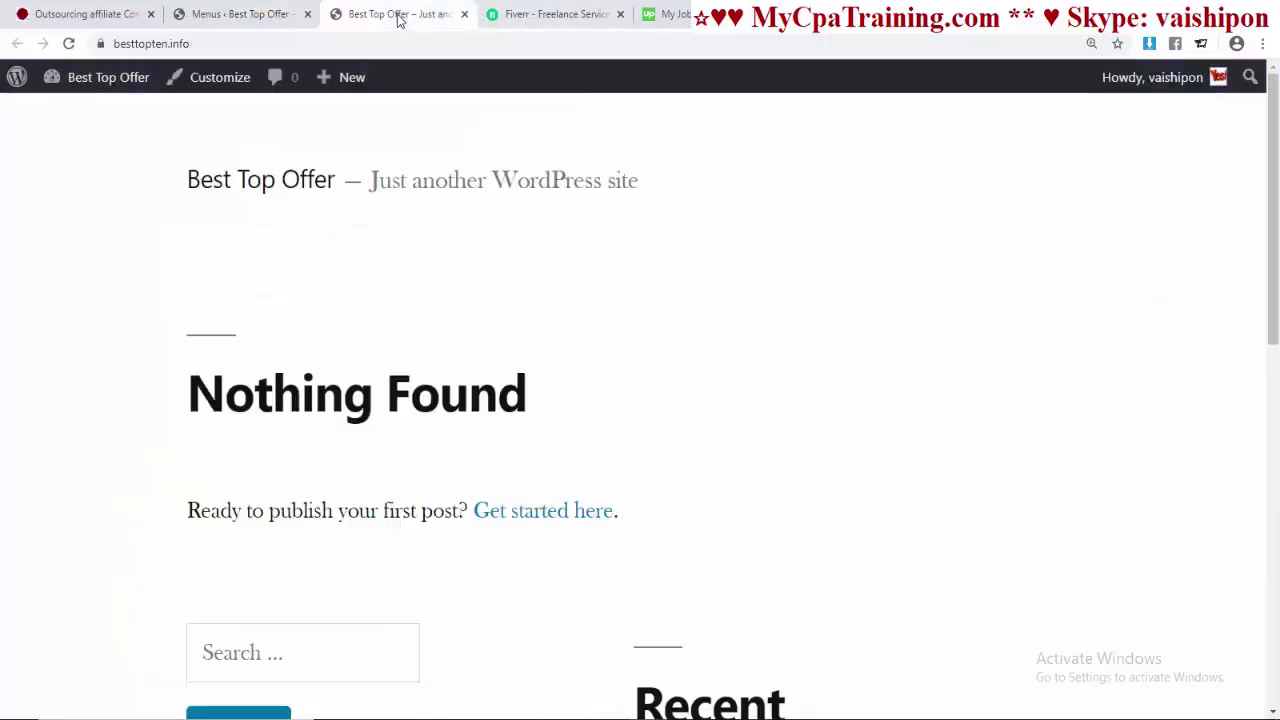
click(207, 45)
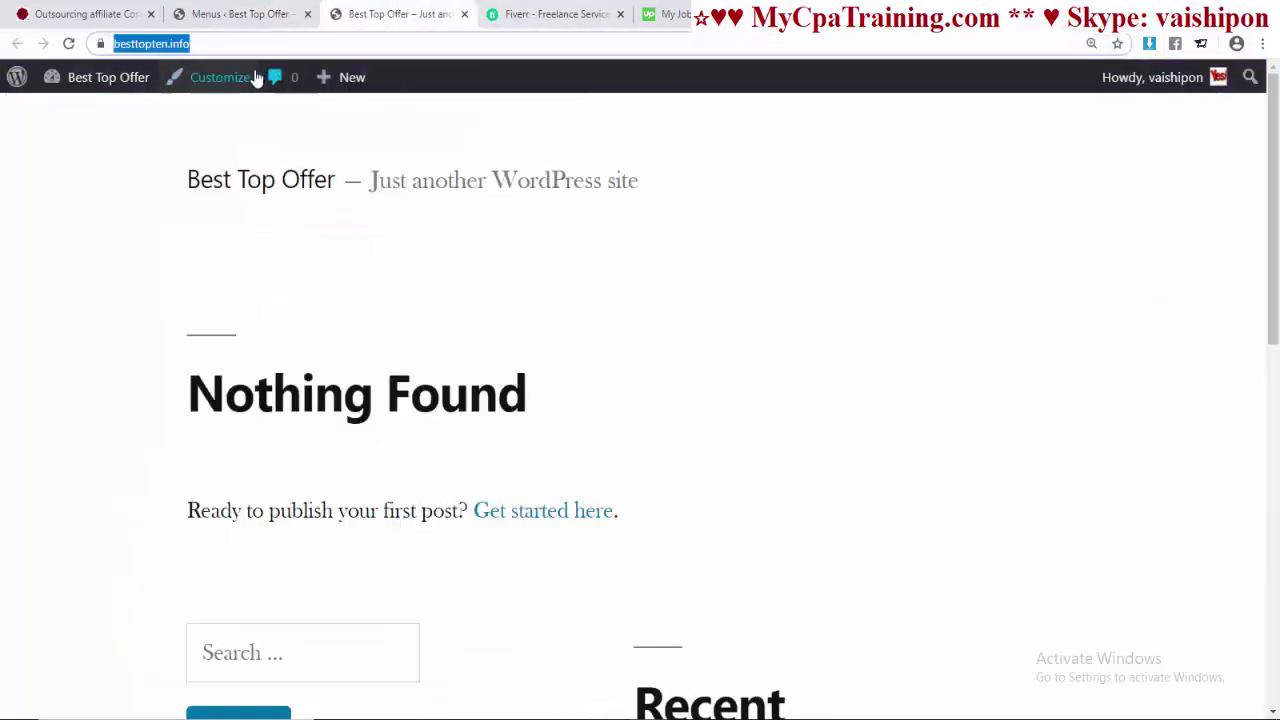
key(Return)
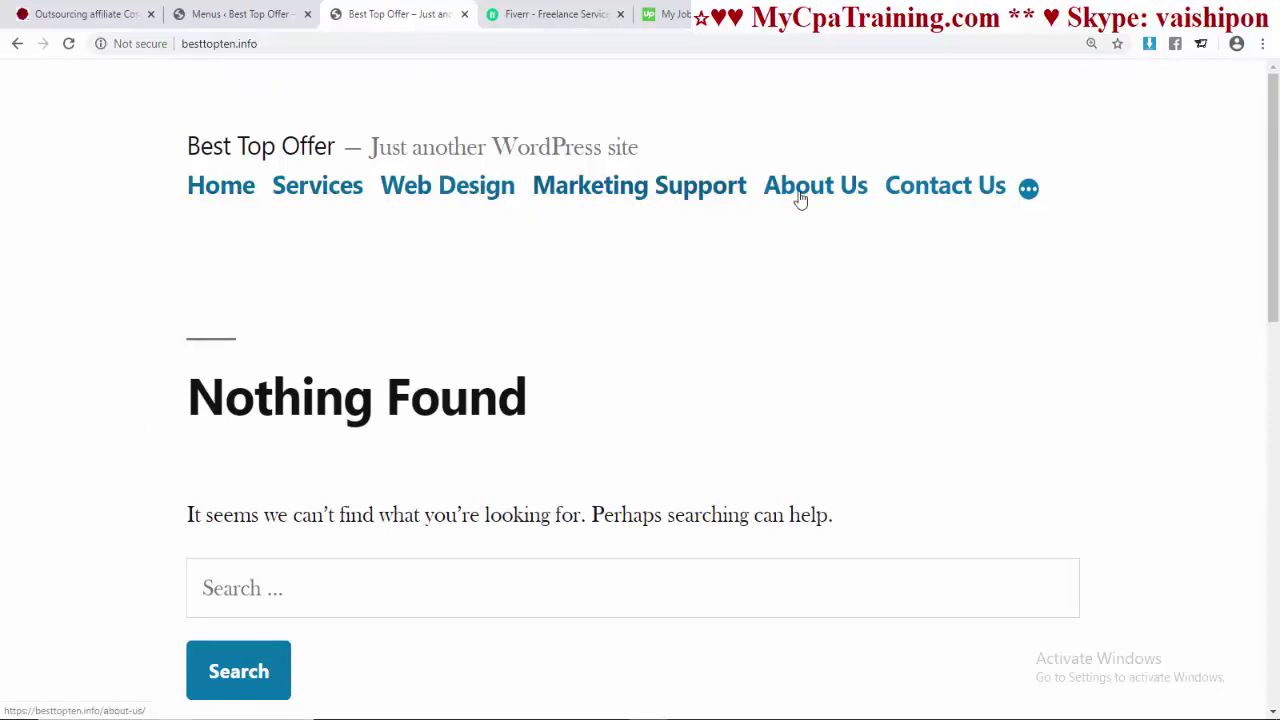
click(221, 185)
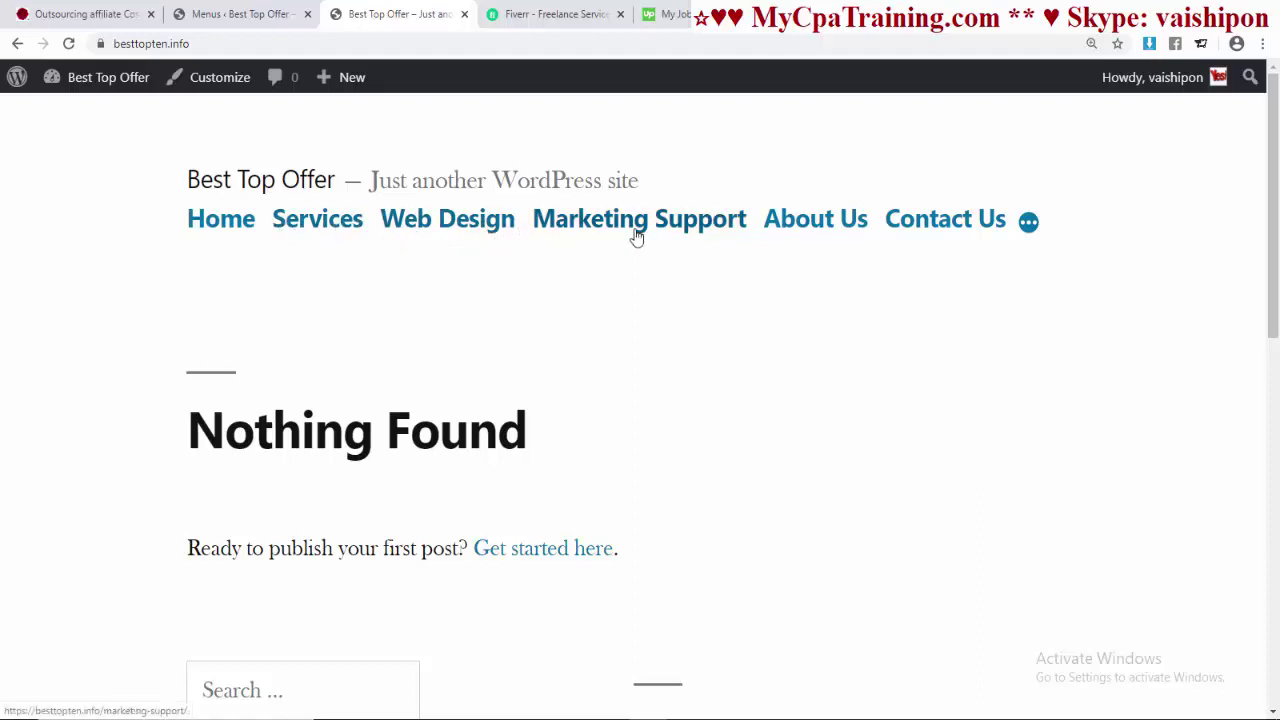
key(ctrl+shift+Tab)
scroll(718, 378, down, 2)
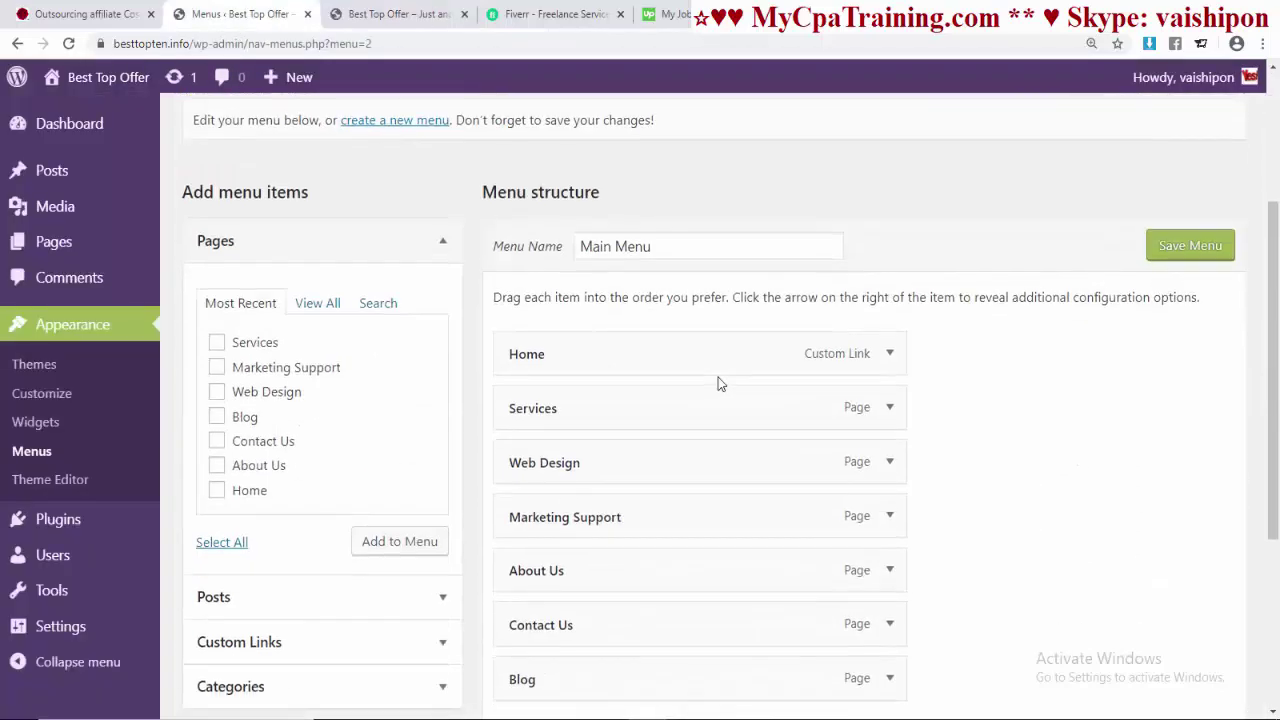
- Indent Web Design and Marketing Support beneath Services, save the Main Menu, and switch to the site tab
scroll(718, 377, down, 1)
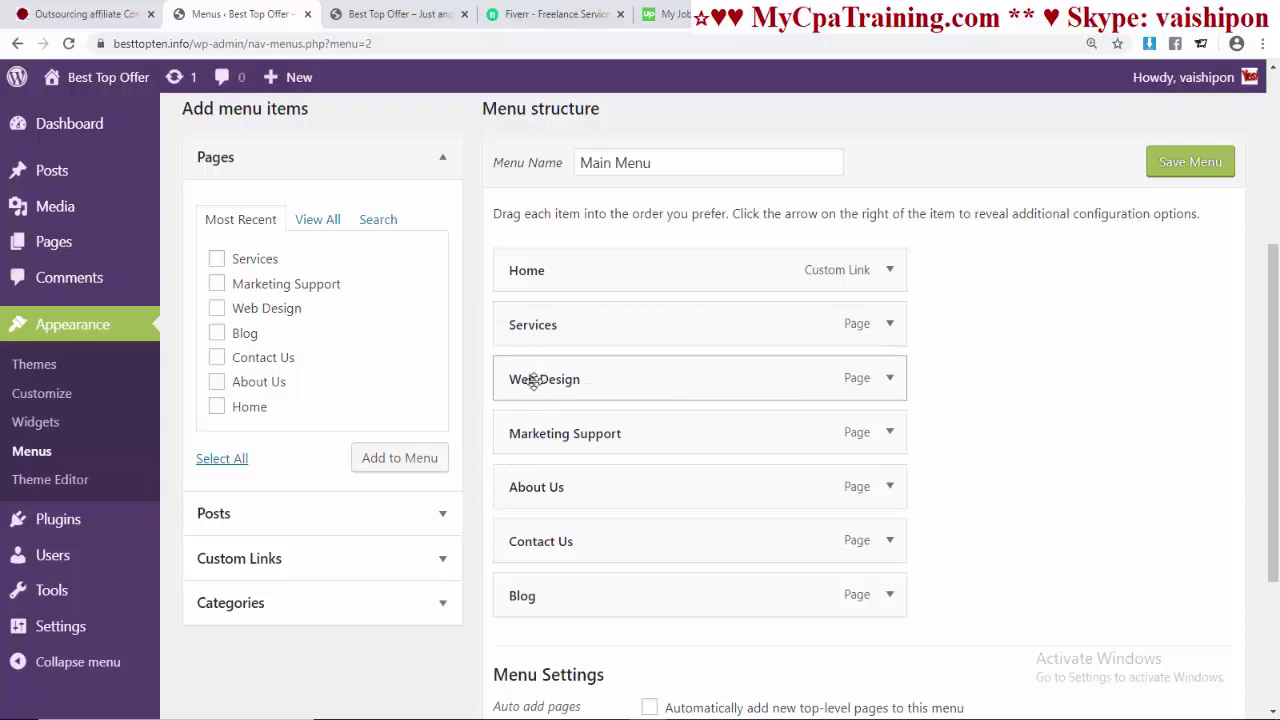
drag(538, 380, 563, 381)
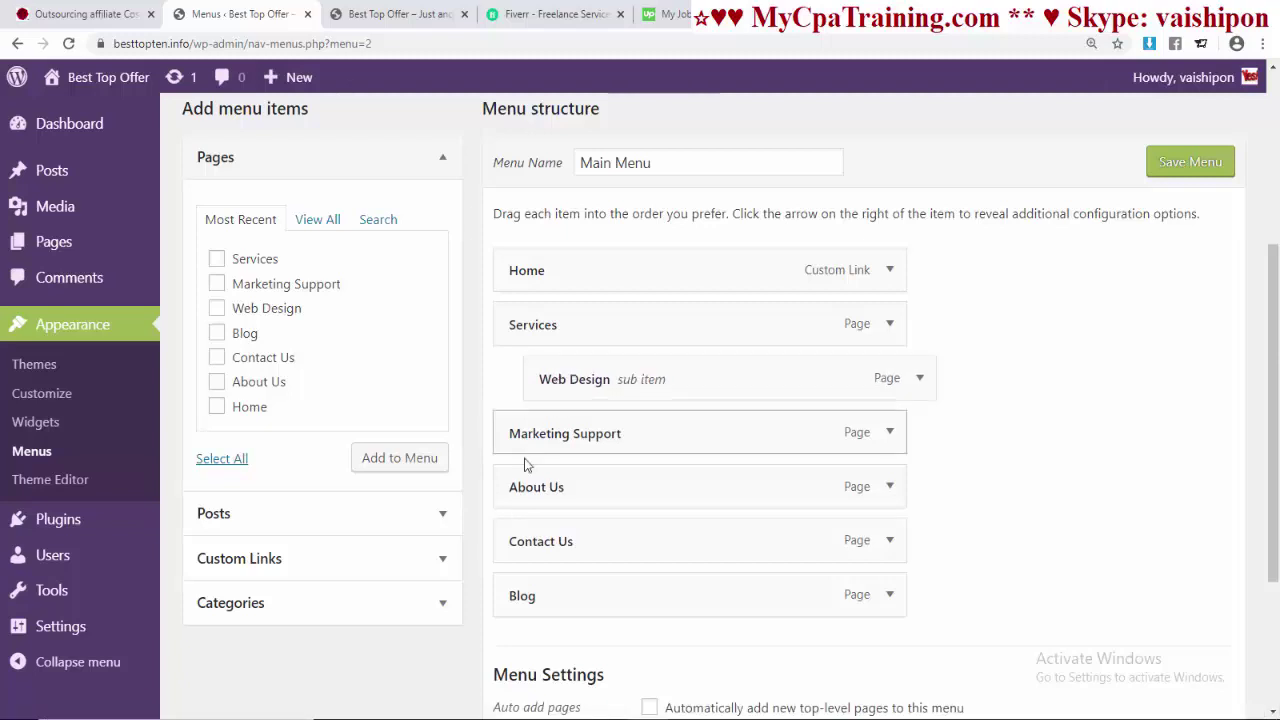
drag(517, 430, 543, 436)
click(1190, 163)
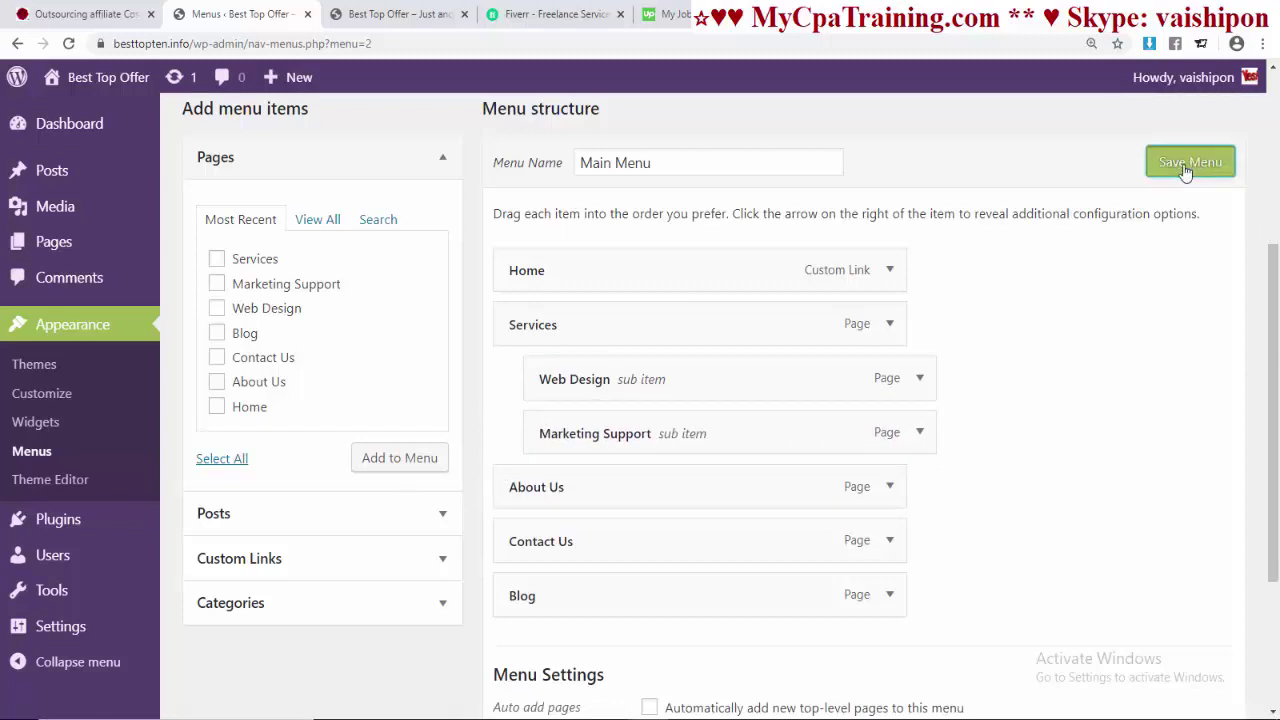
click(403, 14)
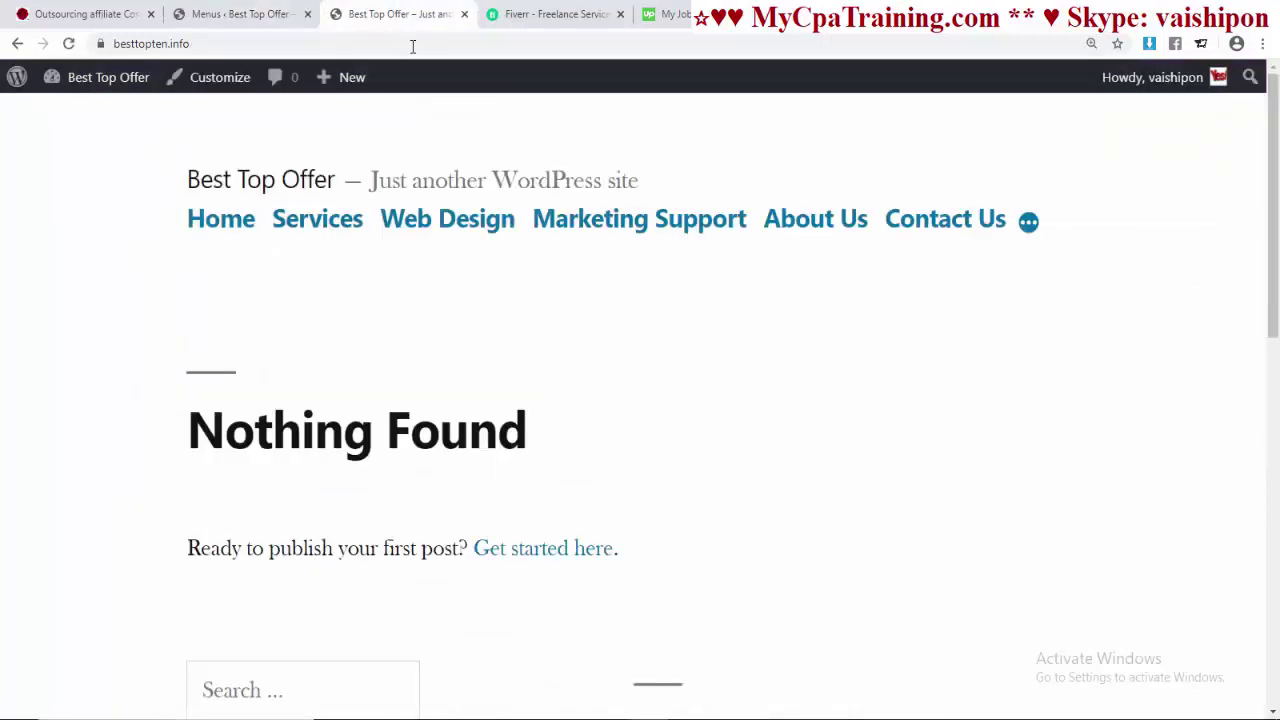
- Reload the front end to check the Services dropdown, then return to the admin Dashboard
key(F5)
mouse_move(374, 189)
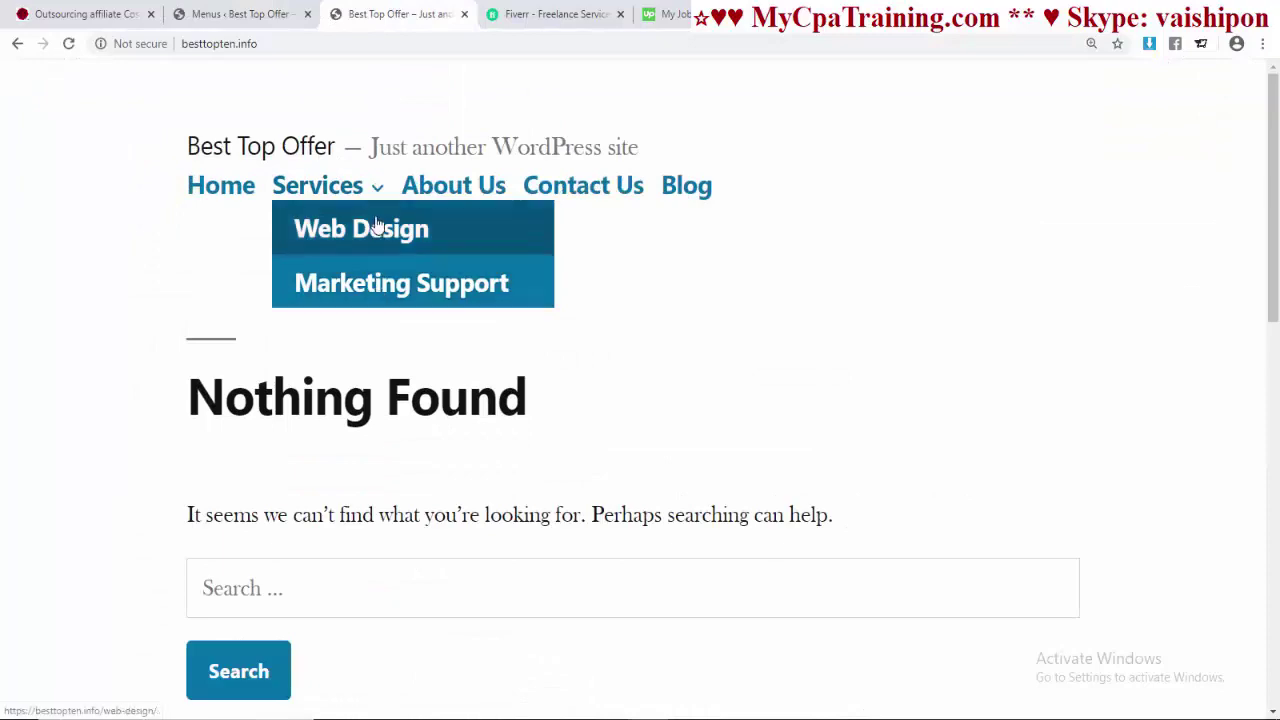
key(ctrl+shift+Tab)
click(75, 134)
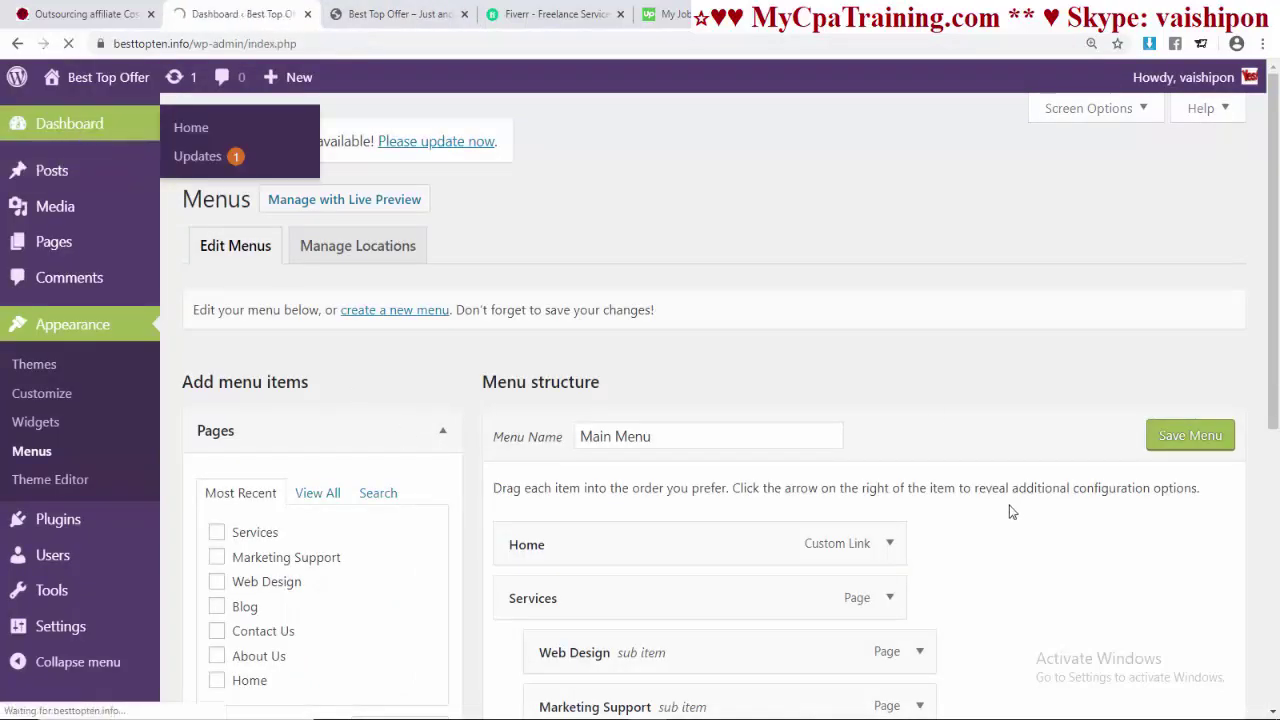
key(ctrl+Tab)
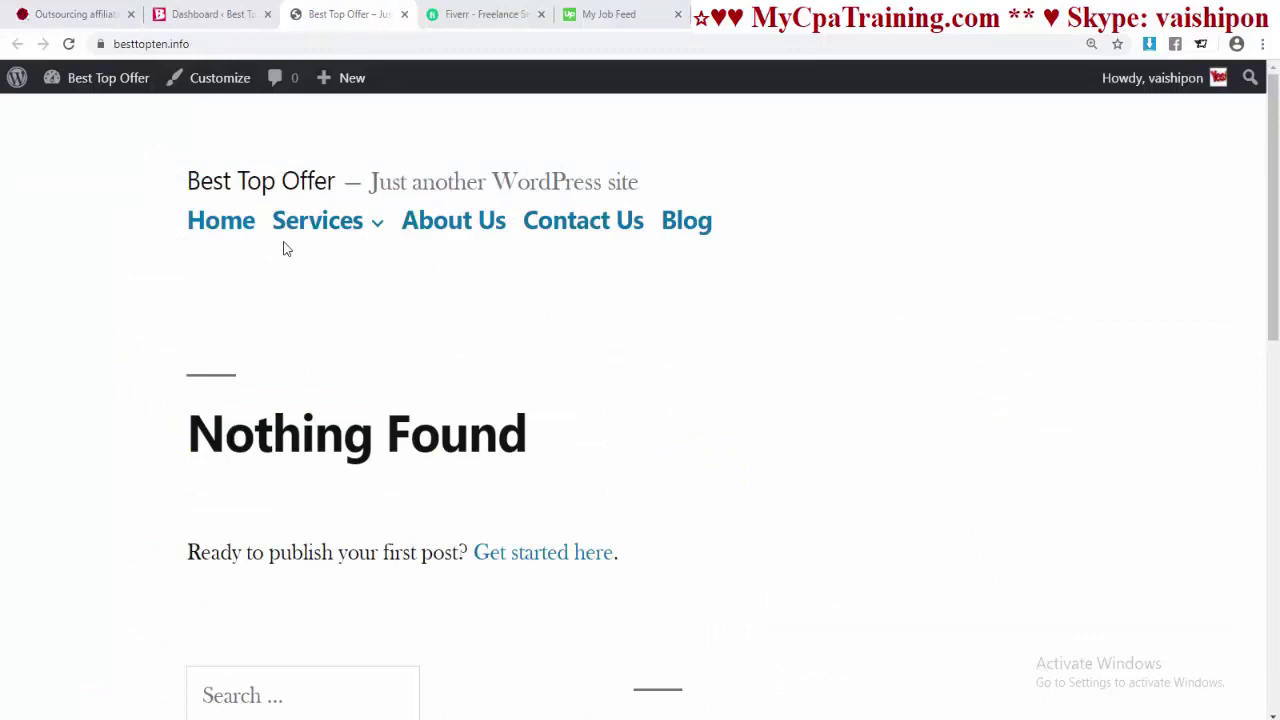
click(206, 16)
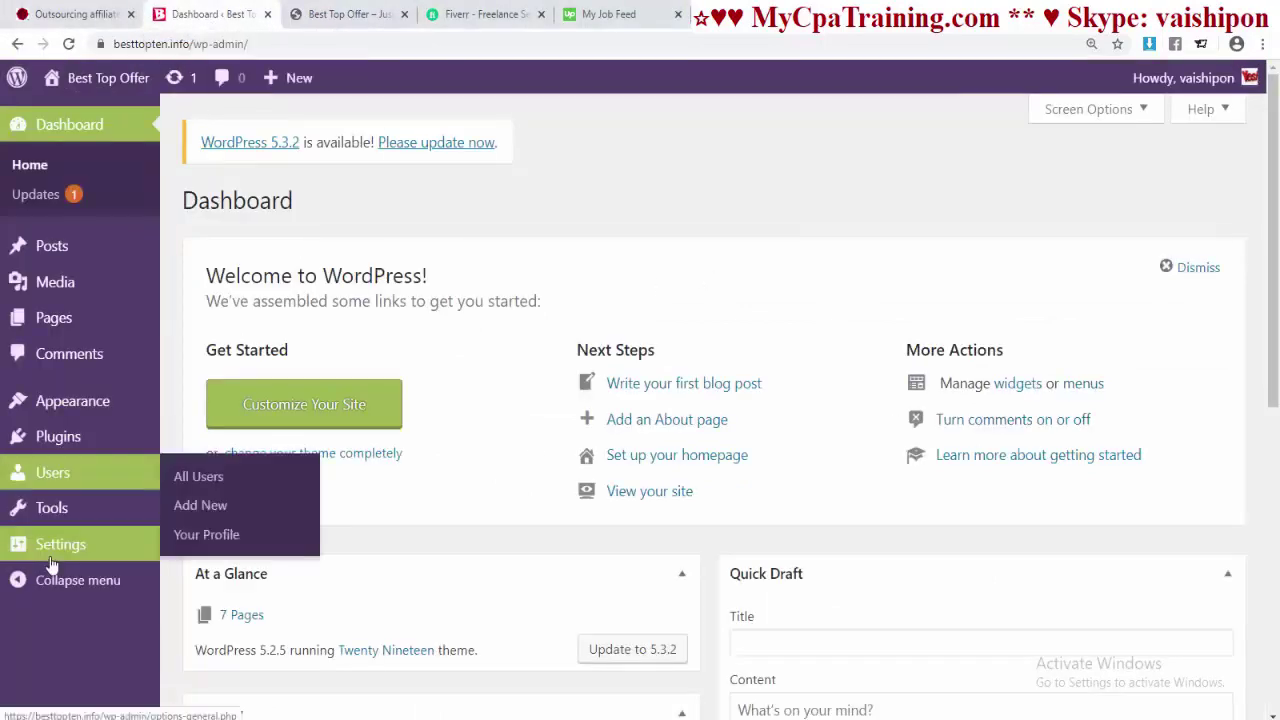
- In Reading settings, choose a static homepage with Home as the homepage and Blog as the posts page
mouse_move(52, 566)
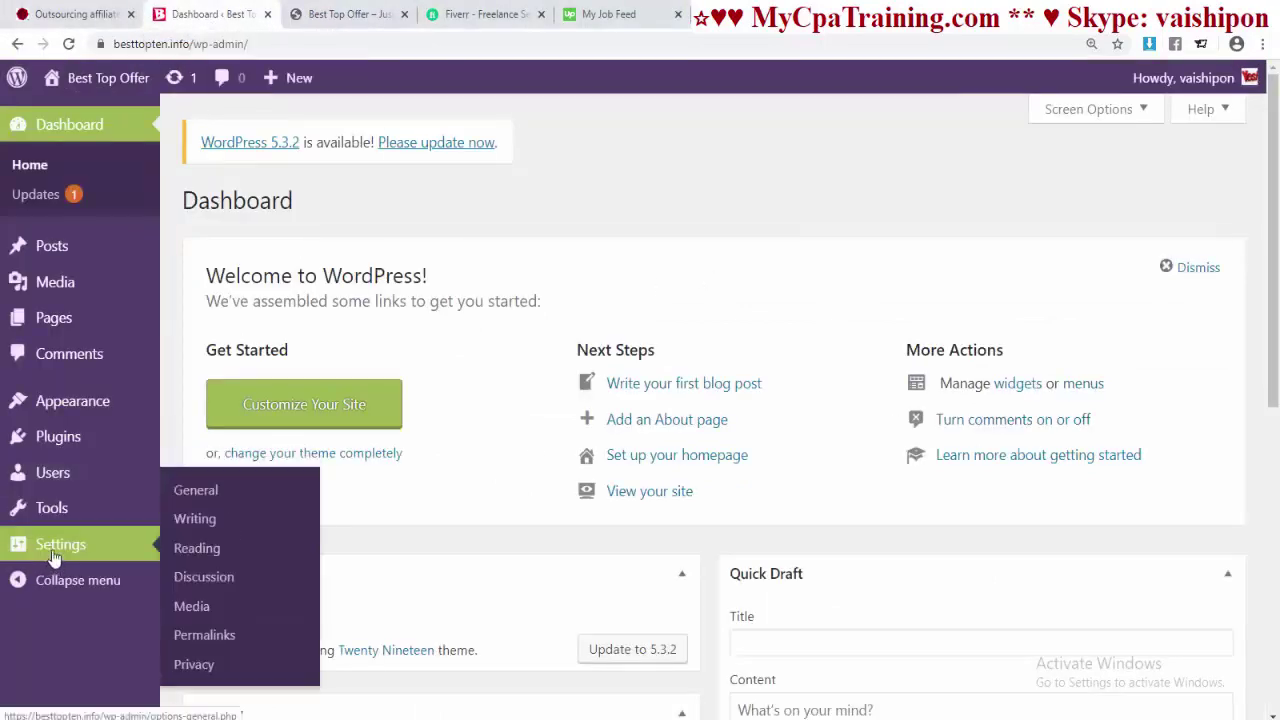
click(206, 553)
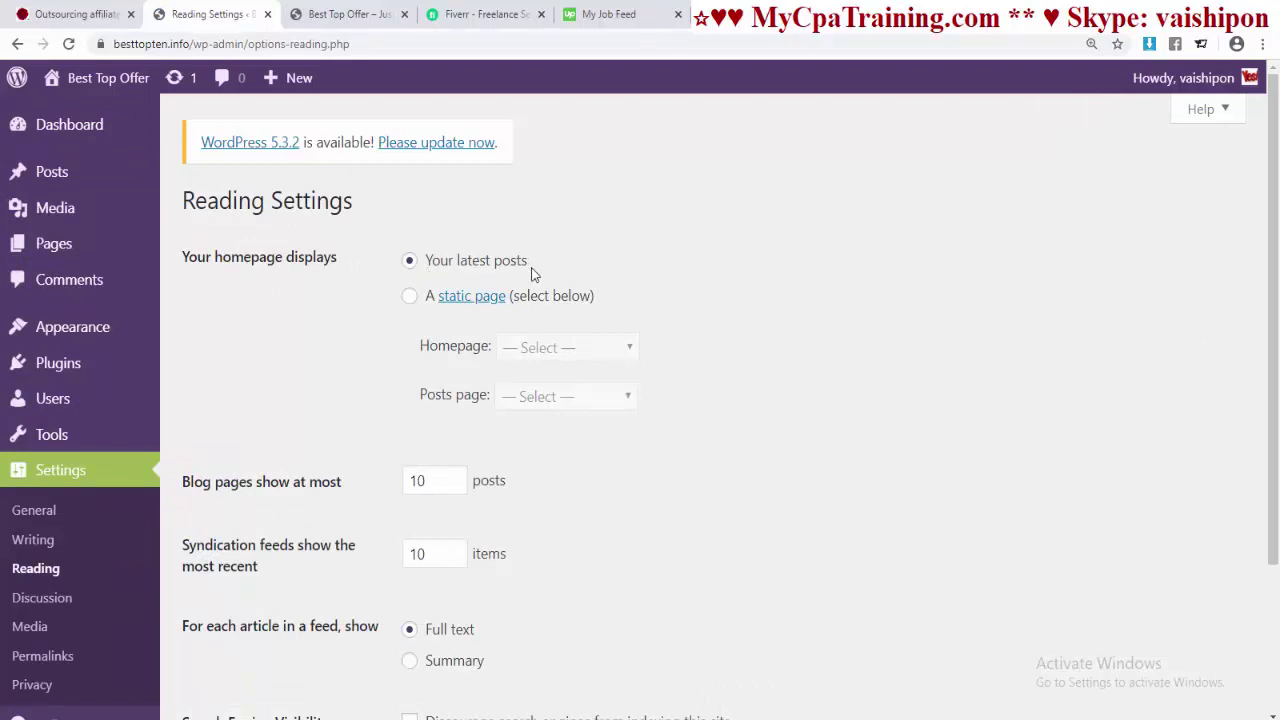
click(410, 297)
click(624, 356)
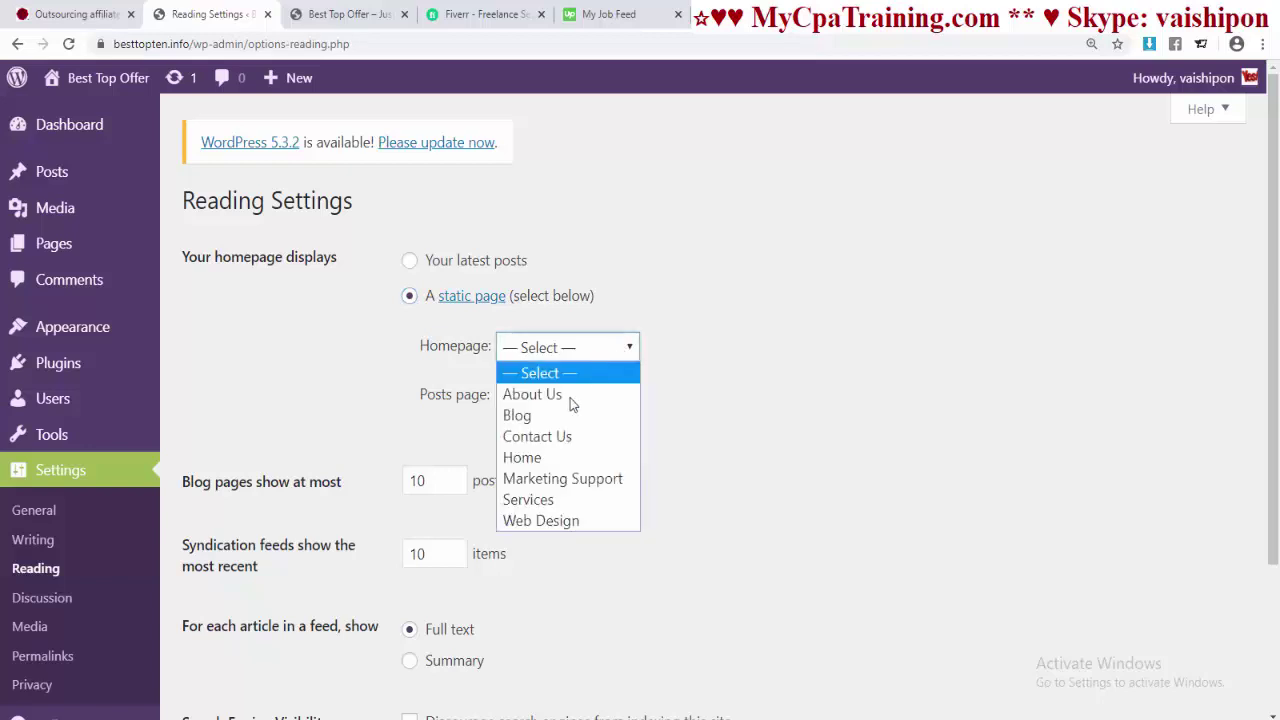
click(549, 458)
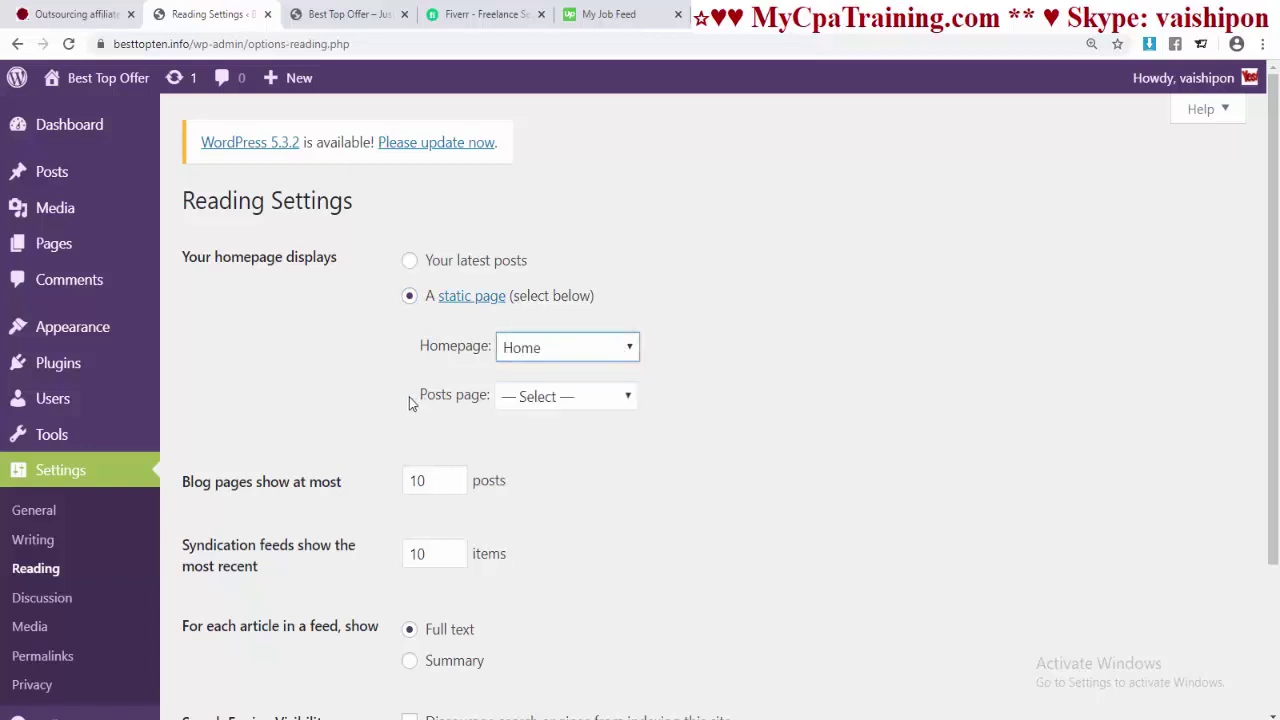
click(628, 398)
click(597, 462)
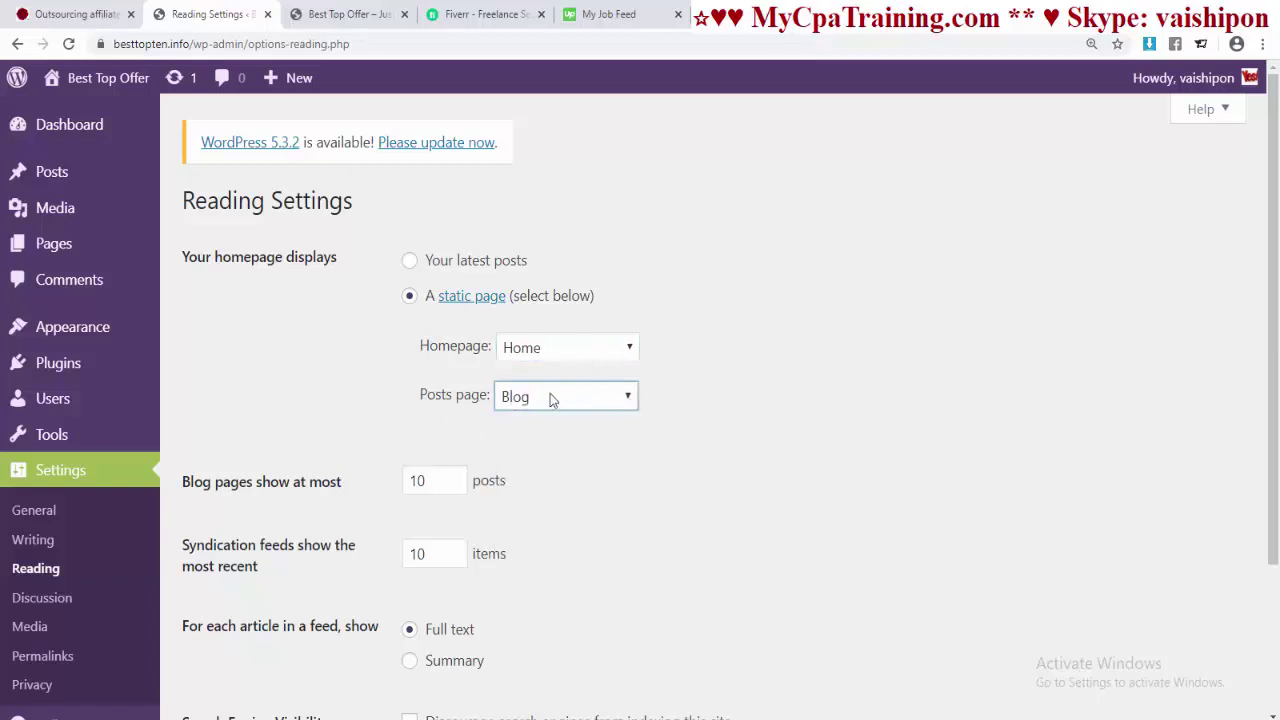
scroll(714, 400, down, 2)
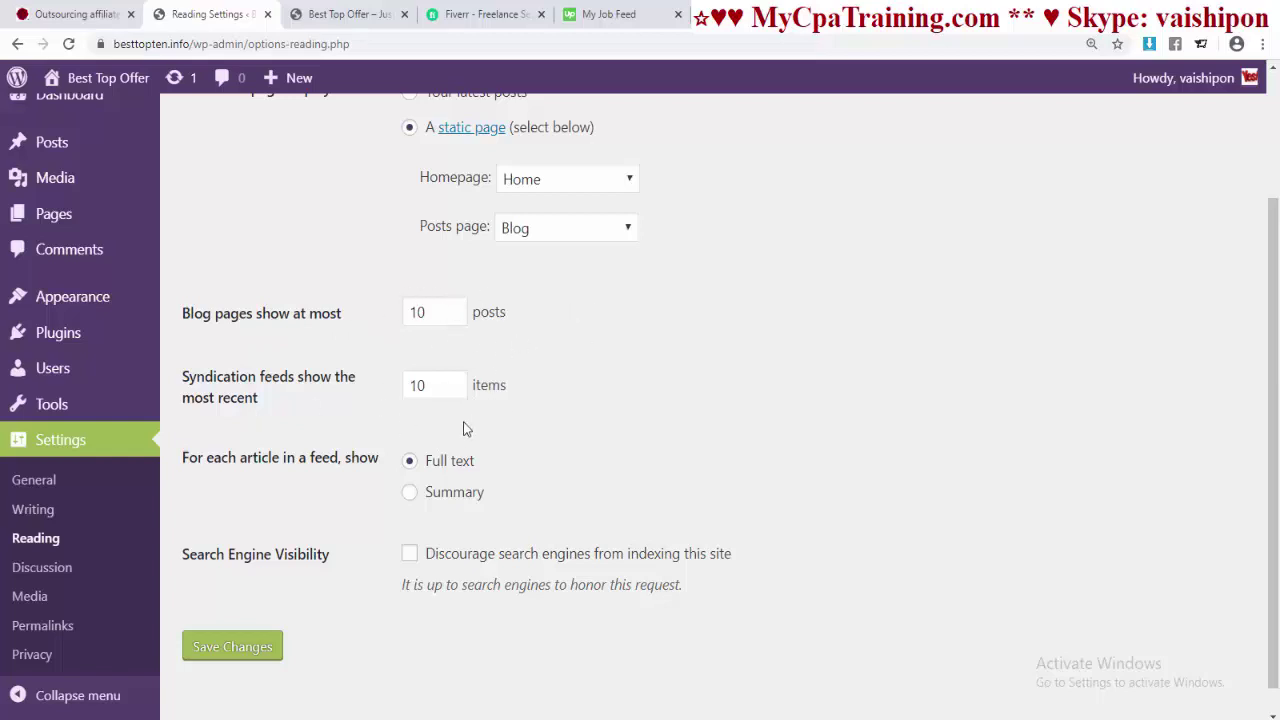
scroll(221, 487, down, 1)
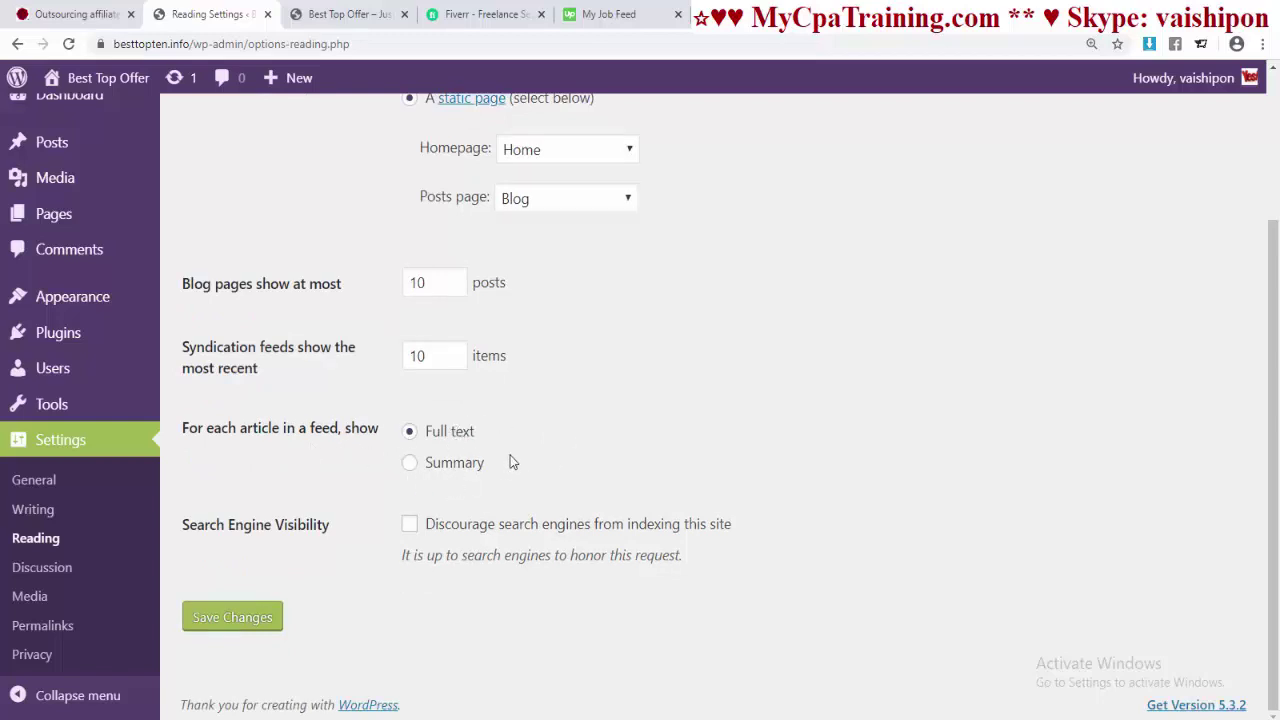
- Save the Reading settings and switch over to the live site tab
click(233, 617)
key(ctrl+Tab)
scroll(580, 385, down, 3)
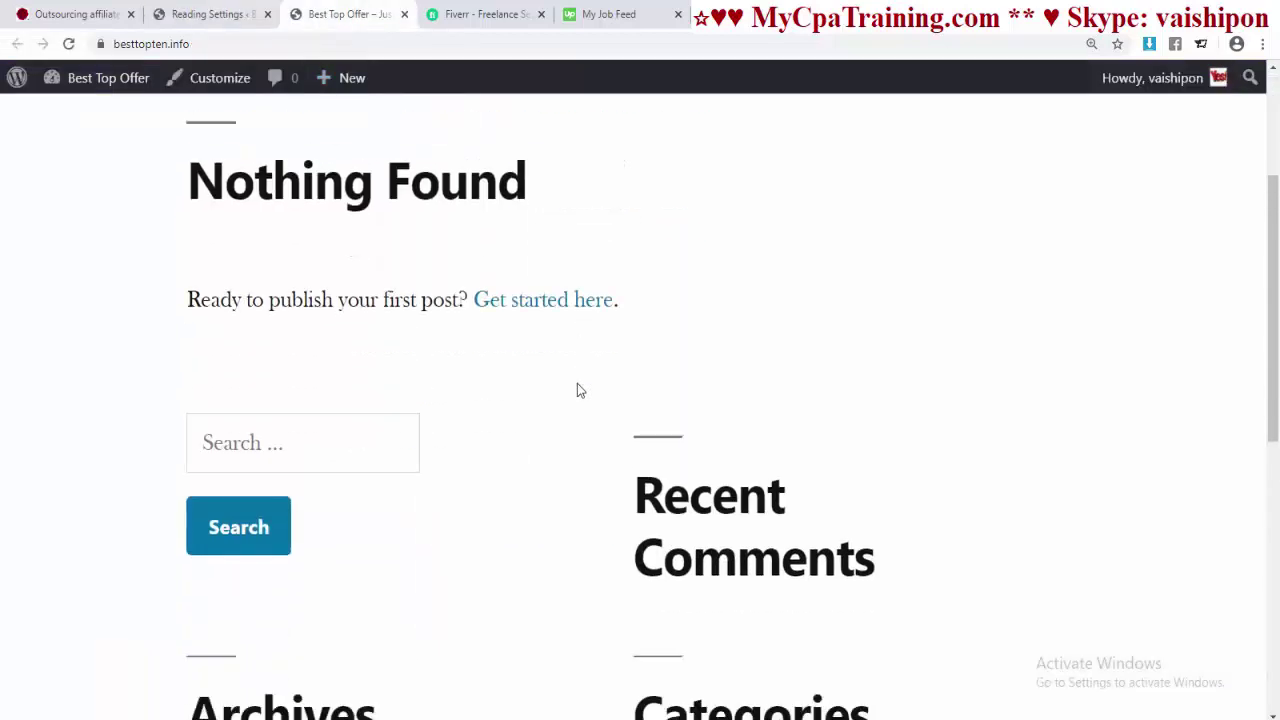
scroll(580, 385, up, 3)
- Reload the front page and scroll through the static Home page it now shows
click(250, 44)
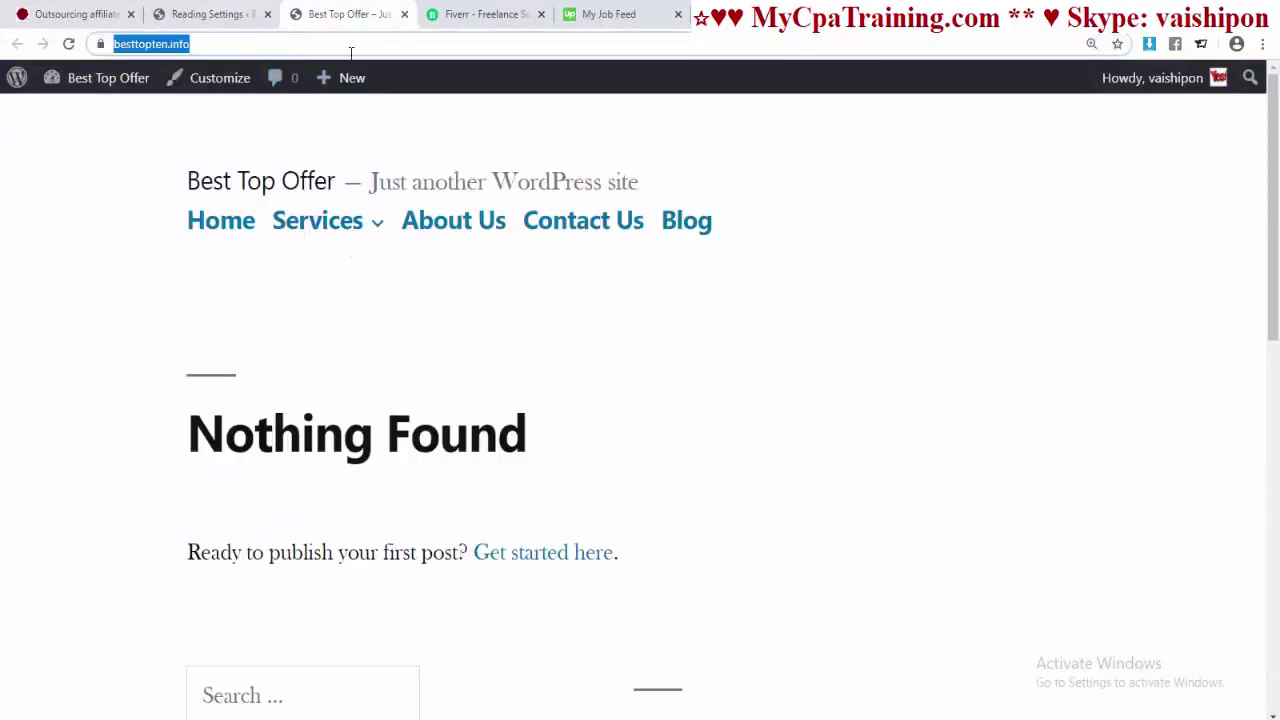
key(Return)
scroll(471, 514, down, 4)
scroll(474, 504, up, 2)
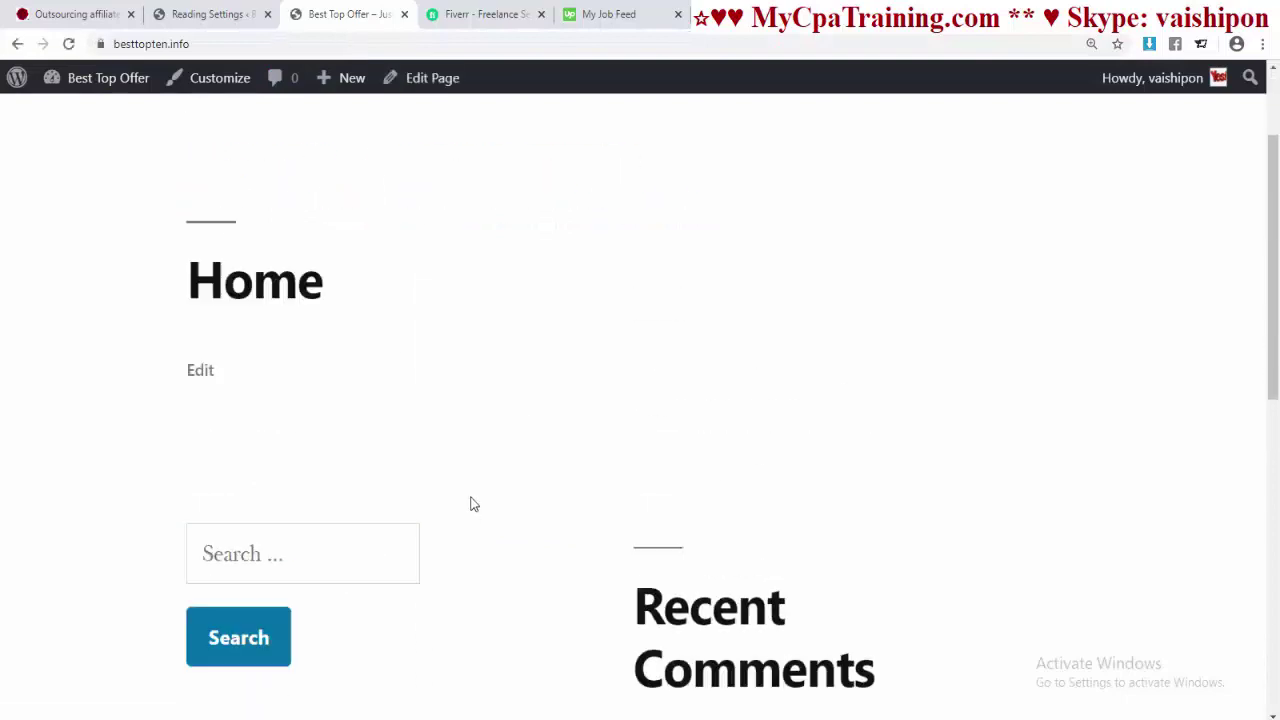
scroll(472, 450, up, 2)
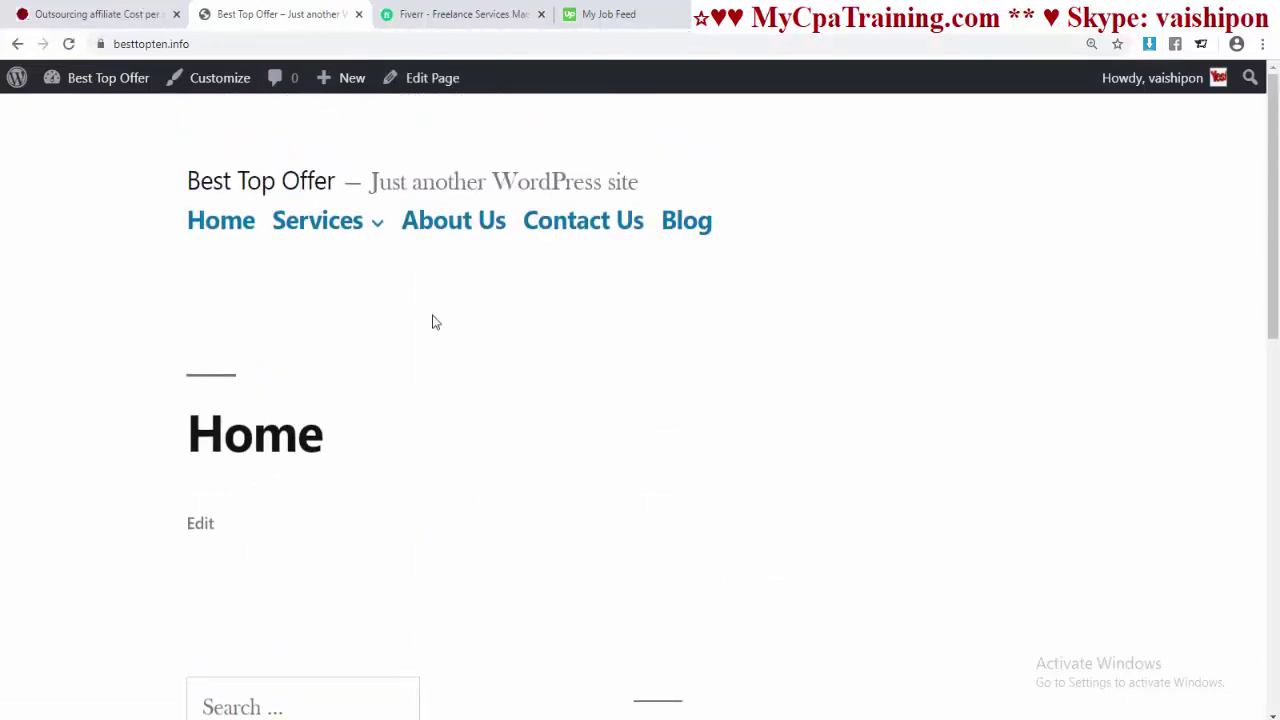
scroll(630, 360, down, 10)
scroll(465, 342, up, 10)
- Activate Twenty Seventeen from the Themes page and view the live site in a new tab
mouse_move(71, 83)
click(76, 113)
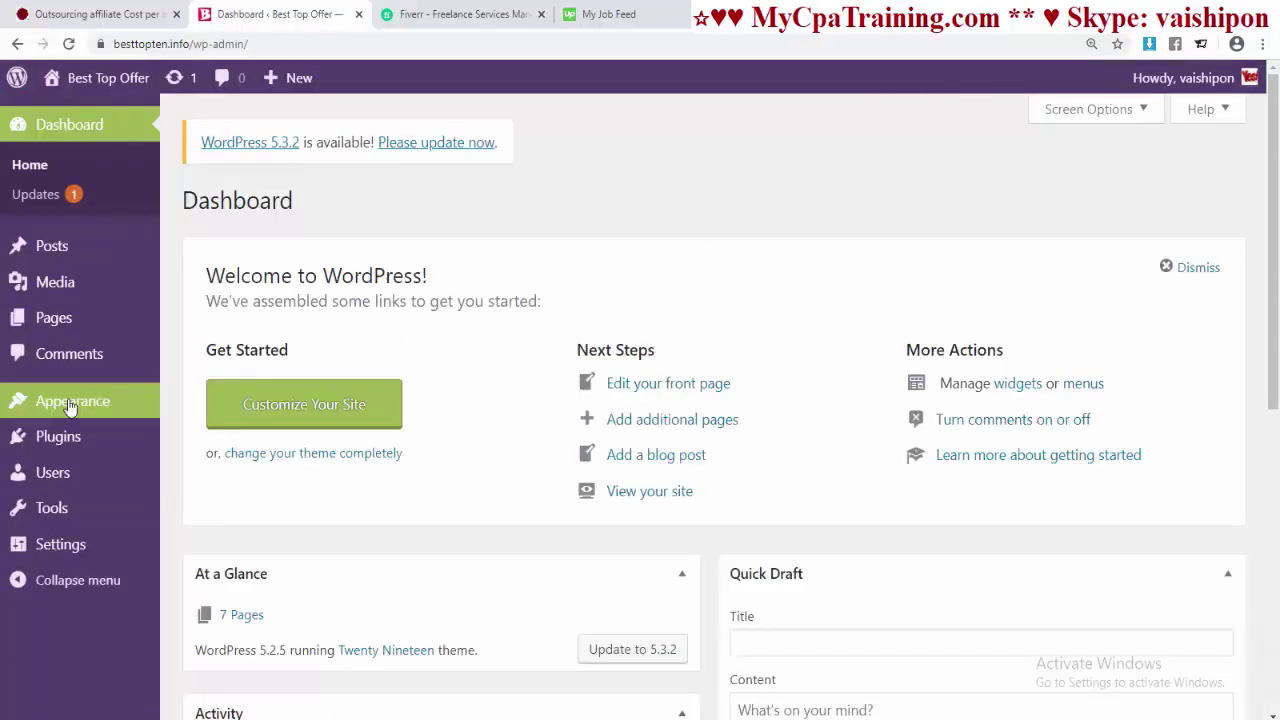
mouse_move(109, 405)
click(190, 406)
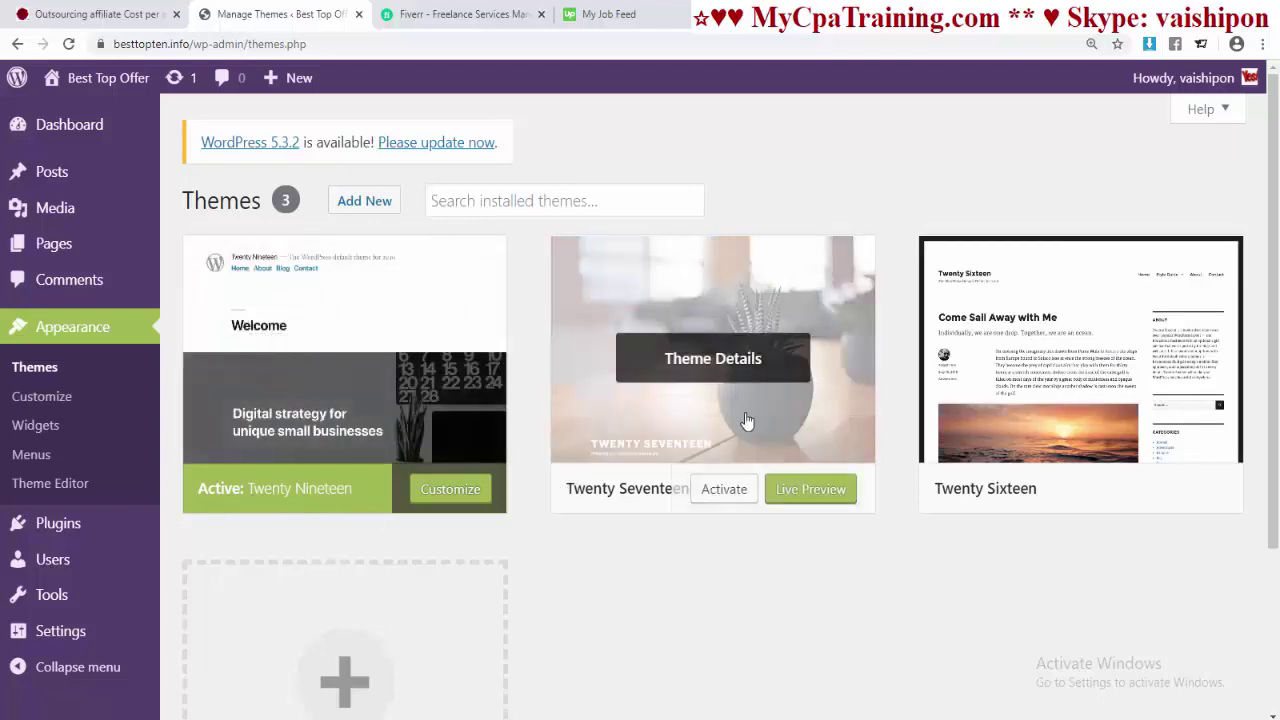
click(724, 490)
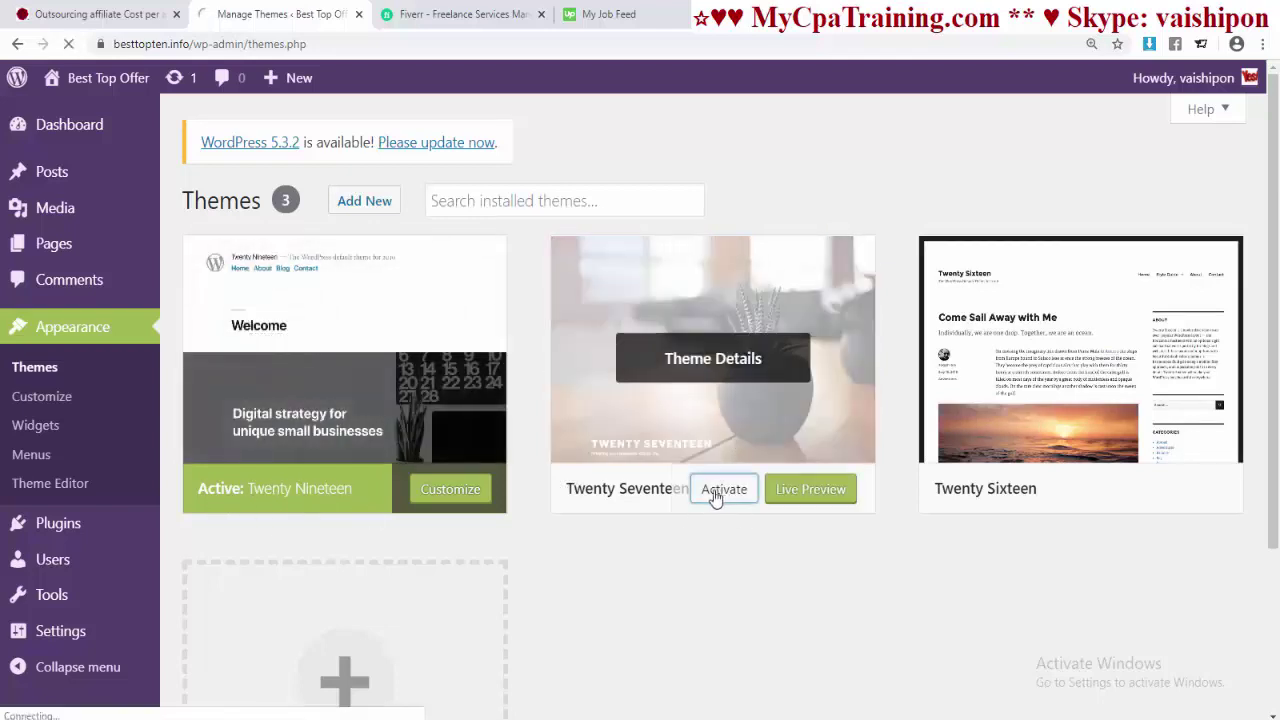
mouse_move(110, 85)
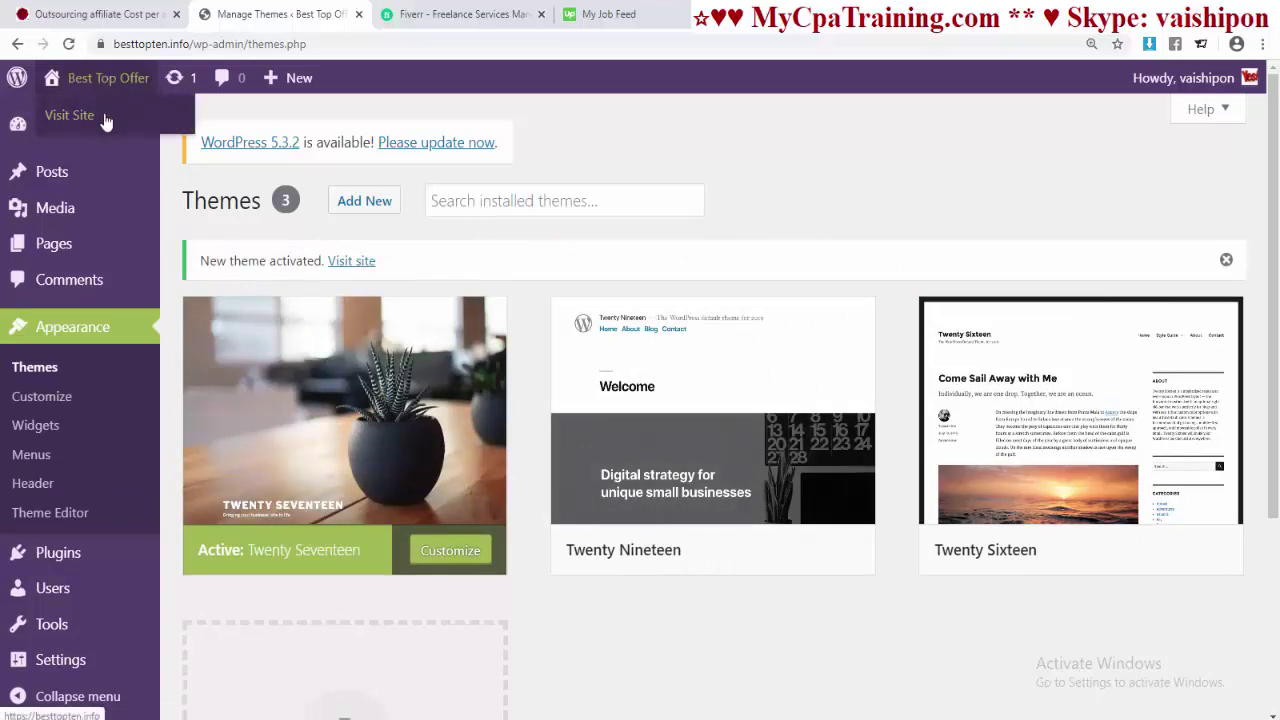
right_click(104, 114)
click(143, 123)
click(388, 14)
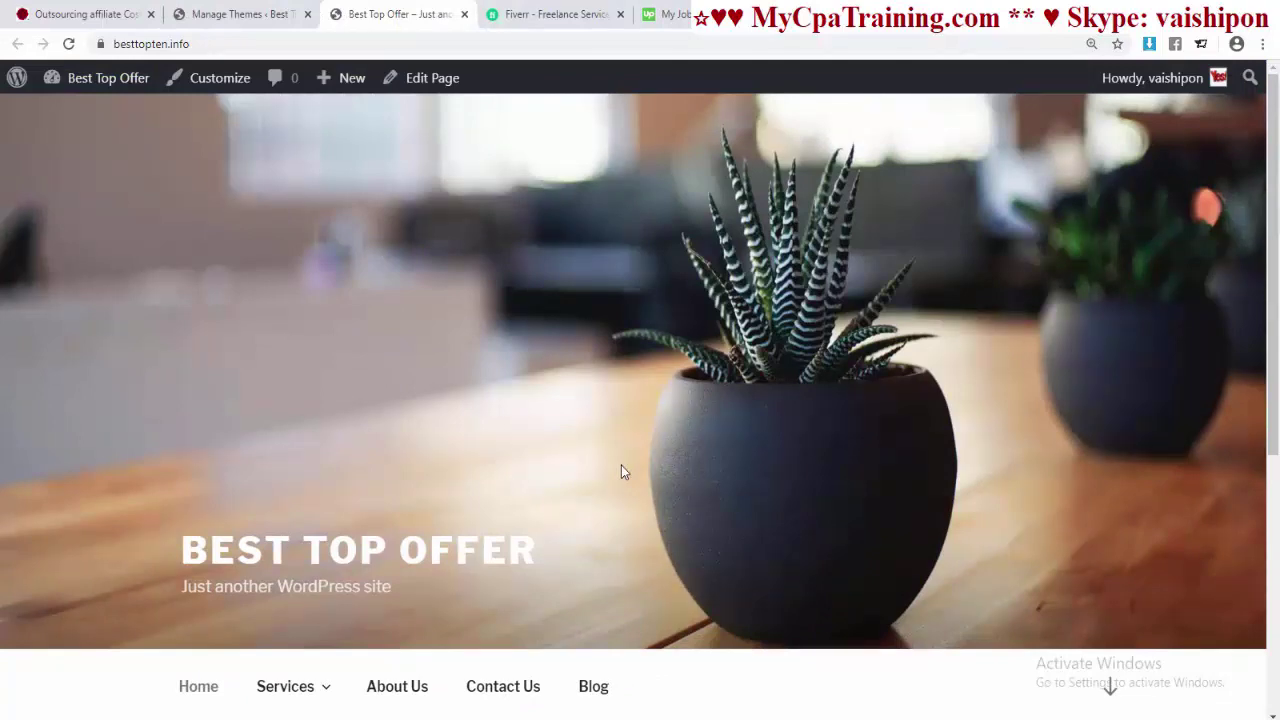
scroll(621, 472, down, 4)
scroll(629, 491, up, 4)
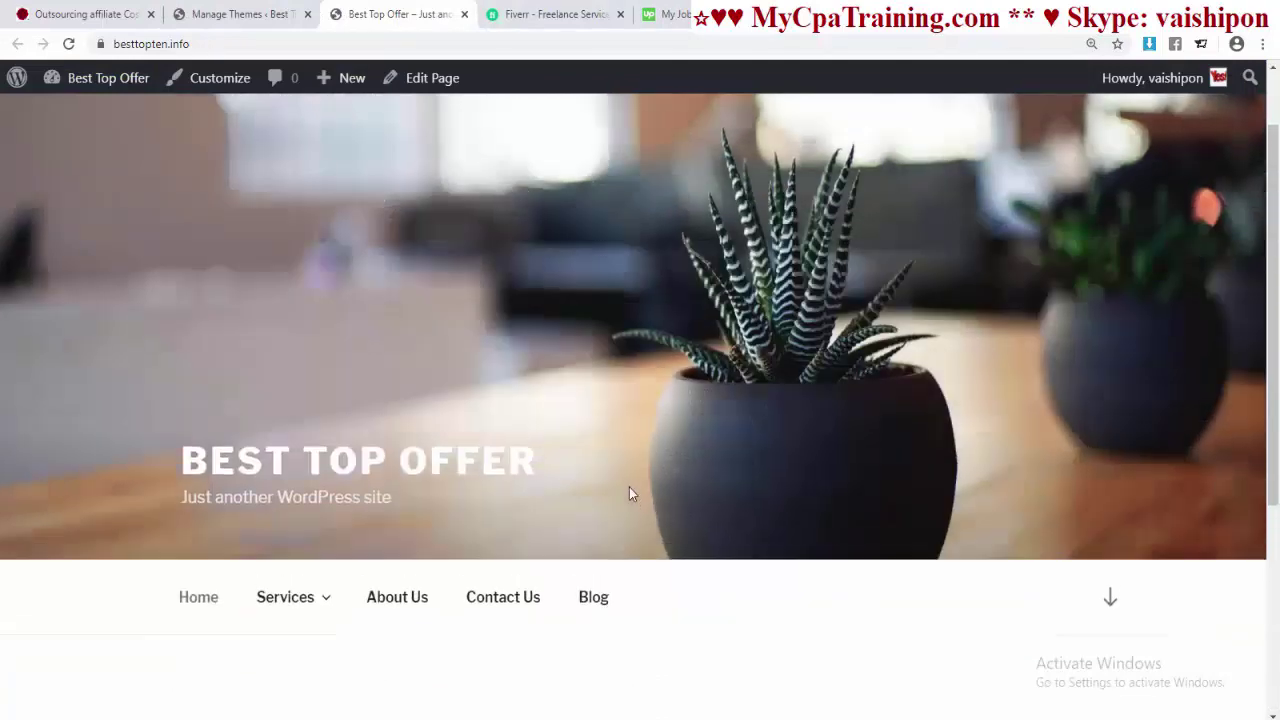
- Activate Twenty Sixteen, preview the front page in a new tab, then close it
key(ctrl+shift+Tab)
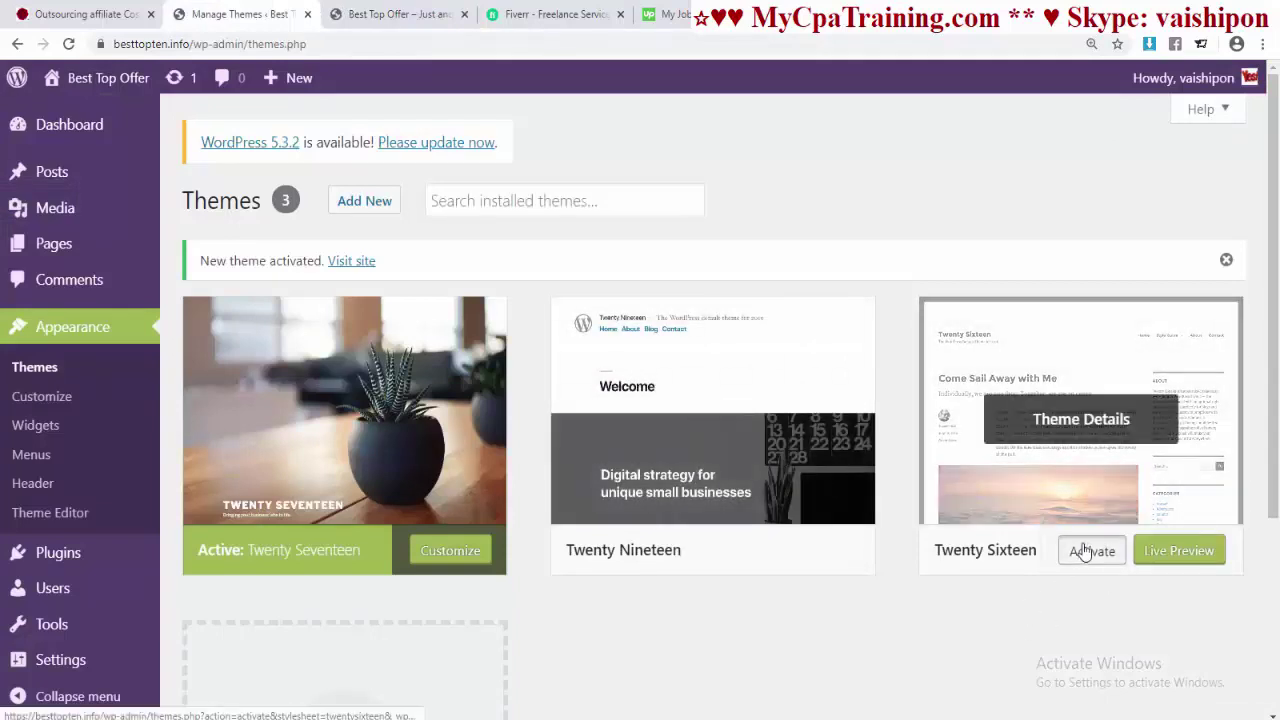
click(1088, 551)
mouse_move(98, 80)
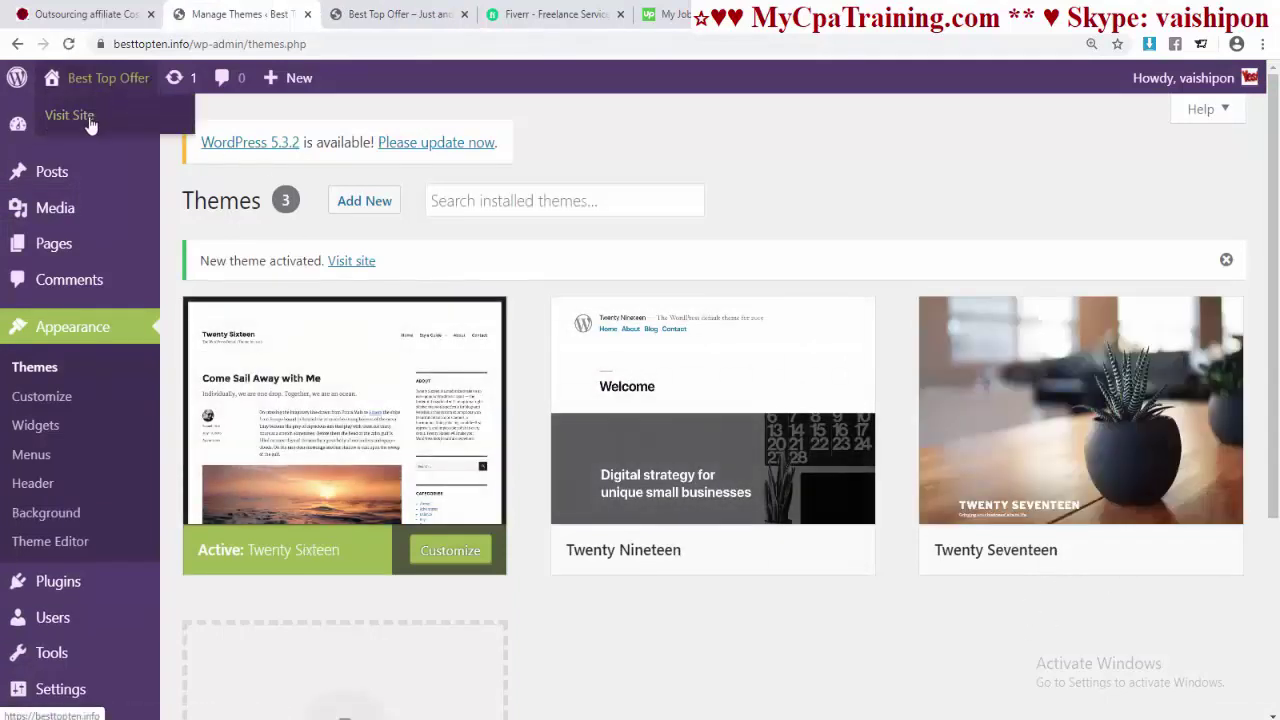
right_click(89, 121)
click(145, 131)
click(440, 16)
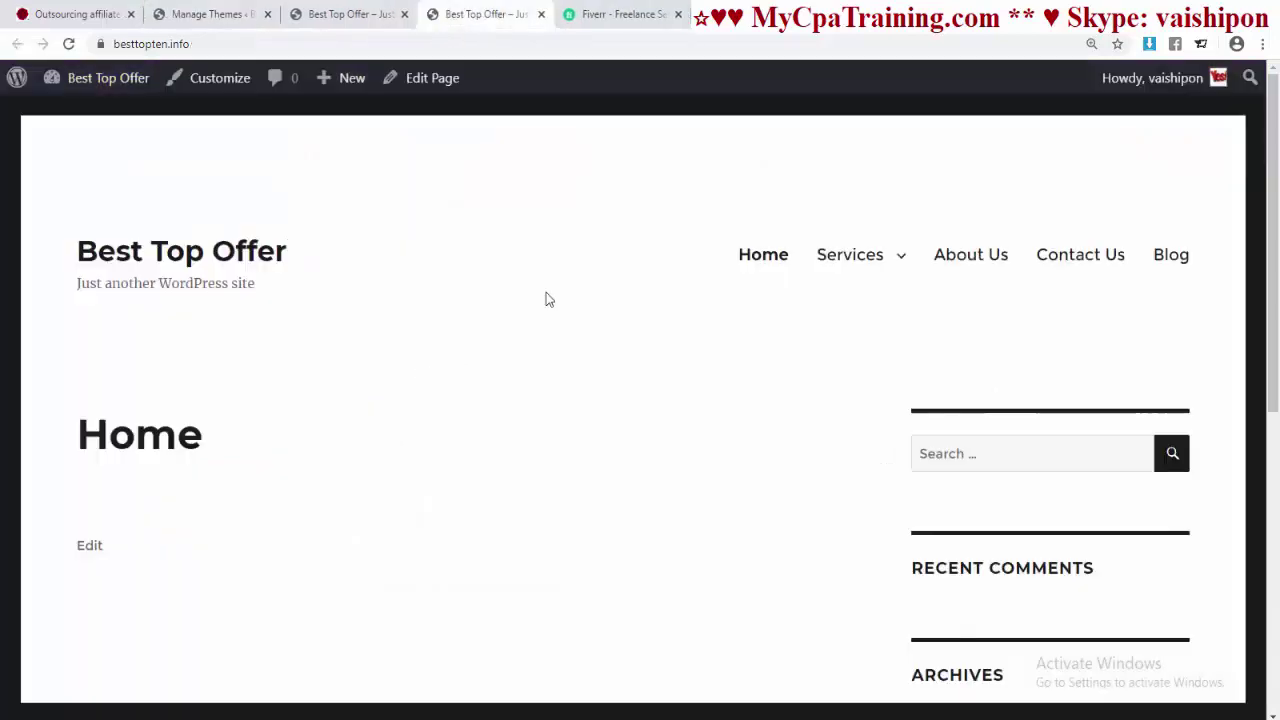
scroll(546, 292, down, 4)
scroll(546, 293, up, 2)
key(ctrl+w)
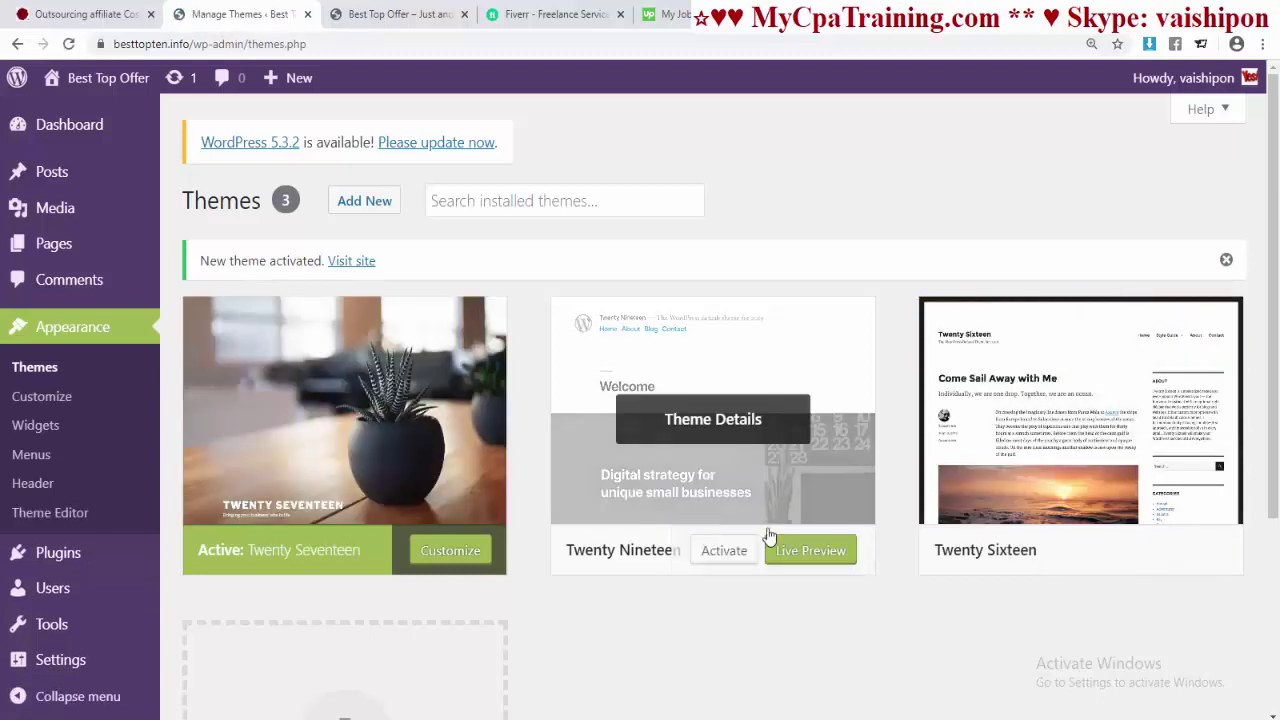
- Delete the Twenty Nineteen and Twenty Sixteen themes, confirming each removal
click(773, 366)
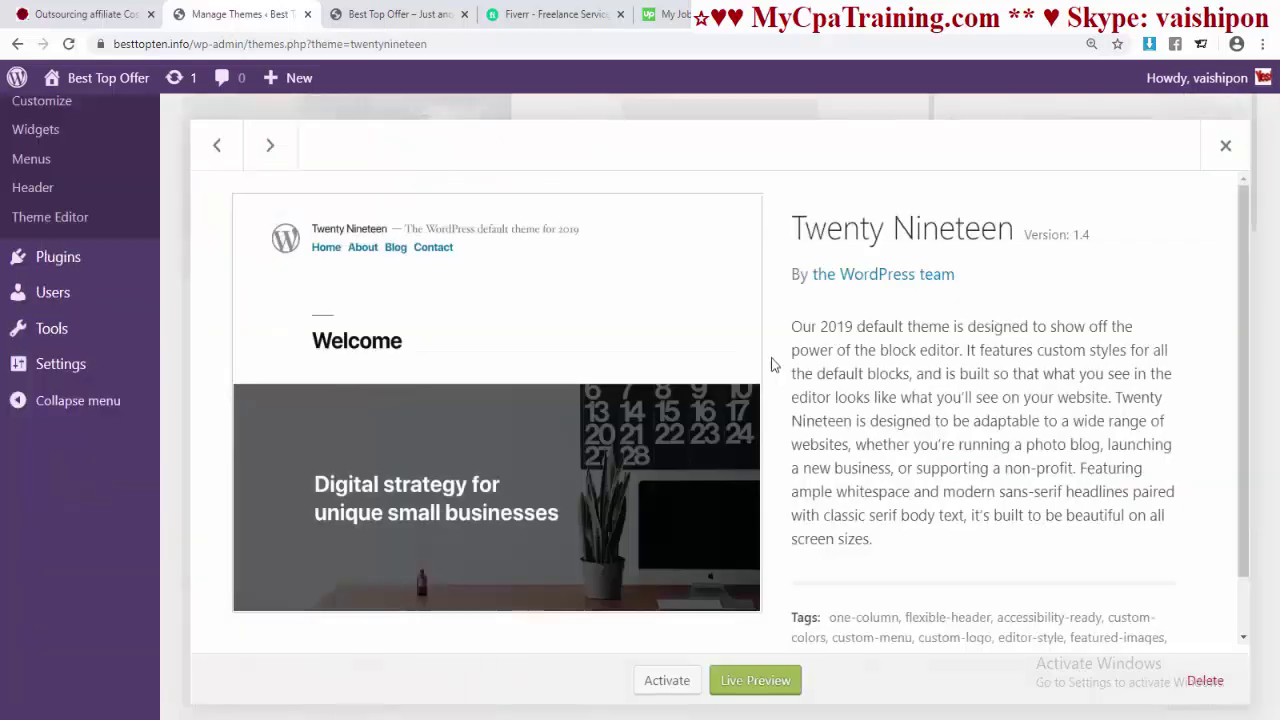
click(1123, 687)
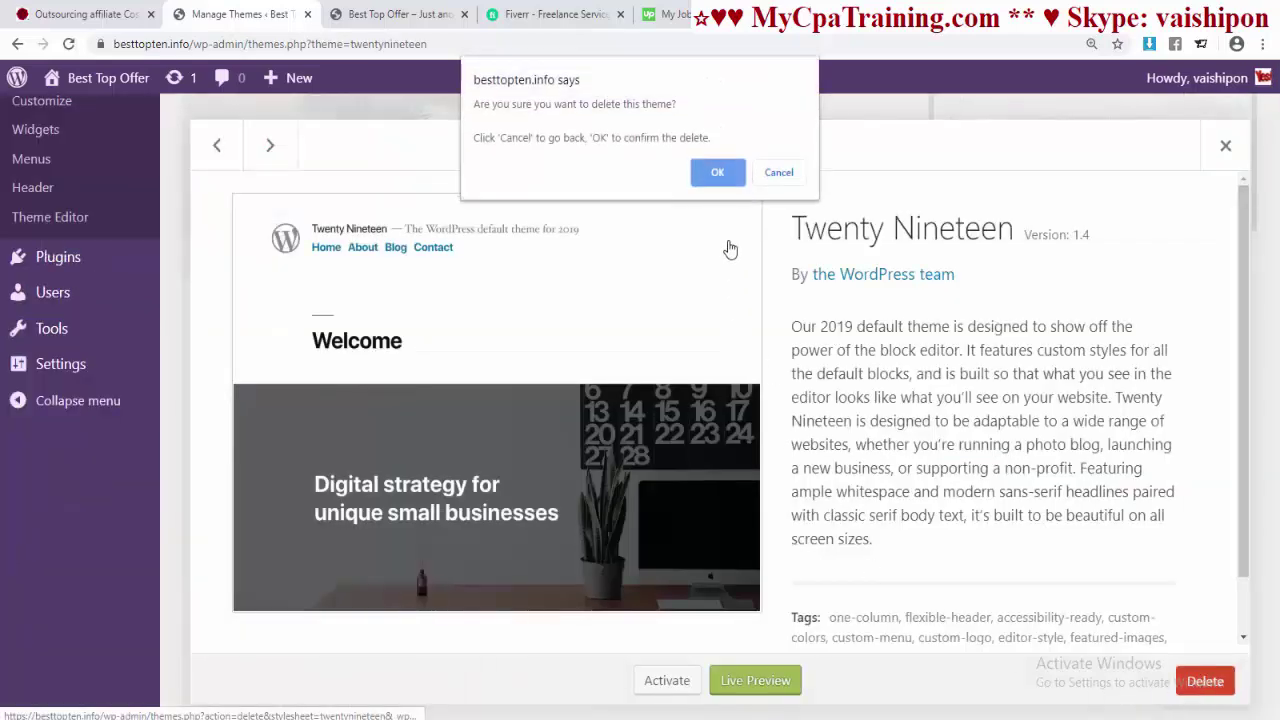
click(719, 175)
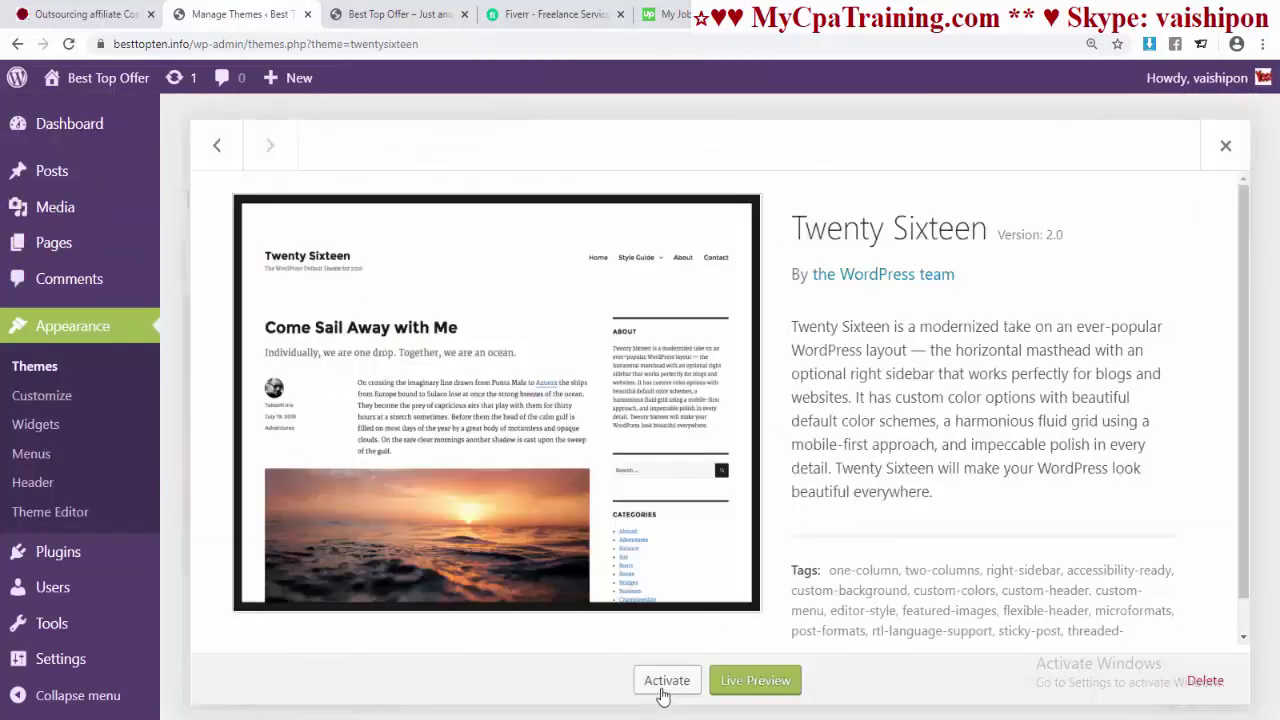
click(726, 180)
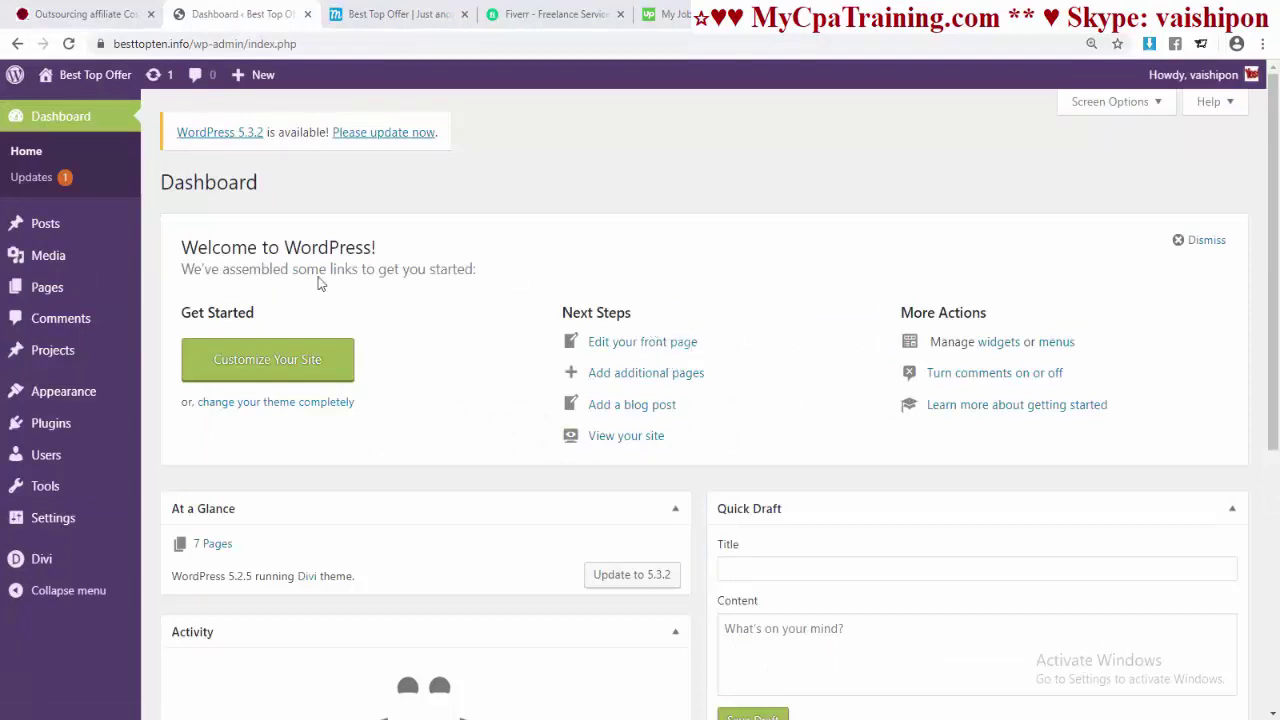
- On mycpatraining.com, open Theme for Web Design (WordPress) and scroll to the Divi section
click(79, 16)
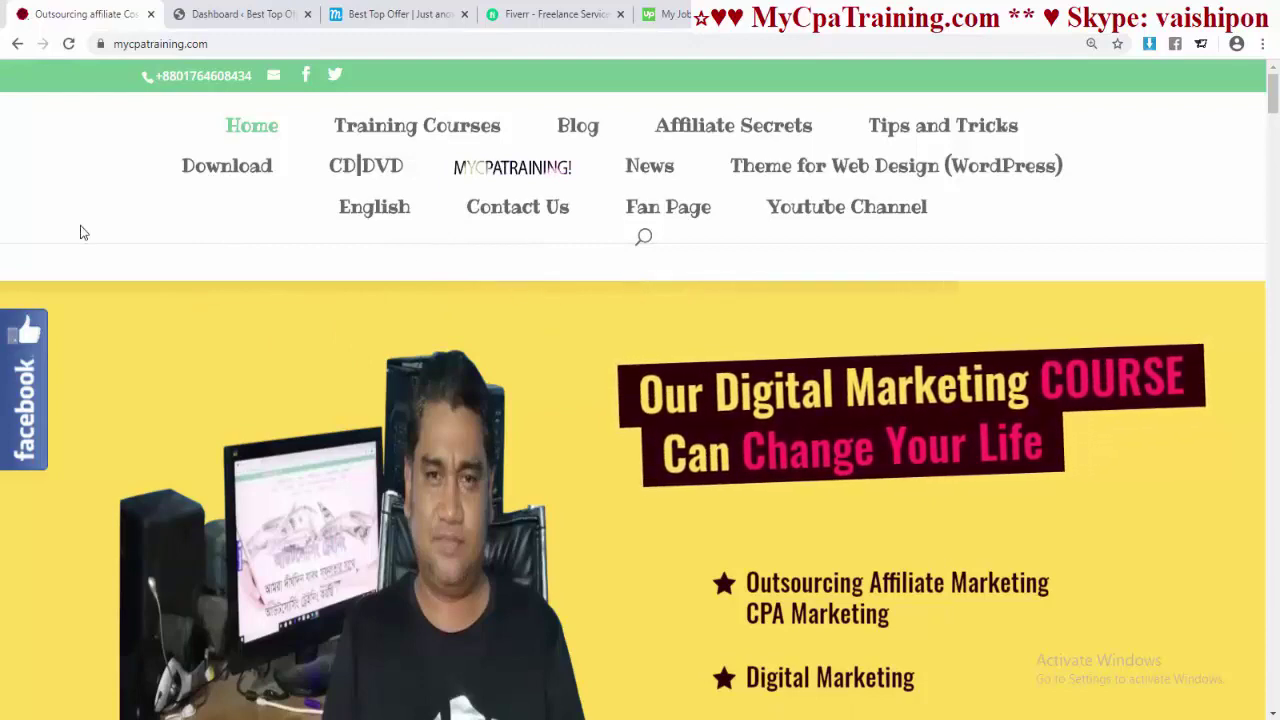
click(880, 170)
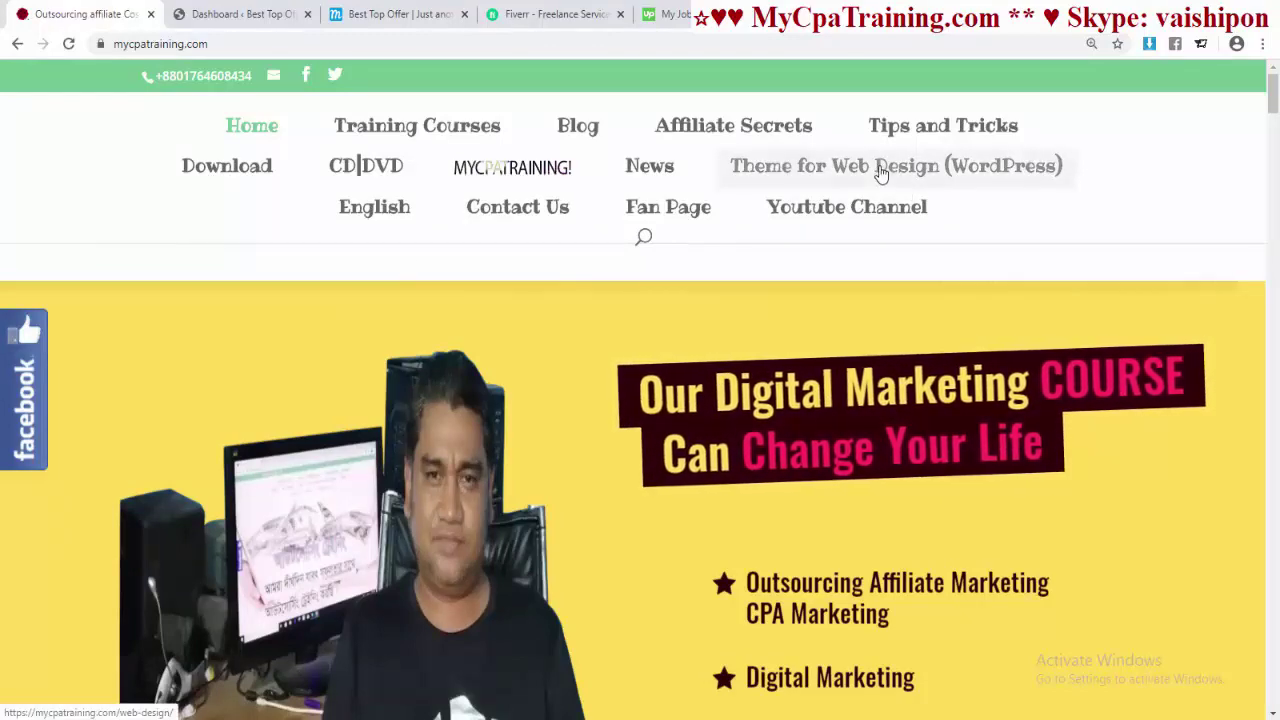
scroll(632, 338, up, 3)
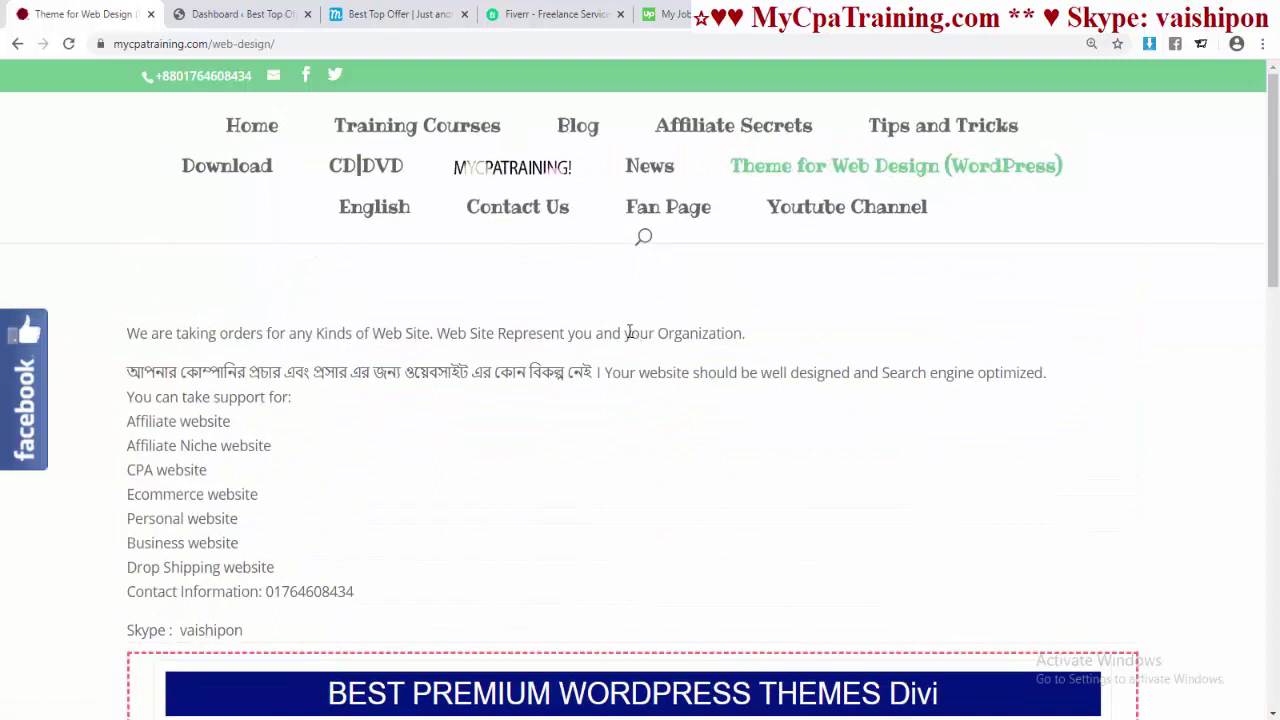
scroll(629, 333, down, 5)
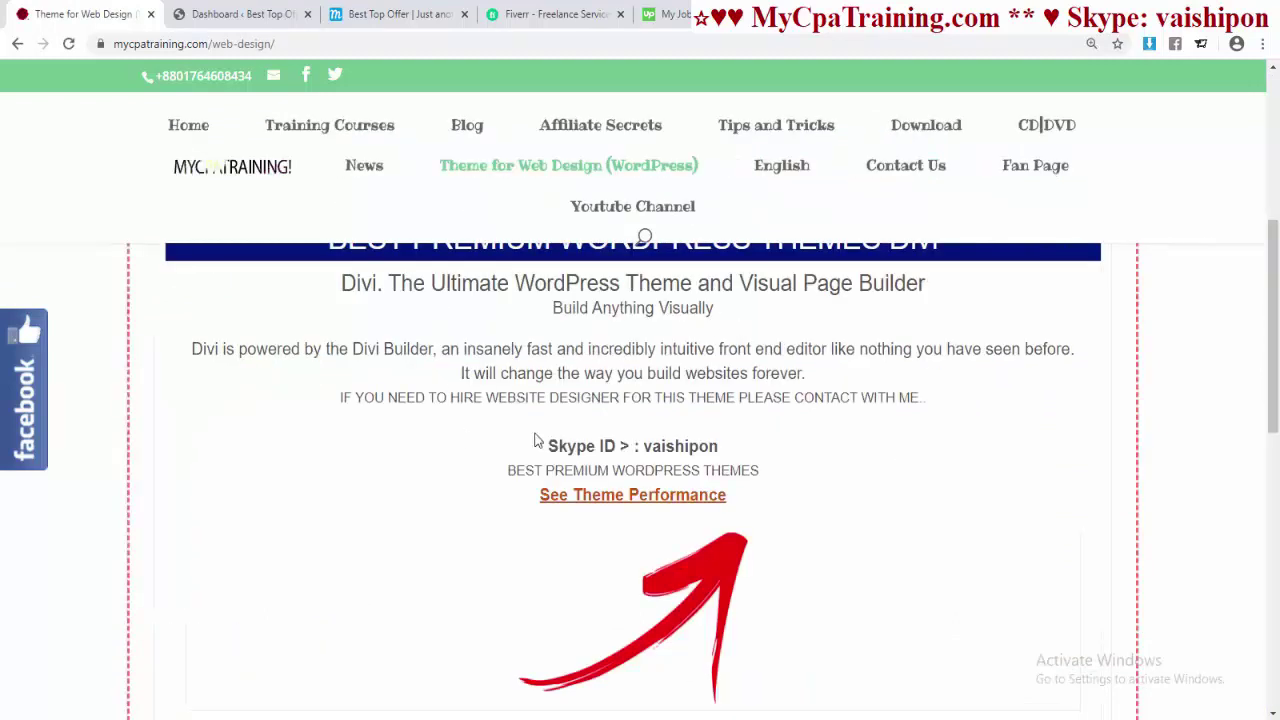
- Open the Divi pricing page and read the $89 Yearly Access plan's feature tooltips
click(652, 510)
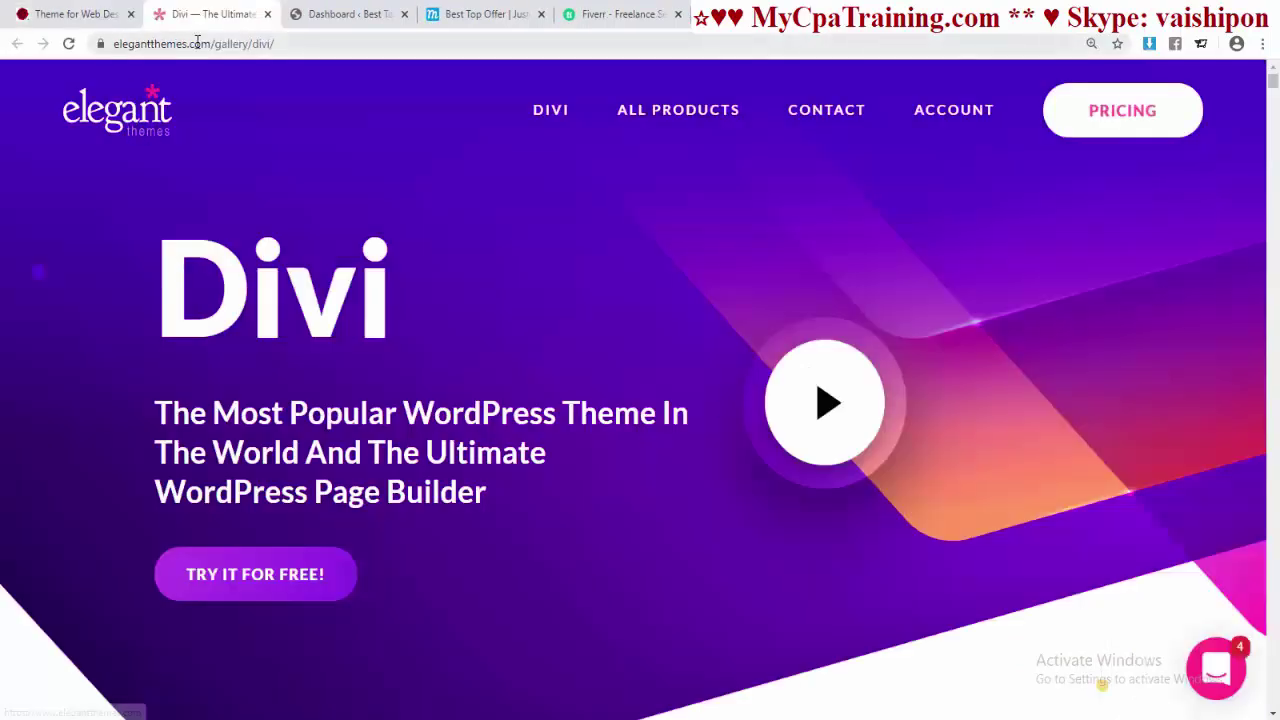
click(1116, 112)
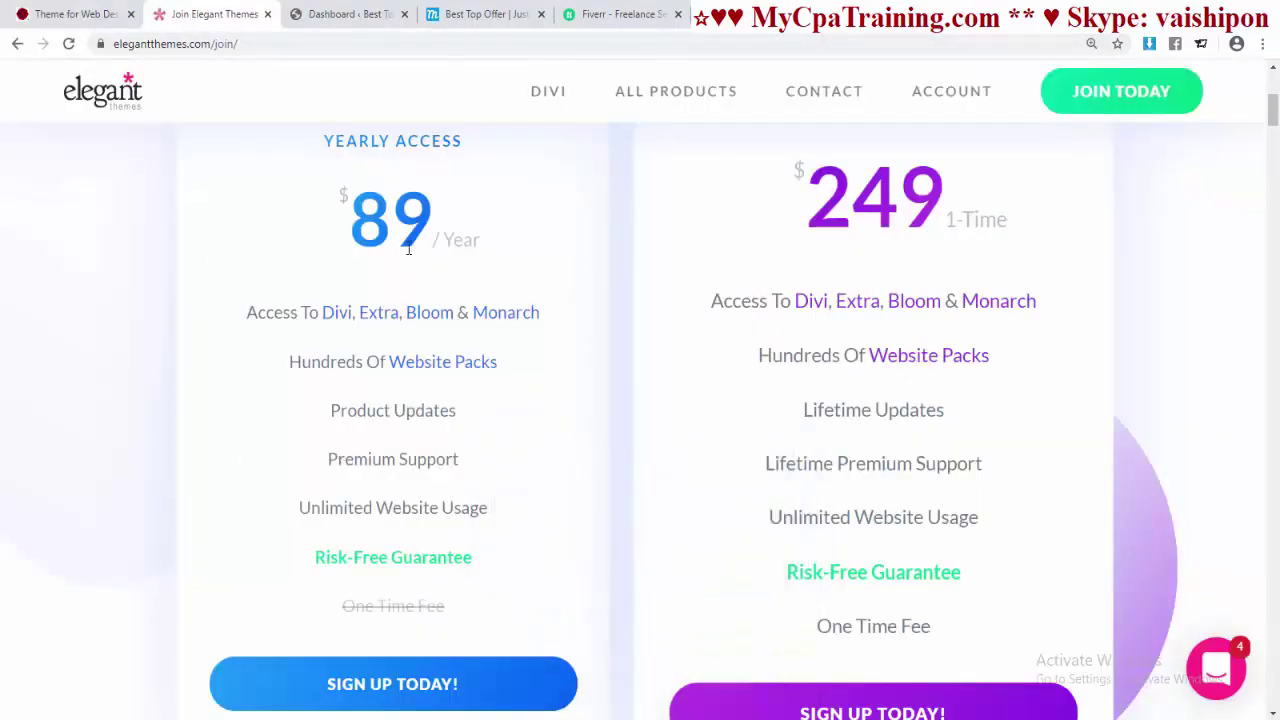
mouse_move(320, 334)
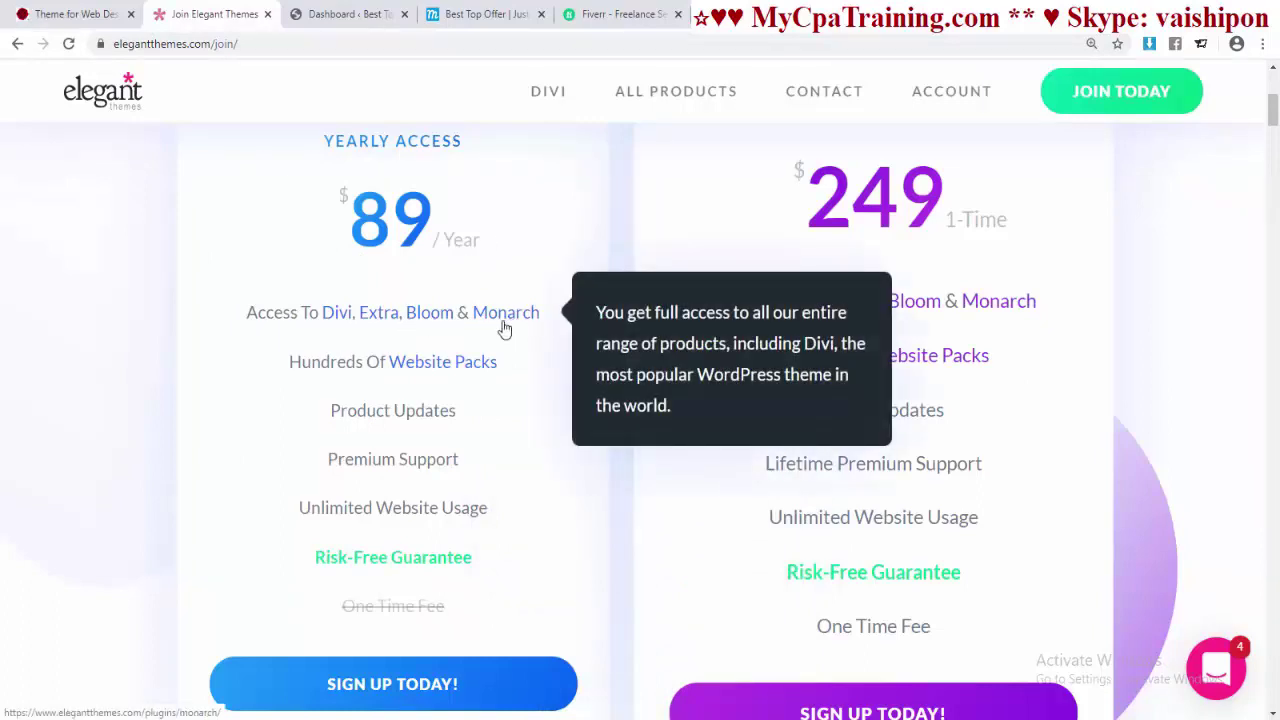
mouse_move(412, 378)
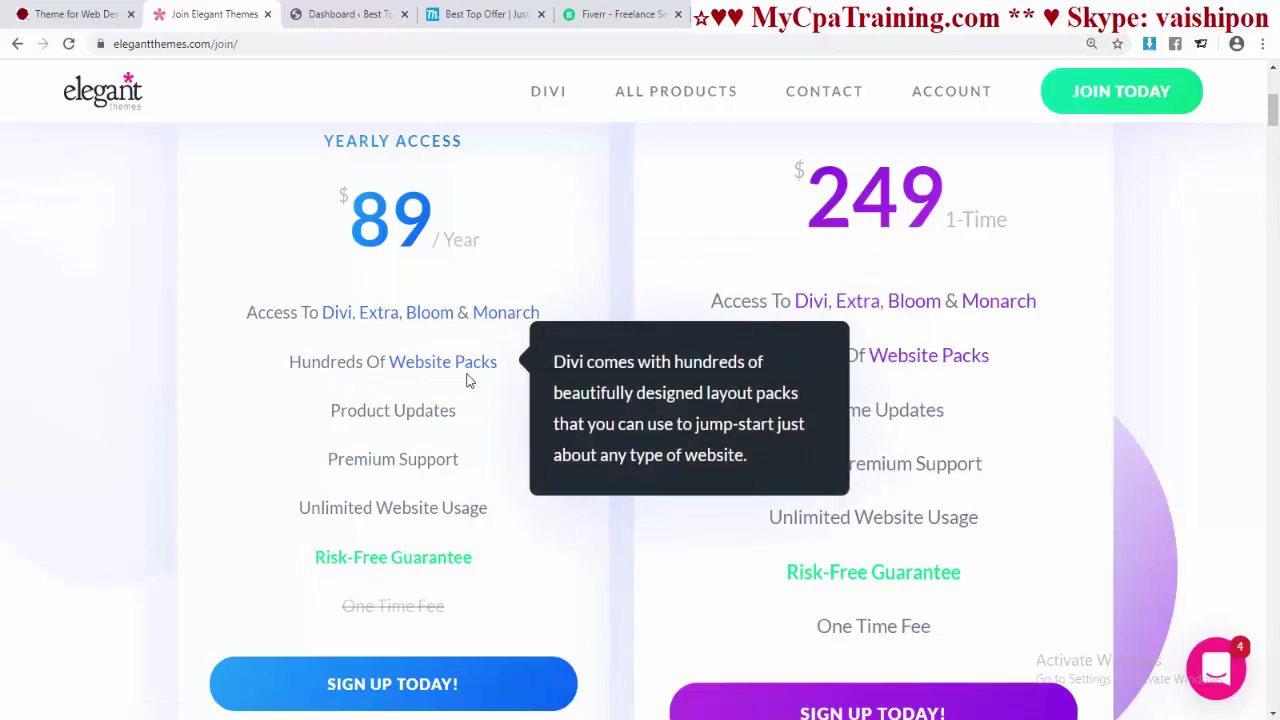
scroll(494, 349, down, 1)
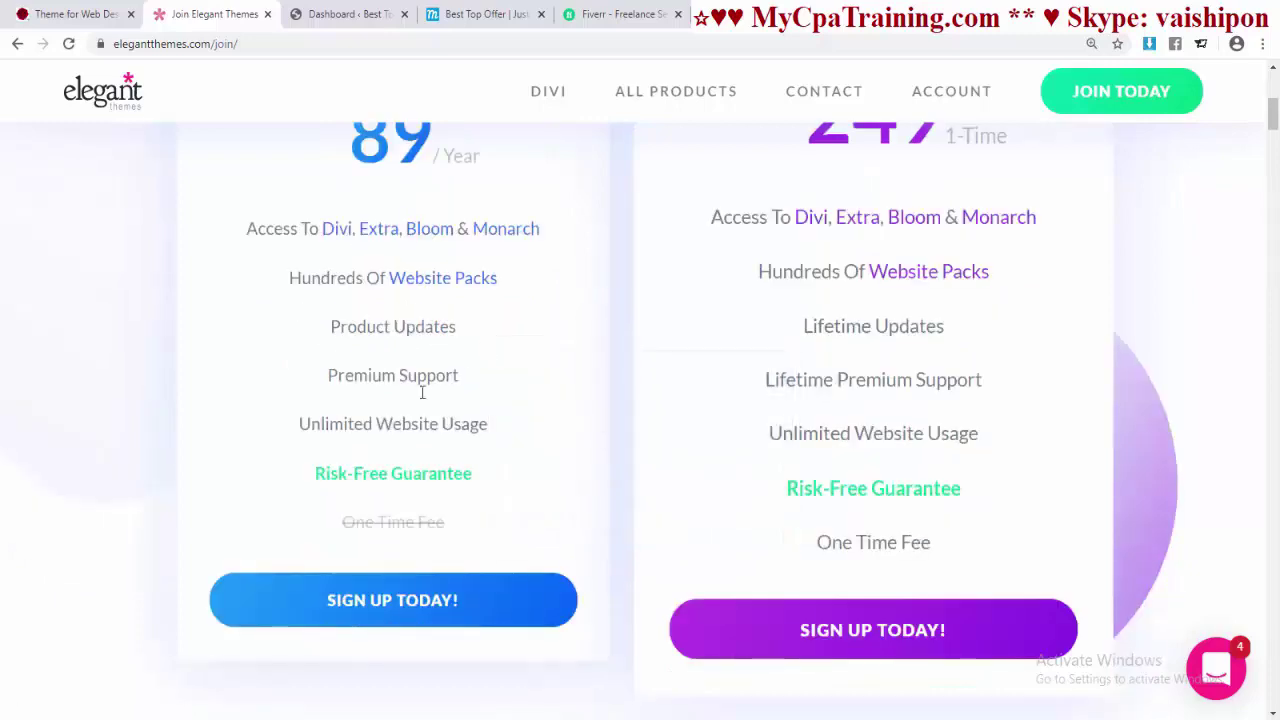
mouse_move(476, 441)
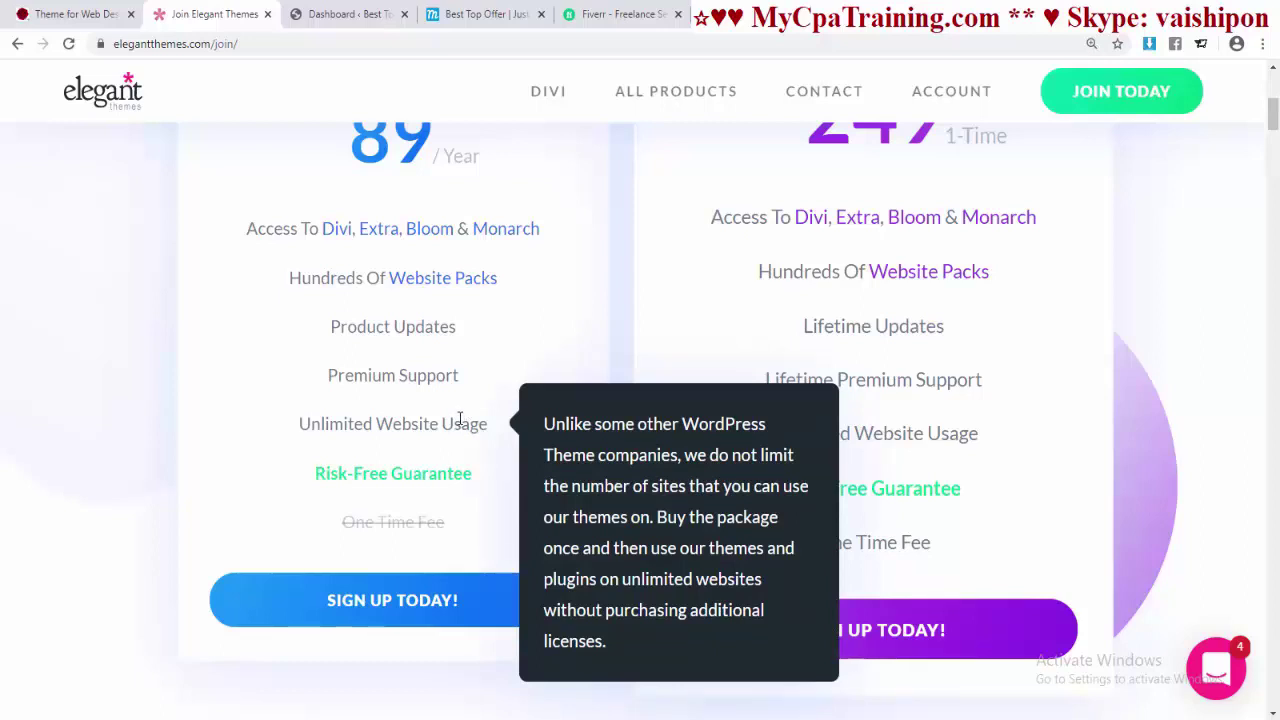
scroll(460, 420, down, 1)
mouse_move(322, 449)
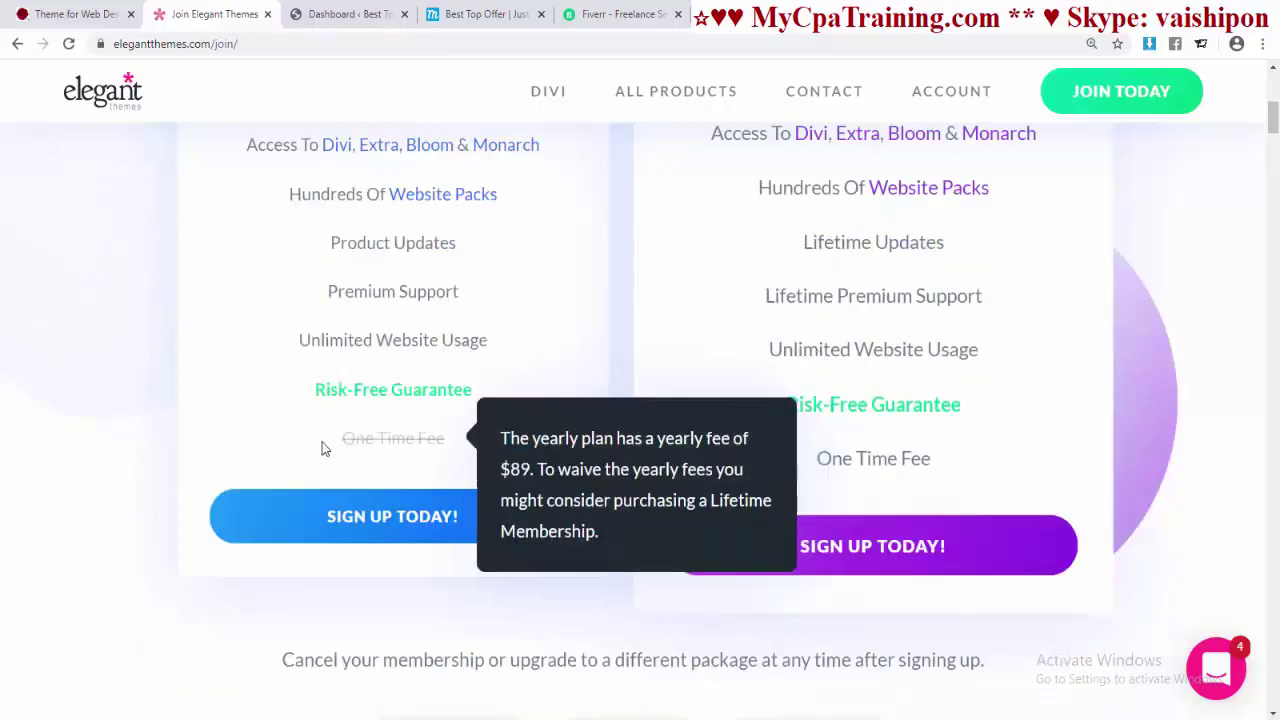
- Scroll the pricing cards and read the $249 Lifetime plan's feature tooltips for comparison
scroll(417, 404, up, 3)
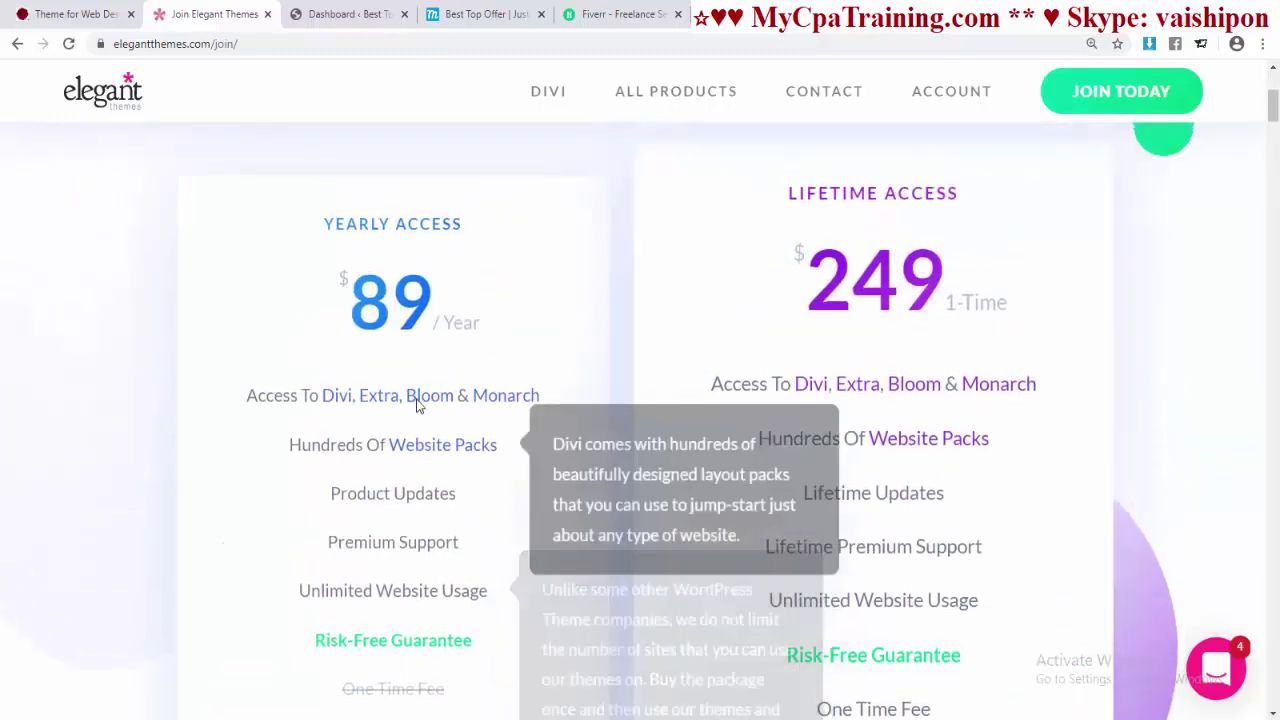
scroll(417, 406, down, 2)
scroll(466, 460, up, 2)
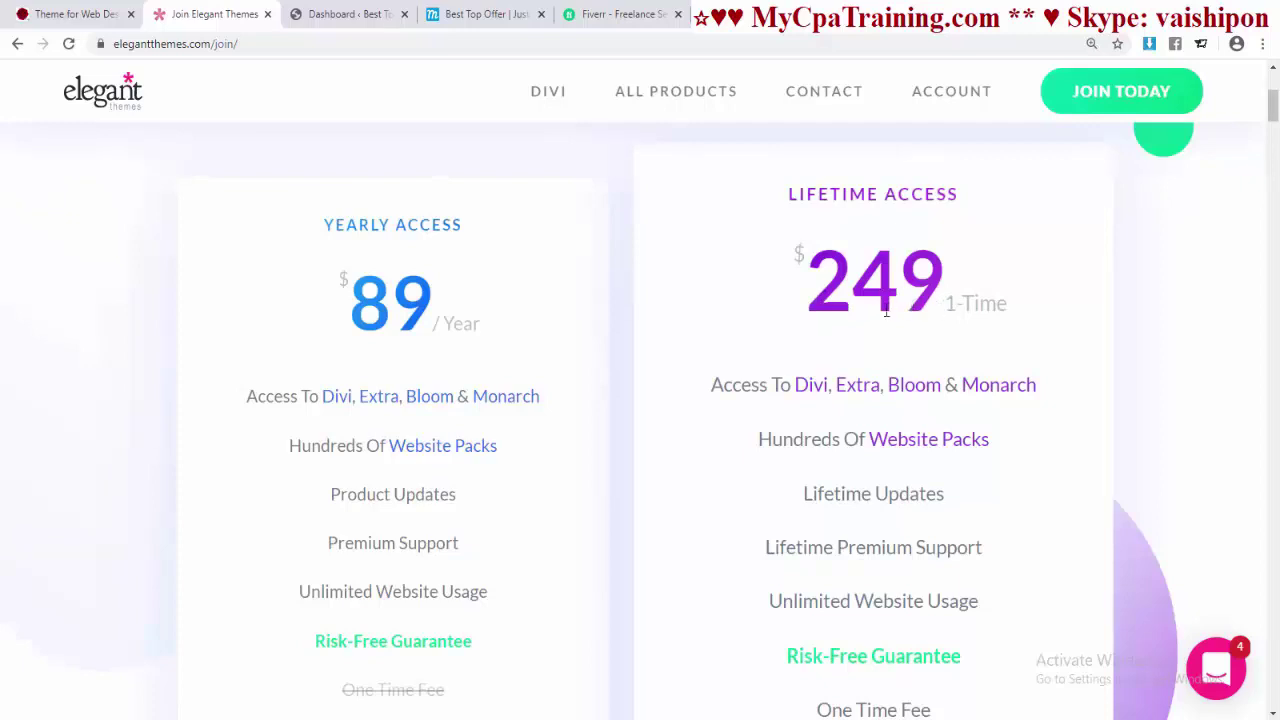
scroll(970, 303, down, 2)
mouse_move(788, 245)
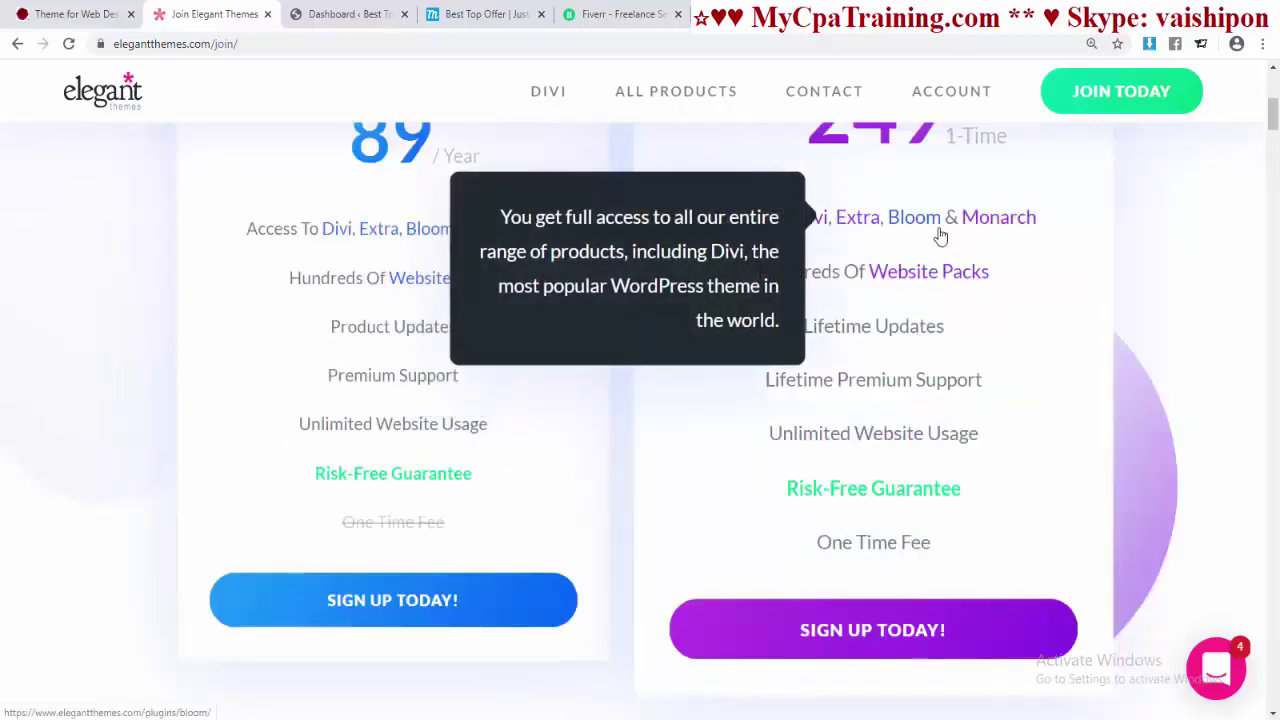
mouse_move(918, 292)
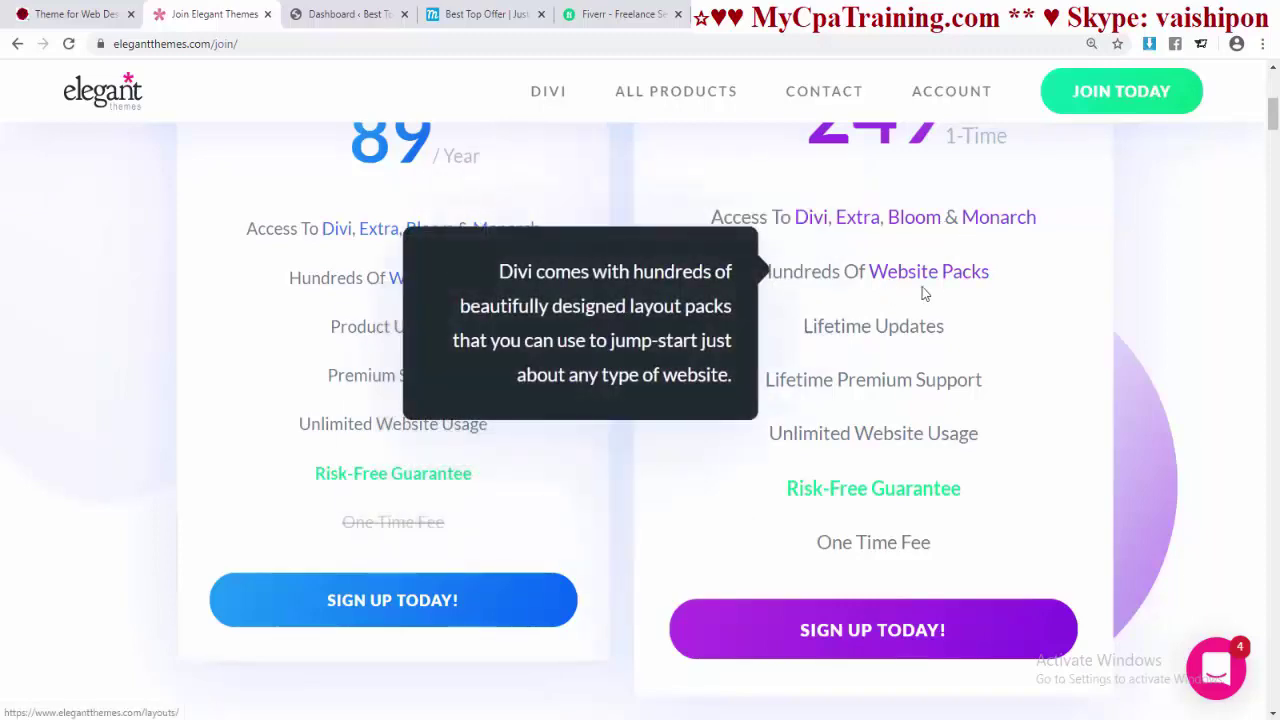
mouse_move(773, 393)
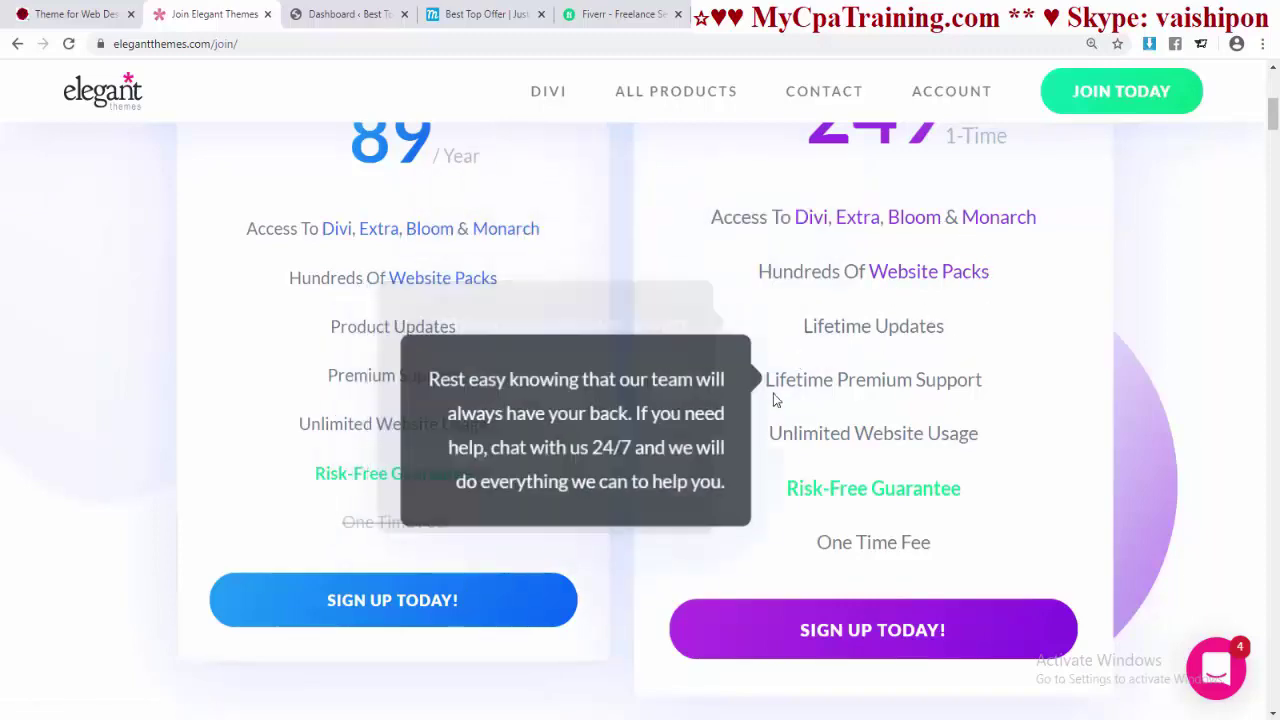
mouse_move(971, 429)
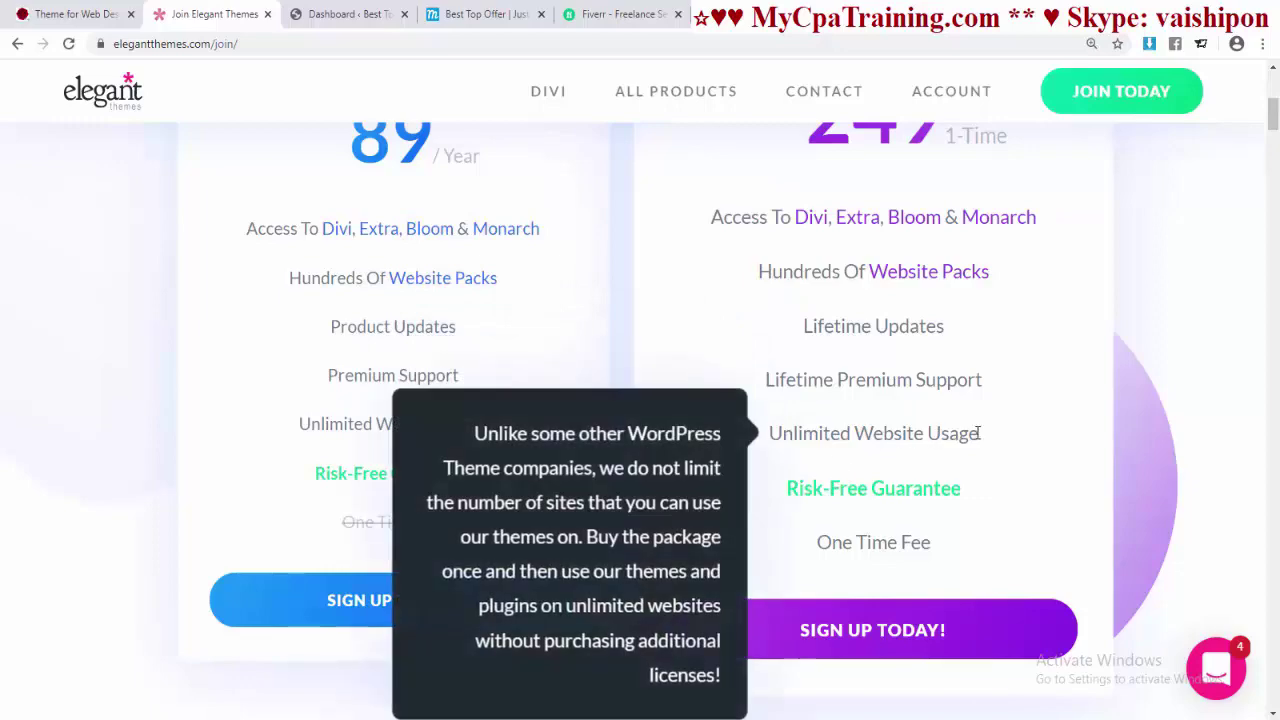
mouse_move(973, 498)
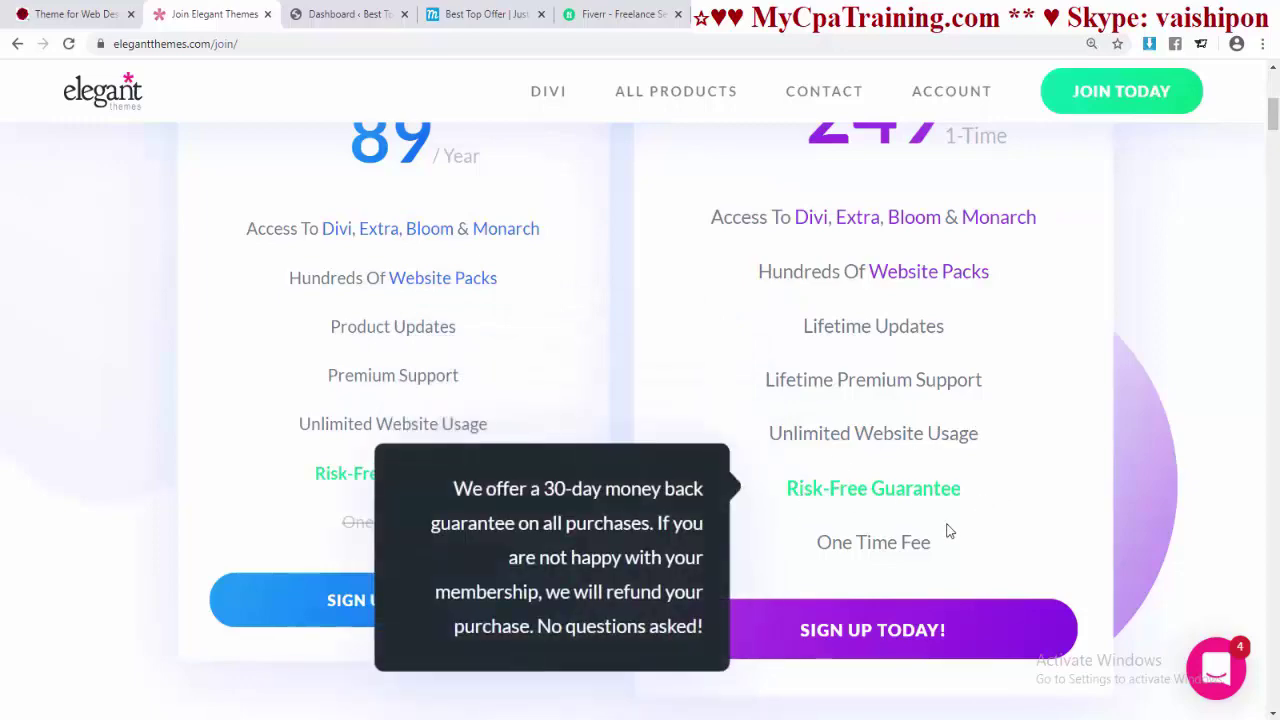
mouse_move(912, 548)
scroll(986, 543, up, 1)
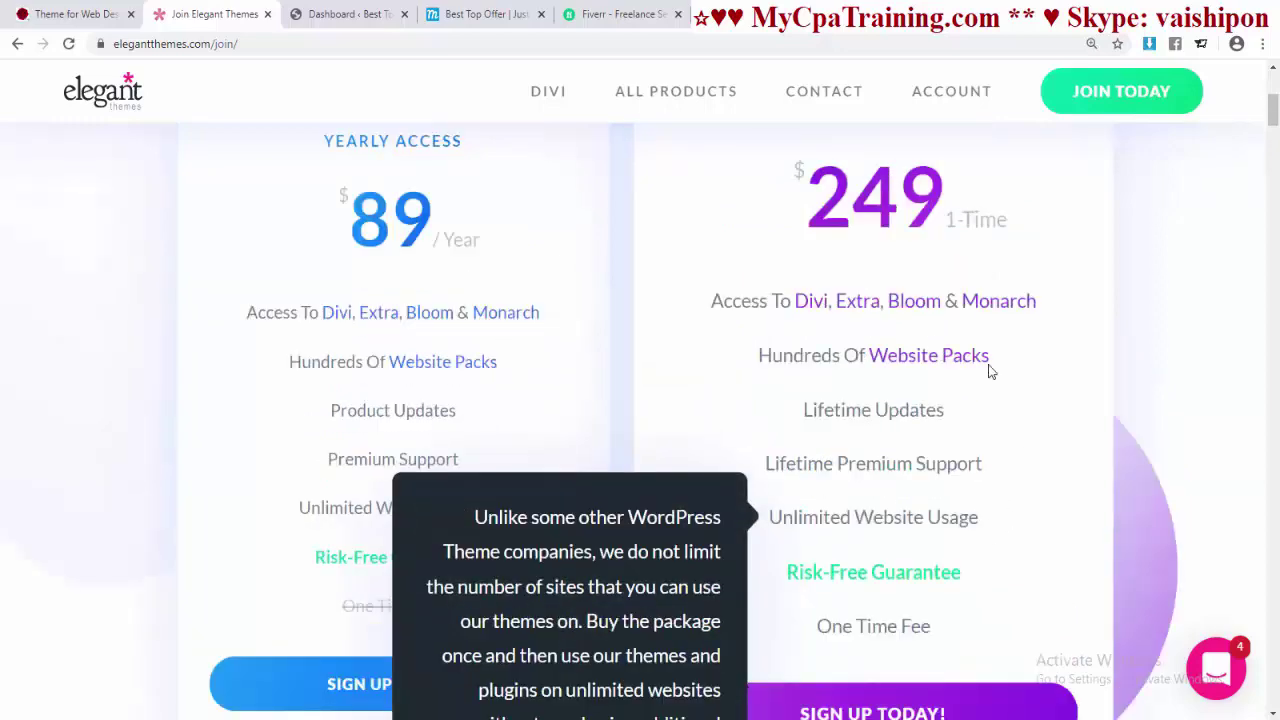
mouse_move(1030, 302)
mouse_move(882, 376)
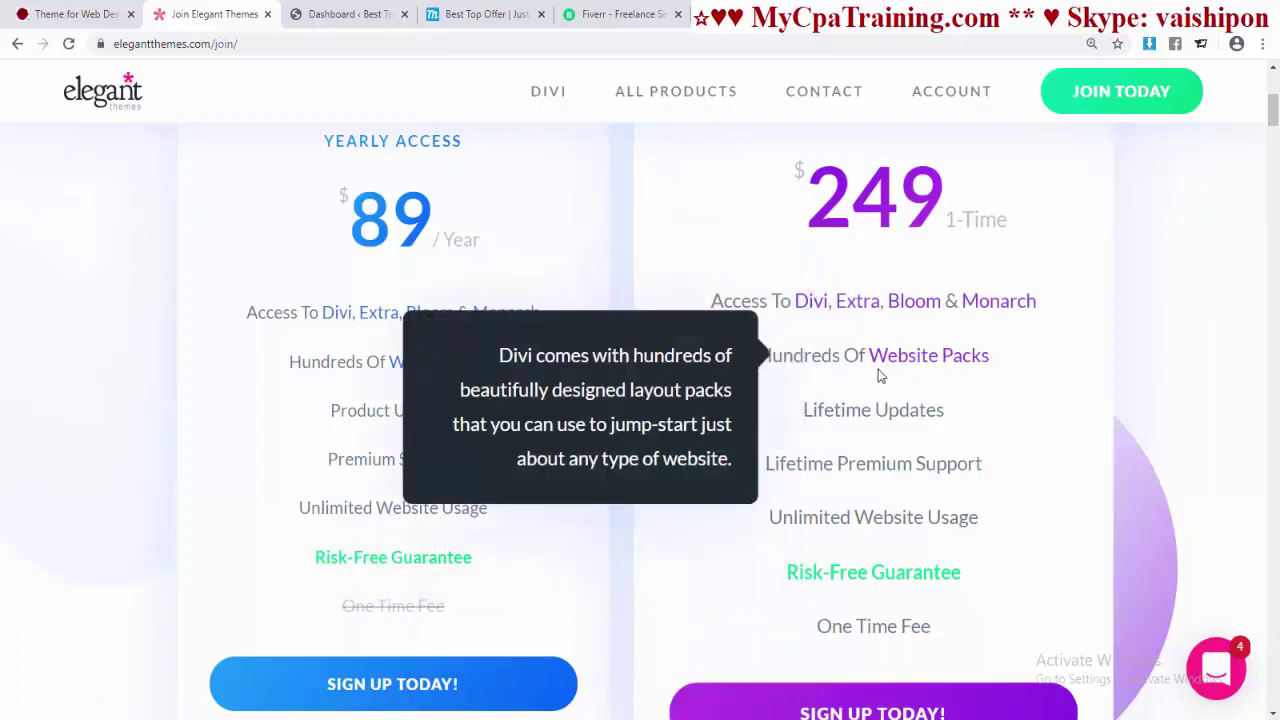
mouse_move(768, 510)
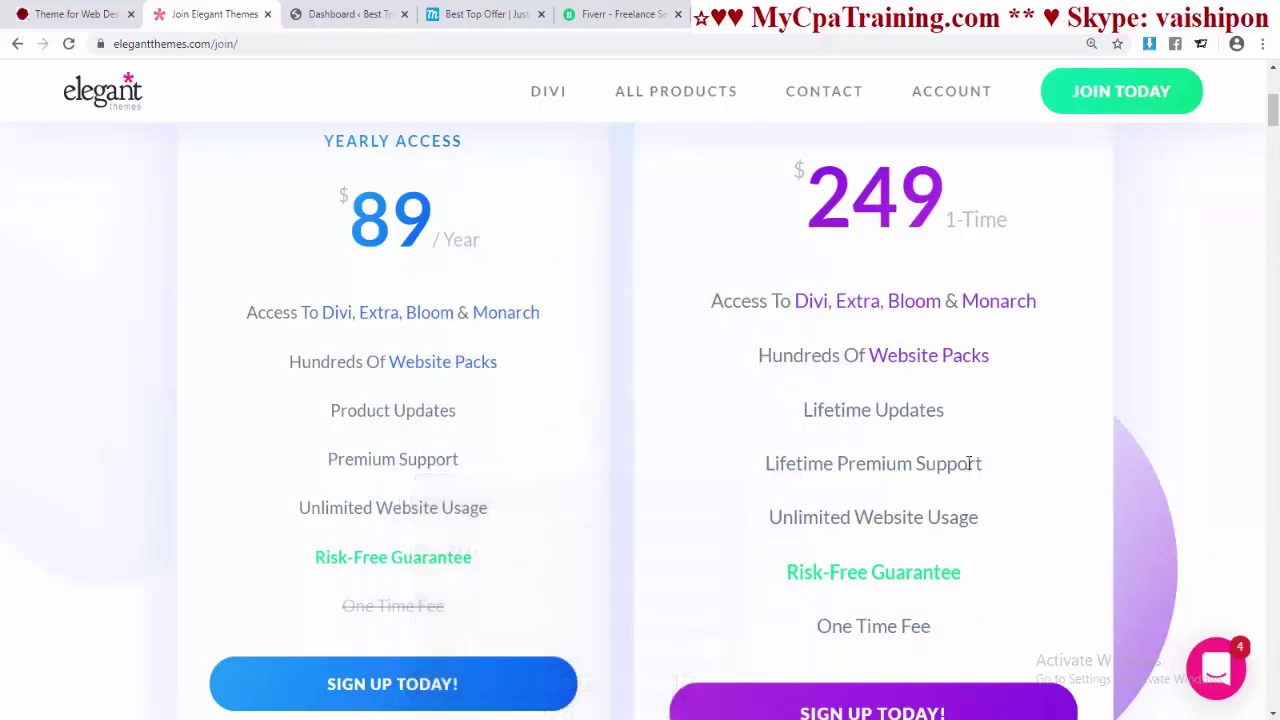
scroll(966, 457, down, 3)
scroll(934, 414, up, 4)
scroll(978, 410, down, 3)
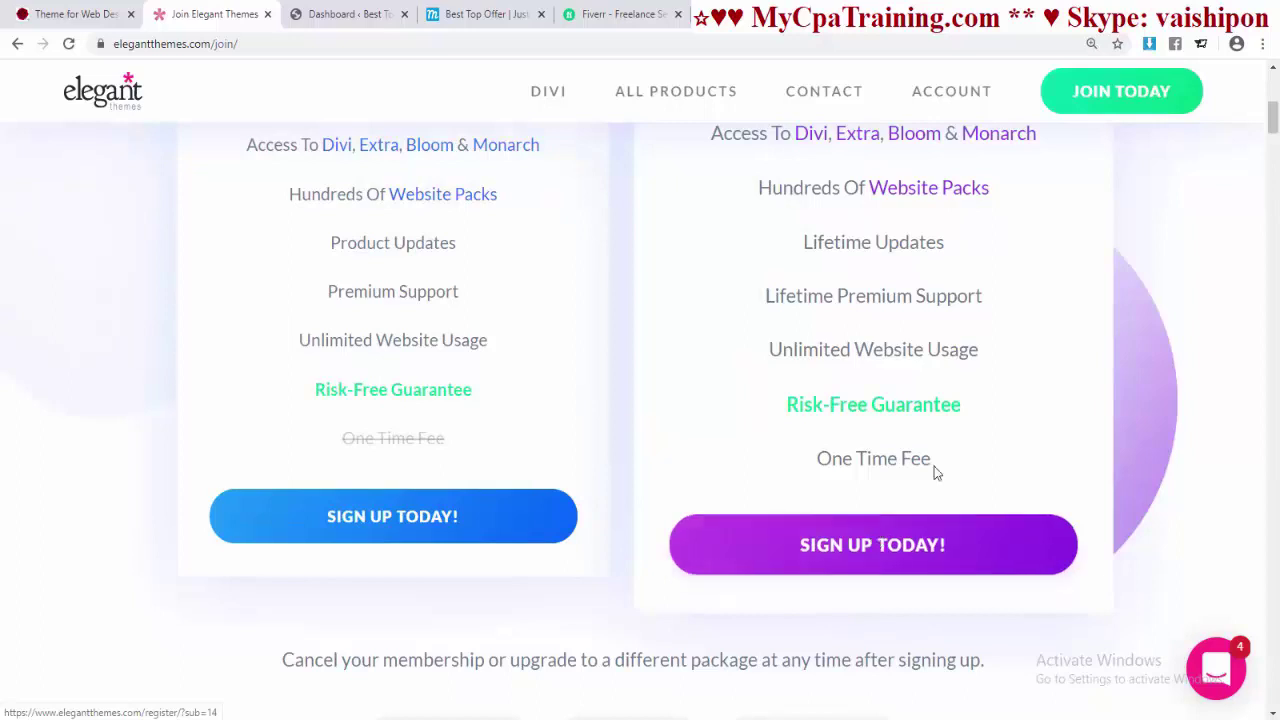
- Sign up for the $249 Lifetime plan, enter username, email and password, and submit registration
click(855, 550)
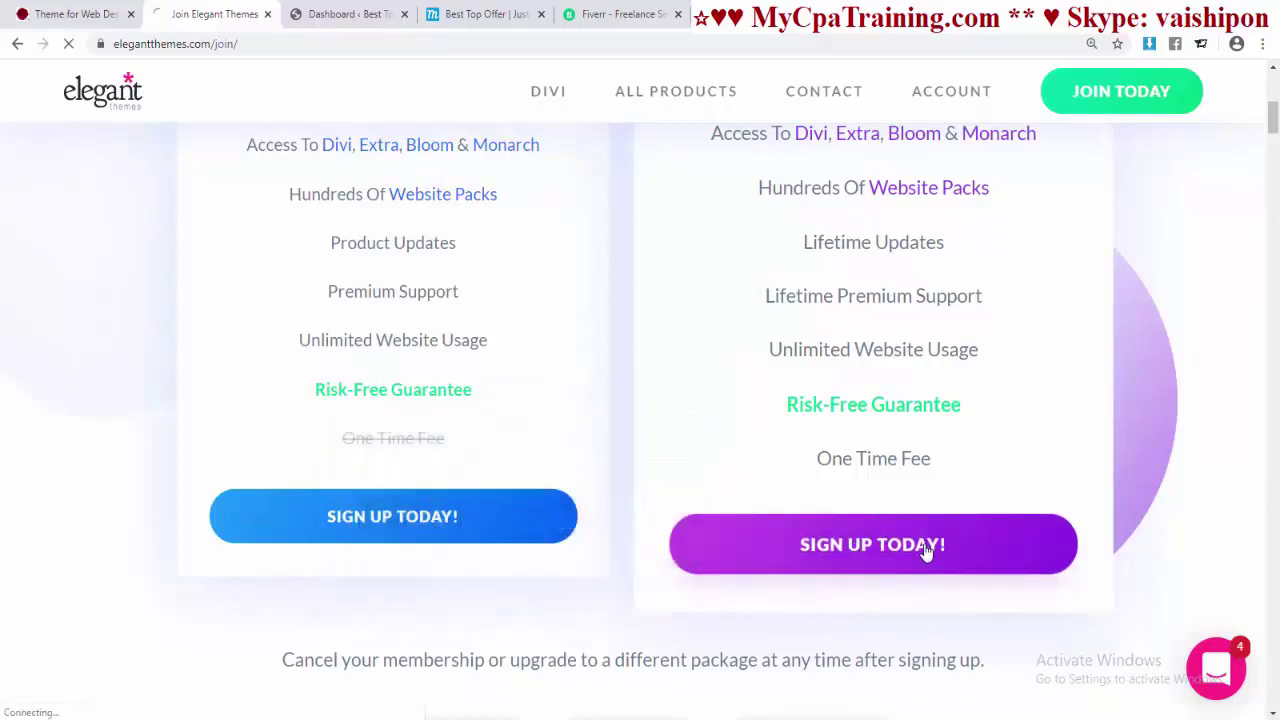
click(614, 220)
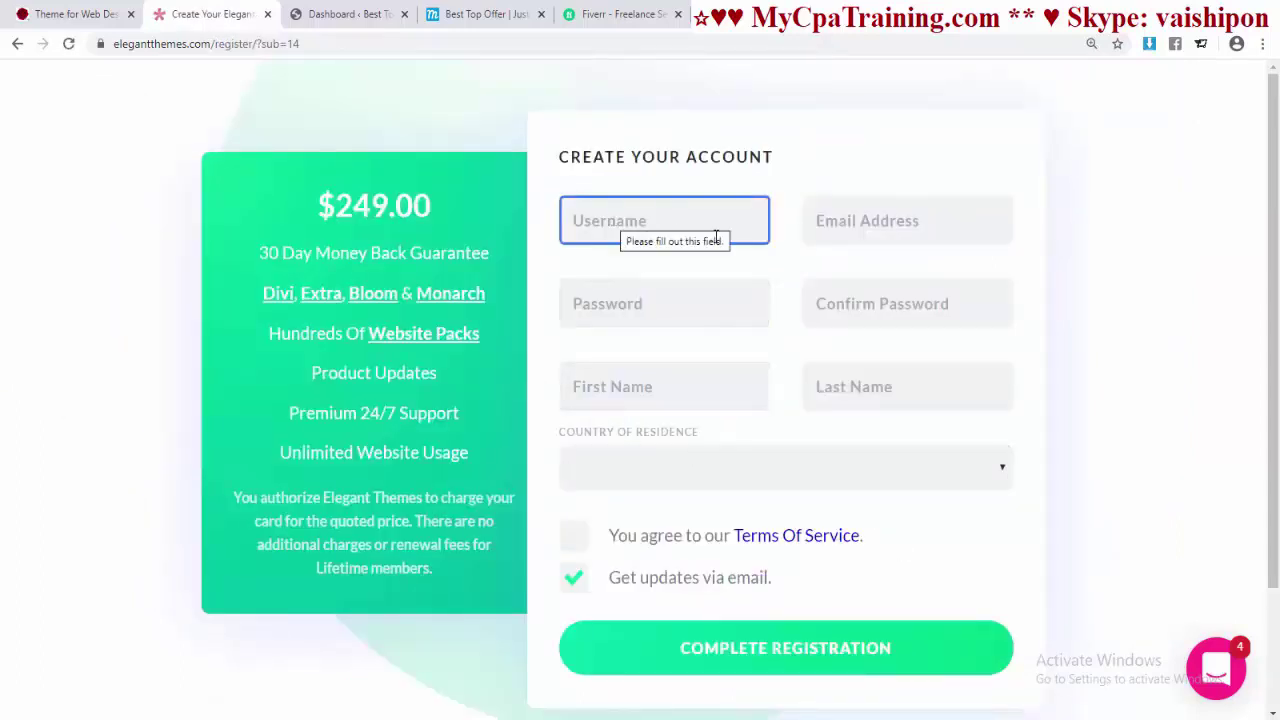
key(Tab)
click(594, 282)
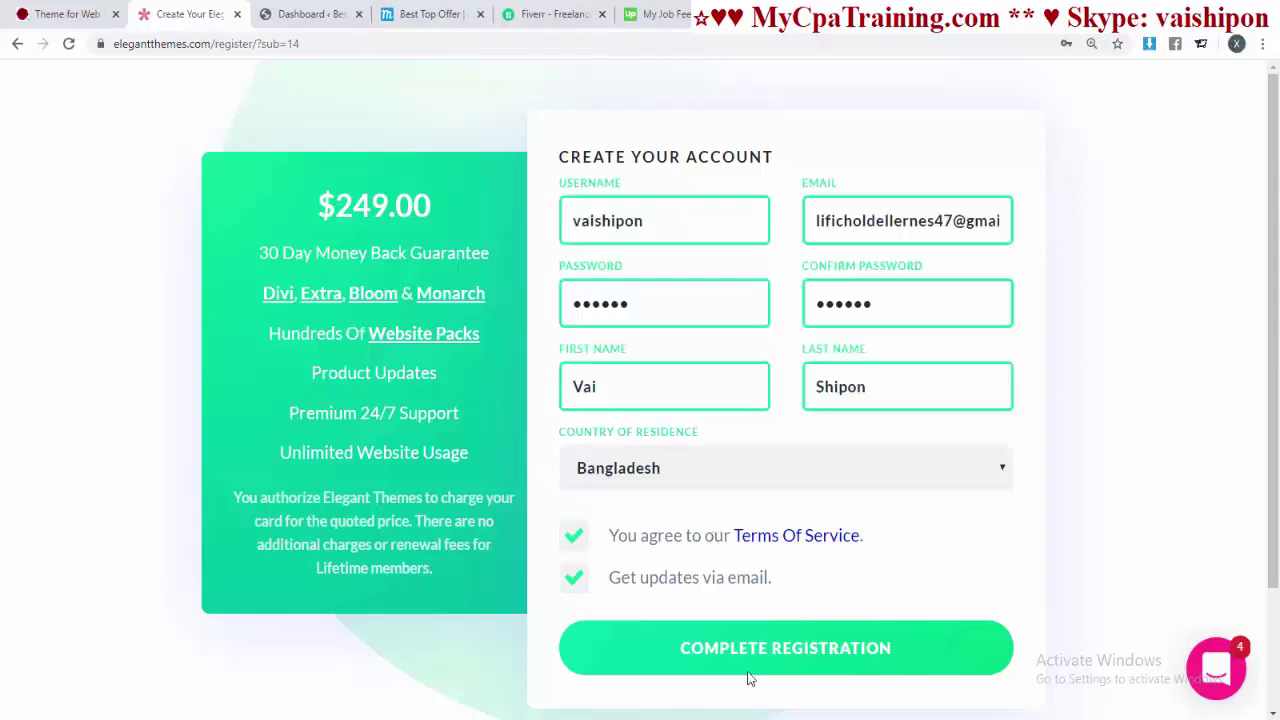
click(785, 652)
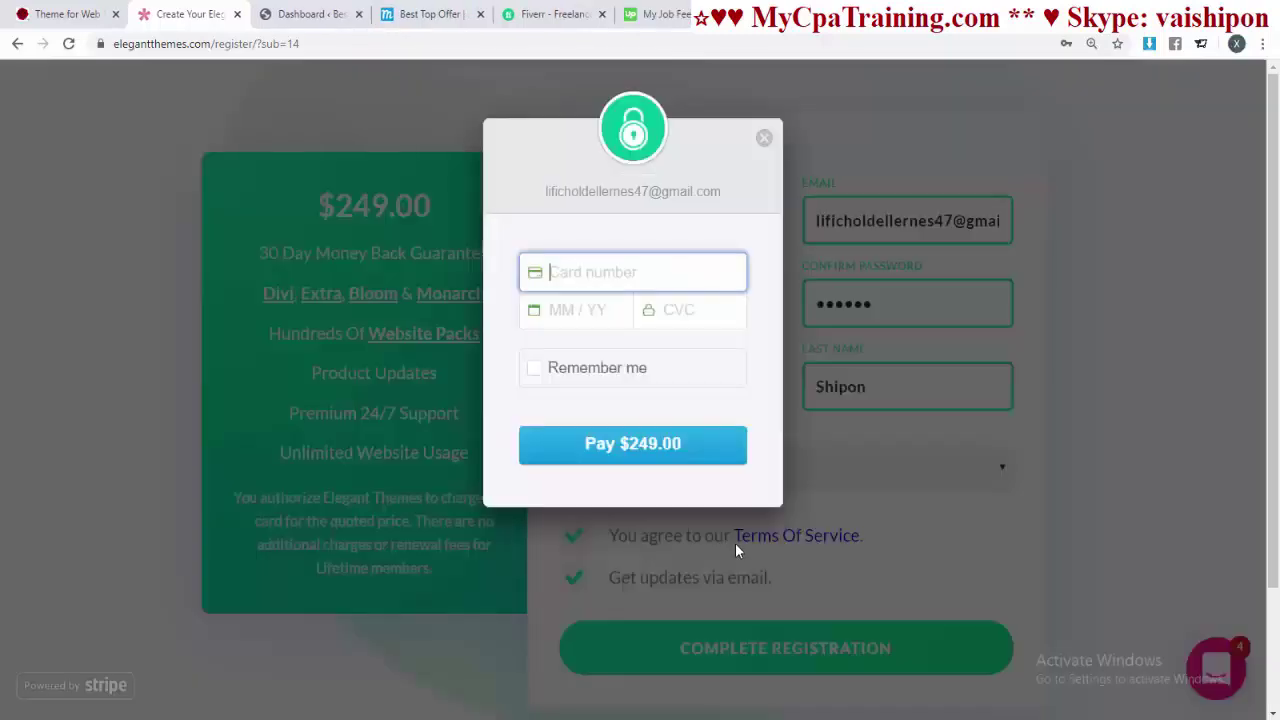
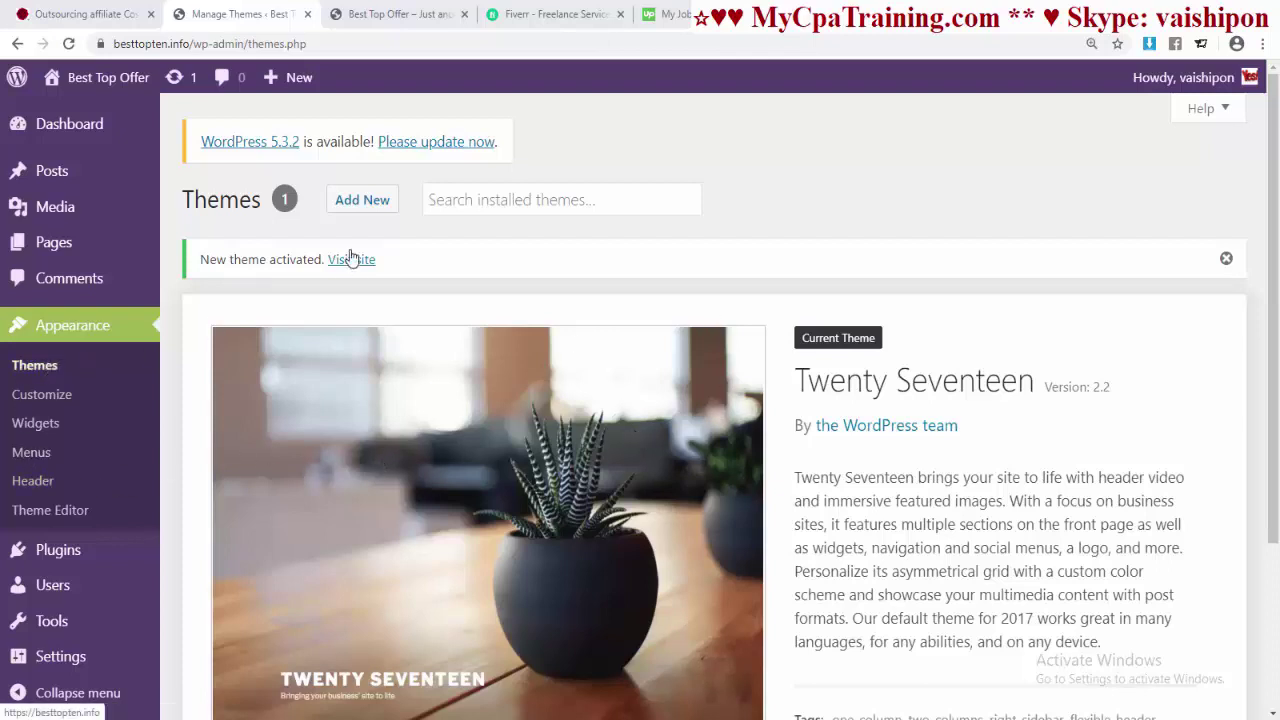
- Upload Divi.zip as a new theme, install it and activate it
click(372, 205)
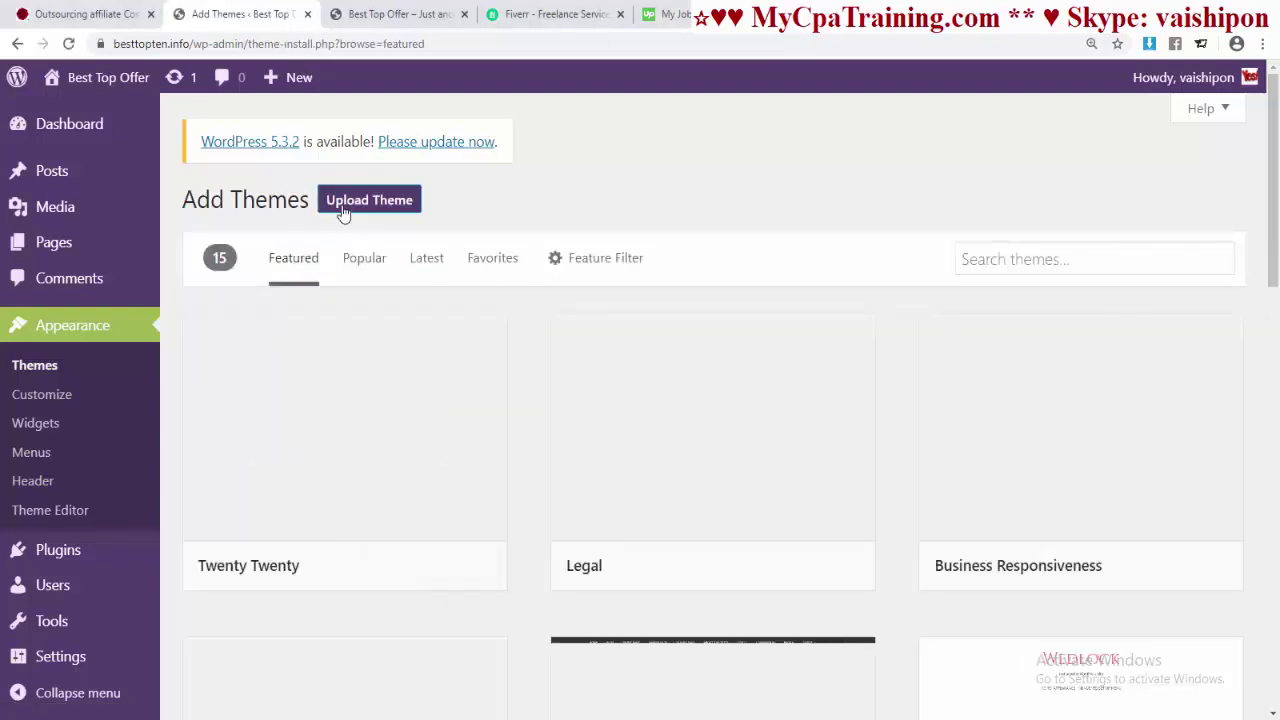
click(358, 207)
click(565, 391)
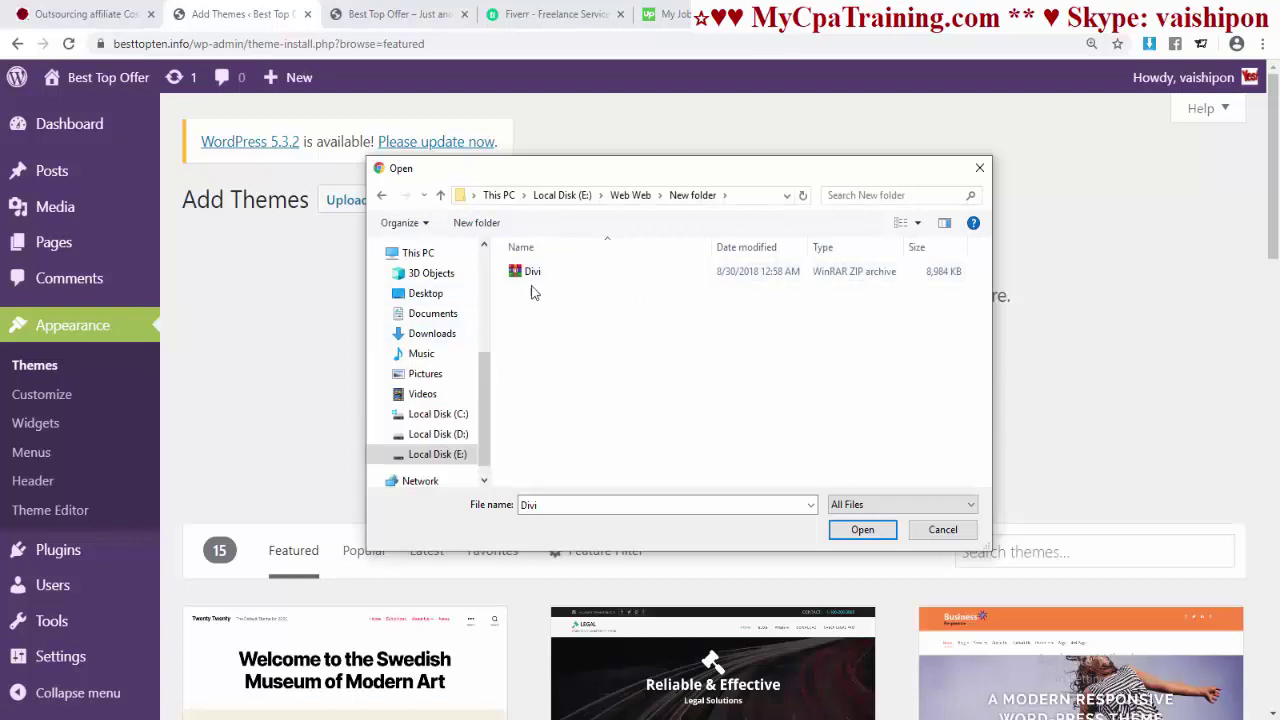
click(524, 272)
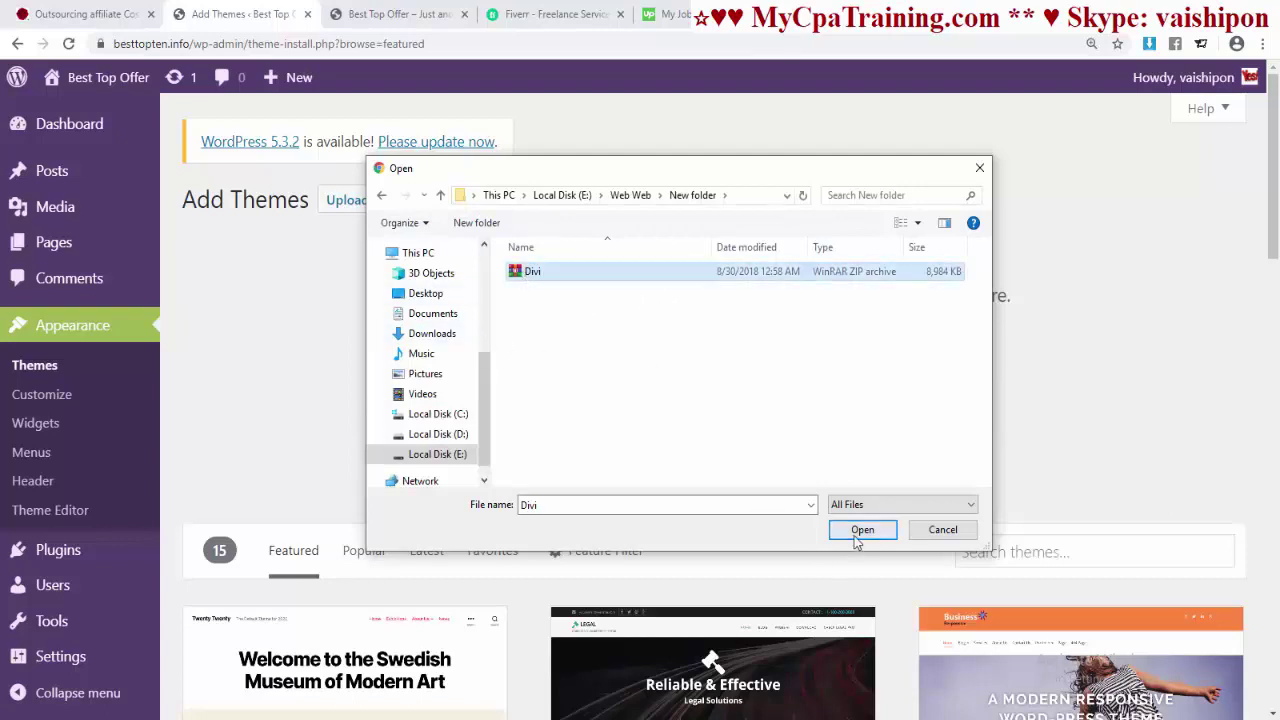
click(862, 530)
click(829, 390)
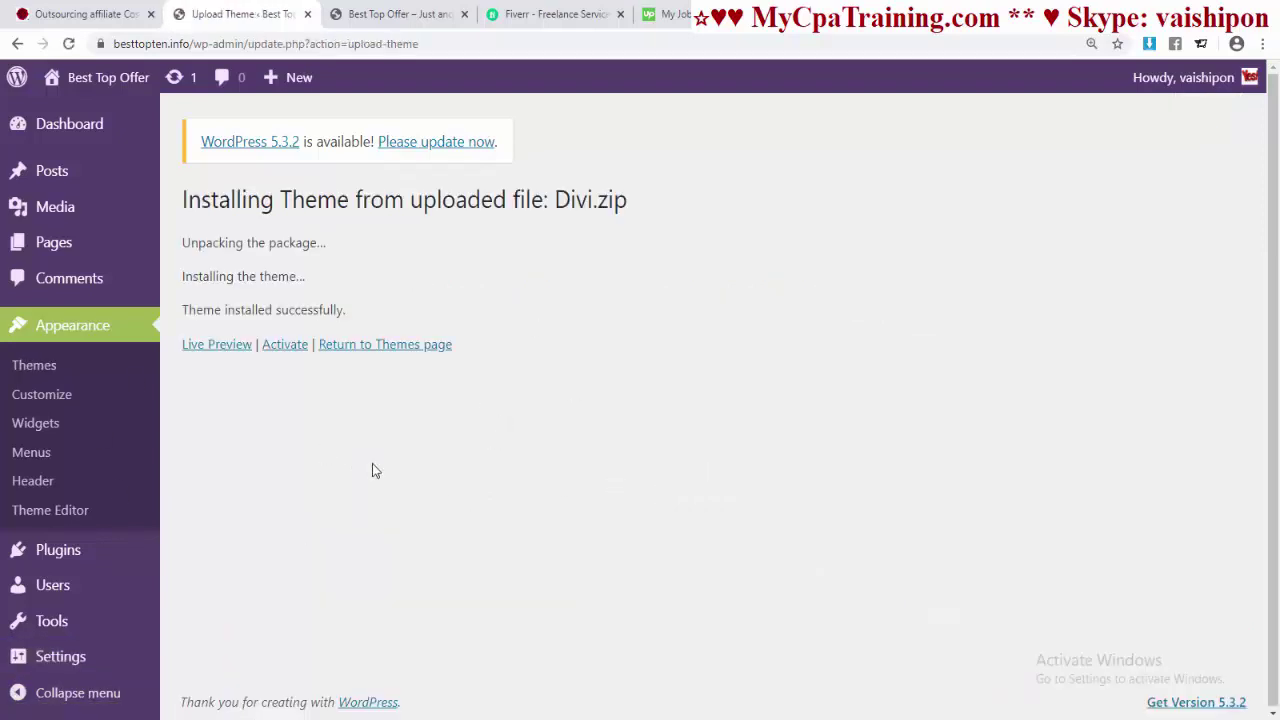
click(285, 345)
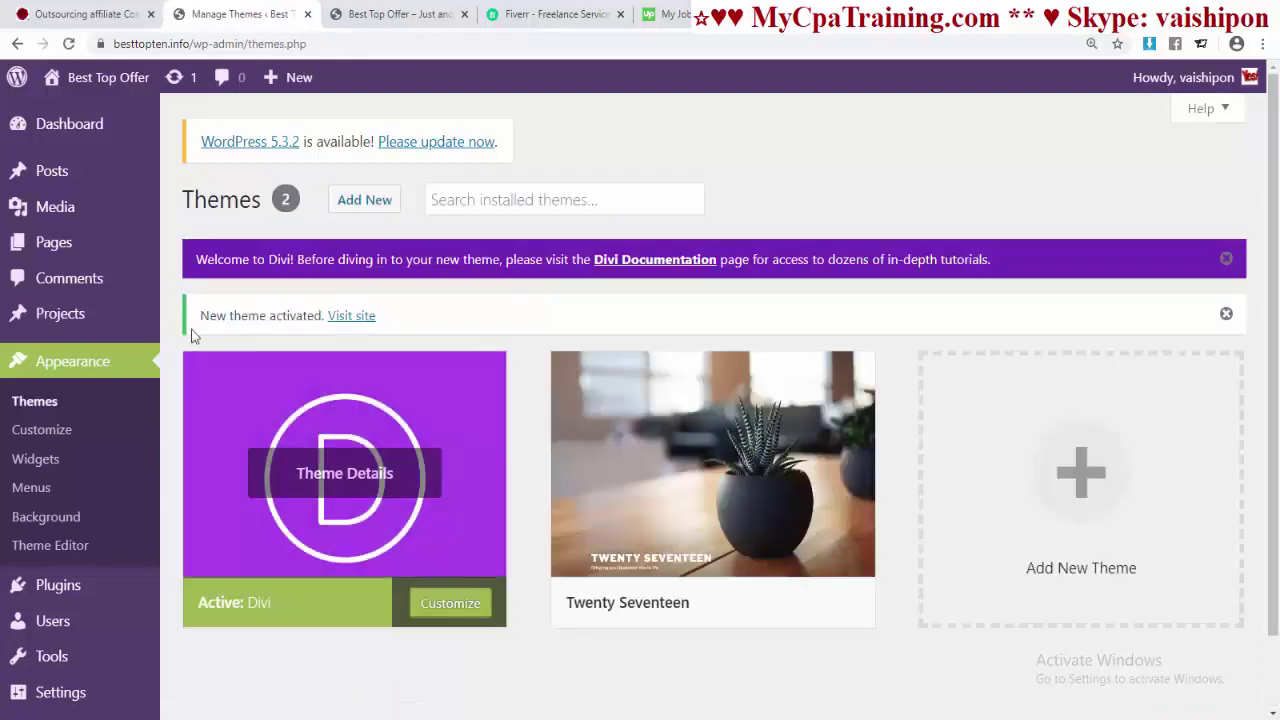
- Preview the live site's home page, then close that tab
mouse_move(75, 80)
click(65, 106)
scroll(715, 385, down, 2)
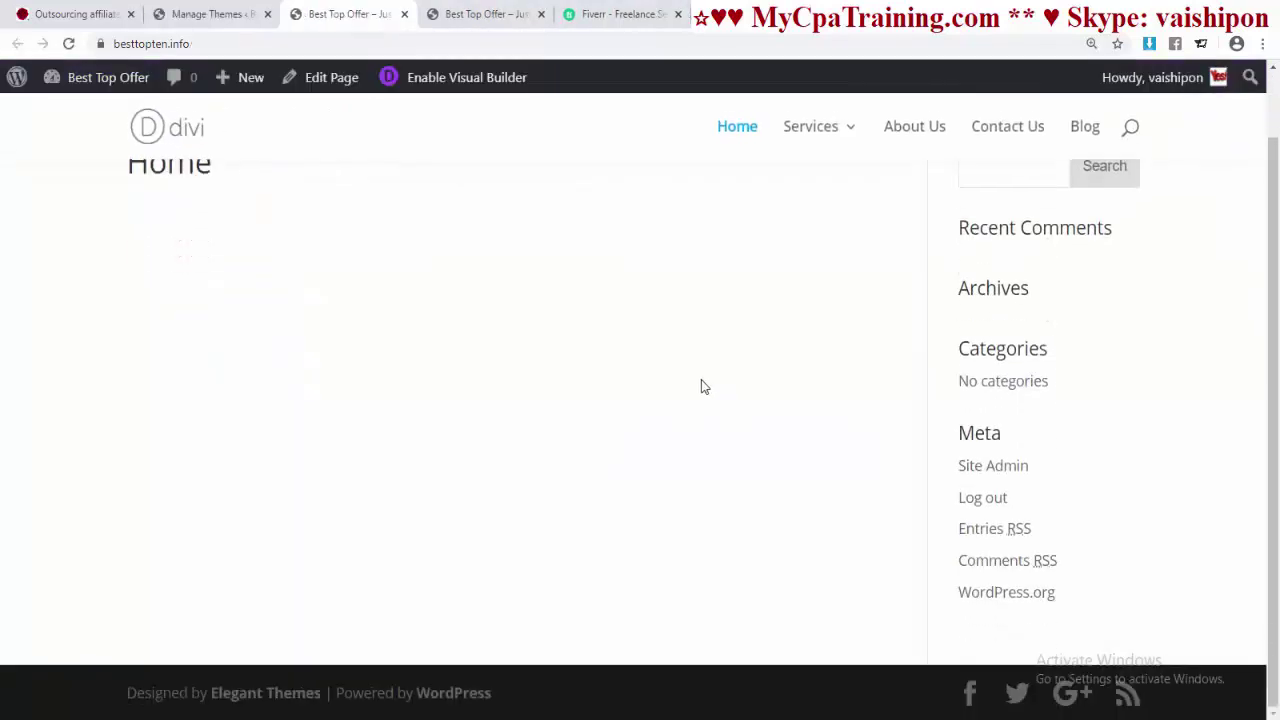
scroll(700, 382, up, 2)
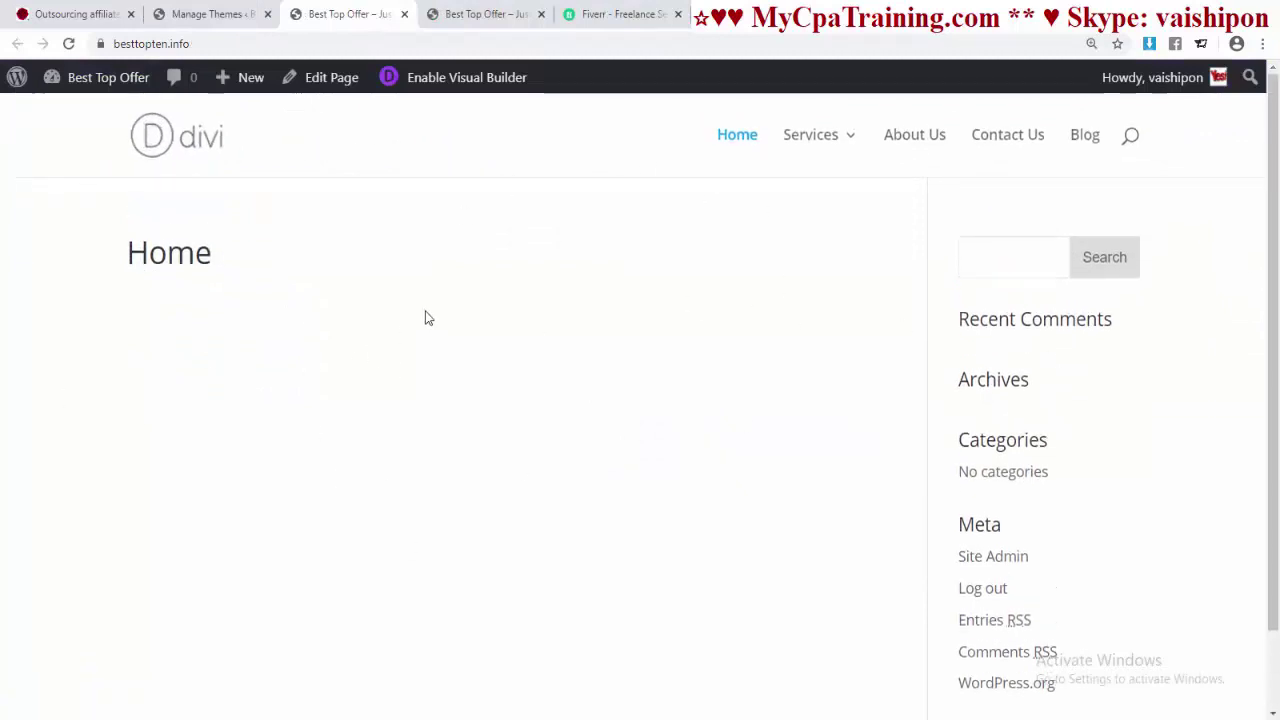
key(ctrl+w)
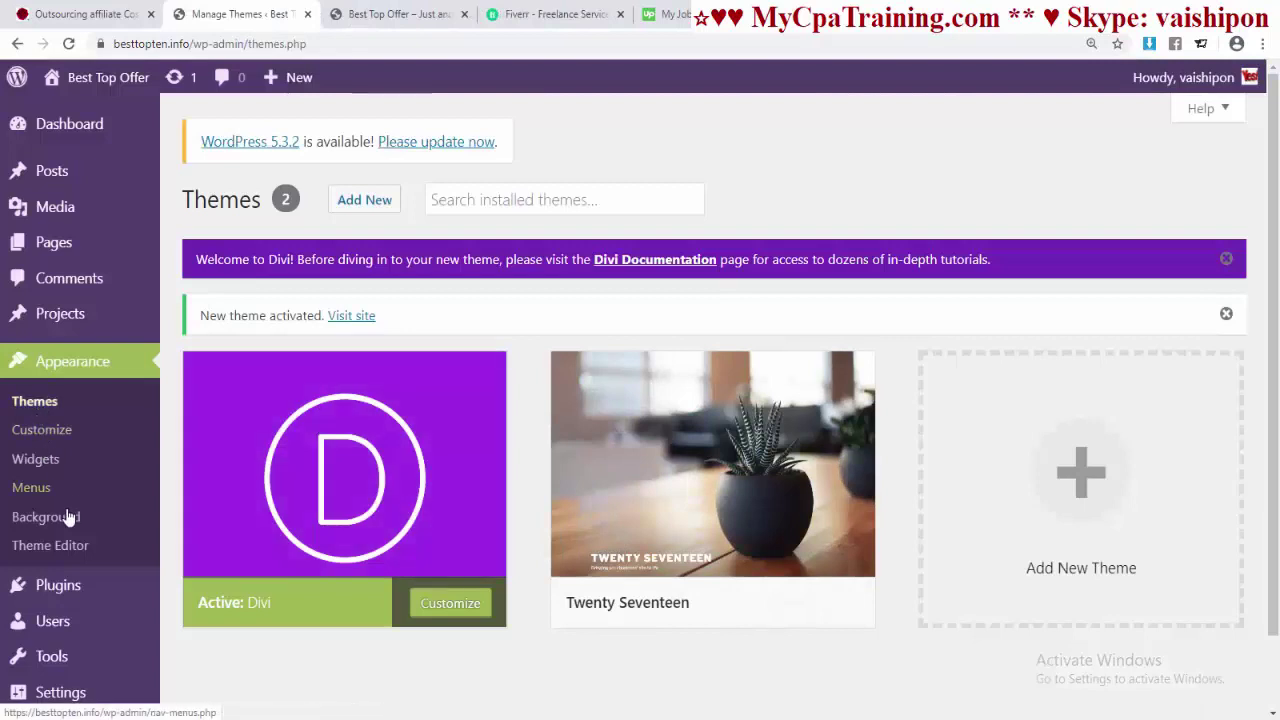
- Open Divi Theme Options and review the Updates credential settings
scroll(60, 600, down, 1)
mouse_move(65, 672)
click(222, 504)
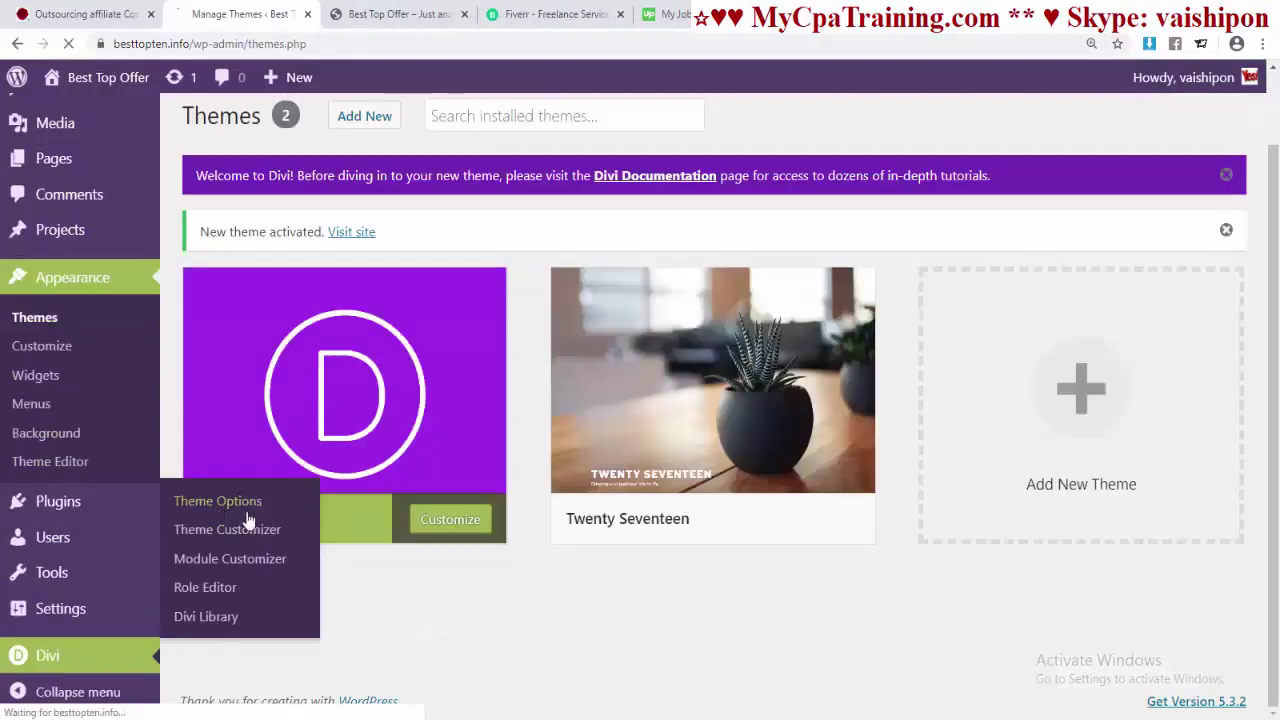
click(975, 398)
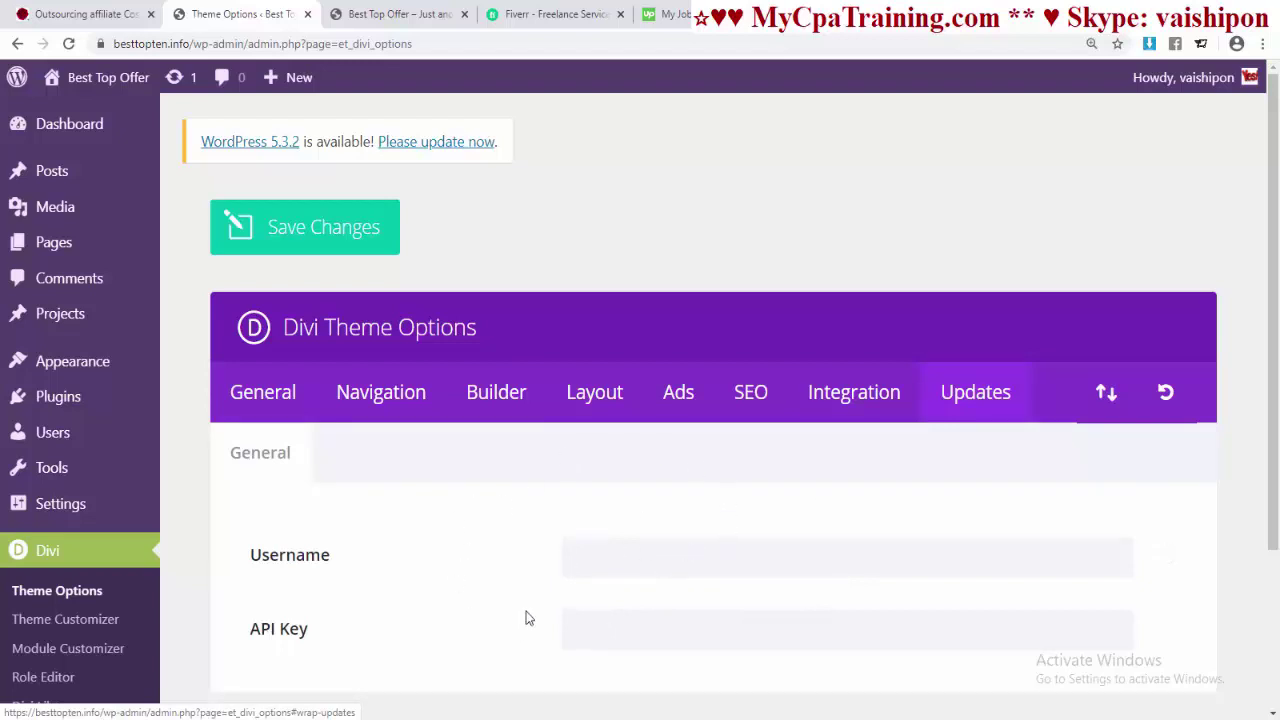
scroll(636, 623, down, 3)
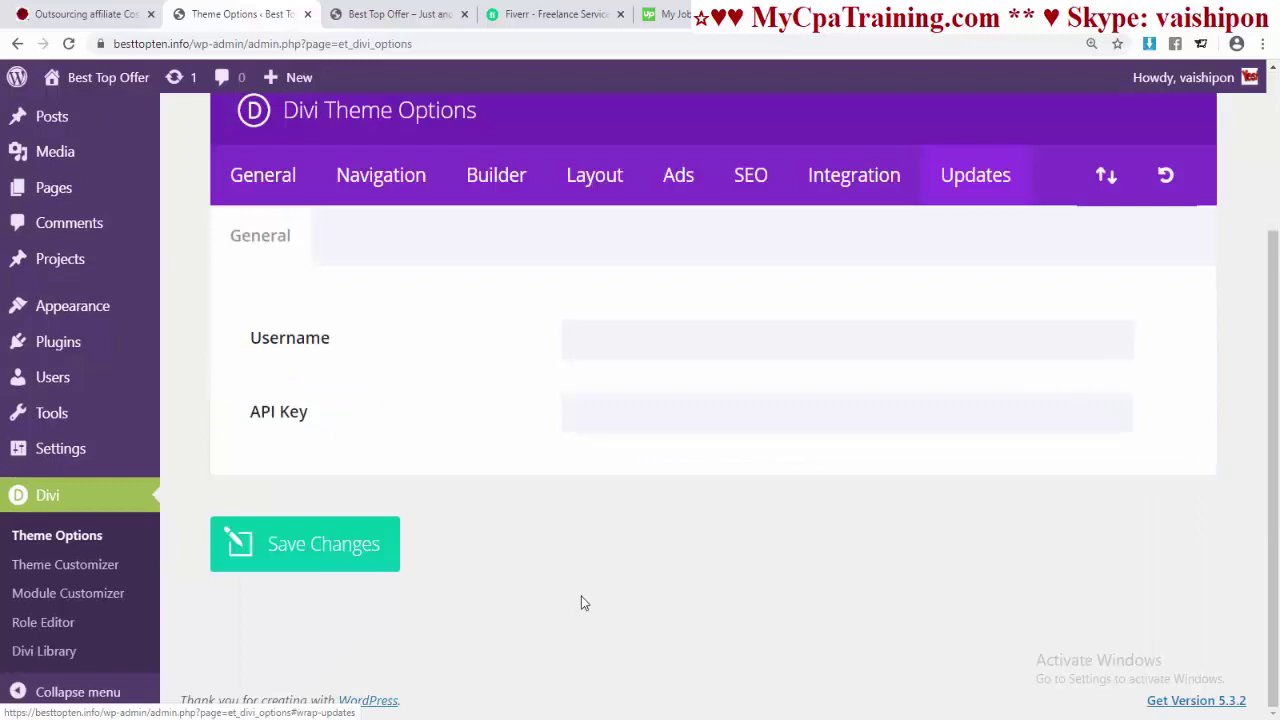
scroll(759, 549, up, 1)
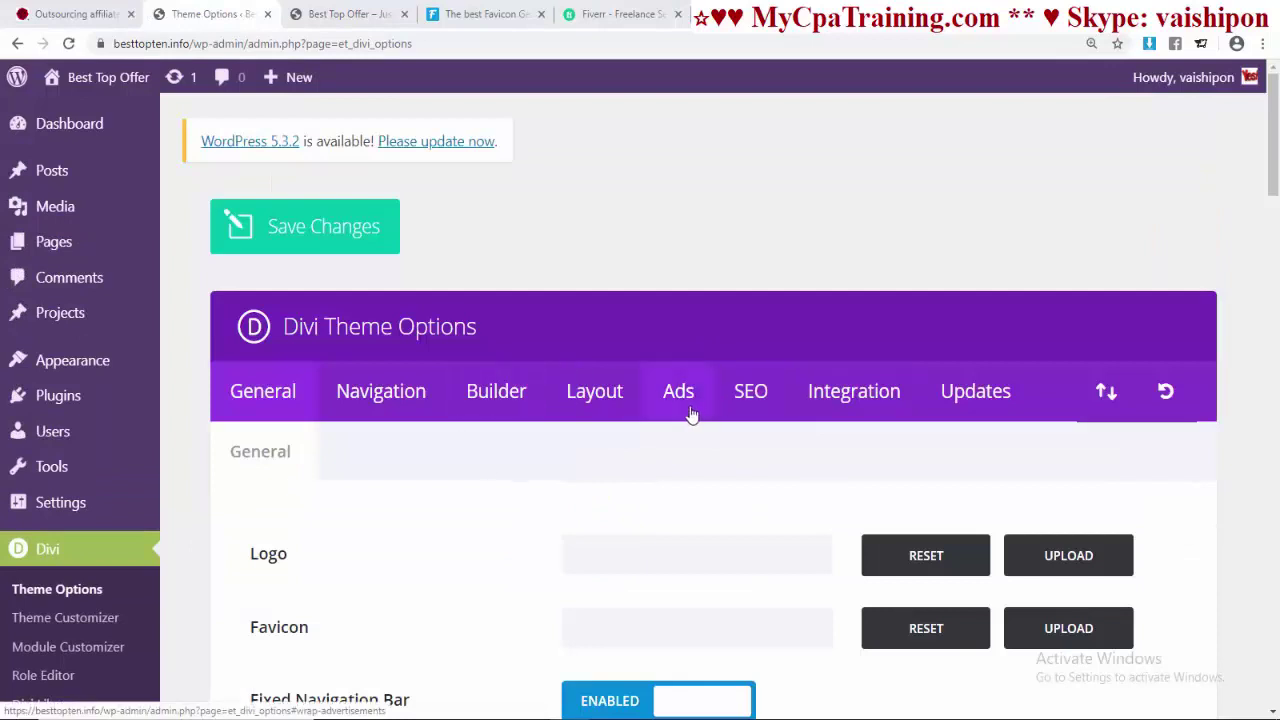
scroll(480, 444, down, 1)
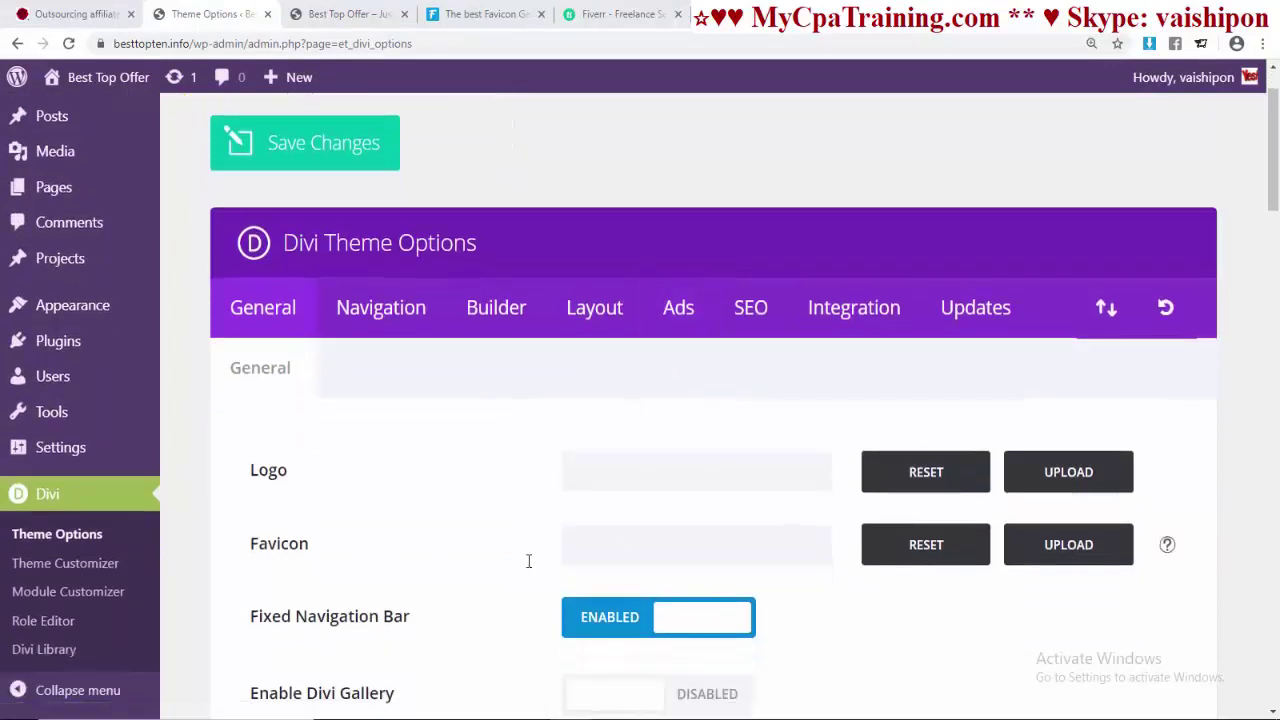
click(345, 14)
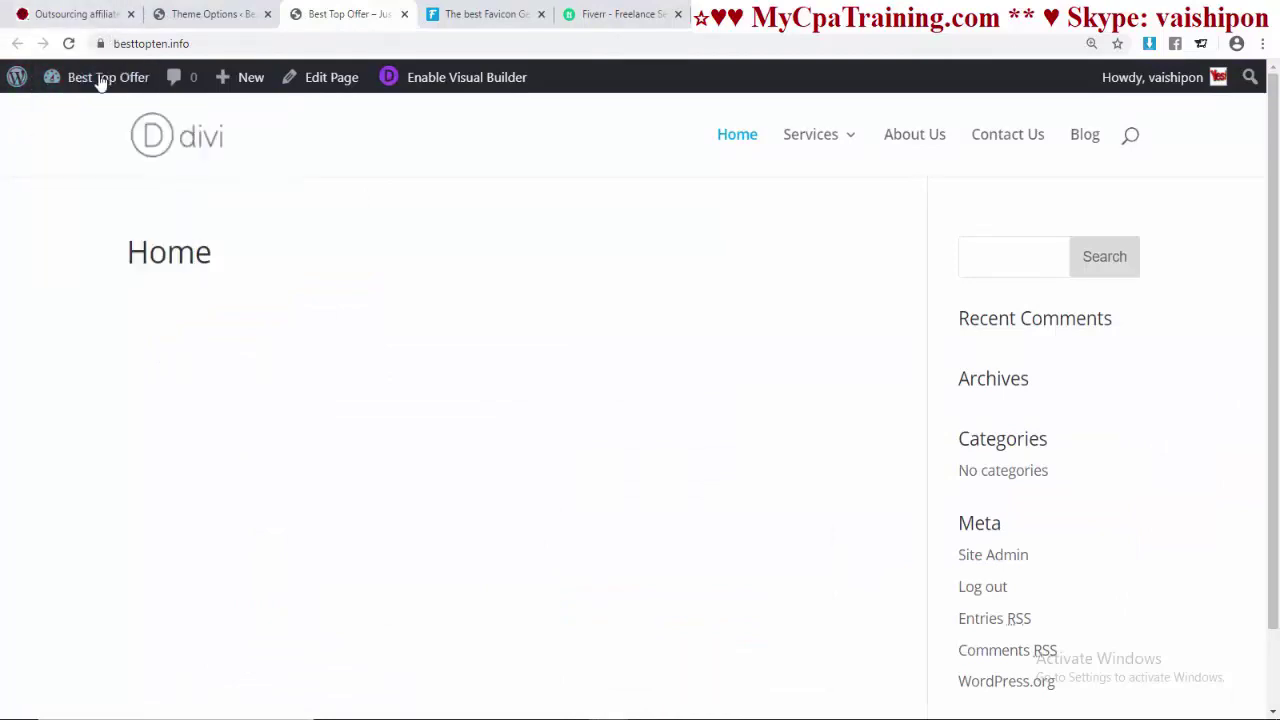
click(210, 14)
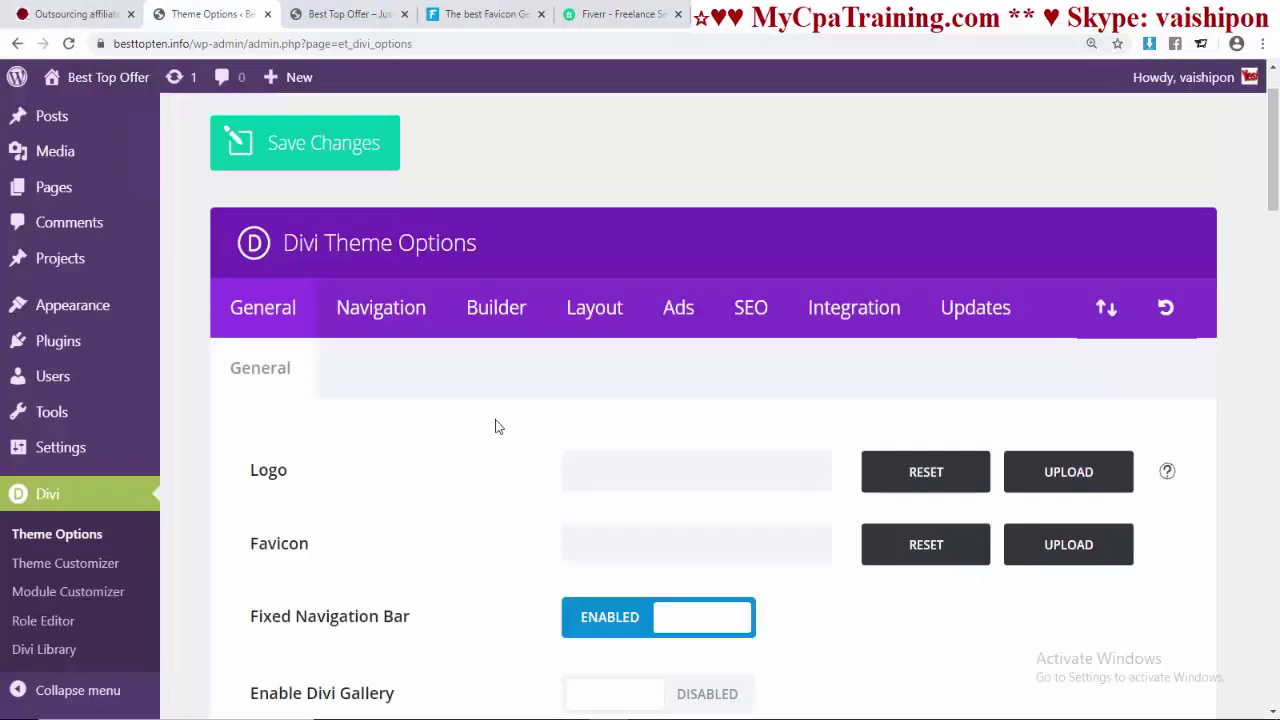
- Upload the 777 image as the Divi logo, then move to the favicon generator tab
click(1065, 487)
click(648, 428)
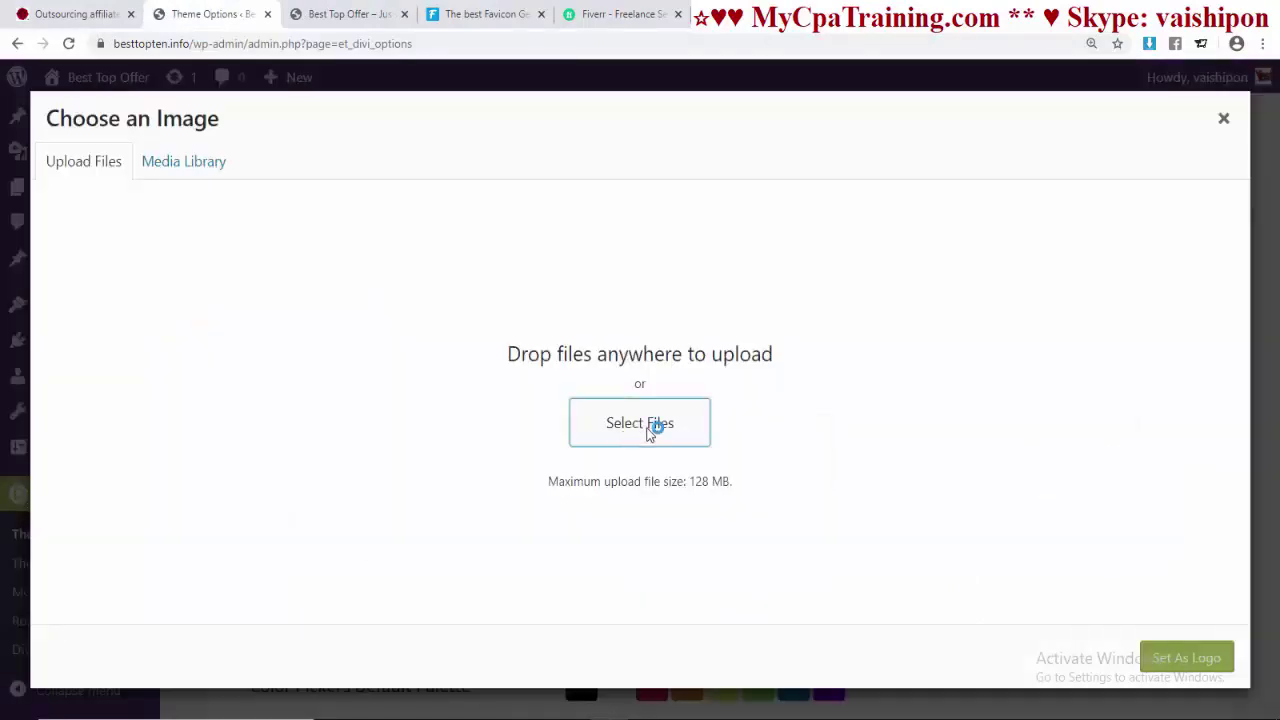
click(549, 272)
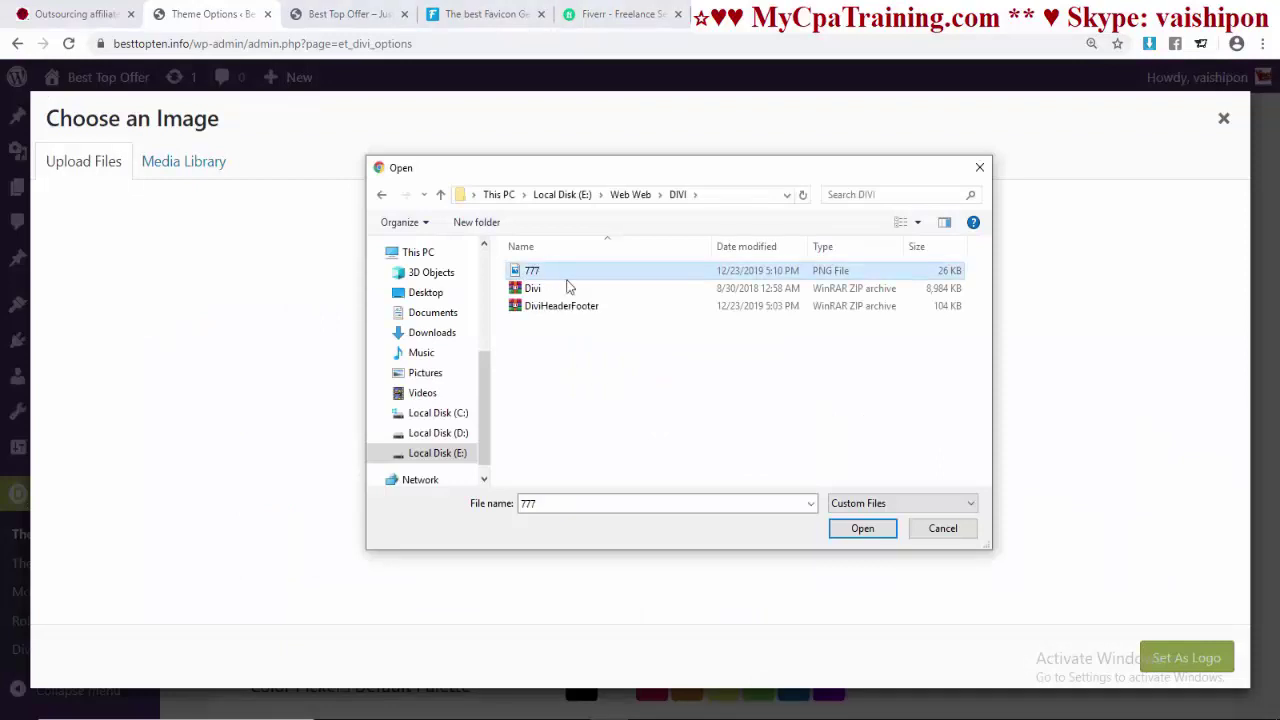
click(862, 530)
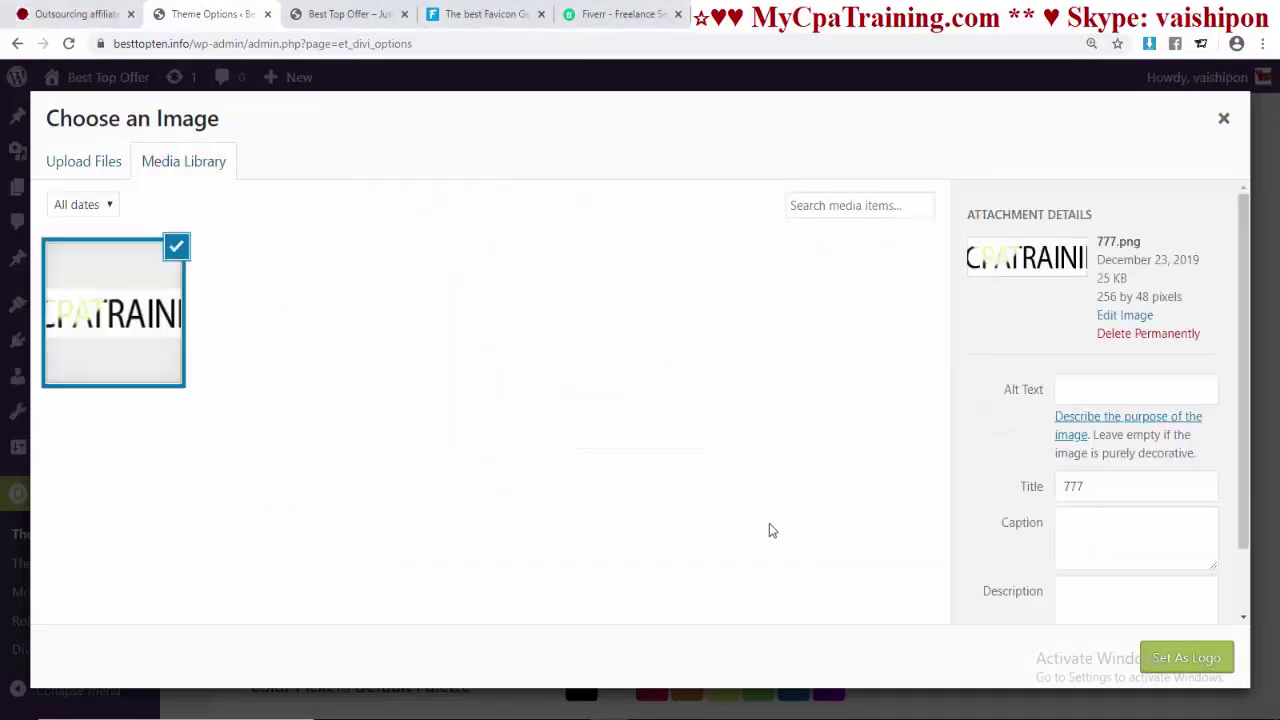
click(1148, 663)
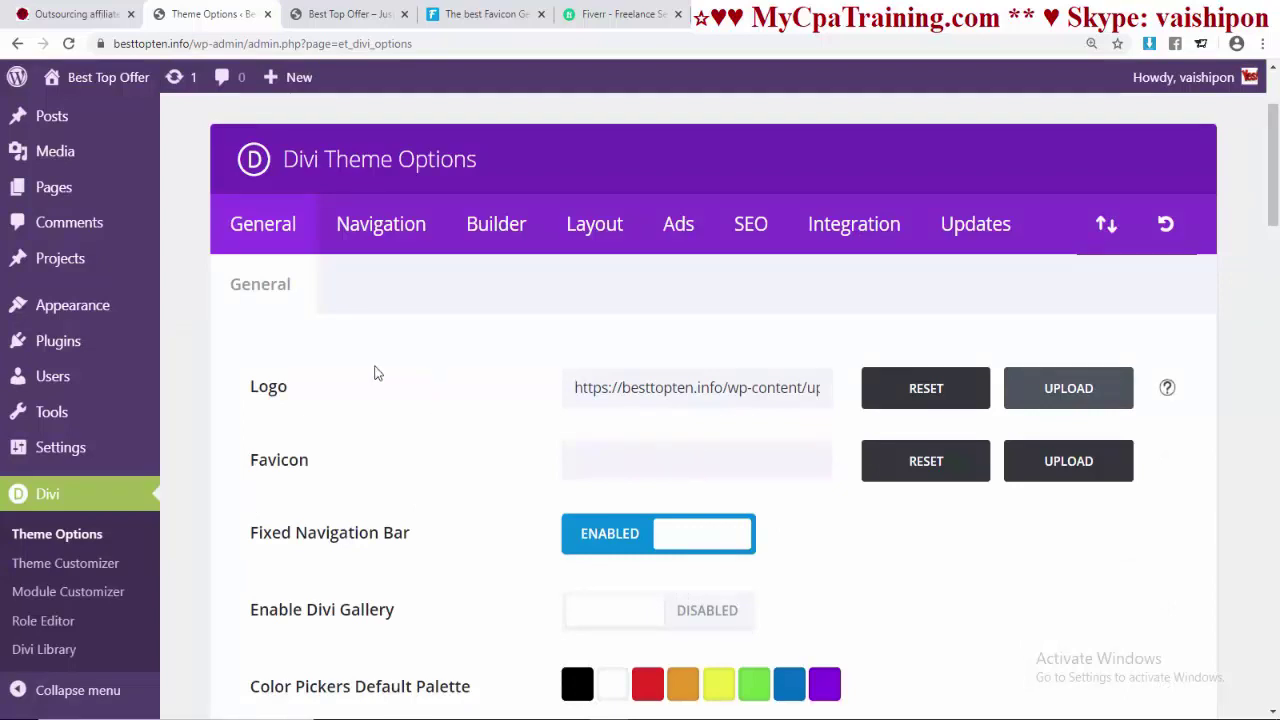
click(340, 14)
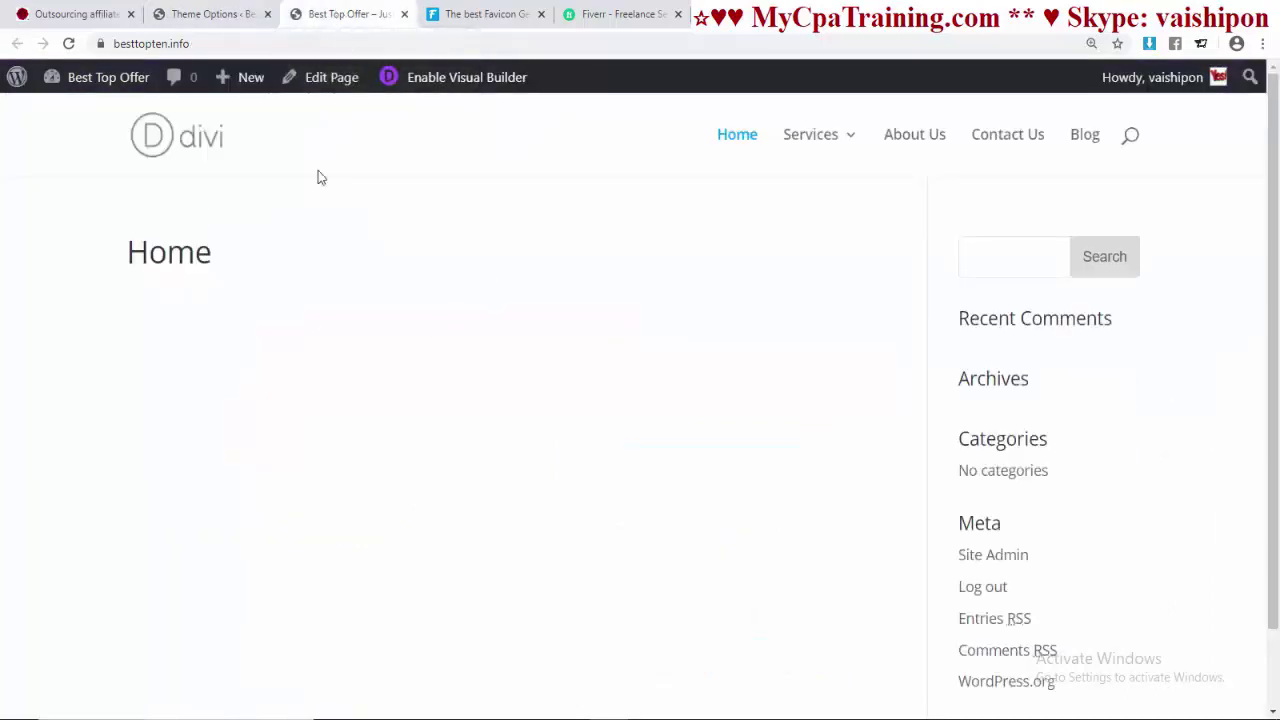
click(462, 14)
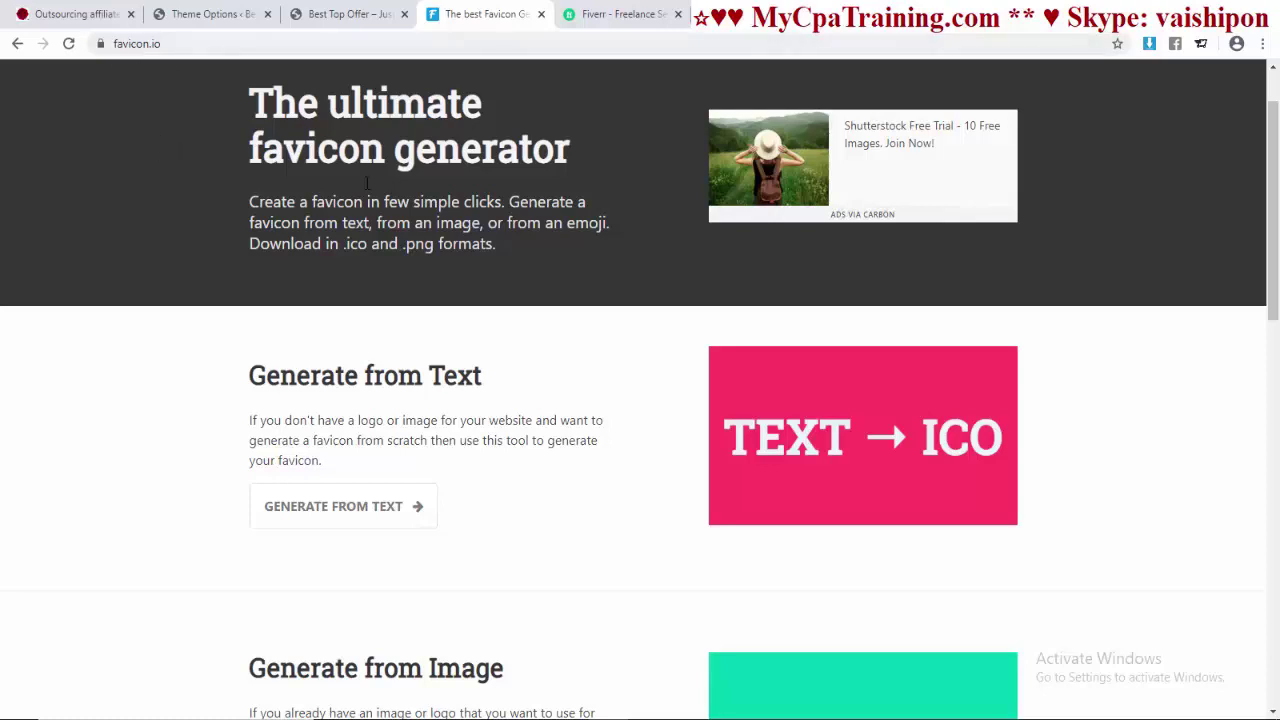
- Generate a text favicon of the letter 'M' on favicon.io and download it
scroll(506, 334, down, 2)
scroll(267, 345, up, 1)
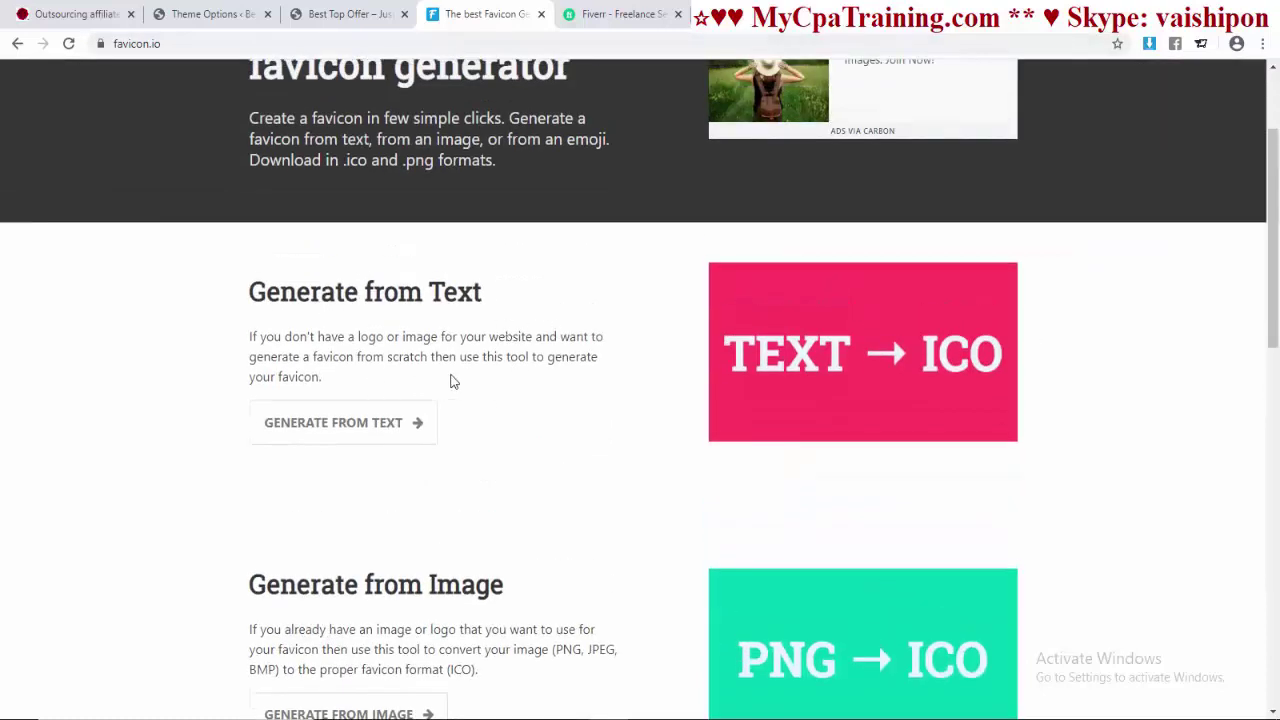
click(348, 431)
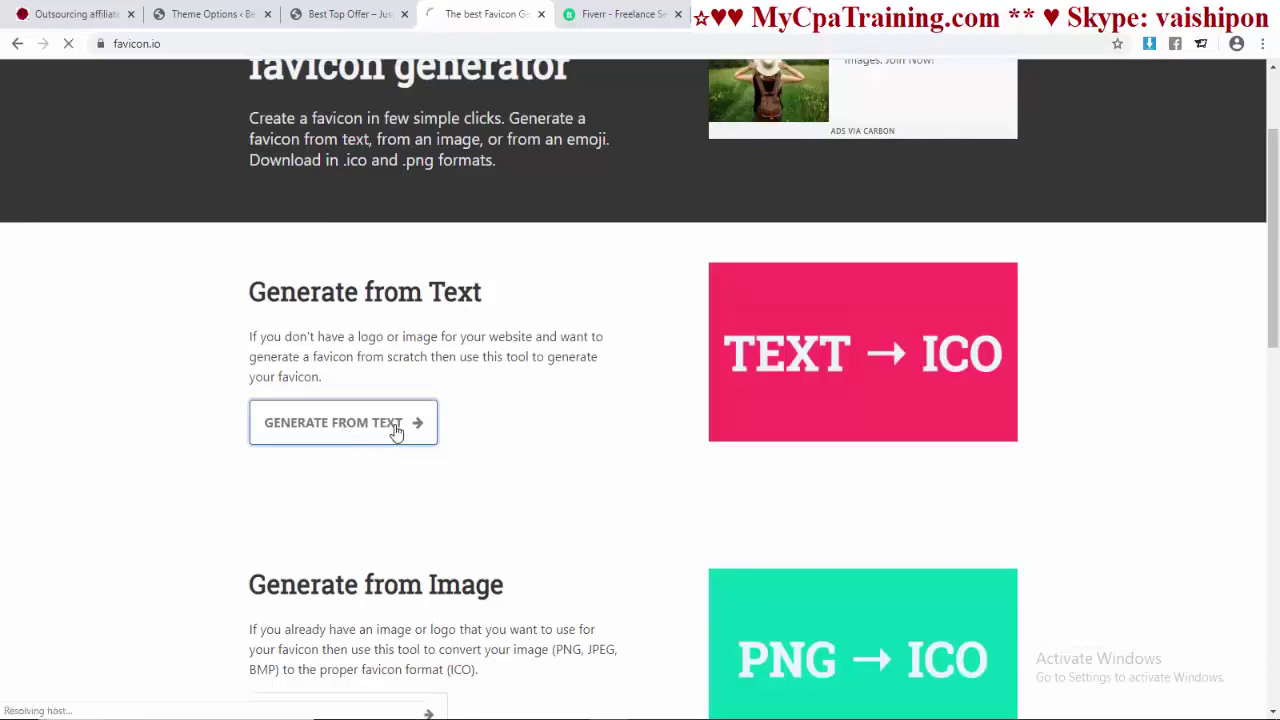
scroll(480, 423, up, 3)
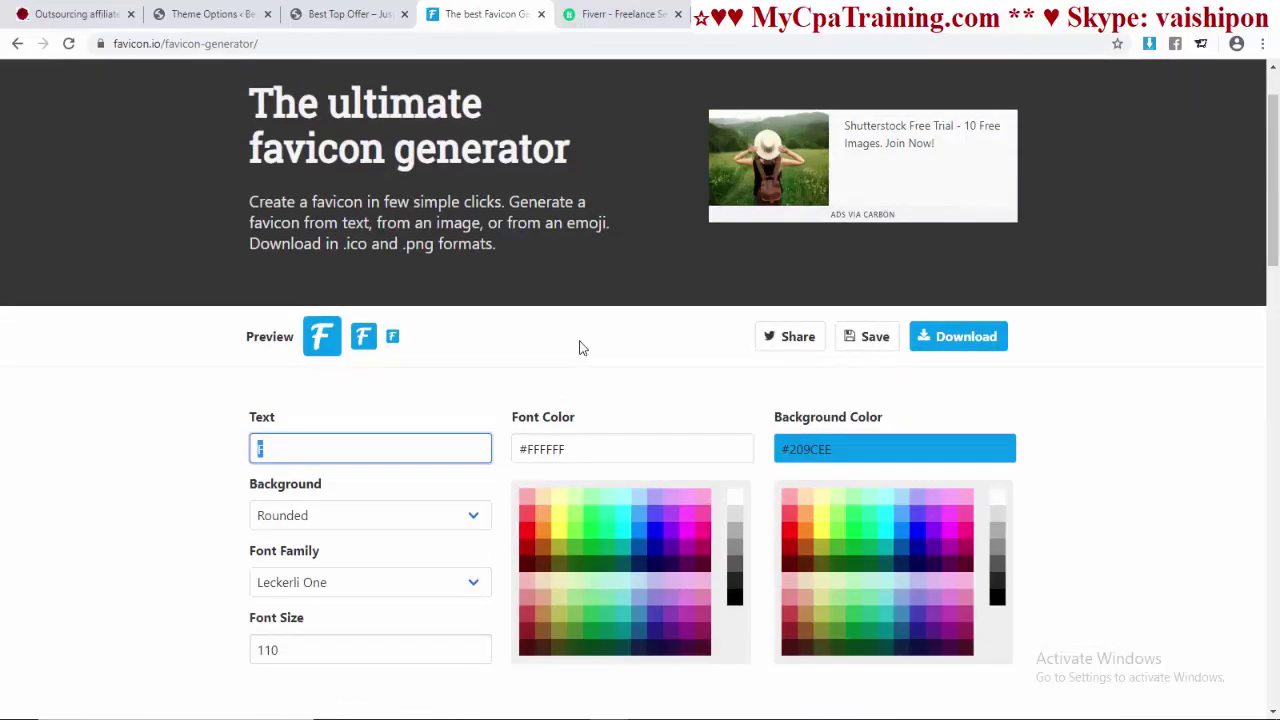
text(M)
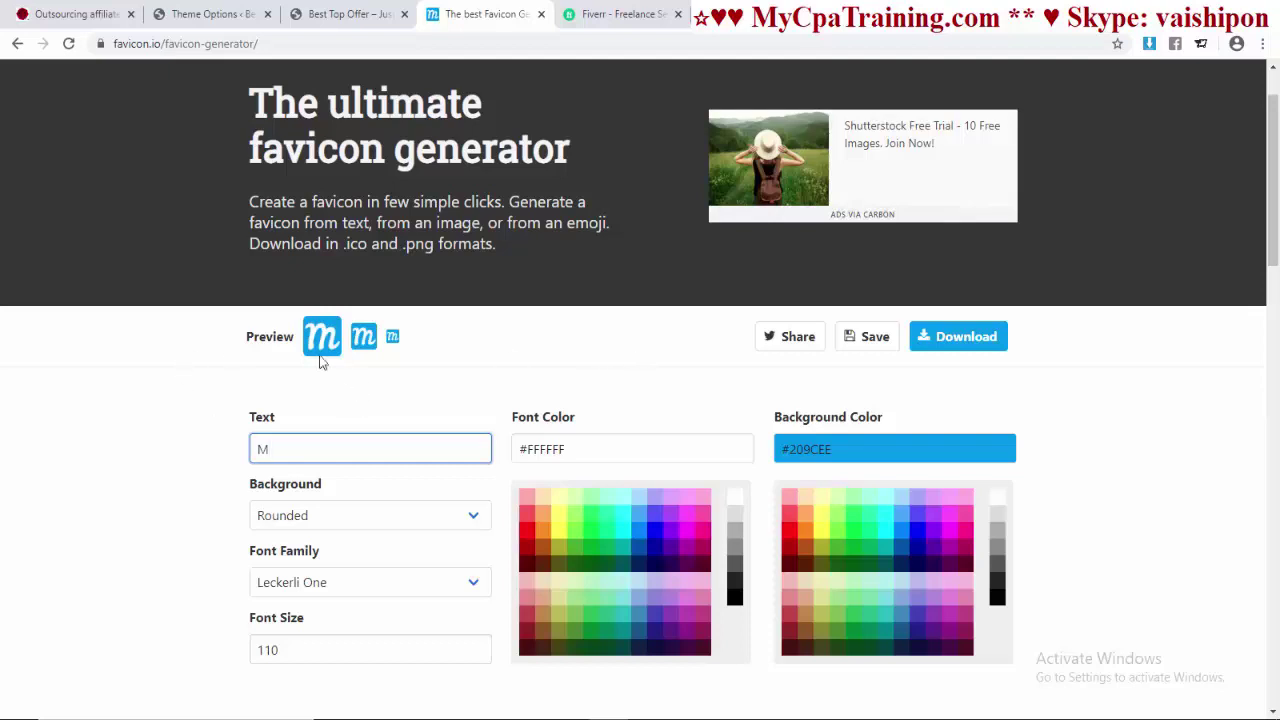
click(956, 343)
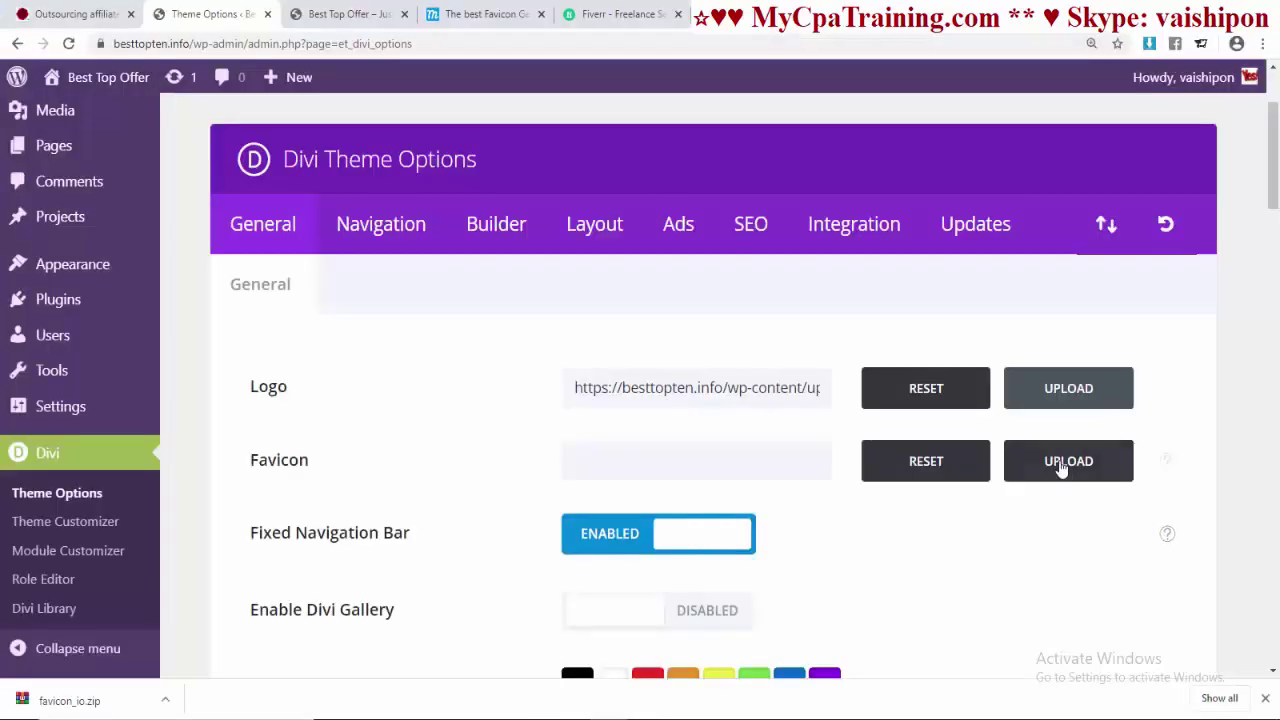
- Upload android-chrome-512x512 as the Divi favicon and save the theme options
click(1060, 465)
click(84, 161)
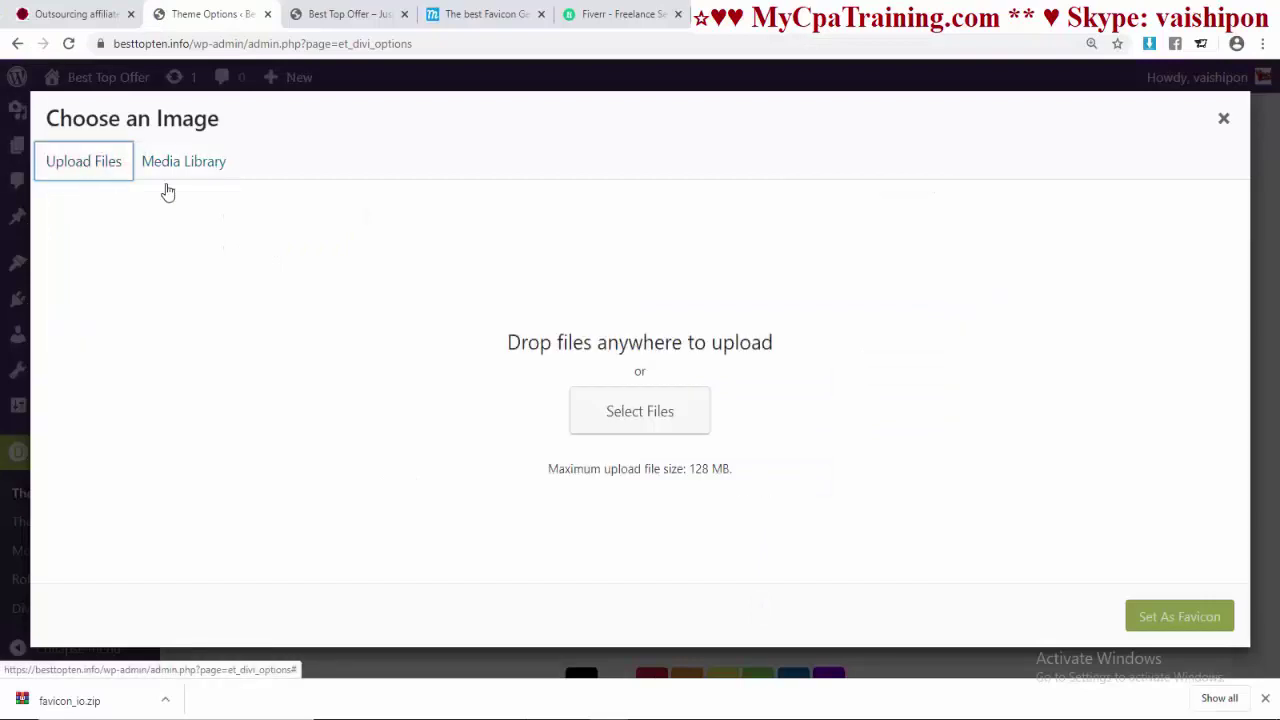
click(660, 424)
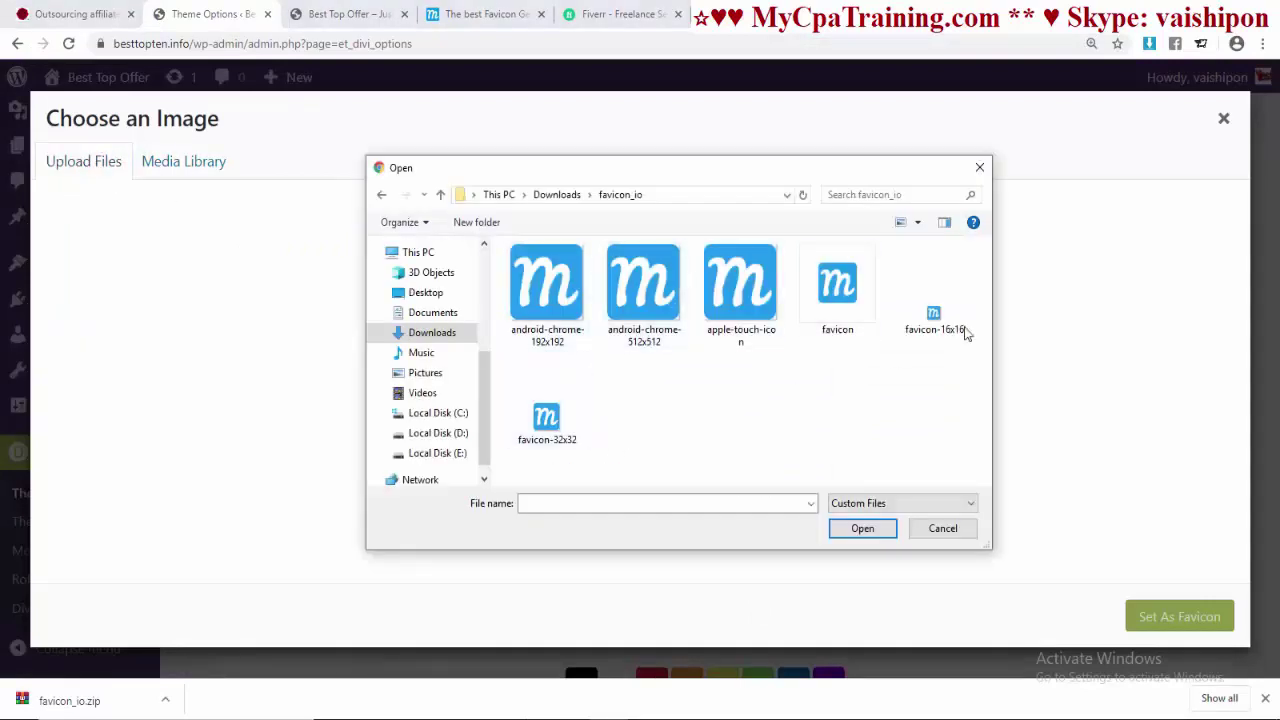
click(684, 312)
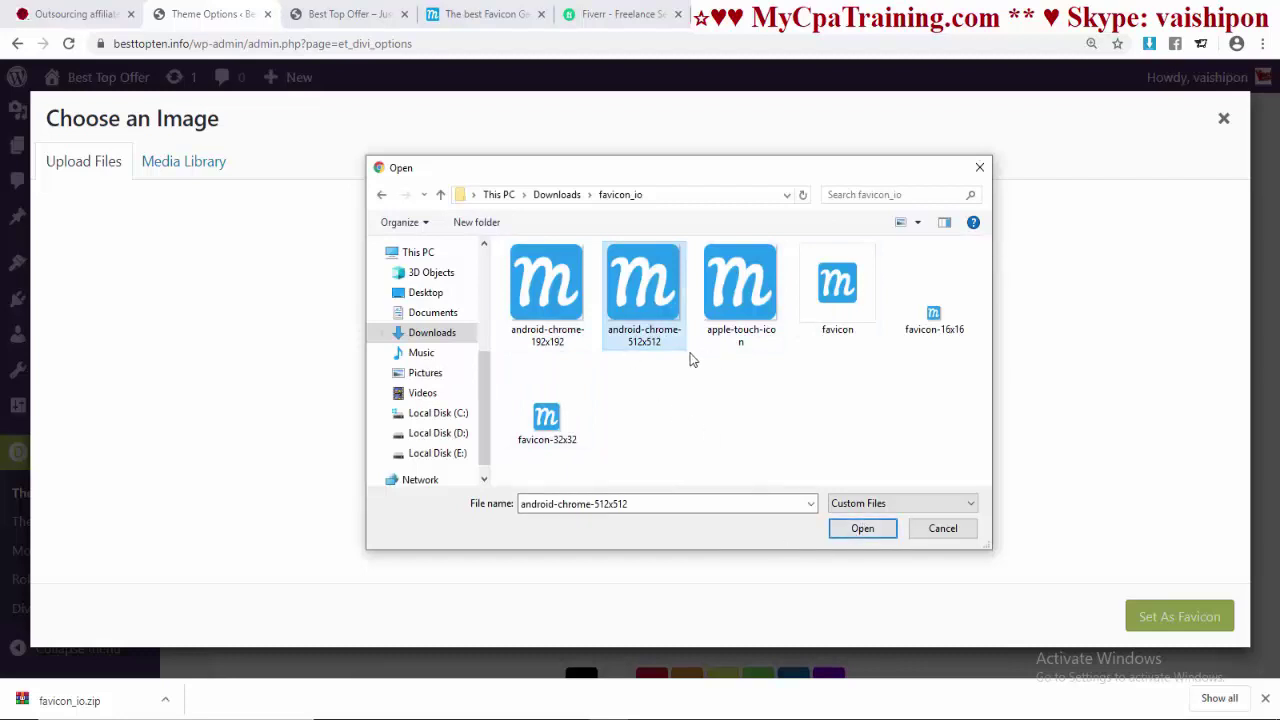
click(883, 531)
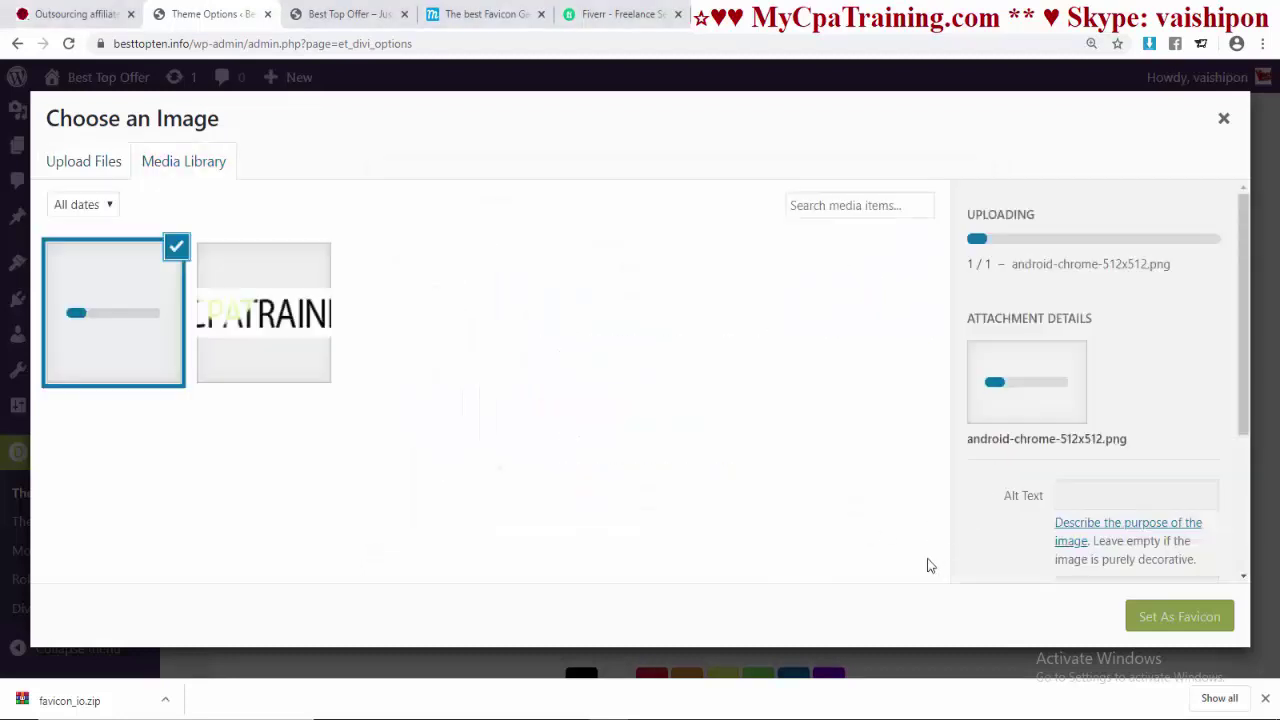
click(1165, 616)
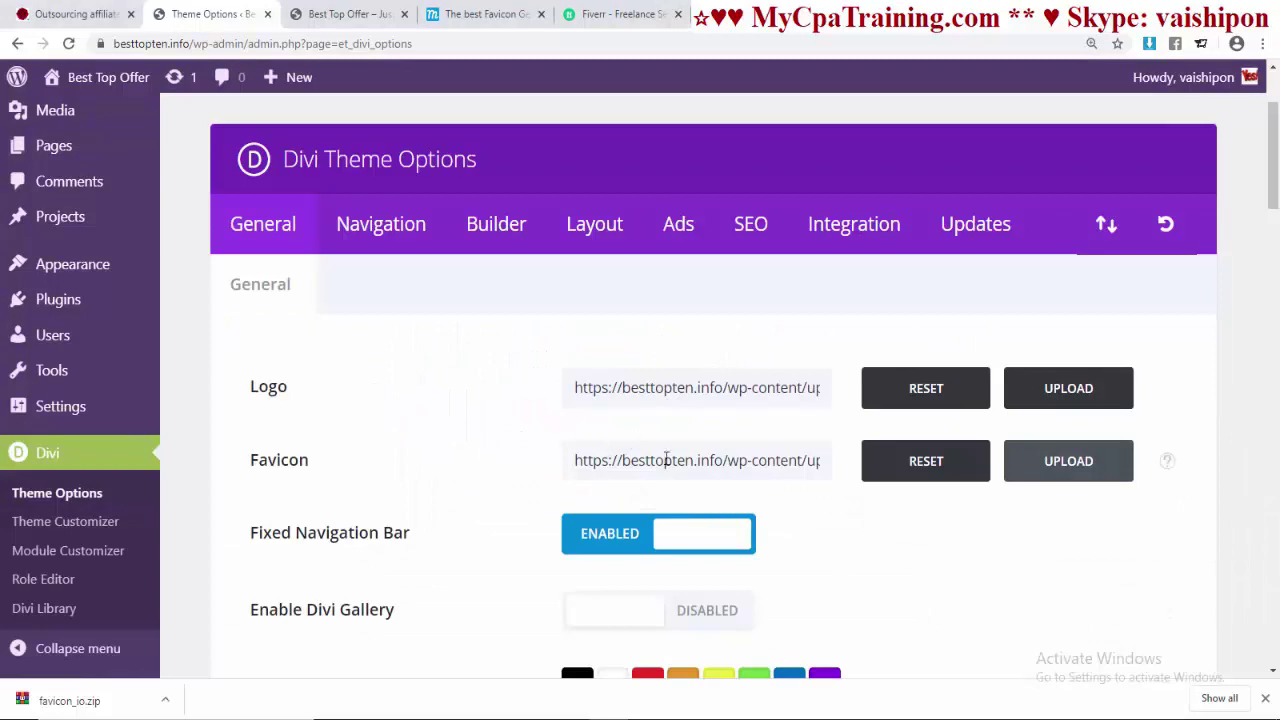
scroll(690, 477, down, 20)
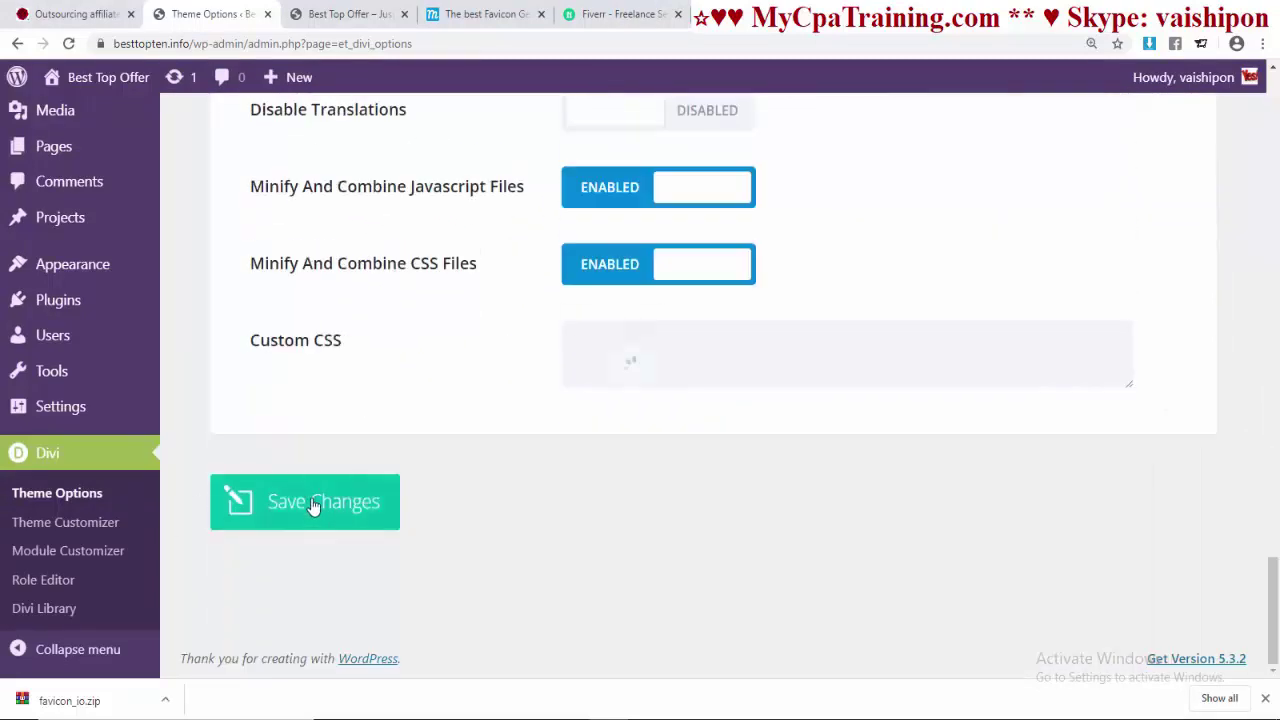
click(313, 506)
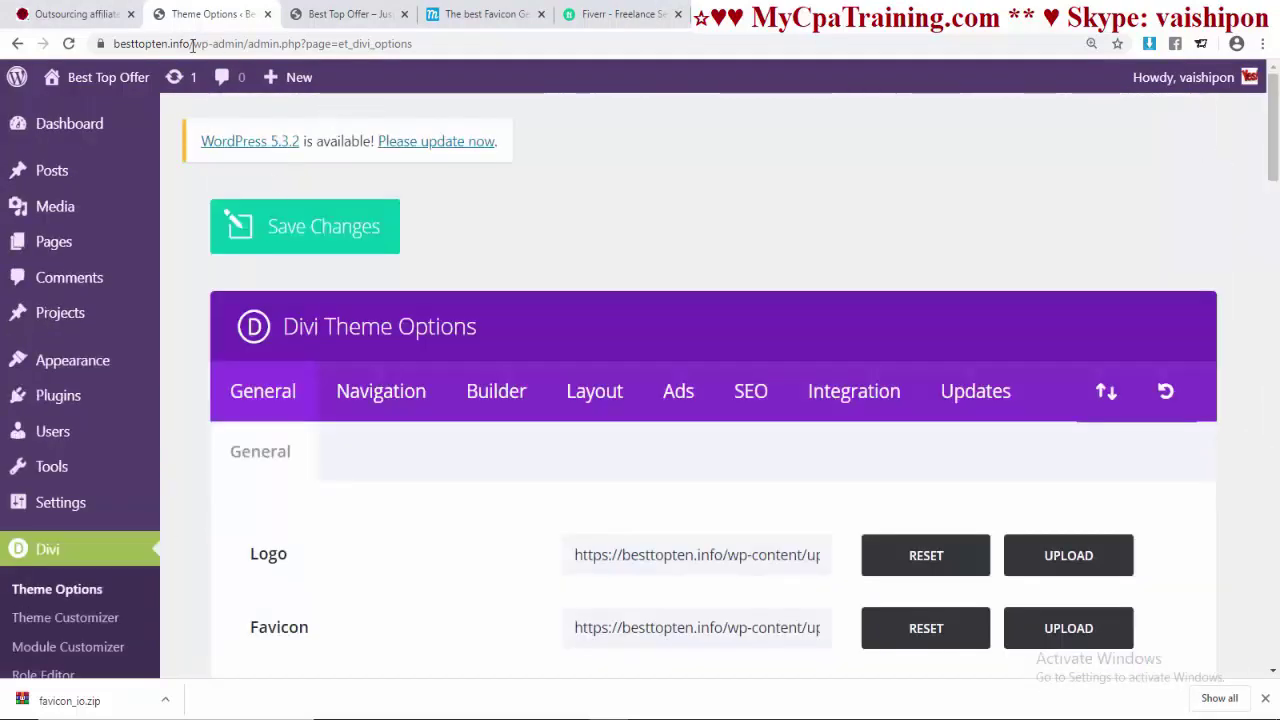
- Open the live site in a new browser tab
mouse_move(75, 78)
right_click(82, 116)
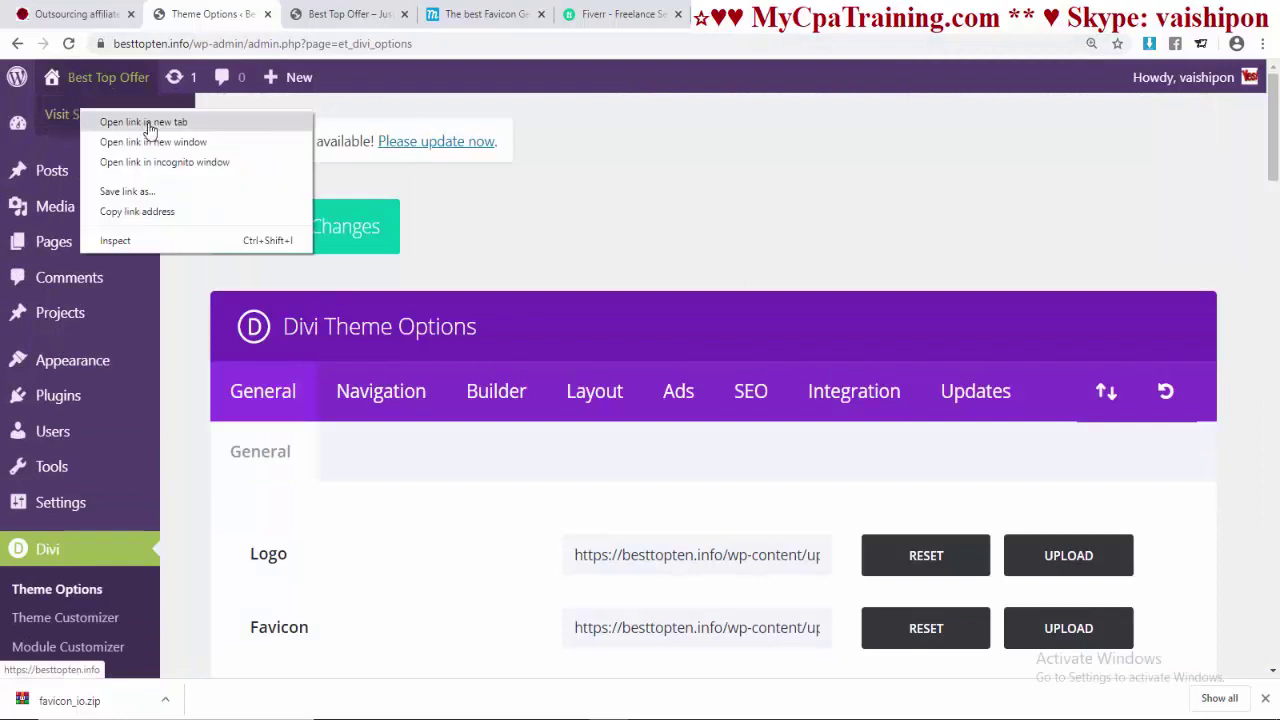
click(140, 120)
- Enable the Divi Gallery and change the green palette colour to #92db25
click(310, 14)
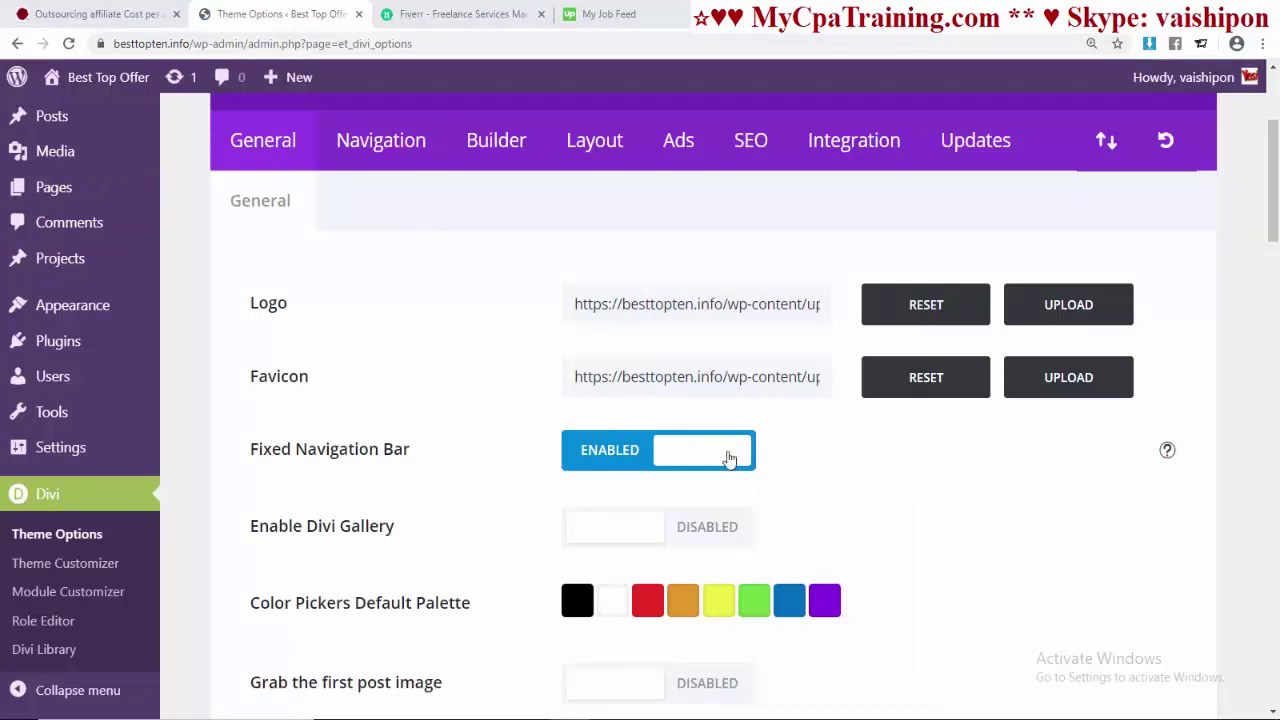
scroll(546, 449, down, 2)
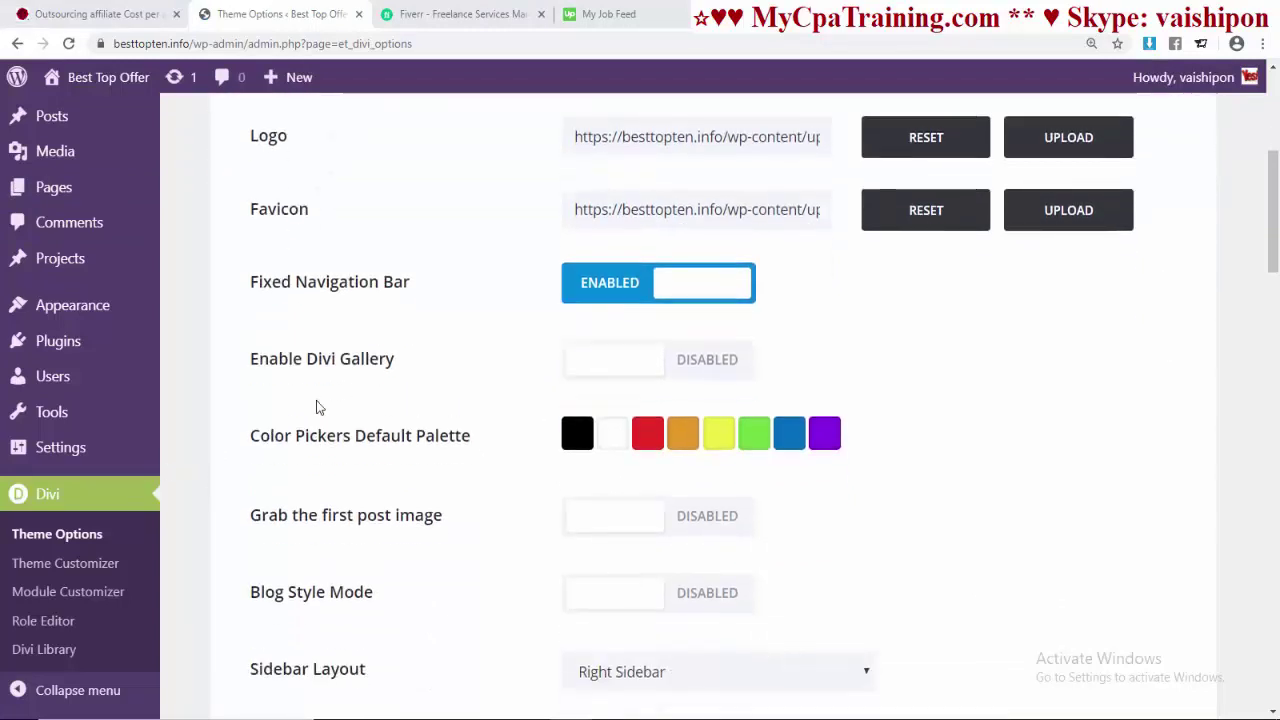
click(614, 364)
scroll(560, 340, down, 2)
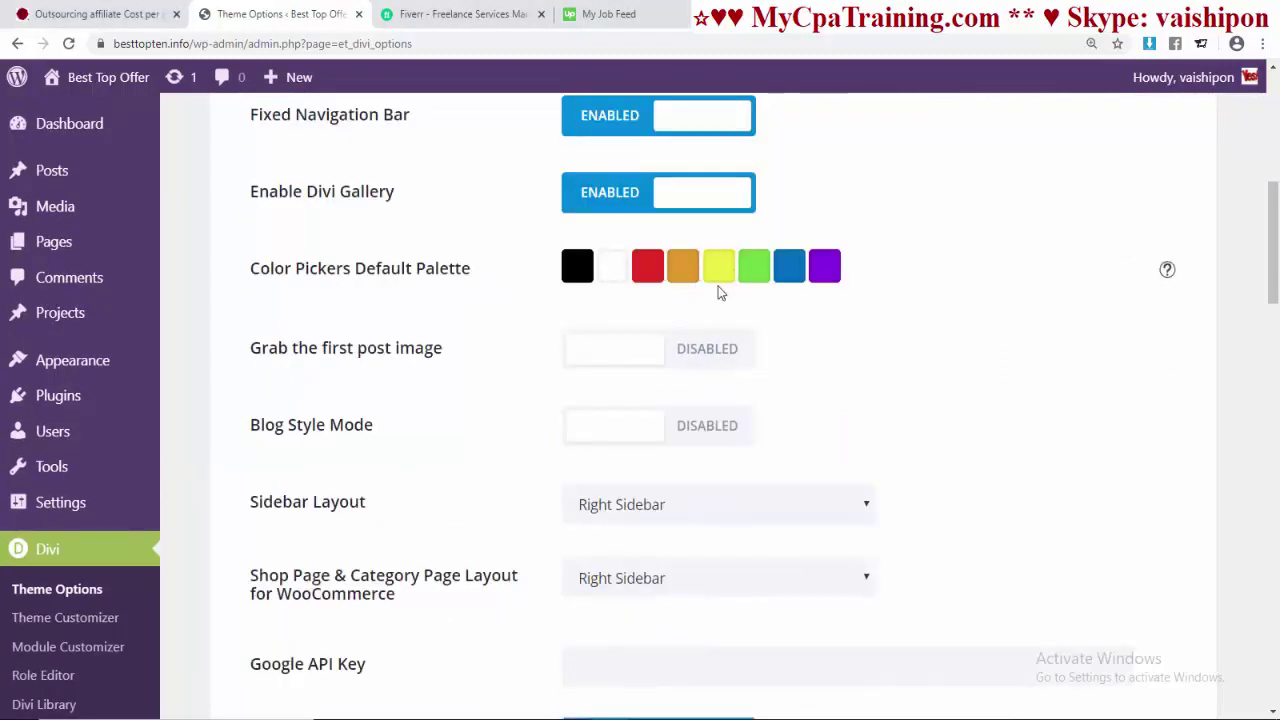
click(752, 270)
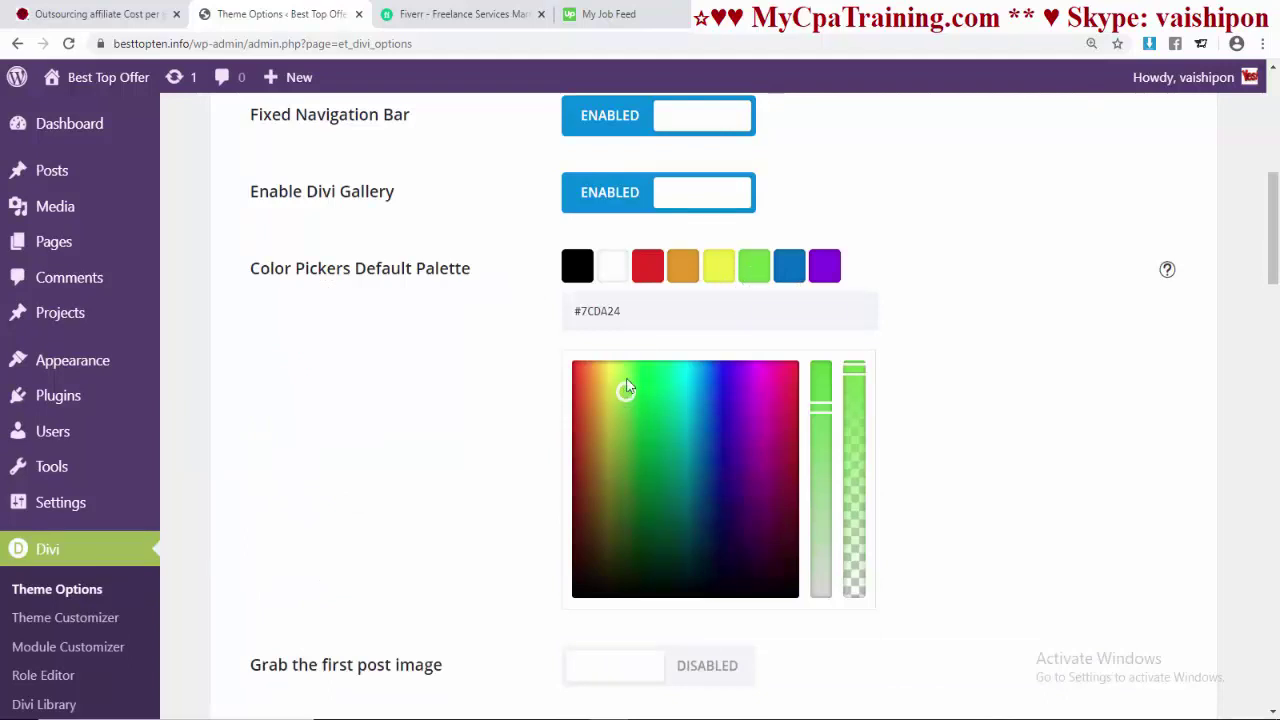
drag(628, 383, 624, 393)
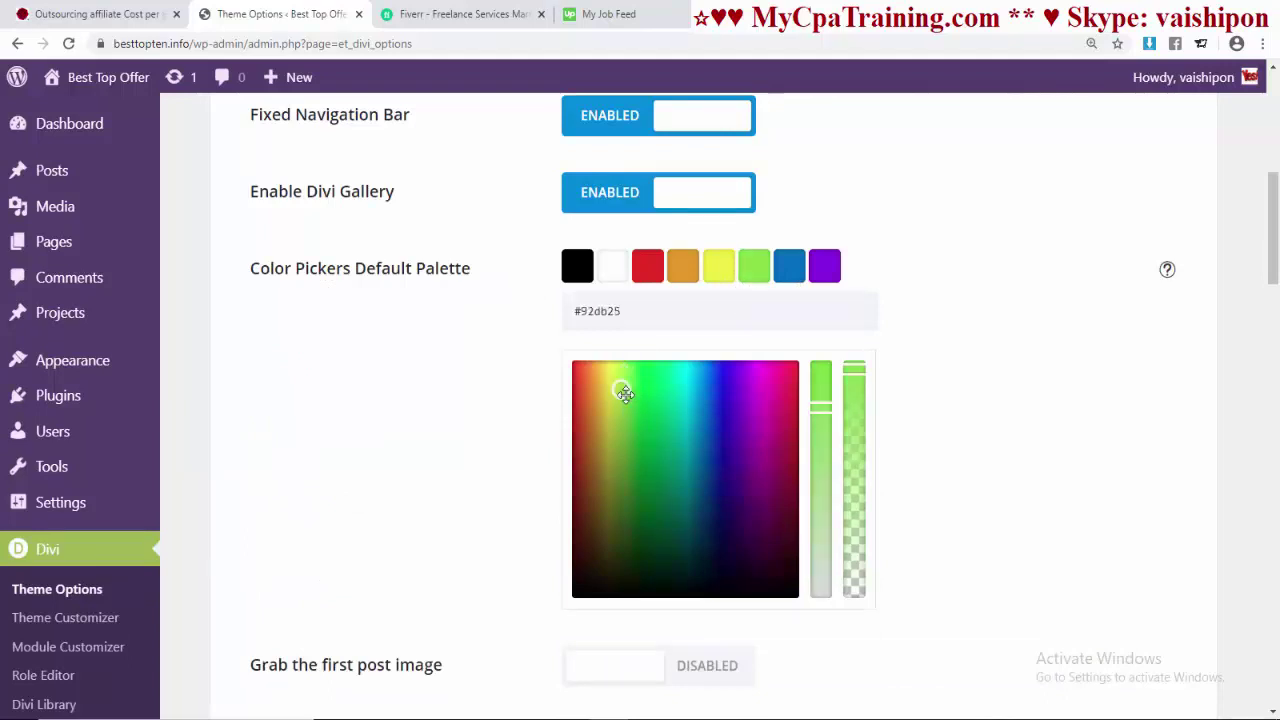
- Look over the sidebar layout choices and compare with the live home page
scroll(786, 366, down, 3)
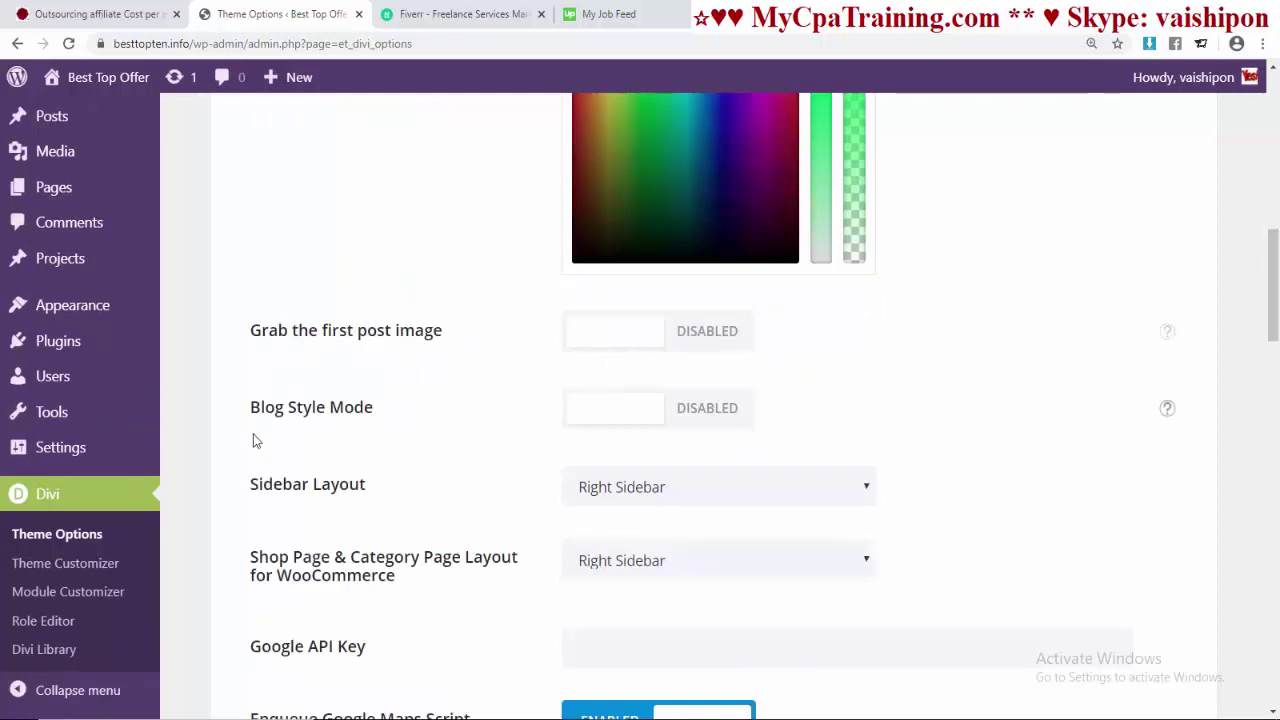
scroll(812, 418, down, 2)
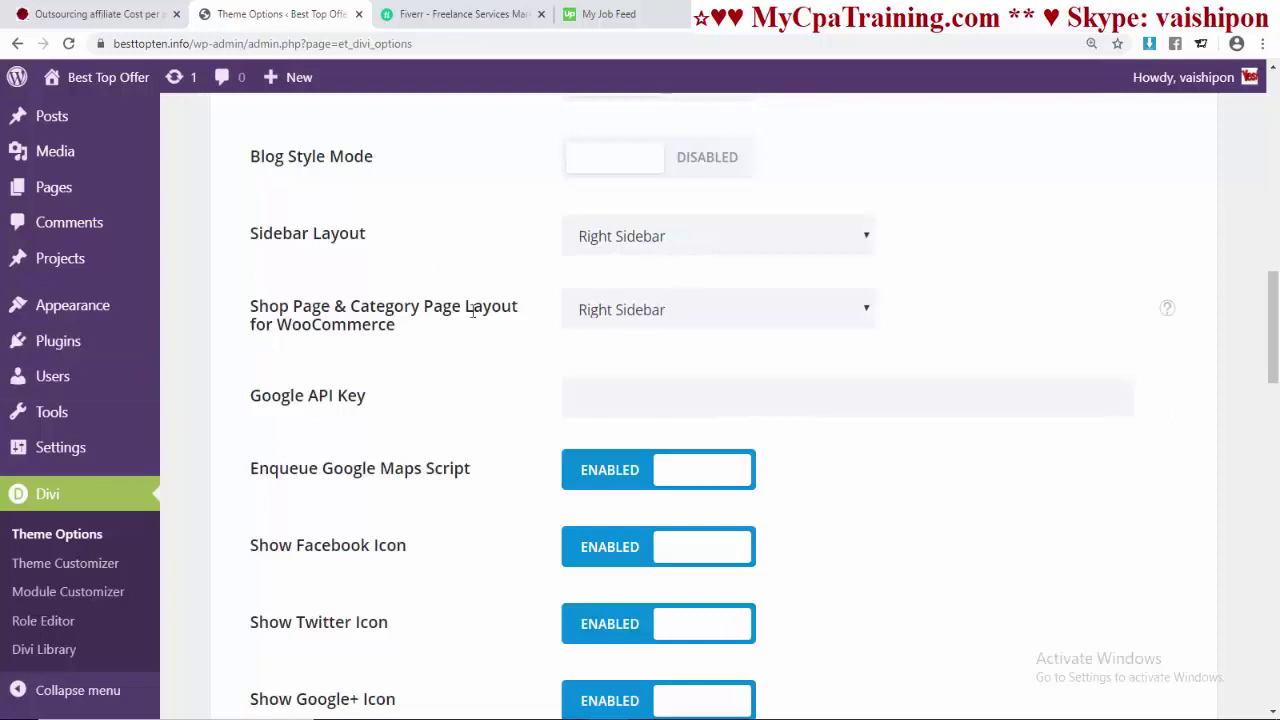
click(660, 238)
click(990, 262)
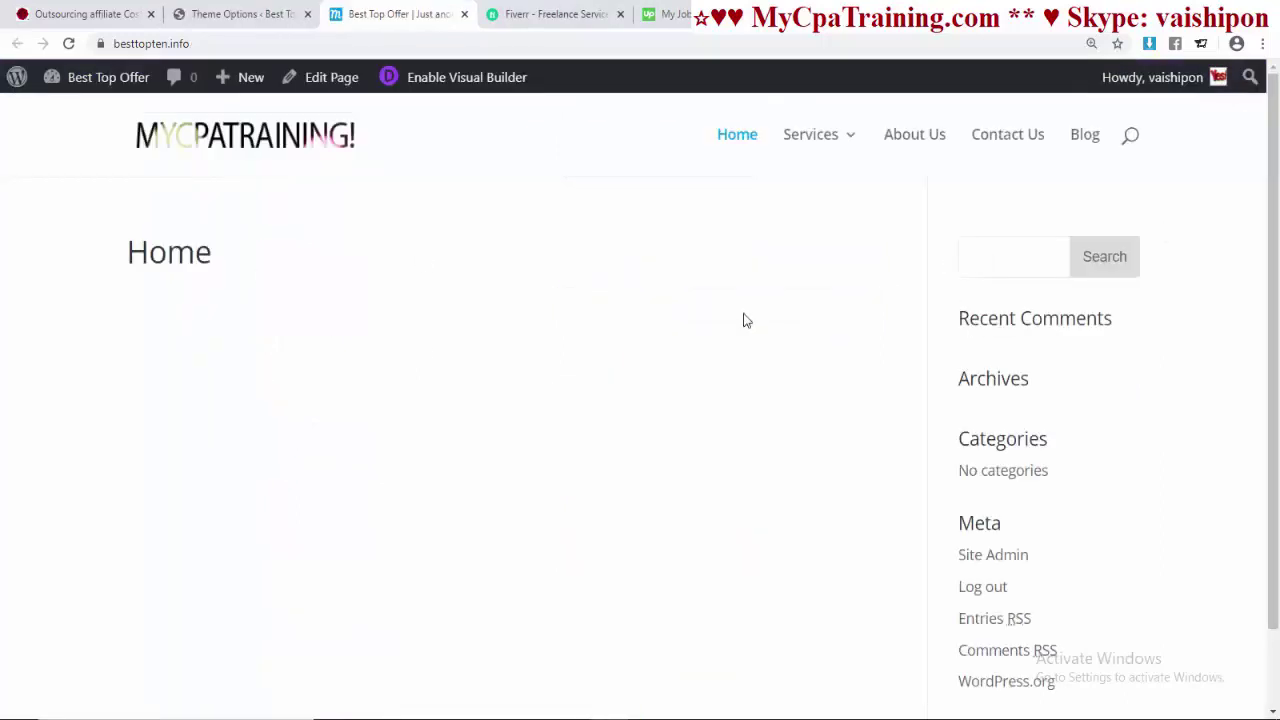
click(70, 111)
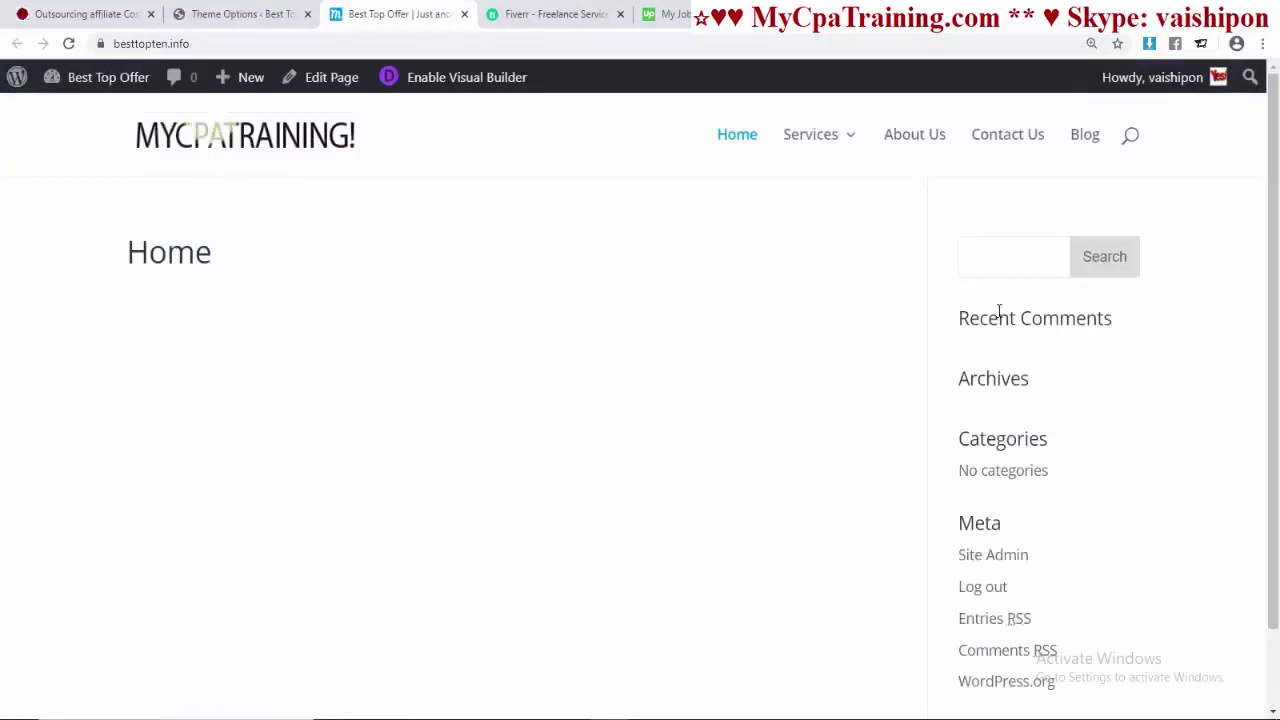
click(232, 16)
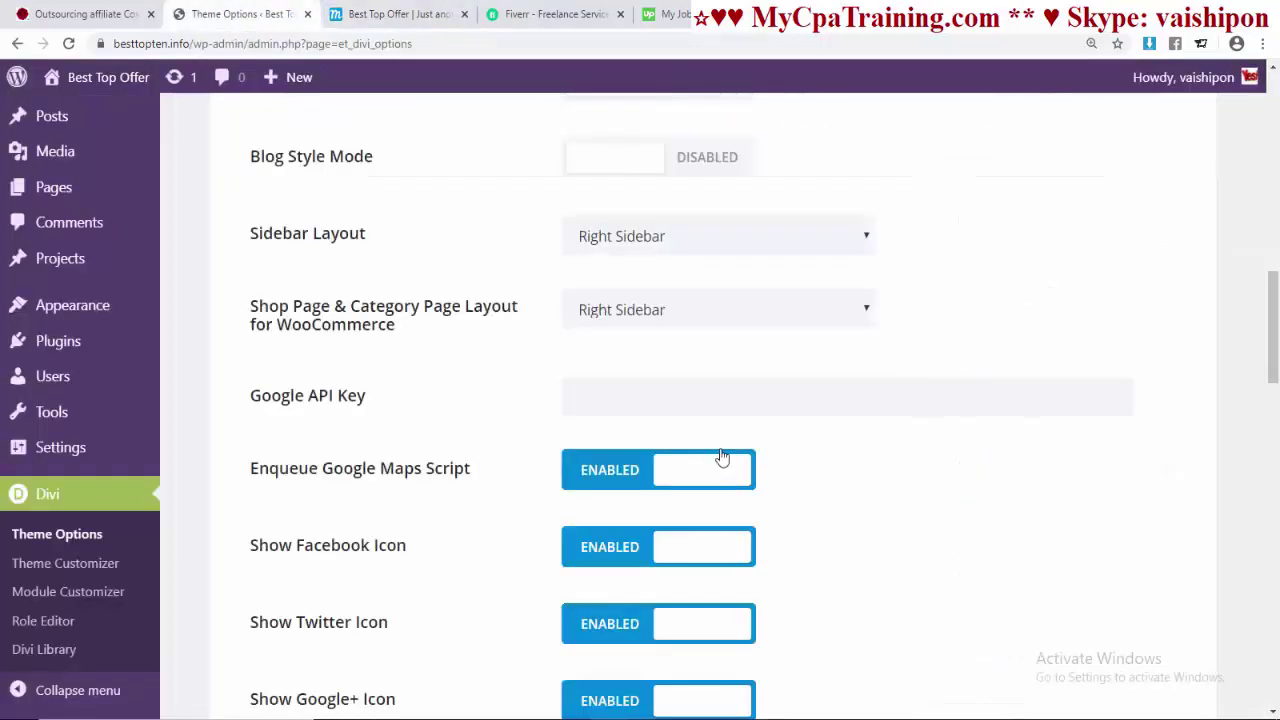
- Switch the sidebar layout to left, save, and reload the home page to check
click(851, 246)
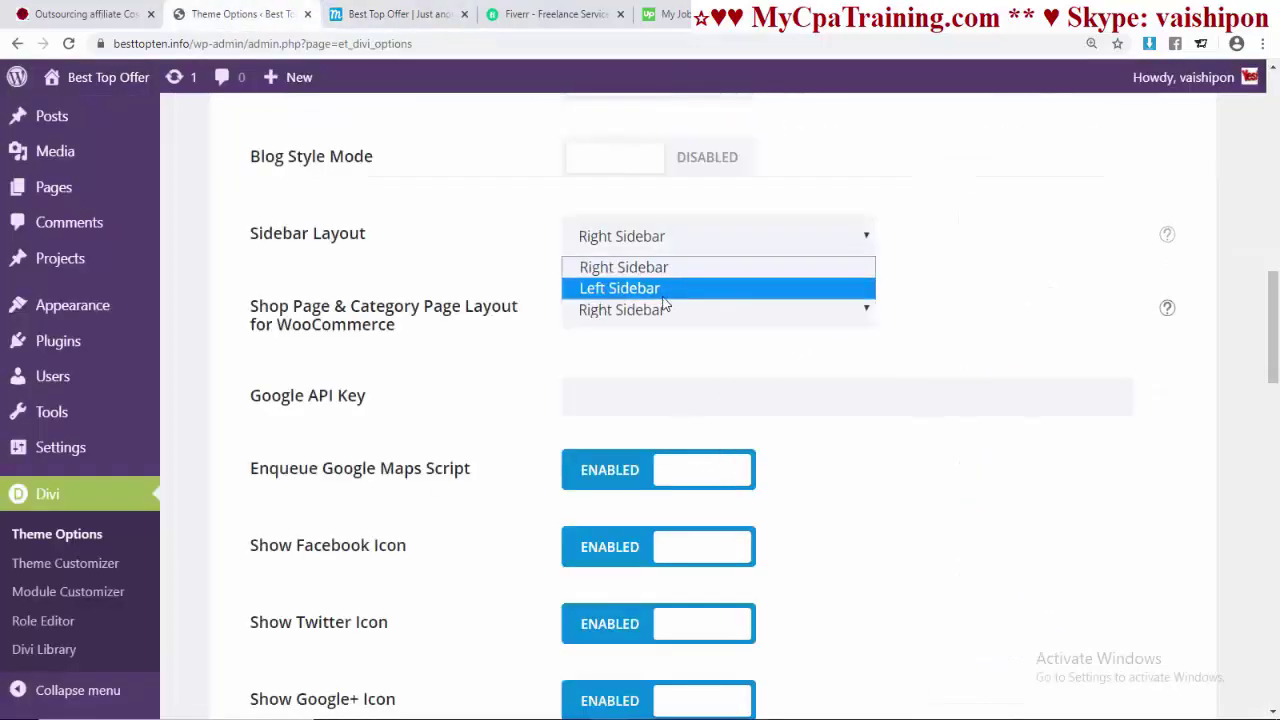
click(845, 286)
scroll(1062, 385, down, 20)
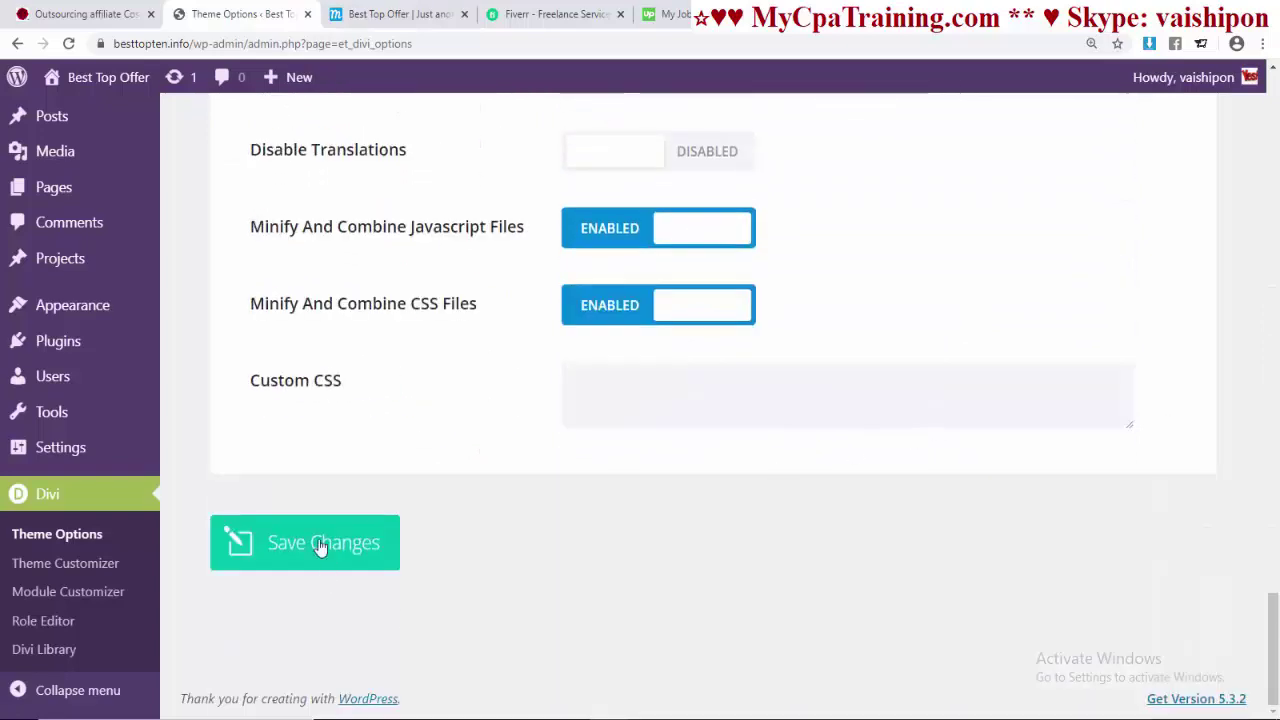
click(320, 547)
click(400, 14)
key(Return)
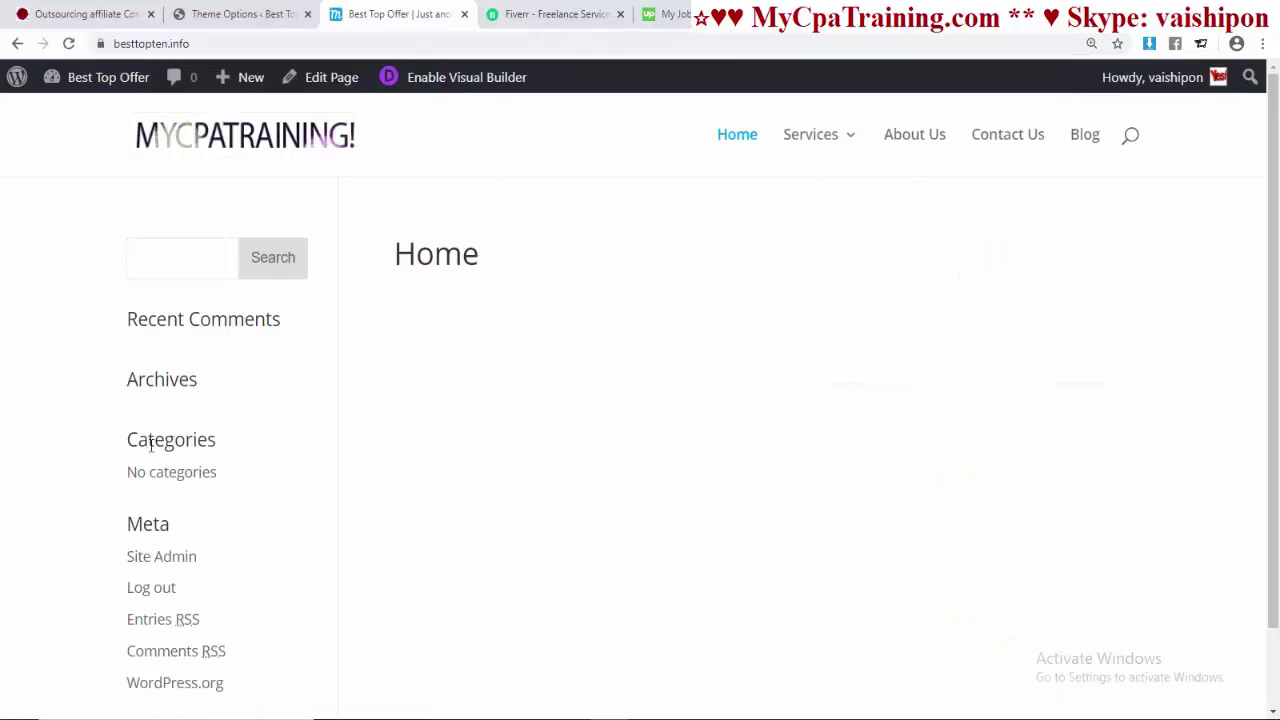
key(ctrl+shift+Tab)
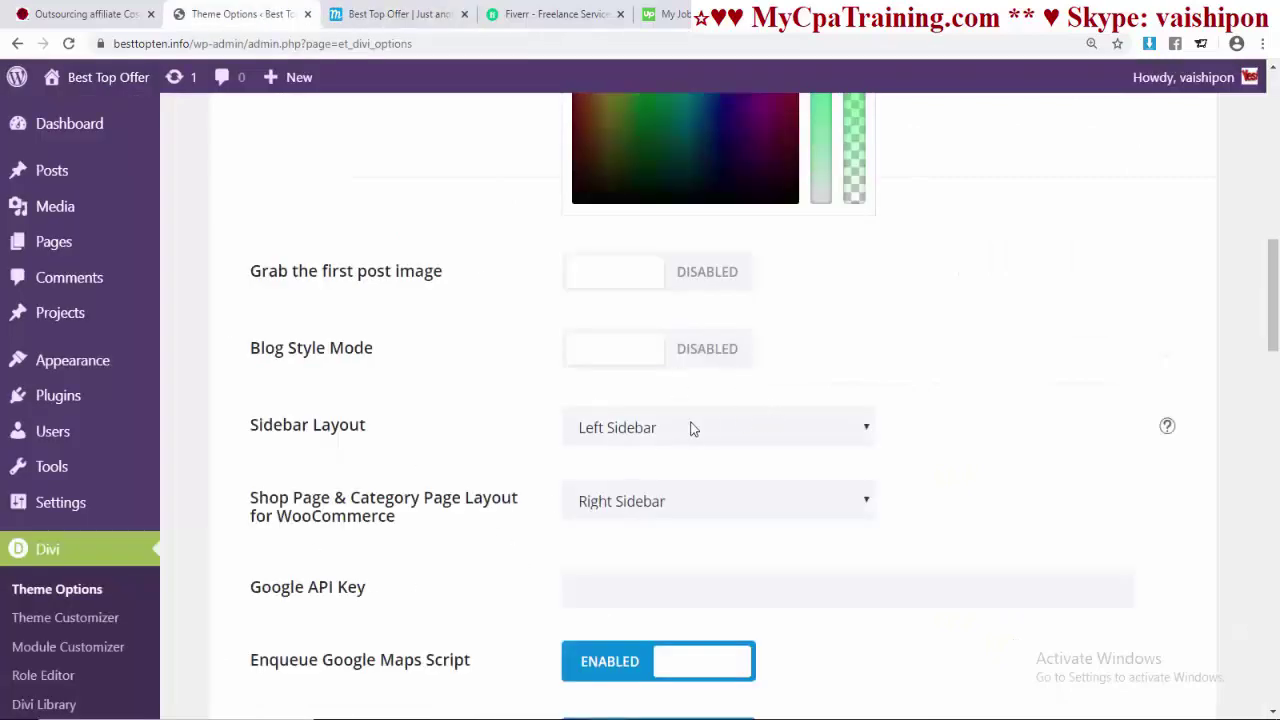
- Restore the right sidebar layout, save, and reload the home page to confirm
scroll(690, 428, down, 1)
click(857, 342)
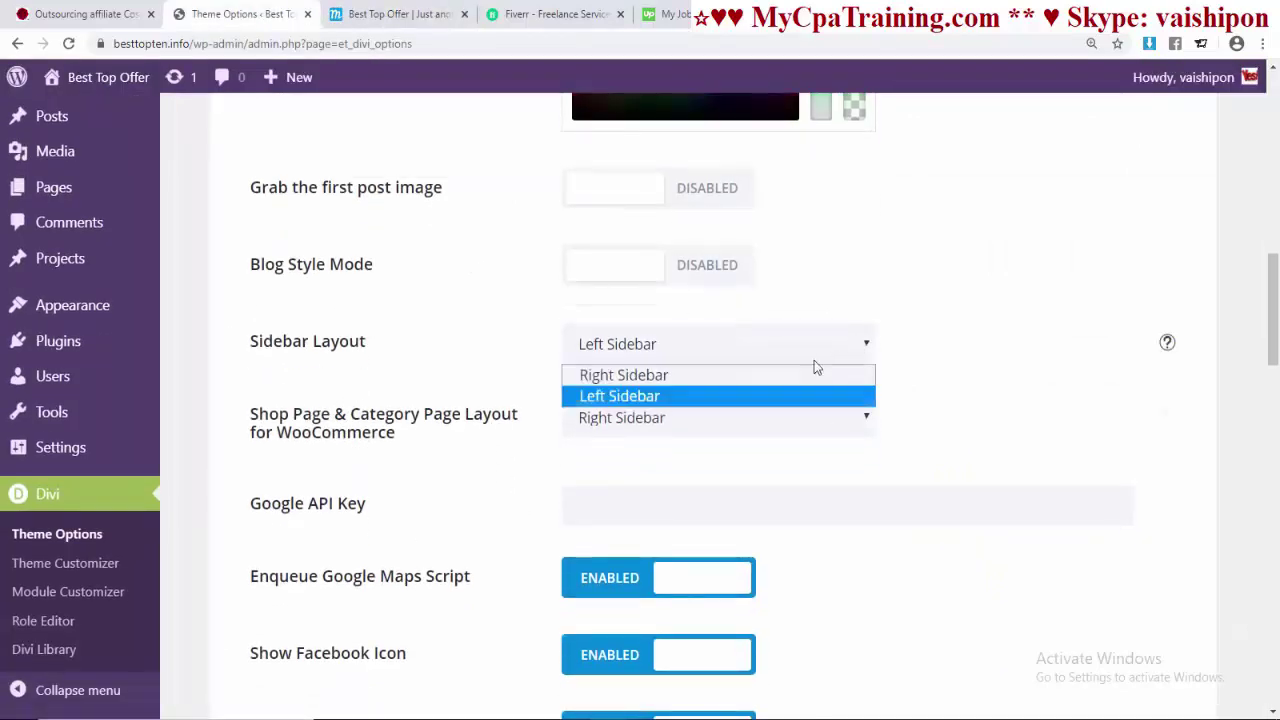
click(685, 375)
scroll(1108, 489, down, 20)
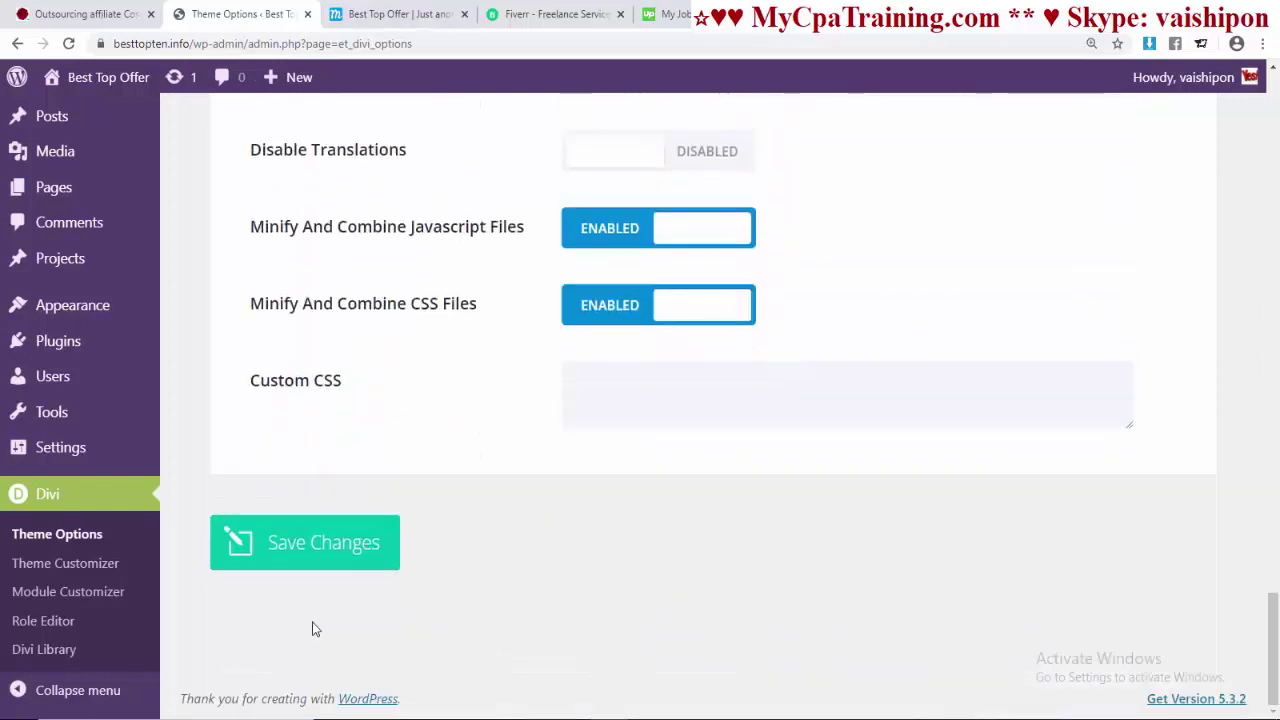
click(315, 542)
key(ctrl+Tab)
click(388, 44)
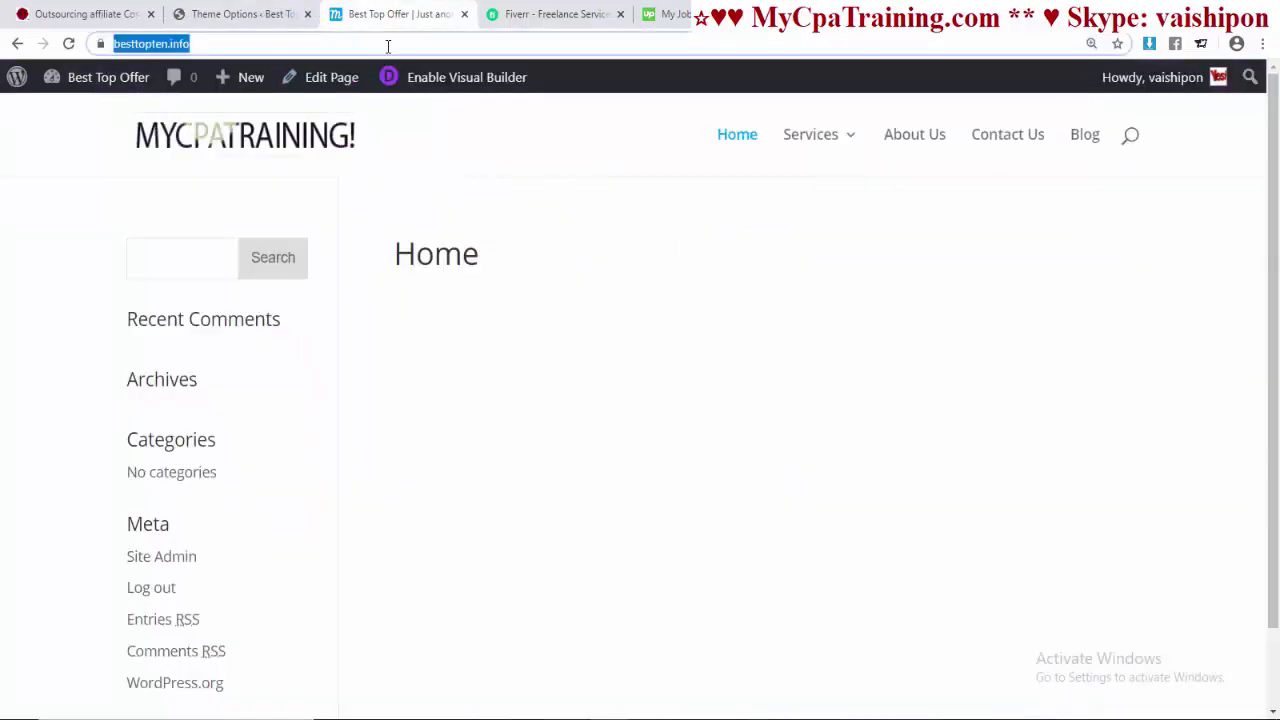
key(Return)
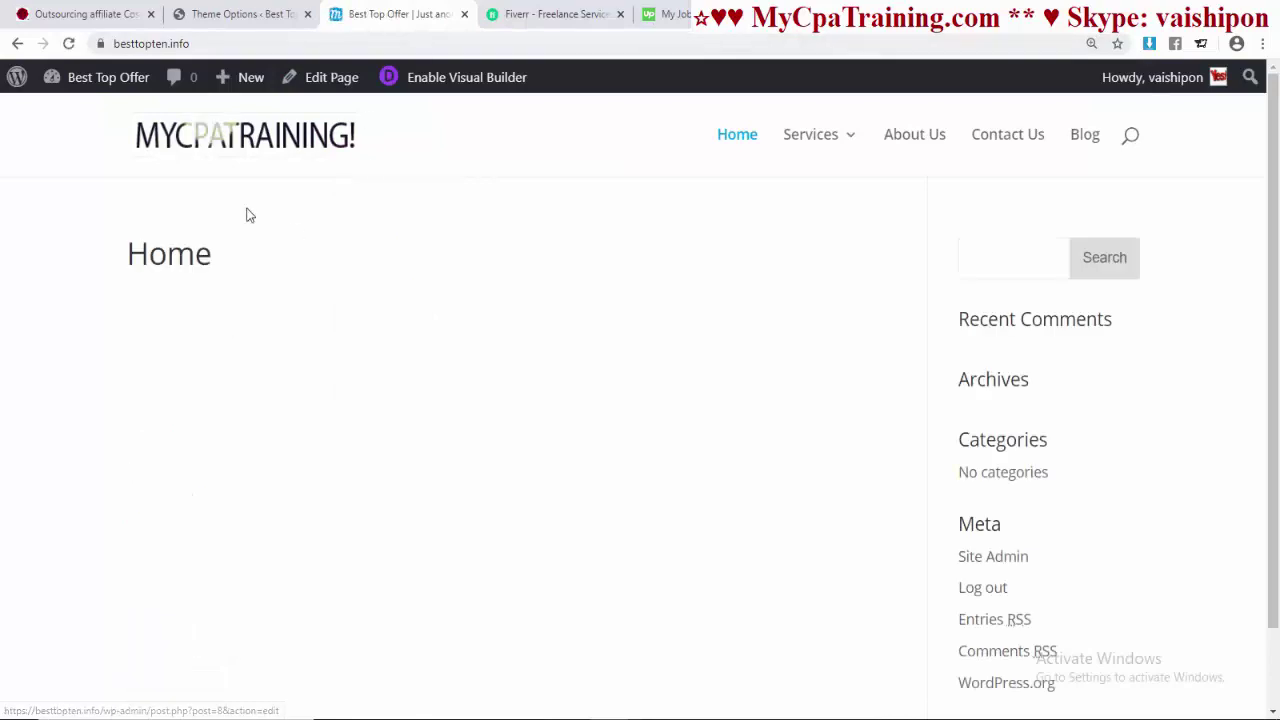
click(232, 15)
- Check the shop page layout choices and the home page, then reopen Divi Theme Options
scroll(600, 400, down, 3)
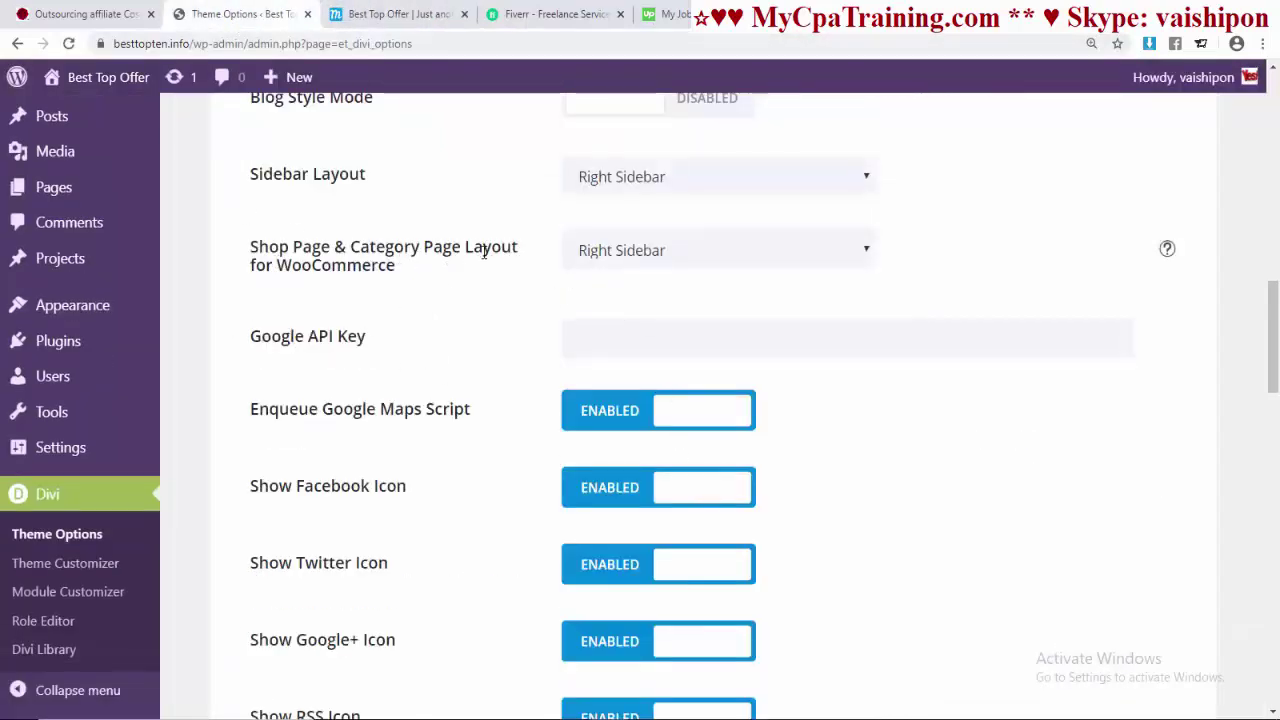
click(817, 258)
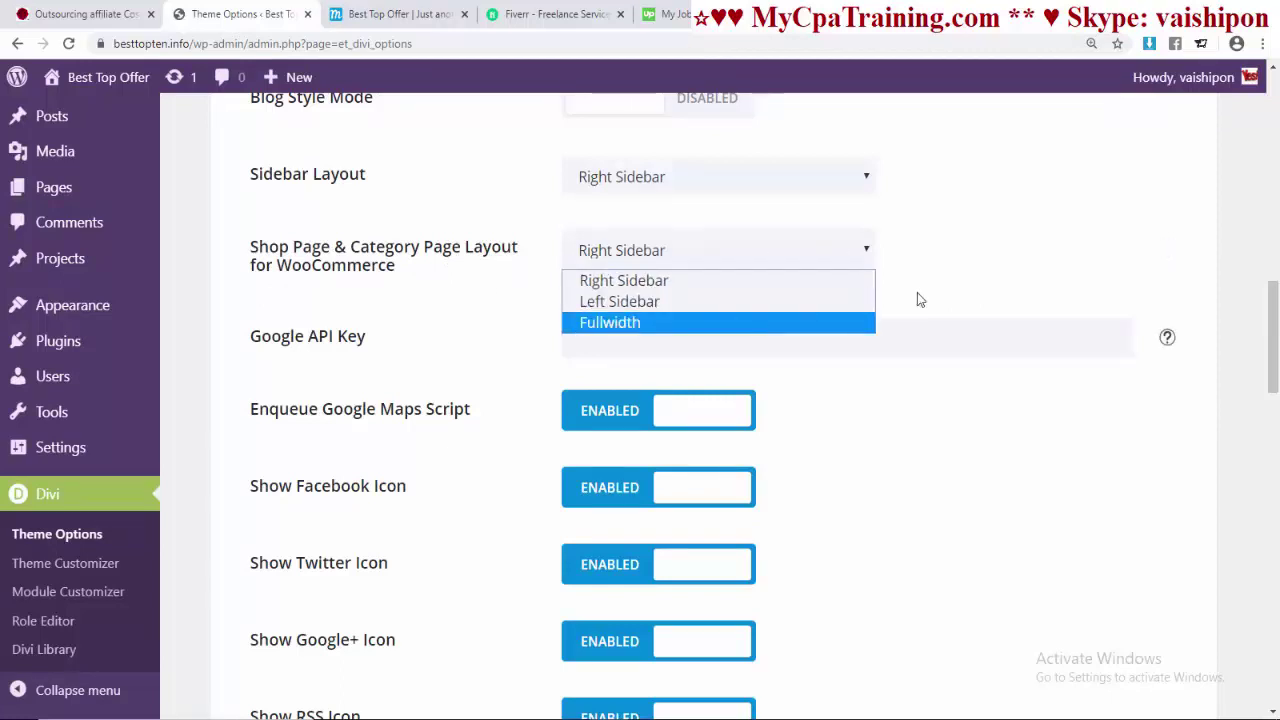
scroll(980, 274, up, 10)
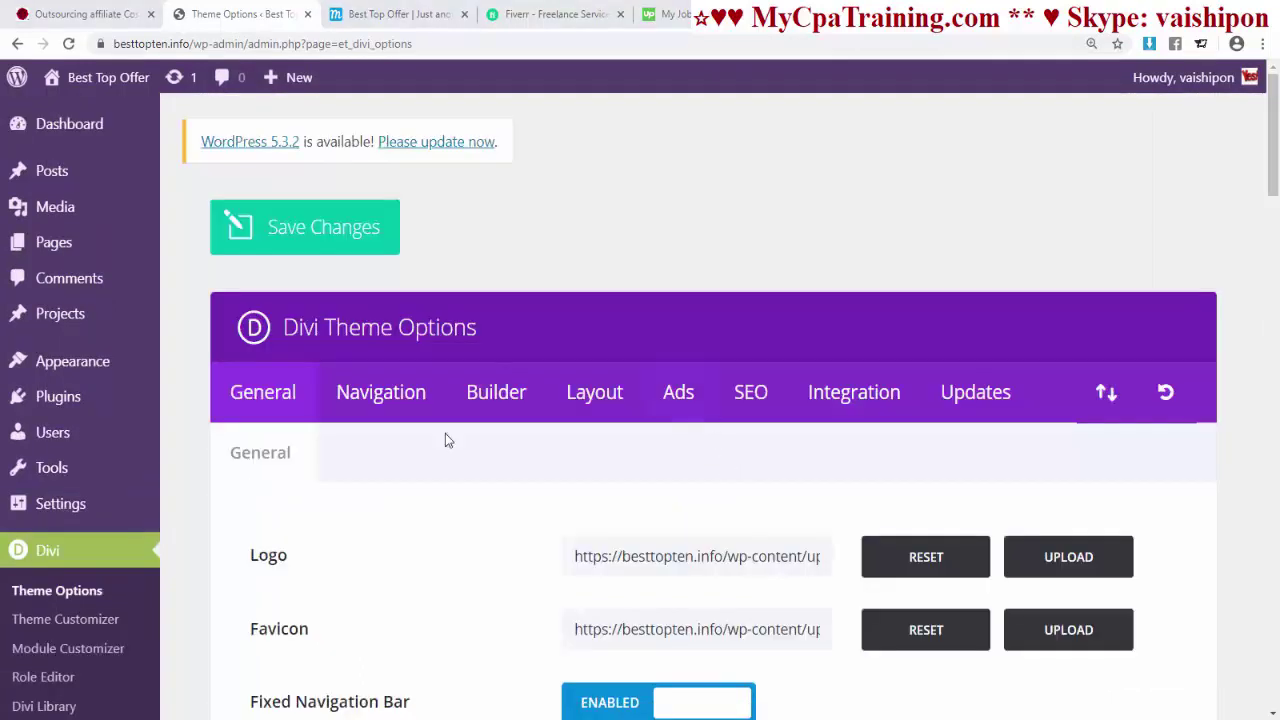
click(378, 15)
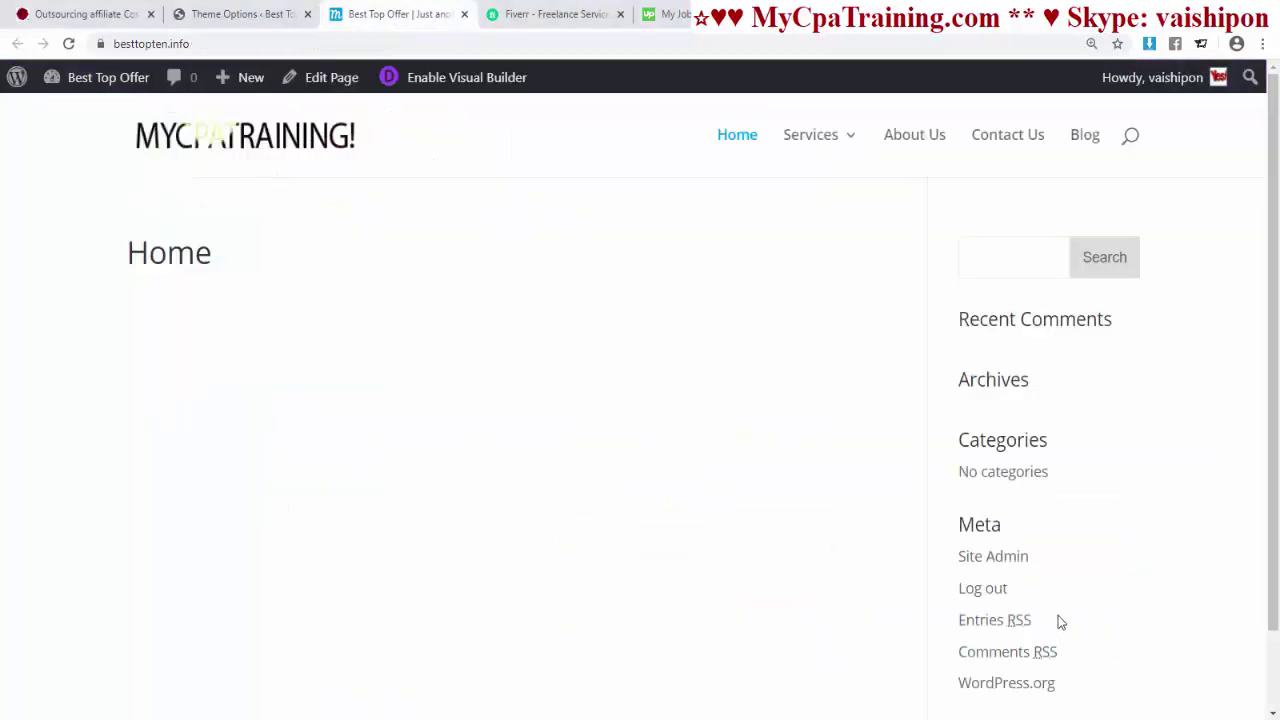
scroll(1058, 615, down, 2)
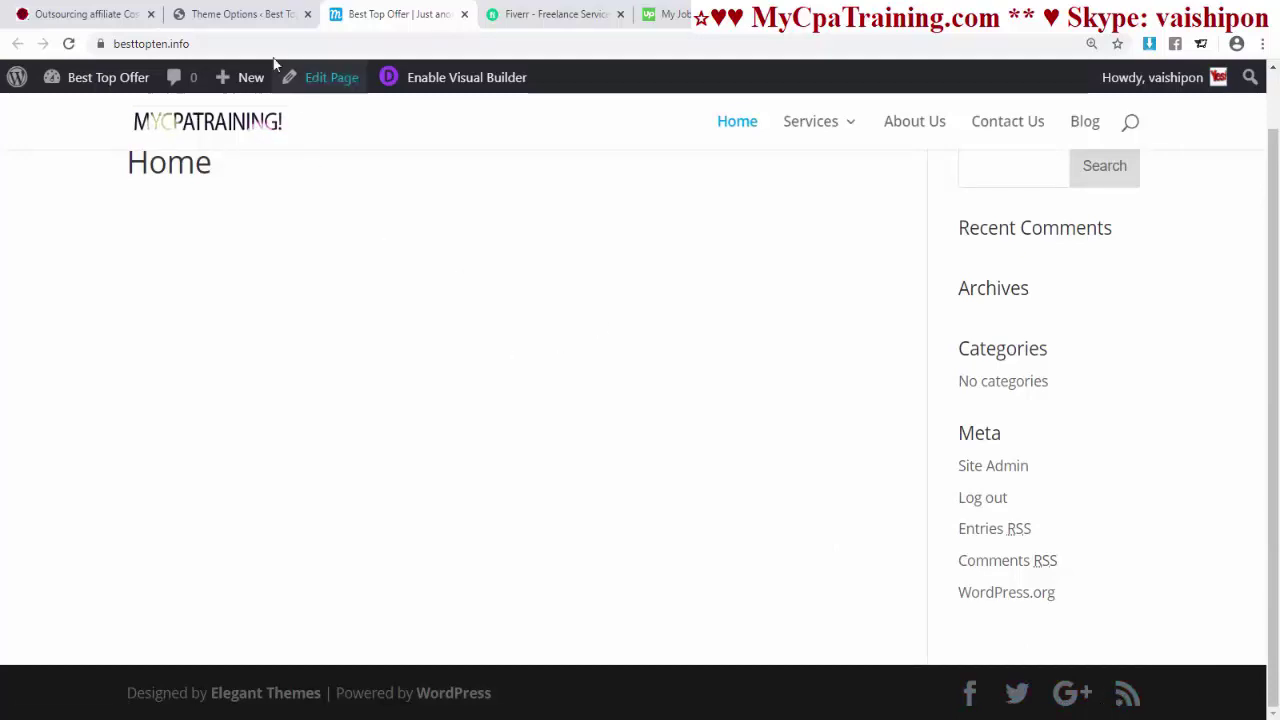
click(252, 18)
scroll(710, 494, down, 3)
scroll(700, 495, up, 3)
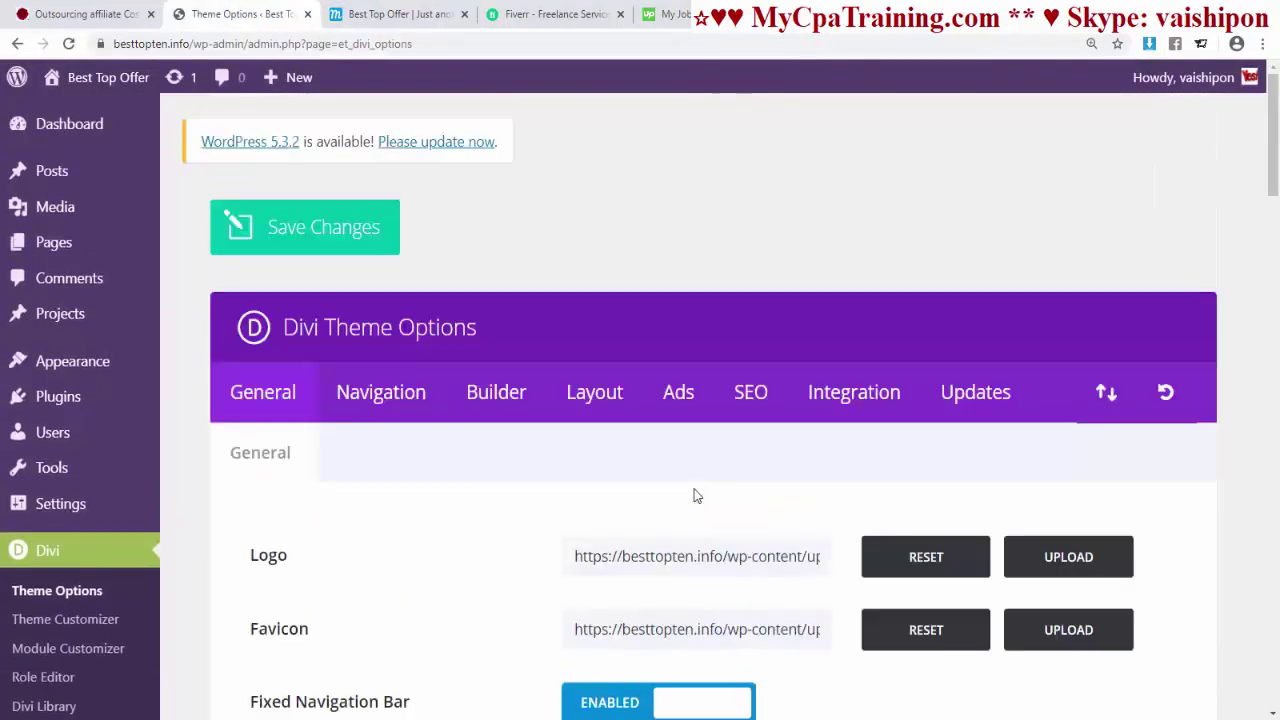
scroll(697, 490, down, 2)
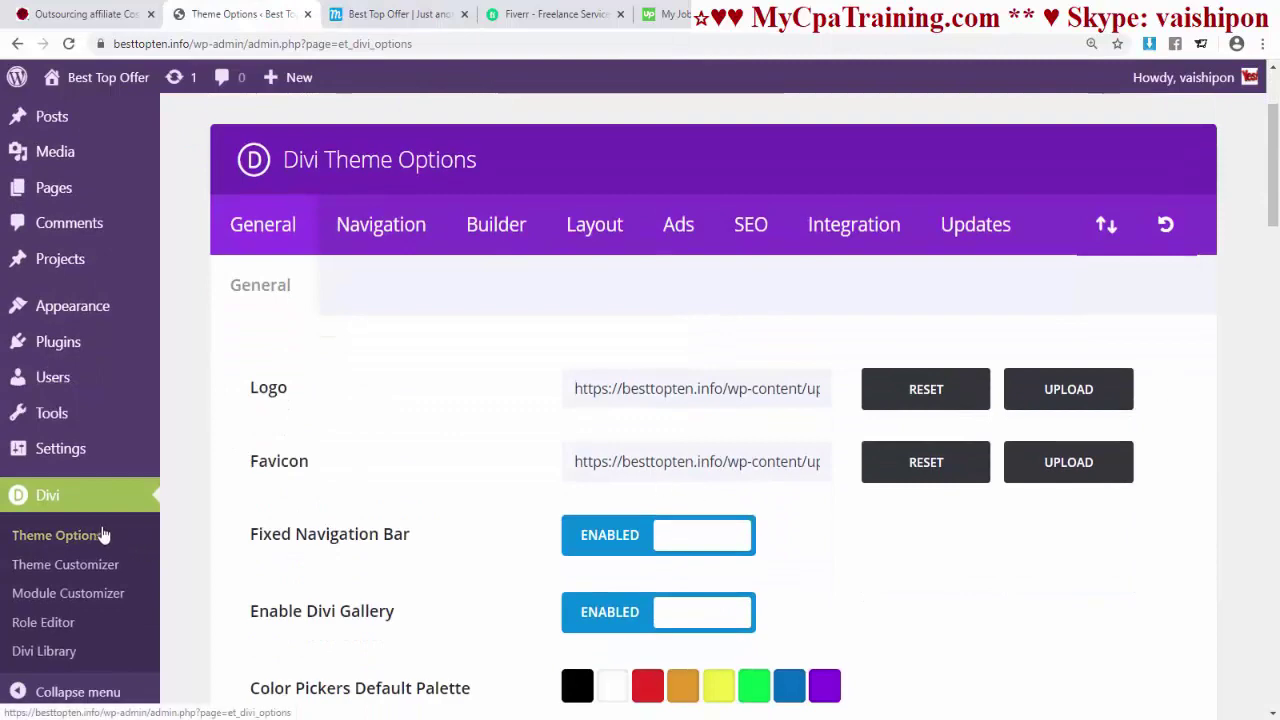
click(103, 535)
scroll(766, 520, down, 13)
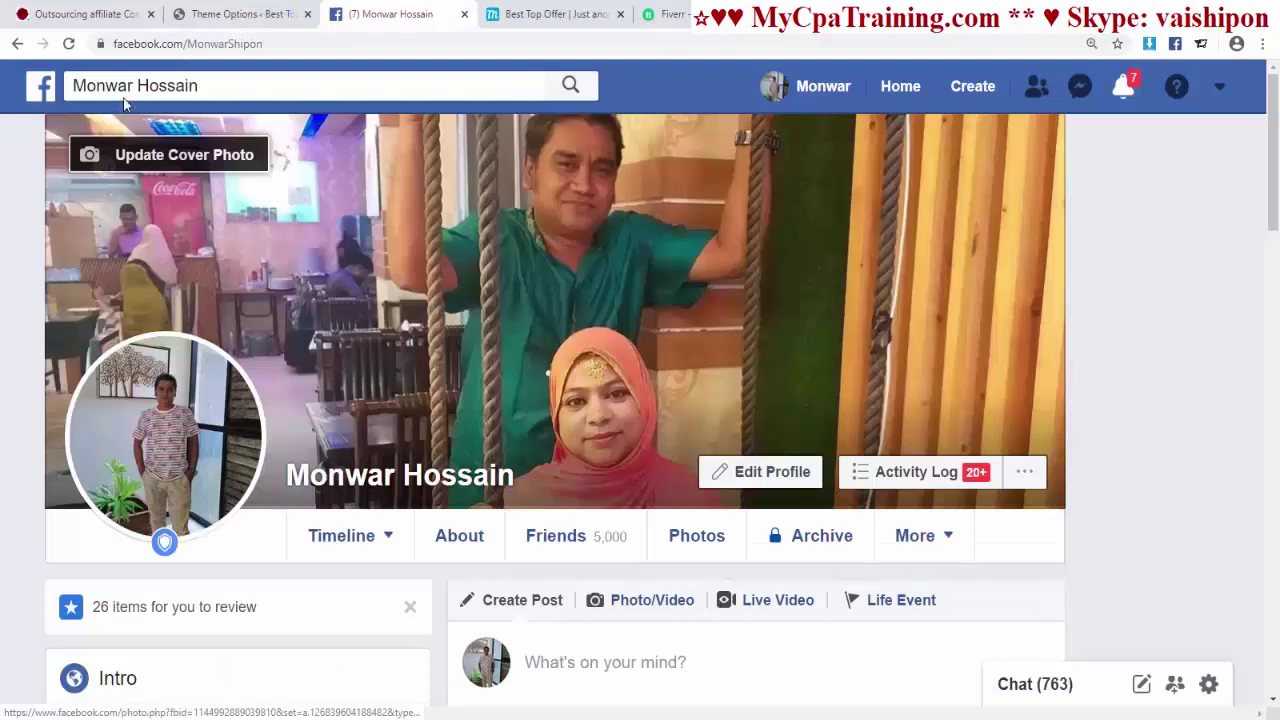
- Copy the Facebook profile address into the Facebook Profile Url field
click(175, 43)
right_click(177, 44)
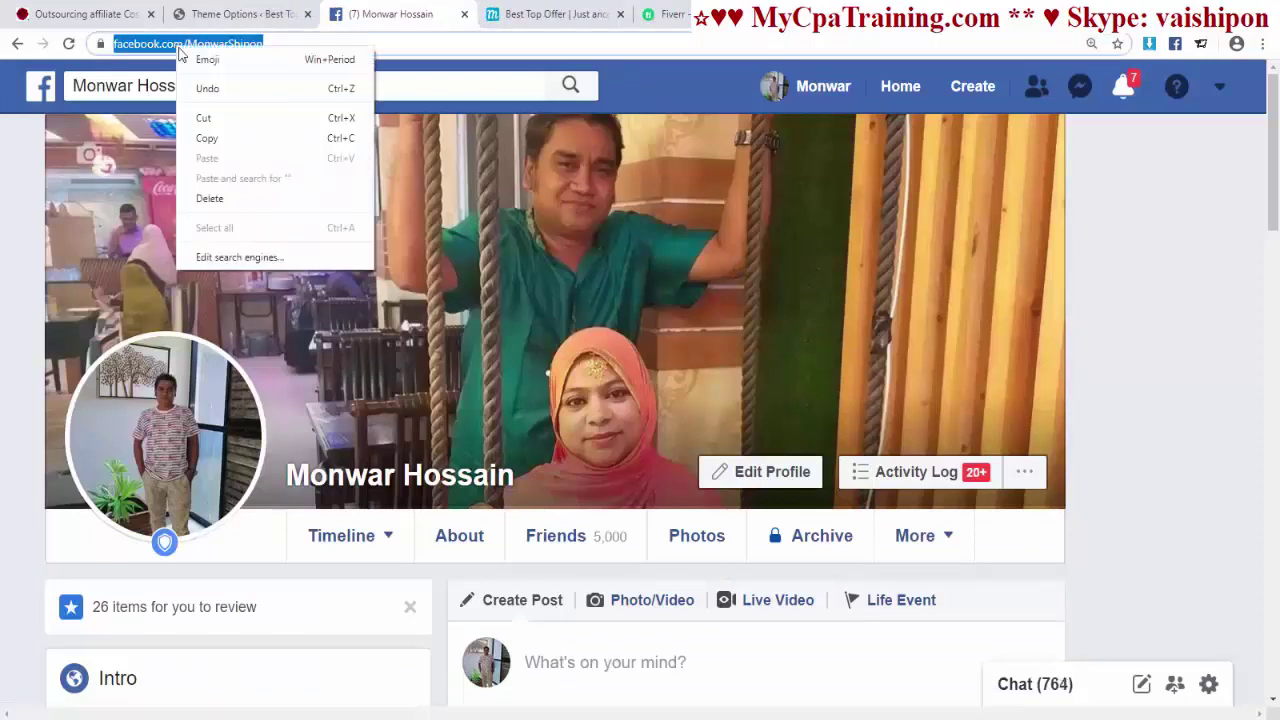
click(208, 135)
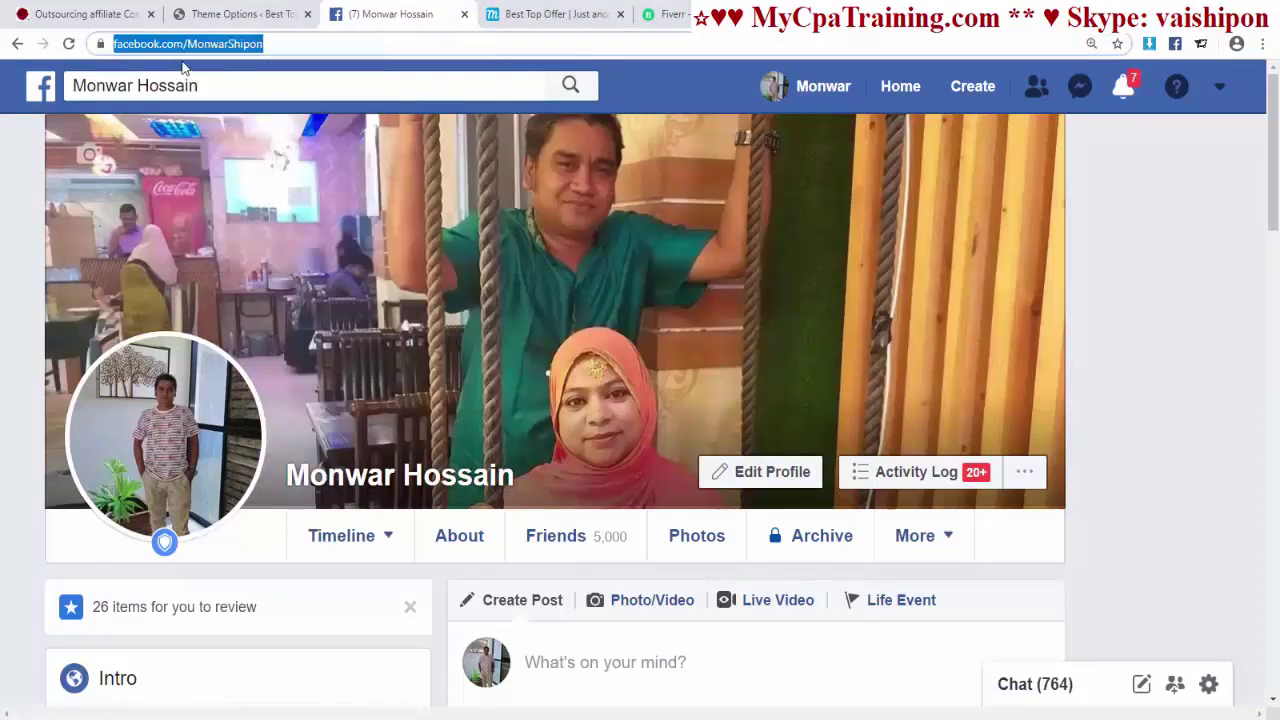
key(ctrl+shift+Tab)
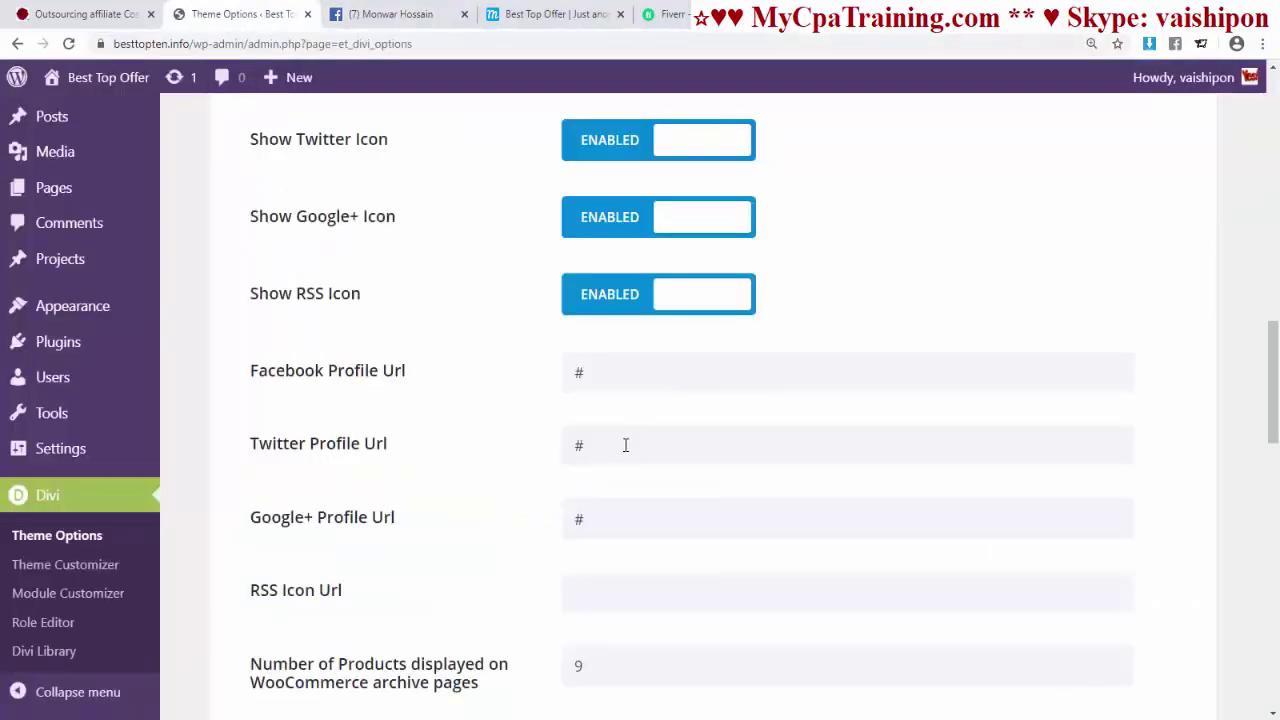
drag(590, 372, 460, 377)
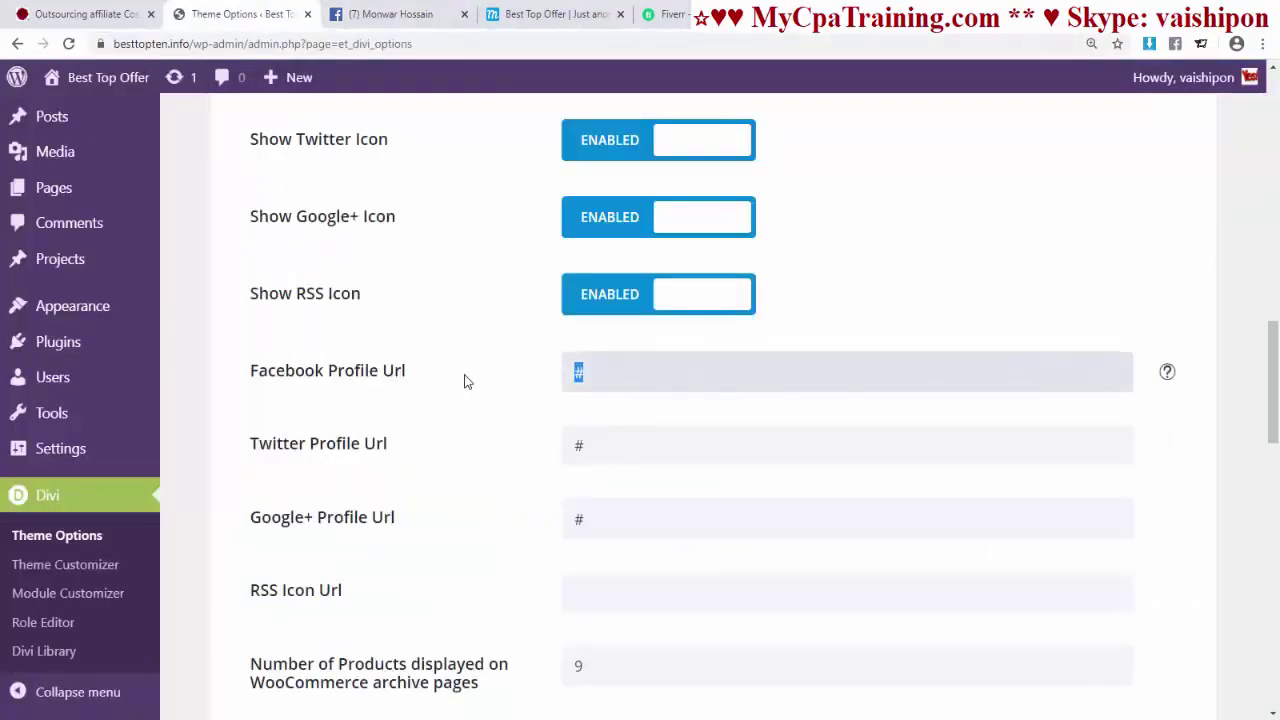
key(ctrl+v)
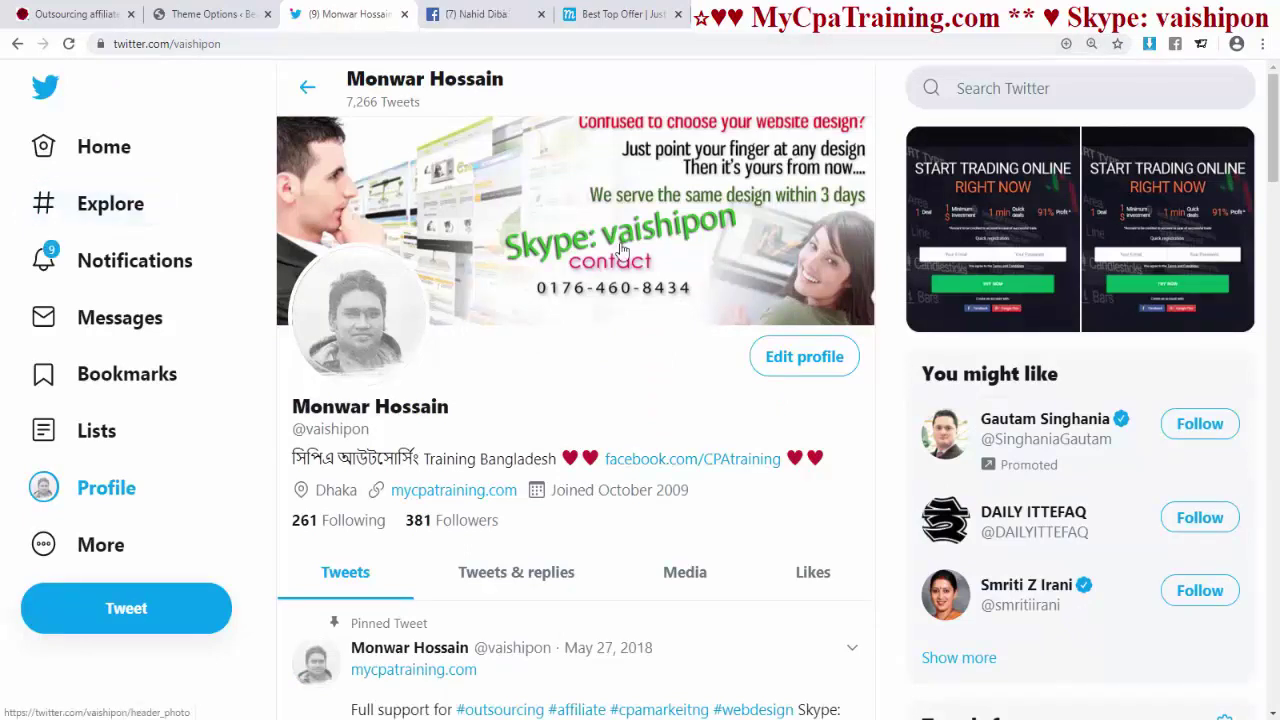
- Copy the Twitter profile address into Twitter Profile Url, then move to the Google+ field
key(ctrl+l)
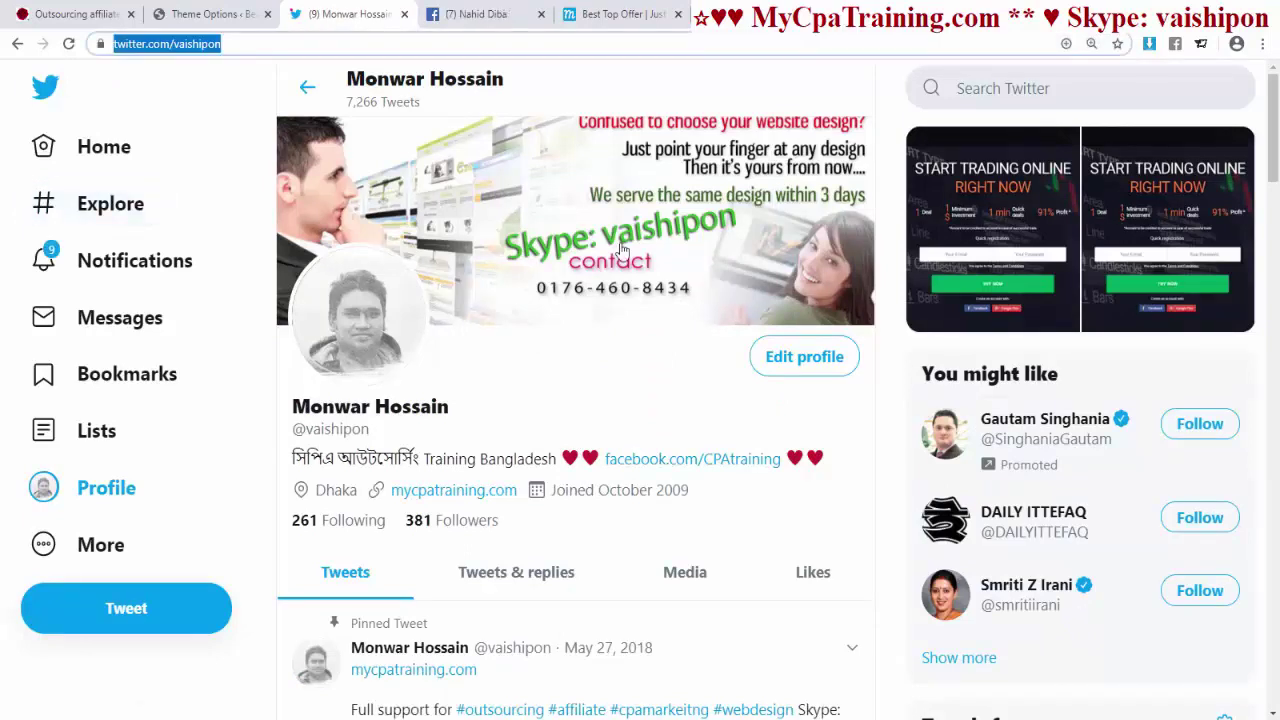
key(shift+F10)
key(Down)
key(Down)
key(Return)
key(ctrl+shift+Tab)
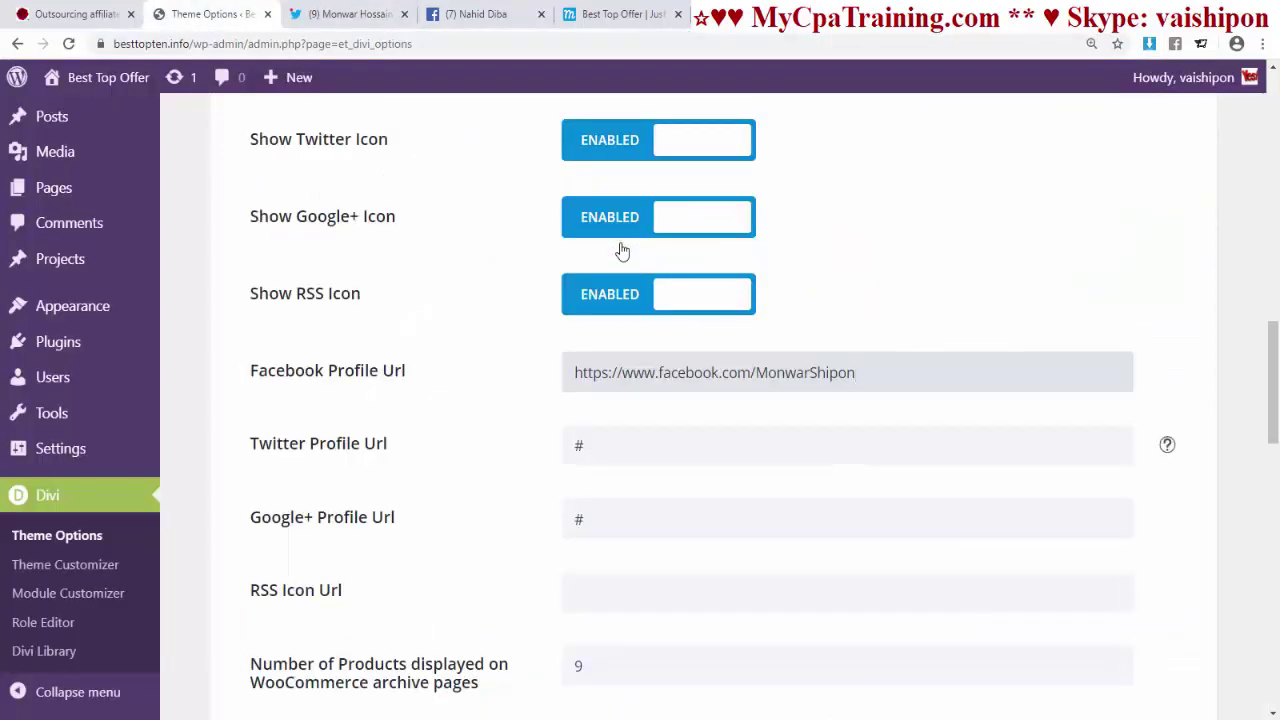
key(Tab)
key(ctrl+v)
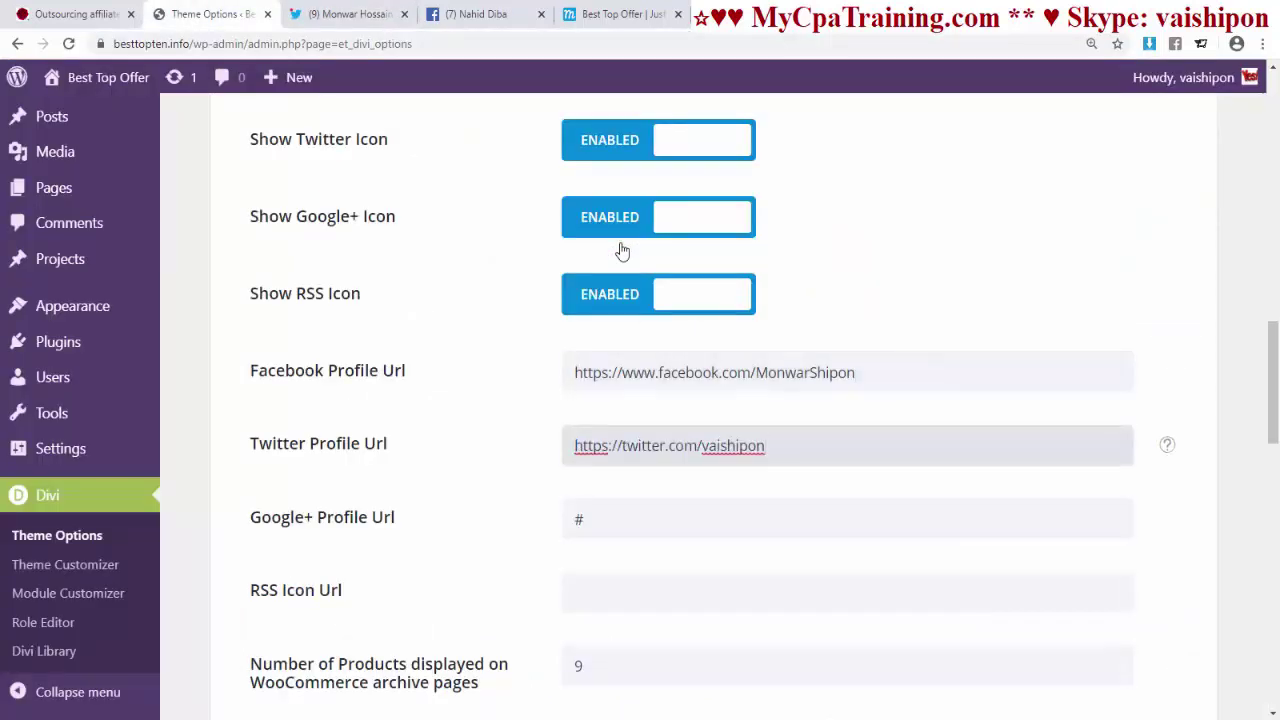
scroll(622, 251, down, 2)
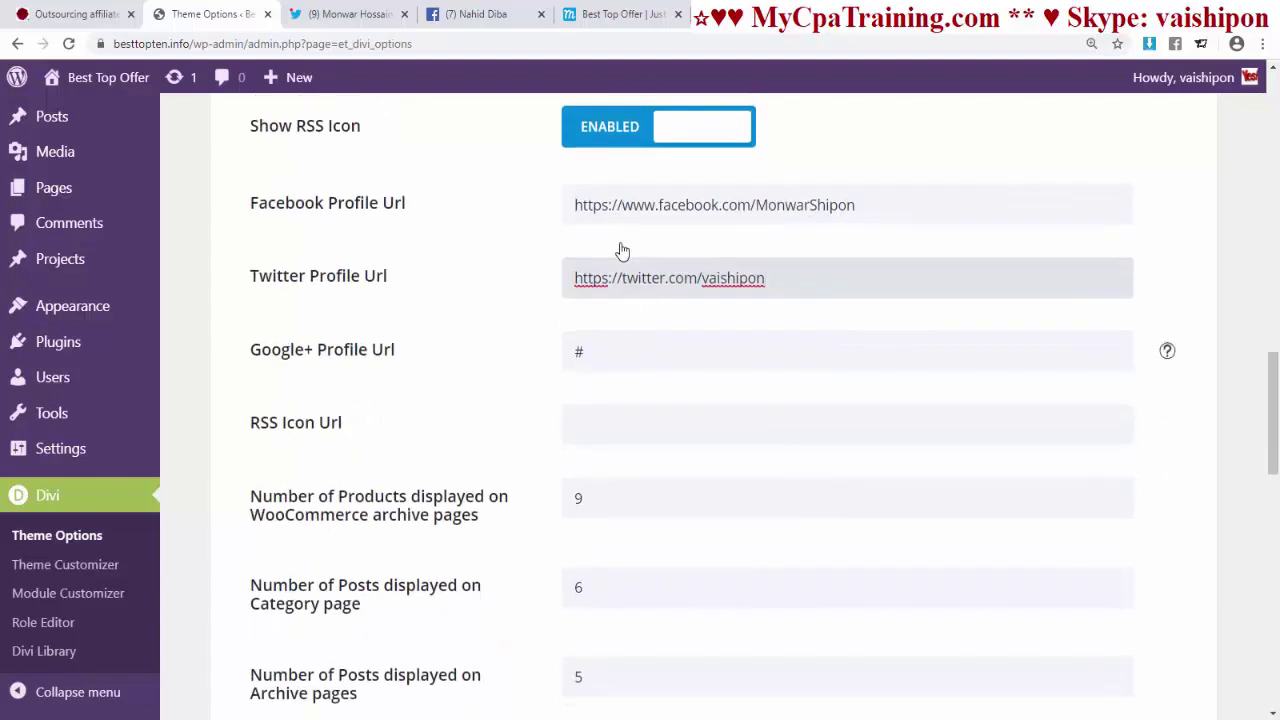
key(Tab)
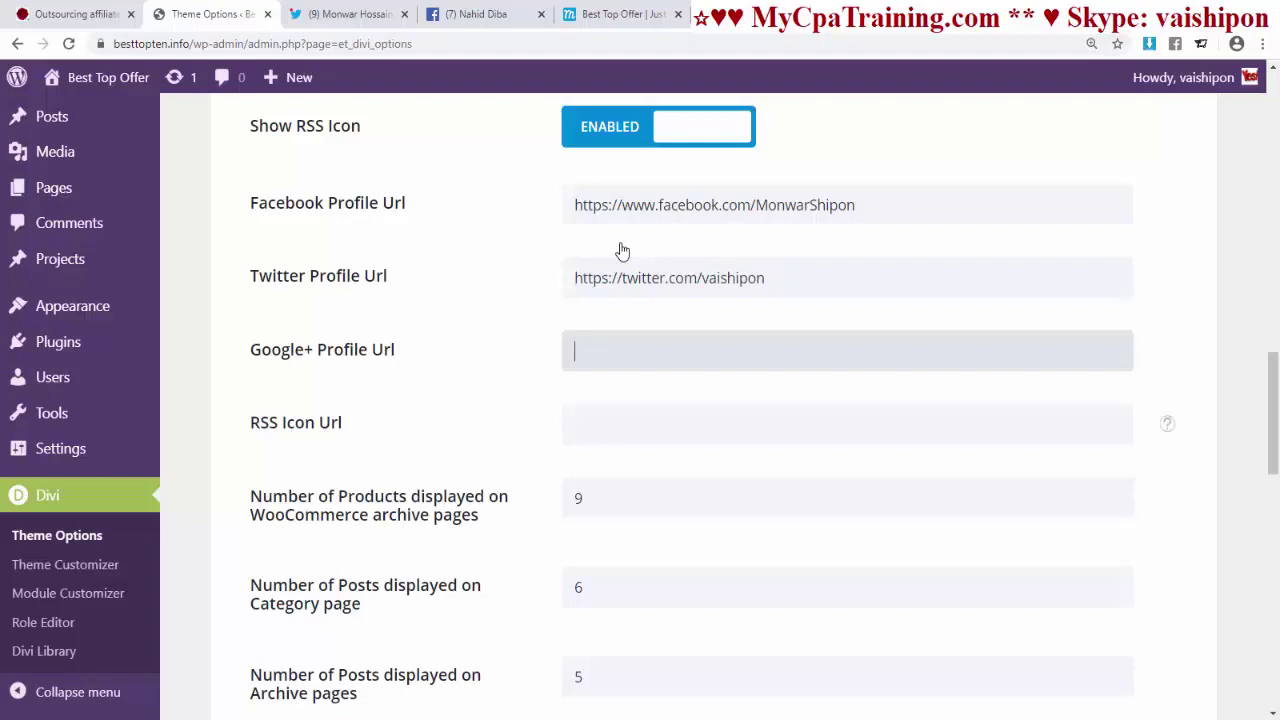
- Scroll through the remaining social settings and open the live site in a new tab
scroll(622, 251, down, 2)
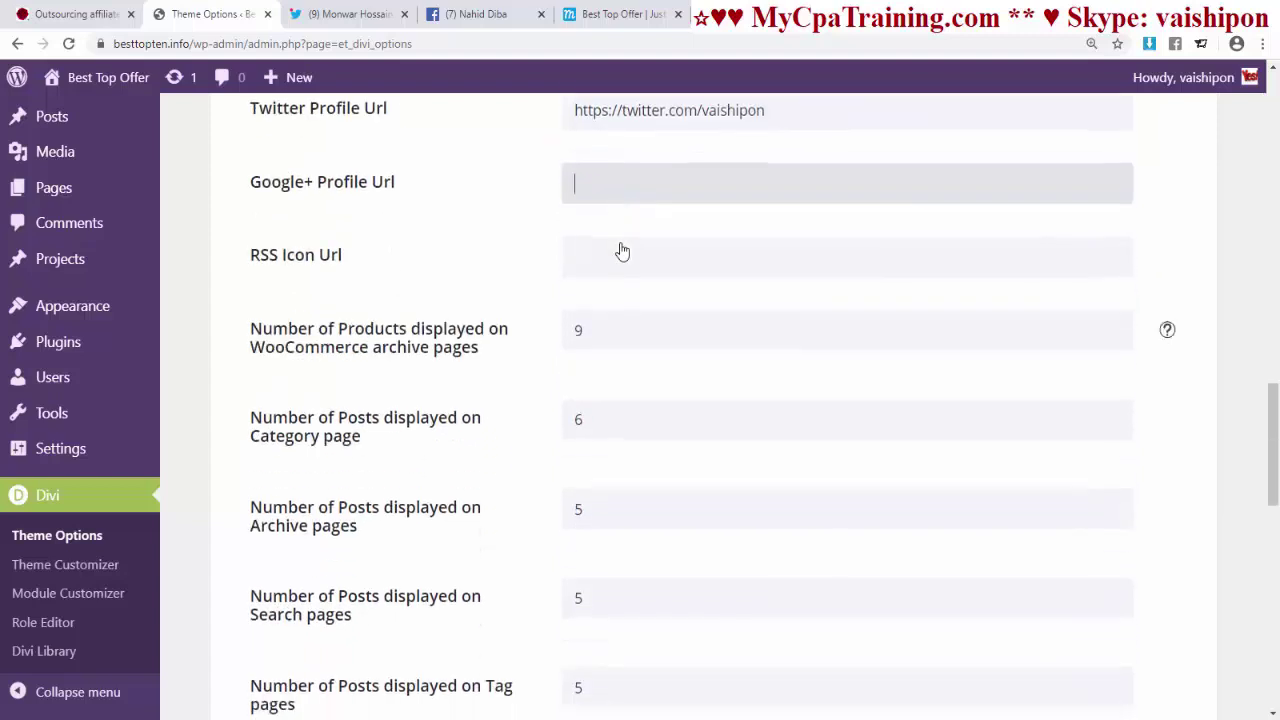
scroll(622, 251, up, 5)
scroll(622, 251, down, 2)
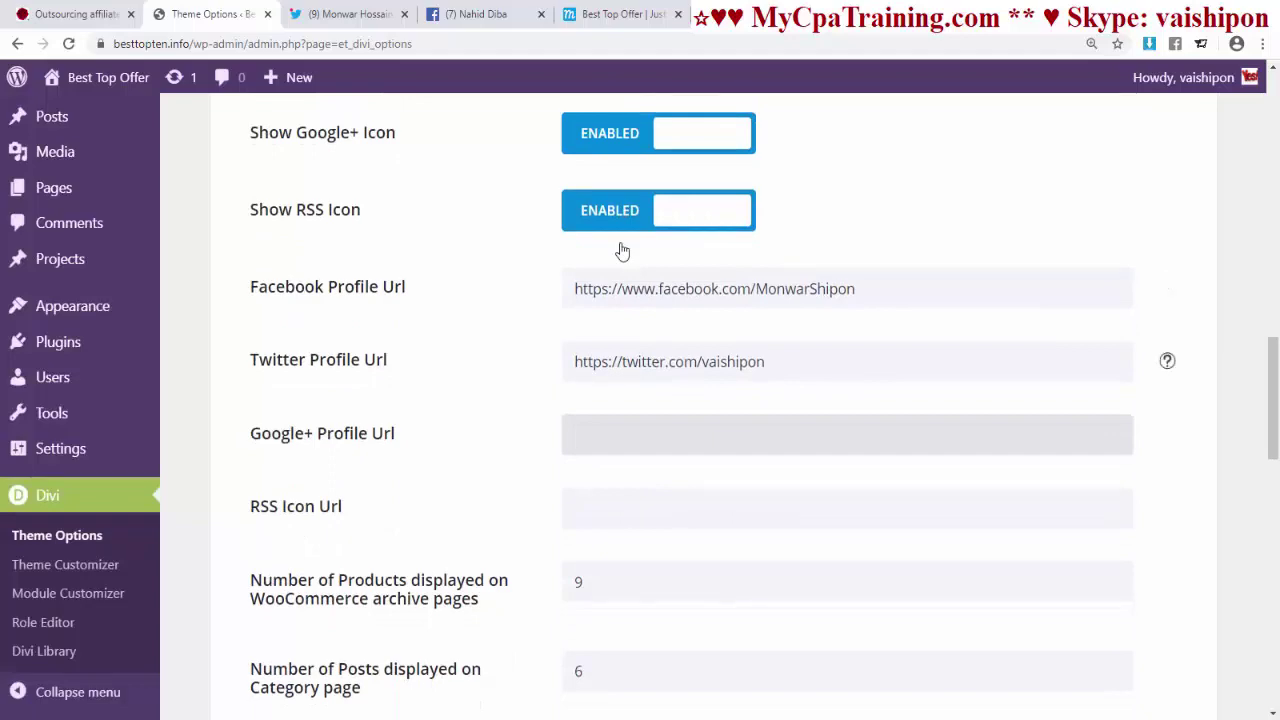
scroll(622, 251, down, 12)
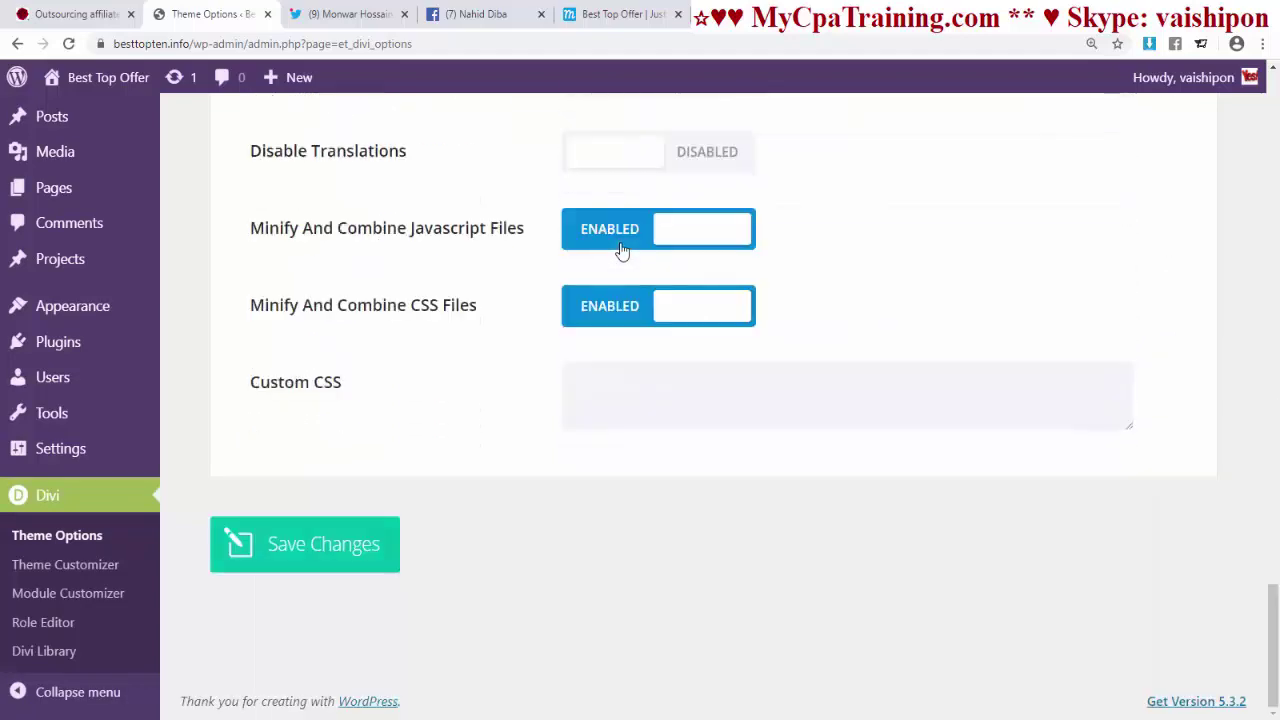
scroll(622, 251, up, 16)
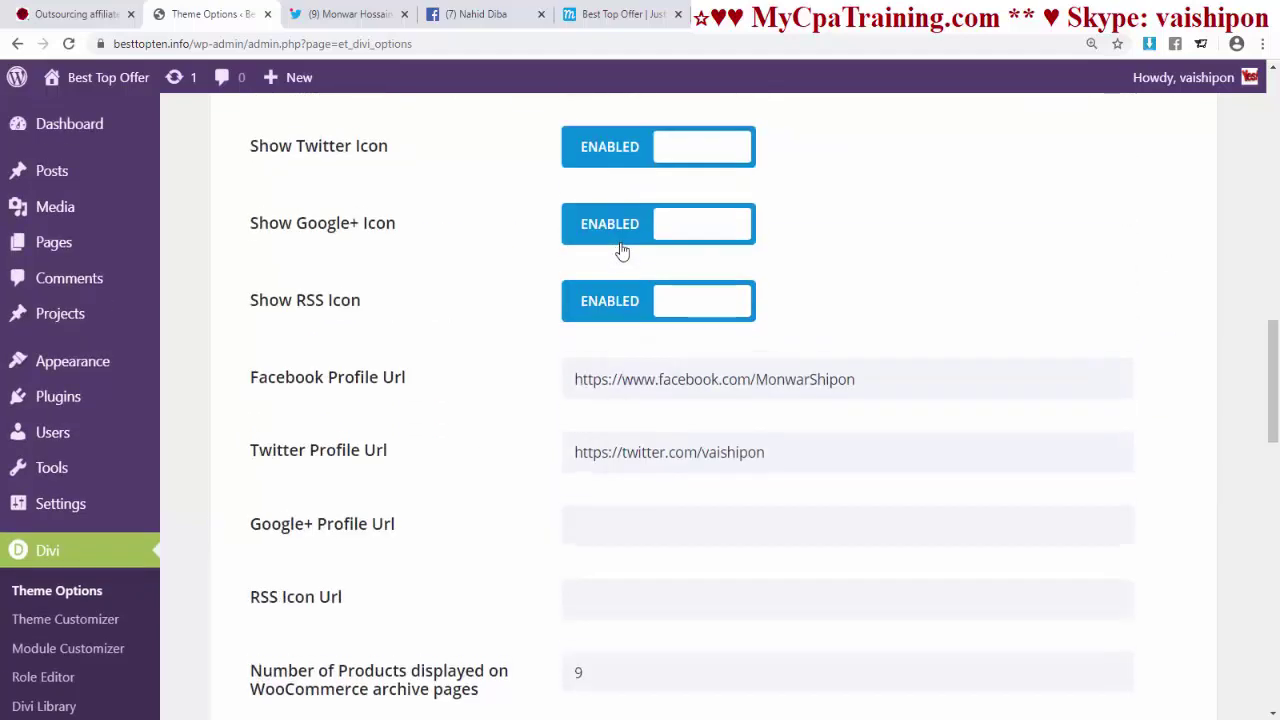
scroll(622, 251, up, 10)
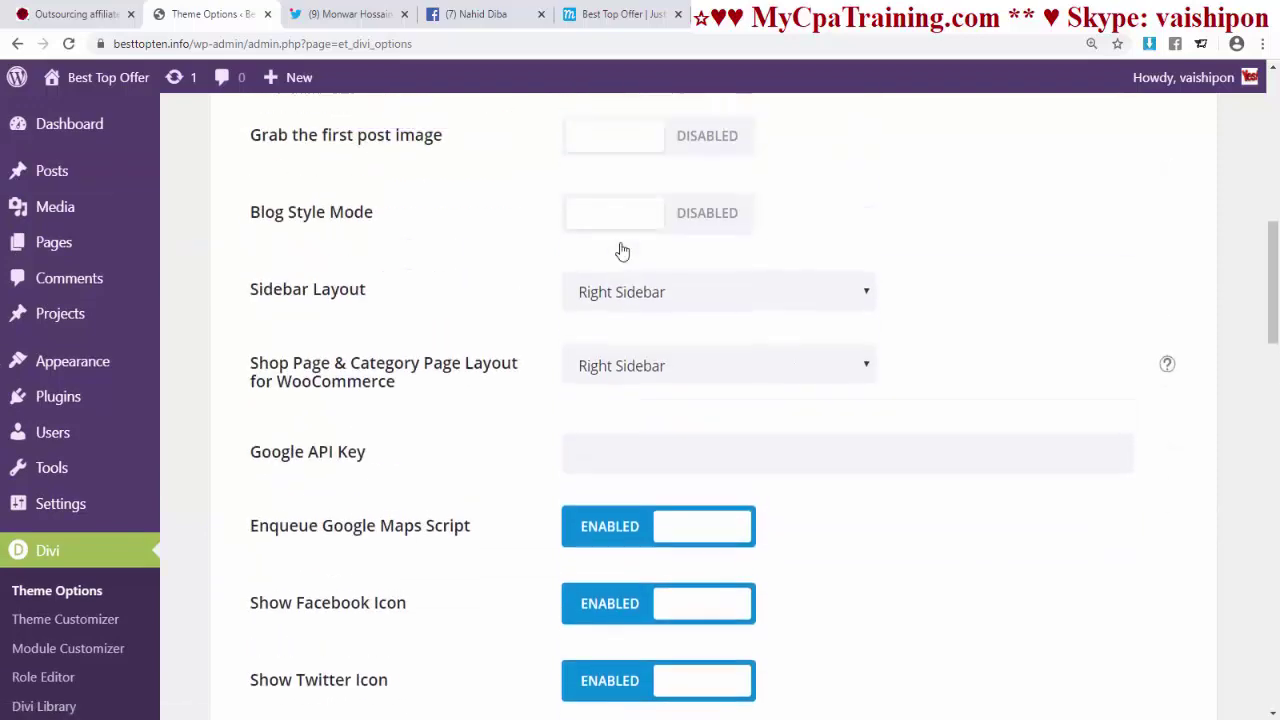
scroll(622, 251, up, 3)
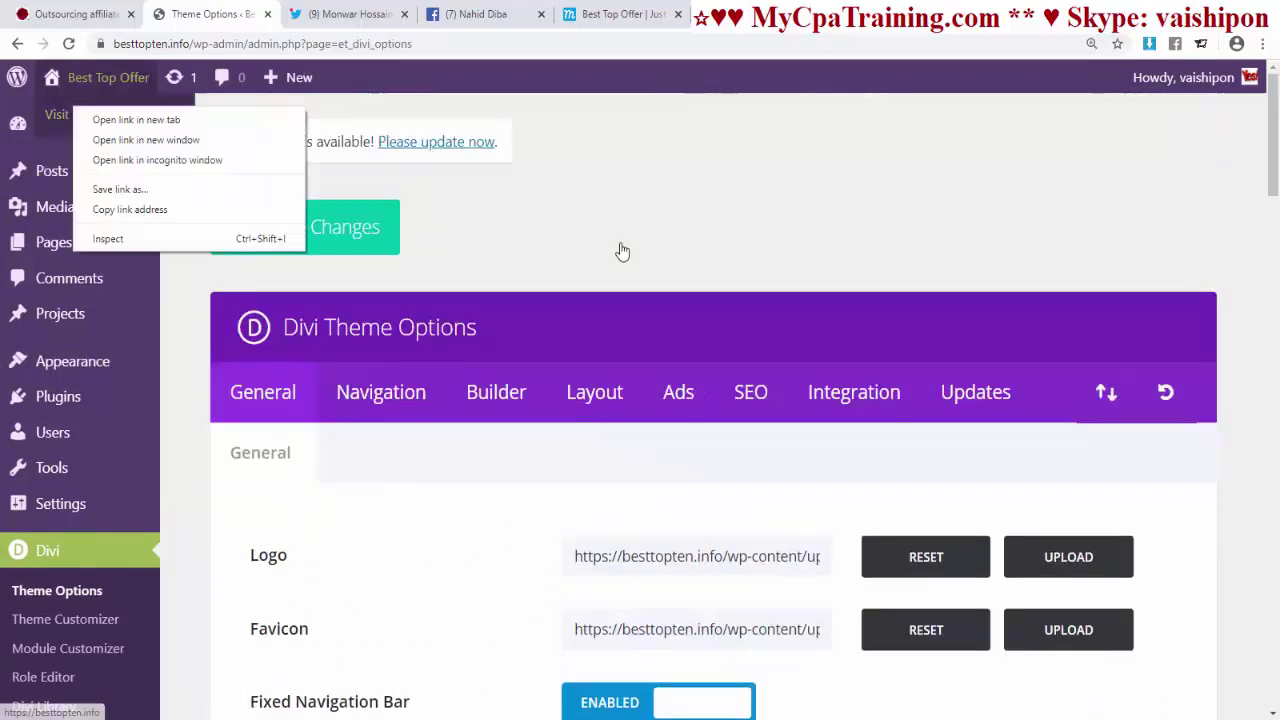
click(69, 114)
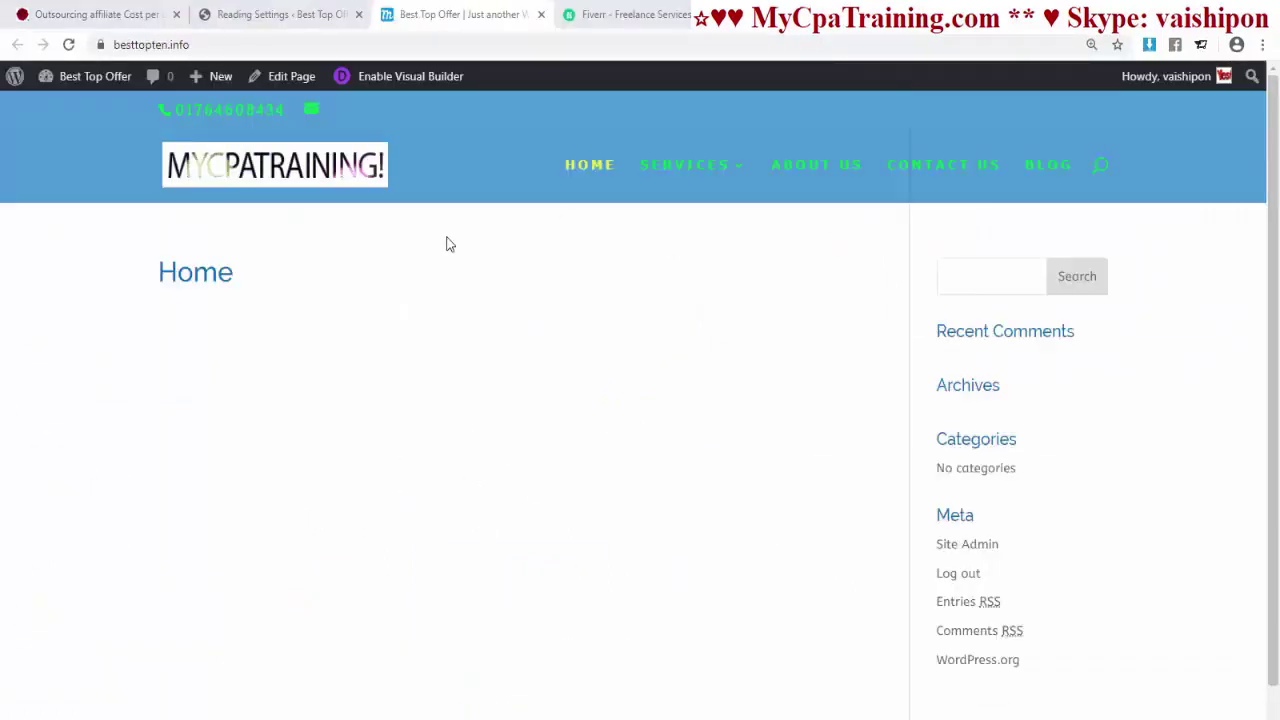
- Enable the Divi Visual Builder on the Home page
click(413, 78)
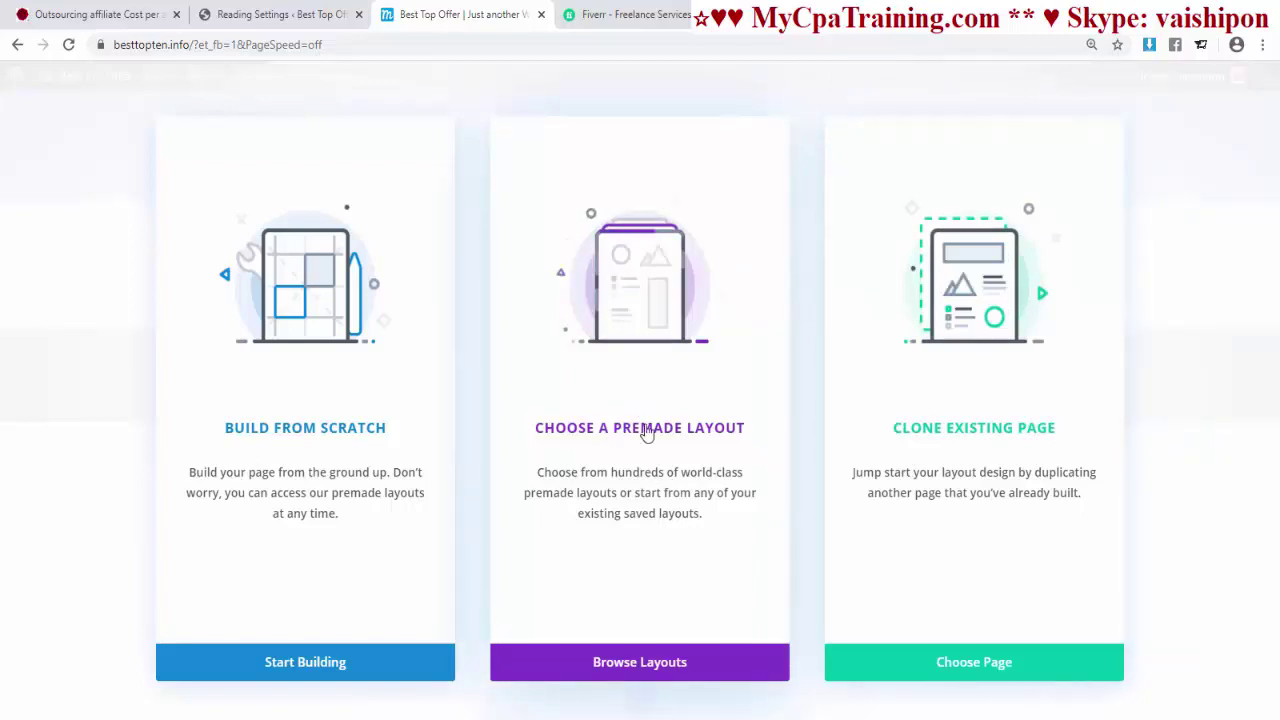
- Browse the premade layout packs and preview the Cleaning Company pack's live demo
click(647, 664)
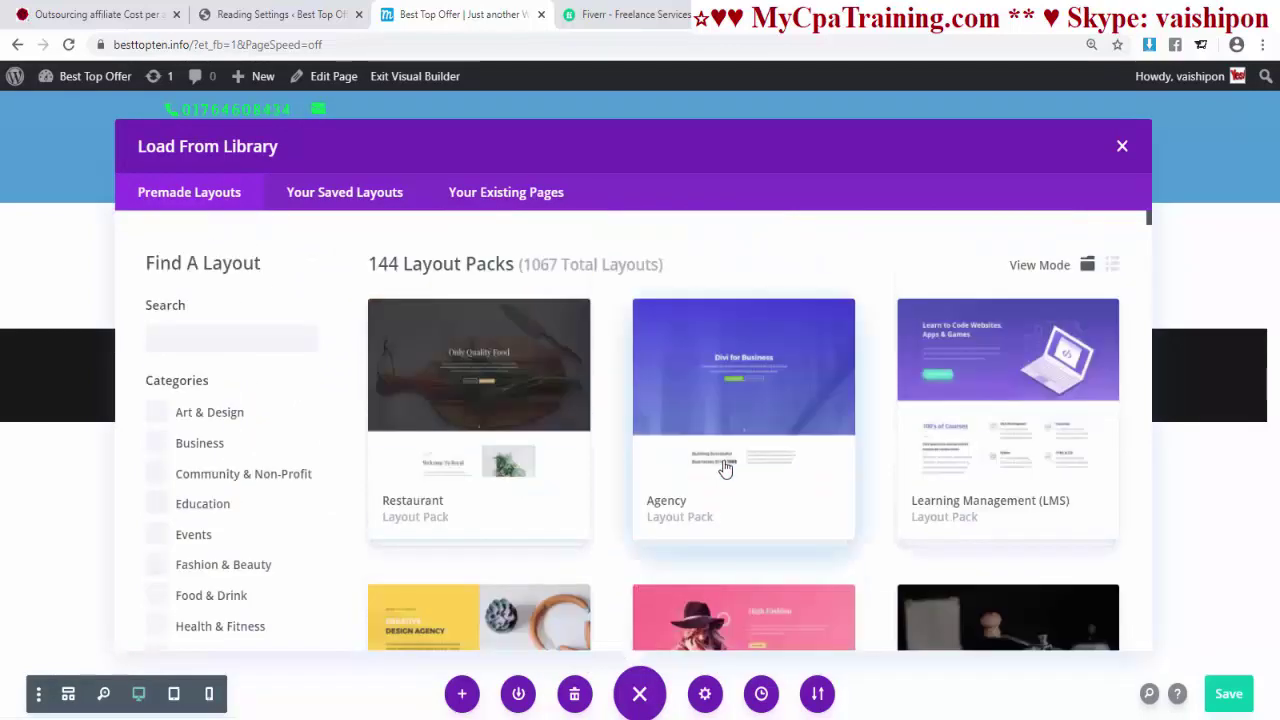
scroll(725, 468, down, 20)
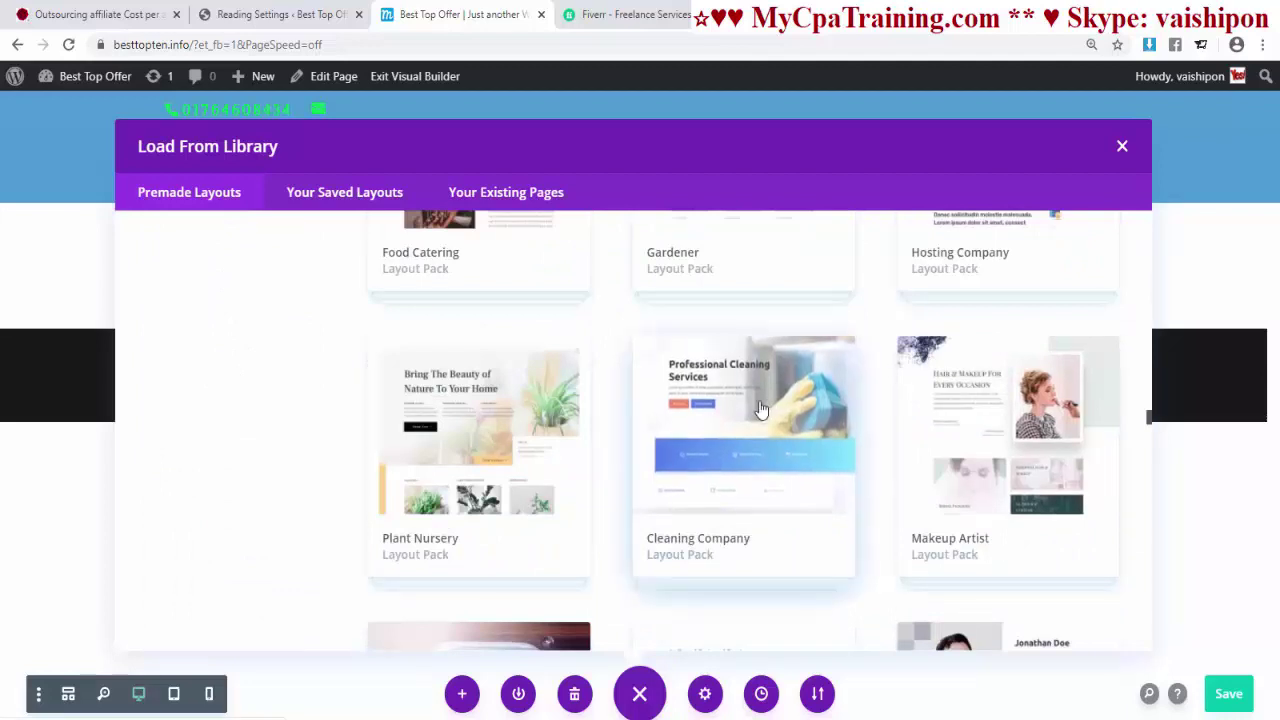
click(749, 437)
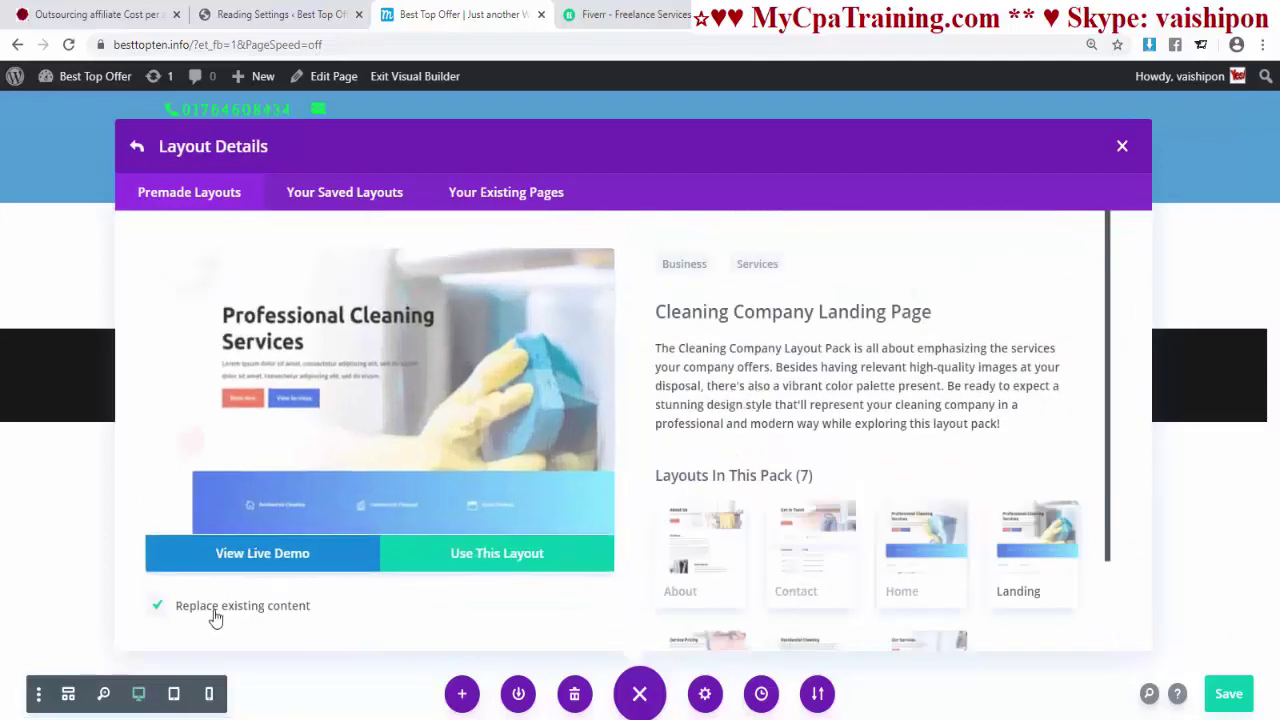
click(287, 560)
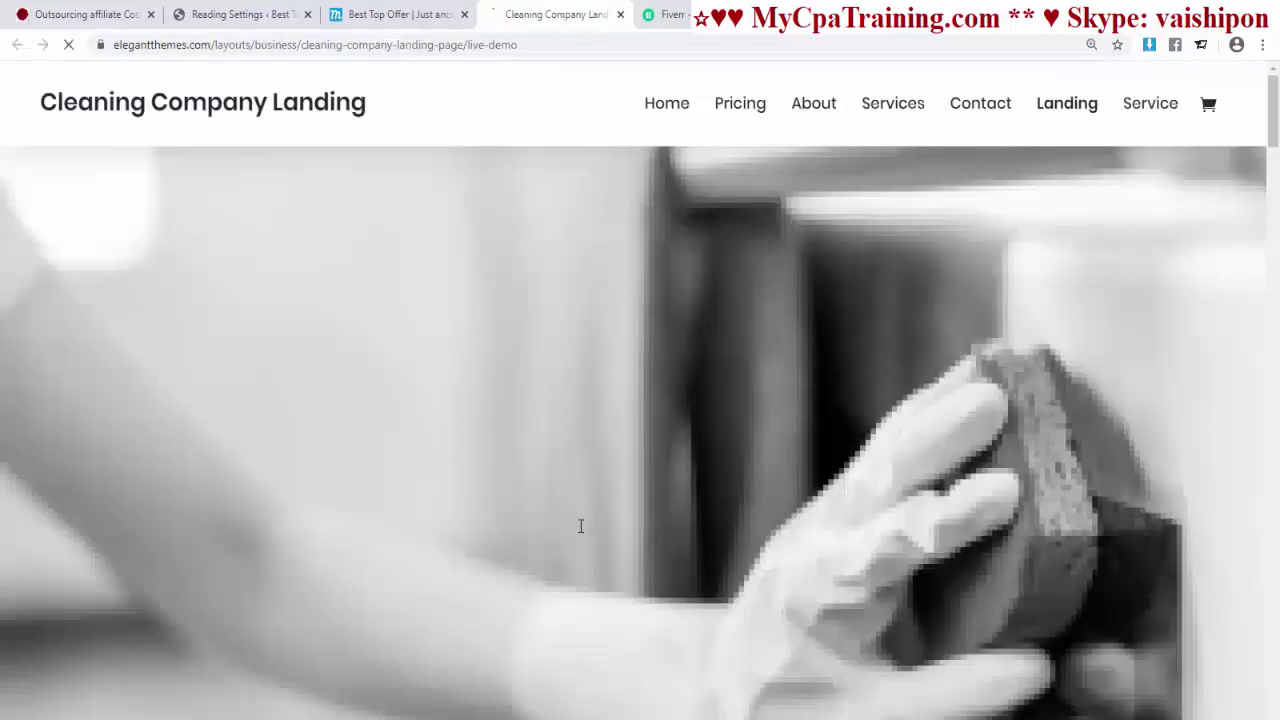
scroll(744, 352, down, 12)
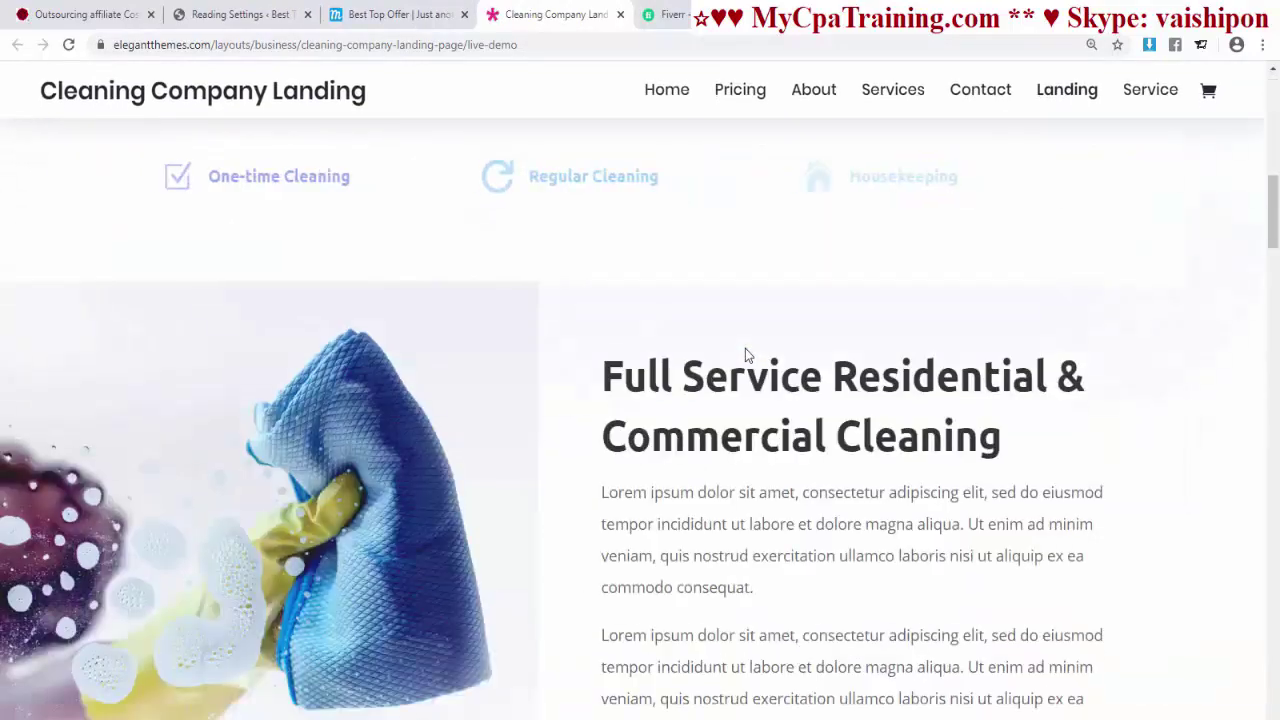
scroll(744, 353, down, 15)
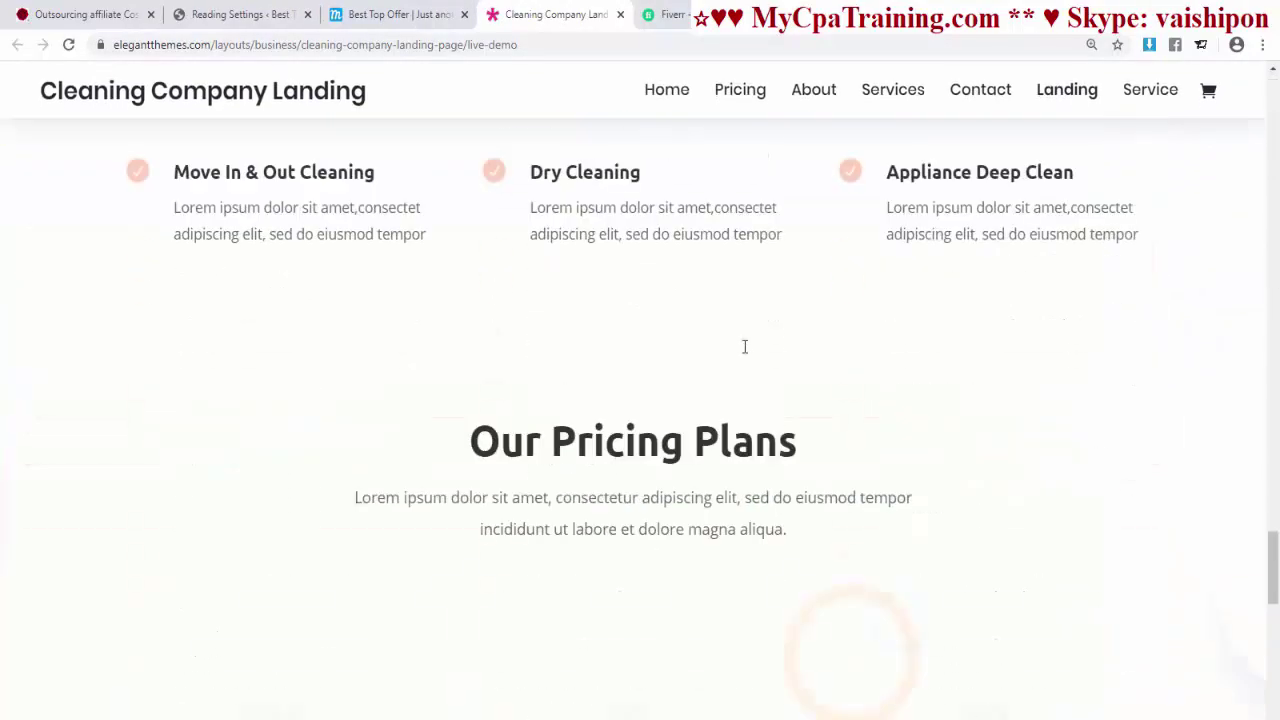
scroll(744, 353, down, 2)
scroll(744, 353, up, 3)
scroll(744, 353, down, 5)
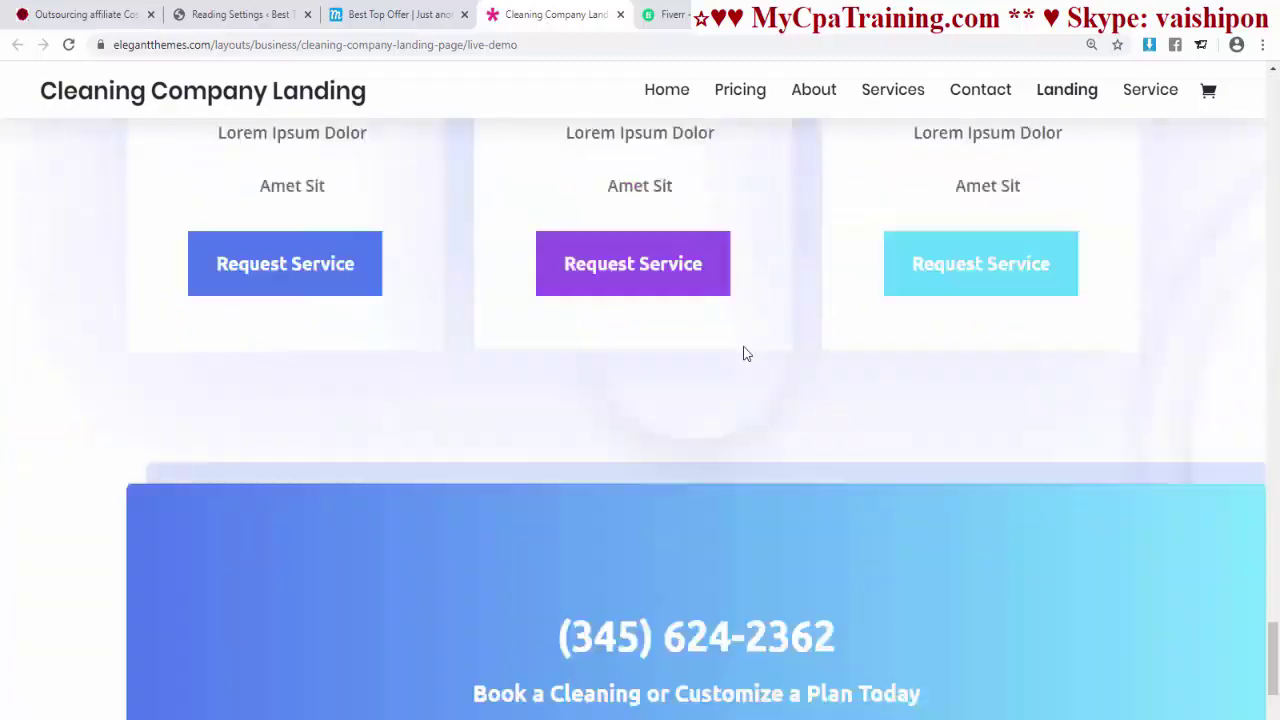
key(ctrl+w)
- Open the Dentist layout pack's details and glance at its live demo
click(185, 200)
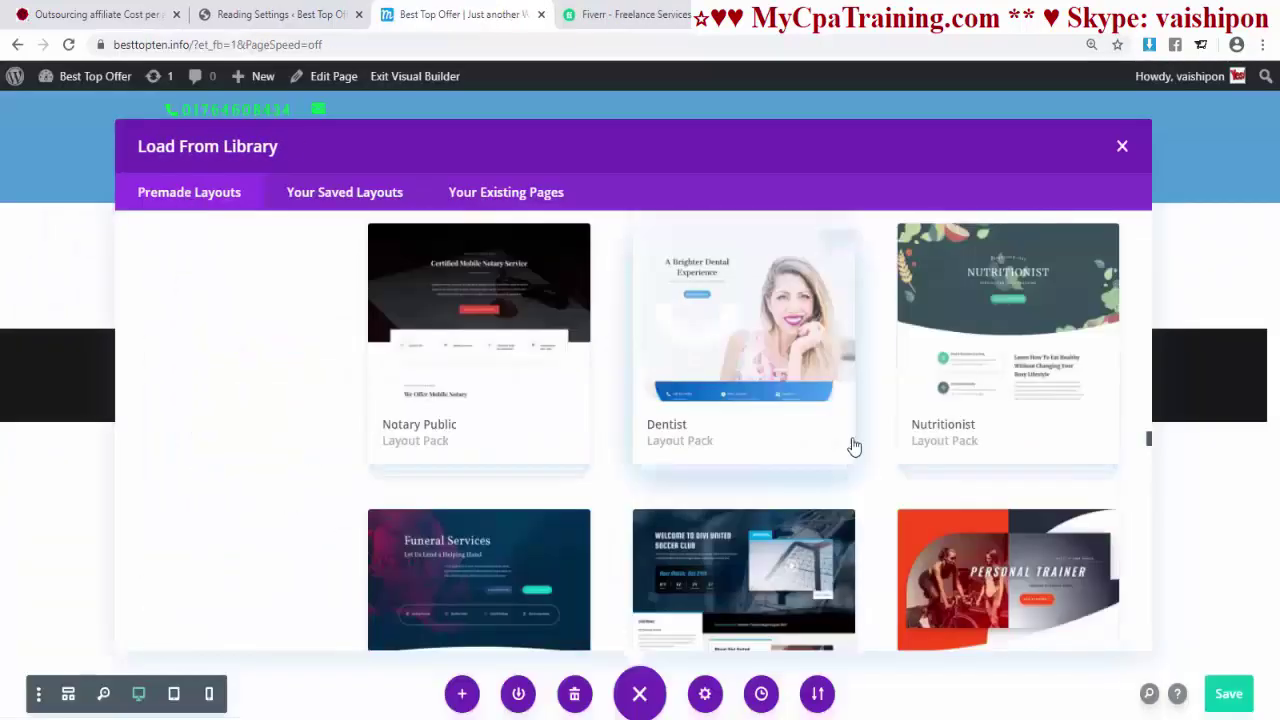
click(720, 339)
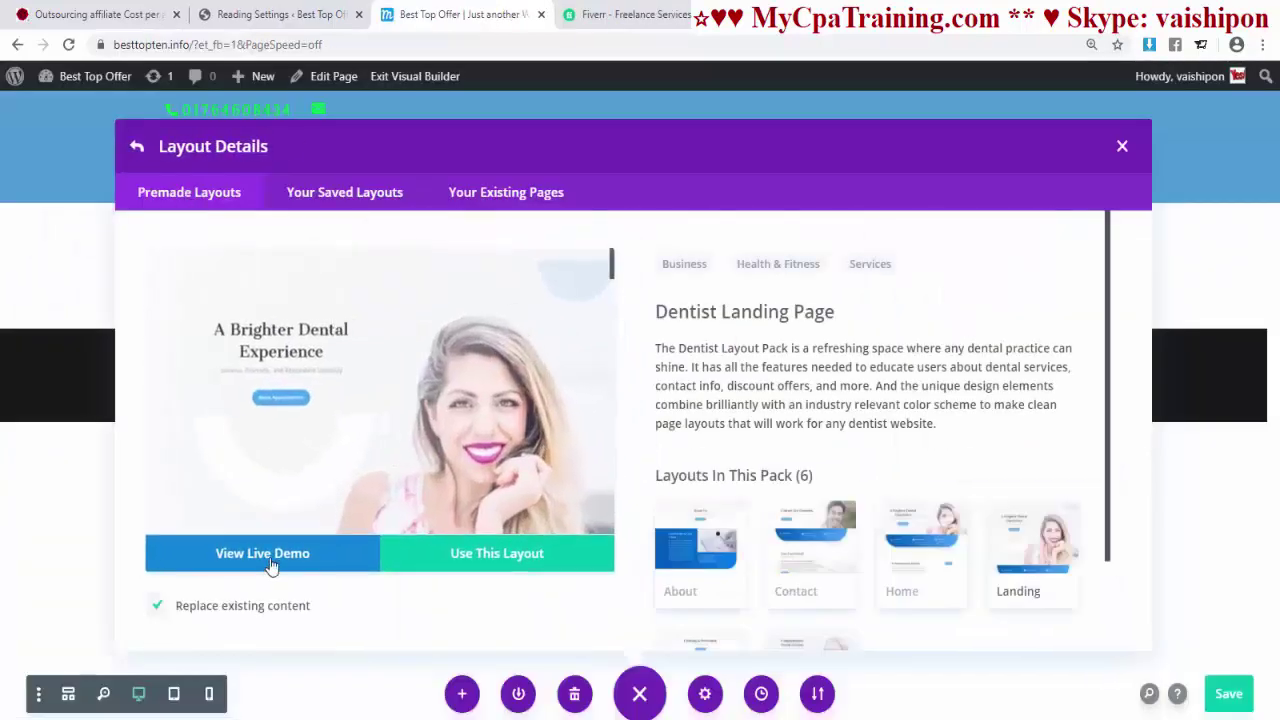
click(268, 562)
key(ctrl+w)
- Return to the layout library, scroll the premade packs and view the fashion pack's details
click(166, 194)
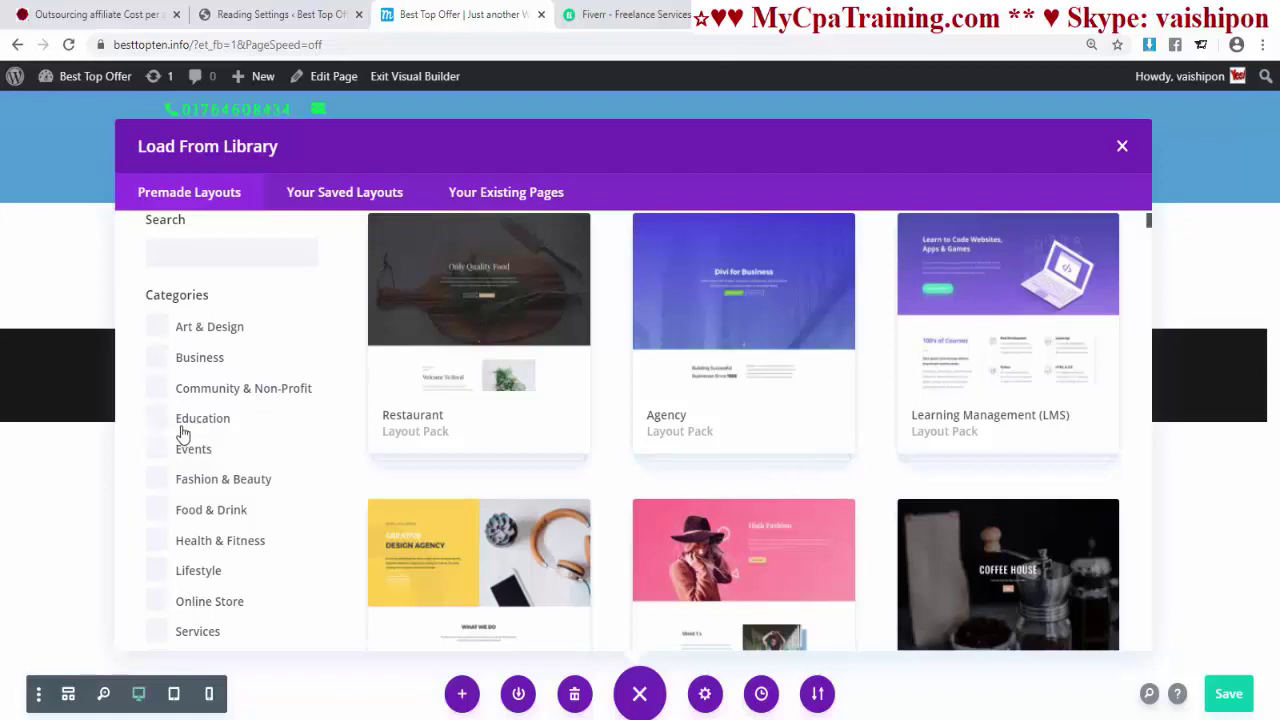
scroll(320, 453, down, 2)
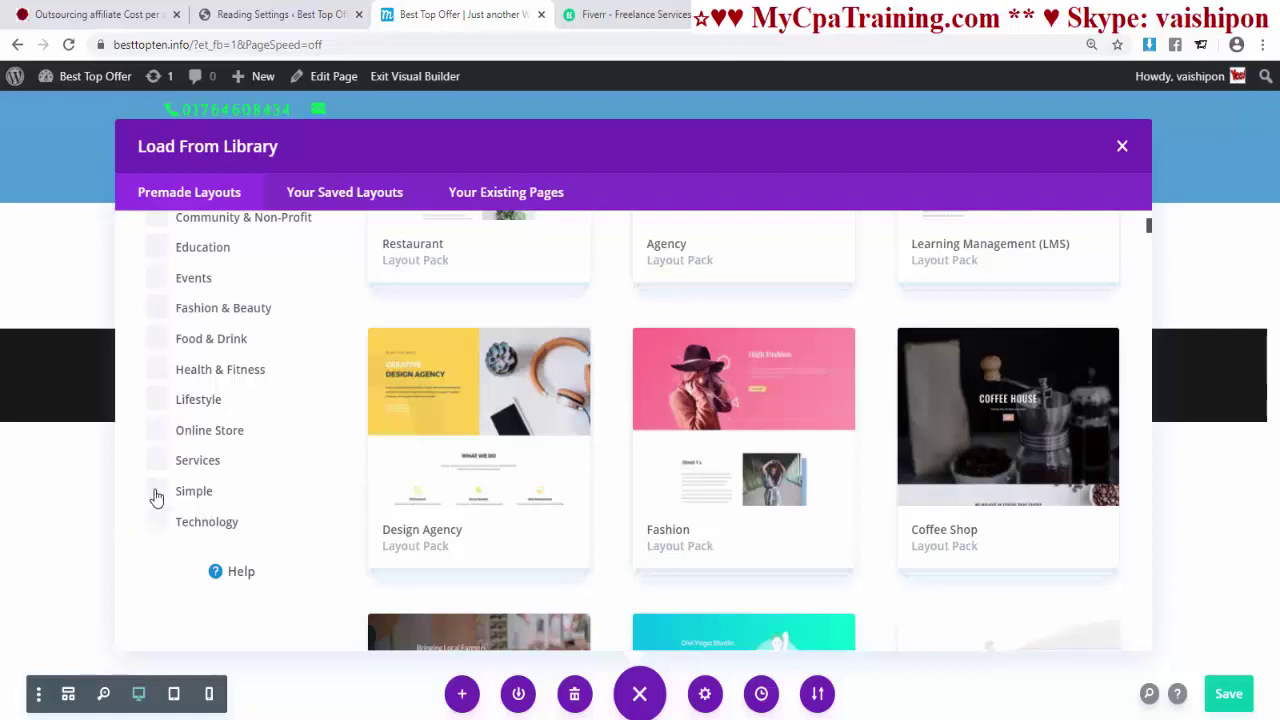
scroll(735, 620, down, 5)
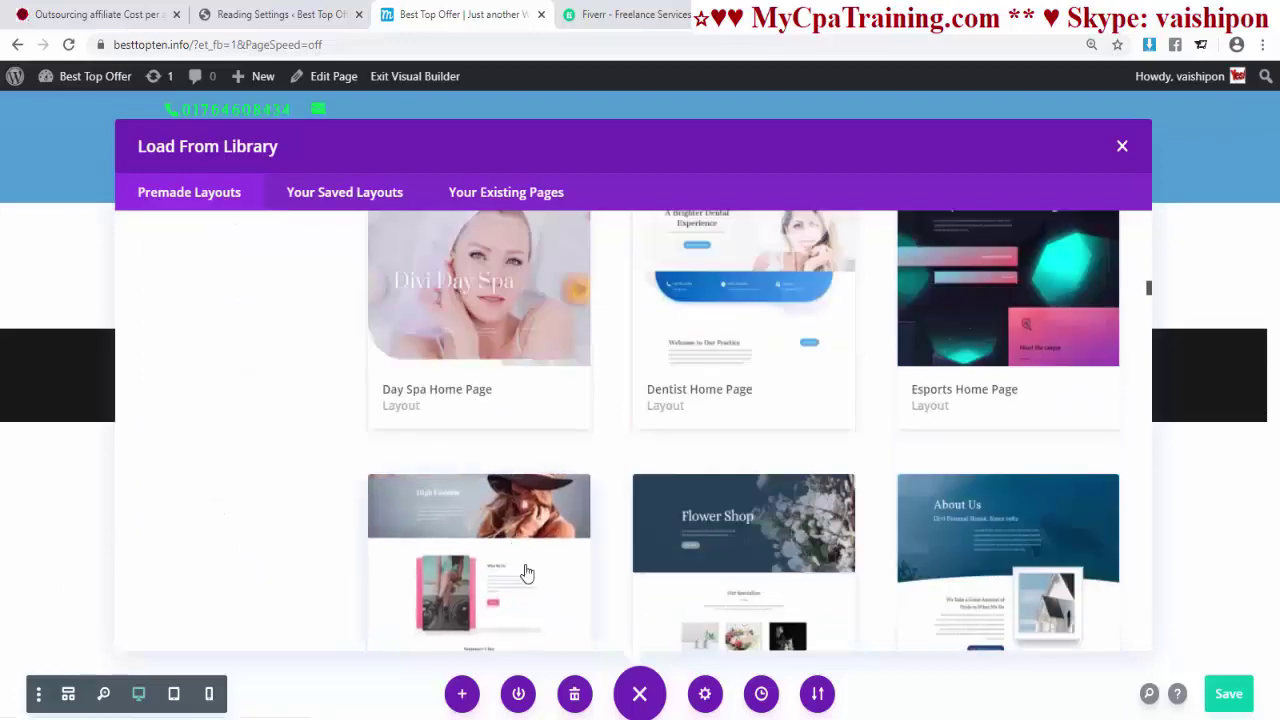
click(523, 571)
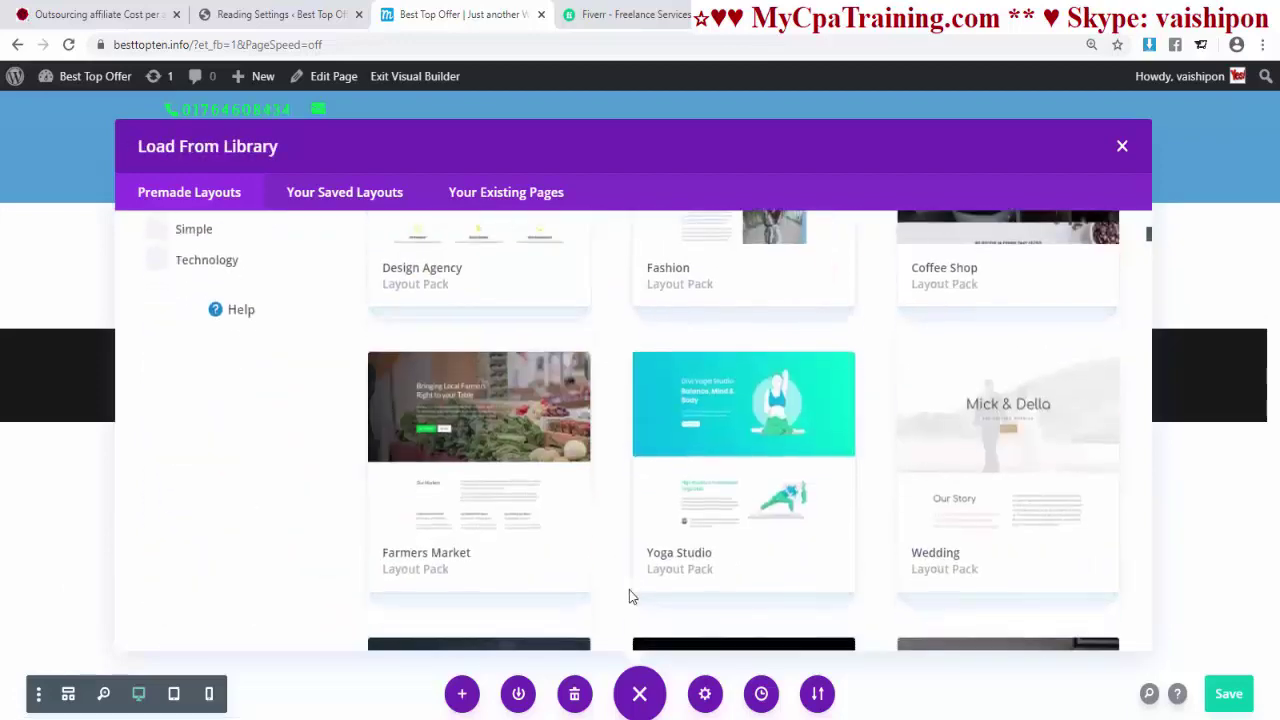
scroll(630, 597, down, 5)
scroll(708, 587, down, 10)
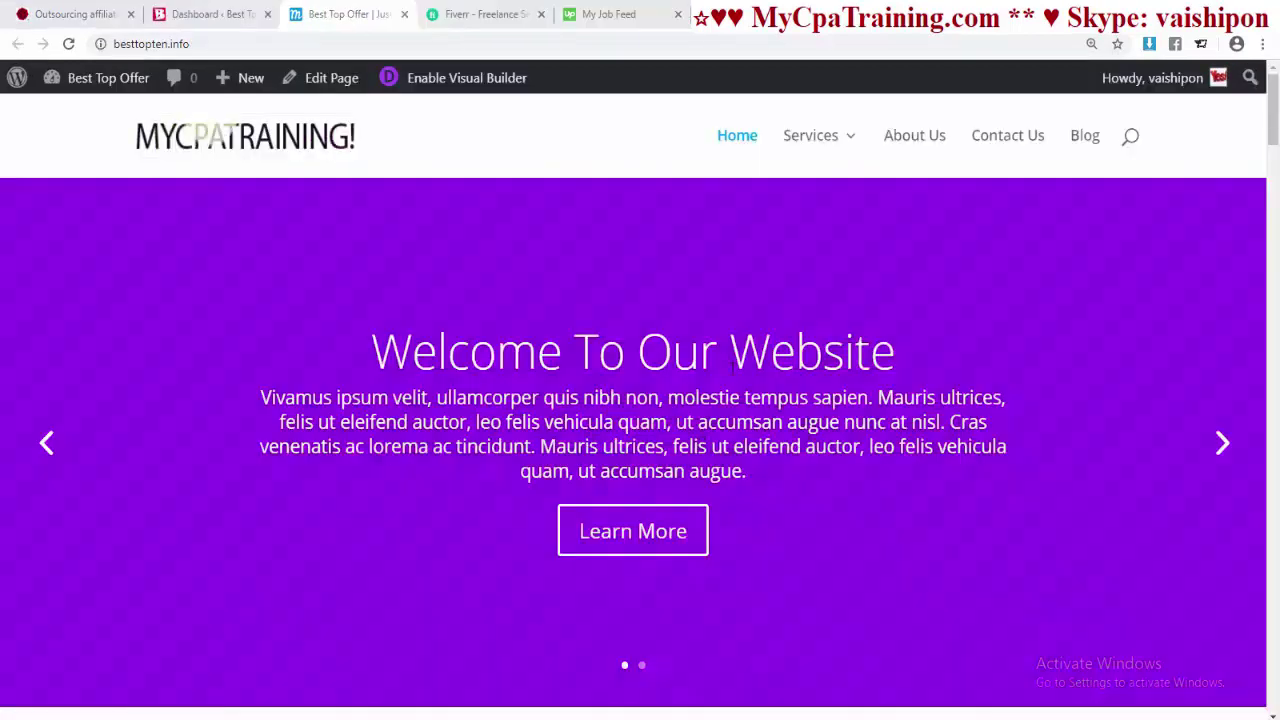
- Enable the Visual Builder on the homepage, browse both slides, and open the Fullwidth Slider settings
scroll(723, 385, down, 3)
scroll(724, 393, up, 3)
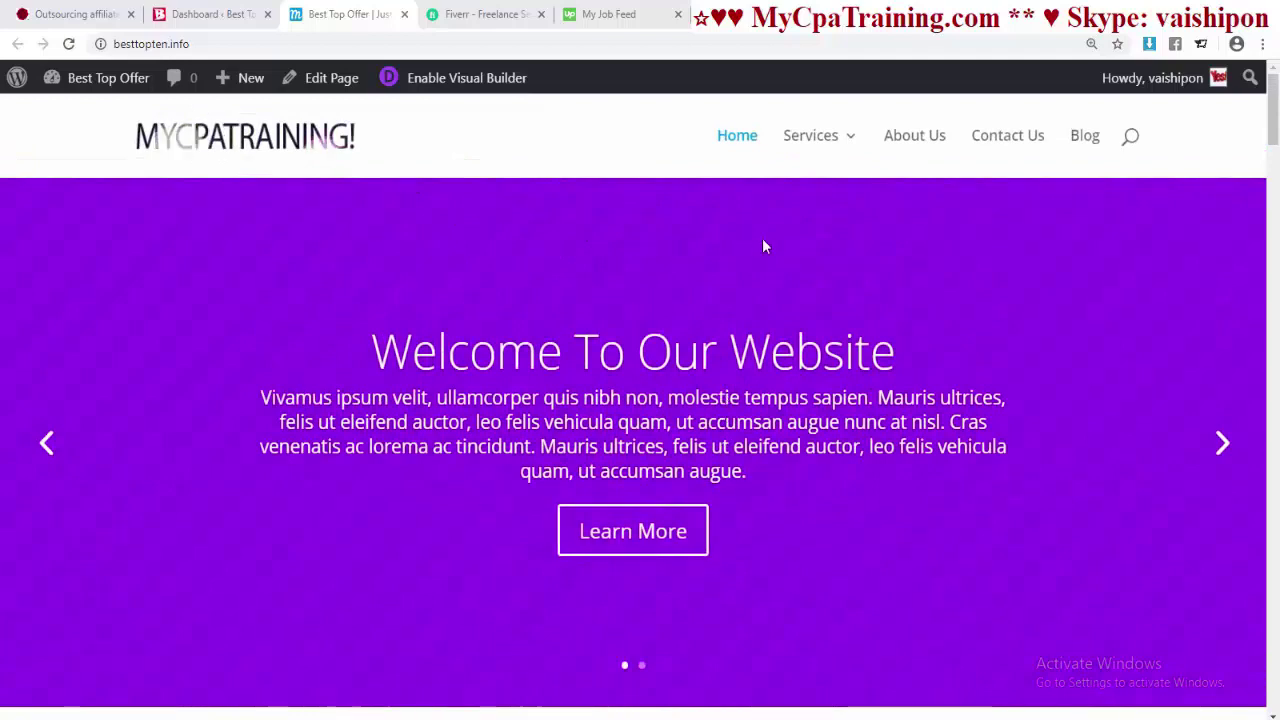
click(455, 85)
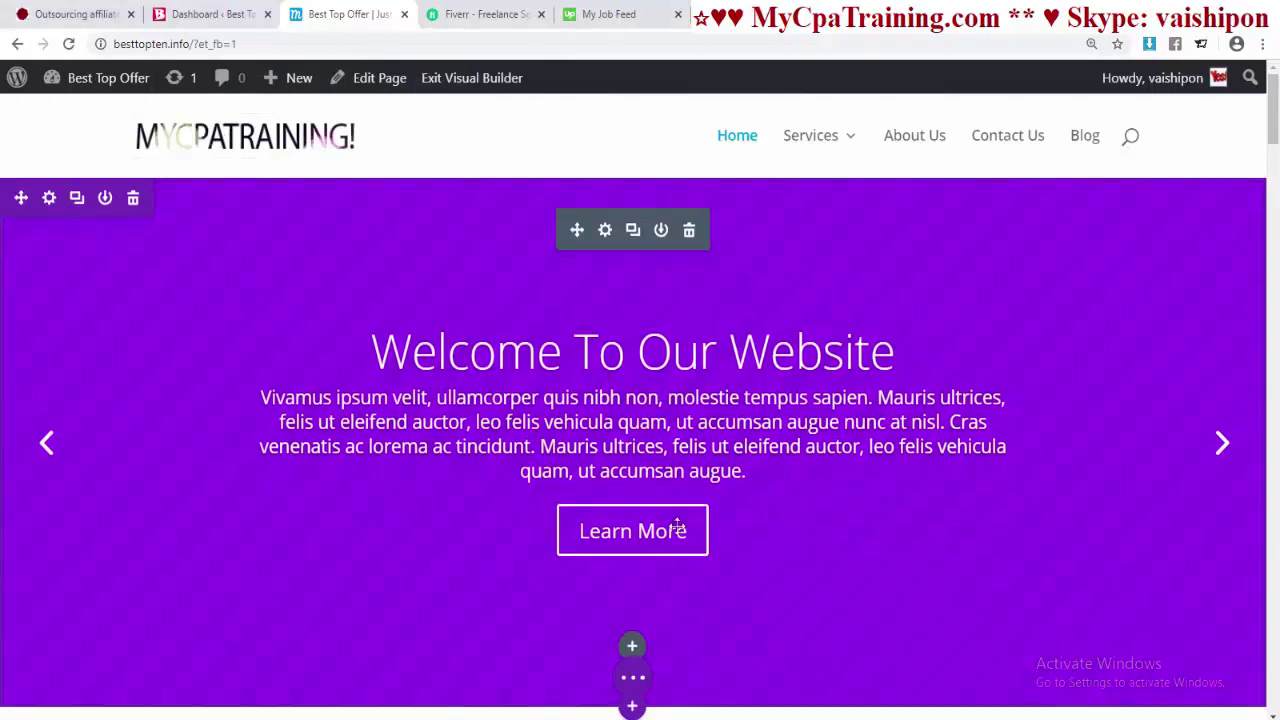
click(1221, 443)
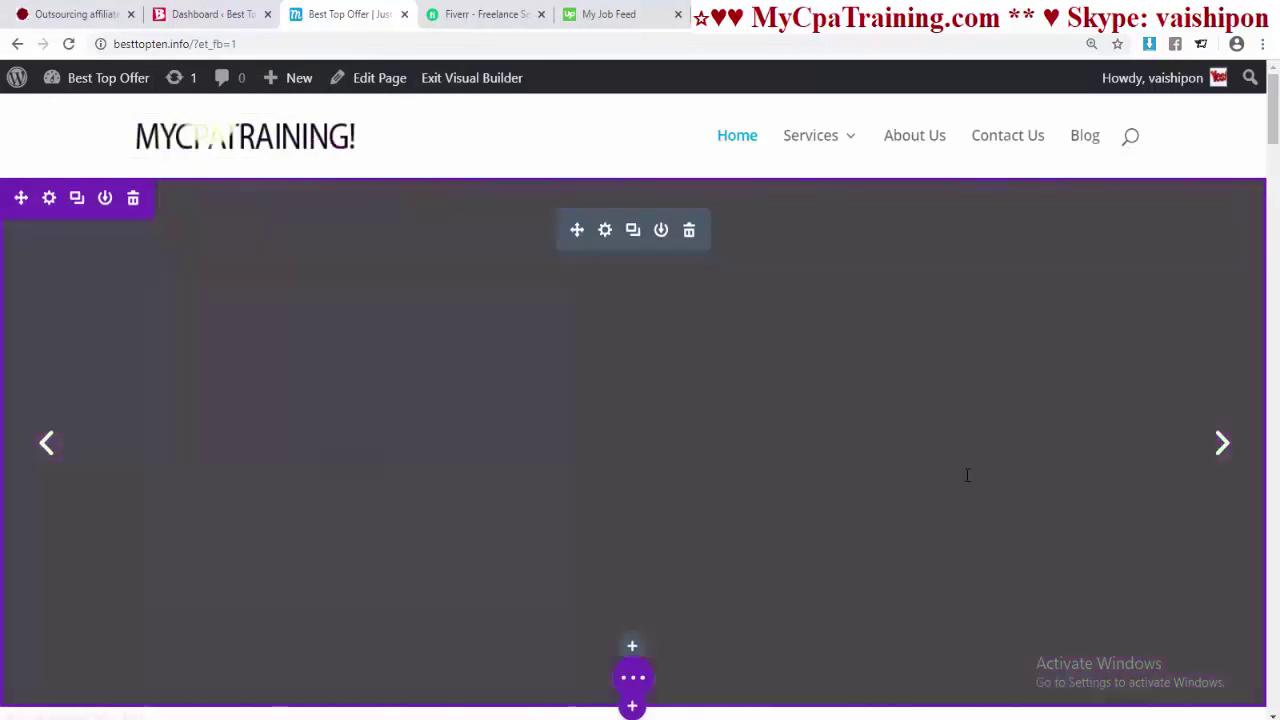
click(46, 443)
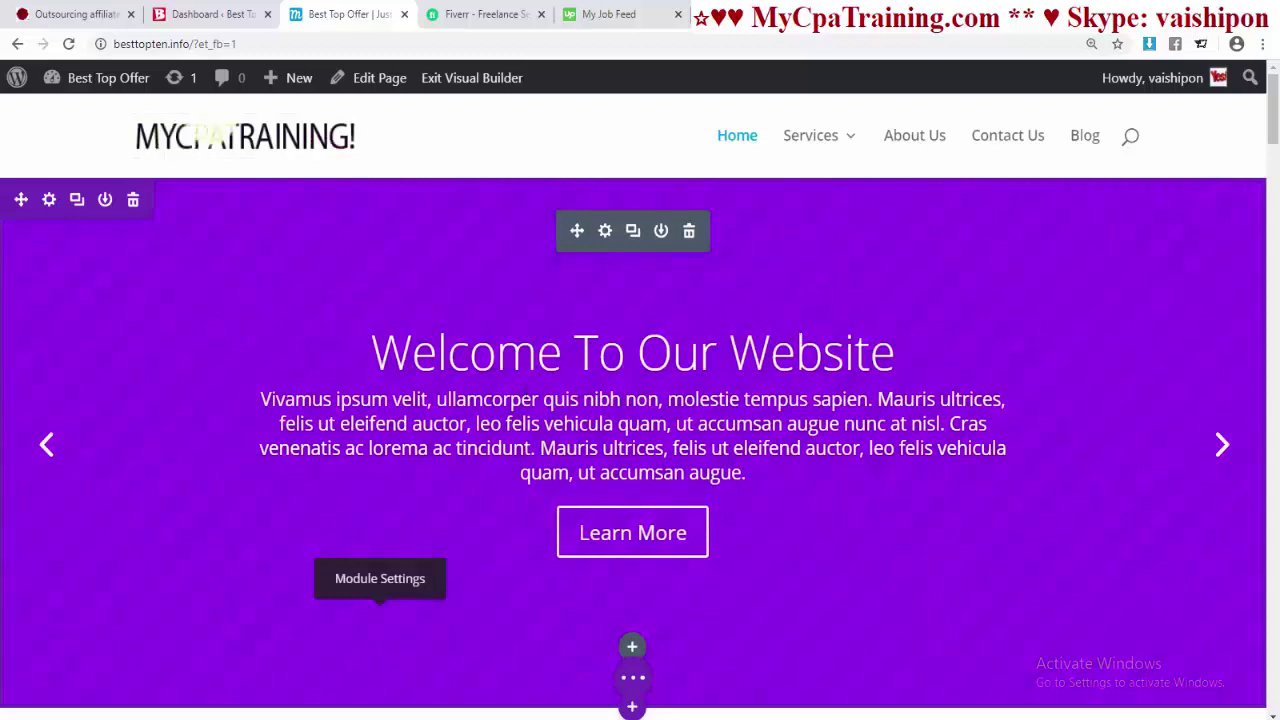
click(605, 231)
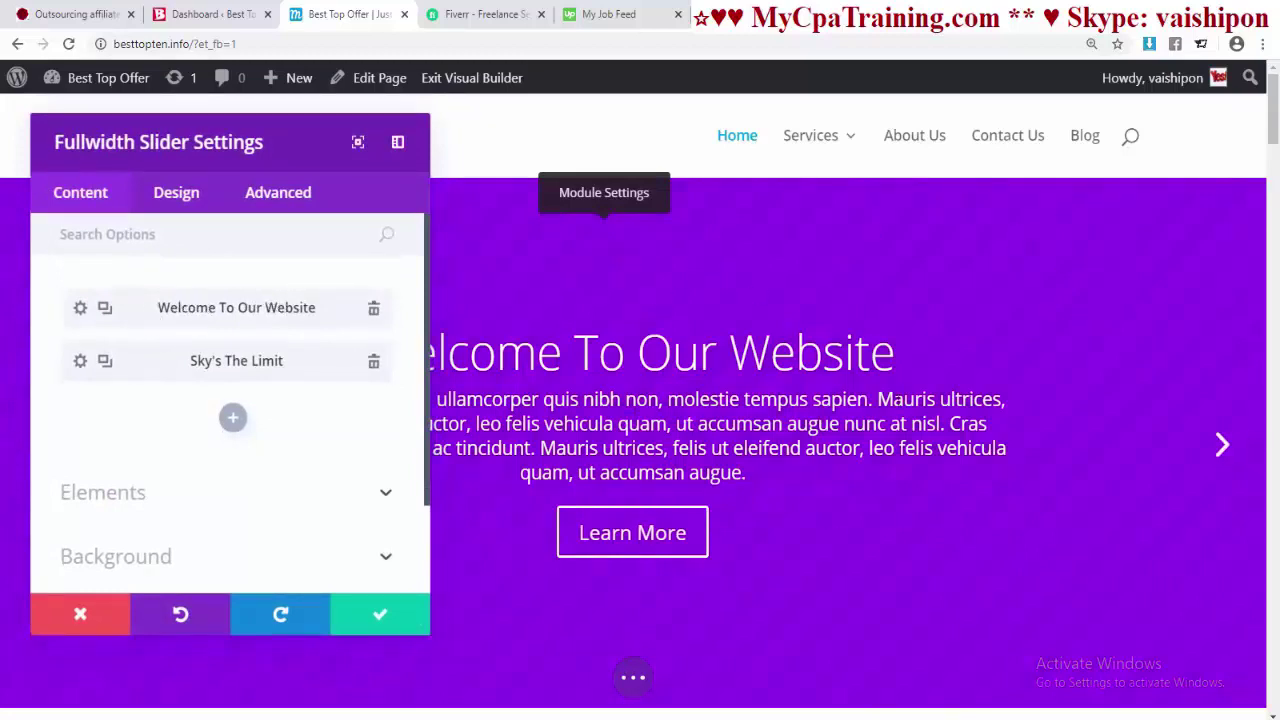
- Change the first slide's heading from 'Welcome To Our Website' to 'Welcome MyCpa Training'
click(78, 309)
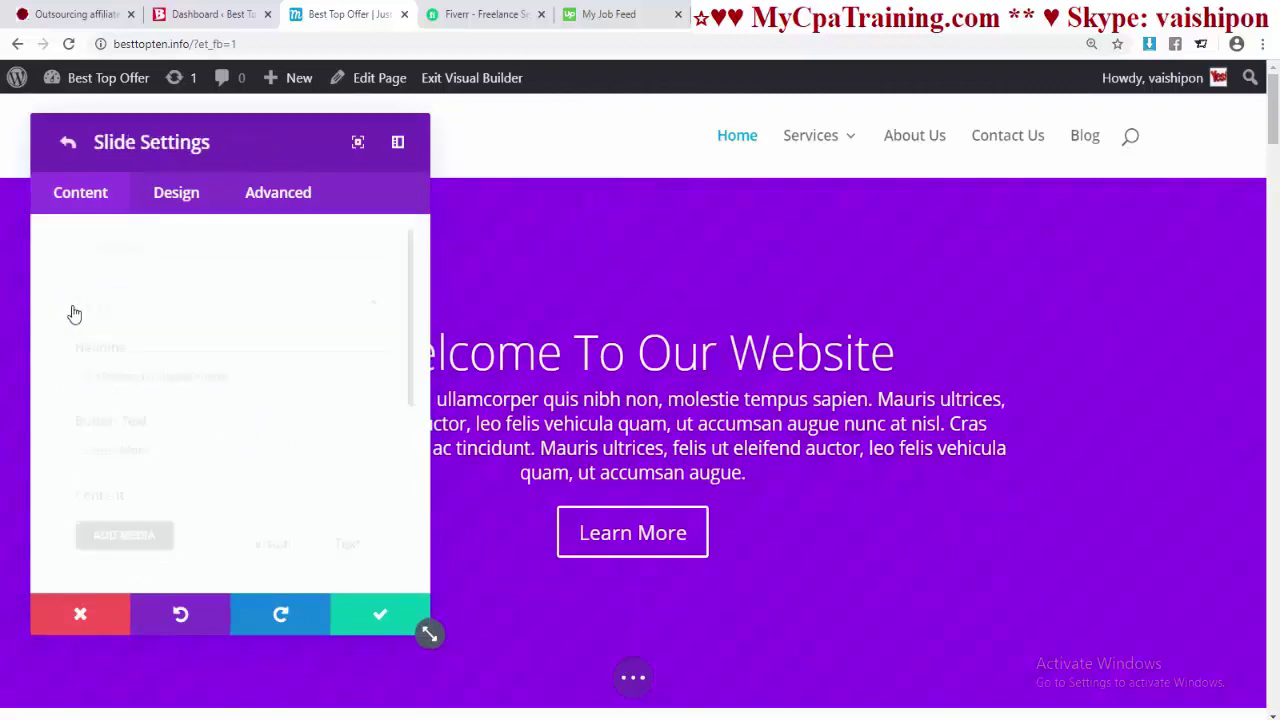
scroll(125, 340, down, 1)
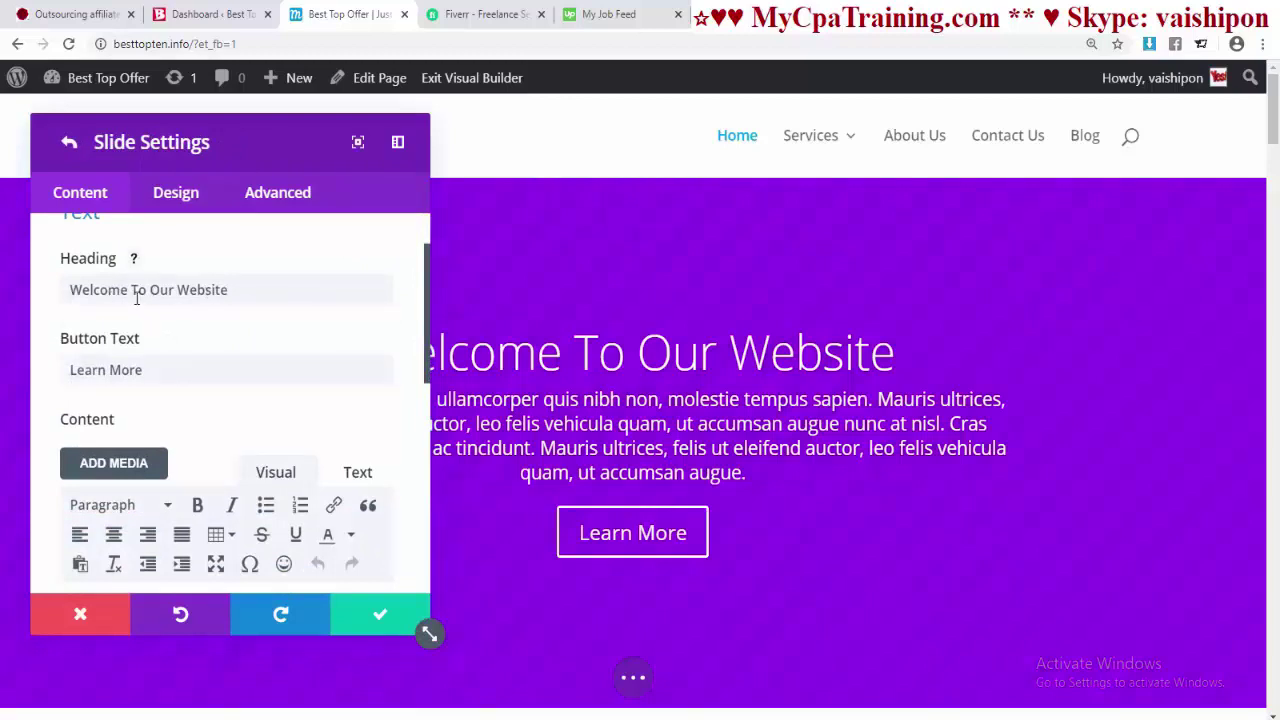
drag(131, 292, 256, 294)
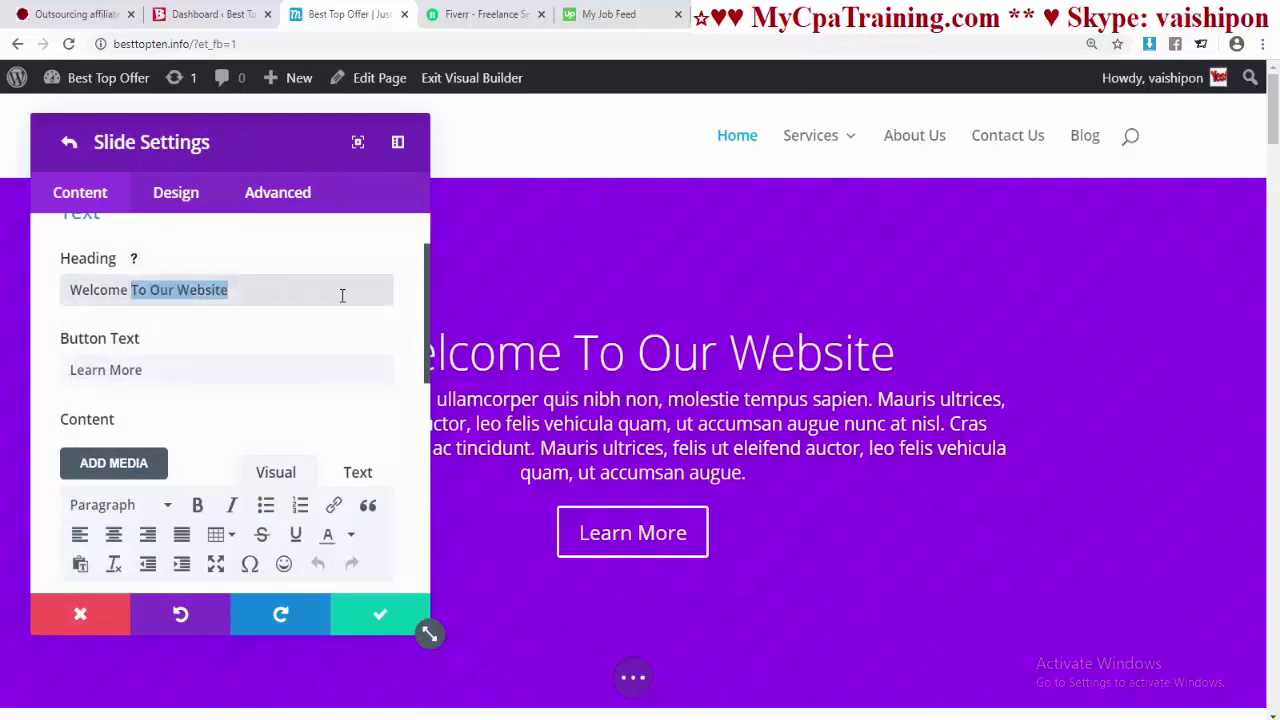
text(My)
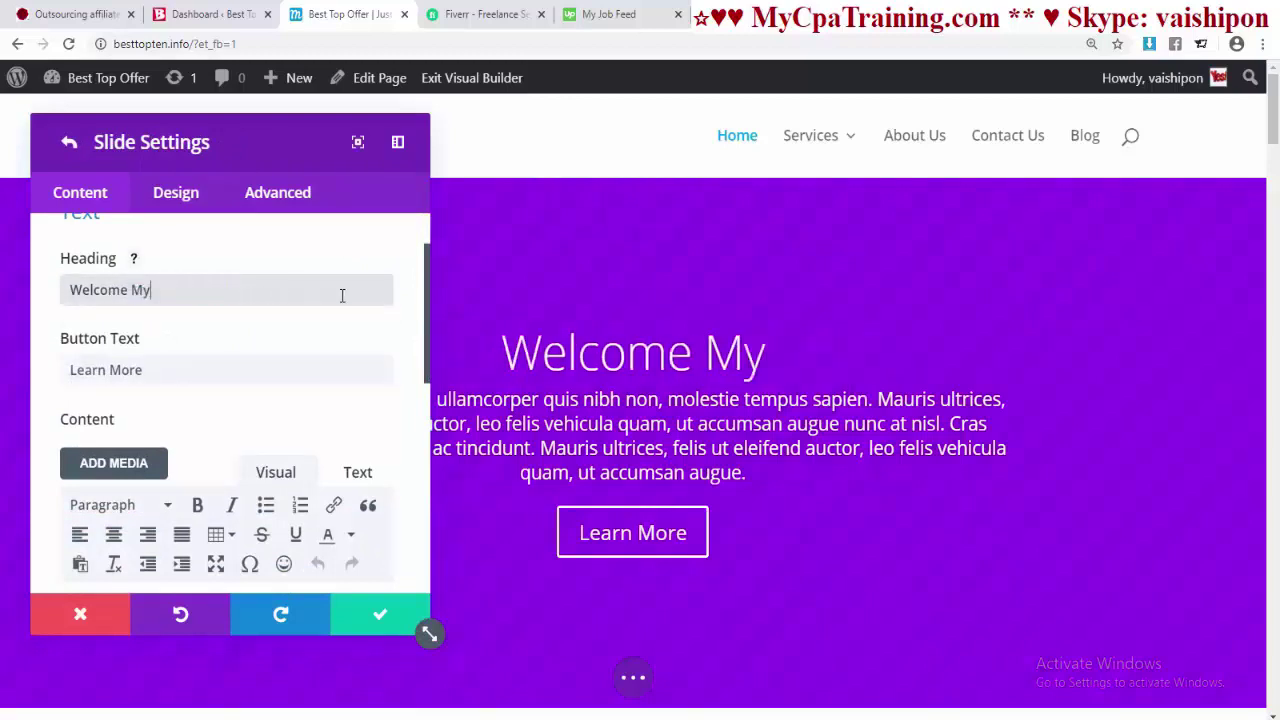
text(Cpa )
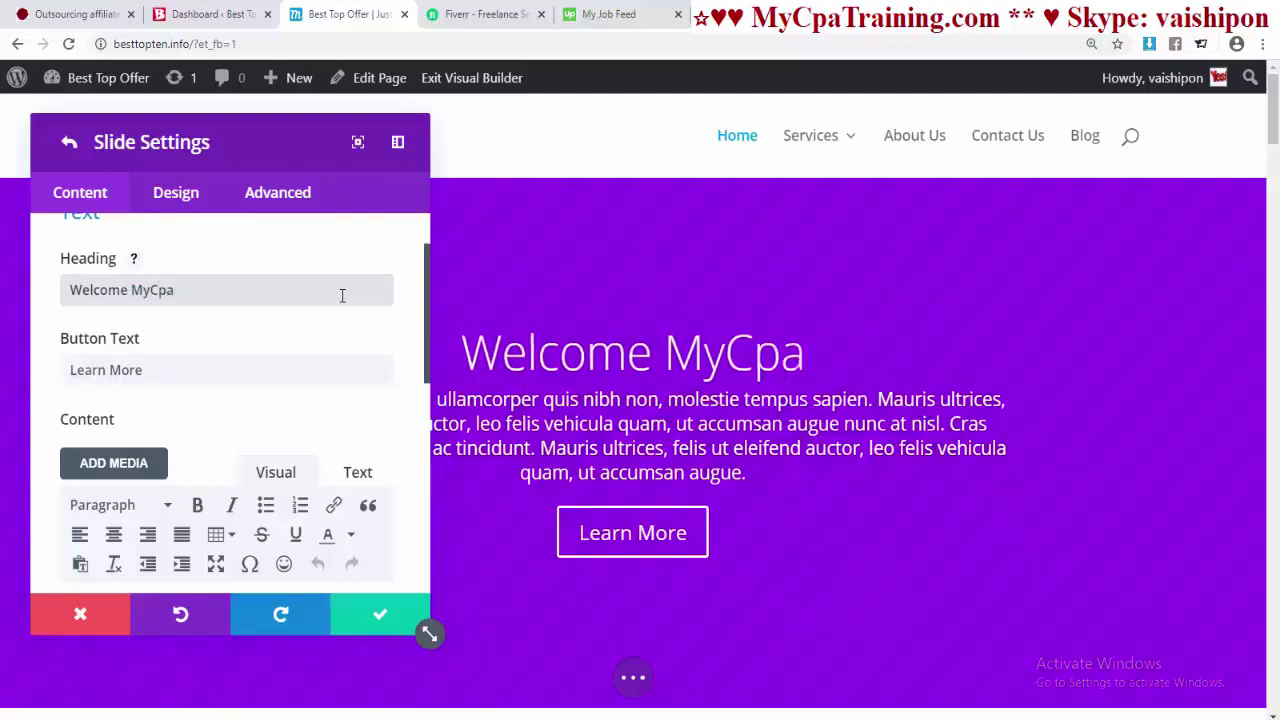
text(T)
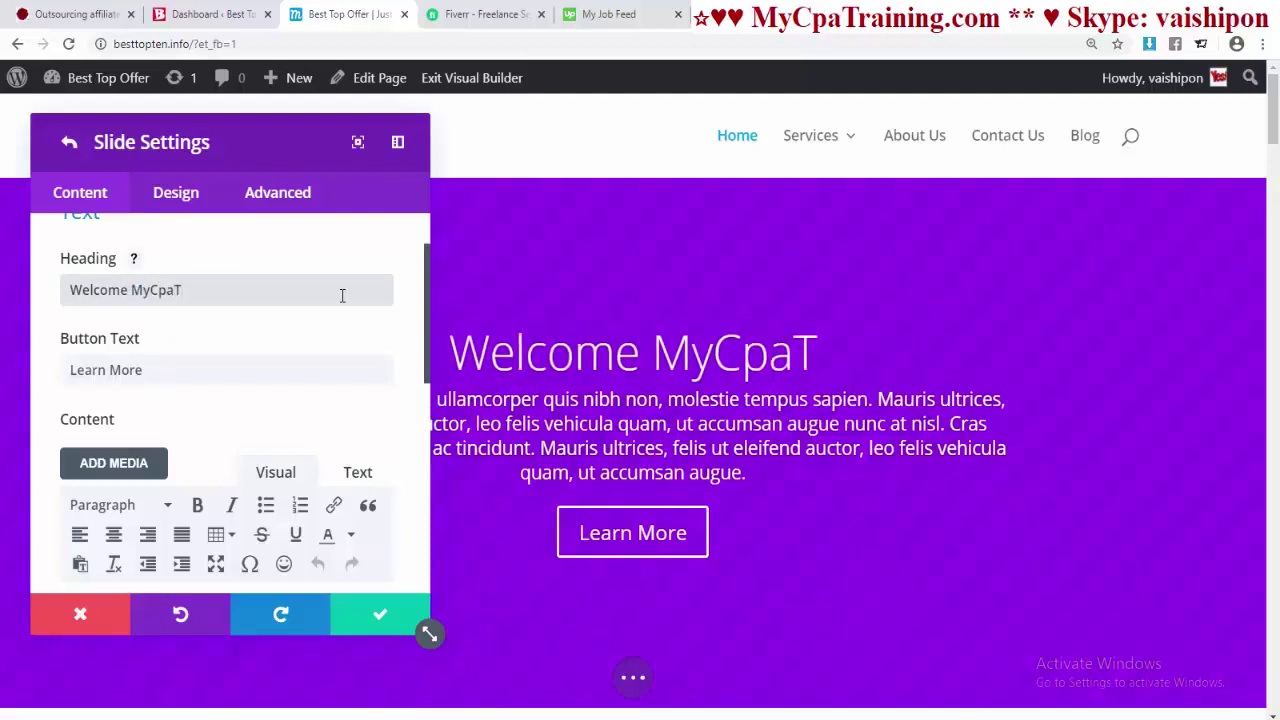
text(raining)
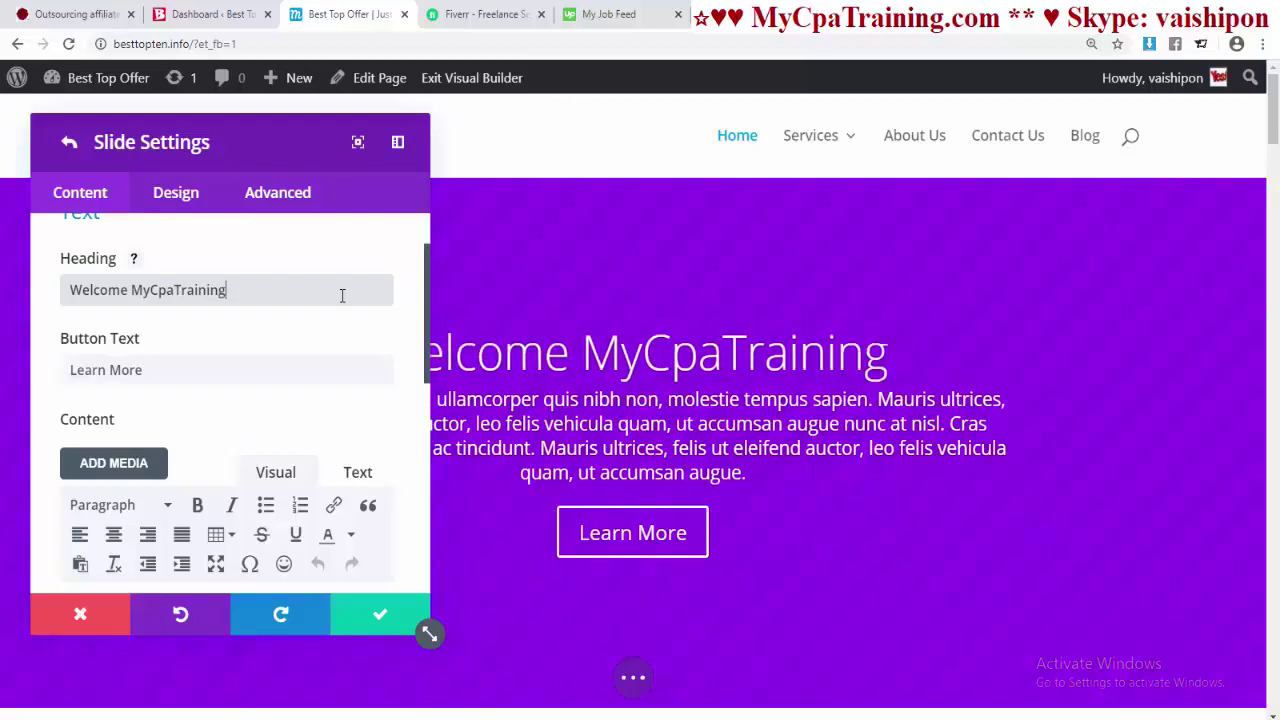
scroll(258, 415, down, 8)
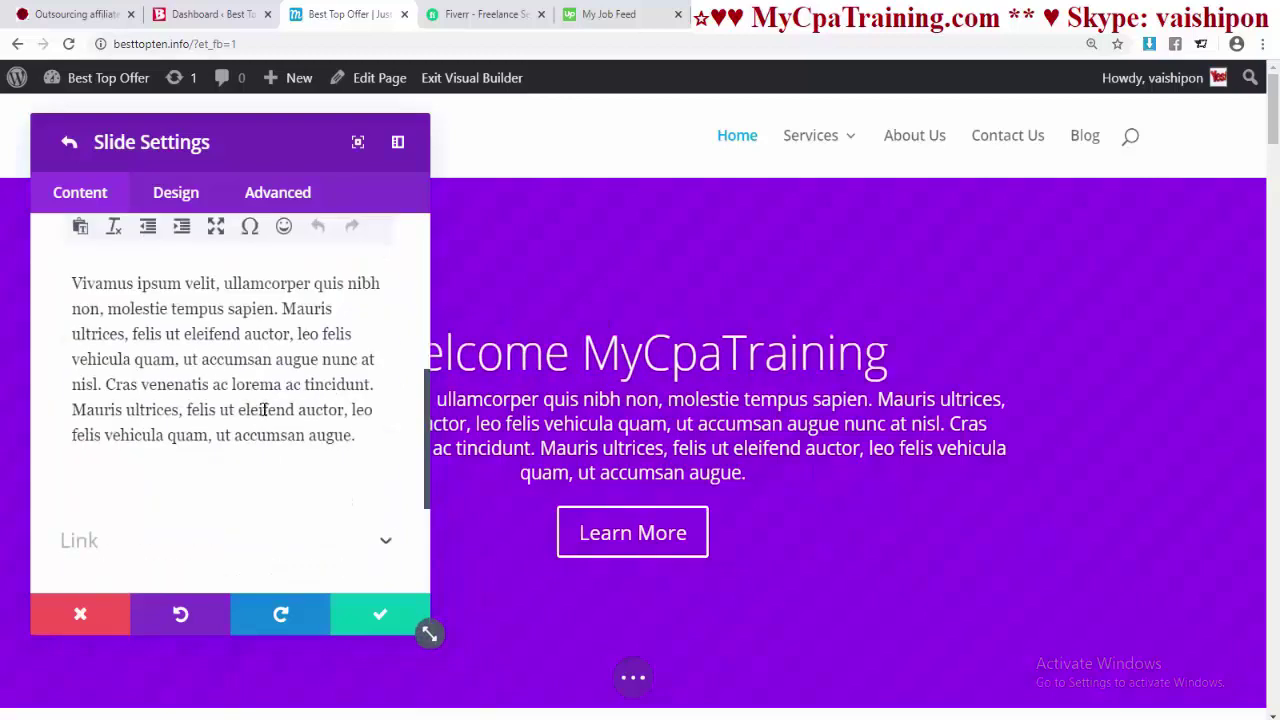
- Swap the first slide's purple gradient background for the grayscale portrait photo and save the slider
click(152, 463)
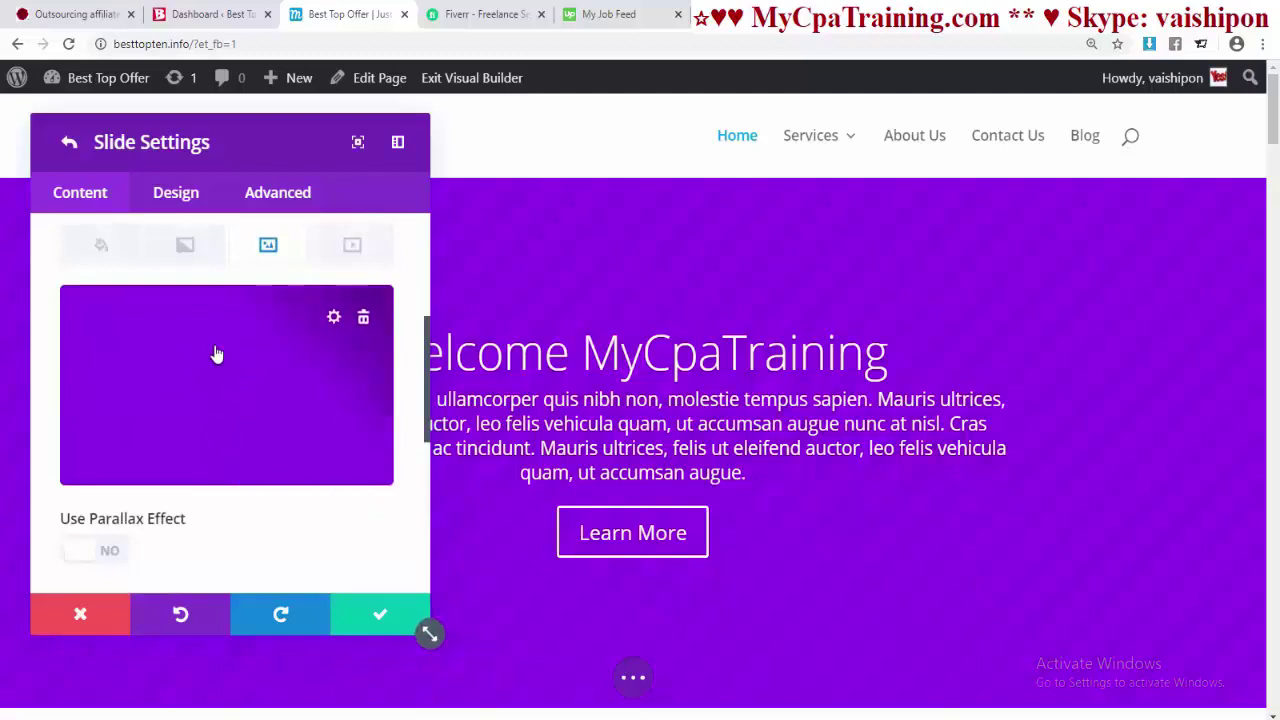
click(362, 317)
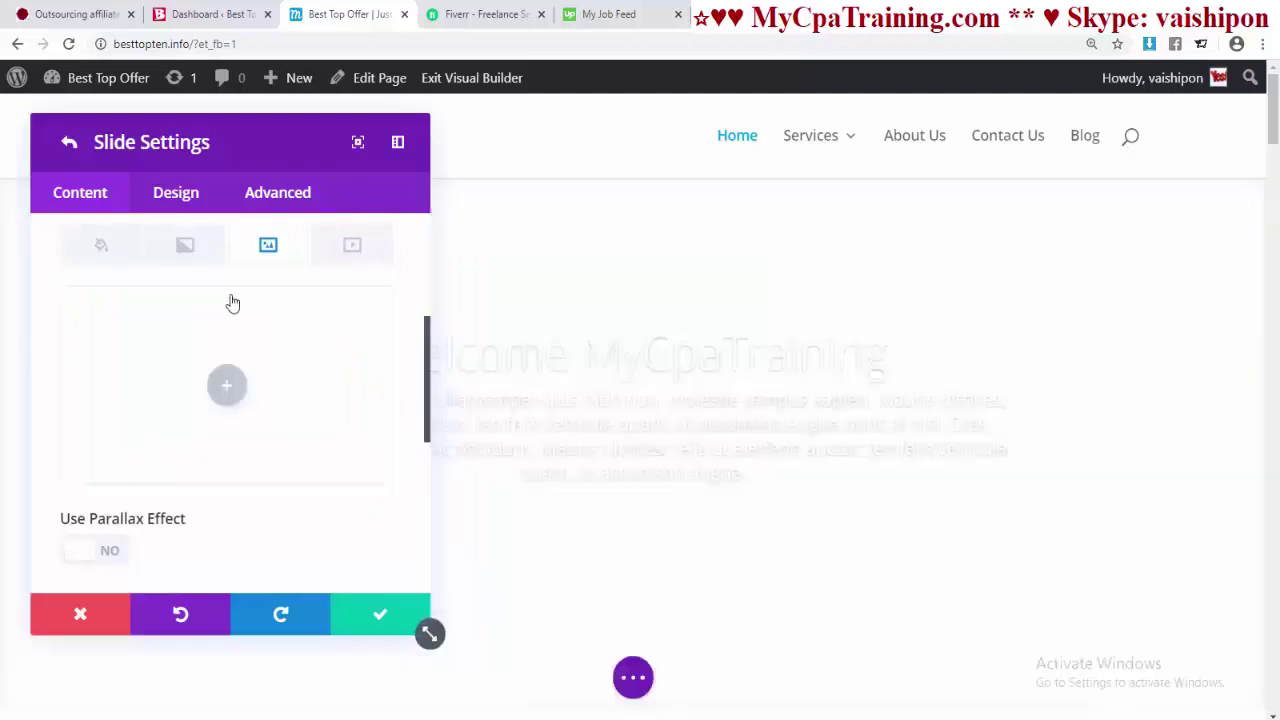
click(226, 389)
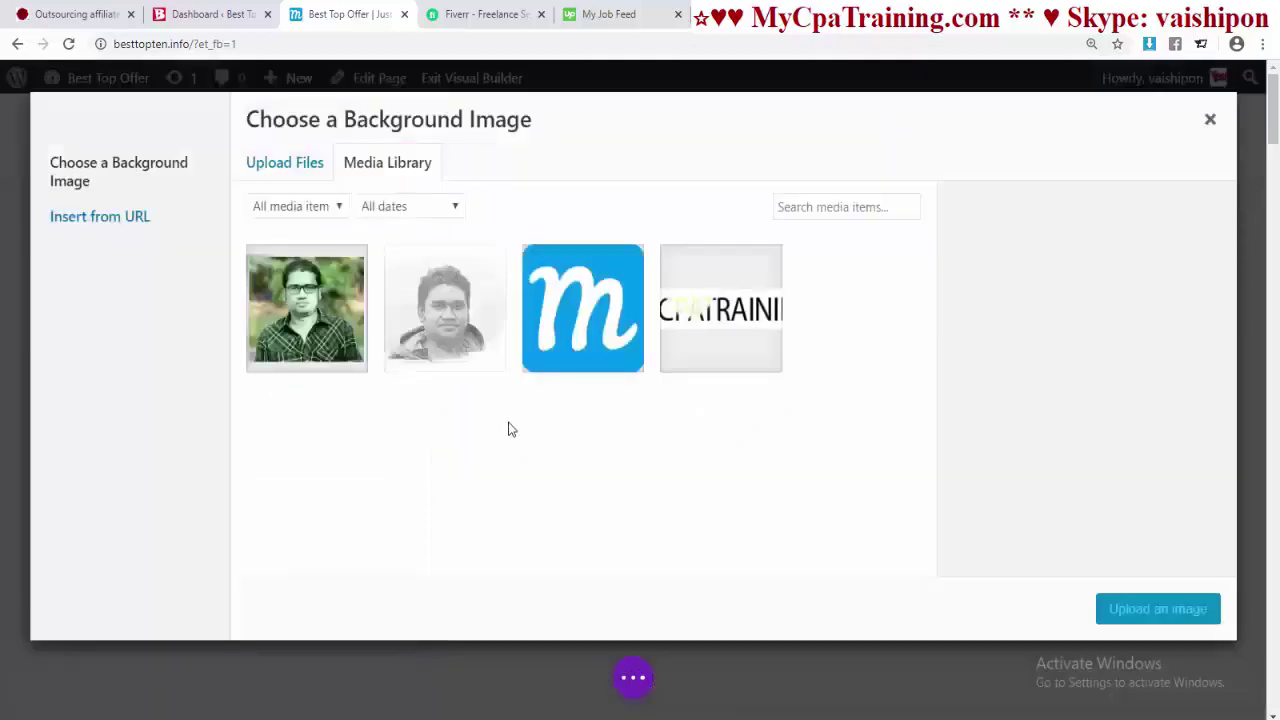
click(456, 346)
click(1048, 603)
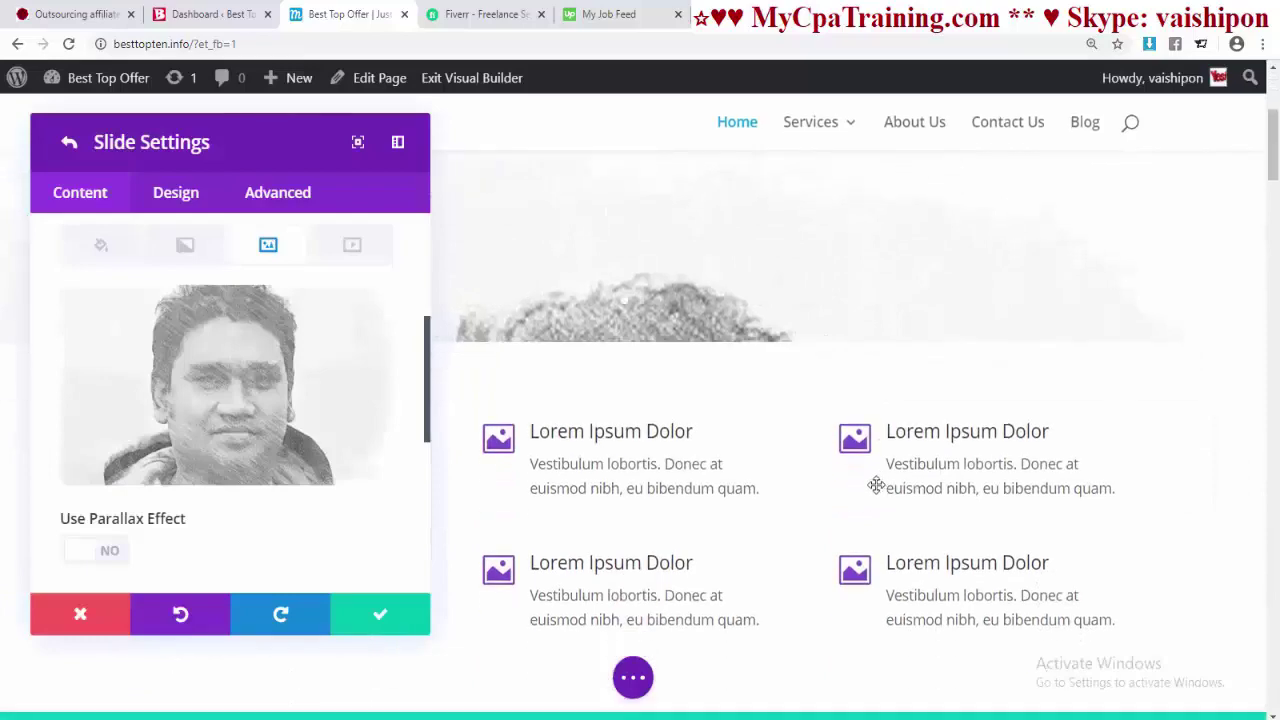
click(374, 610)
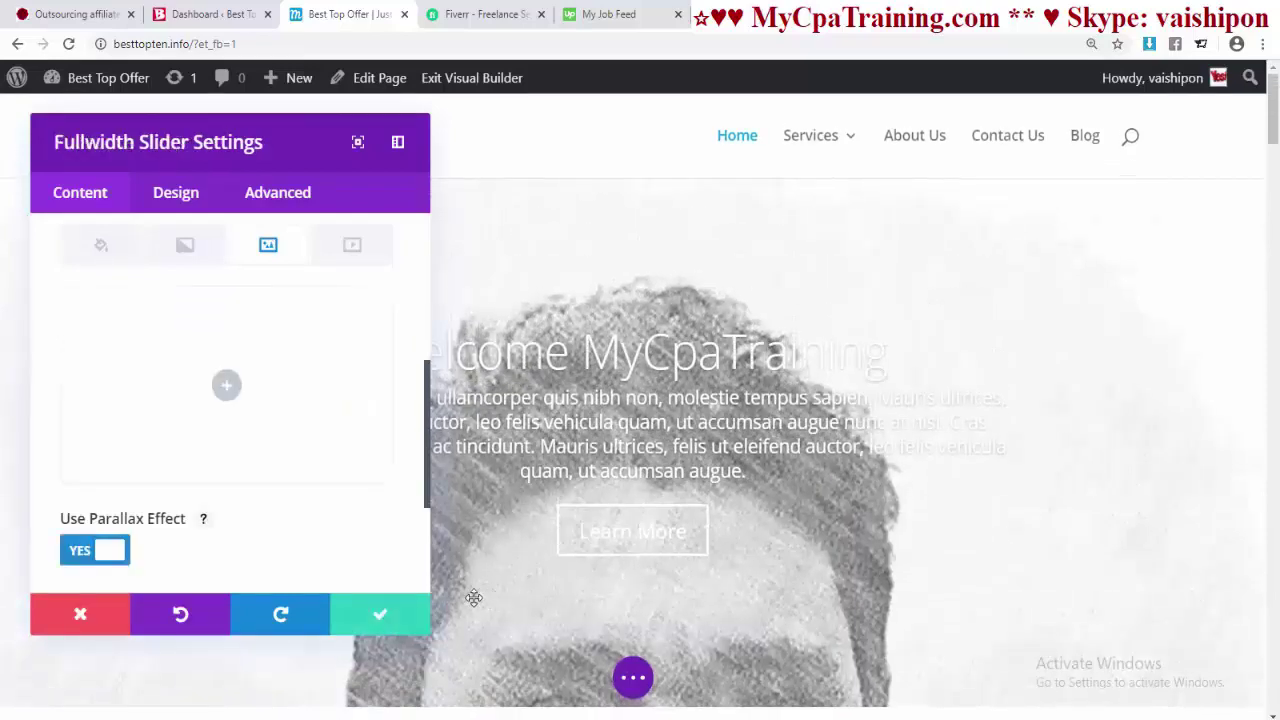
click(365, 614)
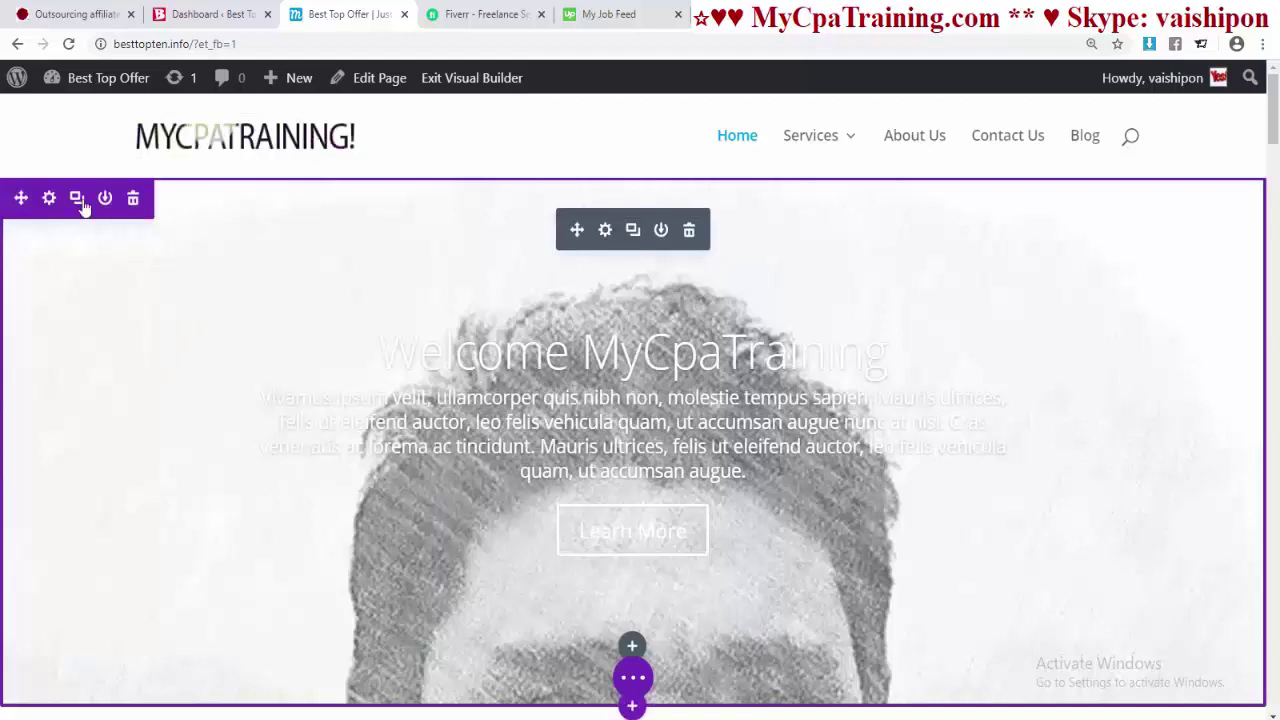
- Delete the old fullwidth slider section and start a regular section, dismissing its column layouts
click(133, 200)
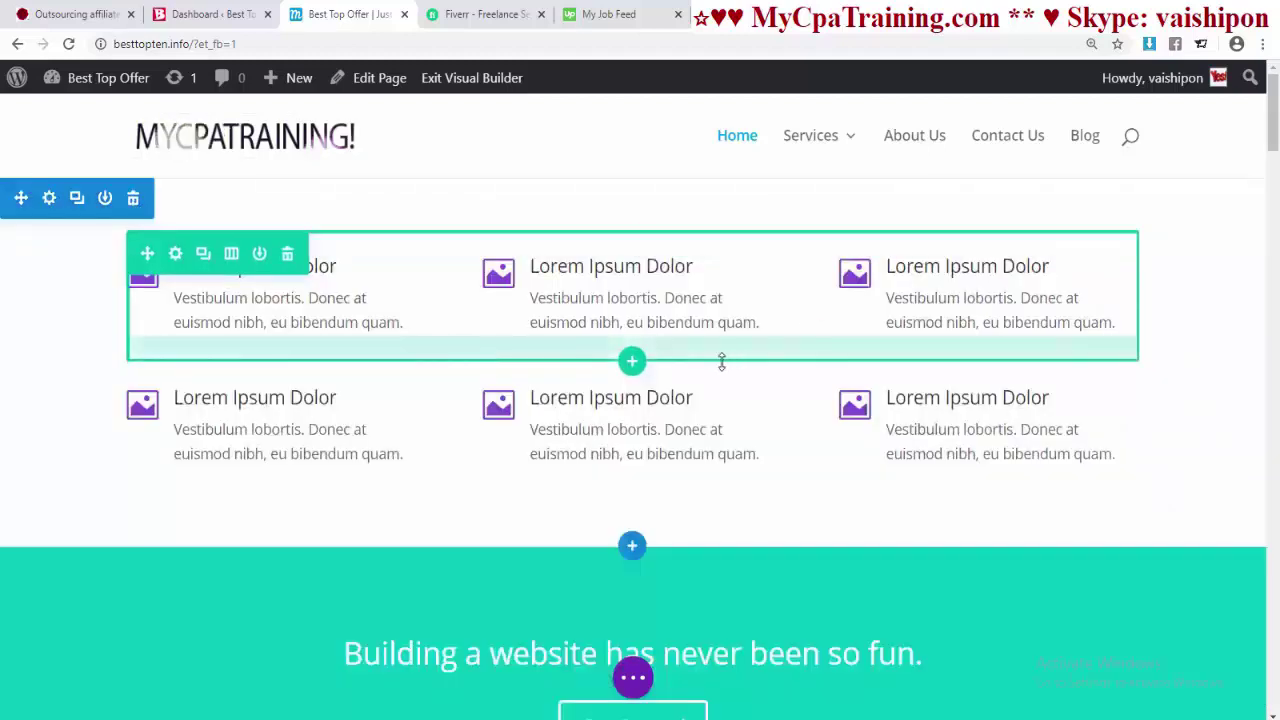
click(632, 549)
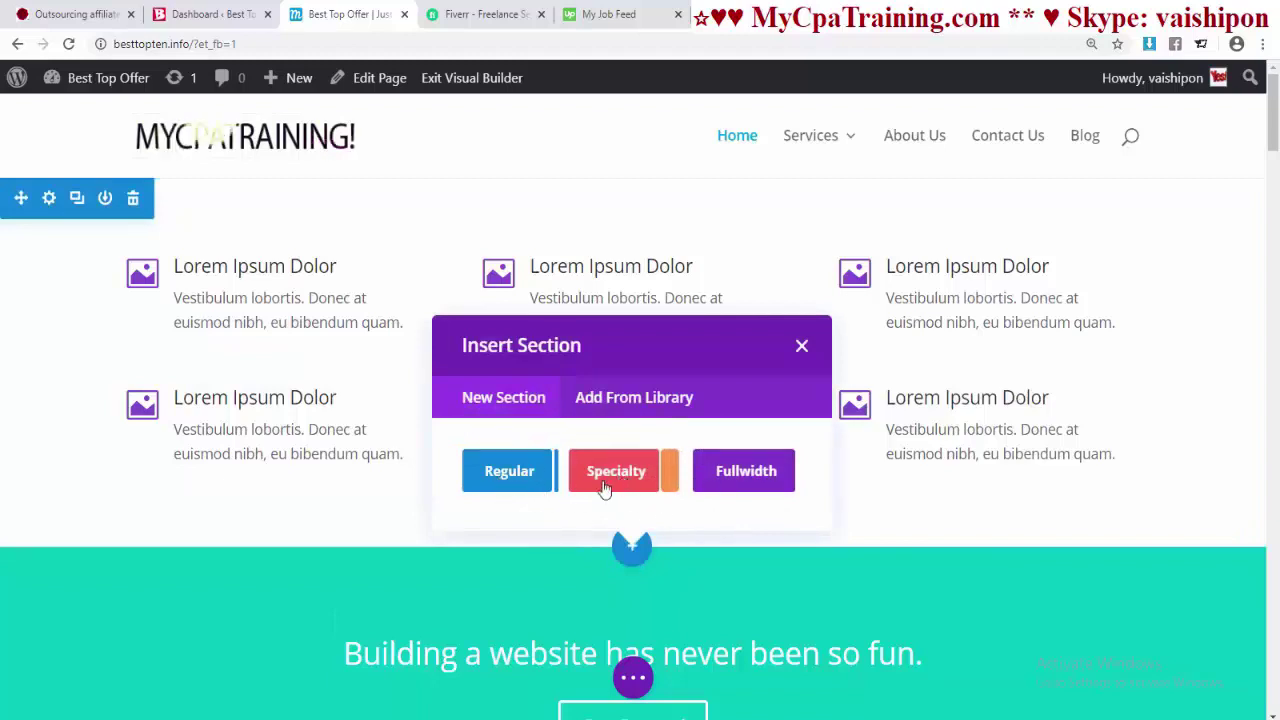
click(512, 476)
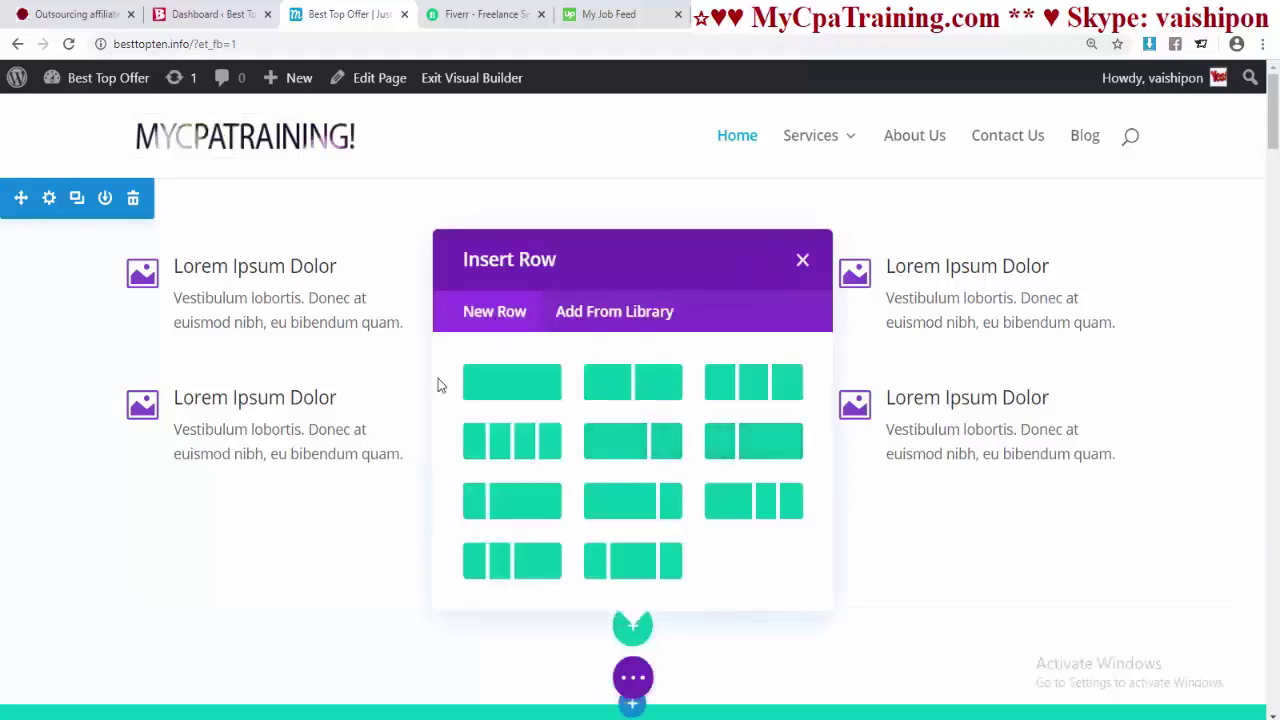
click(806, 261)
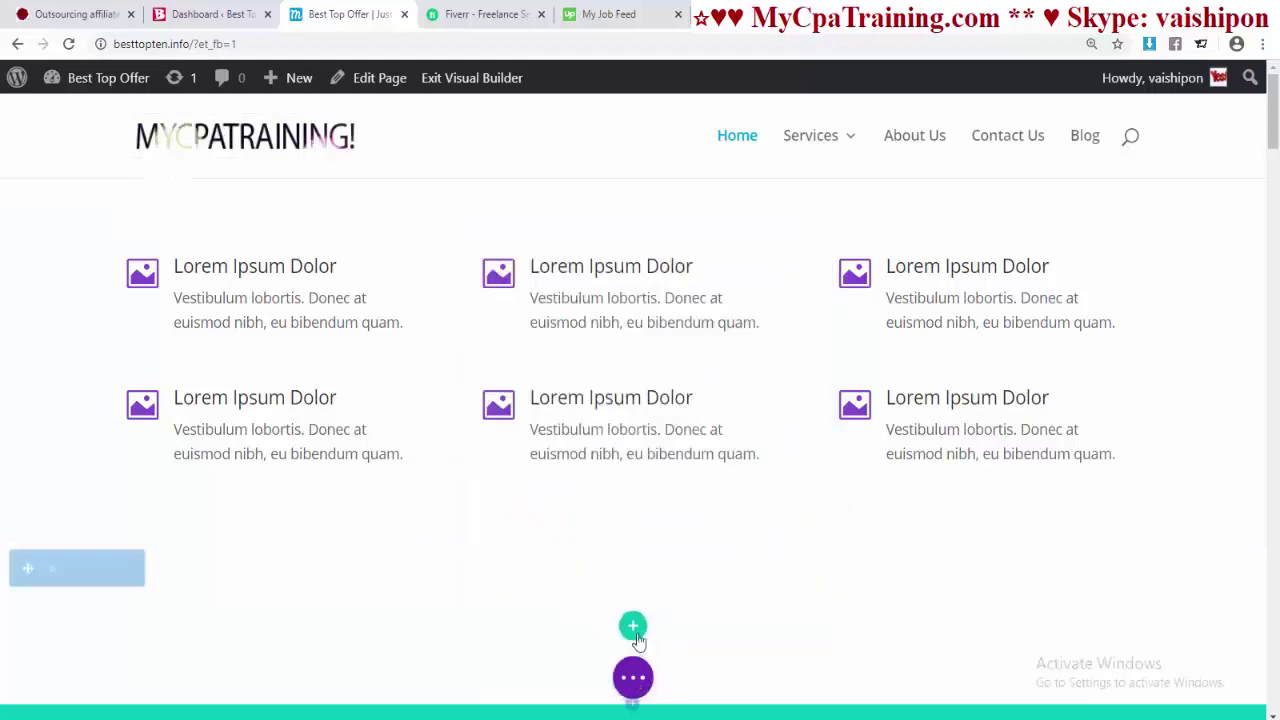
scroll(621, 321, down, 2)
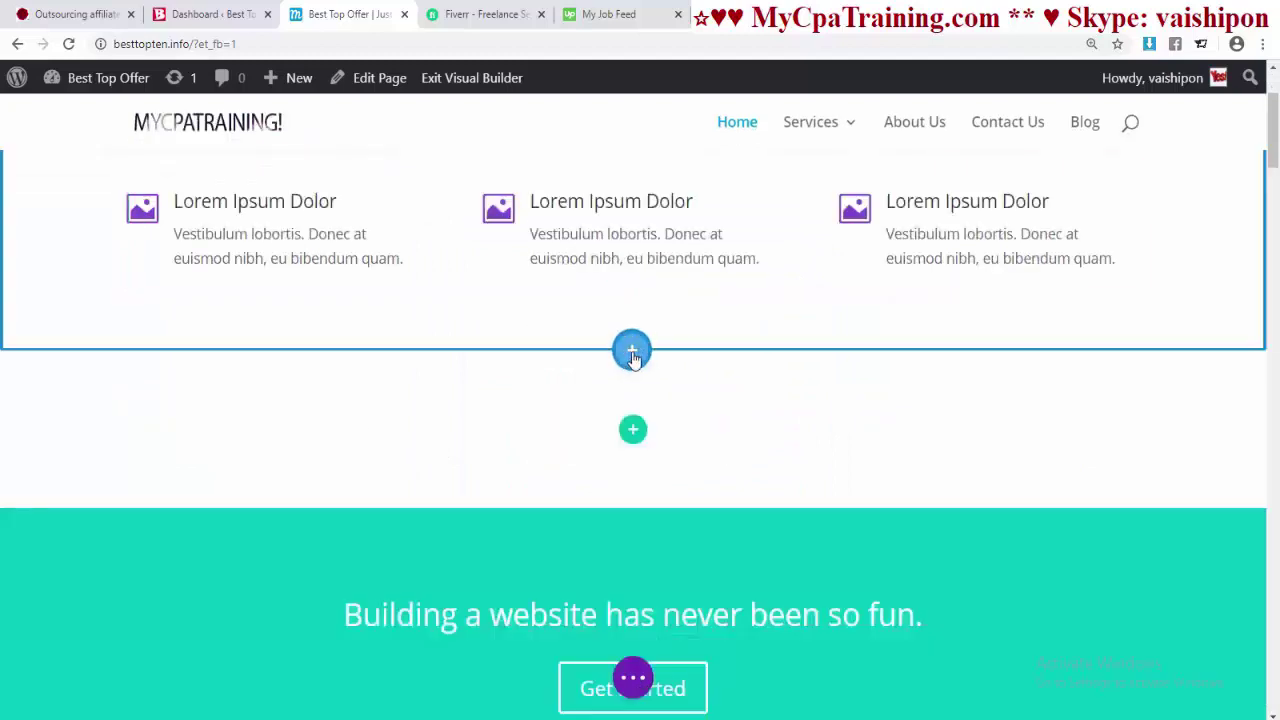
- Preview the Specialty section layouts from the section choices
click(632, 350)
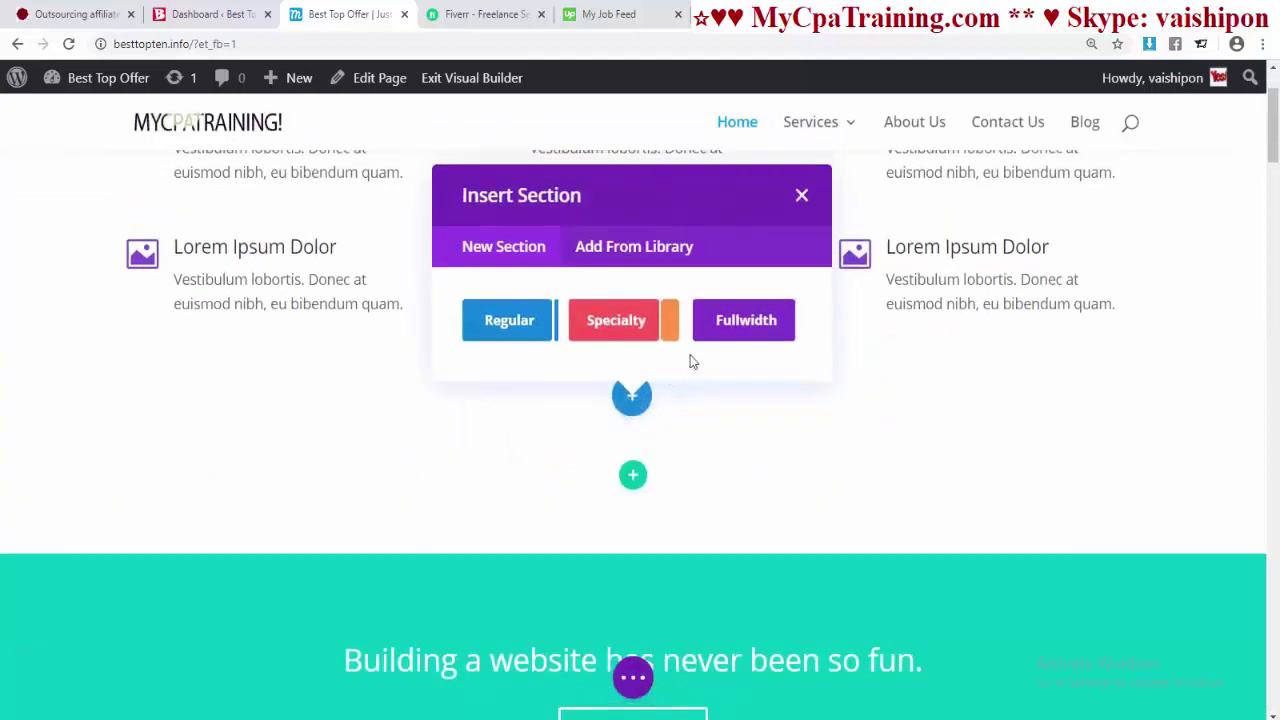
click(620, 330)
scroll(877, 514, down, 3)
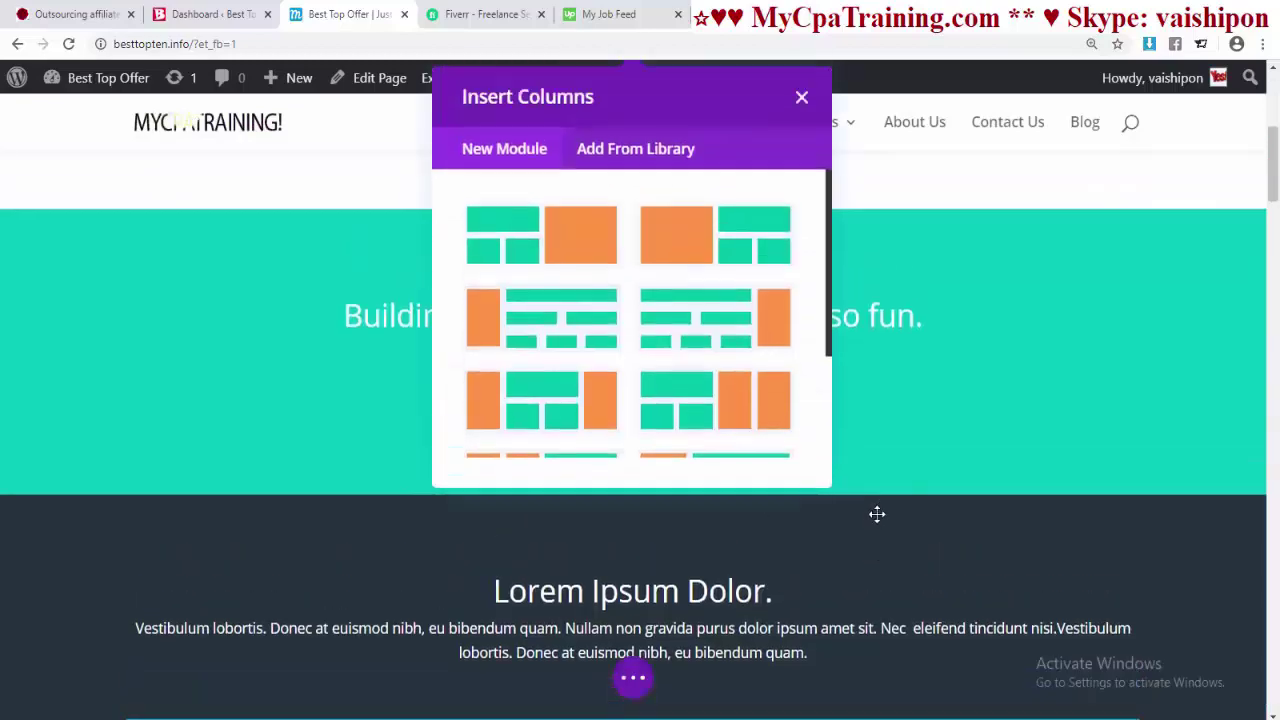
scroll(580, 310, down, 3)
scroll(586, 318, down, 2)
scroll(760, 450, up, 3)
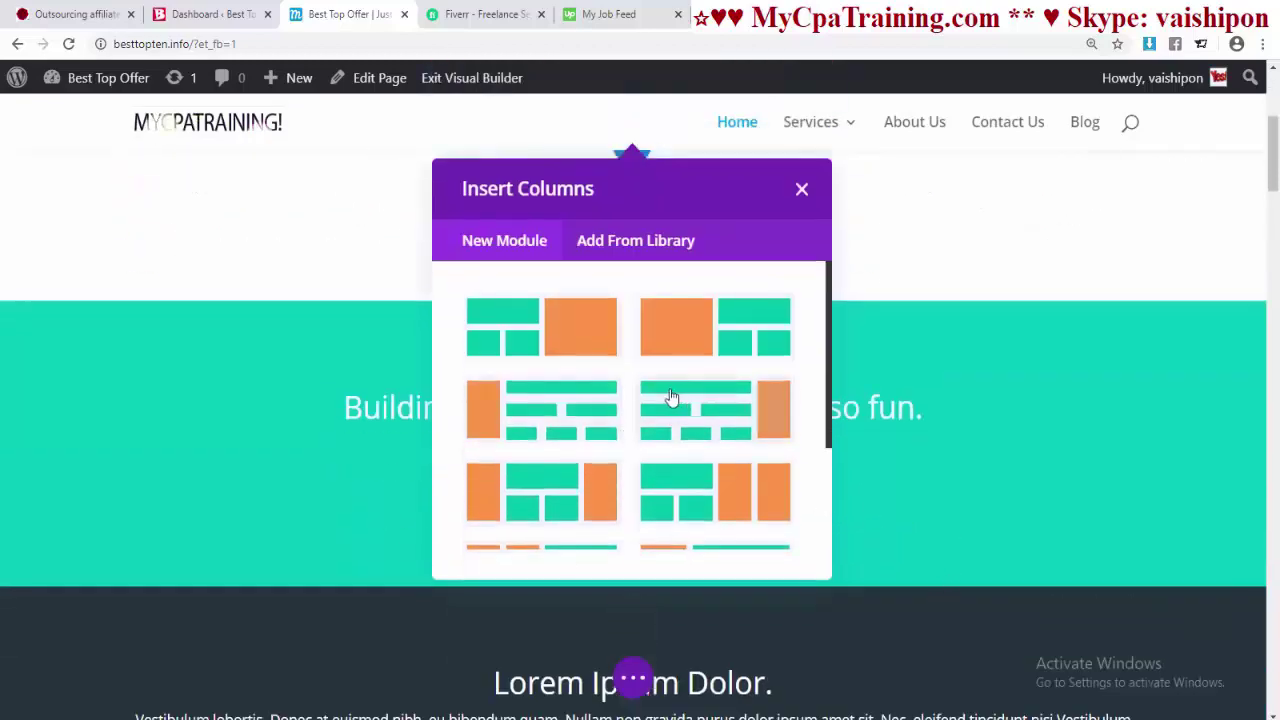
scroll(664, 436, down, 2)
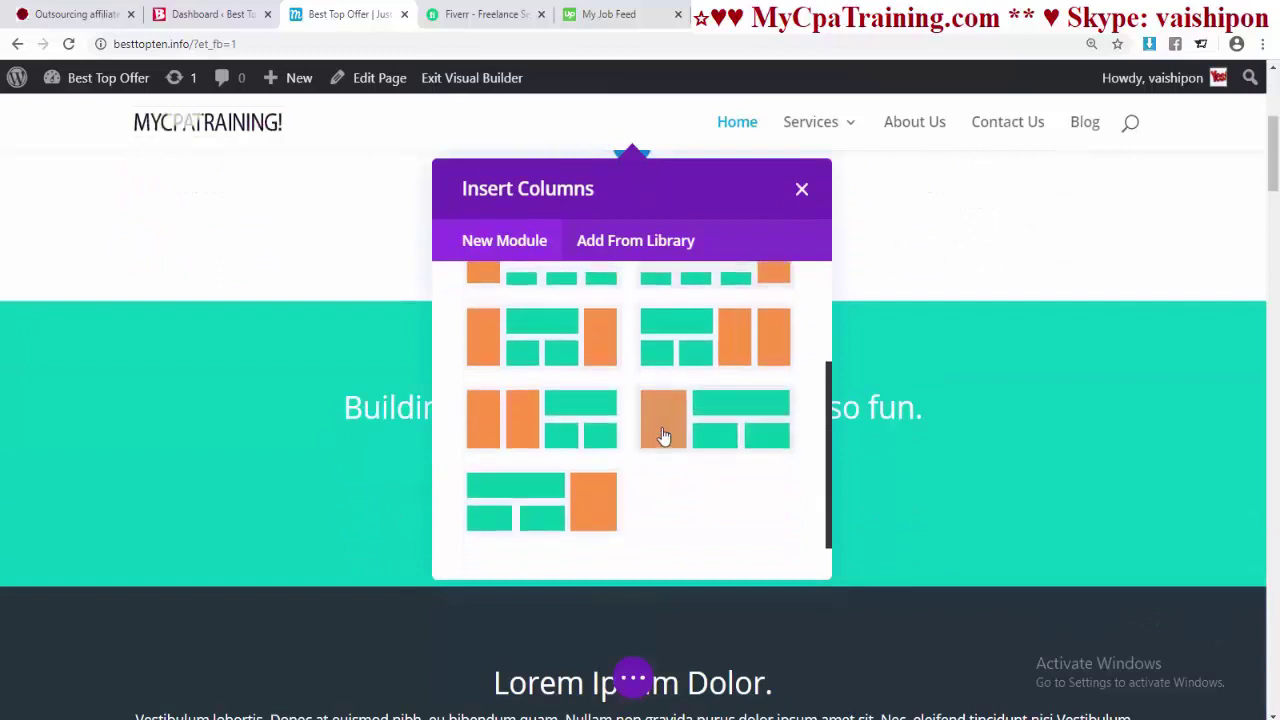
scroll(664, 436, up, 5)
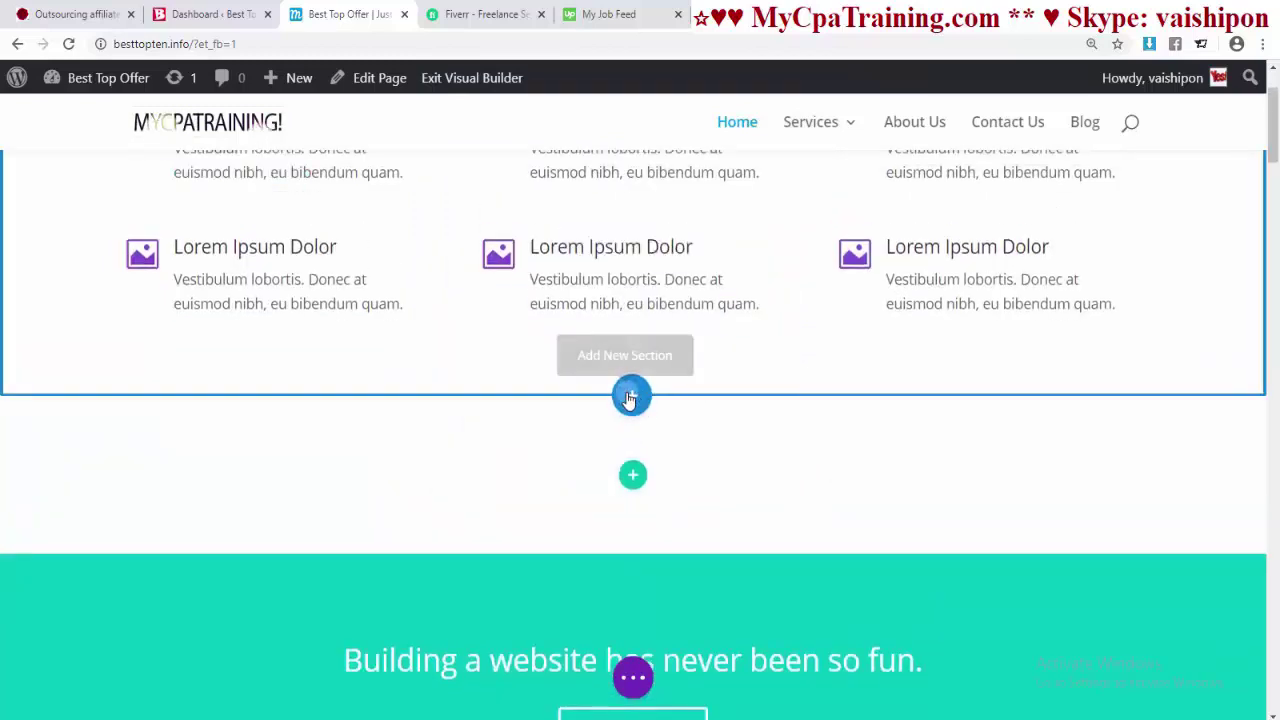
- Add a fullwidth section below the Lorem Ipsum Dolor grid
click(630, 397)
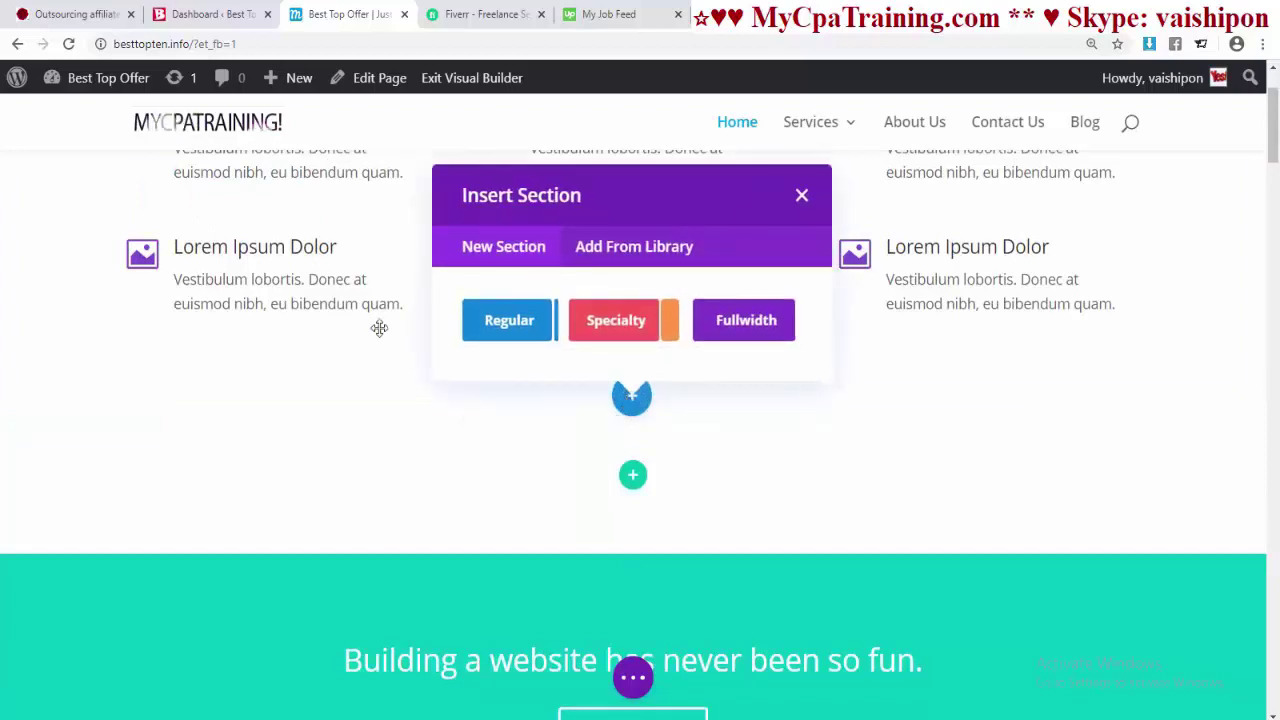
click(738, 322)
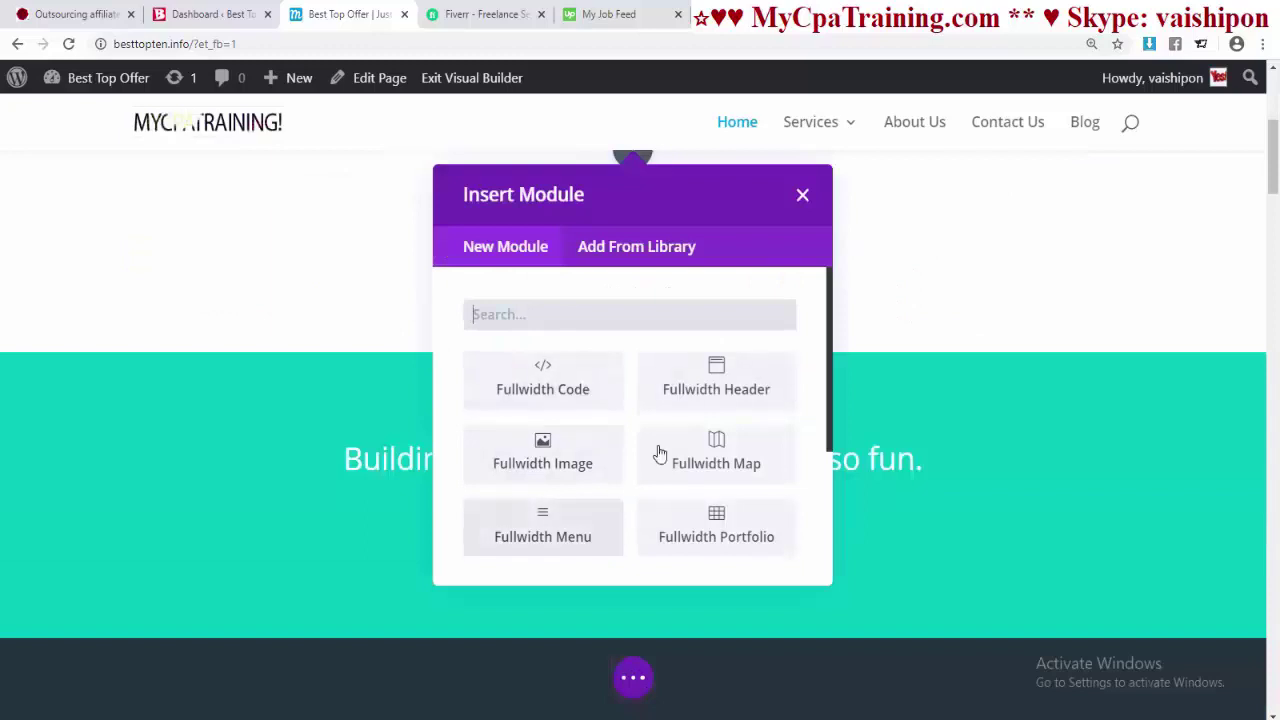
scroll(634, 490, down, 2)
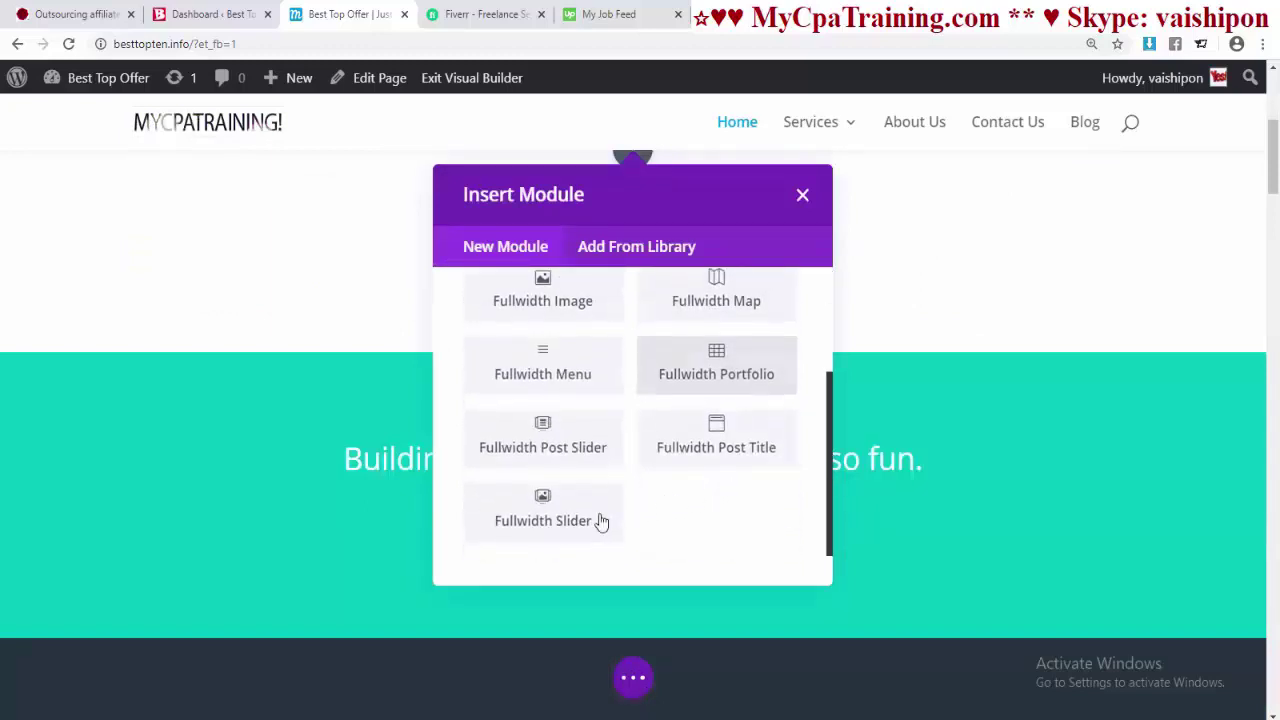
scroll(630, 460, up, 5)
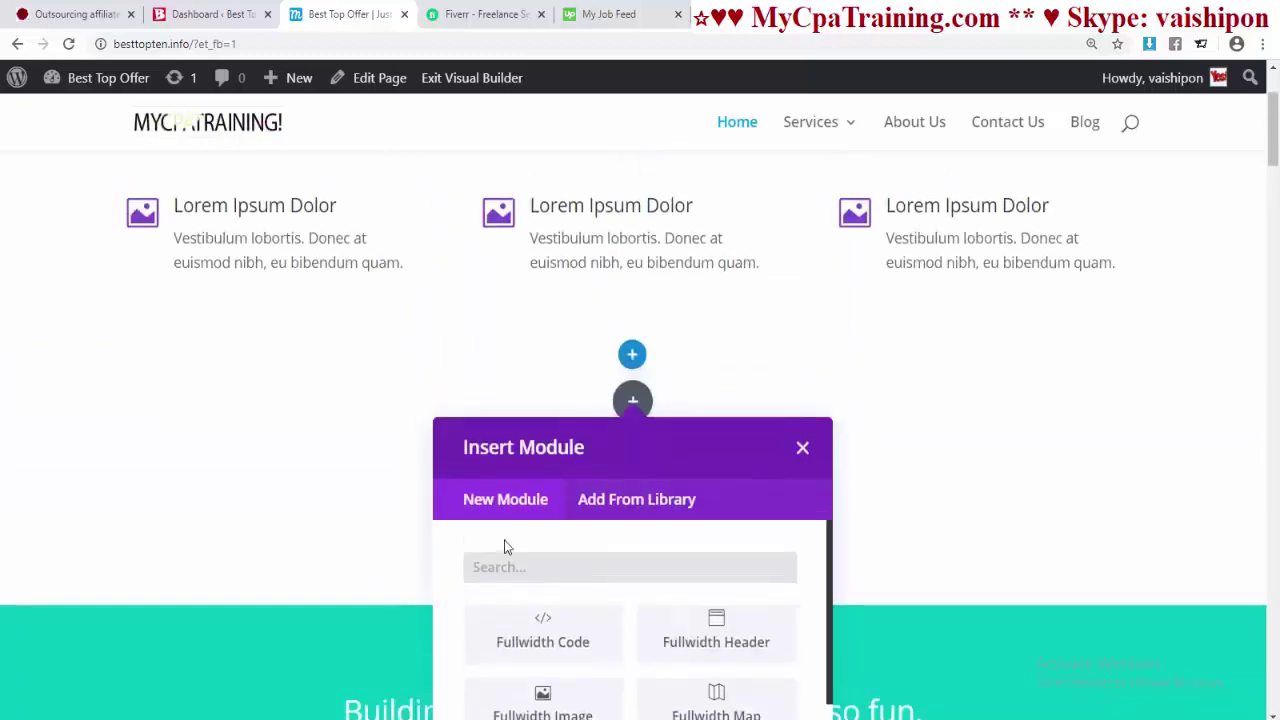
scroll(845, 520, down, 5)
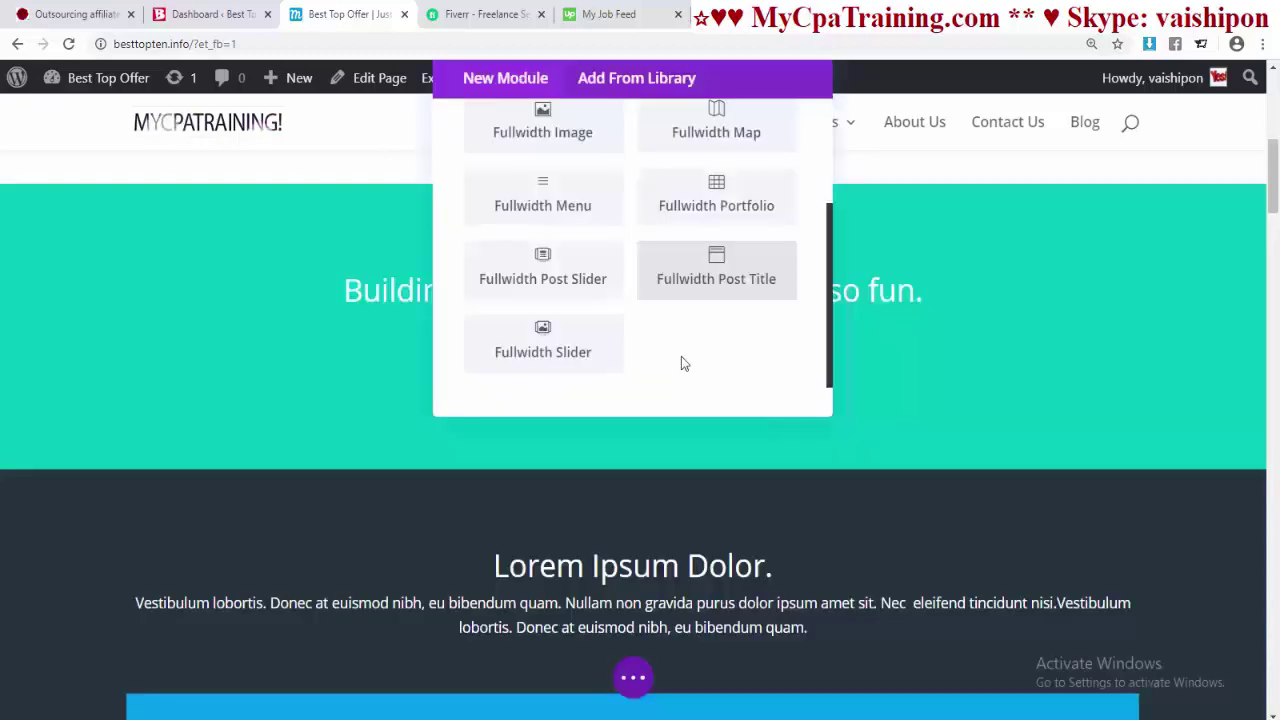
- Add a Fullwidth Slider module to the new section with one new slide
click(543, 349)
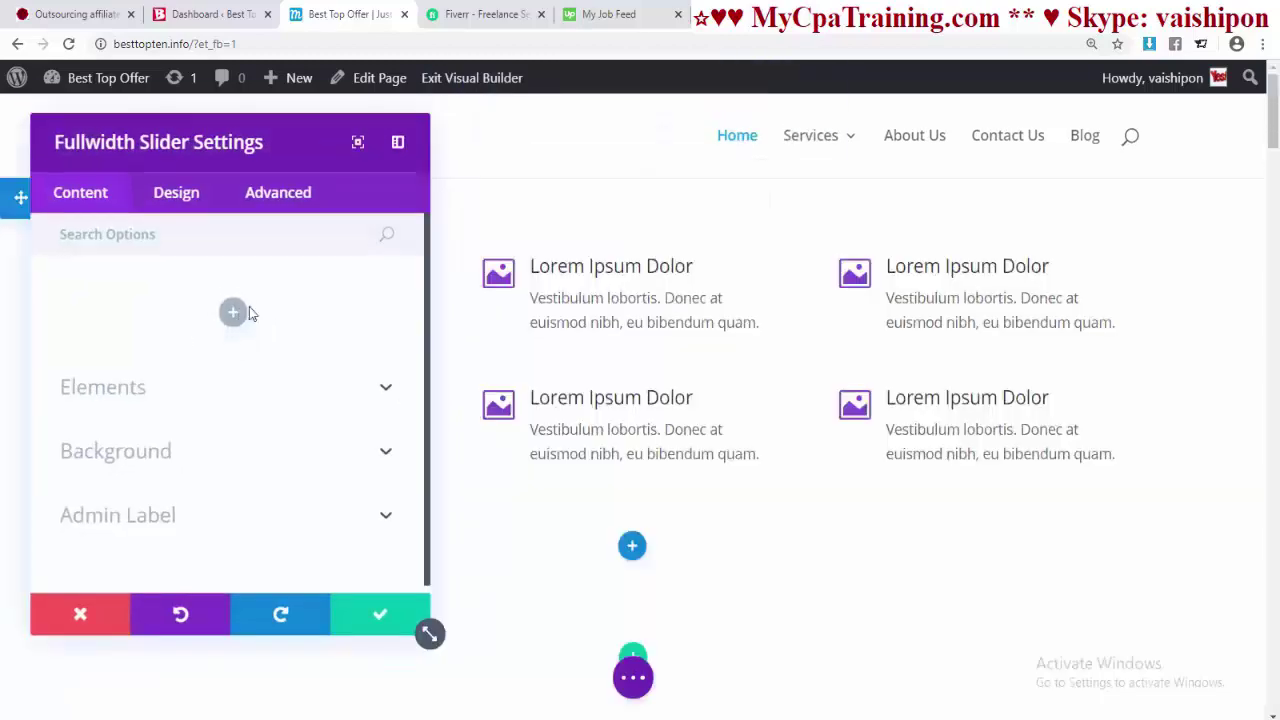
click(233, 313)
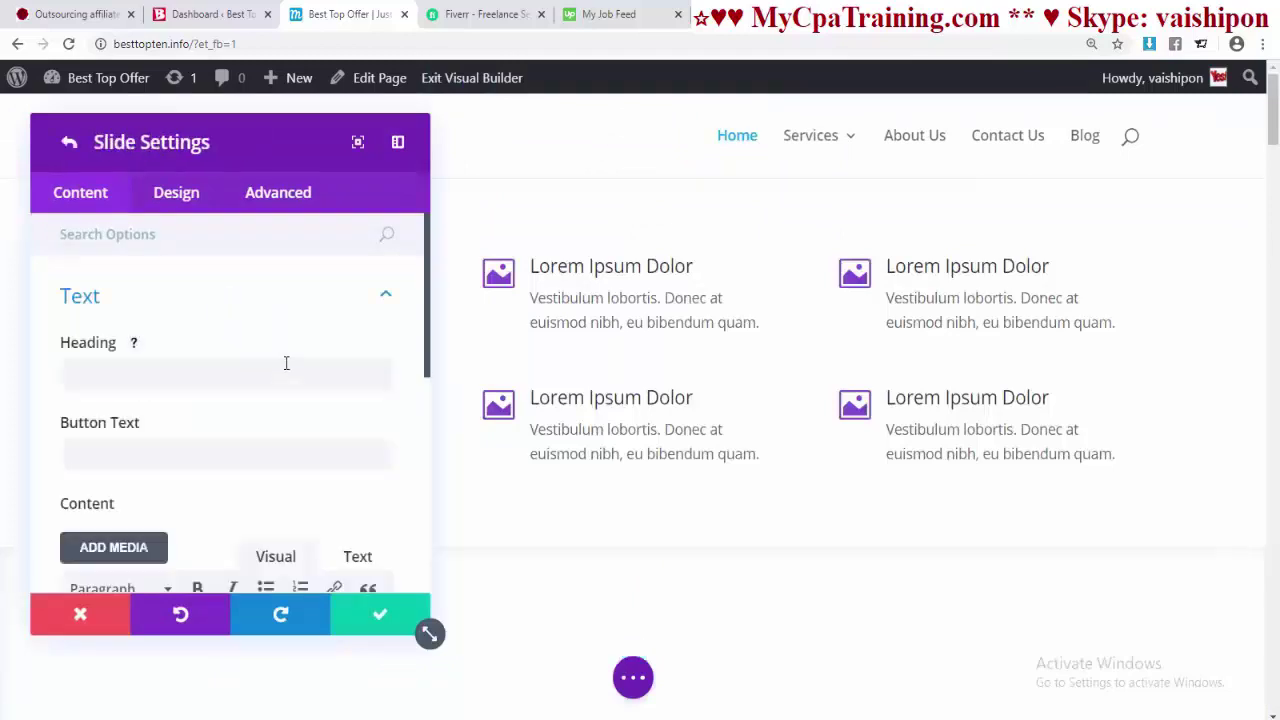
scroll(285, 363, down, 2)
scroll(285, 368, down, 5)
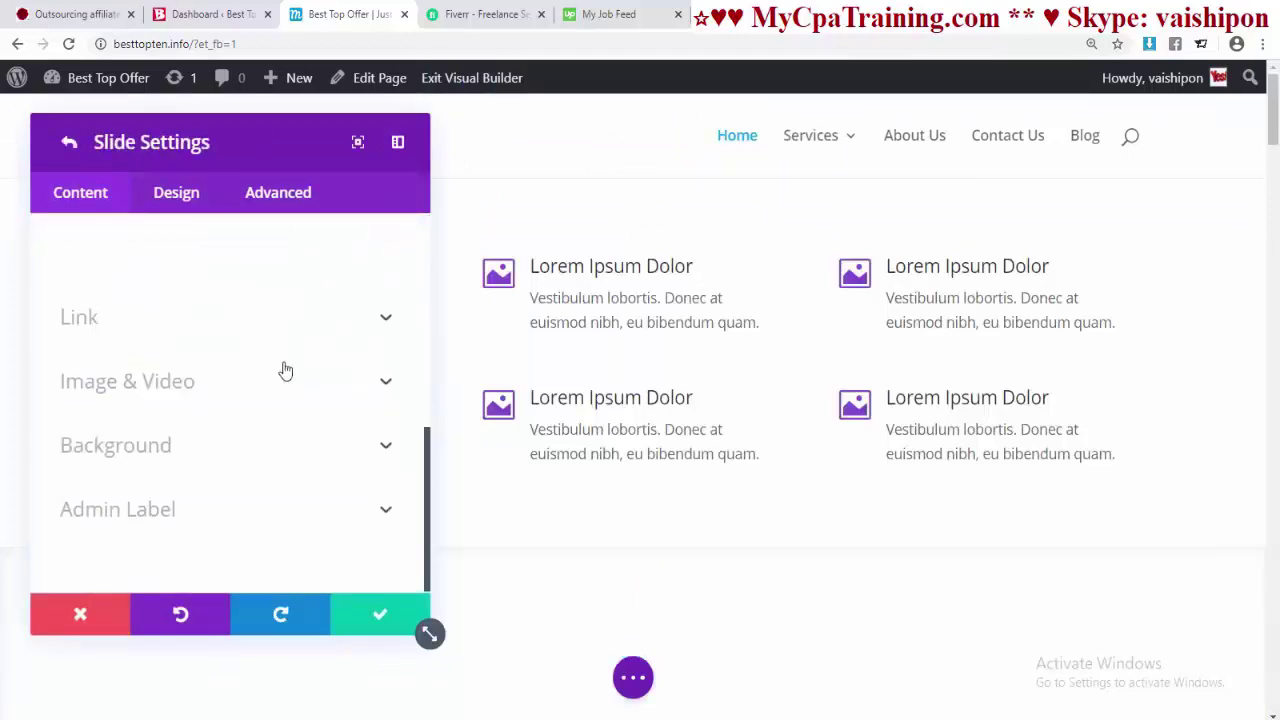
scroll(285, 370, up, 7)
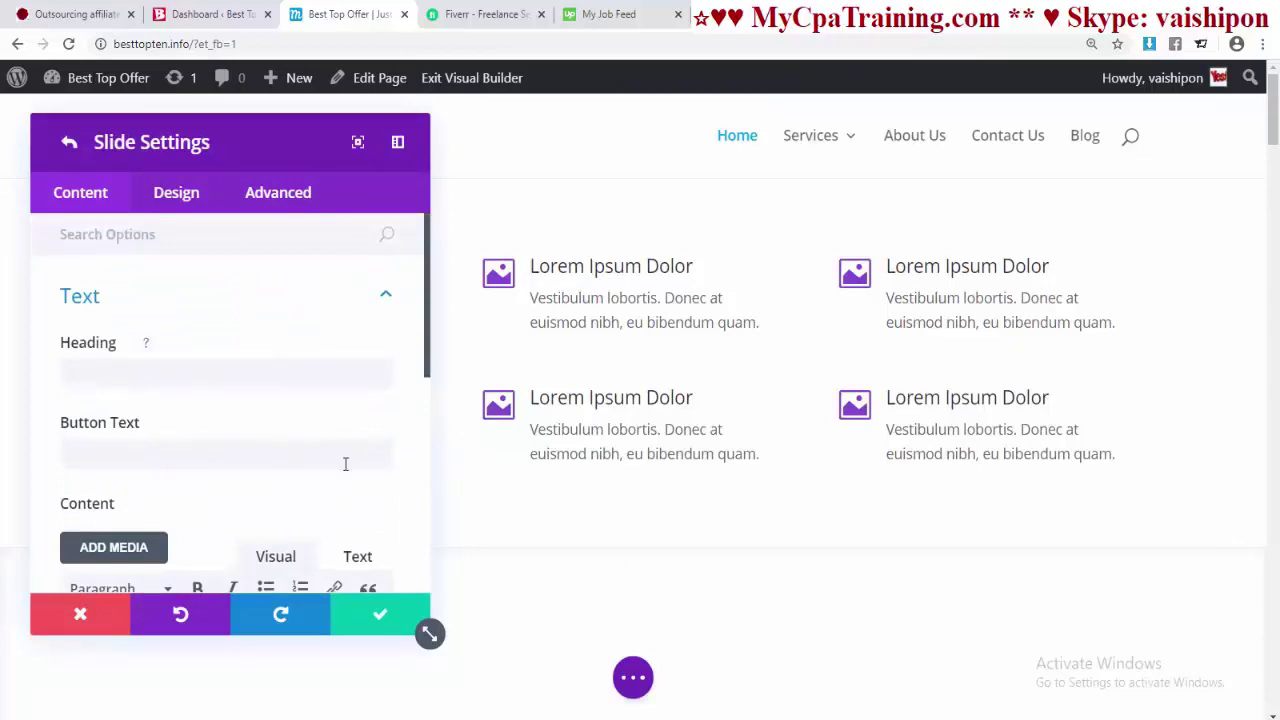
scroll(345, 464, down, 3)
scroll(250, 448, up, 3)
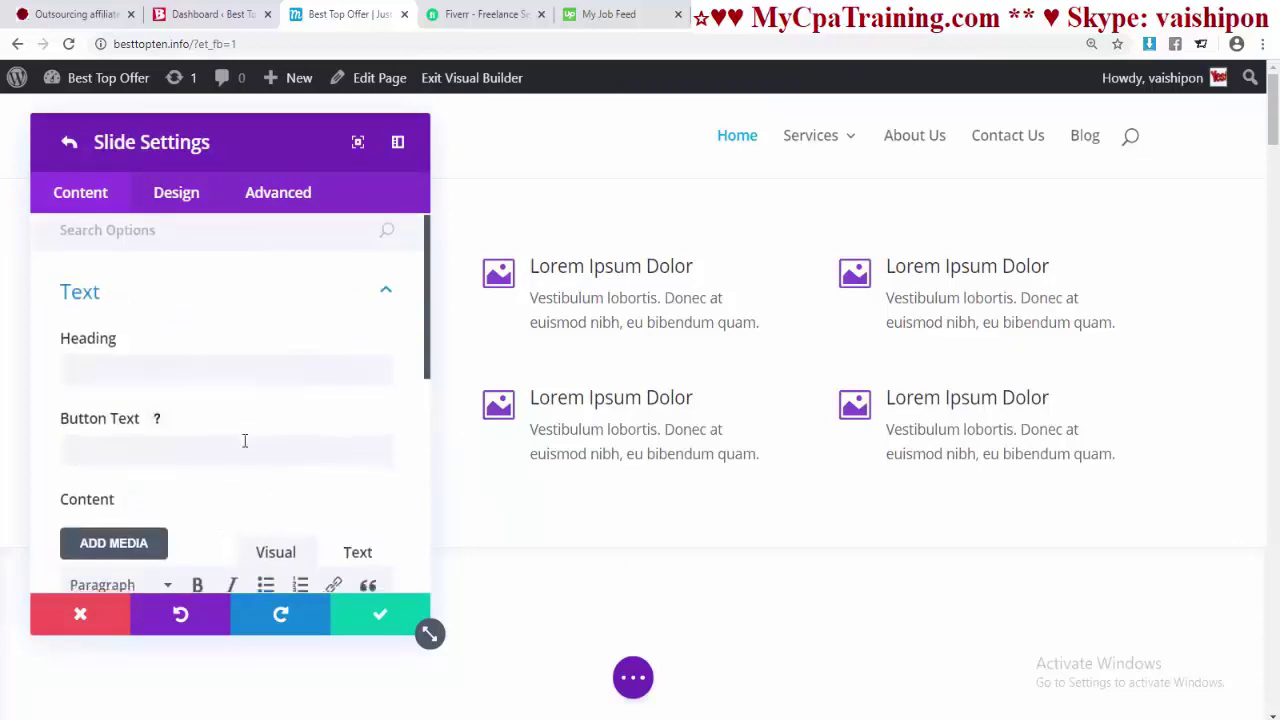
scroll(244, 440, down, 7)
- Review the slide's gradient, image and video background options, returning to solid colour
click(138, 447)
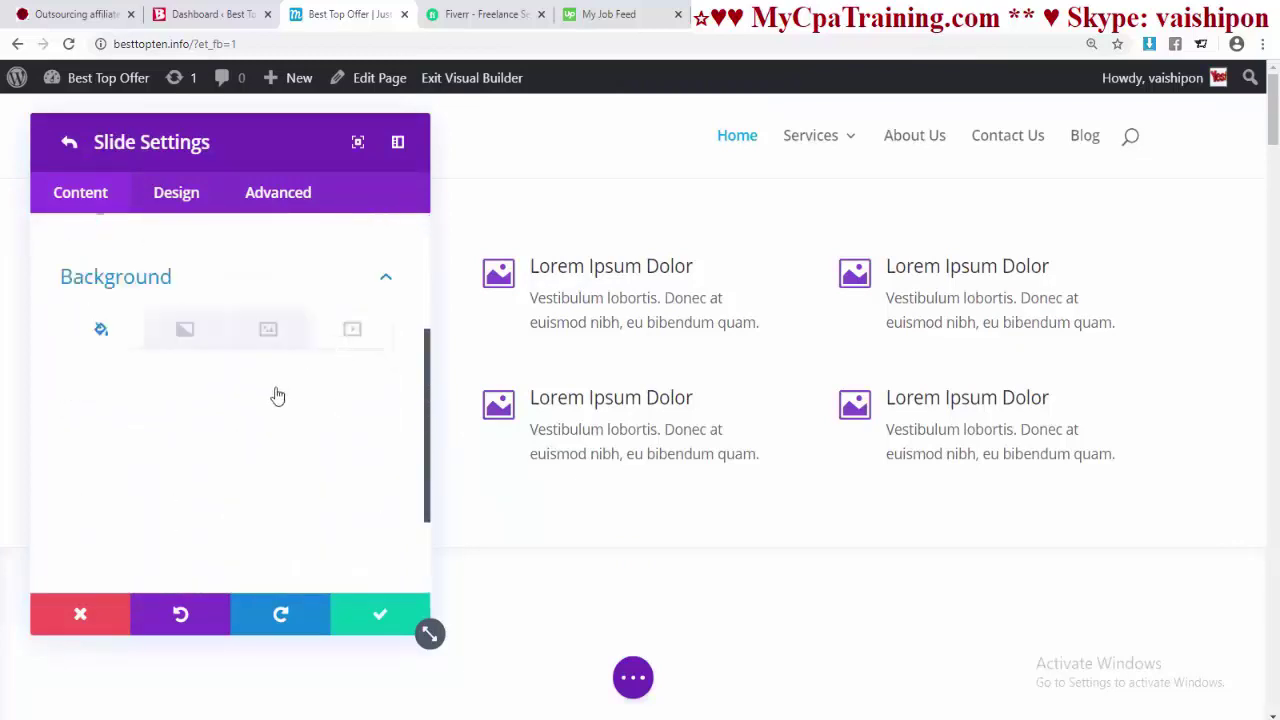
click(198, 337)
click(266, 334)
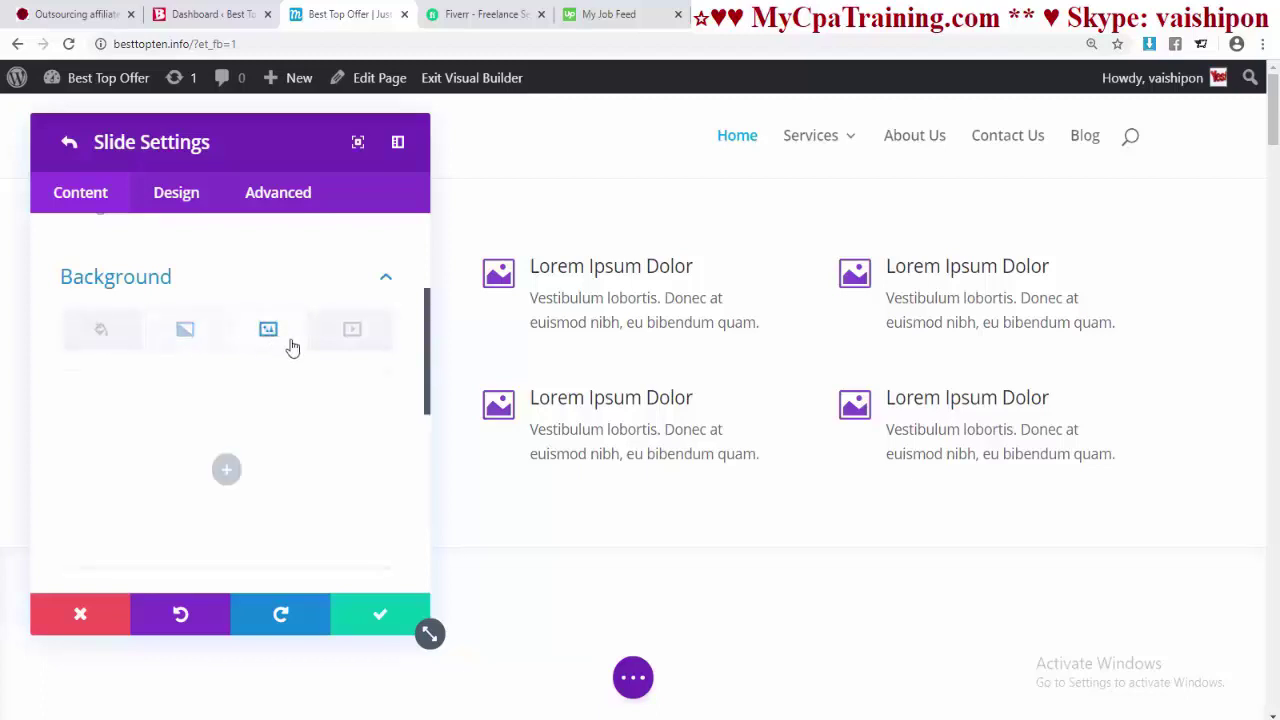
click(350, 332)
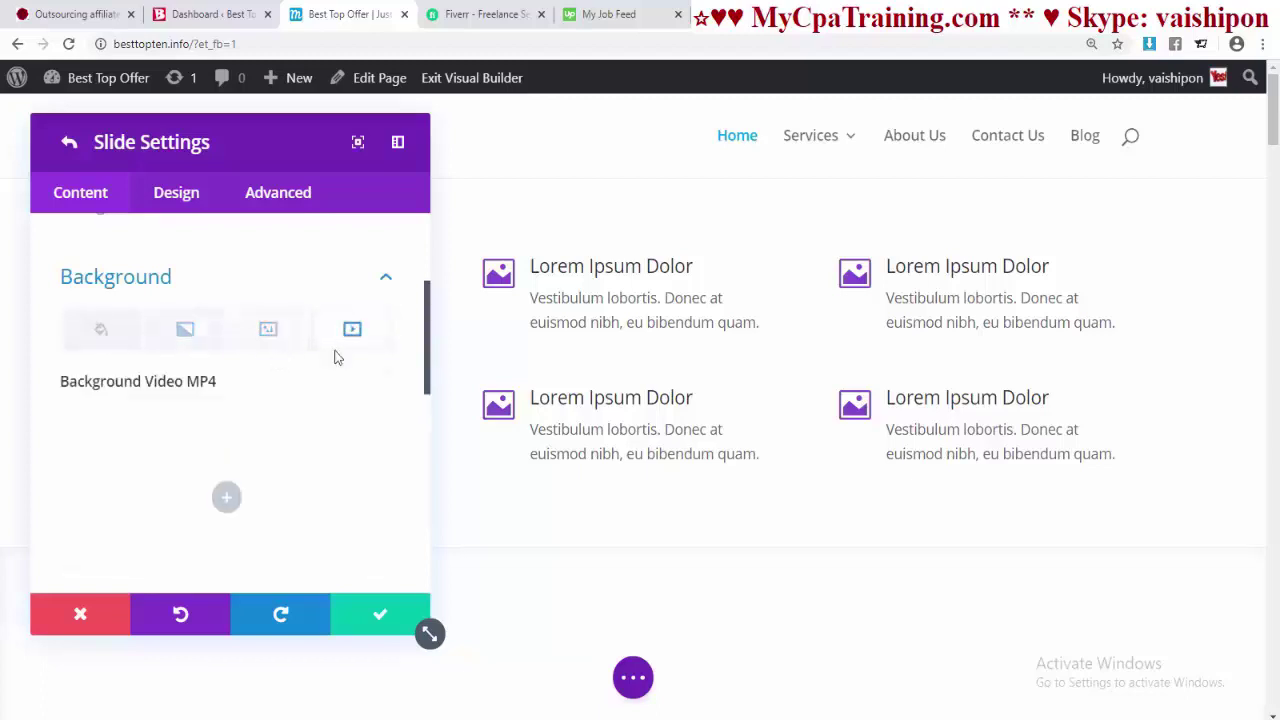
click(101, 334)
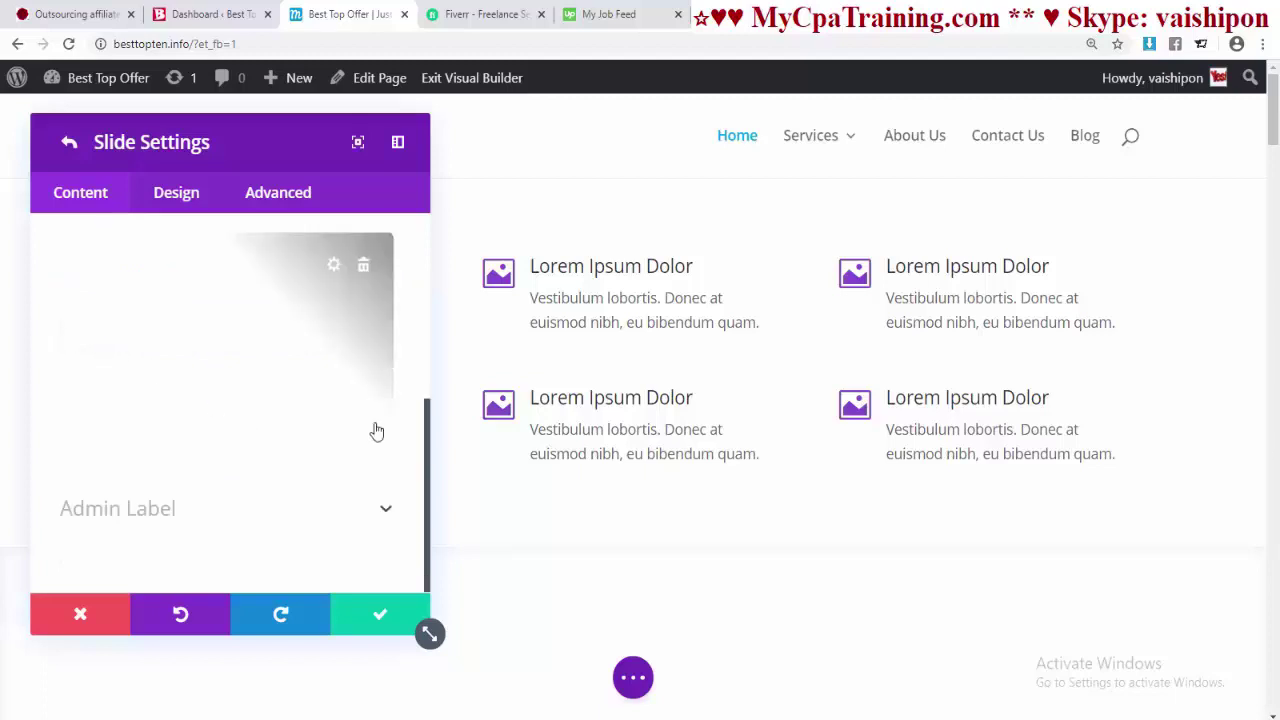
- Set the slide's background colour to blue #0c71c3 and save the slider
click(365, 268)
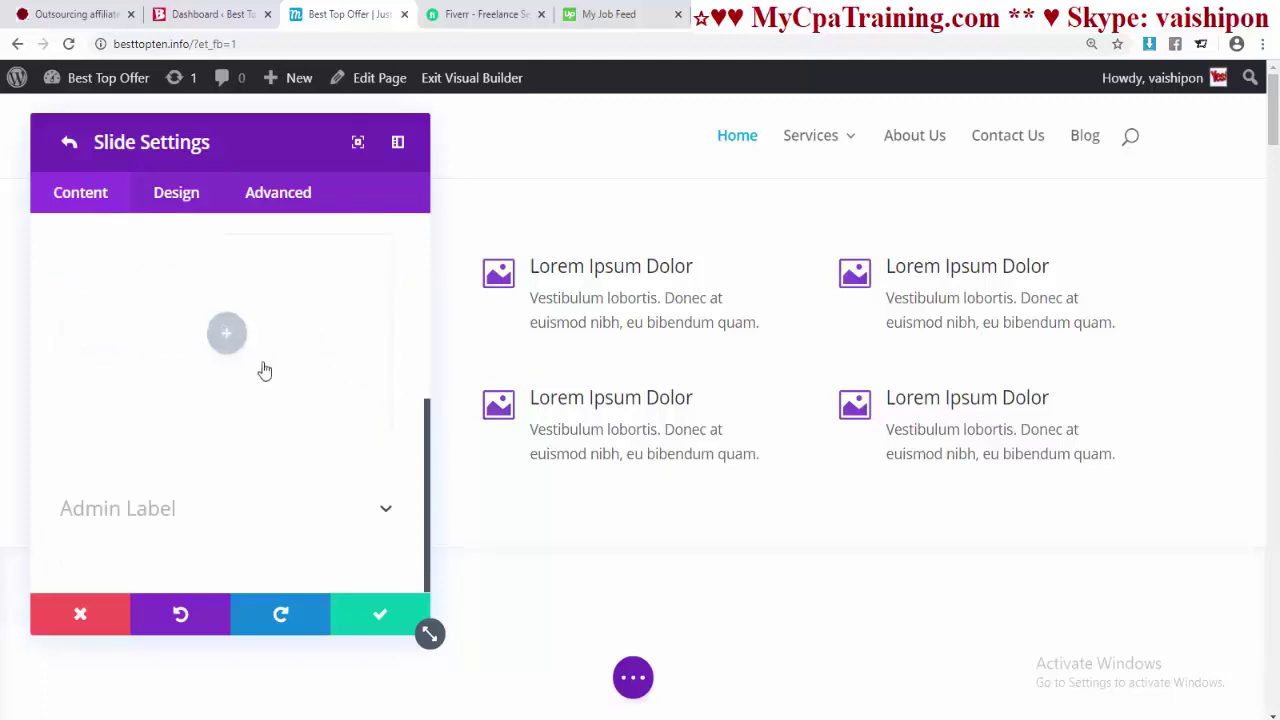
click(240, 338)
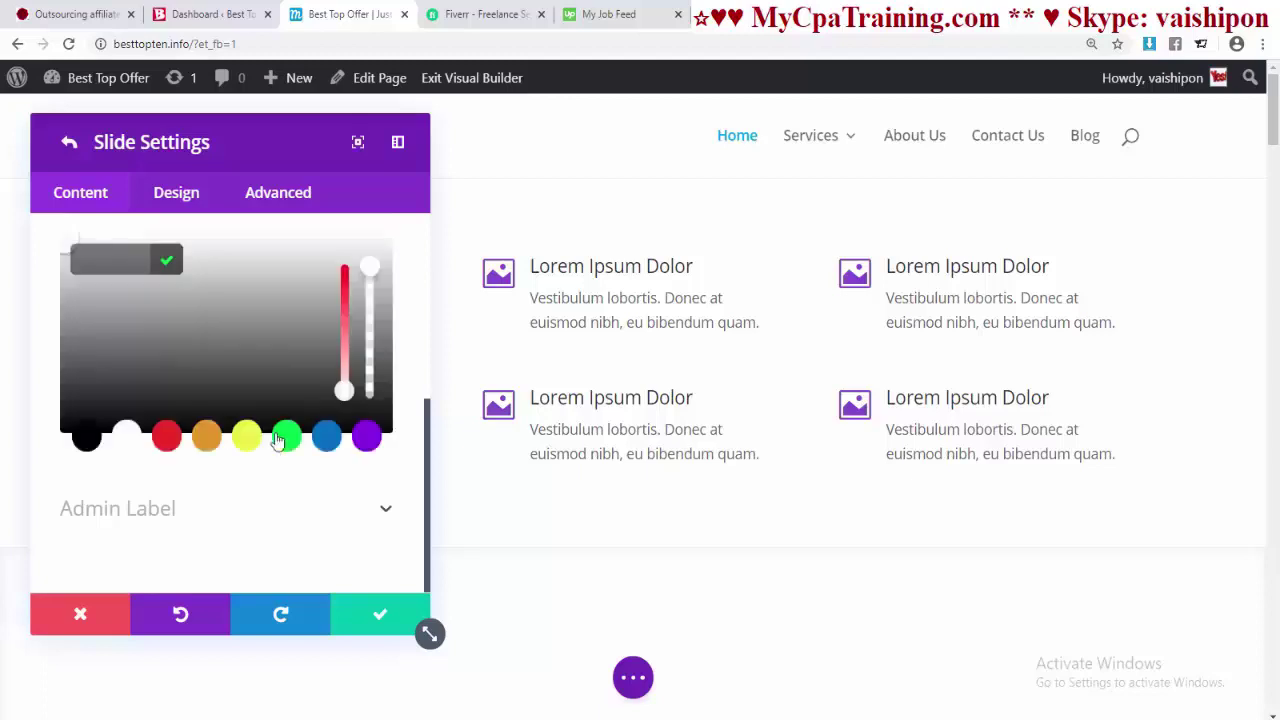
click(284, 437)
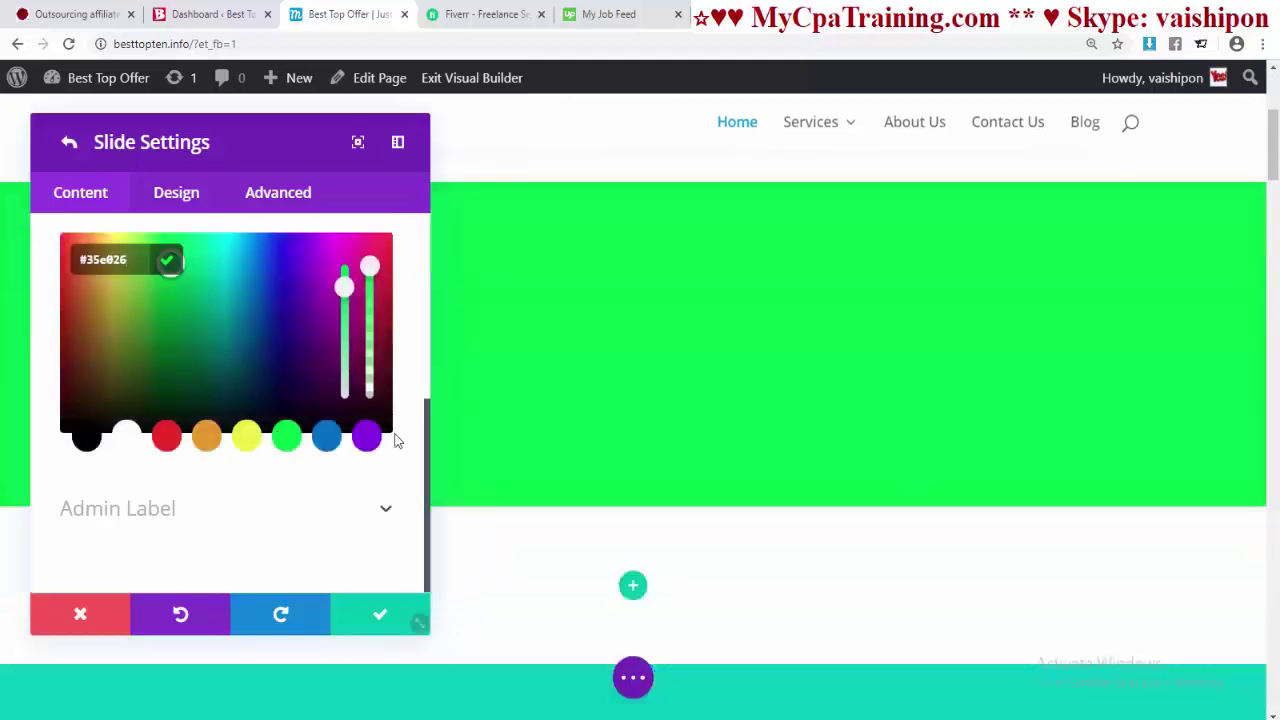
click(366, 437)
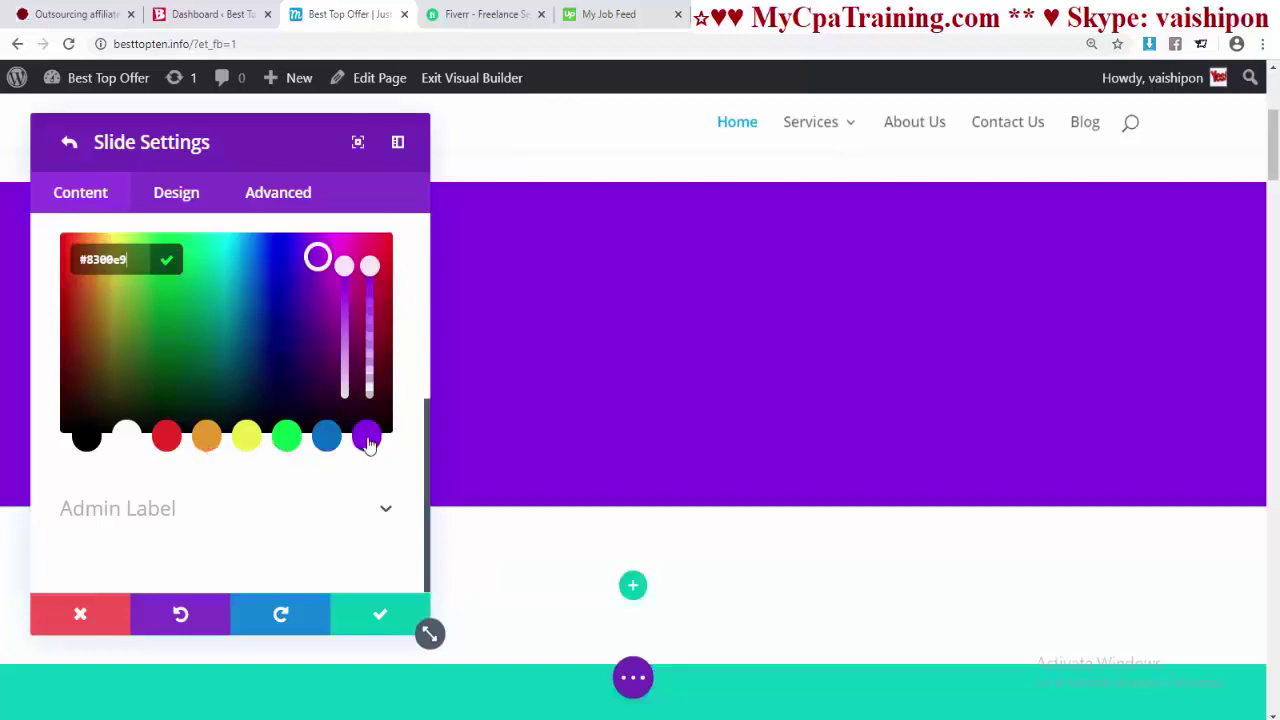
click(326, 437)
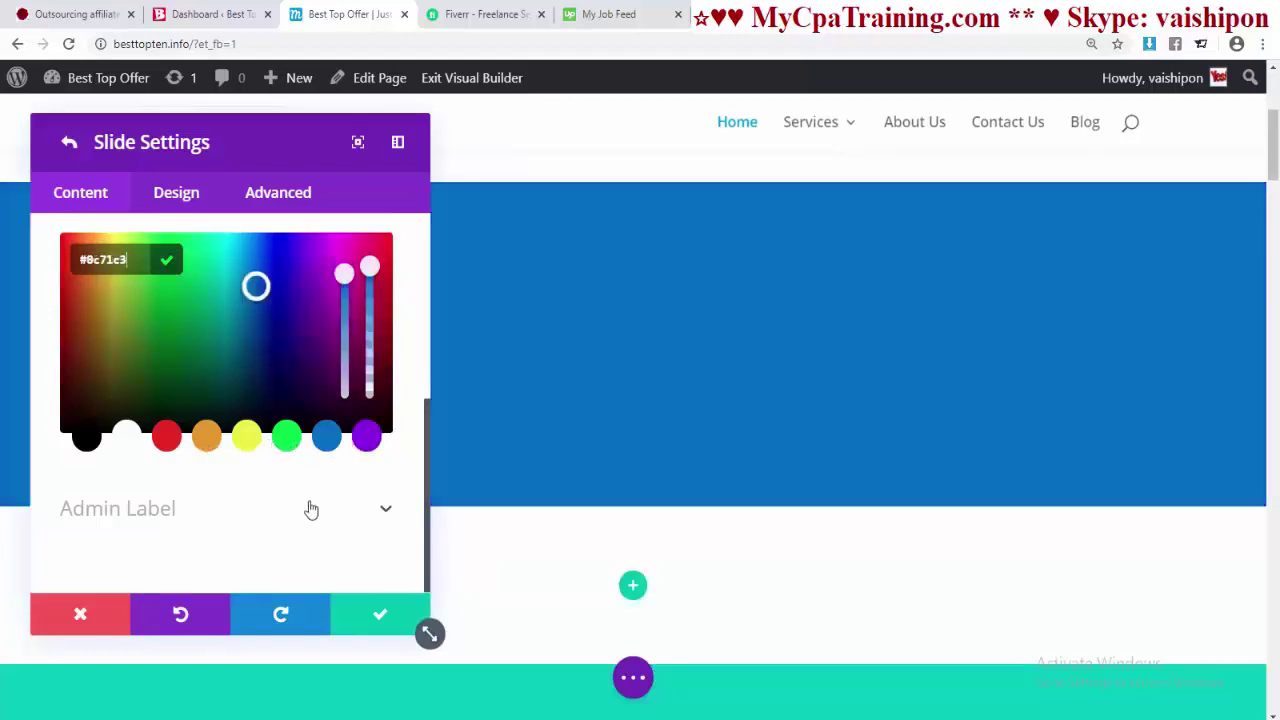
click(380, 616)
click(380, 616)
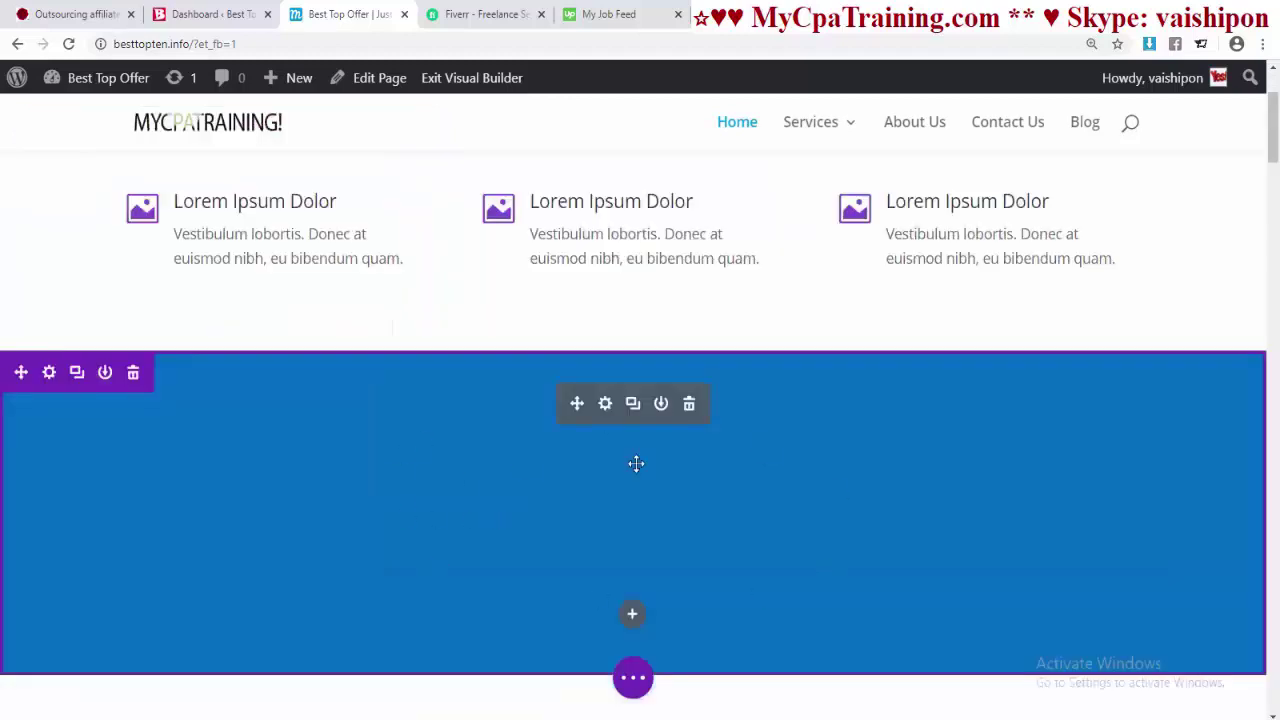
scroll(413, 457, up, 1)
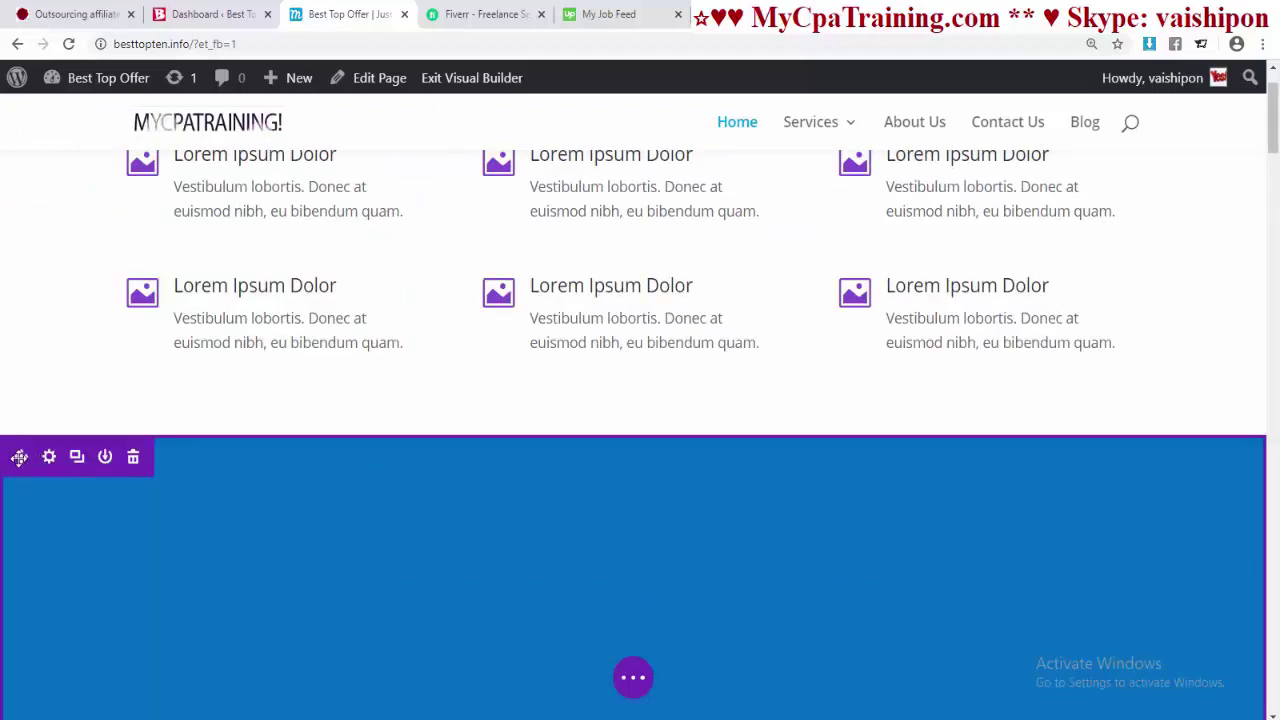
- Move the blue slider section above the blurb grid, under the header, and reopen its settings
drag(23, 456, 285, 198)
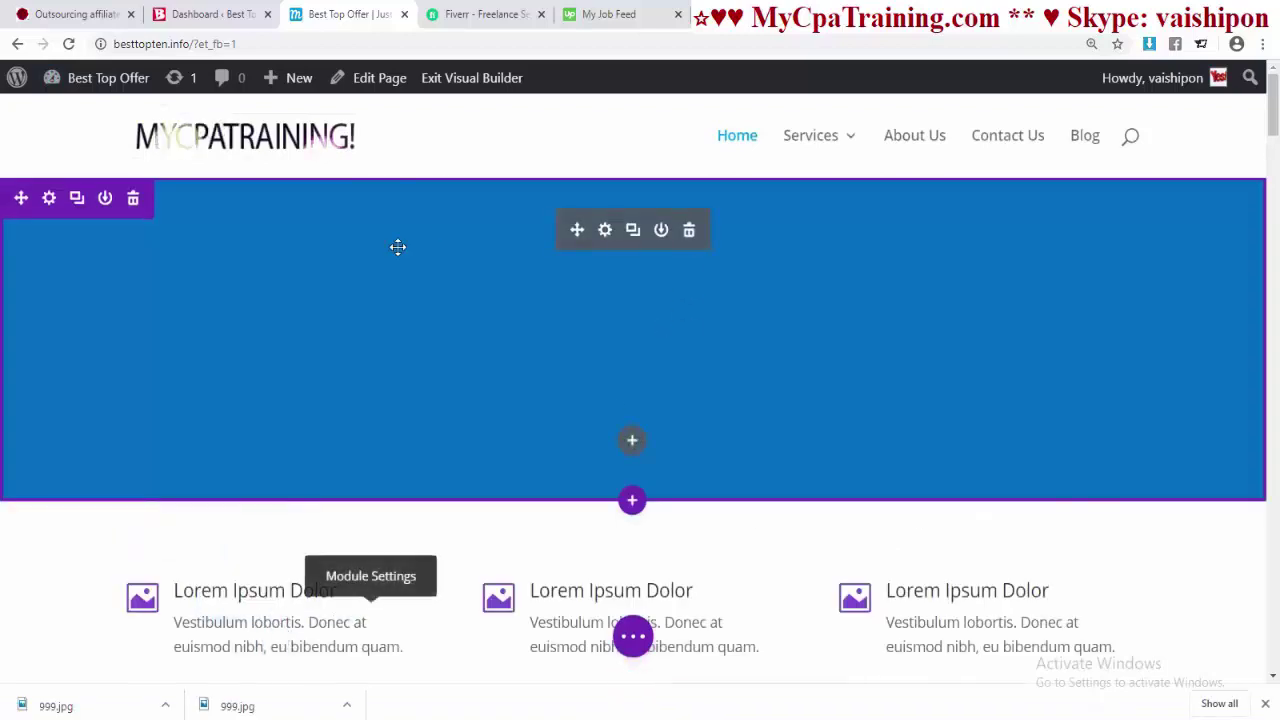
click(607, 234)
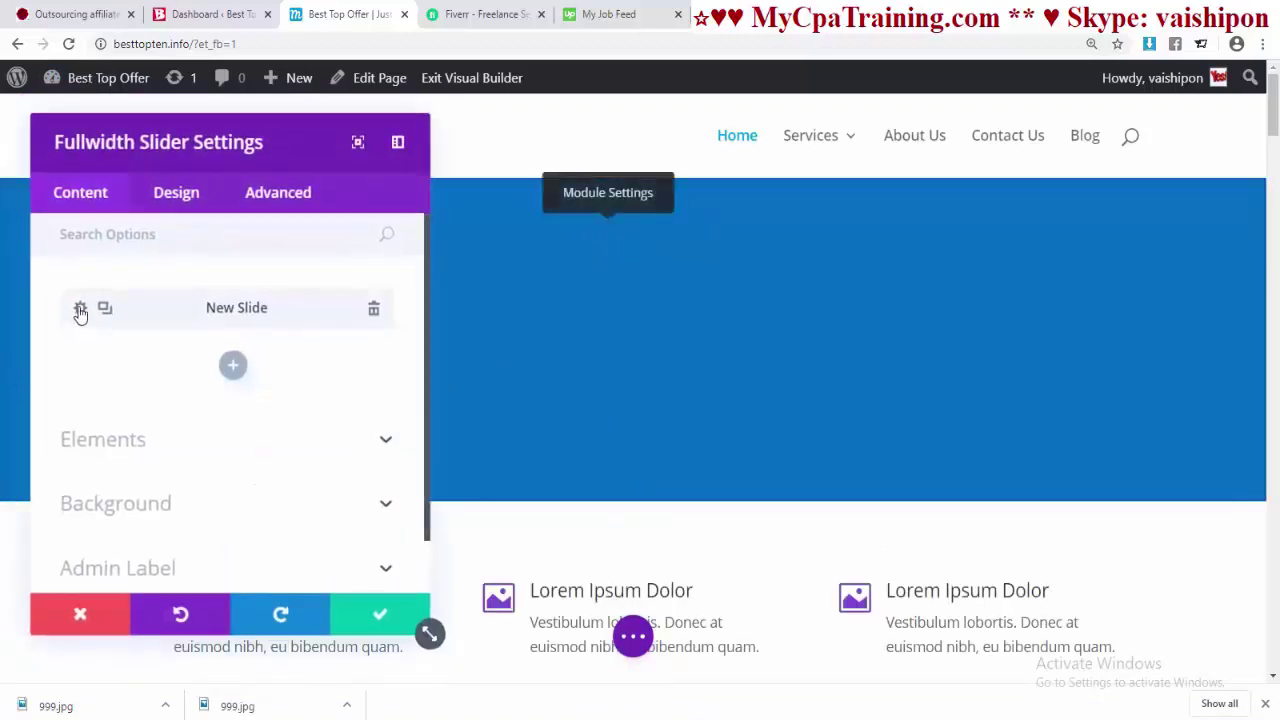
- Remove the slide's plain blue background colour and switch to an image background
click(80, 309)
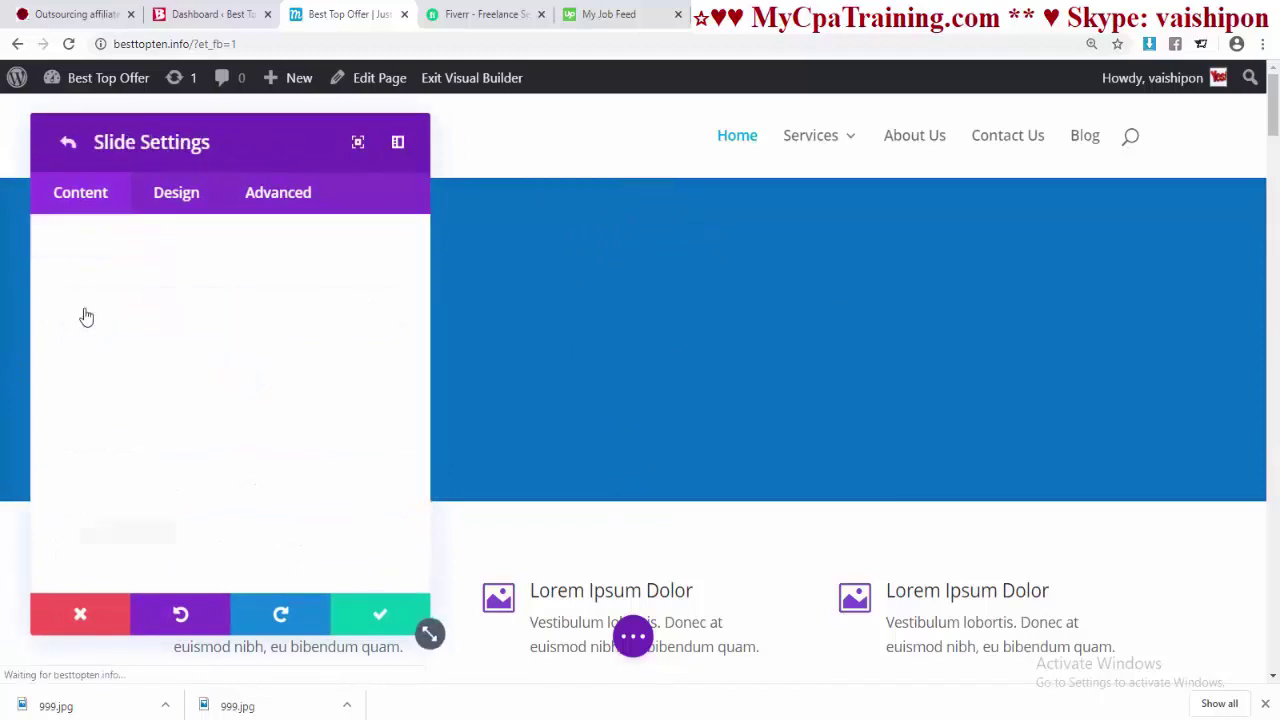
scroll(229, 366, down, 3)
scroll(230, 428, down, 3)
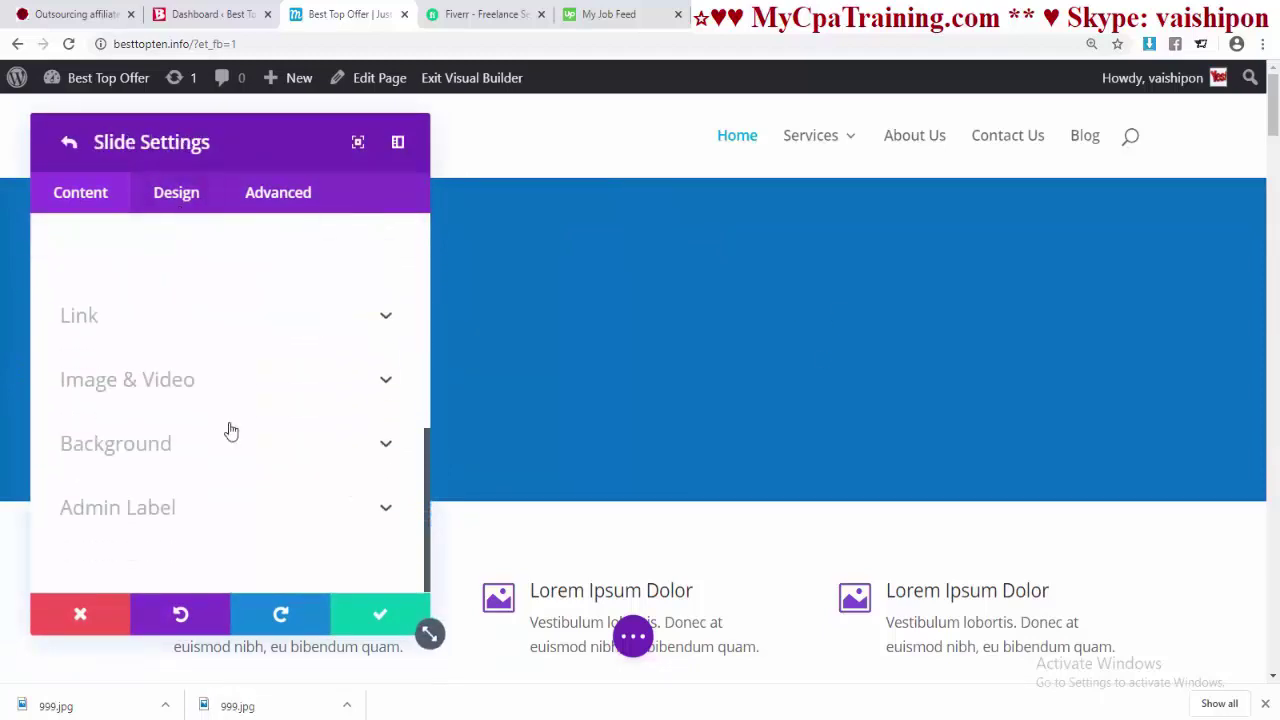
click(230, 431)
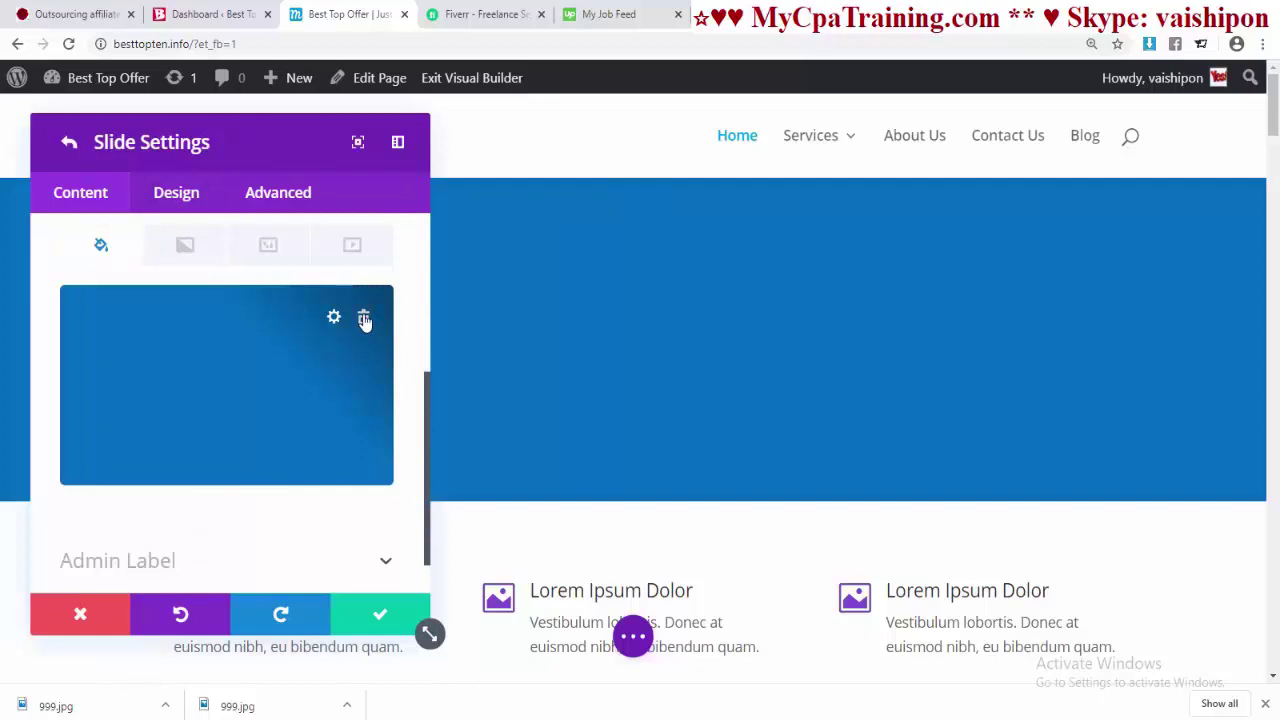
click(364, 319)
click(267, 248)
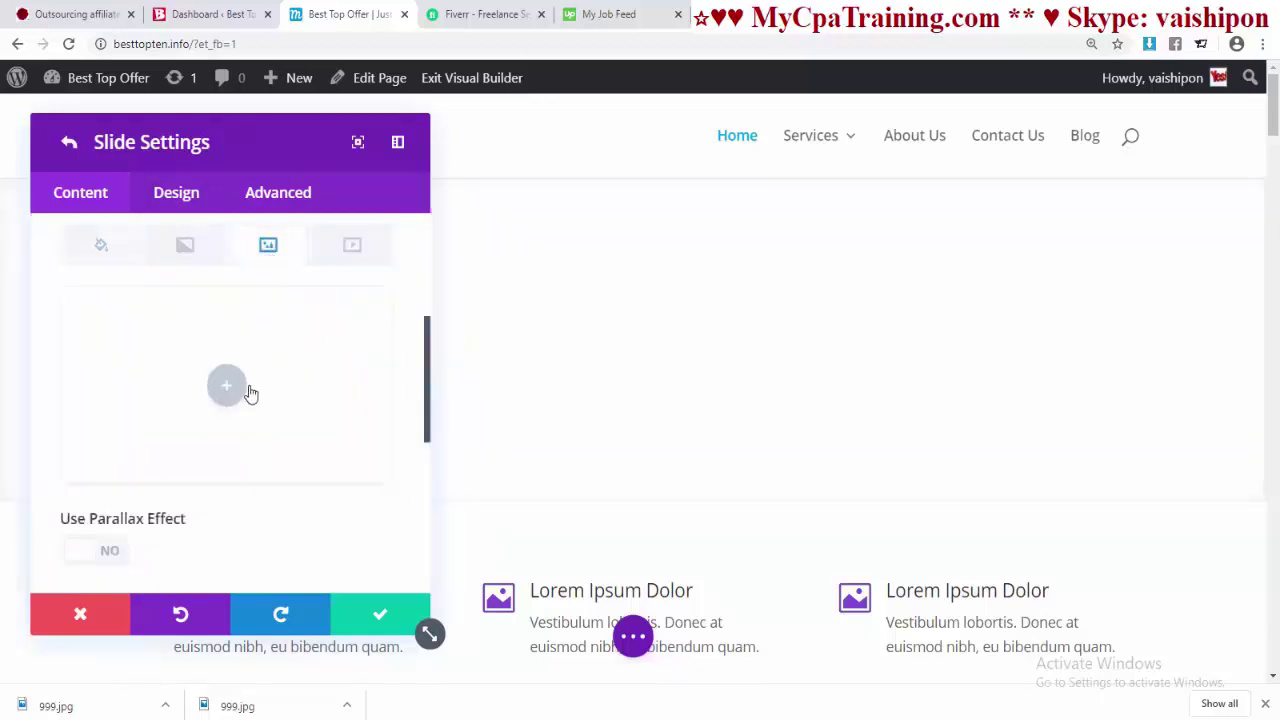
- Upload 999-1.jpg as the slide's background image and save the slider
click(248, 392)
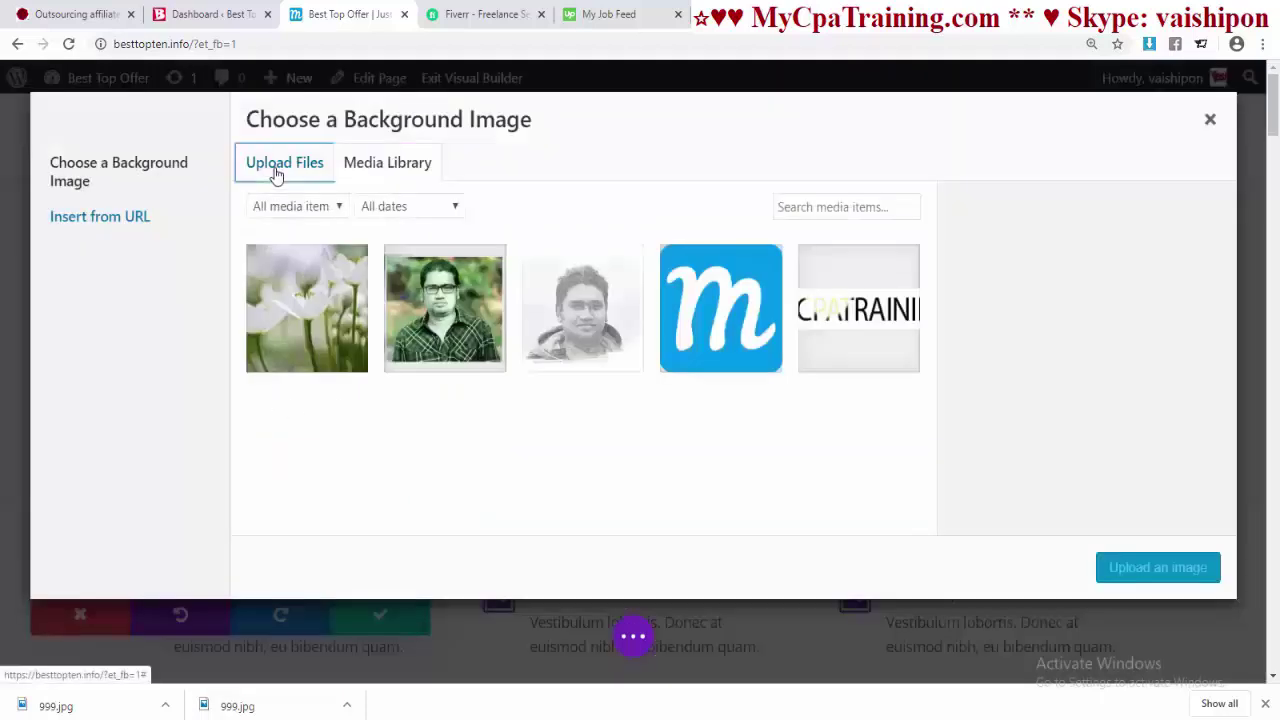
click(276, 170)
click(732, 413)
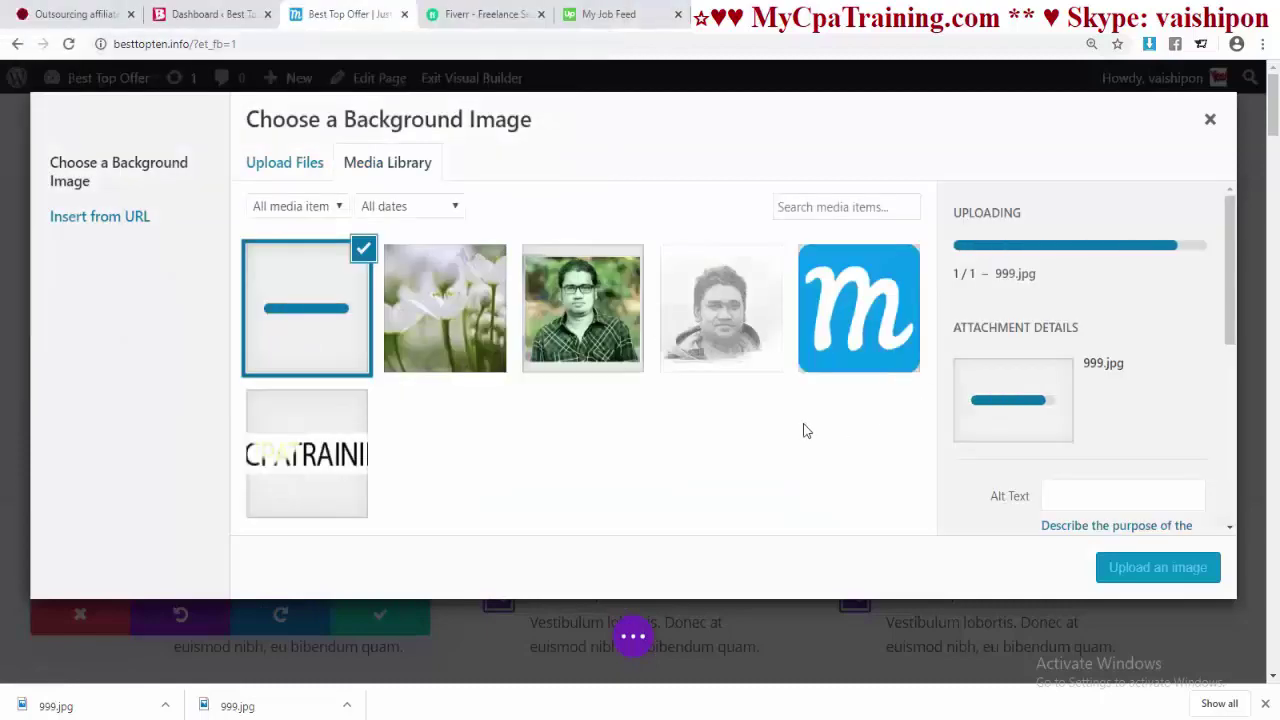
click(1140, 570)
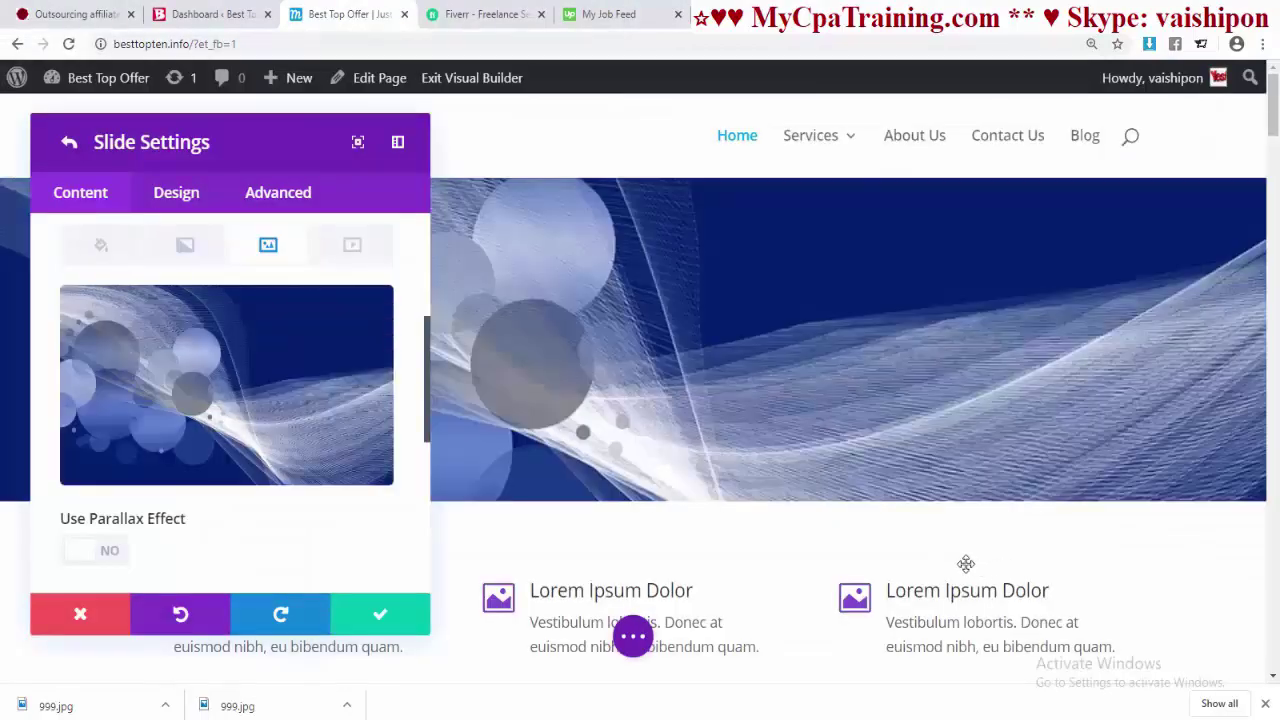
click(385, 616)
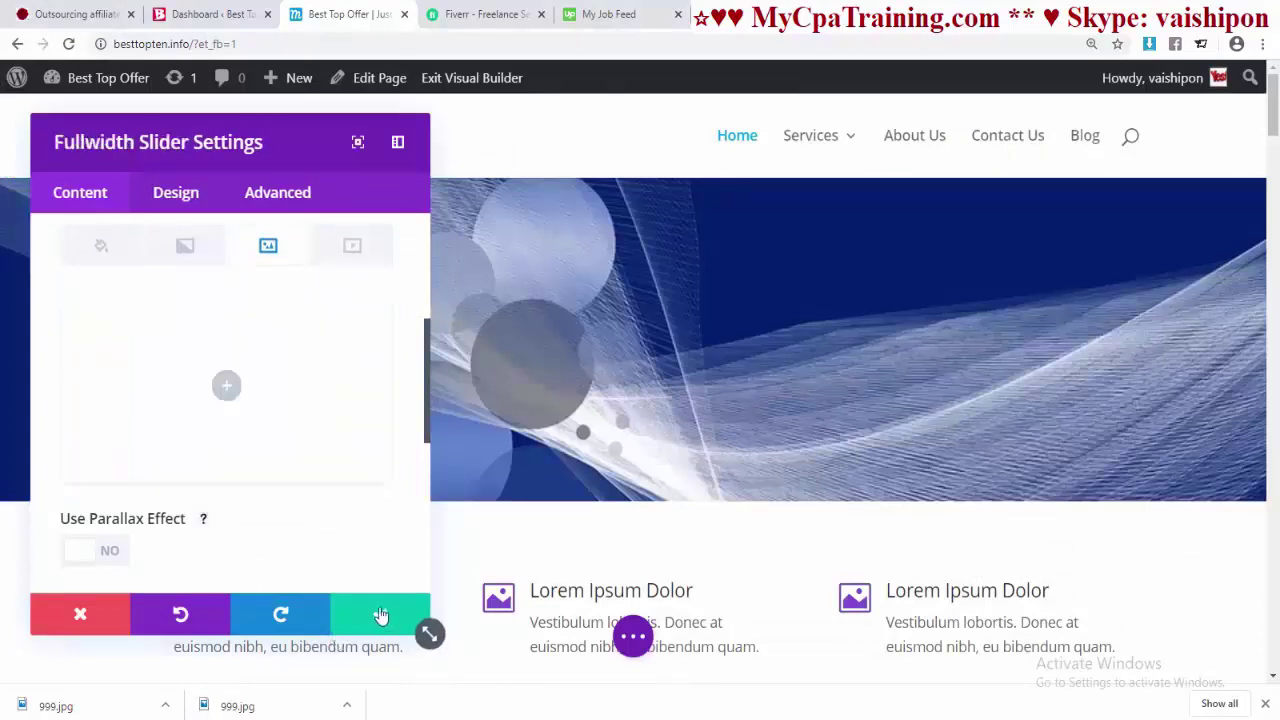
click(375, 614)
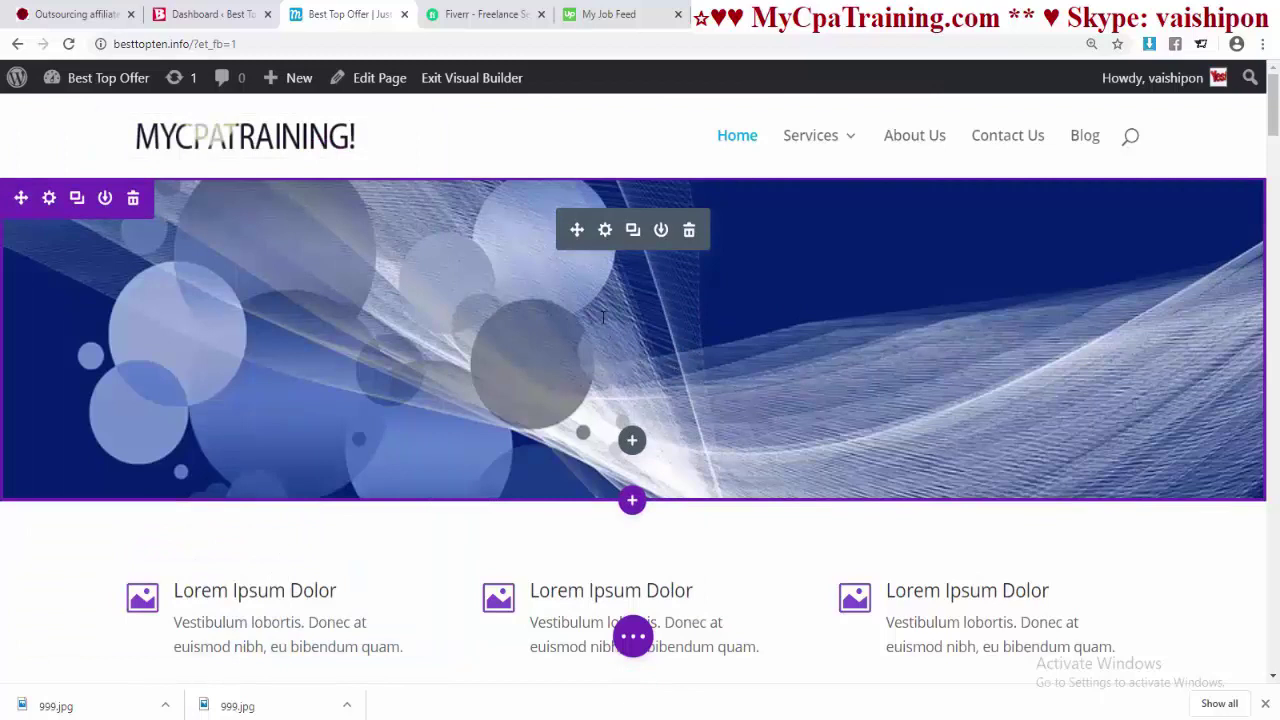
- Set the new slide's heading to 'My Cpa Trining.com'
click(604, 232)
drag(160, 140, 355, 153)
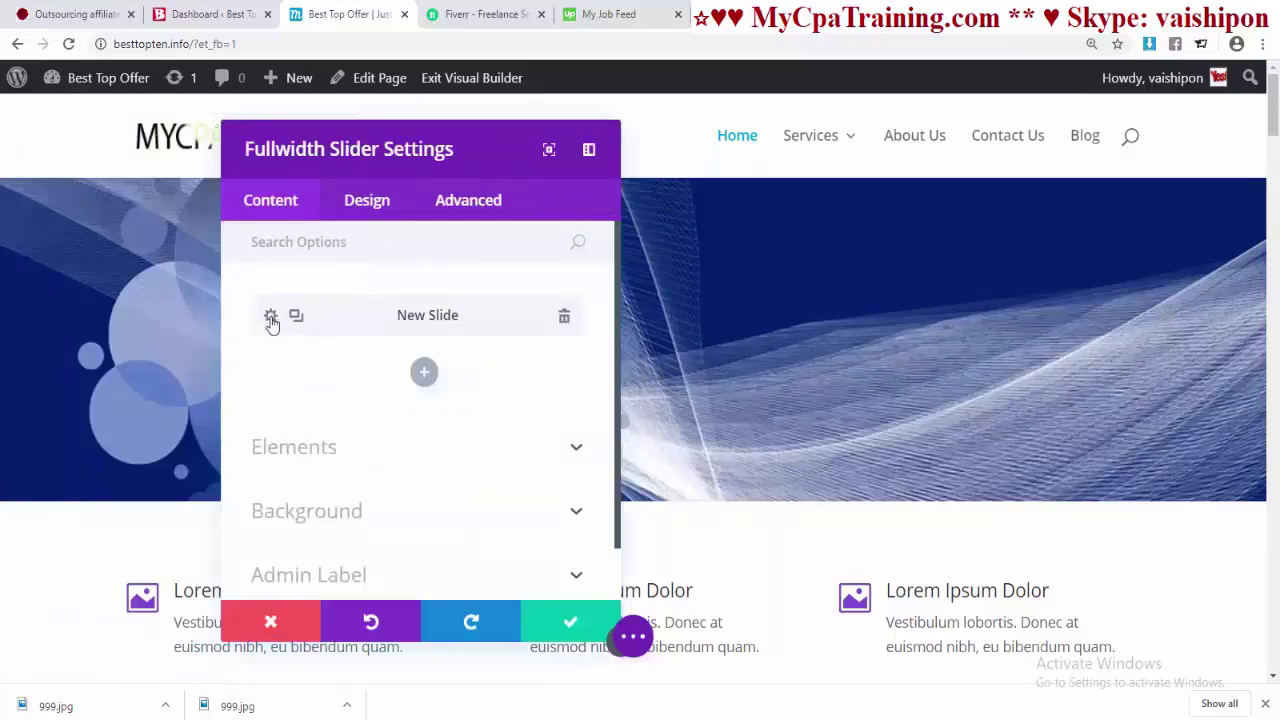
click(270, 318)
scroll(355, 342, down, 1)
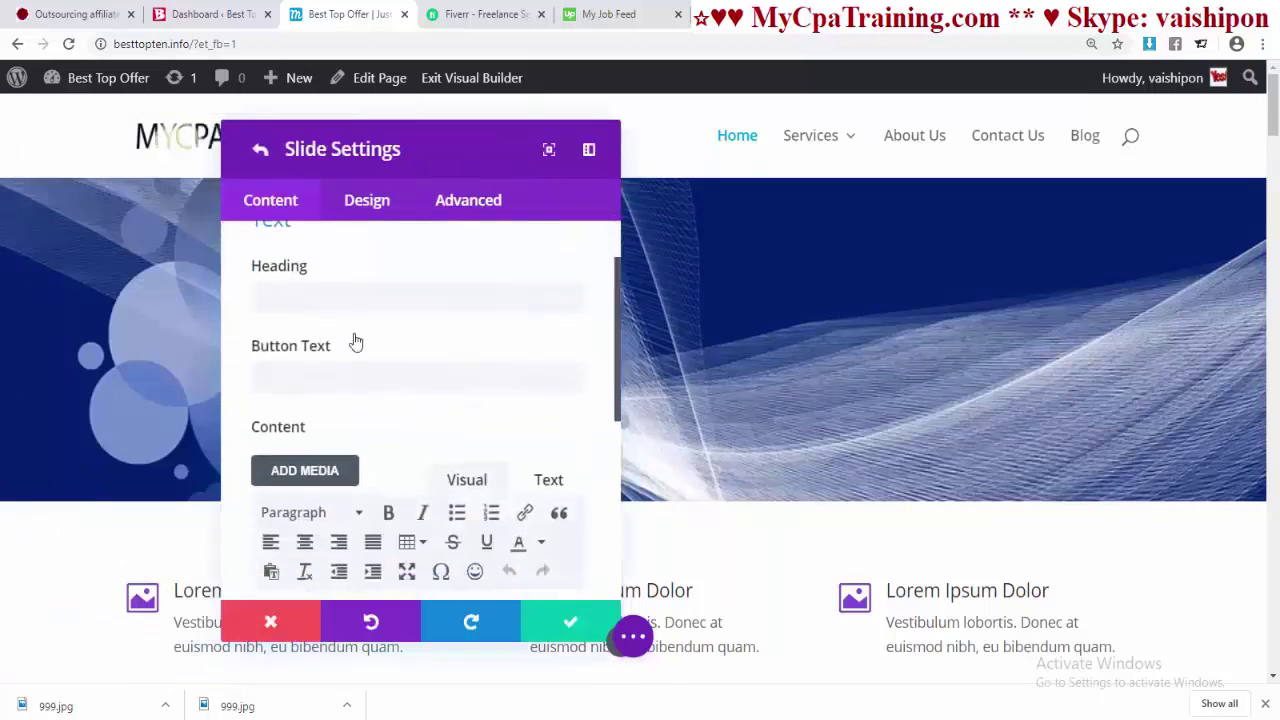
click(300, 295)
drag(454, 154, 412, 204)
click(268, 341)
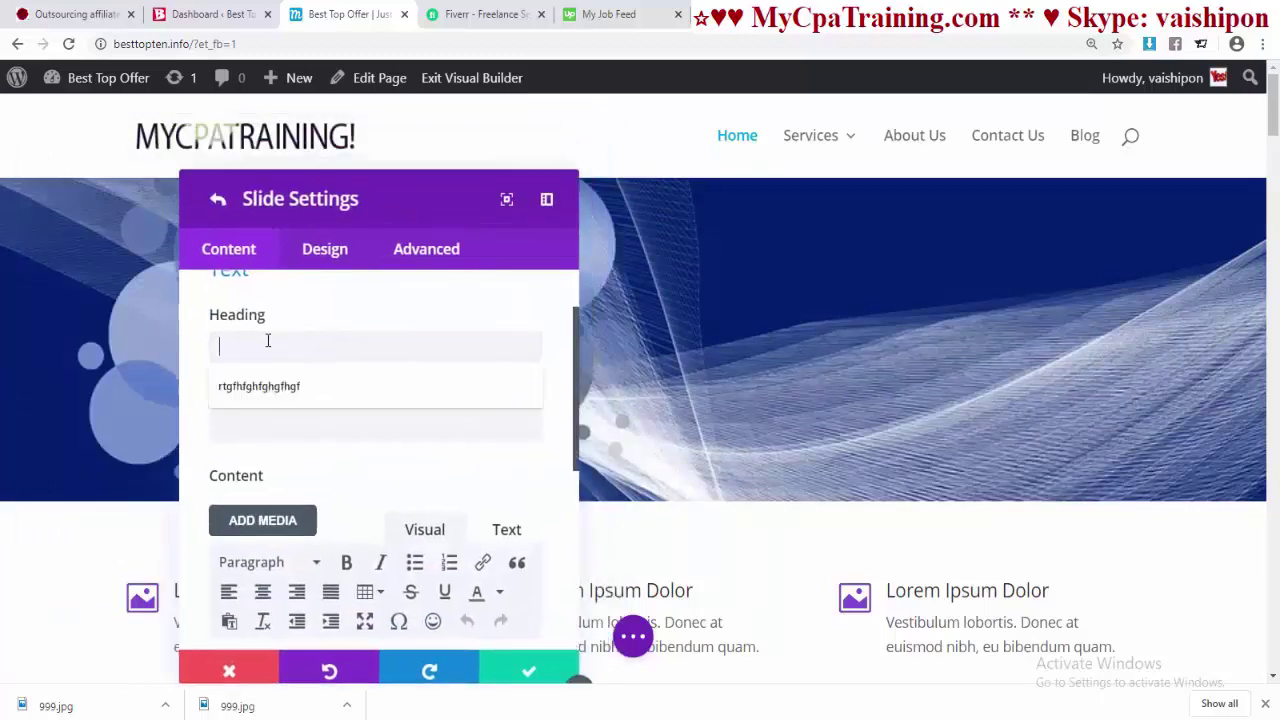
text(My )
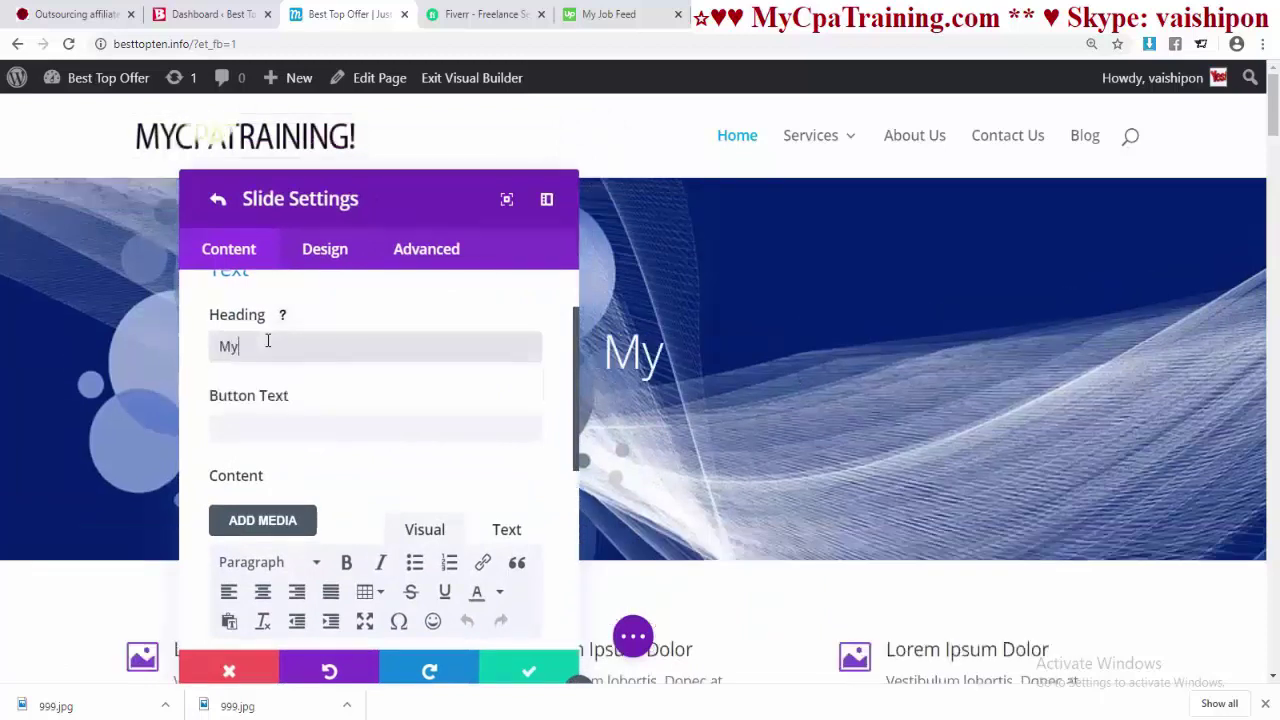
text( Cpa Trining.com)
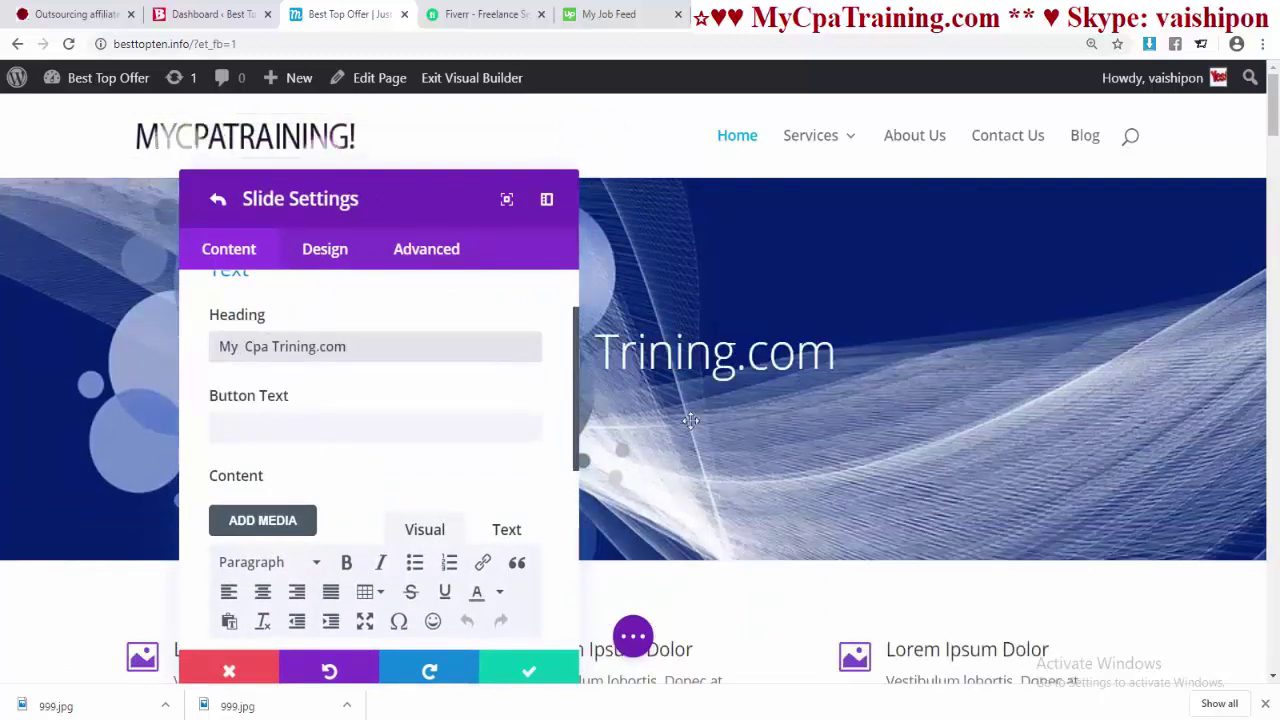
- Give the slide a button labelled 'See More'
click(270, 427)
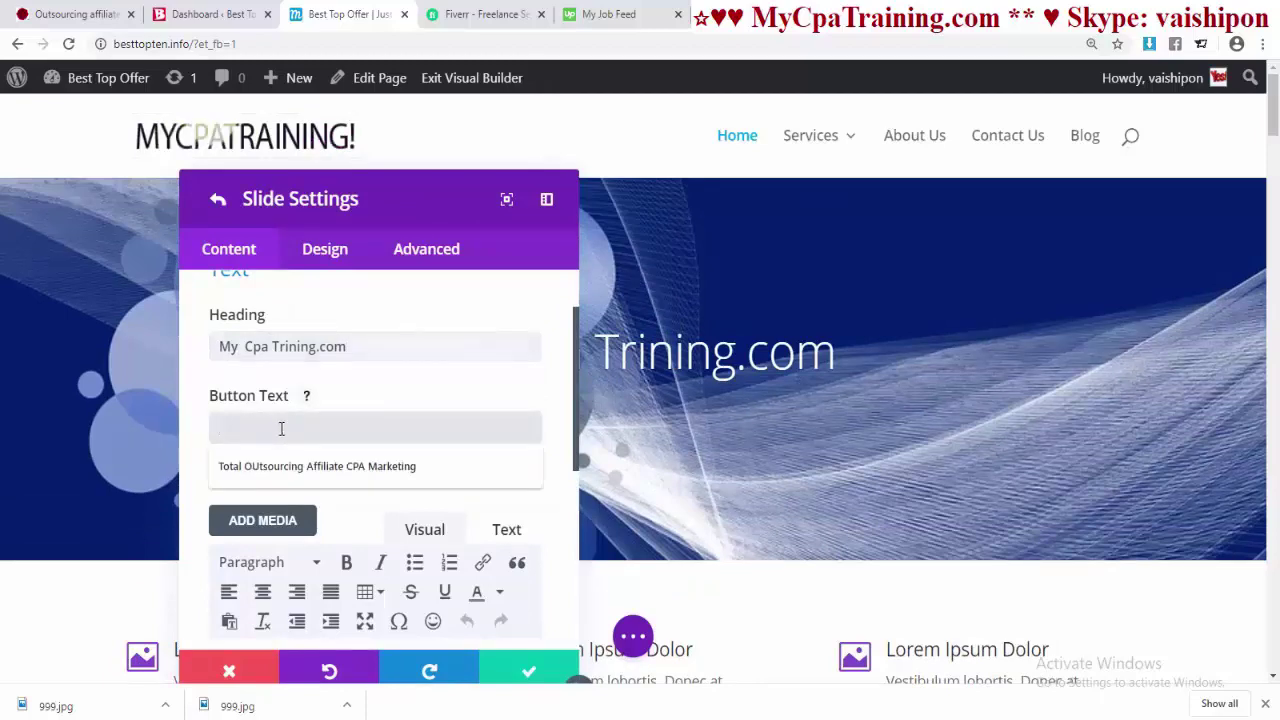
text(See )
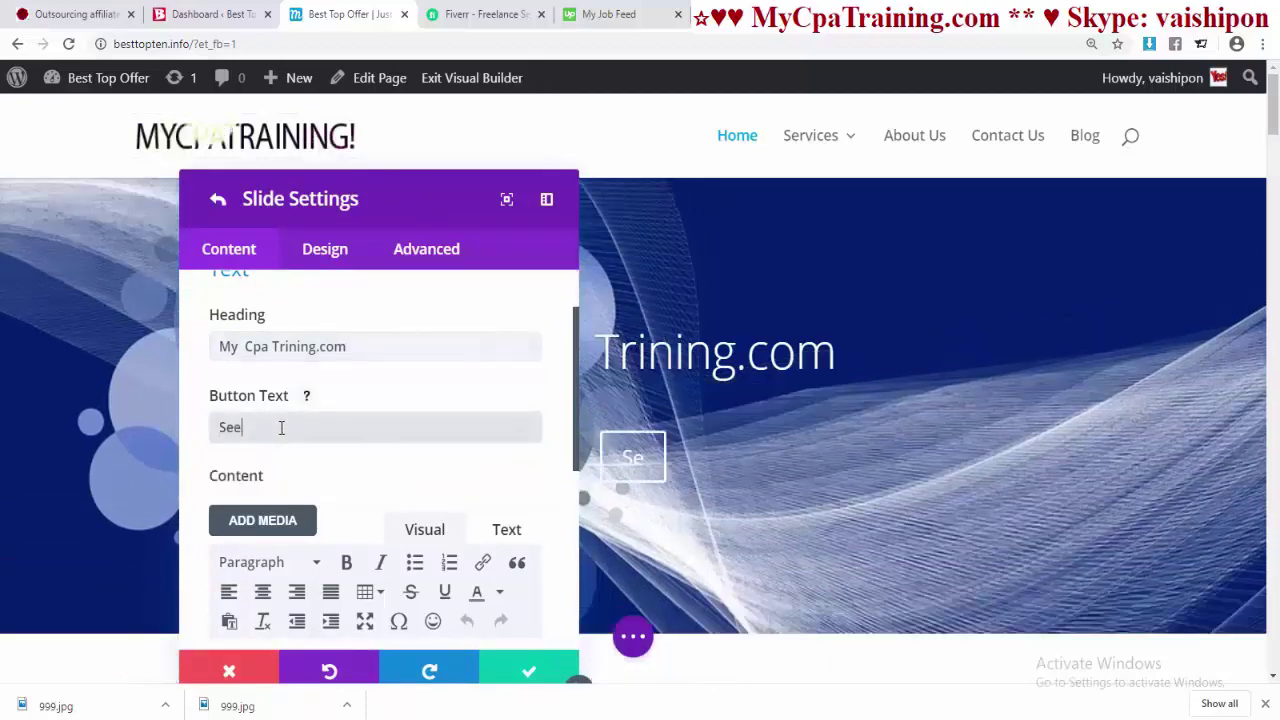
text(Mo)
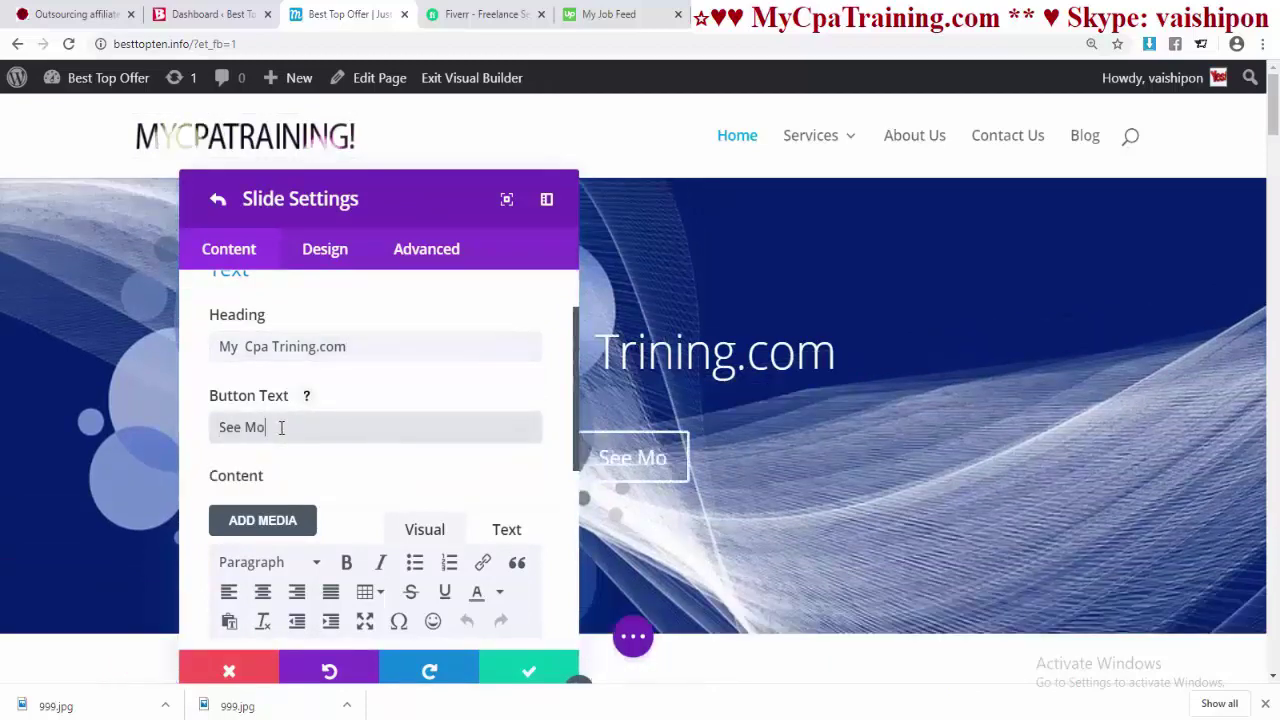
text(re)
click(428, 442)
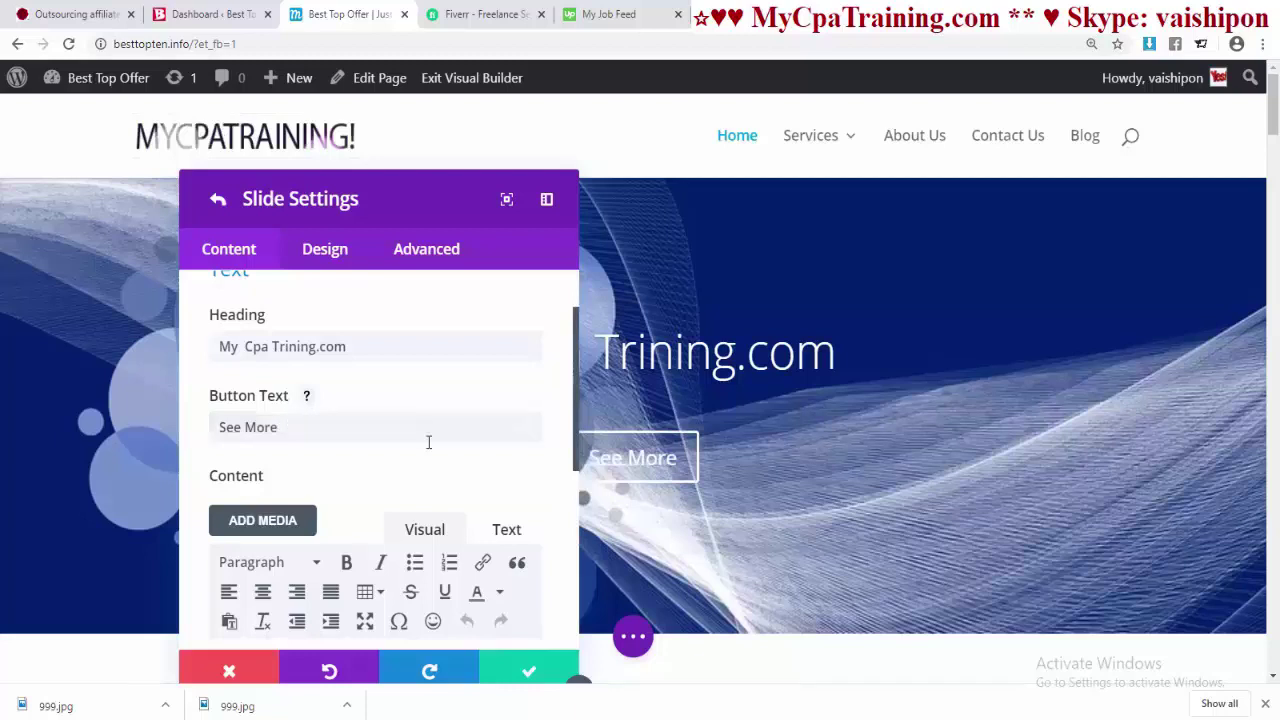
click(323, 251)
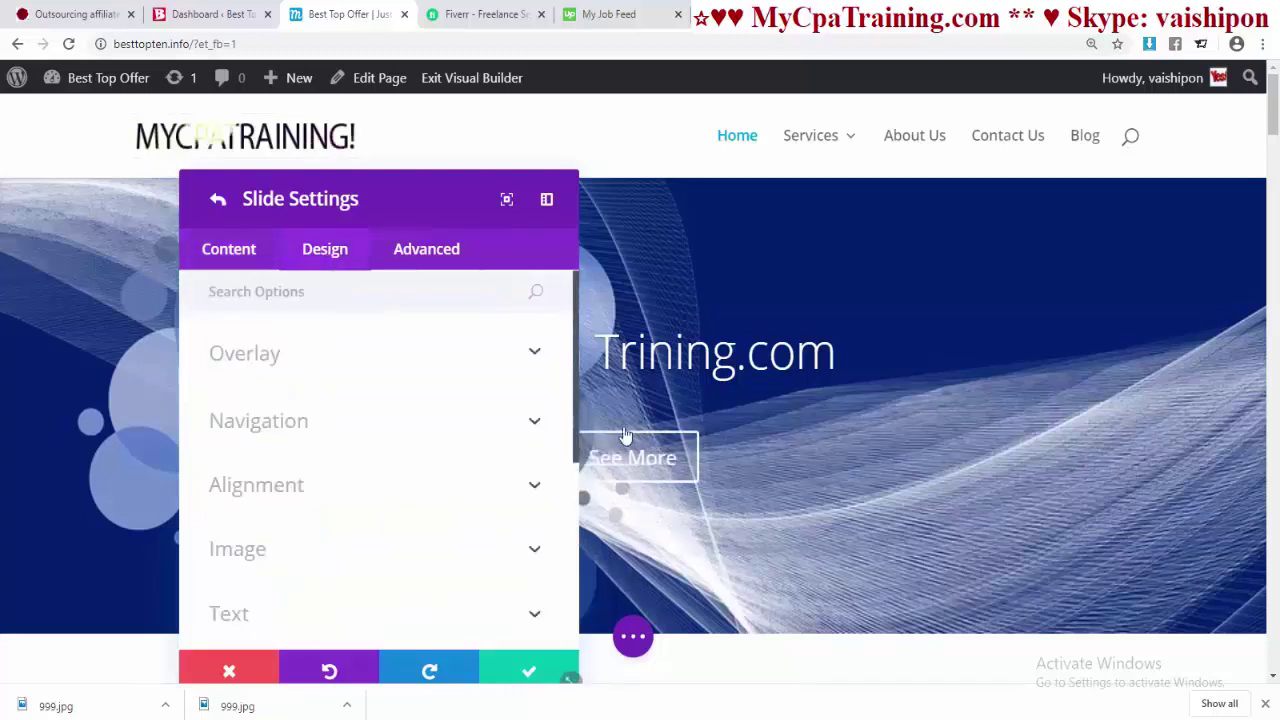
- Right-align the slide text after trying justified alignment
scroll(263, 382, down, 3)
click(263, 380)
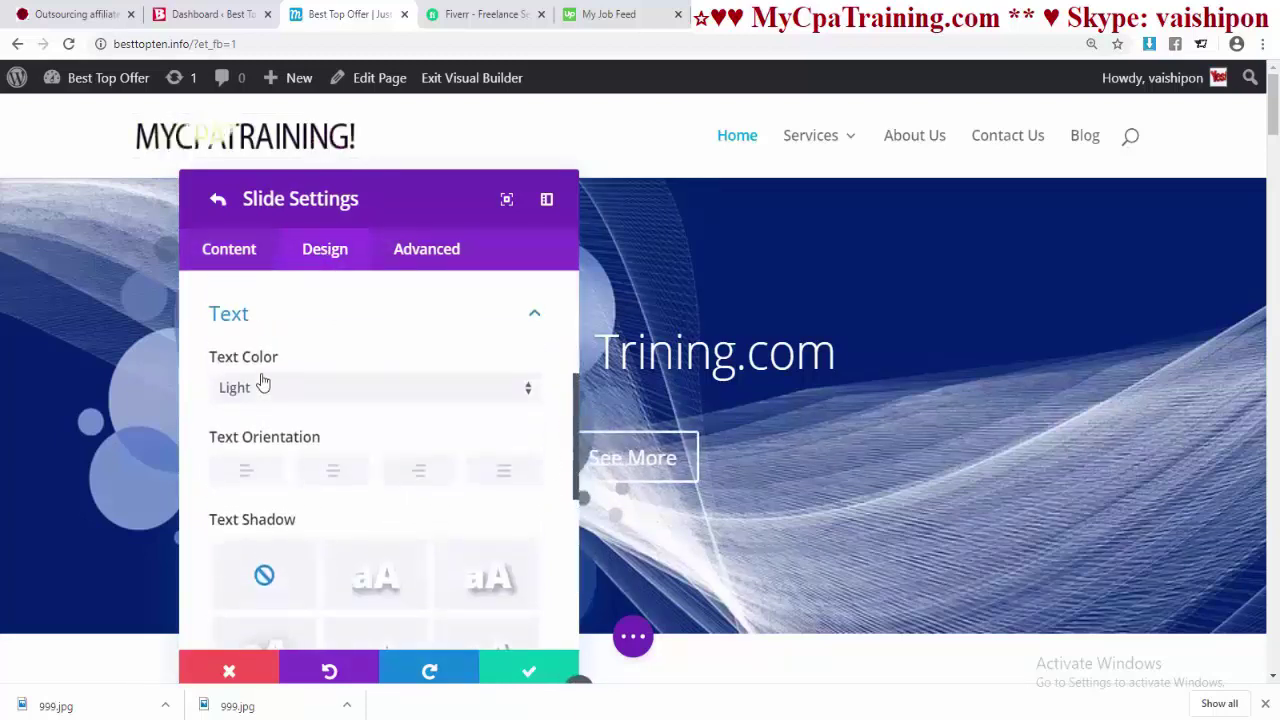
click(421, 481)
click(499, 478)
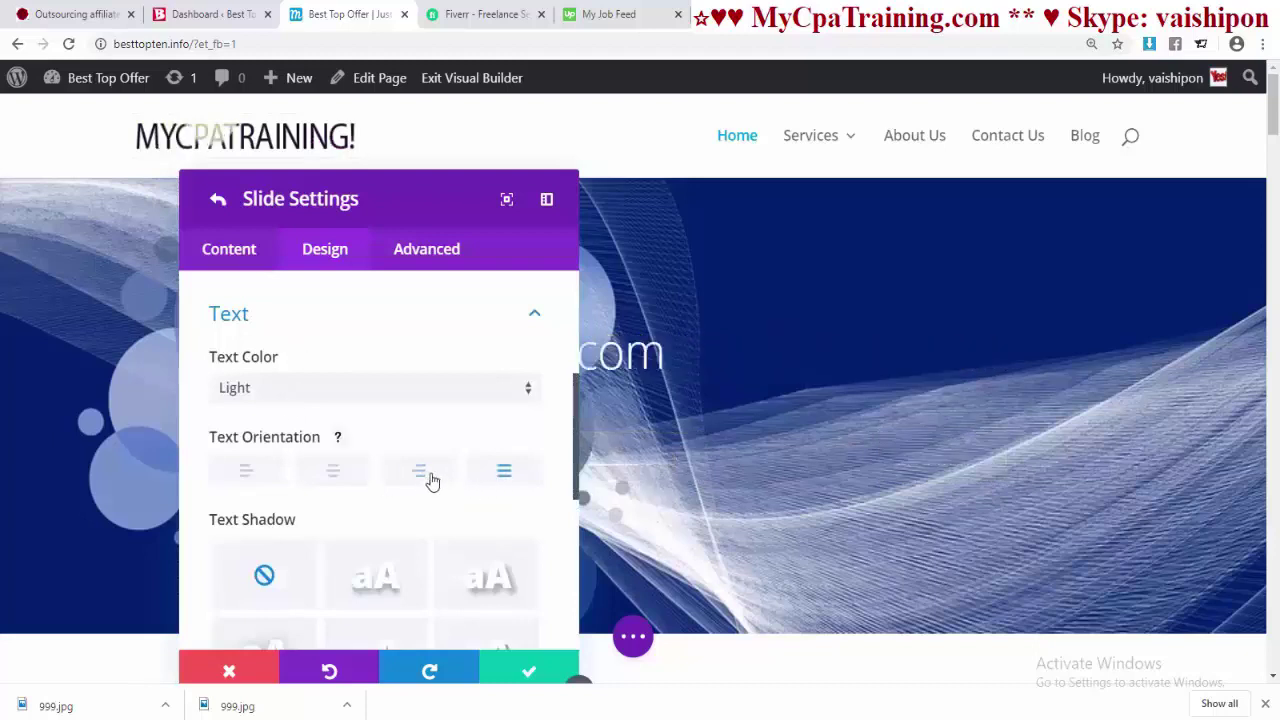
click(420, 480)
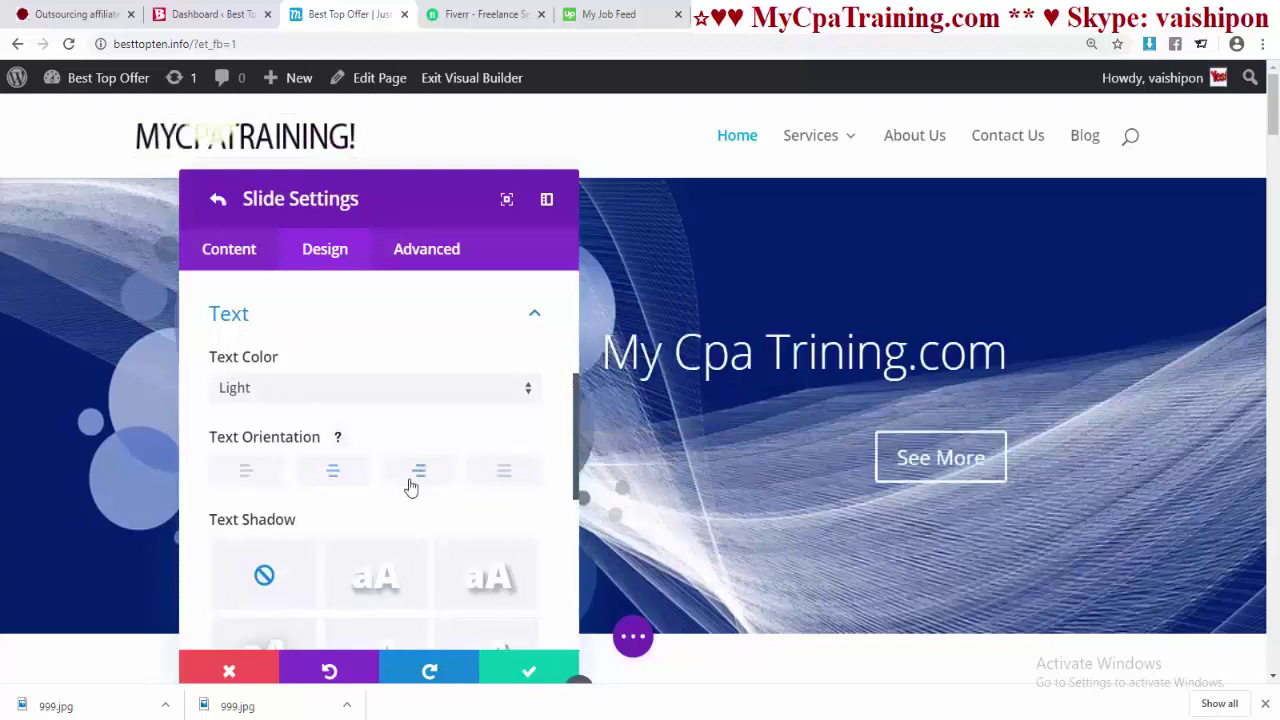
click(500, 476)
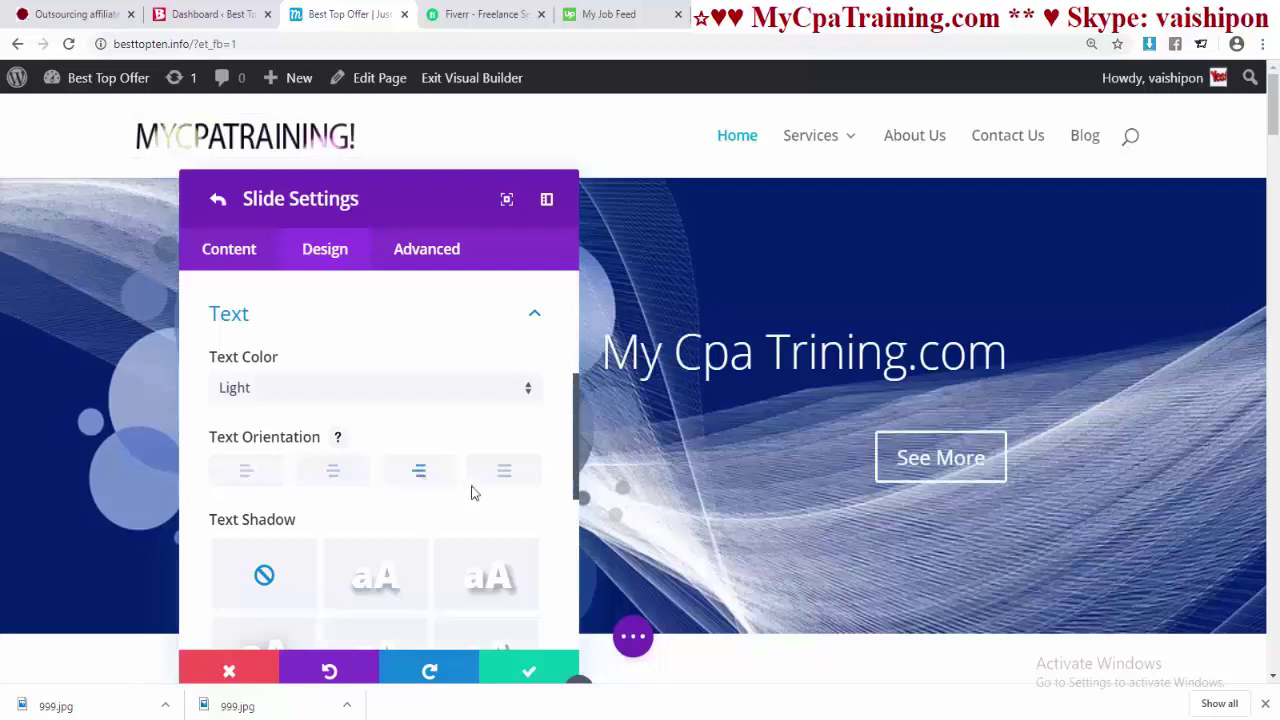
- Apply a drop text shadow to the slide text, trying purple then yellow for its colour
scroll(474, 493, down, 2)
click(474, 493)
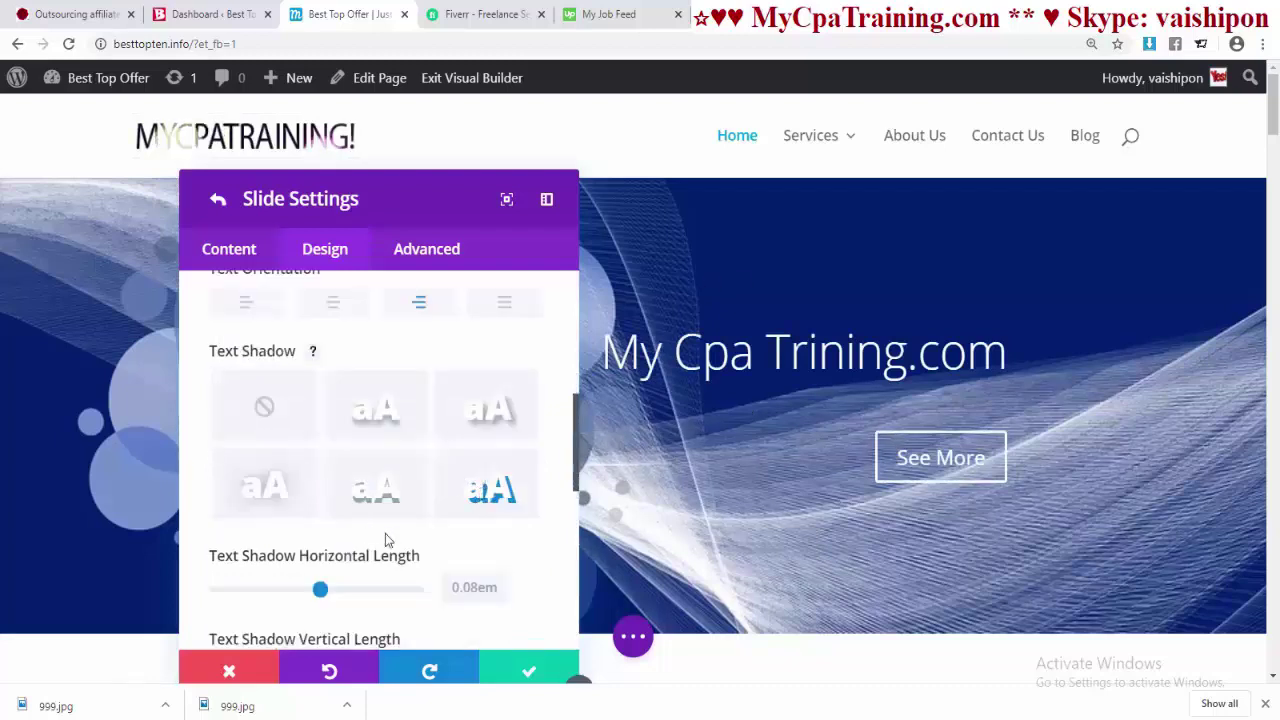
scroll(380, 451, down, 5)
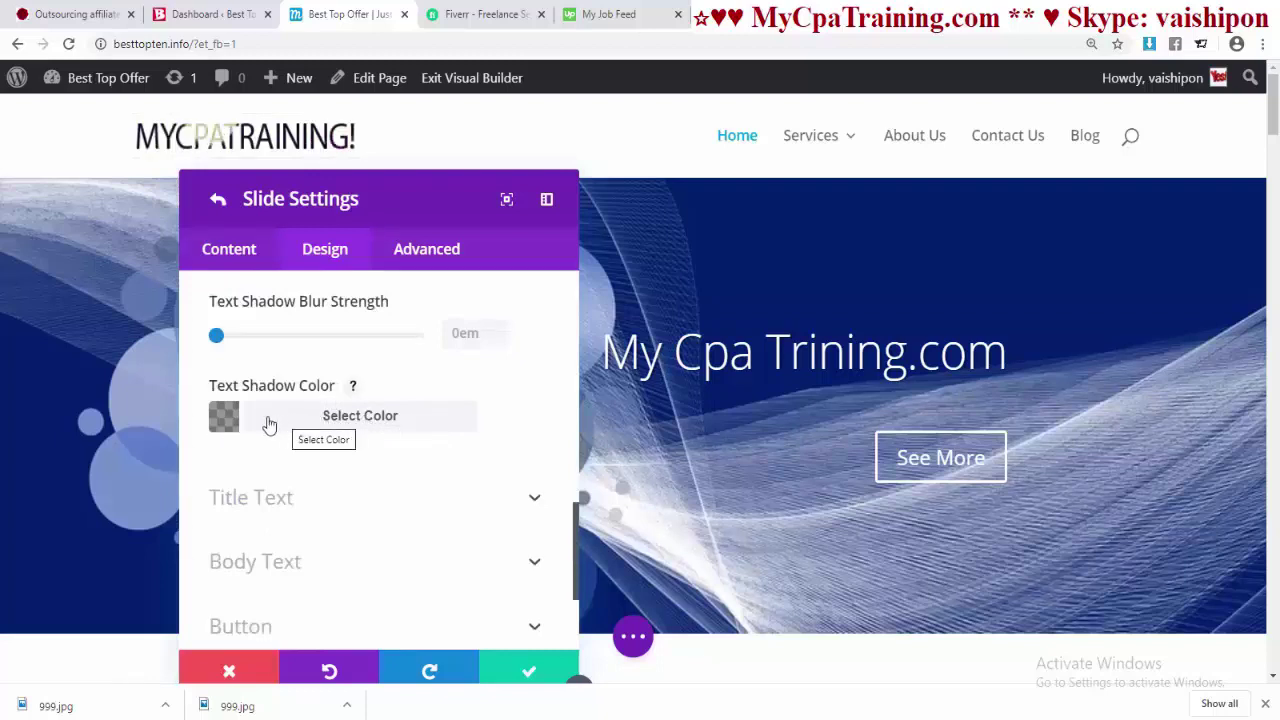
click(229, 425)
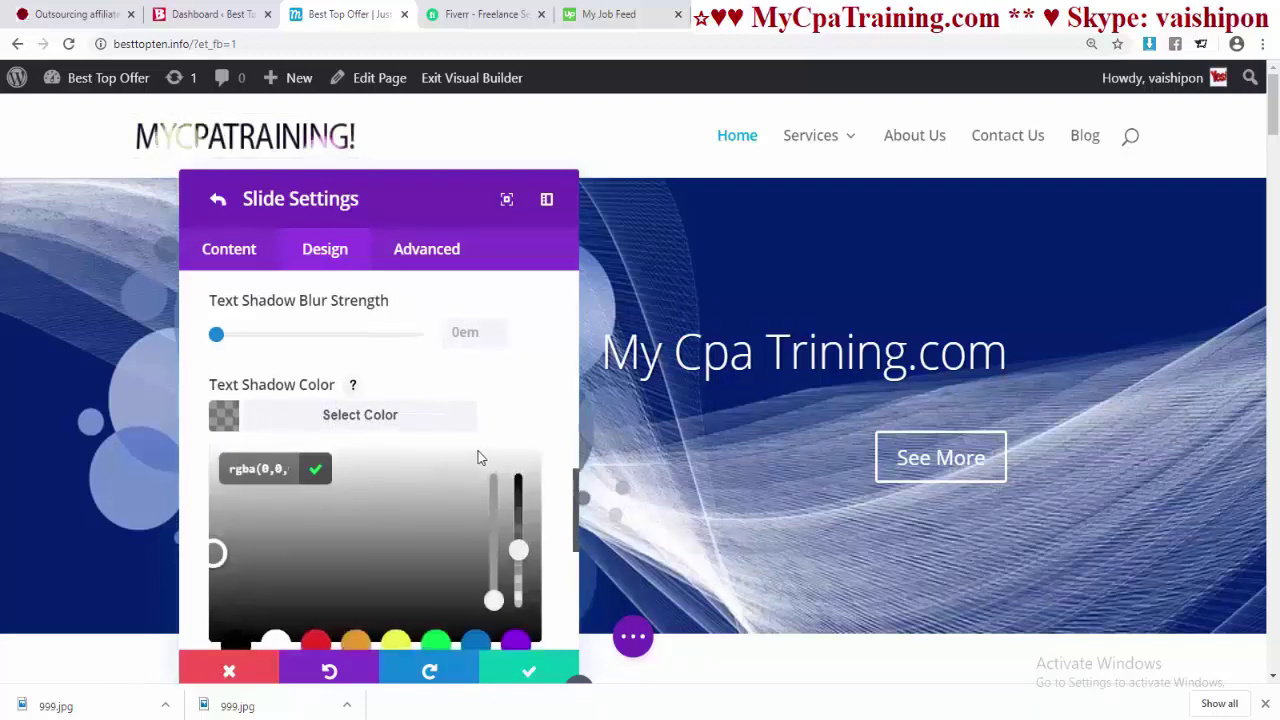
scroll(529, 507, down, 2)
click(515, 484)
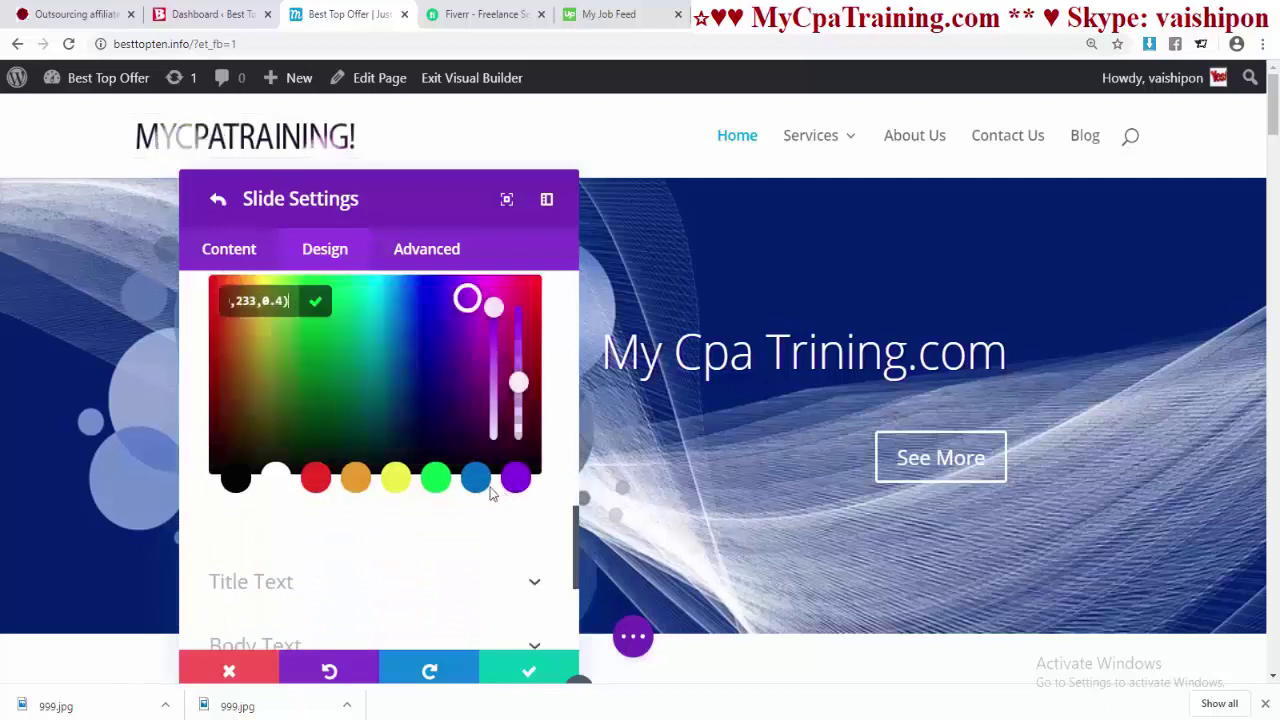
scroll(532, 475, up, 5)
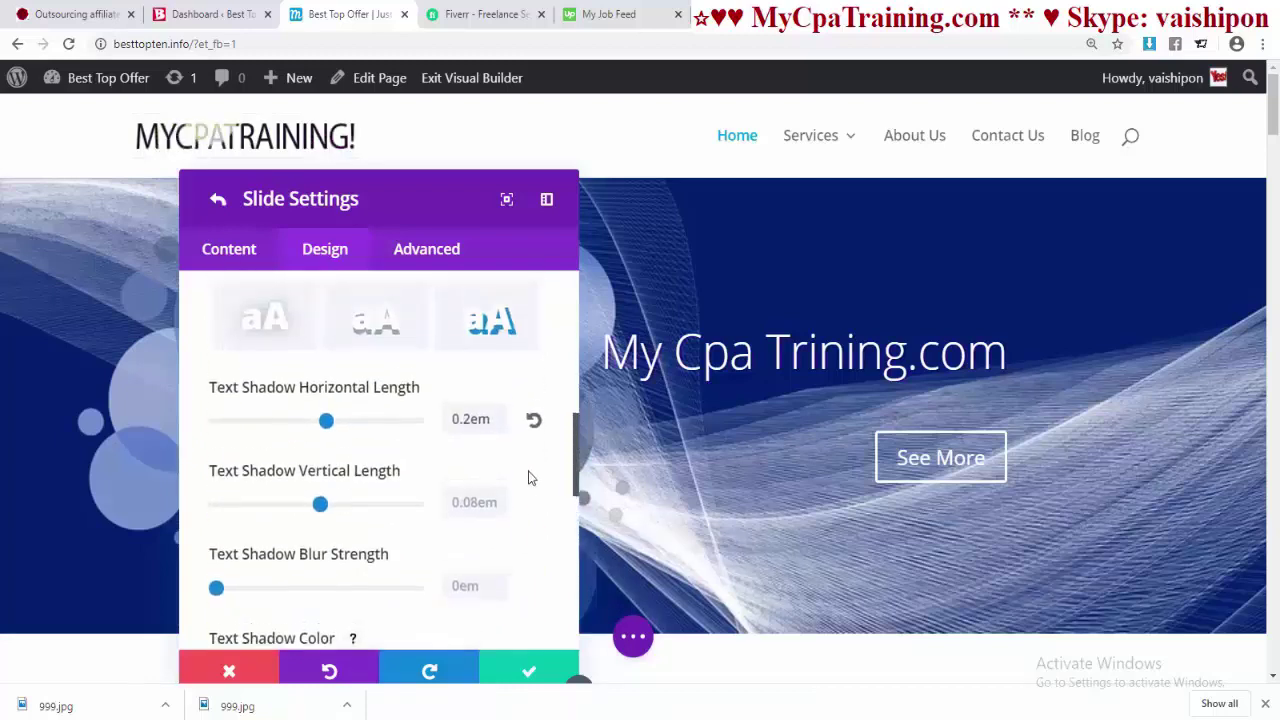
mouse_move(319, 505)
mouse_down()
mouse_move(360, 505)
mouse_move(302, 505)
mouse_up()
scroll(381, 405, down, 3)
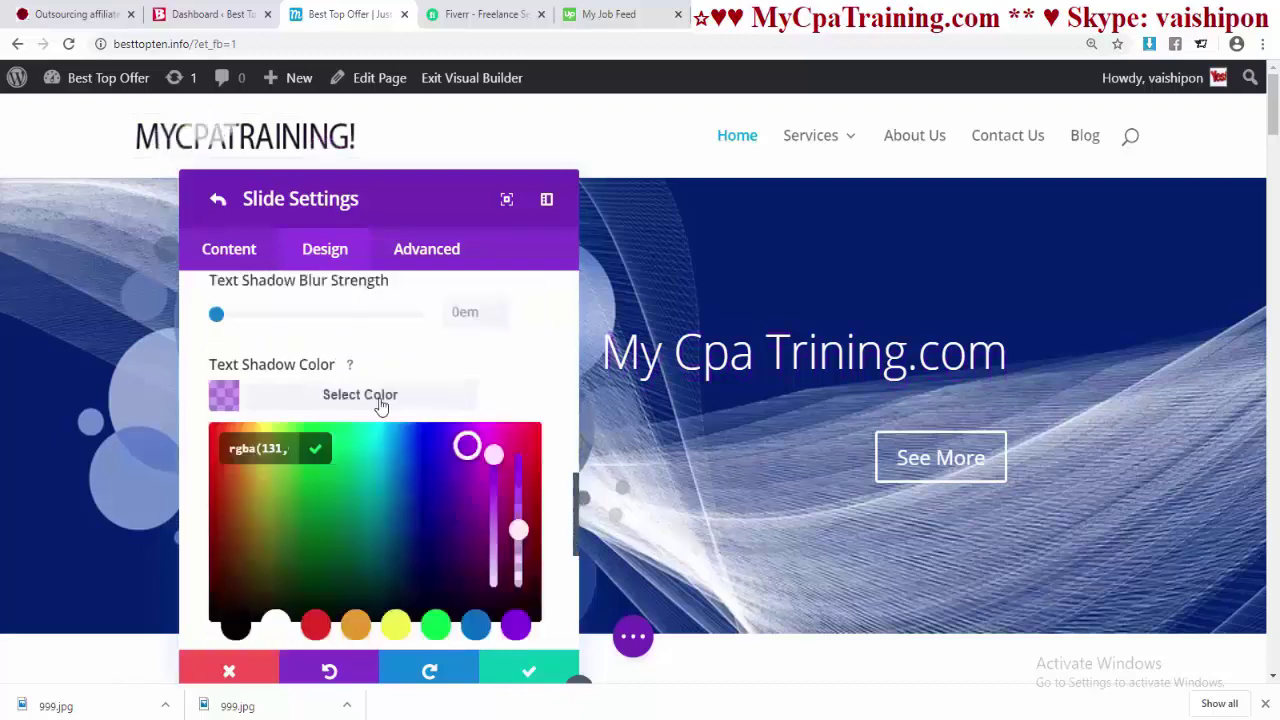
click(395, 627)
scroll(553, 444, up, 2)
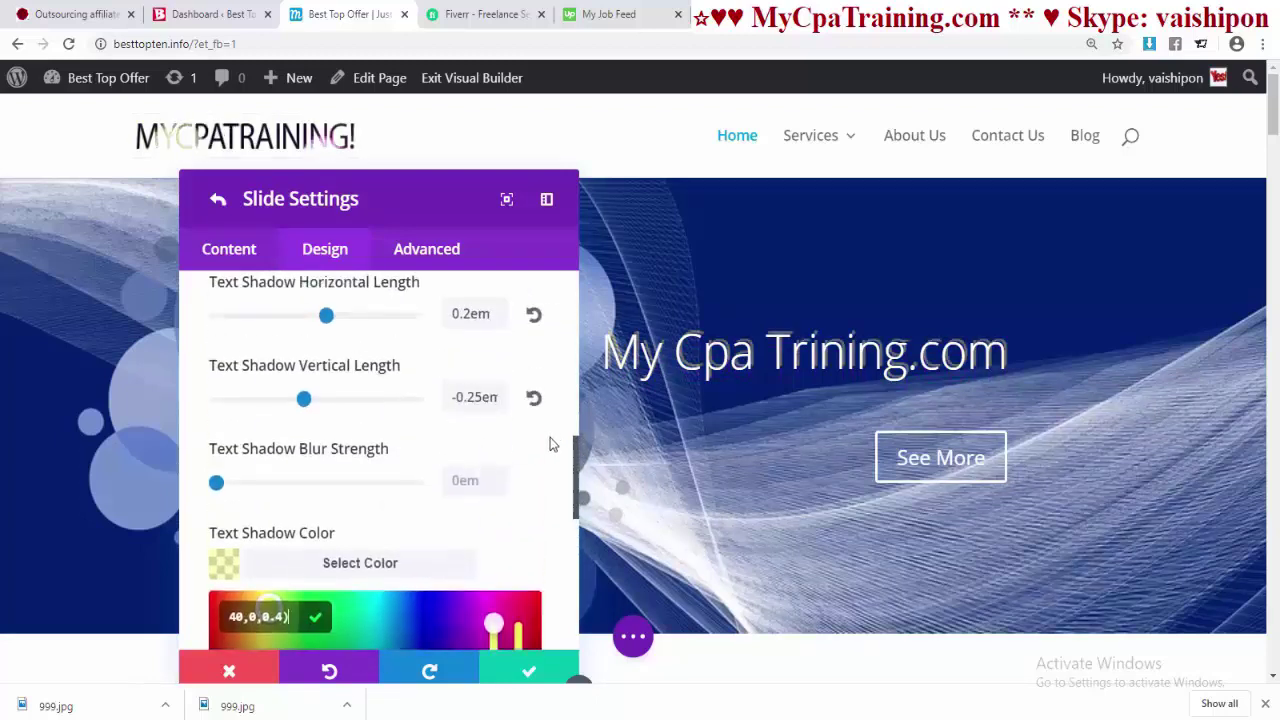
- Tune the heading shadow to 0.18em blur and 0.89em vertical offset
drag(216, 483, 236, 485)
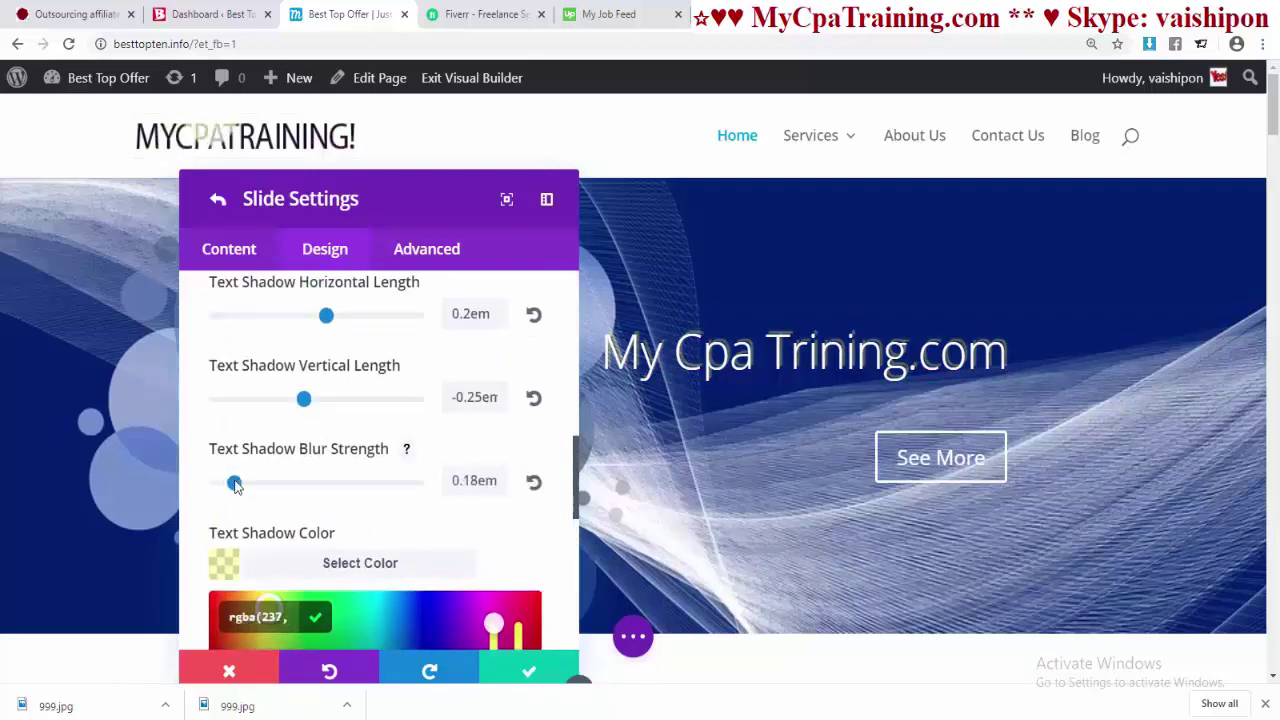
drag(306, 400, 374, 403)
scroll(297, 397, down, 3)
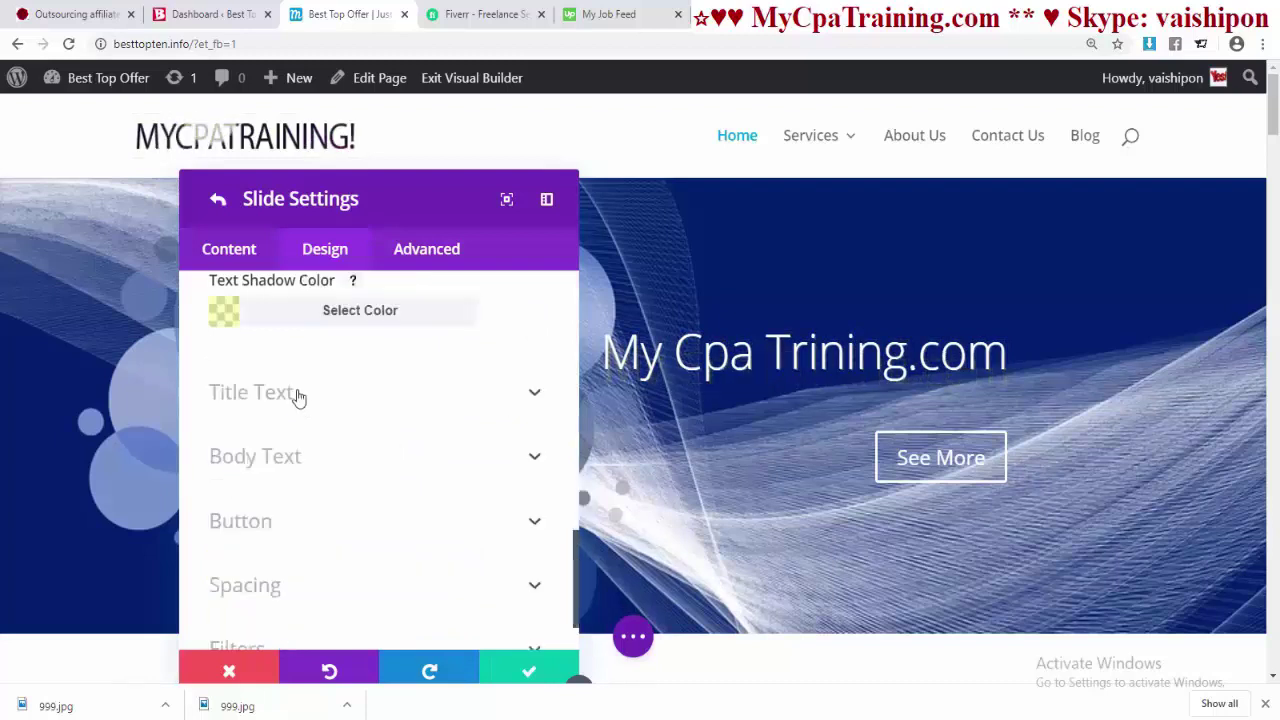
- Try heading levels H1 through H6 for the slide title, settling on H2
click(297, 397)
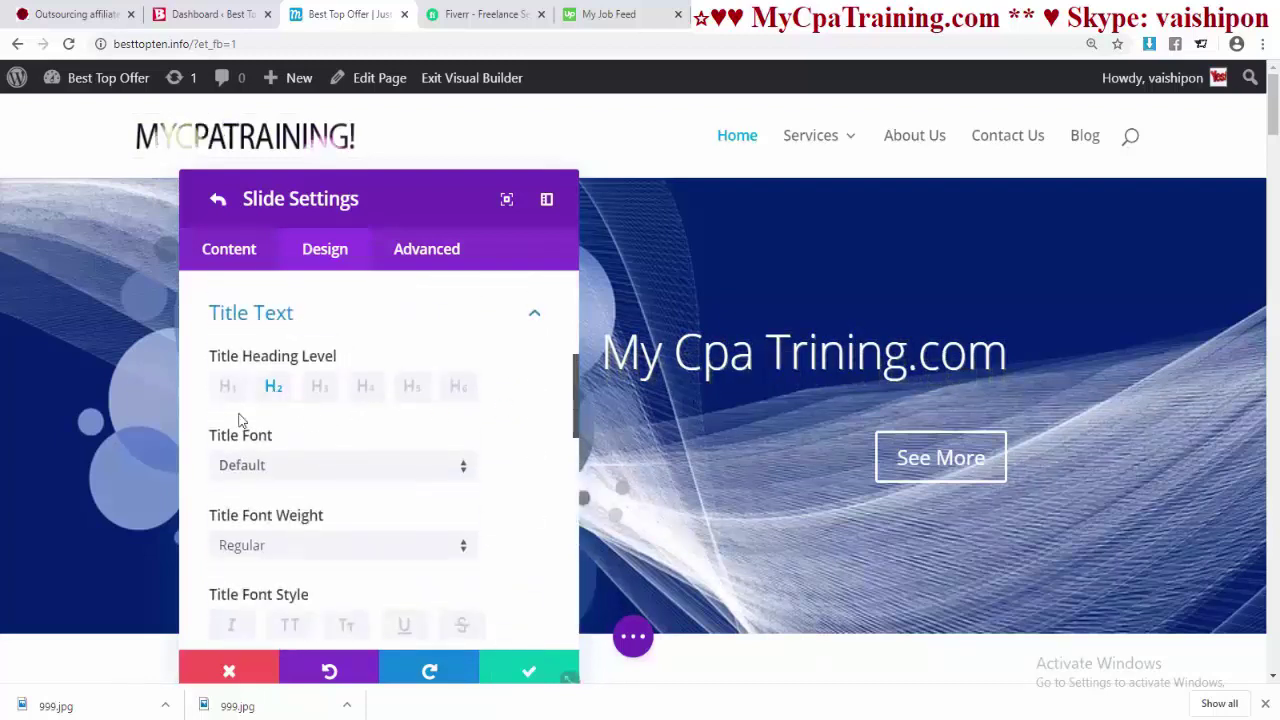
click(226, 389)
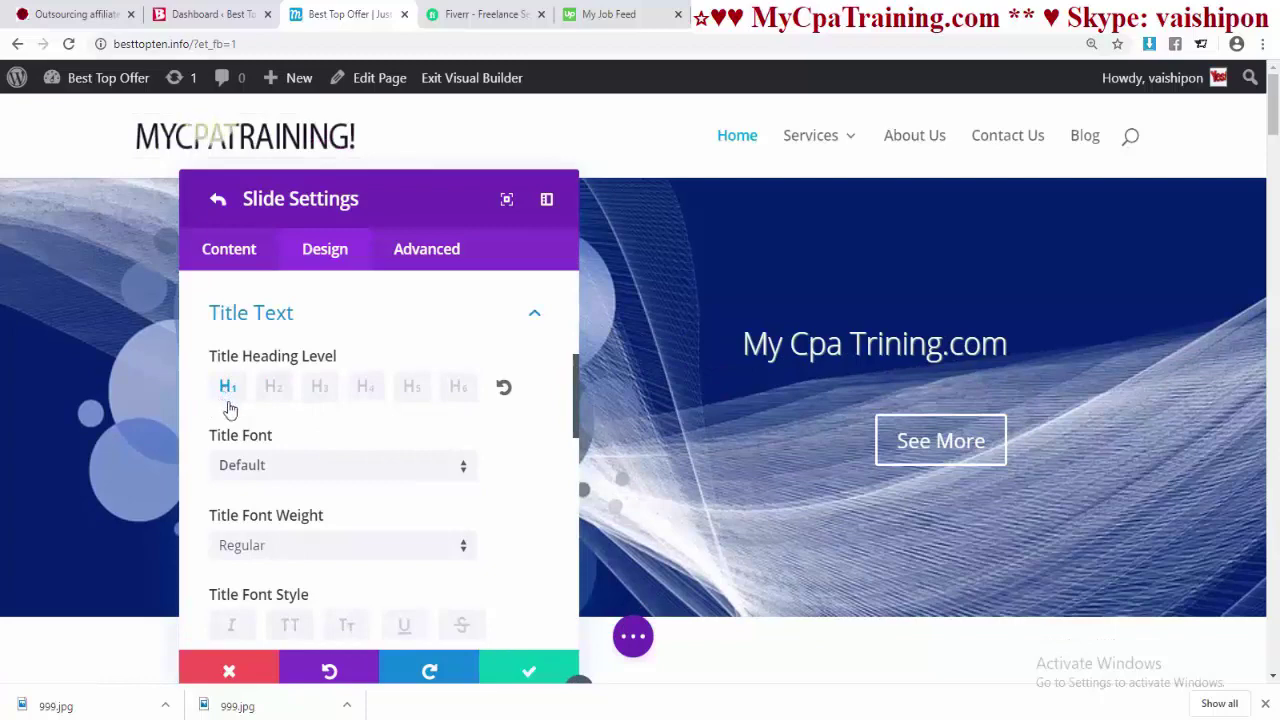
click(316, 390)
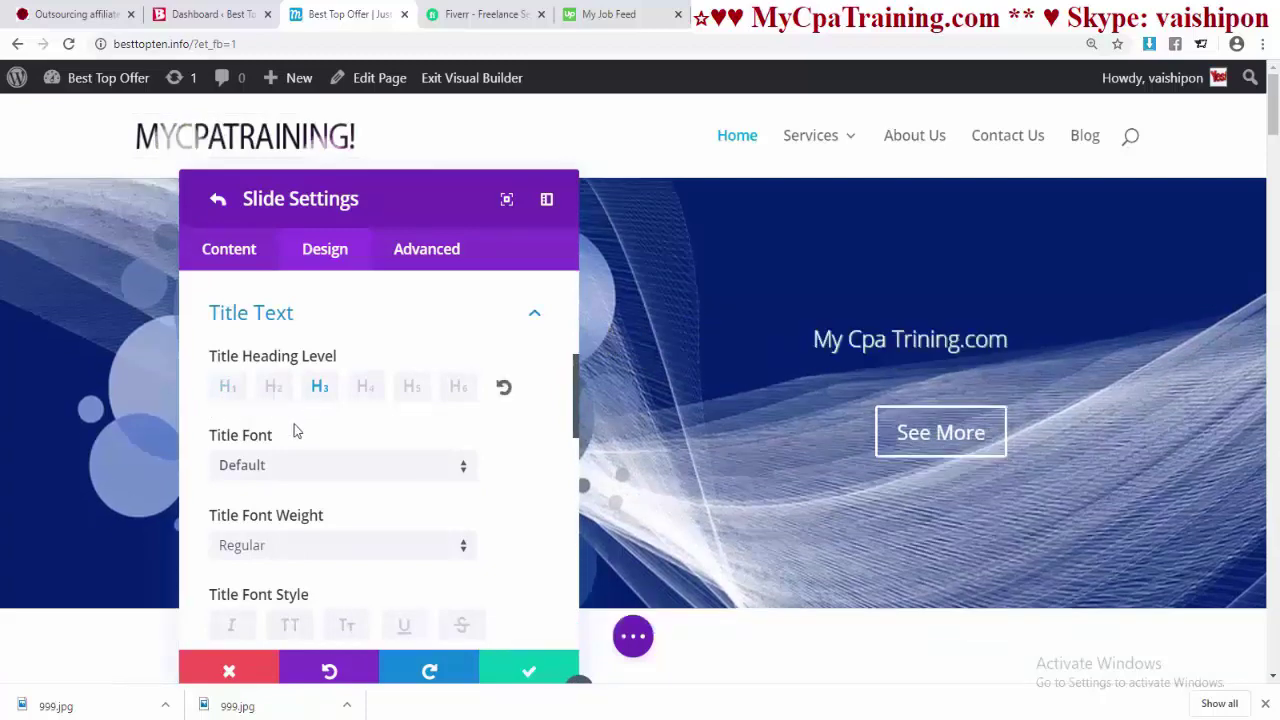
click(367, 390)
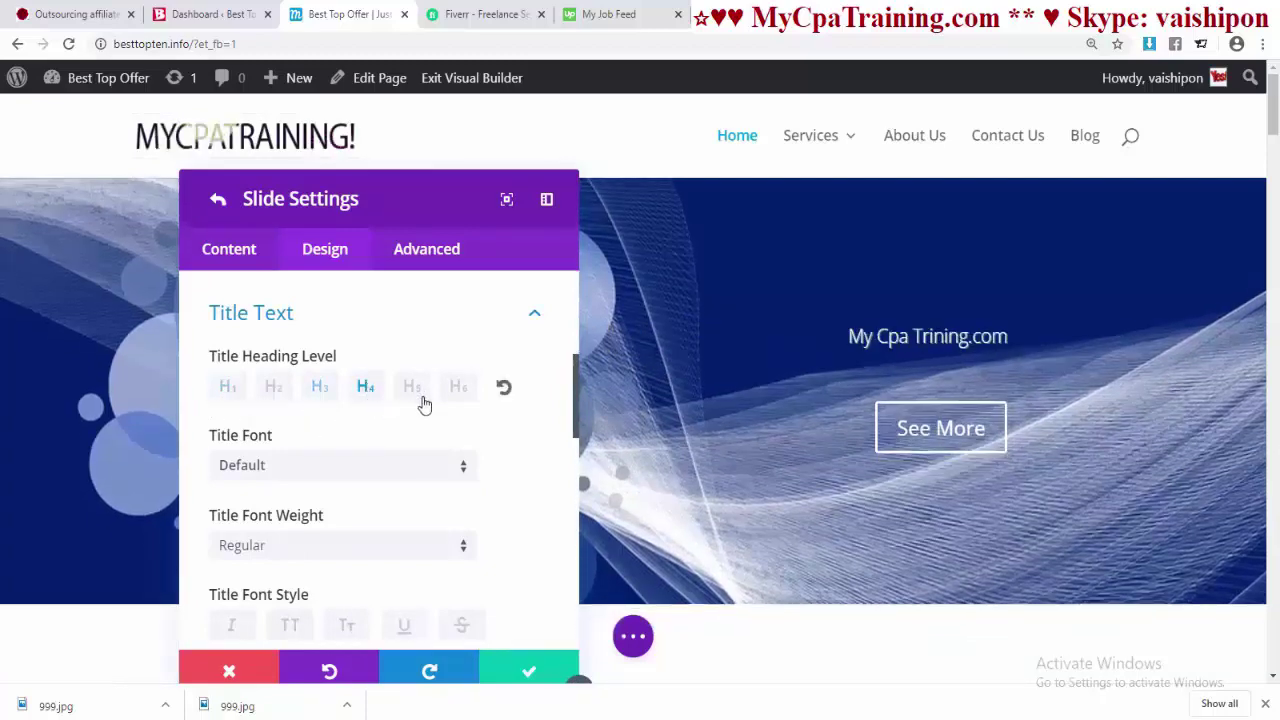
click(418, 394)
click(462, 394)
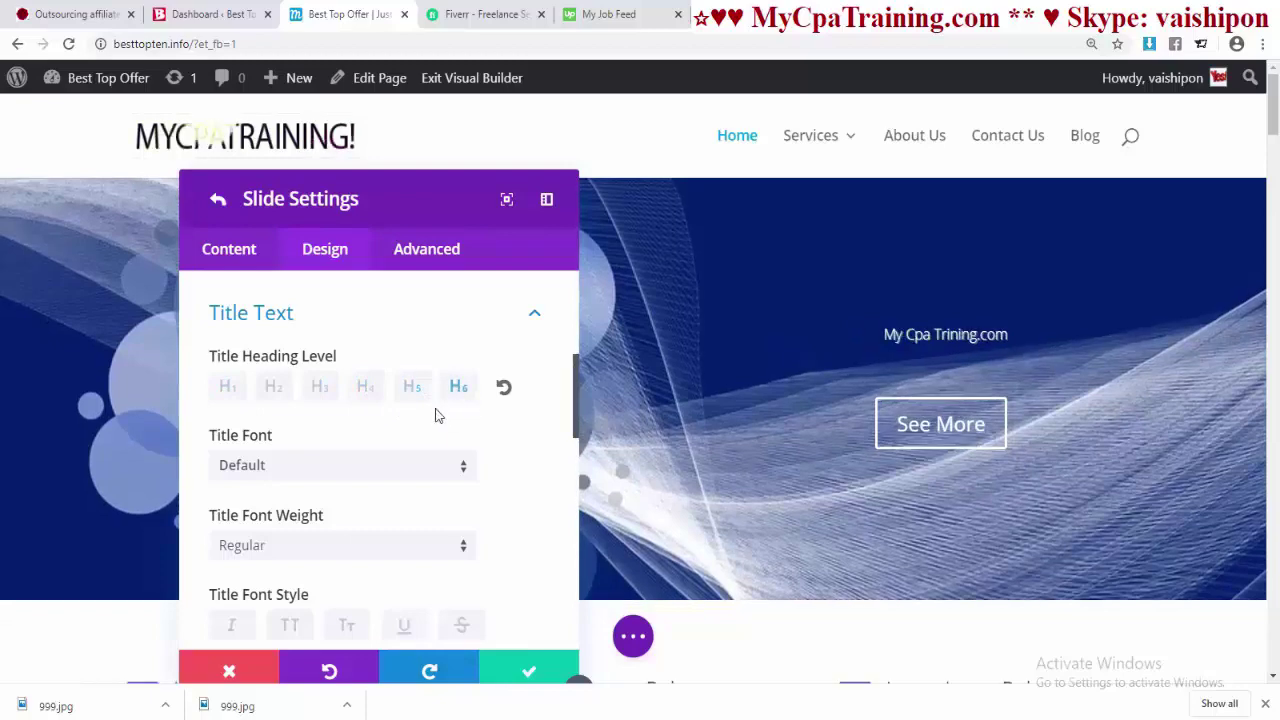
click(275, 390)
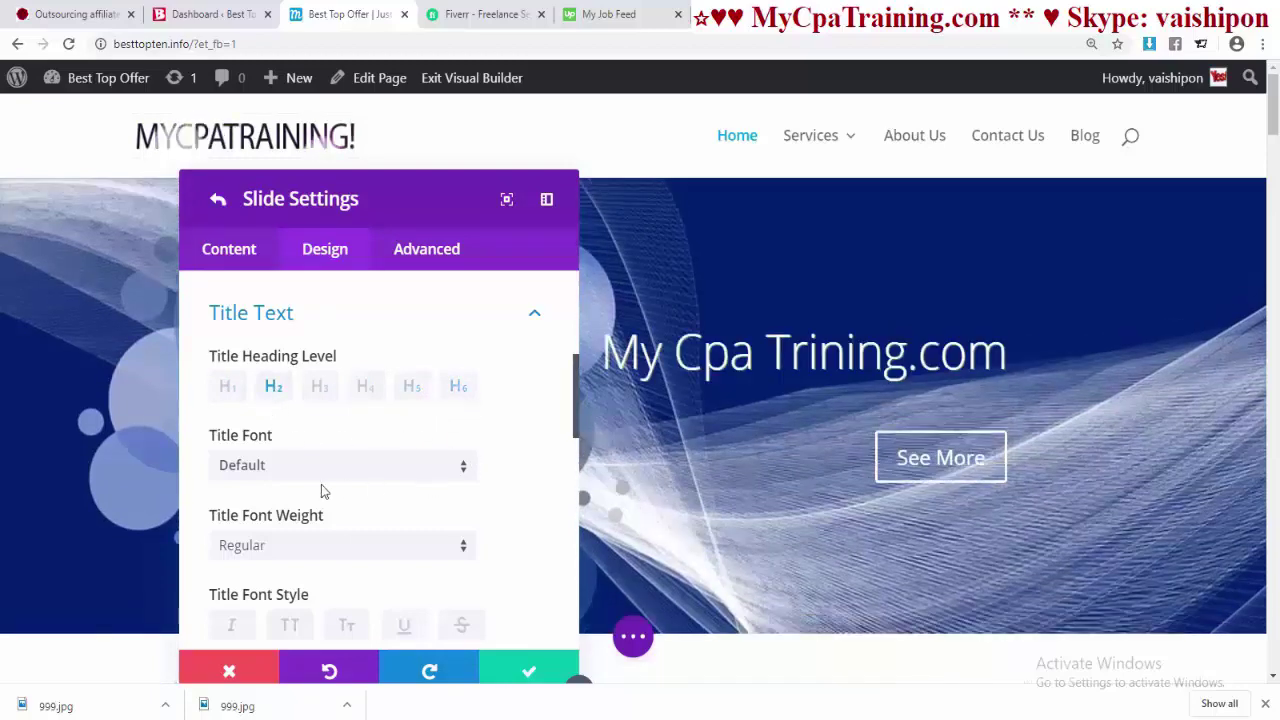
- Set the title font weight to Ultra Bold after trying Semi Bold
scroll(381, 485, down, 3)
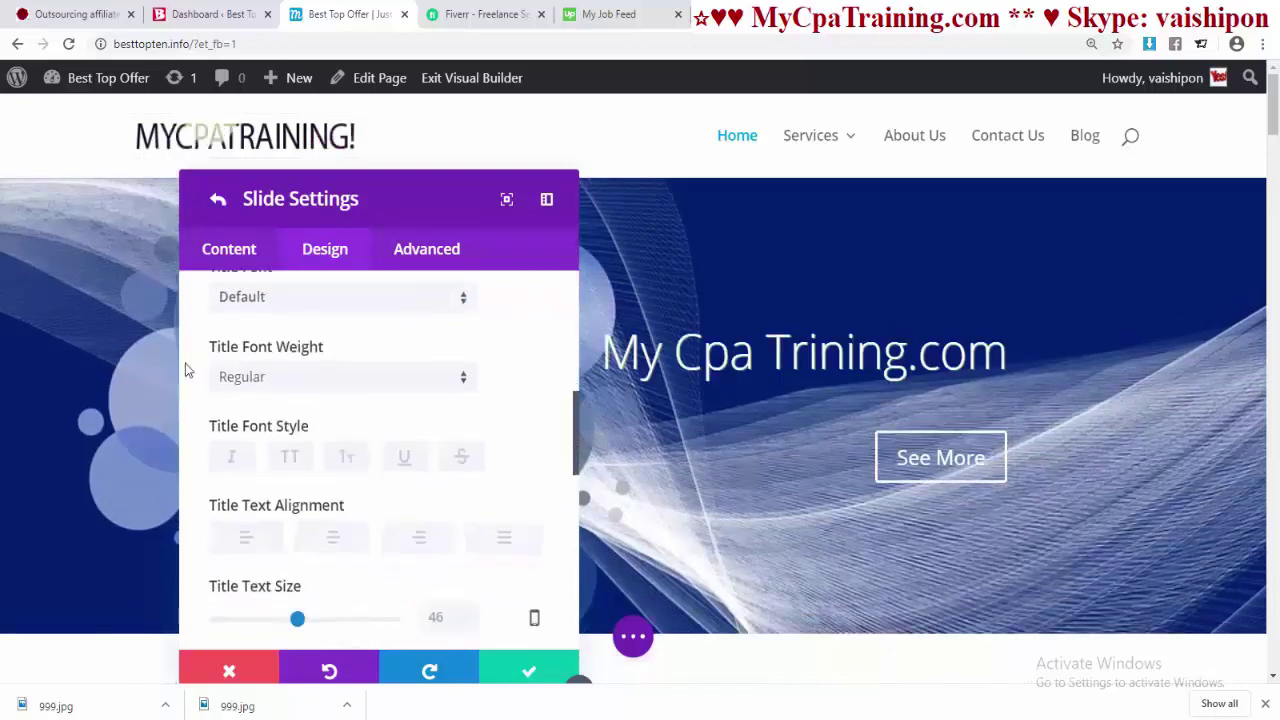
click(297, 385)
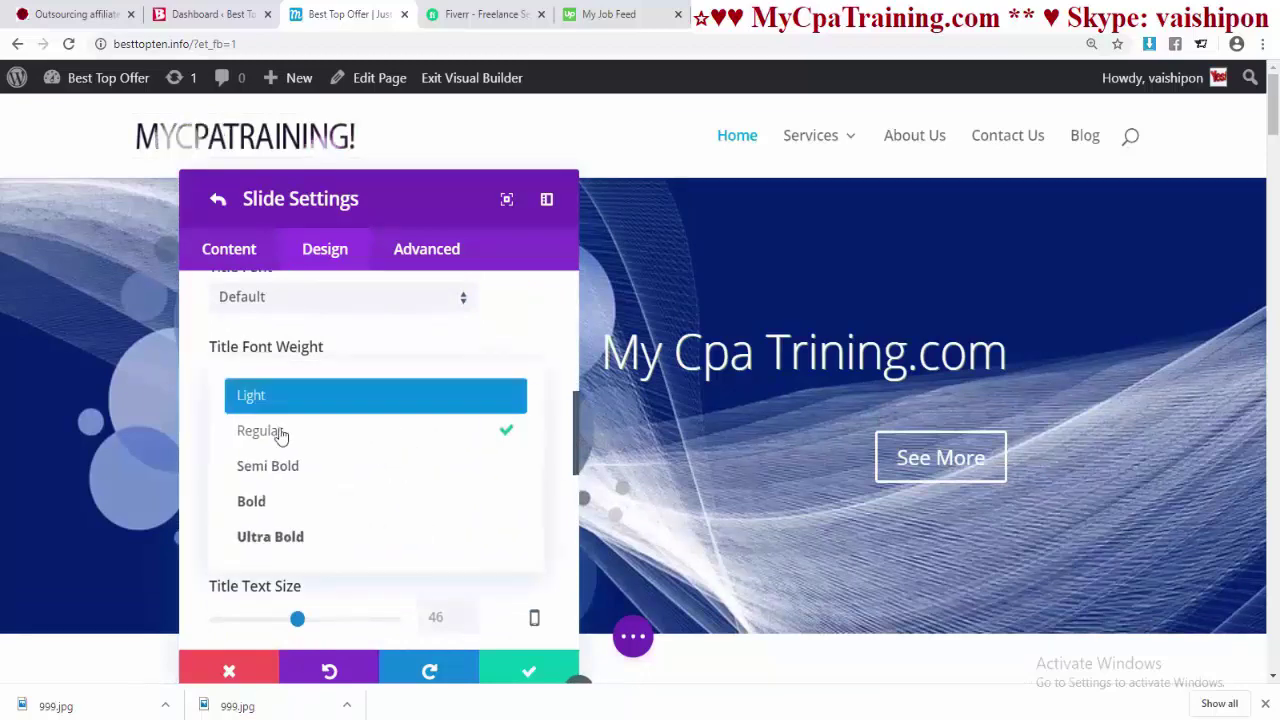
click(277, 466)
click(291, 380)
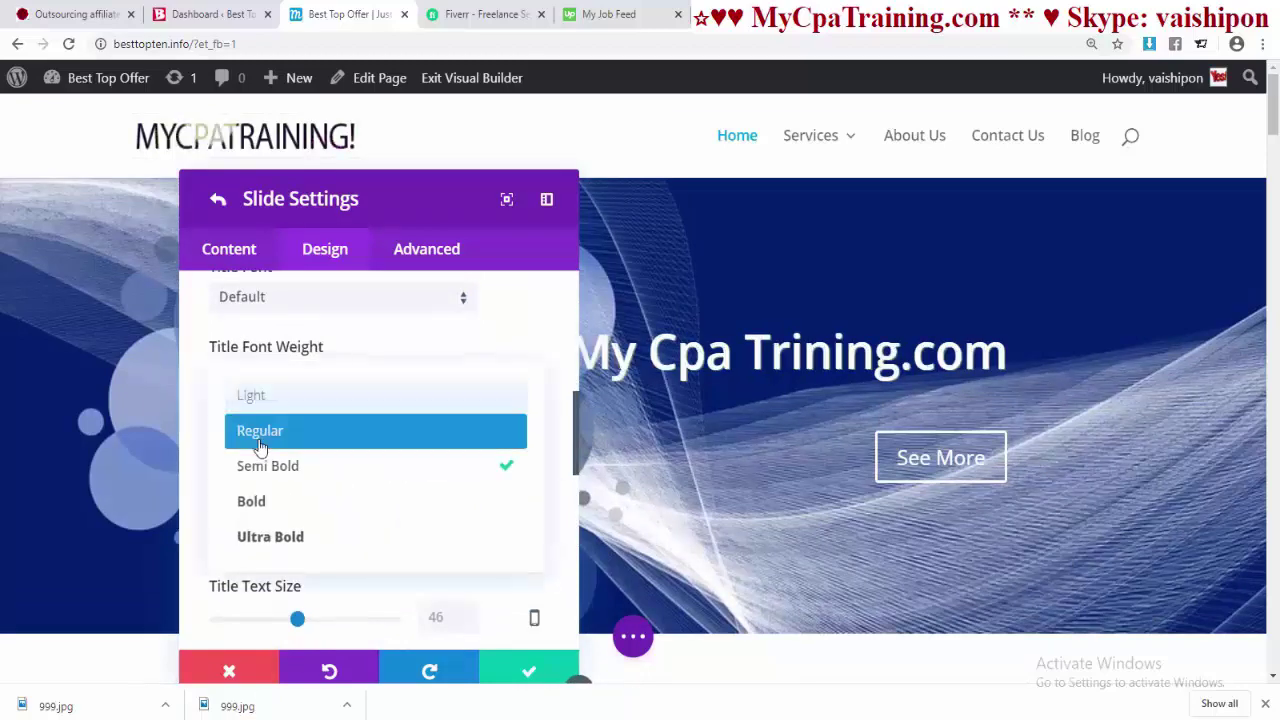
click(286, 537)
- Right-align the slide title after trying center and justified
scroll(260, 490, down, 1)
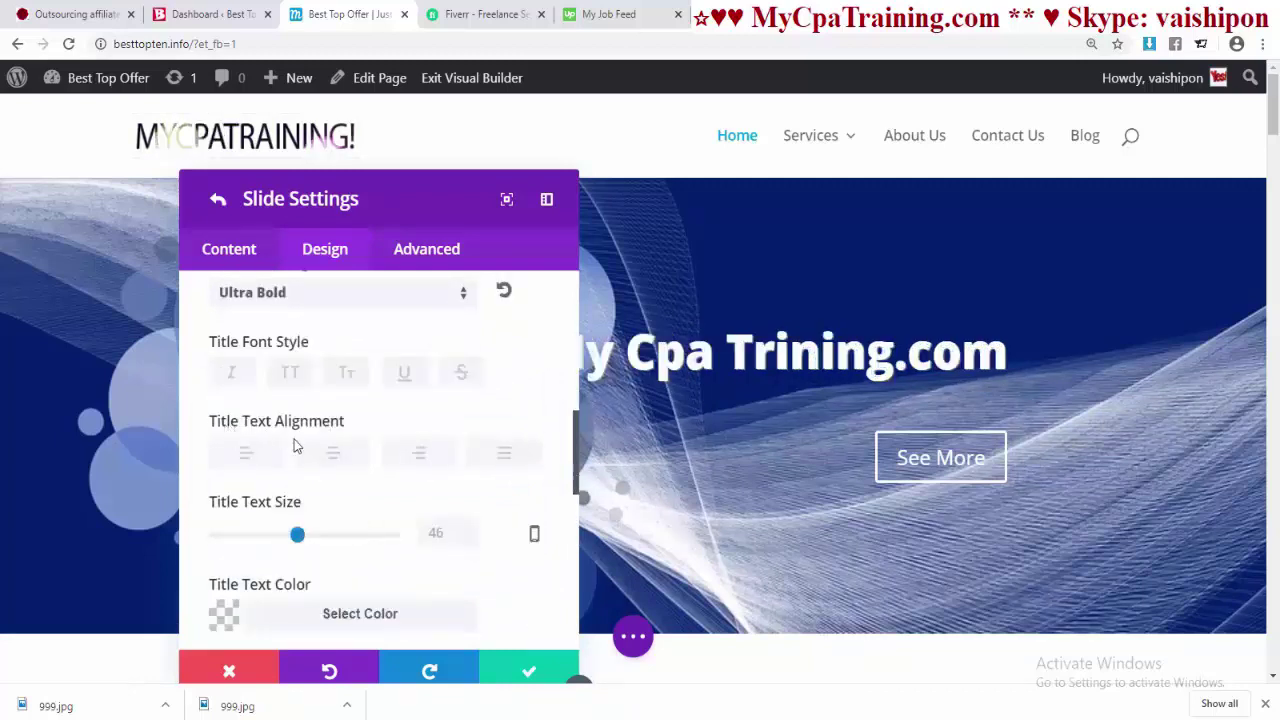
click(332, 455)
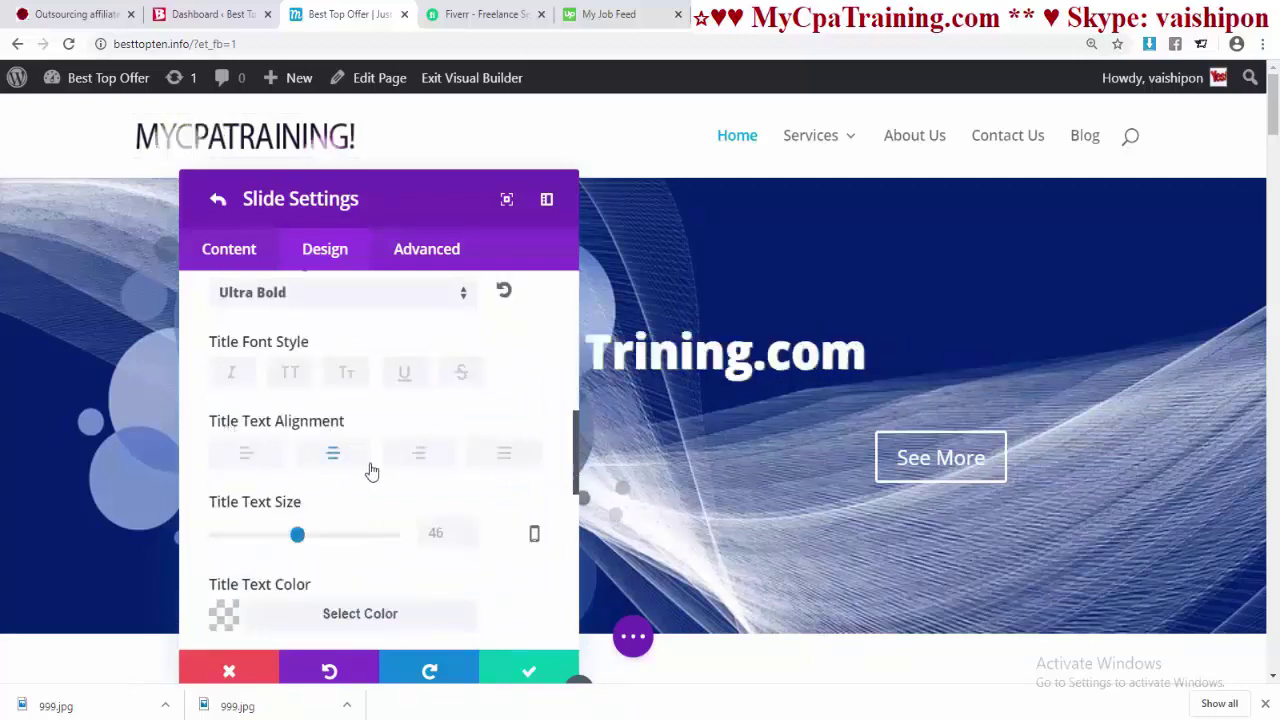
click(421, 455)
click(504, 455)
click(421, 458)
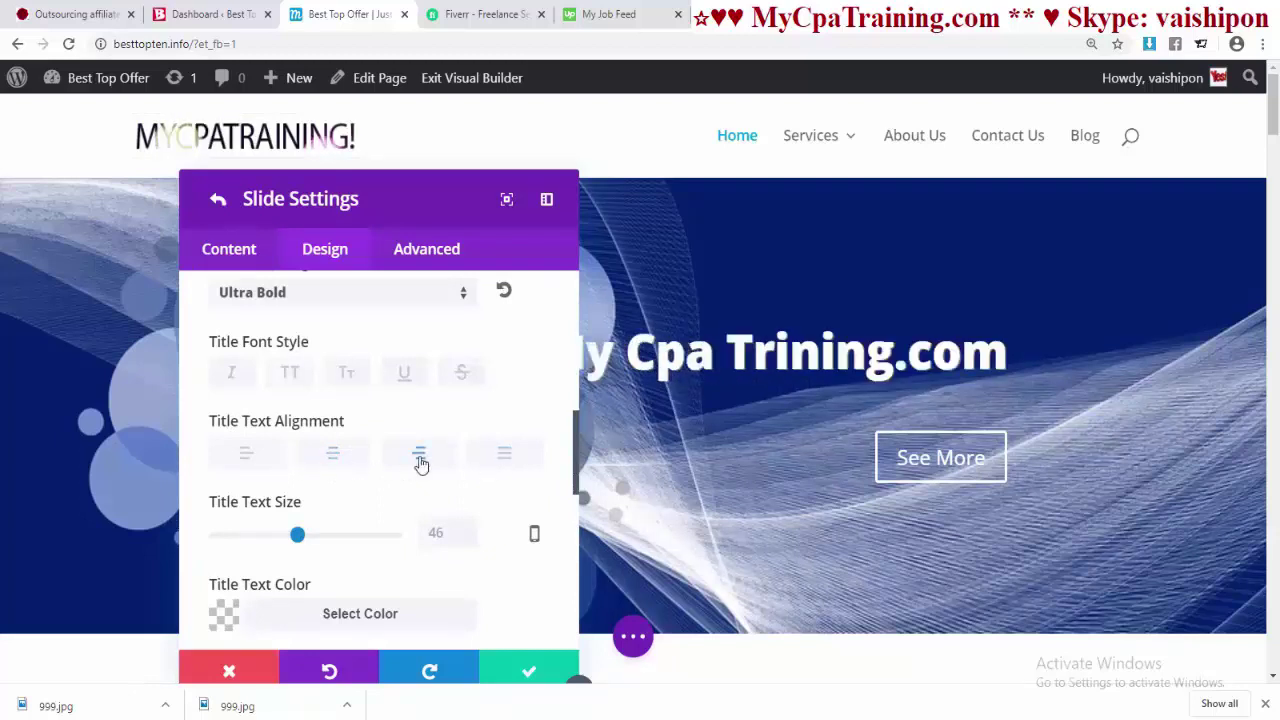
- Make the slide title bright green and spread out its letter spacing
scroll(394, 500, down, 3)
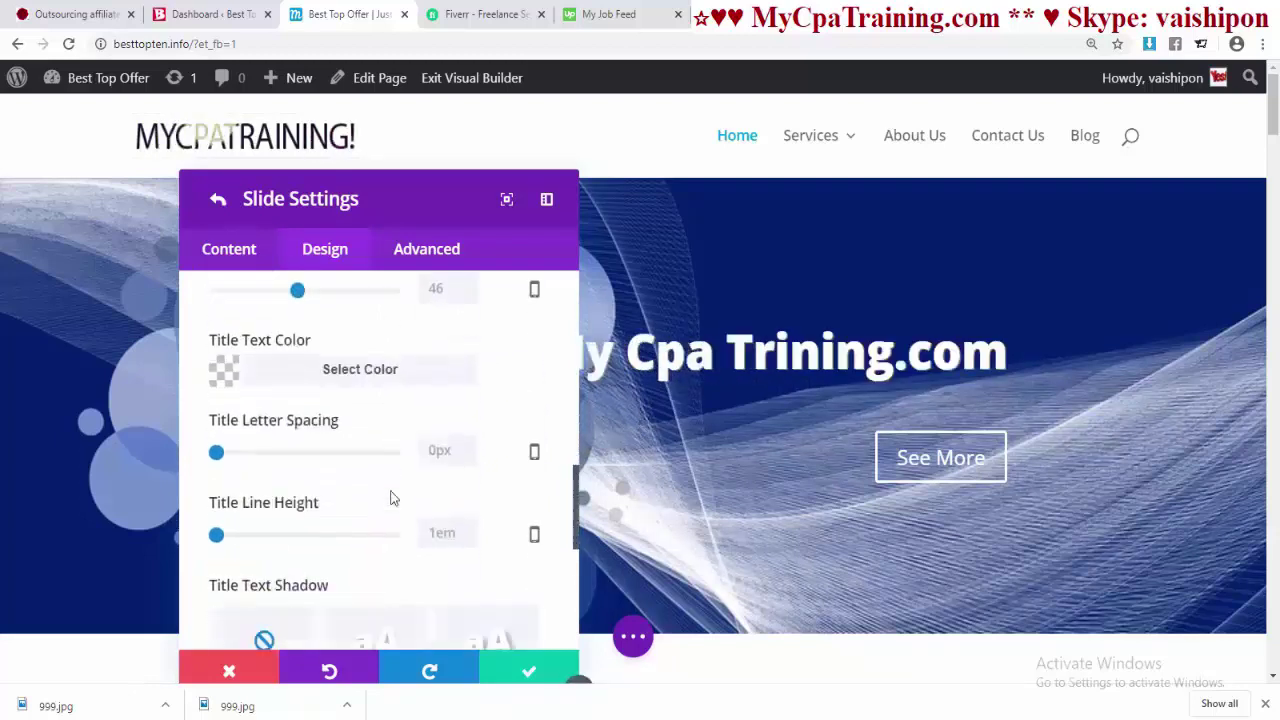
click(372, 366)
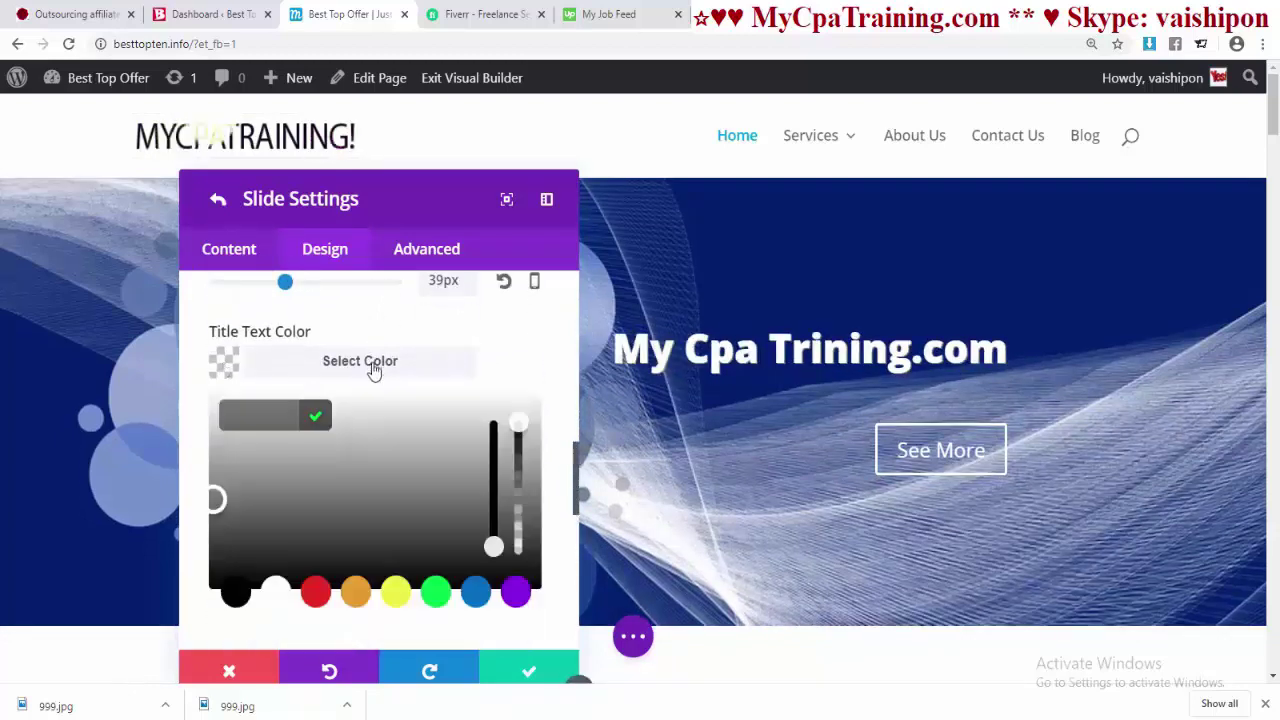
click(512, 594)
click(406, 443)
click(436, 592)
scroll(378, 450, down, 3)
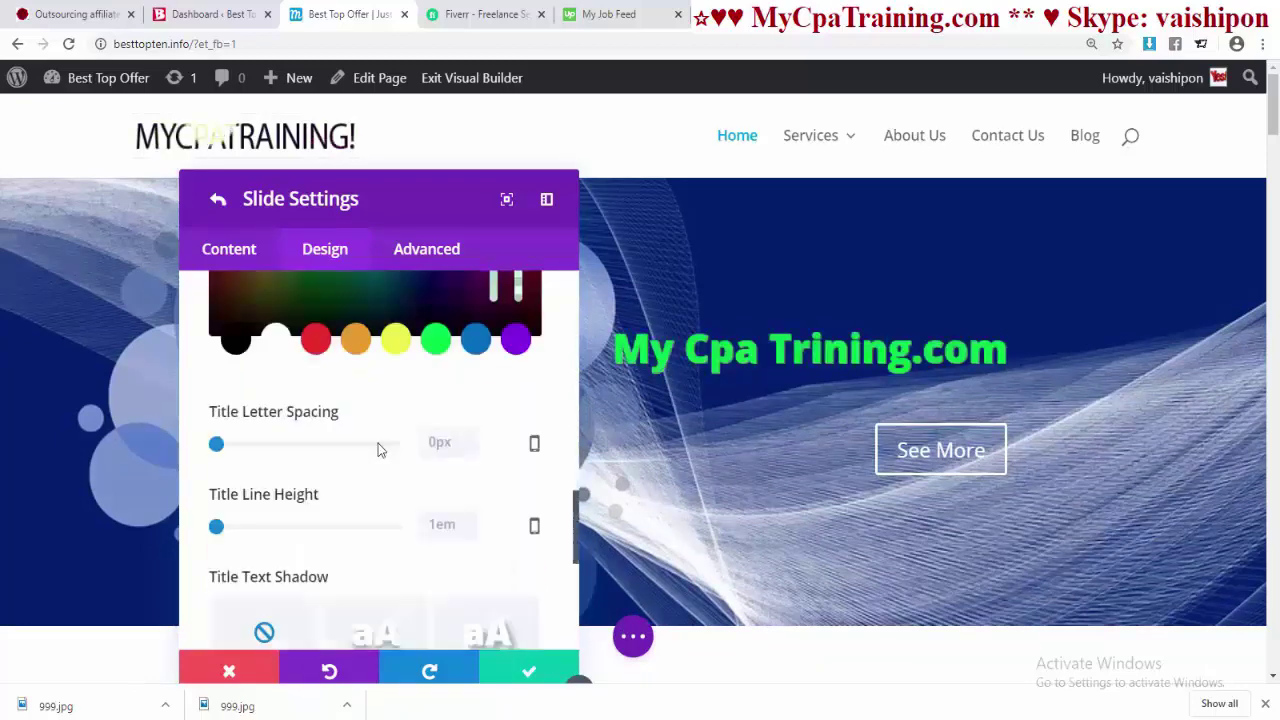
drag(219, 450, 216, 423)
scroll(233, 404, down, 1)
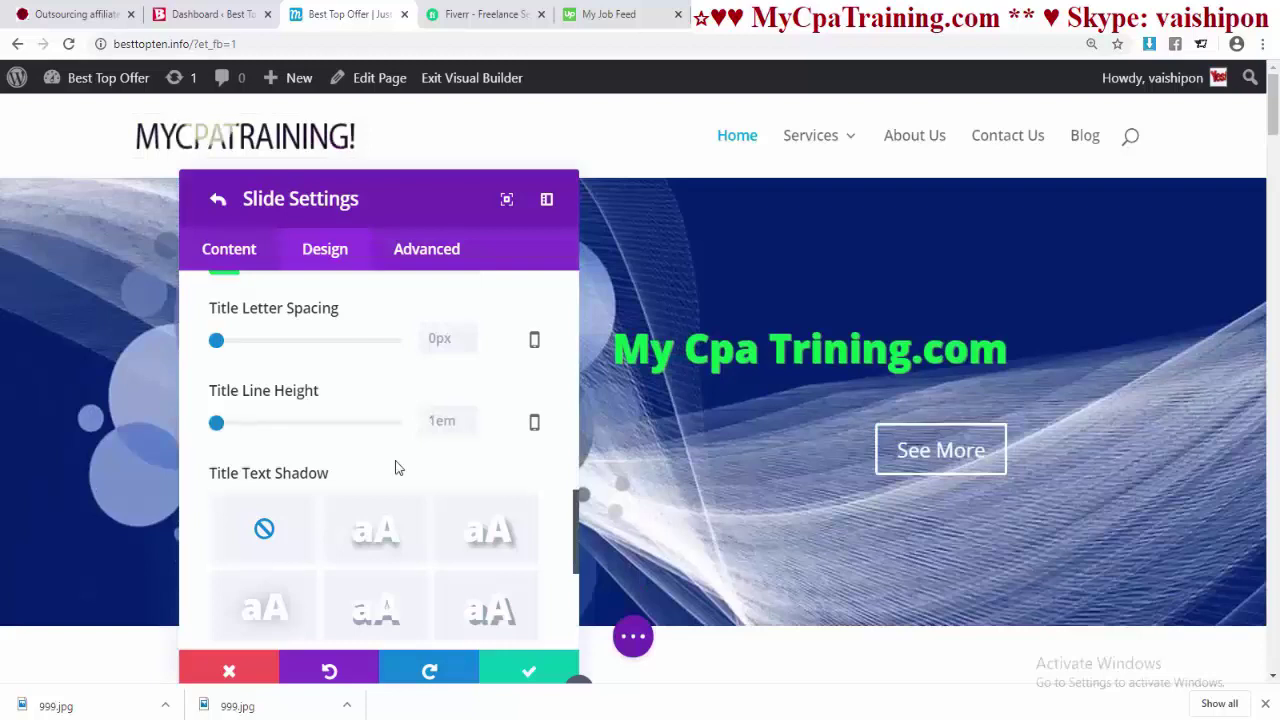
scroll(400, 475, down, 2)
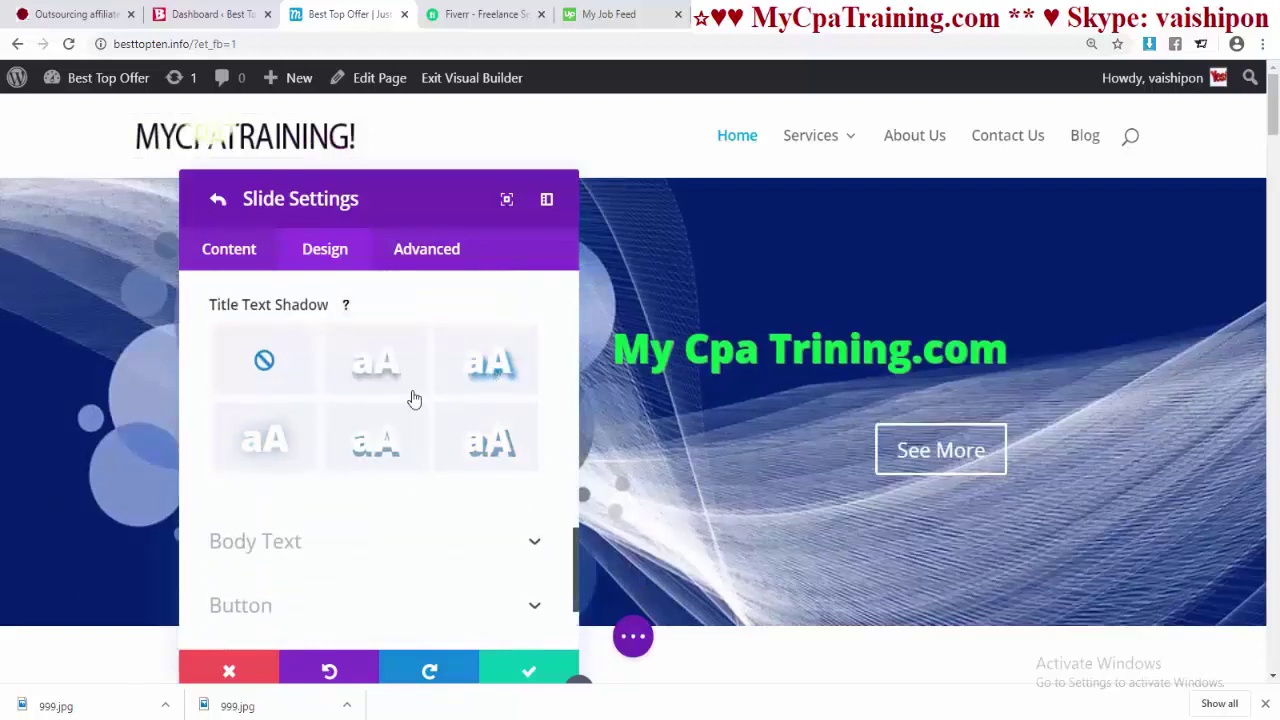
- Try left alignment for the See More button, then set it to right
scroll(414, 399, down, 3)
click(243, 567)
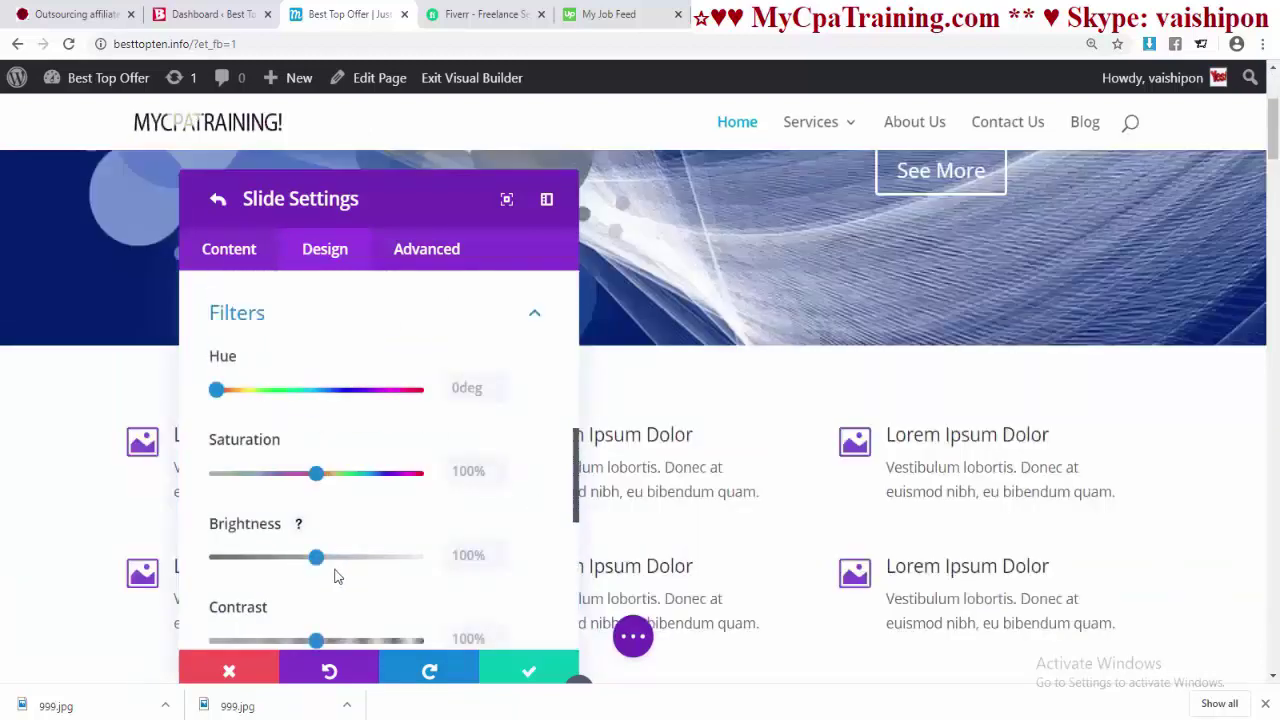
scroll(343, 509, down, 3)
scroll(343, 511, up, 6)
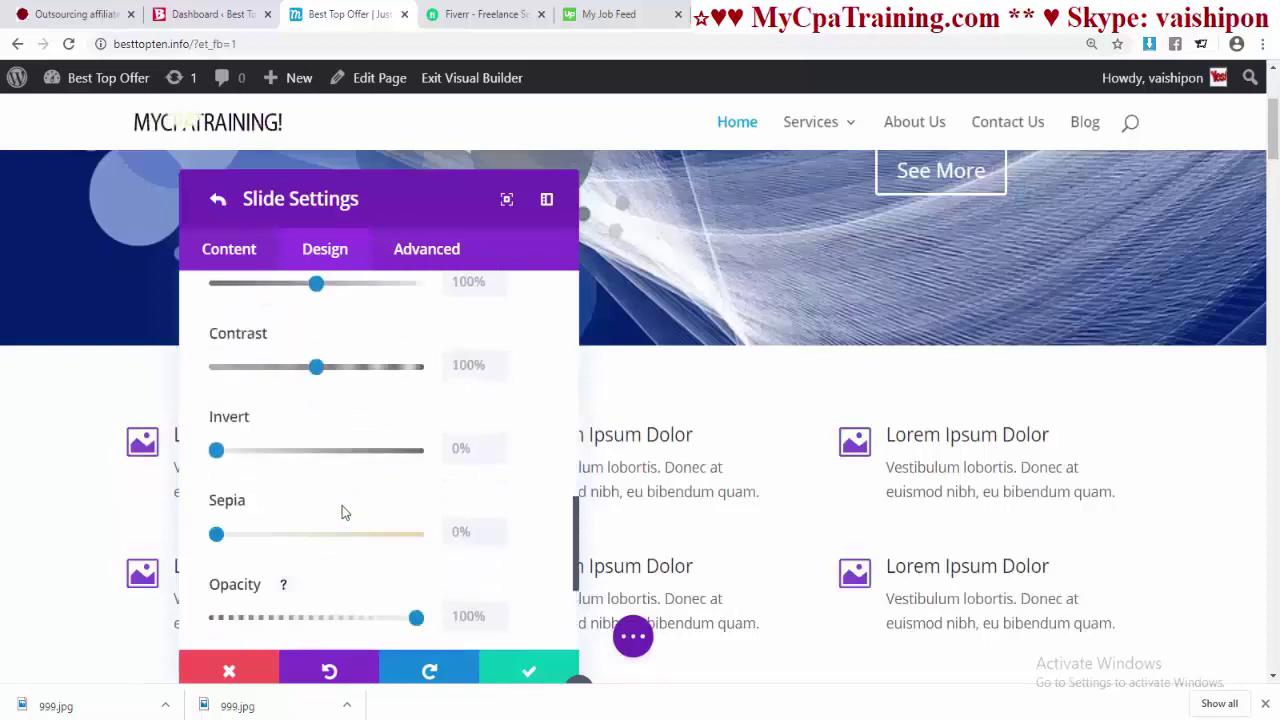
click(240, 511)
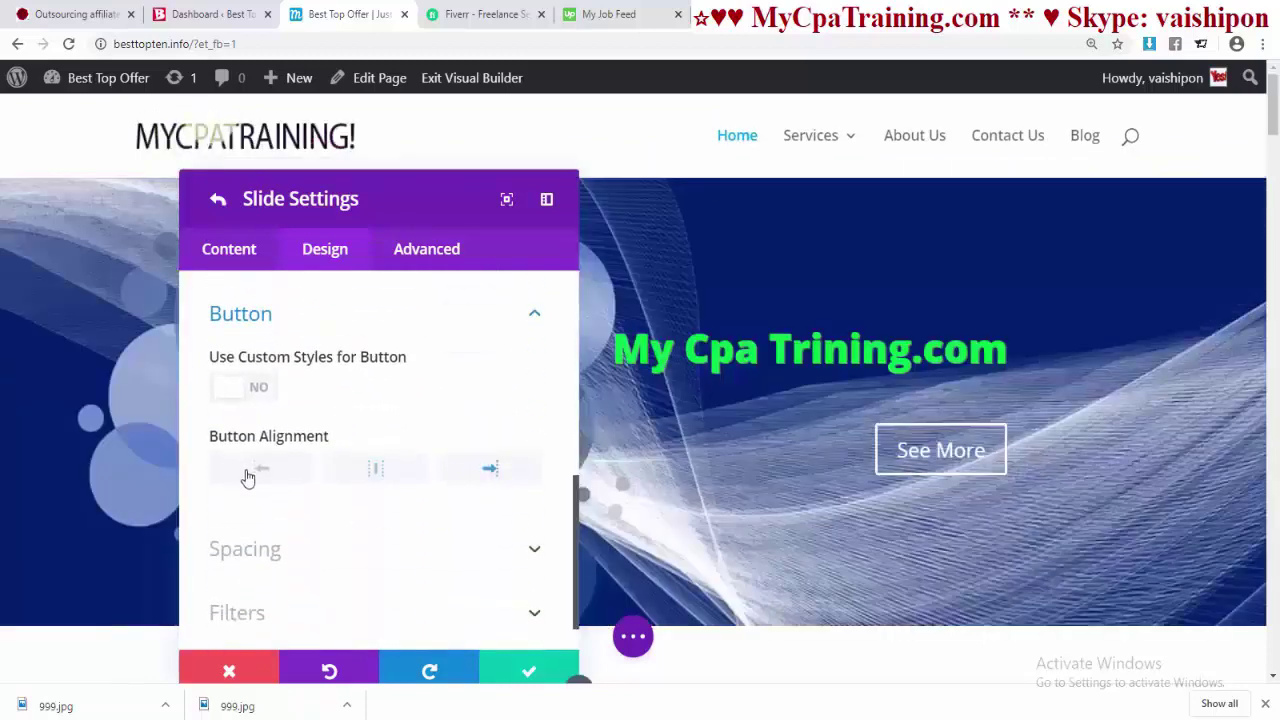
click(254, 470)
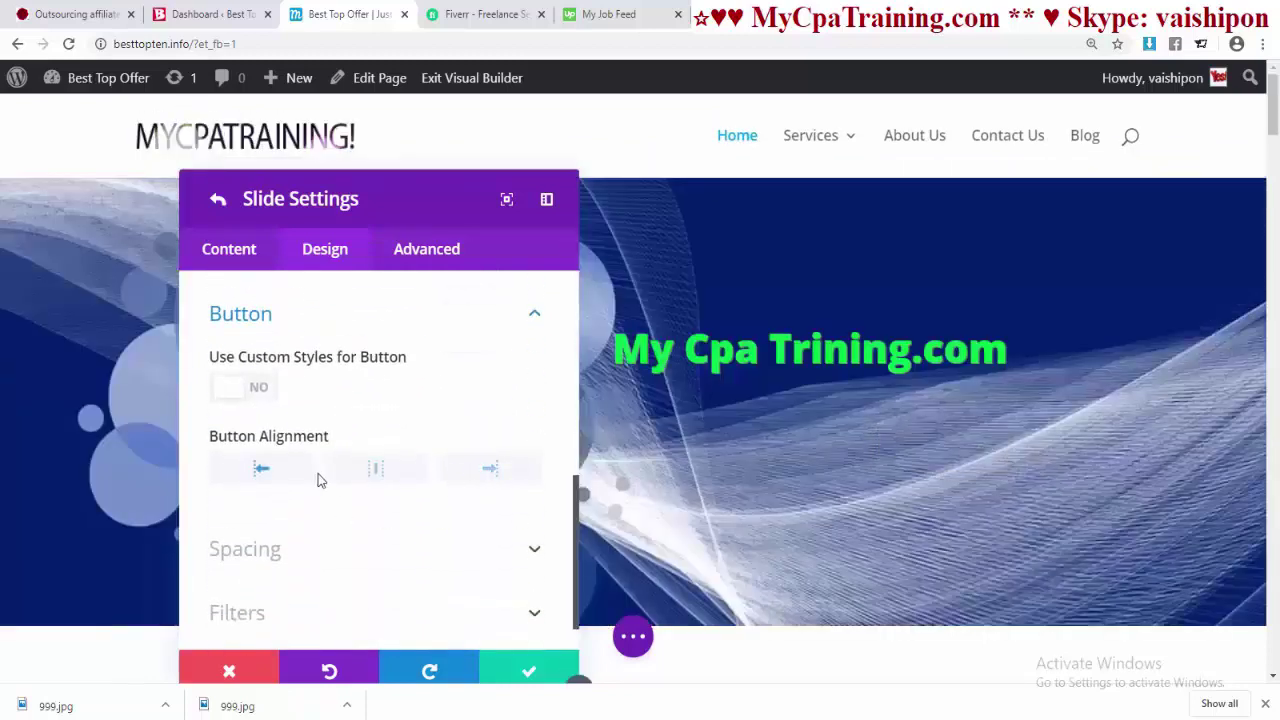
click(494, 472)
- Give the slide 20px custom padding on every side and return to the Button section
click(409, 540)
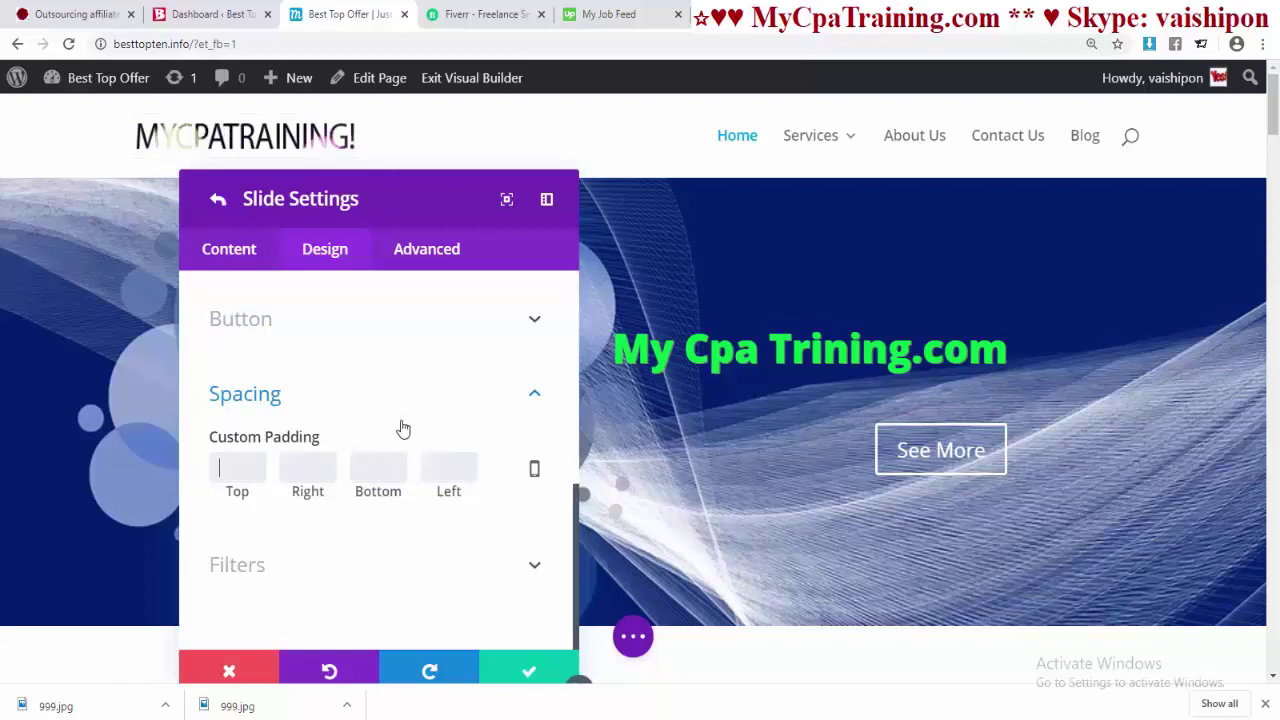
text(0)
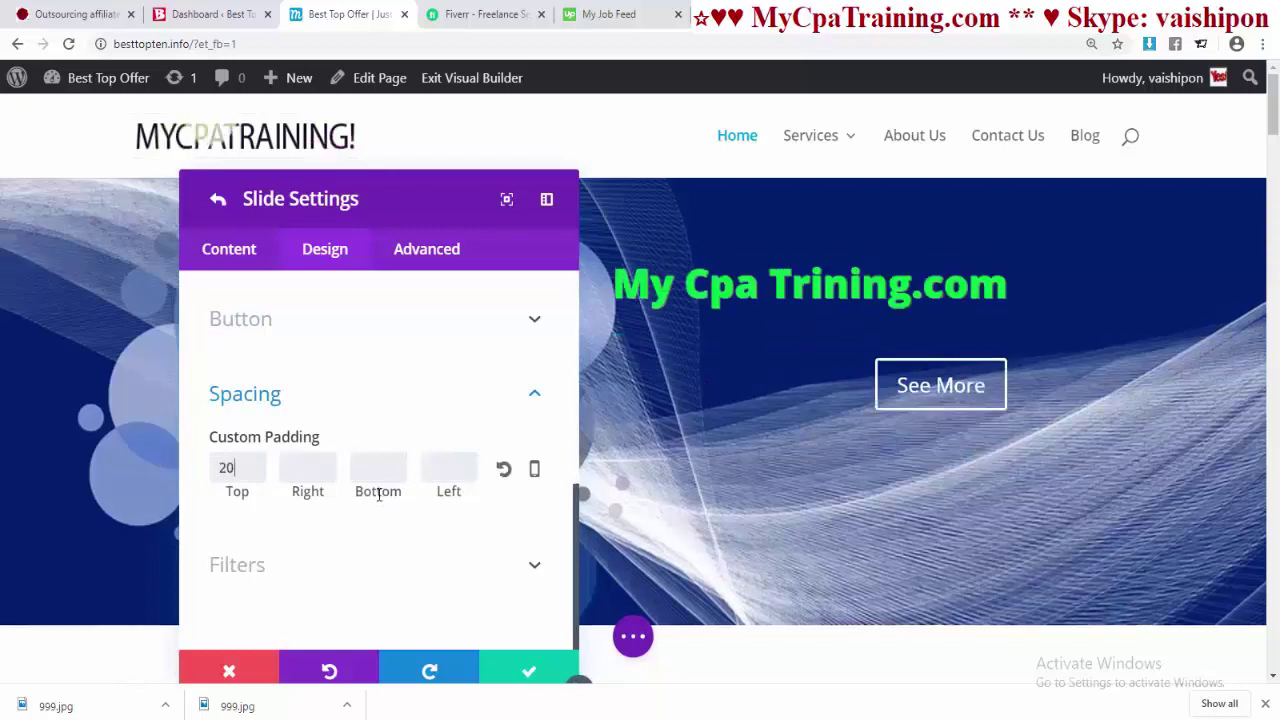
click(379, 474)
text(20)
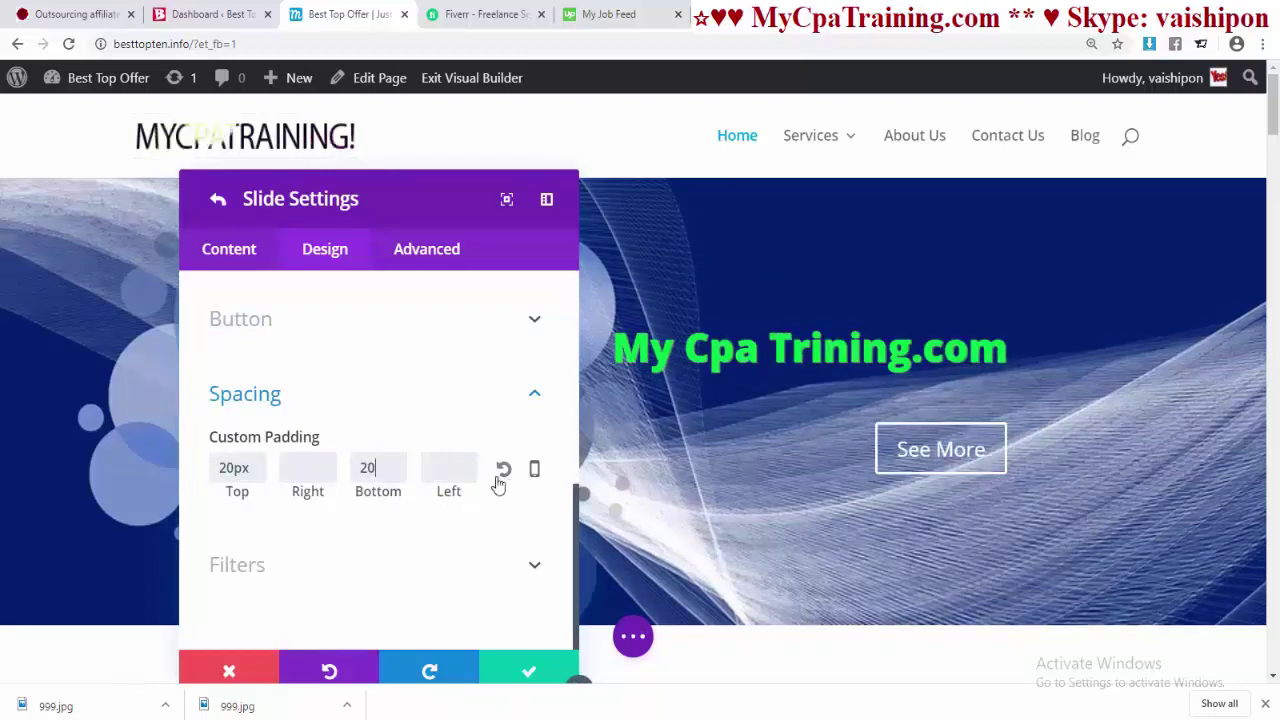
key(Tab)
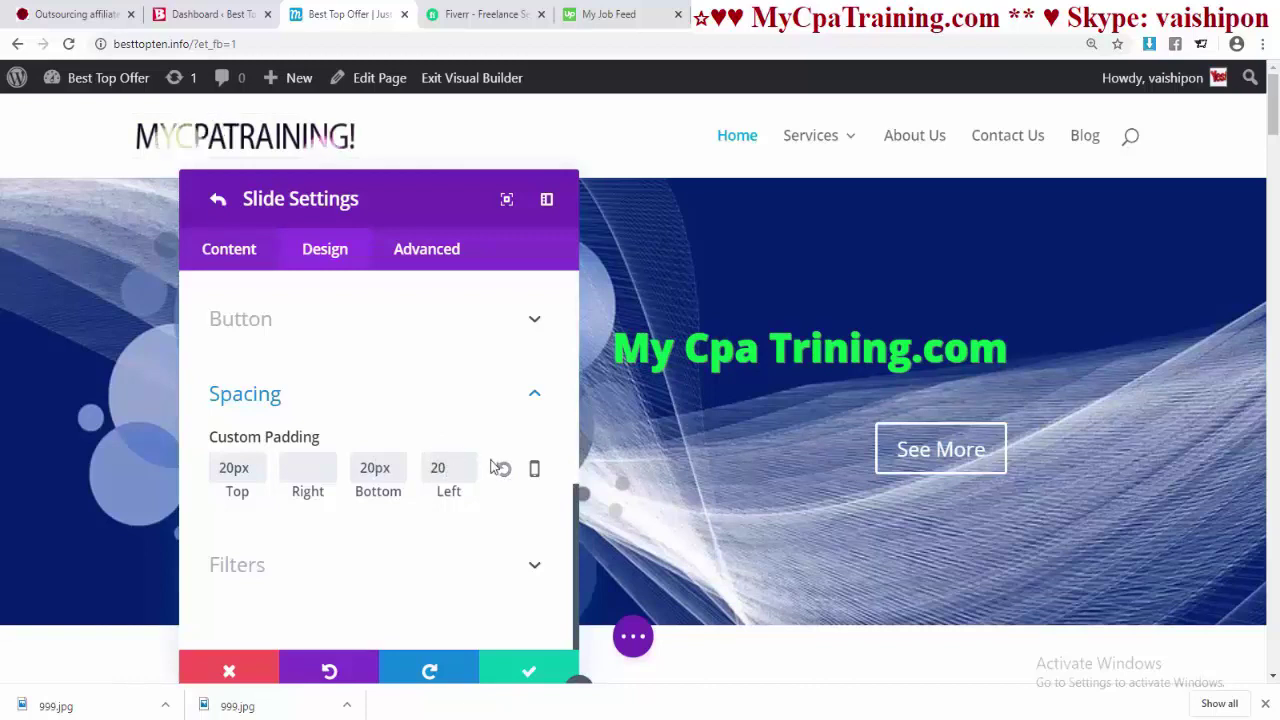
click(340, 467)
text(20)
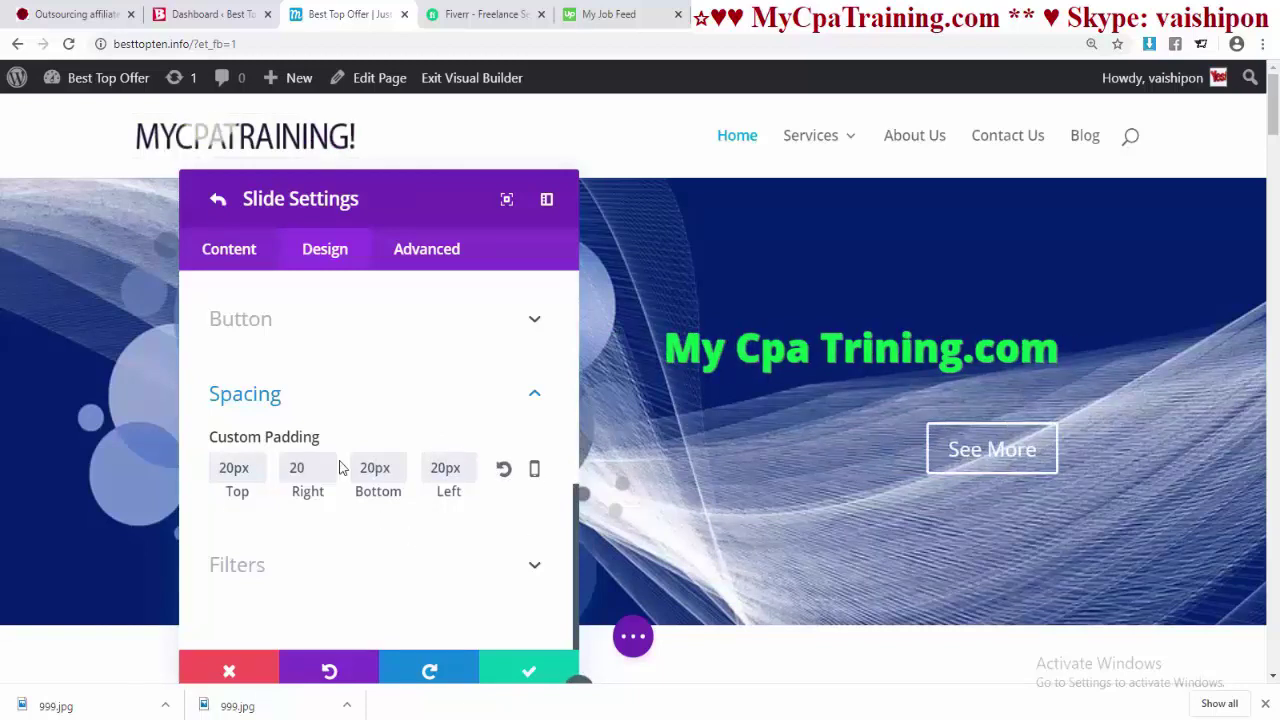
click(349, 557)
click(235, 315)
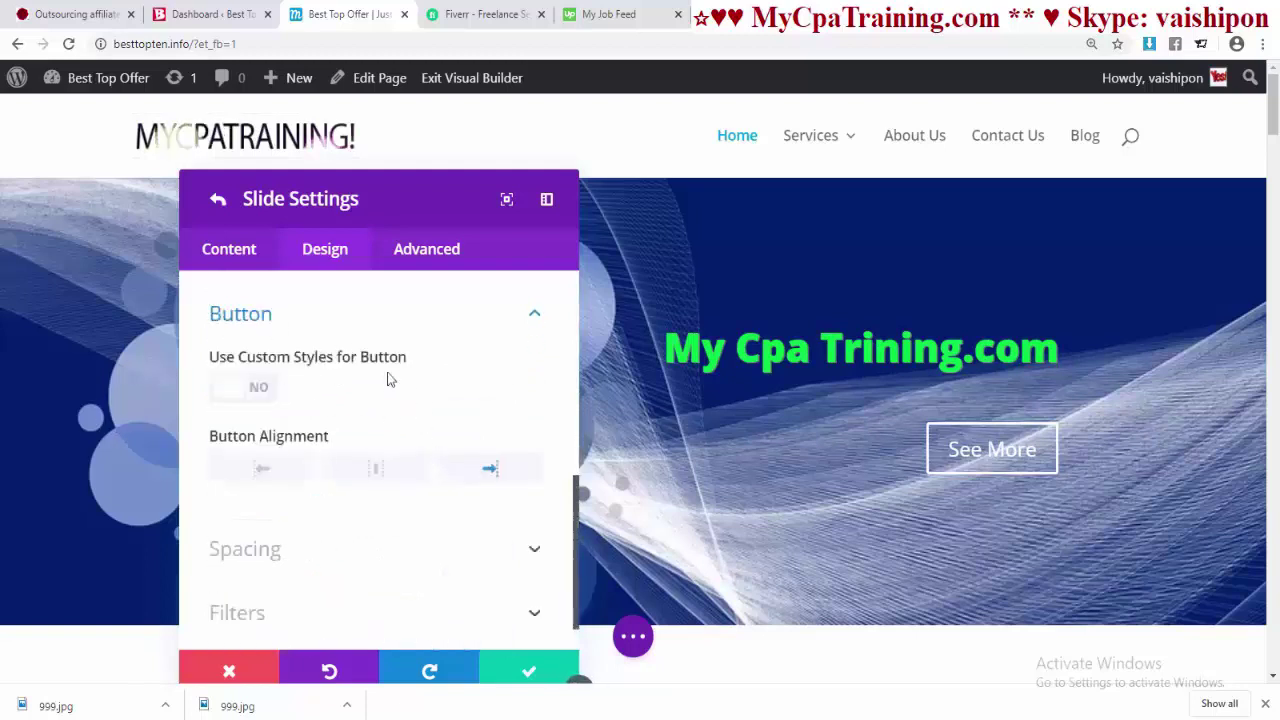
- Enable custom button styles with 22px green See More text
click(230, 398)
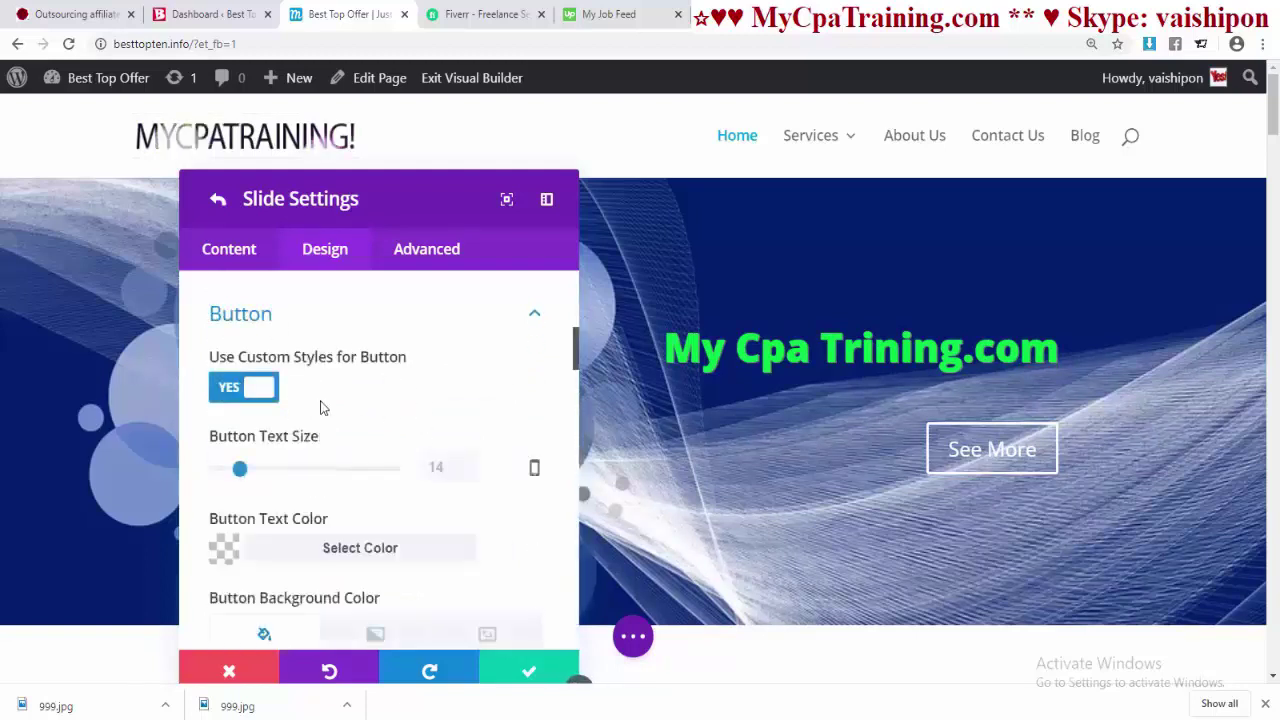
scroll(403, 437, down, 1)
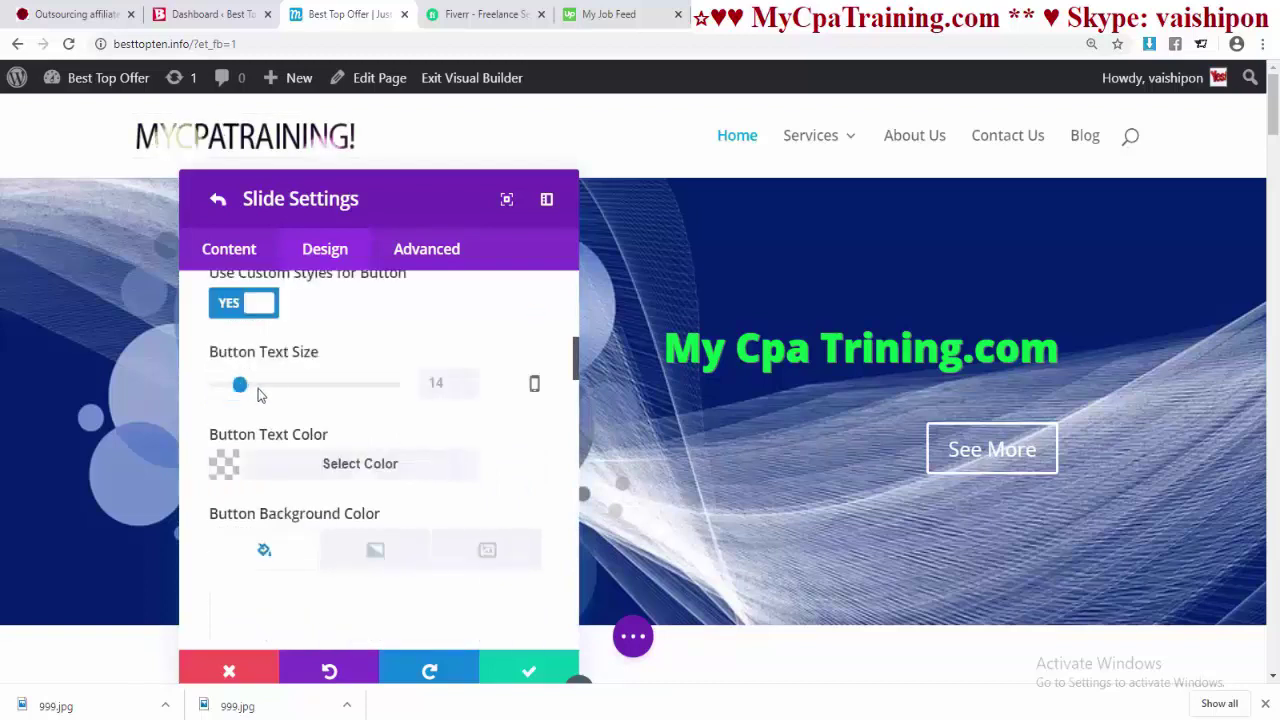
mouse_move(258, 395)
mouse_down()
mouse_move(300, 386)
mouse_move(246, 388)
mouse_move(303, 388)
mouse_move(255, 390)
mouse_up()
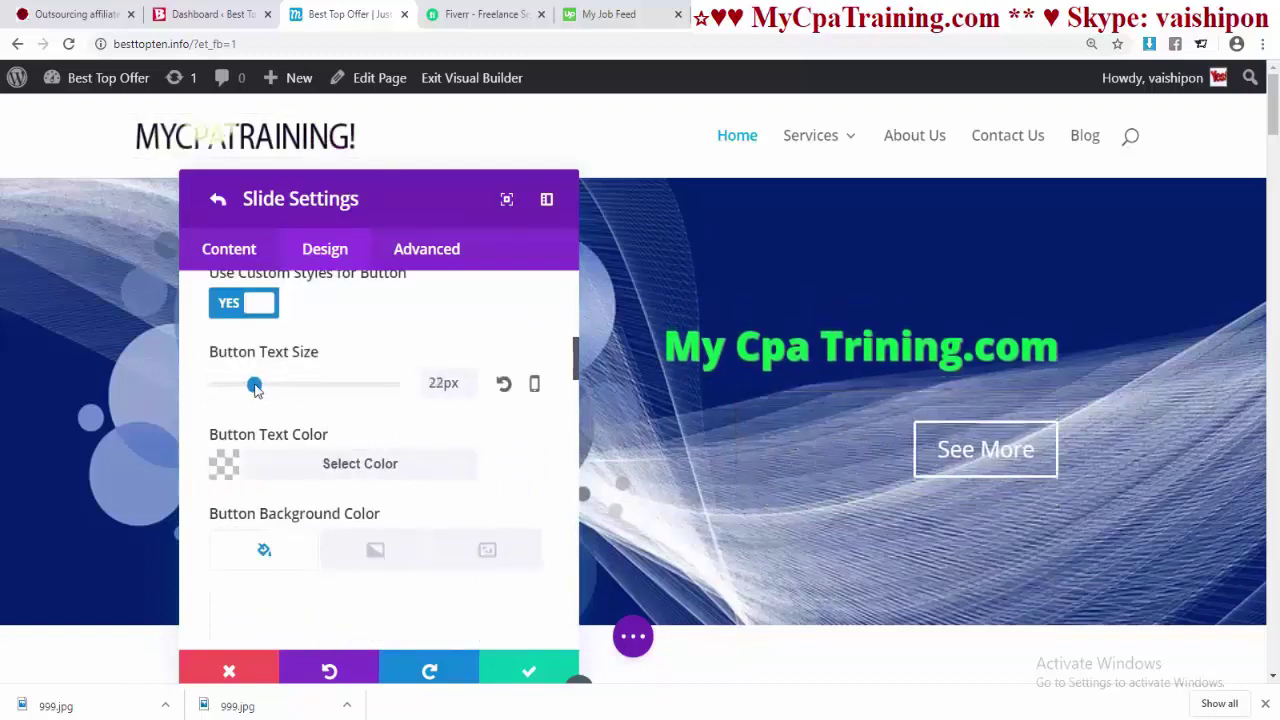
click(354, 472)
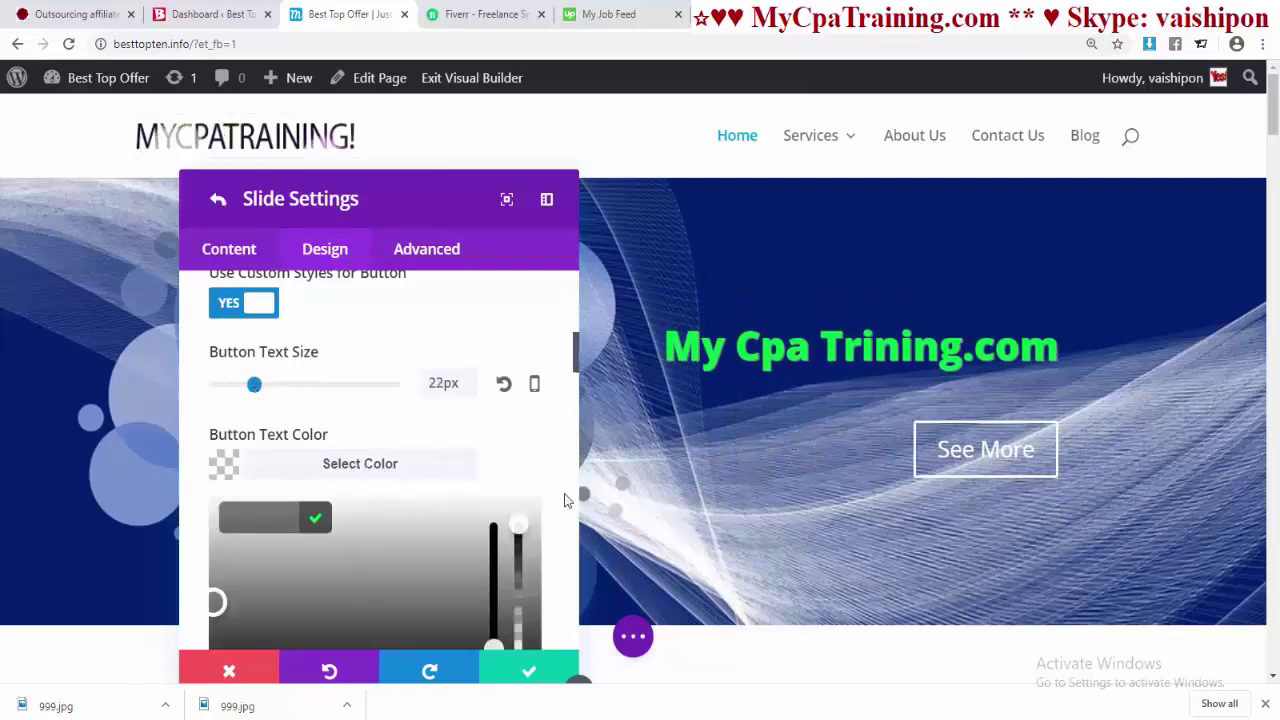
scroll(560, 500, down, 3)
click(435, 443)
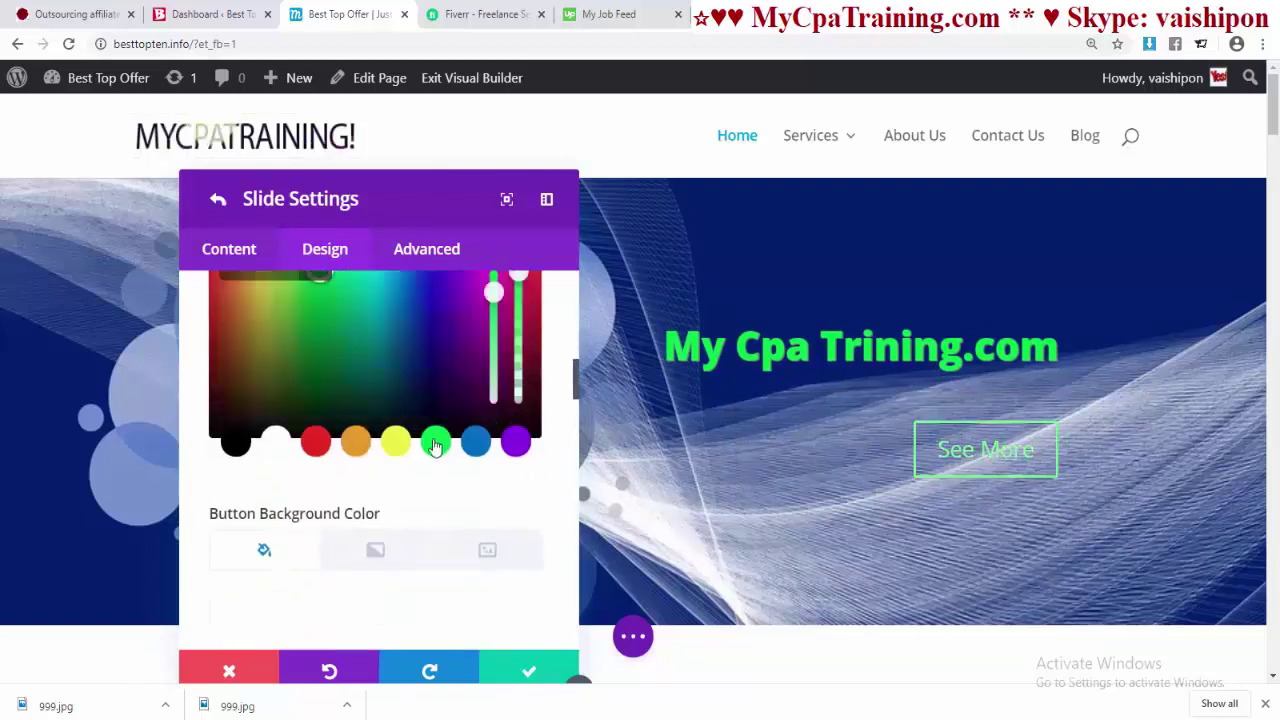
- Give the button a white background and a larger border radius for rounded corners
scroll(450, 465, down, 3)
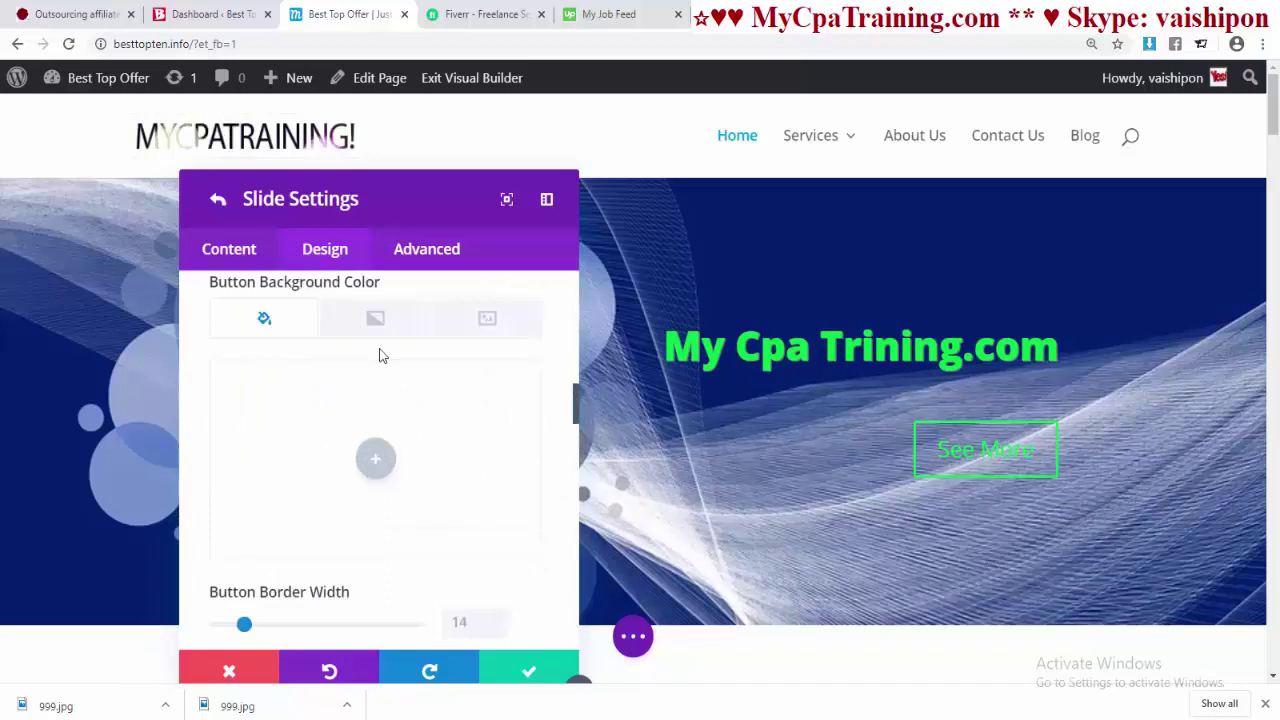
click(378, 460)
click(275, 568)
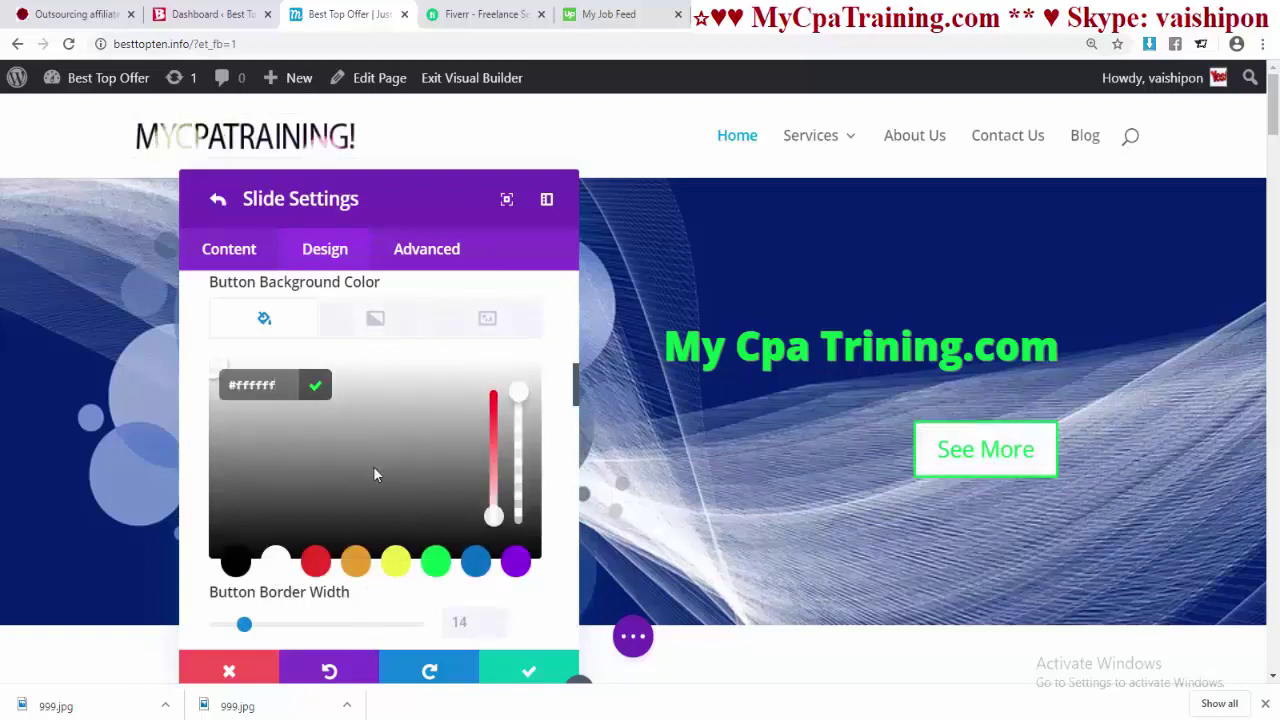
scroll(375, 474, down, 3)
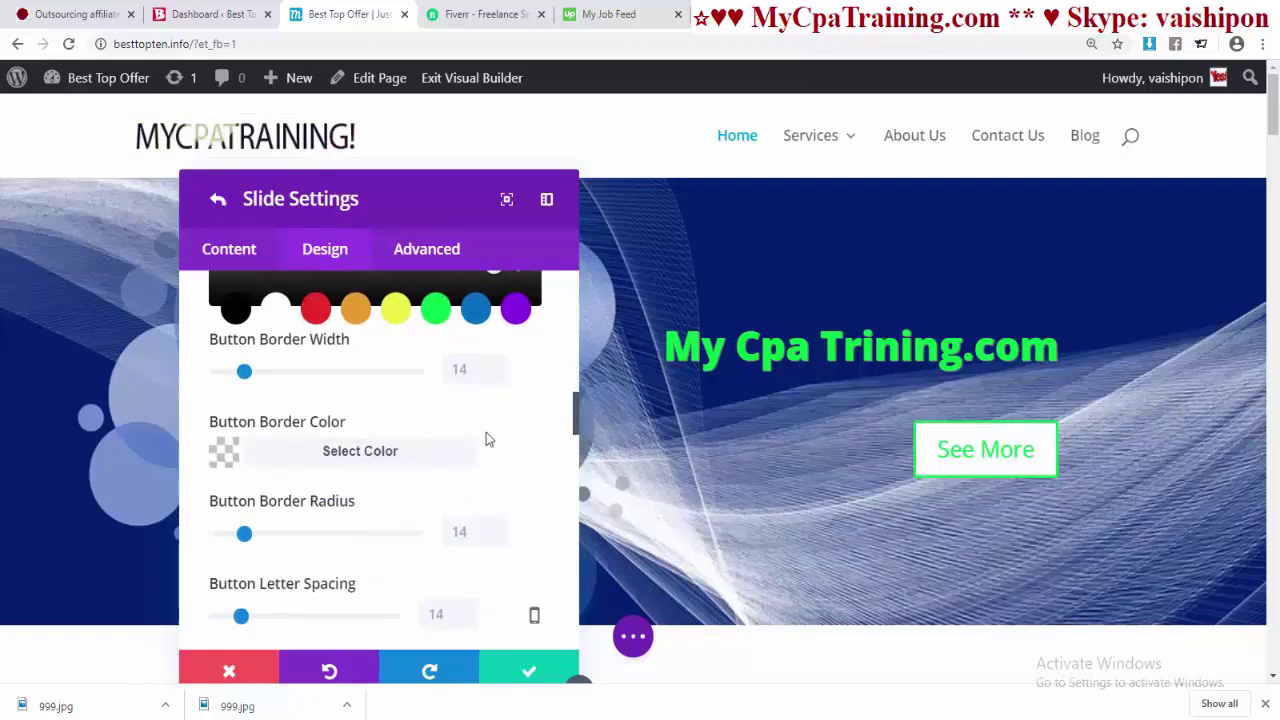
scroll(268, 379, down, 2)
mouse_move(247, 368)
mouse_down()
mouse_move(420, 377)
mouse_move(223, 367)
mouse_move(258, 366)
mouse_up()
scroll(283, 449, down, 2)
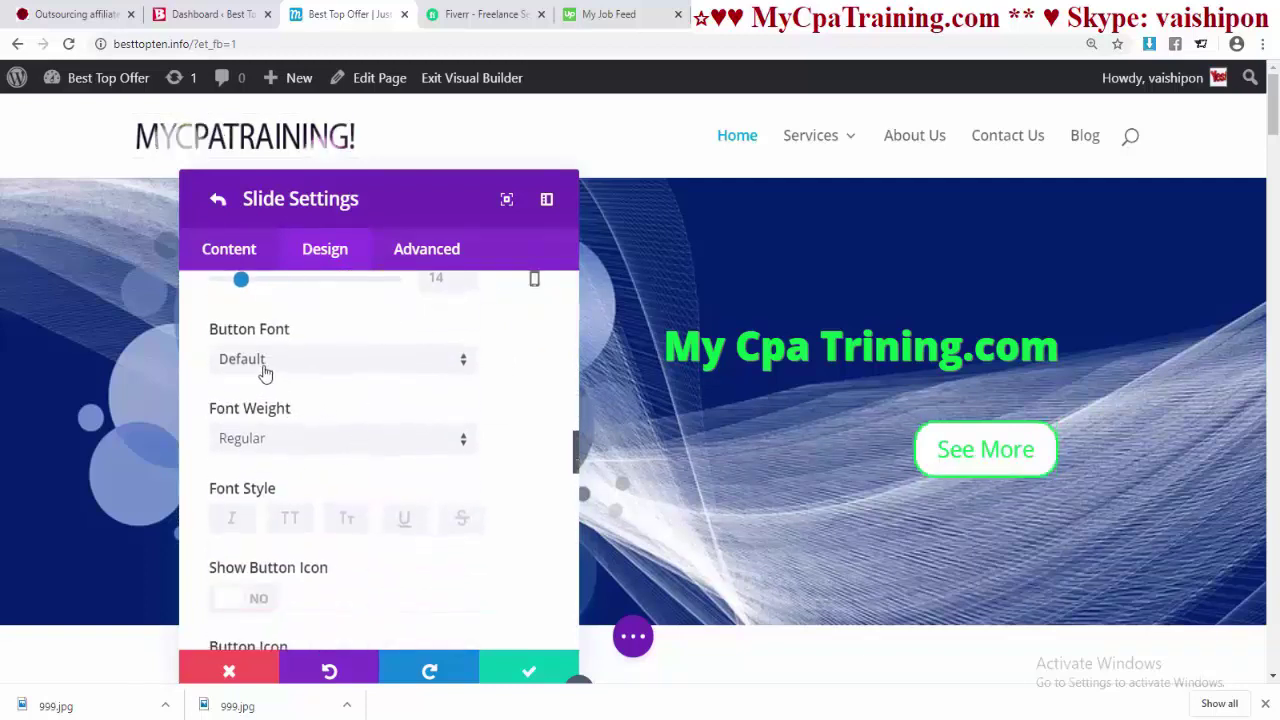
- Set the button font to Aguafina Script and try small caps, underline, strikethrough, uppercase and italic styles
click(264, 364)
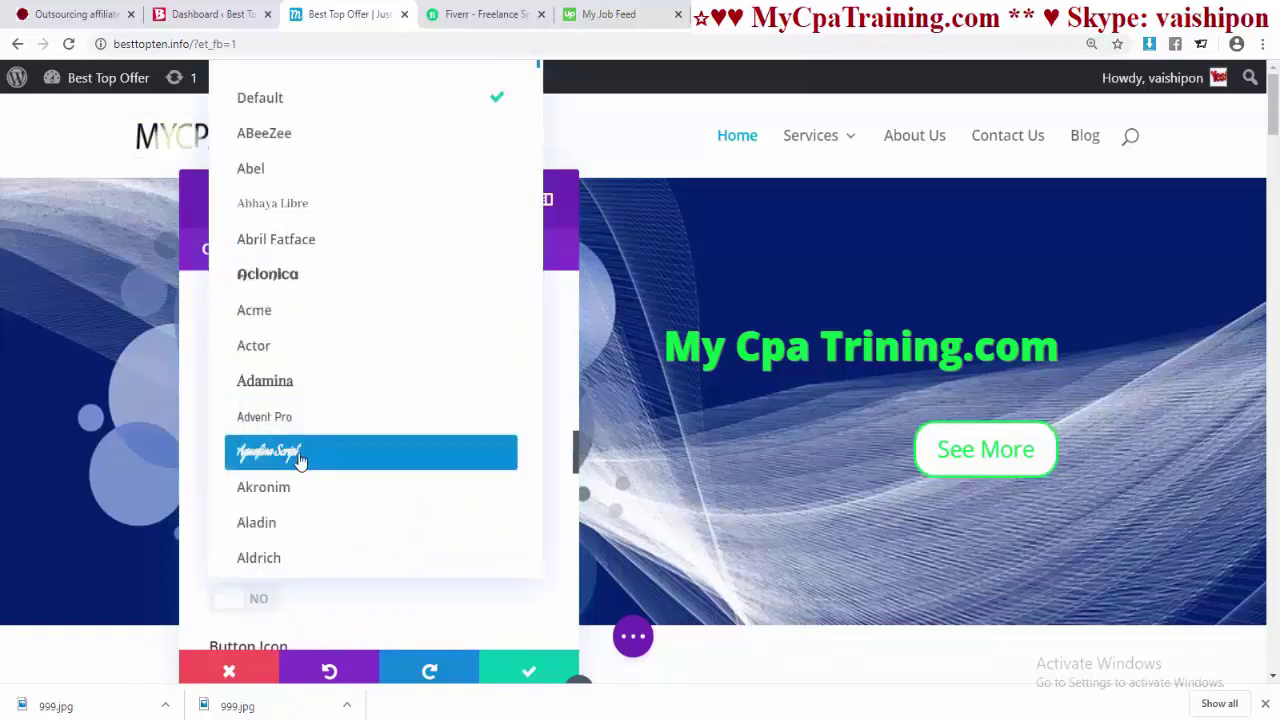
click(300, 456)
scroll(381, 462, down, 3)
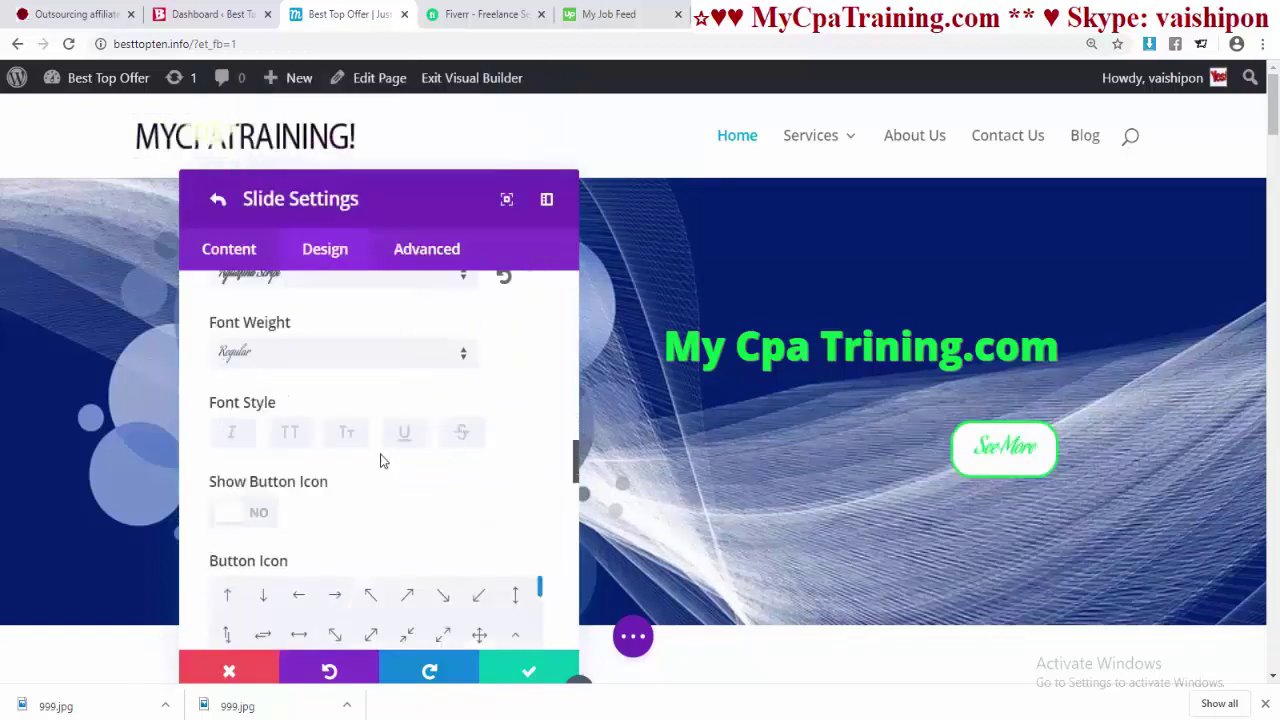
click(346, 352)
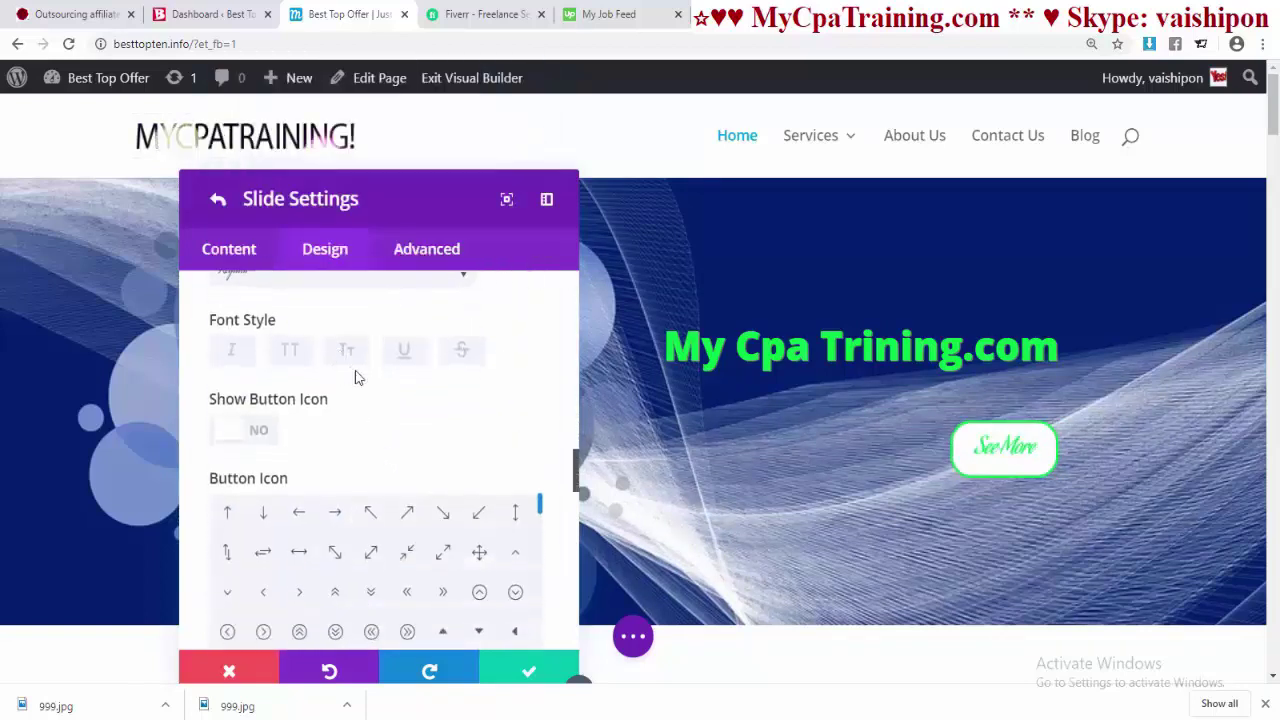
click(410, 356)
click(468, 355)
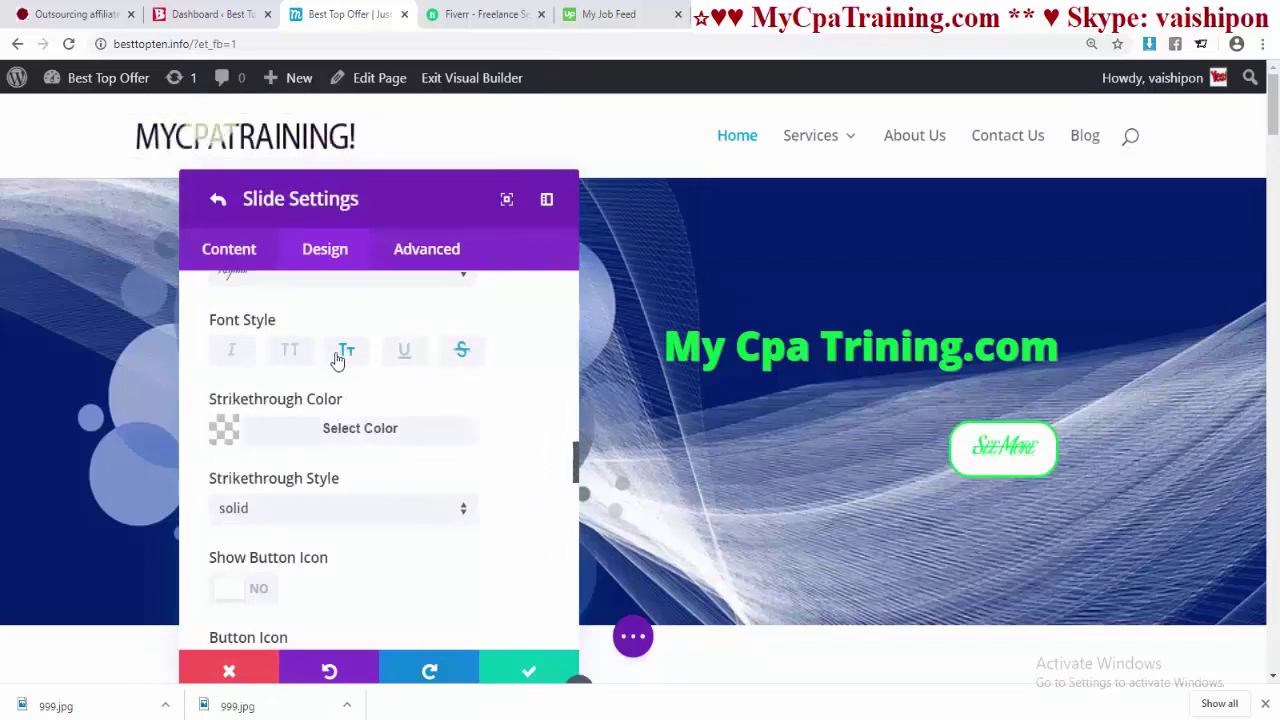
click(345, 352)
click(282, 358)
click(233, 363)
scroll(257, 337, down, 3)
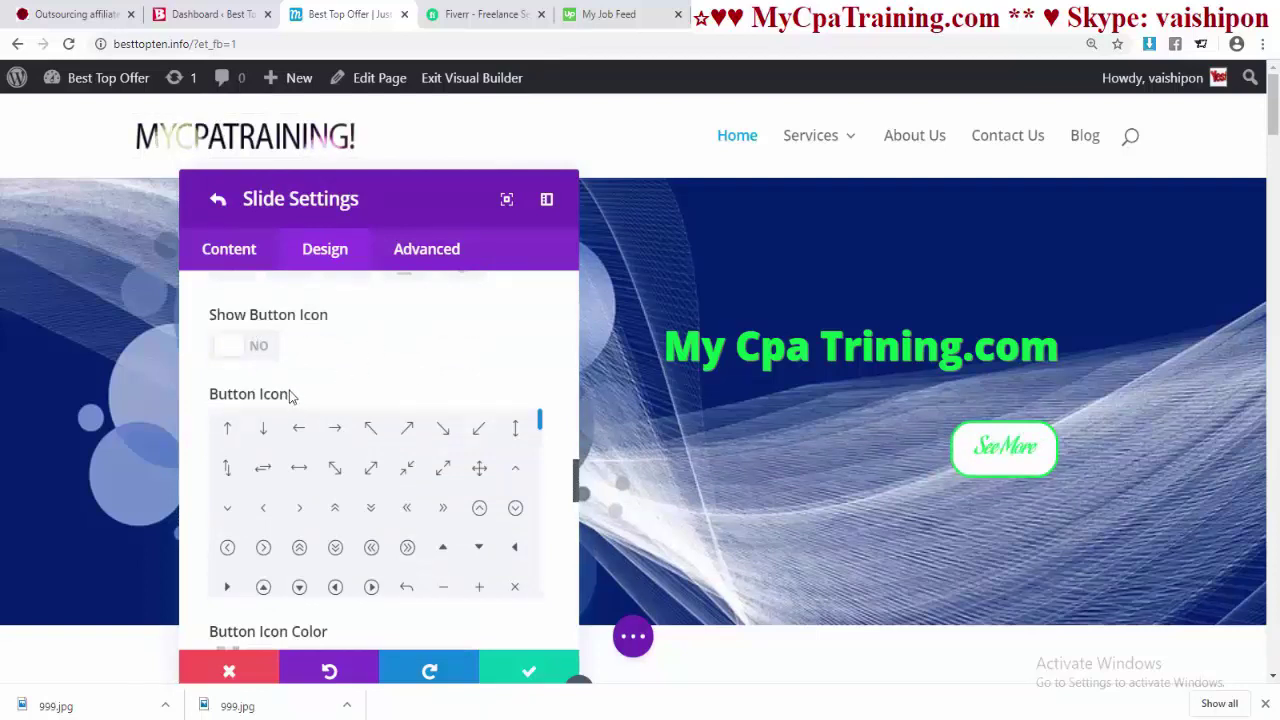
- Show a green thumbs-up icon on the See More button
click(236, 347)
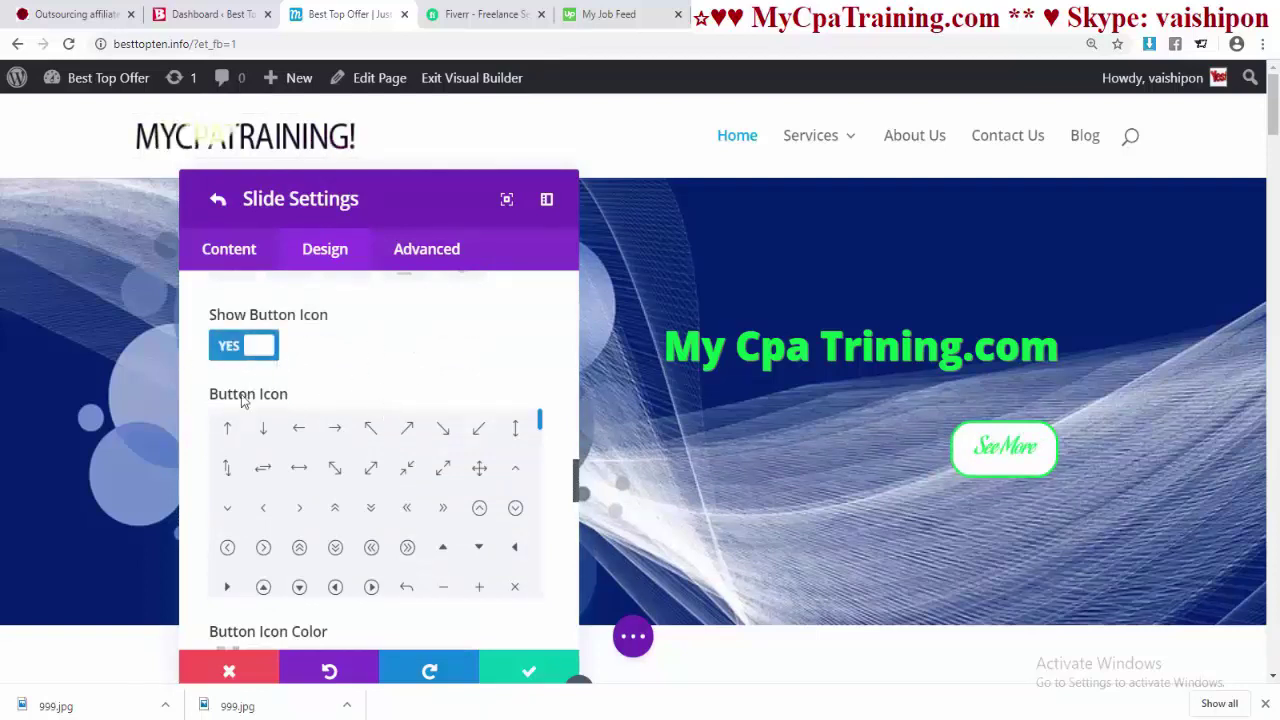
scroll(371, 420, down, 5)
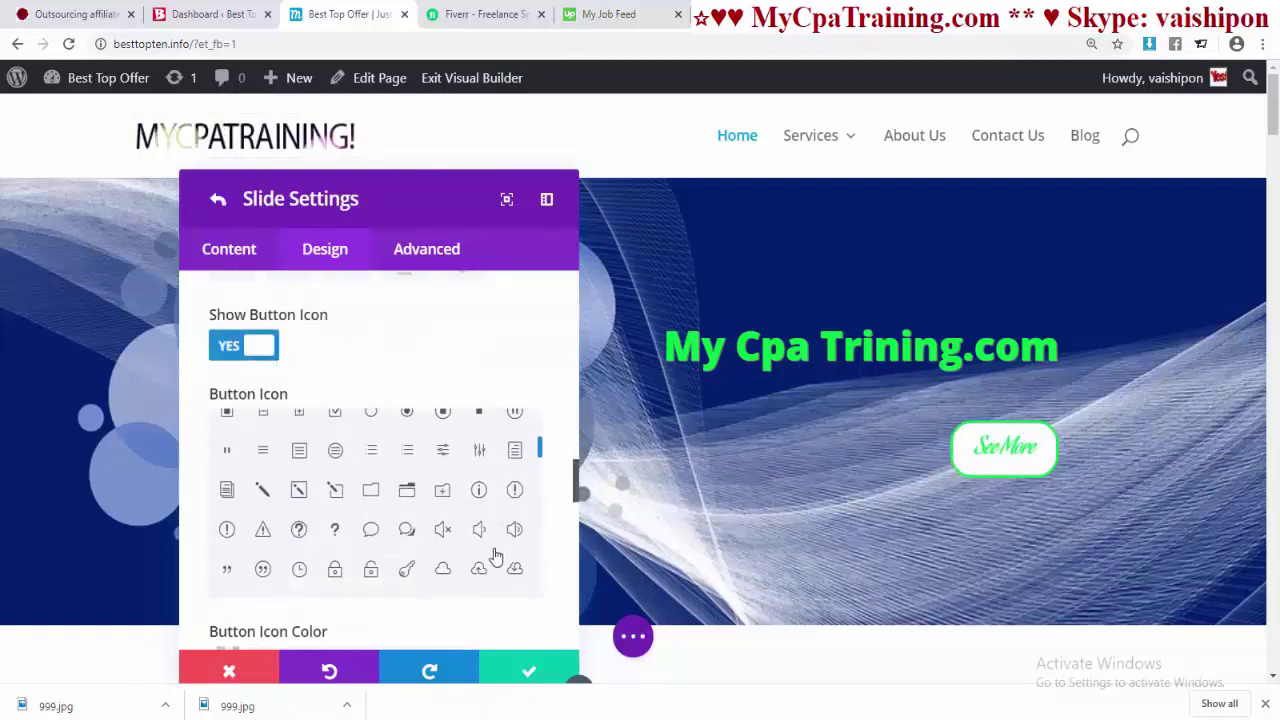
scroll(496, 556, down, 3)
scroll(496, 556, down, 1)
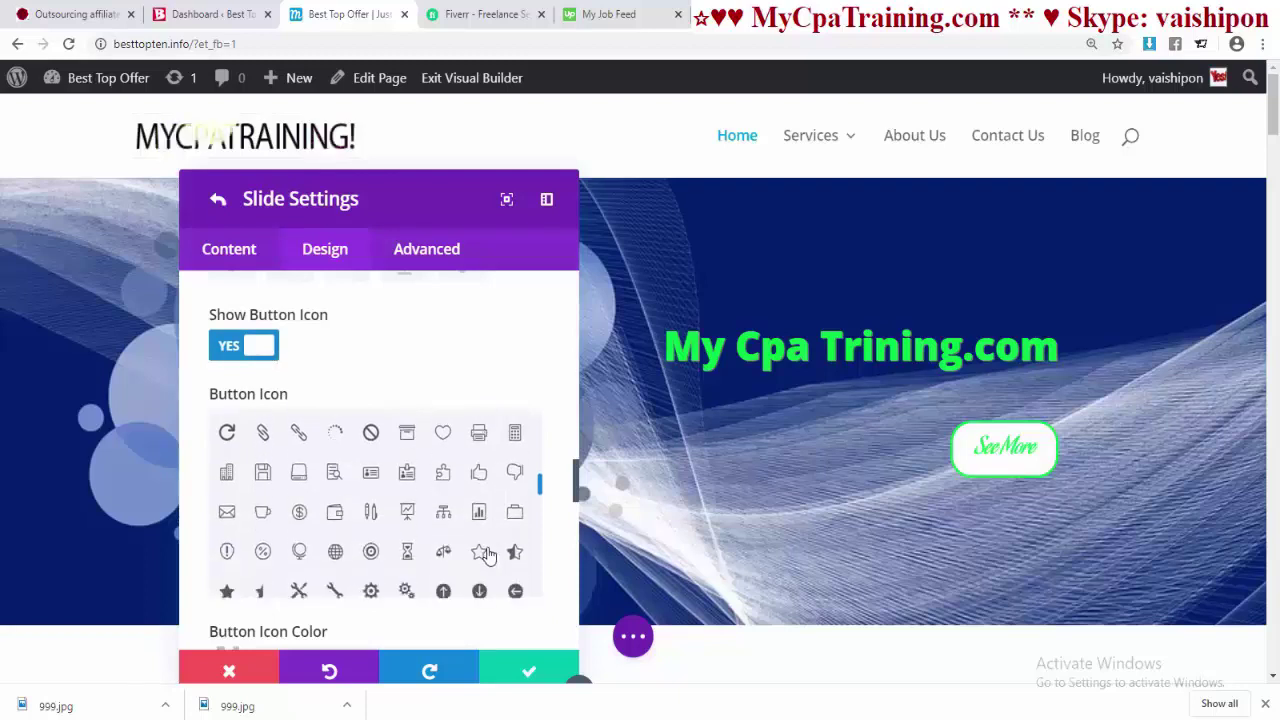
click(478, 474)
scroll(549, 484, down, 1)
scroll(549, 484, down, 2)
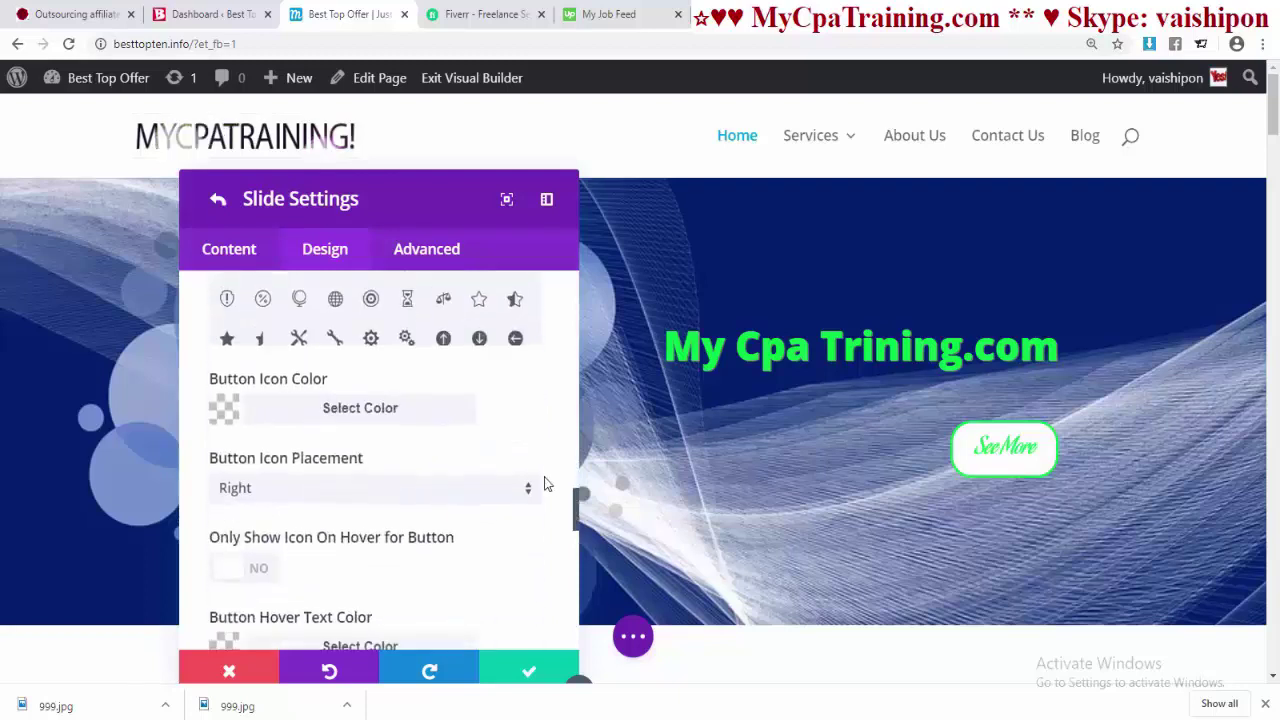
click(363, 420)
scroll(486, 527, down, 2)
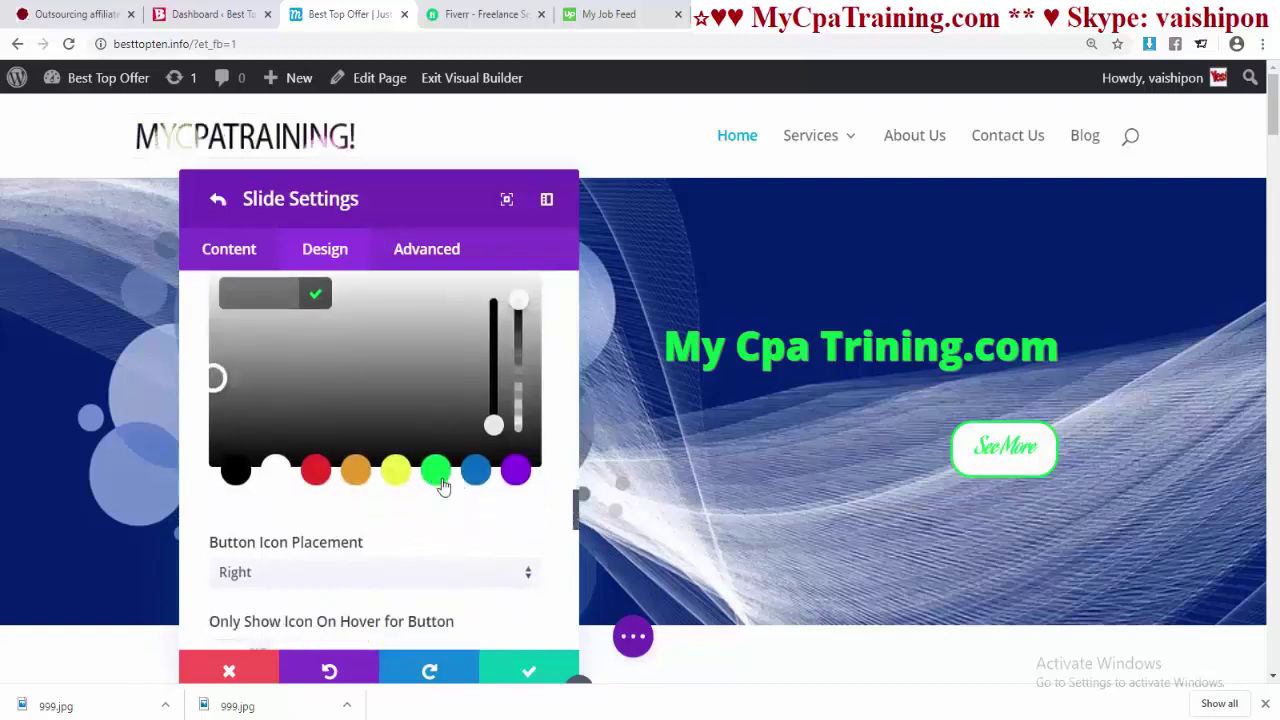
click(443, 484)
scroll(470, 525, down, 3)
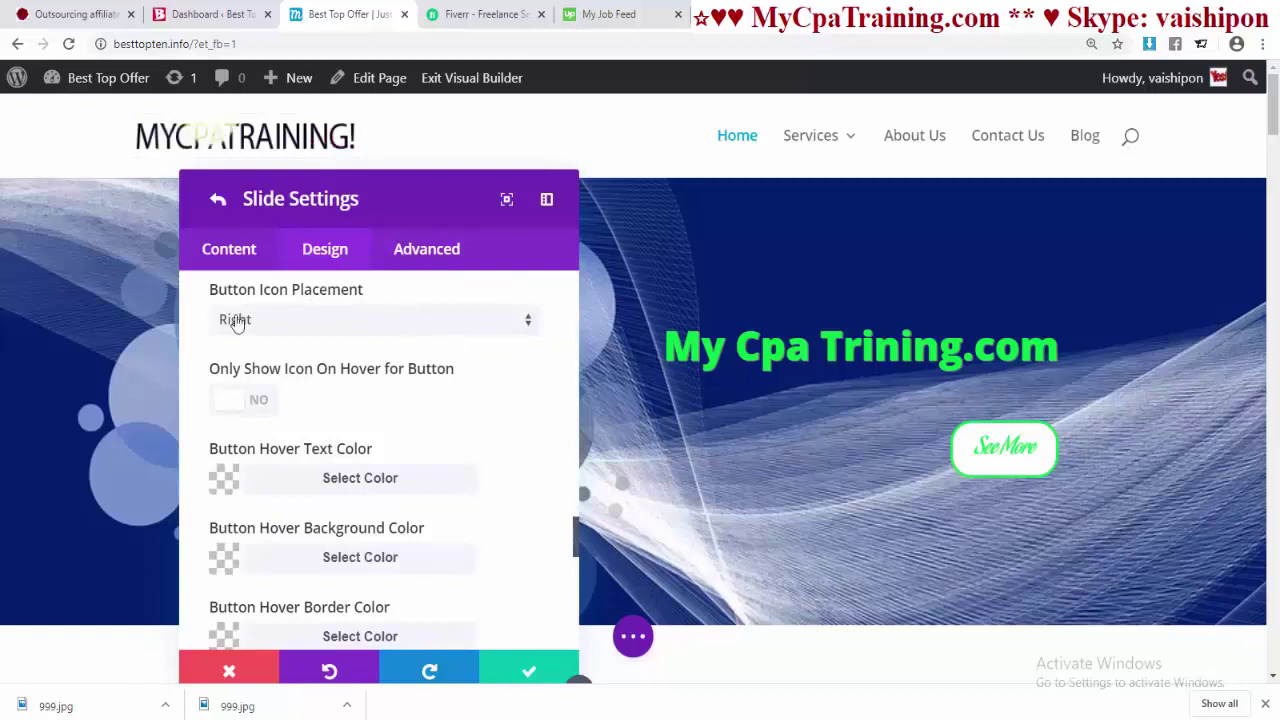
- Keep the icon placed on the right and show it only on hover
click(292, 330)
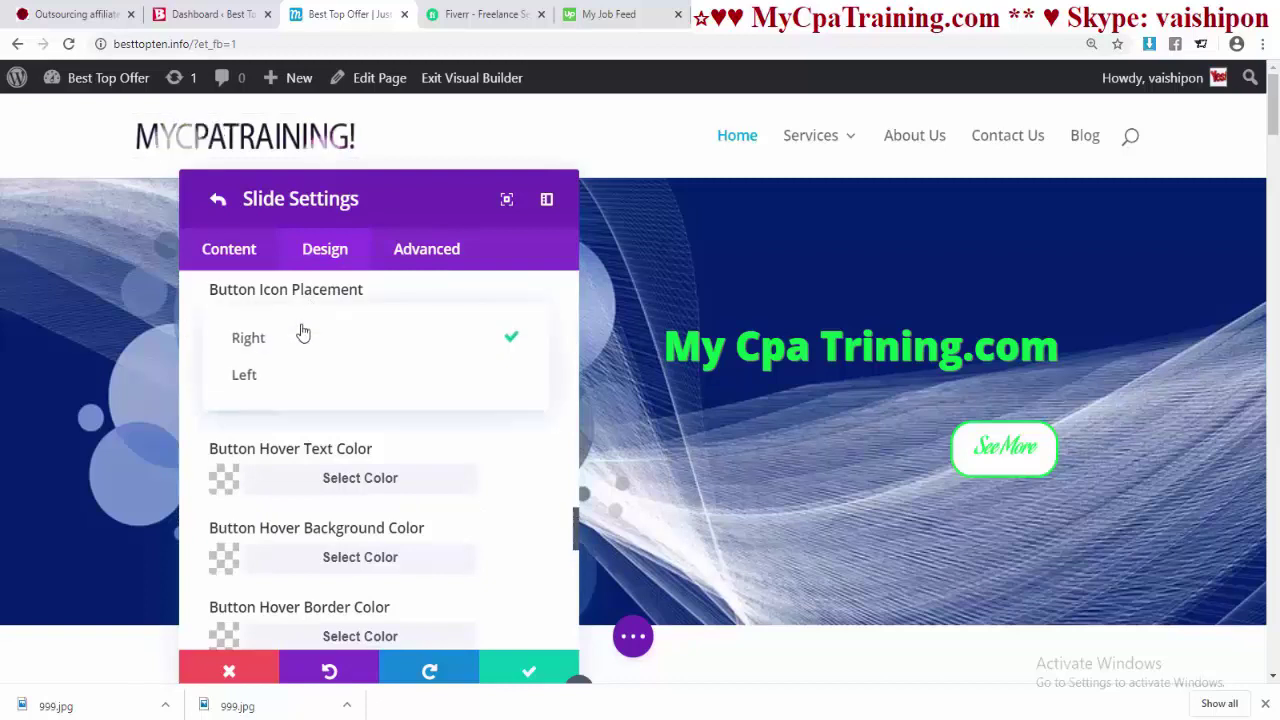
click(252, 375)
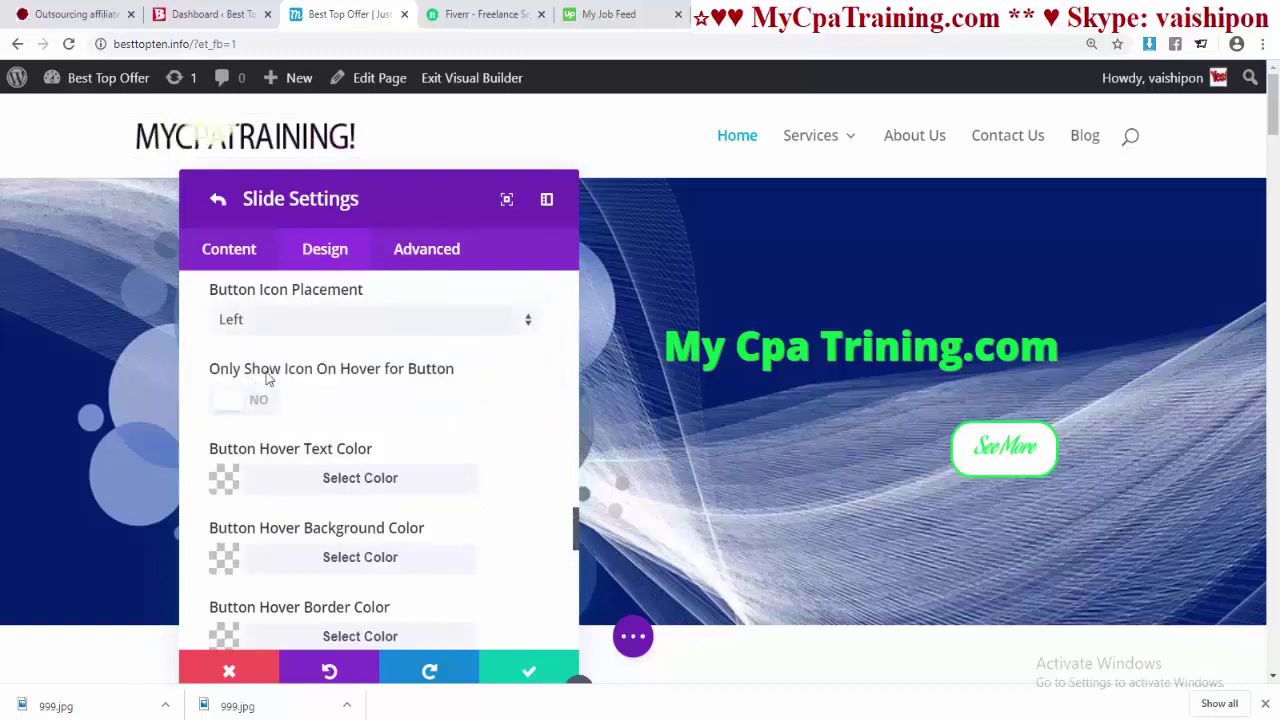
click(308, 333)
click(333, 344)
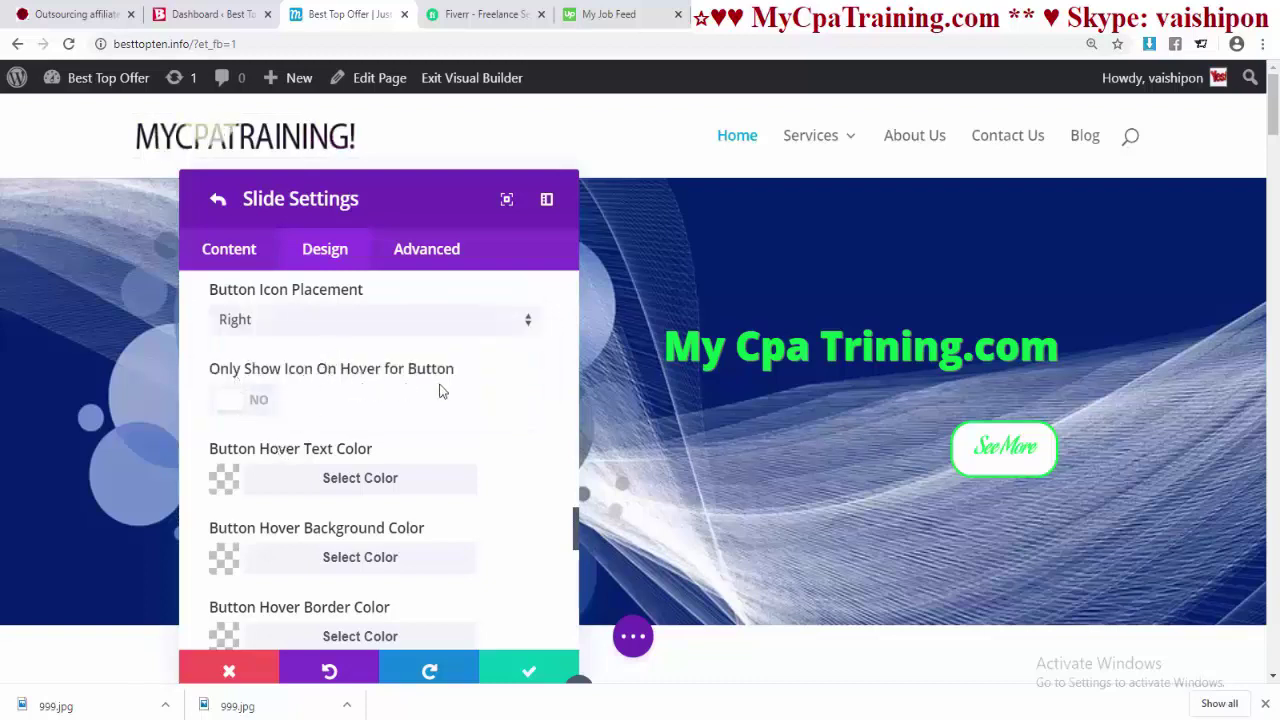
click(244, 401)
scroll(400, 438, down, 2)
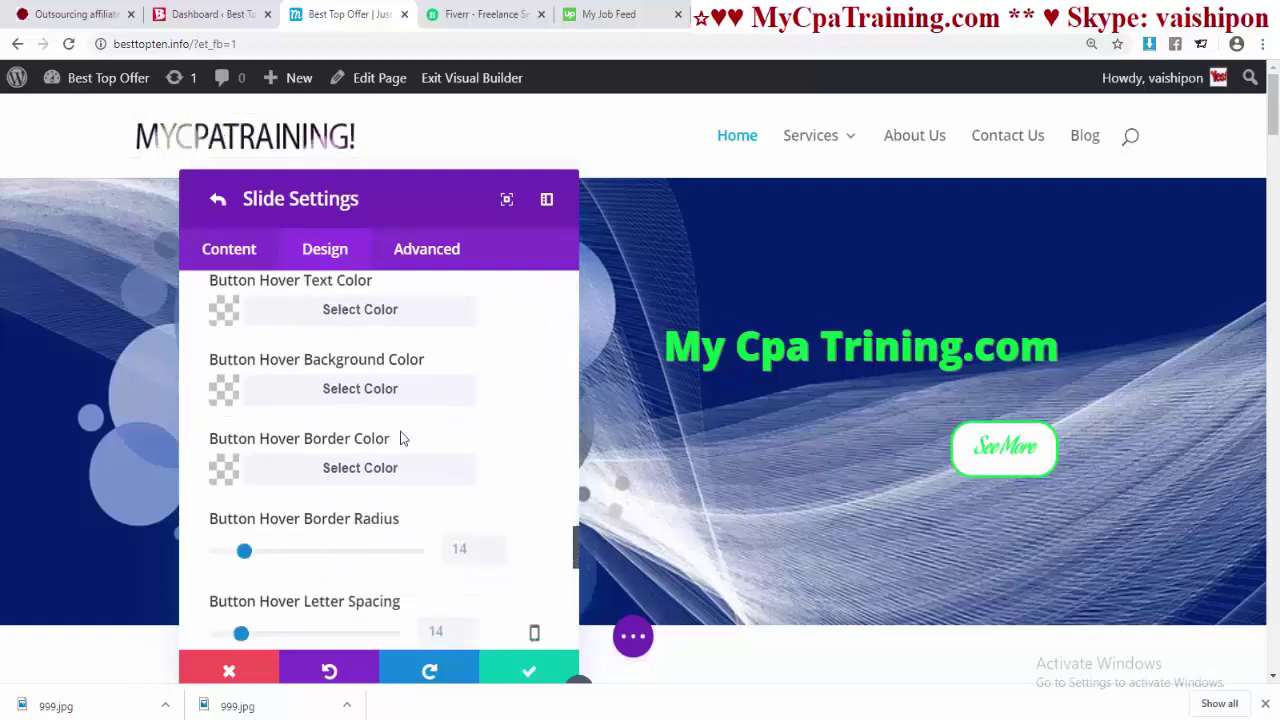
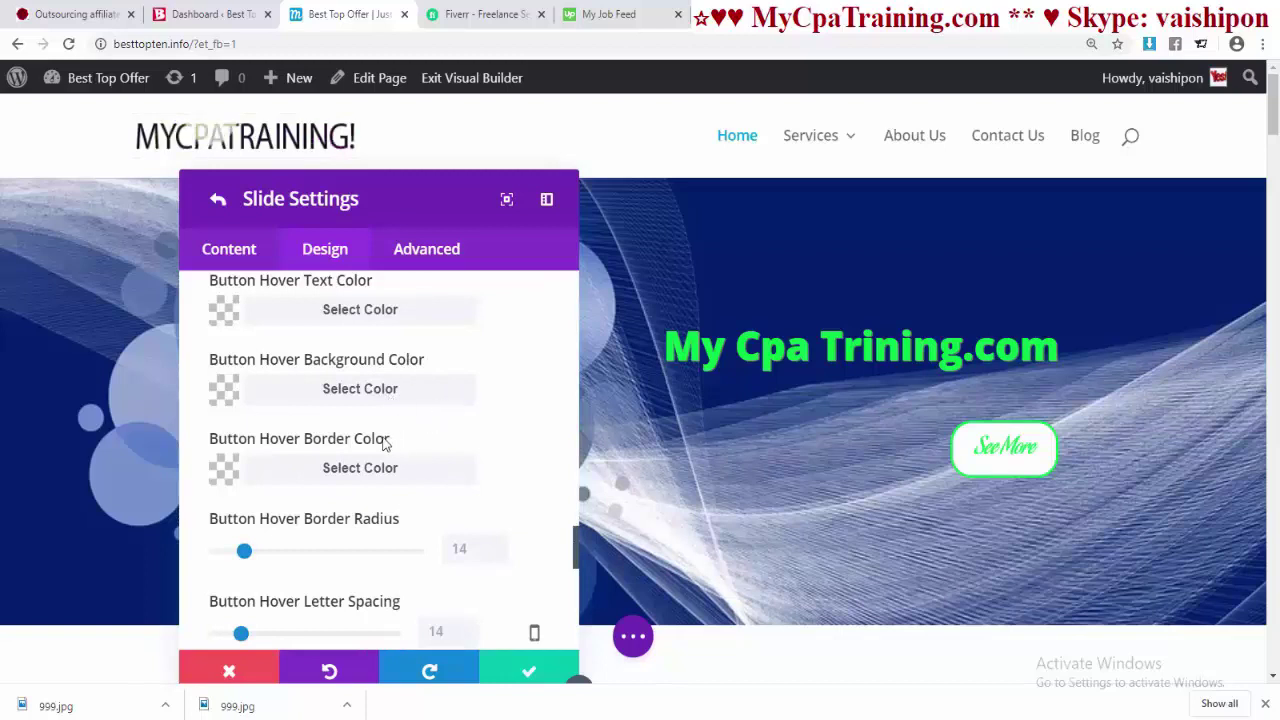
- Give the See More button label a text shadow preset and a shadow colour
scroll(402, 480, down, 2)
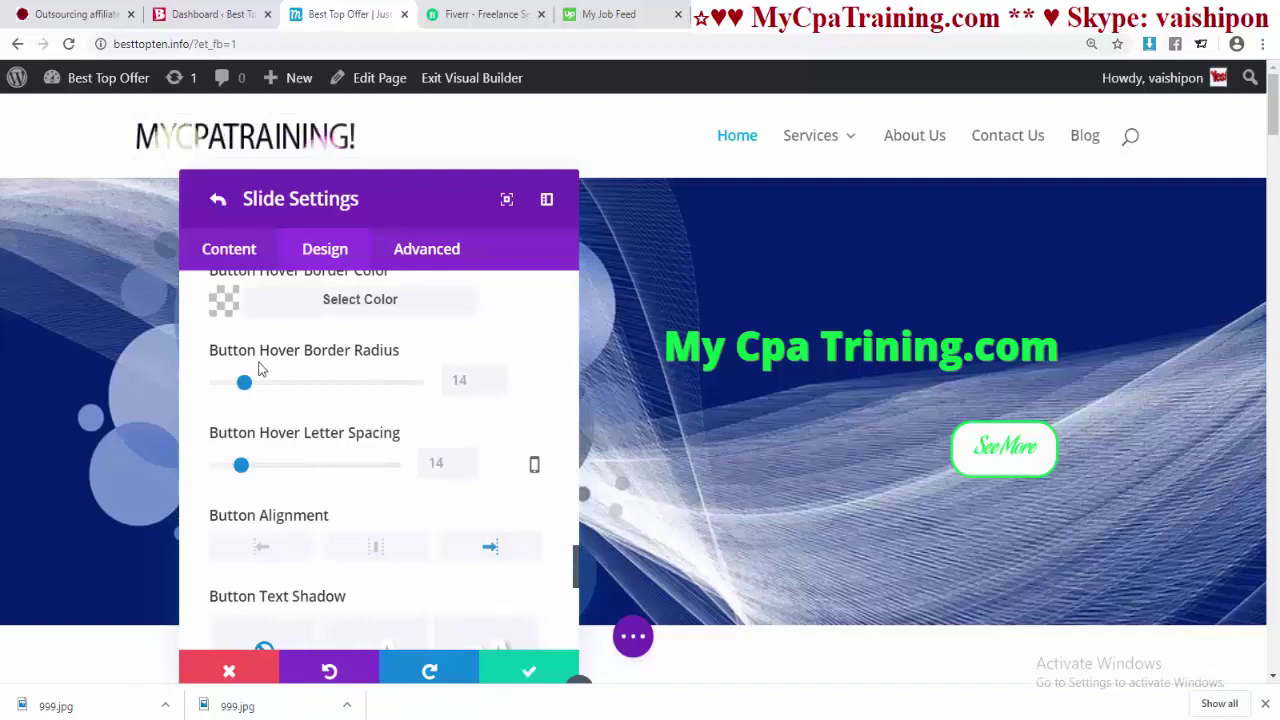
scroll(285, 485, down, 1)
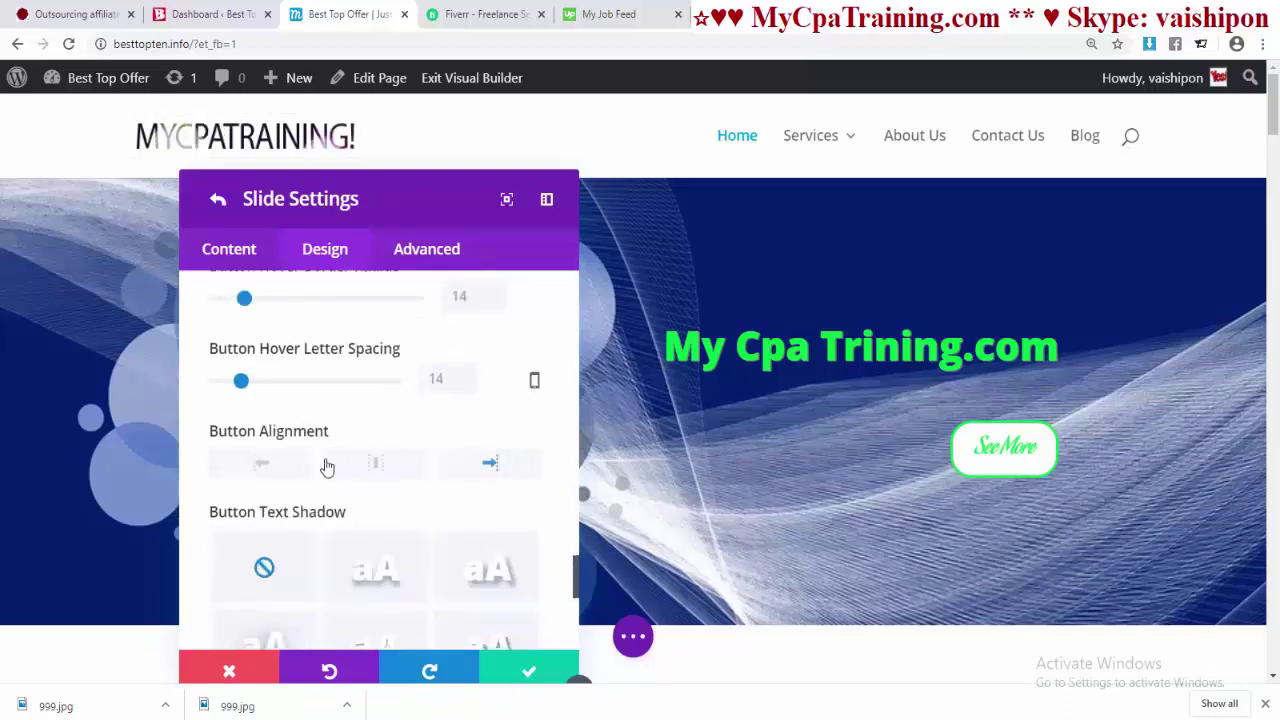
scroll(322, 507, down, 3)
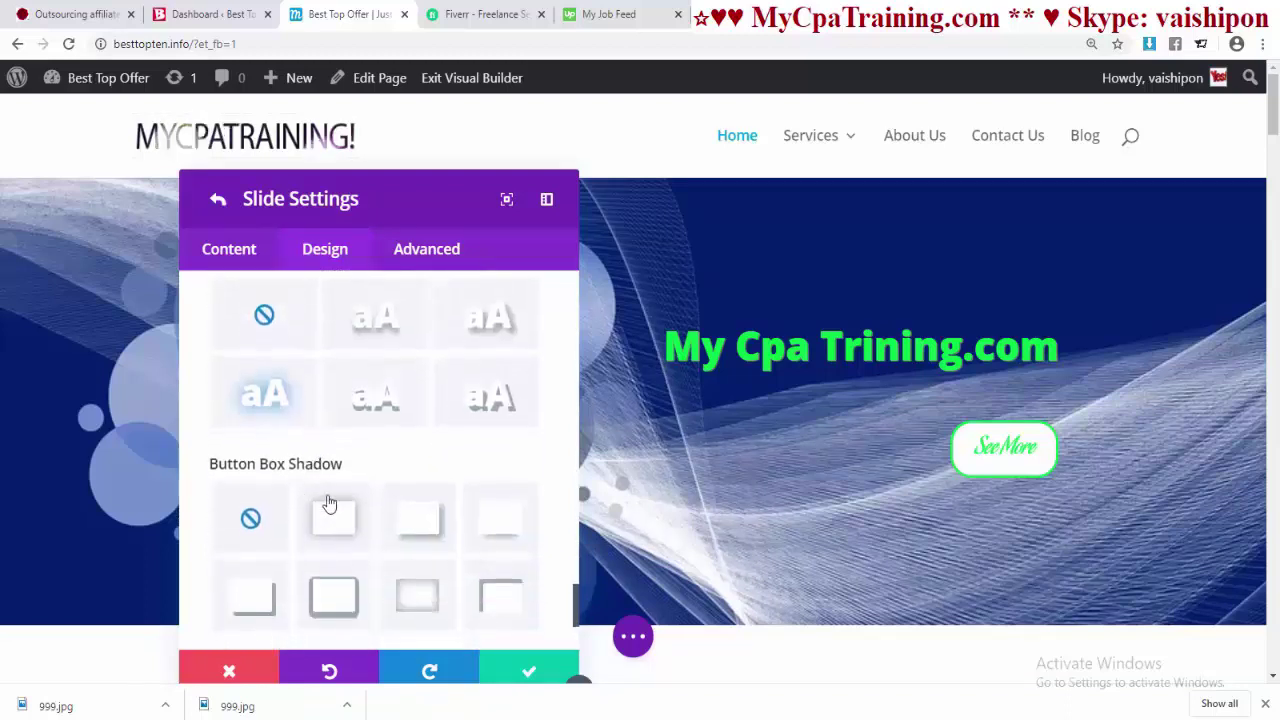
click(490, 405)
click(376, 397)
scroll(350, 402, down, 1)
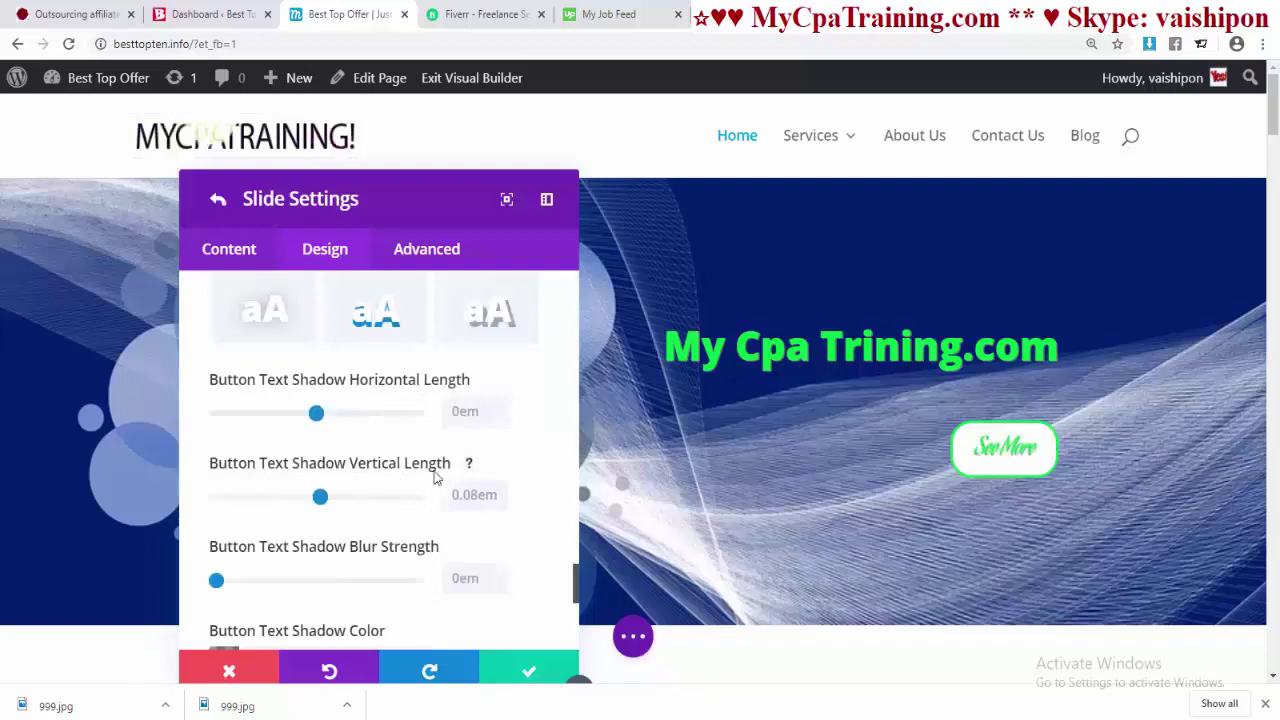
scroll(430, 464, down, 4)
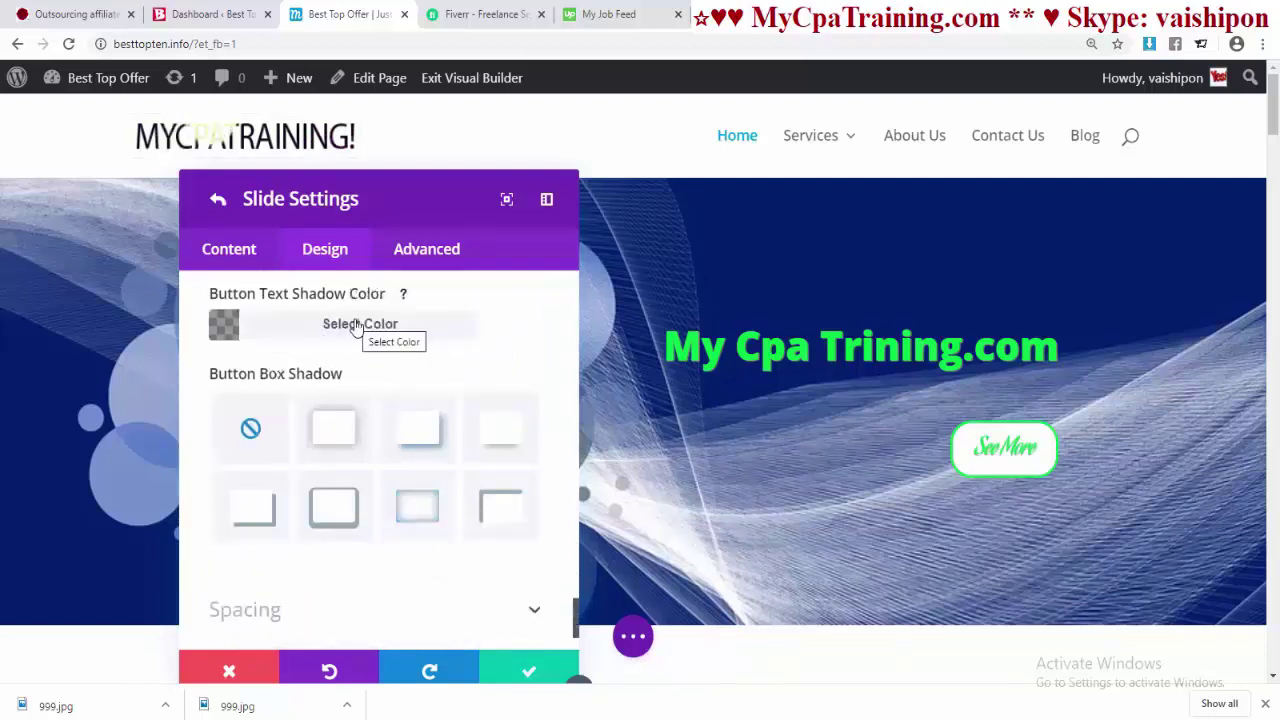
click(357, 328)
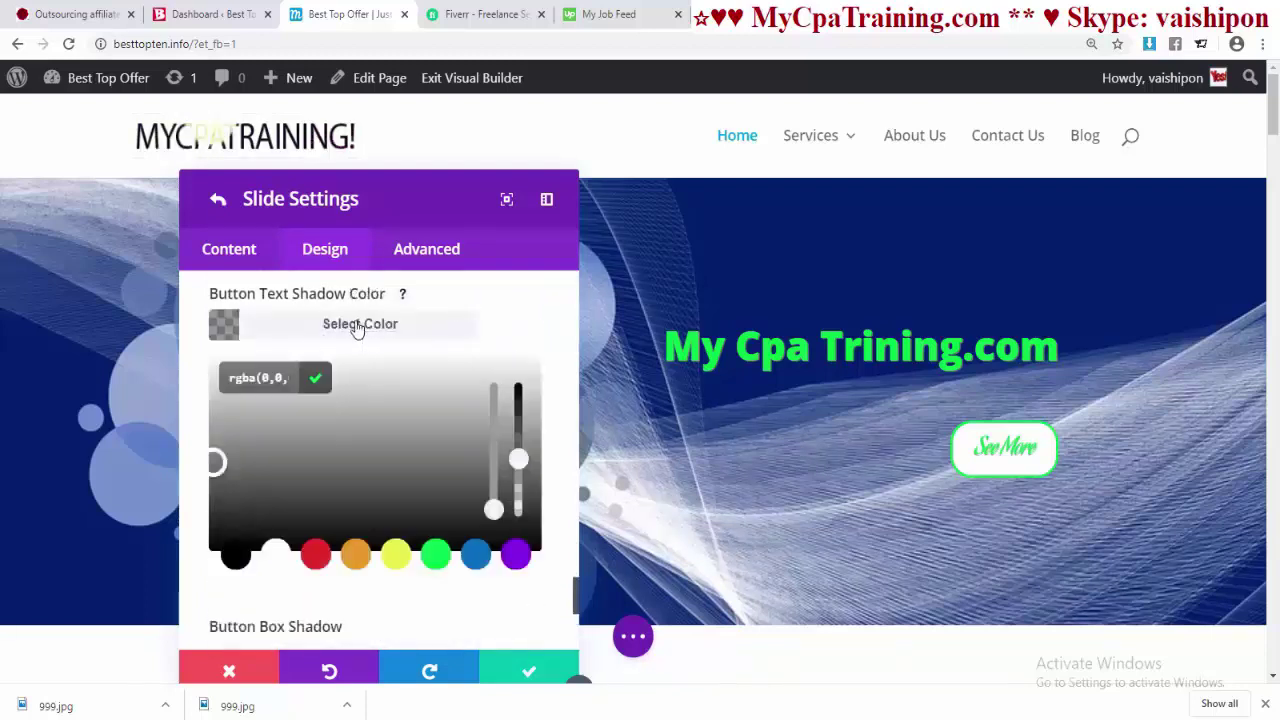
click(503, 560)
- Add a box shadow preset to the button with its position set to Outer Shadow
scroll(428, 570, down, 4)
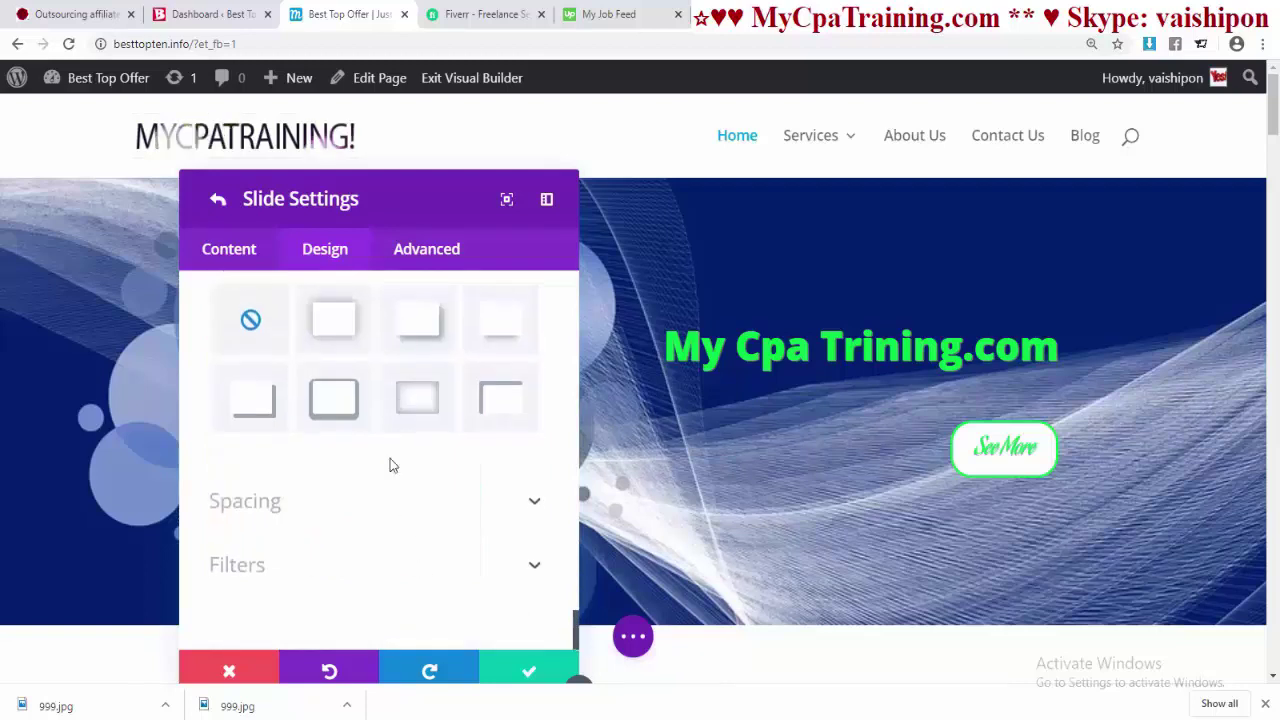
click(324, 401)
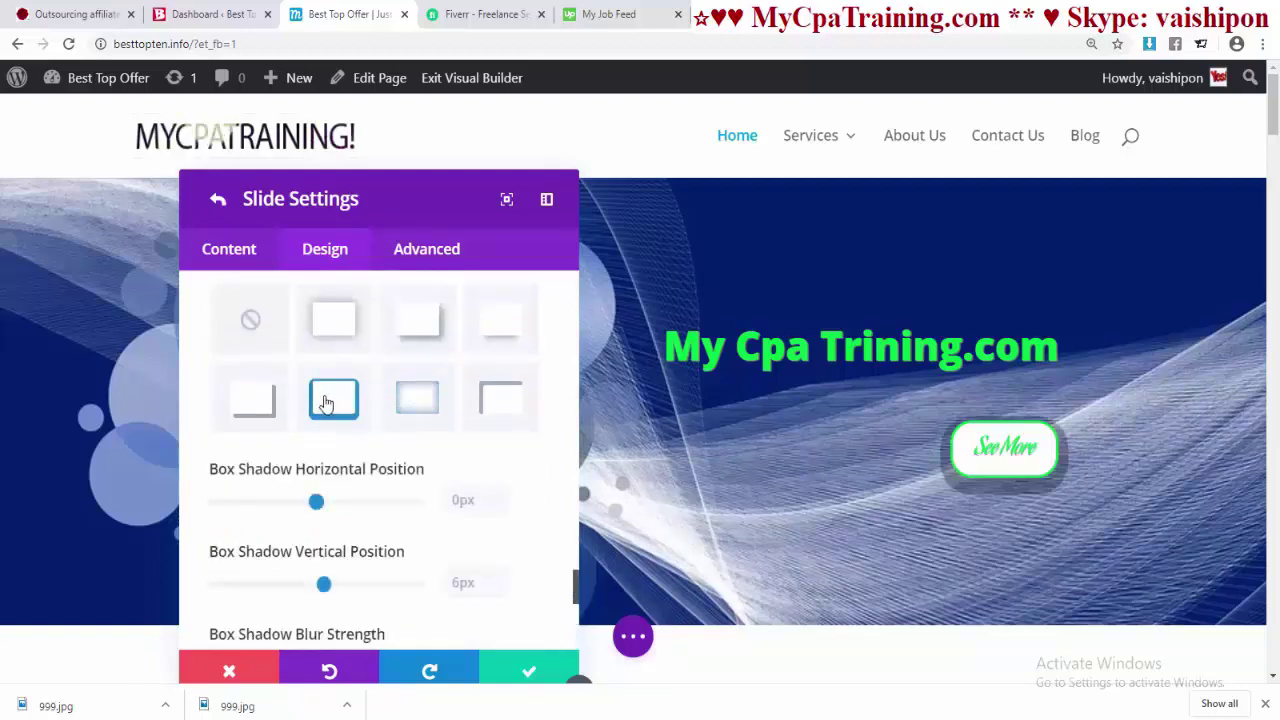
scroll(360, 470, down, 2)
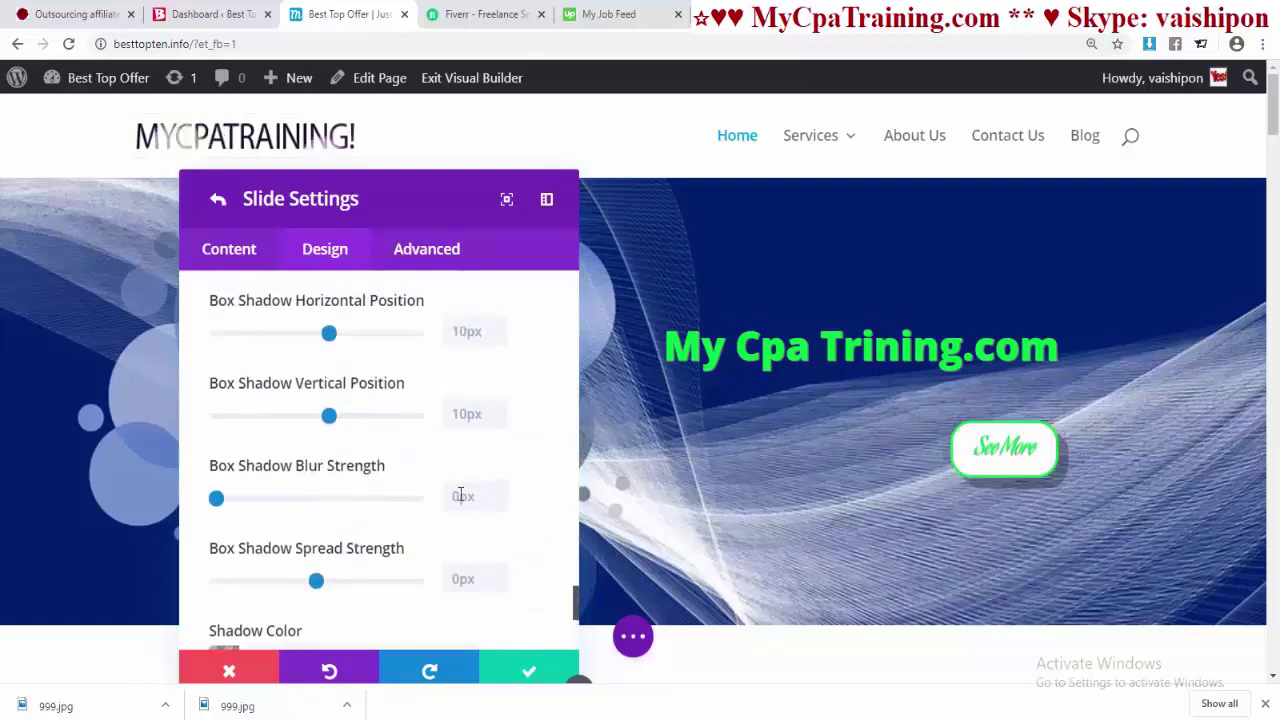
scroll(440, 508, down, 4)
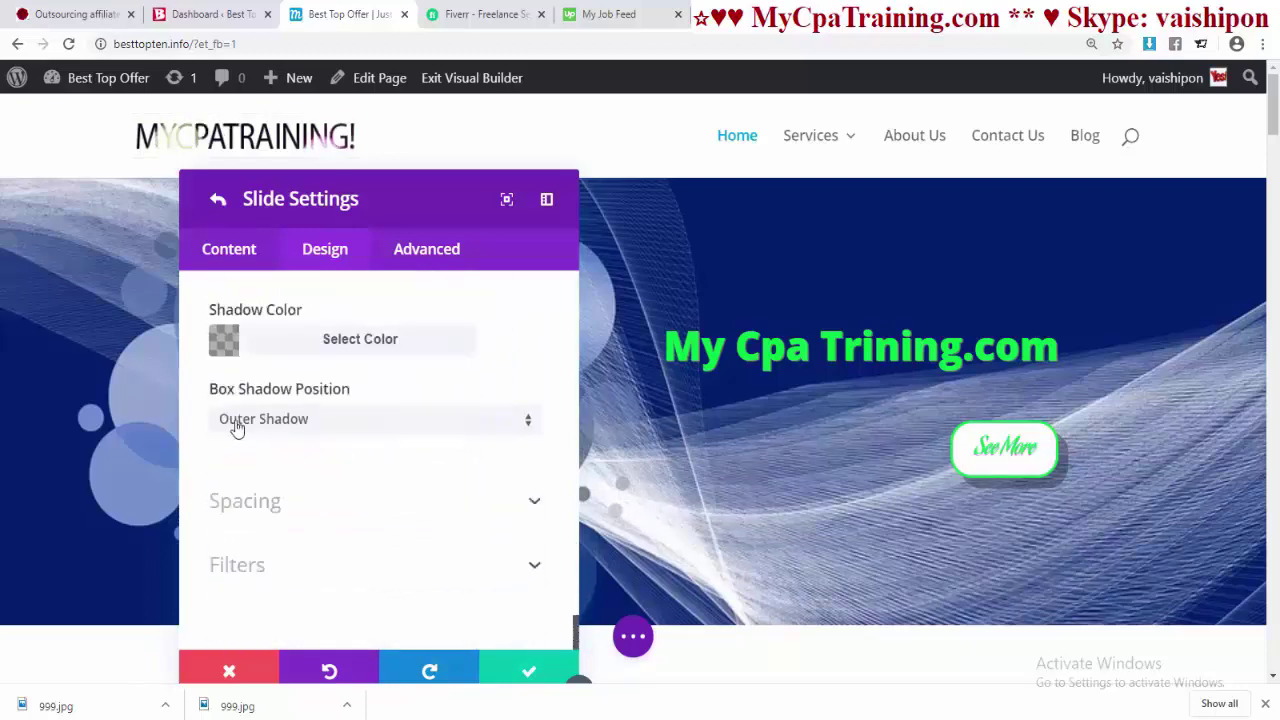
click(254, 422)
click(272, 471)
click(302, 420)
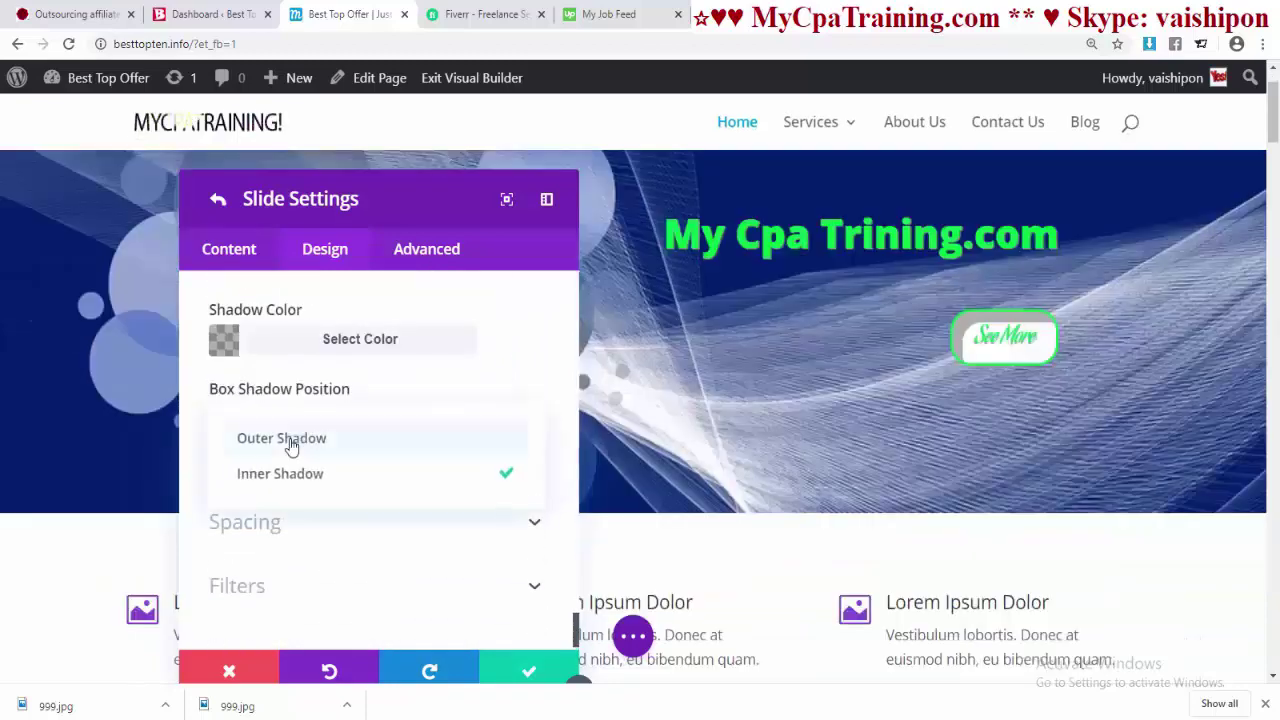
click(317, 441)
scroll(455, 490, up, 5)
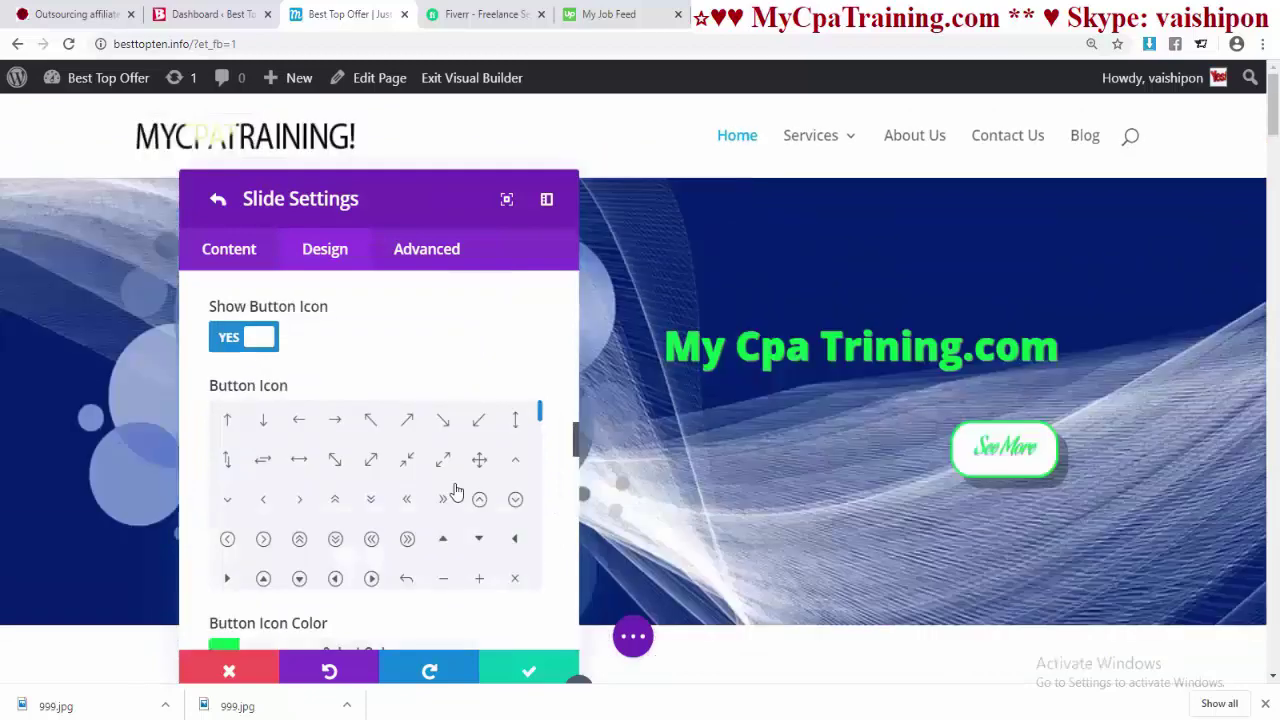
- Enter 'Total Outsourcing Affiliate Cpa Marketing Training..' as the slide's body text
click(229, 249)
click(240, 360)
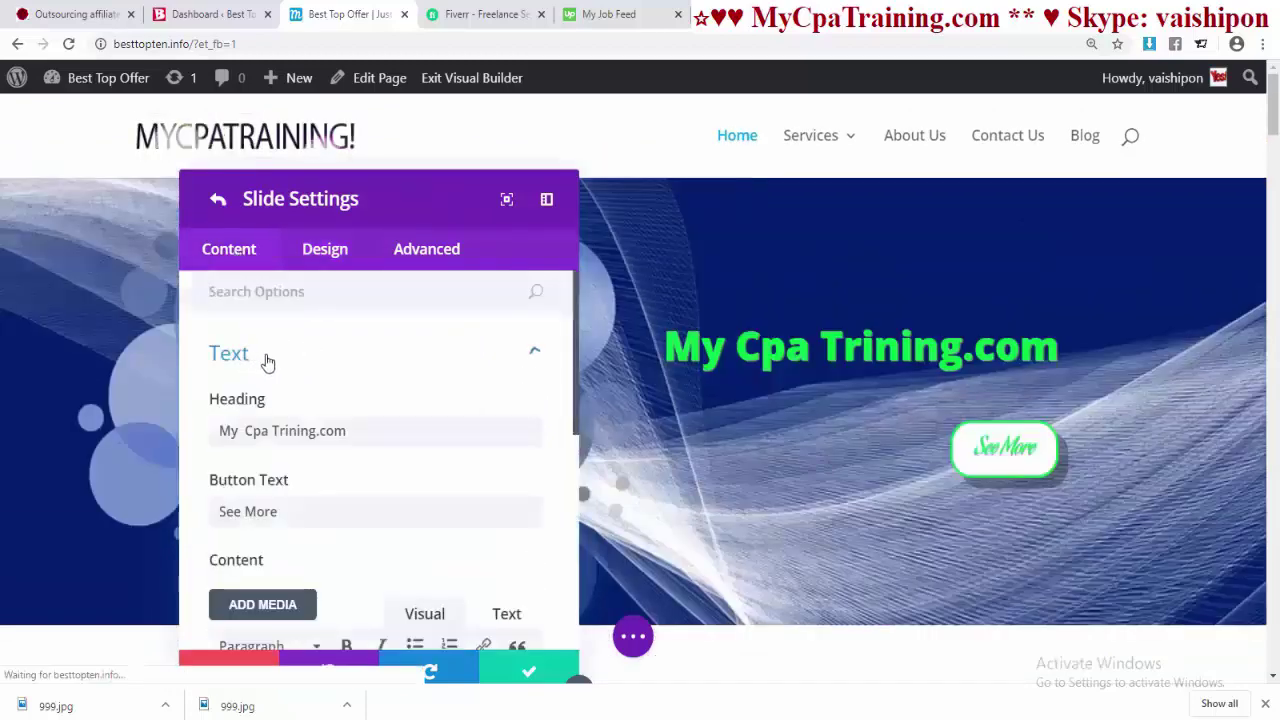
scroll(349, 447, down, 3)
click(288, 428)
text(Total Outsourcing)
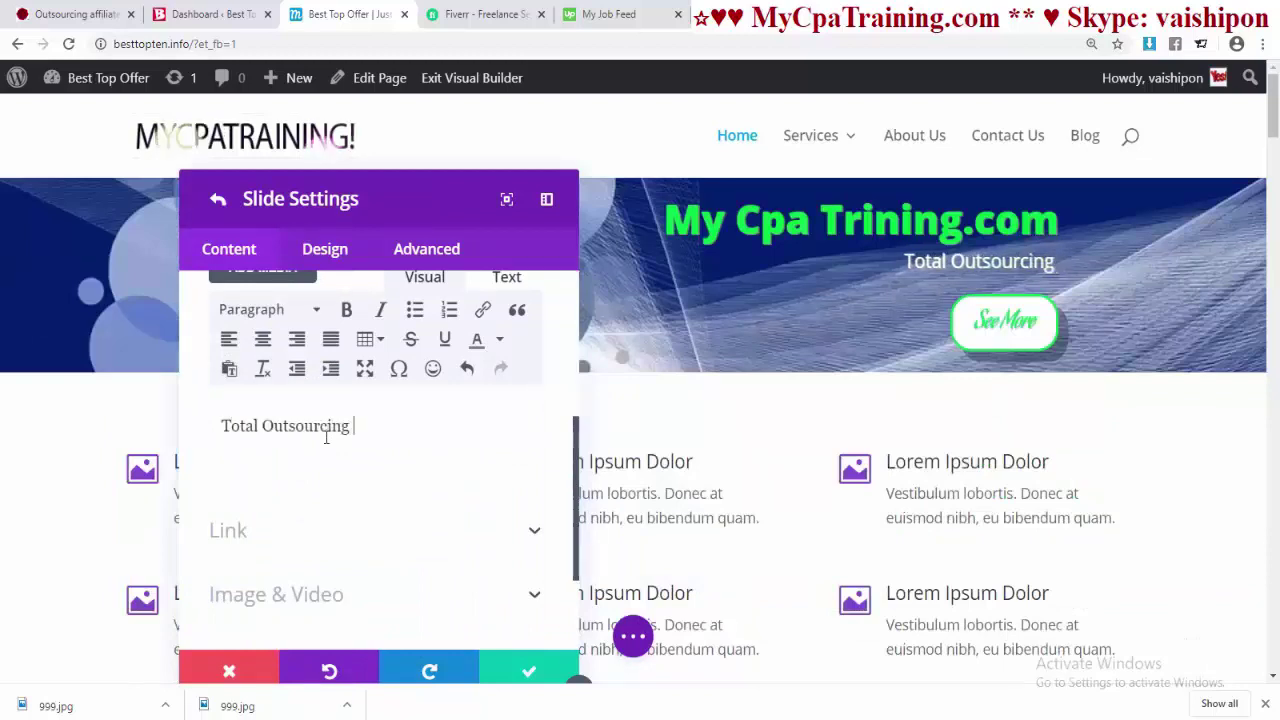
text( Affiliat)
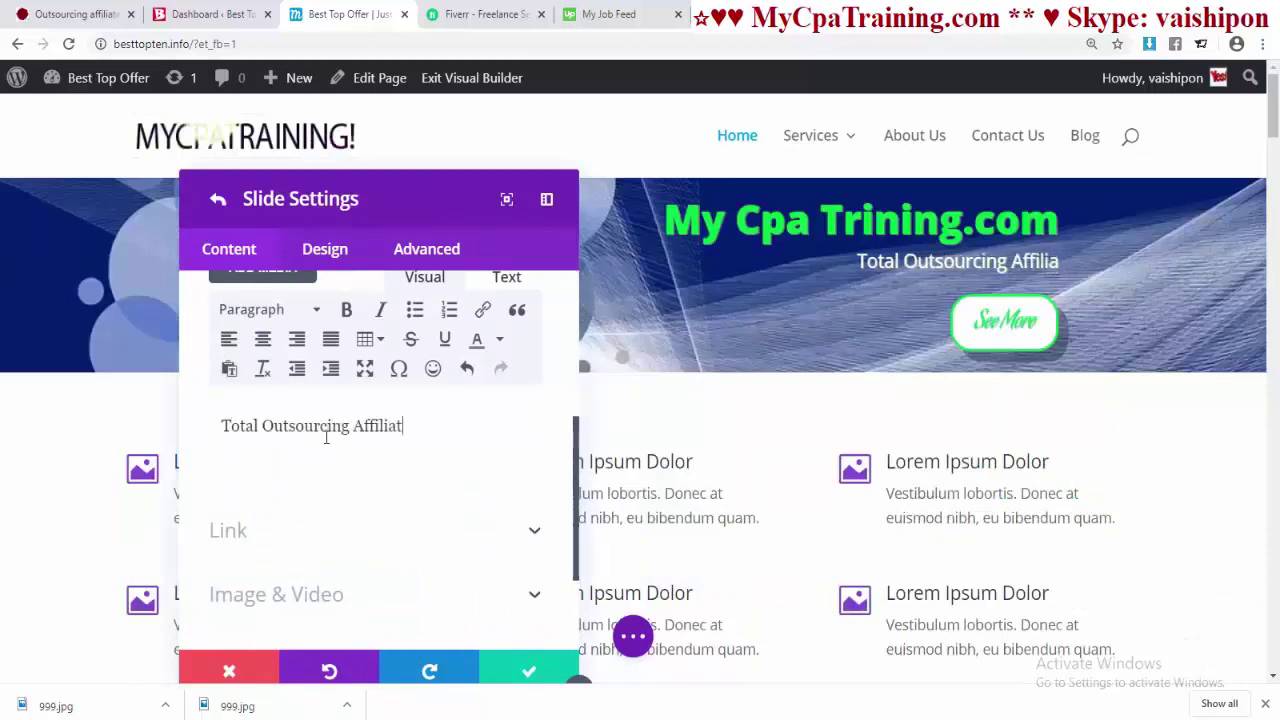
text(e Cpa)
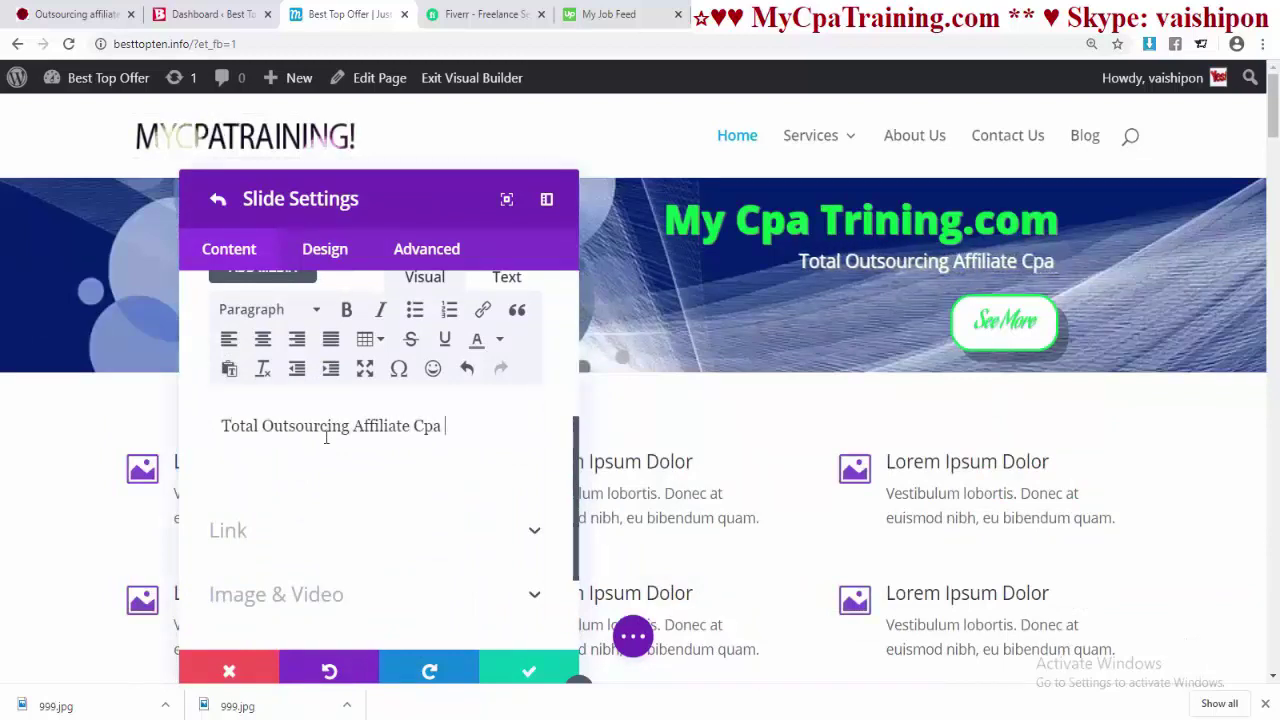
text( Marketing )
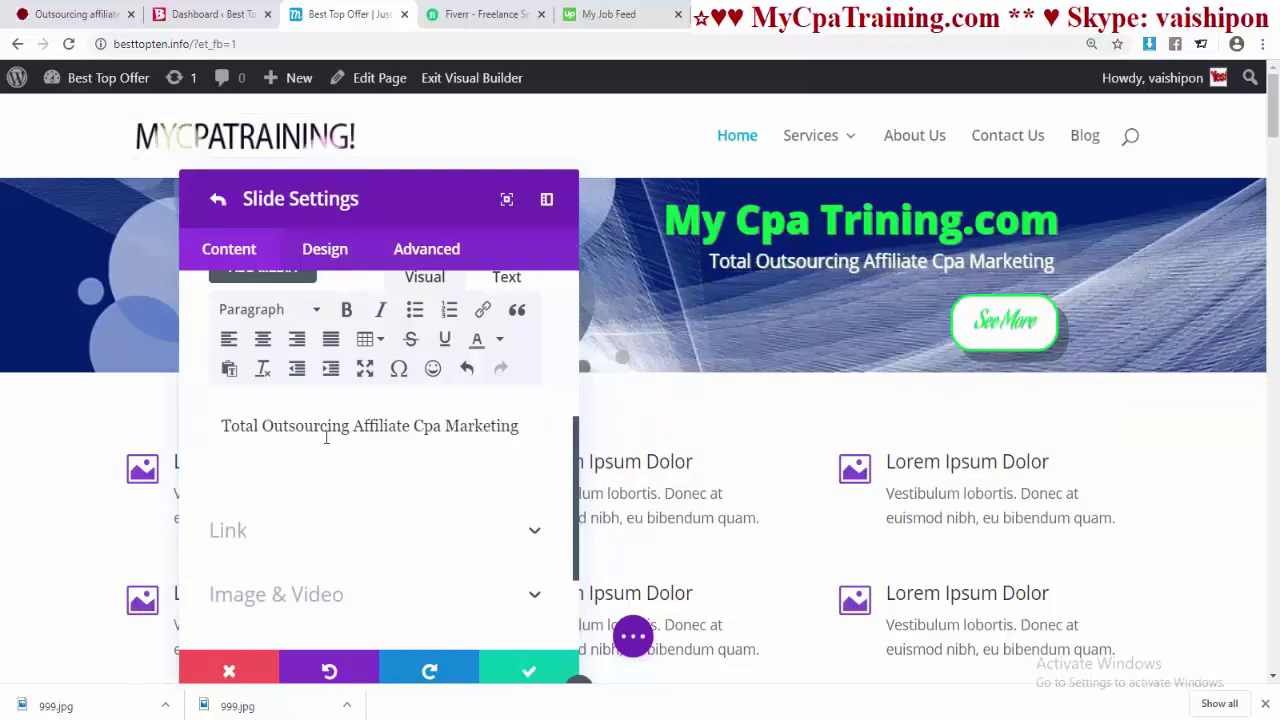
text(Training)
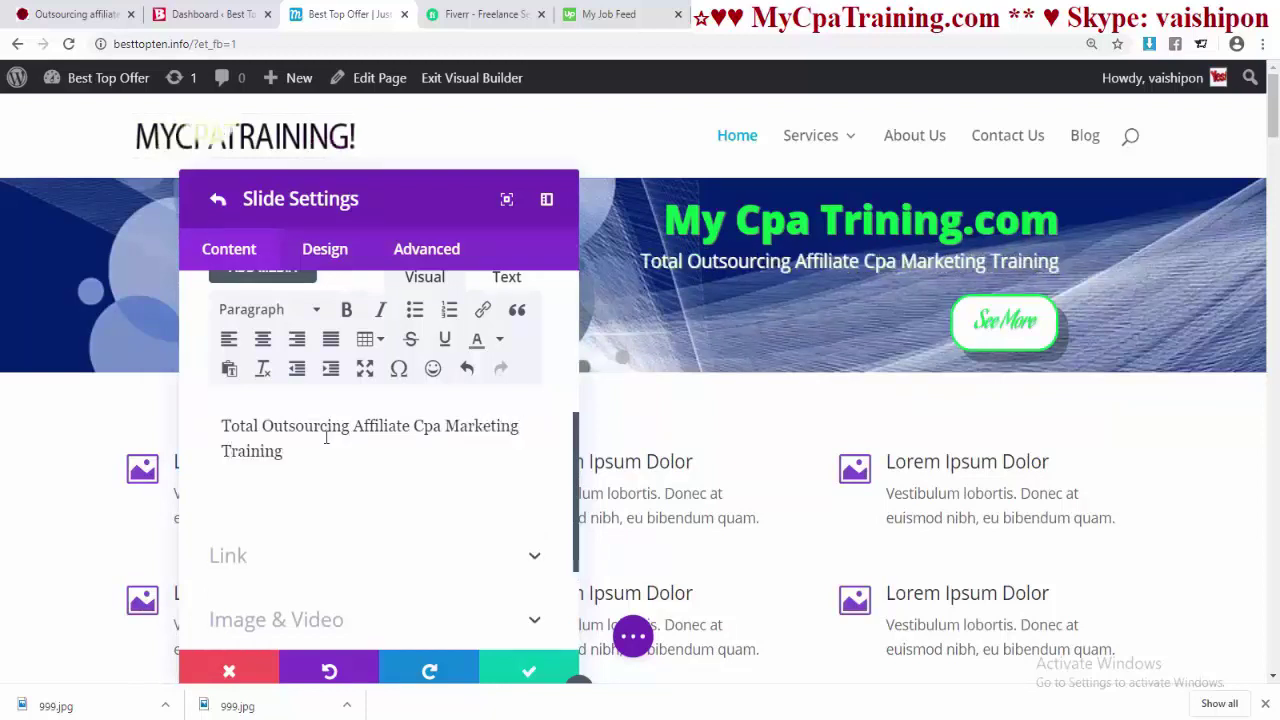
text(..)
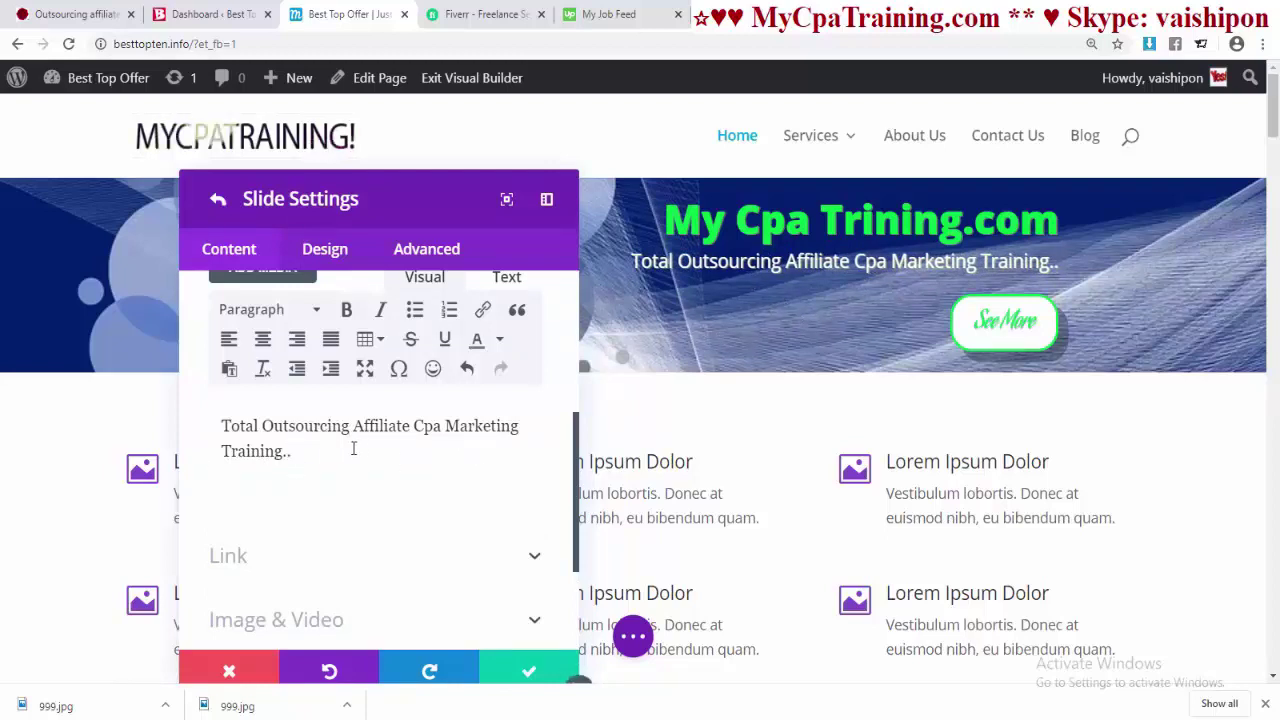
- Style the subtitle body text in ABeeZee font, all capitals, right-aligned
click(336, 252)
scroll(343, 443, down, 2)
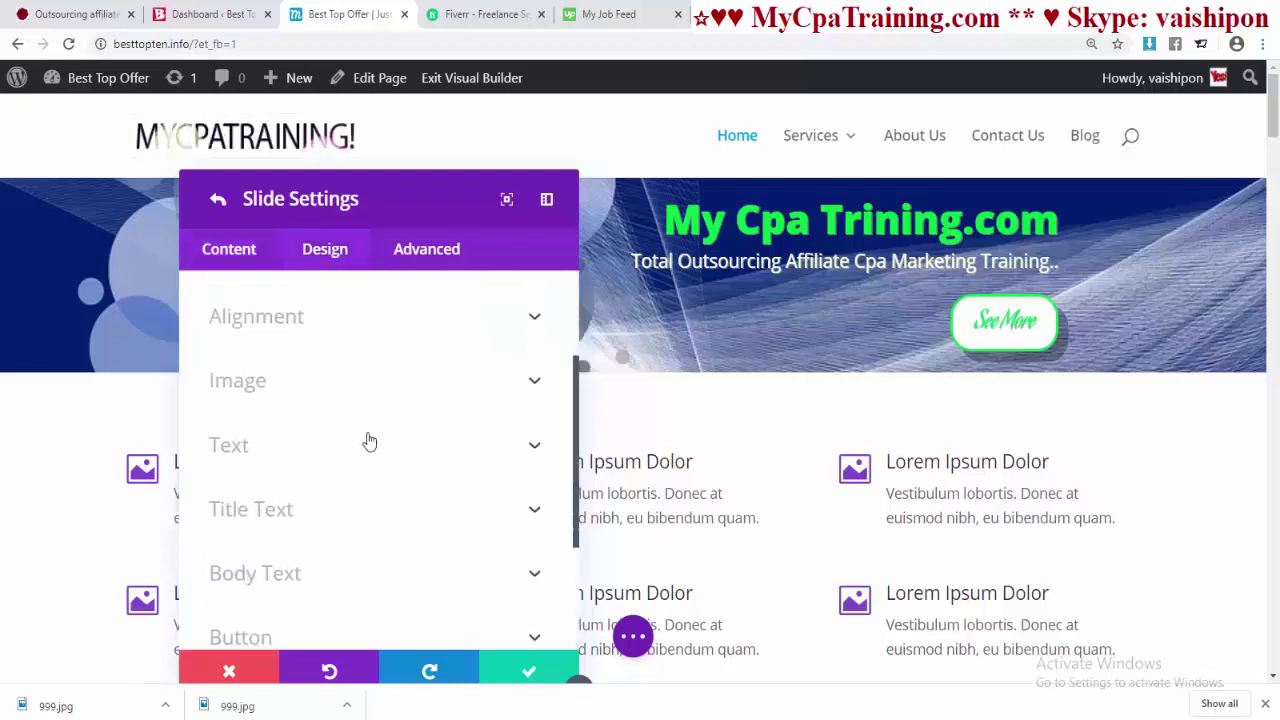
scroll(346, 463, down, 2)
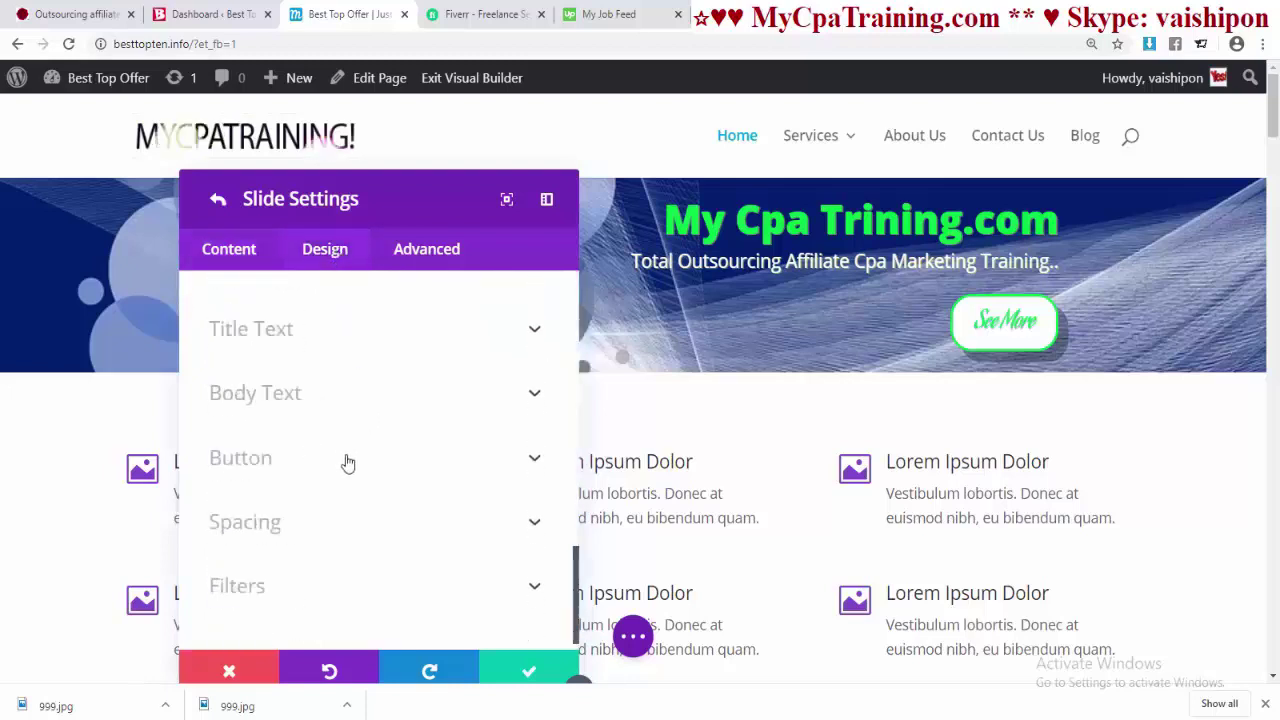
click(266, 400)
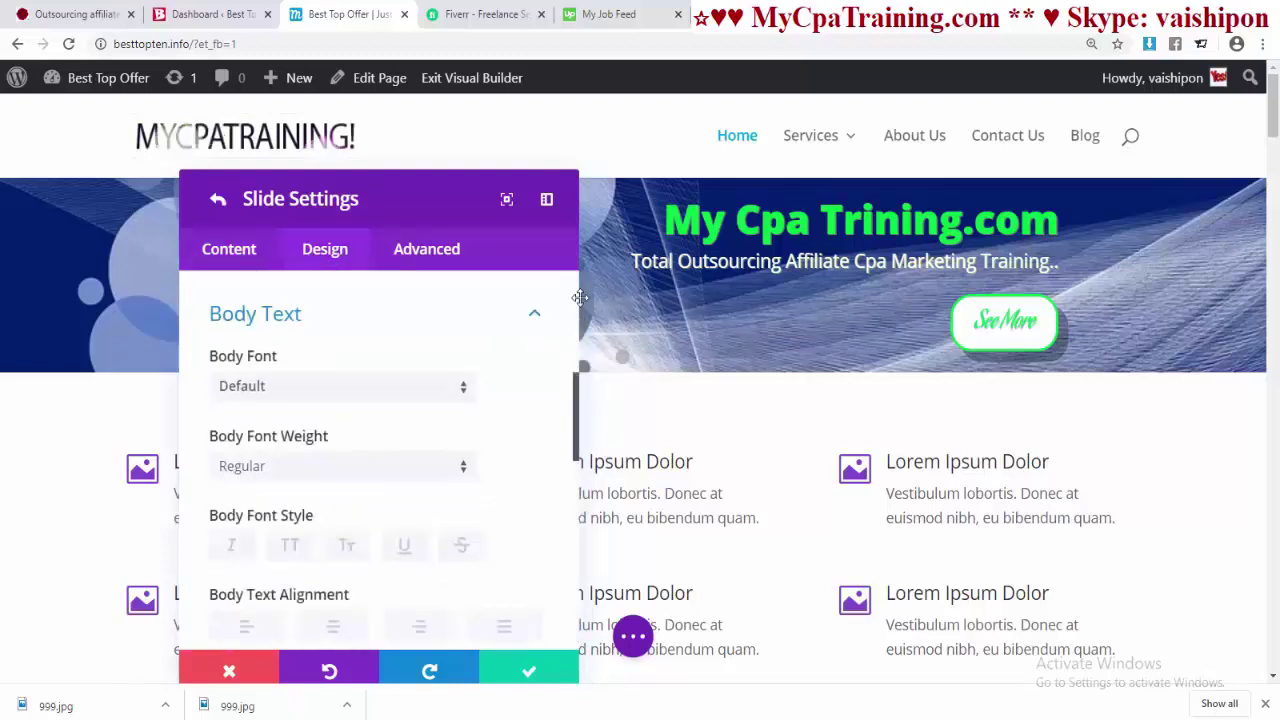
click(370, 396)
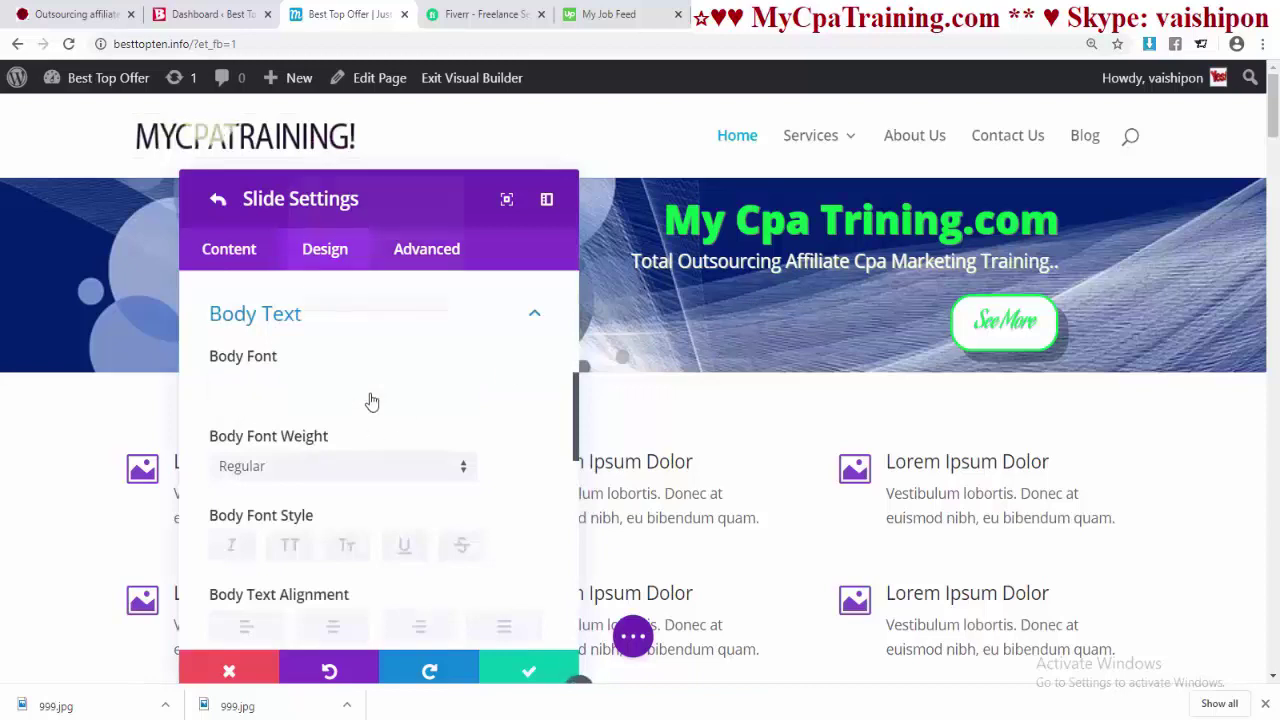
click(345, 400)
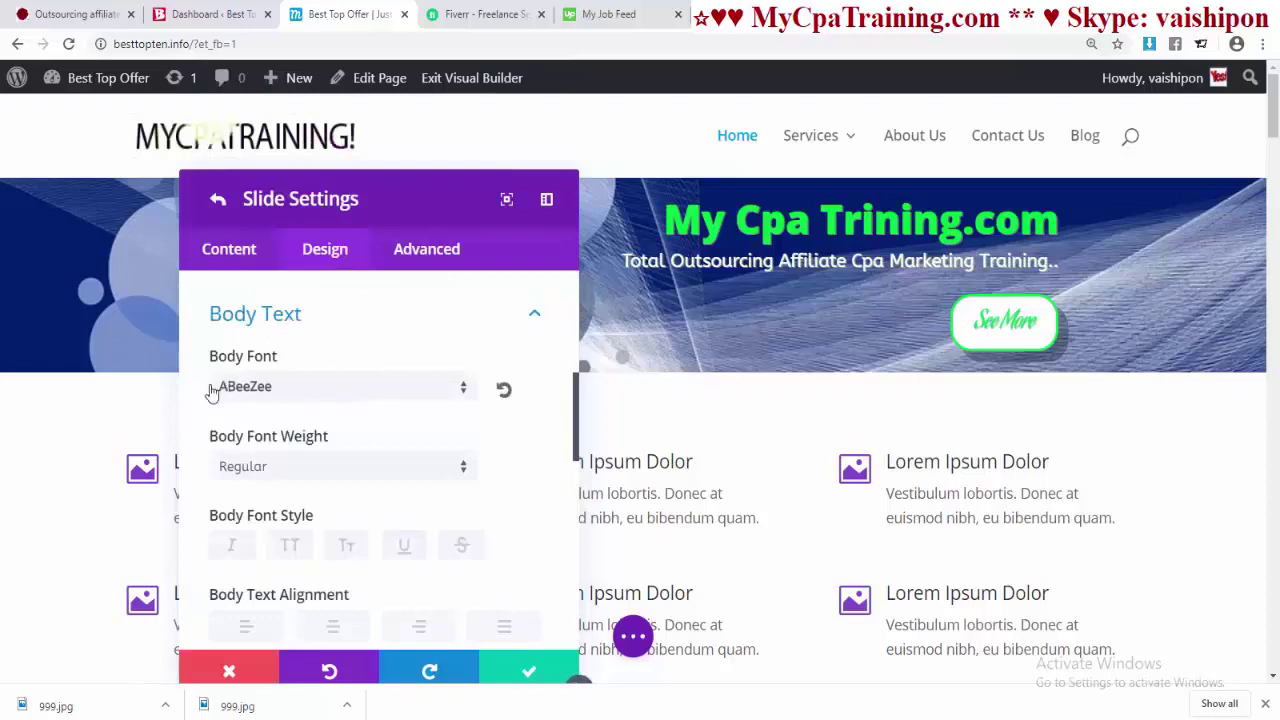
scroll(393, 415, down, 2)
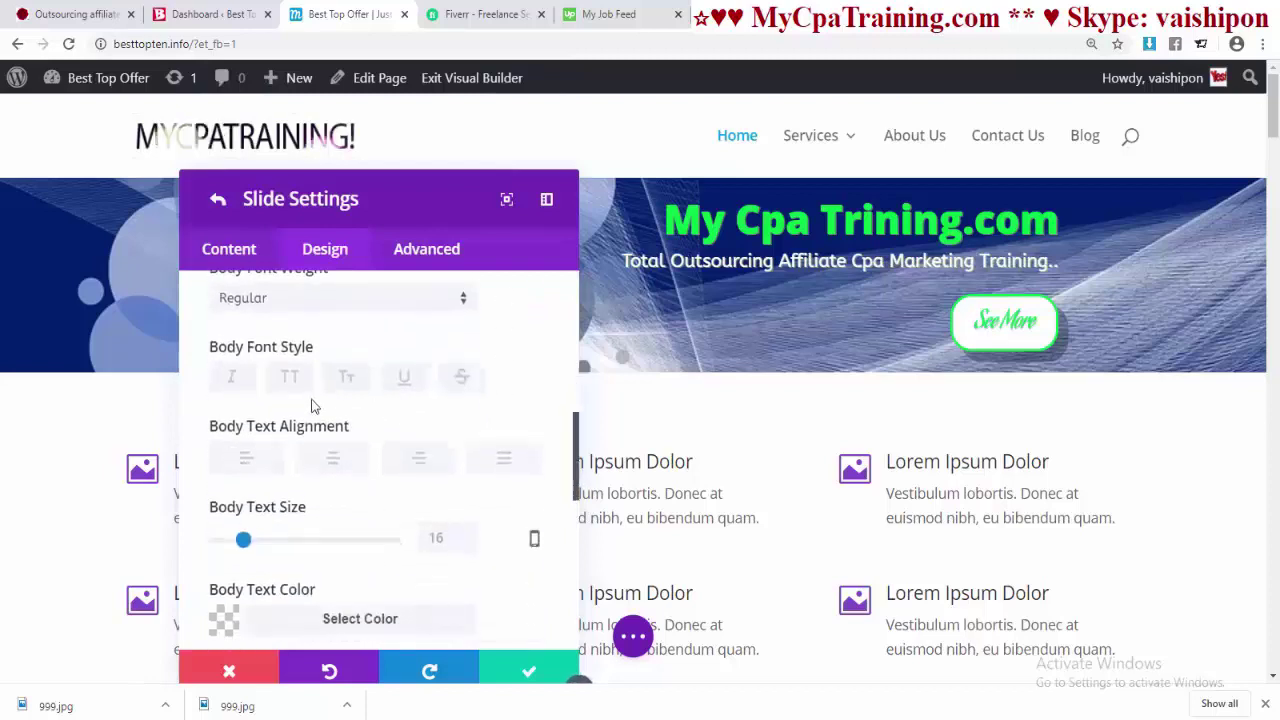
click(290, 381)
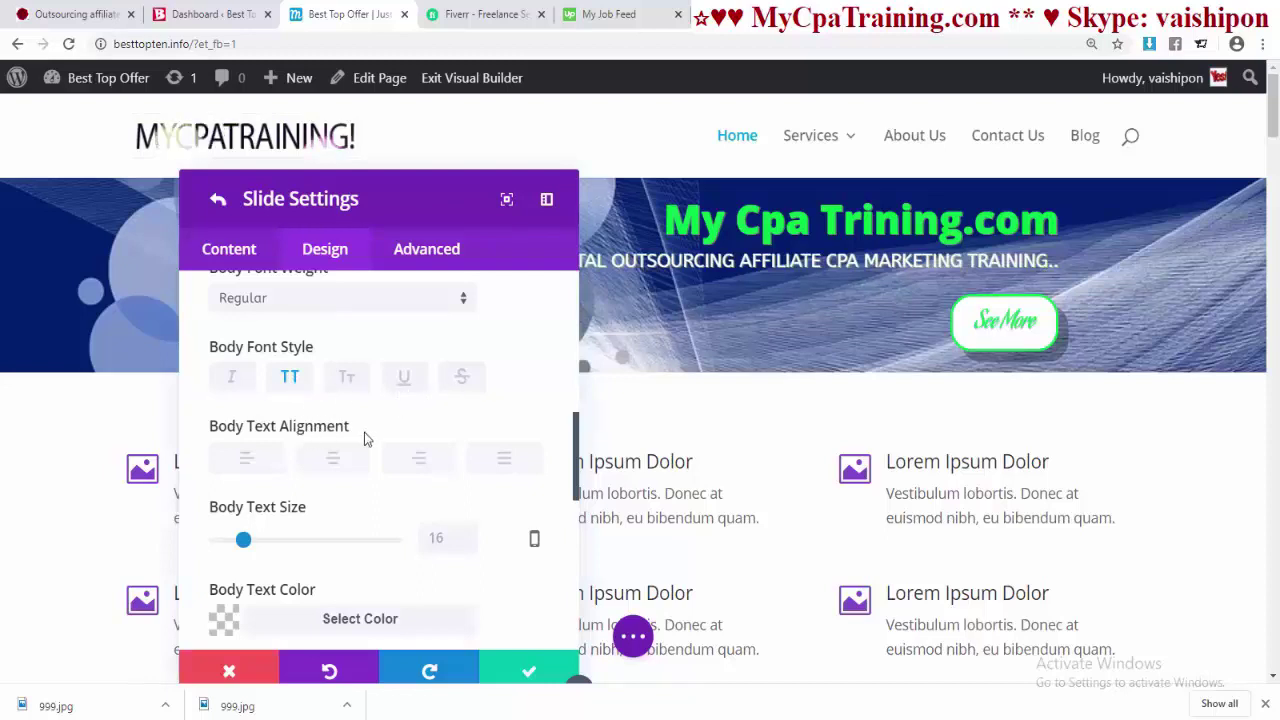
scroll(405, 462, down, 1)
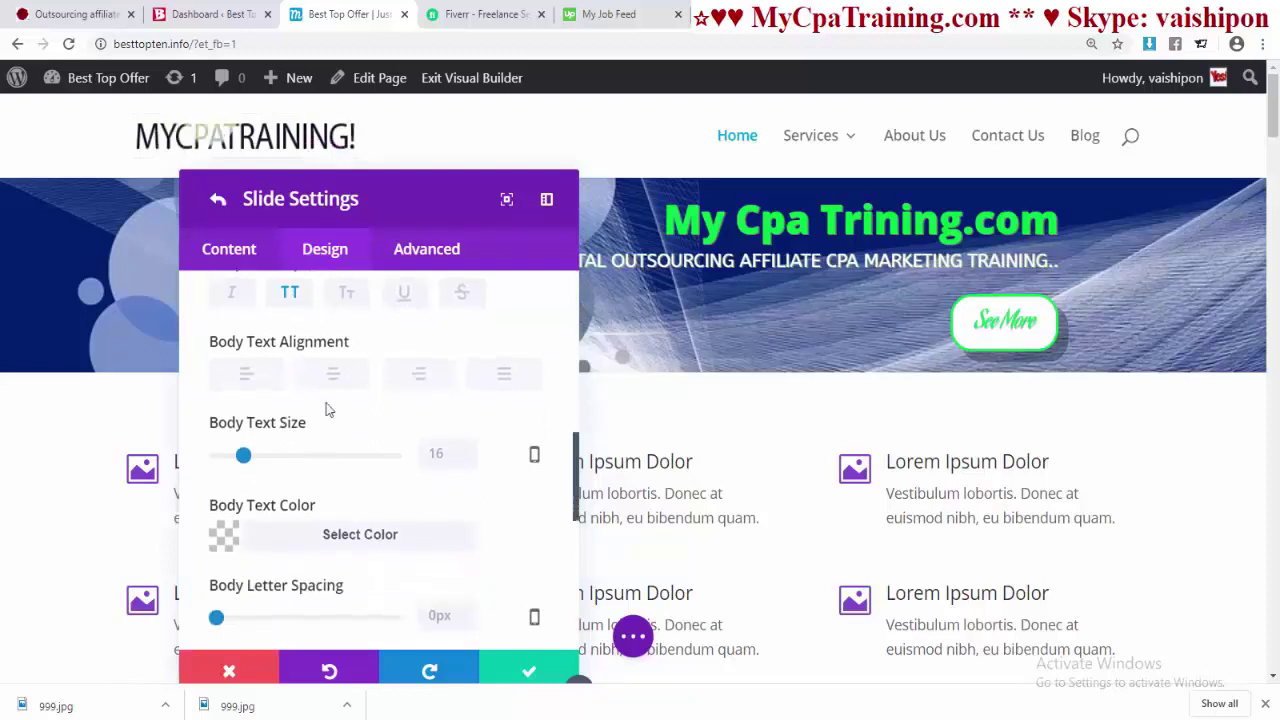
click(420, 373)
- Confirm the slide settings to return to the Fullwidth Slider settings
scroll(420, 430, down, 1)
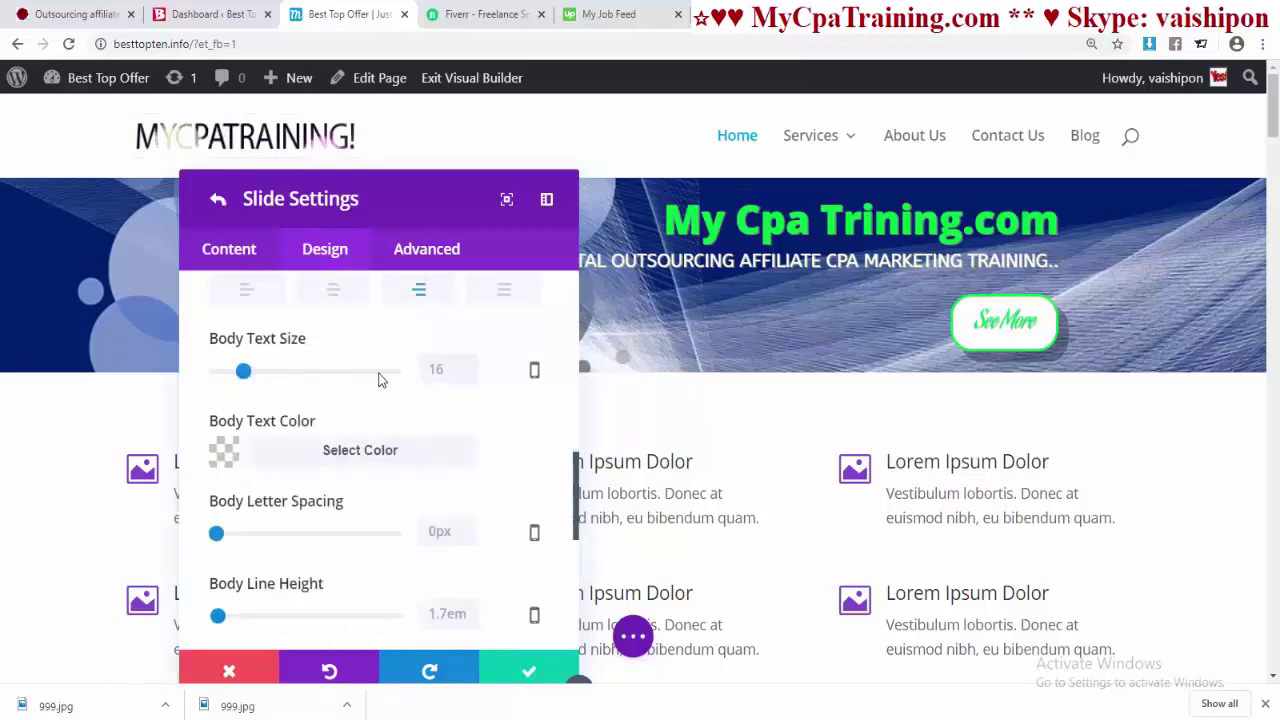
scroll(345, 427, down, 1)
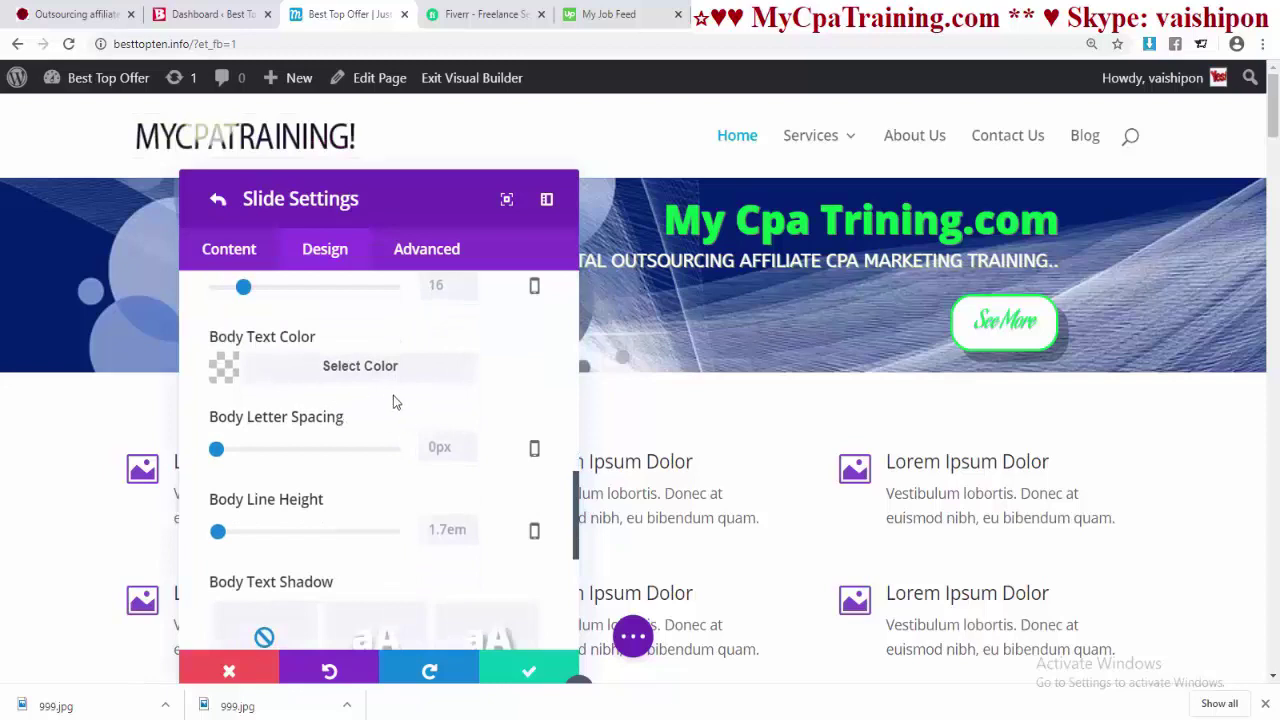
scroll(381, 437, down, 4)
scroll(381, 438, up, 3)
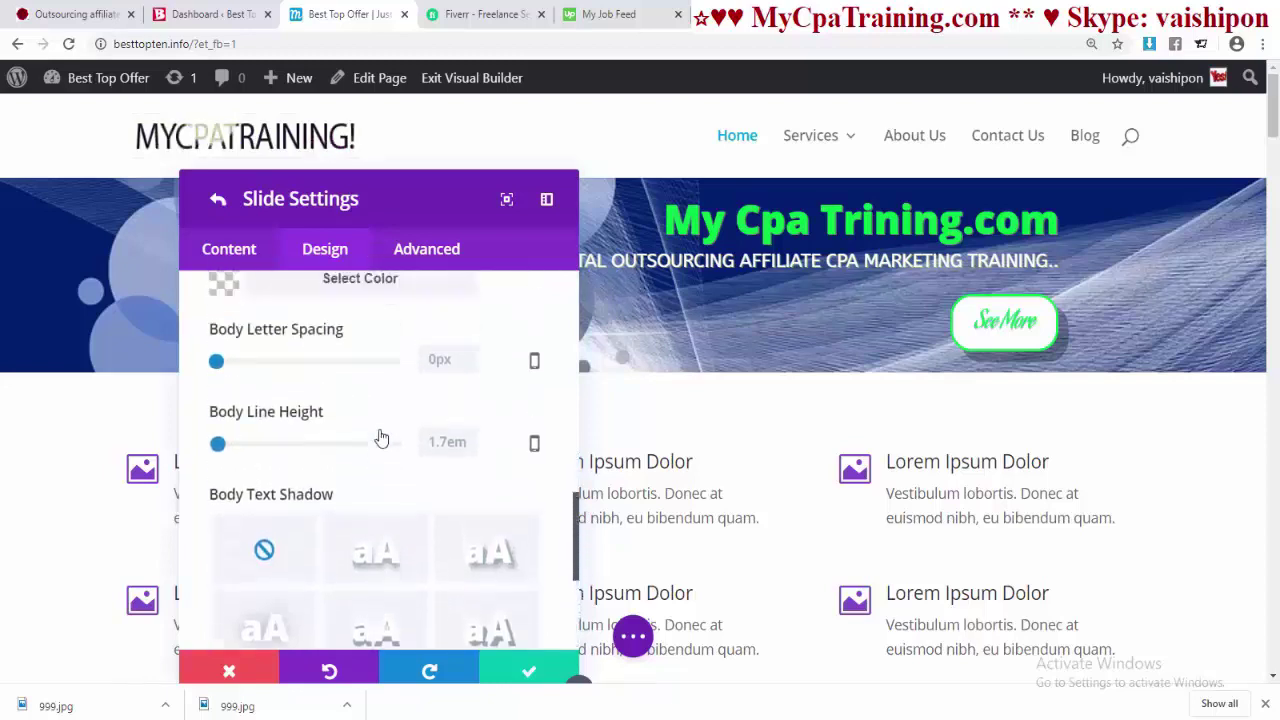
scroll(381, 437, up, 4)
scroll(417, 486, down, 1)
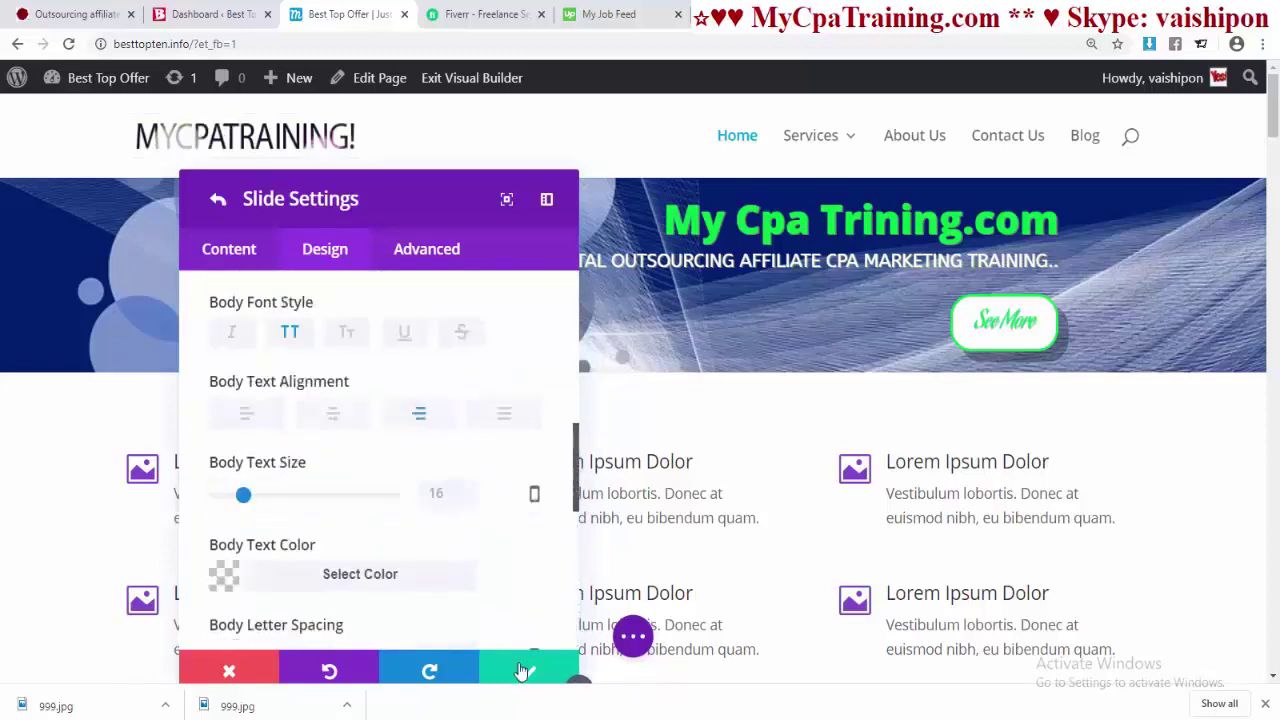
click(521, 671)
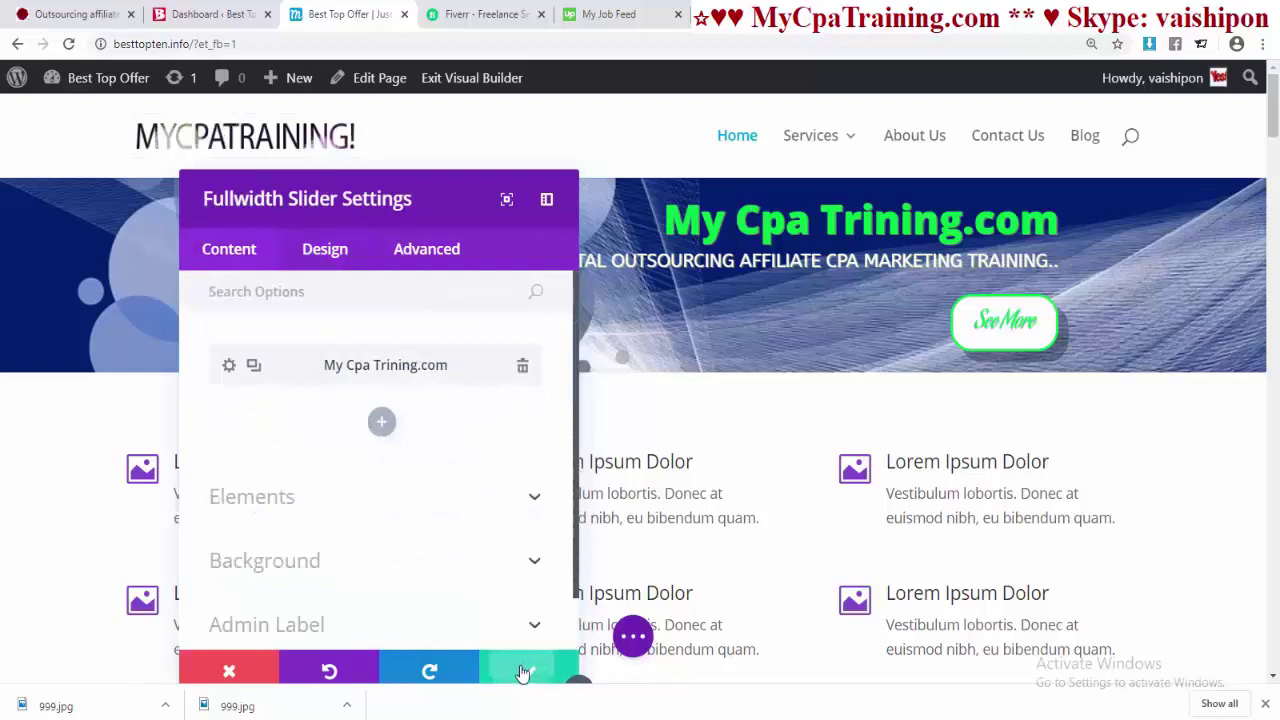
- Save the slider settings and reopen the My Cpa Trining.com slide's settings
click(521, 671)
mouse_move(574, 311)
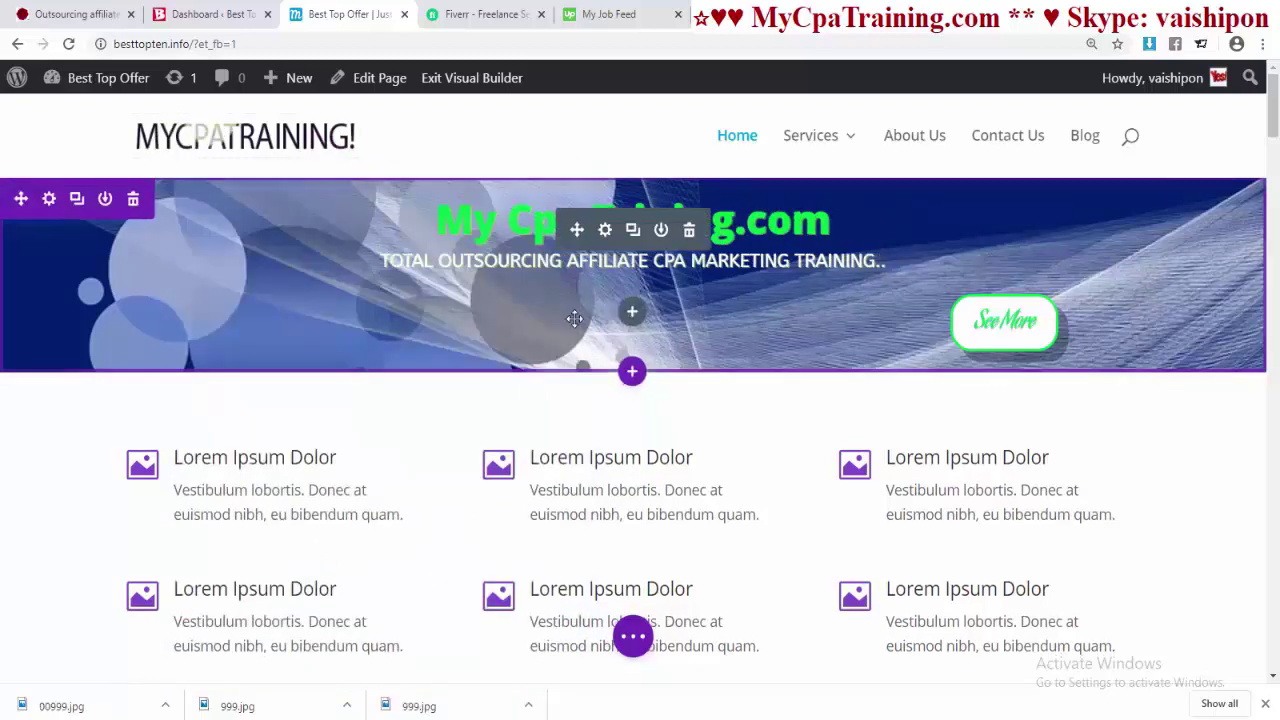
click(605, 232)
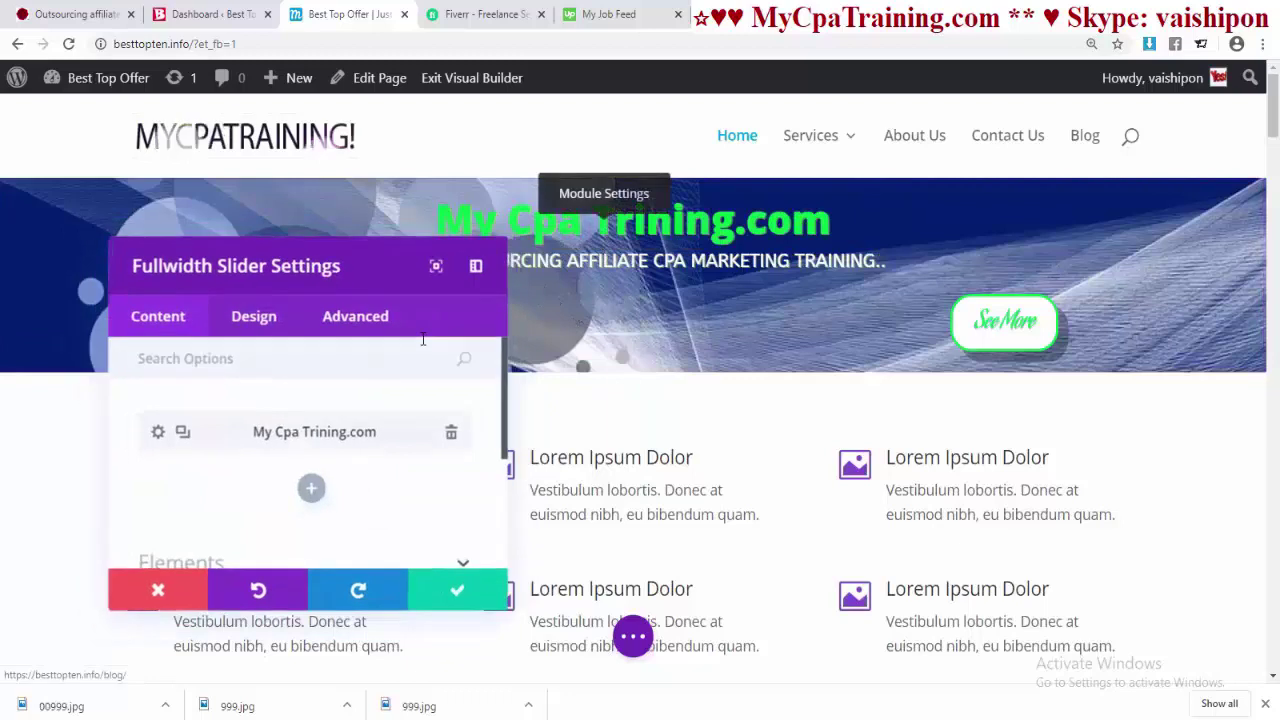
click(157, 434)
scroll(328, 428, down, 1)
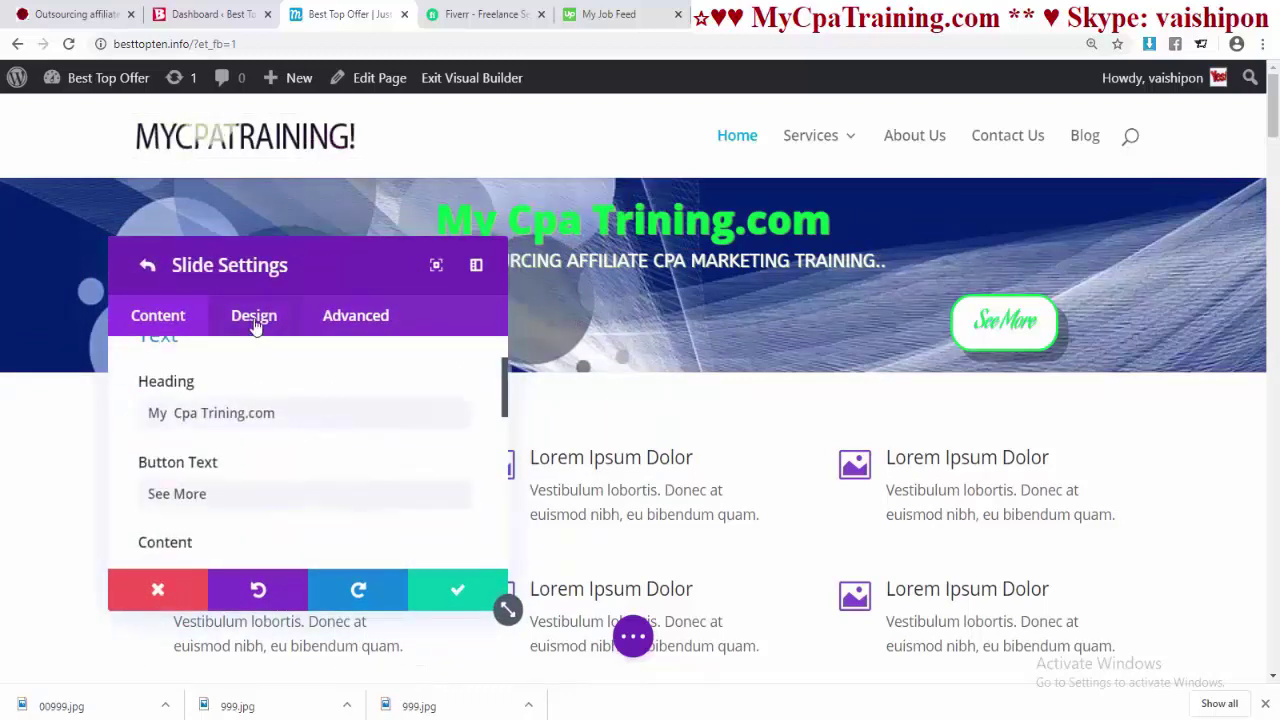
scroll(271, 449, down, 6)
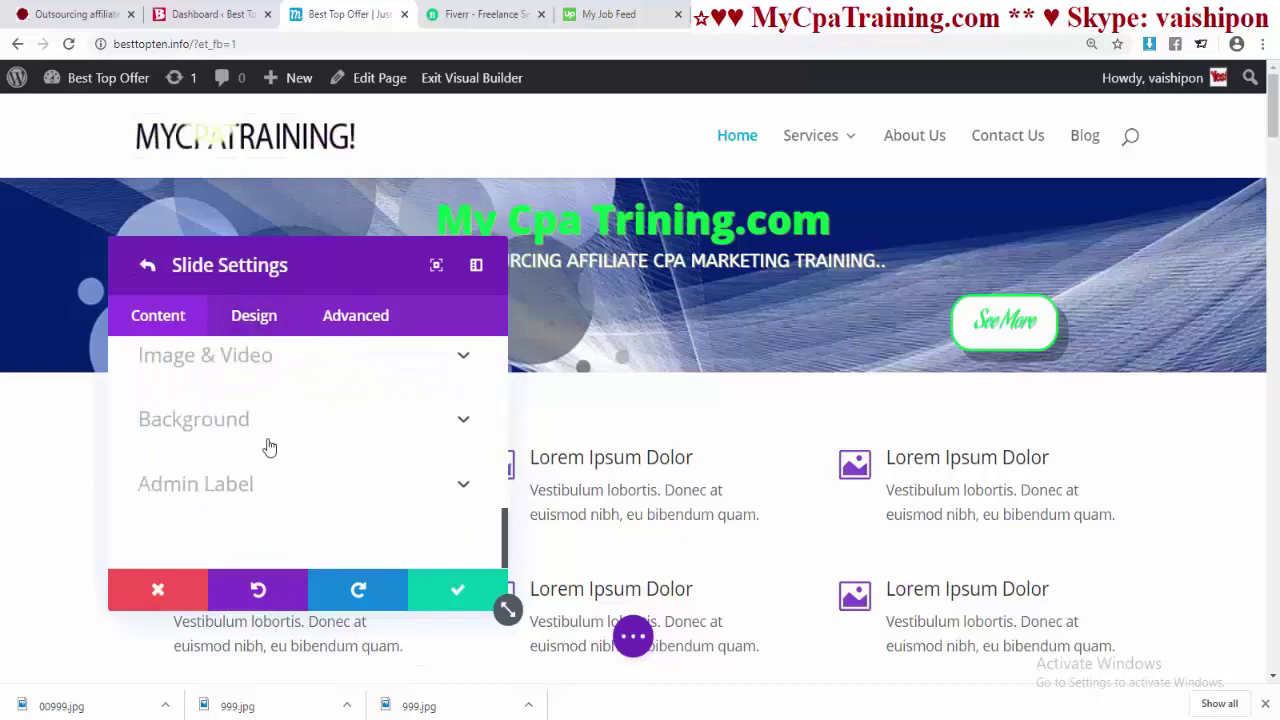
- Replace the slide's background image with the uploaded ocean photo 00999.jpg and save
click(220, 431)
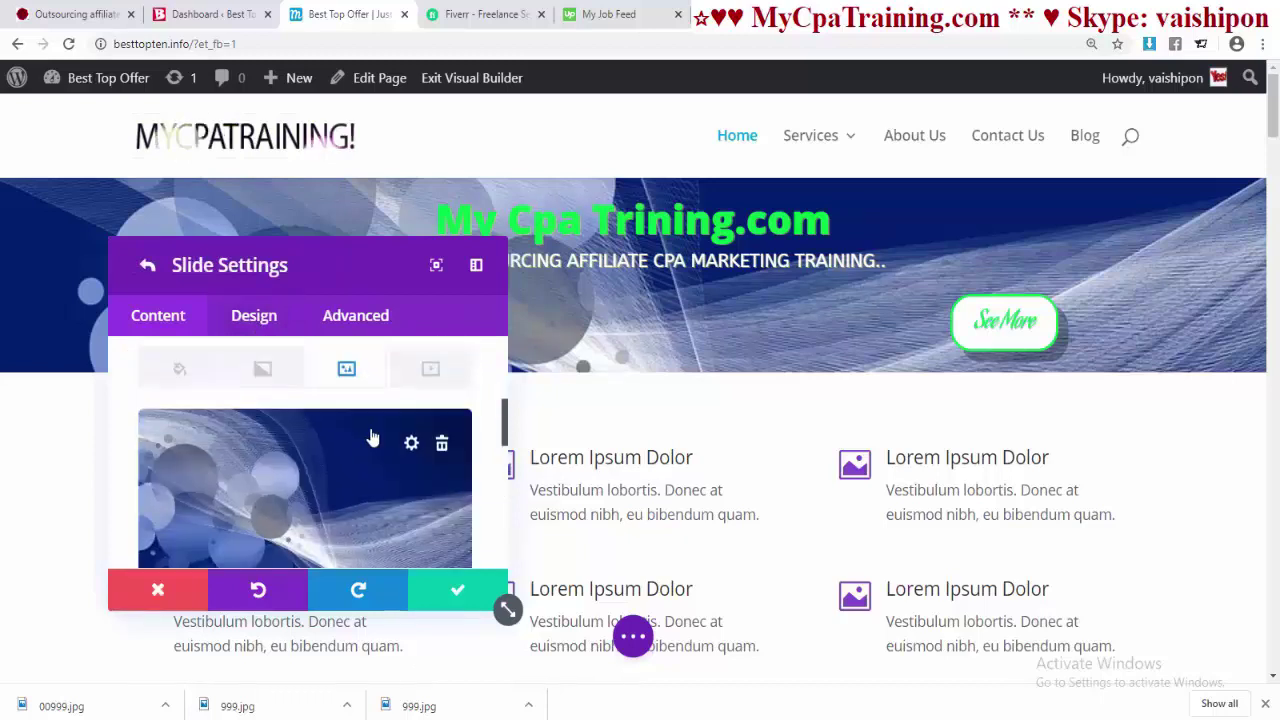
click(443, 445)
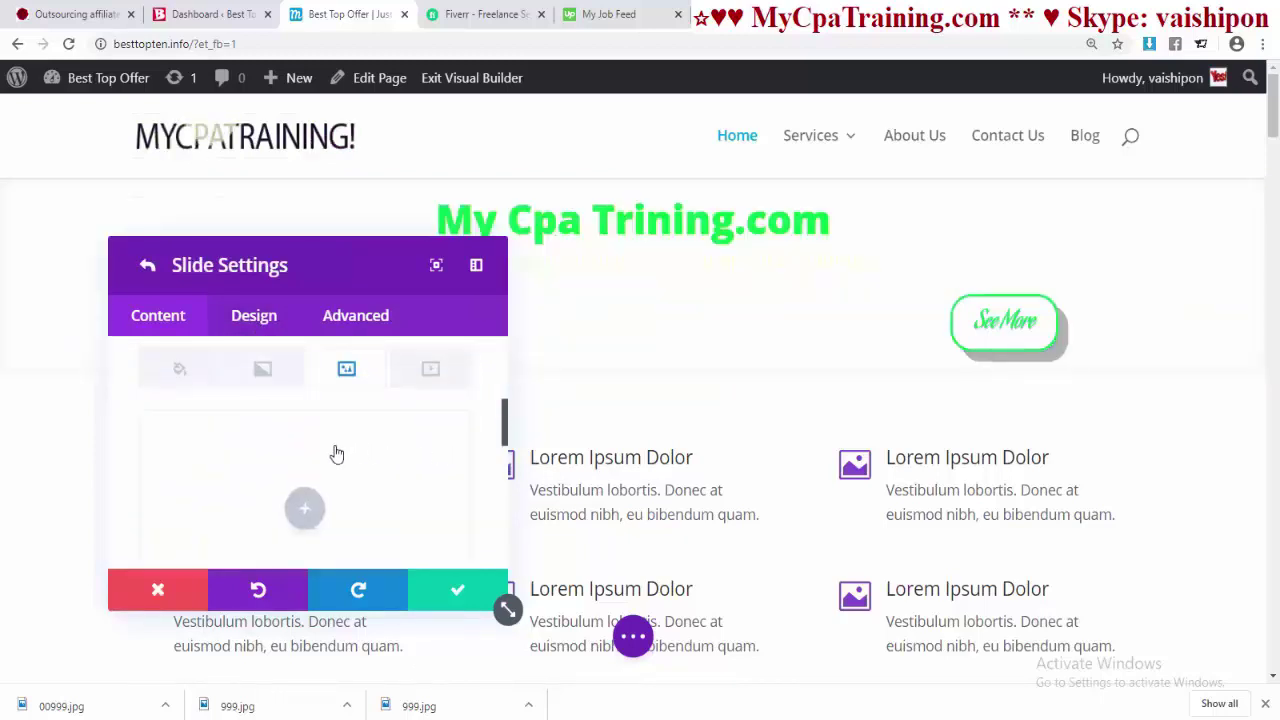
click(306, 510)
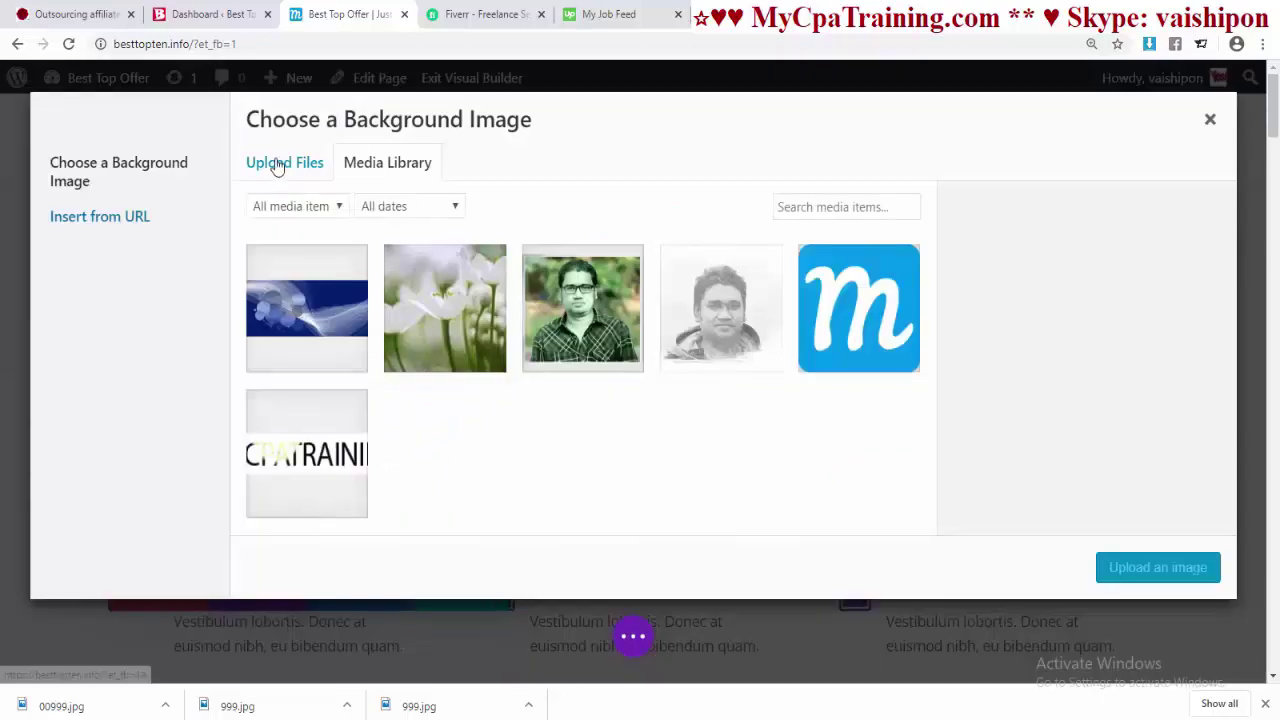
click(280, 164)
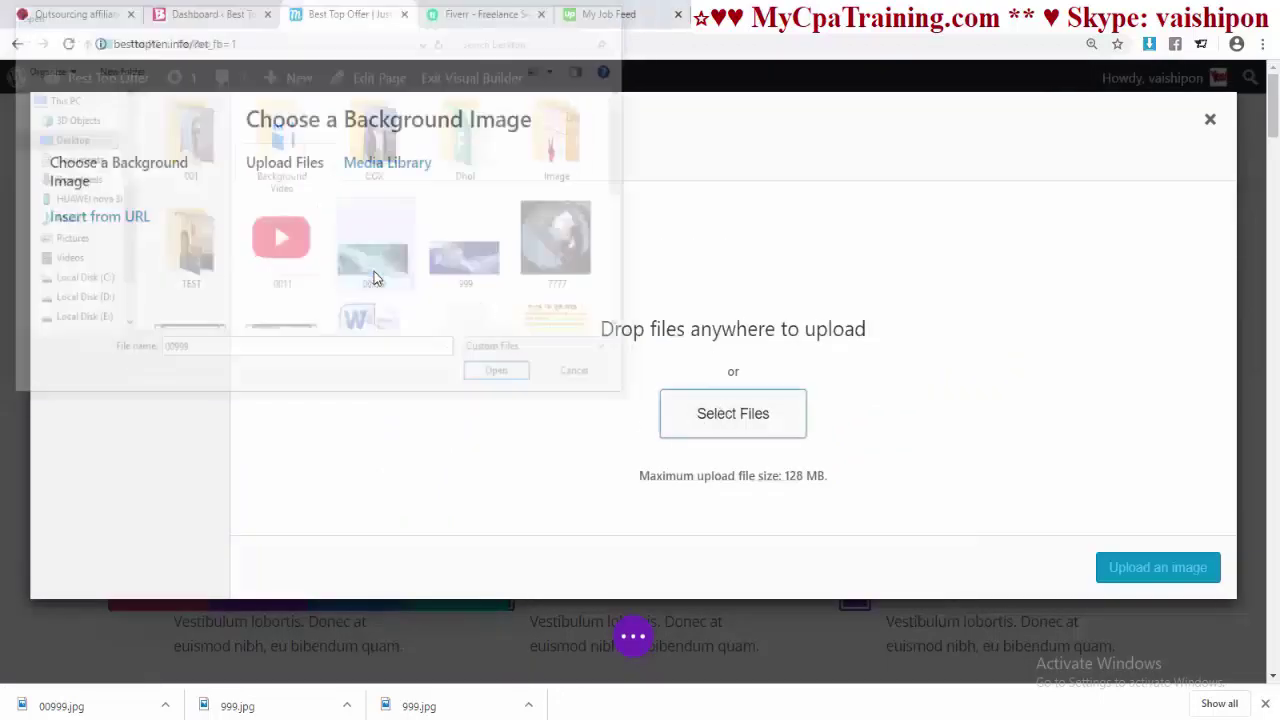
key(Return)
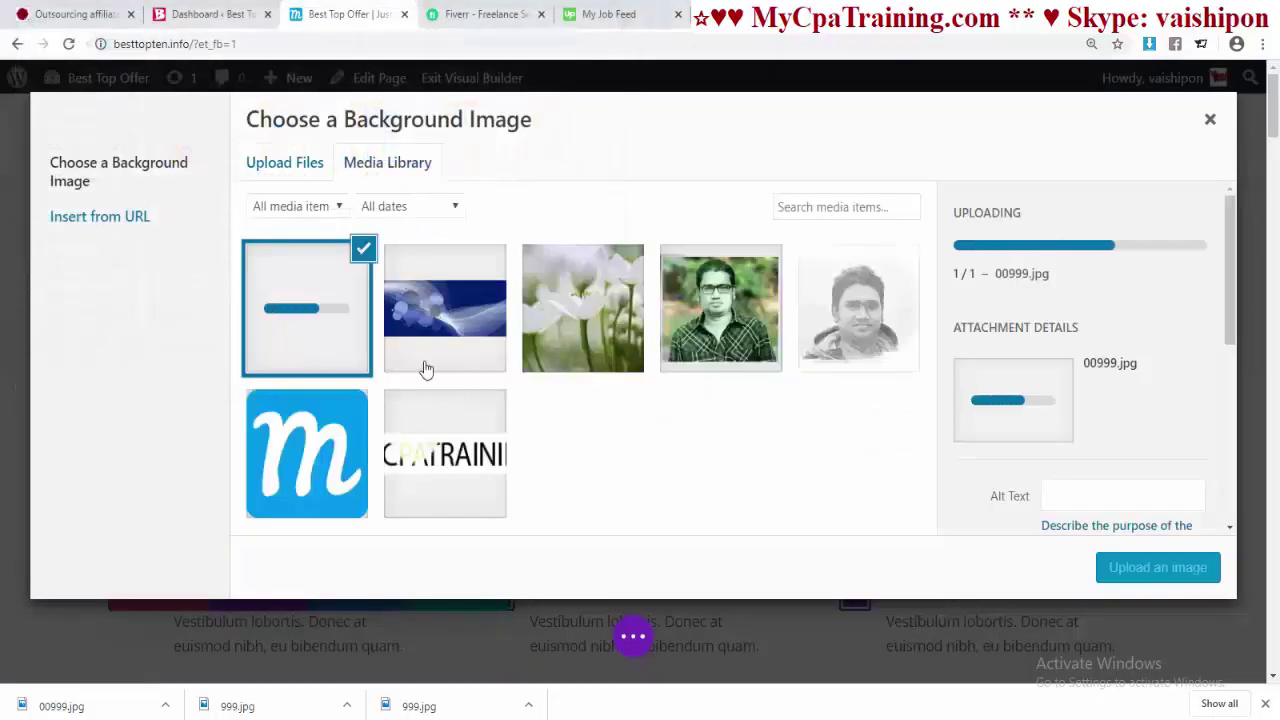
click(1110, 567)
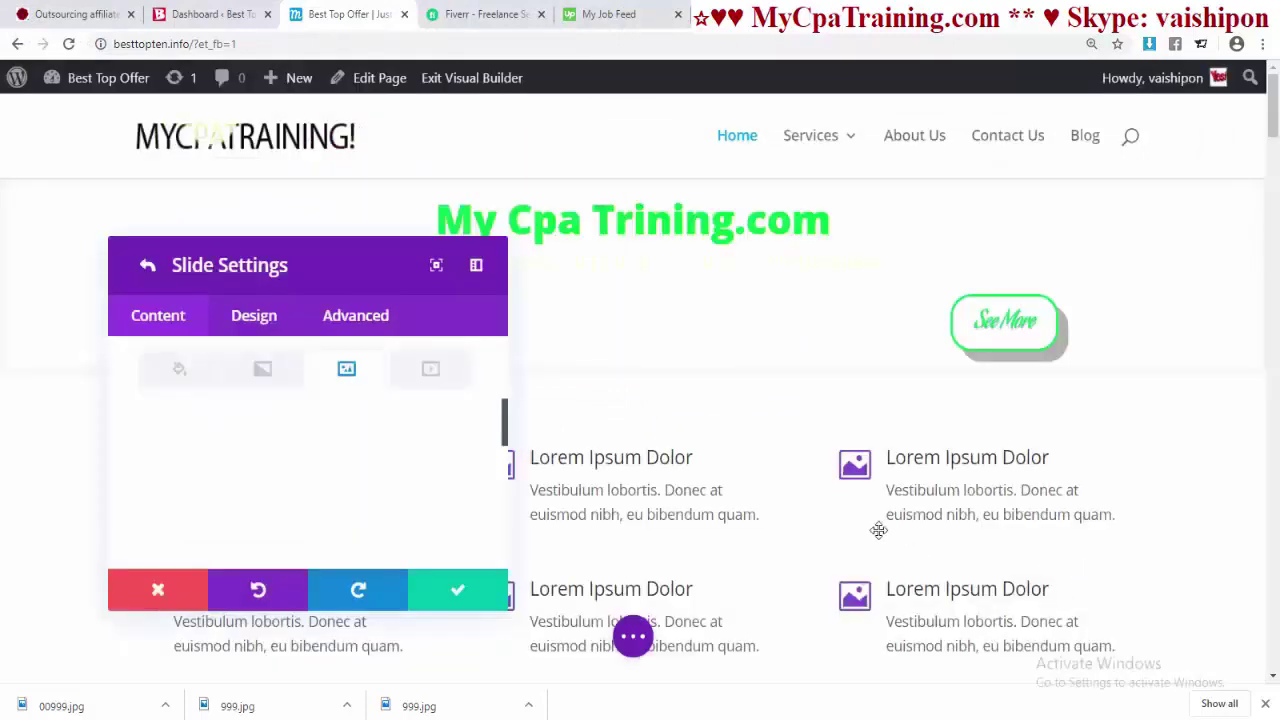
click(458, 592)
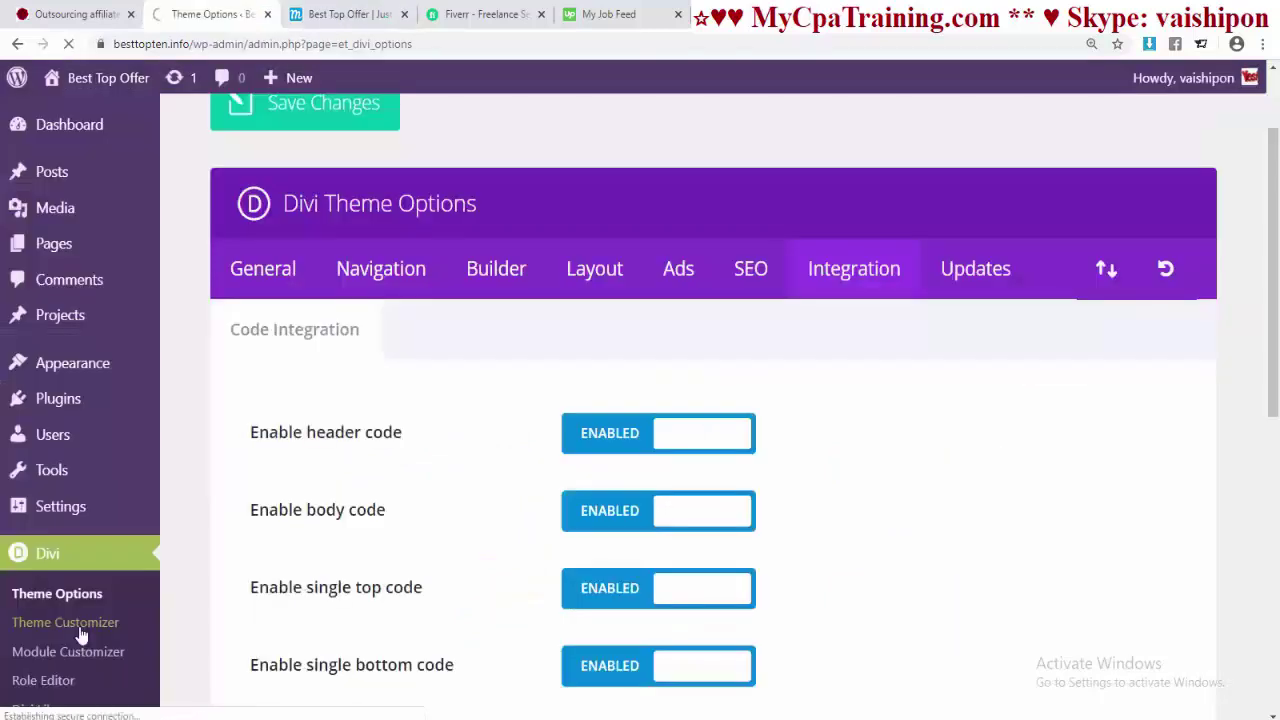
- Paste the .et_pb_button_wrapper height rule into the Customizer's Additional CSS
click(80, 630)
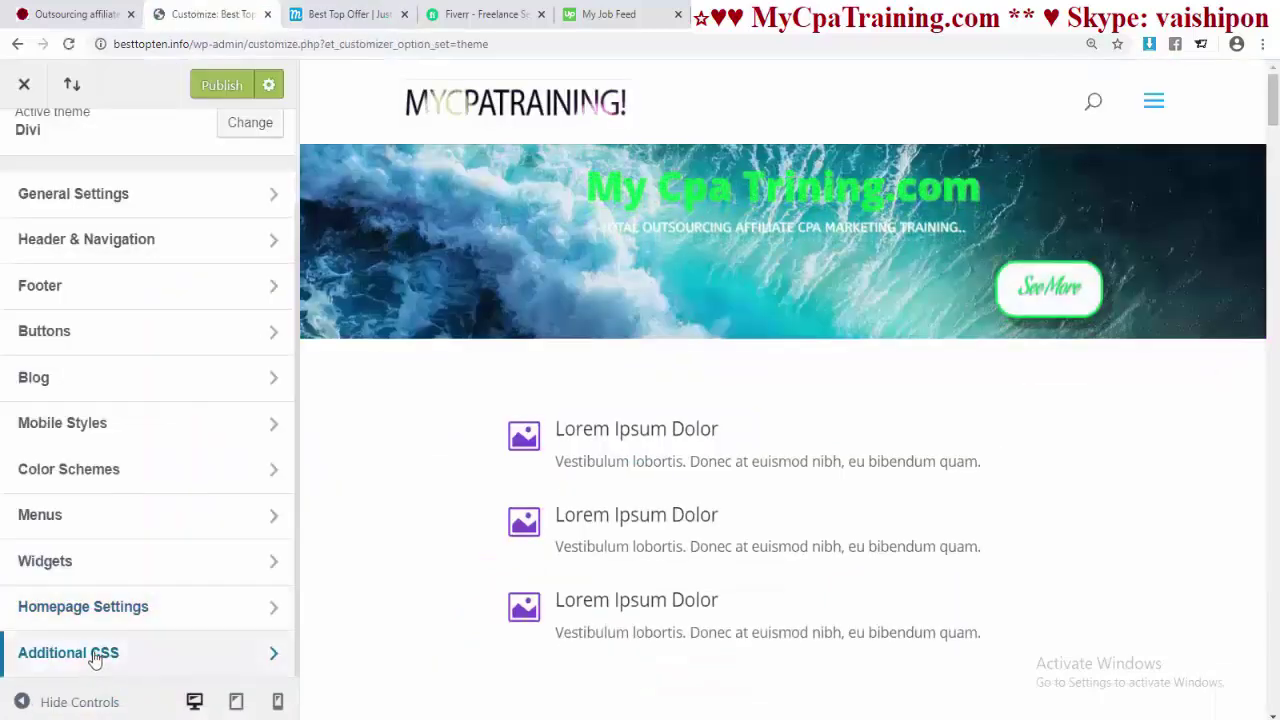
click(95, 655)
scroll(157, 571, down, 2)
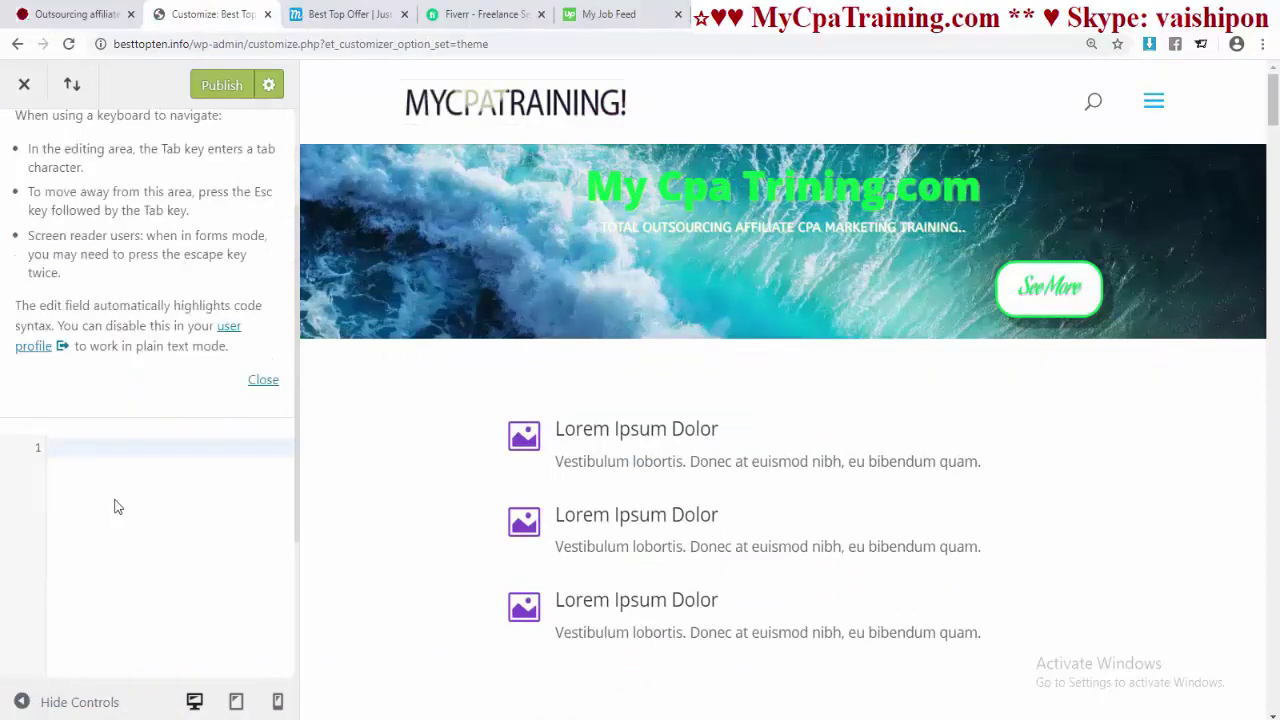
click(115, 507)
text(.et_pb_button_wrapper {     height: 300px; })
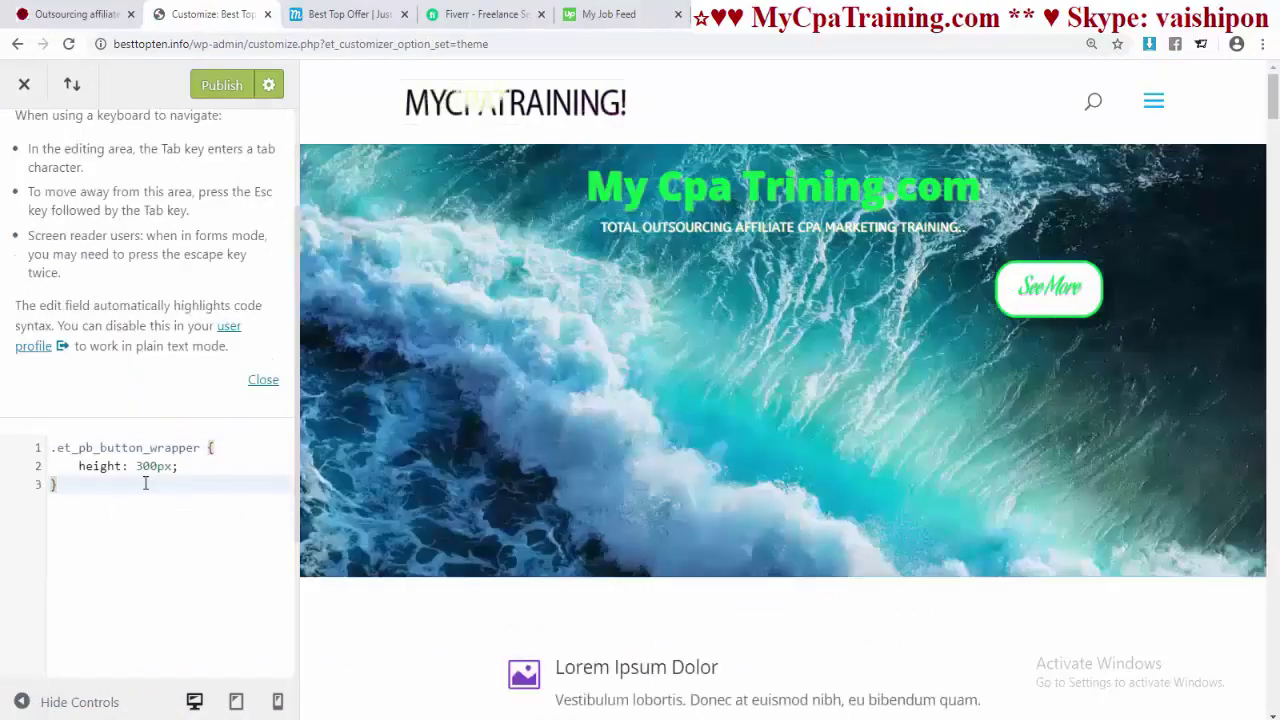
- Change the wrapper height to 200px, publish the CSS, and return to the homepage builder
drag(156, 466, 145, 464)
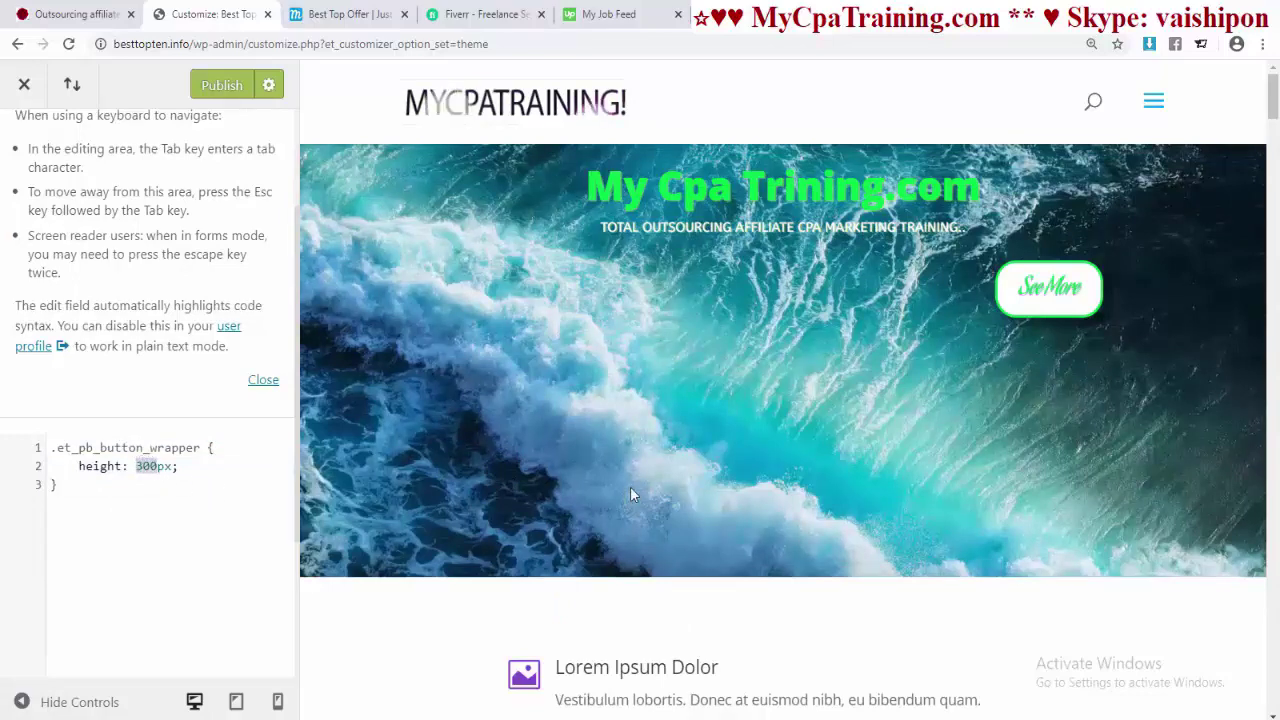
text(35)
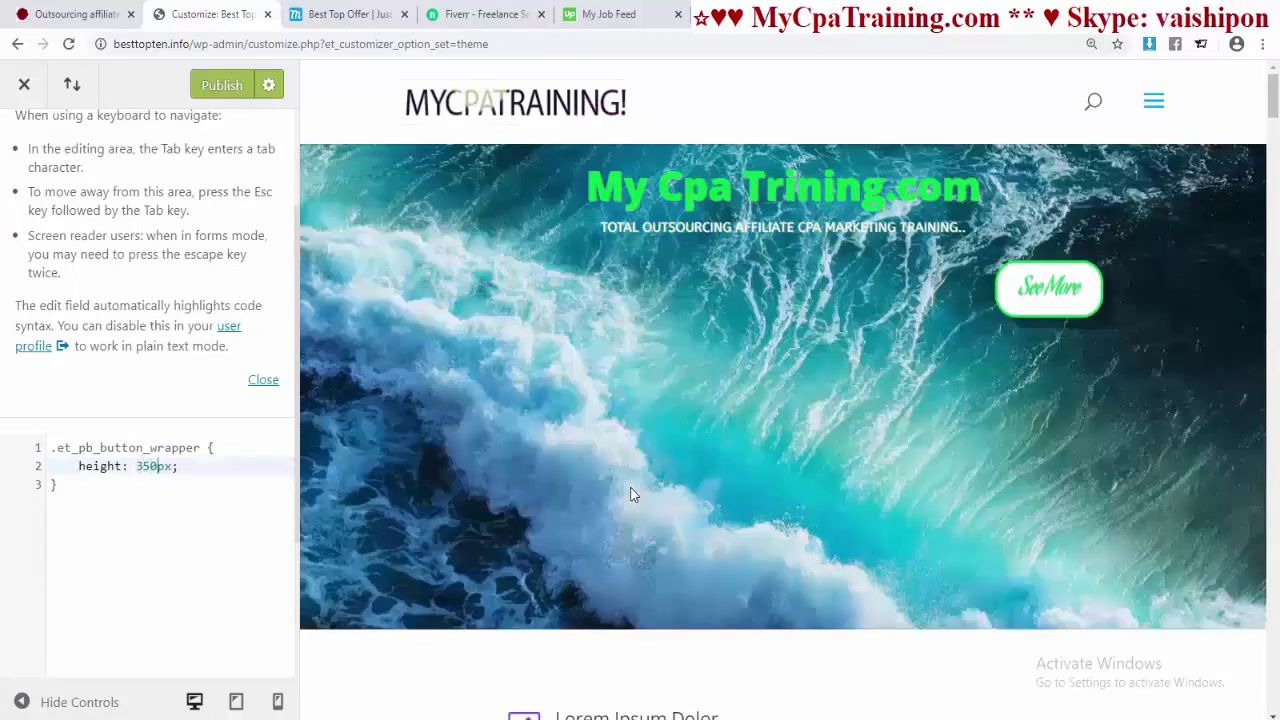
key(BackSpace)
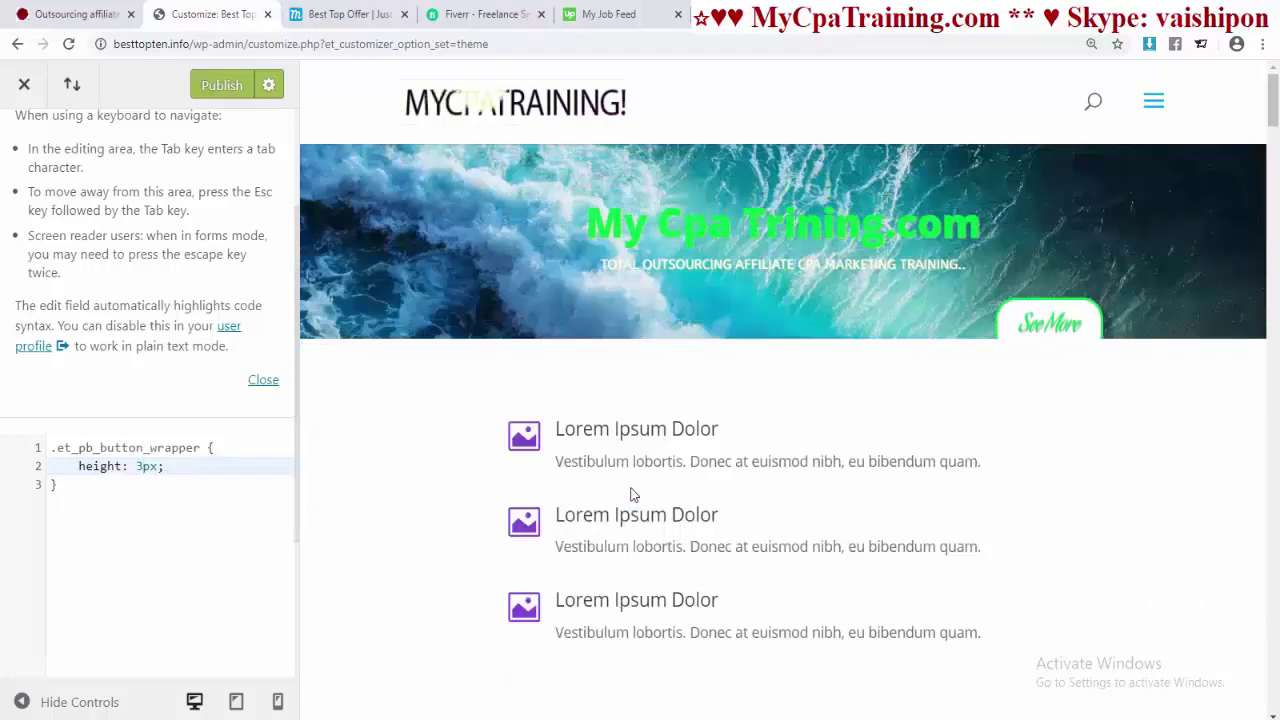
key(BackSpace)
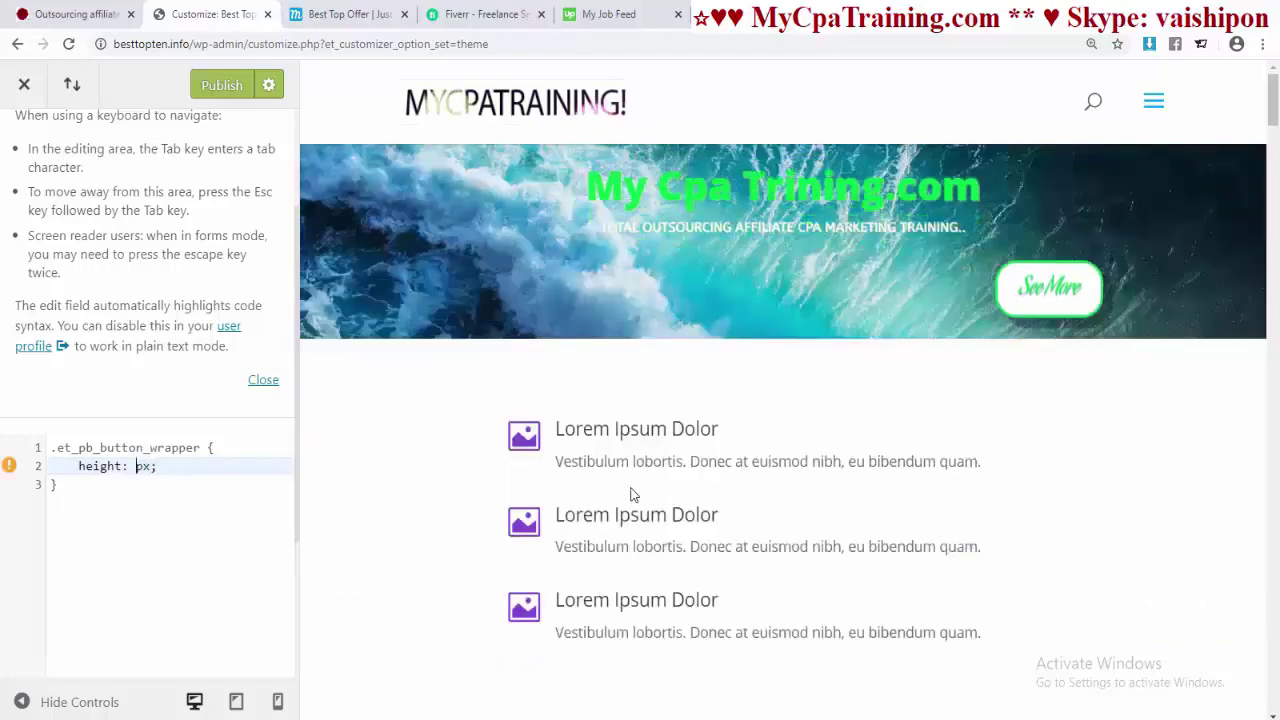
text(250)
key(ctrl+z)
text(200)
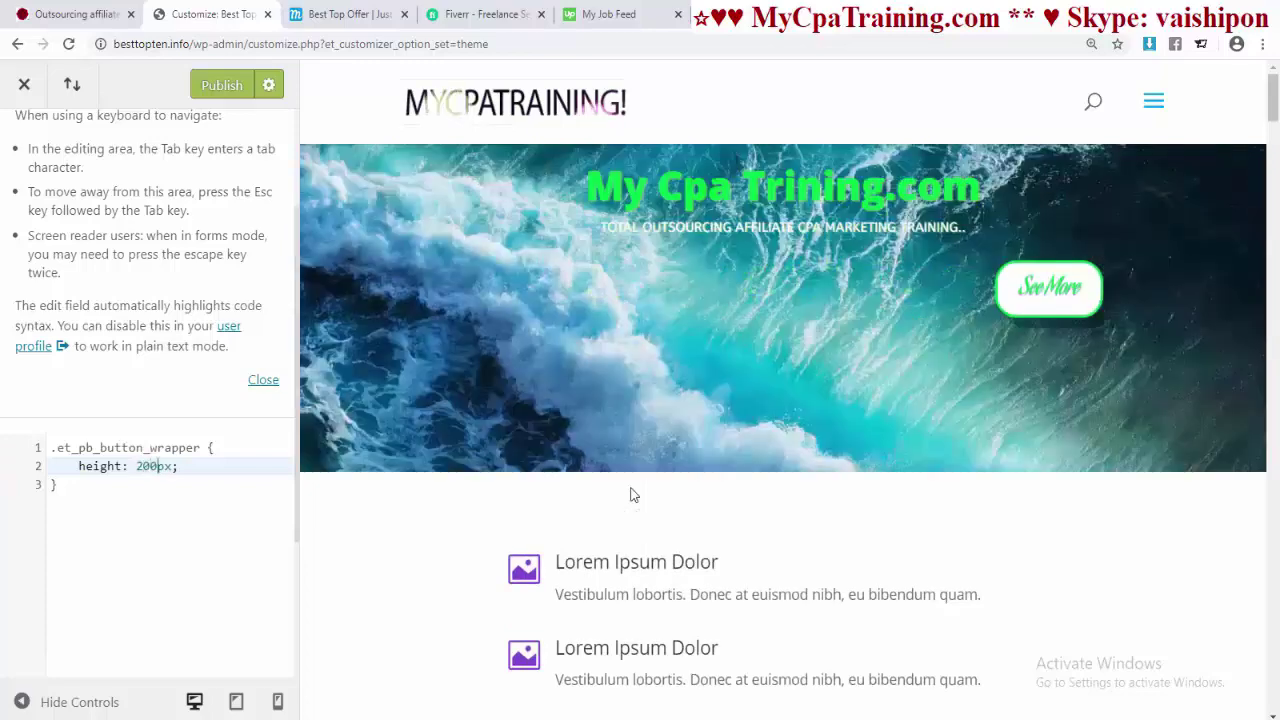
click(212, 87)
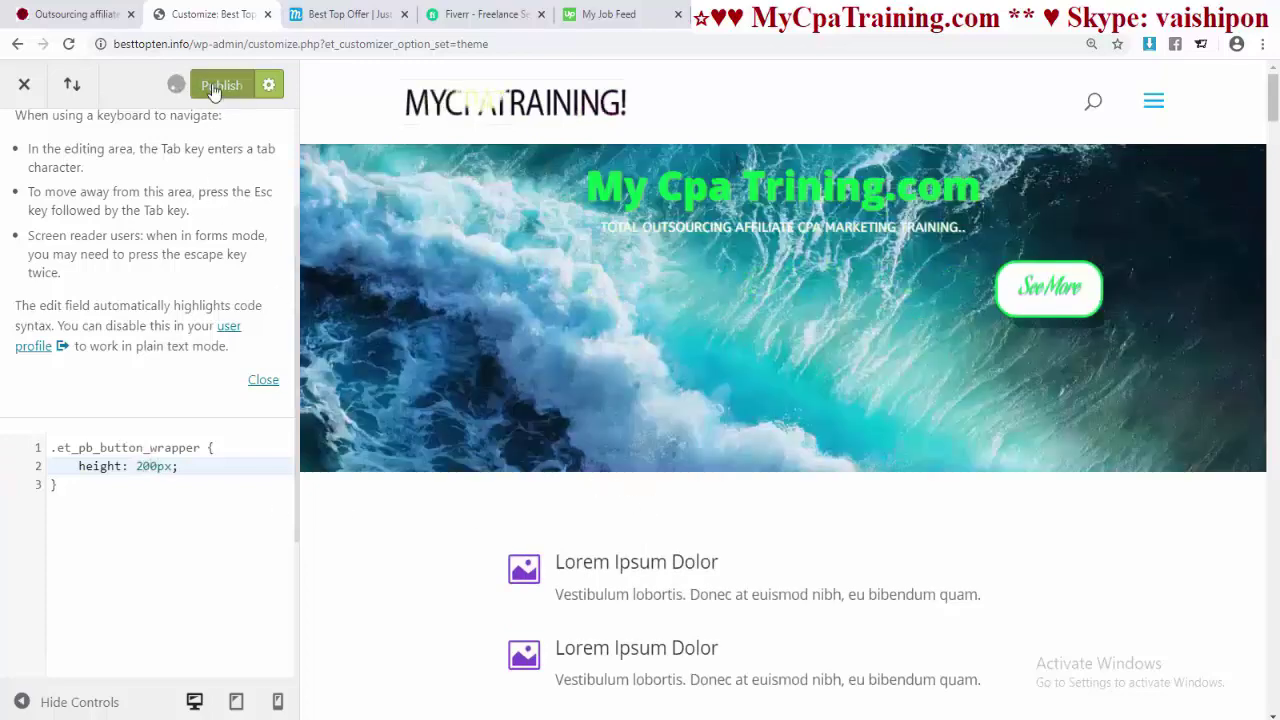
click(24, 84)
click(340, 14)
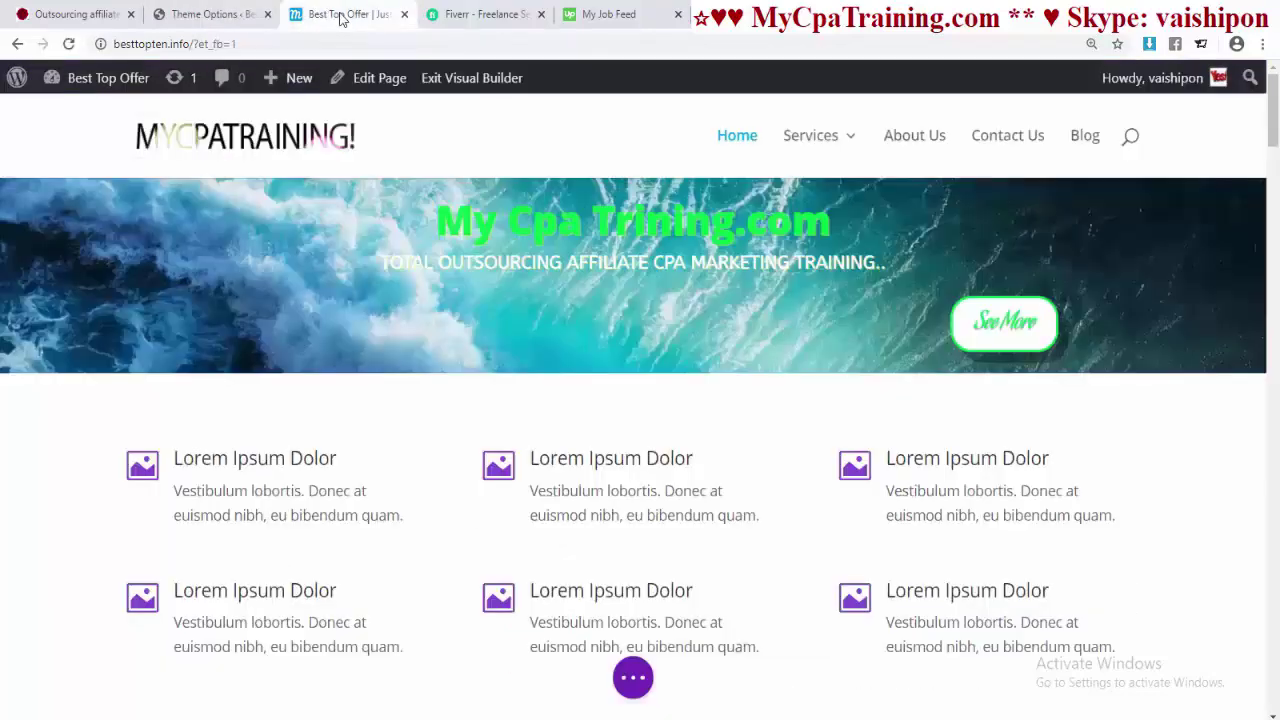
- Exit the Visual Builder with Save & Exit, then reload the live homepage
click(295, 44)
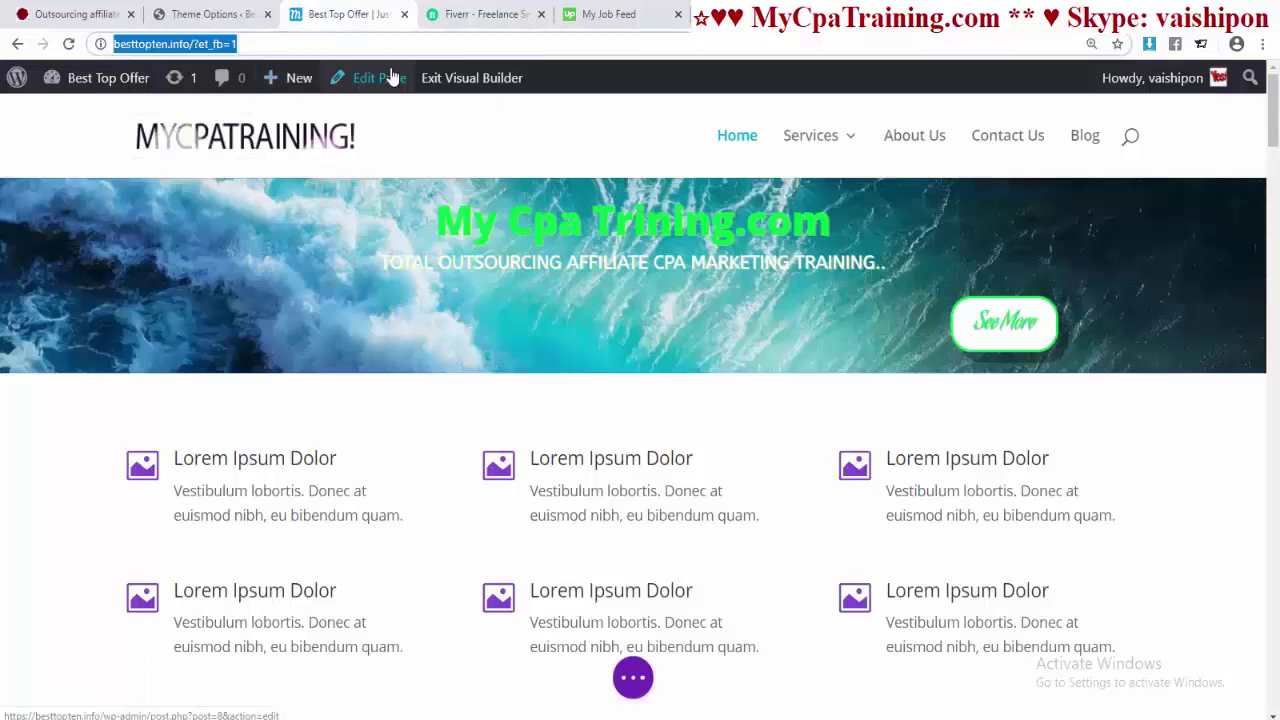
click(786, 148)
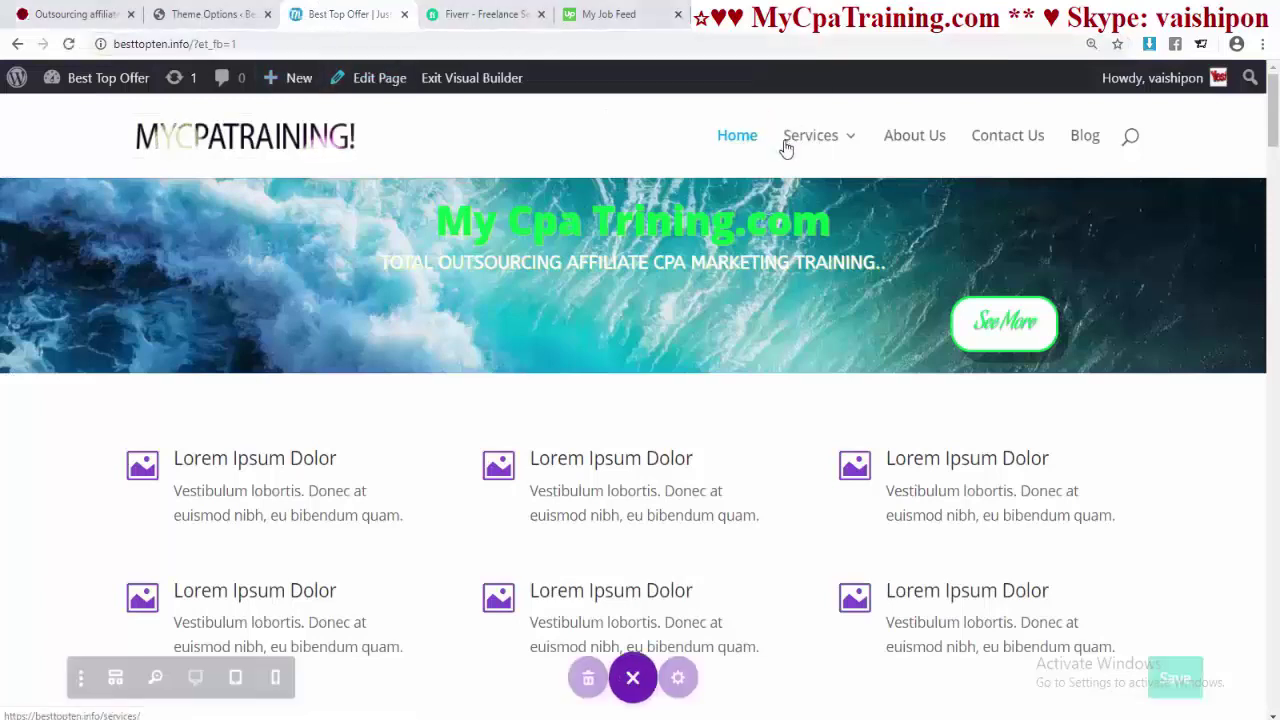
click(463, 90)
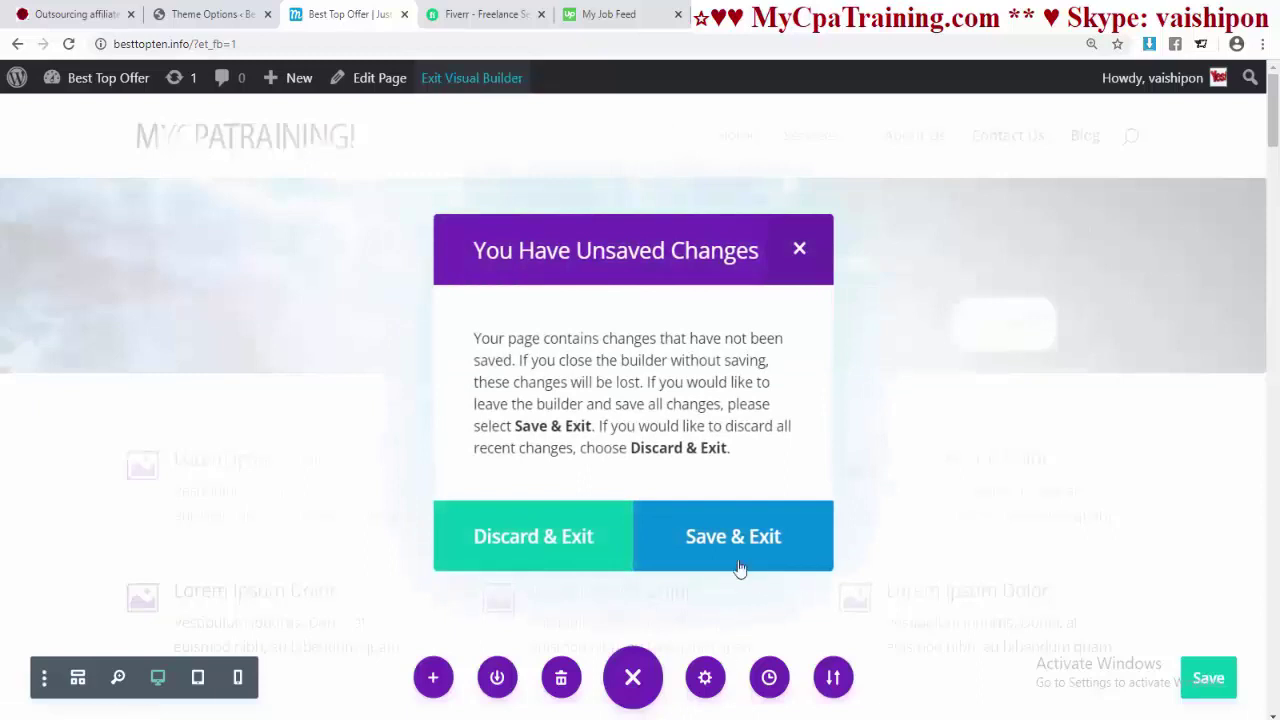
click(728, 538)
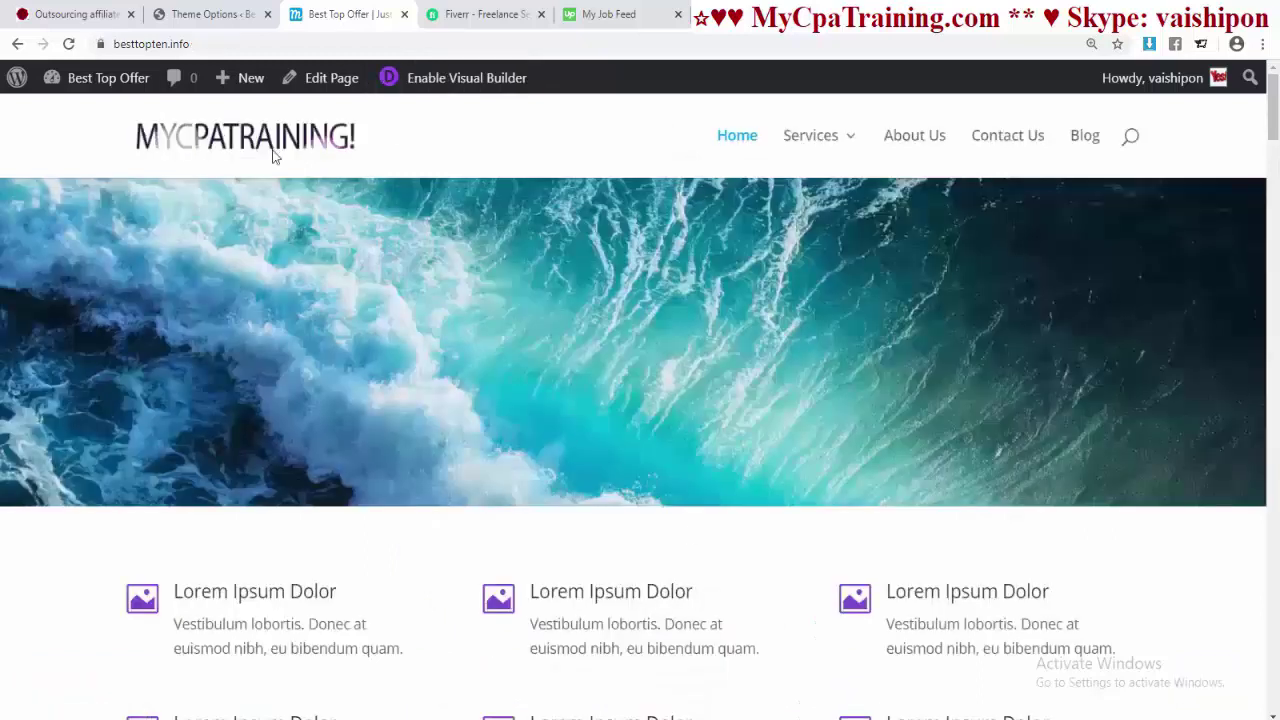
click(300, 48)
key(Return)
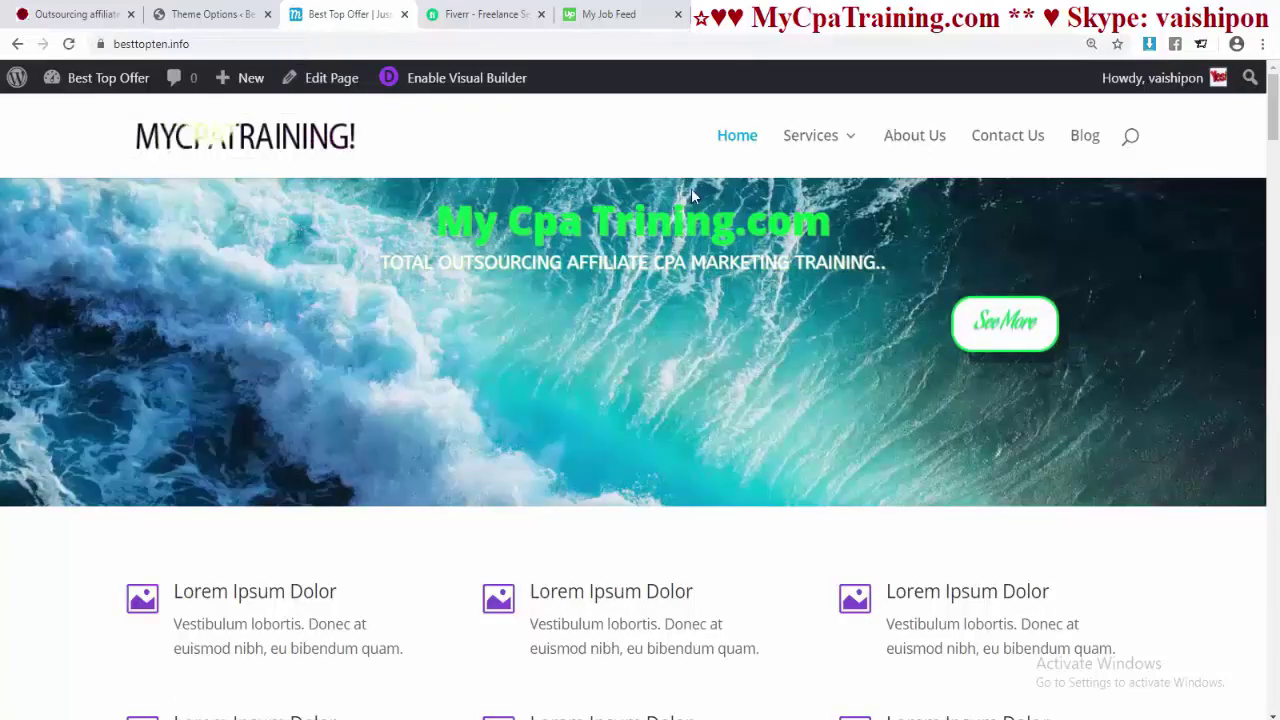
- Reopen the homepage in Visual Builder and bring up the slide's design settings
click(460, 78)
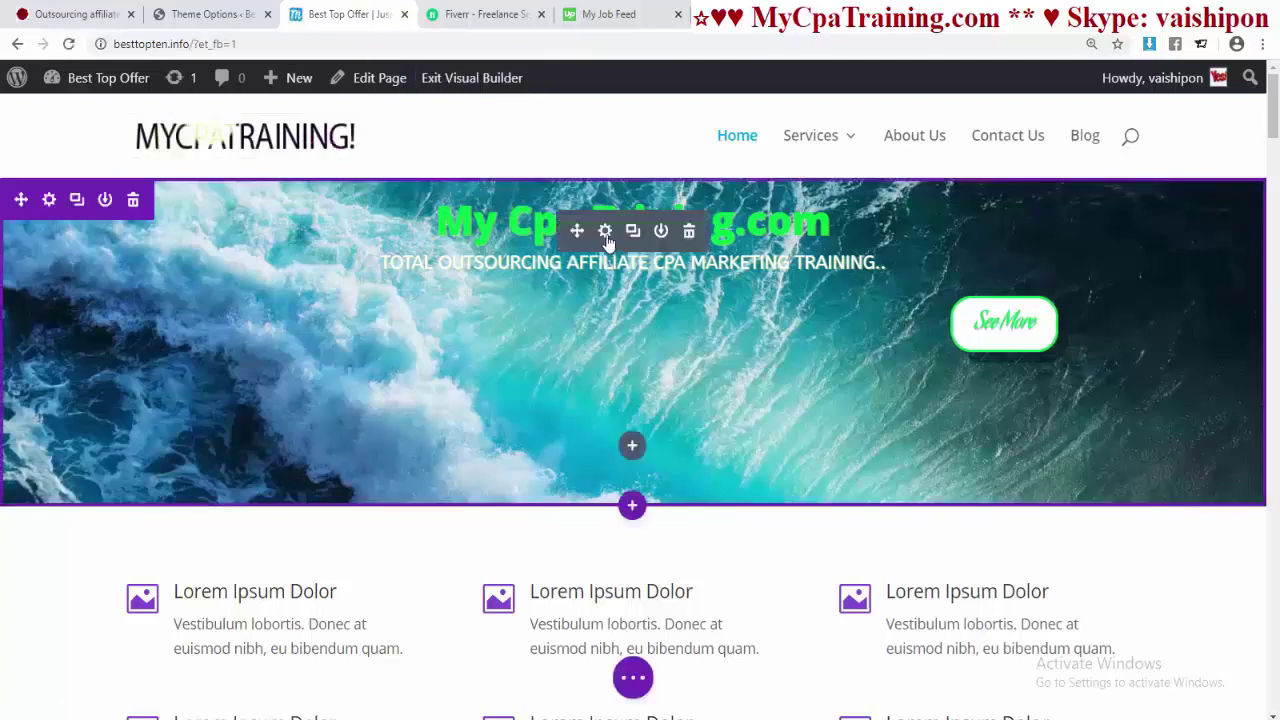
click(605, 231)
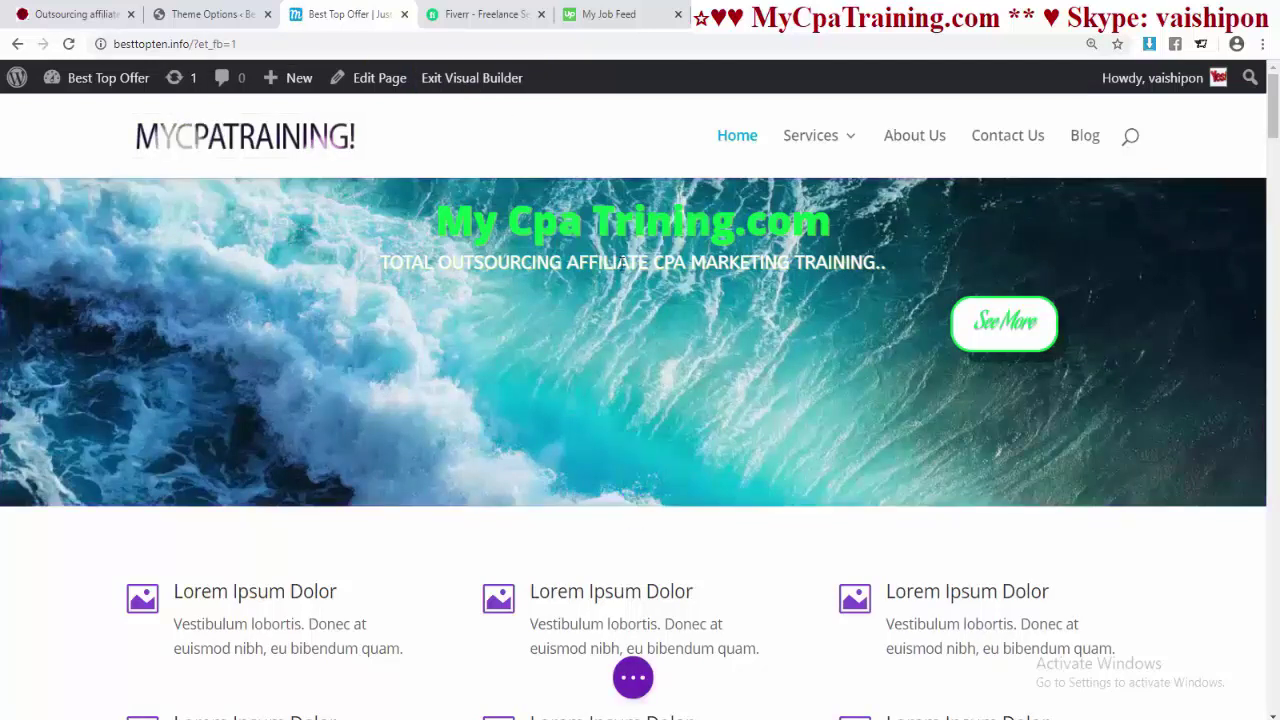
click(160, 433)
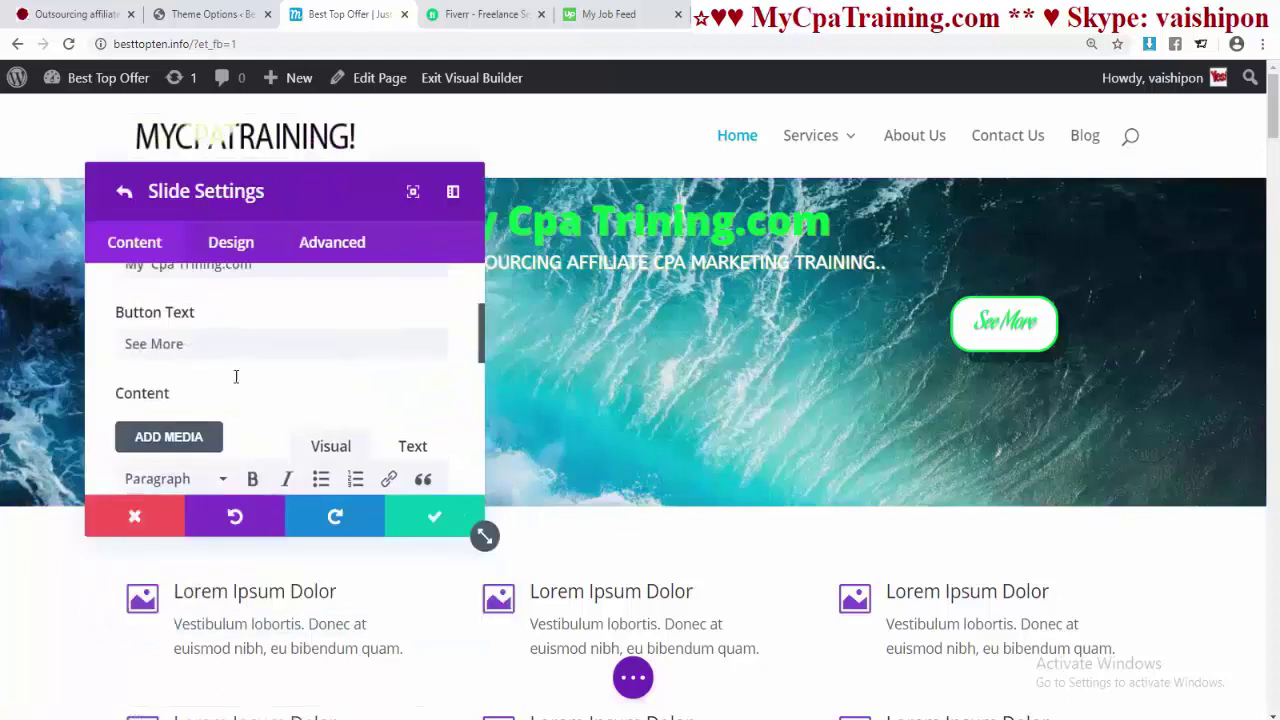
click(229, 245)
- Set the slide's custom top padding to 200px and close the slide settings
scroll(171, 371, down, 5)
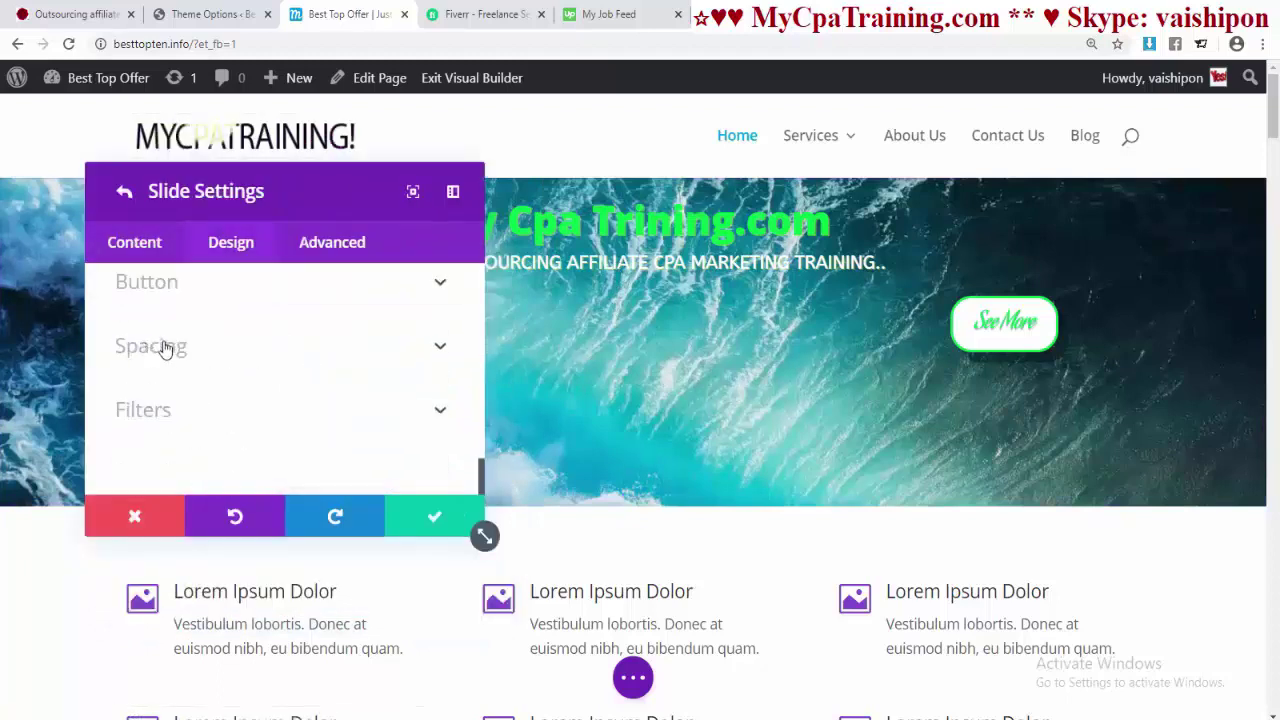
click(160, 346)
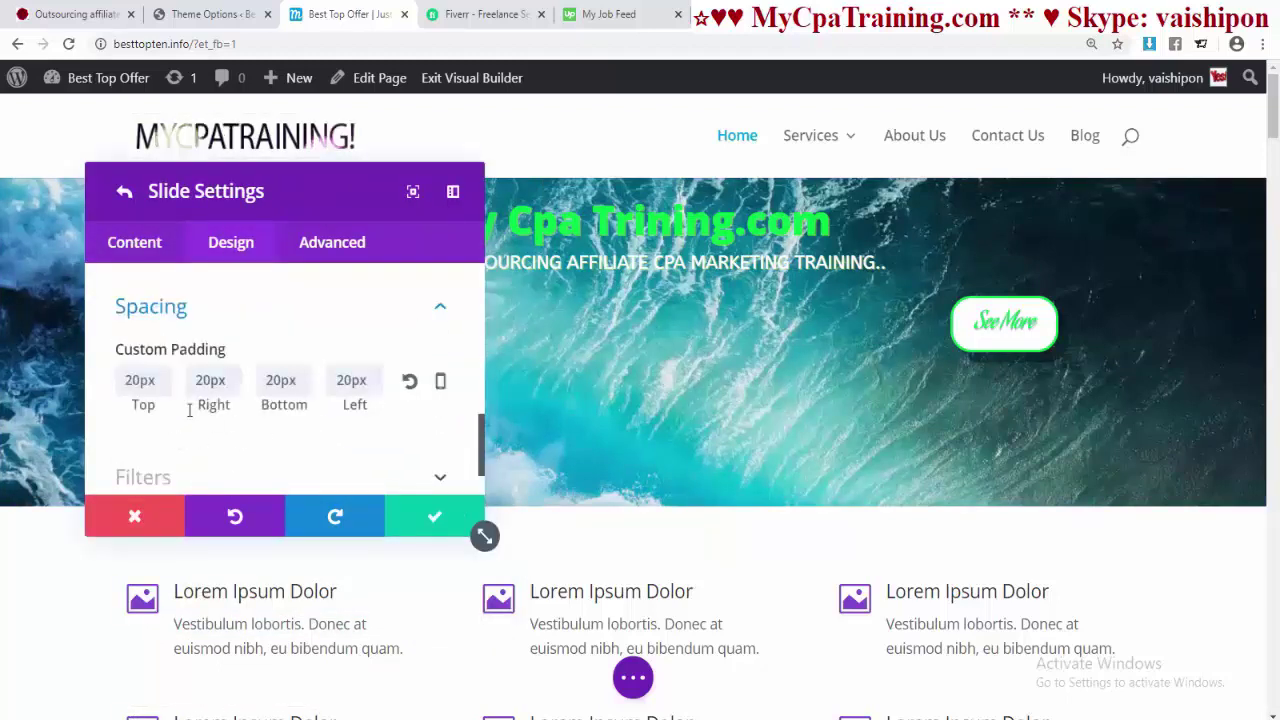
double_click(142, 380)
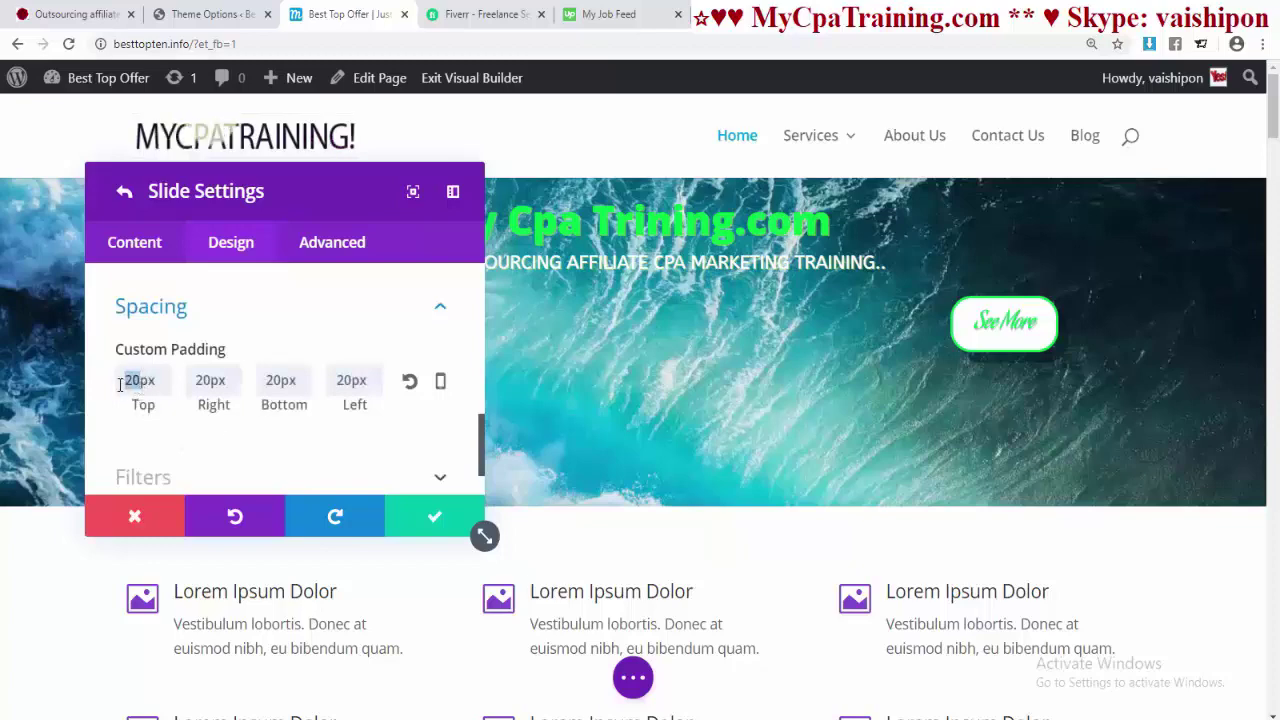
text(100)
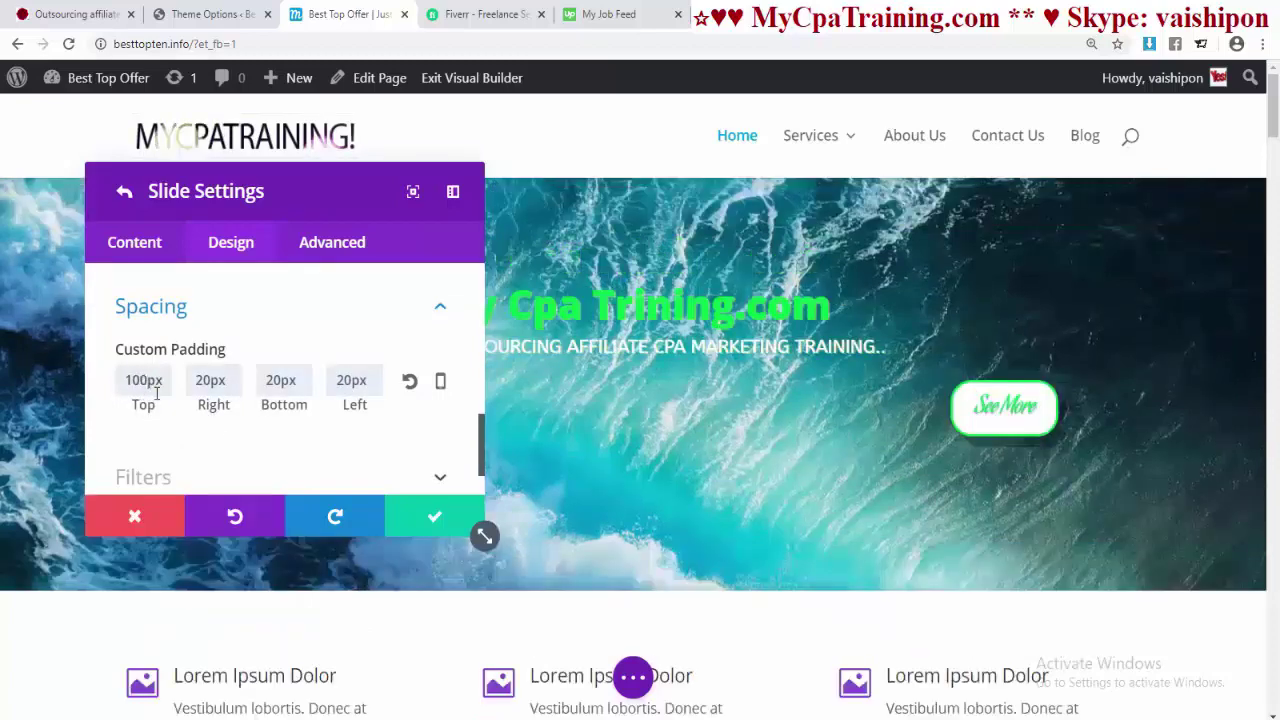
key(BackSpace)
key(BackSpace)
key(BackSpace)
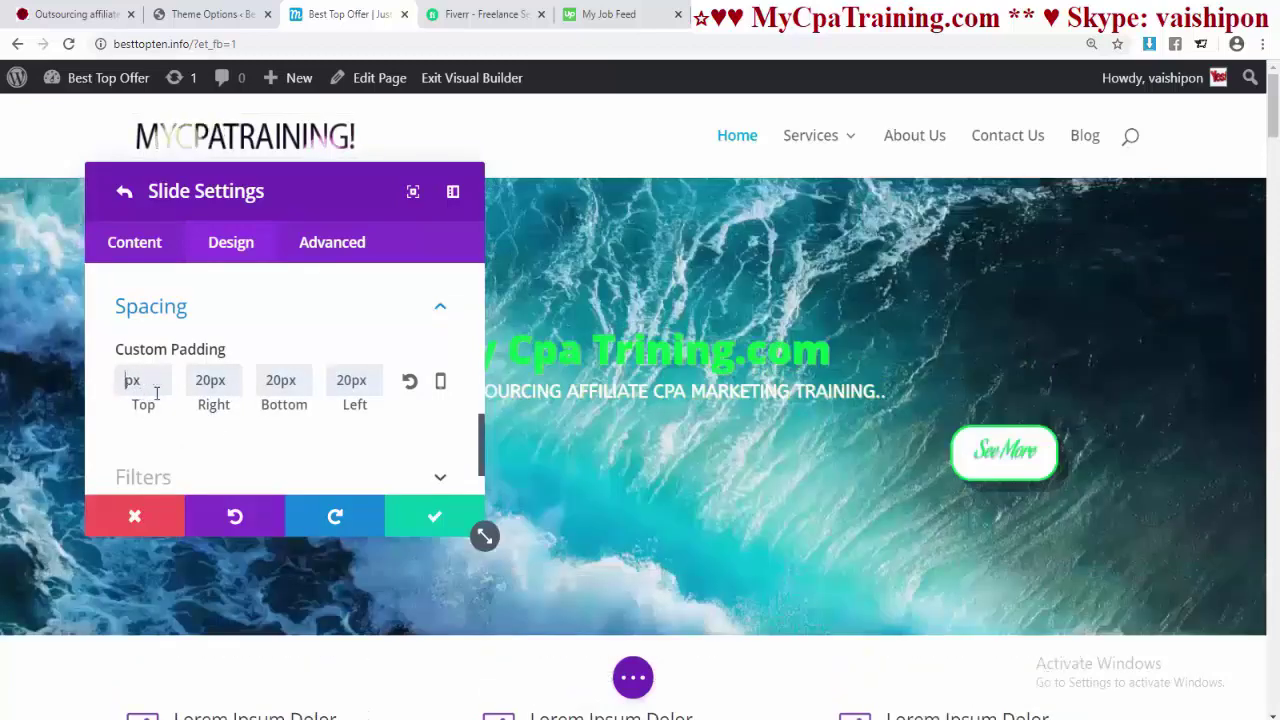
text(200)
scroll(886, 380, down, 5)
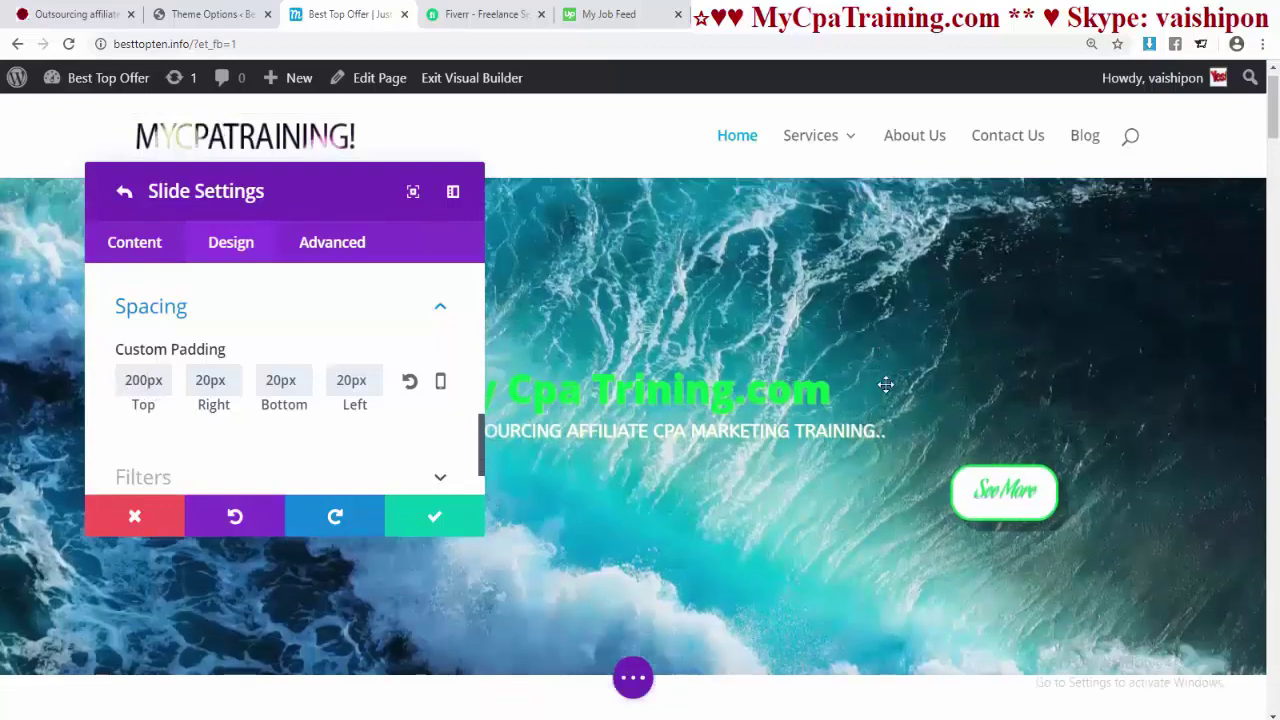
scroll(880, 386, up, 5)
click(434, 516)
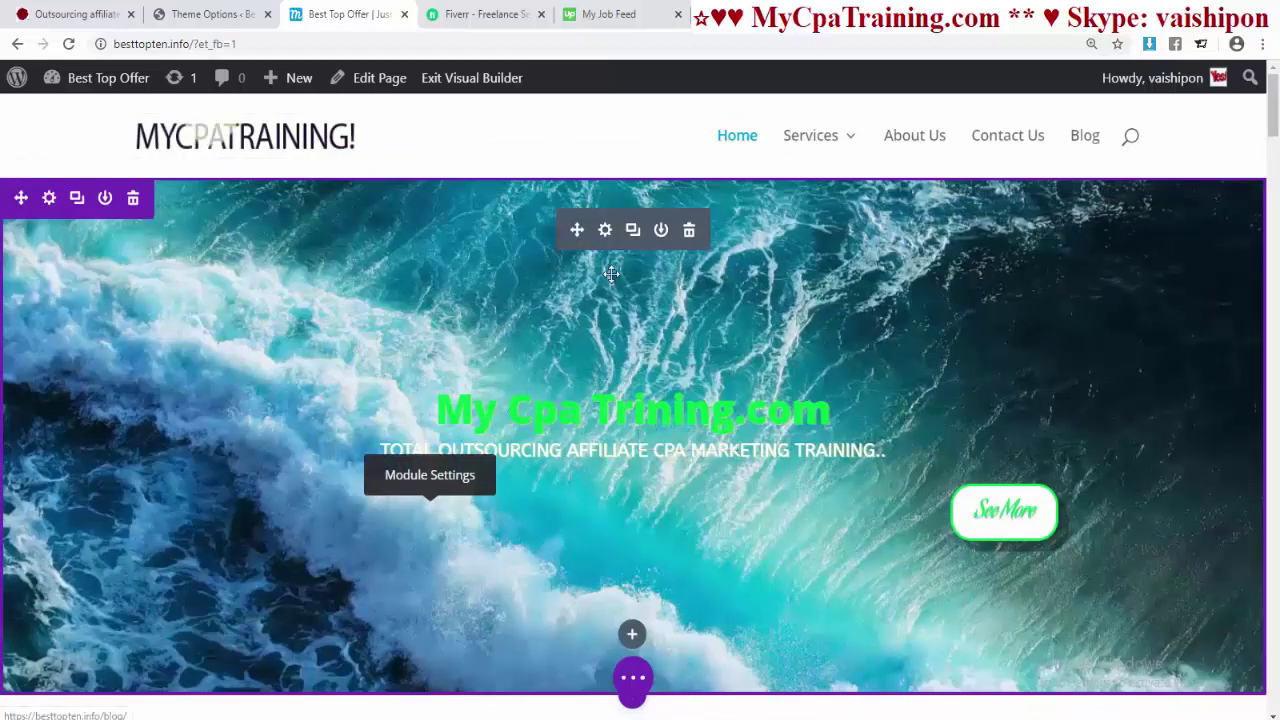
- Set the slide's title text colour to purple (#8300e9)
click(605, 230)
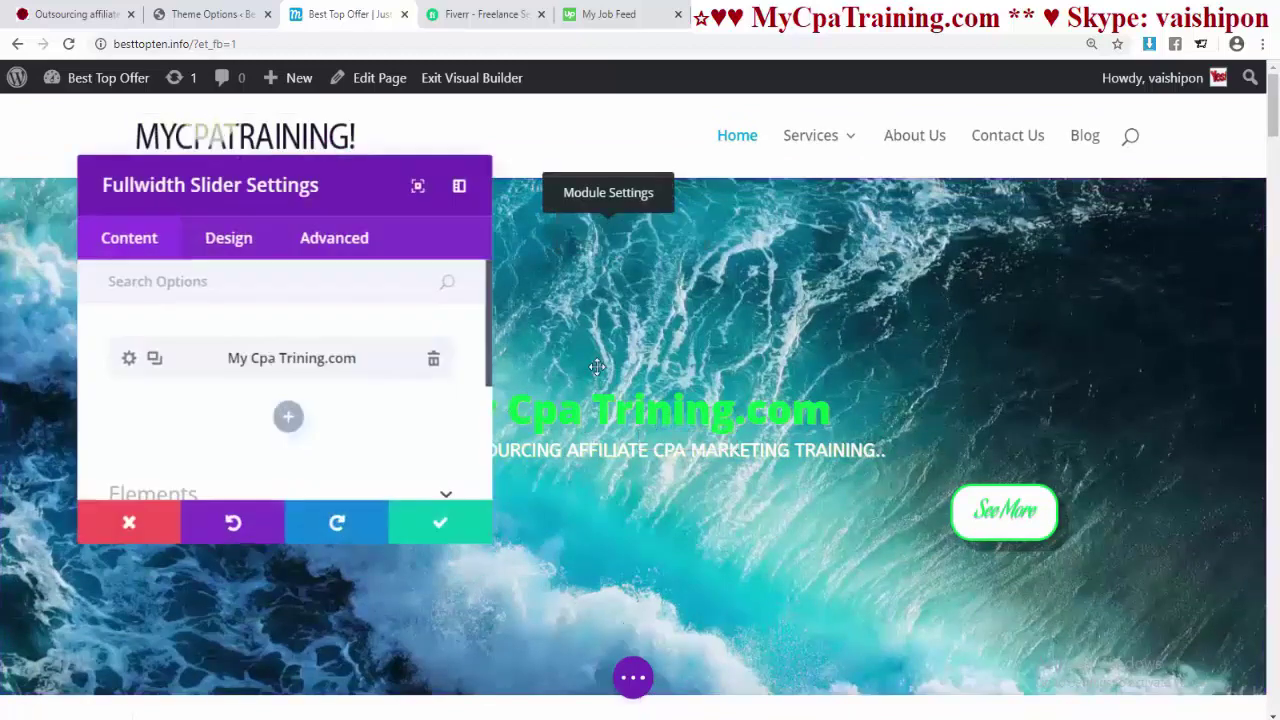
click(134, 360)
click(229, 250)
scroll(191, 429, down, 2)
click(149, 437)
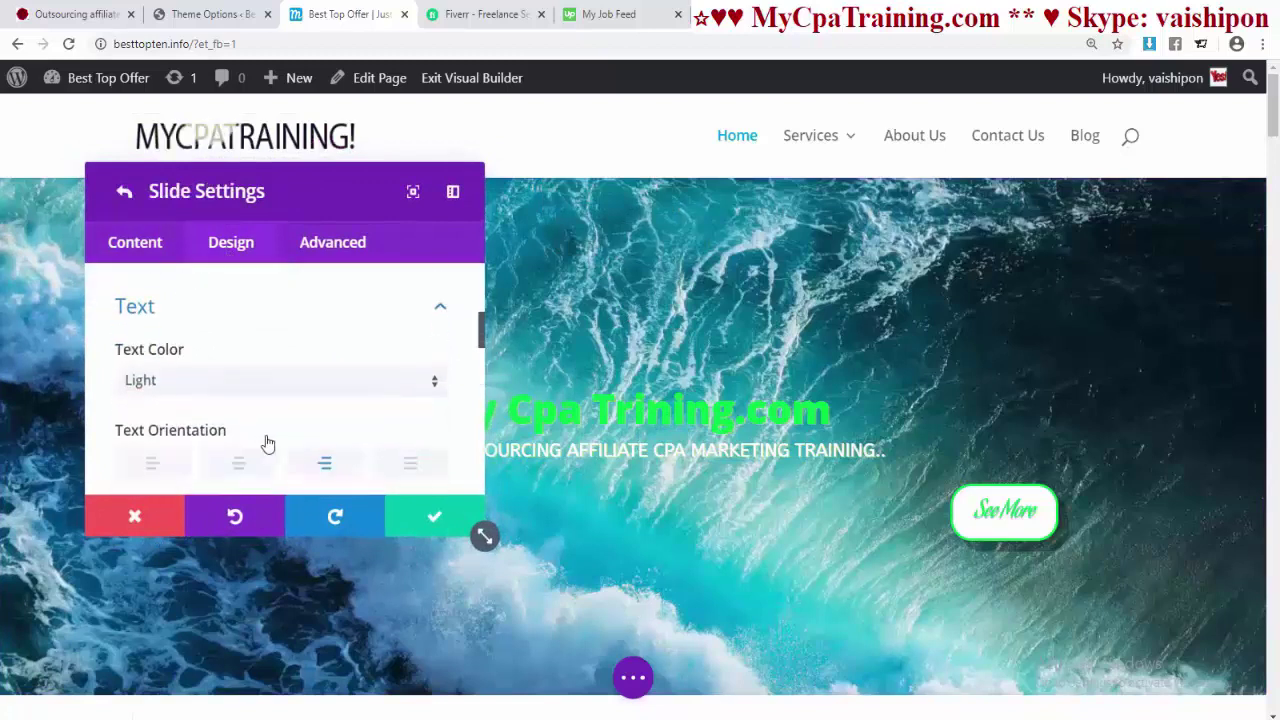
scroll(247, 455, down, 2)
click(191, 340)
scroll(243, 349, down, 2)
scroll(263, 400, up, 2)
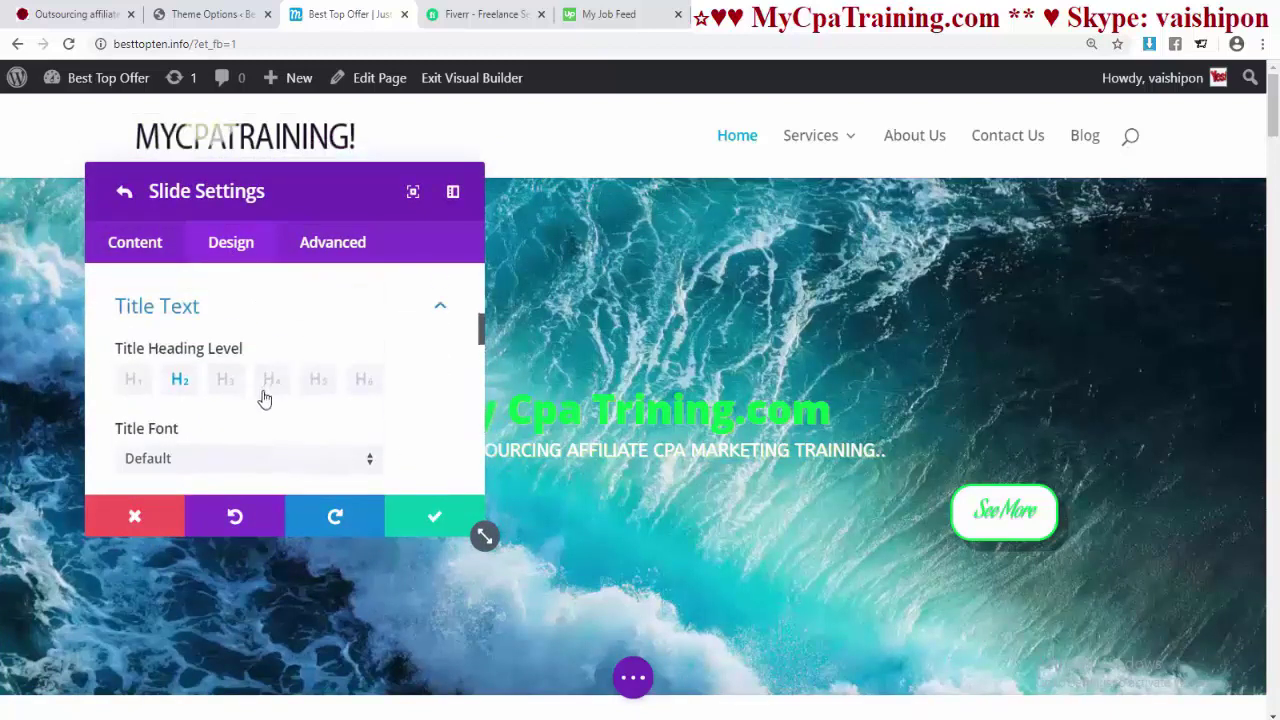
scroll(231, 457, down, 3)
click(266, 448)
scroll(400, 400, down, 3)
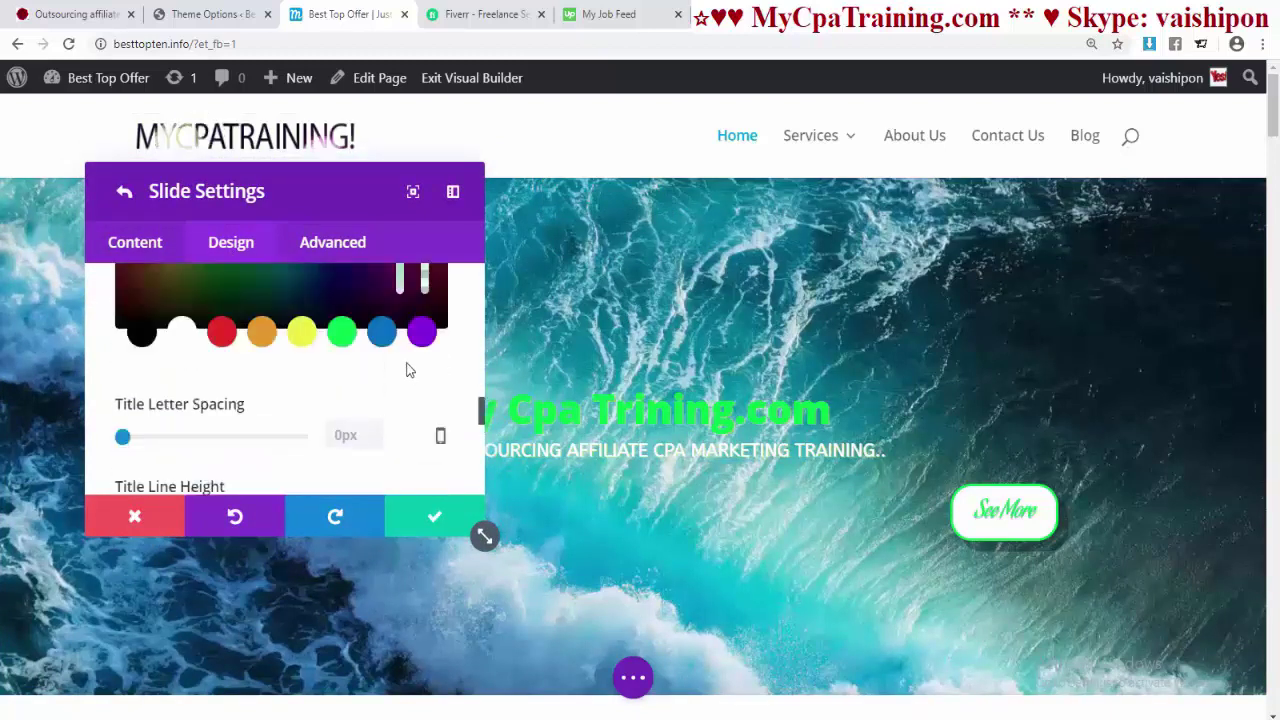
click(434, 338)
- Save the slide and slider settings, then re-enter the Visual Builder
scroll(382, 400, up, 3)
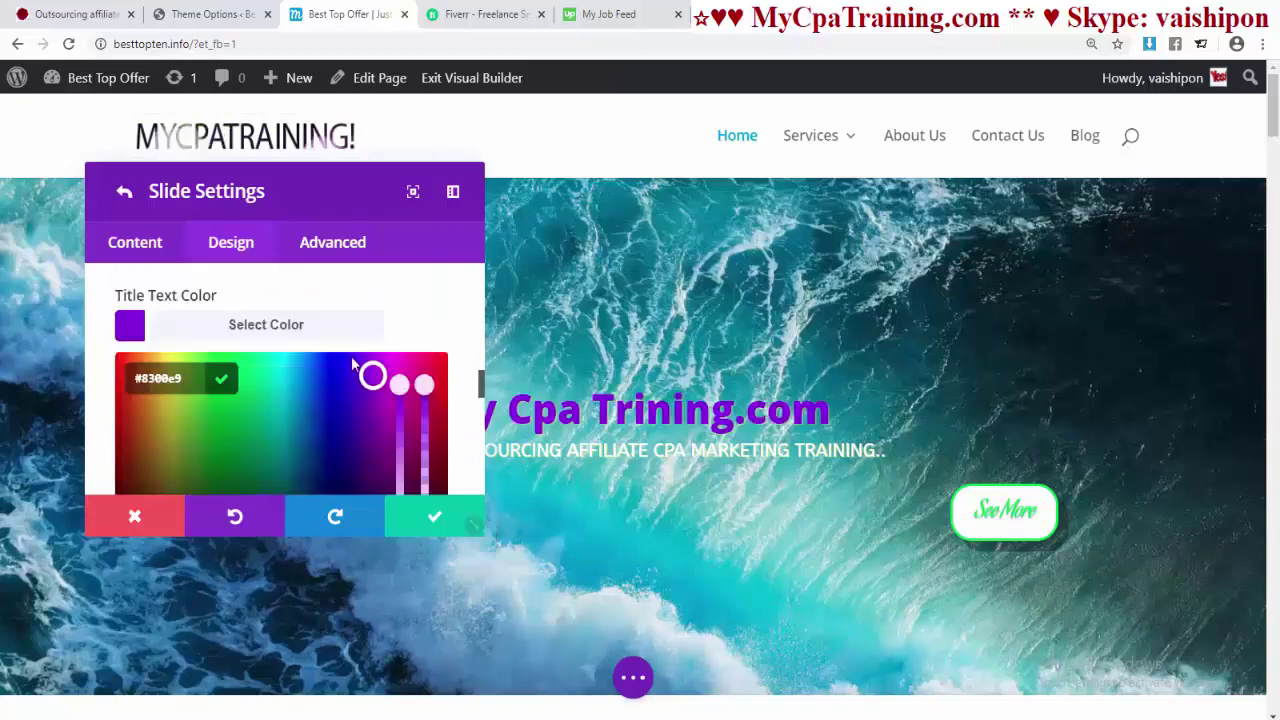
click(438, 518)
click(438, 518)
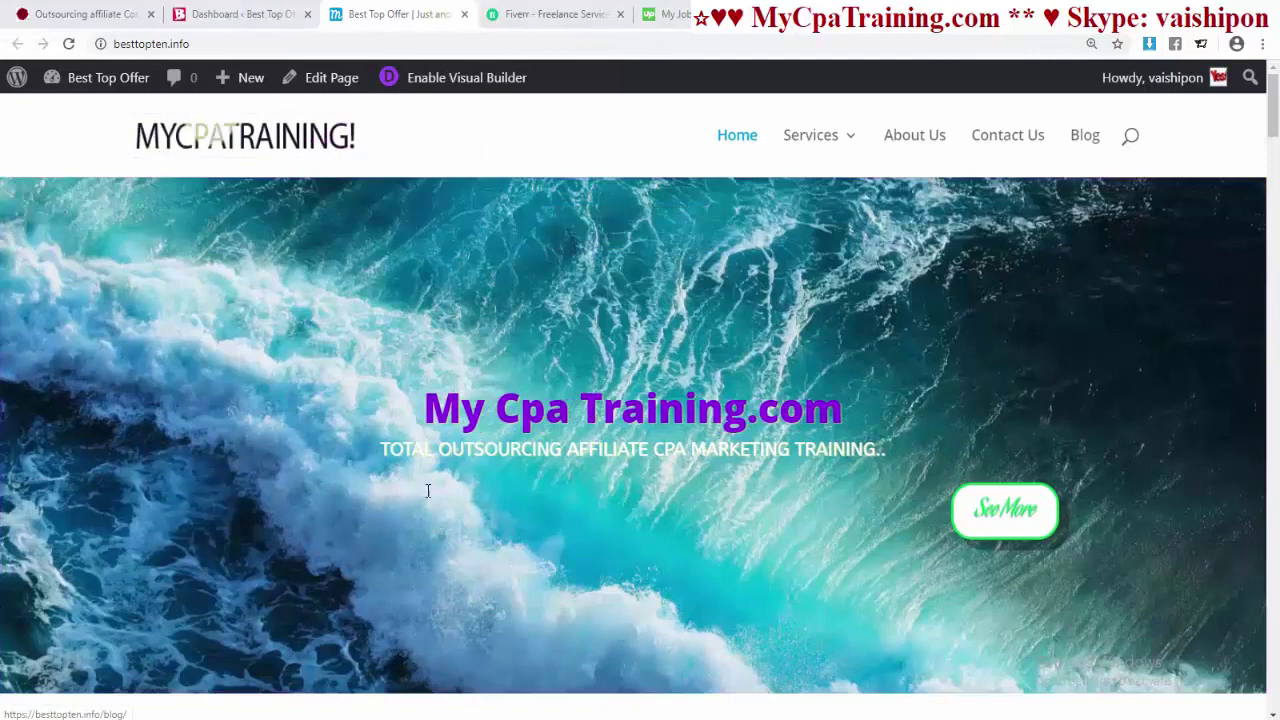
click(460, 78)
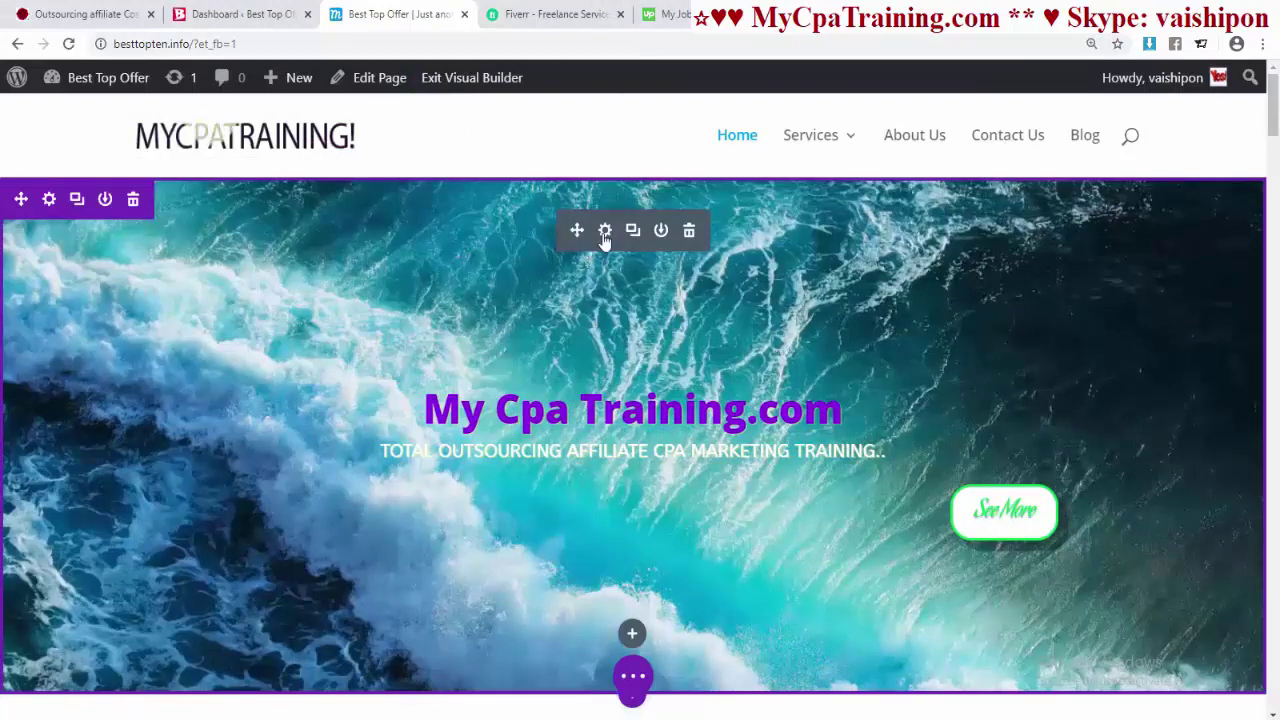
- Duplicate the My Cpa Training.com slide in the slider settings
click(604, 231)
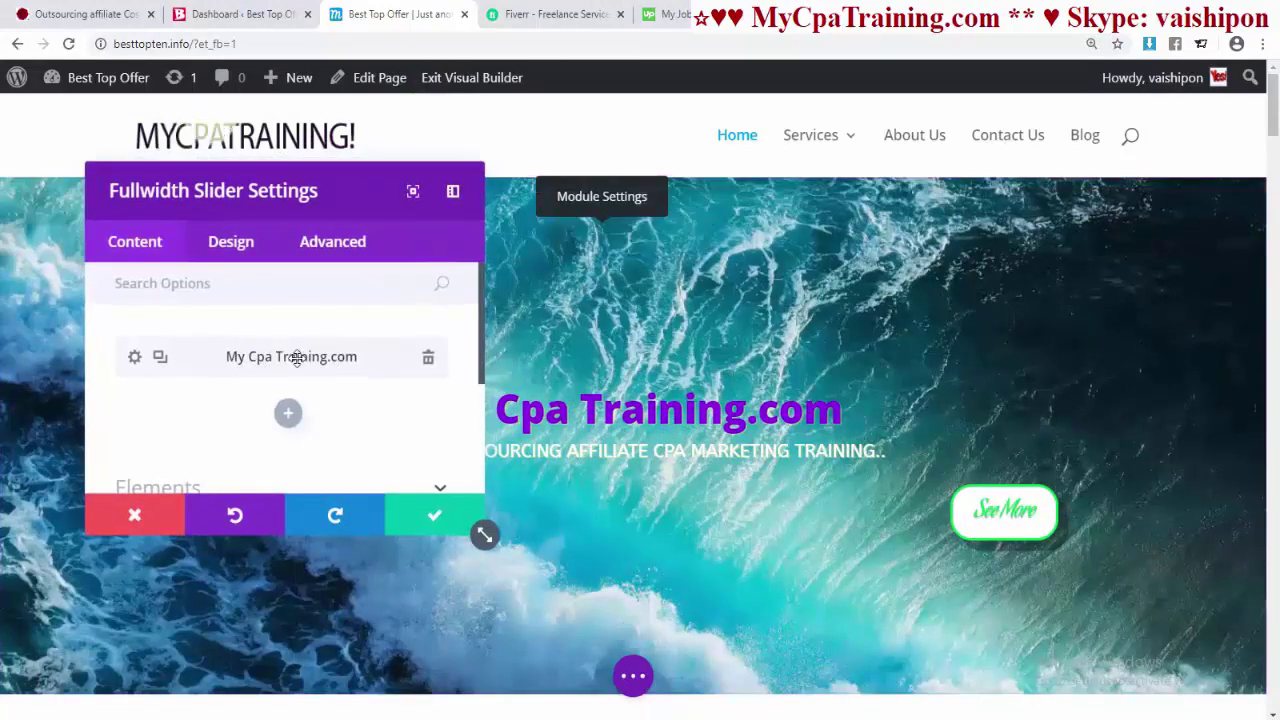
click(160, 360)
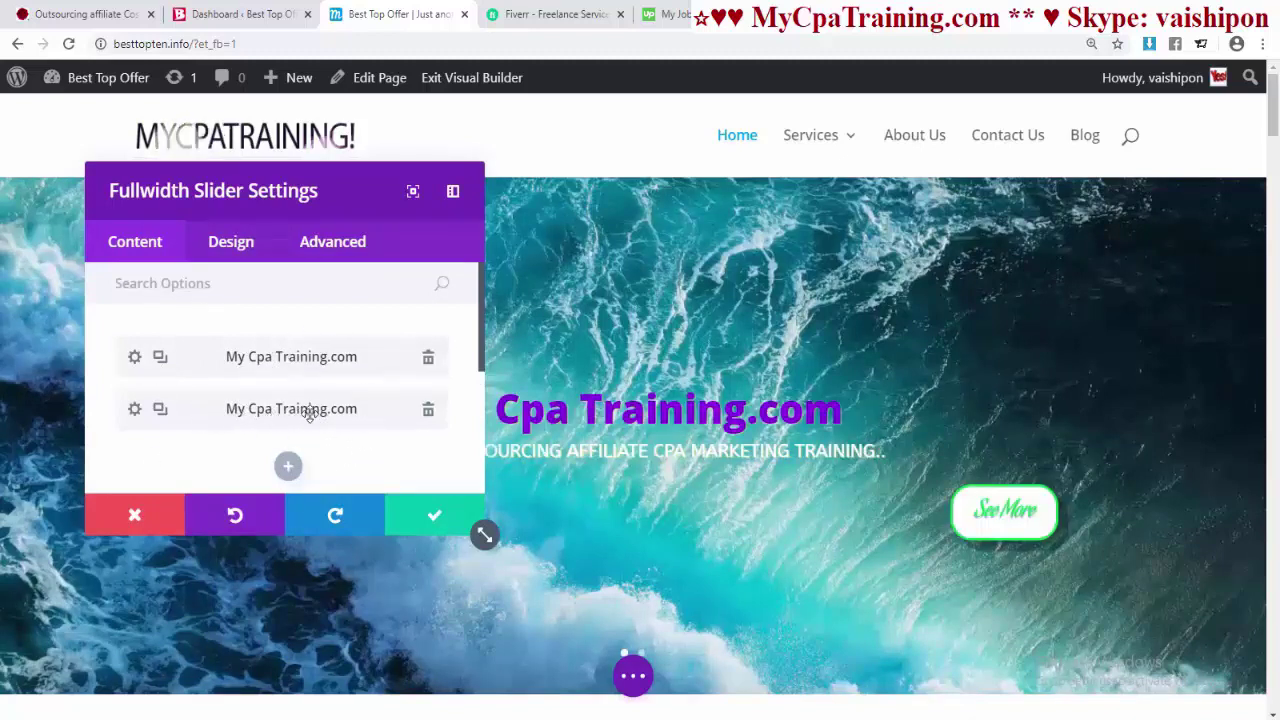
click(136, 412)
key(Escape)
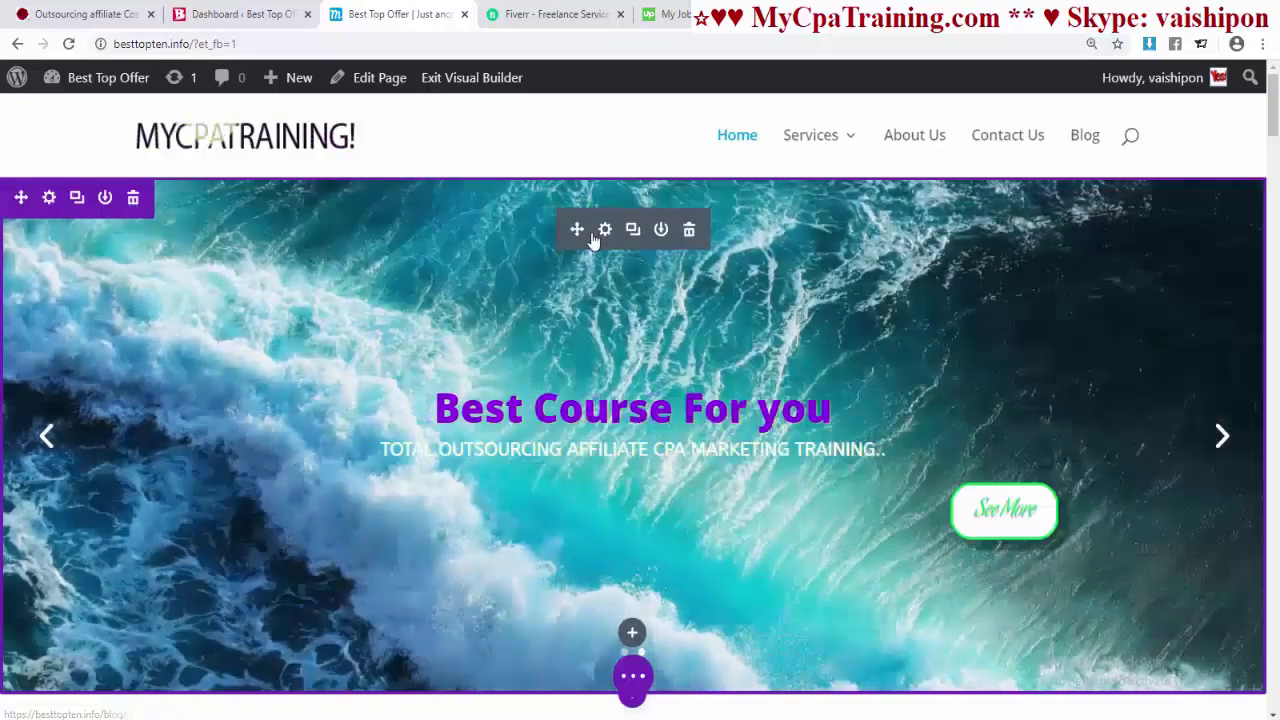
- Reopen the slider settings, reposition the panel, and open the second slide's settings
click(607, 230)
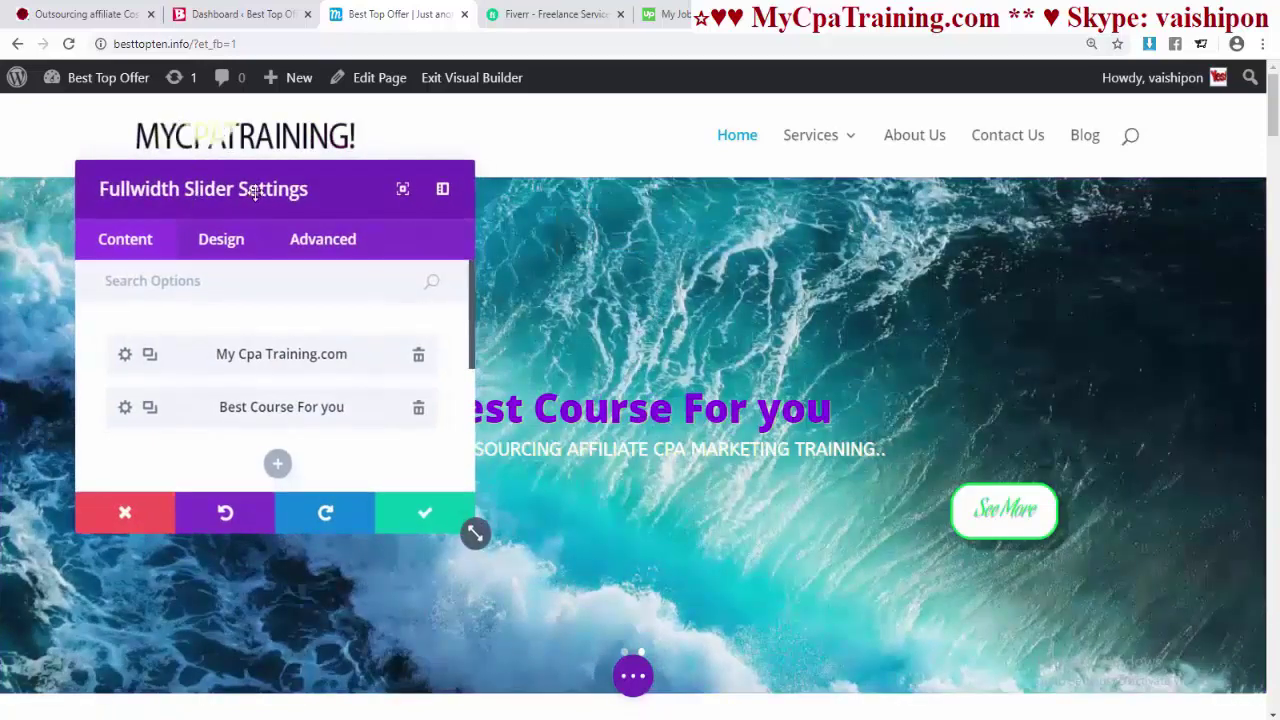
drag(257, 190, 498, 196)
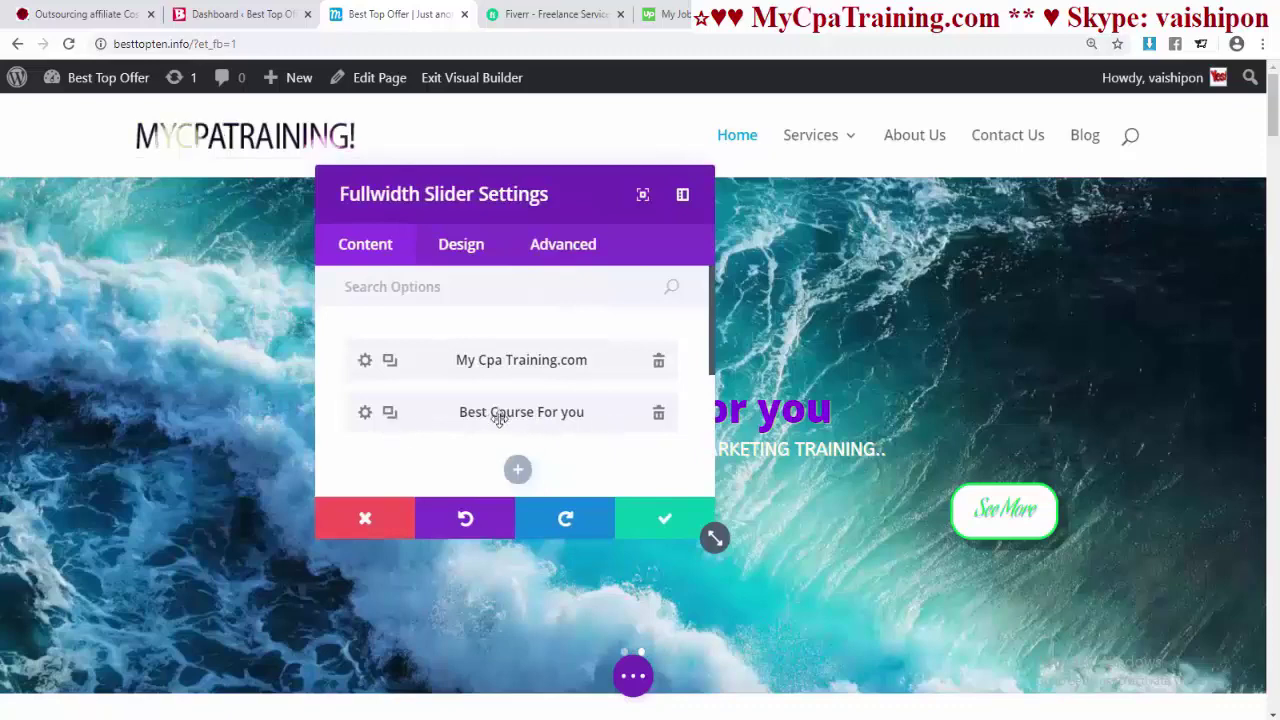
click(365, 413)
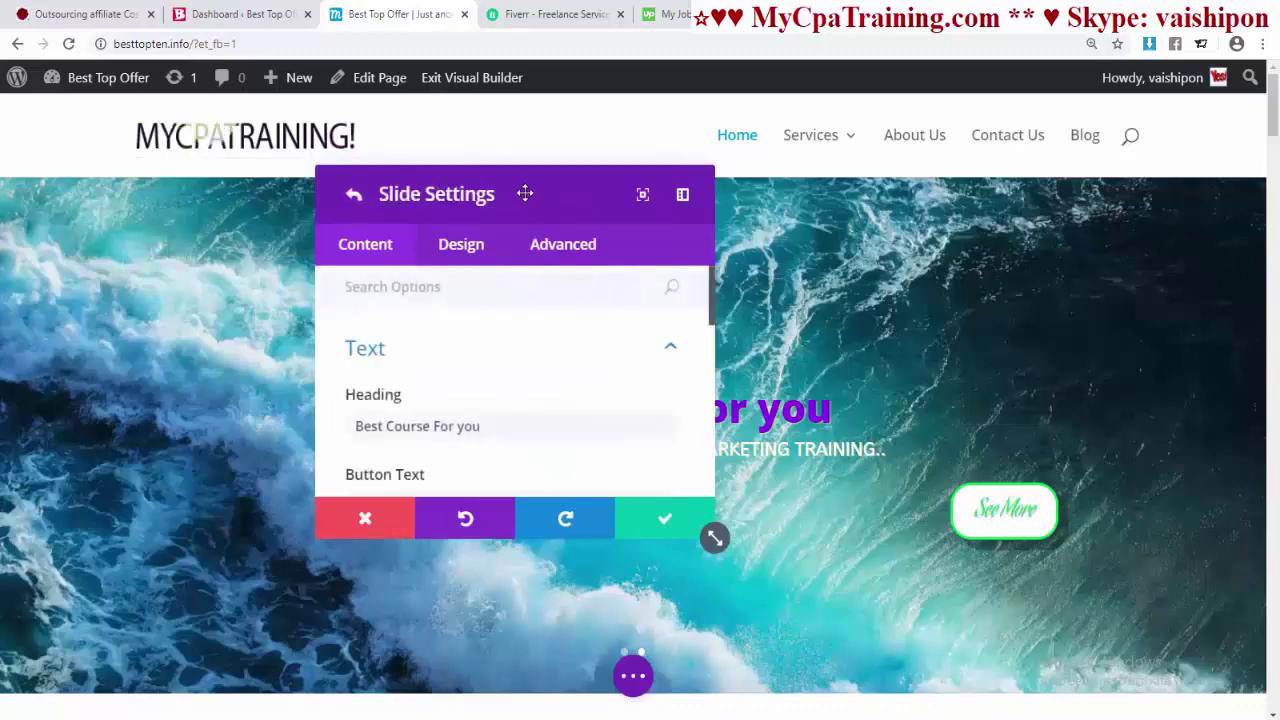
drag(523, 191, 312, 185)
scroll(286, 391, down, 3)
- Turn on parallax for the Best Course For you slide background
scroll(429, 386, down, 6)
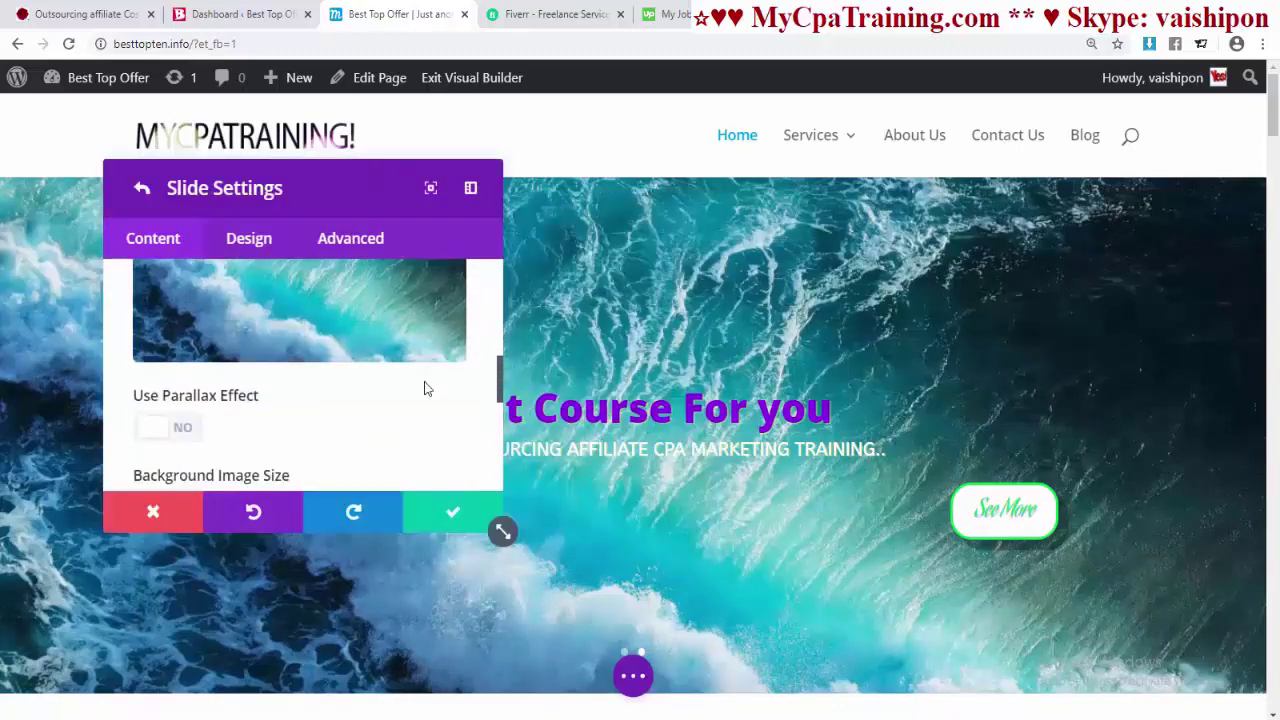
scroll(420, 386, up, 4)
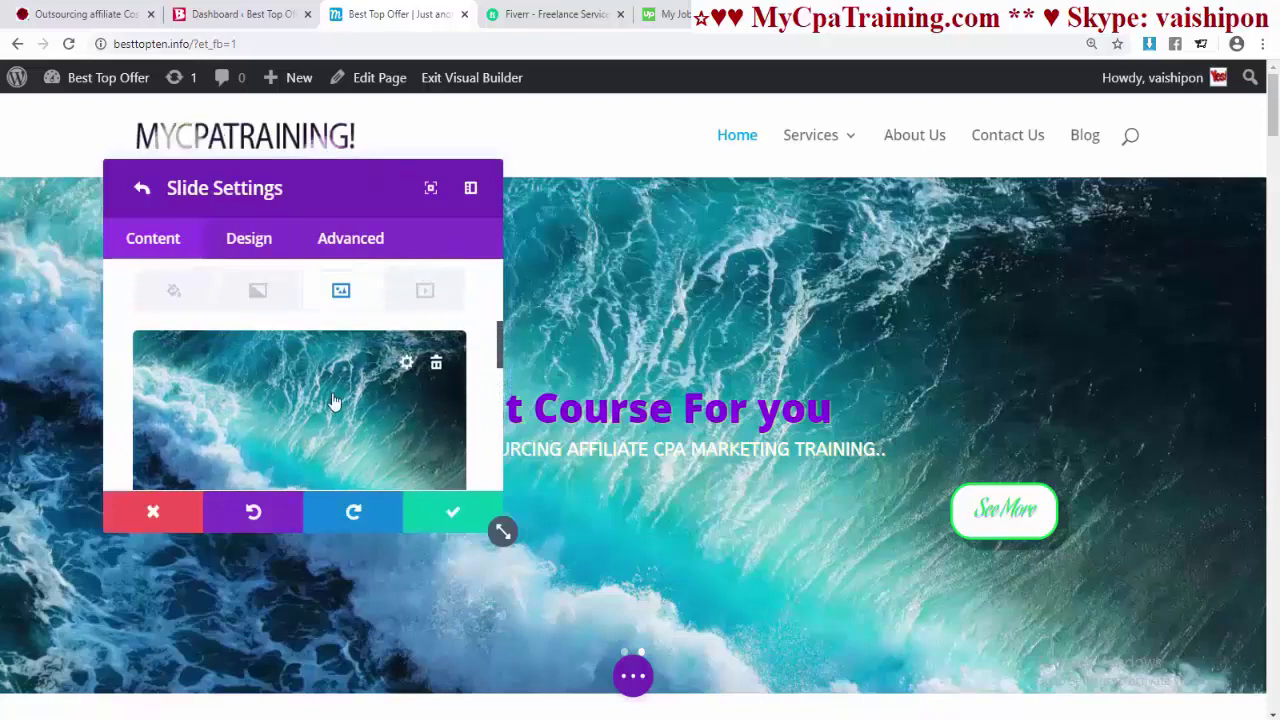
scroll(335, 400, down, 3)
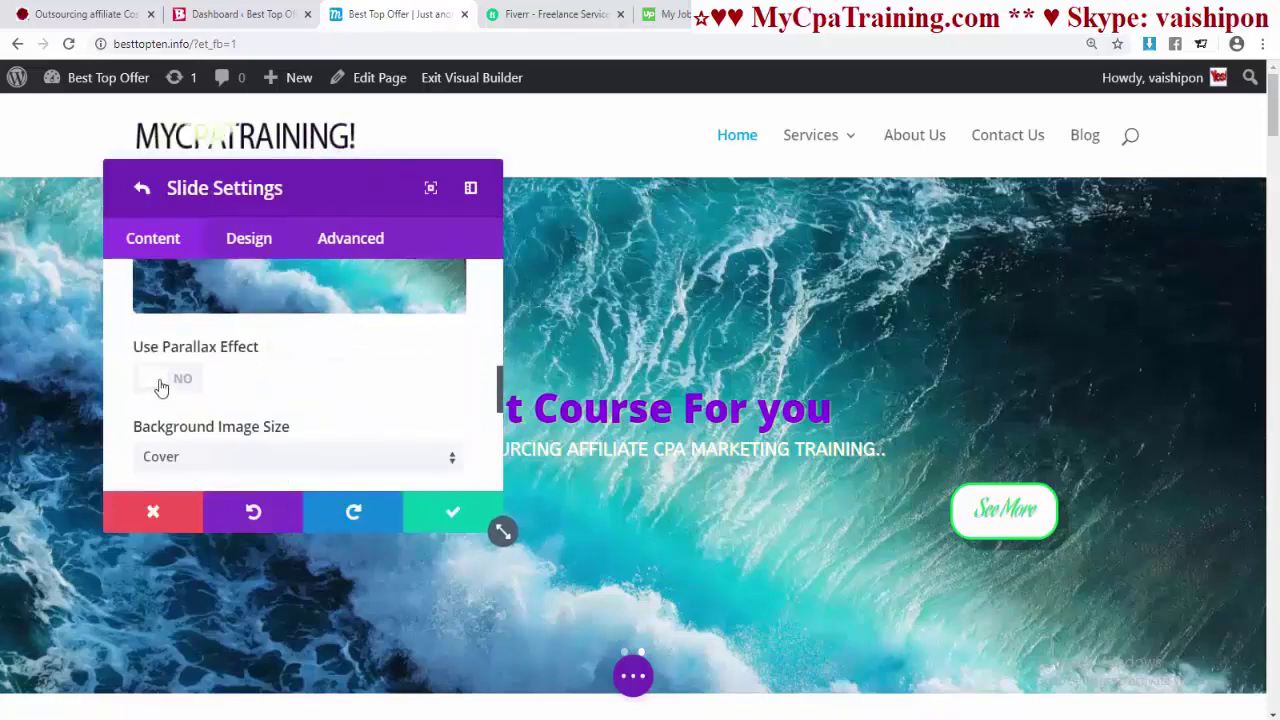
click(161, 385)
scroll(871, 414, down, 4)
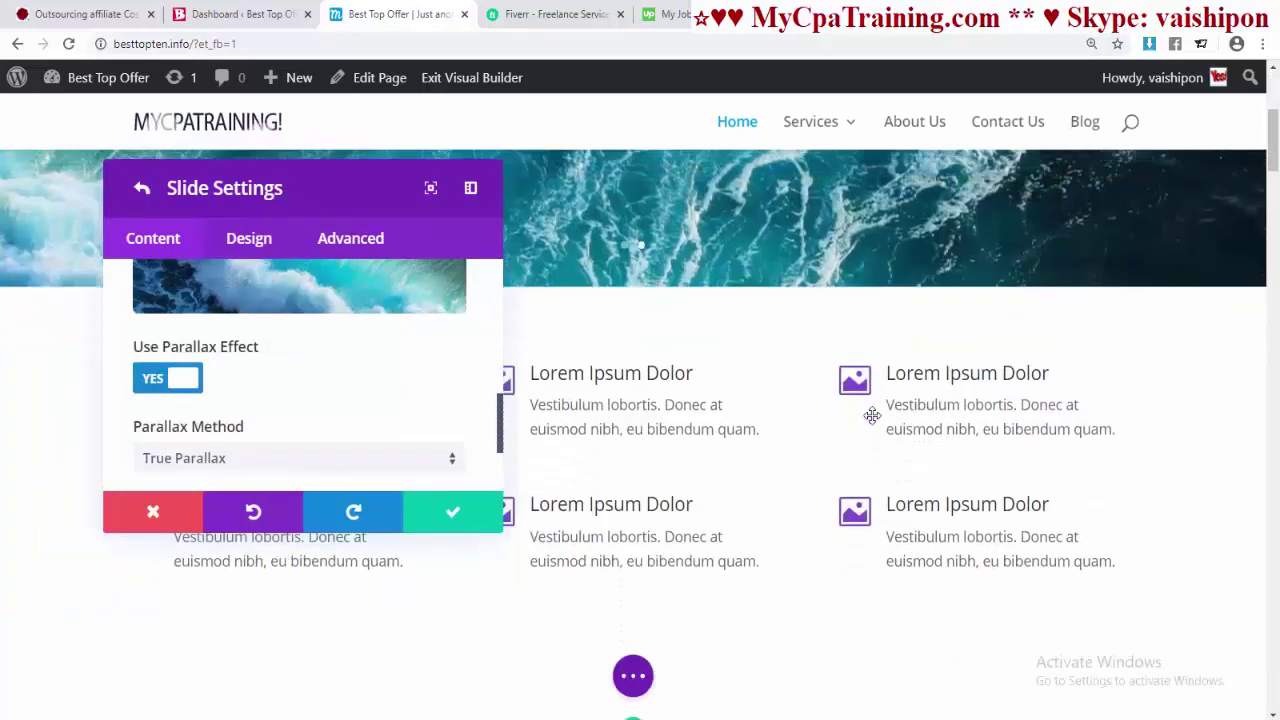
scroll(863, 398, up, 4)
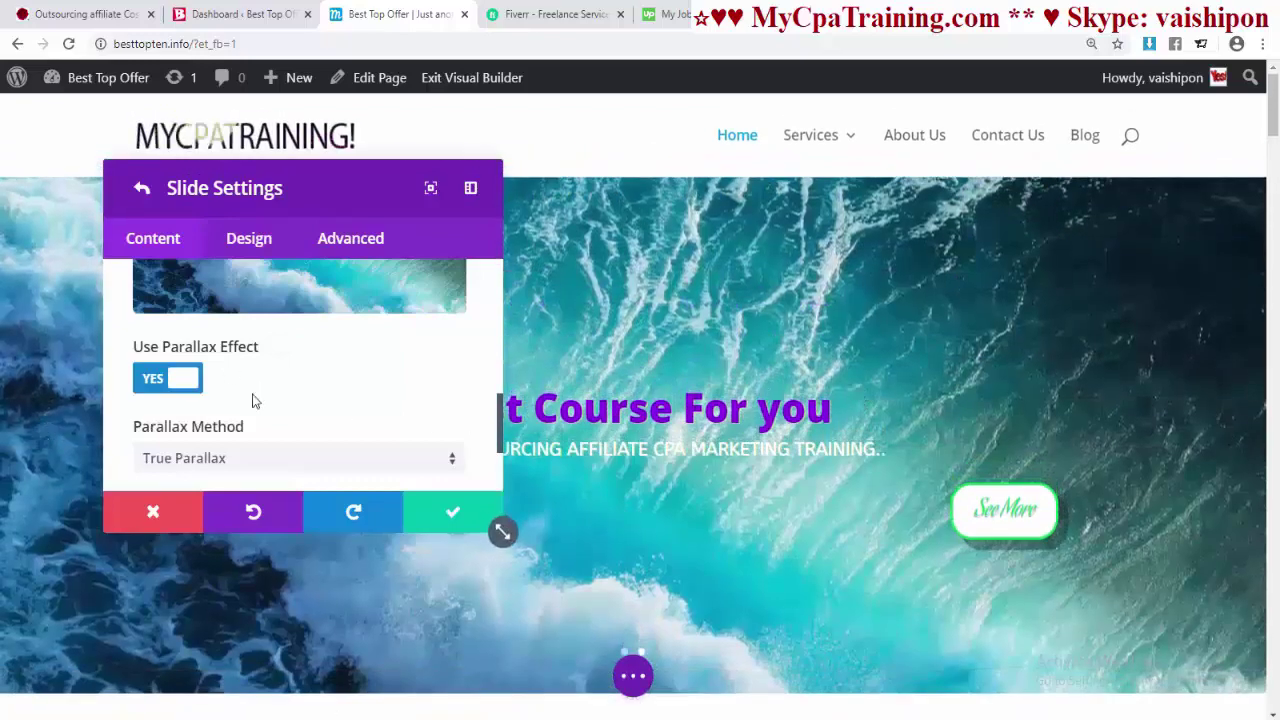
scroll(309, 403, down, 3)
scroll(280, 390, up, 3)
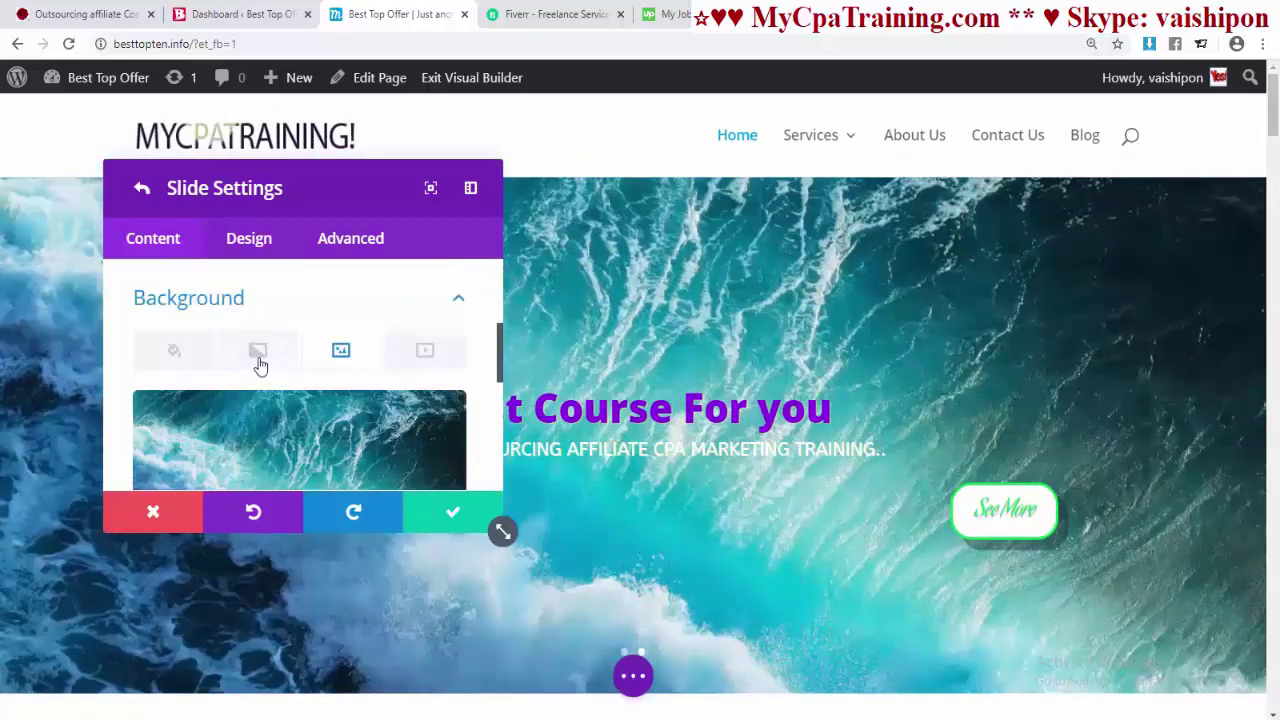
- Switch the slide background to a gradient and remove the ocean background image
click(259, 352)
scroll(309, 385, down, 1)
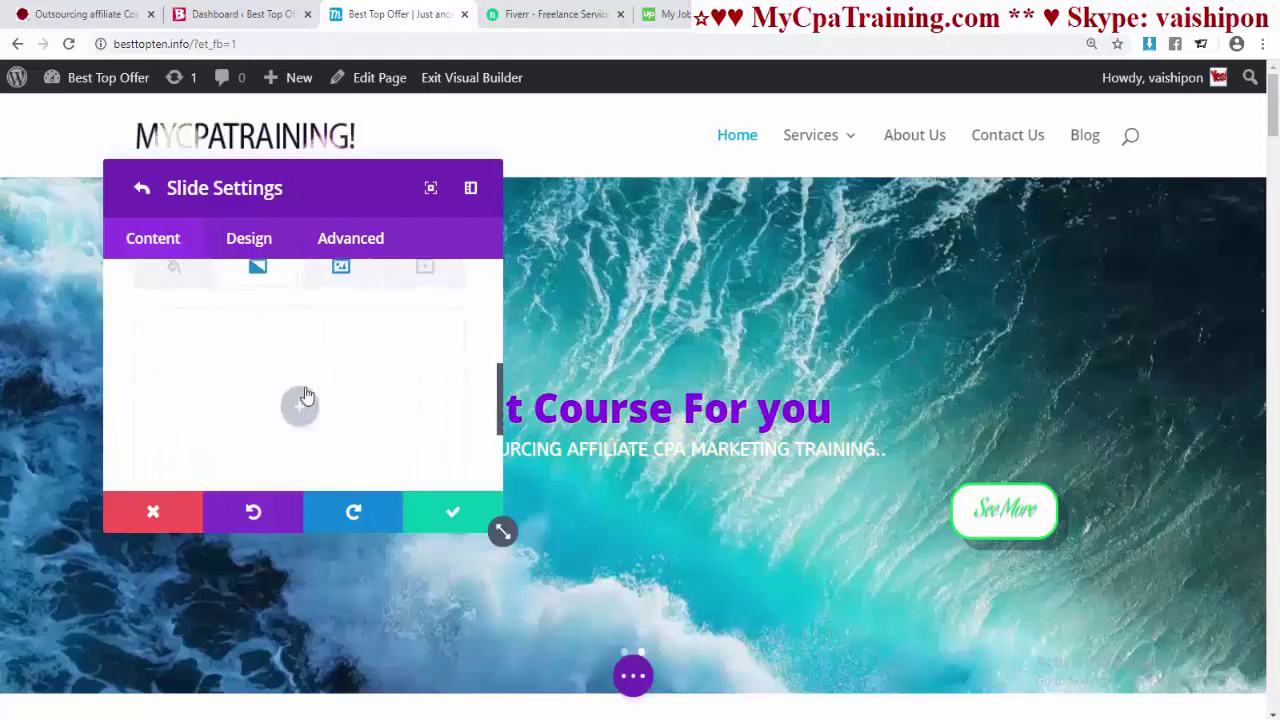
click(333, 407)
scroll(334, 408, down, 2)
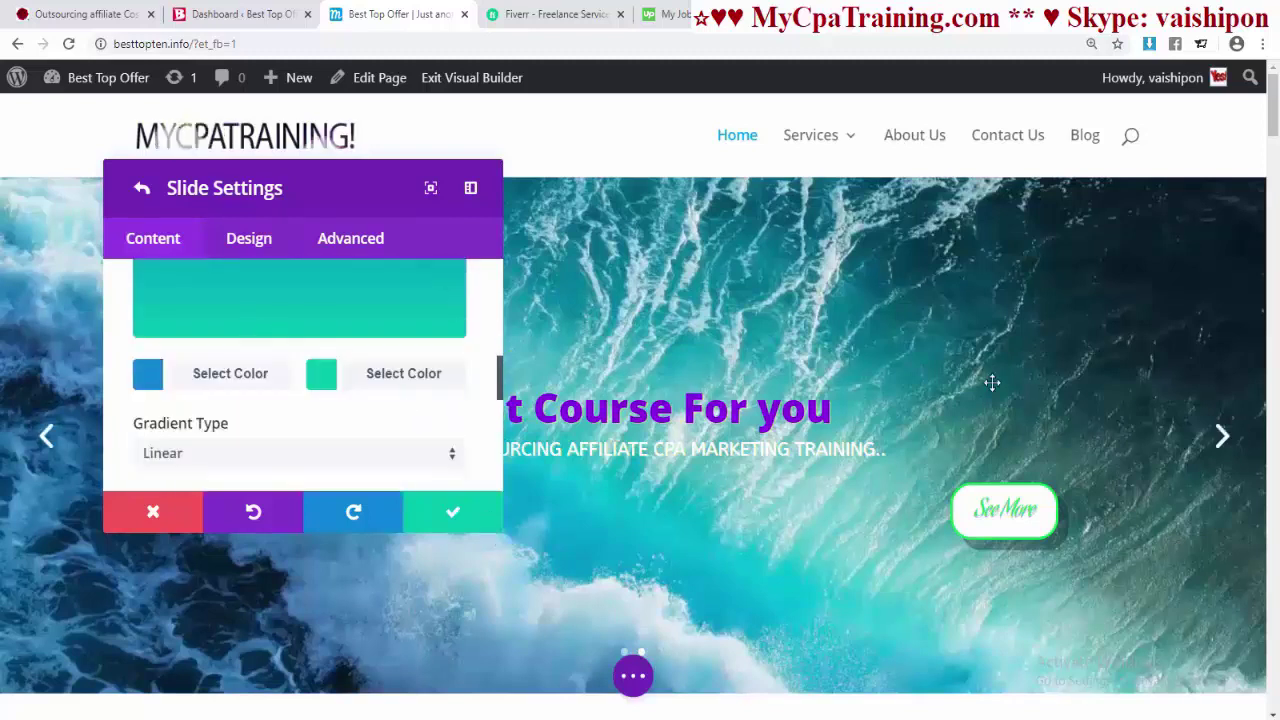
scroll(360, 390, down, 4)
click(441, 300)
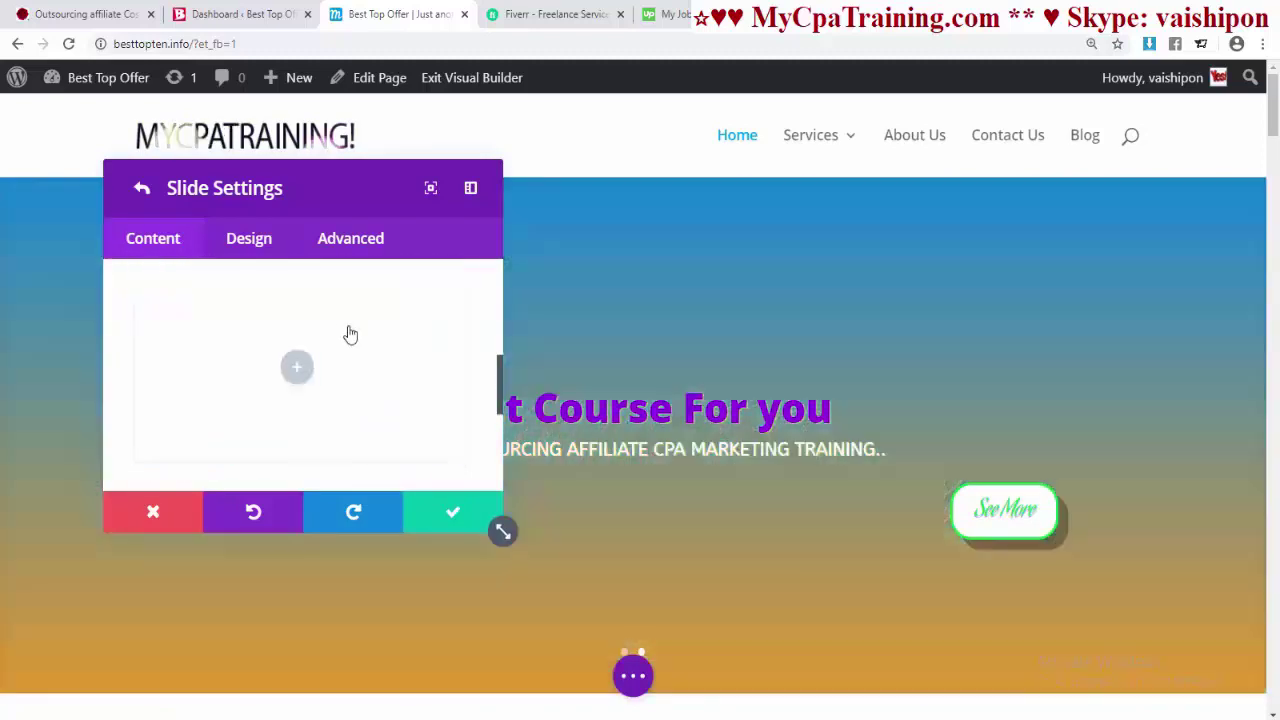
scroll(370, 398, down, 3)
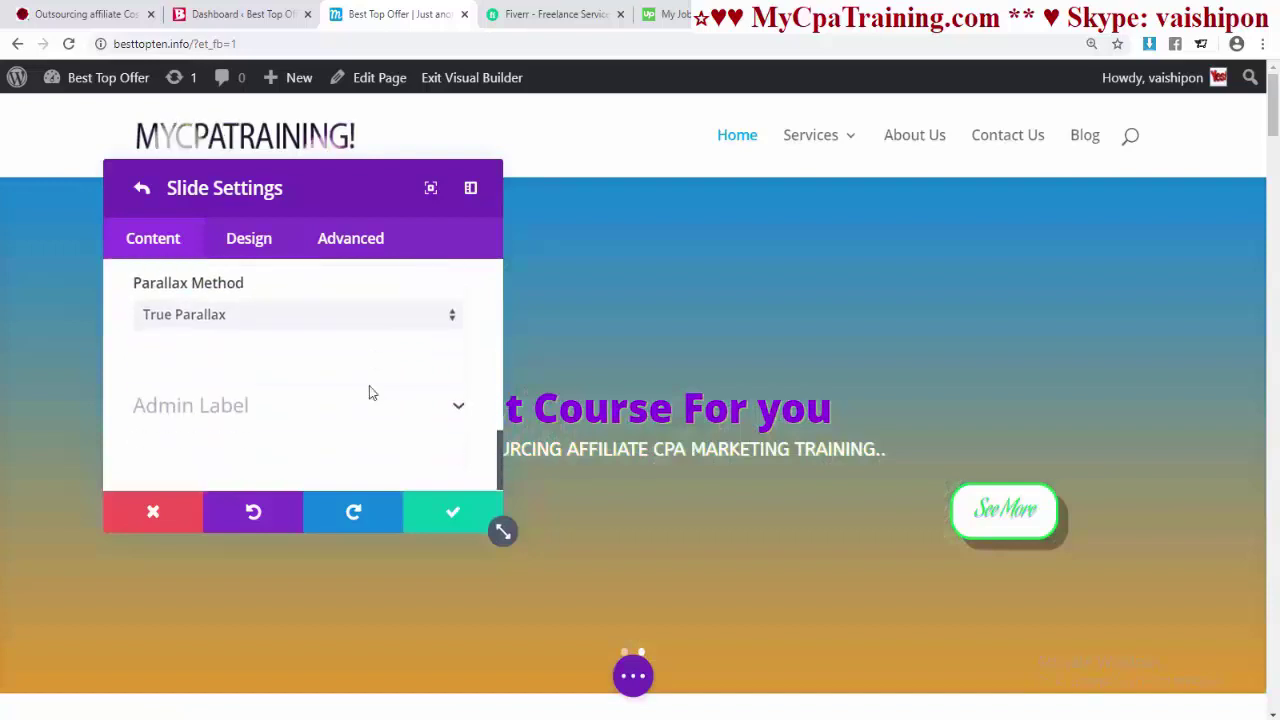
scroll(369, 394, up, 3)
- Make the gradient's second colour yellow and keep the gradient type Linear
click(317, 468)
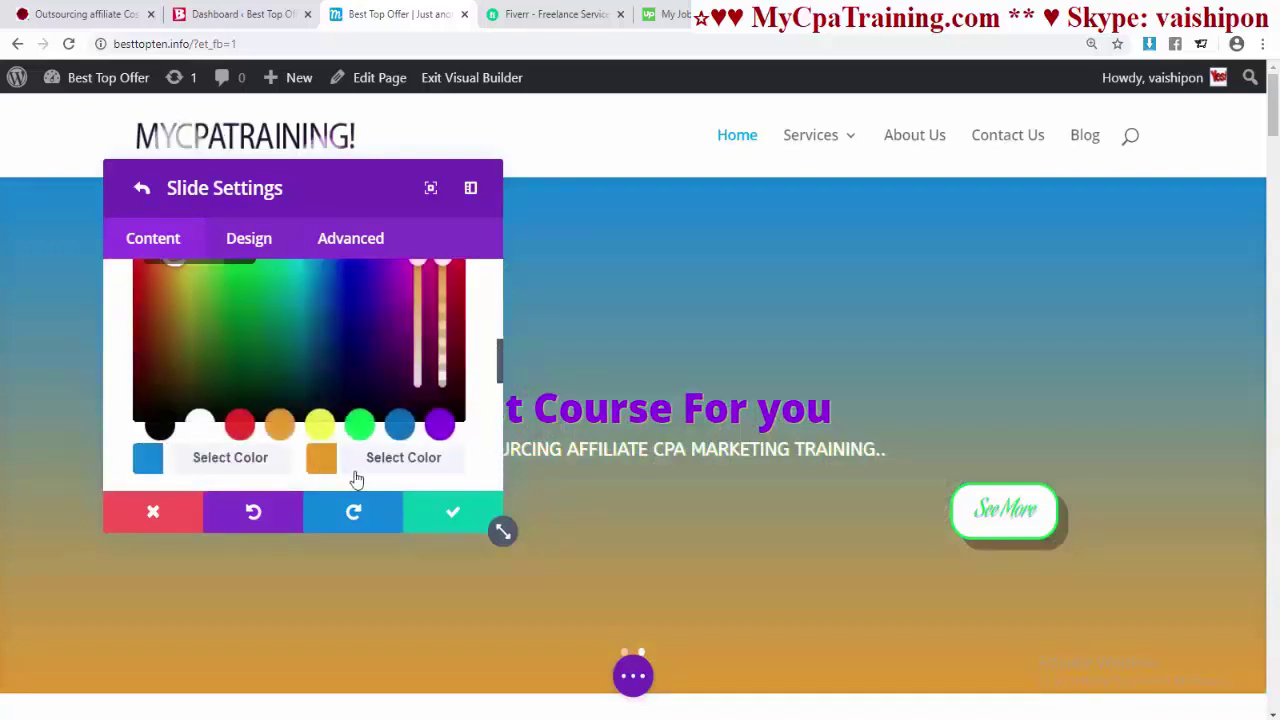
click(322, 426)
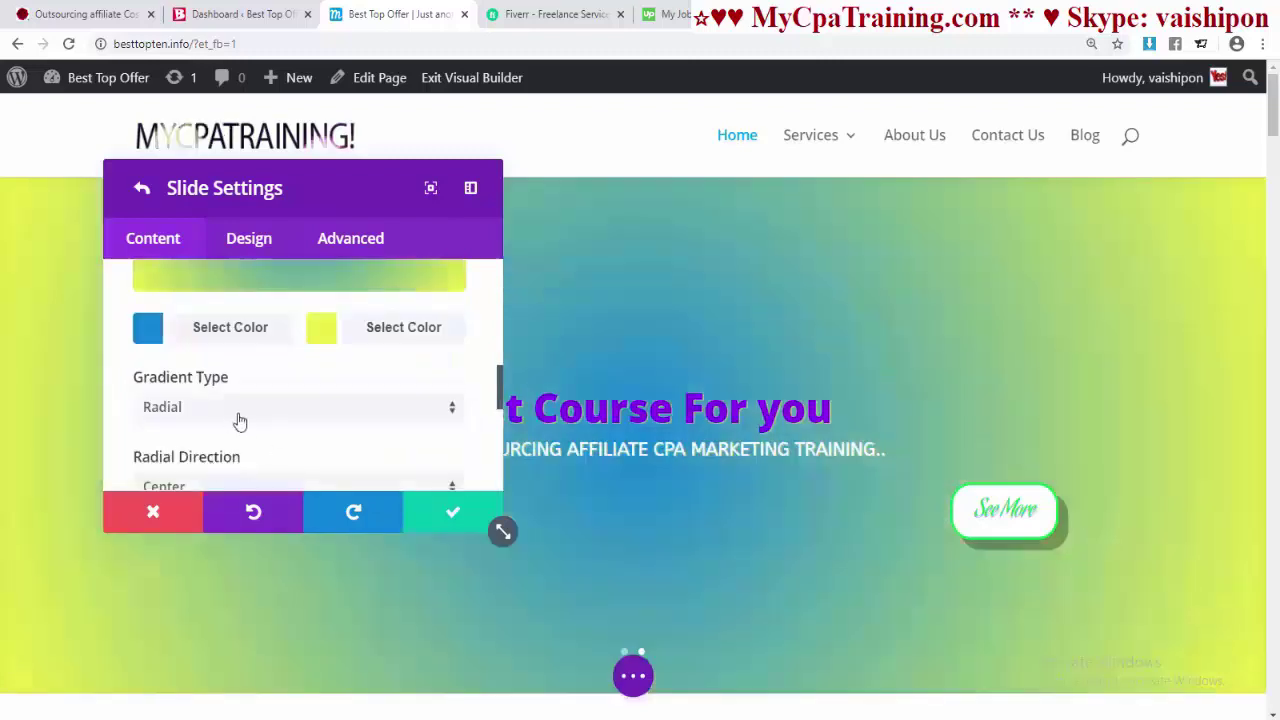
click(240, 421)
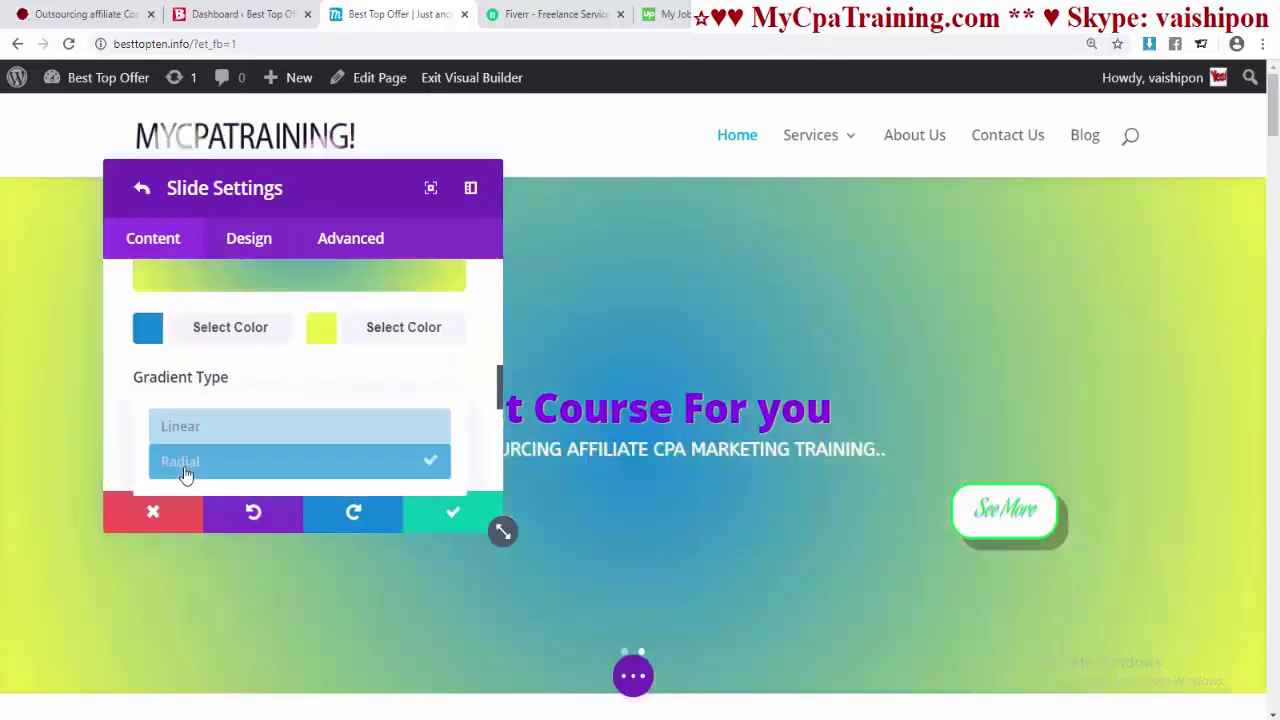
click(192, 426)
- Set the gradient start to 57%, end to 21% and direction to 200deg
scroll(392, 412, down, 2)
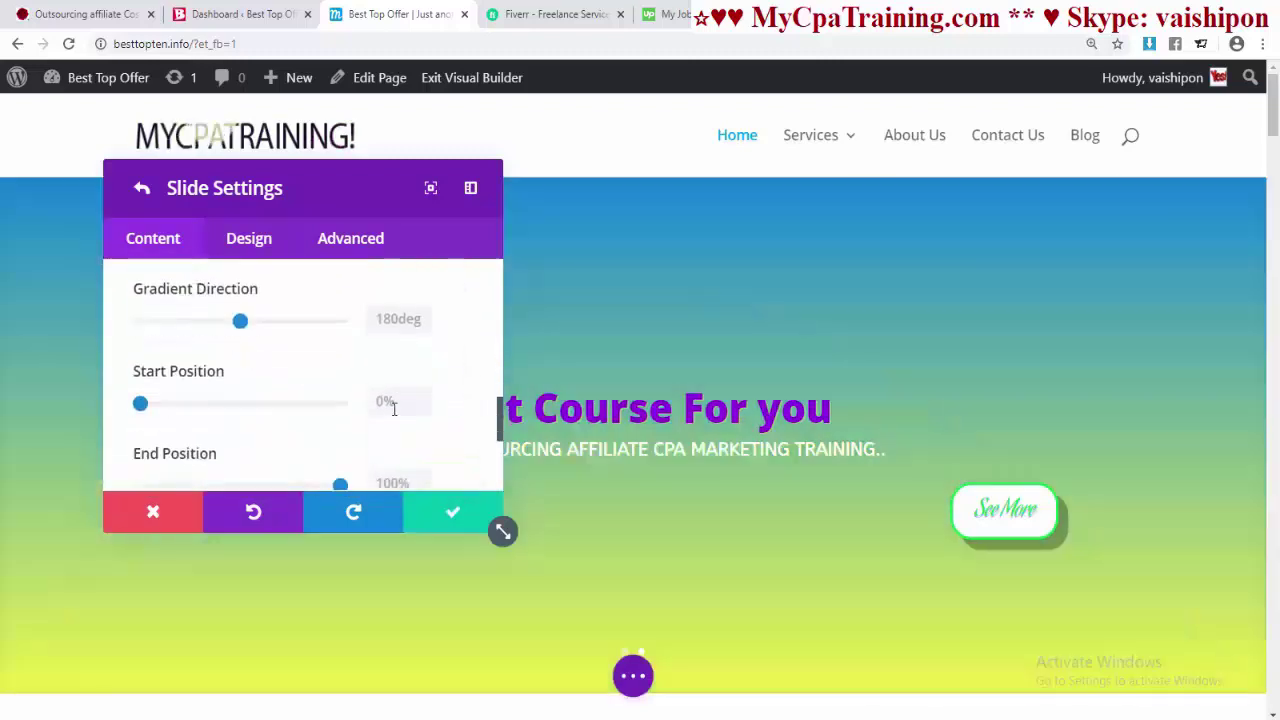
scroll(240, 405, up, 1)
mouse_move(240, 405)
mouse_down()
mouse_move(203, 406)
mouse_move(341, 407)
mouse_move(226, 410)
mouse_up()
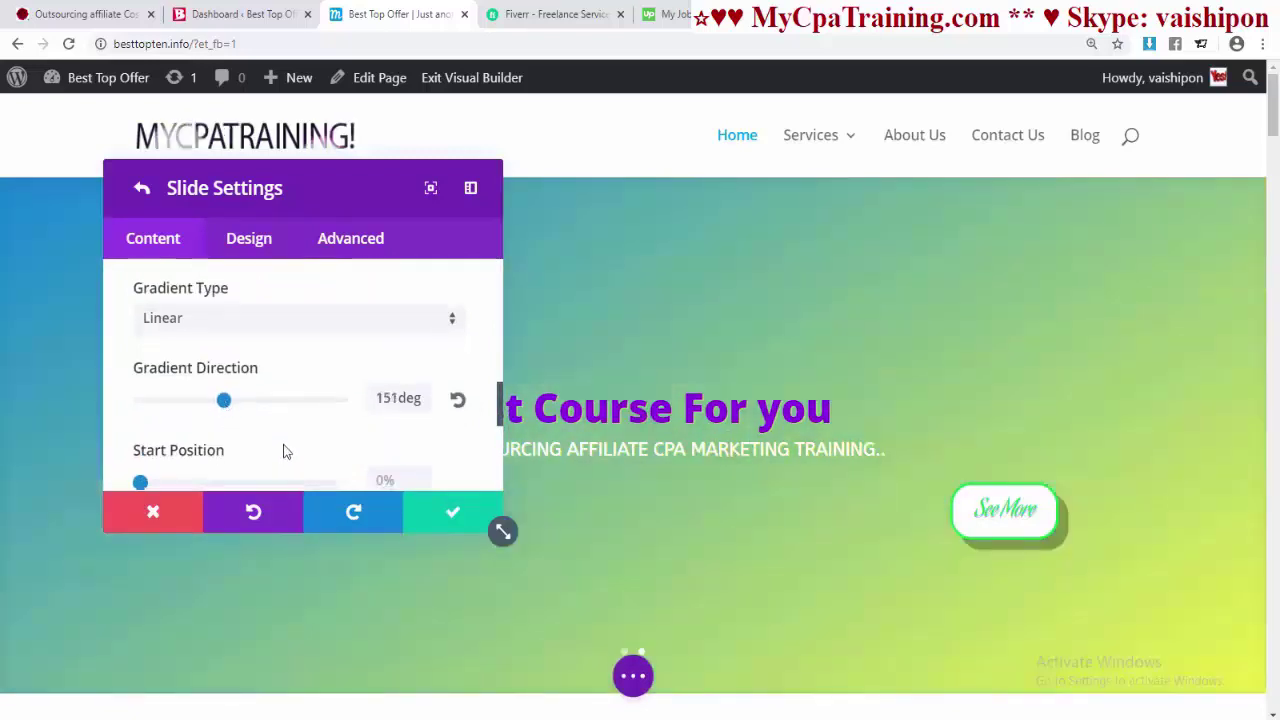
scroll(166, 427, down, 1)
drag(144, 409, 251, 423)
scroll(251, 423, down, 2)
drag(340, 317, 186, 319)
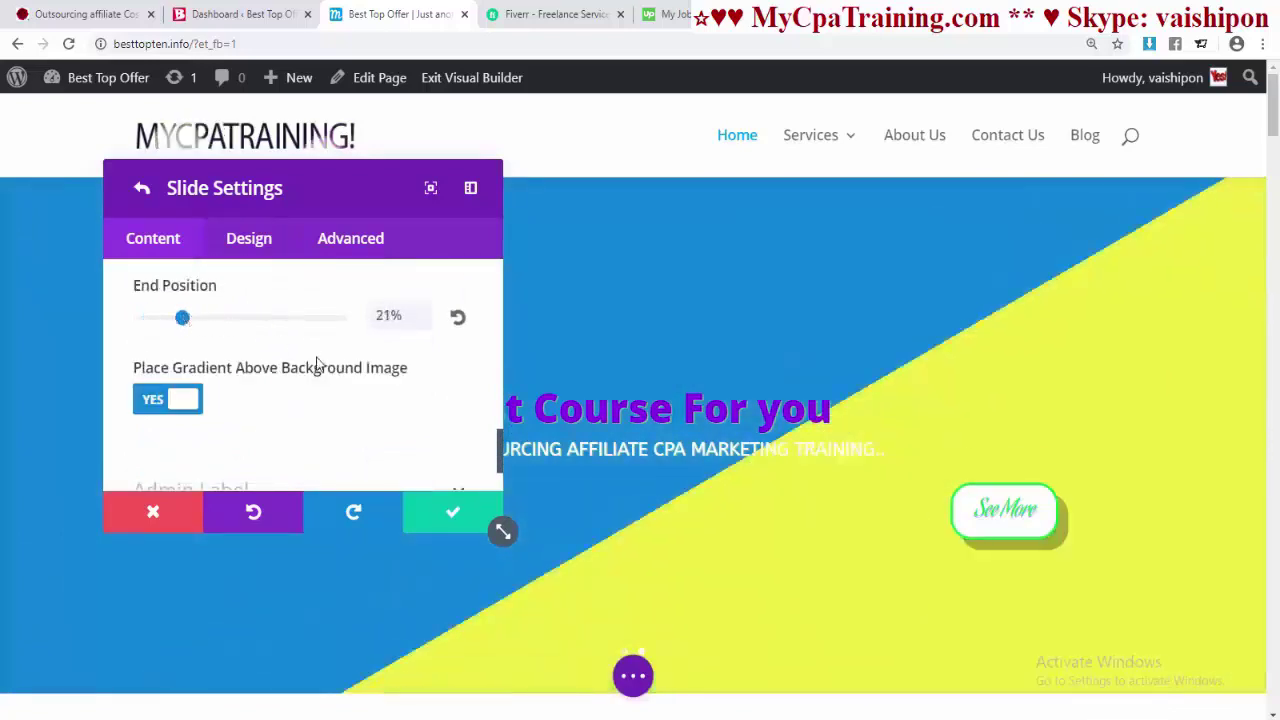
scroll(316, 362, up, 2)
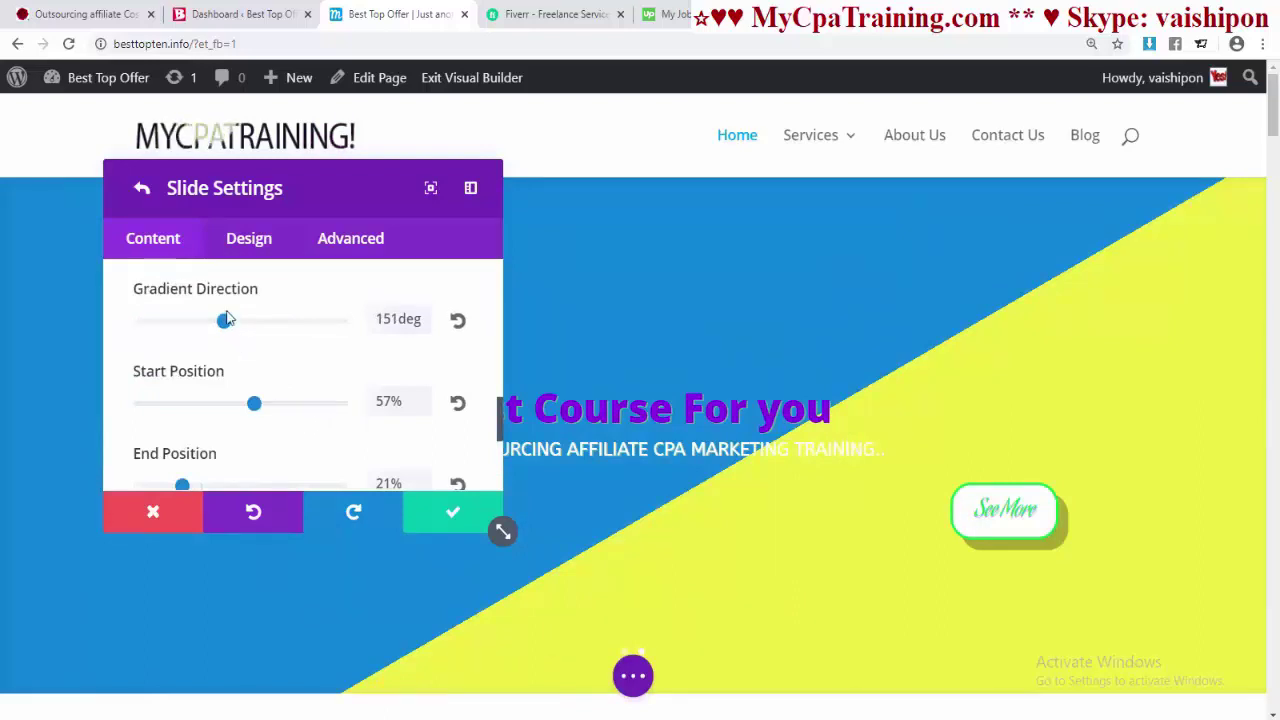
drag(224, 322, 258, 333)
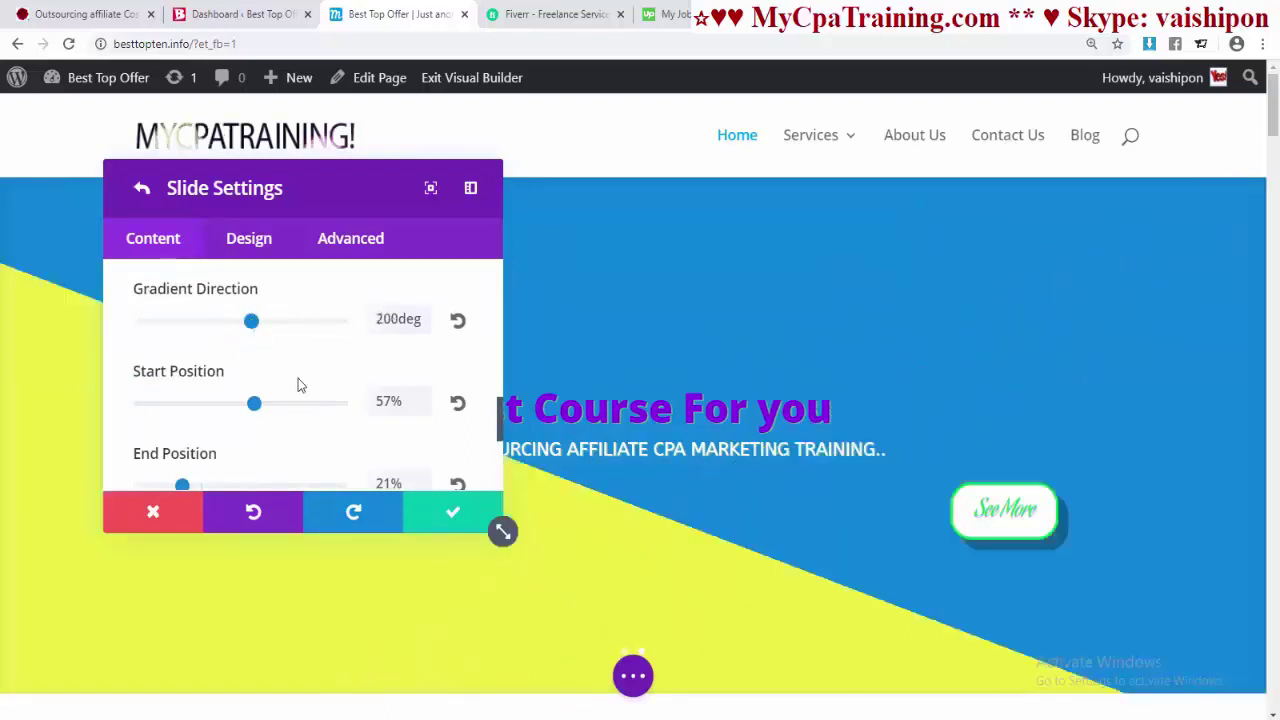
- Save the slide's gradient background and close the slider settings
scroll(298, 385, up, 3)
scroll(306, 354, down, 1)
click(453, 514)
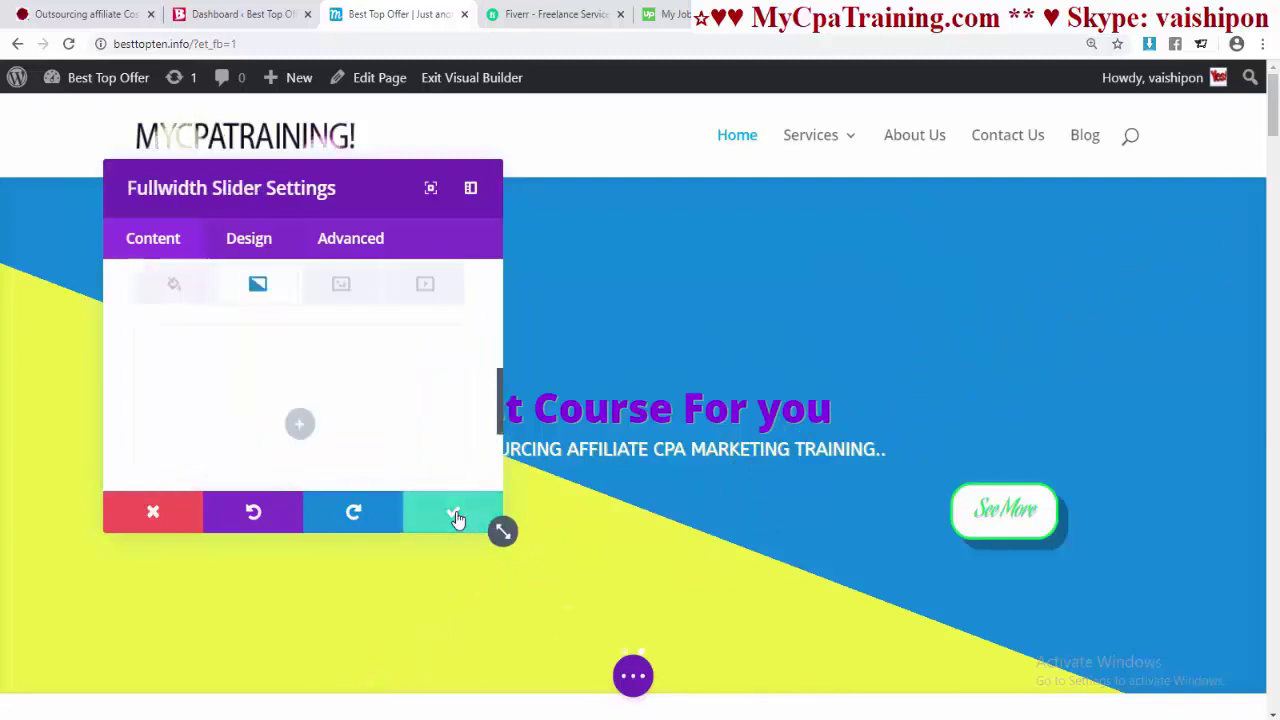
click(455, 516)
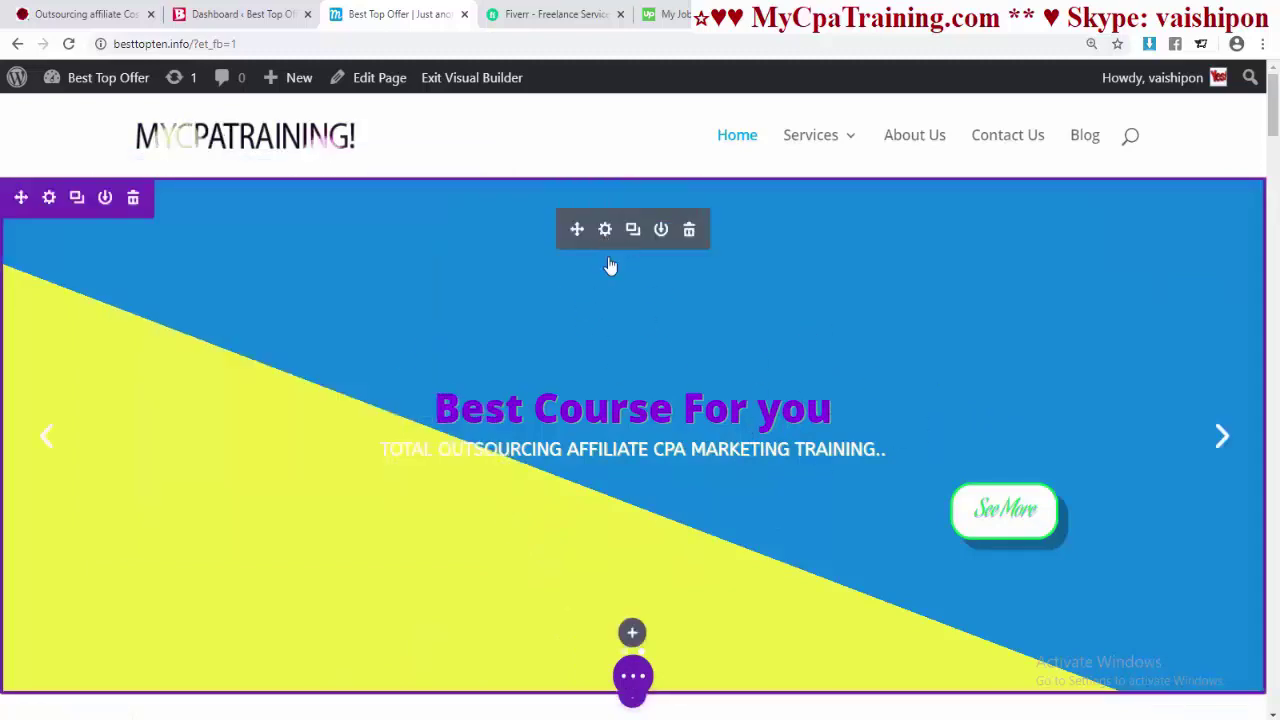
- Replace the third slide's heading with 'Our Promotional Video', save, and reopen the slider settings
click(605, 230)
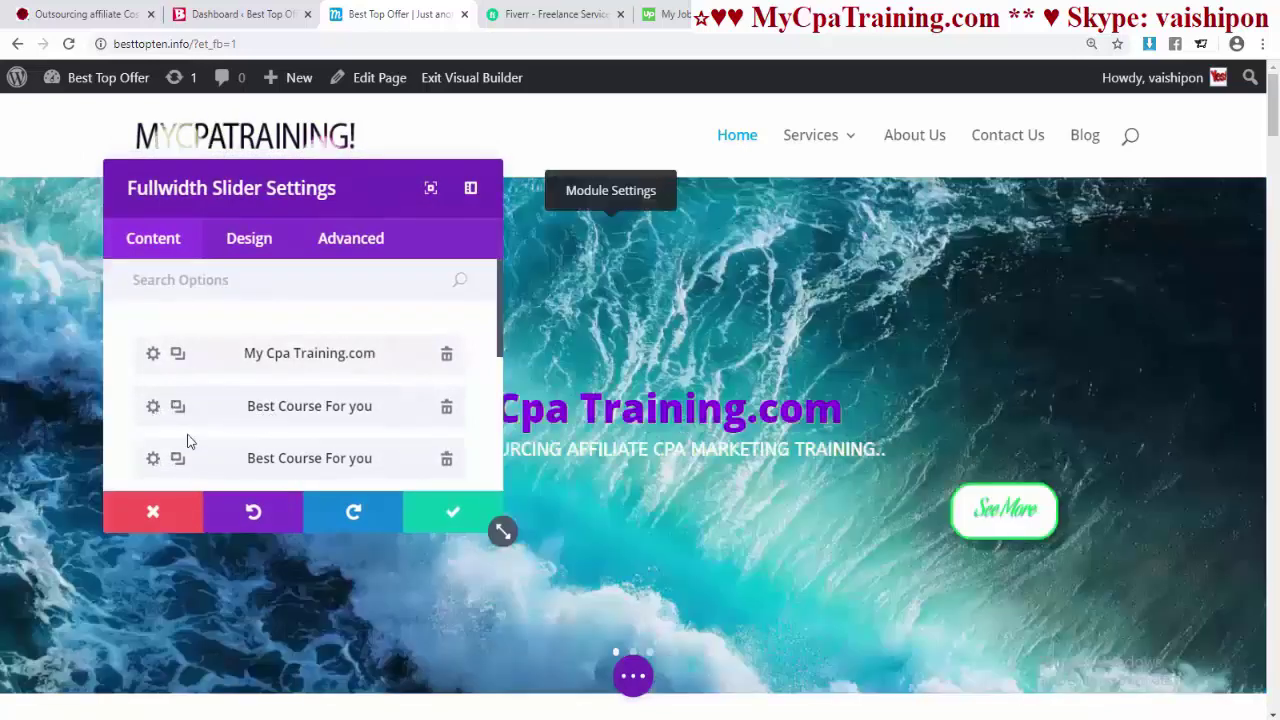
scroll(271, 429, down, 3)
scroll(297, 366, up, 2)
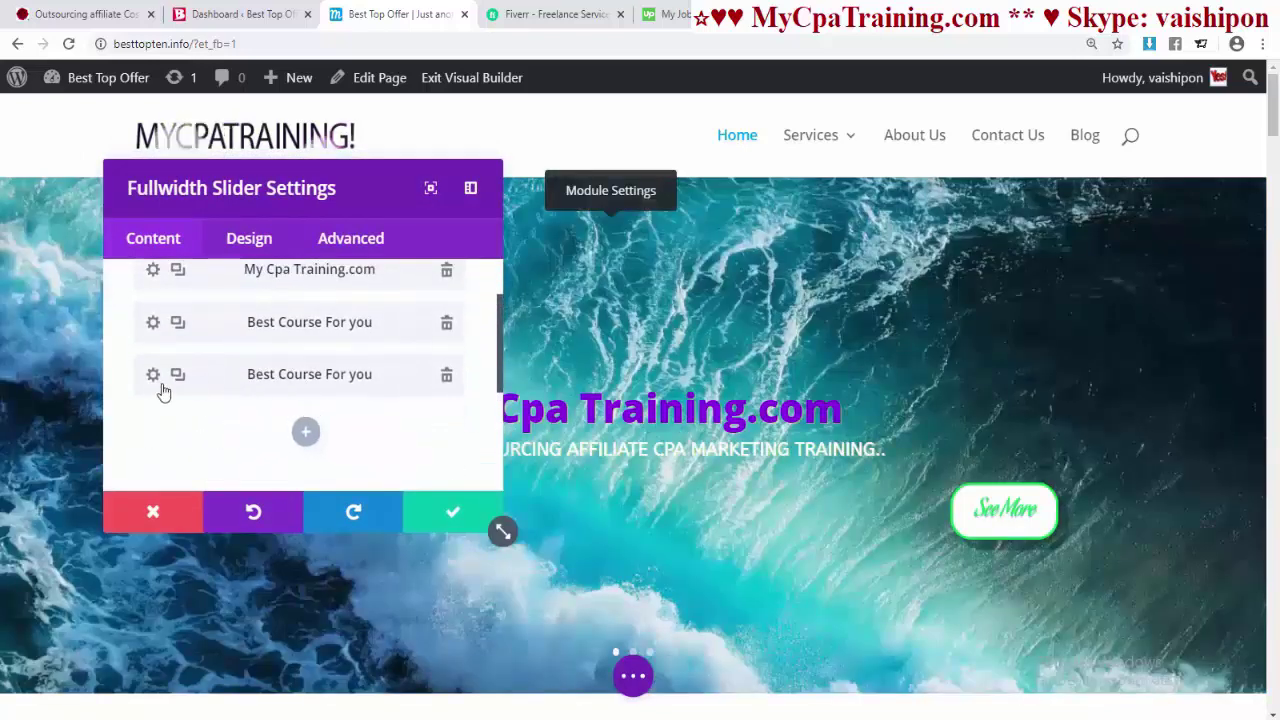
click(155, 376)
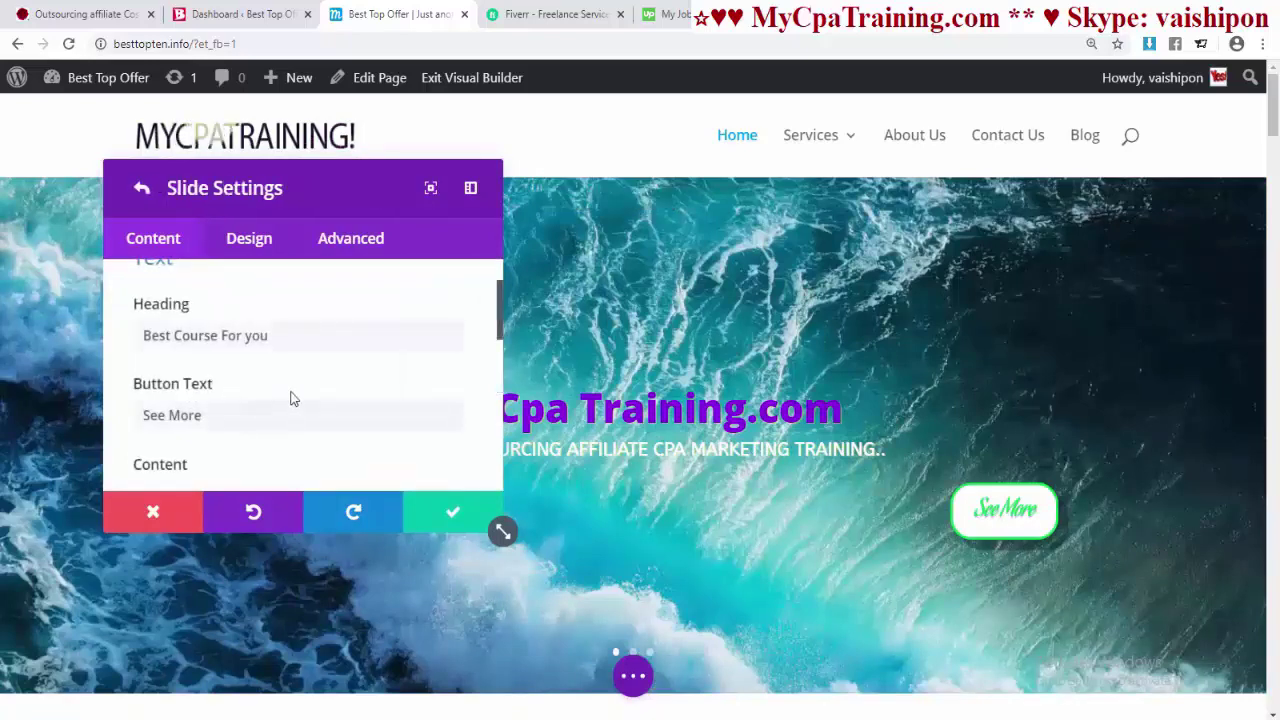
triple_click(145, 340)
text(Our Promotional Video)
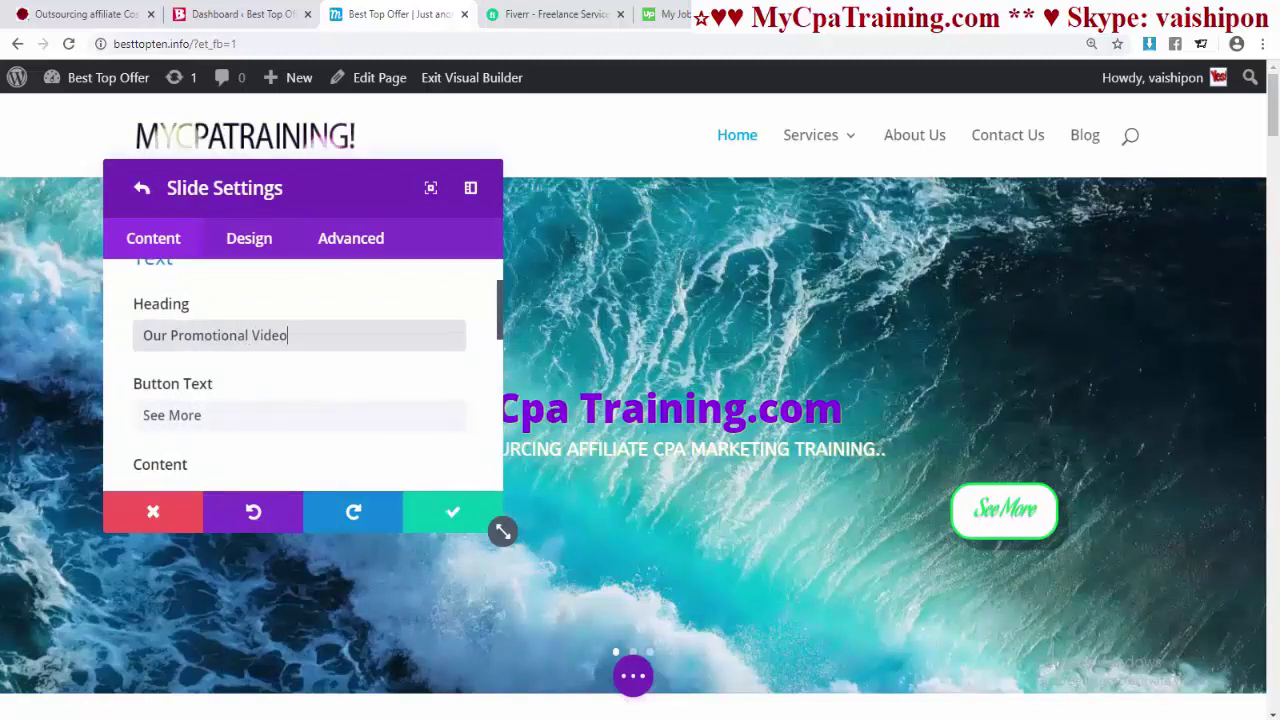
click(451, 515)
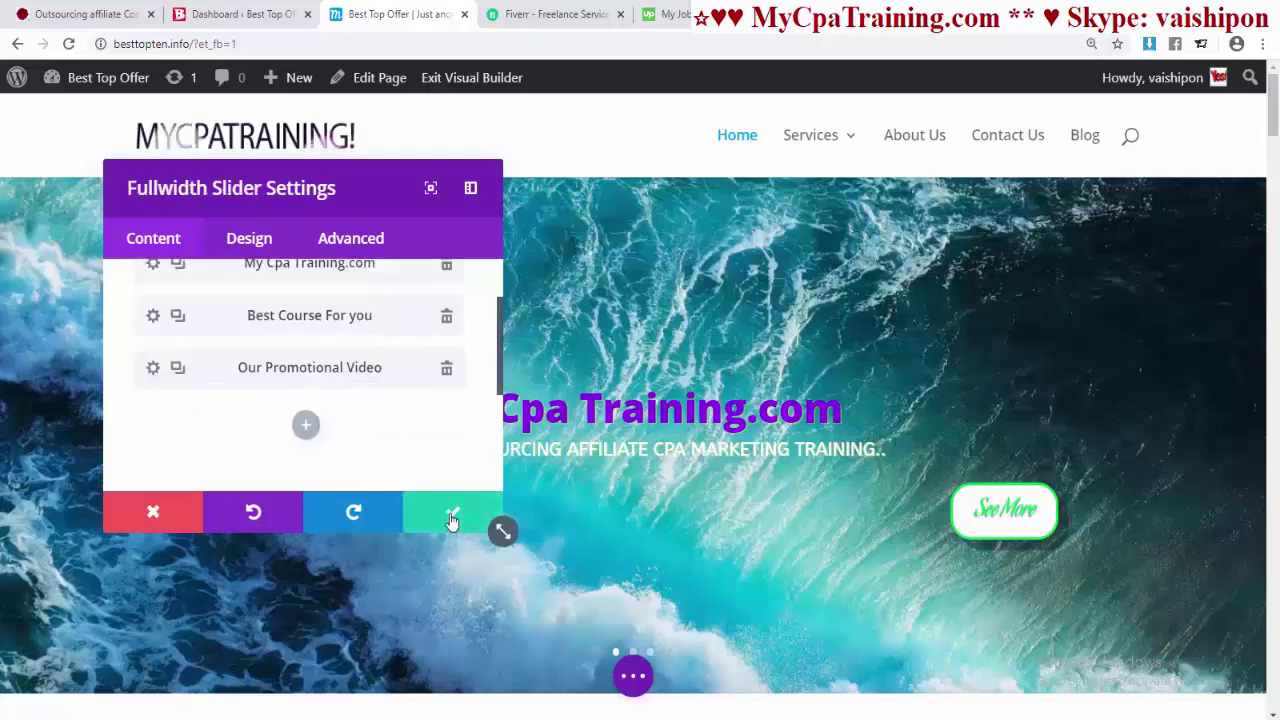
click(451, 517)
click(604, 230)
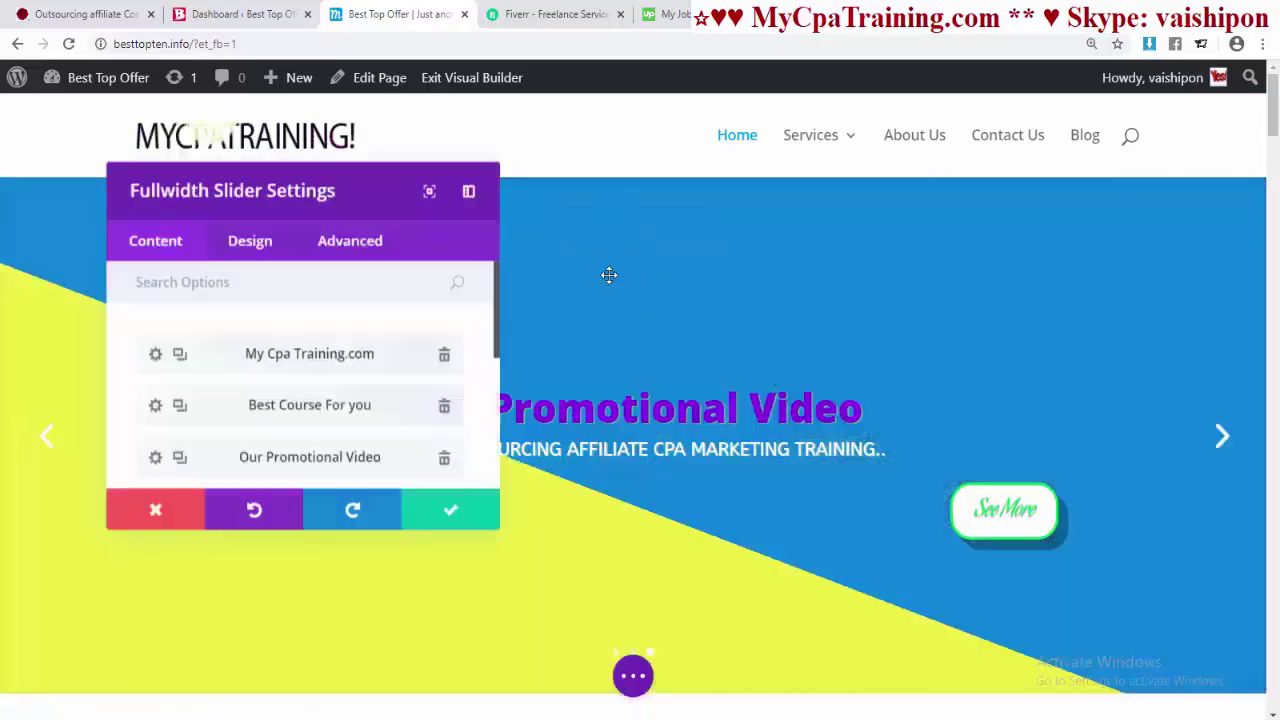
- Delete the gradient background from the Our Promotional Video slide
scroll(250, 400, down, 2)
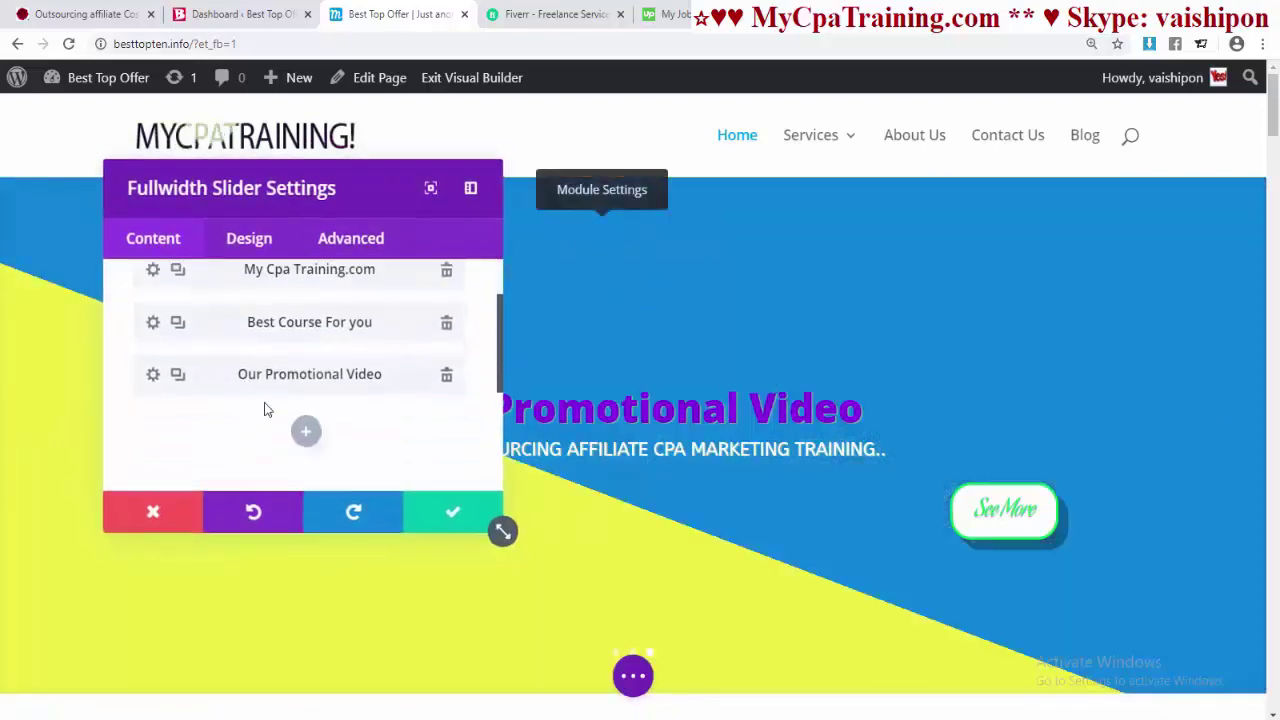
click(153, 376)
scroll(330, 390, down, 5)
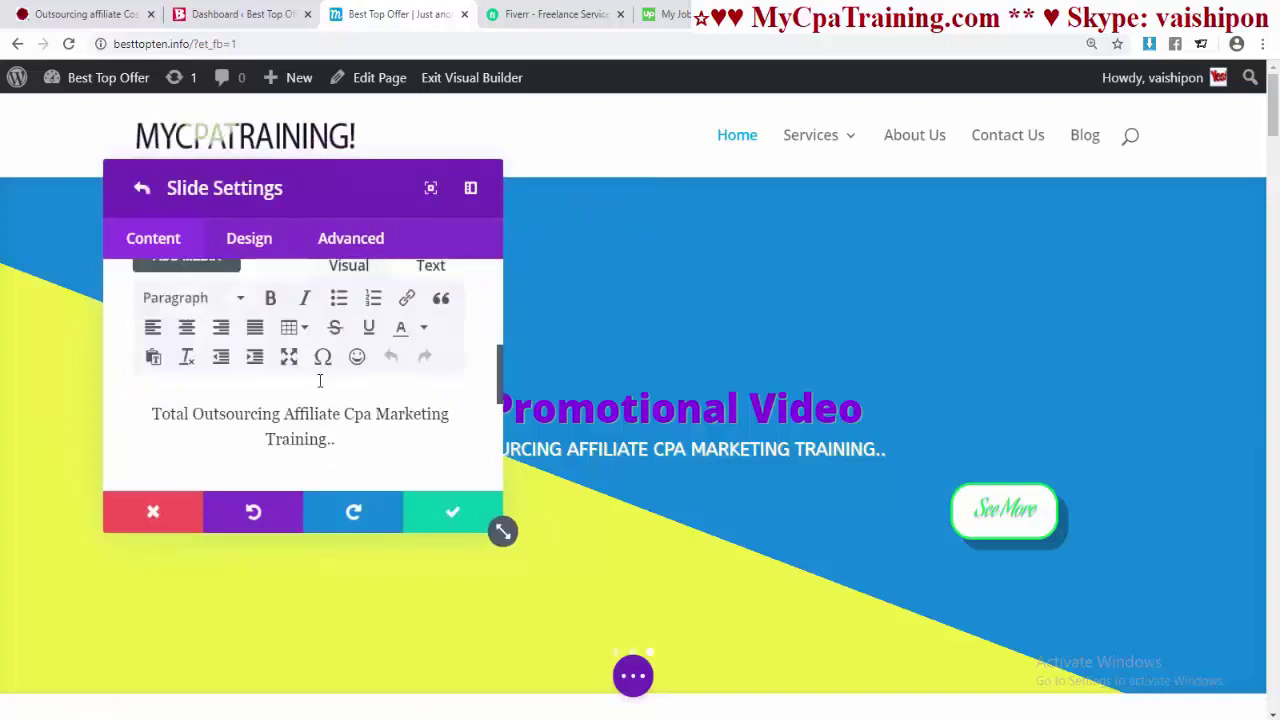
scroll(320, 378, down, 2)
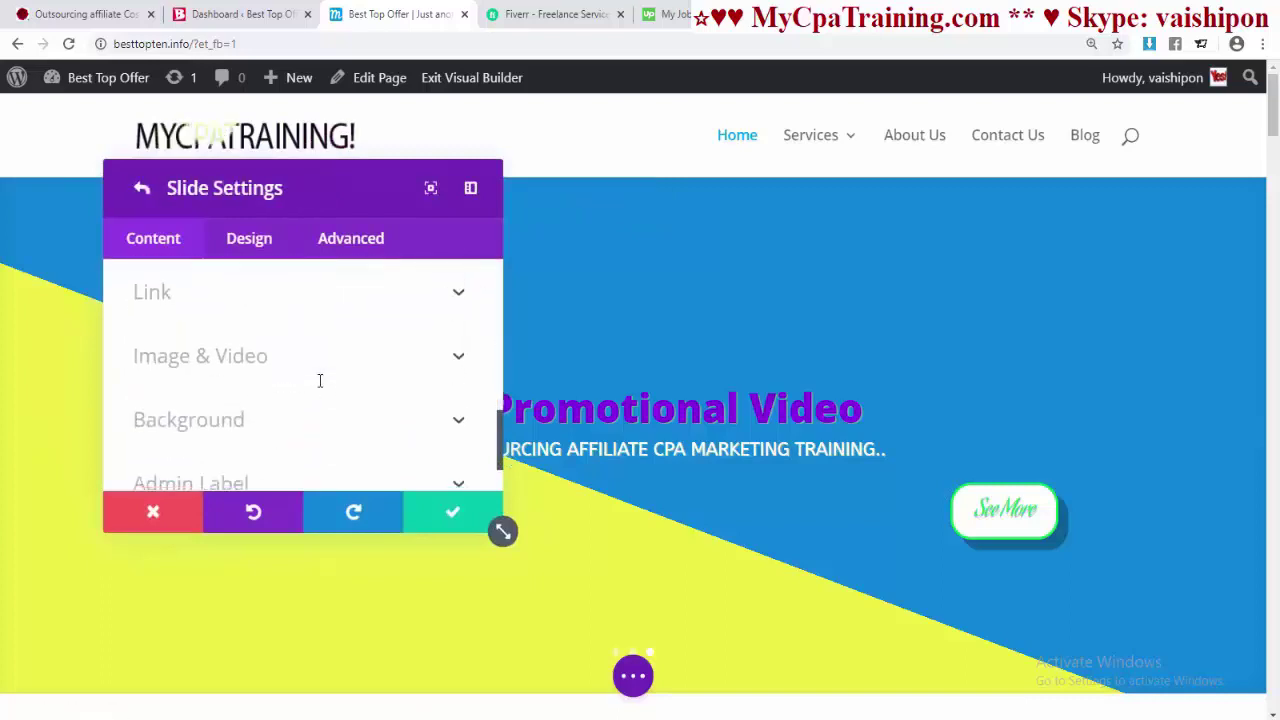
click(236, 422)
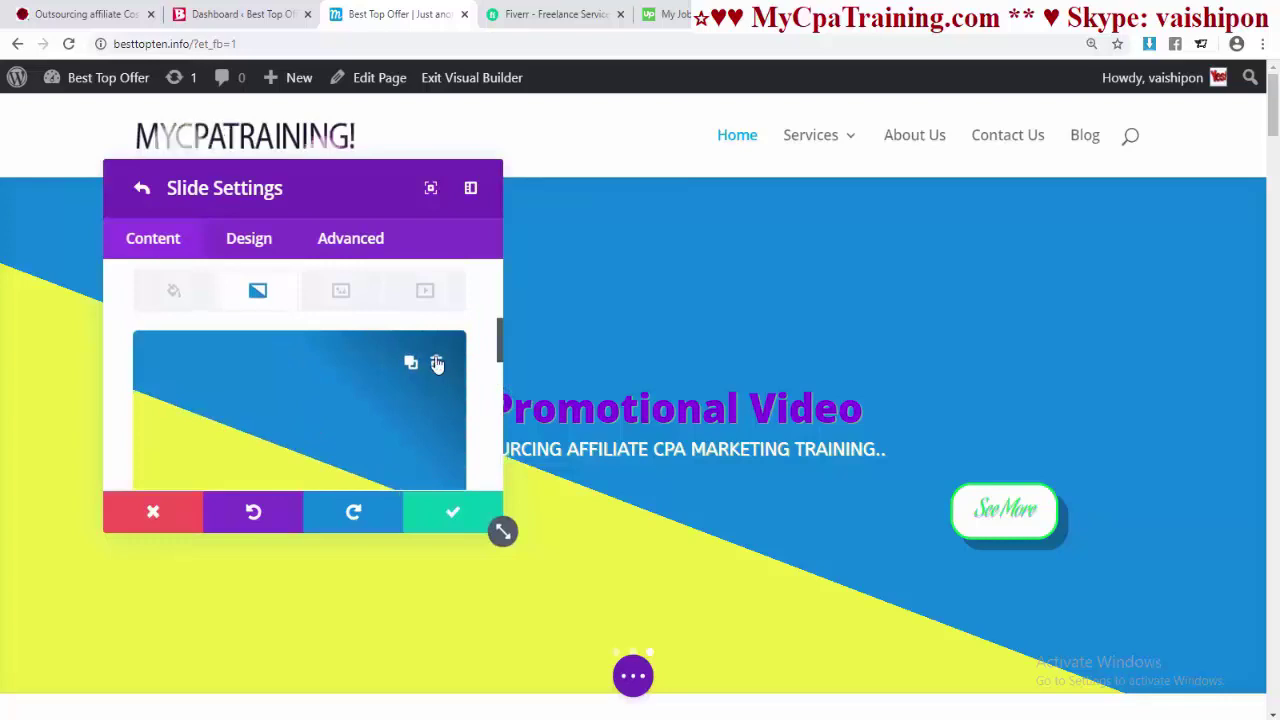
click(439, 364)
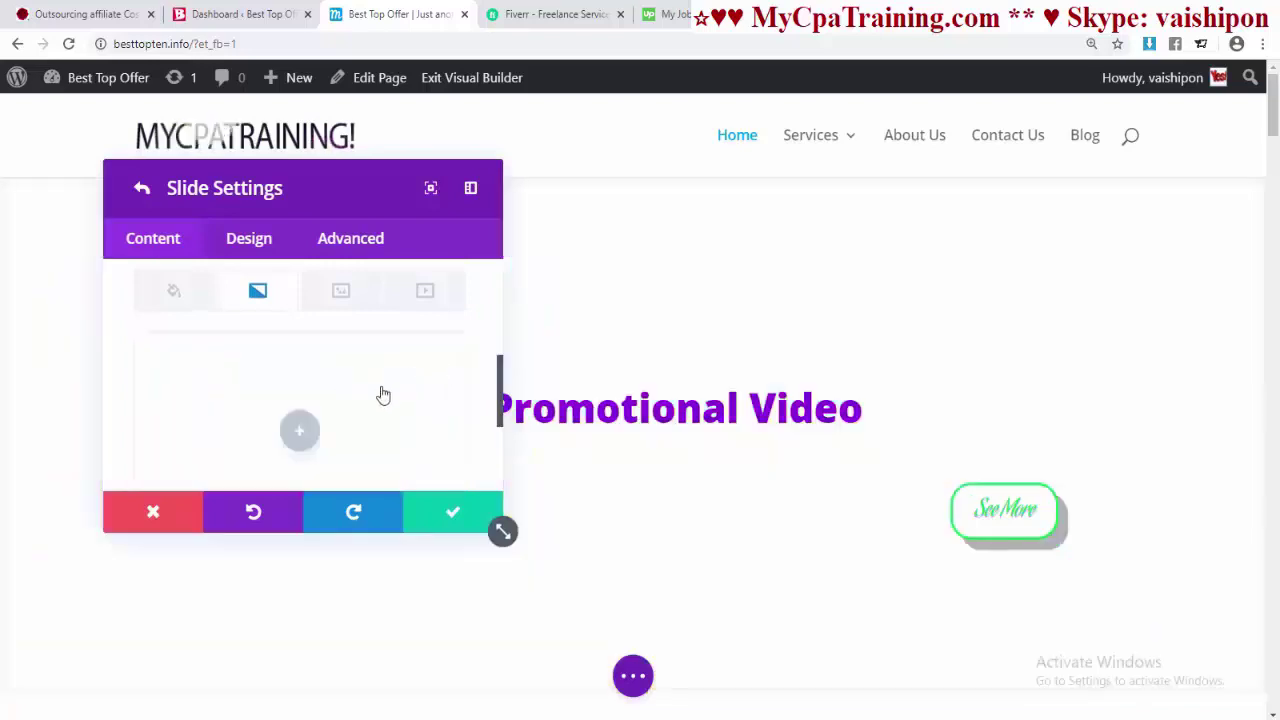
- Set the uploaded 000007.mp4 as the slide's background MP4 video and save
click(425, 293)
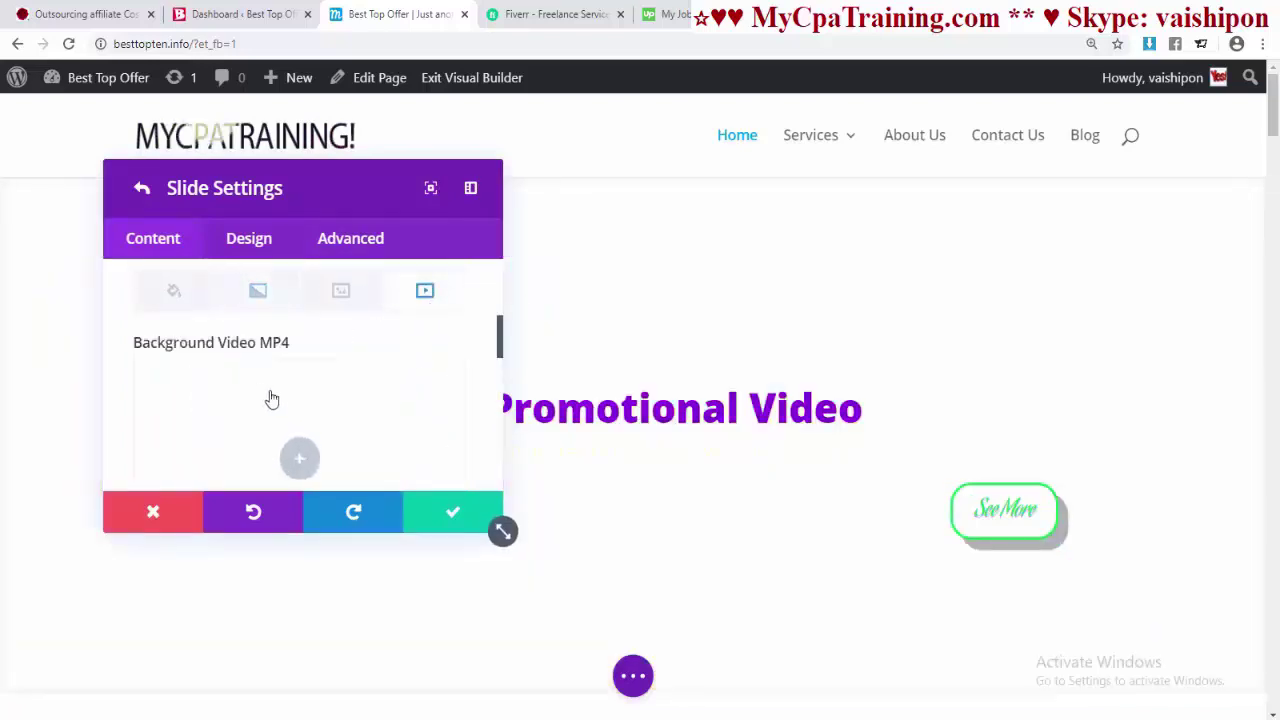
scroll(220, 366, down, 2)
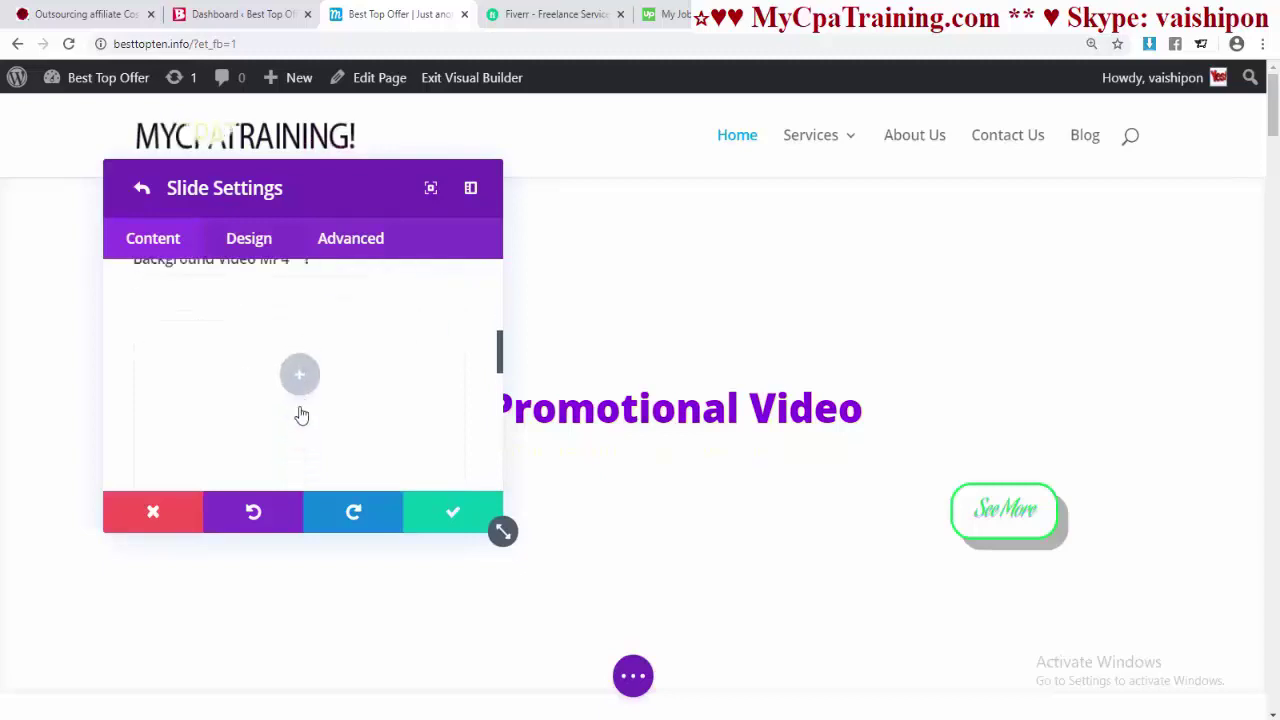
click(301, 378)
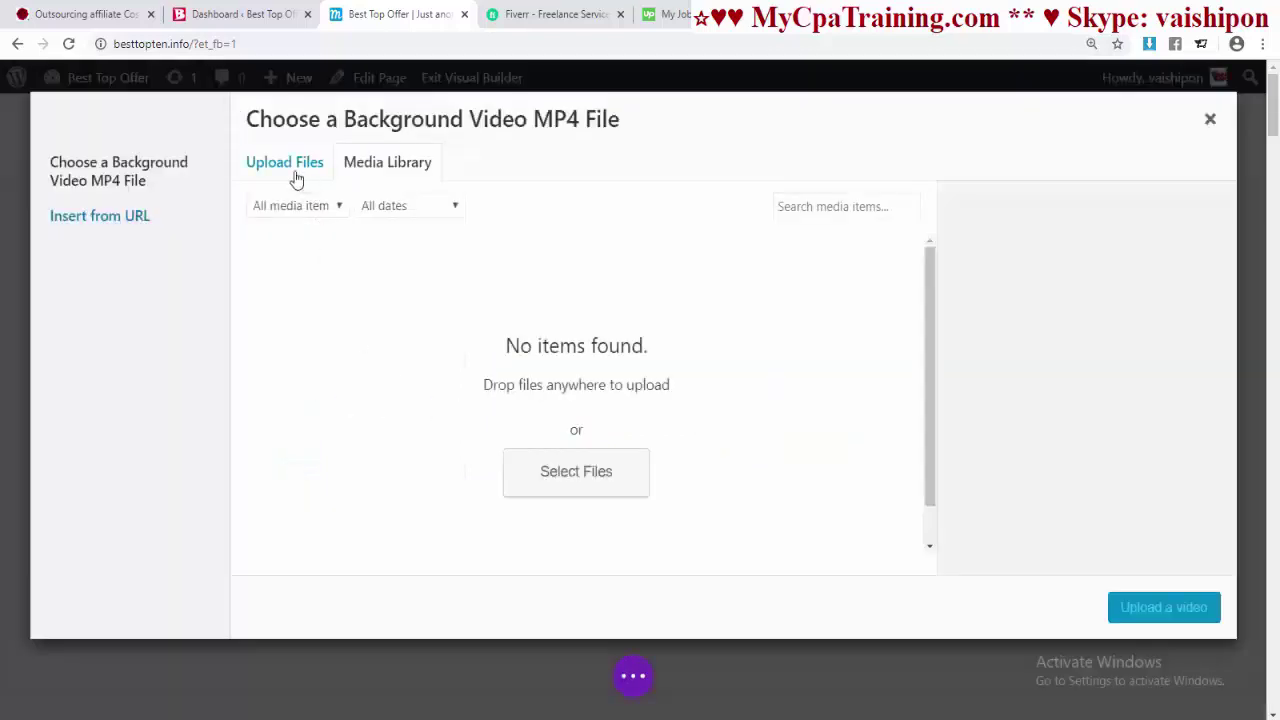
click(575, 483)
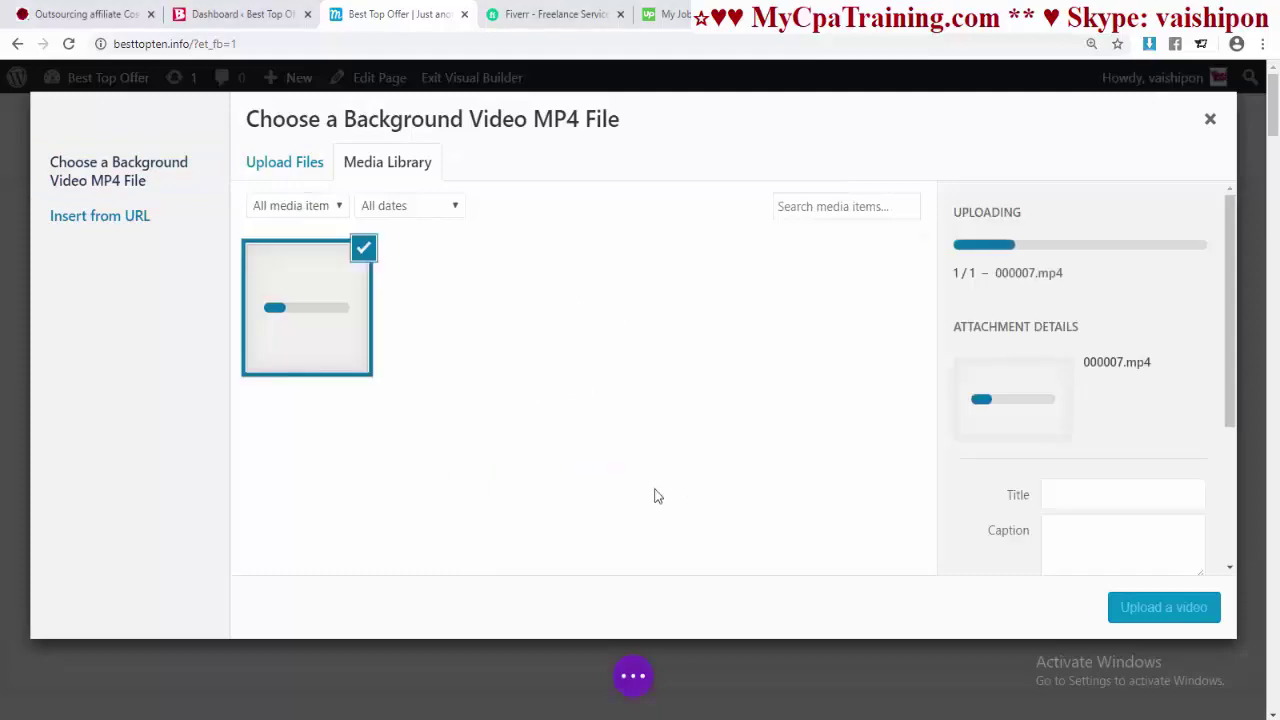
click(1187, 622)
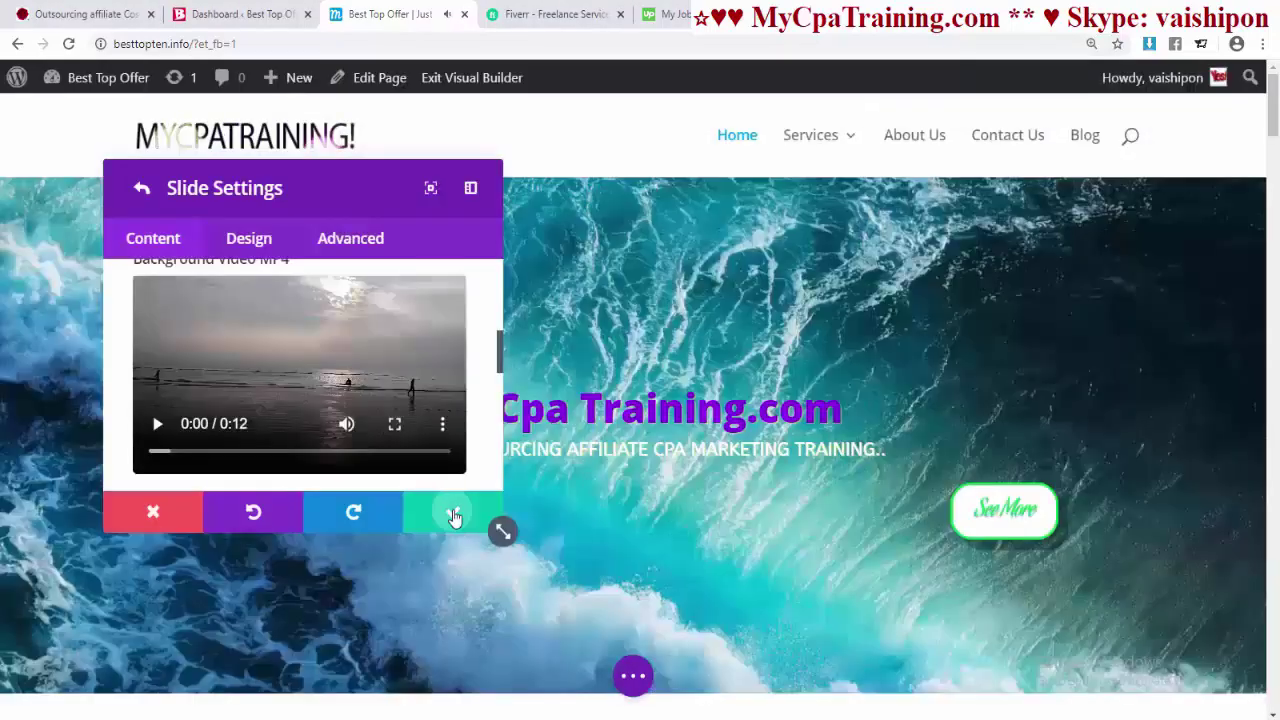
click(453, 514)
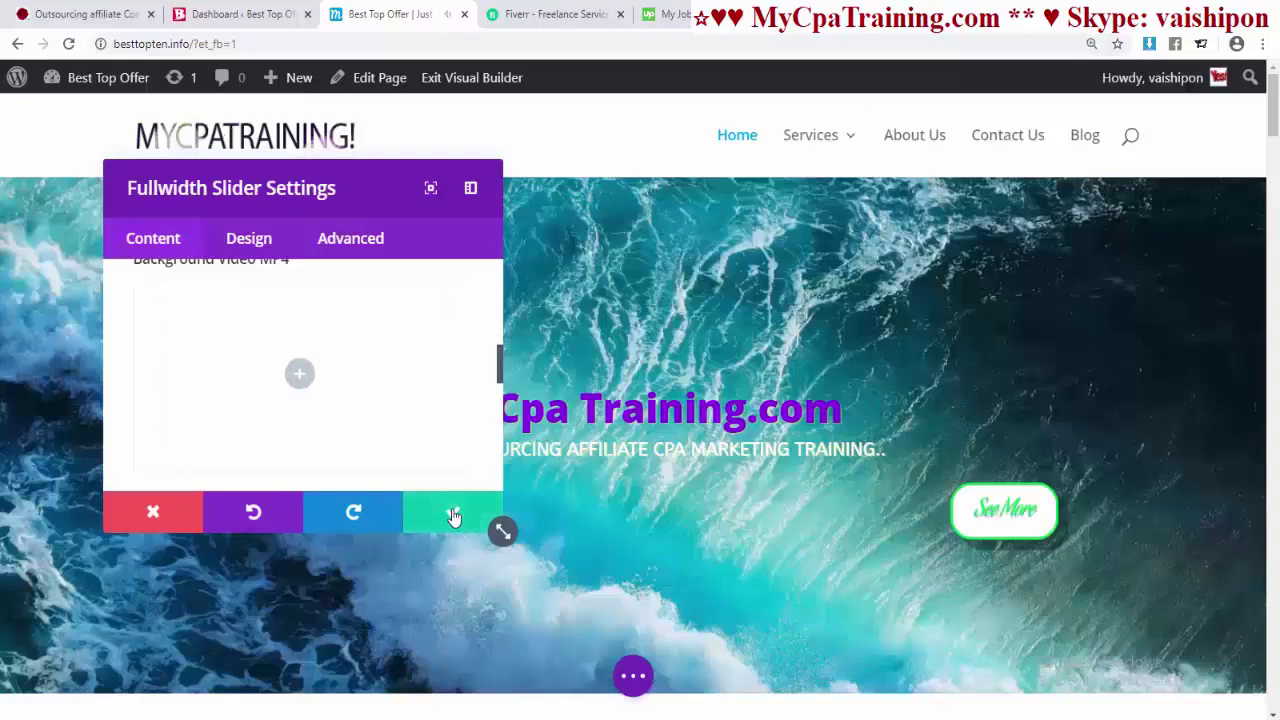
click(453, 514)
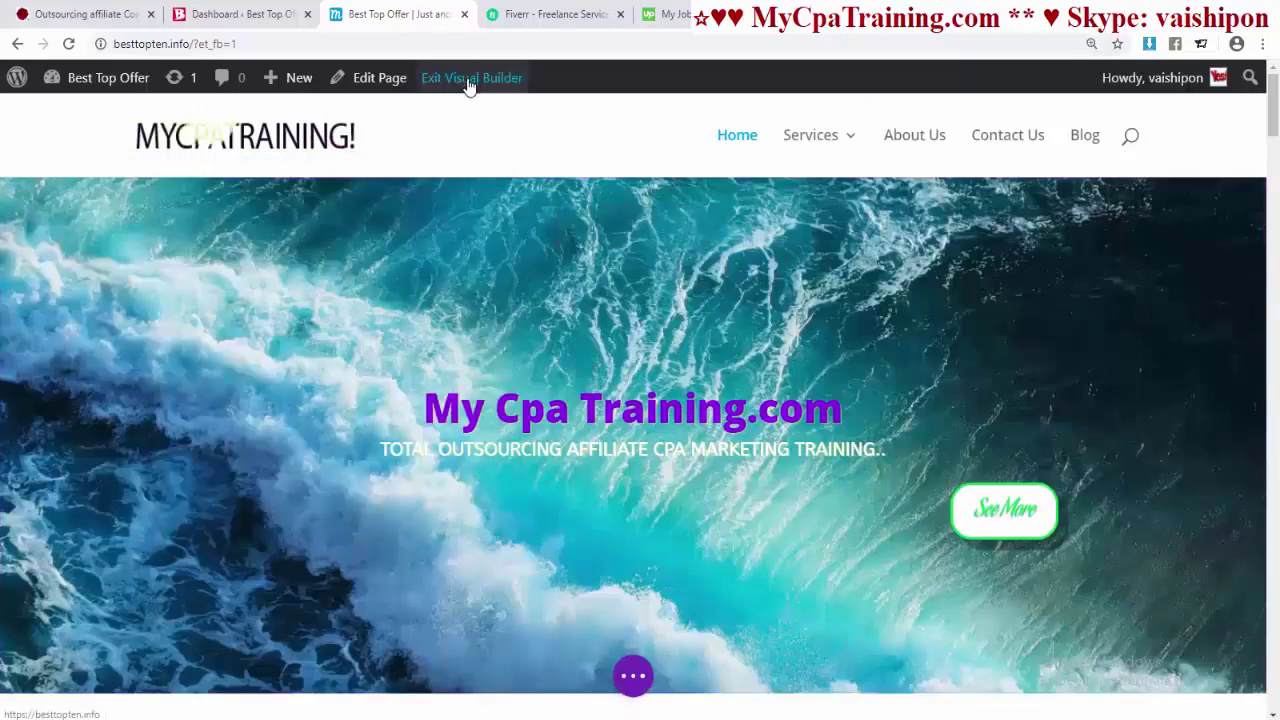
- Save and exit, preview the second and third slides live, then re-enable the Visual Builder
click(468, 80)
click(729, 537)
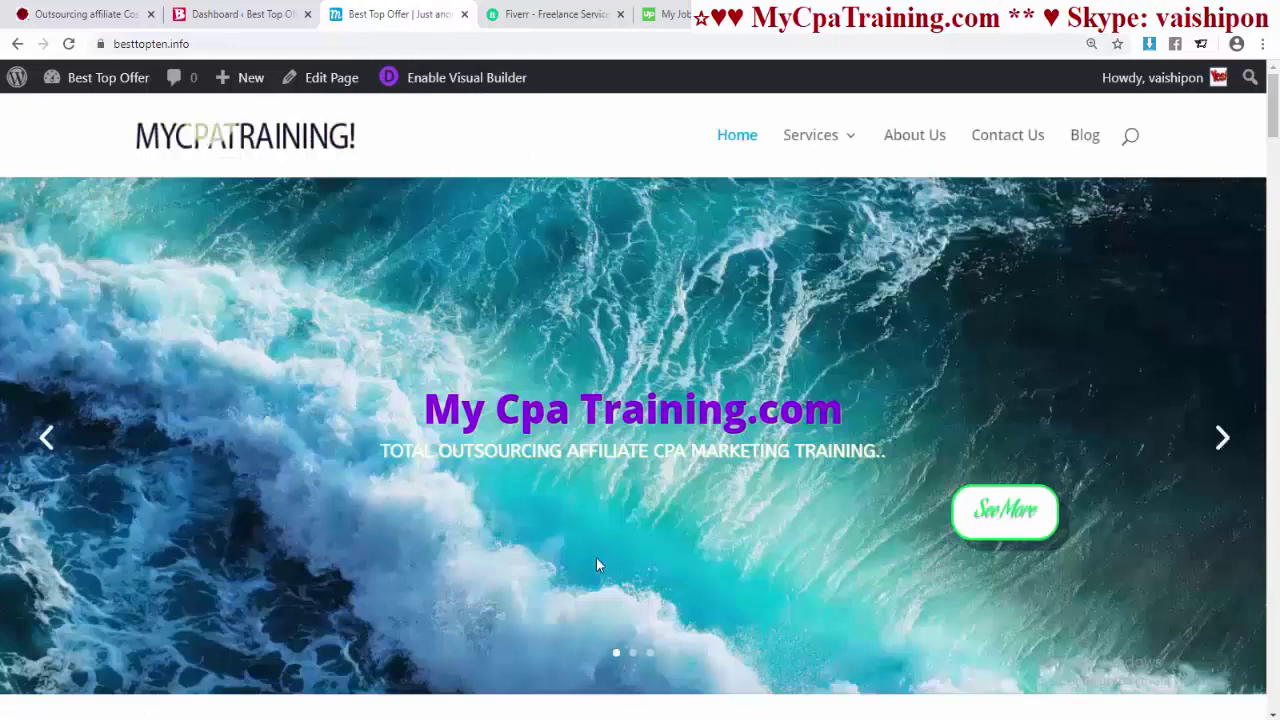
click(633, 653)
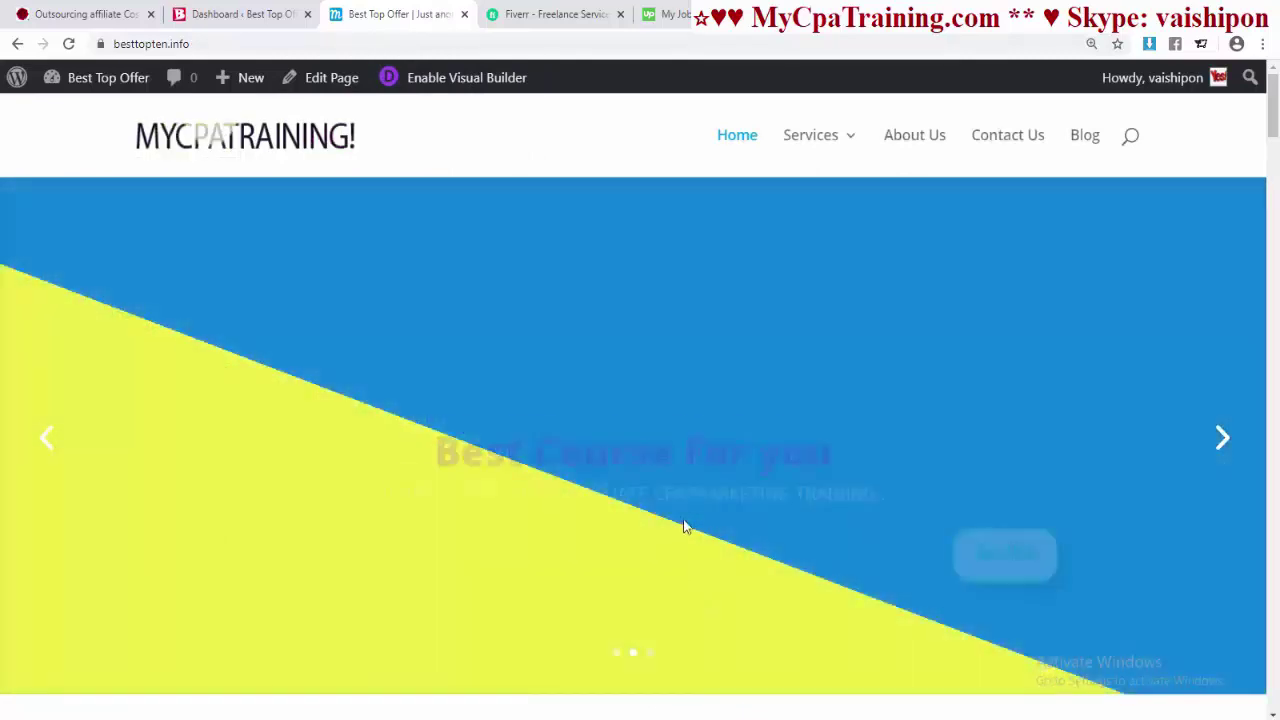
click(650, 654)
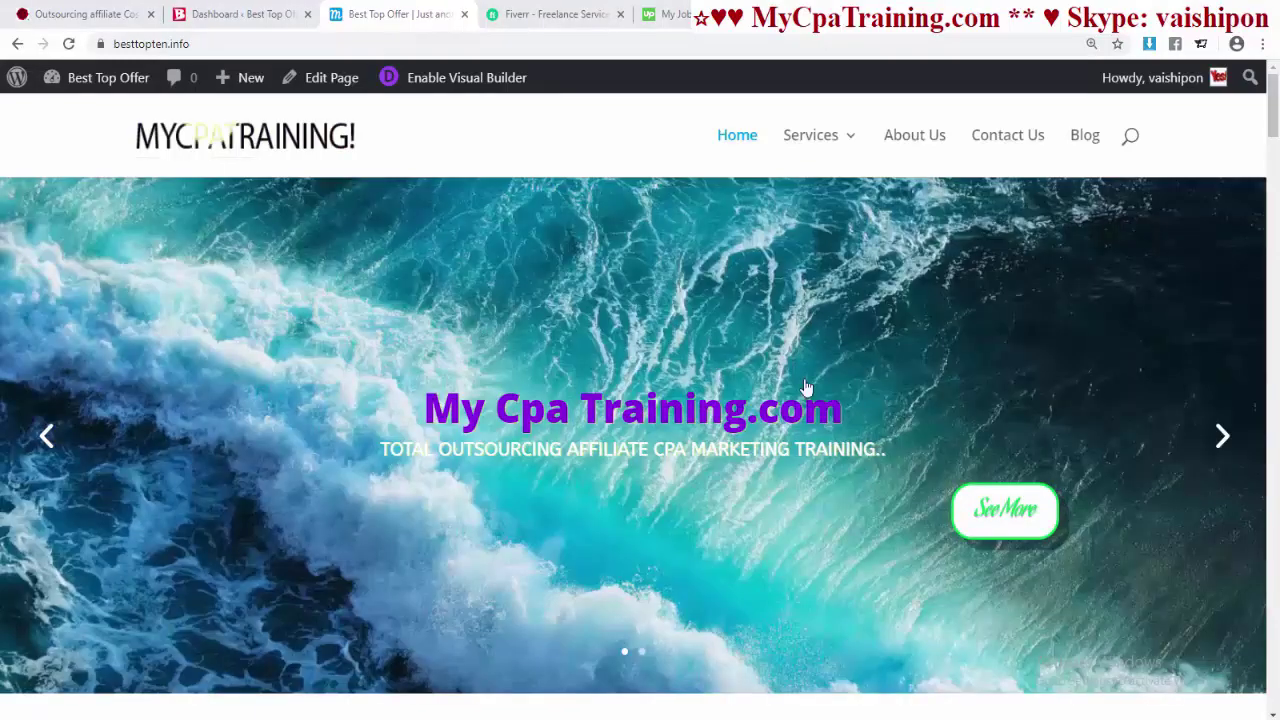
scroll(675, 393, down, 2)
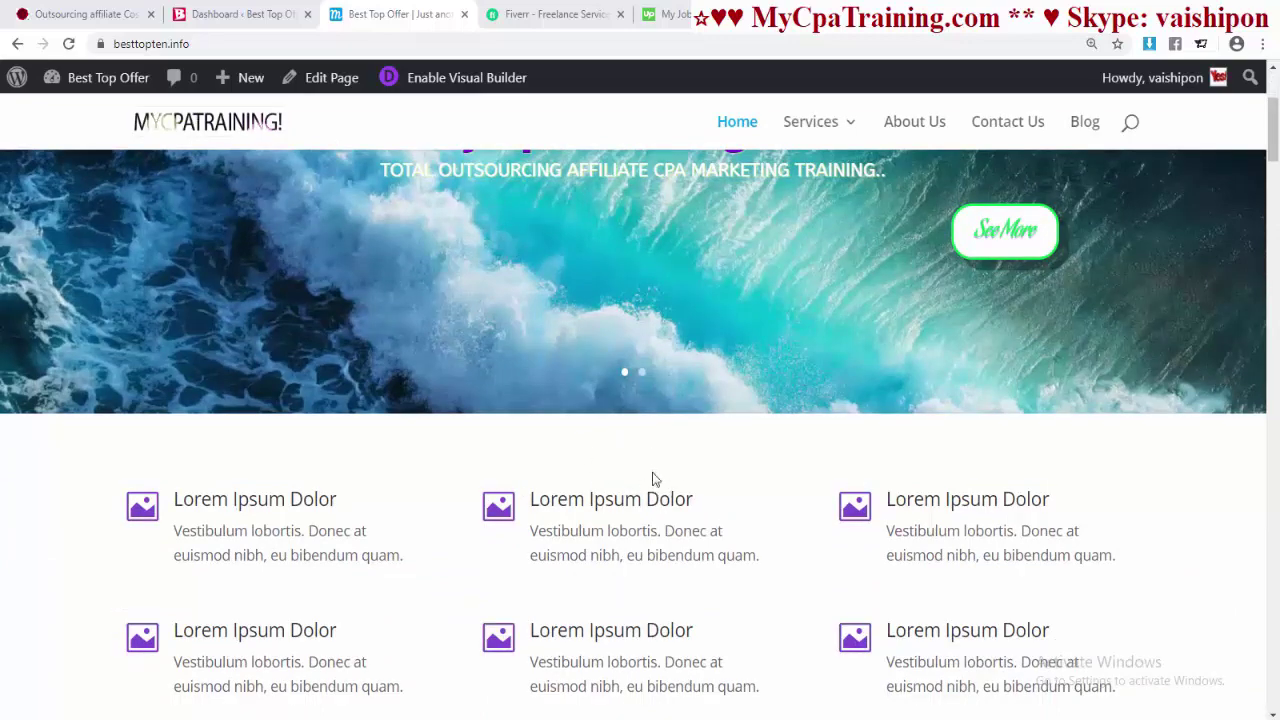
scroll(765, 482, up, 3)
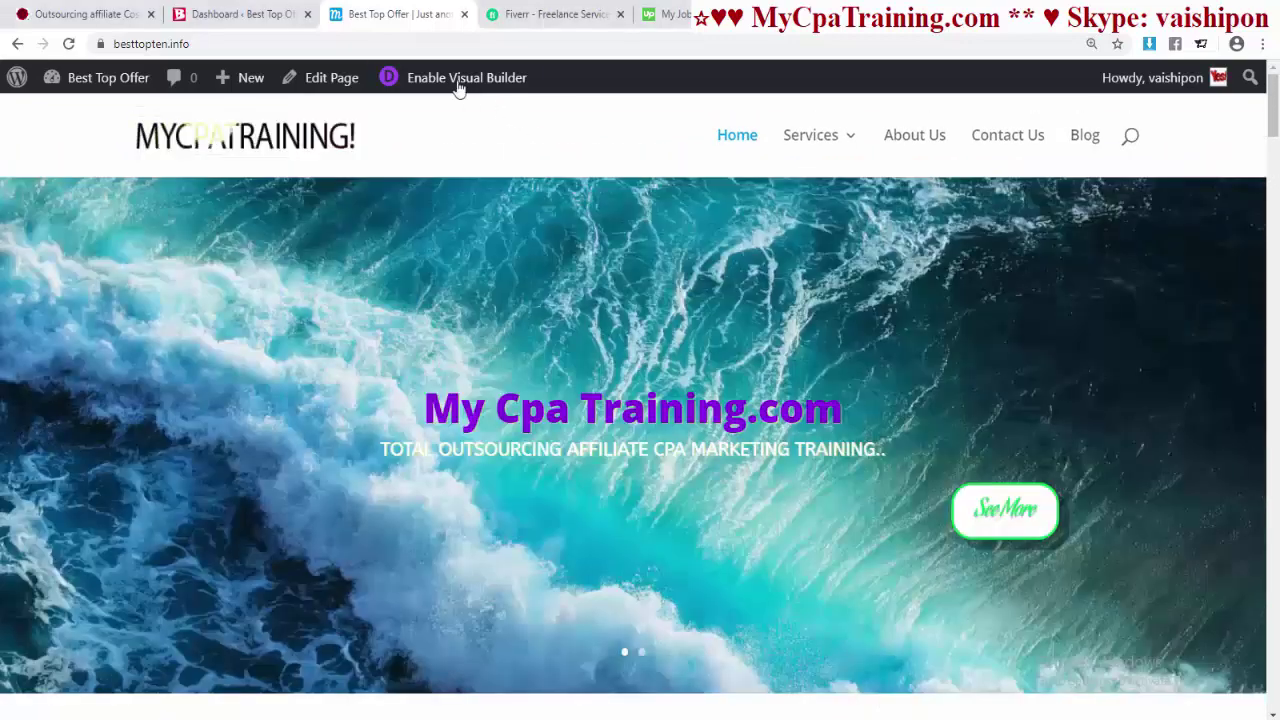
click(455, 80)
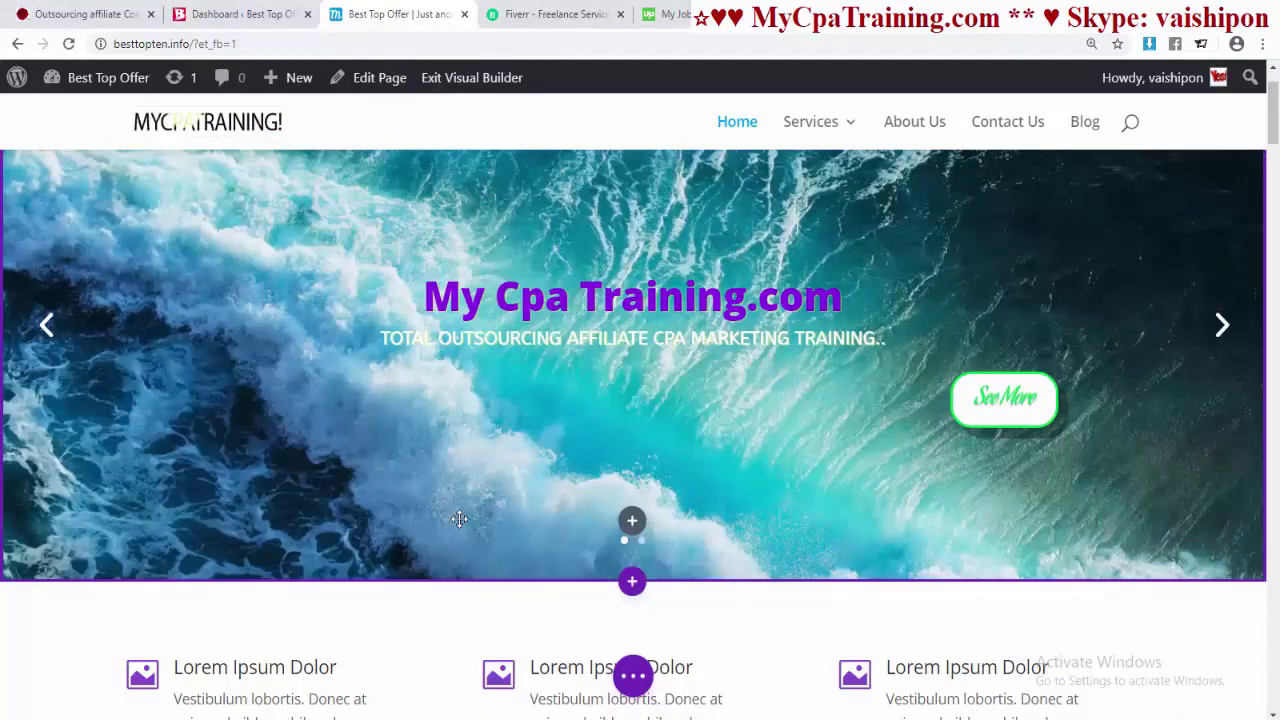
- Insert a regular three-column section below the ocean slider
scroll(718, 504, down, 2)
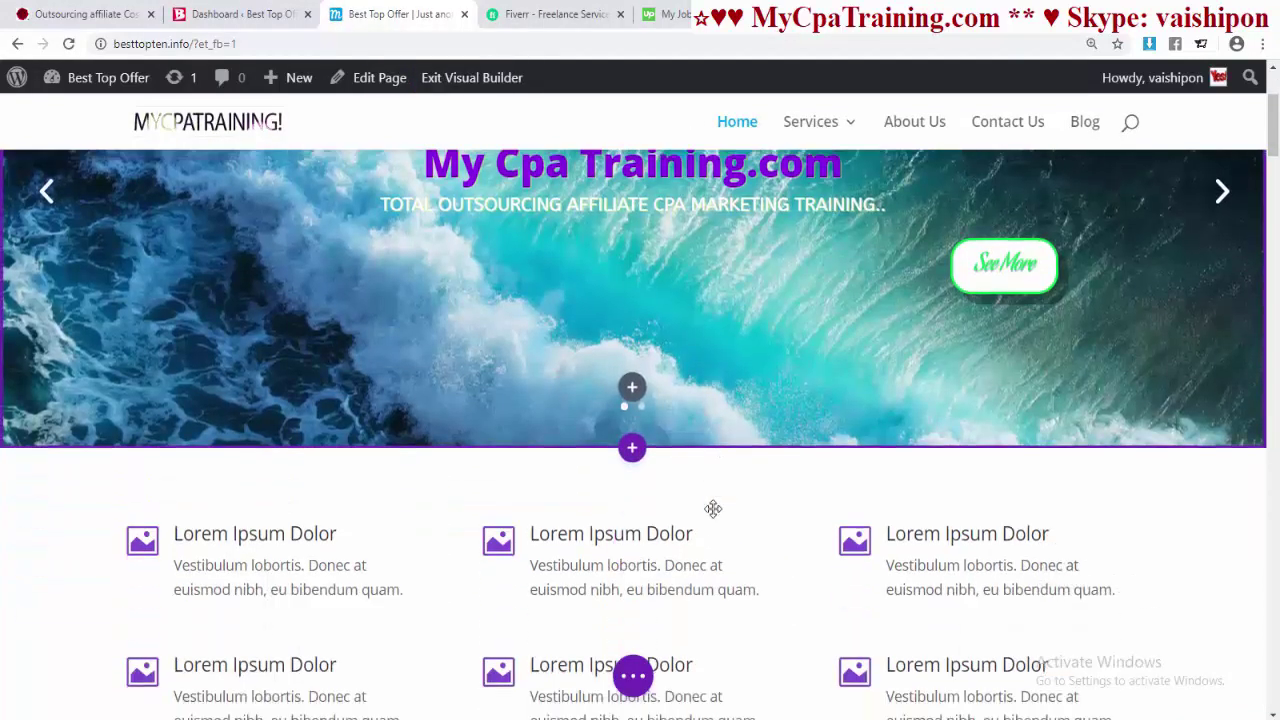
mouse_move(632, 414)
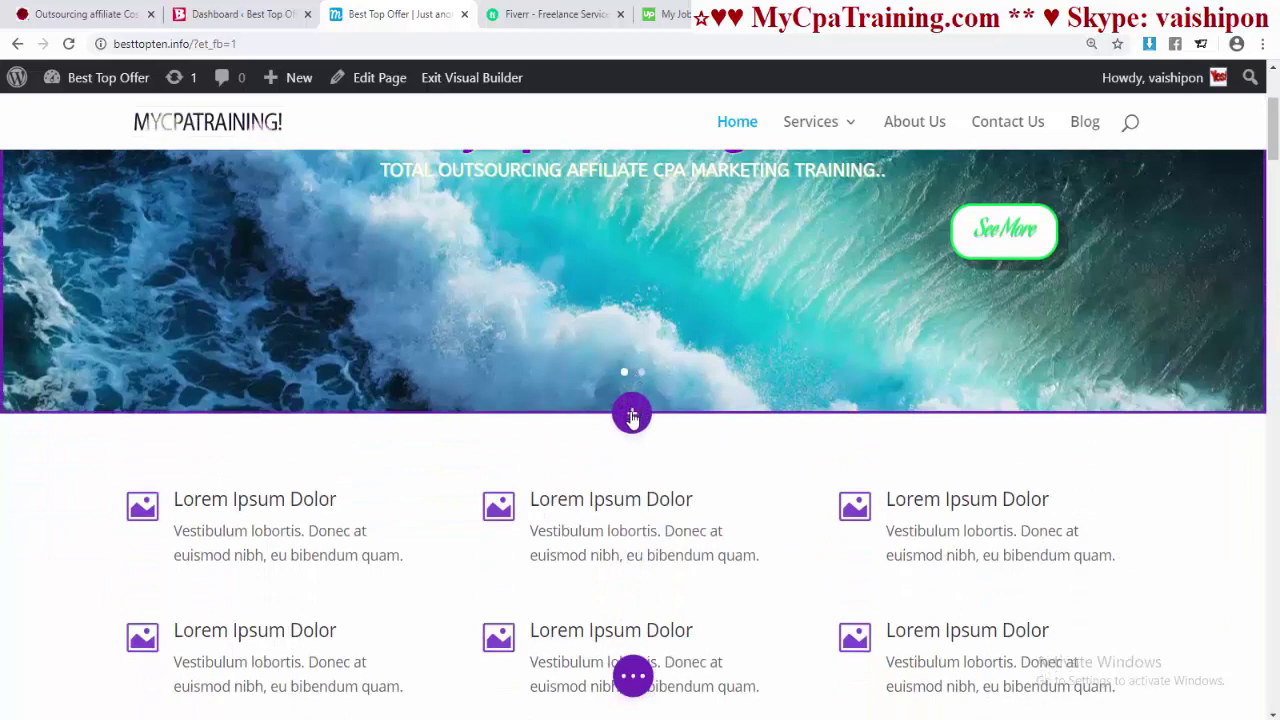
click(632, 415)
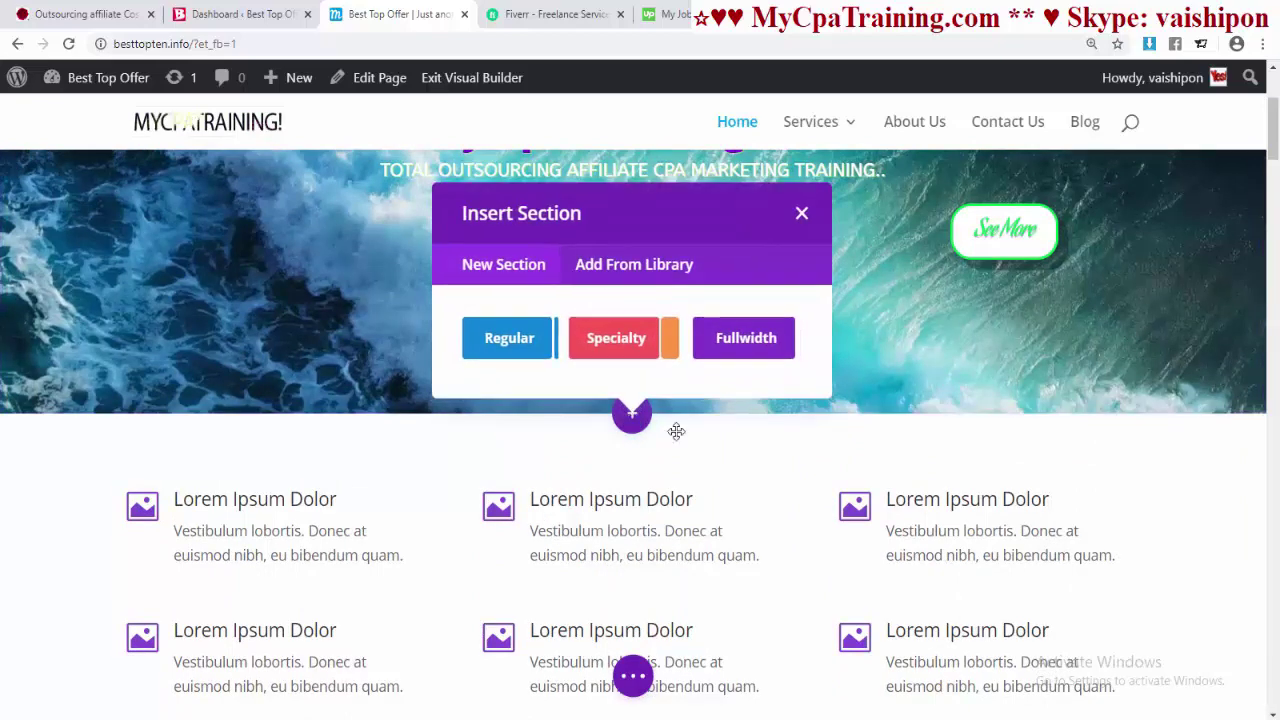
click(498, 340)
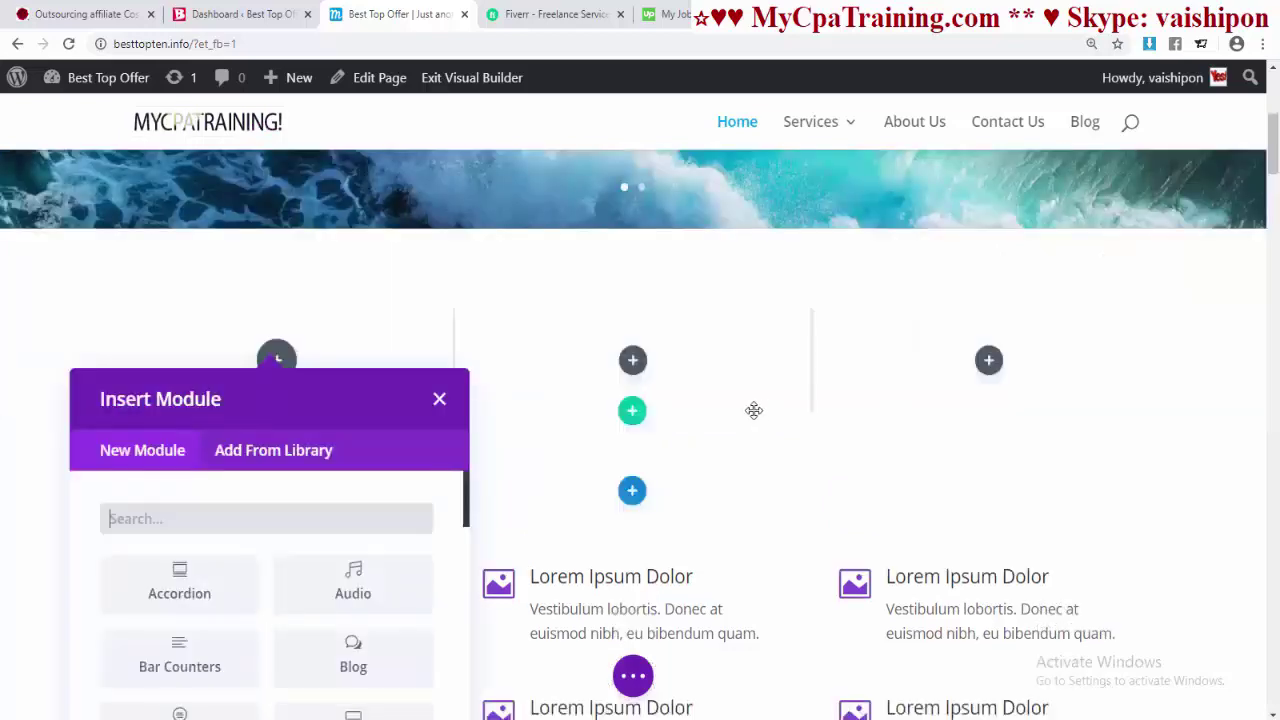
- Search the module list for 'blu' to find the Blurb module
scroll(705, 392, down, 2)
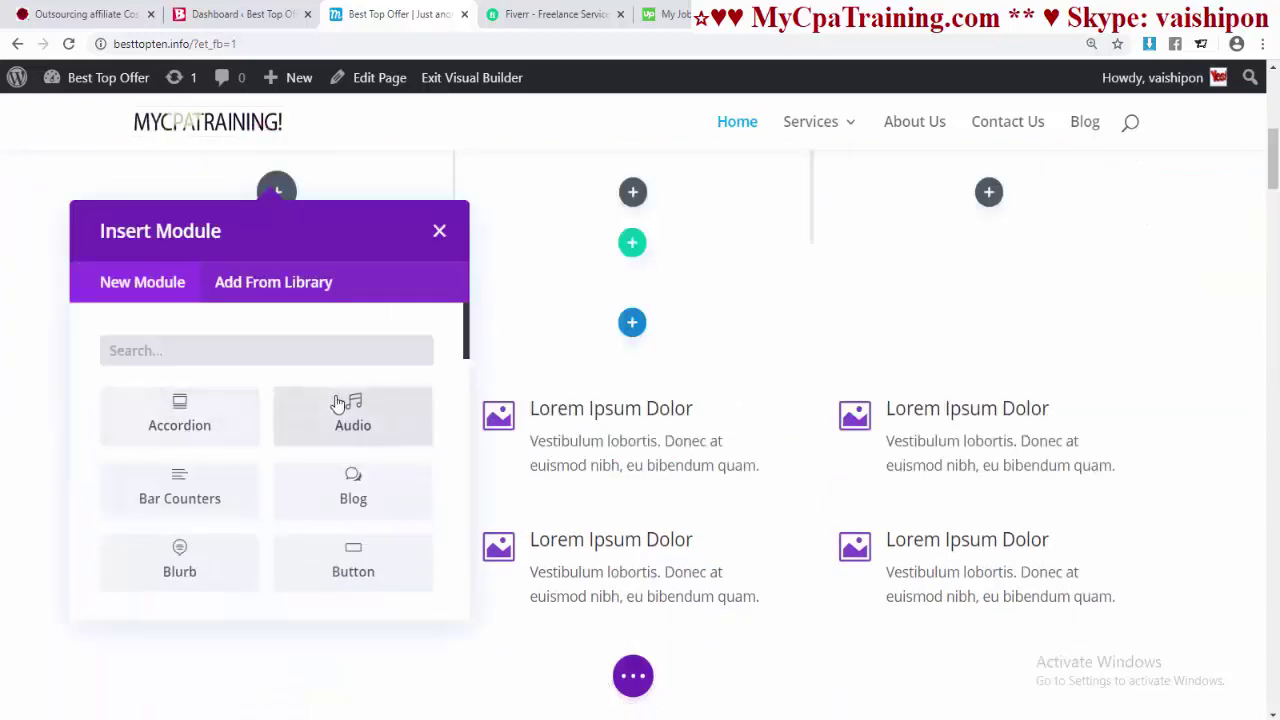
click(124, 346)
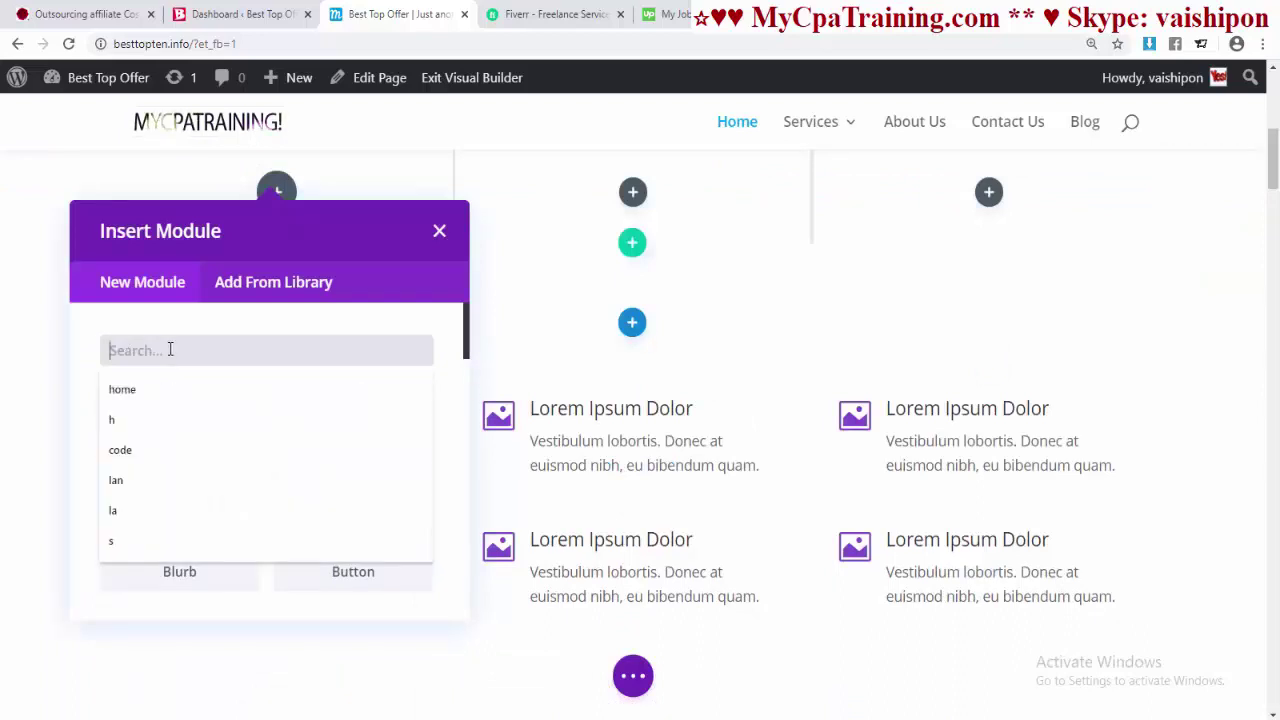
text(blurb)
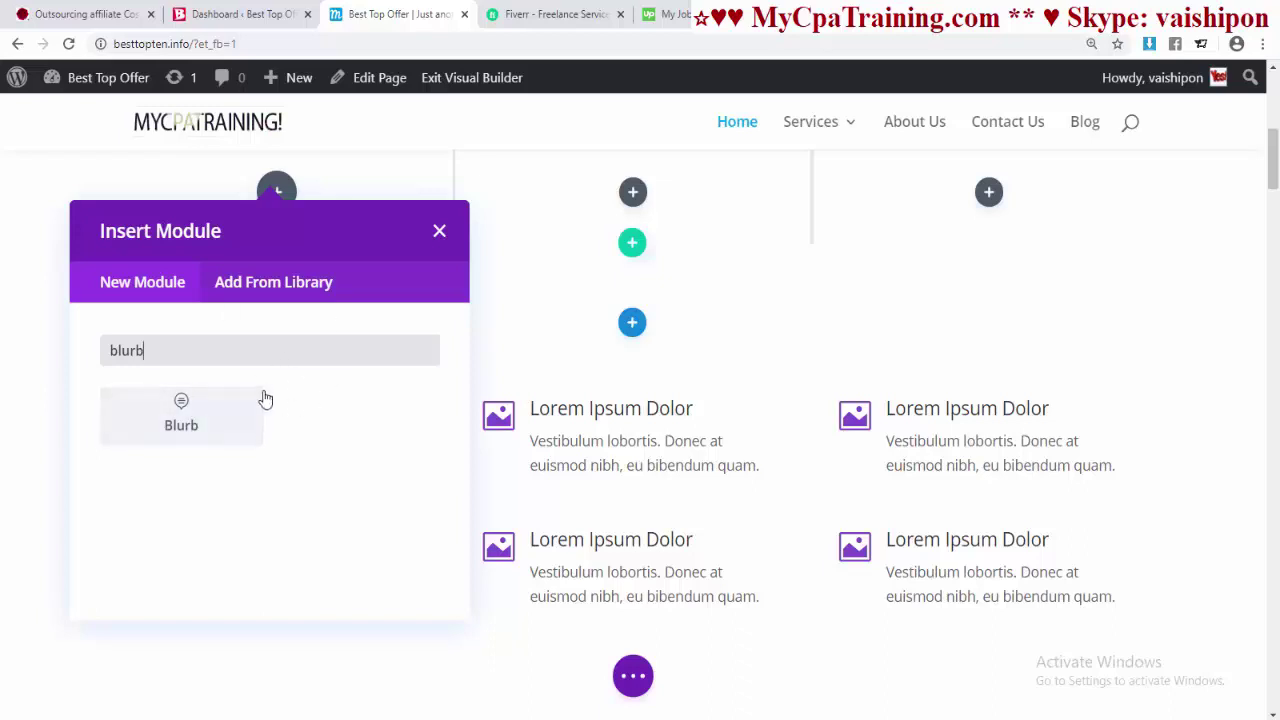
- Add a Blurb module to the first column and enter the person's name as its title
click(183, 416)
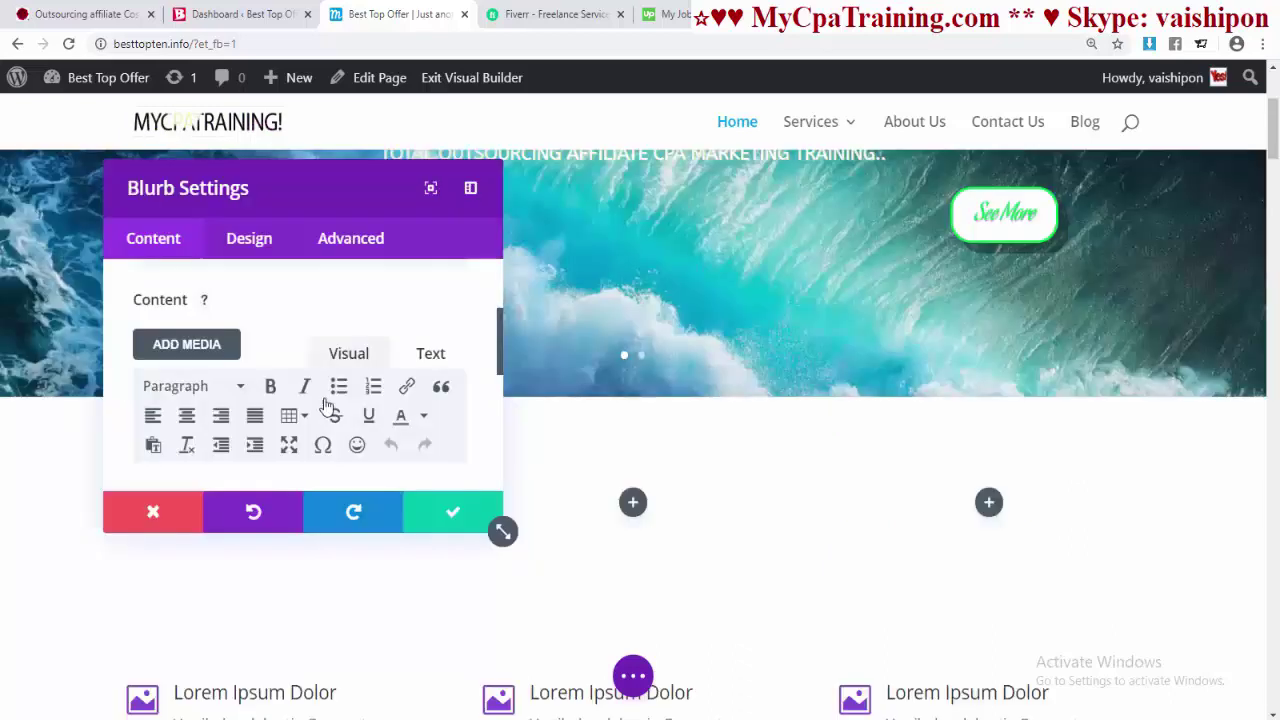
scroll(320, 408, up, 1)
click(157, 331)
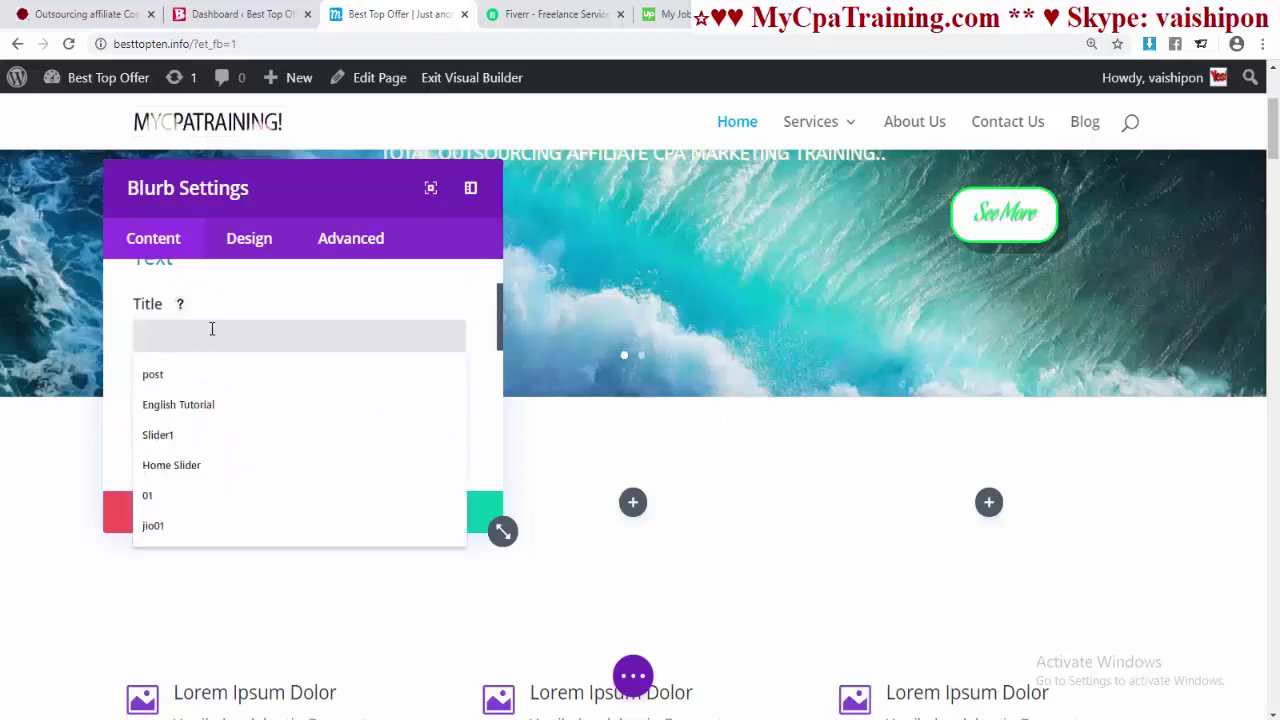
text(Vailsh)
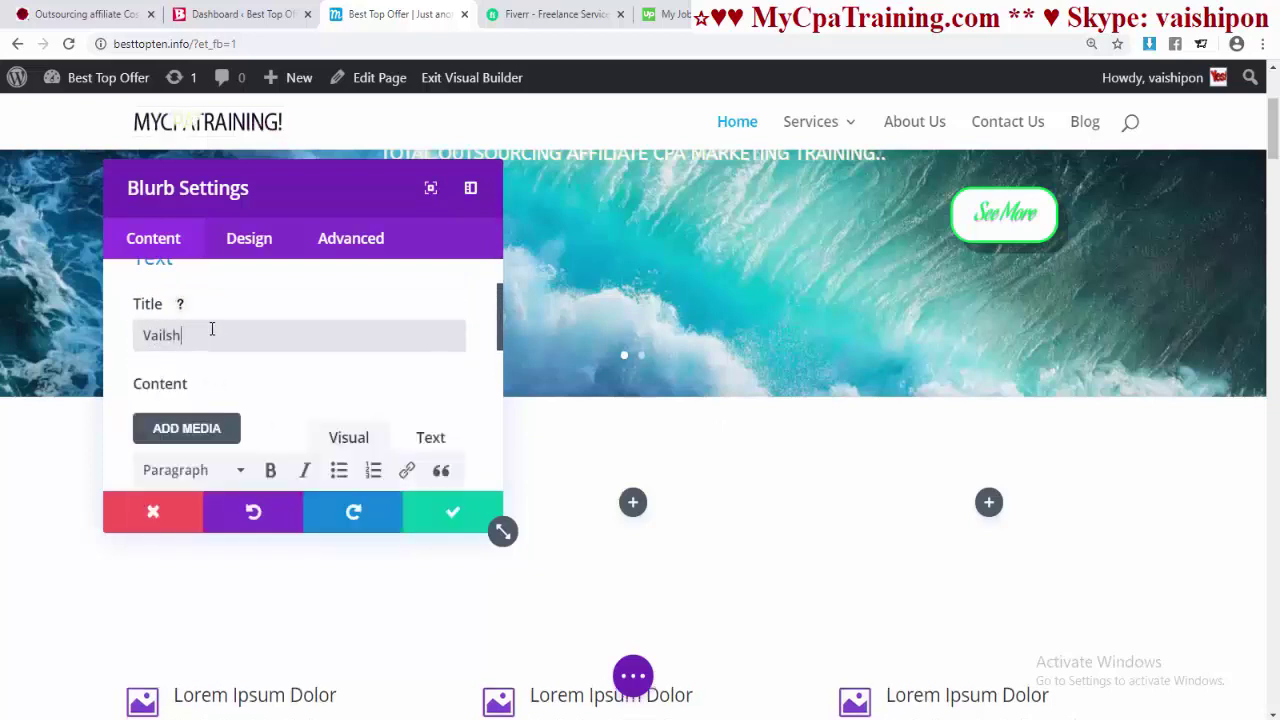
- Fill the blurb body with repeated lines of the name text
scroll(225, 370, down, 2)
scroll(243, 405, up, 3)
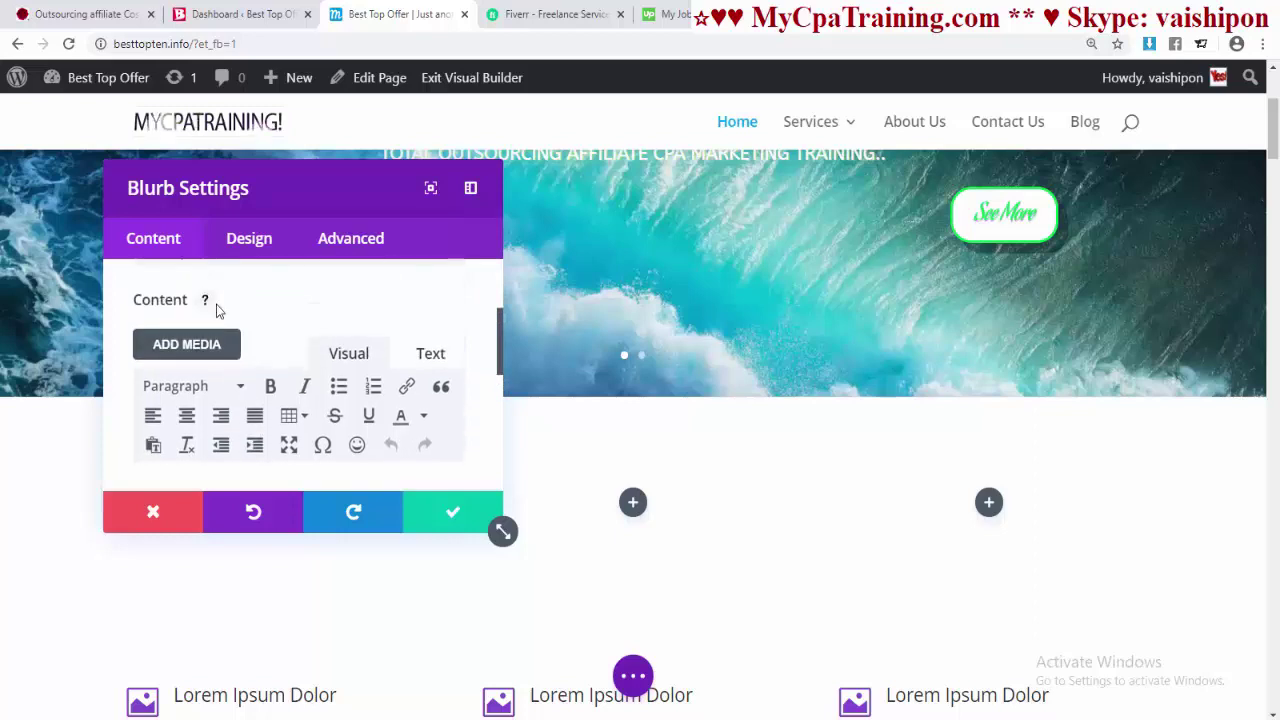
scroll(274, 329, down, 3)
text(Vaishipon Vaishipon Vaishipon)
key(ctrl+a)
key(ctrl+c)
click(394, 421)
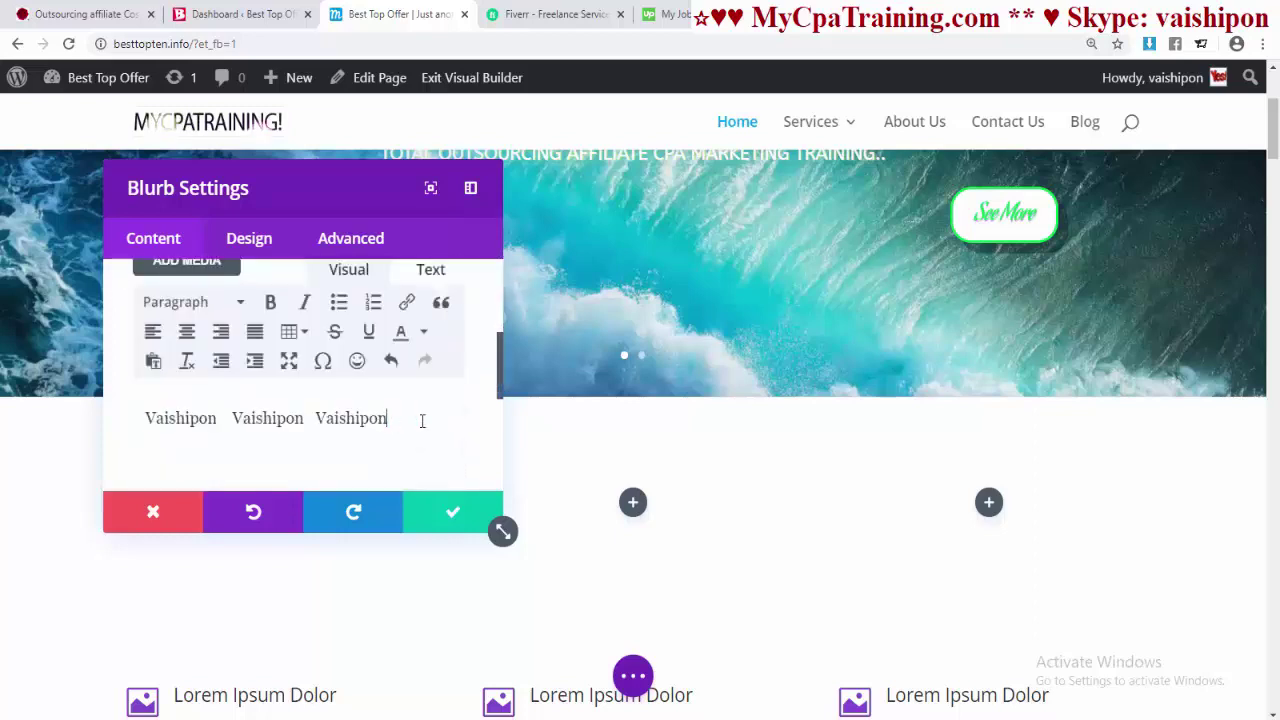
key(Return)
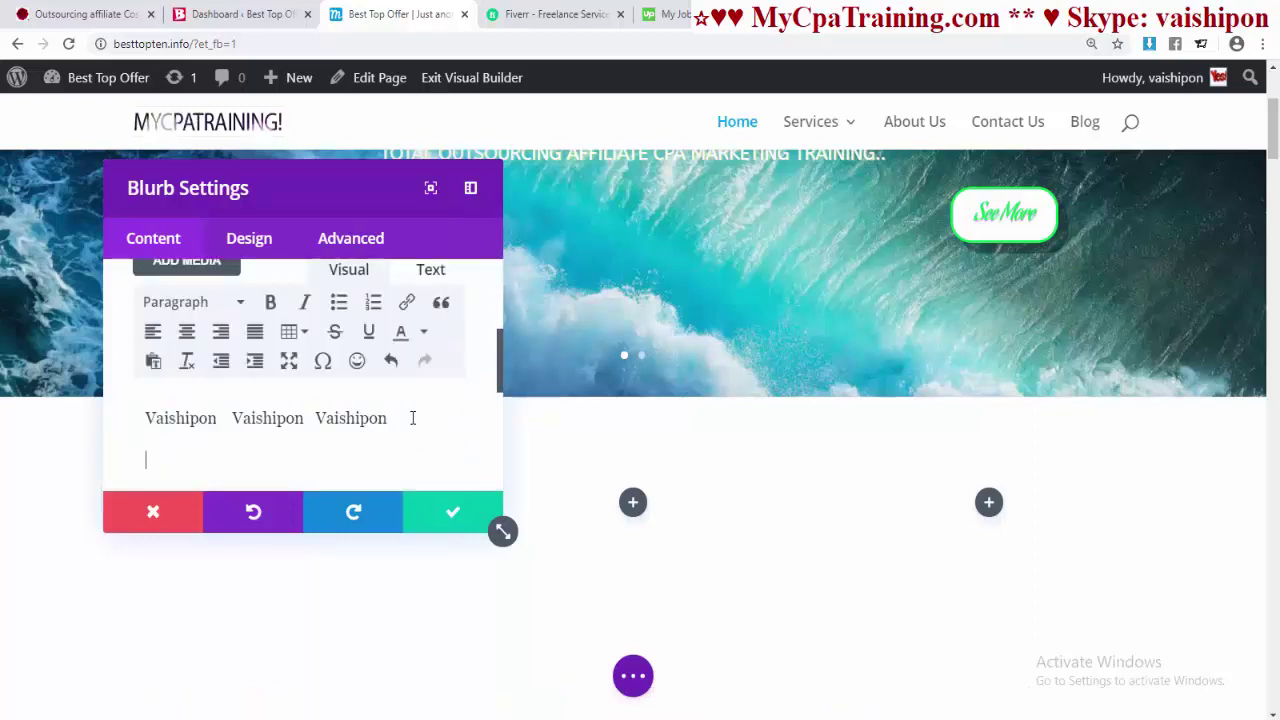
key(ctrl+v)
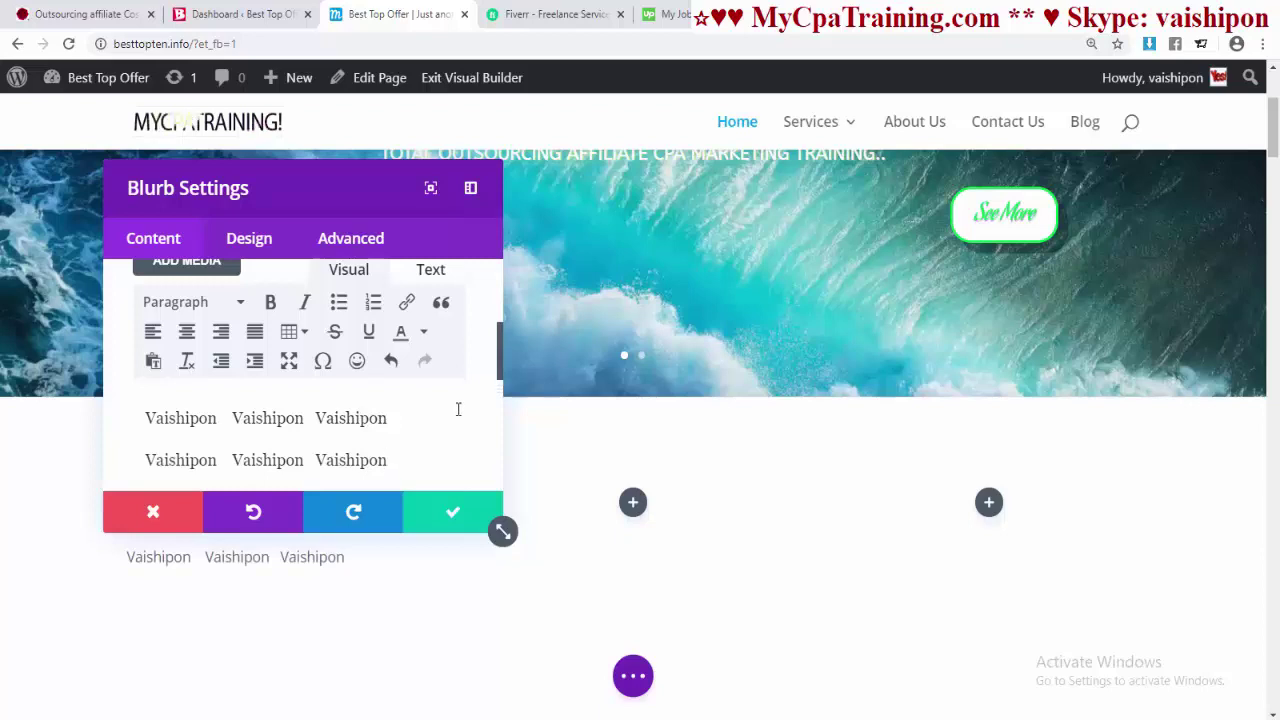
scroll(440, 408, down, 5)
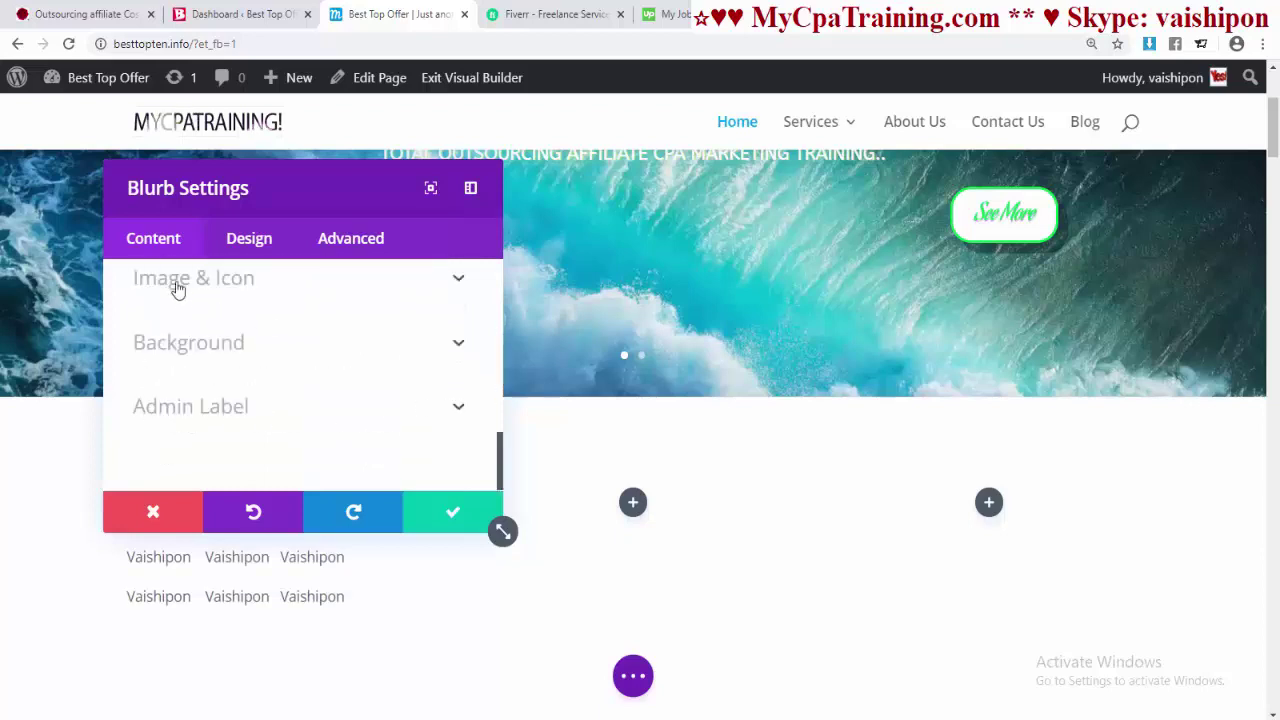
- Set the blurb image to the grayscale portrait photo
click(177, 285)
scroll(266, 400, down, 2)
scroll(256, 387, up, 2)
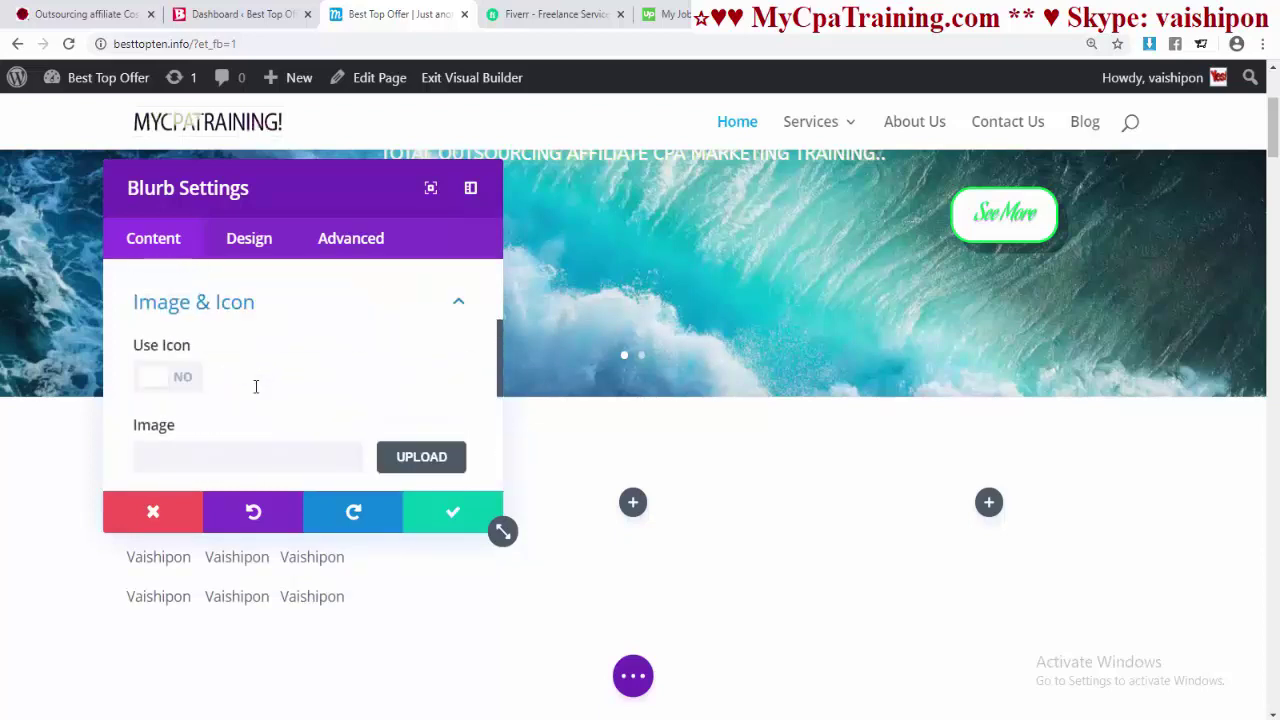
scroll(210, 400, down, 1)
click(420, 373)
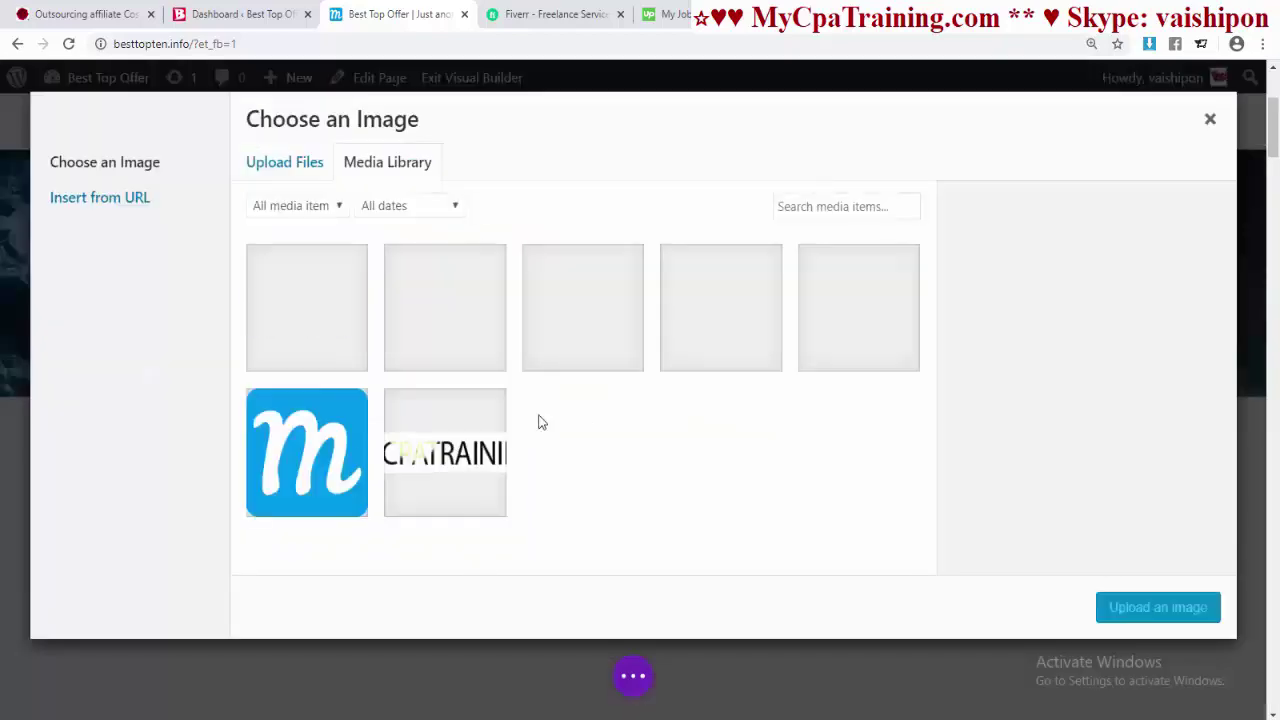
click(883, 343)
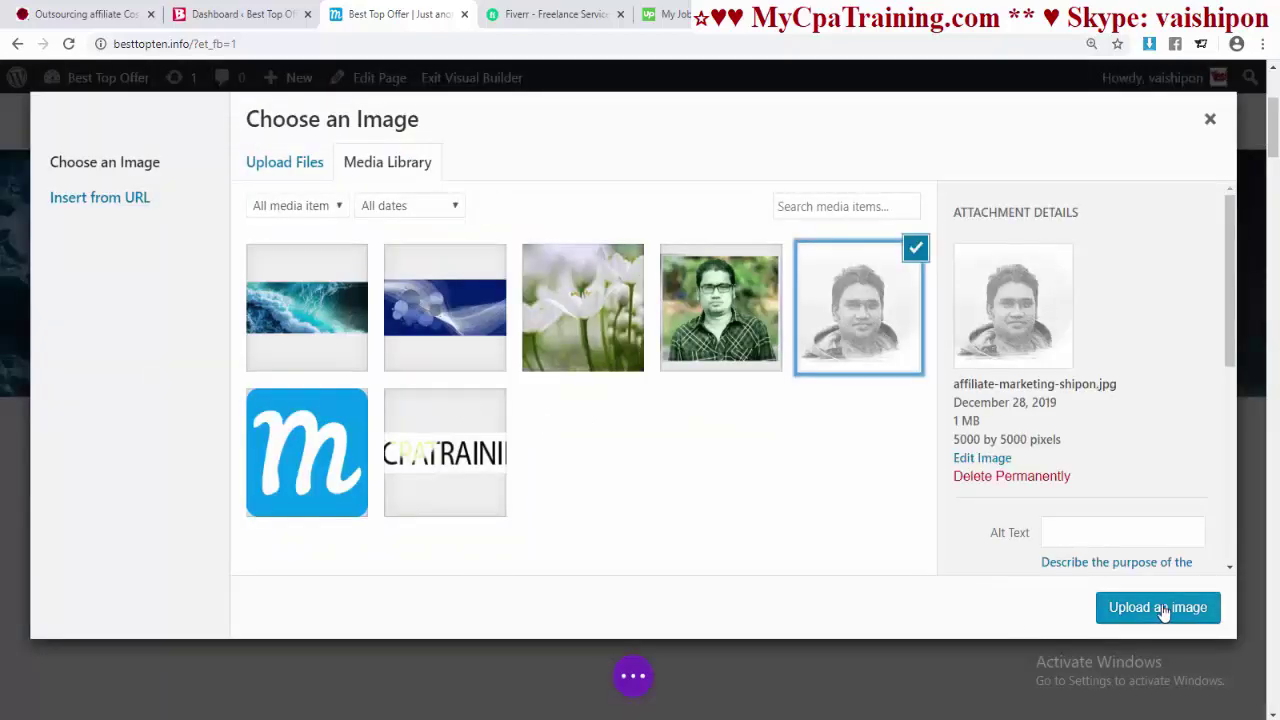
click(1157, 607)
scroll(361, 343, down, 3)
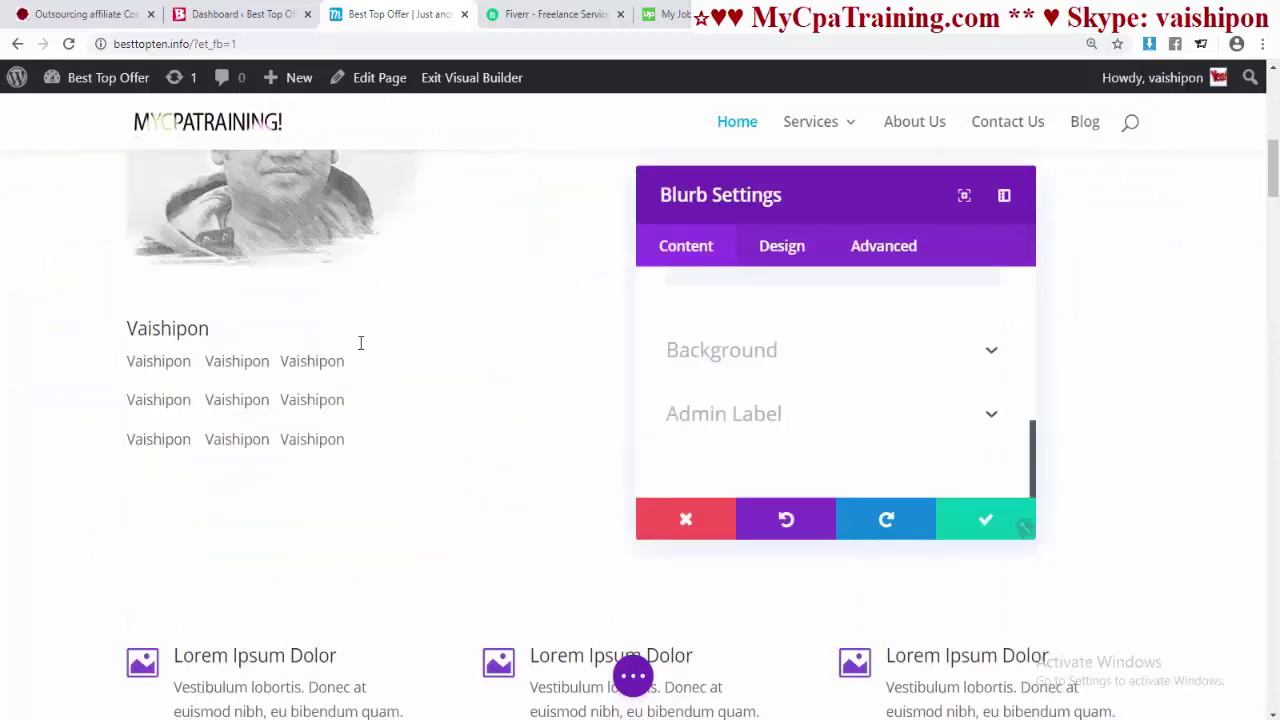
scroll(461, 351, up, 2)
scroll(461, 351, up, 1)
scroll(461, 351, down, 1)
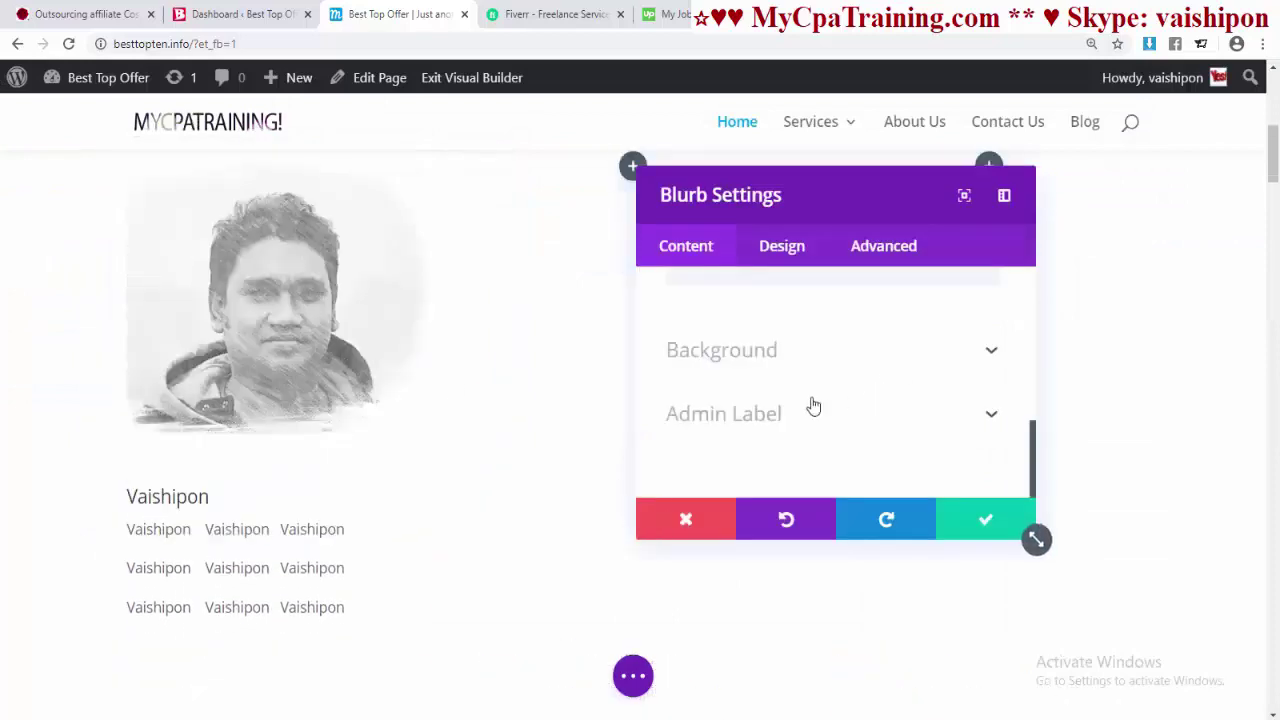
- Set the blurb title heading level to H2 after trying H1 through H6
click(781, 250)
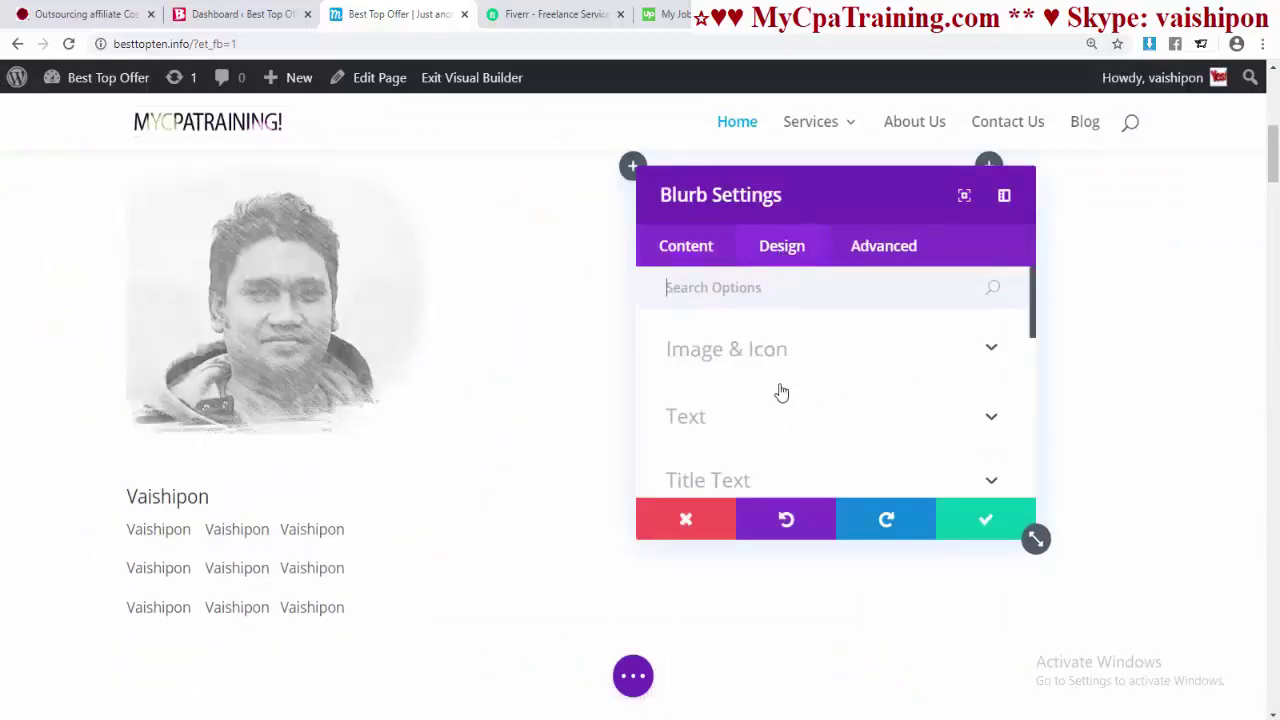
scroll(781, 392, down, 1)
click(704, 398)
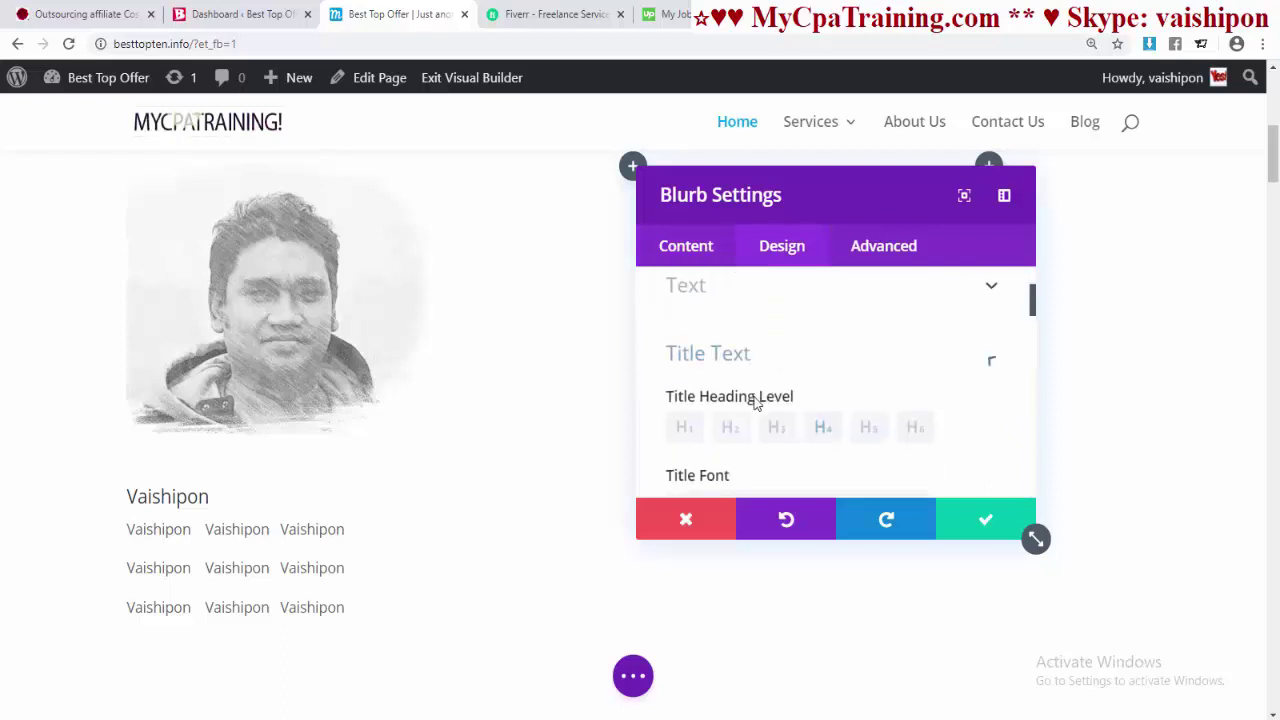
click(730, 383)
click(799, 385)
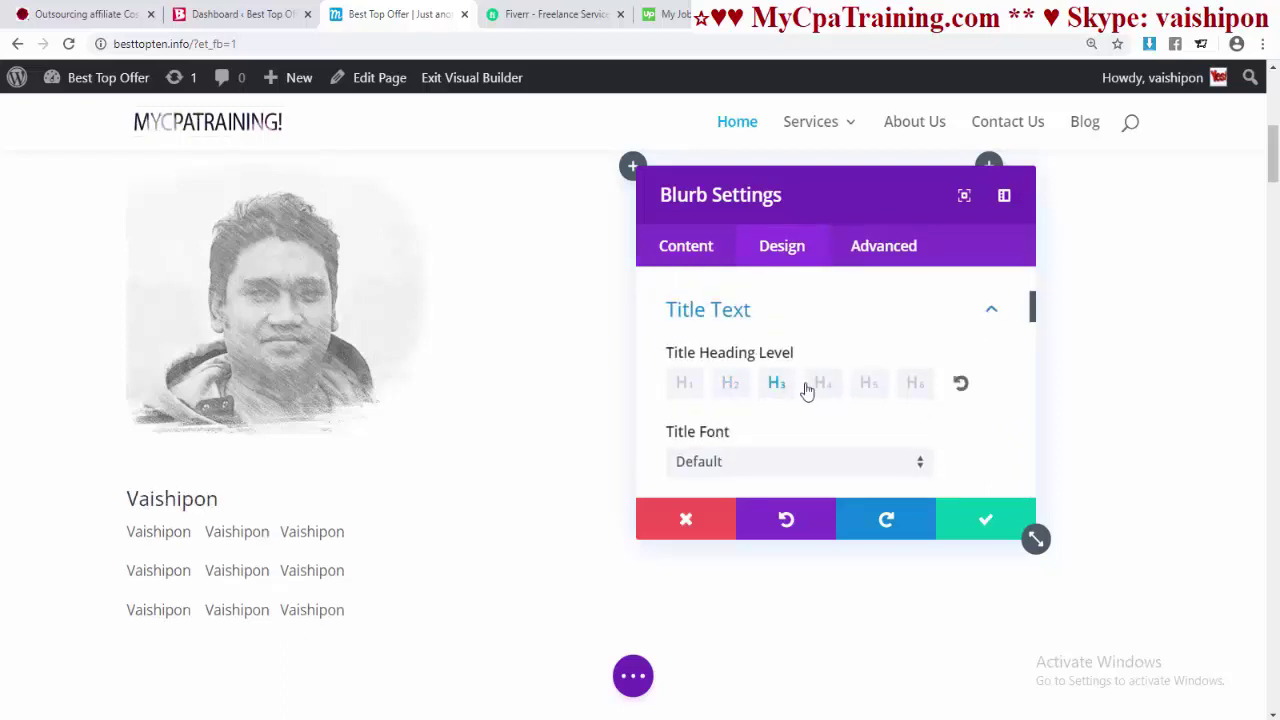
click(826, 386)
click(869, 385)
click(915, 385)
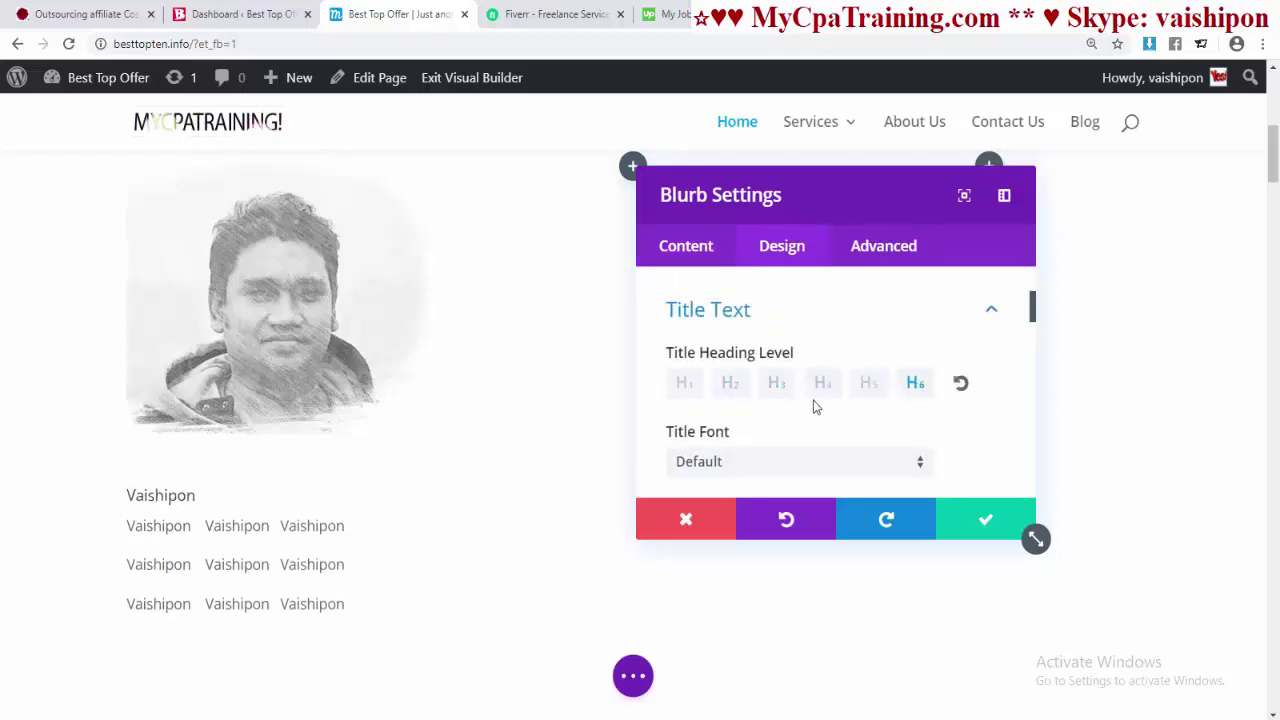
click(697, 387)
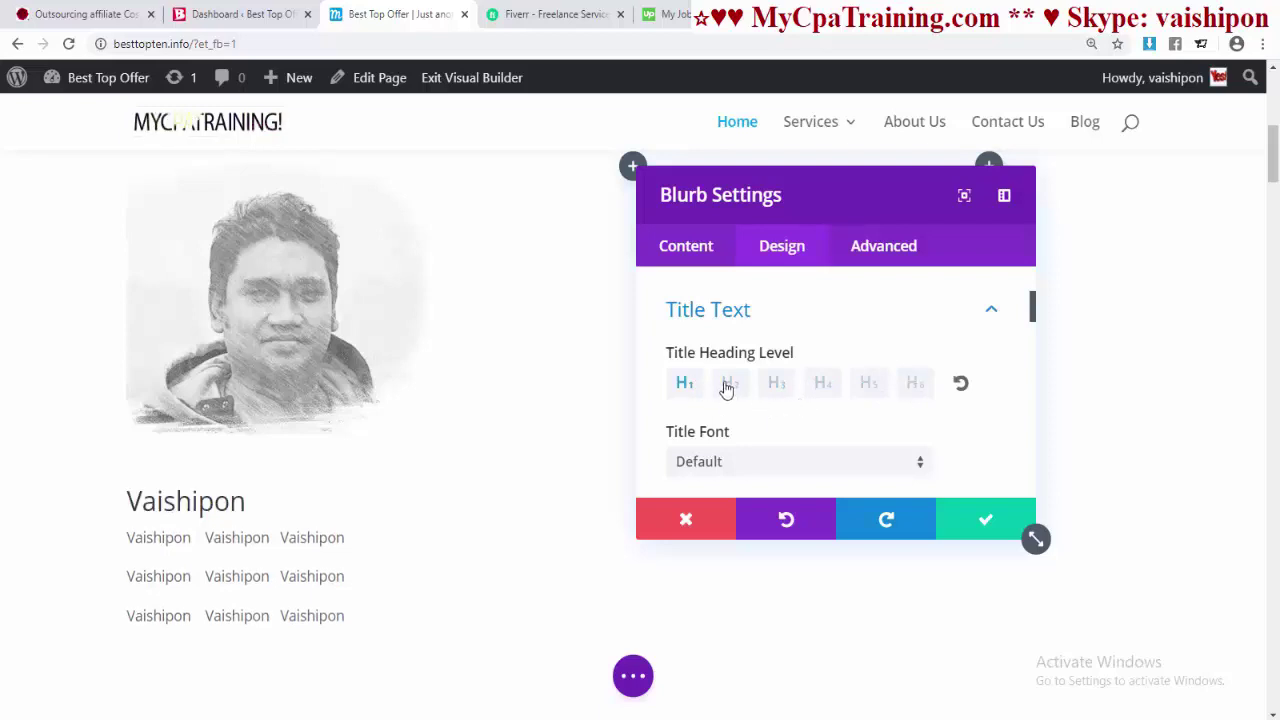
click(731, 388)
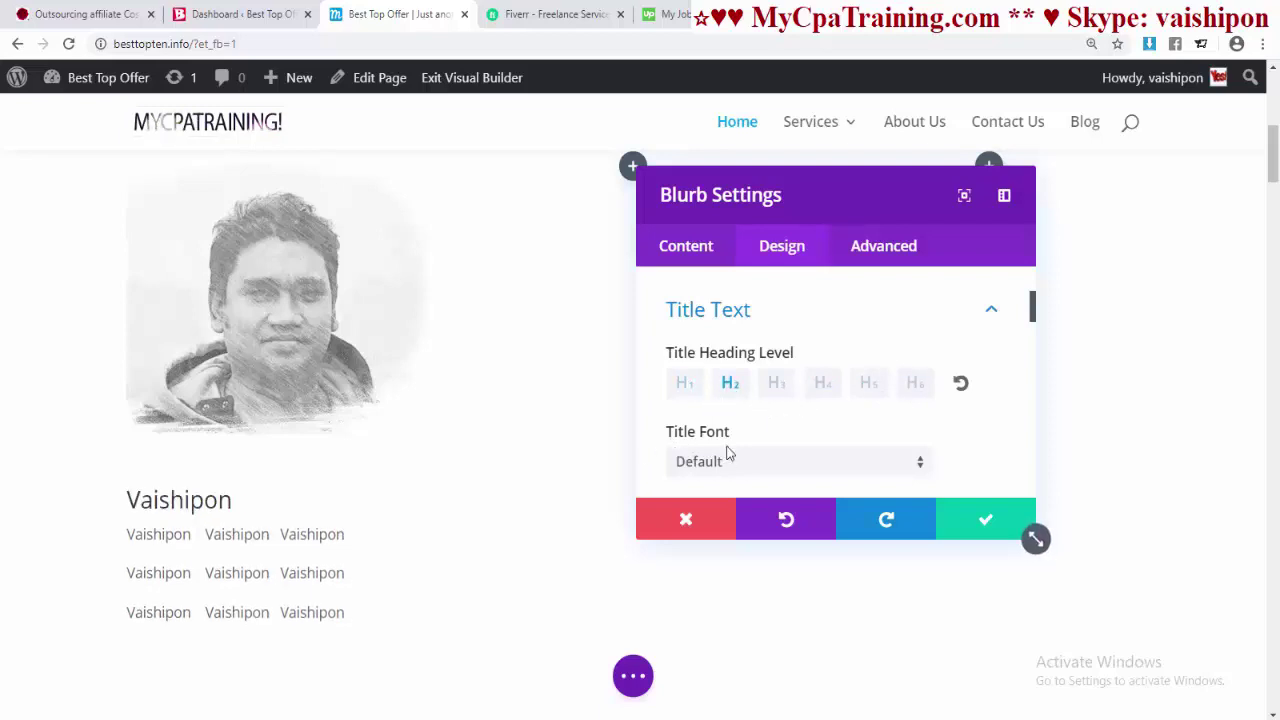
- Set the blurb title font to ABeeZee with bold weight
scroll(745, 425, down, 2)
scroll(740, 400, up, 1)
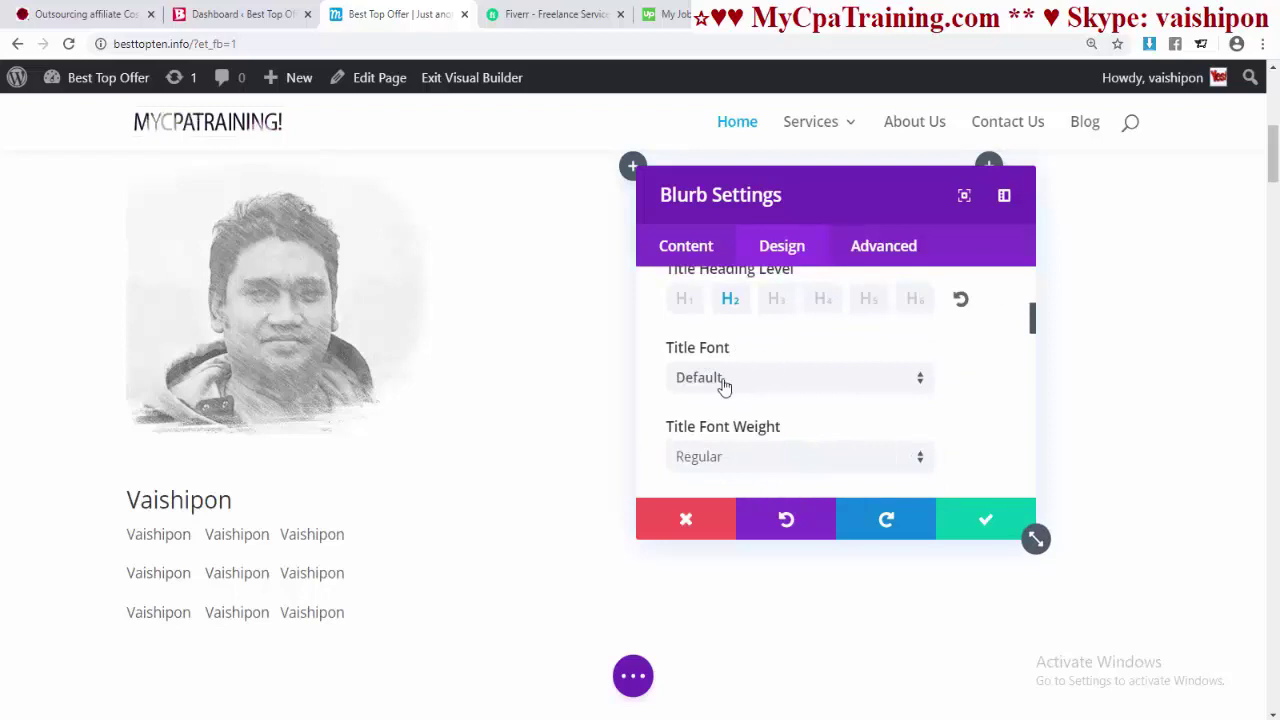
click(723, 387)
click(735, 512)
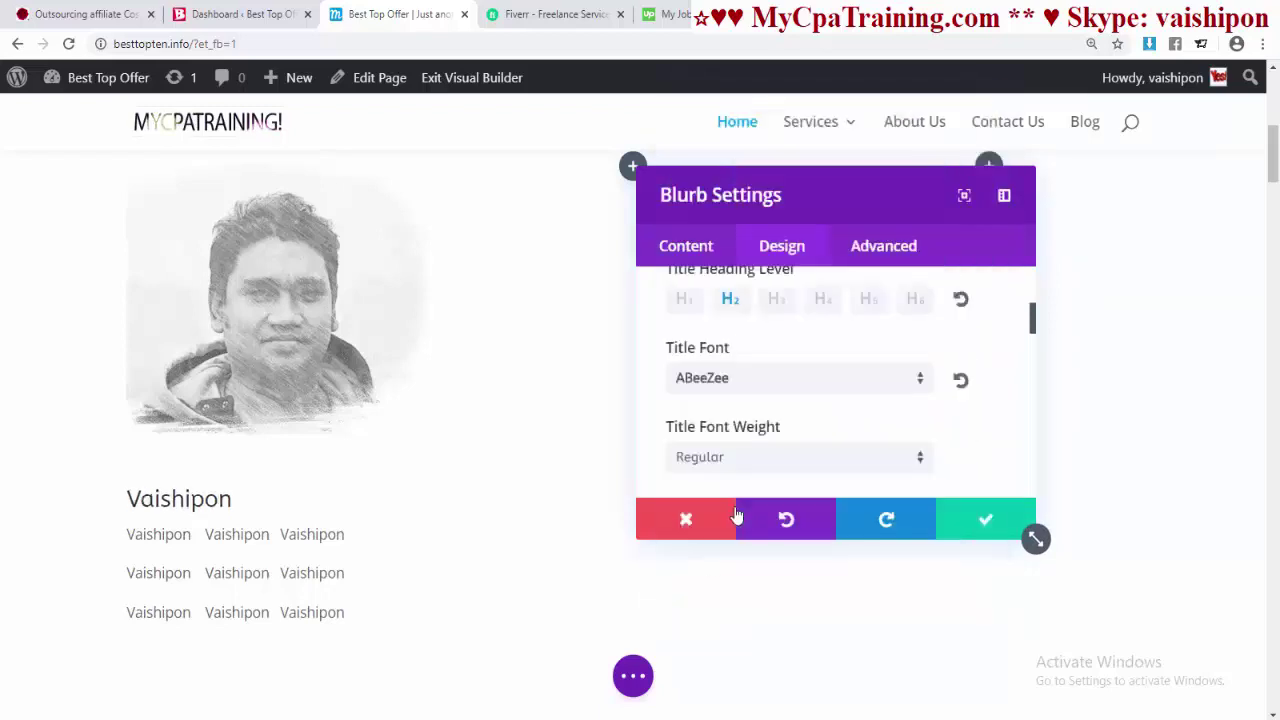
scroll(705, 440, down, 1)
click(703, 368)
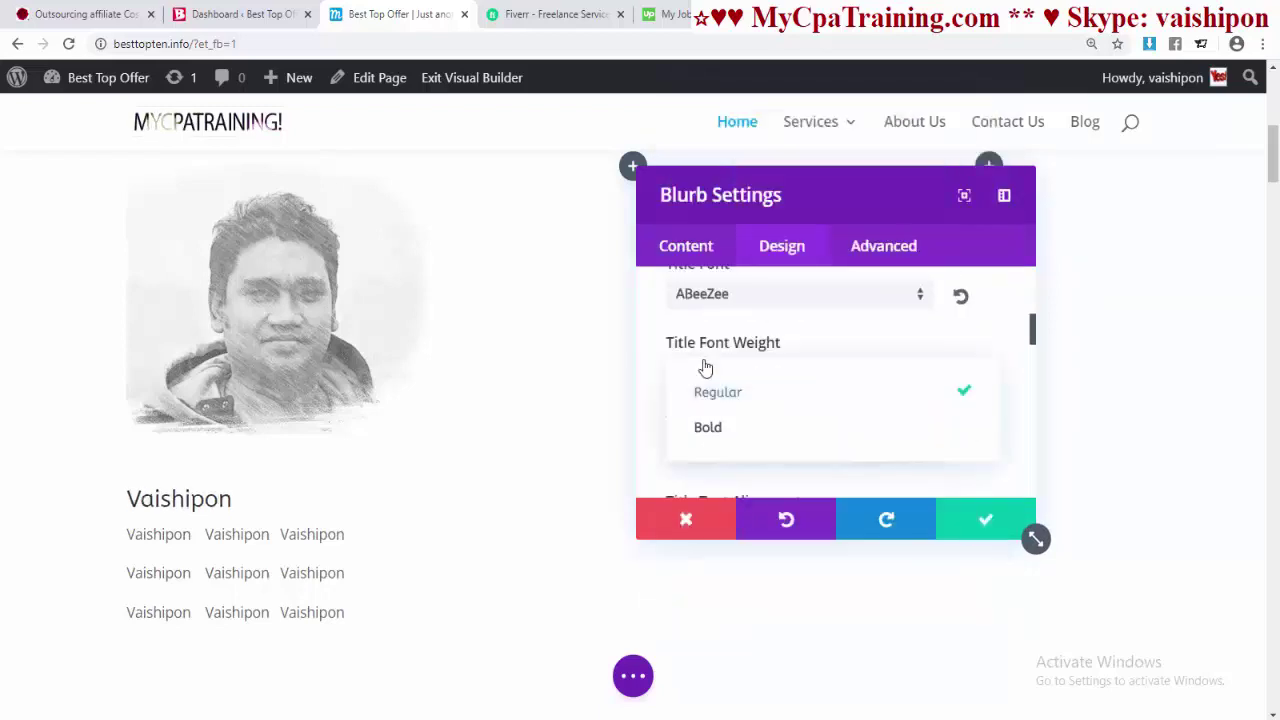
click(730, 430)
- Toggle underline on and off for the Vaishipon title and adjust Title Text Size
scroll(720, 430, down, 1)
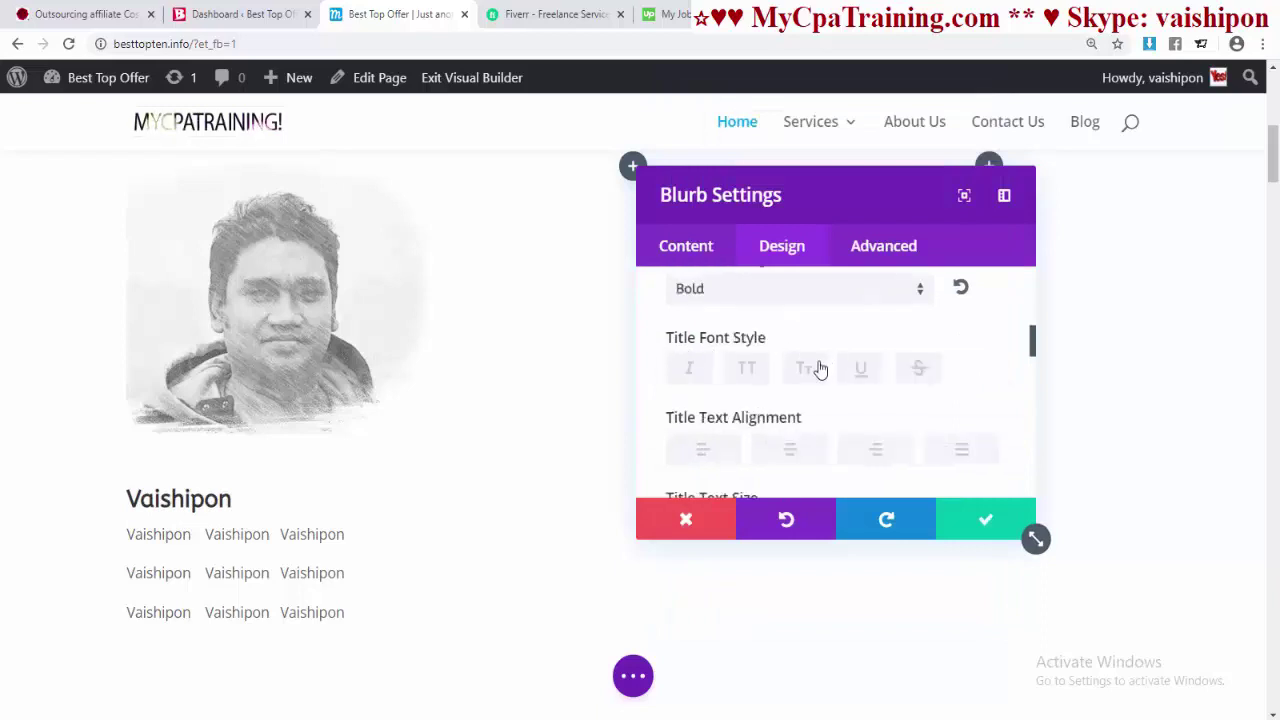
click(862, 378)
scroll(712, 347, down, 1)
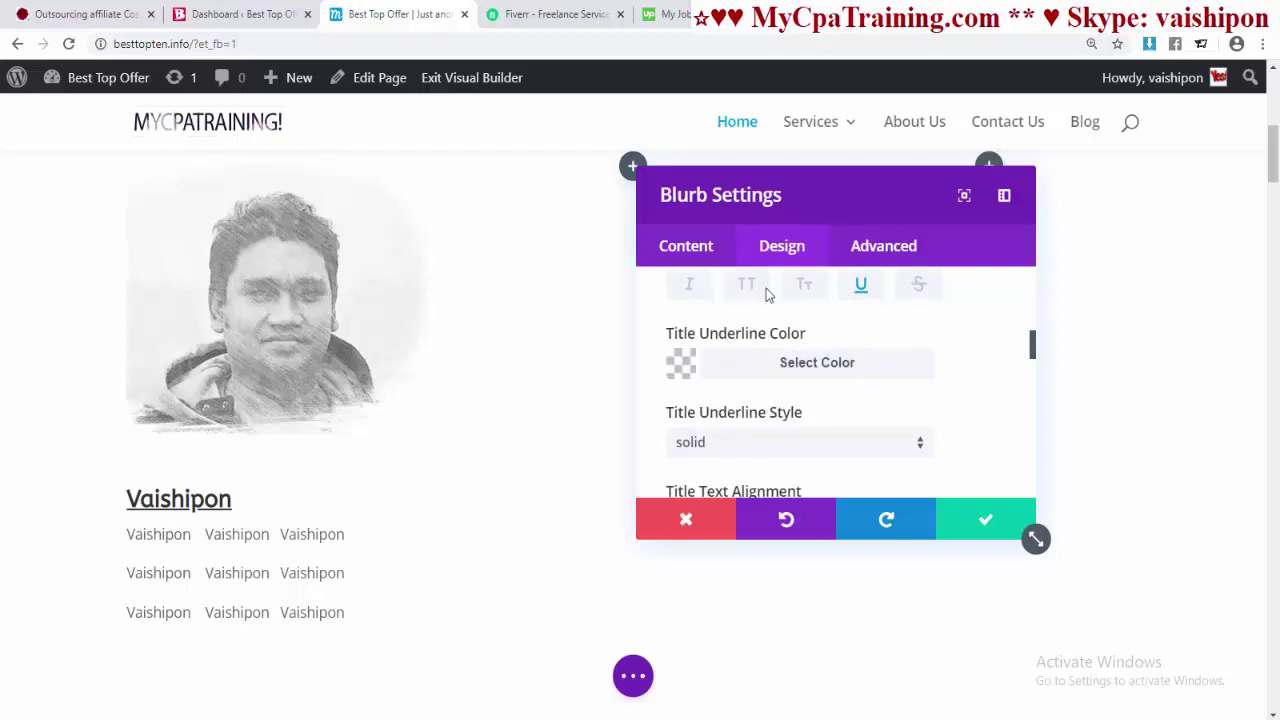
click(866, 291)
scroll(760, 390, down, 1)
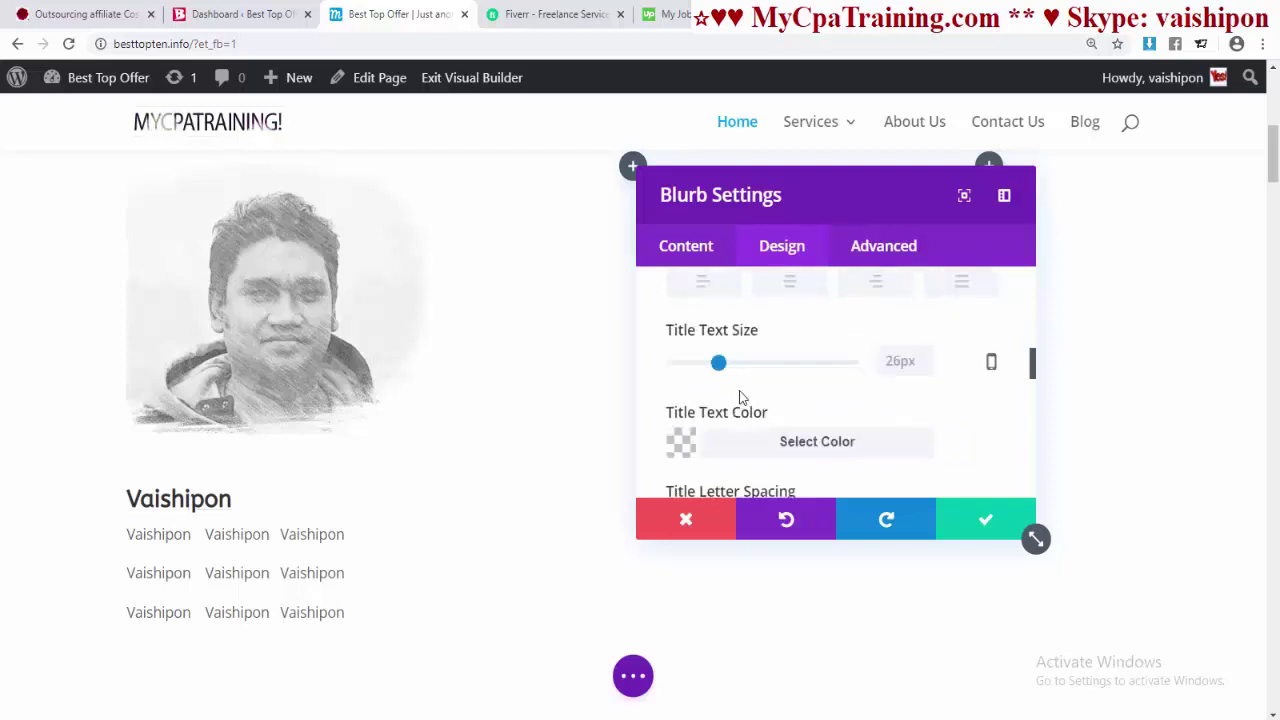
mouse_move(720, 364)
mouse_down()
mouse_move(771, 366)
mouse_move(717, 366)
mouse_up()
- Keep the blurb body text font weight at Regular
scroll(855, 373, down, 2)
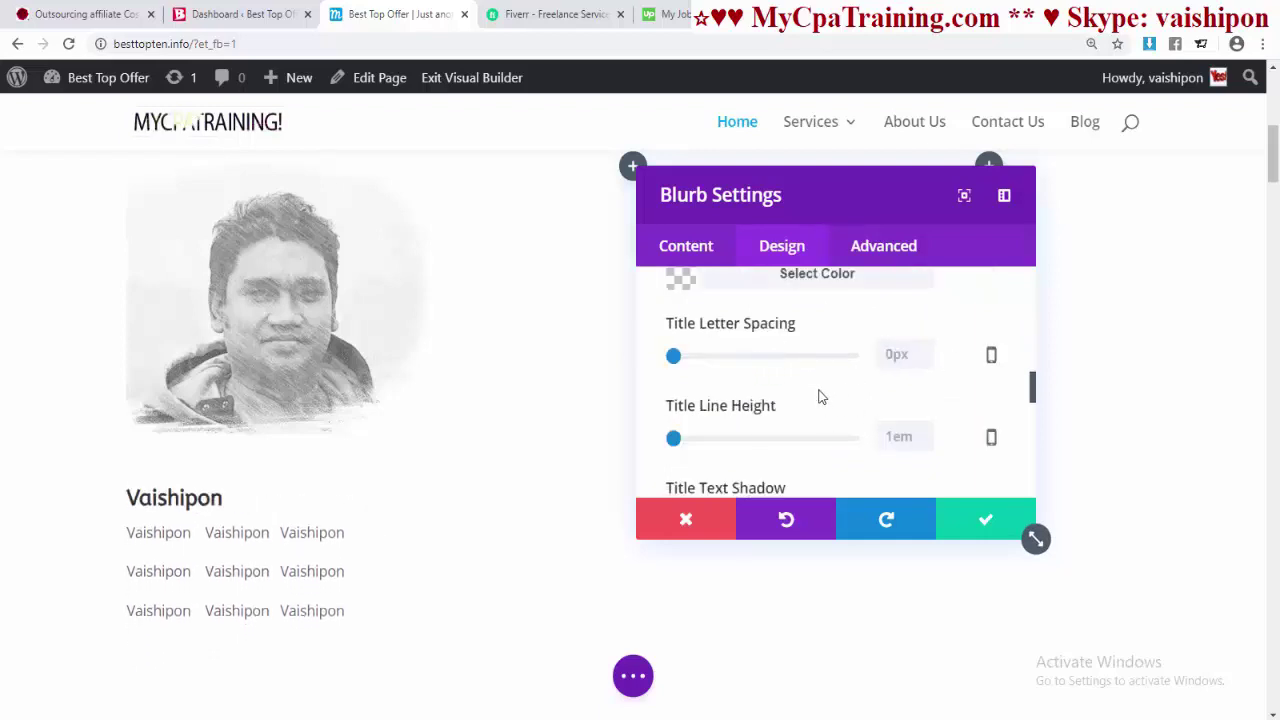
scroll(818, 397, down, 3)
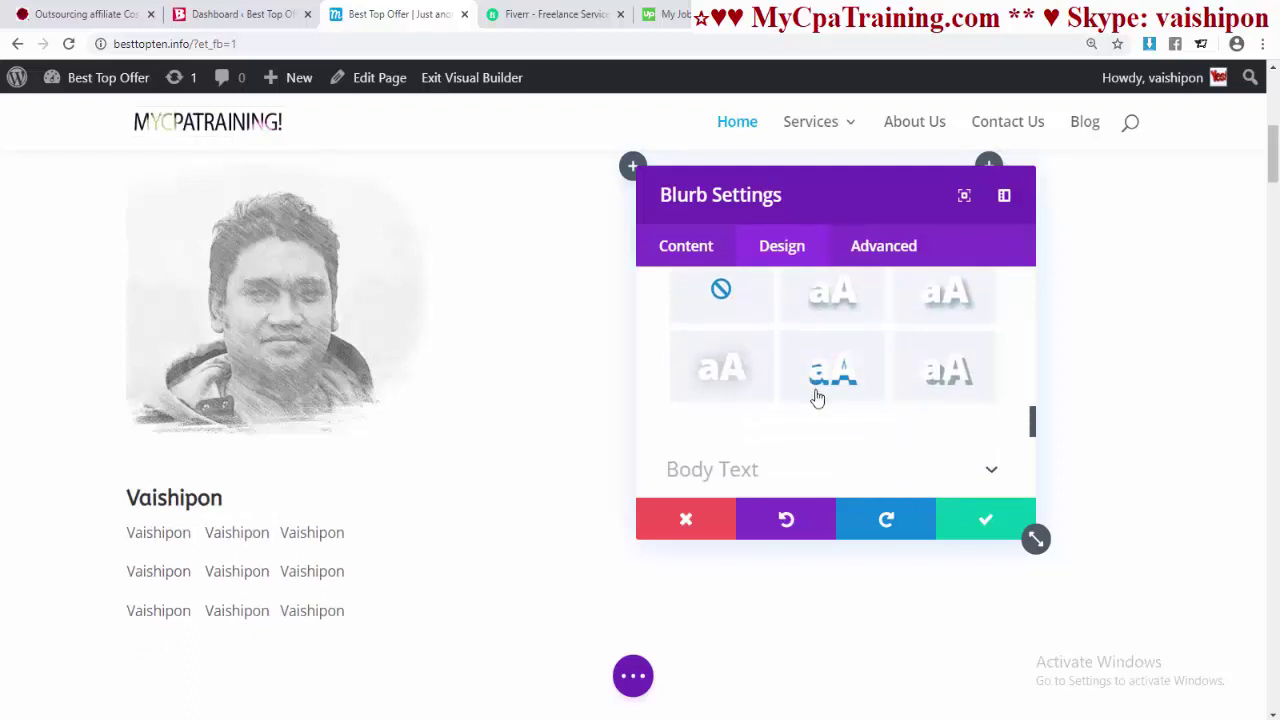
scroll(817, 394, down, 2)
click(726, 312)
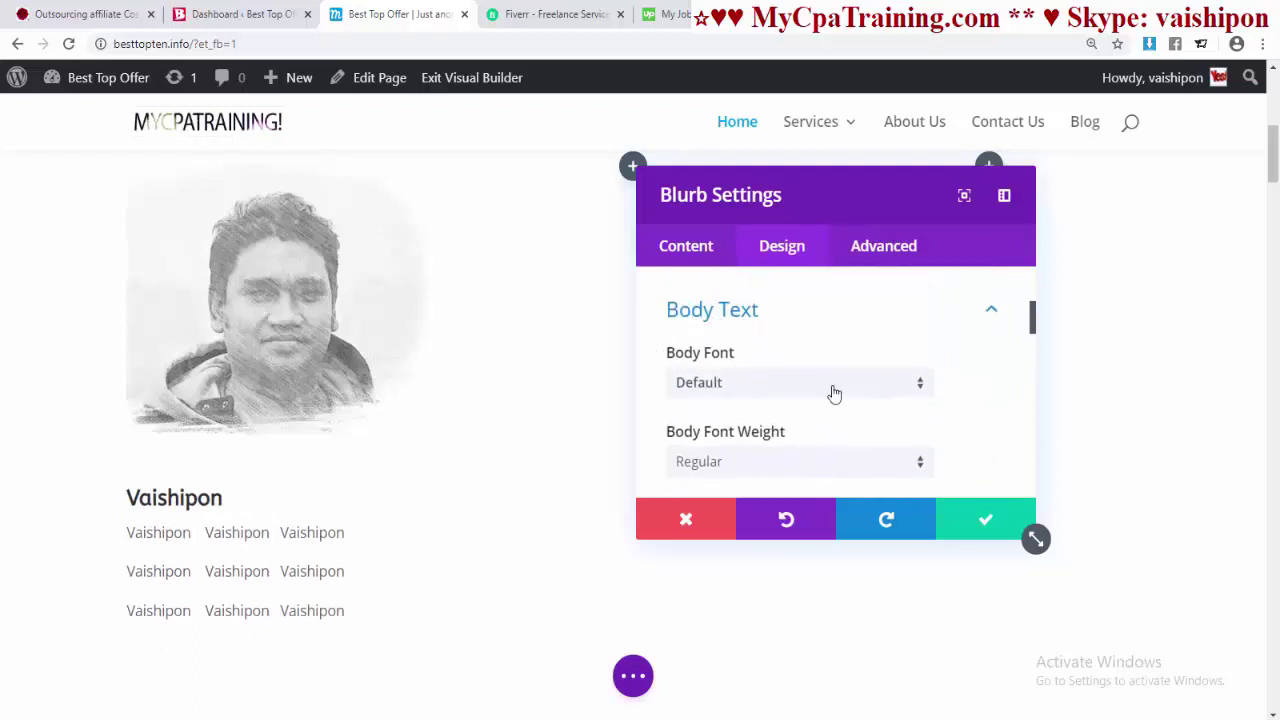
scroll(818, 376, down, 1)
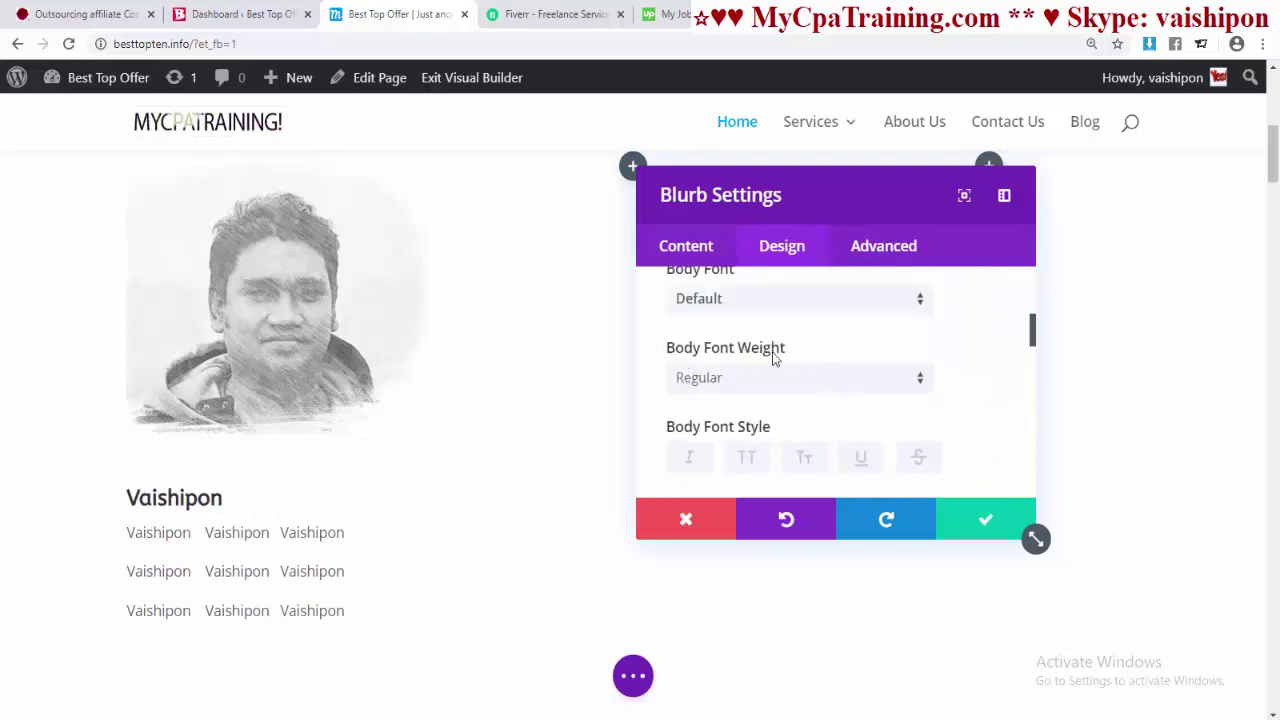
click(751, 393)
click(806, 431)
scroll(871, 420, down, 3)
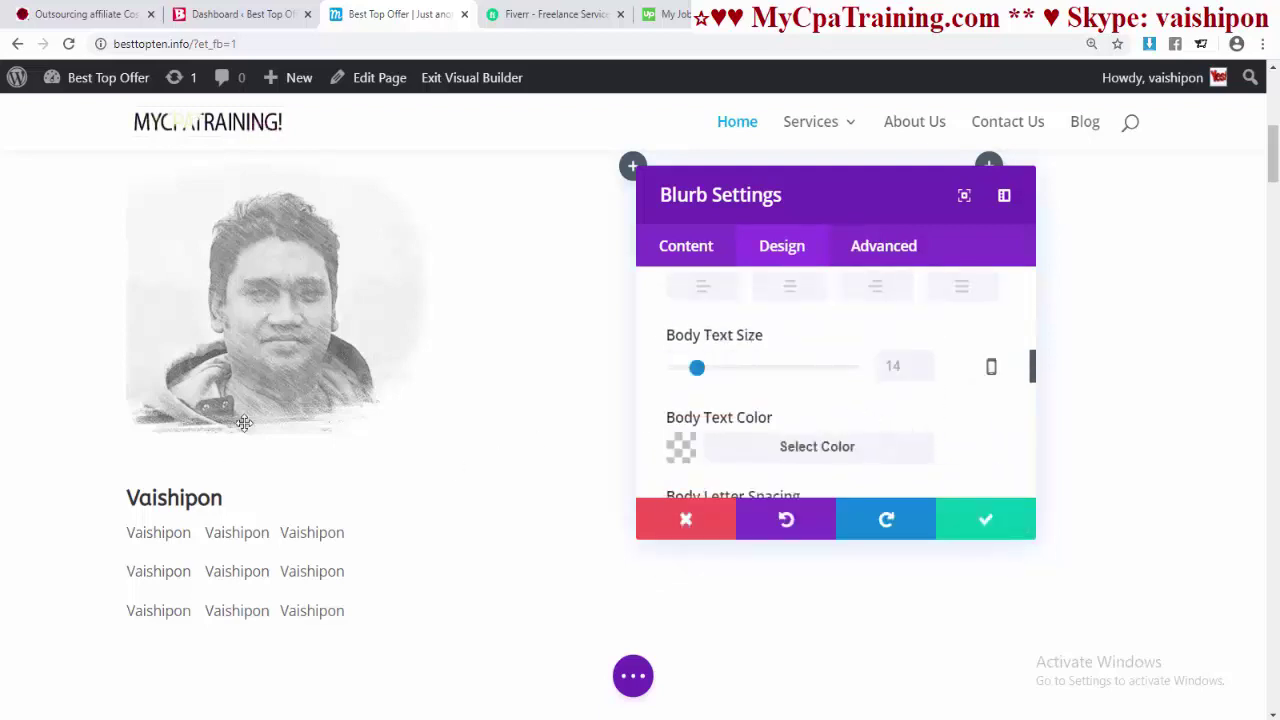
scroll(831, 428, down, 3)
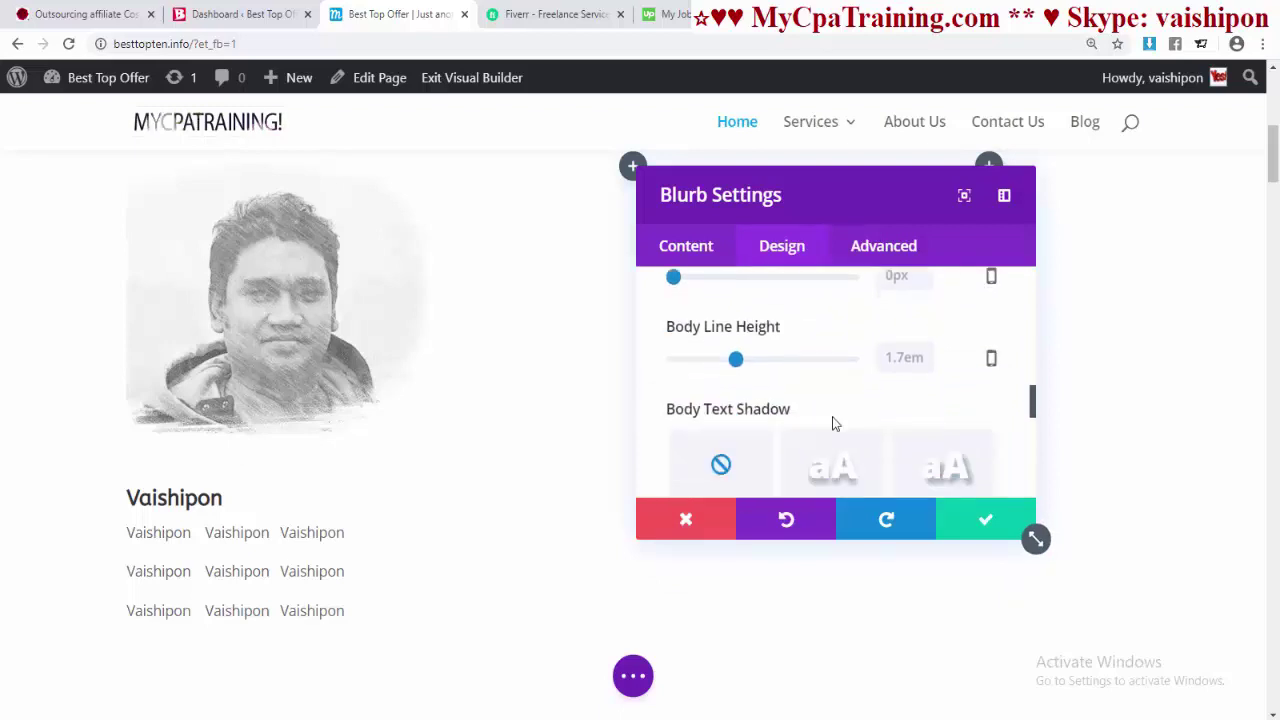
scroll(833, 423, down, 5)
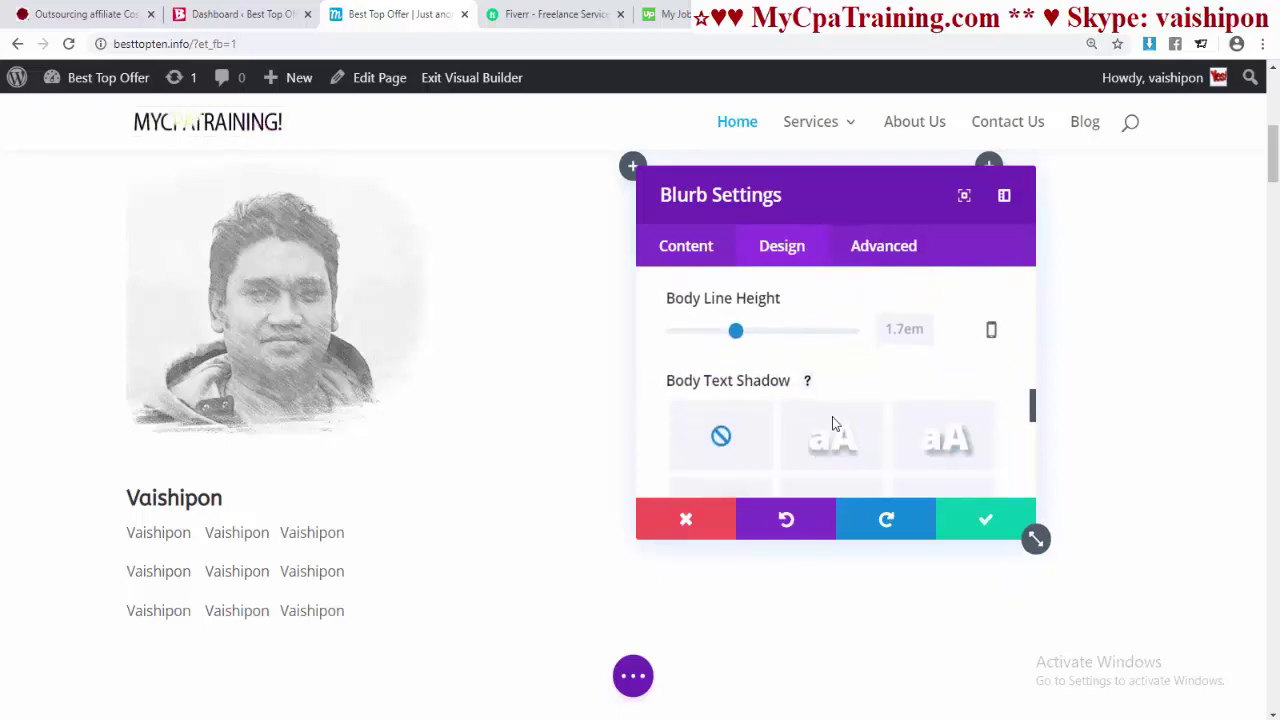
scroll(833, 423, up, 10)
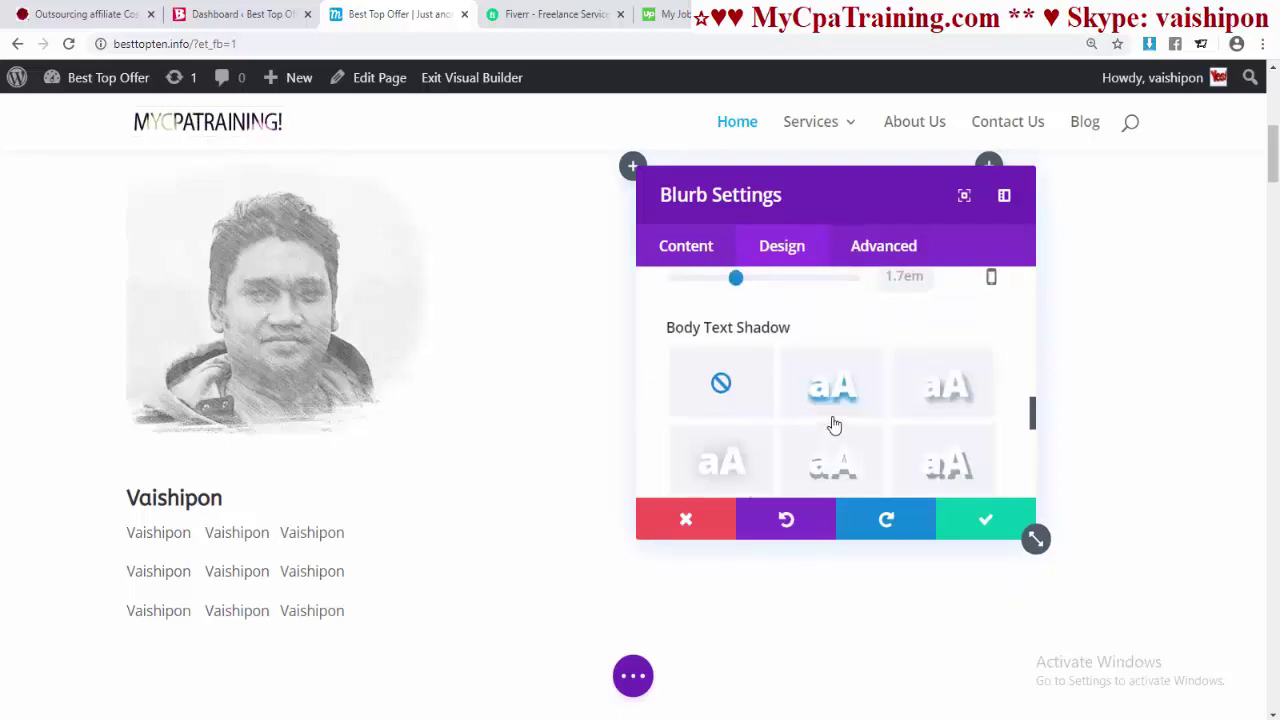
- Select all of the blurb's body text in the Content text editor, then return to Design
click(700, 262)
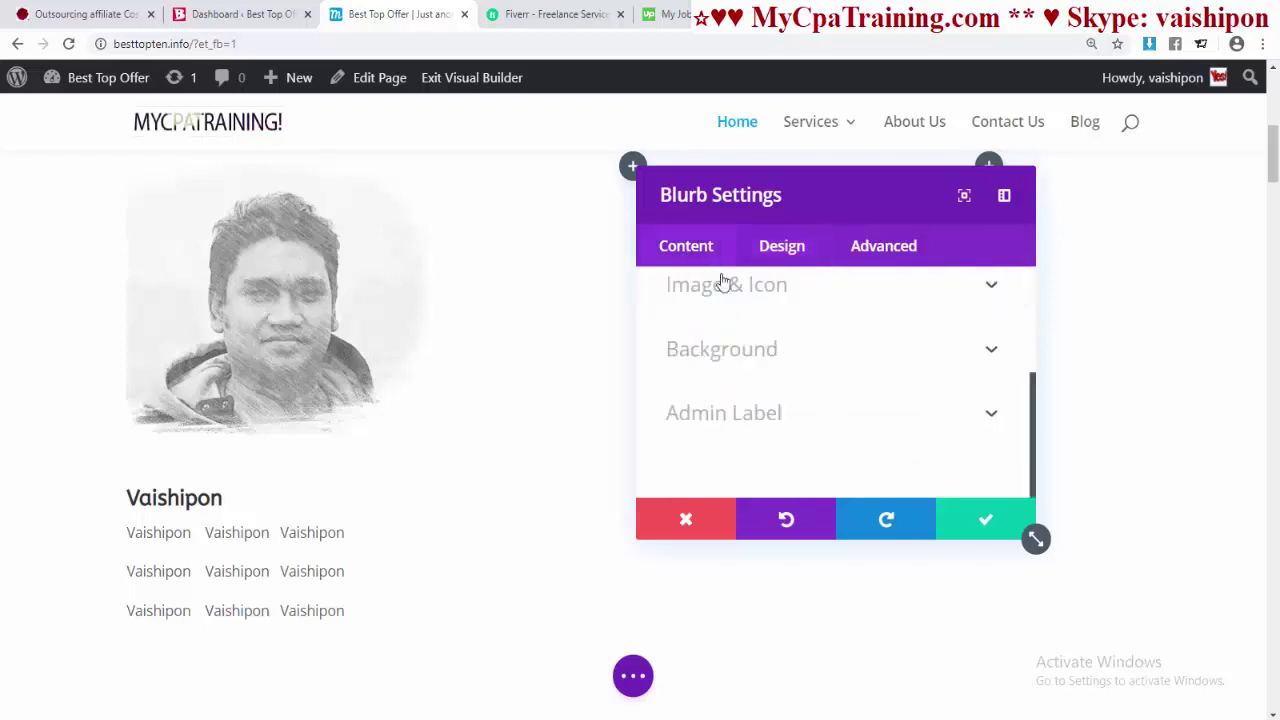
scroll(850, 440, up, 5)
scroll(823, 420, down, 5)
scroll(826, 421, up, 5)
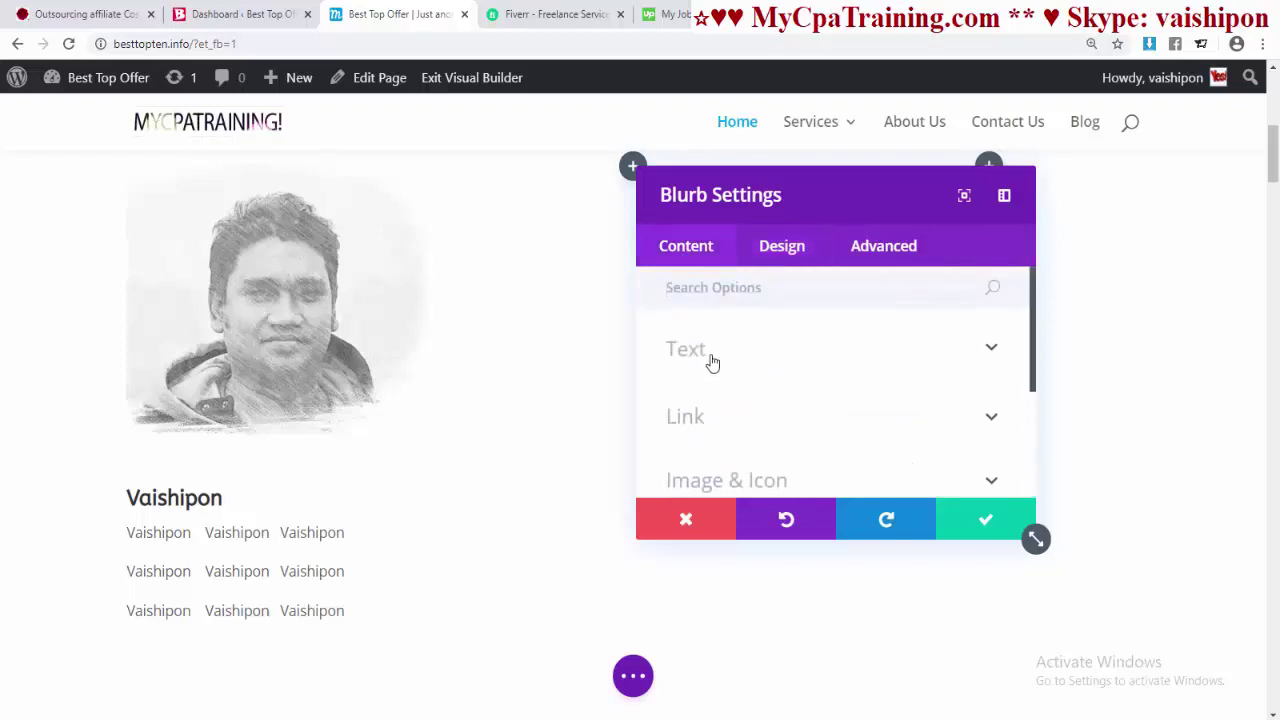
click(709, 360)
scroll(829, 363, down, 5)
double_click(800, 382)
click(913, 421)
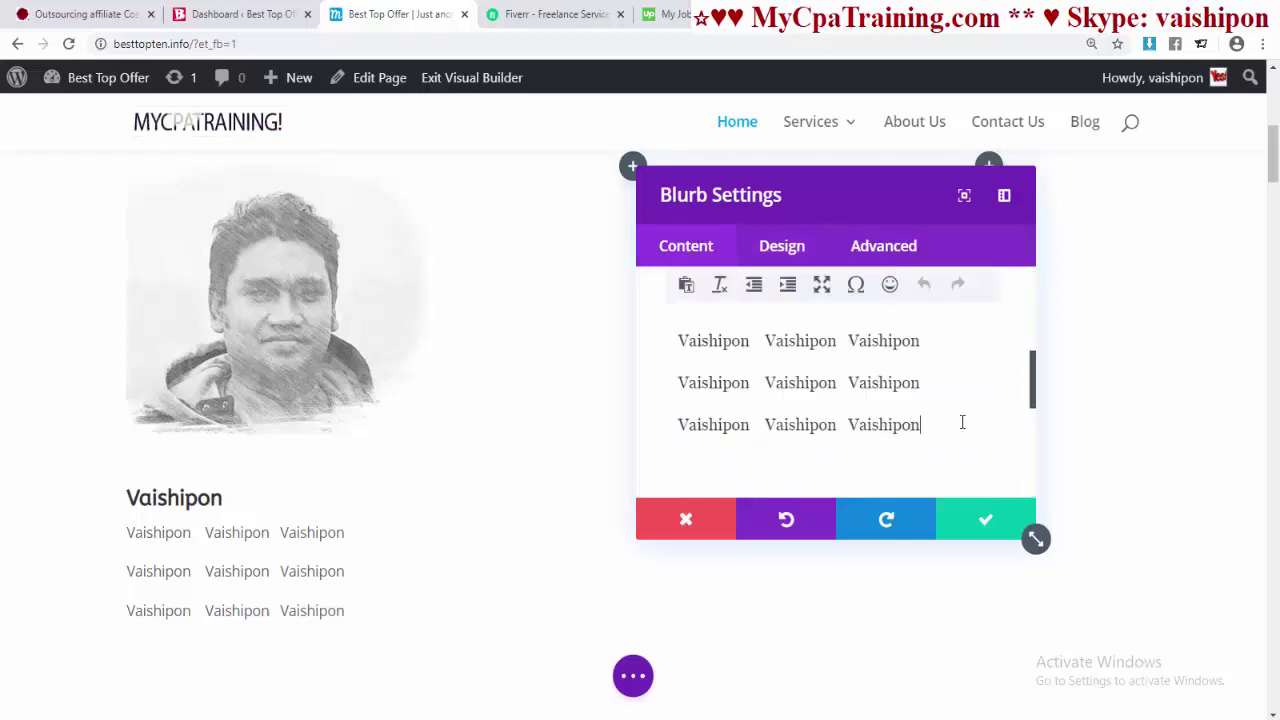
key(ctrl+a)
scroll(814, 405, up, 3)
scroll(766, 437, down, 1)
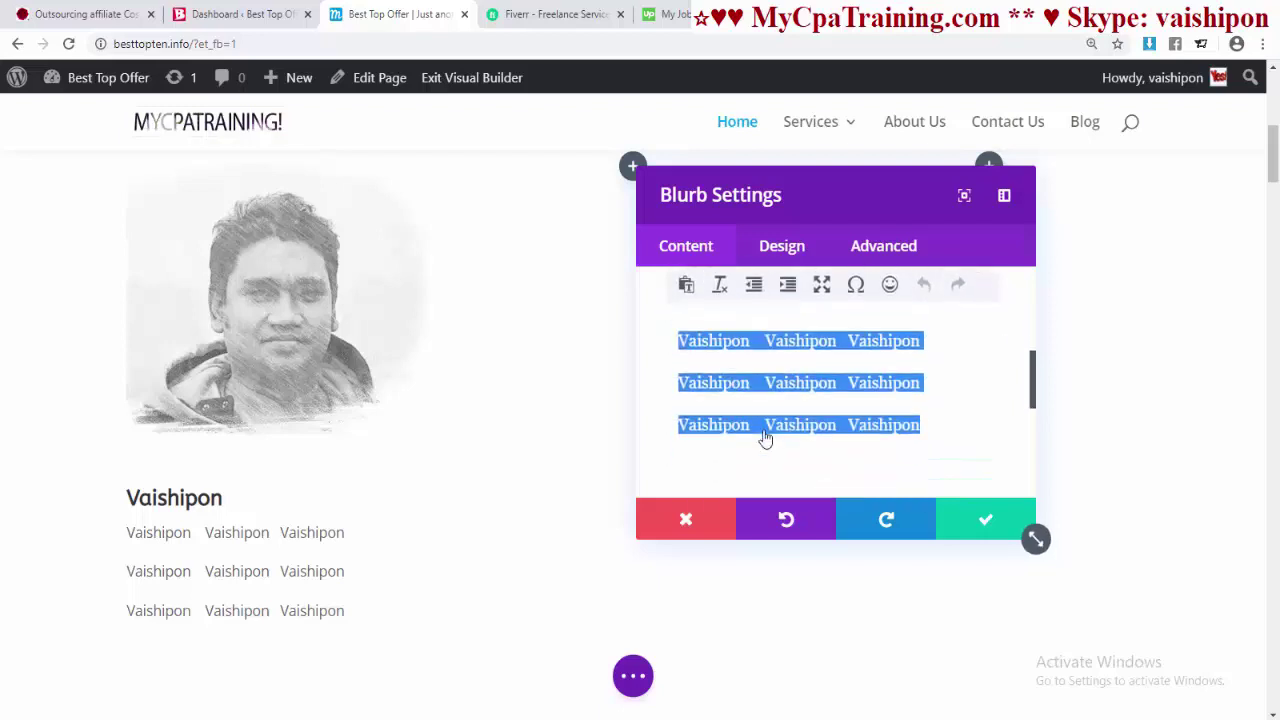
scroll(808, 429, up, 5)
click(778, 247)
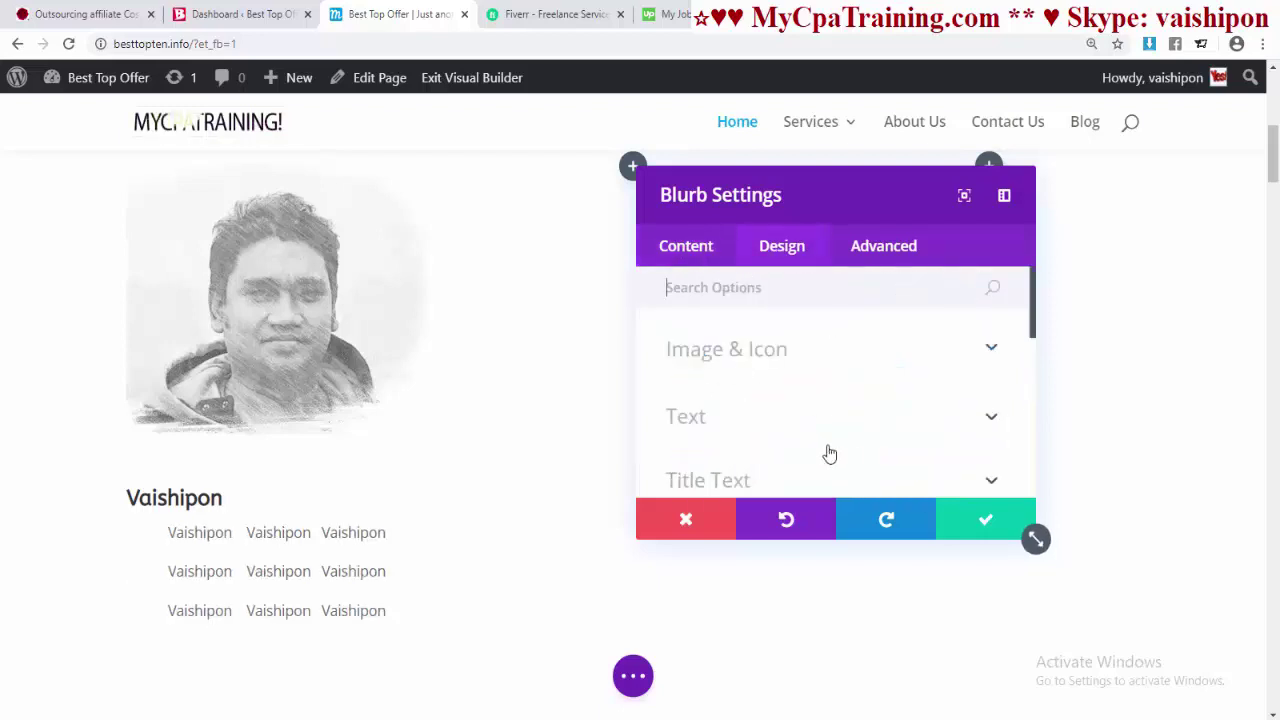
scroll(822, 451, down, 5)
- Enter 10px in the blurb's Custom Margin Top, Right, Bottom and Left fields
scroll(822, 451, up, 3)
click(702, 320)
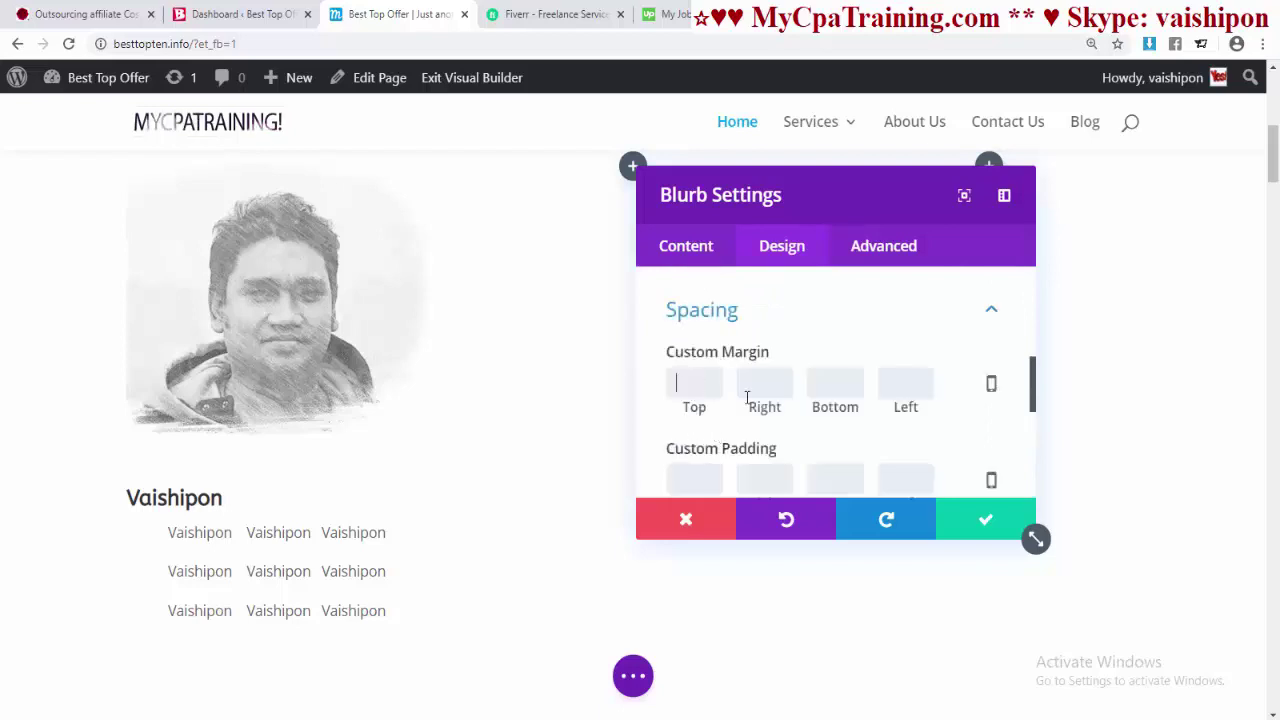
text(10)
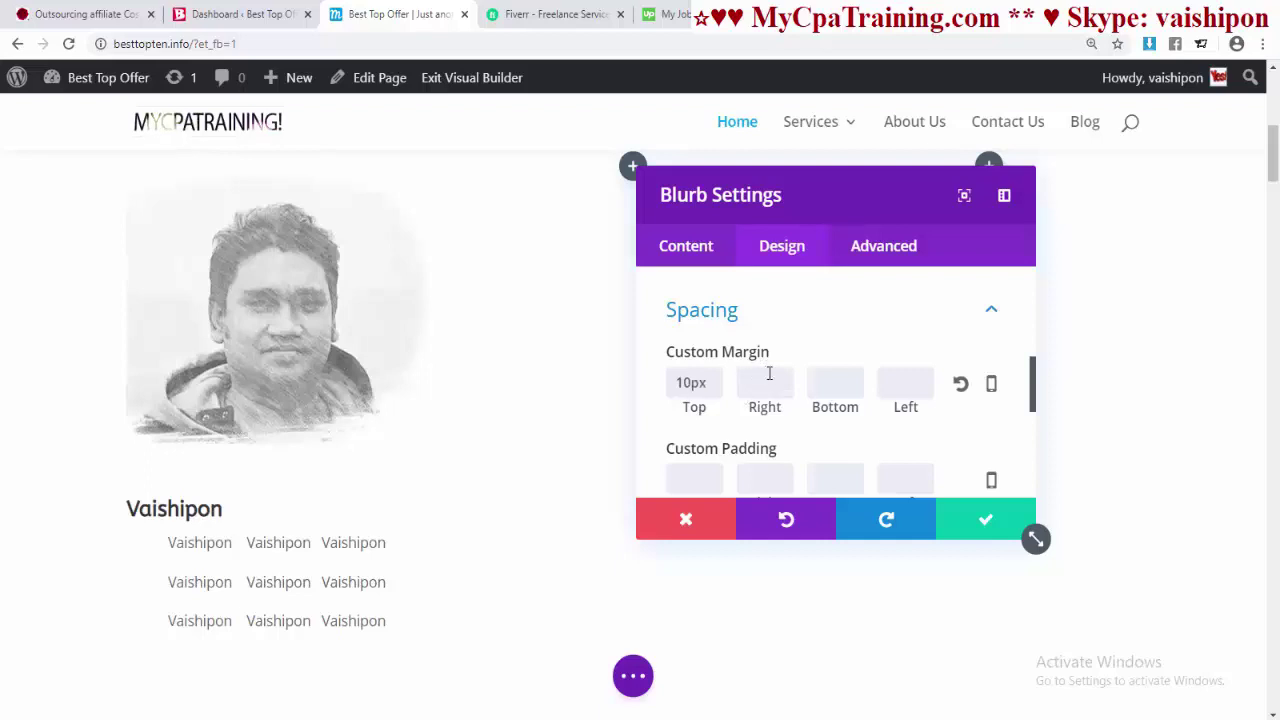
text(10)
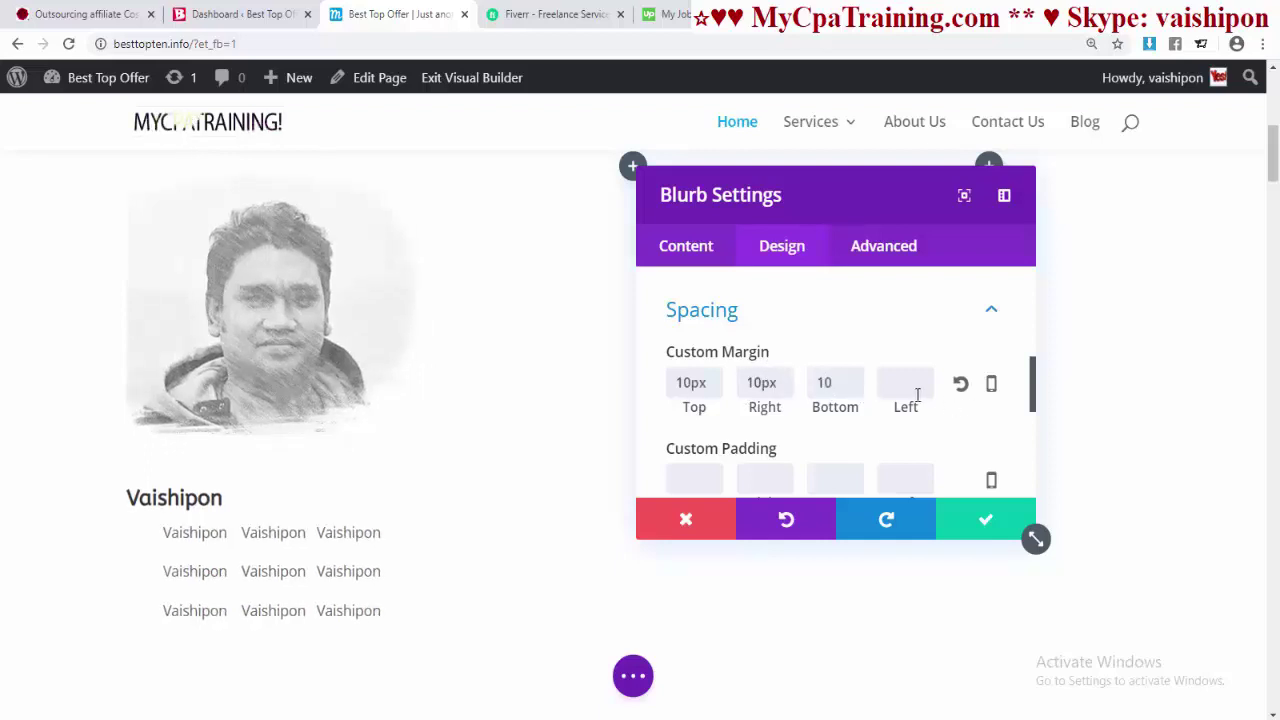
text(10)
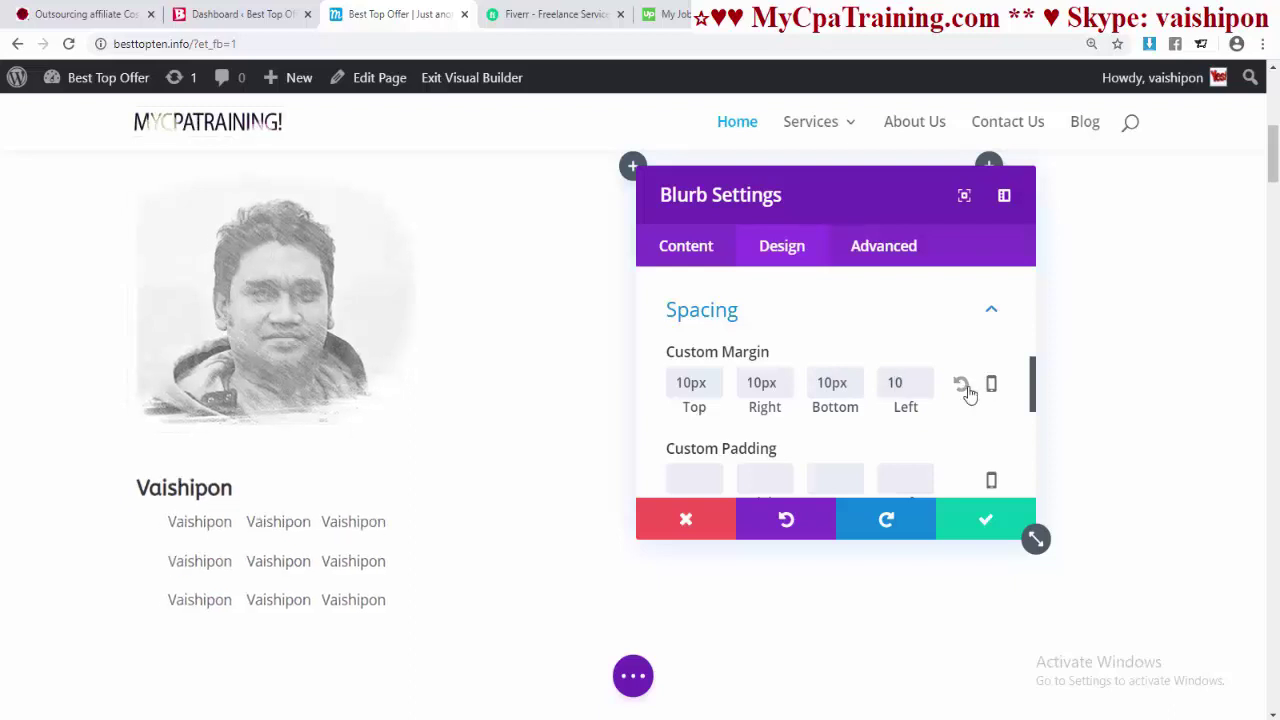
scroll(817, 406, down, 5)
scroll(700, 330, up, 1)
click(690, 250)
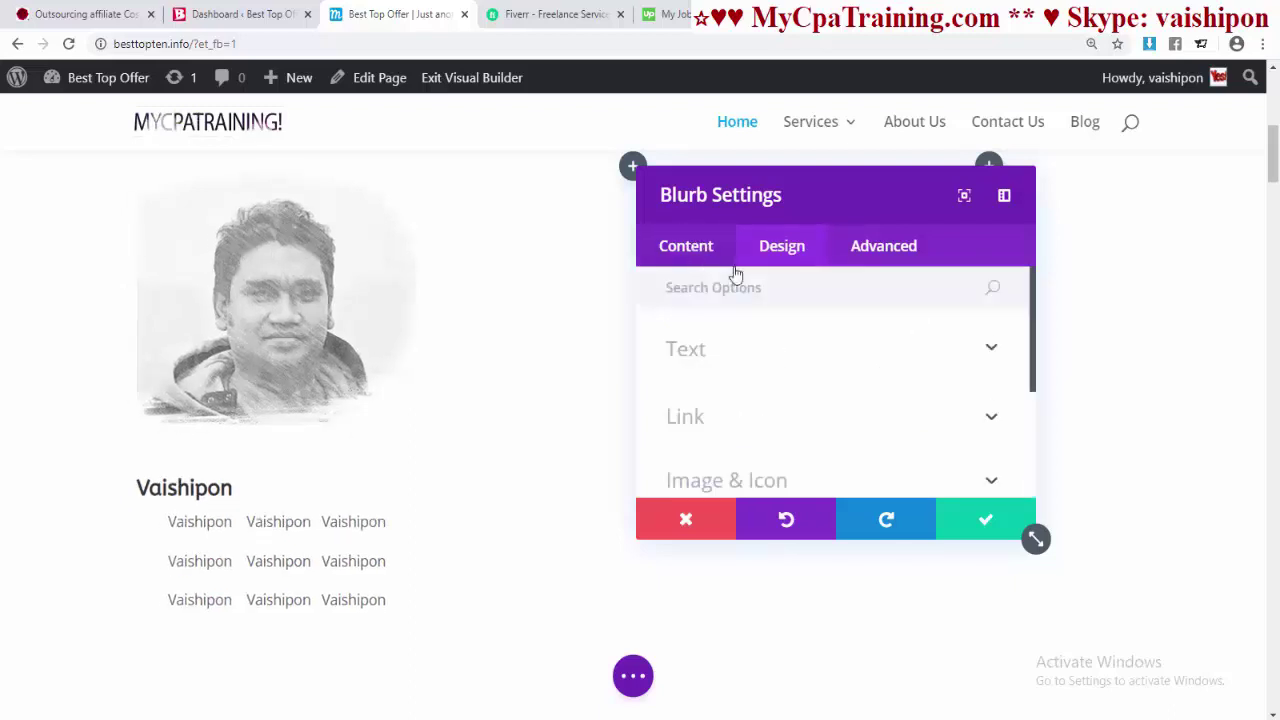
scroll(789, 380, down, 3)
- Give the blurb a yellow #edf000 background after trying purple
click(790, 382)
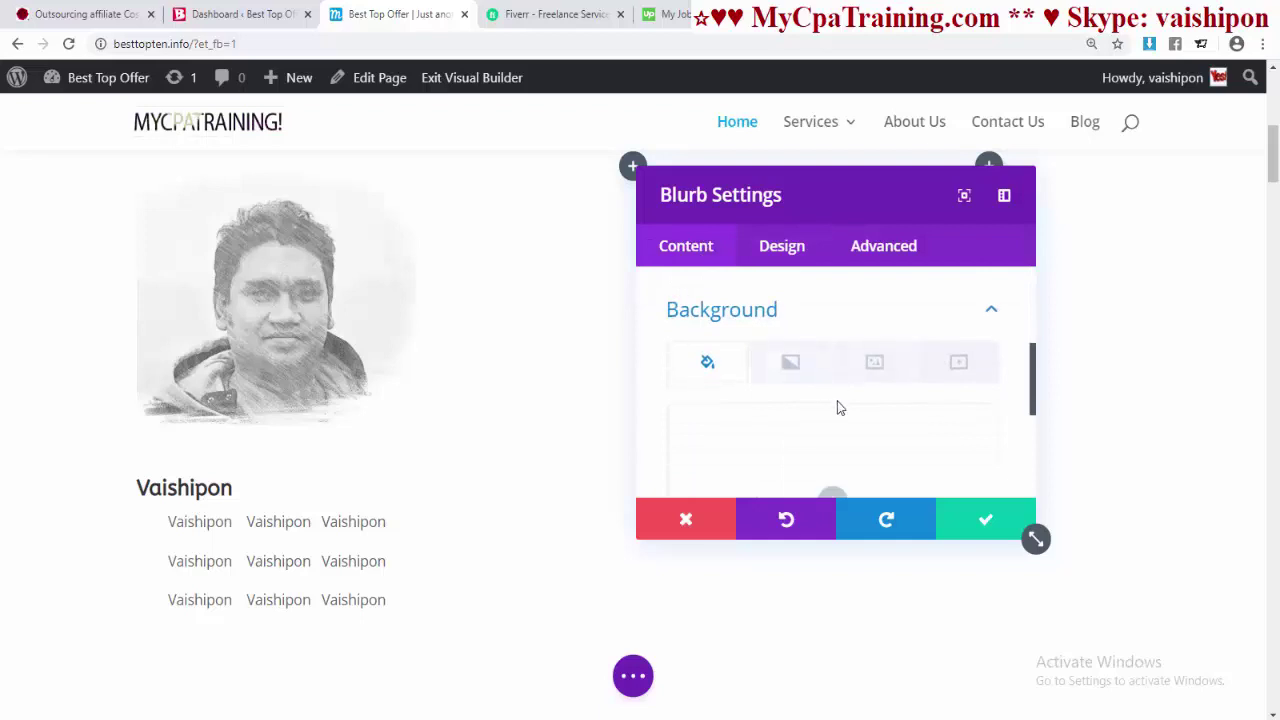
scroll(840, 408, down, 1)
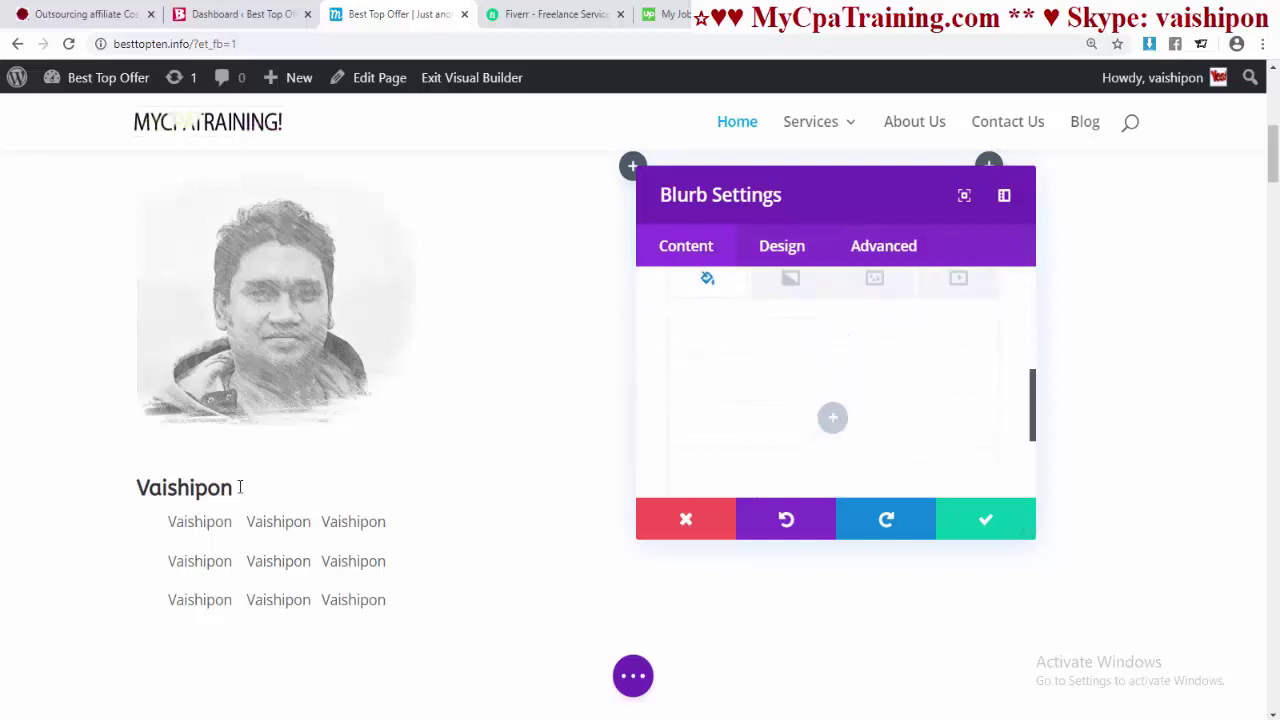
click(843, 421)
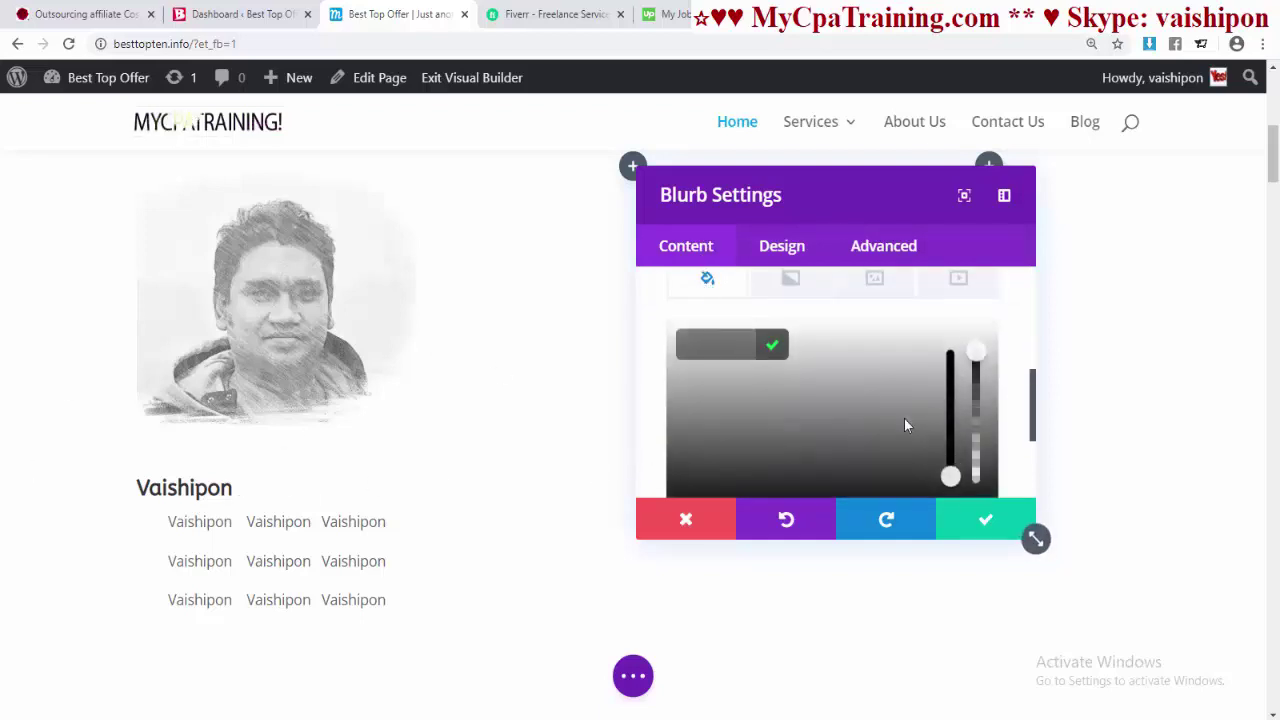
scroll(891, 413, down, 2)
click(969, 352)
scroll(970, 372, up, 2)
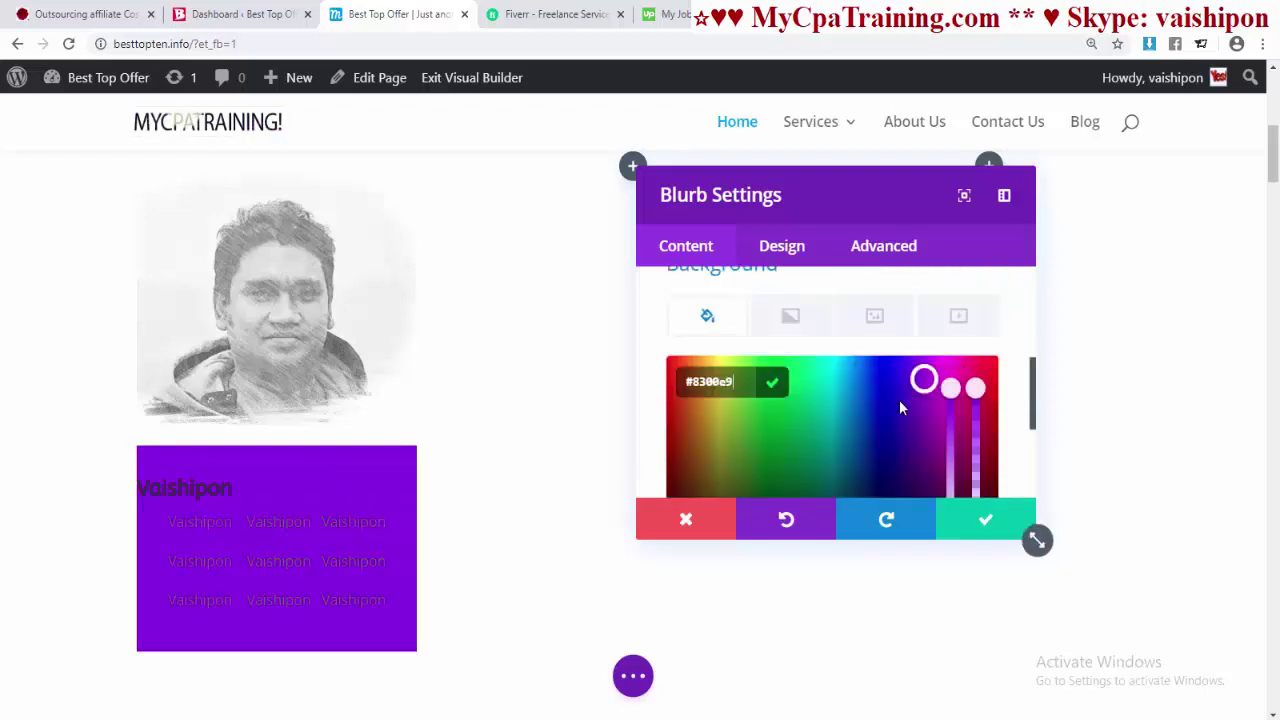
scroll(930, 428, down, 2)
click(853, 391)
scroll(883, 404, up, 2)
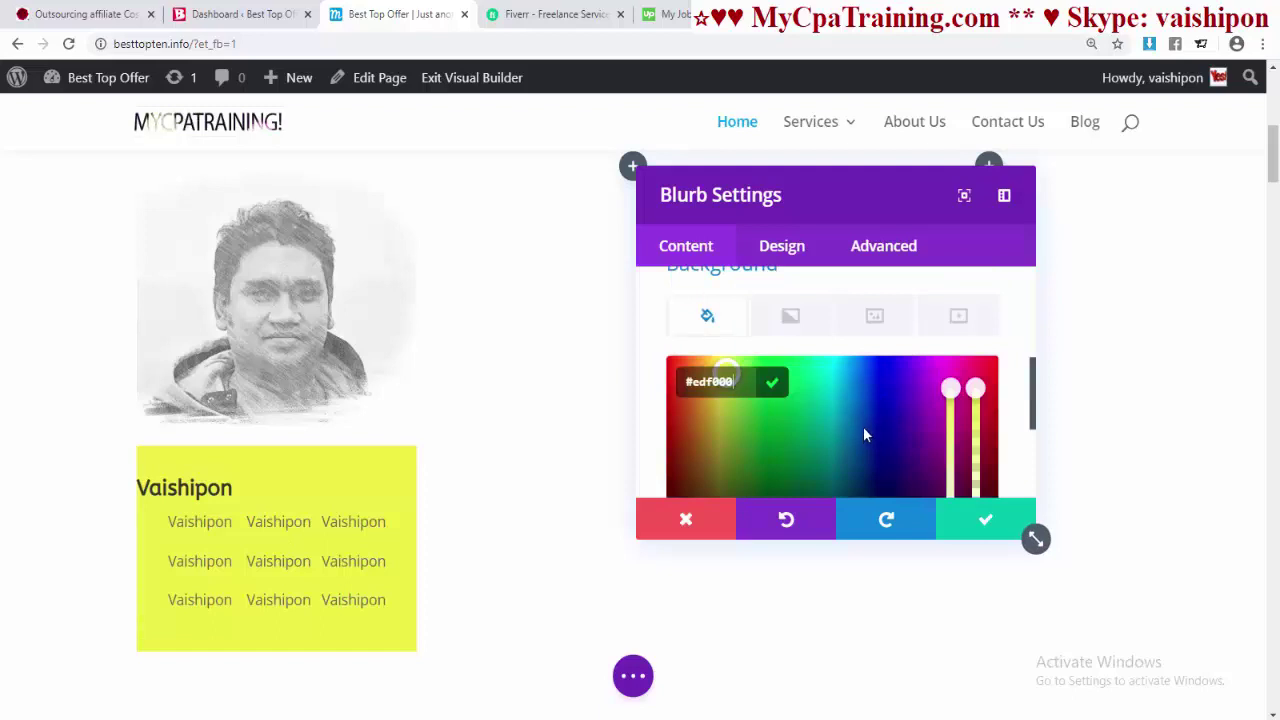
- Set the blurb's Text Orientation to Center so the Vaishipon heading is centred
click(689, 426)
scroll(840, 428, down, 2)
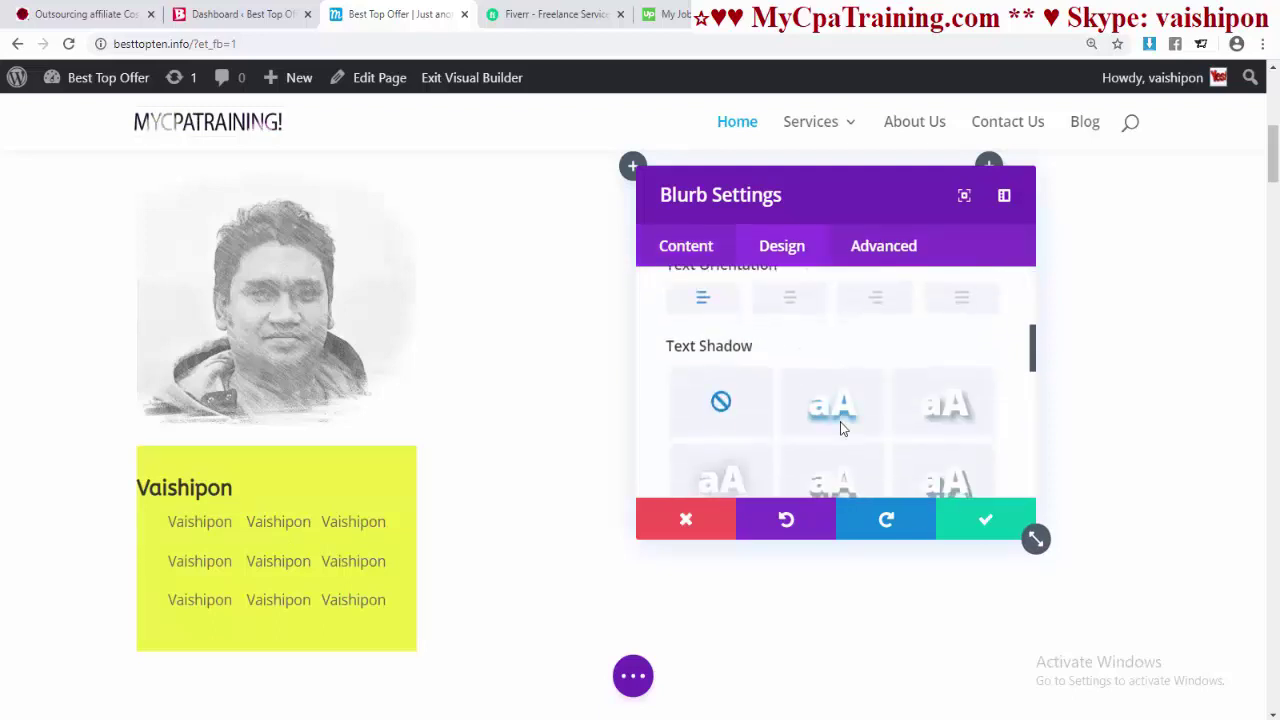
click(790, 299)
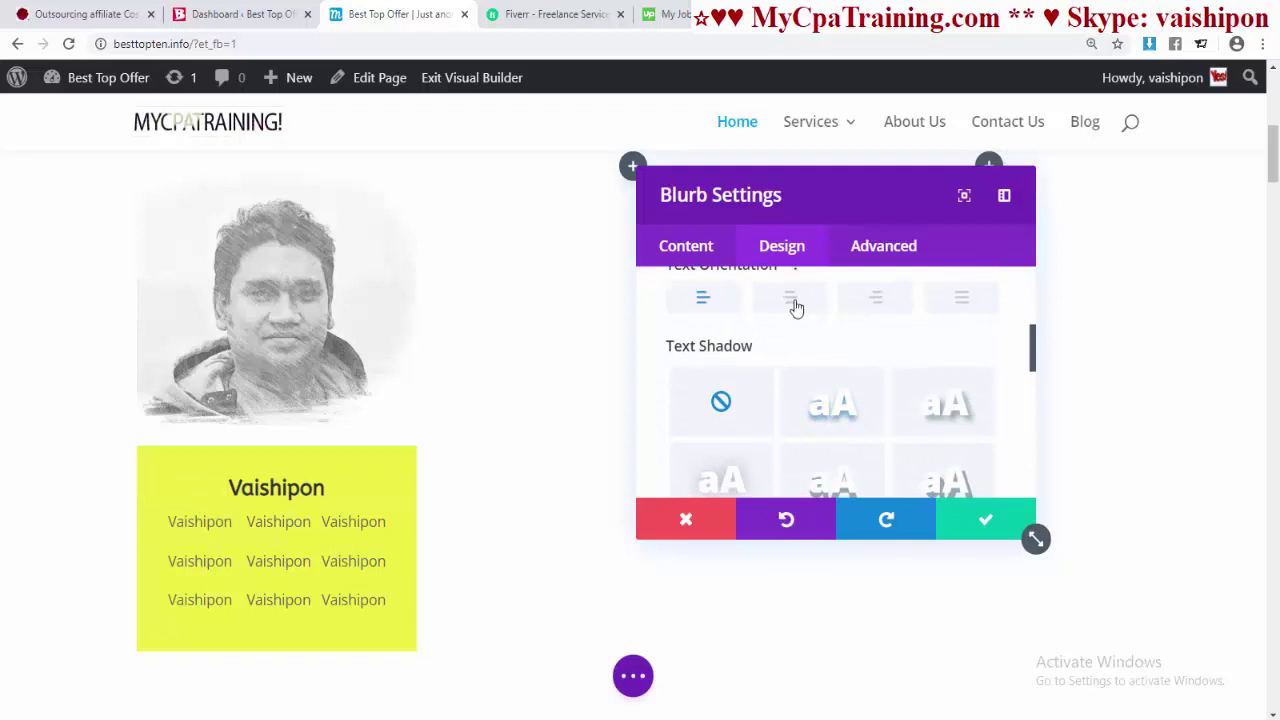
scroll(762, 450, up, 1)
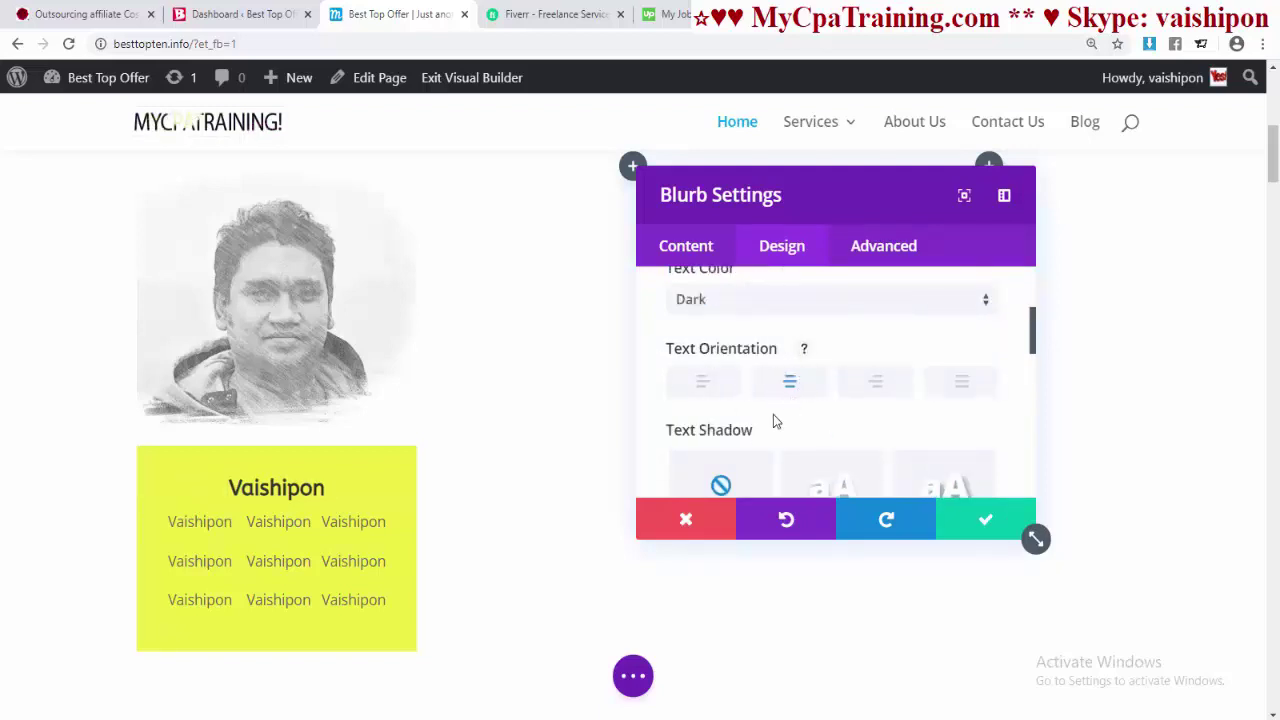
scroll(846, 374, up, 3)
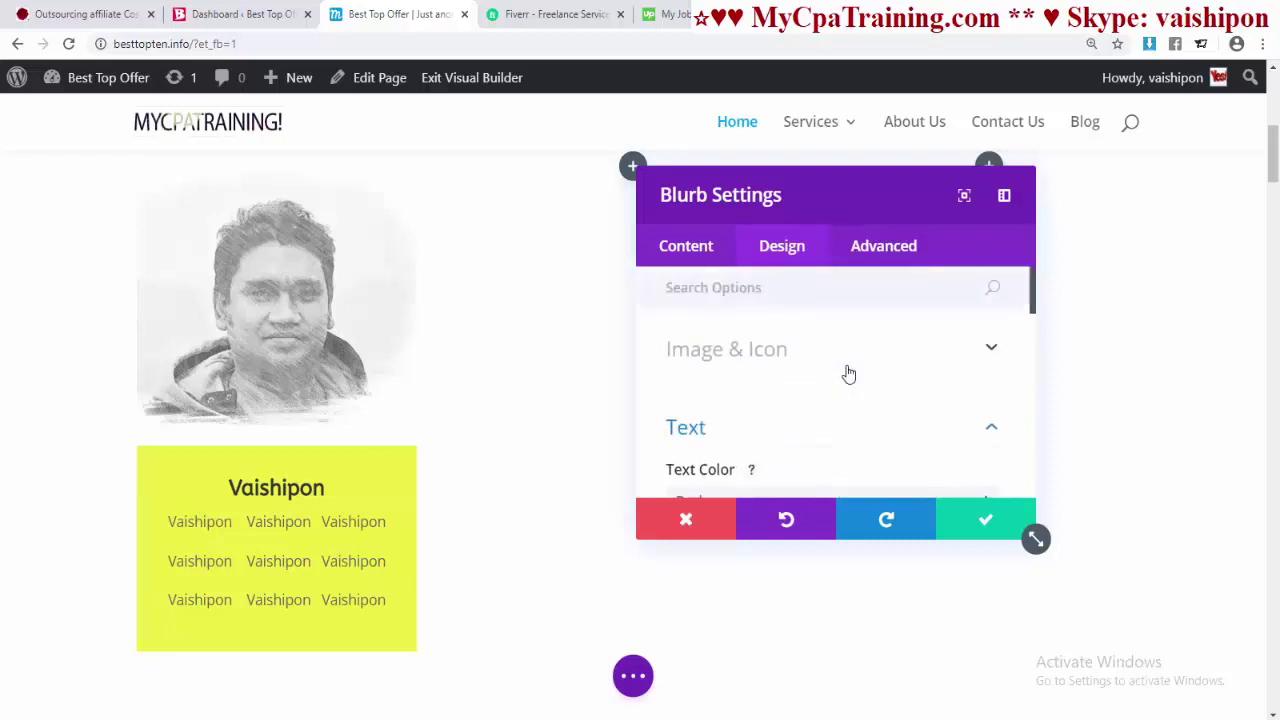
- Round the portrait image's corners to 100px on all four sides
scroll(866, 375, down, 4)
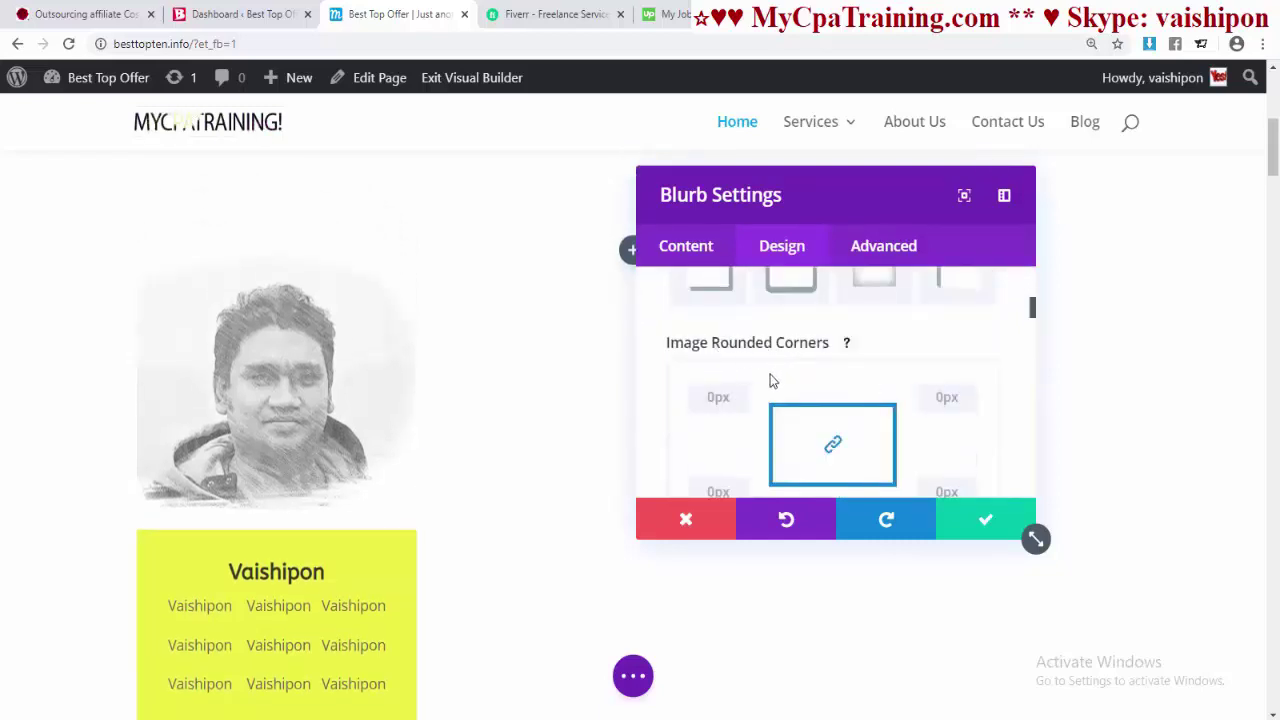
scroll(770, 380, down, 1)
click(720, 318)
text(100)
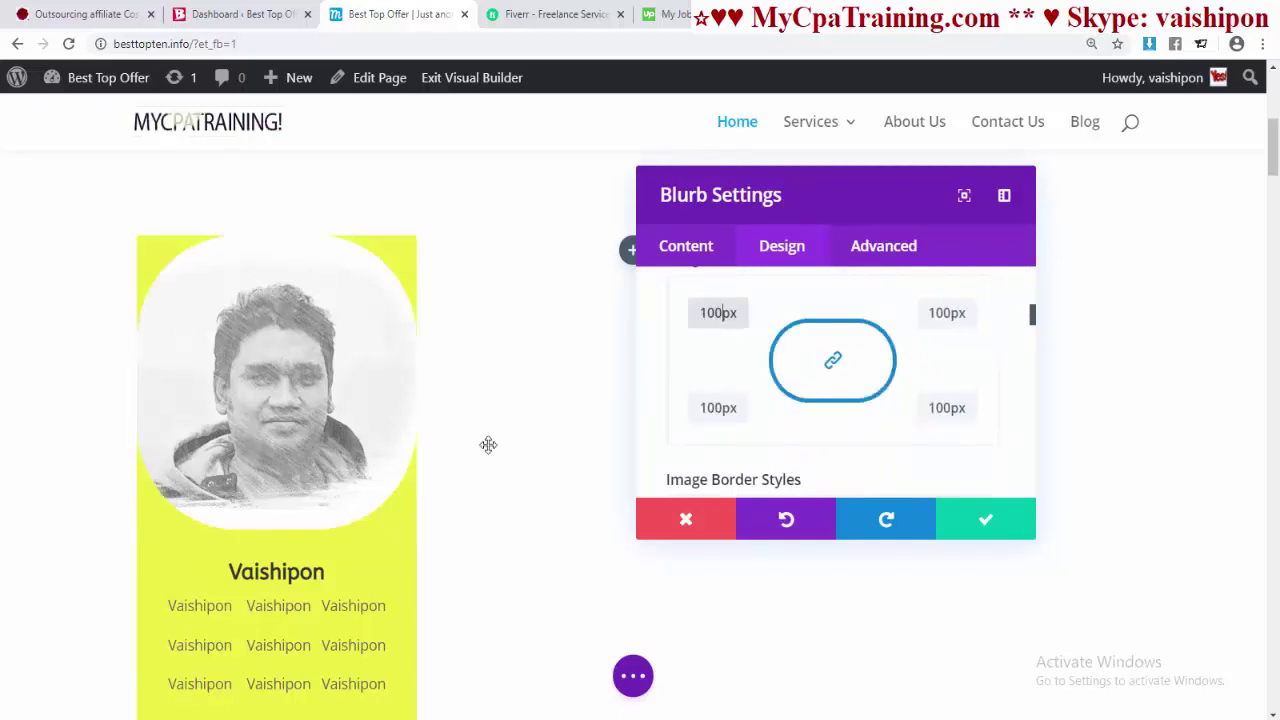
scroll(754, 360, down, 1)
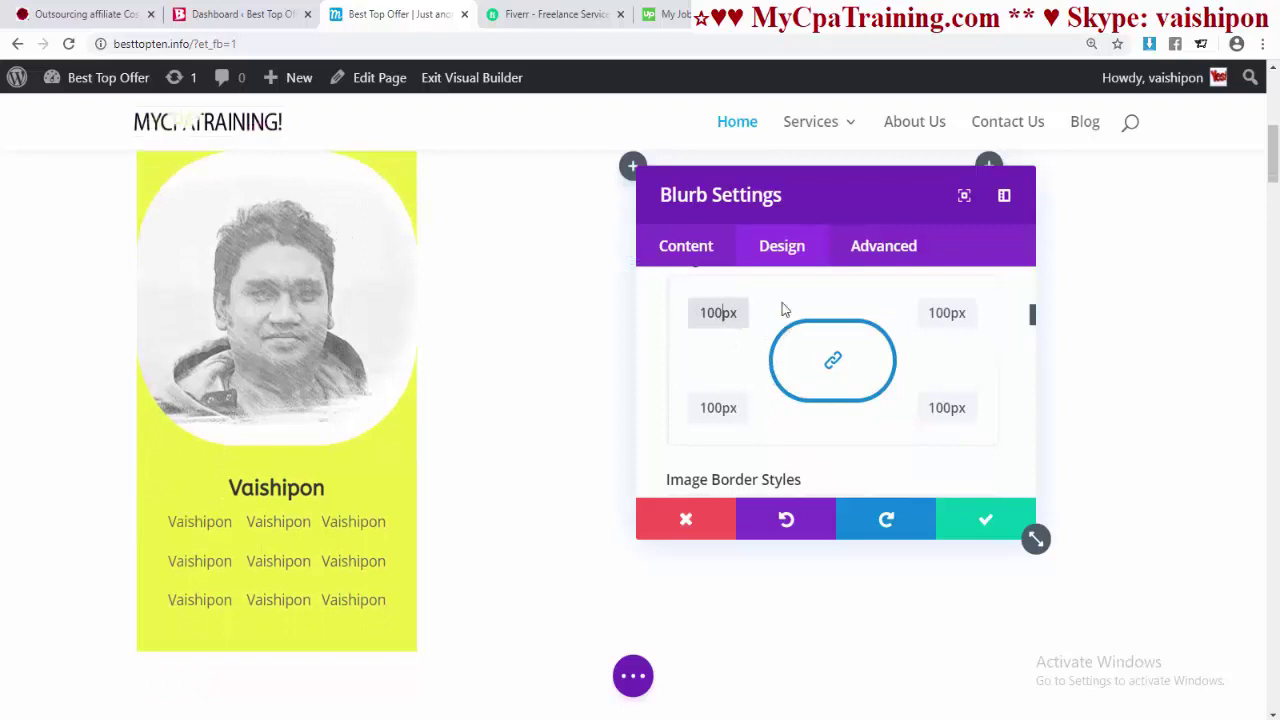
scroll(800, 385, down, 2)
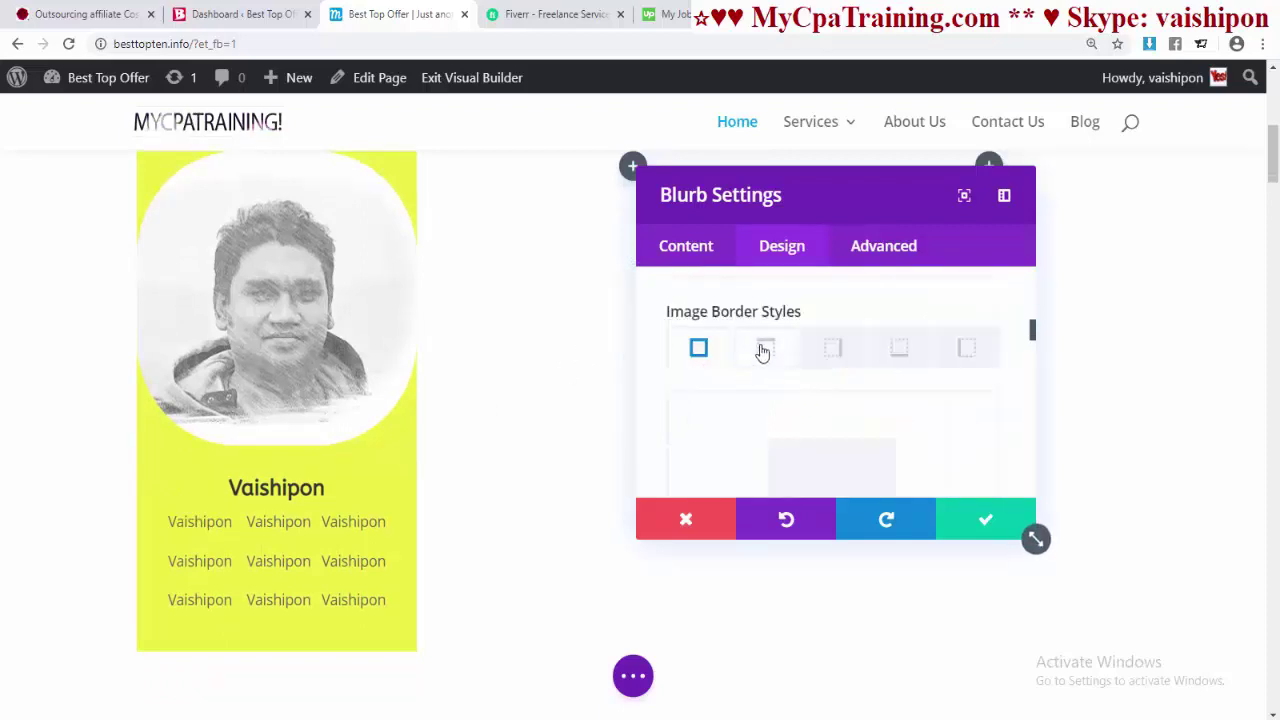
- Select the top, right and bottom border sides of the portrait image
click(764, 350)
click(830, 353)
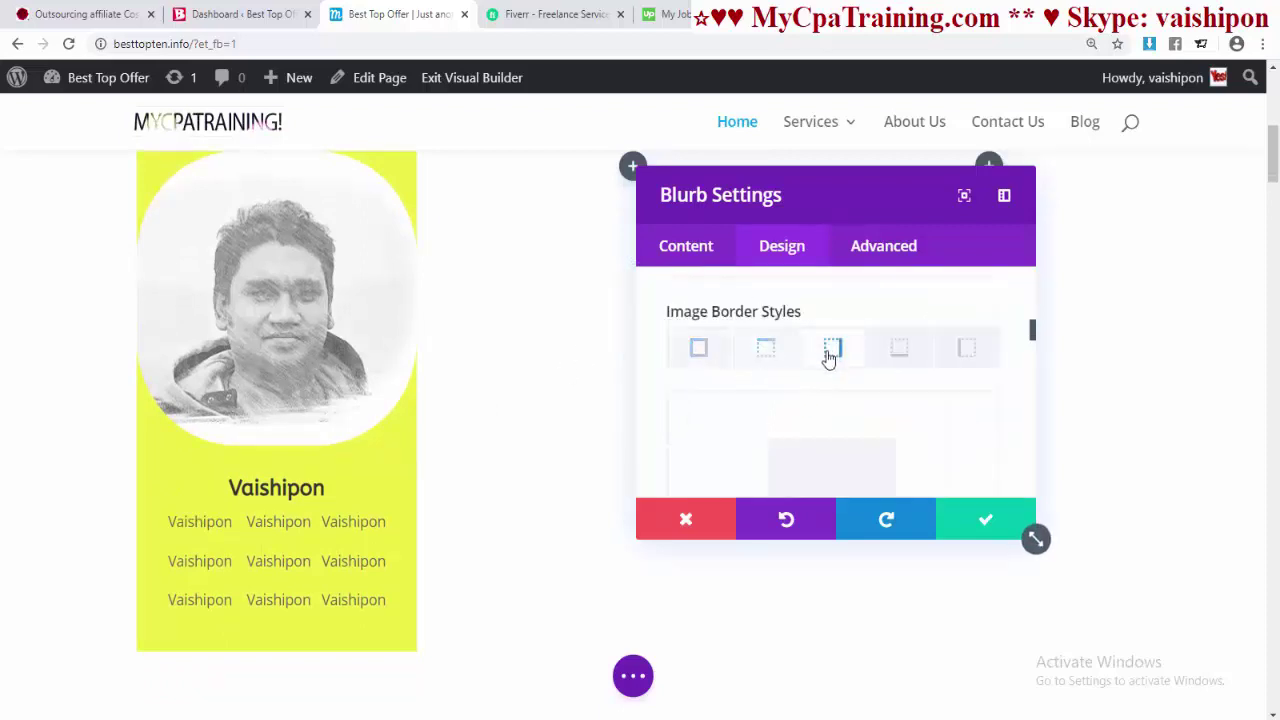
click(900, 350)
scroll(817, 383, down, 2)
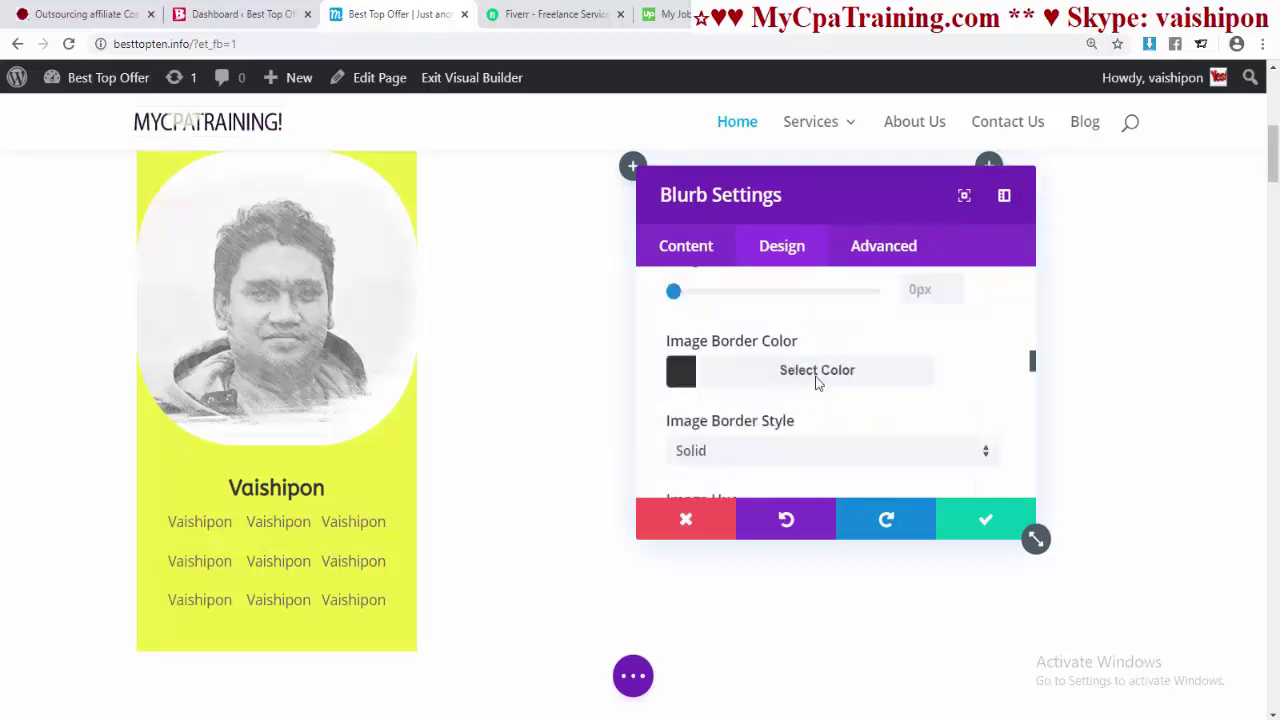
scroll(697, 374, up, 1)
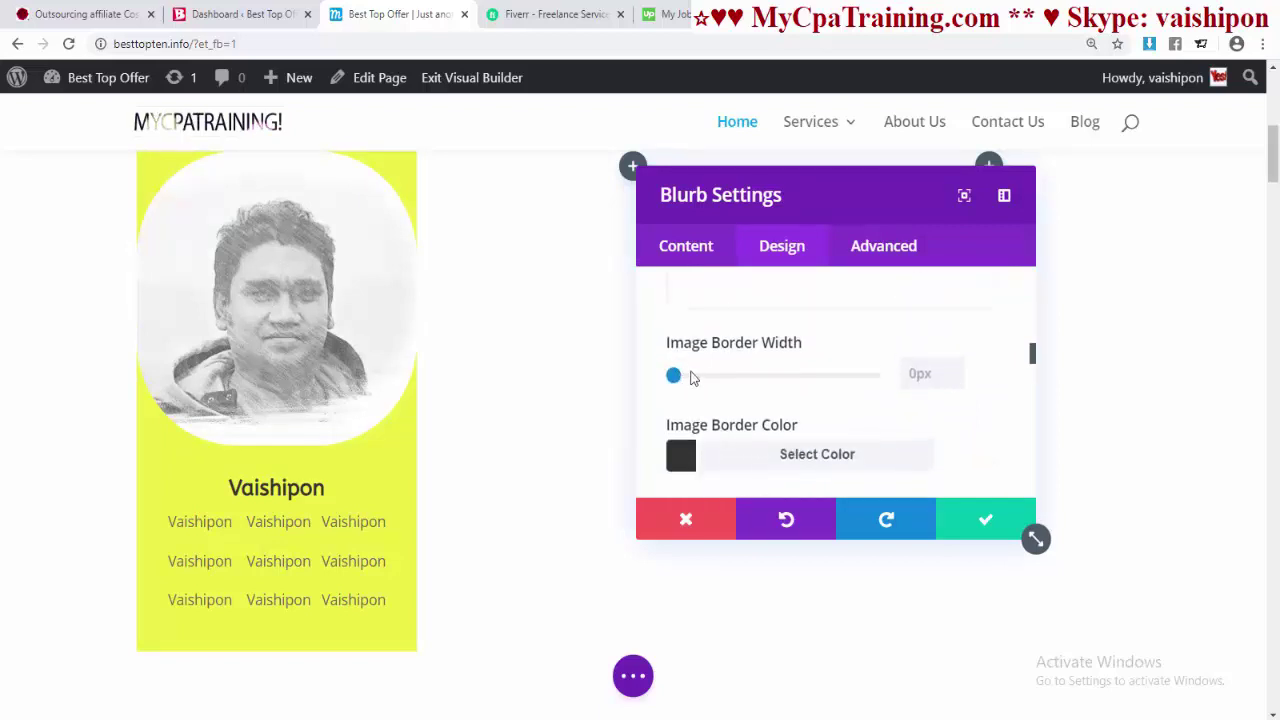
- Set the photo's Image Border Width to 11px with a bright green colour
drag(692, 378, 719, 378)
scroll(646, 457, down, 1)
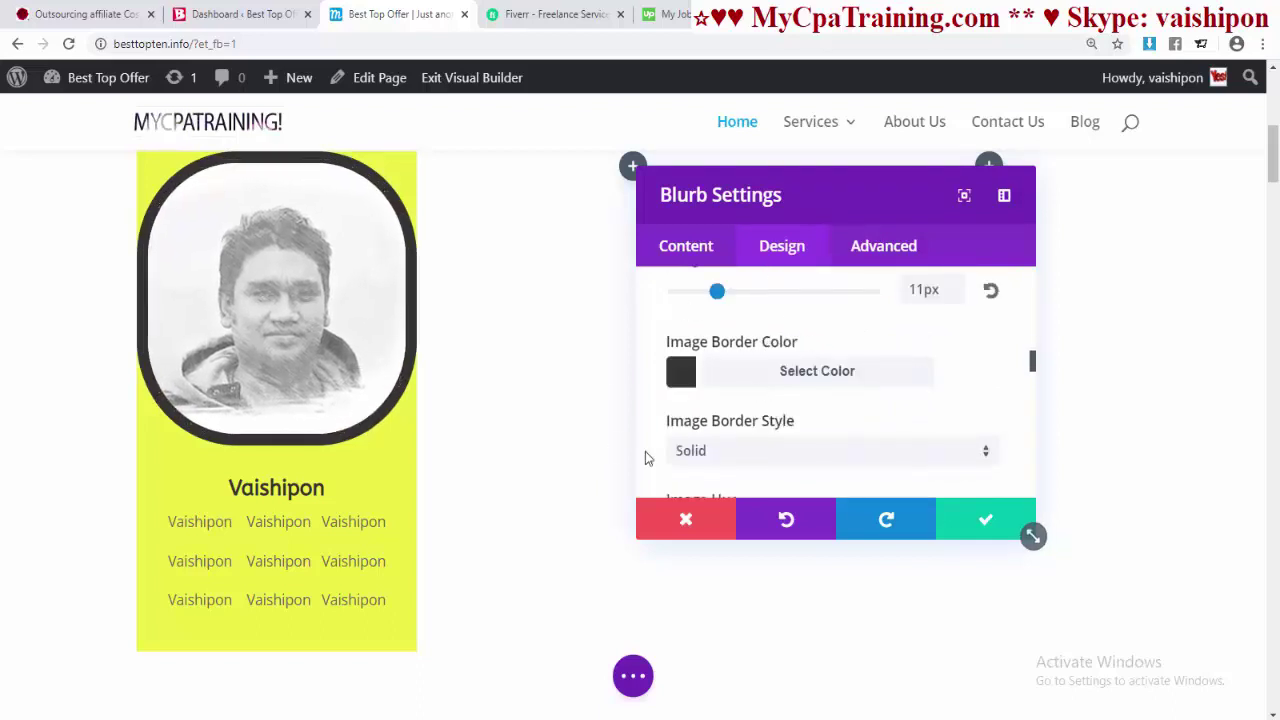
click(680, 384)
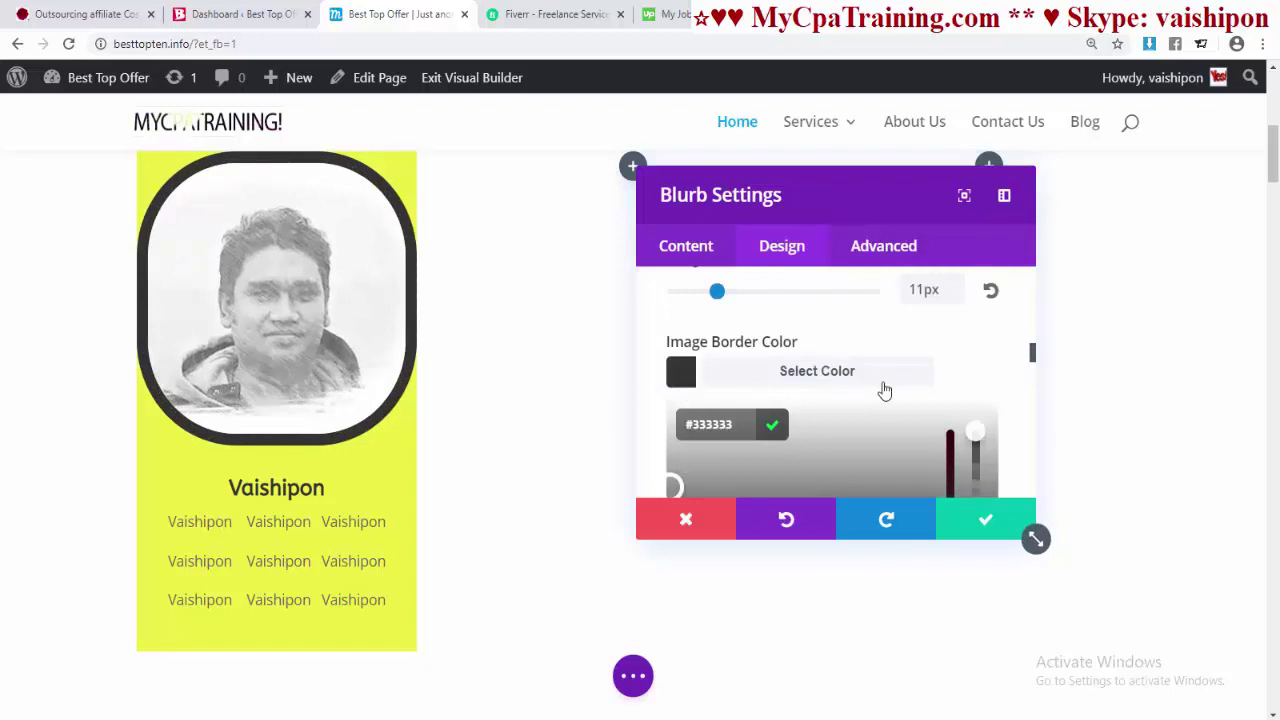
scroll(884, 390, down, 3)
scroll(891, 391, up, 1)
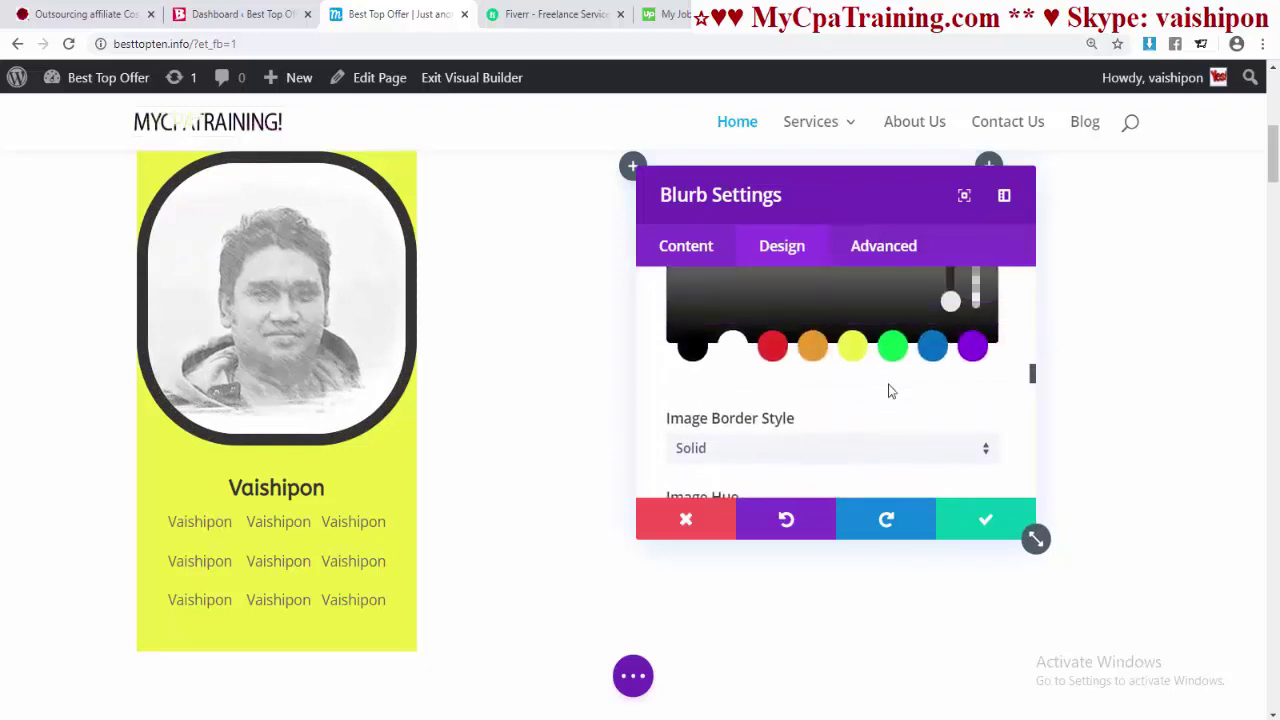
click(970, 350)
scroll(900, 331, down, 2)
click(891, 306)
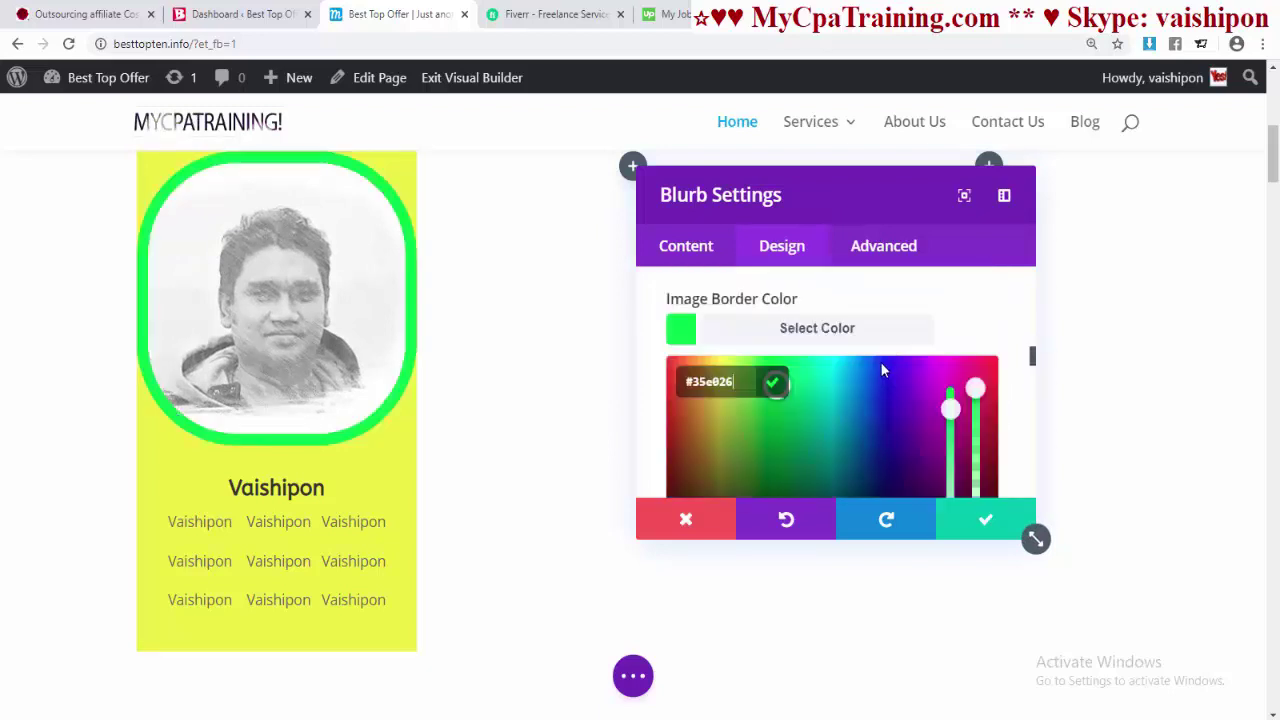
- Try dashed, dotted, double, ridge, inset, outset and none, then set Groove border style
scroll(1055, 400, down, 3)
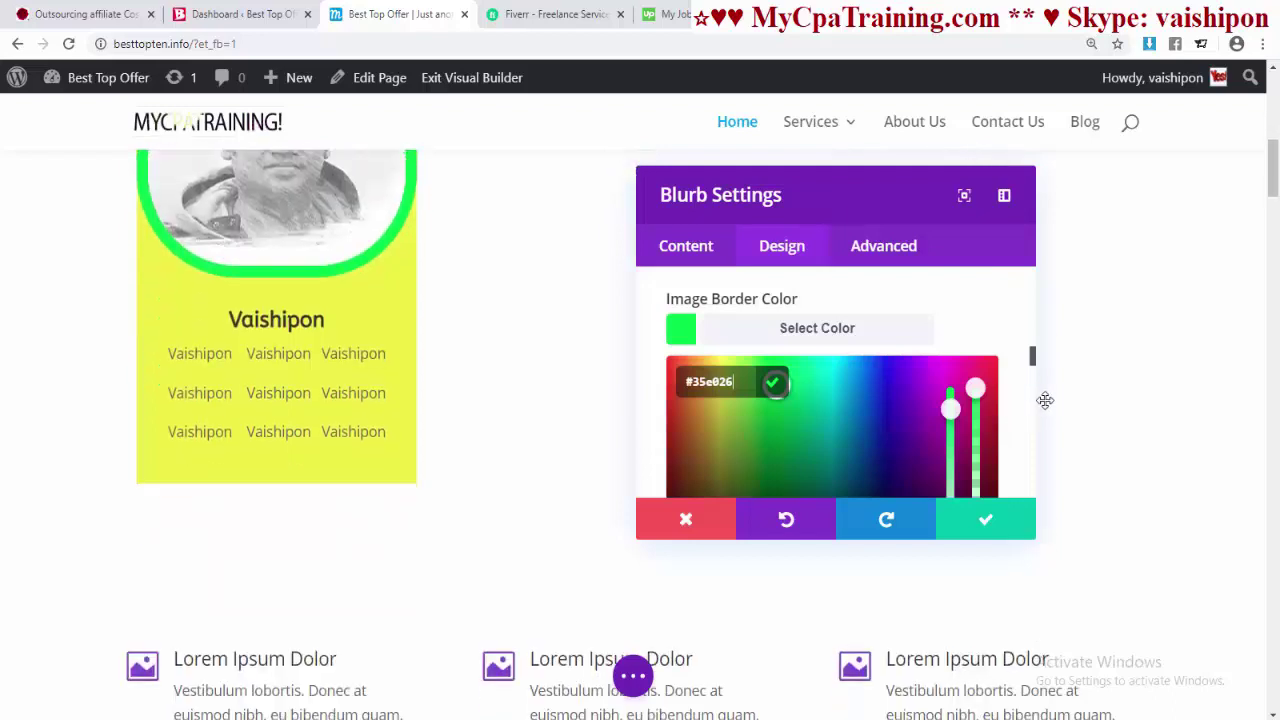
scroll(950, 420, down, 2)
scroll(427, 344, up, 3)
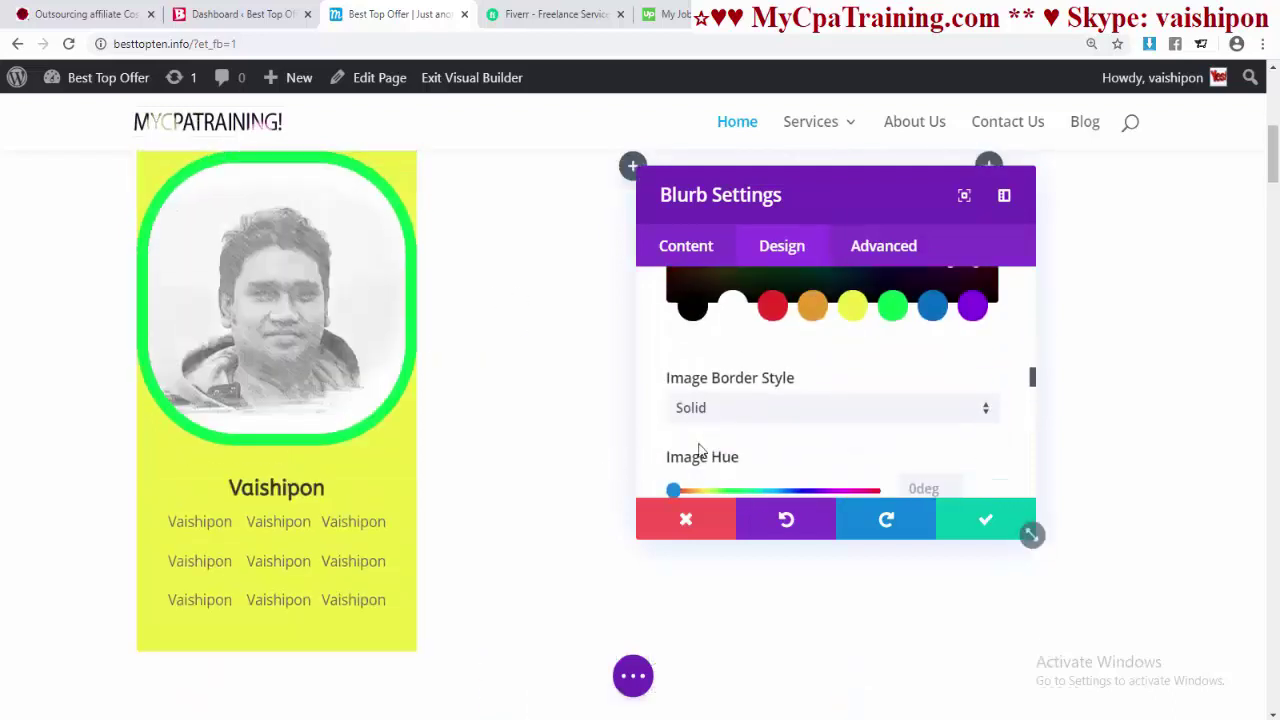
click(708, 412)
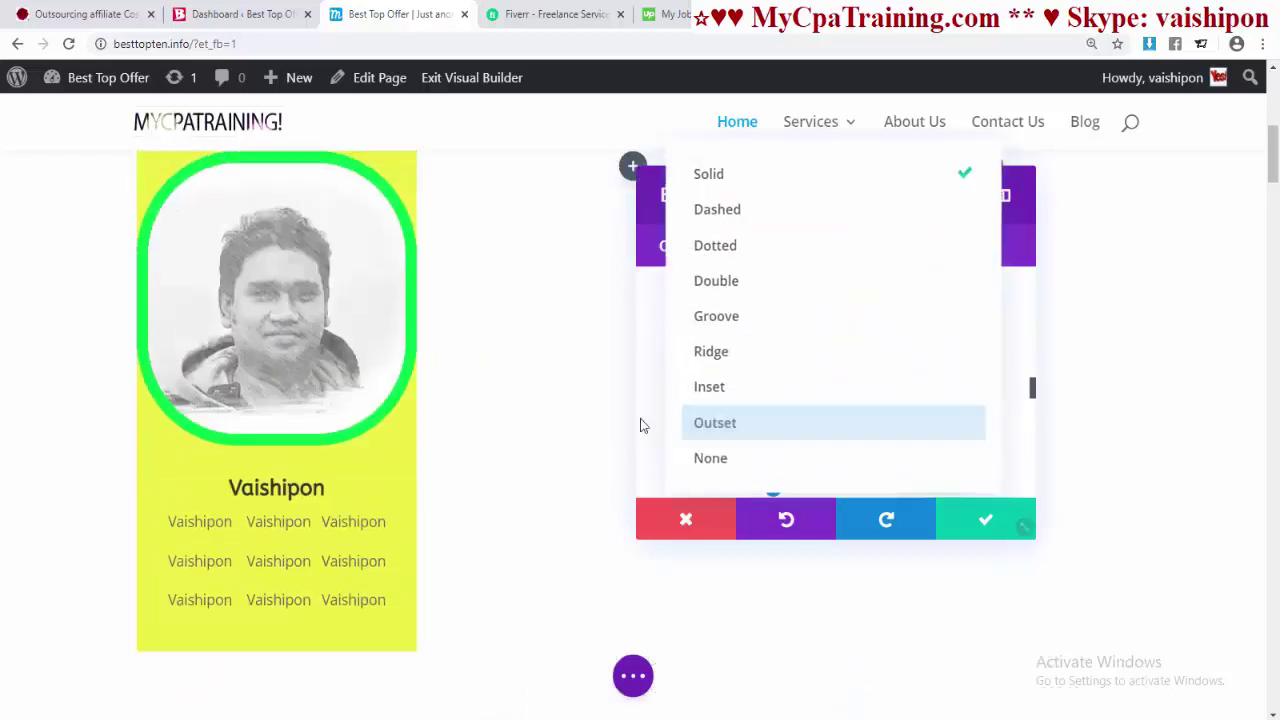
click(711, 318)
click(713, 416)
click(715, 340)
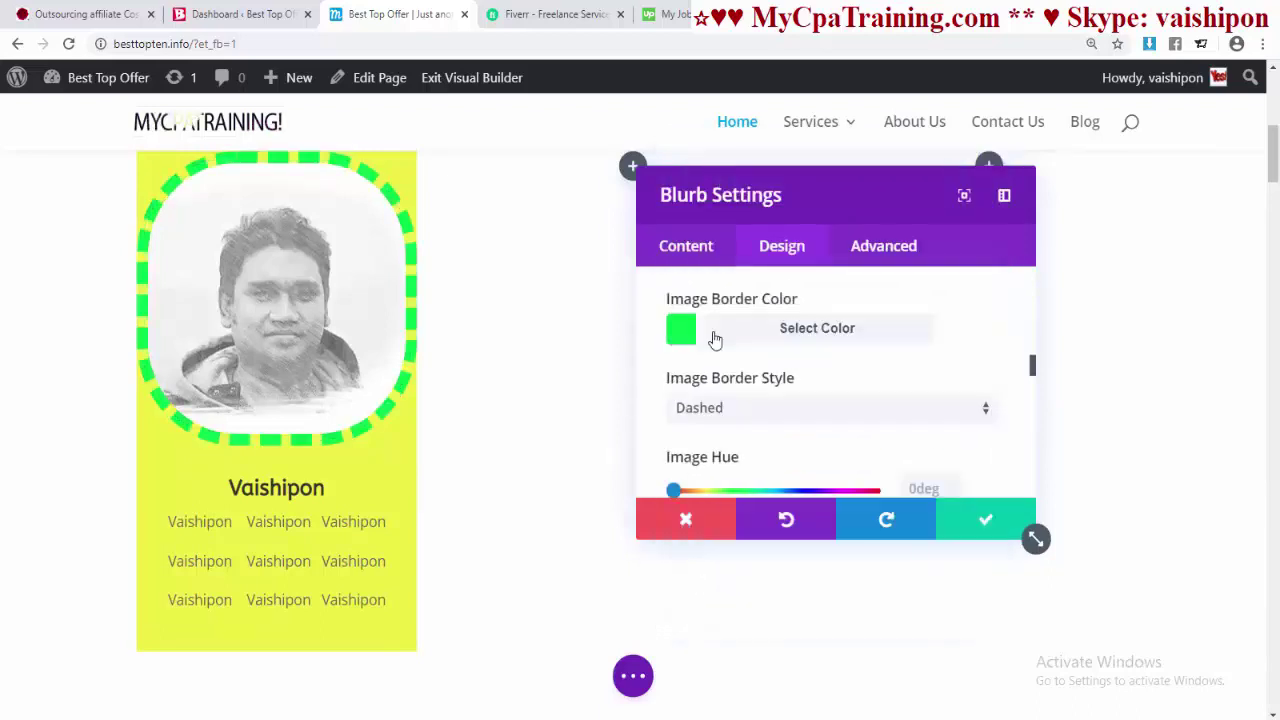
click(703, 414)
click(708, 376)
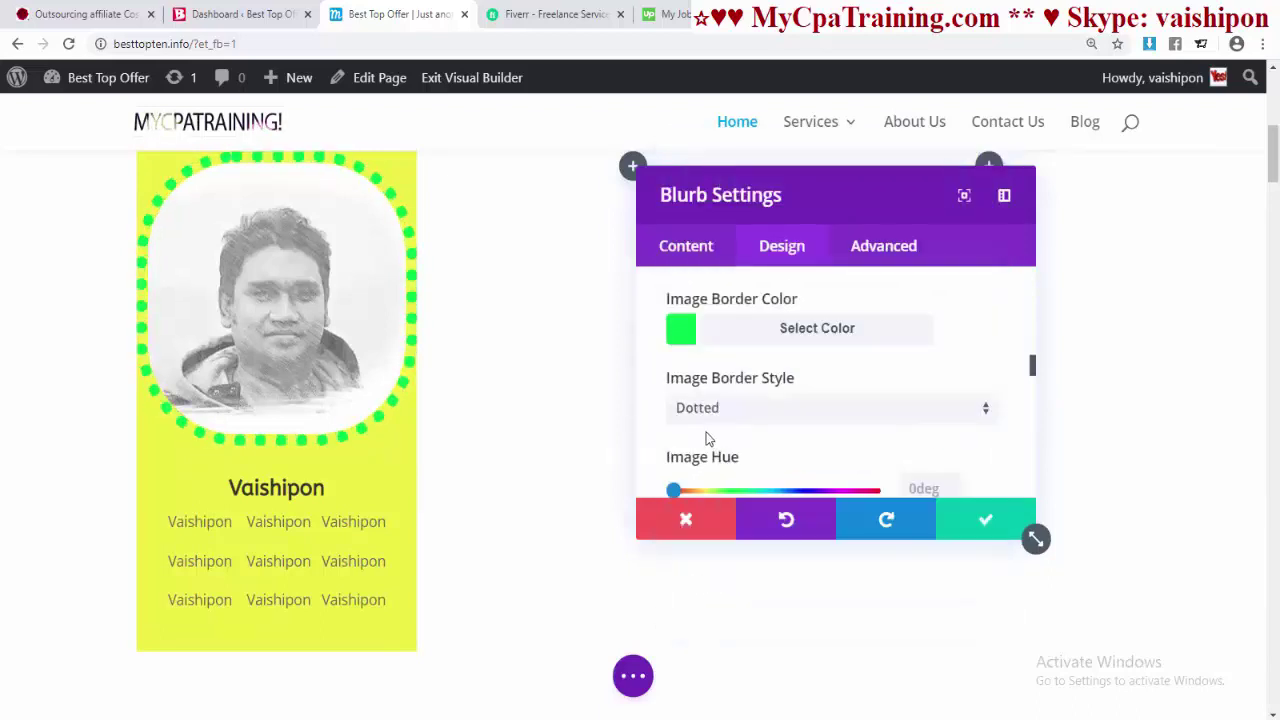
click(708, 412)
click(717, 417)
click(718, 415)
click(704, 487)
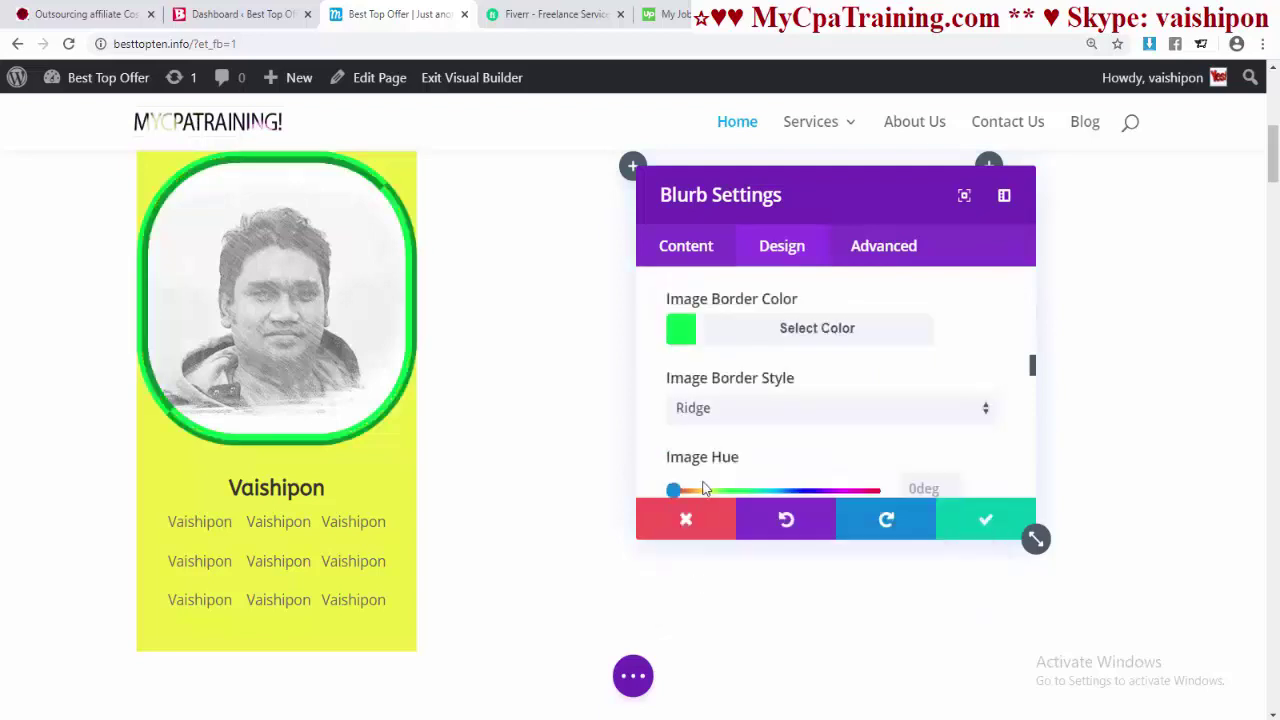
click(736, 418)
click(726, 428)
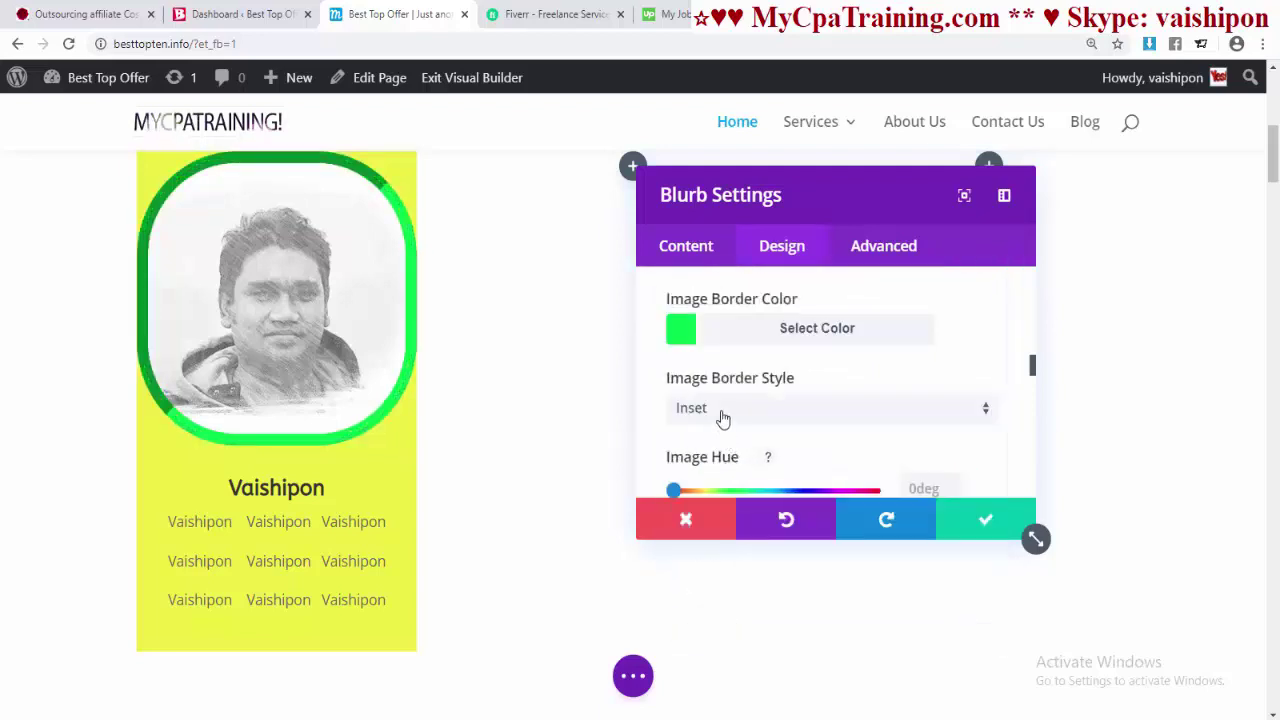
click(723, 418)
click(715, 541)
click(719, 418)
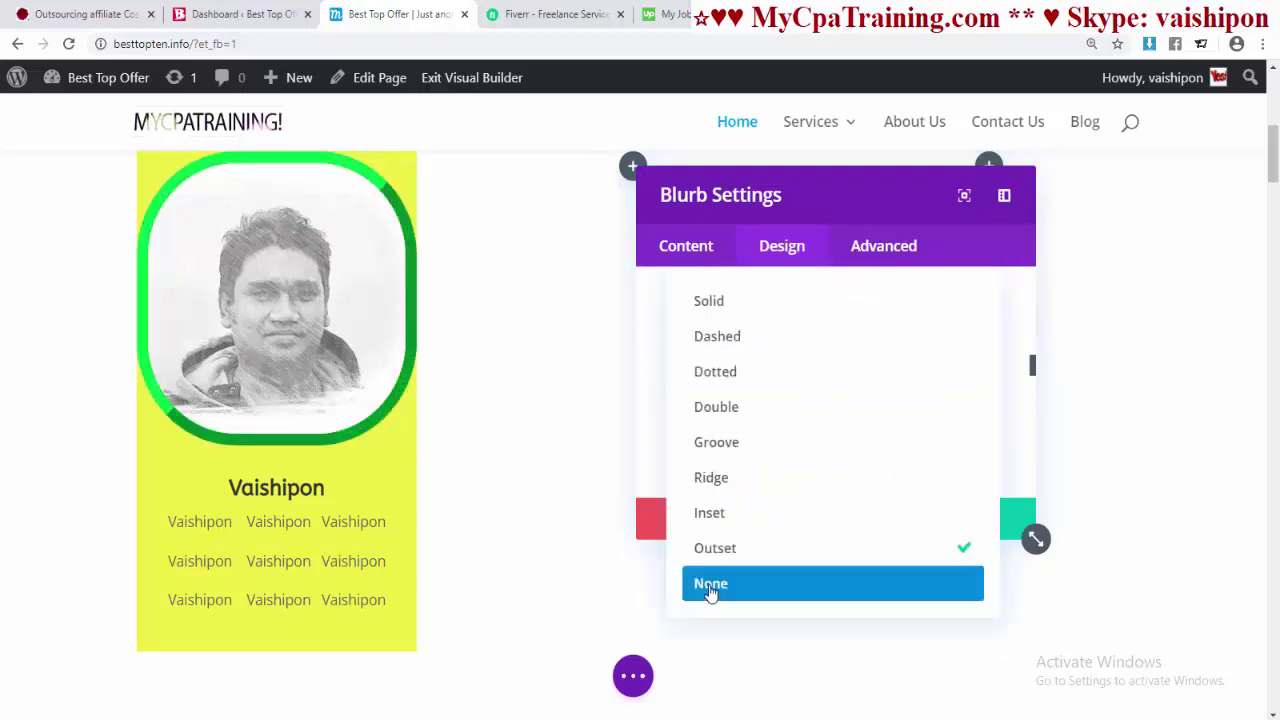
click(707, 583)
click(722, 418)
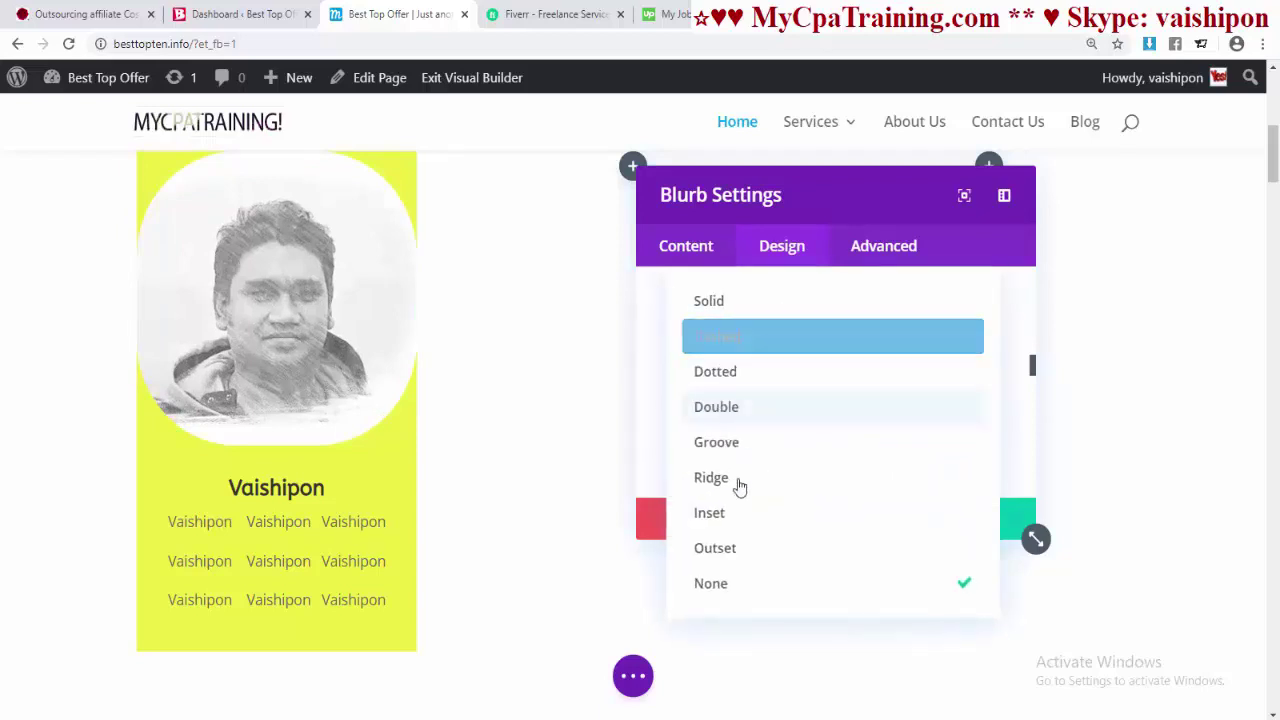
click(717, 442)
scroll(660, 399, down, 2)
- Preview and reset Image Invert, then set Image Sepia to 29%
scroll(794, 404, down, 4)
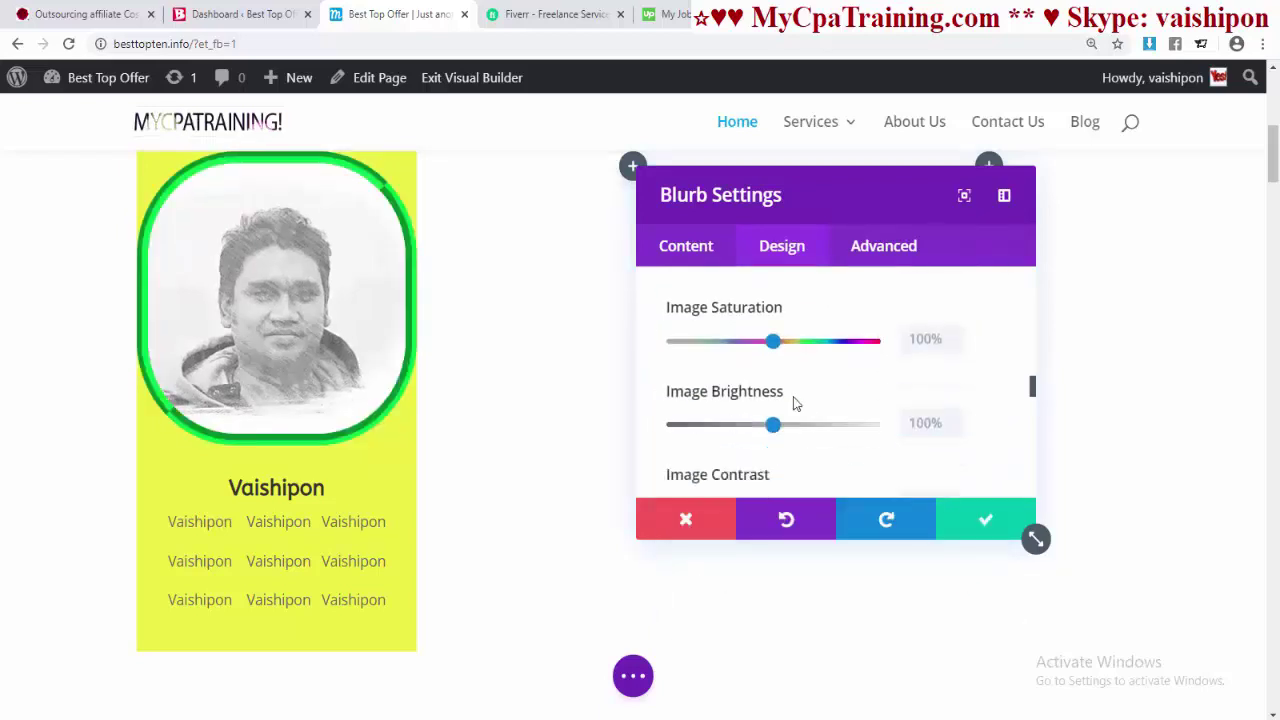
mouse_move(673, 320)
mouse_down()
mouse_move(874, 330)
mouse_move(670, 322)
mouse_up()
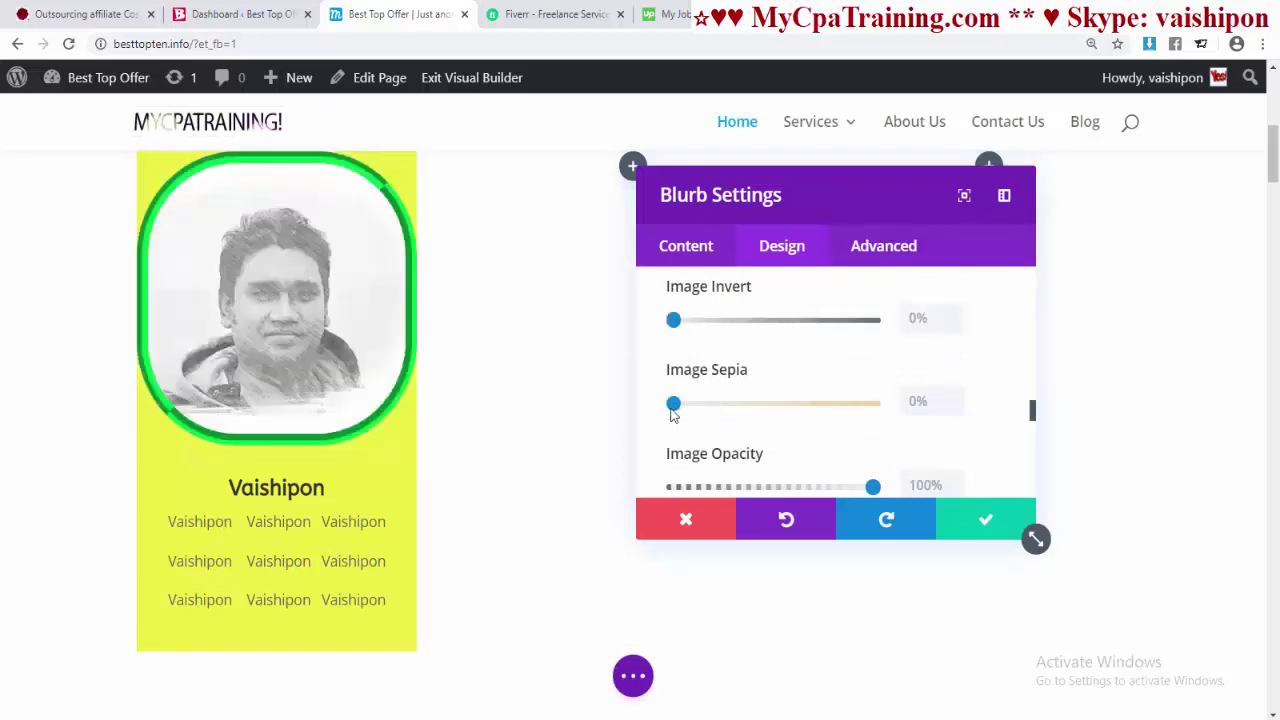
drag(689, 410, 733, 418)
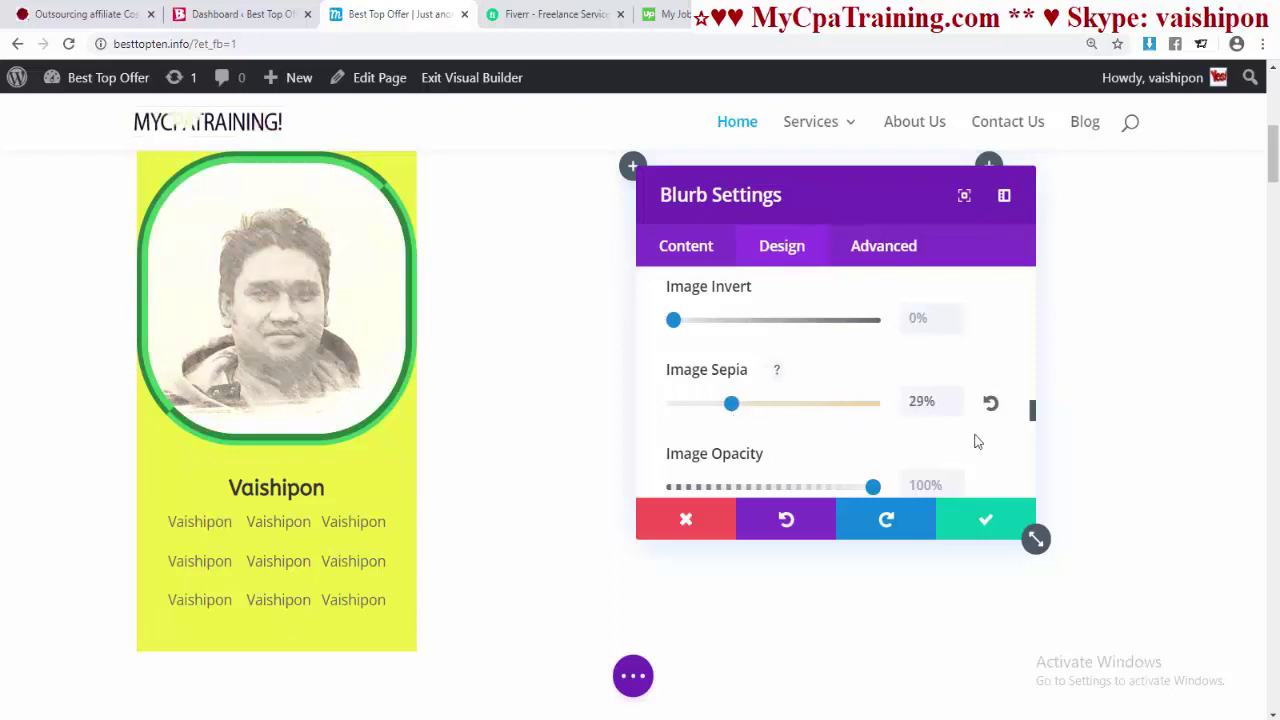
scroll(977, 441, down, 2)
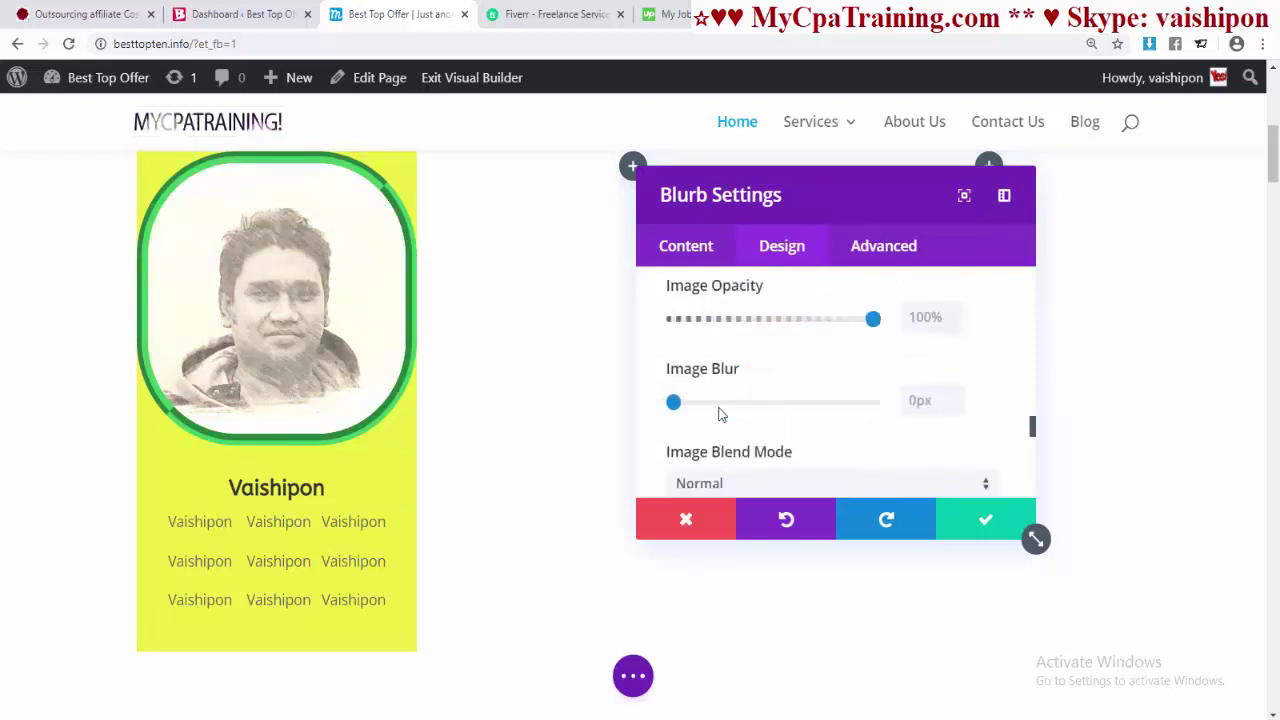
scroll(756, 430, down, 2)
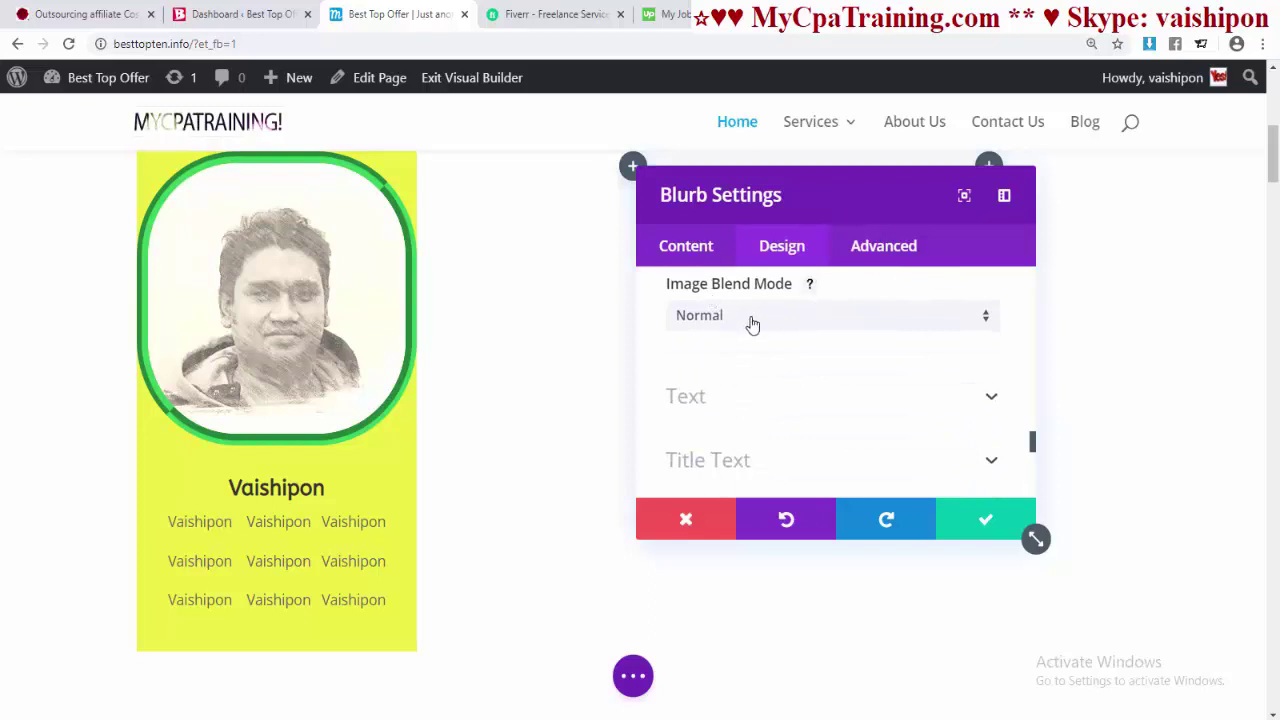
- Try Lighten, Soft Light and Multiply blend modes, then restore Normal
click(753, 325)
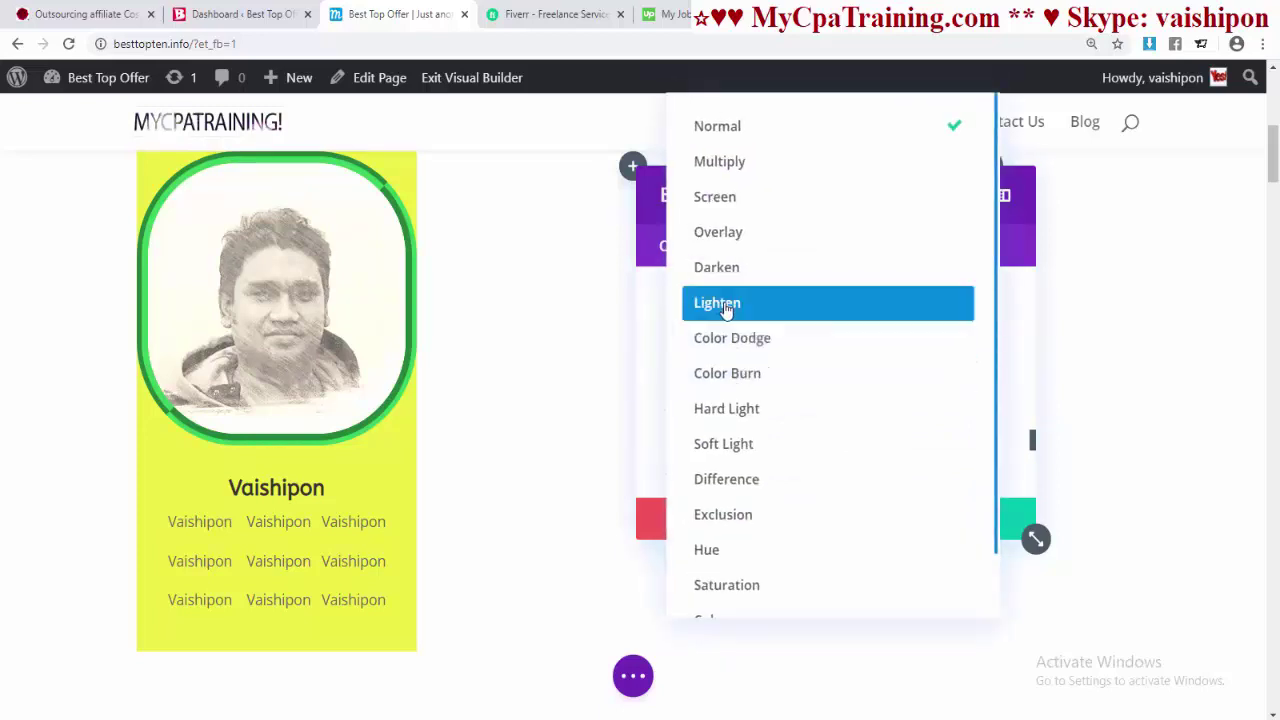
click(726, 308)
click(724, 322)
click(722, 434)
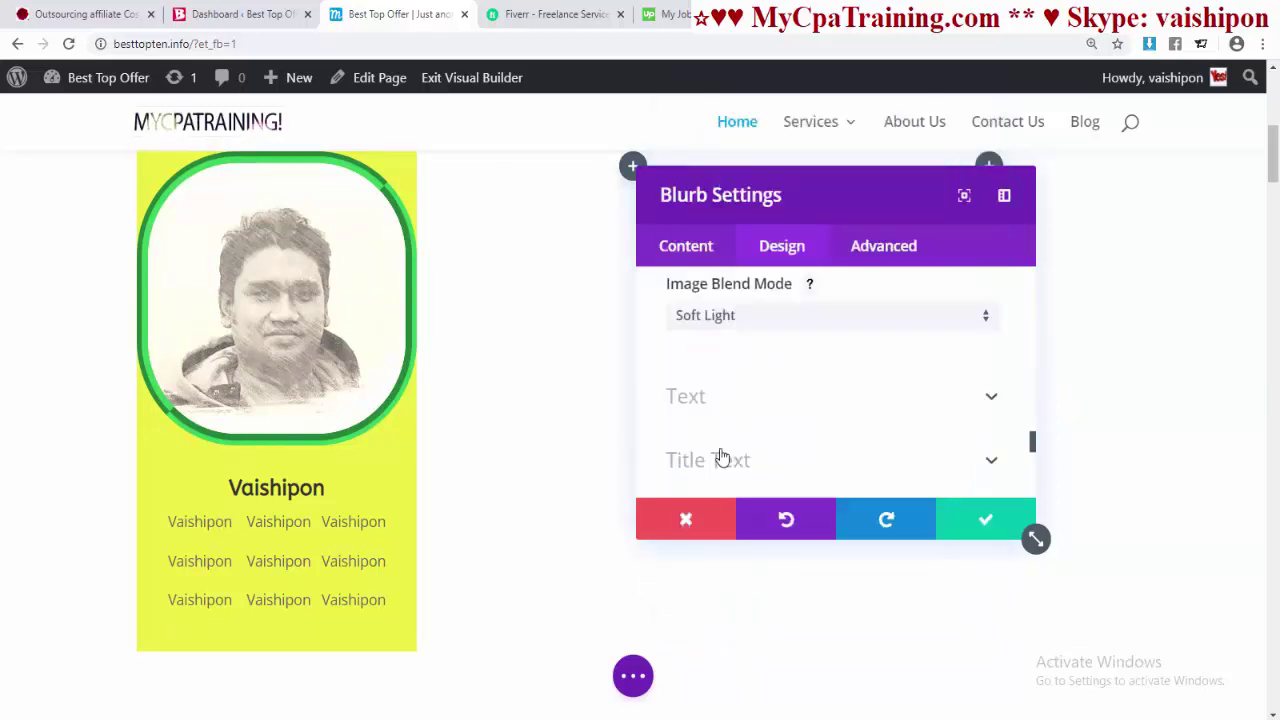
click(725, 326)
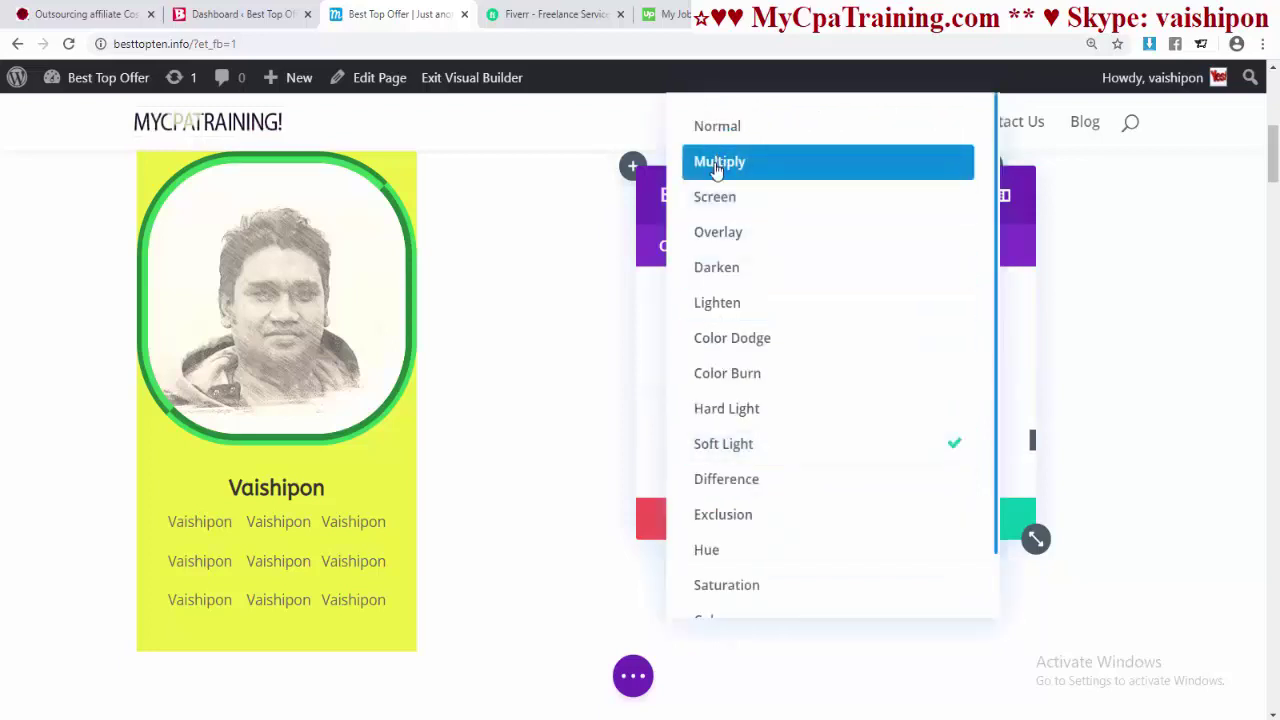
click(716, 166)
click(717, 317)
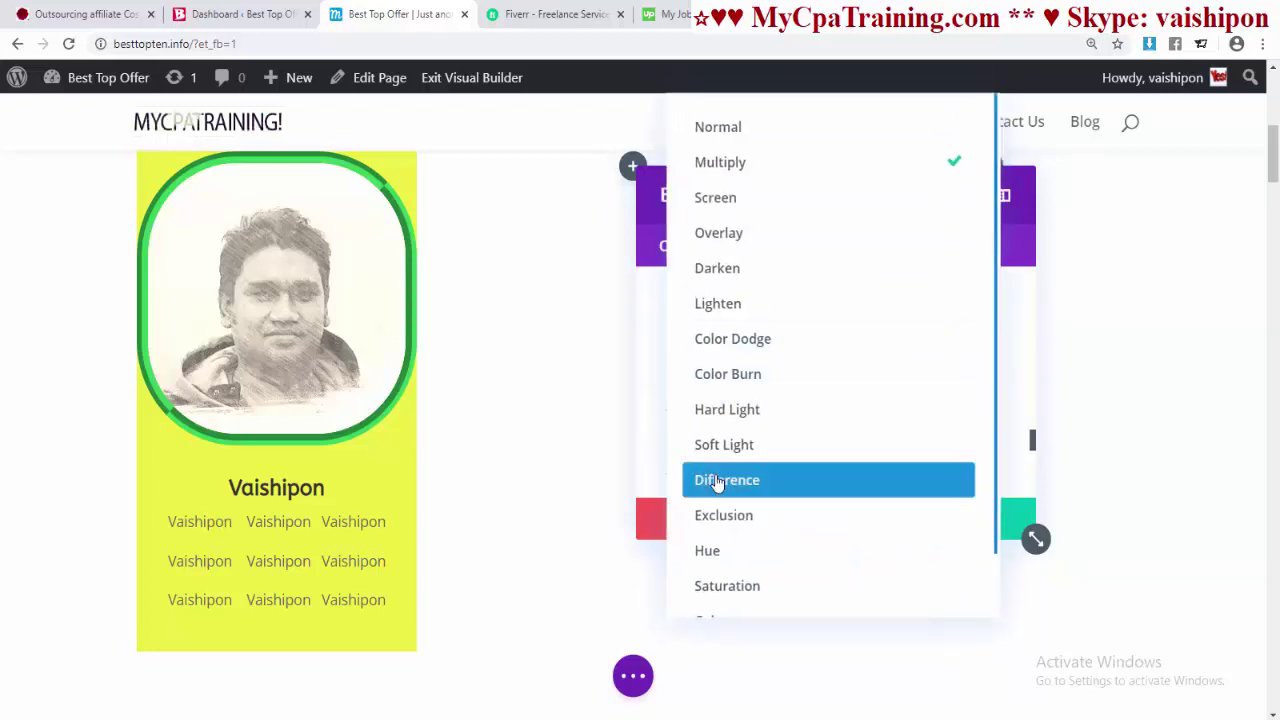
click(717, 126)
scroll(820, 430, down, 5)
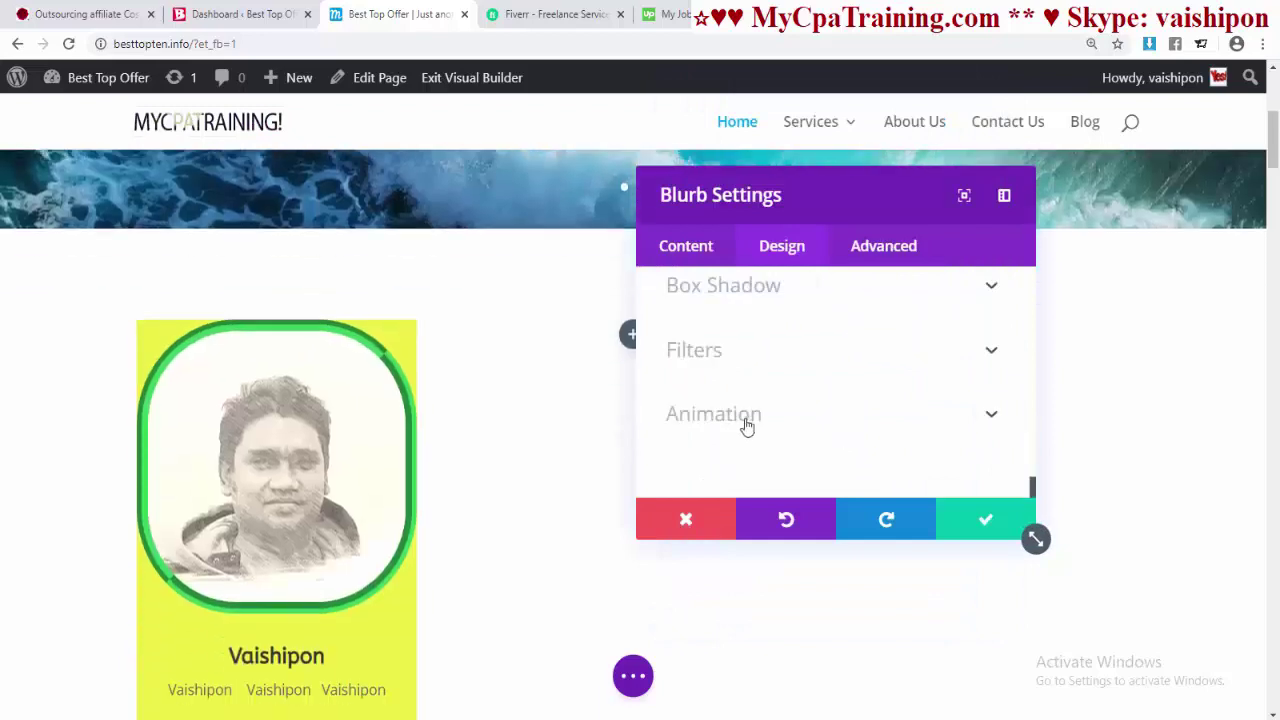
- Preview Slide, Bounce, Fold and Fade animations, set Animation Style to None, and save
click(740, 420)
scroll(955, 425, down, 3)
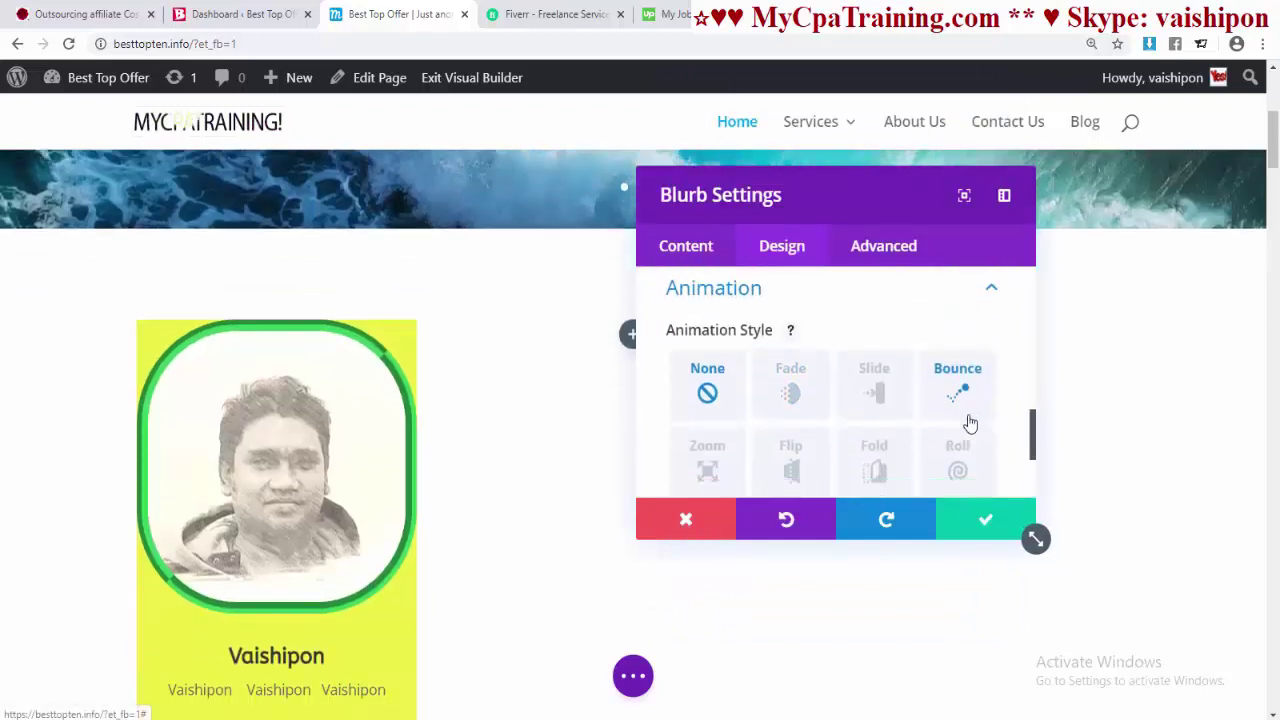
scroll(931, 413, up, 3)
click(880, 335)
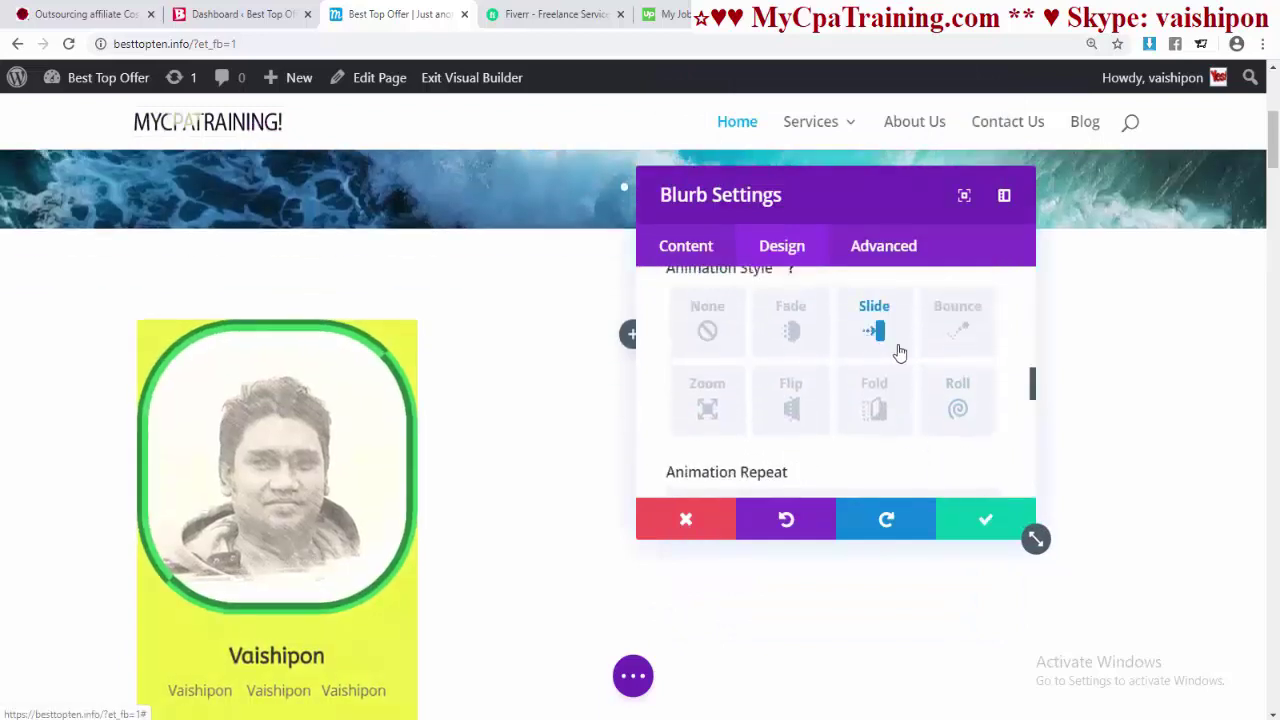
click(960, 333)
click(874, 405)
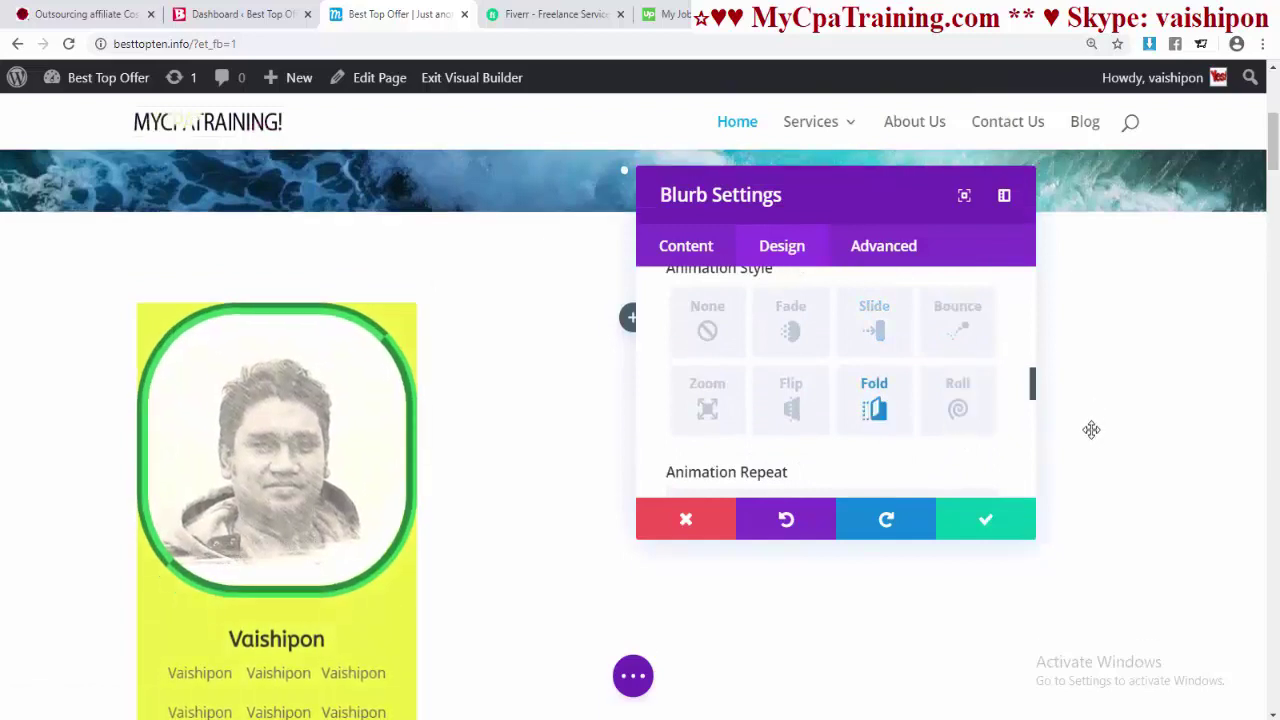
click(790, 328)
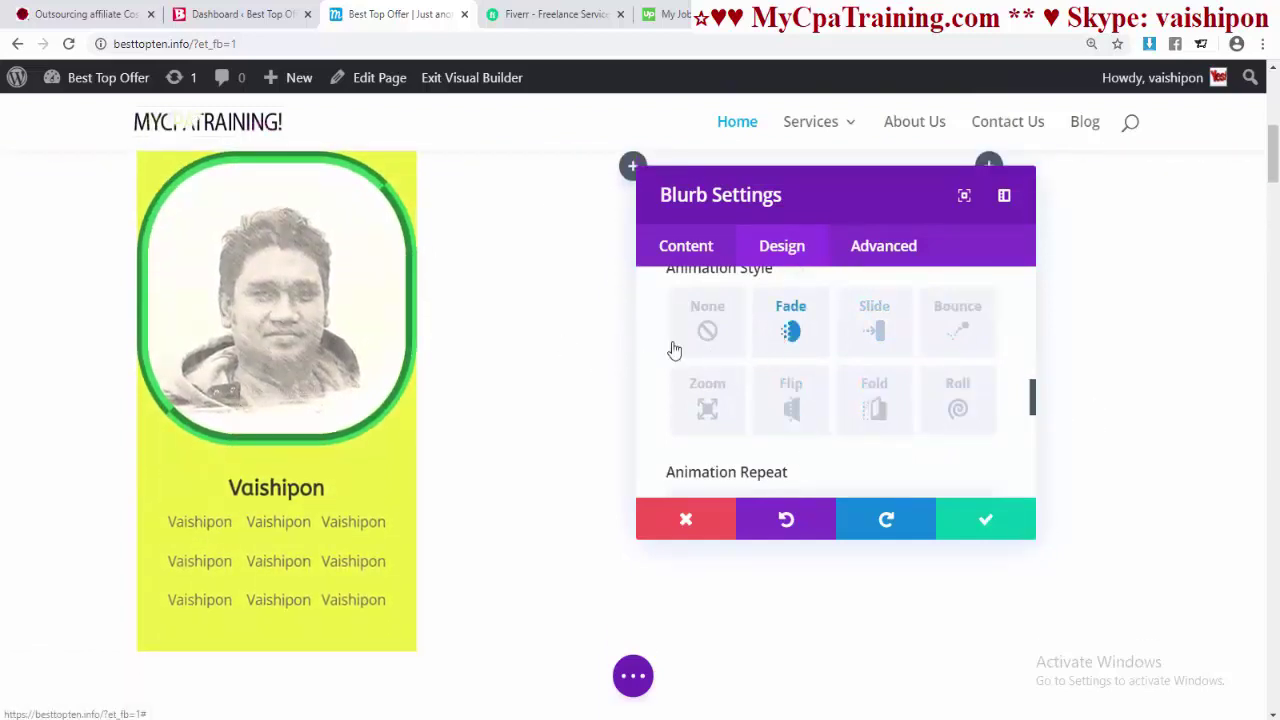
click(705, 330)
click(980, 521)
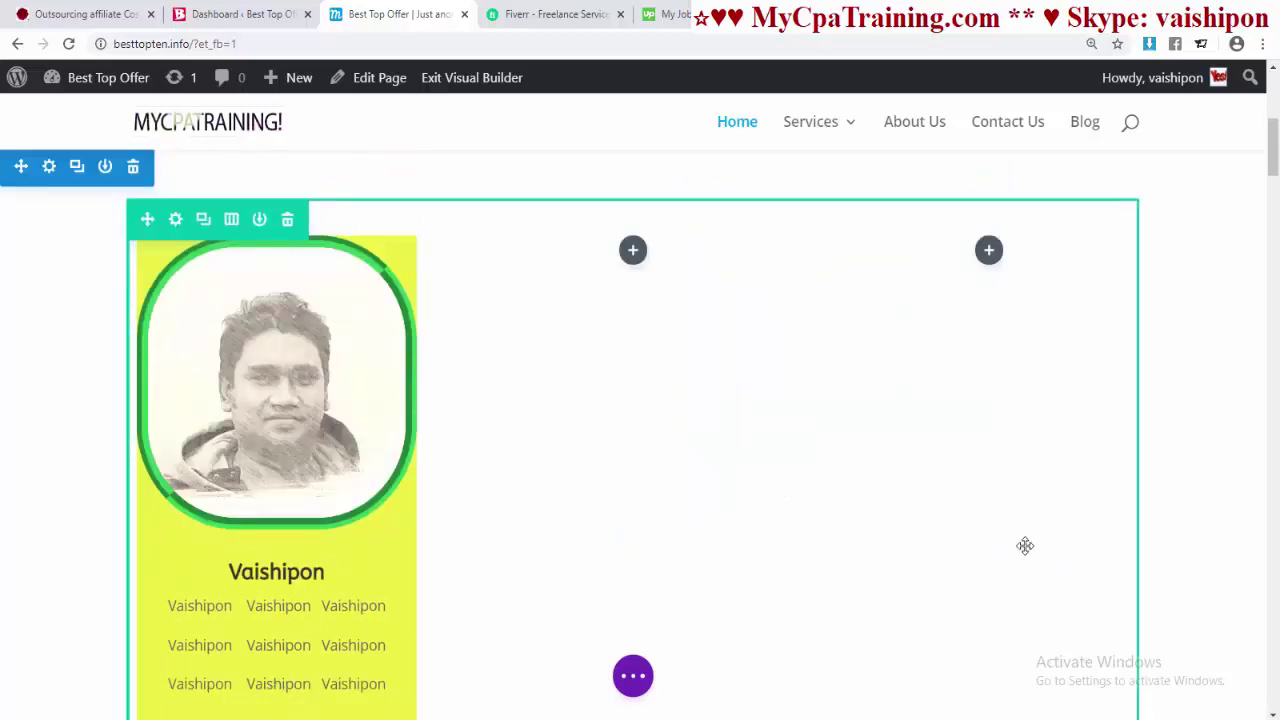
- Duplicate the yellow portrait blurb and move the copy into the middle column
scroll(823, 511, down, 2)
scroll(805, 483, up, 2)
scroll(763, 486, down, 1)
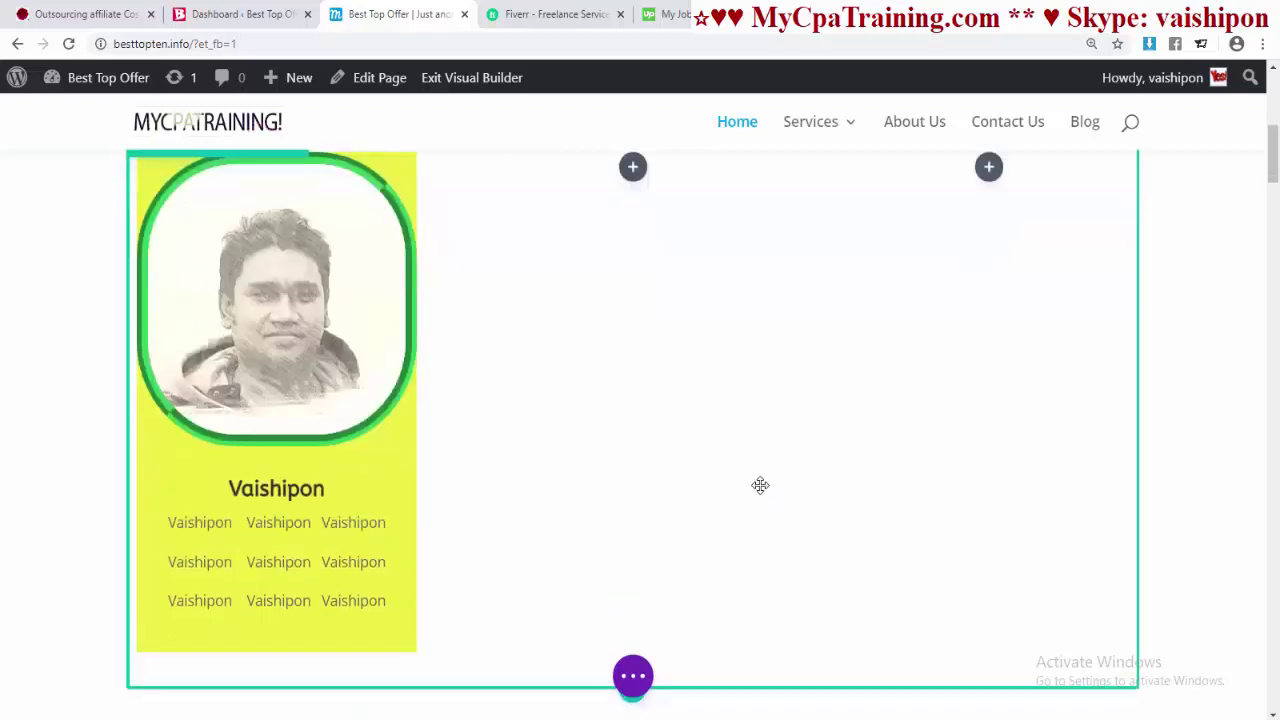
scroll(760, 486, up, 1)
mouse_move(249, 278)
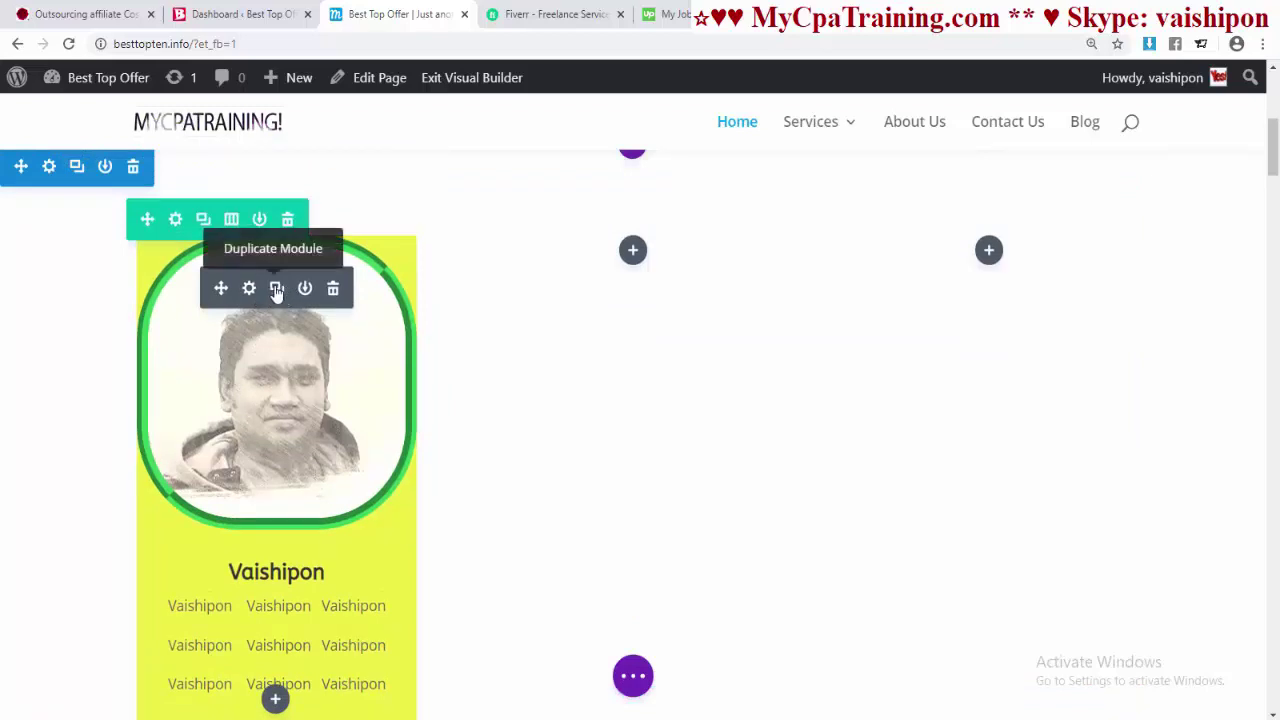
click(277, 289)
scroll(563, 483, down, 3)
scroll(563, 483, up, 1)
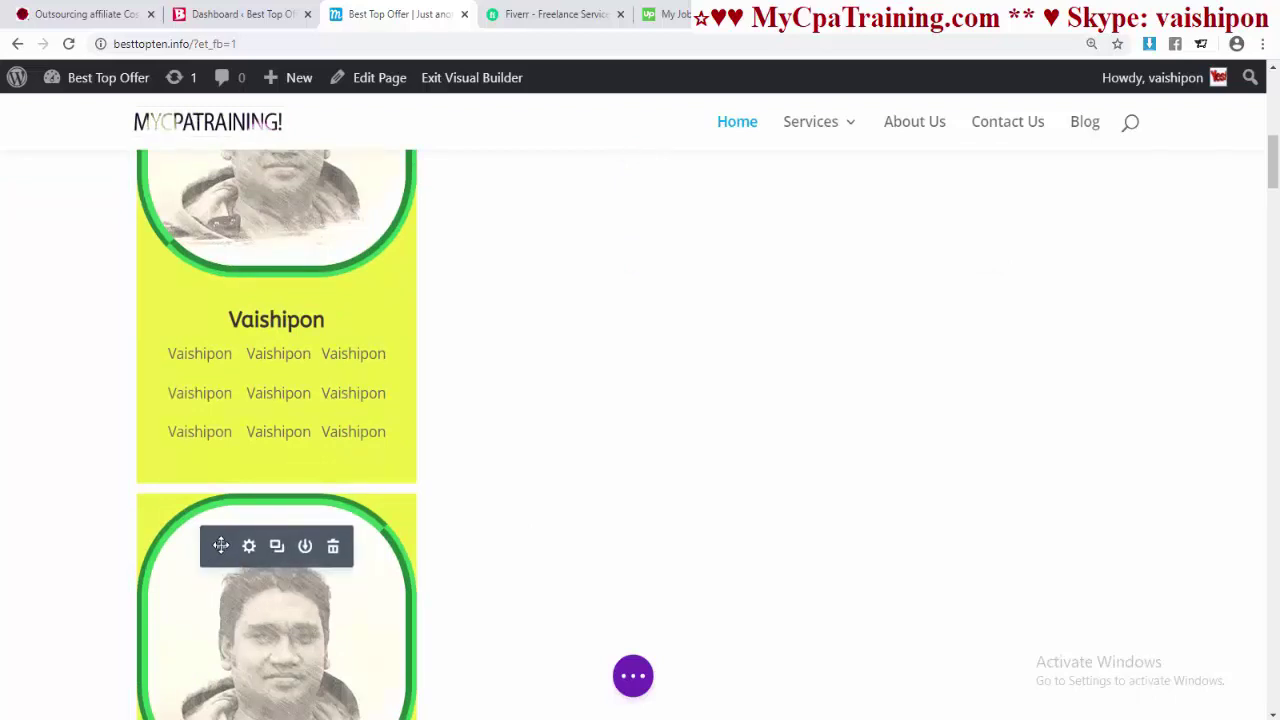
mouse_move(221, 545)
mouse_down()
mouse_move(366, 437)
mouse_move(645, 122)
mouse_move(709, 117)
mouse_move(685, 245)
mouse_up()
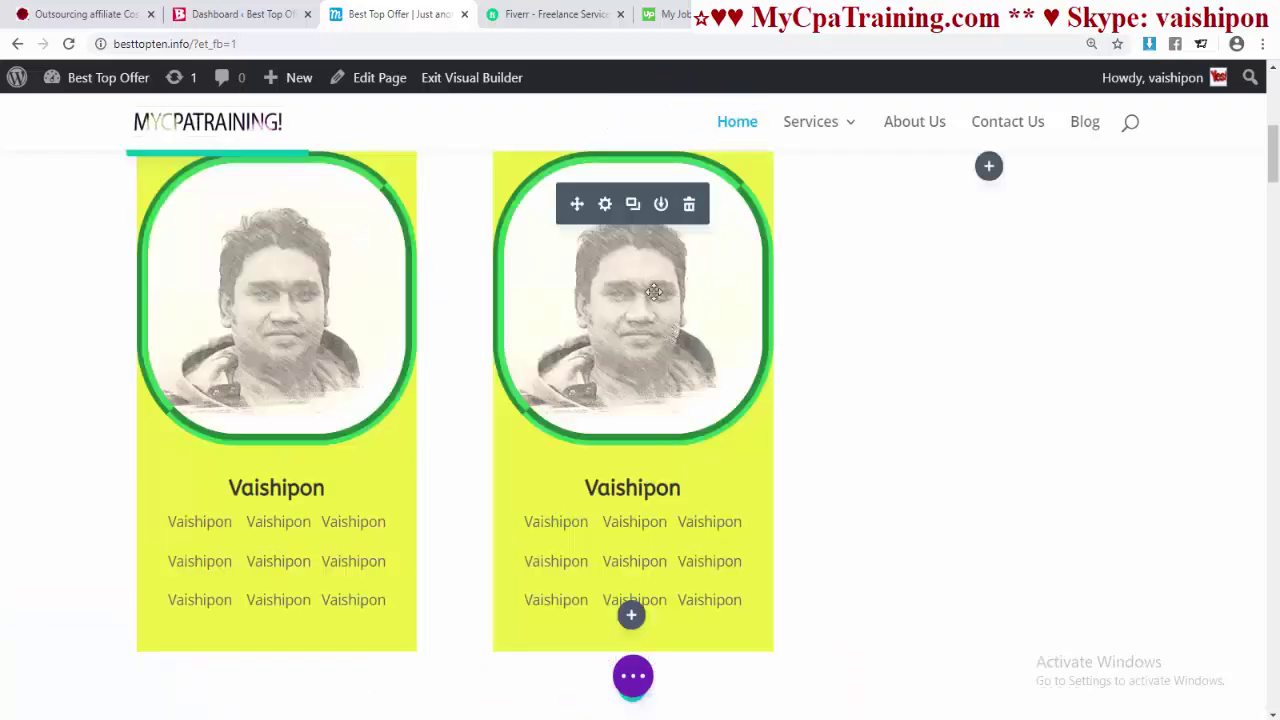
- Duplicate the middle blurb and move the copy into the empty right column
click(634, 206)
scroll(837, 375, down, 4)
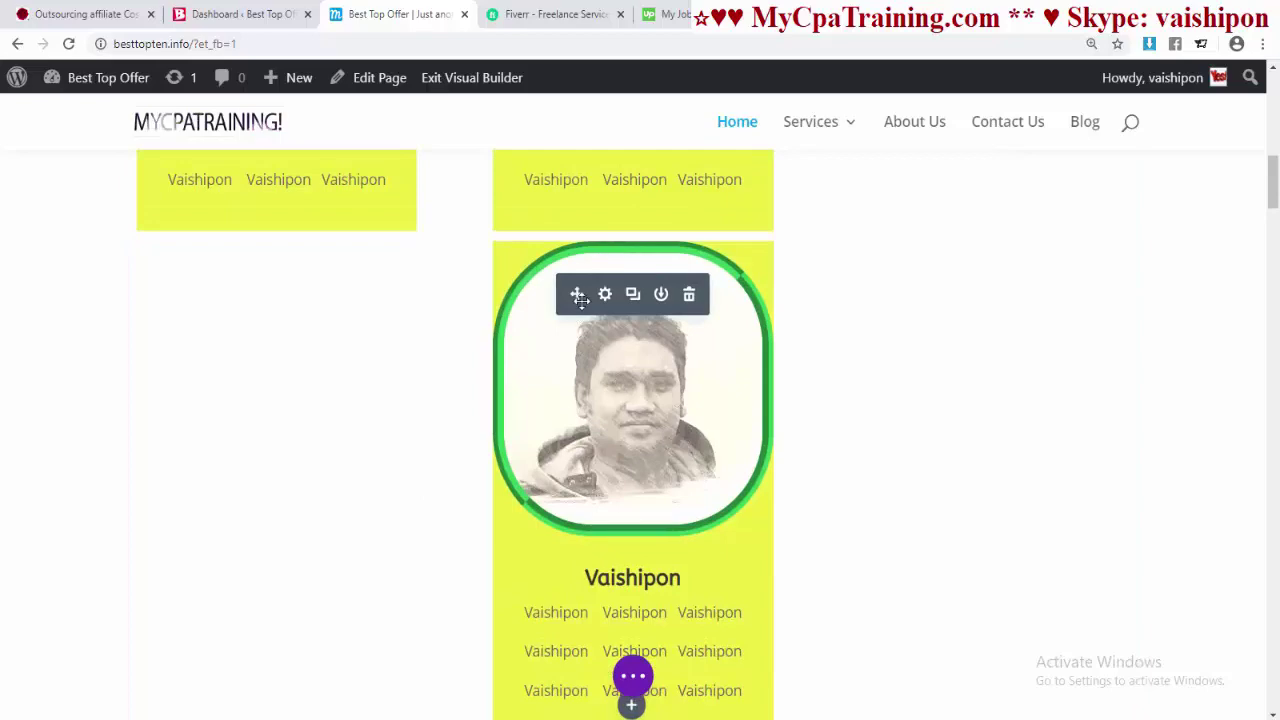
drag(578, 294, 1006, 253)
scroll(829, 477, down, 3)
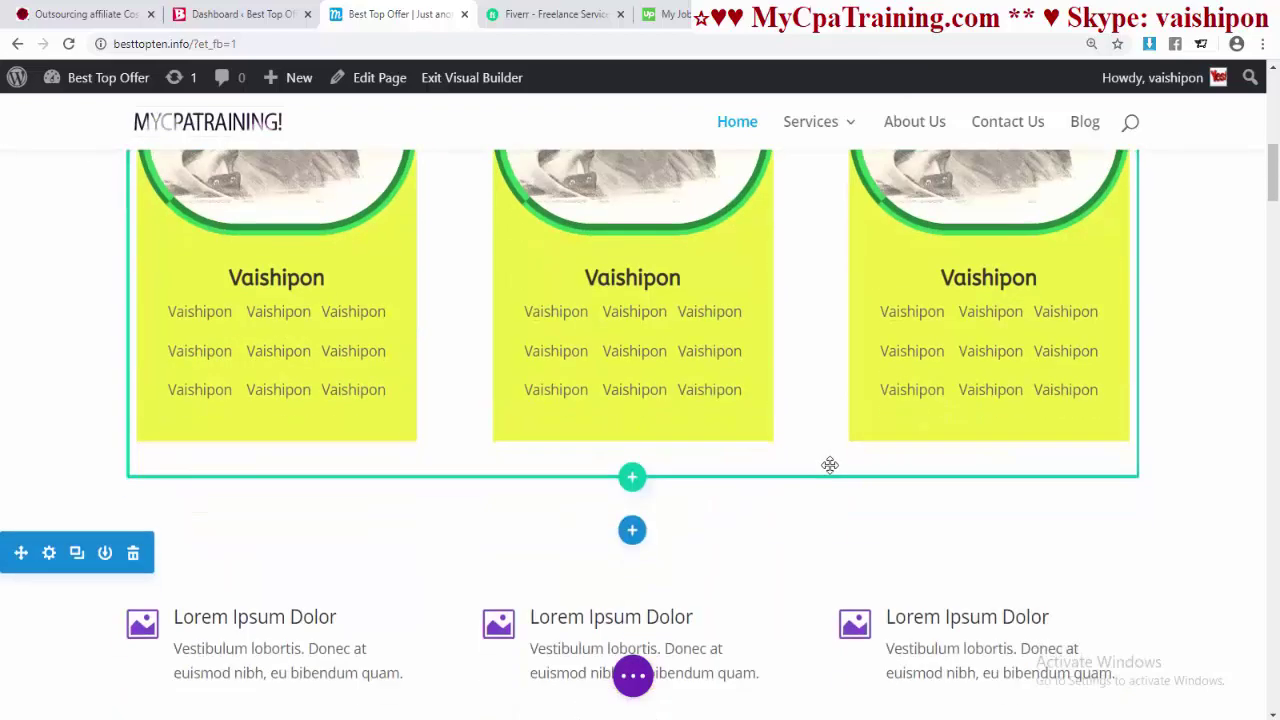
scroll(830, 465, up, 1)
scroll(830, 465, up, 2)
scroll(915, 445, down, 3)
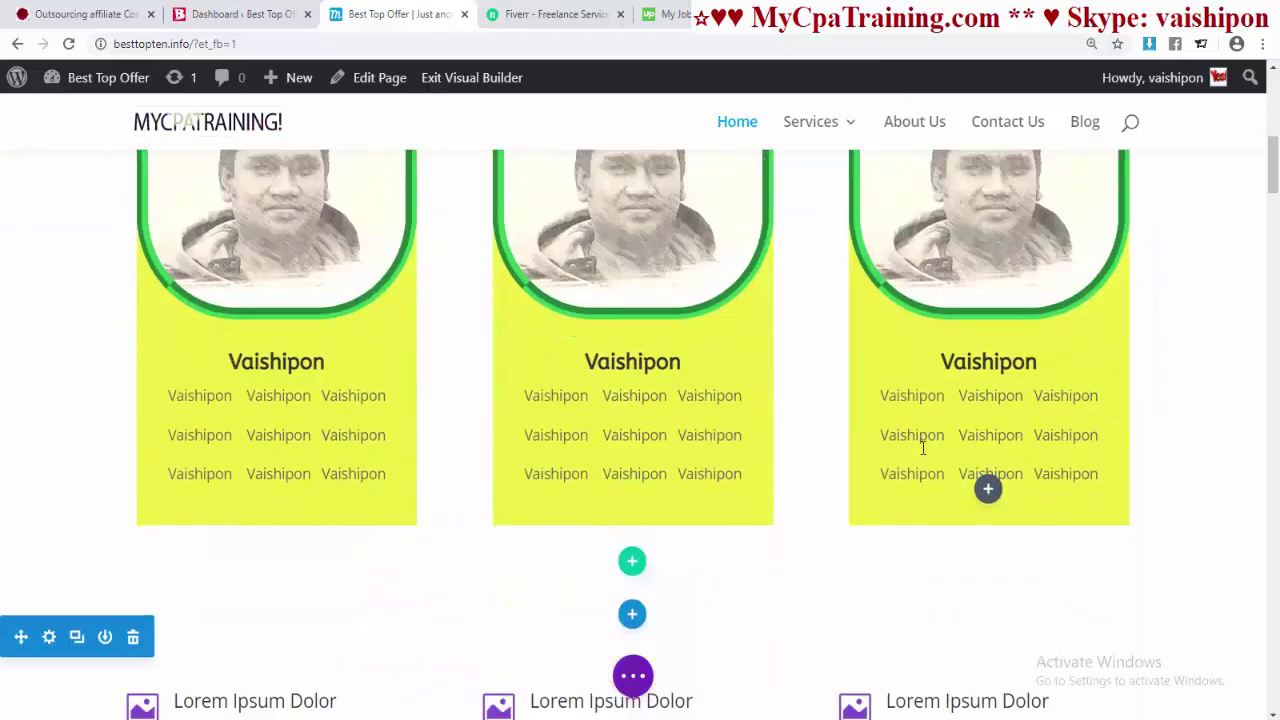
scroll(851, 410, up, 2)
scroll(851, 410, up, 1)
scroll(806, 314, down, 3)
scroll(737, 263, up, 3)
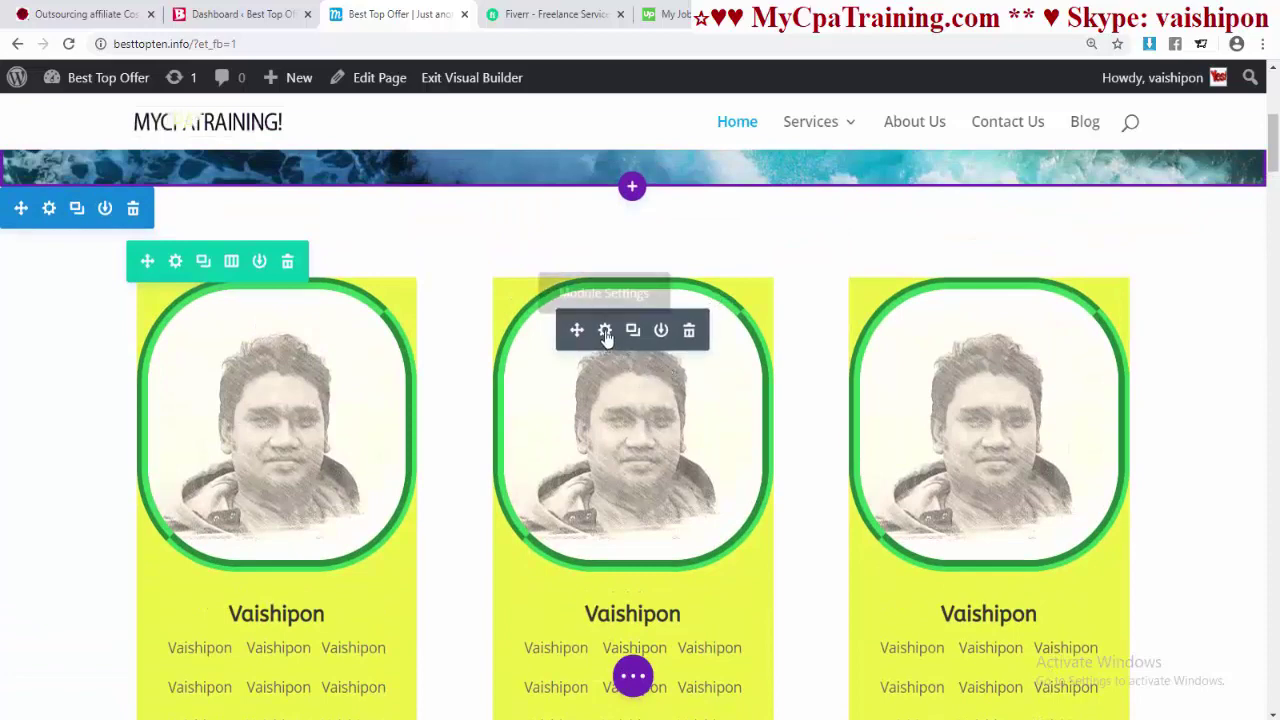
- In the middle blurb's Image & Icon settings, clear the existing Image URL
click(605, 331)
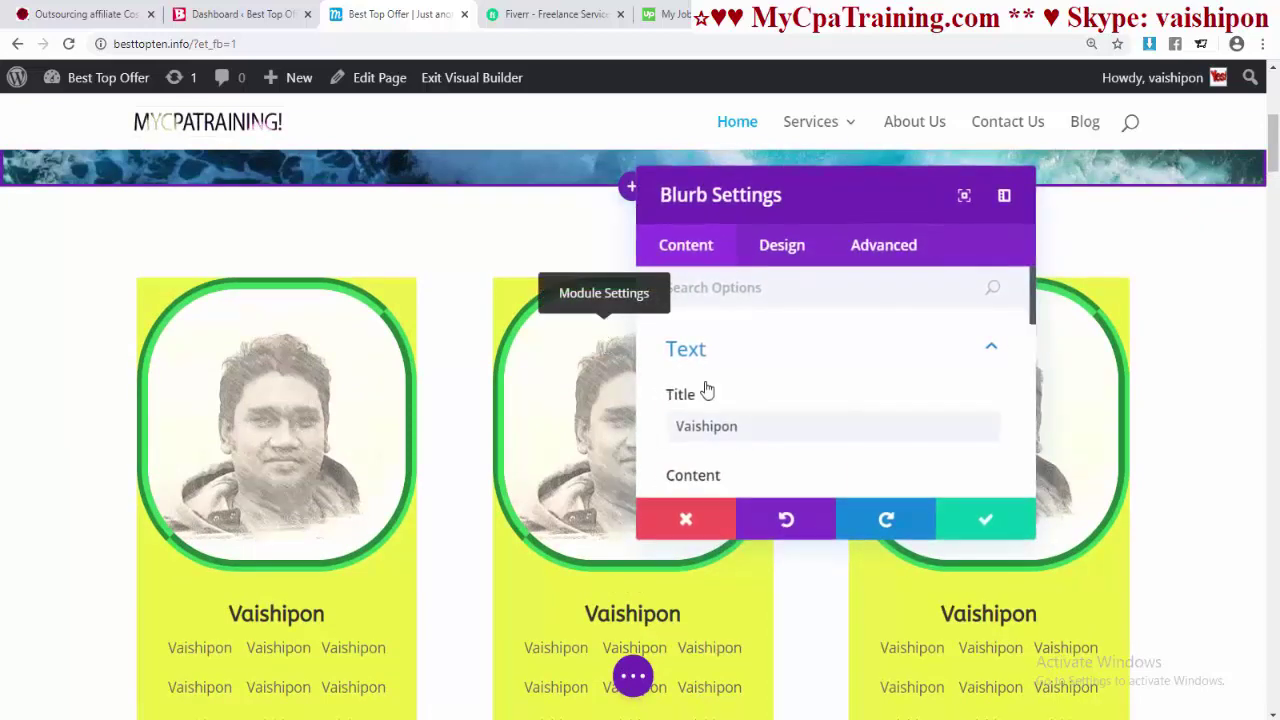
scroll(800, 378, down, 2)
scroll(797, 376, down, 2)
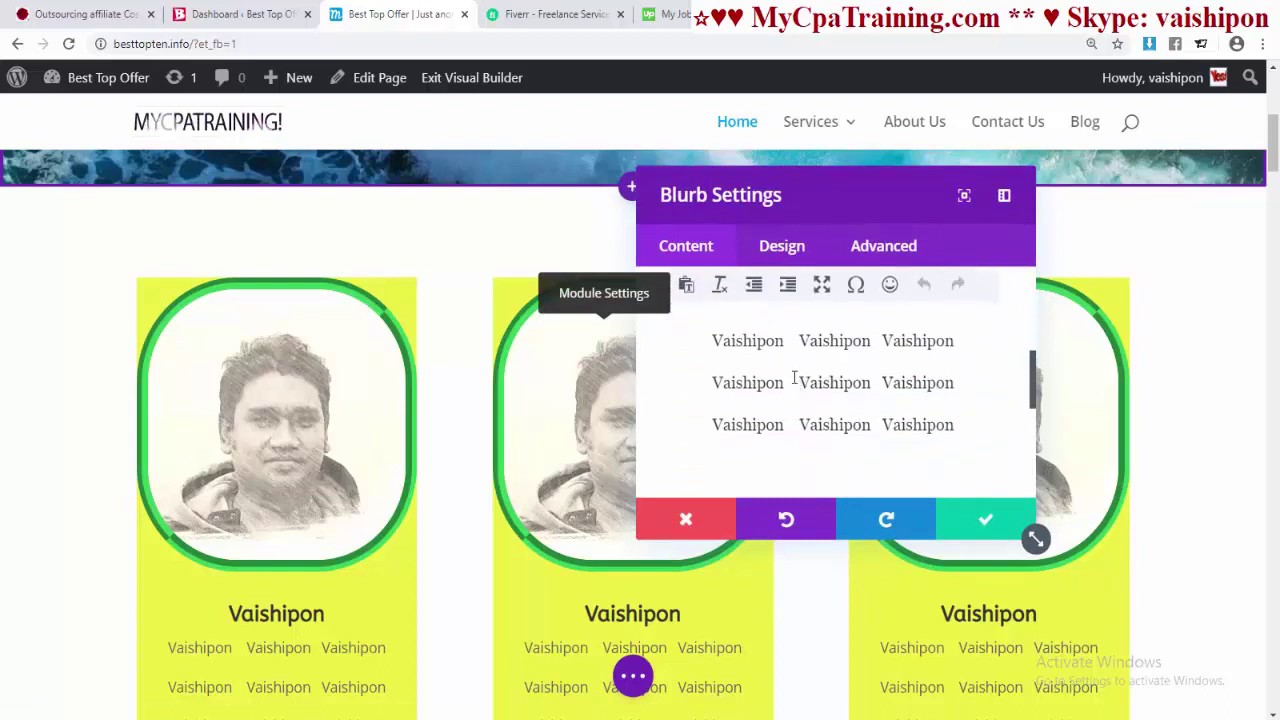
scroll(792, 380, up, 5)
scroll(791, 372, down, 8)
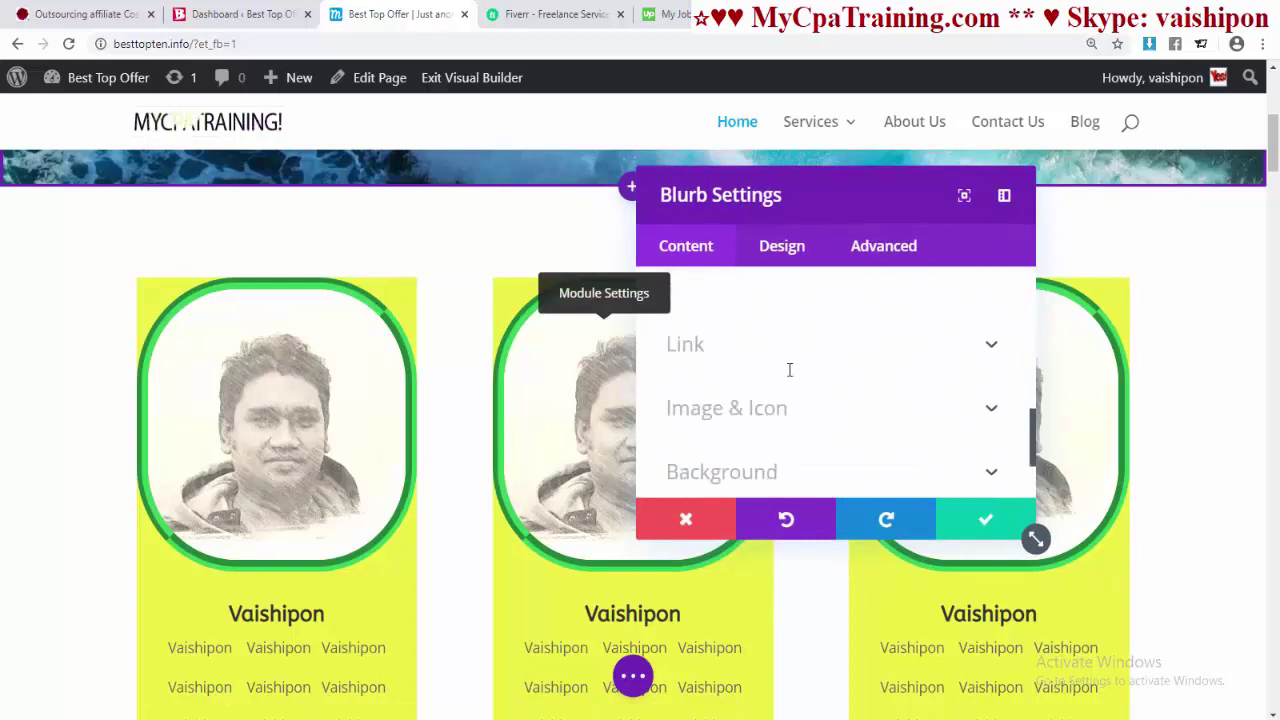
click(895, 369)
scroll(857, 378, down, 3)
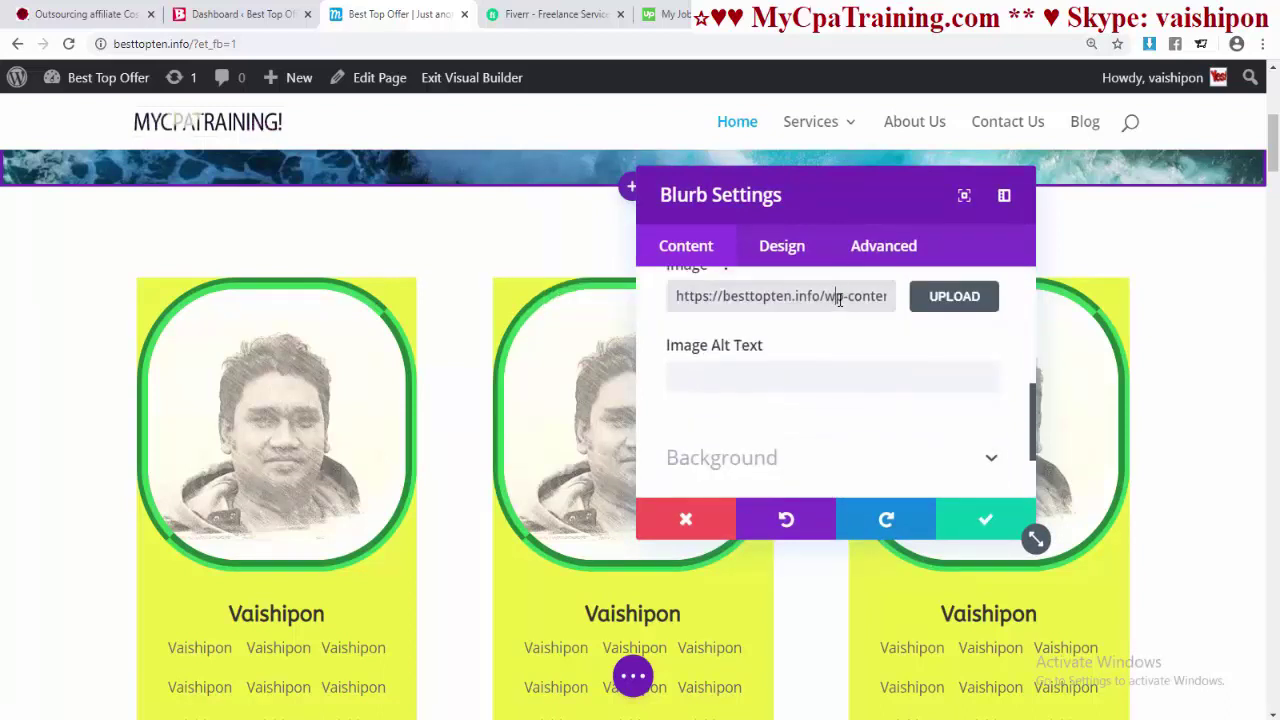
triple_click(838, 296)
key(BackSpace)
- Insert the colour photo 07.jpg from the Media Library and save the blurb
click(943, 297)
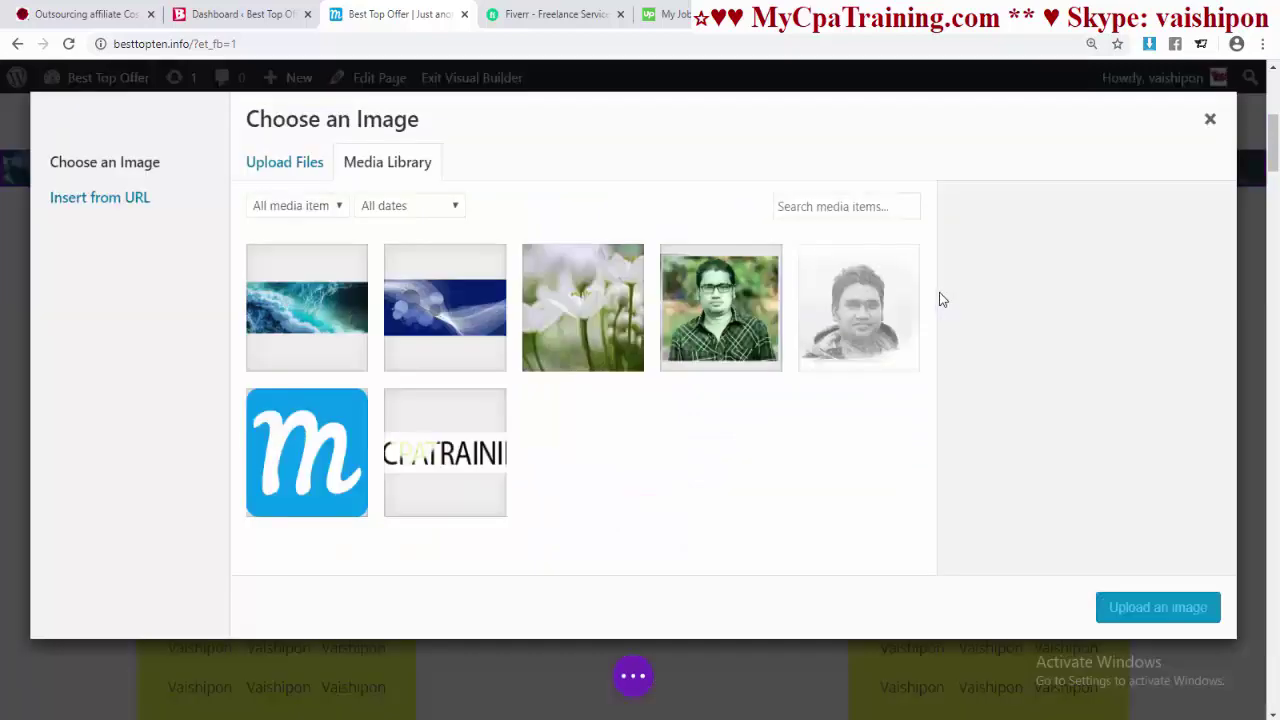
click(738, 328)
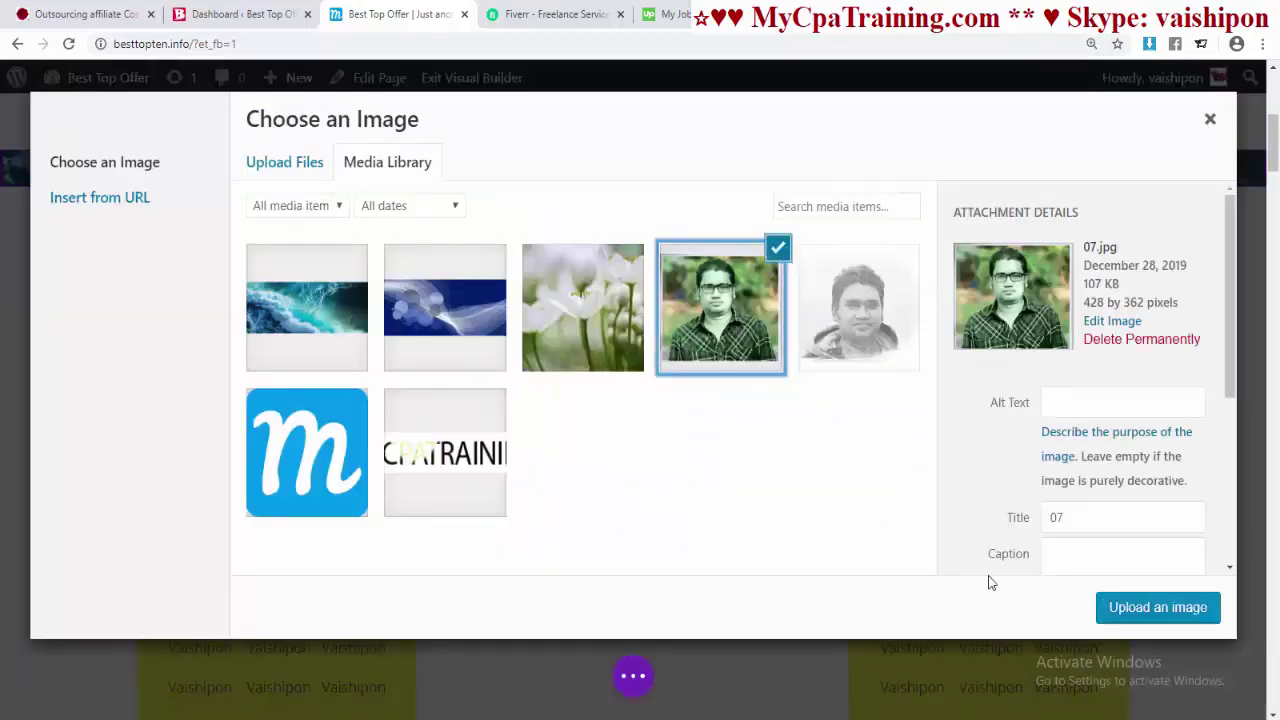
click(1150, 610)
click(983, 517)
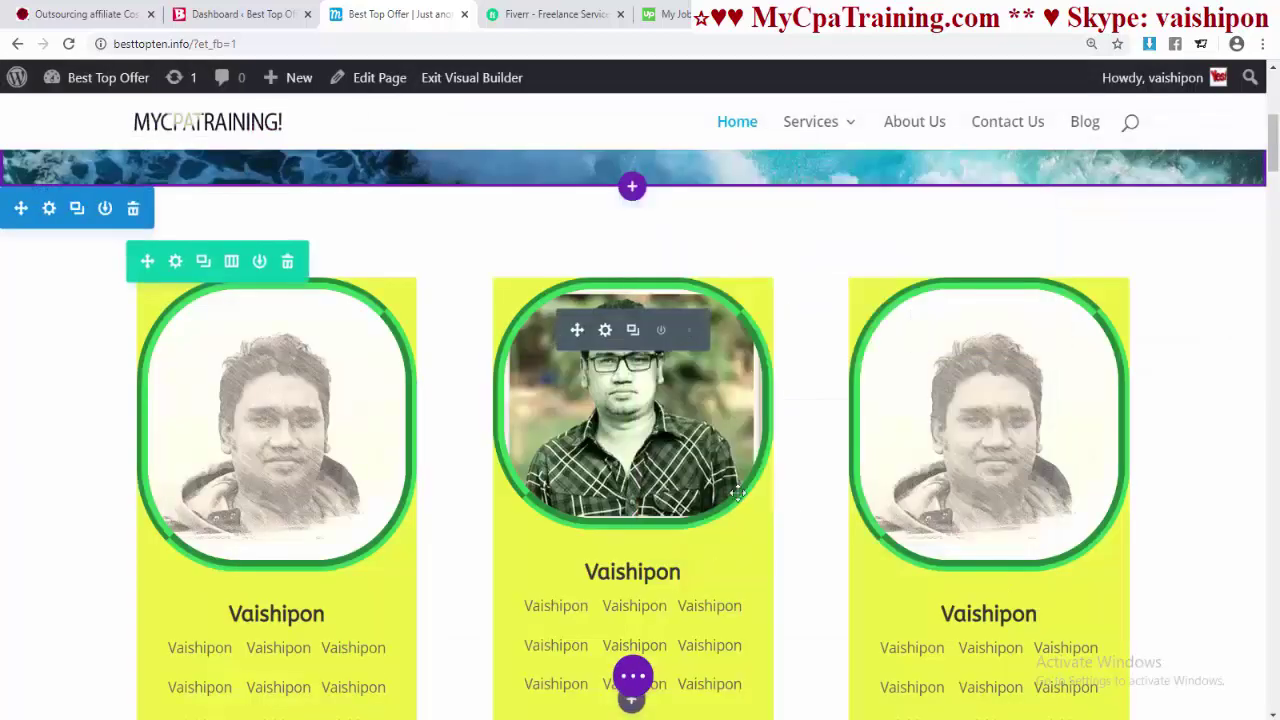
scroll(659, 582, down, 1)
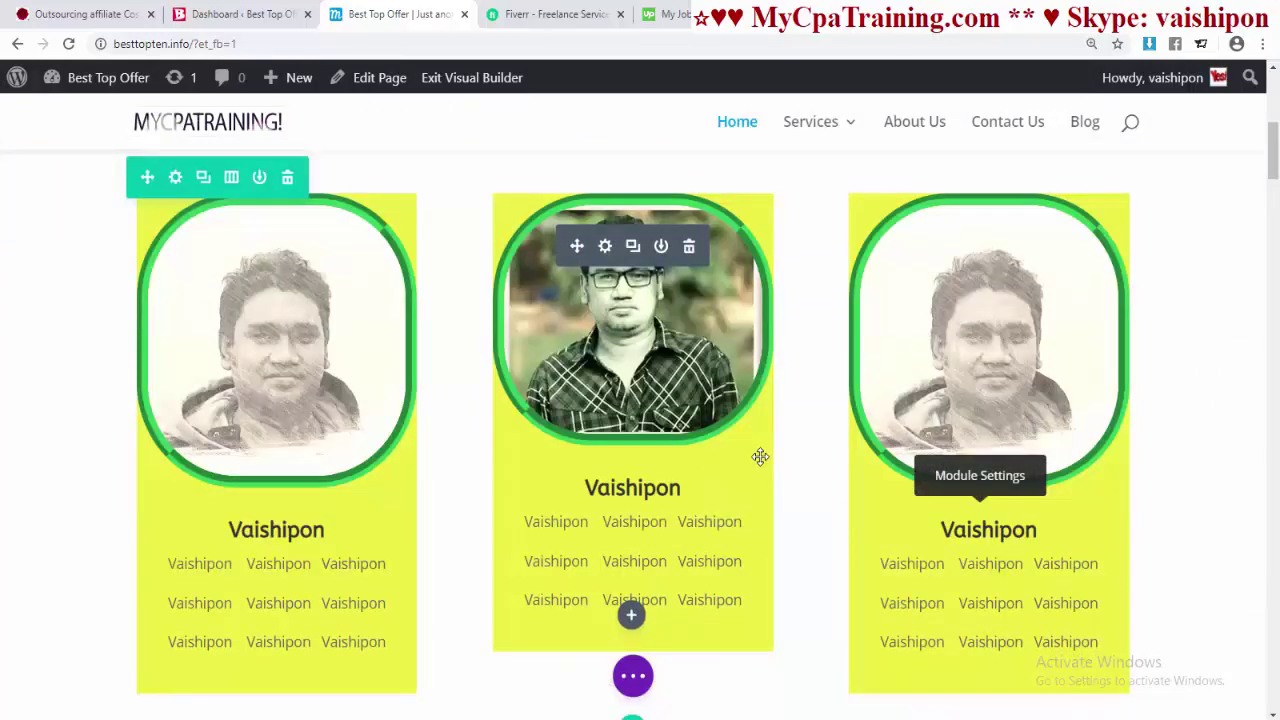
scroll(760, 457, up, 1)
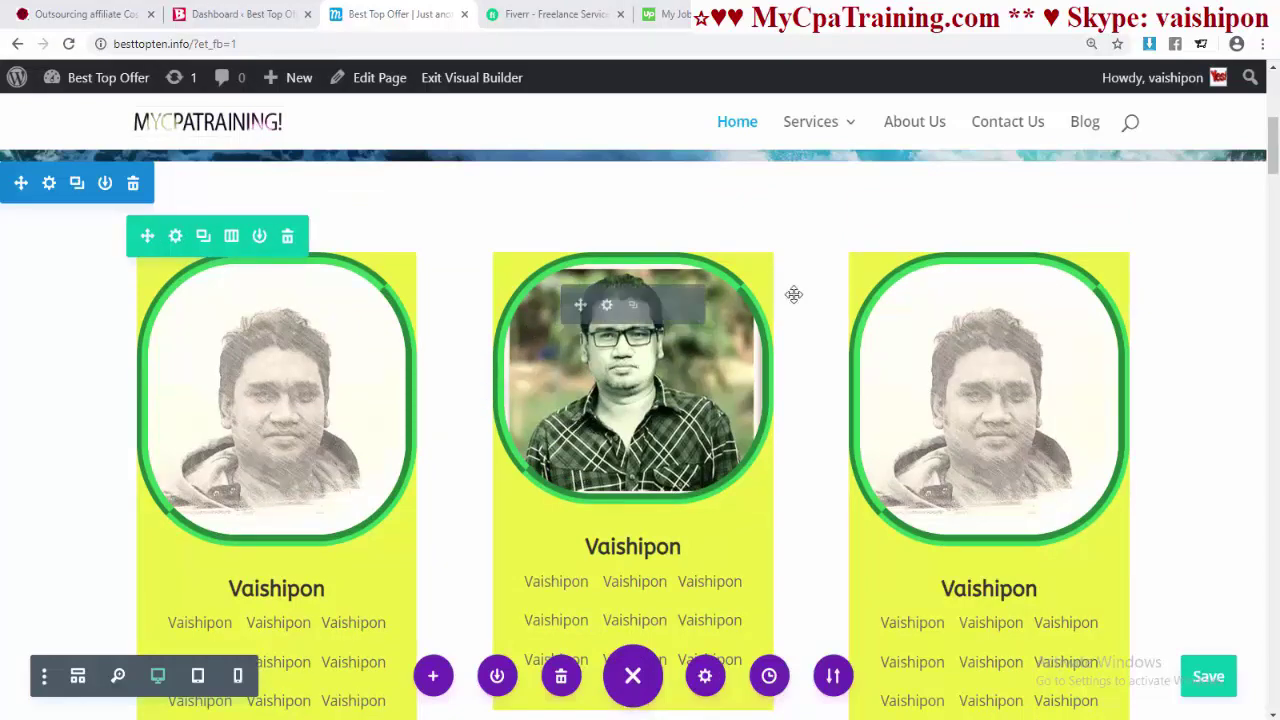
- Add a Regular section below the portrait cards, bringing up the Insert Row layouts
scroll(591, 418, up, 2)
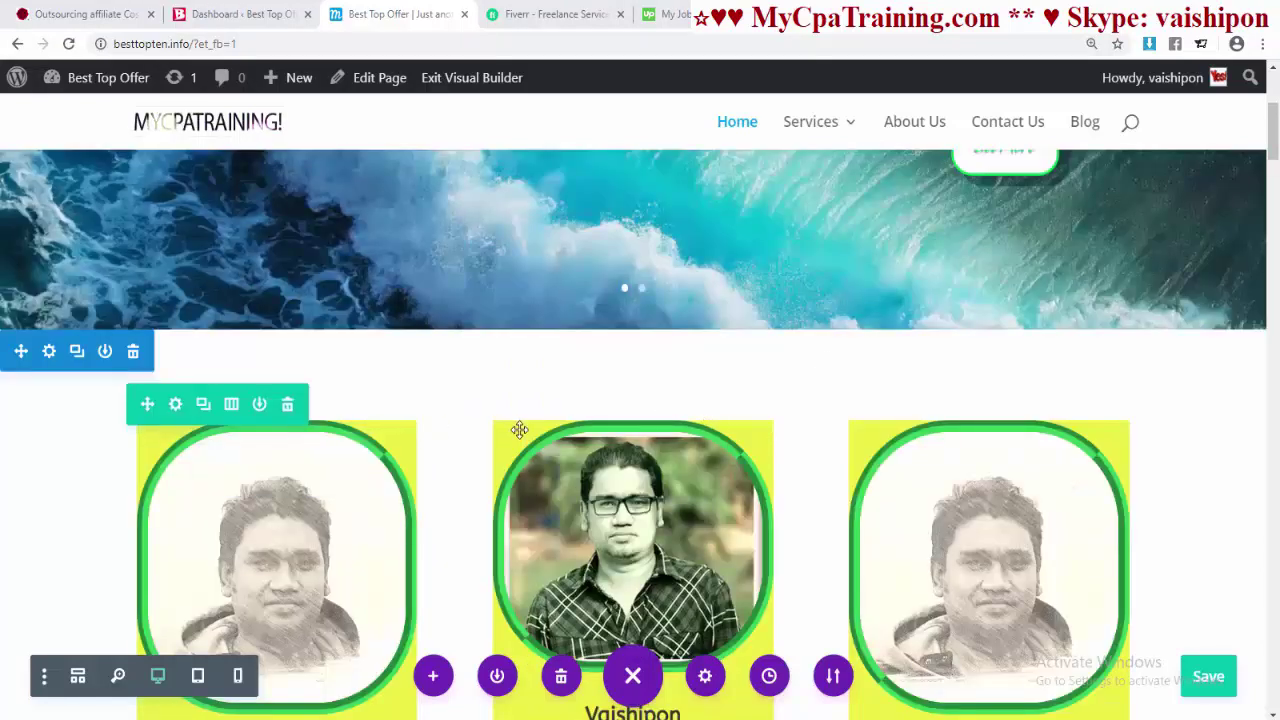
scroll(519, 430, down, 2)
scroll(510, 415, up, 4)
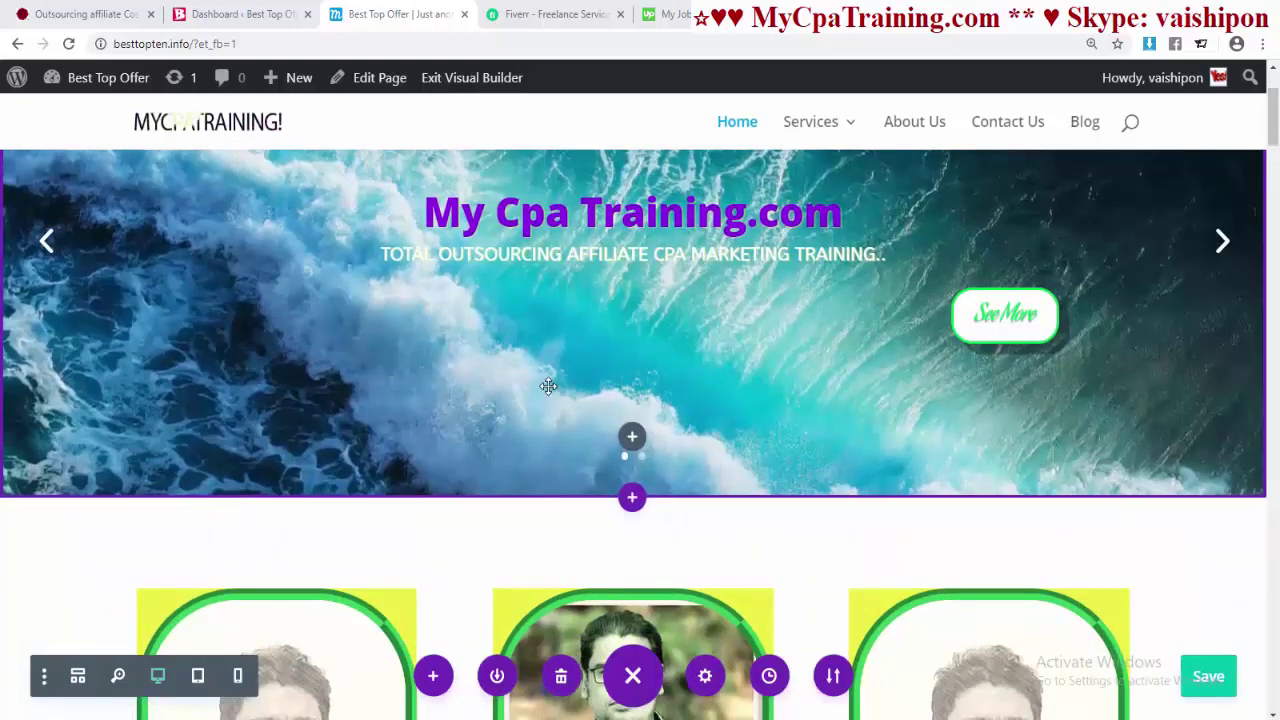
scroll(548, 386, down, 8)
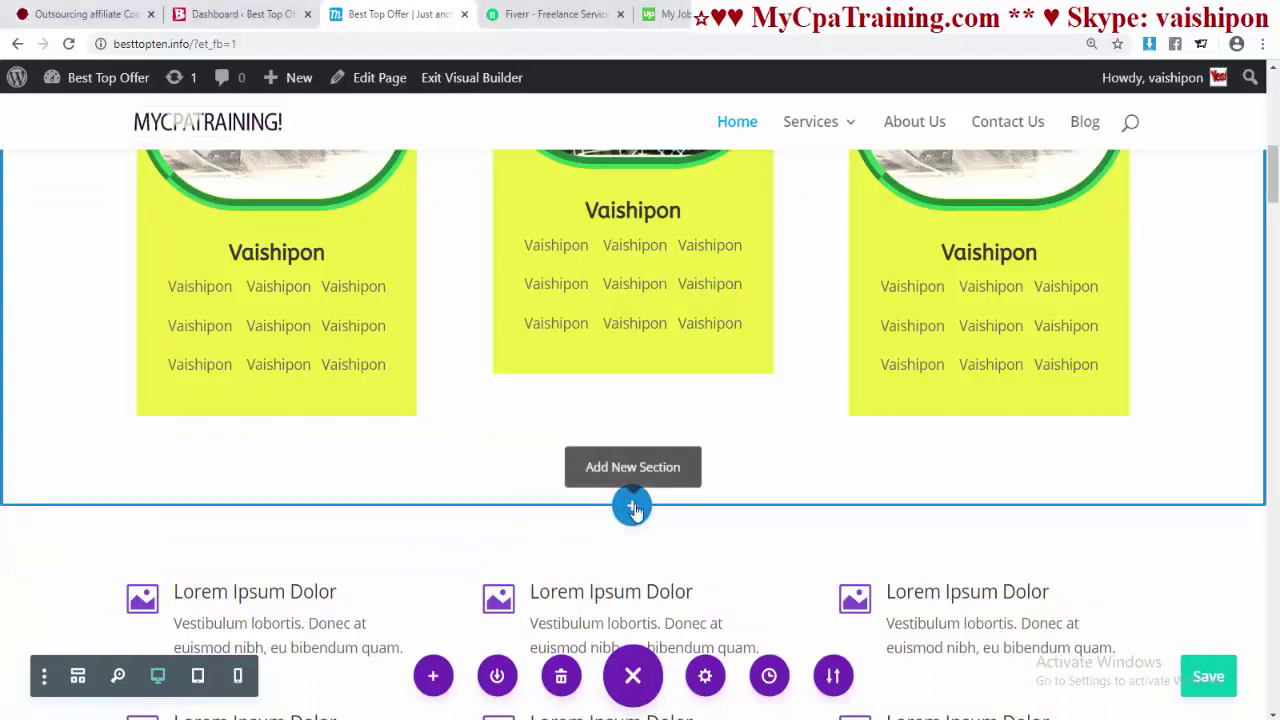
click(632, 507)
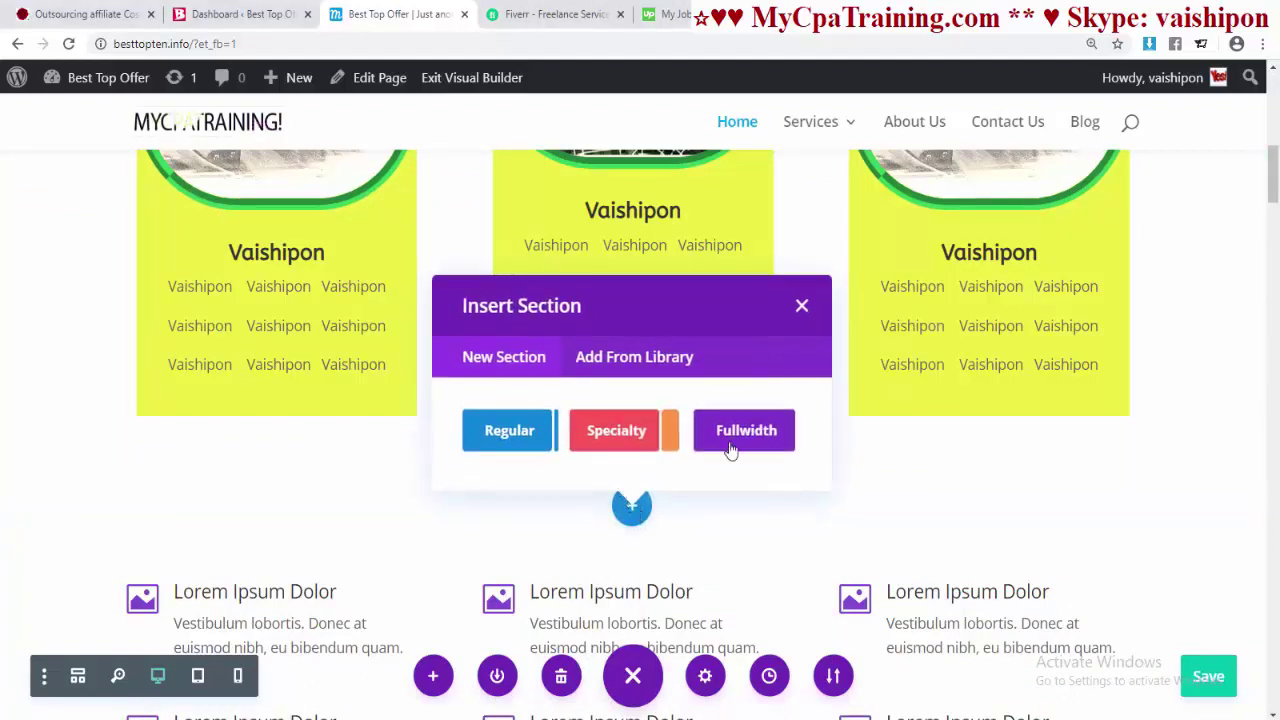
click(512, 438)
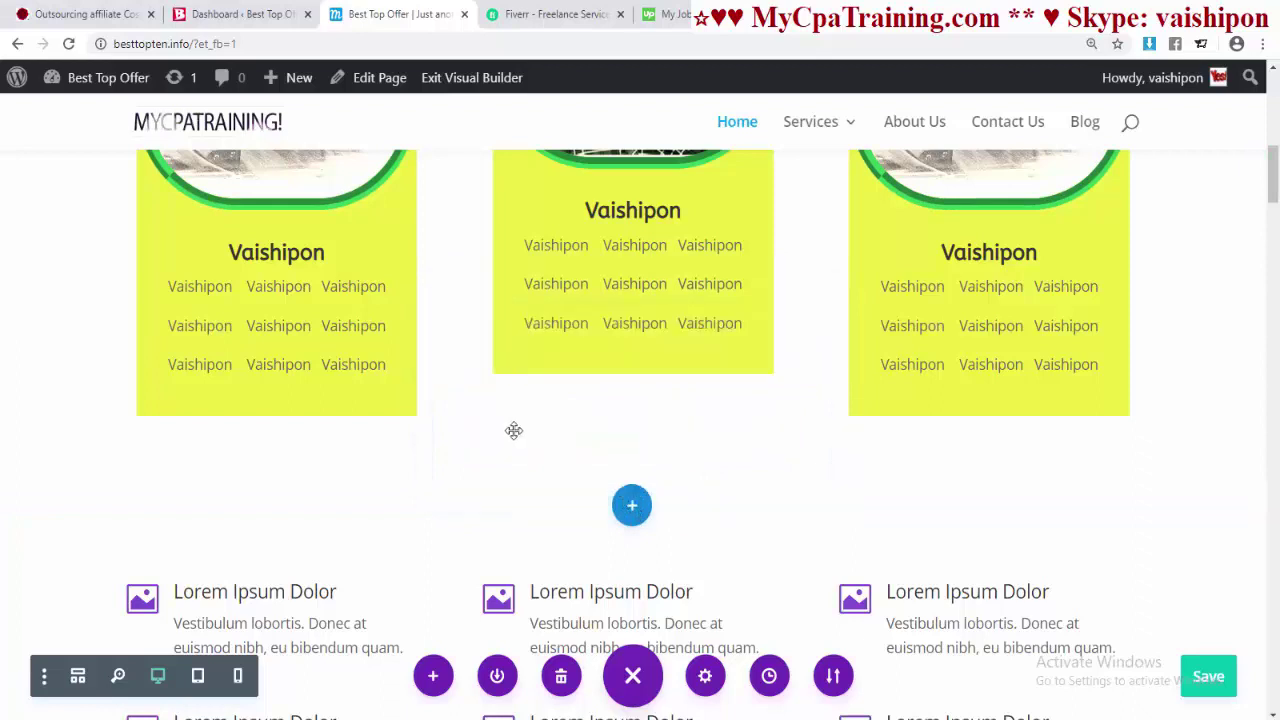
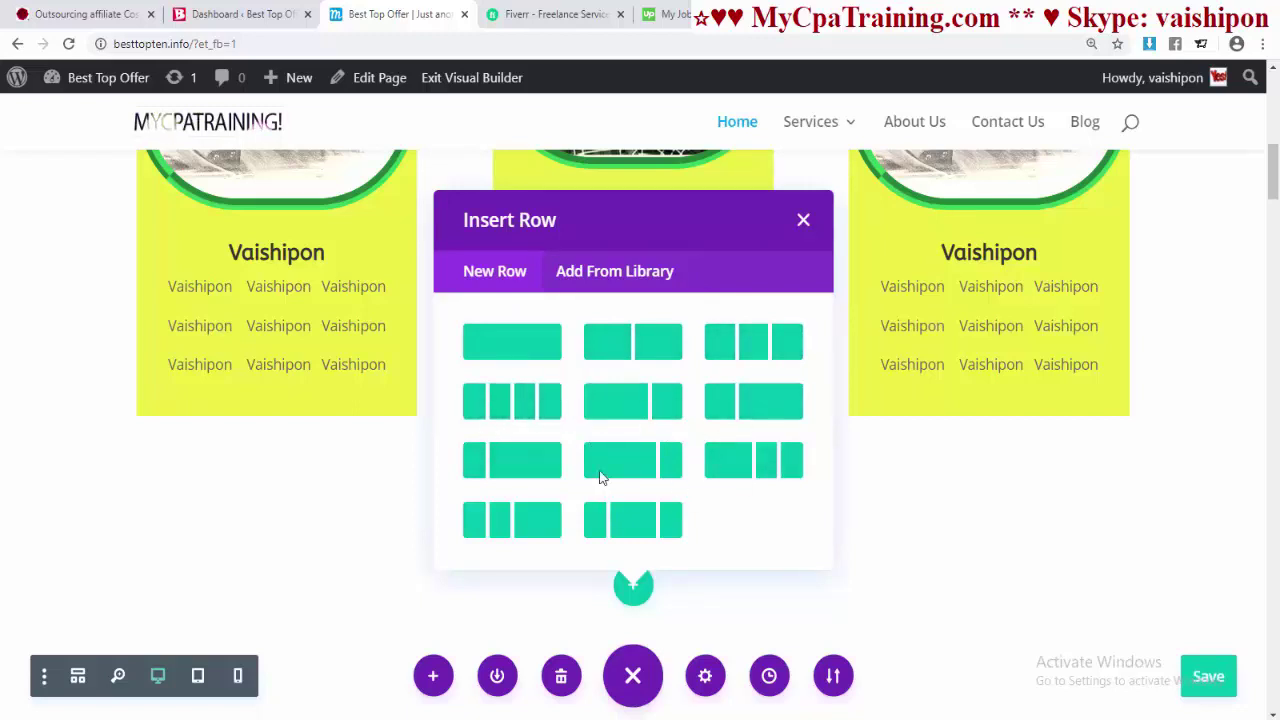
- Dismiss the row choices and preview specialty section layouts without adding one
click(602, 288)
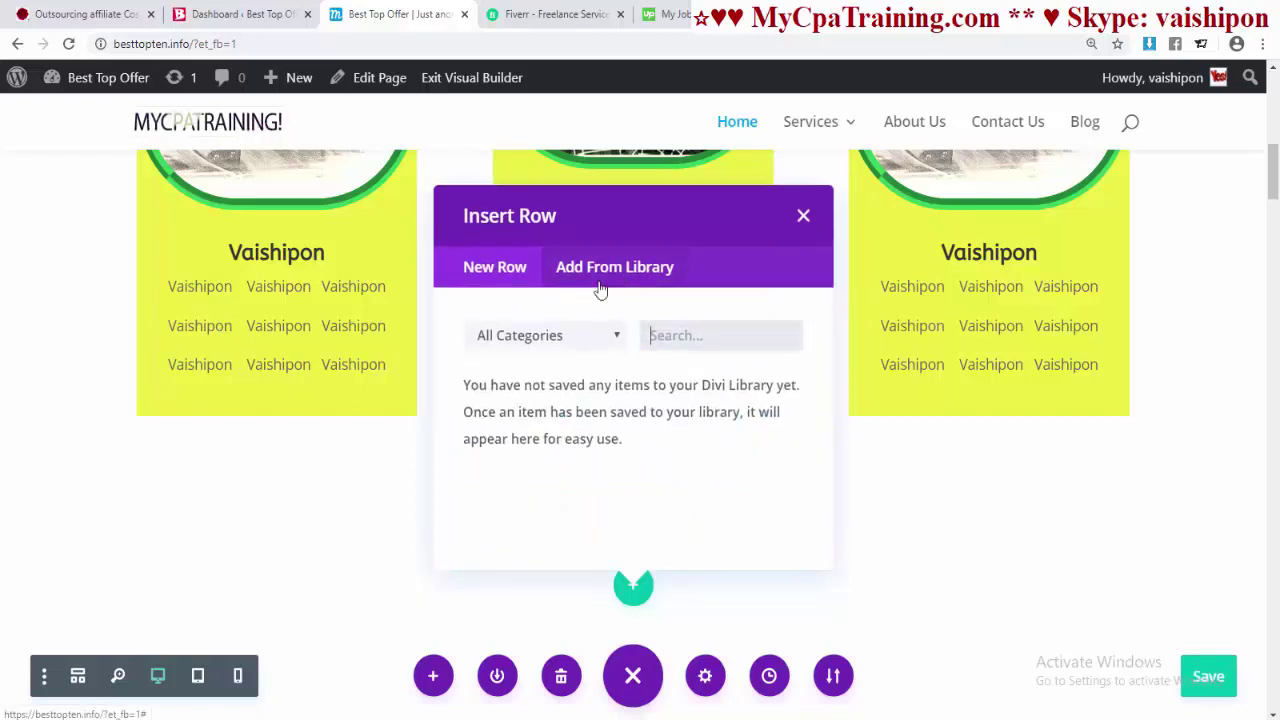
key(Escape)
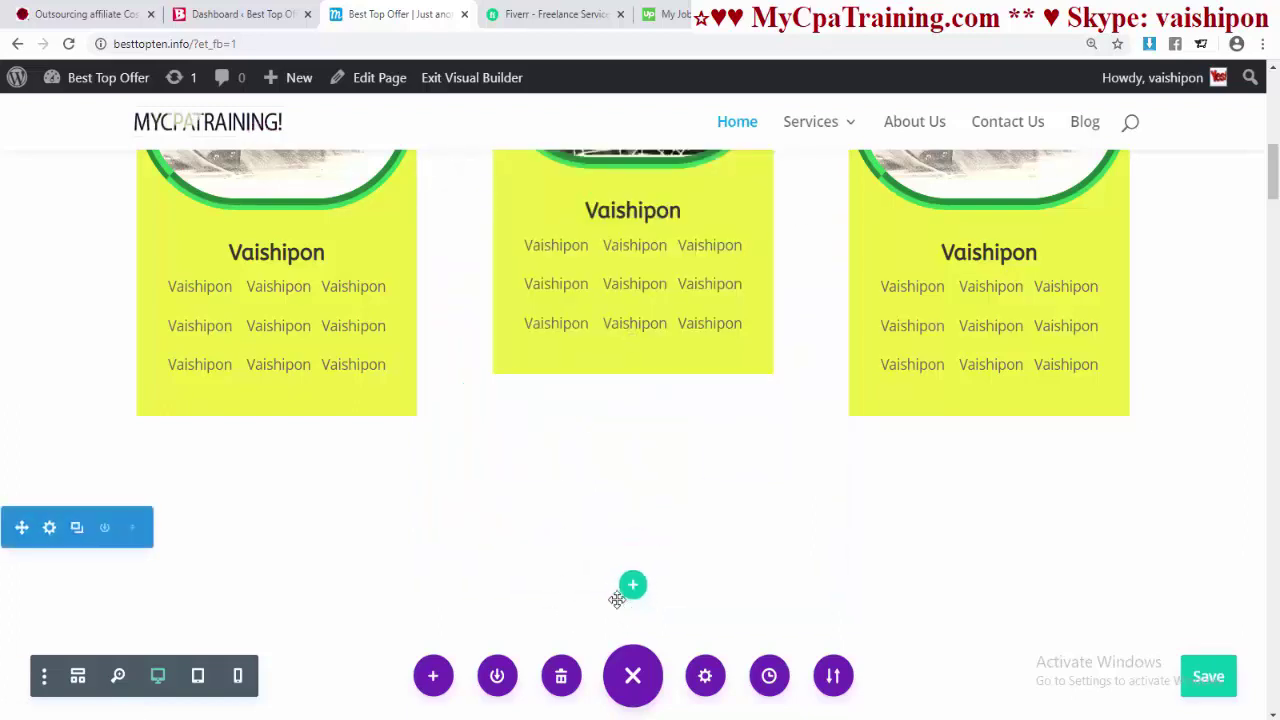
click(632, 508)
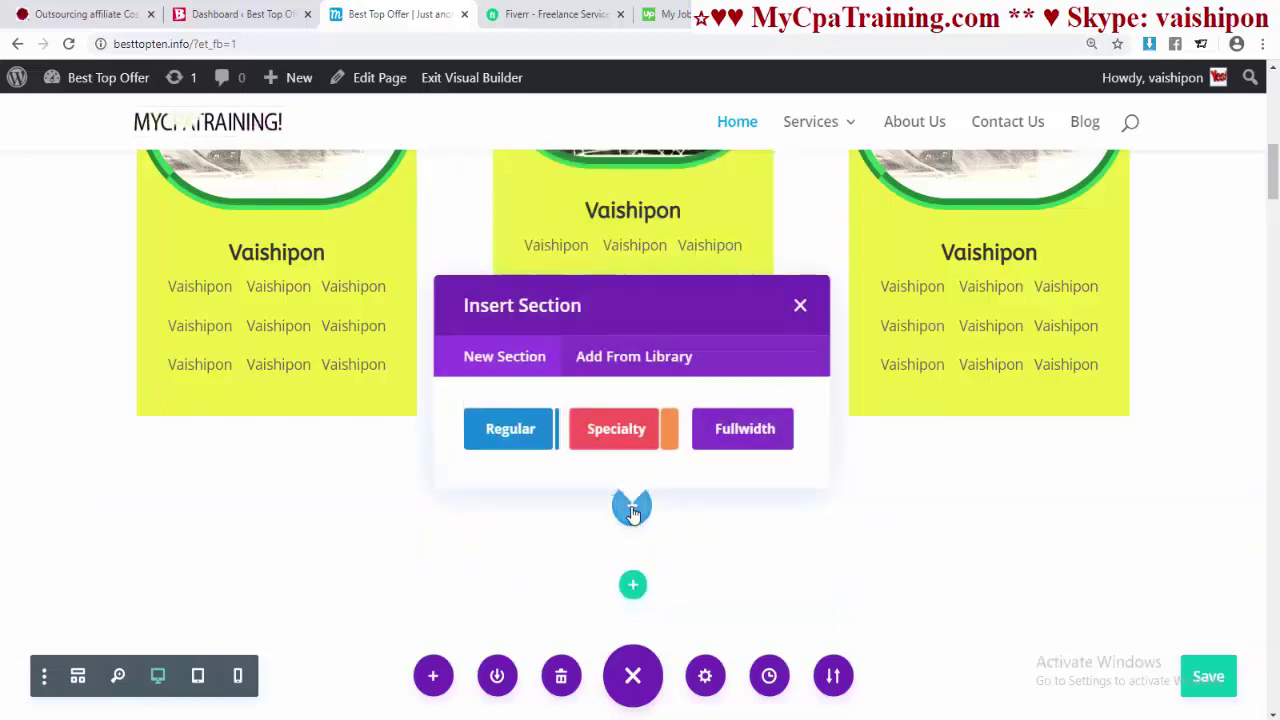
click(612, 436)
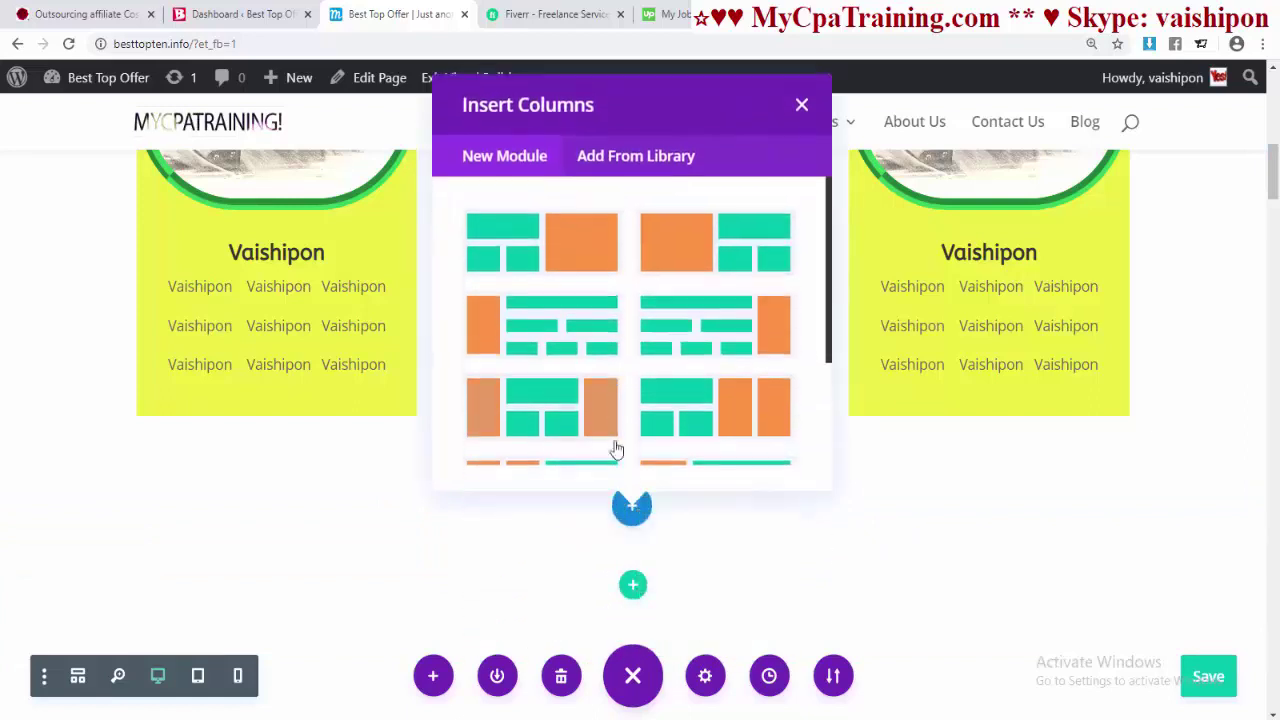
scroll(686, 398, down, 3)
scroll(680, 403, up, 3)
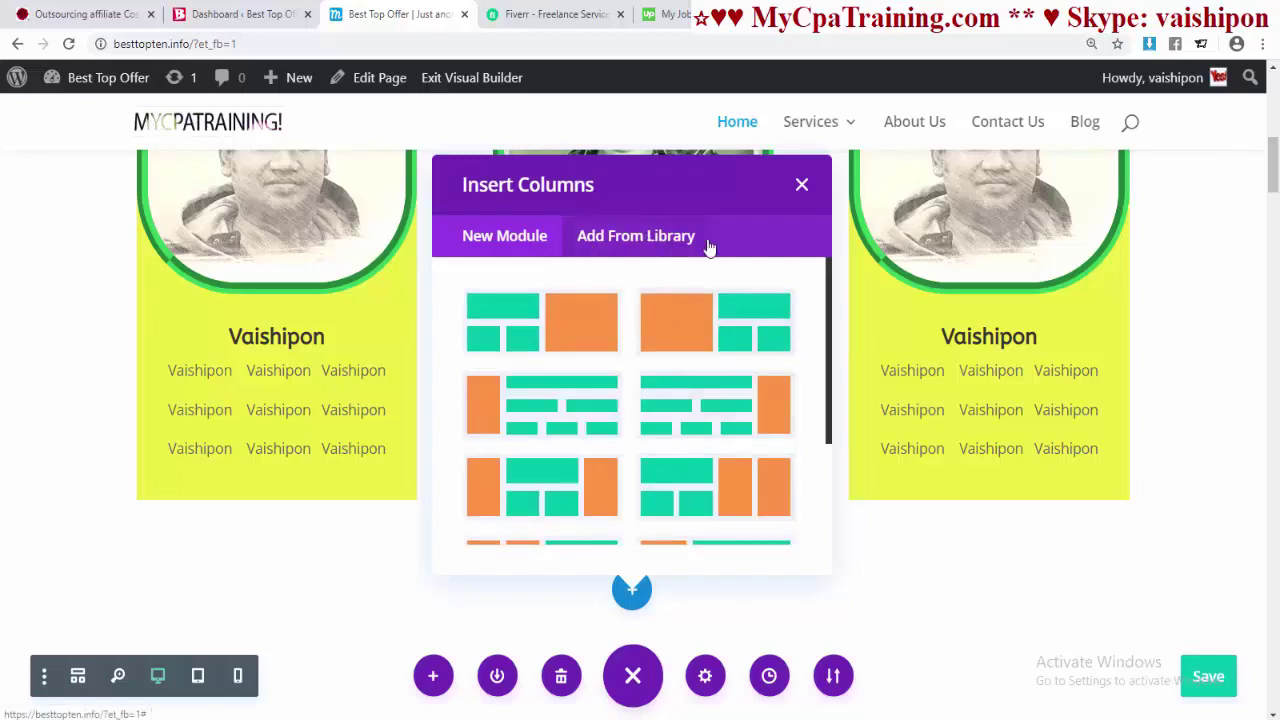
click(802, 187)
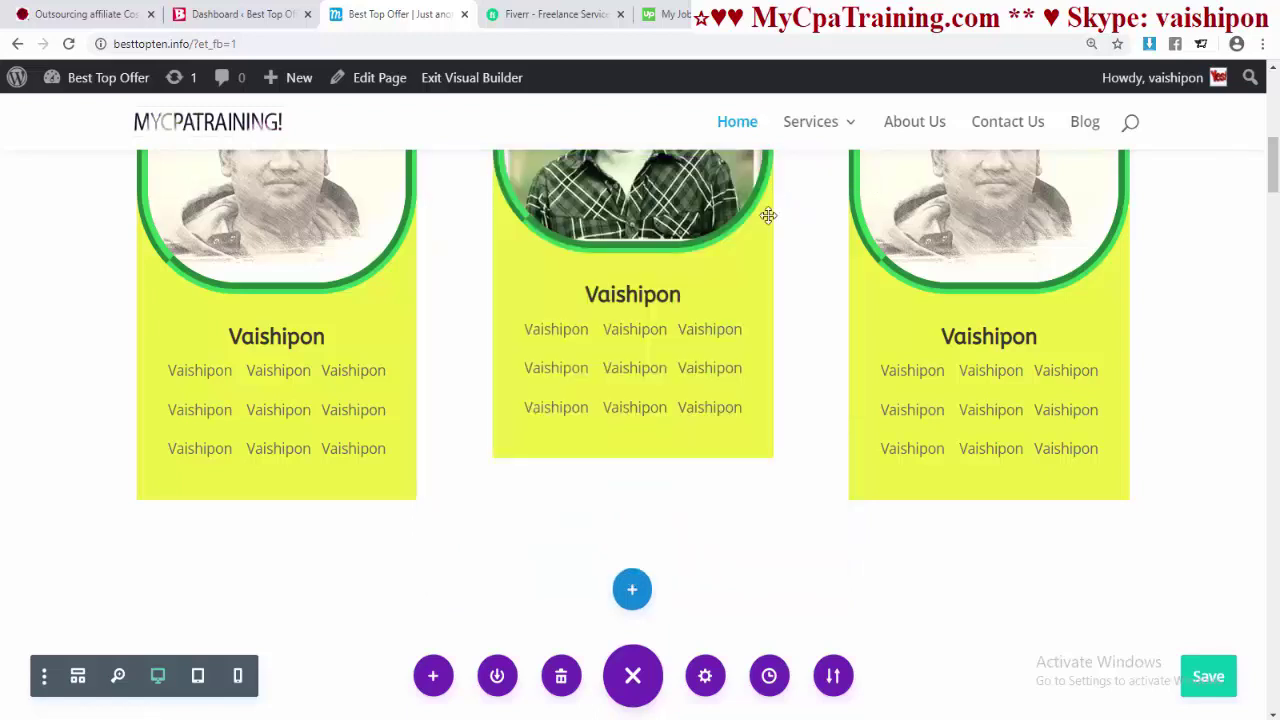
- Add a regular section below the cards with a three-equal-column row
click(632, 592)
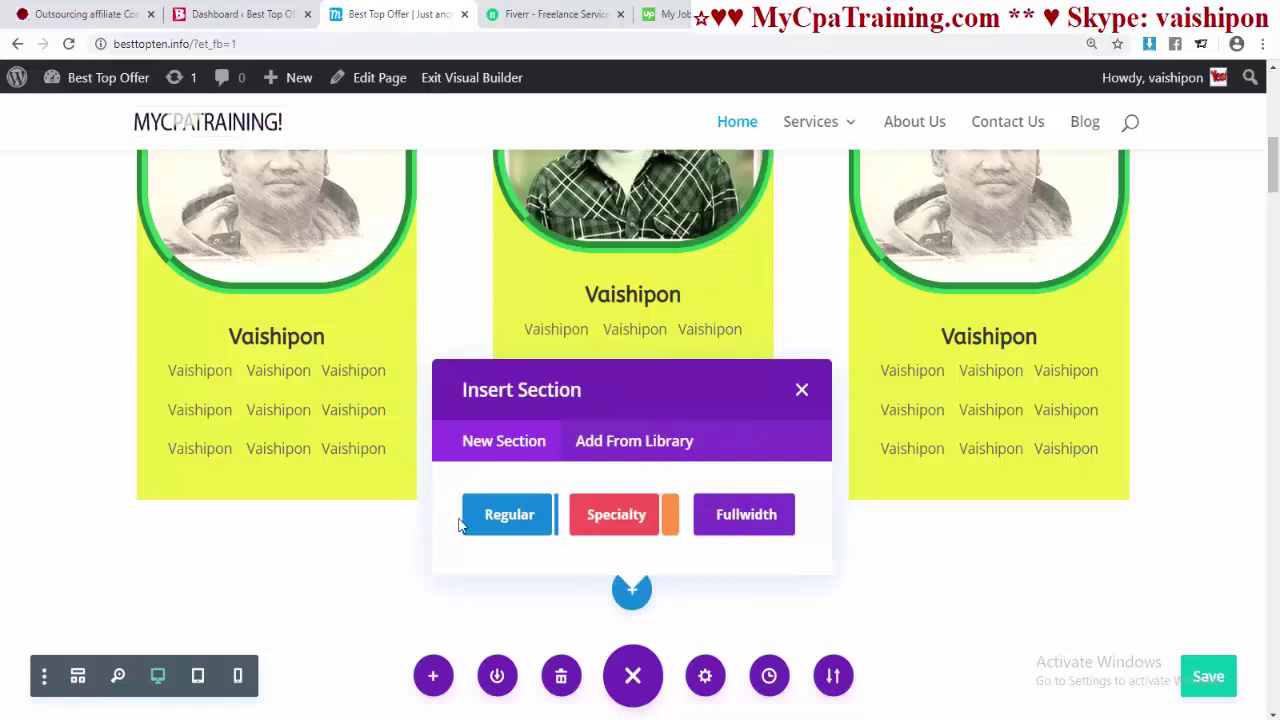
click(512, 518)
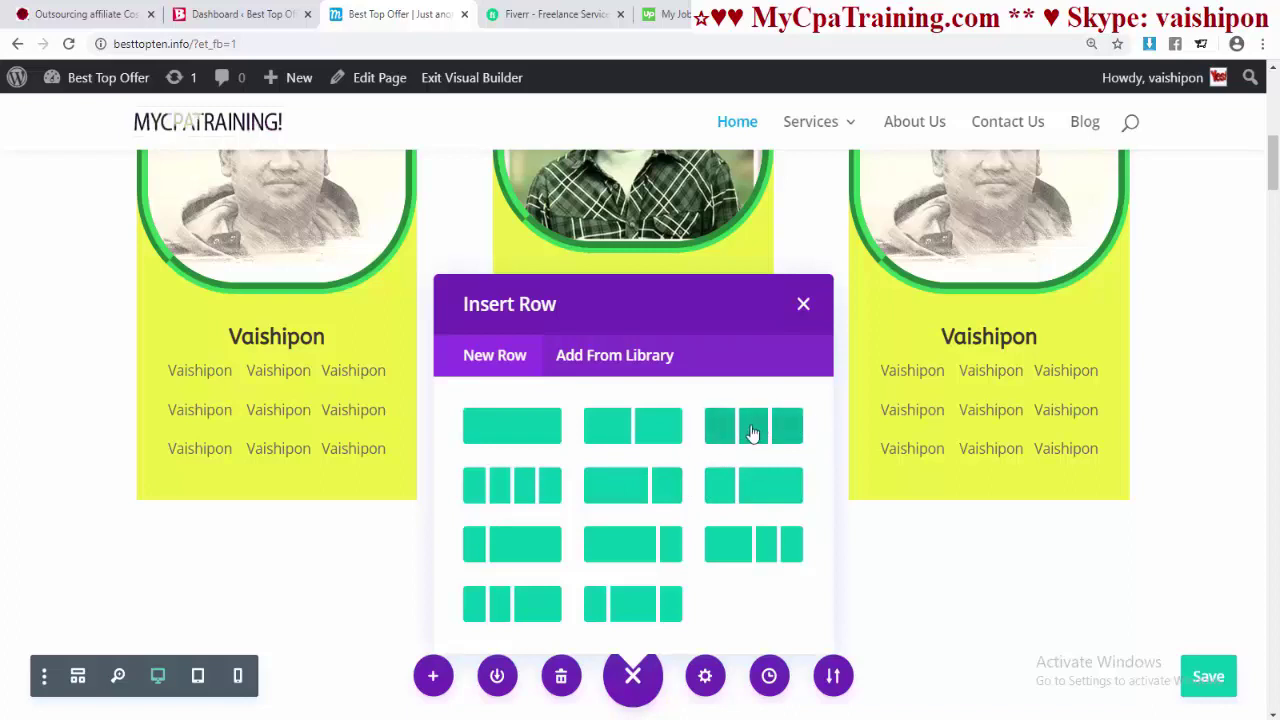
click(752, 432)
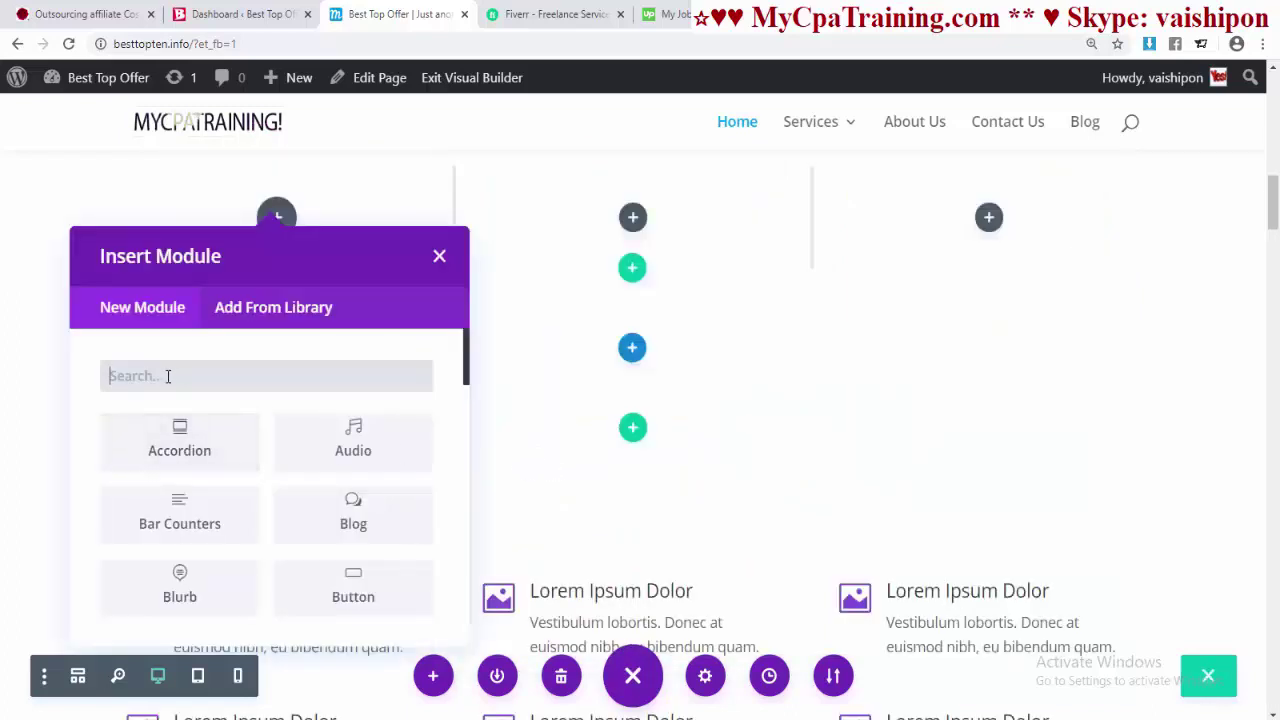
- Add a Blurb module to the first column of the trial row
click(166, 376)
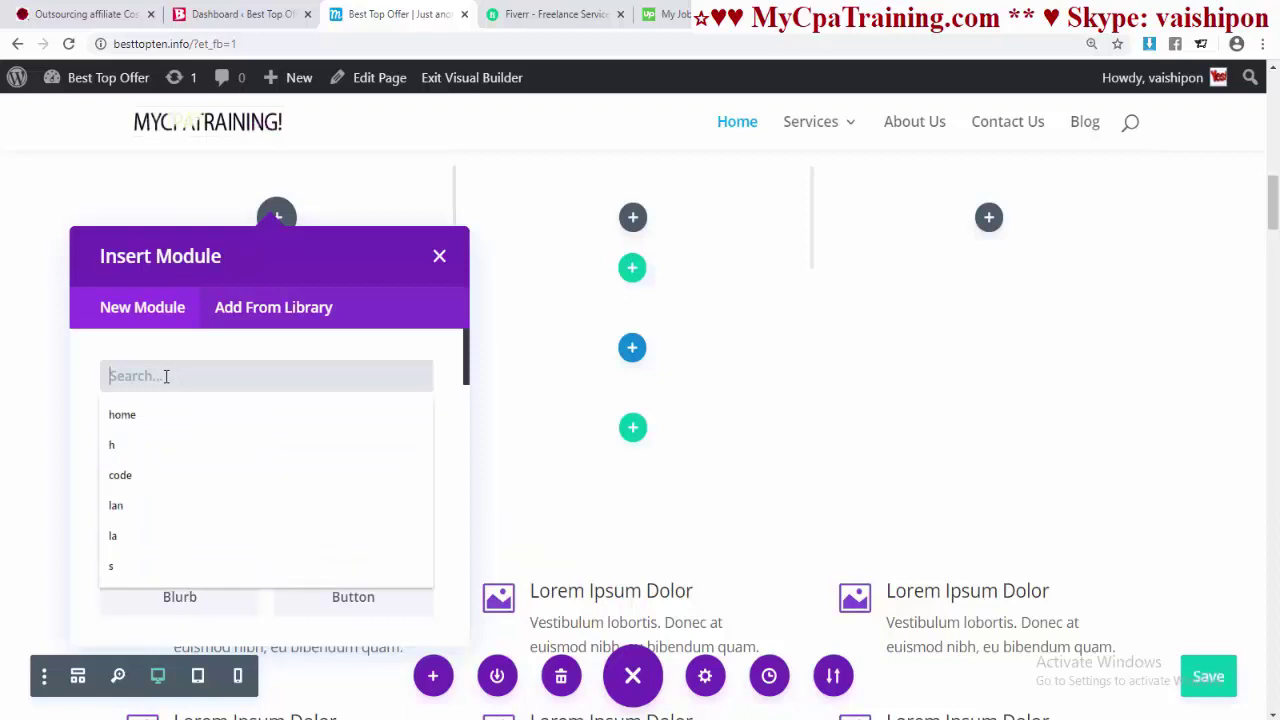
text(bl)
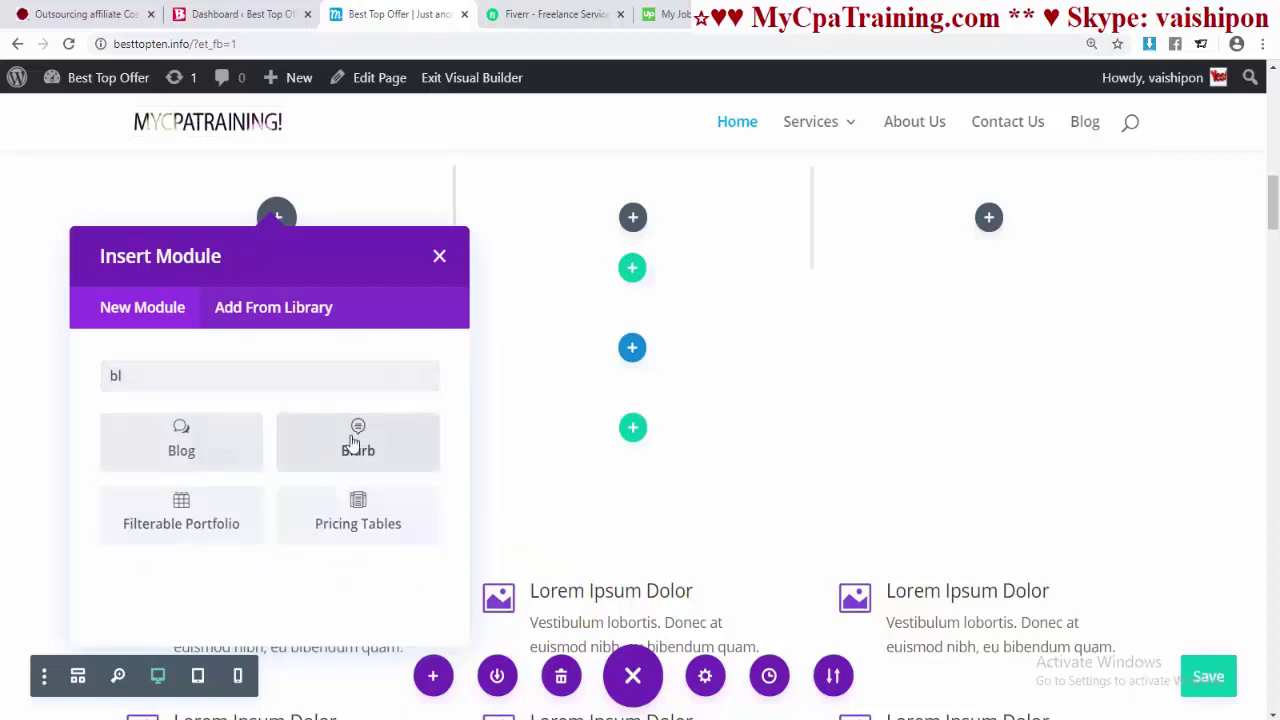
click(352, 442)
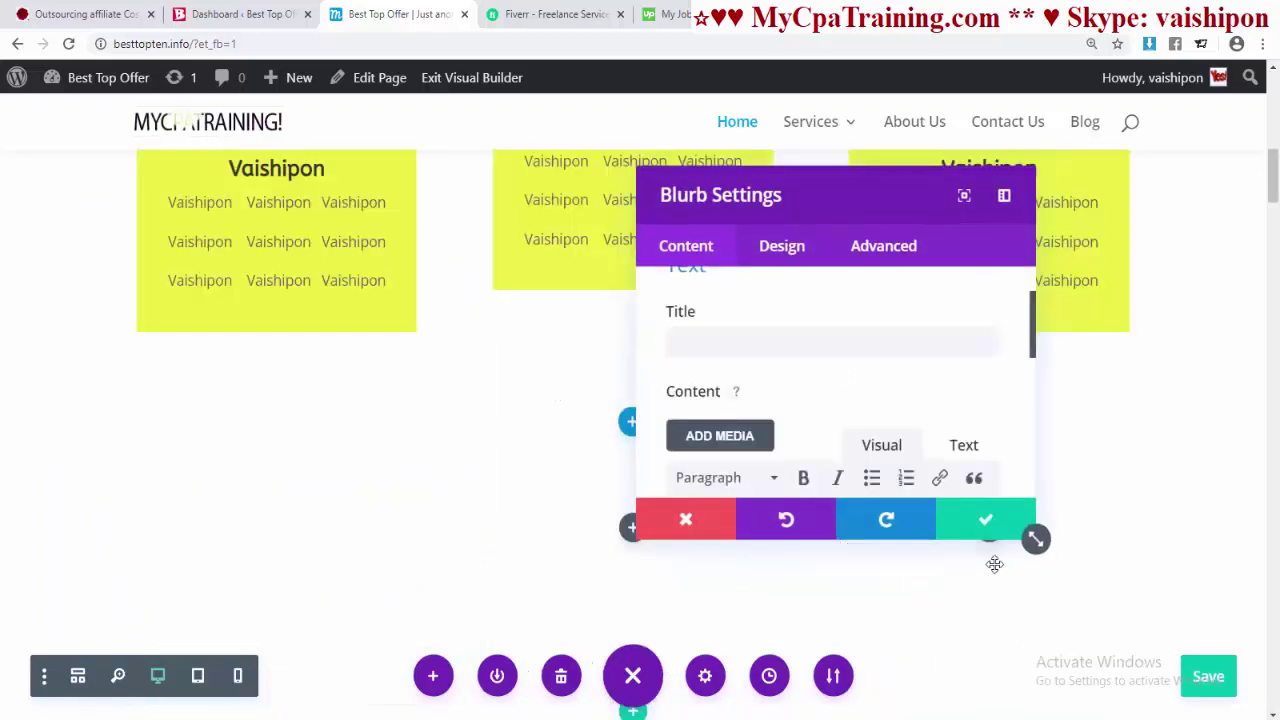
click(976, 519)
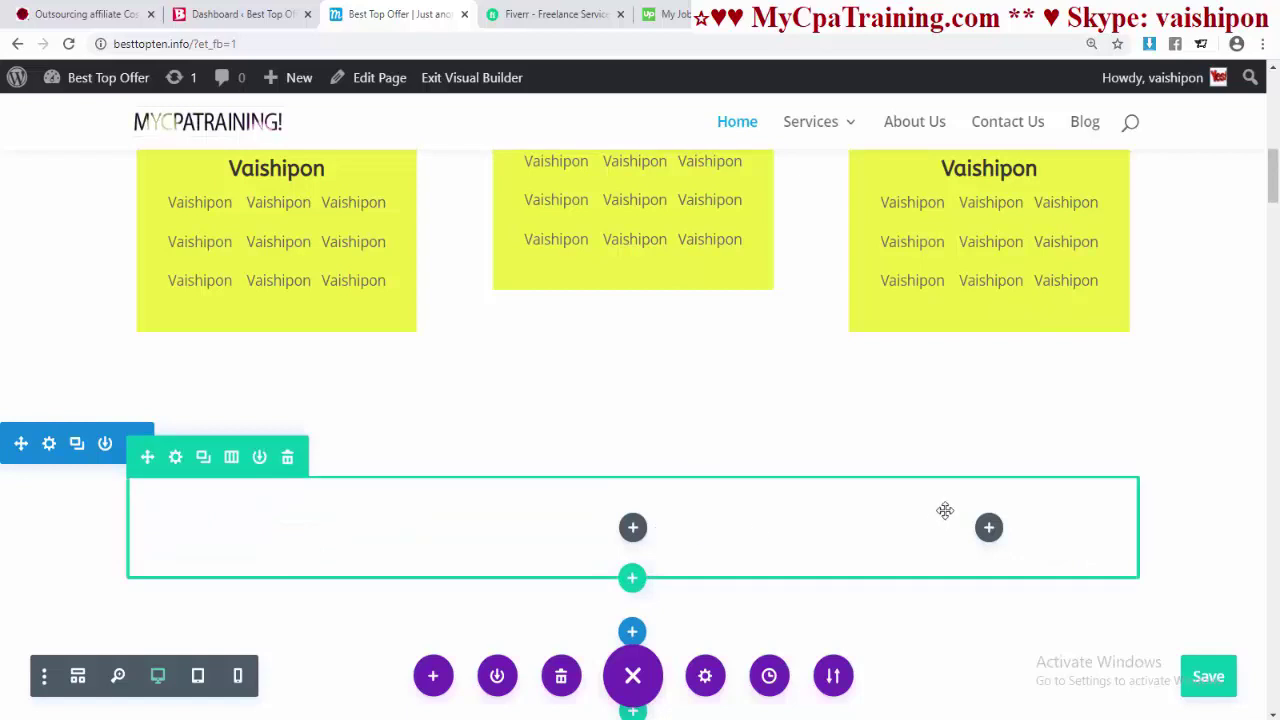
- Delete the trial three-column row and its now-empty section
click(632, 528)
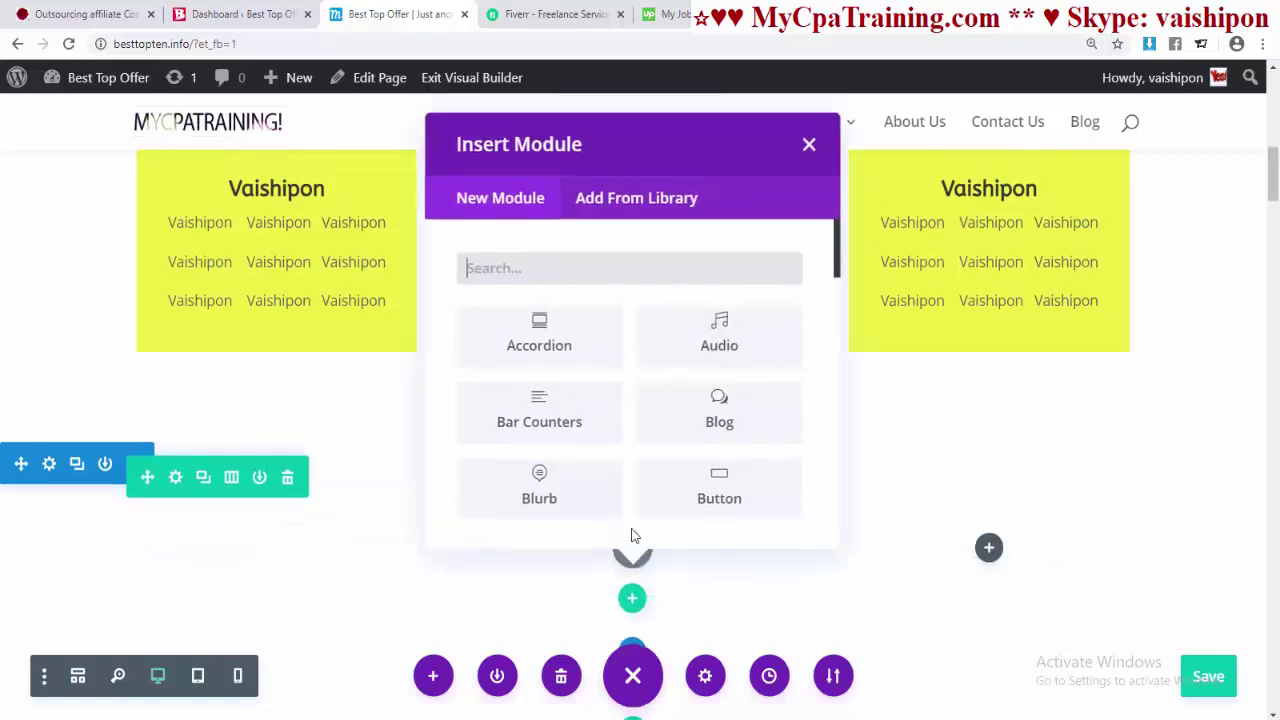
scroll(615, 512, down, 5)
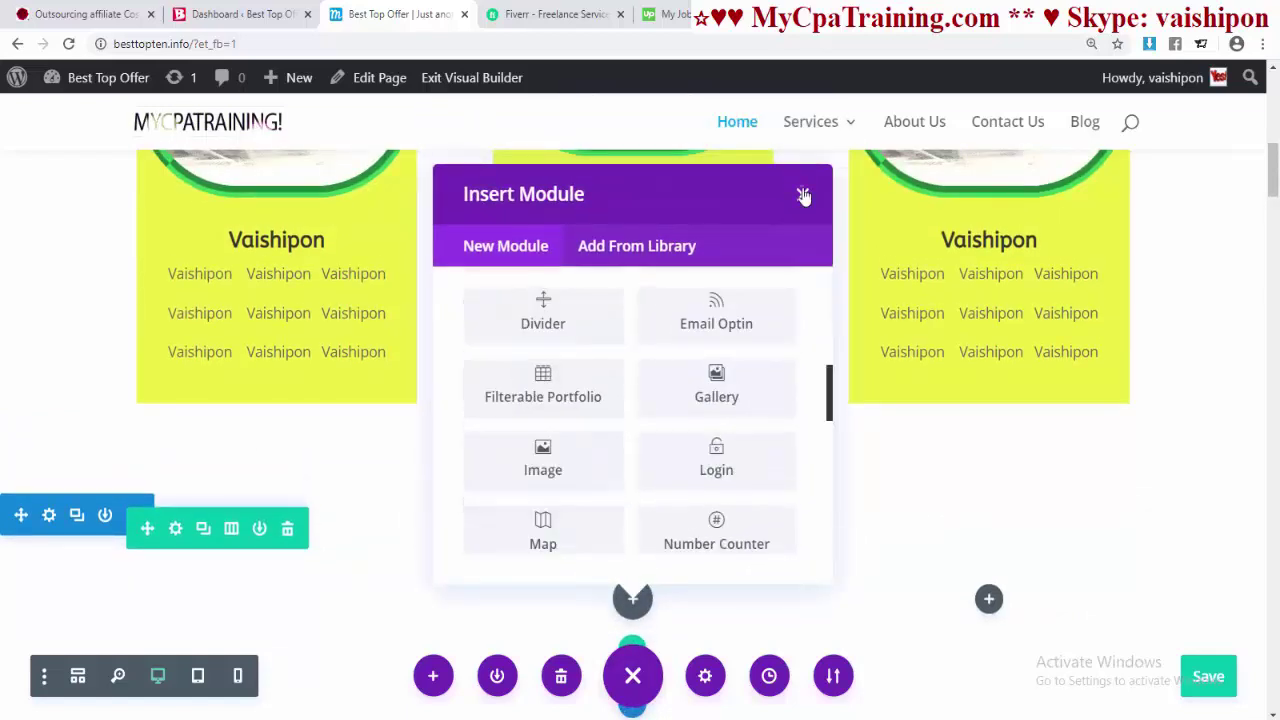
click(802, 194)
scroll(309, 505, down, 1)
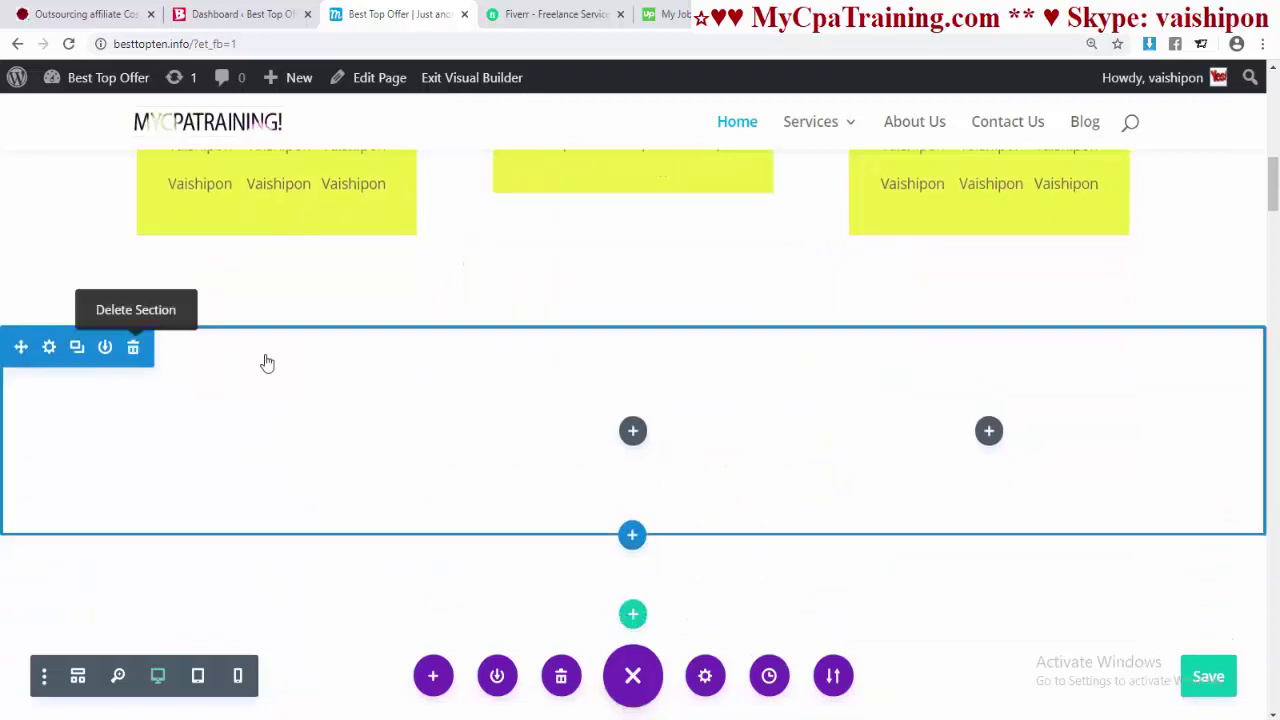
click(131, 348)
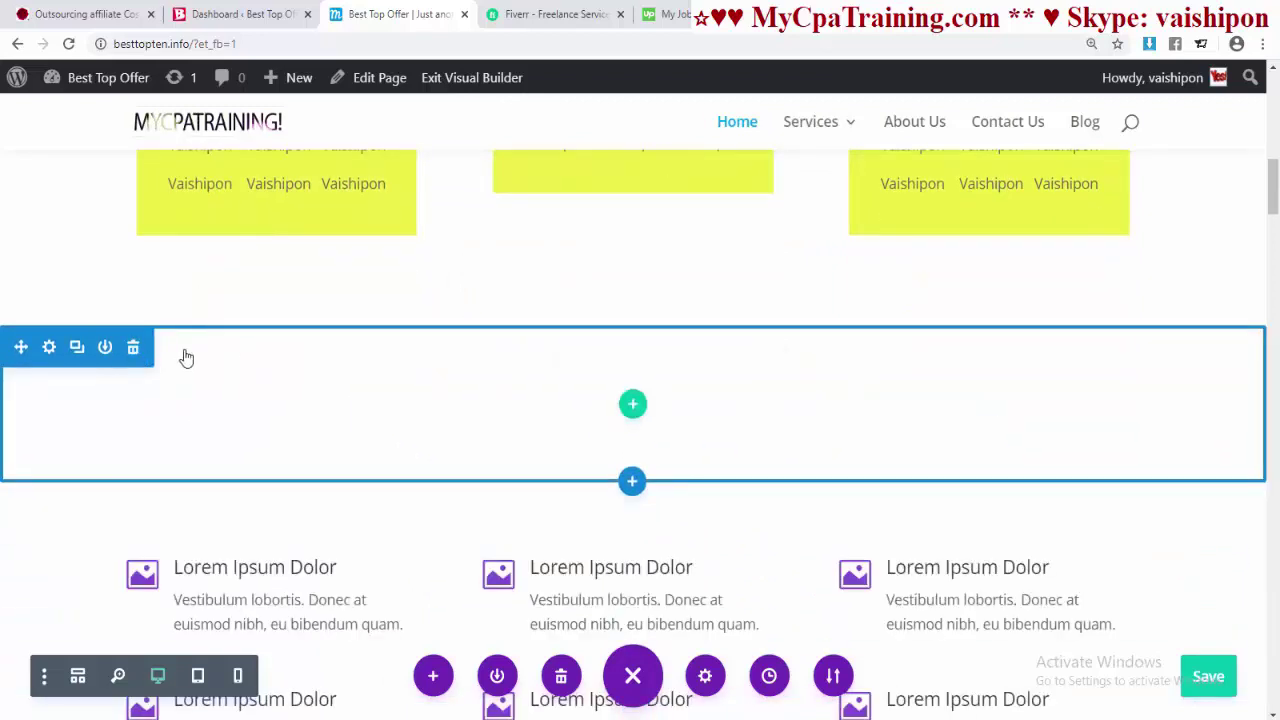
click(133, 347)
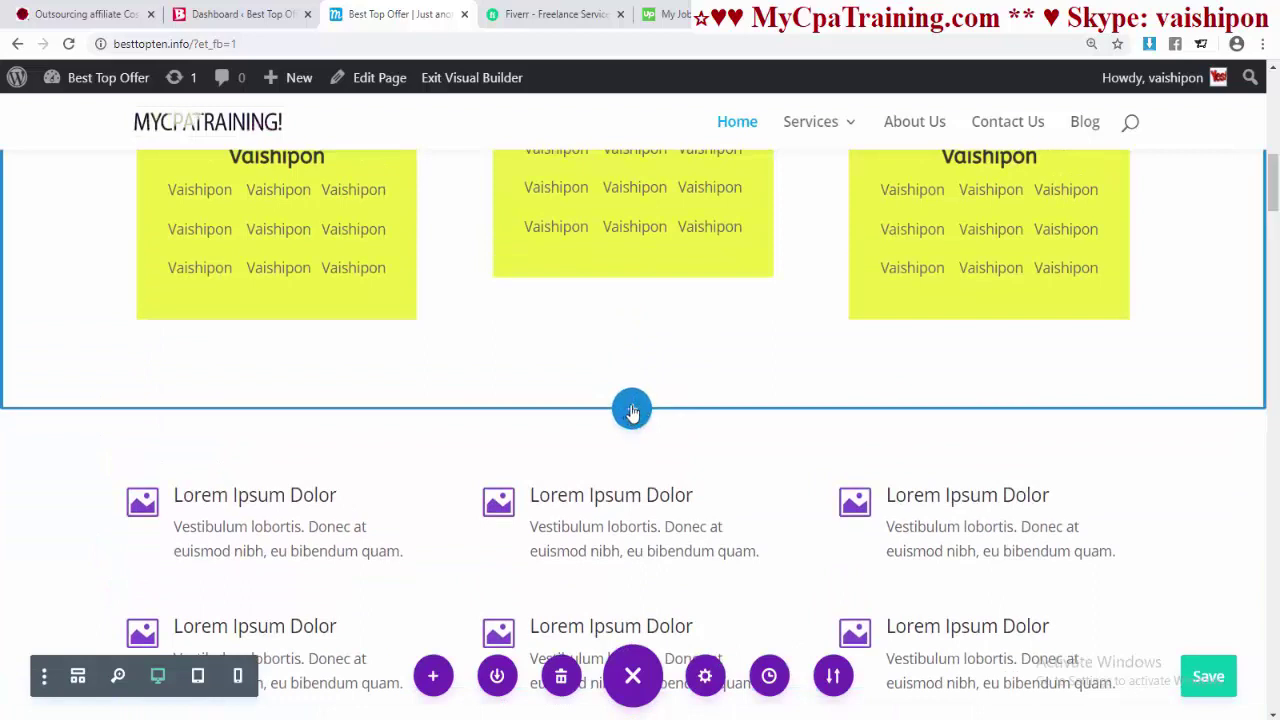
- Add a regular two-column section with a test Button labelled 'dfgdfg'
click(632, 412)
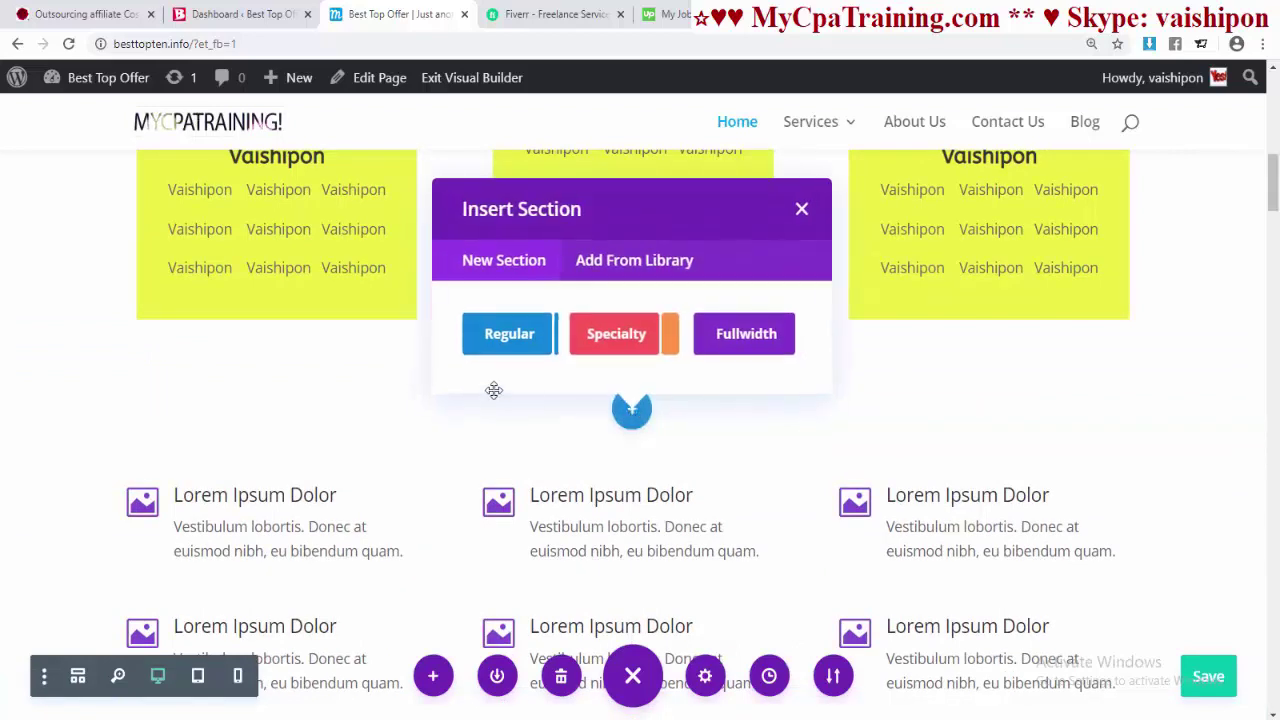
click(503, 337)
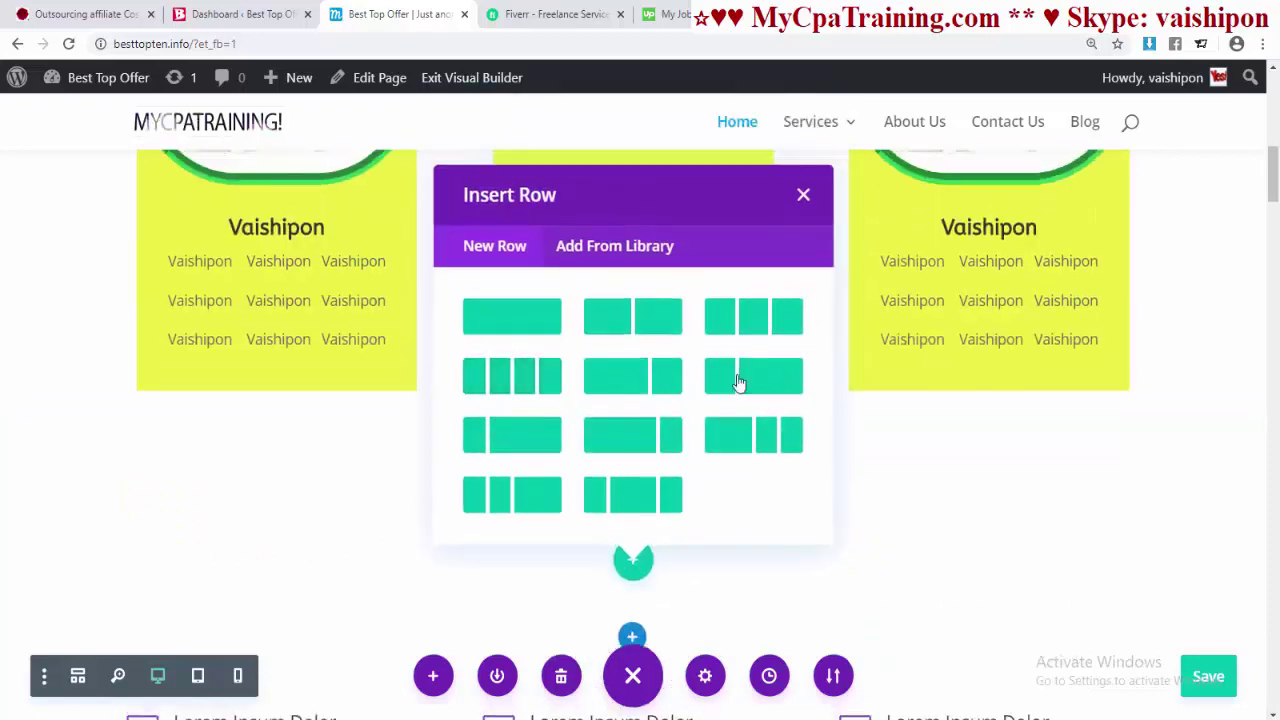
click(634, 322)
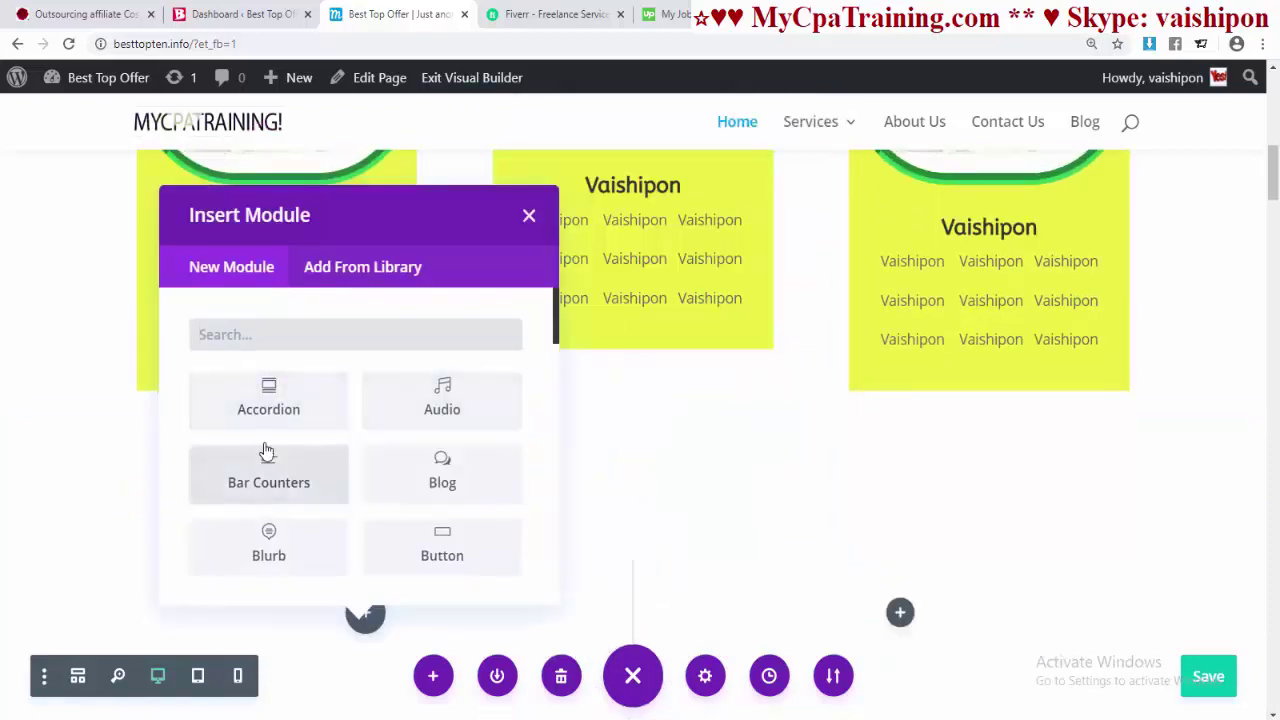
click(442, 551)
click(714, 428)
text(df)
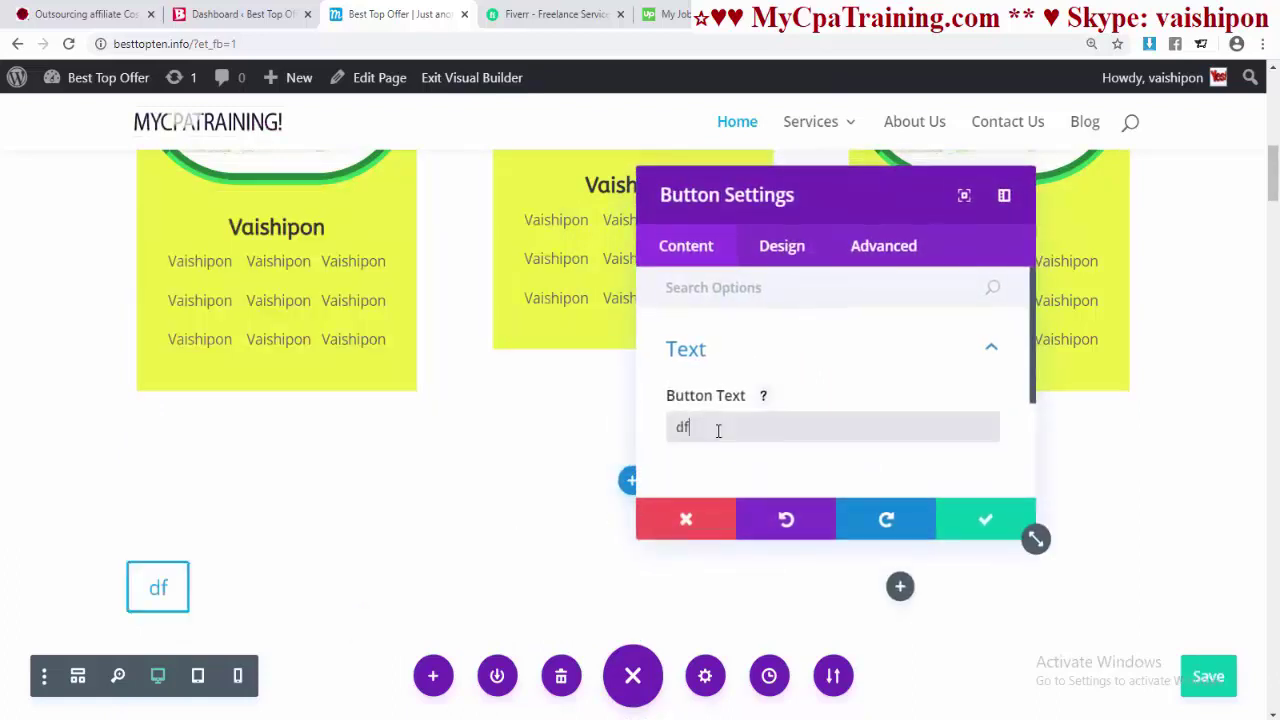
text(gdfg)
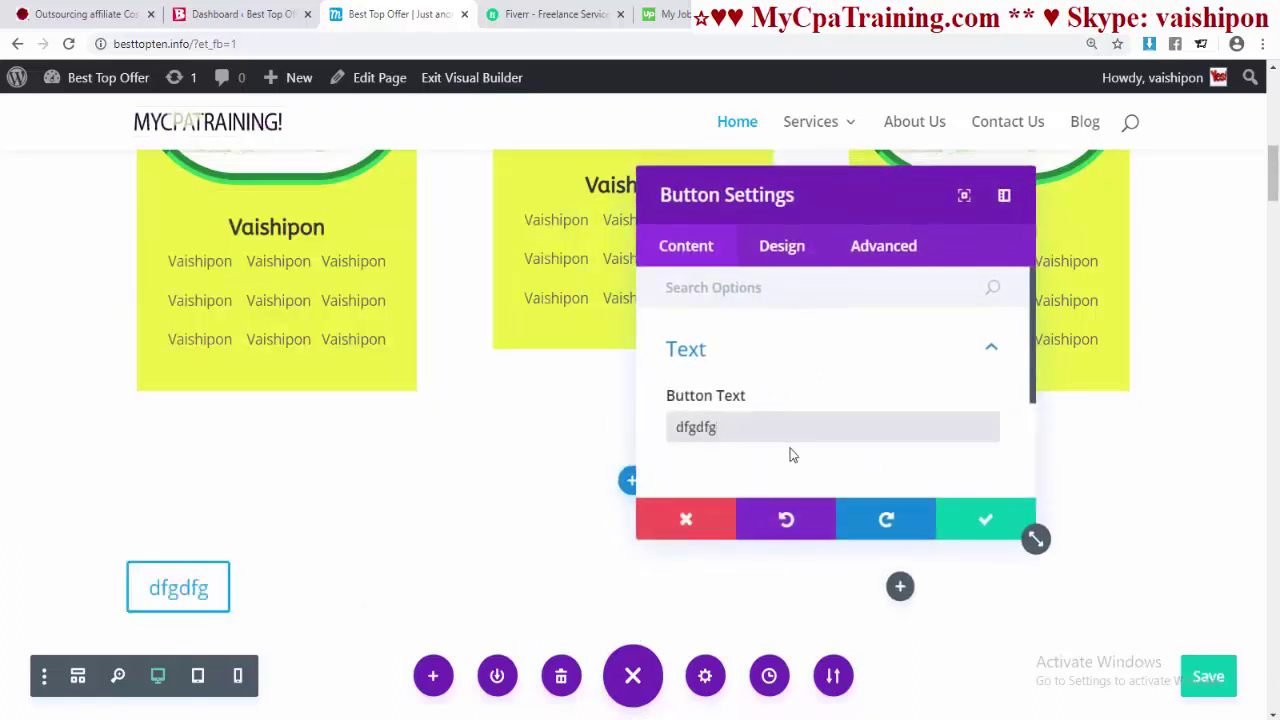
click(985, 519)
- Delete the test button row
mouse_move(135, 503)
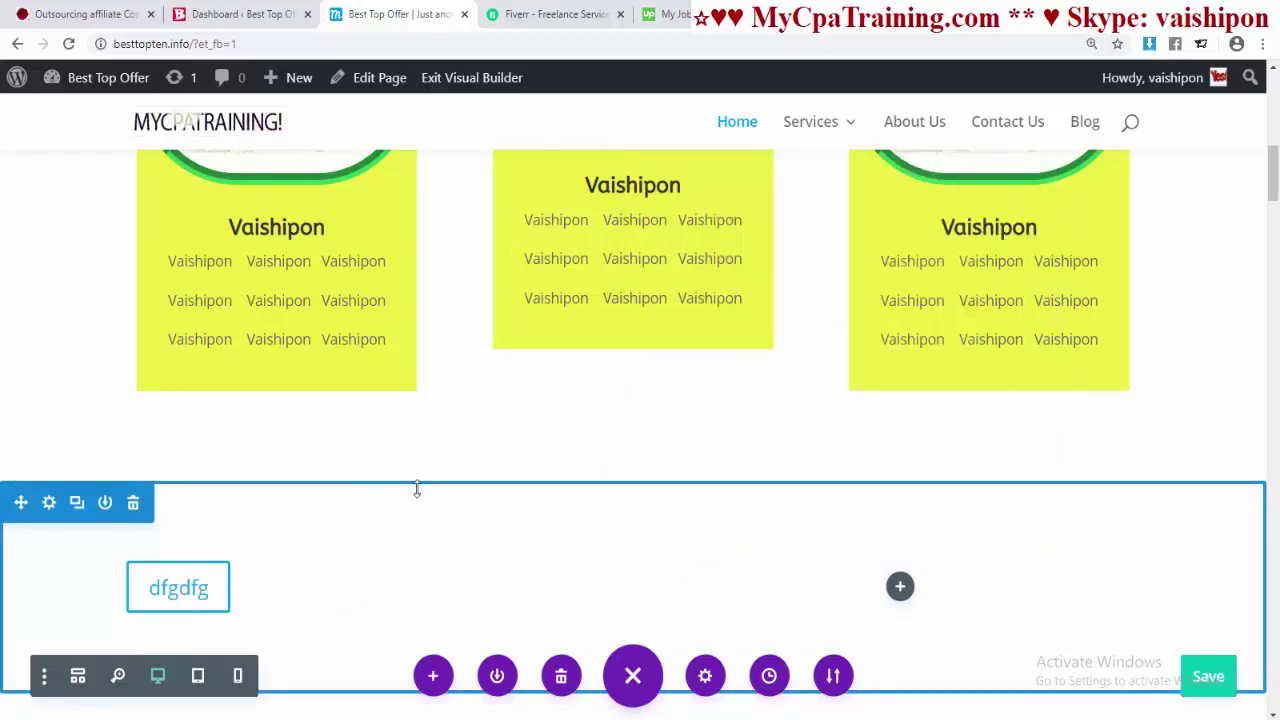
key(Delete)
scroll(634, 251, down, 2)
- Shrink the section's bottom padding to about 9px and remove the top padding above the photo cards
scroll(579, 347, up, 1)
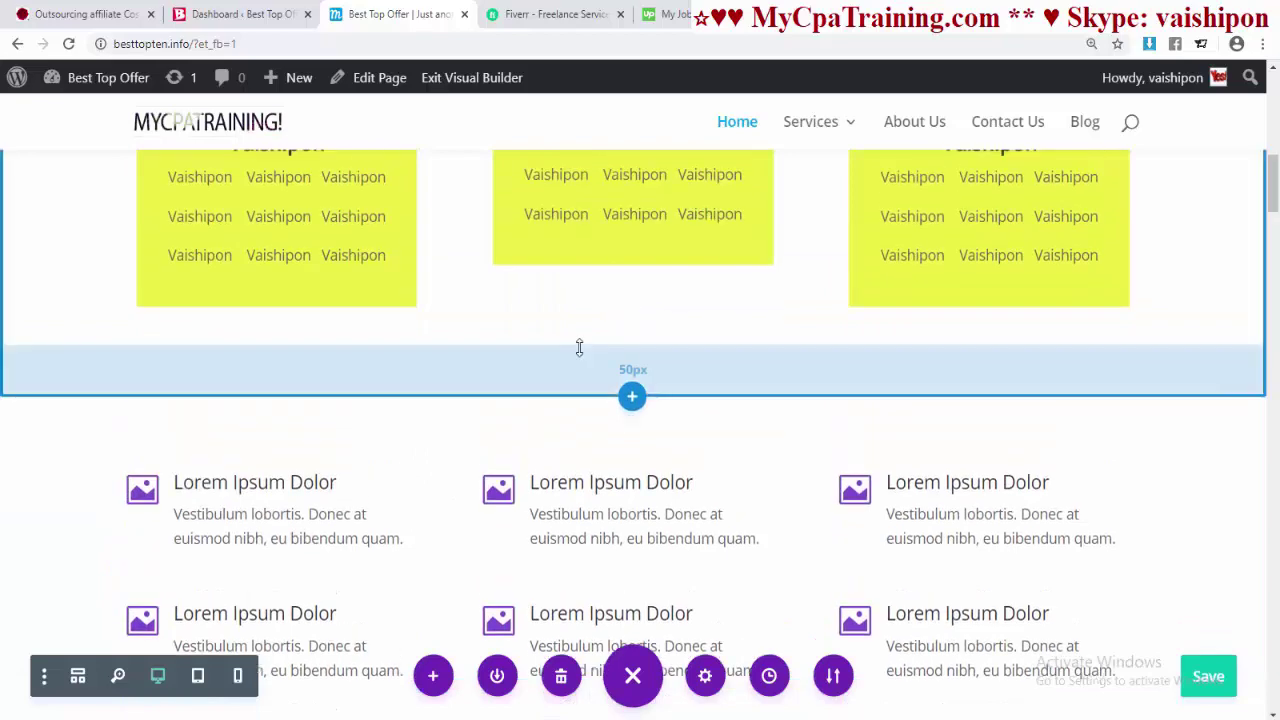
drag(579, 347, 571, 297)
scroll(600, 400, up, 5)
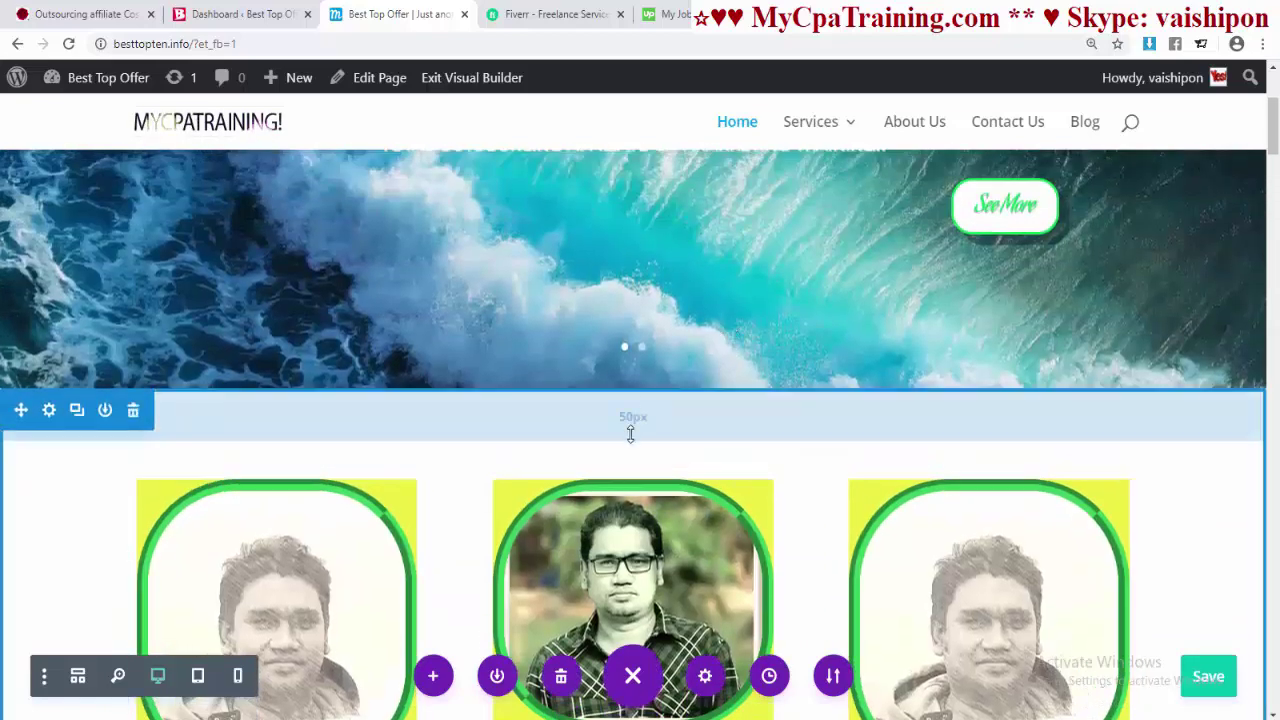
drag(630, 433, 627, 382)
scroll(723, 397, down, 3)
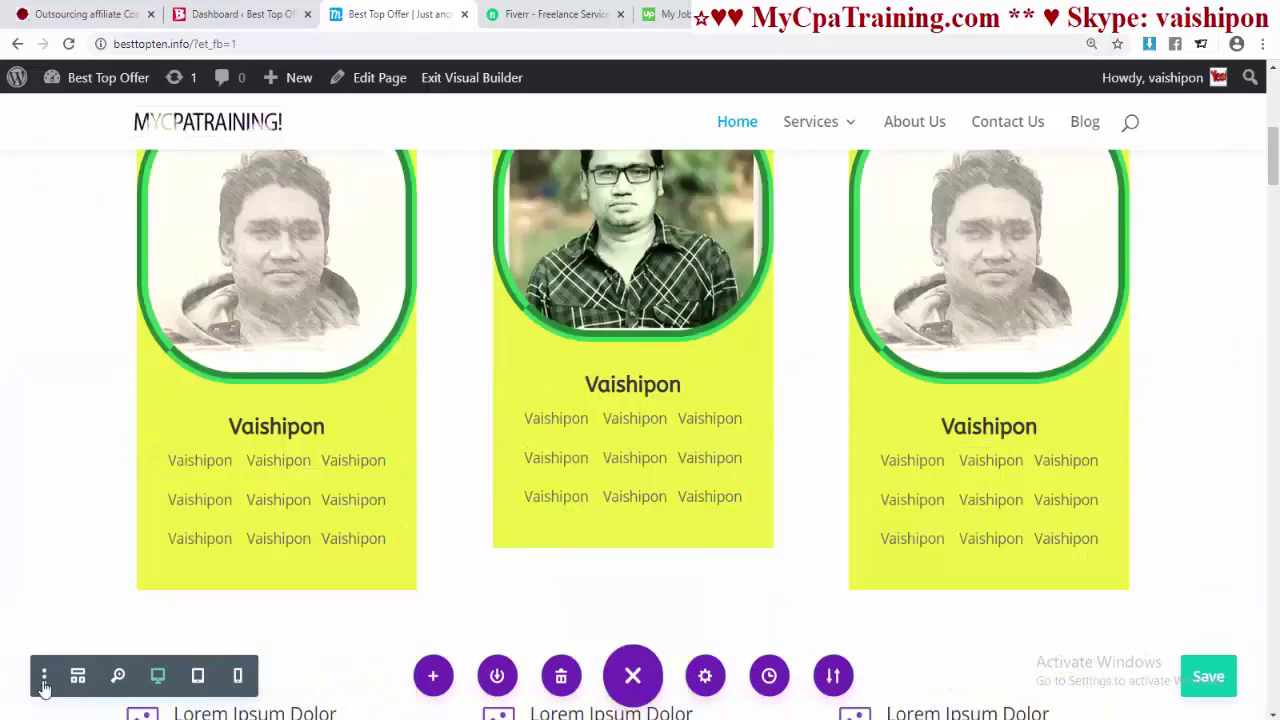
- Look through the builder preferences, then close them
click(44, 677)
scroll(191, 386, down, 3)
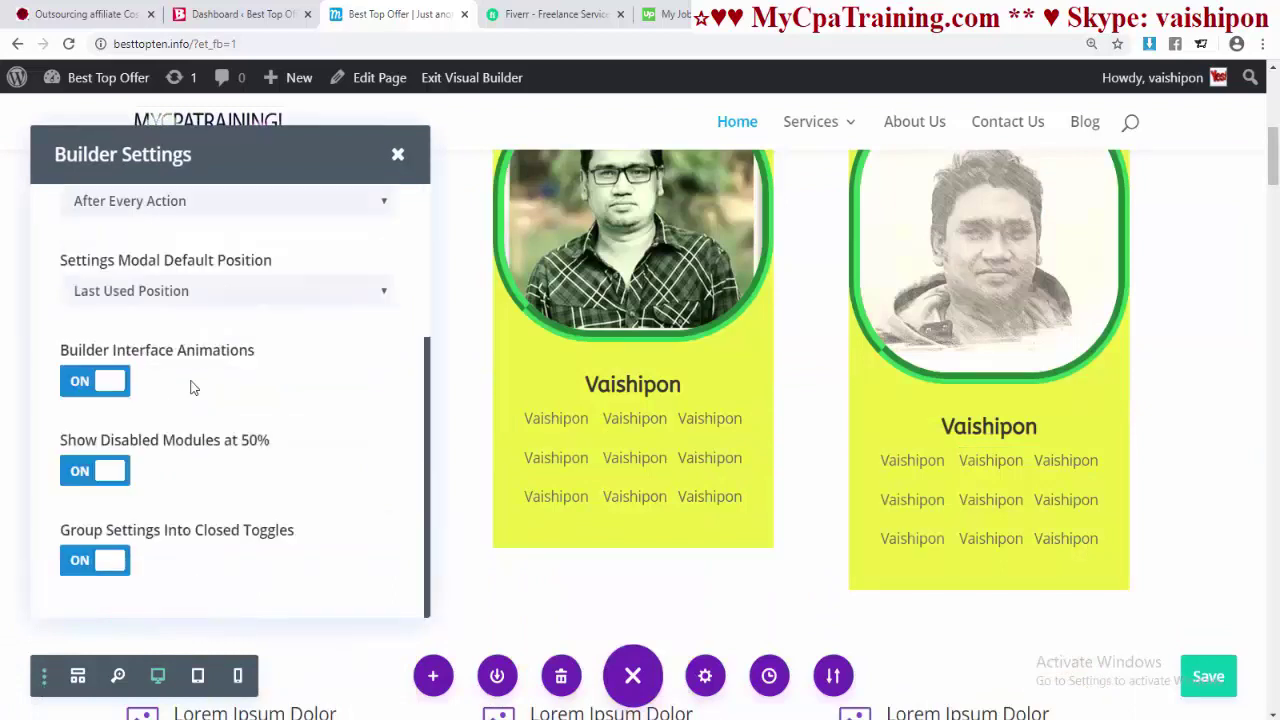
scroll(193, 388, up, 3)
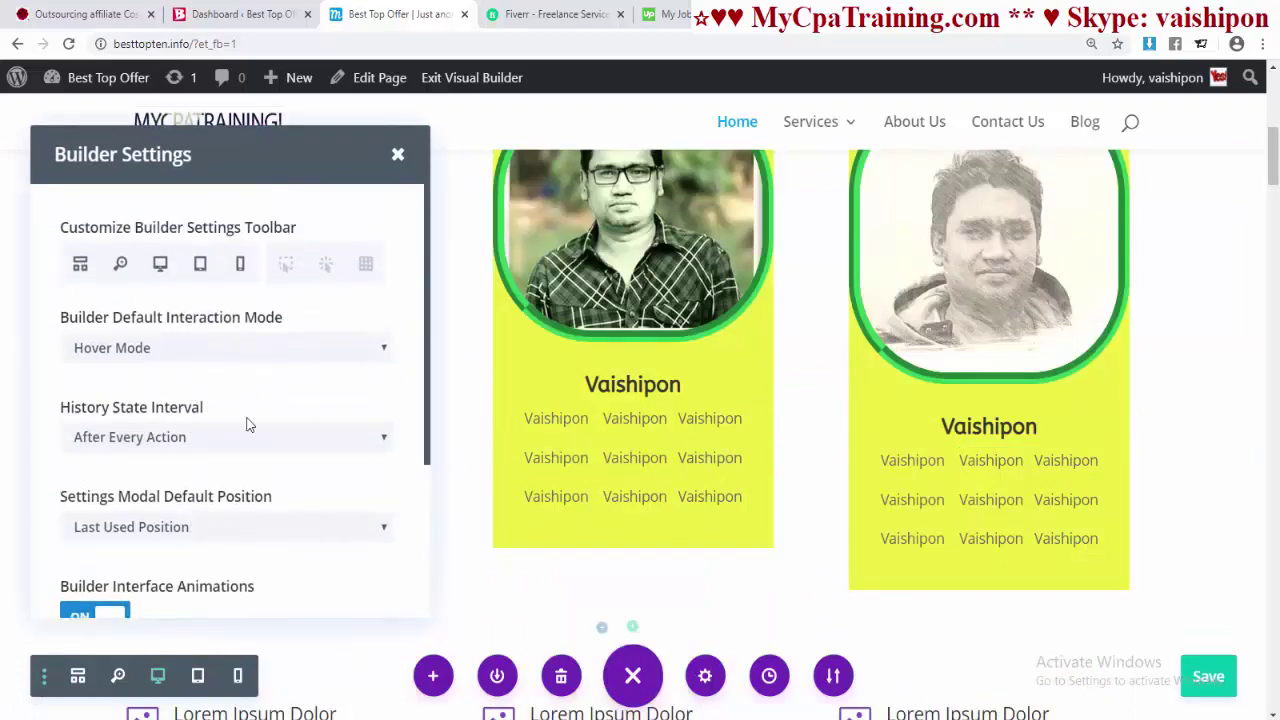
scroll(228, 410, down, 3)
click(44, 677)
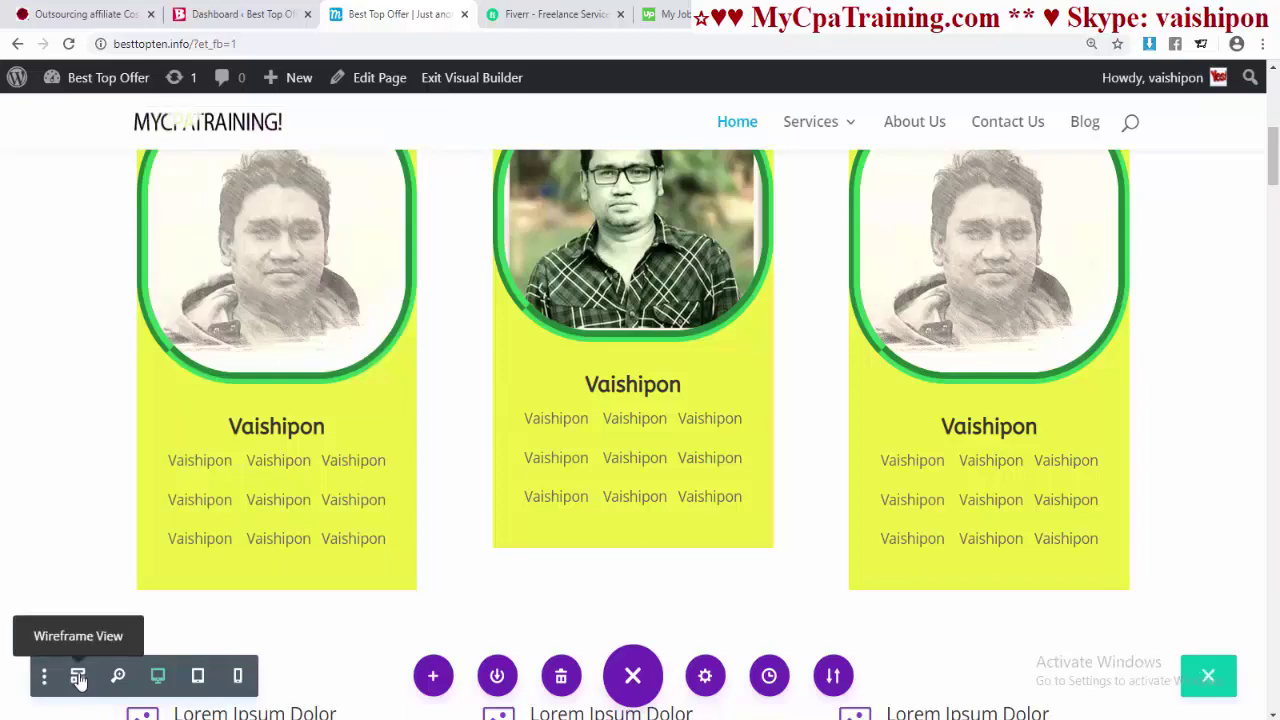
- Switch to wireframe view and scroll through the outline of sections and modules
click(78, 678)
scroll(732, 387, down, 10)
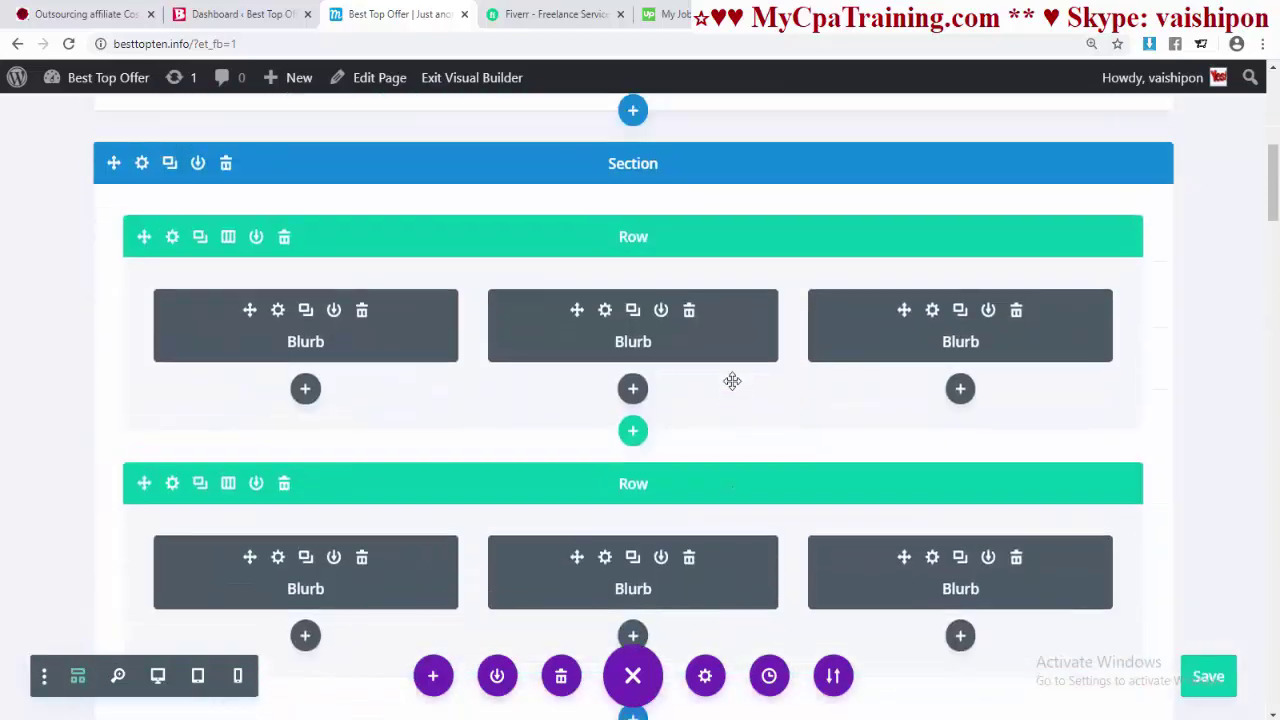
scroll(732, 380, down, 15)
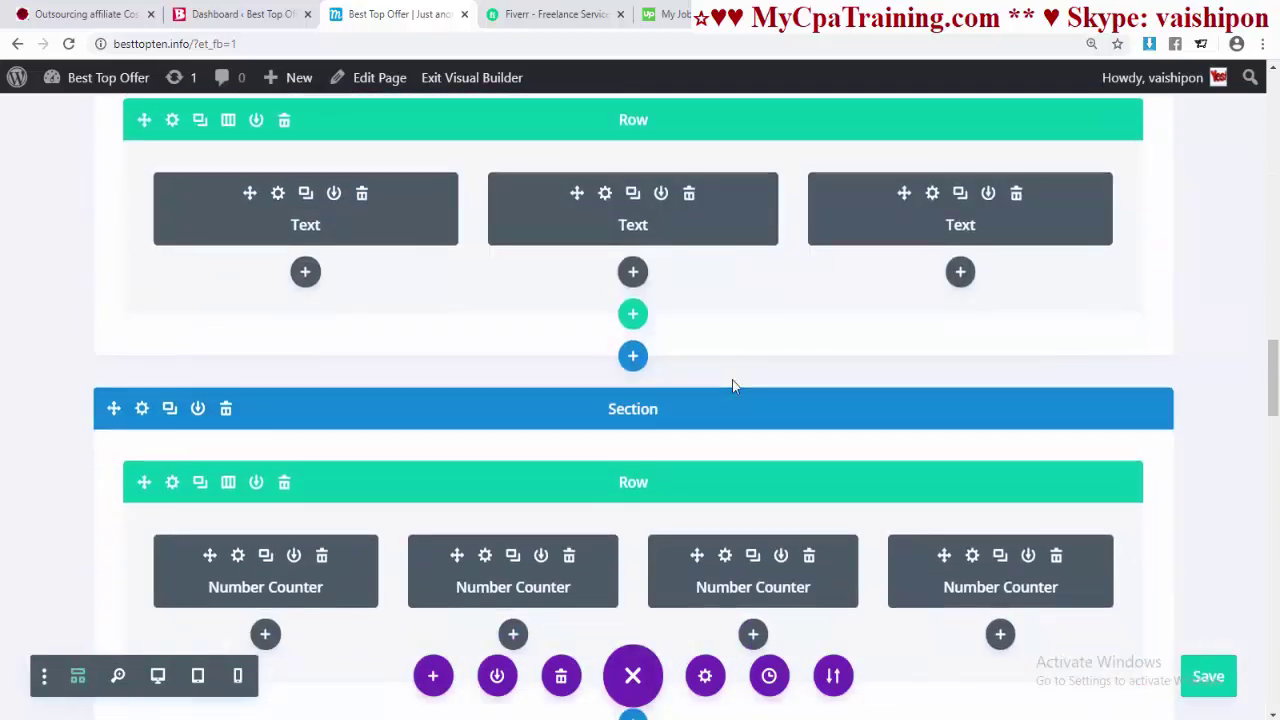
scroll(732, 380, up, 15)
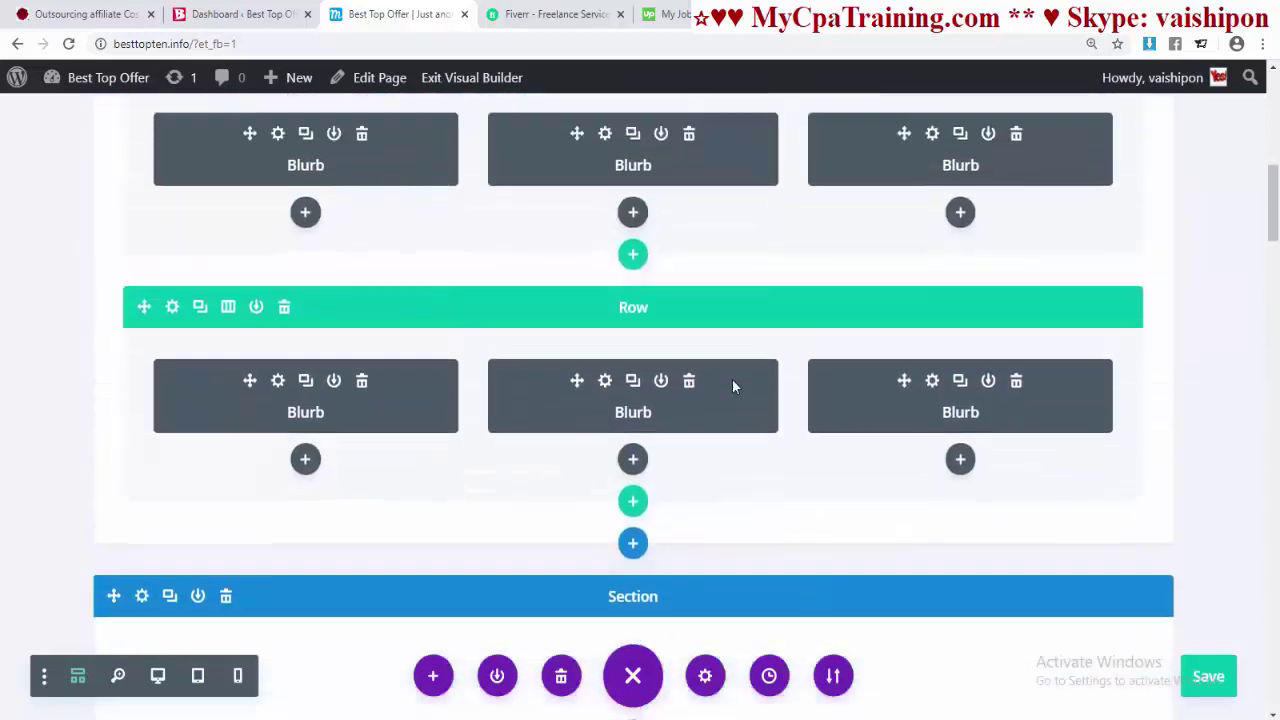
scroll(732, 380, up, 10)
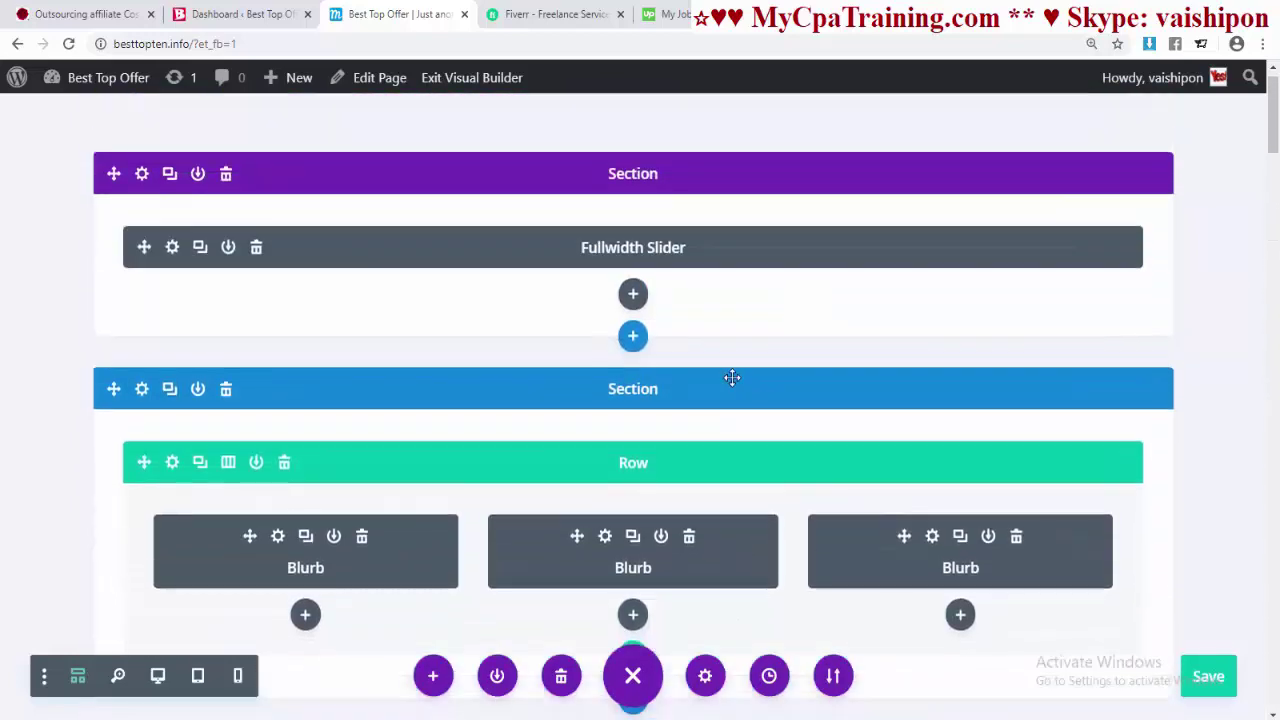
scroll(732, 378, up, 1)
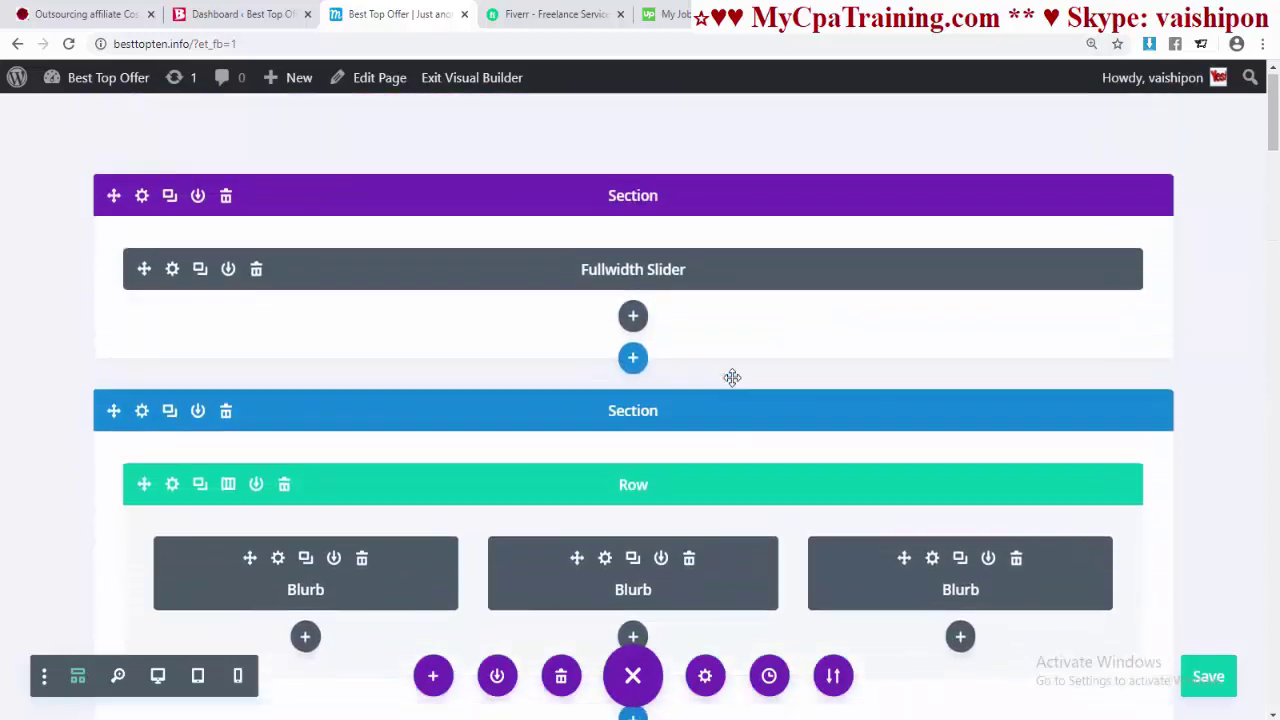
- Return to visual view and reduce the card row's top padding in the tablet preview
click(78, 680)
scroll(631, 428, down, 15)
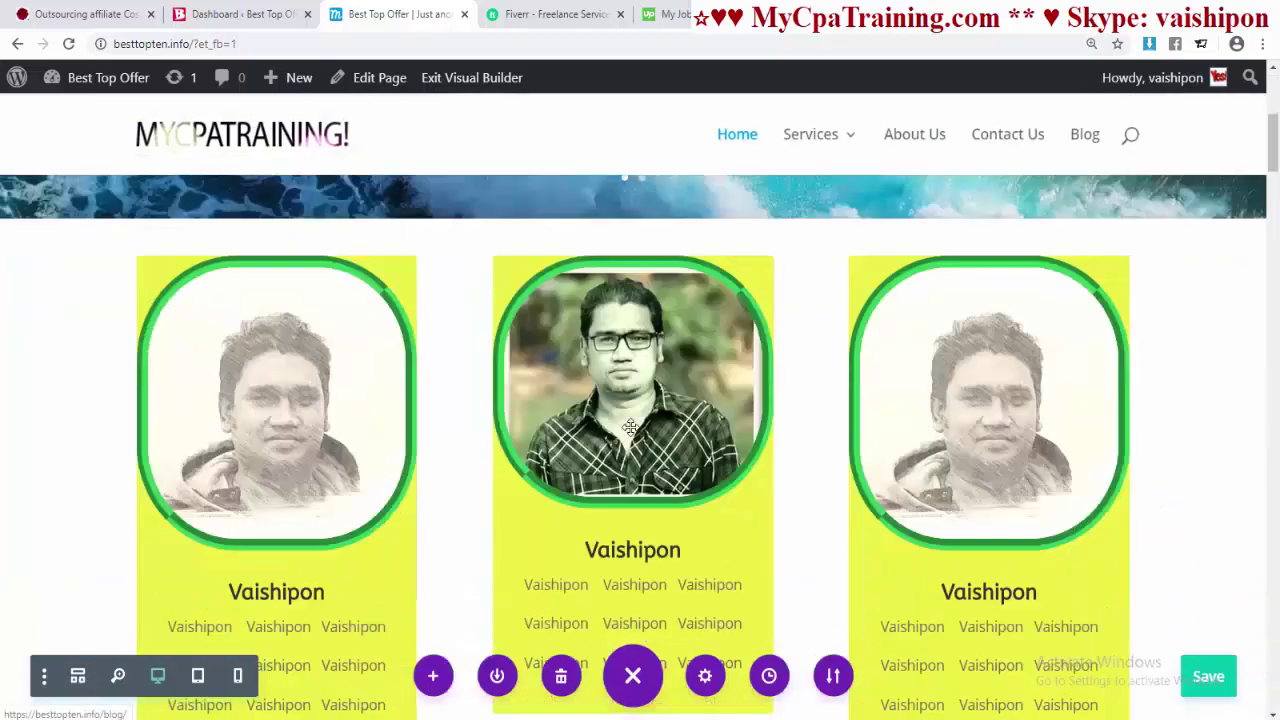
scroll(631, 428, up, 15)
scroll(626, 423, down, 4)
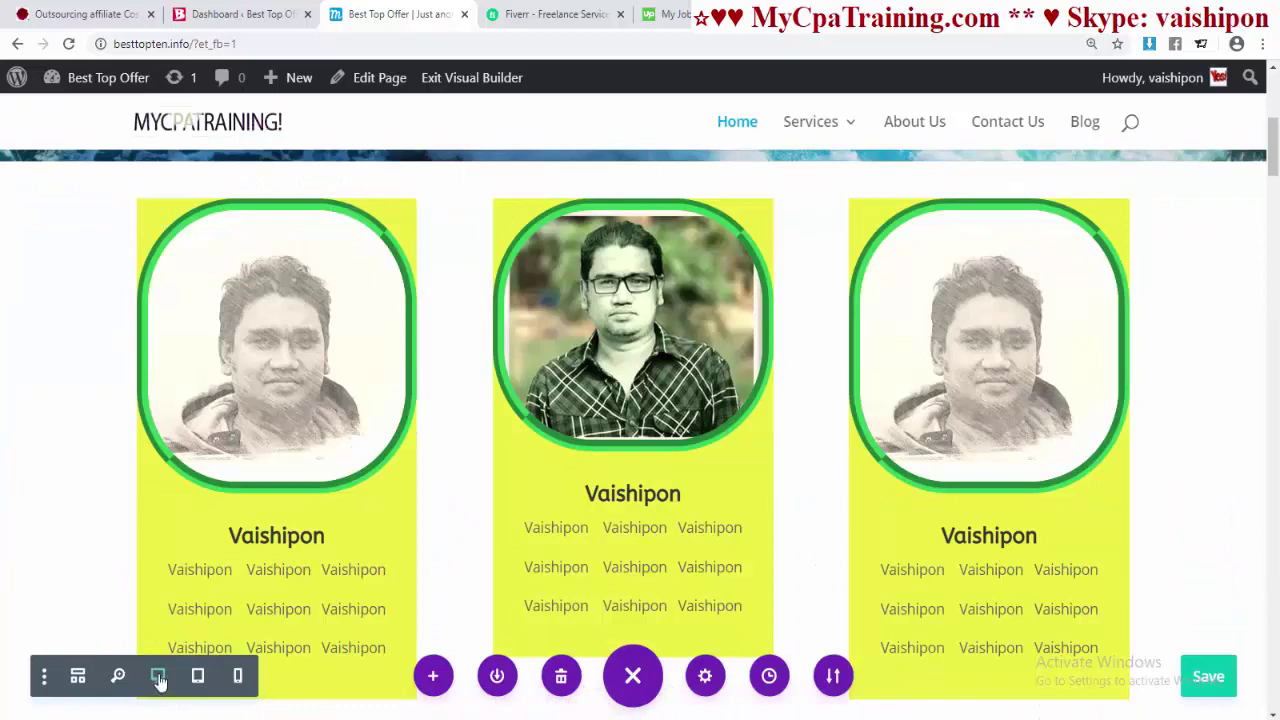
click(197, 676)
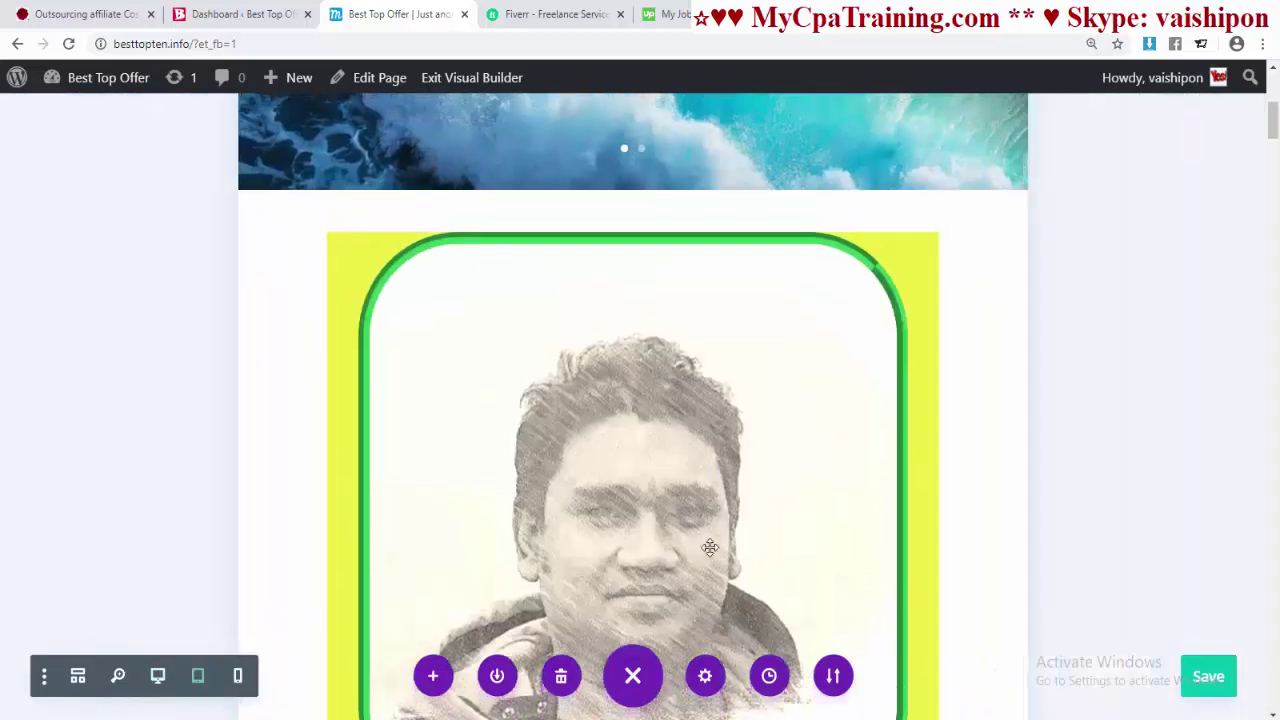
scroll(639, 429, up, 4)
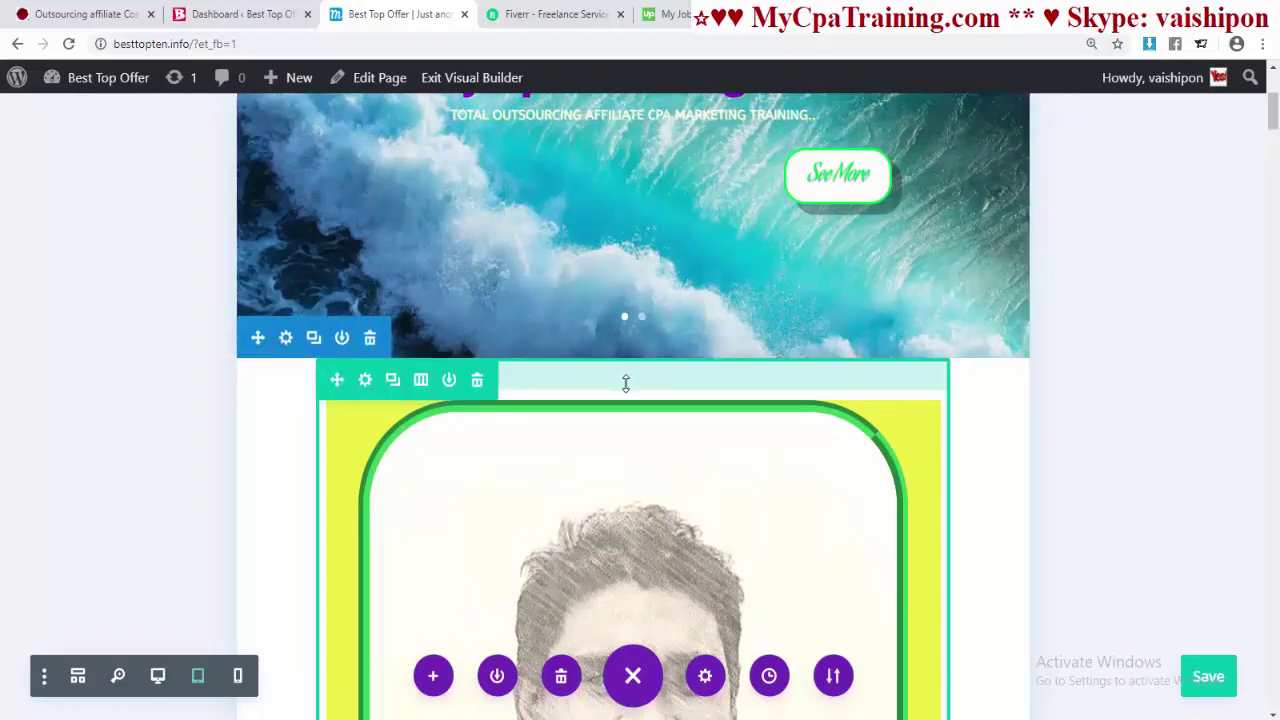
drag(626, 380, 626, 368)
scroll(294, 529, down, 2)
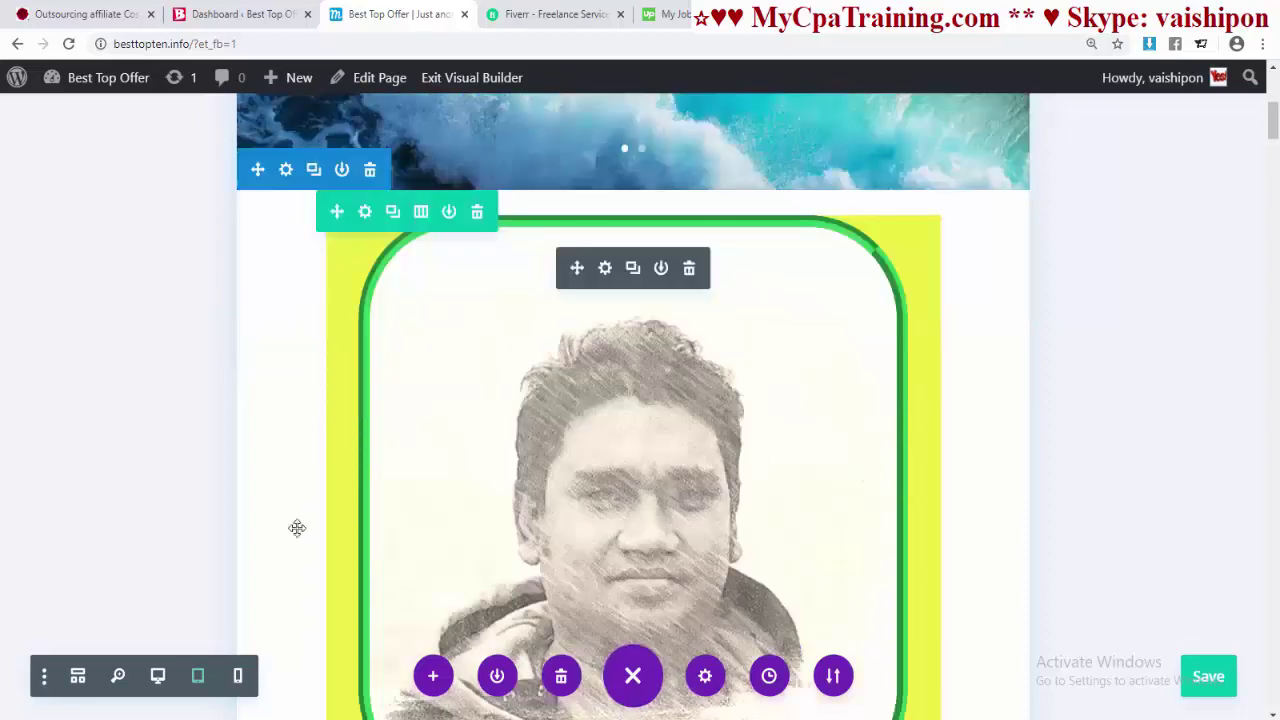
- In the phone preview, enlarge the top spacing above the card image
click(239, 677)
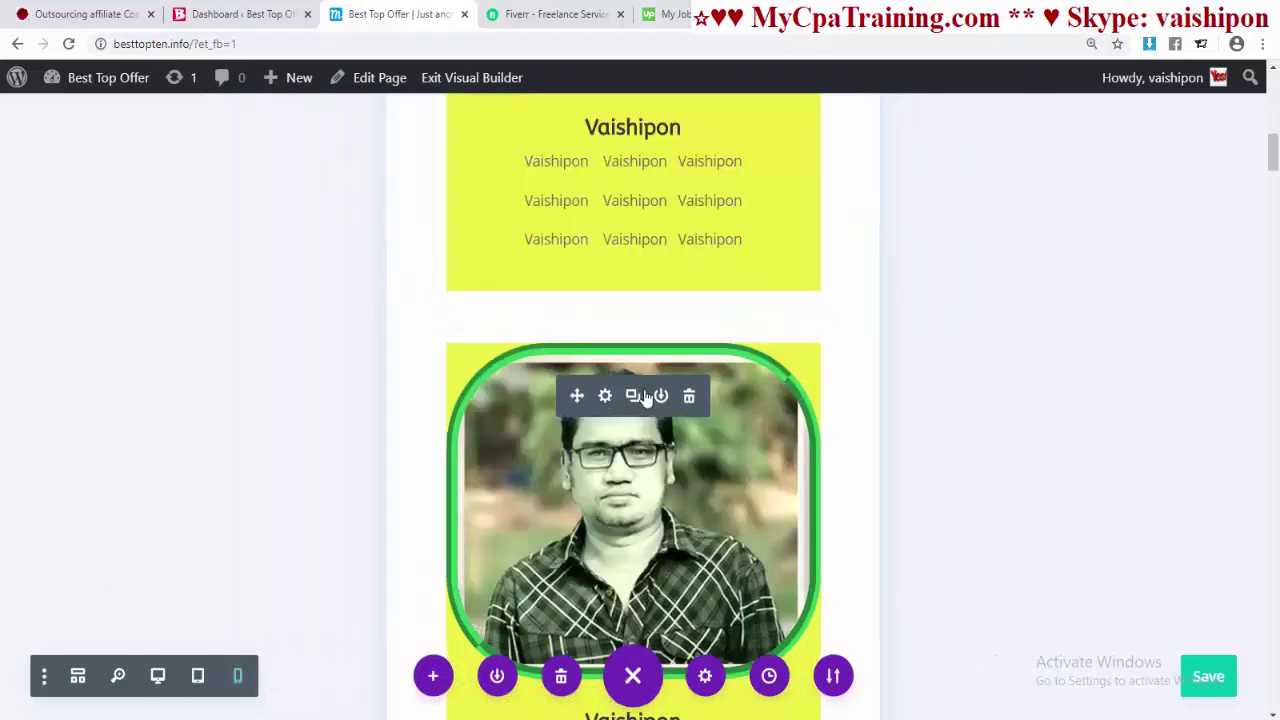
scroll(631, 429, up, 5)
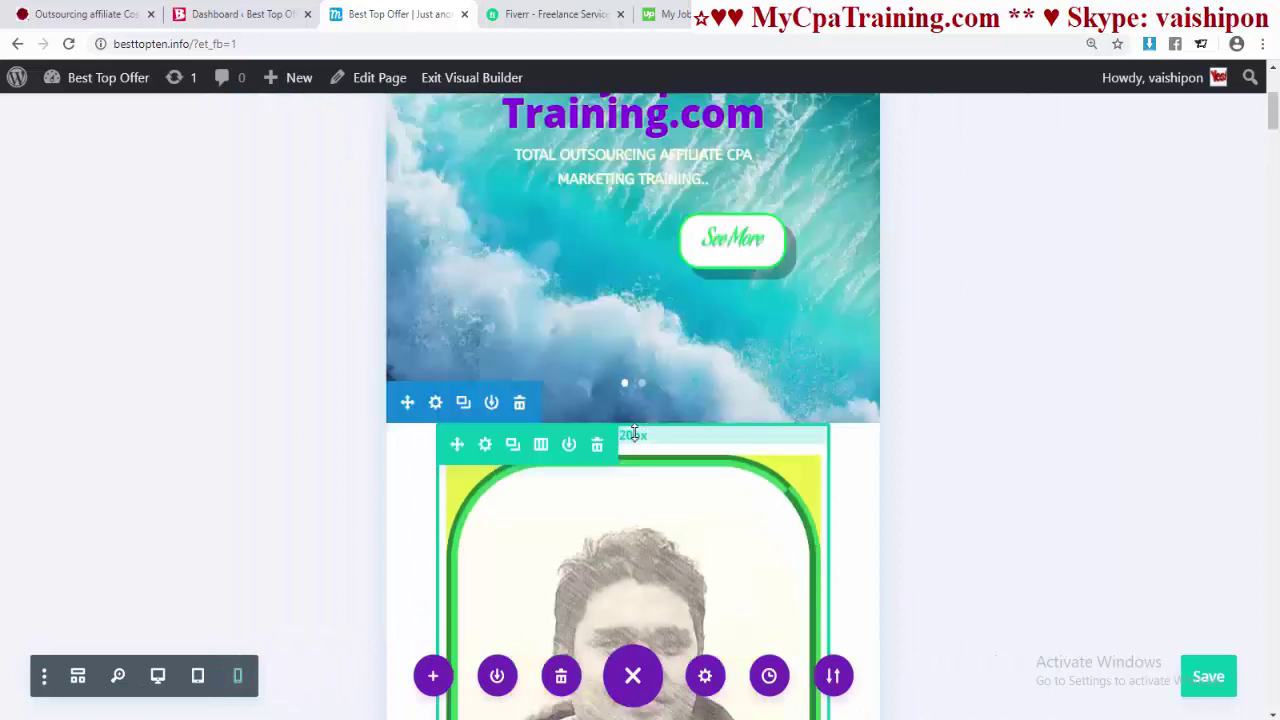
drag(634, 432, 636, 460)
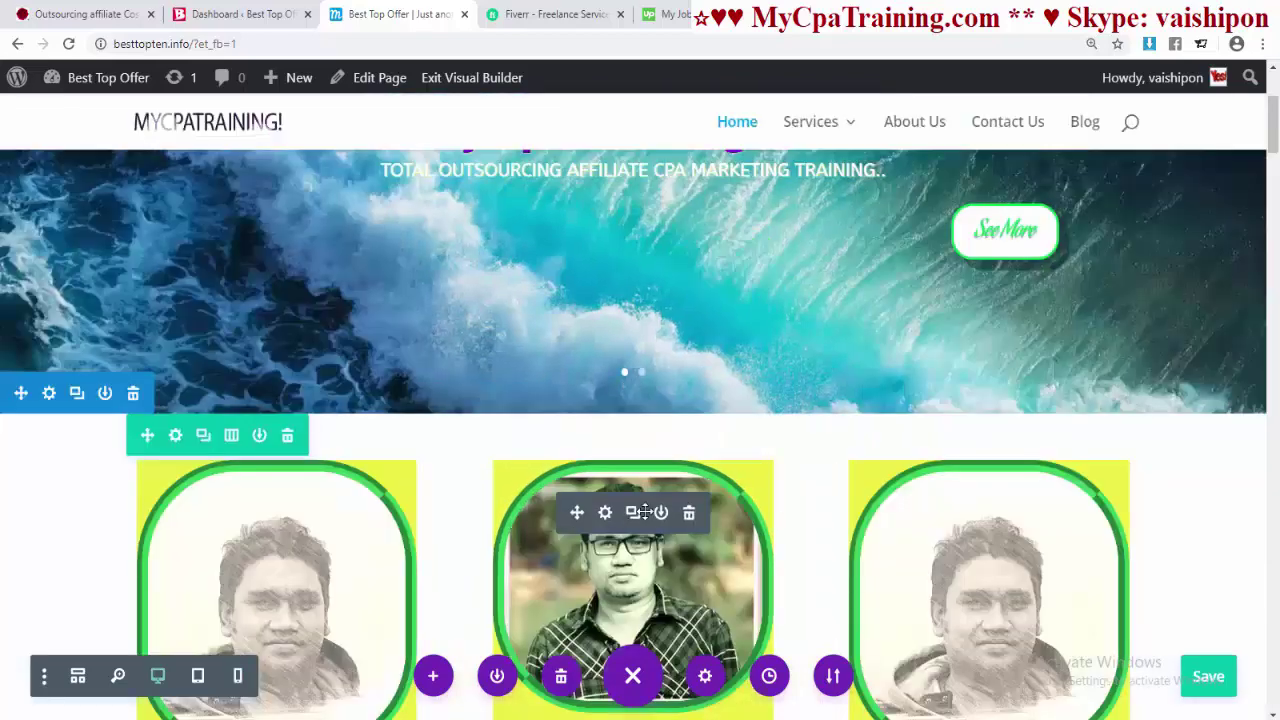
scroll(634, 514, down, 5)
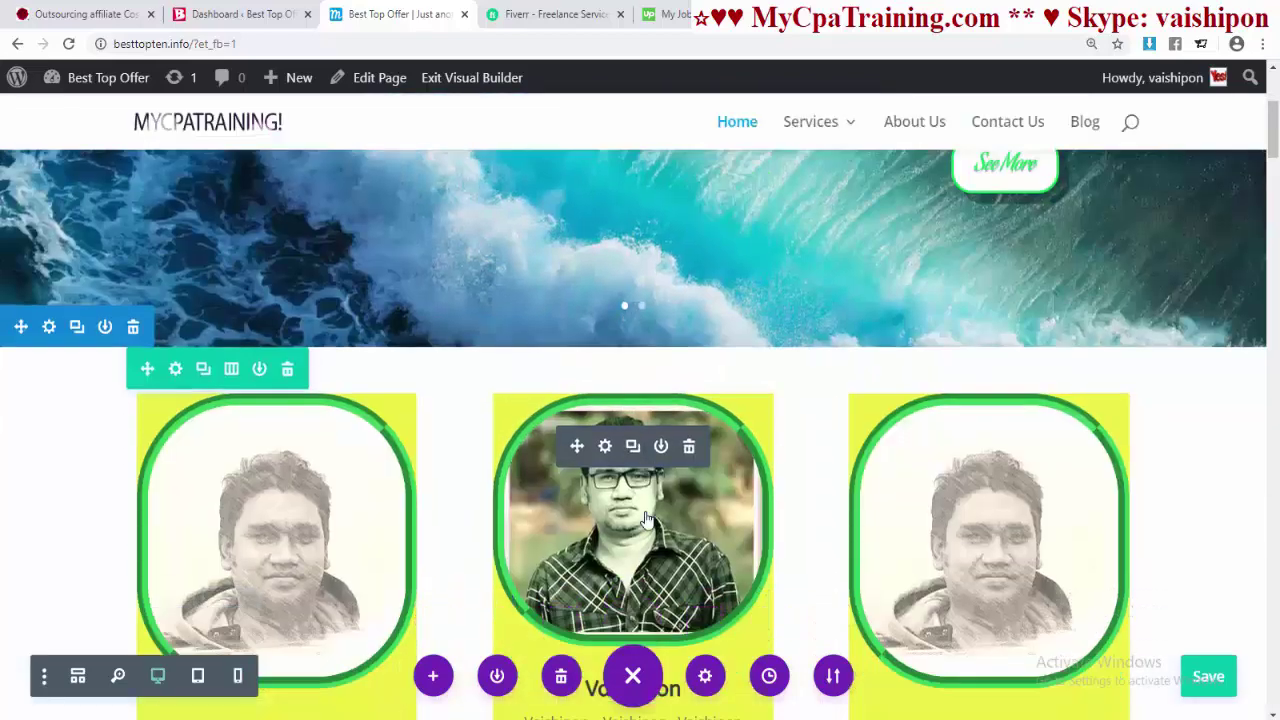
scroll(647, 520, up, 3)
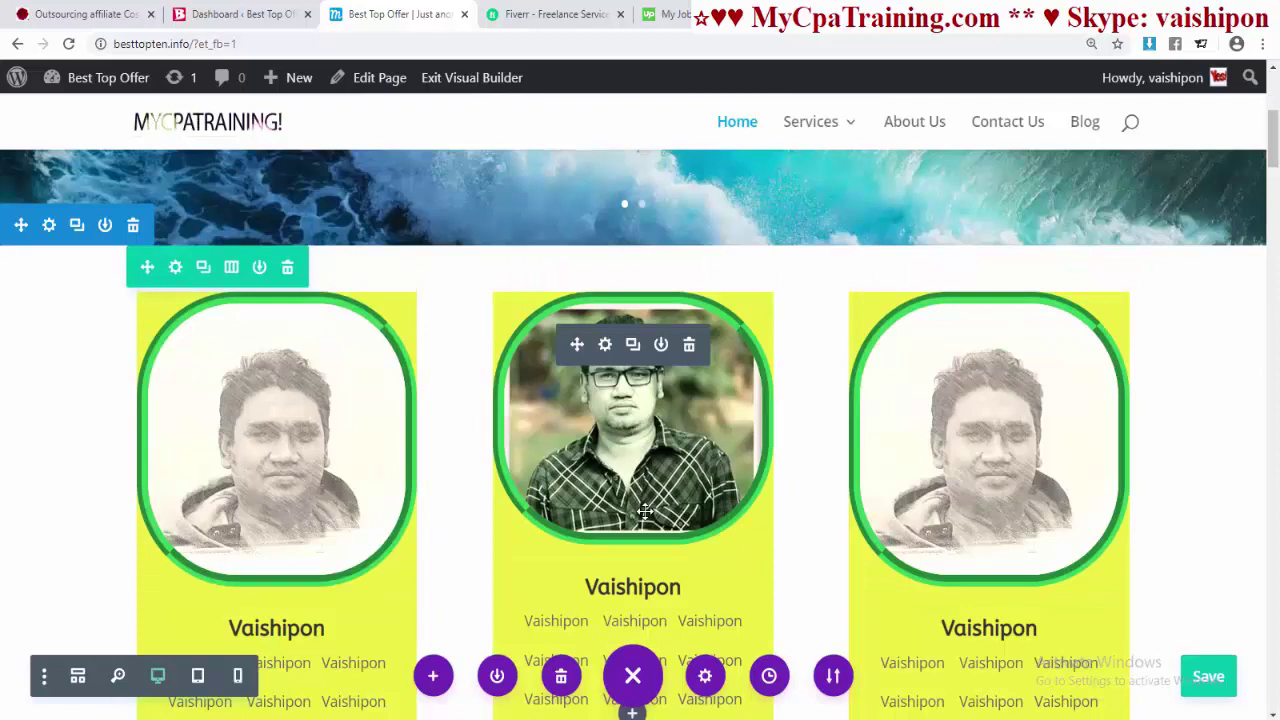
- Open the editing history with Ctrl+H and revert to the loaded state
key(ctrl+h)
scroll(912, 400, down, 5)
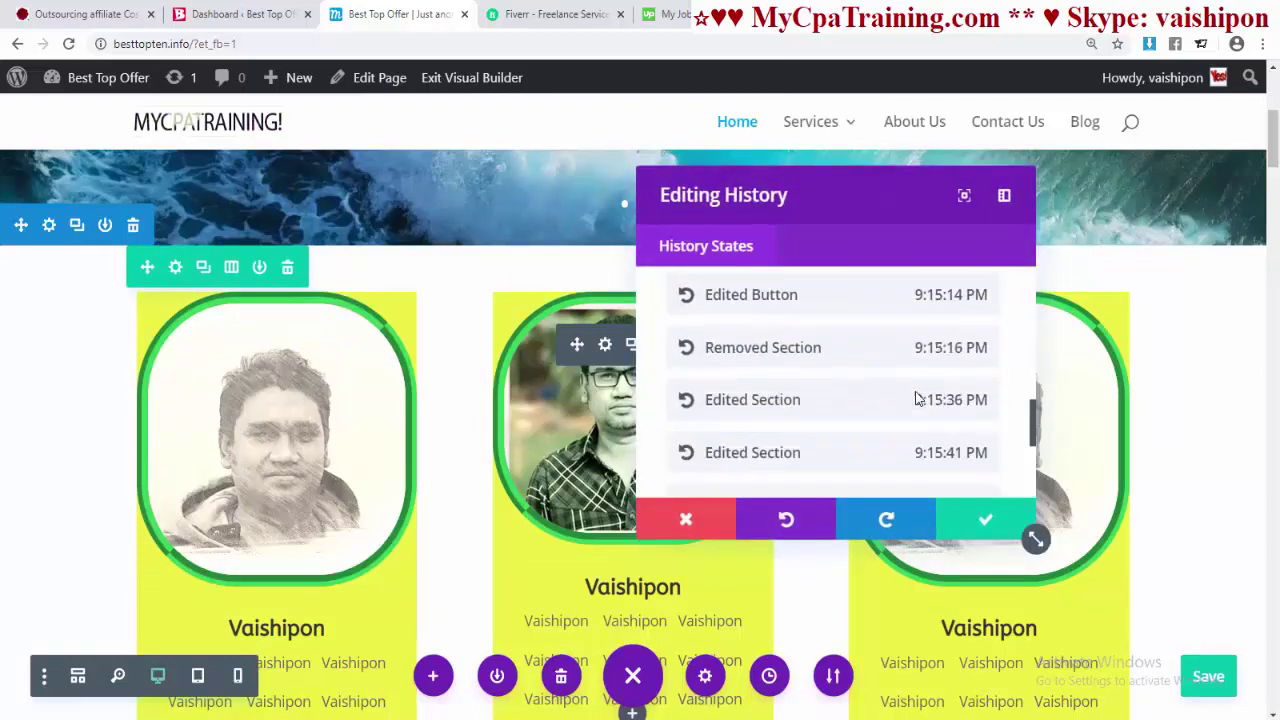
scroll(908, 392, up, 6)
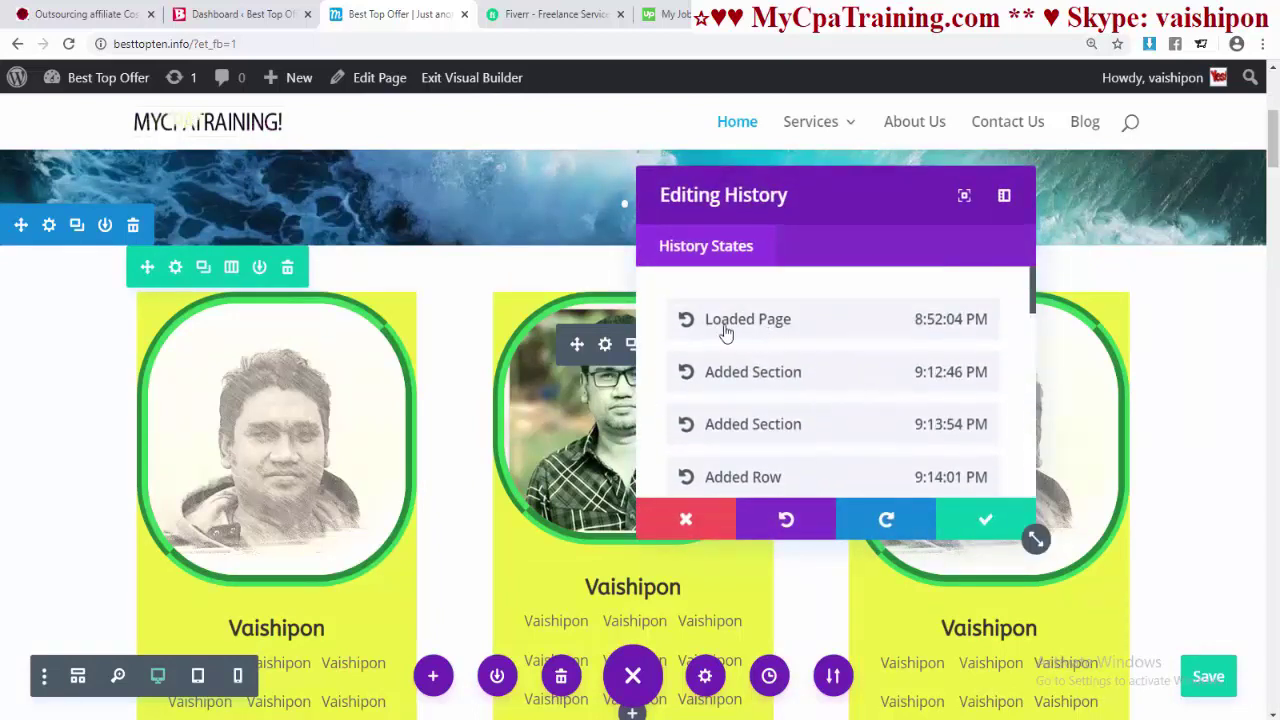
click(760, 319)
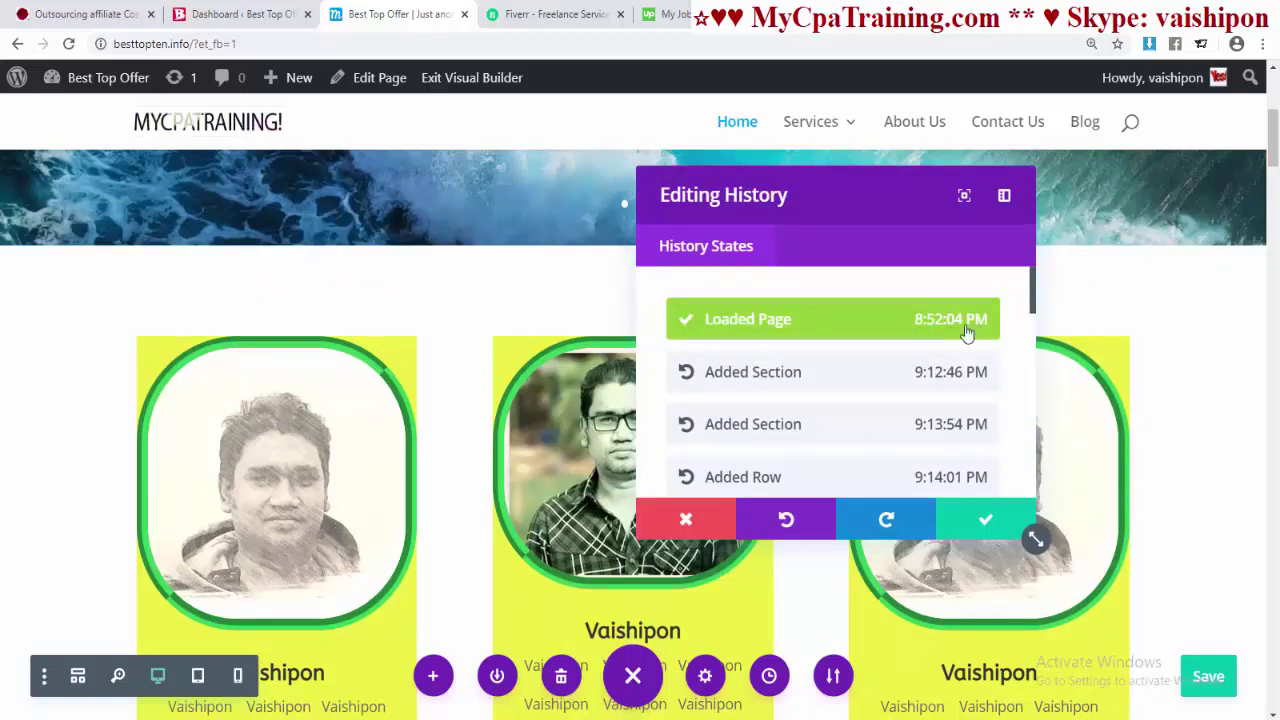
scroll(805, 418, down, 4)
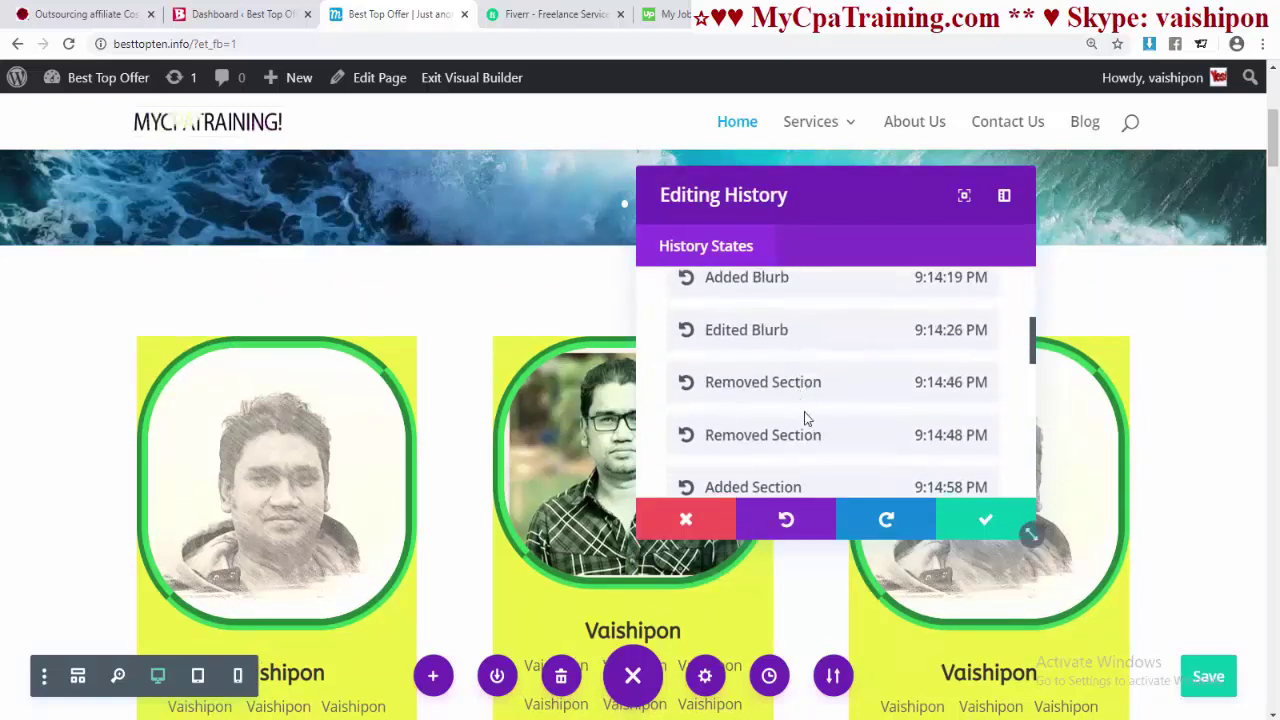
- Restore and apply the most recent Edited Row history state
click(757, 437)
scroll(750, 430, down, 10)
click(740, 420)
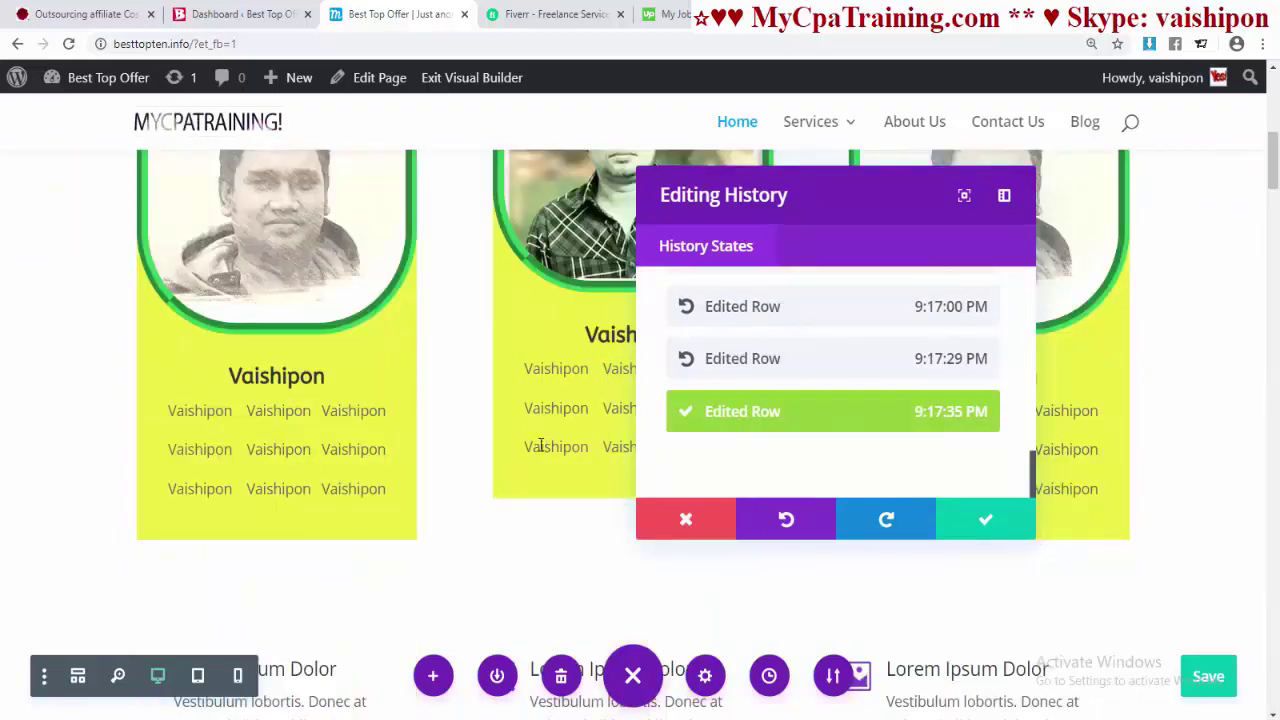
click(987, 533)
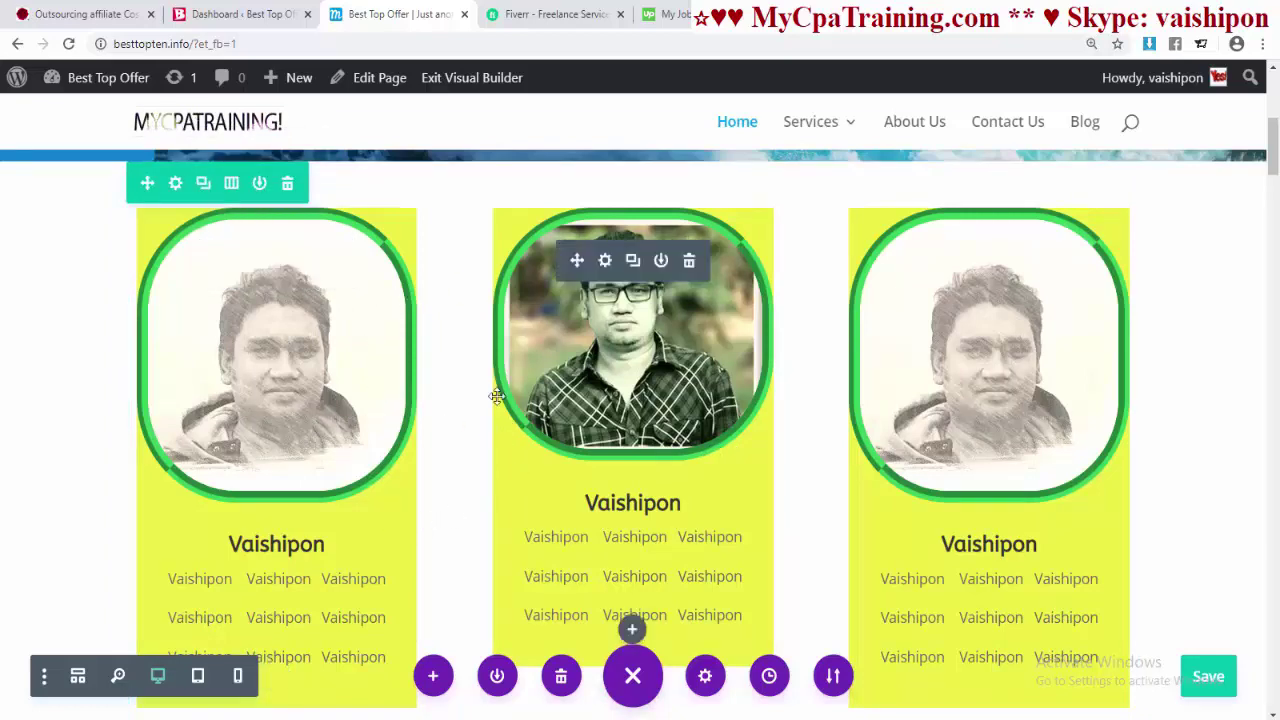
scroll(347, 443, up, 2)
scroll(347, 443, up, 3)
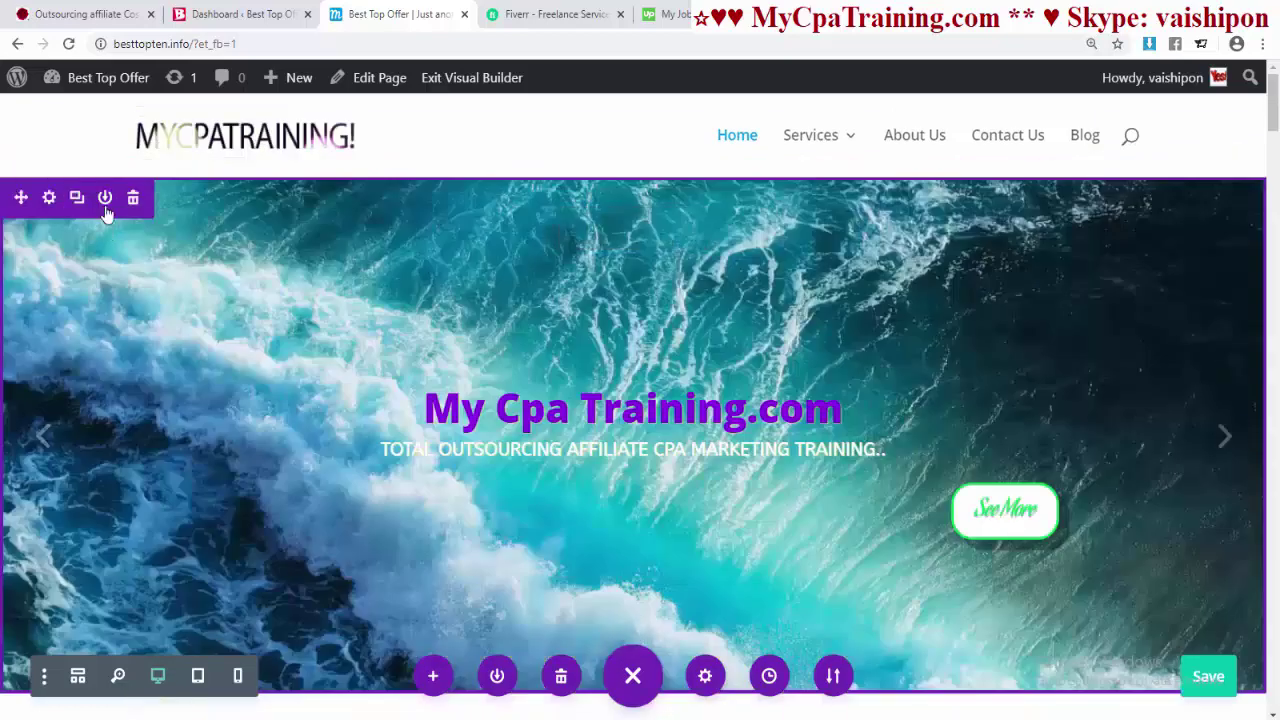
scroll(509, 383, down, 5)
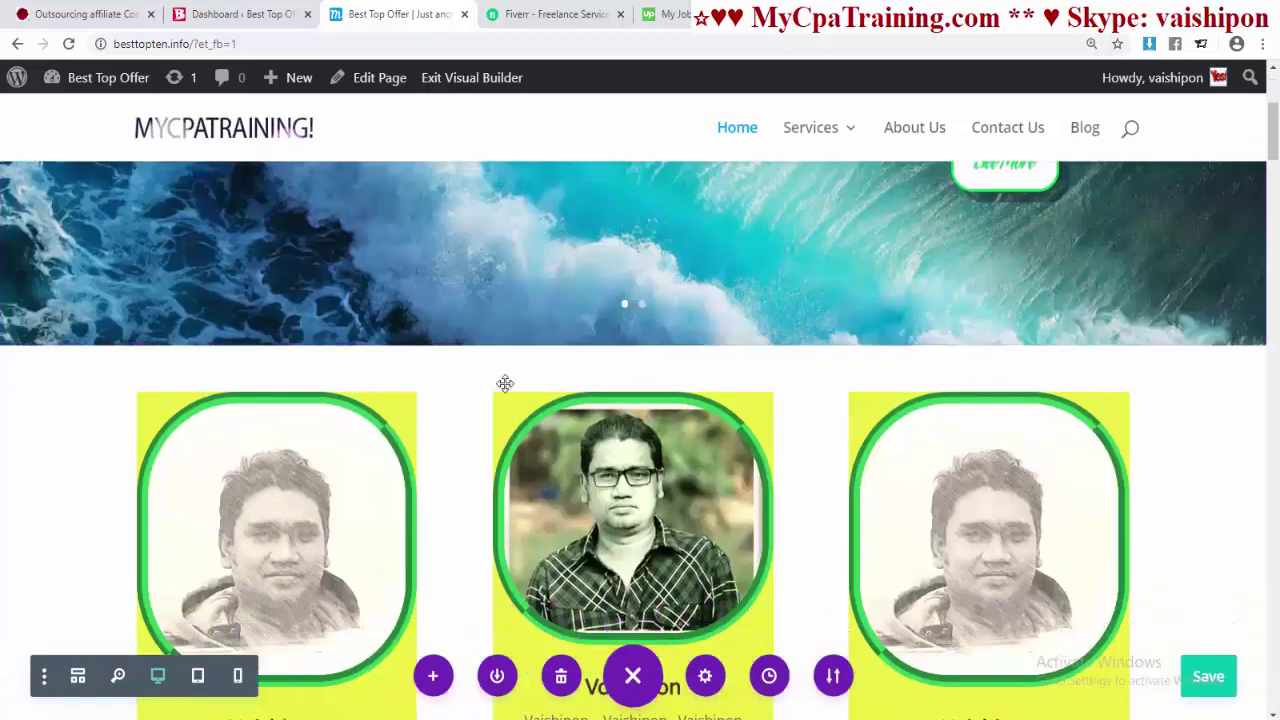
scroll(547, 300, down, 1)
scroll(547, 300, up, 2)
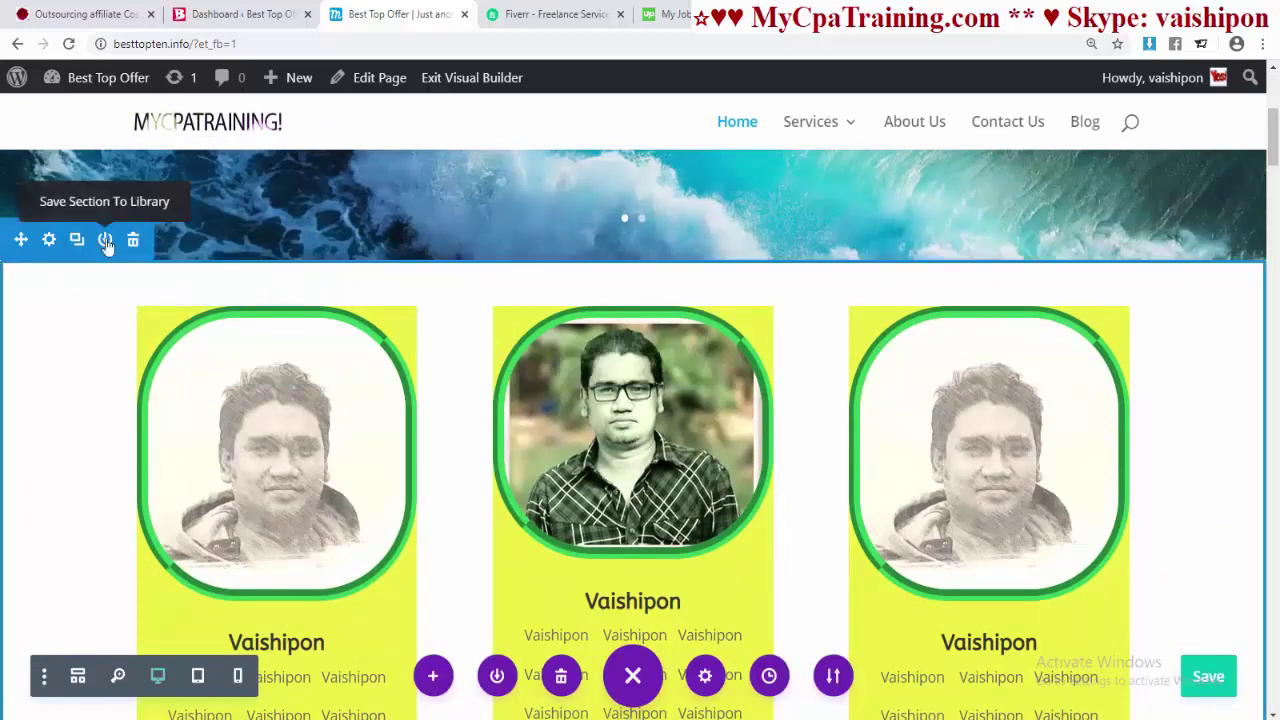
- Save the profile-card section to the Divi library under a 'blur…' name
click(76, 241)
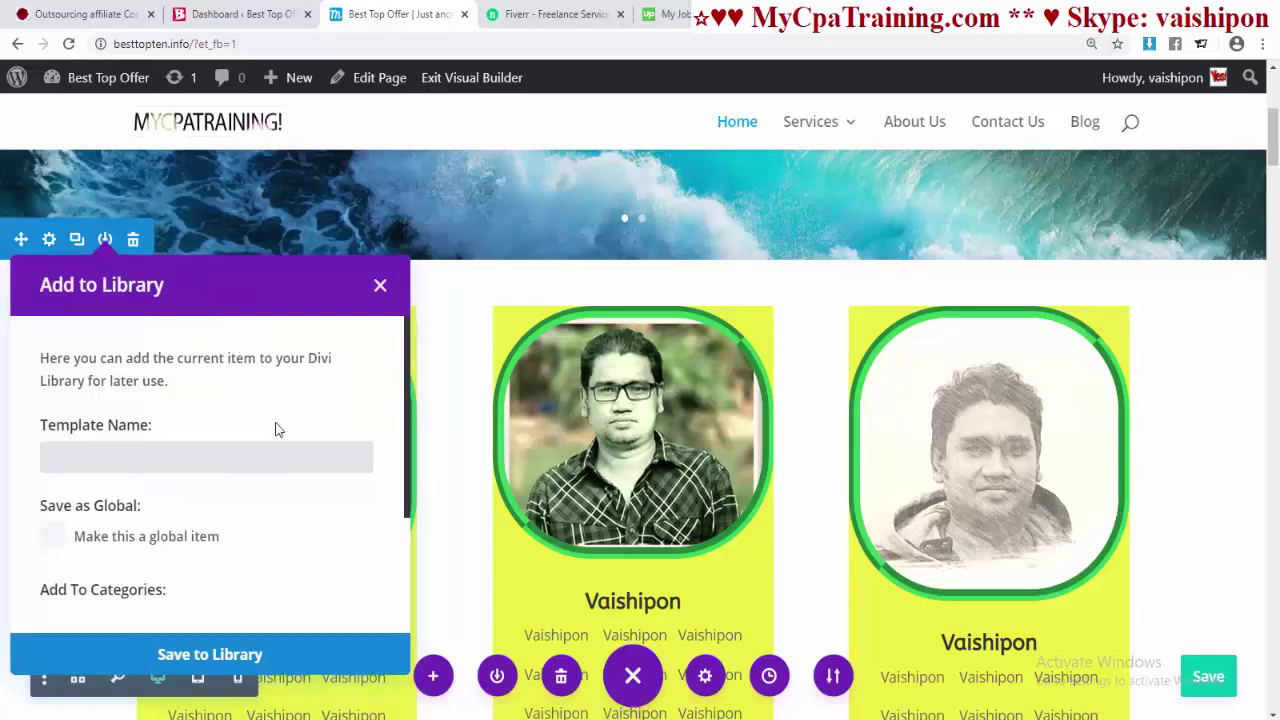
text(blurb 7)
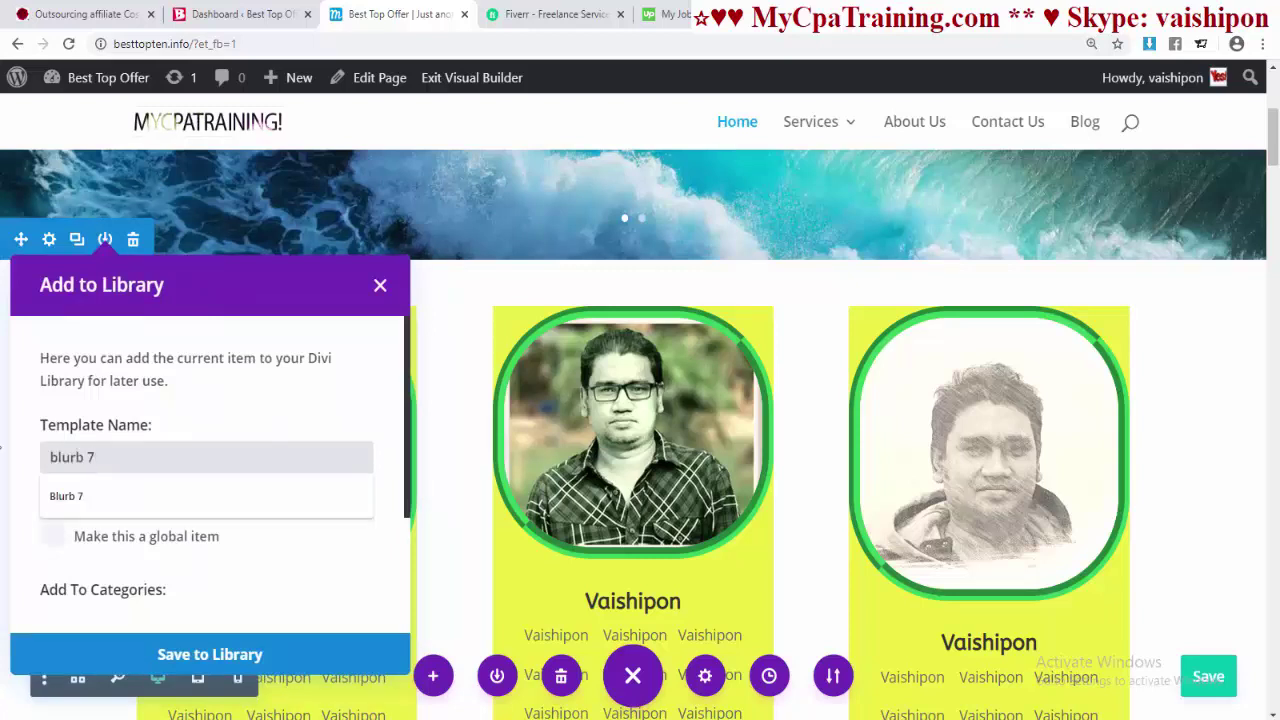
click(277, 389)
scroll(166, 546, down, 2)
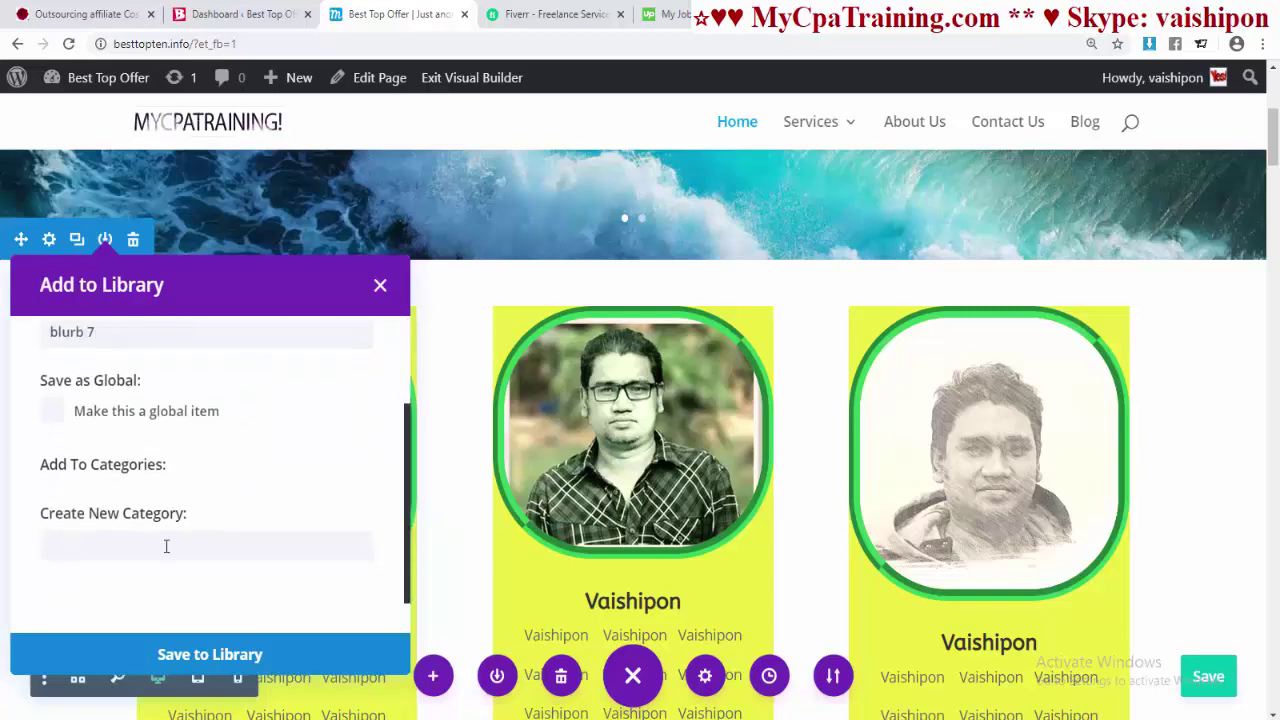
click(186, 655)
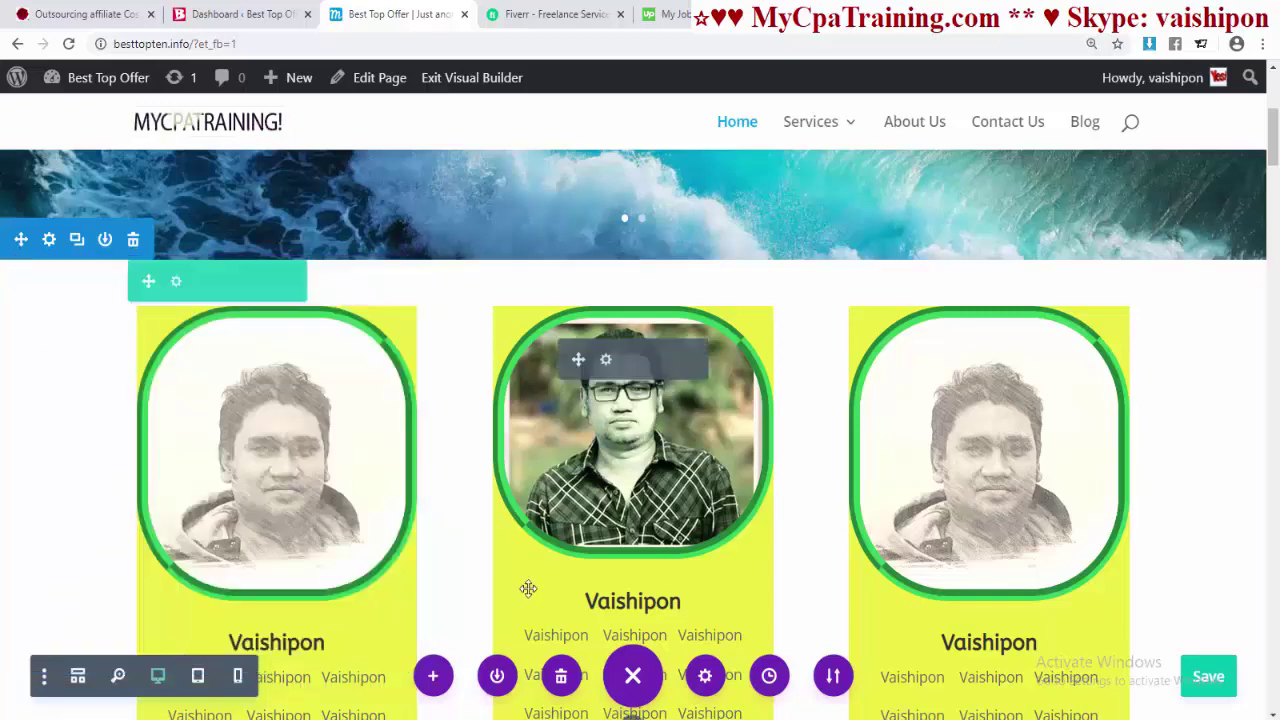
scroll(577, 507, down, 3)
scroll(577, 507, down, 2)
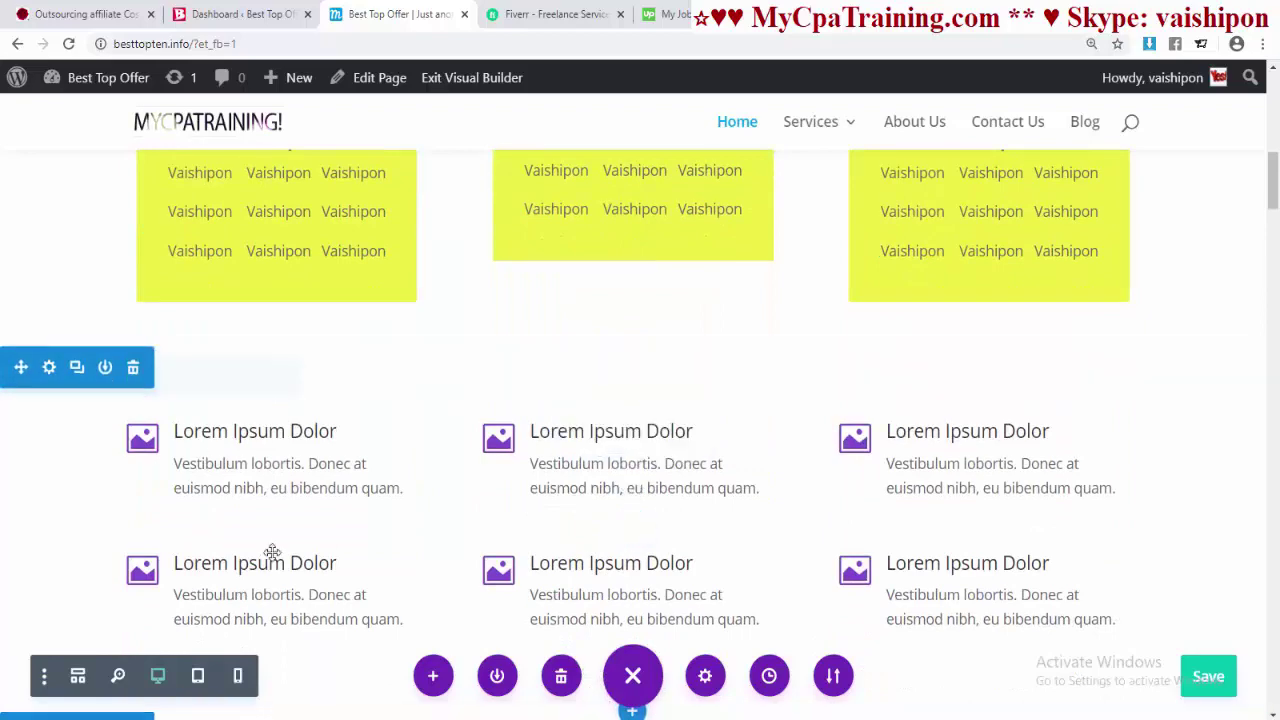
scroll(701, 398, up, 5)
scroll(701, 398, down, 7)
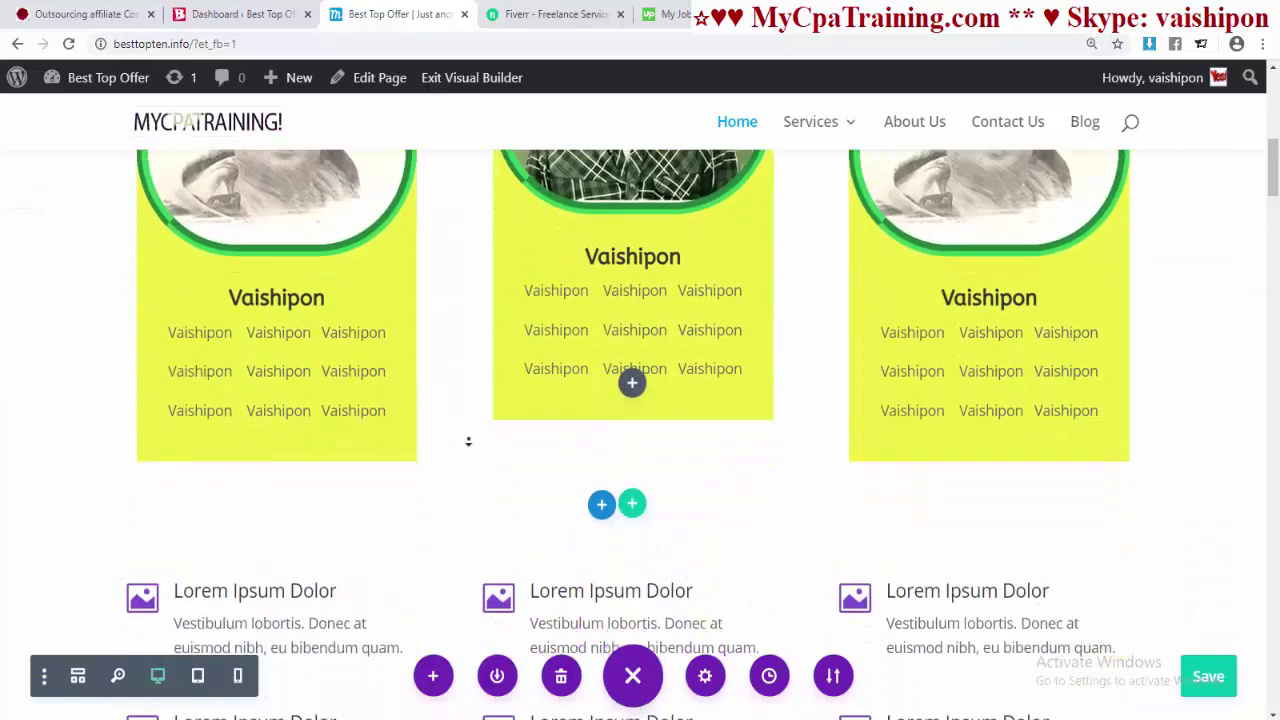
scroll(594, 486, up, 4)
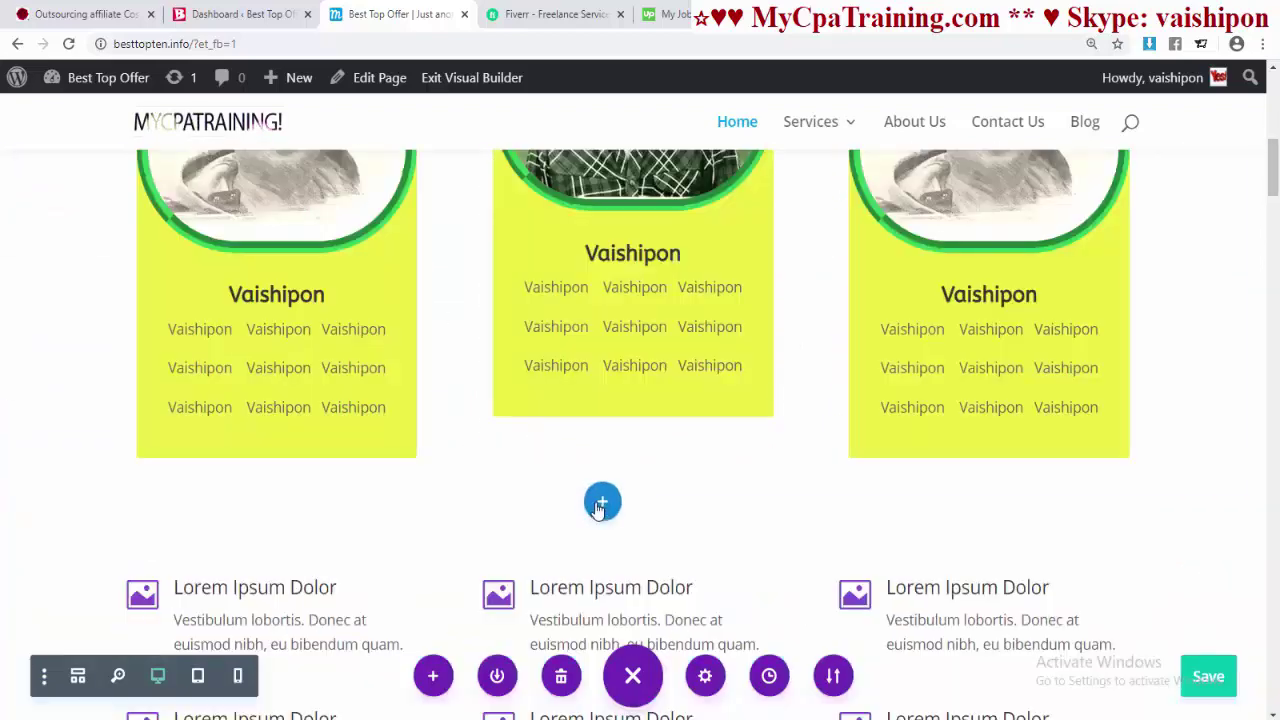
- Add a regular section below the cards containing the saved Blurb 7 card row
click(601, 501)
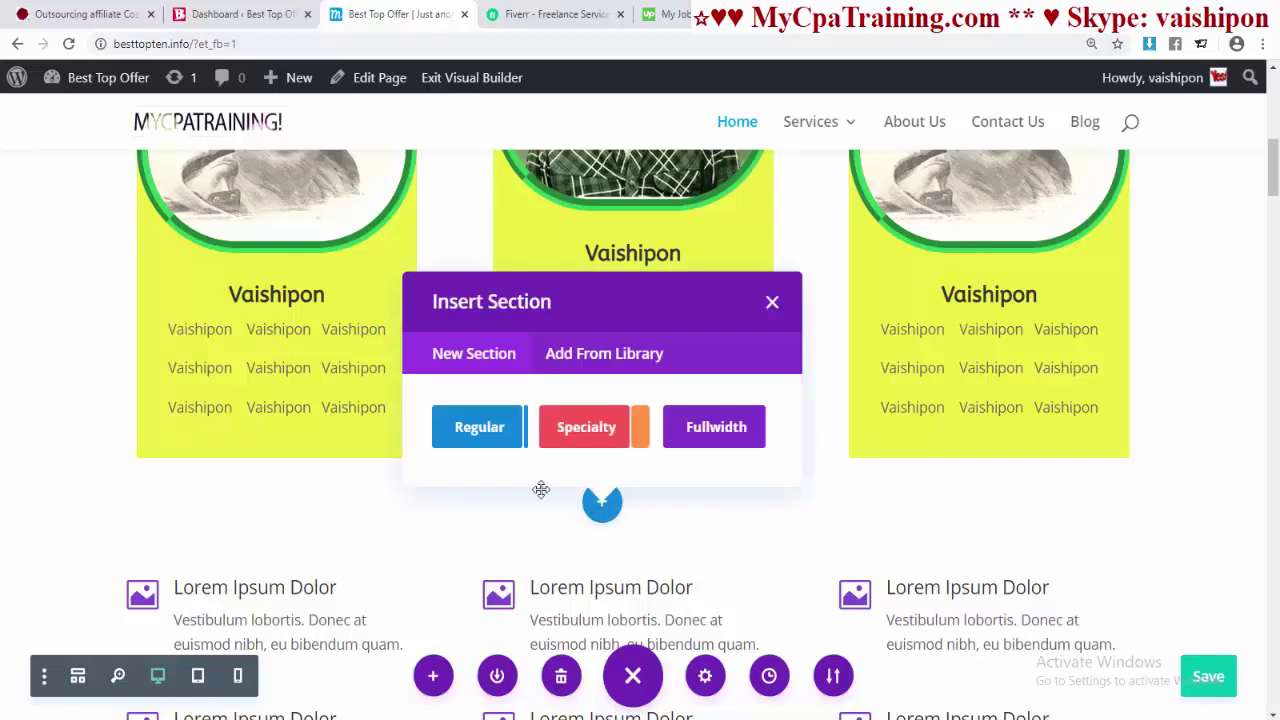
click(482, 428)
click(620, 268)
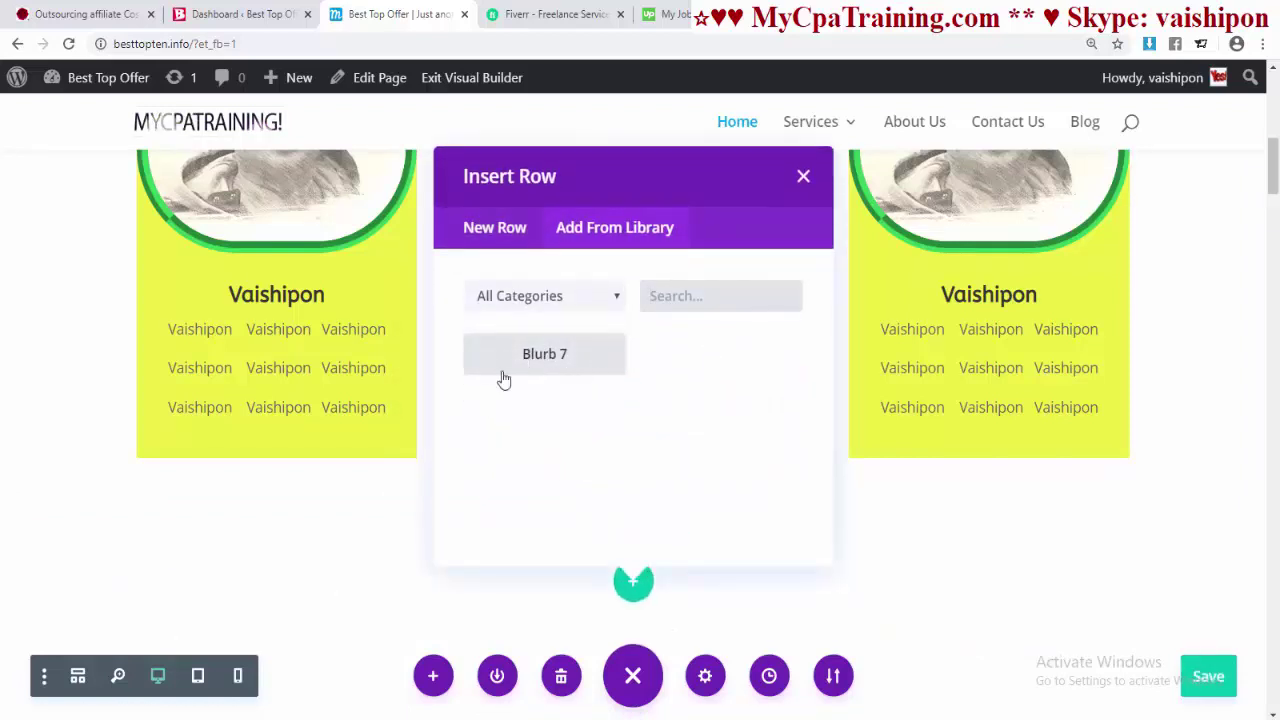
click(556, 364)
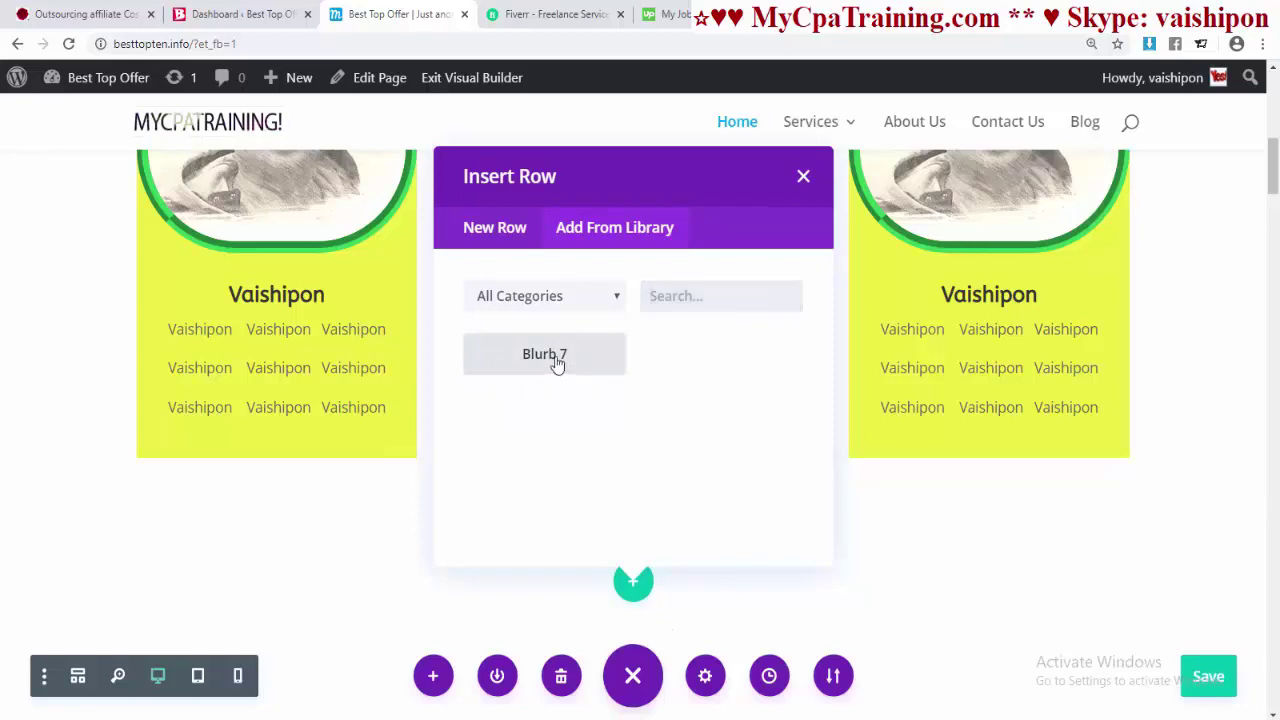
- Reduce the space above the new card row and save the page
scroll(703, 448, down, 3)
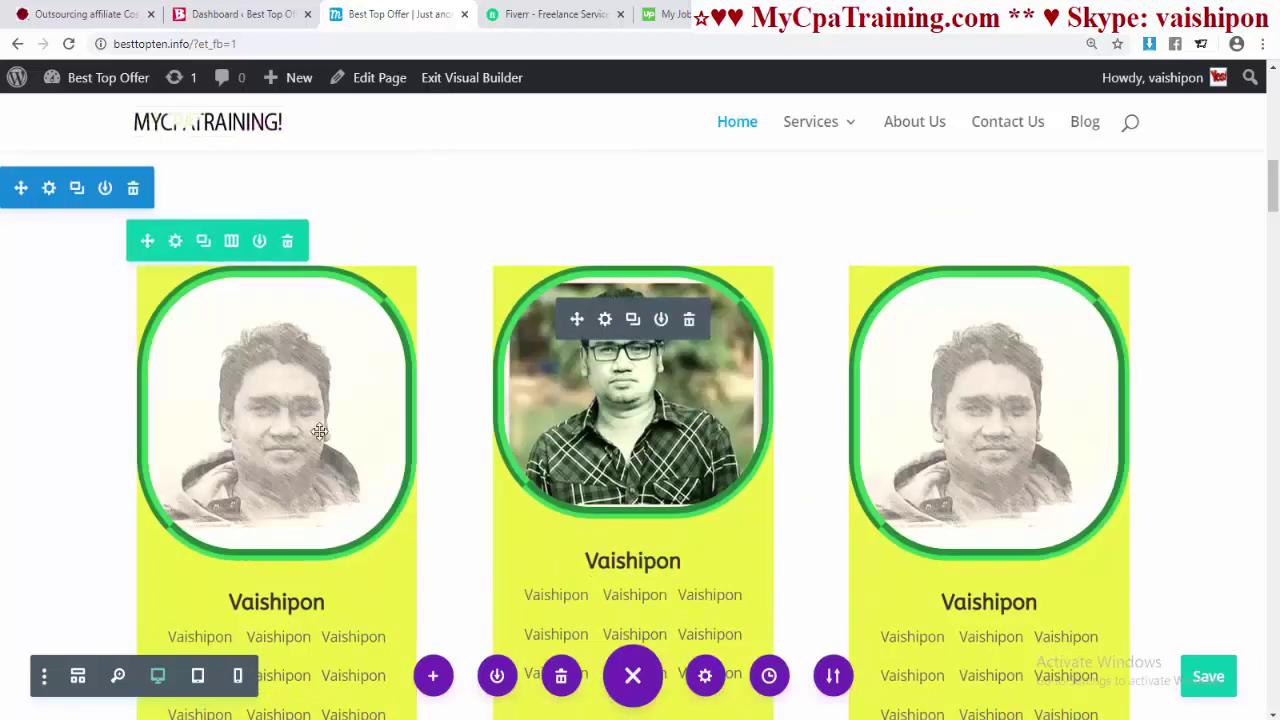
scroll(521, 416, up, 2)
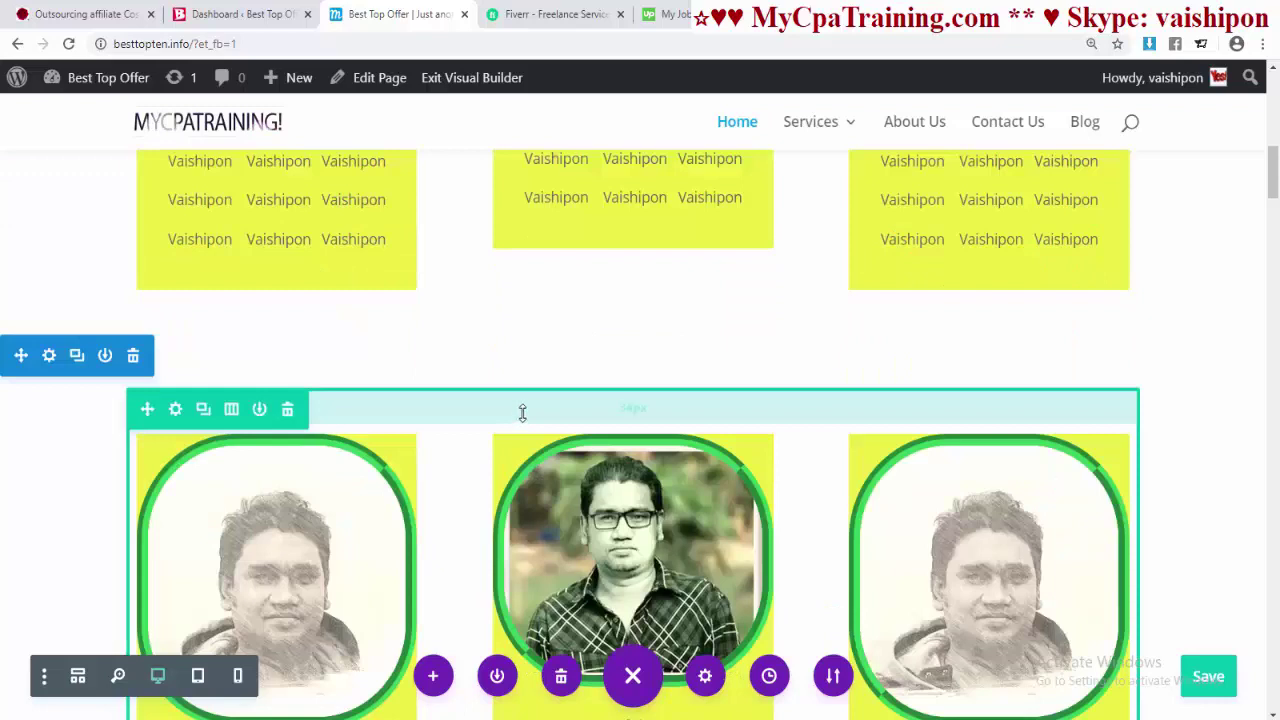
drag(522, 412, 520, 377)
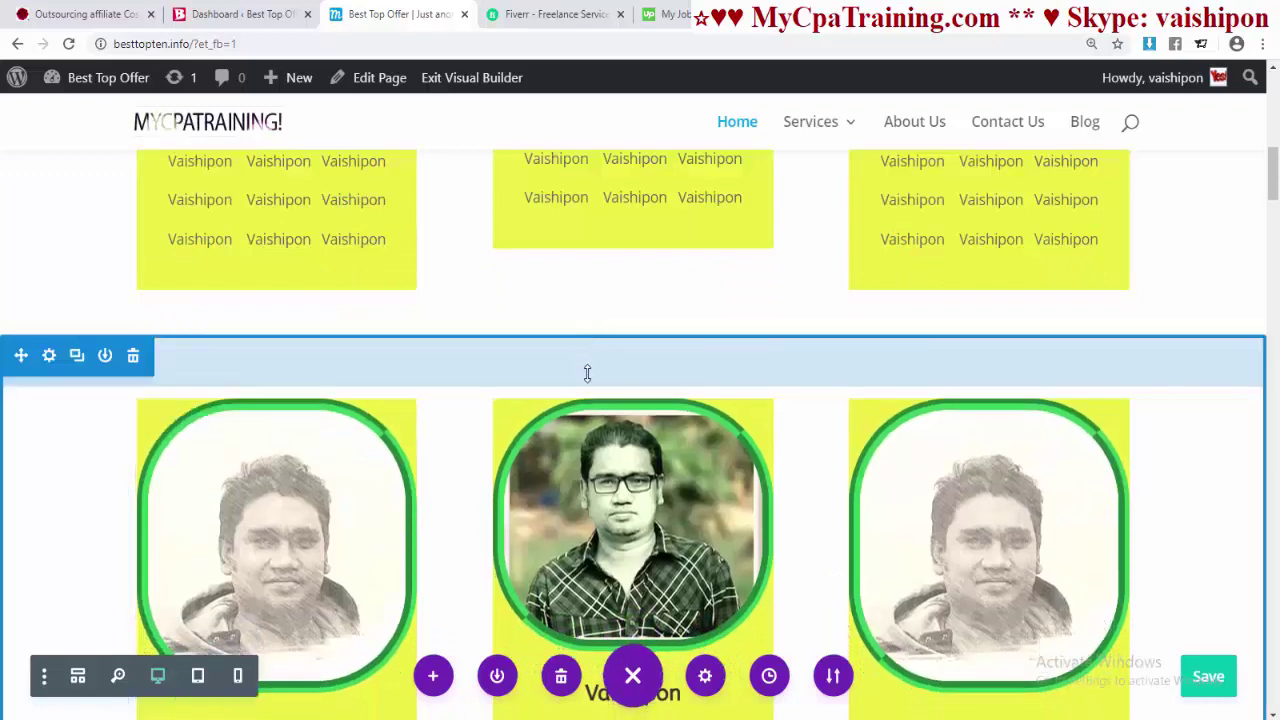
scroll(589, 384, down, 1)
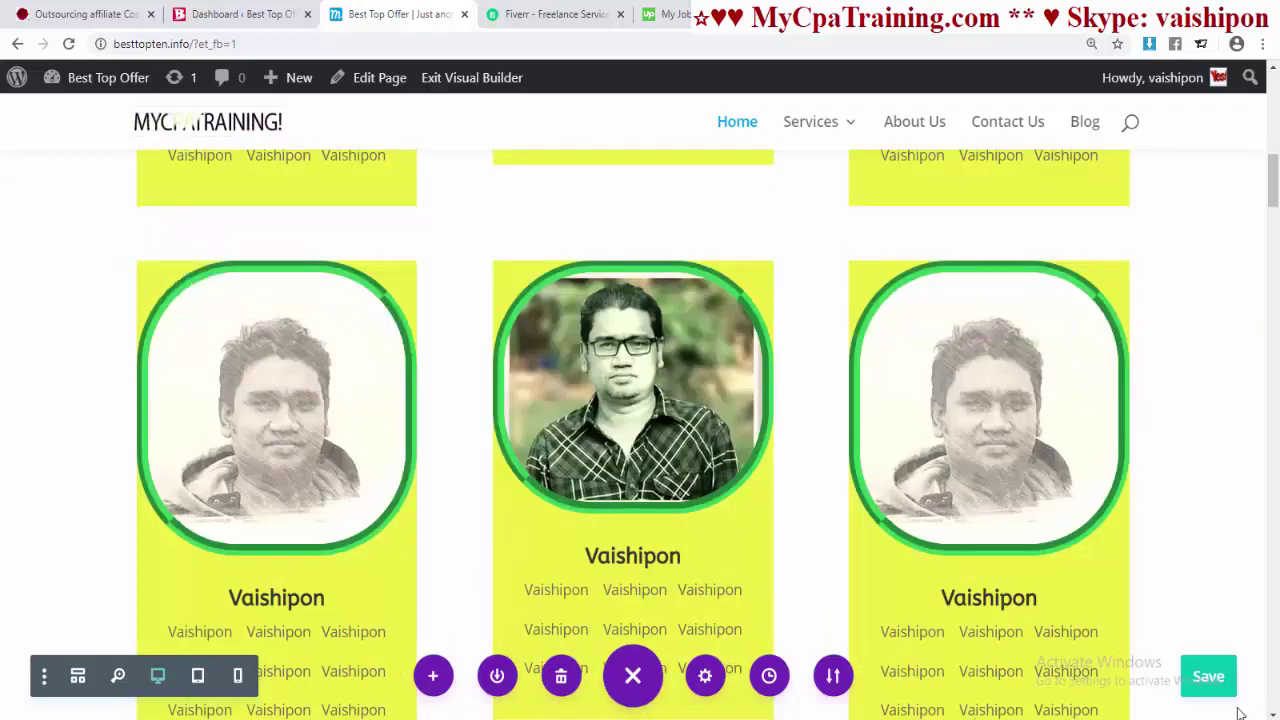
click(1208, 677)
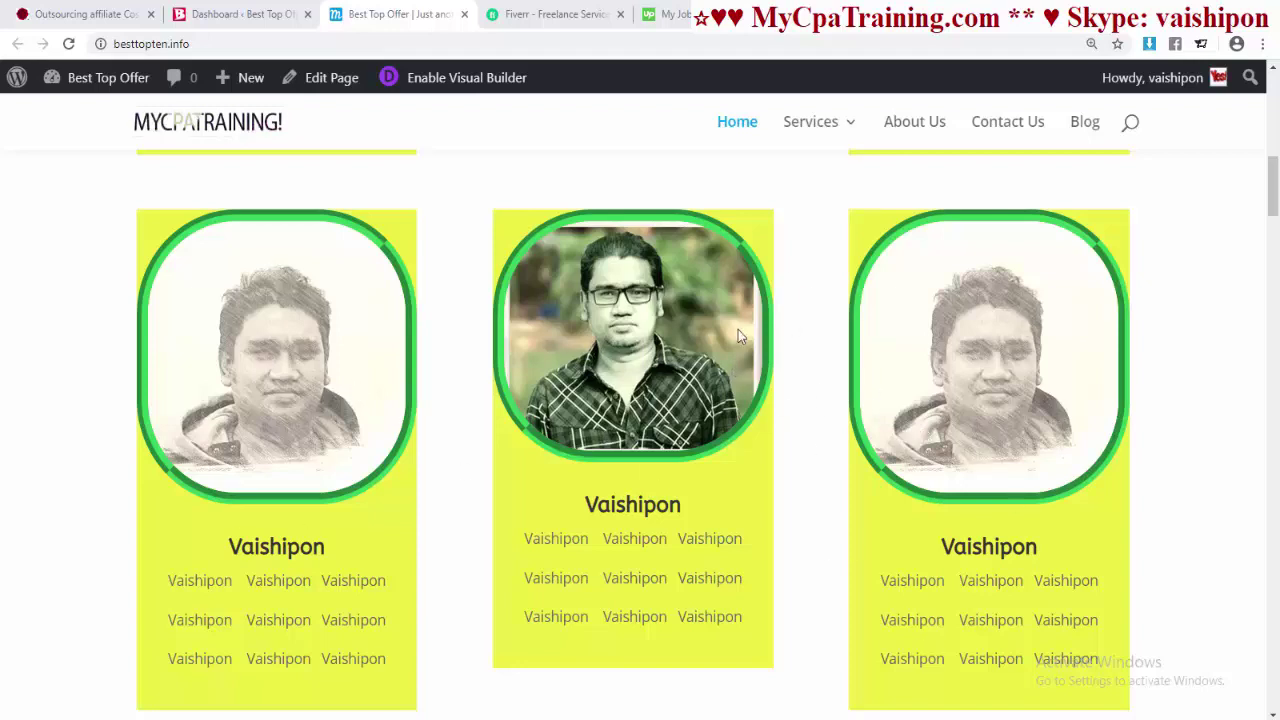
- Enable the Visual Builder on the live homepage from the admin bar
click(438, 80)
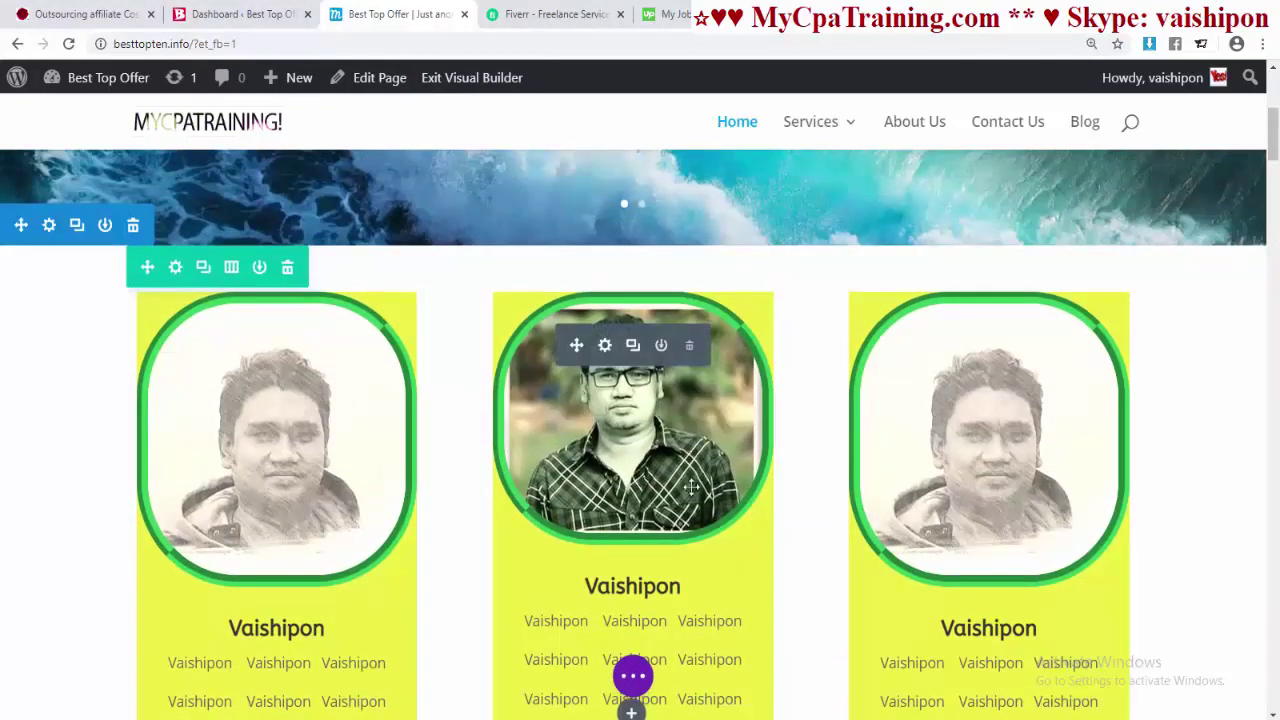
scroll(314, 470, down, 1)
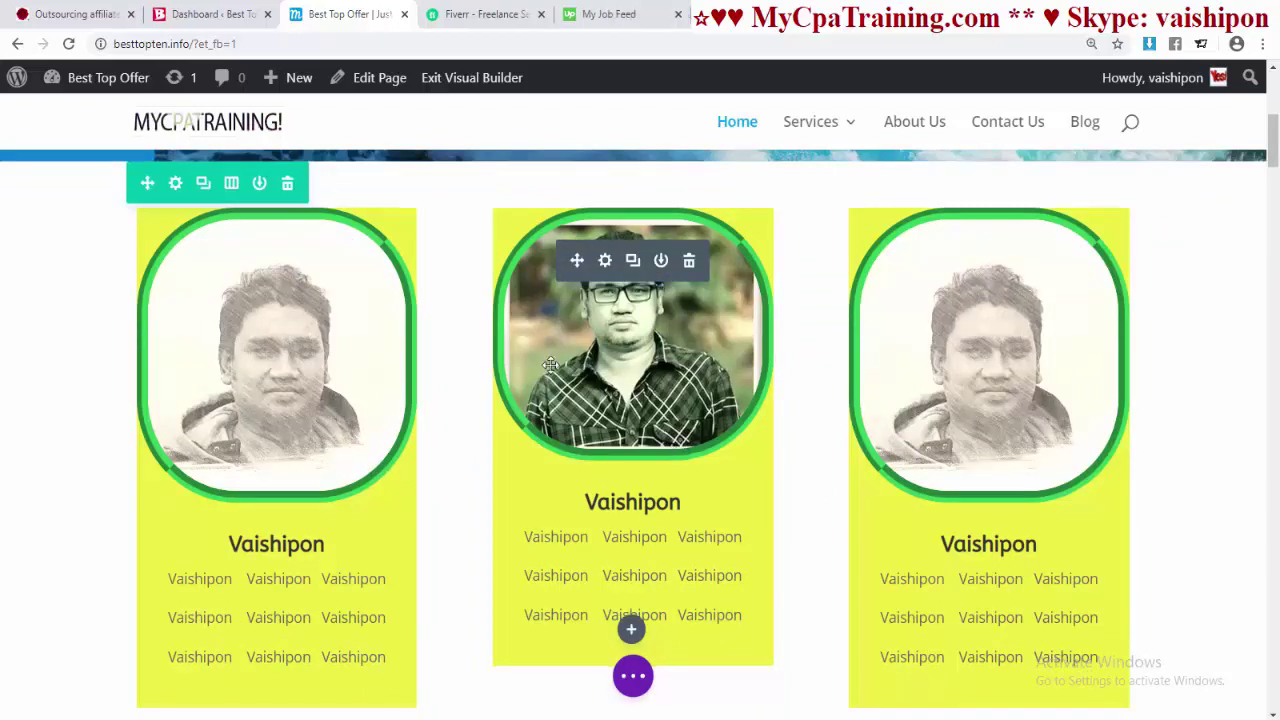
- Clear the middle card's Image URL so it no longer shows a photo
click(605, 261)
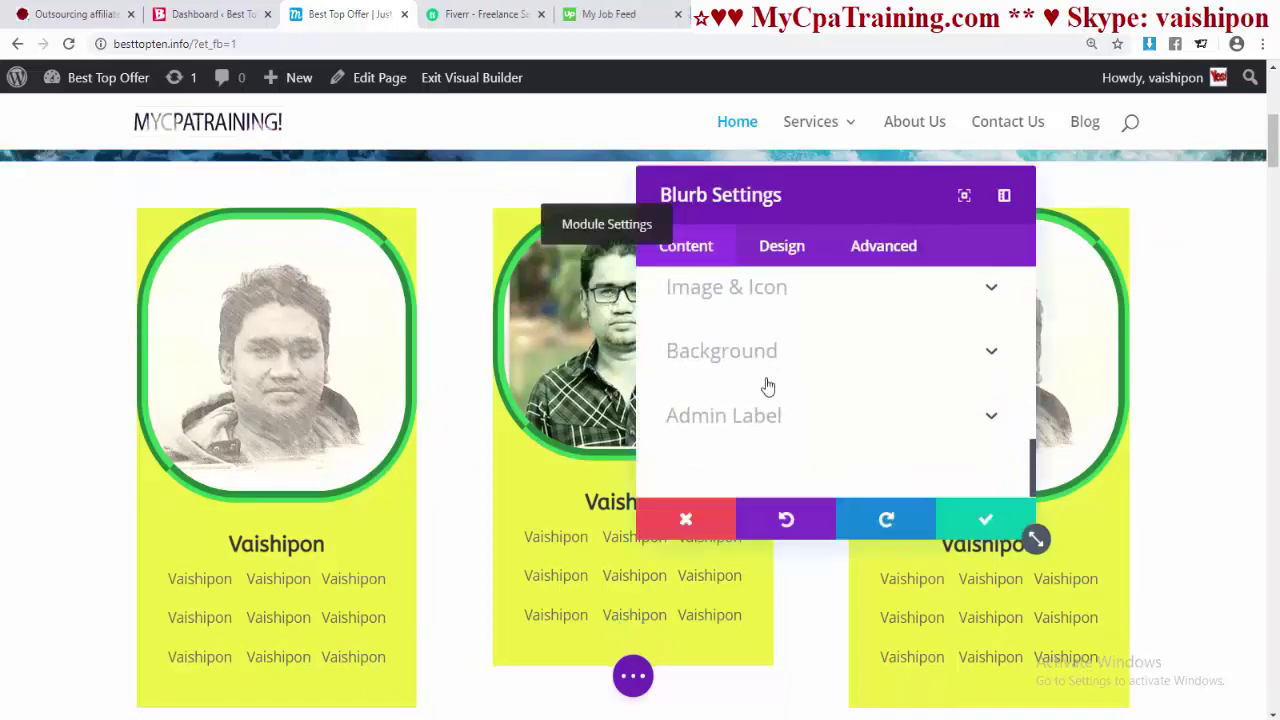
scroll(750, 390, up, 3)
click(737, 462)
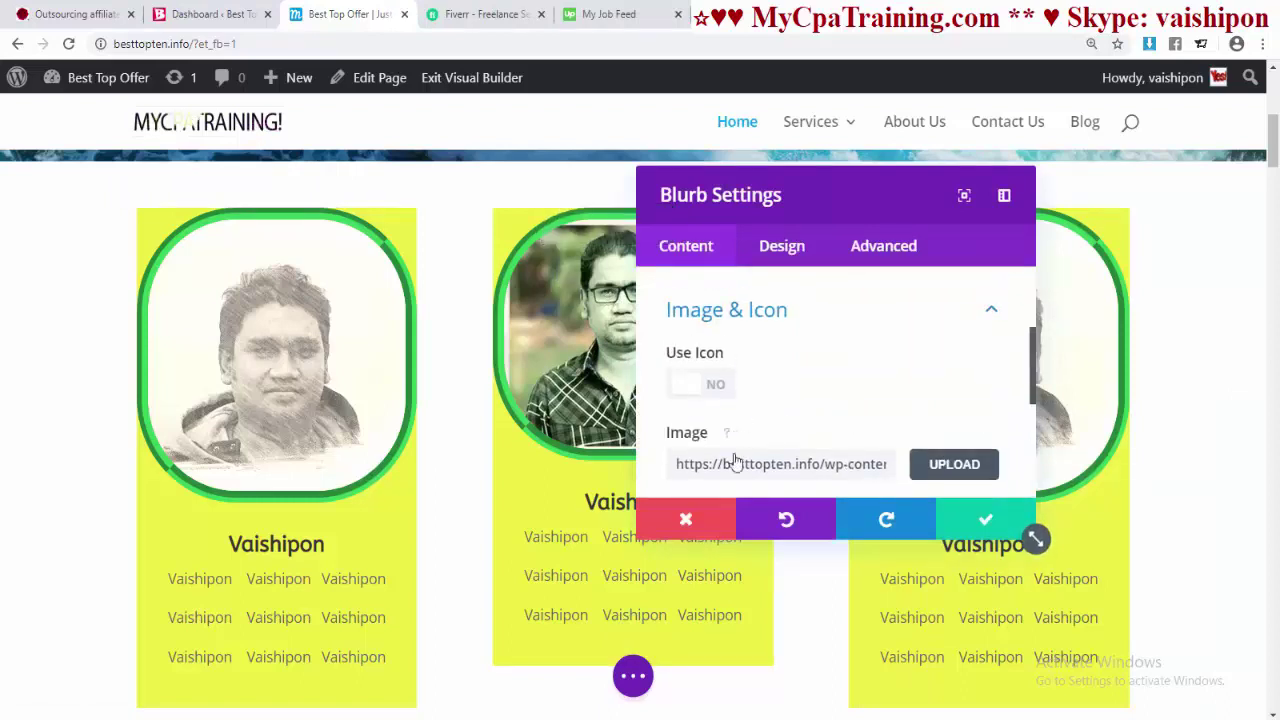
triple_click(787, 468)
key(BackSpace)
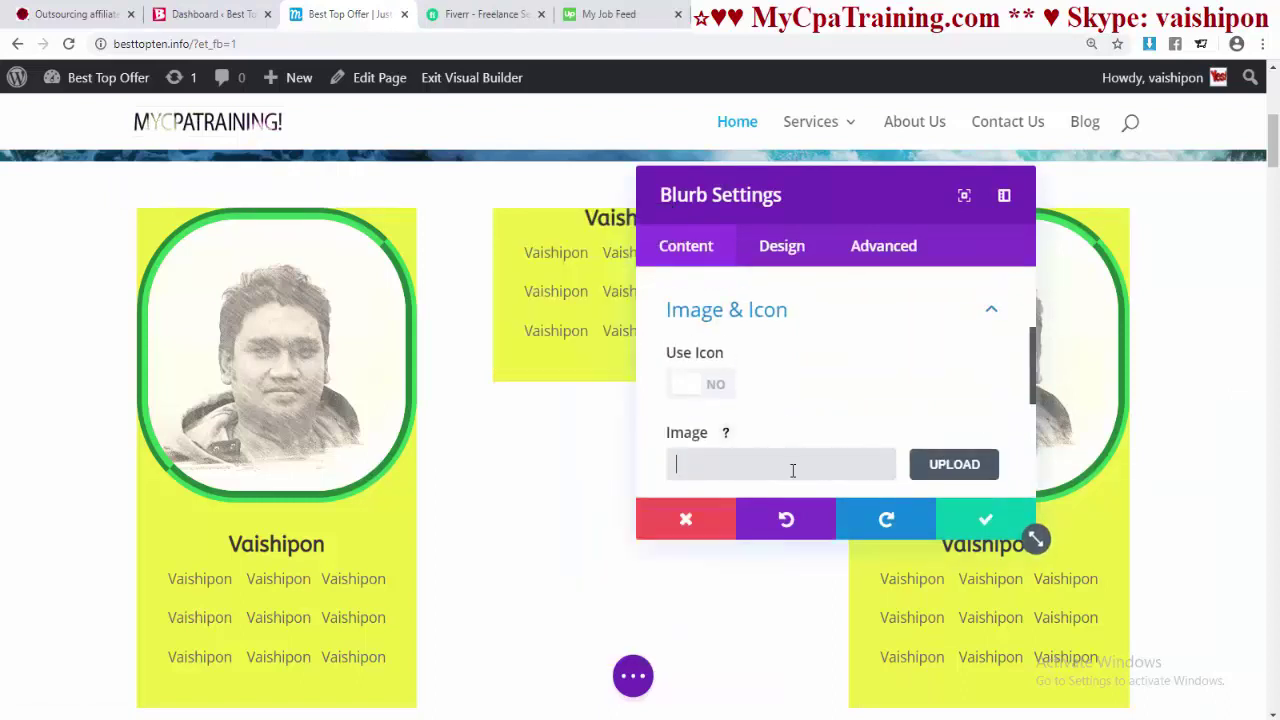
click(983, 525)
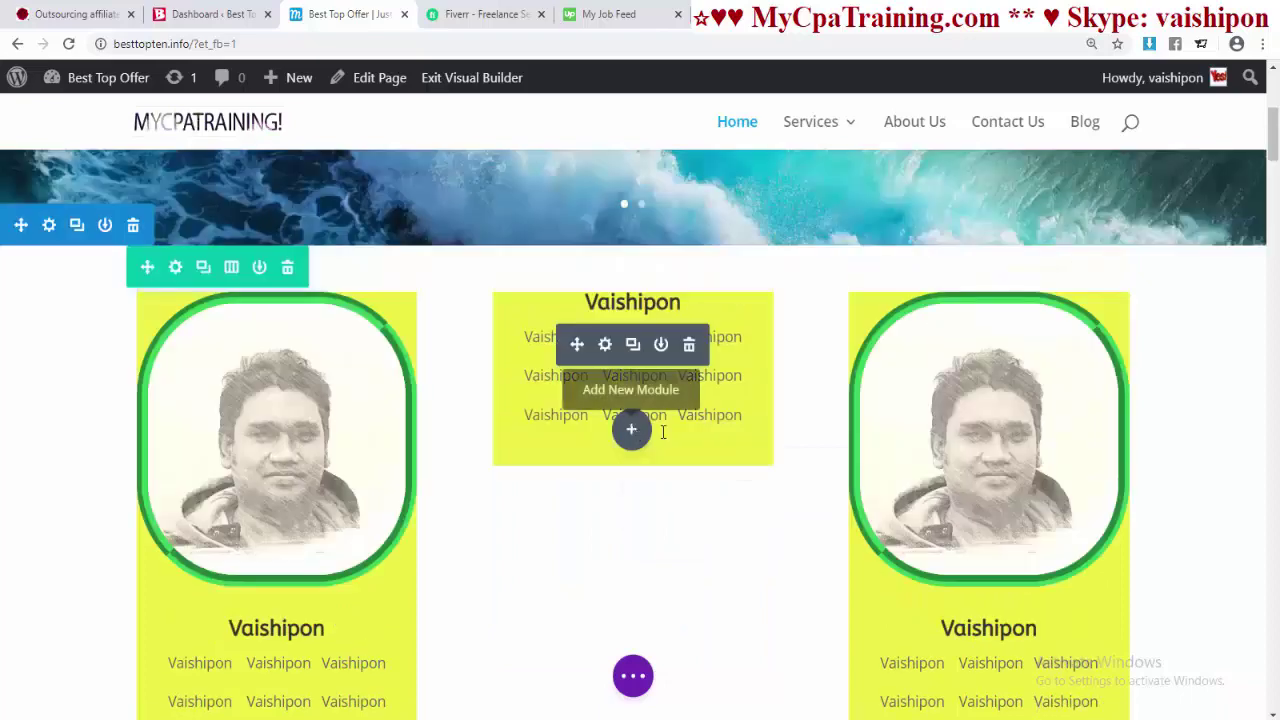
scroll(650, 420, up, 3)
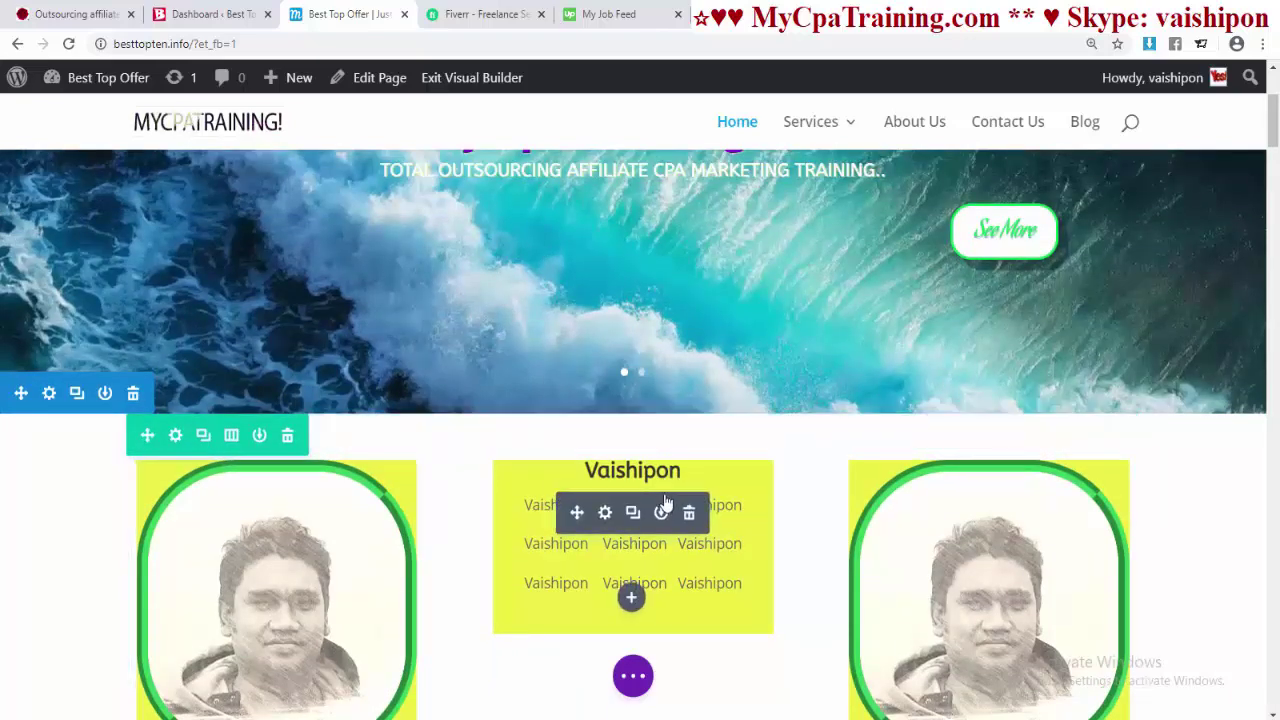
scroll(665, 500, down, 2)
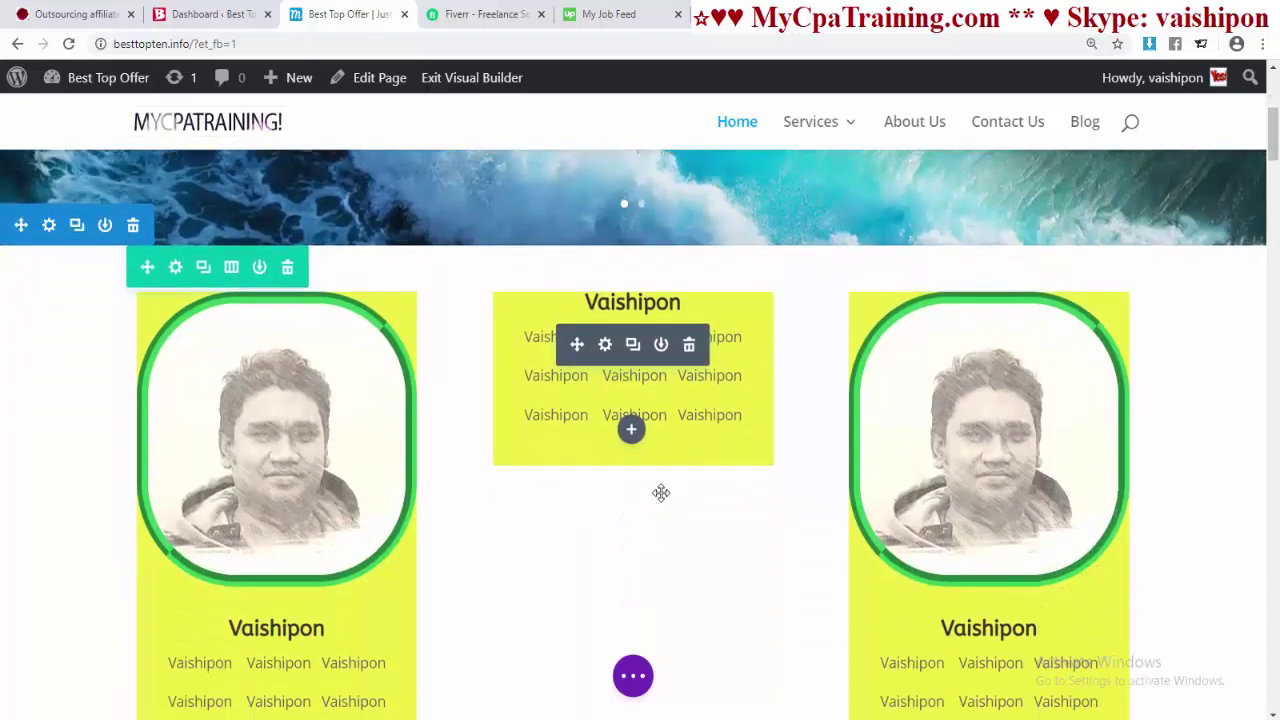
- Insert a Video module into the middle column
click(631, 432)
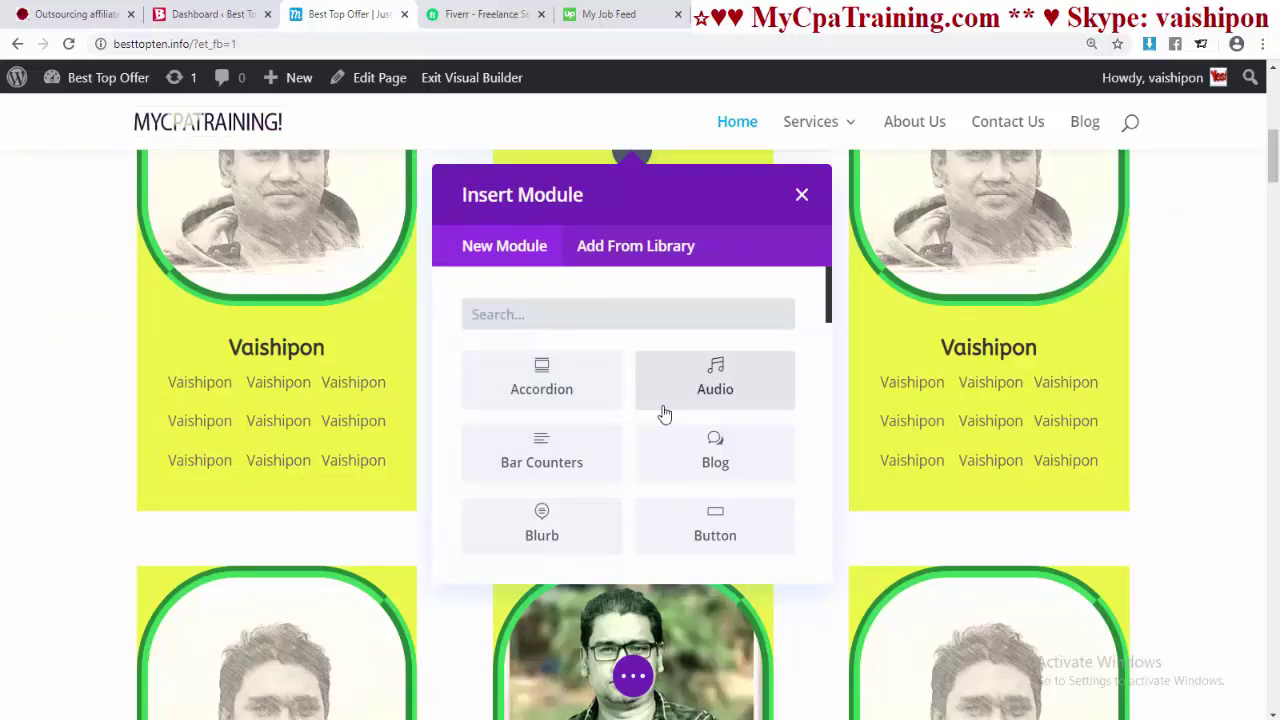
text(vi)
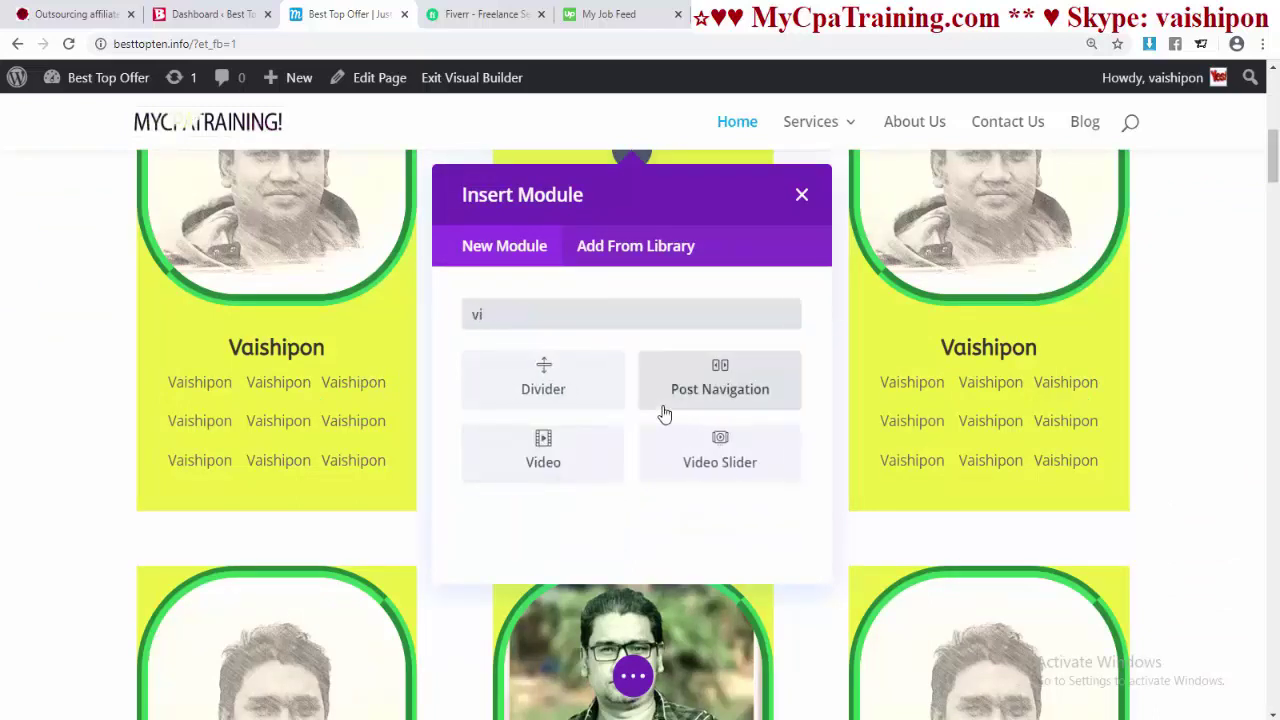
text(deo)
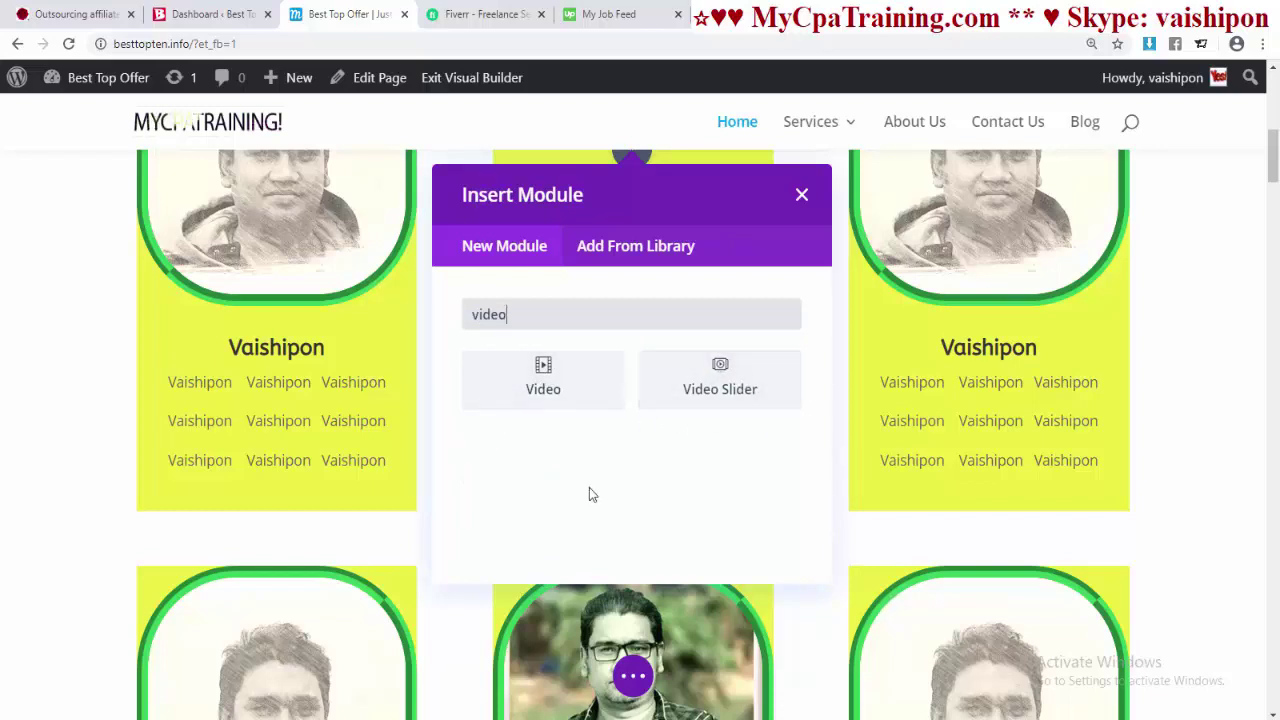
click(551, 372)
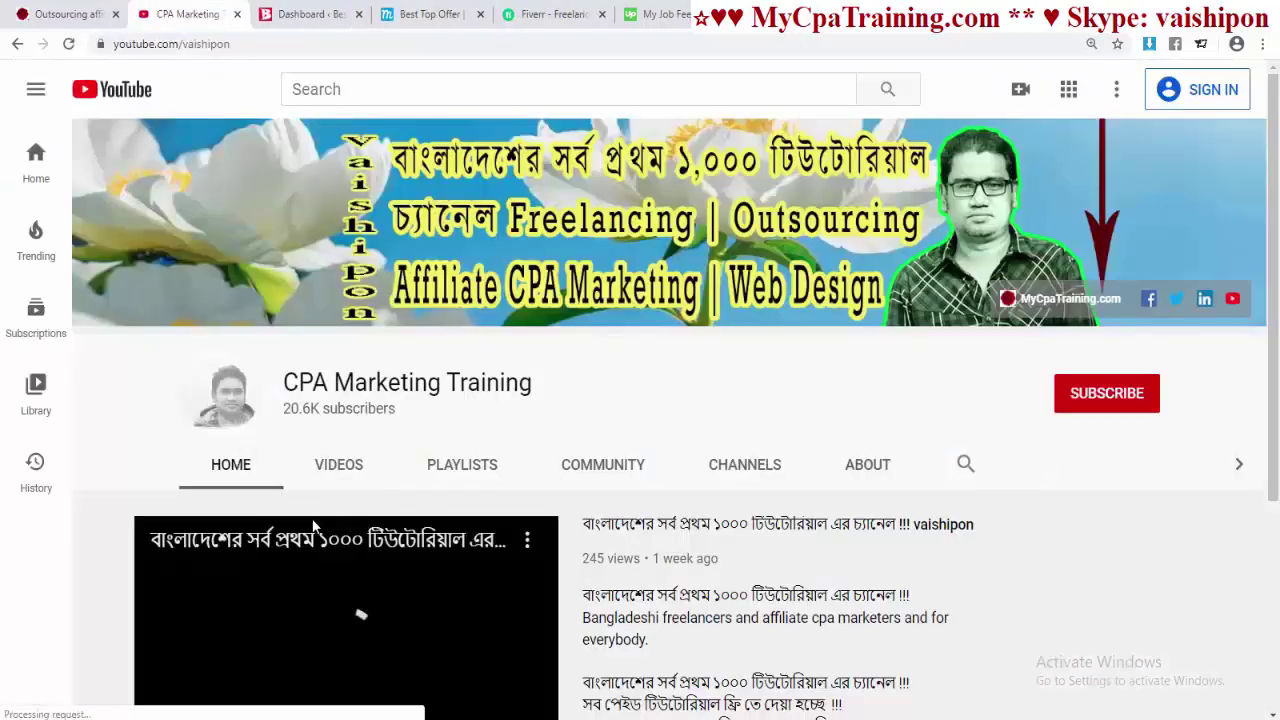
scroll(200, 520, down, 3)
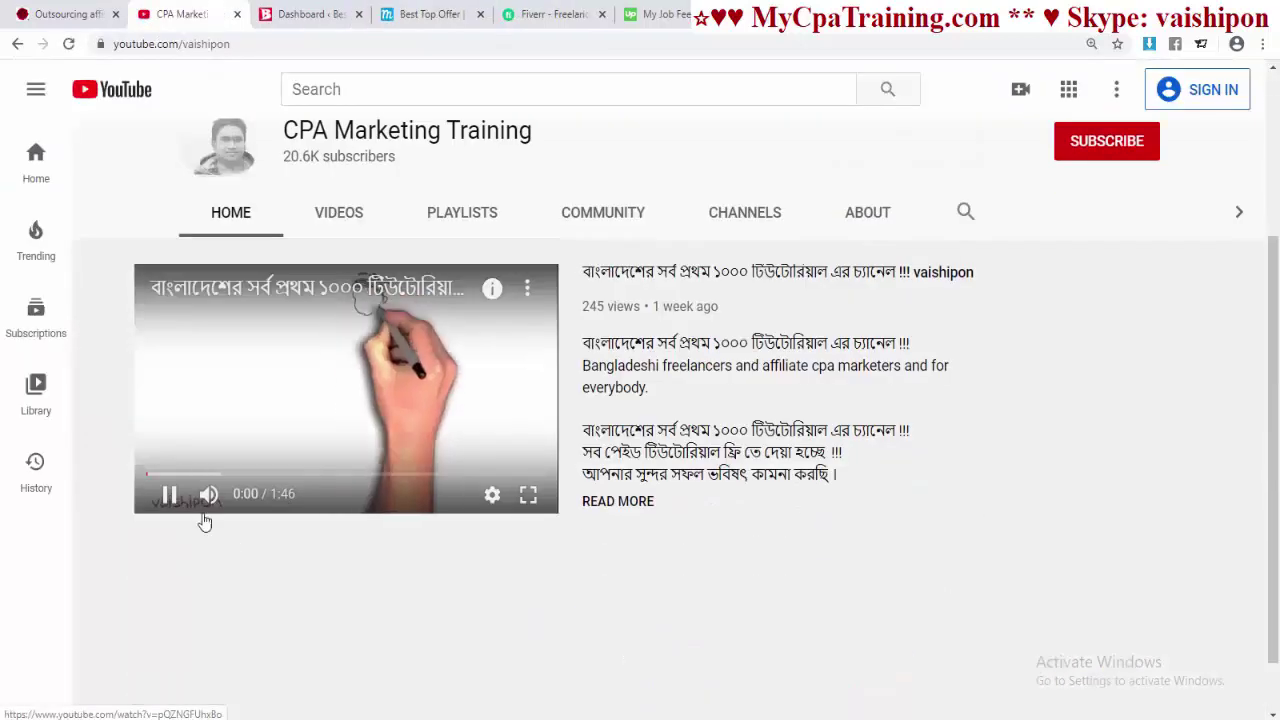
- Copy the YouTube channel trailer's video URL and go back to the page-editing tab
scroll(628, 500, up, 3)
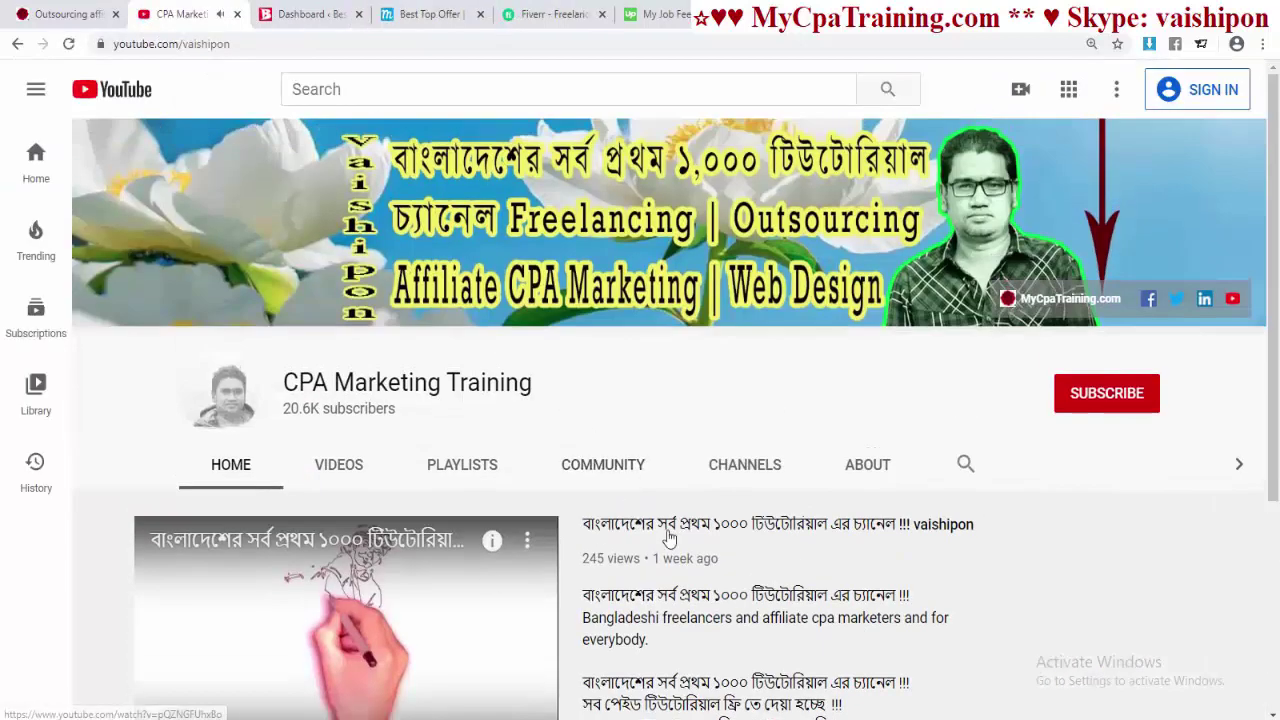
scroll(448, 540, down, 3)
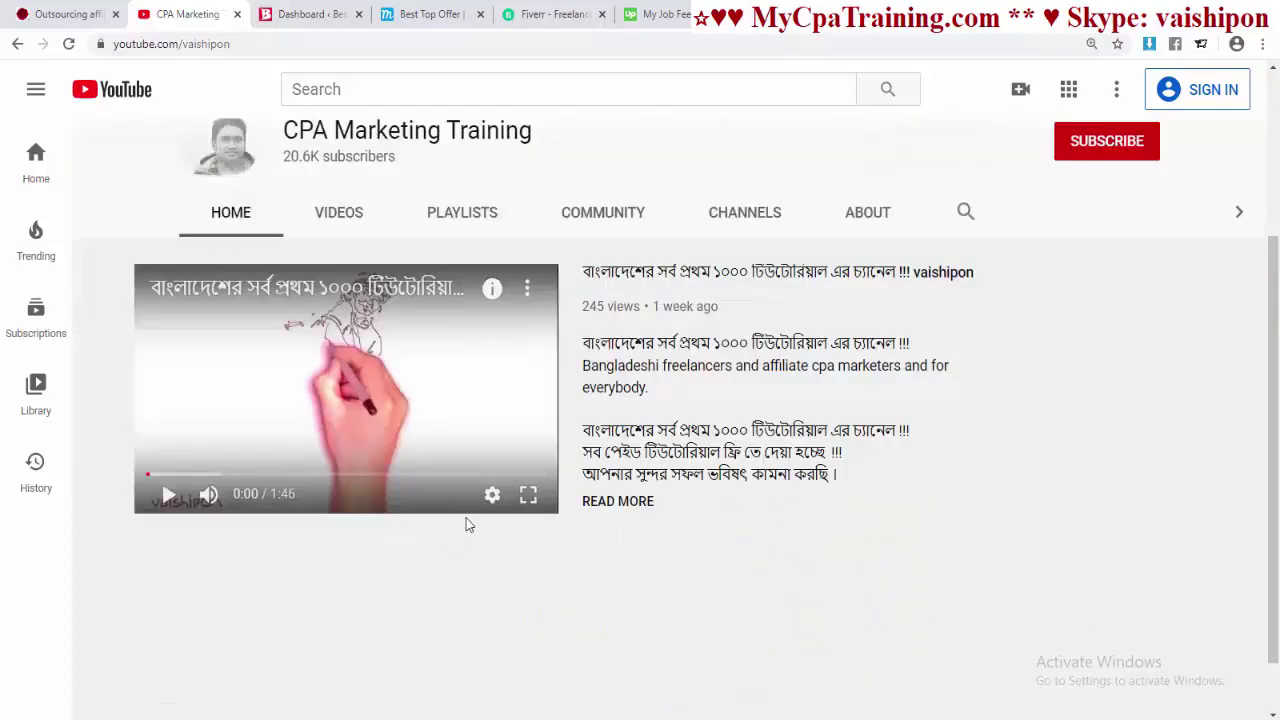
right_click(365, 343)
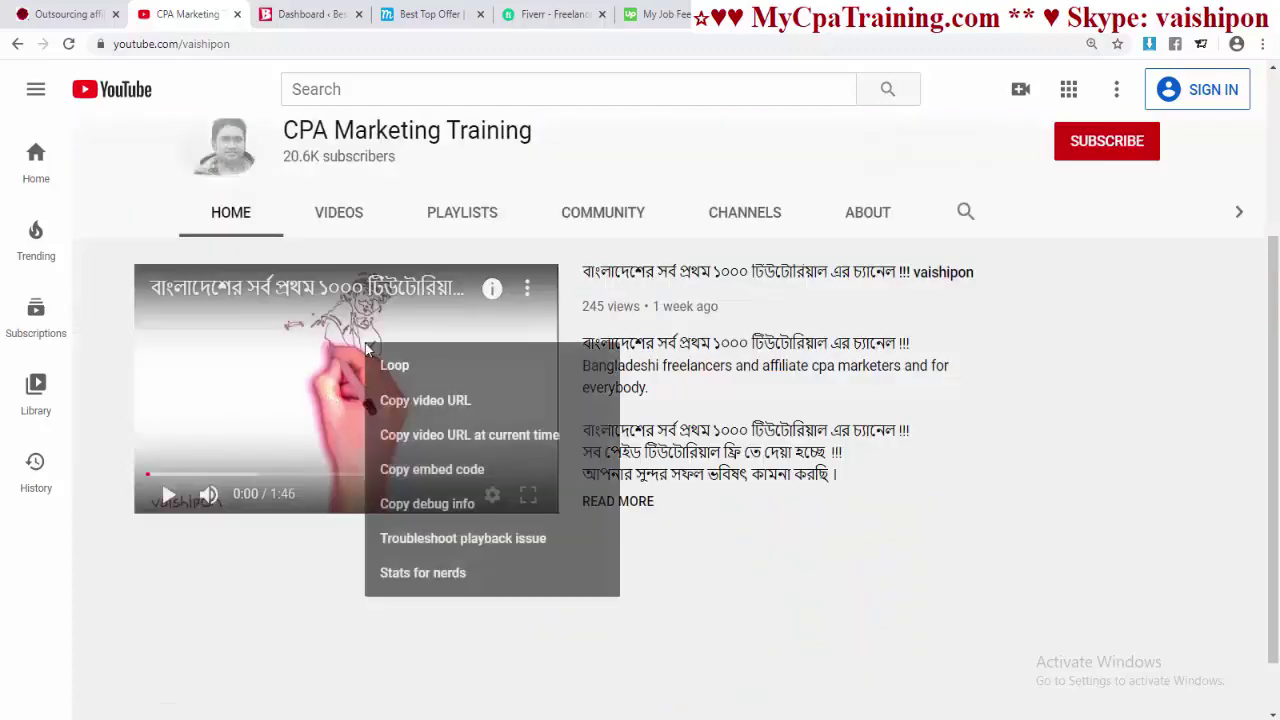
click(449, 412)
click(305, 14)
click(430, 14)
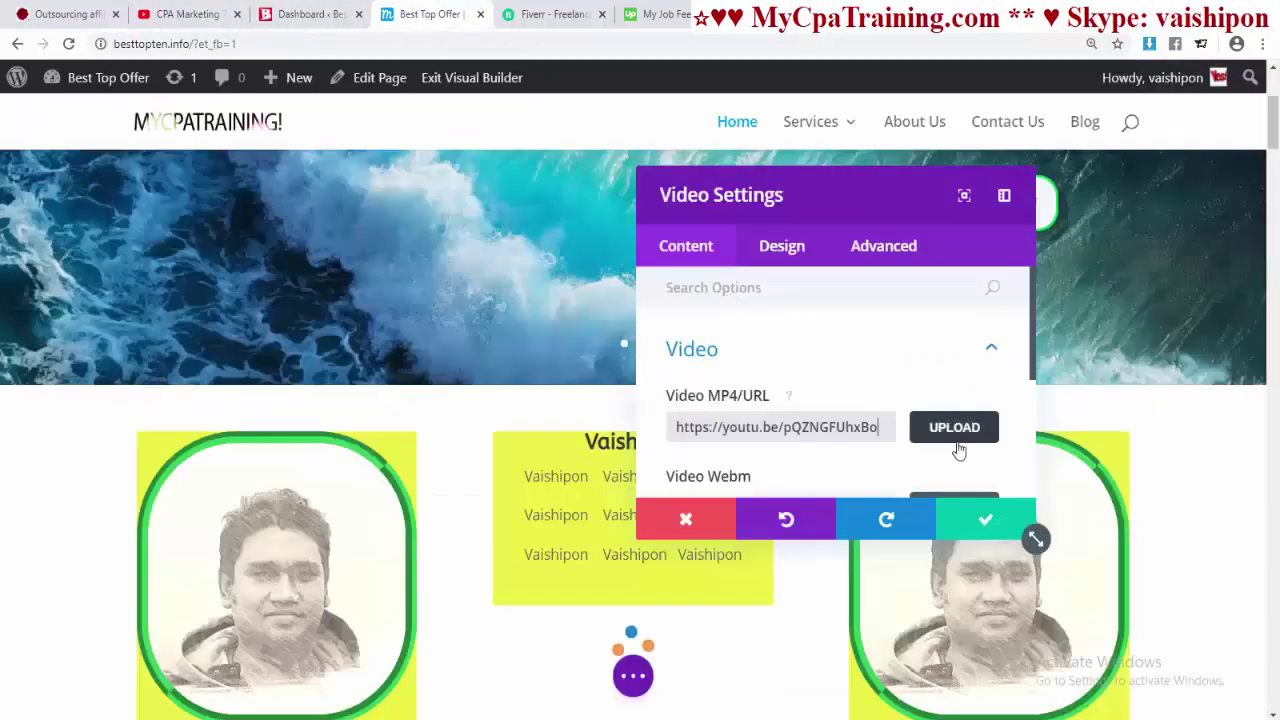
- Save the video settings and move the video module up toward the card text
scroll(905, 462, down, 2)
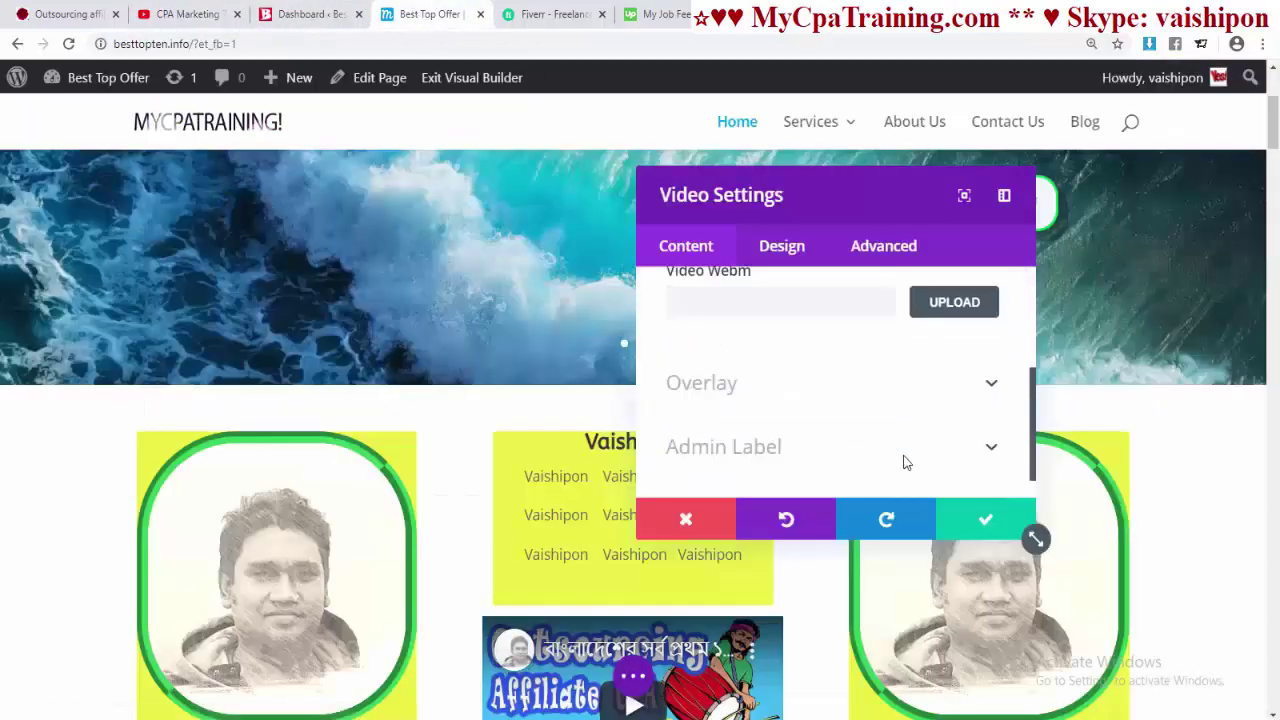
scroll(905, 462, down, 1)
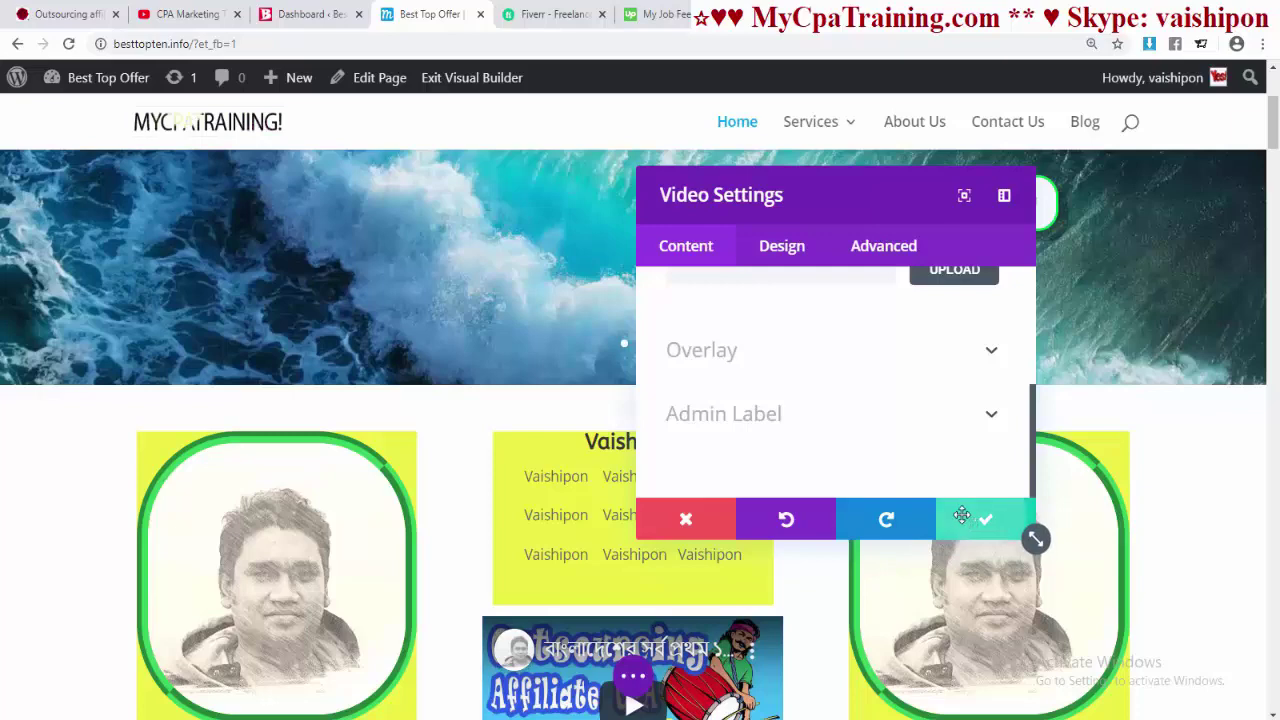
click(961, 515)
scroll(624, 351, down, 3)
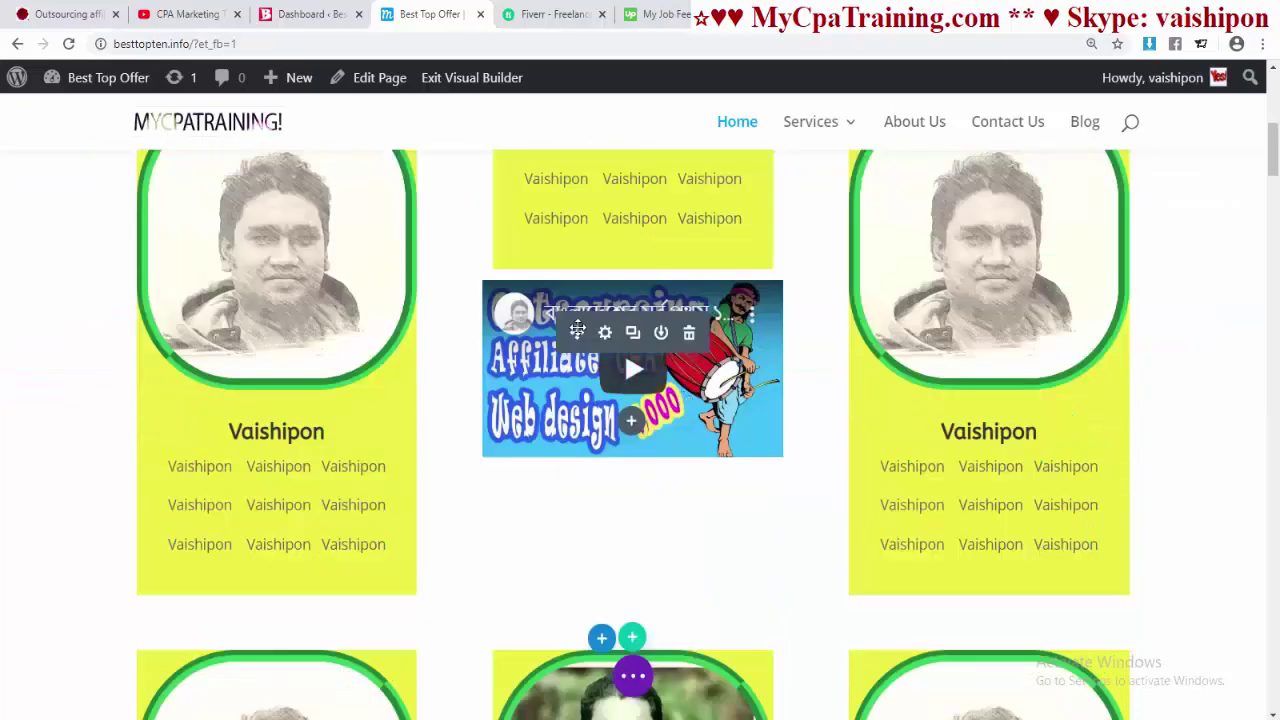
drag(577, 331, 584, 150)
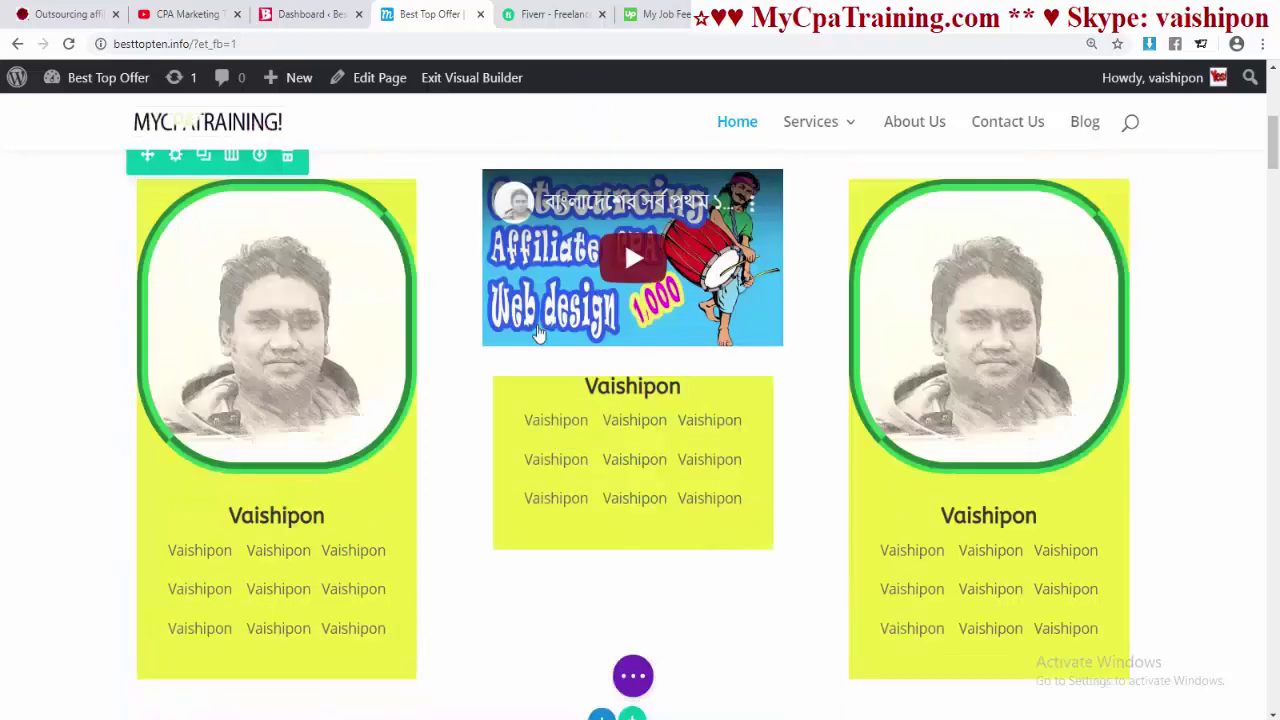
- Set the middle Vaishipon blurb's Custom Padding Top to 20px in Design > Spacing
click(605, 428)
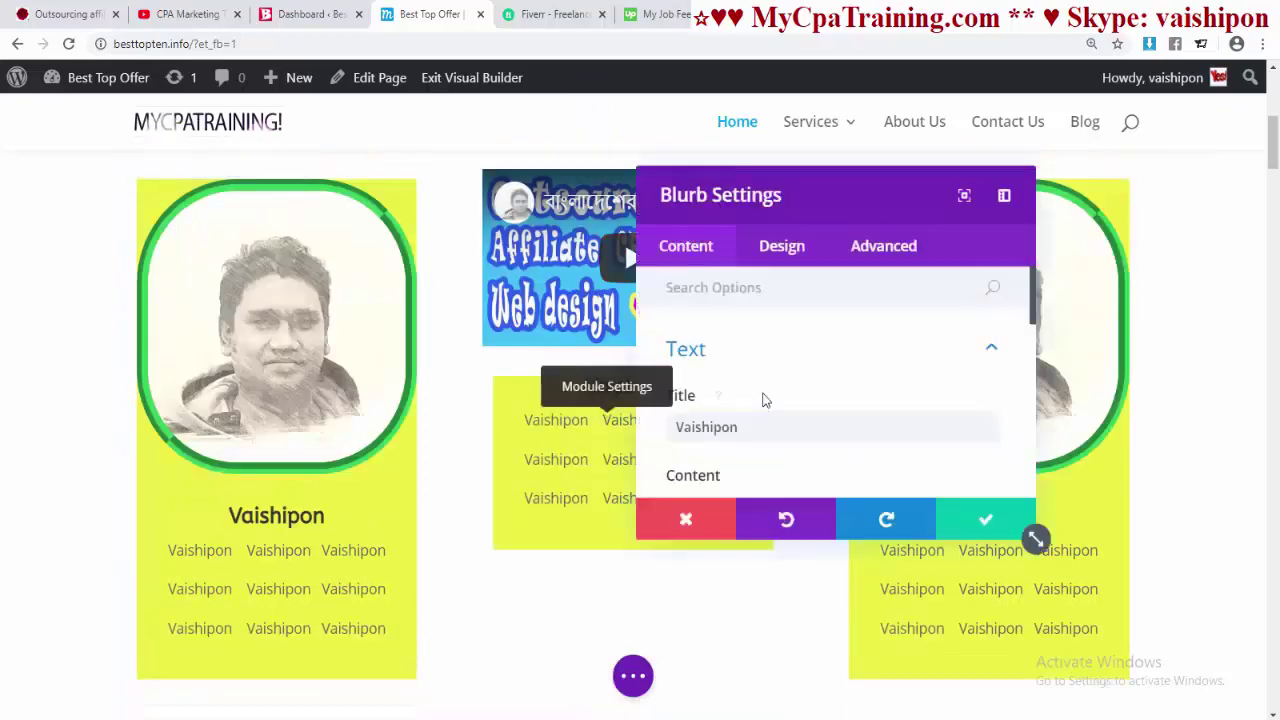
scroll(763, 400, down, 2)
click(788, 245)
scroll(840, 360, down, 5)
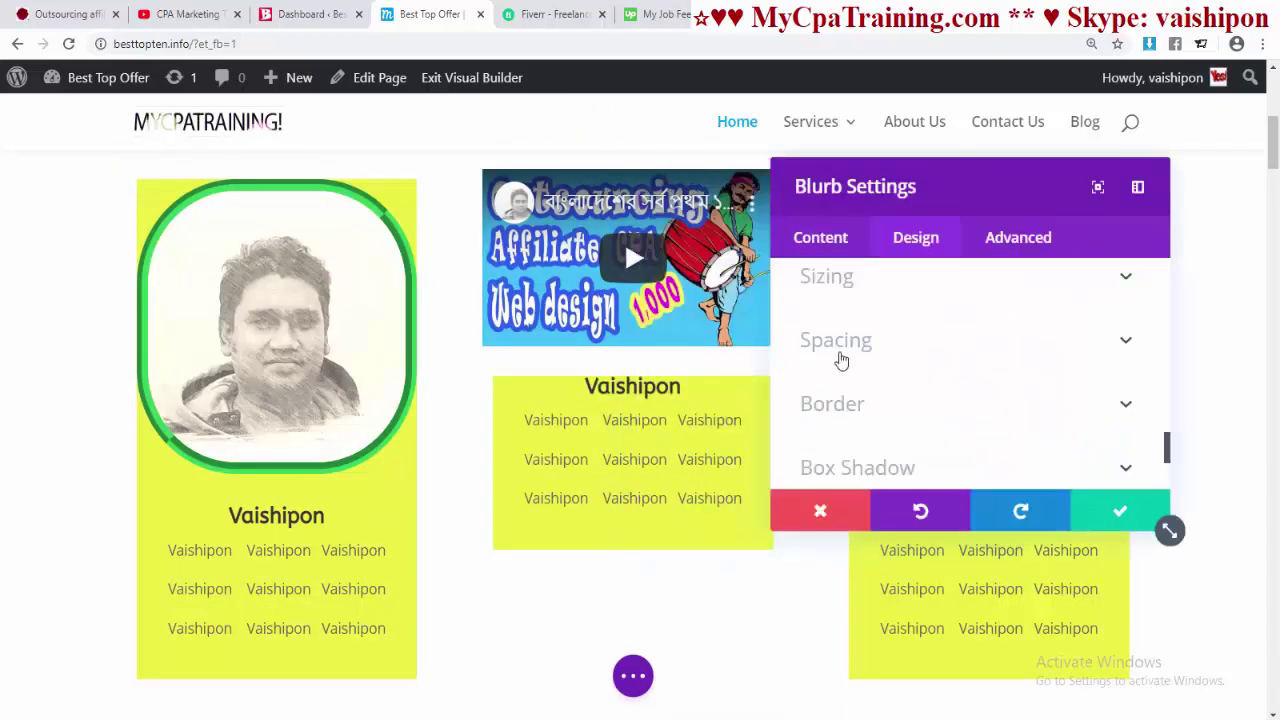
click(848, 350)
scroll(828, 393, down, 1)
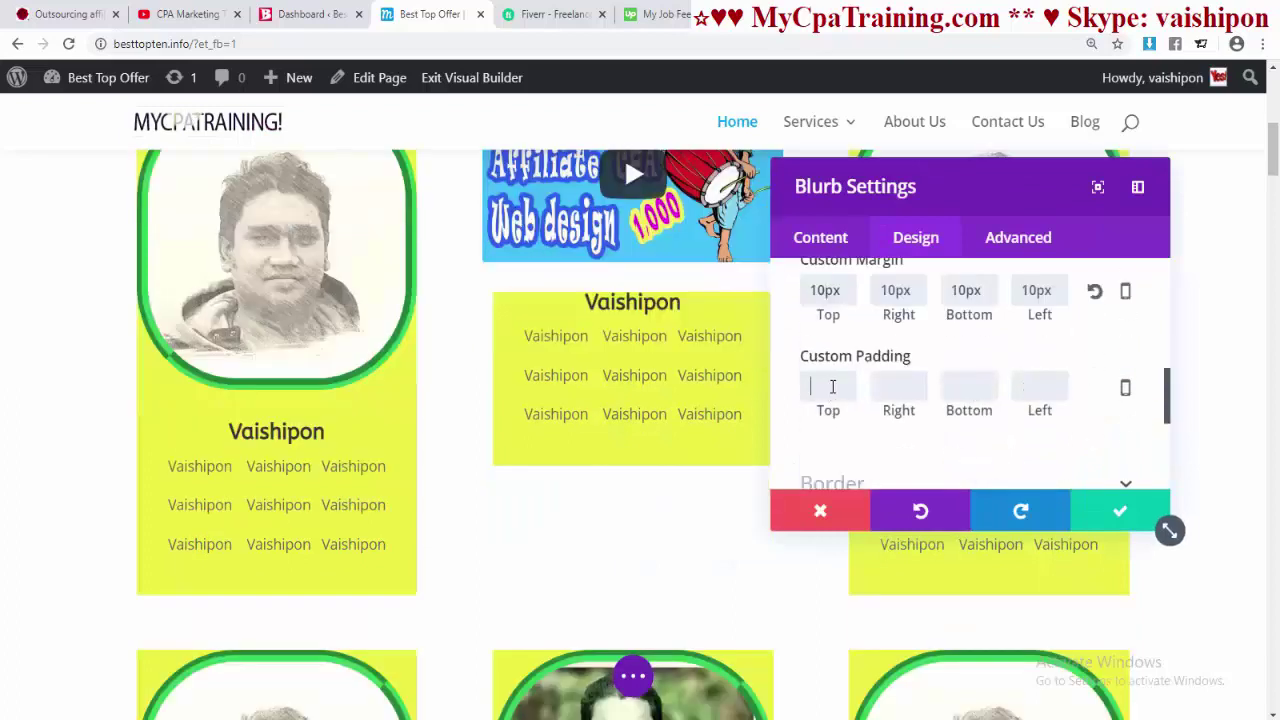
click(835, 397)
text(20)
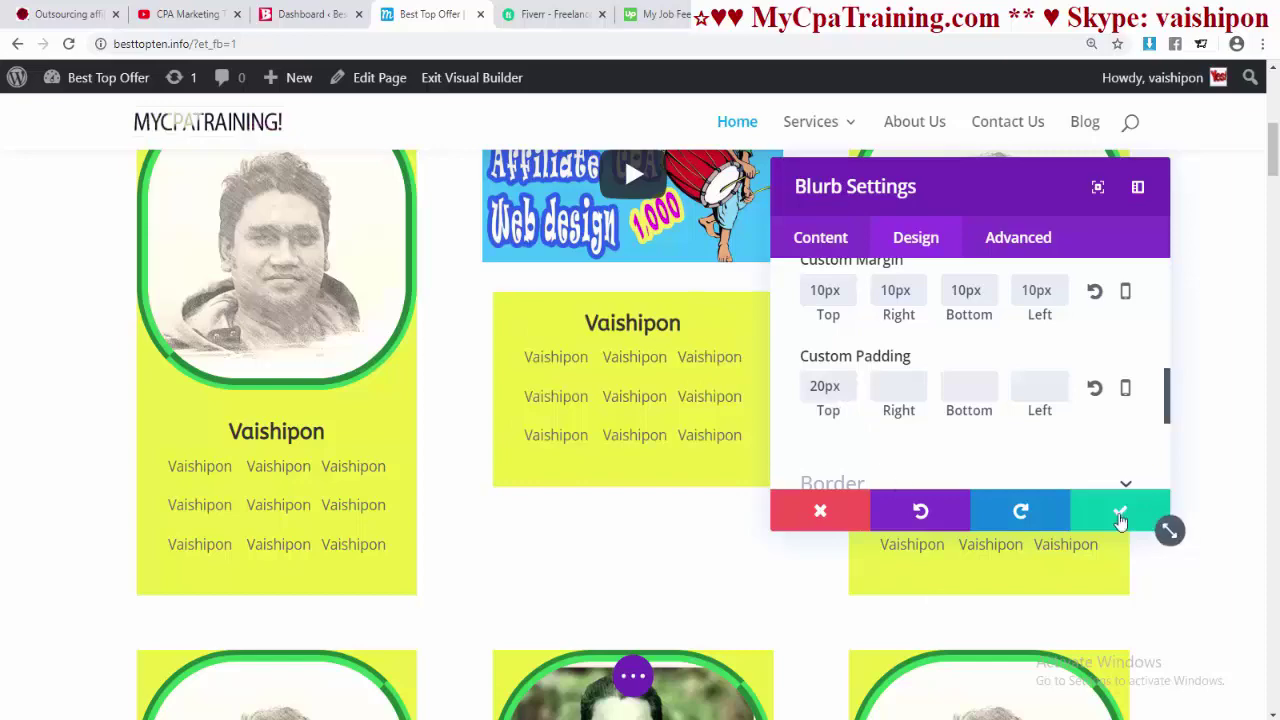
click(1120, 511)
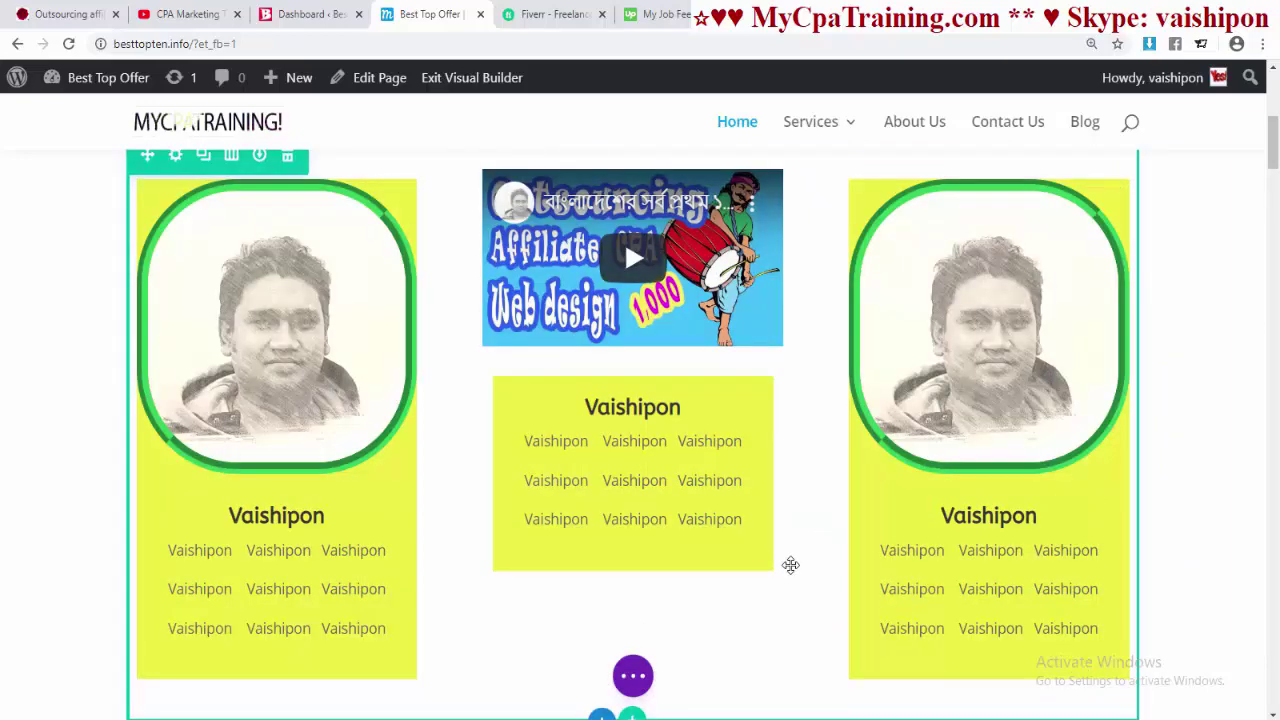
scroll(790, 560, down, 3)
- Add a regular section with a single-column row below the profile cards
scroll(637, 403, up, 2)
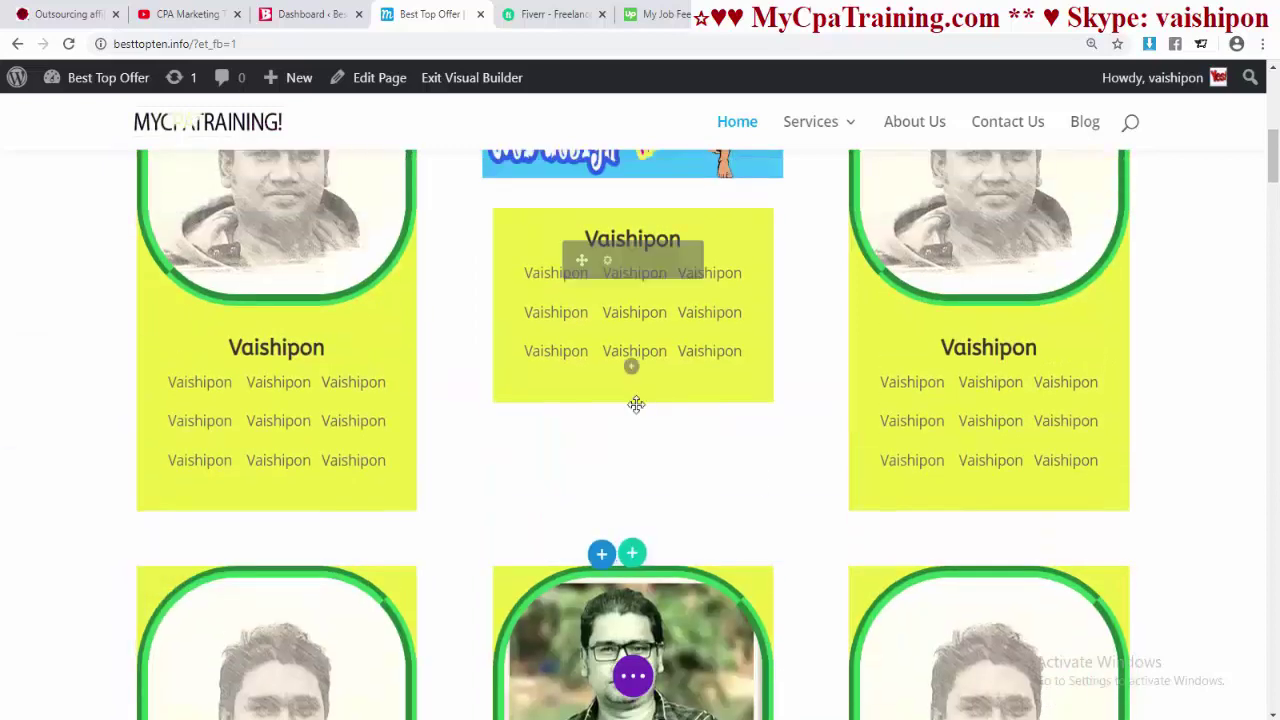
click(601, 557)
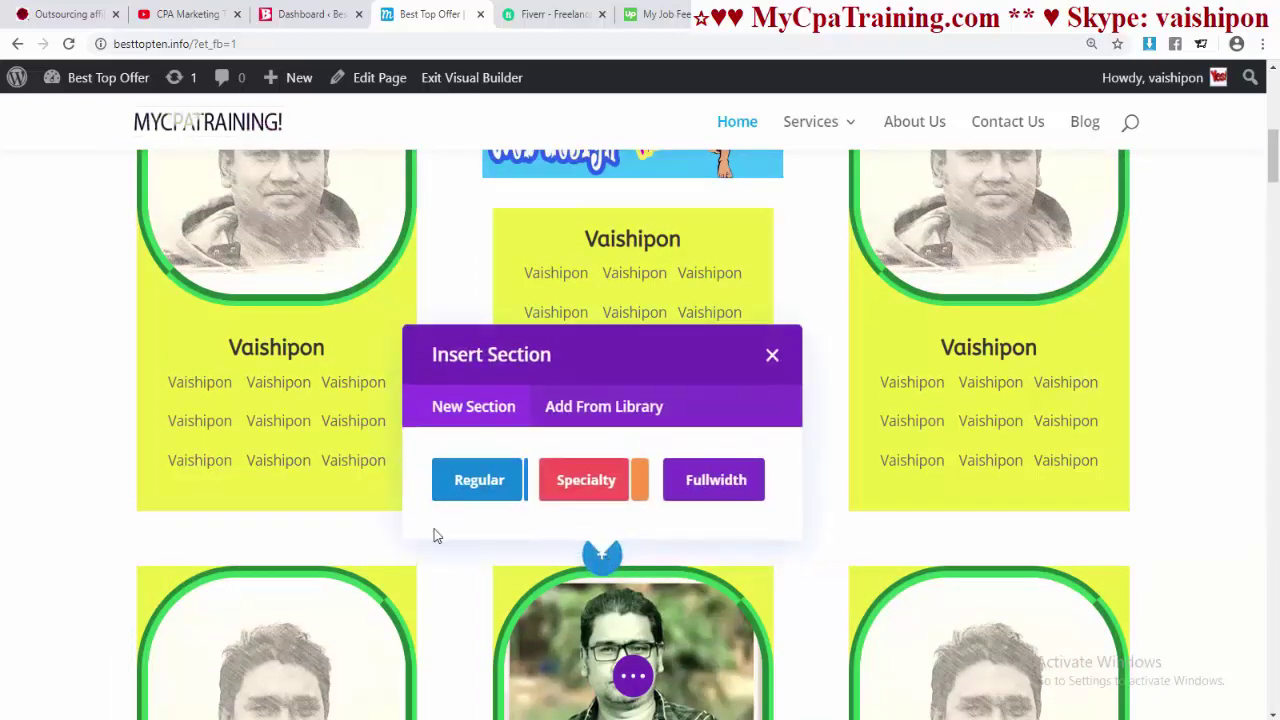
click(470, 486)
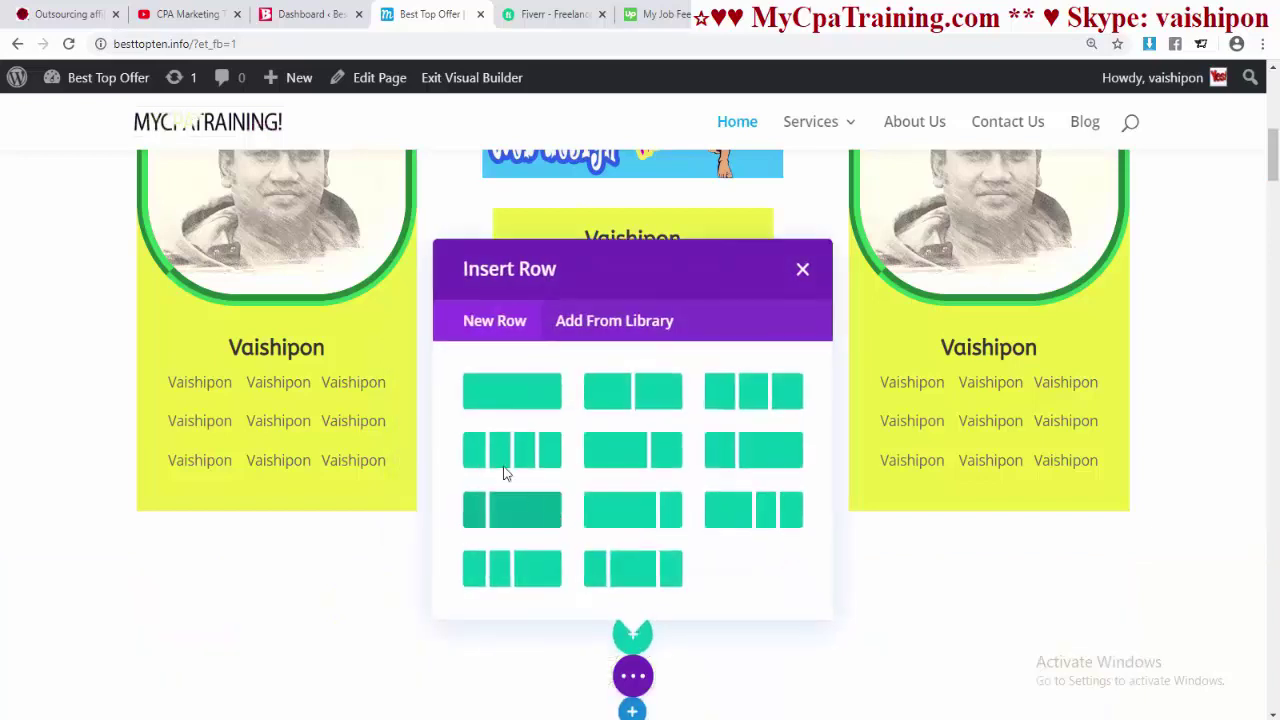
click(520, 390)
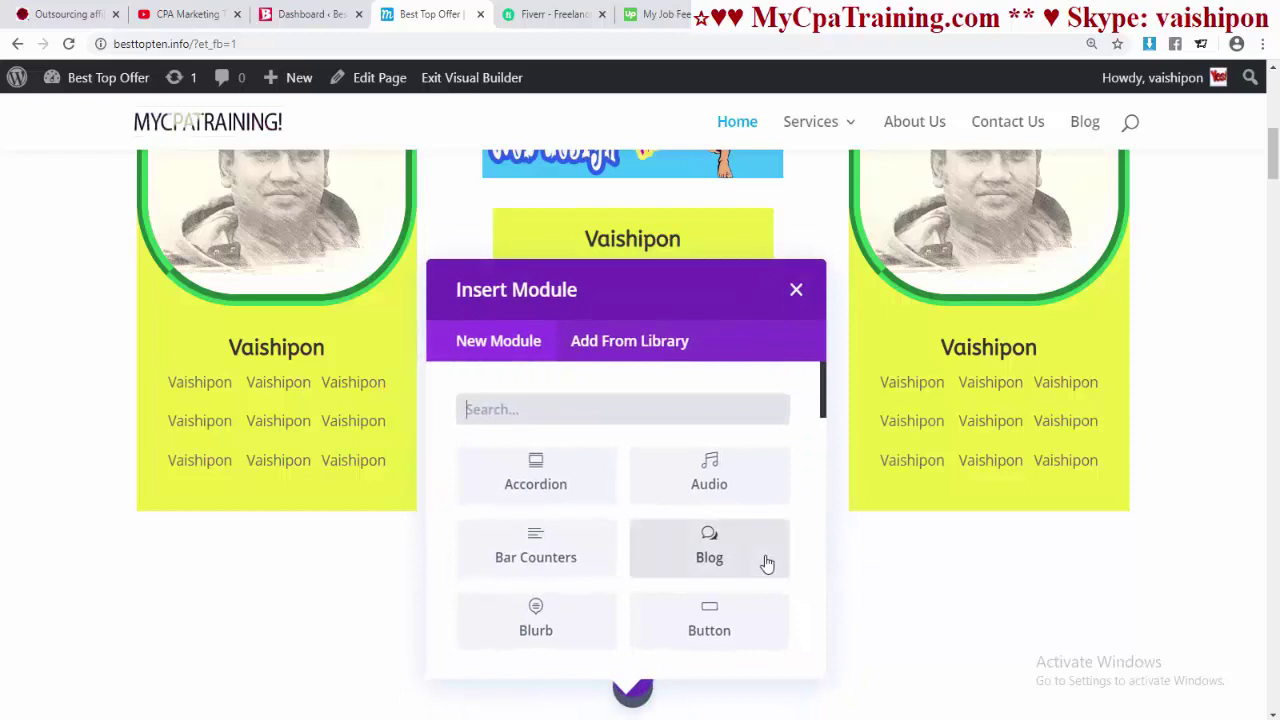
- Add a Video module with the pasted YouTube link as its source and save it
text(vid)
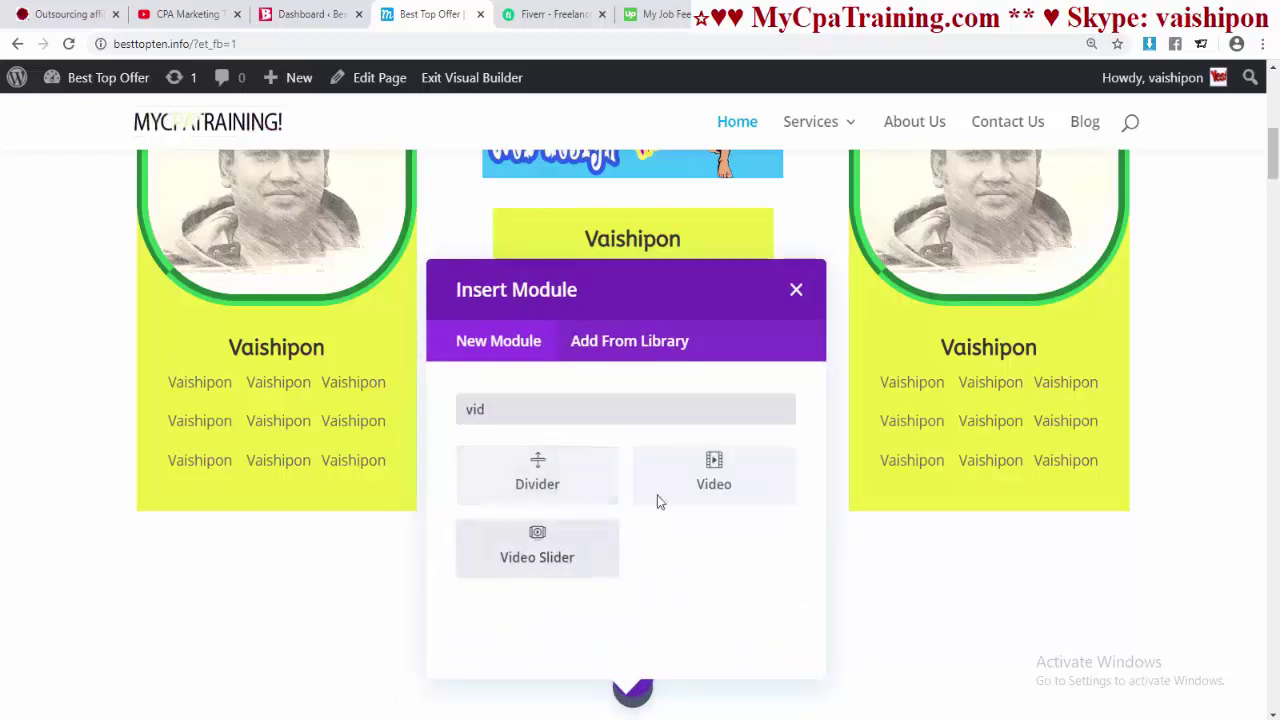
click(714, 484)
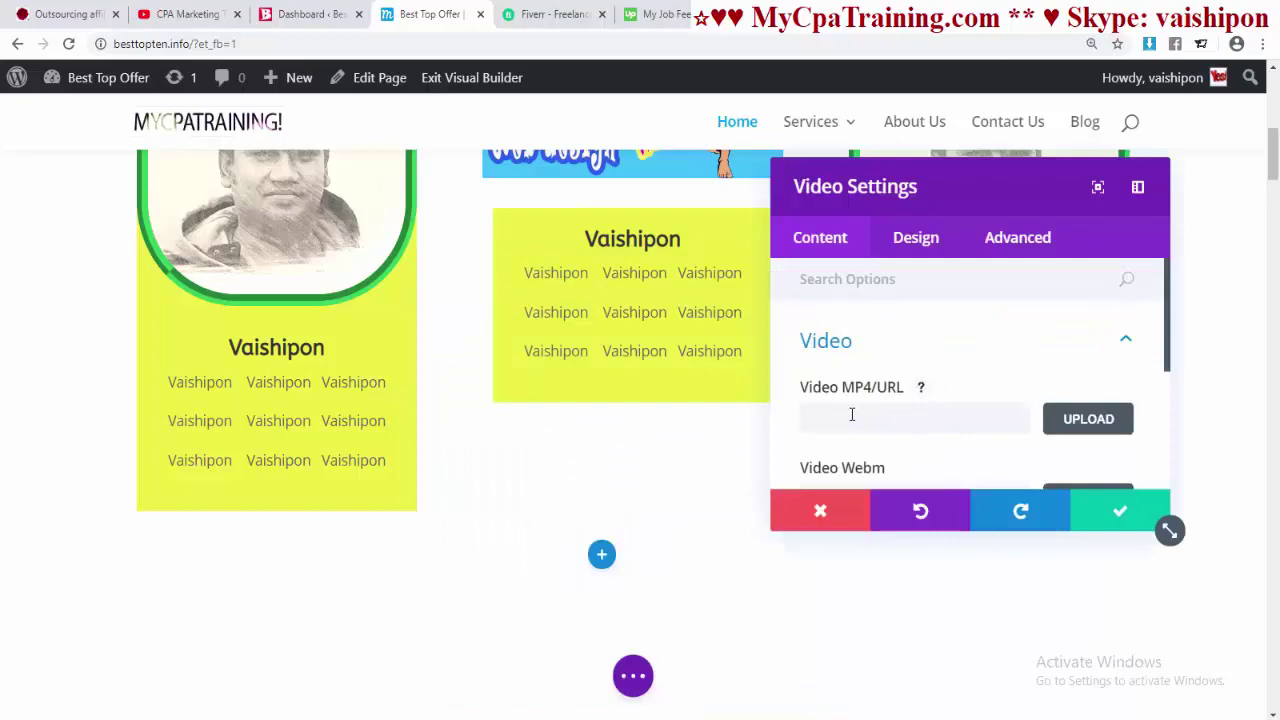
click(852, 414)
key(ctrl+v)
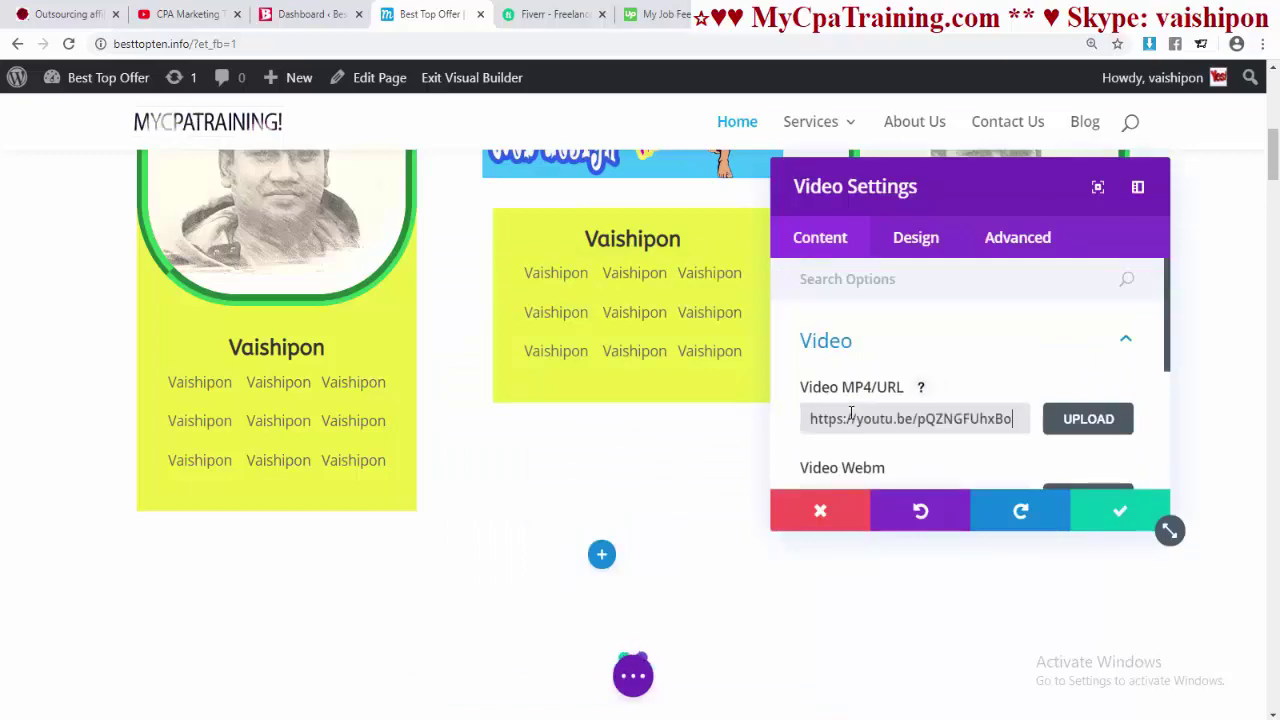
scroll(970, 420, down, 5)
click(1120, 518)
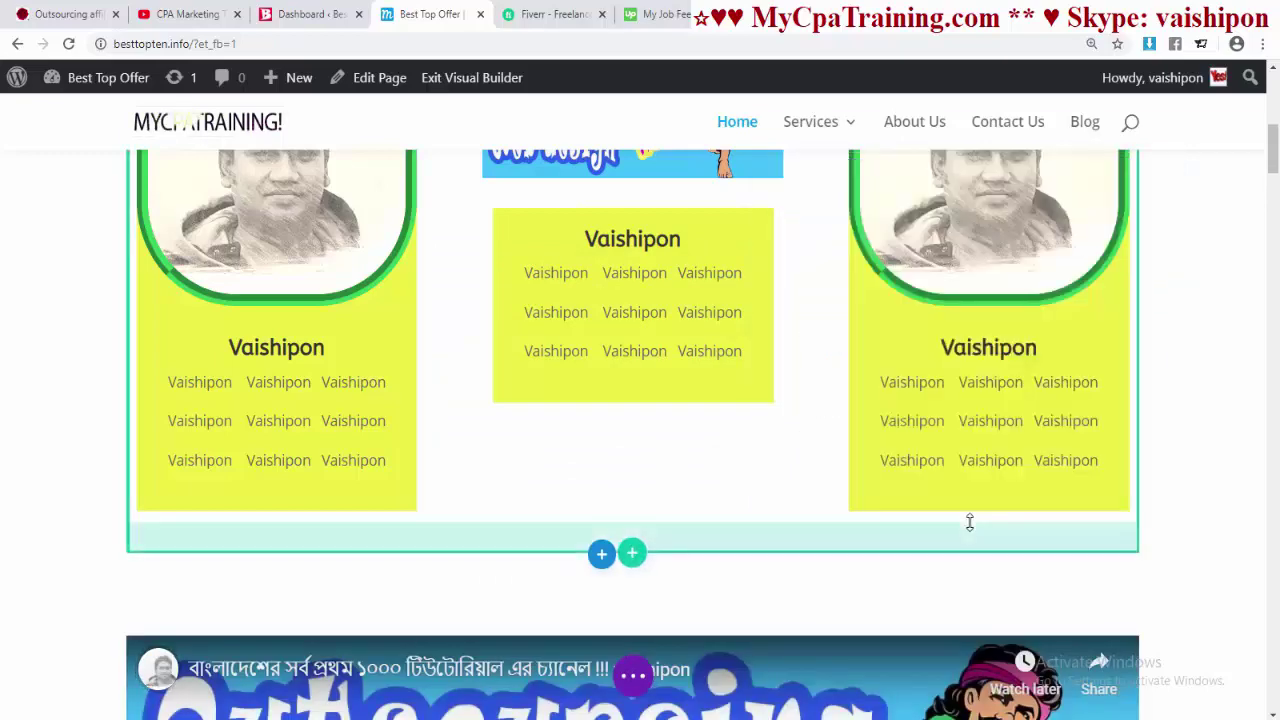
- Reduce the video section's top padding to about 13px
scroll(970, 525, down, 4)
scroll(618, 438, up, 2)
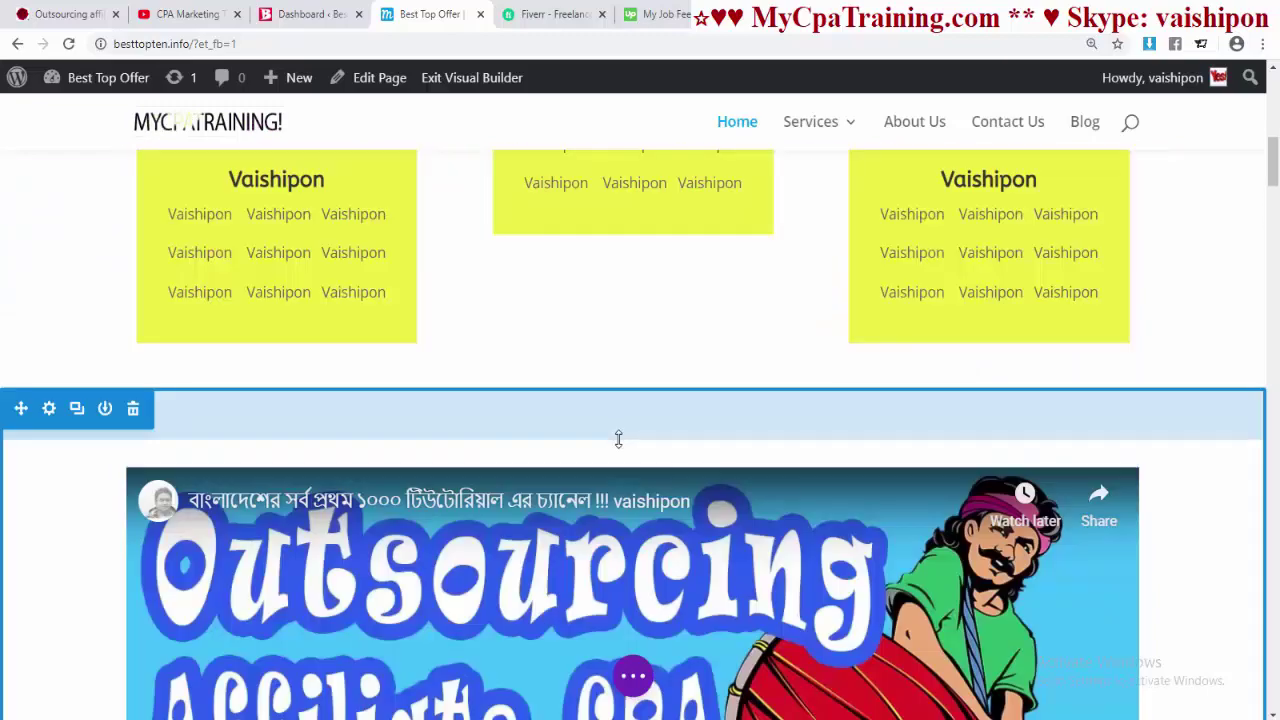
drag(618, 438, 615, 376)
- Give the small video above the middle card a 12px custom top margin
scroll(797, 540, up, 3)
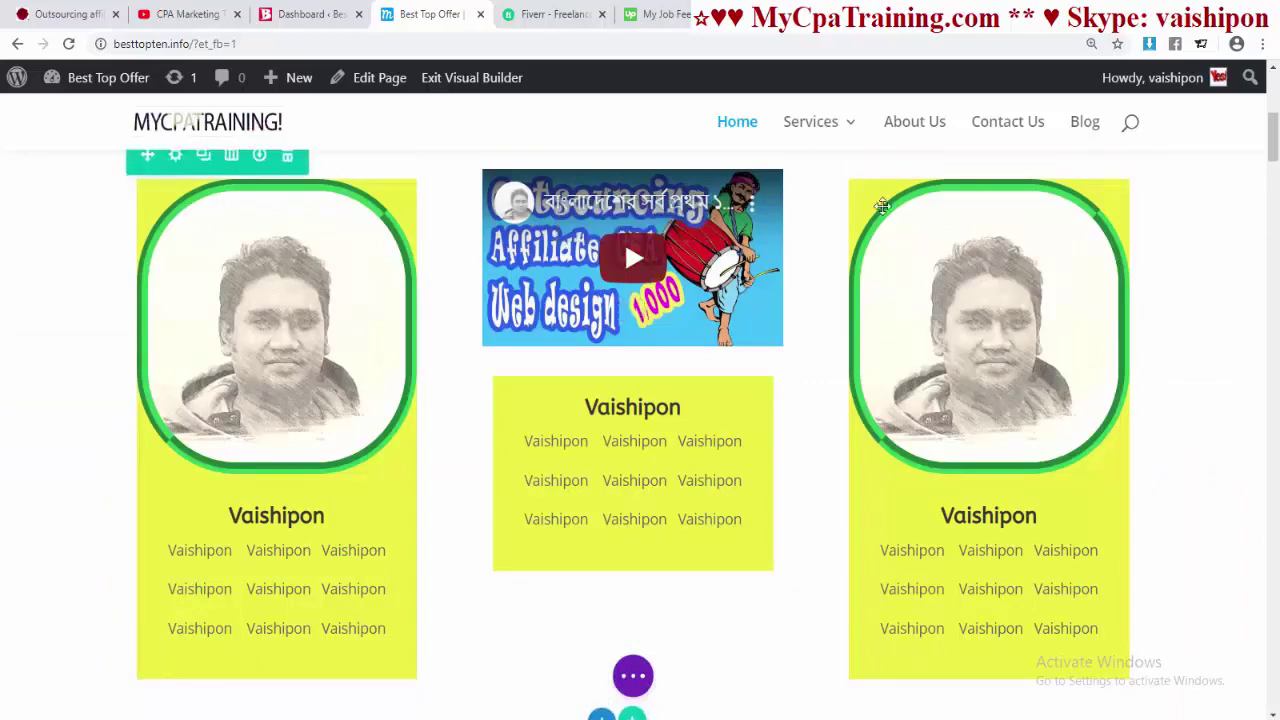
scroll(800, 540, down, 5)
scroll(817, 567, up, 5)
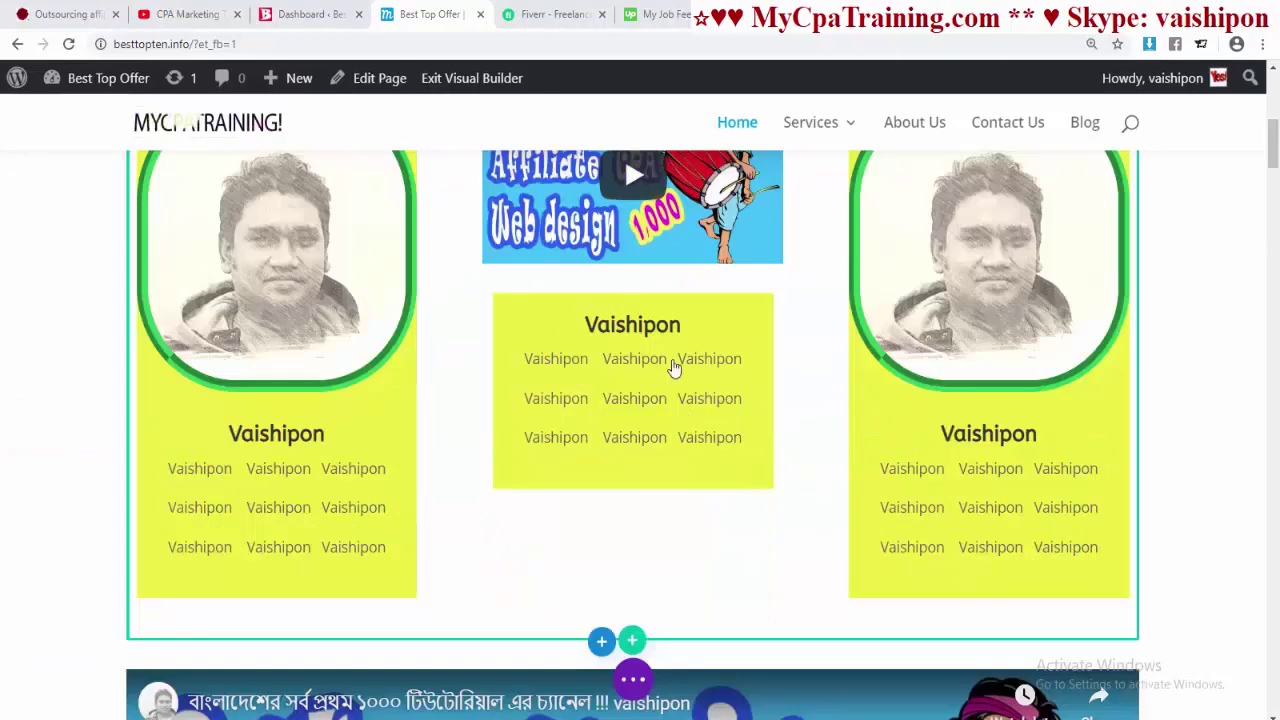
mouse_move(627, 373)
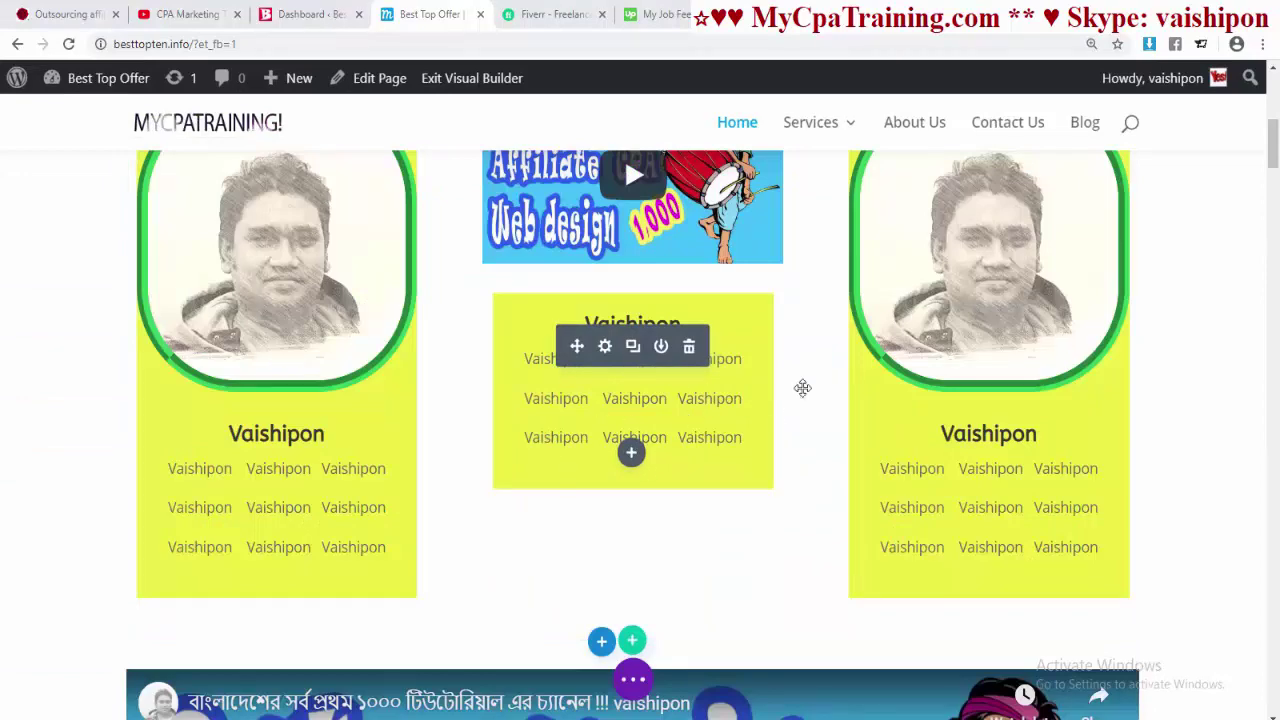
scroll(800, 517, up, 2)
mouse_move(606, 398)
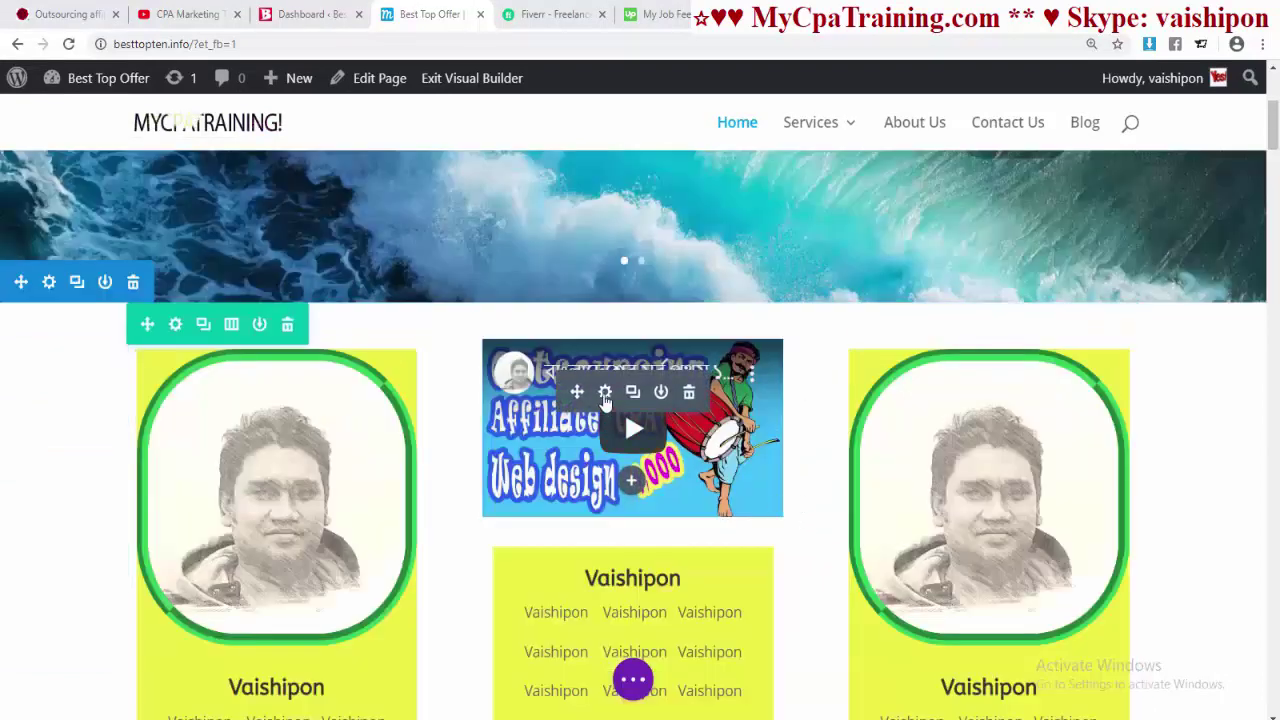
click(605, 393)
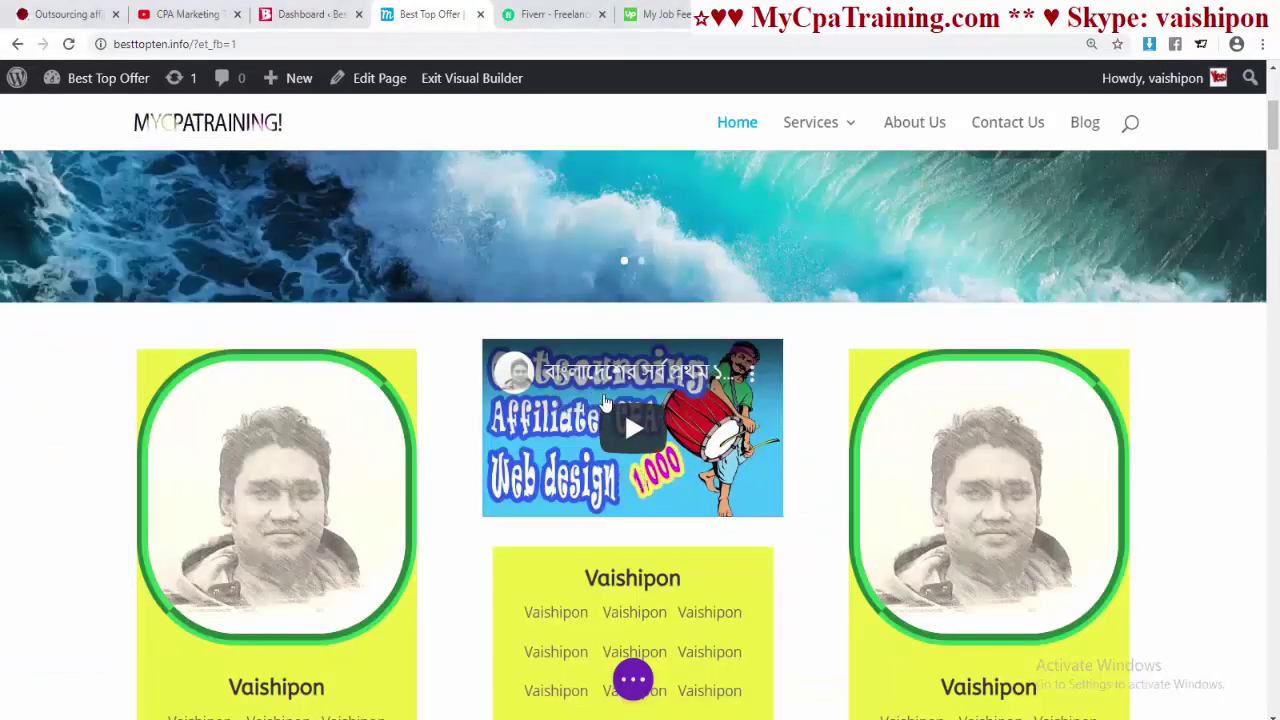
click(916, 239)
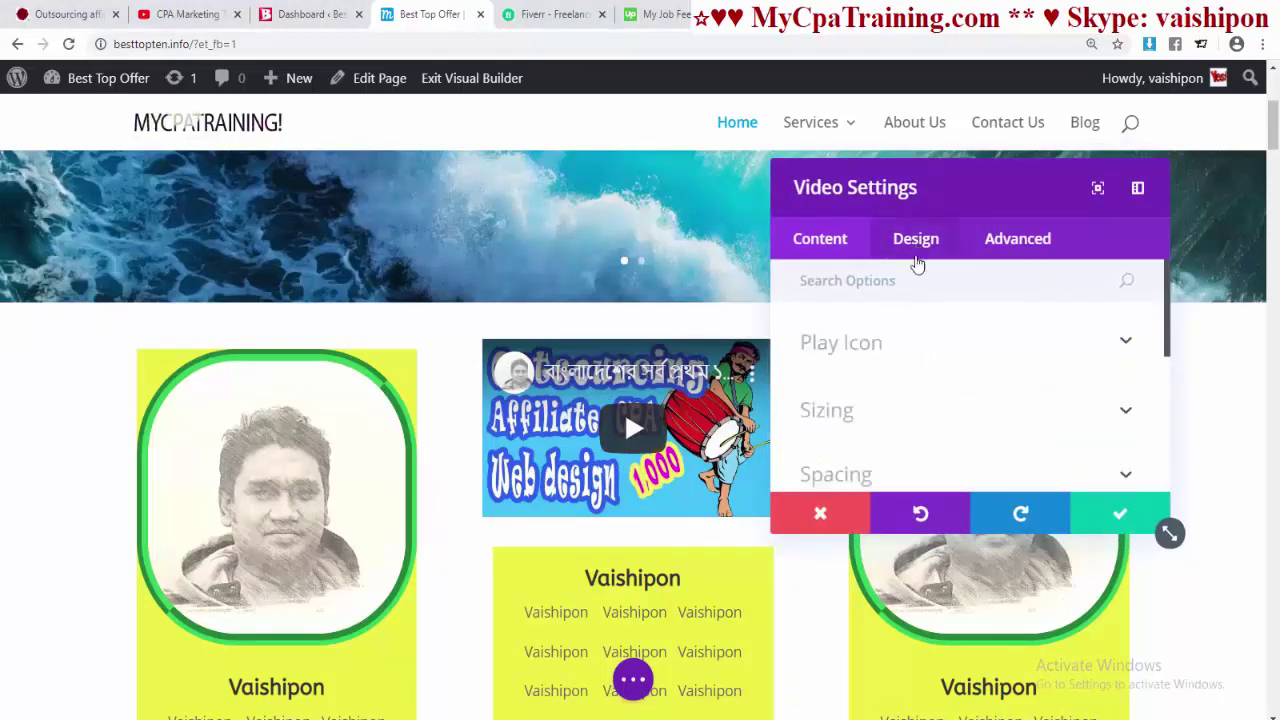
click(900, 472)
scroll(892, 394, down, 3)
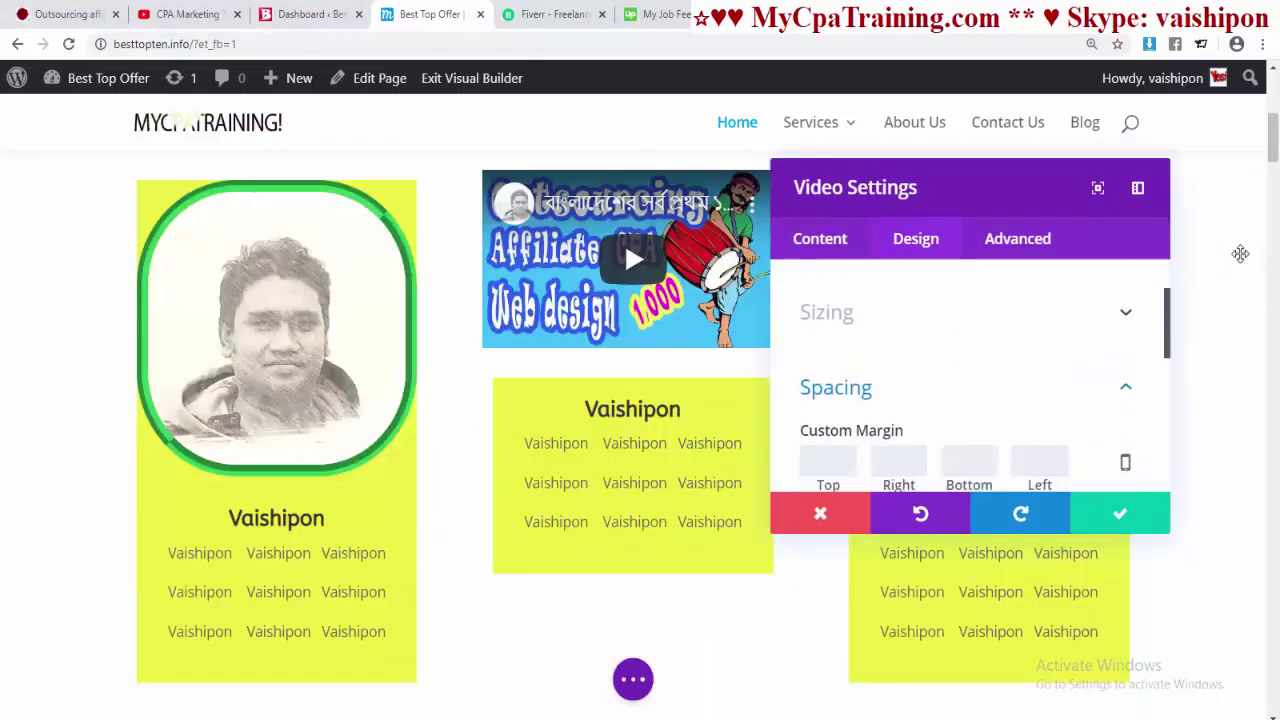
click(828, 463)
text(10)
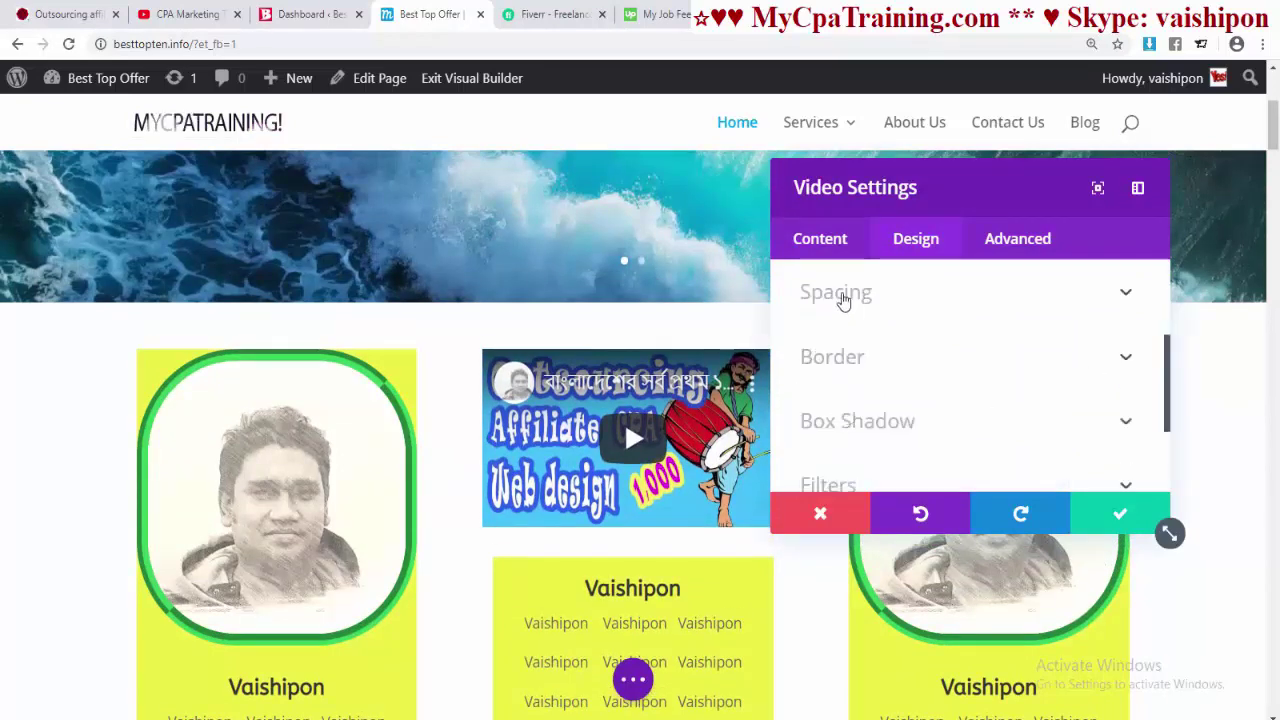
click(843, 291)
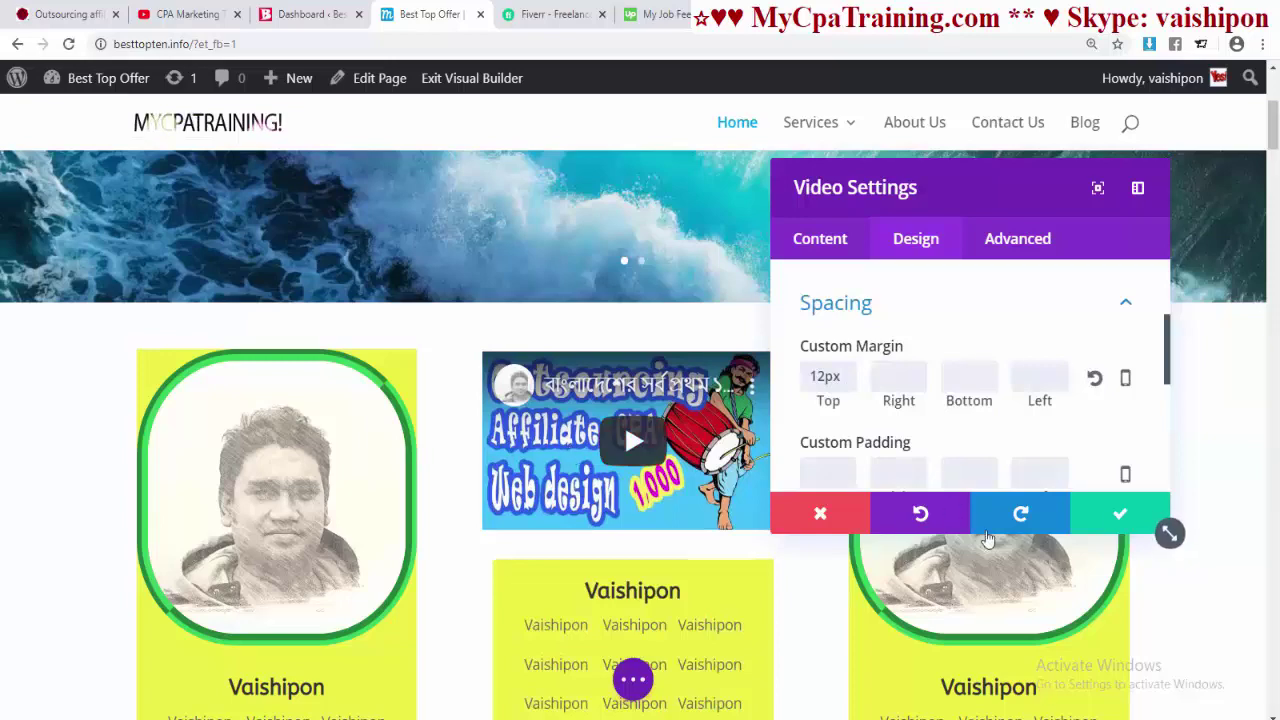
- Save the video's margin and add a Text module under the small video
click(1120, 513)
scroll(758, 442, down, 3)
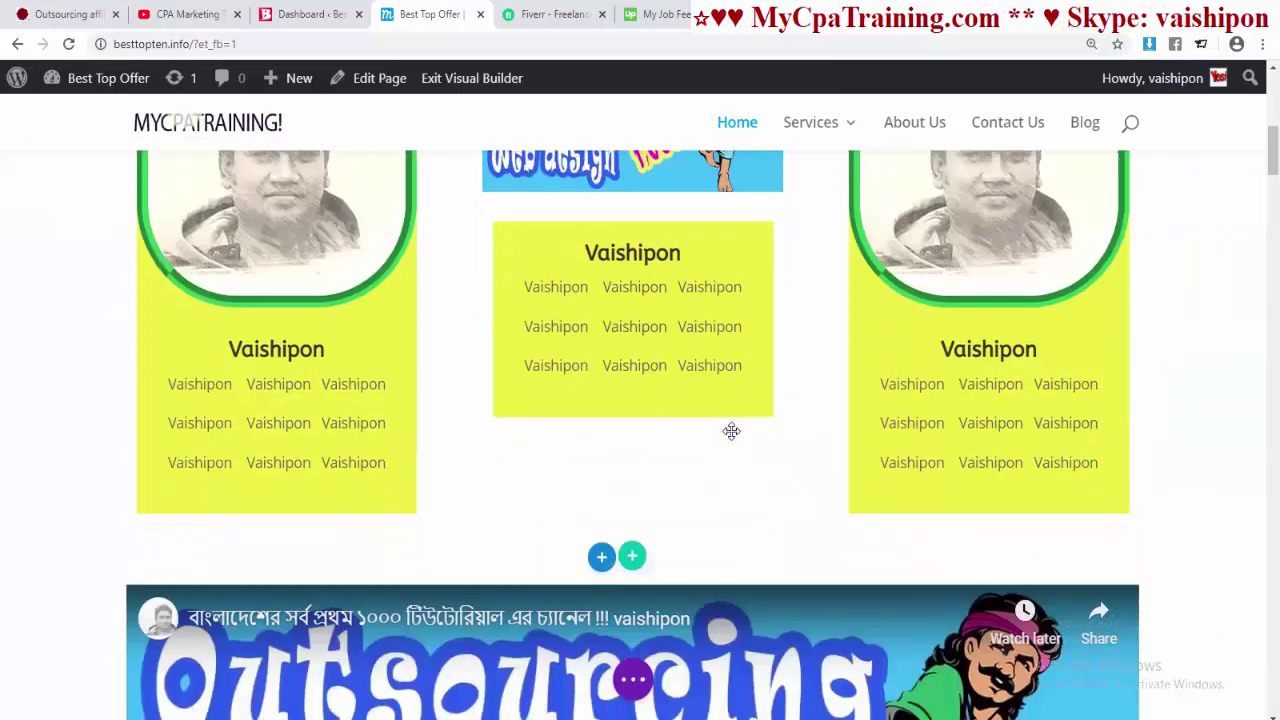
scroll(730, 430, up, 3)
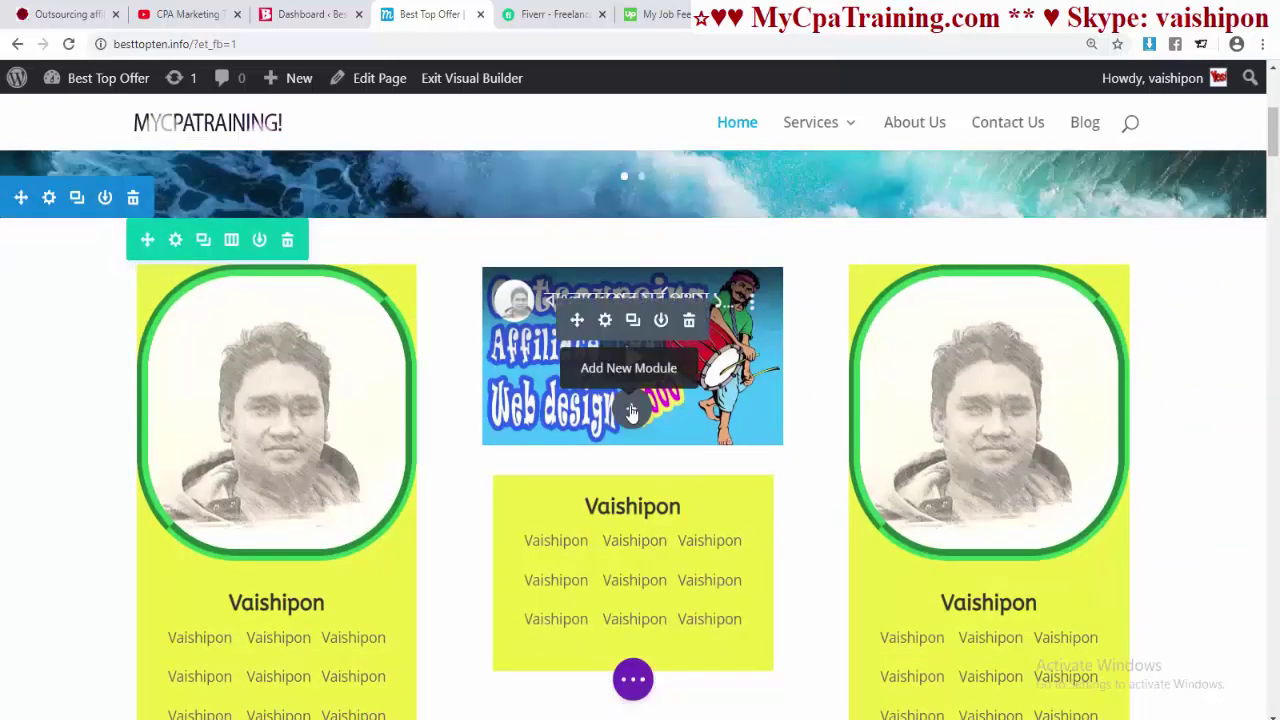
click(631, 412)
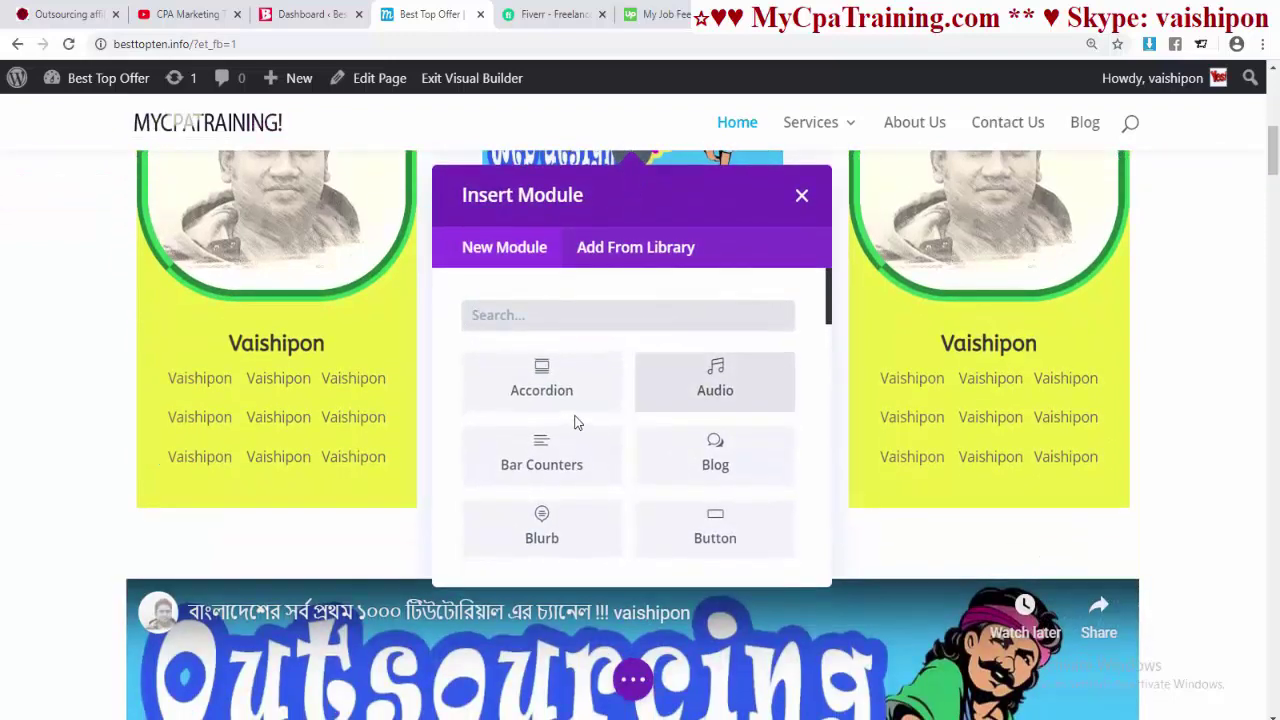
text(te)
click(714, 534)
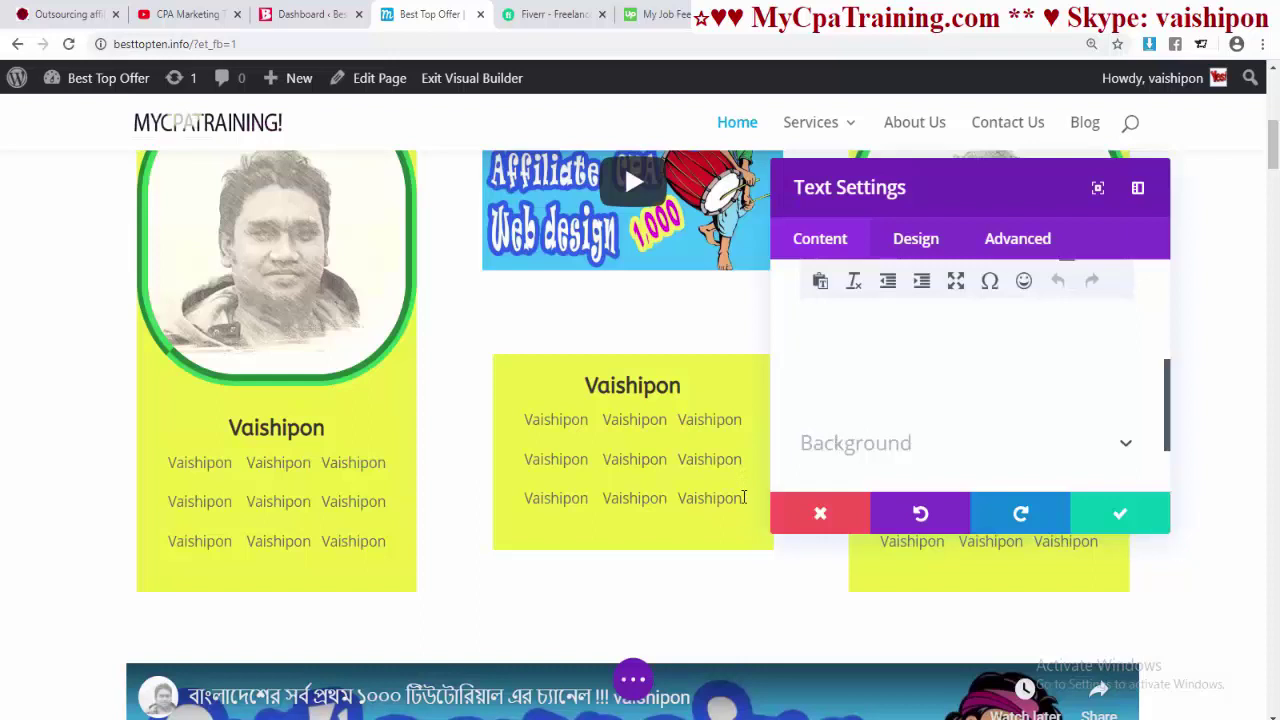
- Copy the three Vaishipon lines from the middle card into the text module, centred, and save
drag(746, 498, 520, 430)
key(ctrl+c)
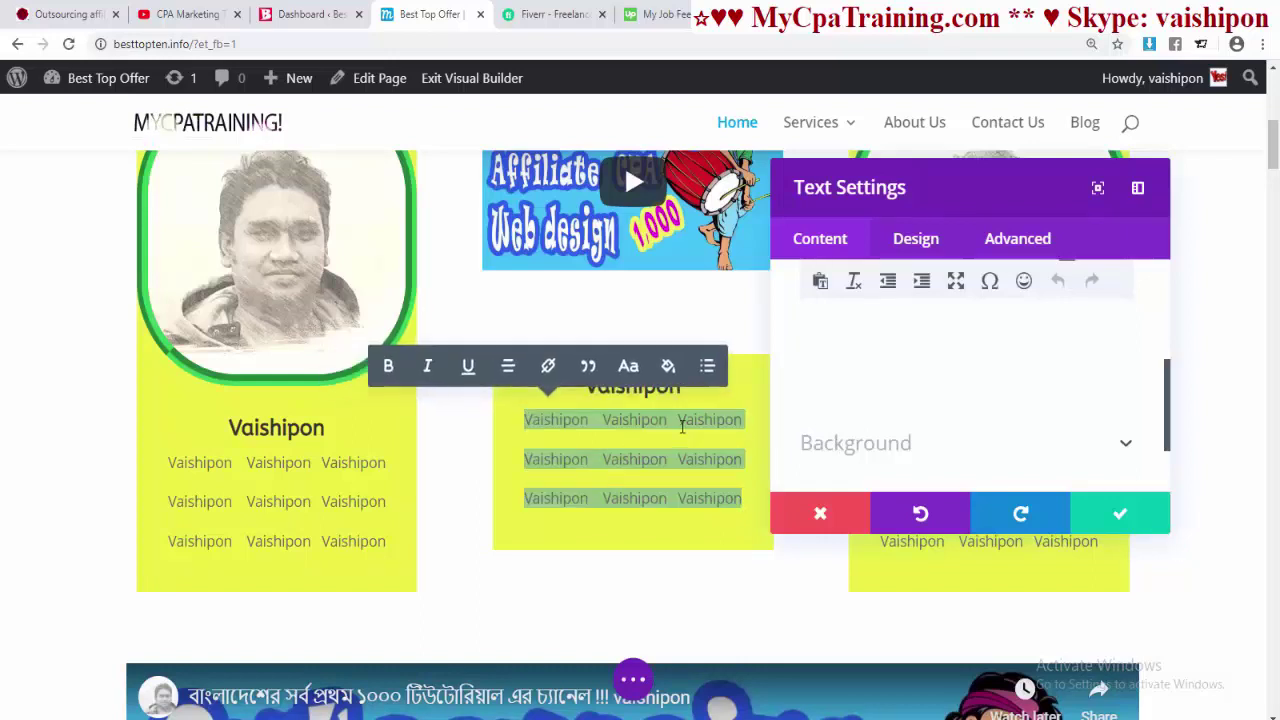
right_click(680, 425)
click(716, 490)
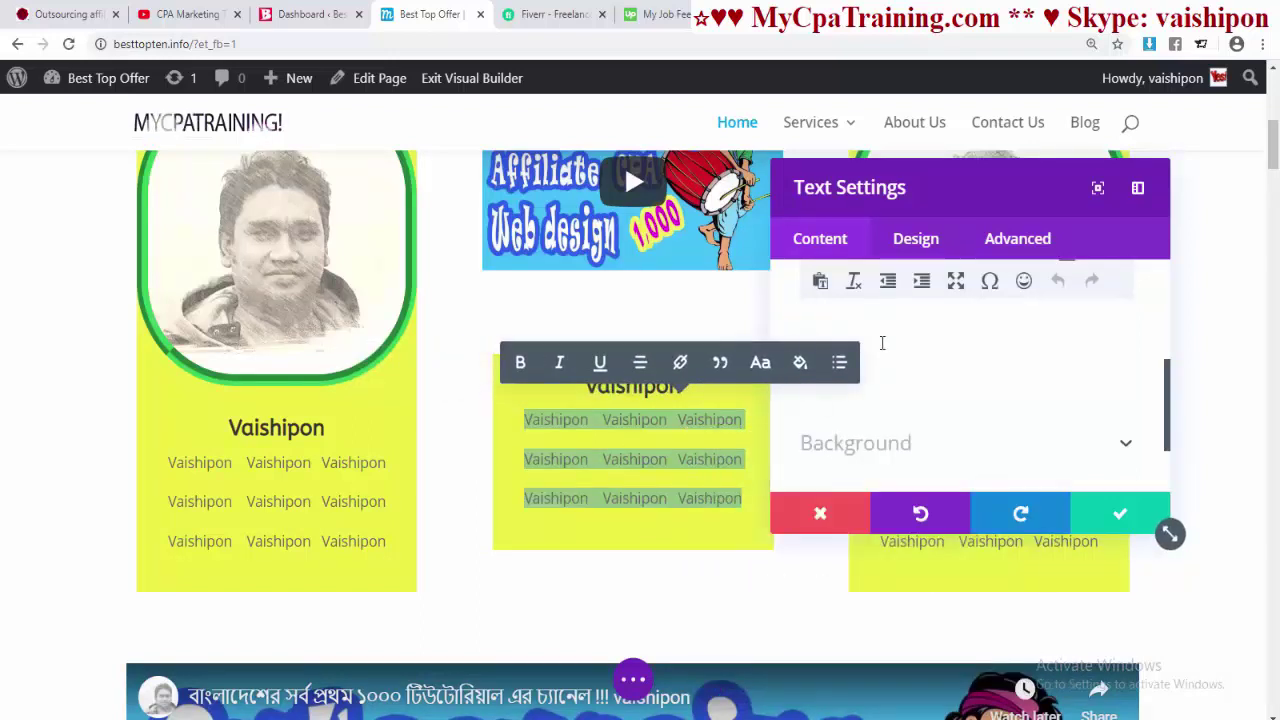
key(ctrl+v)
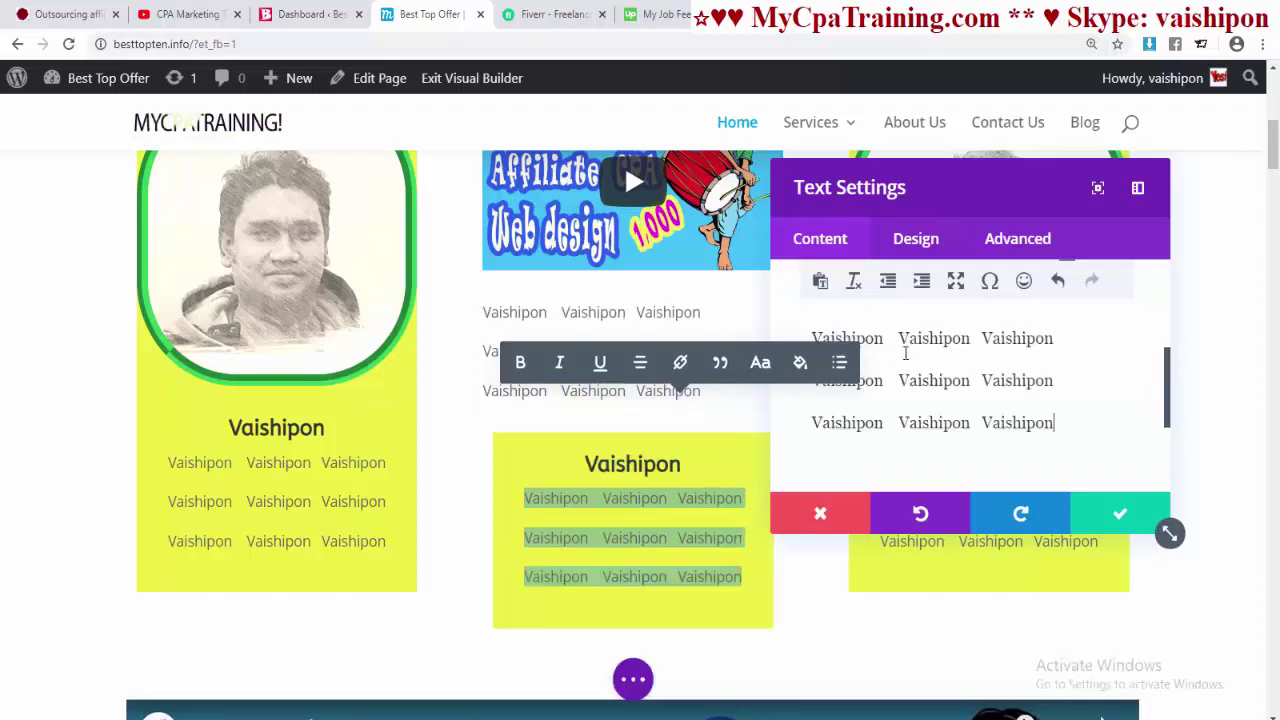
key(ctrl+a)
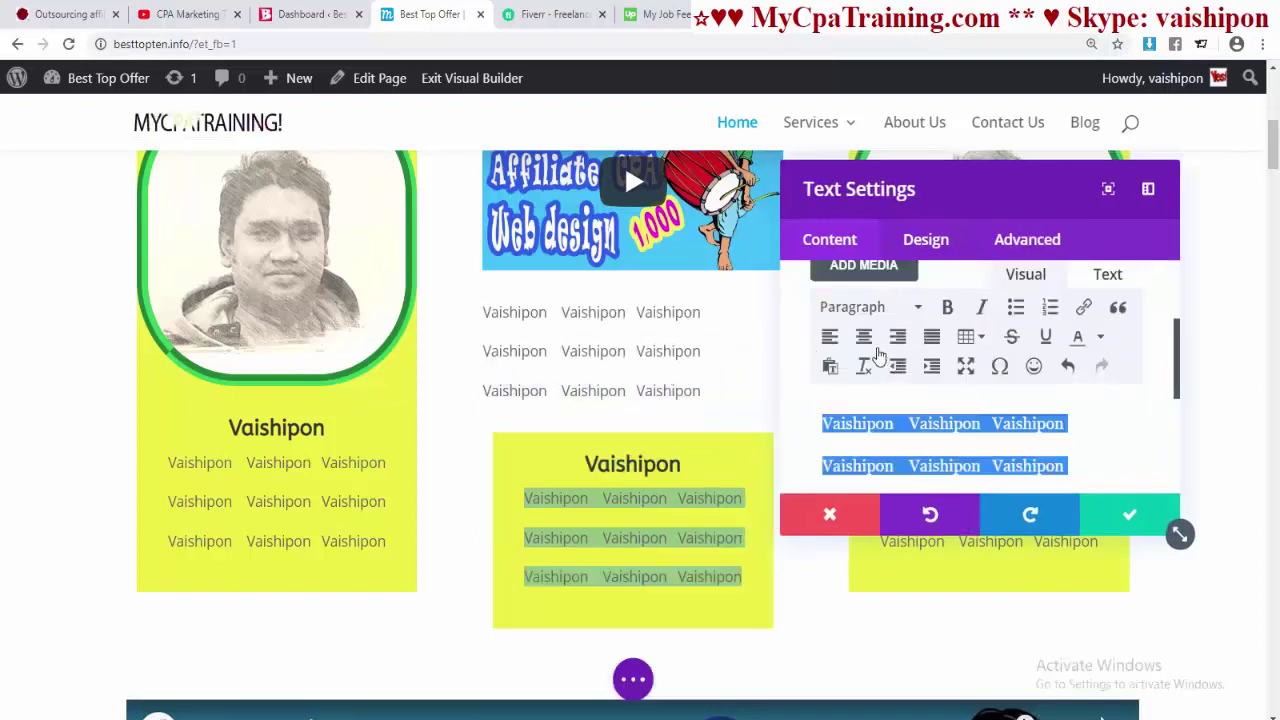
click(863, 336)
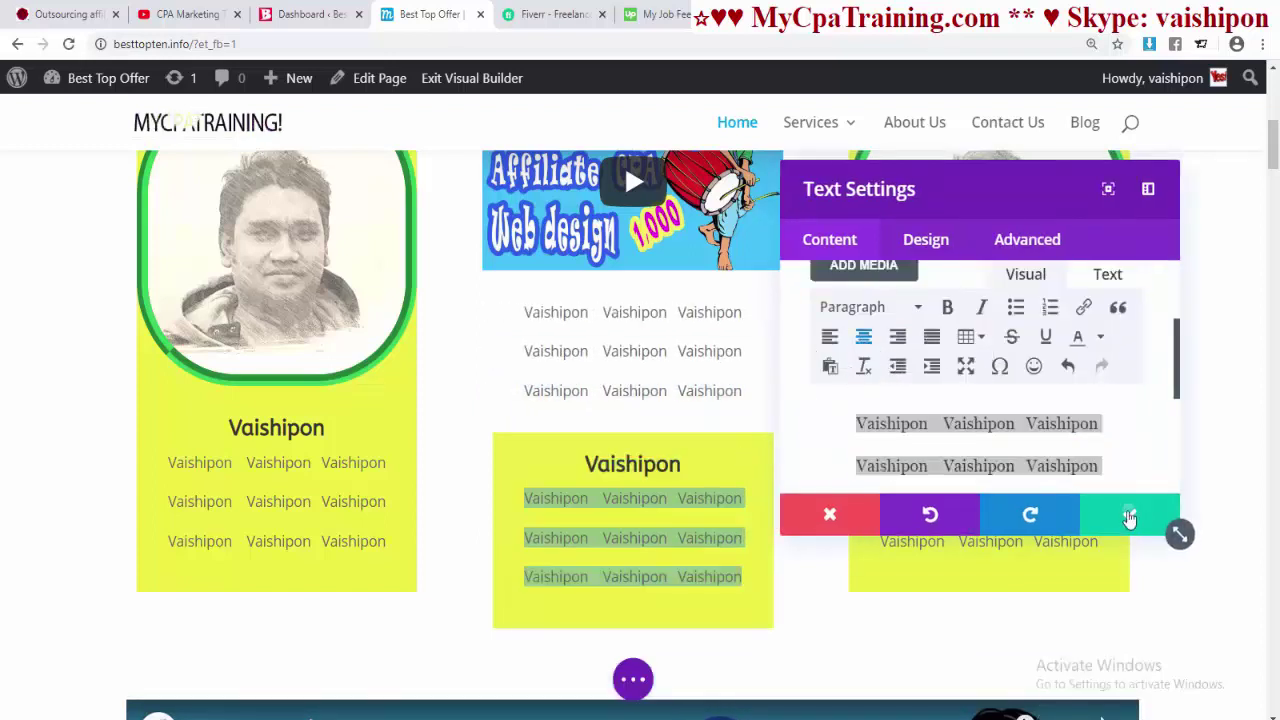
click(1135, 514)
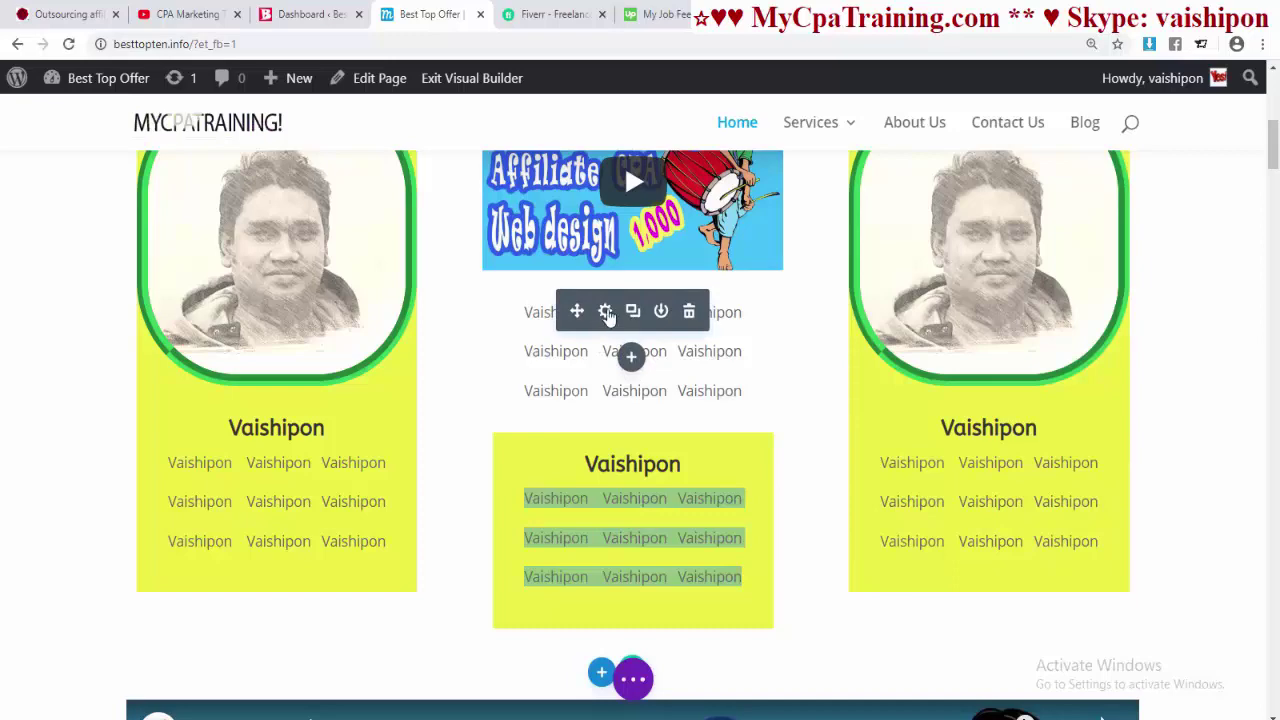
- Give the text block under the video a yellow background colour
click(604, 312)
scroll(926, 388, down, 1)
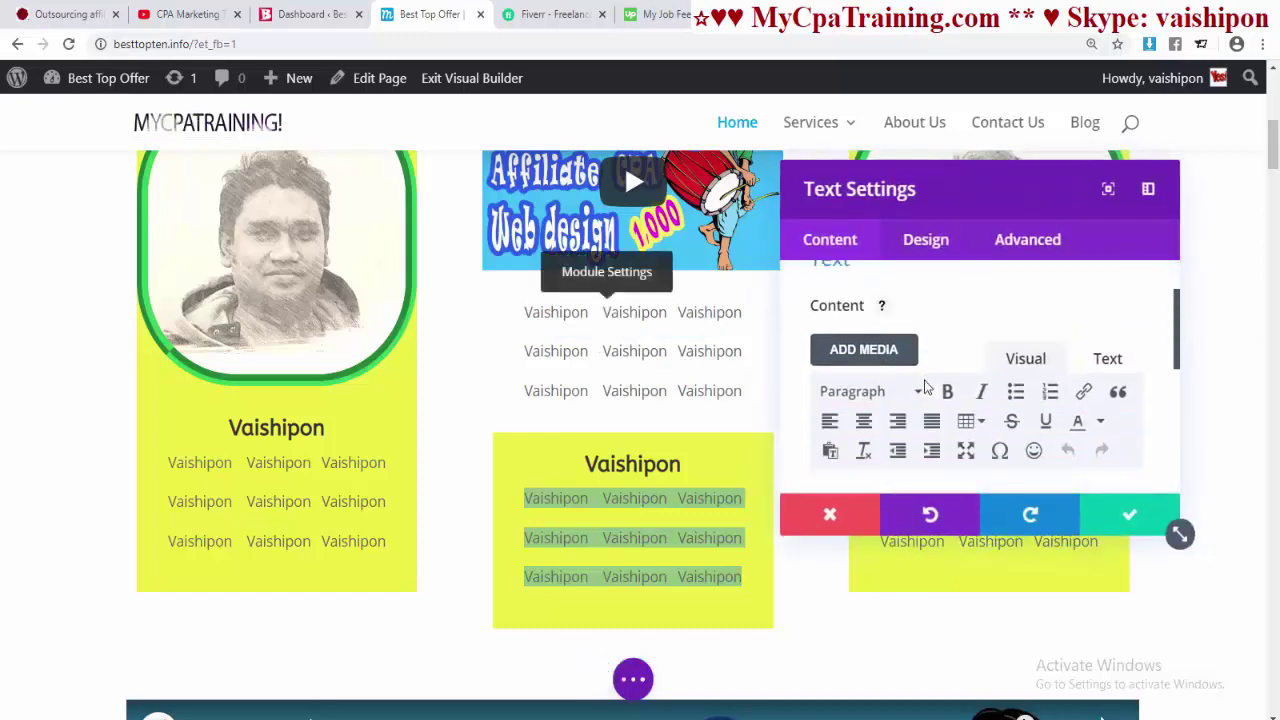
scroll(926, 388, up, 1)
click(924, 239)
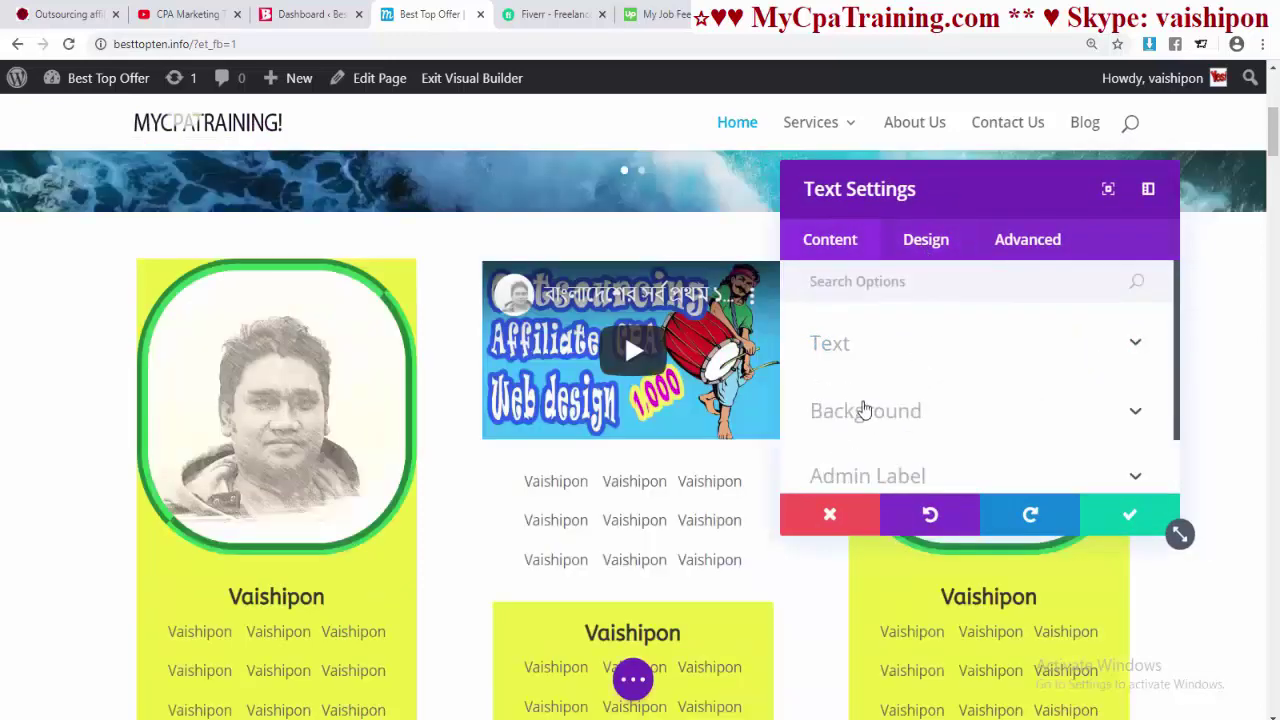
click(864, 410)
scroll(940, 417, down, 1)
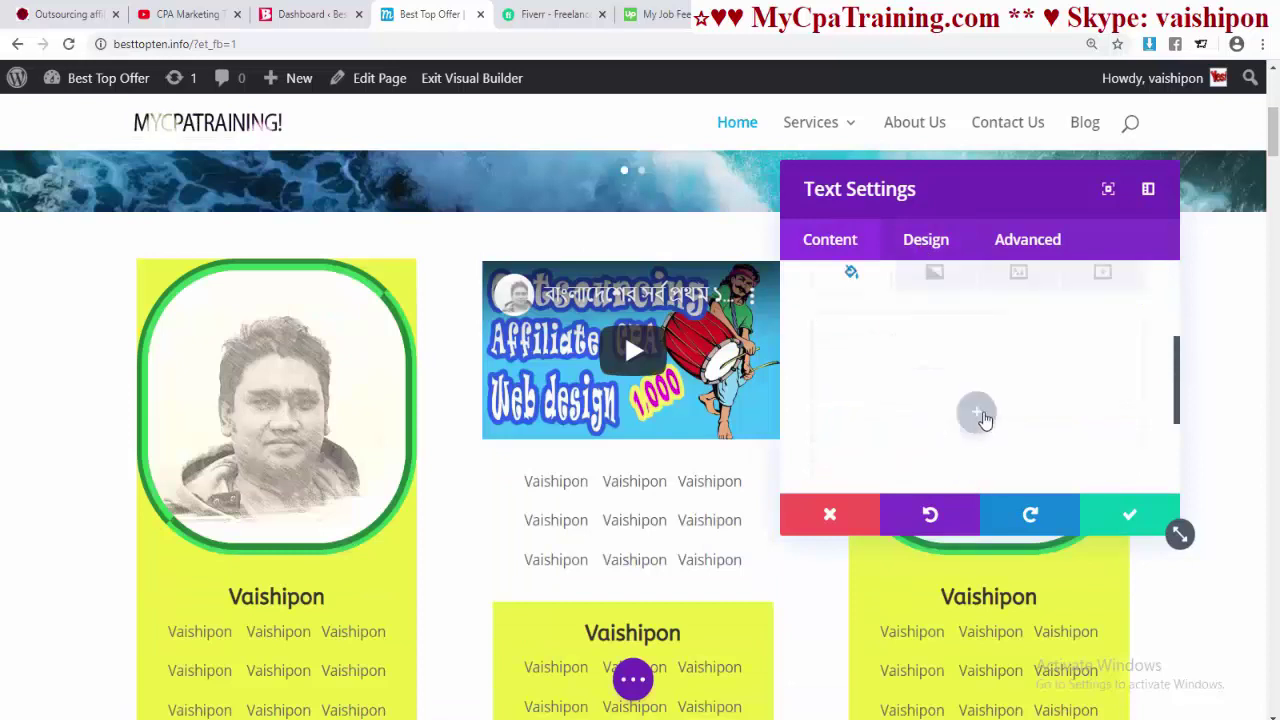
click(977, 414)
scroll(1029, 409, down, 2)
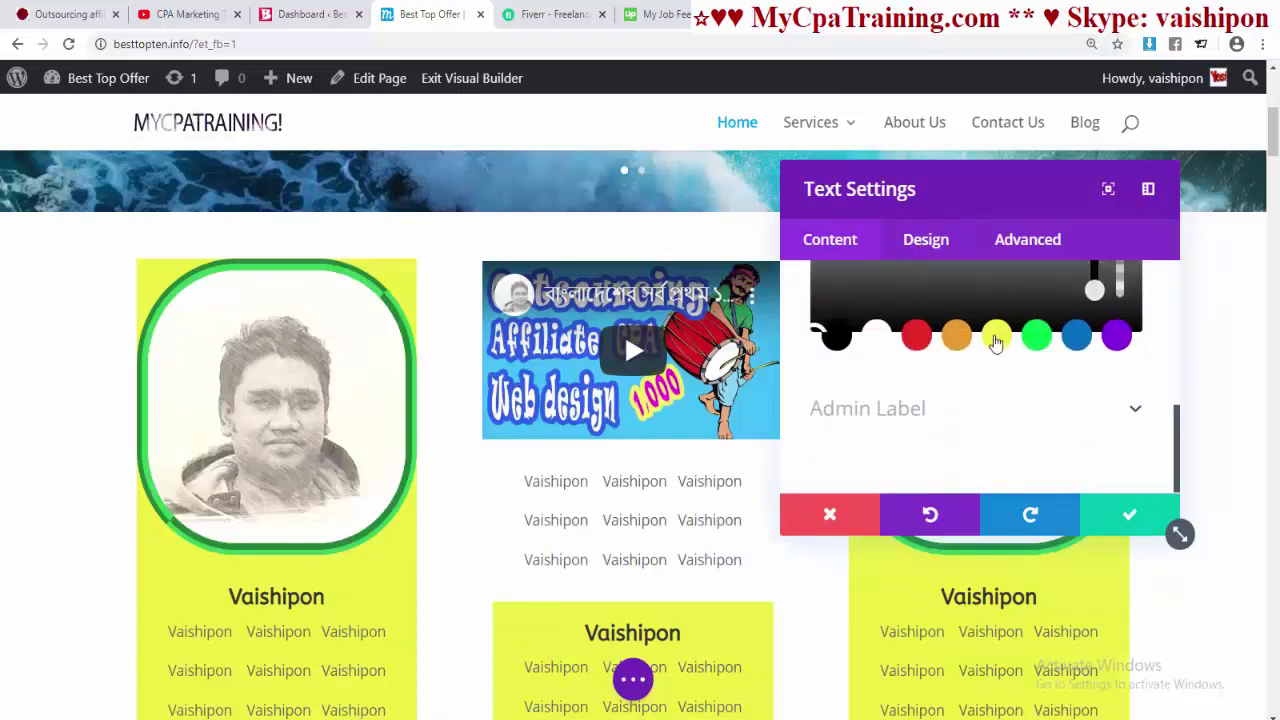
click(994, 334)
scroll(1018, 386, up, 2)
scroll(980, 406, down, 1)
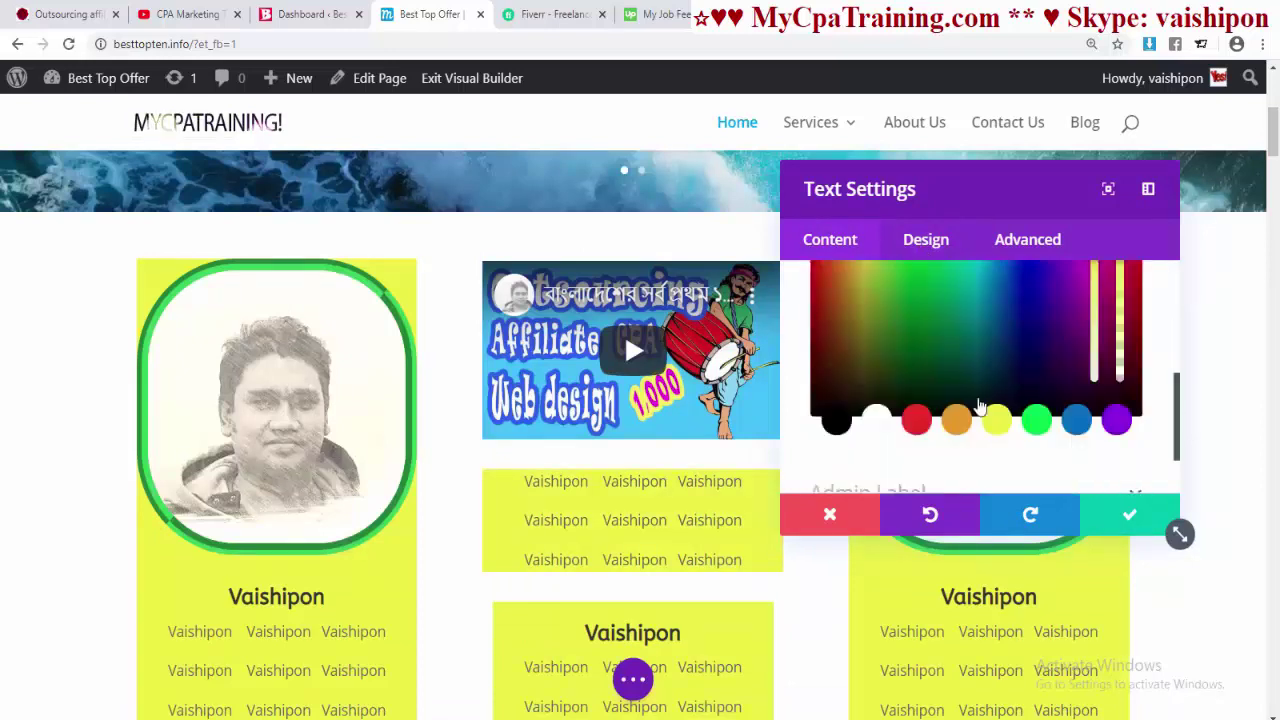
- Set the text block's padding to 10px on all four sides and save it
click(926, 245)
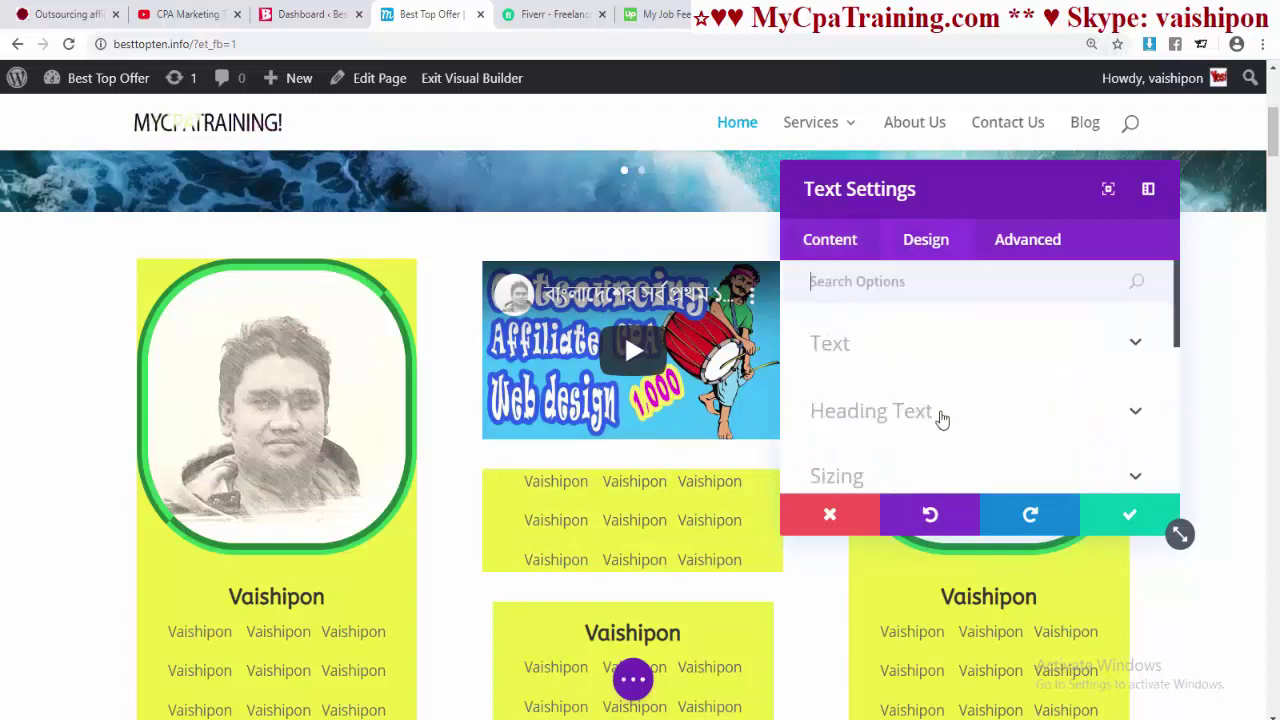
scroll(905, 422, down, 2)
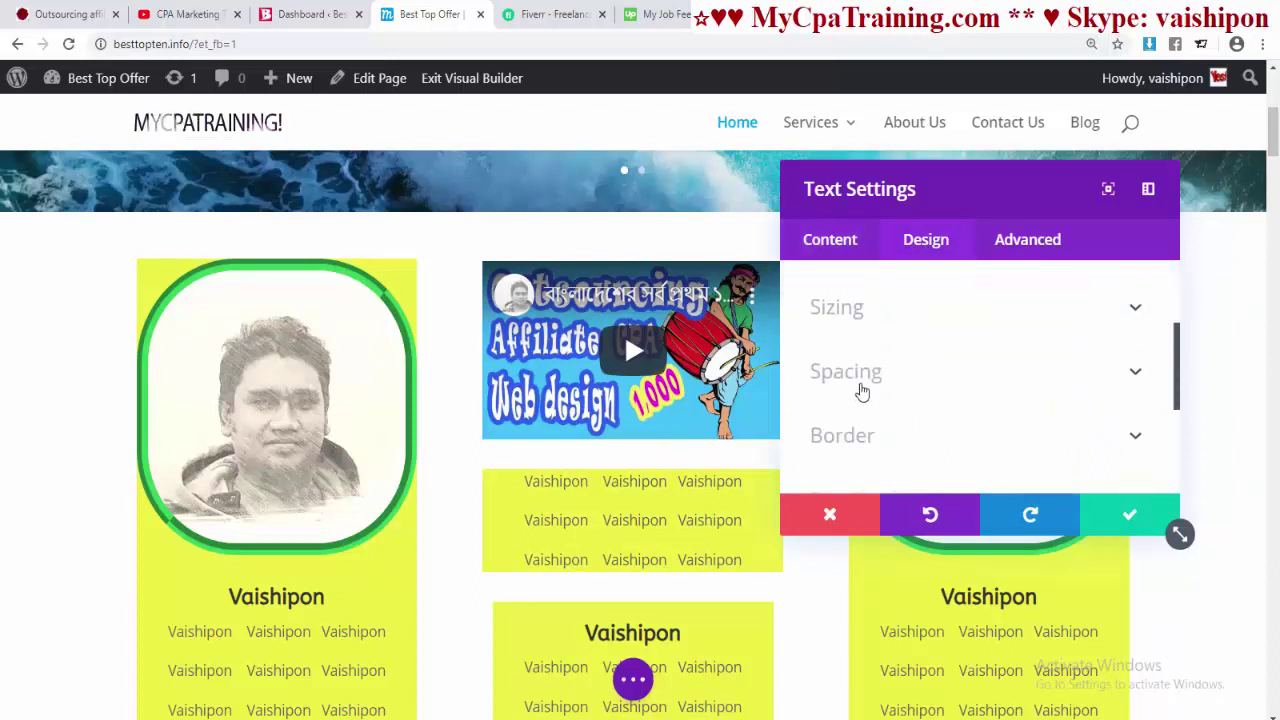
click(897, 386)
scroll(949, 413, down, 1)
click(838, 389)
text(10)
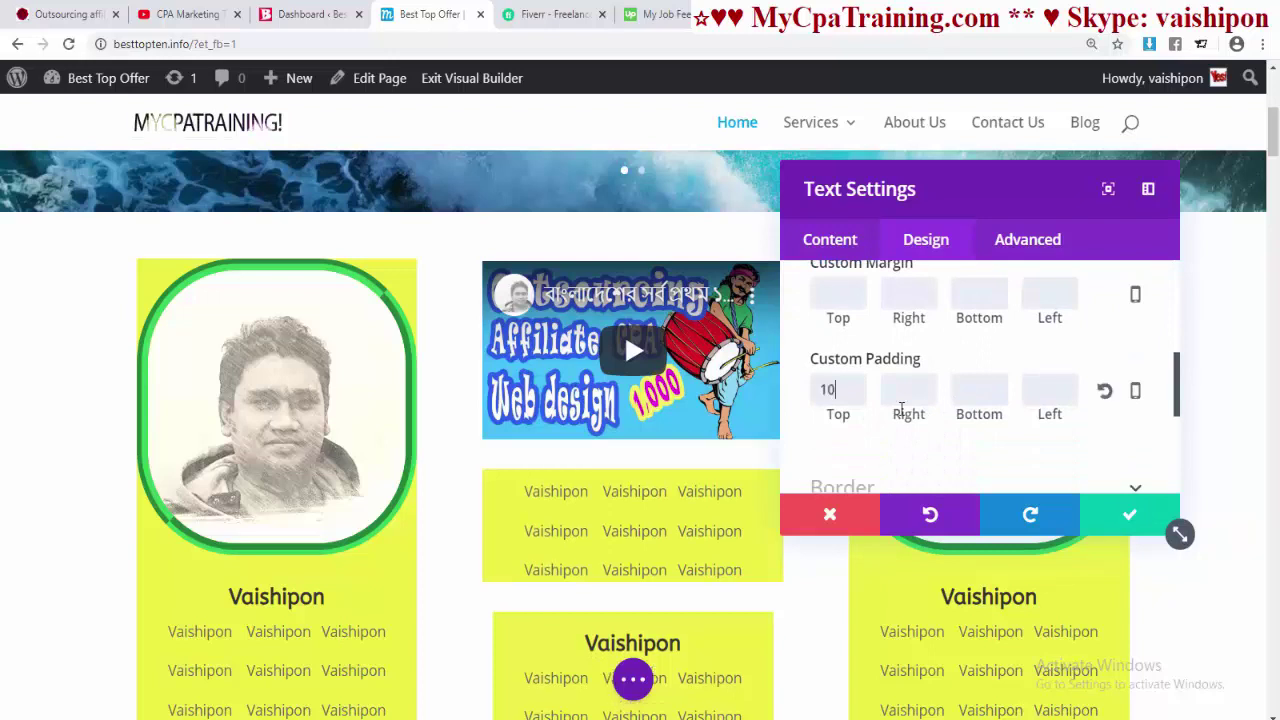
text(10)
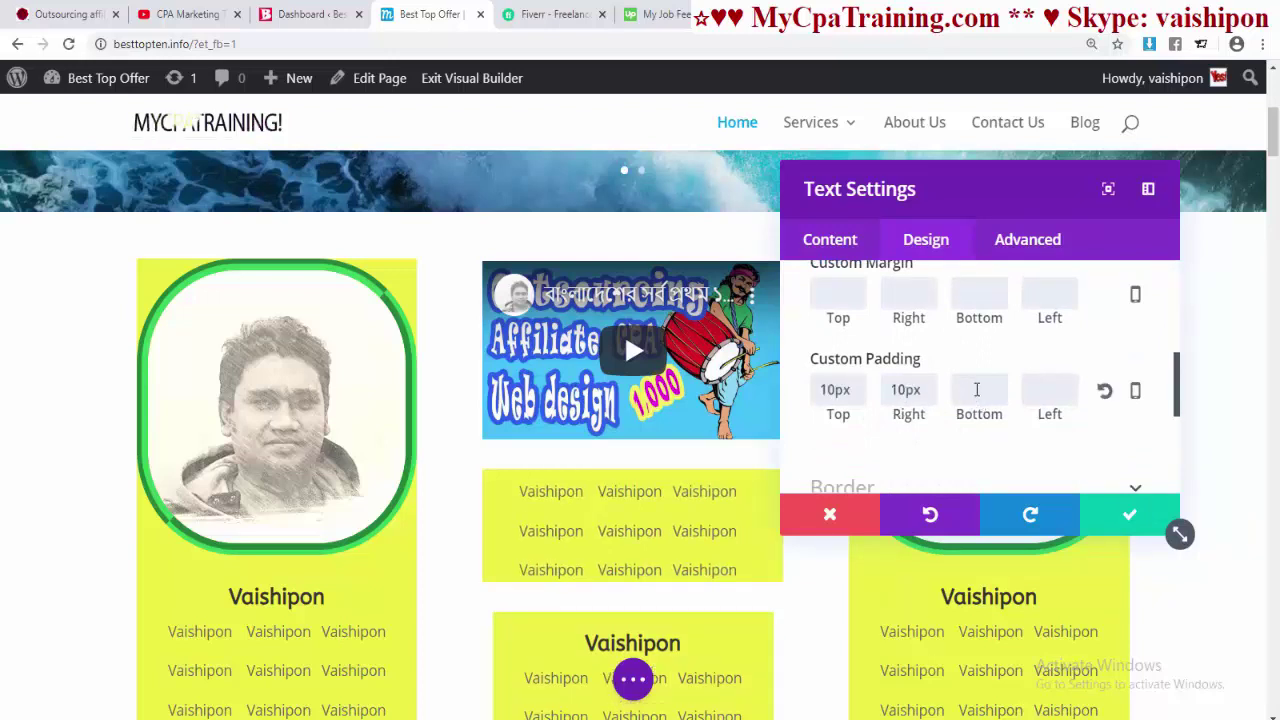
text(10)
click(1036, 391)
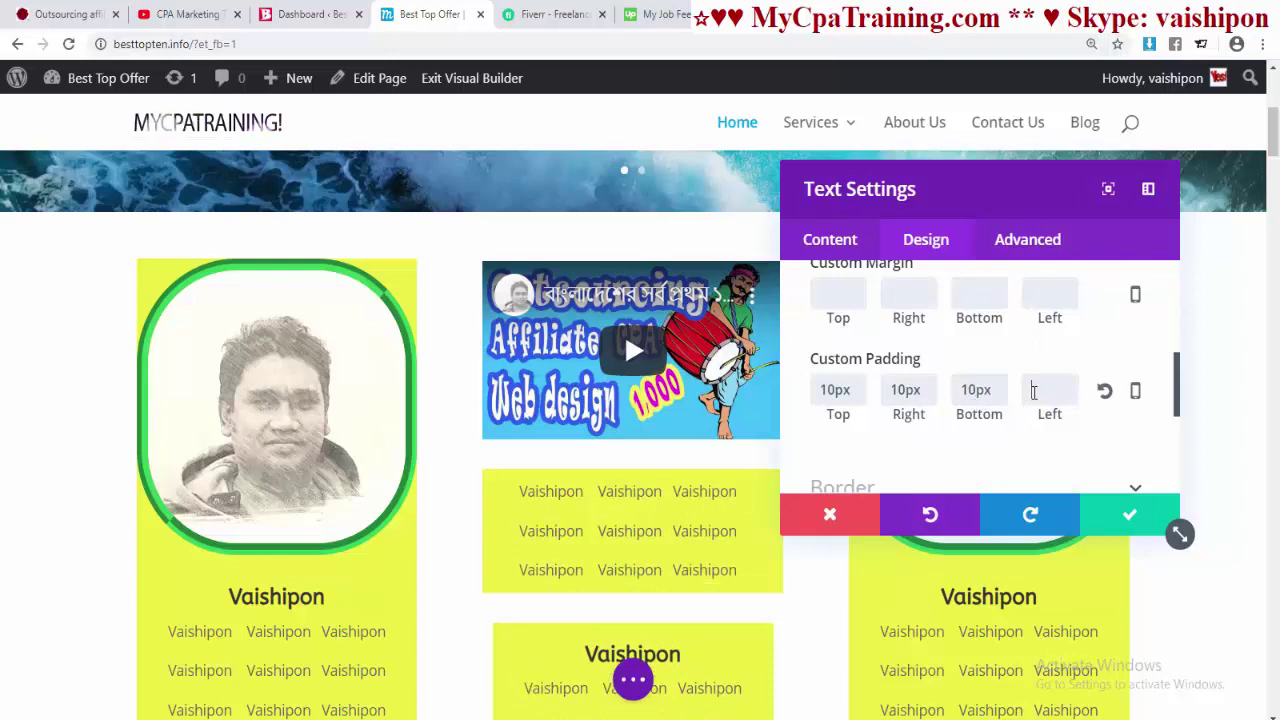
text(10)
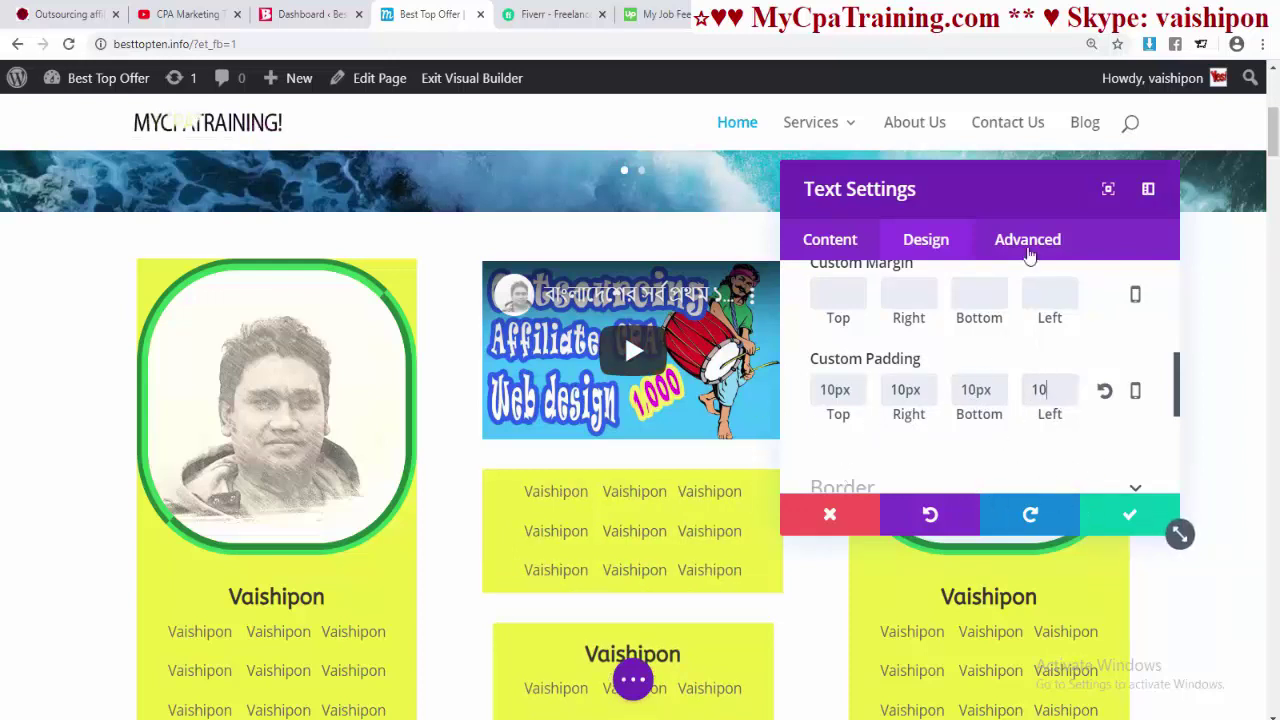
drag(983, 183, 1015, 179)
click(1205, 518)
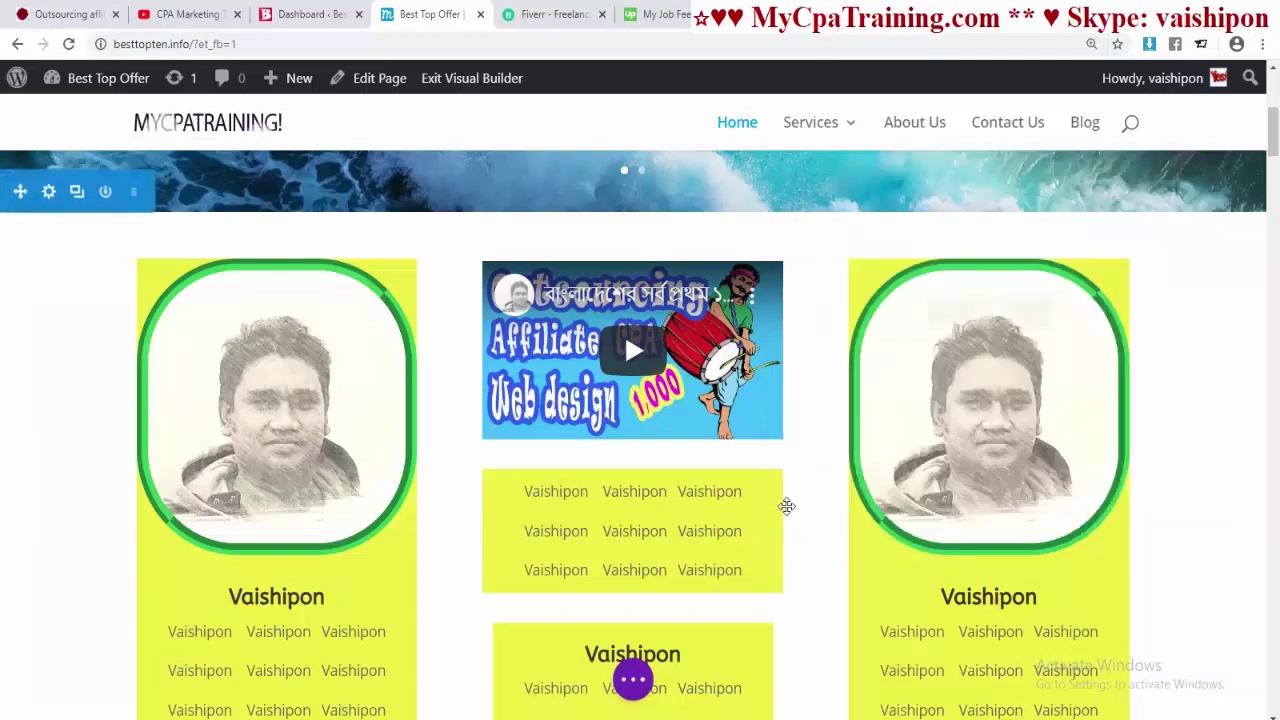
scroll(860, 510, down, 3)
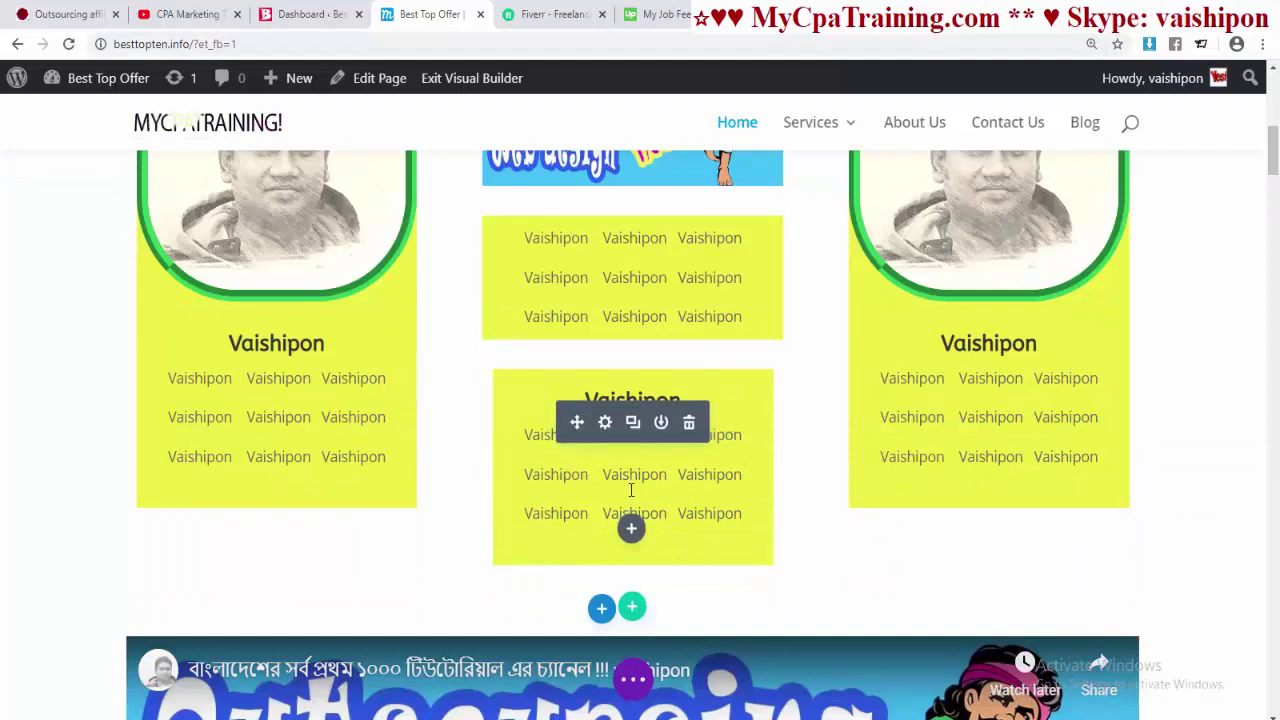
- Clear the middle profile card's custom left and bottom margin values
click(604, 420)
click(957, 248)
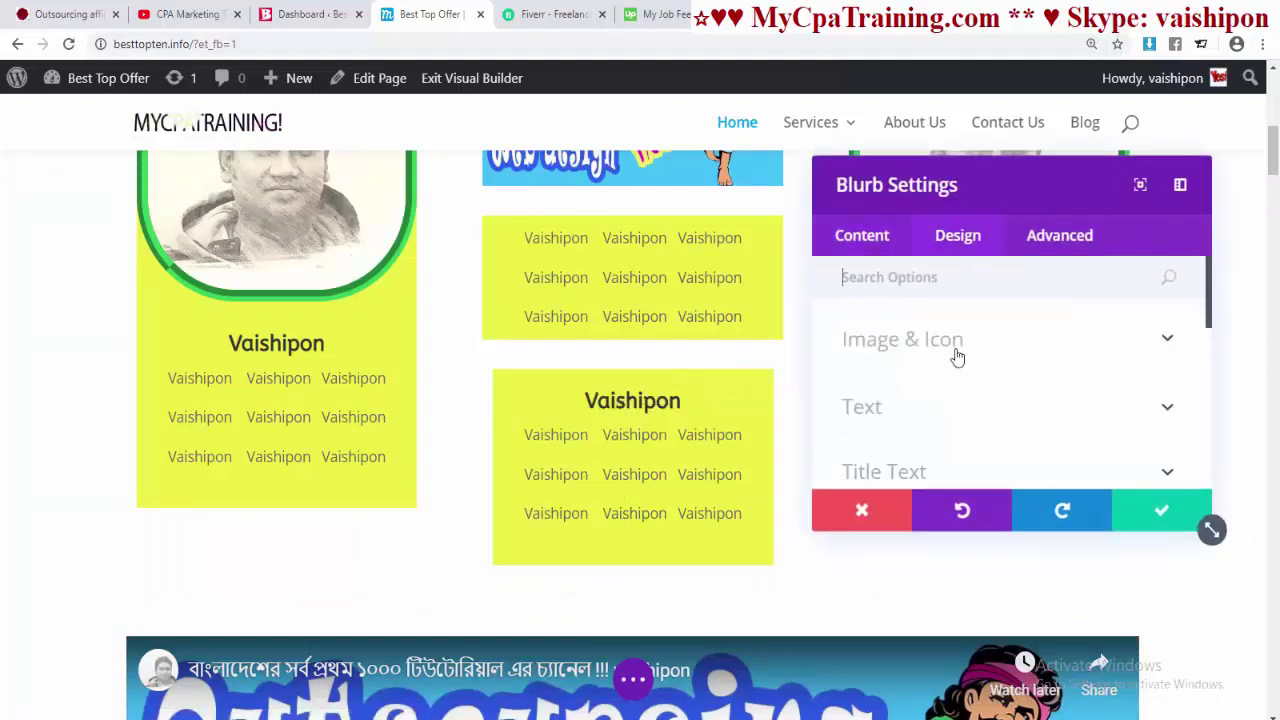
scroll(963, 400, down, 3)
click(1000, 326)
scroll(1004, 364, down, 1)
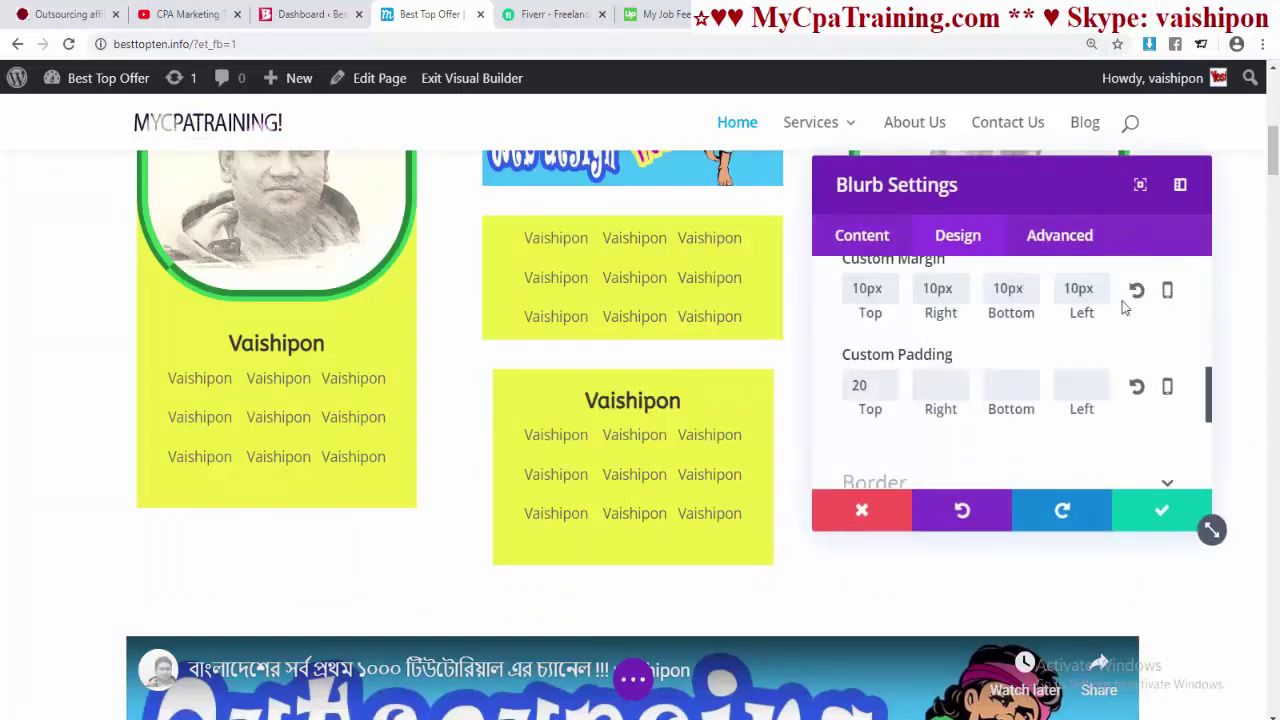
drag(1093, 288, 1072, 288)
text(1)
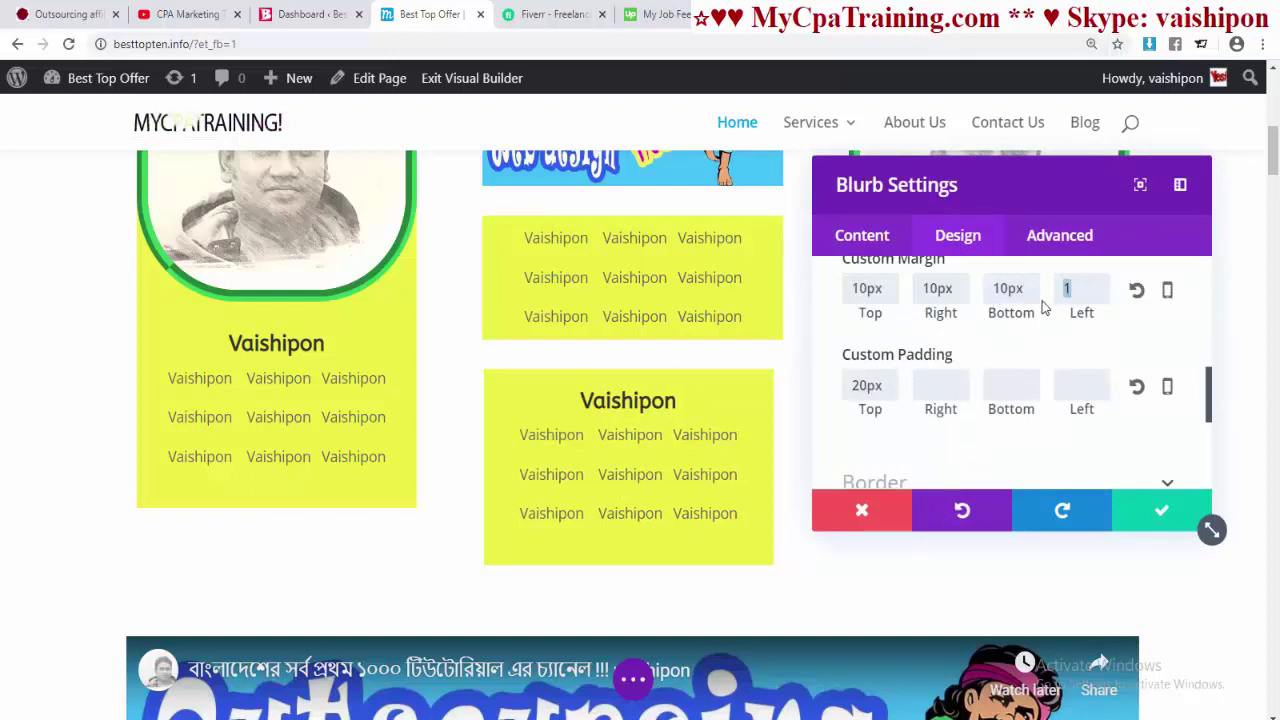
key(BackSpace)
drag(1022, 288, 828, 292)
key(BackSpace)
key(BackSpace)
key(BackSpace)
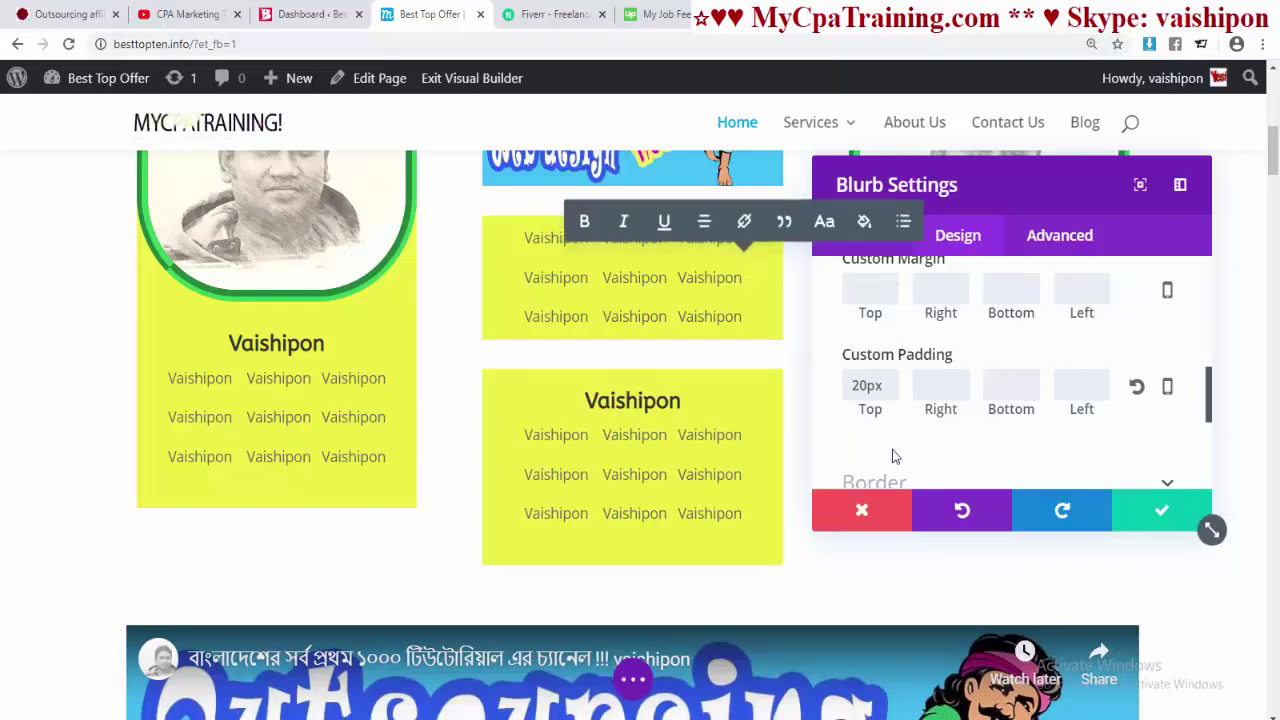
- Delete the second and third lines of the middle card's body text
click(862, 245)
scroll(991, 420, down, 3)
scroll(991, 420, up, 3)
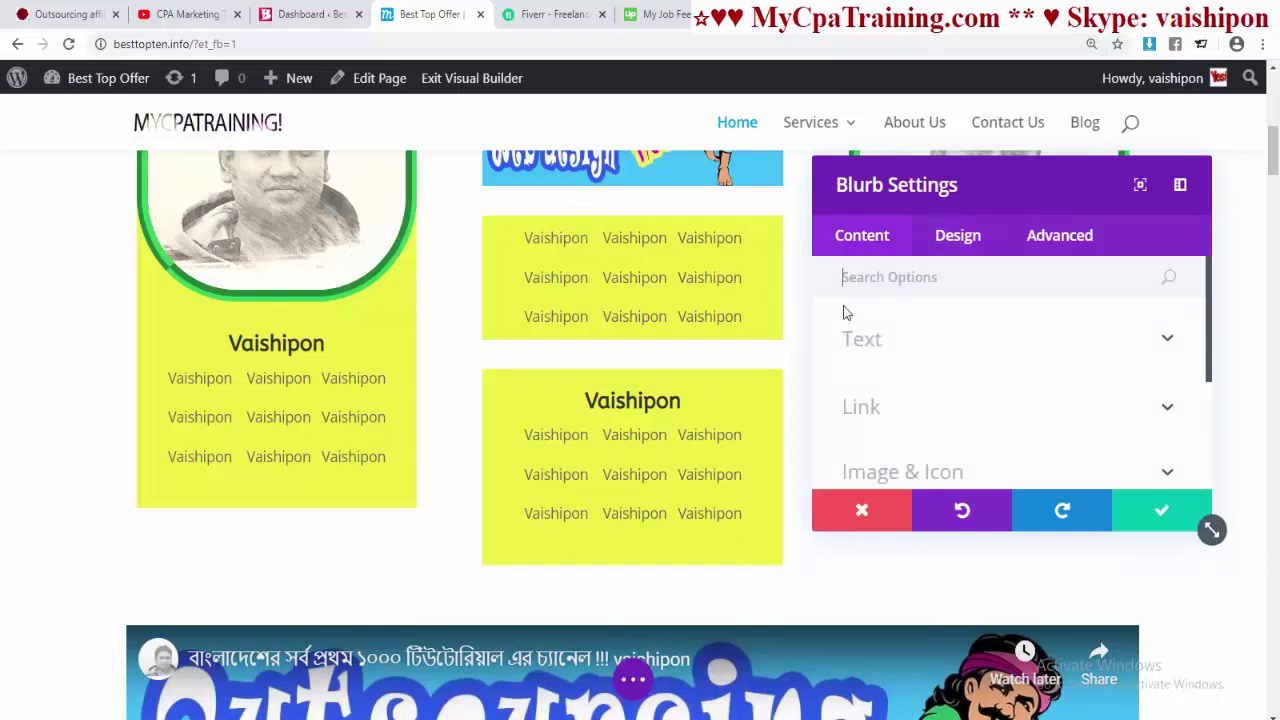
click(910, 340)
scroll(968, 363, down, 3)
drag(1135, 417, 789, 420)
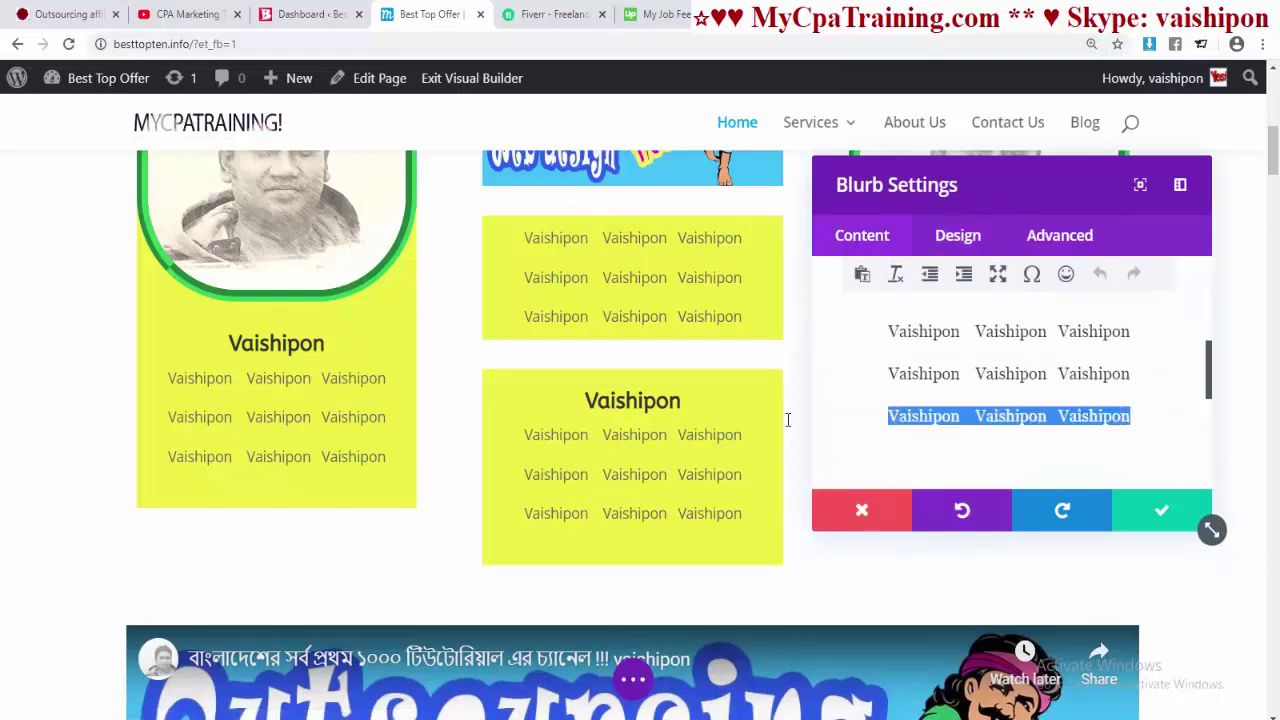
key(BackSpace)
triple_click(1004, 391)
key(BackSpace)
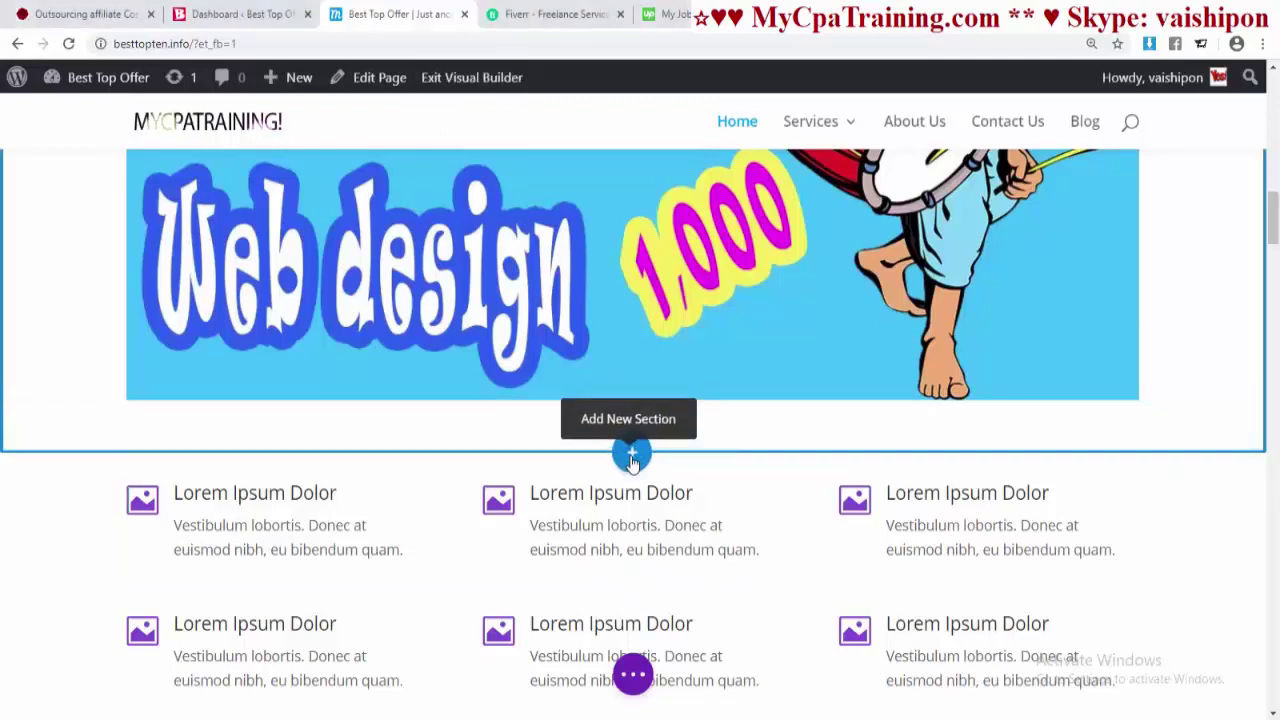
click(631, 456)
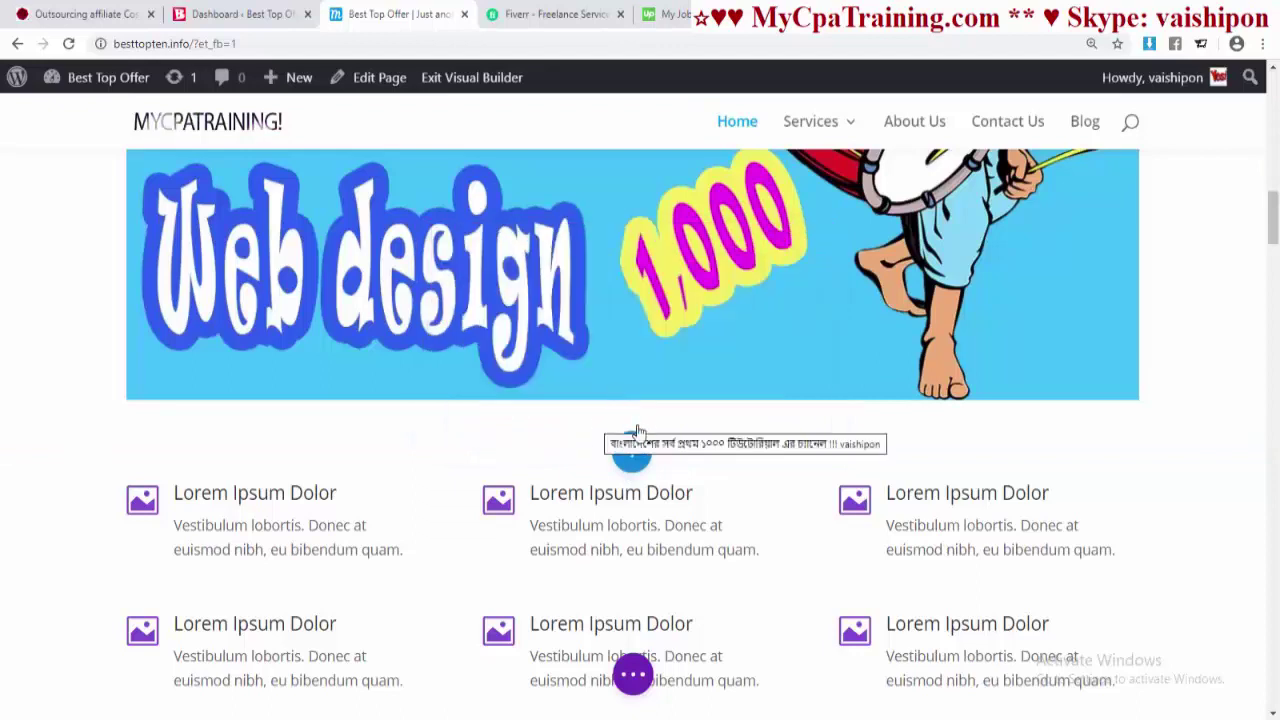
- Add a single-column row with a Gallery module below the Web design banner
click(632, 448)
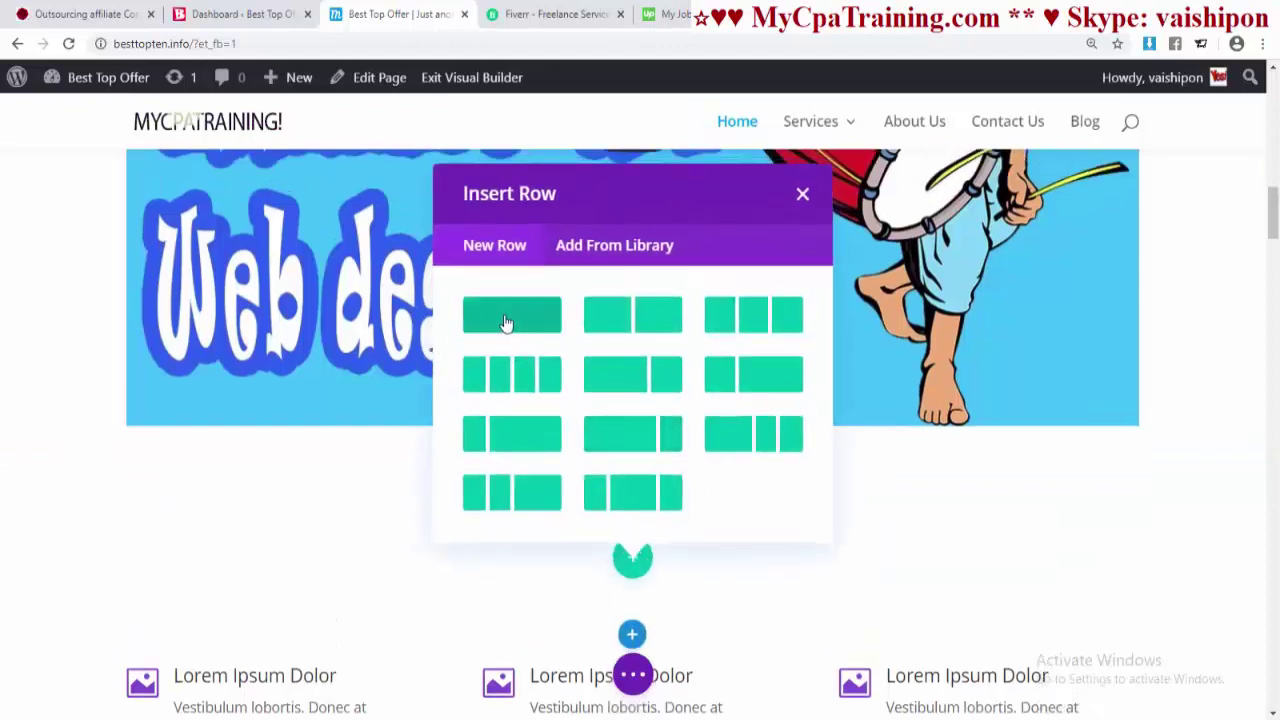
click(507, 318)
text(g)
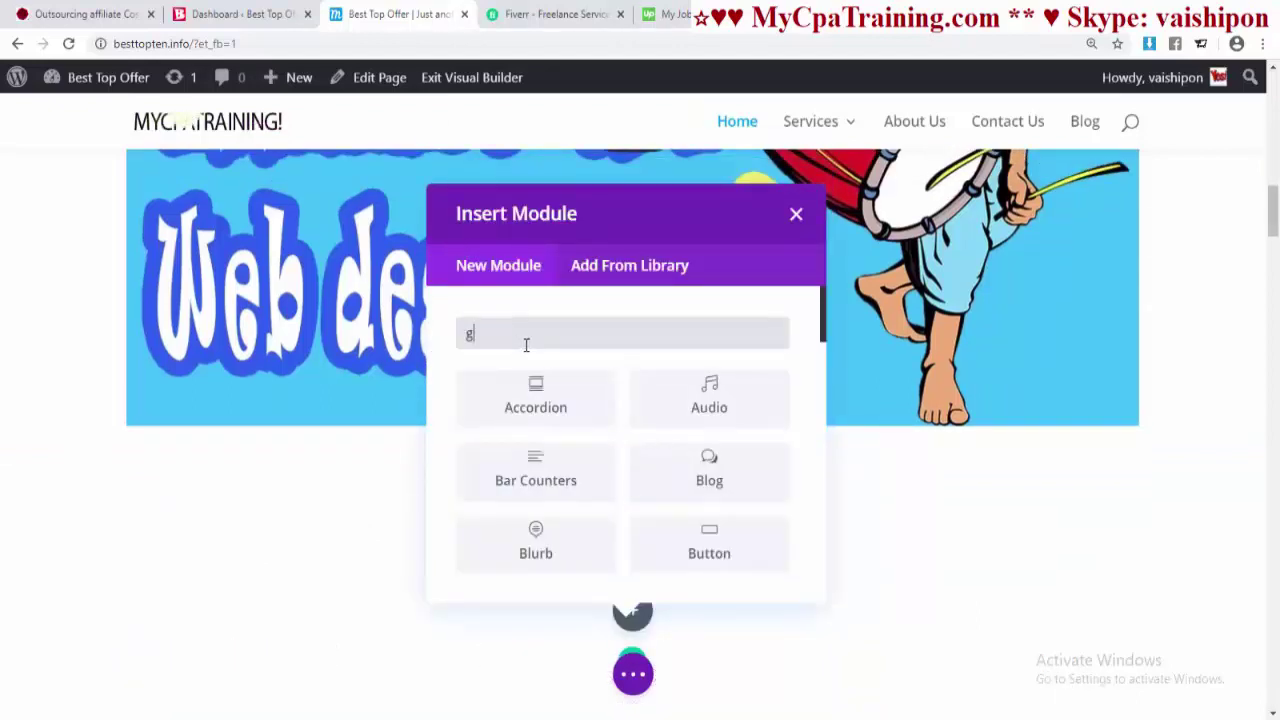
text(a)
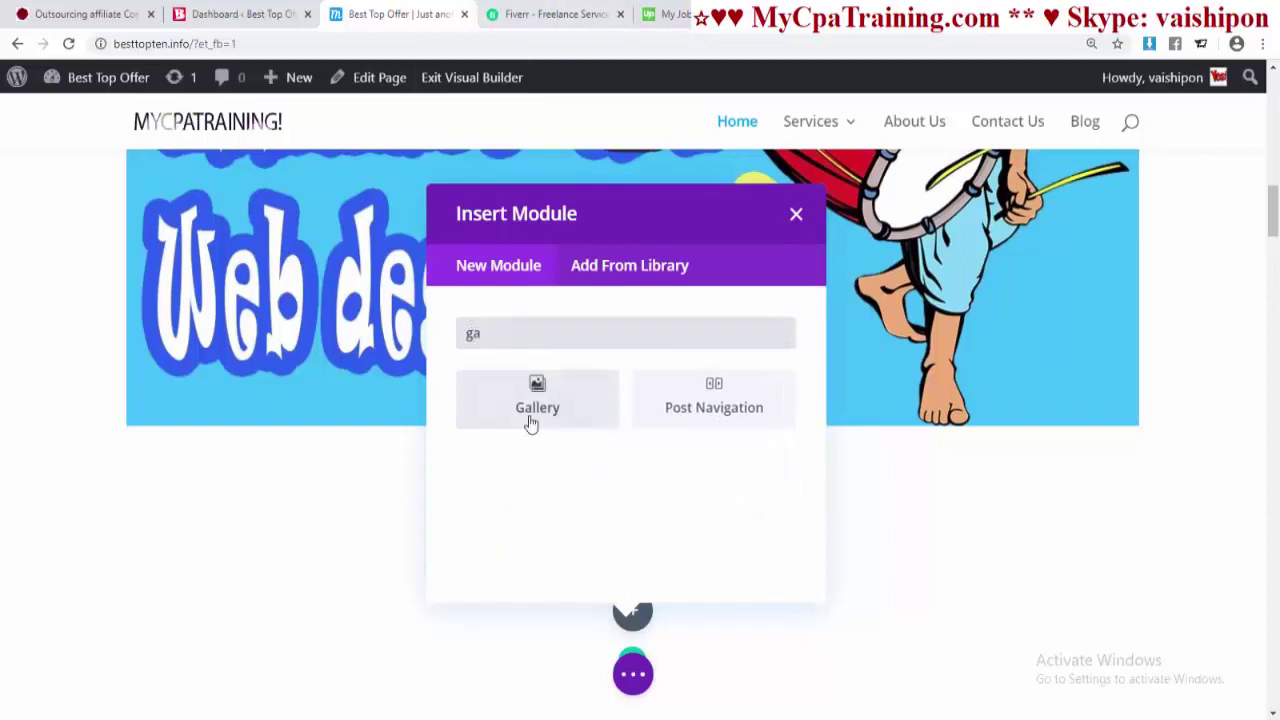
click(535, 403)
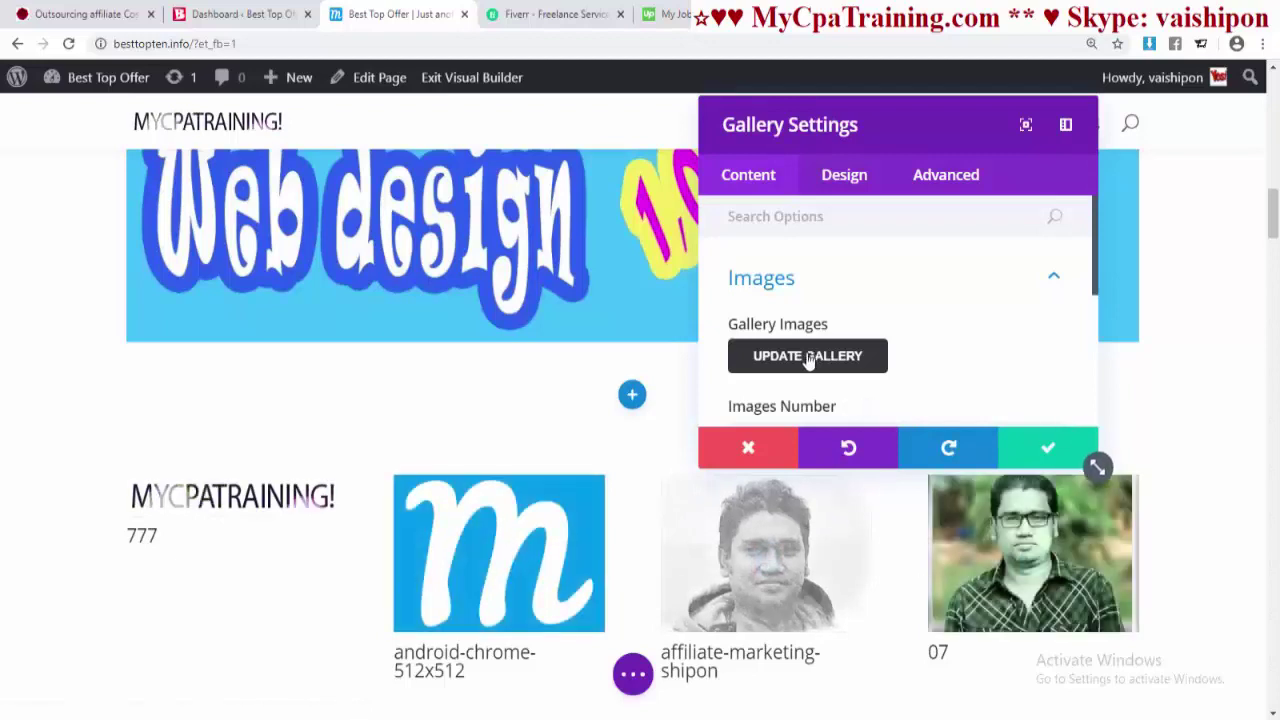
- Fill the gallery with four beach family photos from the media library
click(886, 362)
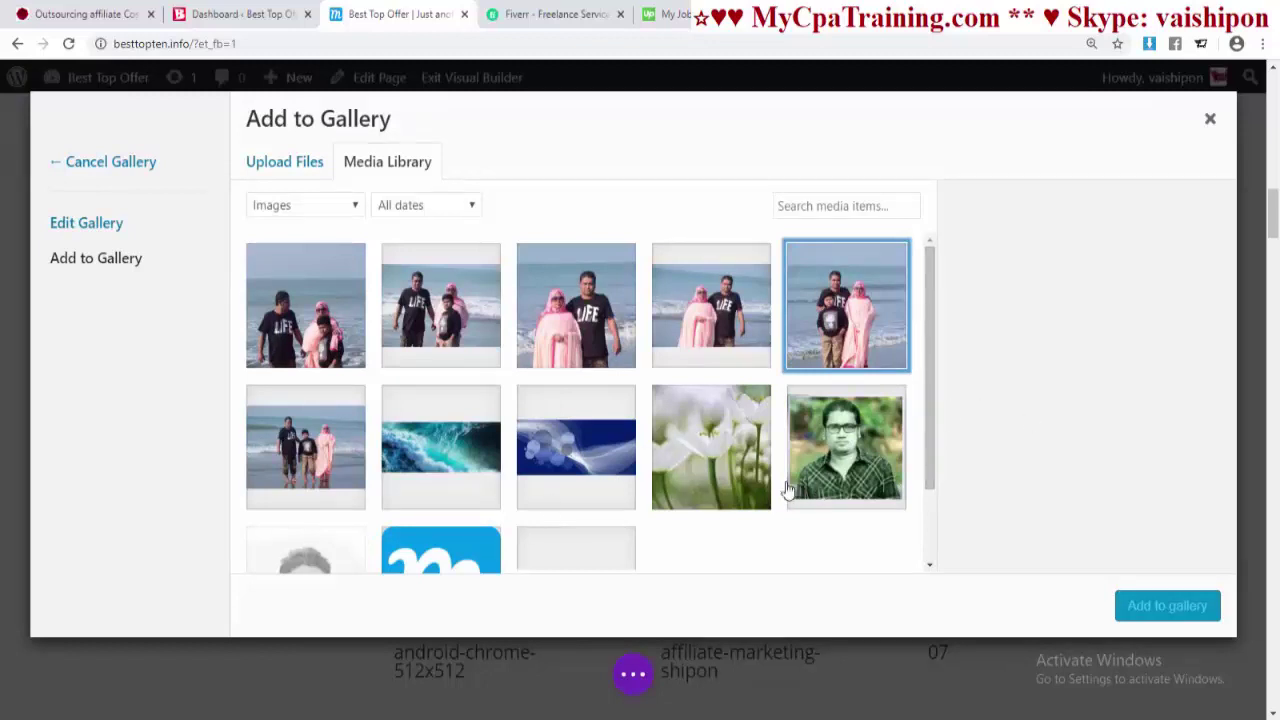
click(306, 447)
click(306, 305)
click(441, 305)
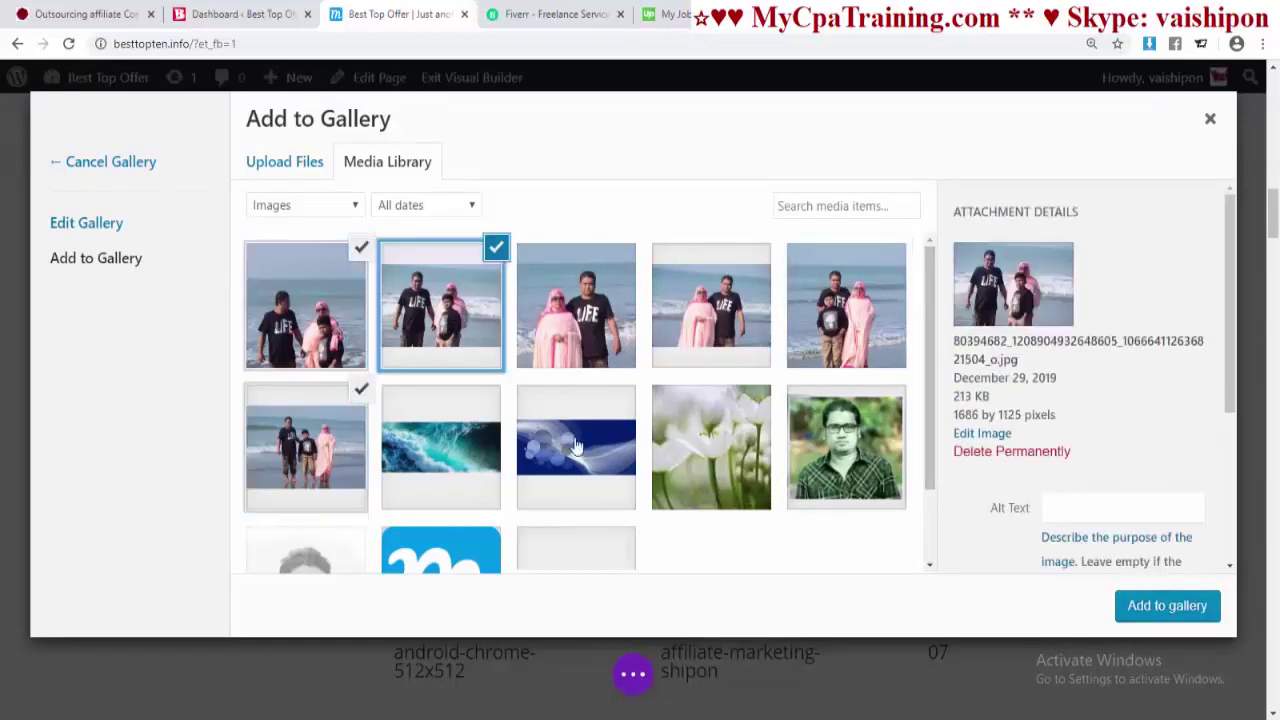
click(862, 320)
click(1160, 612)
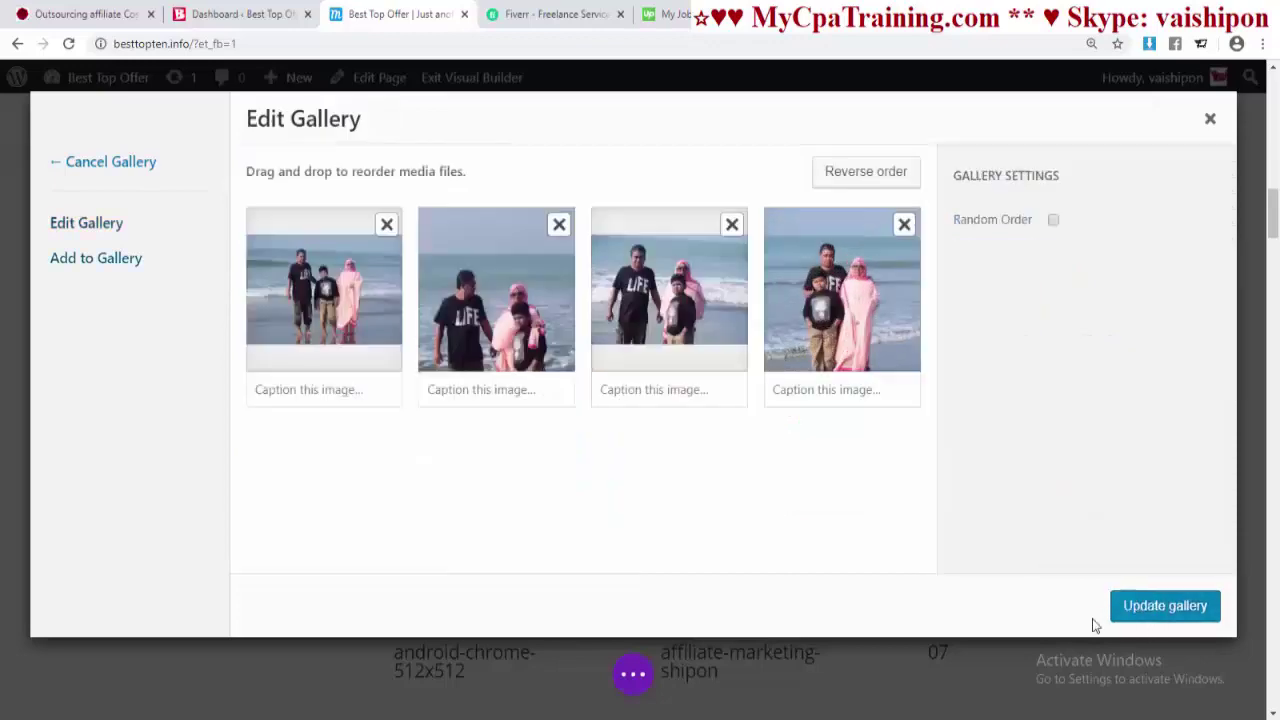
click(1162, 606)
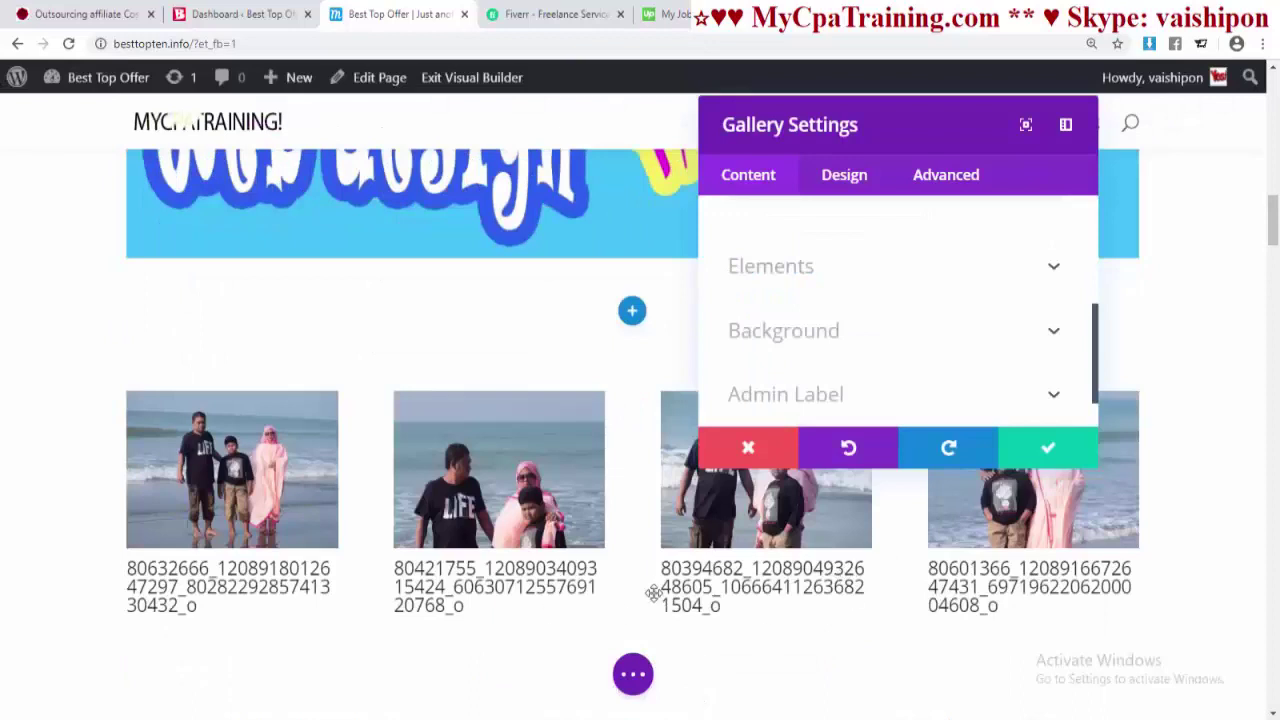
- Hide the gallery's image titles, captions and pagination
click(822, 267)
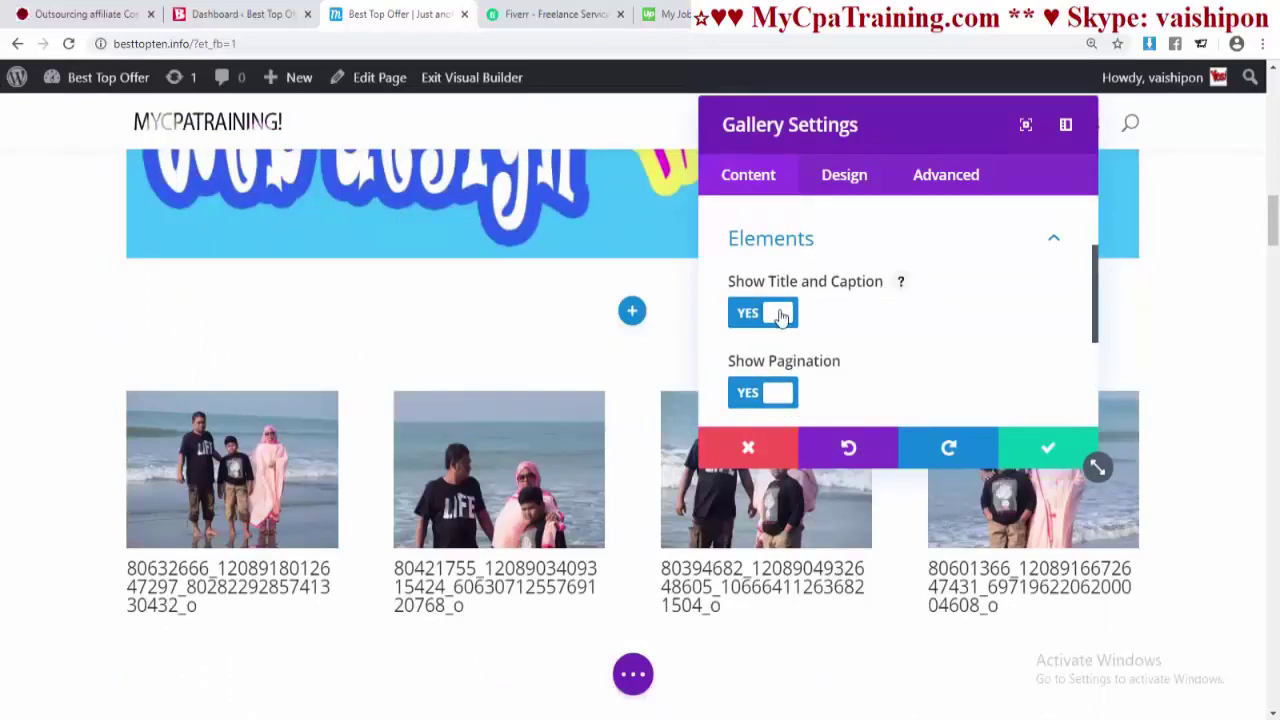
click(782, 315)
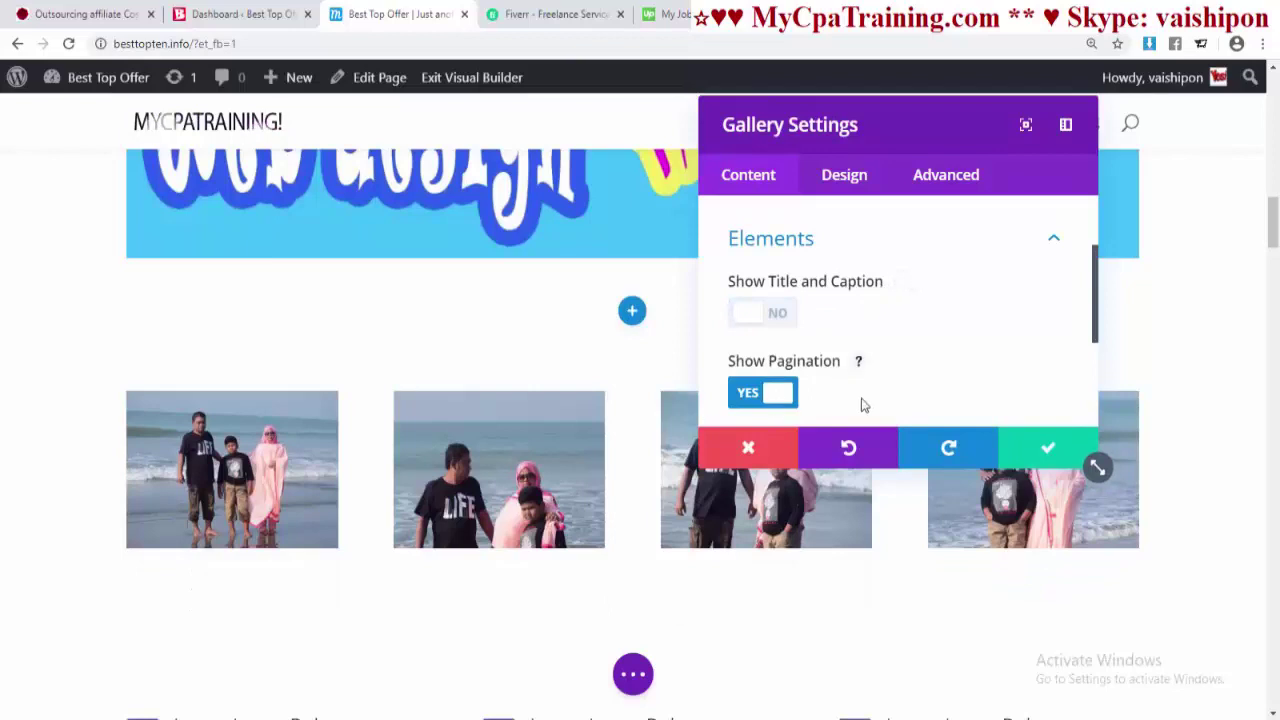
click(778, 394)
scroll(855, 390, up, 2)
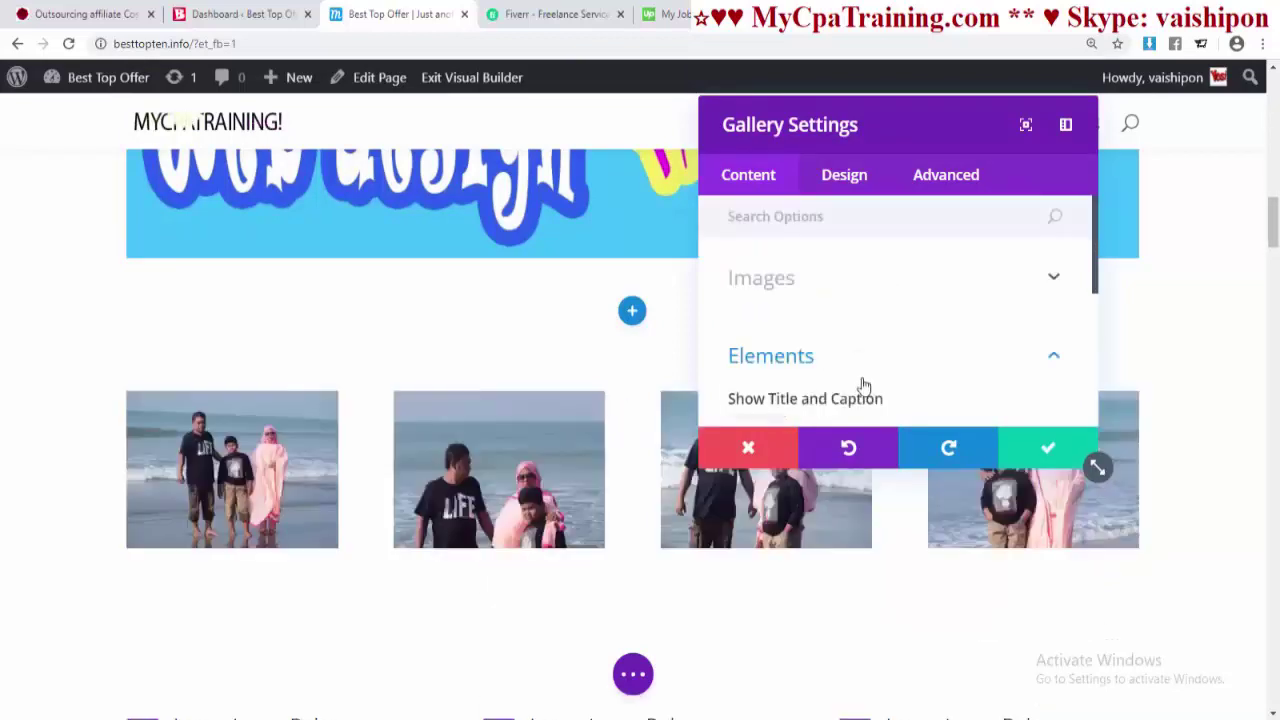
- Try out different widths in the gallery's sizing options
click(846, 177)
scroll(800, 367, down, 5)
click(771, 318)
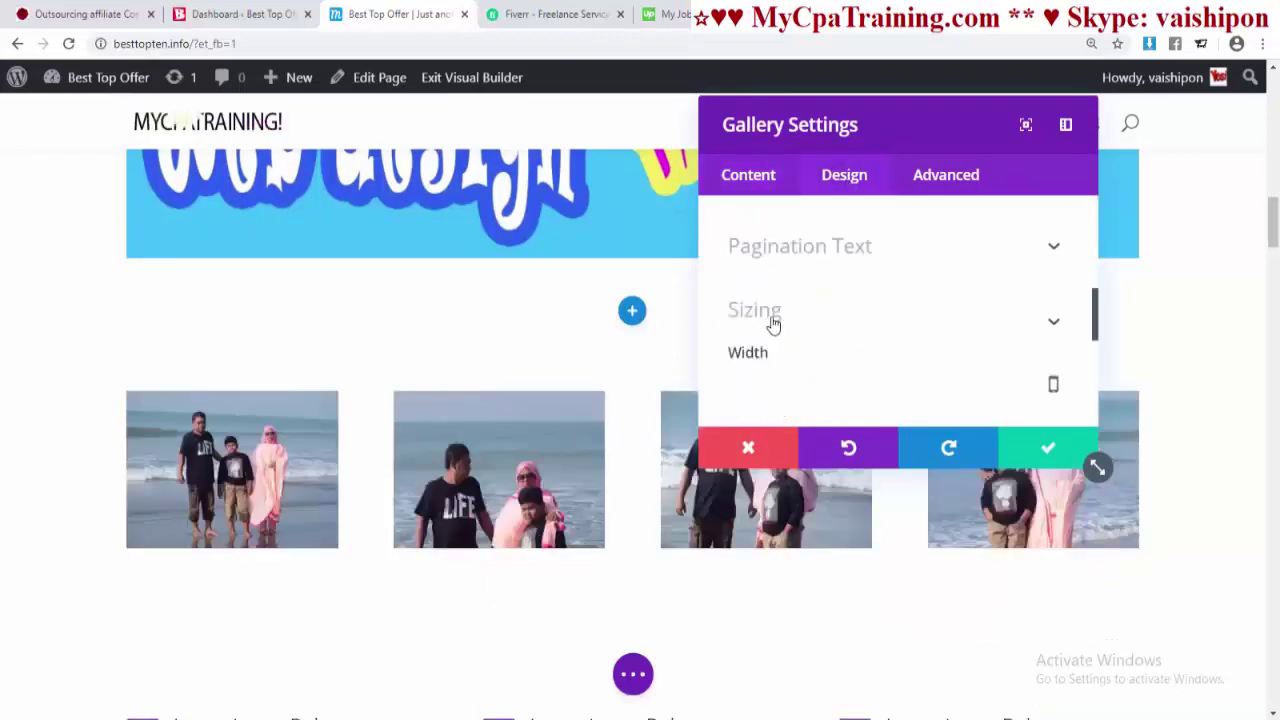
mouse_move(910, 326)
mouse_down()
mouse_move(742, 314)
mouse_move(925, 315)
mouse_up()
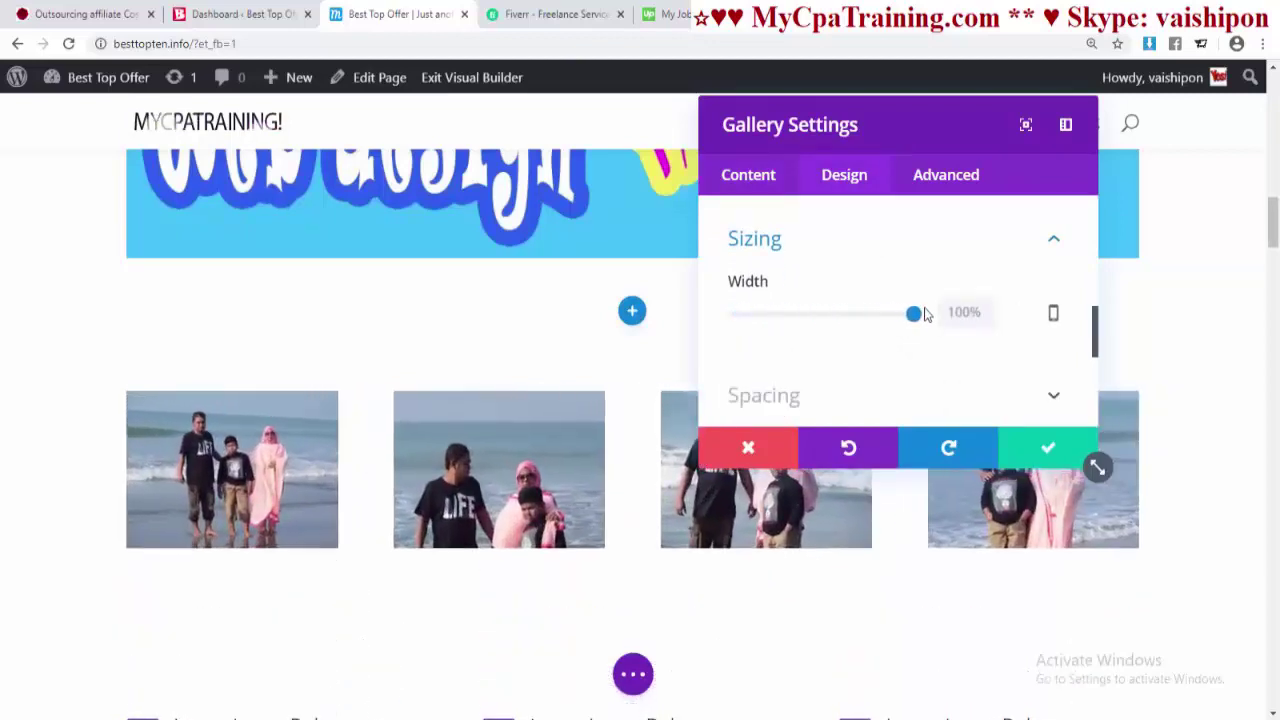
scroll(847, 366, down, 2)
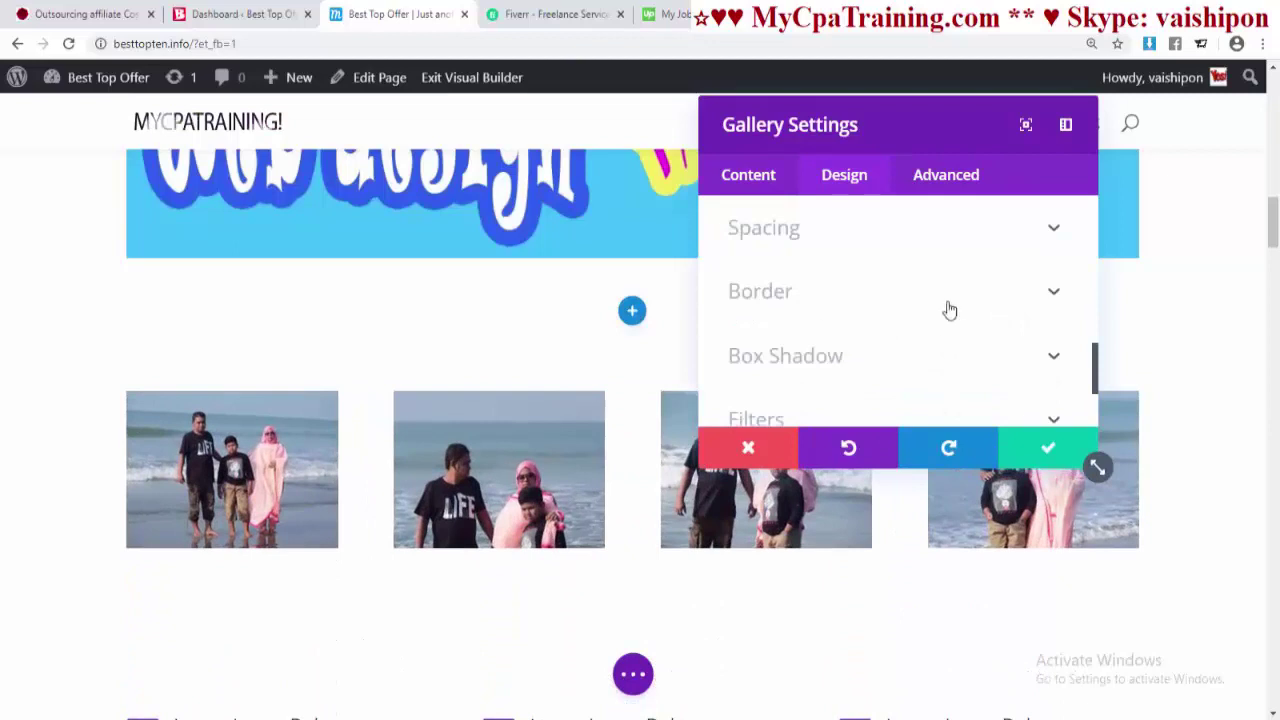
click(1006, 491)
click(840, 188)
scroll(877, 363, down, 6)
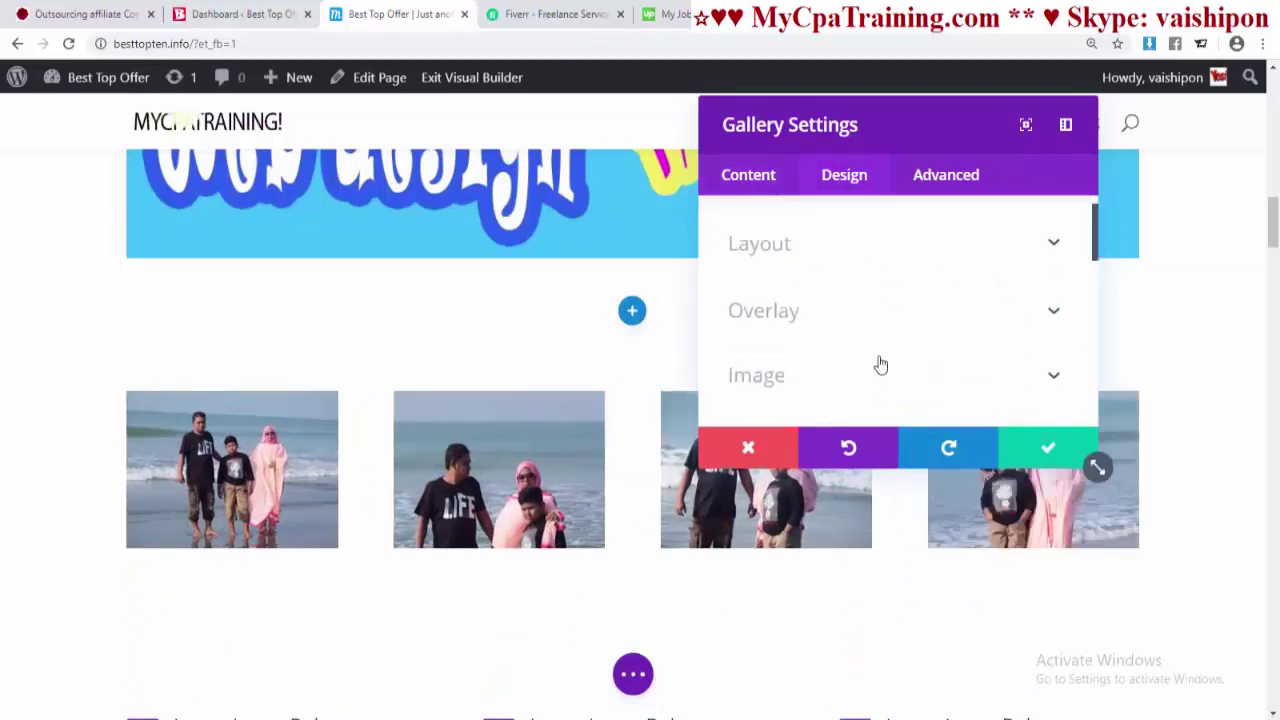
- Preview Fold, Slide and Bounce animations, then keep animation None and save the gallery
click(766, 345)
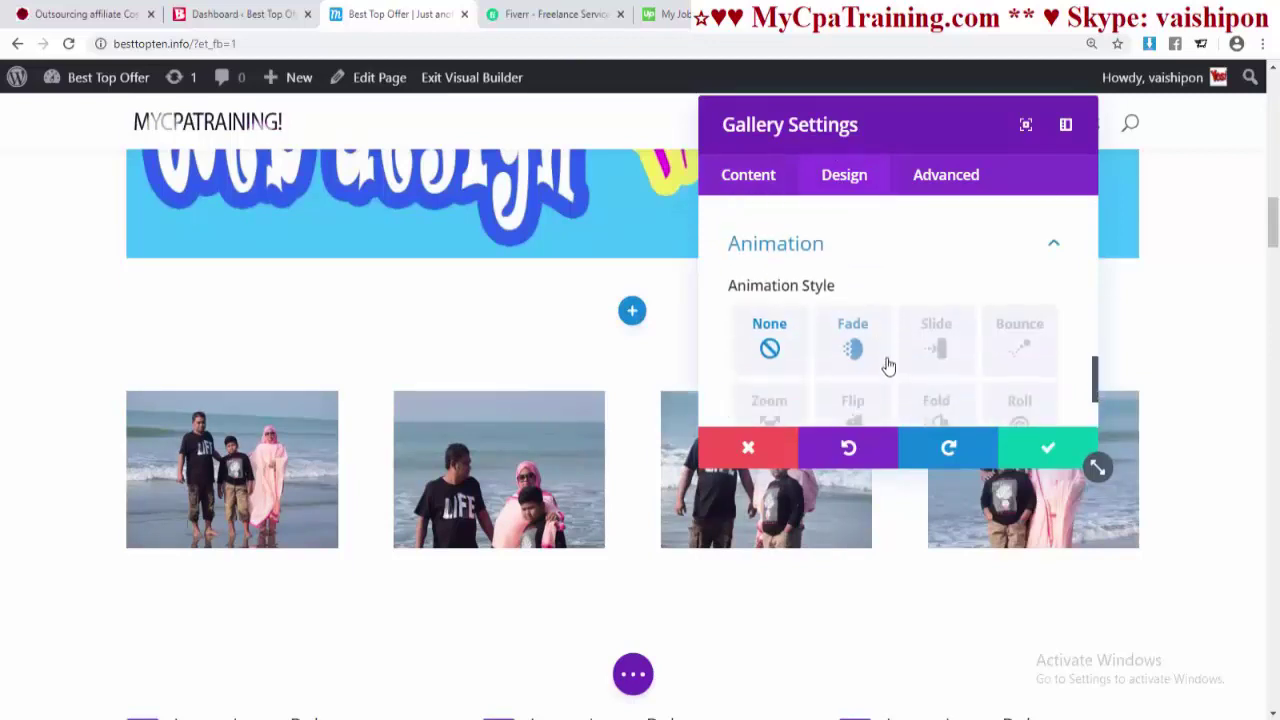
scroll(900, 365, down, 1)
click(943, 346)
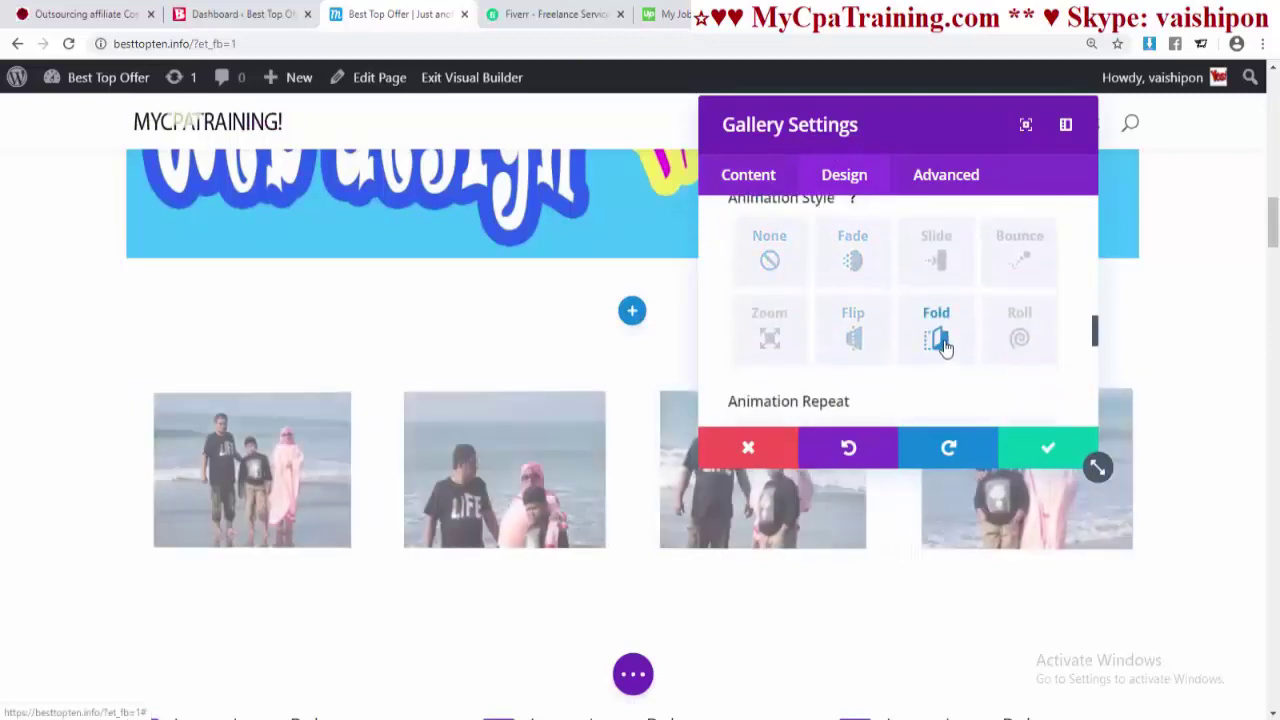
click(943, 285)
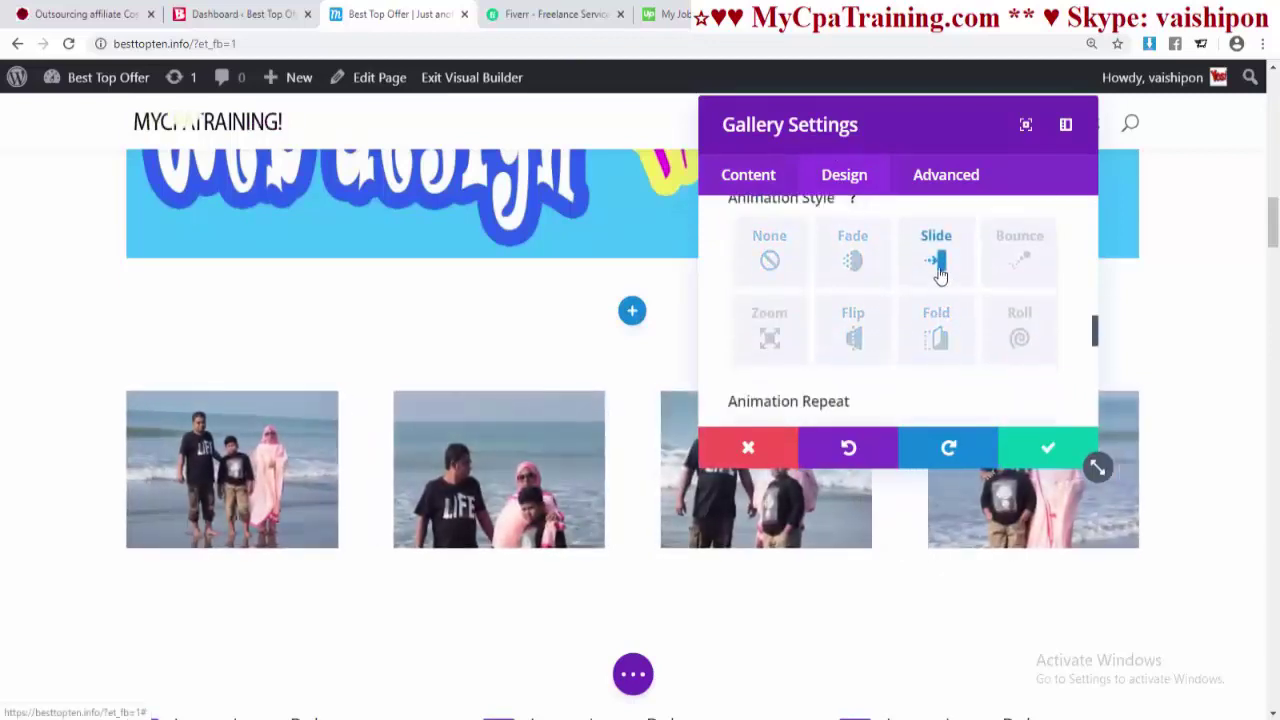
click(1025, 255)
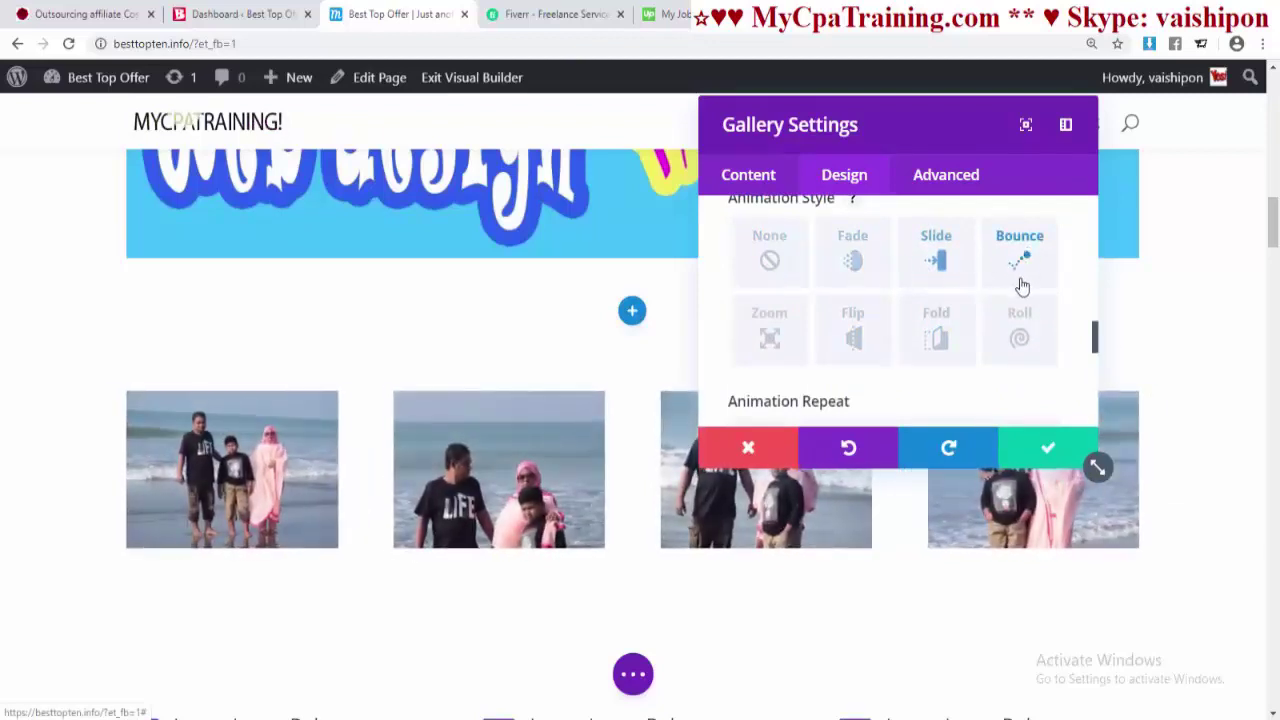
click(769, 261)
click(1046, 449)
scroll(629, 317, down, 1)
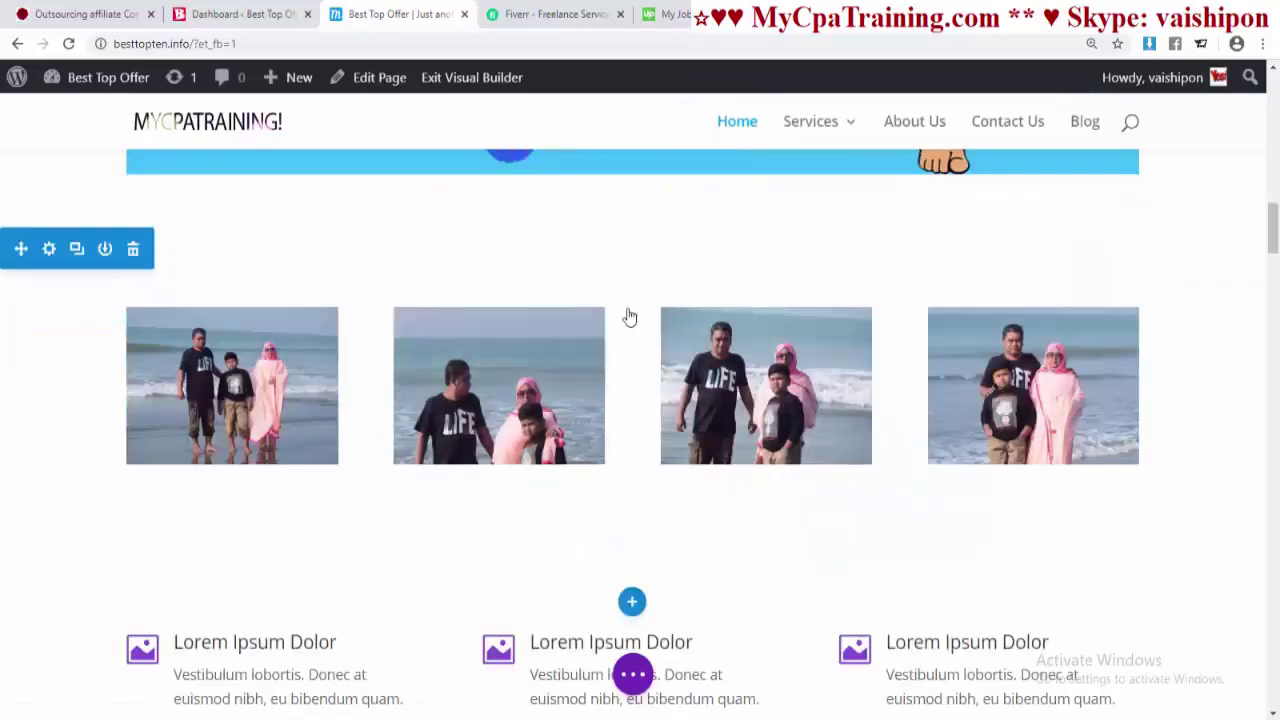
- Clear the right-hand profile card's Image URL so only its heading and text remain
scroll(991, 438, up, 1)
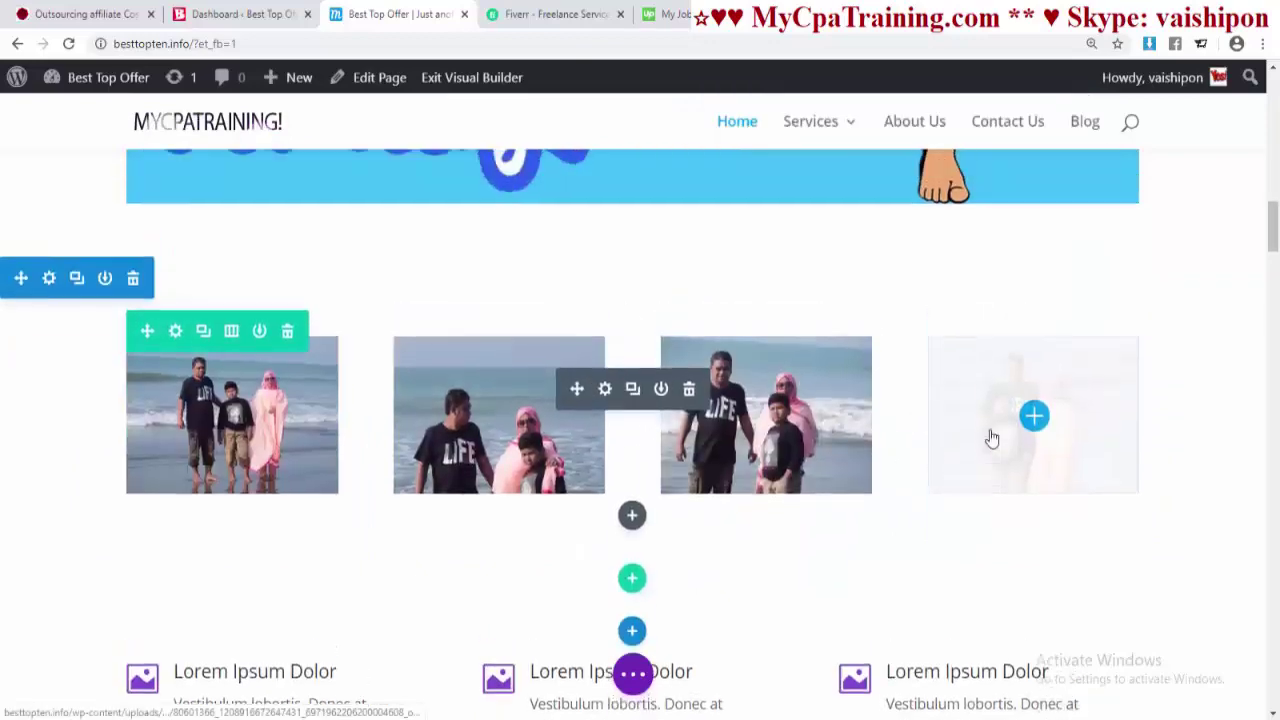
scroll(1100, 430, up, 10)
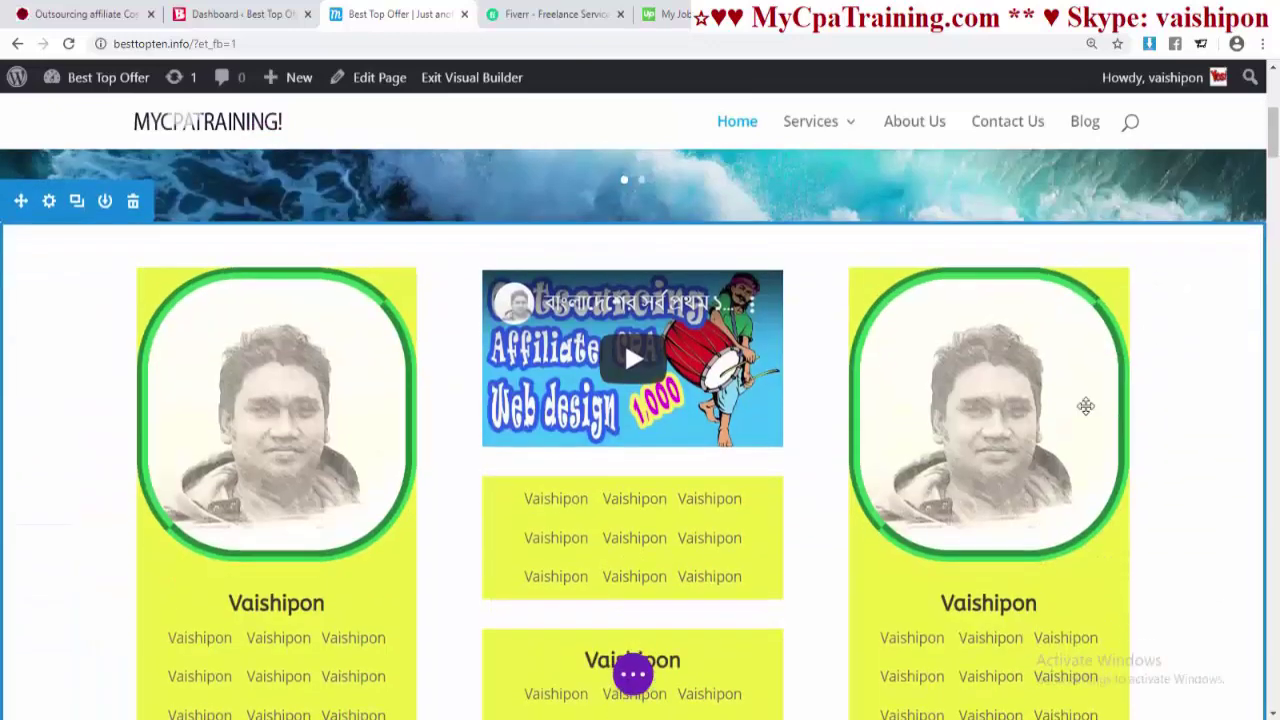
click(960, 318)
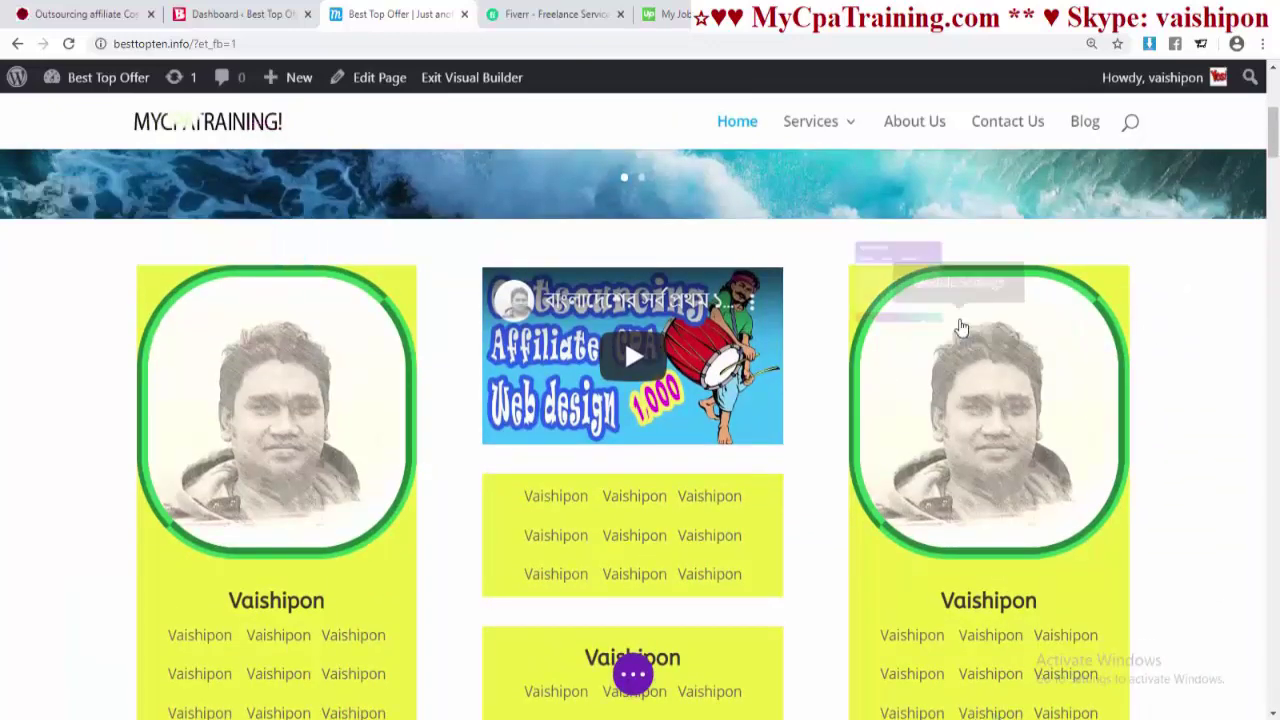
click(803, 245)
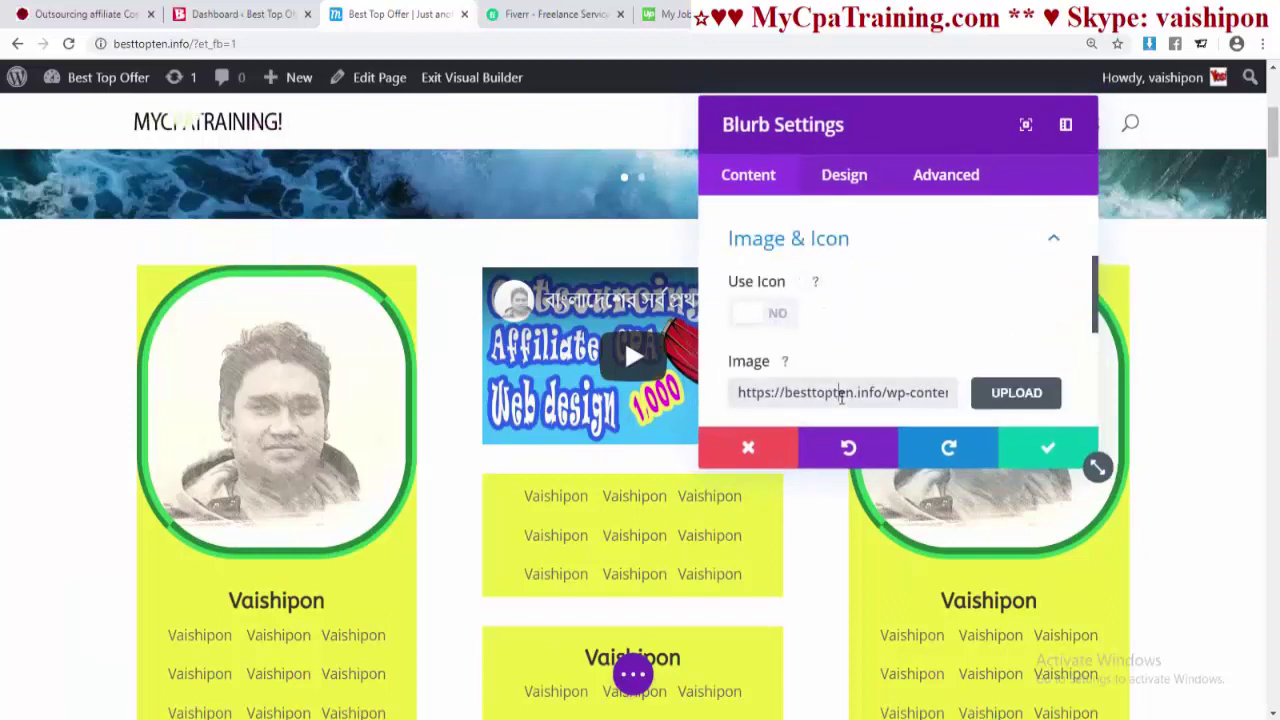
triple_click(852, 394)
key(BackSpace)
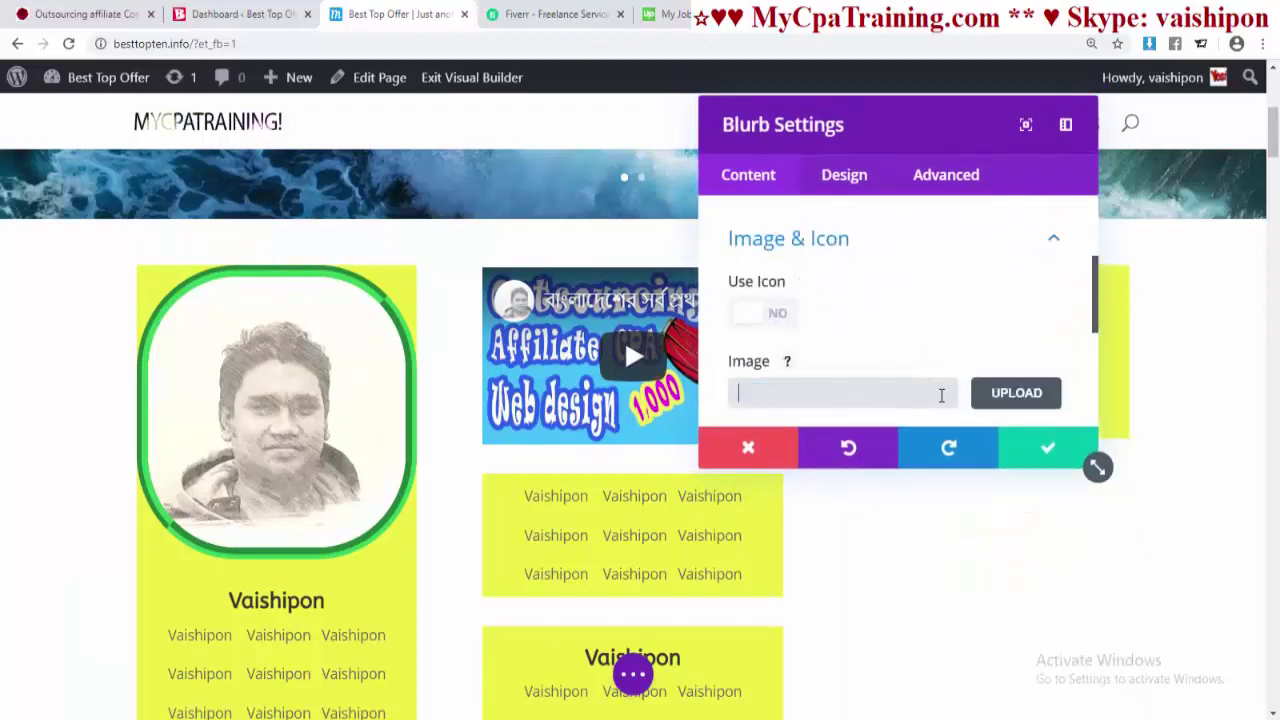
click(1048, 450)
scroll(1017, 420, up, 2)
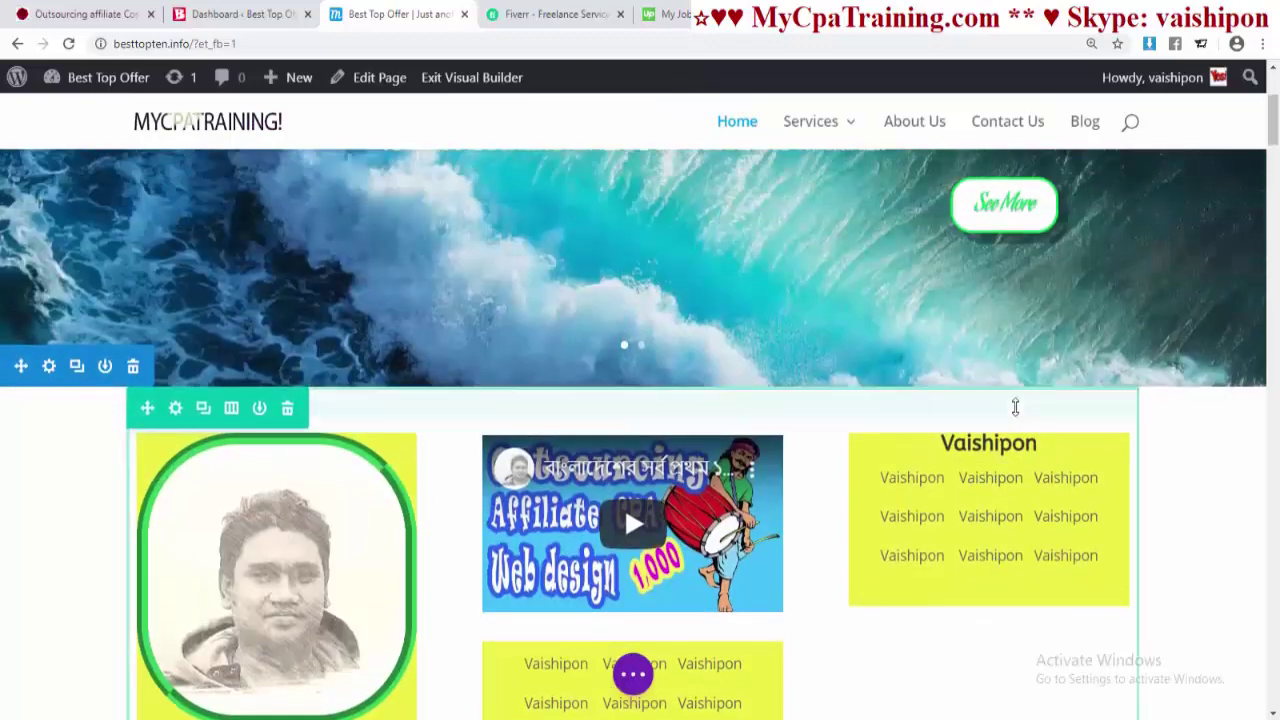
scroll(1010, 400, down, 2)
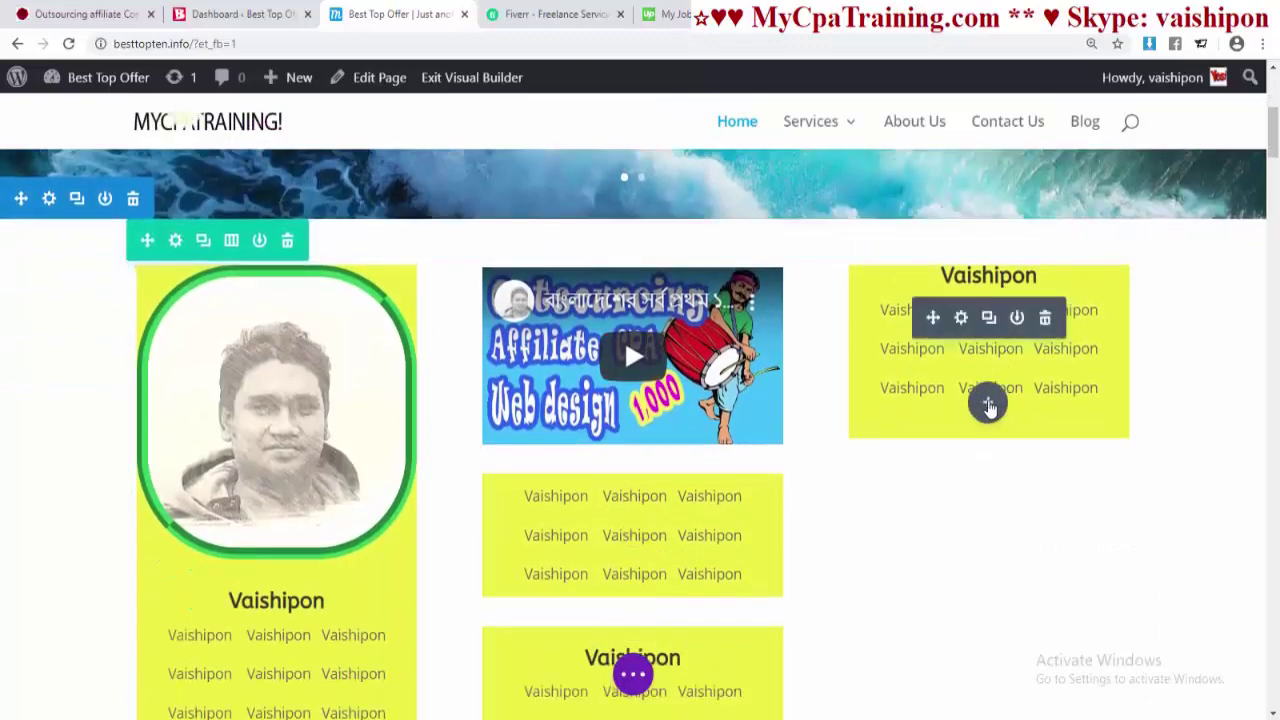
- Insert a Gallery module into the right column below the profile card
click(988, 404)
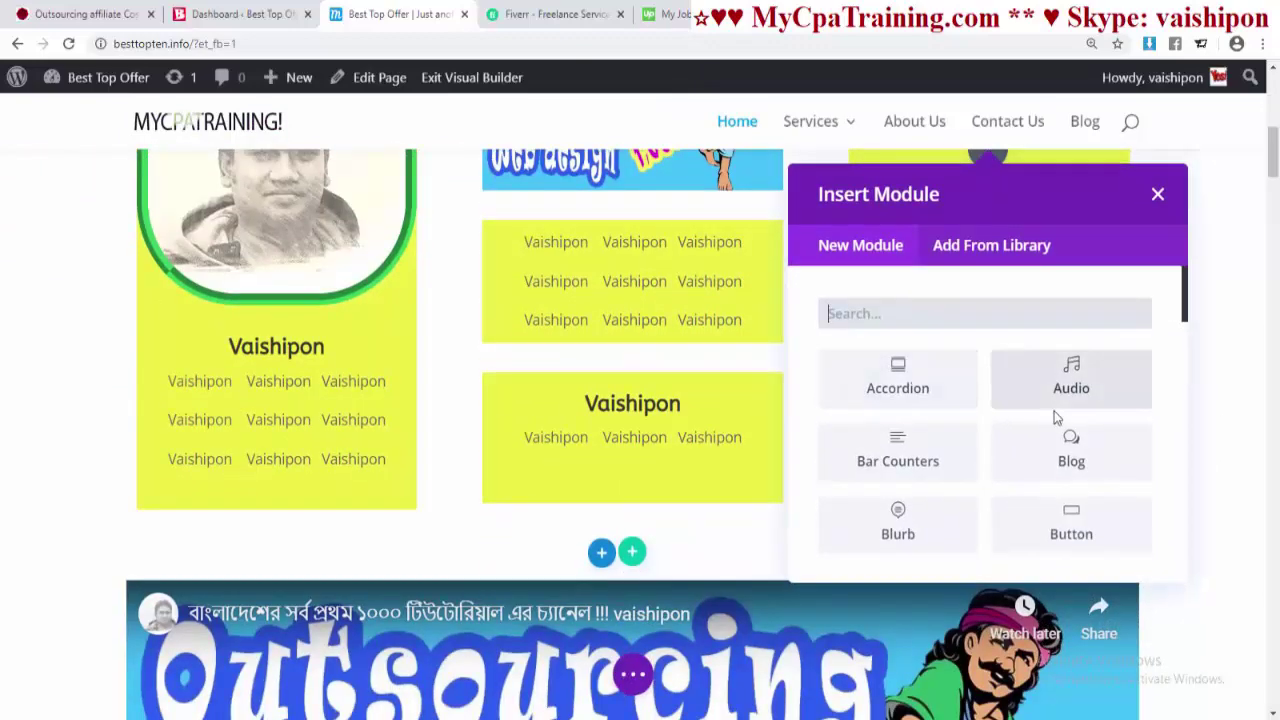
text(ga)
click(898, 375)
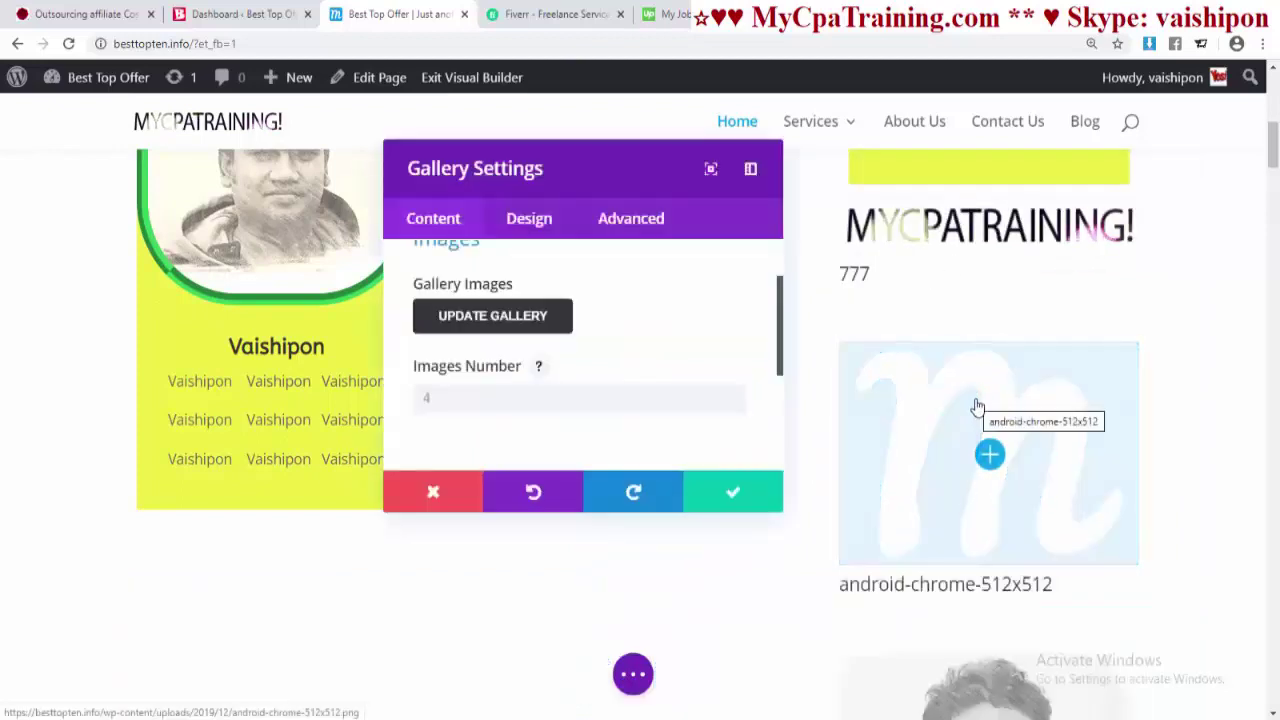
- Load four beach family photos from the media library into the new gallery
click(476, 318)
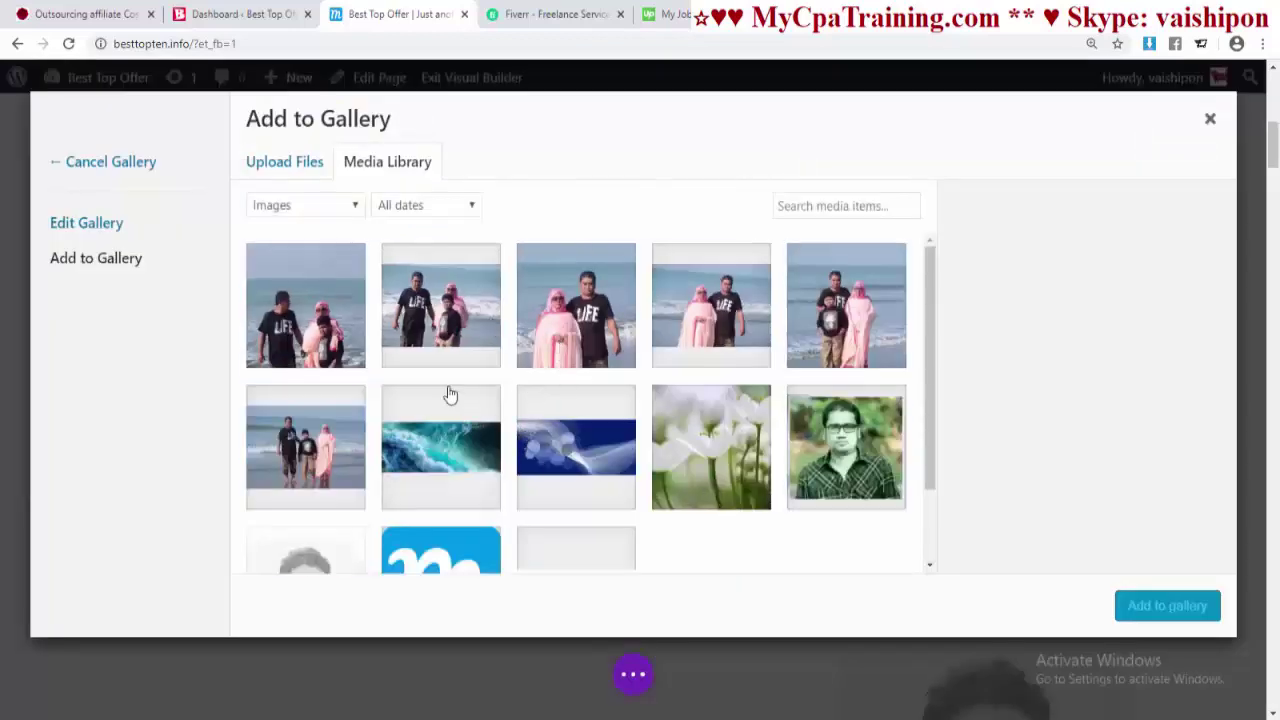
click(316, 333)
click(295, 452)
click(440, 305)
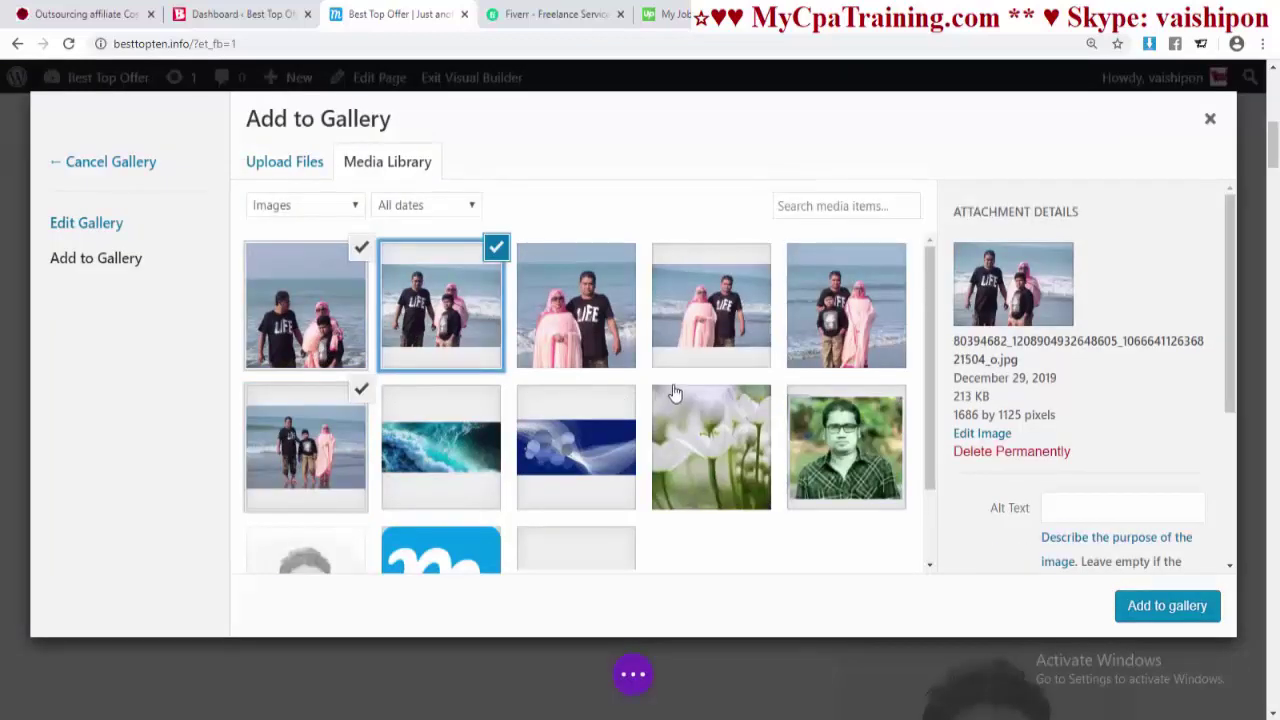
click(820, 326)
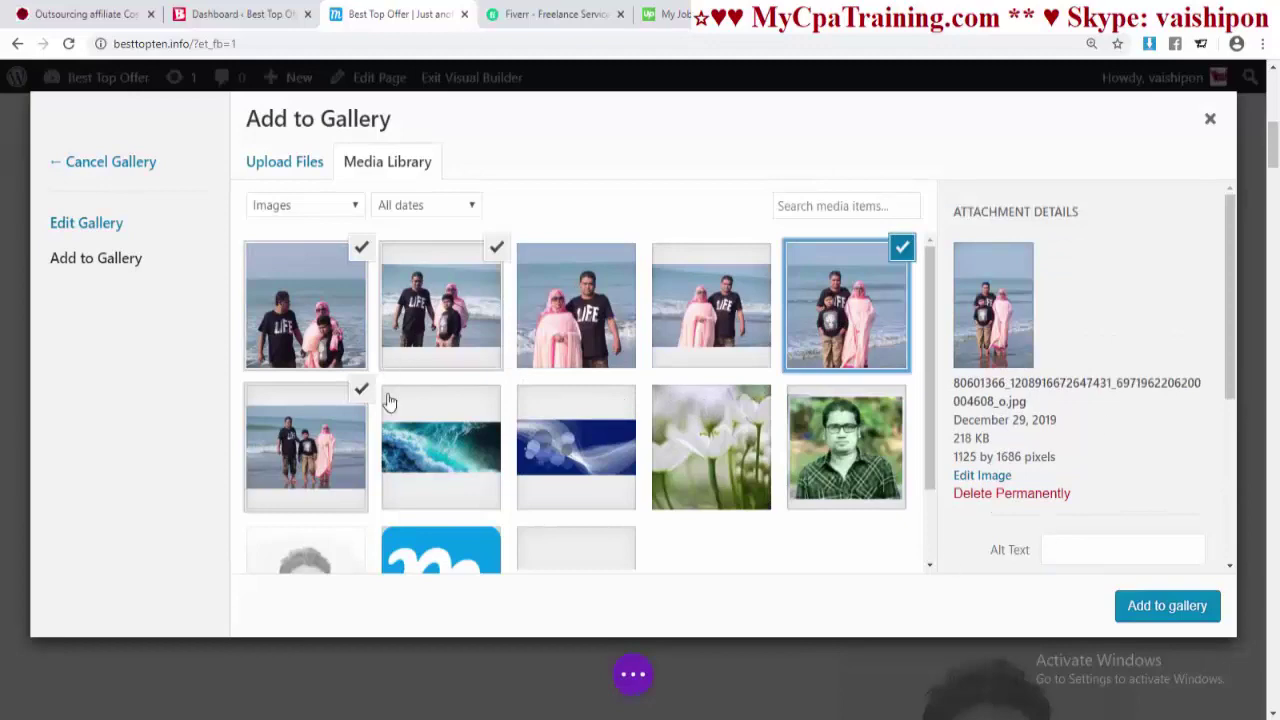
click(1153, 620)
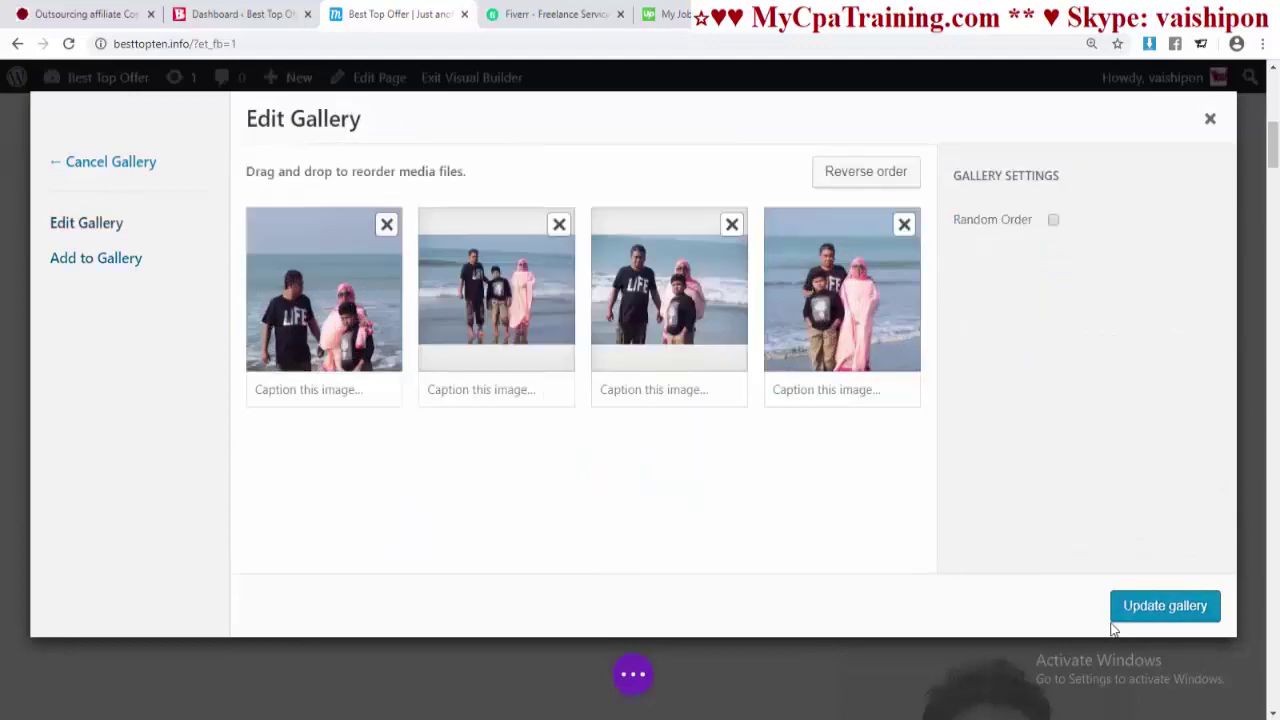
click(1155, 615)
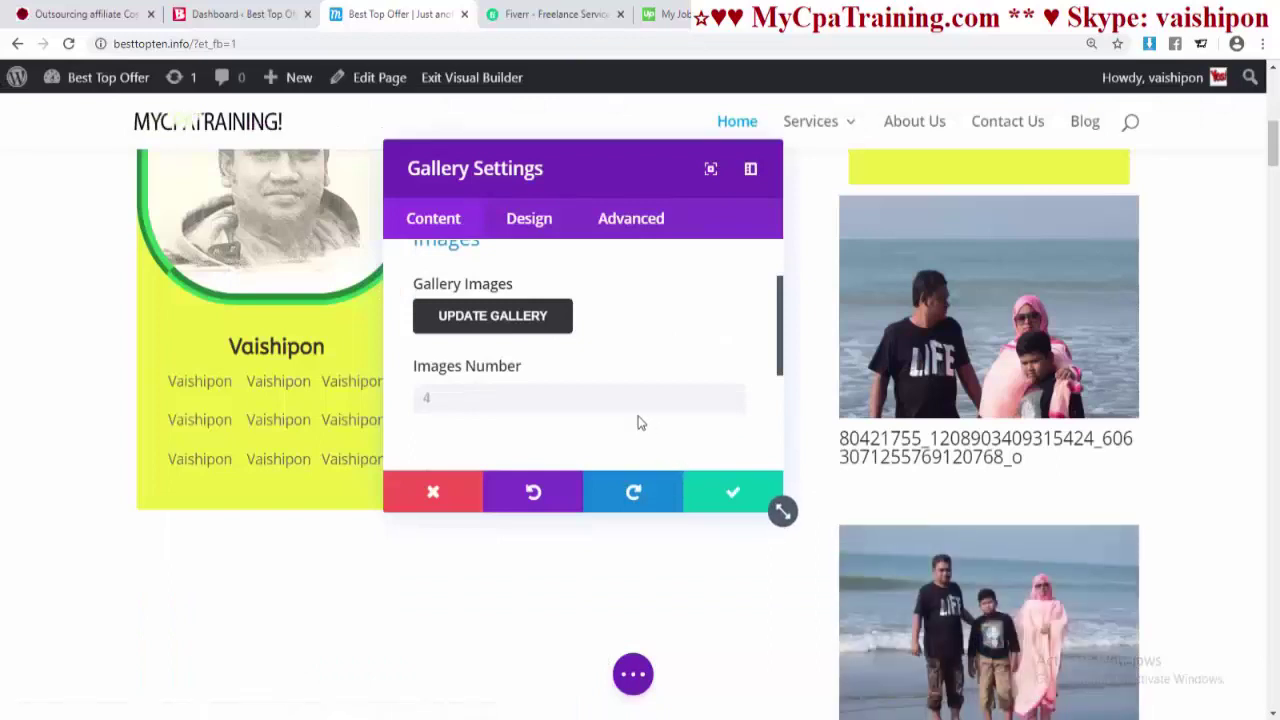
- Hide the new gallery's image titles, captions and pagination
scroll(460, 301, down, 5)
click(450, 260)
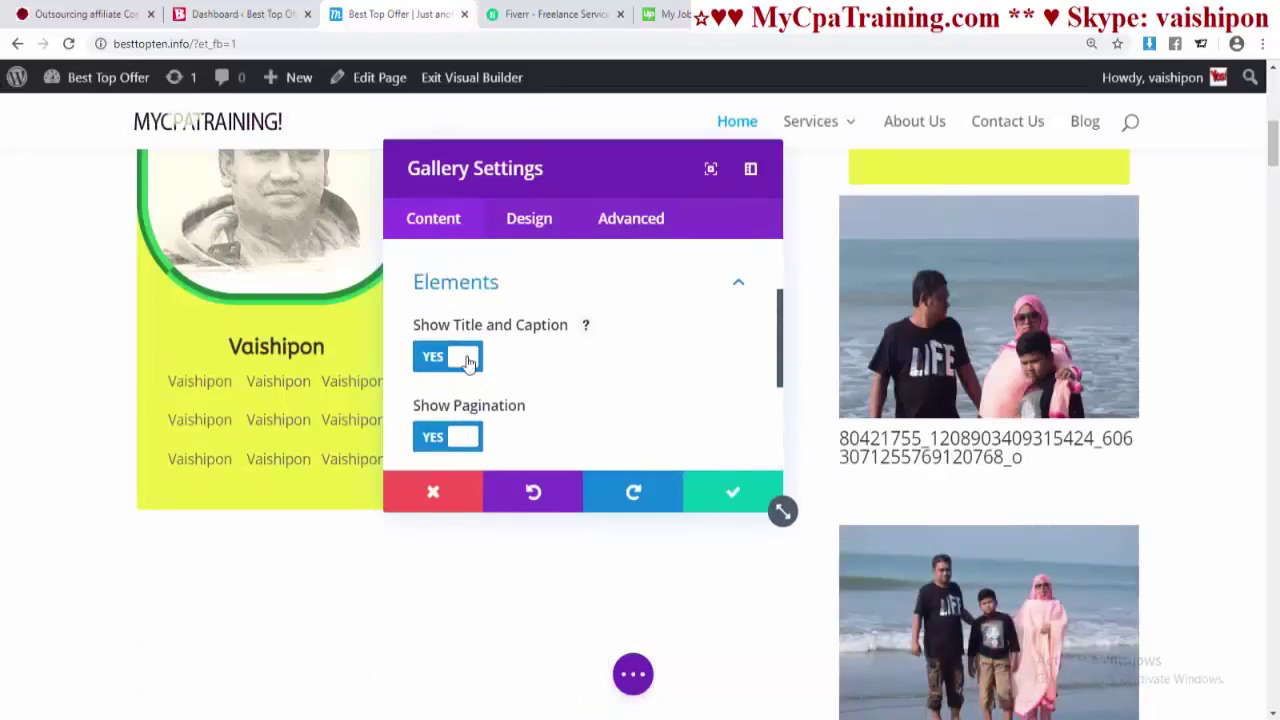
click(469, 362)
click(478, 437)
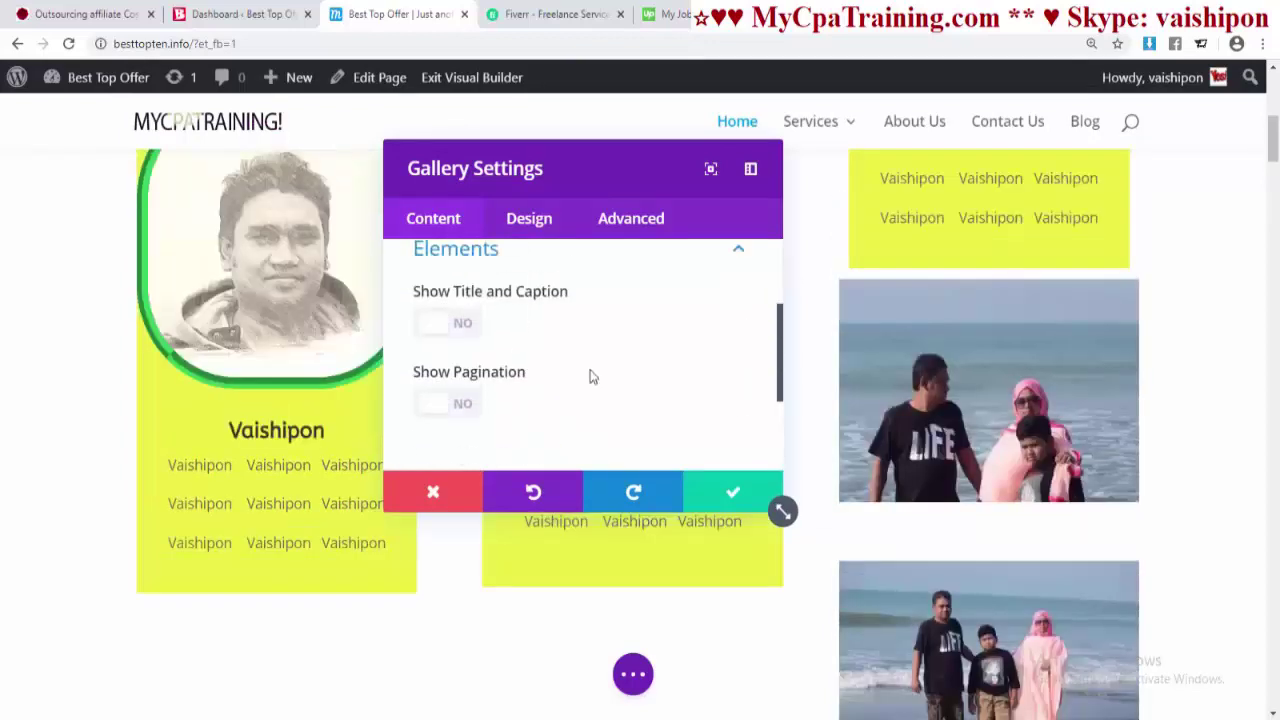
- Switch the gallery's layout from grid to Slider and save the settings
scroll(589, 374, up, 1)
click(537, 223)
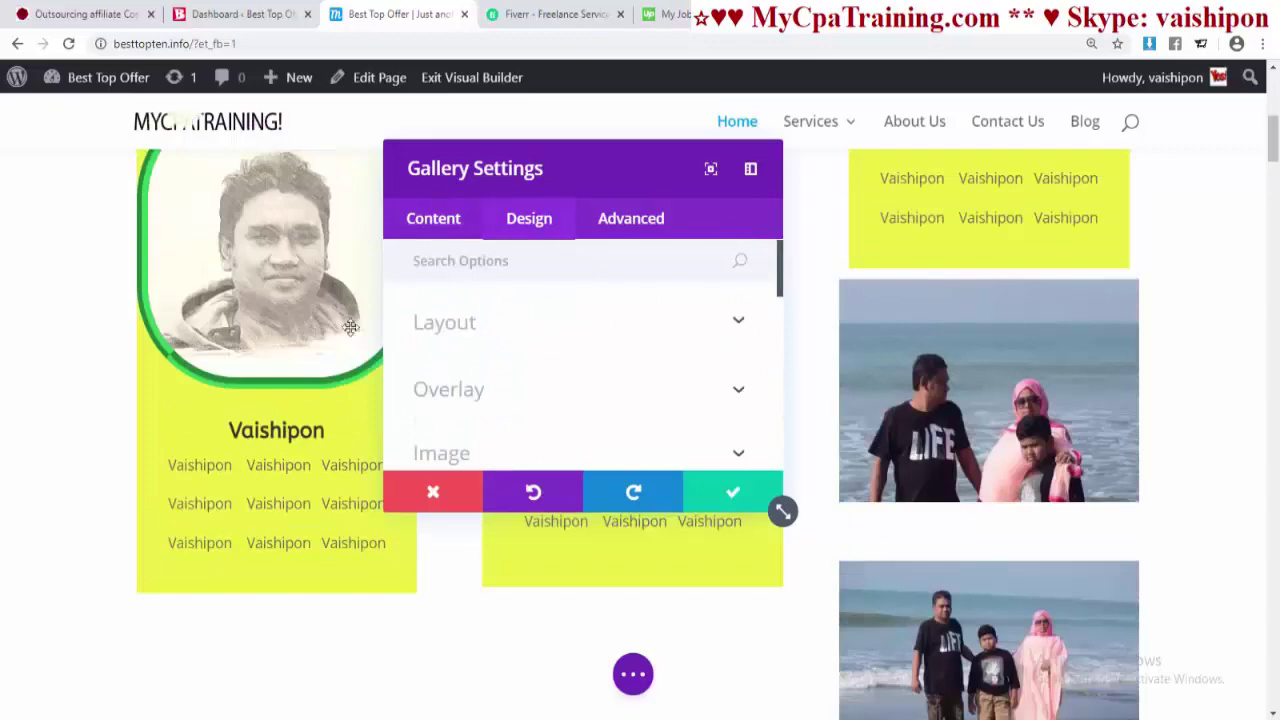
click(521, 343)
click(487, 413)
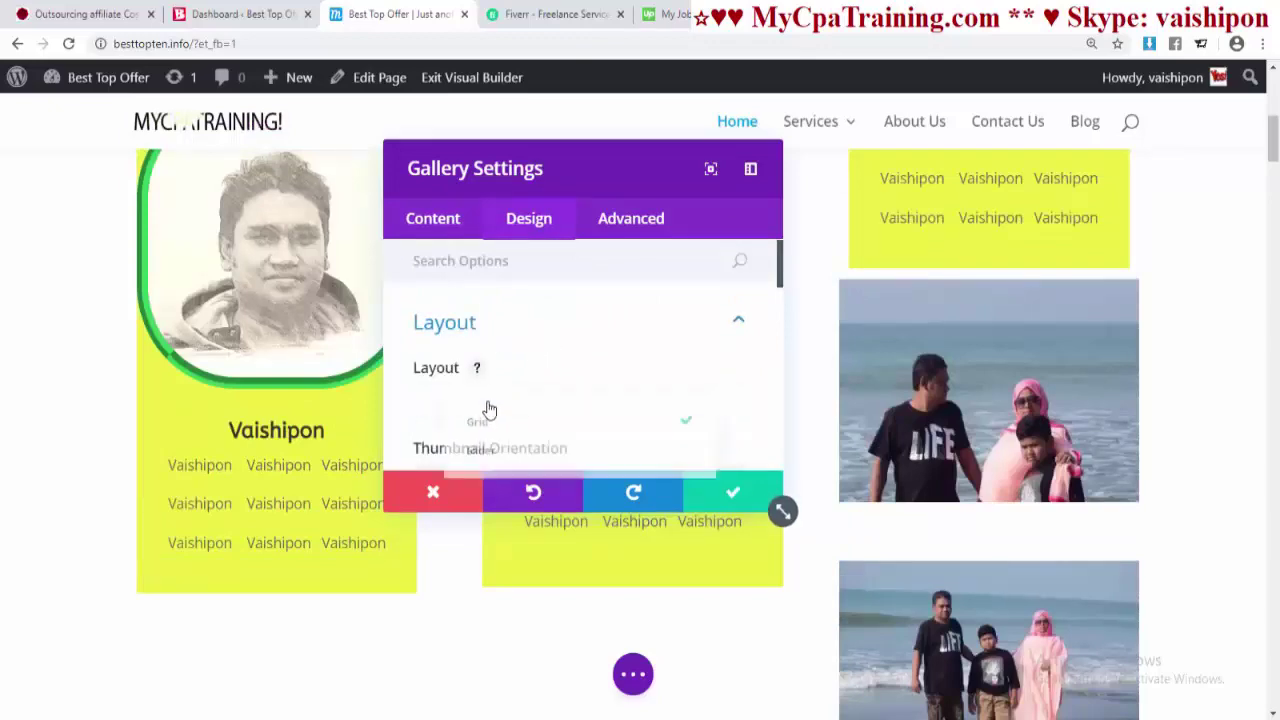
click(463, 453)
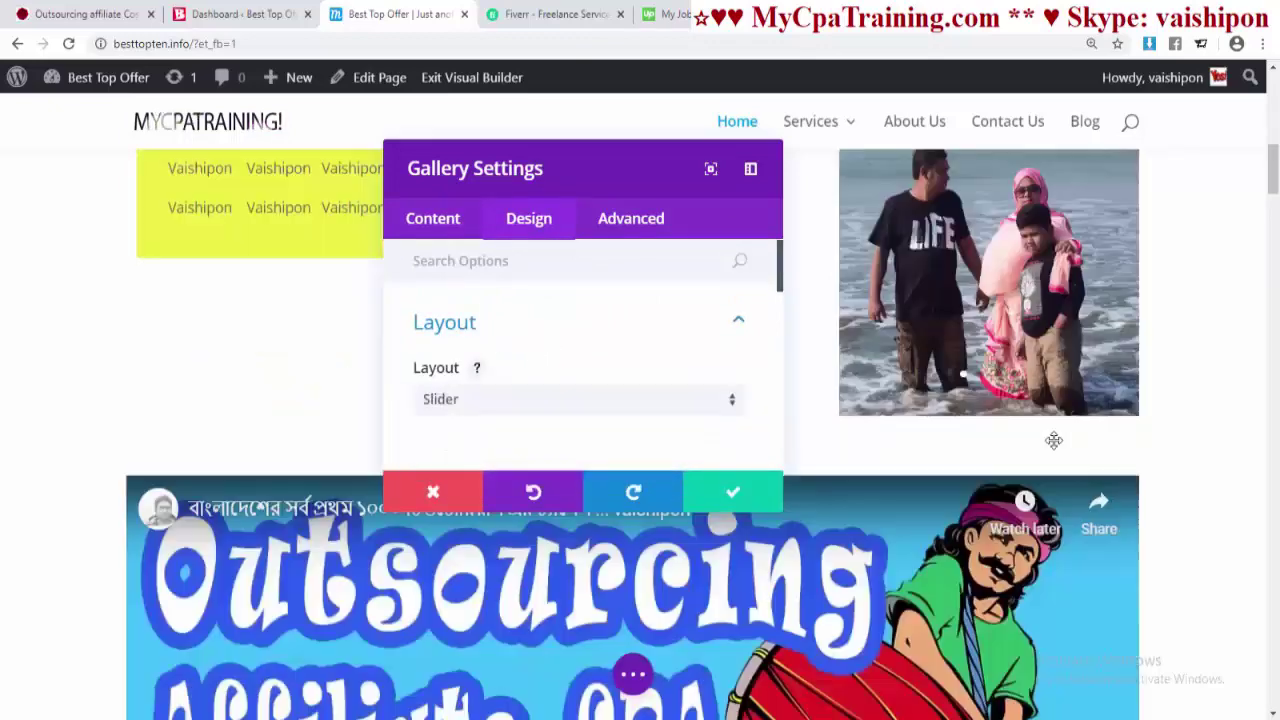
scroll(1055, 445, up, 5)
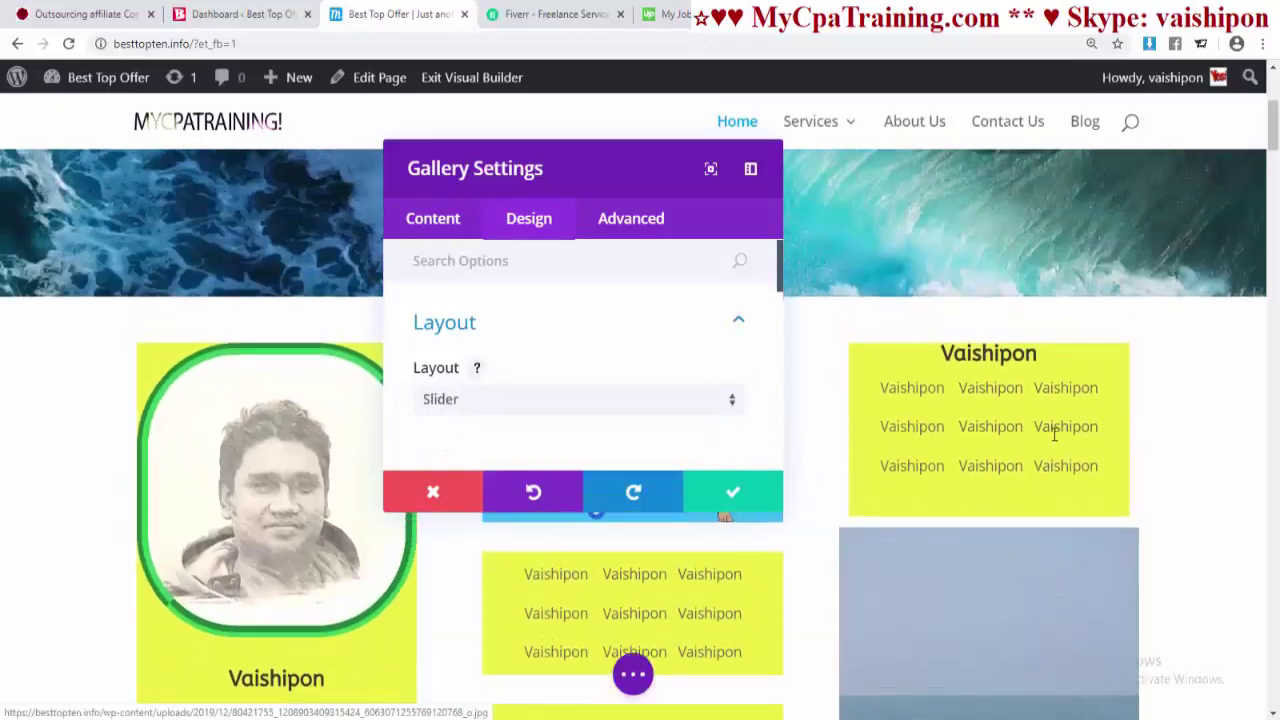
click(733, 497)
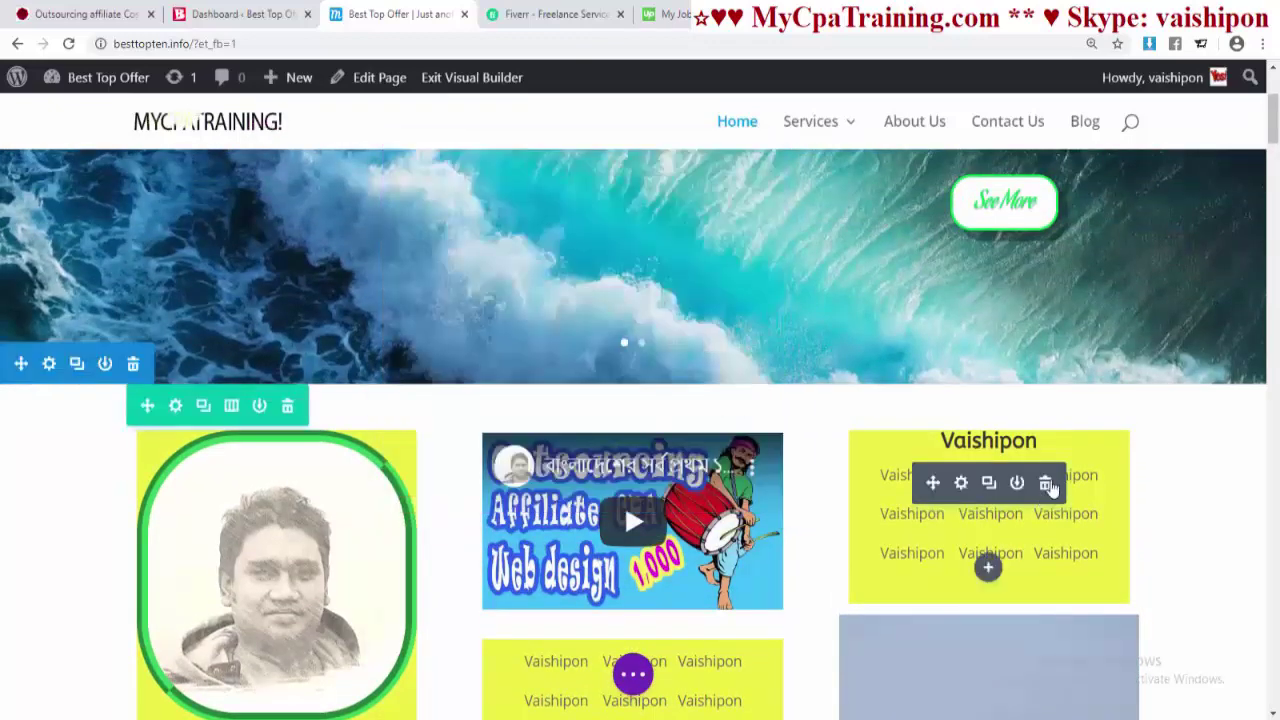
- Preview the beach-photo slider by advancing through its slides
scroll(1121, 488, down, 2)
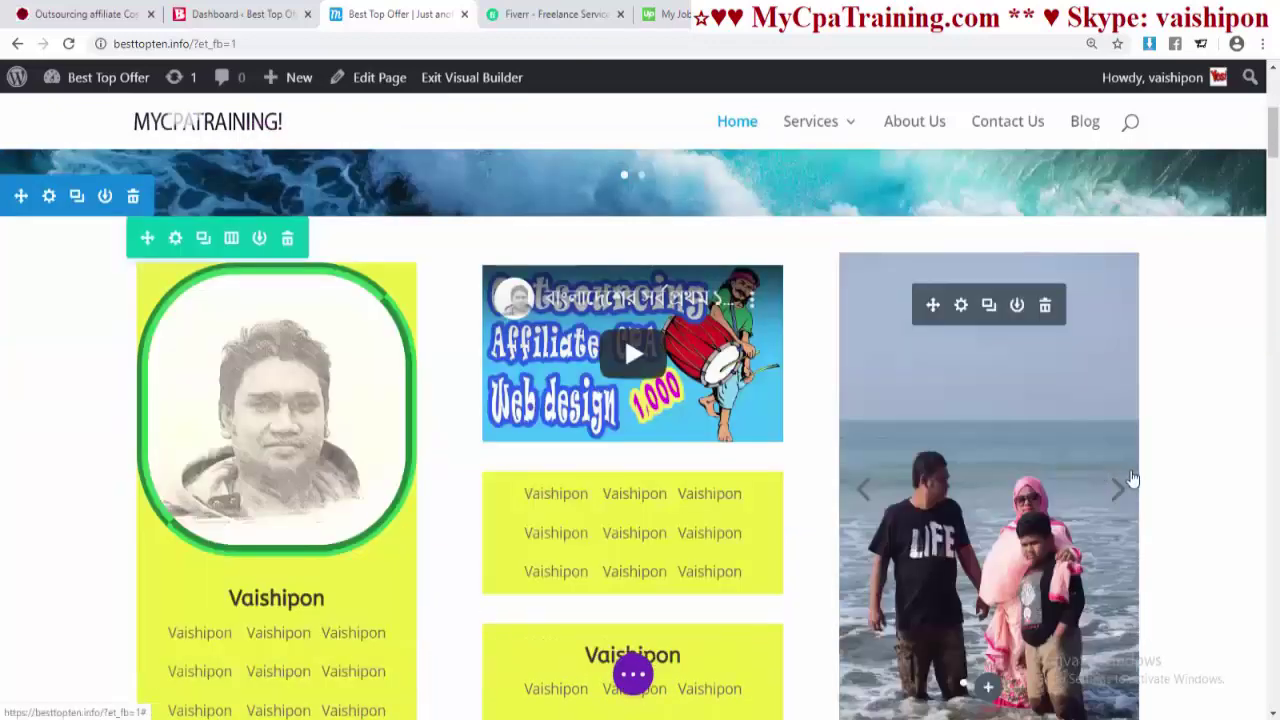
click(1121, 488)
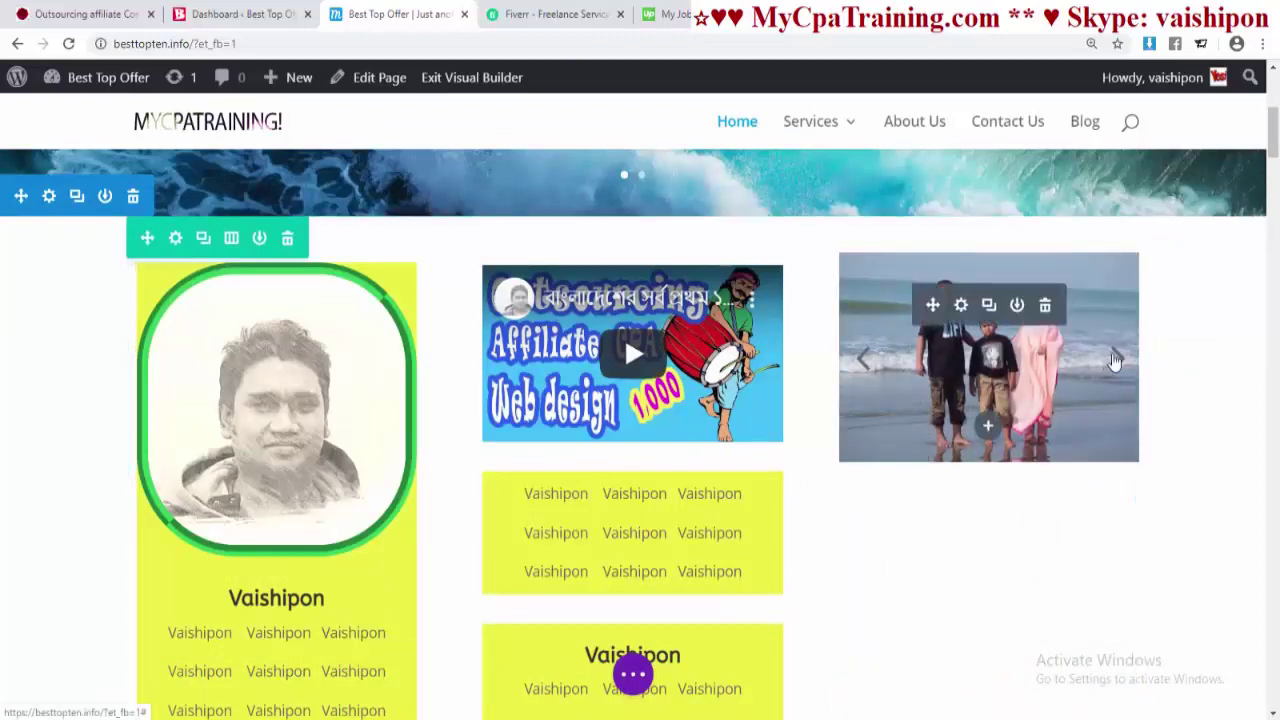
click(1116, 360)
click(864, 358)
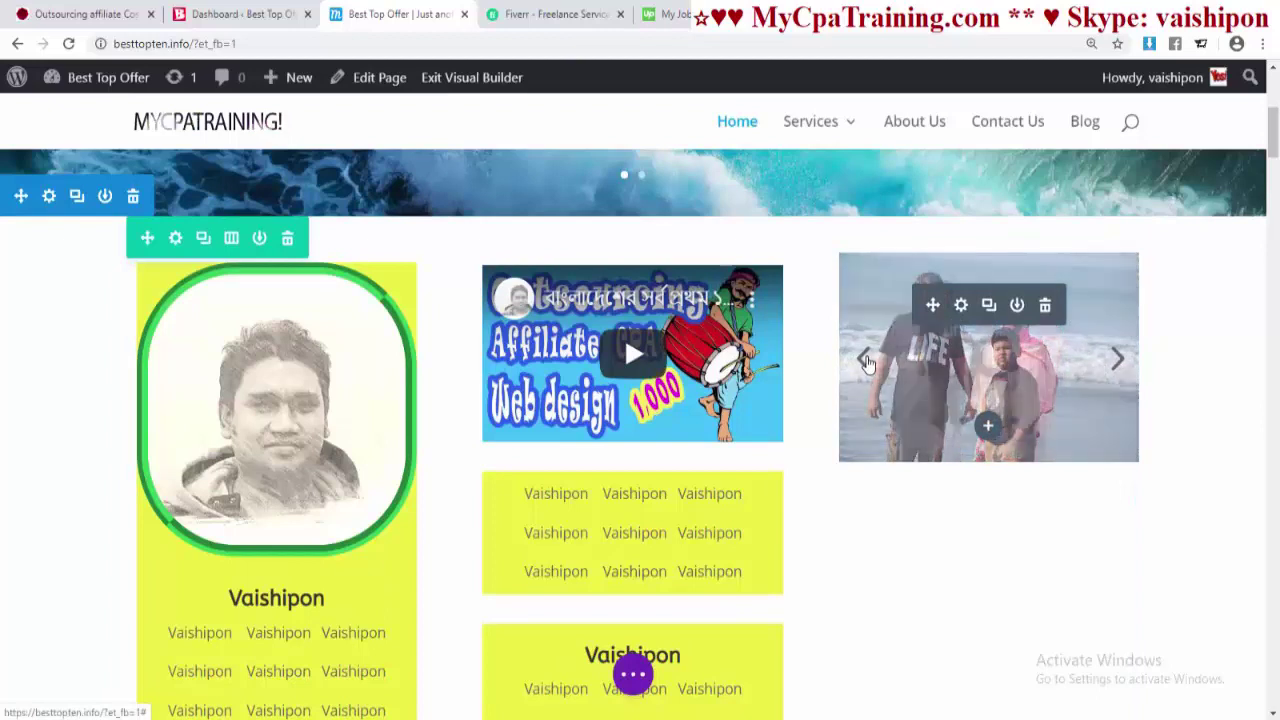
click(1116, 493)
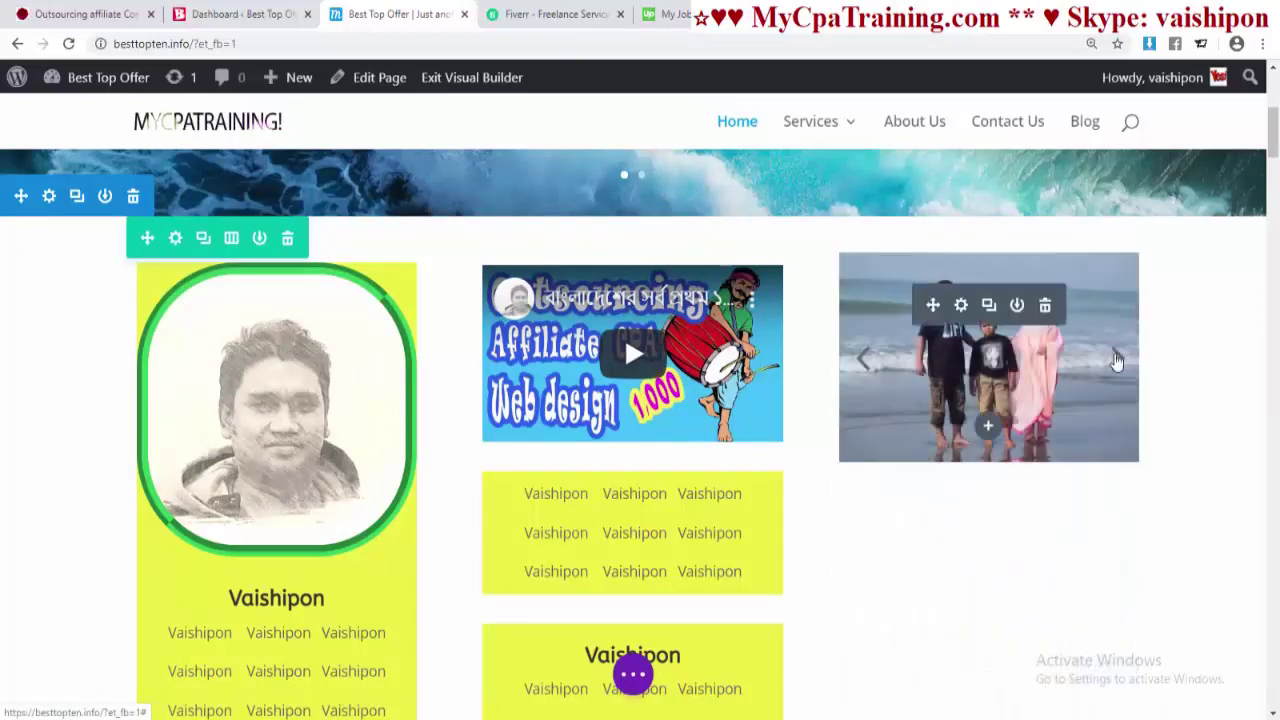
click(1116, 360)
click(866, 359)
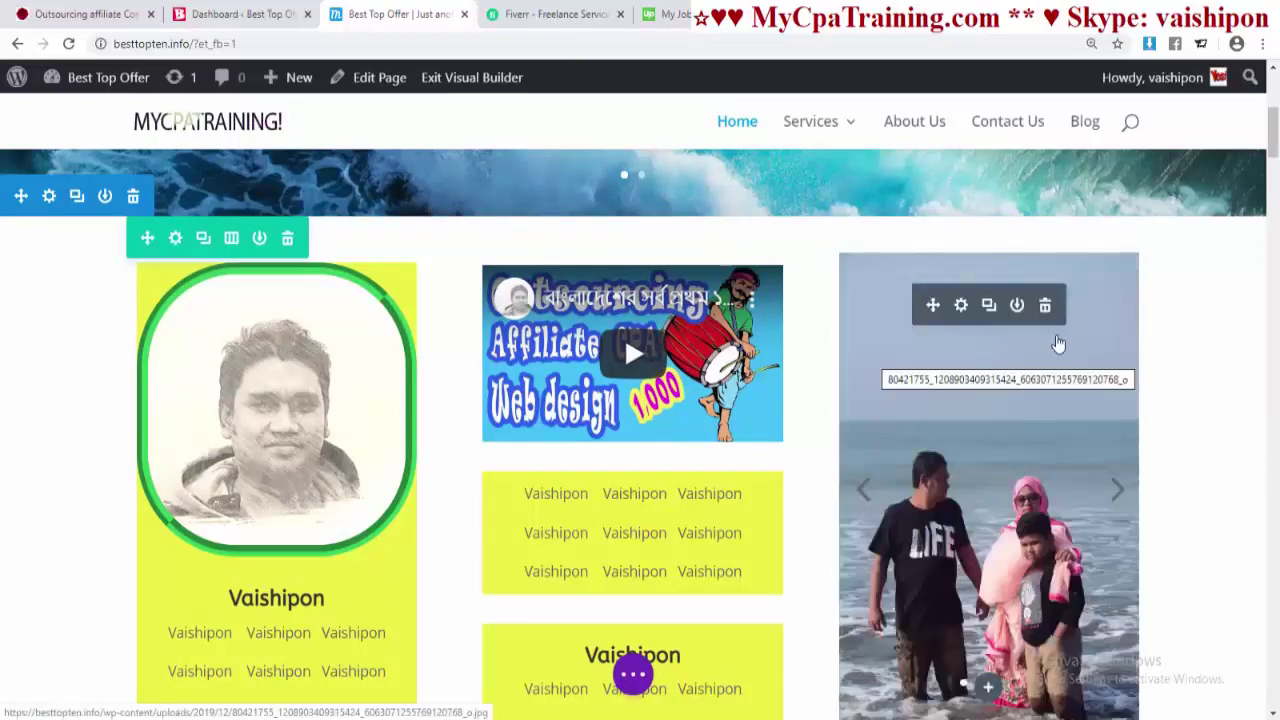
click(961, 306)
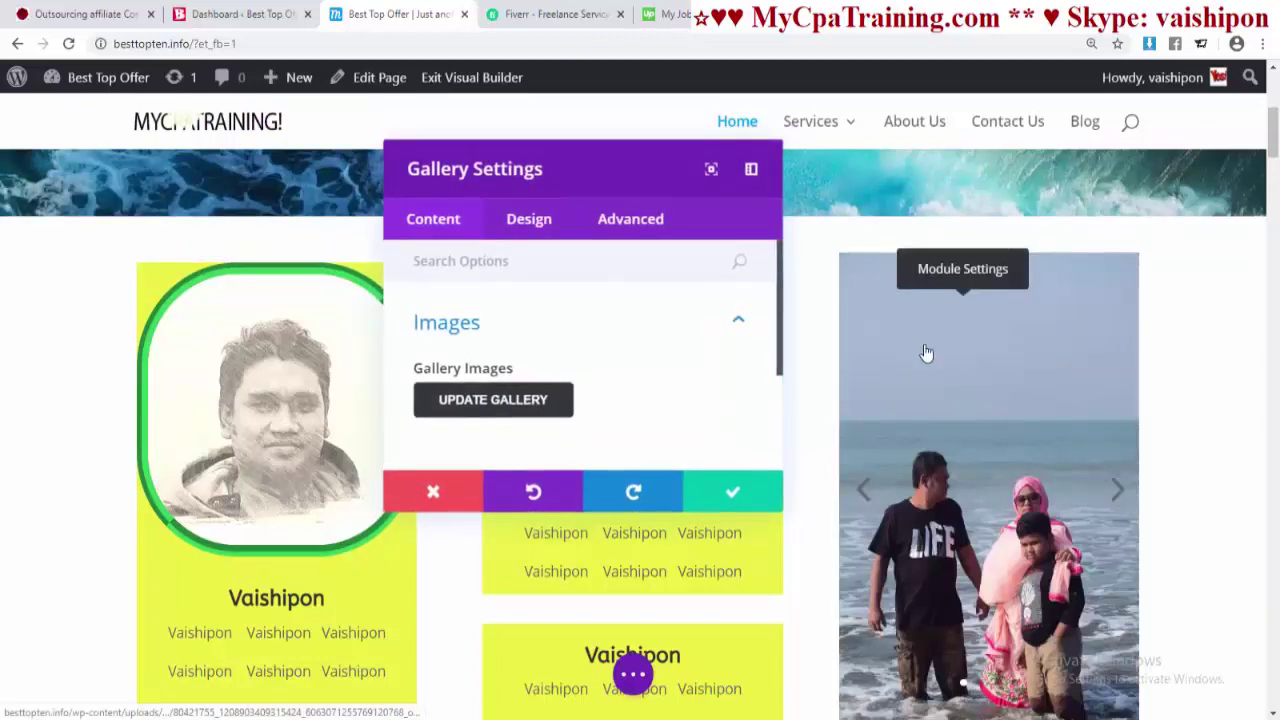
- Remove the first and third photos from the beach slider's gallery, leaving two, and save
click(500, 399)
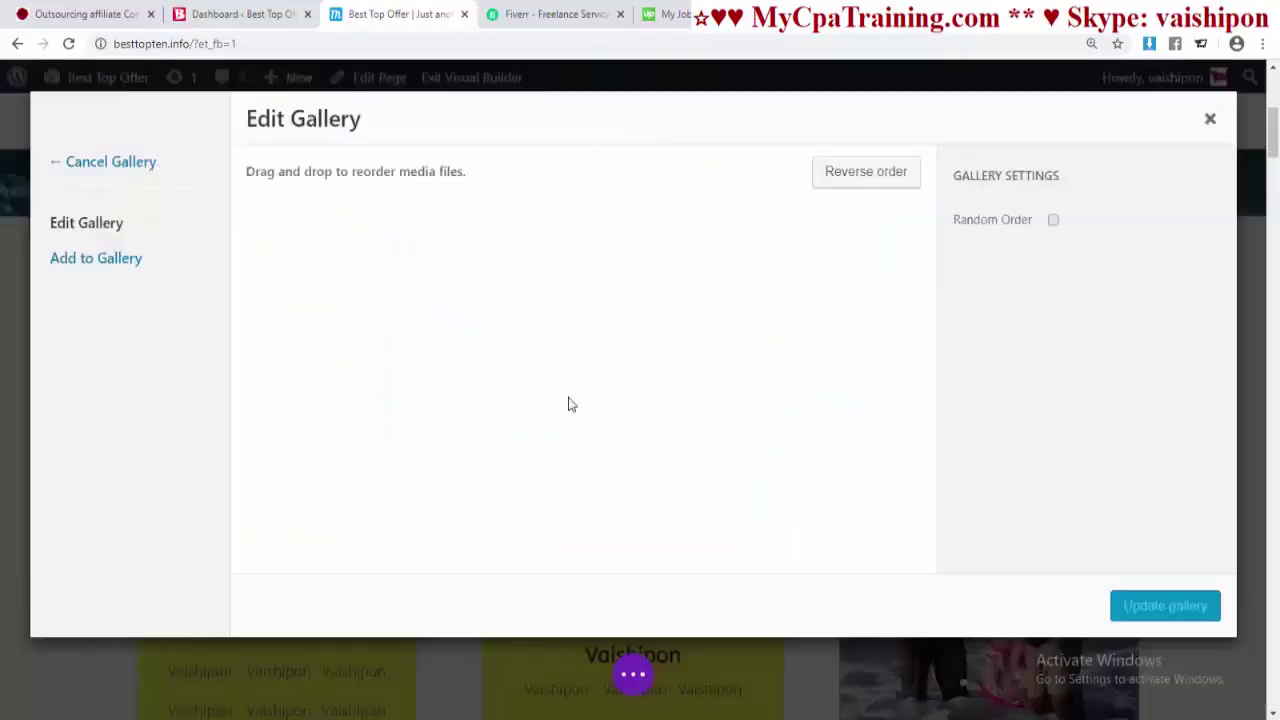
click(385, 227)
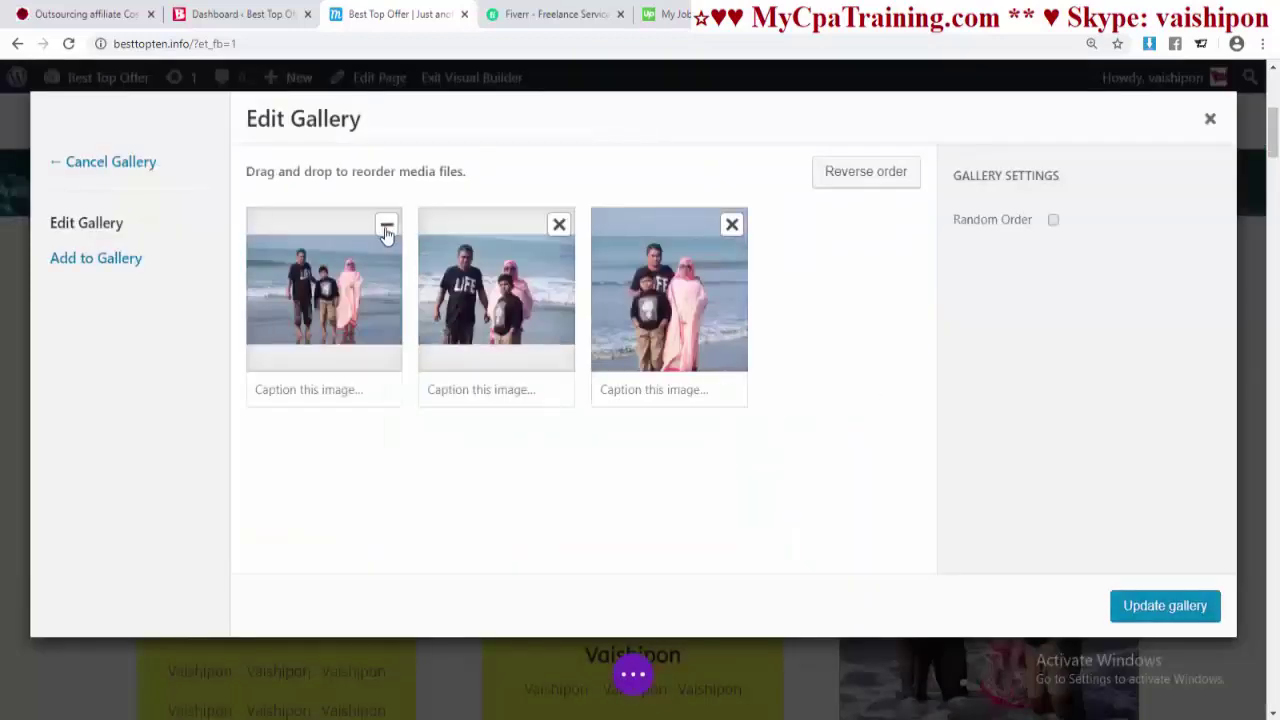
click(731, 230)
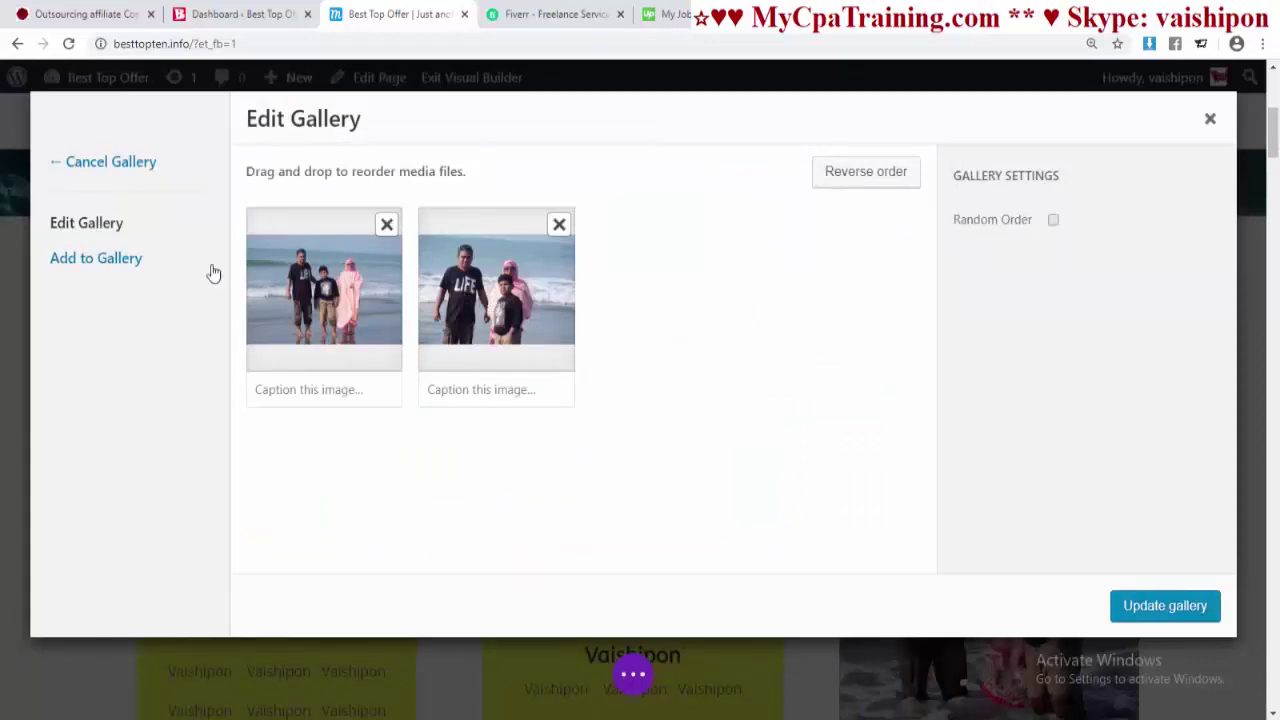
click(1163, 606)
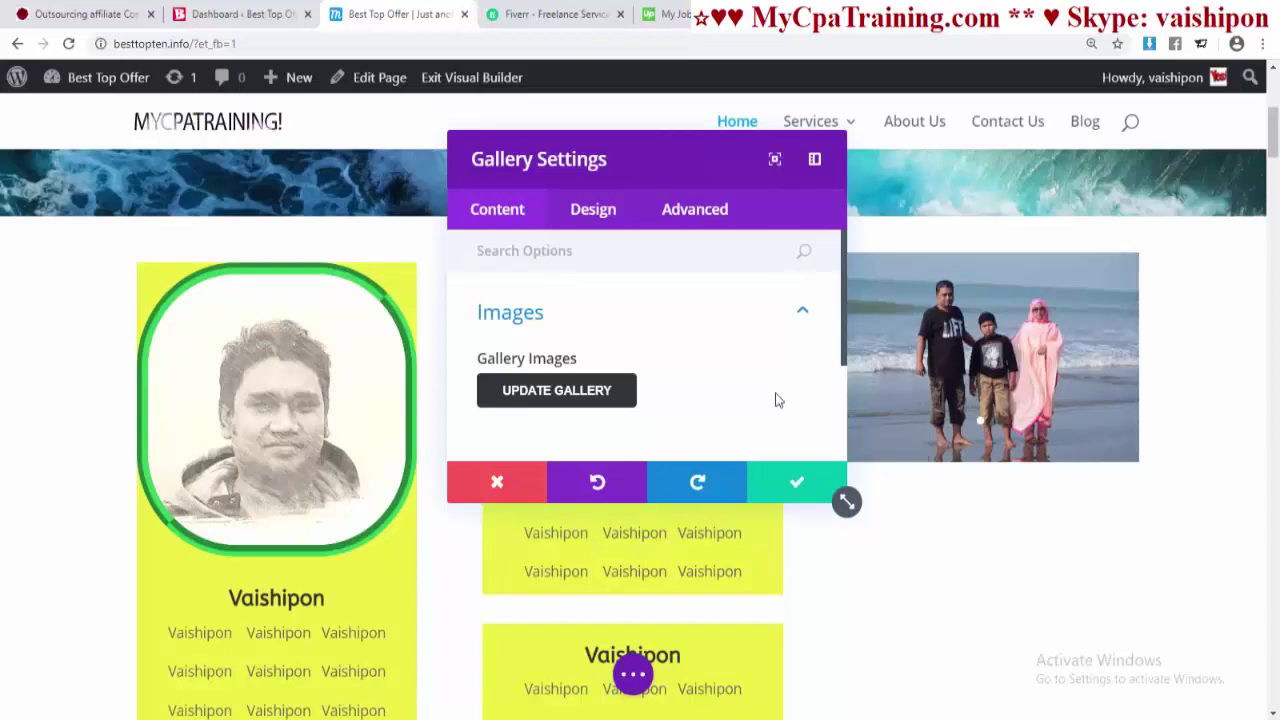
click(812, 484)
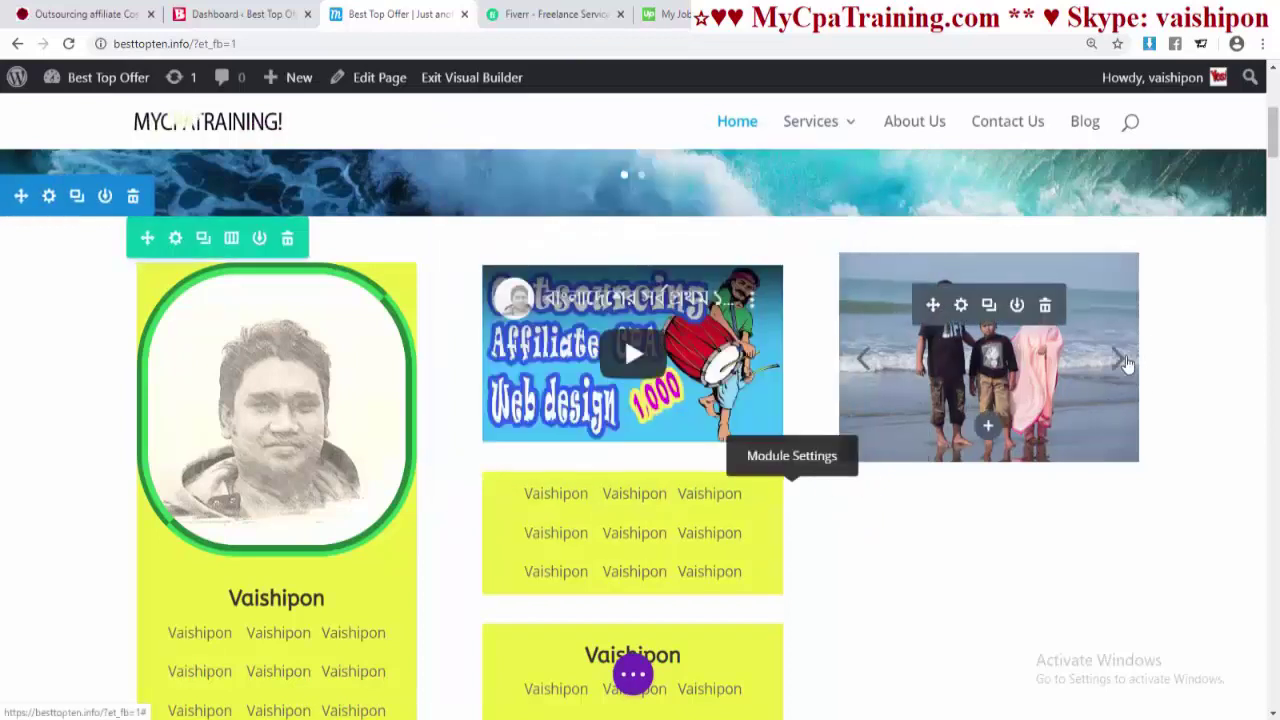
scroll(993, 230, down, 1)
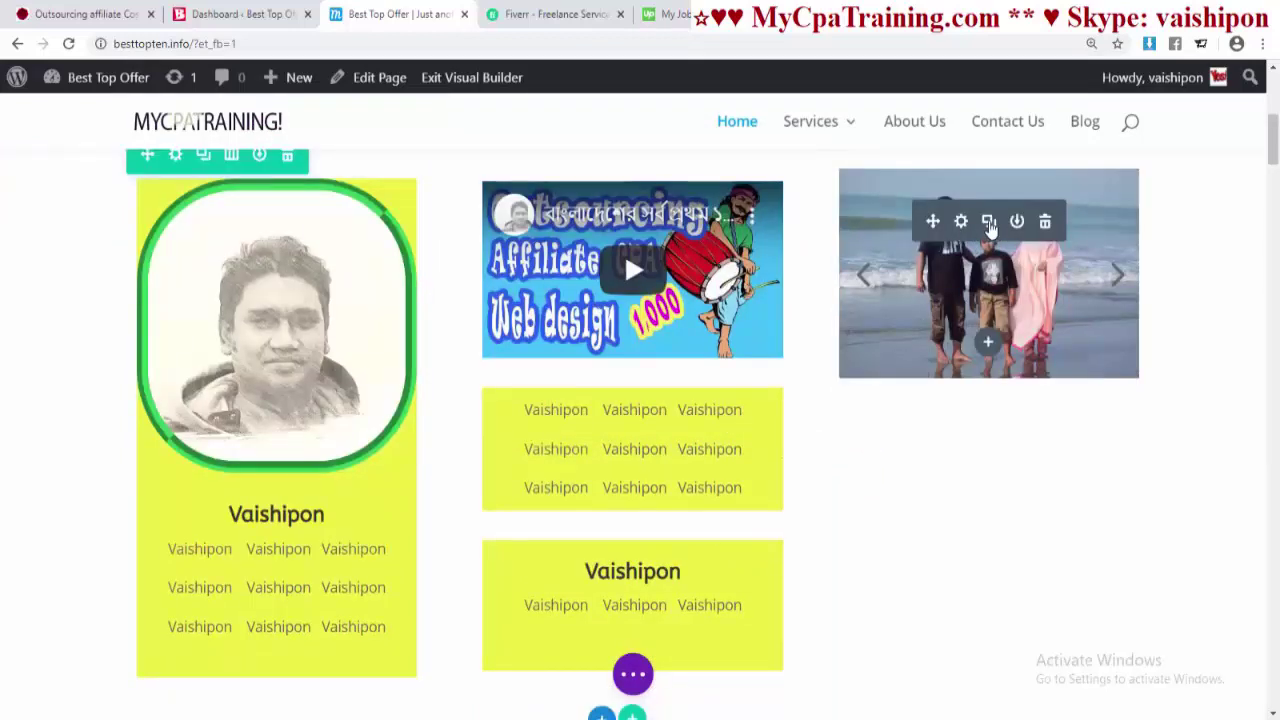
- Duplicate the beach-photo slider and remove both photos from the copy's gallery
click(990, 225)
scroll(997, 419, down, 2)
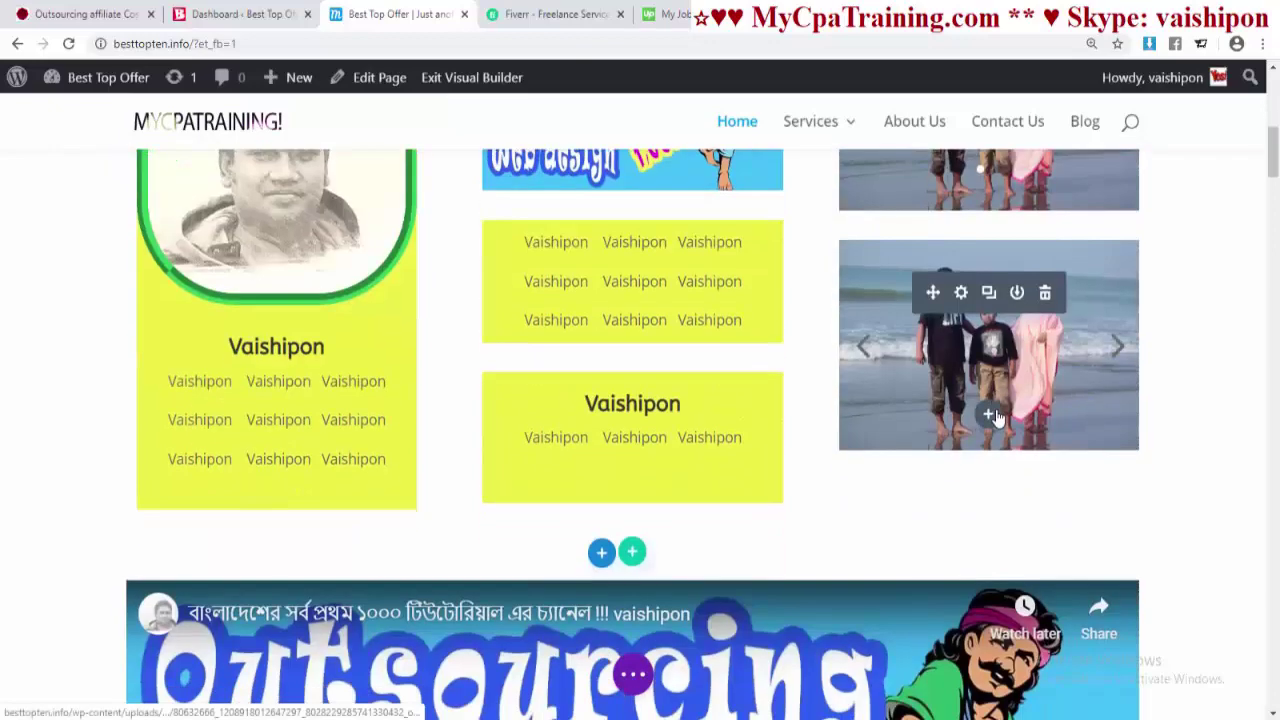
click(962, 292)
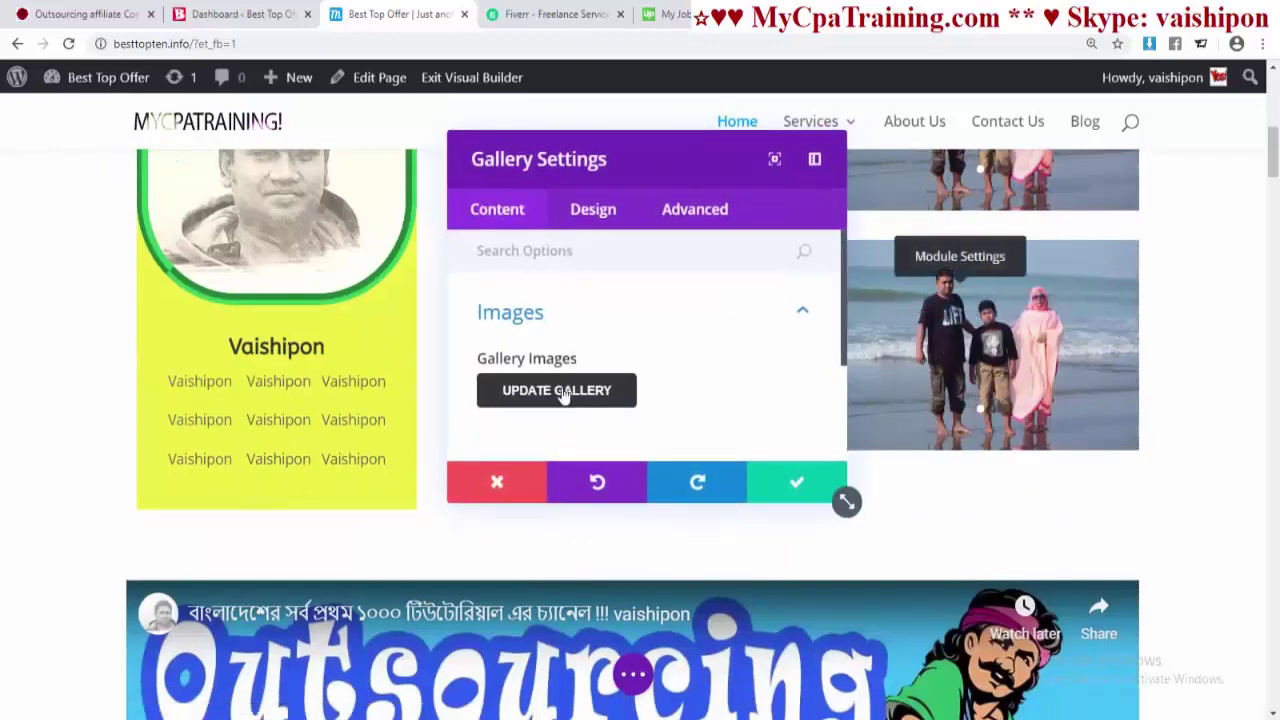
click(563, 391)
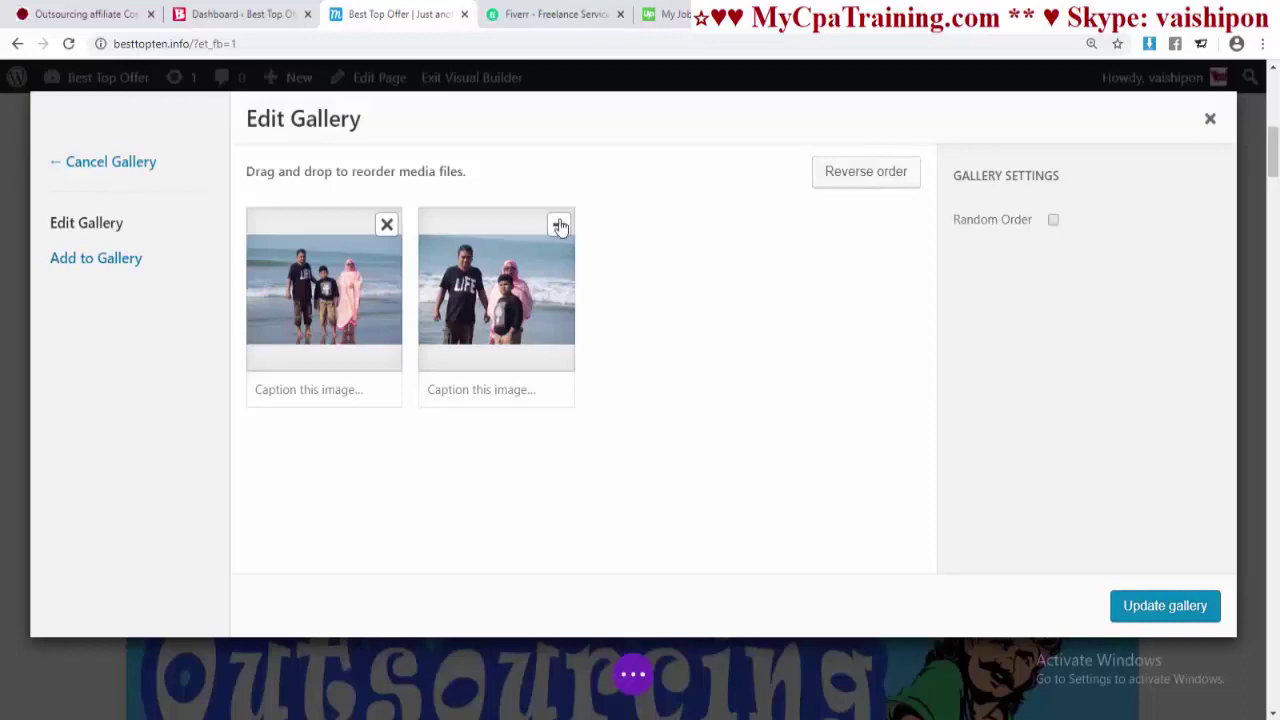
click(559, 224)
click(389, 227)
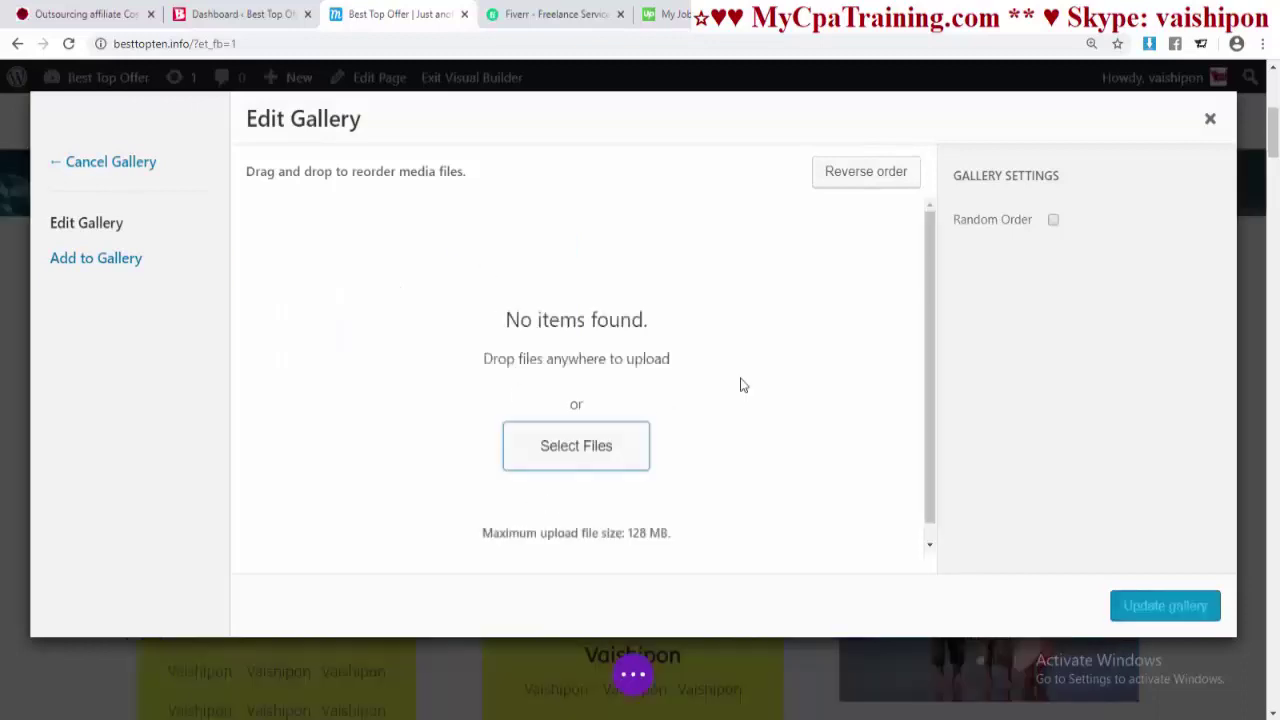
- Fill the copied slider with the wide and tall beach photos of two people
click(163, 265)
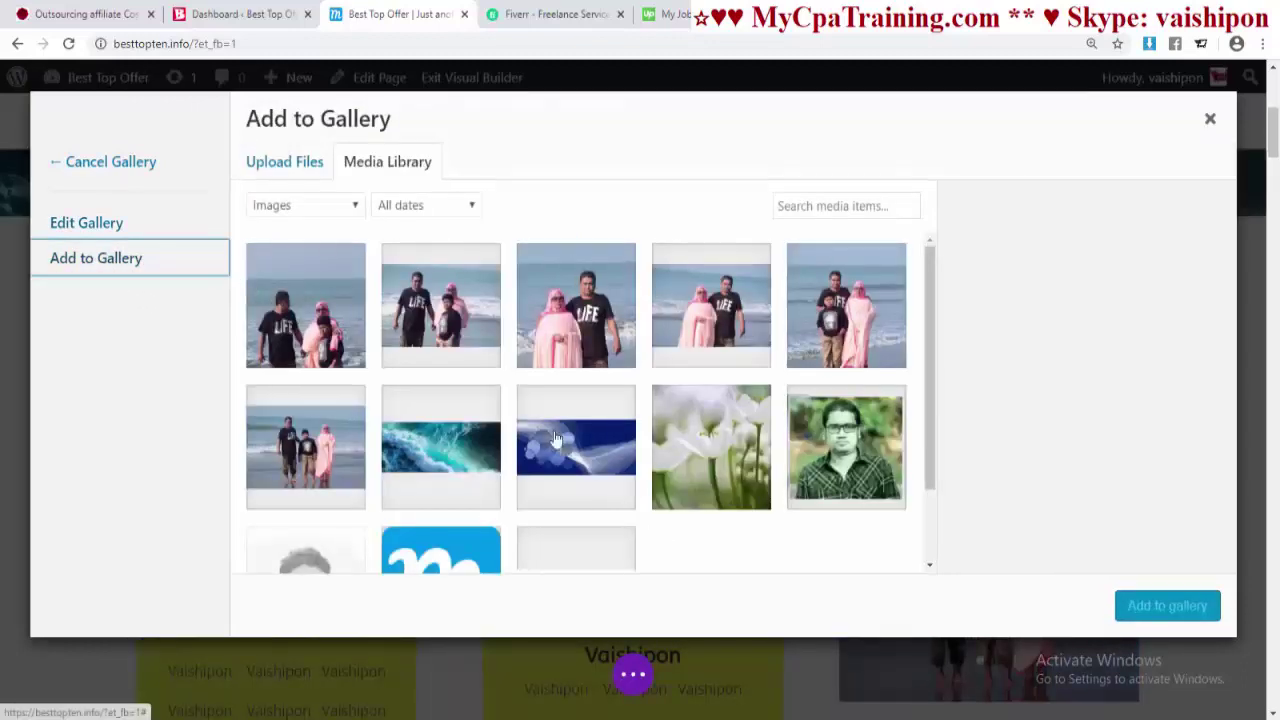
click(706, 318)
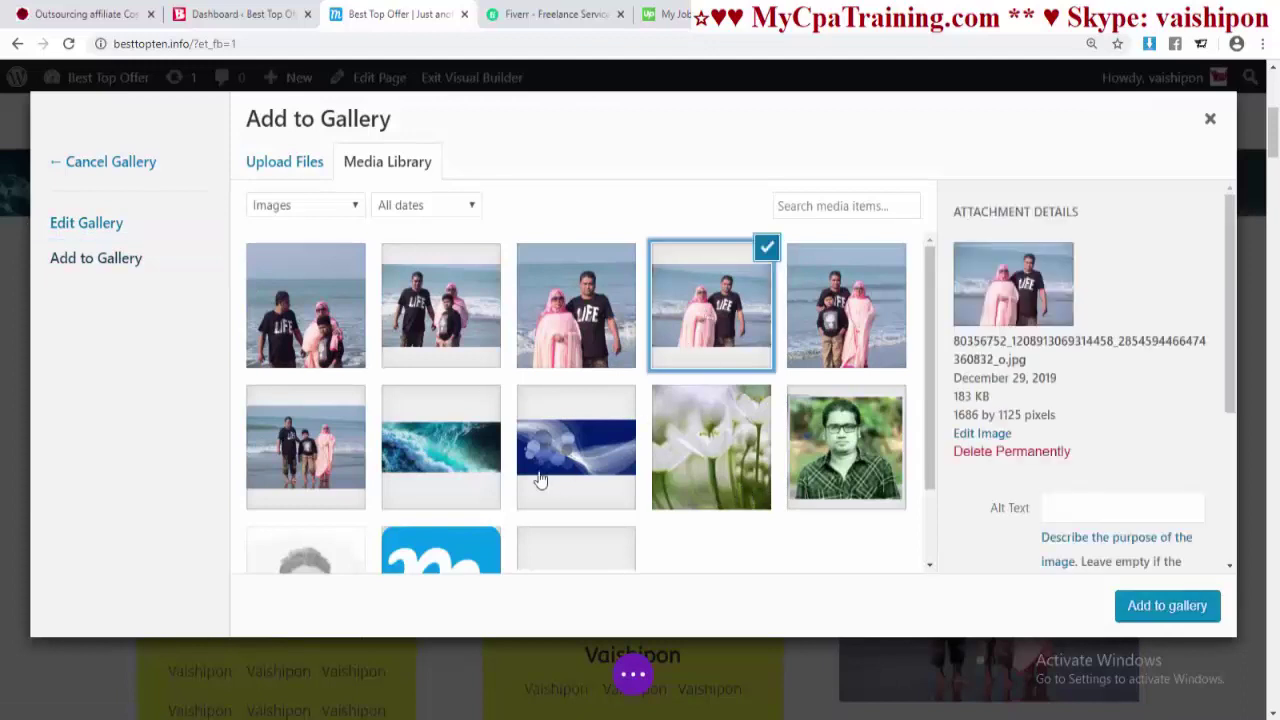
click(580, 332)
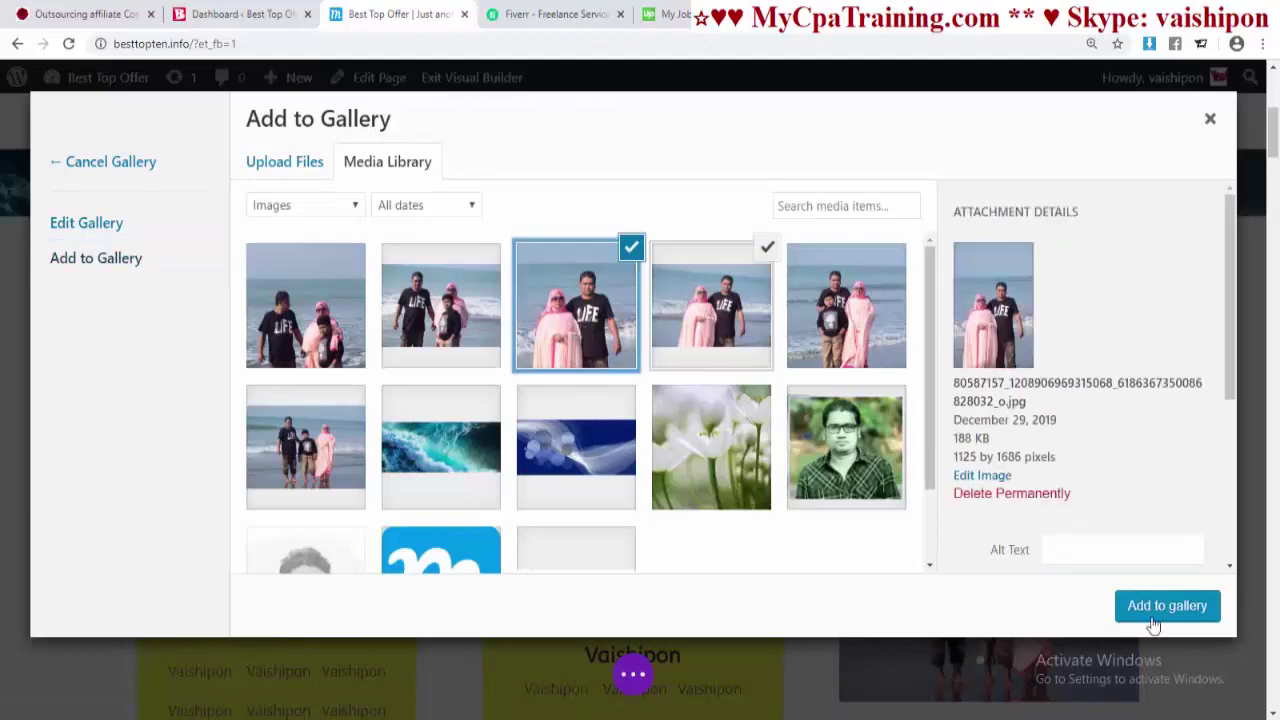
click(1153, 618)
click(1143, 611)
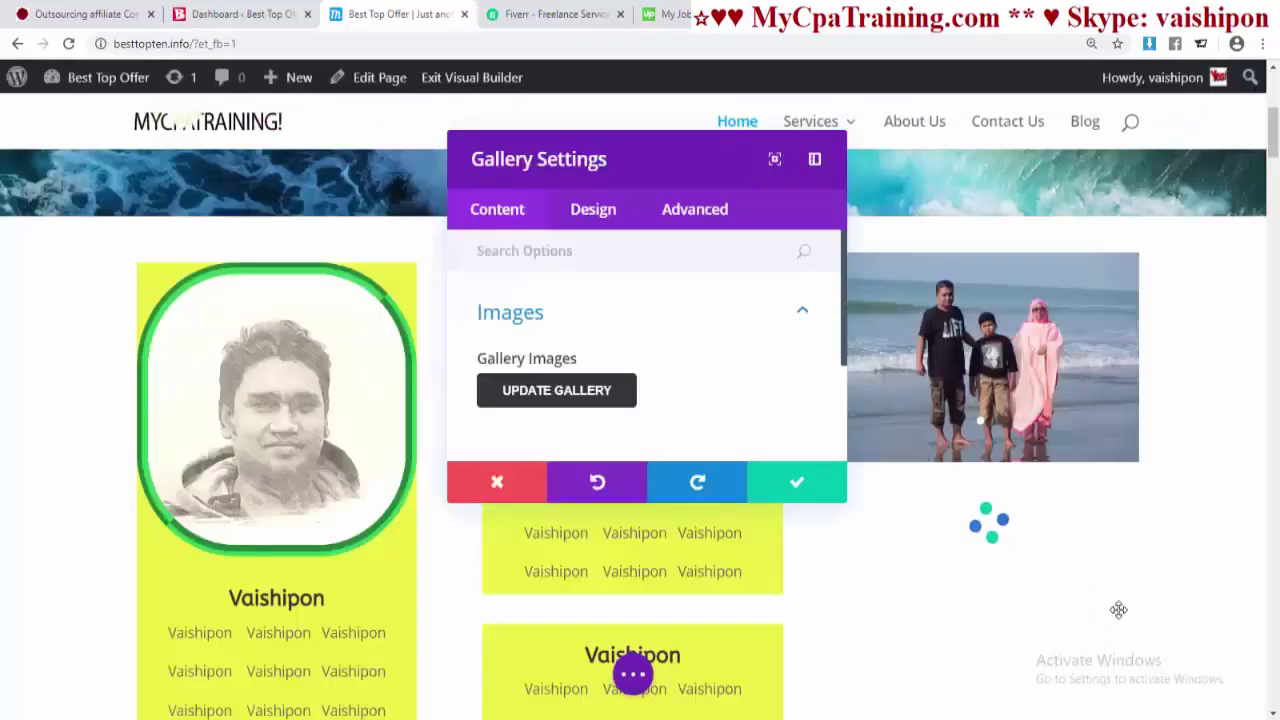
scroll(937, 511, down, 3)
scroll(937, 511, up, 3)
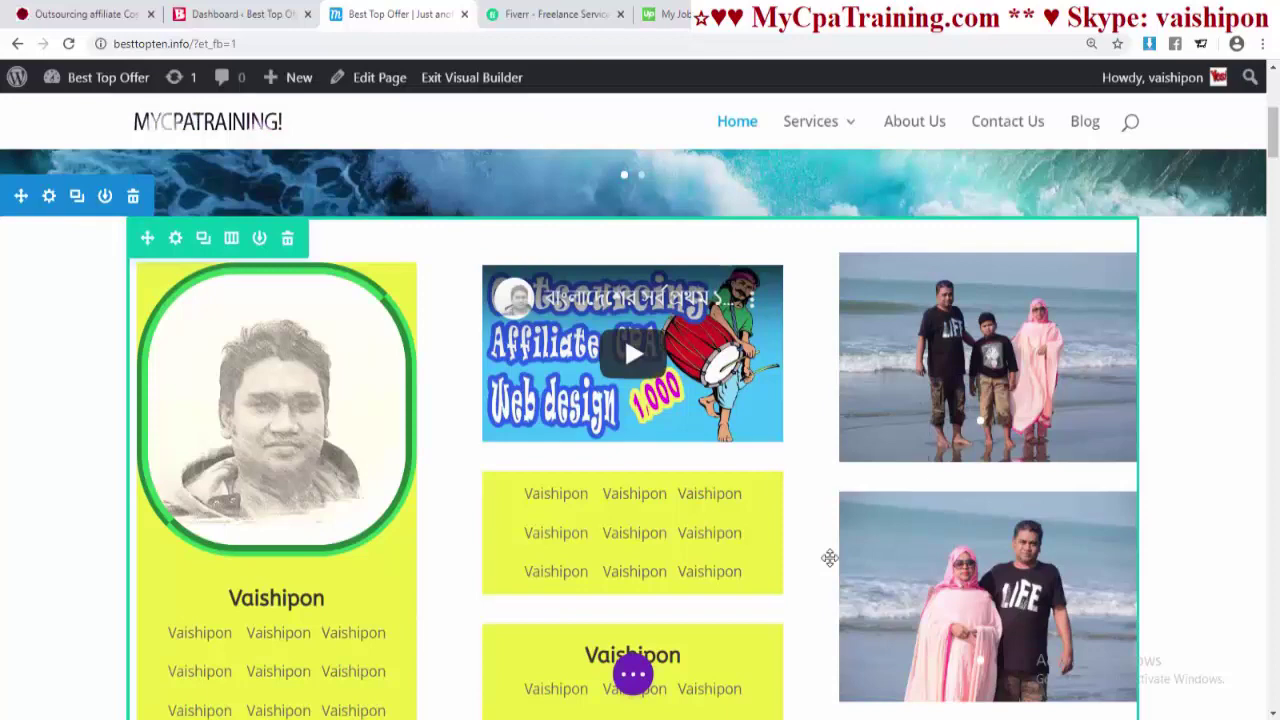
scroll(829, 557, down, 3)
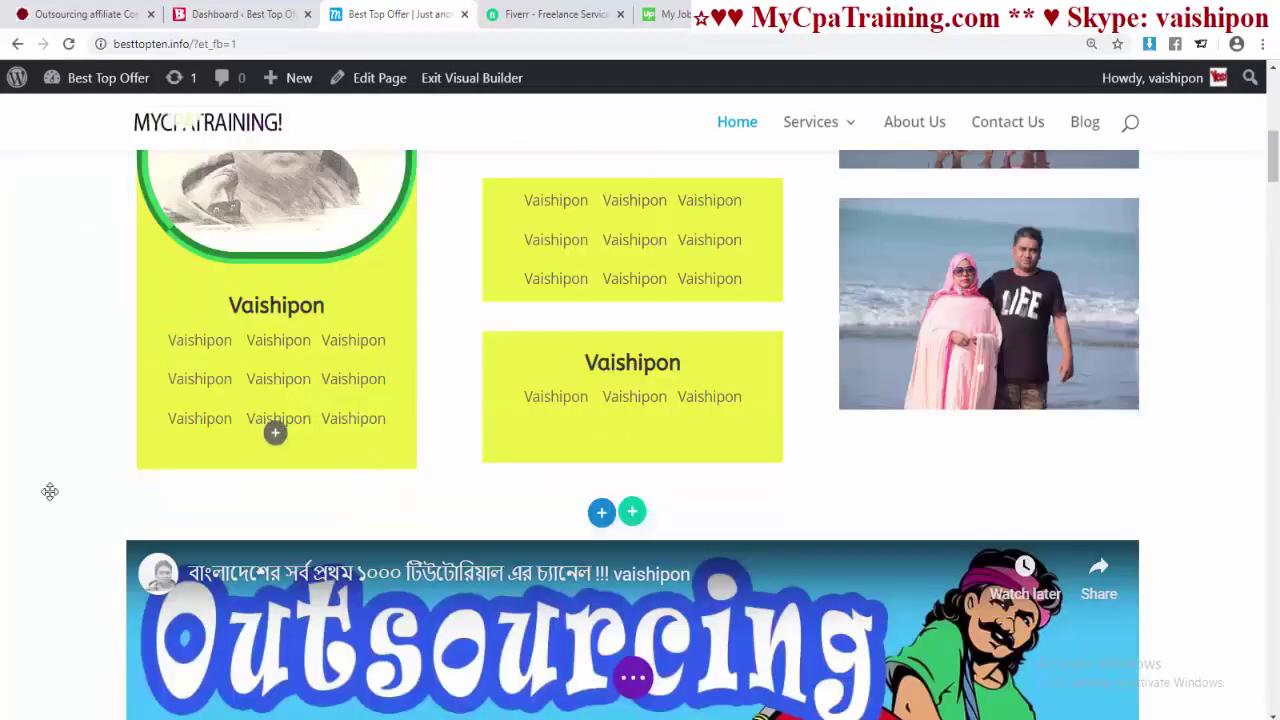
scroll(946, 491, up, 3)
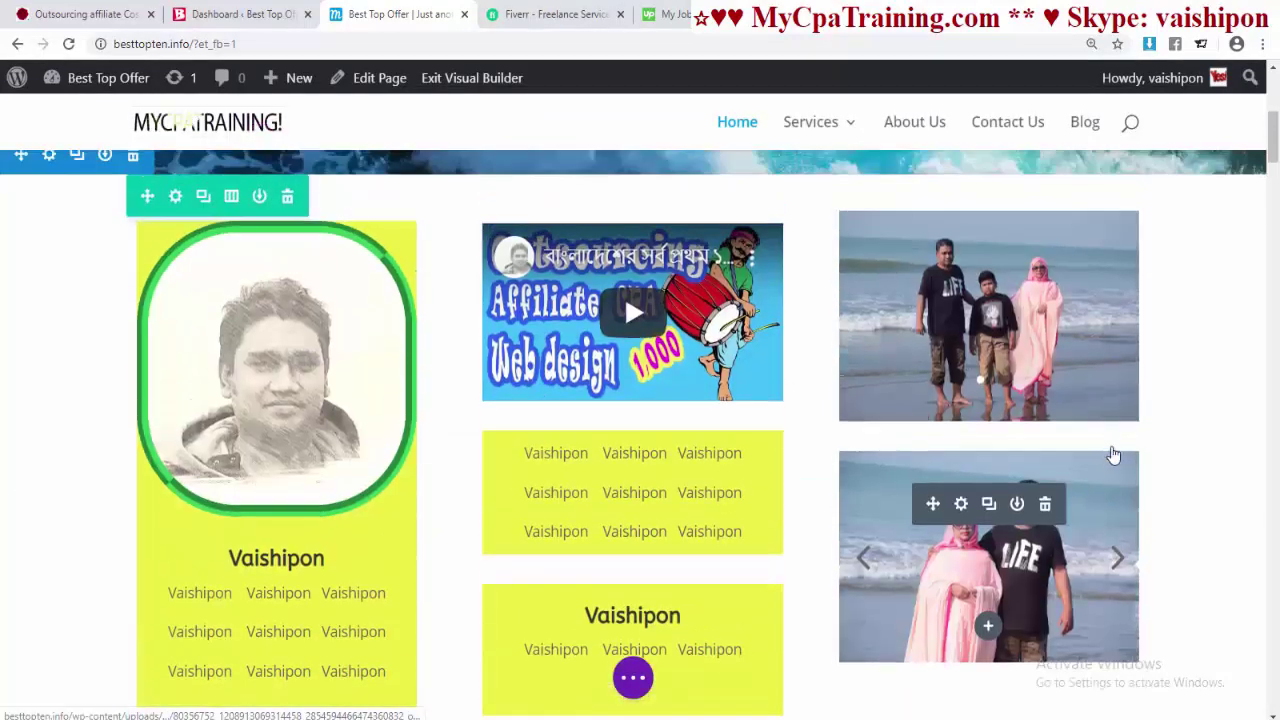
scroll(928, 430, down, 3)
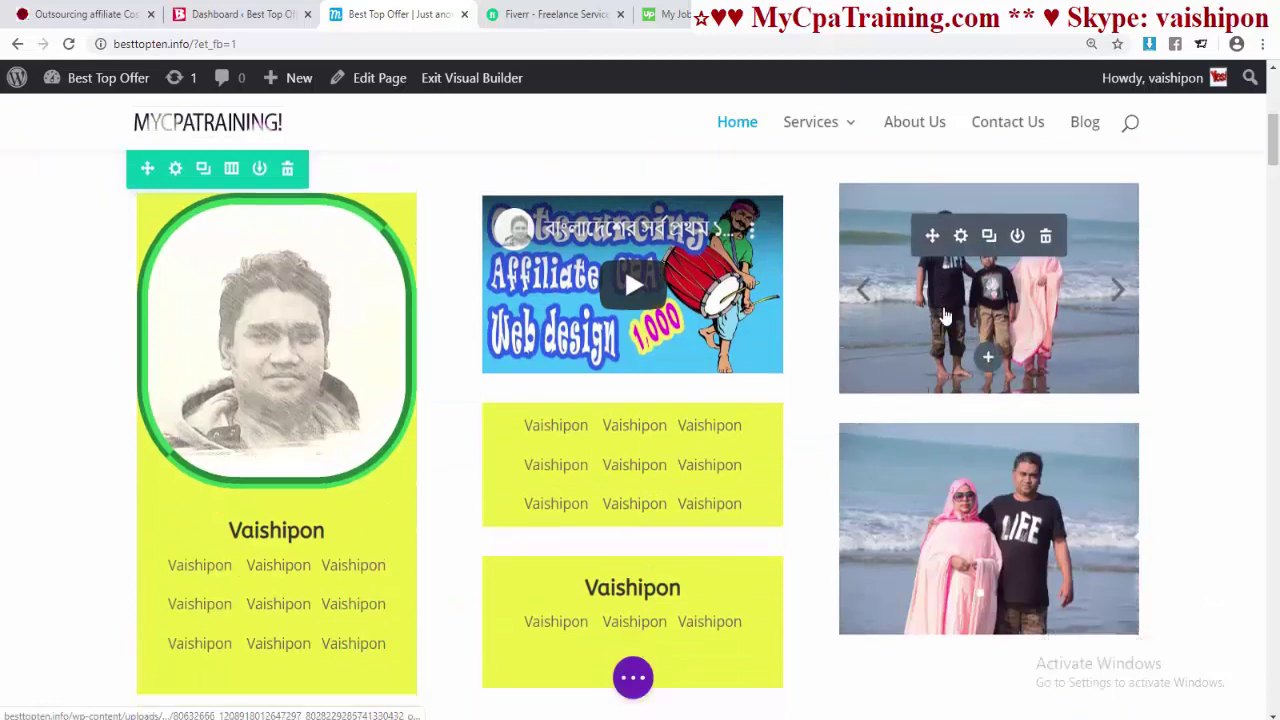
scroll(925, 420, up, 2)
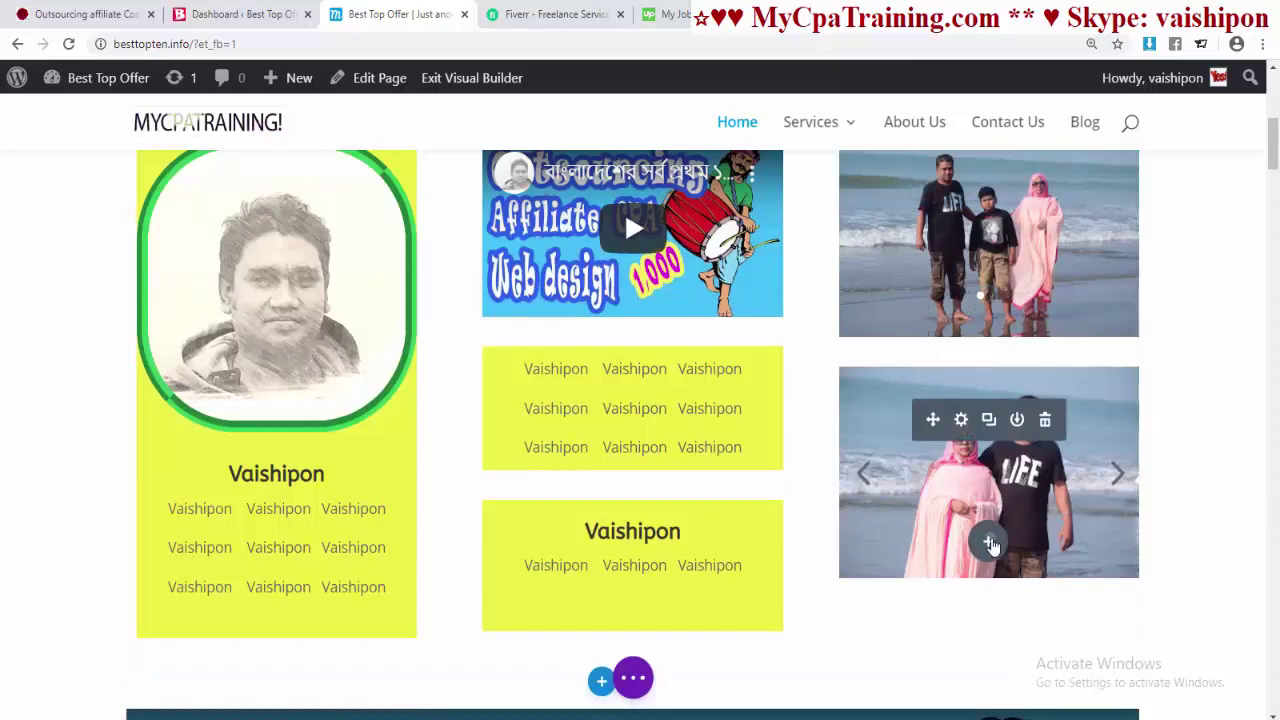
- Add a Text module reading VAISHIPON and place it above the lower beach slider
click(987, 541)
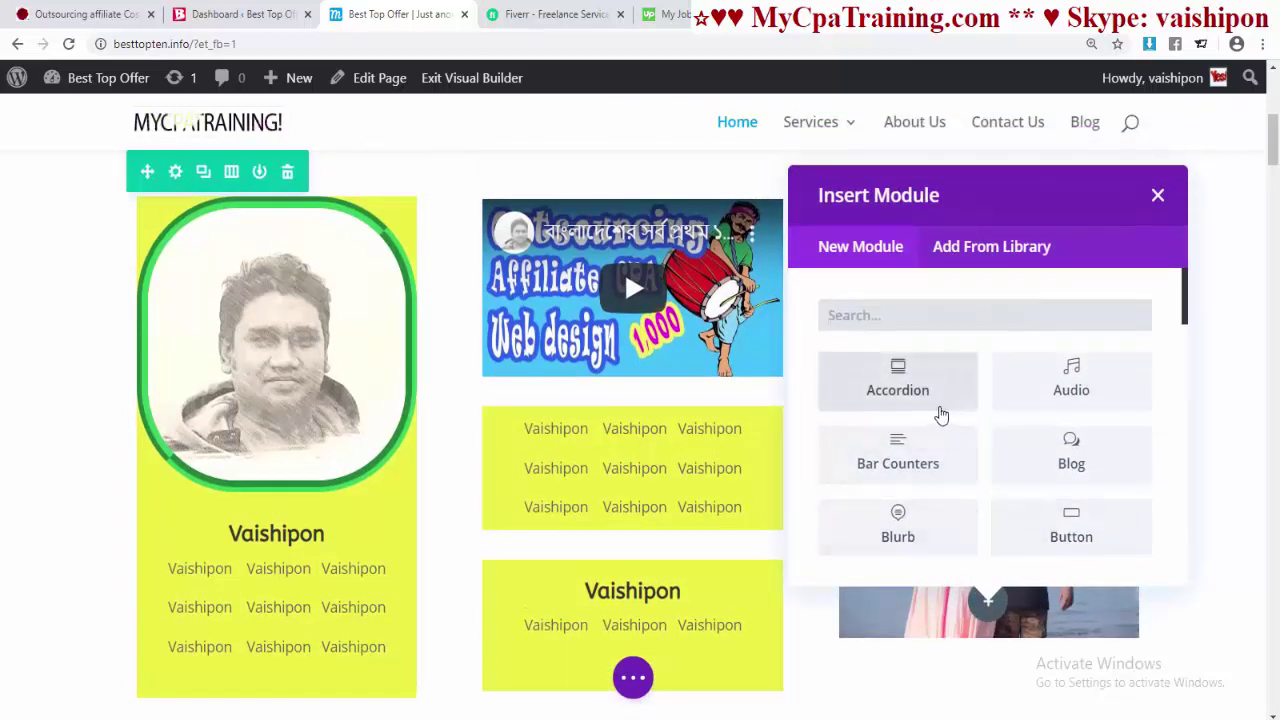
text(tex)
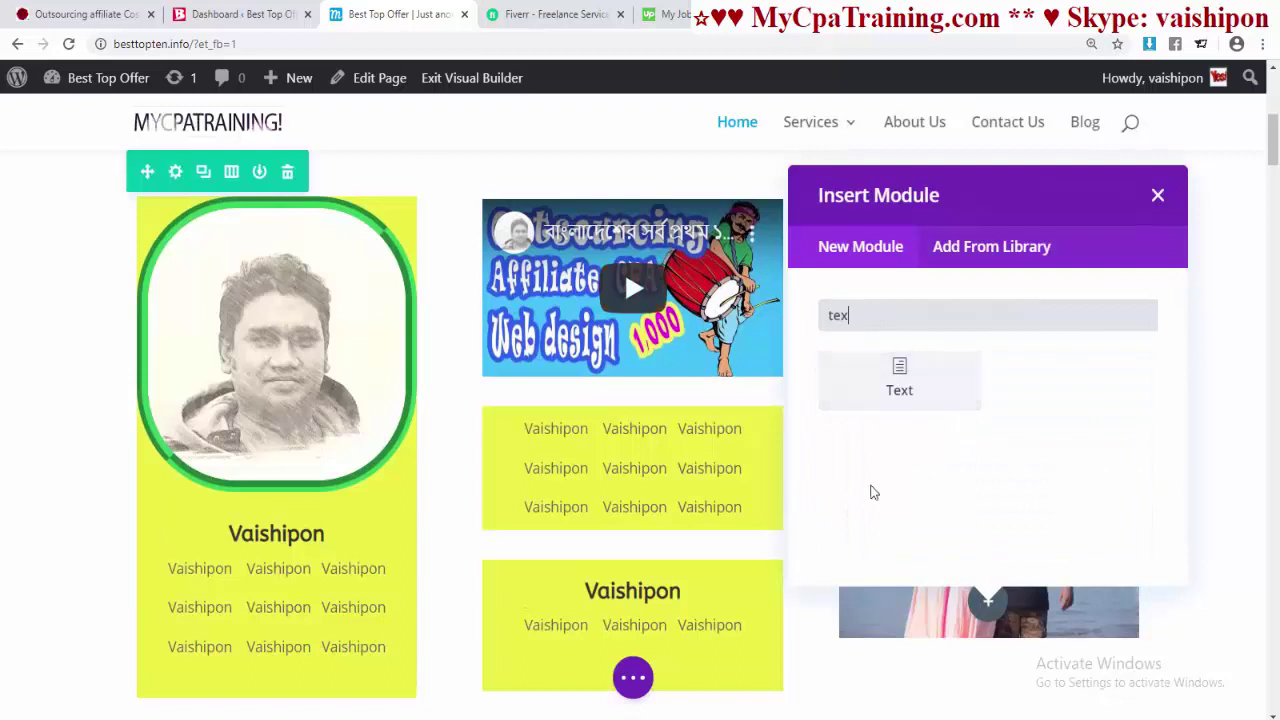
click(900, 378)
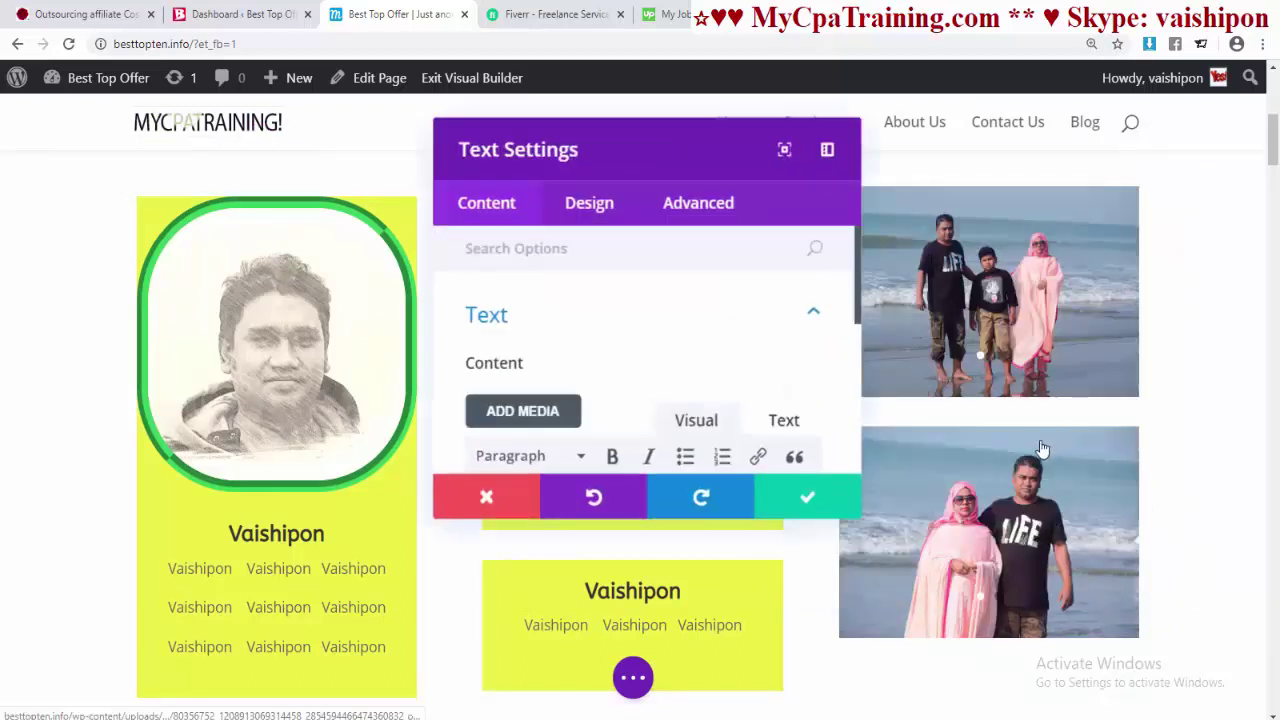
scroll(560, 390, down, 2)
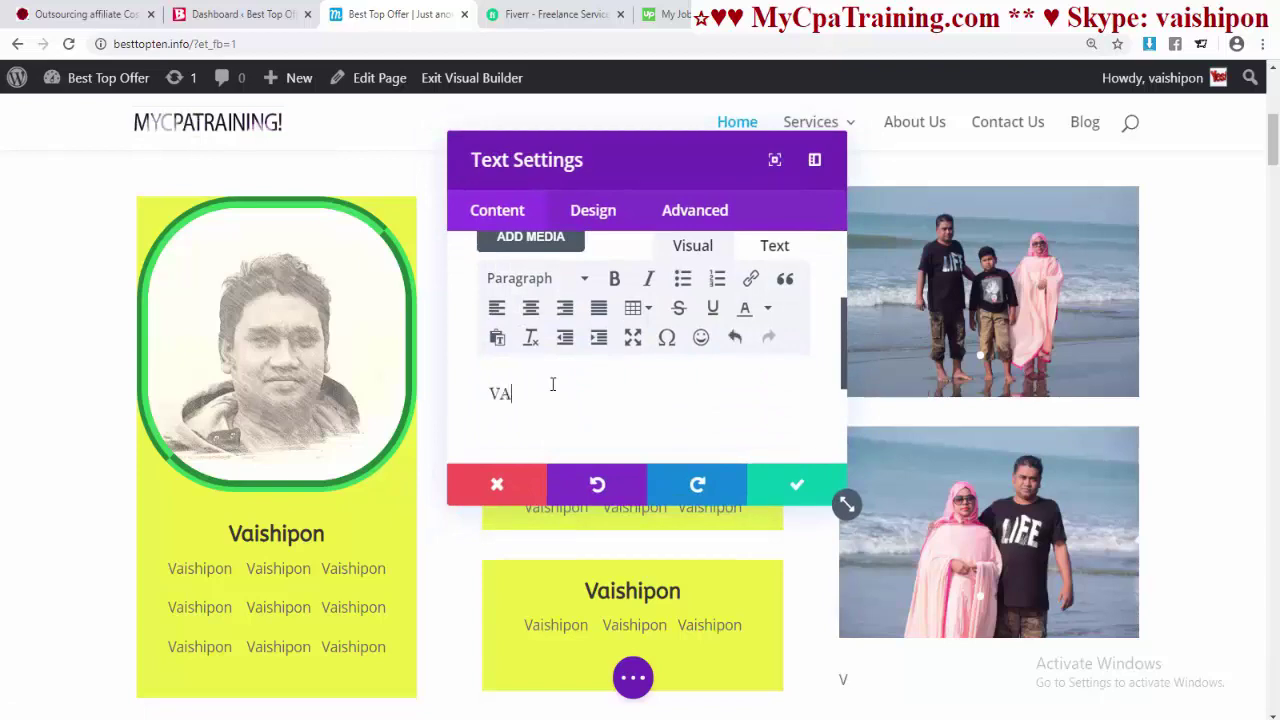
text(VAISHIPON)
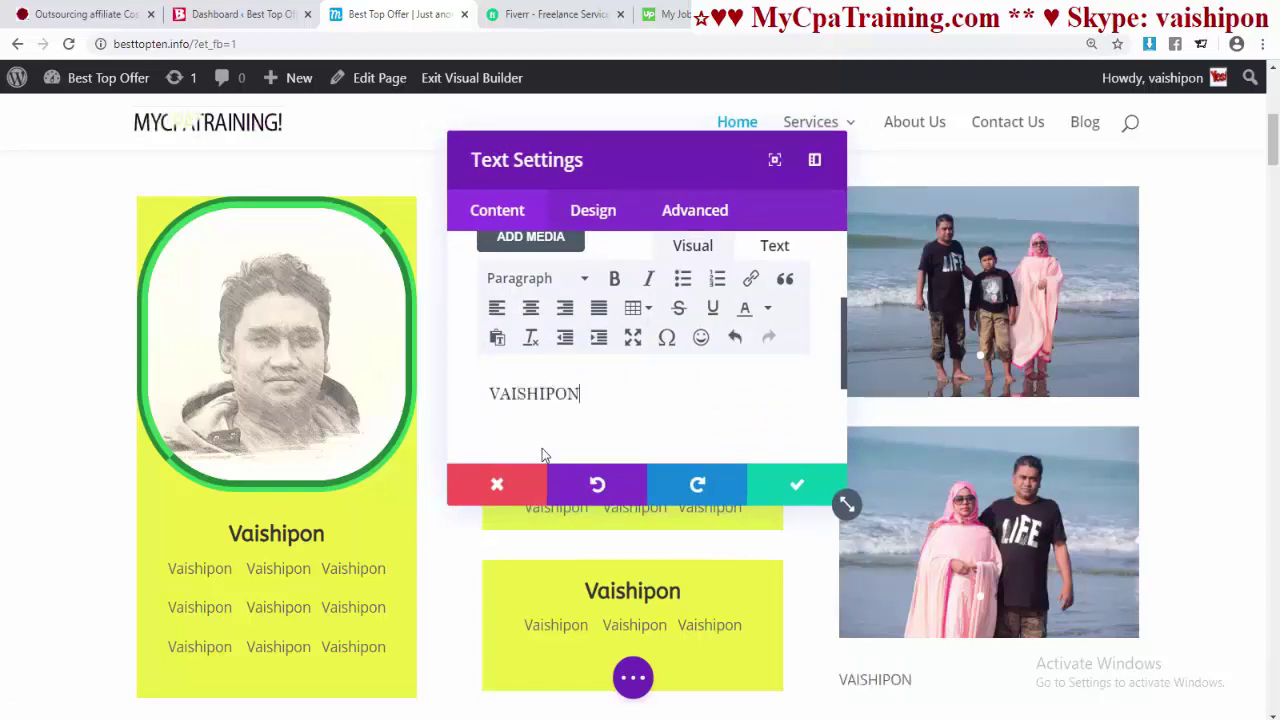
click(796, 484)
scroll(880, 518, down, 3)
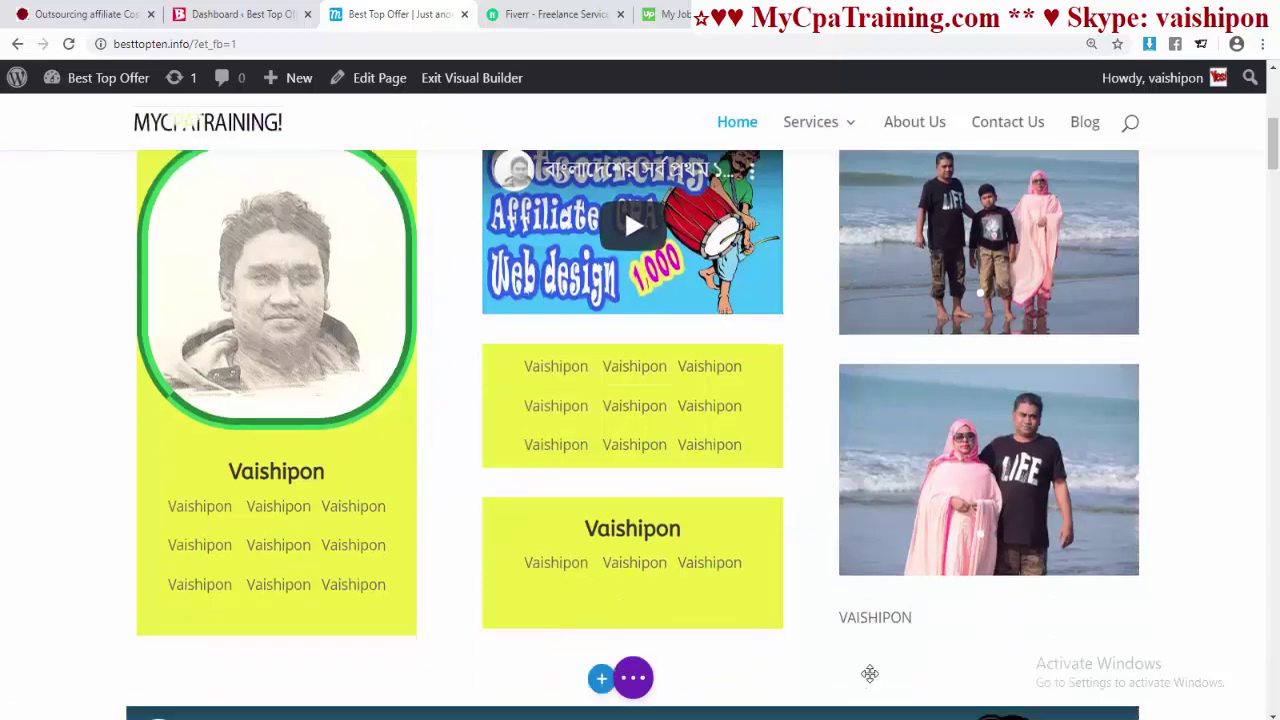
mouse_move(905, 510)
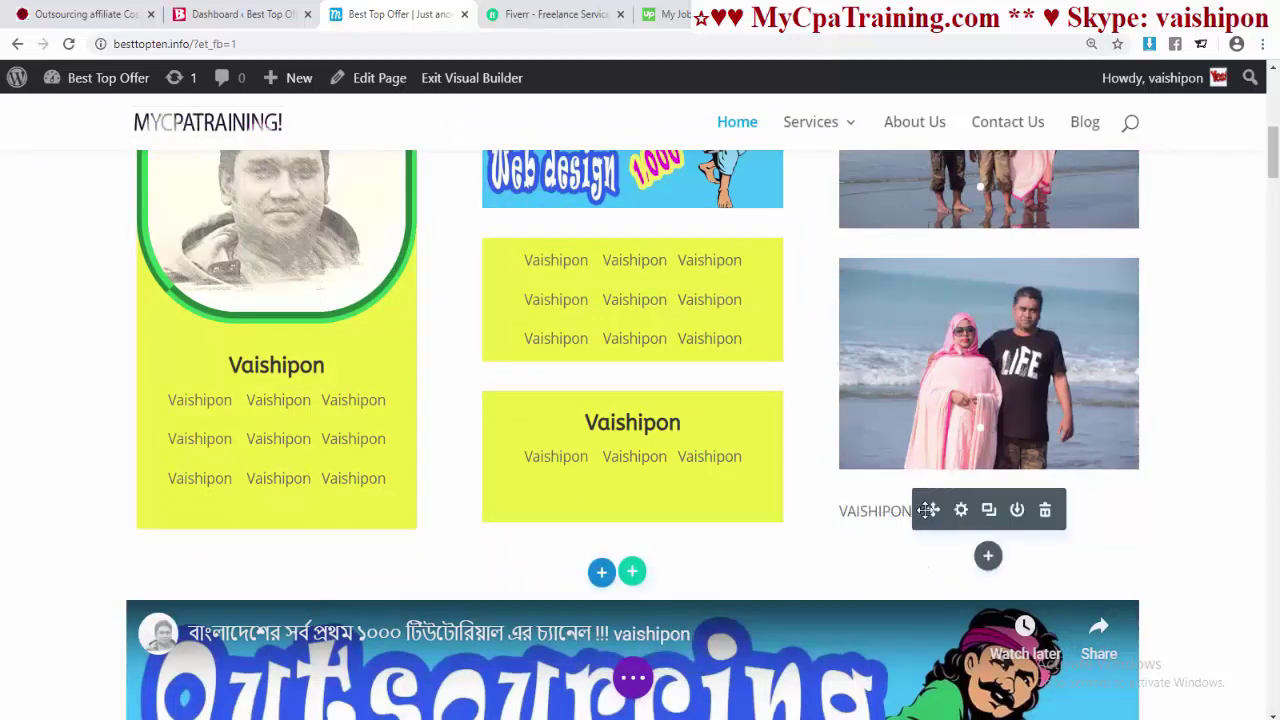
drag(933, 511, 912, 282)
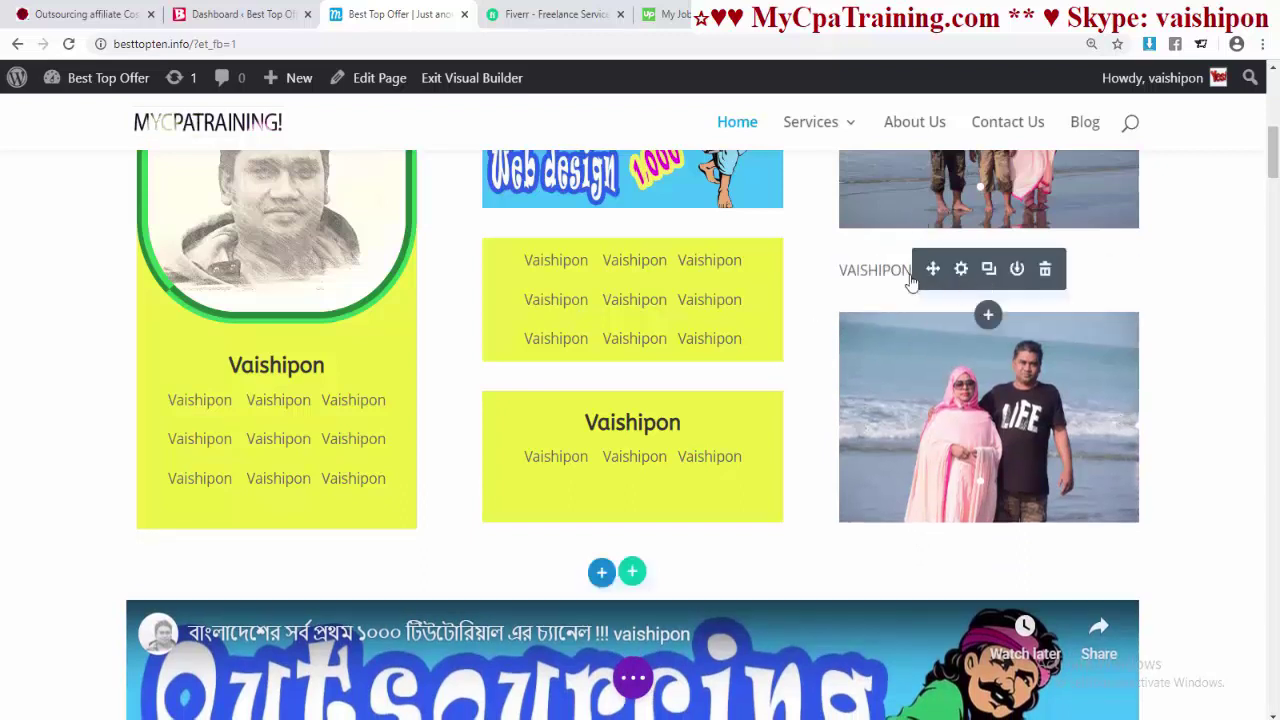
- Make VAISHIPON bold with a yellow #edf000 background and save the label
click(961, 270)
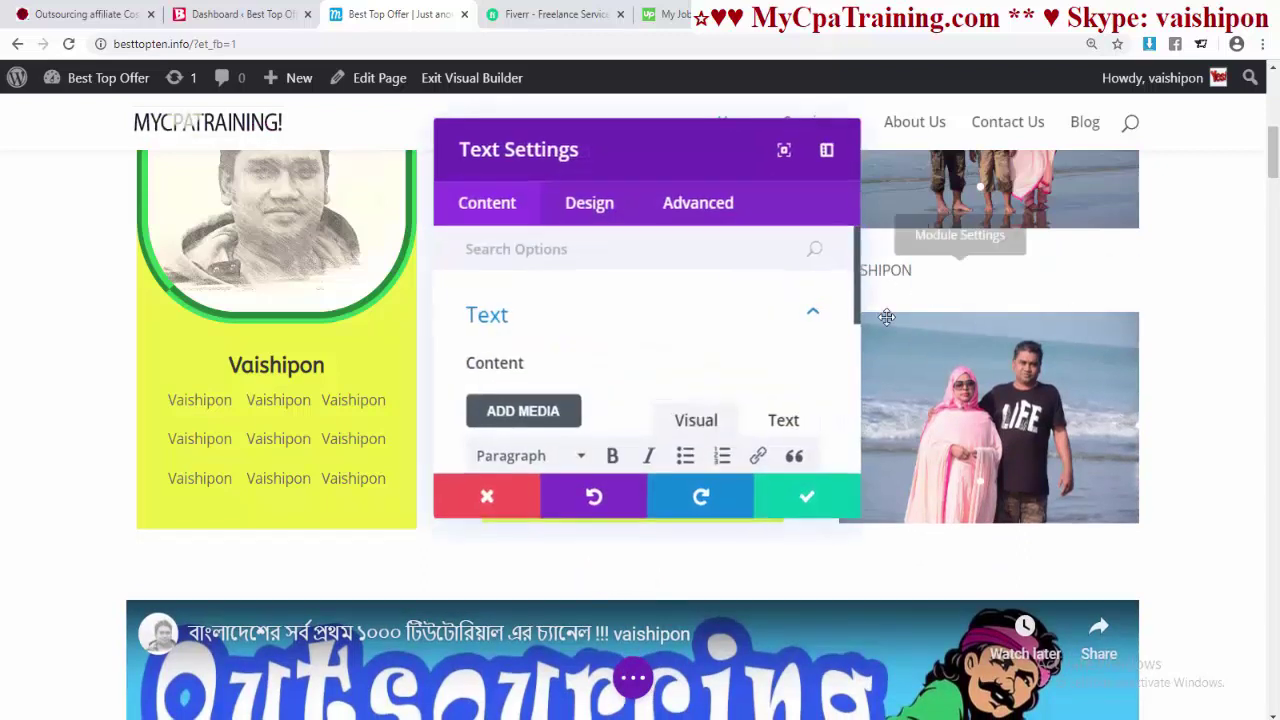
drag(498, 399, 586, 399)
click(606, 402)
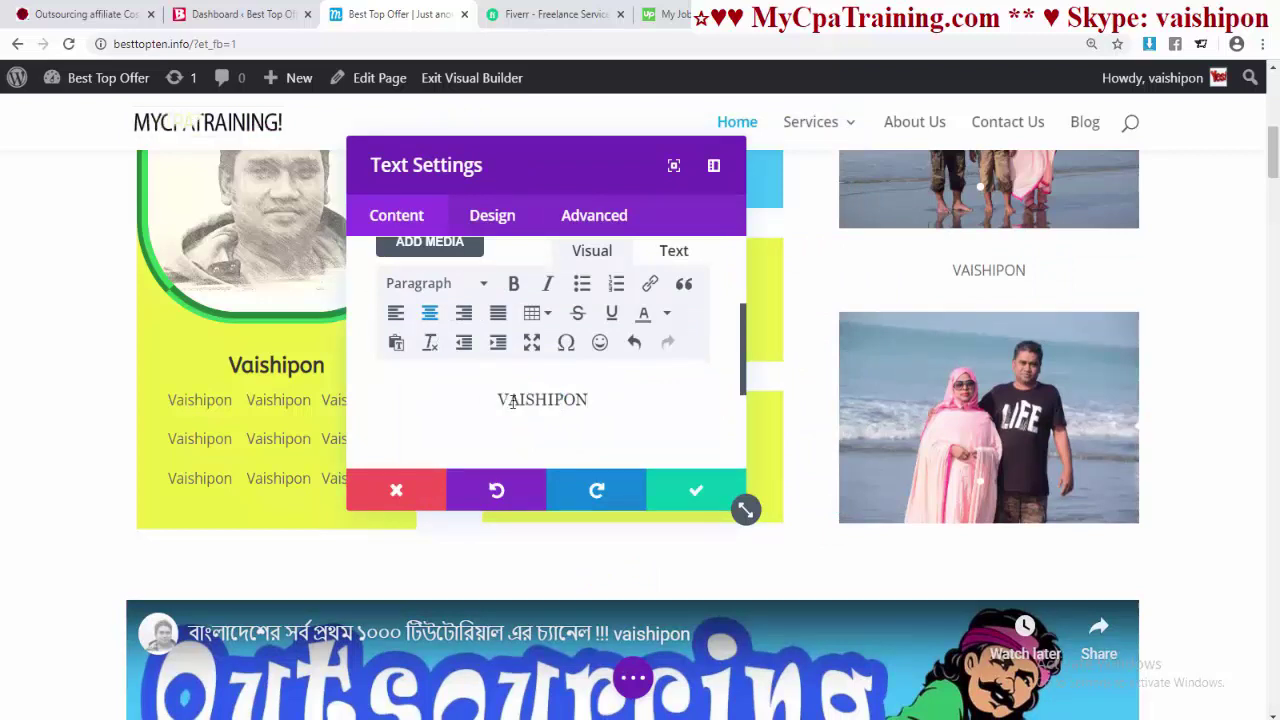
key(ctrl+a)
key(ctrl+b)
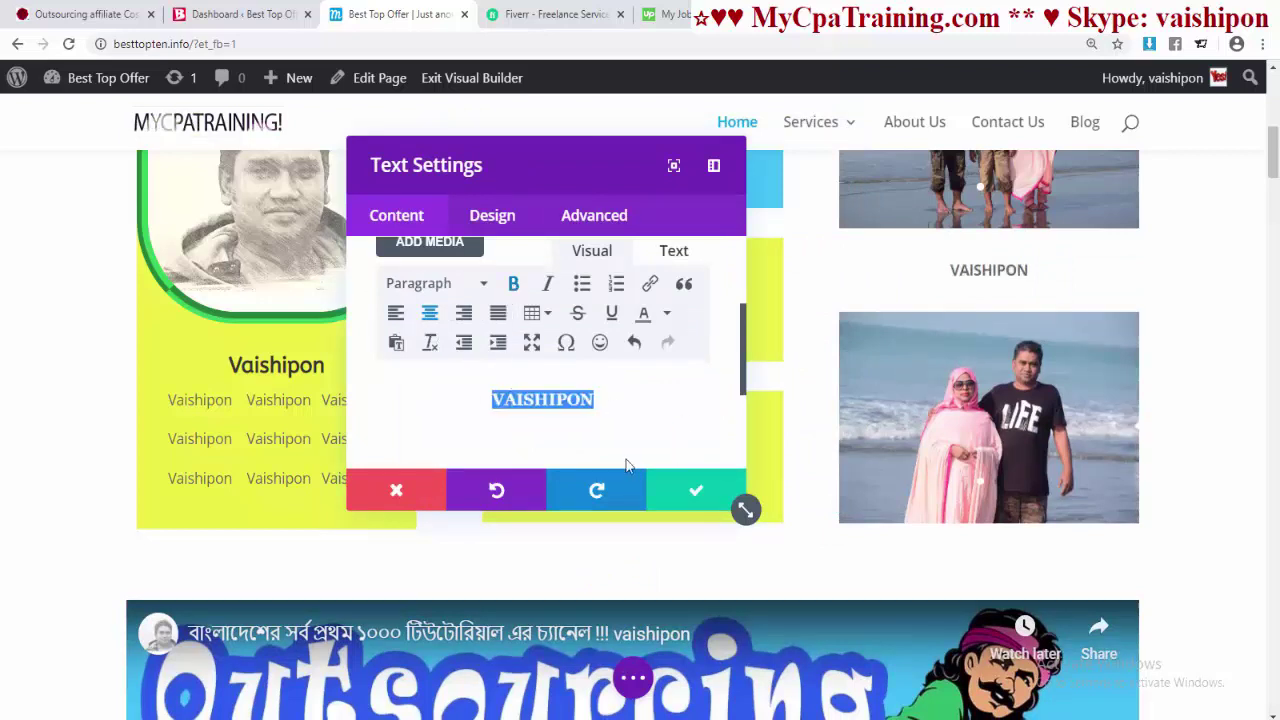
scroll(540, 400, down, 5)
click(477, 322)
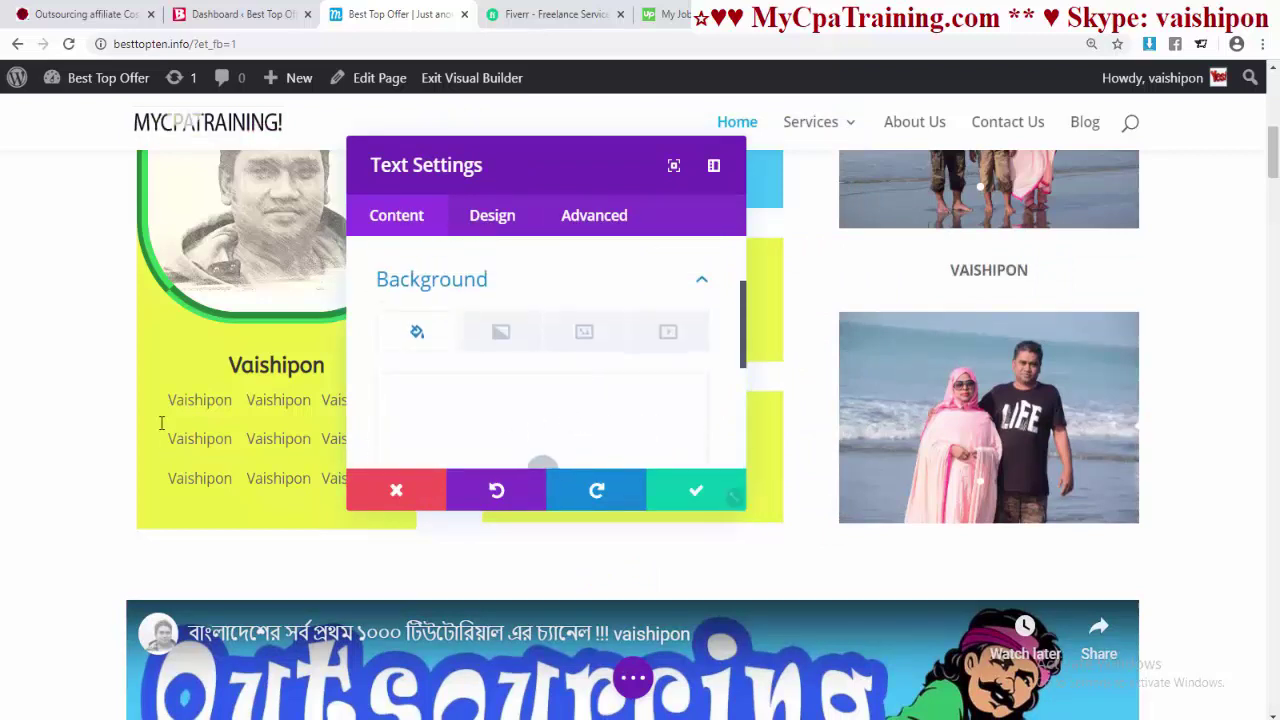
click(526, 404)
click(714, 505)
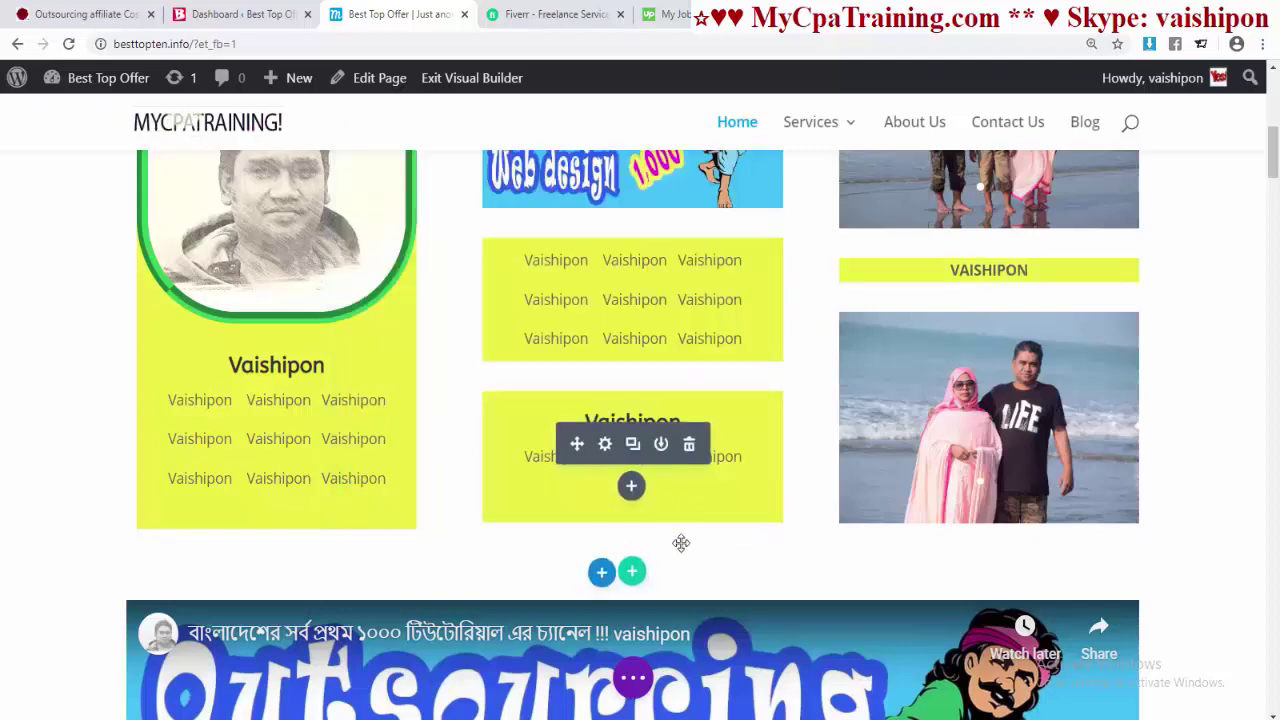
scroll(986, 529, down, 3)
scroll(978, 520, up, 1)
scroll(978, 521, up, 3)
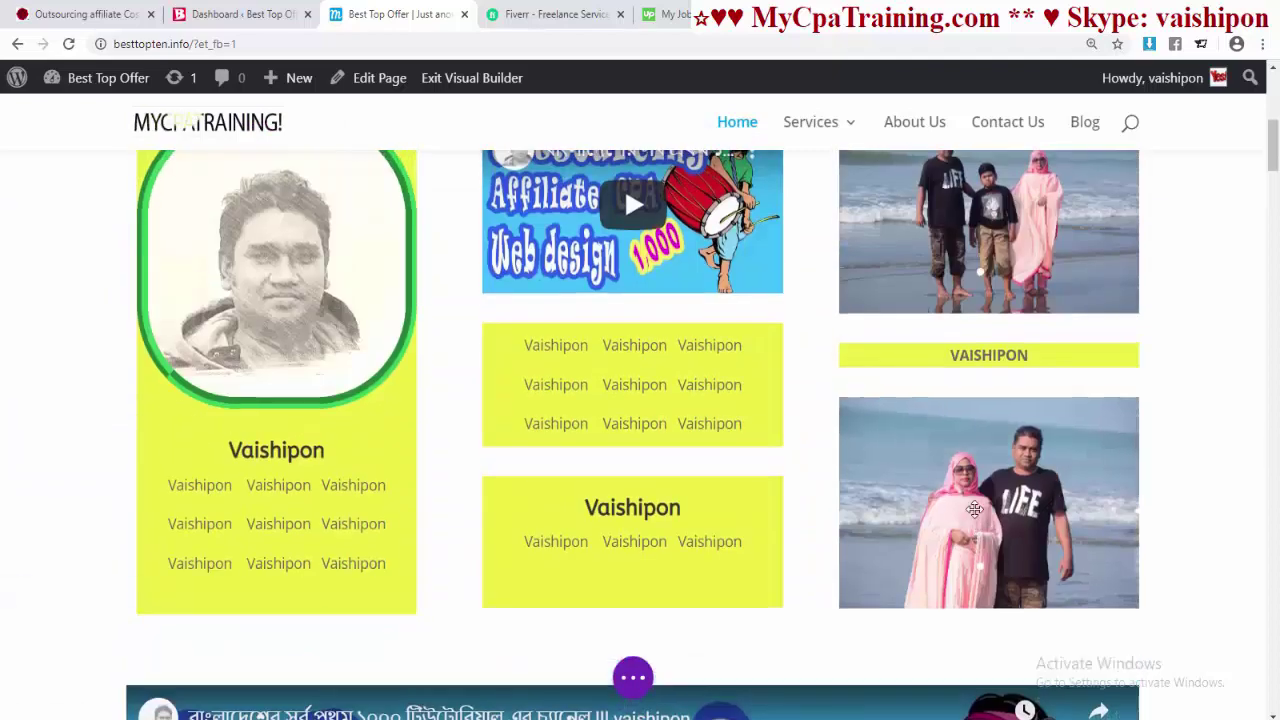
- Insert a Button module under the left profile card with text 'Click here'
scroll(975, 515, down, 2)
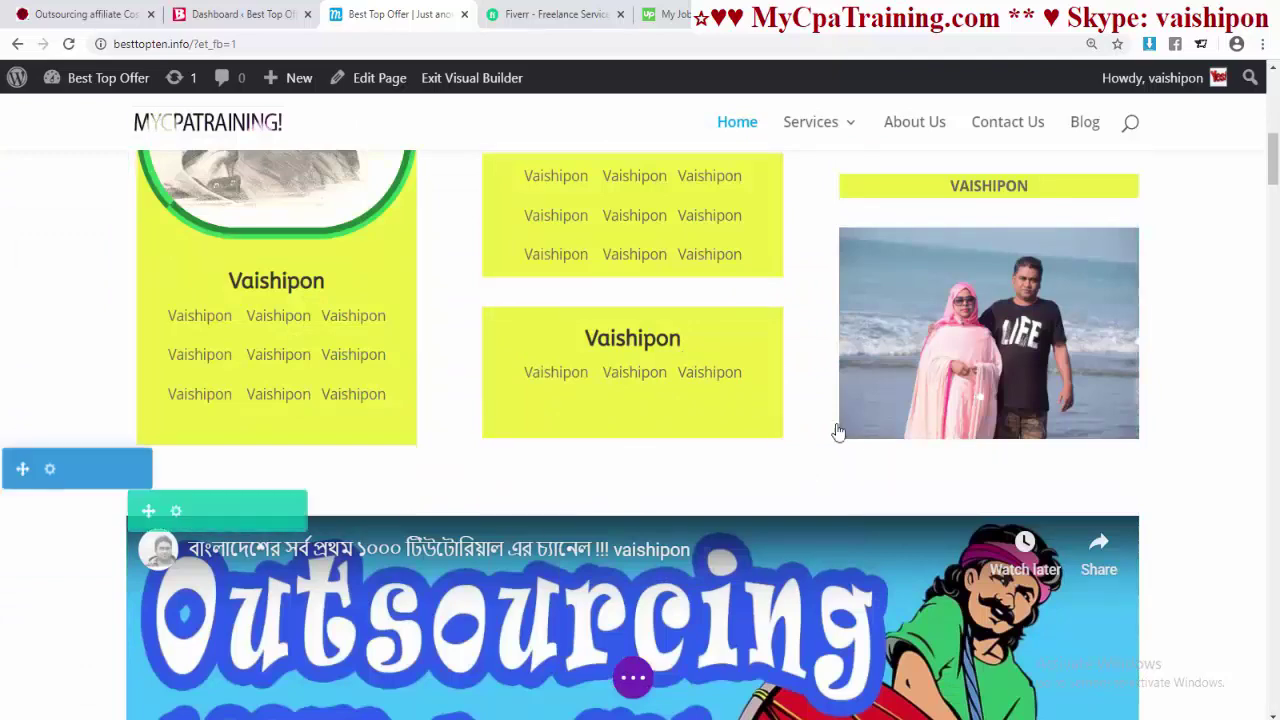
mouse_move(275, 412)
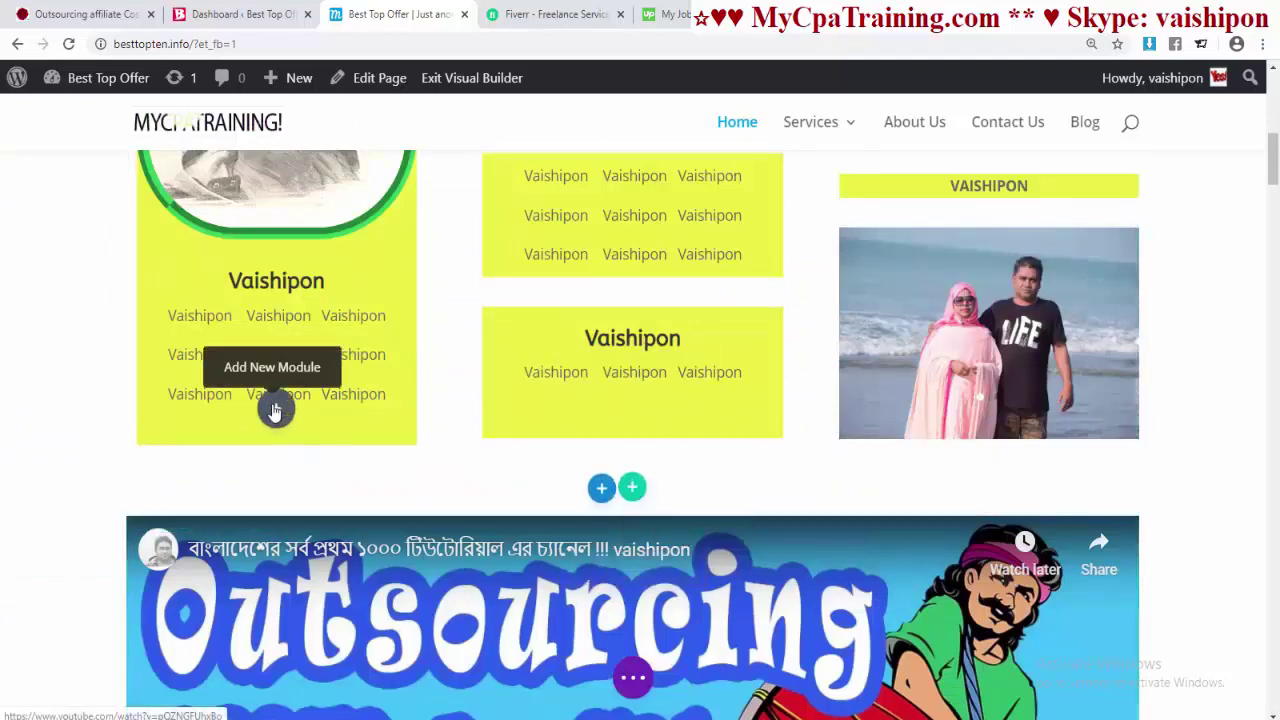
click(275, 412)
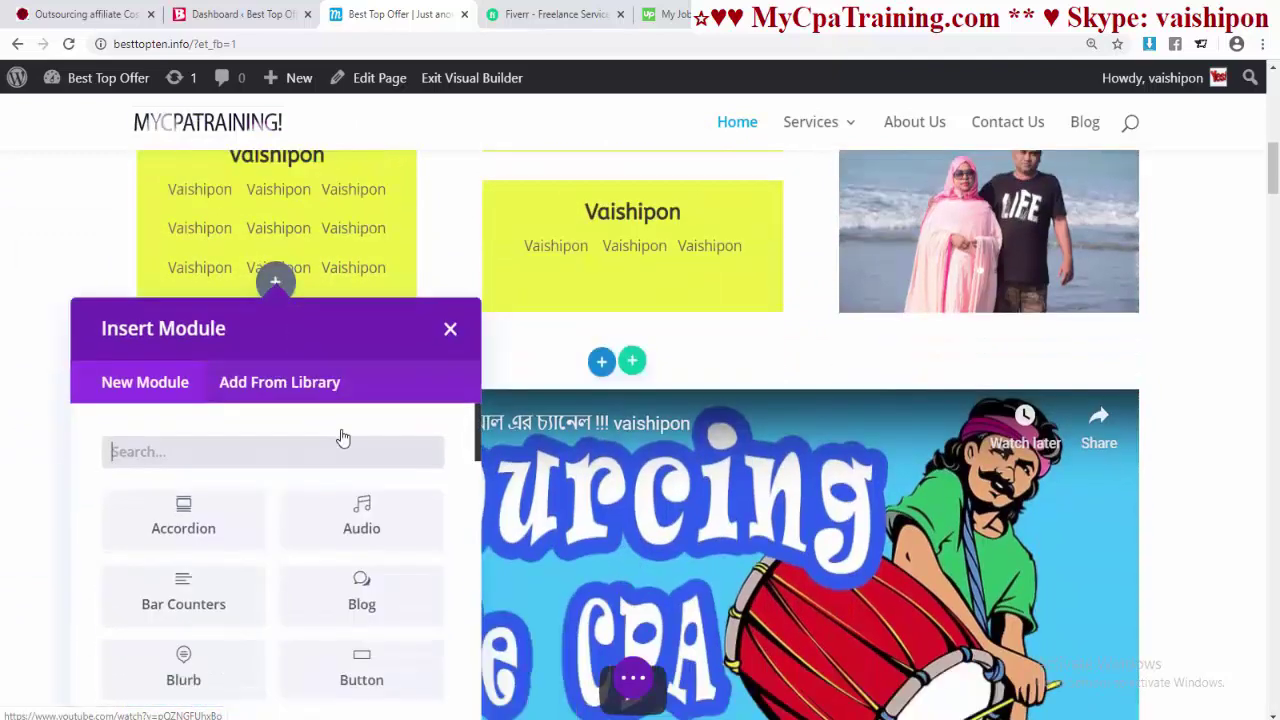
text(but)
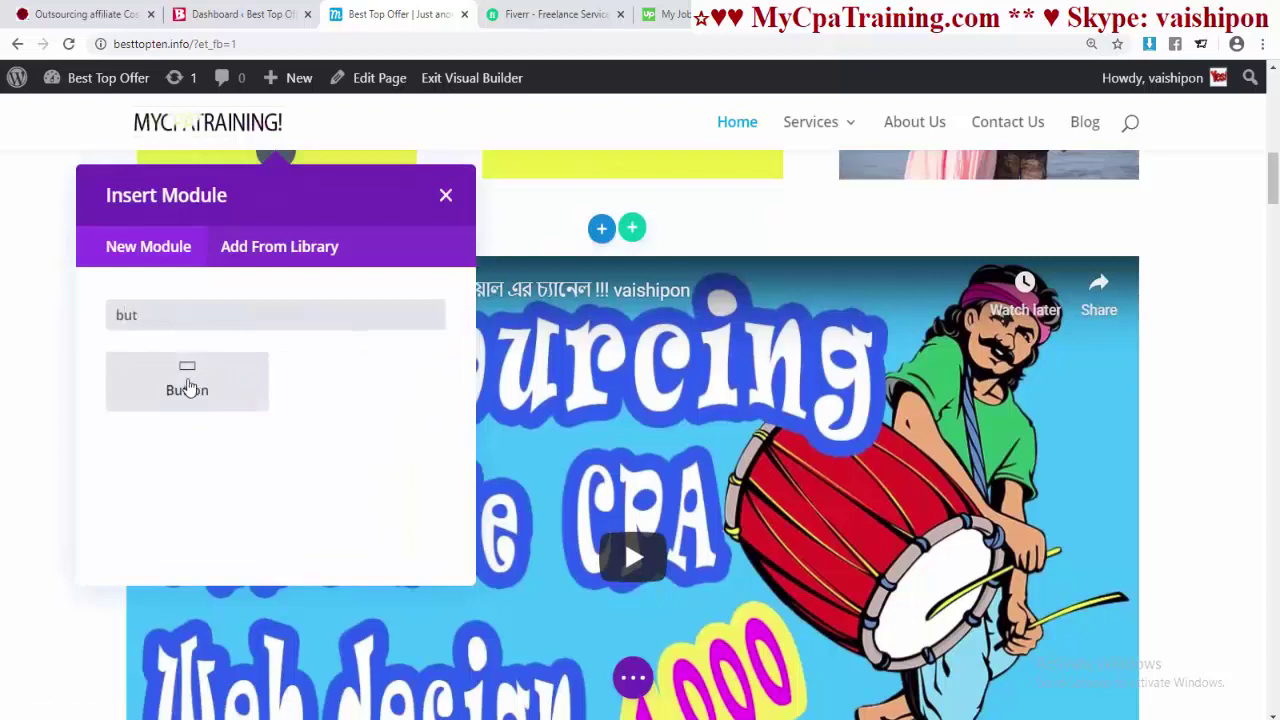
click(198, 388)
scroll(474, 391, down, 1)
click(423, 316)
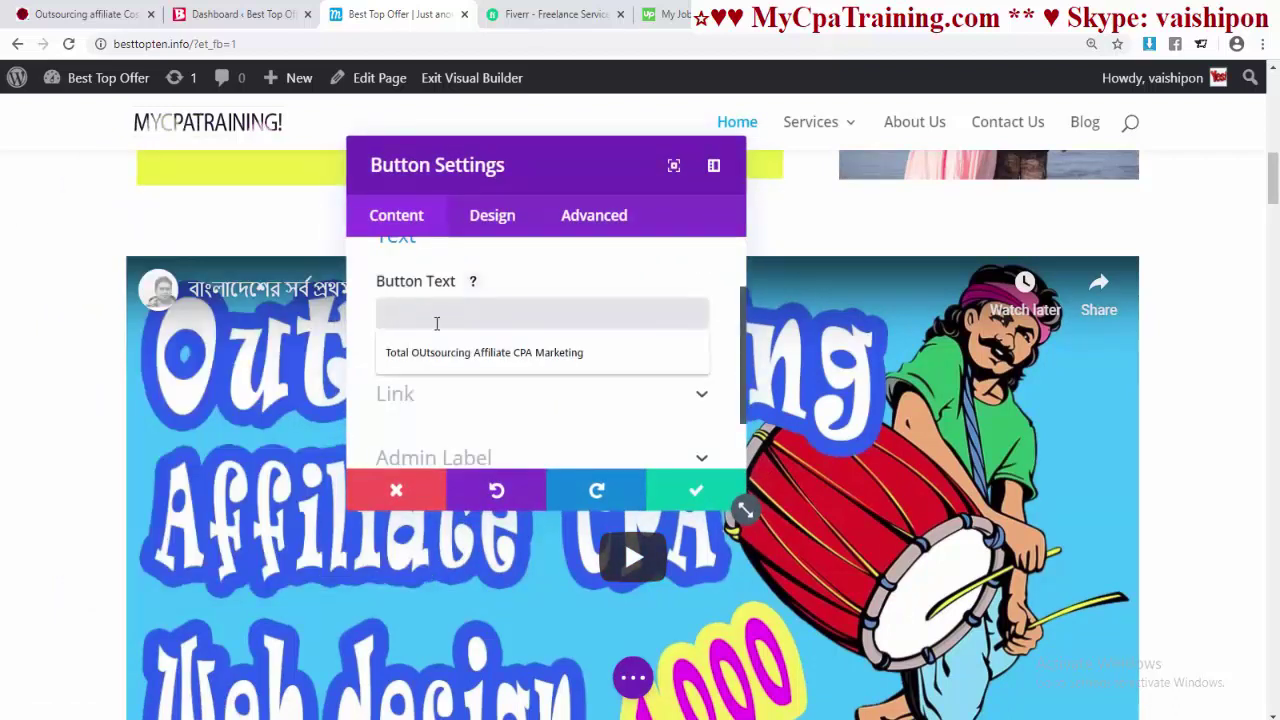
text(C)
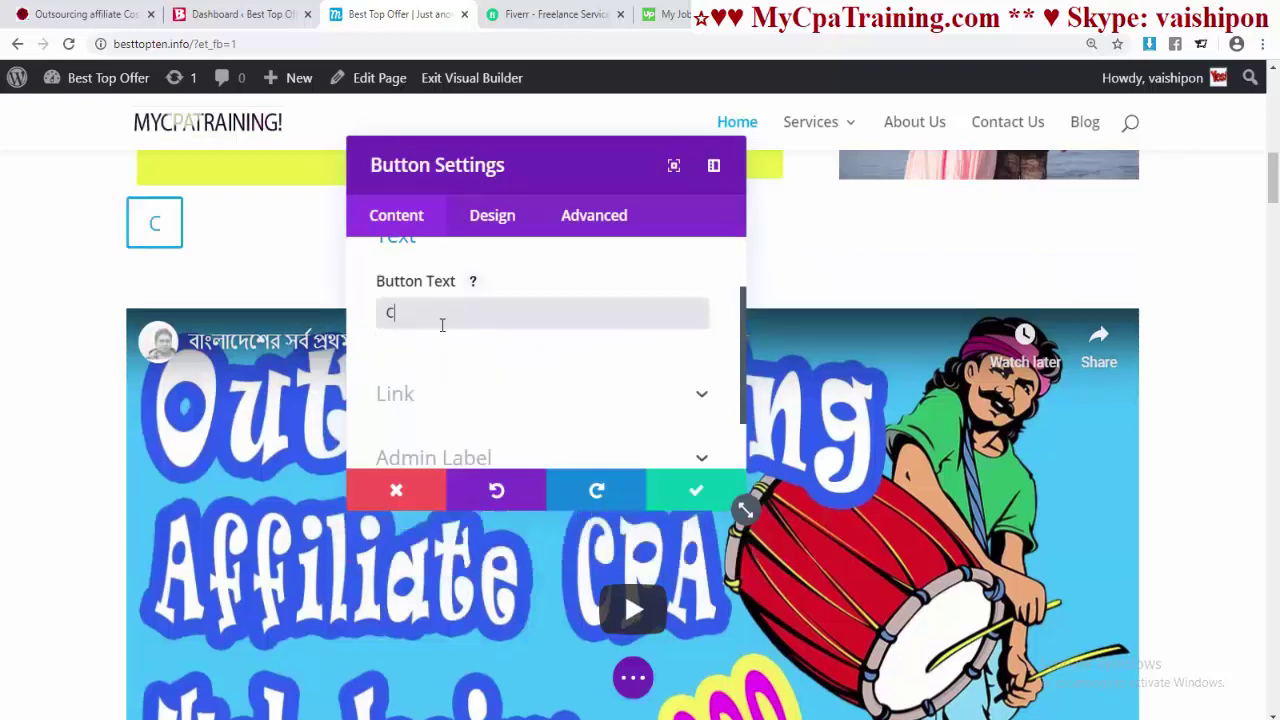
text(lick here)
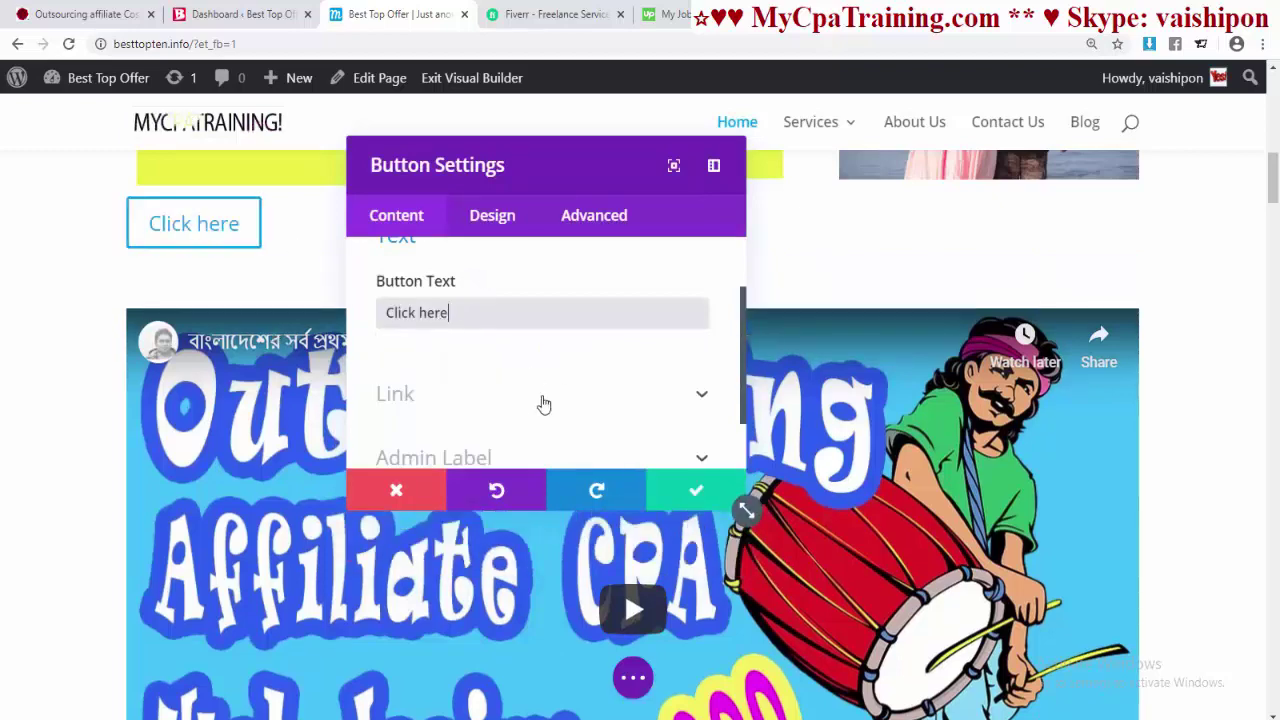
- Set the Click here button's alignment to Center
scroll(538, 408, up, 1)
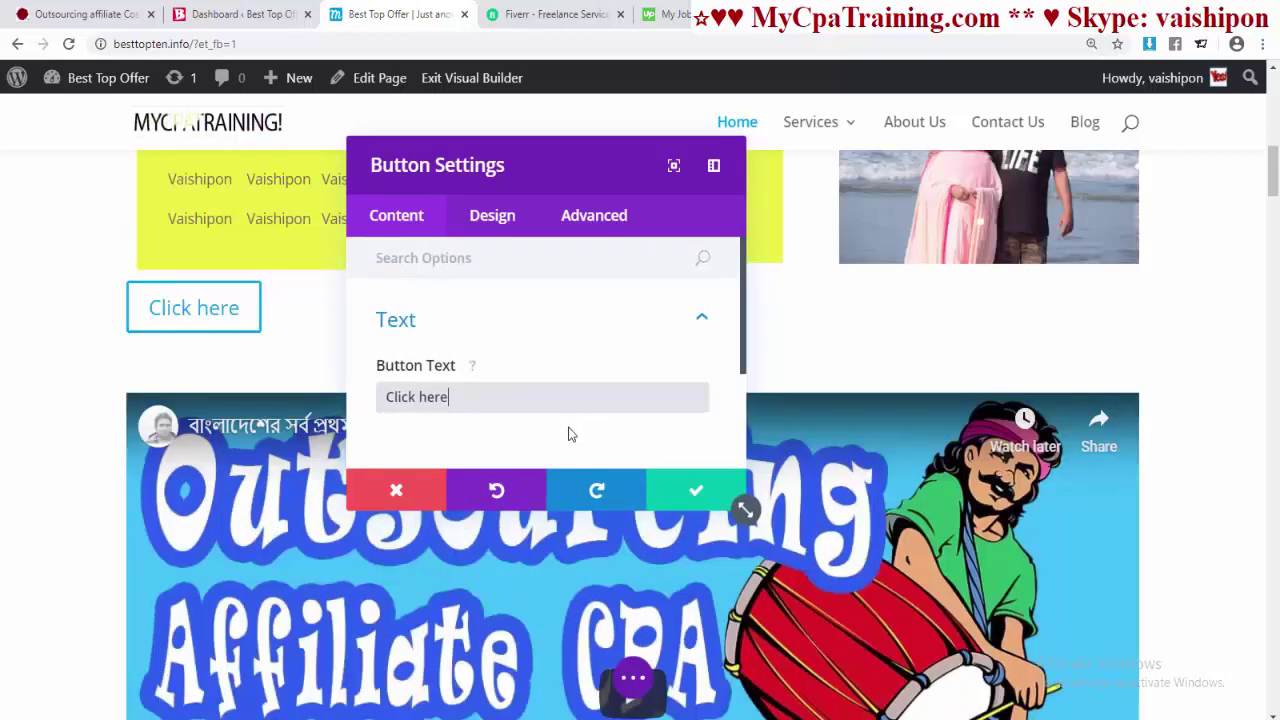
click(486, 222)
click(440, 330)
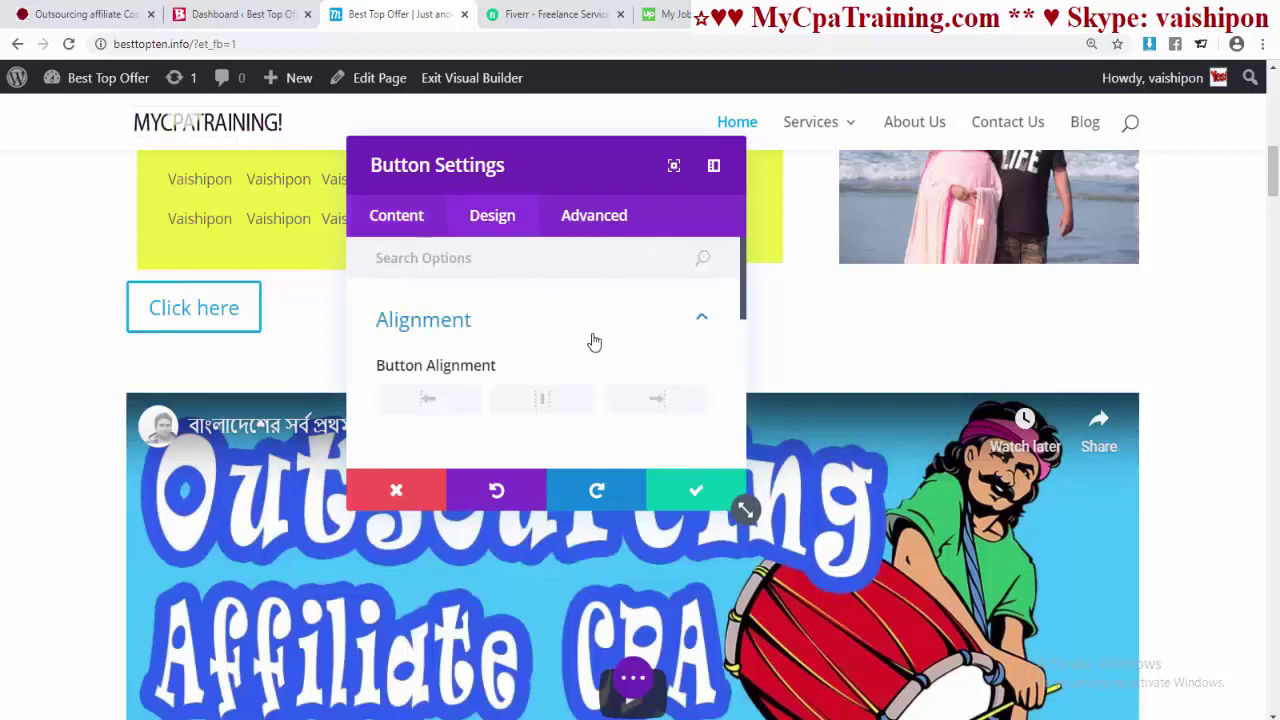
click(541, 401)
drag(533, 158, 798, 162)
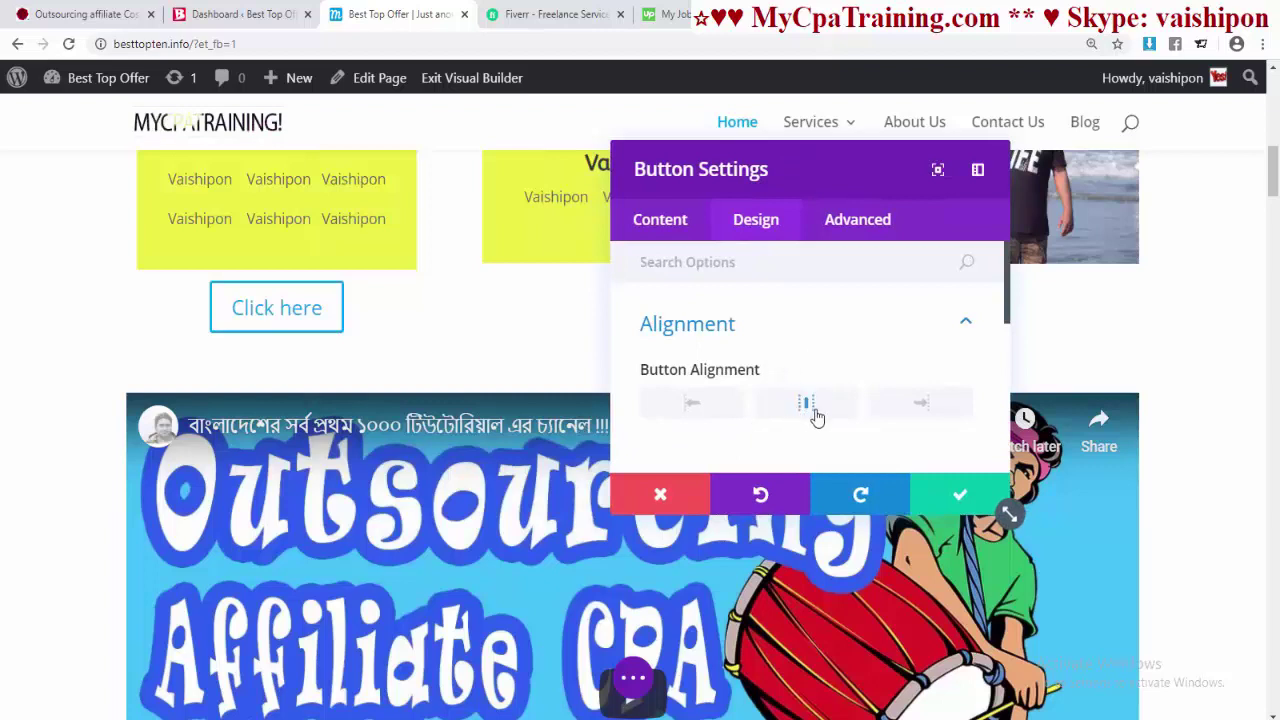
- Try a Light button text colour, then revert it to Dark
scroll(823, 357, down, 3)
click(750, 318)
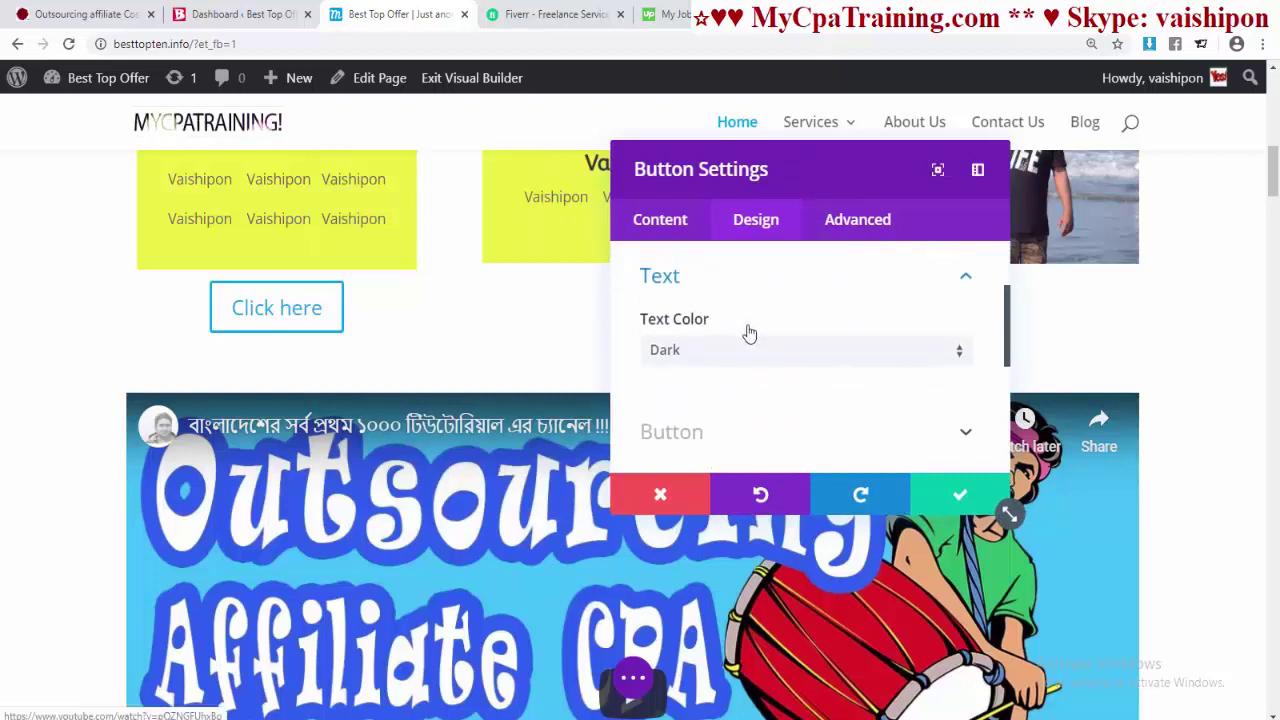
click(697, 368)
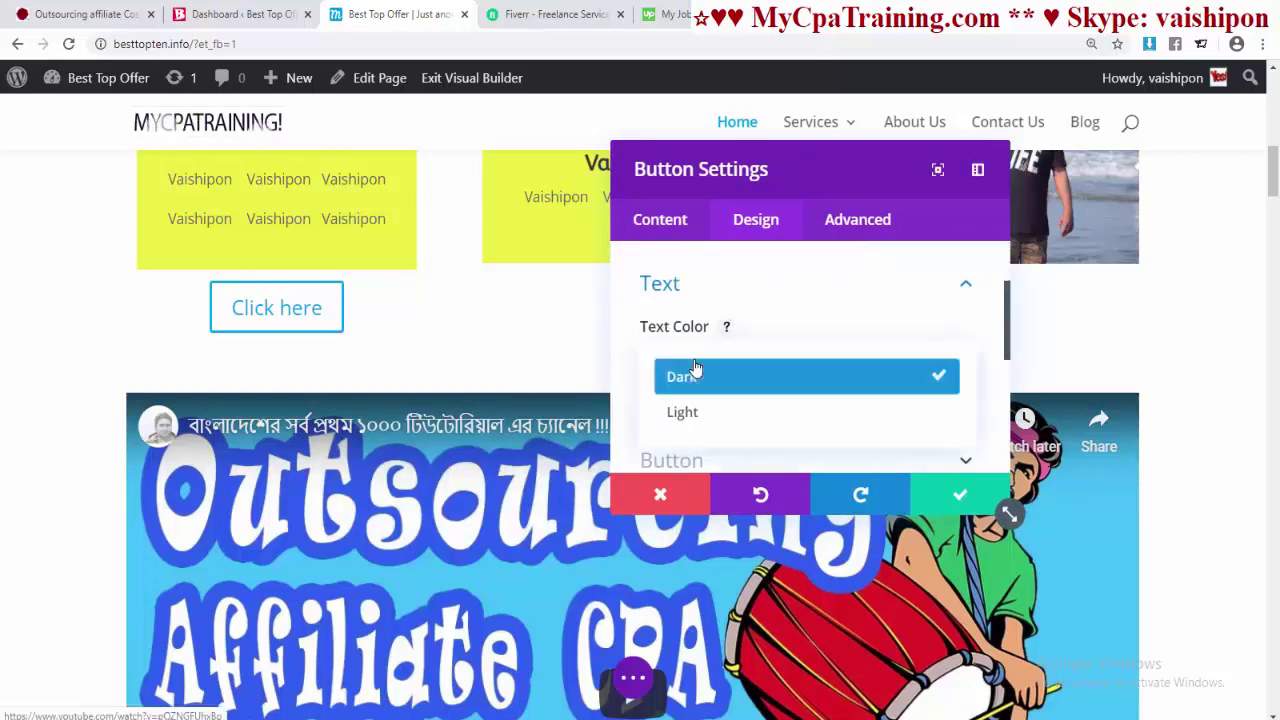
click(750, 414)
click(704, 362)
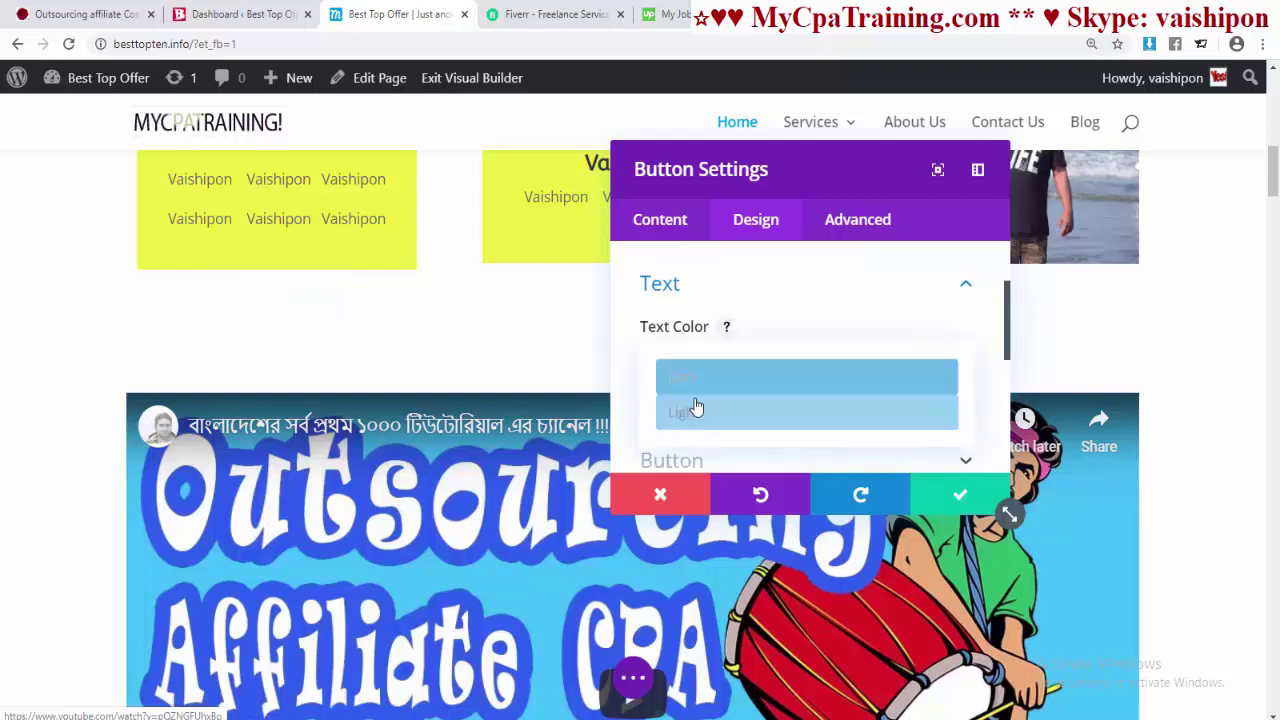
click(688, 381)
click(757, 284)
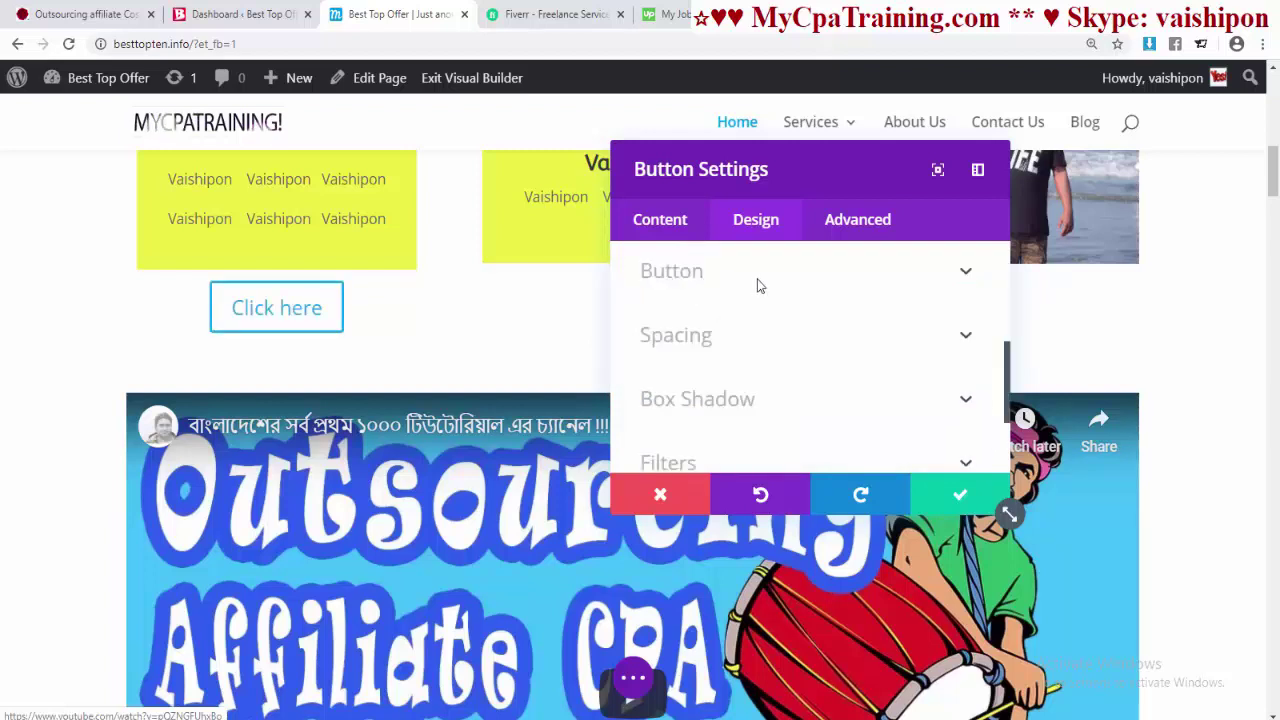
click(757, 278)
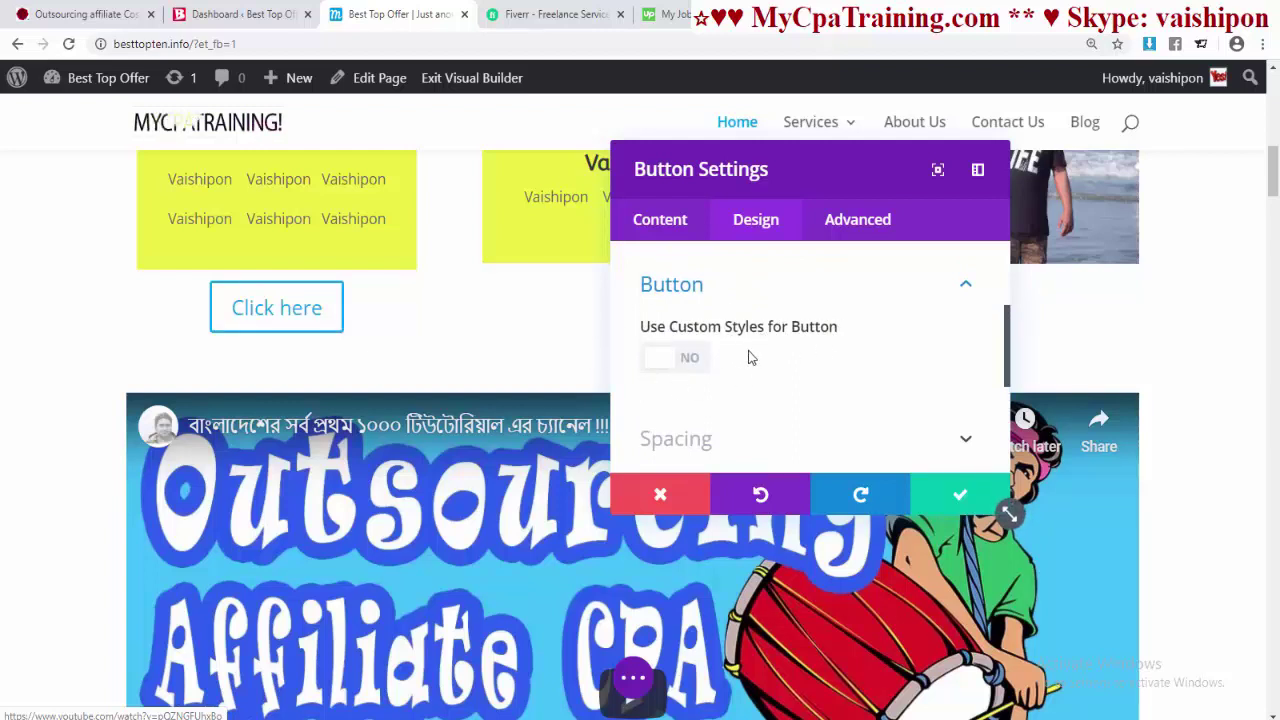
- Turn on custom button styles with 21px text size and blue text colour
click(686, 358)
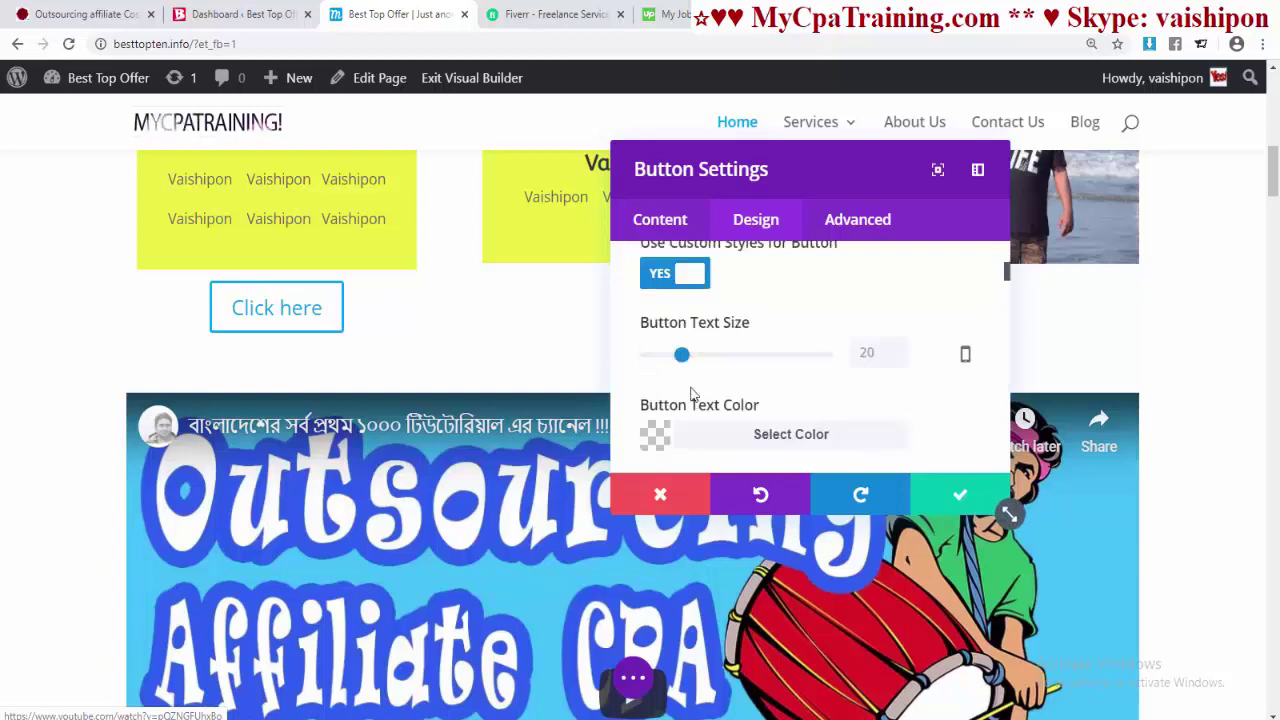
mouse_move(686, 358)
mouse_down()
mouse_move(790, 360)
mouse_move(664, 357)
mouse_move(683, 356)
mouse_up()
scroll(771, 380, down, 2)
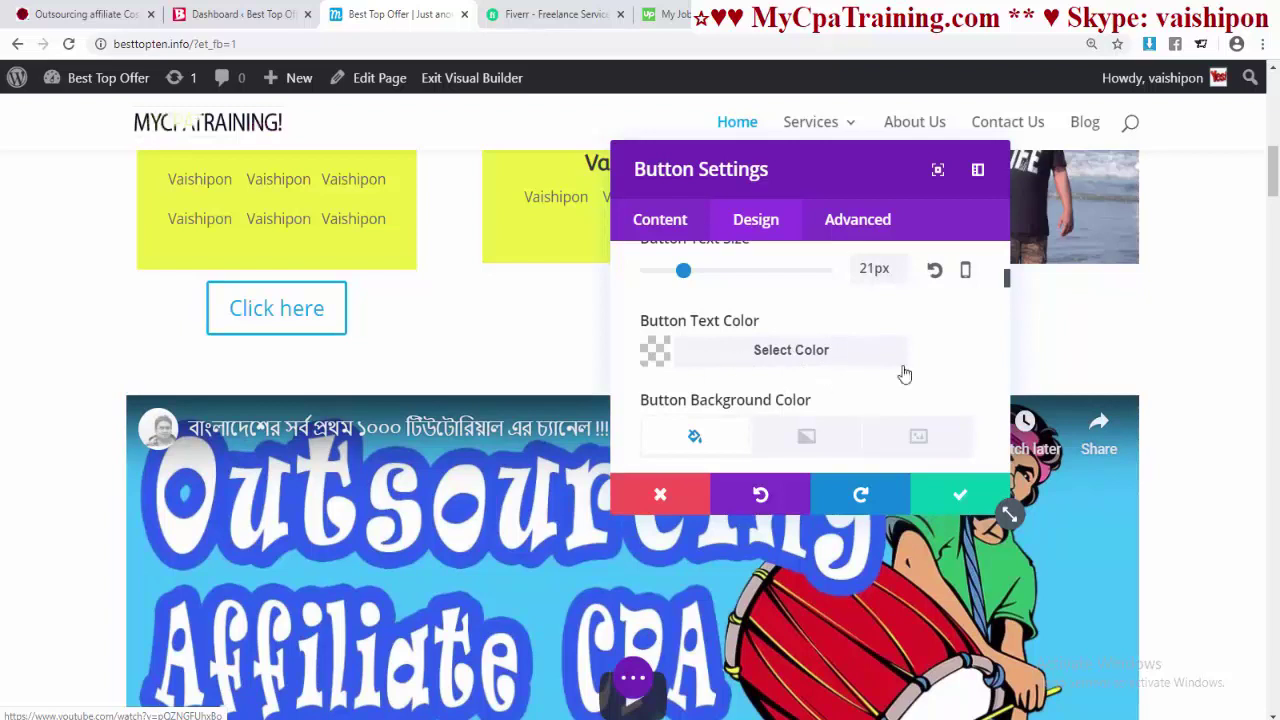
click(808, 354)
scroll(857, 366, down, 3)
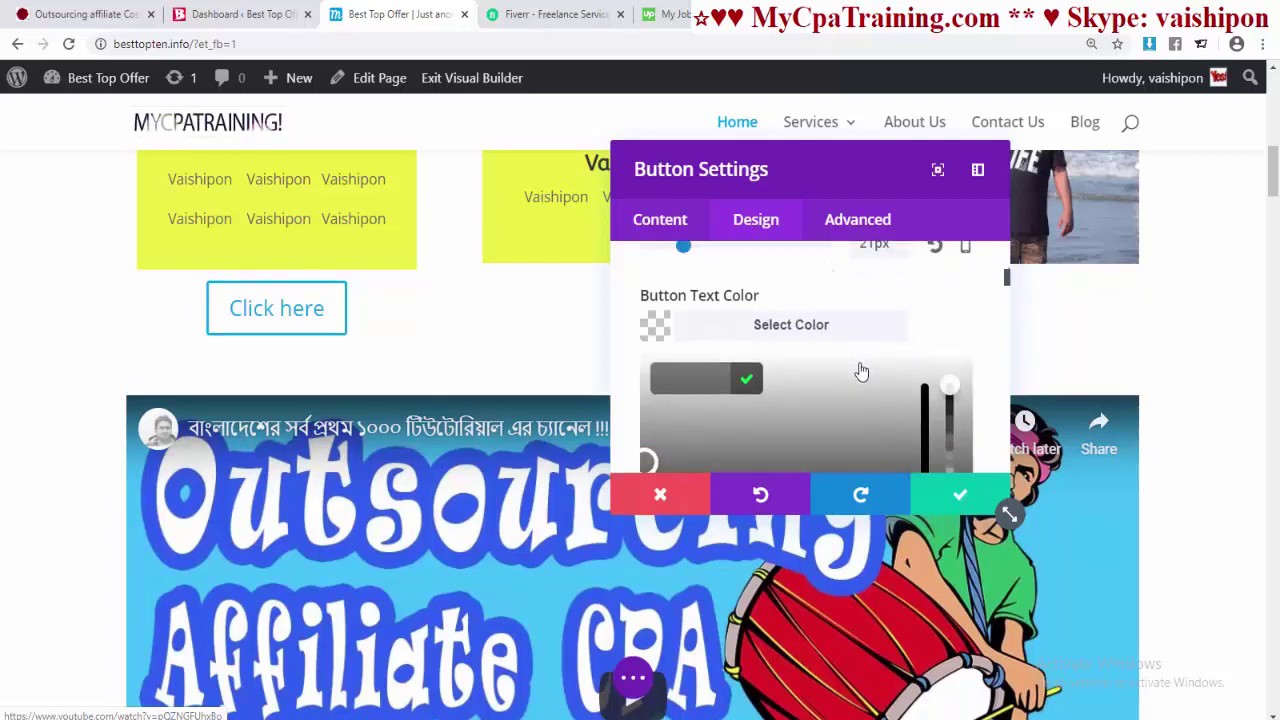
click(947, 330)
scroll(814, 374, up, 3)
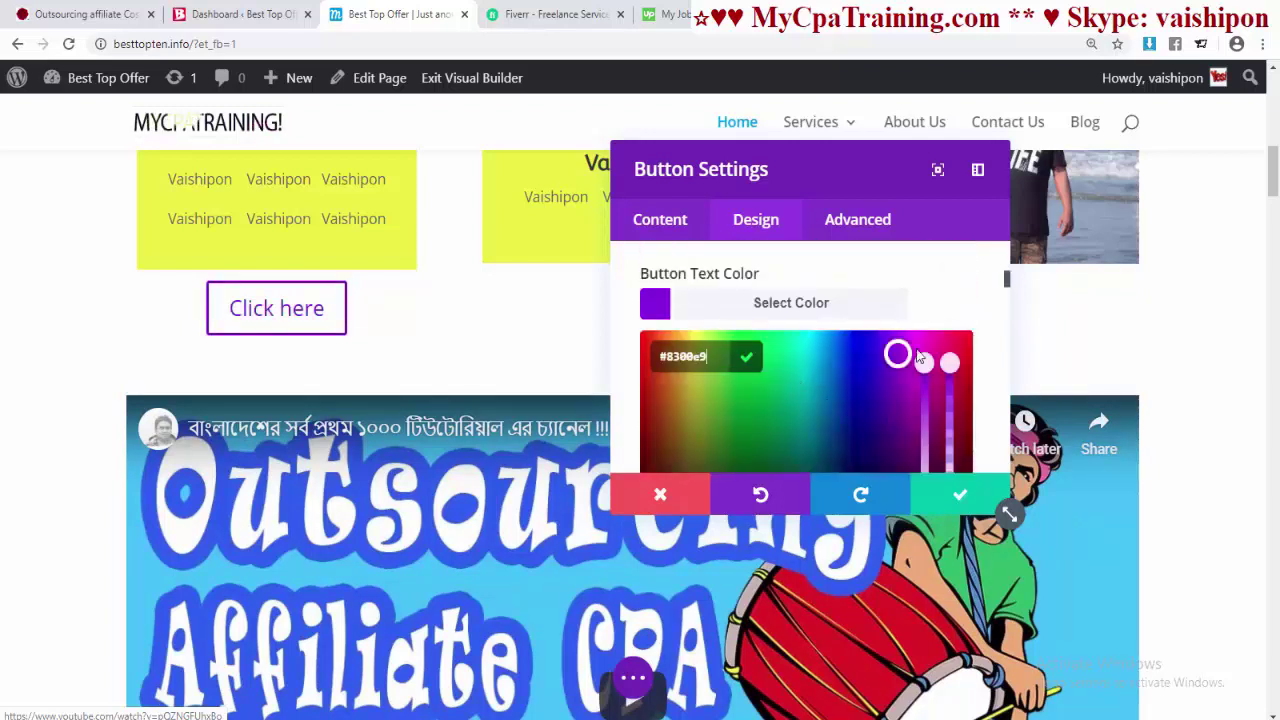
scroll(857, 414, down, 2)
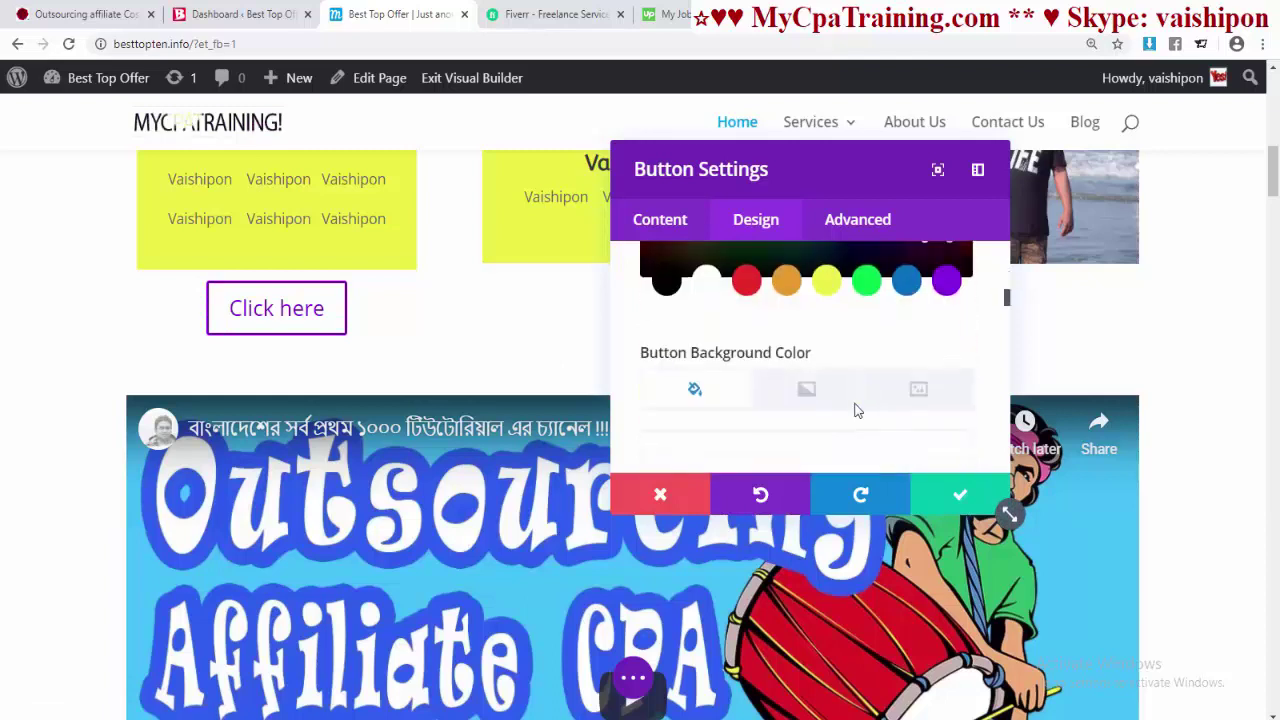
click(906, 281)
- Give the Click here button a purple #8300e9 background
scroll(822, 336, down, 2)
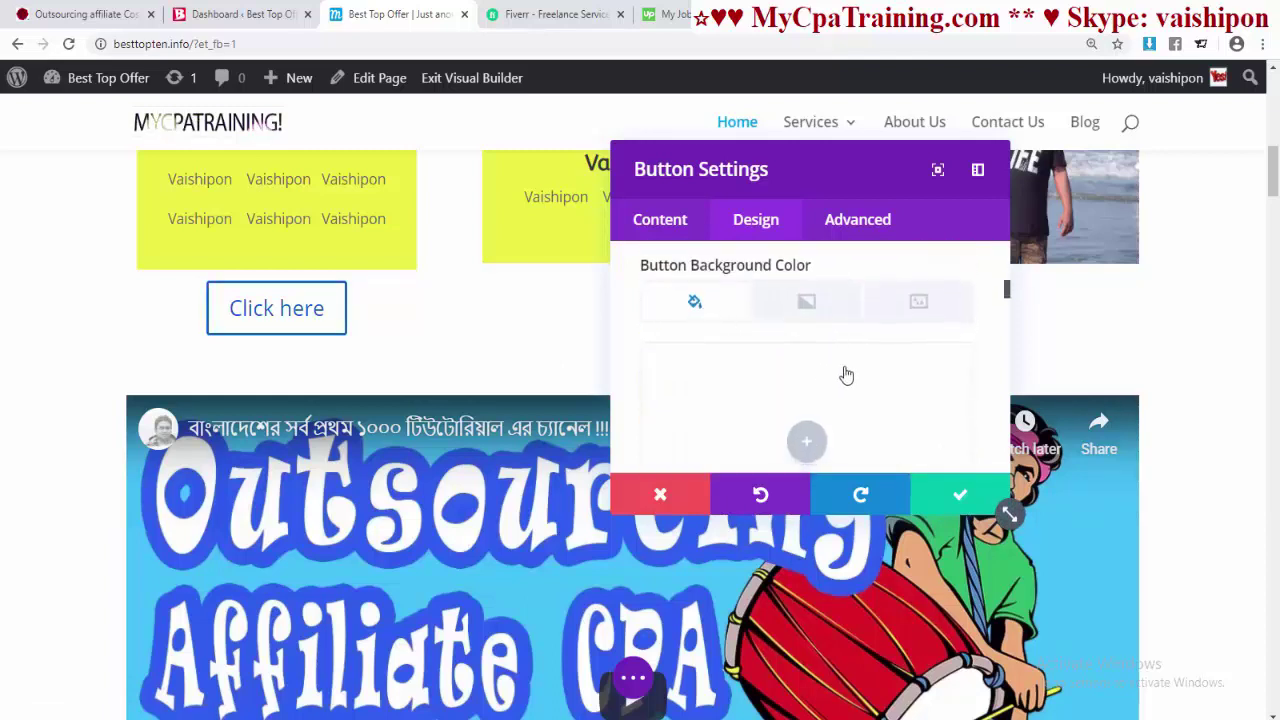
scroll(828, 370, down, 2)
click(789, 329)
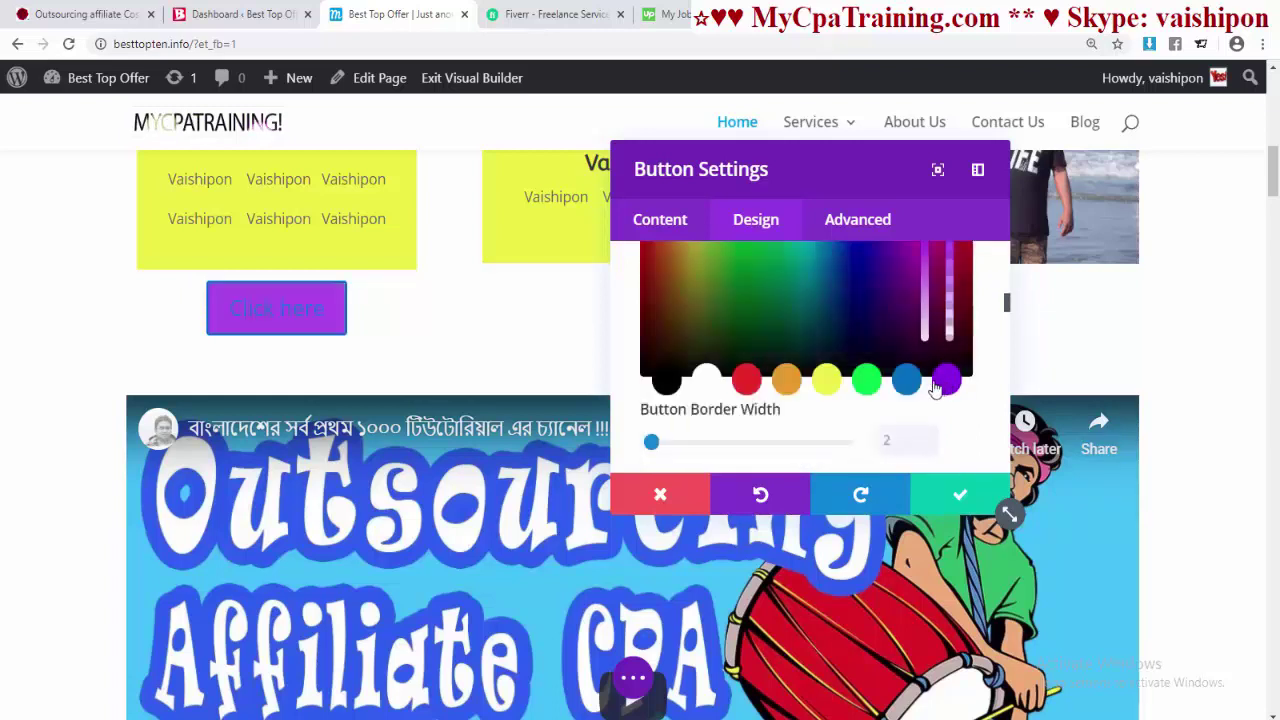
scroll(856, 374, up, 3)
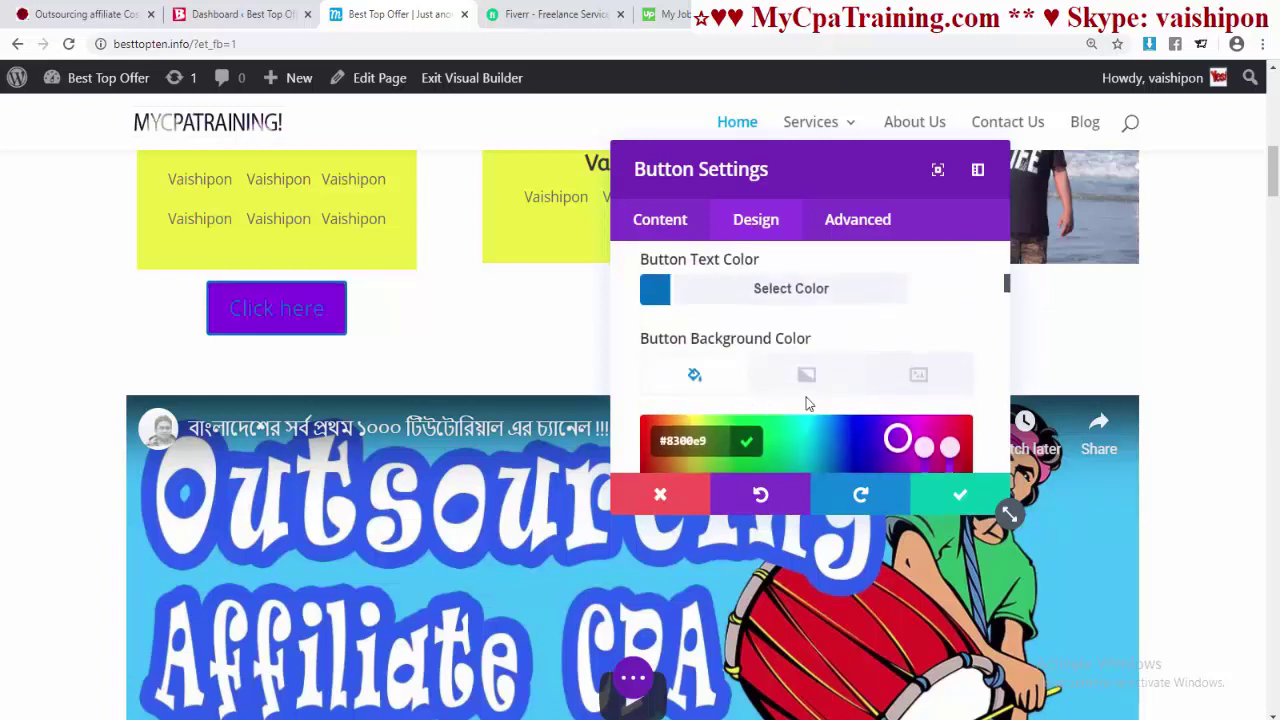
click(806, 376)
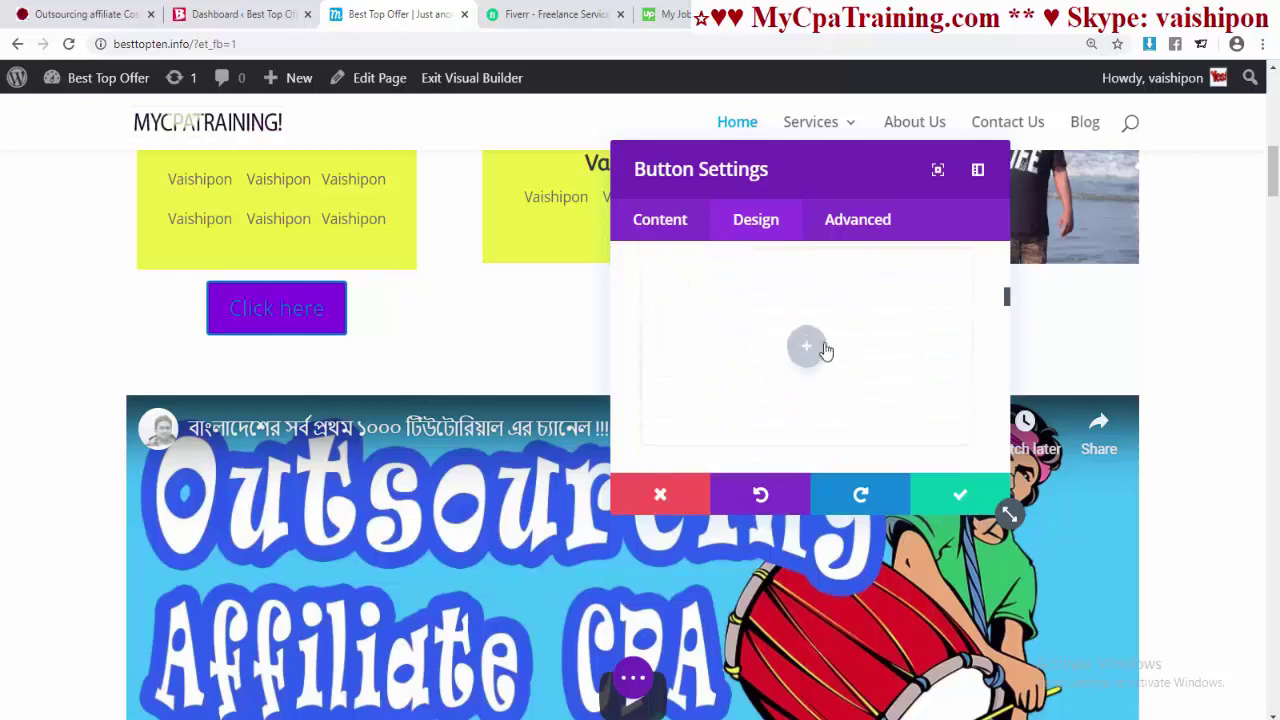
- Add a background gradient running from yellow to orange
click(826, 351)
scroll(866, 374, down, 3)
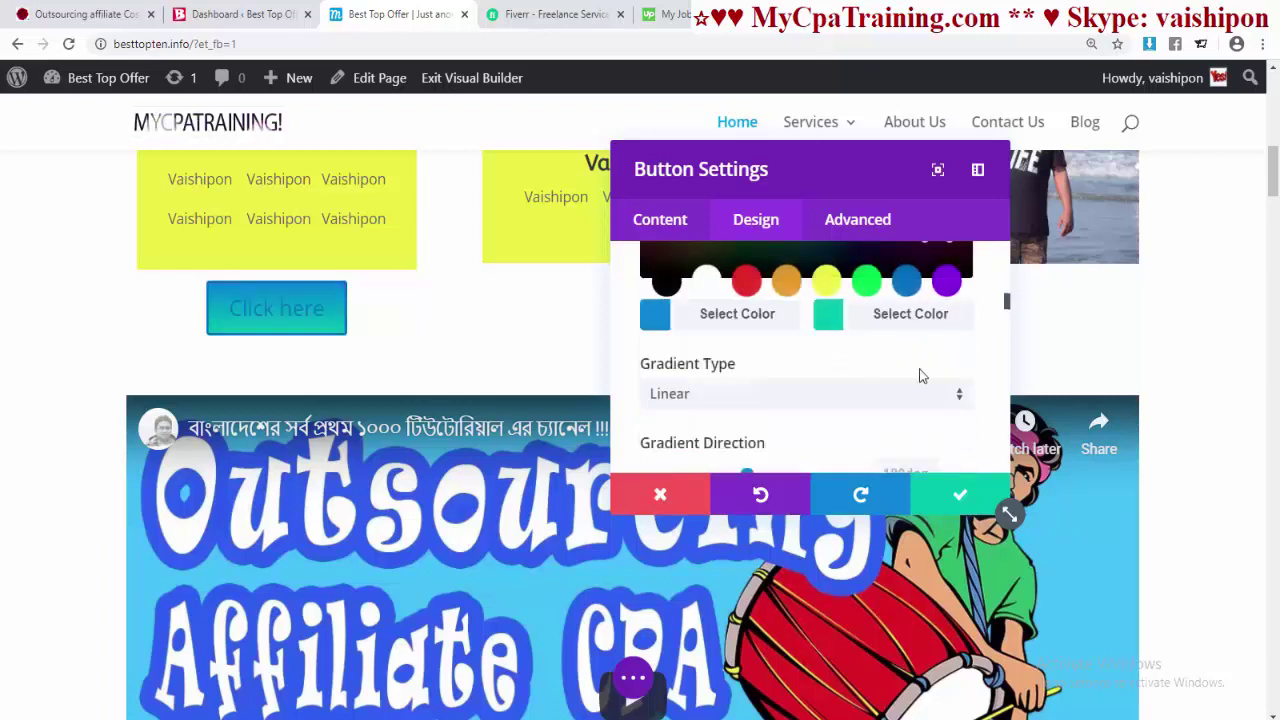
click(944, 284)
click(828, 313)
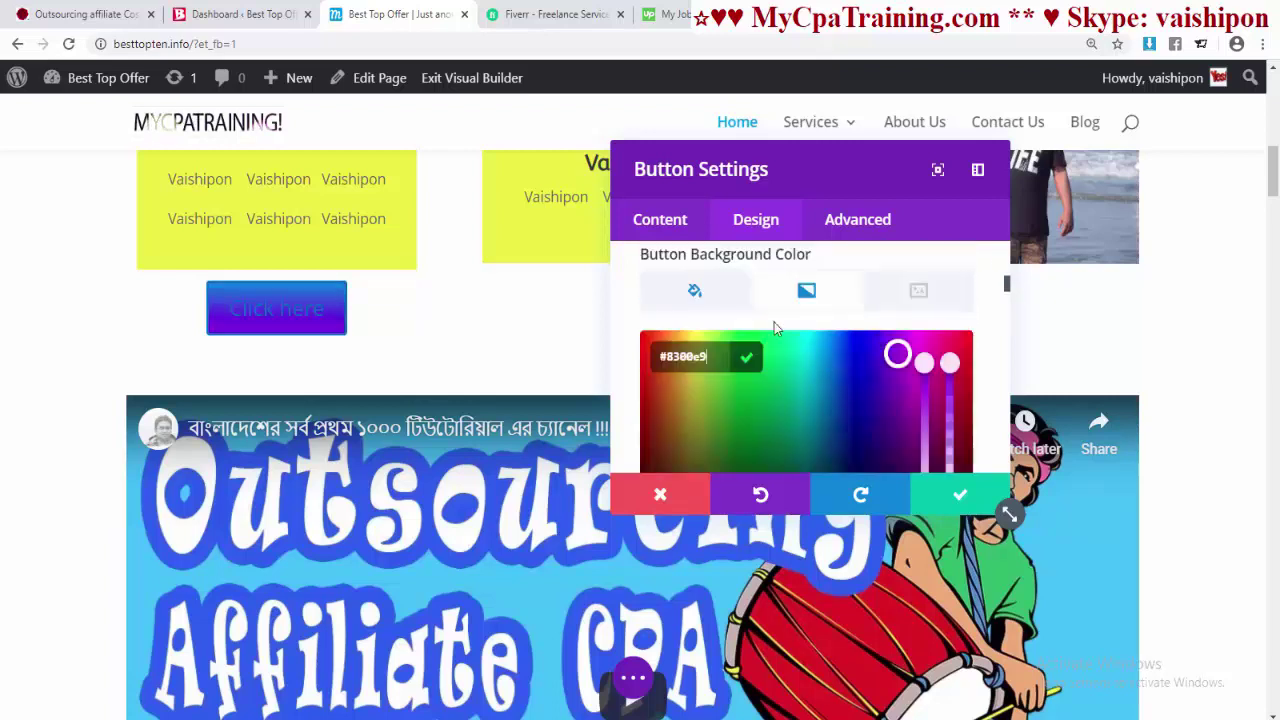
scroll(825, 359, down, 2)
click(709, 397)
click(828, 365)
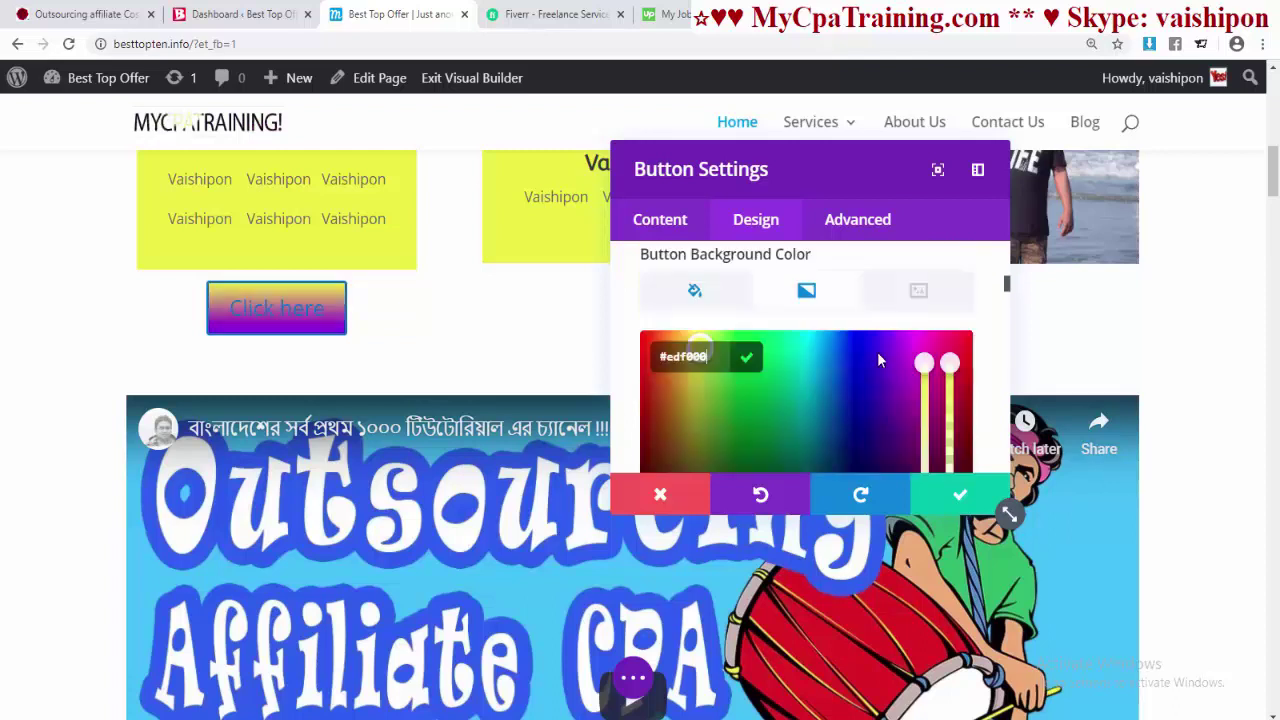
scroll(877, 359, down, 2)
click(786, 281)
scroll(807, 295, up, 2)
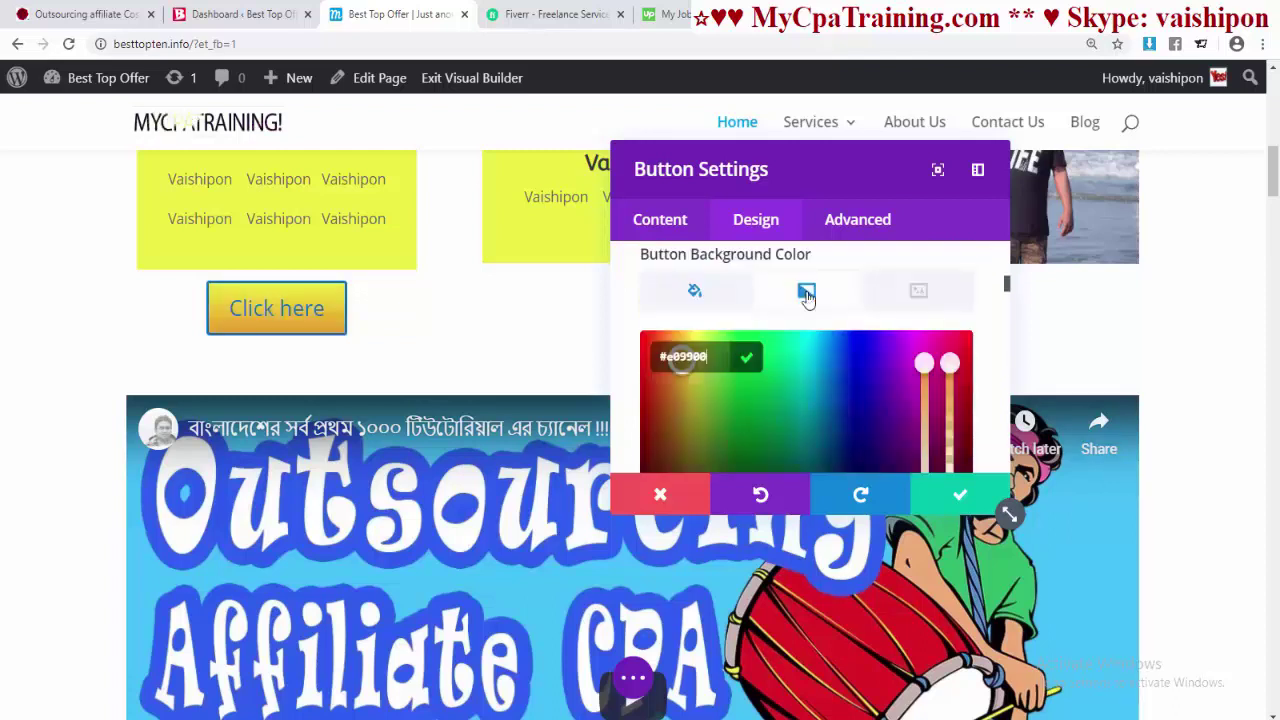
scroll(845, 410, down, 2)
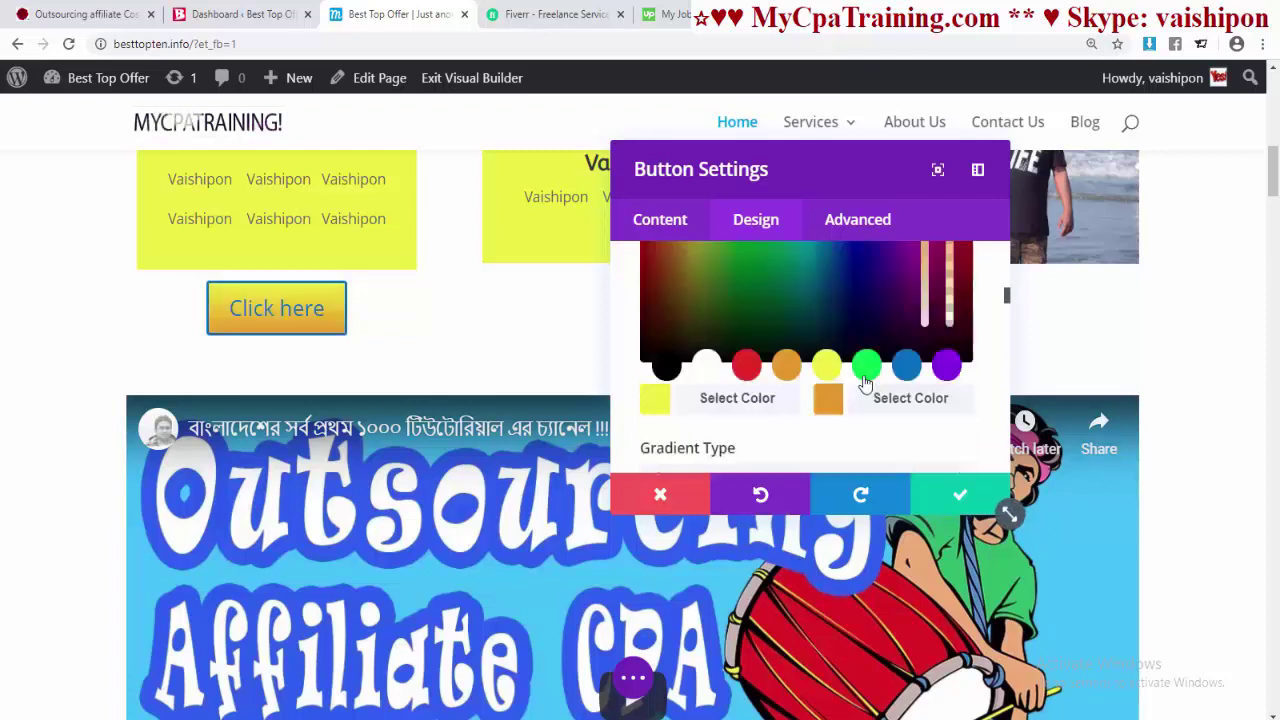
scroll(863, 383, down, 2)
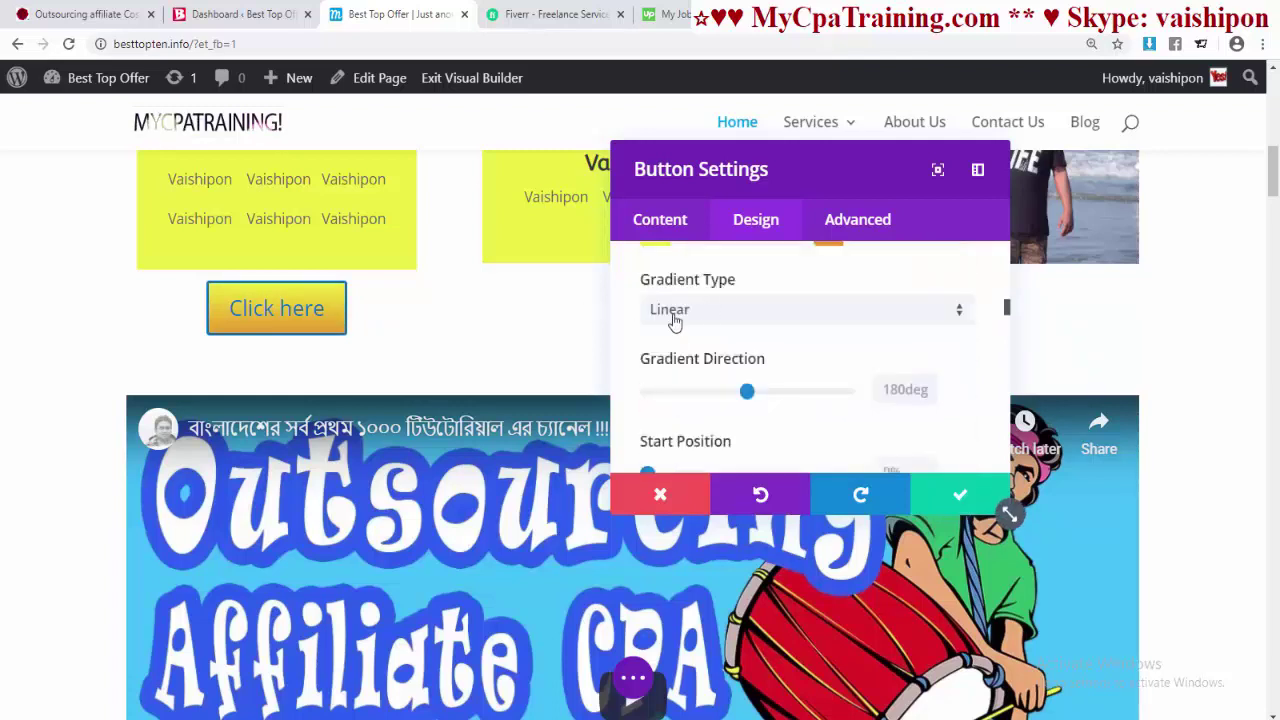
- Keep the gradient linear, starting at 44% and ending at 72%
click(673, 315)
click(680, 362)
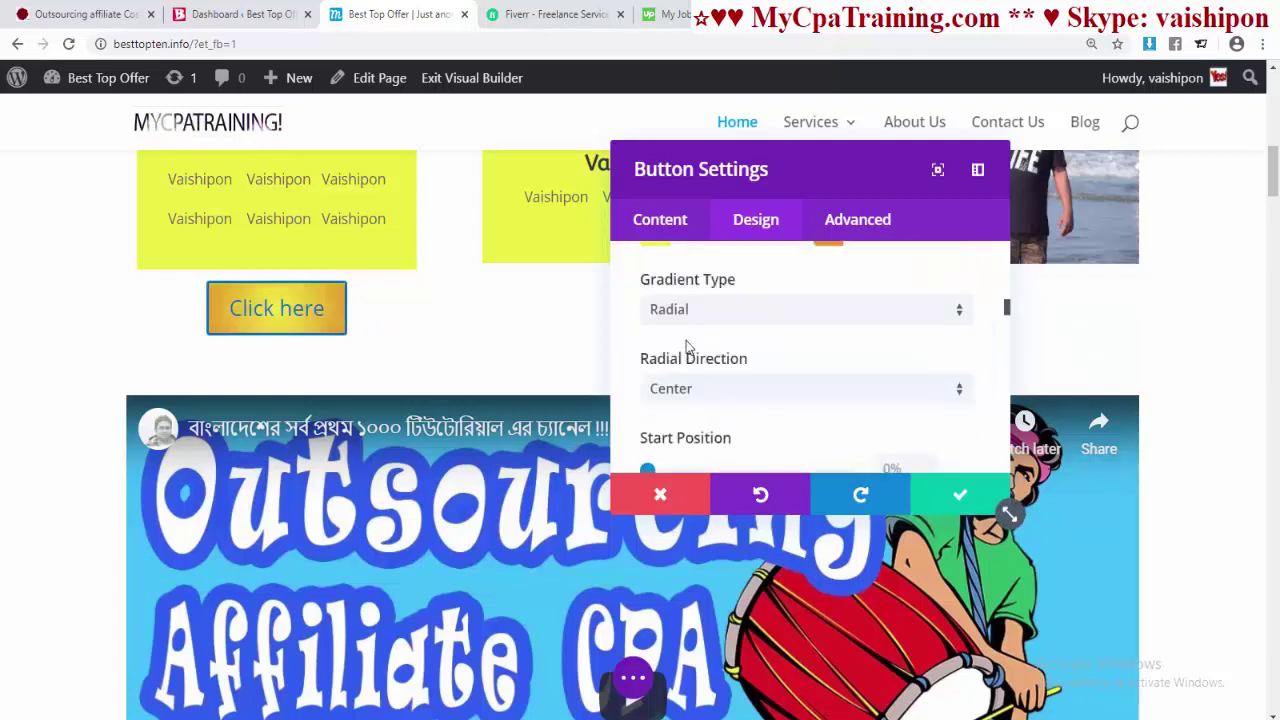
click(686, 318)
click(725, 335)
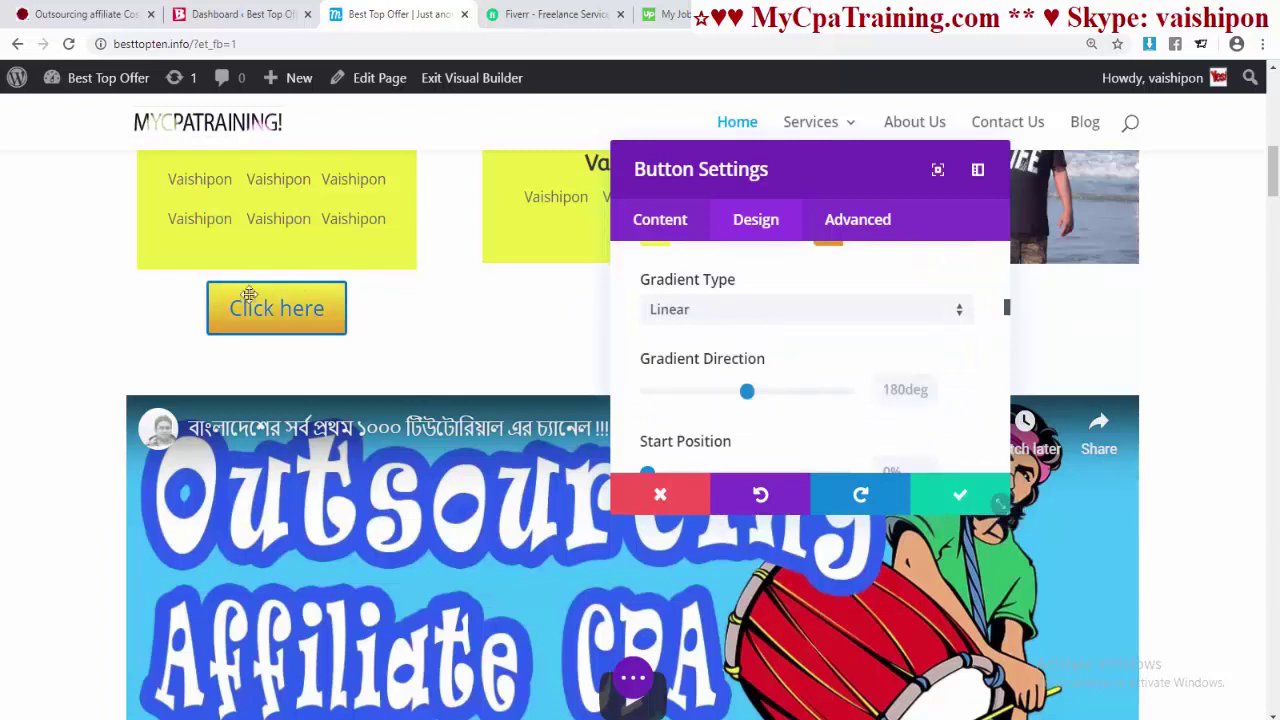
scroll(797, 334, down, 2)
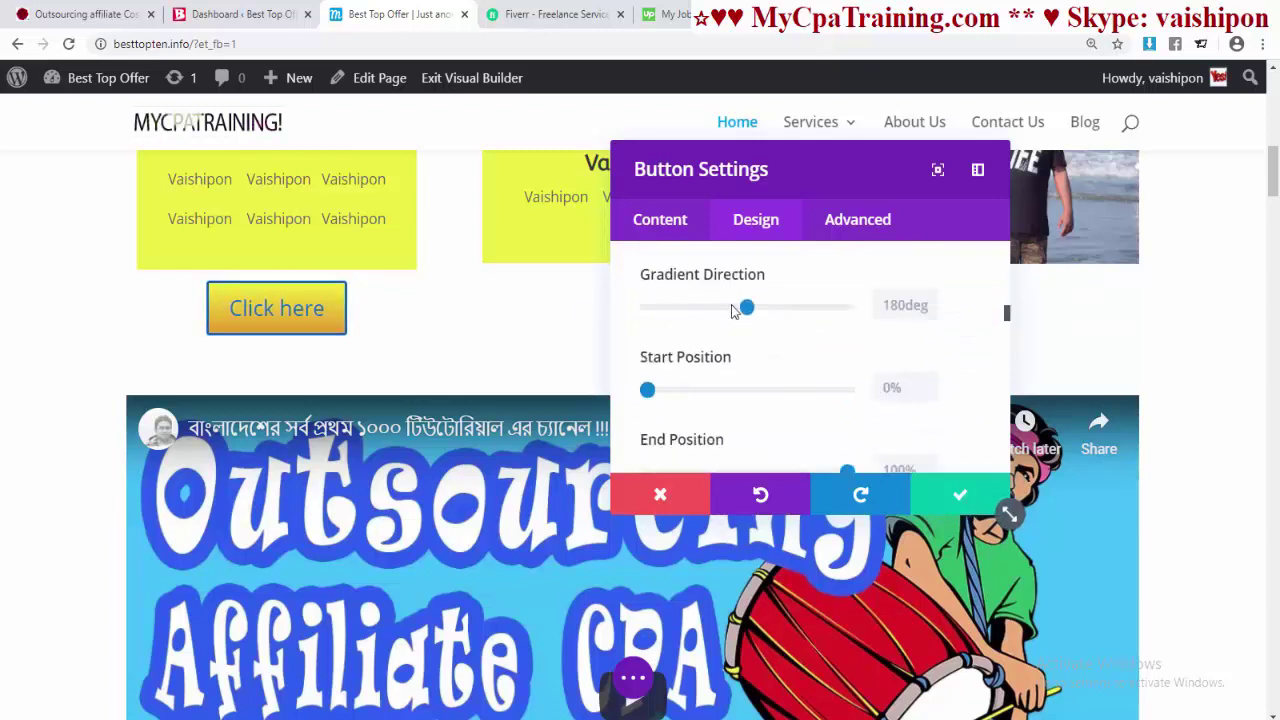
mouse_move(748, 310)
mouse_down()
mouse_move(797, 312)
mouse_move(751, 312)
mouse_up()
scroll(743, 366, down, 2)
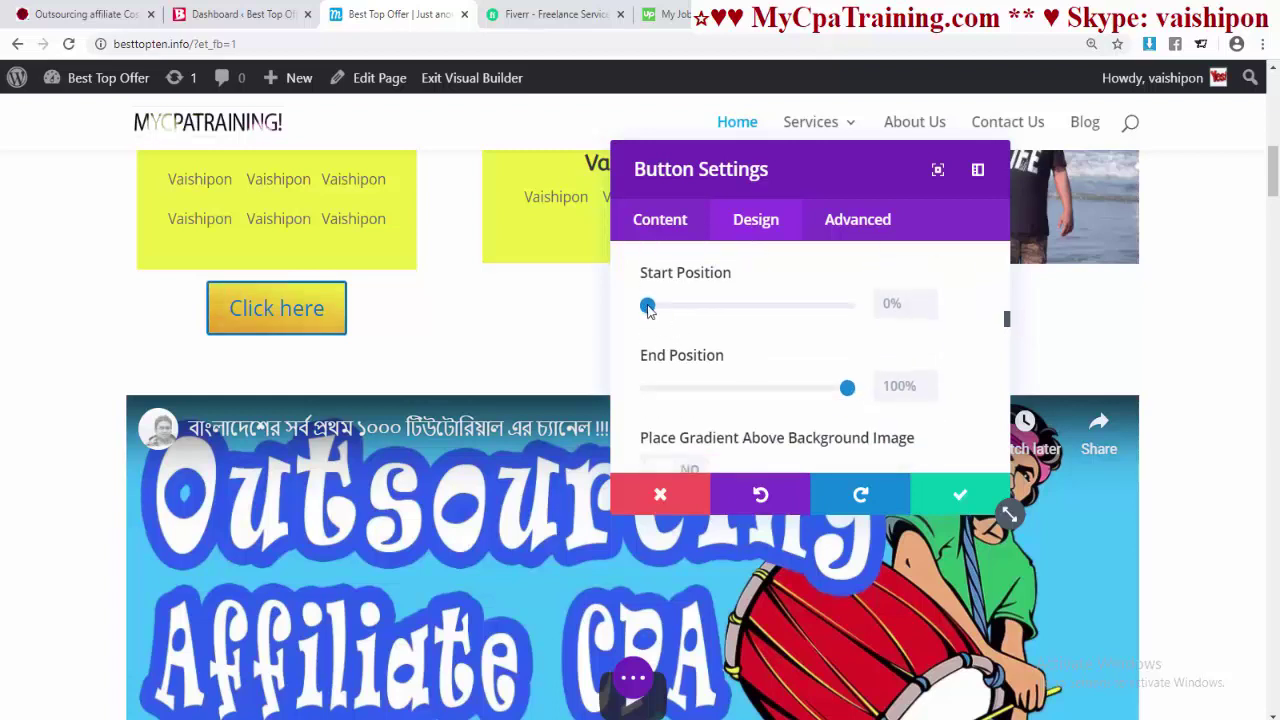
drag(648, 308, 735, 306)
drag(847, 387, 792, 389)
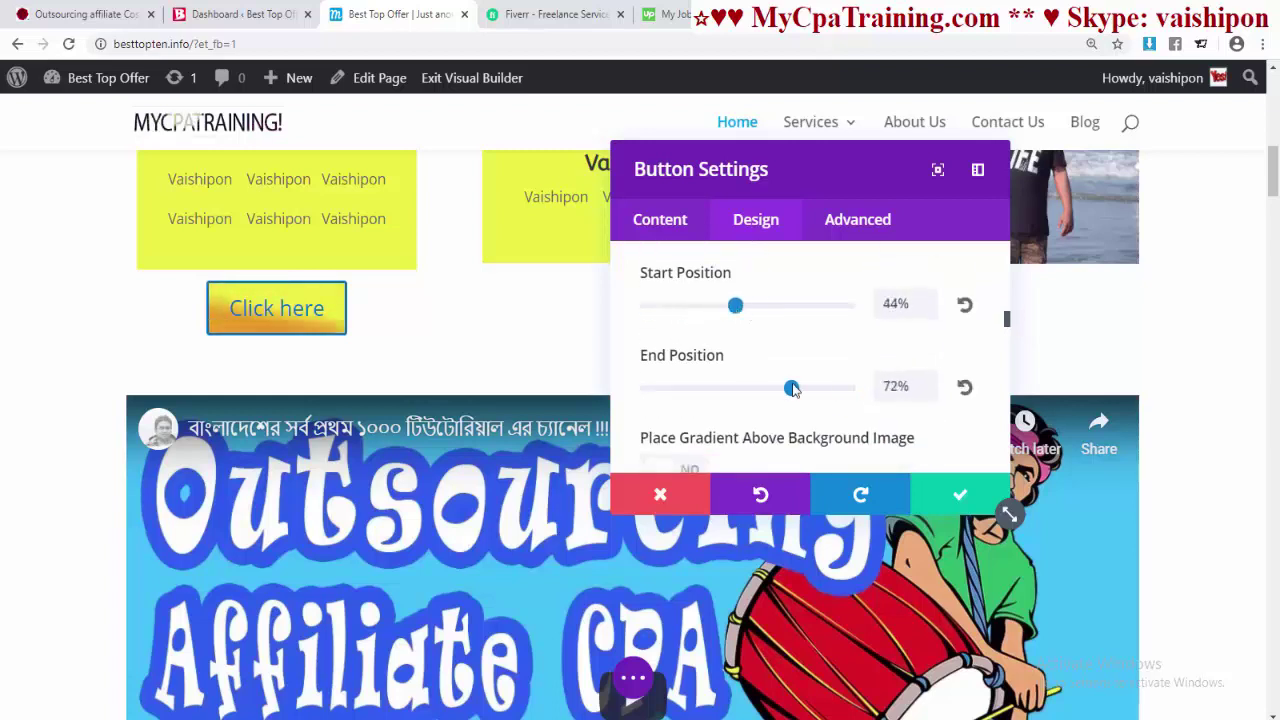
scroll(775, 320, down, 4)
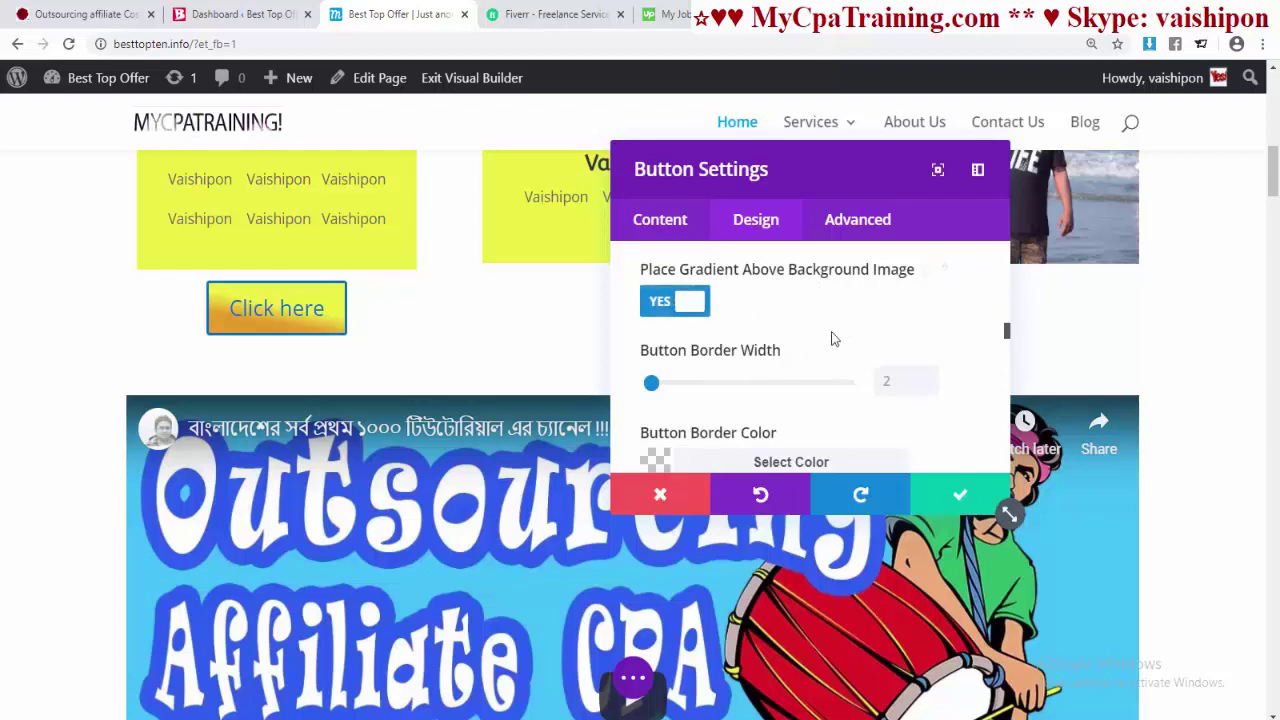
- Give the button a 5px green border
scroll(833, 334, down, 2)
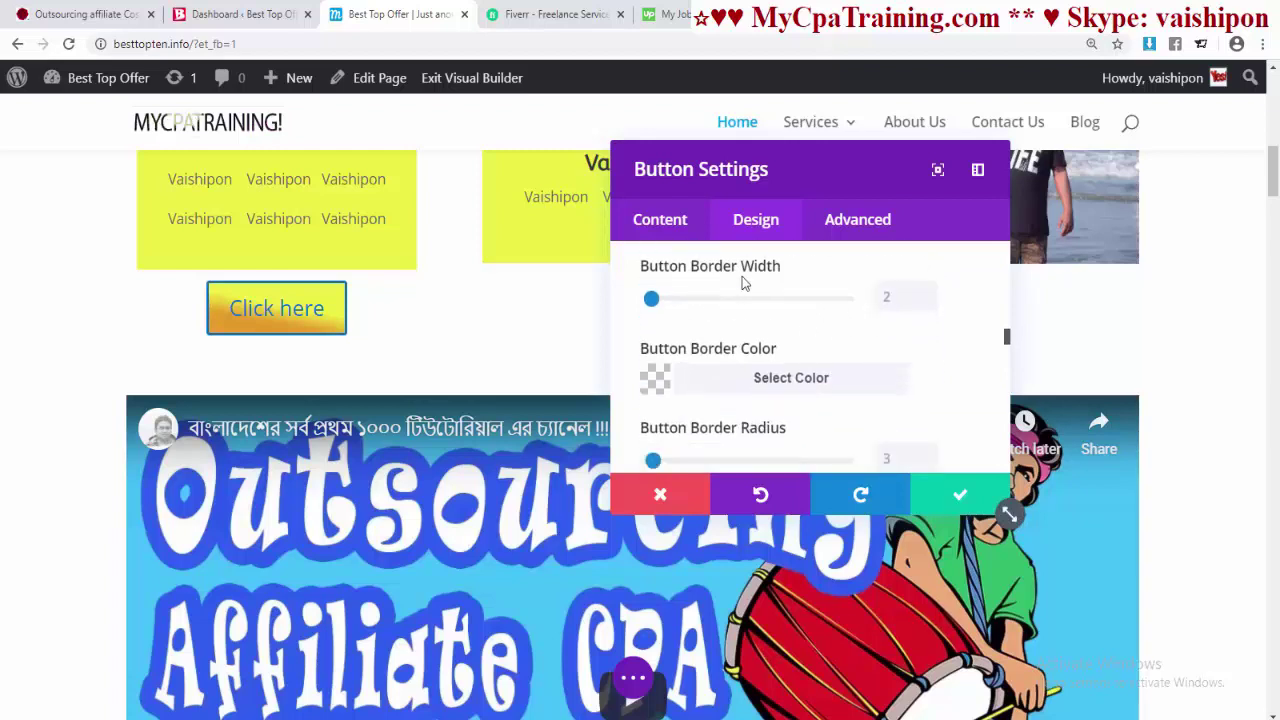
drag(651, 303, 757, 298)
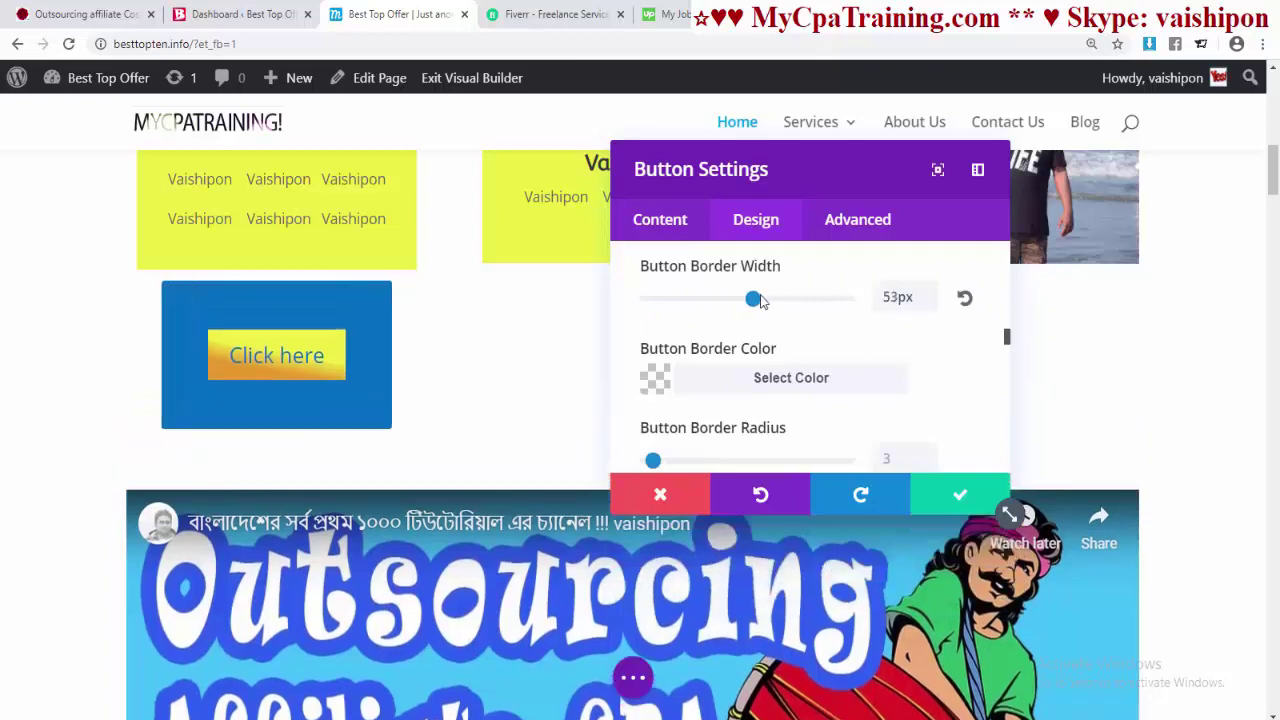
click(653, 292)
mouse_move(654, 297)
mouse_down()
mouse_move(726, 298)
mouse_move(658, 299)
mouse_up()
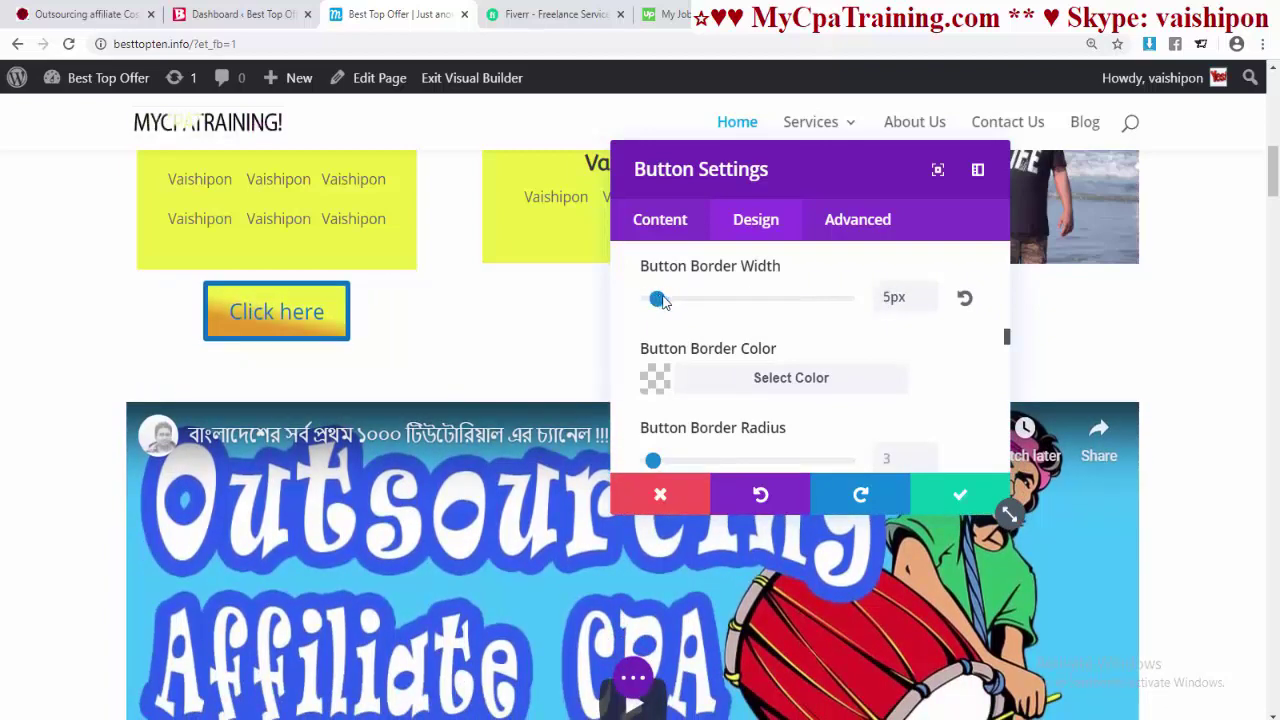
scroll(769, 337, down, 1)
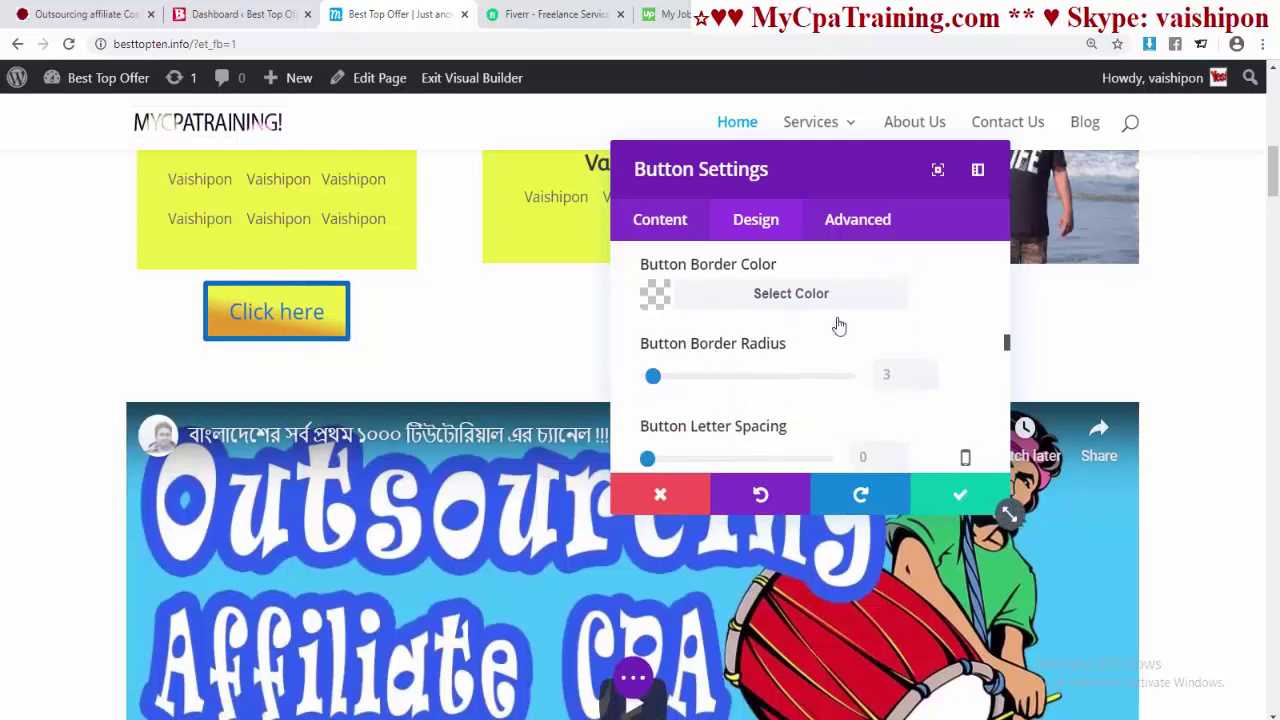
click(787, 306)
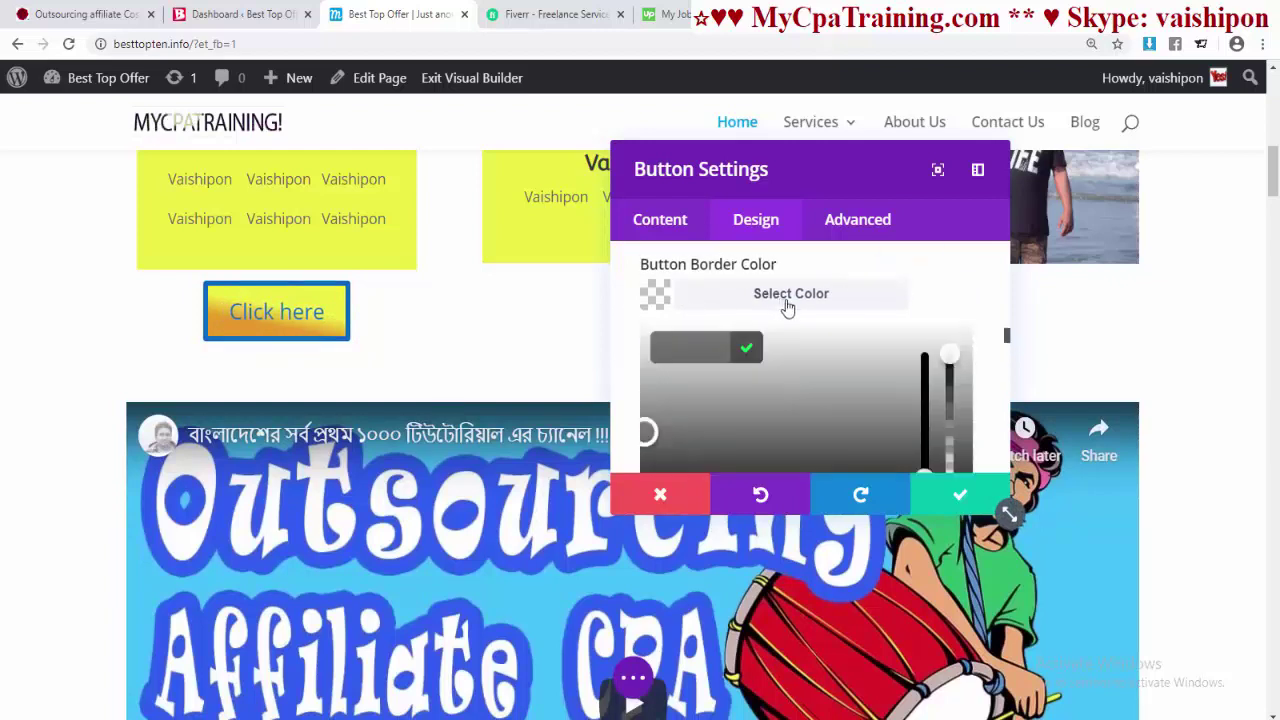
scroll(882, 368, down, 2)
click(868, 275)
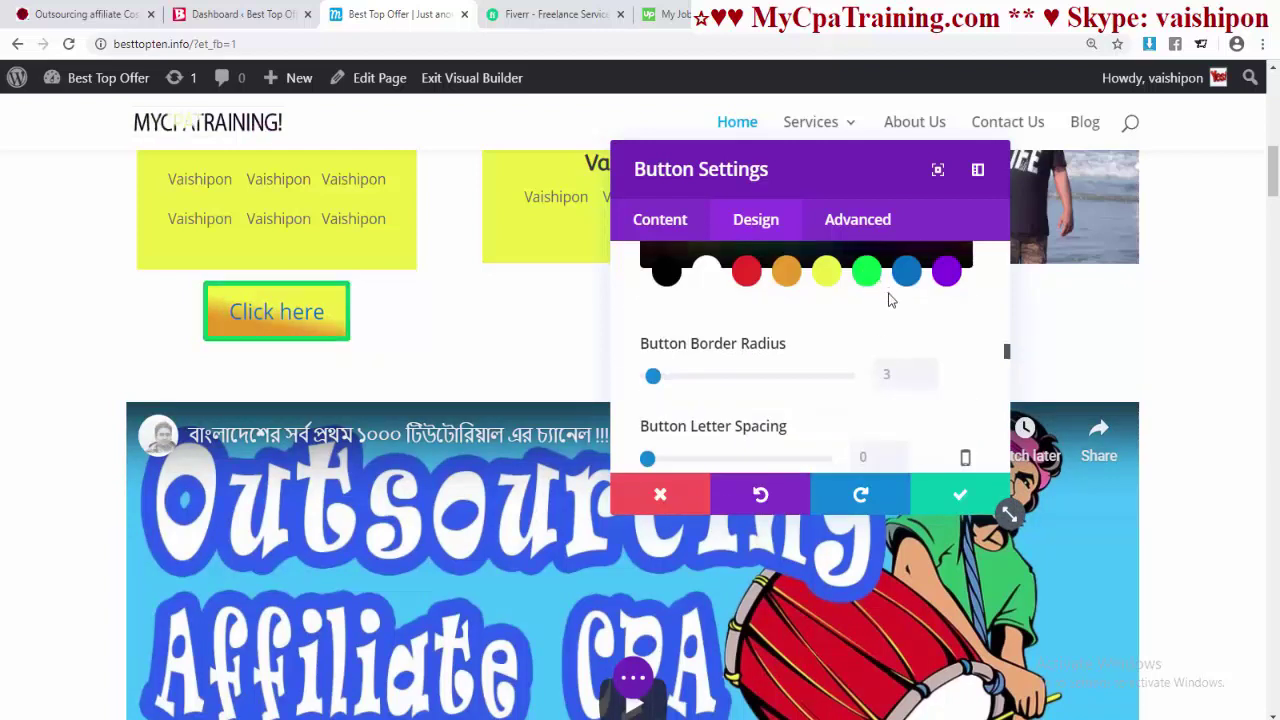
scroll(885, 300, up, 2)
- Round the button border corners to about 33px
scroll(876, 369, down, 2)
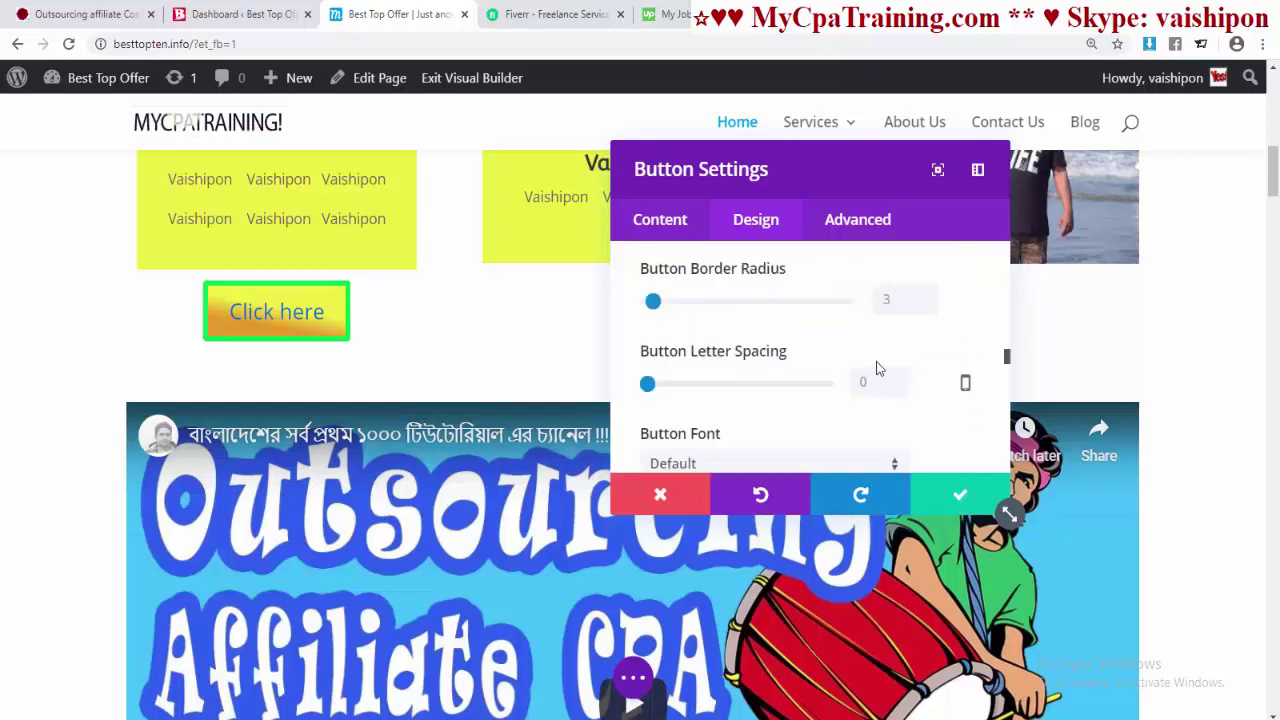
click(653, 316)
drag(650, 304, 697, 320)
scroll(817, 427, down, 3)
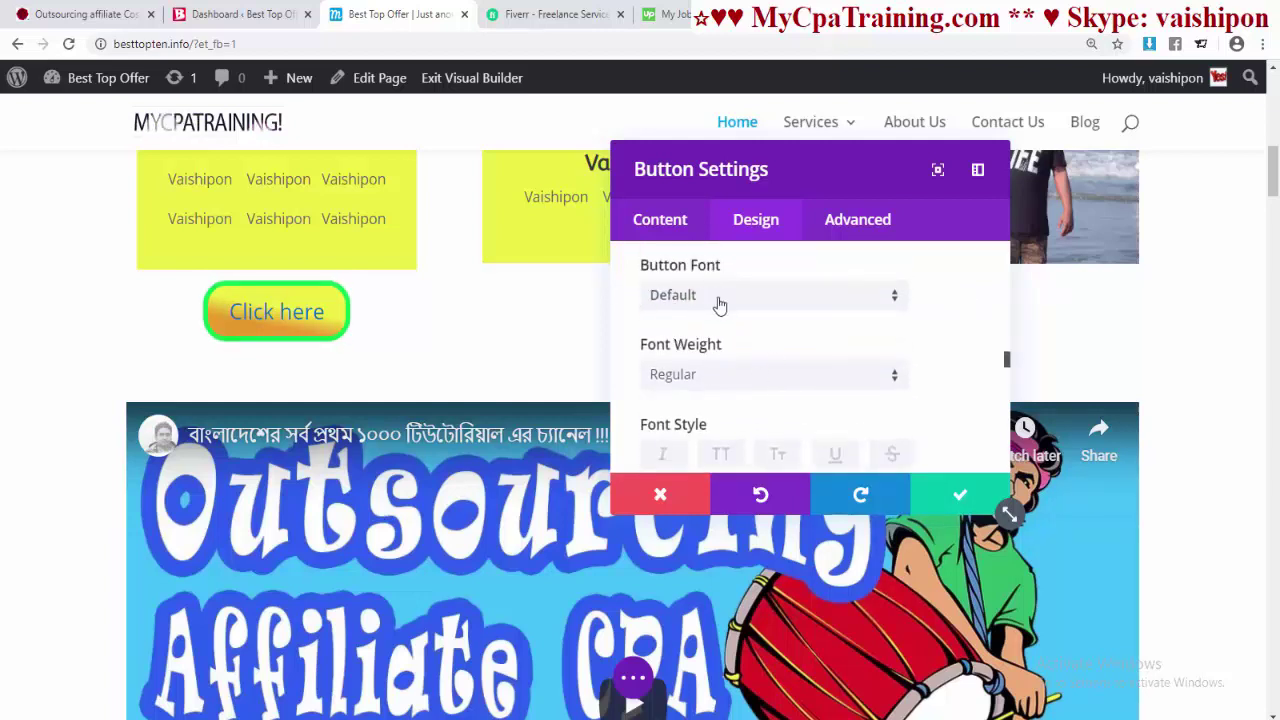
- Set the button font to Alegreya SC
click(703, 310)
scroll(752, 365, down, 4)
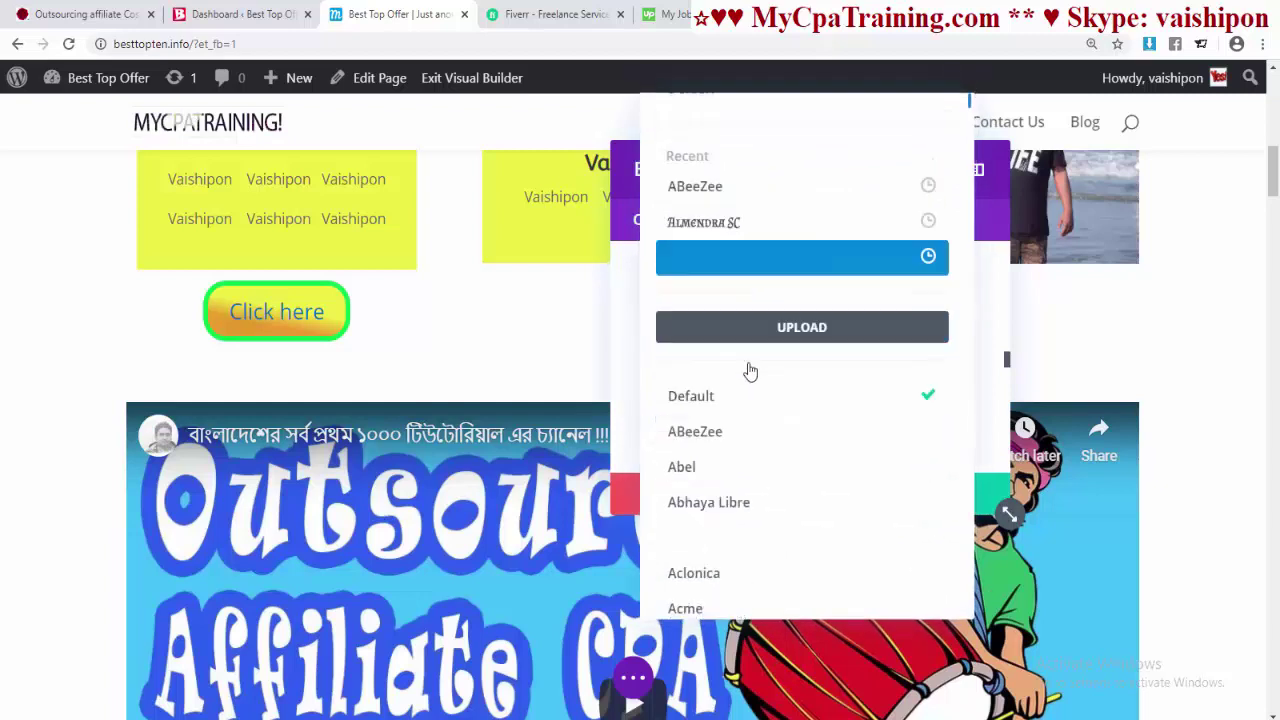
scroll(794, 455, down, 3)
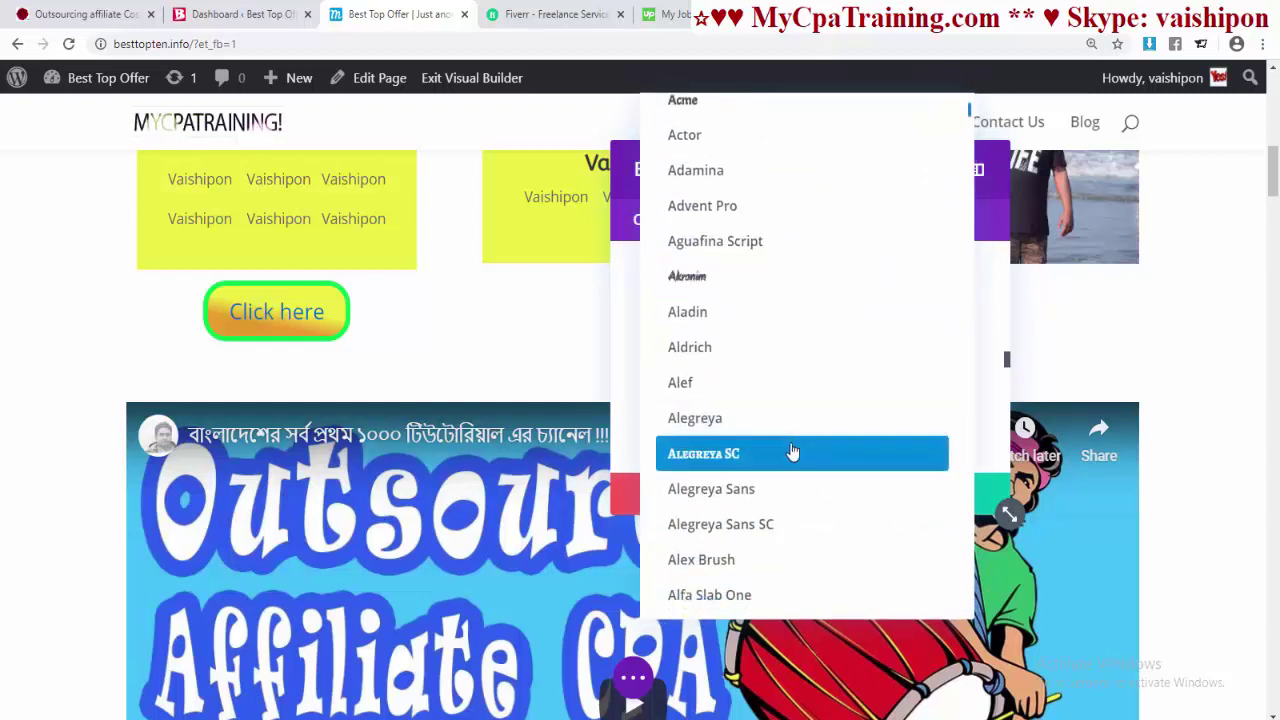
click(760, 455)
scroll(949, 392, down, 2)
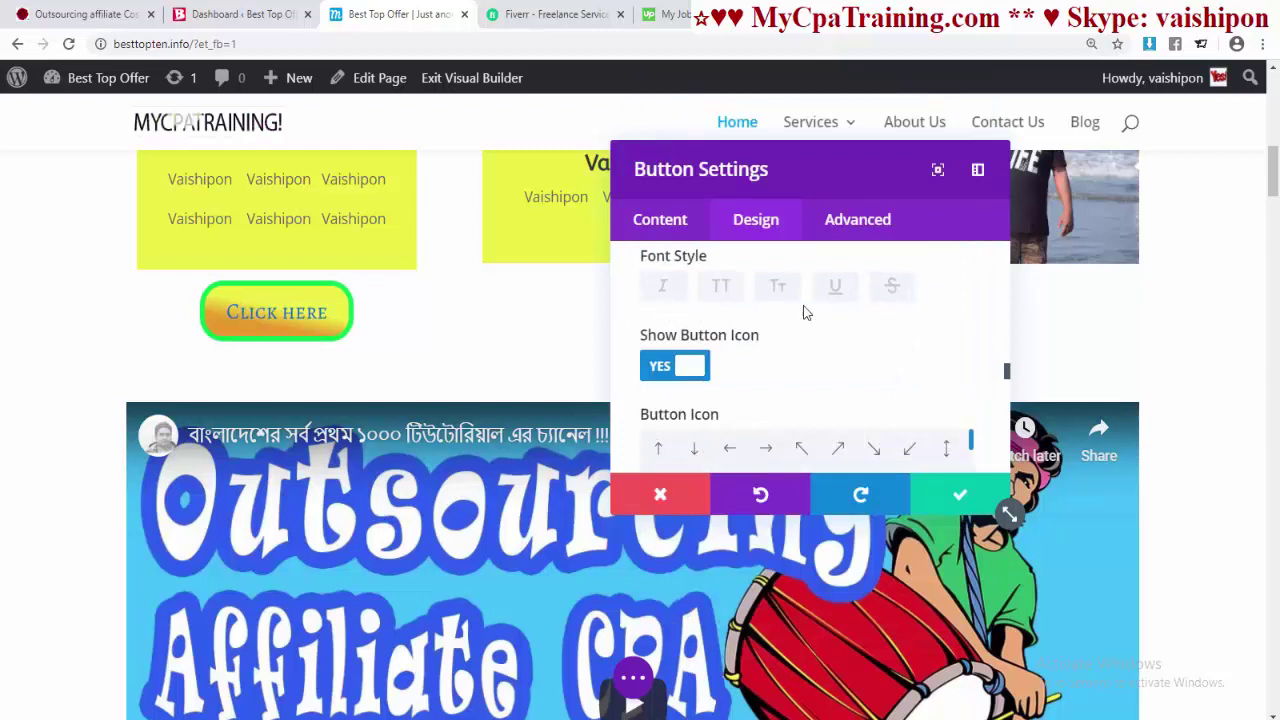
scroll(730, 403, down, 6)
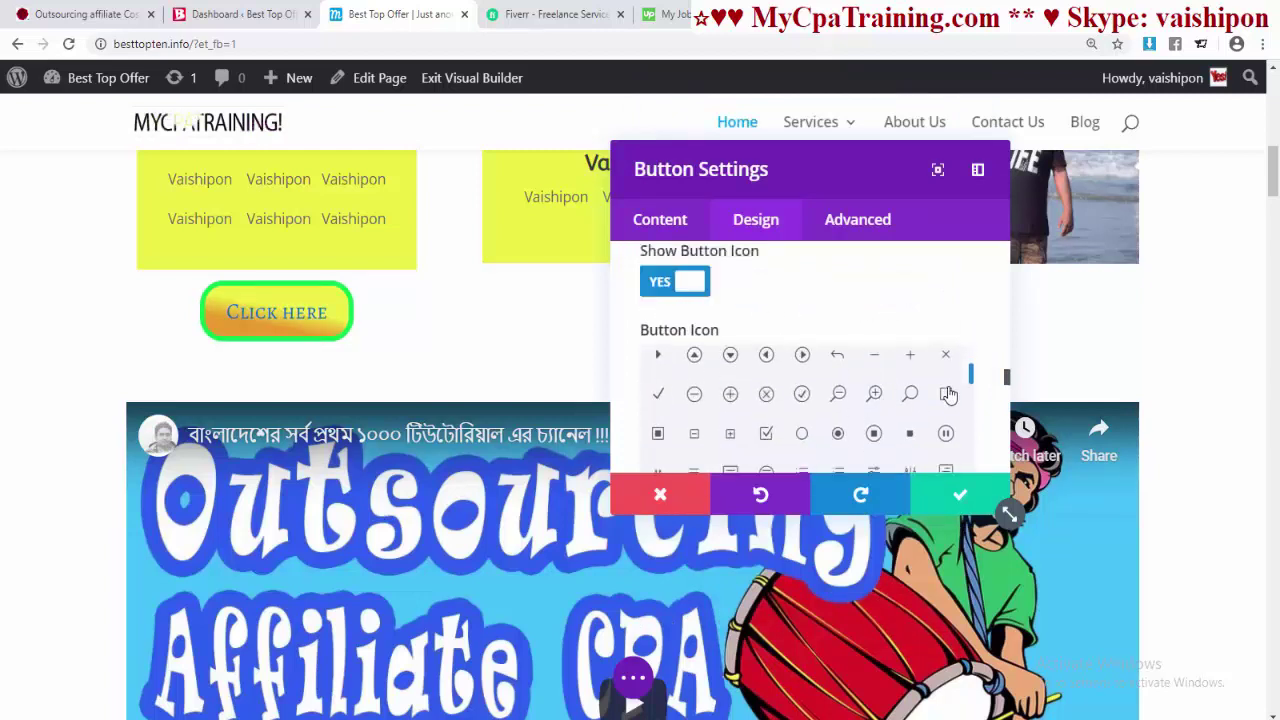
scroll(930, 400, down, 6)
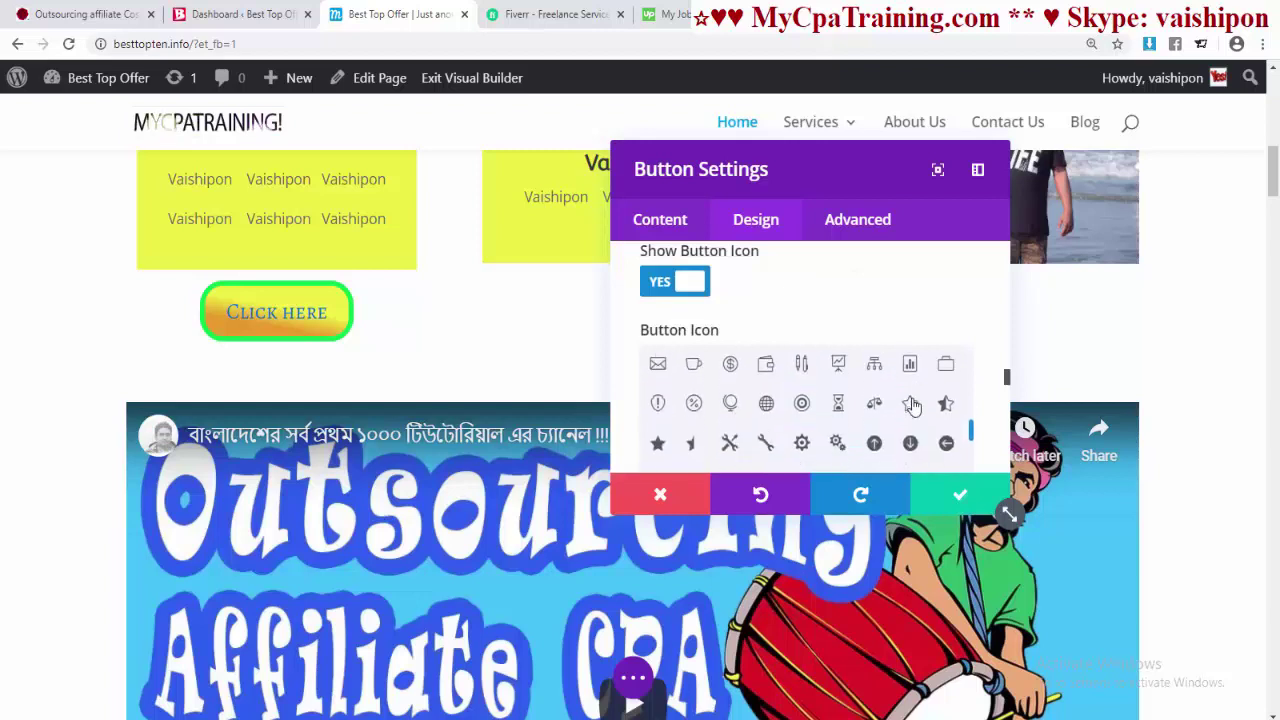
scroll(912, 402, down, 2)
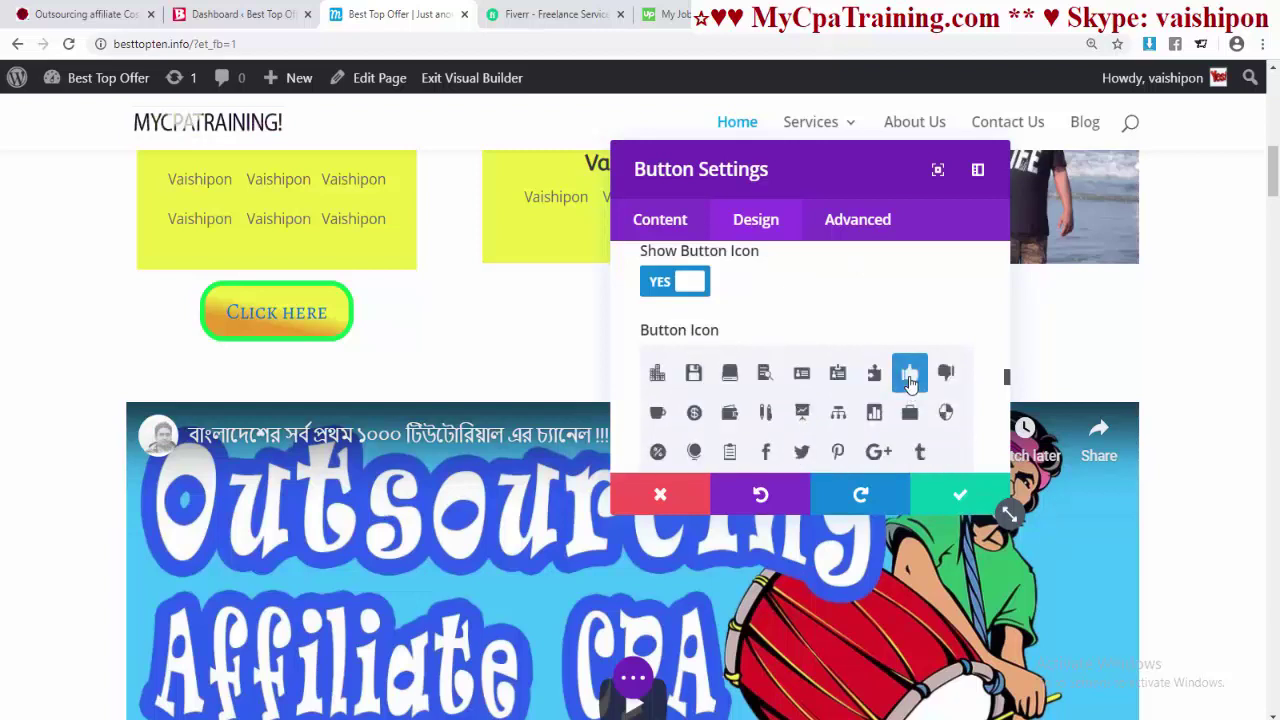
scroll(910, 383, down, 3)
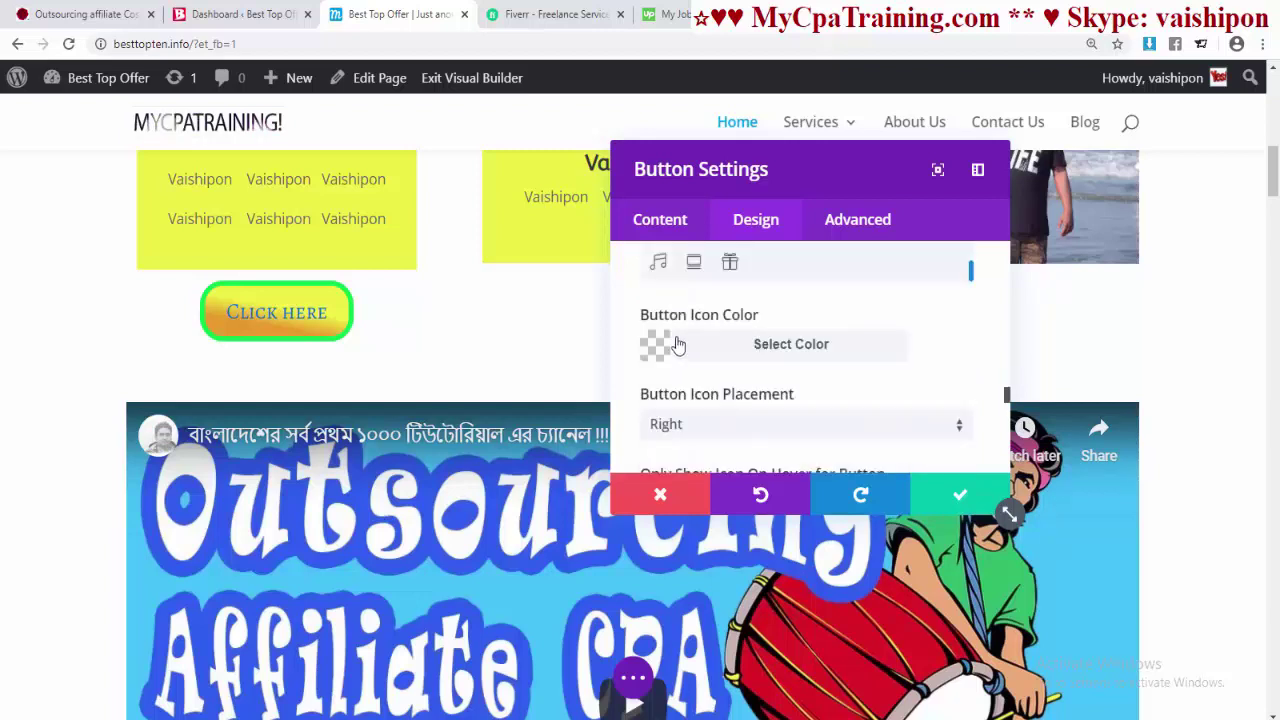
- Make the button icon green and the hover text red (#e02b20)
click(812, 350)
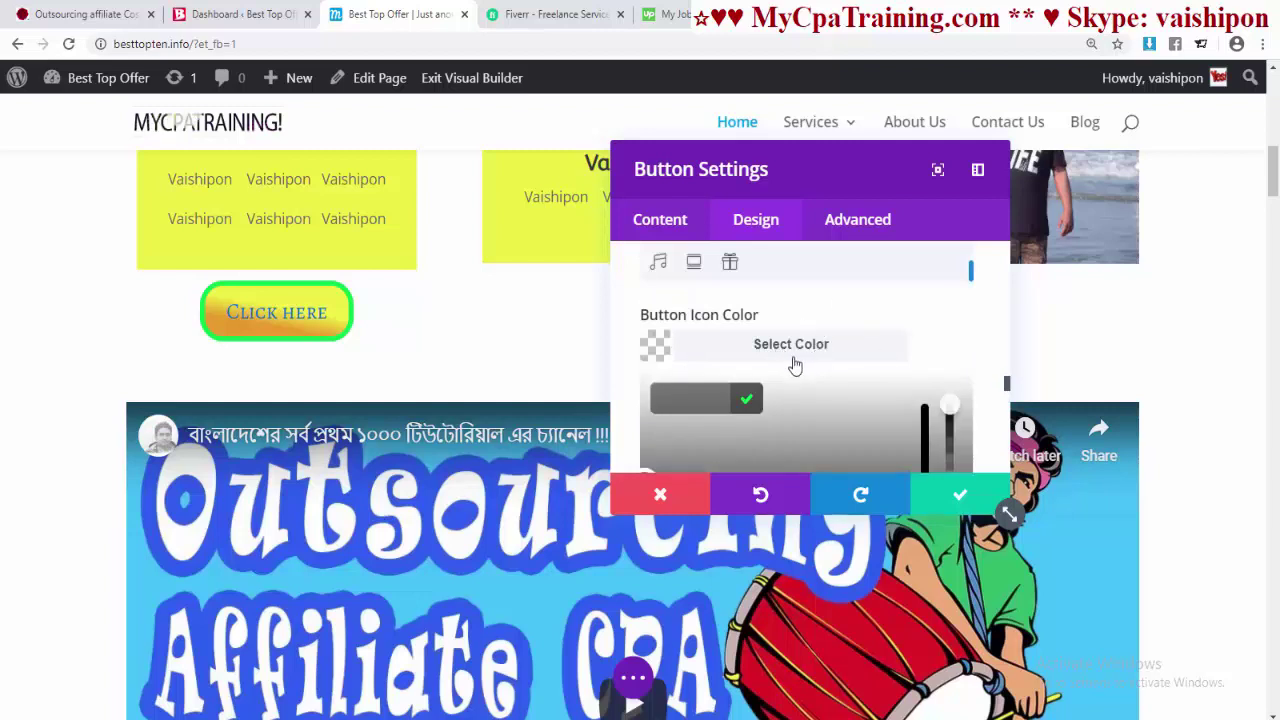
scroll(875, 398, down, 2)
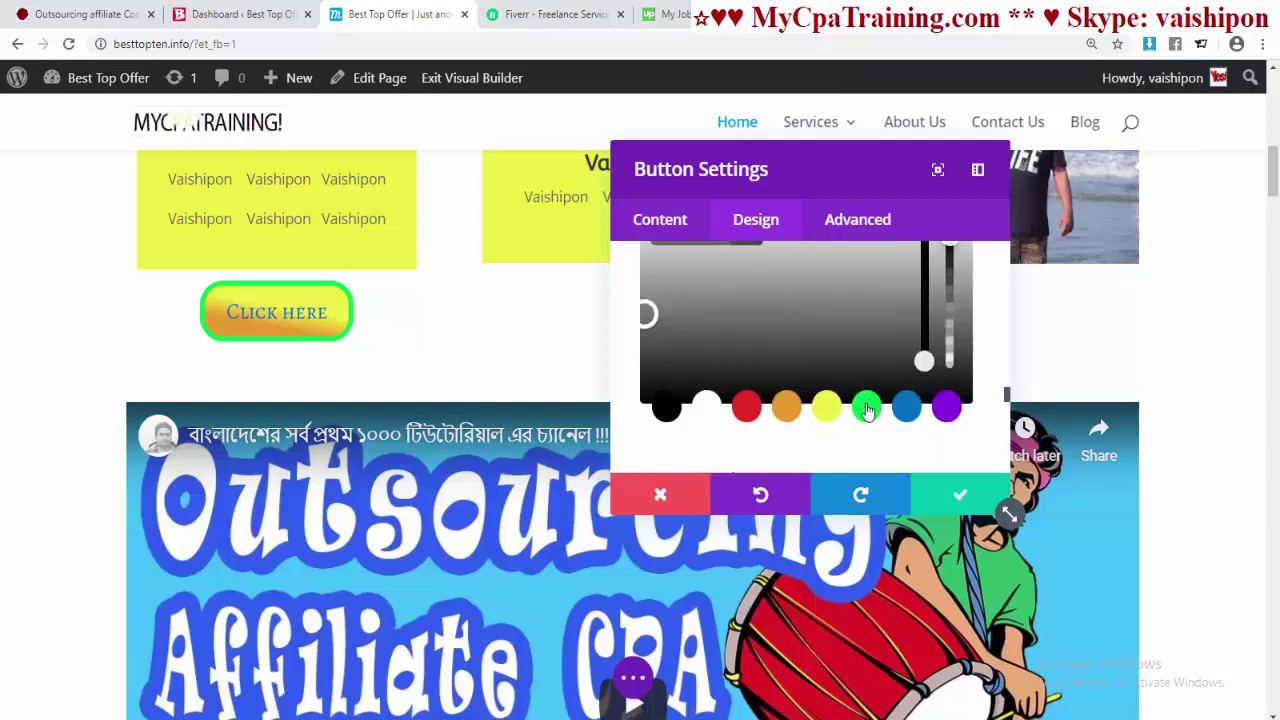
click(866, 407)
scroll(860, 380, down, 3)
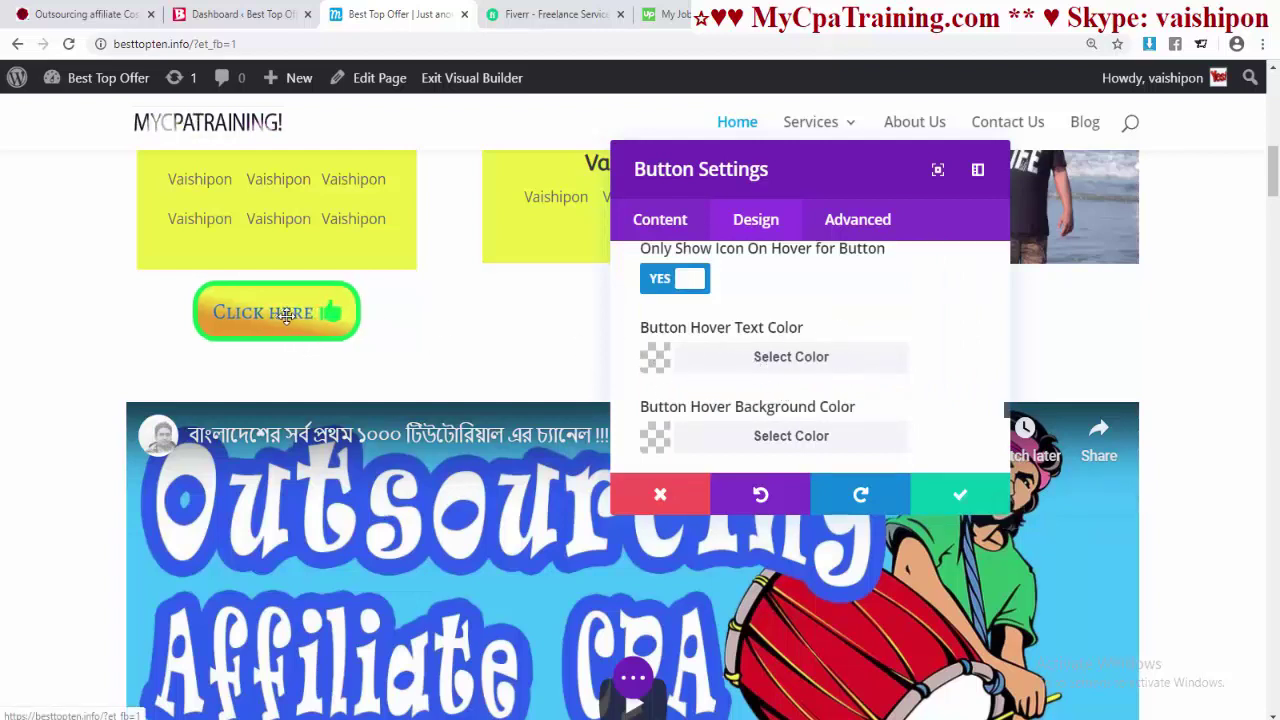
click(787, 366)
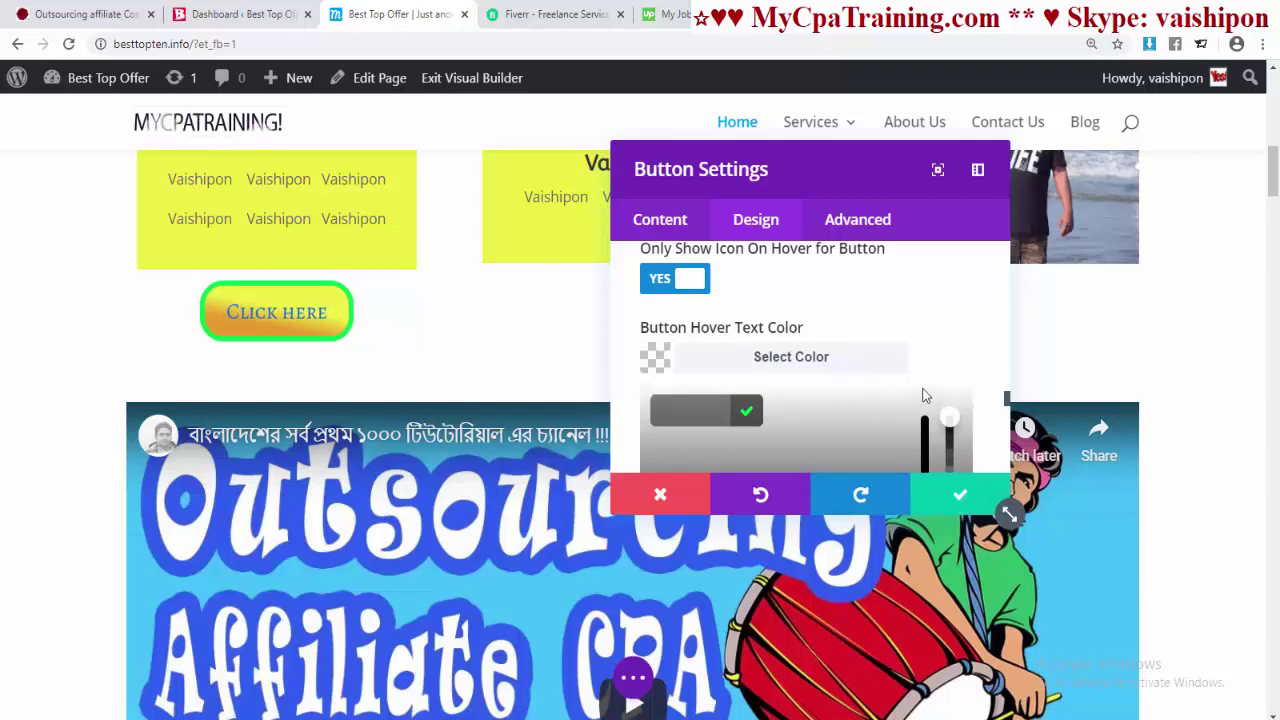
scroll(922, 392, down, 3)
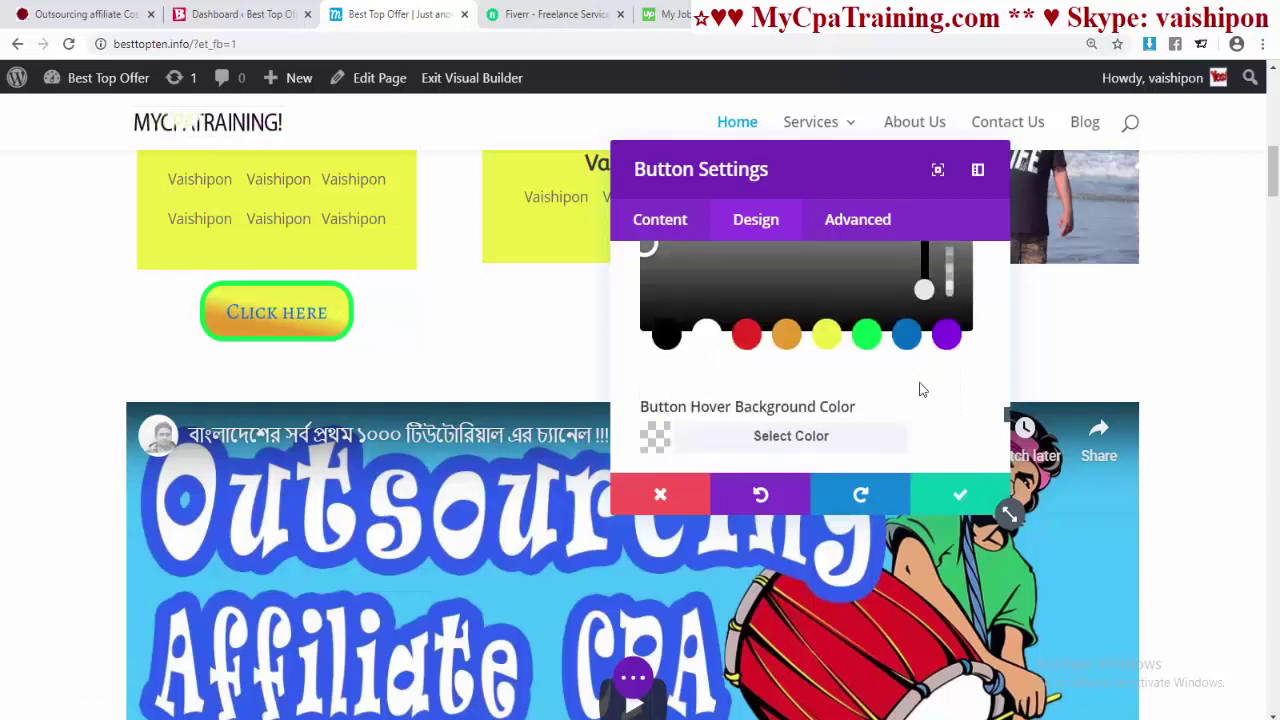
click(746, 336)
scroll(760, 360, up, 2)
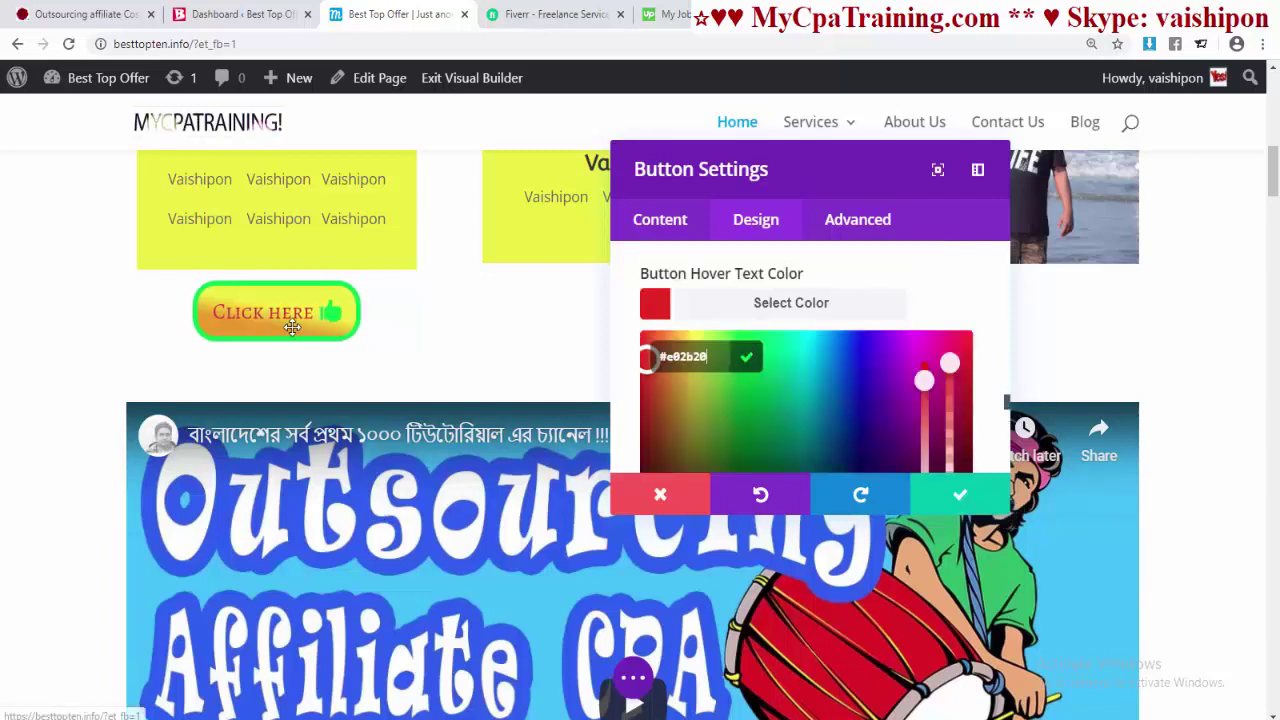
scroll(890, 320, down, 3)
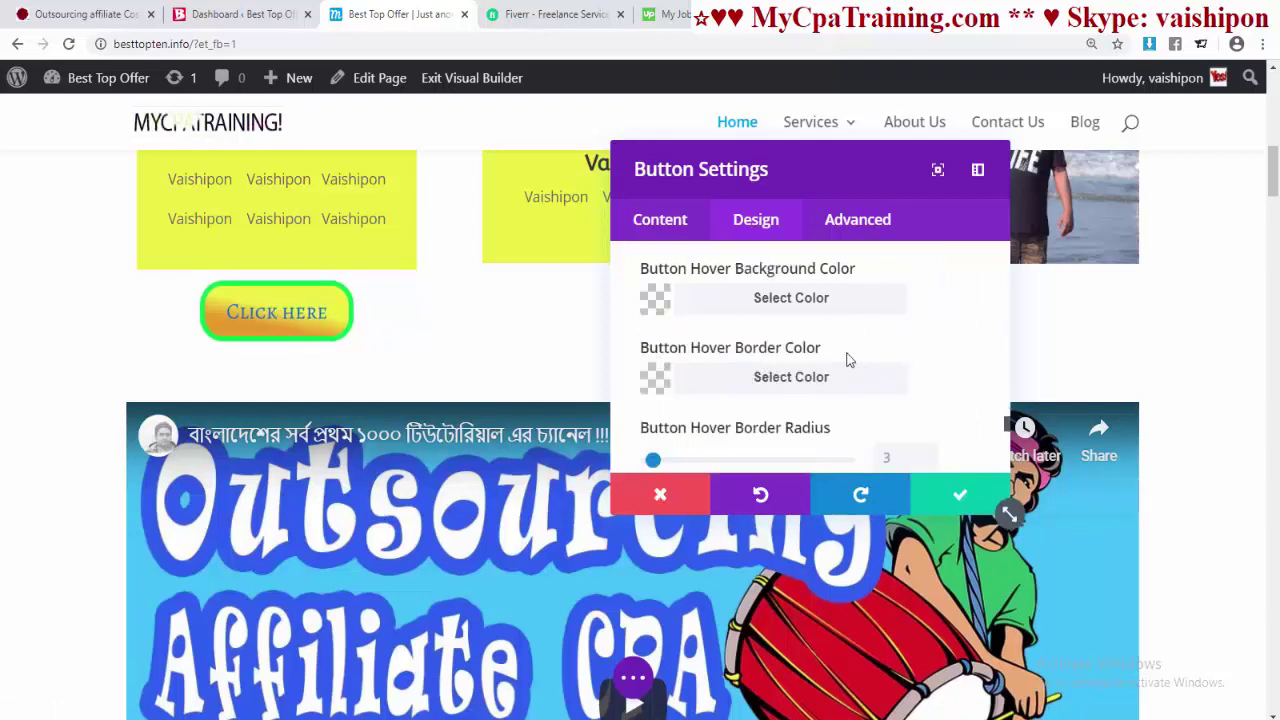
- Set the button's hover border radius to 0px for square corners
scroll(845, 355, down, 2)
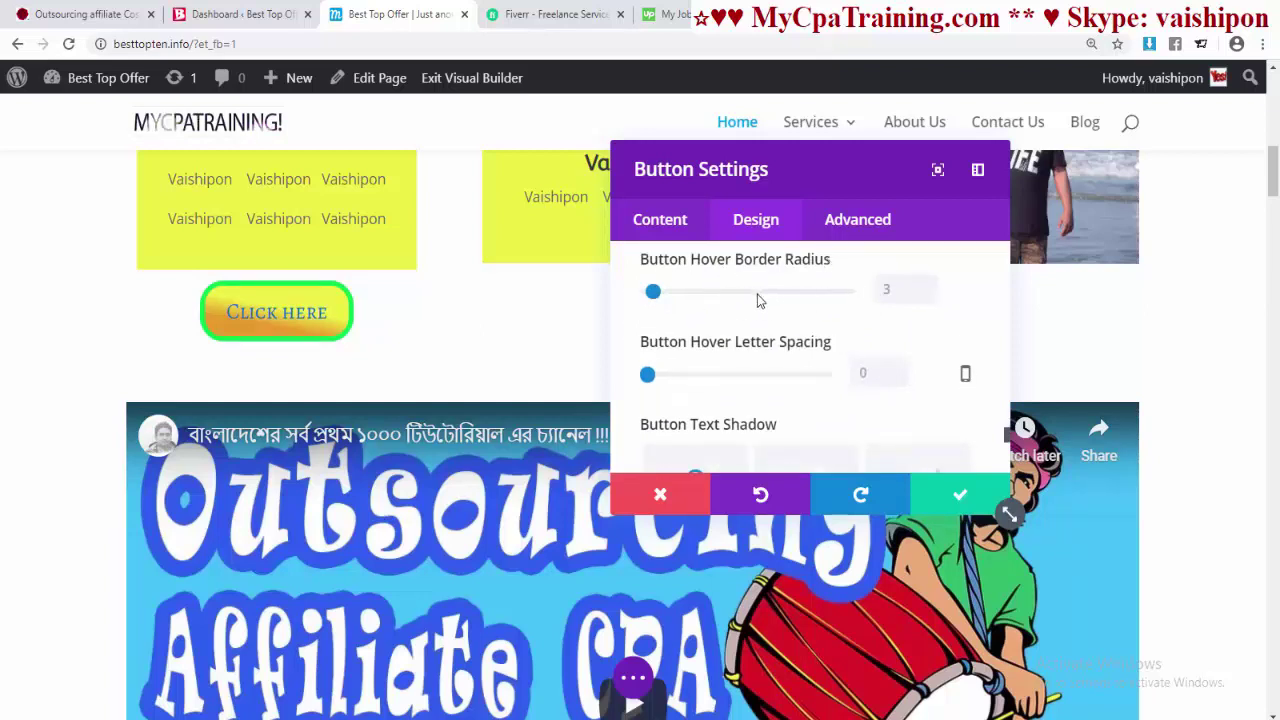
drag(653, 292, 645, 292)
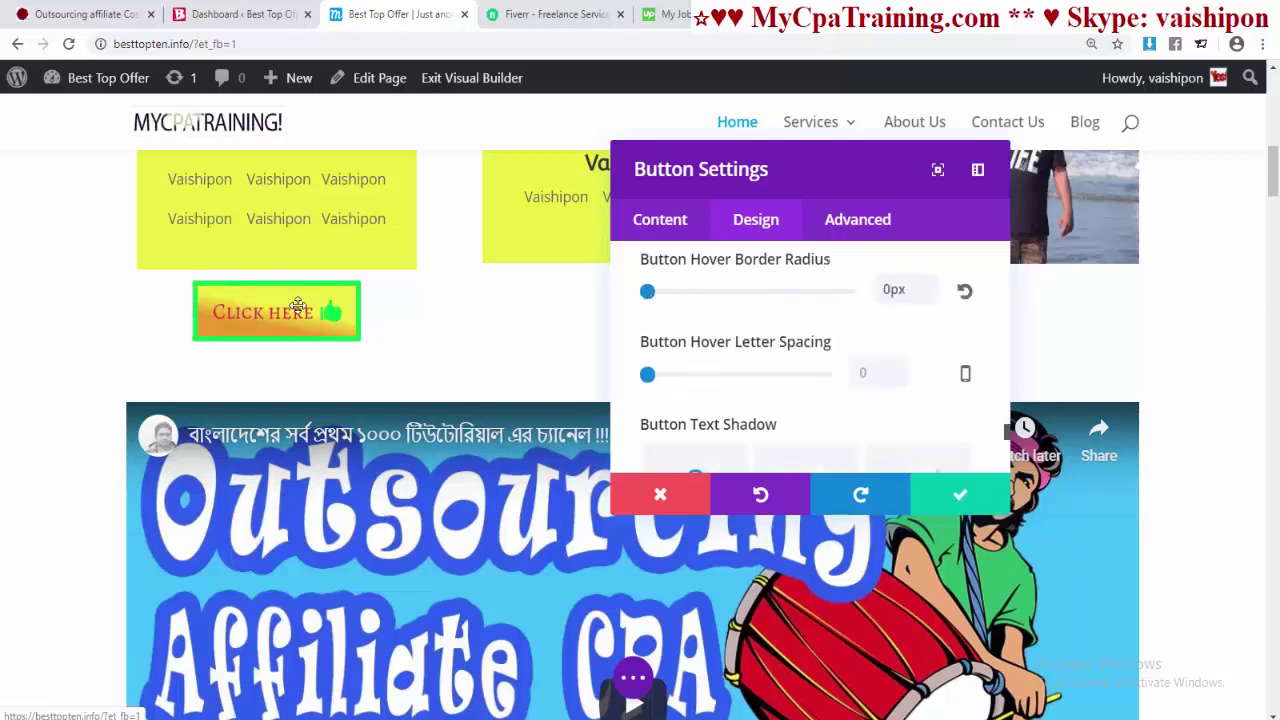
scroll(776, 362, down, 3)
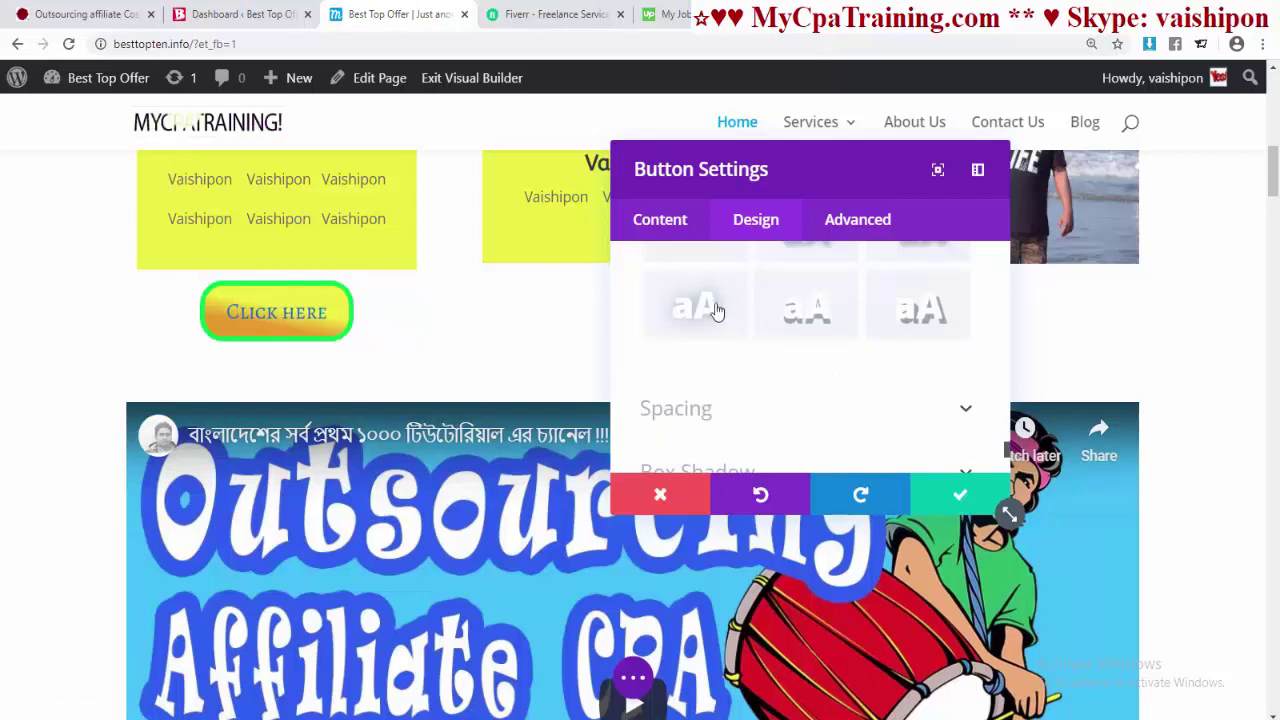
scroll(730, 320, up, 1)
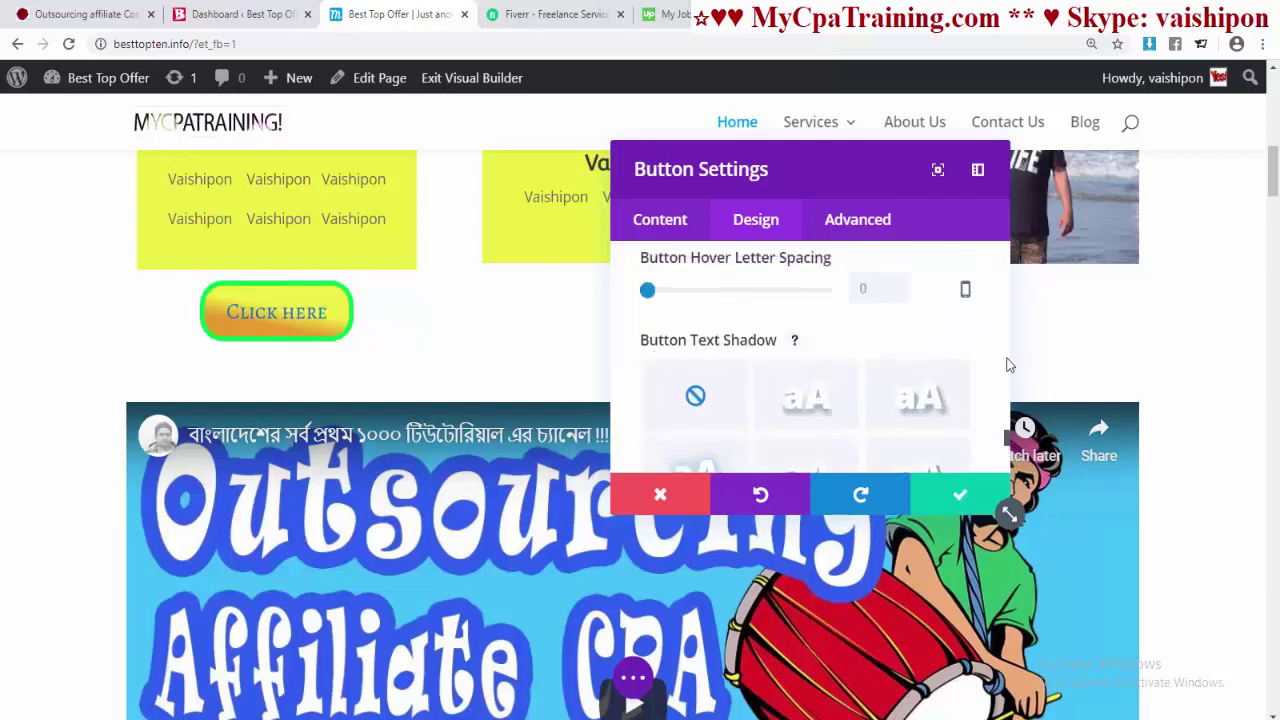
scroll(921, 357, down, 1)
- Apply a text shadow preset to the button label and open its colour choices
click(917, 398)
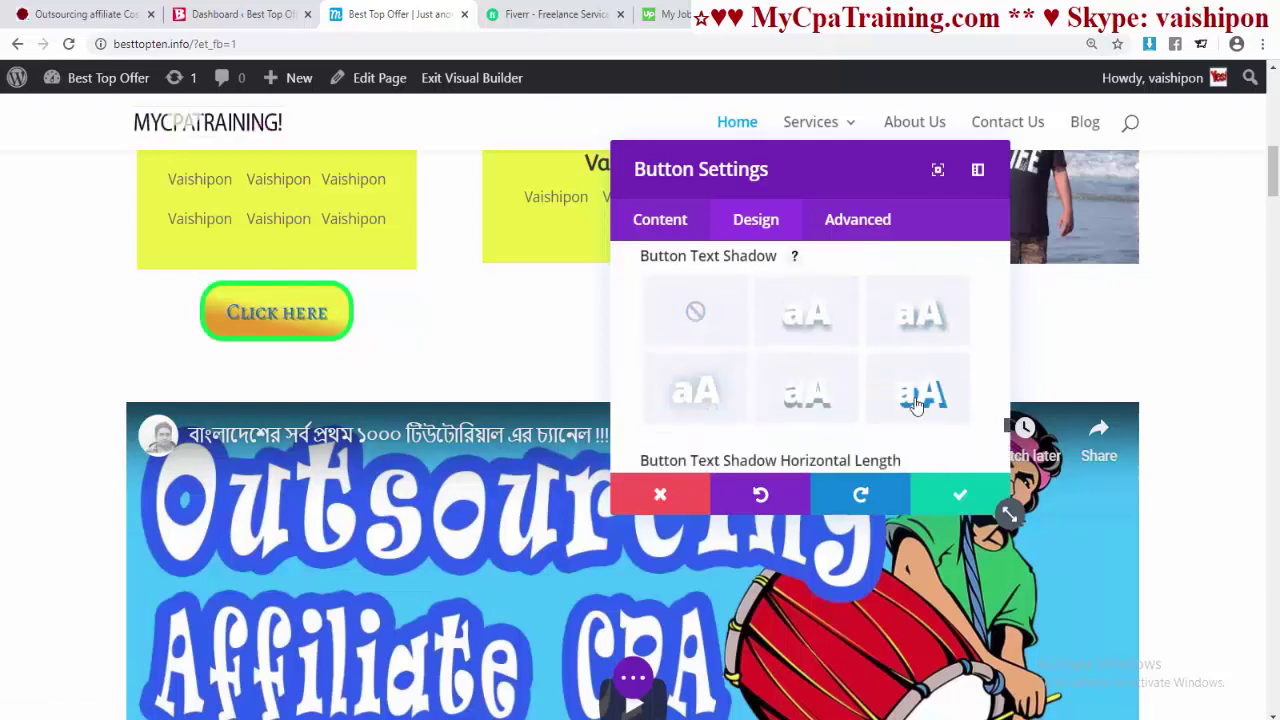
click(962, 323)
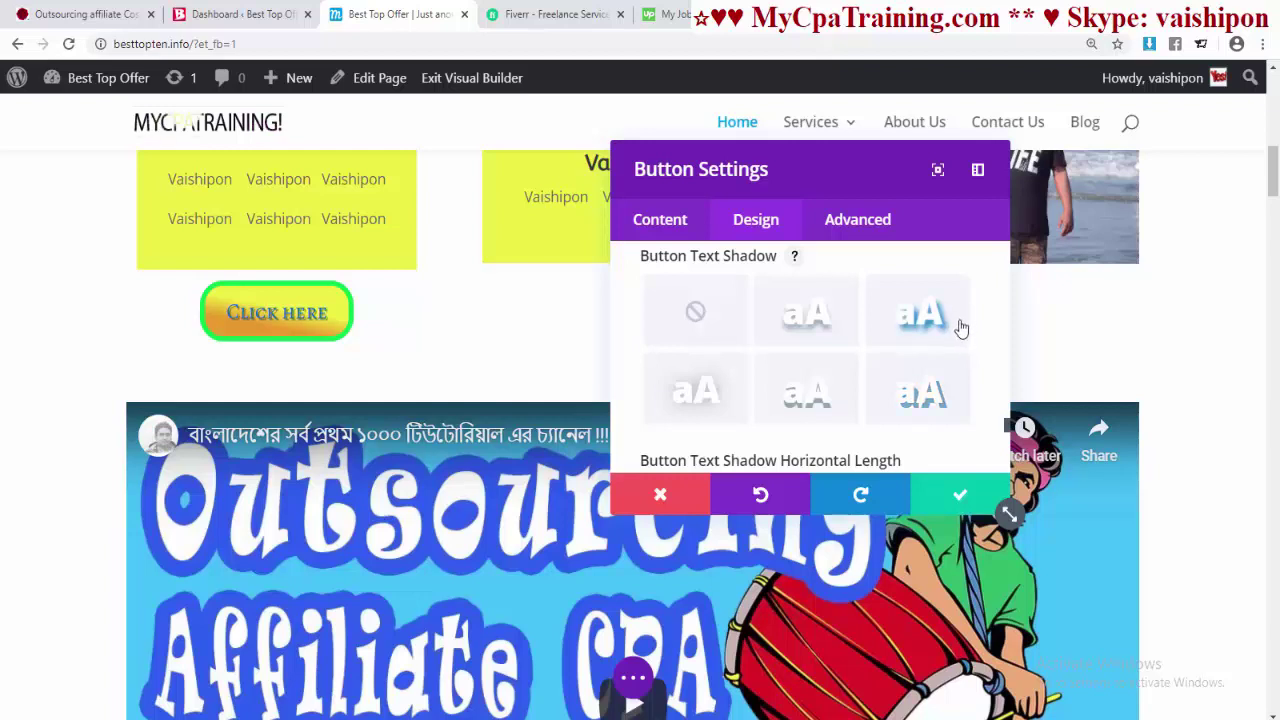
click(808, 396)
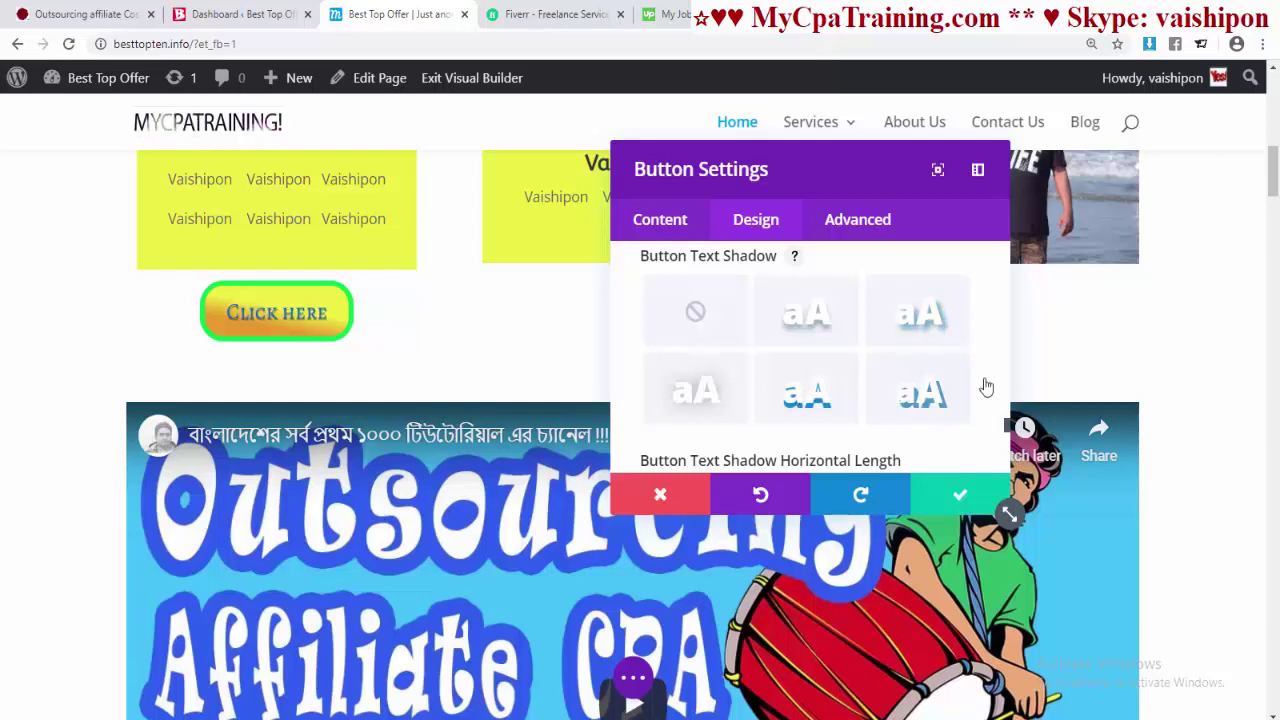
scroll(855, 308, down, 3)
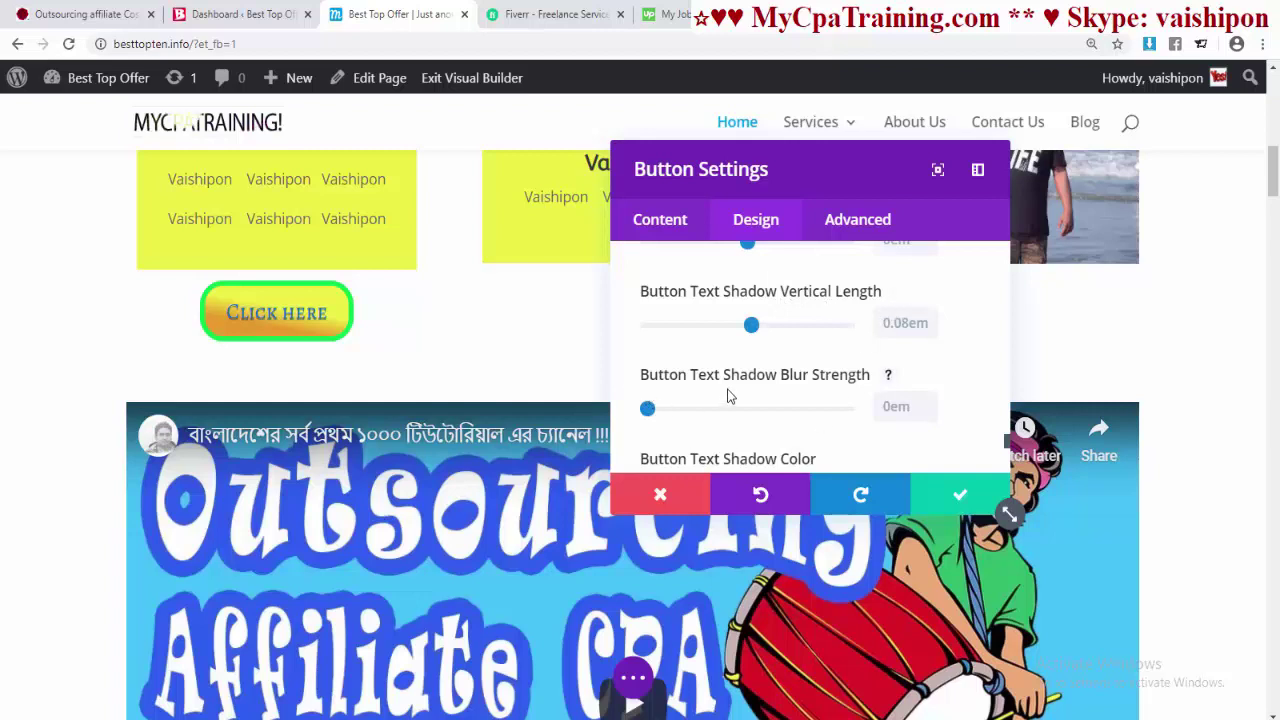
scroll(800, 386, down, 2)
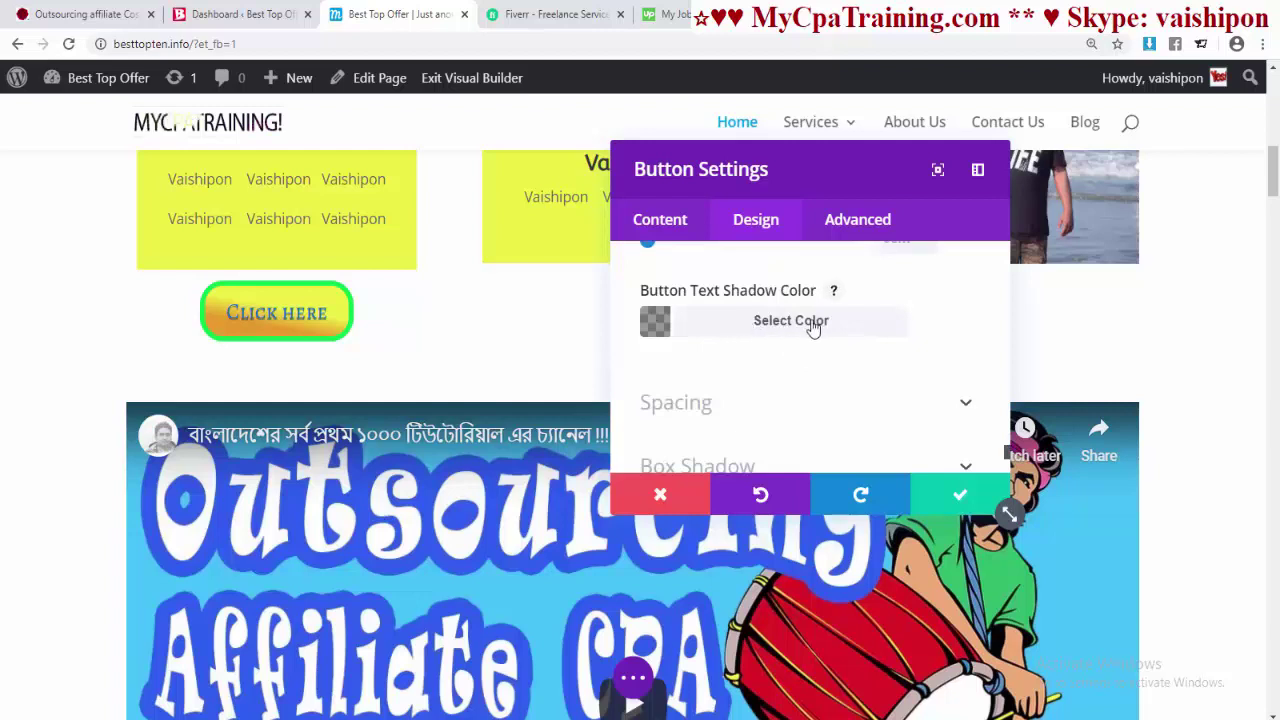
click(775, 327)
scroll(936, 357, down, 2)
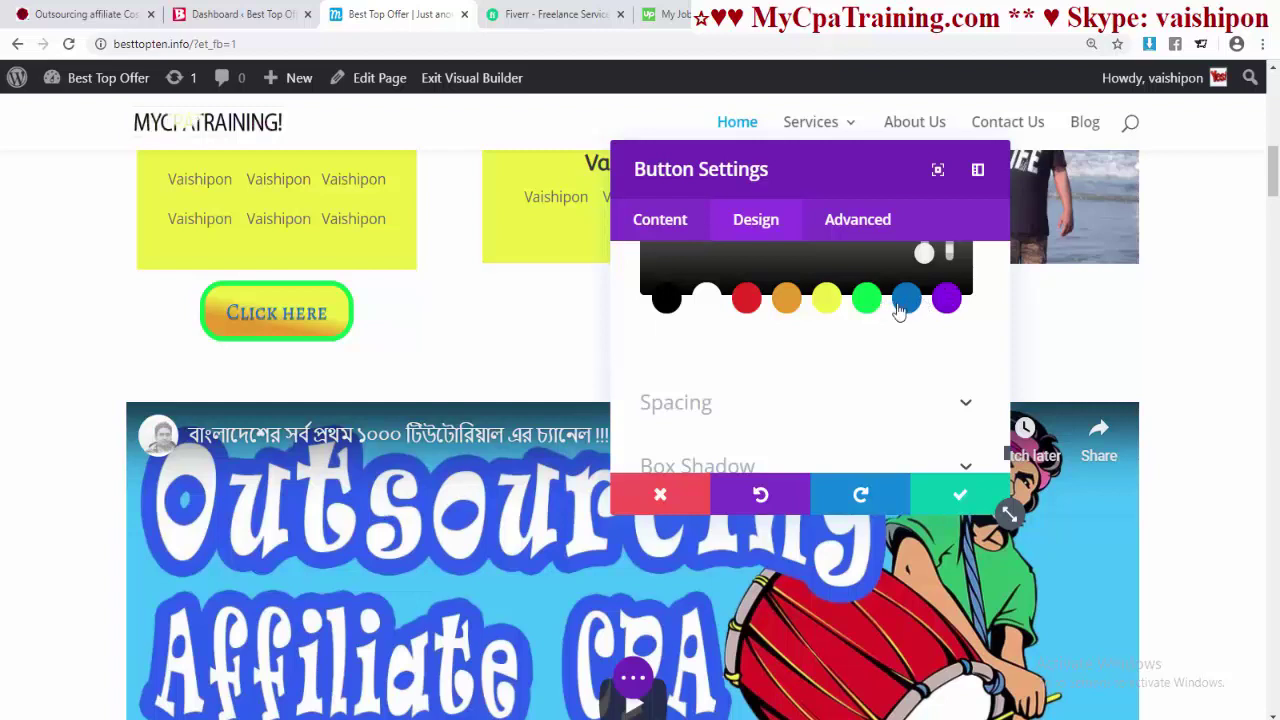
scroll(892, 325, up, 2)
- Apply the last box shadow preset to the button
scroll(830, 330, down, 3)
click(711, 292)
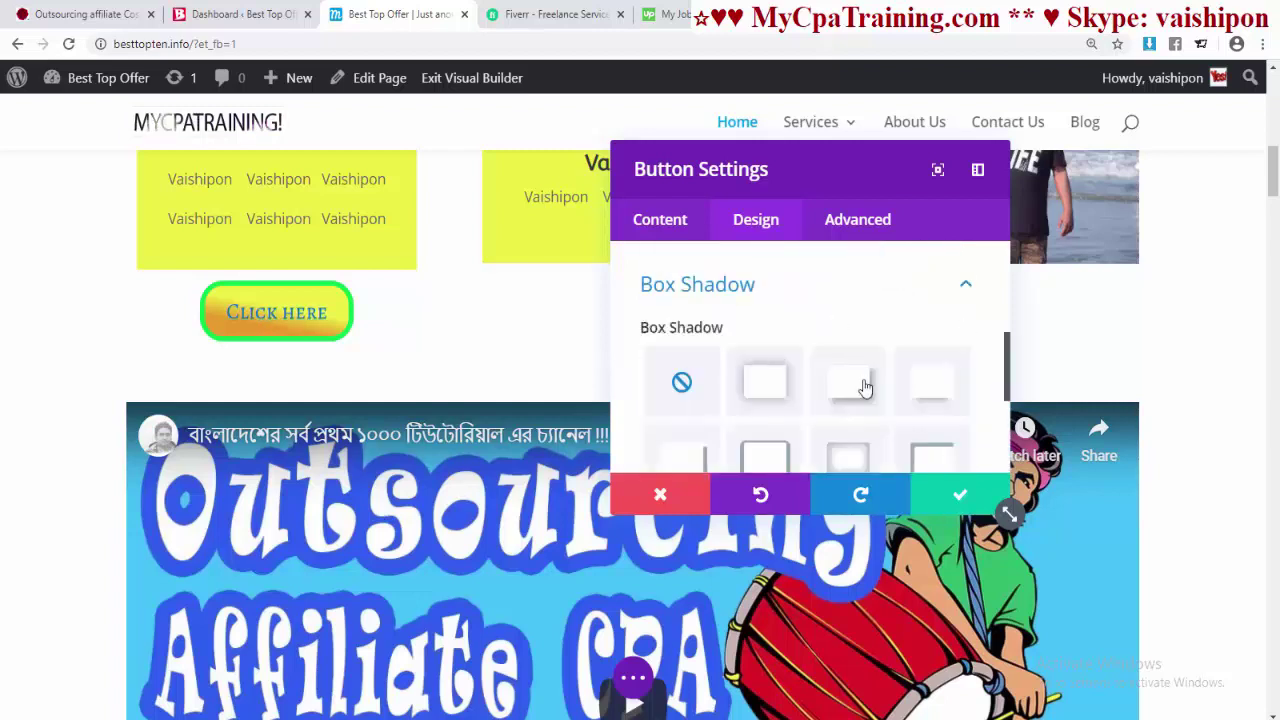
click(846, 400)
scroll(912, 397, down, 2)
click(915, 390)
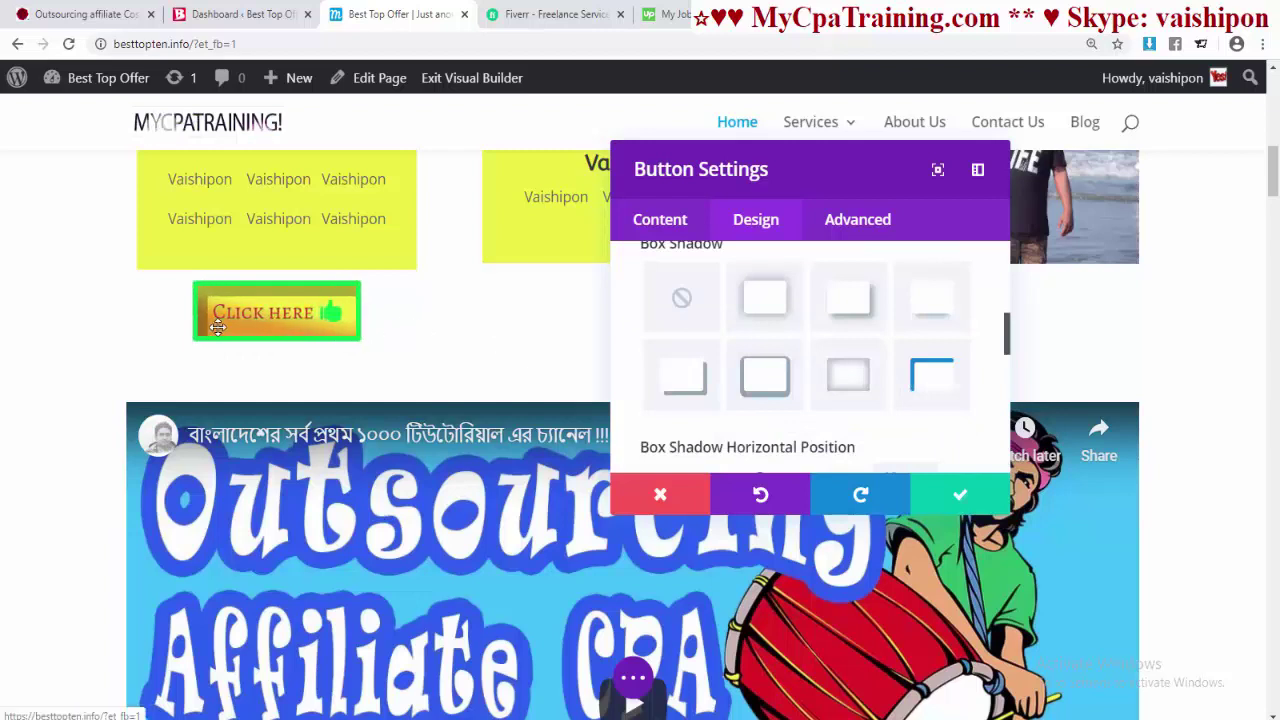
scroll(828, 421, down, 1)
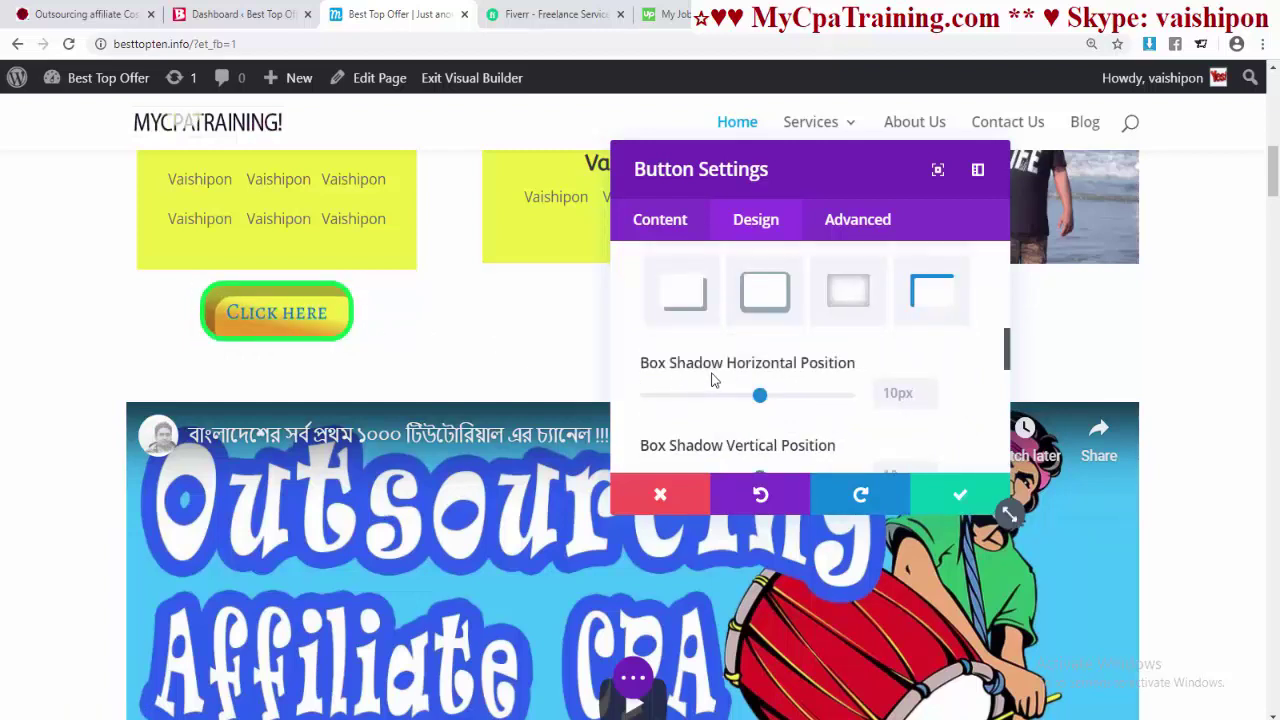
scroll(834, 392, down, 2)
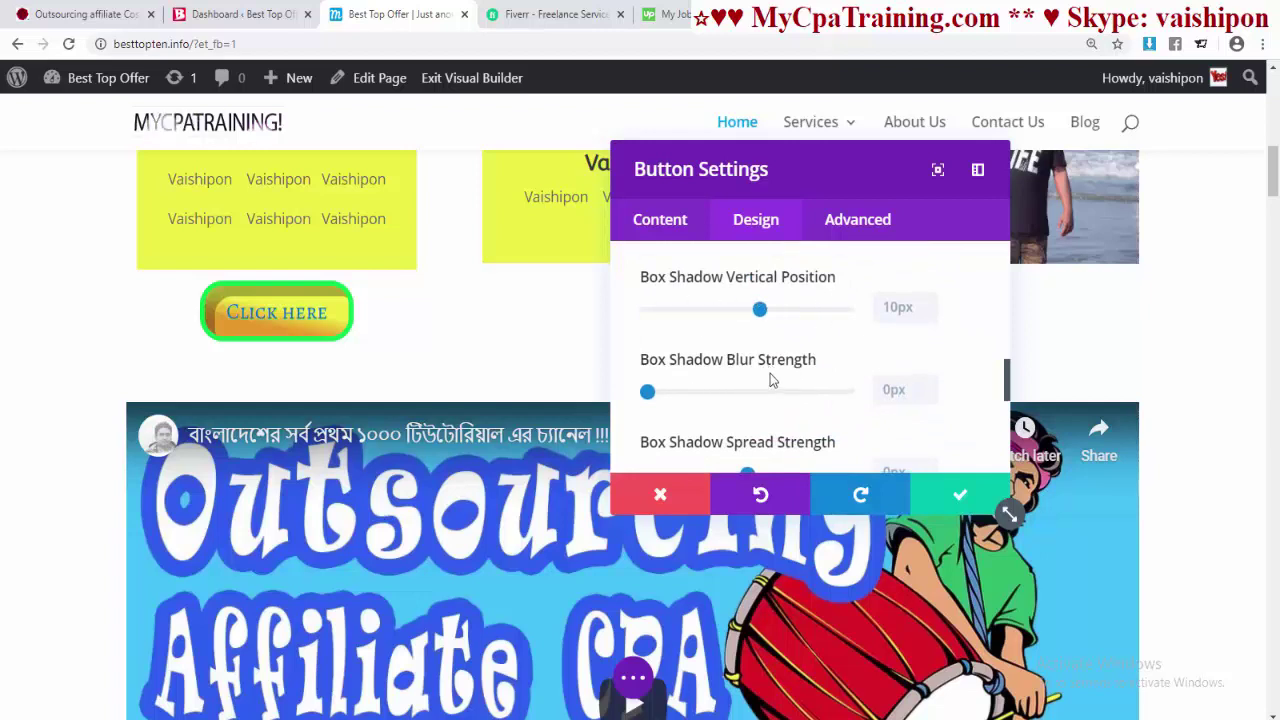
scroll(800, 389, down, 2)
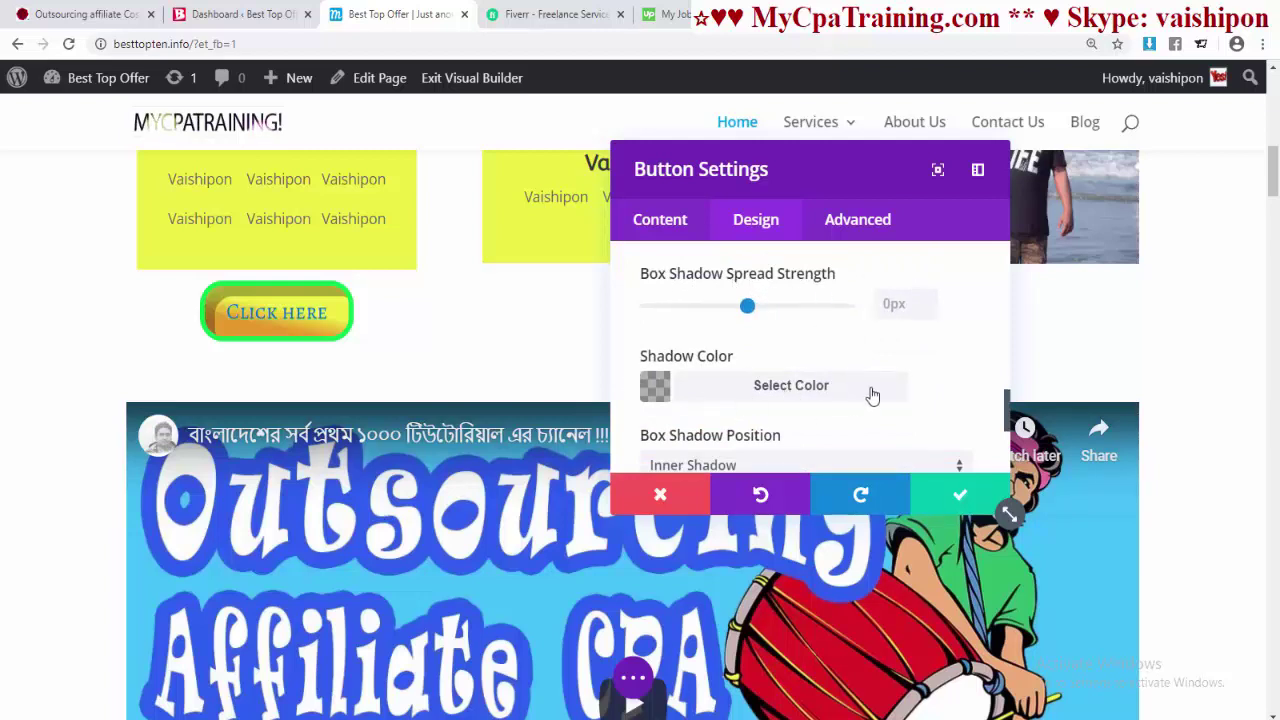
scroll(860, 388, down, 3)
scroll(800, 370, up, 2)
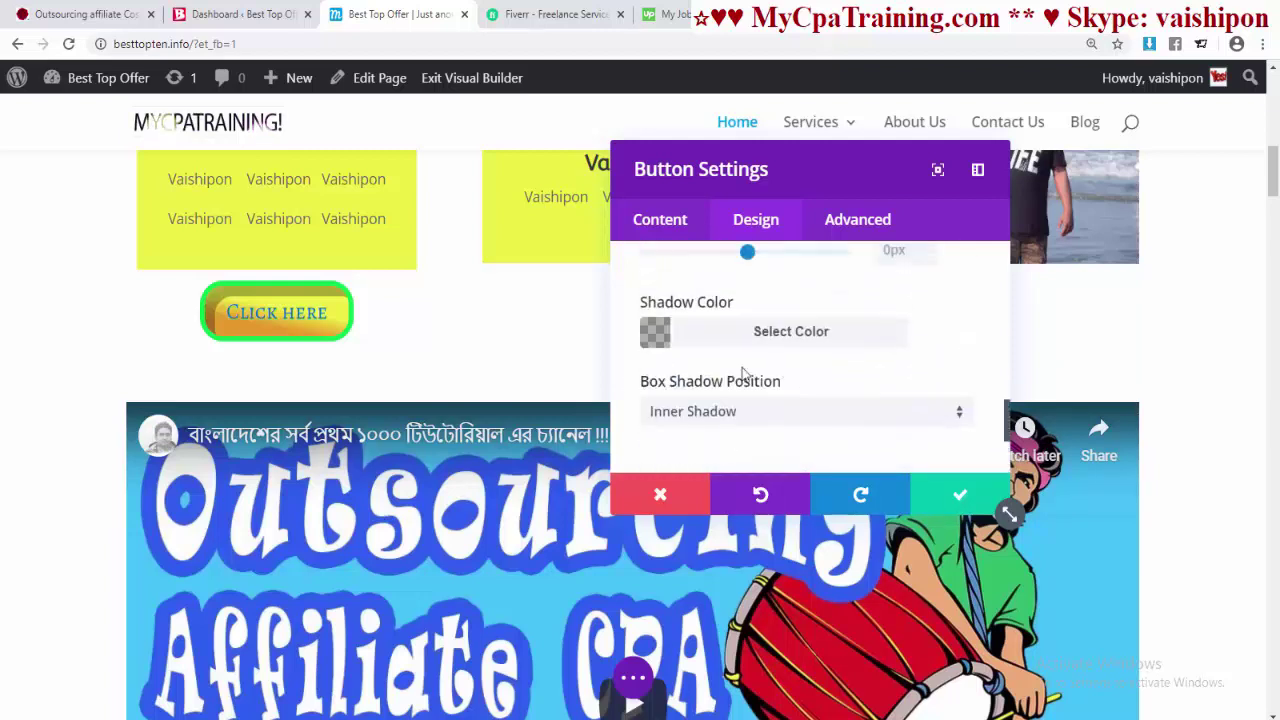
- Set the box shadow position to Inner Shadow and save the button settings
click(704, 414)
click(745, 440)
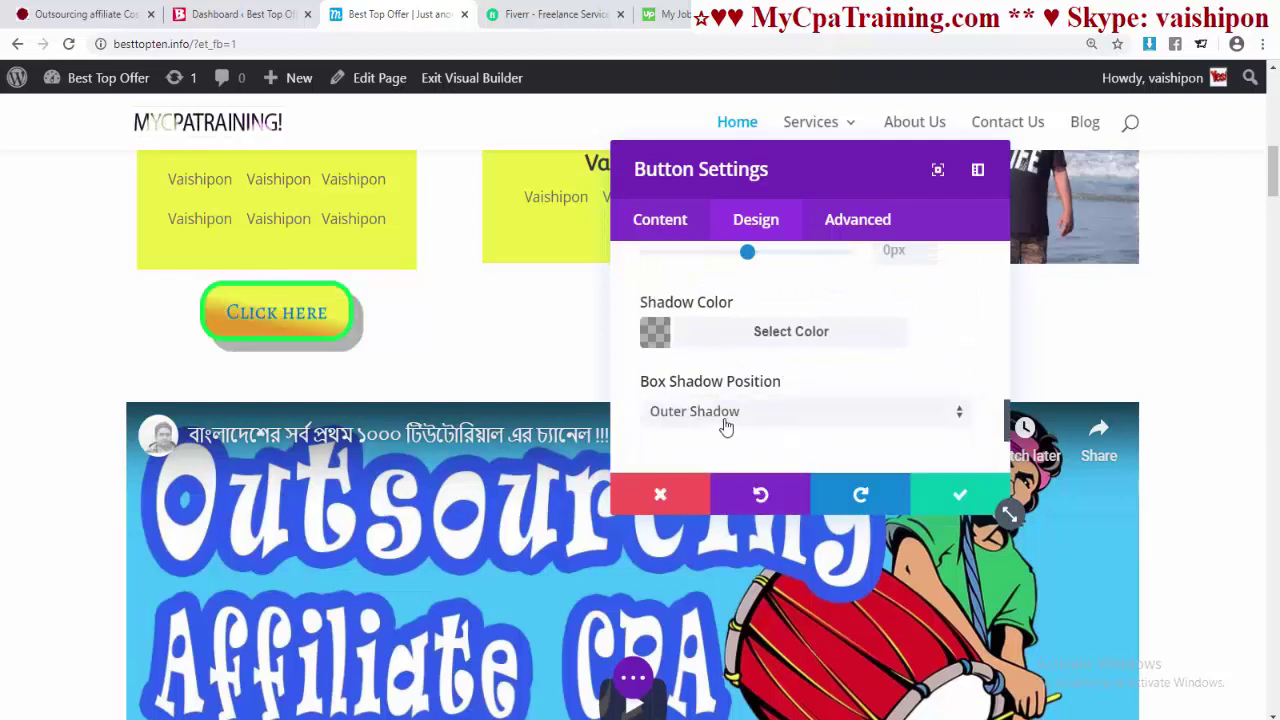
click(724, 420)
click(808, 470)
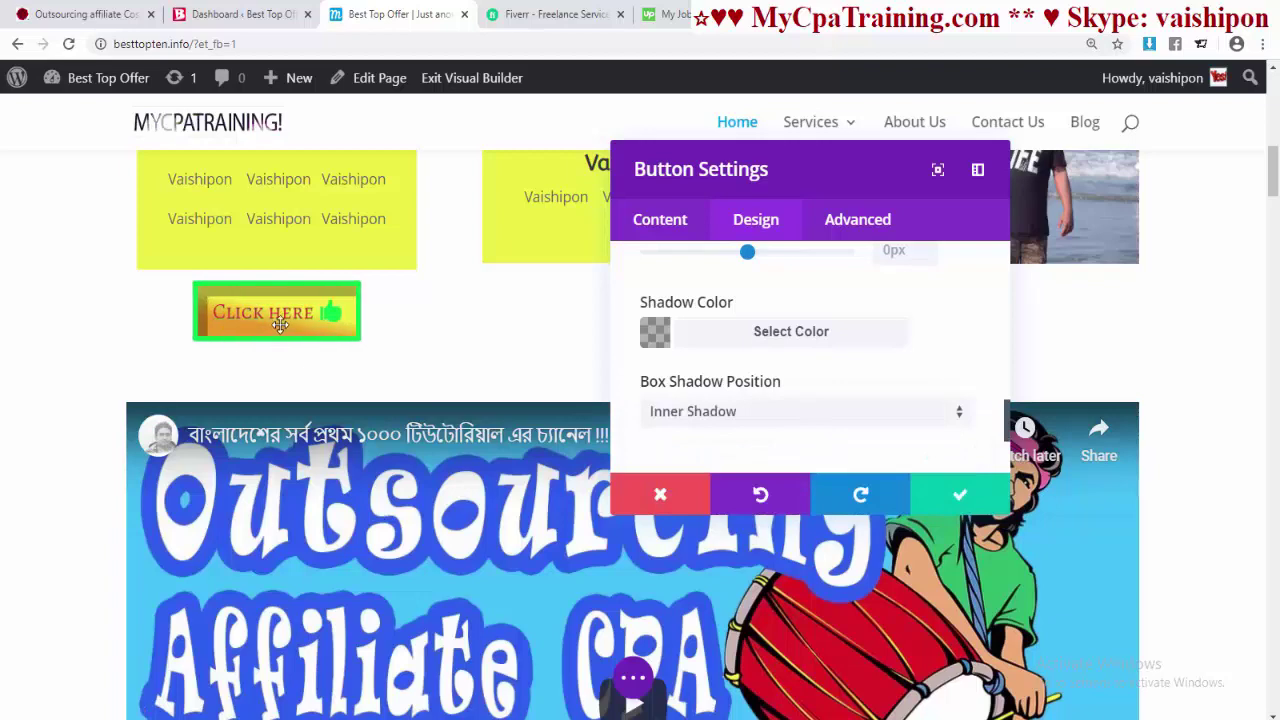
scroll(784, 448, down, 3)
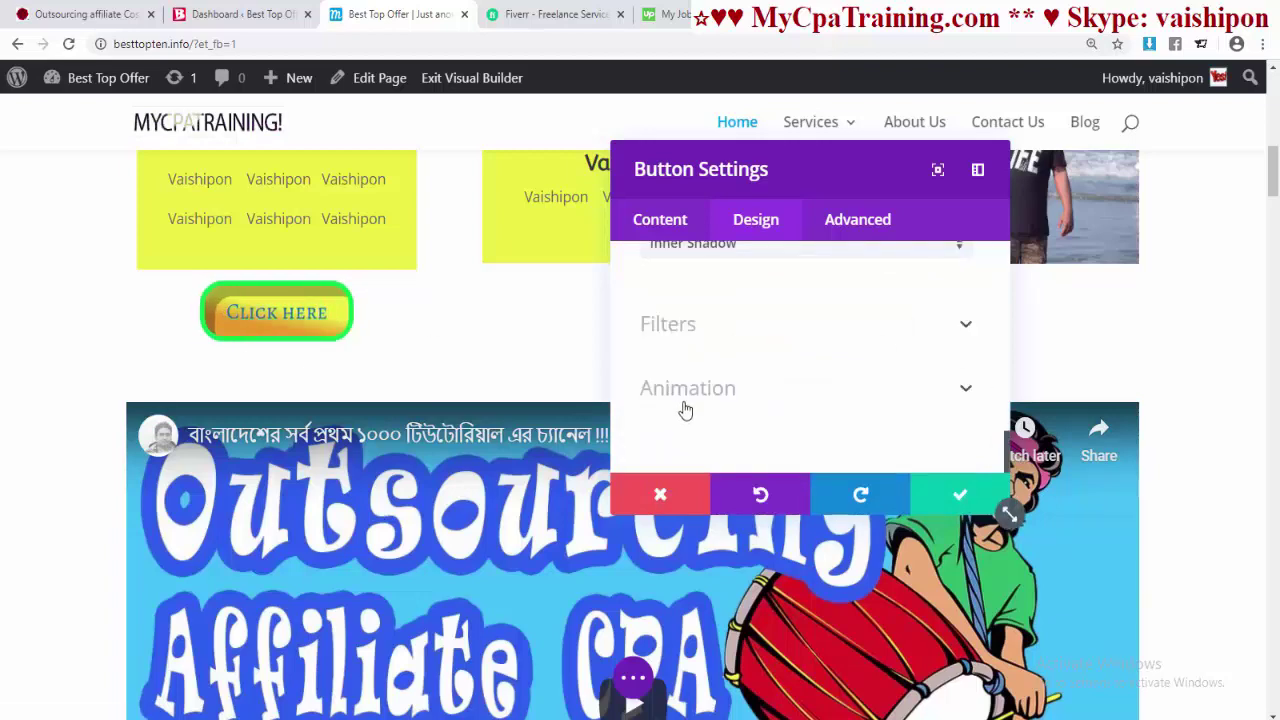
click(960, 494)
scroll(271, 485, up, 2)
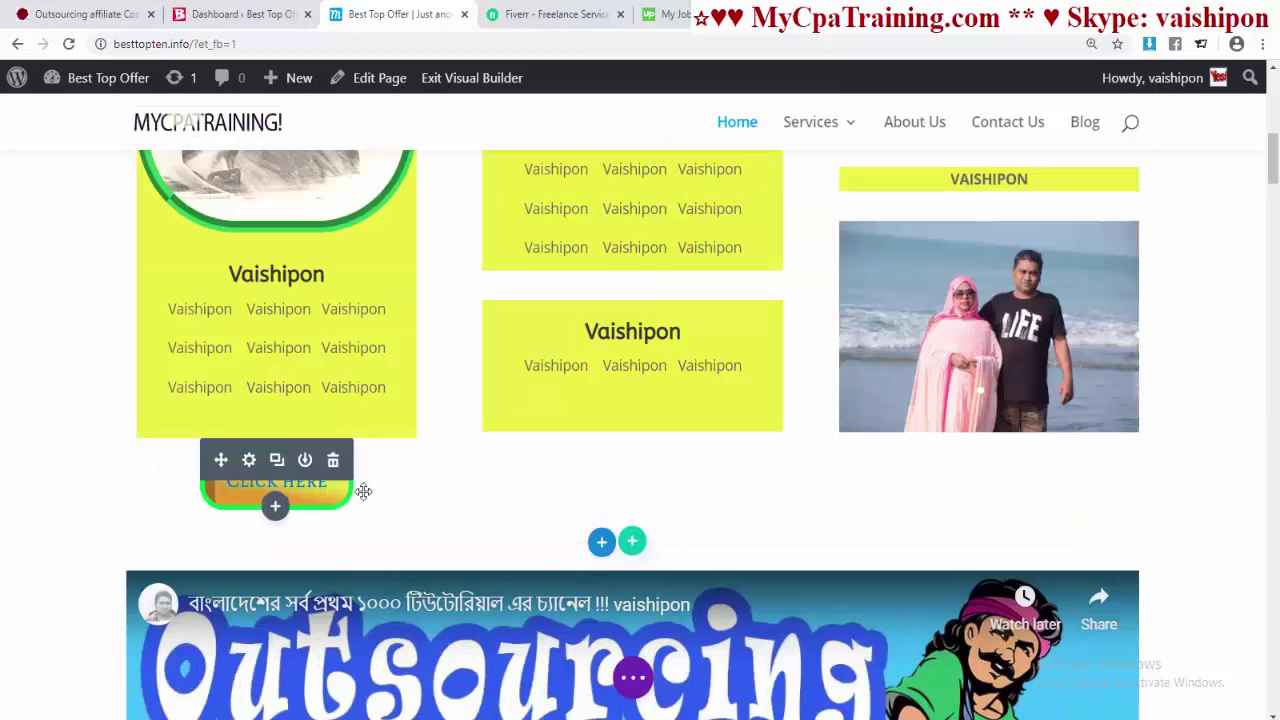
- Save the Click Here button to the library as 'Button 77' in a new 'Button' category
scroll(363, 491, down, 1)
scroll(491, 471, up, 1)
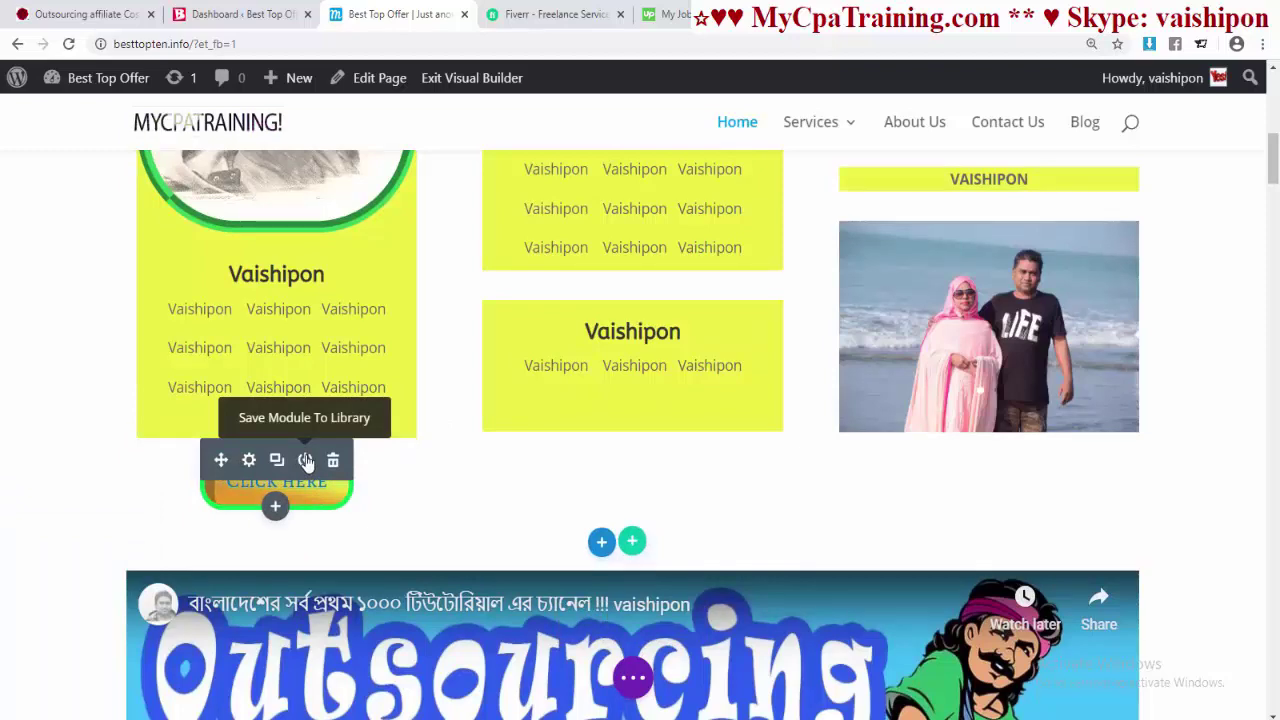
click(334, 462)
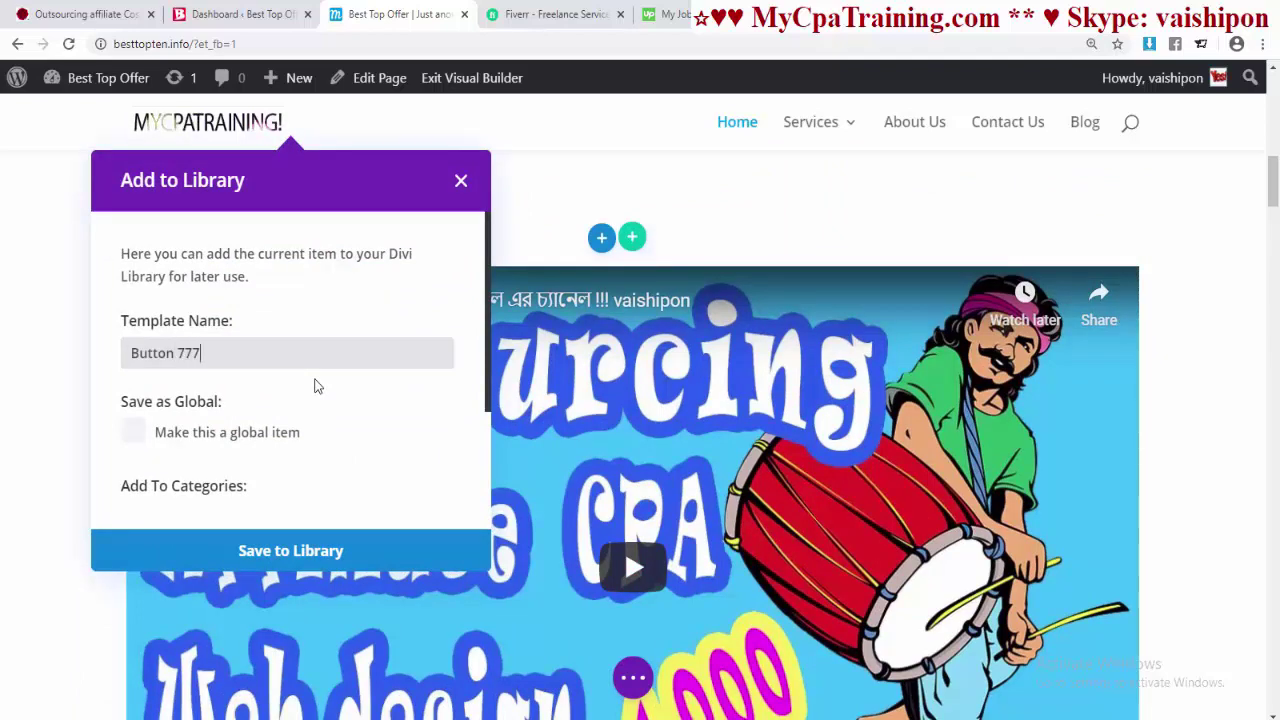
key(BackSpace)
scroll(316, 386, down, 1)
click(232, 463)
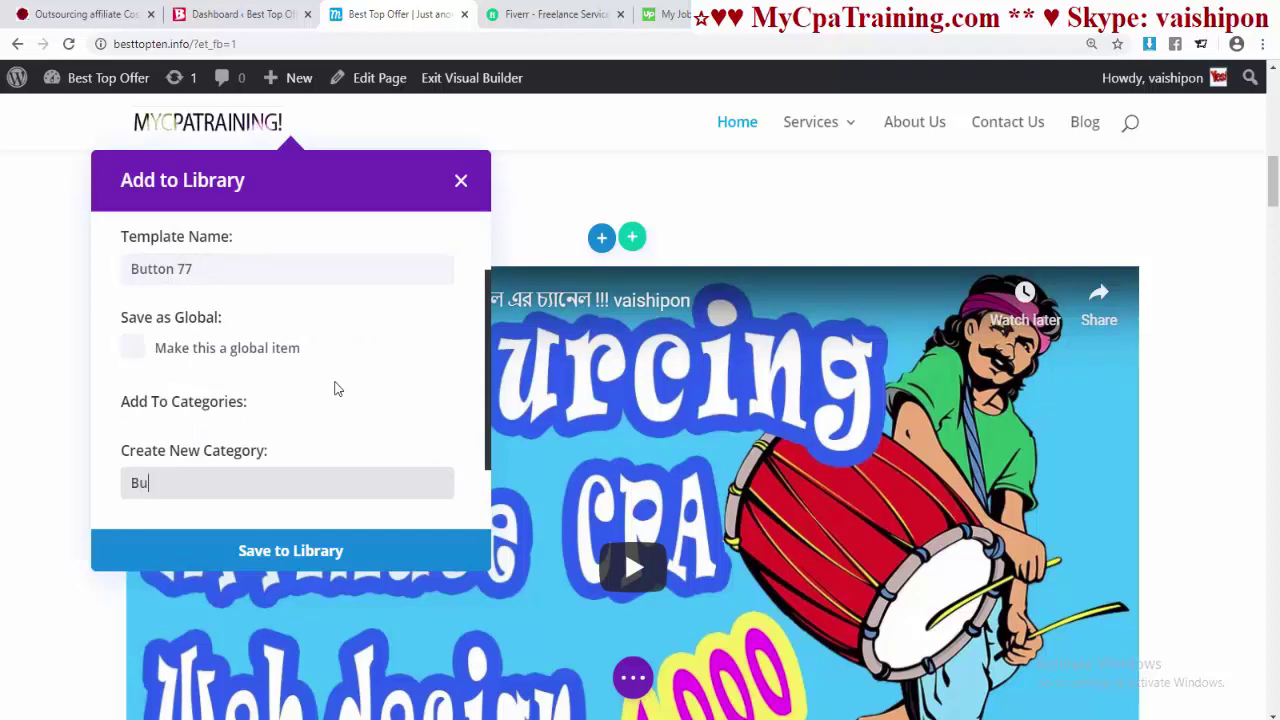
text(Button)
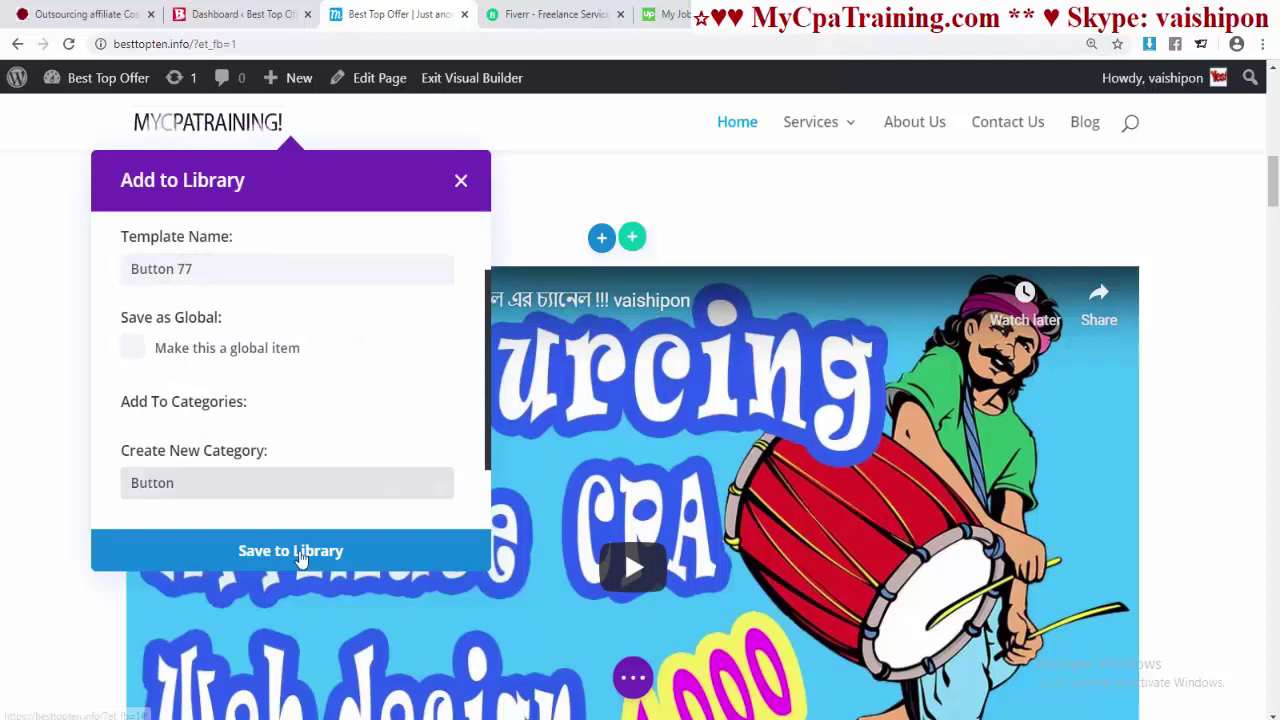
click(300, 551)
scroll(785, 540, up, 3)
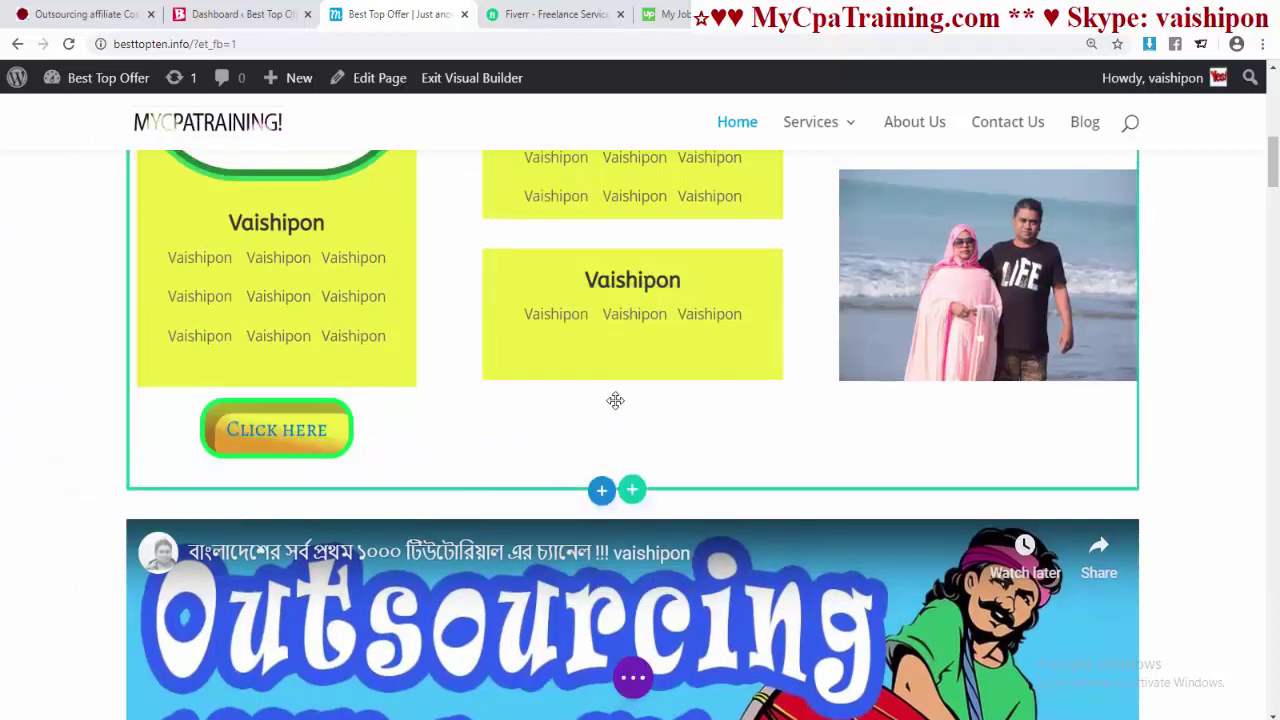
- Insert the saved 'Button 77' module from the library under the middle blurb
click(632, 346)
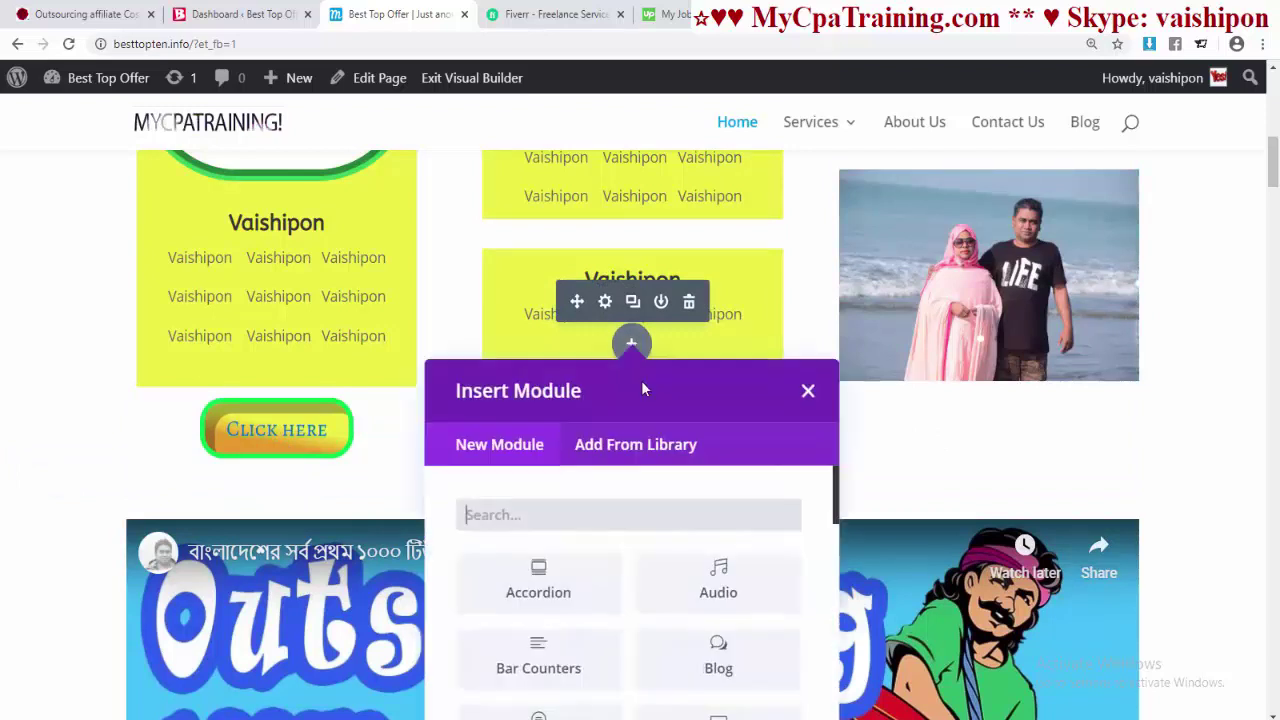
click(632, 441)
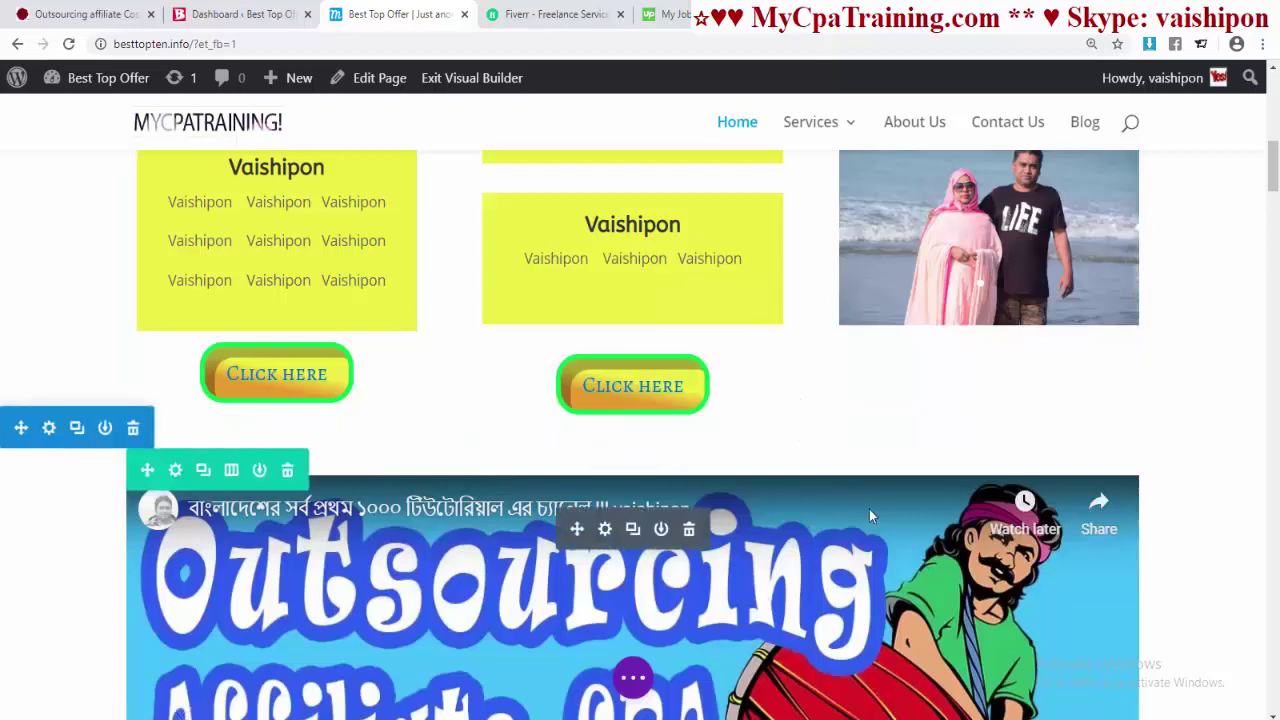
scroll(1000, 480, up, 1)
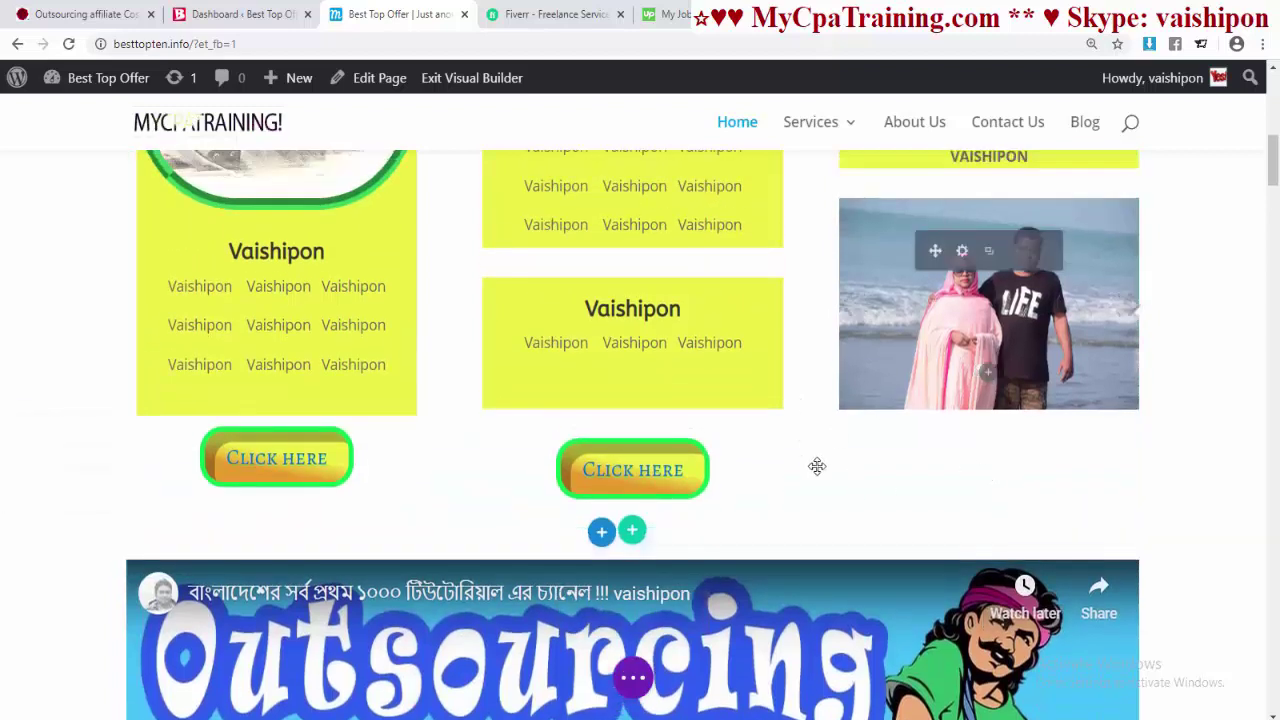
mouse_move(643, 480)
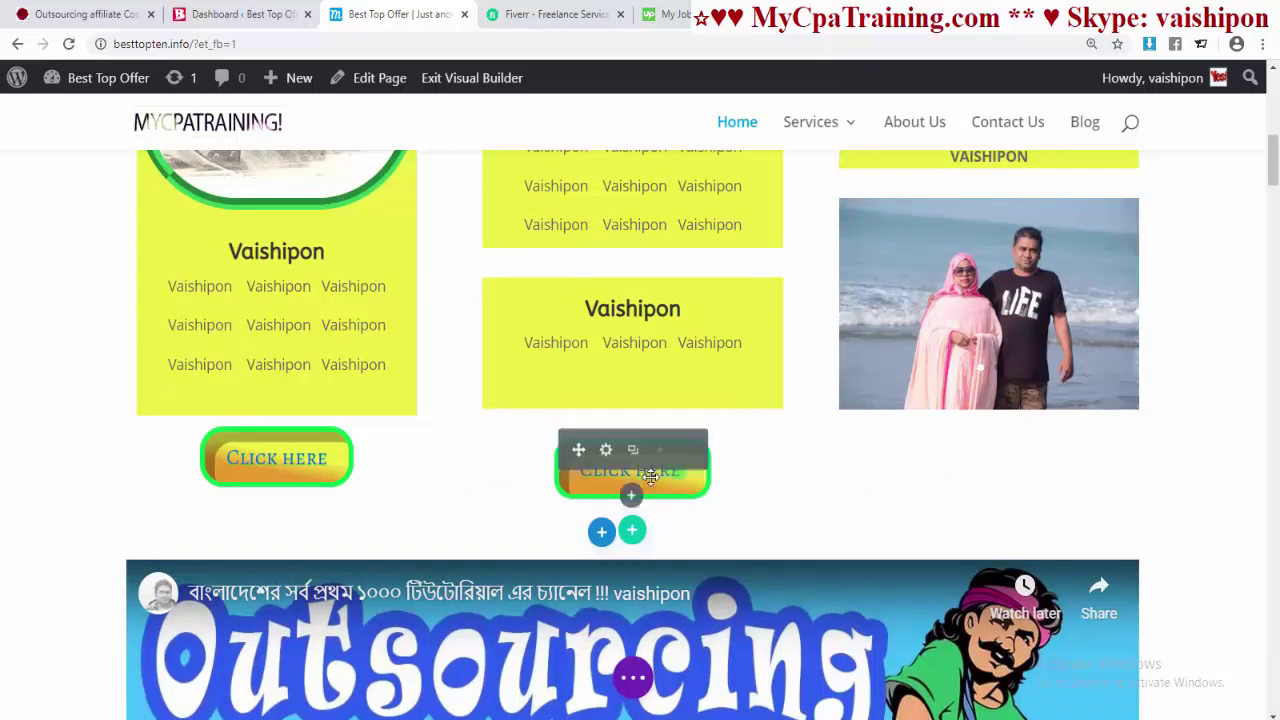
scroll(751, 467, down, 2)
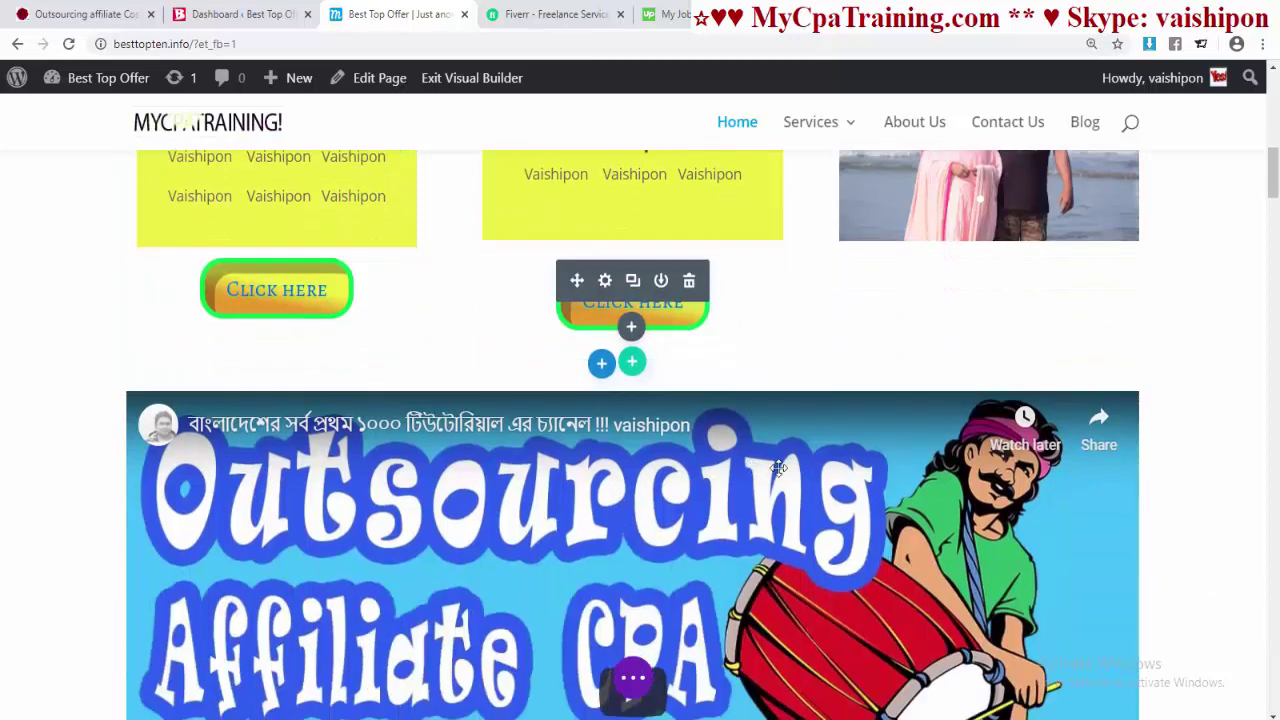
- Duplicate the middle button and move the copy into the right column
click(634, 282)
mouse_move(610, 393)
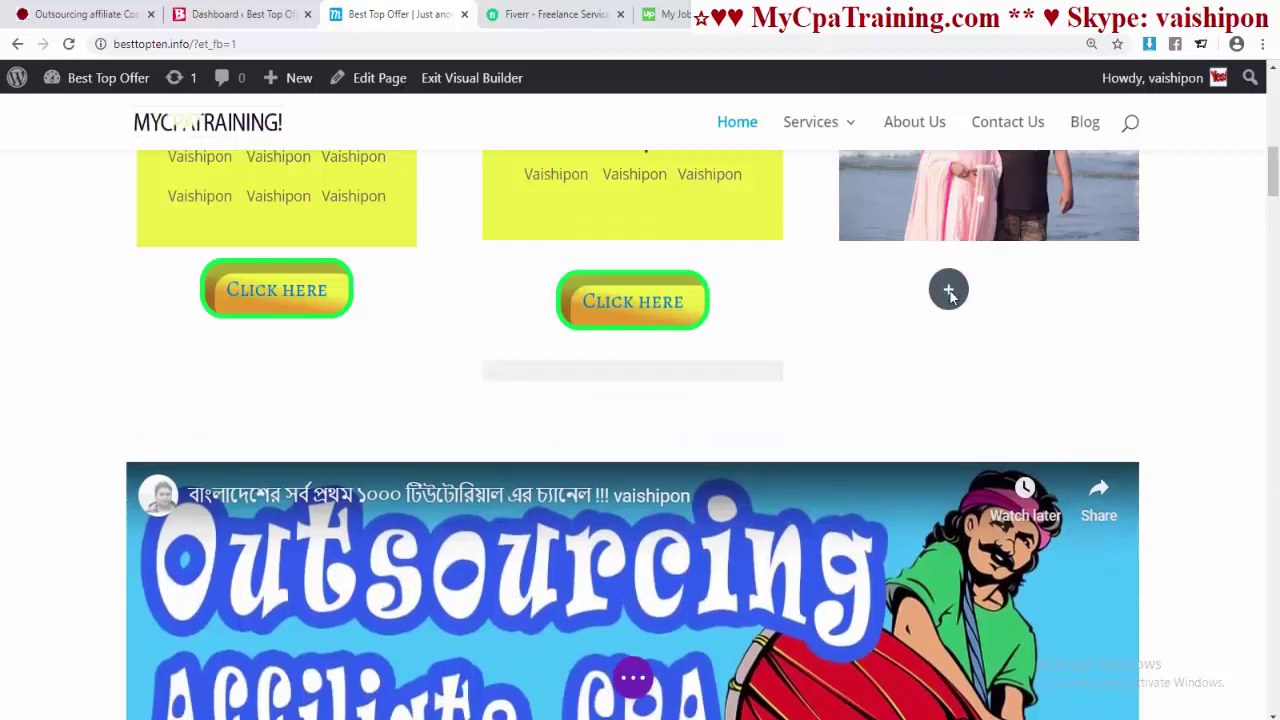
drag(797, 350, 790, 342)
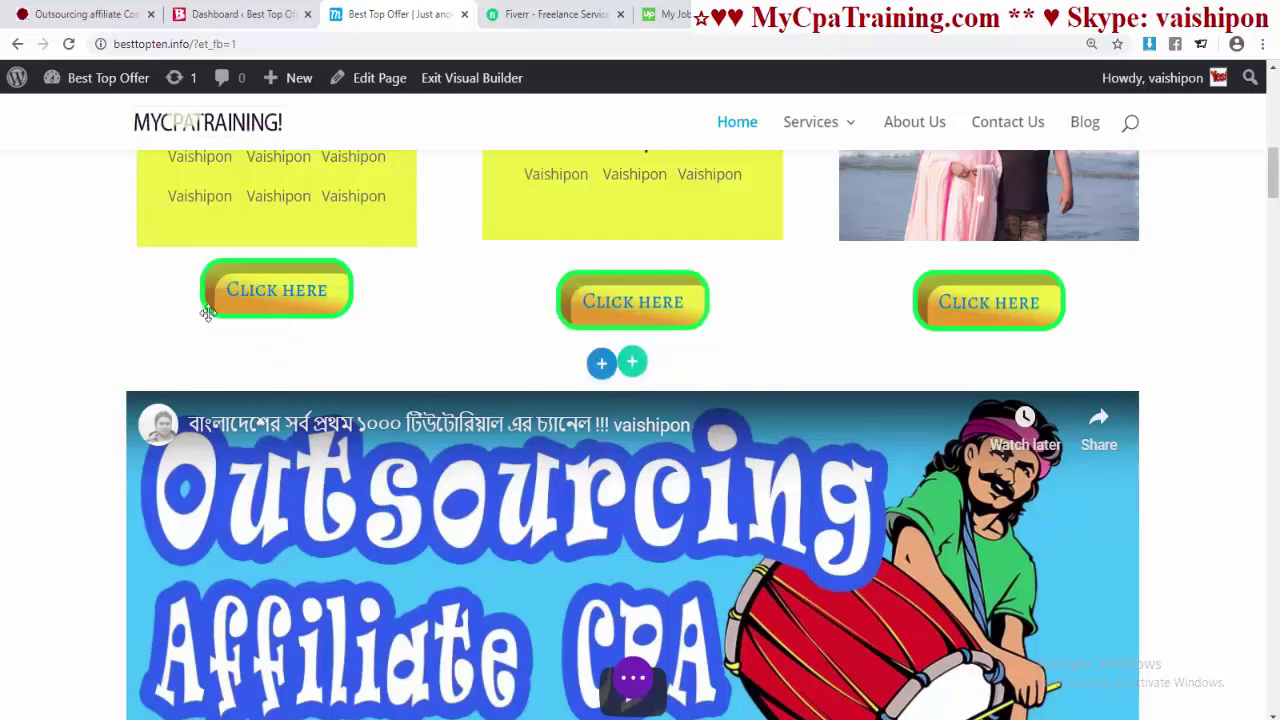
scroll(290, 330, up, 2)
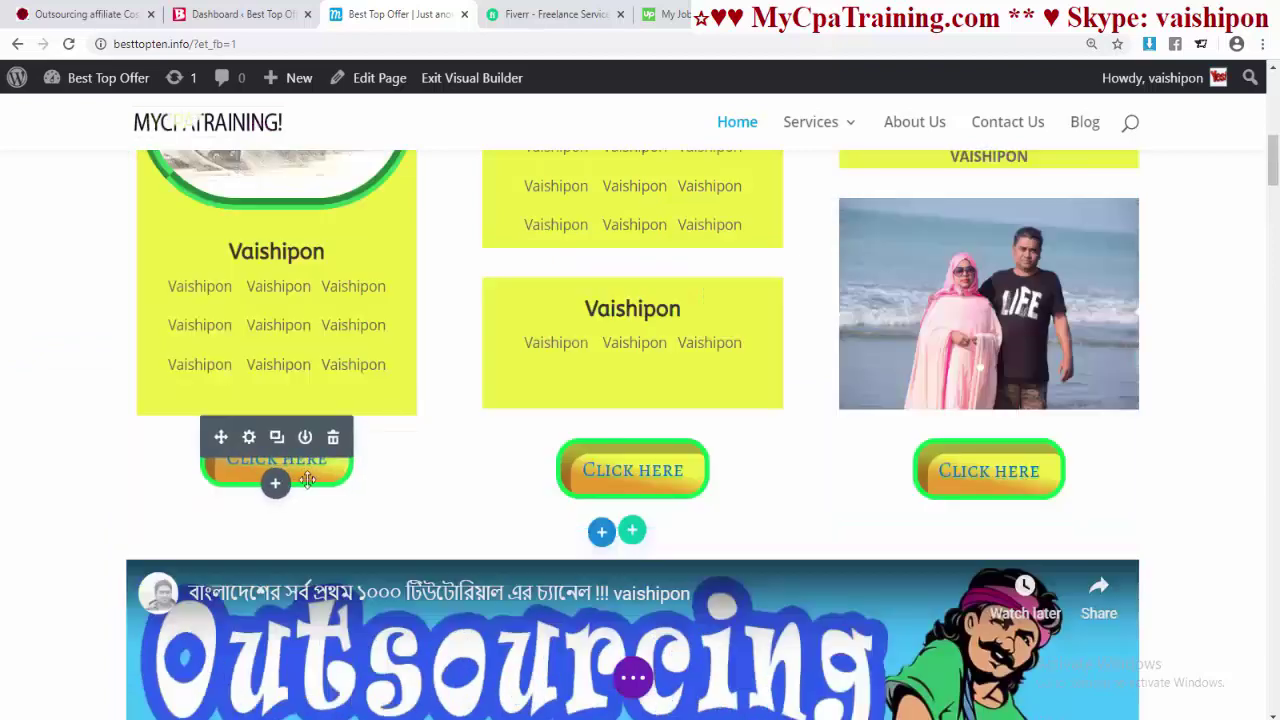
- Link the left Click Here button to the /blog page
click(1098, 130)
click(350, 14)
click(249, 437)
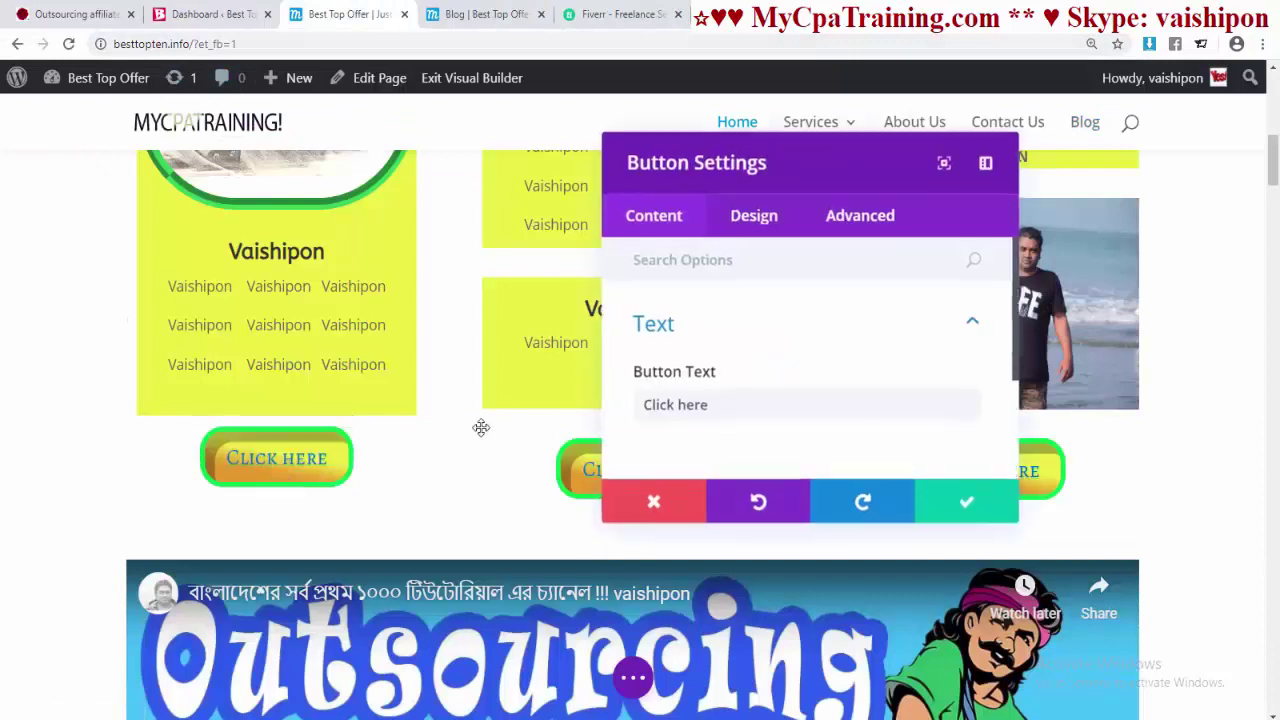
scroll(831, 330, down, 3)
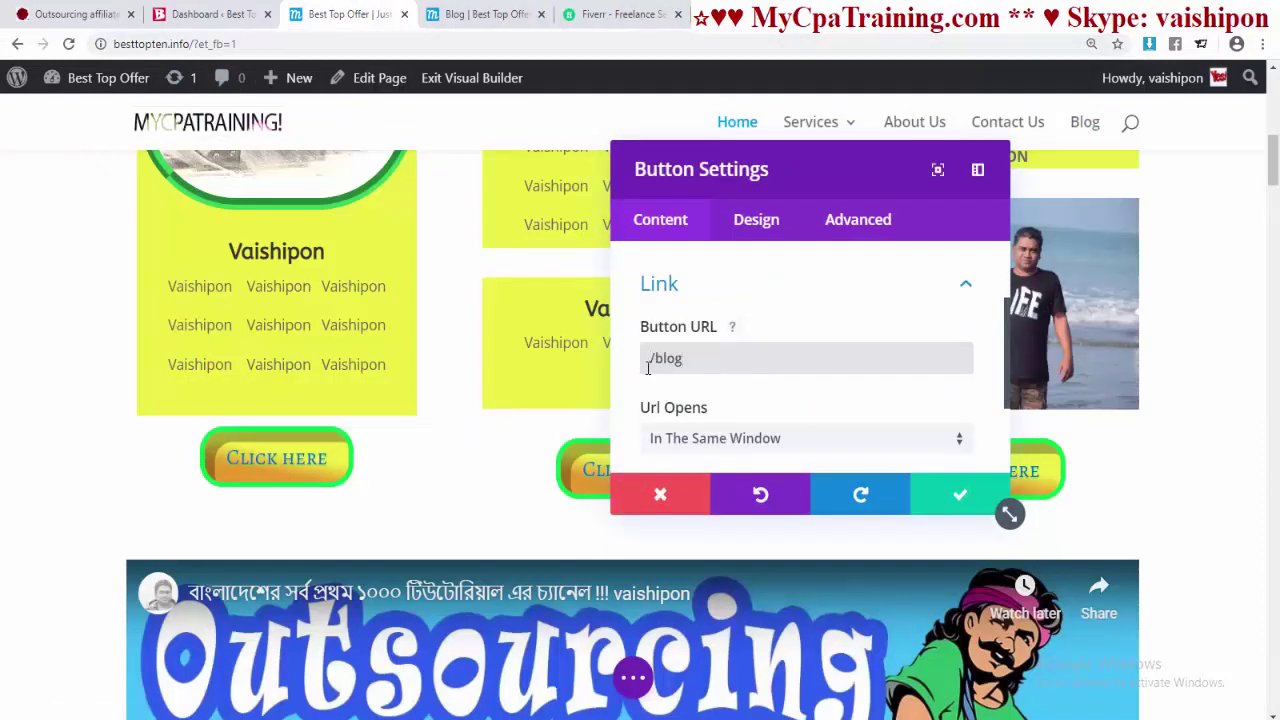
click(475, 14)
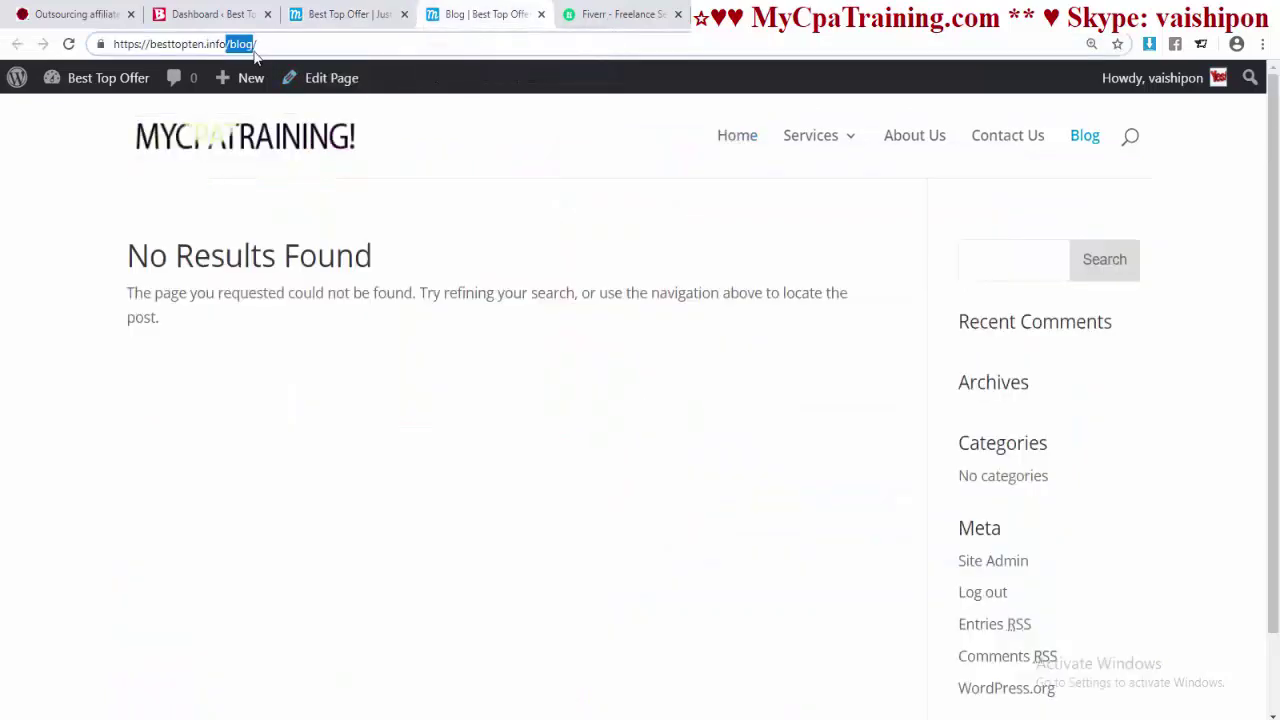
click(355, 14)
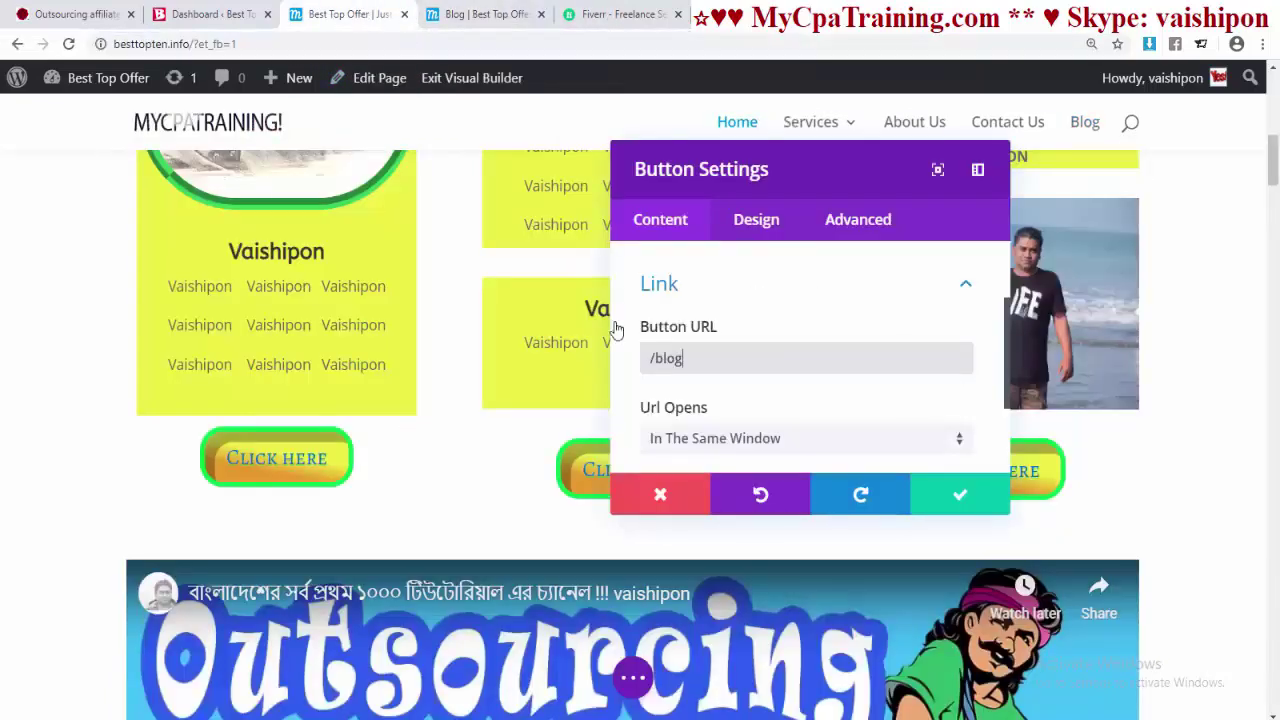
click(957, 505)
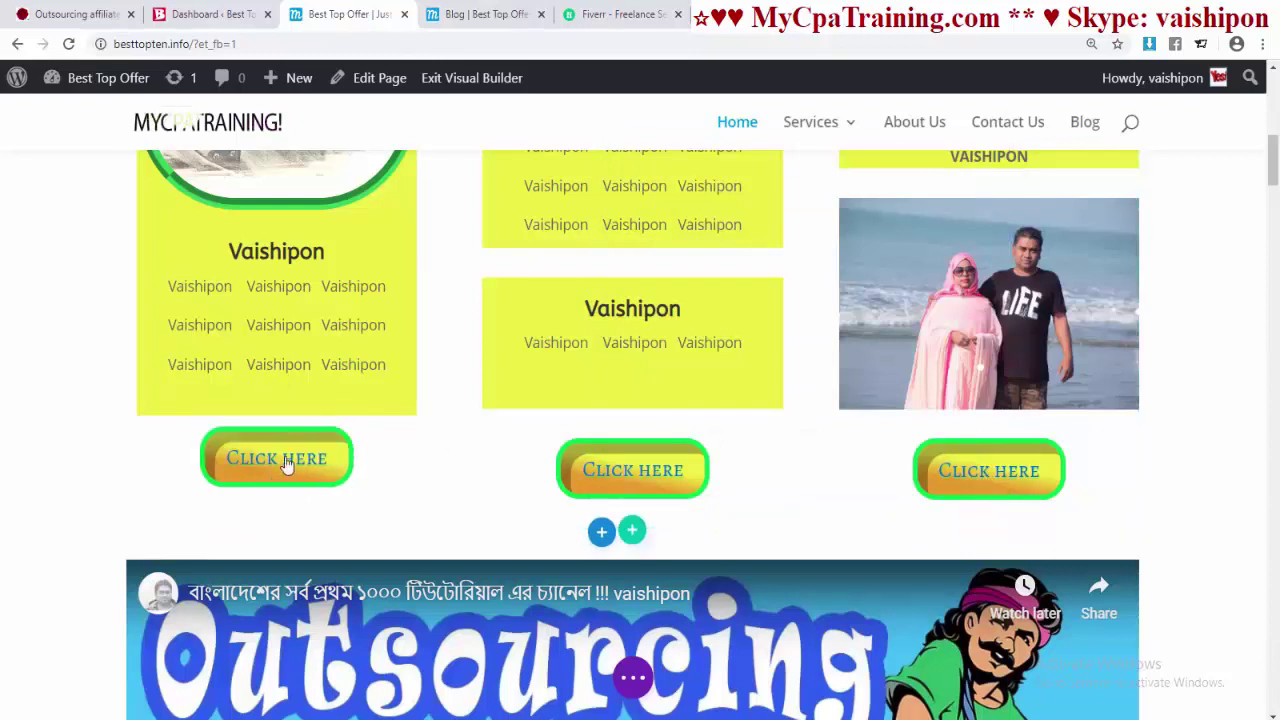
- Copy the Contact Us page's /contact-us address from a new tab
mouse_move(326, 476)
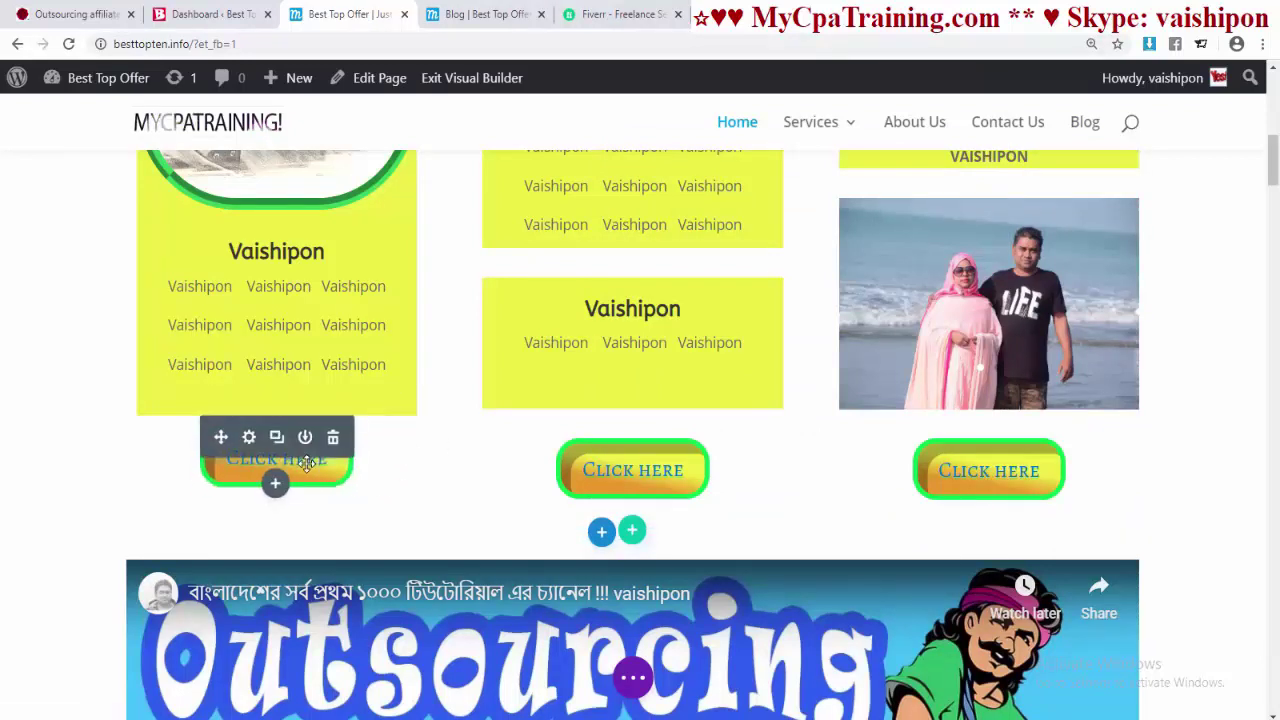
click(497, 14)
key(ctrl+shift+Tab)
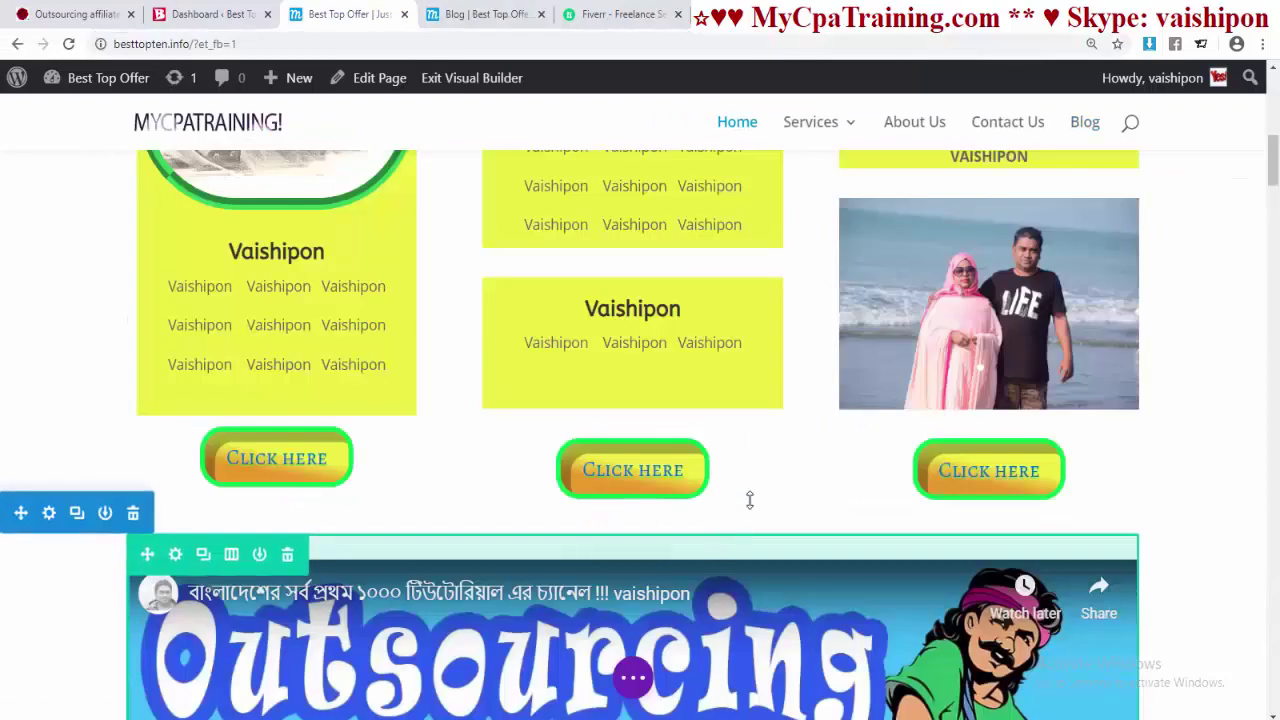
mouse_move(638, 495)
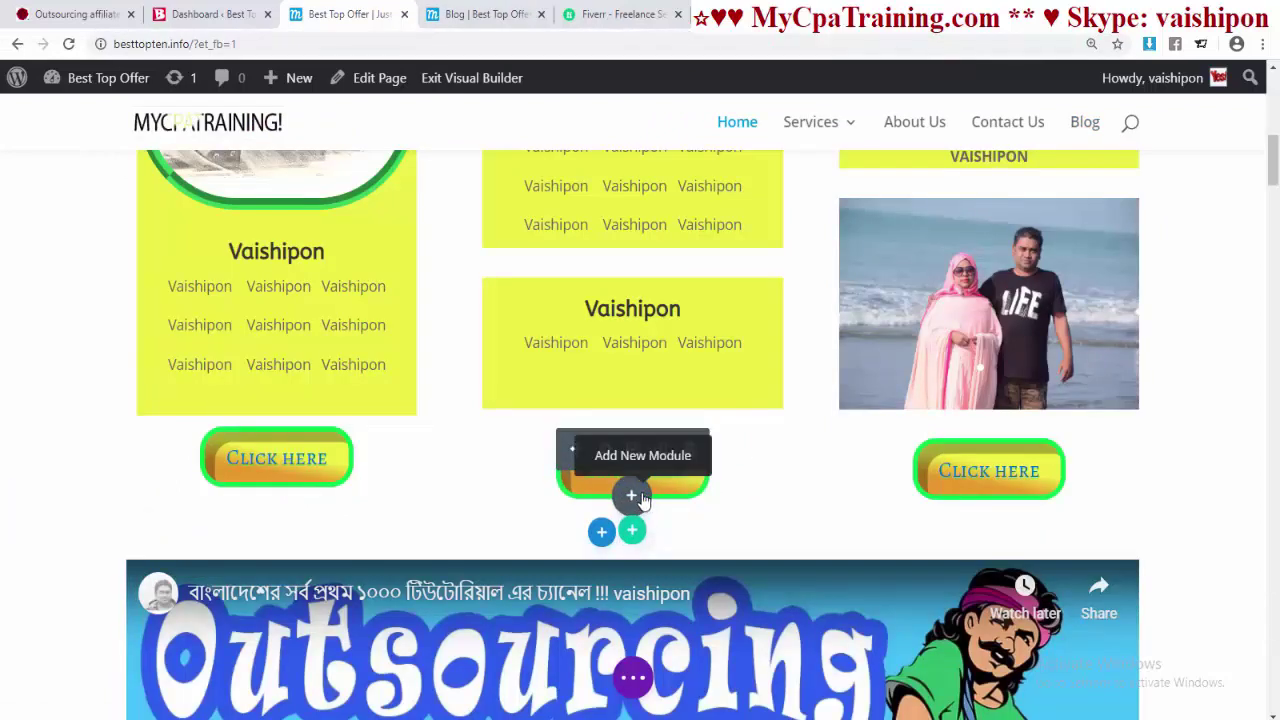
right_click(998, 127)
click(1037, 145)
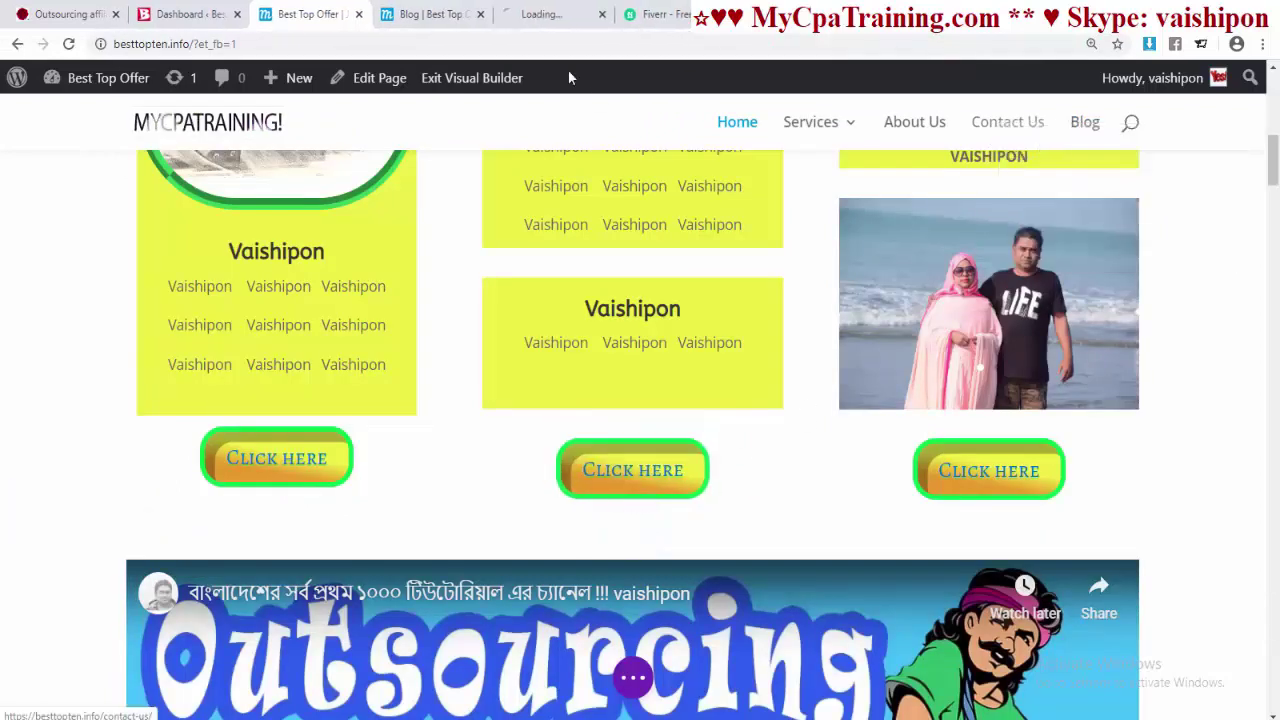
click(552, 14)
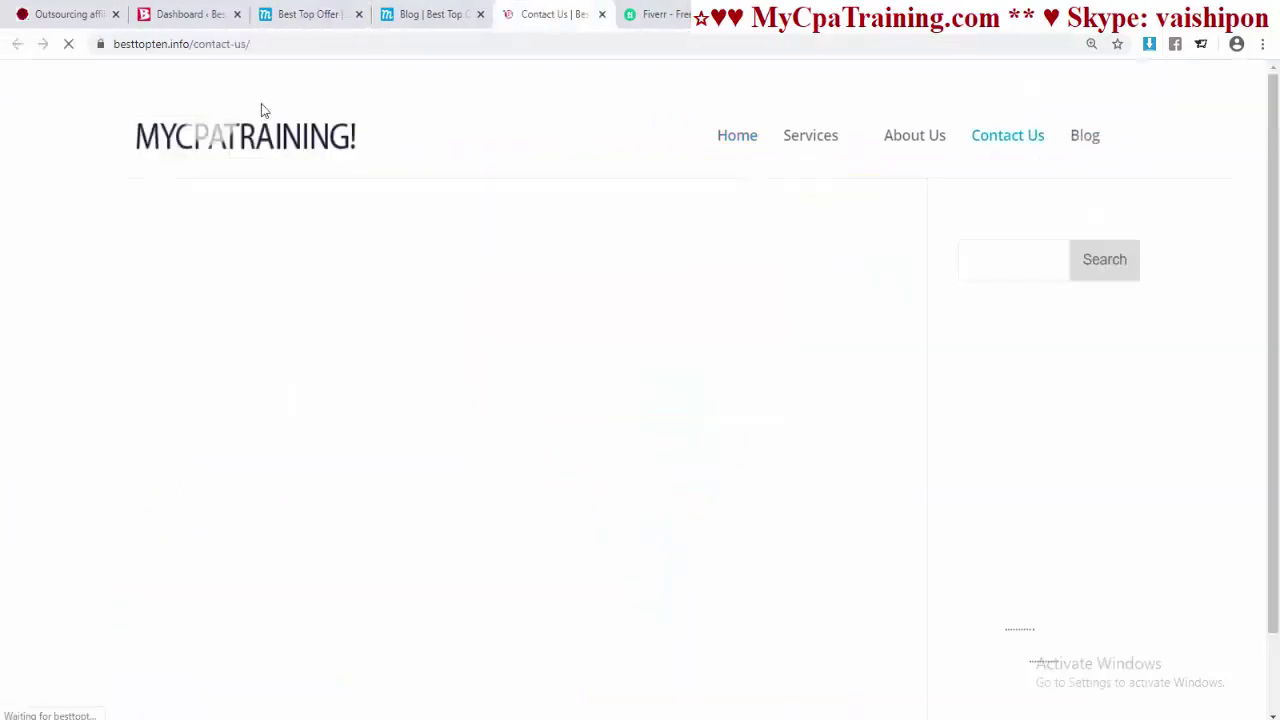
click(191, 44)
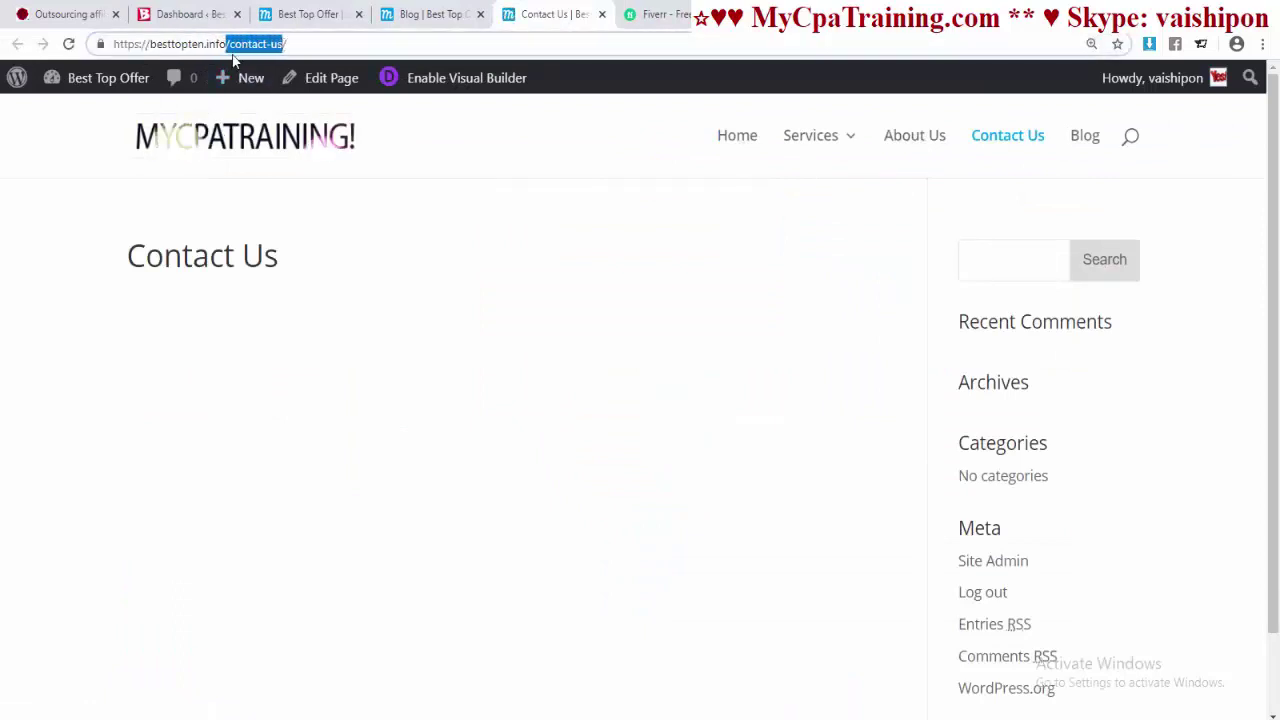
right_click(272, 45)
click(300, 137)
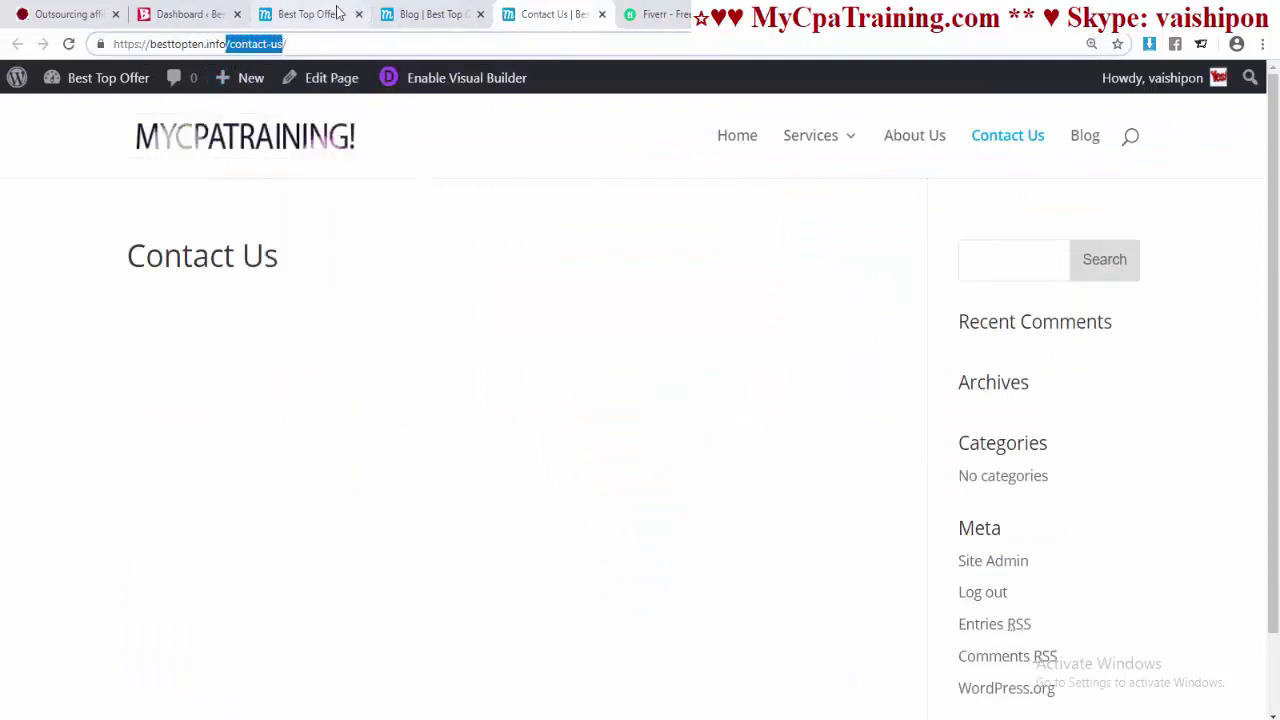
click(310, 14)
- Link the middle Click Here button to /contact-us
click(603, 448)
scroll(745, 400, down, 2)
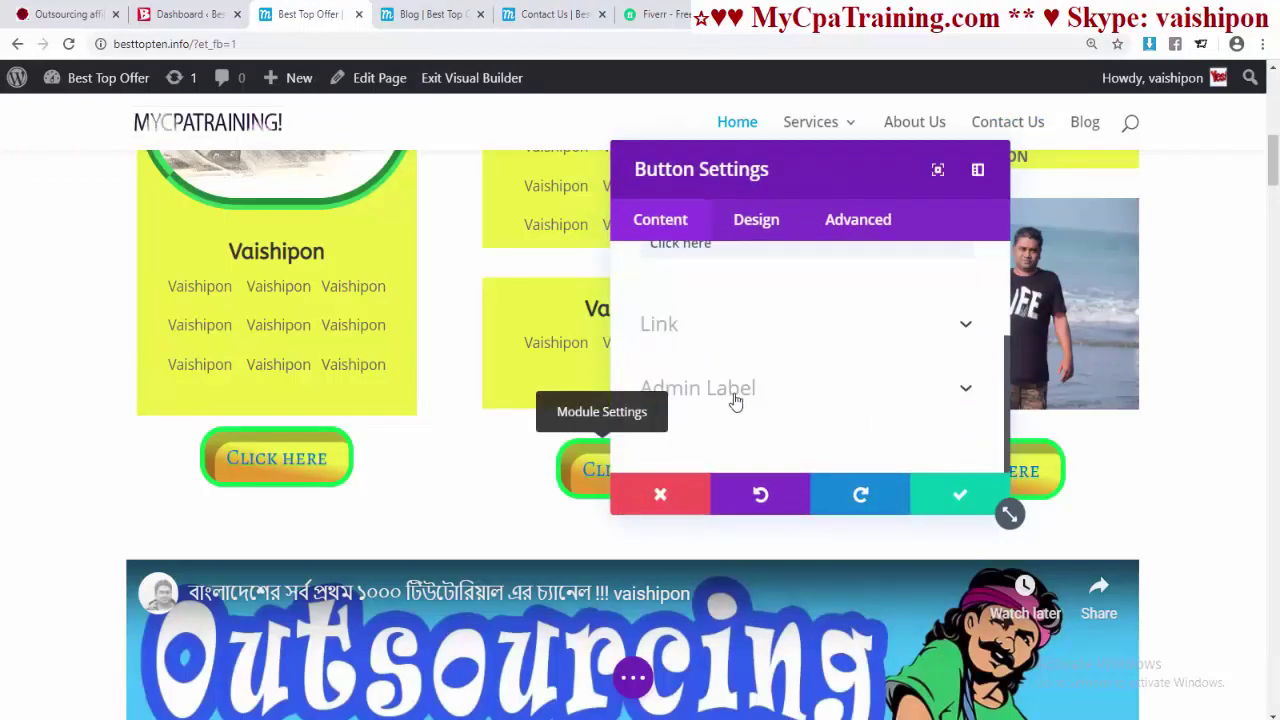
click(760, 330)
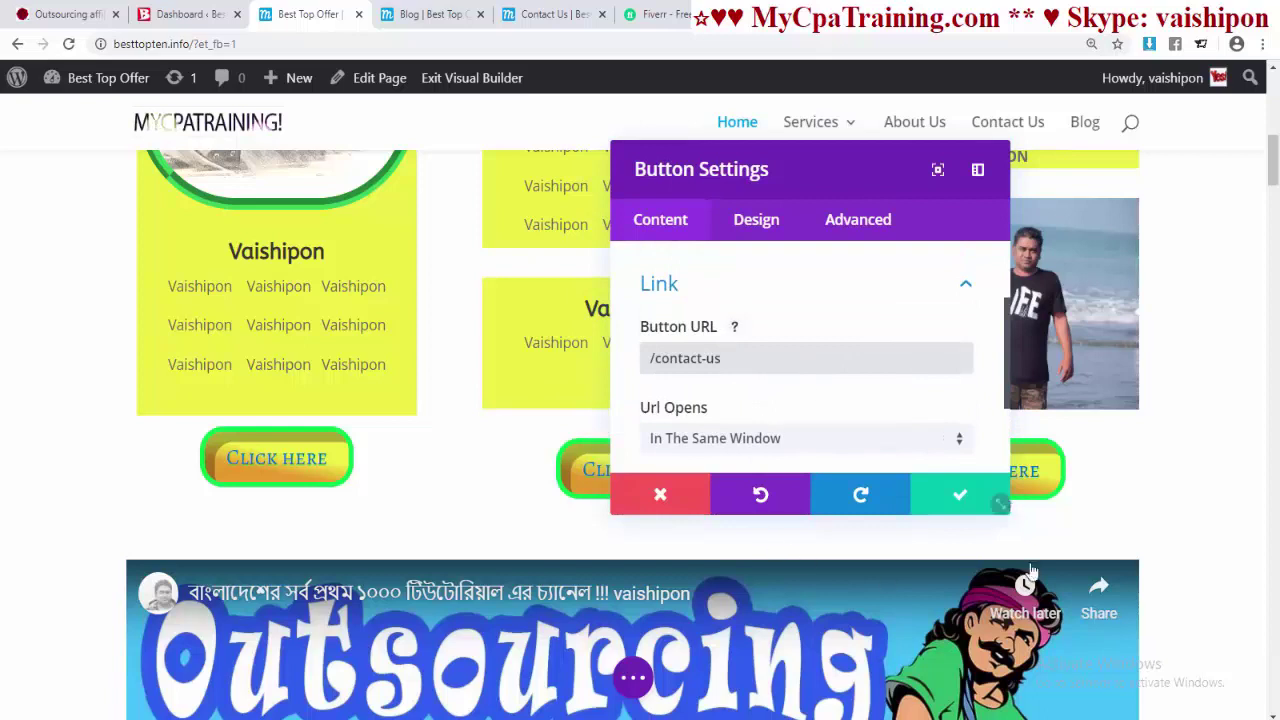
click(962, 494)
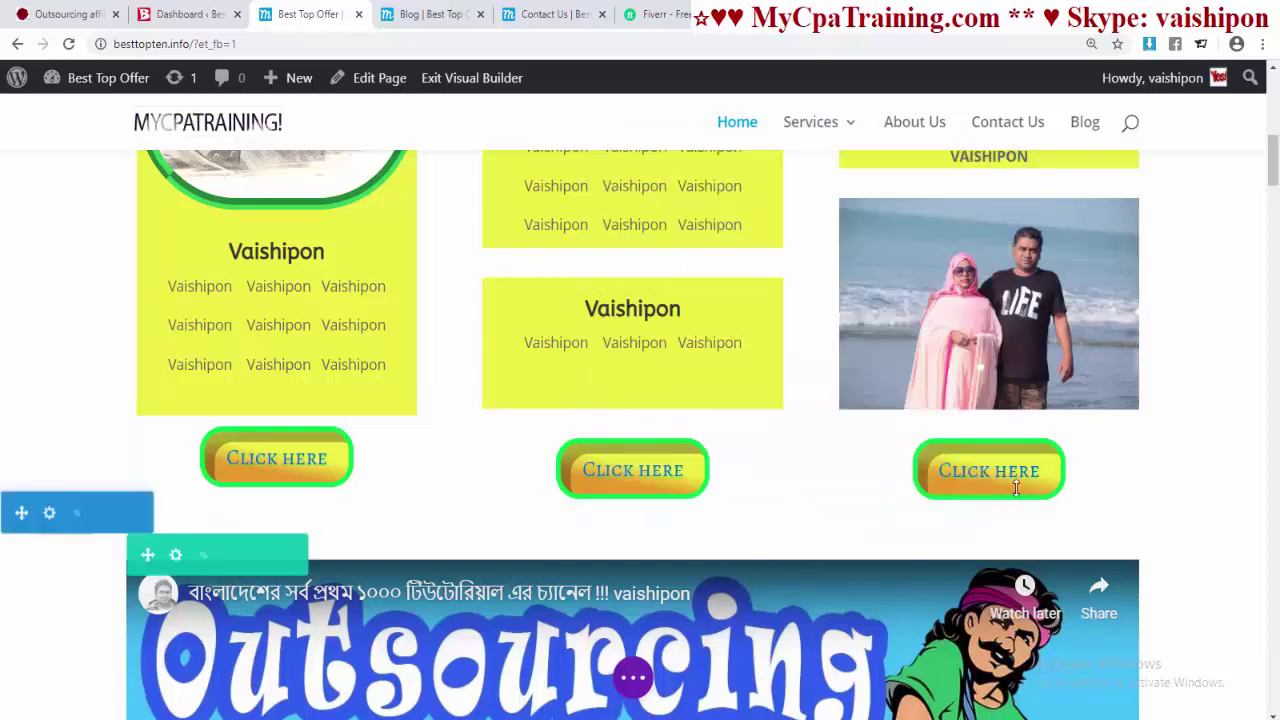
- Cut the YouTube channel's address and close its tab
mouse_move(986, 491)
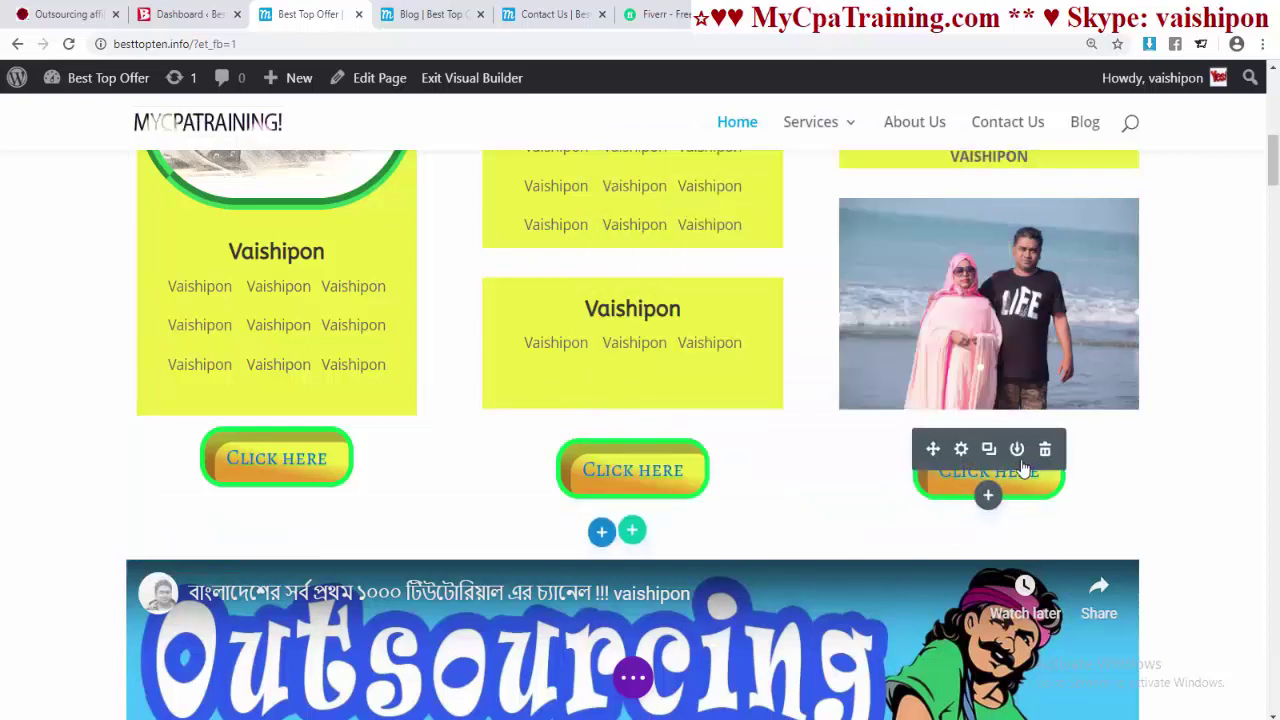
click(1008, 474)
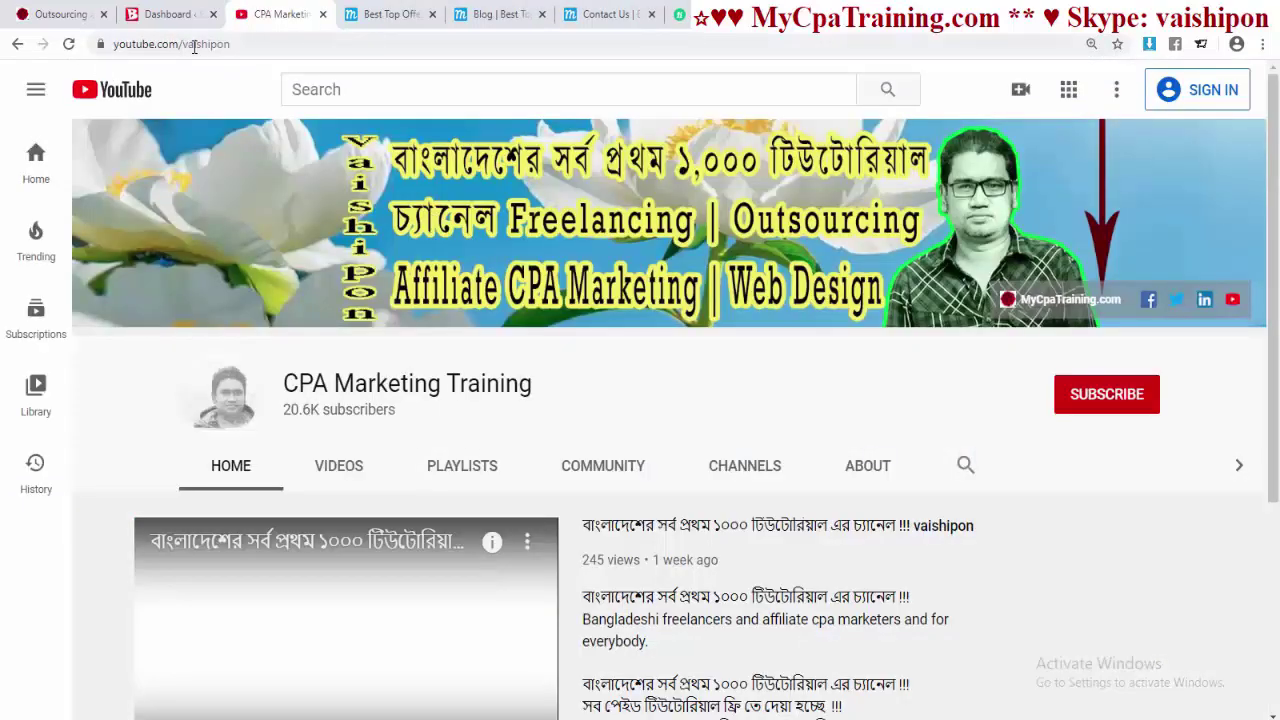
click(259, 46)
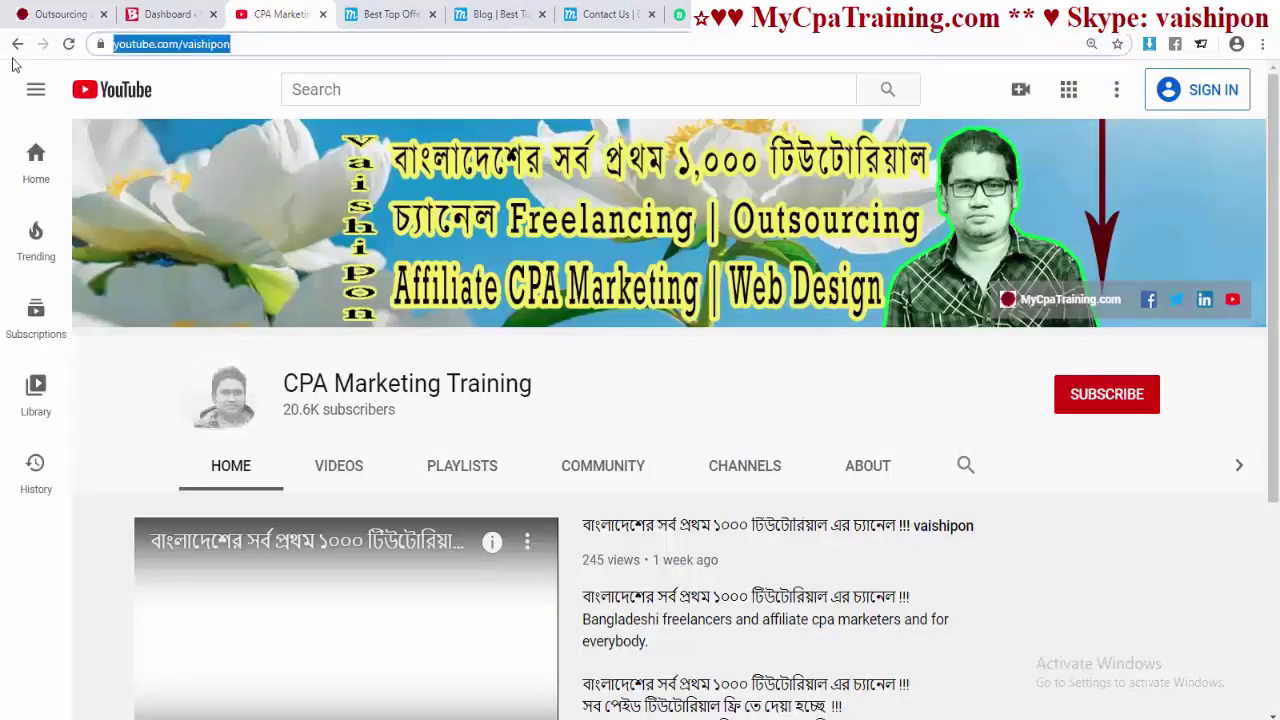
right_click(190, 55)
click(220, 118)
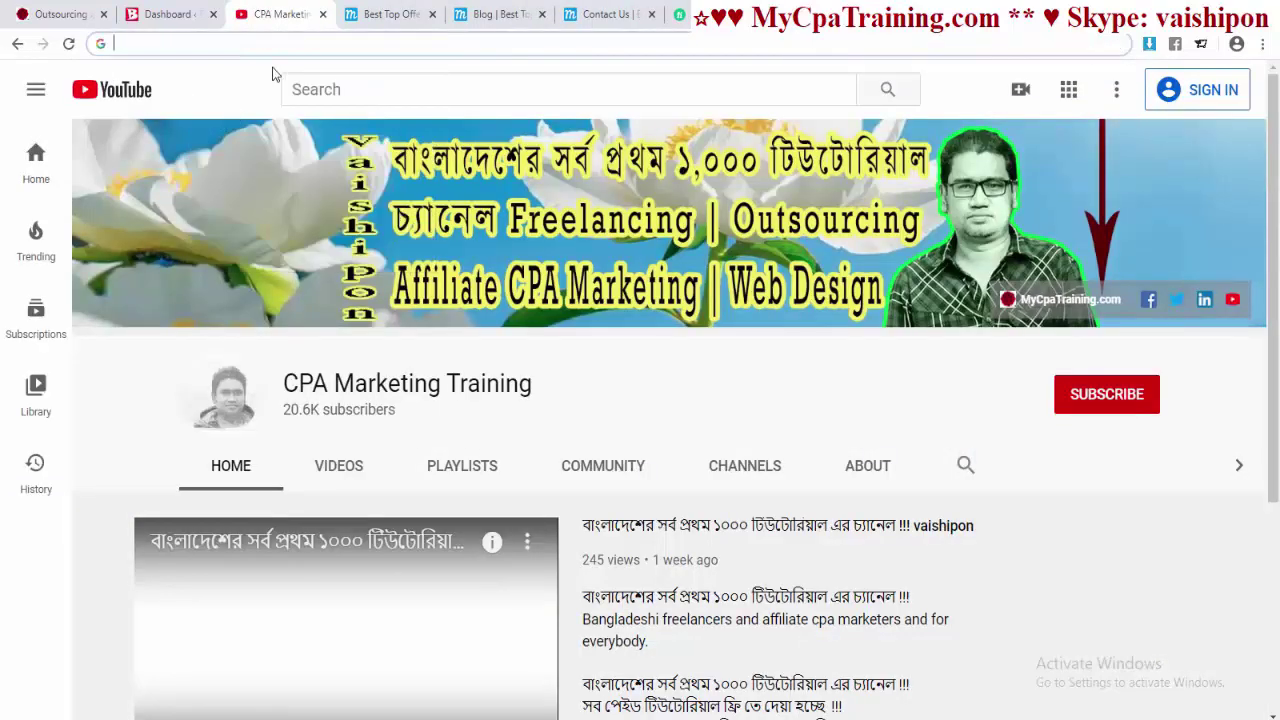
key(ctrl+w)
- Paste the YouTube channel address as the right Click Here button's URL
click(958, 452)
scroll(669, 372, down, 2)
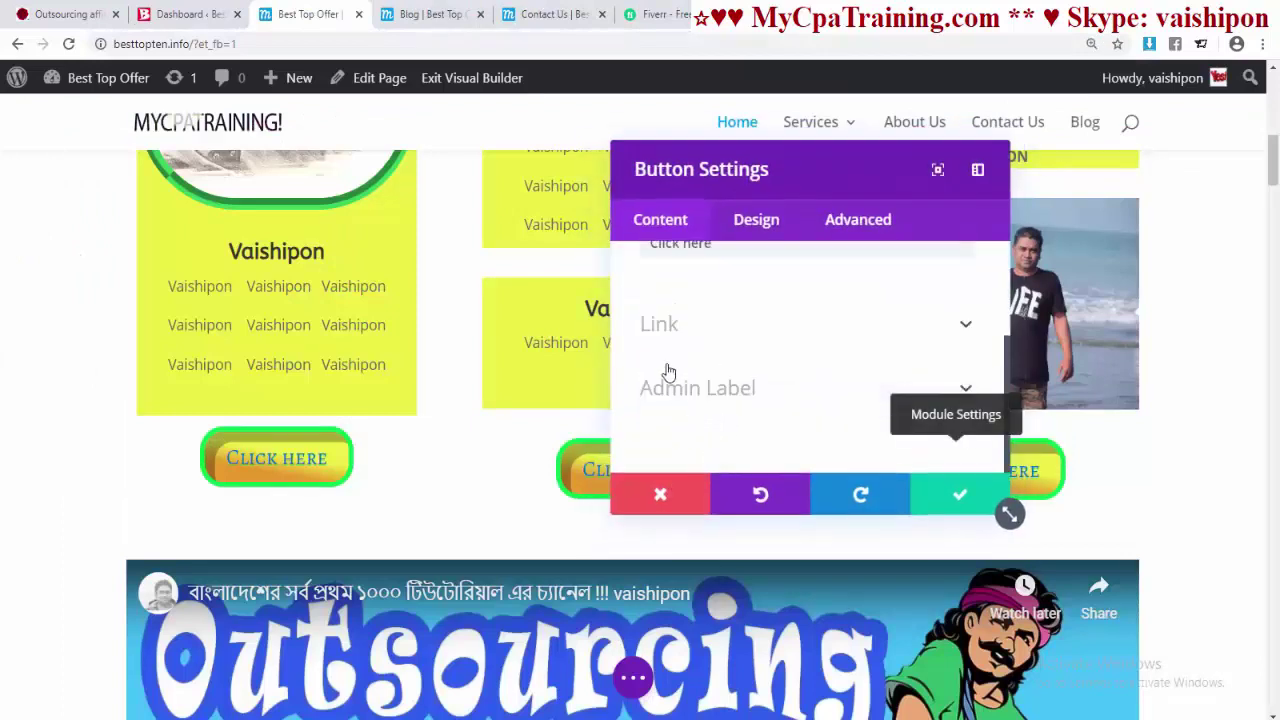
click(663, 330)
click(757, 355)
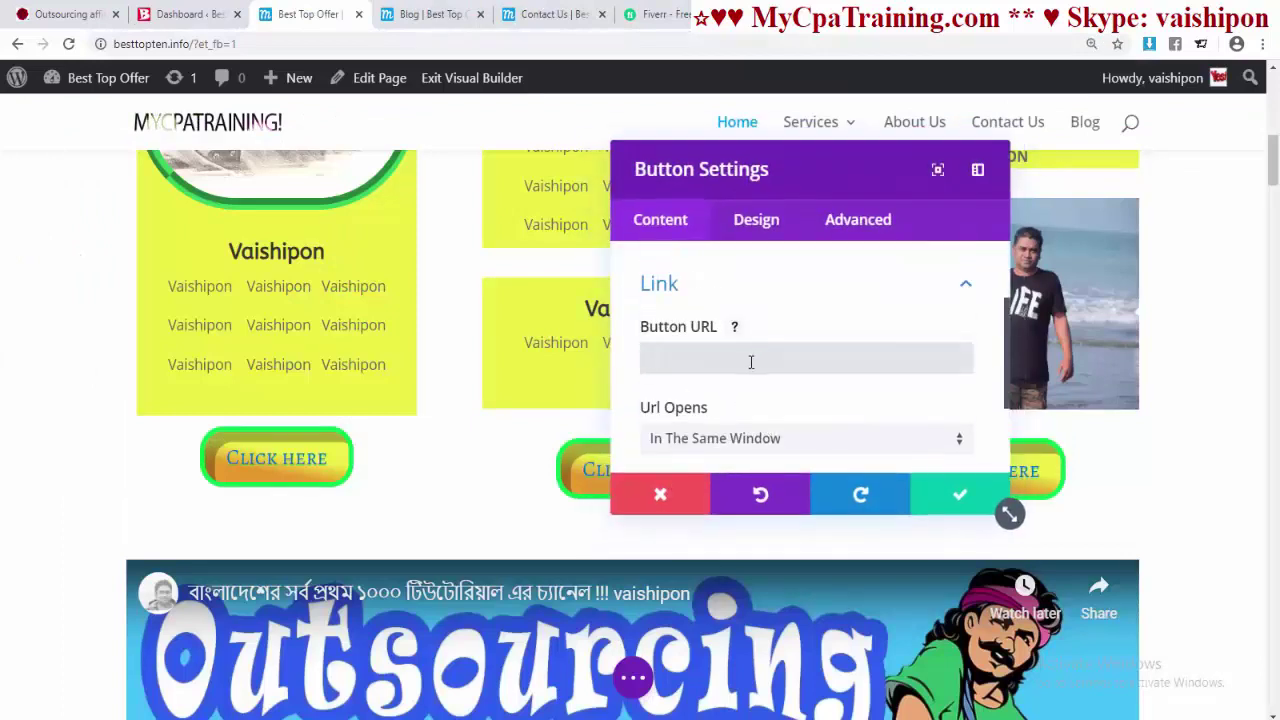
key(ctrl+v)
click(960, 494)
- Save the page, exit the Visual Builder, and test the left button's link
scroll(490, 105, up, 1)
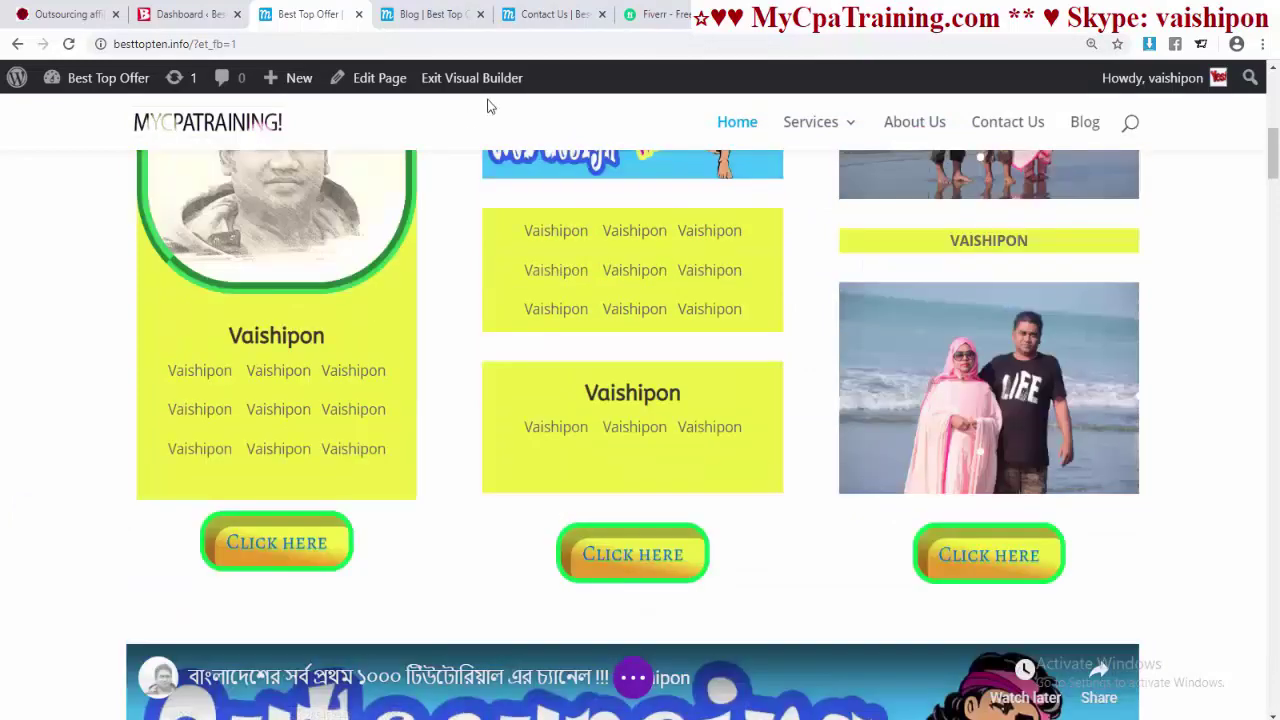
click(470, 78)
click(742, 537)
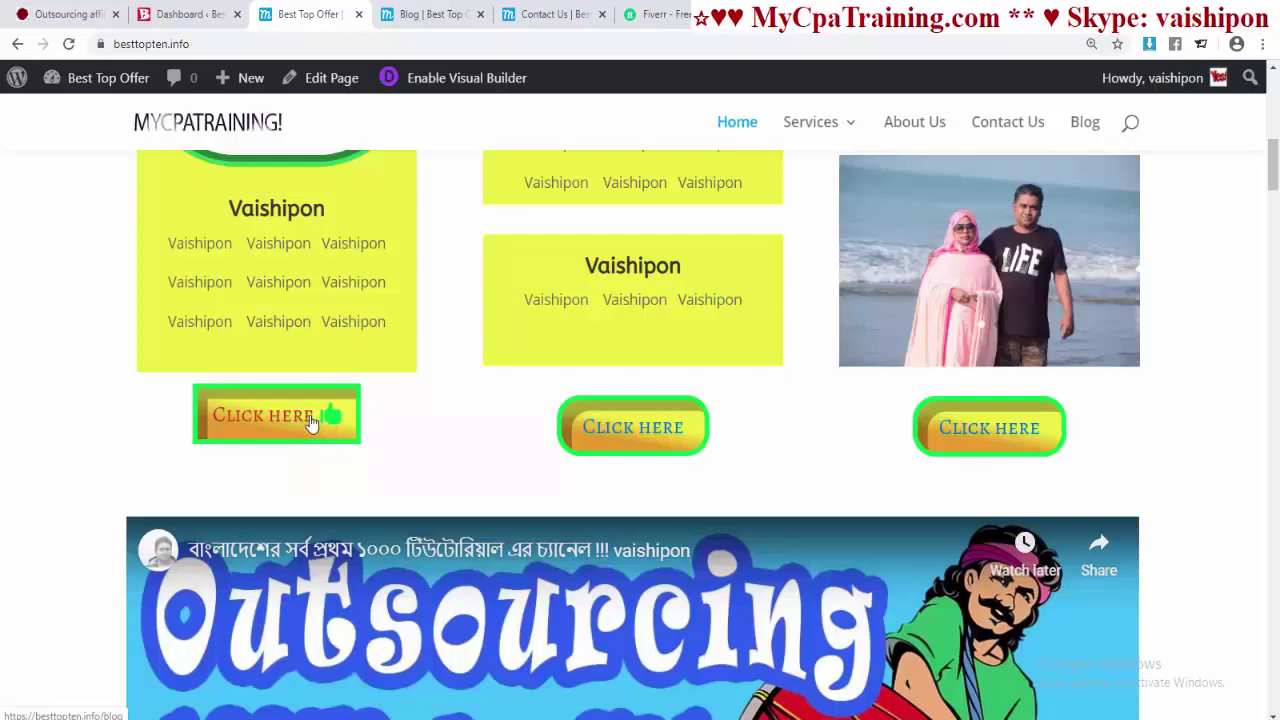
click(308, 425)
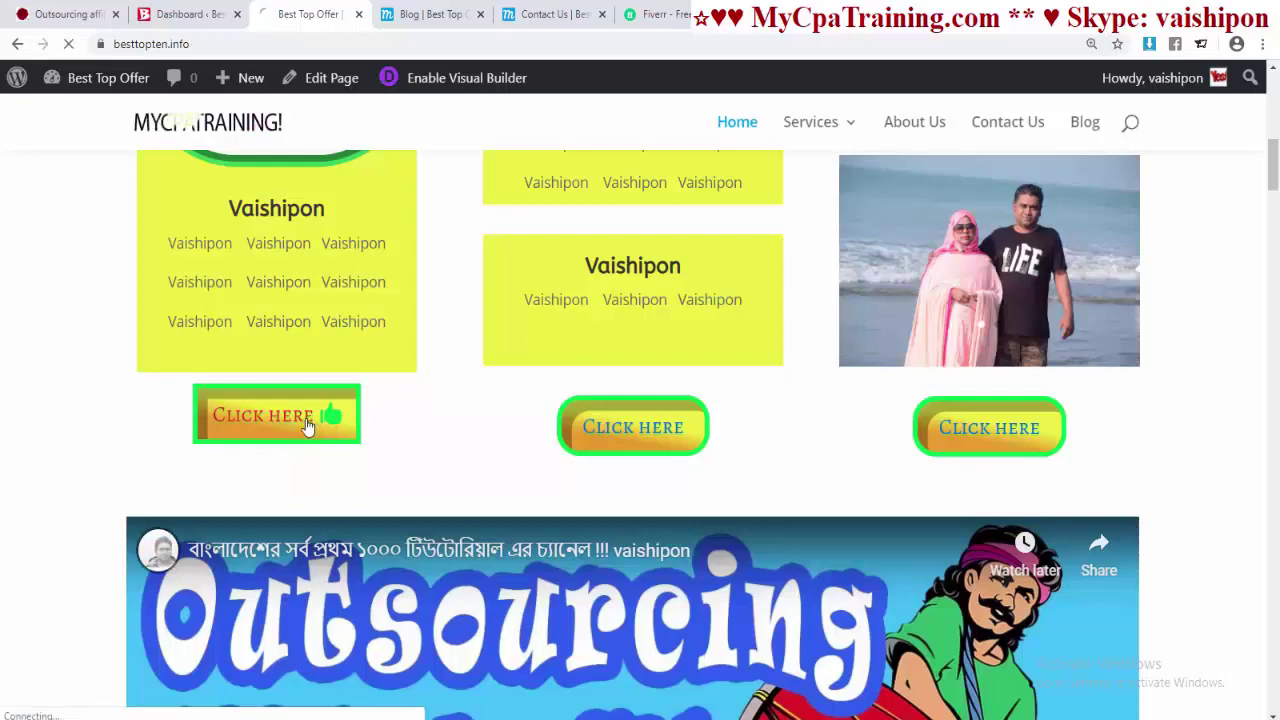
click(17, 44)
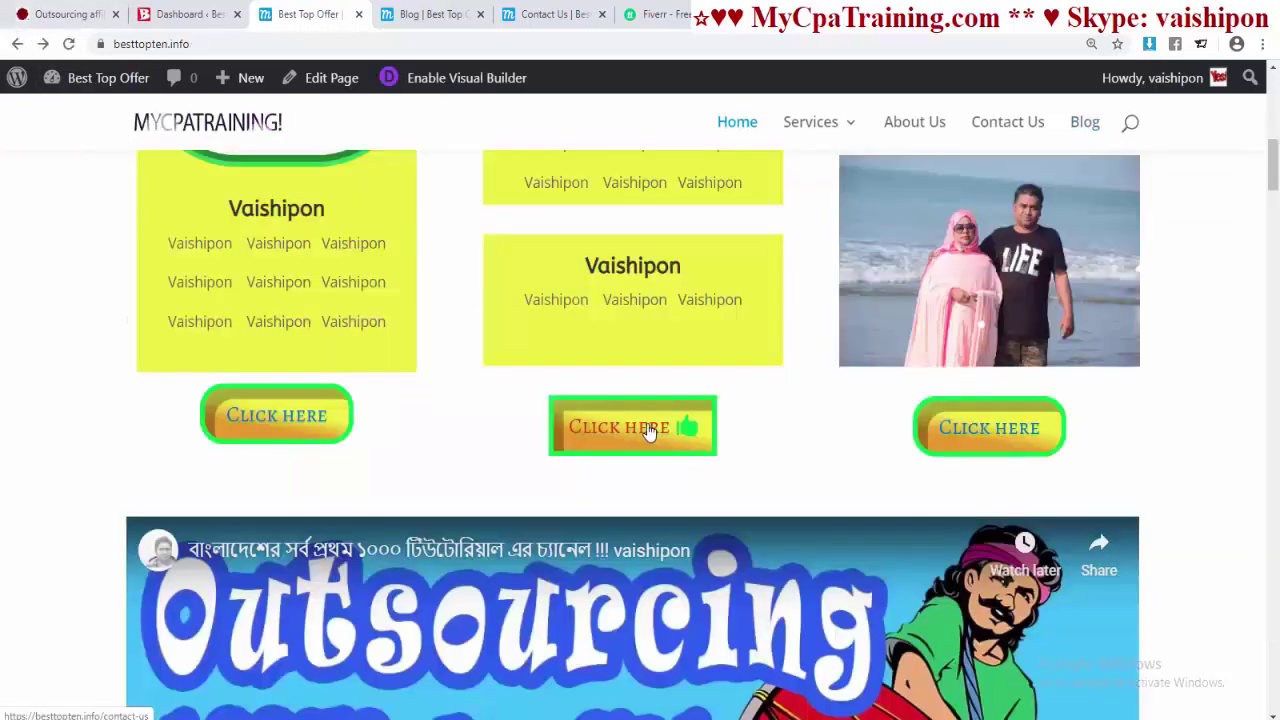
click(649, 430)
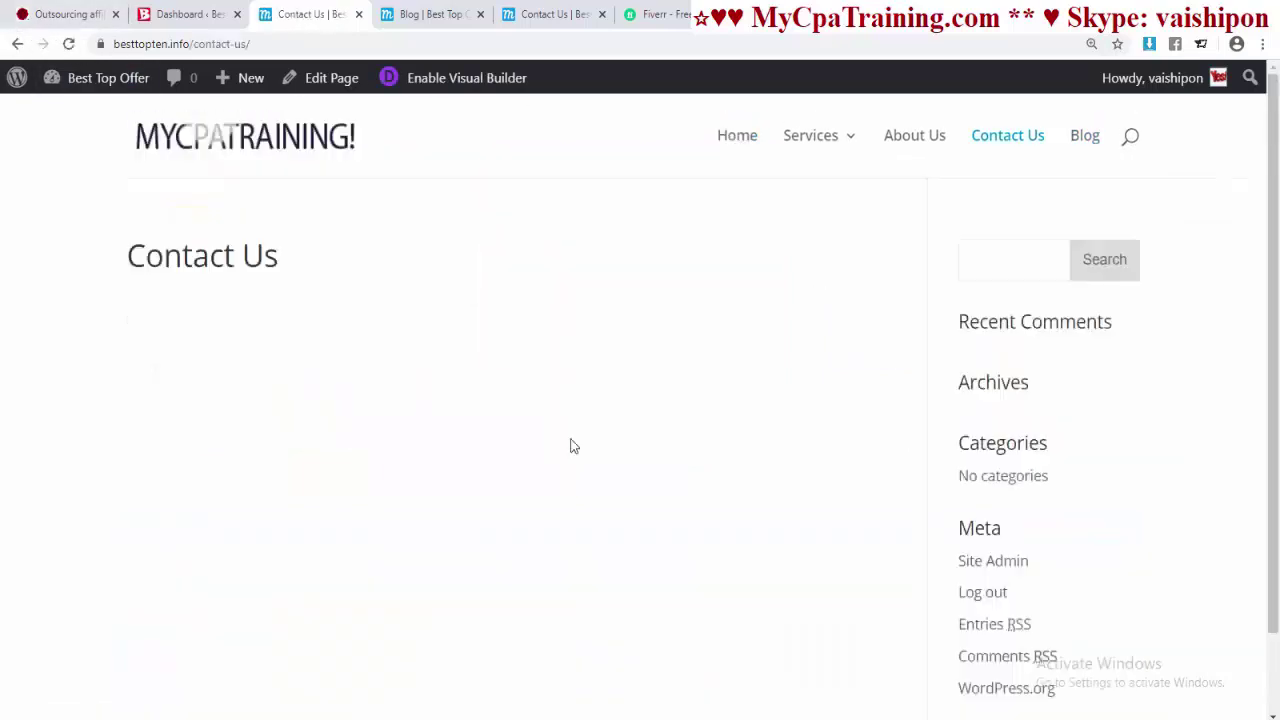
click(17, 44)
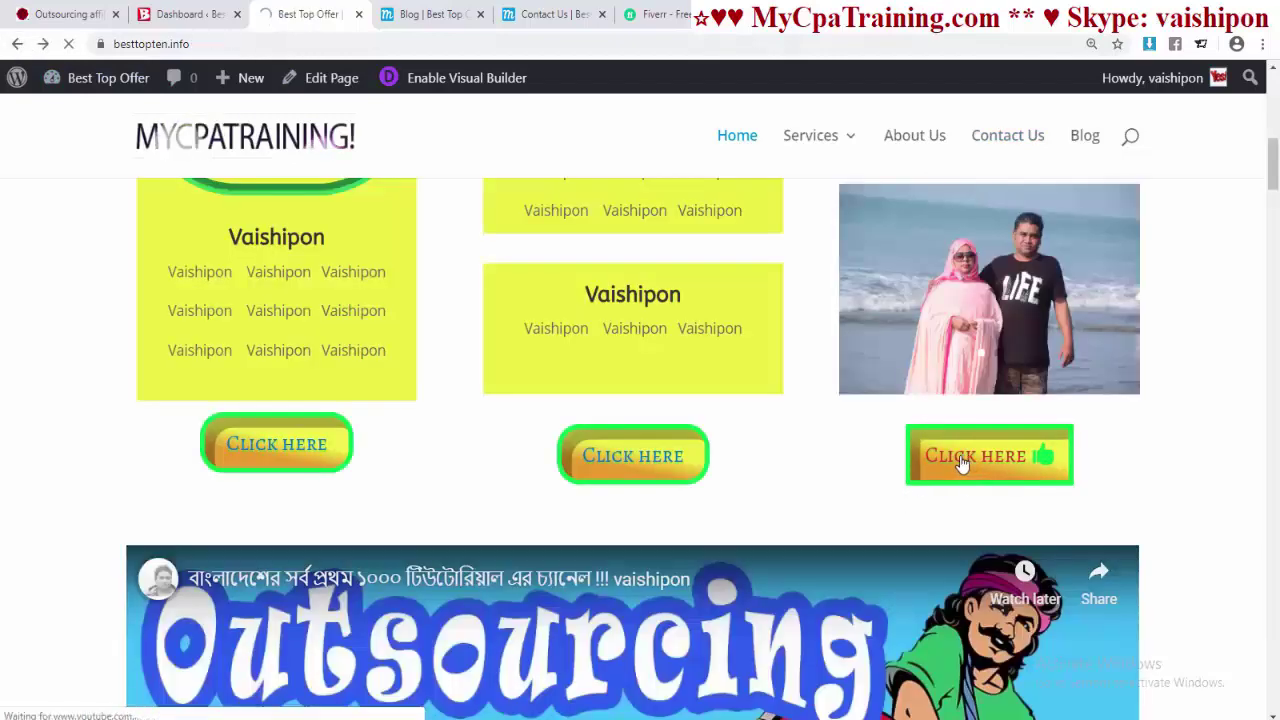
click(960, 463)
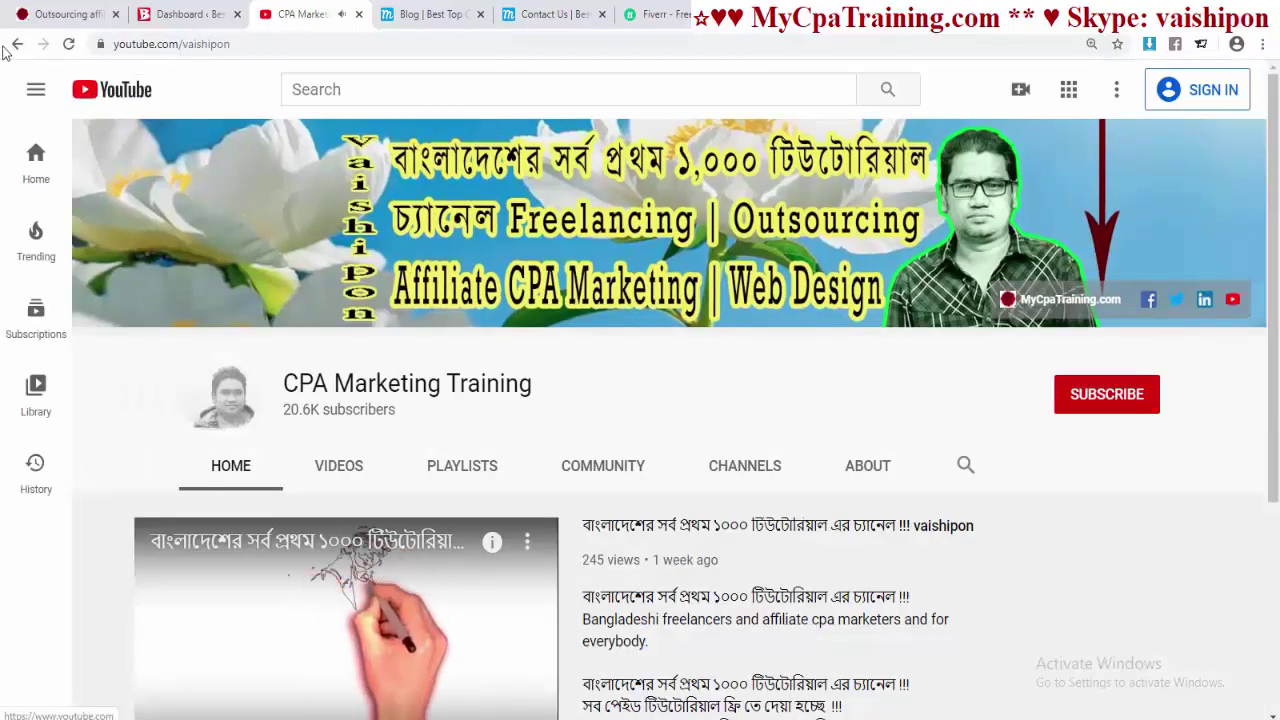
click(17, 44)
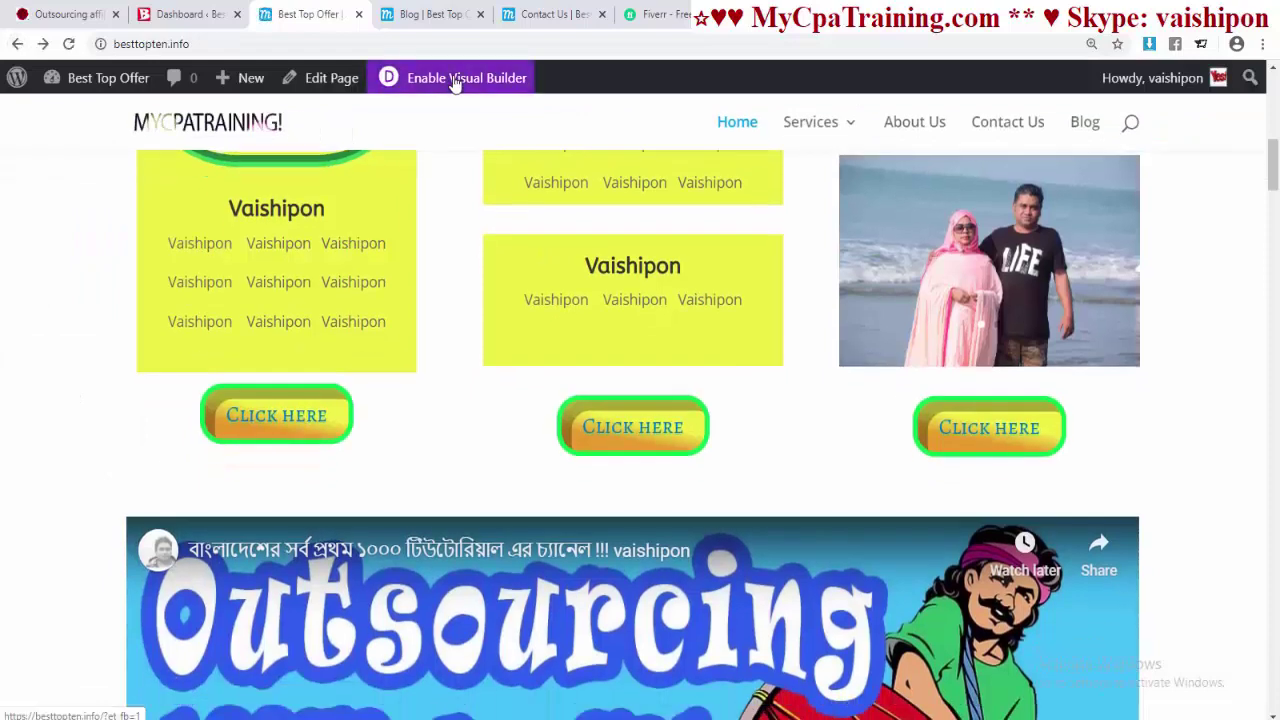
- Set the middle button's Url Opens option to In The New Tab and save
click(457, 82)
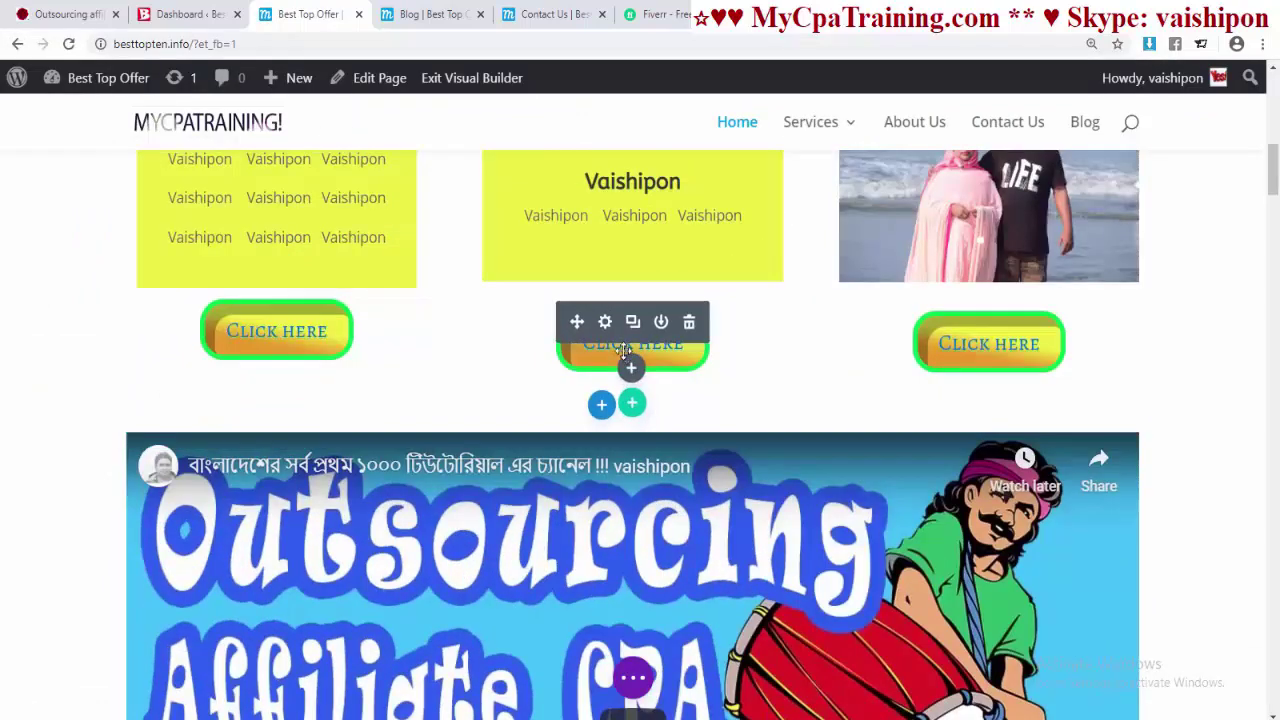
click(604, 321)
scroll(754, 363, down, 2)
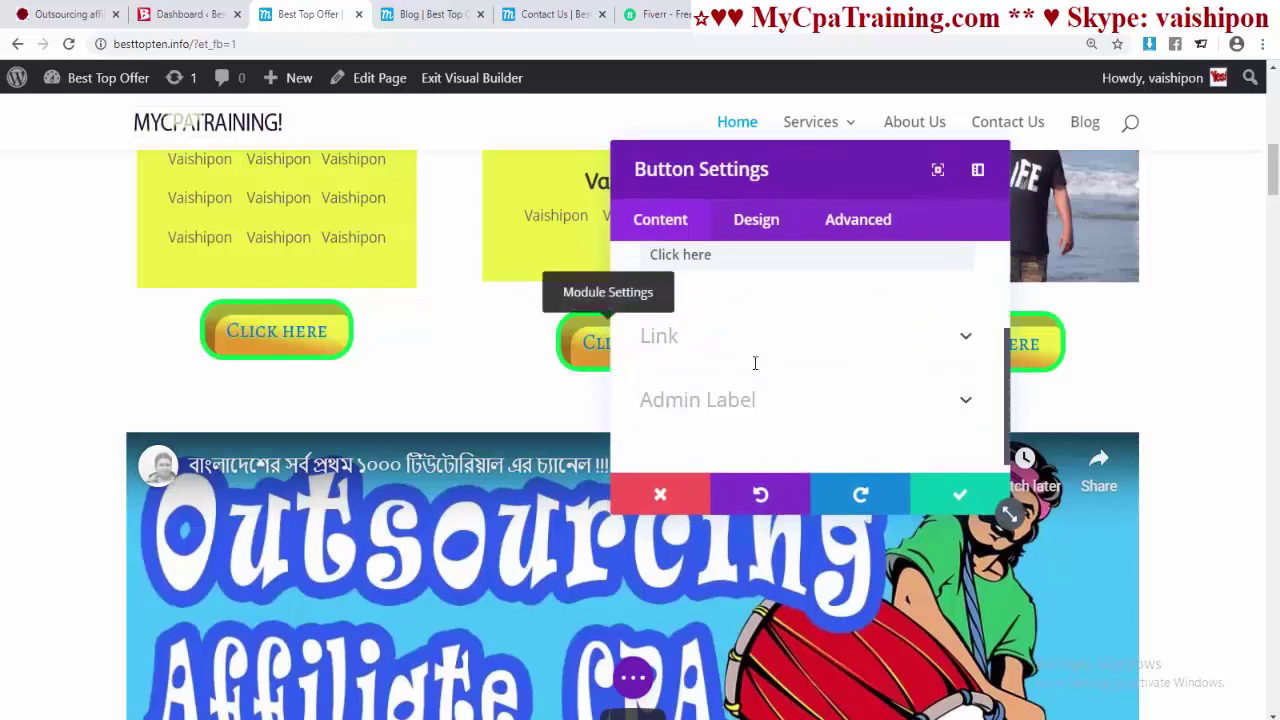
click(675, 337)
scroll(785, 337, down, 2)
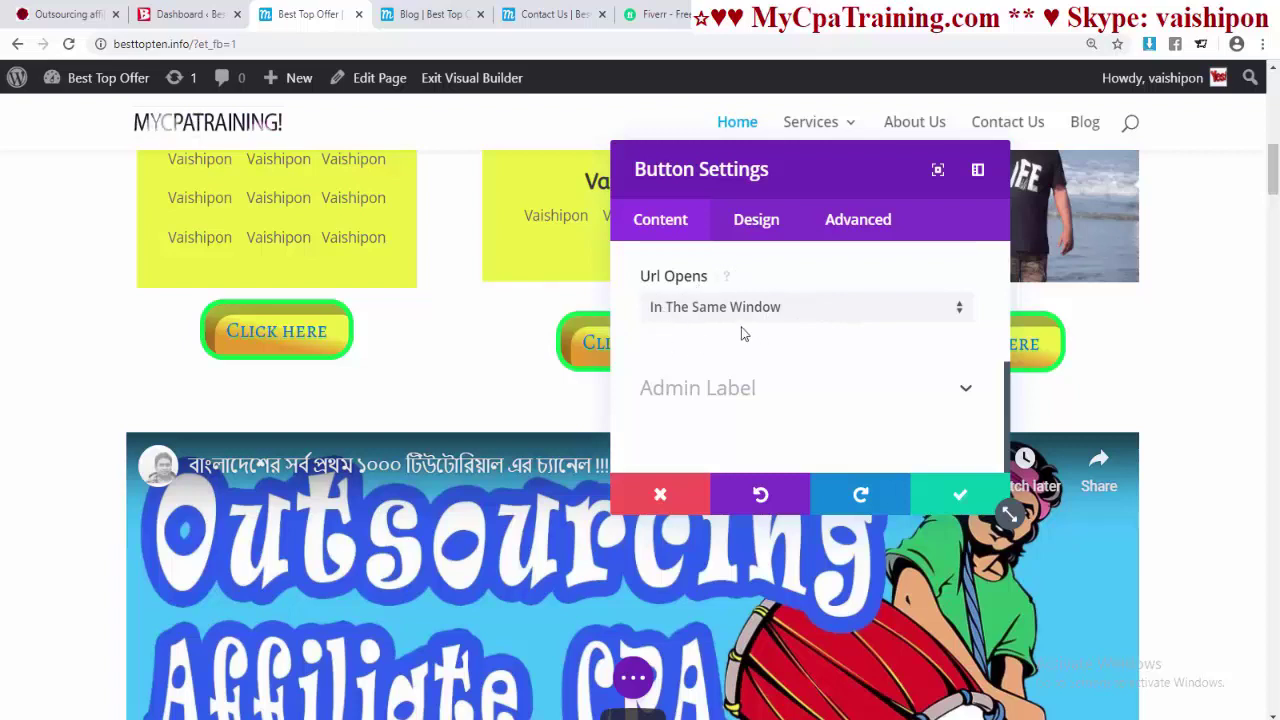
click(962, 310)
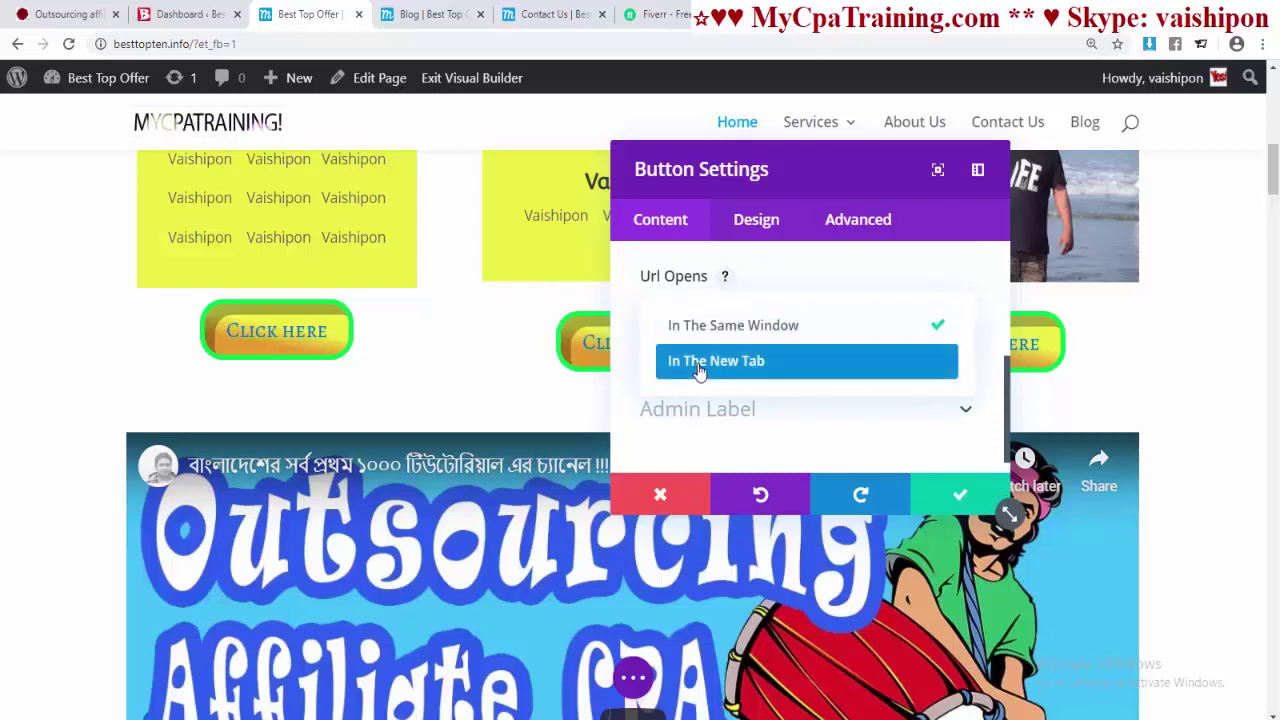
click(960, 497)
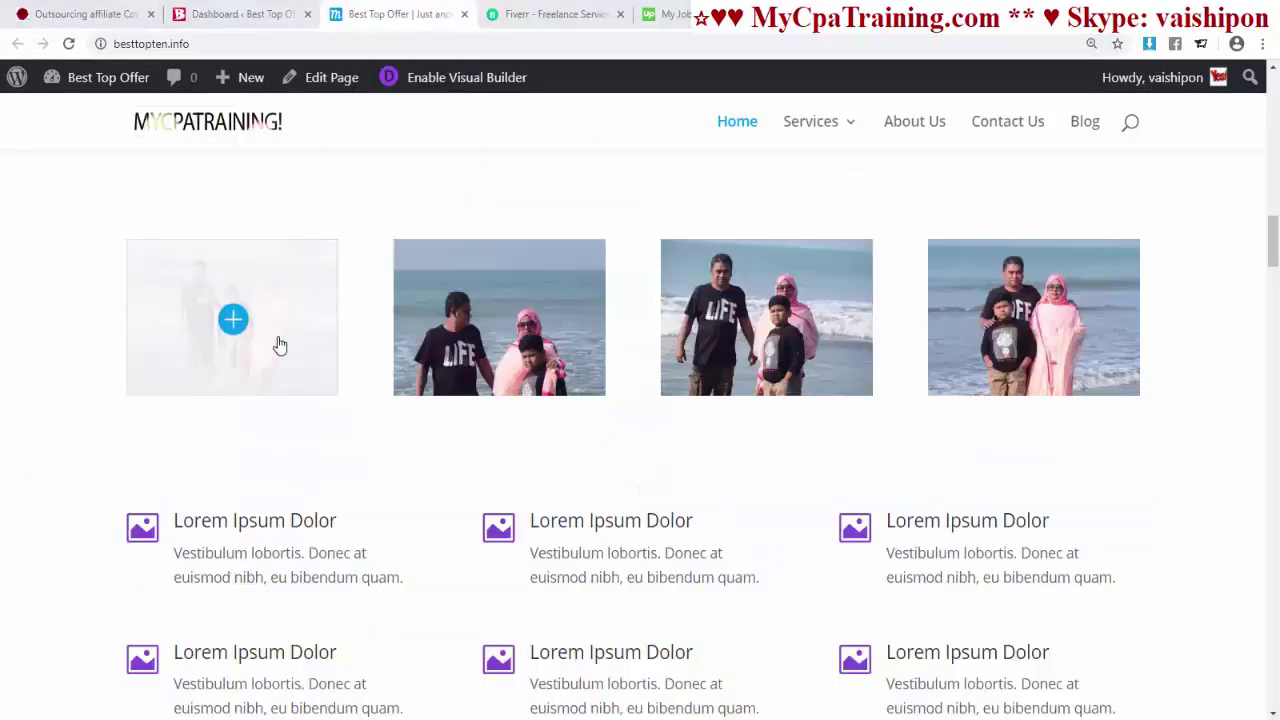
click(277, 346)
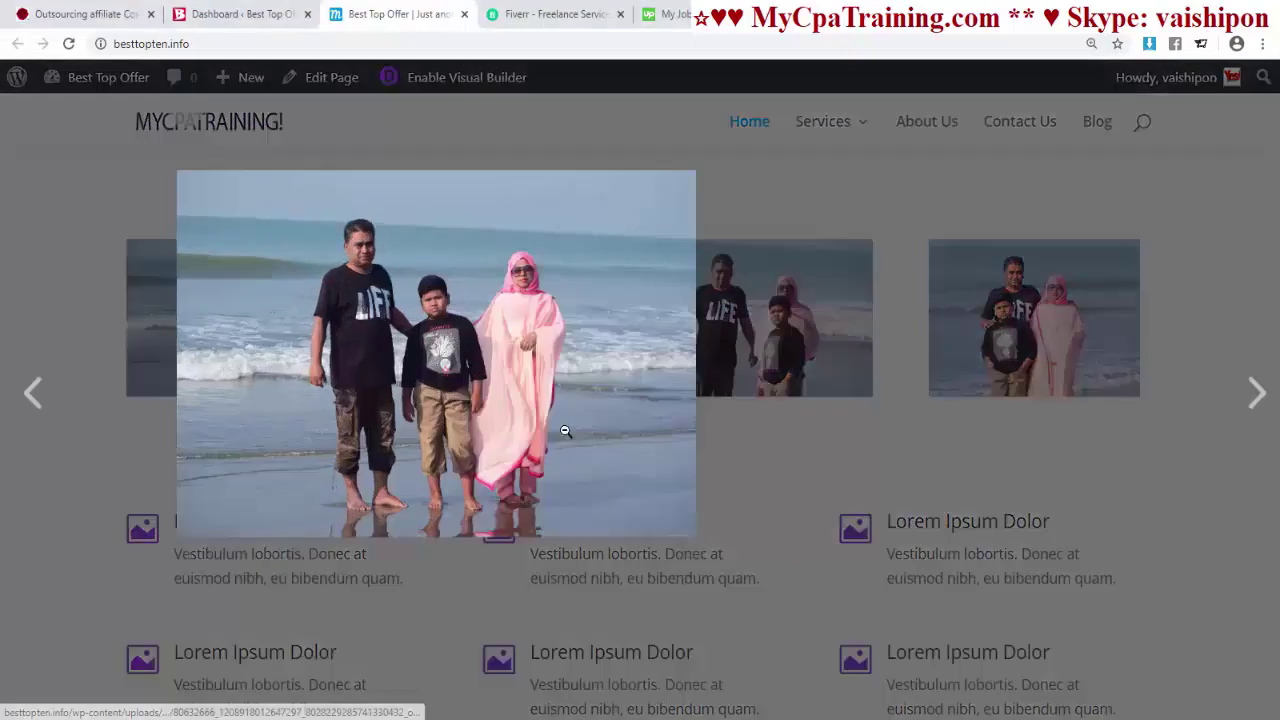
- Close the gallery photo lightbox and scroll back to the blurb rows
click(1197, 437)
scroll(900, 430, down, 3)
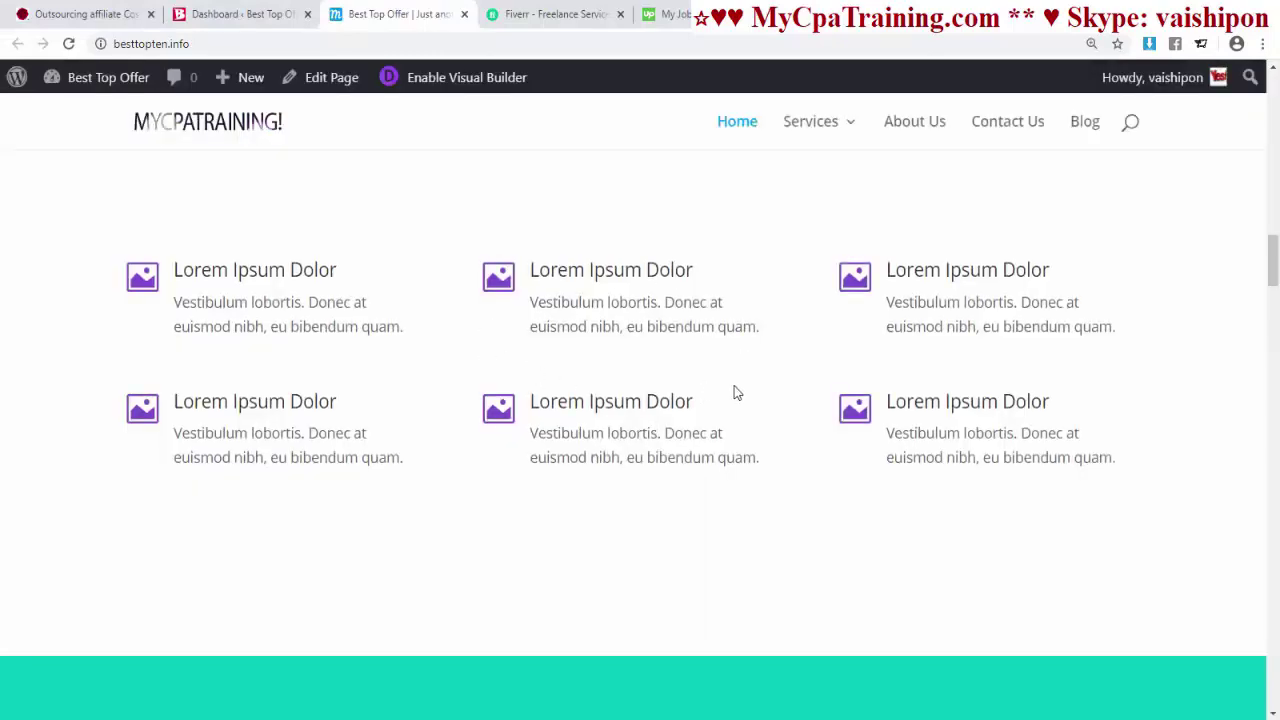
scroll(679, 384, up, 1)
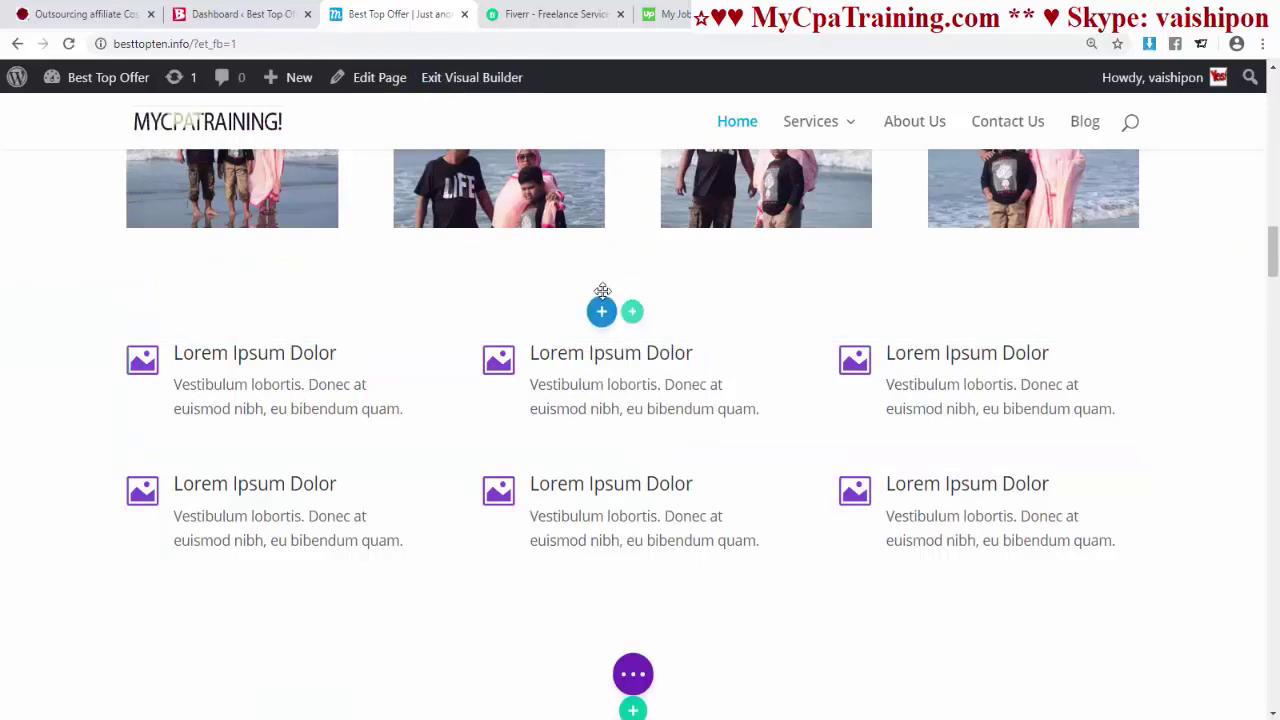
- Add a regular section with a three-column row and a blurb in the first column
click(601, 311)
click(497, 326)
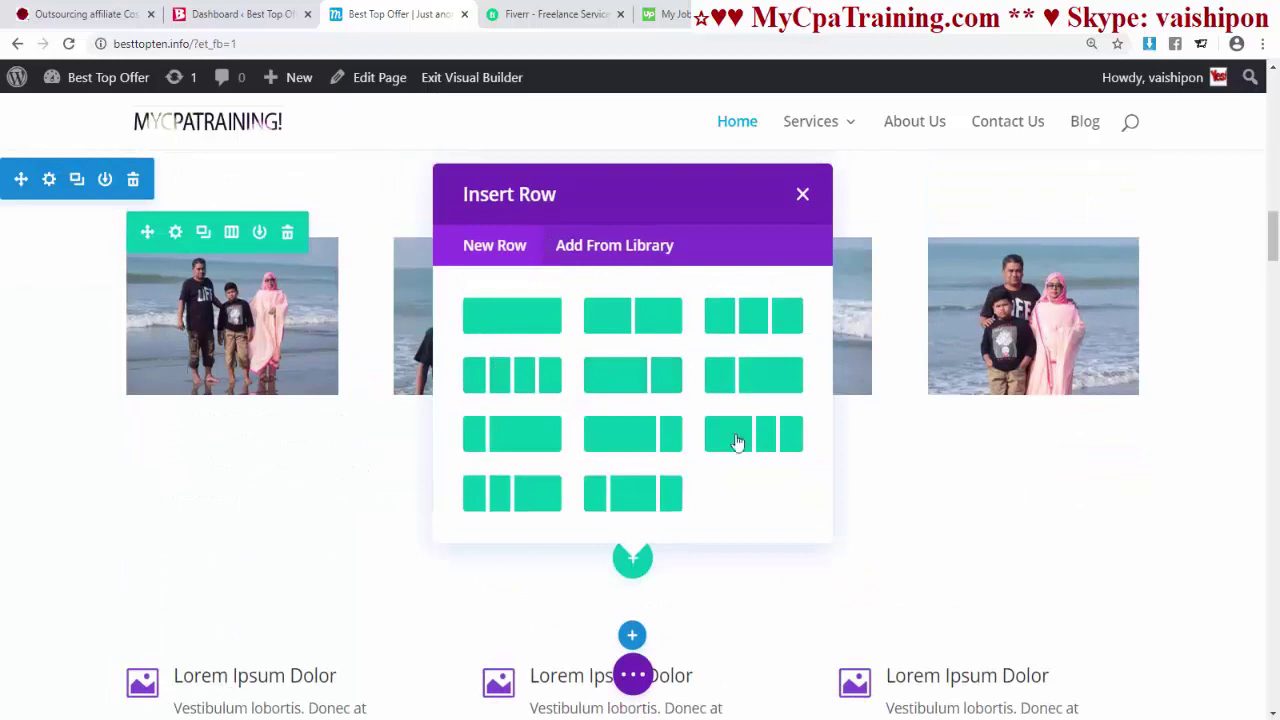
click(751, 318)
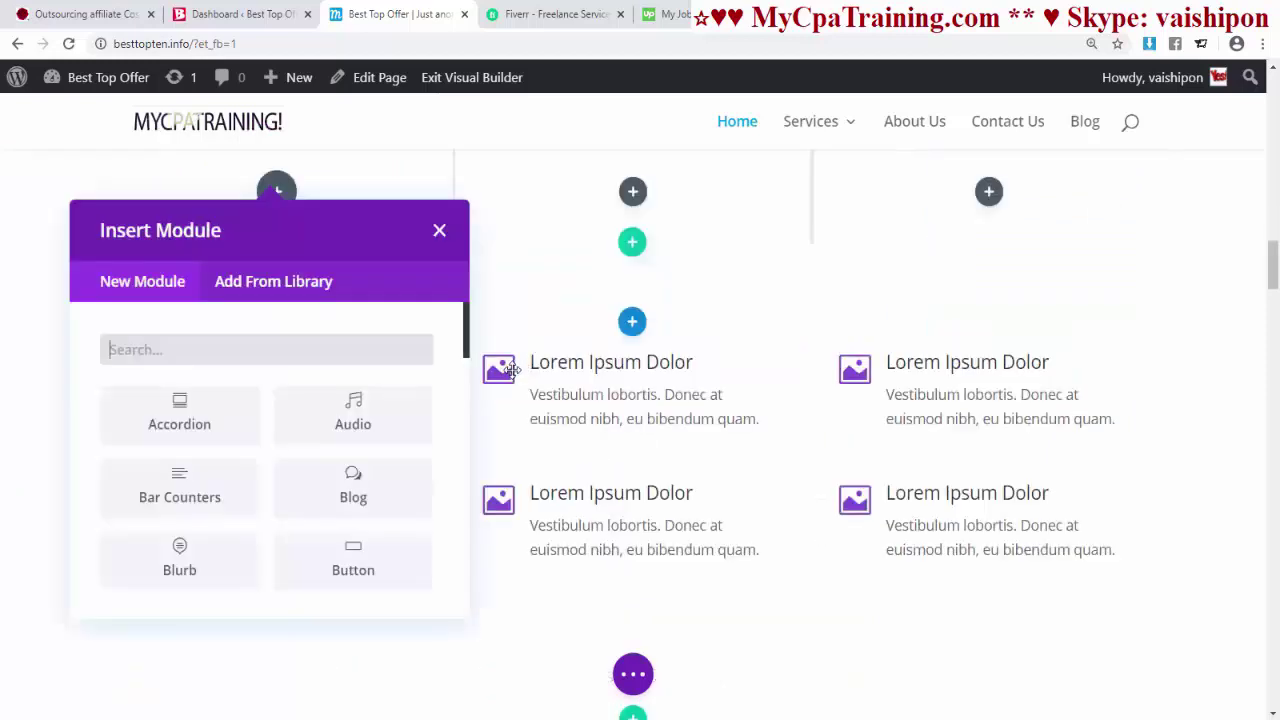
click(175, 557)
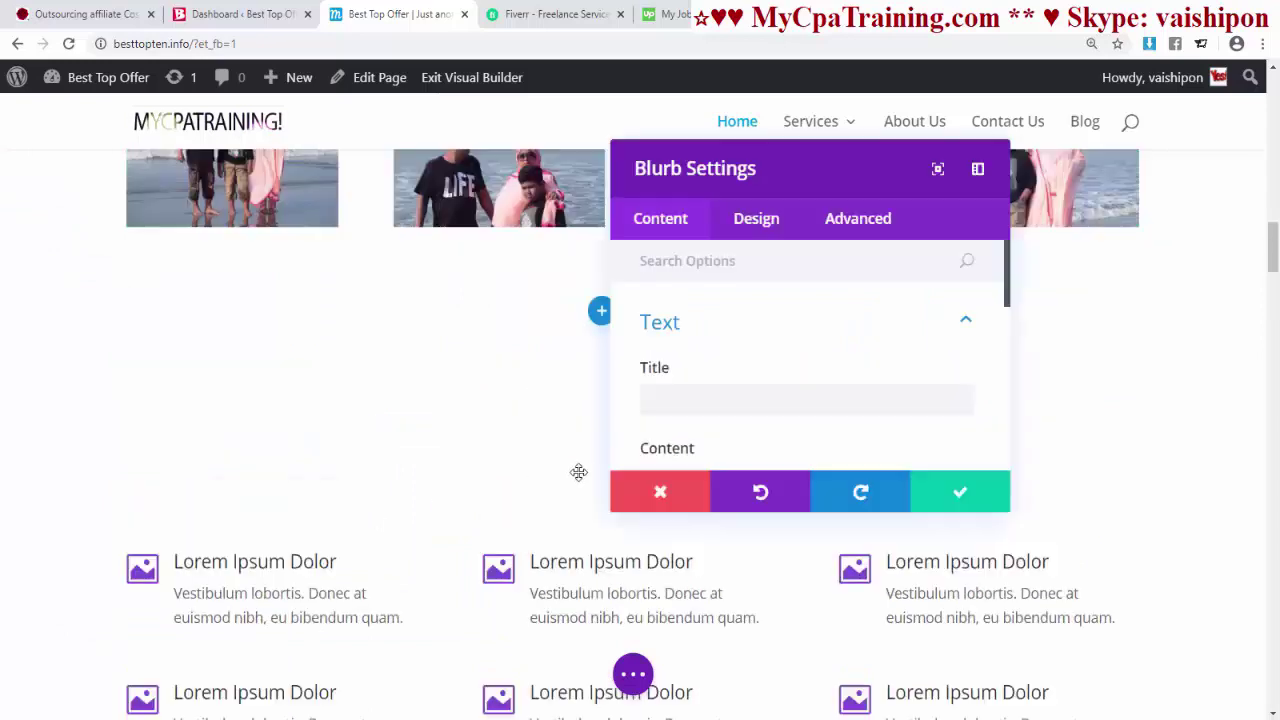
drag(694, 566, 530, 570)
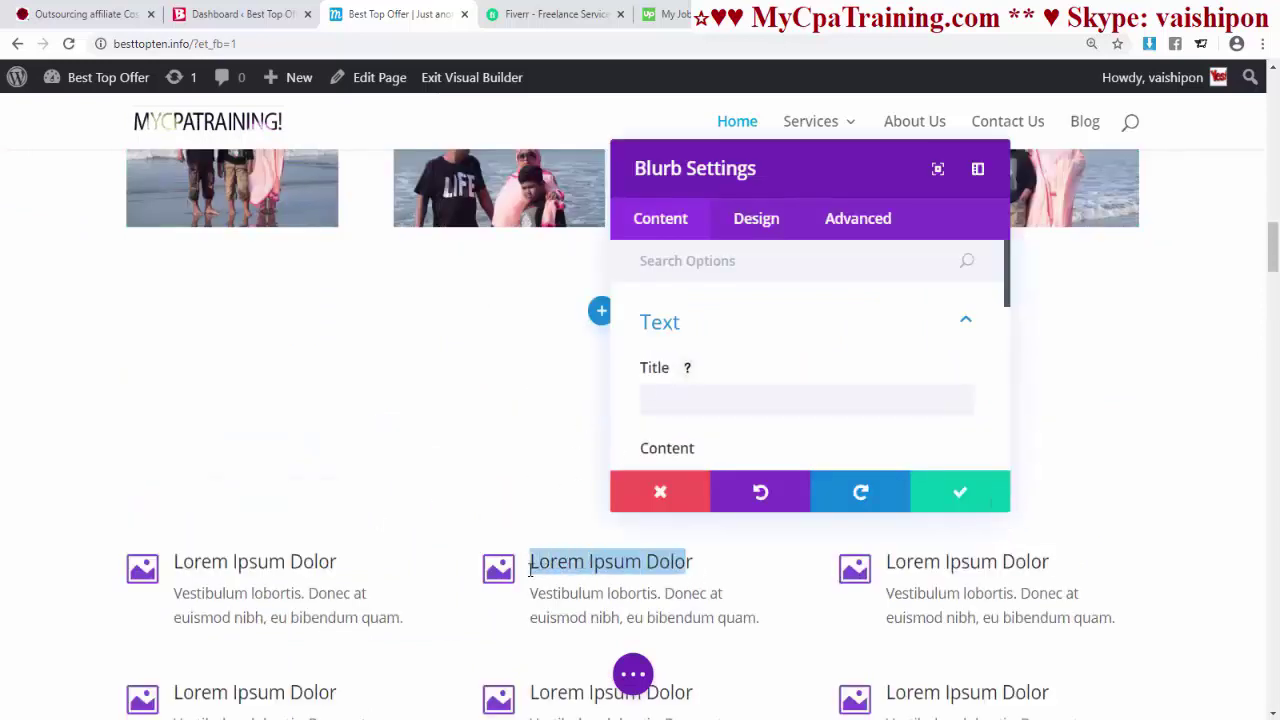
click(661, 571)
drag(693, 563, 533, 562)
click(530, 563)
- Switch the blurb from an image to the lock icon
drag(729, 563, 806, 400)
scroll(683, 471, down, 5)
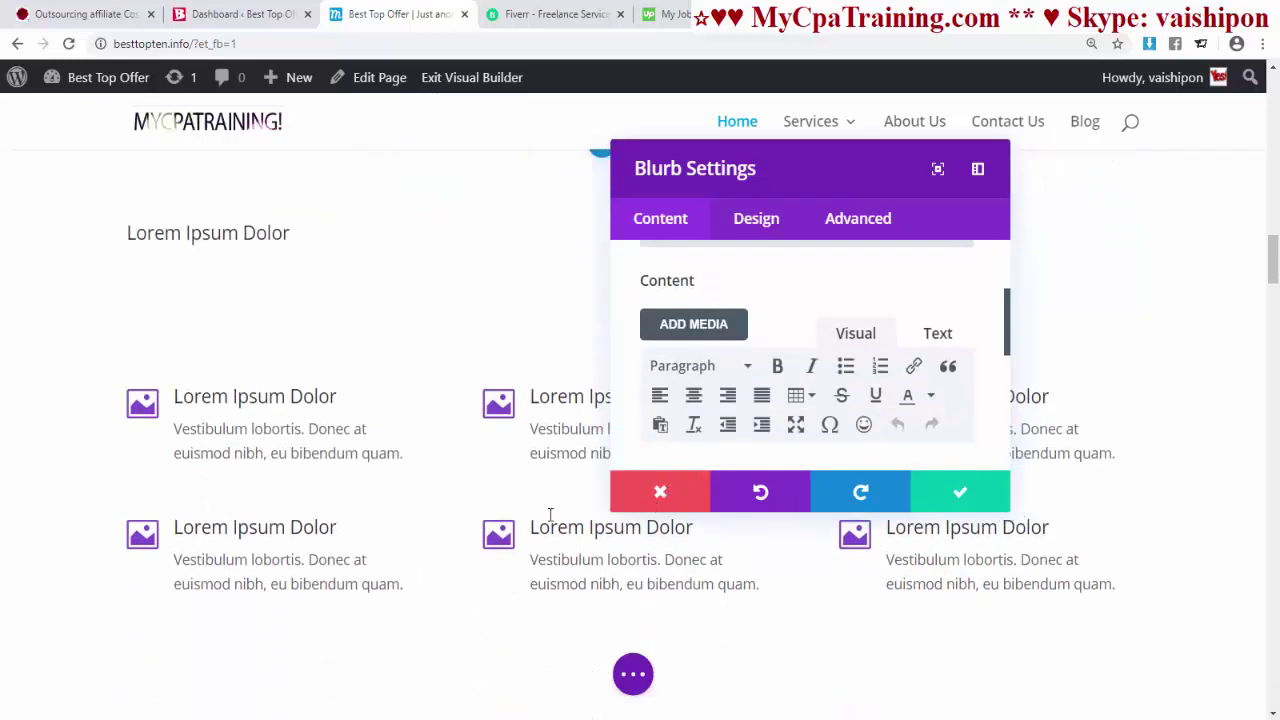
scroll(549, 517, up, 2)
drag(759, 645, 707, 388)
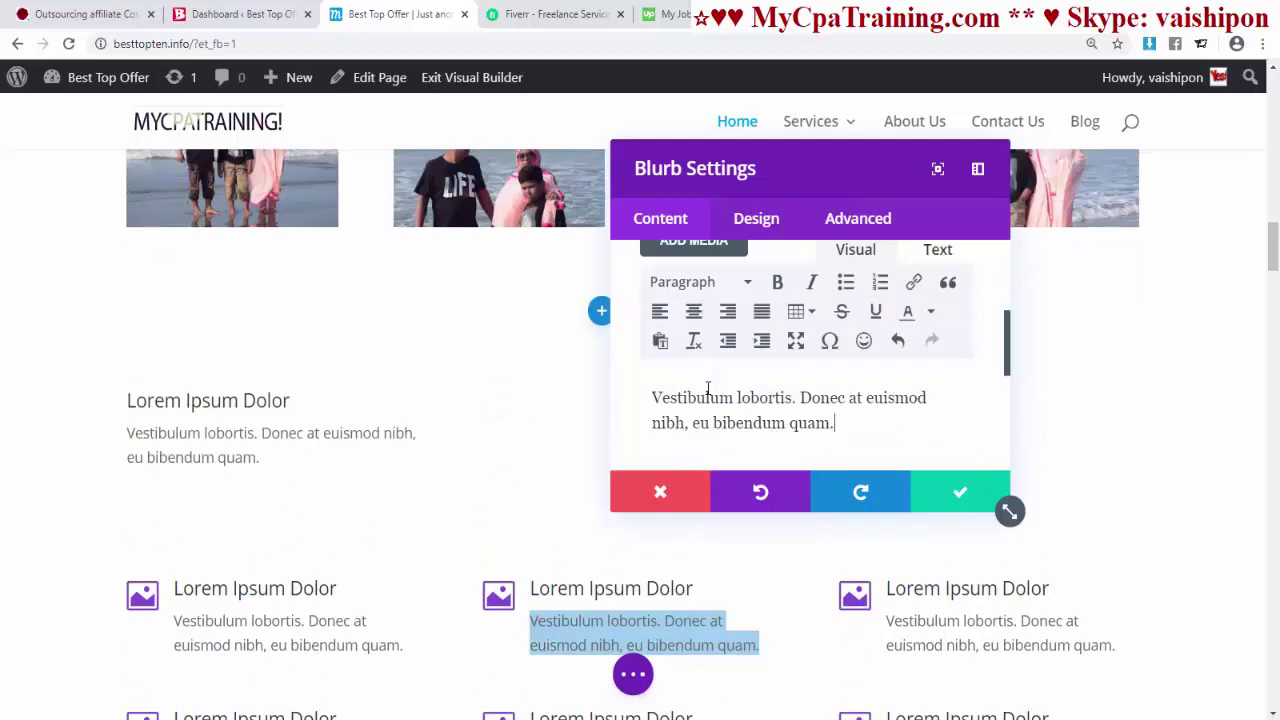
scroll(708, 295, up, 2)
scroll(709, 294, down, 5)
click(710, 262)
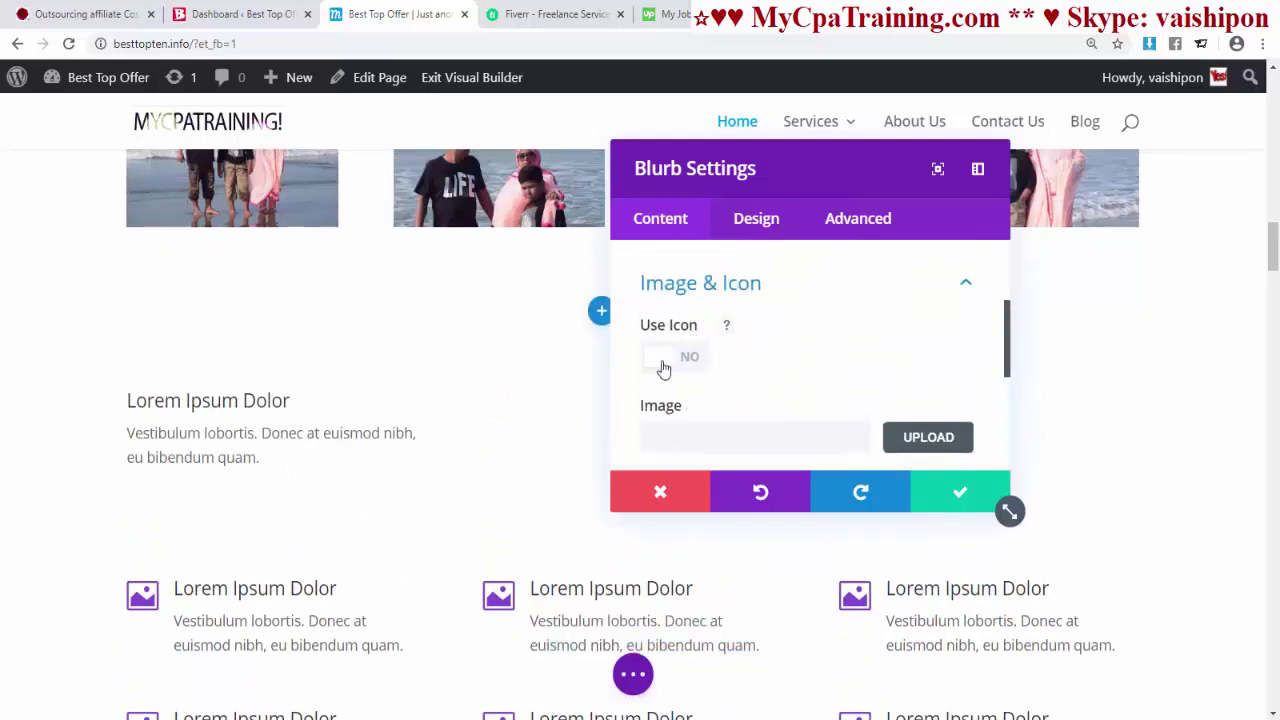
click(658, 357)
scroll(803, 366, down, 3)
scroll(789, 377, up, 2)
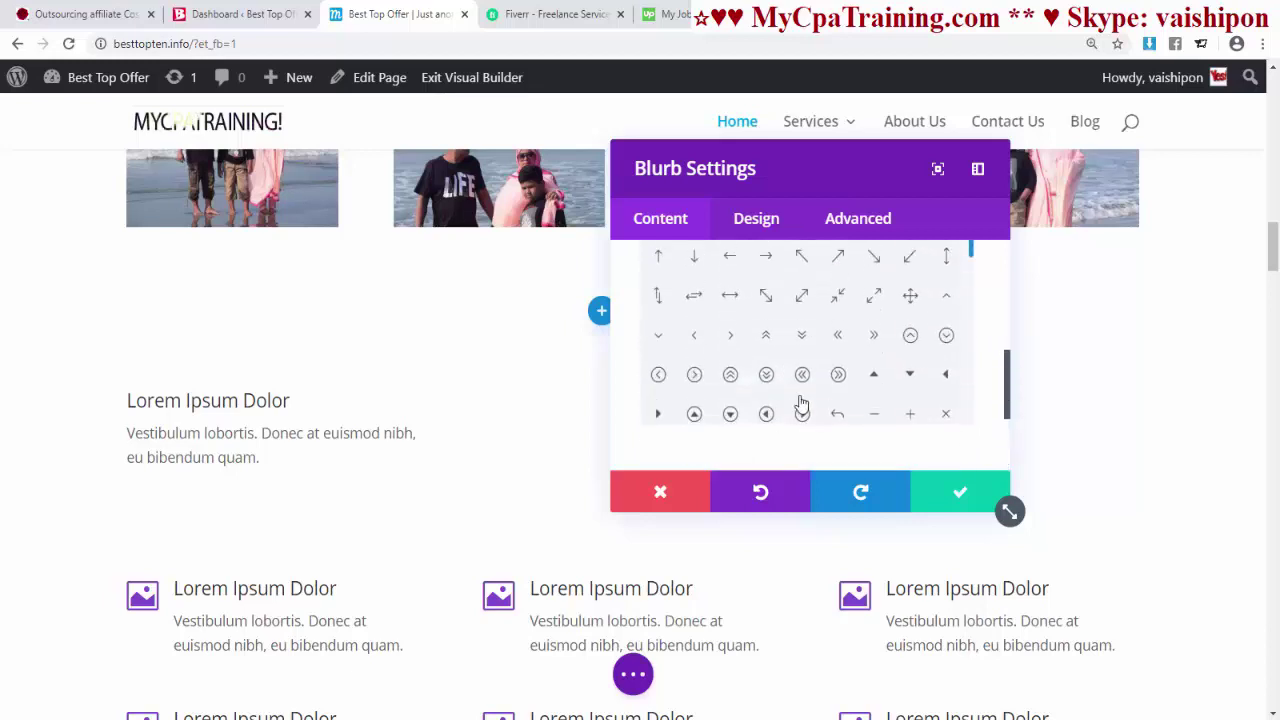
scroll(879, 356, down, 5)
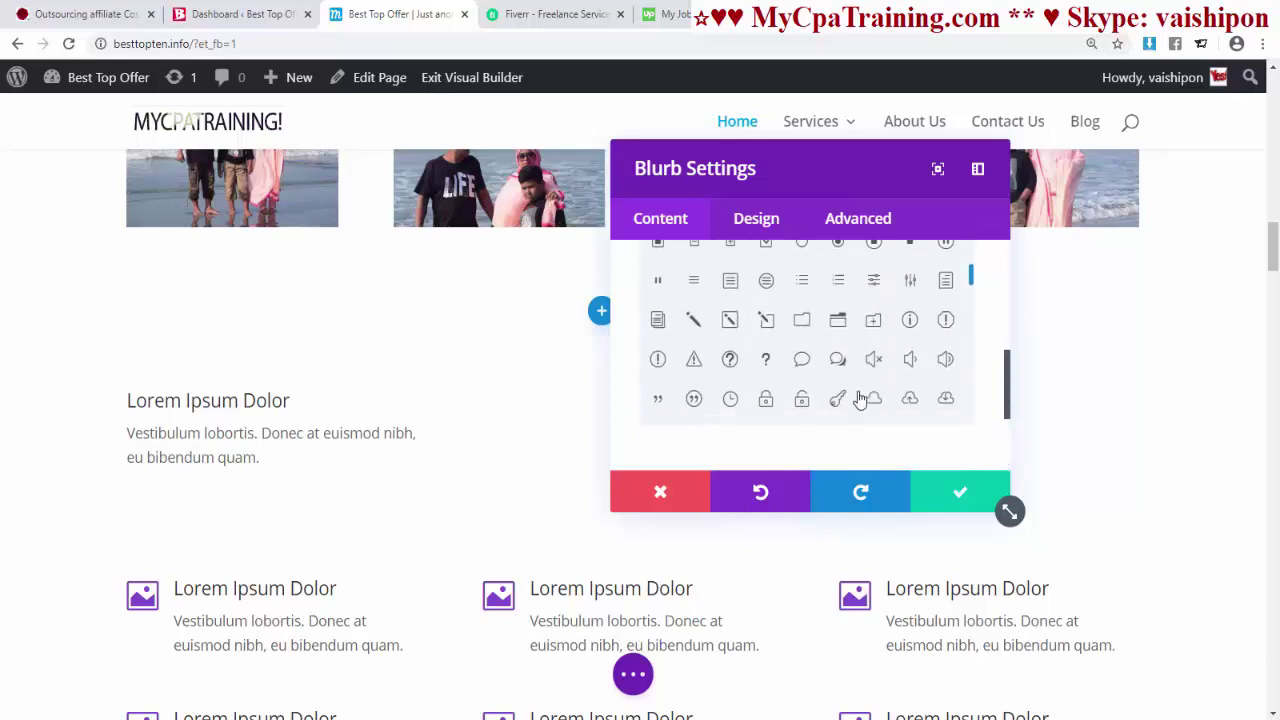
click(802, 400)
click(660, 220)
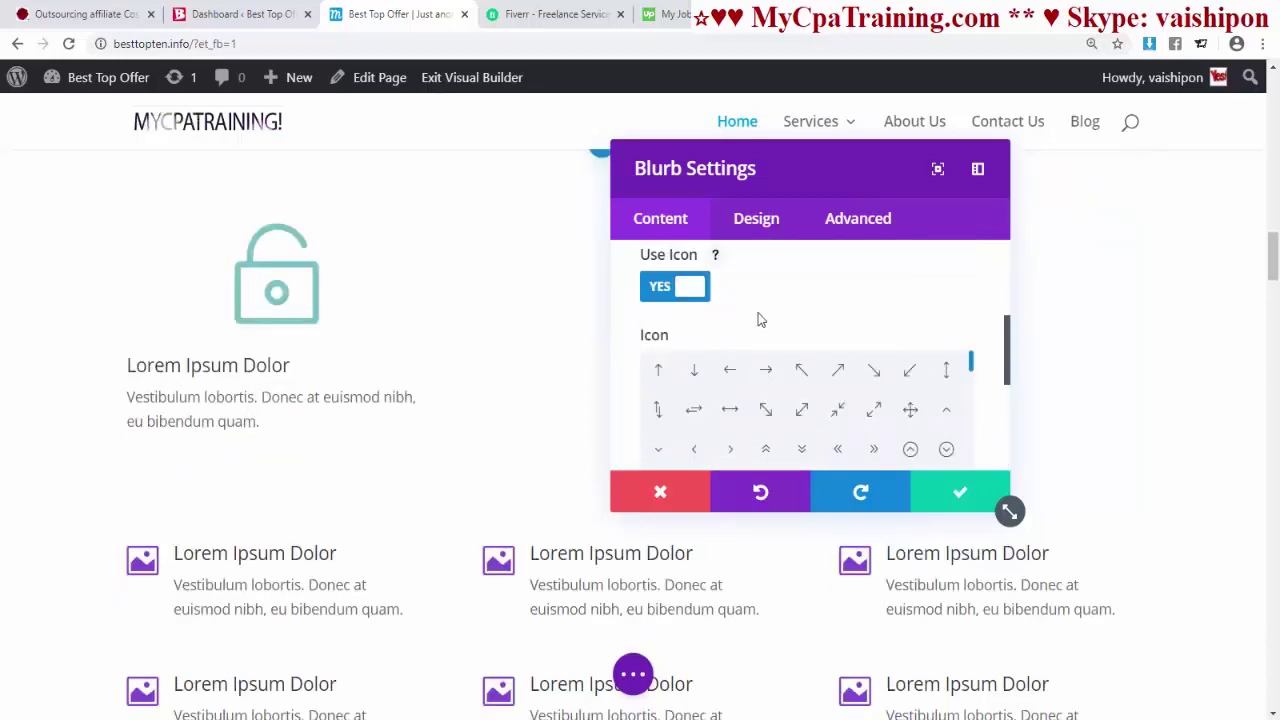
- Centre the blurb's body text
scroll(790, 340, up, 8)
click(772, 344)
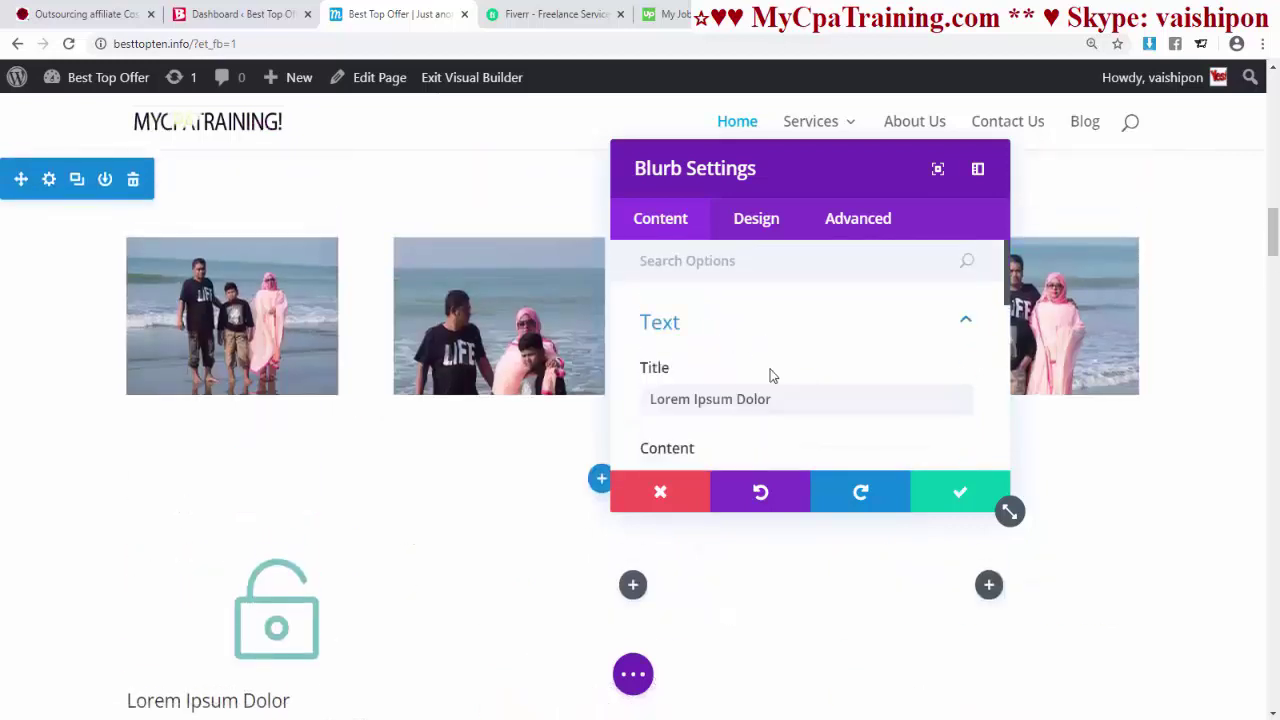
scroll(769, 374, down, 3)
drag(835, 424, 638, 399)
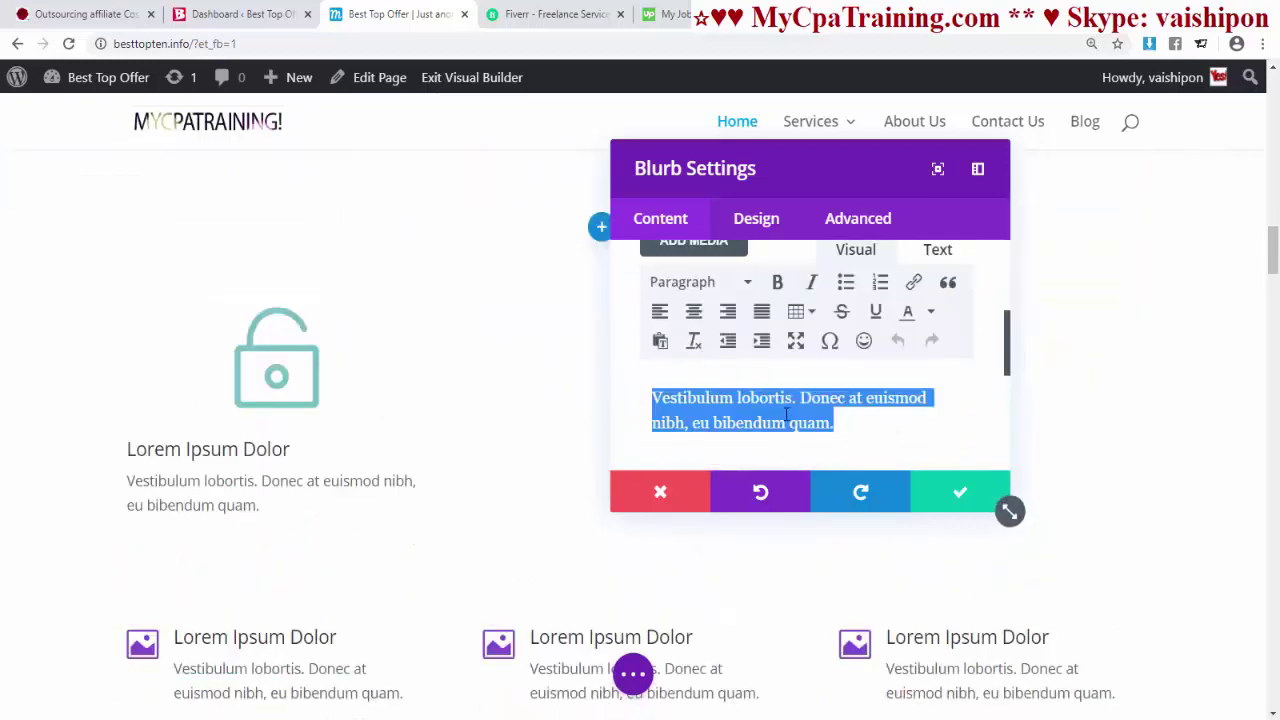
click(694, 312)
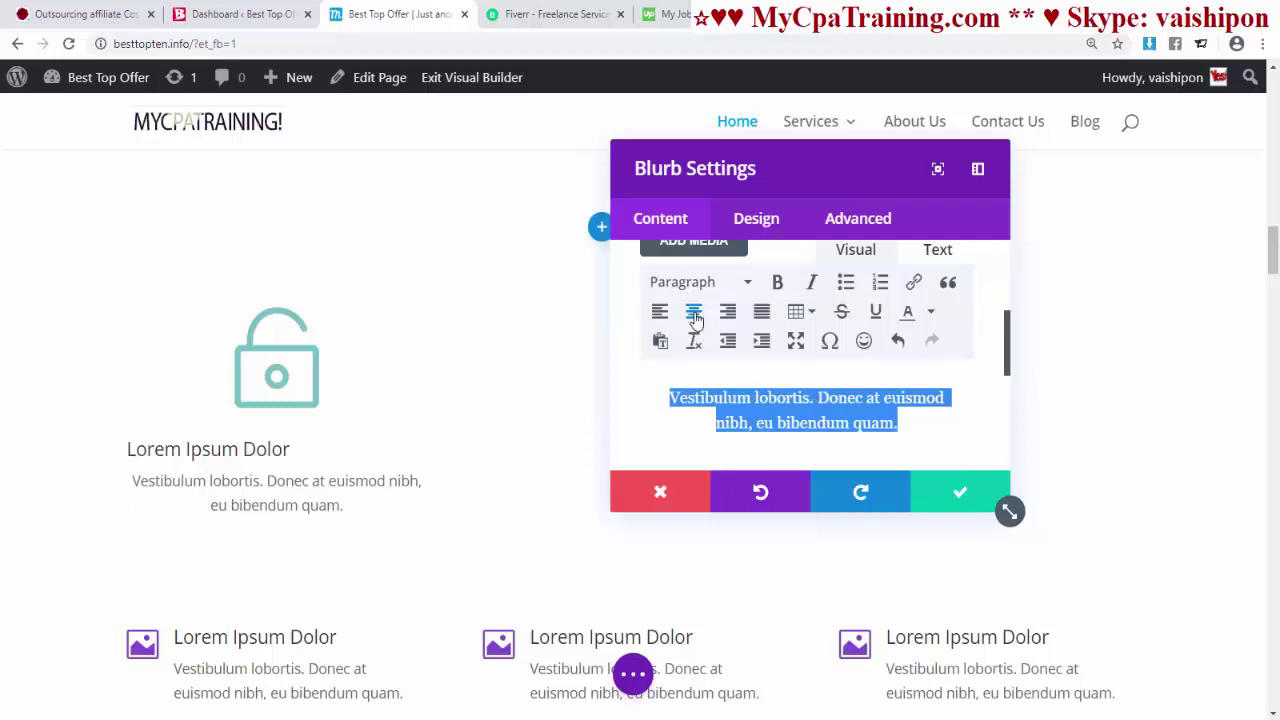
- Expand Title Text in the blurb's Design tab
click(780, 232)
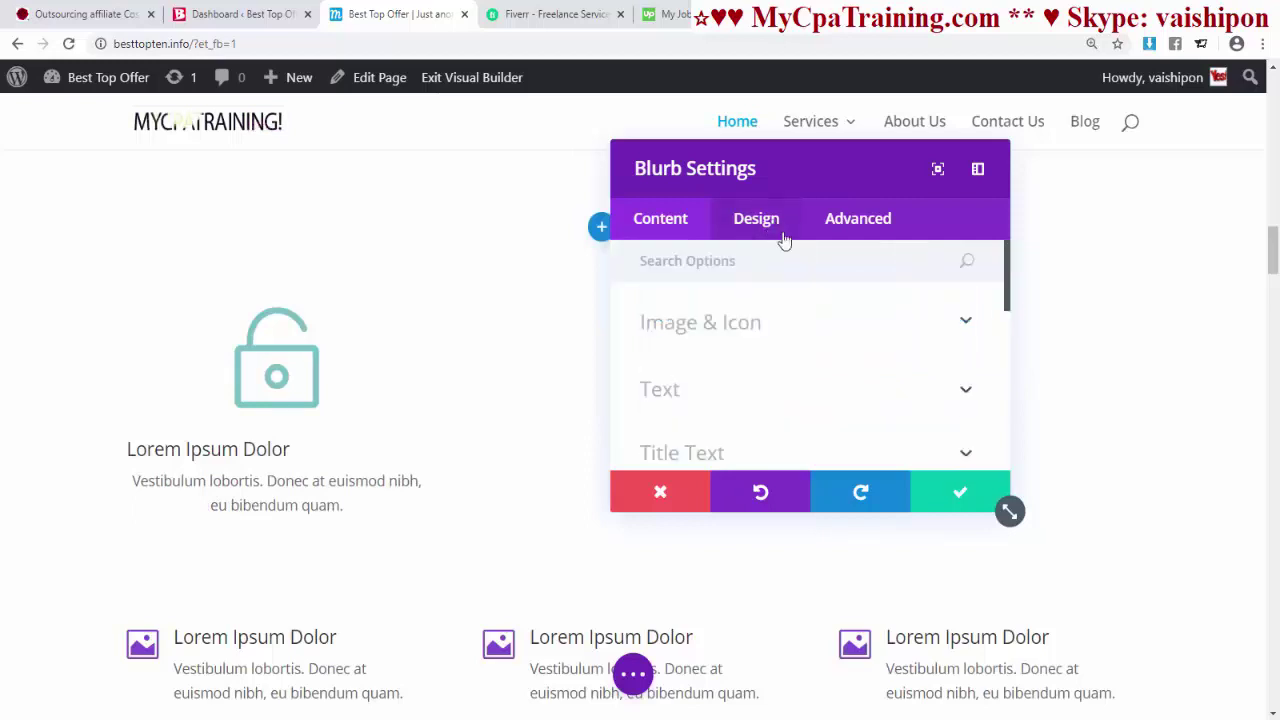
scroll(706, 378, down, 1)
click(705, 378)
scroll(822, 350, down, 1)
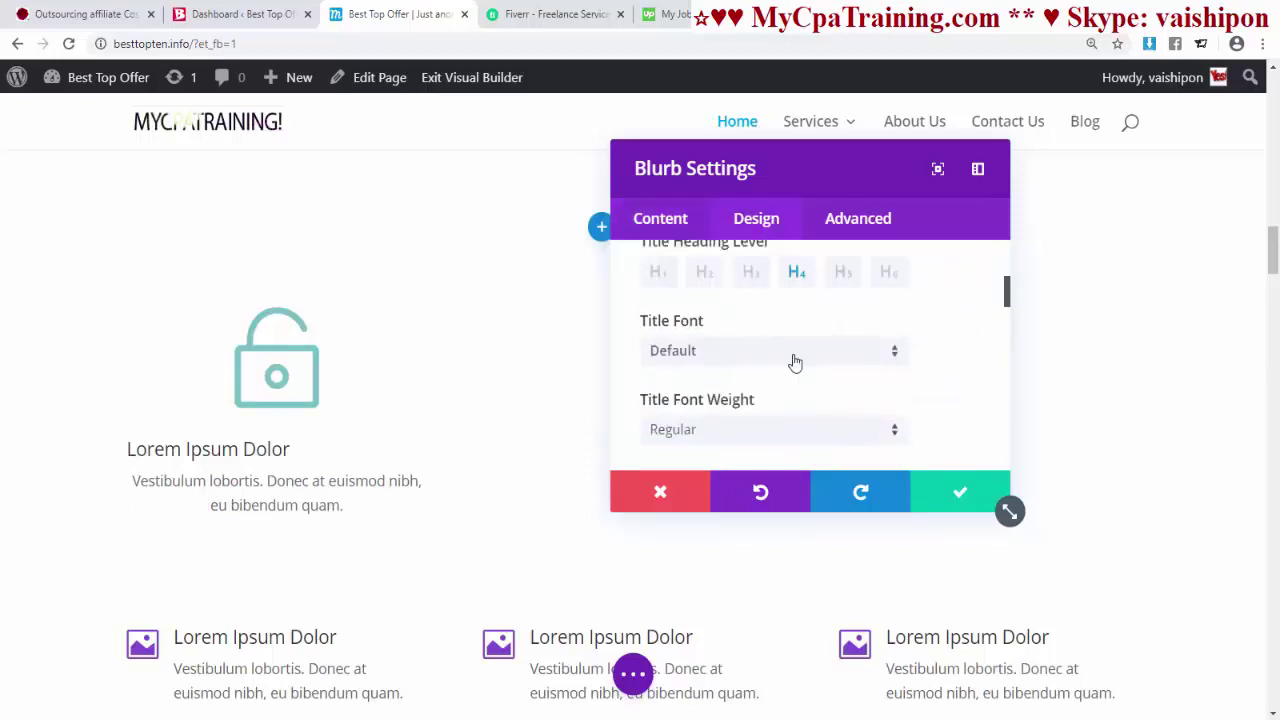
- Set the blurb title to bold ABeeZee with centre alignment
scroll(723, 349, up, 1)
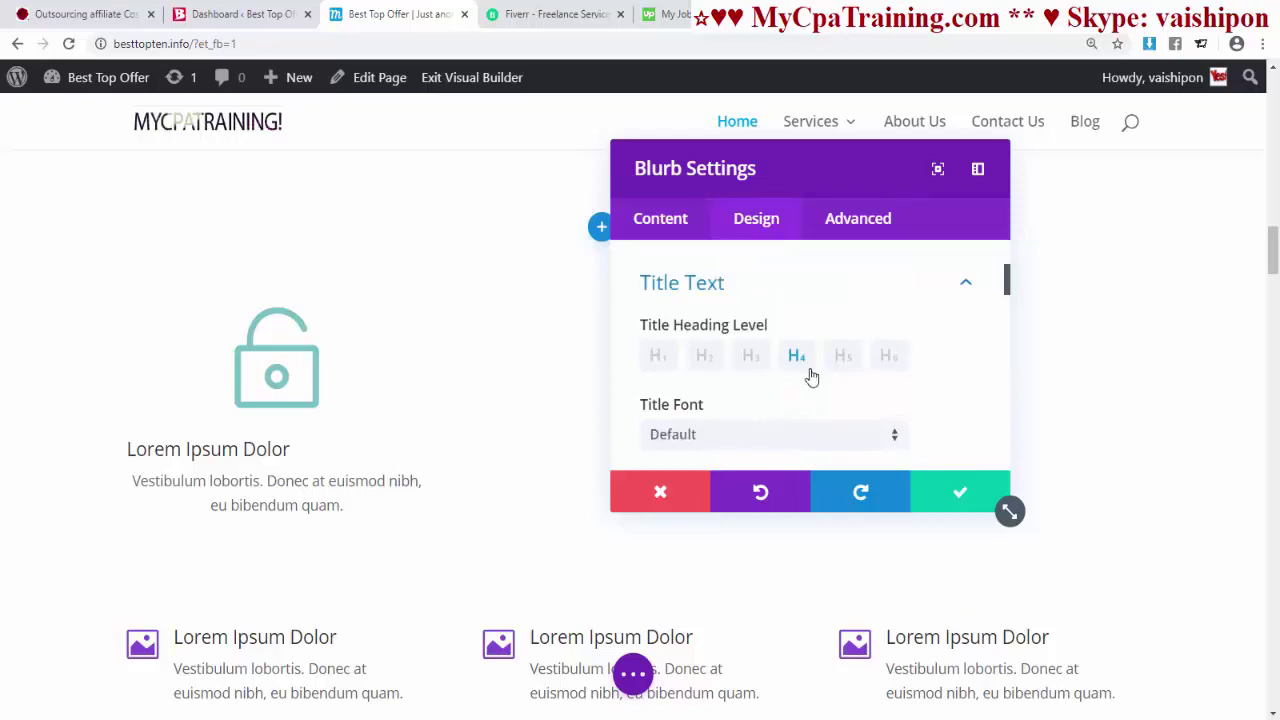
scroll(731, 373, down, 1)
click(750, 352)
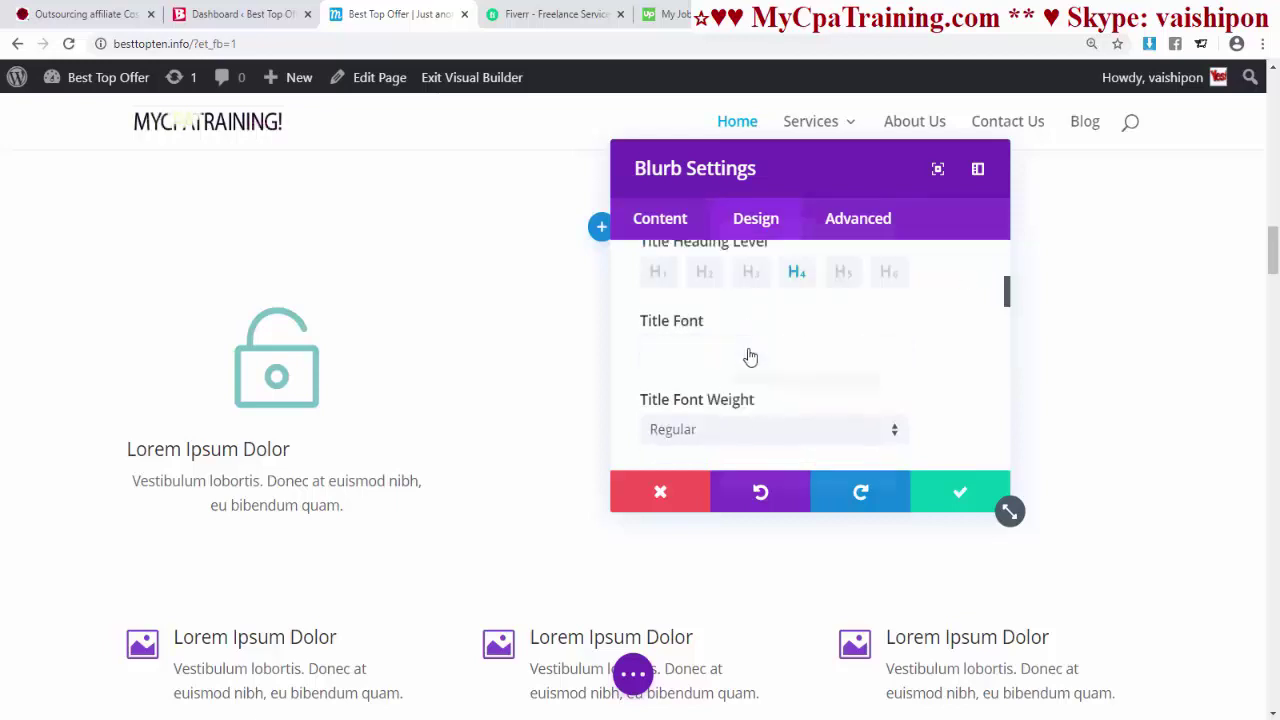
click(716, 511)
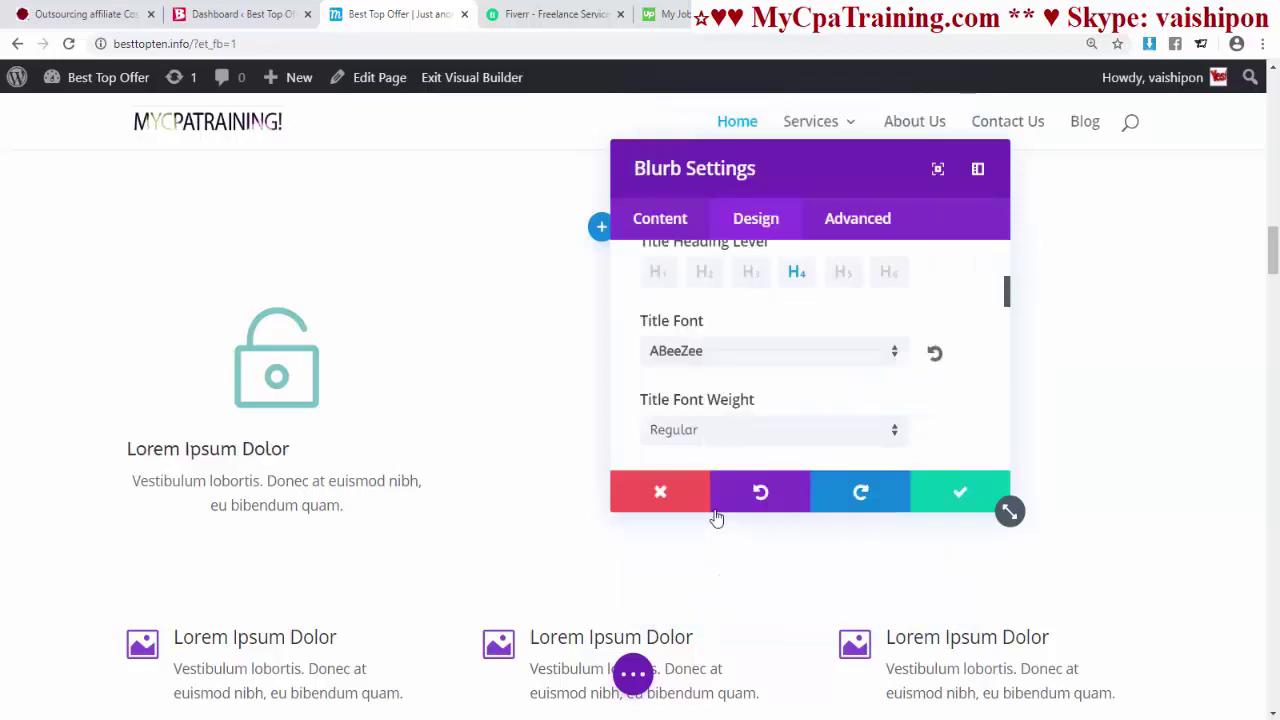
scroll(769, 440, down, 2)
scroll(708, 387, up, 1)
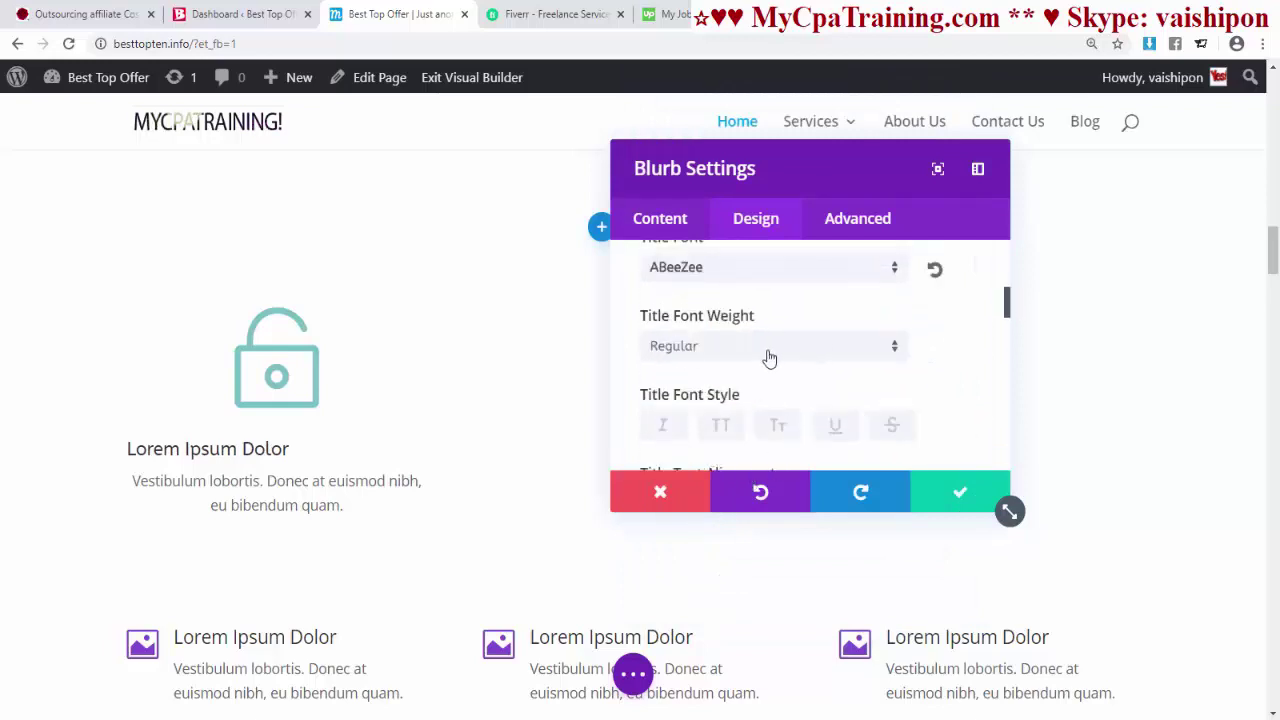
click(765, 344)
click(683, 405)
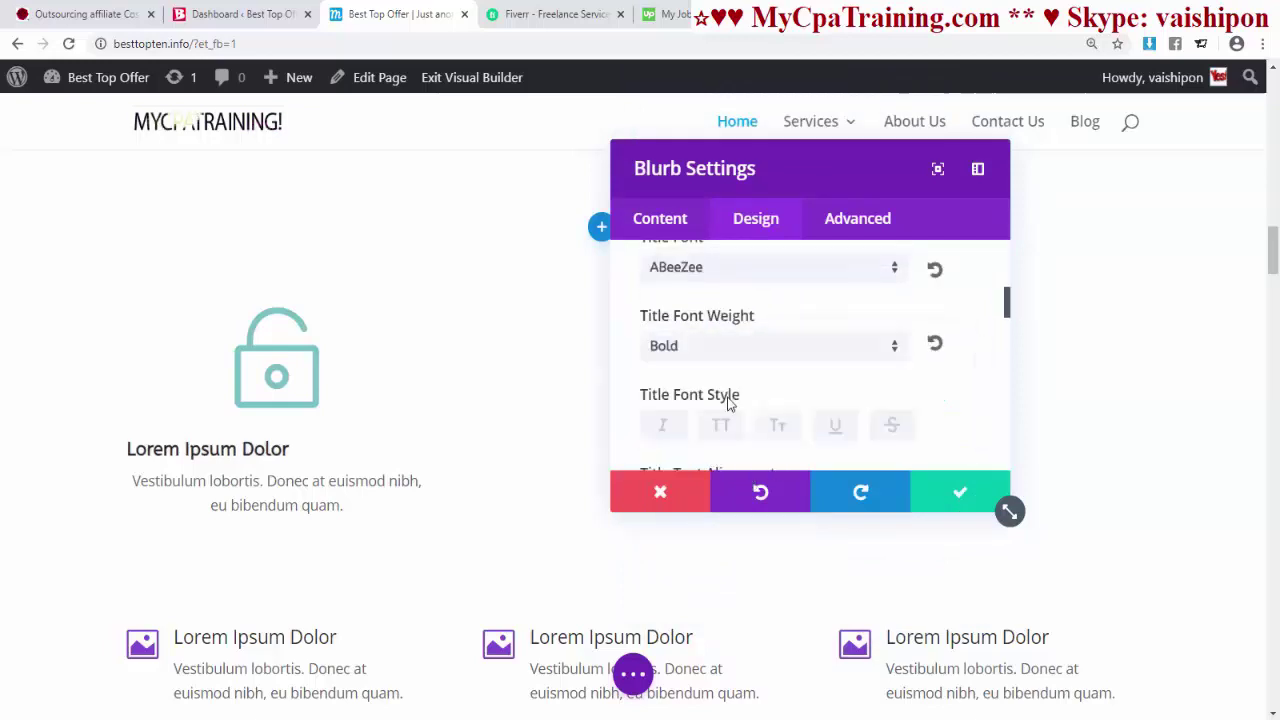
scroll(651, 407, down, 1)
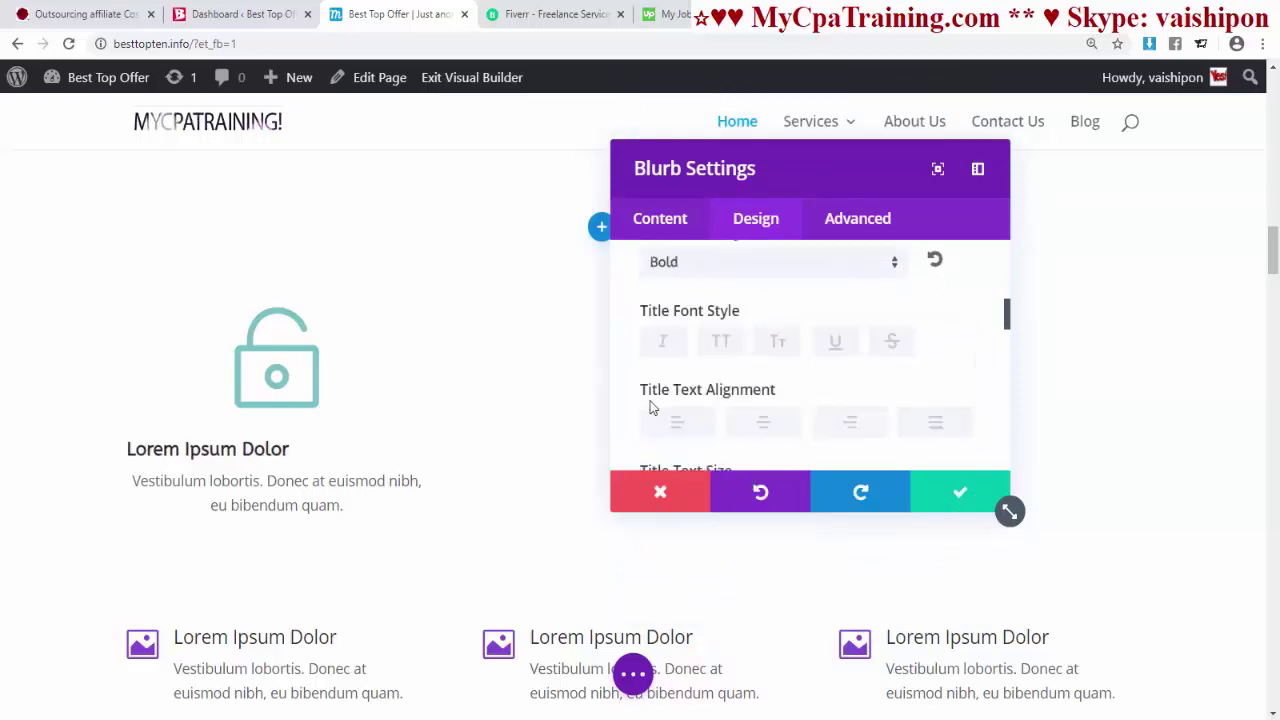
click(764, 424)
- Expand the Image & Icon settings and return to the Content tab
scroll(880, 430, down, 5)
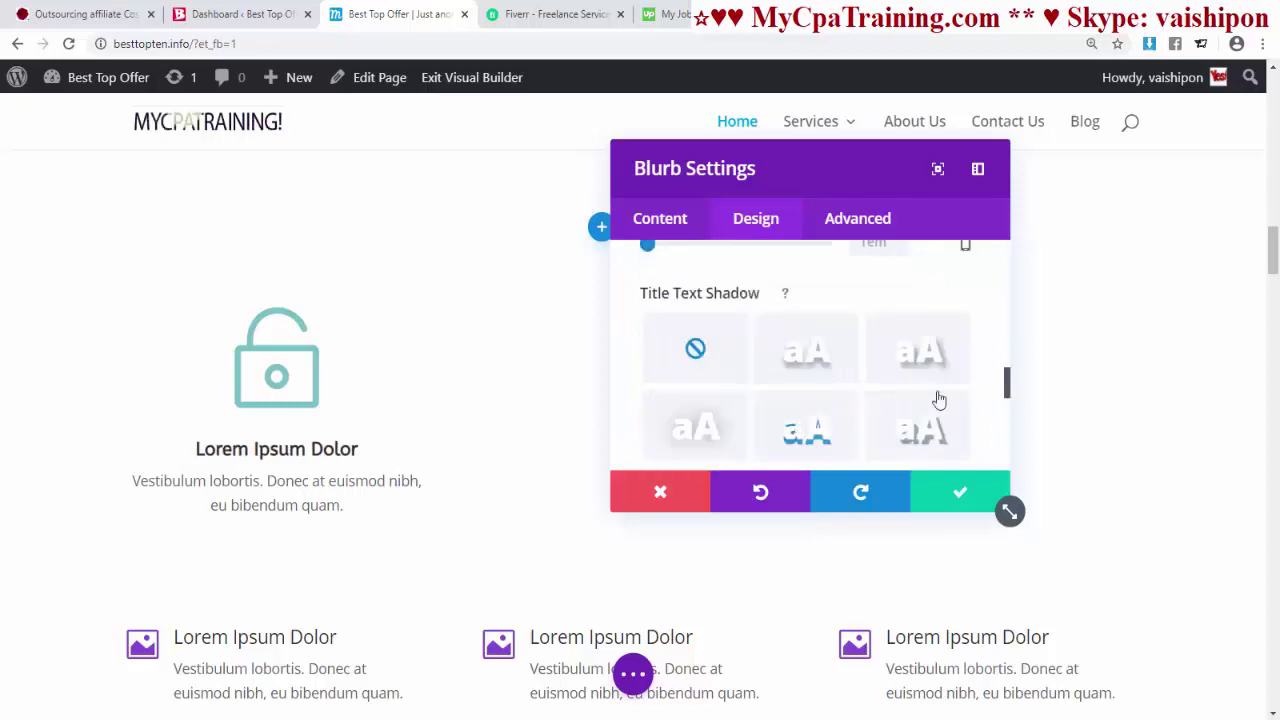
scroll(832, 435, down, 5)
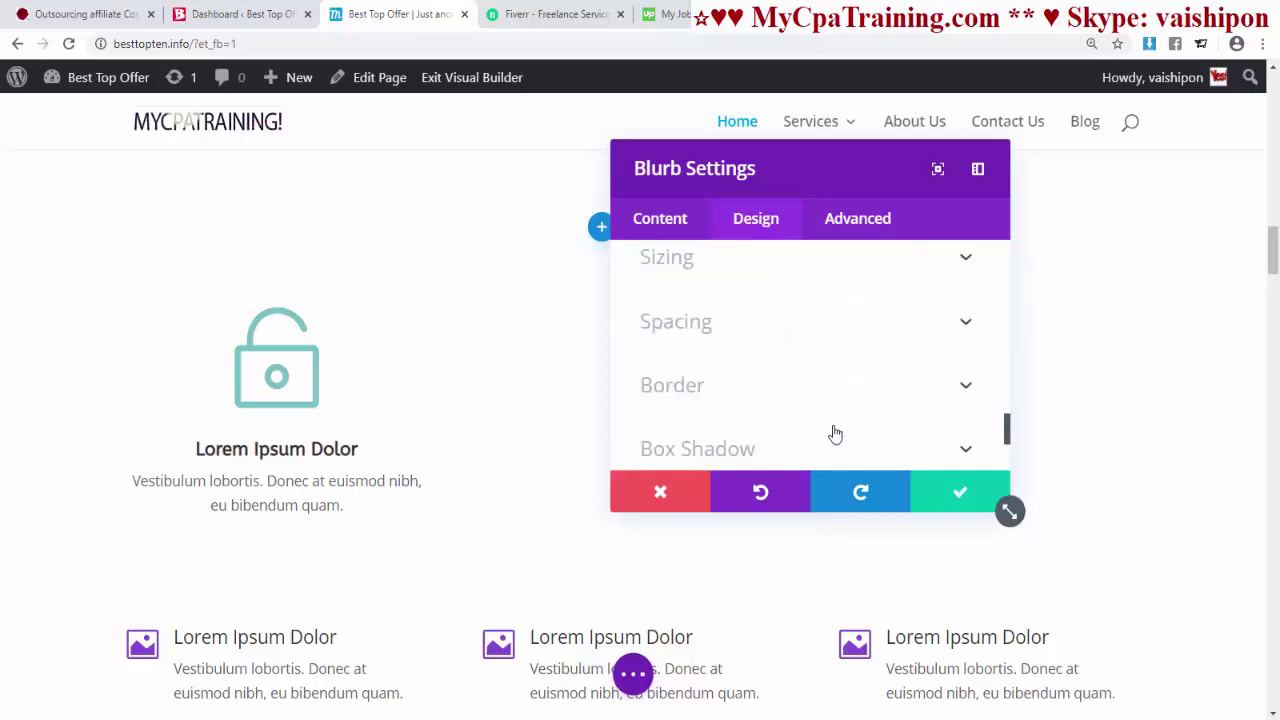
scroll(723, 336, up, 10)
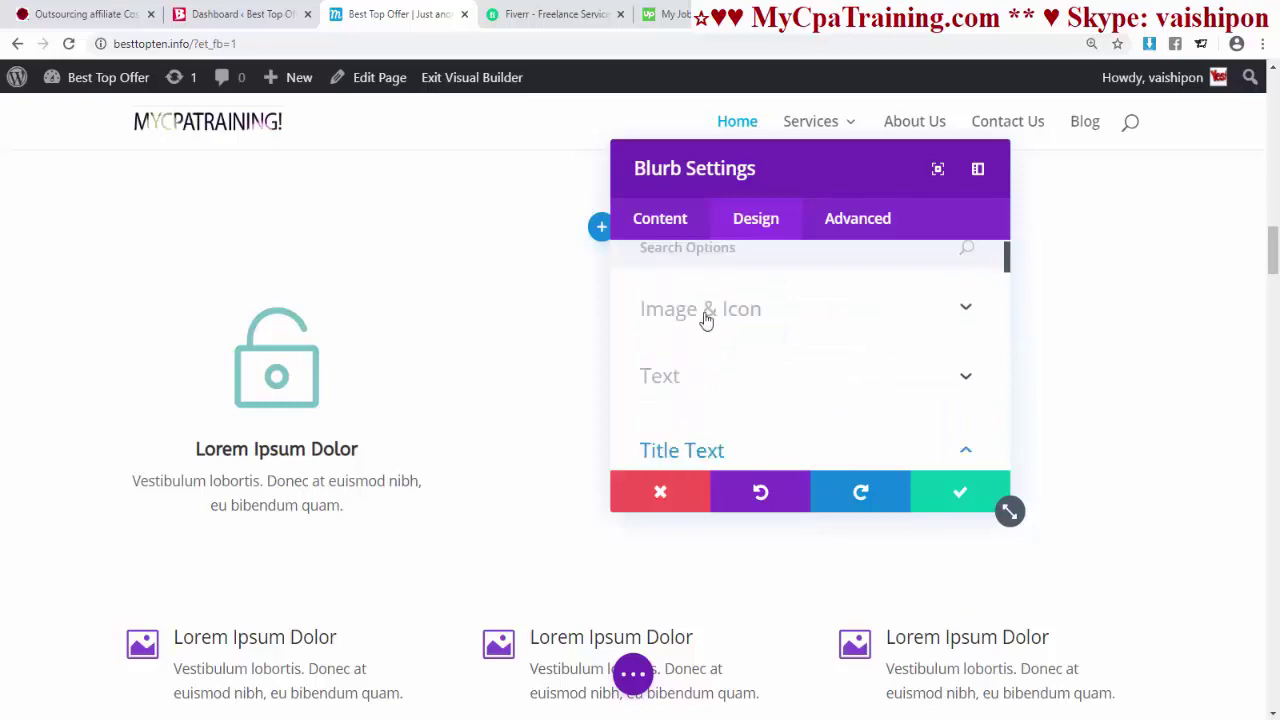
click(706, 318)
scroll(886, 426, down, 1)
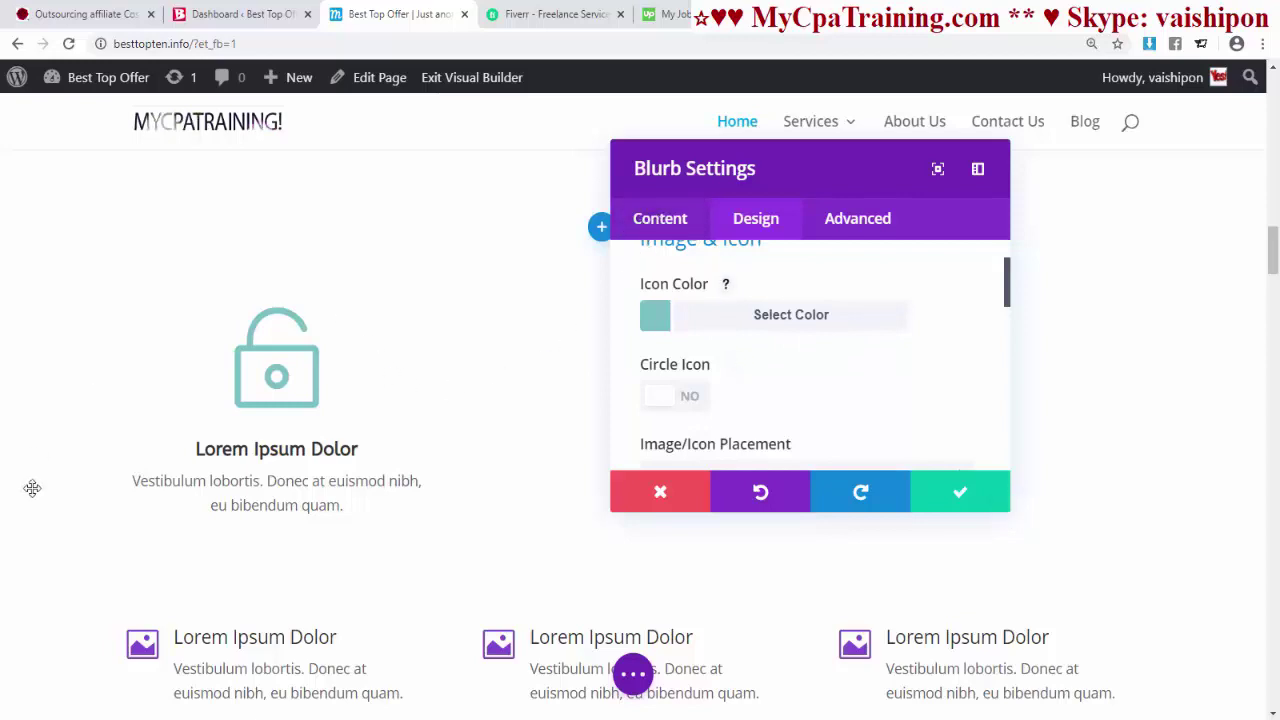
click(668, 228)
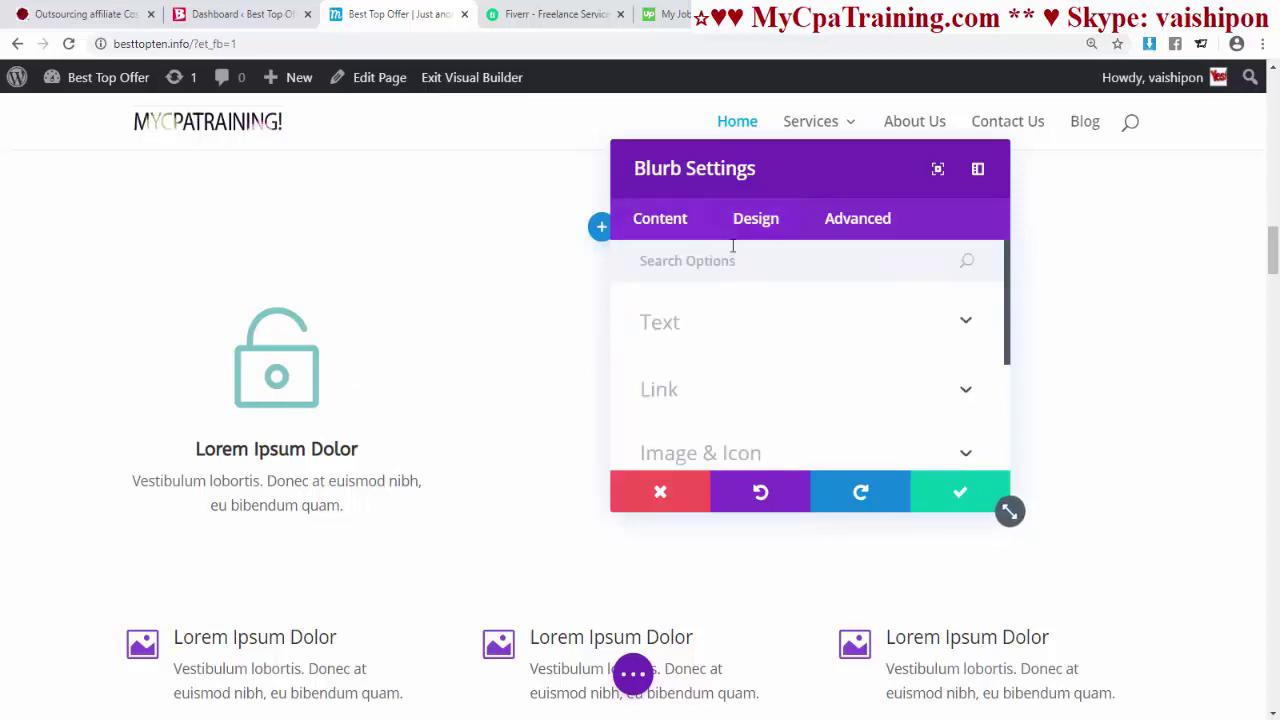
- Give the blurb a yellow background colour
scroll(800, 380, down, 3)
click(829, 326)
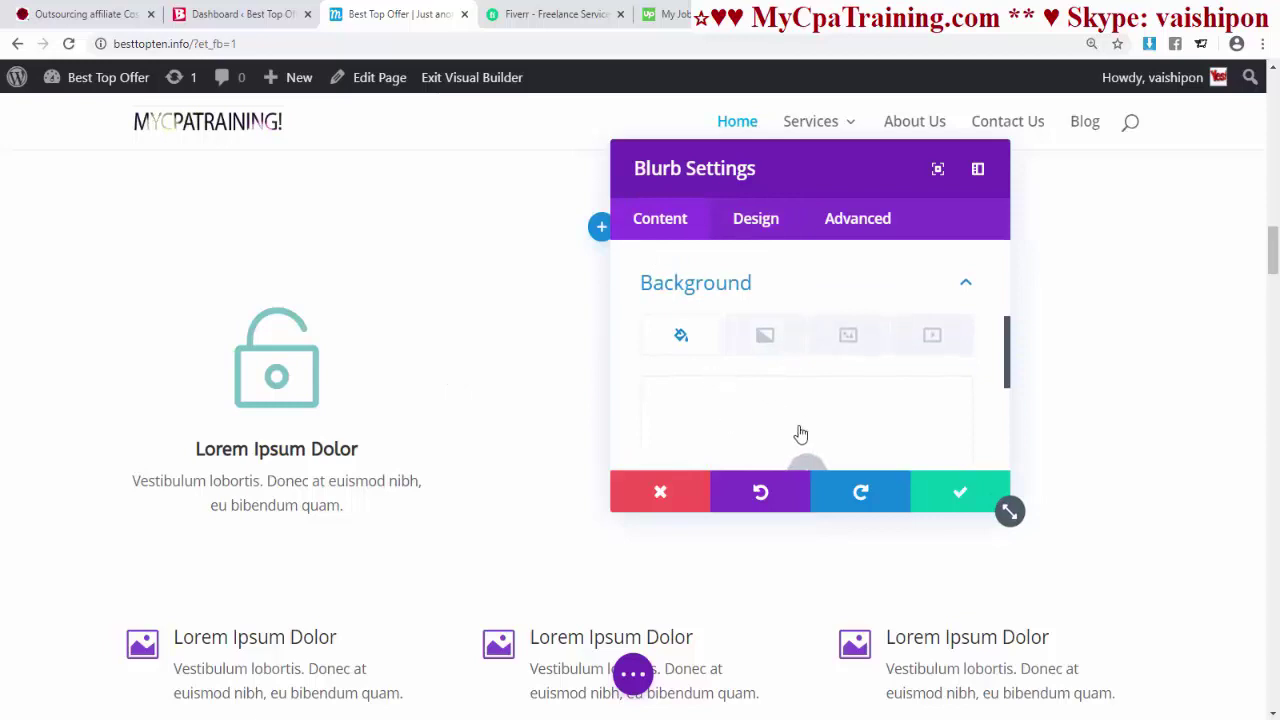
scroll(805, 420, down, 1)
click(807, 398)
scroll(830, 374, down, 2)
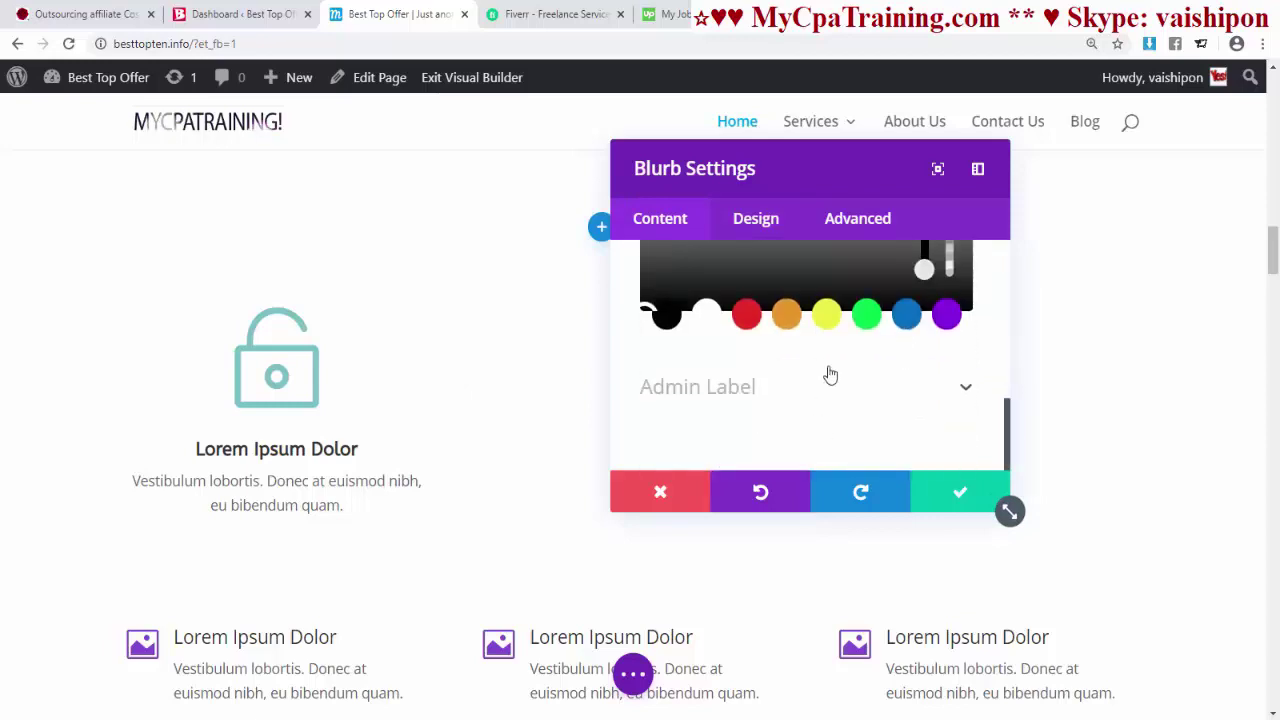
click(826, 314)
scroll(876, 364, up, 3)
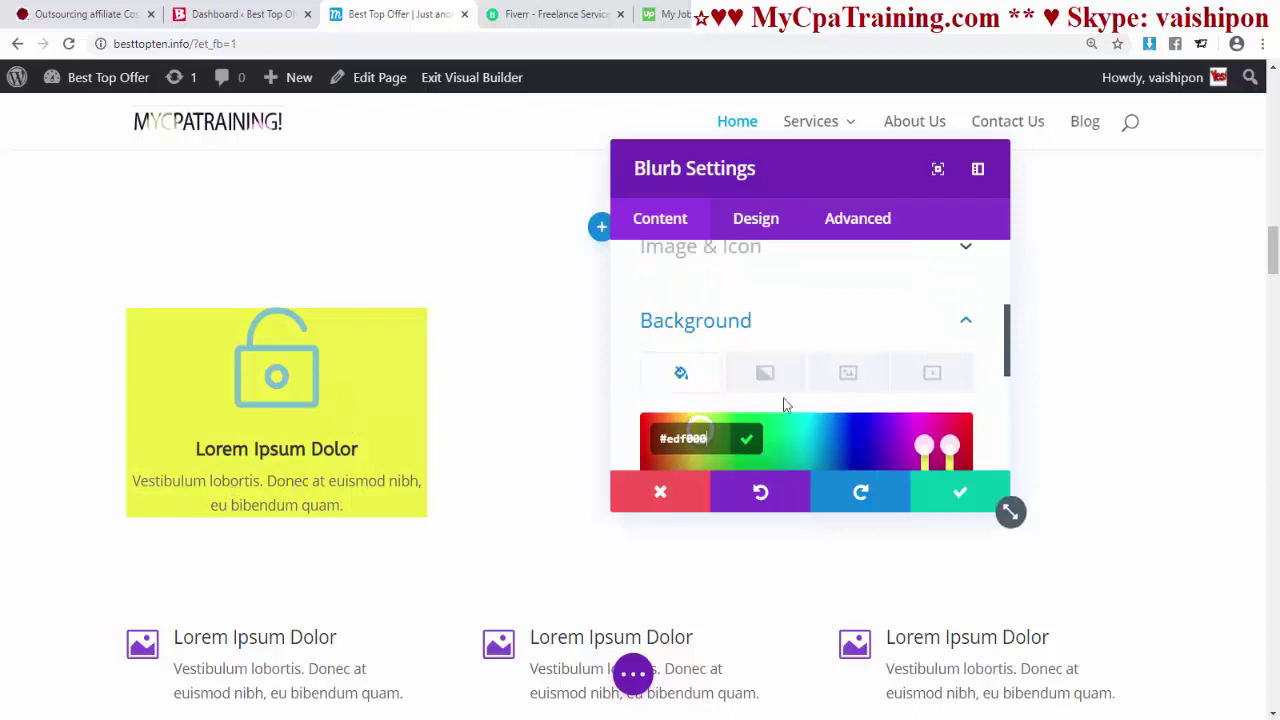
- Set the blurb's top padding to 15px in Design > Spacing
click(752, 224)
scroll(720, 350, down, 4)
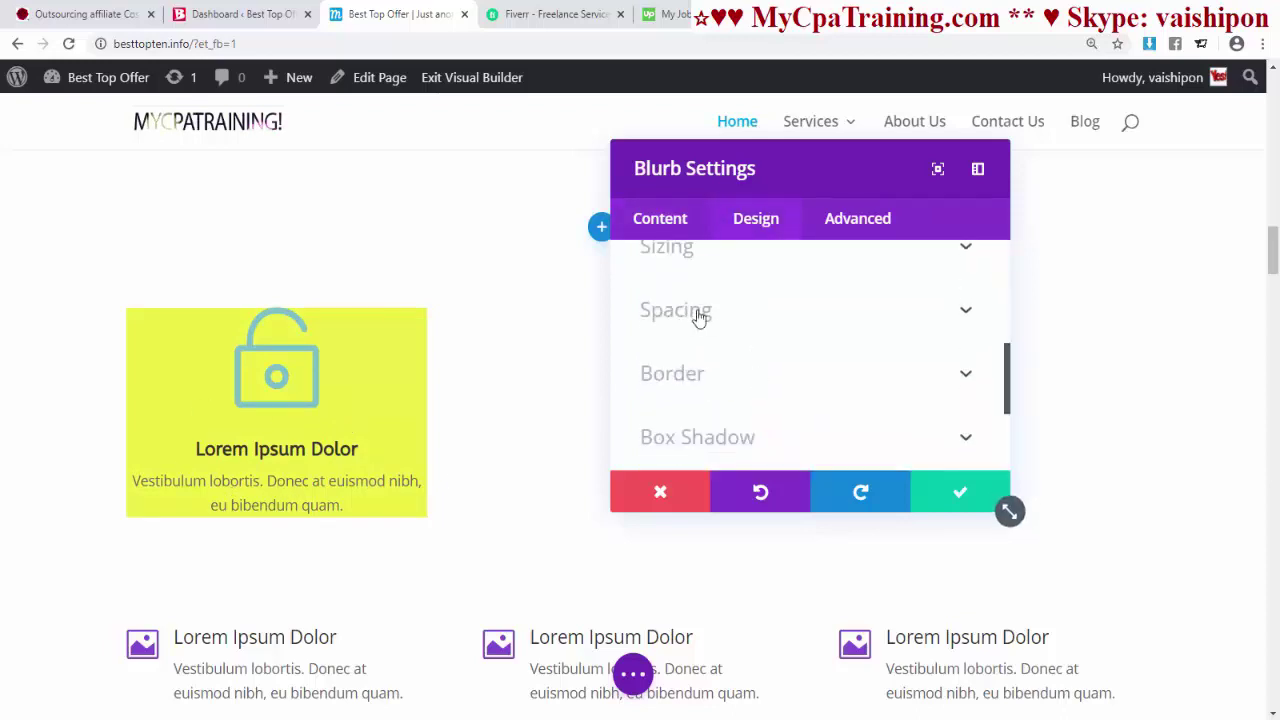
click(699, 317)
scroll(664, 287, down, 1)
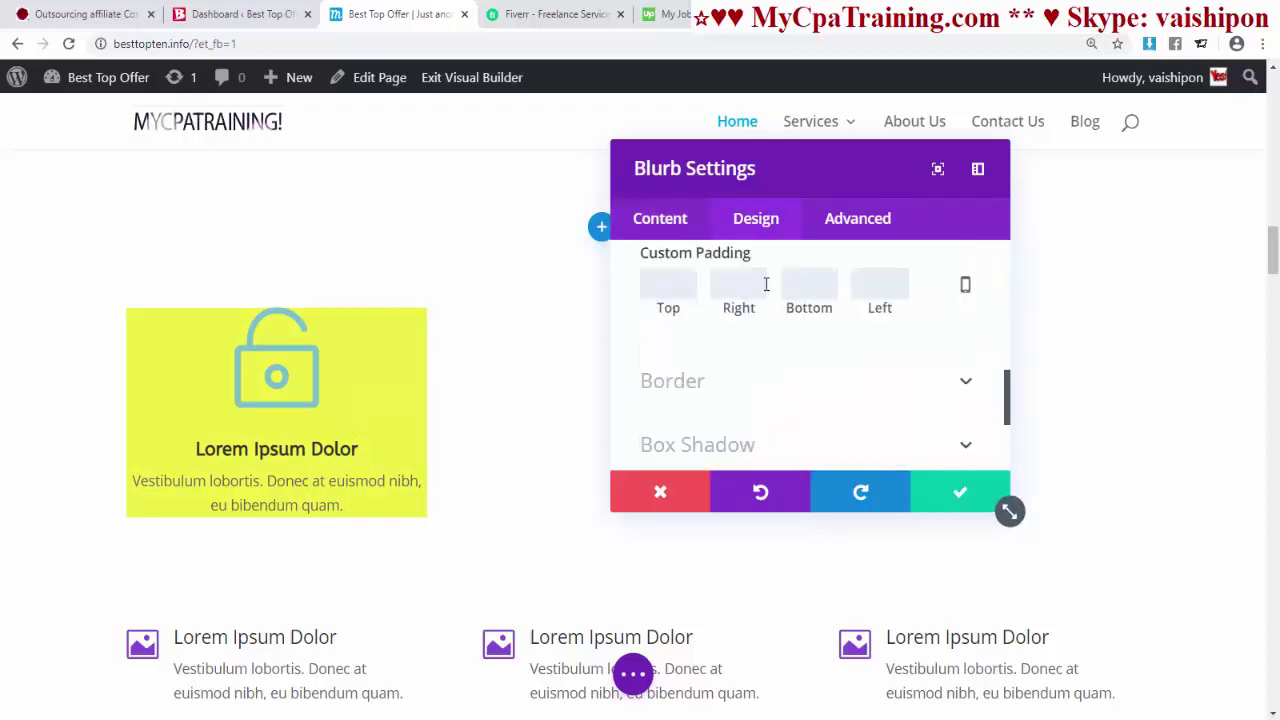
text(10)
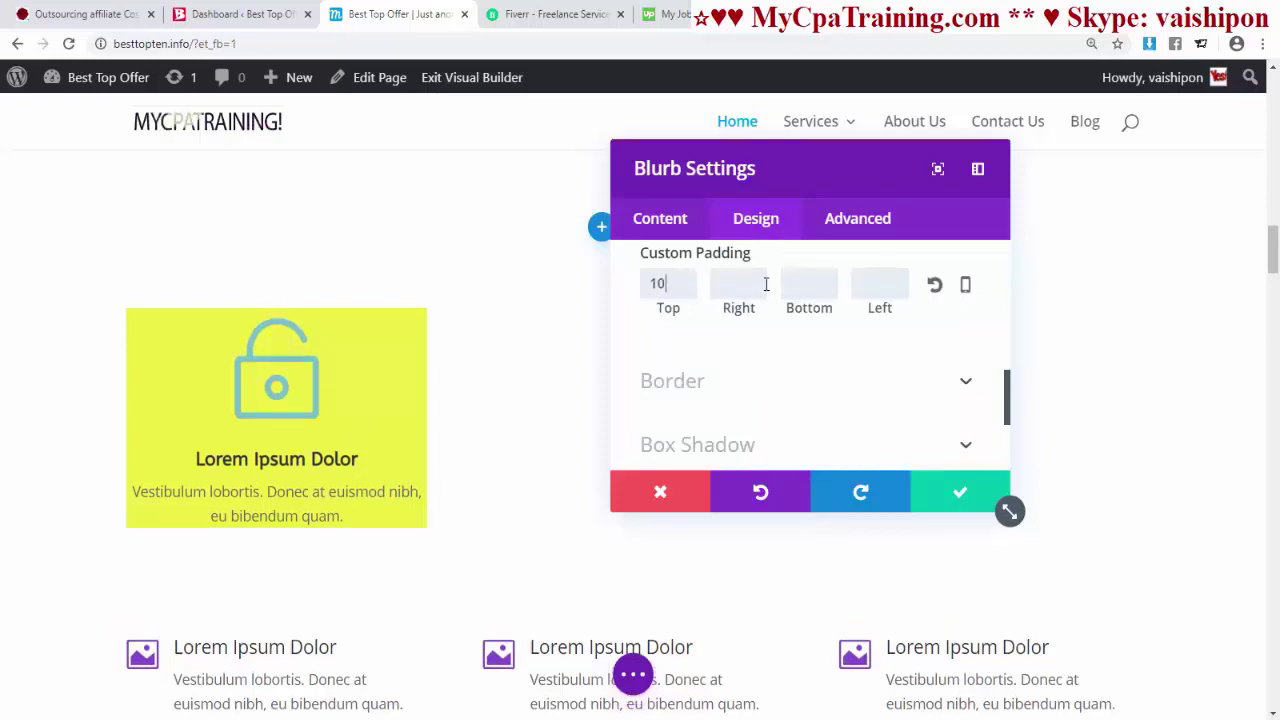
key(BackSpace)
text(15)
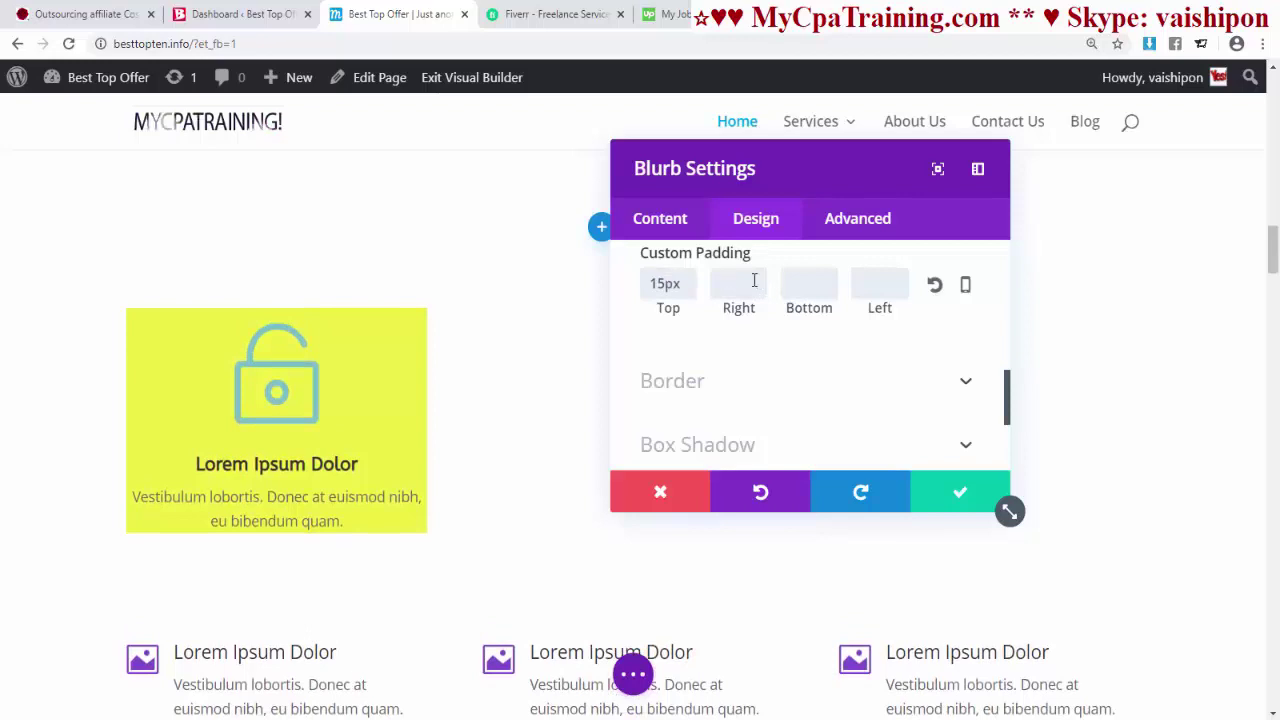
- Set the remaining padding sides to 15px
click(754, 283)
text(15)
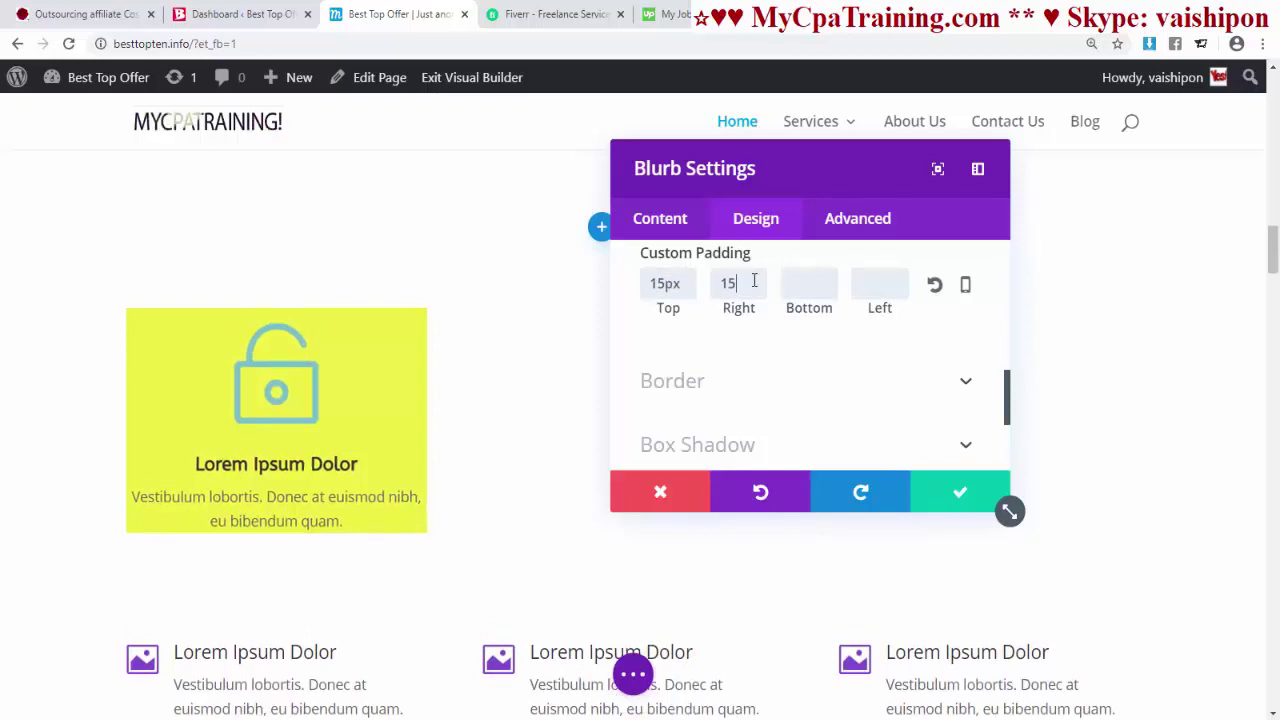
scroll(848, 372, down, 3)
scroll(813, 320, up, 5)
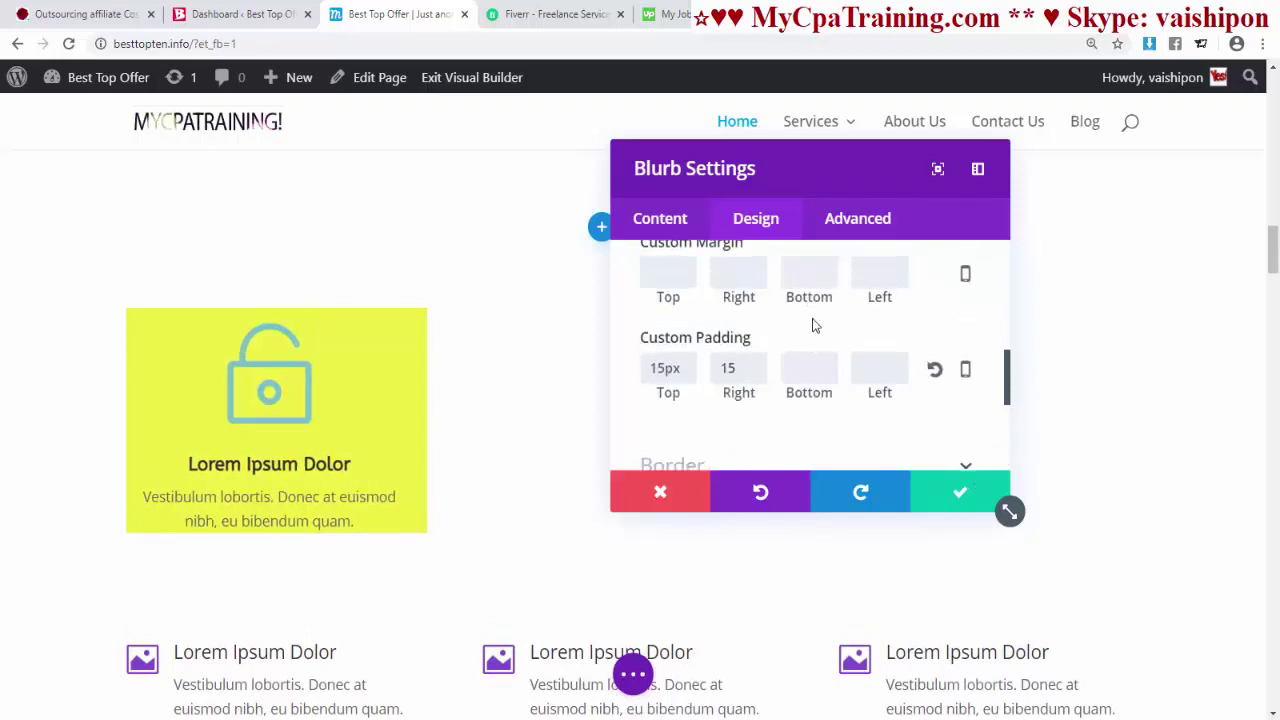
scroll(825, 377, down, 1)
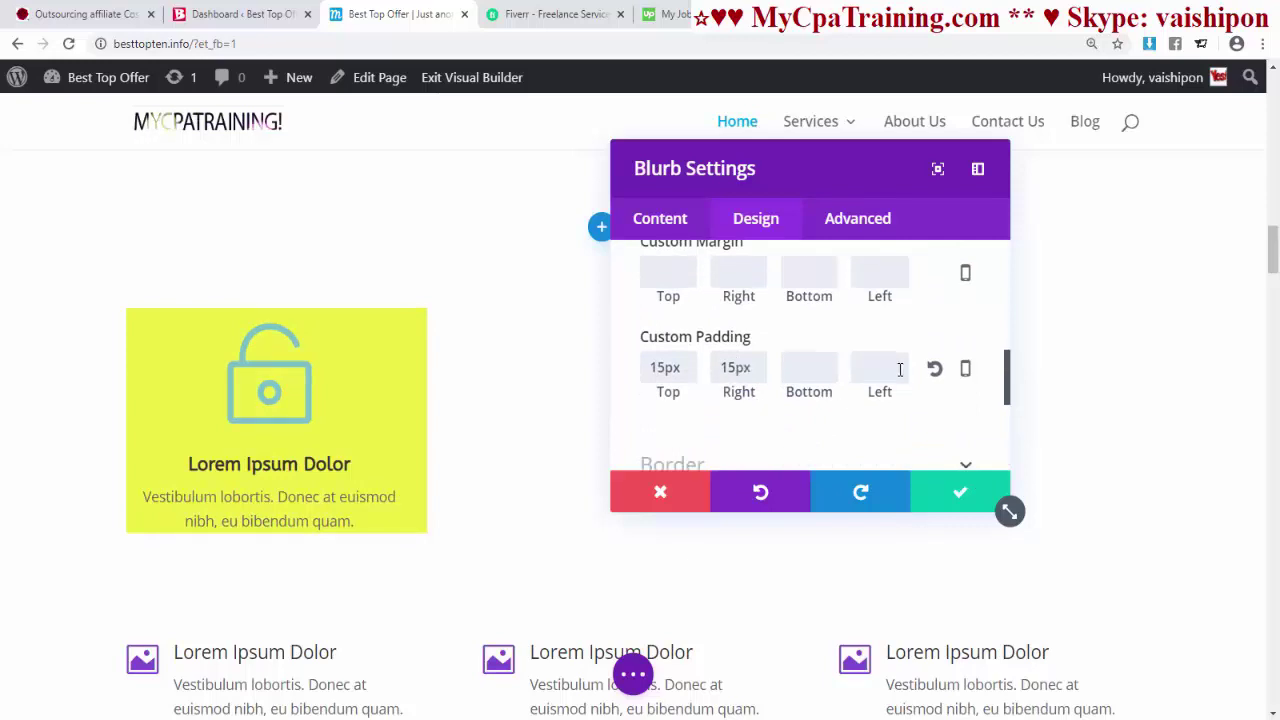
key(Tab)
text(15)
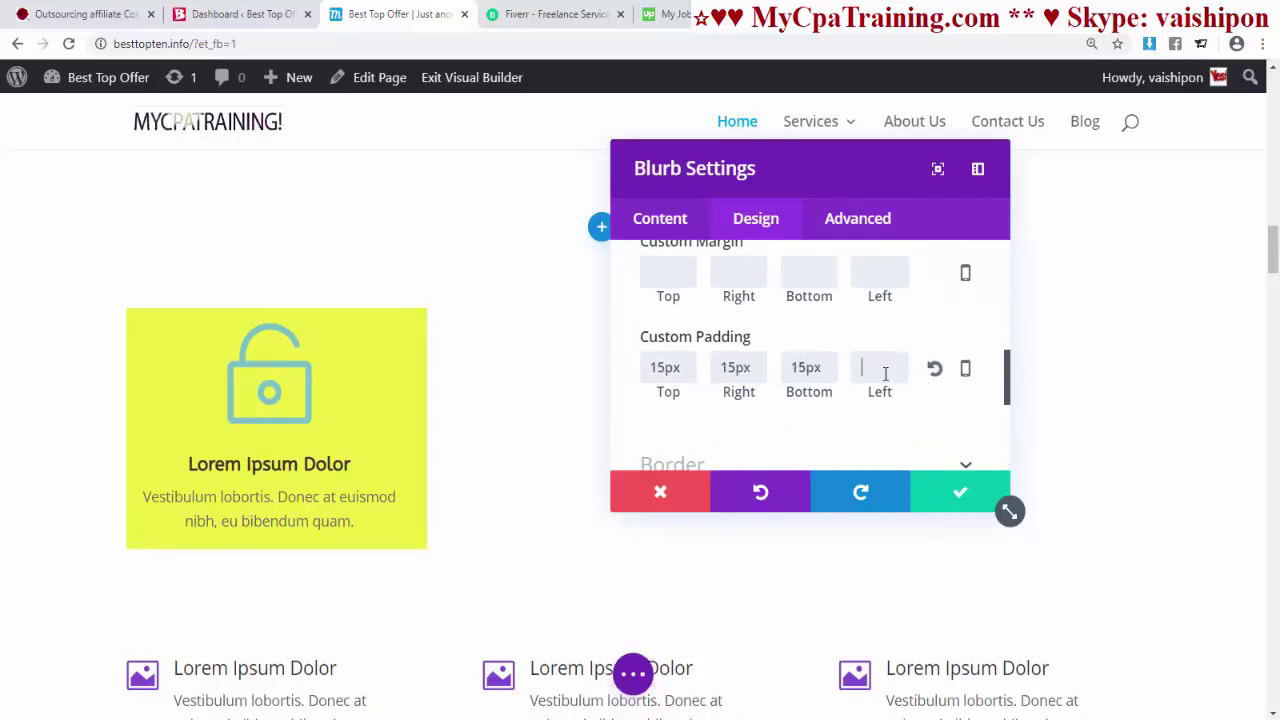
text(15)
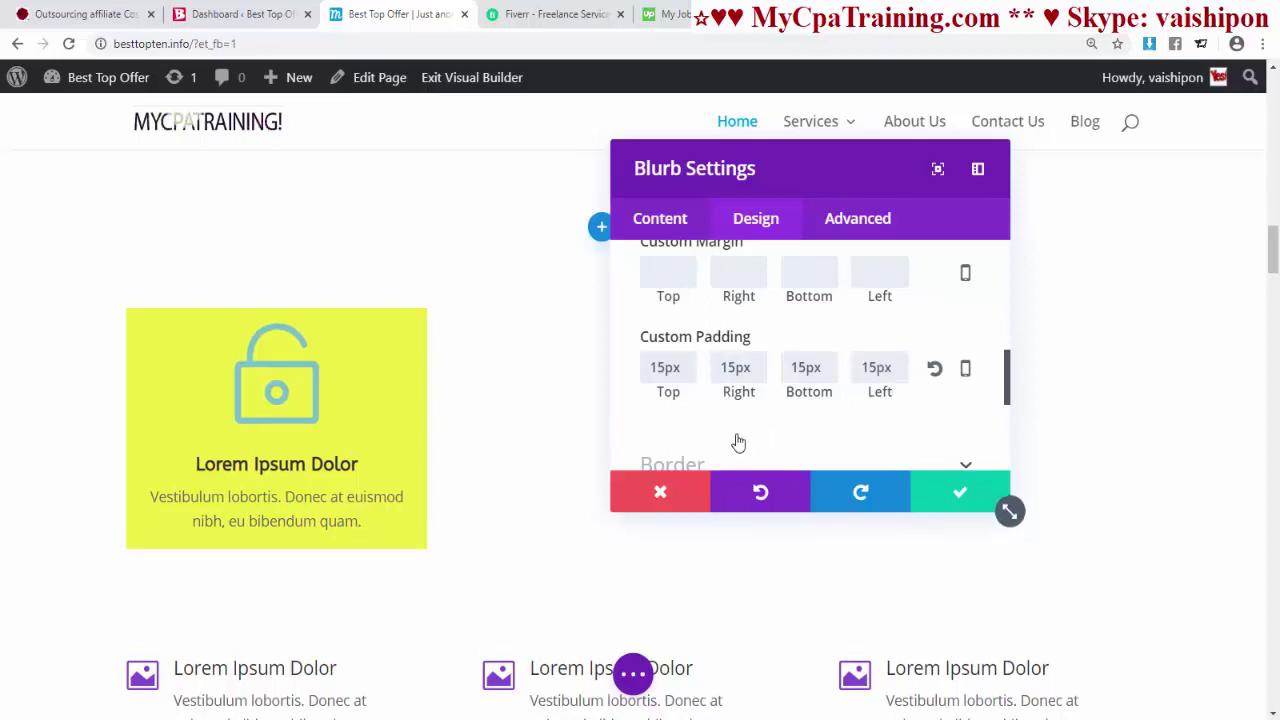
scroll(738, 442, up, 2)
scroll(1193, 385, down, 1)
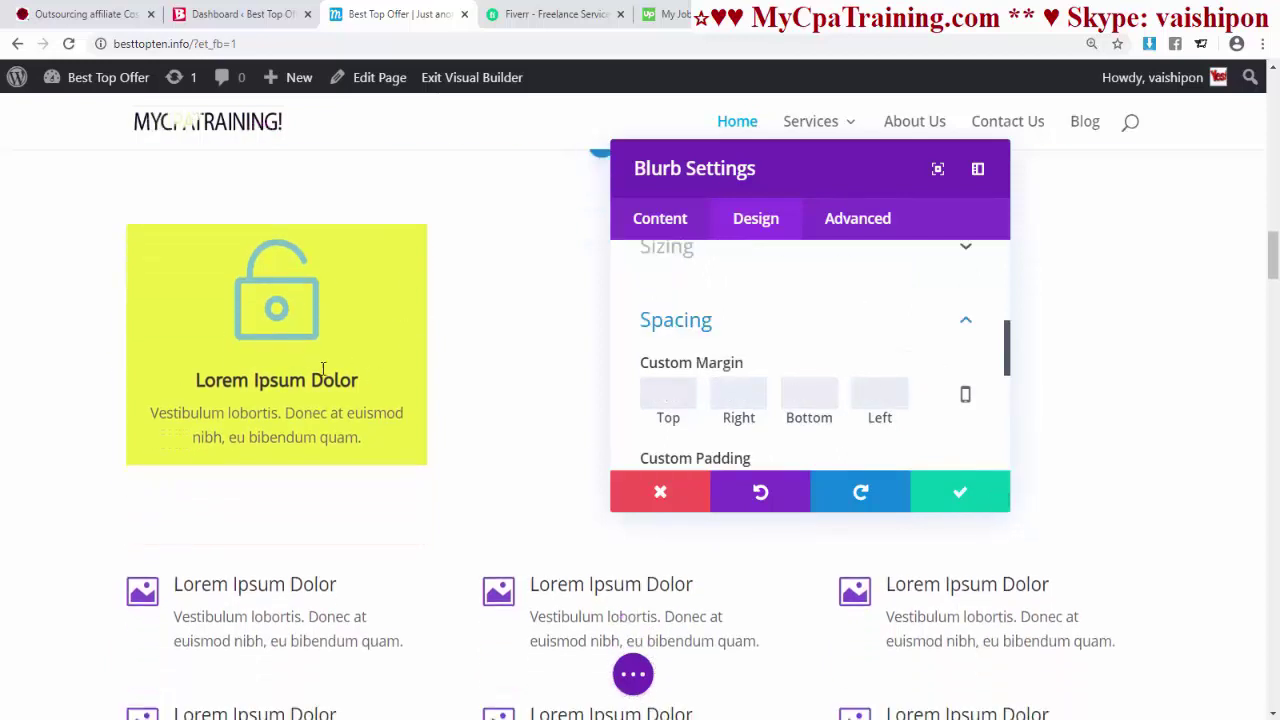
- Change the blurb background to red #e02b20
click(660, 218)
scroll(862, 377, down, 5)
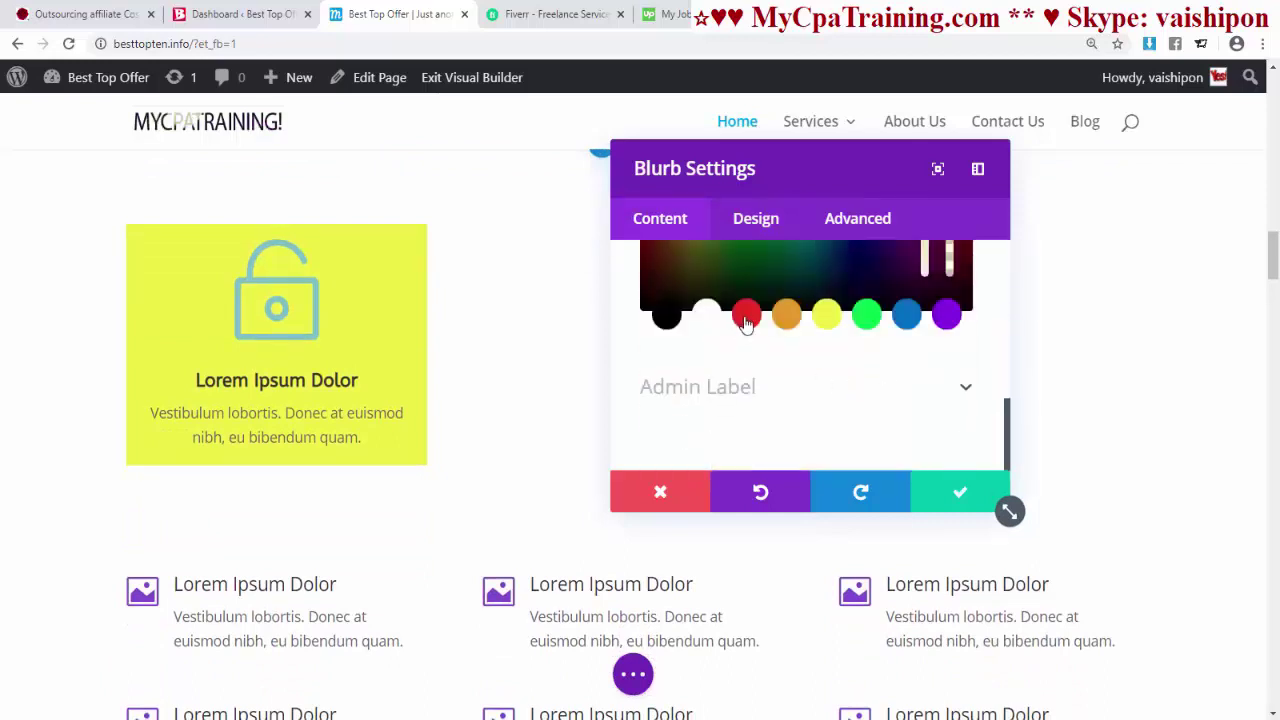
click(746, 314)
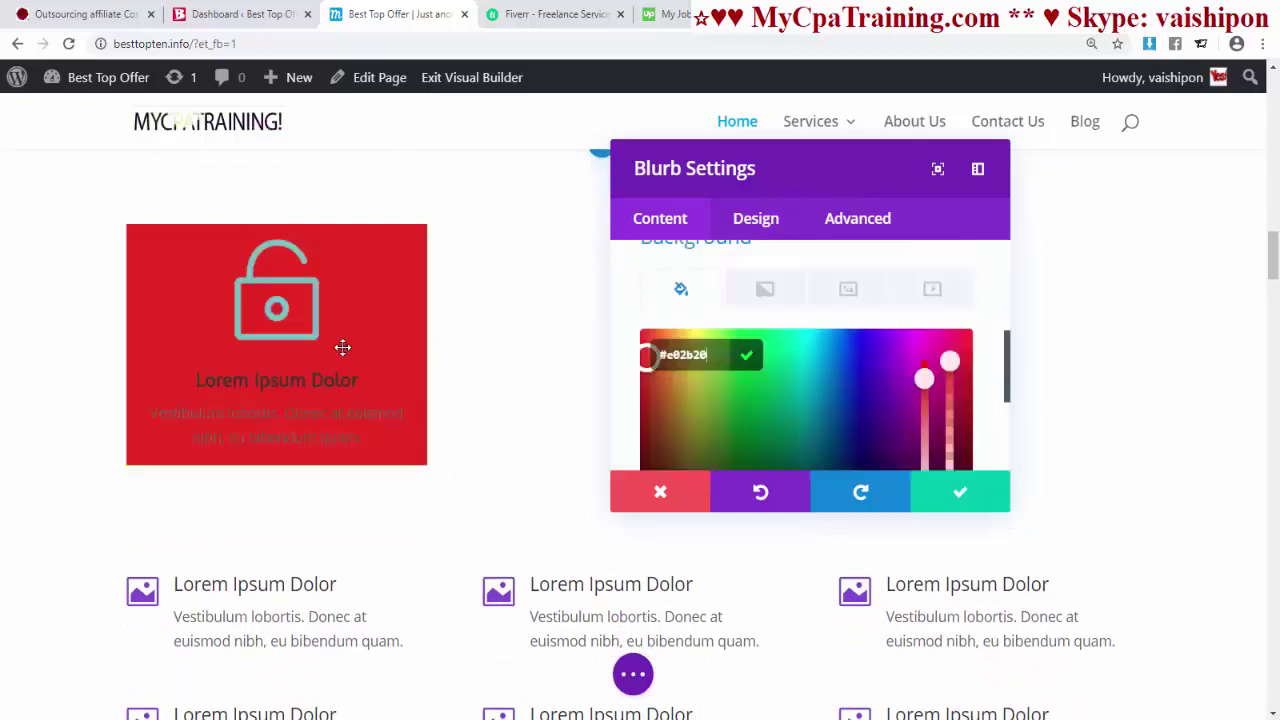
- Set the blurb's text colour to Light and expand Image & Icon
click(756, 220)
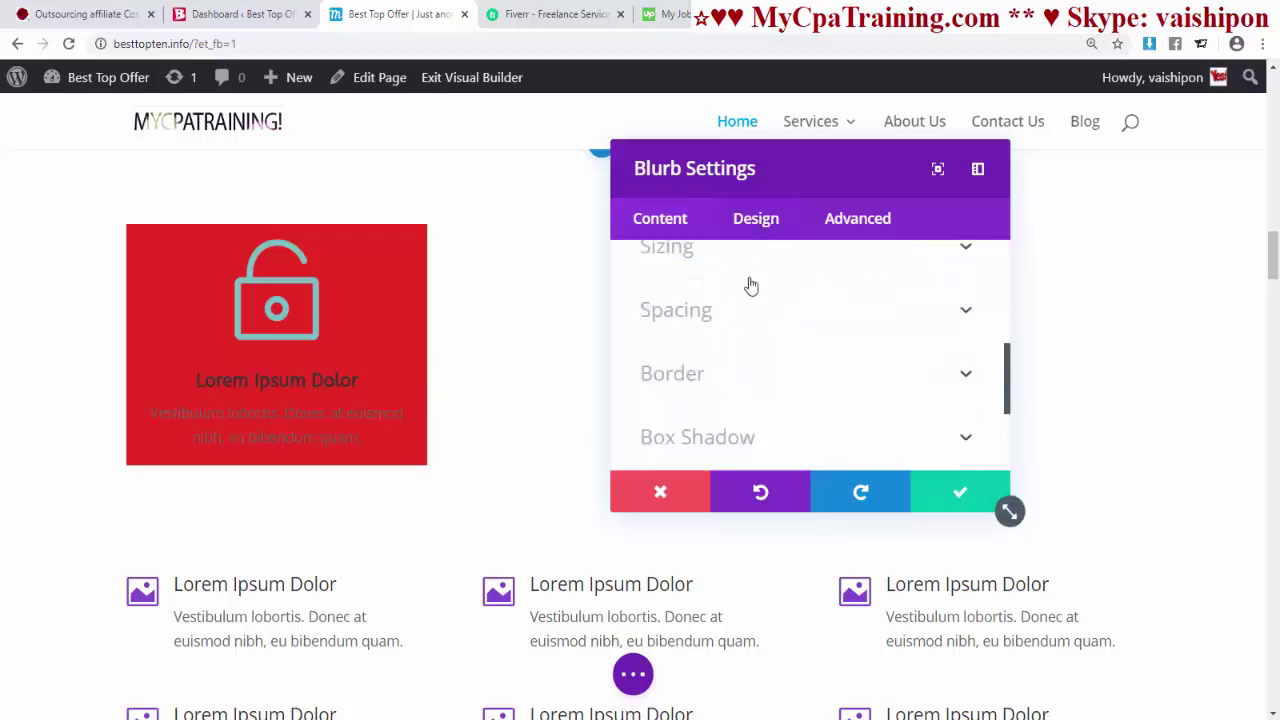
scroll(760, 320, up, 5)
click(780, 388)
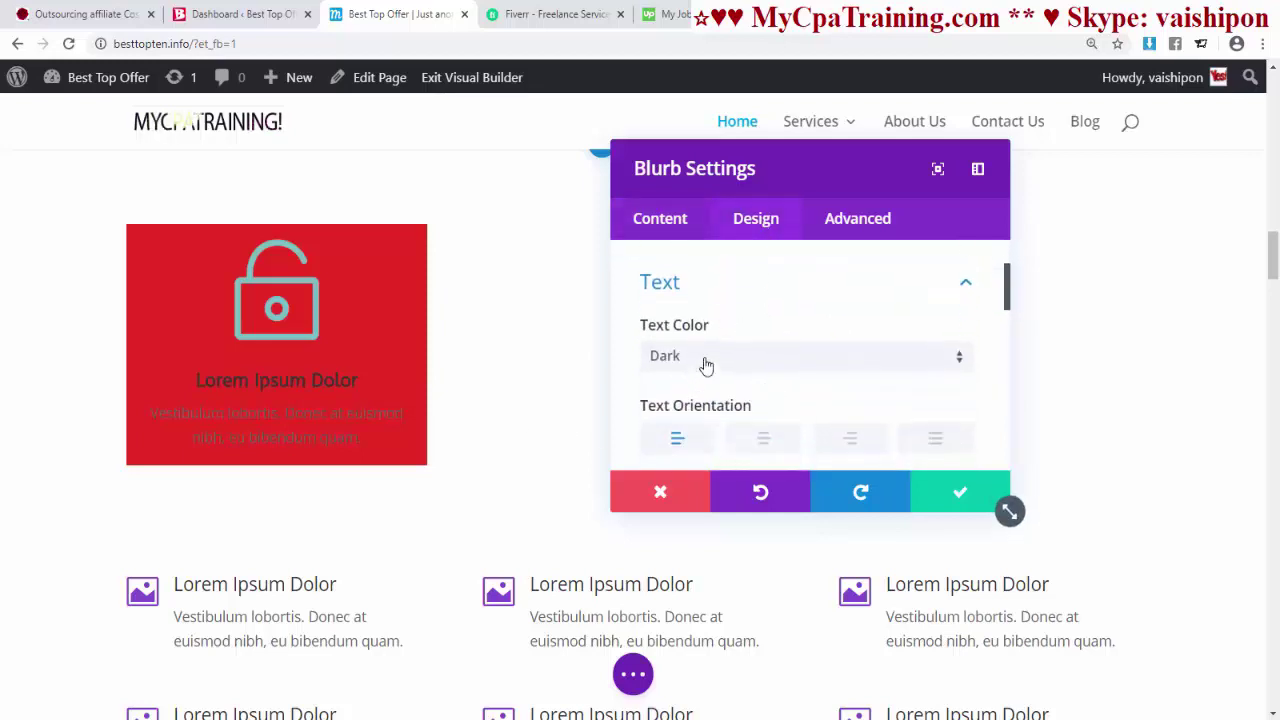
click(706, 366)
click(688, 409)
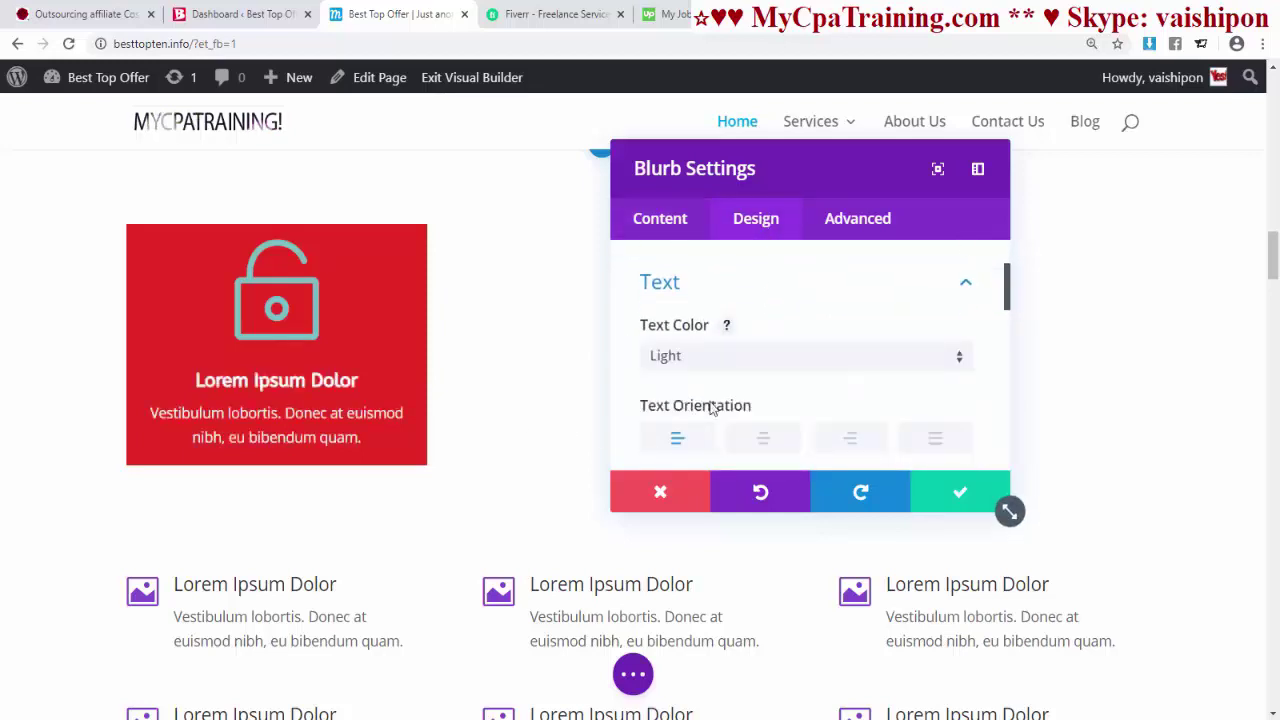
scroll(880, 425, down, 3)
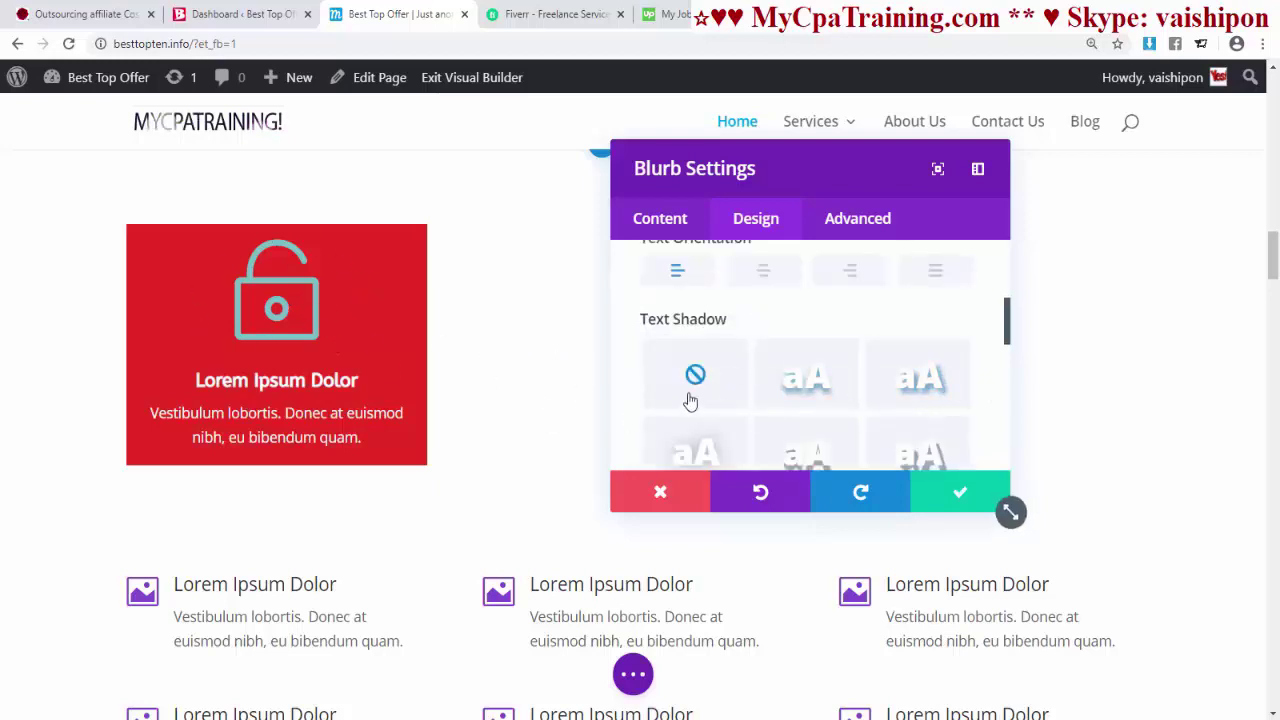
scroll(700, 330, up, 5)
click(690, 332)
scroll(820, 373, down, 1)
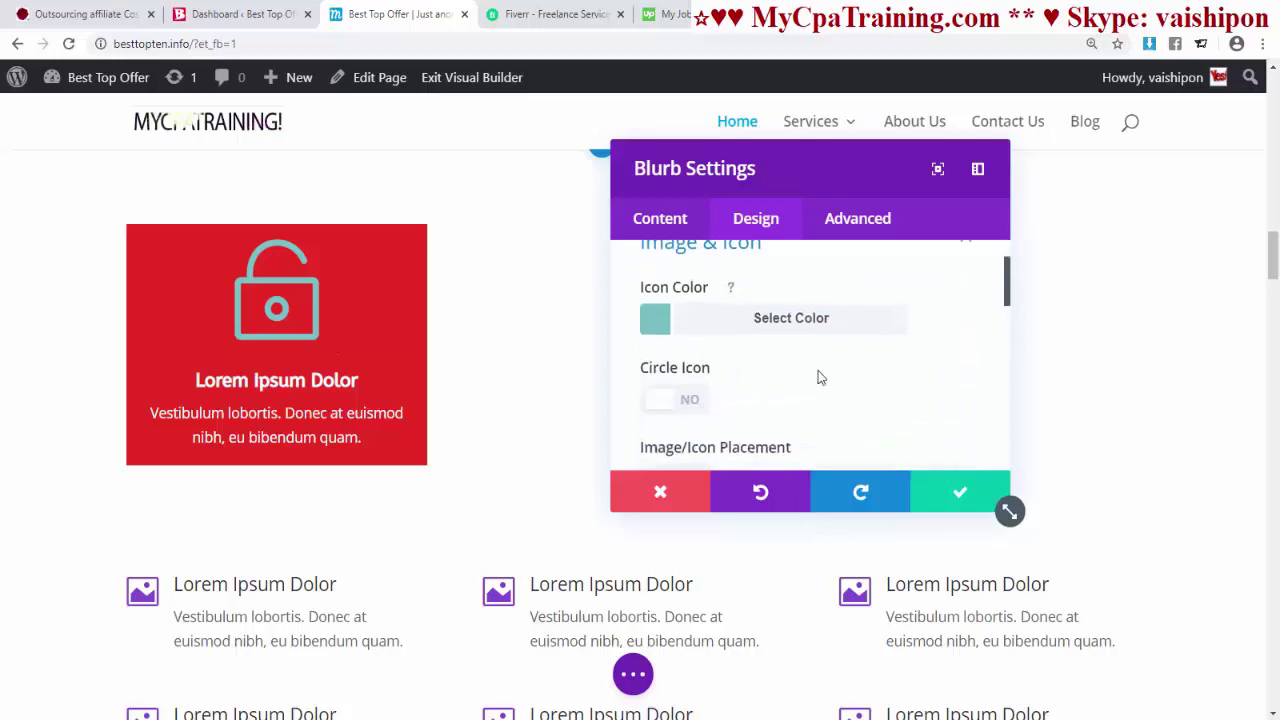
- Make the blurb icon white and enable Circle Icon
click(809, 323)
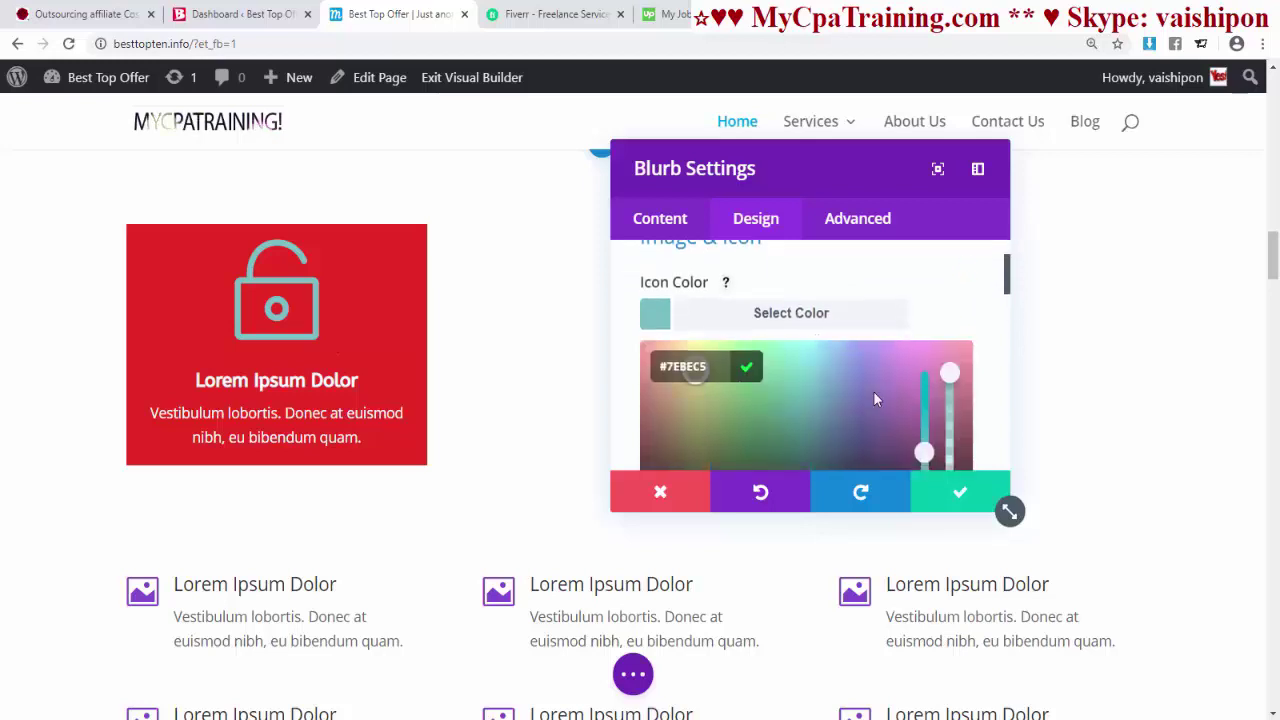
scroll(874, 397, down, 3)
scroll(855, 394, up, 1)
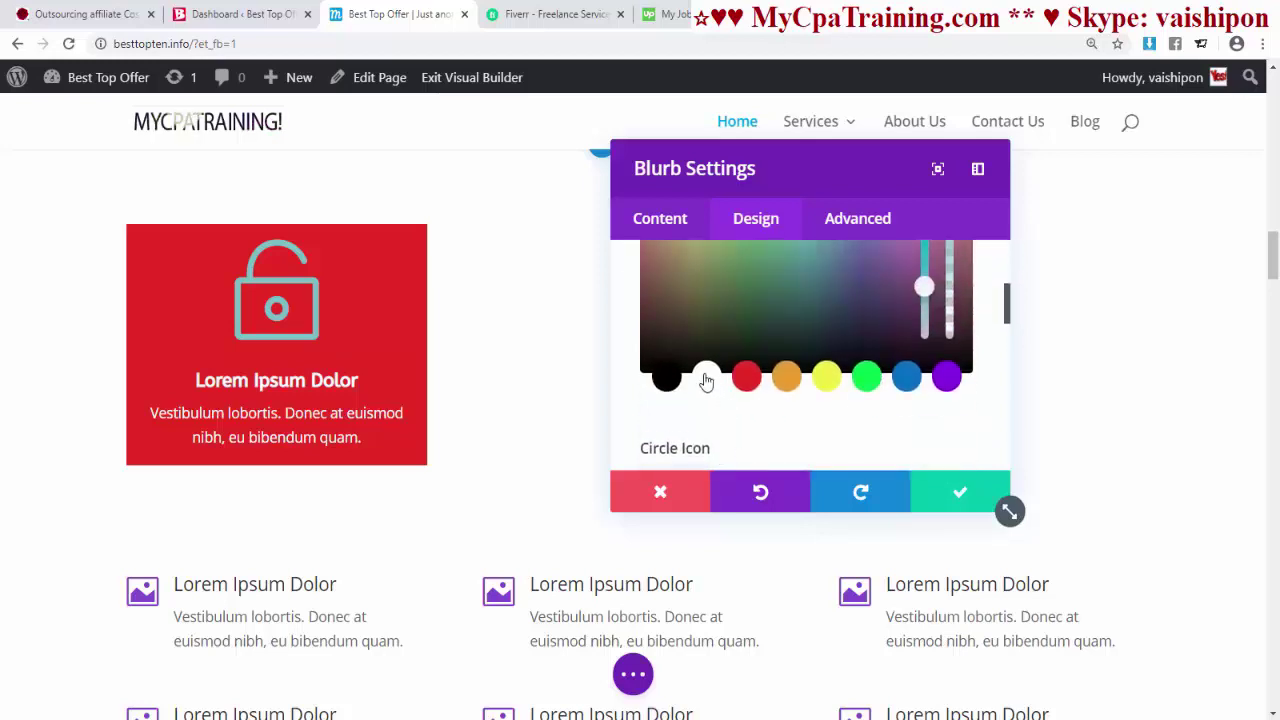
click(706, 378)
scroll(835, 402, up, 1)
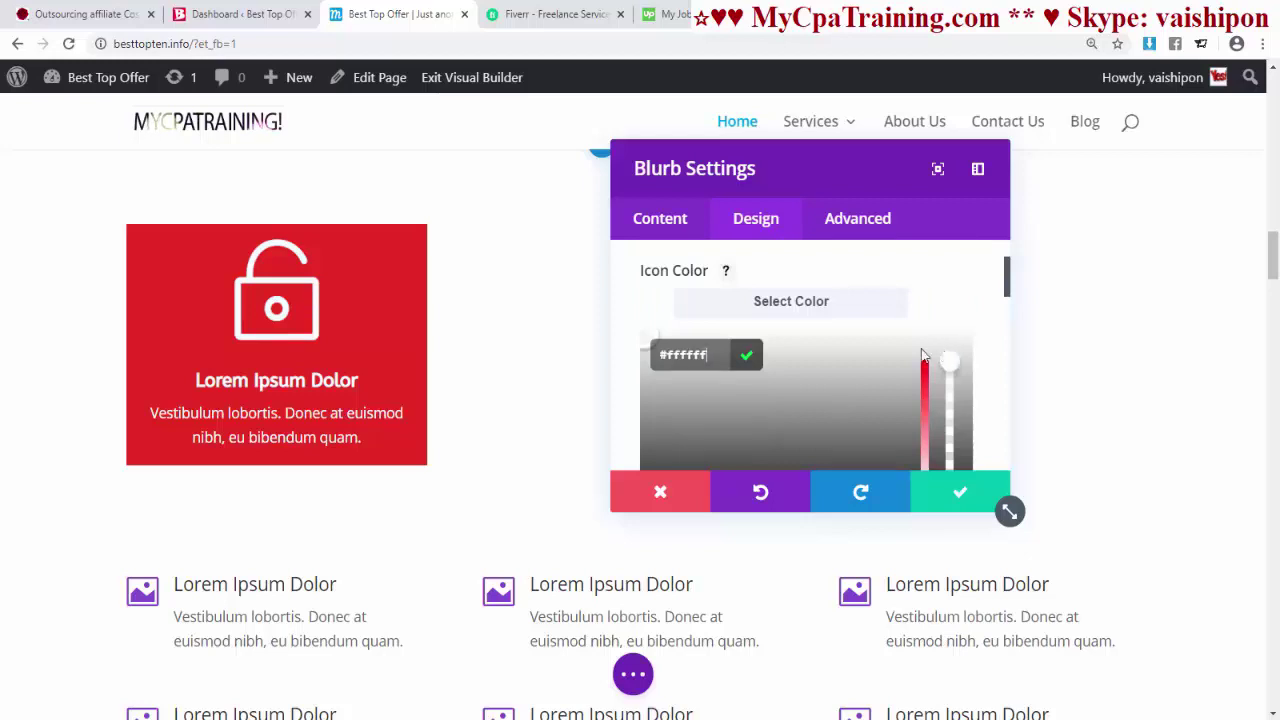
scroll(914, 357, up, 1)
scroll(880, 360, down, 3)
click(656, 316)
scroll(680, 333, down, 2)
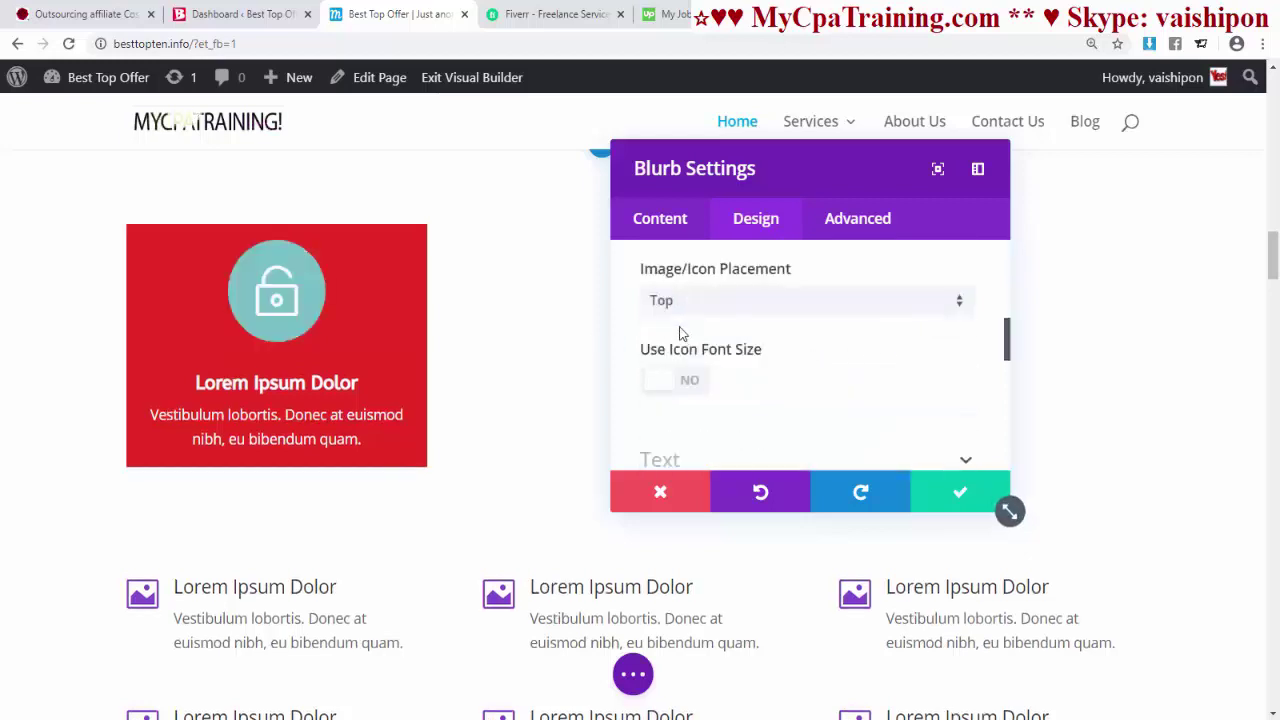
- Try left-of-title icon placement, revert it to top, and enable Use Icon Font Size
click(736, 312)
click(740, 354)
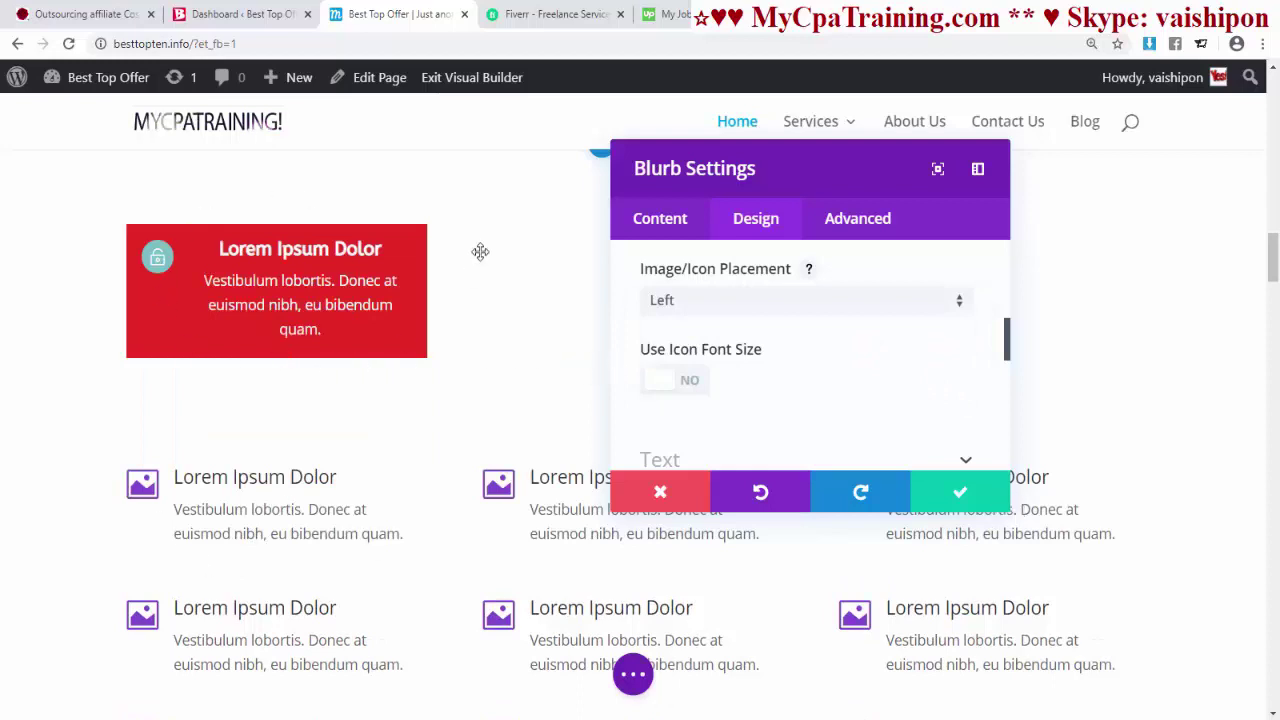
click(760, 305)
click(699, 320)
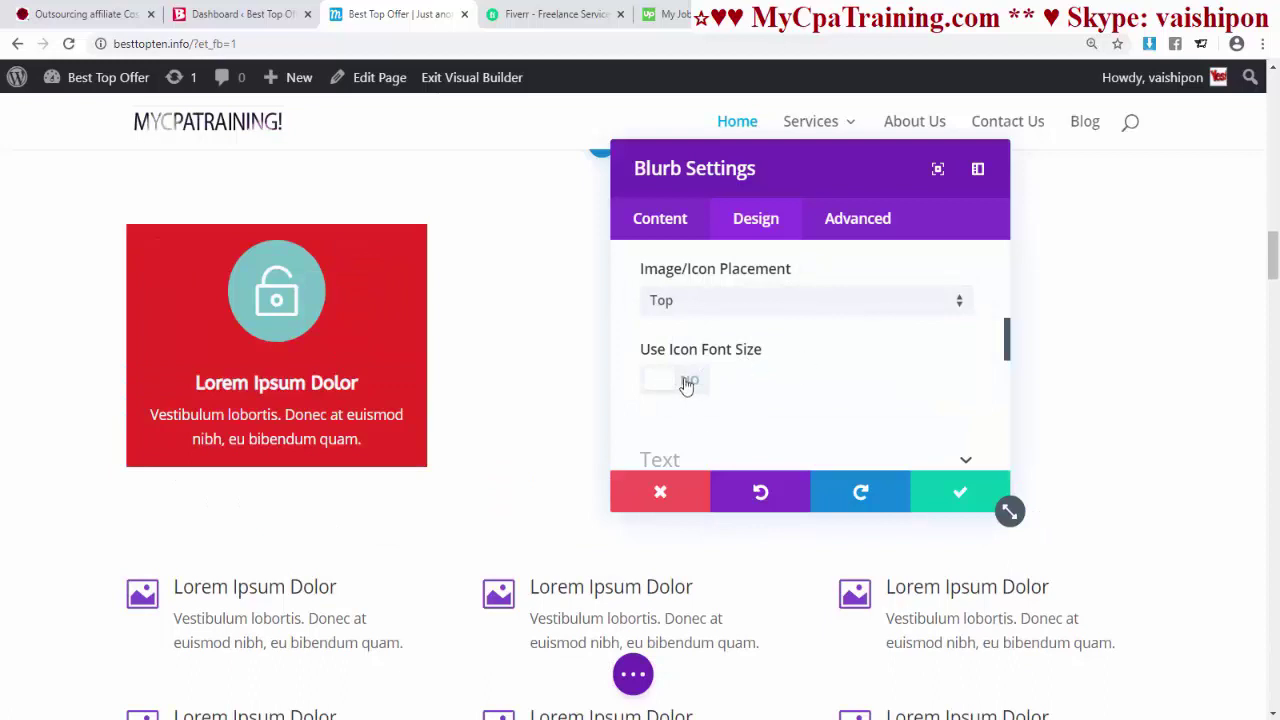
click(686, 380)
scroll(813, 382, down, 2)
drag(789, 376, 697, 377)
scroll(684, 290, up, 3)
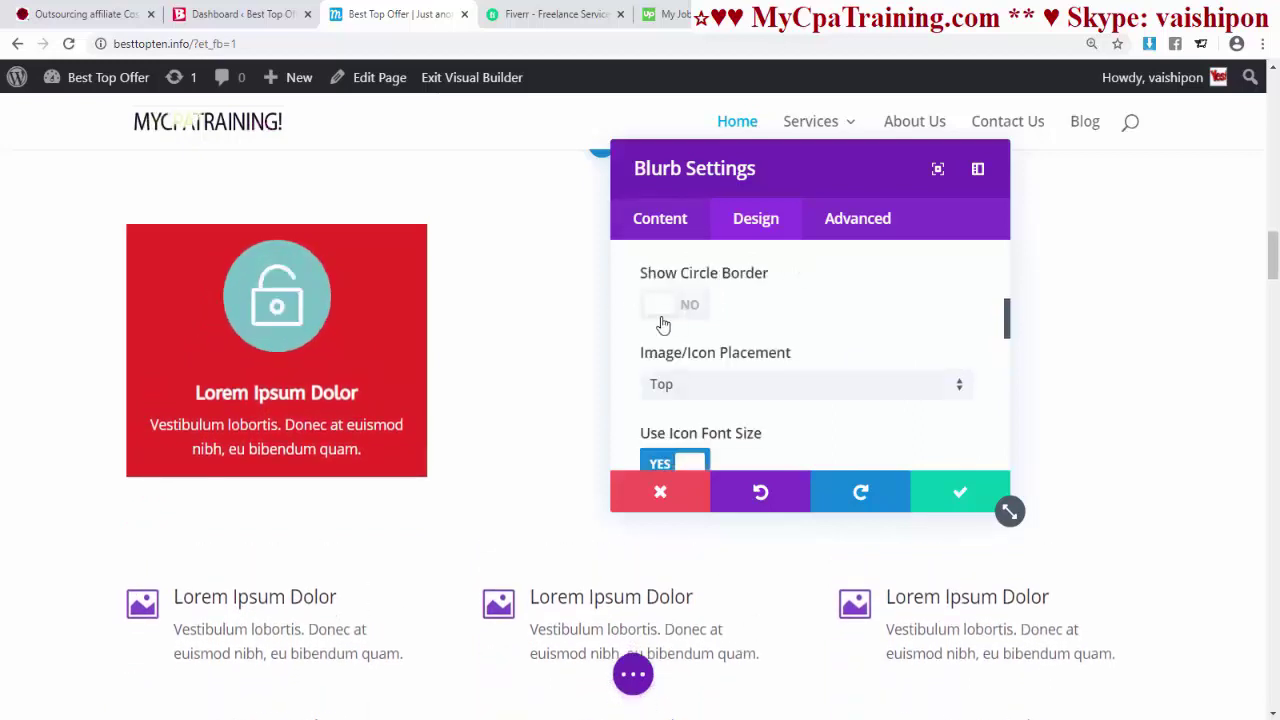
- Show a green #35e026 circle border and set the circle color to red
click(662, 310)
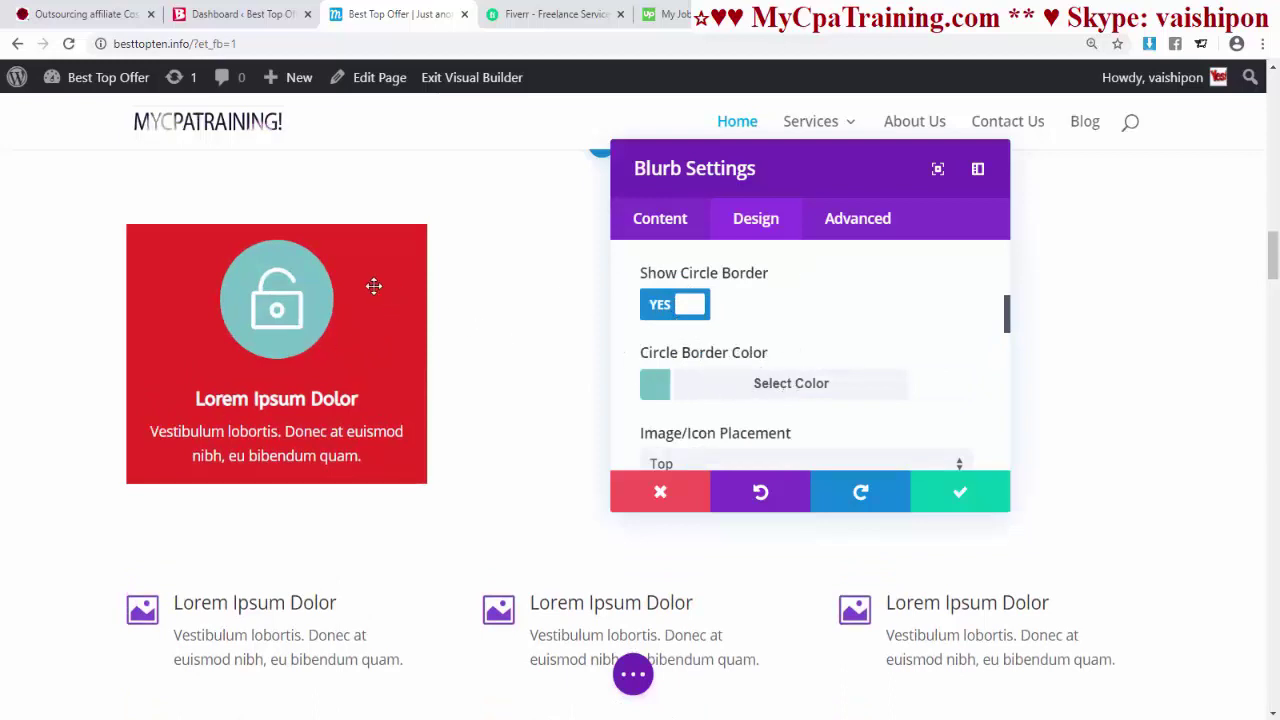
click(775, 391)
scroll(760, 400, down, 2)
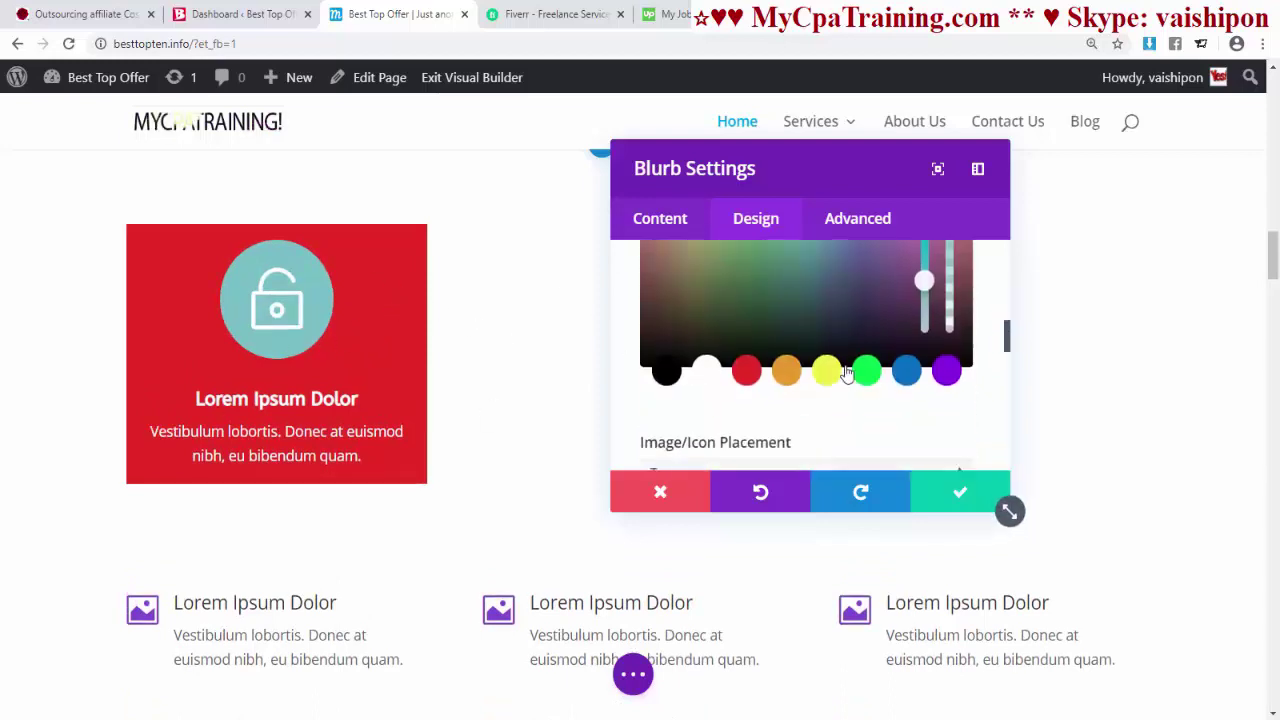
click(866, 361)
scroll(863, 356, up, 2)
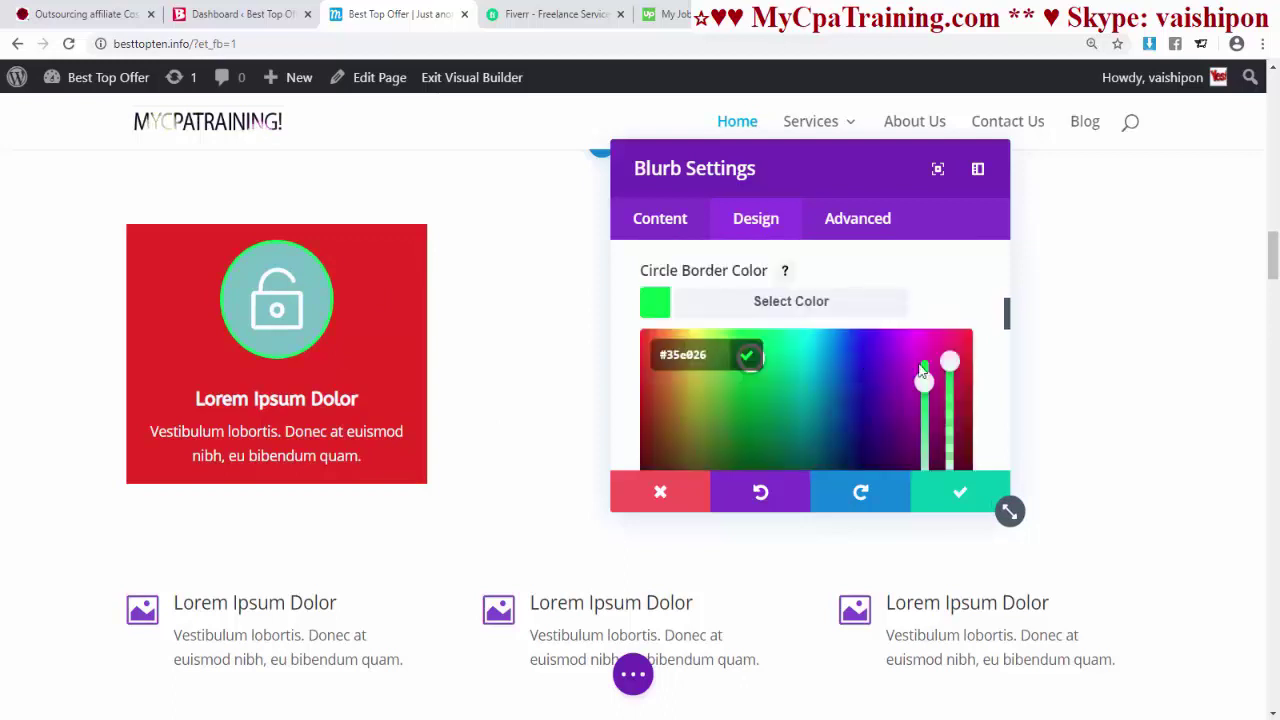
scroll(622, 407, up, 2)
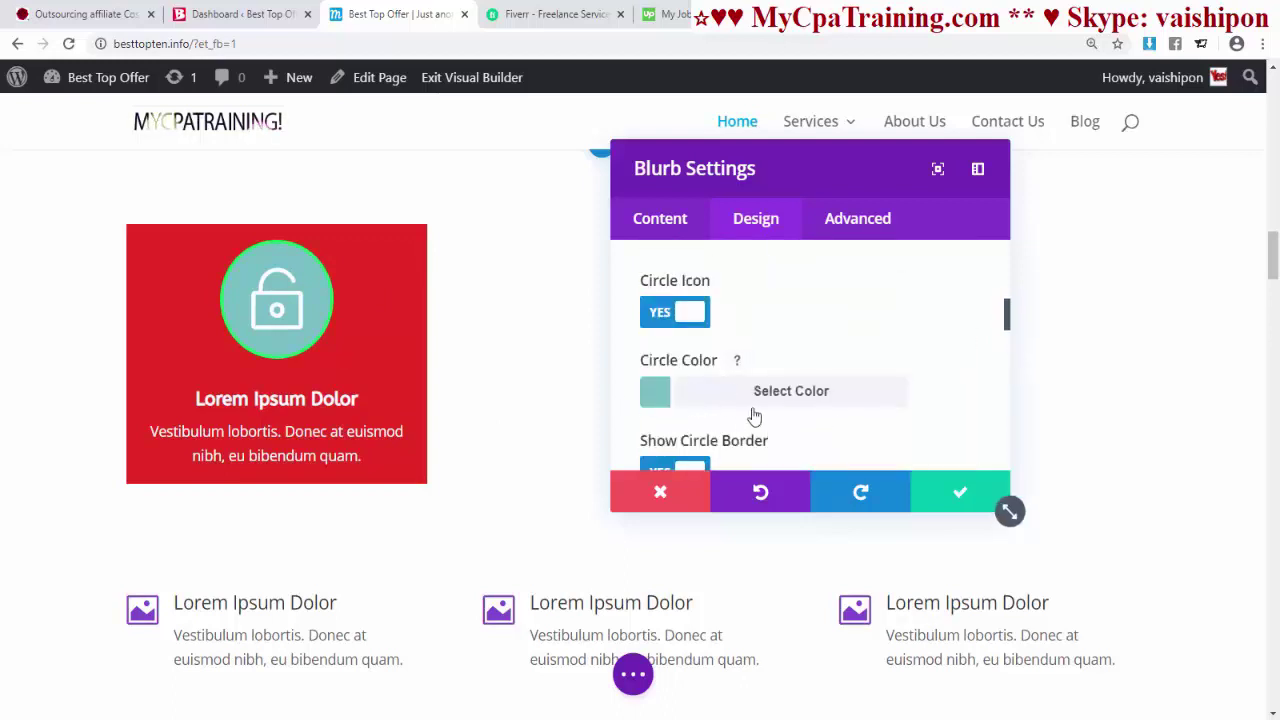
click(800, 397)
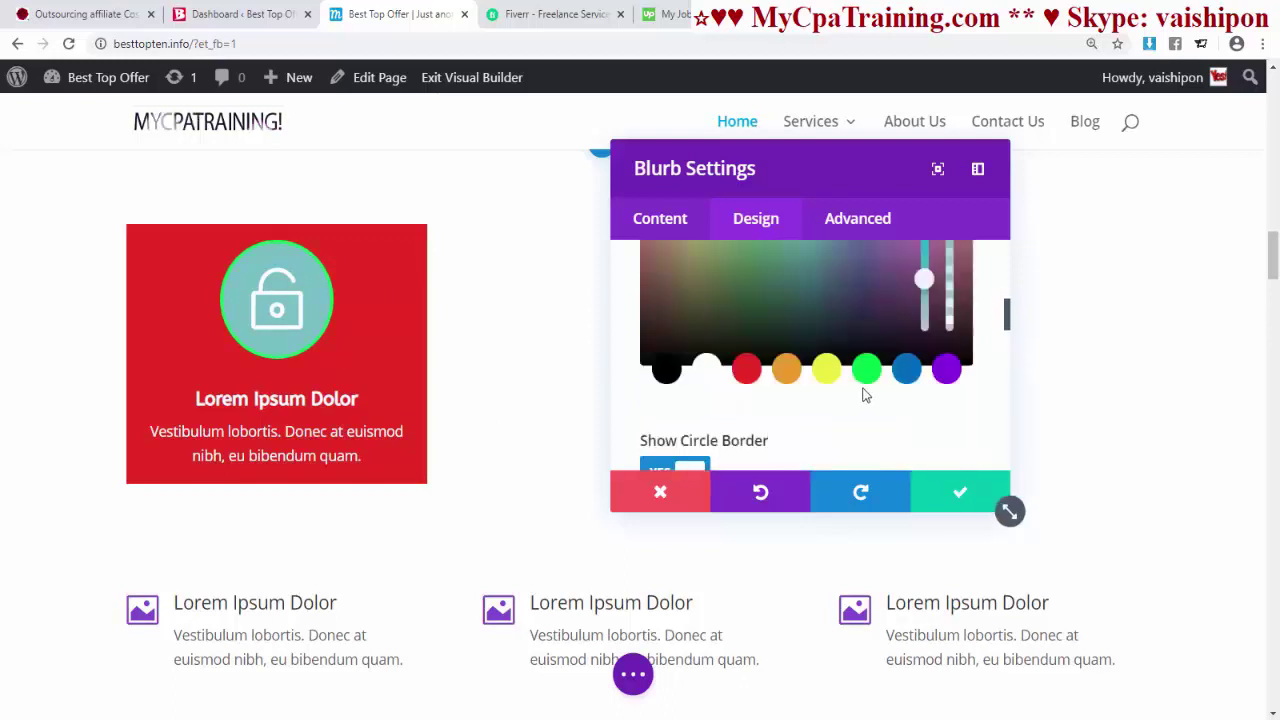
click(748, 370)
scroll(919, 405, up, 2)
- Save the red blurb and duplicate it into the middle and right columns
click(997, 390)
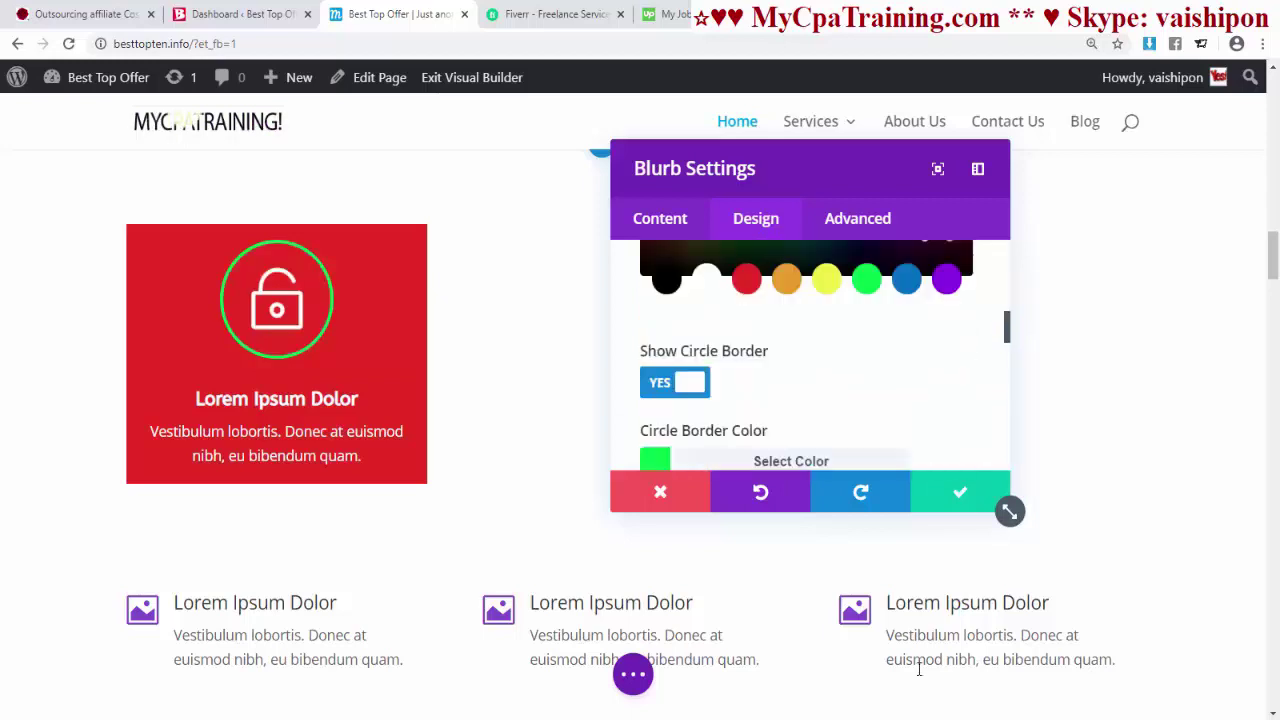
click(965, 500)
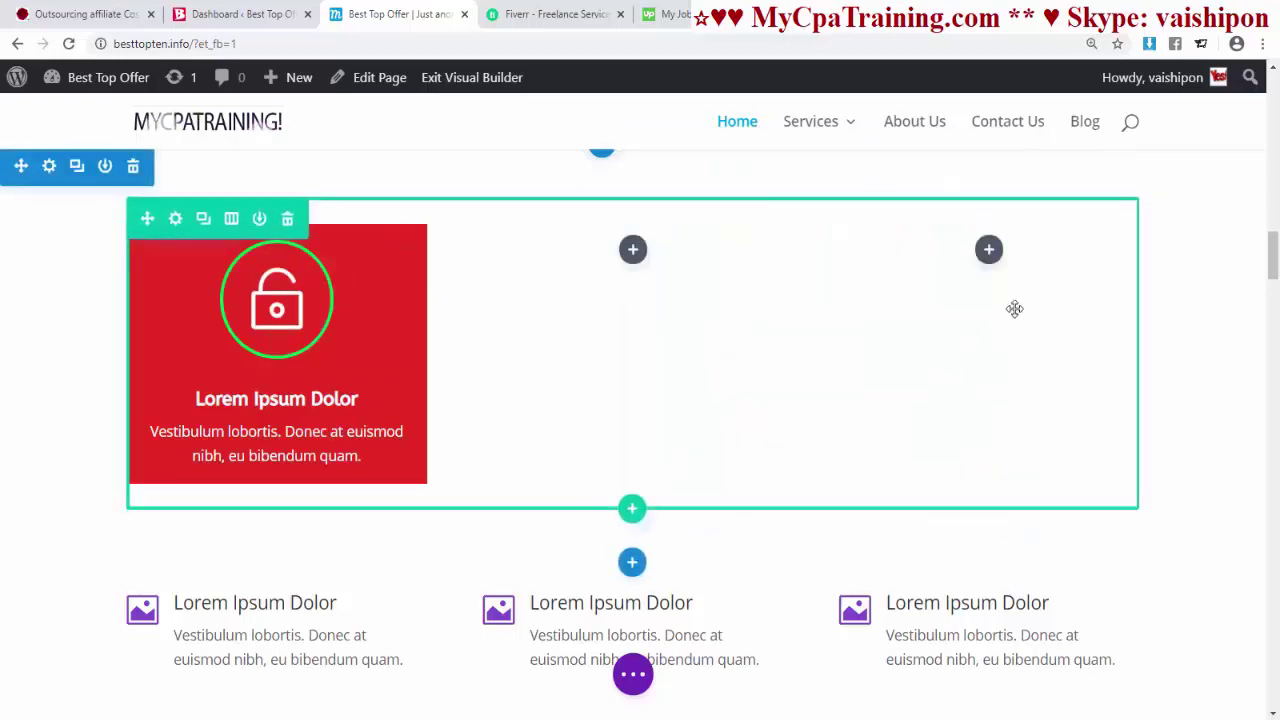
click(203, 218)
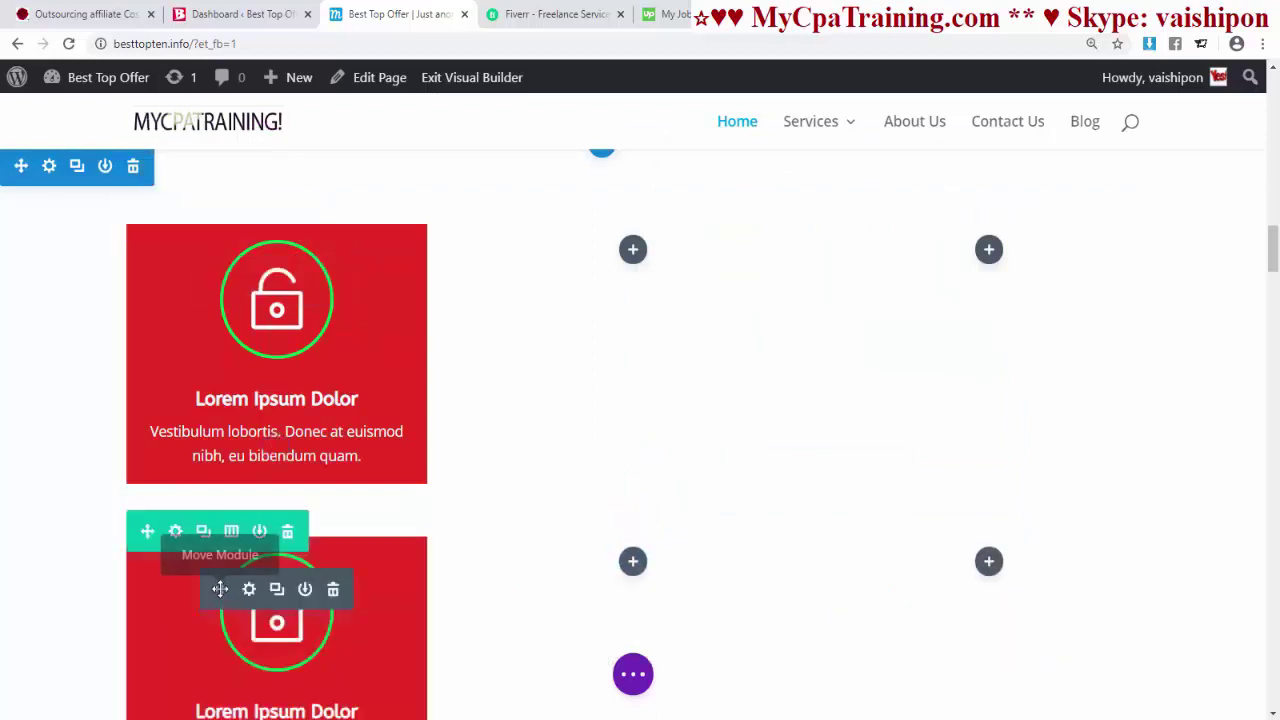
drag(220, 590, 634, 286)
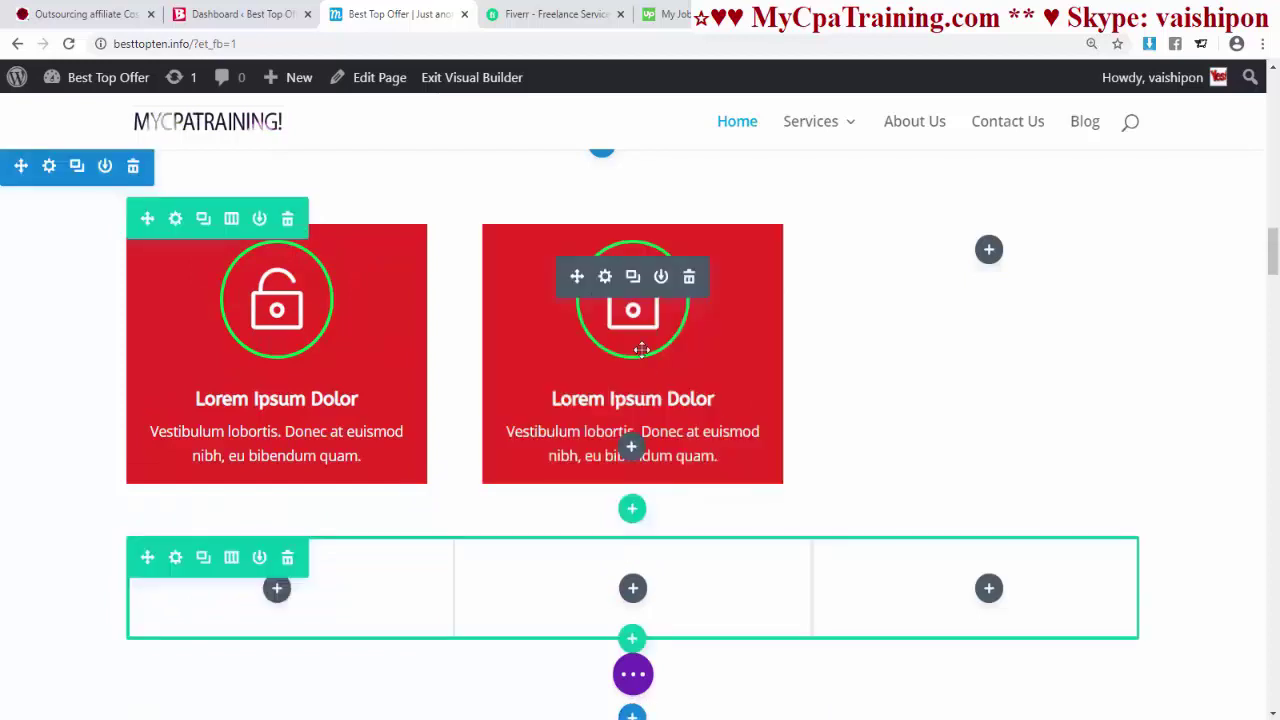
click(633, 278)
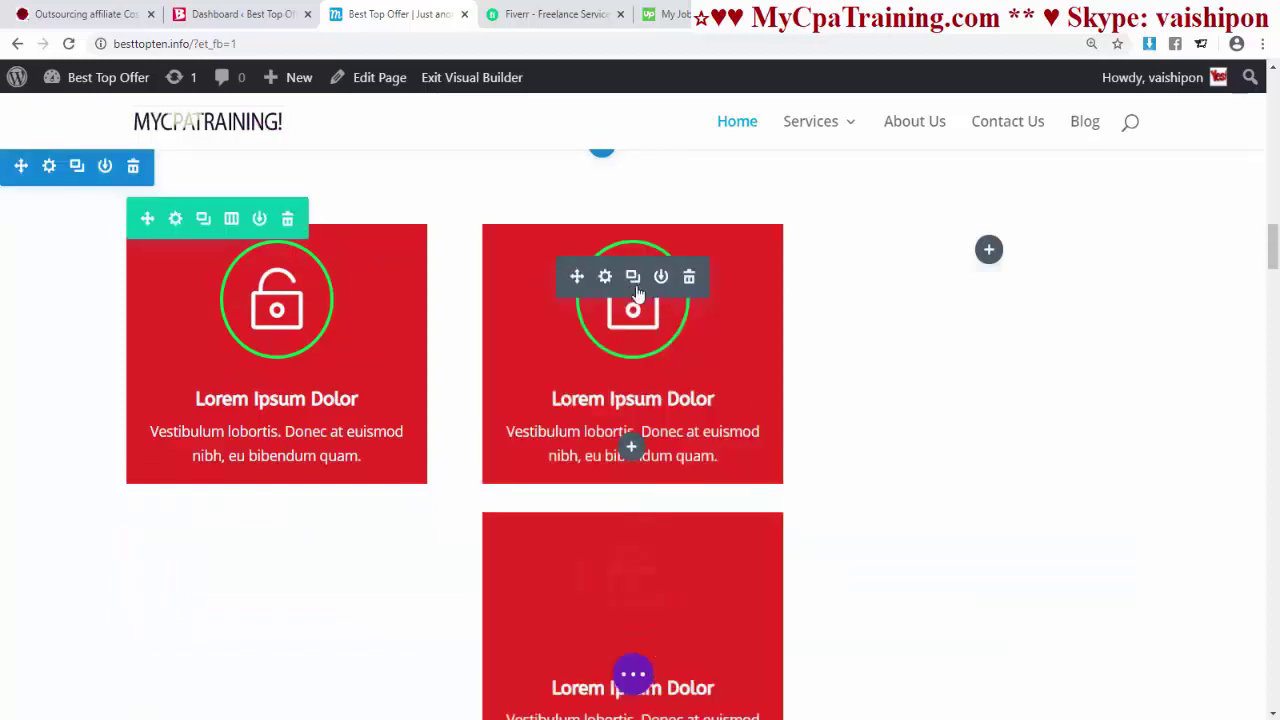
drag(787, 447, 972, 286)
- Delete the leftover empty three-column row and the old purple-icon blurb section
scroll(623, 391, down, 3)
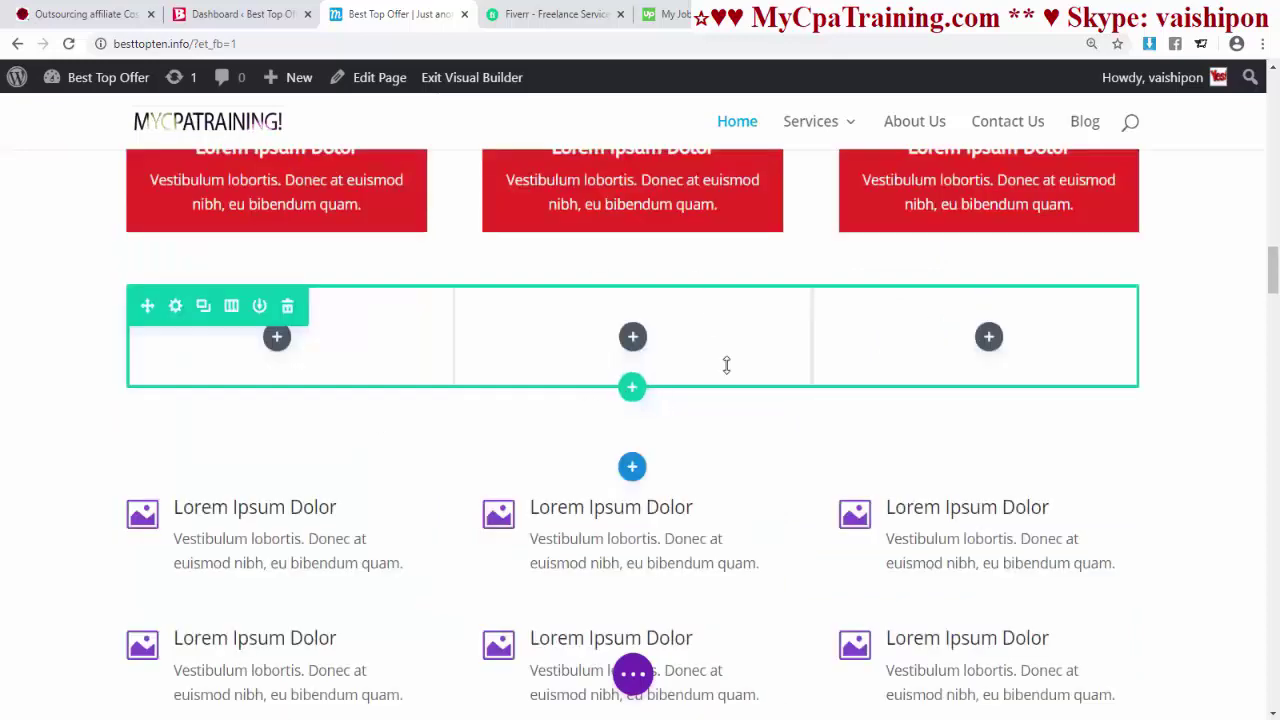
click(287, 306)
scroll(766, 426, up, 5)
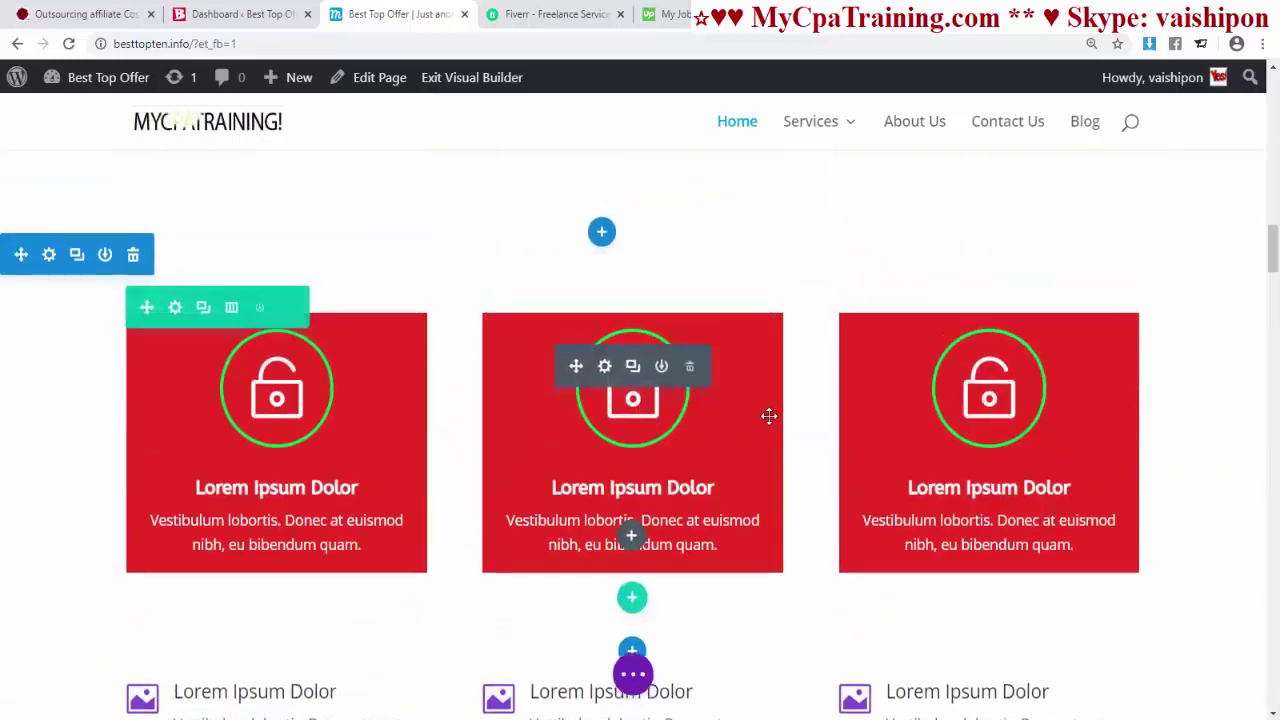
scroll(767, 411, down, 5)
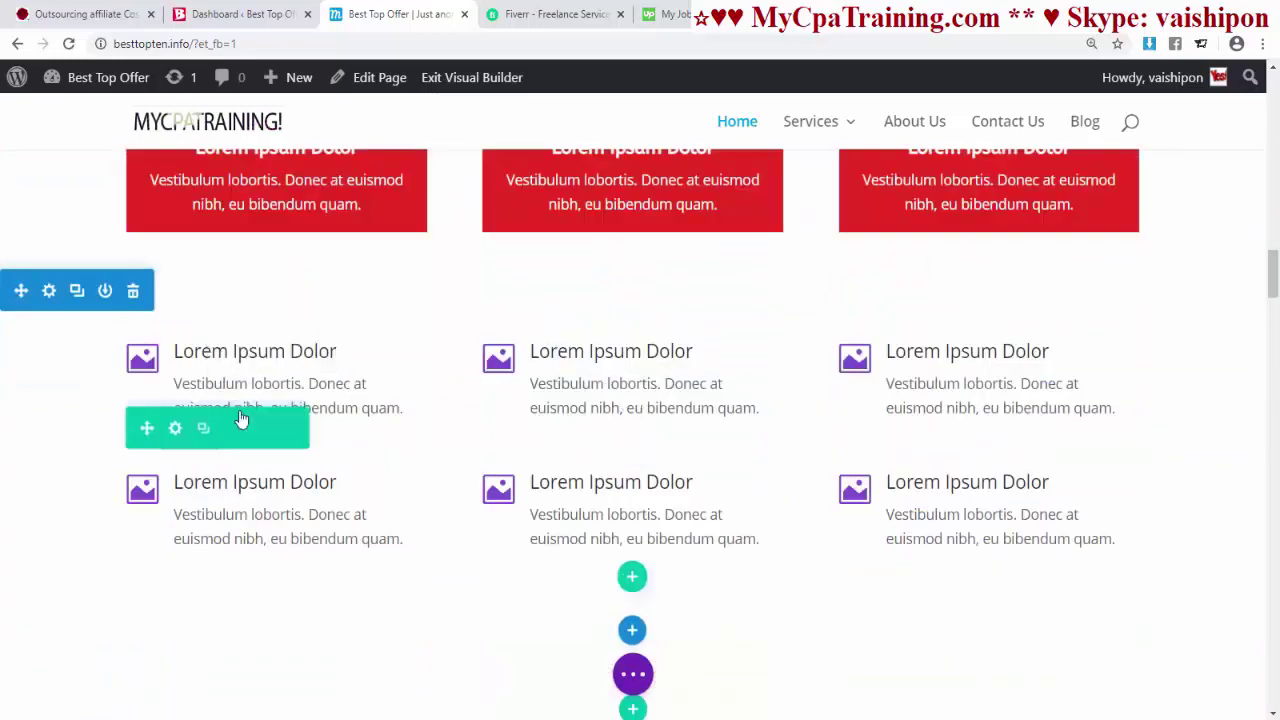
click(131, 289)
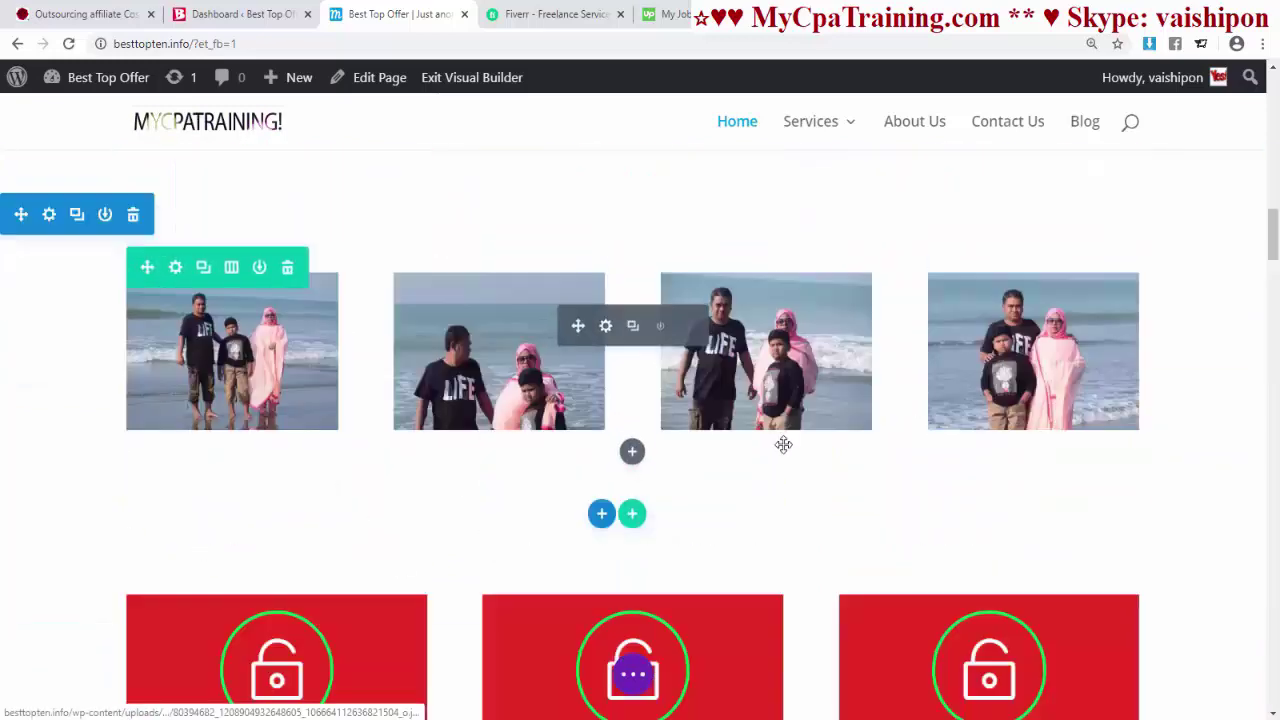
scroll(554, 363, up, 2)
drag(606, 404, 606, 366)
scroll(590, 405, down, 2)
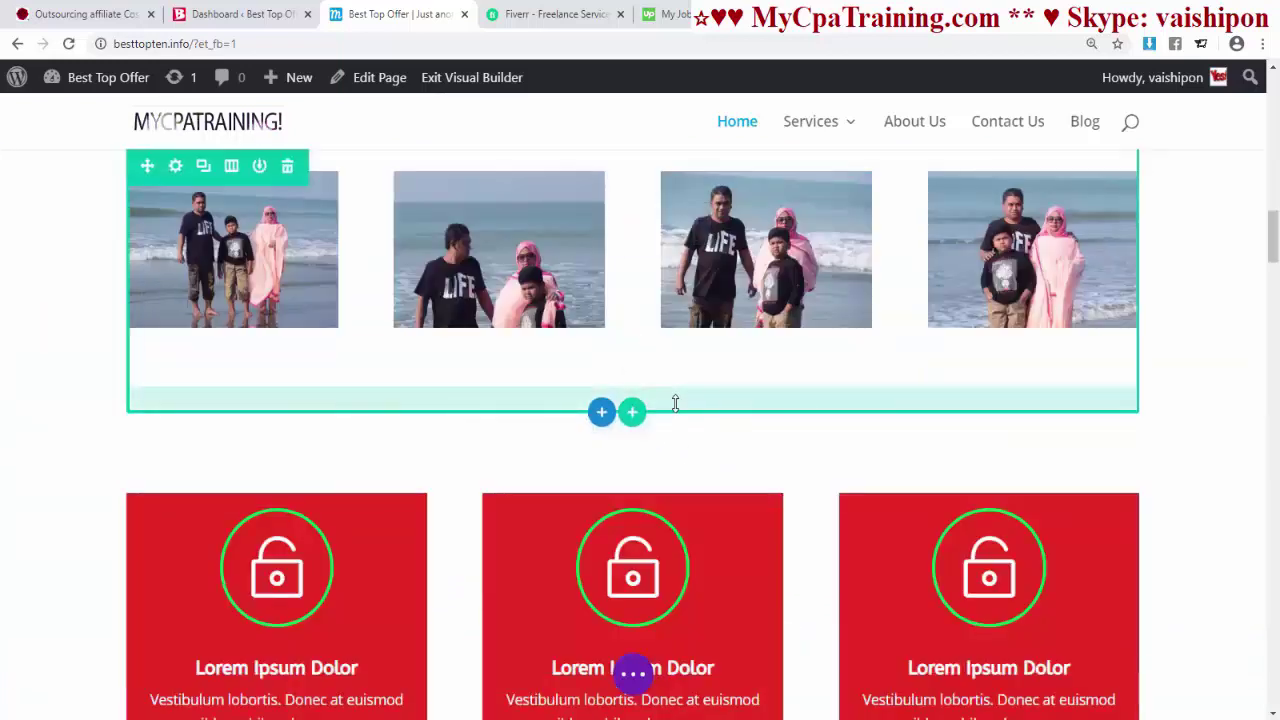
scroll(675, 401, down, 3)
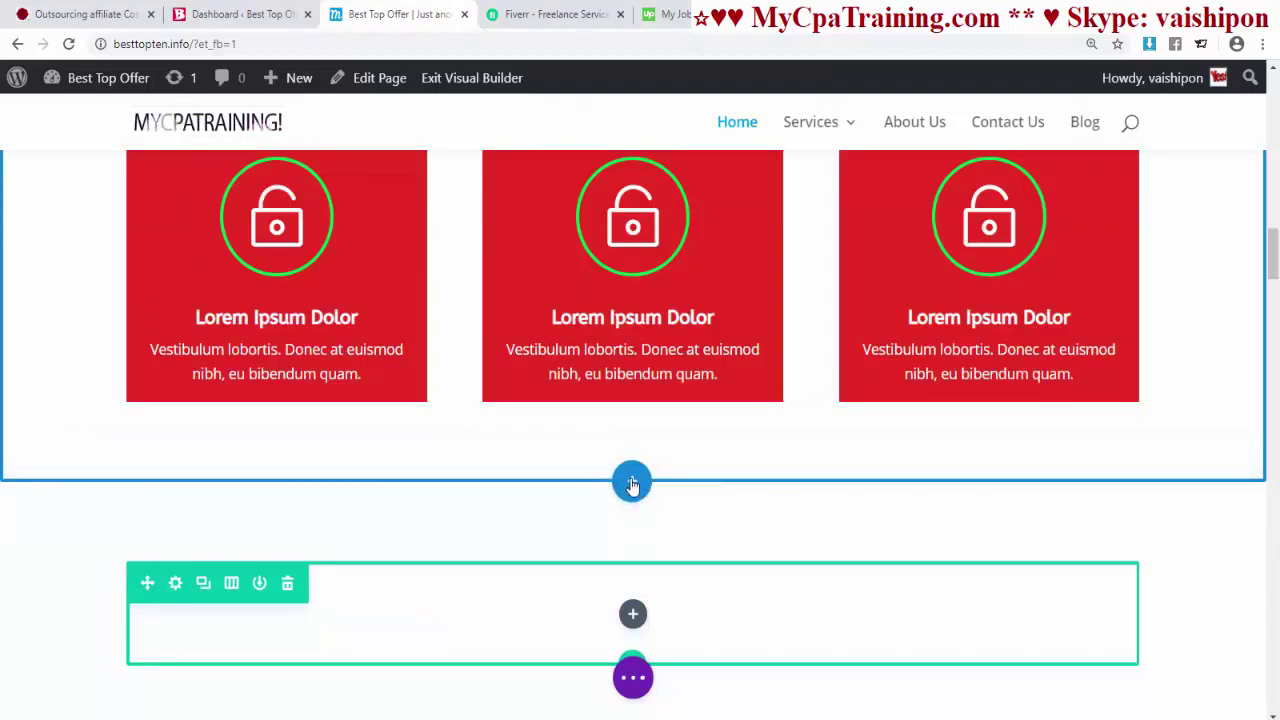
- Add a Regular section below the red blurbs with a four-column row
click(631, 484)
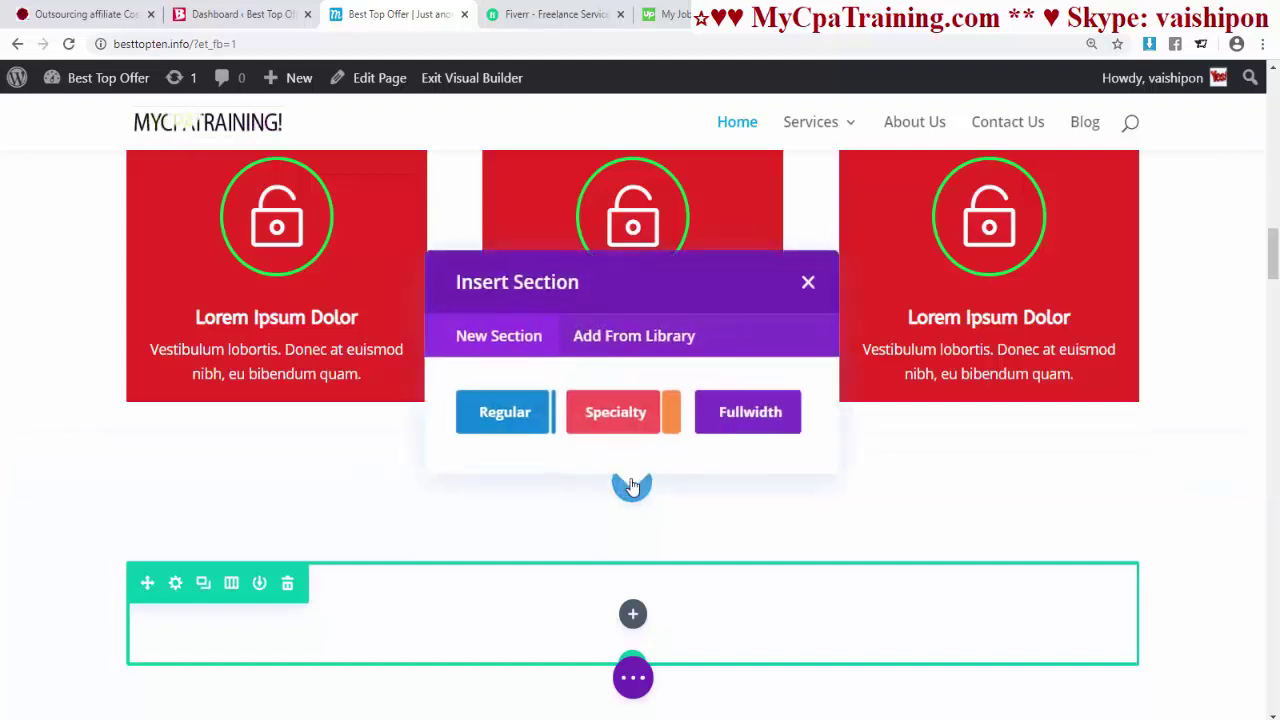
click(542, 406)
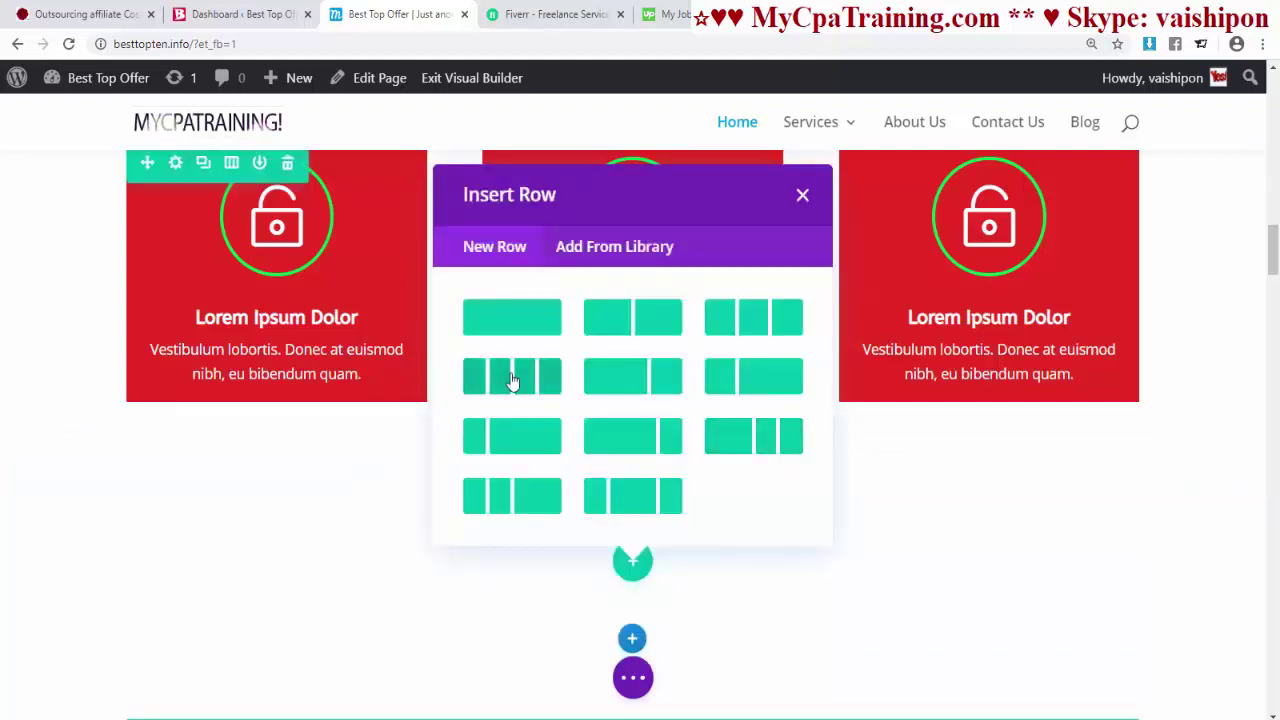
click(512, 380)
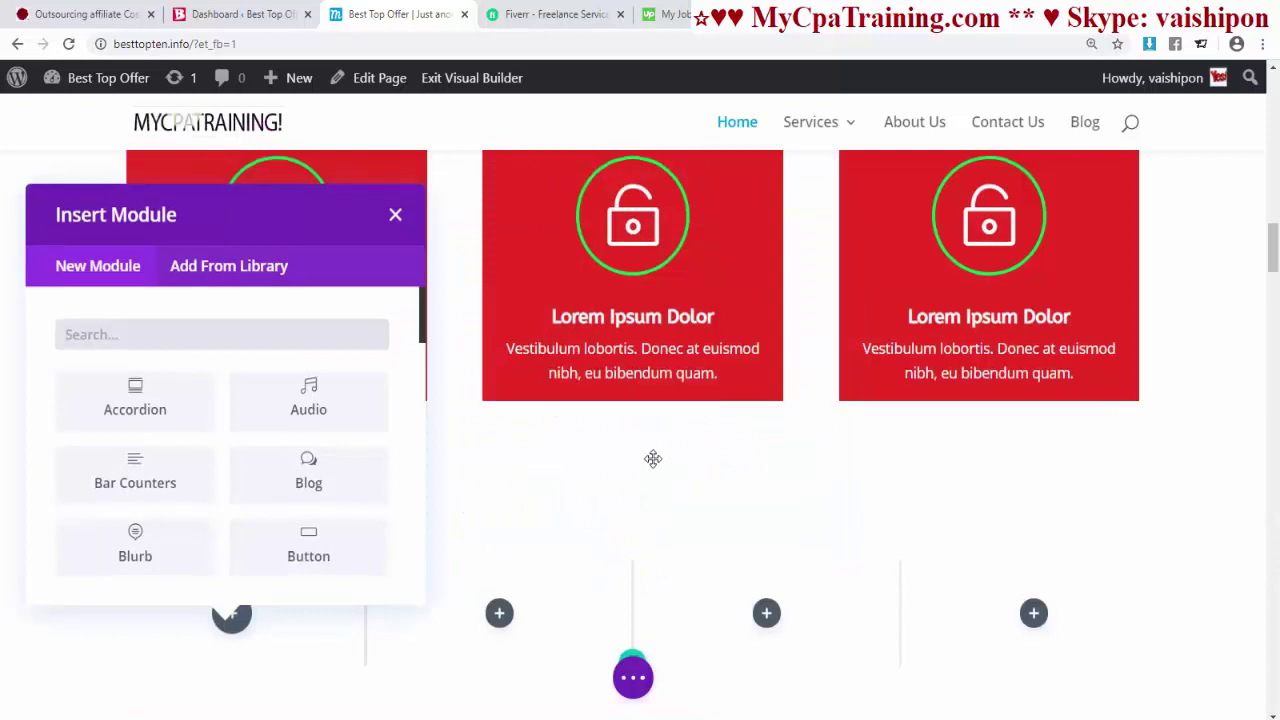
scroll(651, 457, down, 1)
- Insert an Image module in the first column with the uploaded 01.png WordPress logo, and save it
text(im)
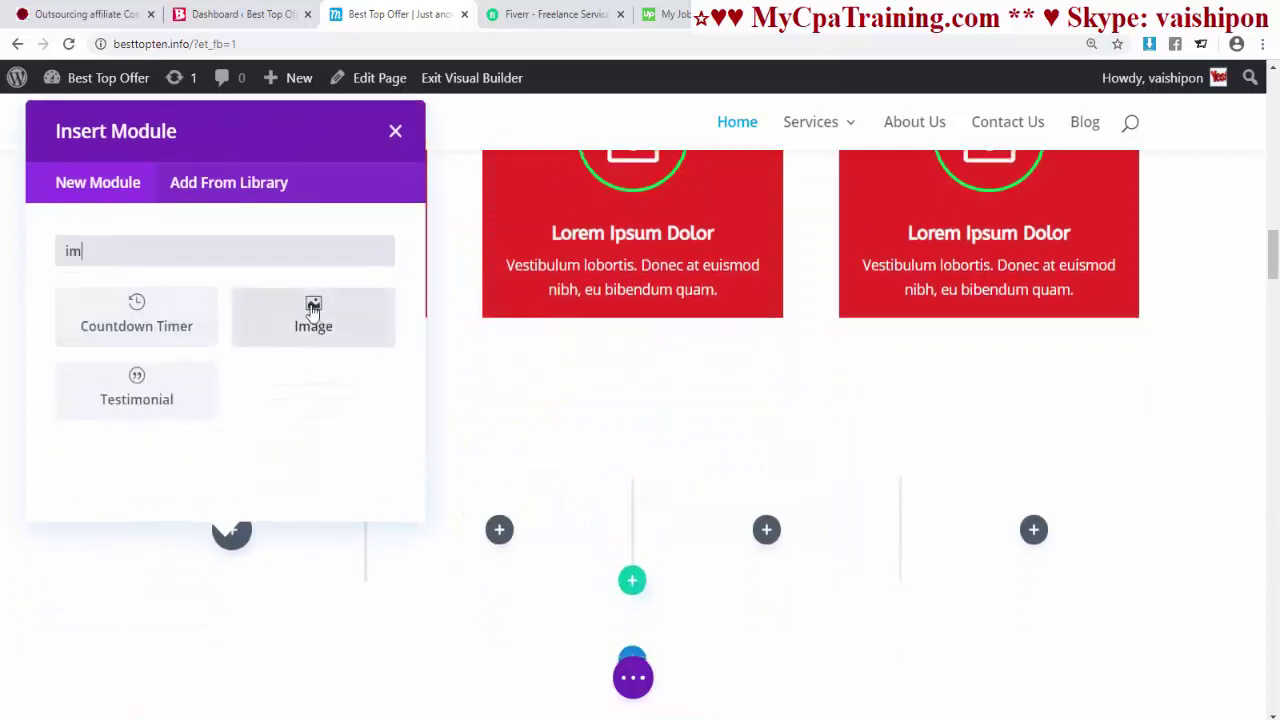
click(307, 314)
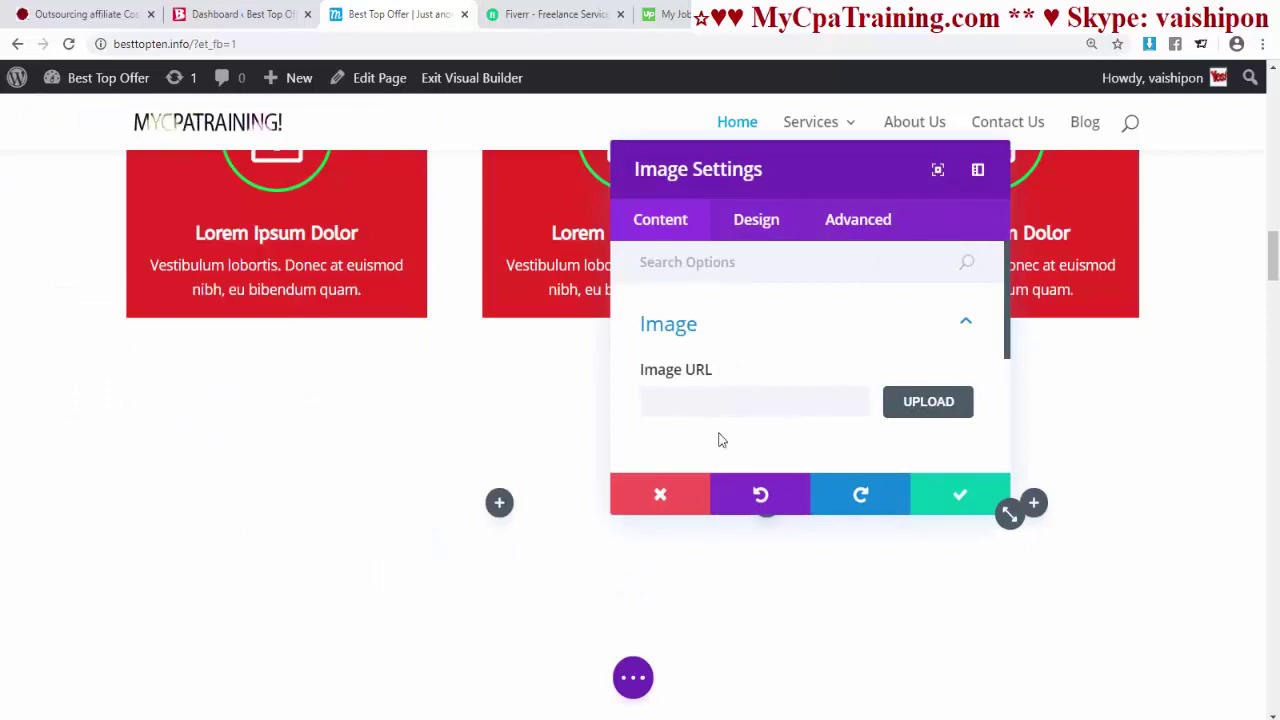
click(914, 410)
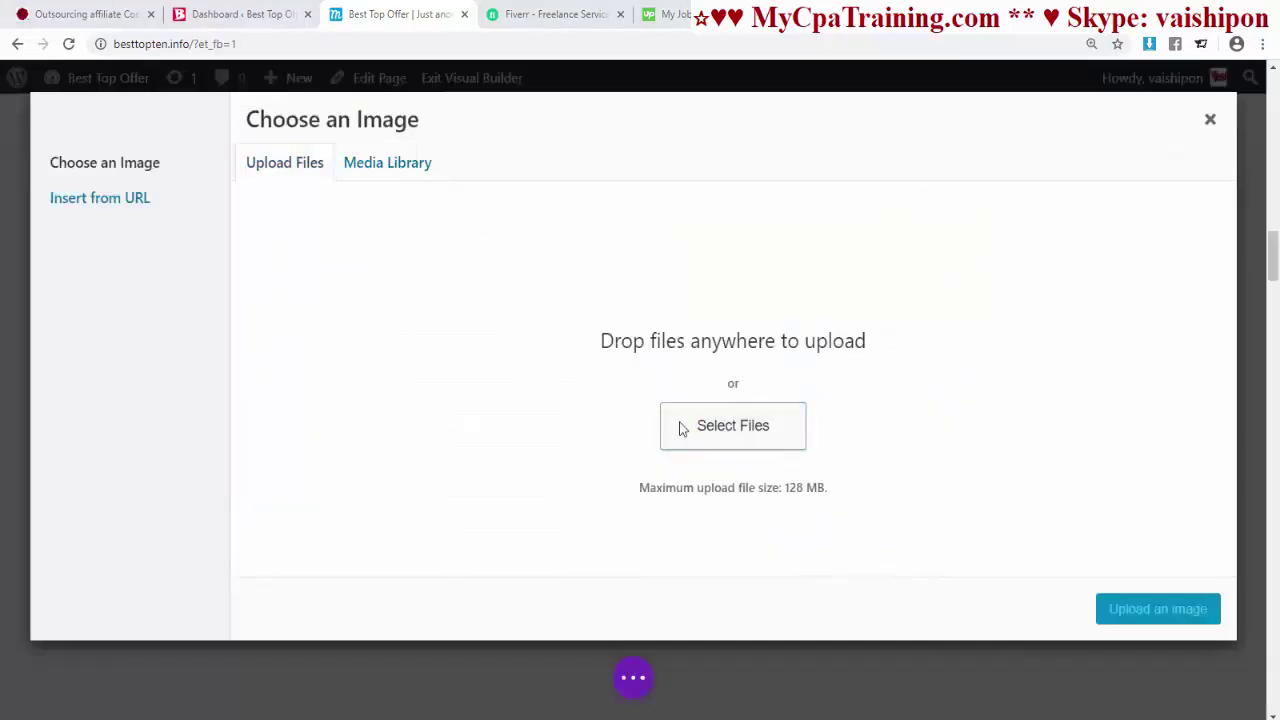
click(186, 114)
click(500, 374)
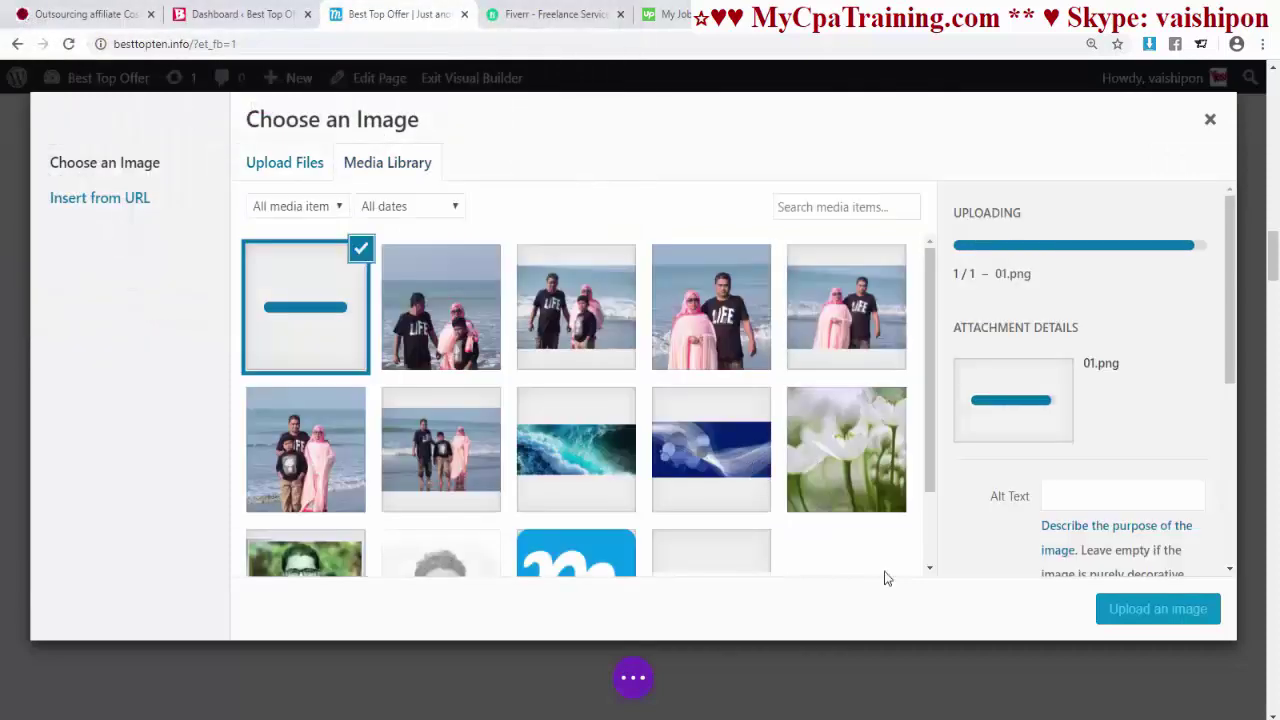
key(Escape)
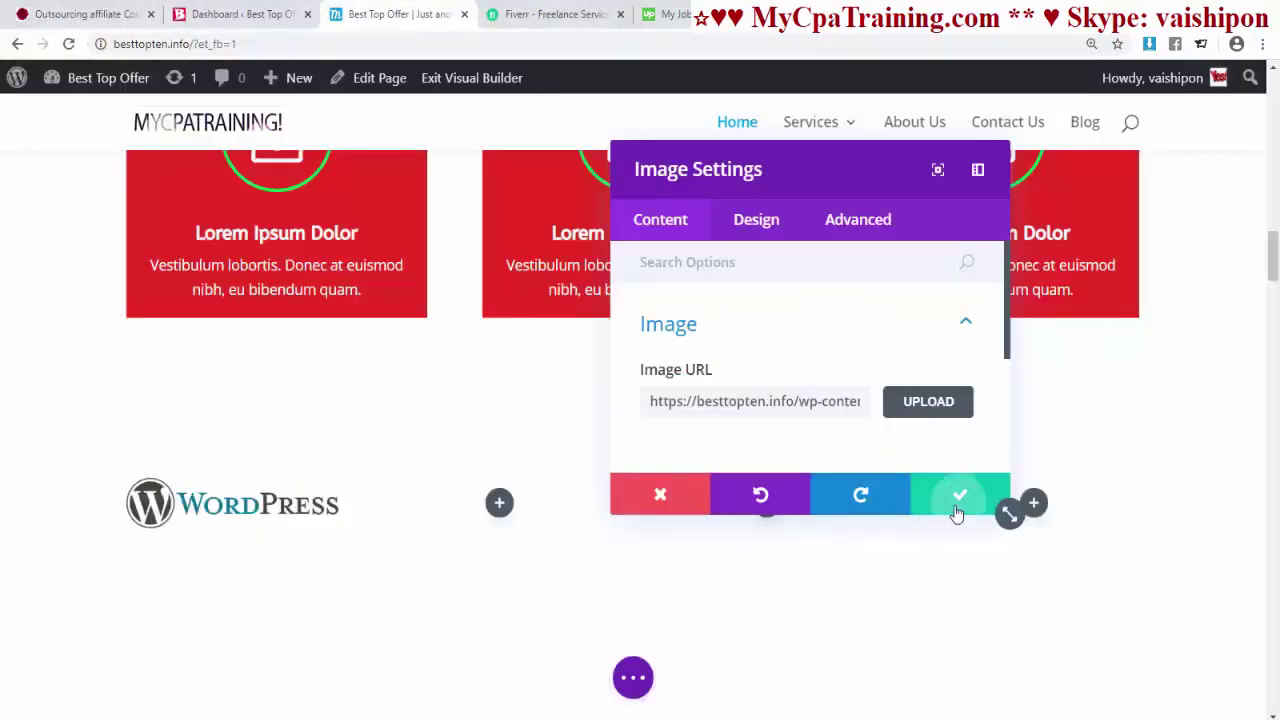
click(958, 508)
scroll(814, 537, down, 2)
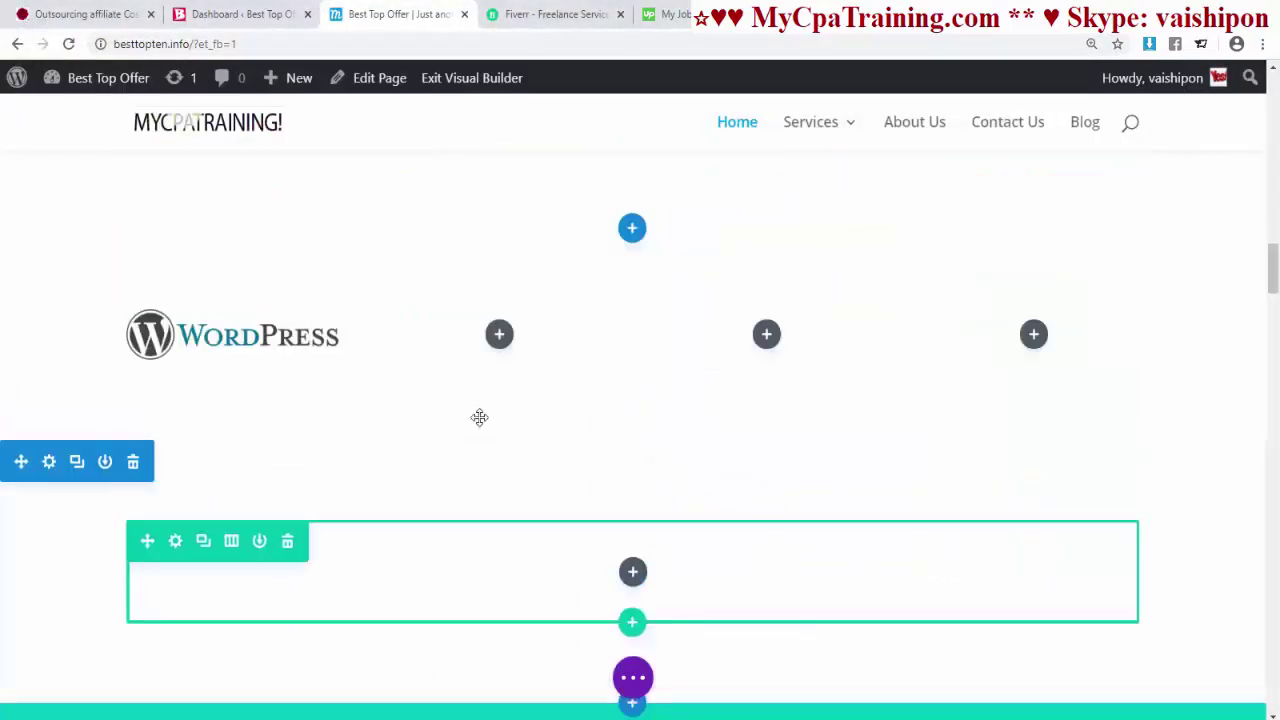
- Add an Image module with the WooCommerce logo to the second column
click(499, 336)
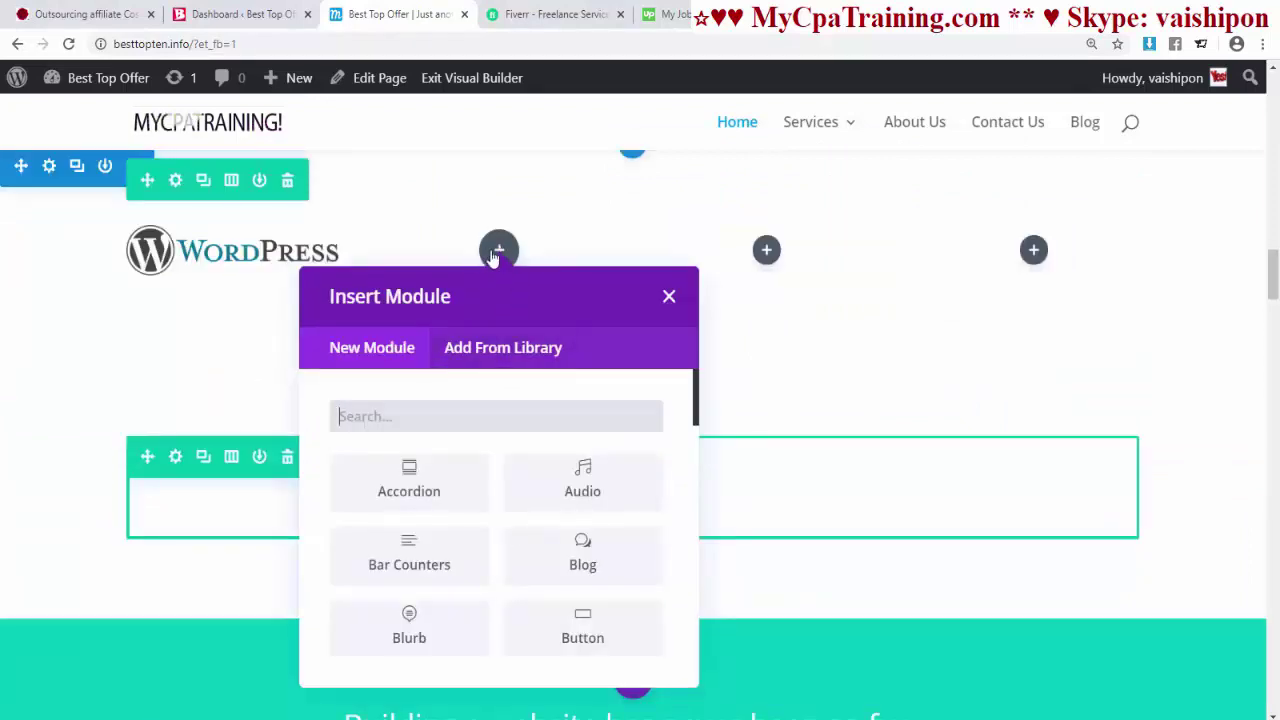
text(im)
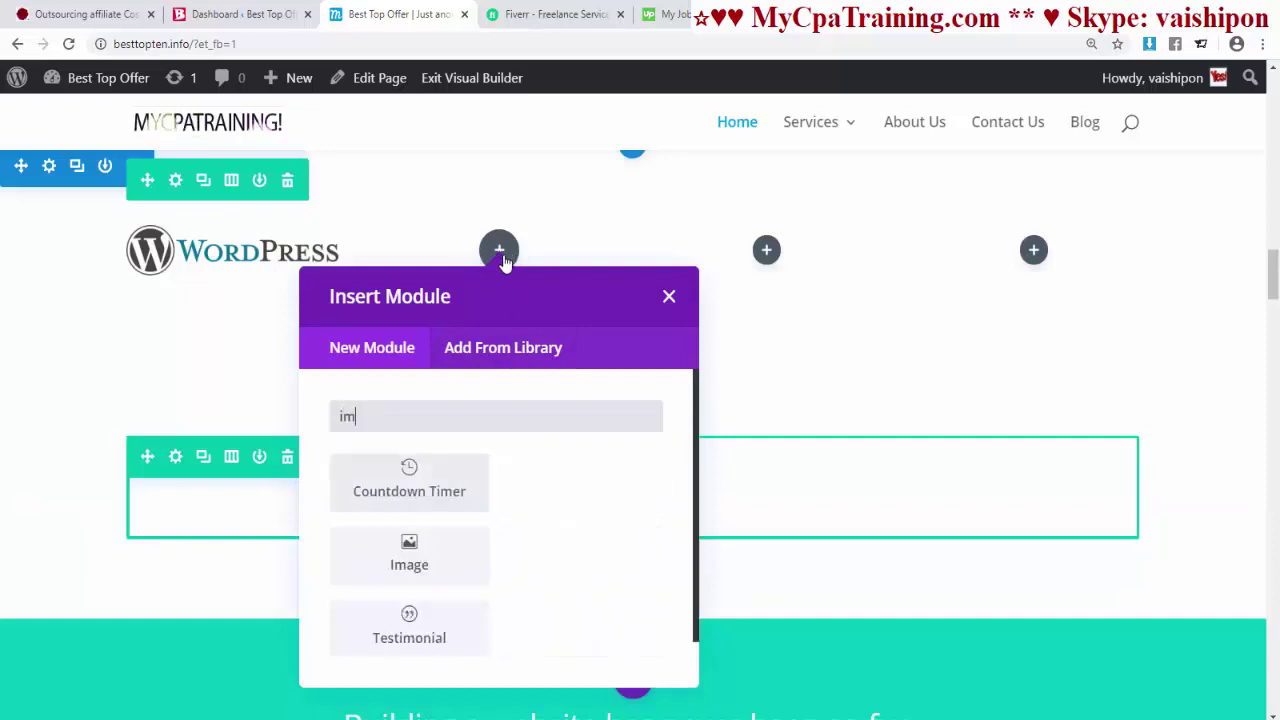
click(589, 482)
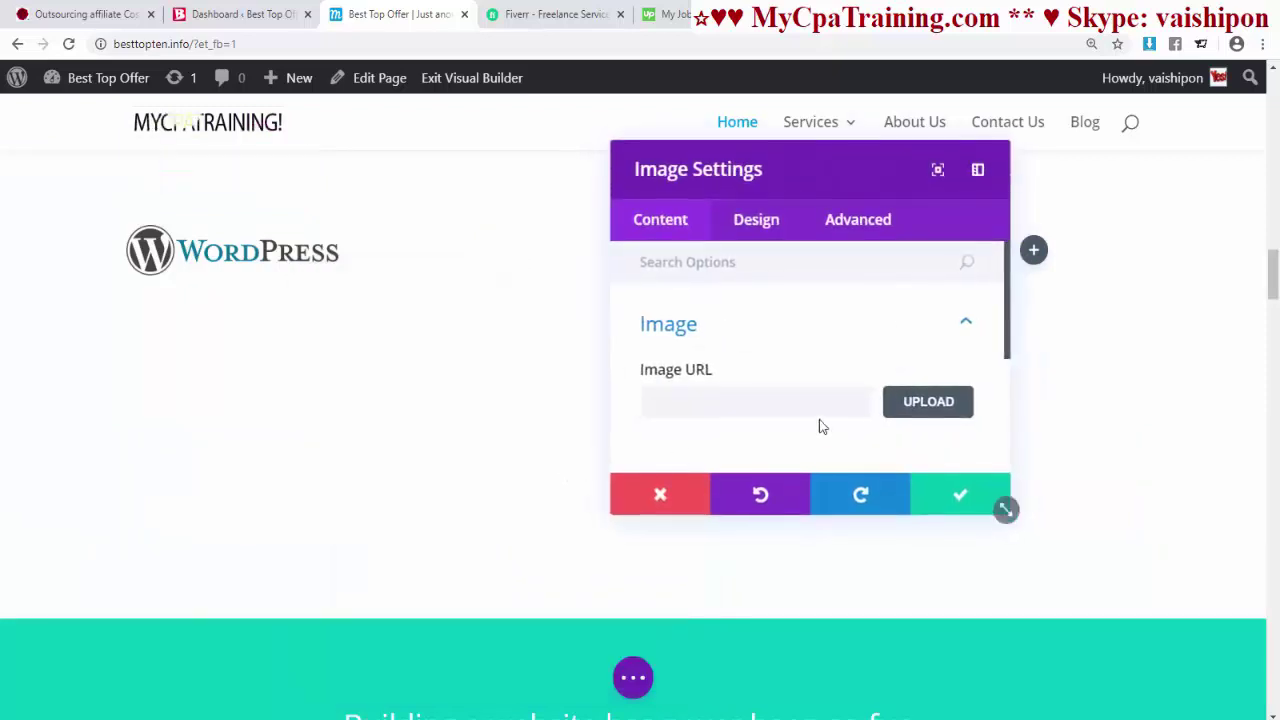
click(930, 404)
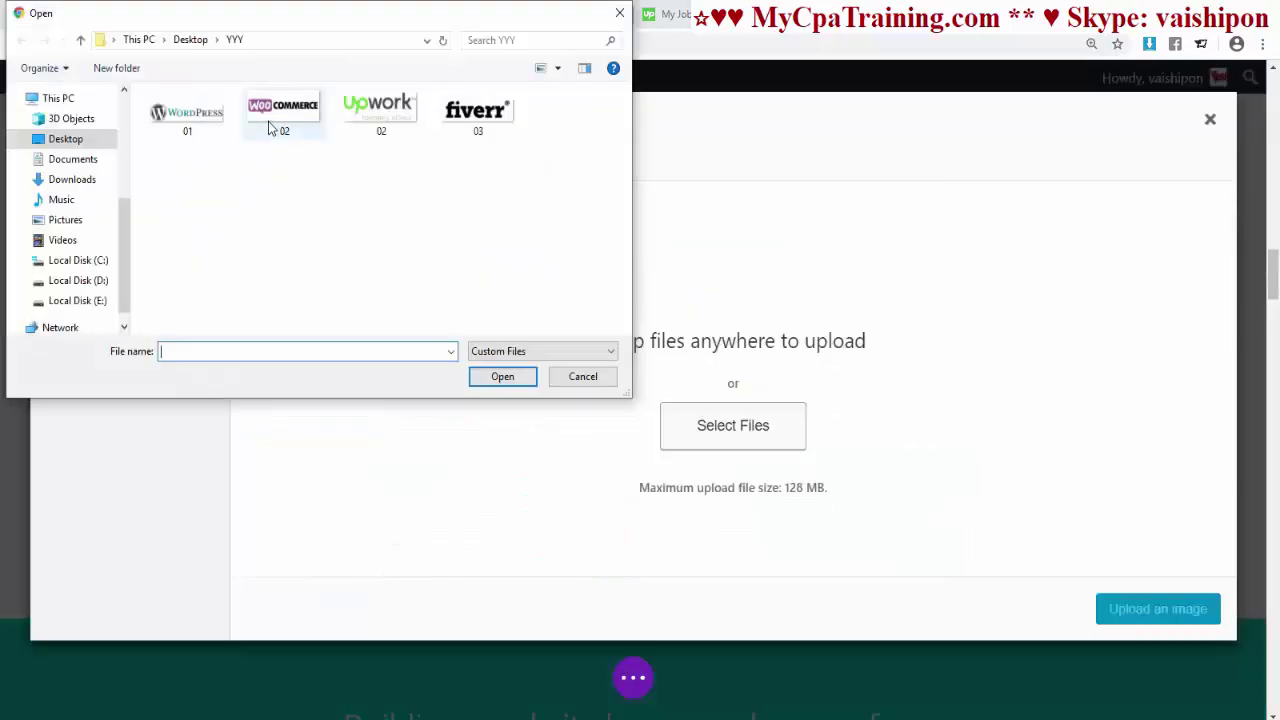
double_click(277, 120)
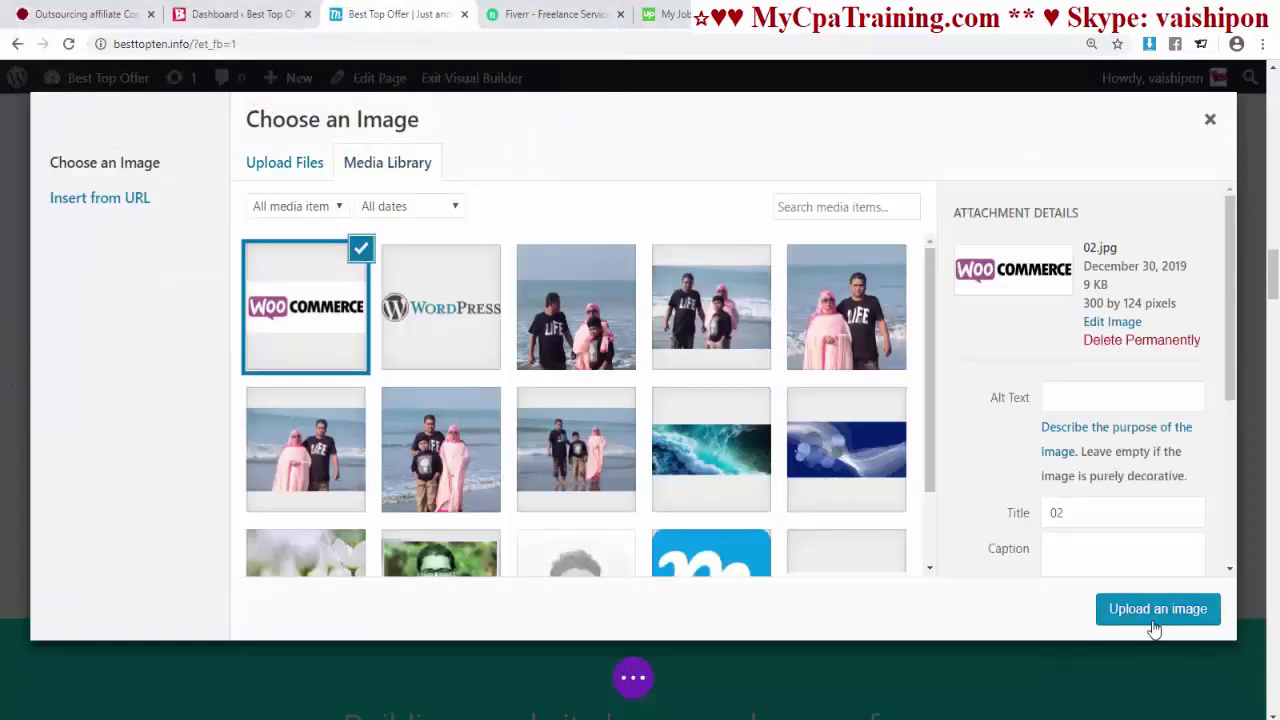
click(1155, 610)
click(985, 500)
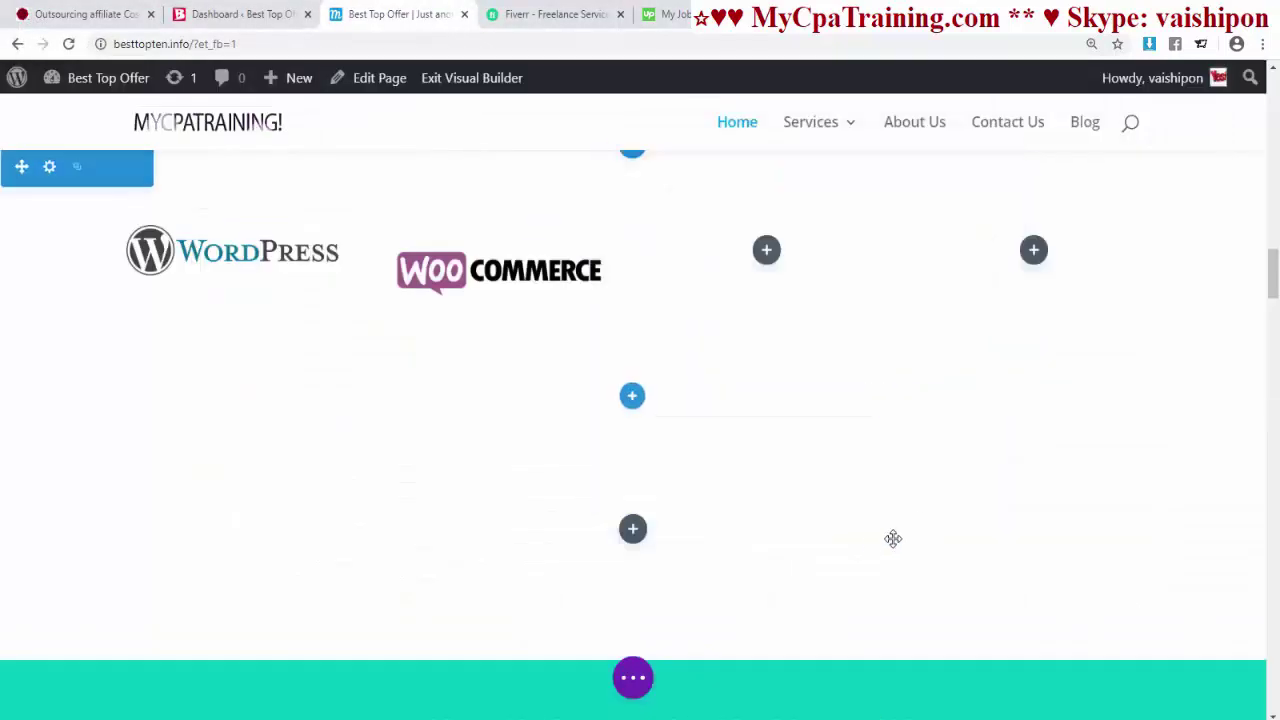
- Add an Image module with the uploaded Upwork logo to the third column
click(766, 252)
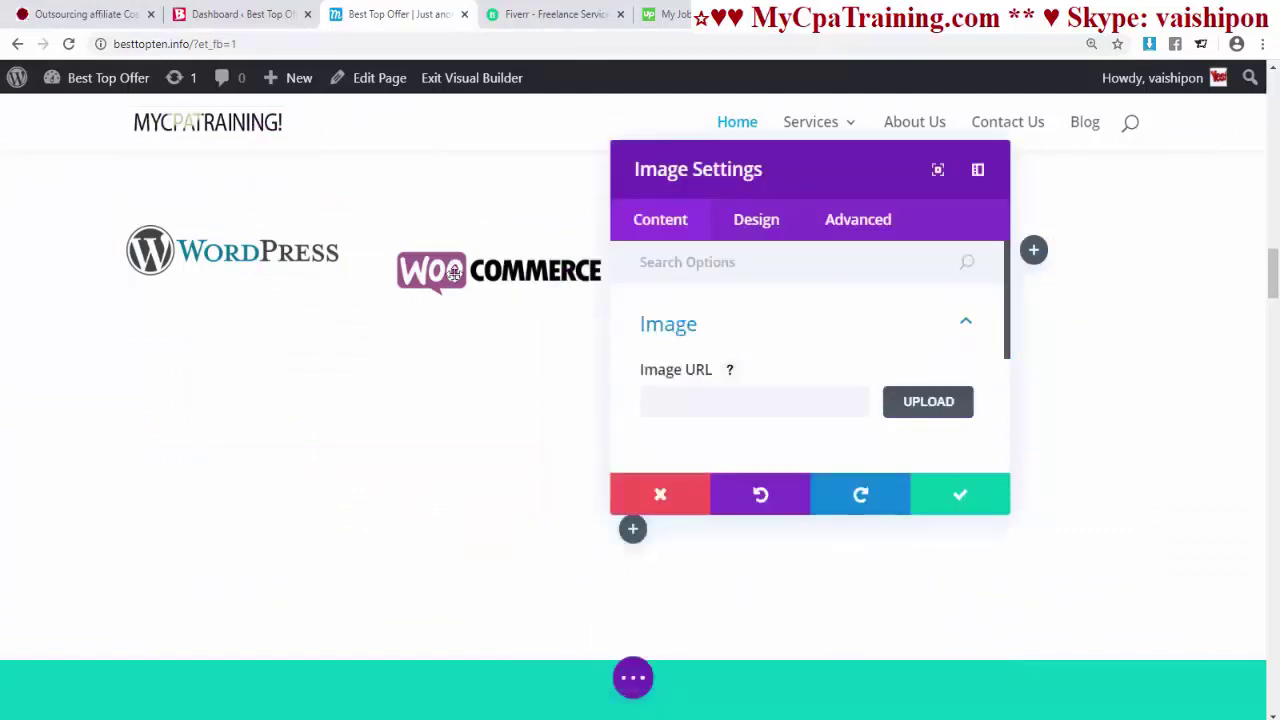
click(897, 410)
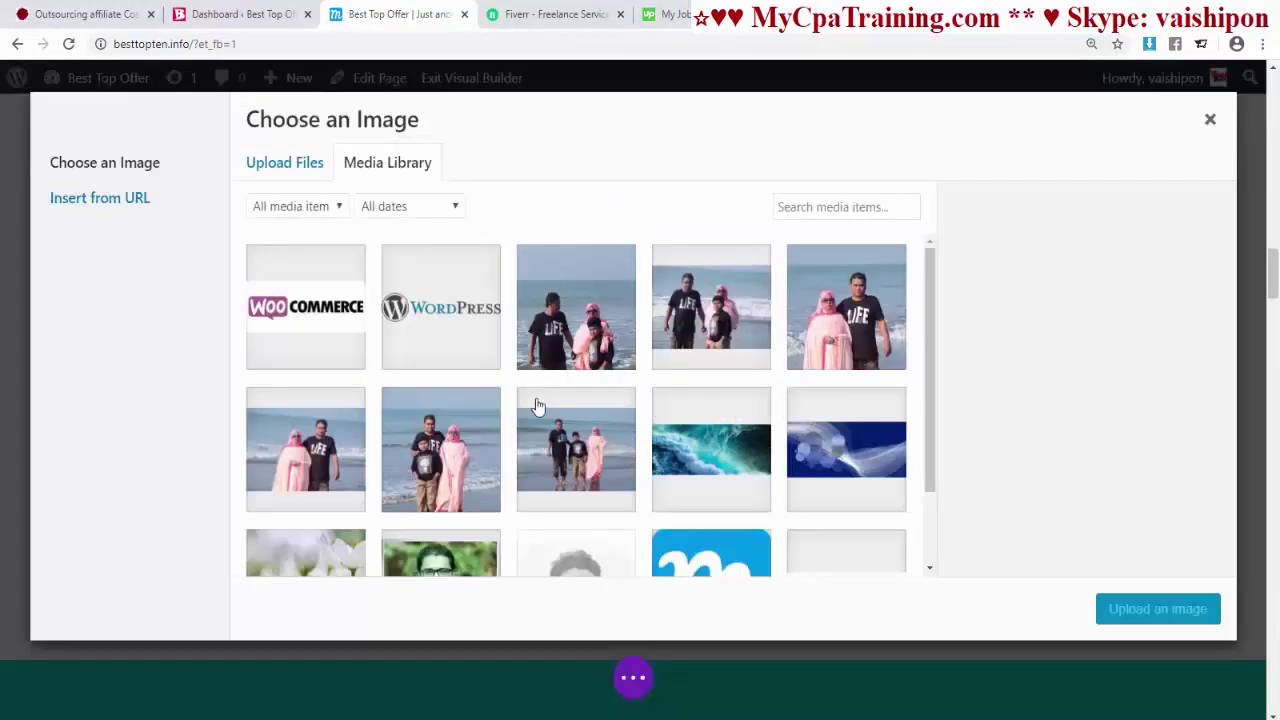
click(287, 170)
click(693, 426)
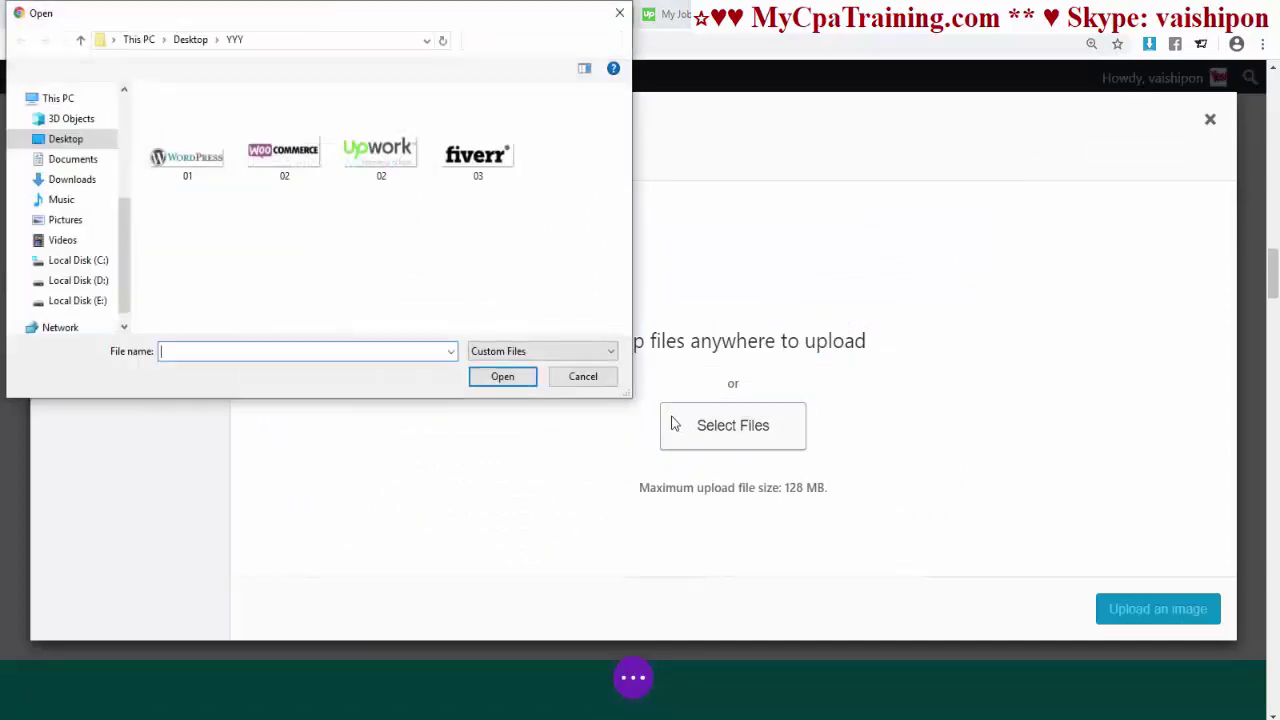
double_click(366, 135)
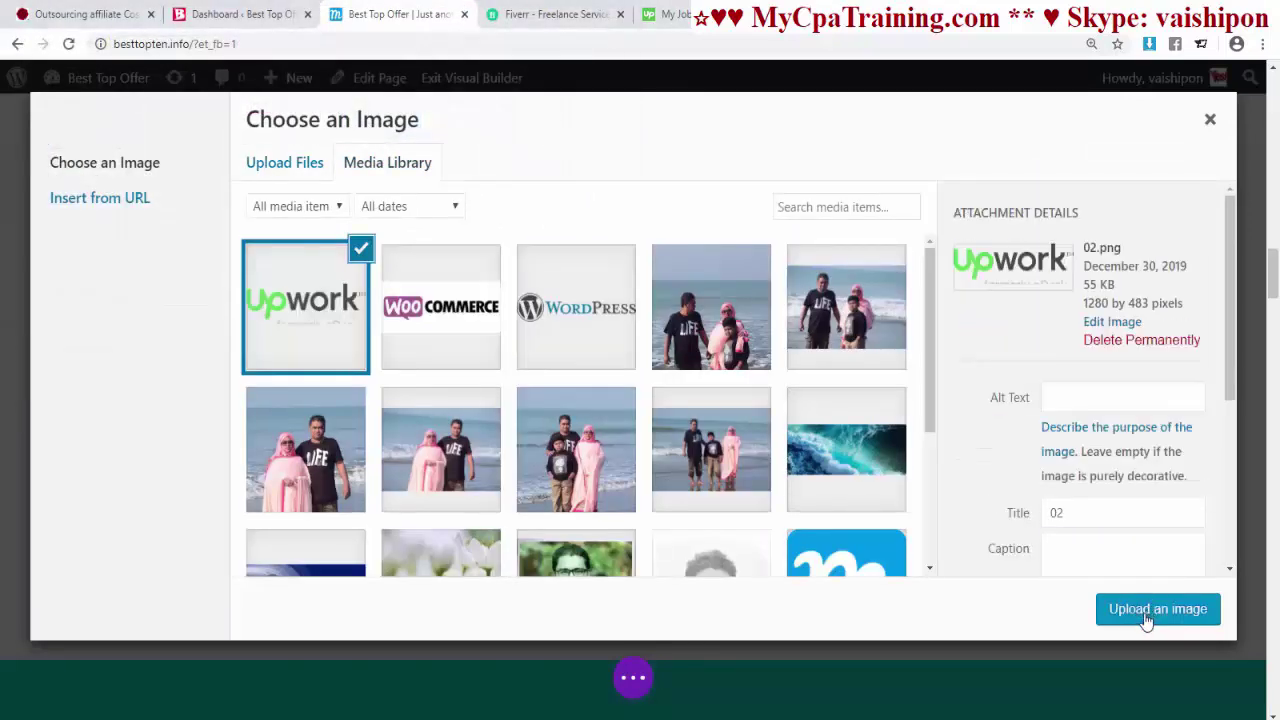
click(1139, 612)
click(960, 496)
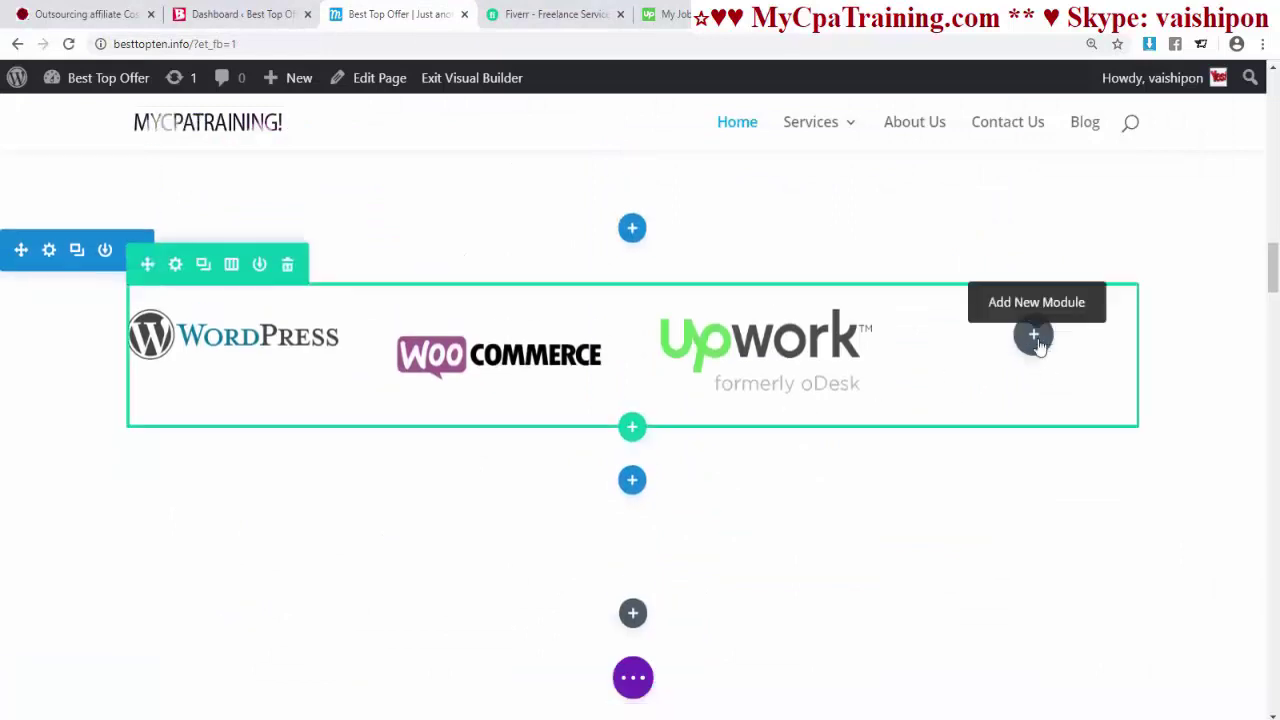
- Add an Image module with the uploaded Fiverr logo to the fourth column
click(1034, 337)
click(1106, 578)
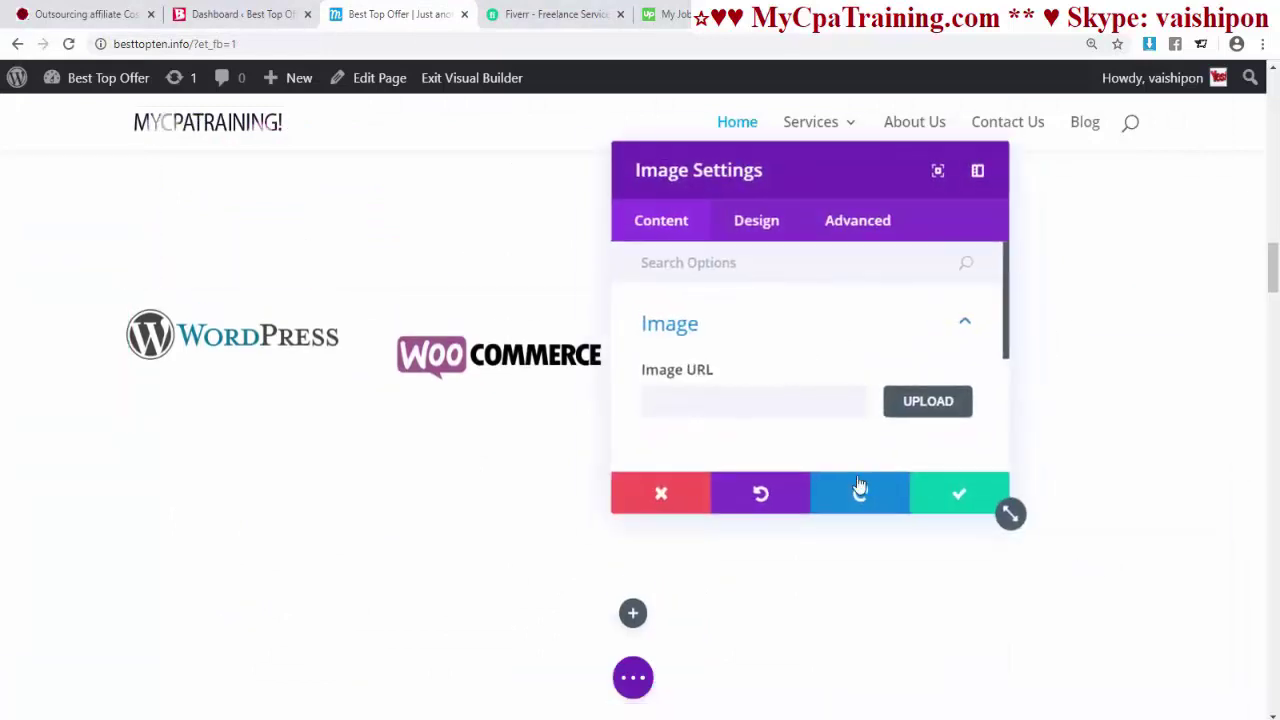
click(928, 401)
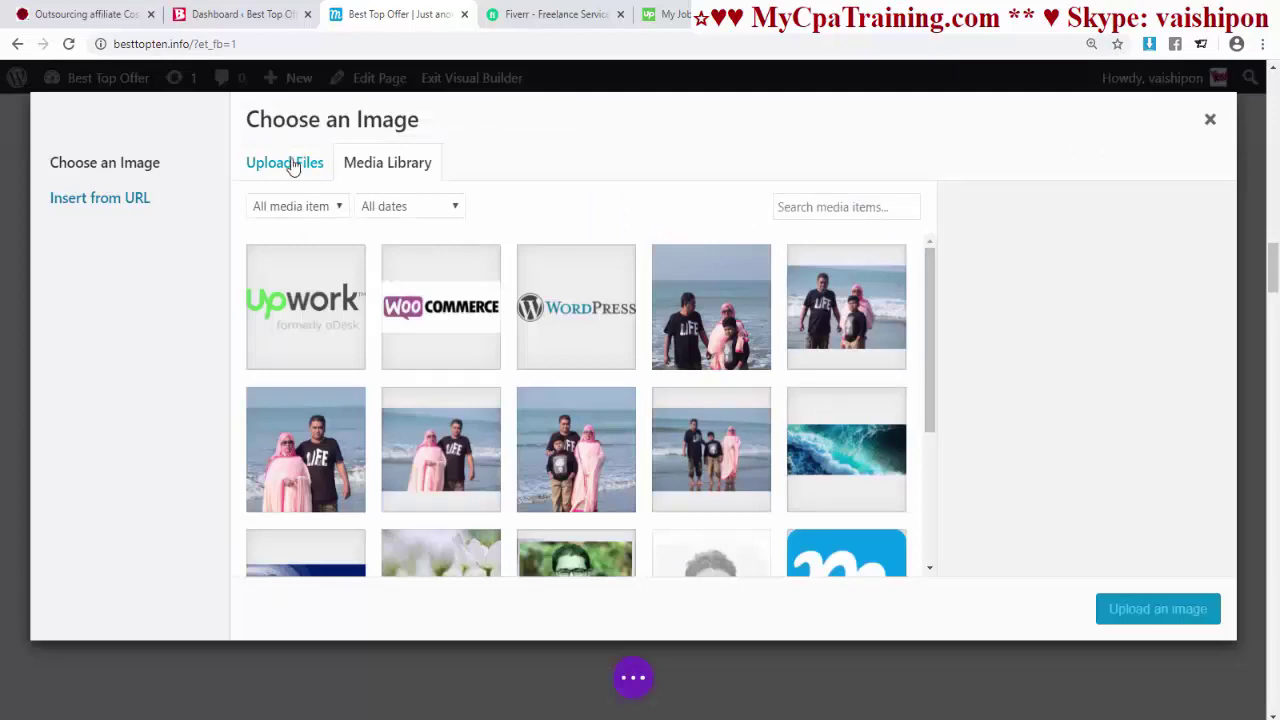
click(293, 167)
click(720, 441)
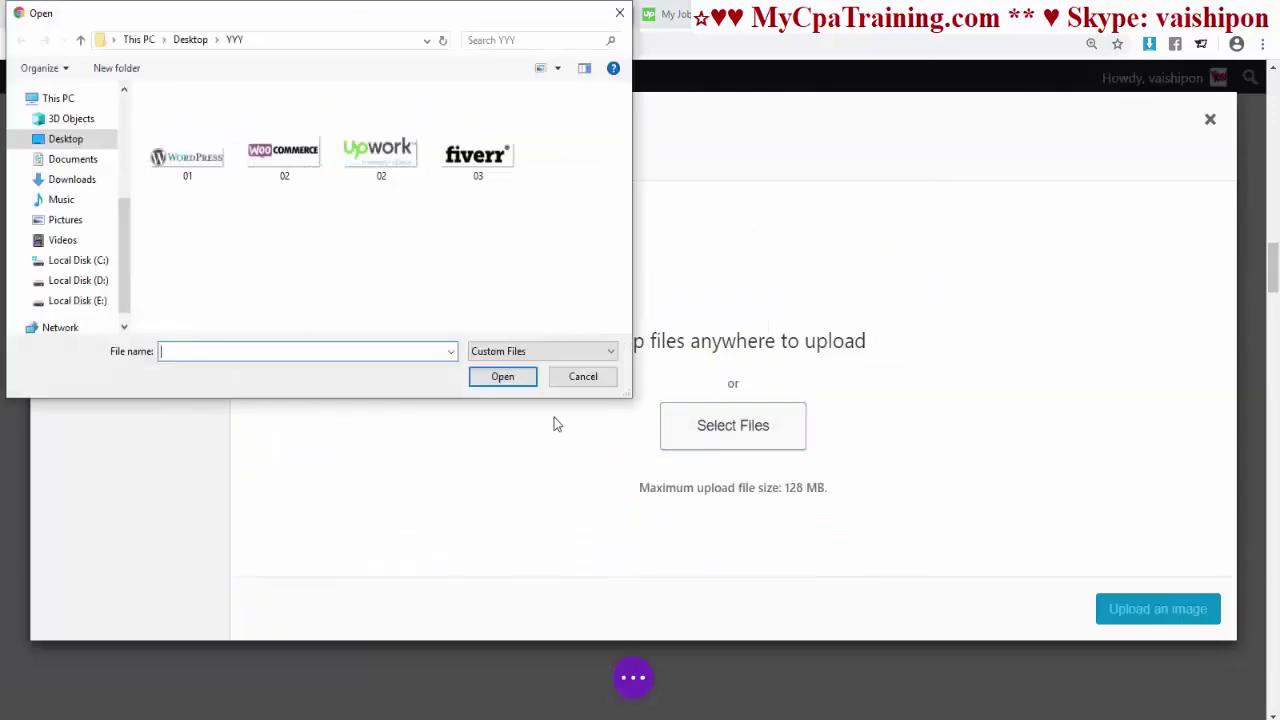
double_click(480, 152)
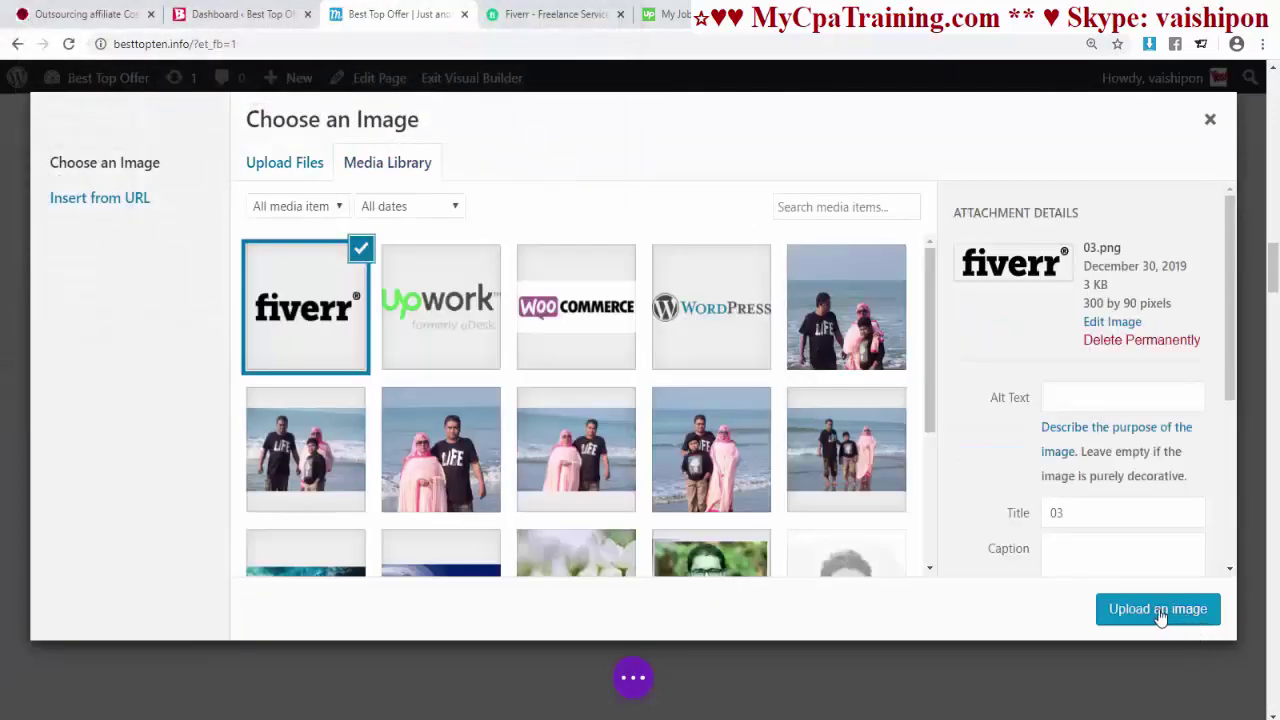
click(1160, 612)
click(964, 508)
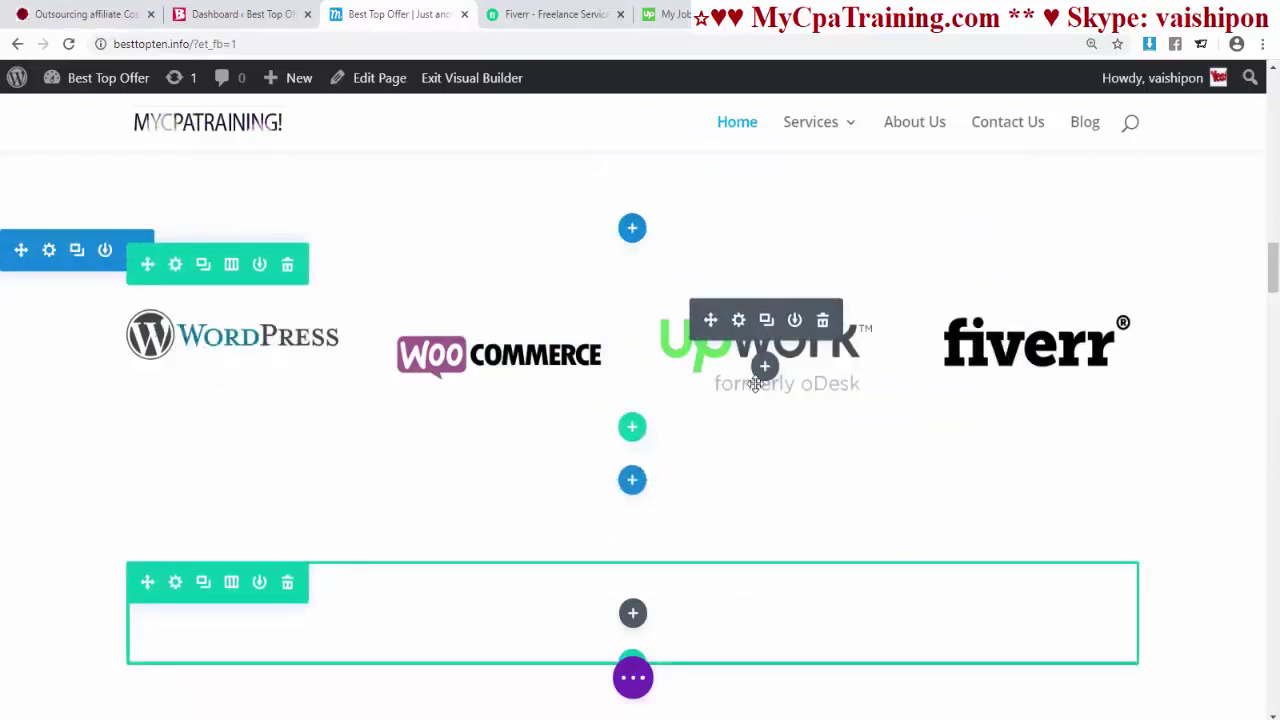
click(738, 320)
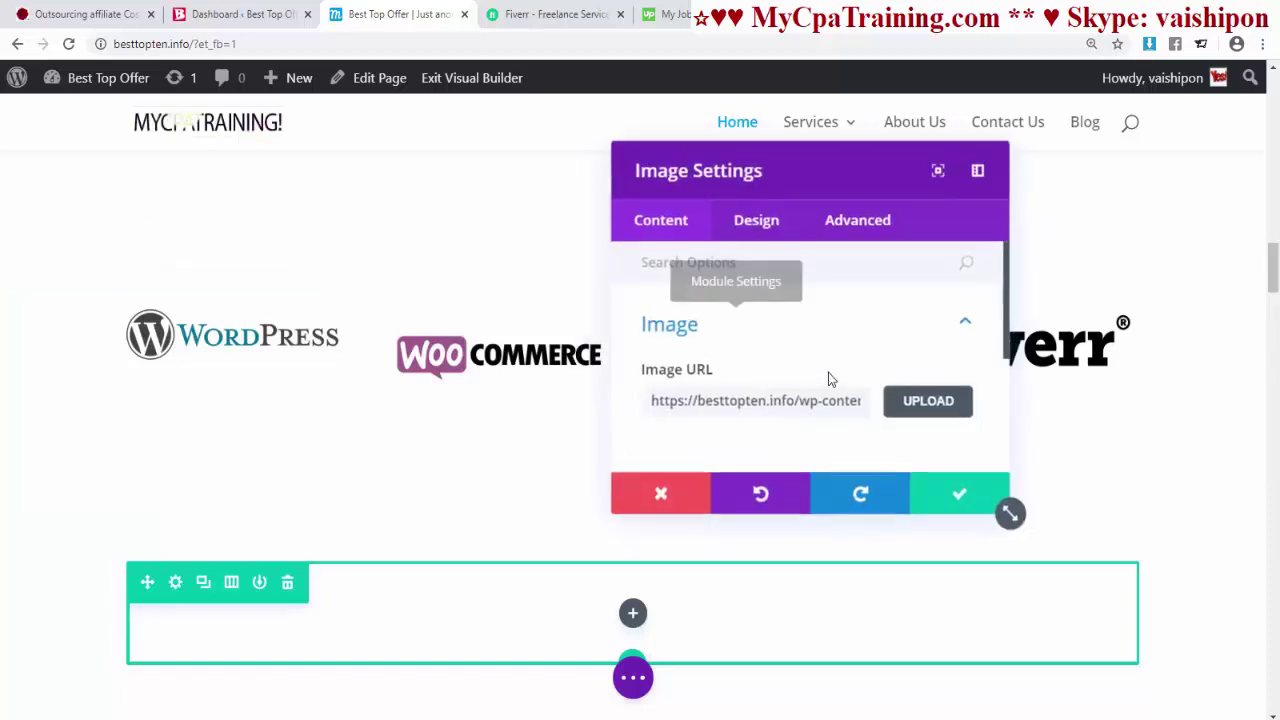
- Shrink the Upwork logo to about 82% width and save
click(768, 228)
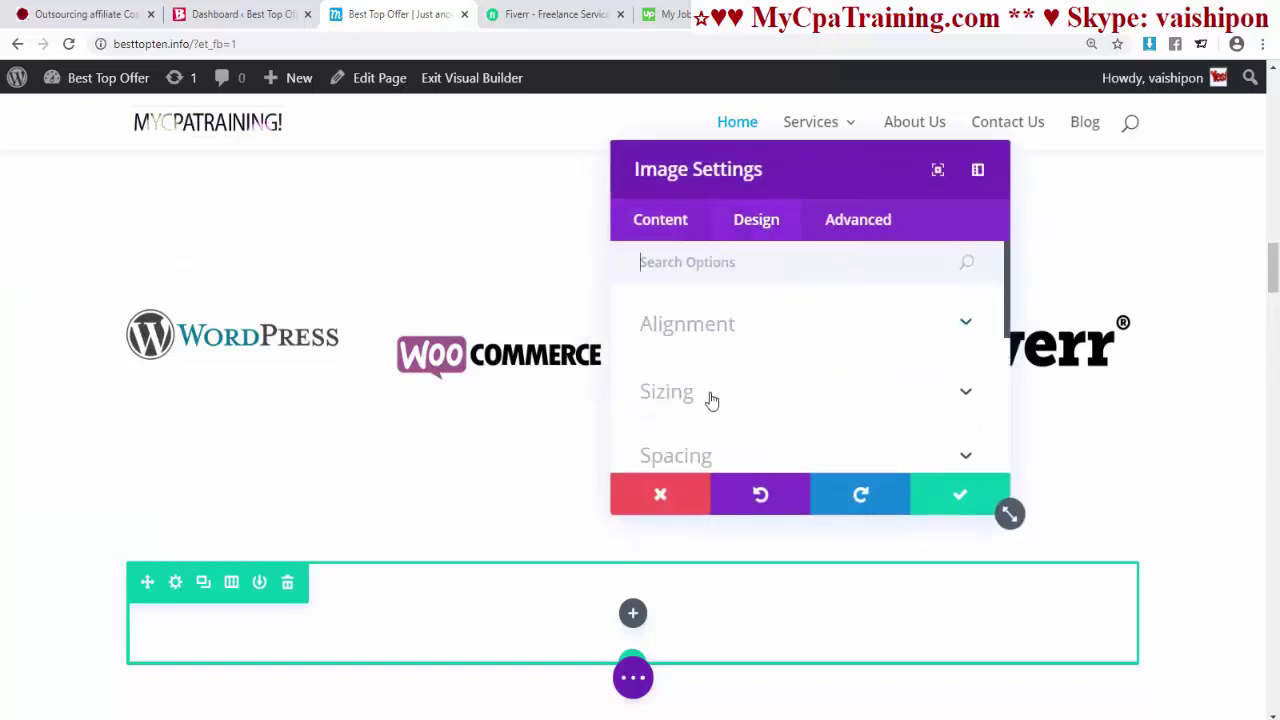
click(709, 400)
scroll(820, 391, down, 3)
drag(817, 169, 214, 194)
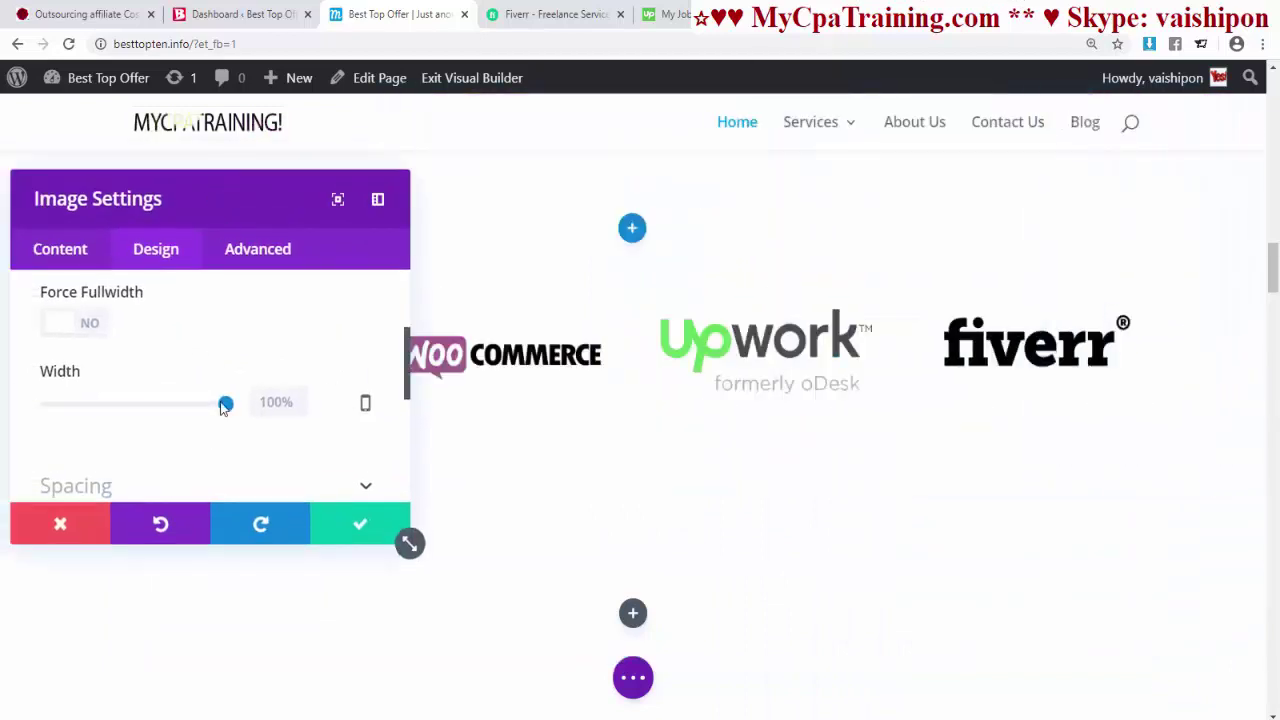
drag(225, 403, 193, 404)
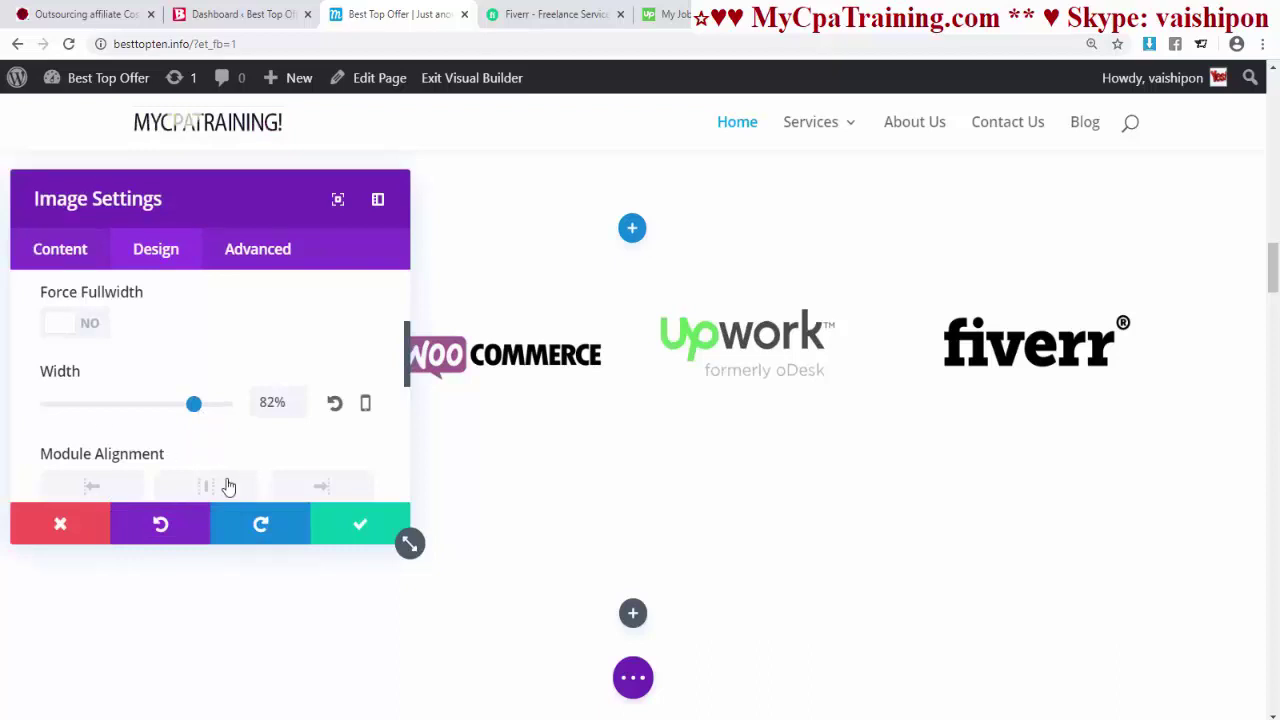
click(357, 541)
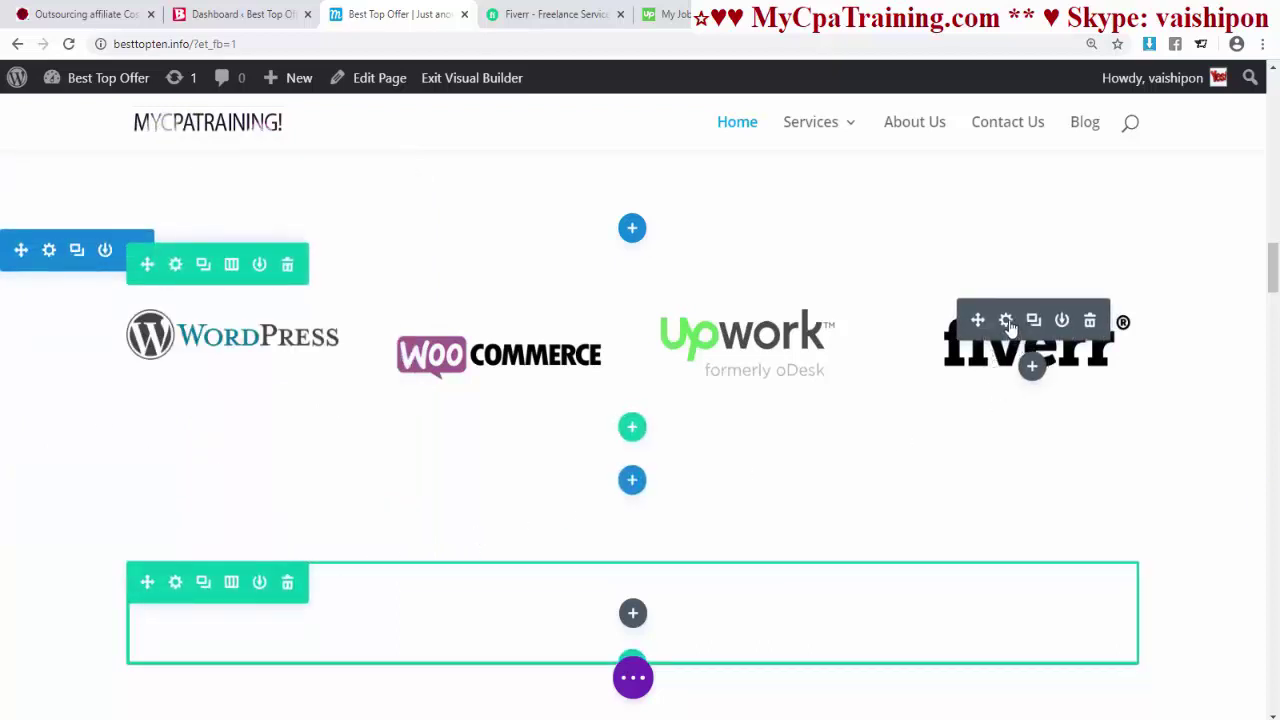
- Shrink the Fiverr logo to 90% width and save
click(1006, 321)
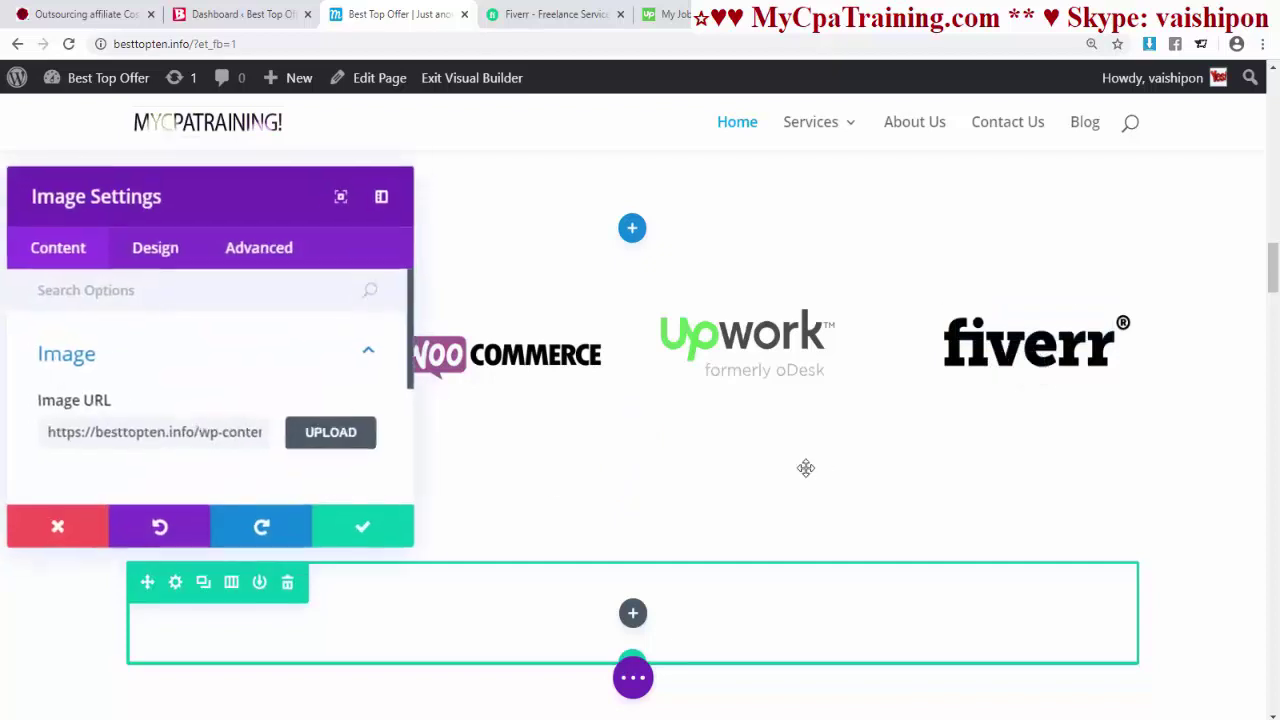
click(155, 252)
click(74, 422)
scroll(200, 450, down, 2)
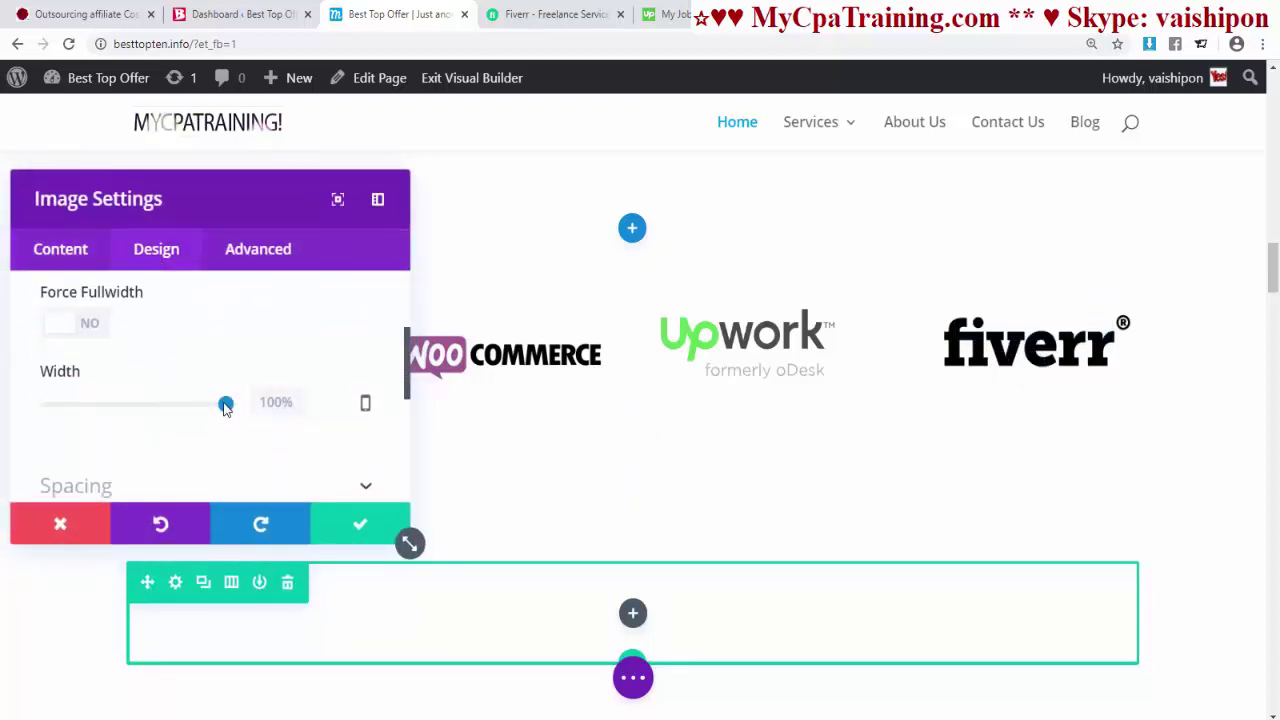
mouse_move(226, 406)
mouse_down()
mouse_move(195, 405)
mouse_move(207, 405)
mouse_up()
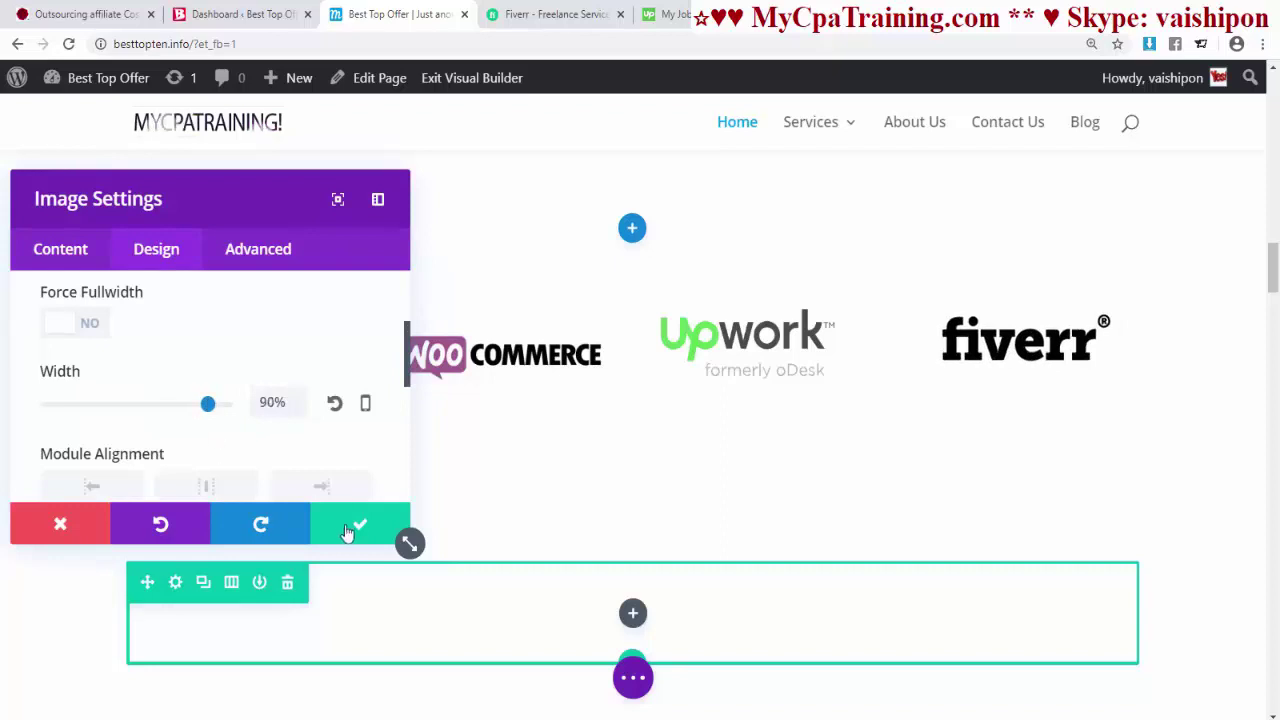
click(347, 532)
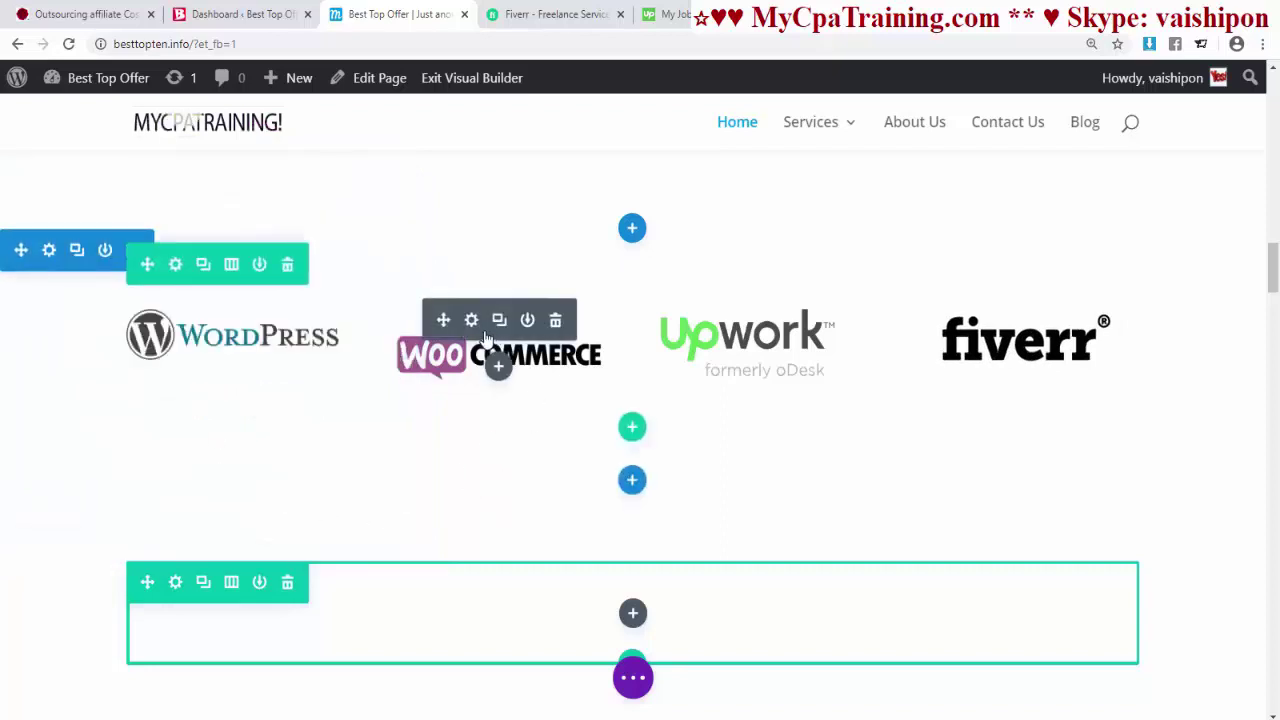
- Review the sizing options of the WooCommerce and WordPress logos, leaving them unchanged
click(471, 320)
click(157, 249)
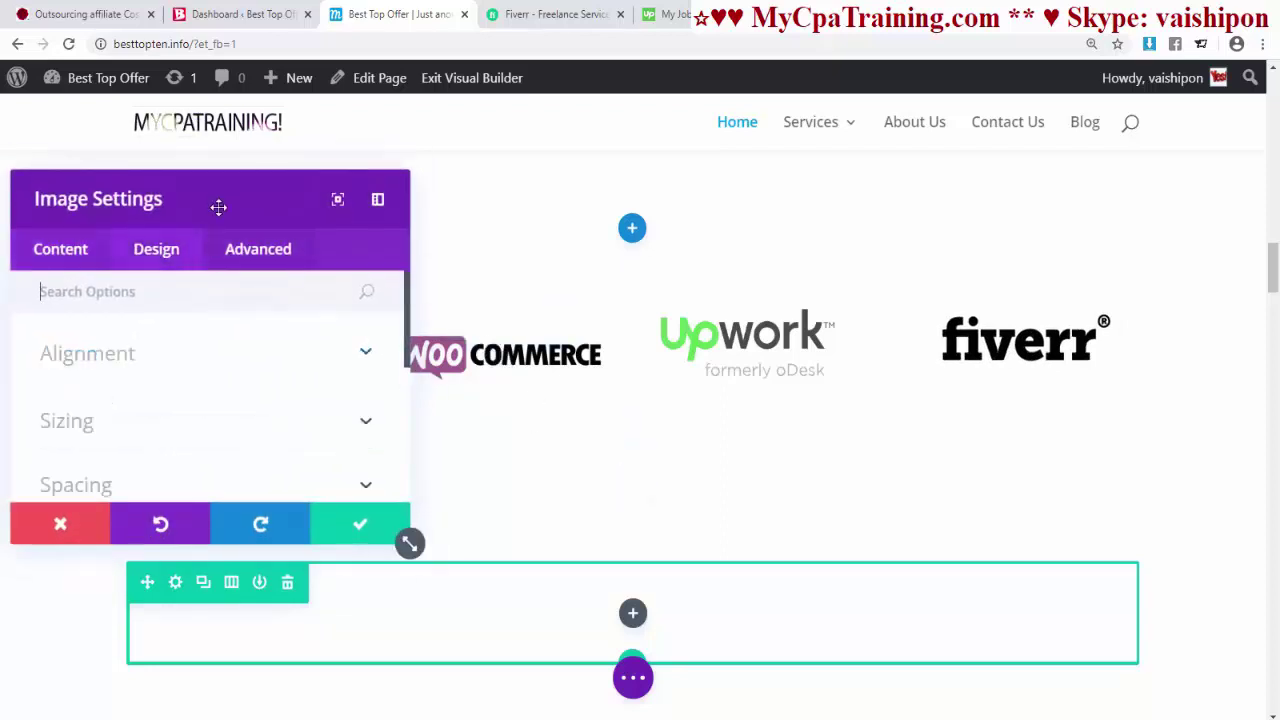
drag(217, 206, 1117, 187)
click(951, 408)
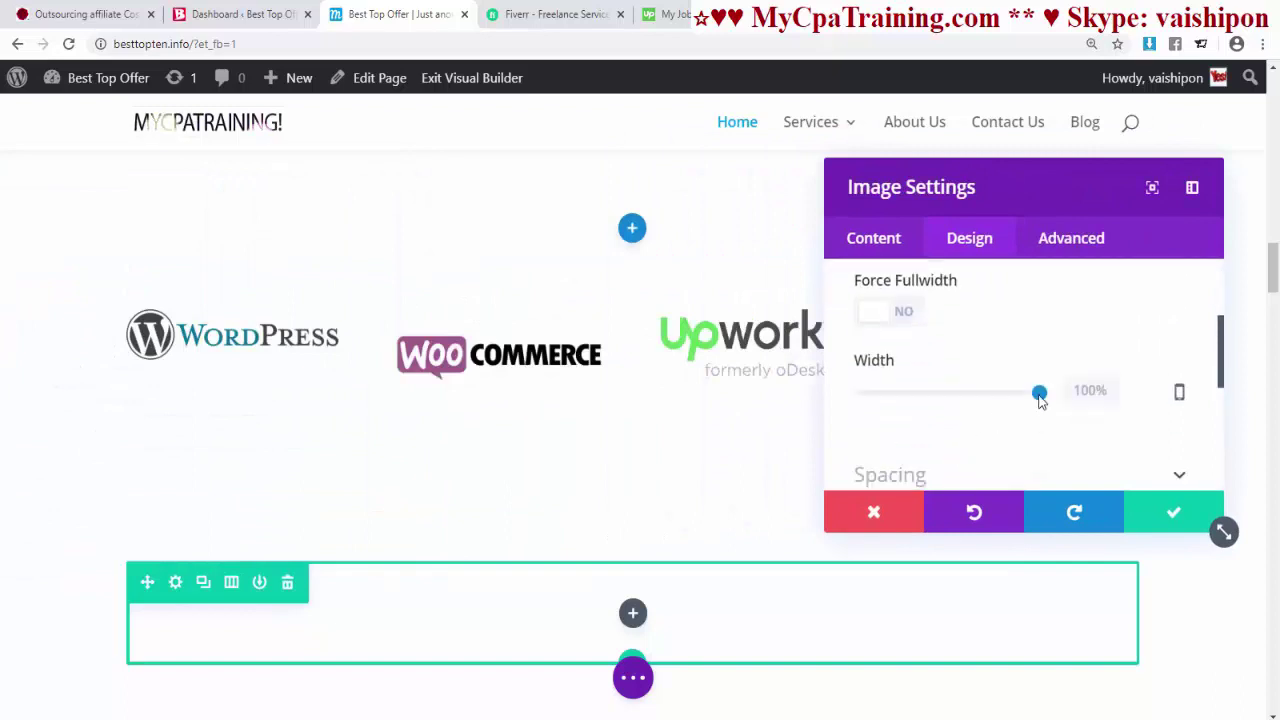
click(1173, 512)
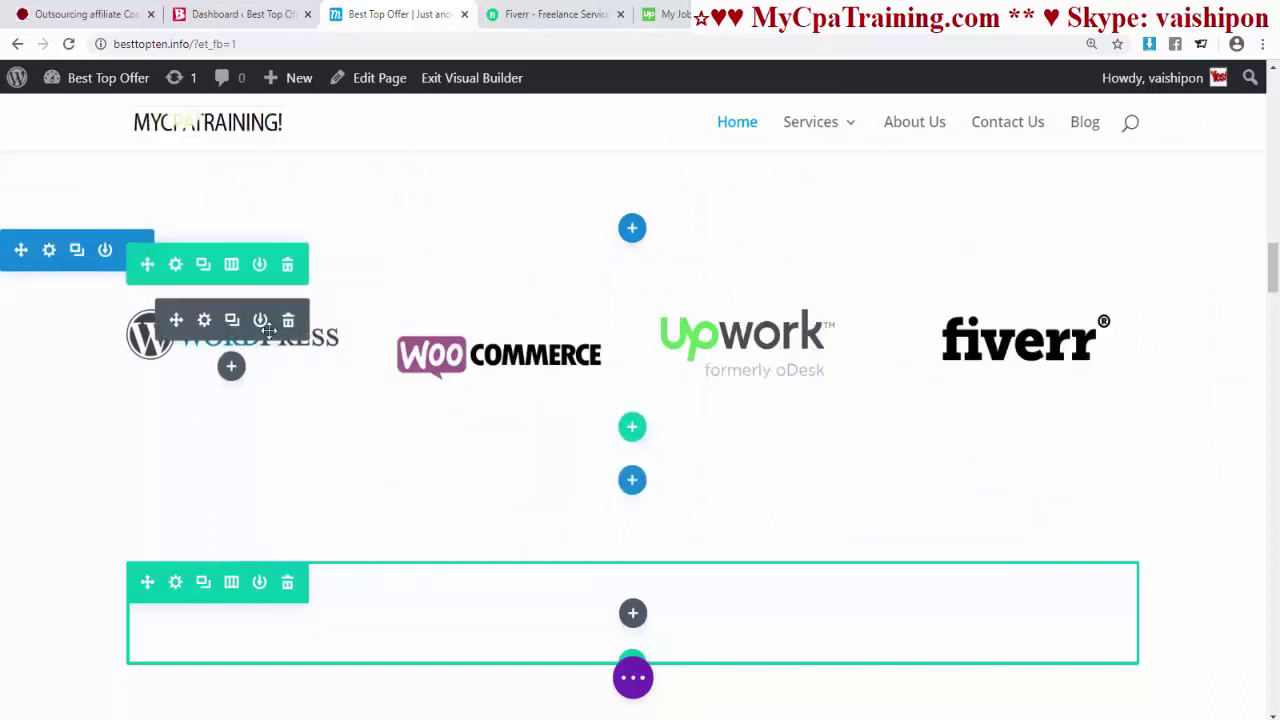
click(204, 320)
click(983, 240)
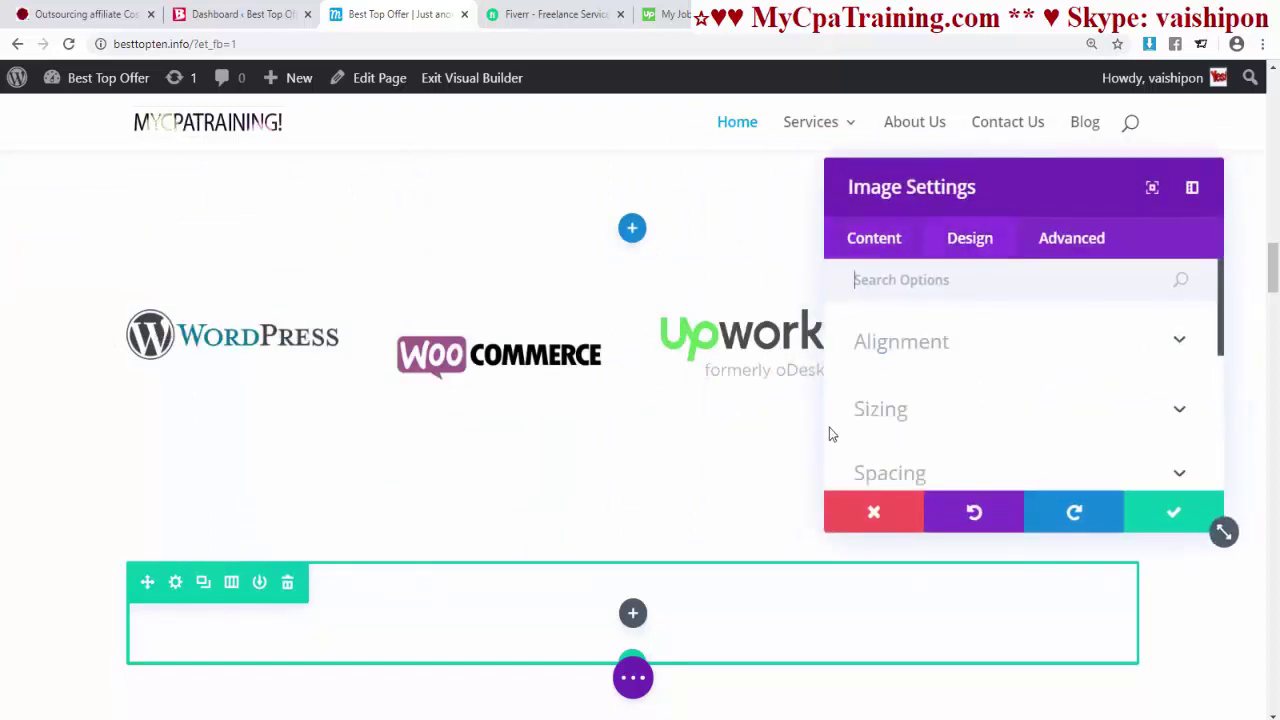
click(866, 408)
scroll(866, 420, down, 2)
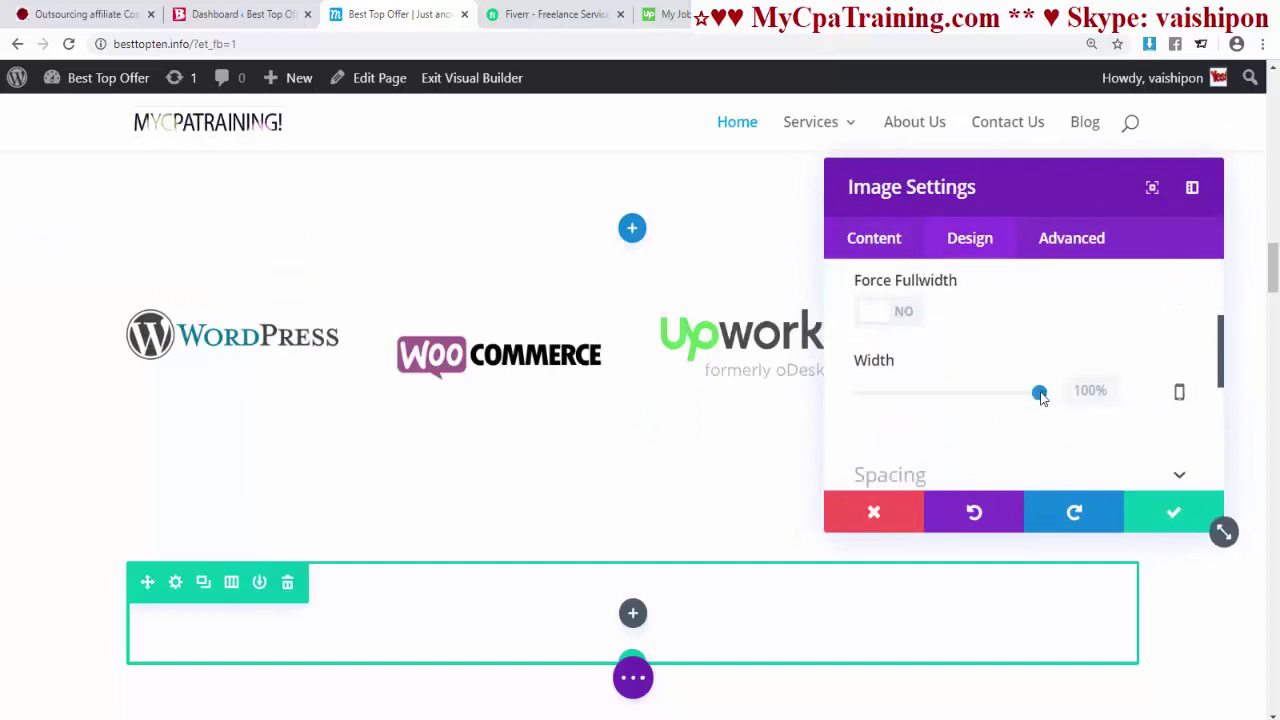
click(1166, 512)
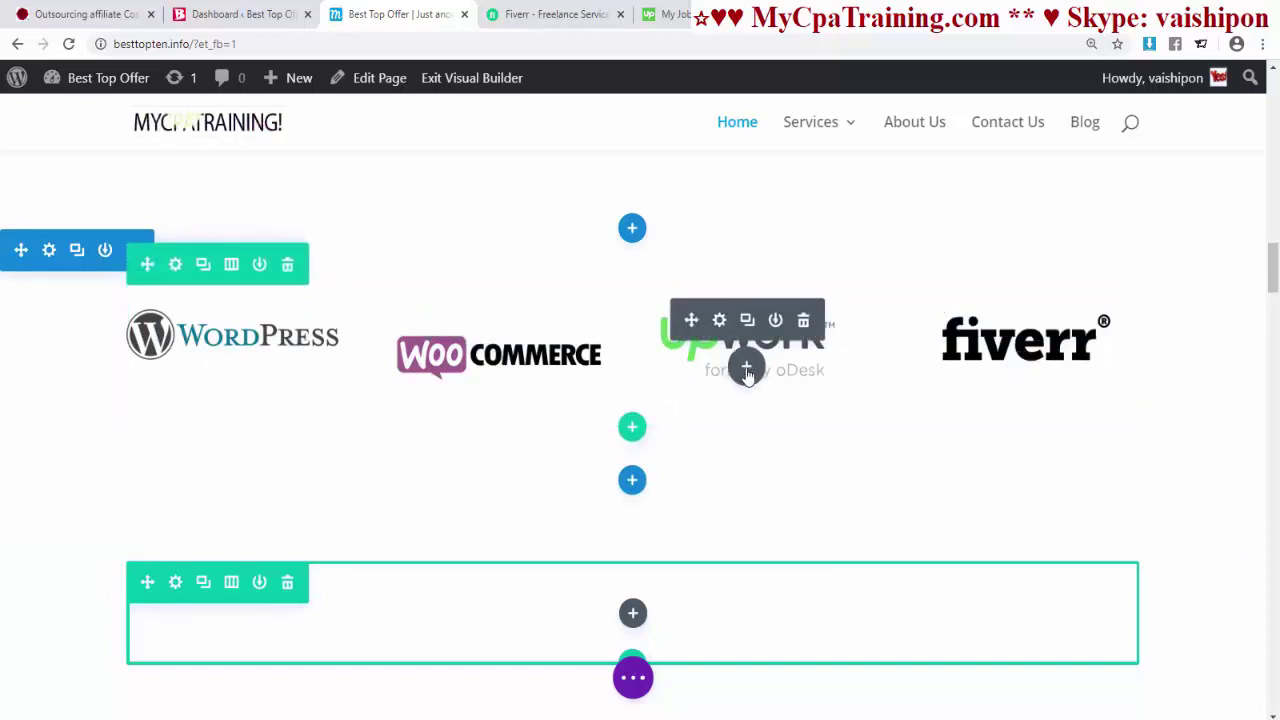
- Leave the Upwork logo's Link URL empty and save the image settings
click(720, 322)
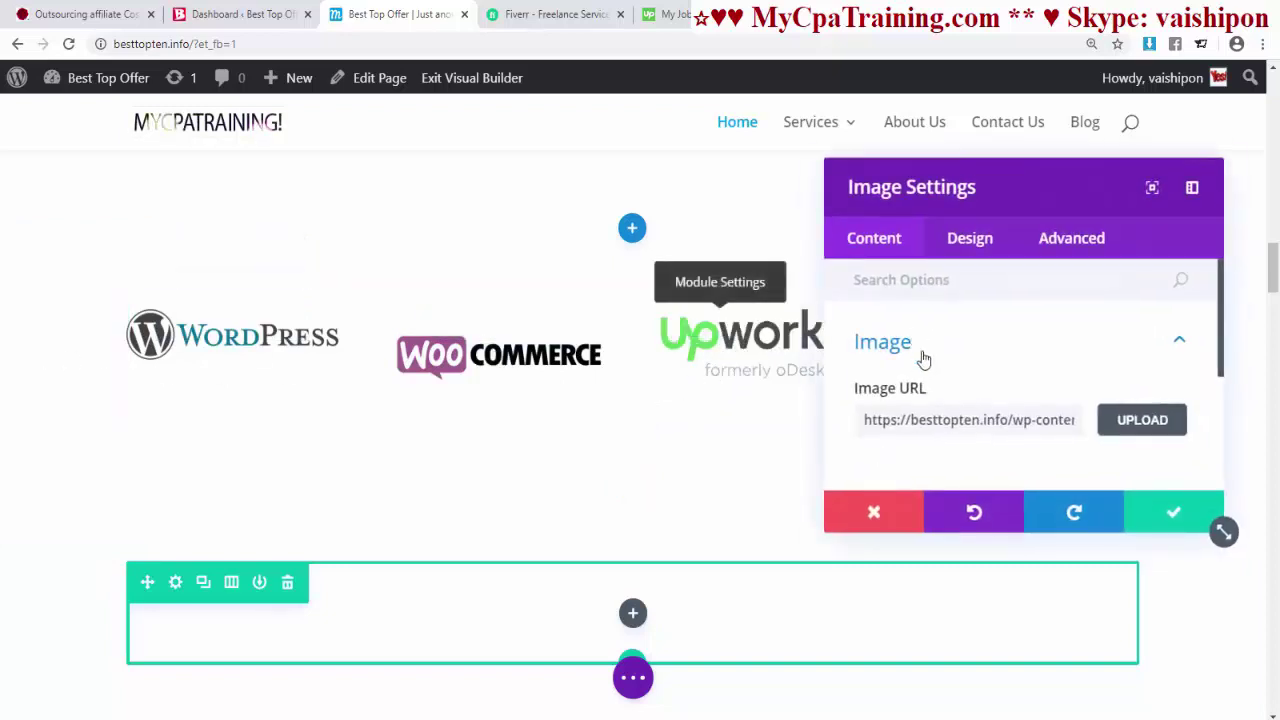
scroll(925, 370, down, 3)
click(890, 340)
click(1017, 372)
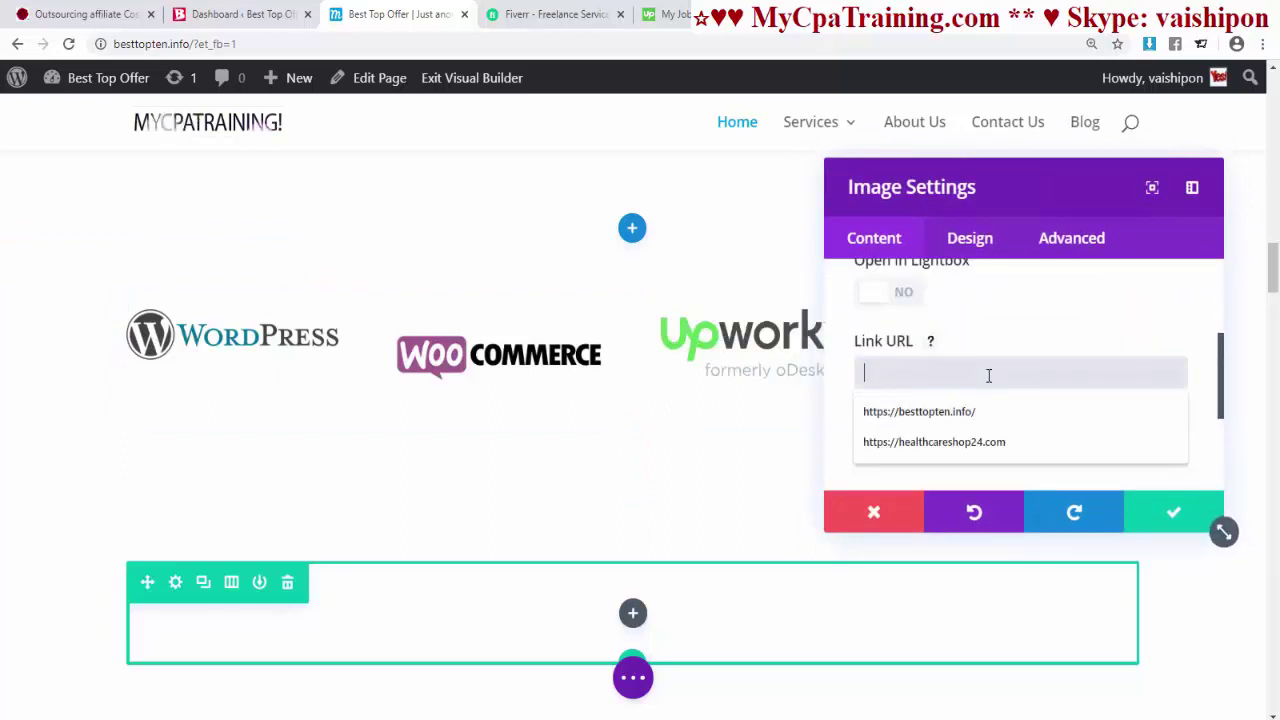
click(802, 392)
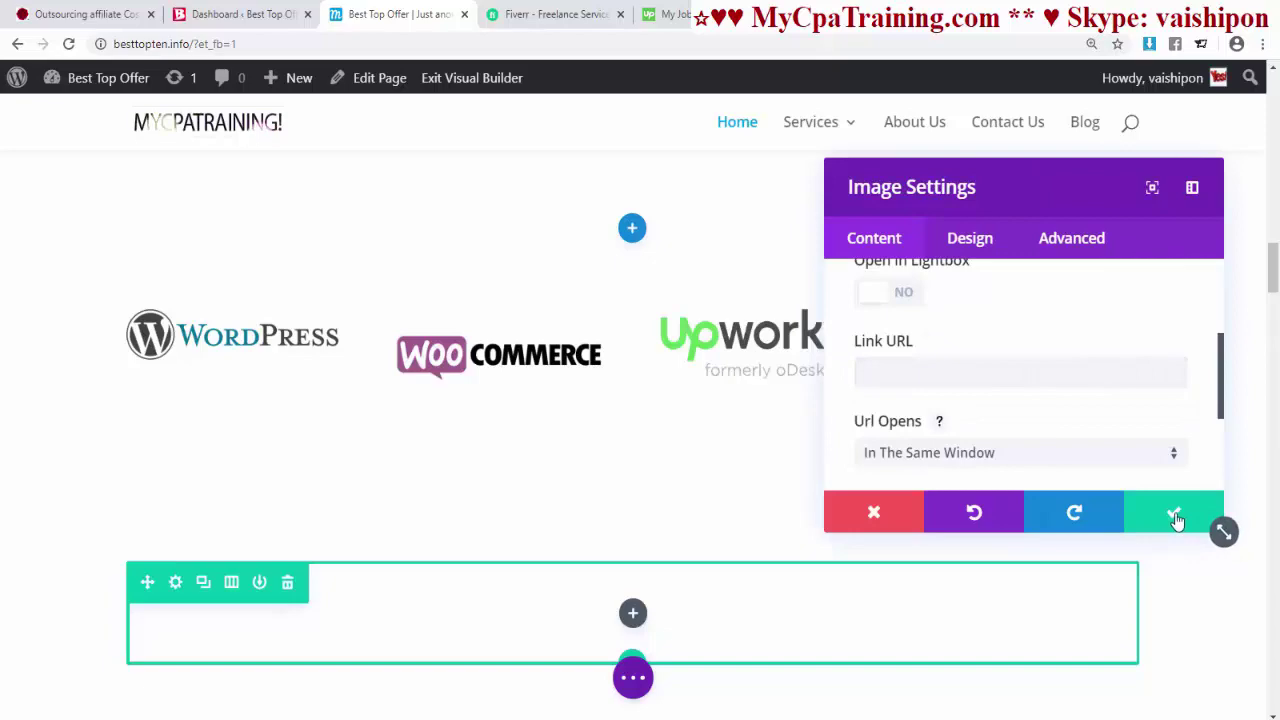
click(1176, 518)
scroll(640, 400, up, 10)
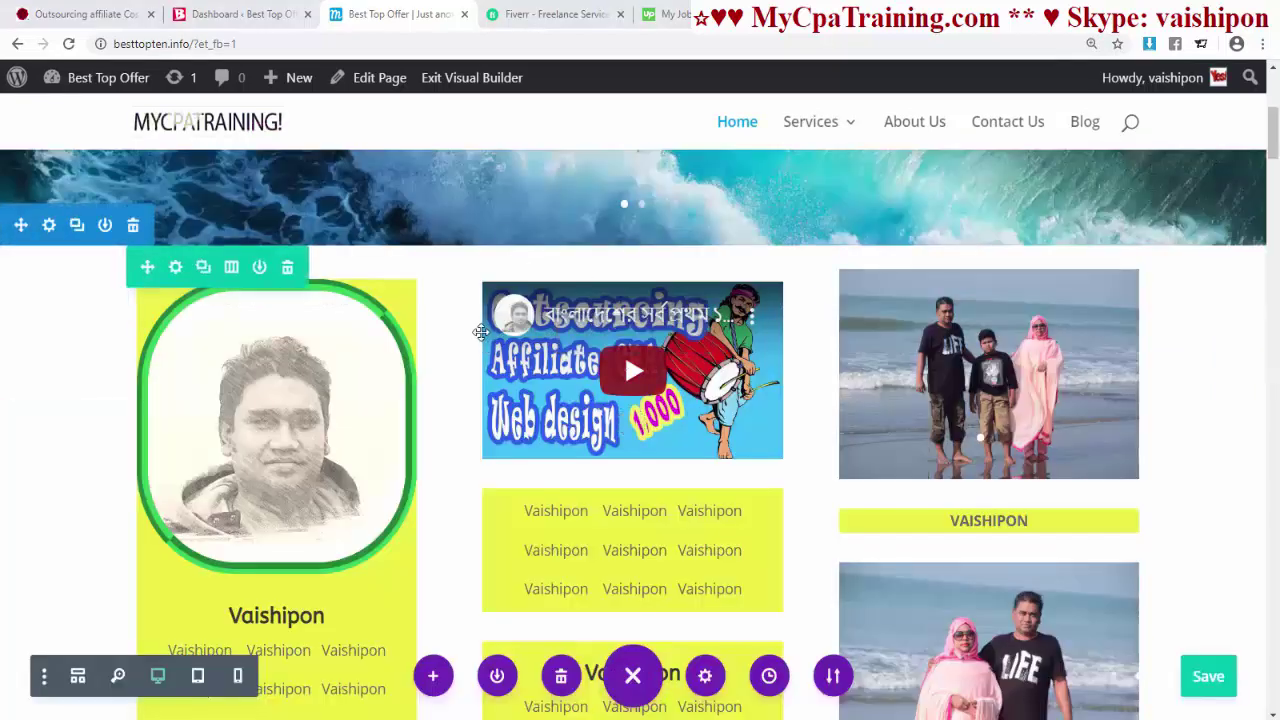
- Review Divi Theme Options' Single Page Layout and General Settings, then launch the Theme Customizer
click(249, 14)
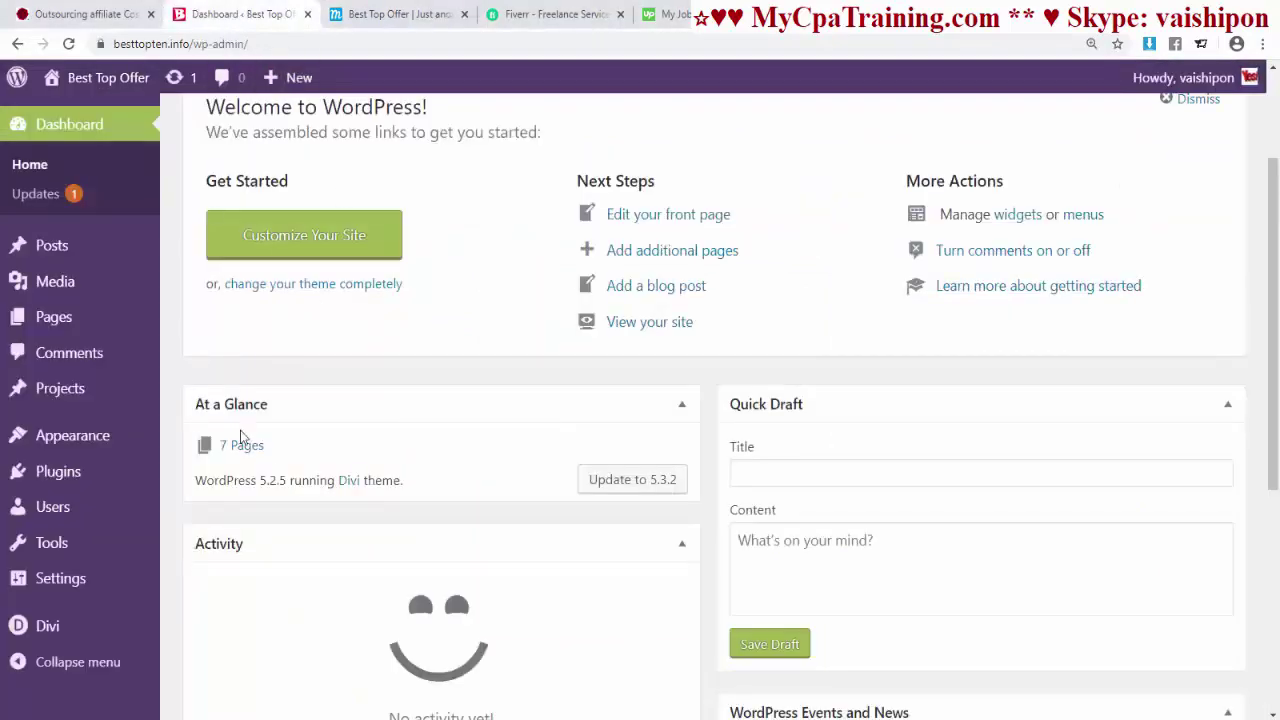
mouse_move(50, 632)
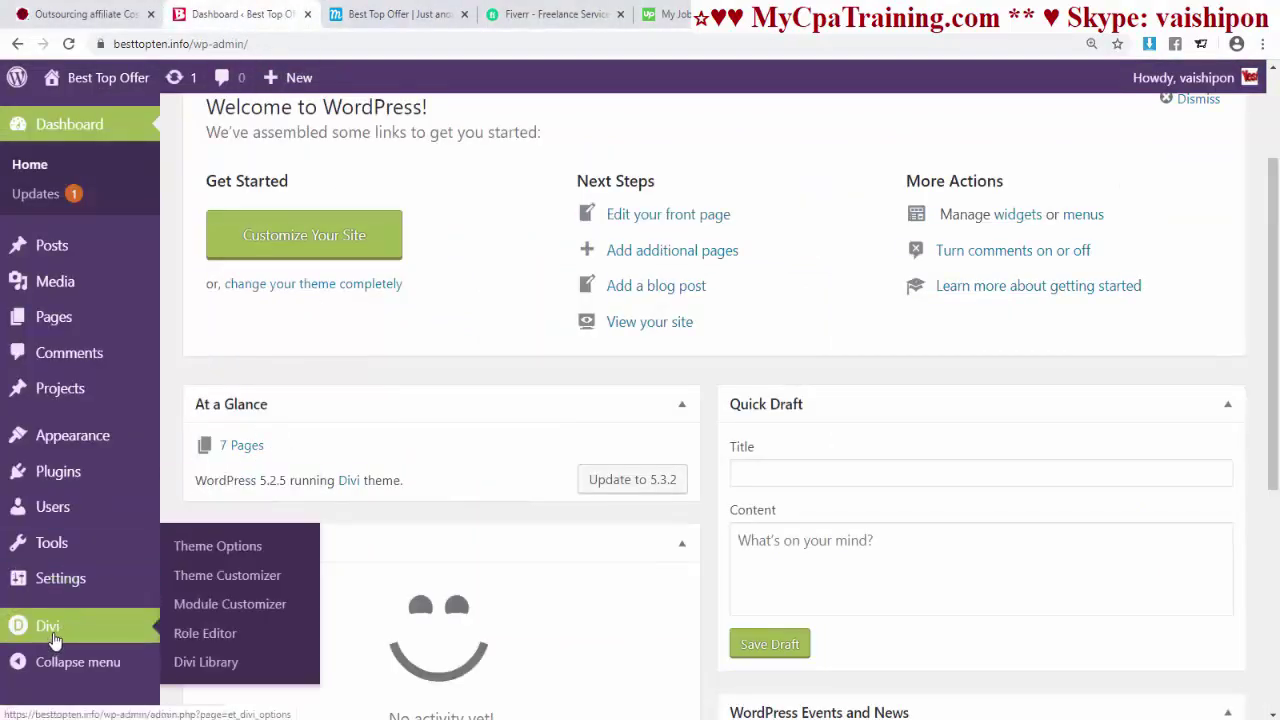
click(237, 557)
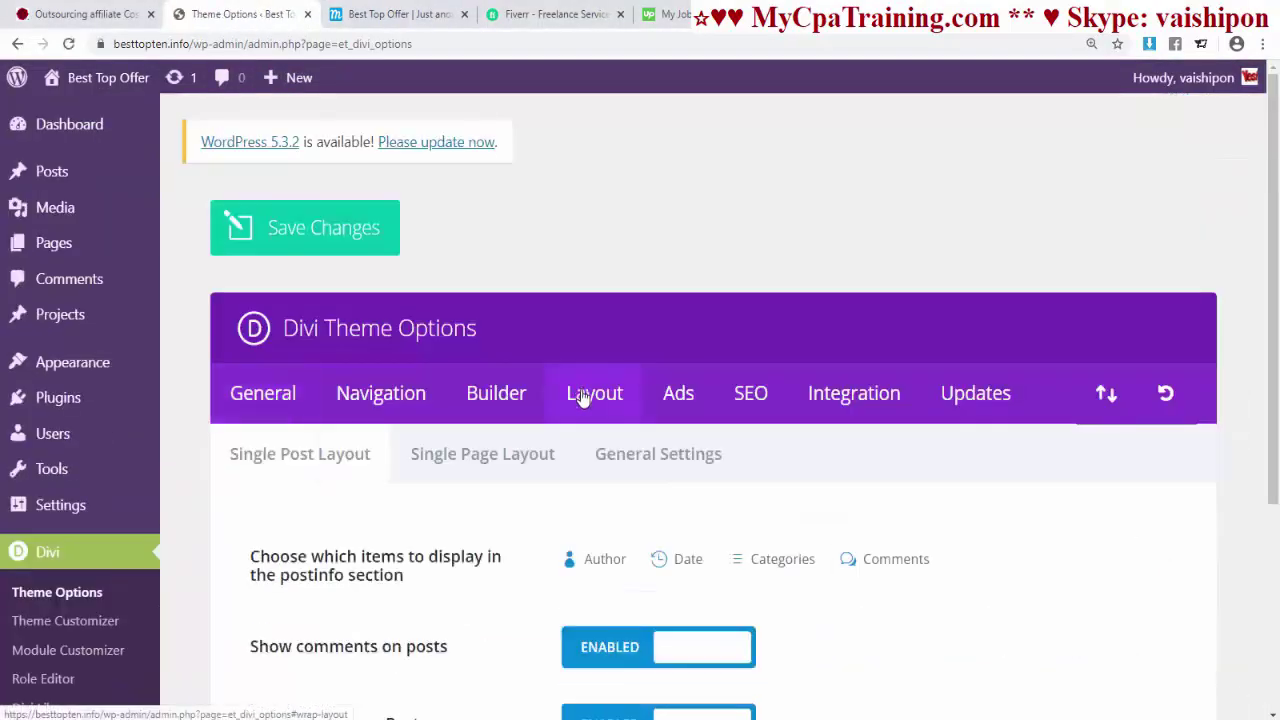
scroll(583, 397, down, 2)
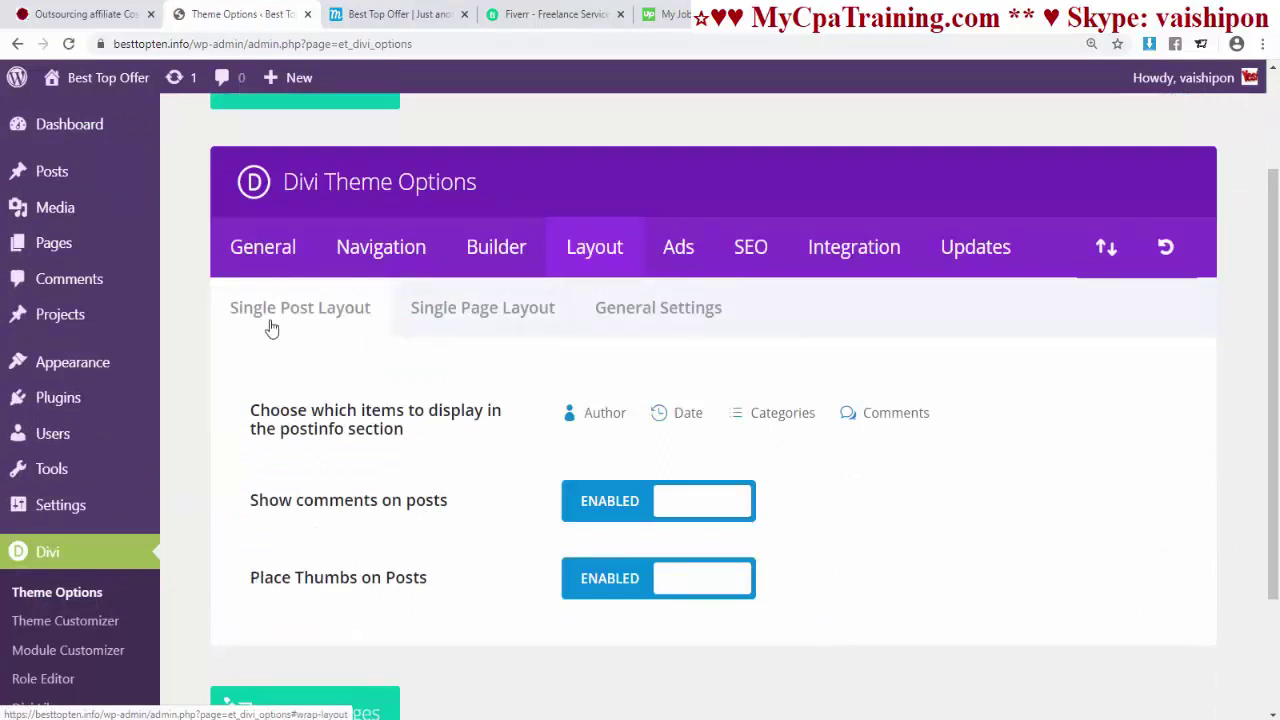
click(479, 320)
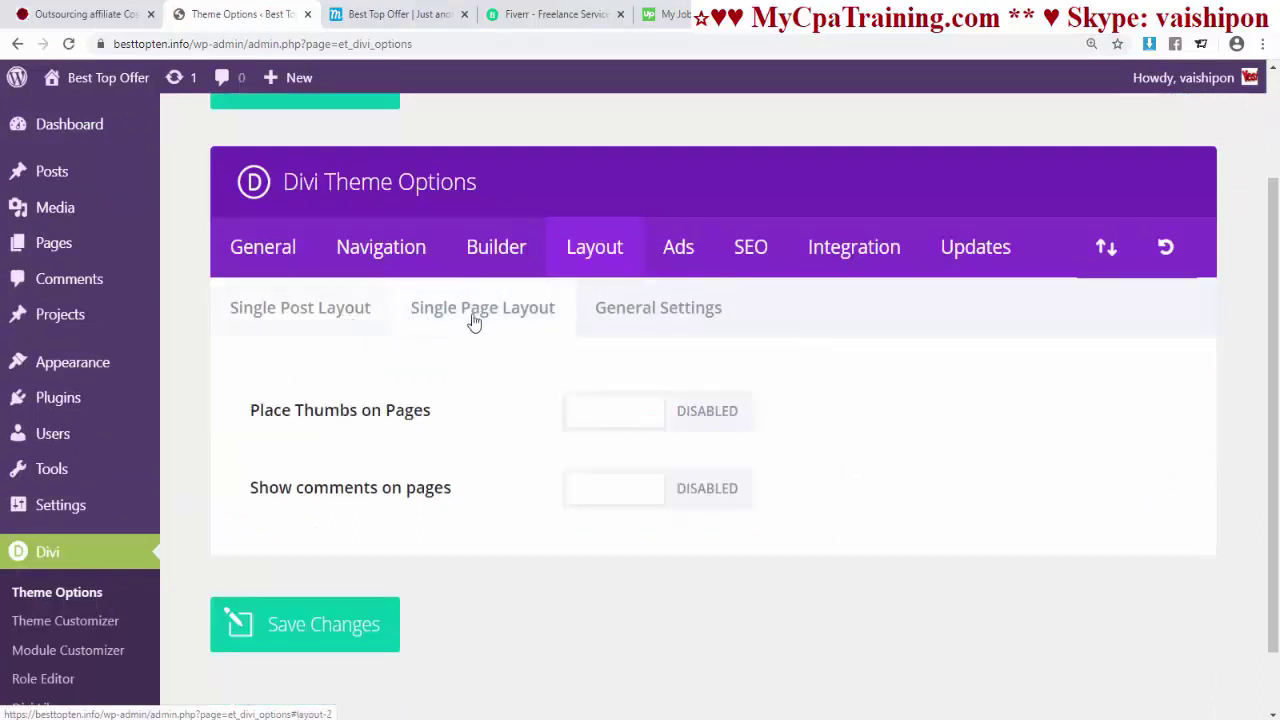
click(630, 320)
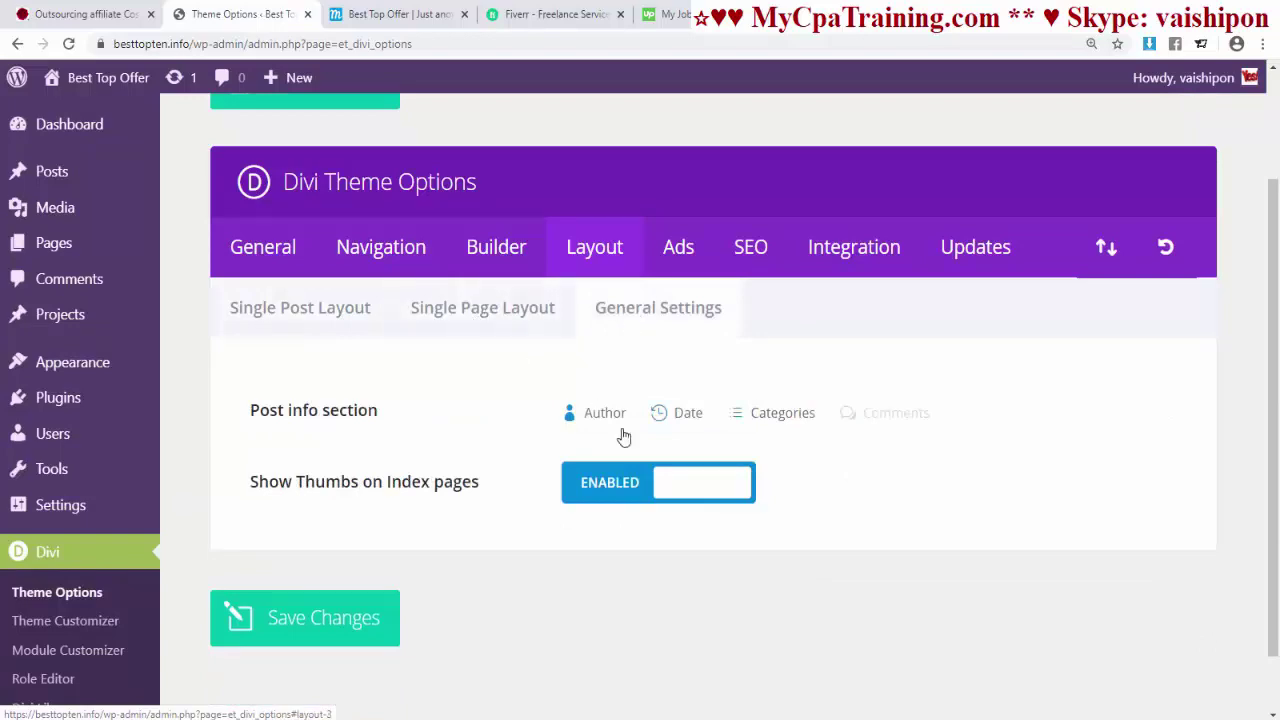
click(70, 625)
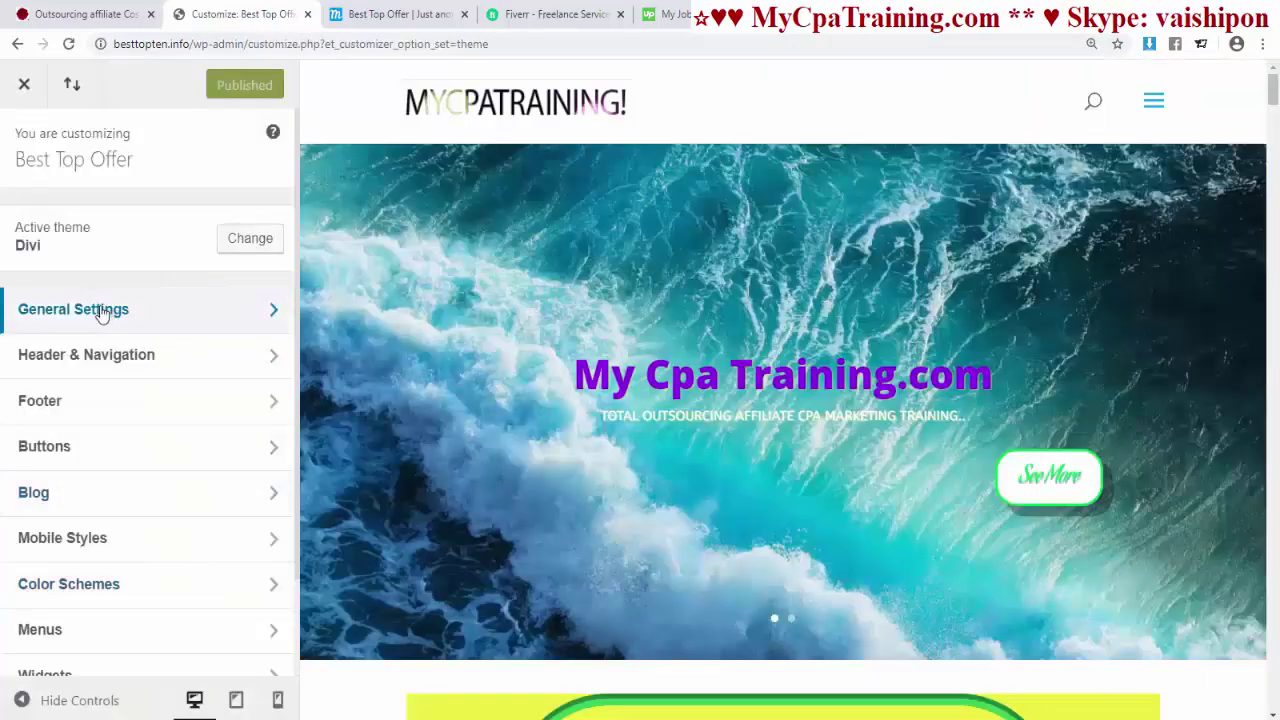
- Go to General Settings > Layout Settings, glancing at the live site
click(102, 311)
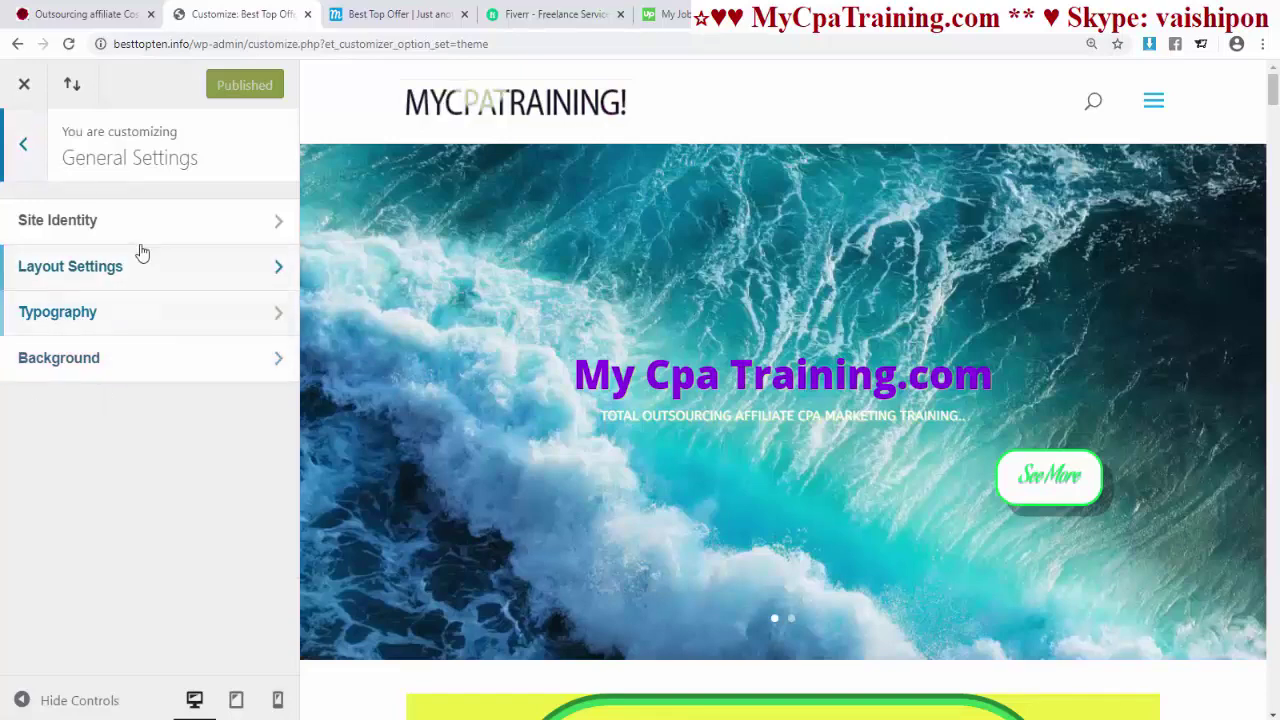
click(92, 276)
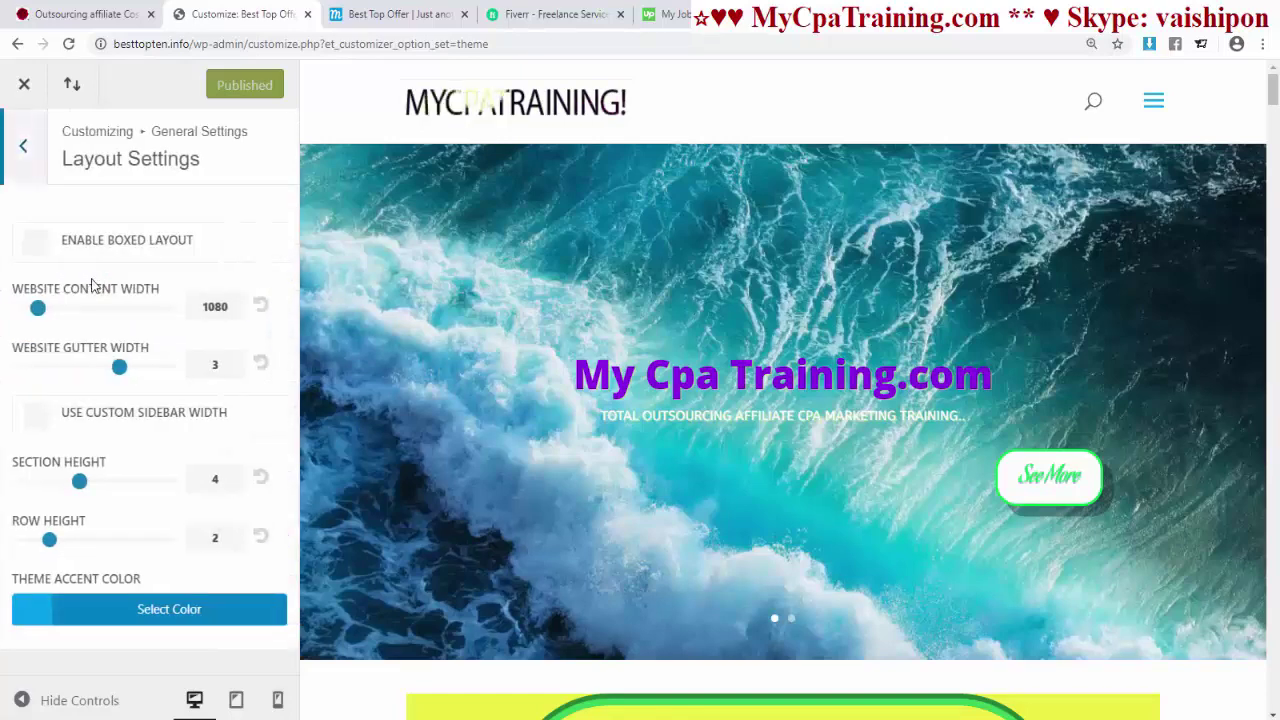
key(ctrl+Tab)
scroll(682, 462, down, 7)
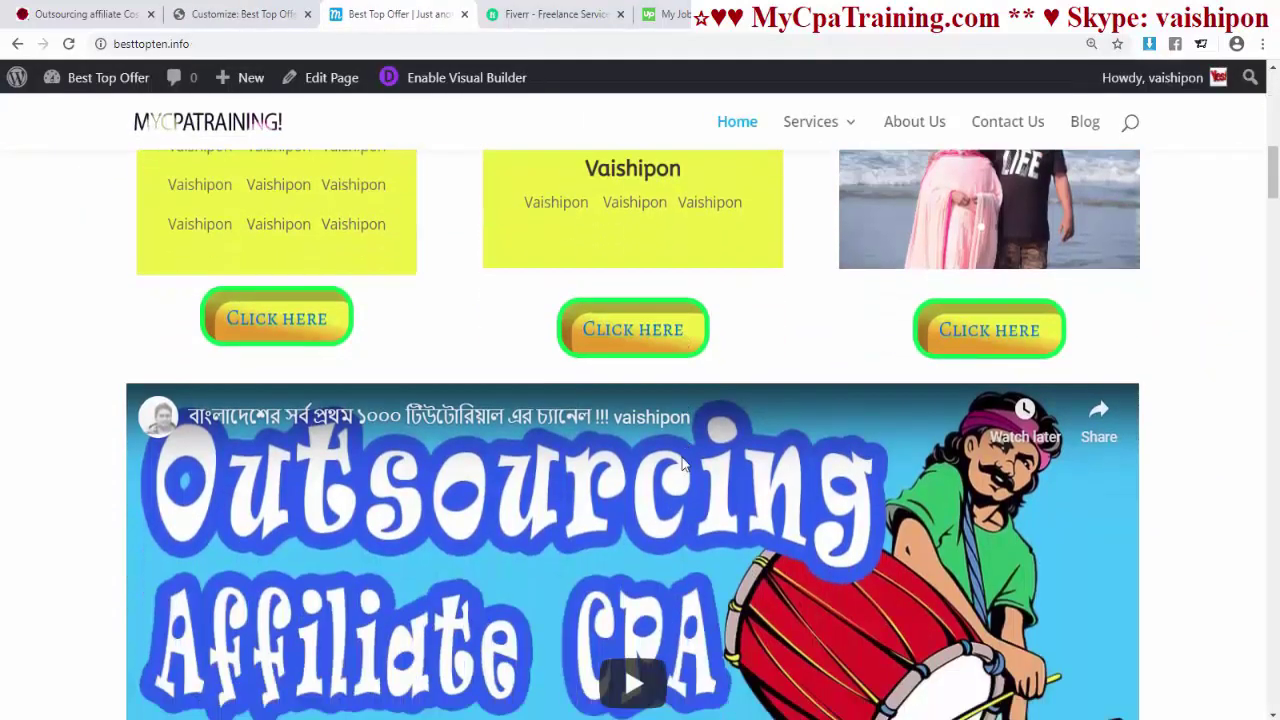
scroll(682, 460, up, 10)
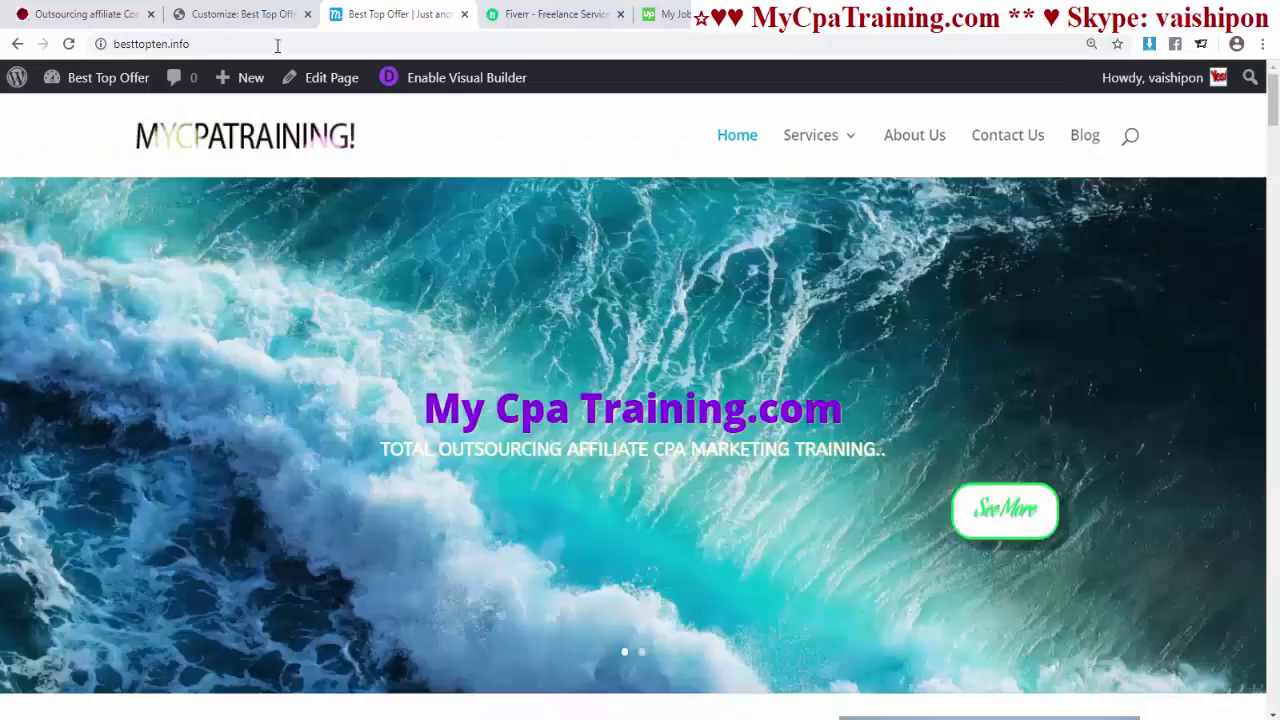
click(243, 14)
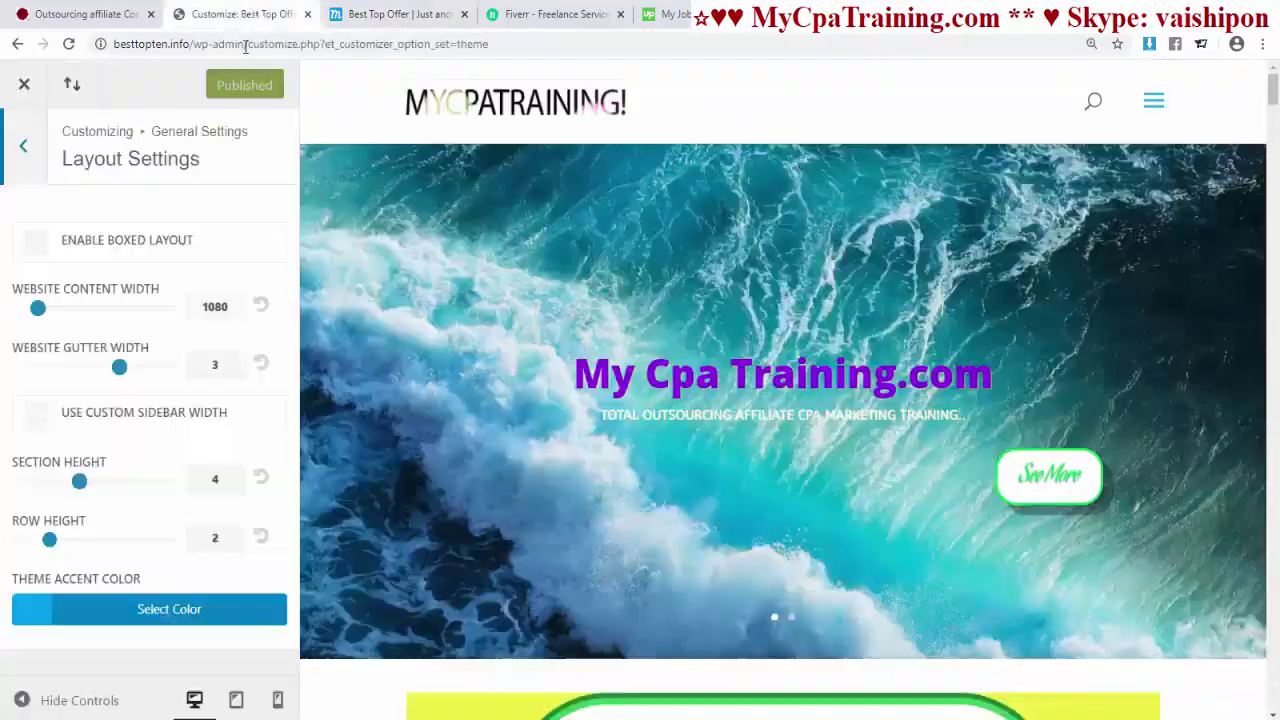
- Enable Boxed Layout, publish, and reload the live site to view it
click(37, 245)
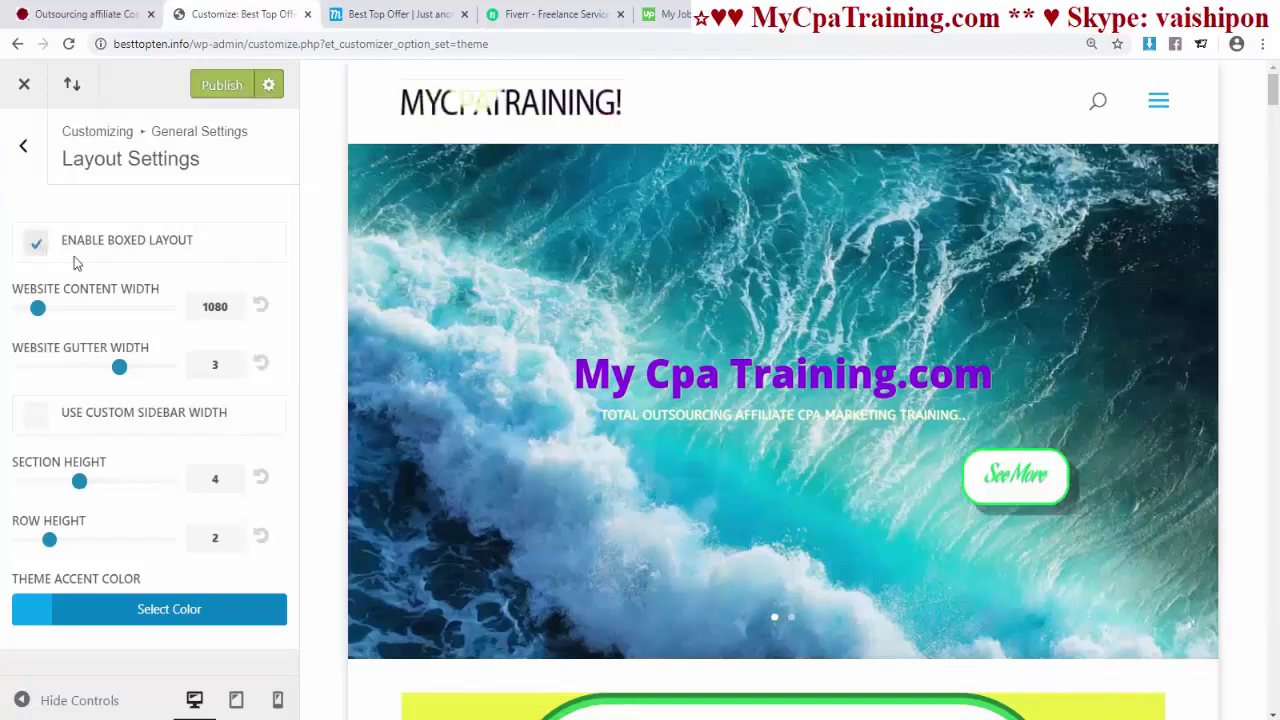
click(218, 85)
click(396, 14)
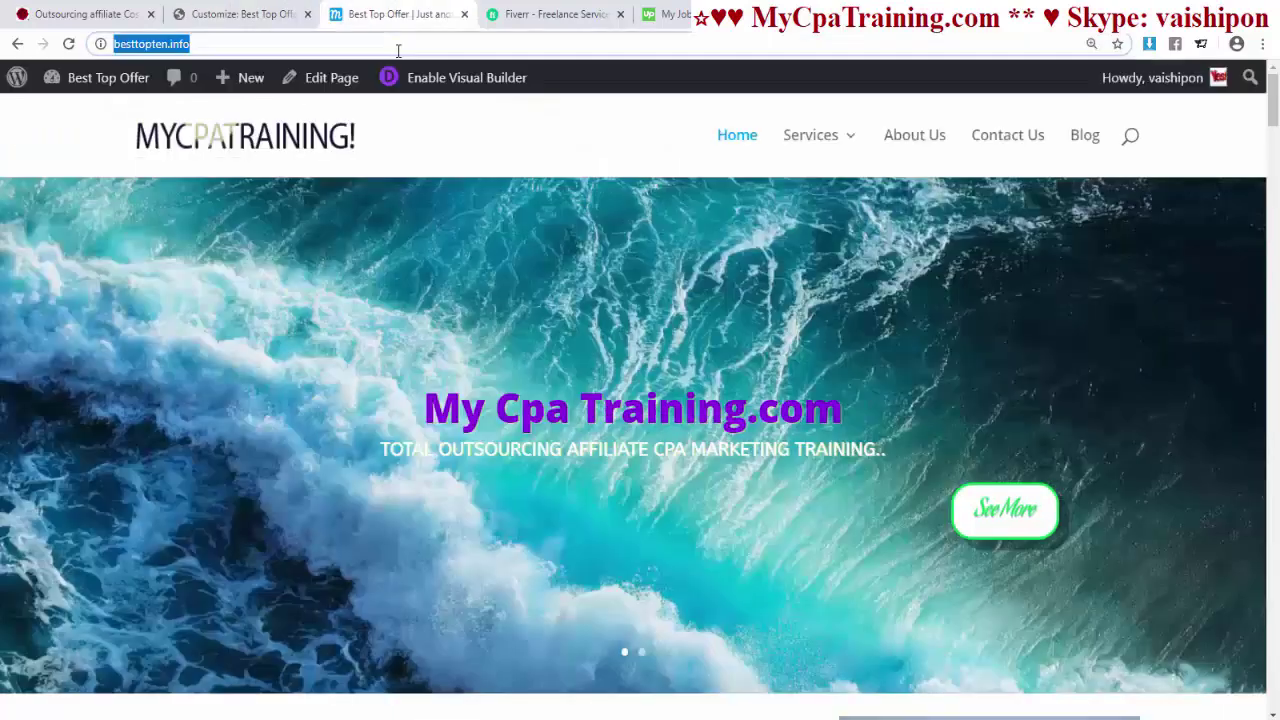
key(Return)
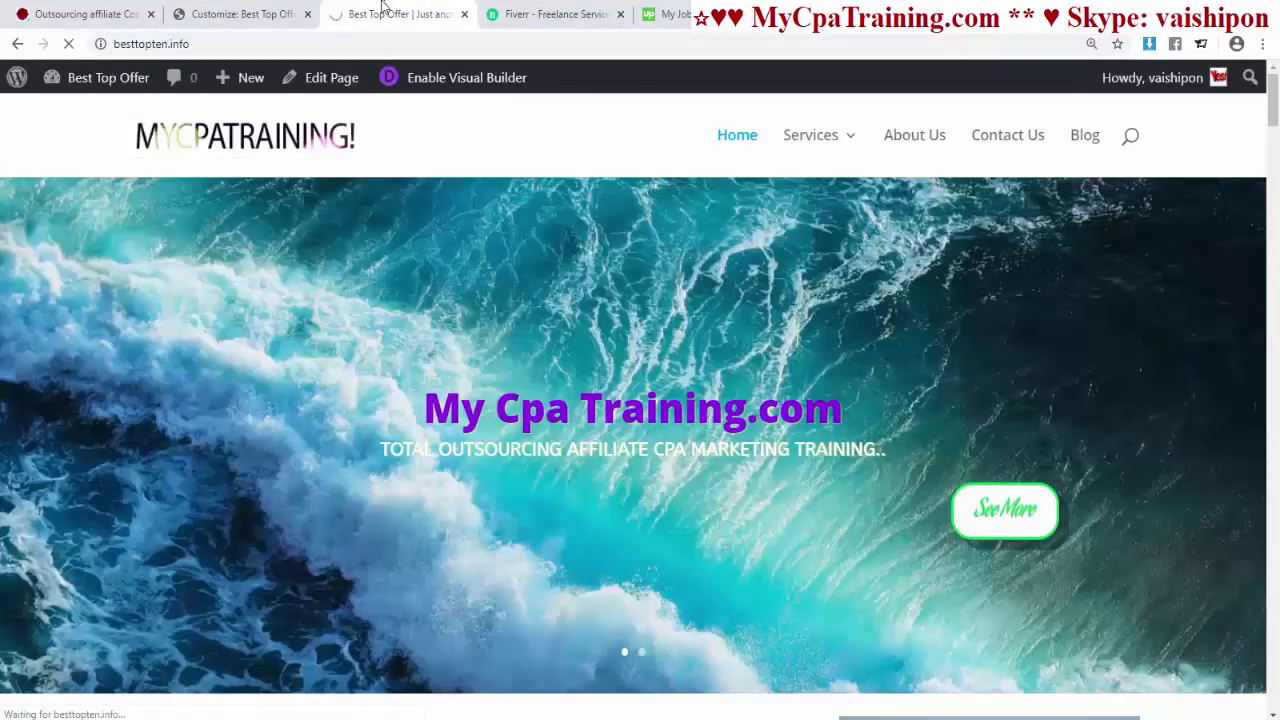
scroll(508, 463, down, 4)
scroll(508, 463, down, 5)
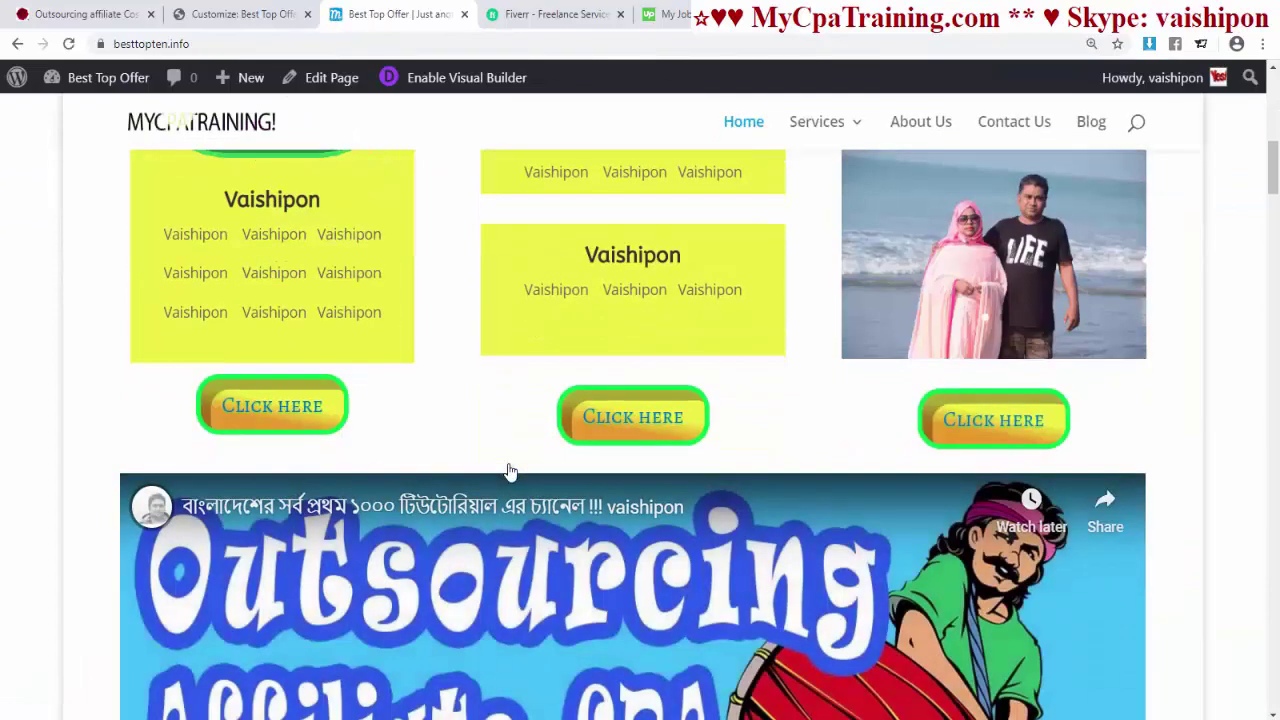
scroll(577, 518, up, 10)
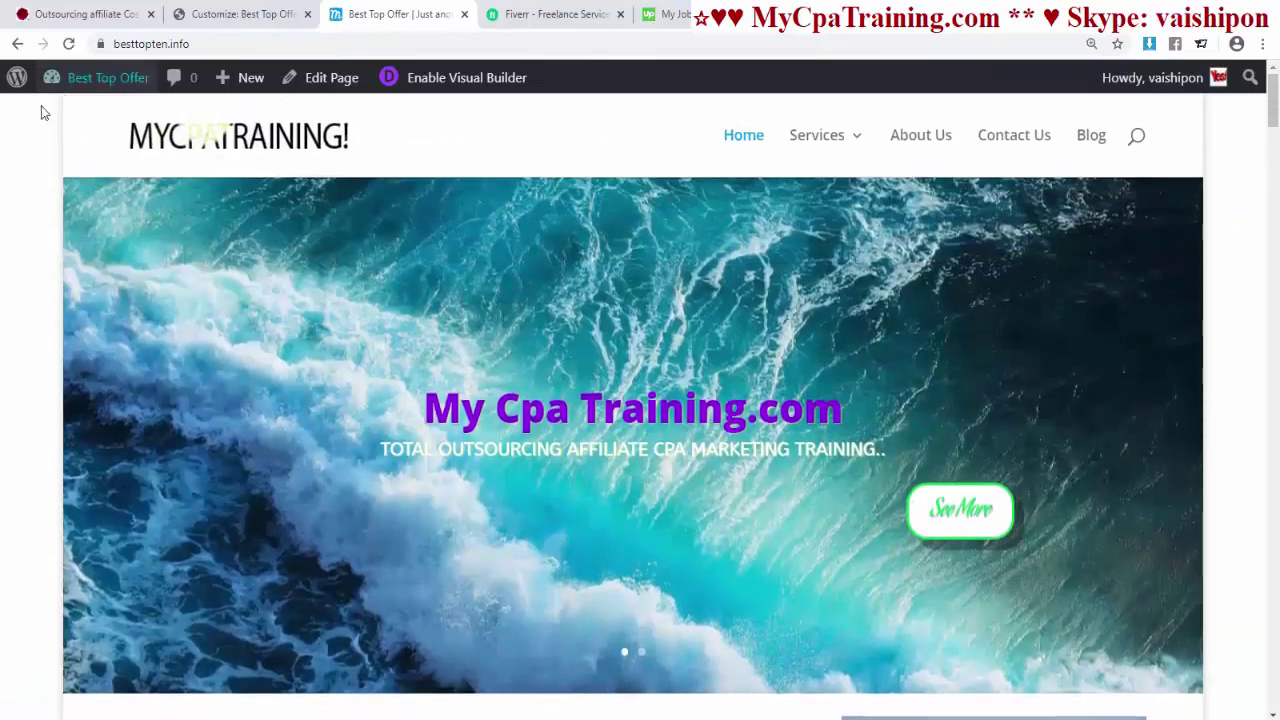
- Untick Enable Boxed Layout and publish the full-width layout again
click(240, 14)
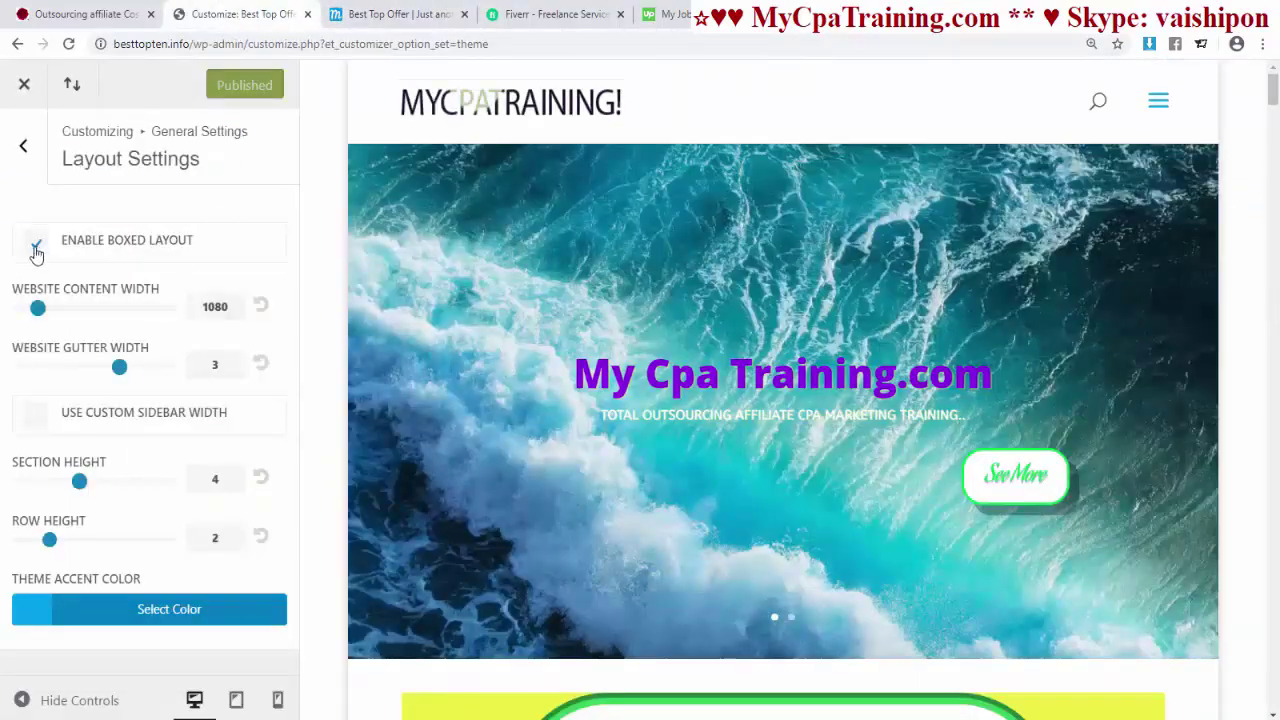
click(36, 248)
click(221, 85)
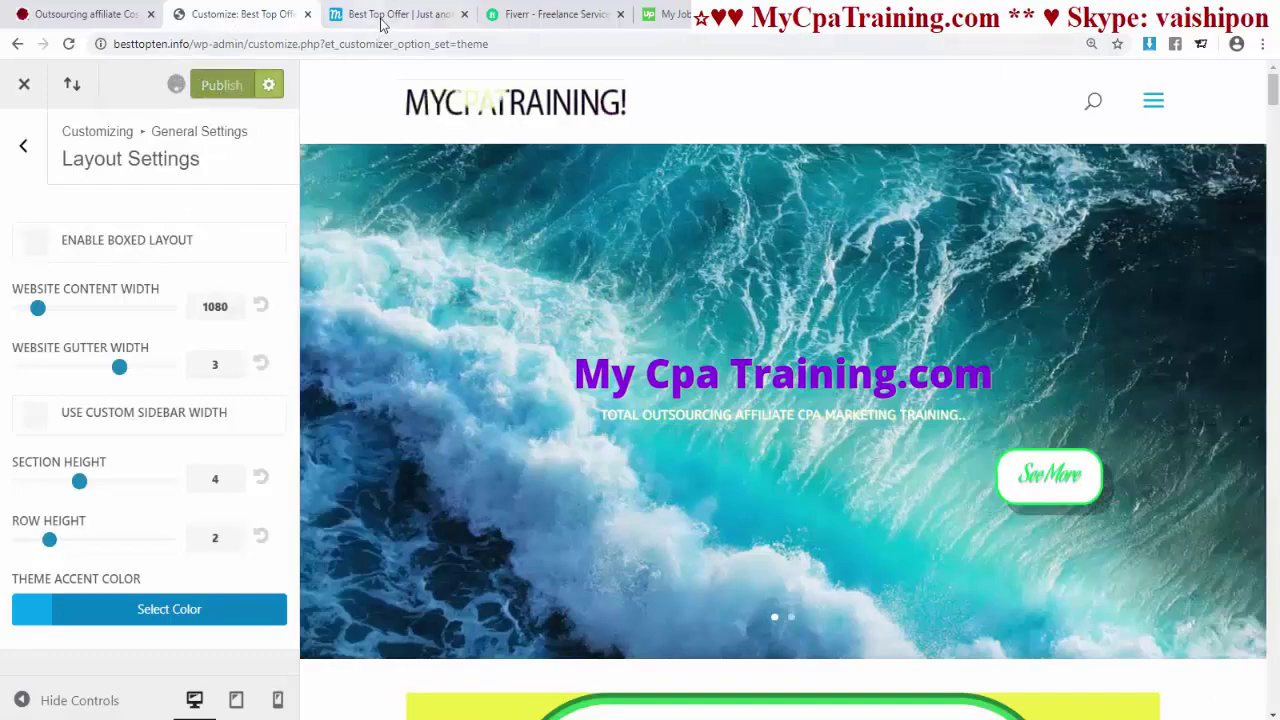
scroll(790, 295, down, 10)
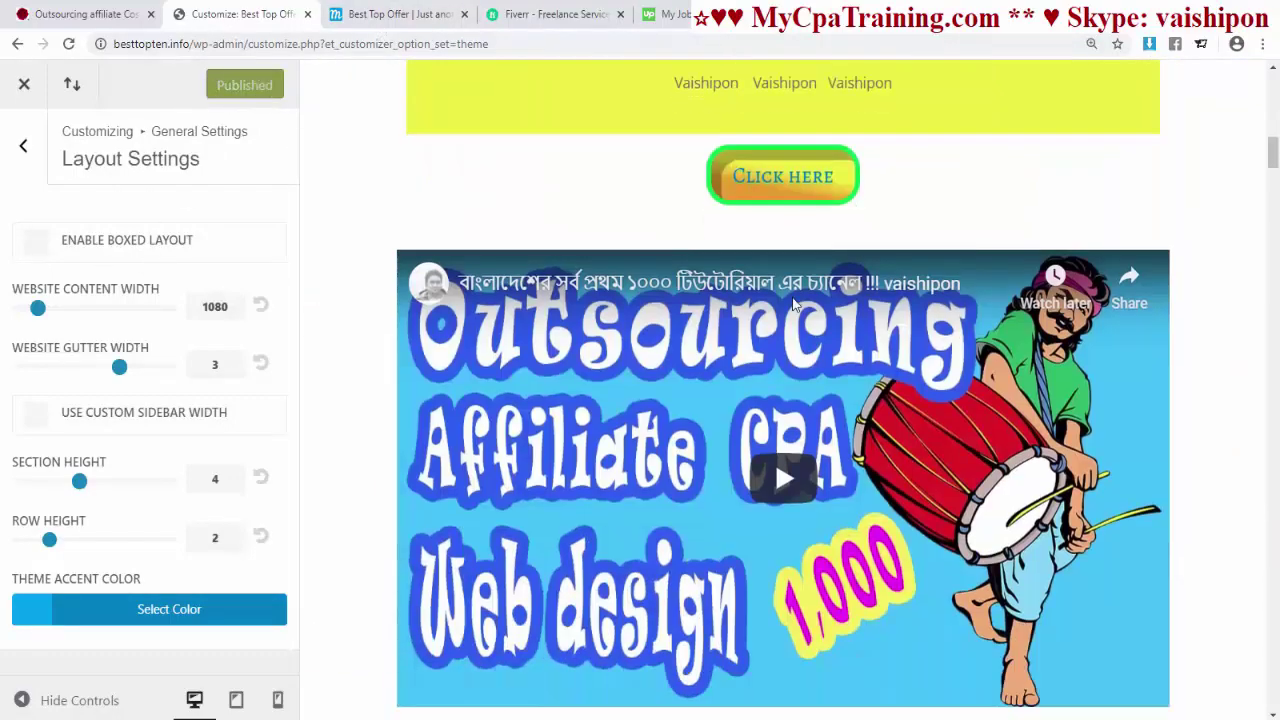
scroll(792, 303, down, 3)
scroll(792, 300, up, 13)
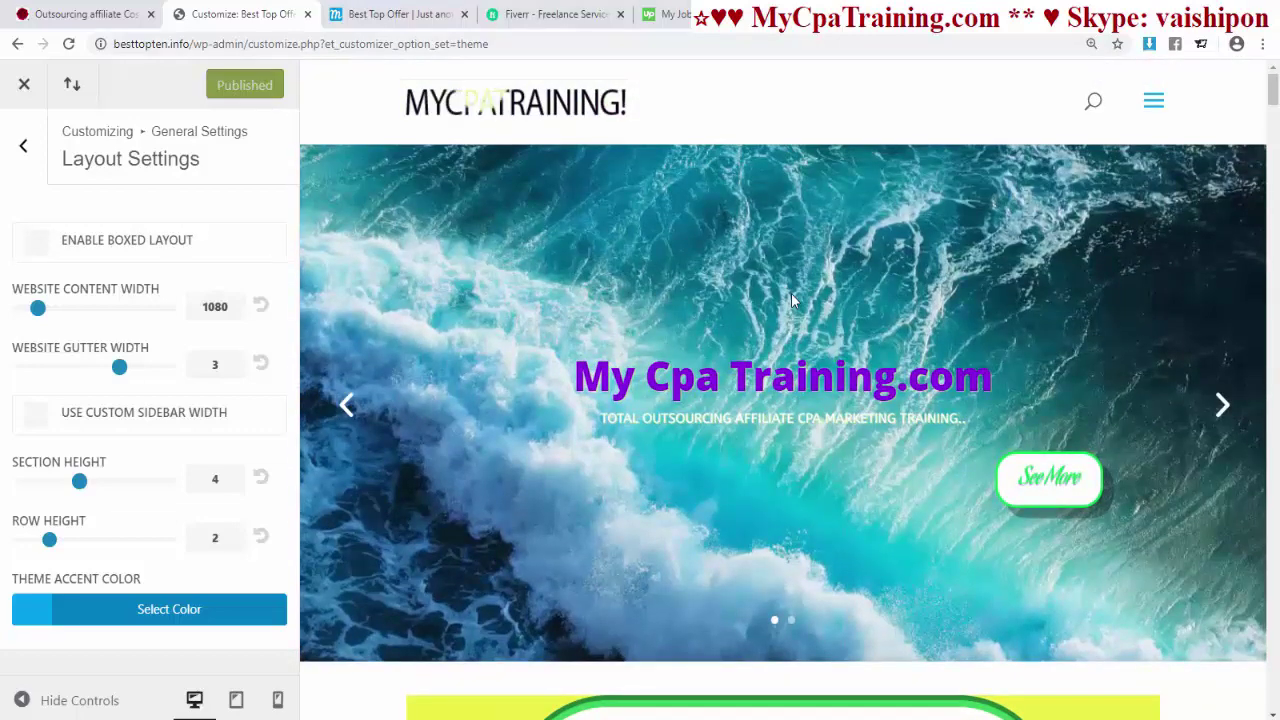
- Zoom the page out so the full menu is visible
key(ctrl+minus)
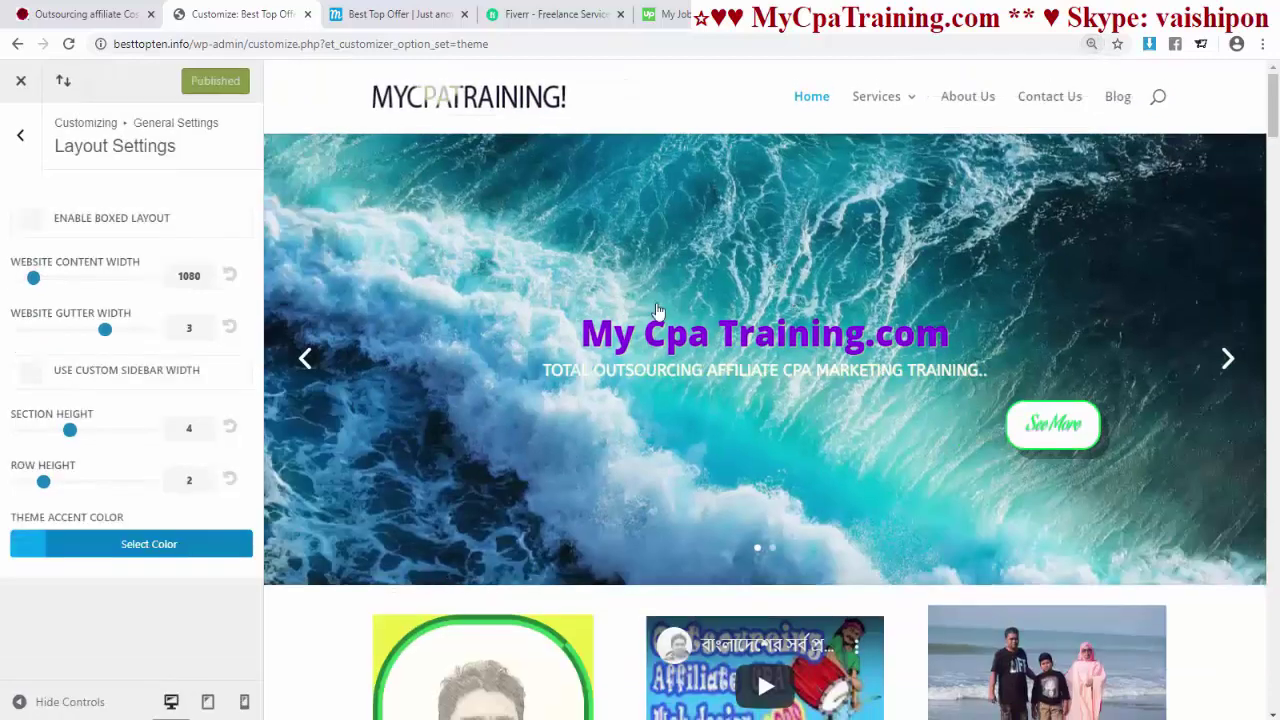
scroll(737, 318, down, 9)
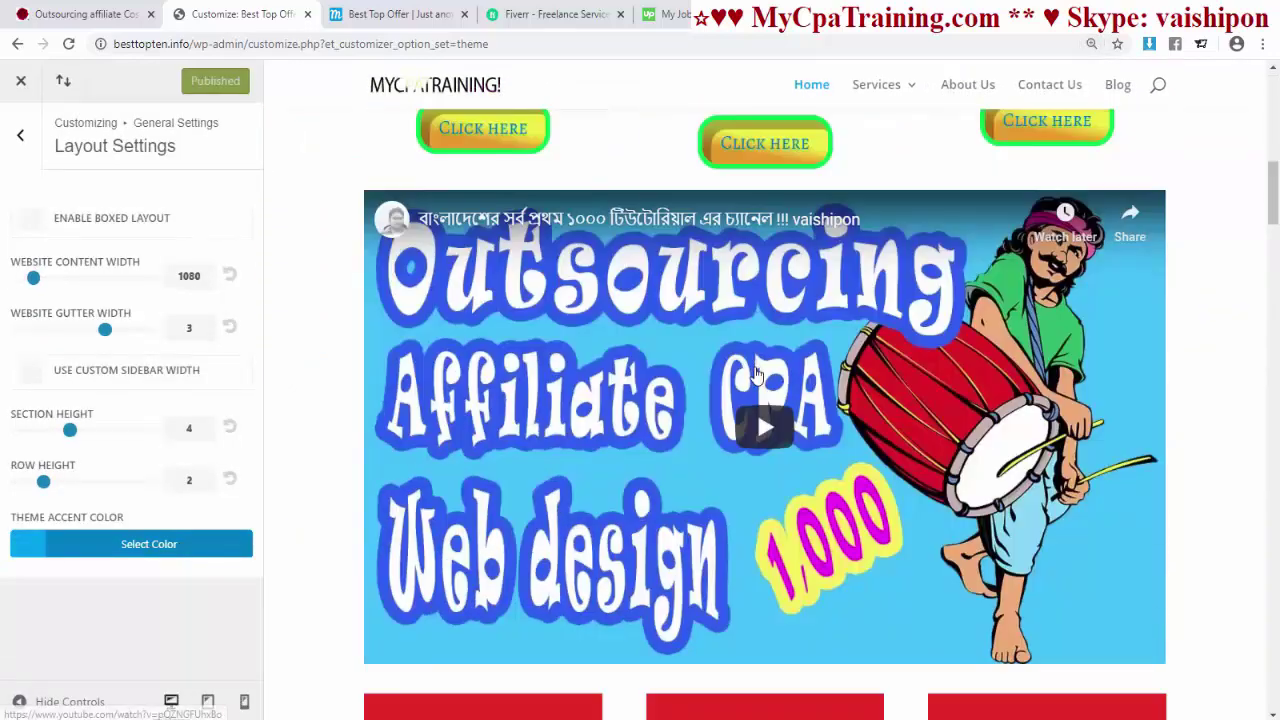
scroll(753, 362, up, 9)
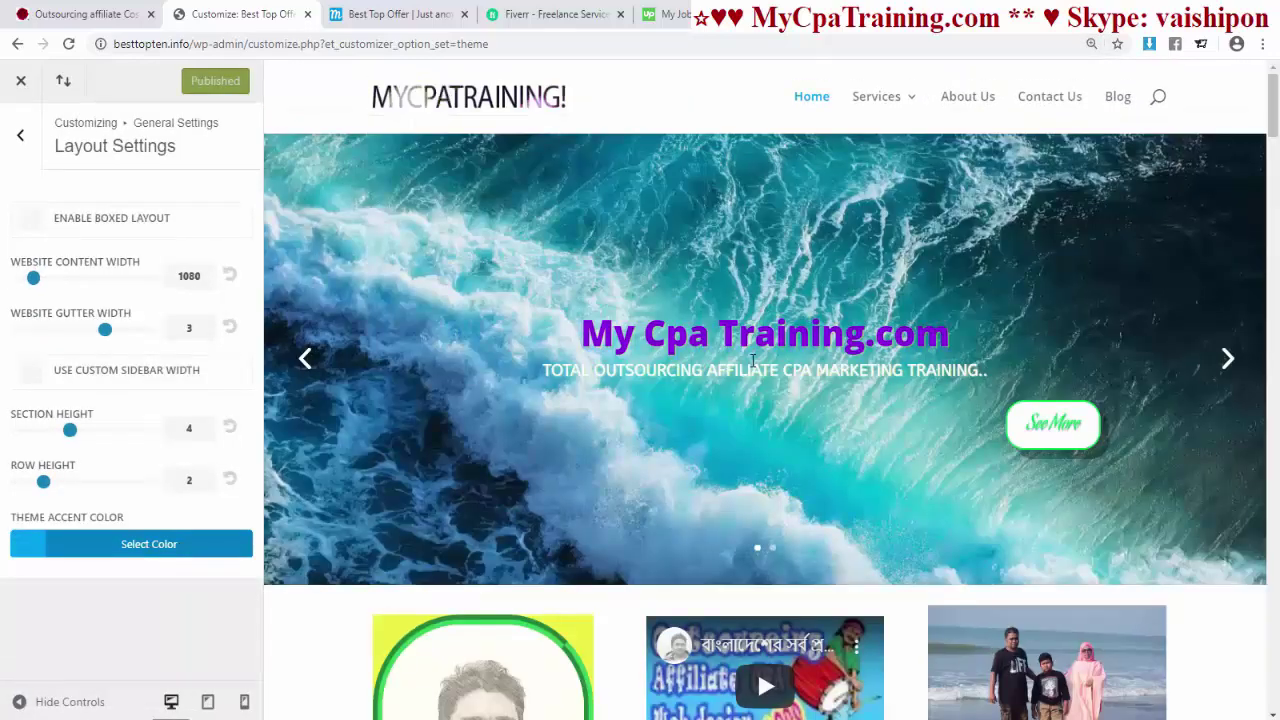
key(ctrl+plus)
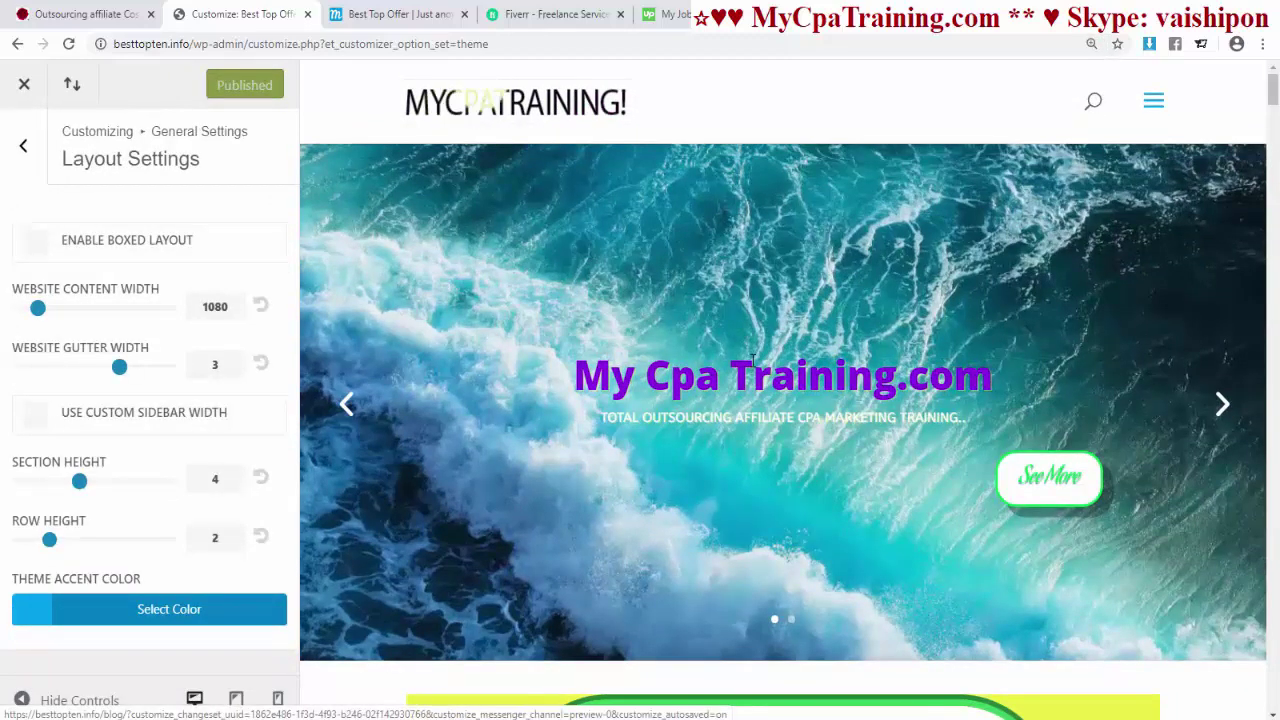
key(ctrl+minus)
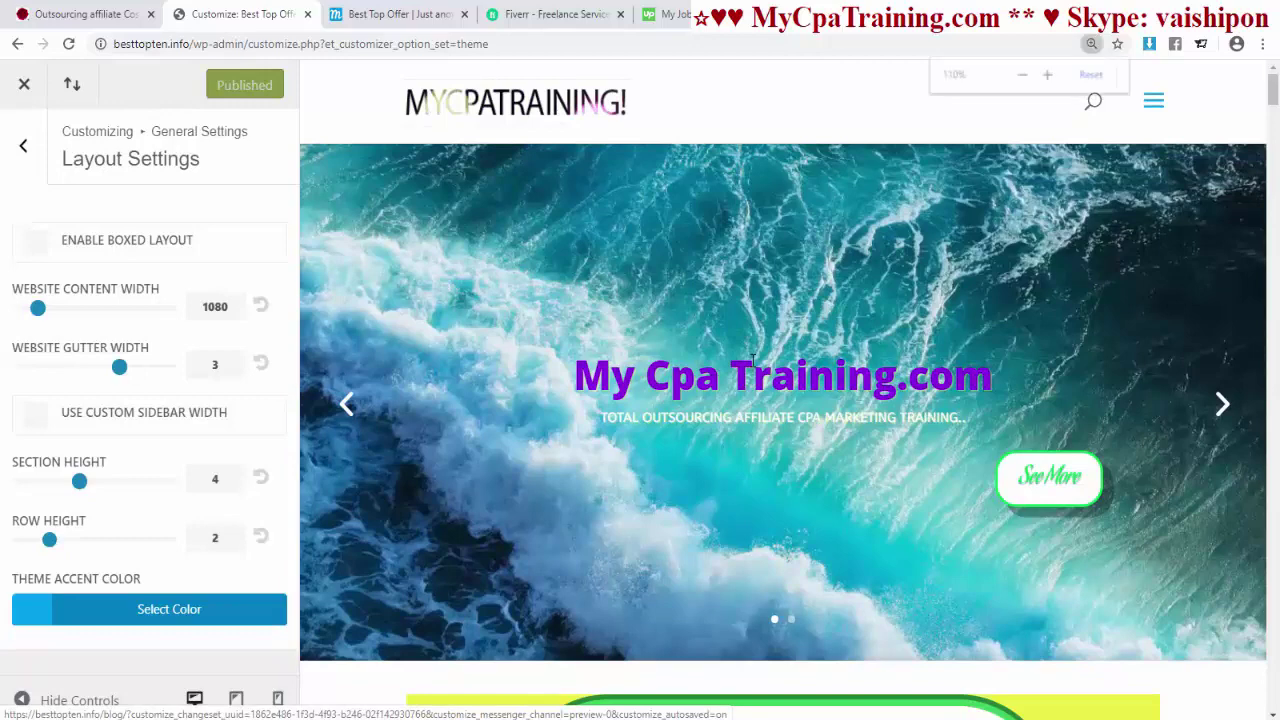
scroll(561, 401, down, 3)
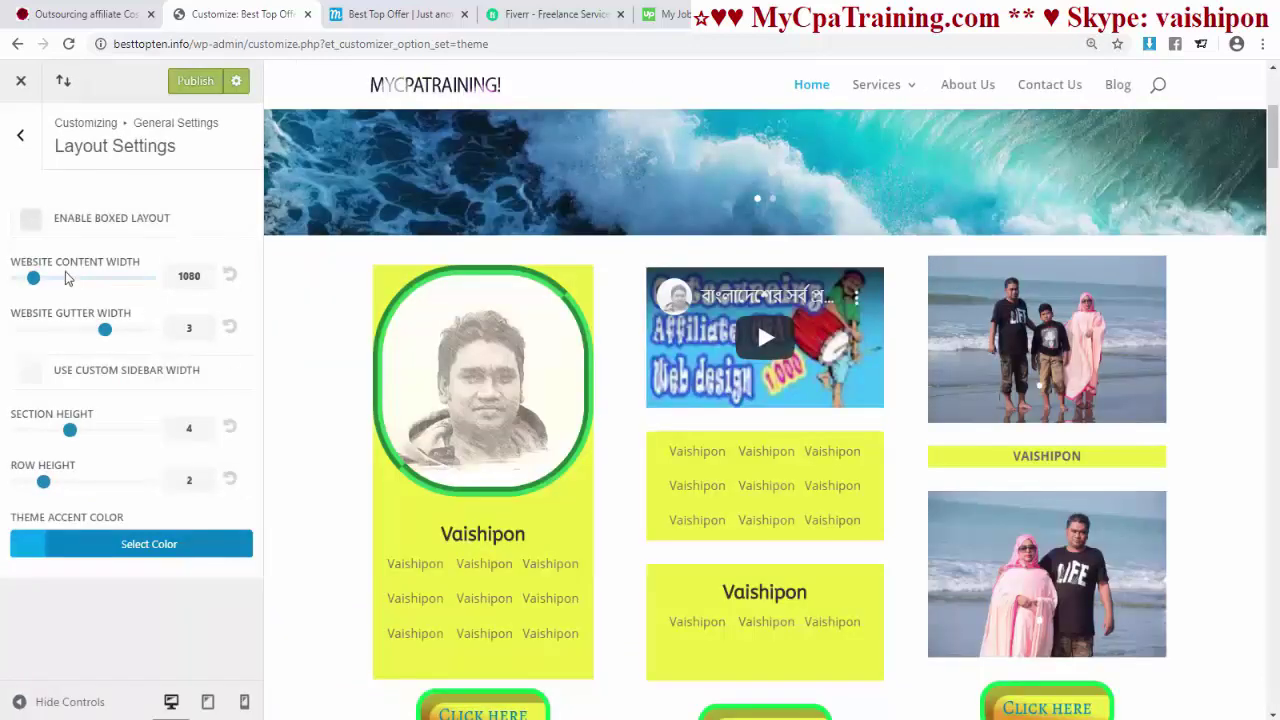
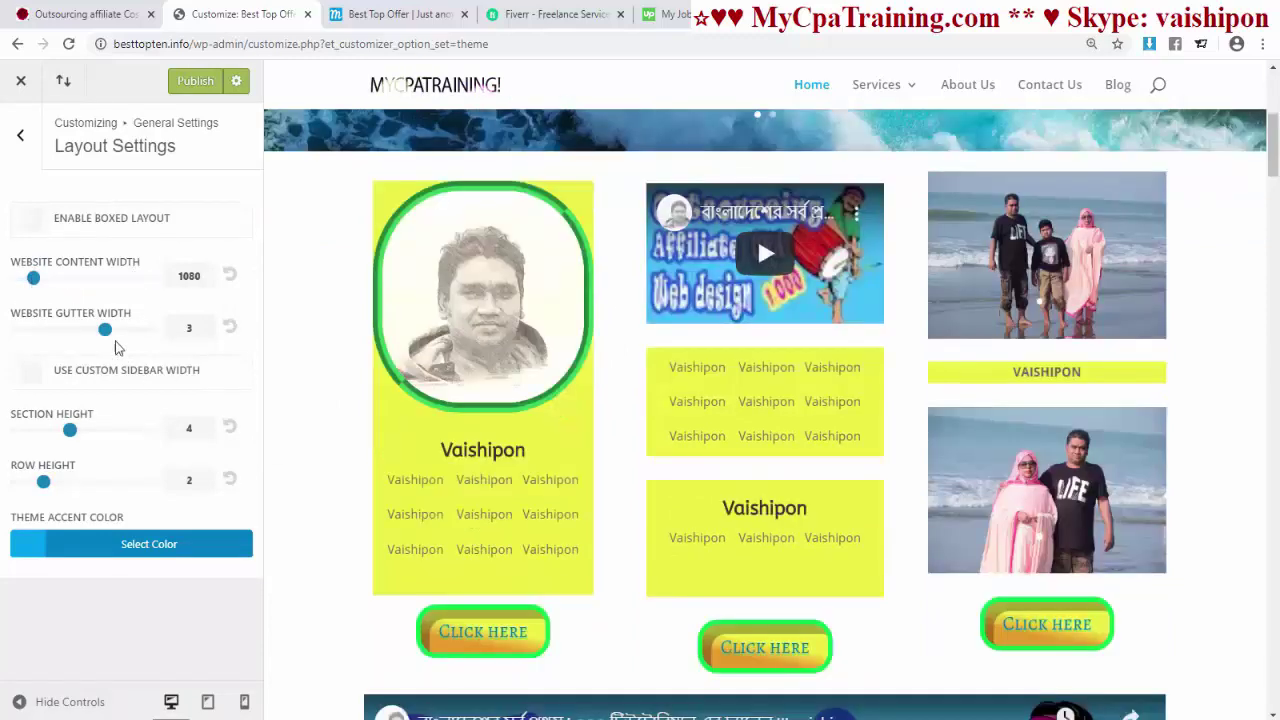
- Narrow the website gutter width to 2 and enable a custom sidebar width of 21
drag(105, 330, 61, 331)
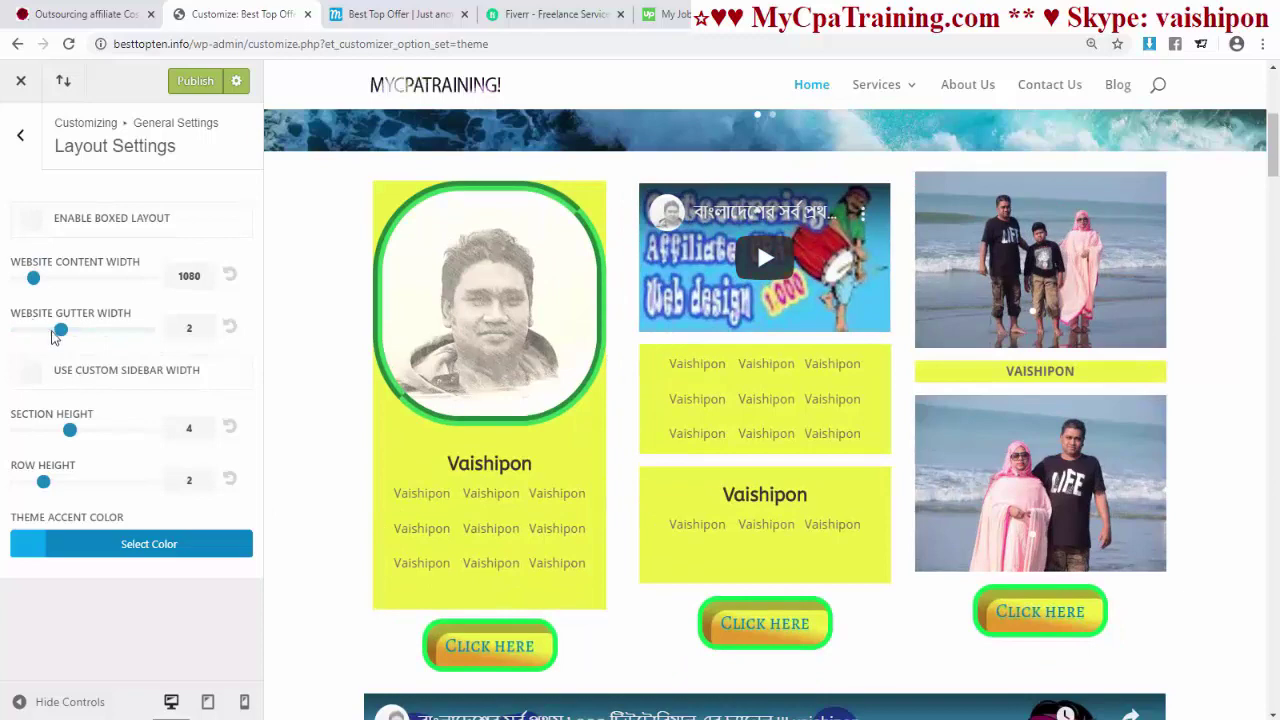
mouse_move(61, 331)
mouse_down()
mouse_move(149, 331)
mouse_move(70, 340)
mouse_up()
click(32, 371)
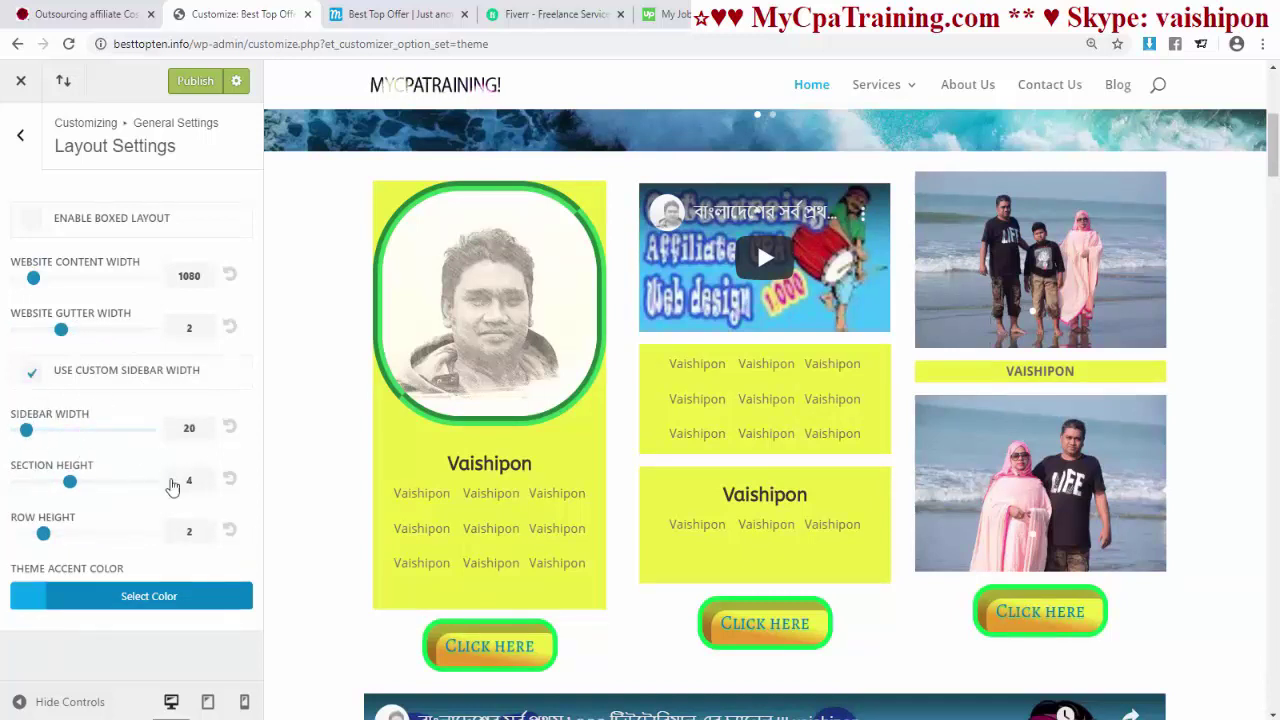
click(229, 428)
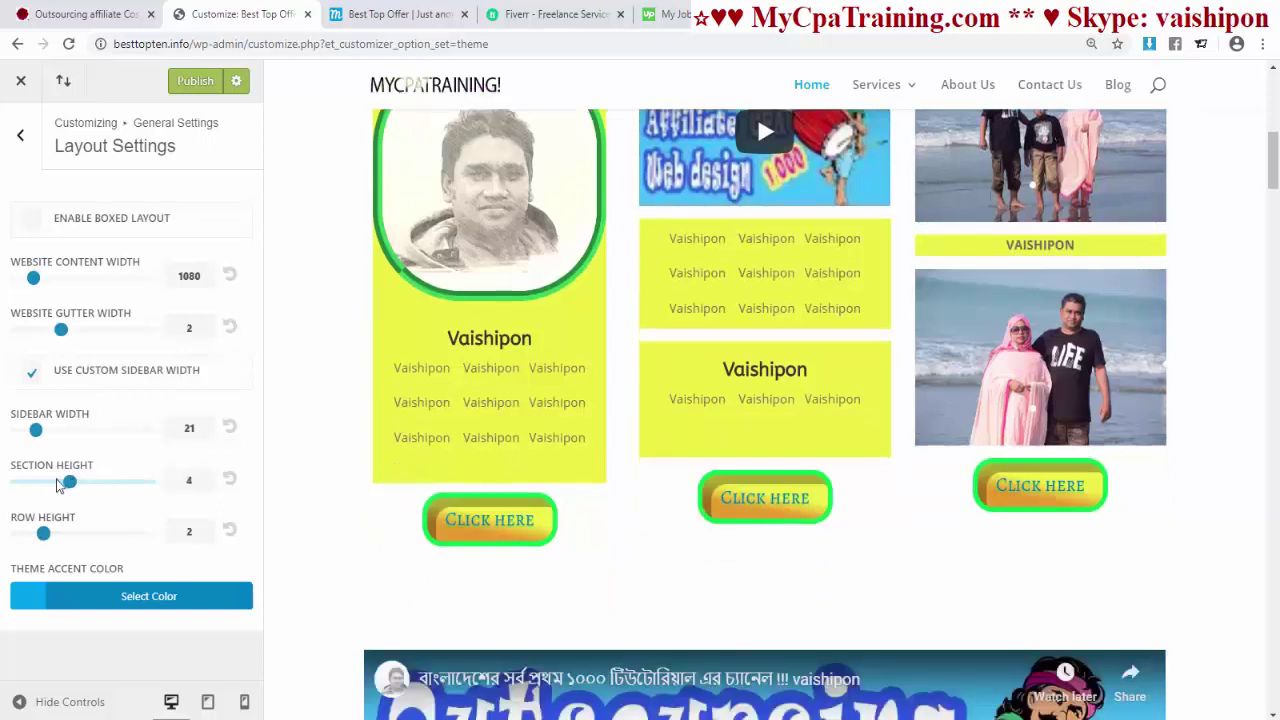
- Drop the section height to 1, keeping the row height at 2
mouse_move(57, 483)
mouse_down()
mouse_move(30, 482)
mouse_move(56, 482)
mouse_up()
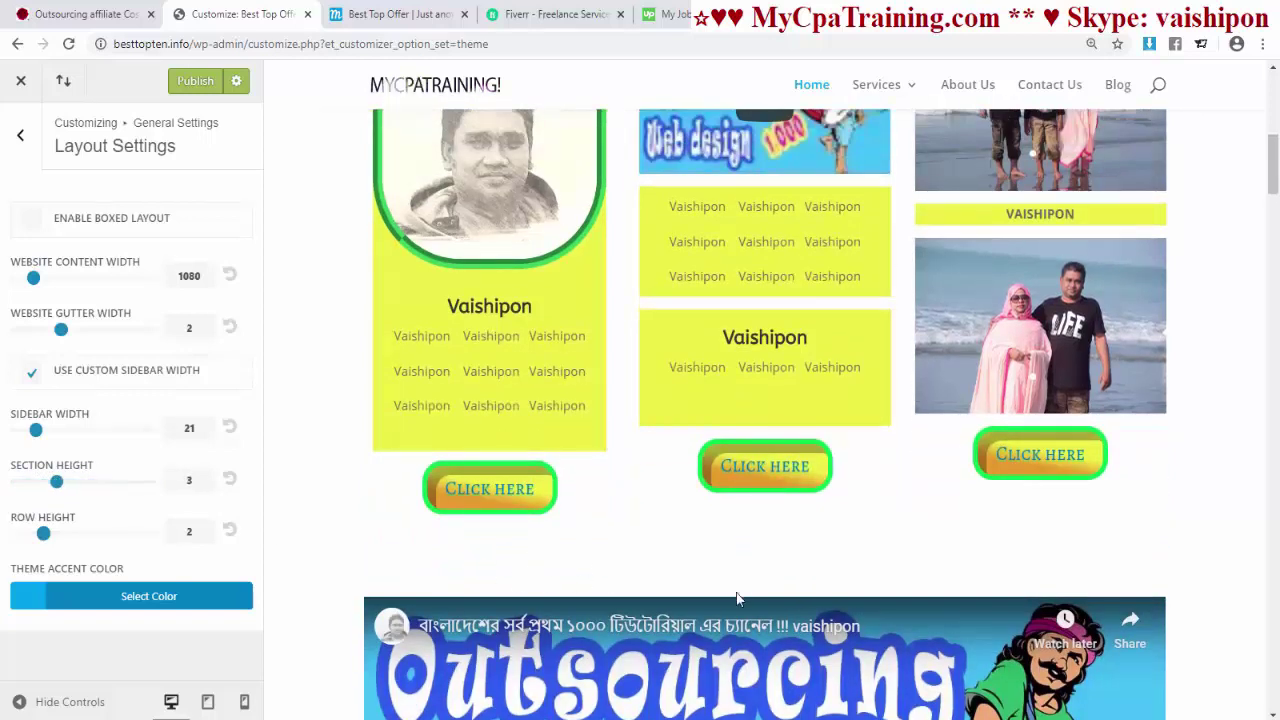
drag(58, 482, 30, 482)
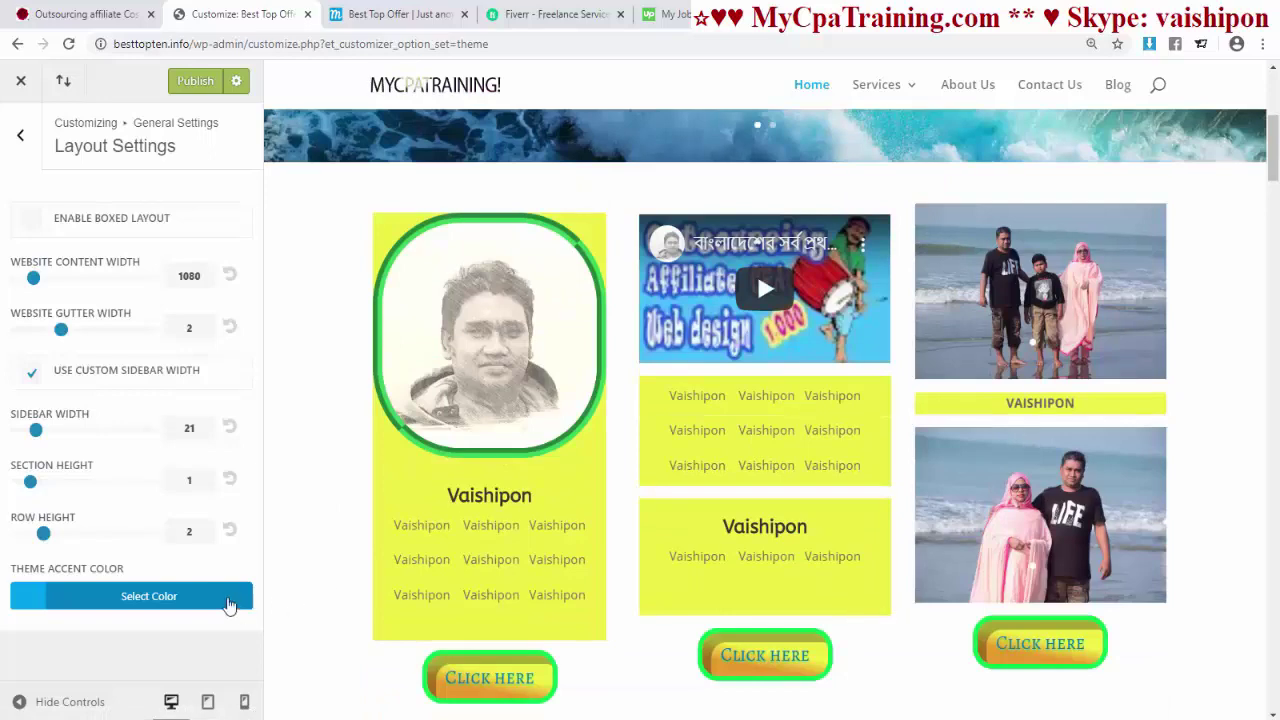
drag(43, 533, 109, 533)
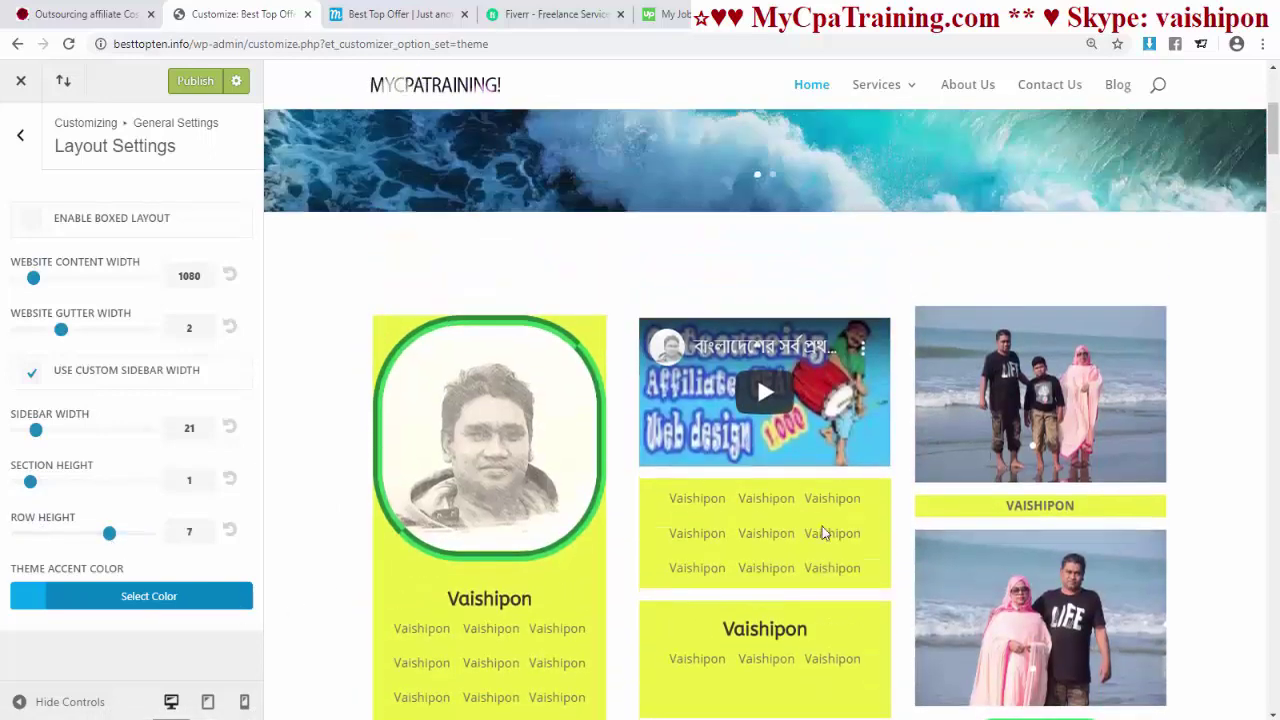
scroll(822, 531, down, 4)
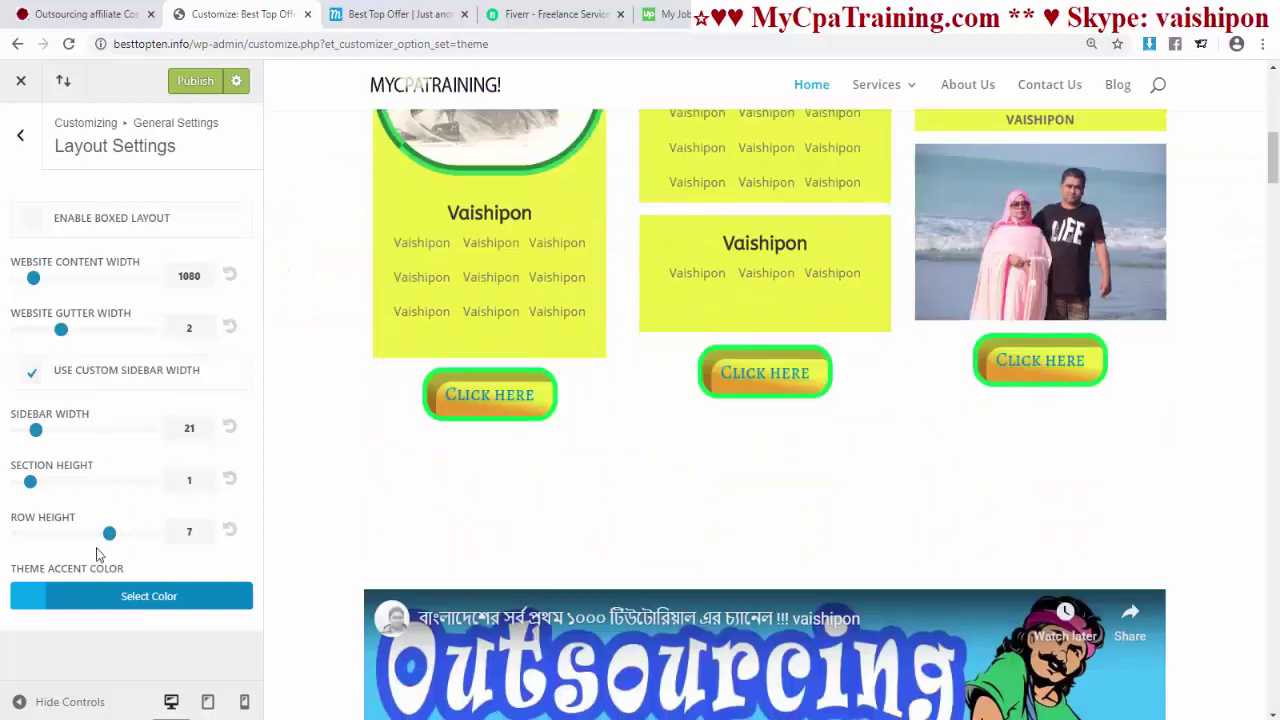
drag(110, 535, 43, 533)
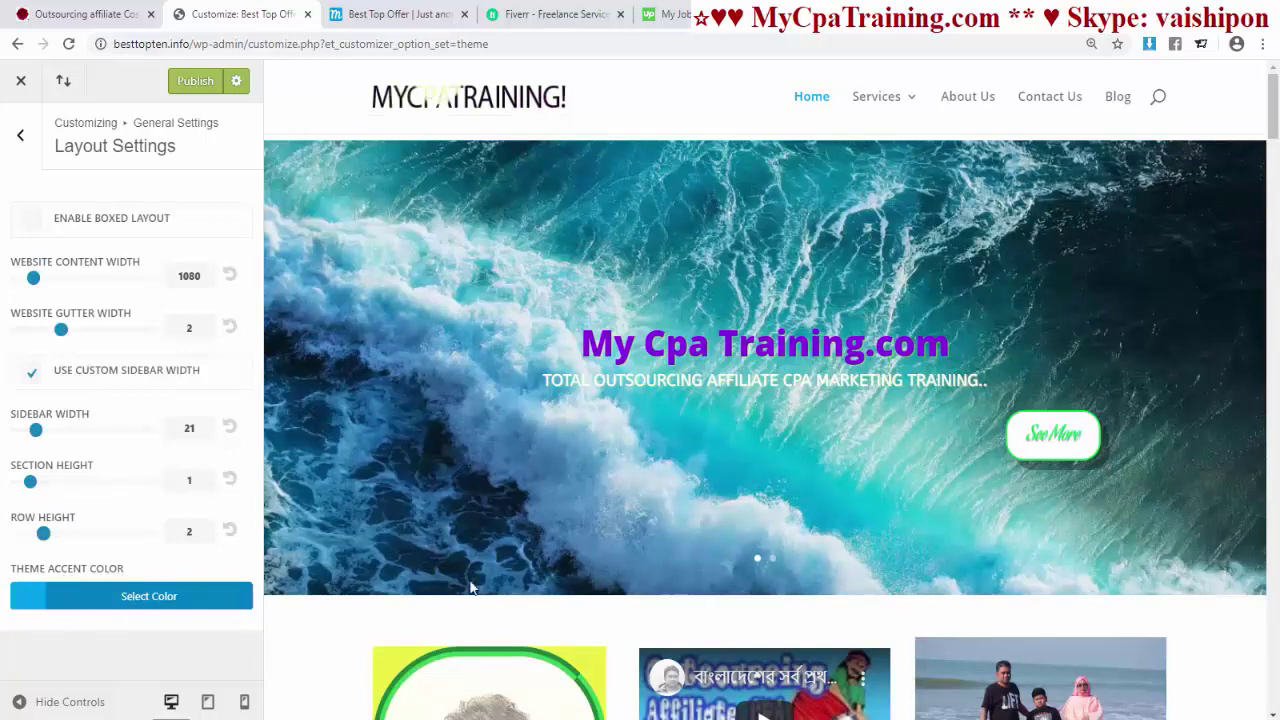
scroll(850, 431, down, 5)
mouse_move(886, 114)
- Set the theme accent colour to the purple swatch (#8300e9)
click(164, 600)
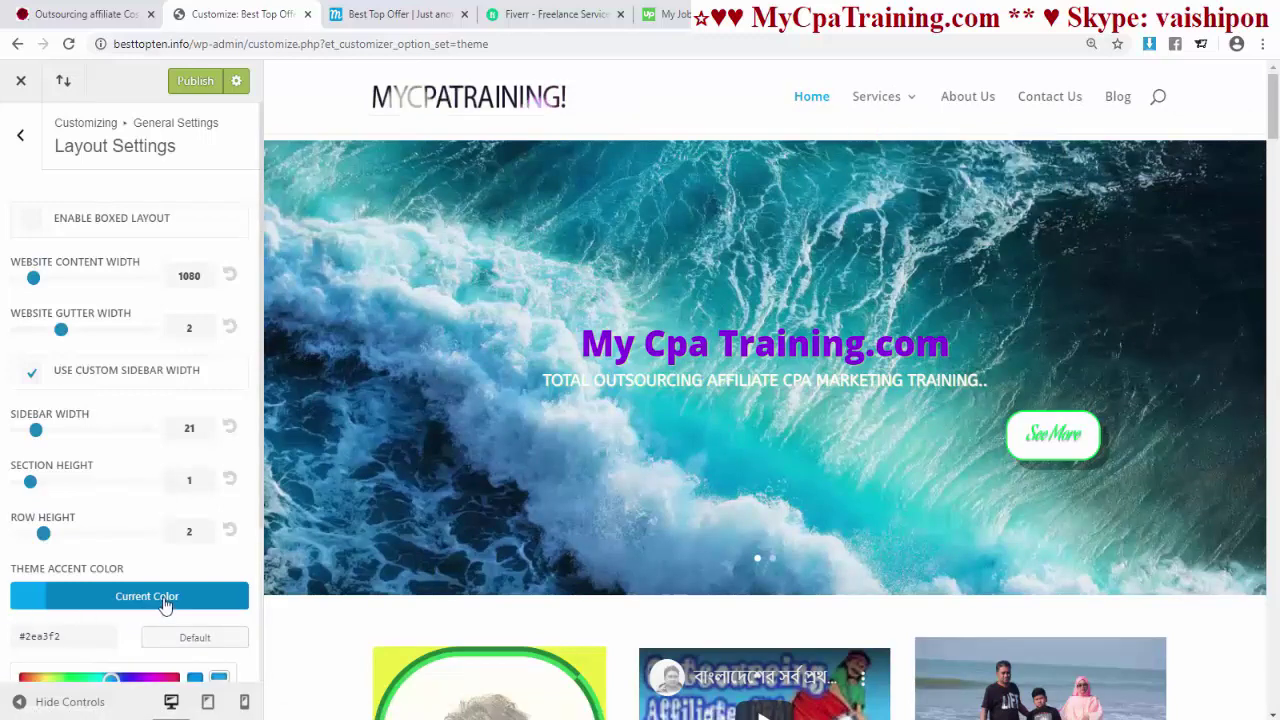
scroll(250, 590, down, 3)
click(170, 646)
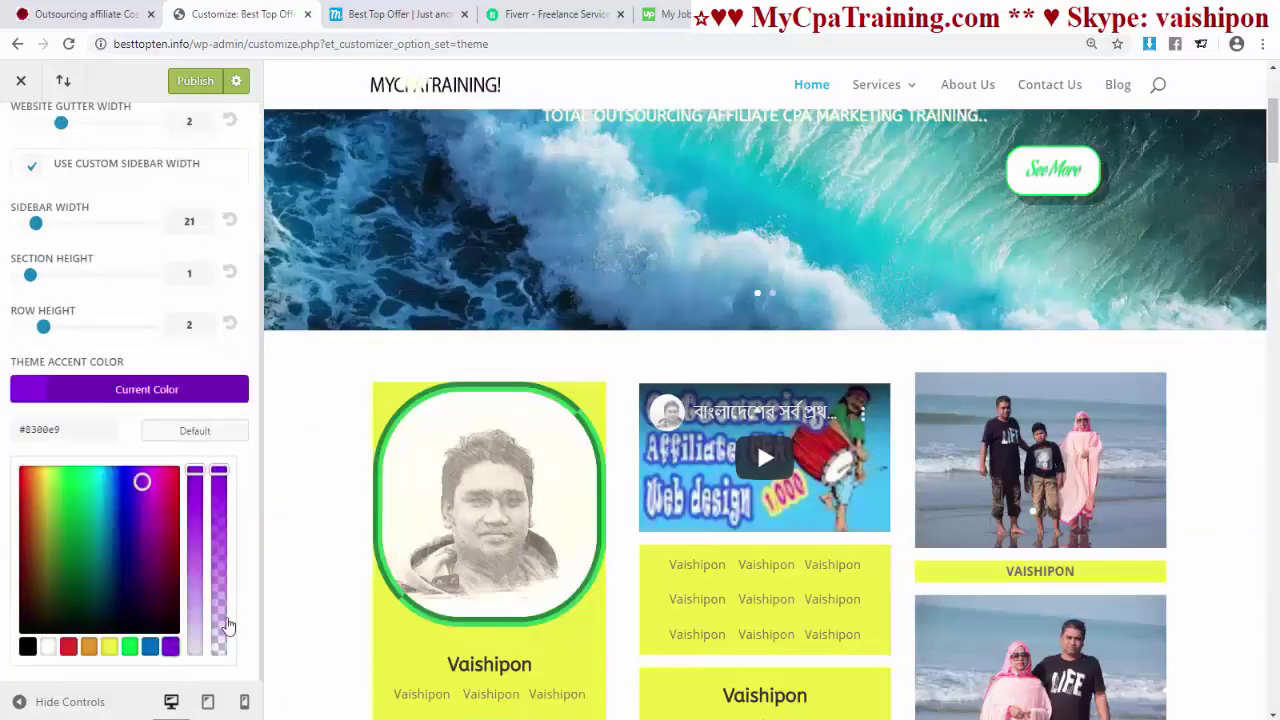
mouse_move(893, 85)
- Check the tablet and phone previews, return to desktop, and publish the changes
click(208, 703)
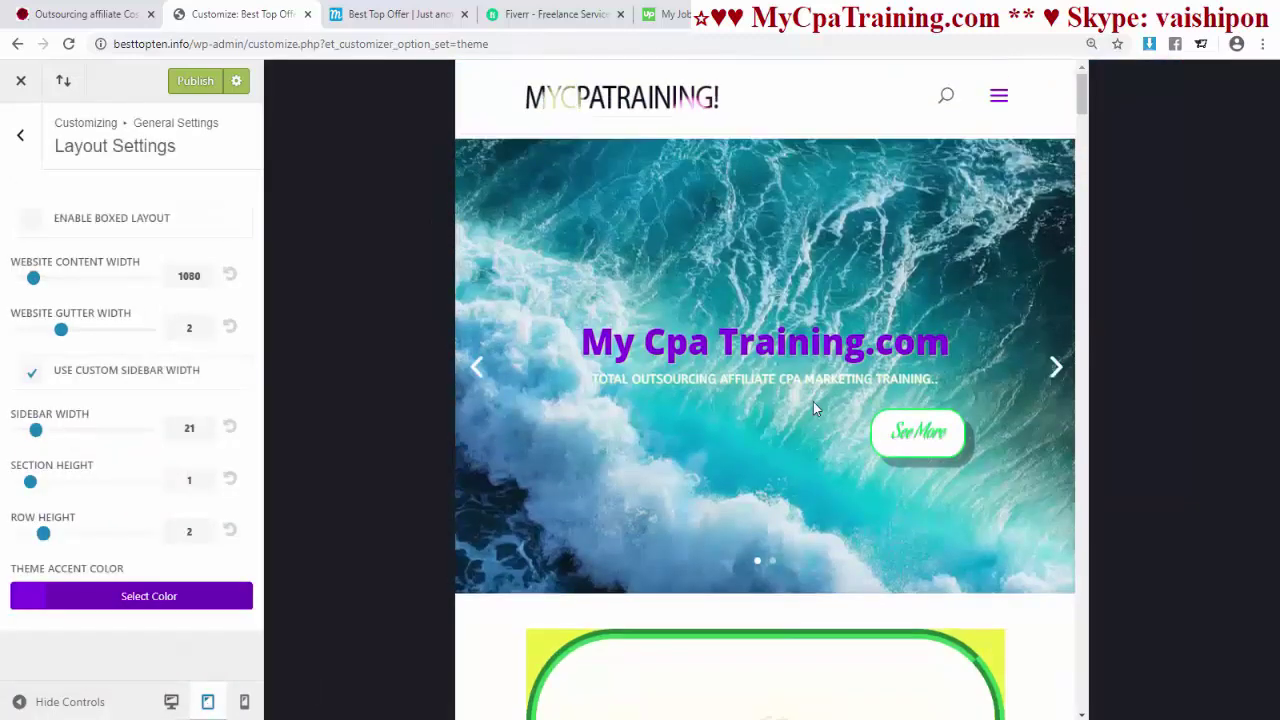
scroll(812, 401, down, 10)
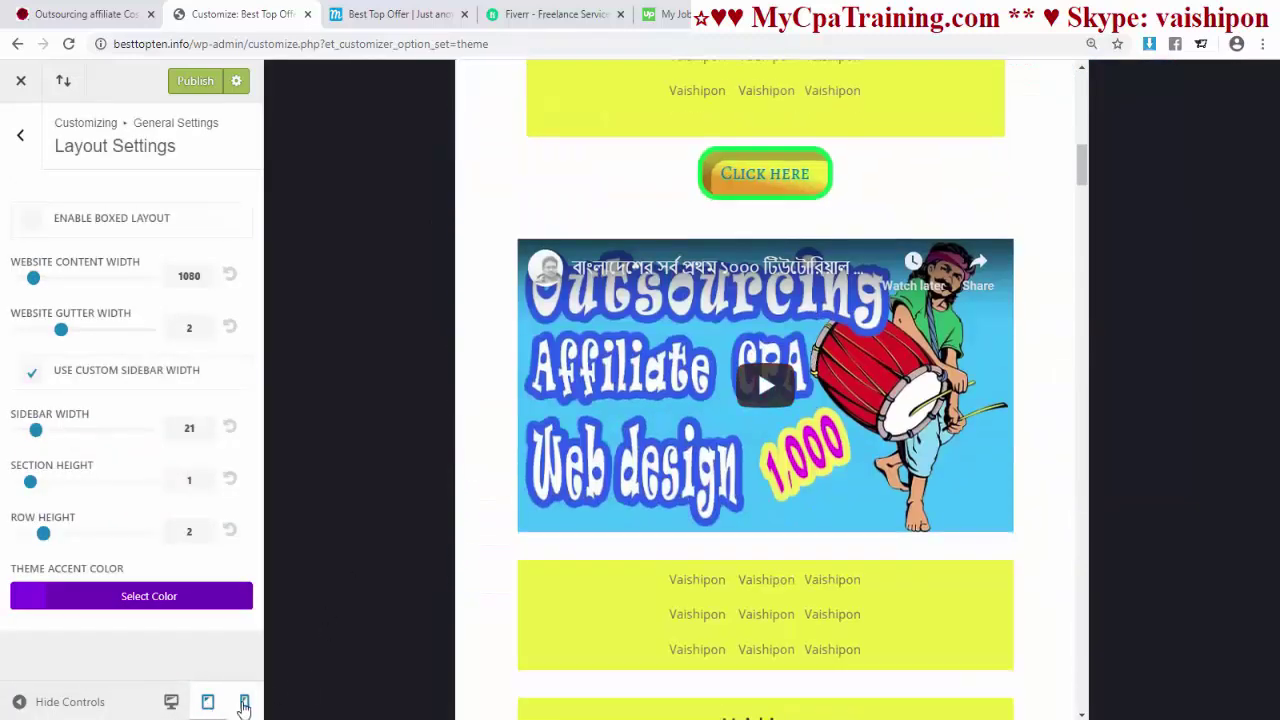
click(244, 702)
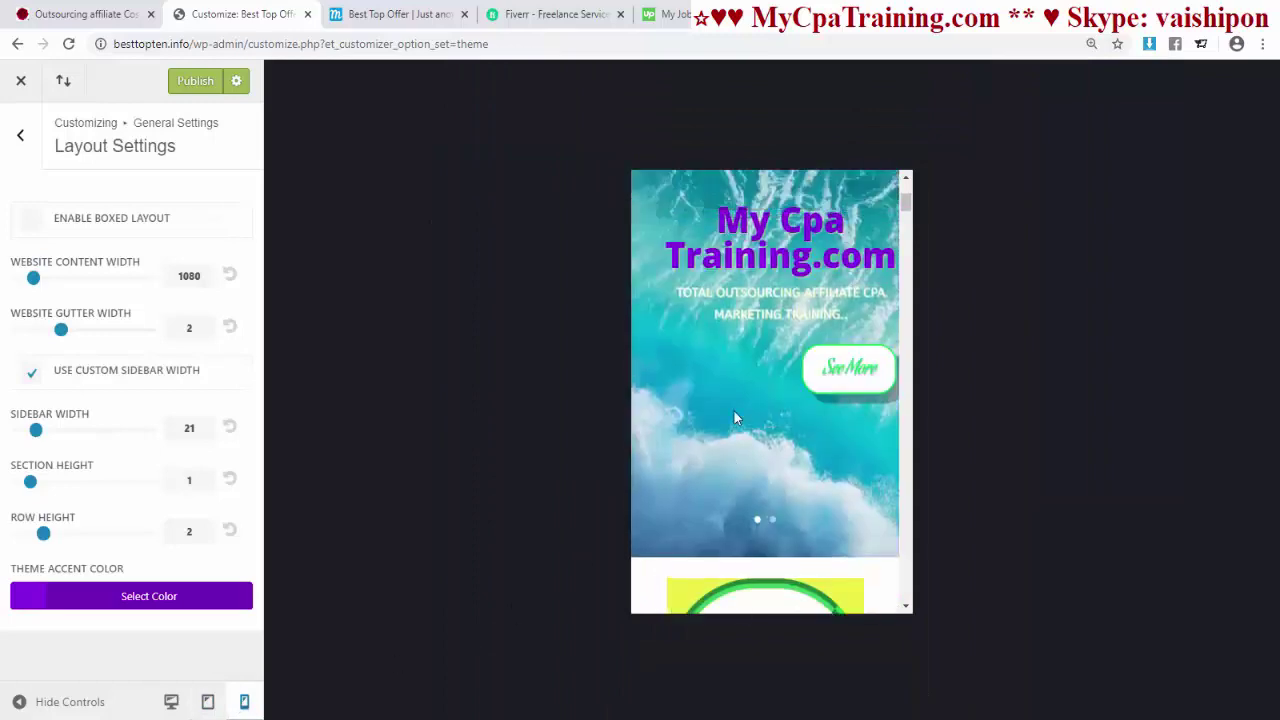
click(170, 702)
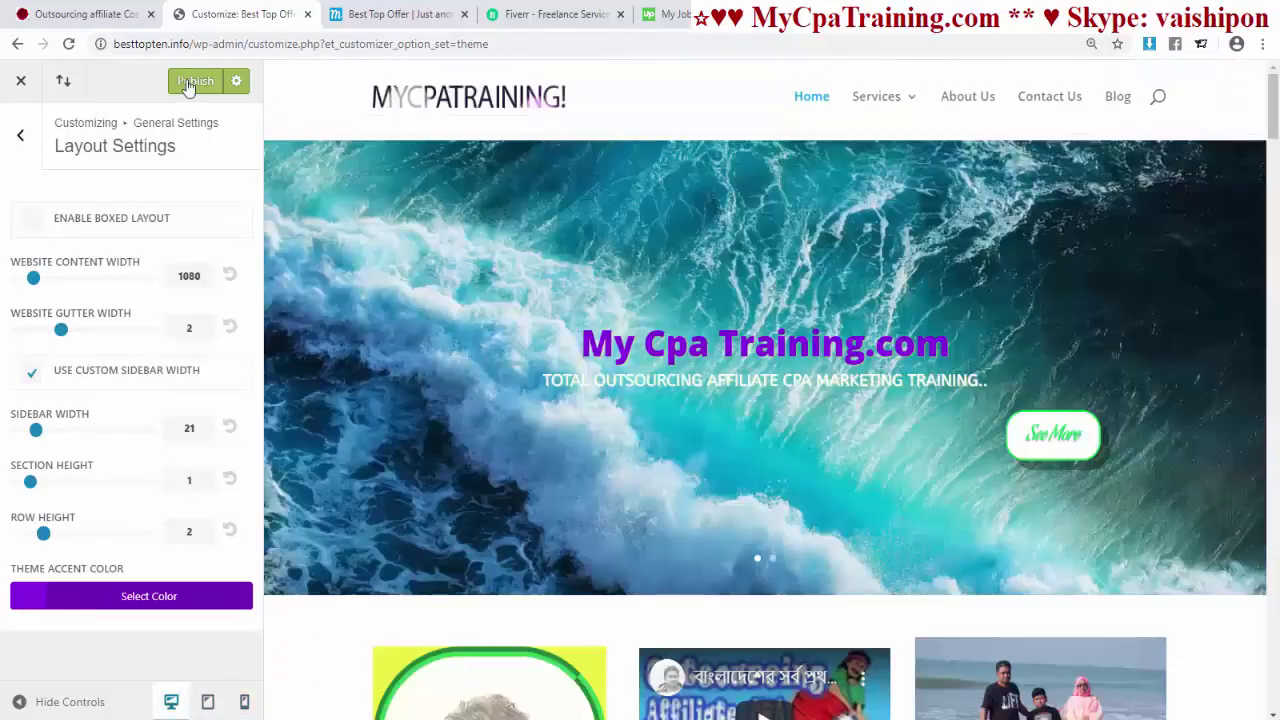
click(195, 81)
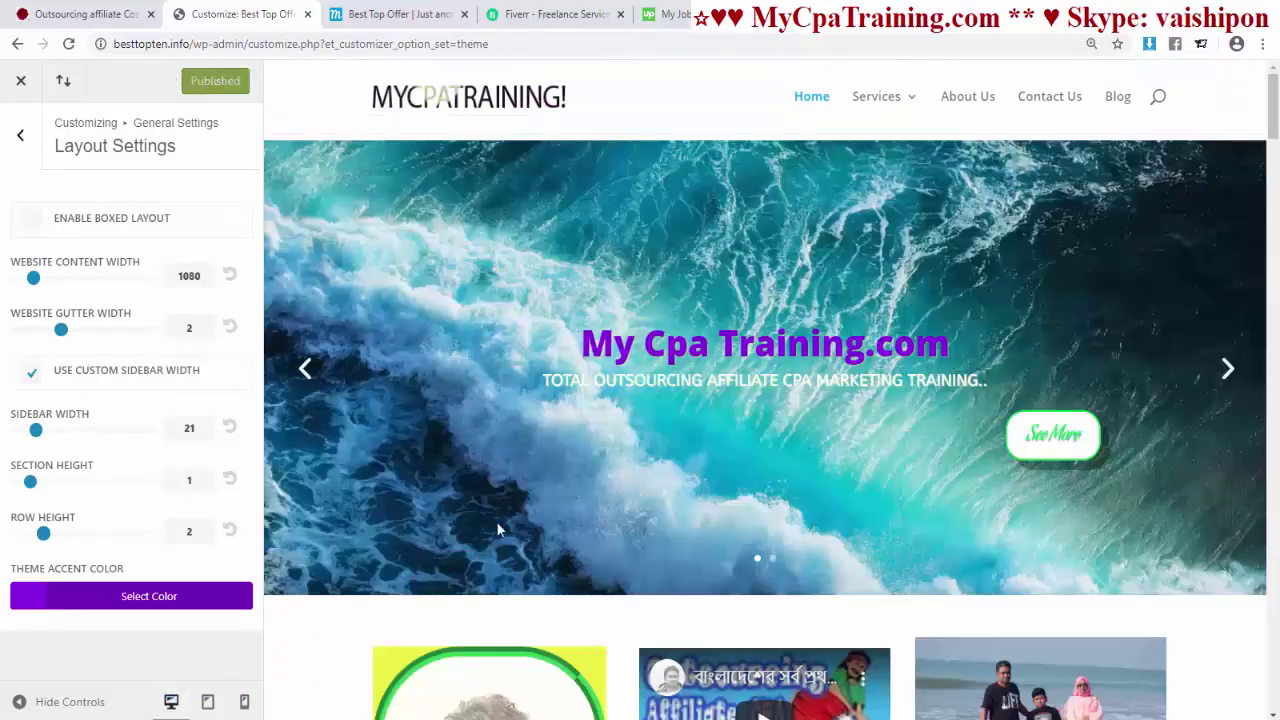
- Review the live site, then reopen the Divi Theme Customizer from Theme Options
click(398, 14)
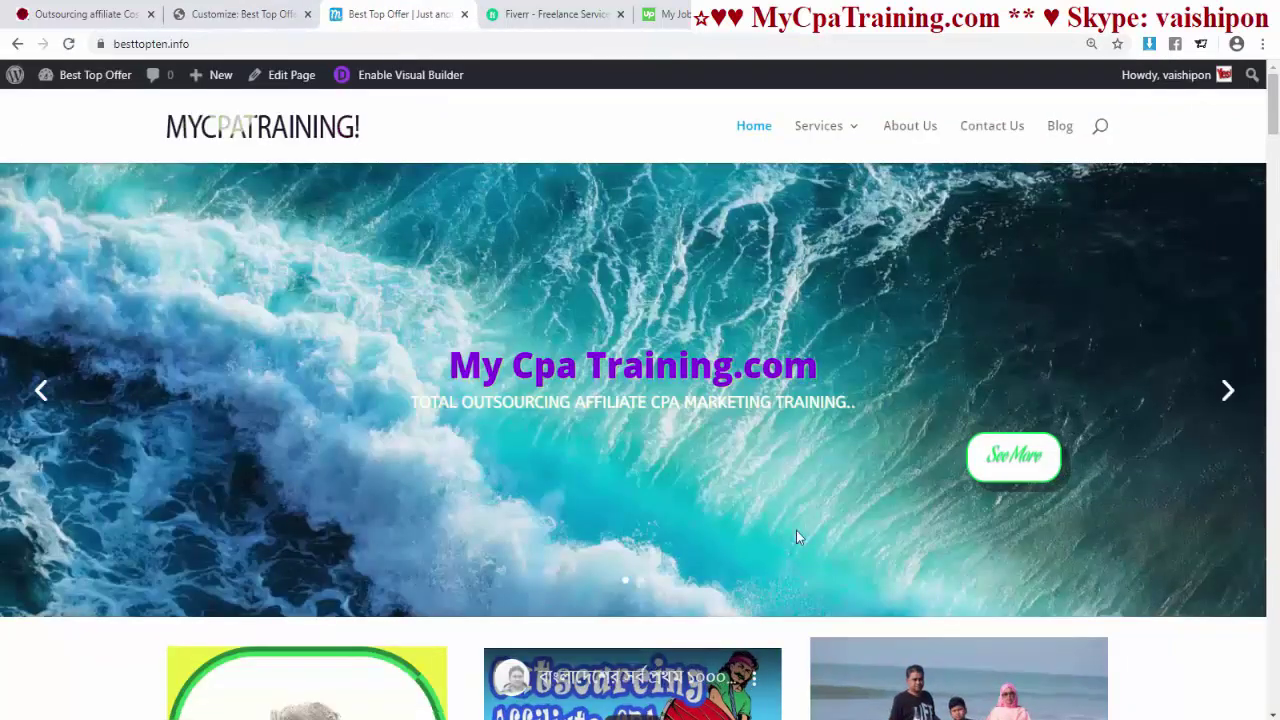
scroll(752, 449, down, 2)
scroll(752, 450, down, 4)
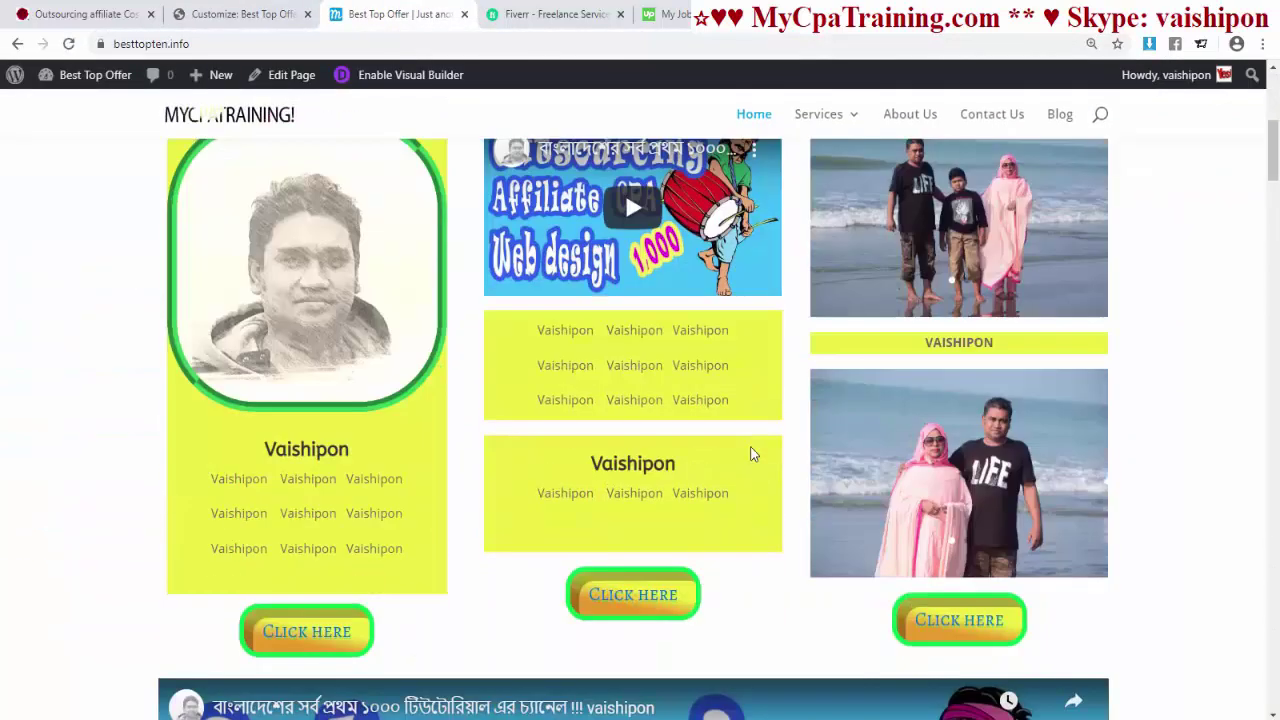
scroll(731, 369, up, 2)
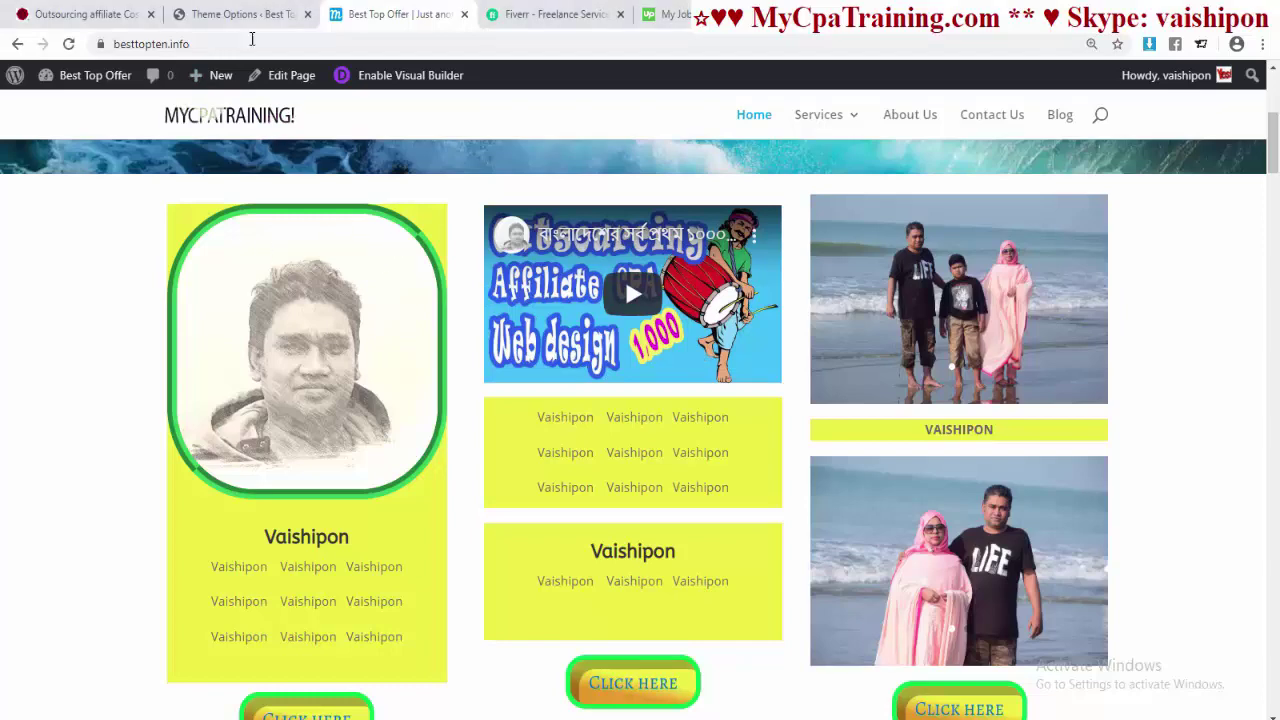
click(250, 14)
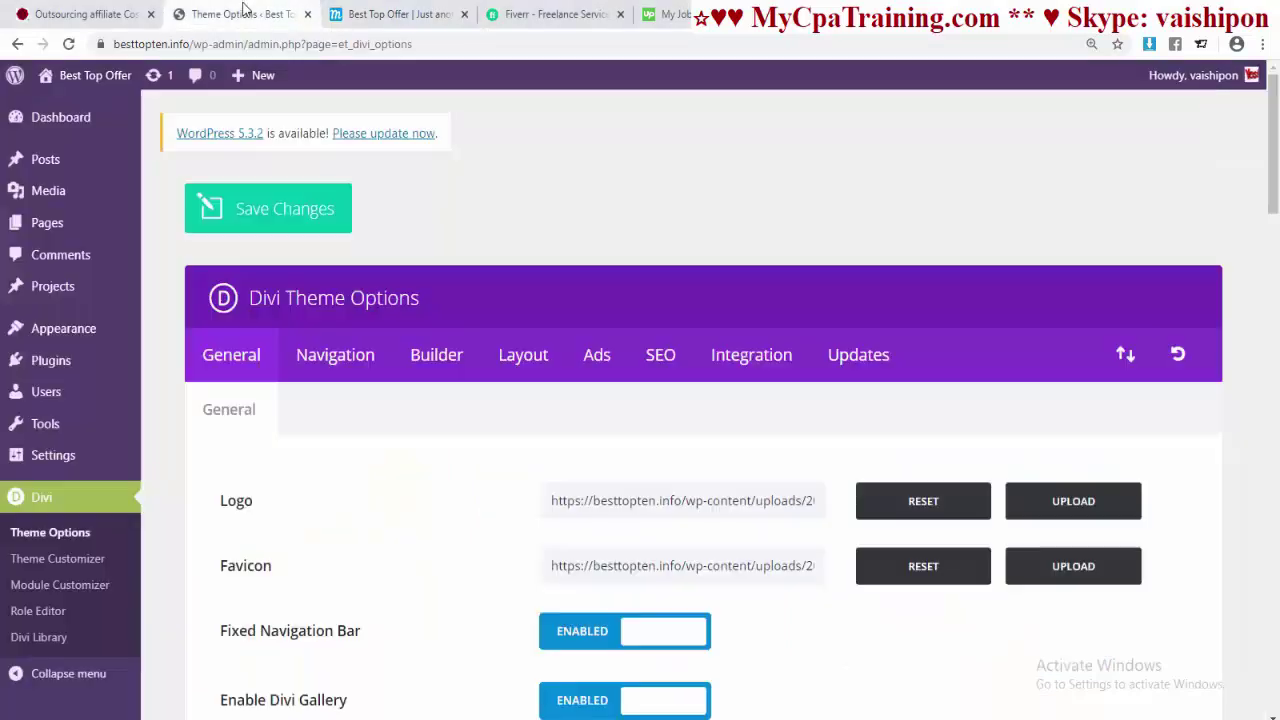
click(58, 560)
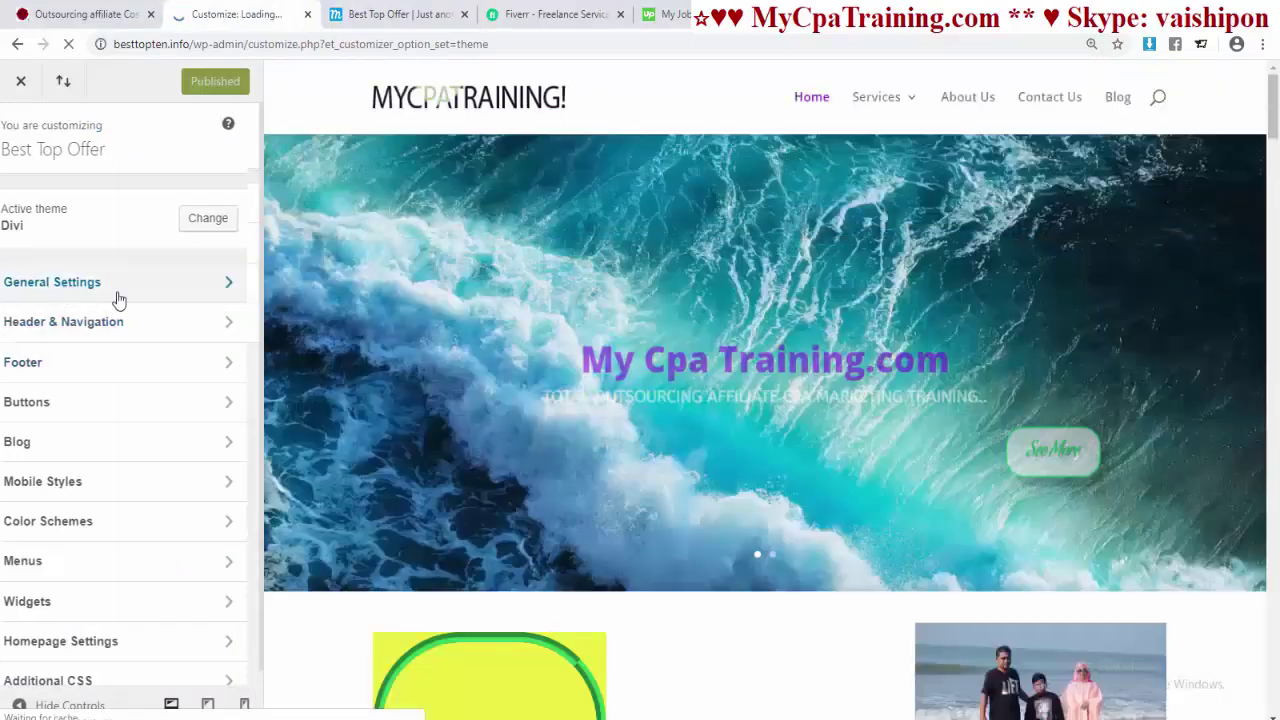
- Go to General Settings > Typography
click(118, 290)
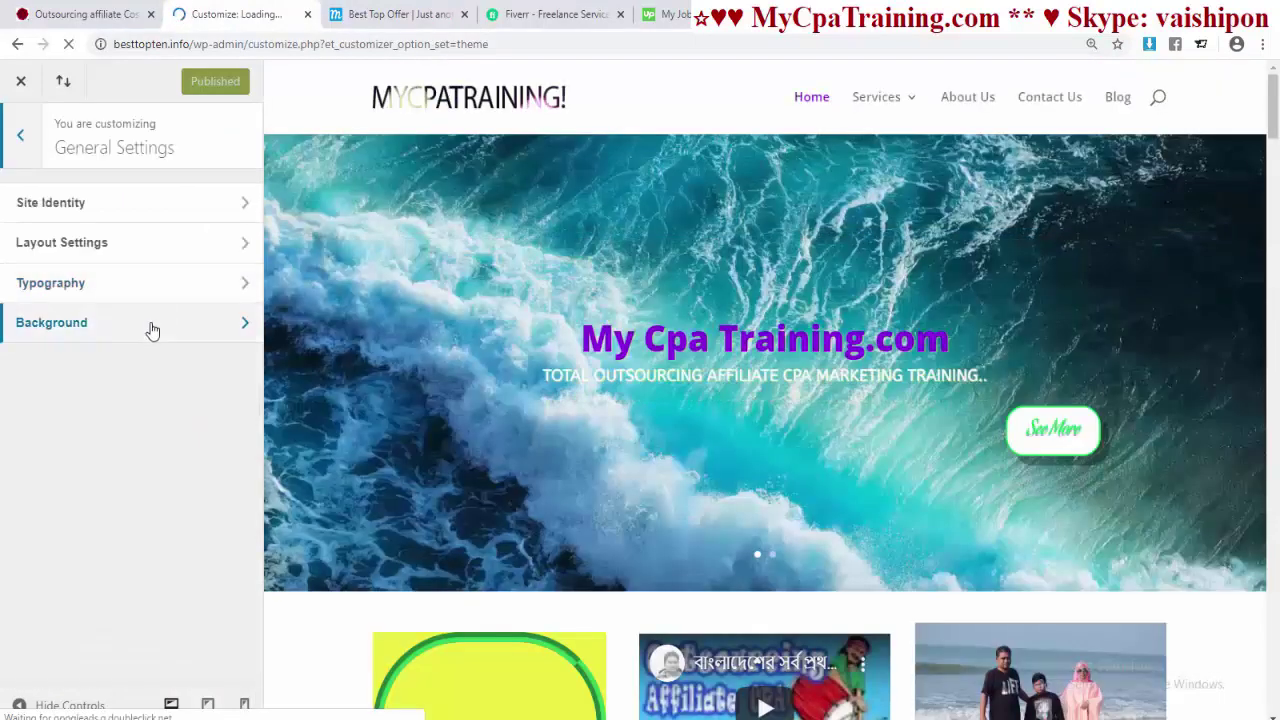
click(93, 288)
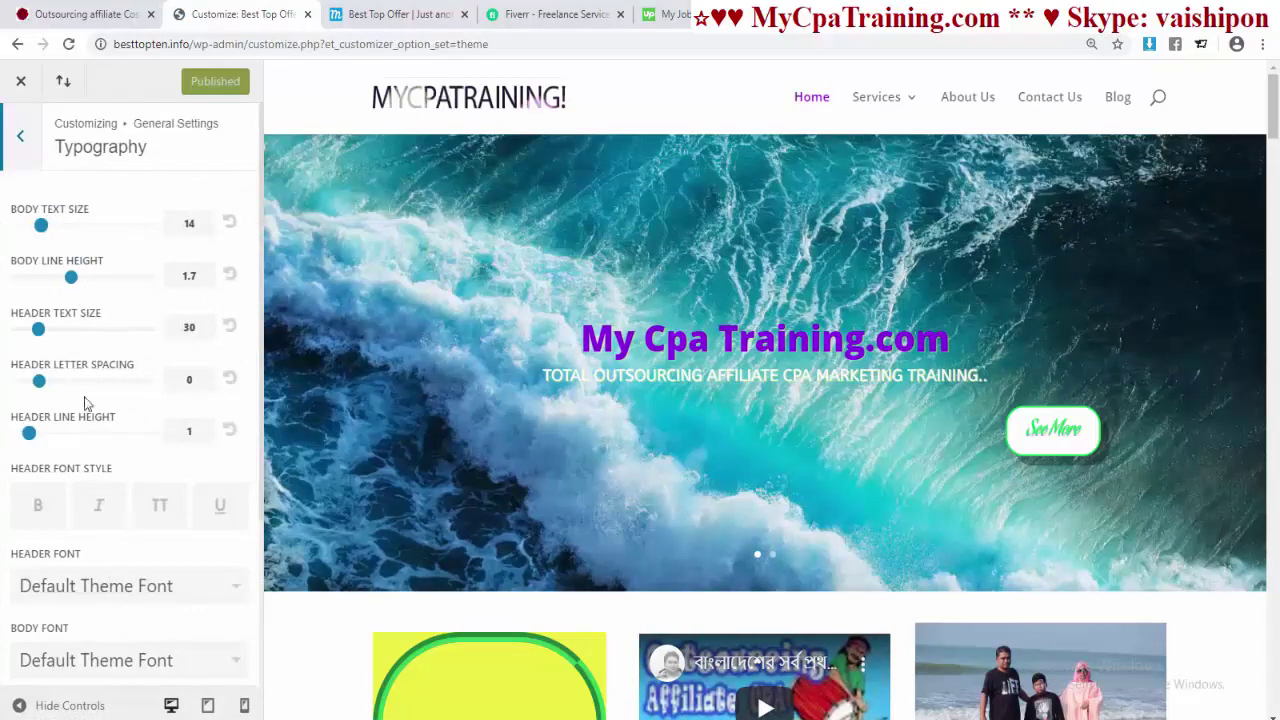
scroll(120, 486, down, 2)
scroll(122, 484, up, 2)
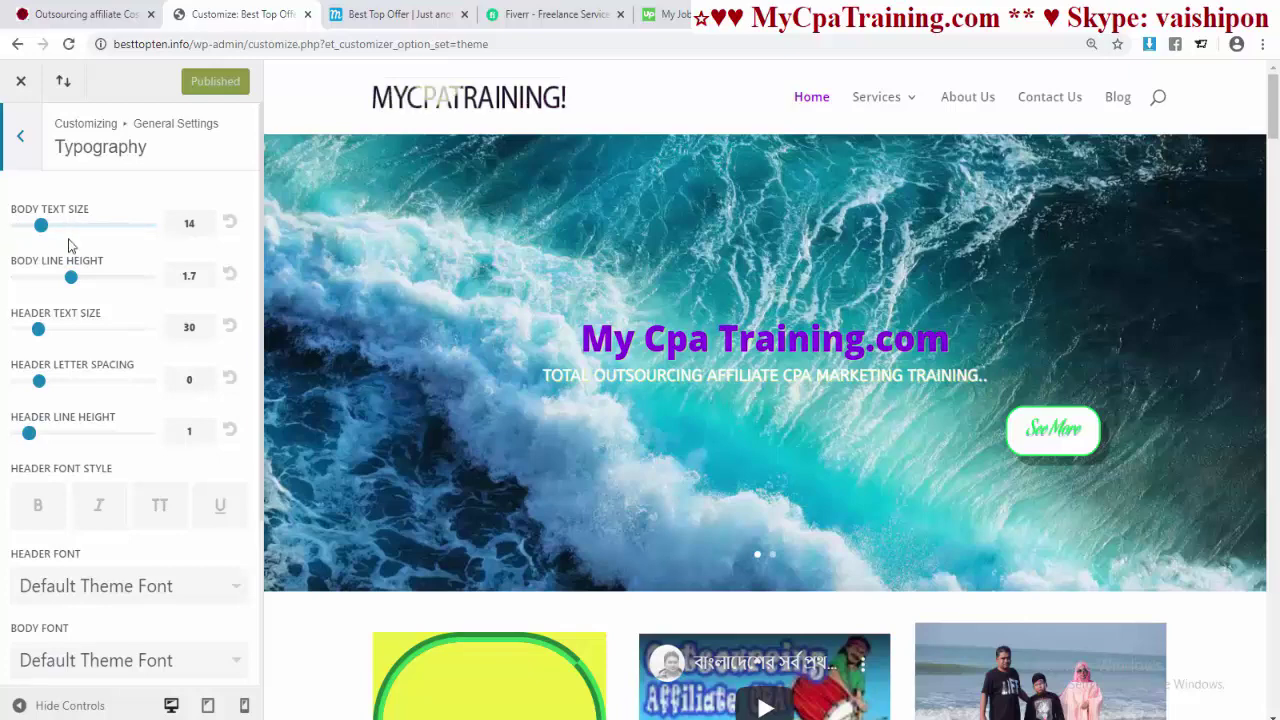
scroll(712, 430, down, 4)
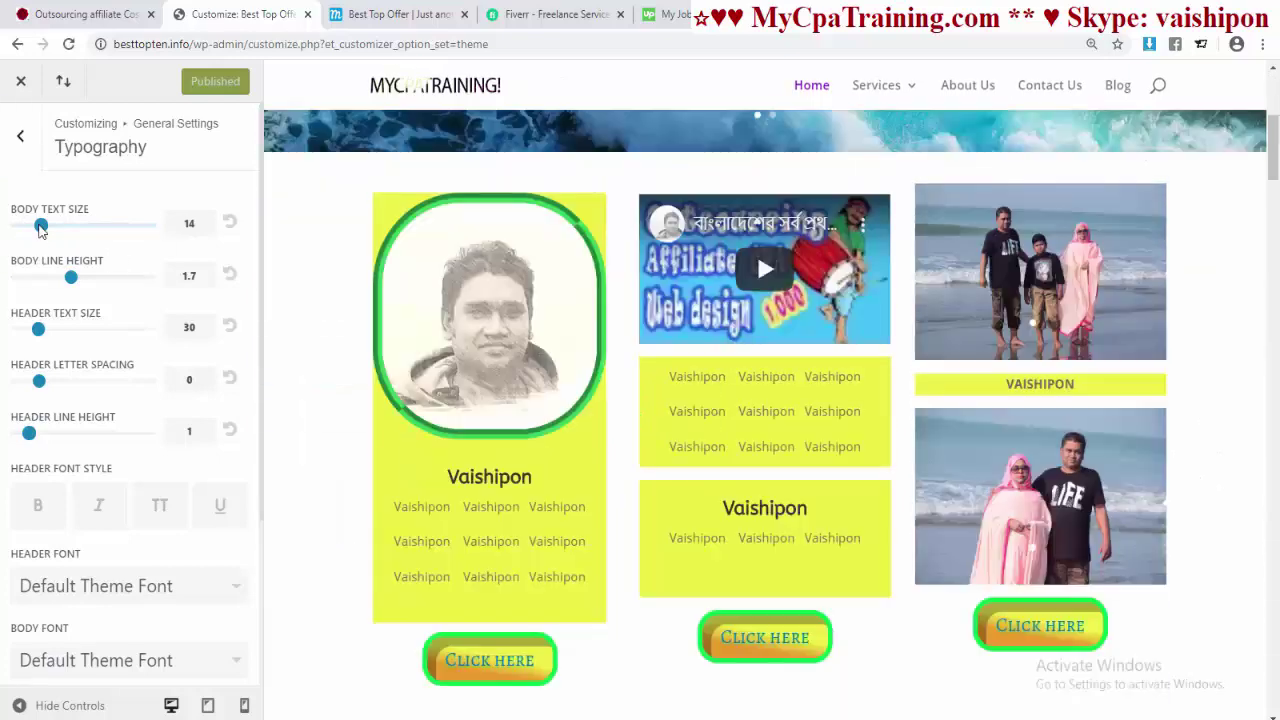
- Try body and header size, line height and letter spacing sliders, leaving them at defaults
mouse_move(40, 226)
mouse_down()
mouse_move(68, 232)
mouse_move(41, 226)
mouse_up()
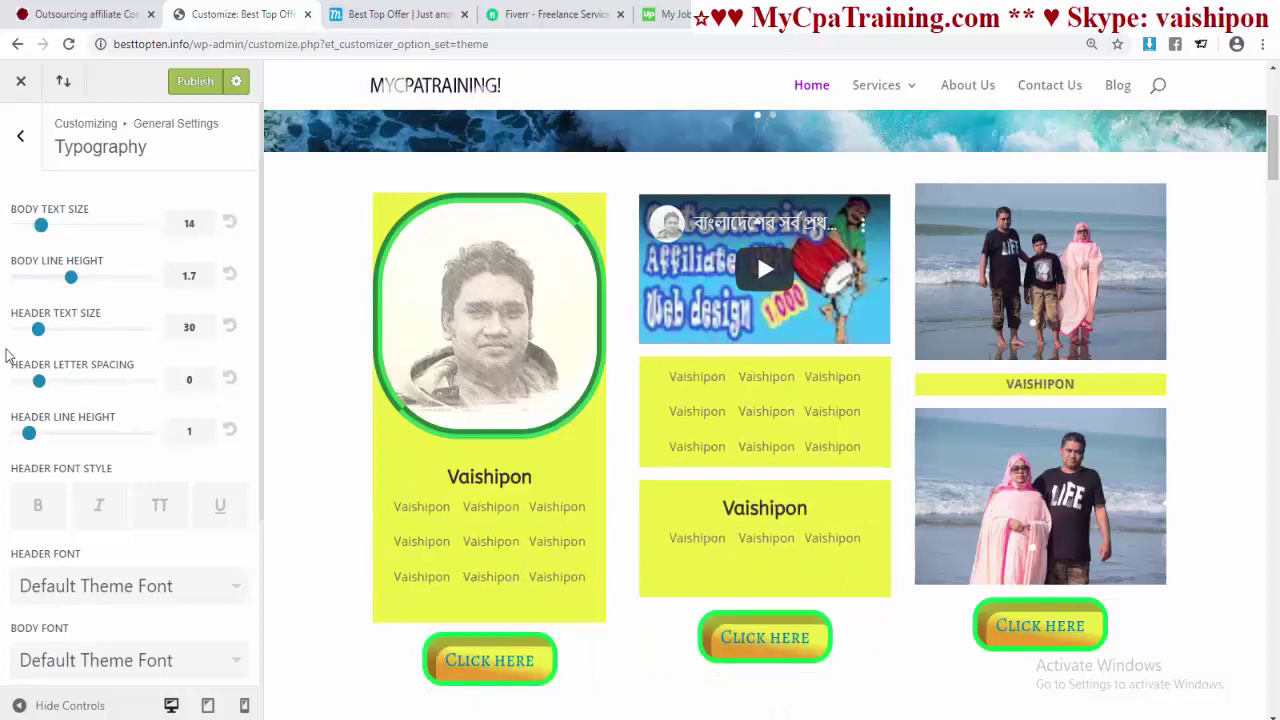
mouse_move(70, 283)
mouse_down()
mouse_move(110, 281)
mouse_move(58, 279)
mouse_move(86, 279)
mouse_move(70, 280)
mouse_up()
mouse_move(38, 329)
mouse_down()
mouse_move(78, 331)
mouse_move(21, 331)
mouse_move(111, 334)
mouse_move(38, 330)
mouse_up()
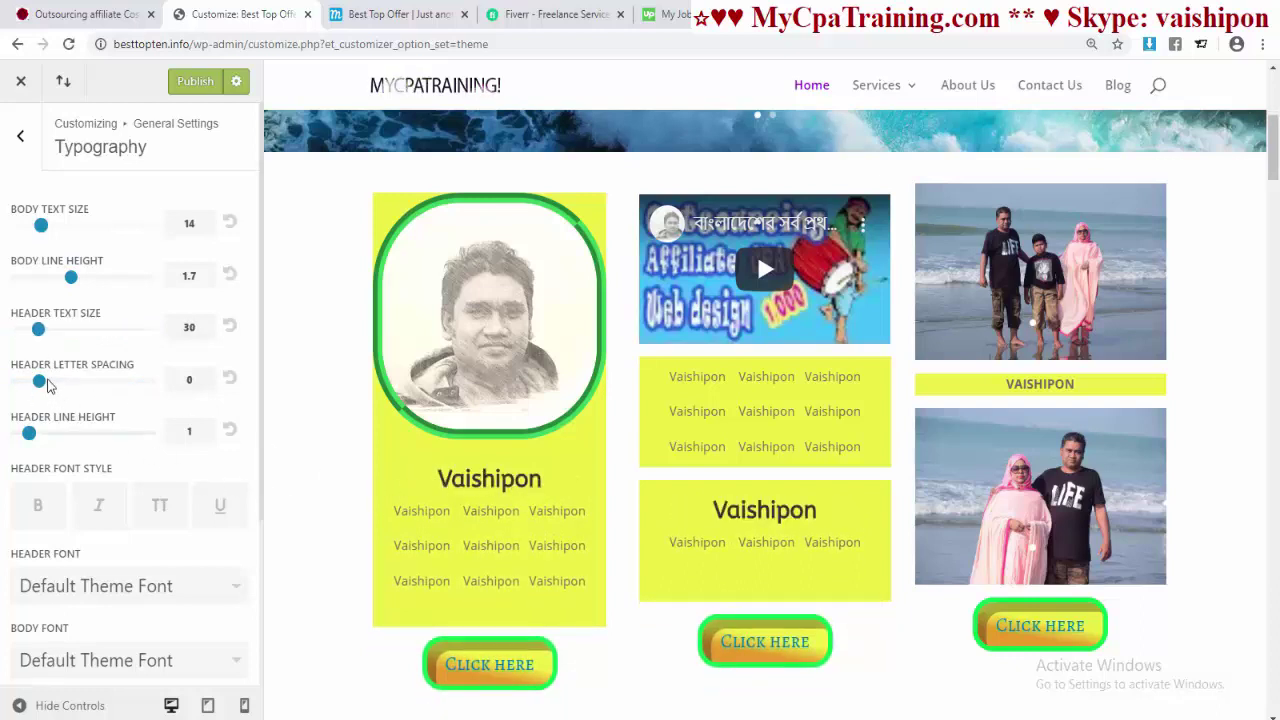
mouse_move(47, 386)
mouse_down()
mouse_move(110, 385)
mouse_move(40, 386)
mouse_up()
scroll(54, 386, down, 2)
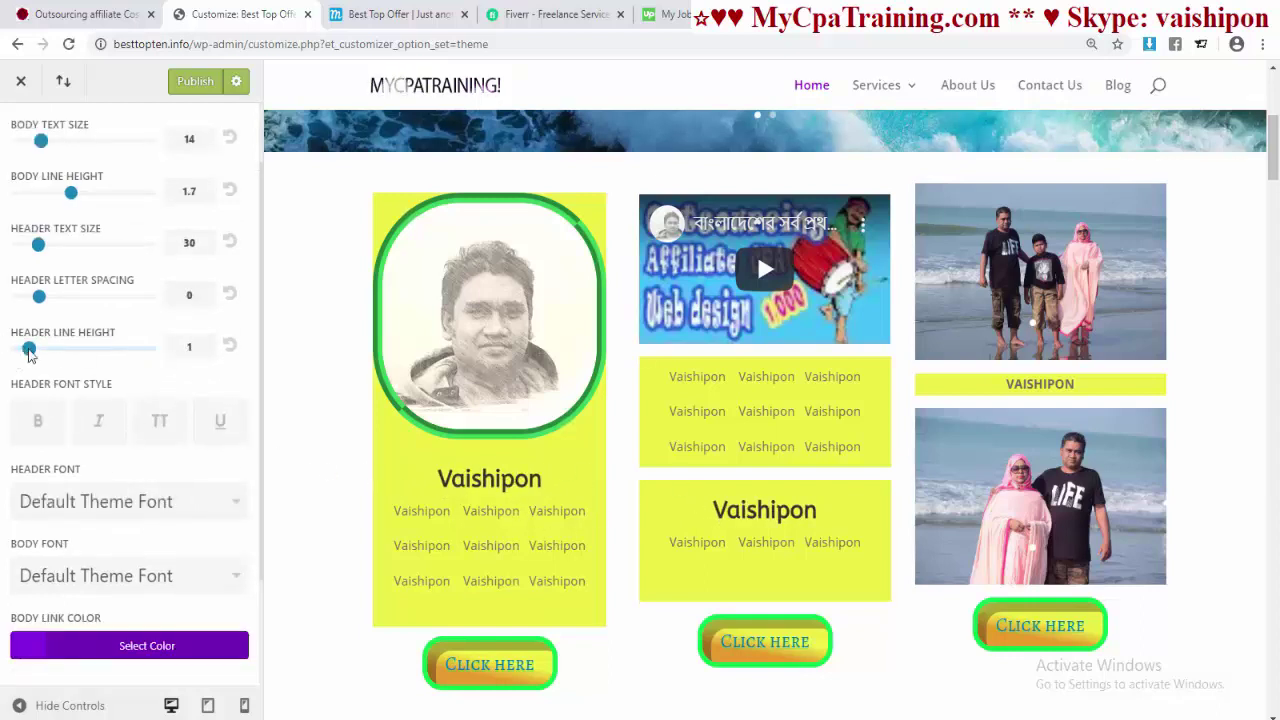
mouse_move(29, 348)
mouse_down()
mouse_move(70, 350)
mouse_move(30, 356)
mouse_up()
scroll(64, 366, down, 1)
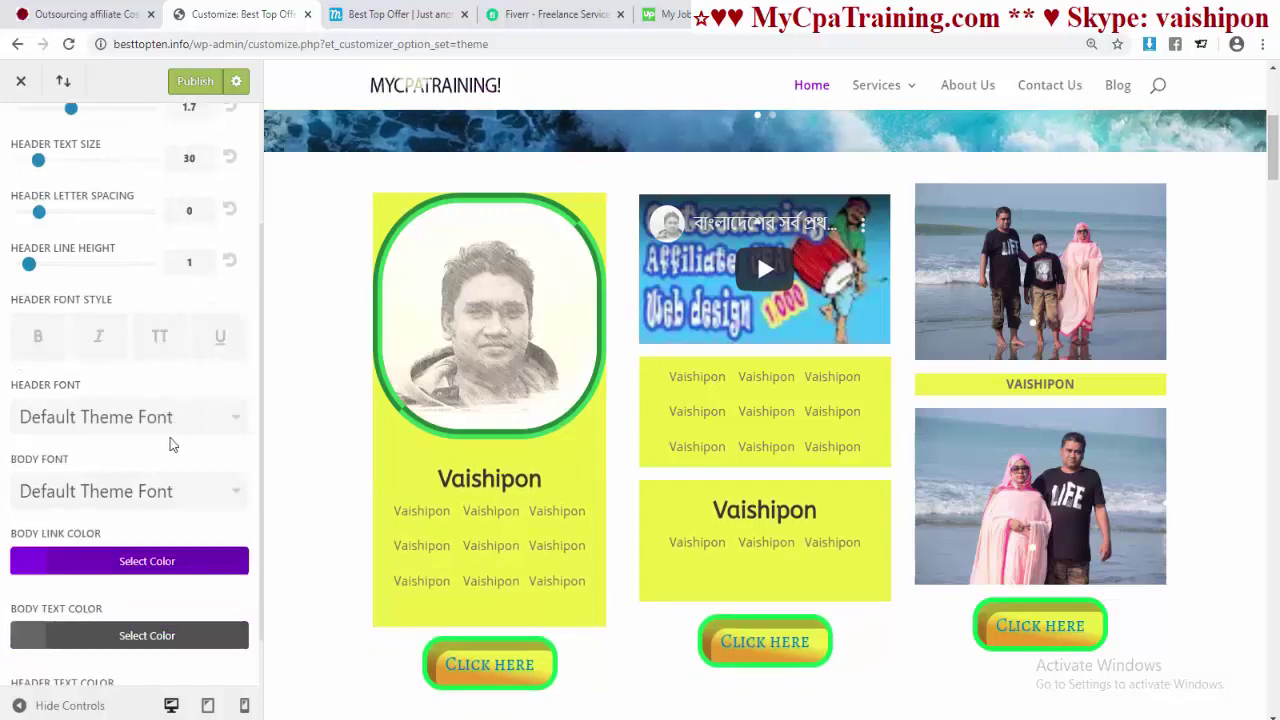
- Try bold, italic, uppercase and underline heading styles, then turn them all off
click(40, 345)
click(102, 342)
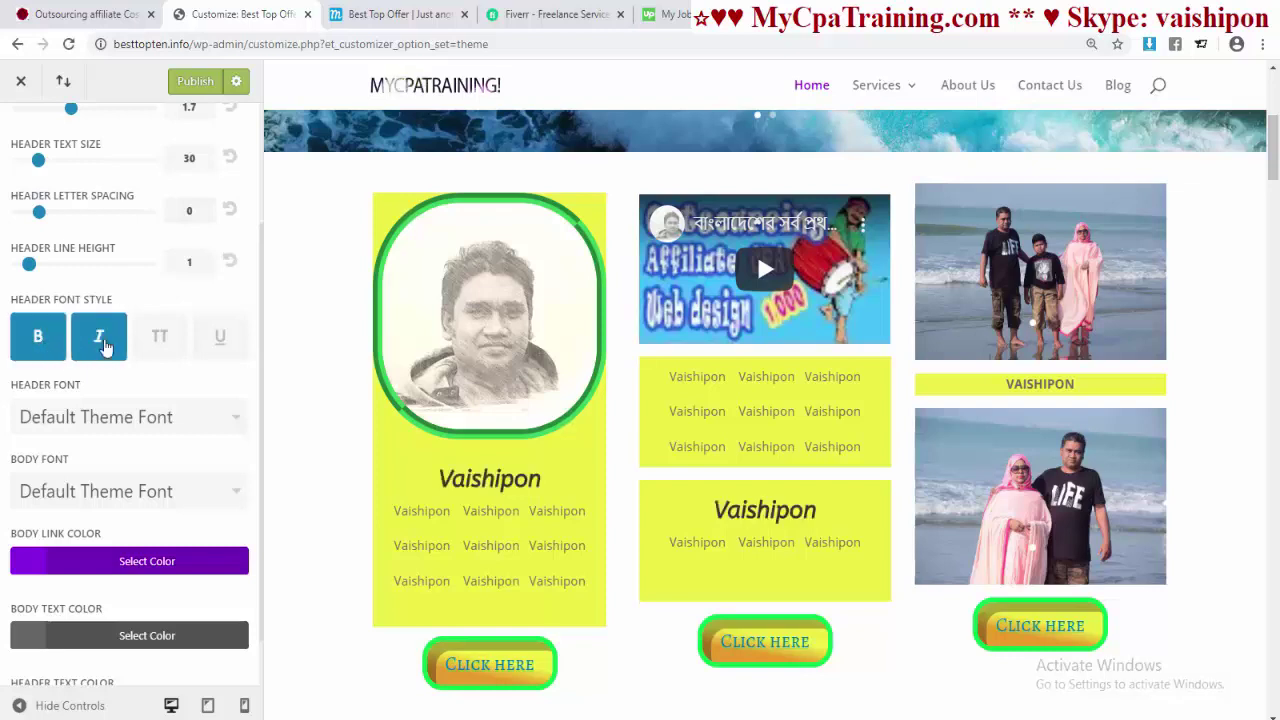
click(159, 340)
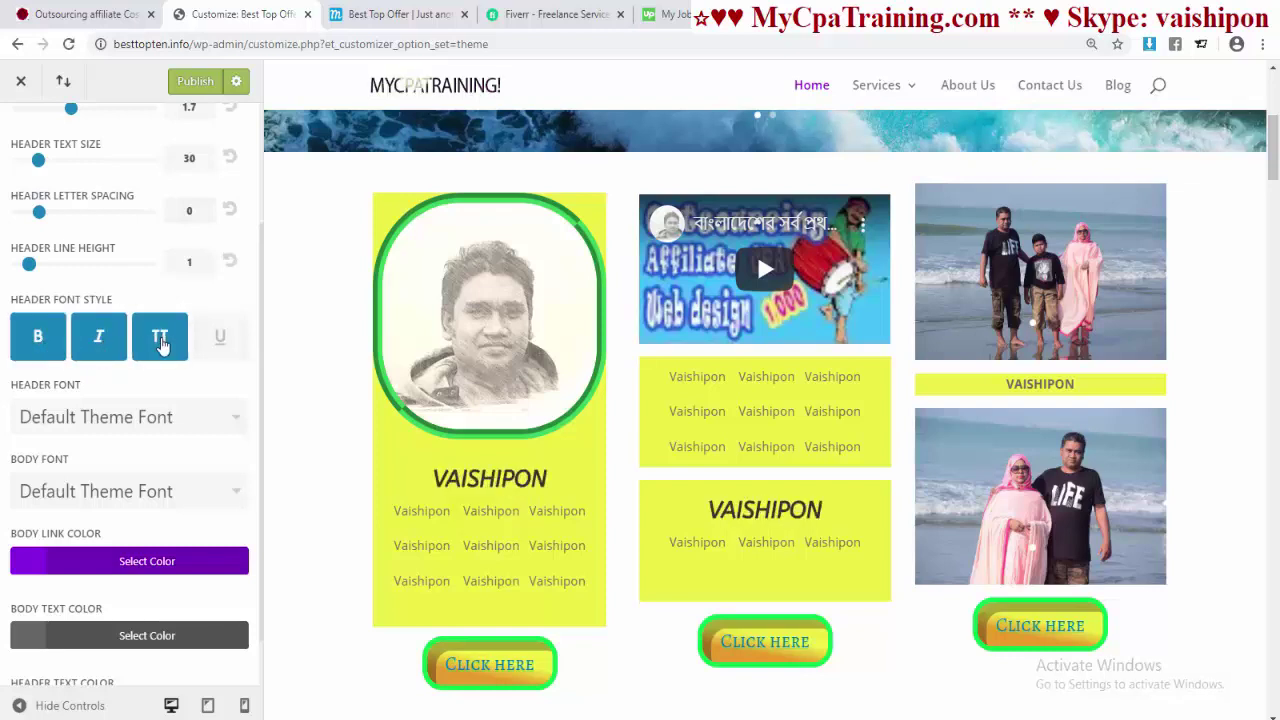
click(222, 342)
click(212, 346)
click(160, 342)
click(105, 345)
click(47, 345)
scroll(152, 380, down, 1)
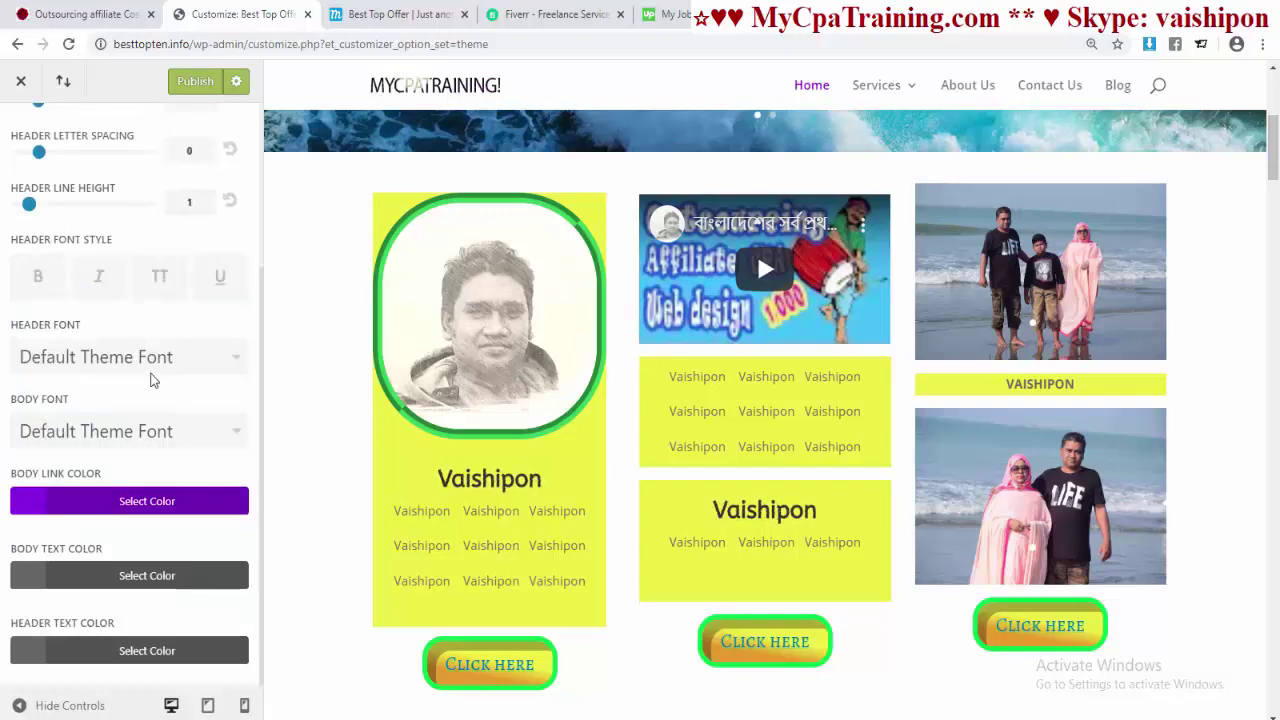
- Set the header font to Raleway and the body font to ABeeZee
click(210, 370)
scroll(154, 470, down, 8)
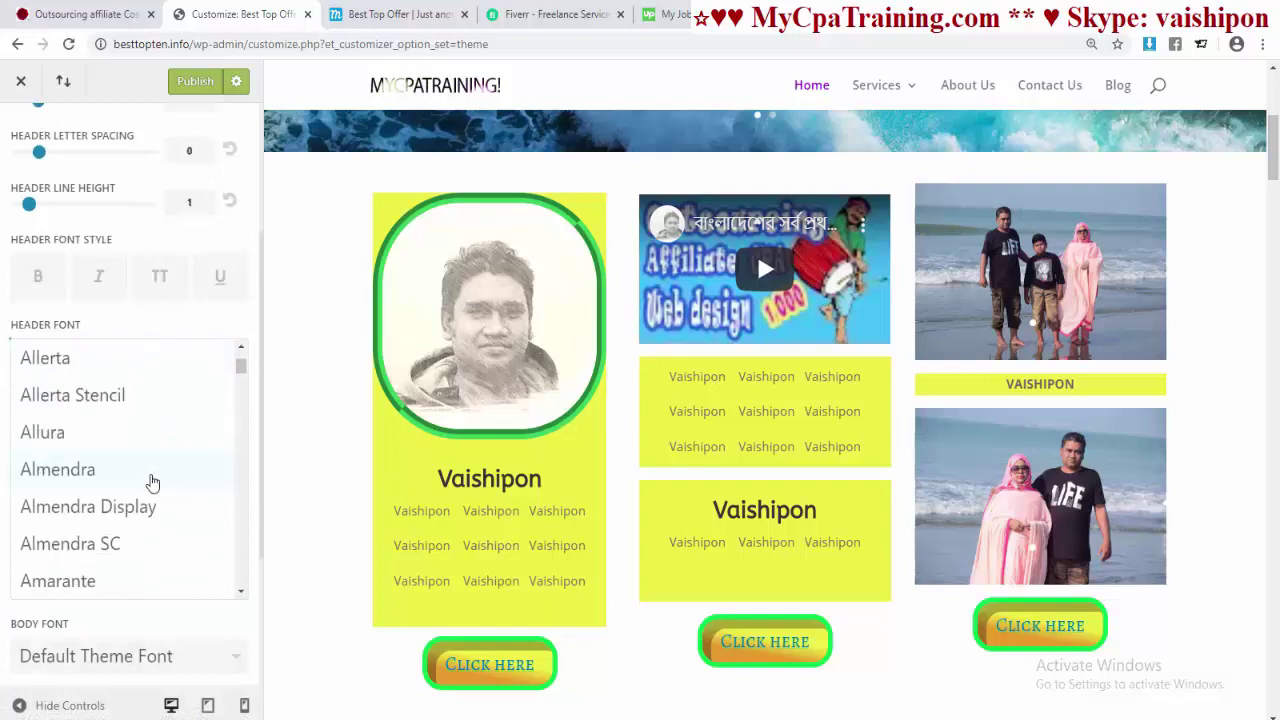
drag(241, 367, 241, 526)
scroll(68, 566, down, 1)
click(134, 567)
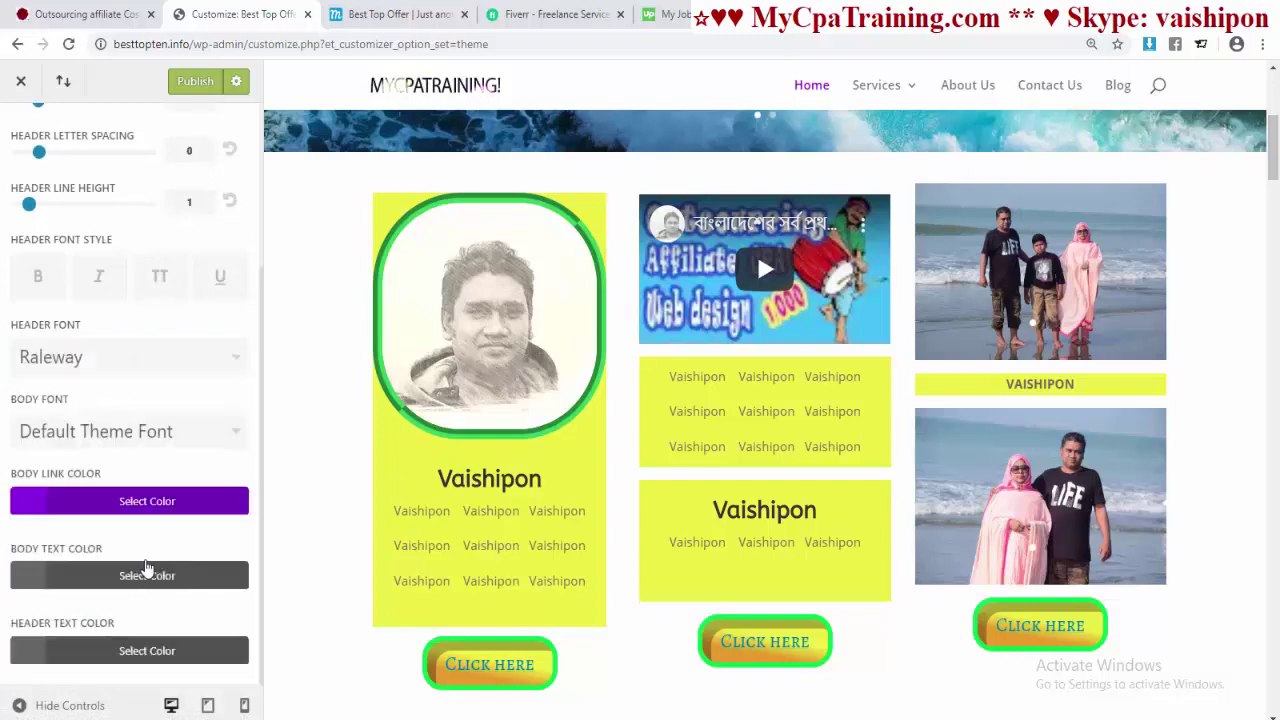
click(230, 435)
click(197, 469)
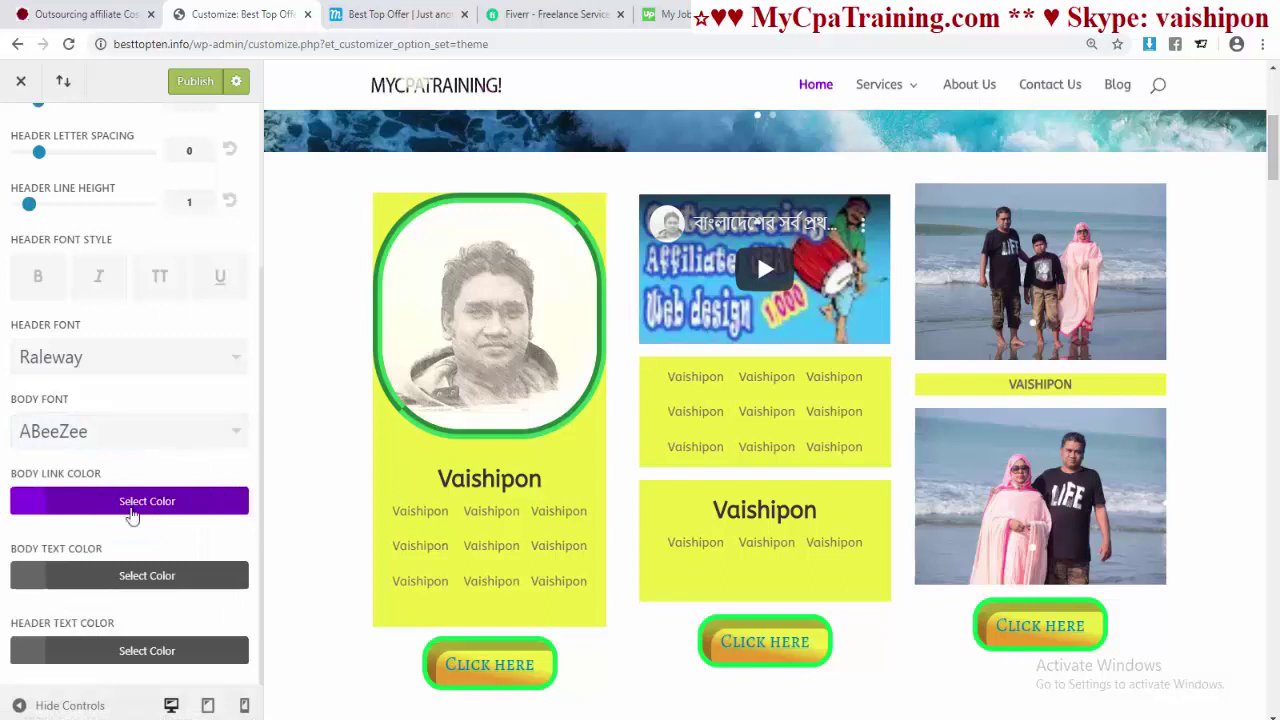
- Try purple body text, then reset the body text colour to default grey
click(125, 585)
scroll(236, 611, down, 3)
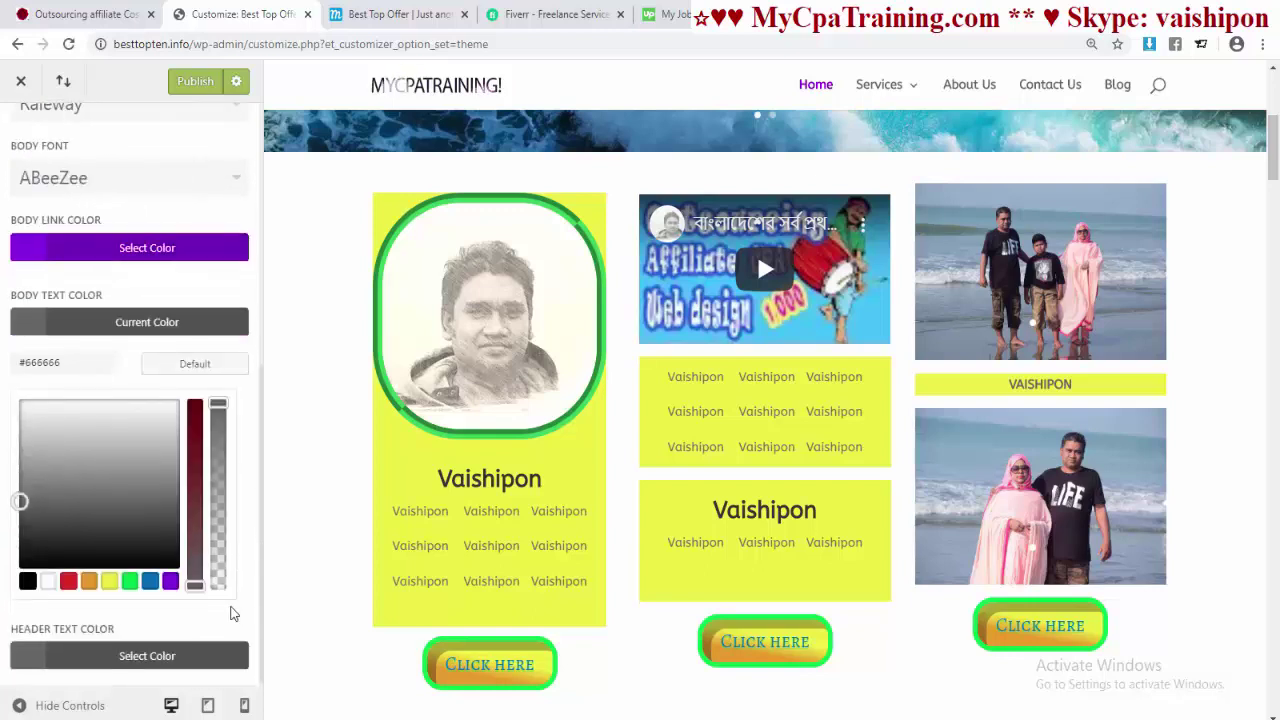
click(170, 582)
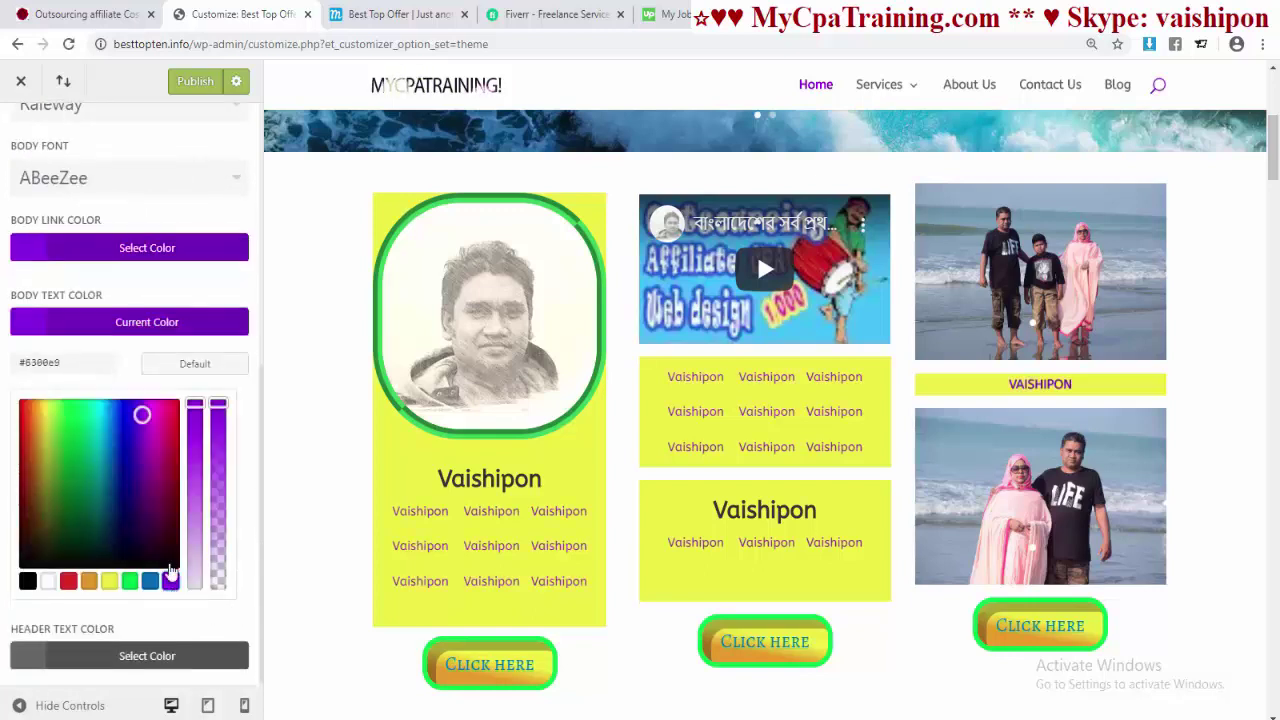
click(197, 366)
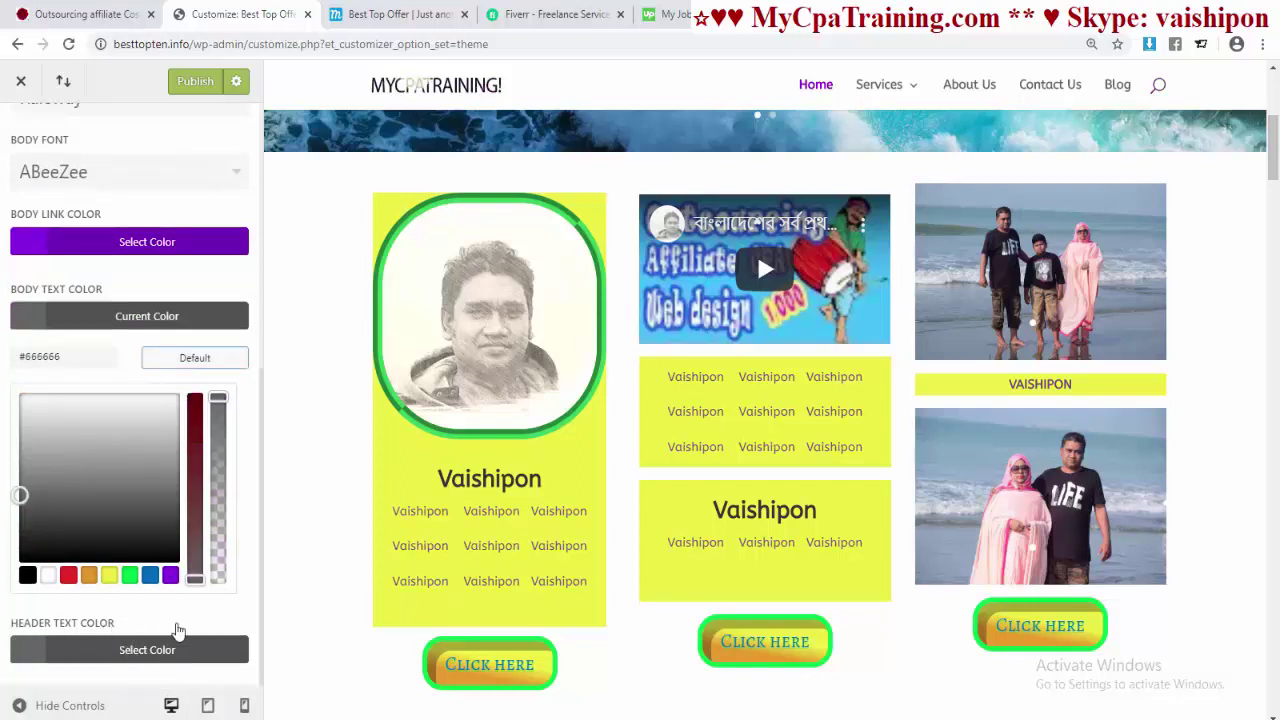
- Make the header text colour blue (#0c71c3) and publish
click(150, 652)
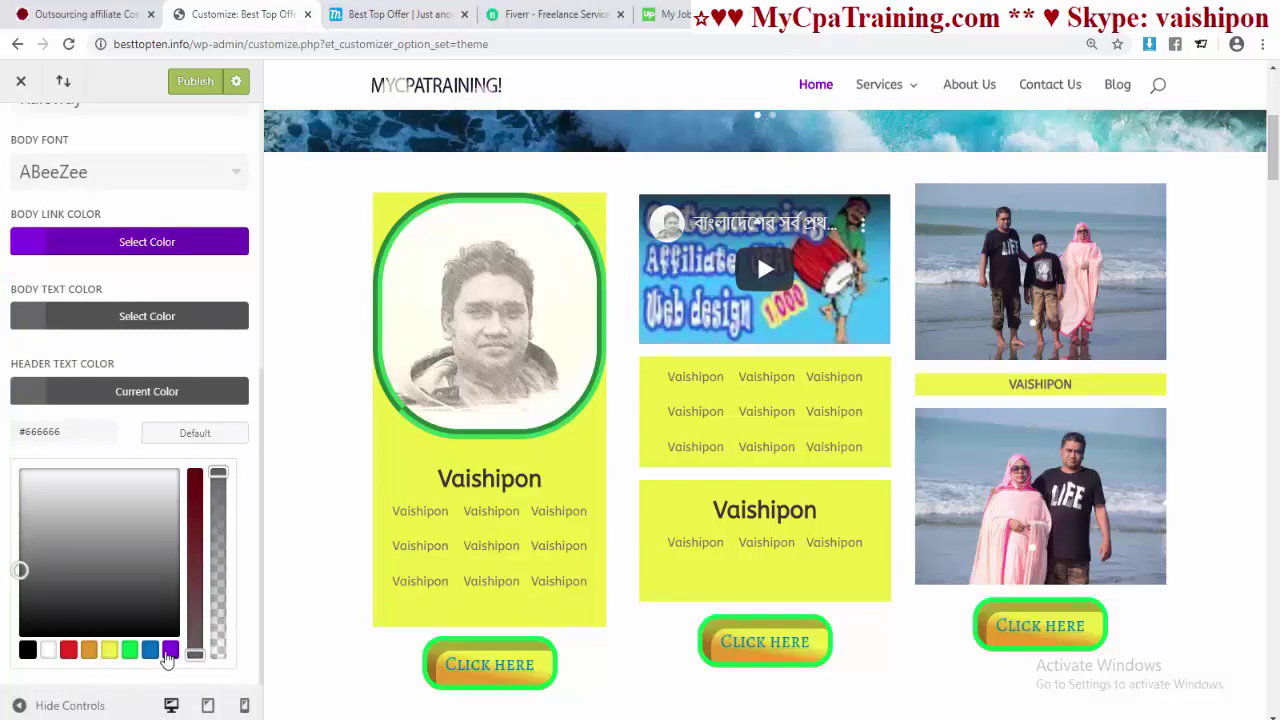
click(170, 651)
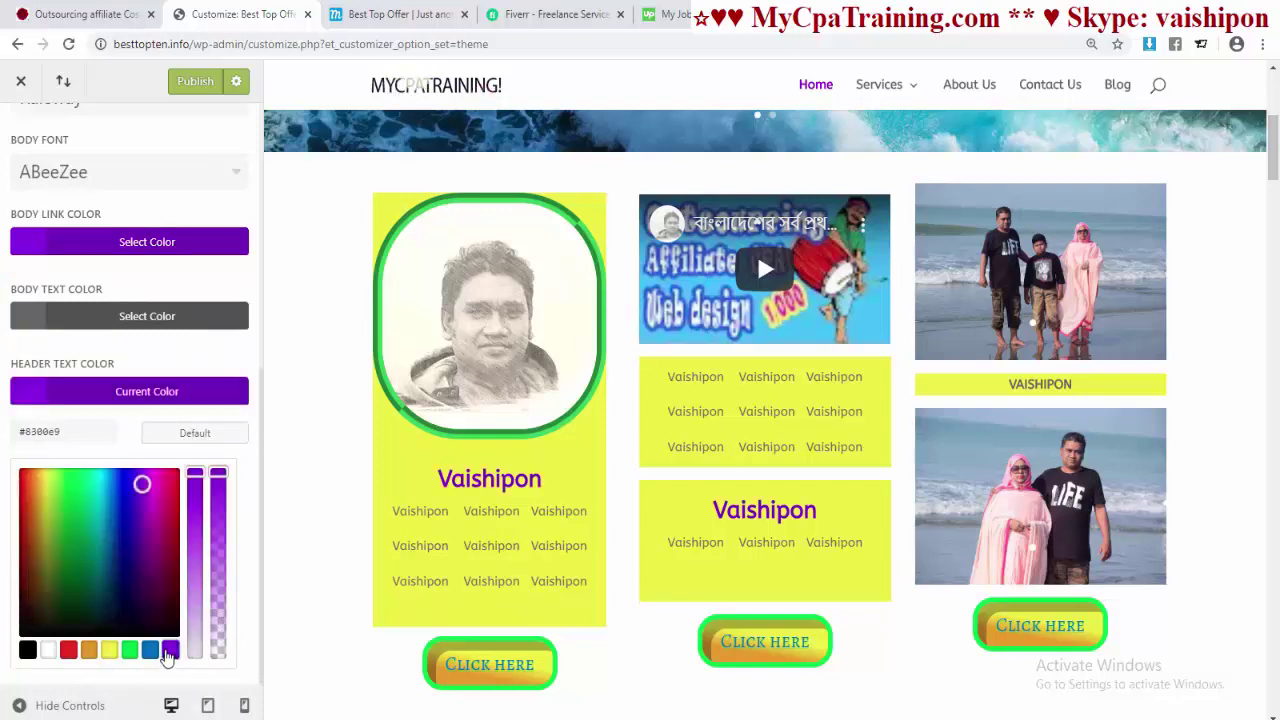
click(152, 651)
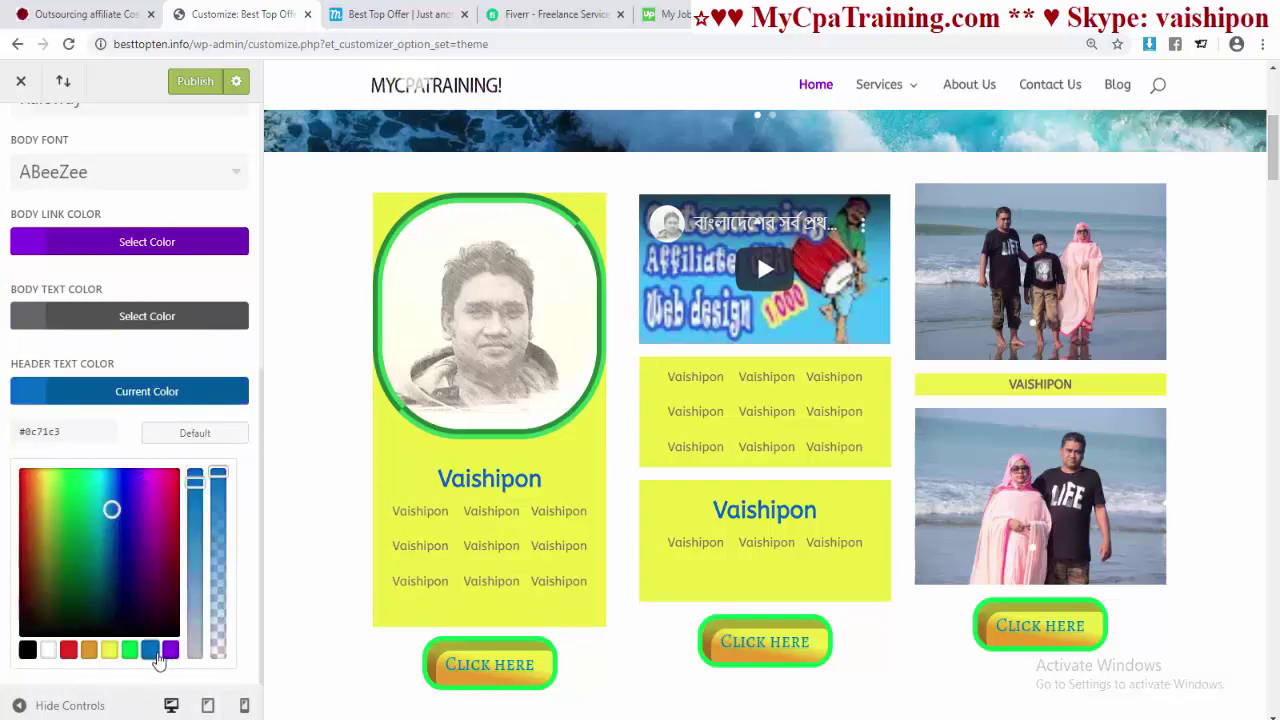
click(195, 81)
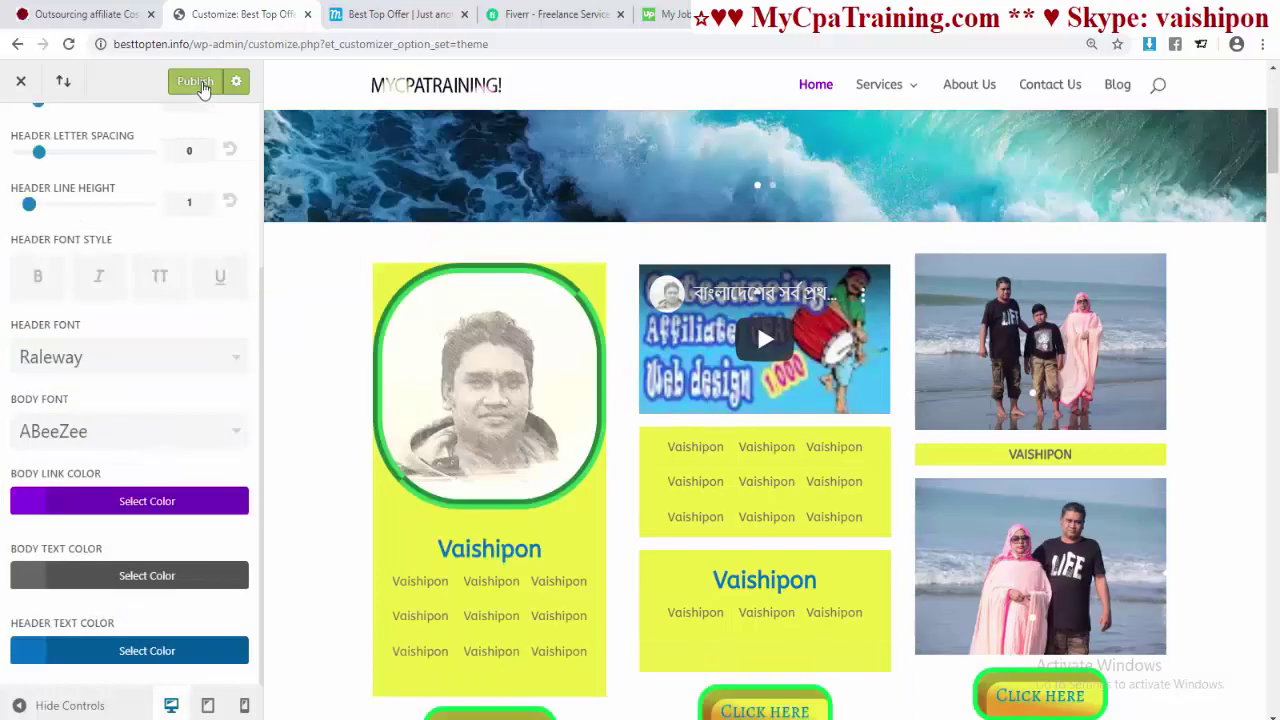
- Scroll through the live homepage to check the blue headings
click(398, 14)
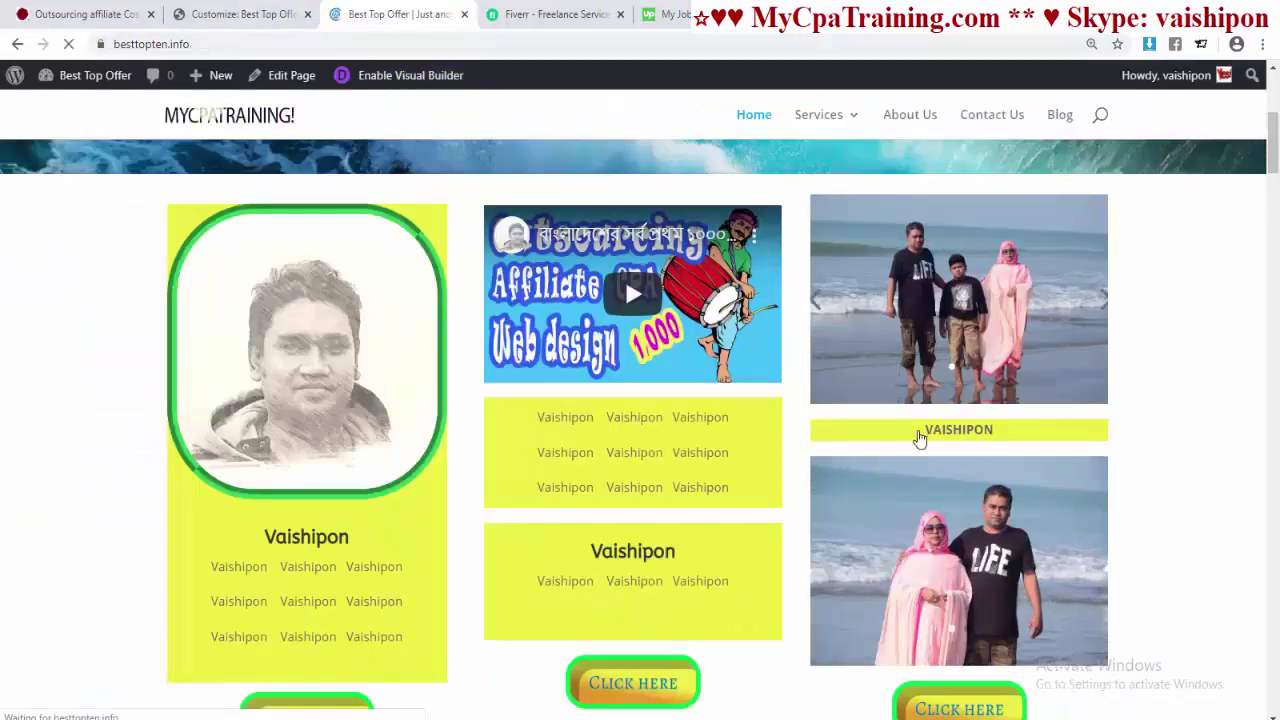
scroll(714, 444, down, 2)
scroll(668, 423, up, 1)
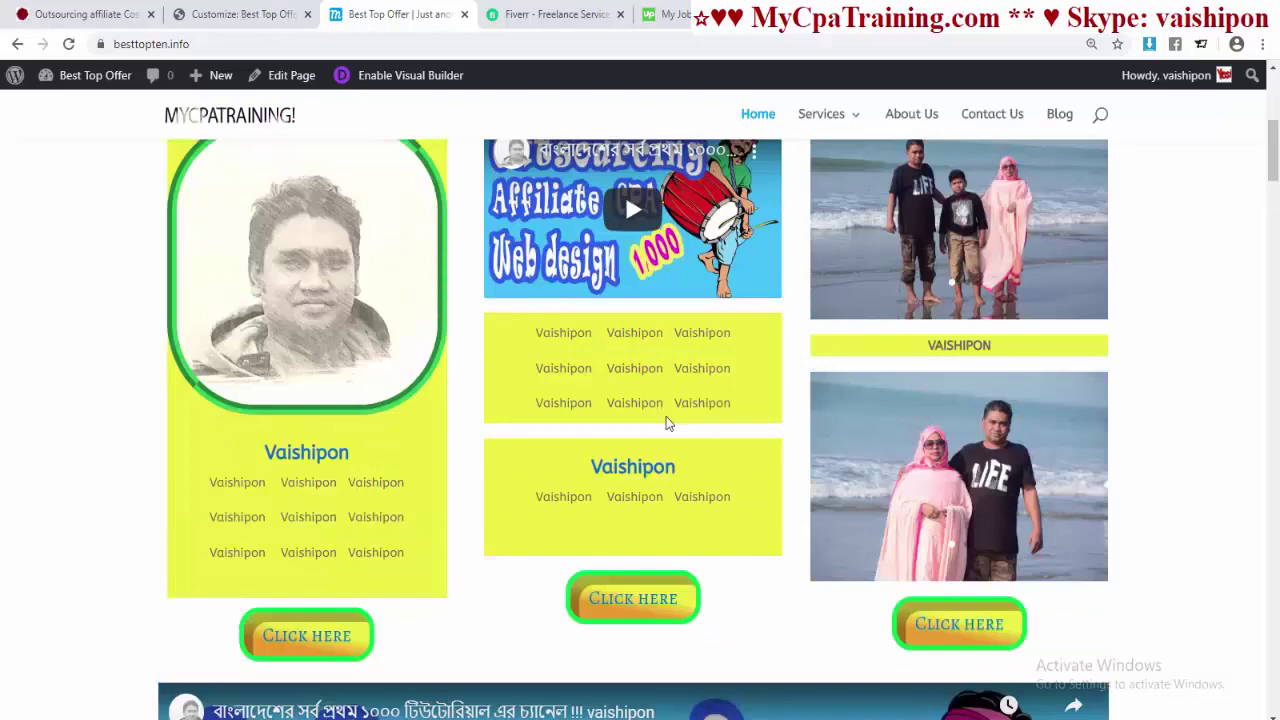
scroll(1172, 401, down, 10)
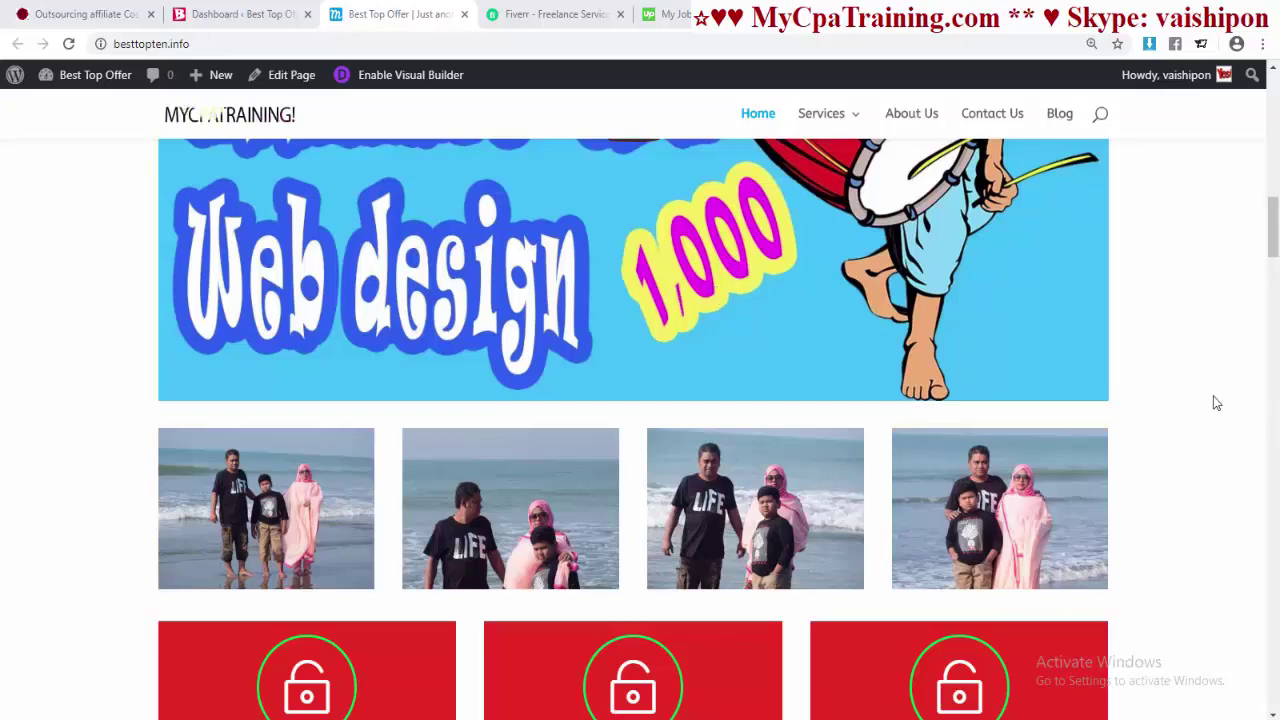
- Go to the Dashboard and choose Divi > Theme Customizer
click(228, 15)
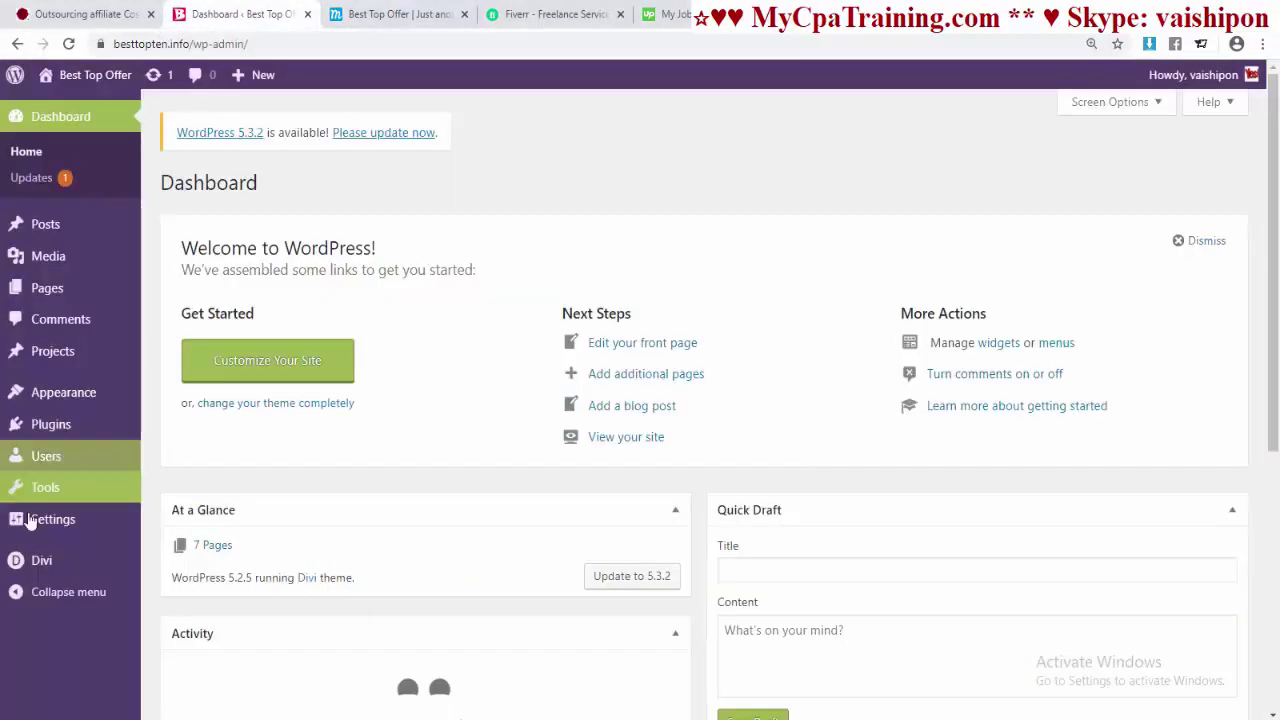
mouse_move(60, 560)
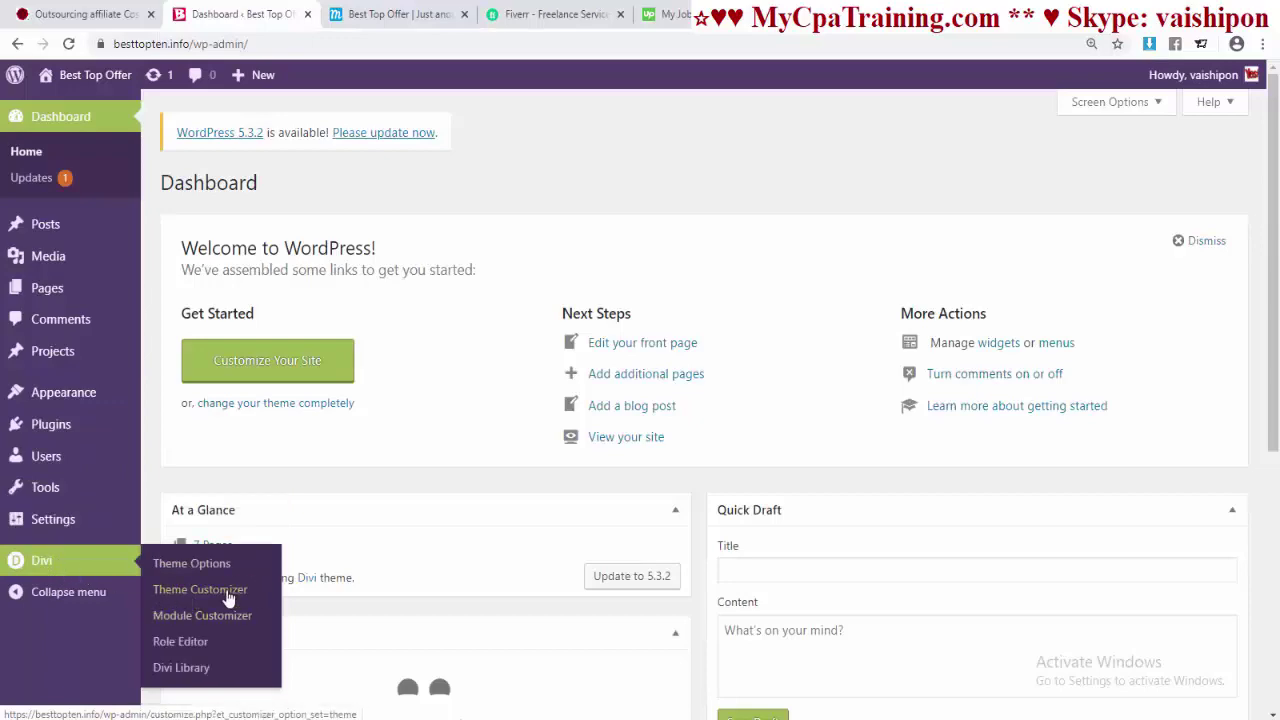
click(228, 592)
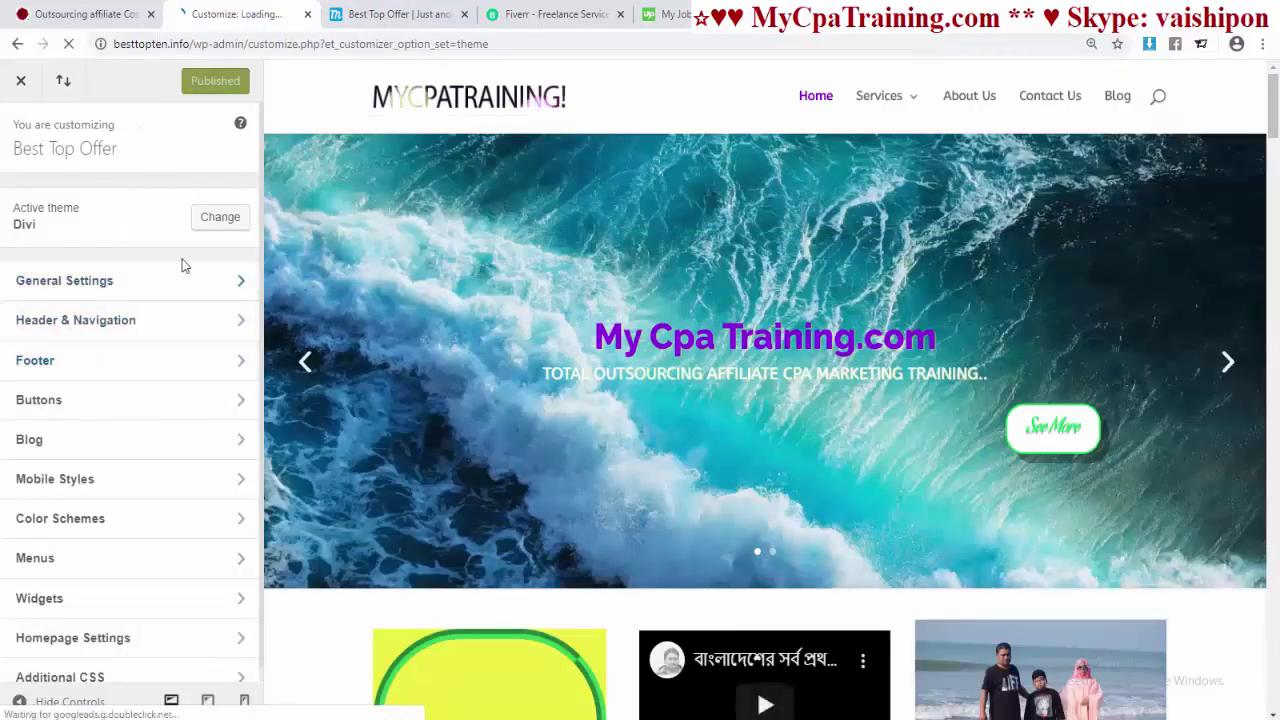
- Tick Enable Boxed Layout in General Settings > Layout Settings and publish with Ctrl+S
click(77, 285)
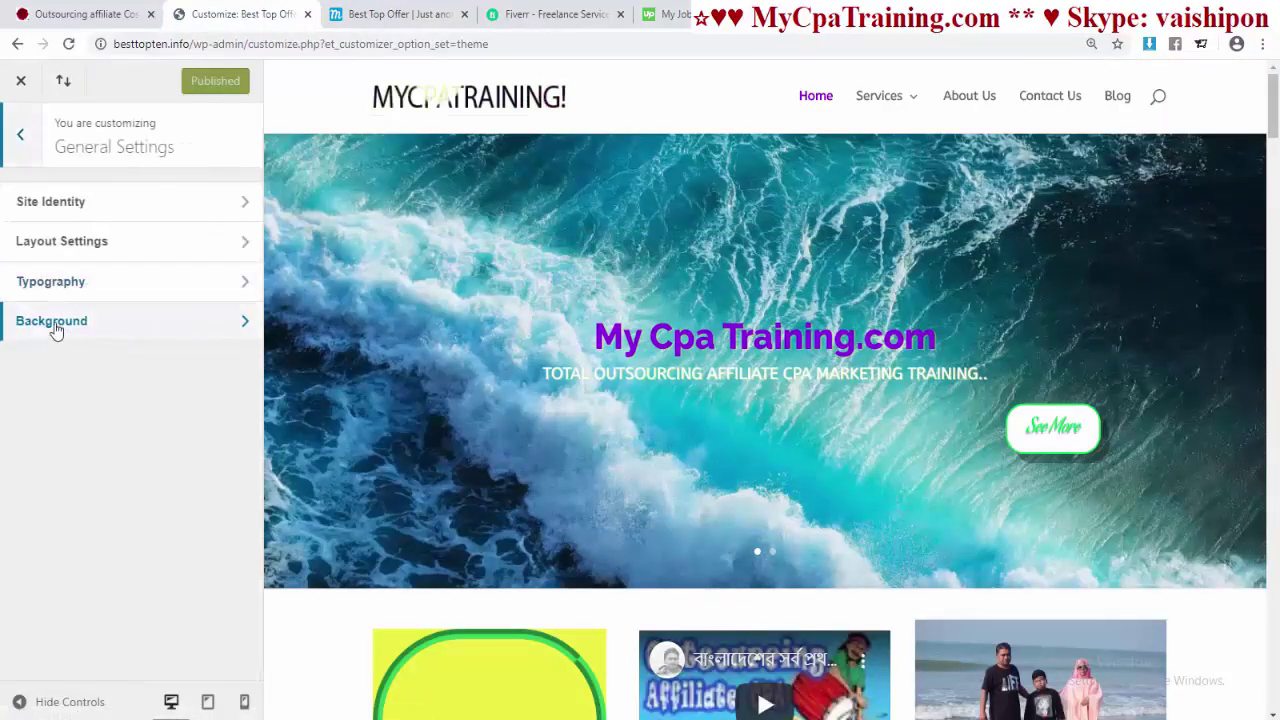
click(55, 253)
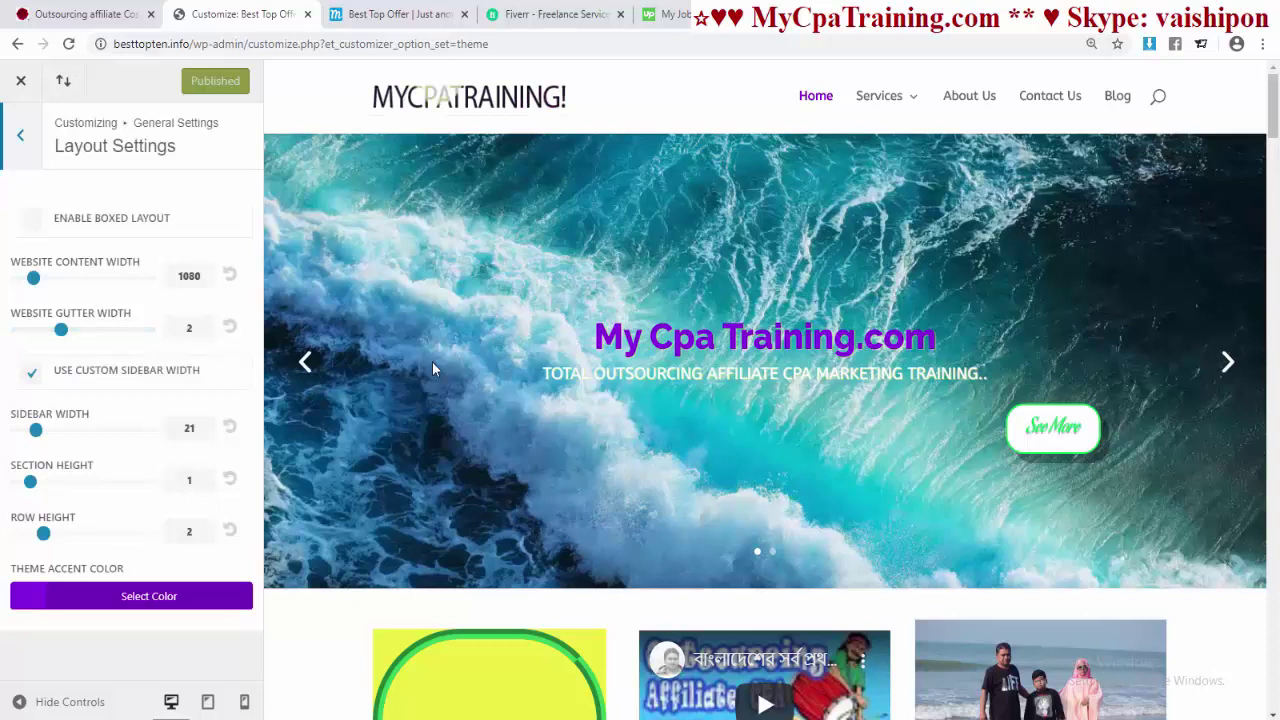
click(38, 225)
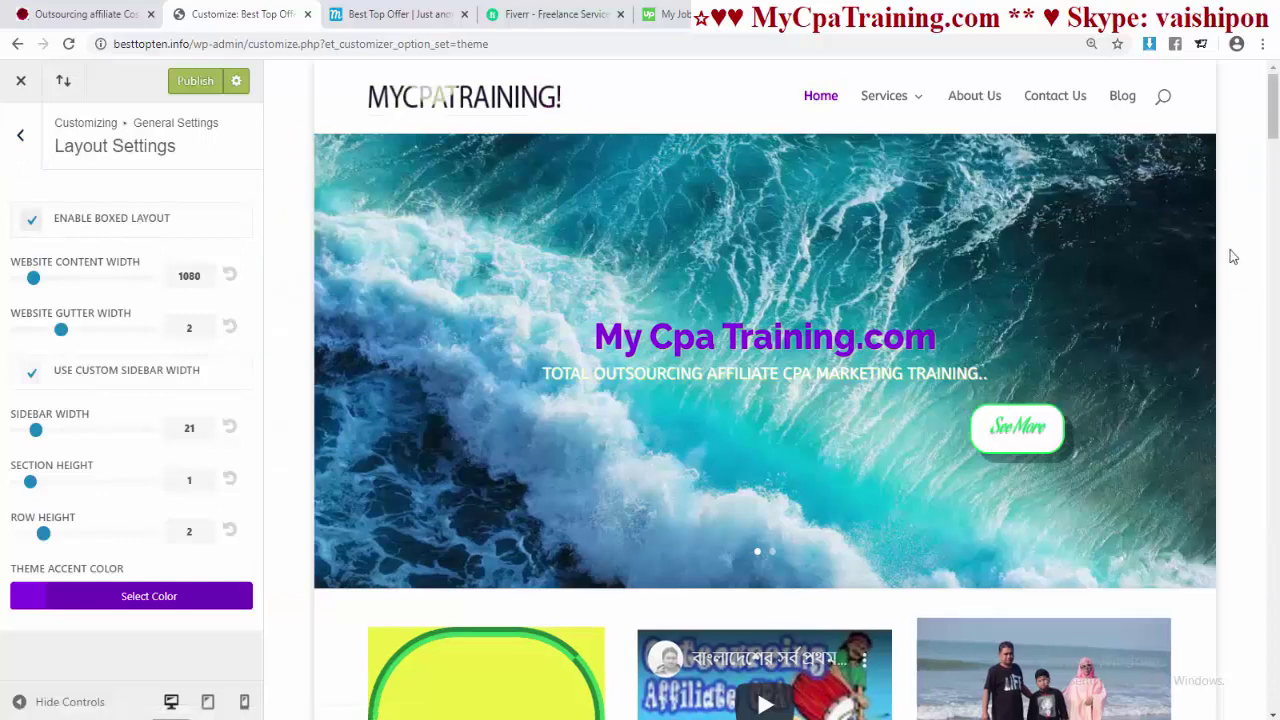
scroll(1233, 257, down, 4)
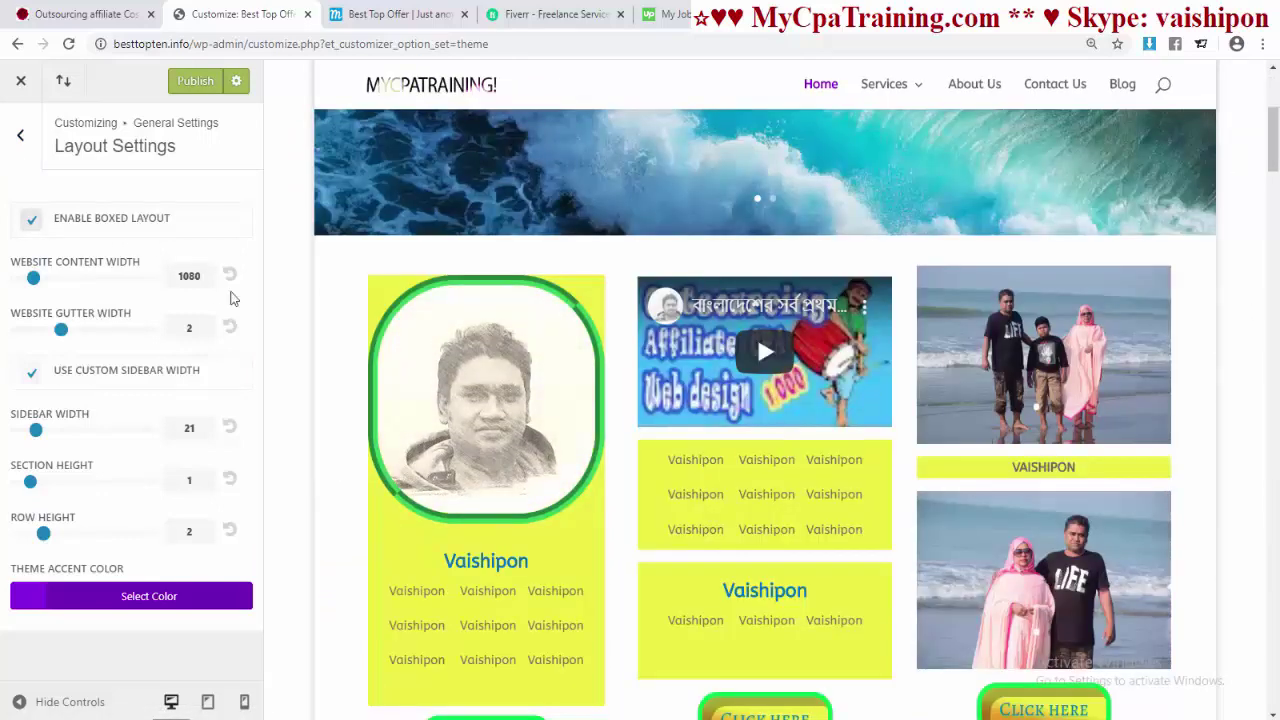
key(ctrl+s)
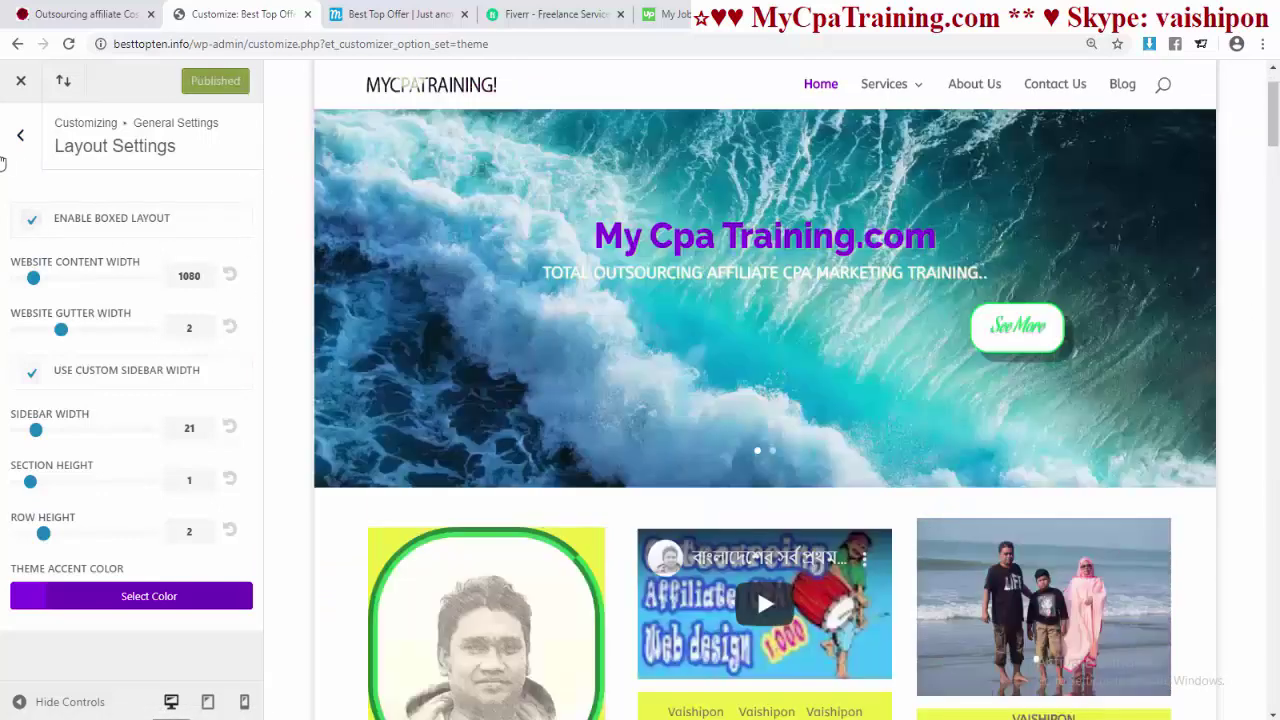
click(19, 137)
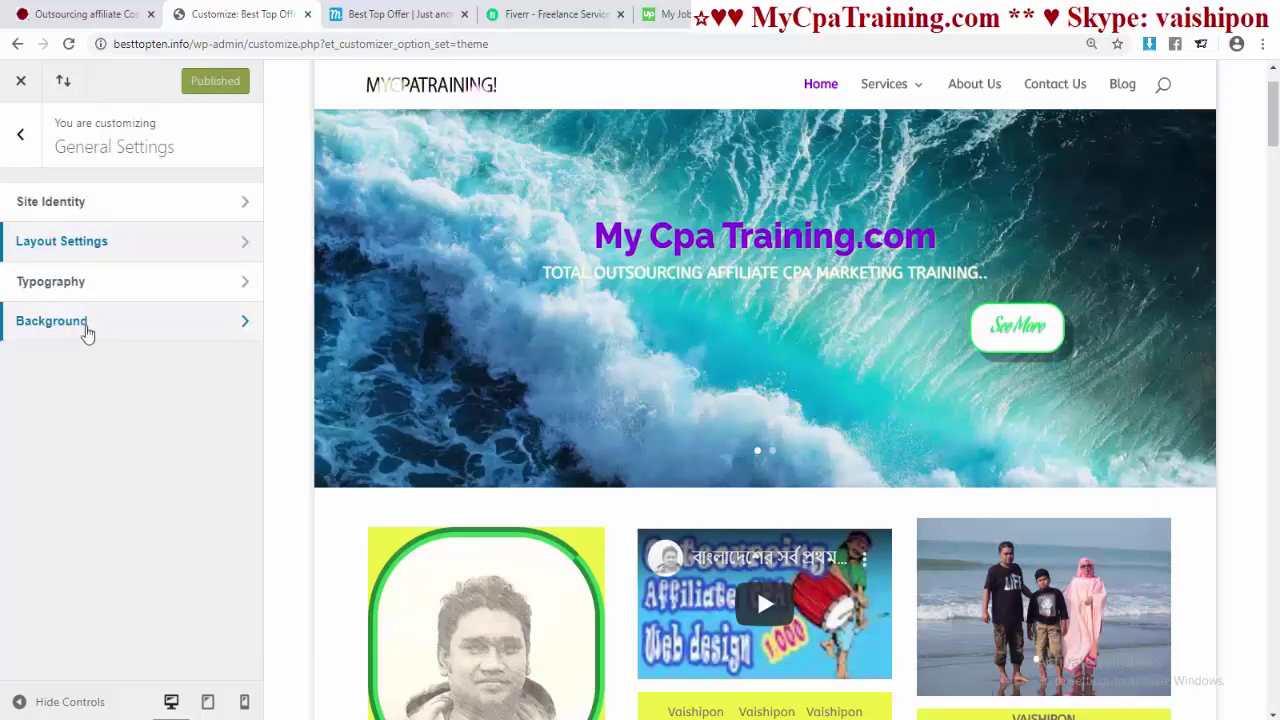
- Try purple, blue and yellow site background colours, then clear the background colour
click(87, 333)
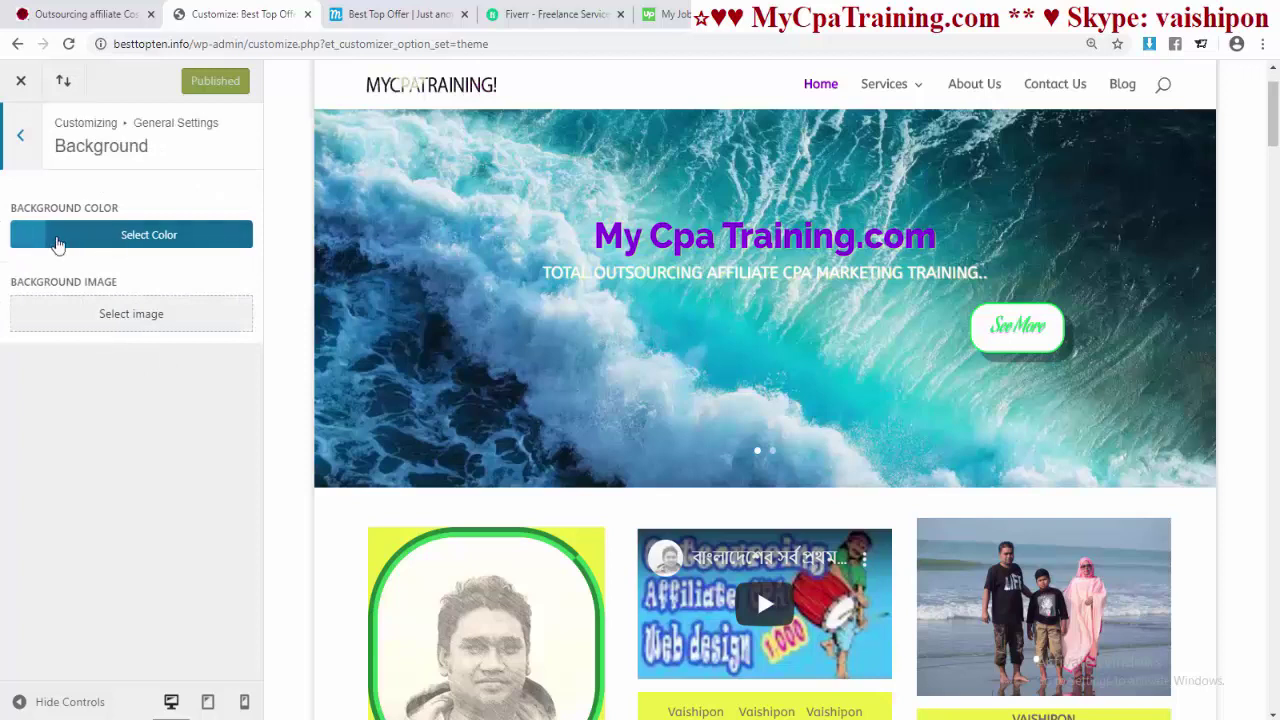
click(33, 245)
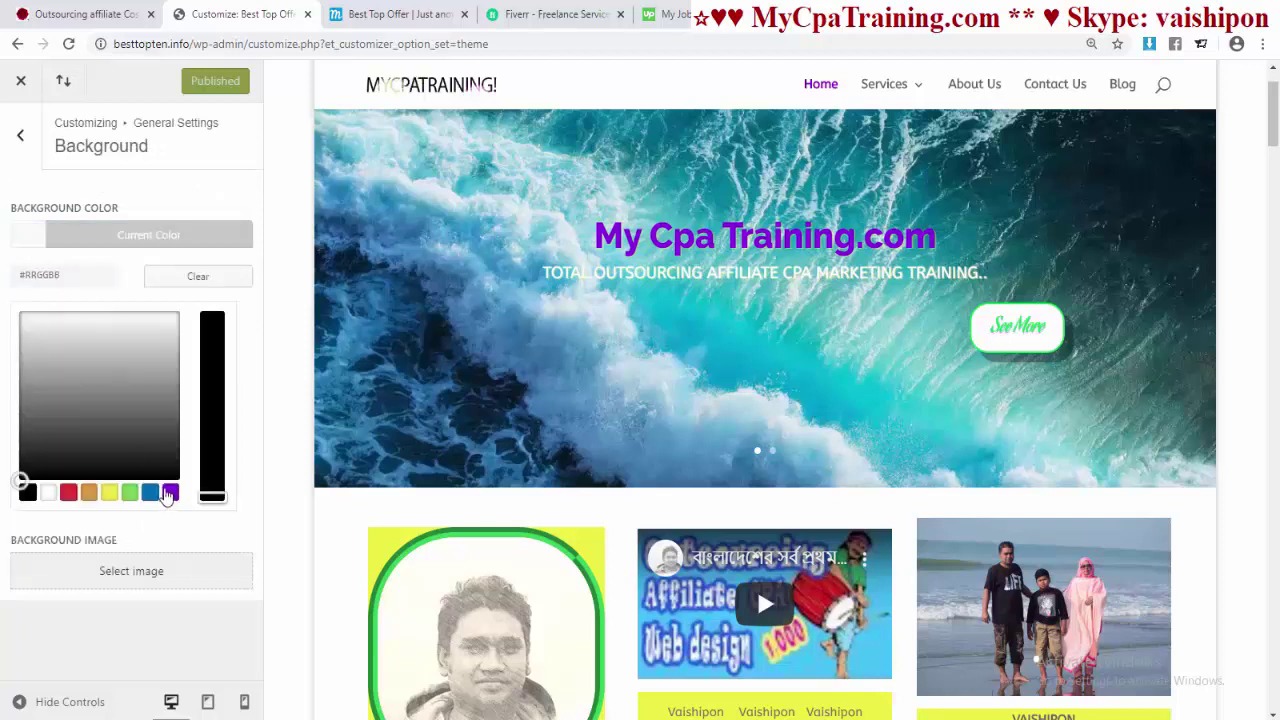
click(168, 493)
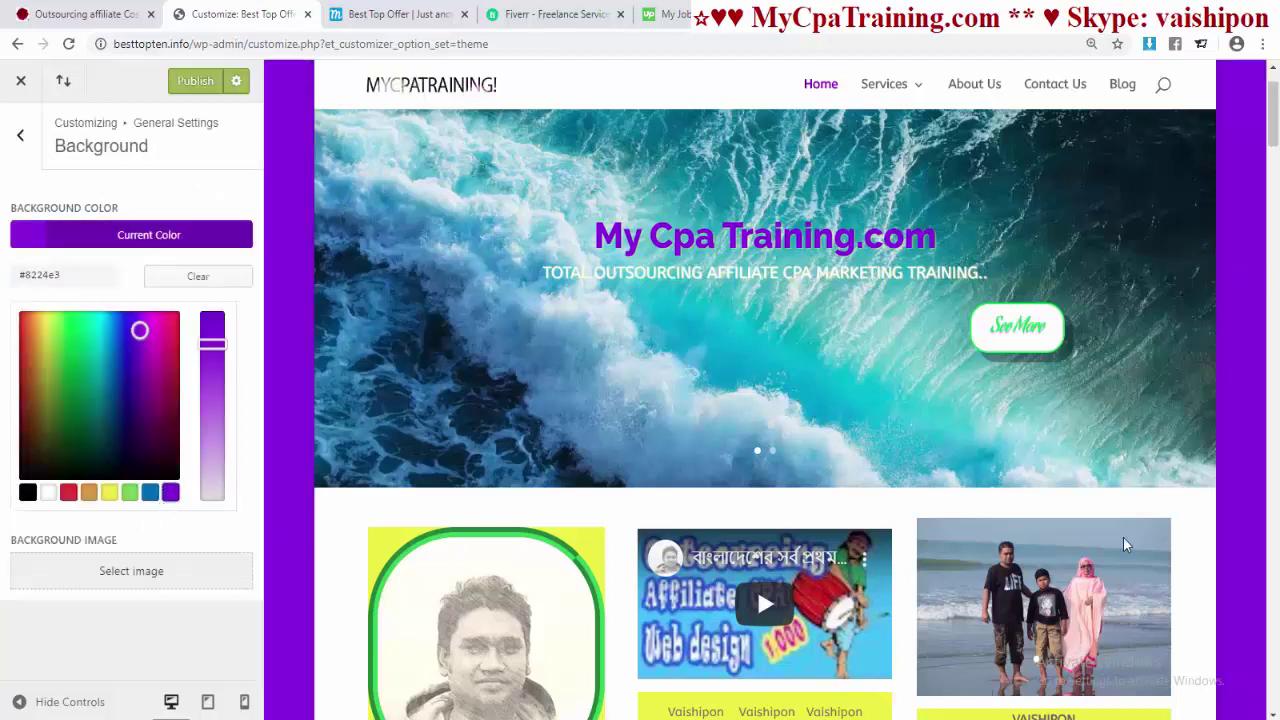
click(150, 493)
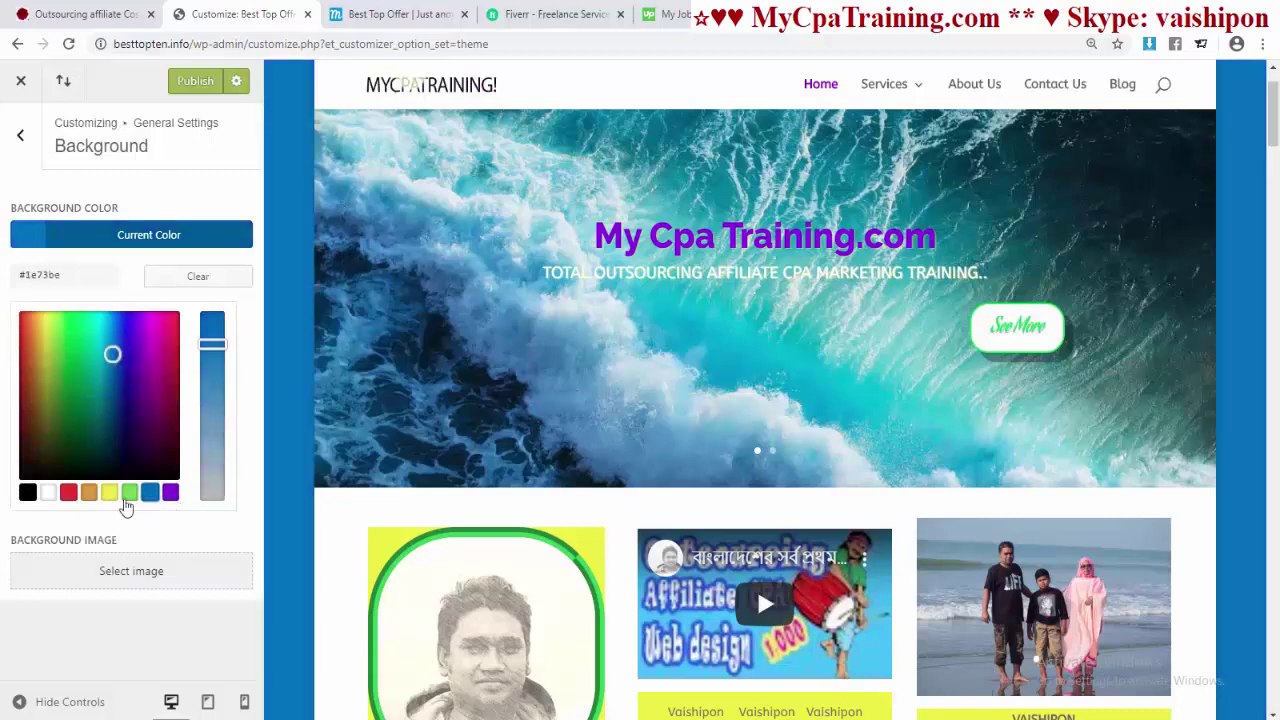
click(108, 493)
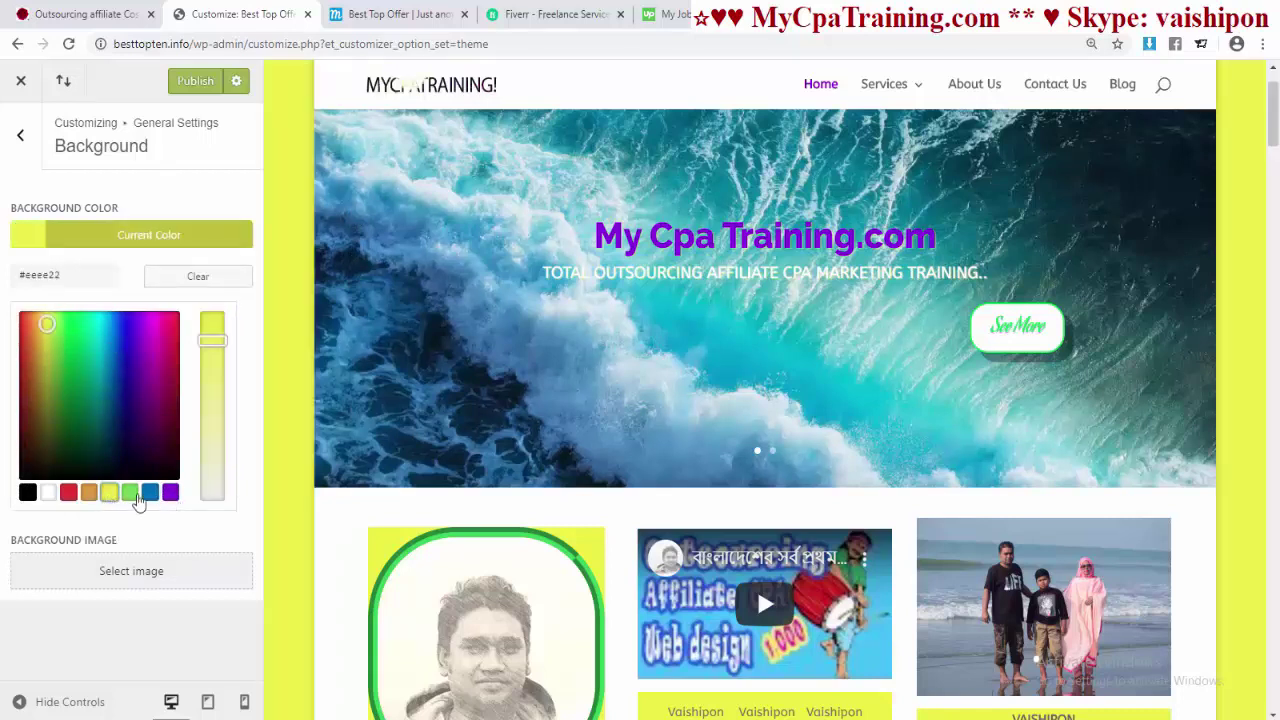
click(148, 493)
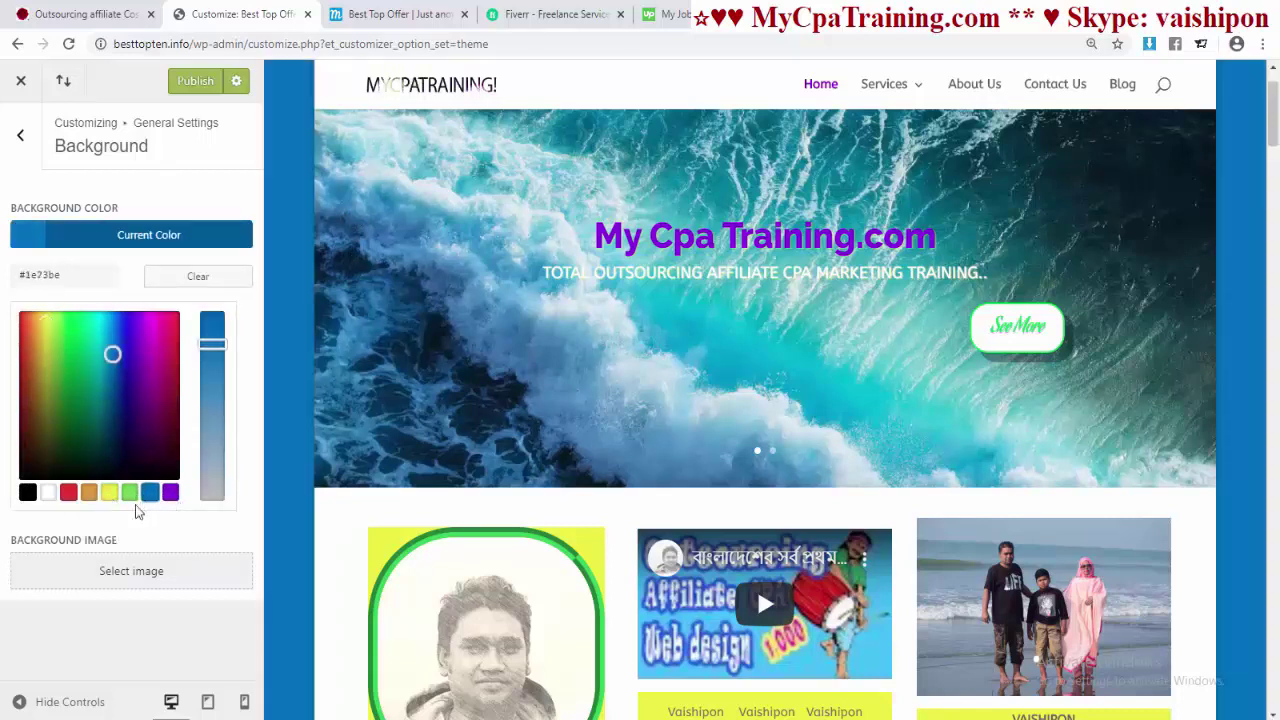
click(198, 276)
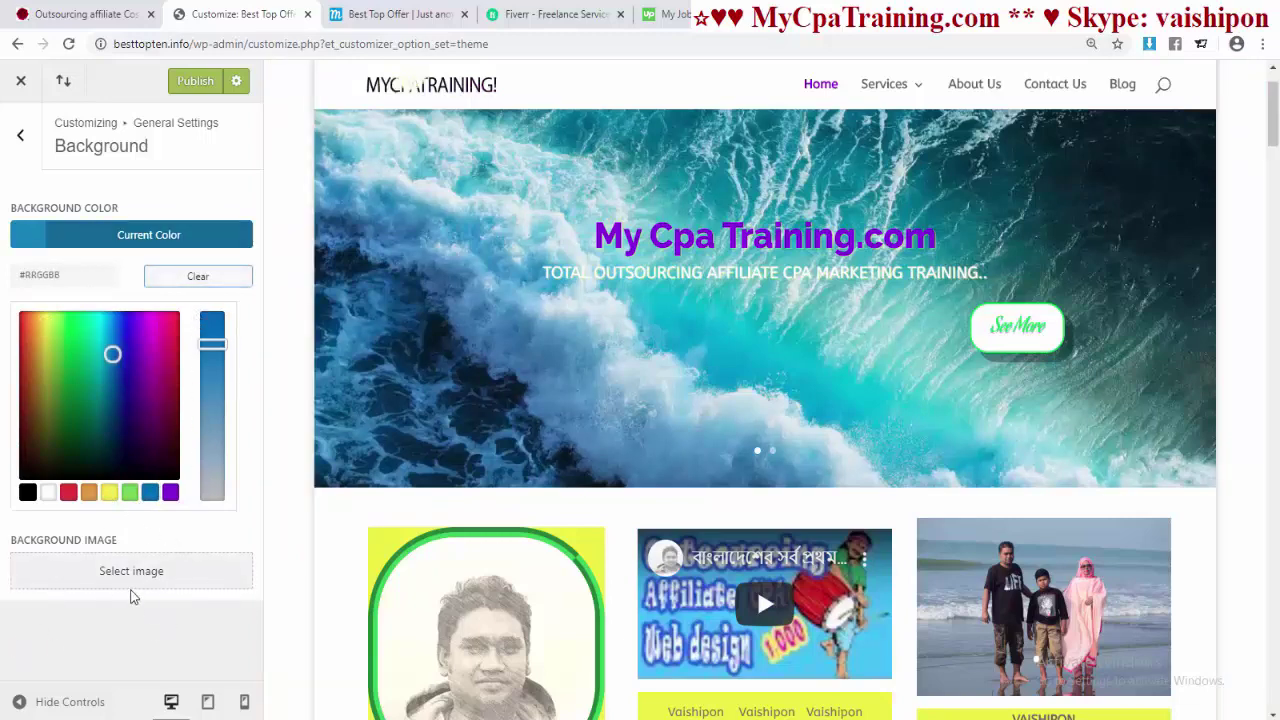
click(131, 572)
- Upload the 202 image and apply it as the site background
click(80, 158)
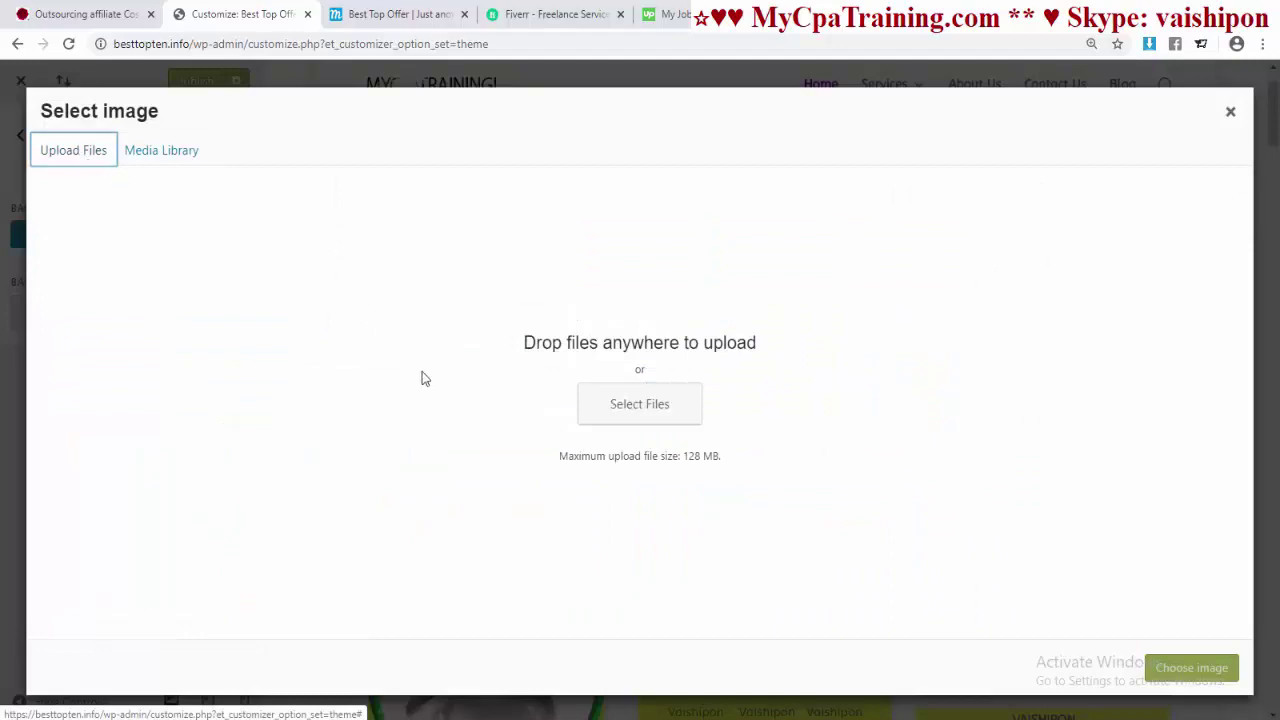
click(645, 410)
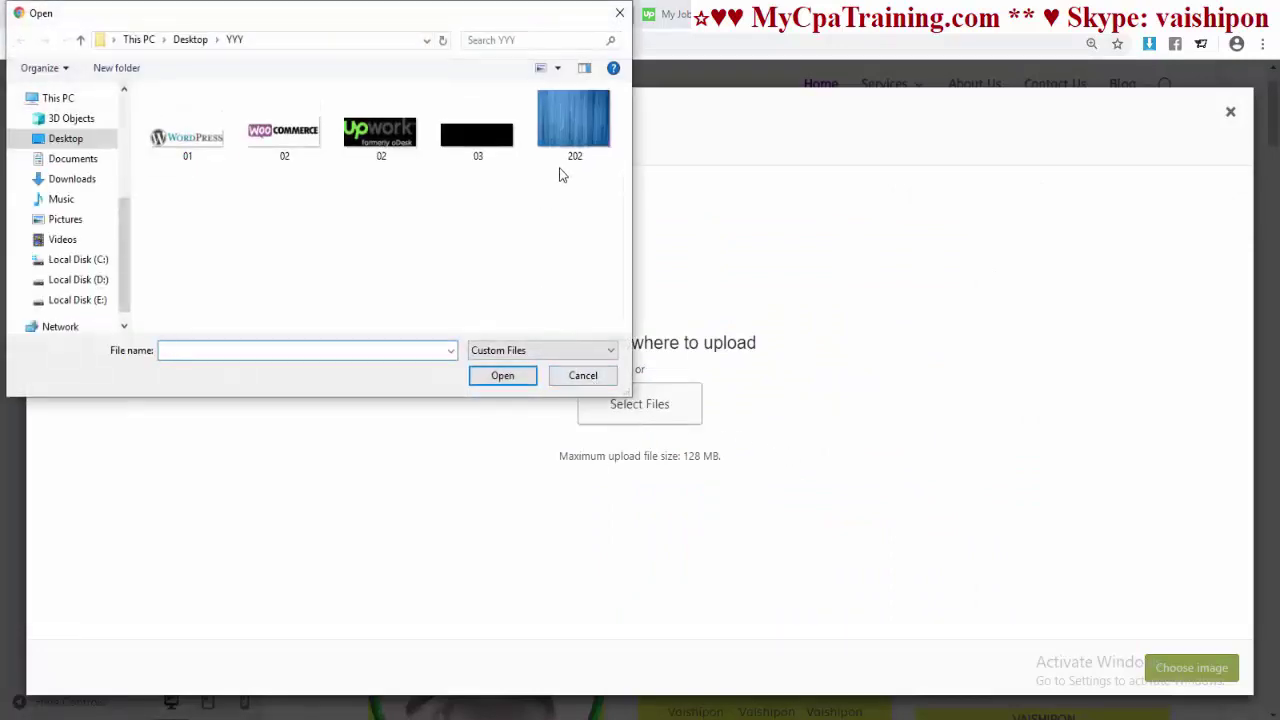
double_click(570, 150)
click(1180, 670)
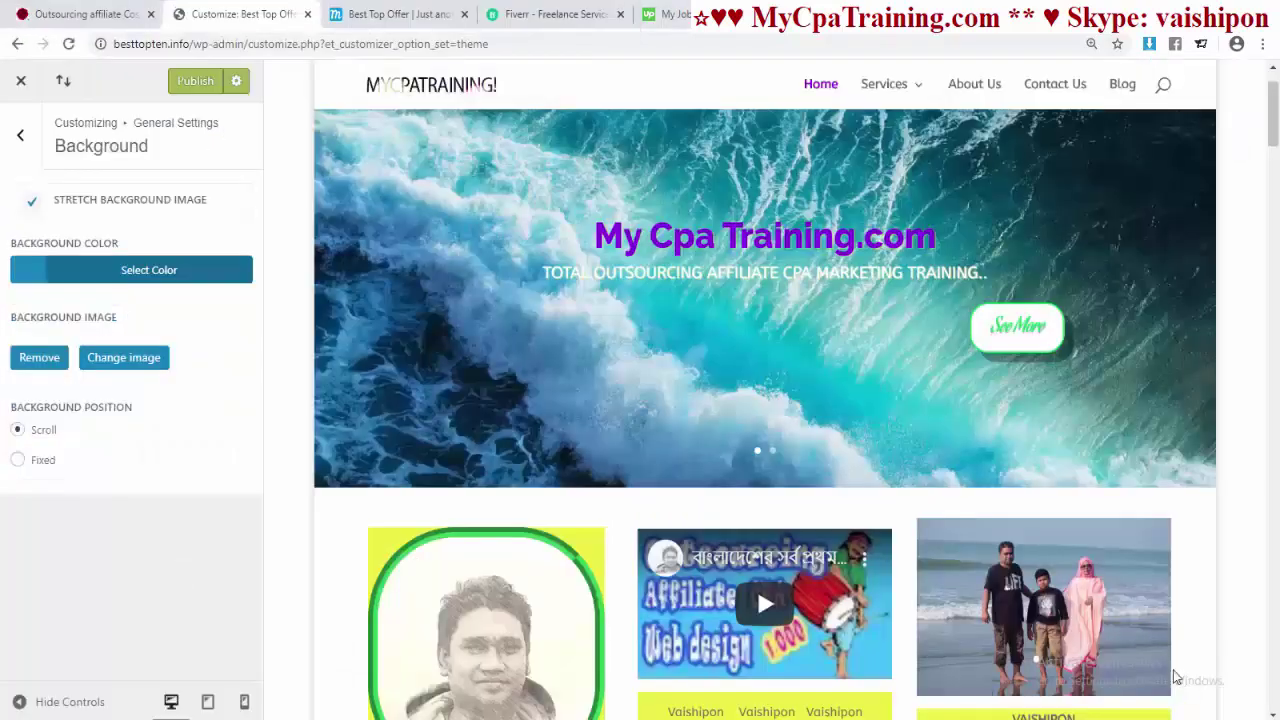
- Remove the blue background image and return to the General Settings list
scroll(832, 600, down, 10)
scroll(1197, 397, down, 10)
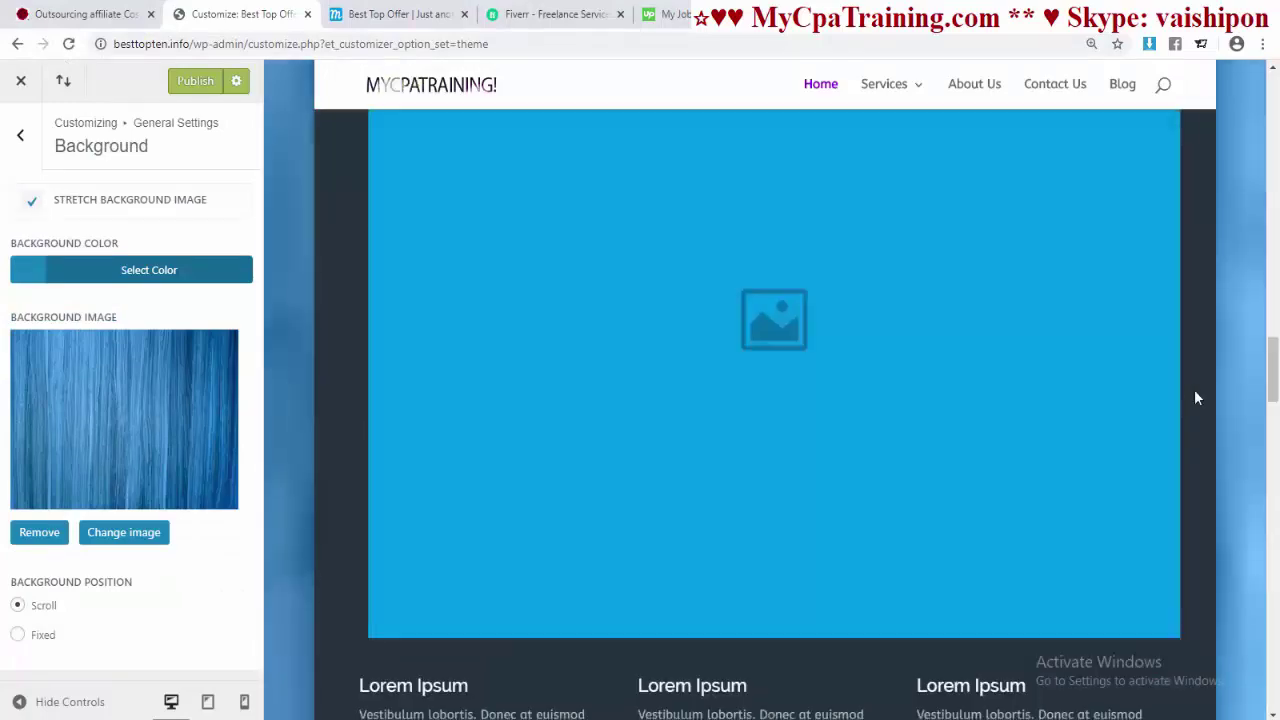
scroll(1197, 397, up, 15)
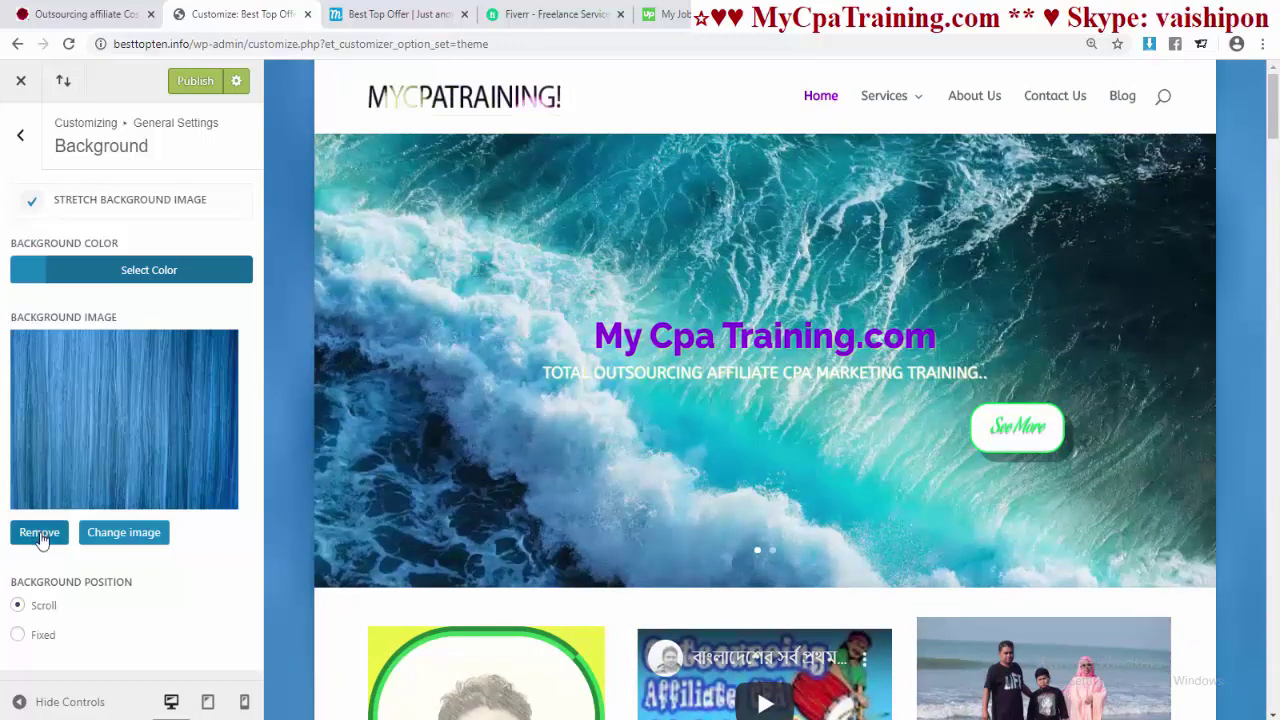
click(40, 535)
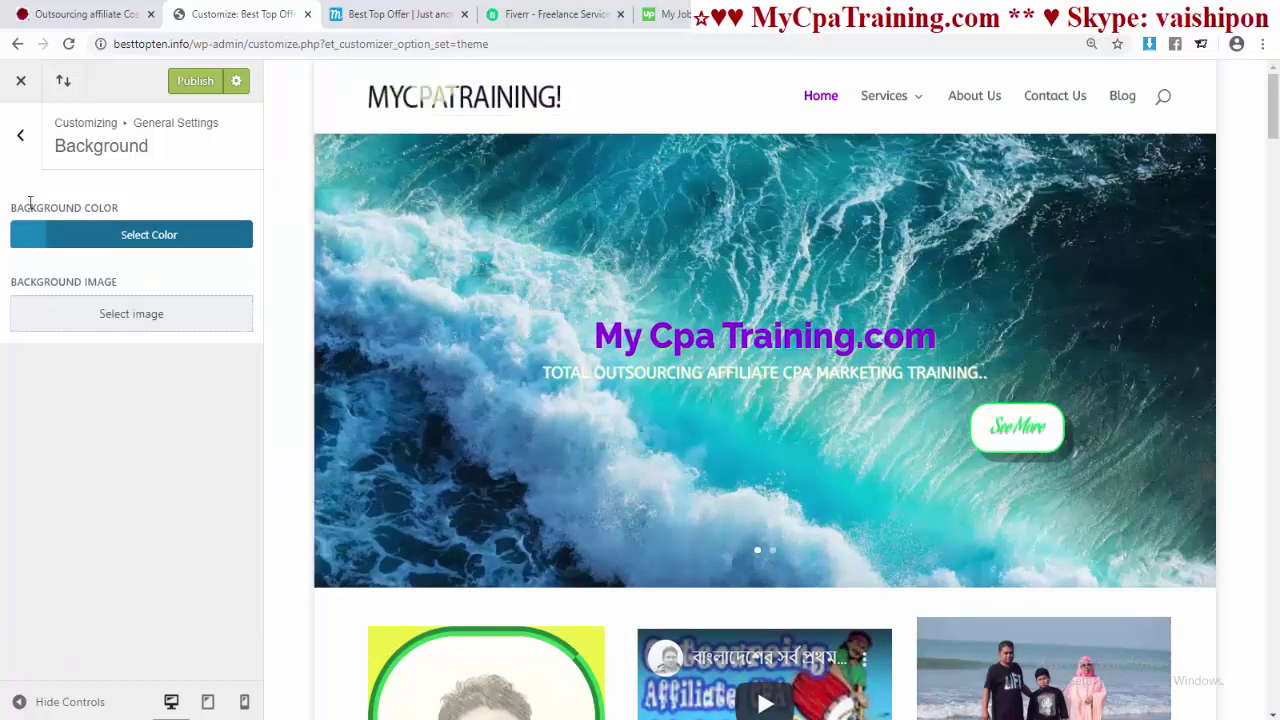
click(23, 138)
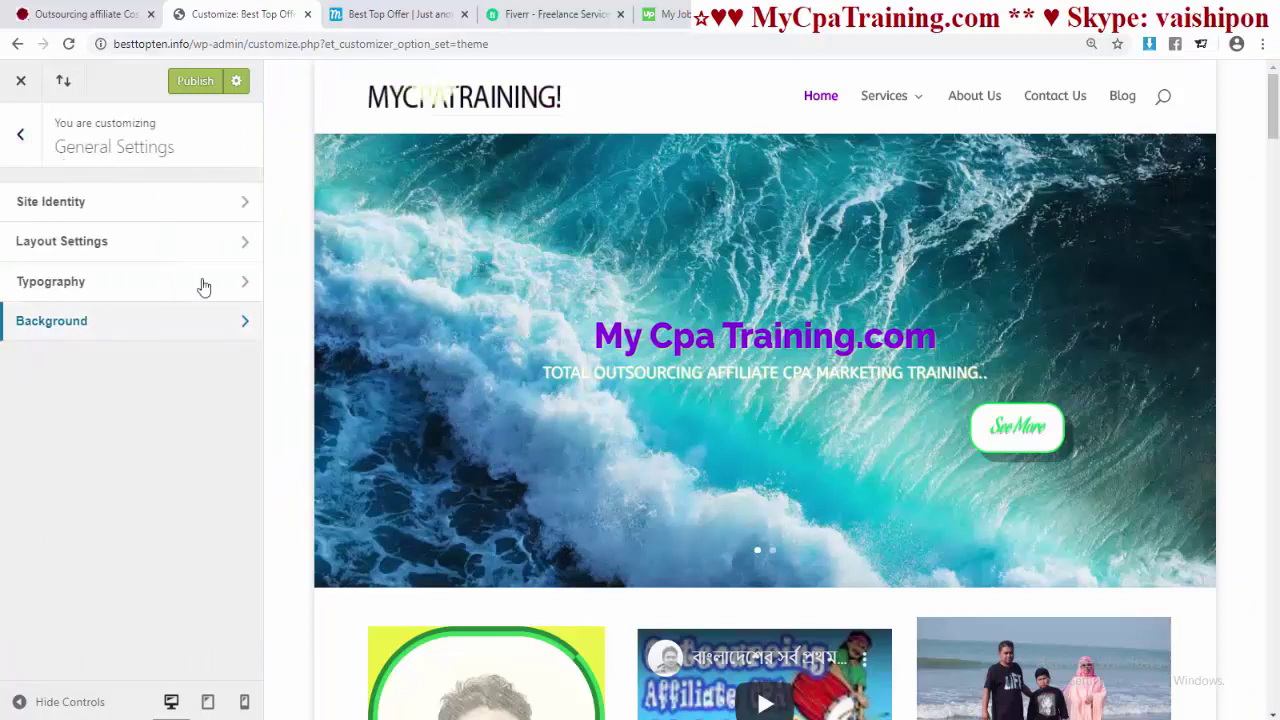
- Uncheck Enable Boxed Layout in Layout Settings to restore full width, and publish
click(91, 247)
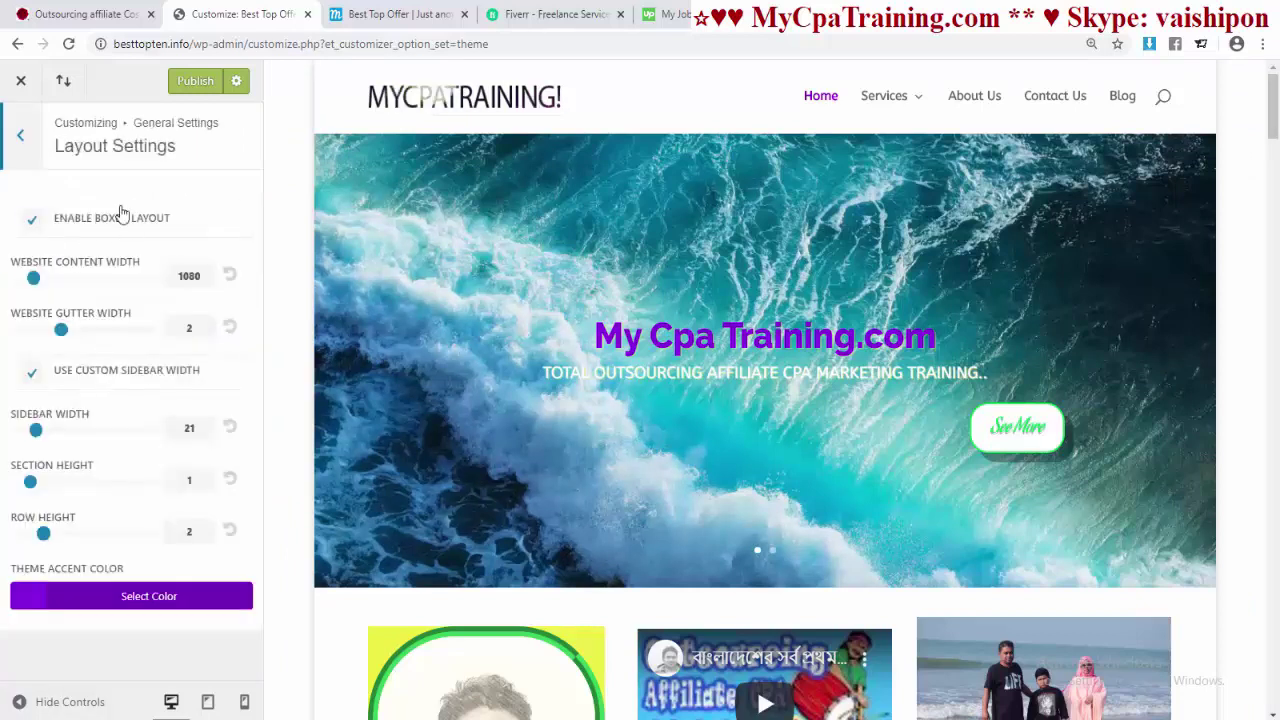
click(31, 224)
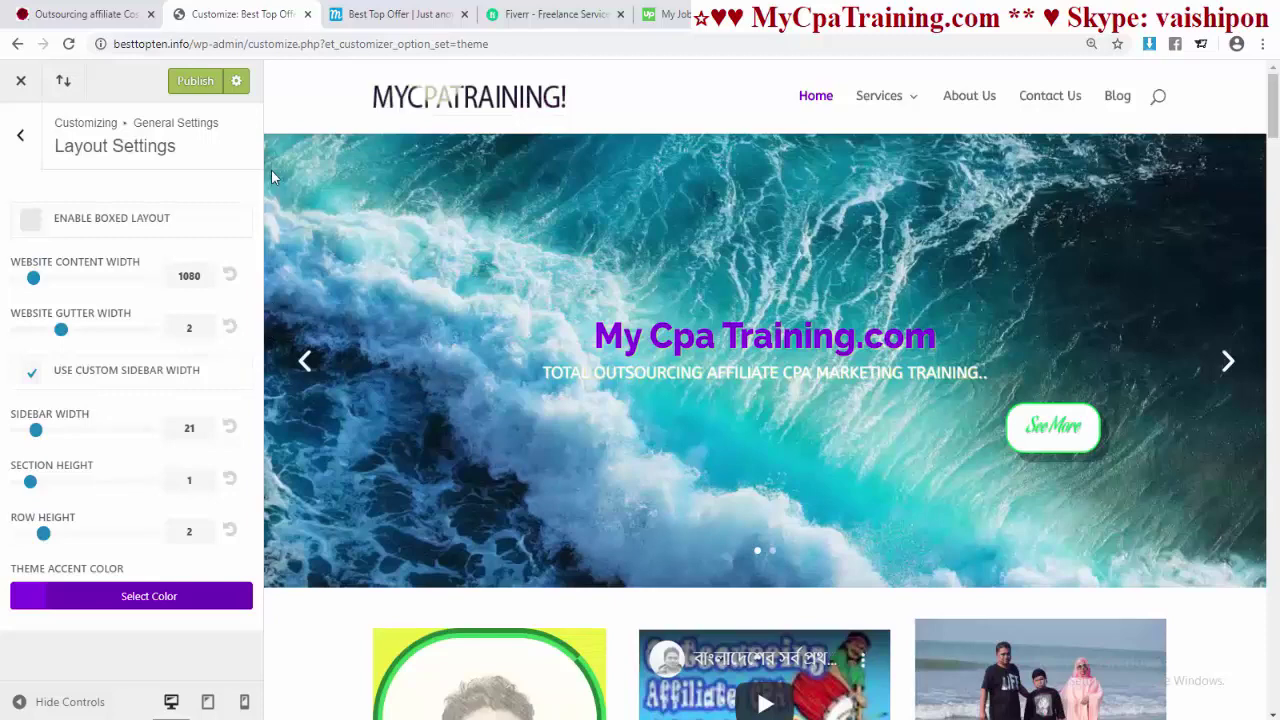
click(191, 84)
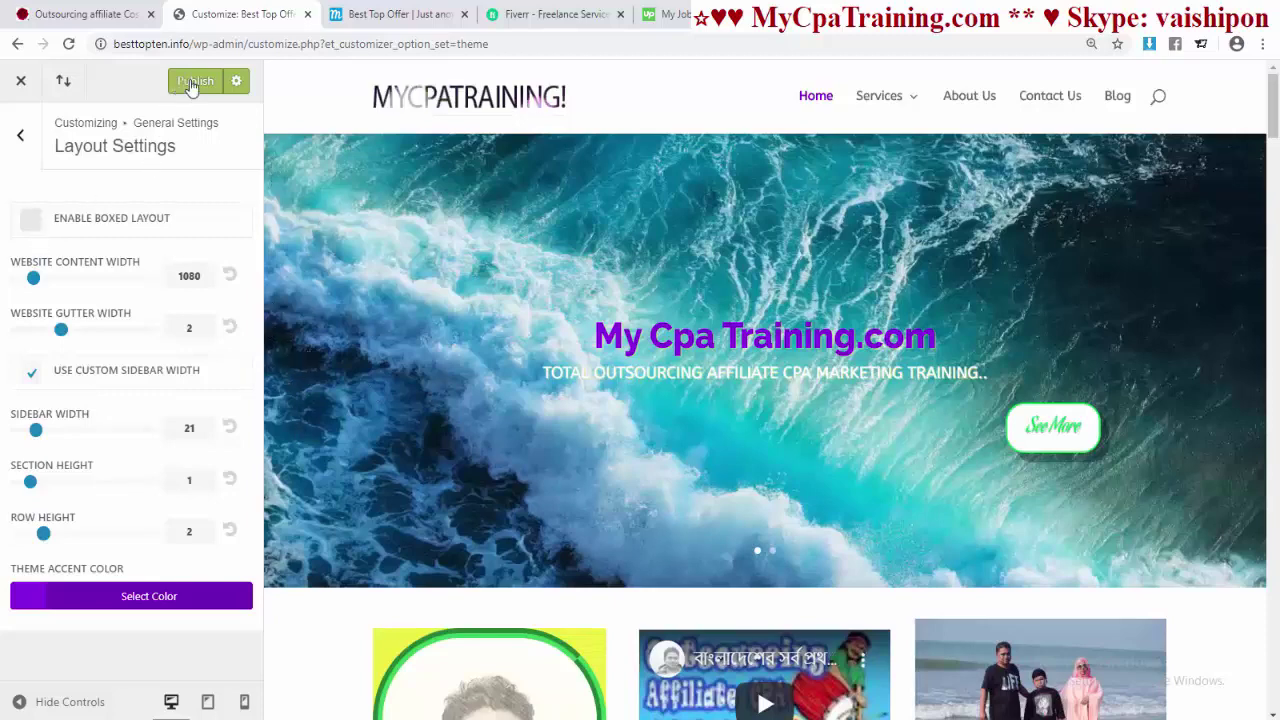
click(398, 14)
- Reload the live homepage to confirm the full-width layout, then return to the Dashboard
click(391, 43)
key(Return)
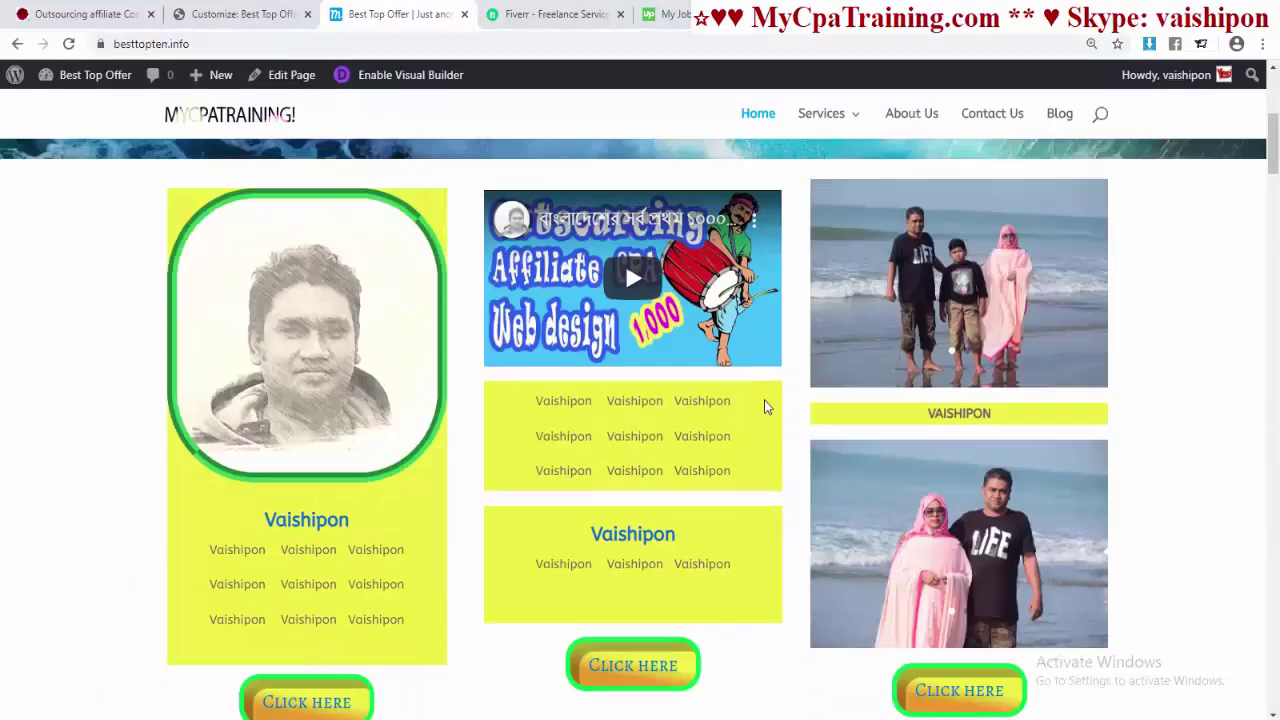
scroll(764, 400, down, 7)
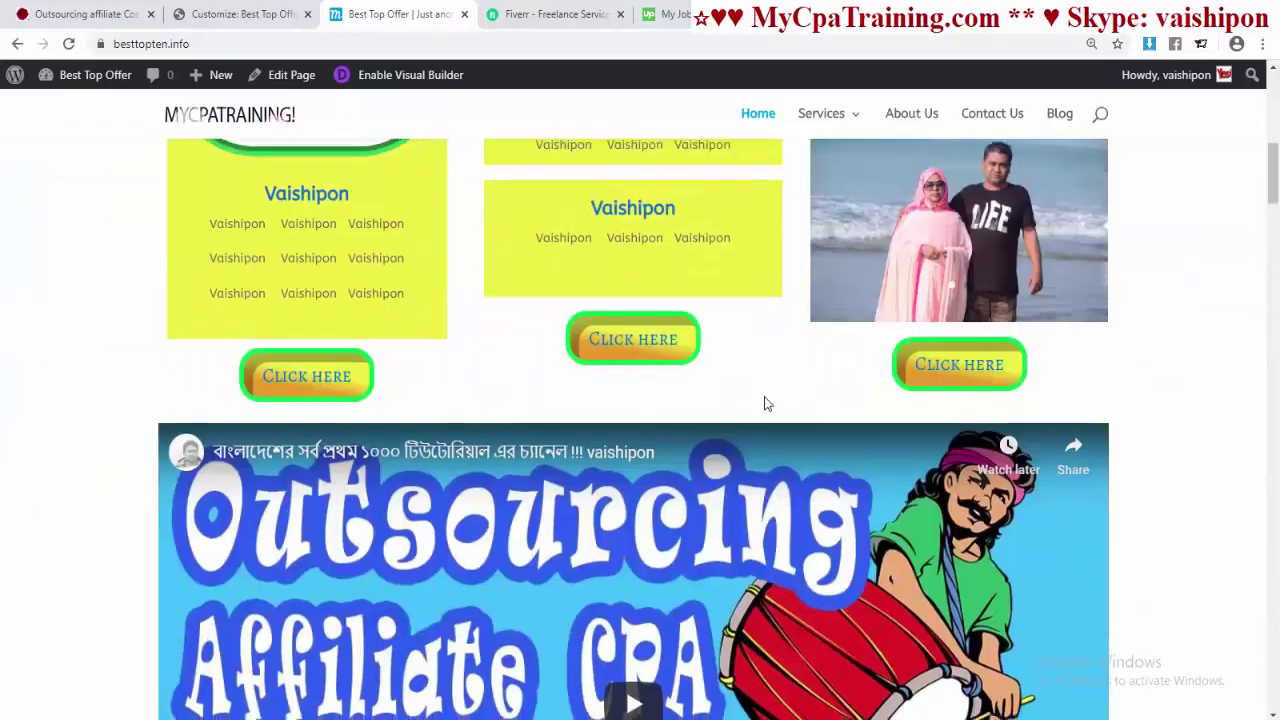
scroll(764, 403, down, 8)
scroll(764, 403, up, 7)
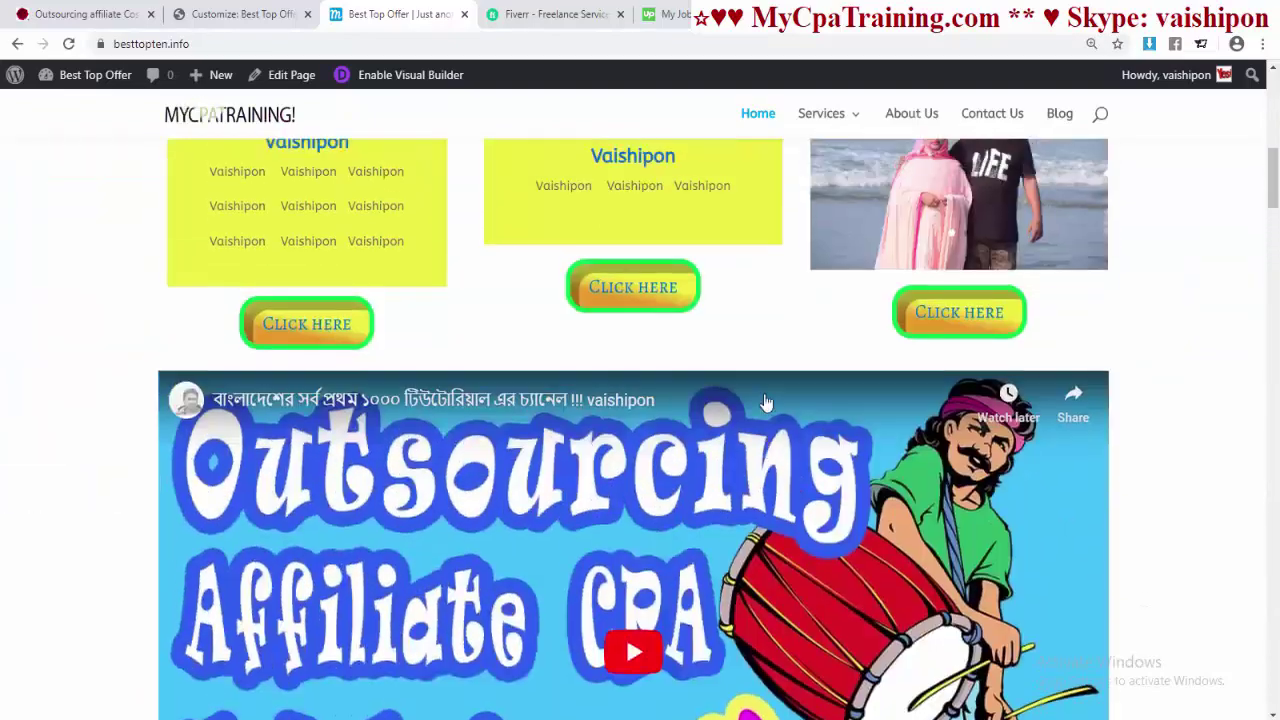
scroll(764, 403, up, 4)
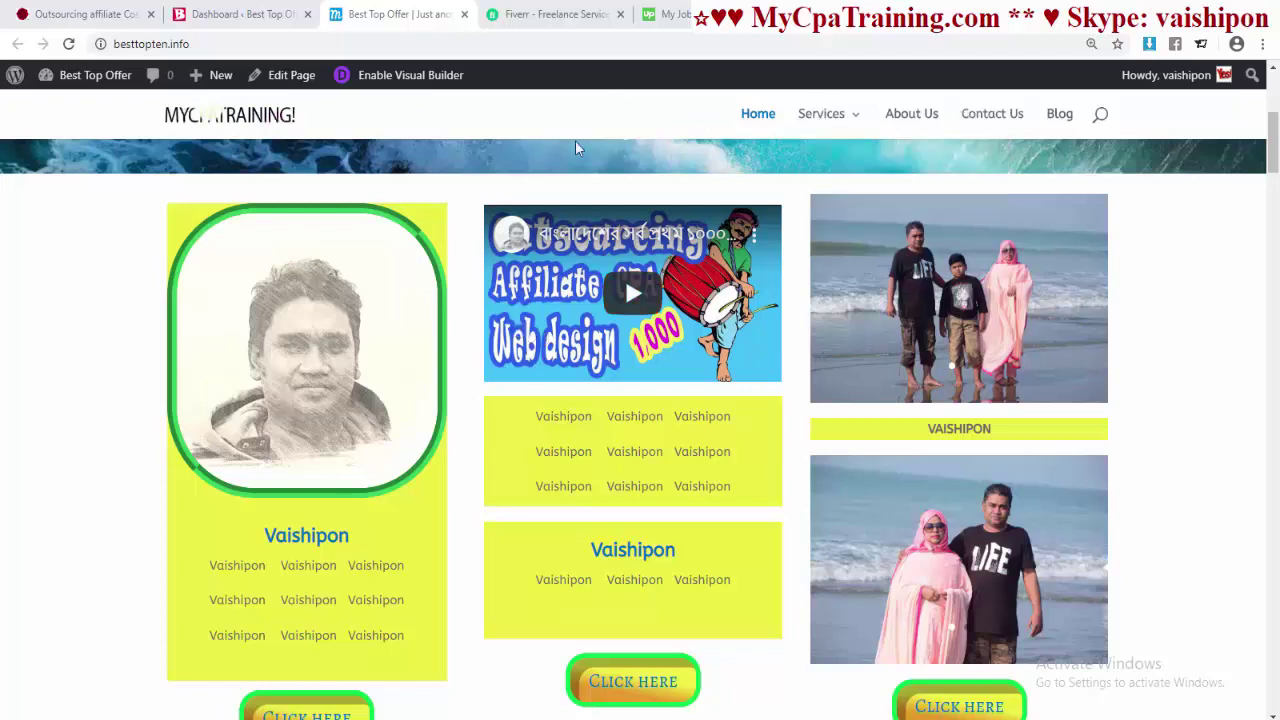
click(258, 10)
- Open the Divi Theme Customizer's Header & Navigation > Header Format panel from the Dashboard
mouse_move(40, 557)
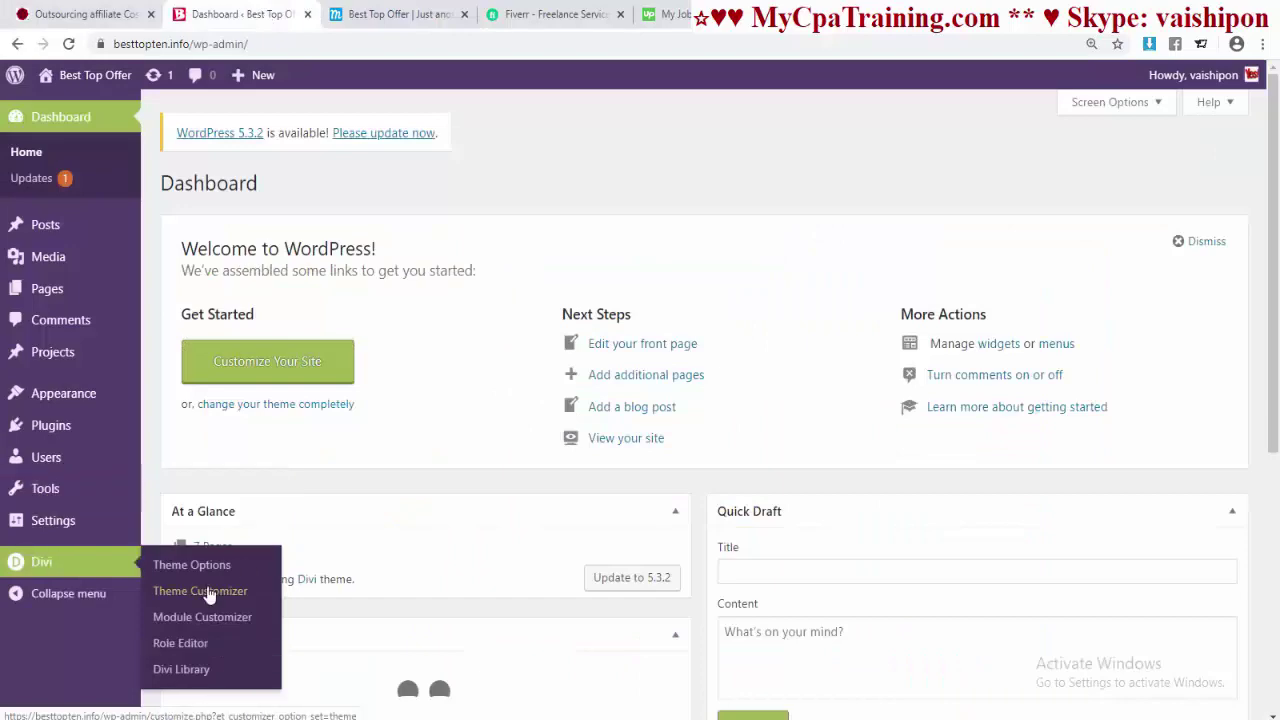
click(168, 590)
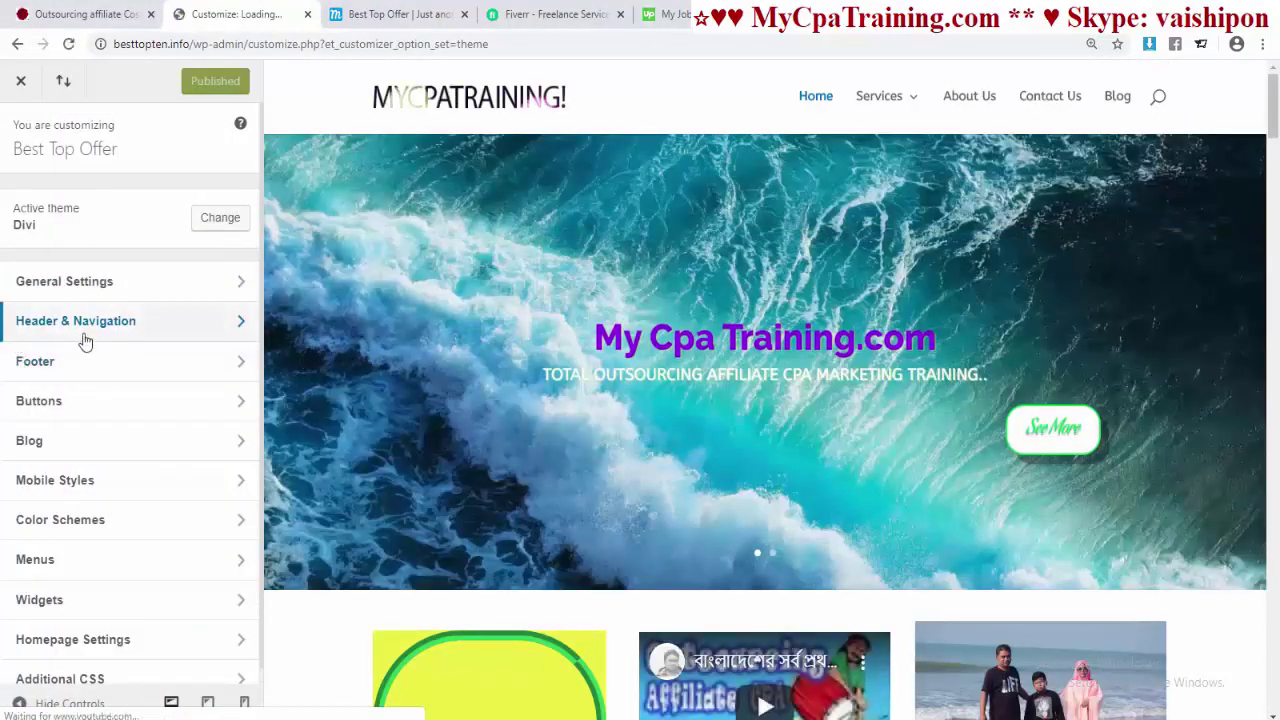
click(155, 333)
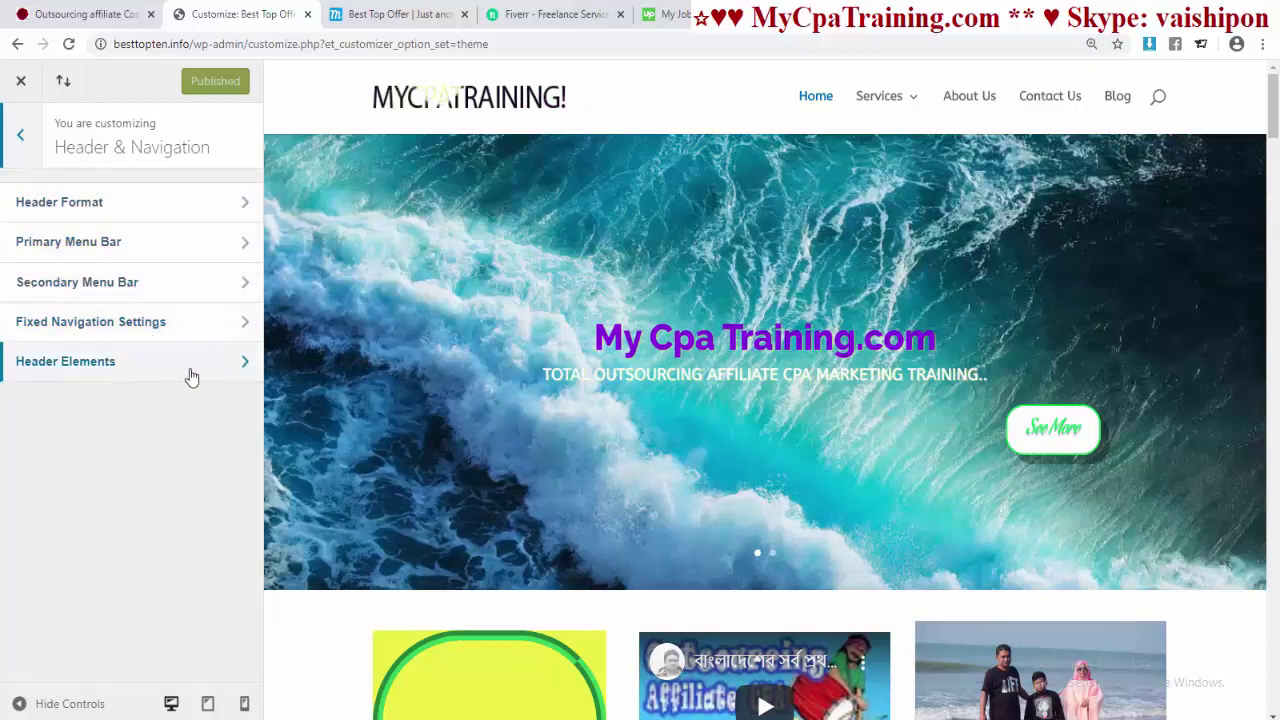
click(40, 208)
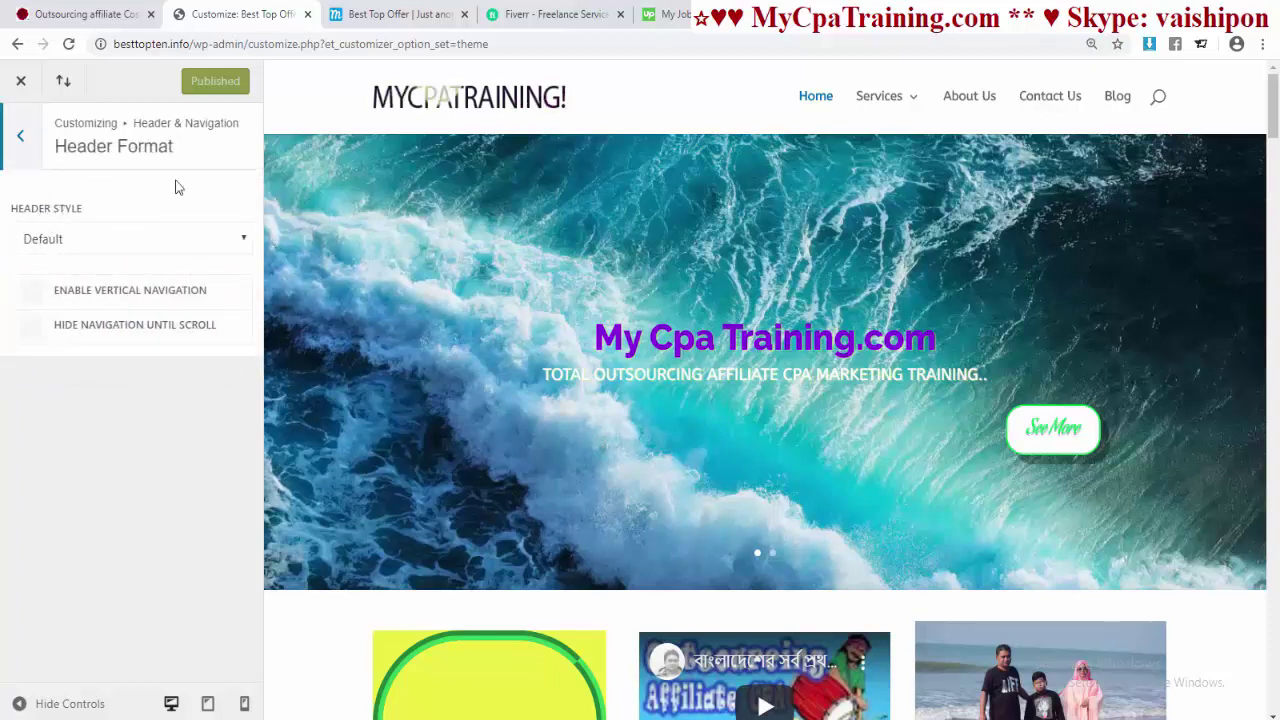
click(241, 240)
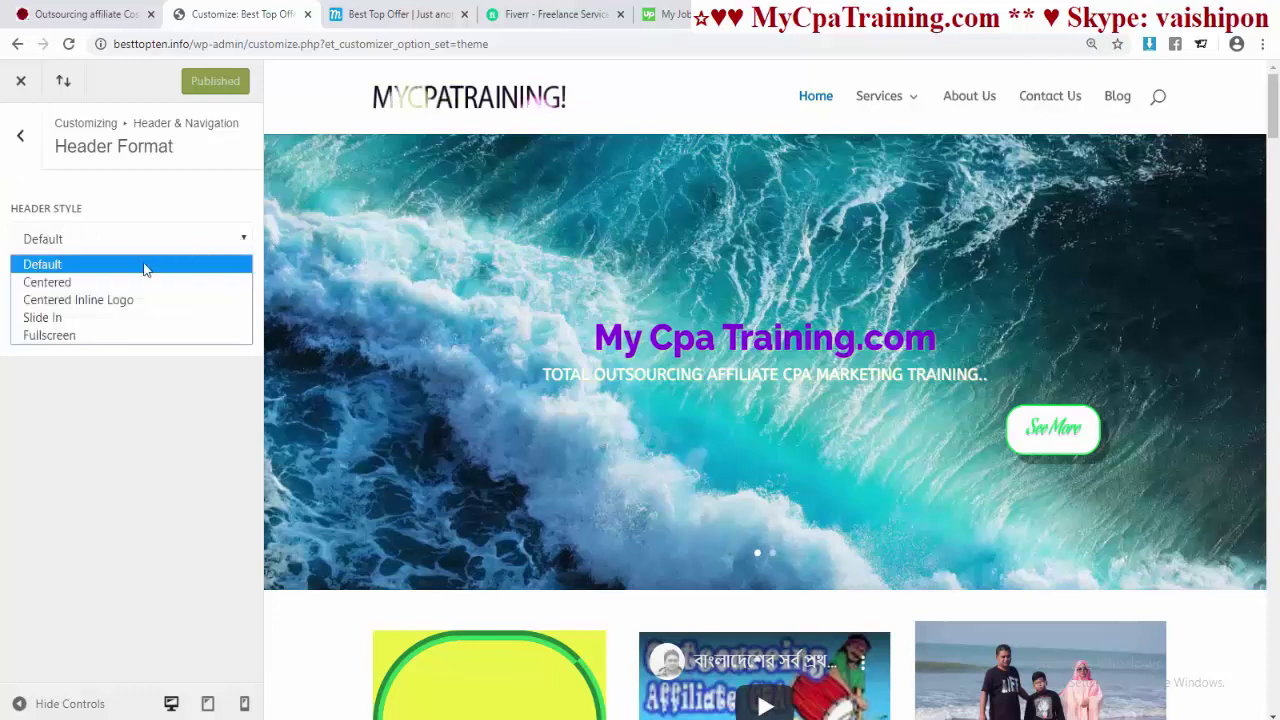
click(106, 283)
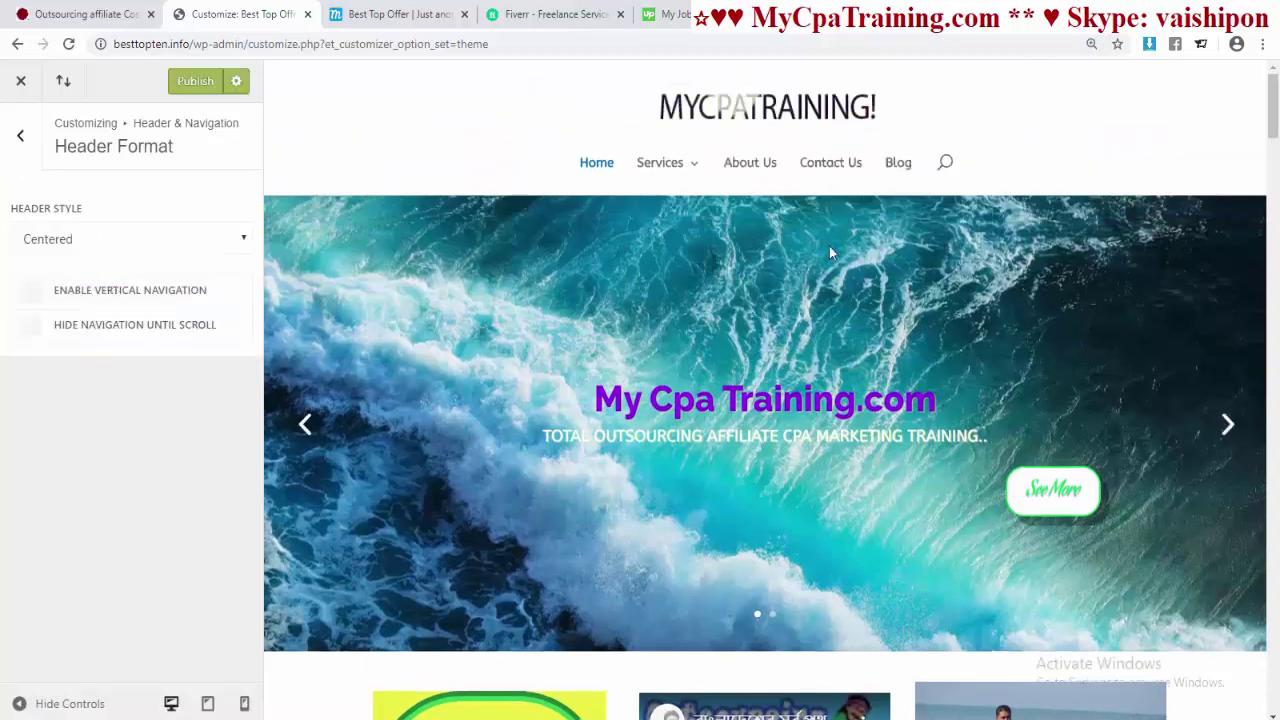
click(150, 240)
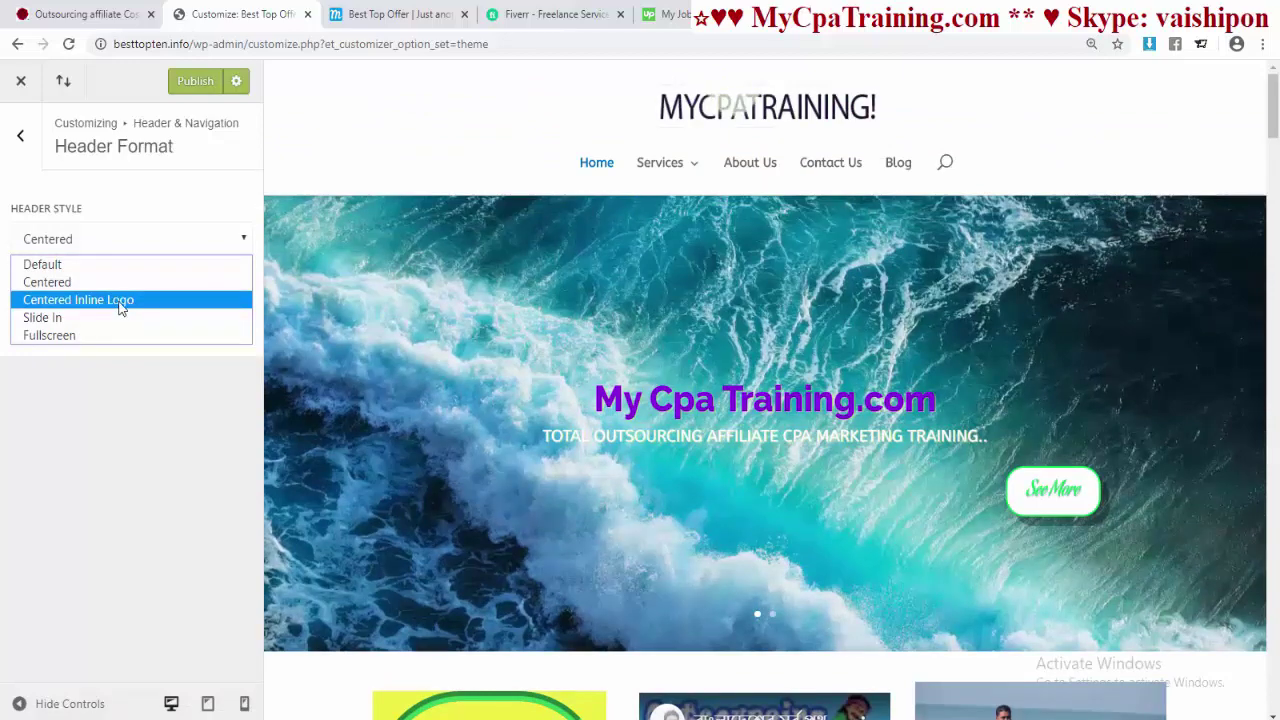
click(119, 300)
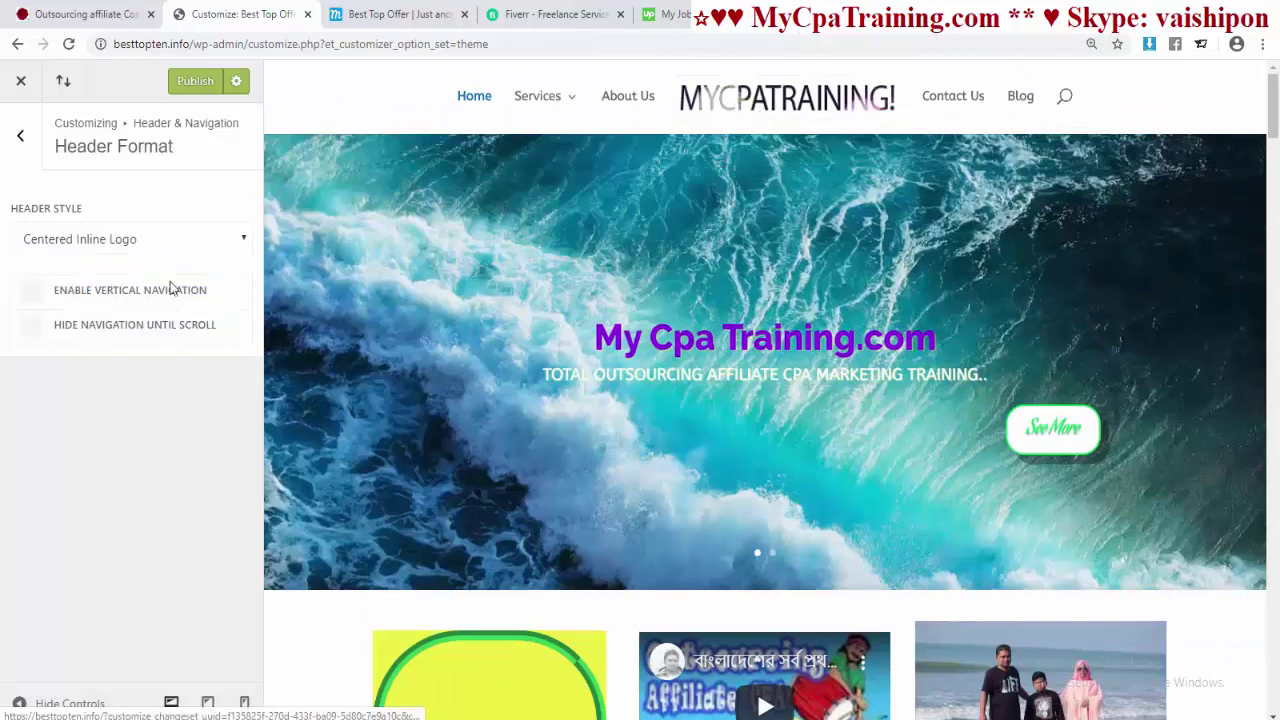
click(246, 243)
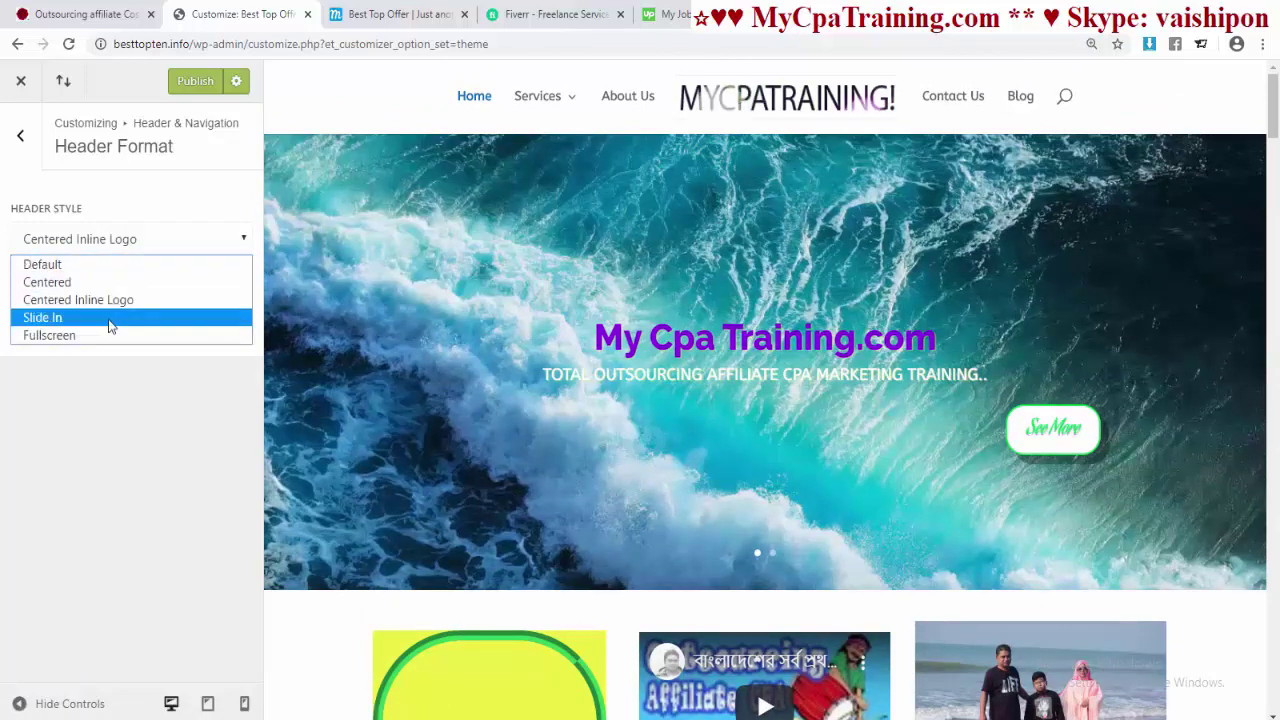
click(110, 318)
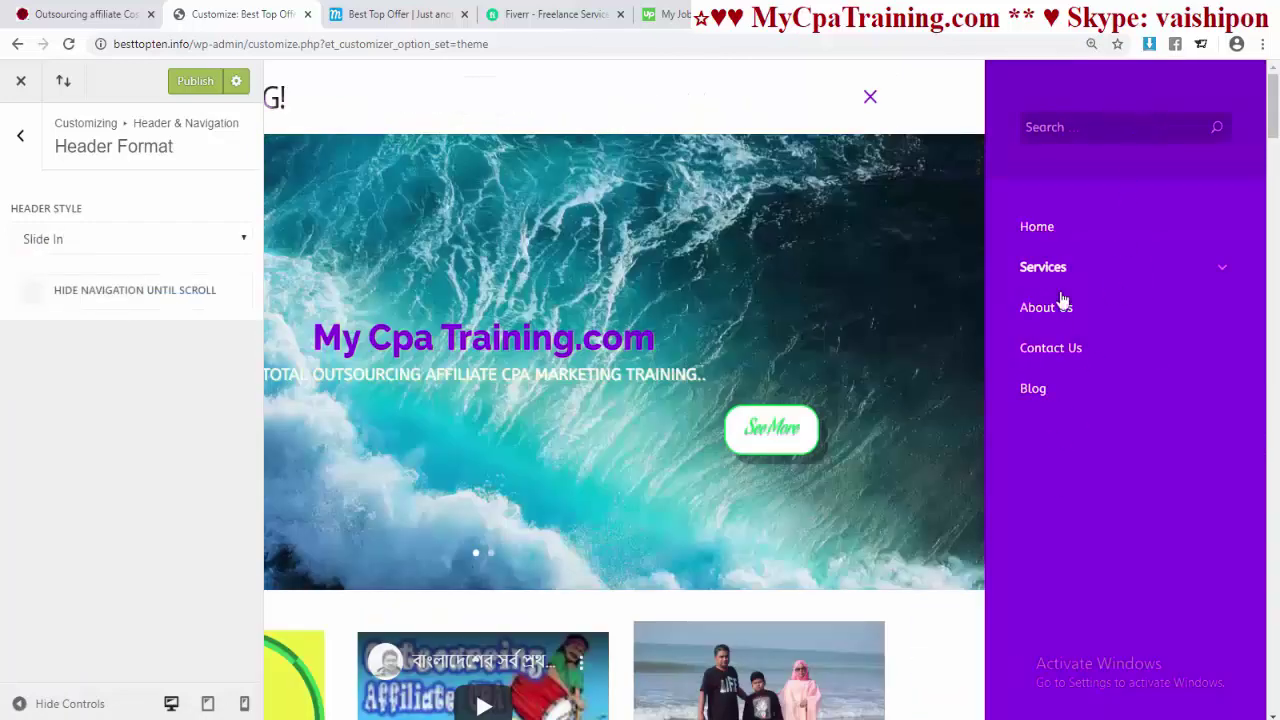
click(872, 99)
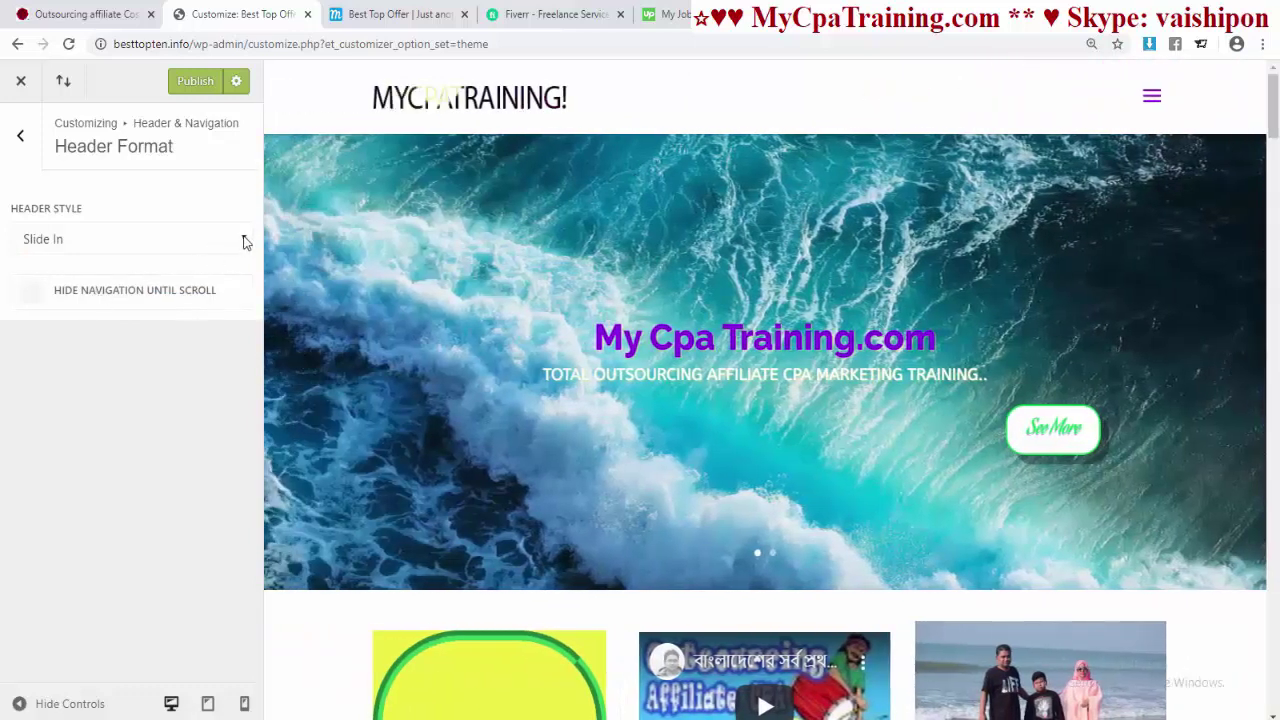
click(244, 241)
click(64, 336)
click(1151, 96)
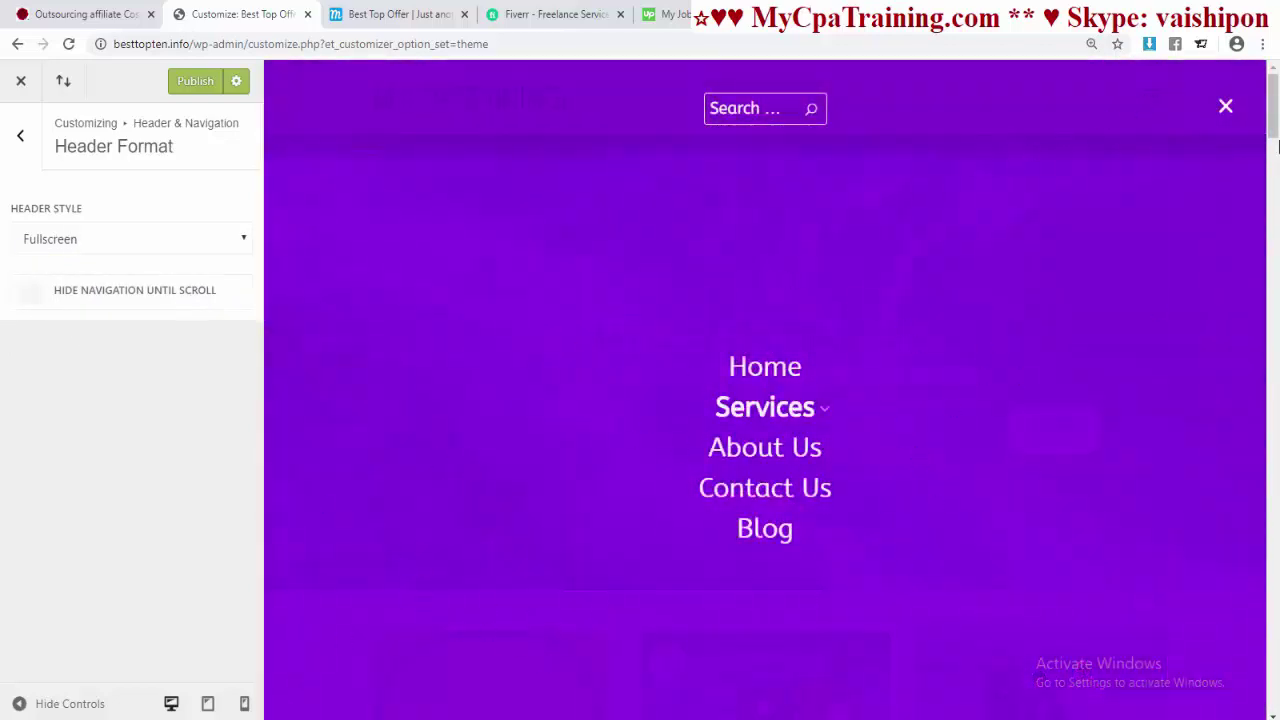
click(1225, 106)
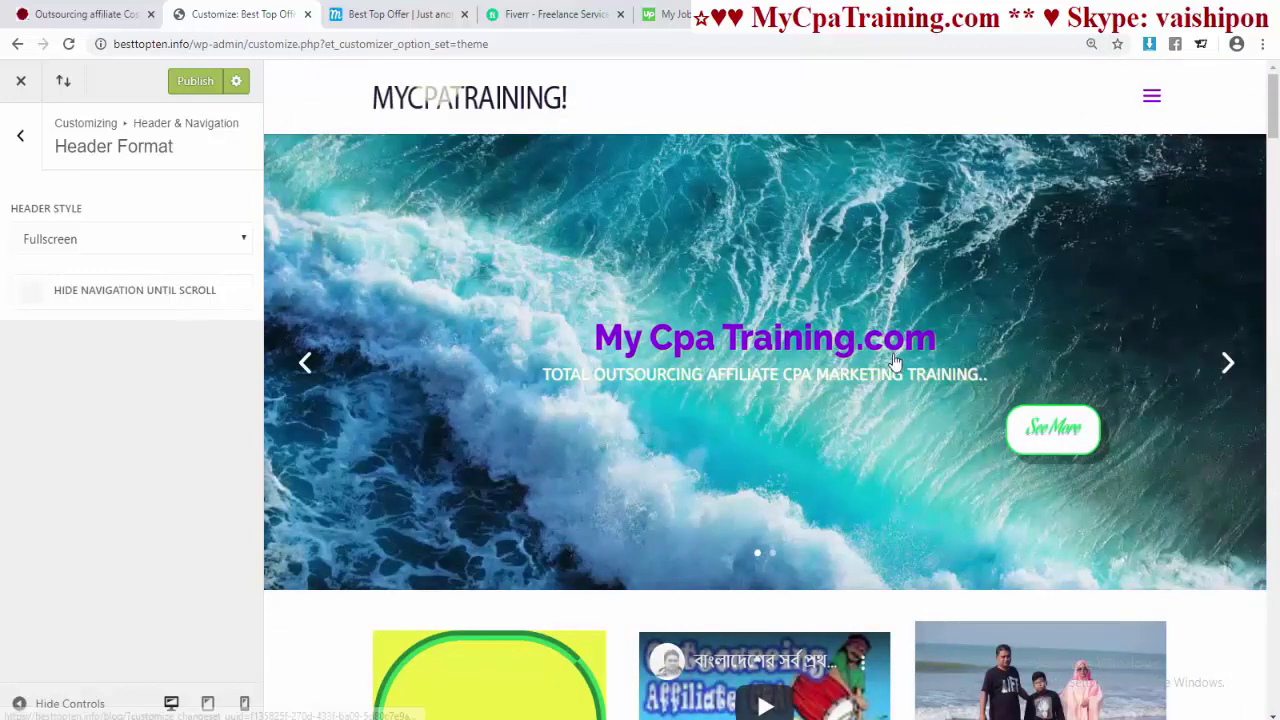
click(234, 244)
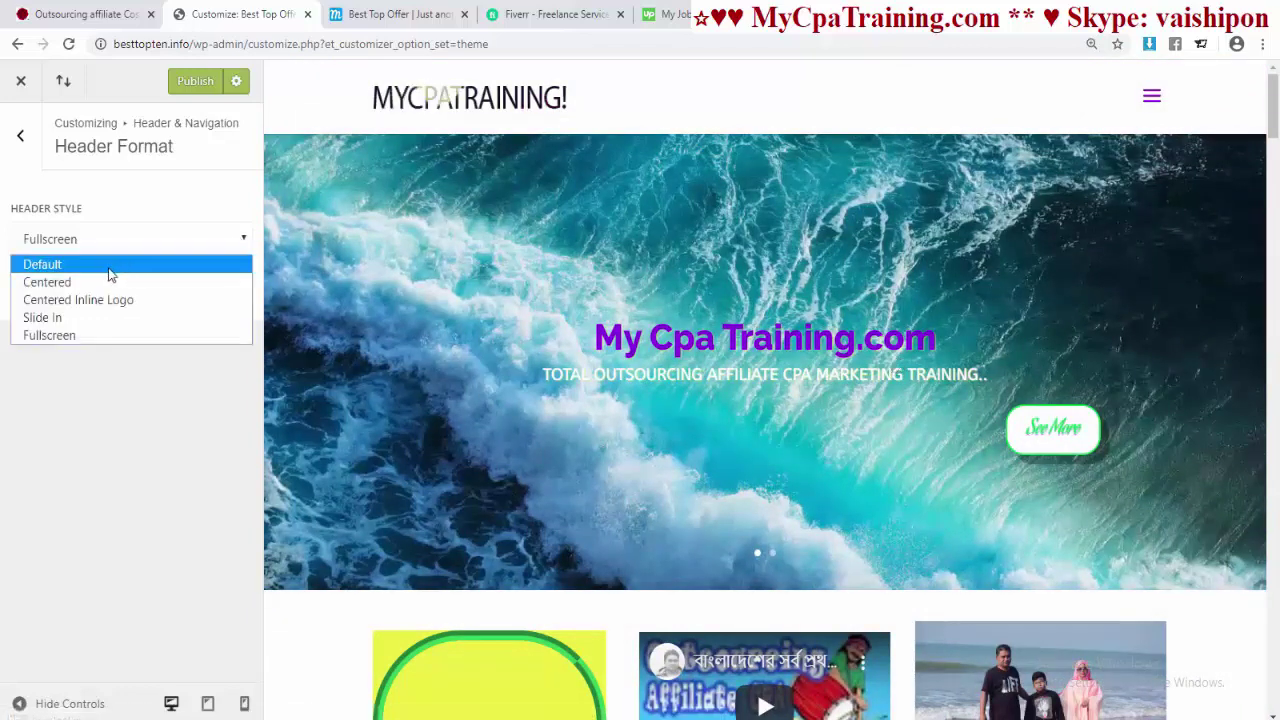
click(110, 266)
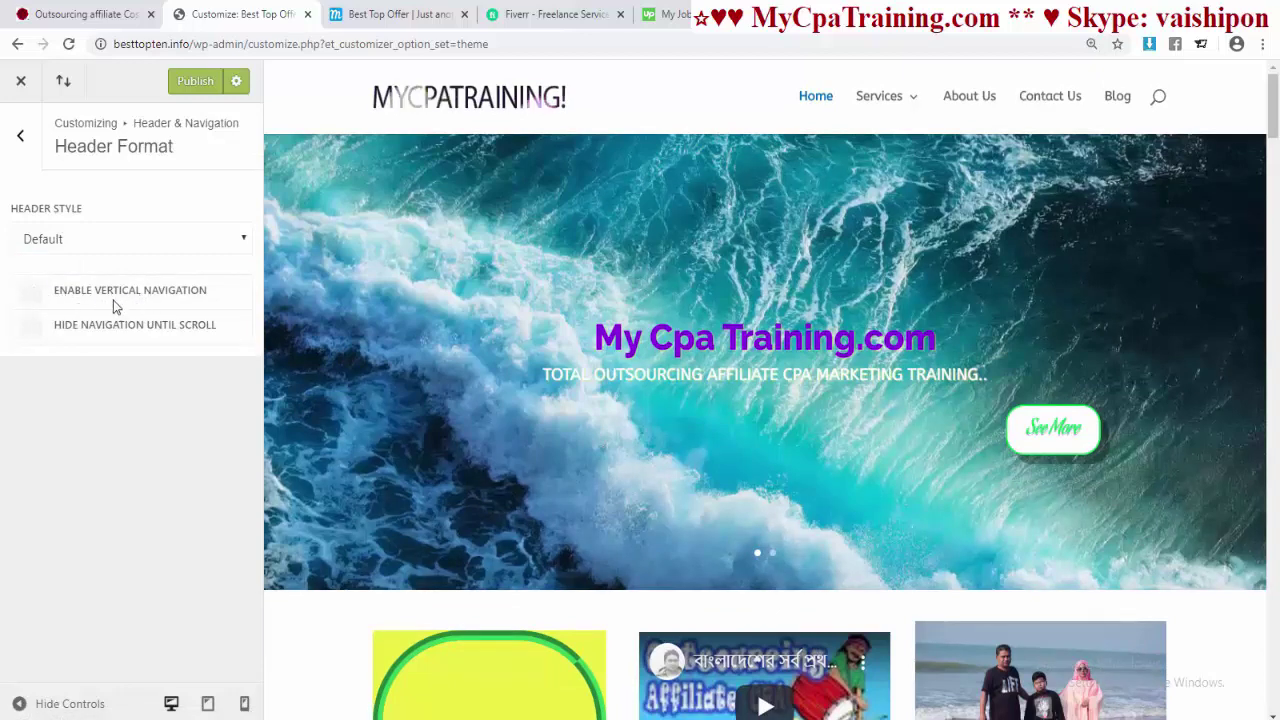
- Try vertical navigation with the menu on the right, then turn vertical navigation off
click(33, 292)
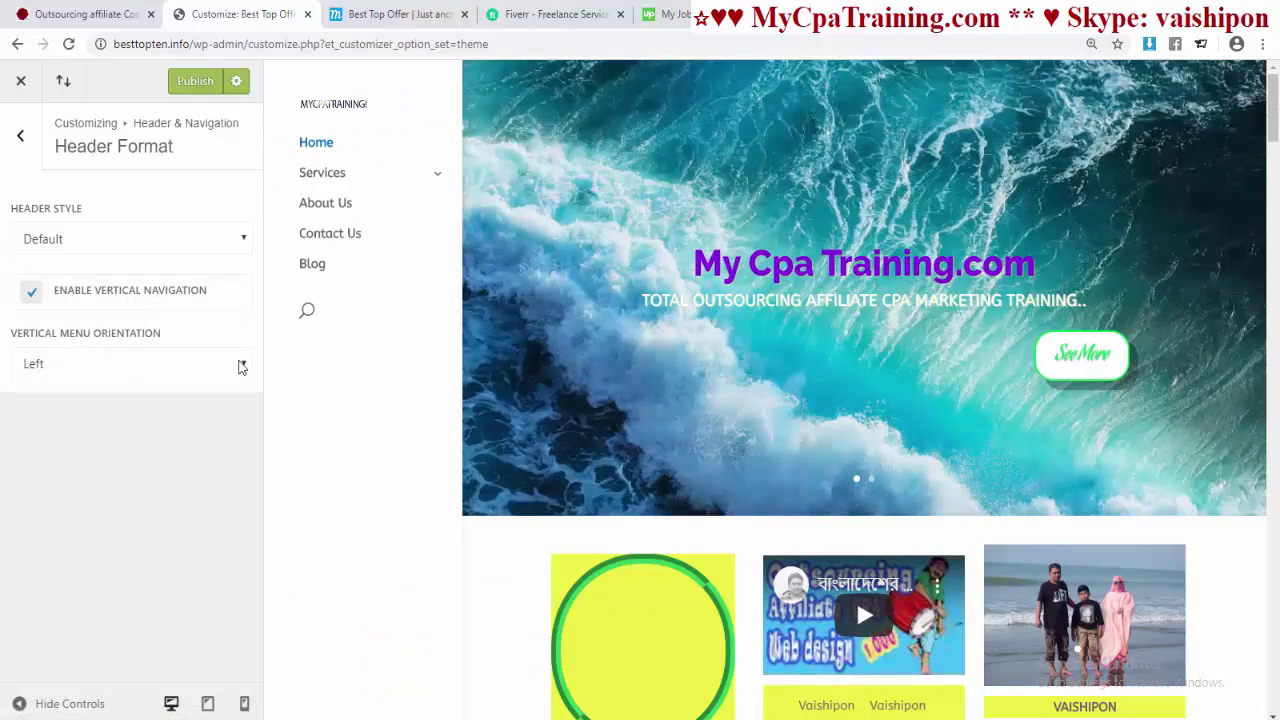
click(241, 367)
click(125, 389)
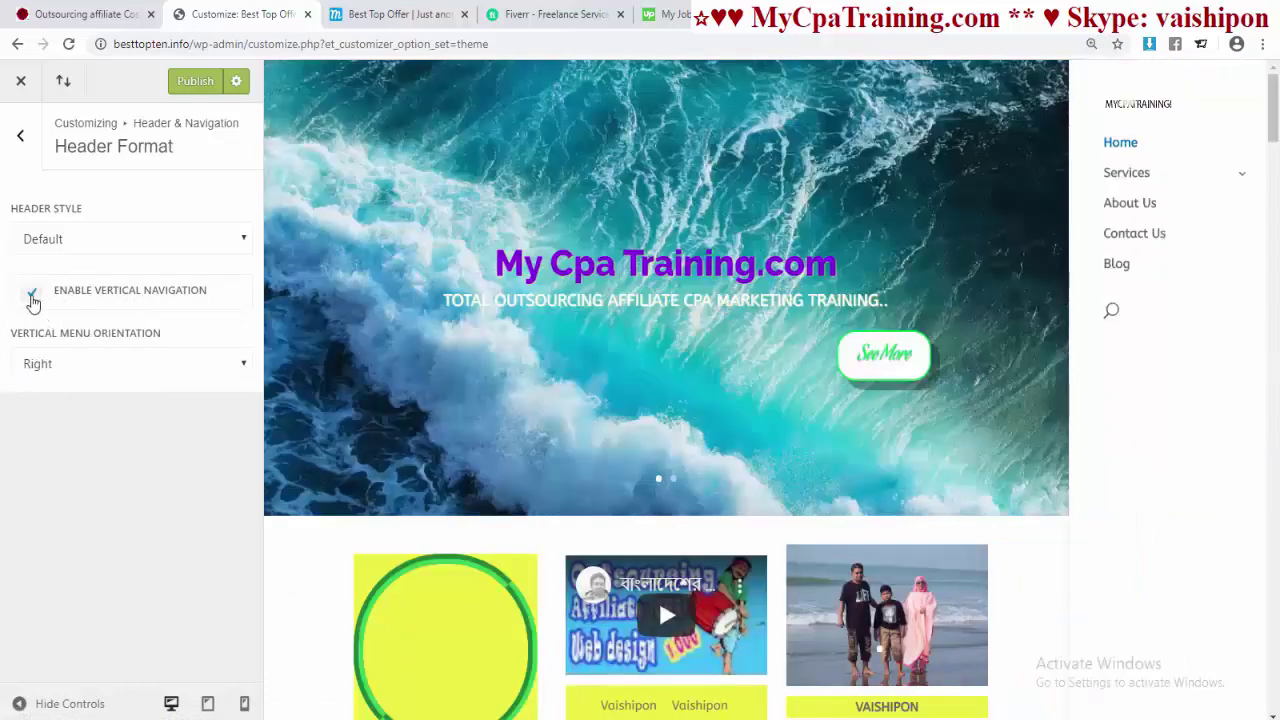
click(32, 295)
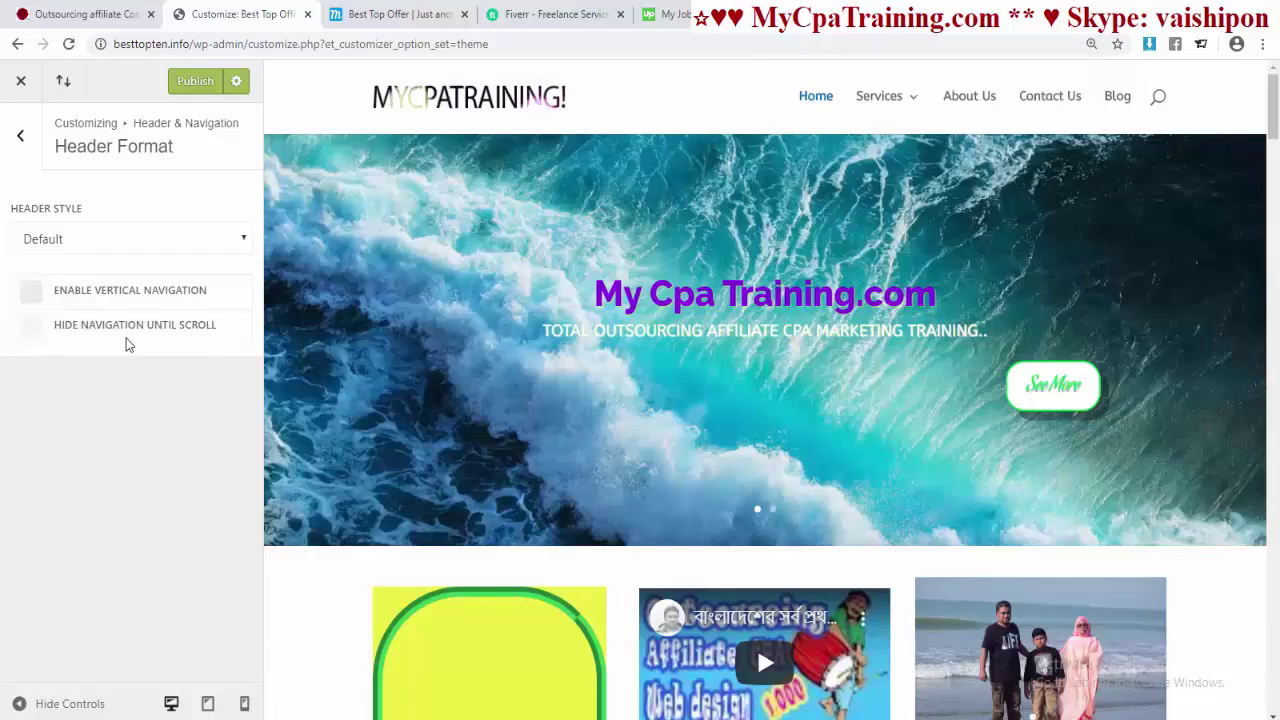
- Try hiding navigation until scroll, then return to the Header & Navigation section list
click(29, 341)
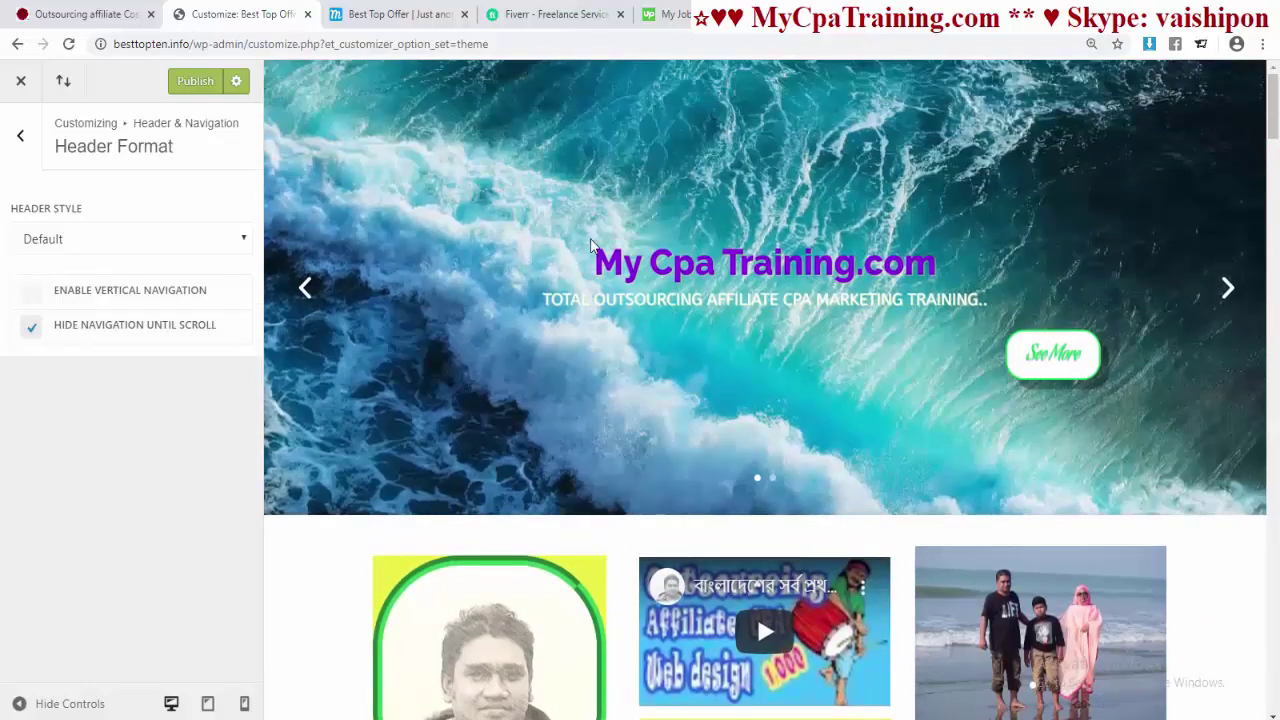
scroll(590, 245, down, 5)
scroll(590, 240, down, 10)
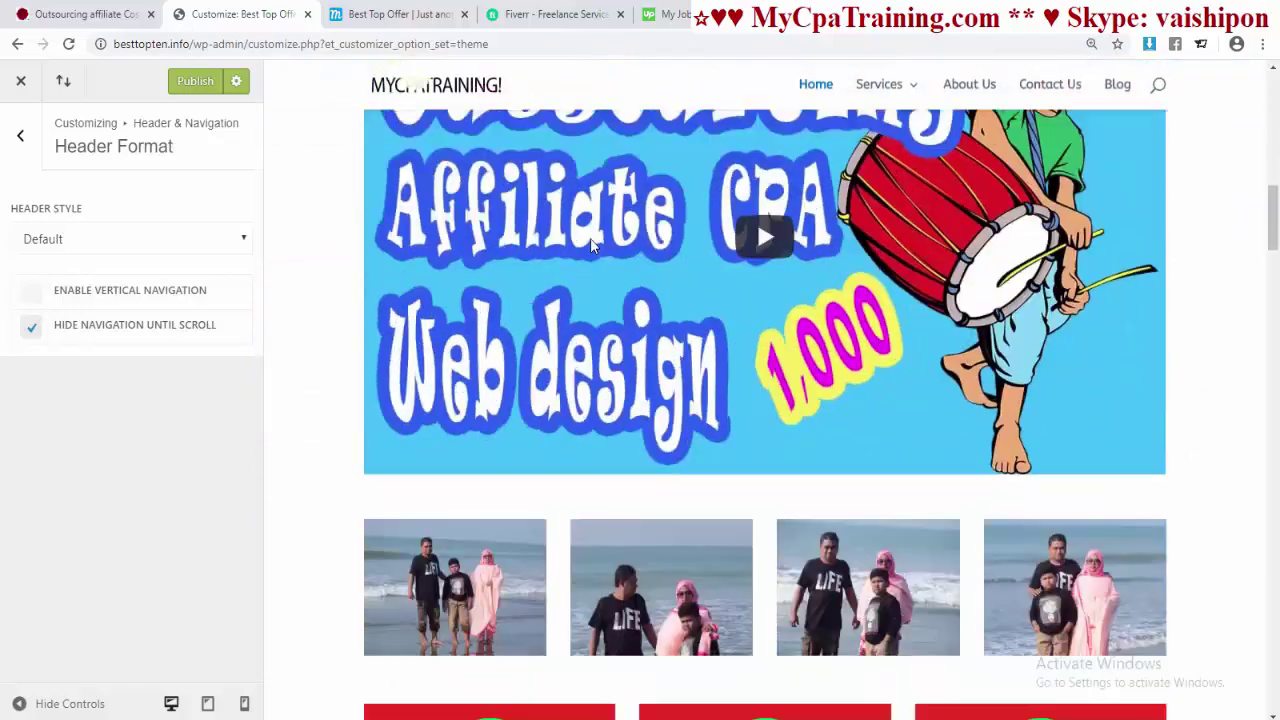
scroll(590, 240, up, 3)
scroll(588, 243, up, 5)
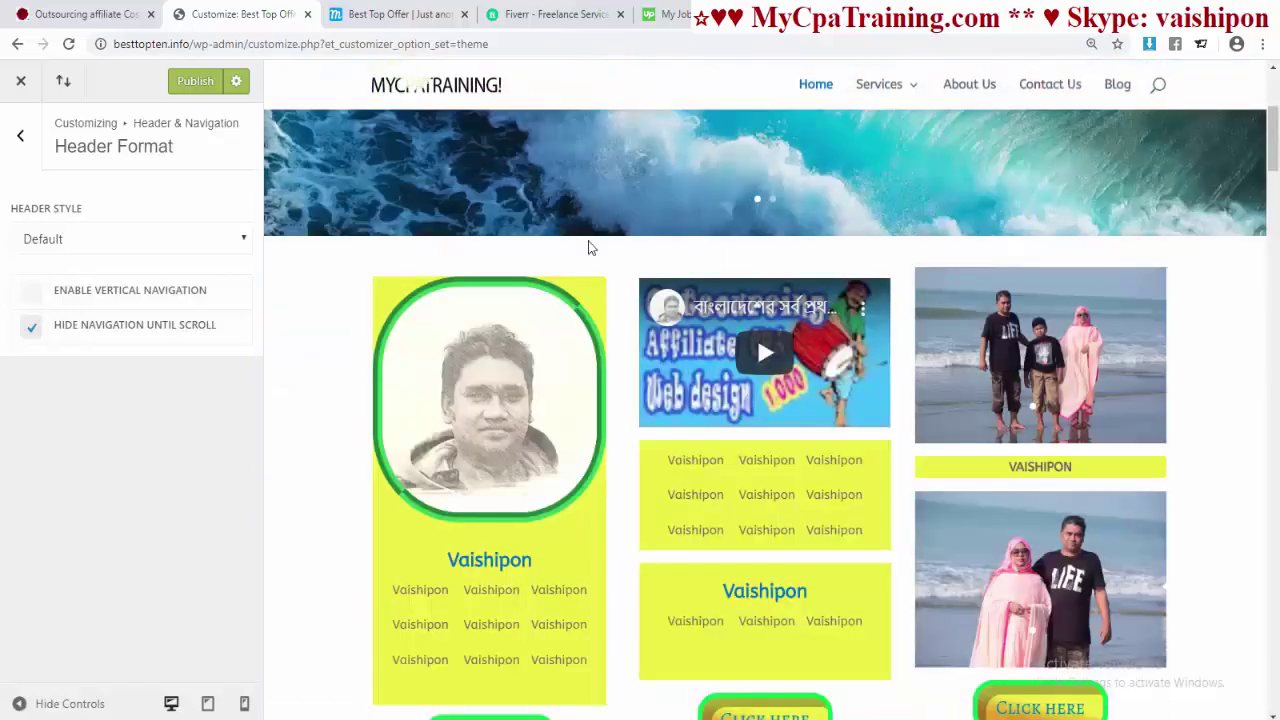
scroll(590, 245, up, 3)
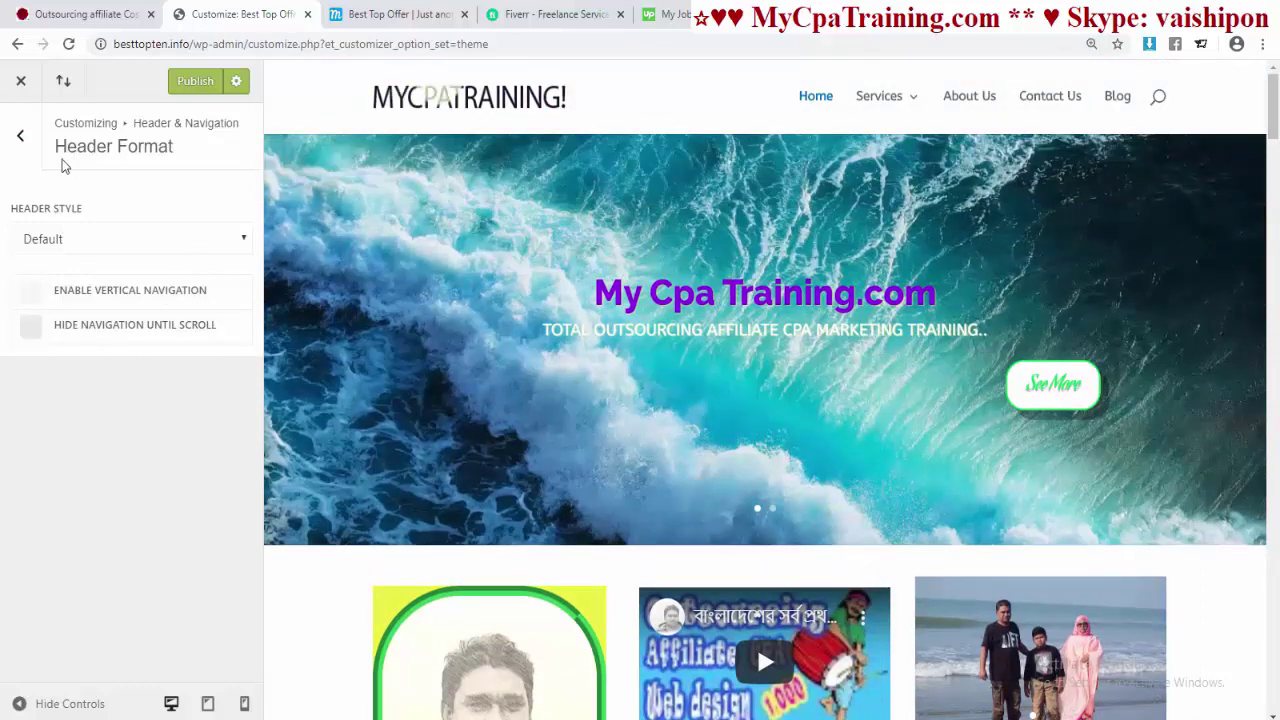
click(20, 138)
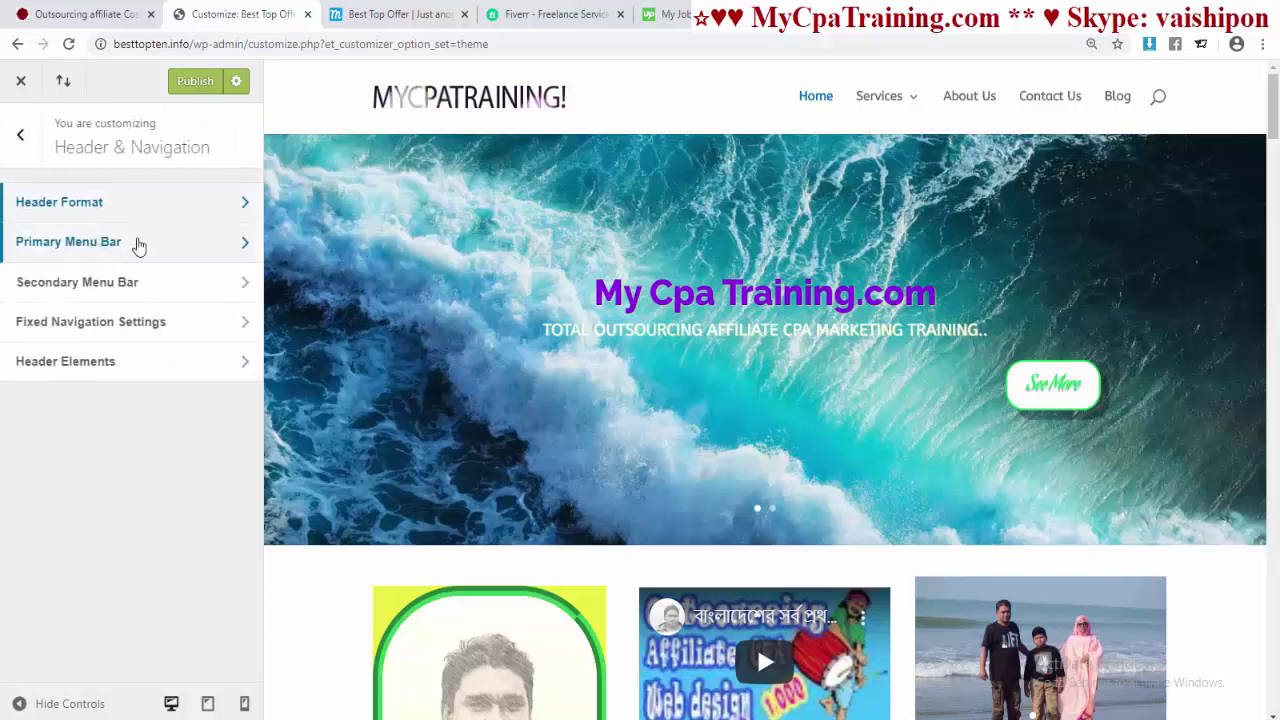
- In Primary Menu Bar, toggle the logo off and on, keep menu height 66, set logo max height 100
click(112, 250)
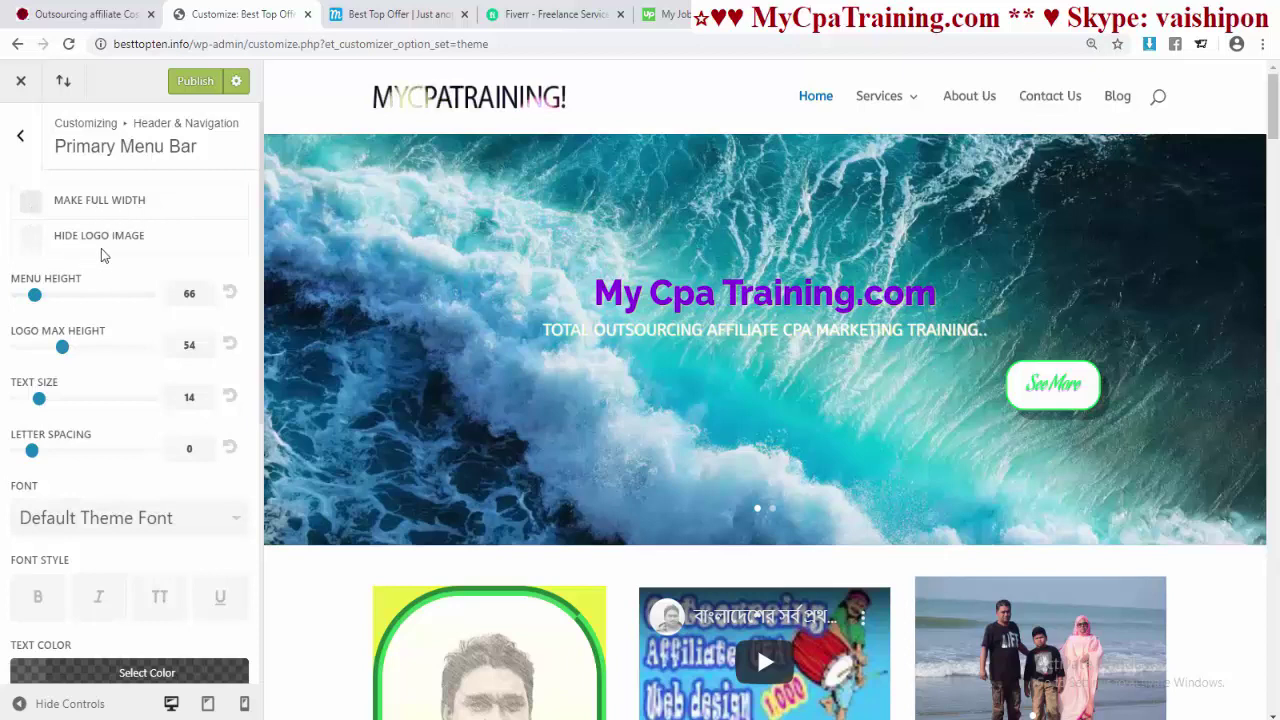
click(33, 241)
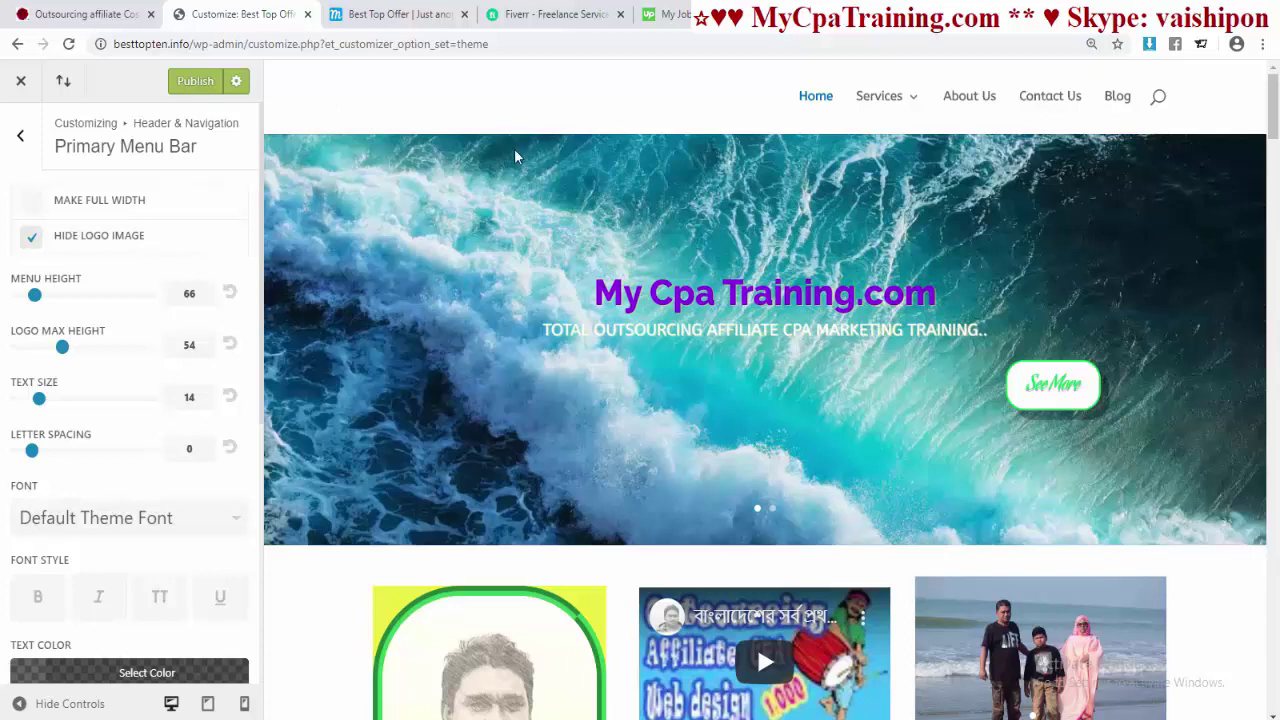
click(31, 248)
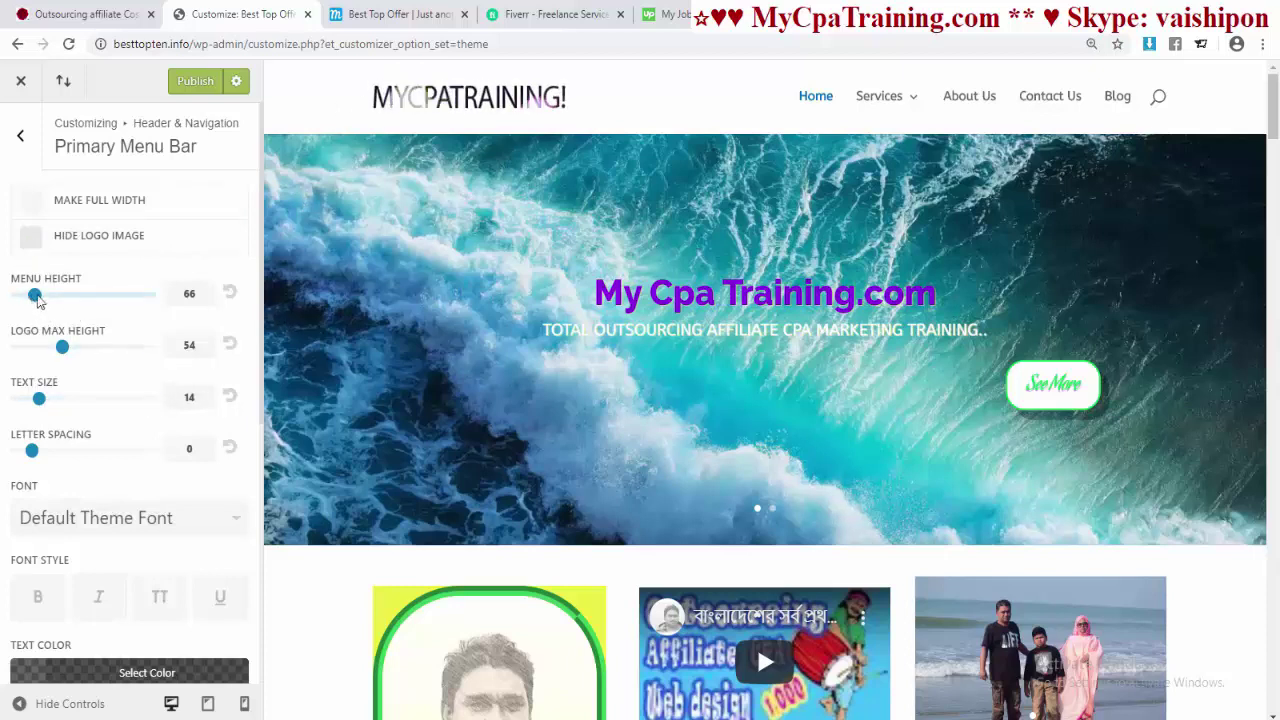
mouse_move(36, 298)
mouse_down()
mouse_move(111, 297)
mouse_move(30, 305)
mouse_move(96, 298)
mouse_move(40, 298)
mouse_up()
click(229, 293)
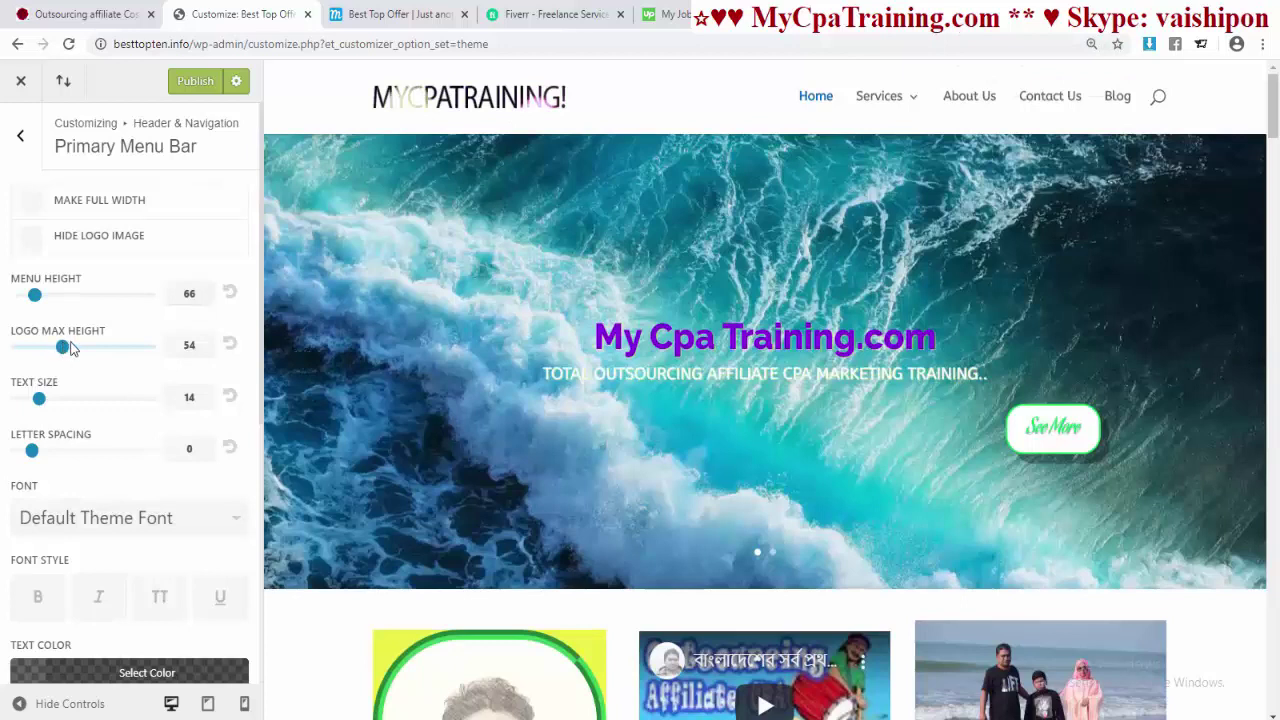
drag(70, 347, 165, 350)
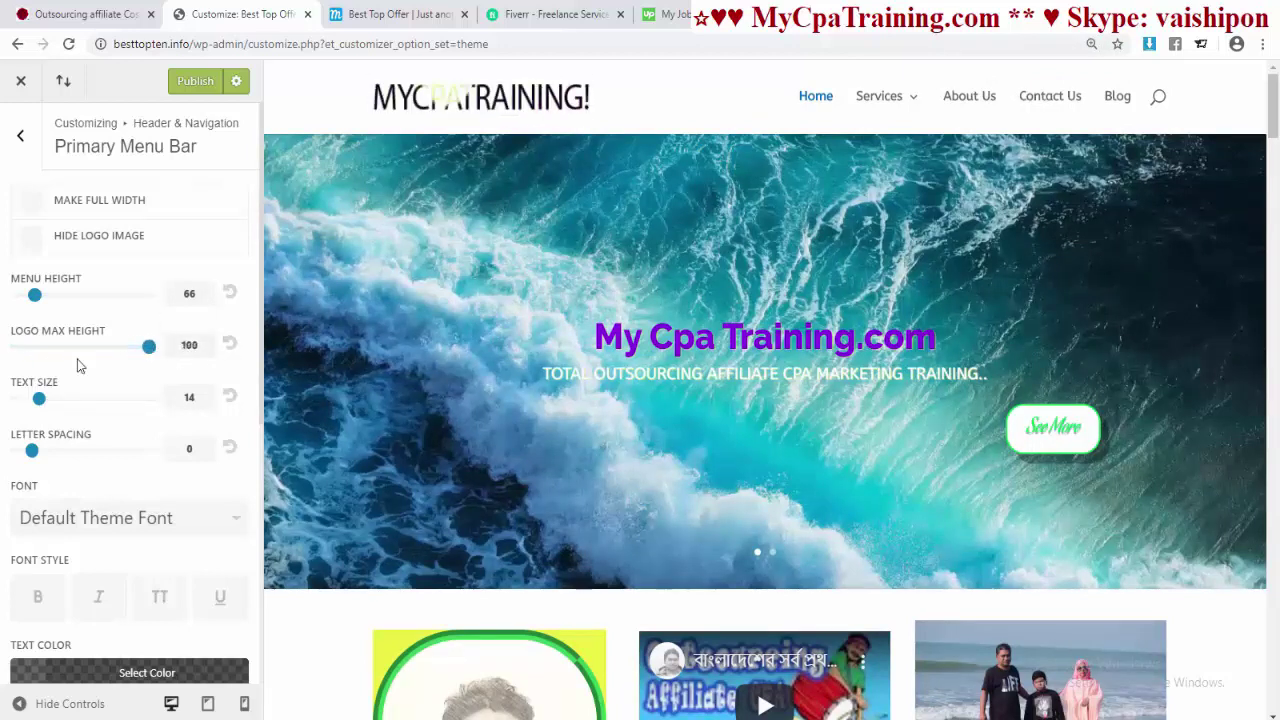
scroll(112, 294, down, 2)
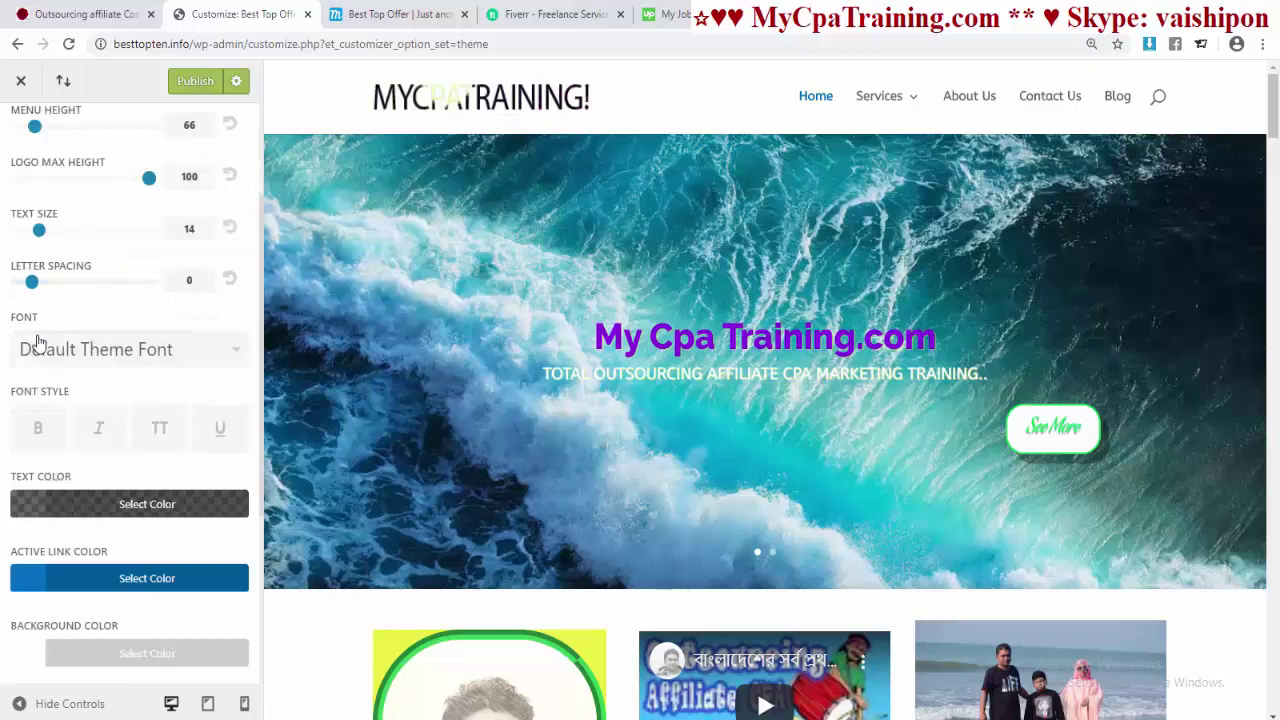
- Give the primary menu letter spacing 3, the Verdana font, and bold uppercase styling
drag(33, 282, 83, 289)
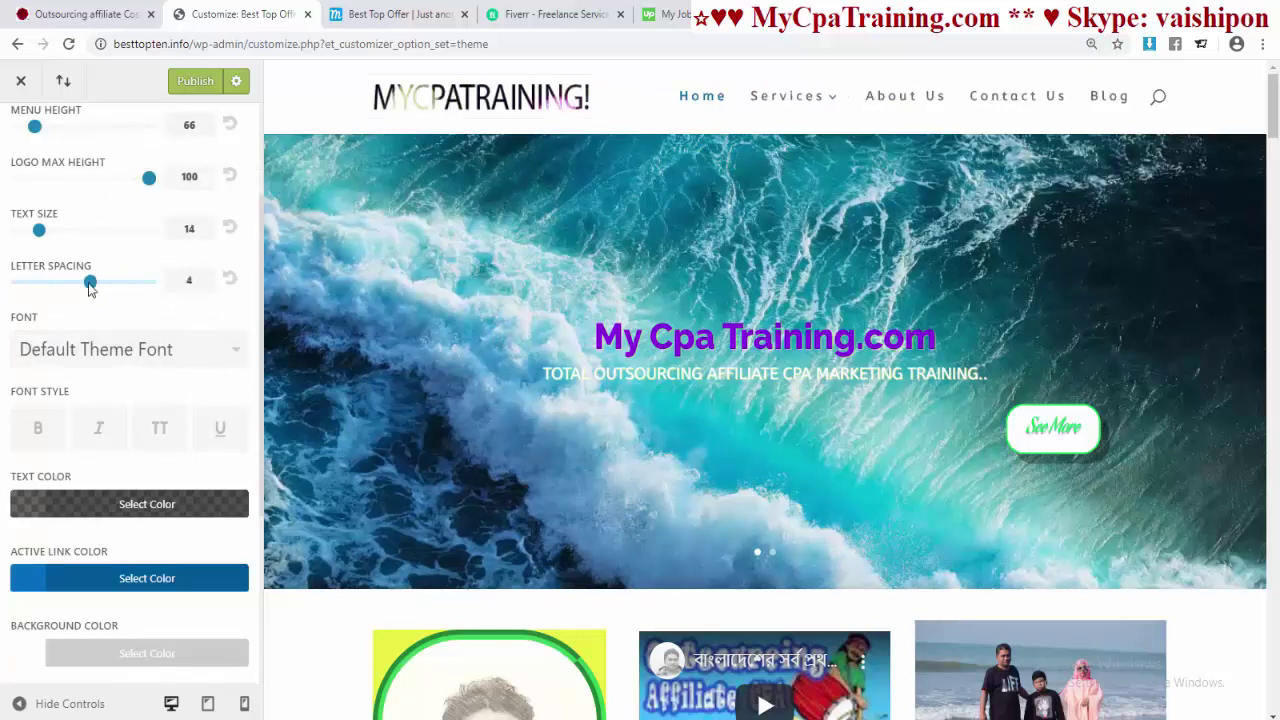
drag(90, 287, 76, 286)
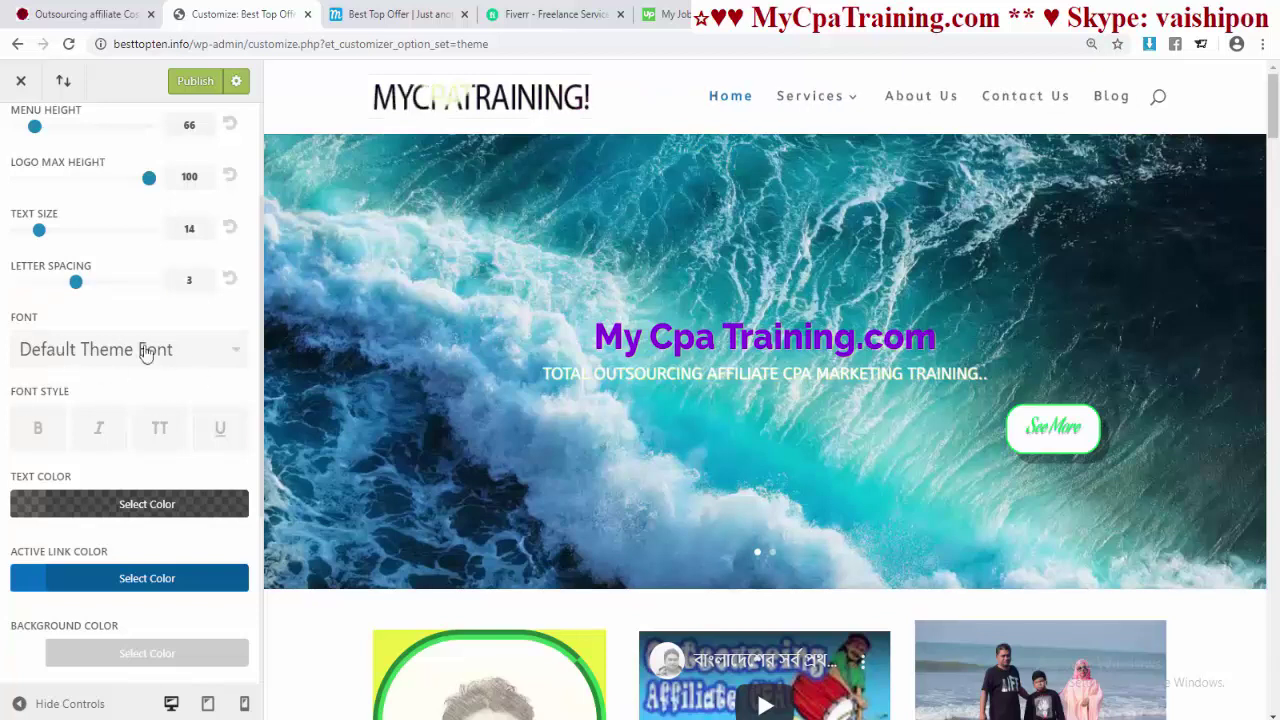
click(115, 397)
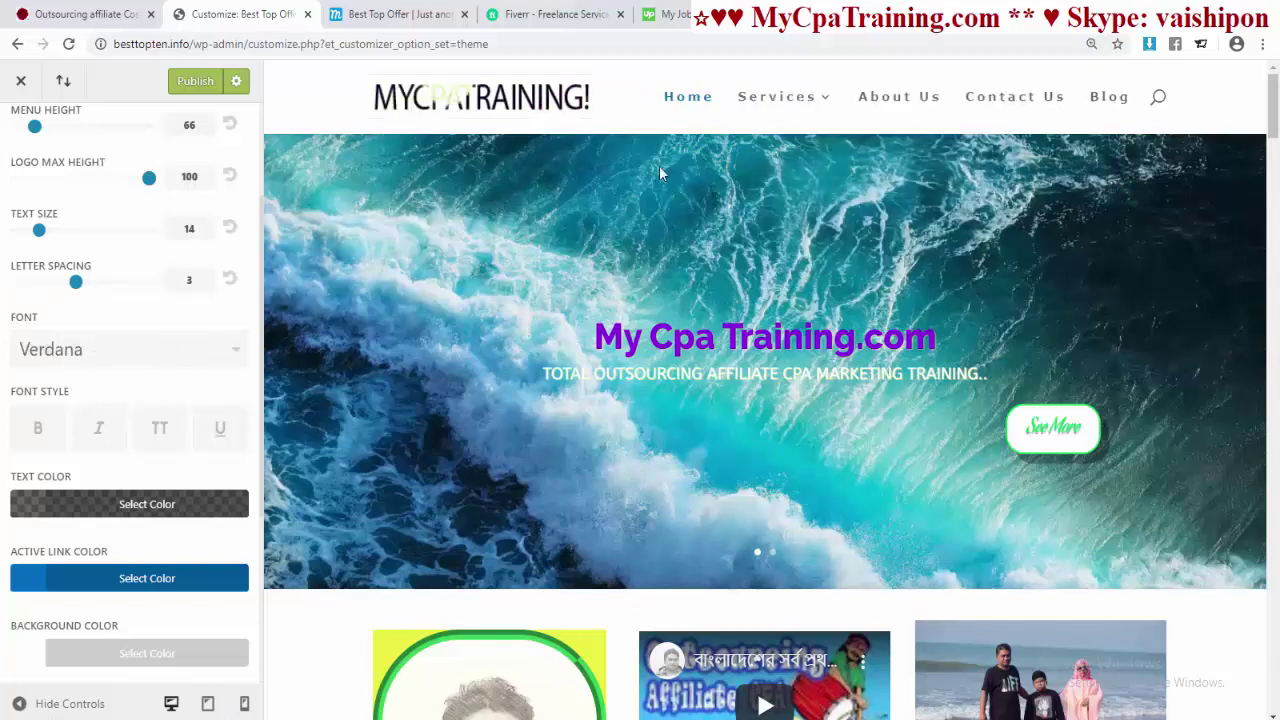
scroll(170, 413, down, 2)
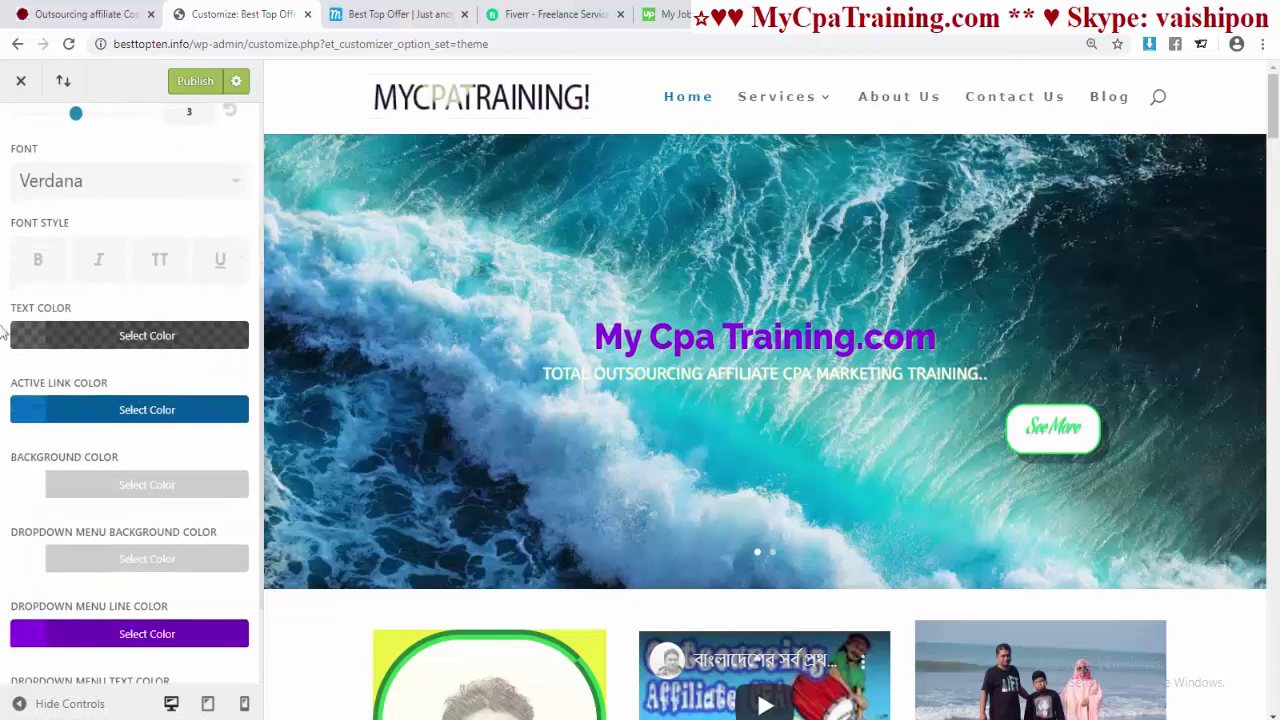
click(40, 262)
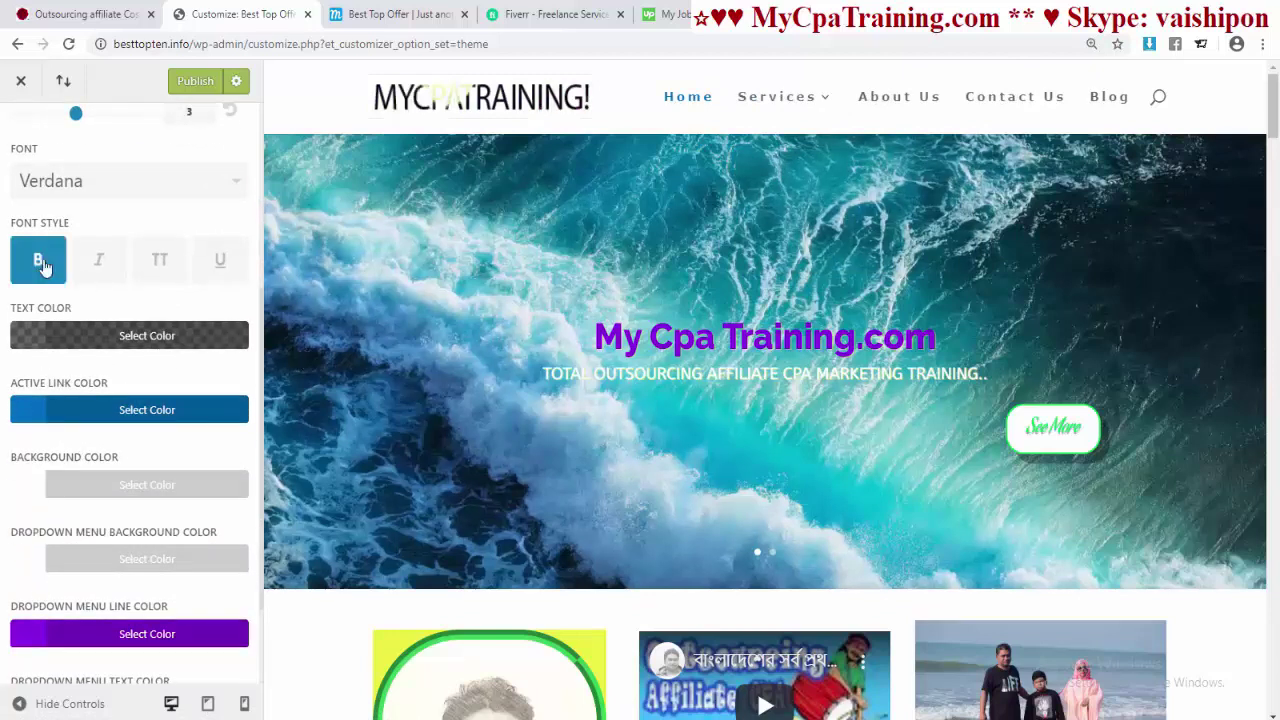
click(221, 262)
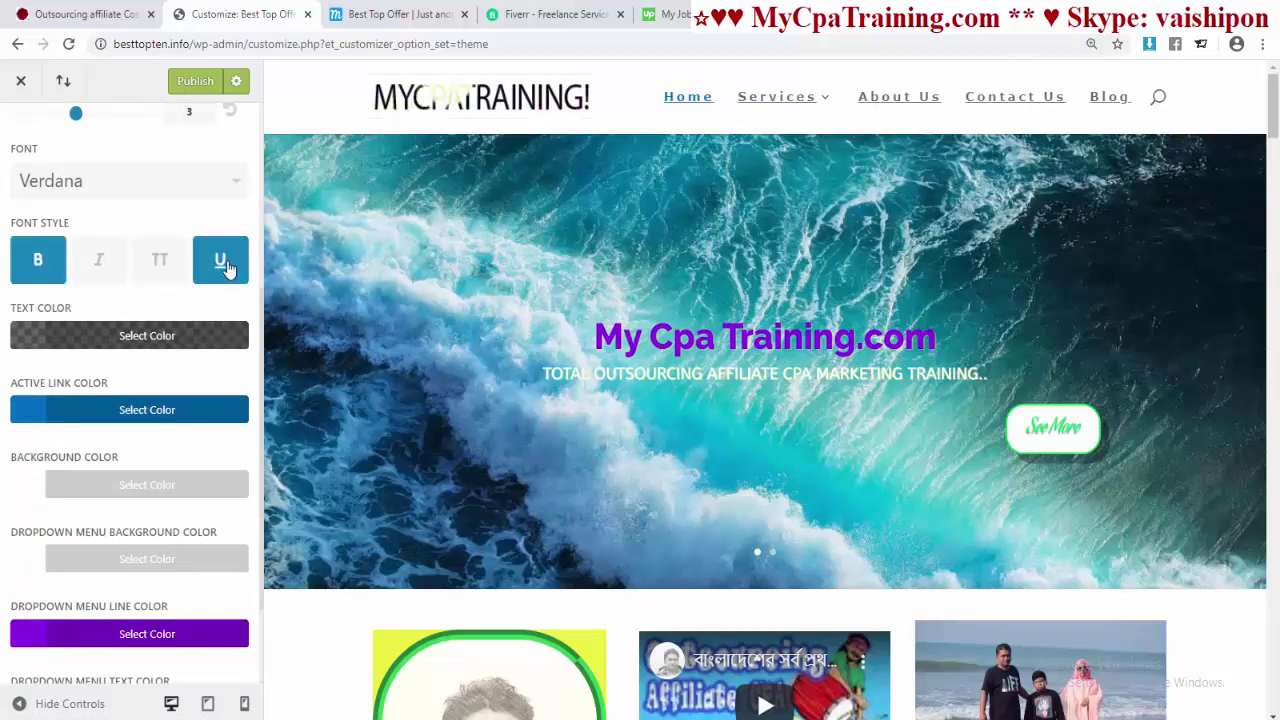
click(221, 262)
click(99, 260)
click(161, 262)
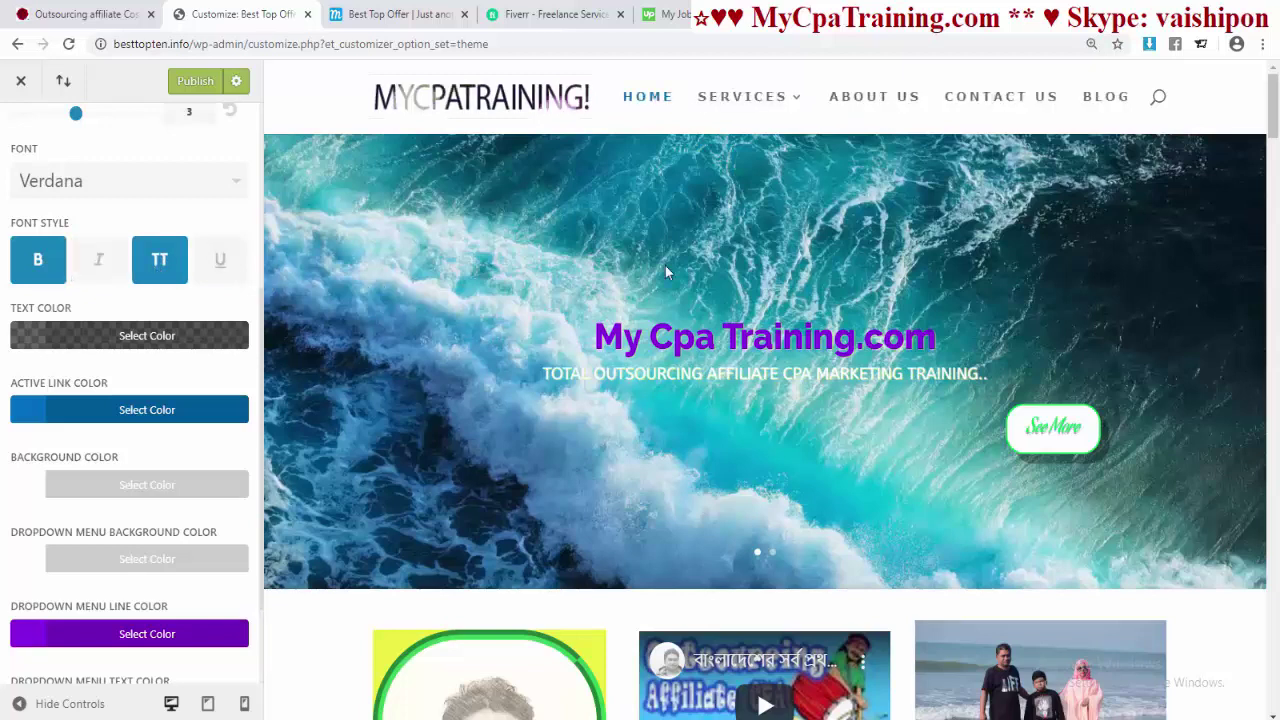
- Set the primary menu text colour to the blue swatch
click(188, 347)
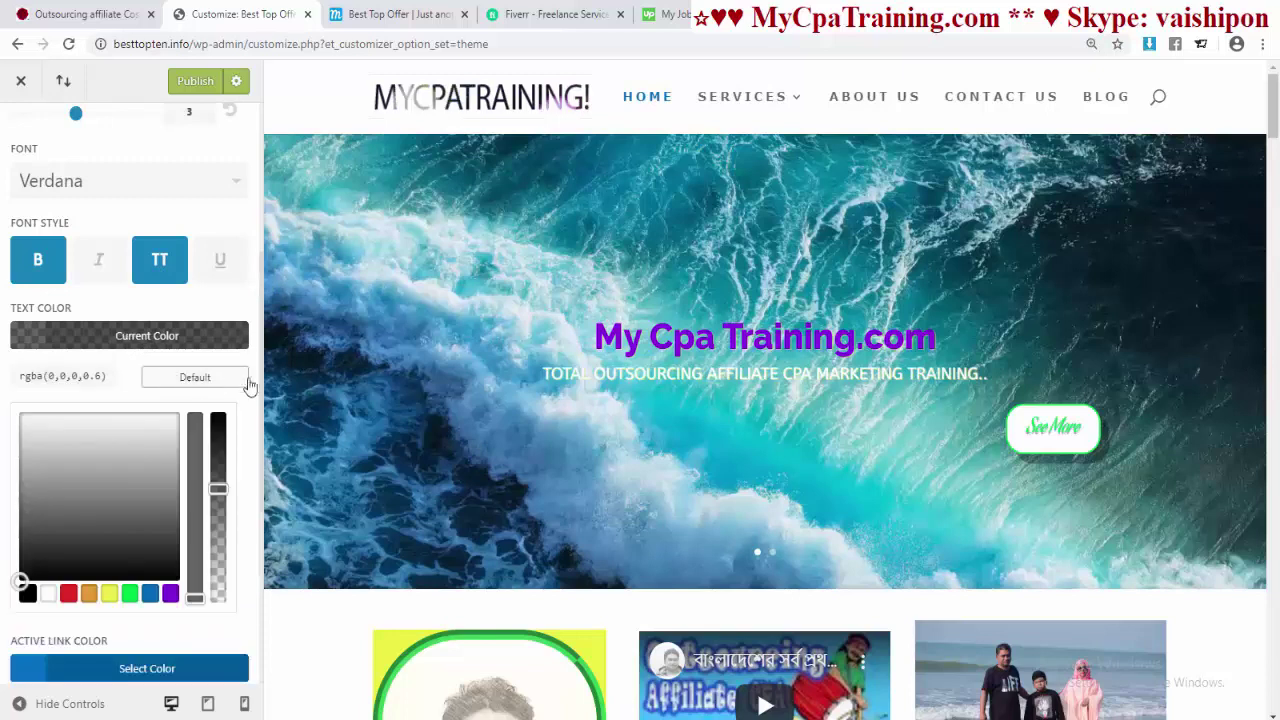
click(150, 593)
drag(218, 488, 214, 571)
scroll(172, 333, down, 3)
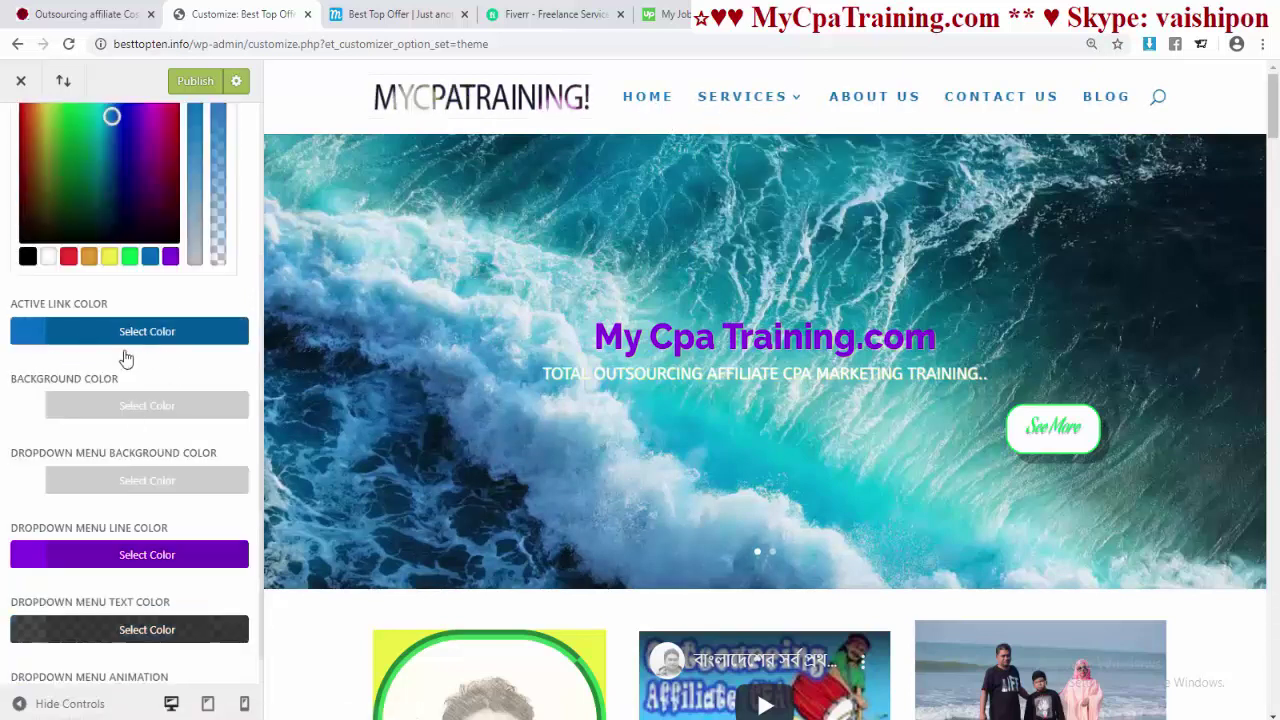
- Make the active link purple #8300e9 and the menu bar background blue #0c71c3
click(37, 331)
click(170, 377)
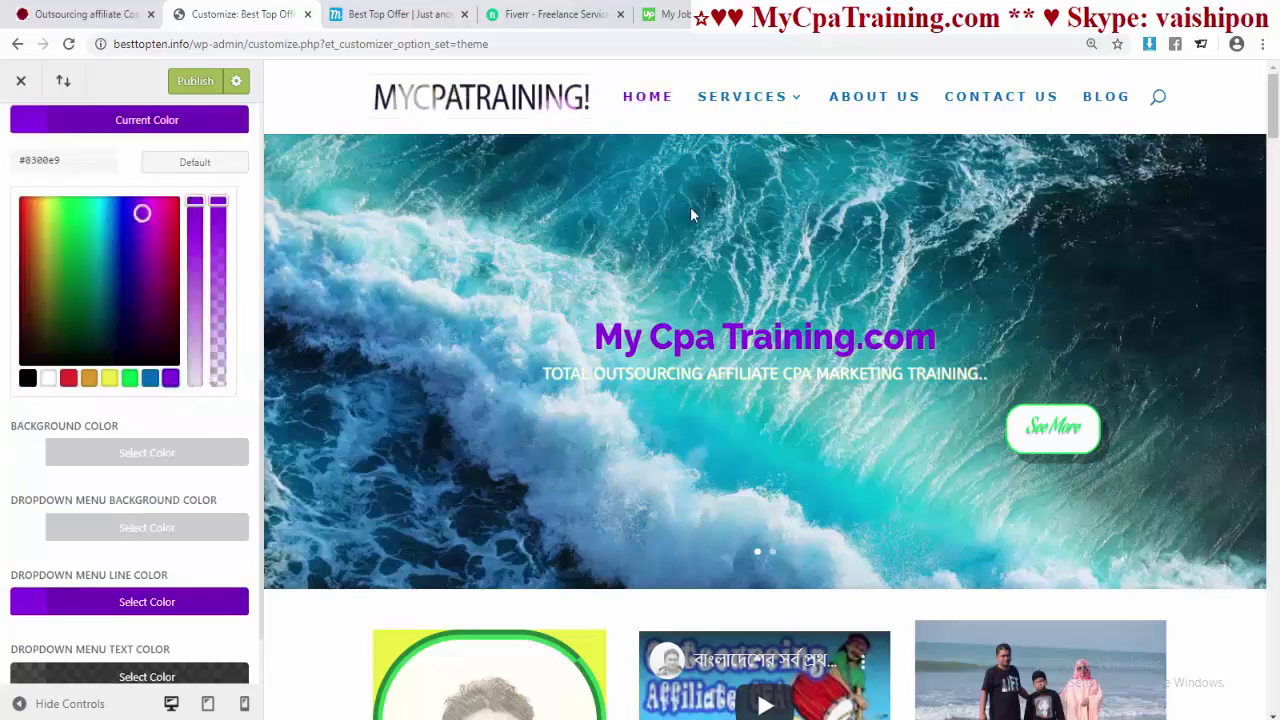
scroll(237, 457, down, 1)
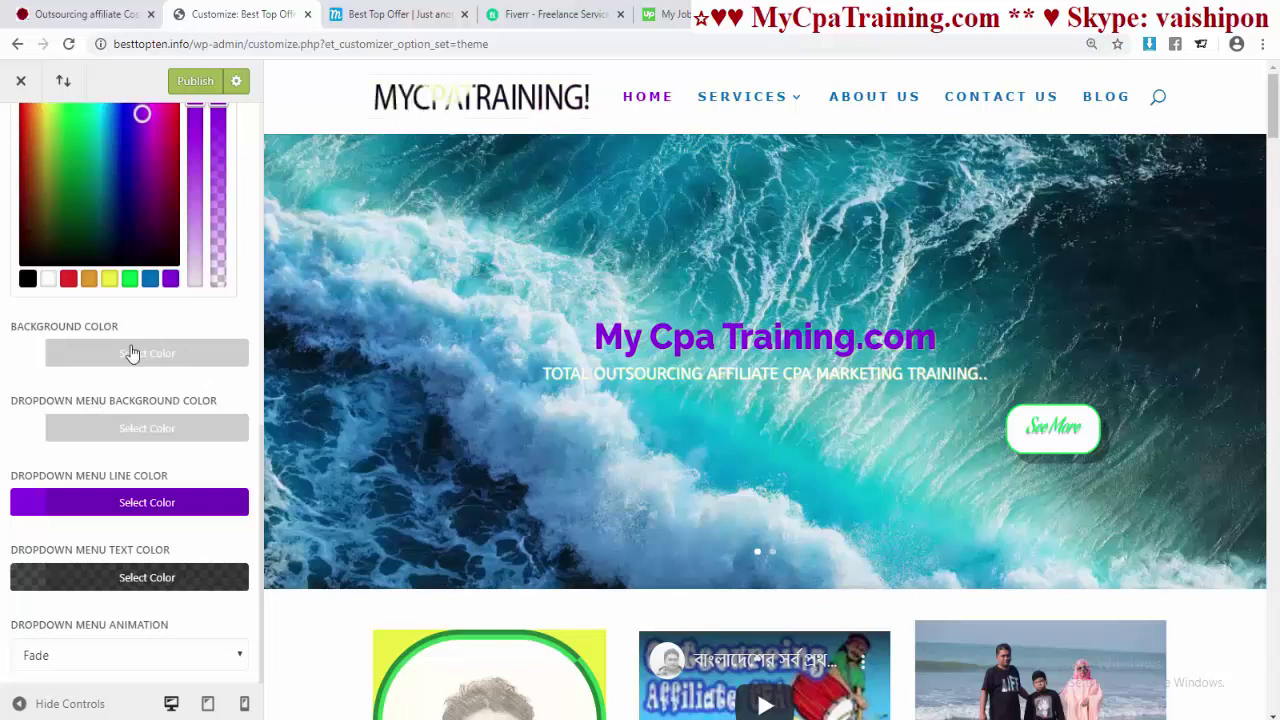
click(135, 352)
click(150, 401)
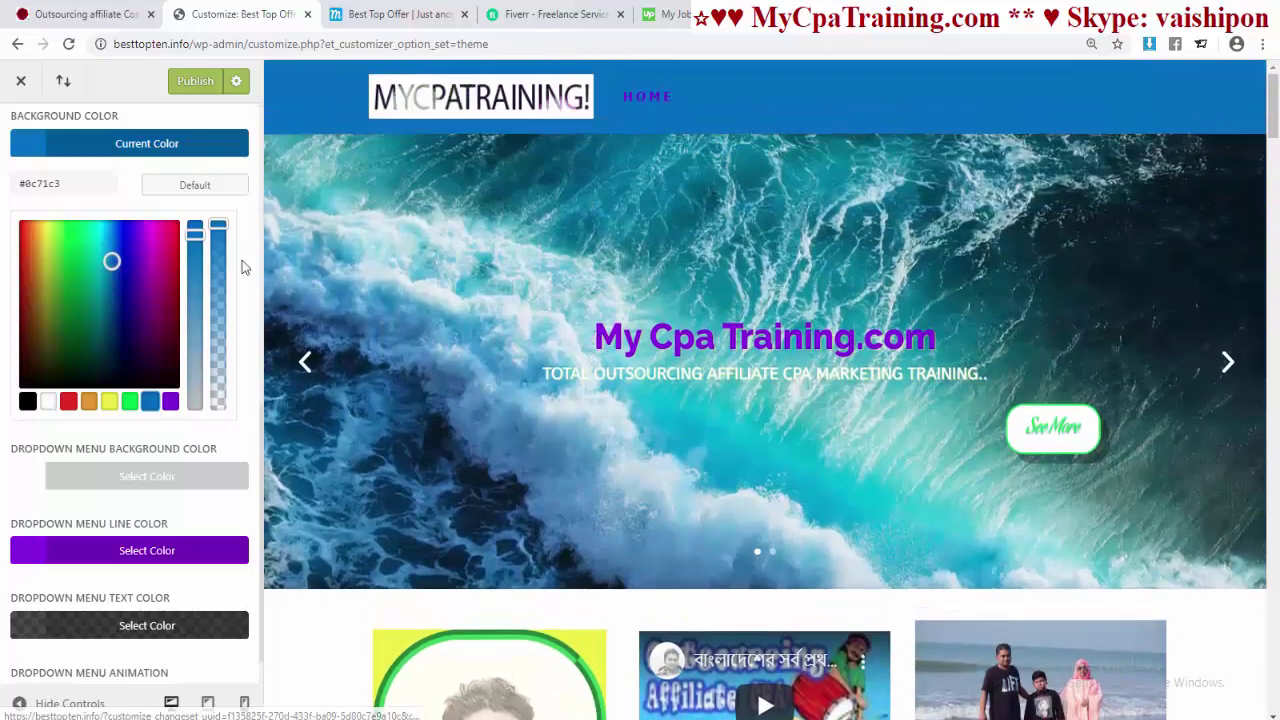
- Lower the header background colour's alpha to make it semi-transparent
drag(219, 308, 708, 273)
scroll(707, 270, down, 8)
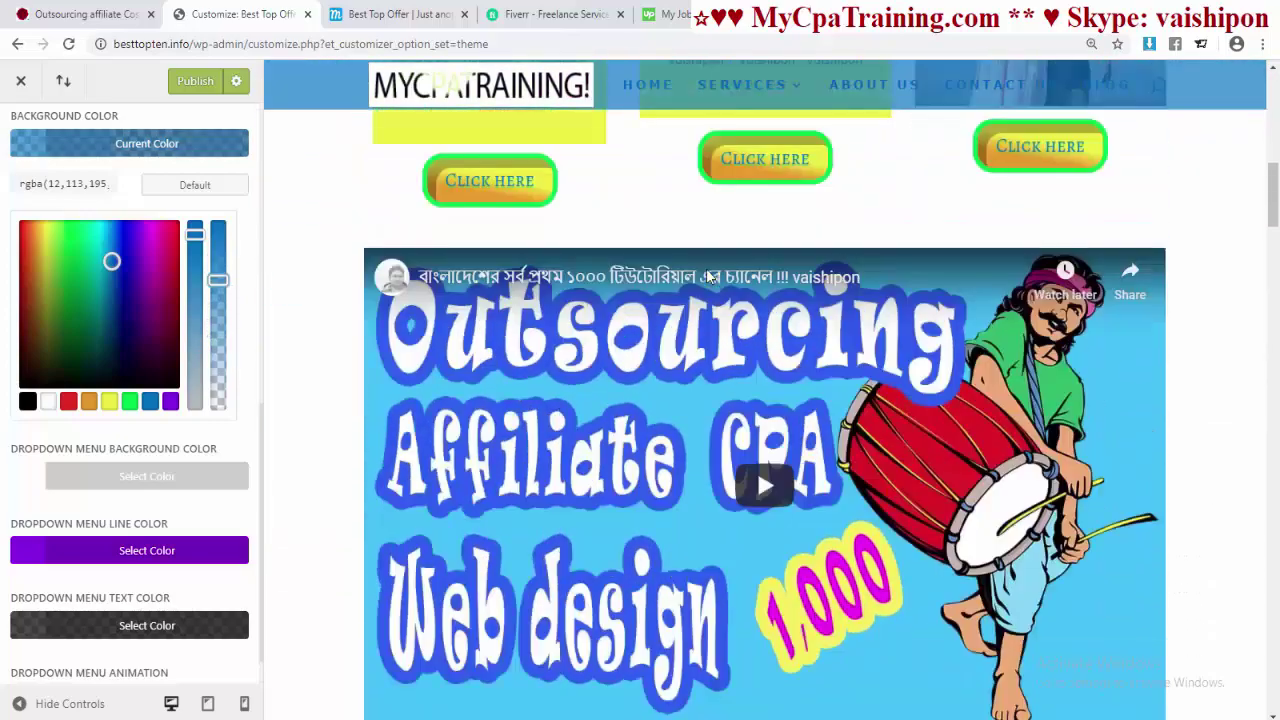
scroll(707, 275, down, 4)
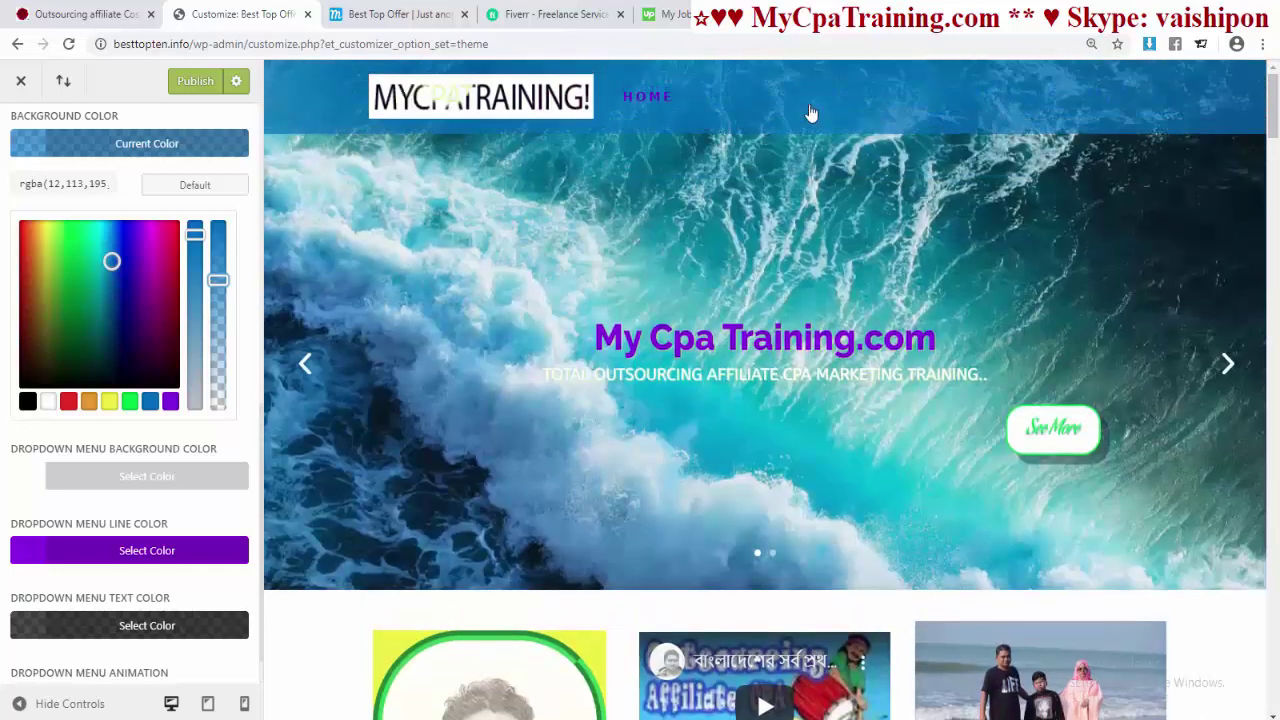
scroll(238, 373, up, 2)
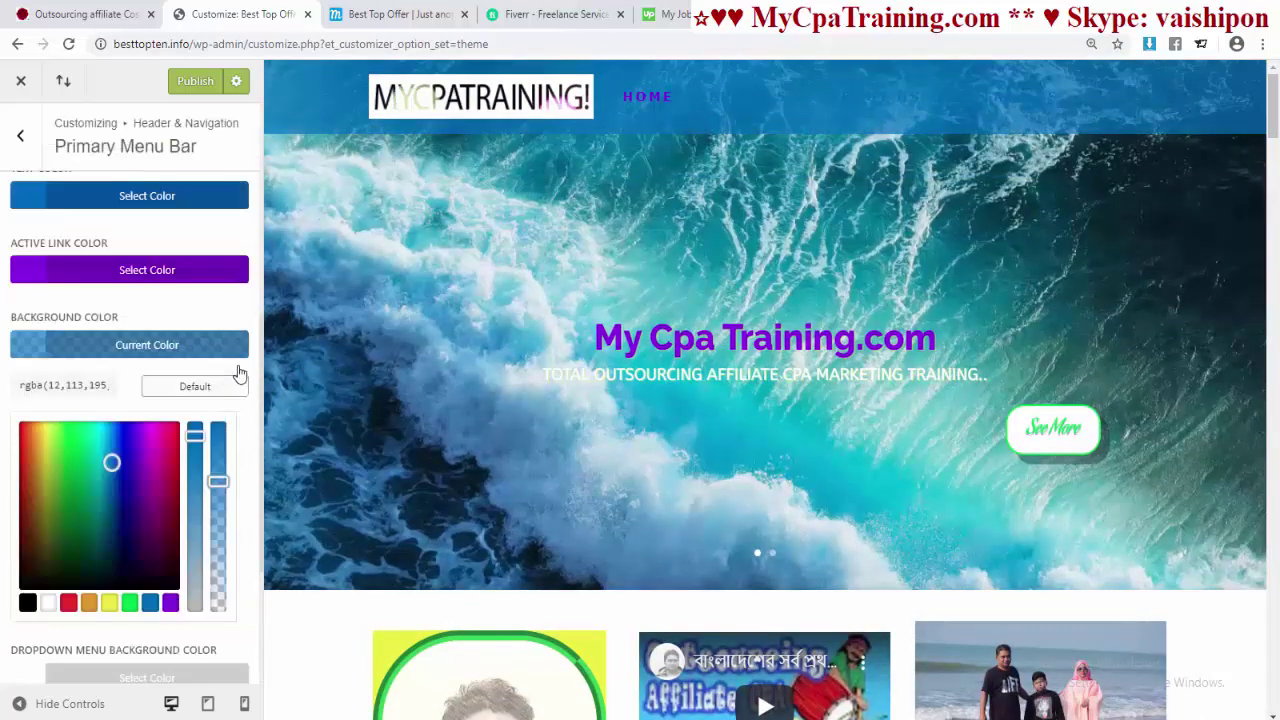
scroll(200, 374, up, 1)
- Make the menu text green #35e026 and the active HOME link yellow
click(146, 338)
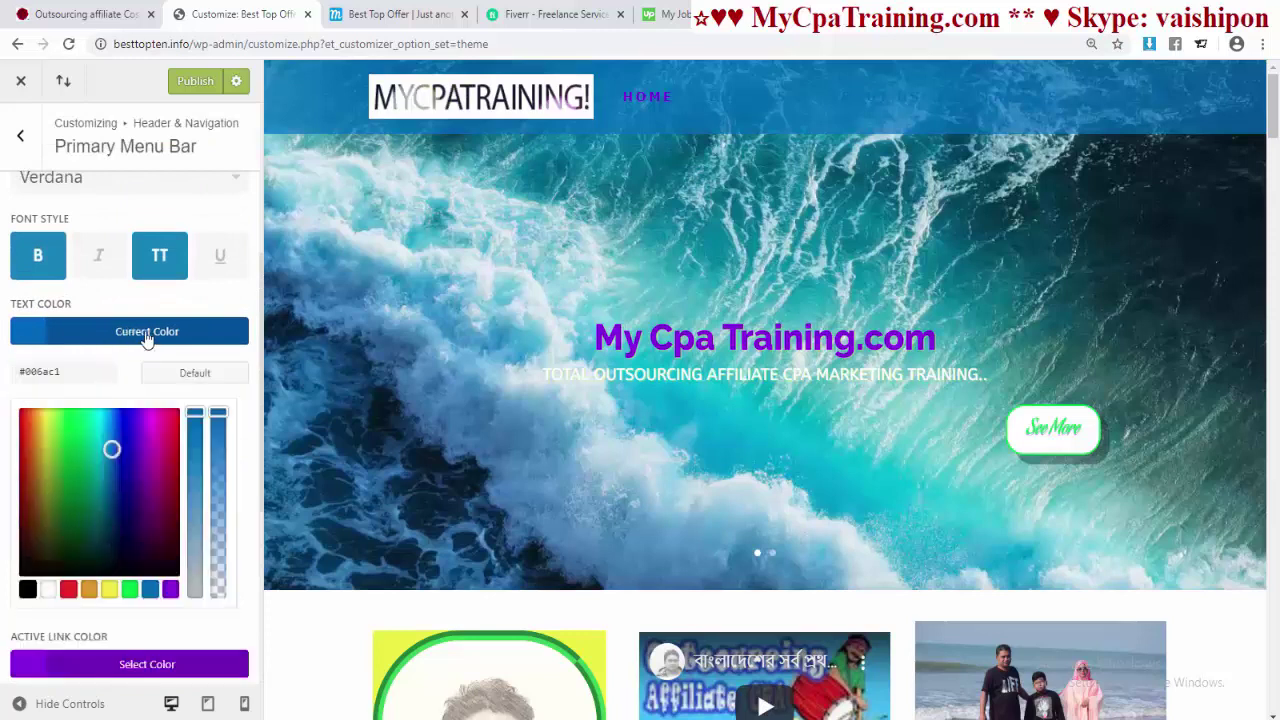
click(131, 592)
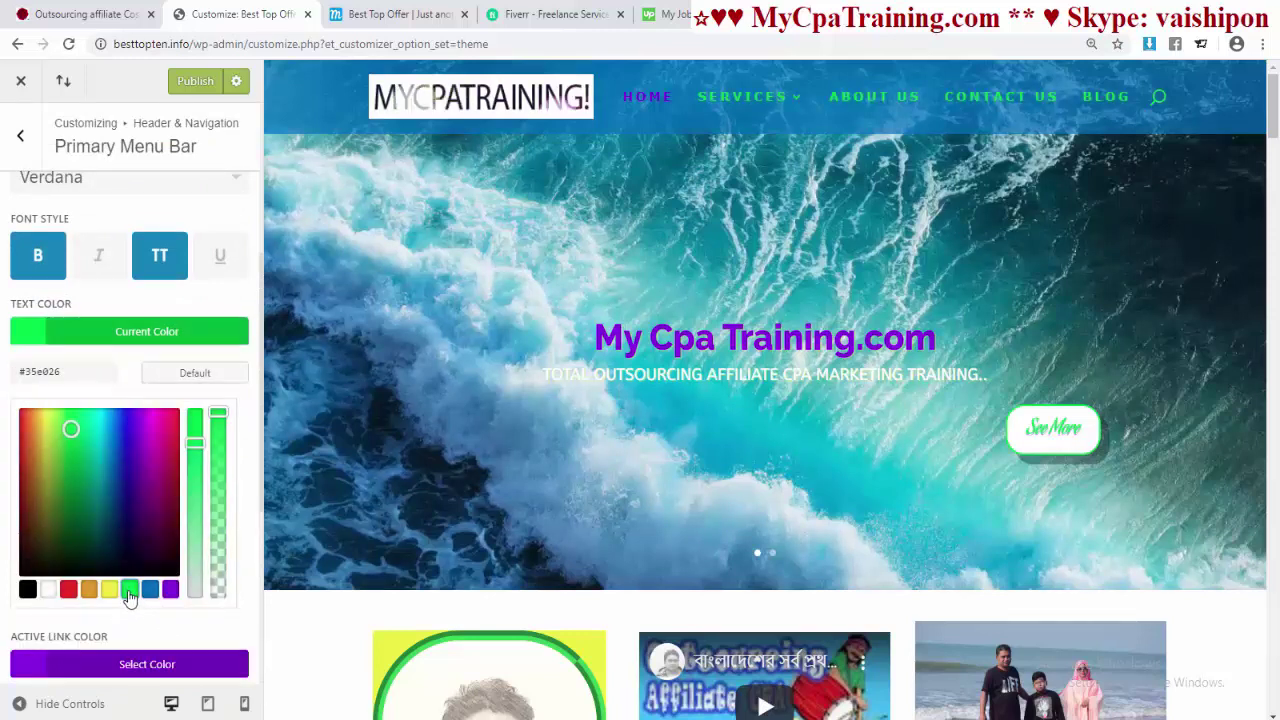
scroll(190, 520, down, 3)
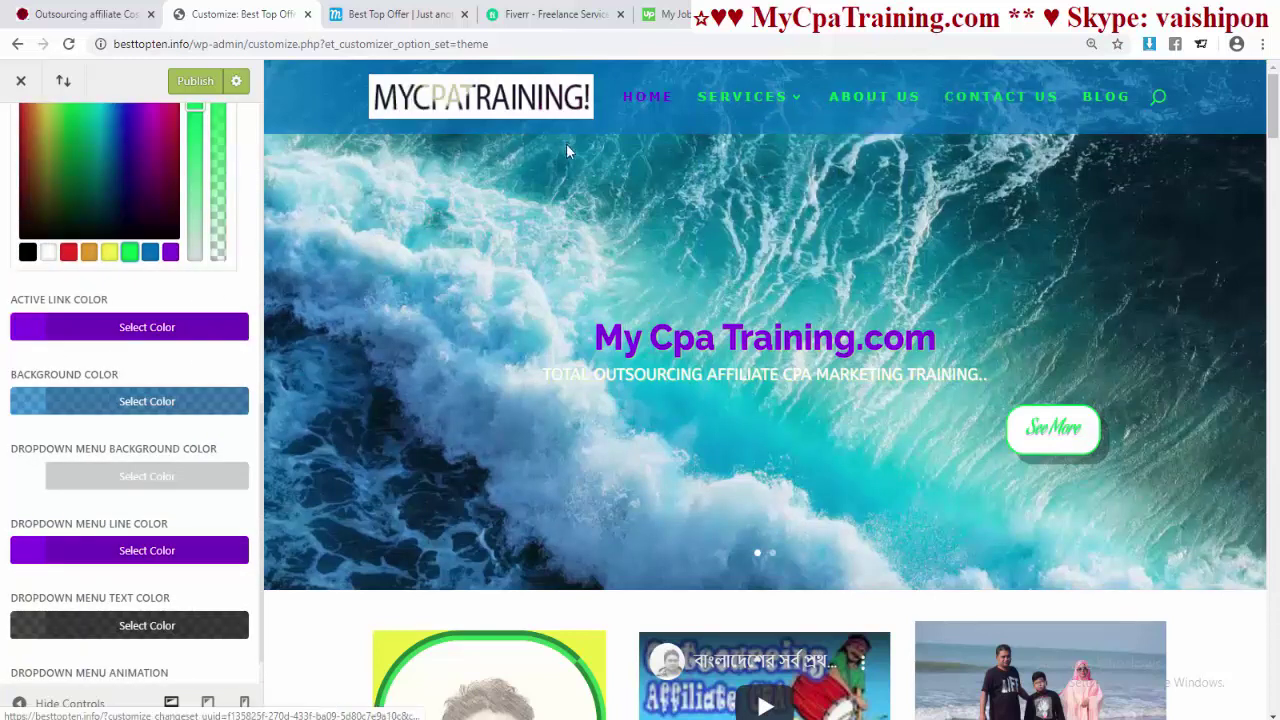
click(147, 327)
click(109, 374)
mouse_move(730, 116)
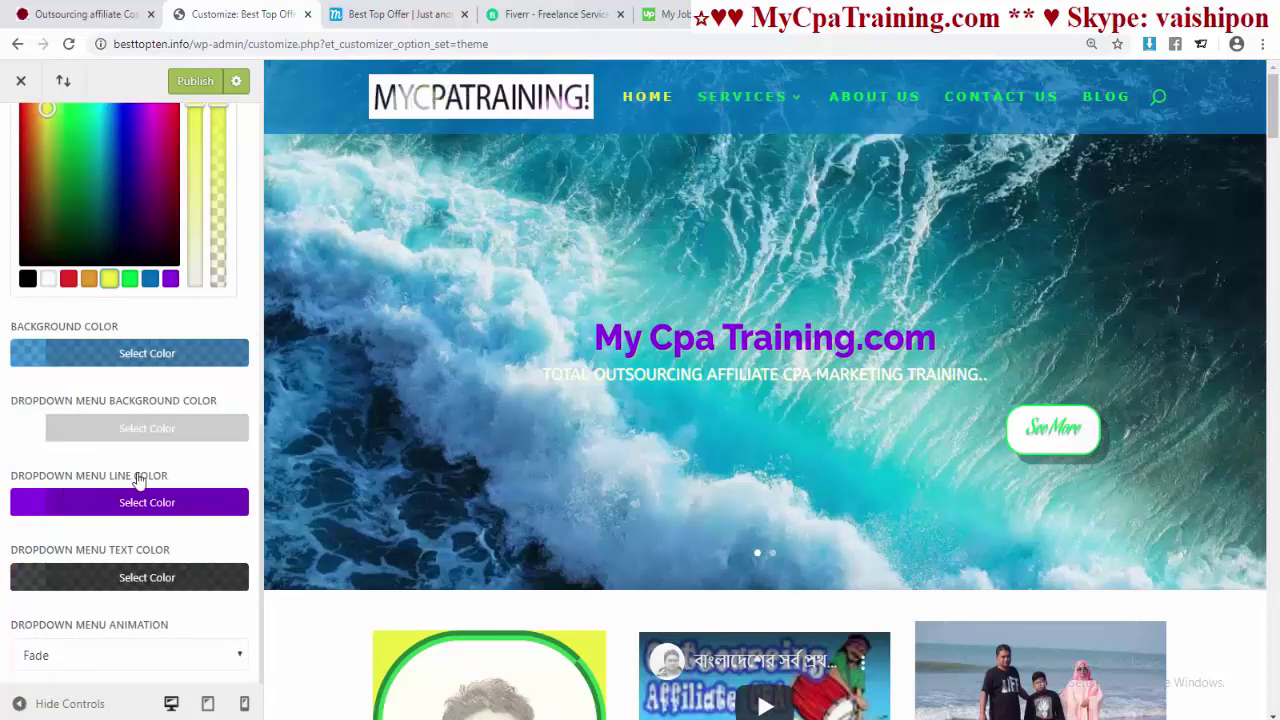
click(214, 427)
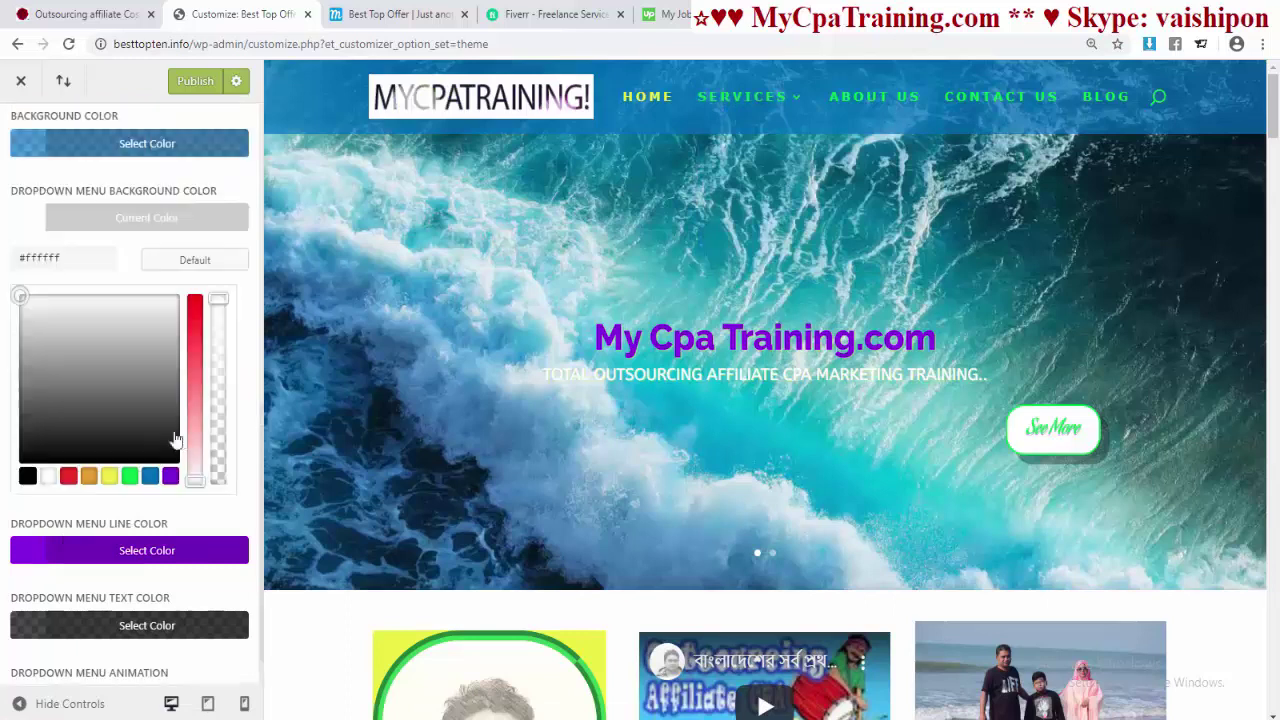
- Give the dropdown menu a semi-transparent blue background
scroll(195, 480, down, 1)
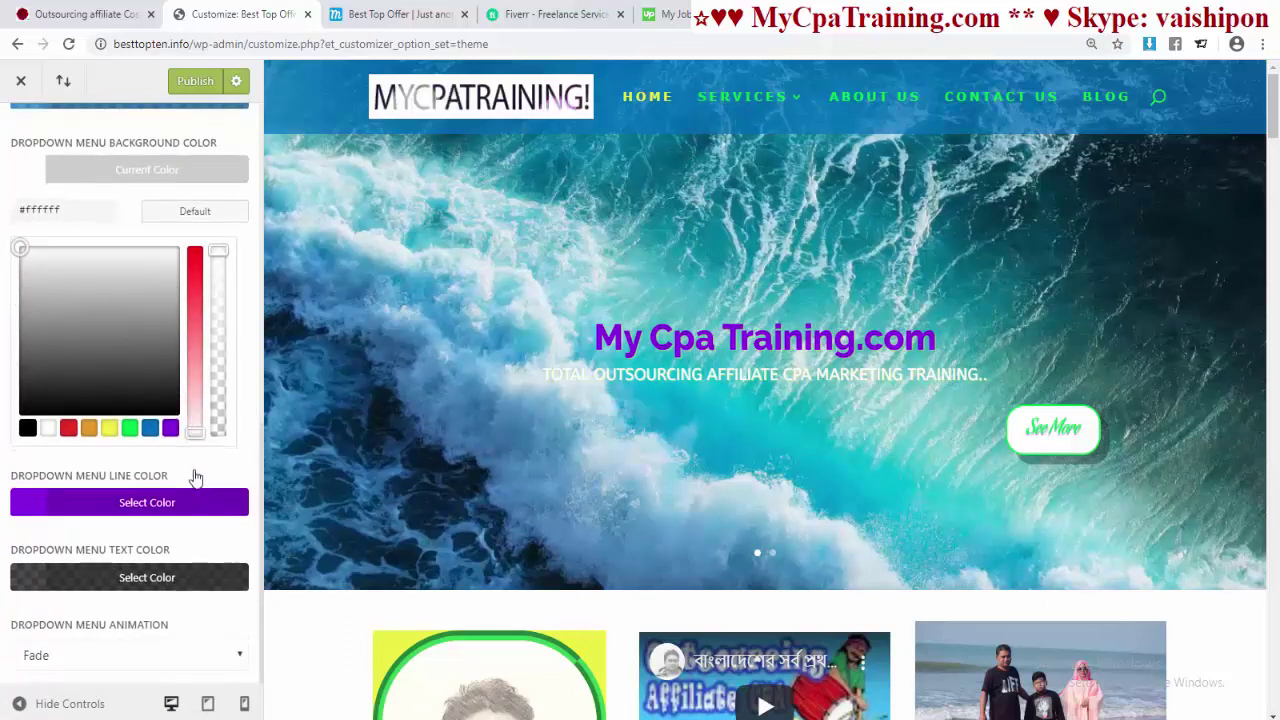
click(150, 428)
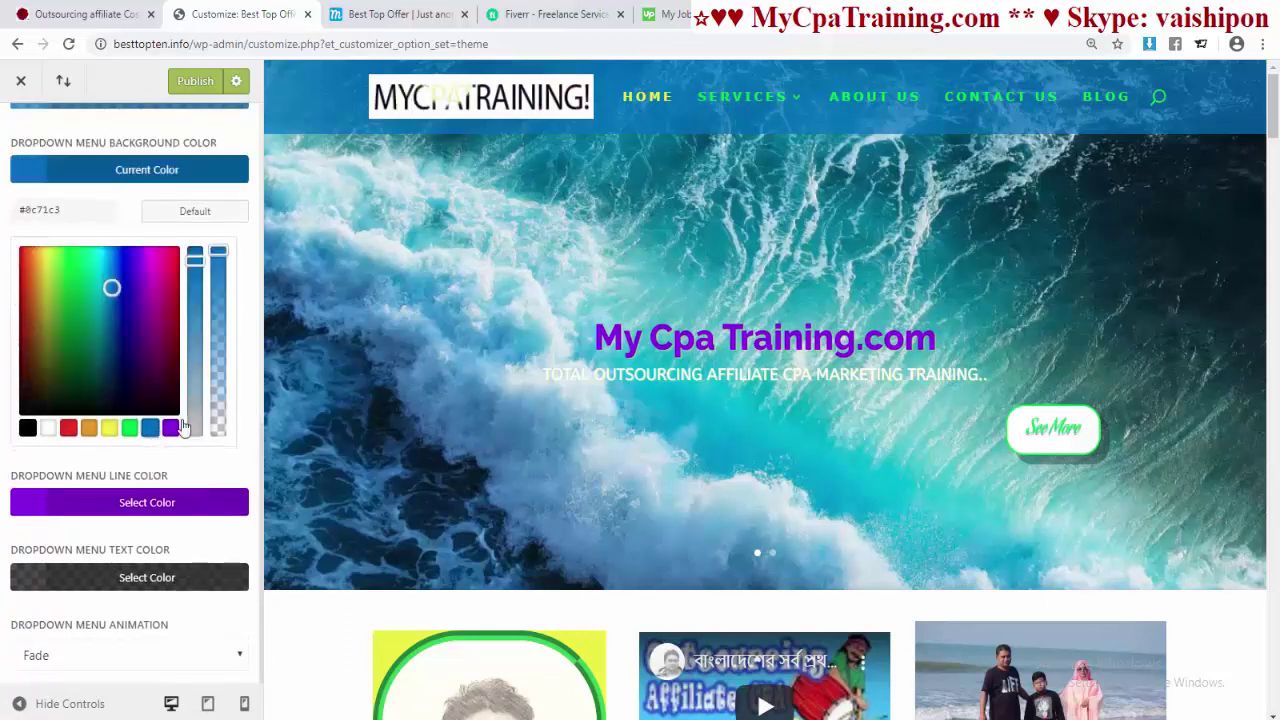
mouse_move(771, 108)
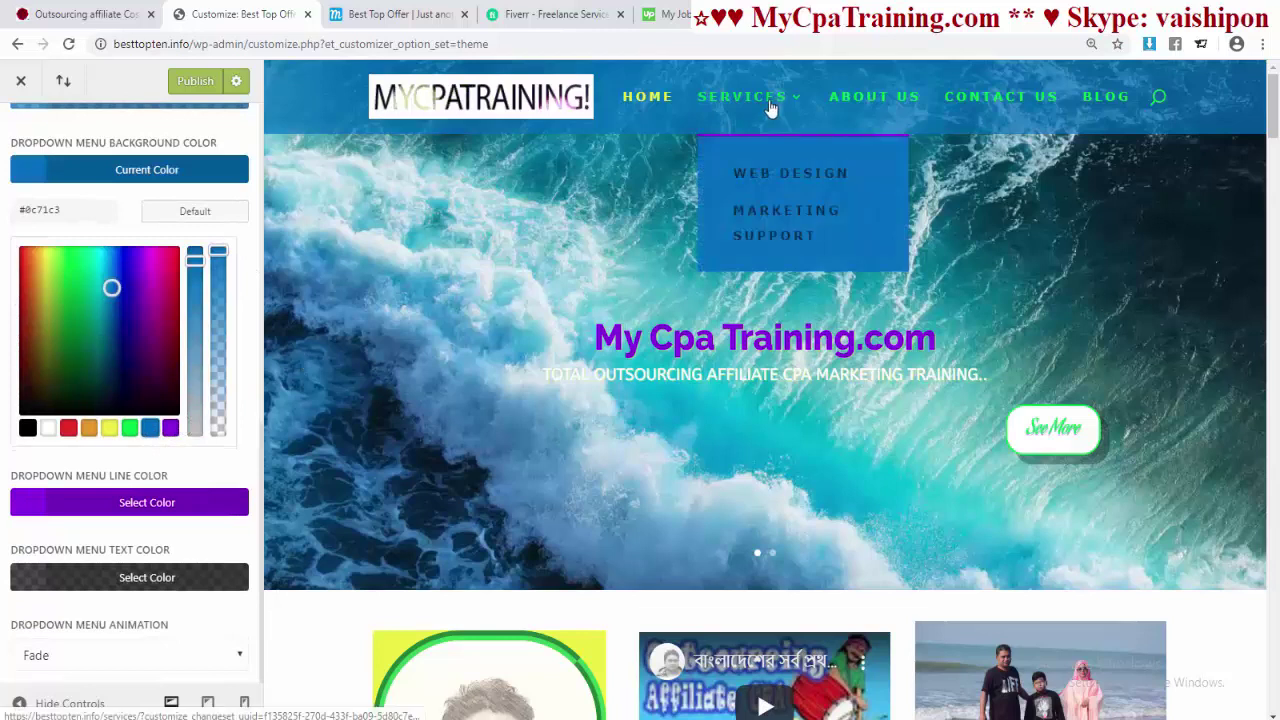
drag(220, 254, 227, 323)
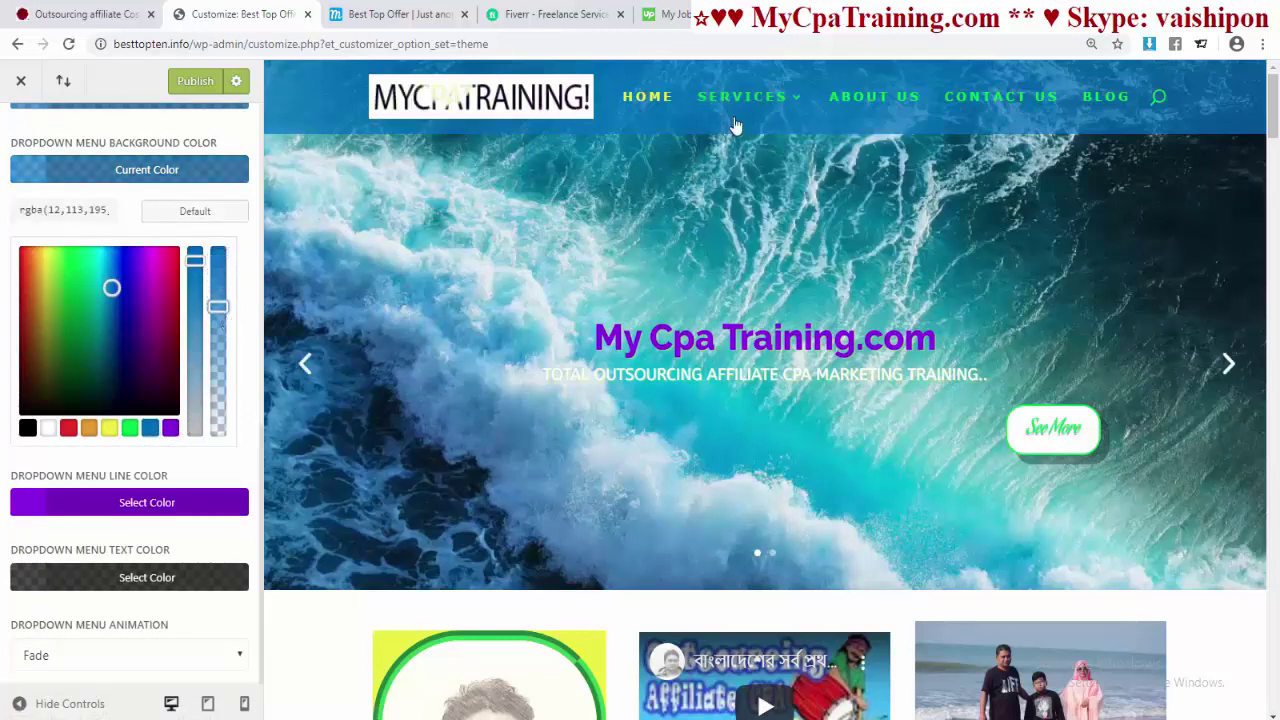
mouse_move(745, 108)
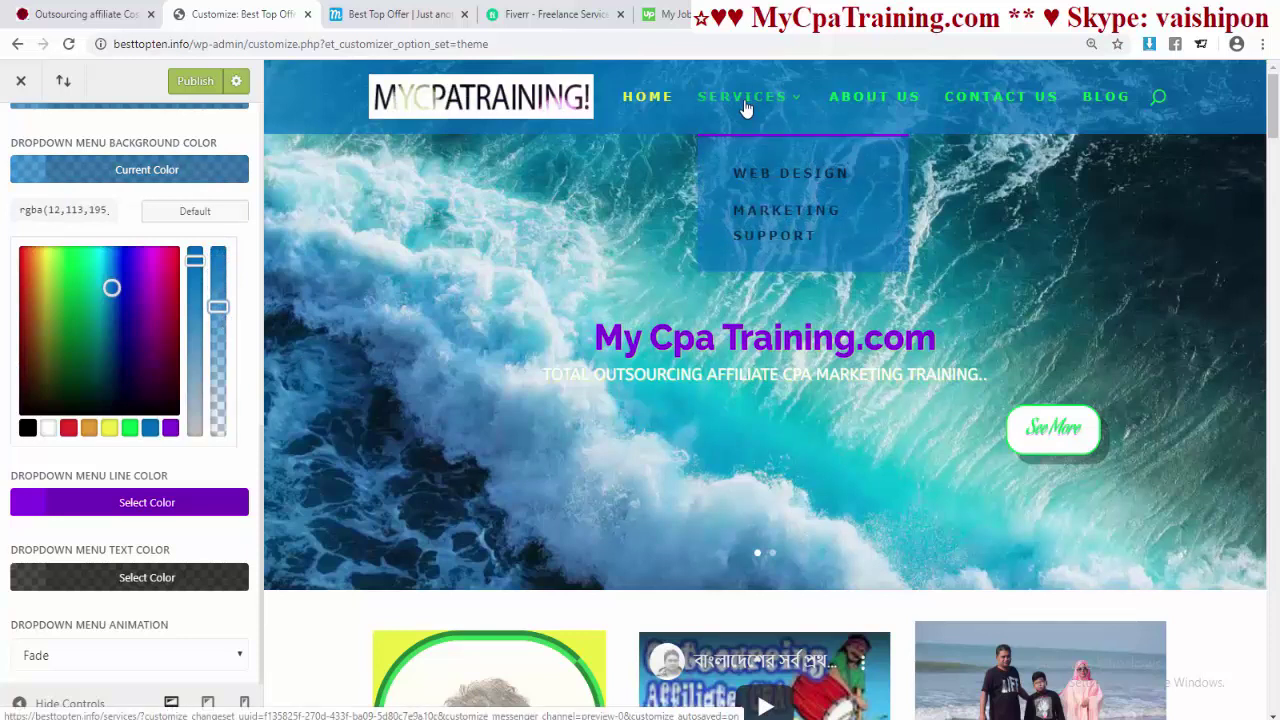
- Set the dropdown menu line colour and text colour to green #35e026
click(164, 508)
click(129, 502)
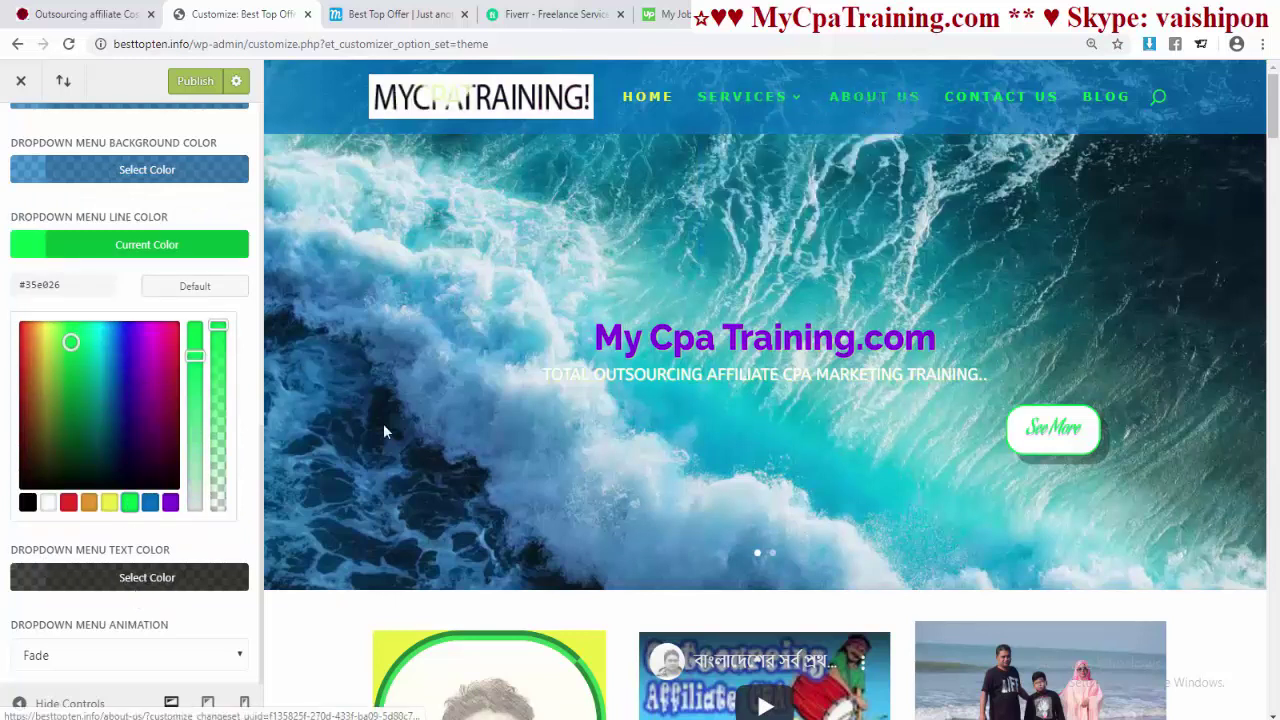
click(130, 577)
click(130, 578)
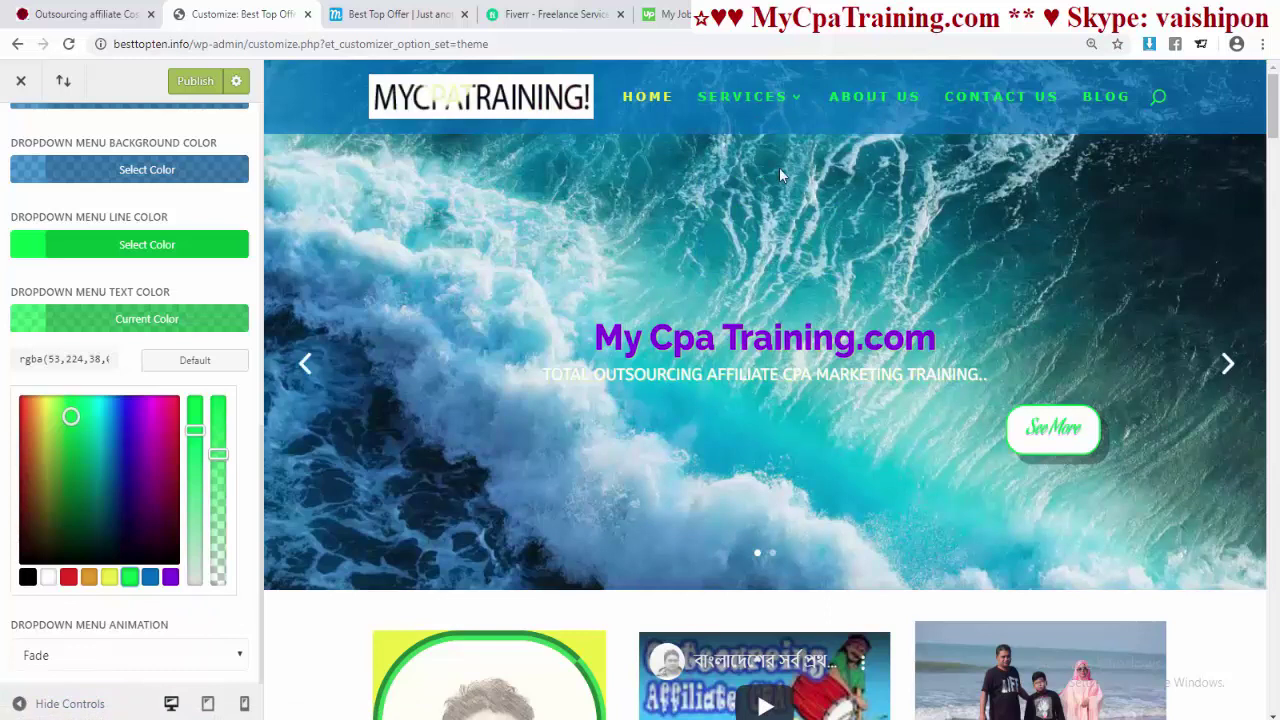
- Try the Expand, Slide and Flip dropdown animations and settle on Expand
click(220, 658)
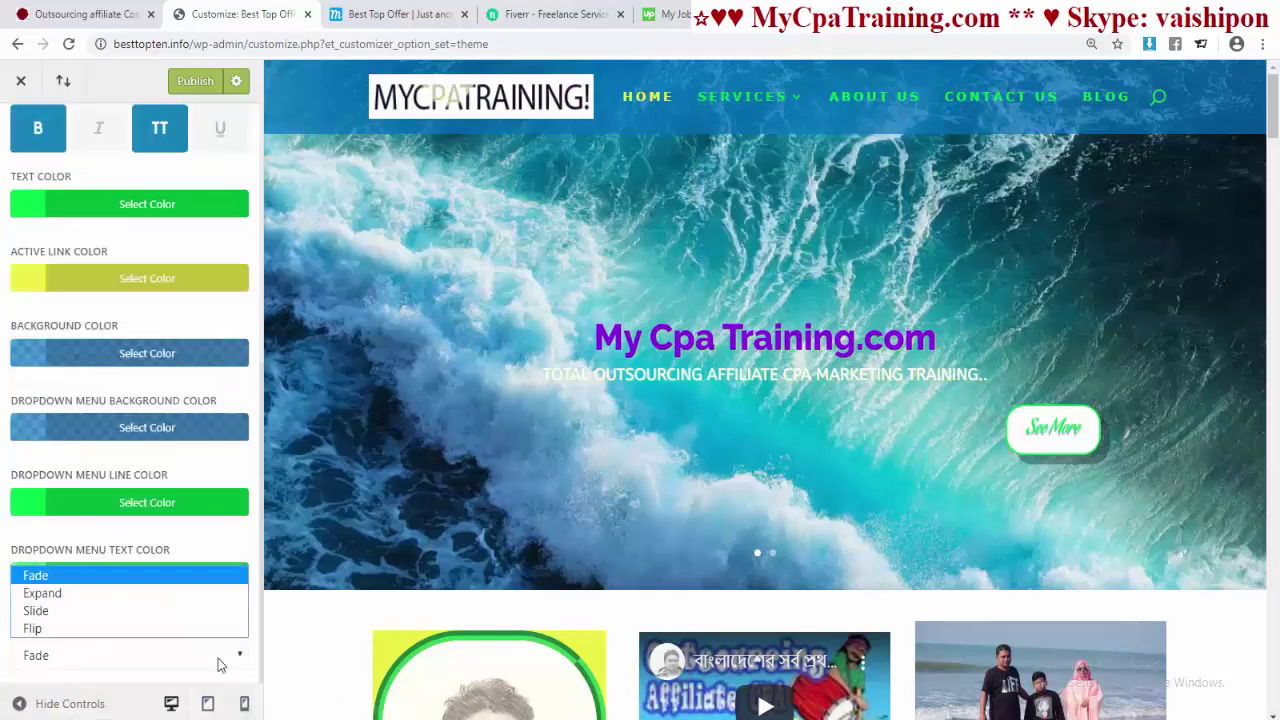
click(78, 593)
mouse_move(735, 98)
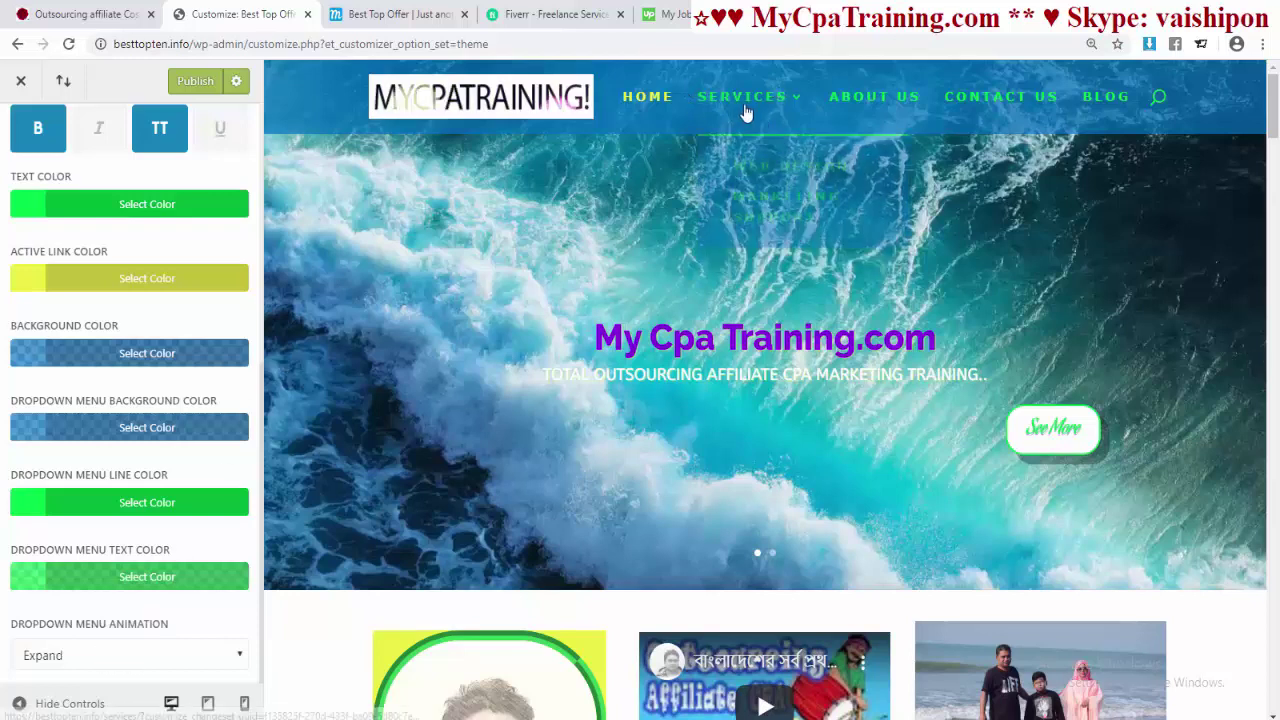
click(240, 656)
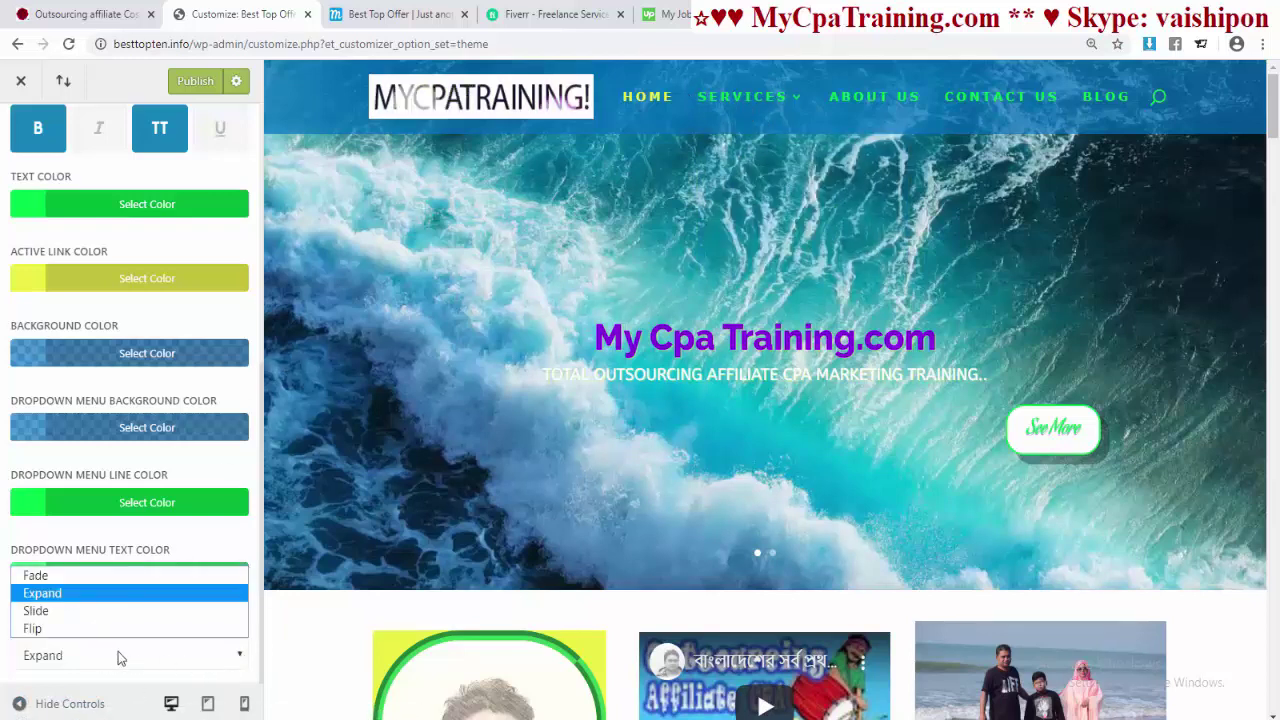
click(87, 609)
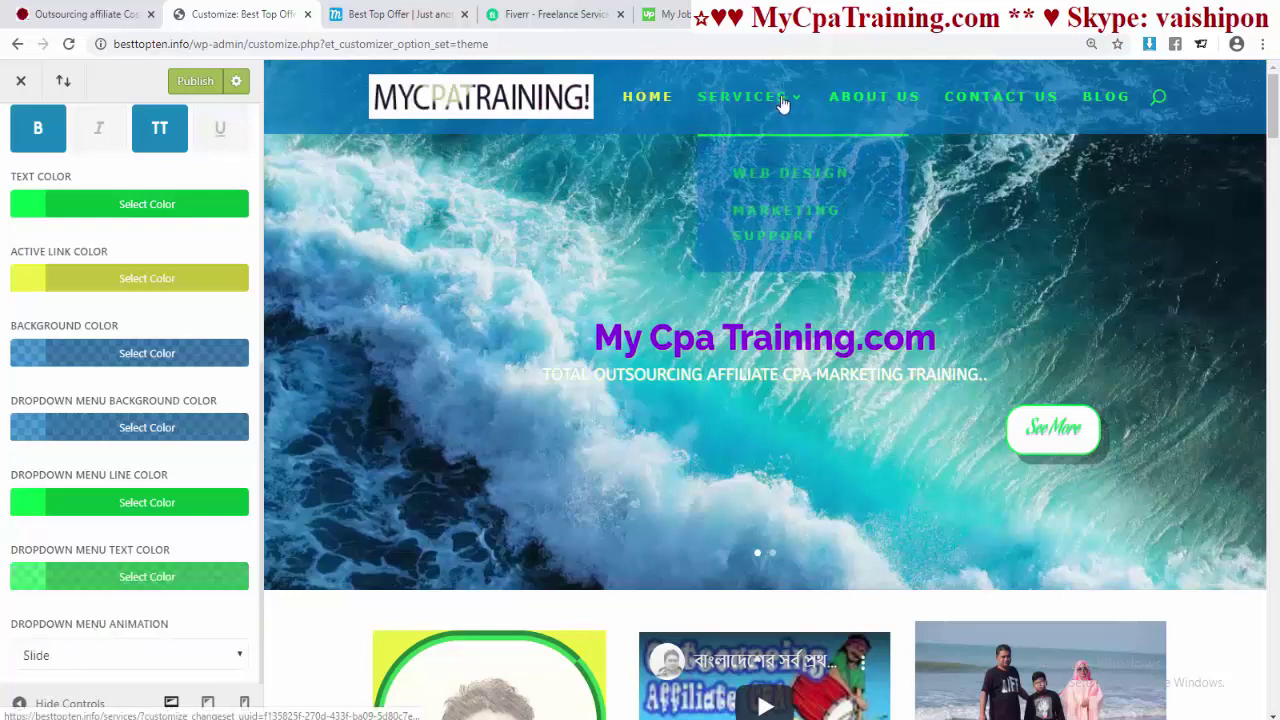
click(247, 658)
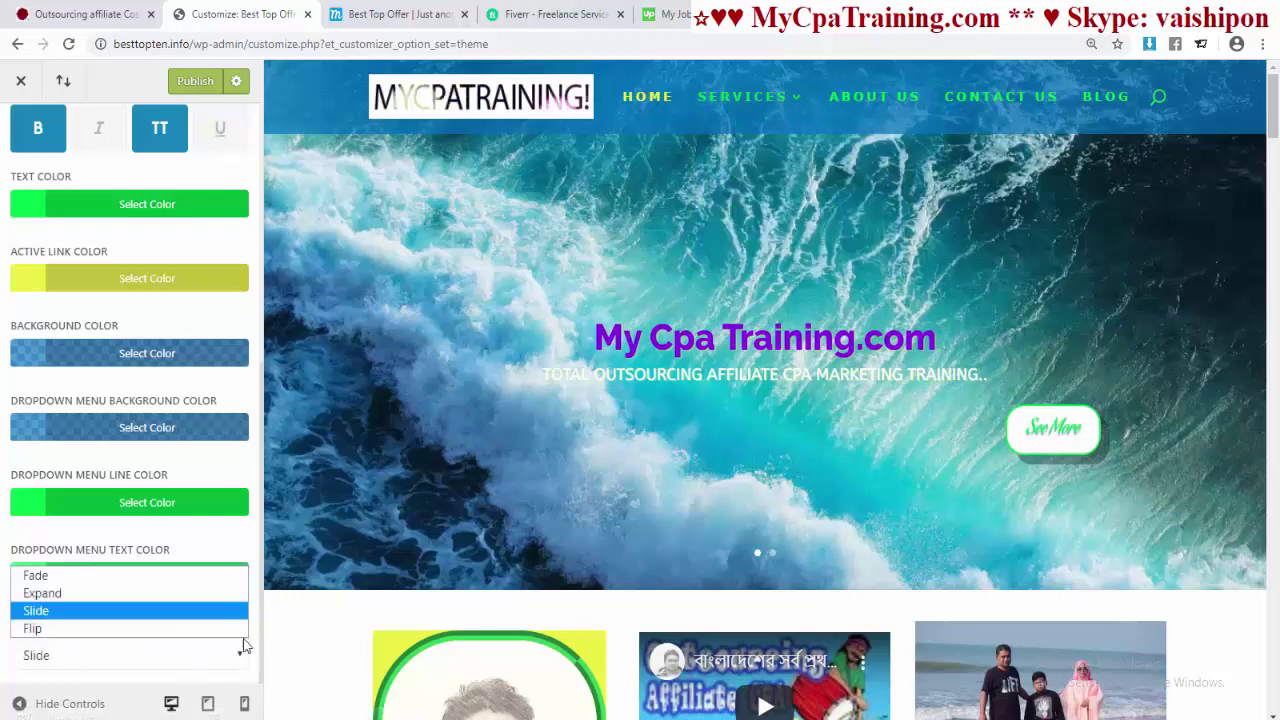
click(82, 632)
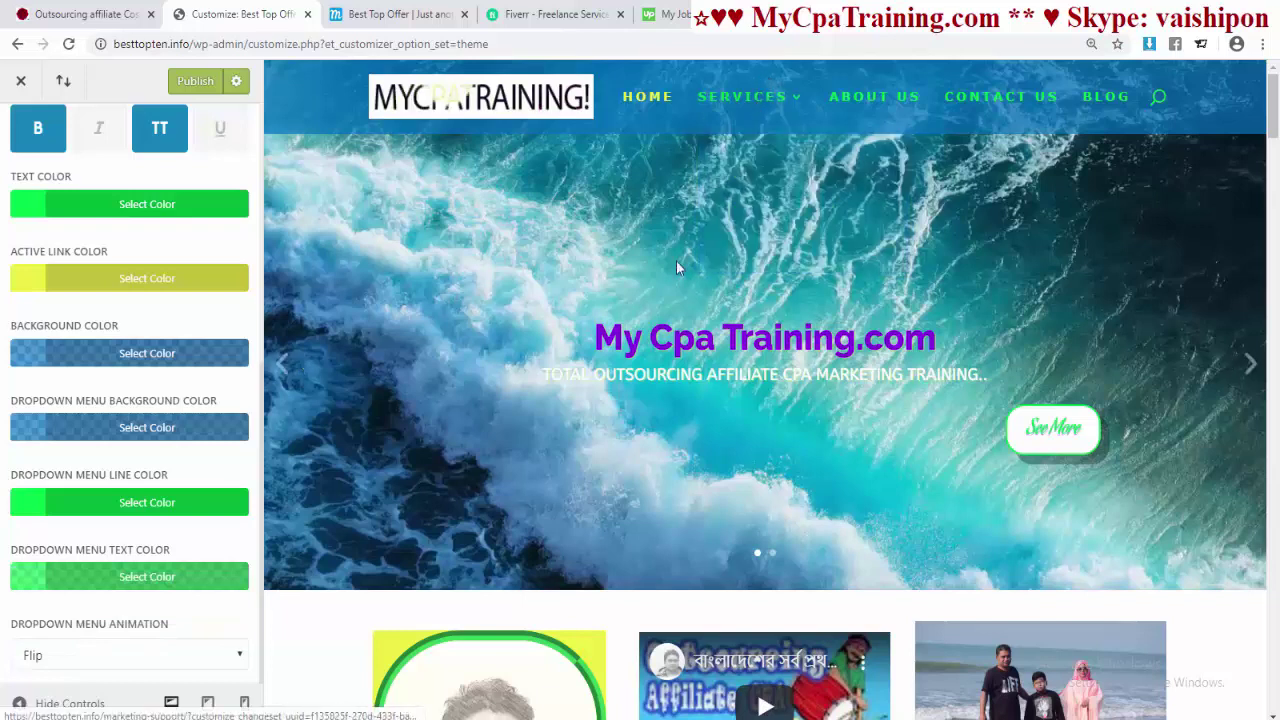
click(240, 660)
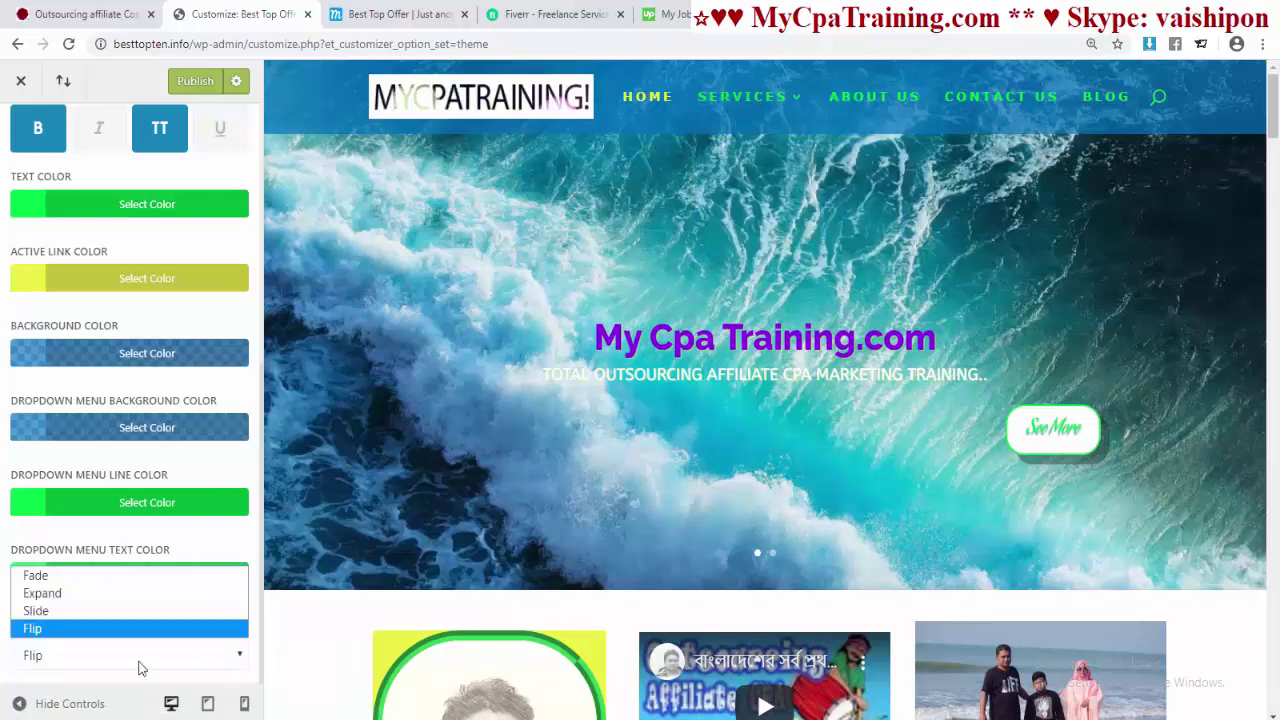
click(103, 597)
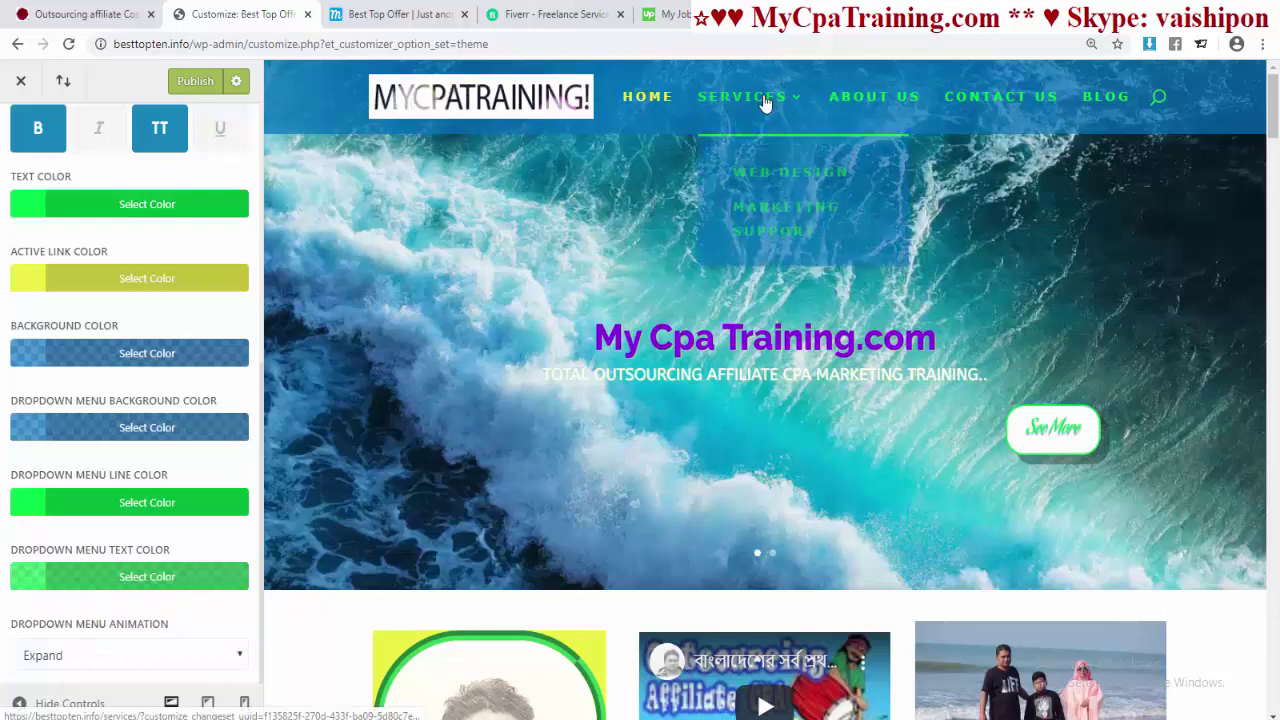
- Go back and open Header & Navigation > Header Elements
scroll(182, 487, up, 5)
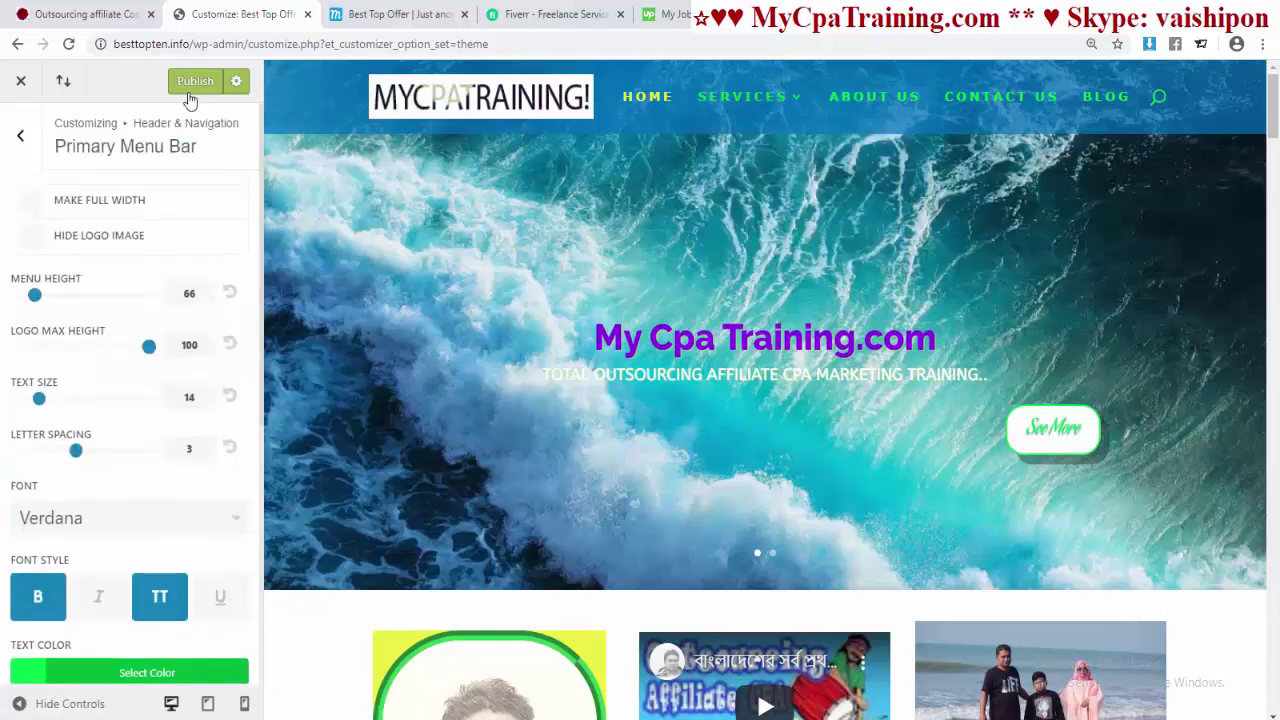
click(19, 137)
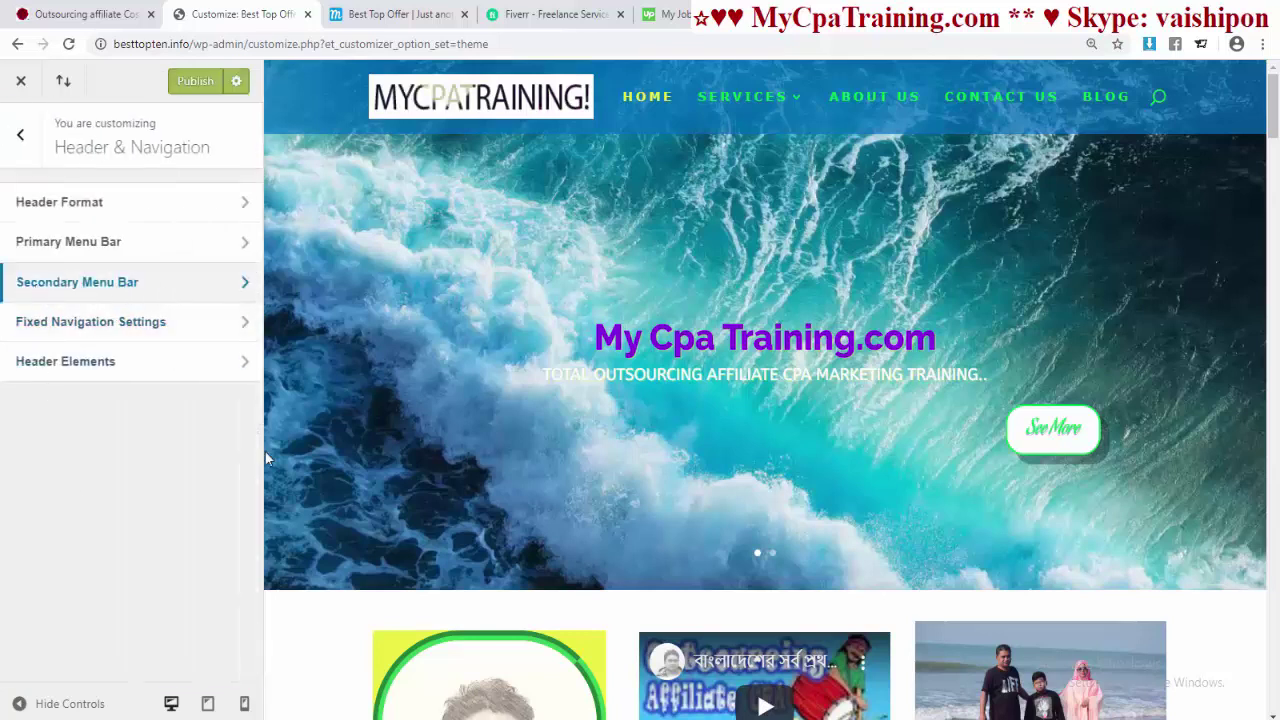
click(69, 362)
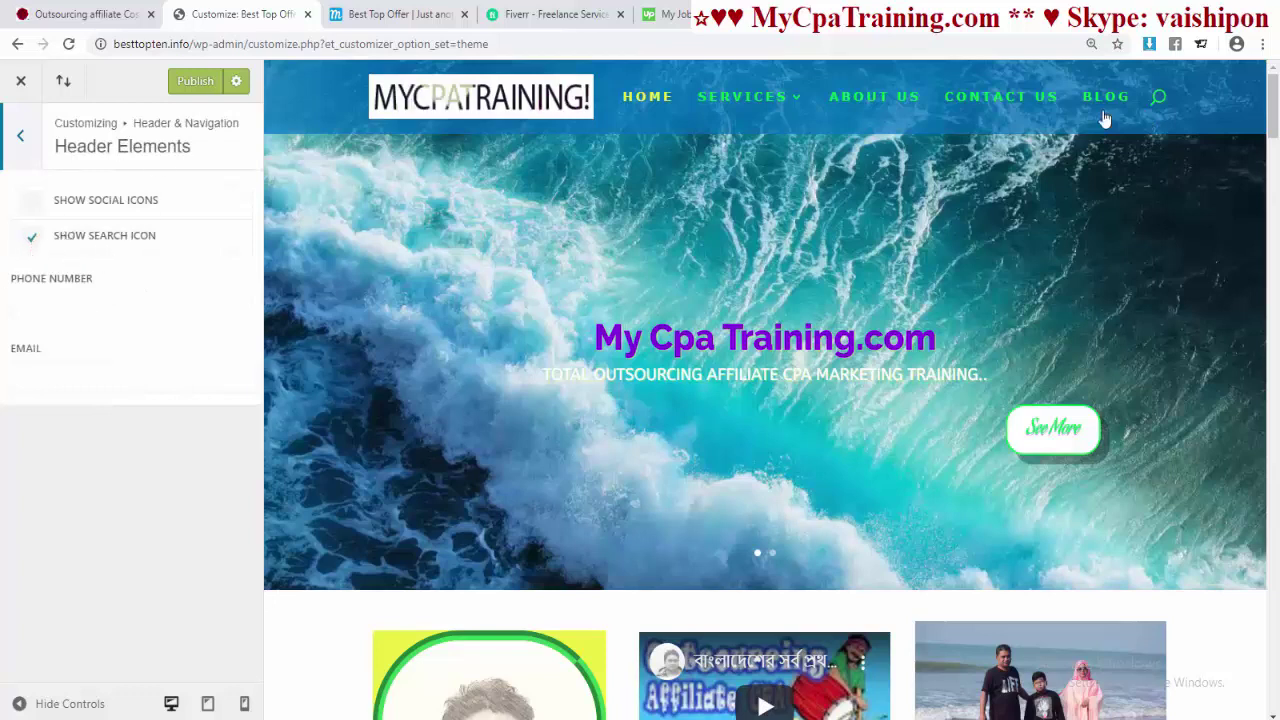
- Keep the search icon shown in the header and select the Phone Number field
click(30, 241)
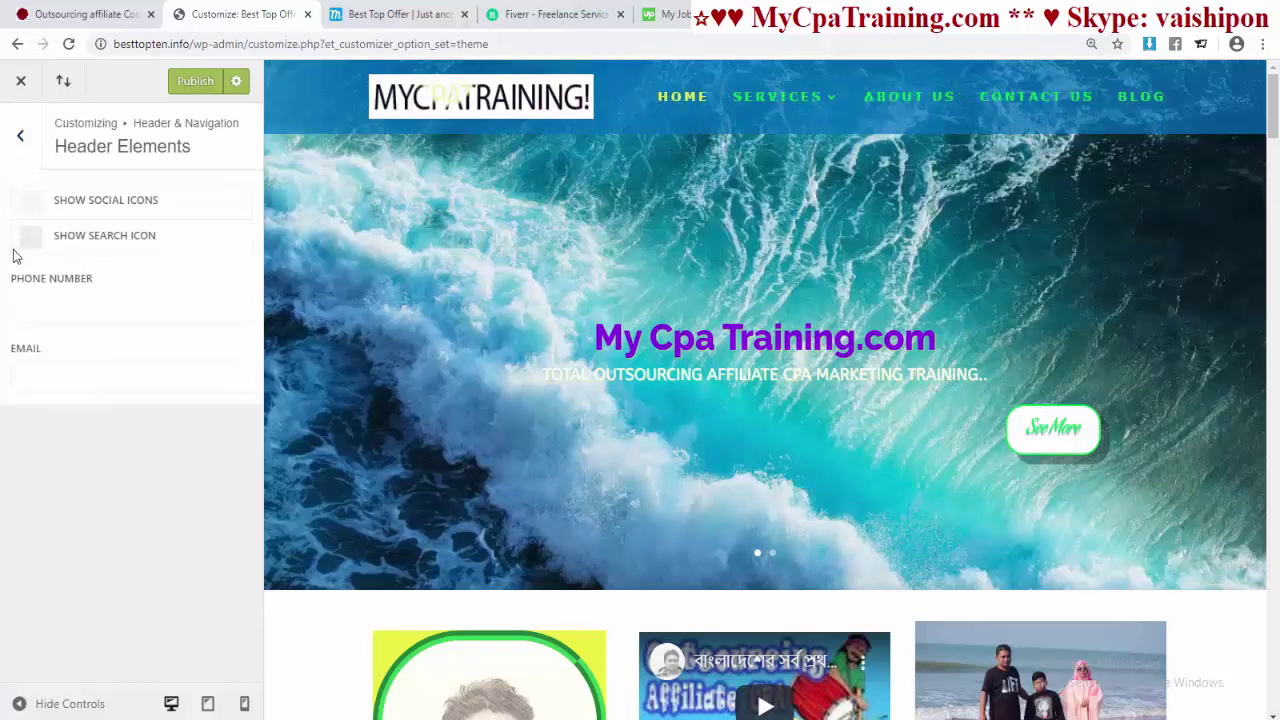
click(31, 240)
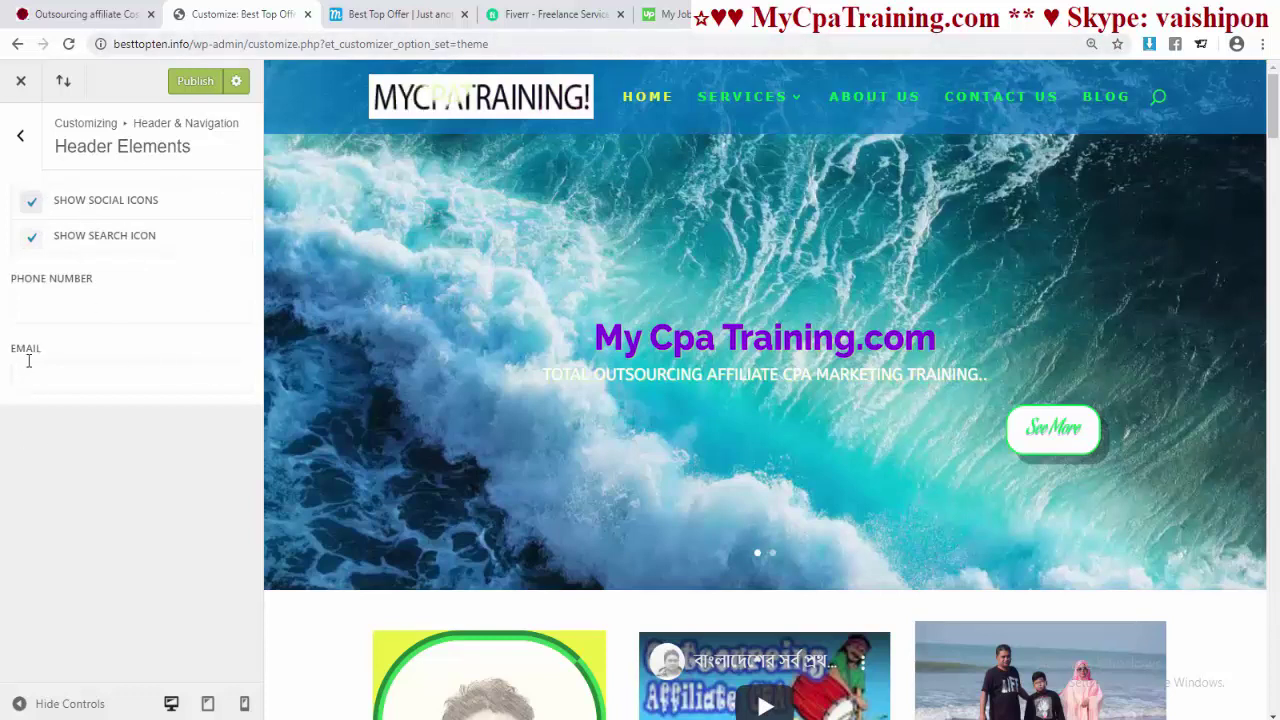
click(45, 306)
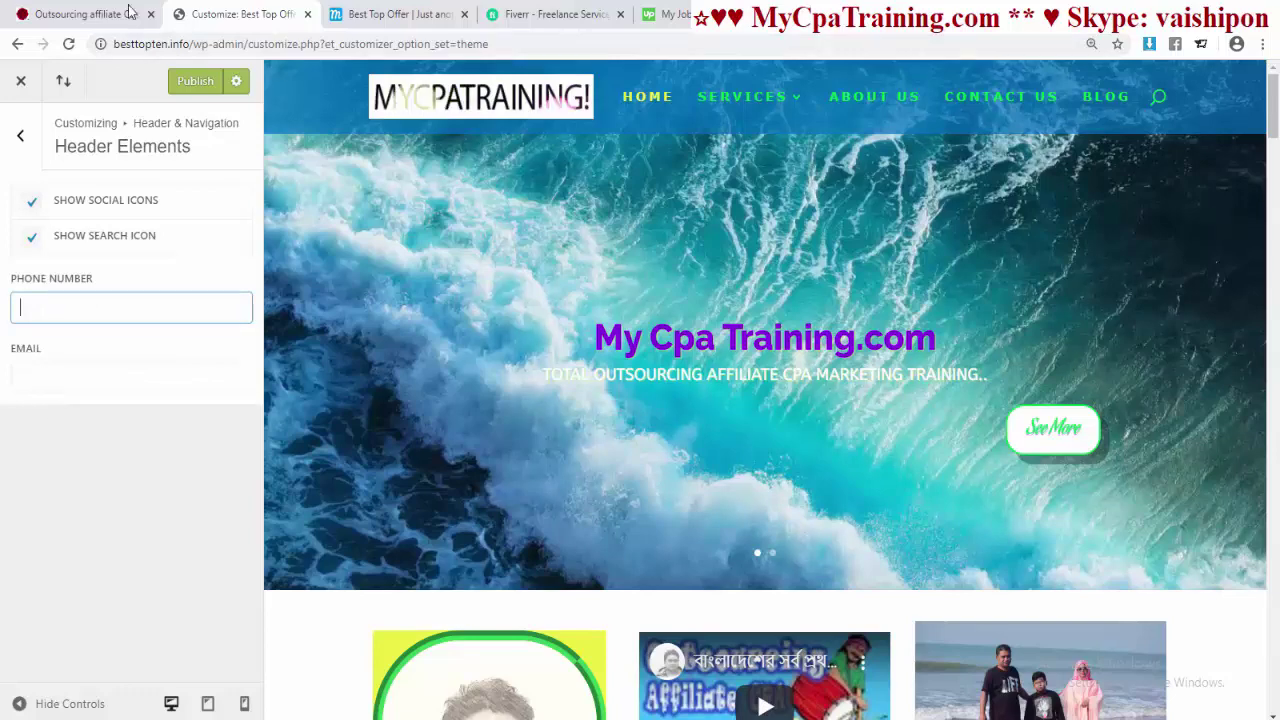
- Copy the contact phone number from the training site into Phone Number and publish
click(85, 14)
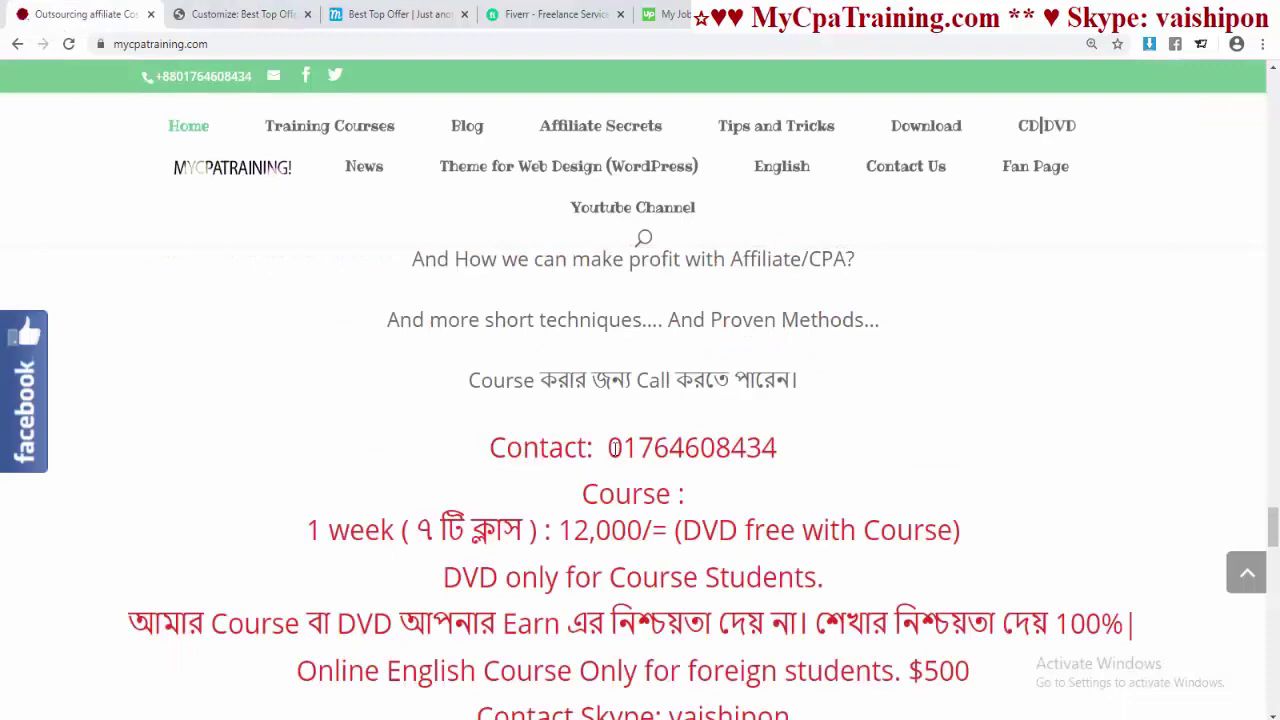
drag(609, 448, 812, 449)
right_click(720, 450)
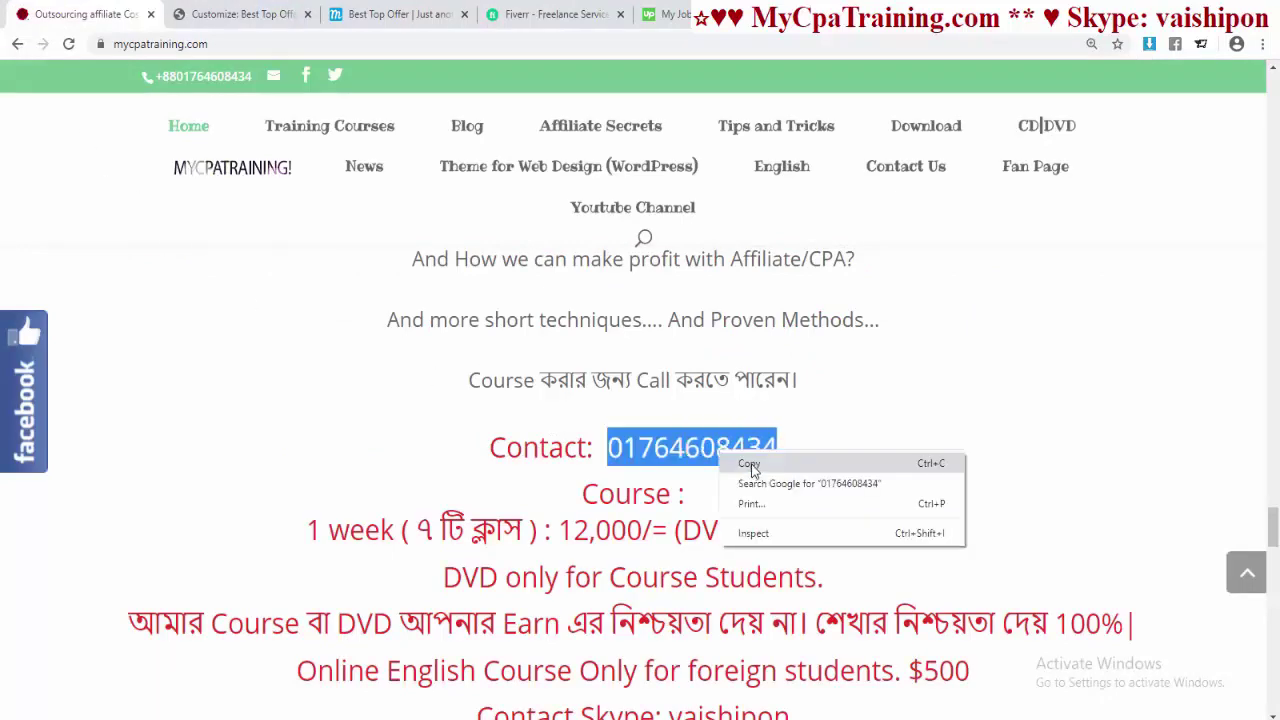
click(750, 460)
click(240, 14)
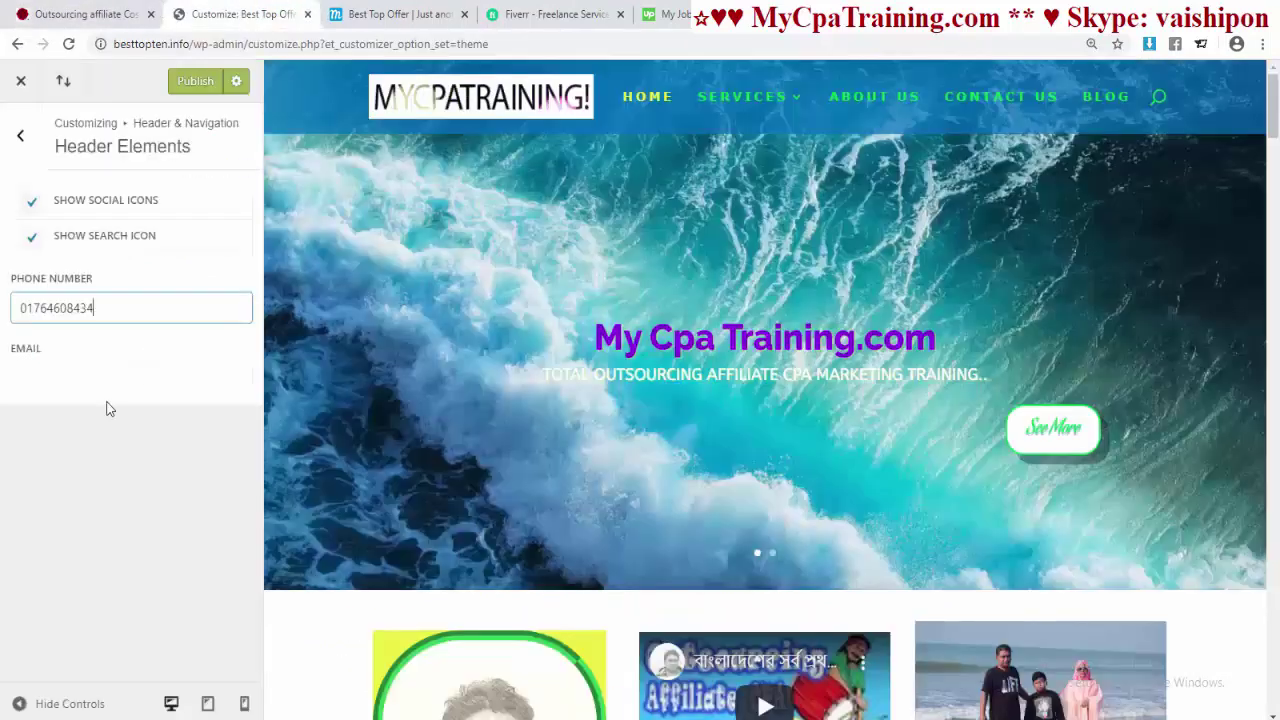
click(40, 374)
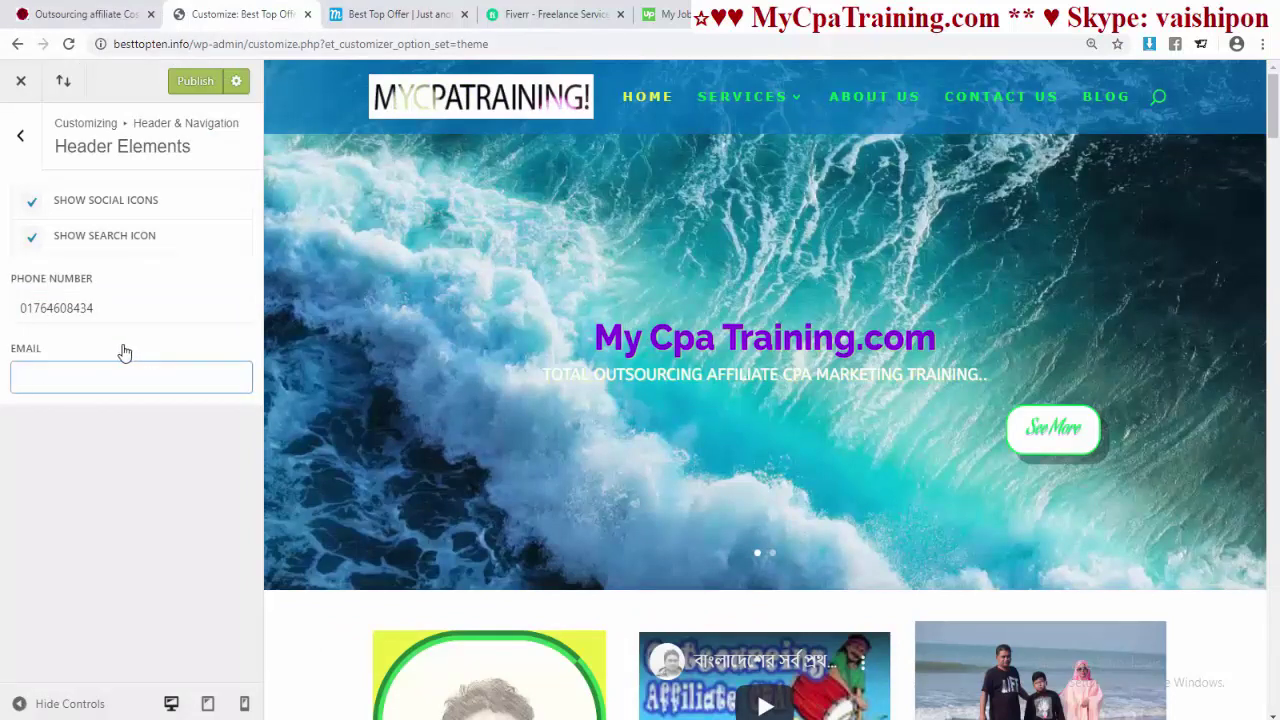
click(184, 86)
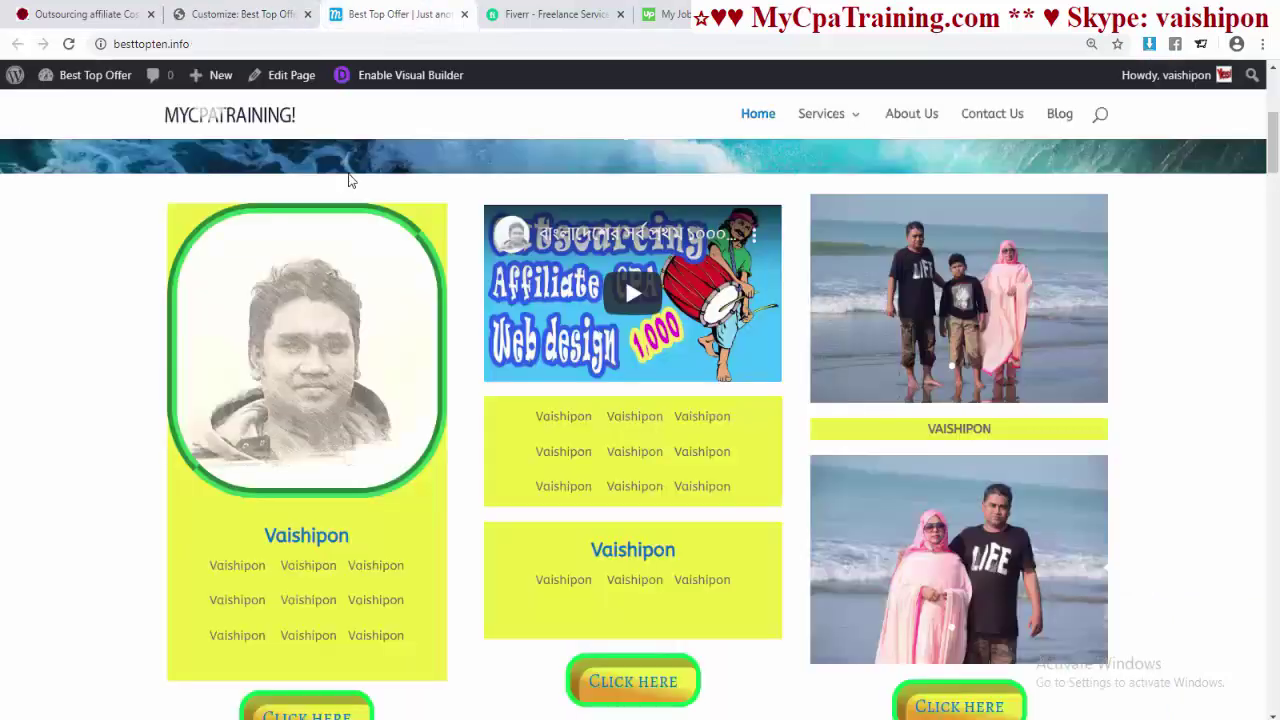
- Reload the live site to check the new header top bar
click(392, 14)
click(349, 44)
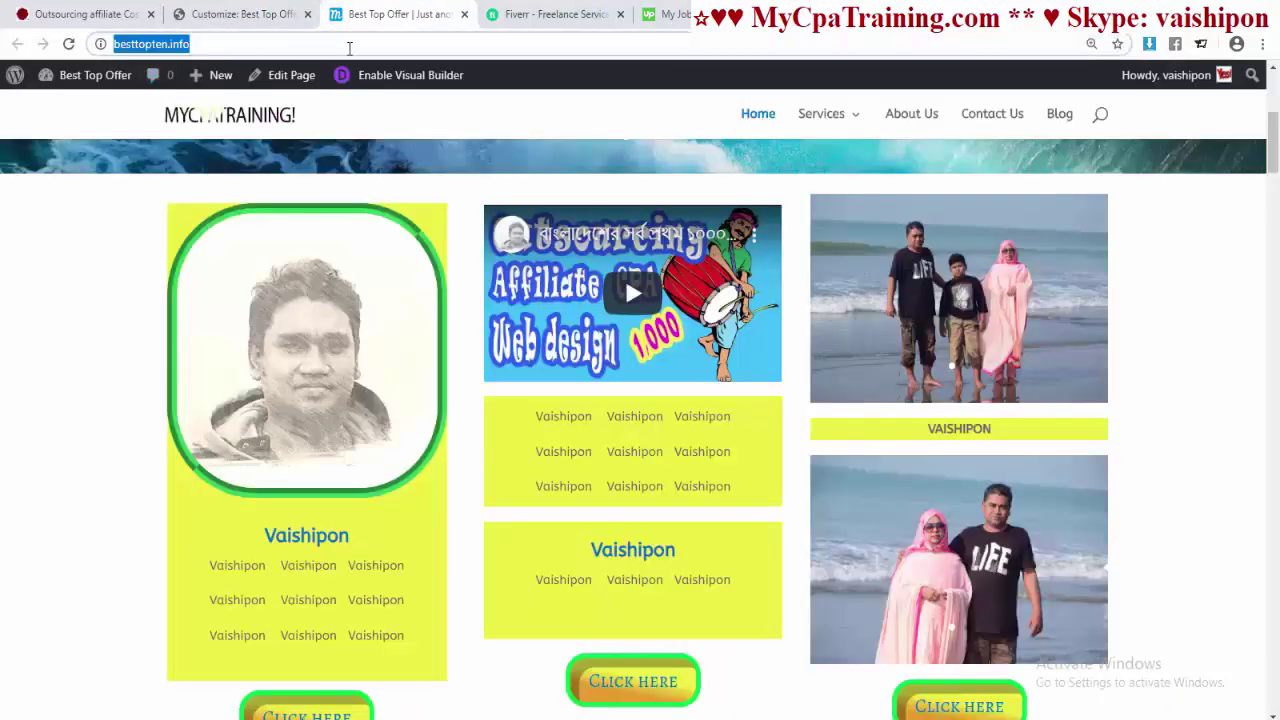
key(Return)
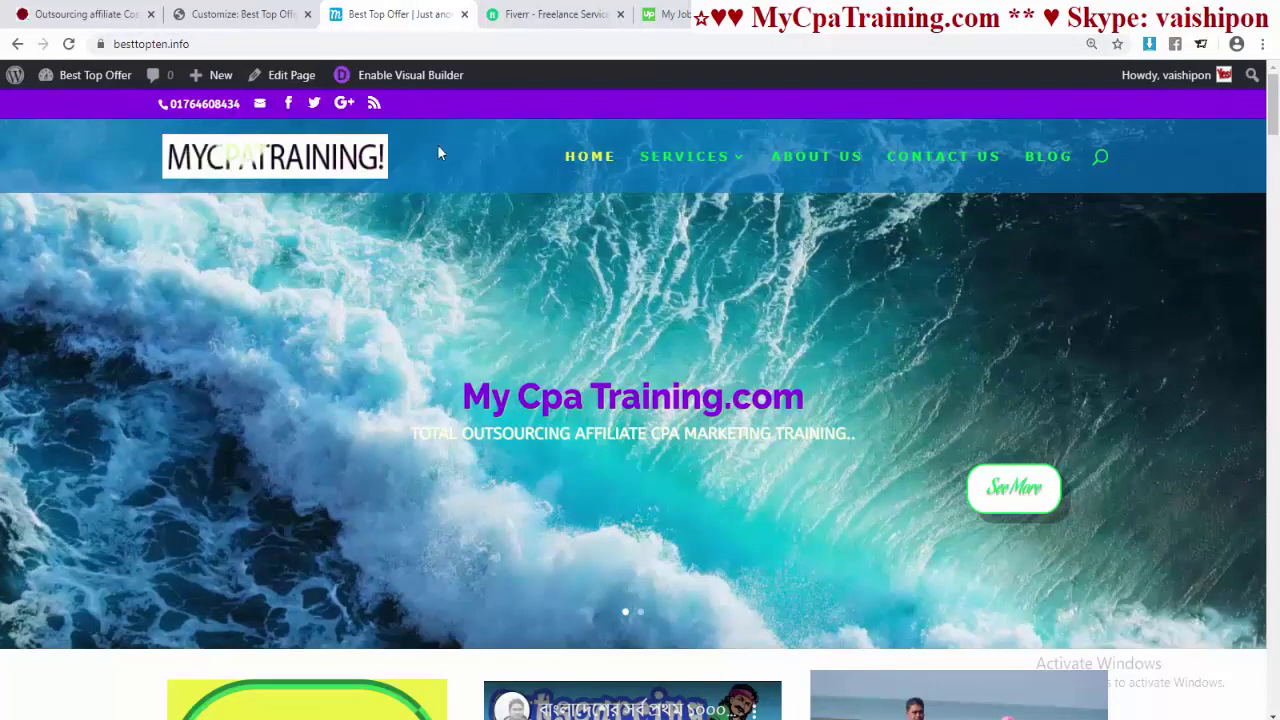
- In the Customizer's Header Elements settings, uncheck Show Social Icons
click(290, 14)
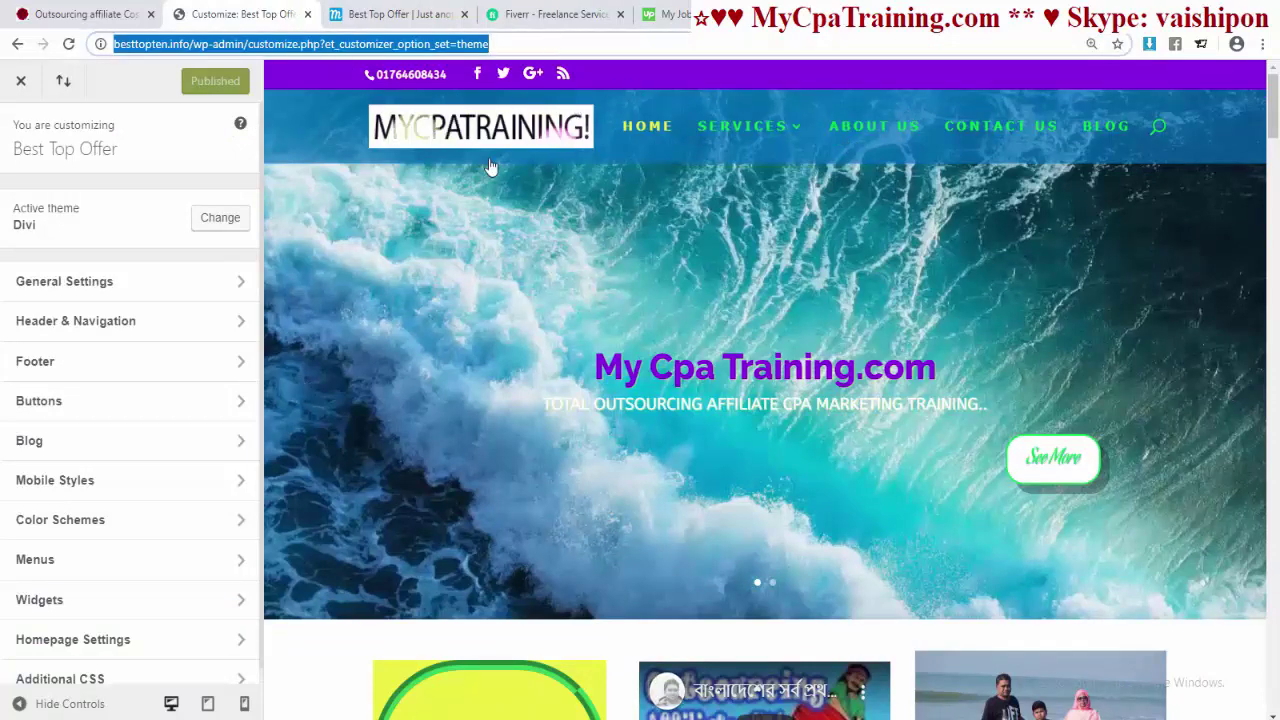
click(77, 324)
click(94, 362)
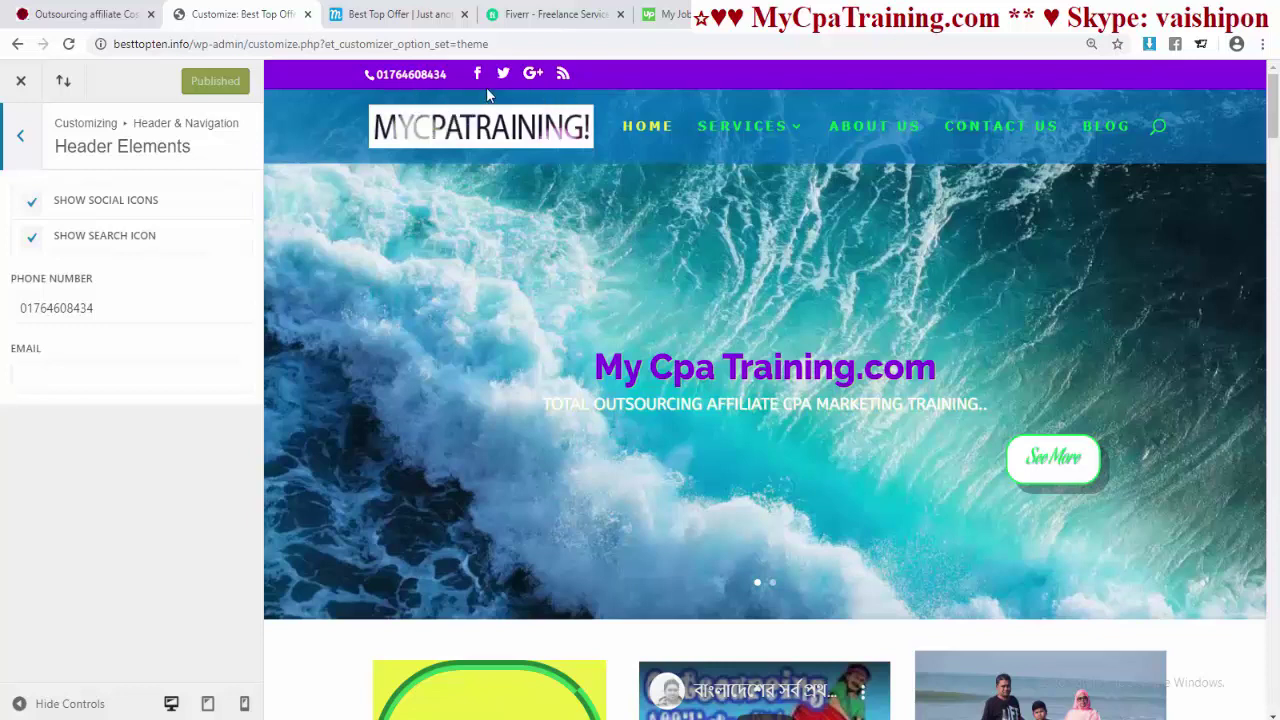
click(56, 199)
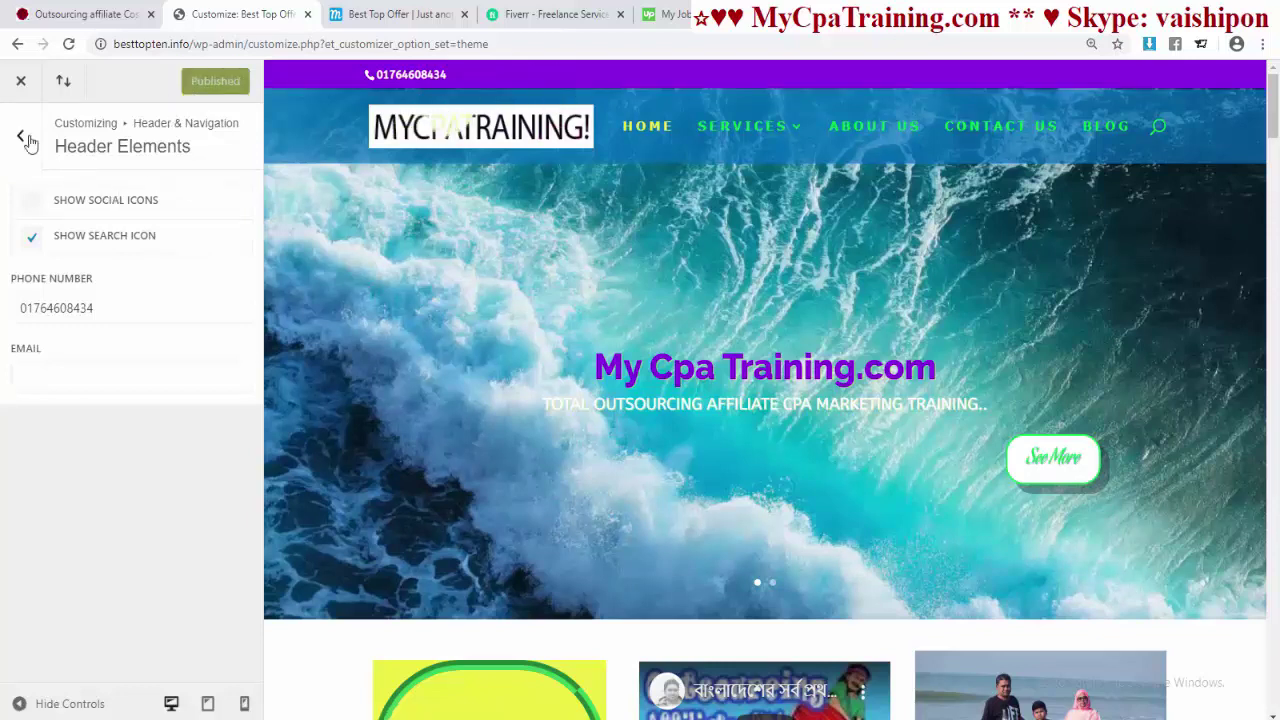
- Style the secondary menu bar text as bold Amethysta, size 15, letter spacing 3
click(69, 286)
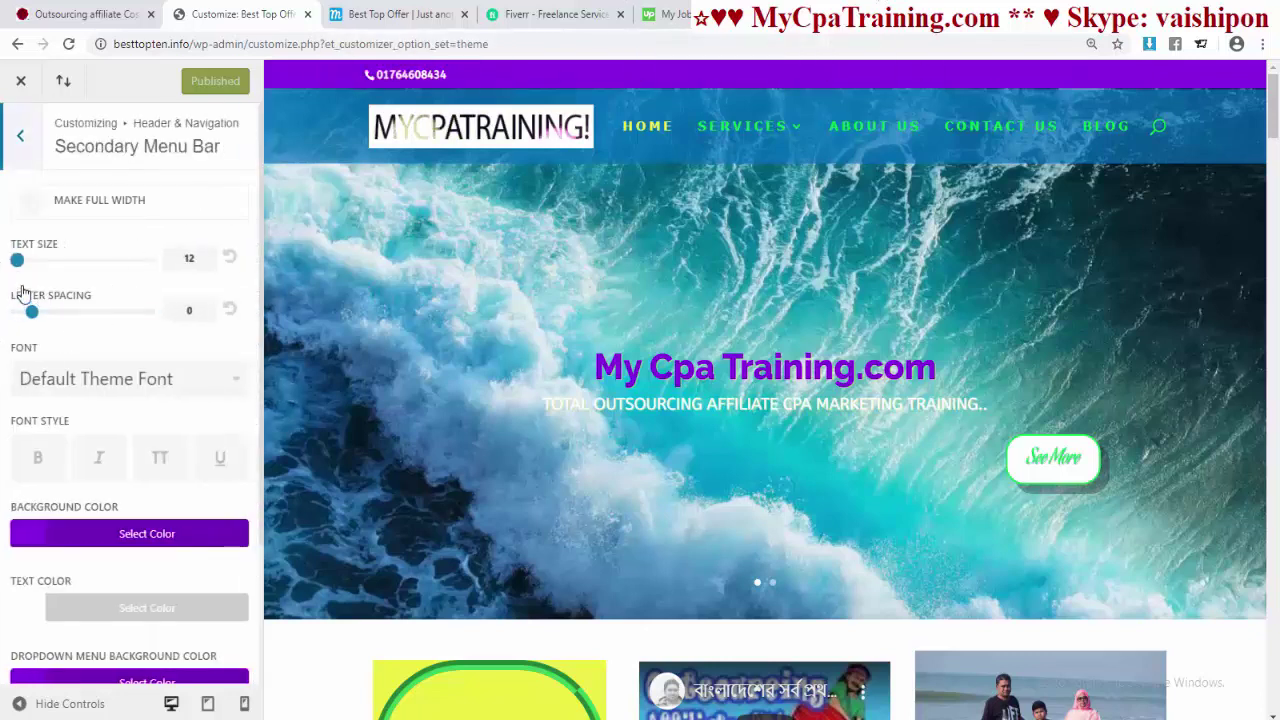
drag(17, 261, 42, 262)
mouse_move(65, 268)
mouse_down()
mouse_move(80, 270)
mouse_move(68, 264)
mouse_up()
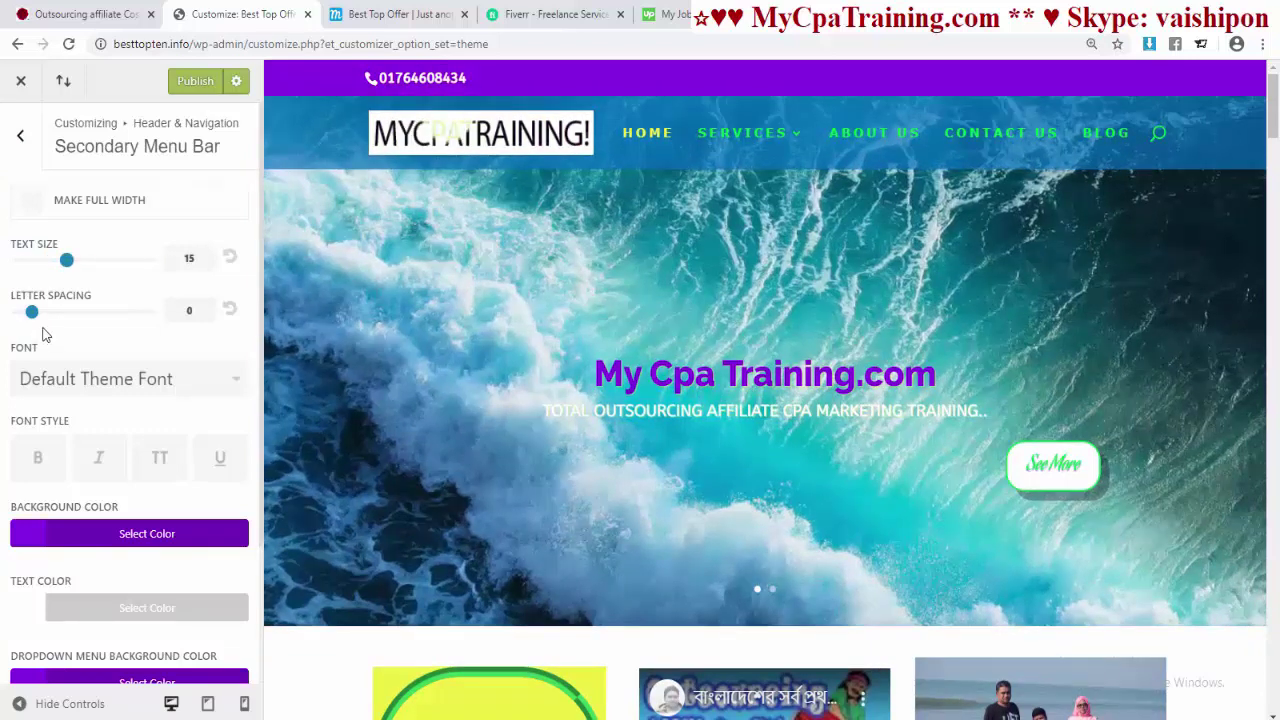
drag(34, 314, 78, 328)
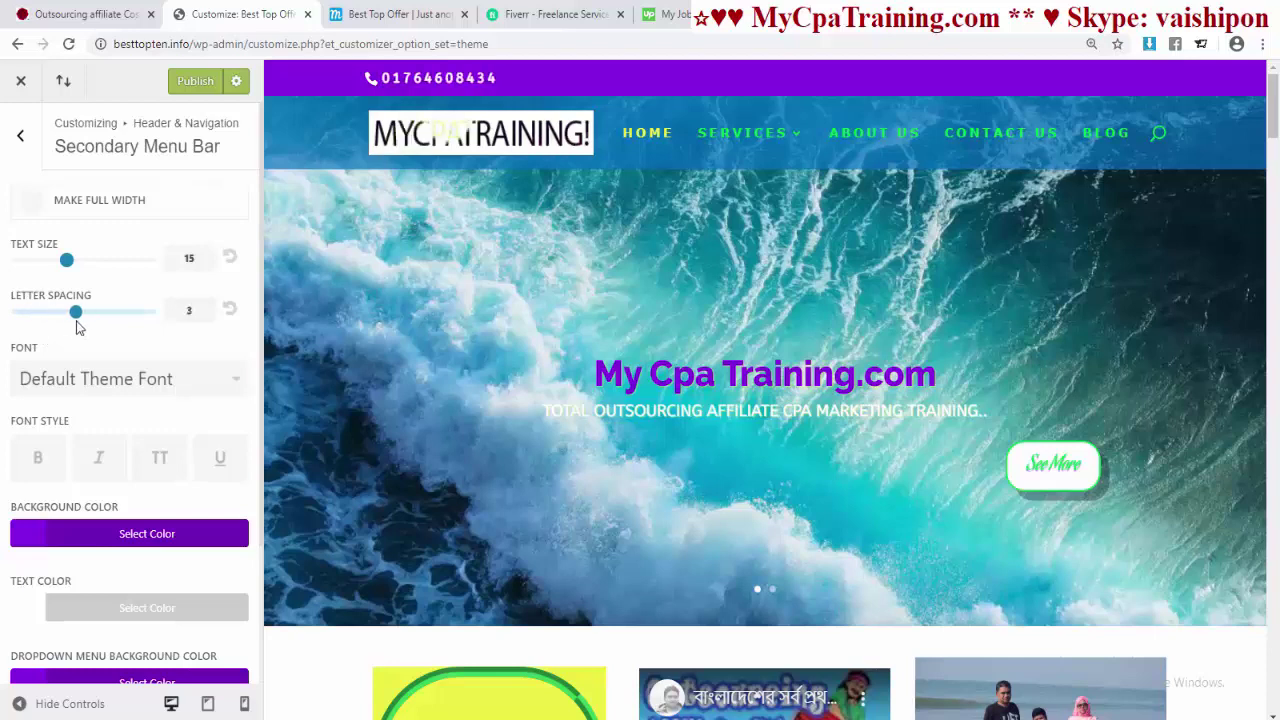
scroll(120, 422, down, 1)
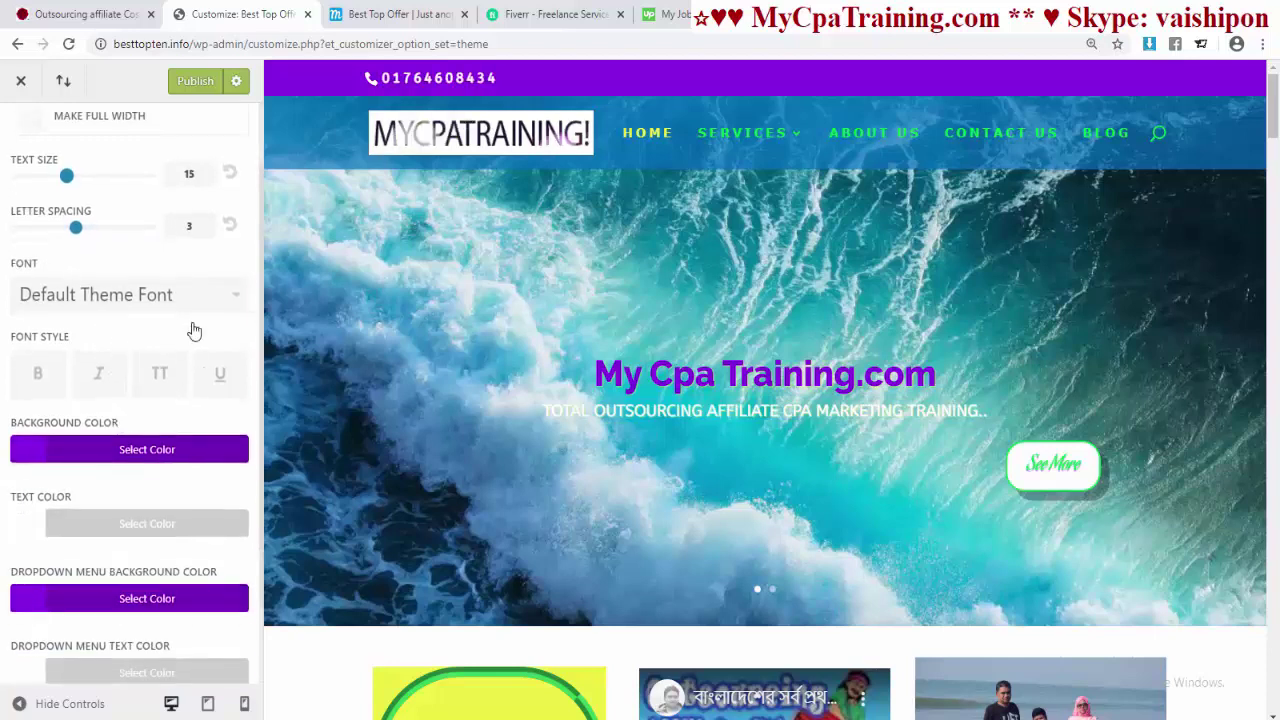
click(152, 304)
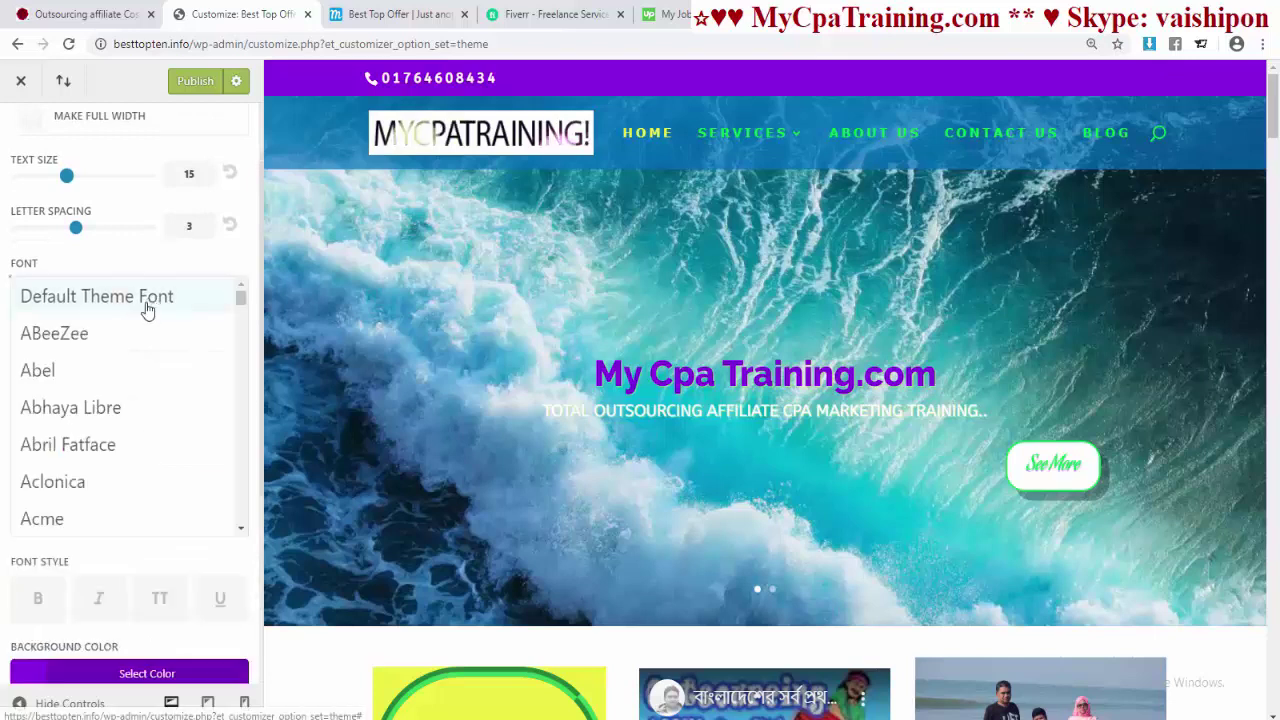
click(75, 449)
click(37, 380)
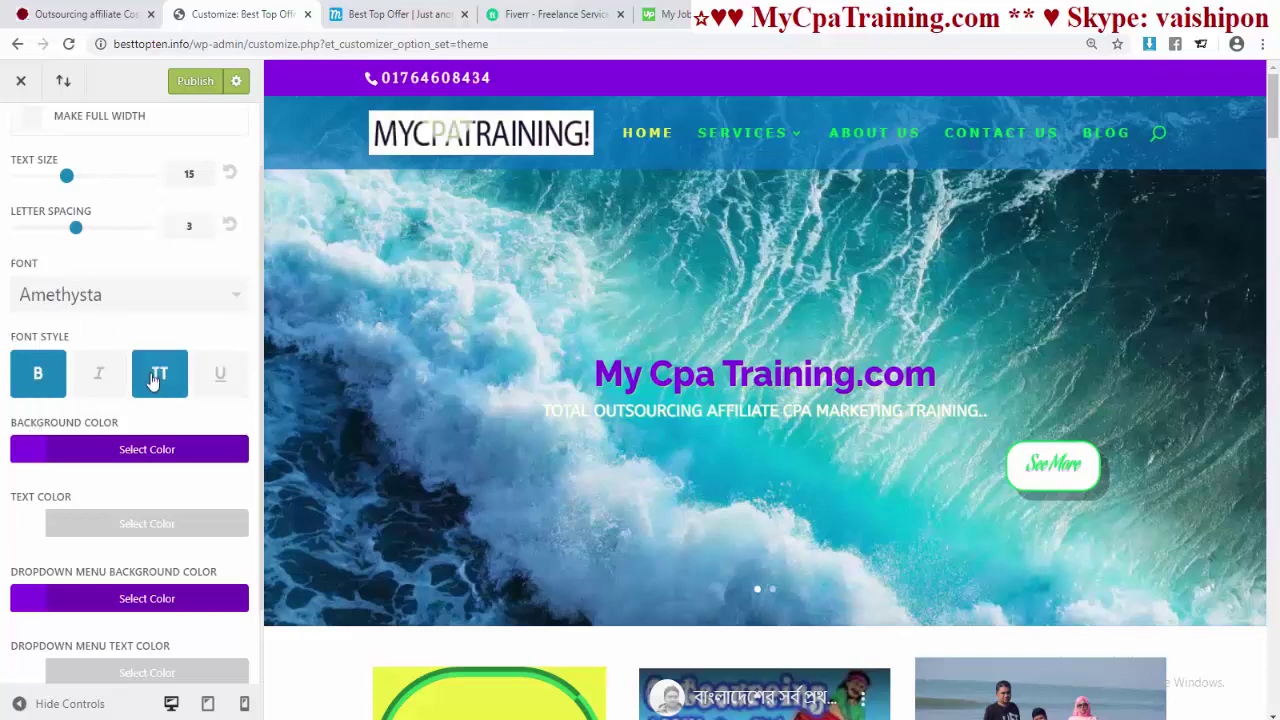
- Make the secondary menu bar background a semi-transparent blue
scroll(48, 380, down, 1)
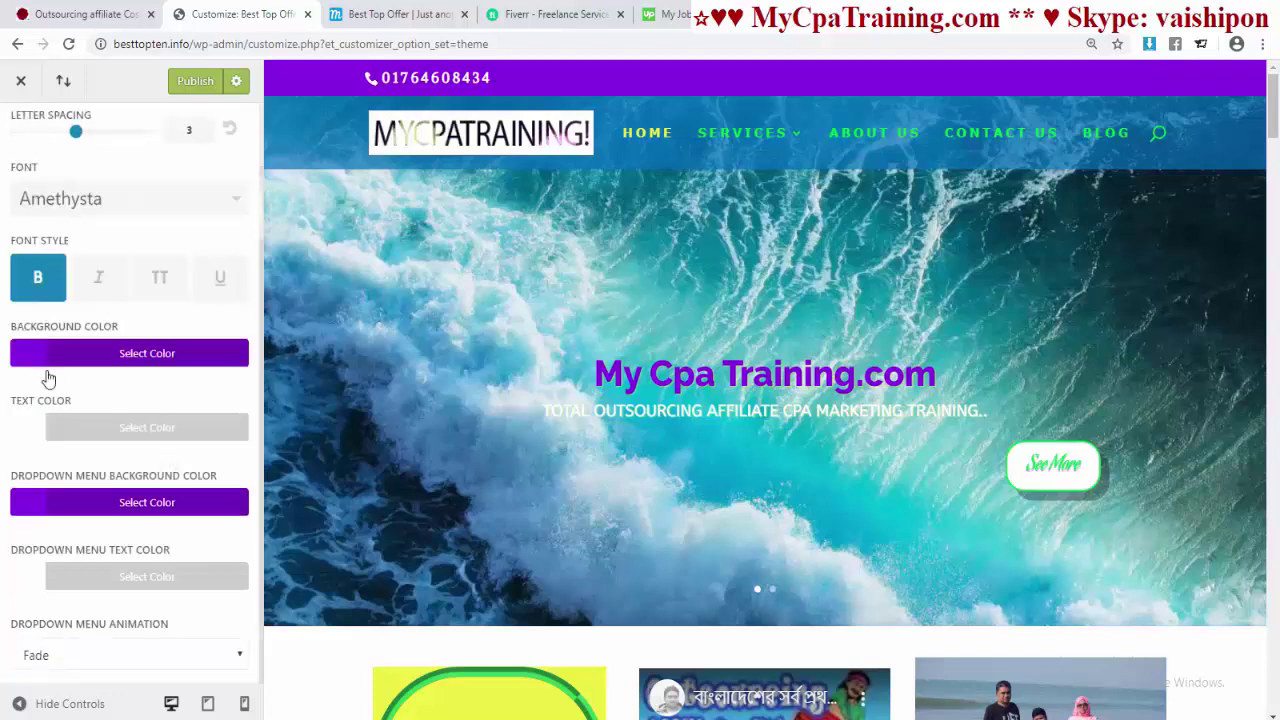
click(156, 358)
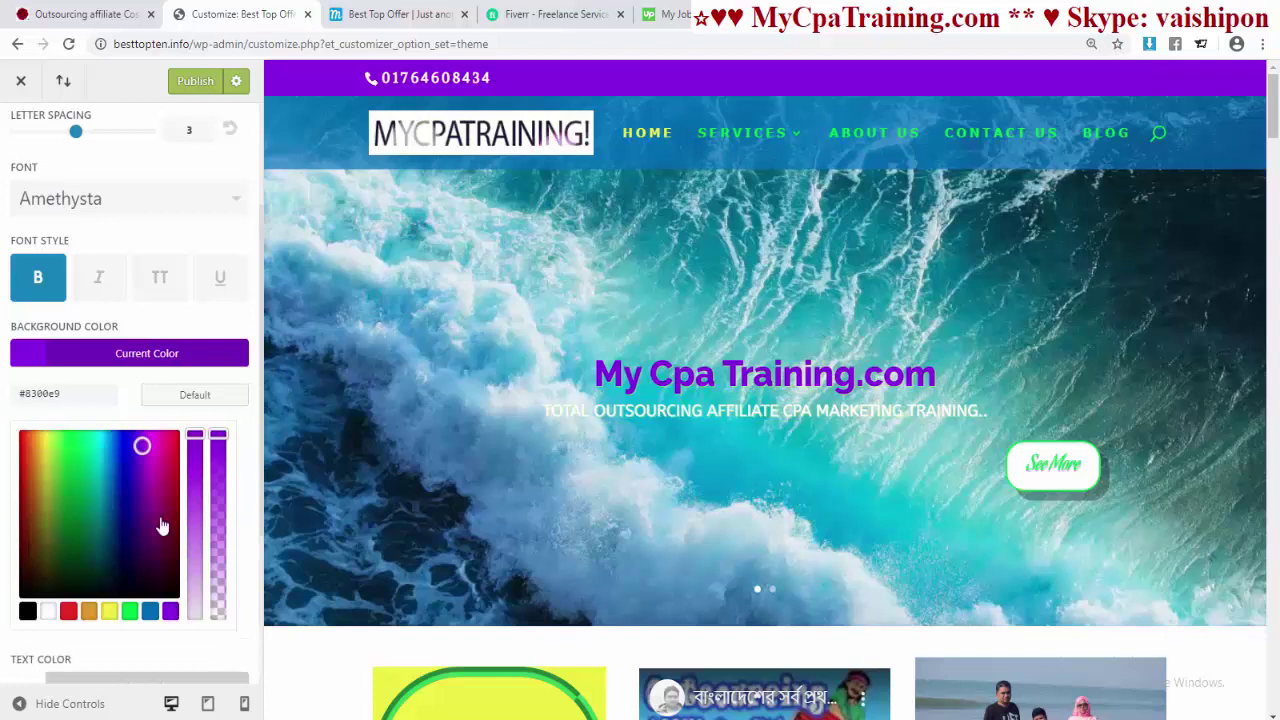
click(149, 614)
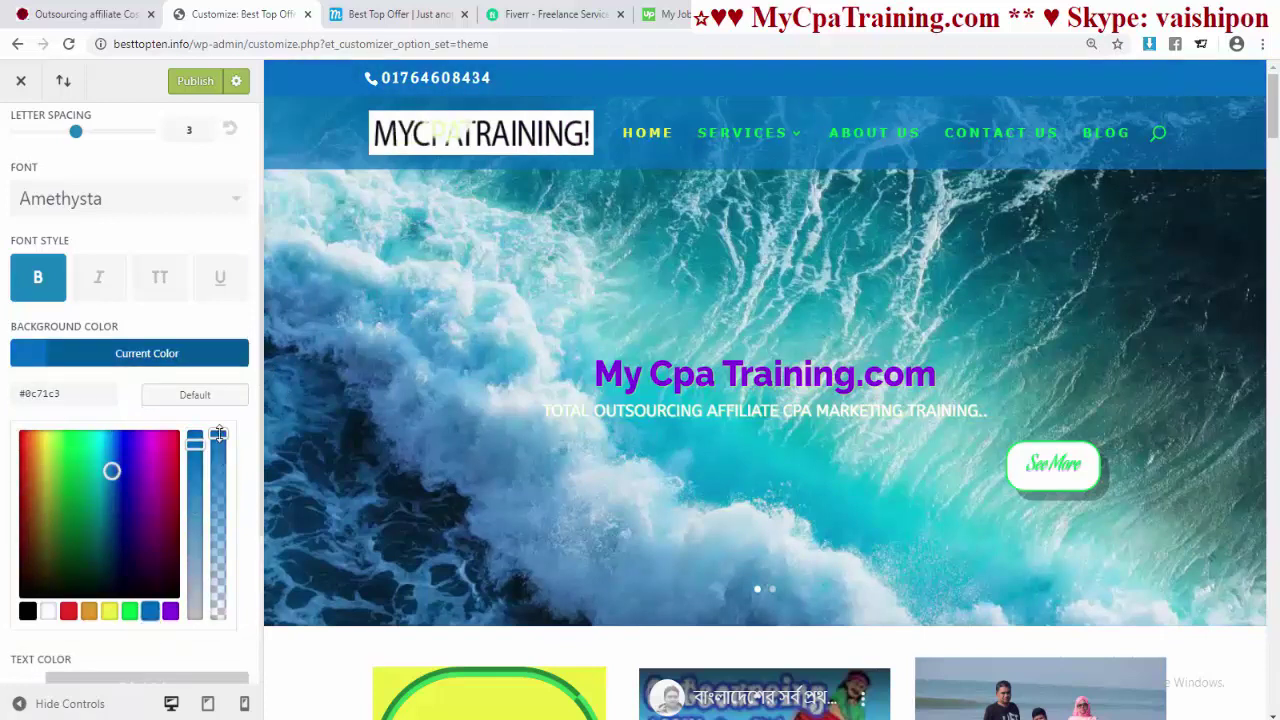
drag(219, 433, 219, 492)
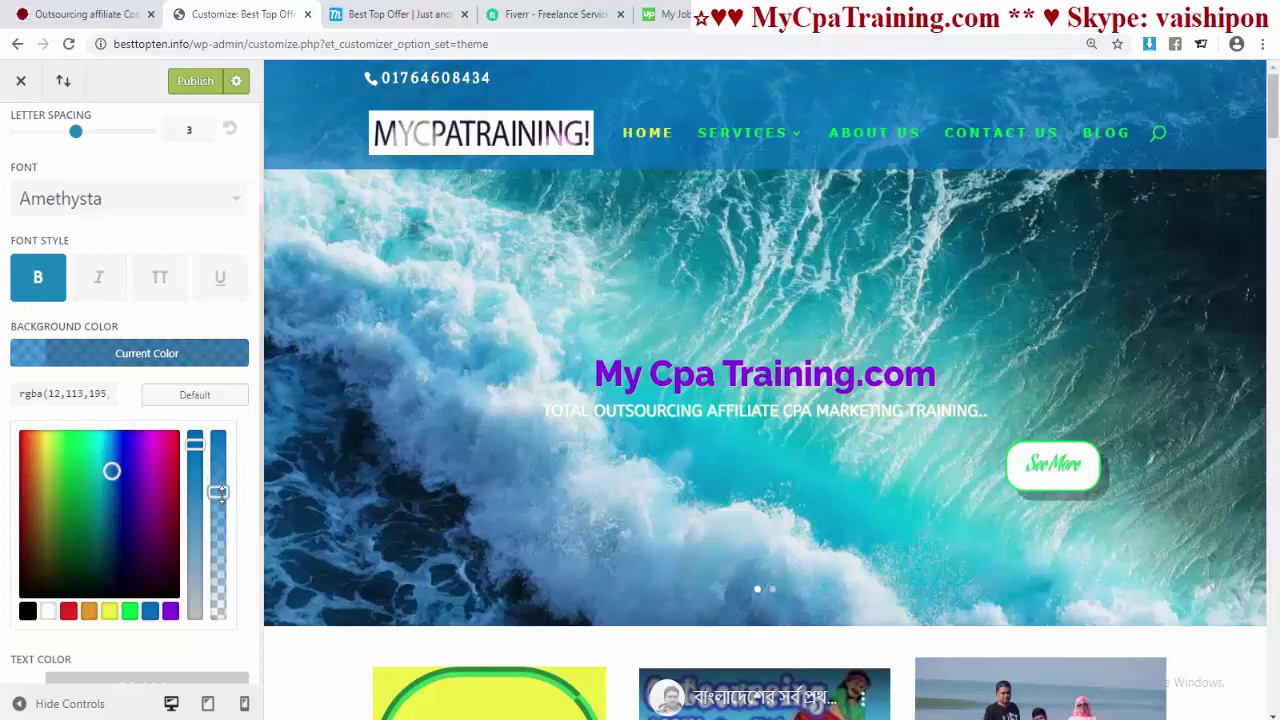
scroll(522, 370, down, 10)
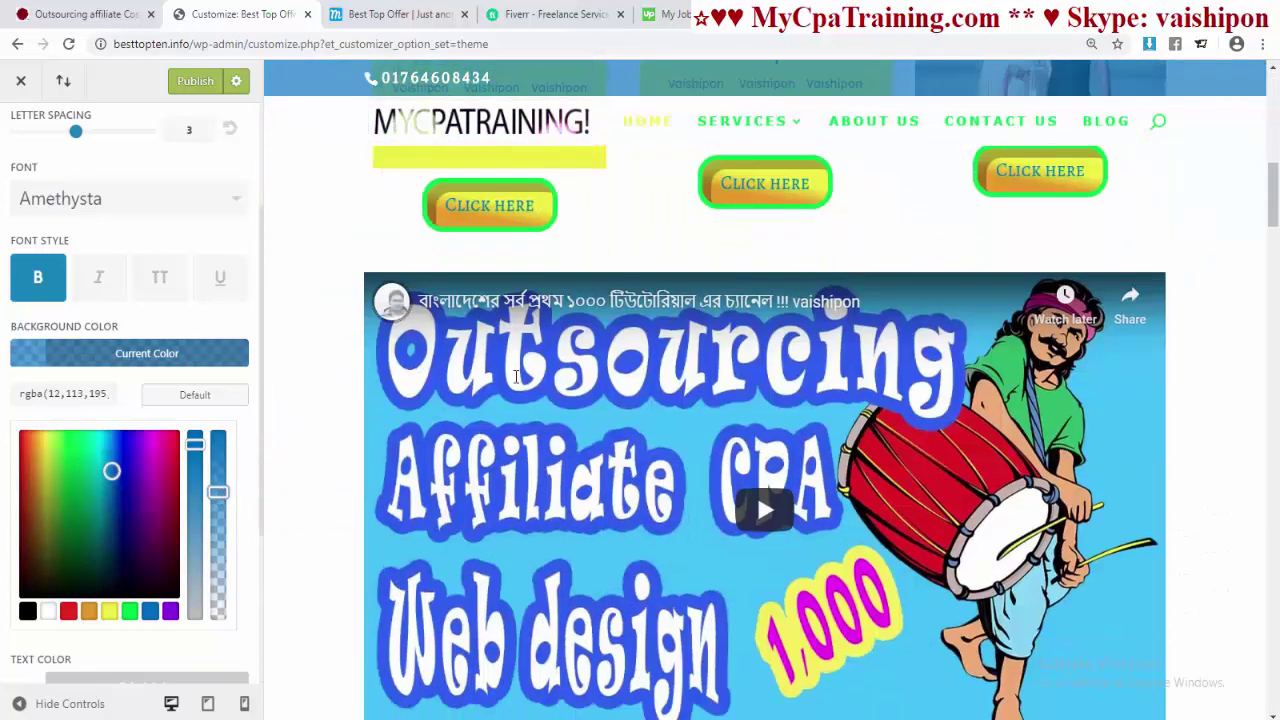
scroll(514, 380, up, 10)
scroll(130, 450, down, 3)
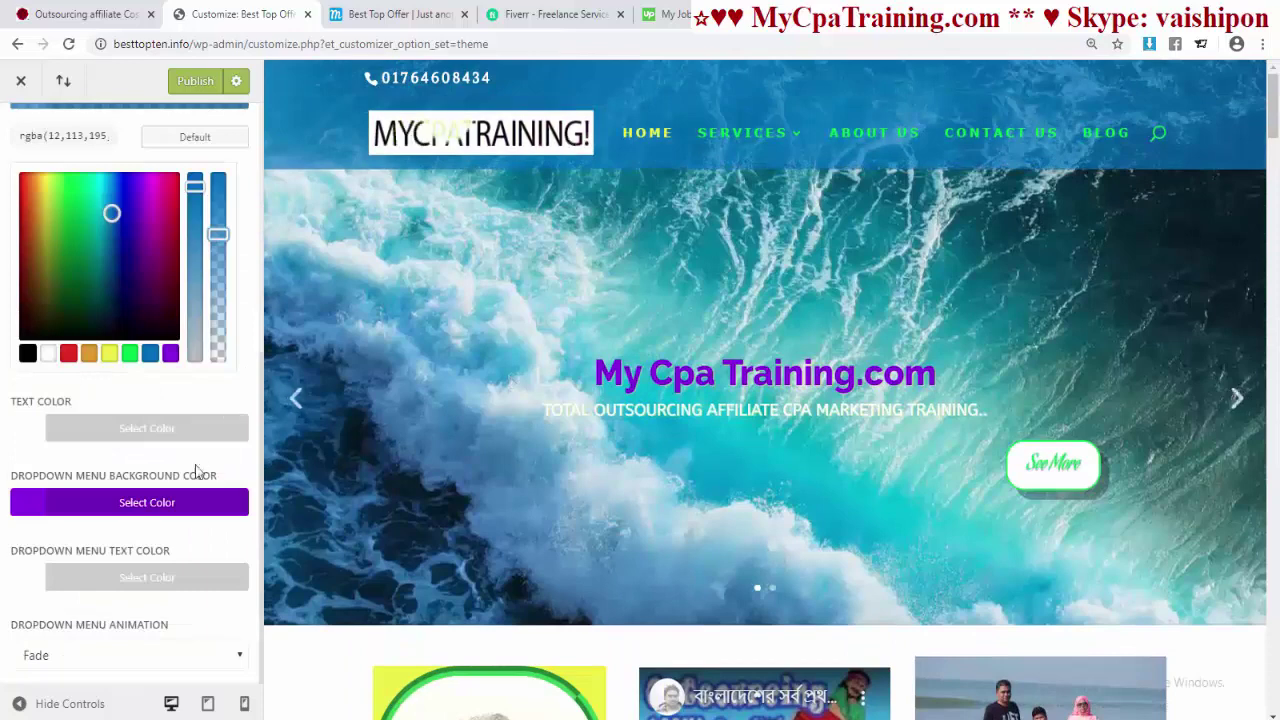
- Set the secondary bar text colour to green #35e026 and publish the changes
click(167, 438)
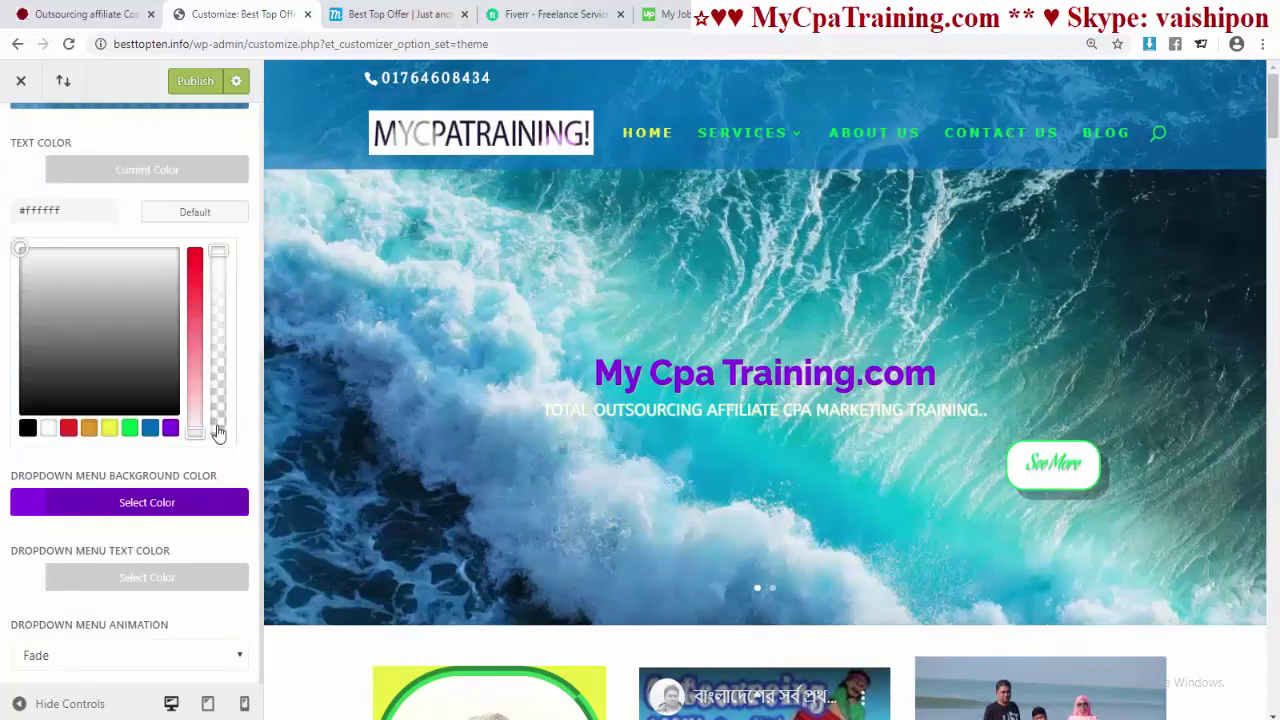
click(129, 428)
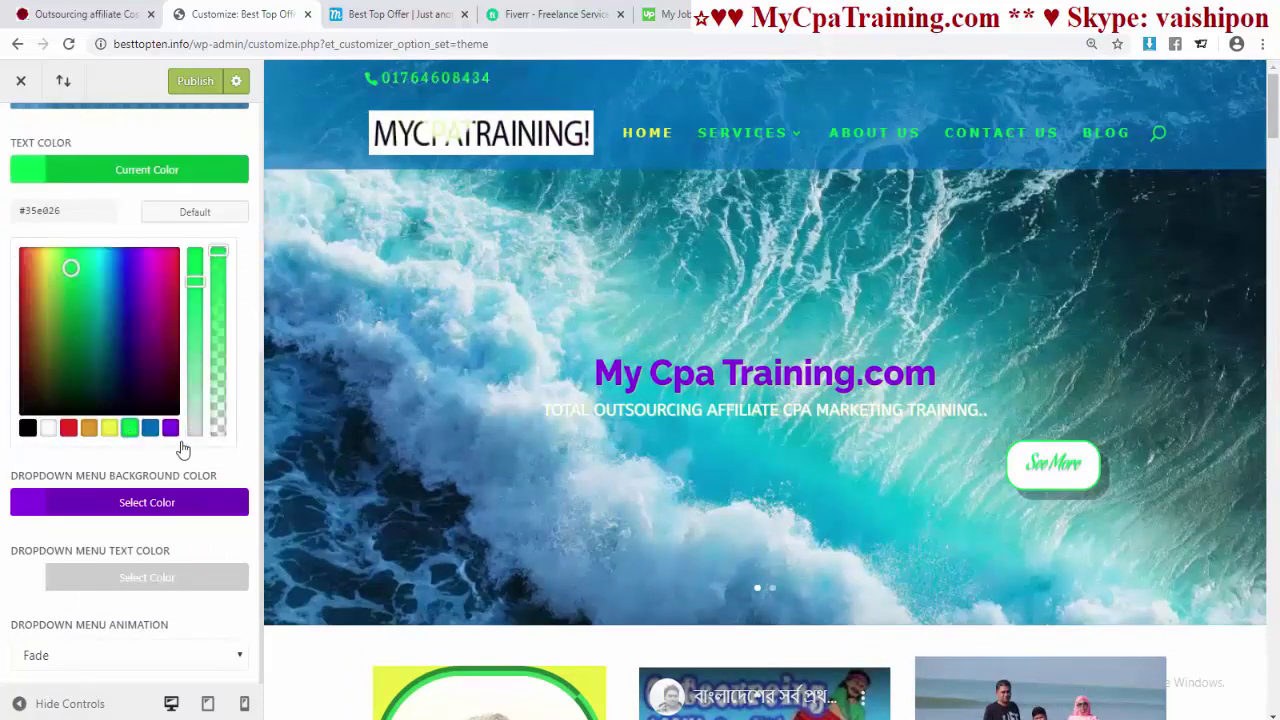
scroll(741, 279, down, 5)
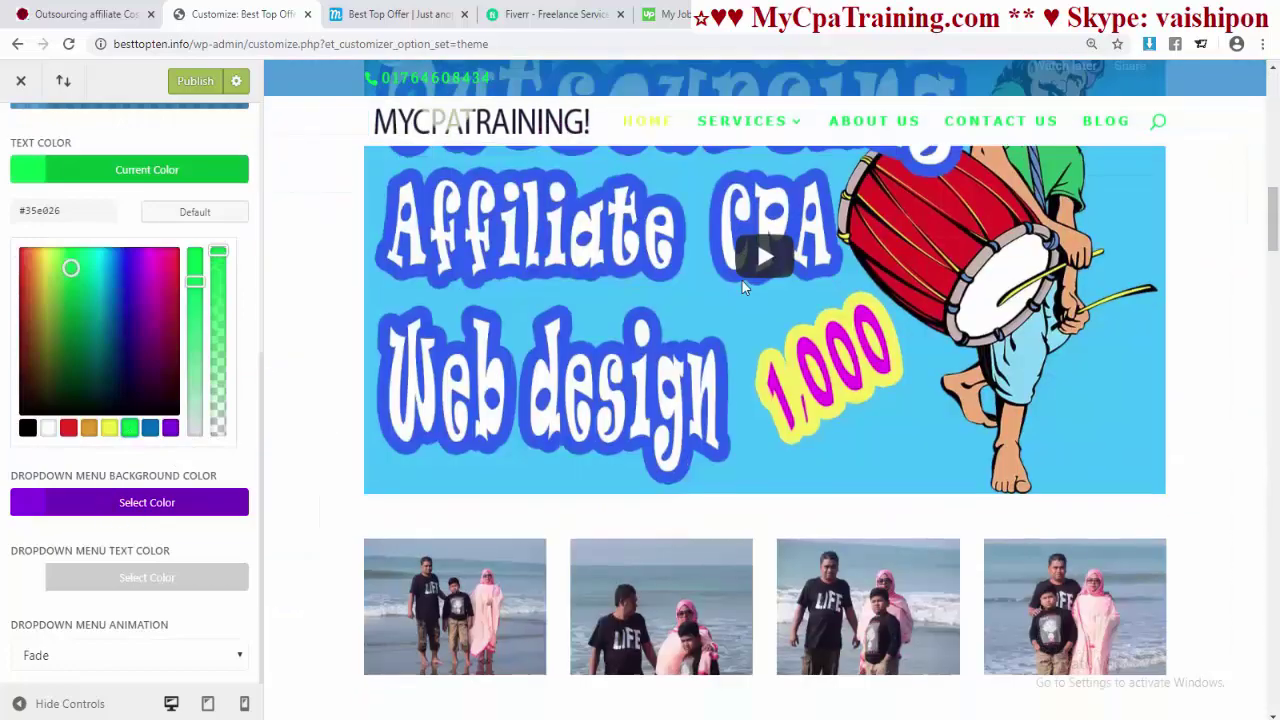
scroll(741, 279, up, 5)
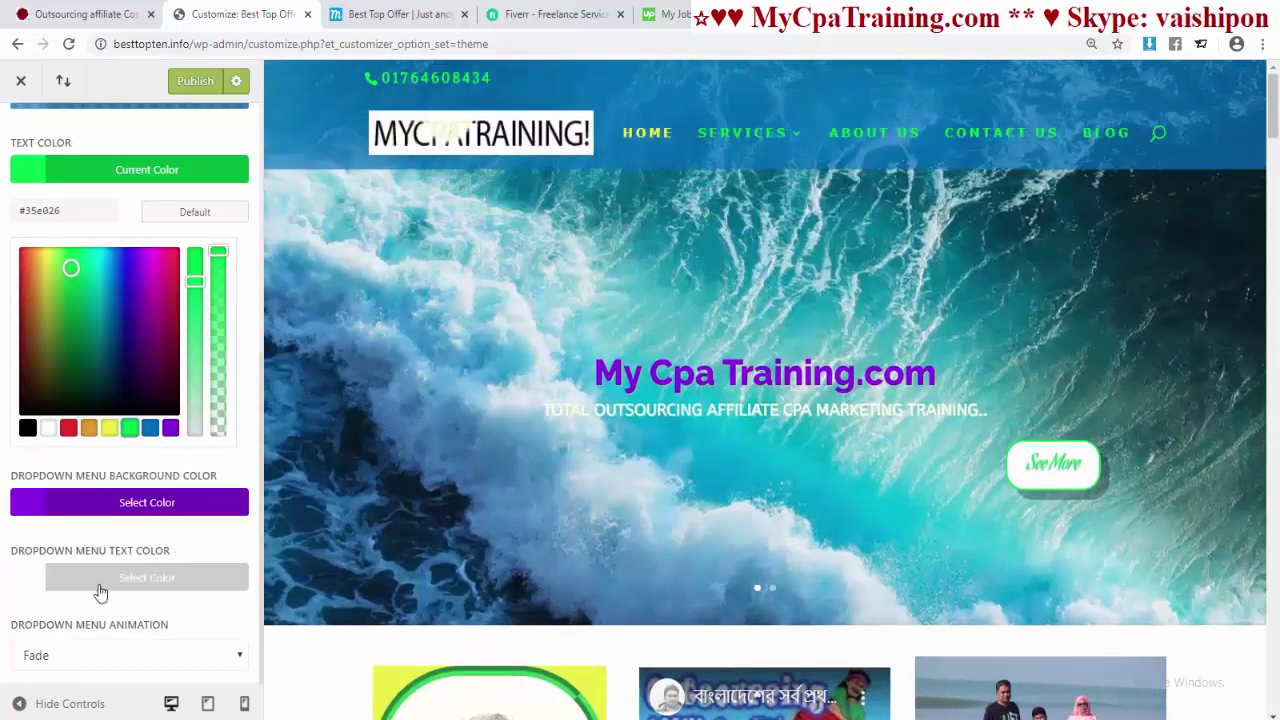
scroll(139, 576, up, 3)
scroll(143, 563, down, 3)
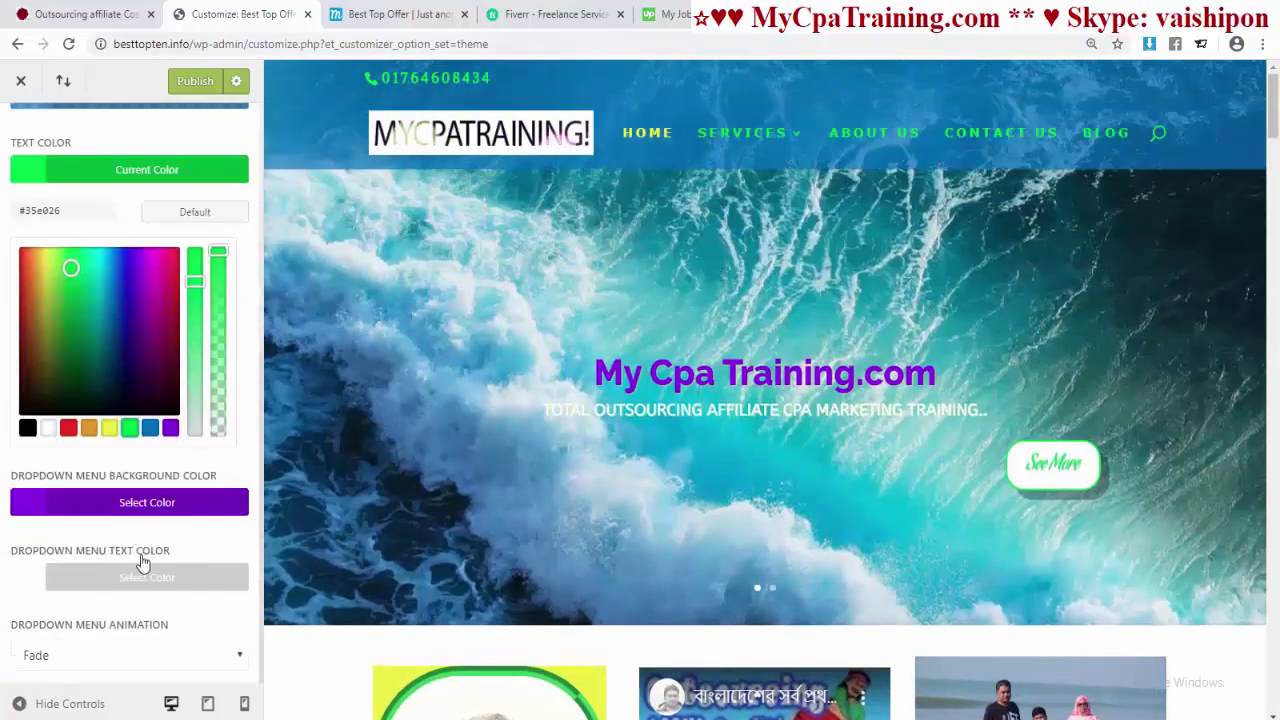
scroll(170, 681, up, 3)
click(194, 80)
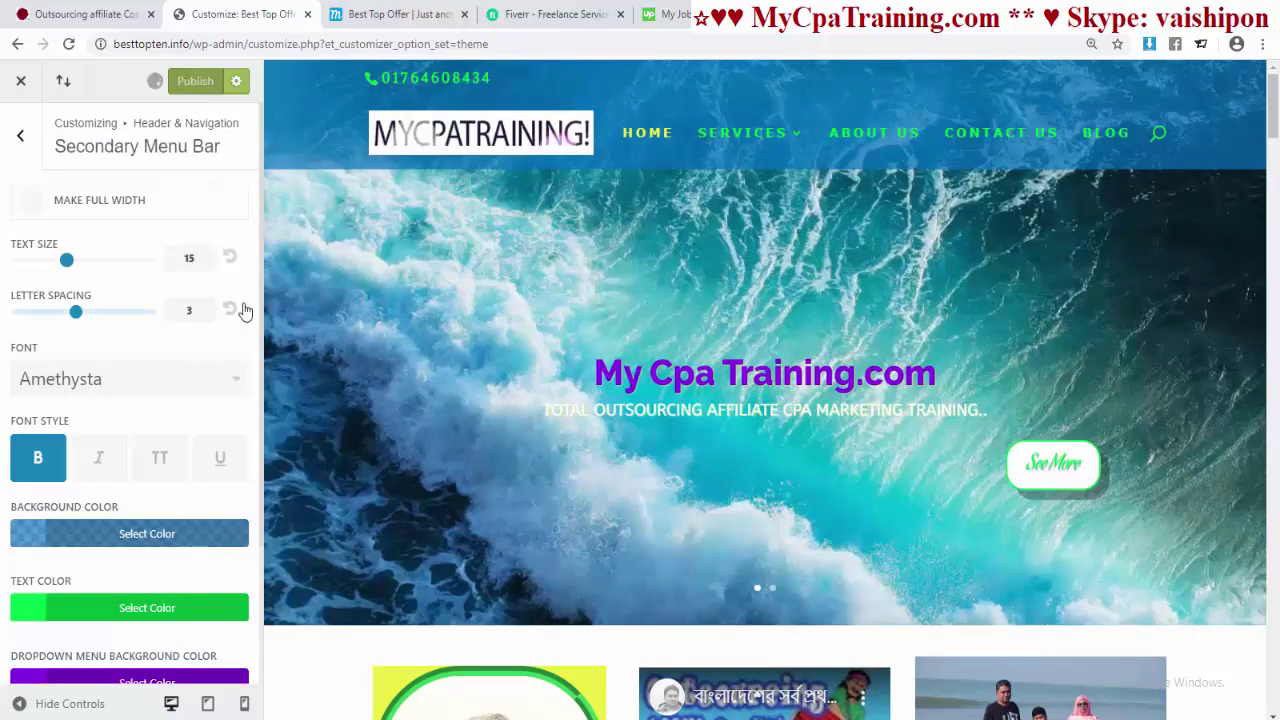
scroll(677, 245, down, 5)
scroll(676, 246, down, 14)
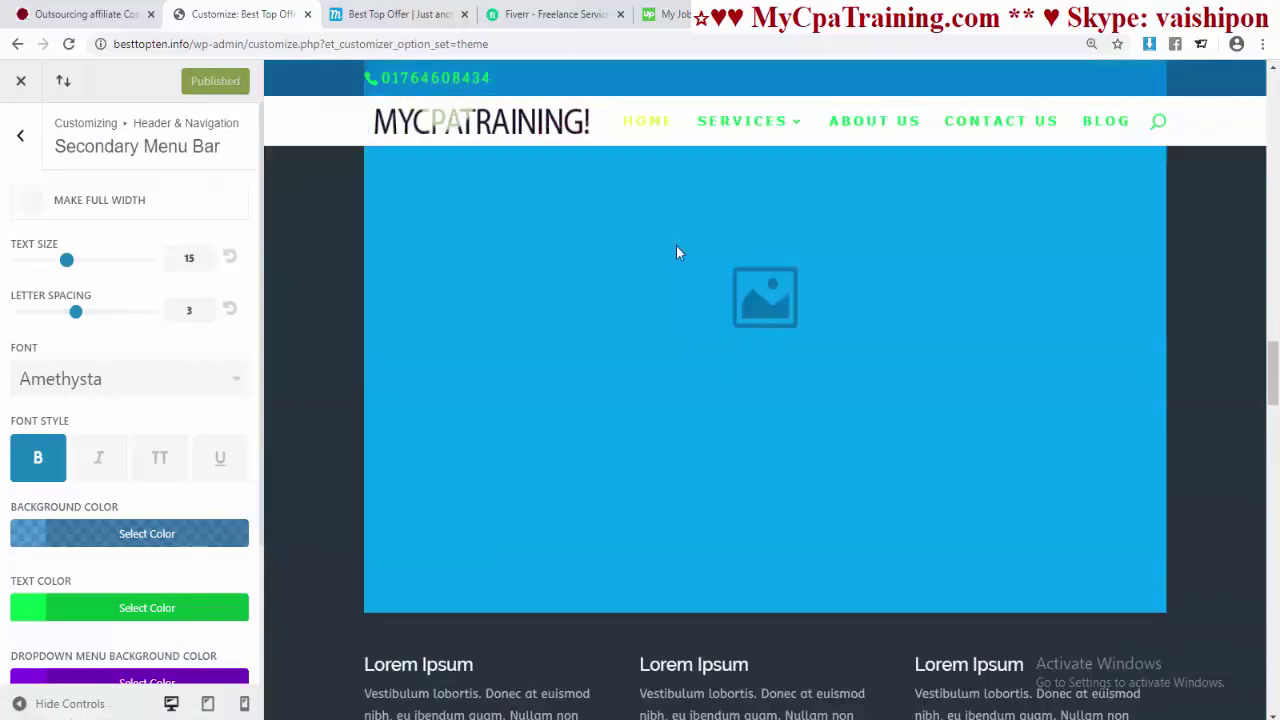
scroll(676, 246, up, 8)
scroll(676, 250, up, 10)
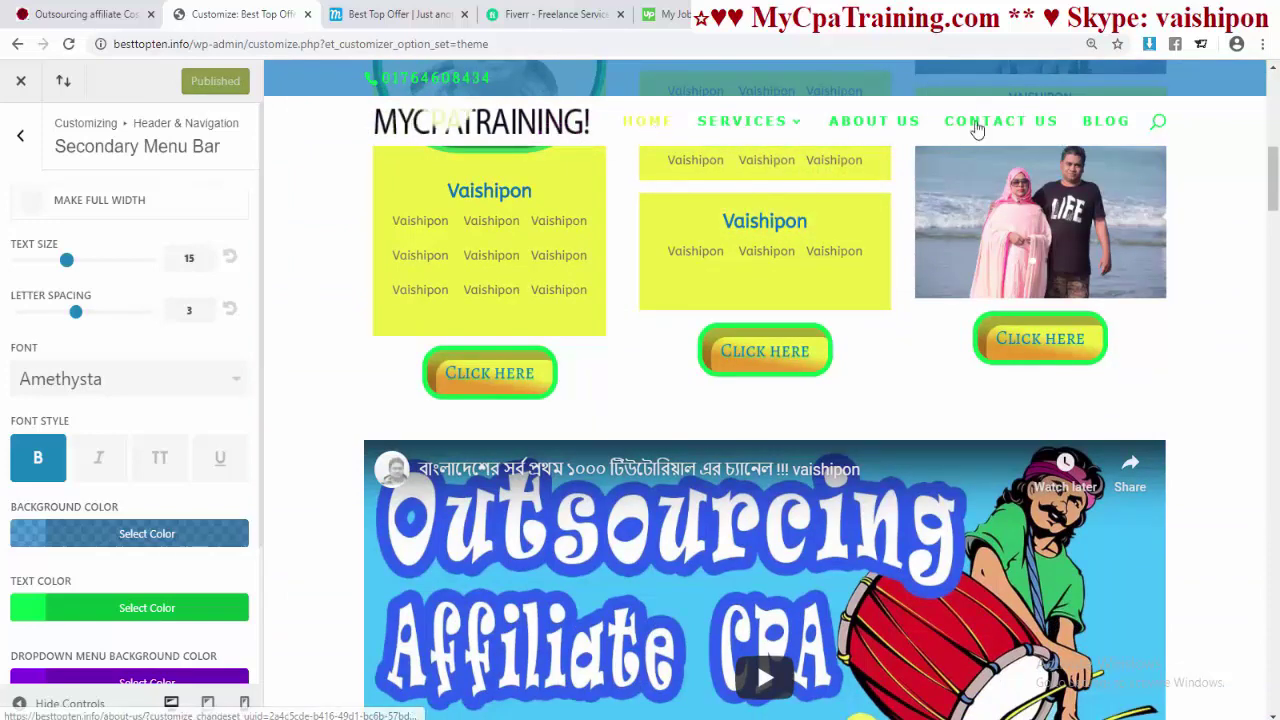
- In Fixed Navigation Settings, make the active primary menu link red #e02b20
click(20, 135)
click(100, 322)
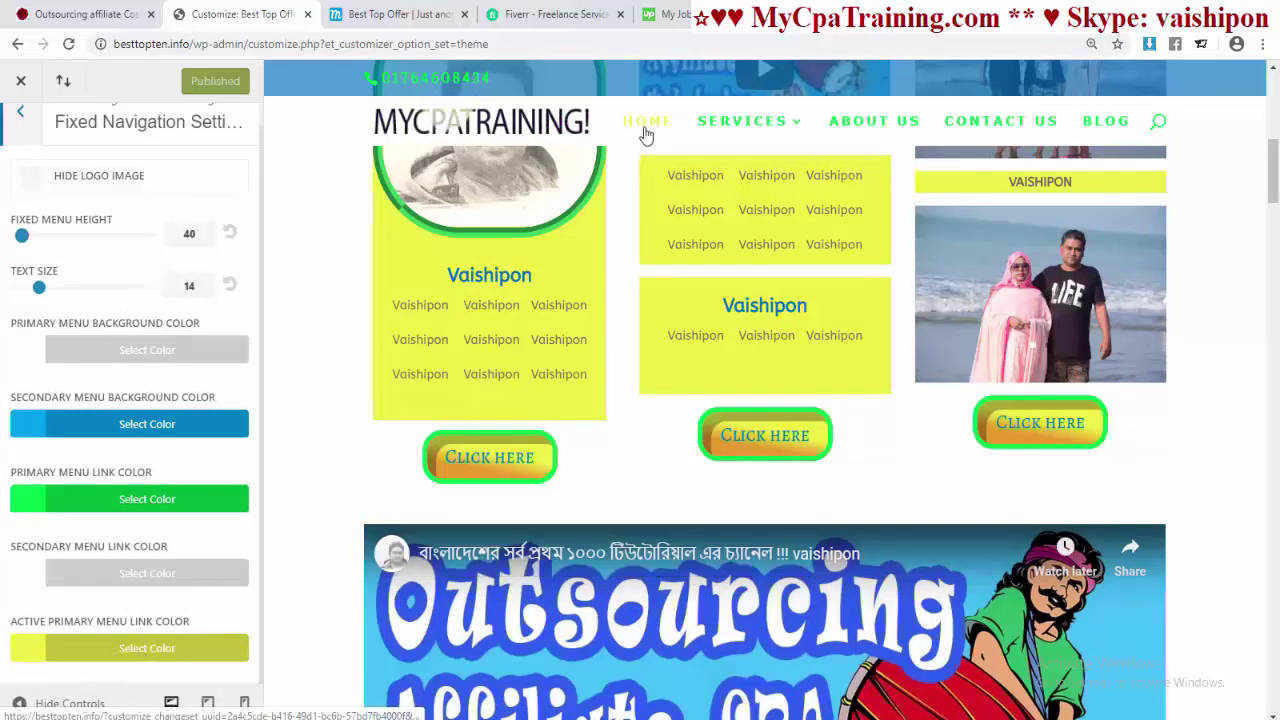
click(150, 652)
scroll(168, 648, down, 3)
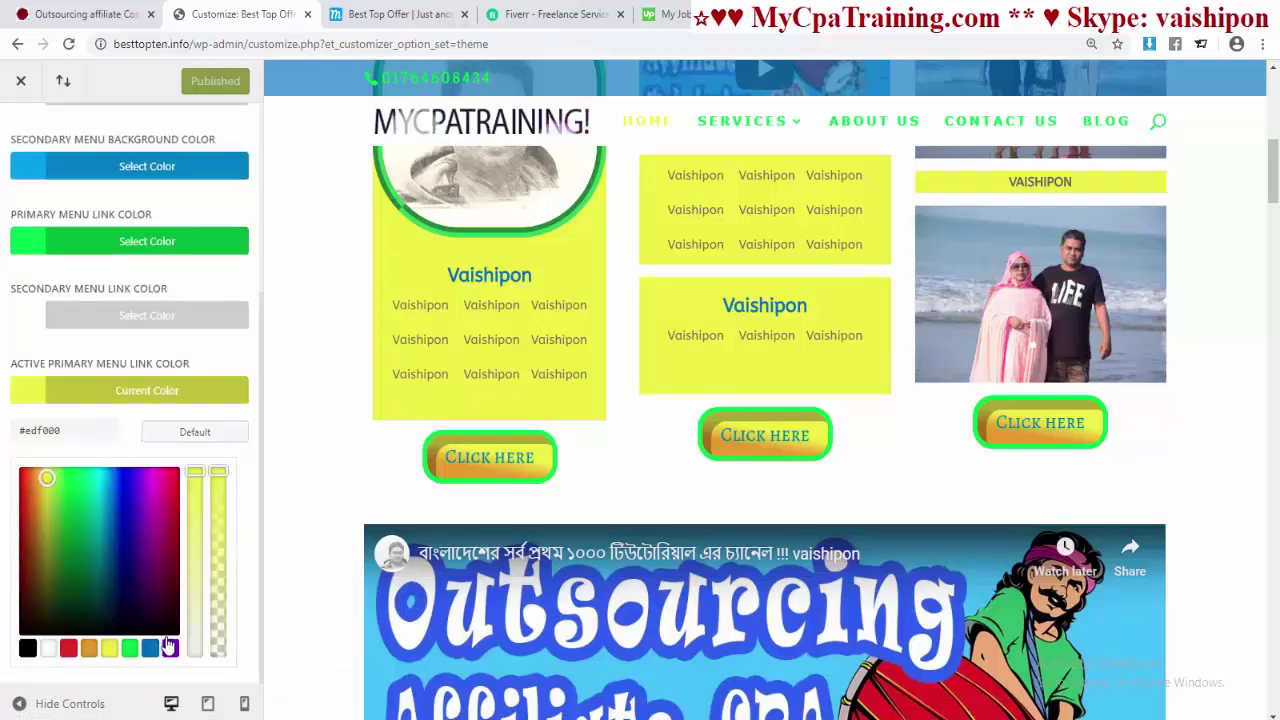
click(68, 648)
- Make the fixed header's menu links blue #0c71c3, publish, and return to Header & Navigation
scroll(615, 420, down, 8)
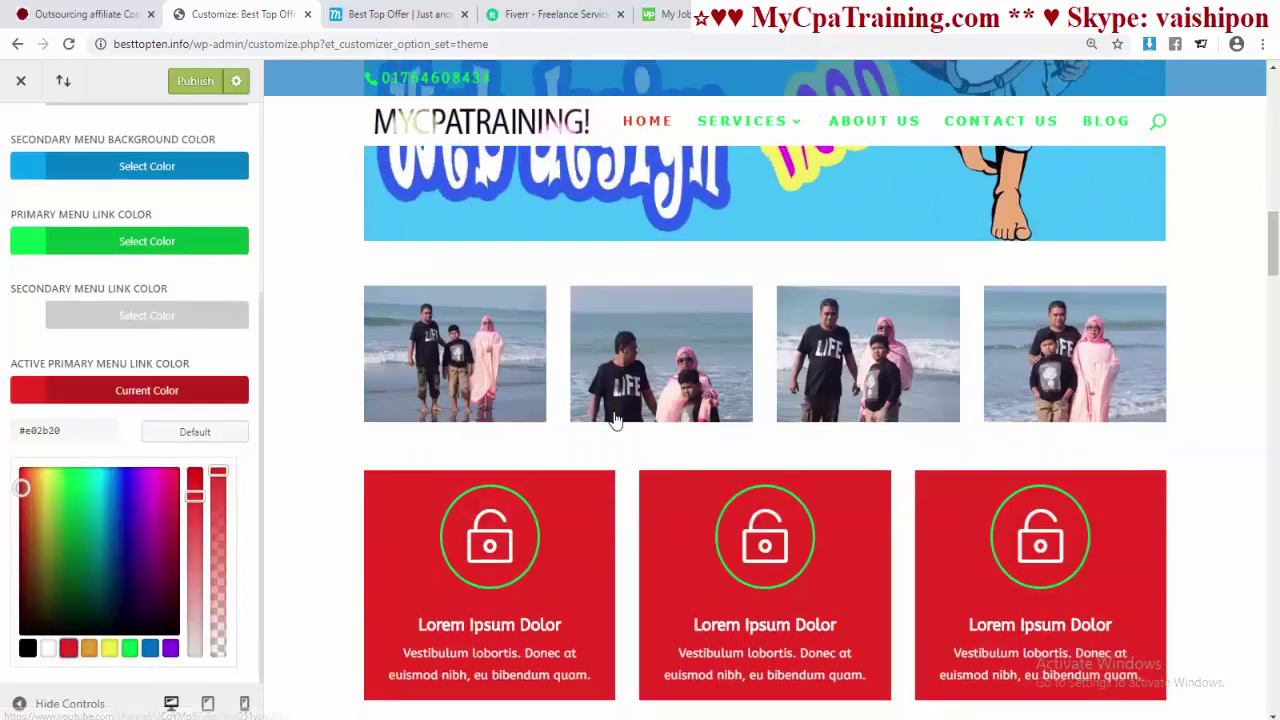
scroll(615, 420, up, 8)
scroll(609, 408, down, 2)
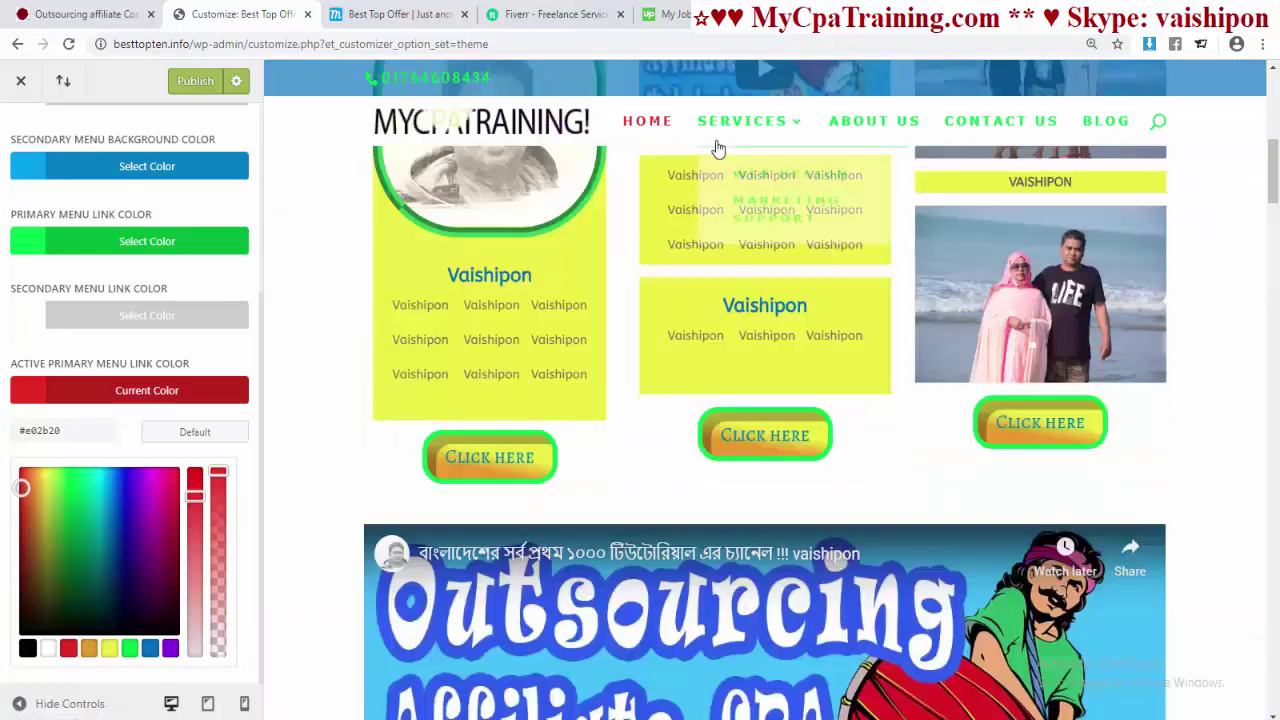
click(67, 243)
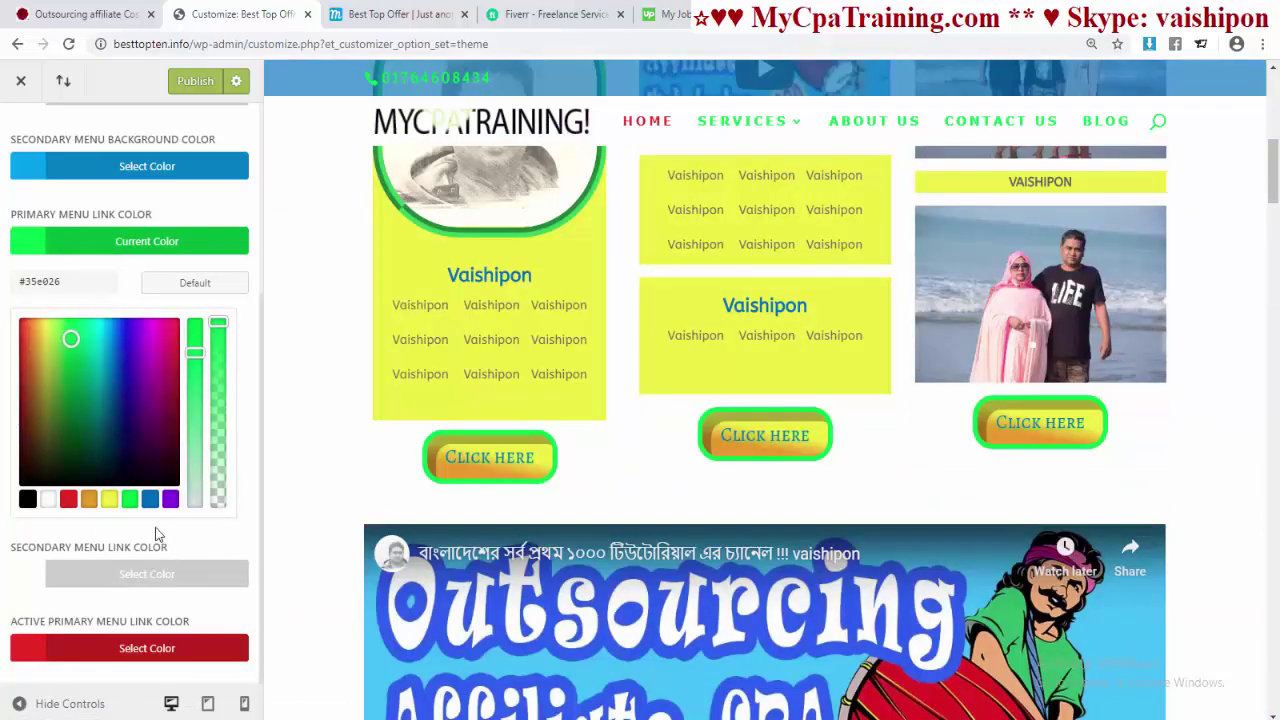
click(149, 499)
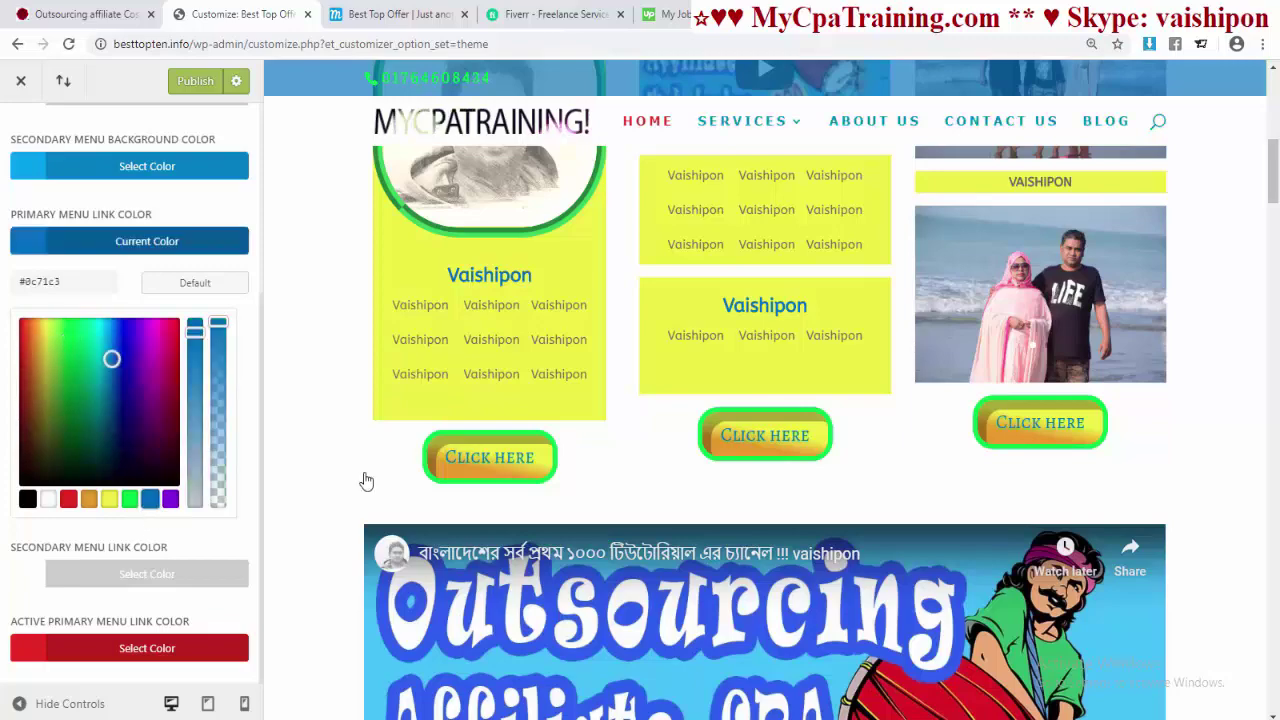
scroll(673, 397, down, 7)
scroll(130, 400, up, 5)
click(94, 171)
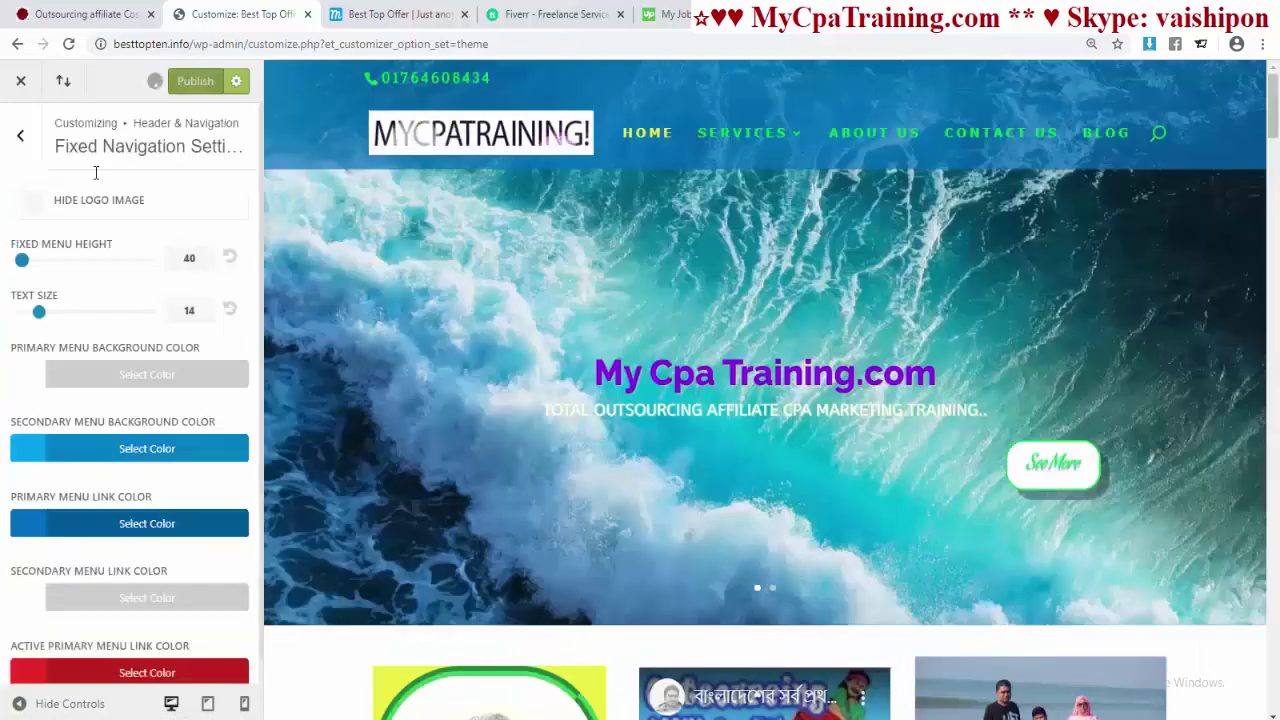
click(22, 139)
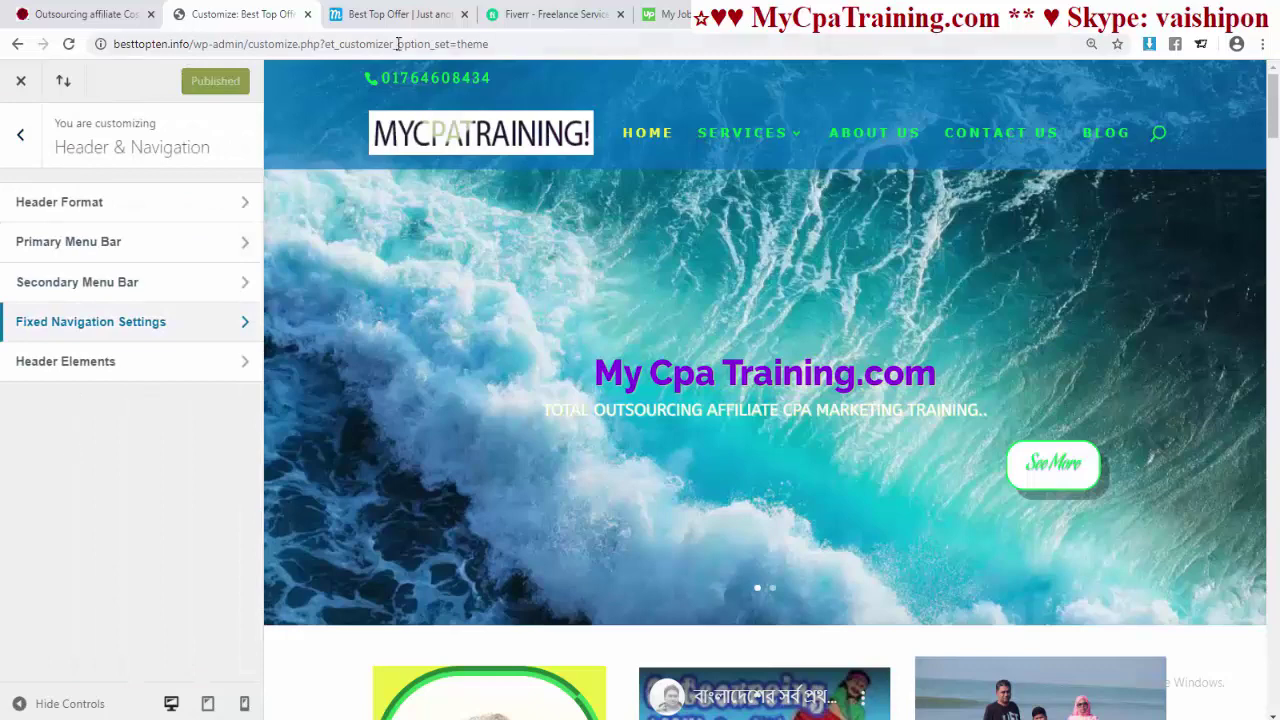
- Reload the live homepage to show the new green, blue and red header colours
click(398, 14)
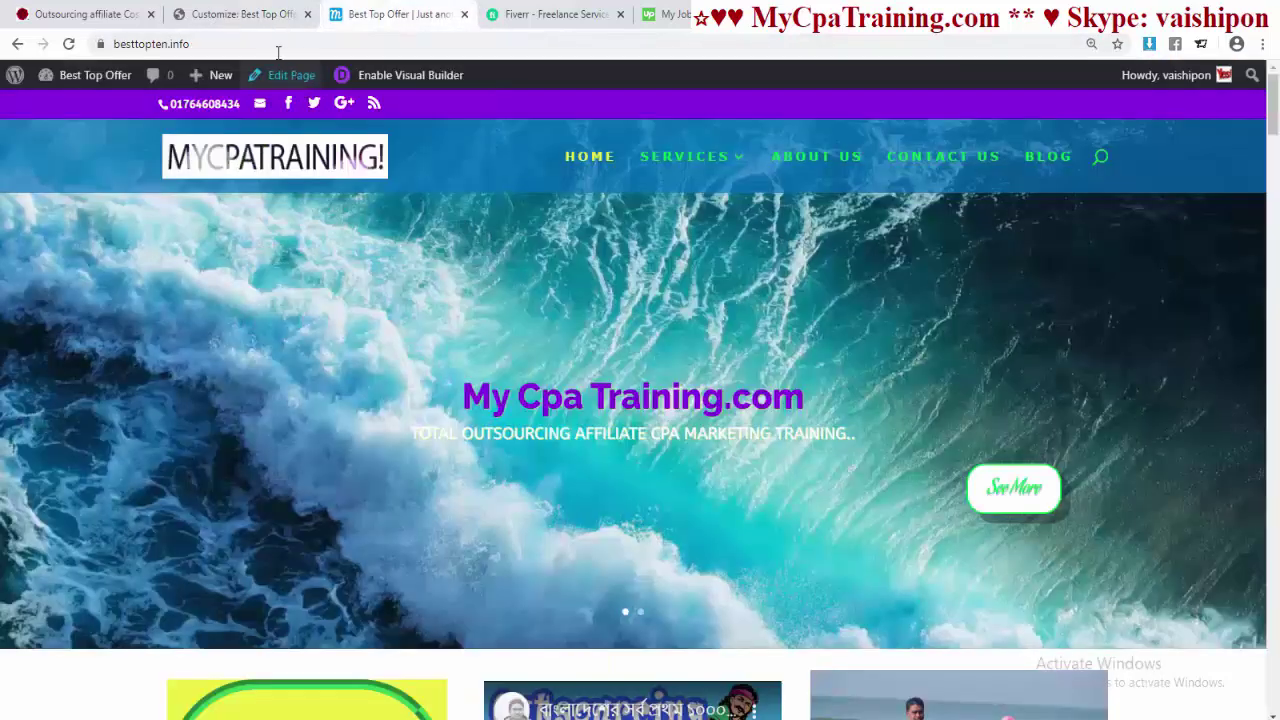
click(278, 50)
key(Return)
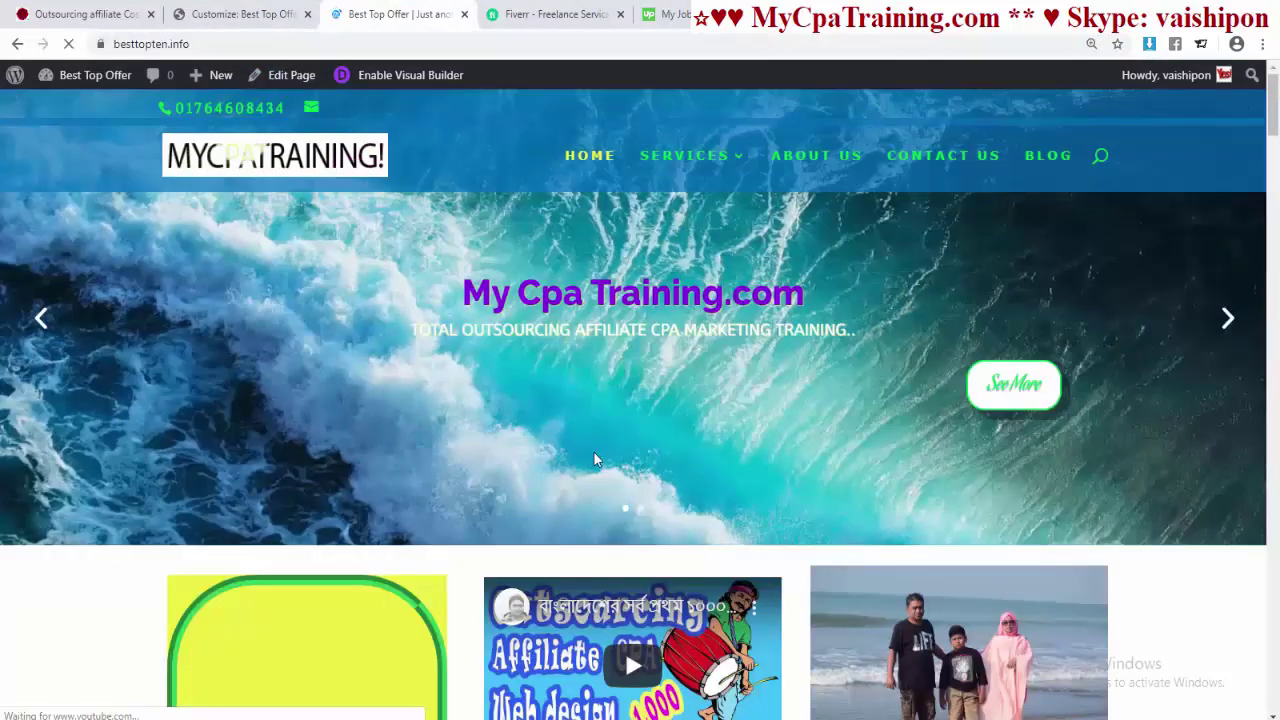
scroll(593, 459, down, 10)
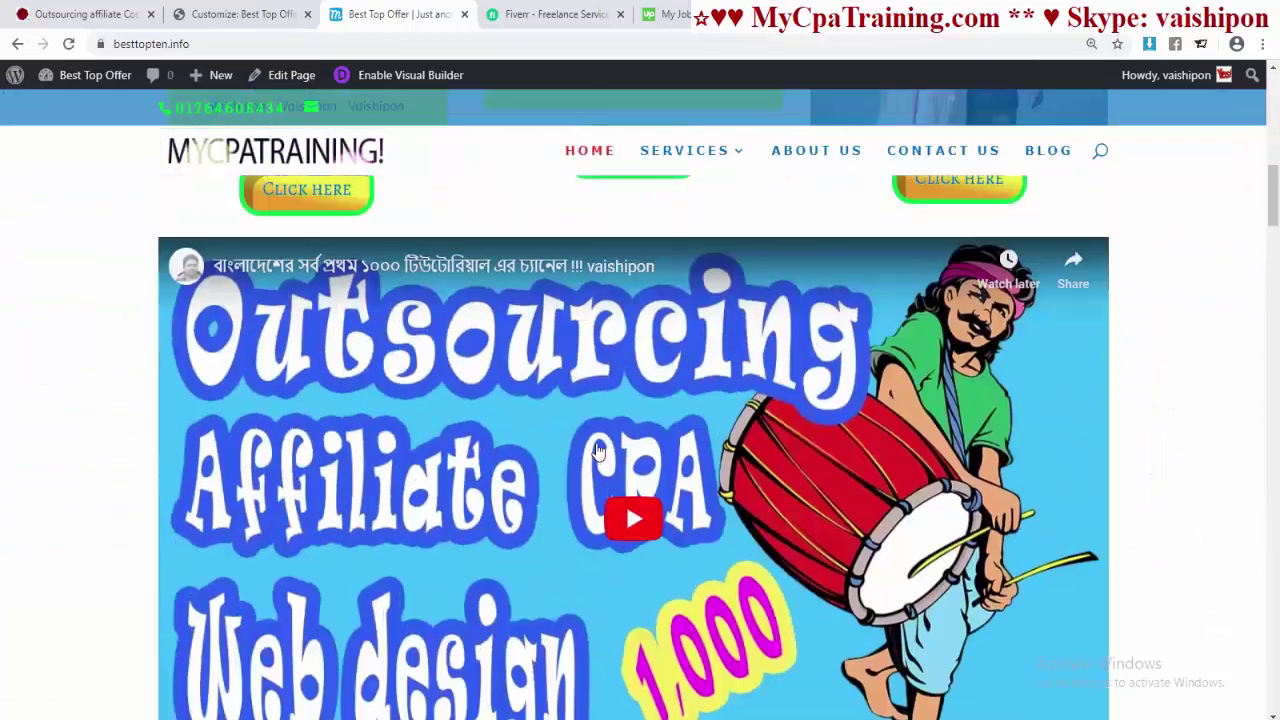
scroll(597, 450, down, 5)
scroll(596, 440, up, 15)
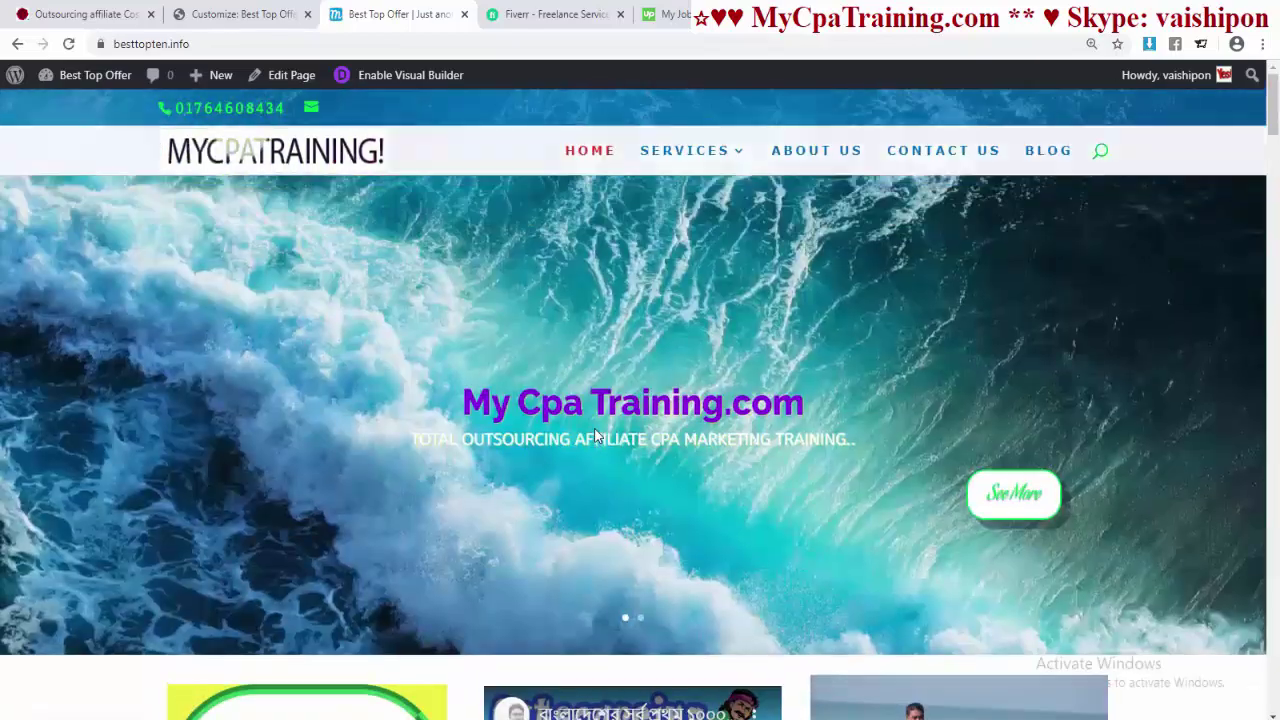
- Return to the Visual Builder tab and scroll down to the beach photo row
click(240, 14)
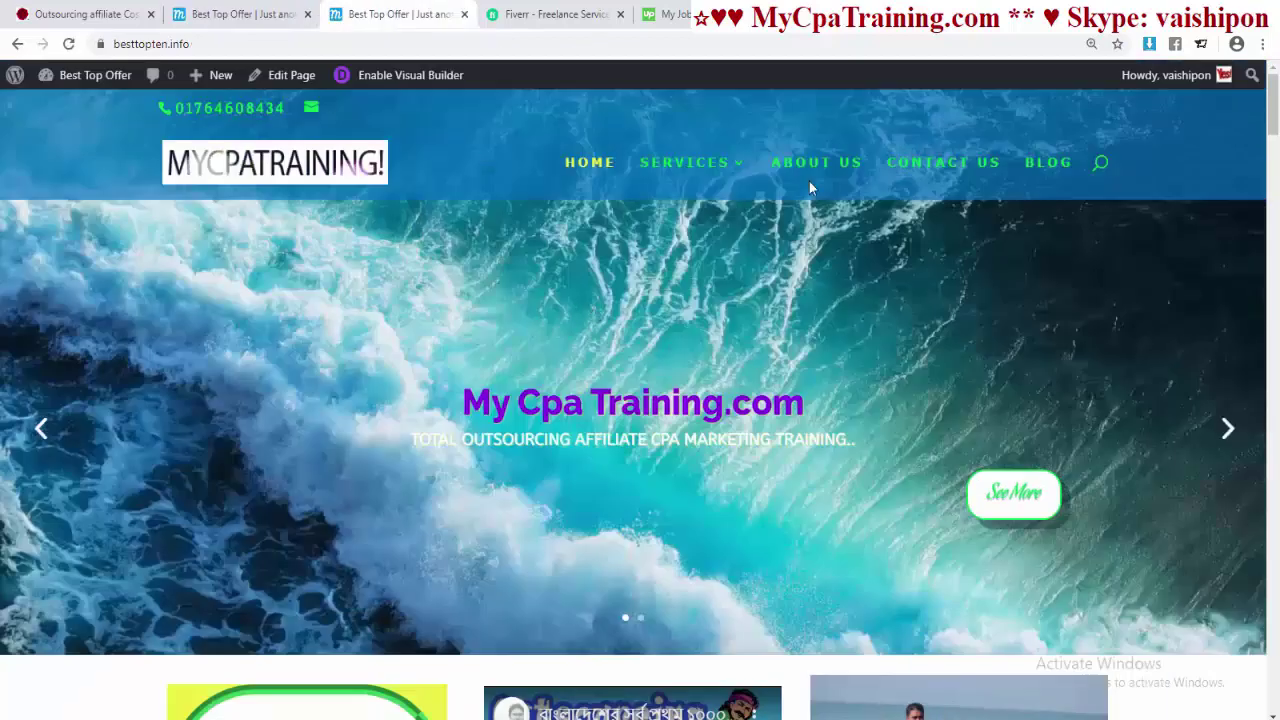
scroll(661, 459, down, 10)
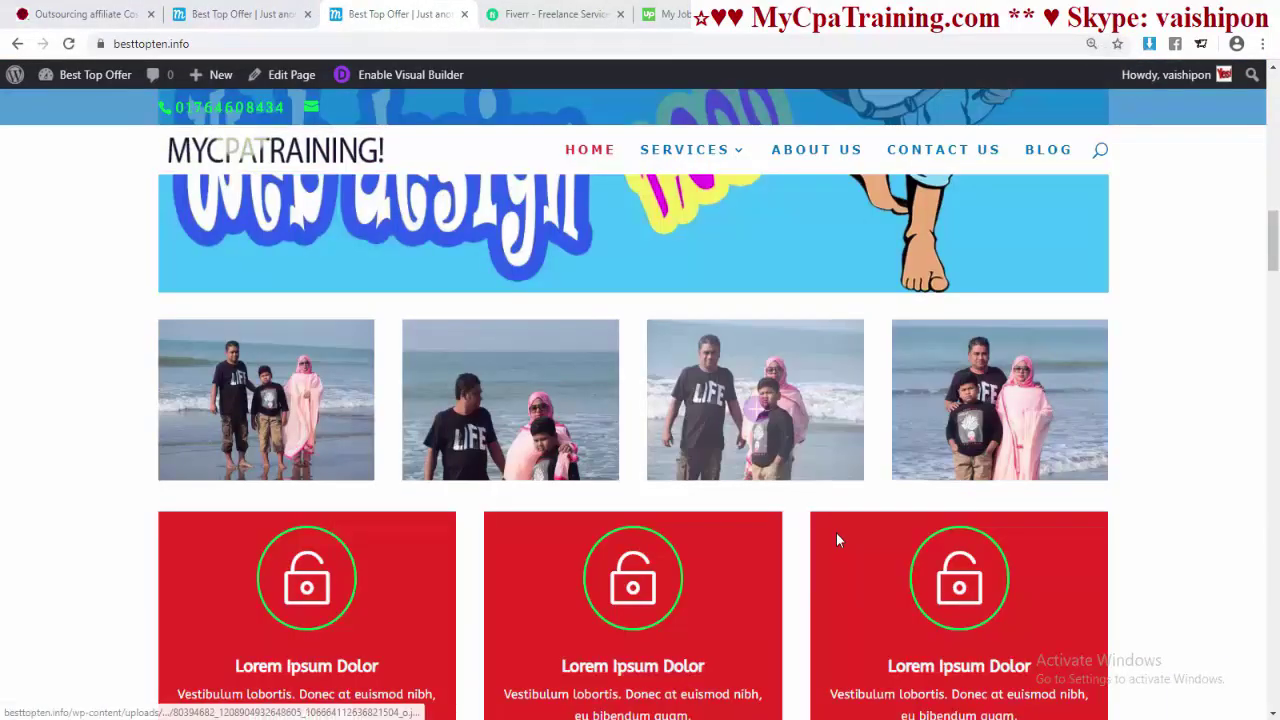
scroll(838, 540, down, 3)
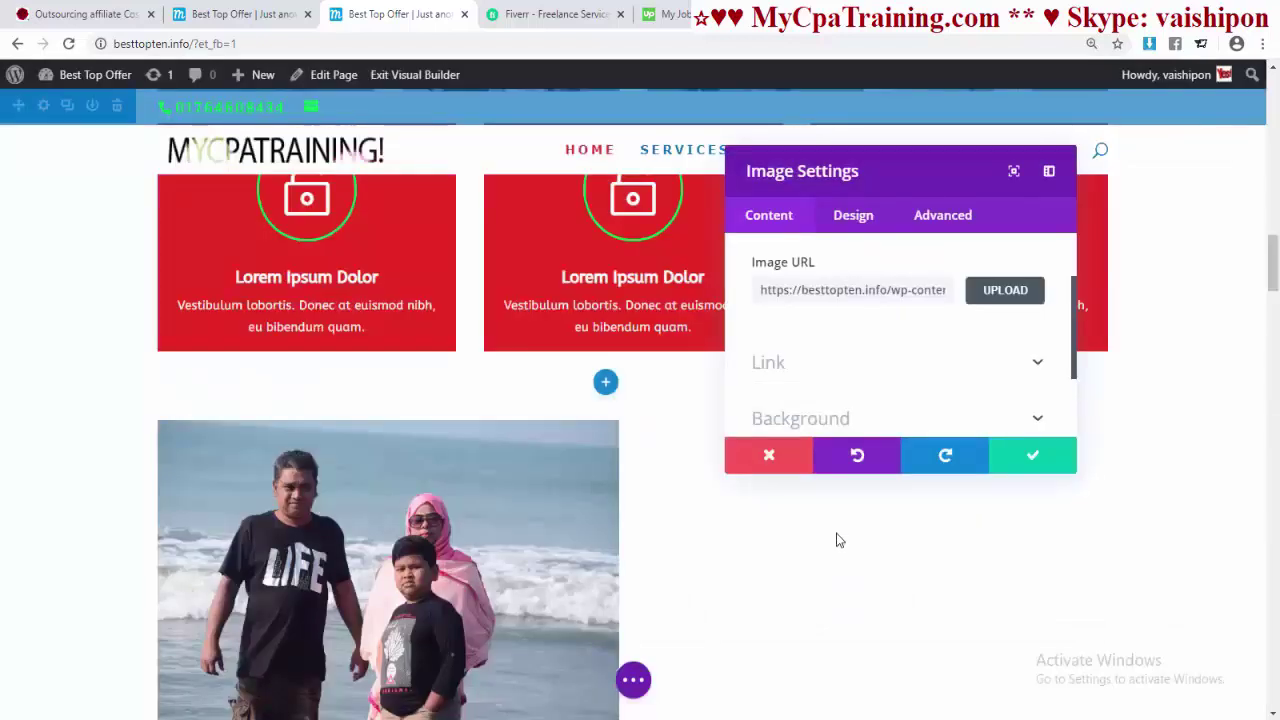
- Add an Image module to the empty right column holding a beach family photo from the library
scroll(838, 540, down, 1)
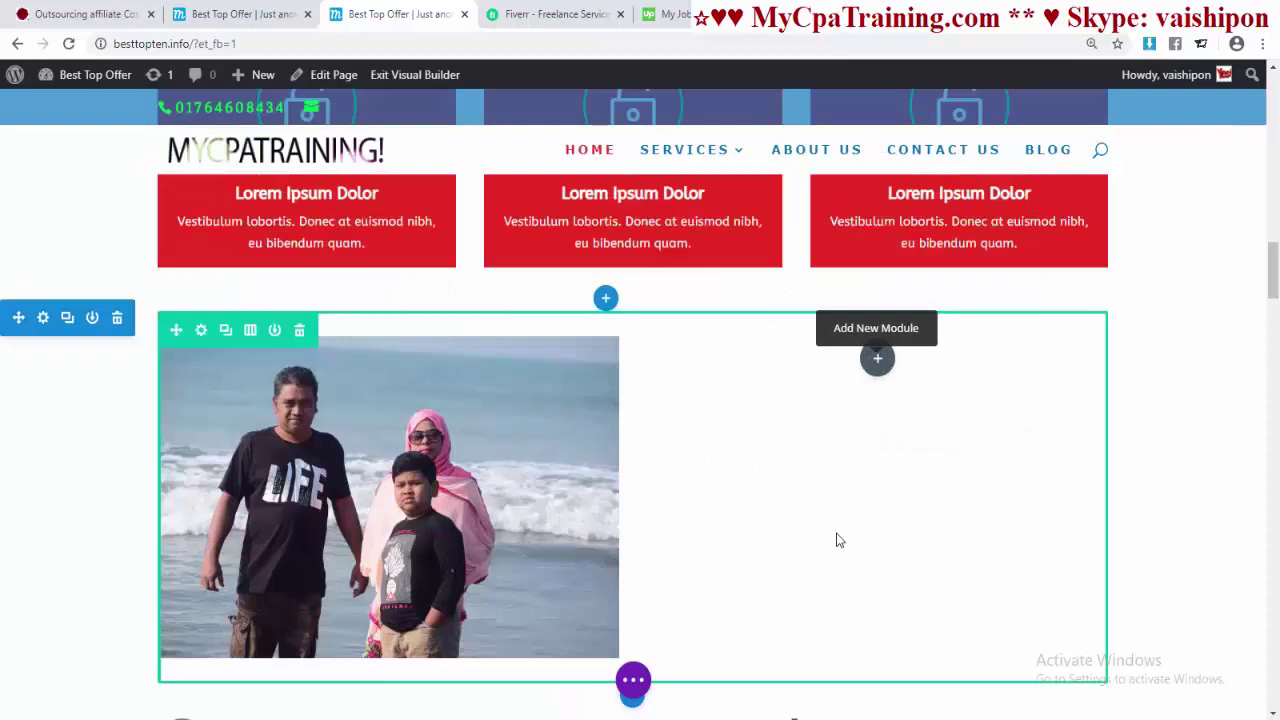
click(838, 540)
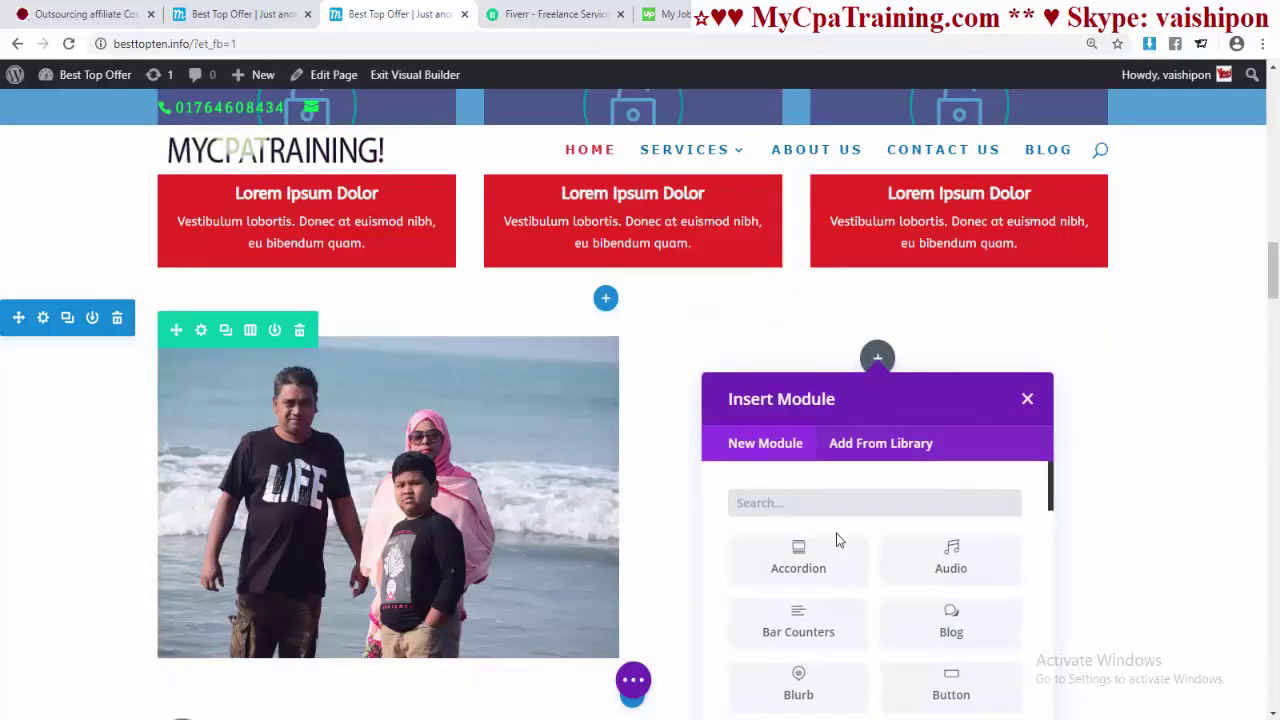
text(im)
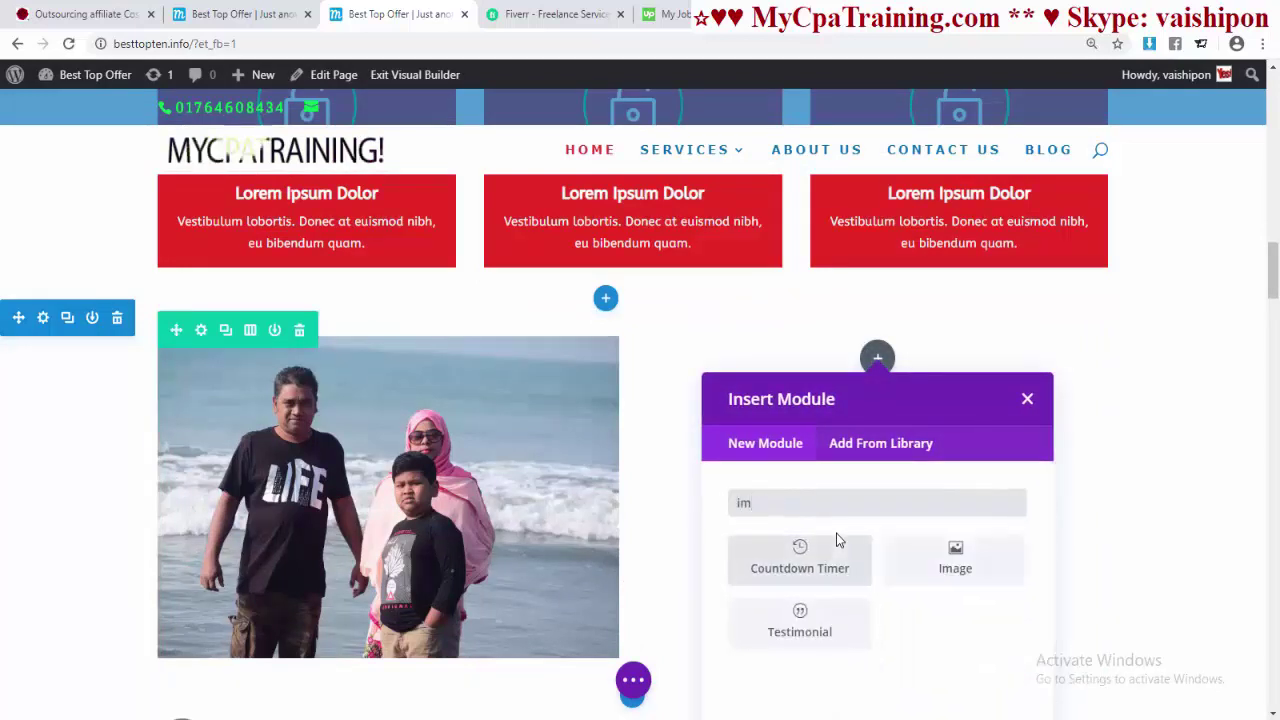
key(Right)
key(Return)
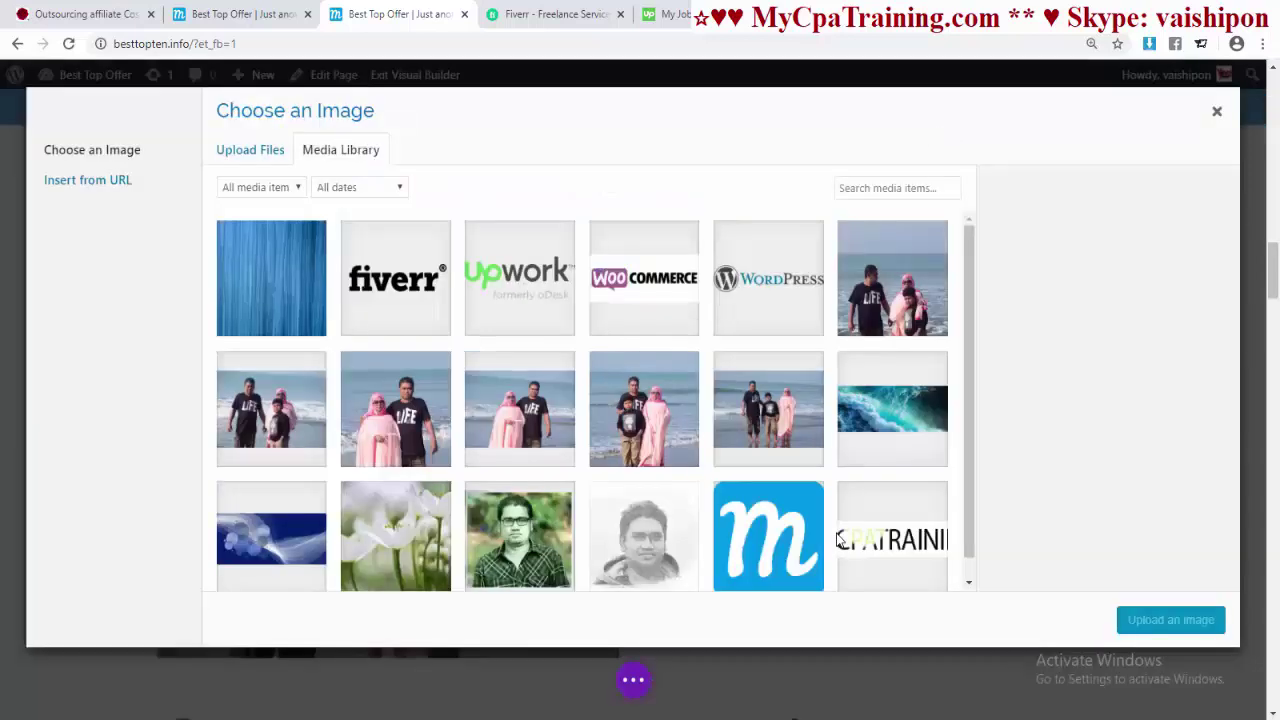
key(Return)
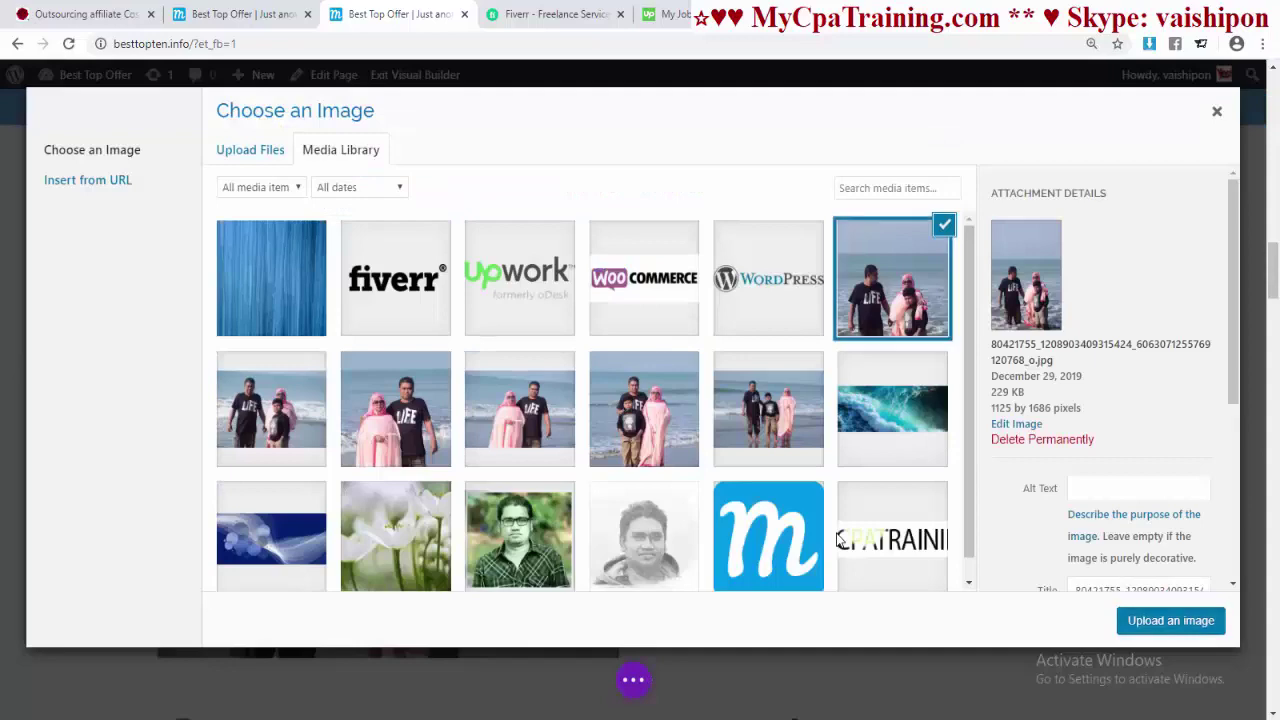
key(Return)
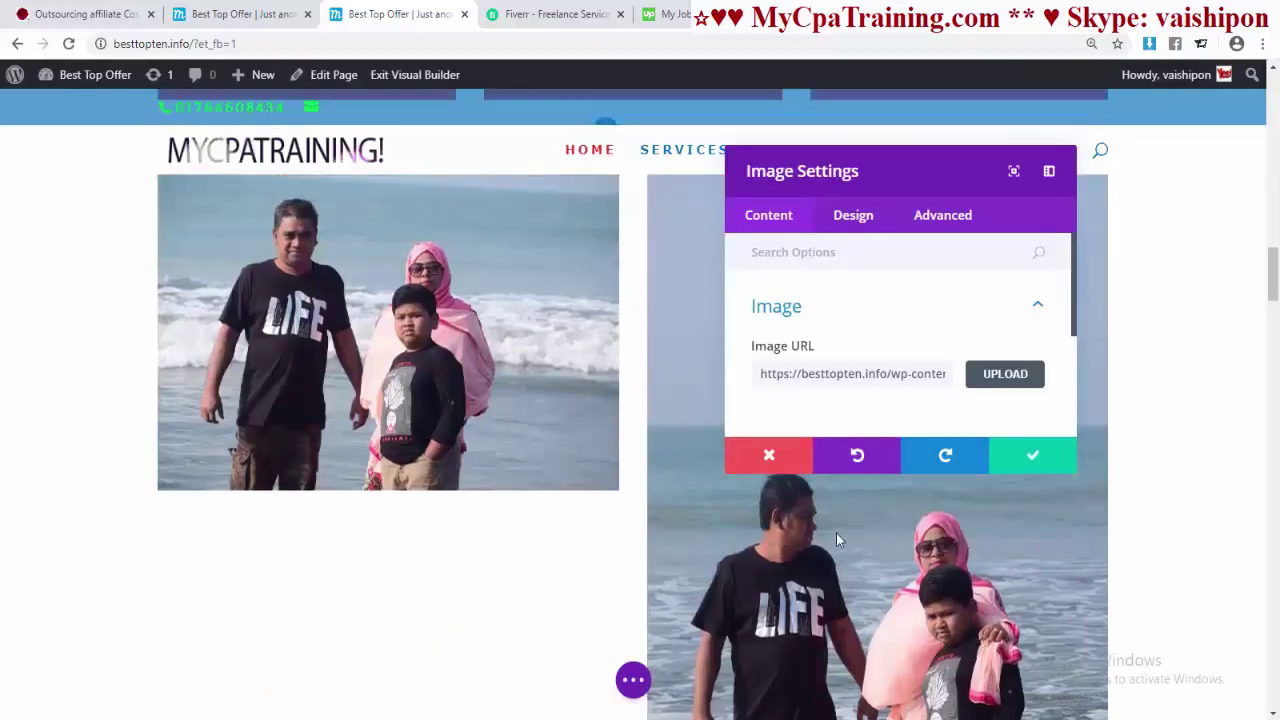
key(Return)
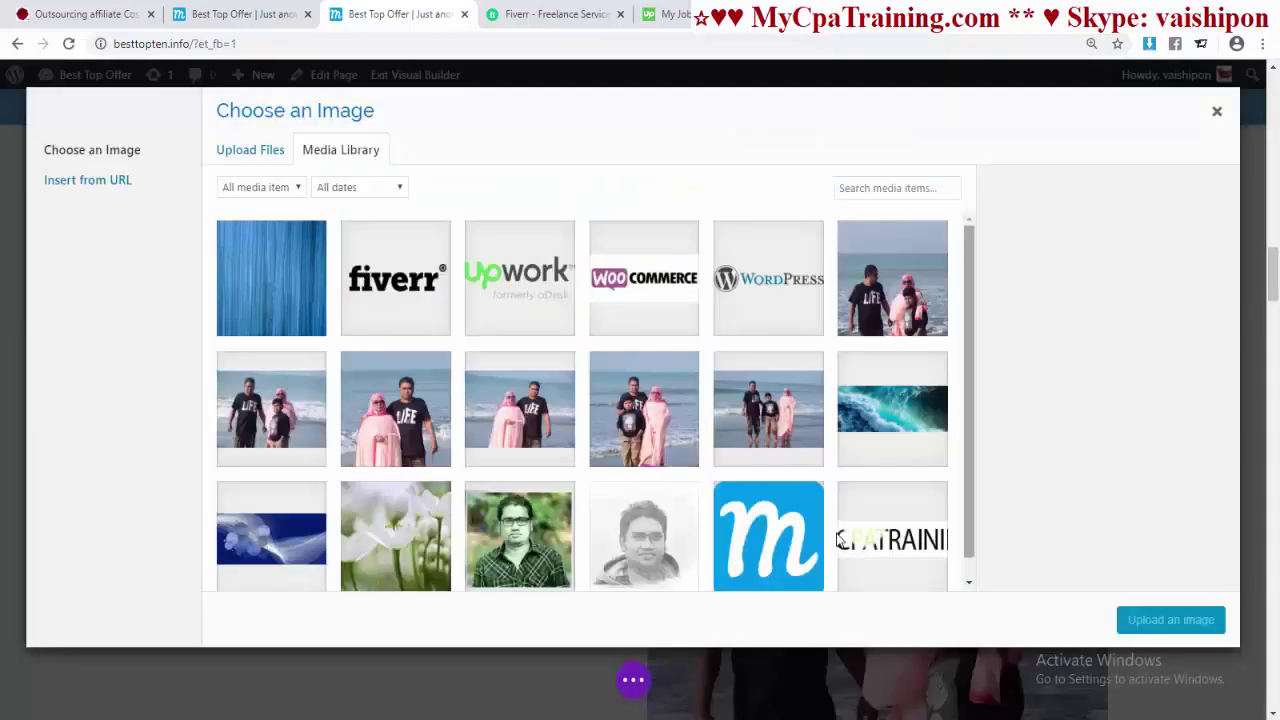
key(Return)
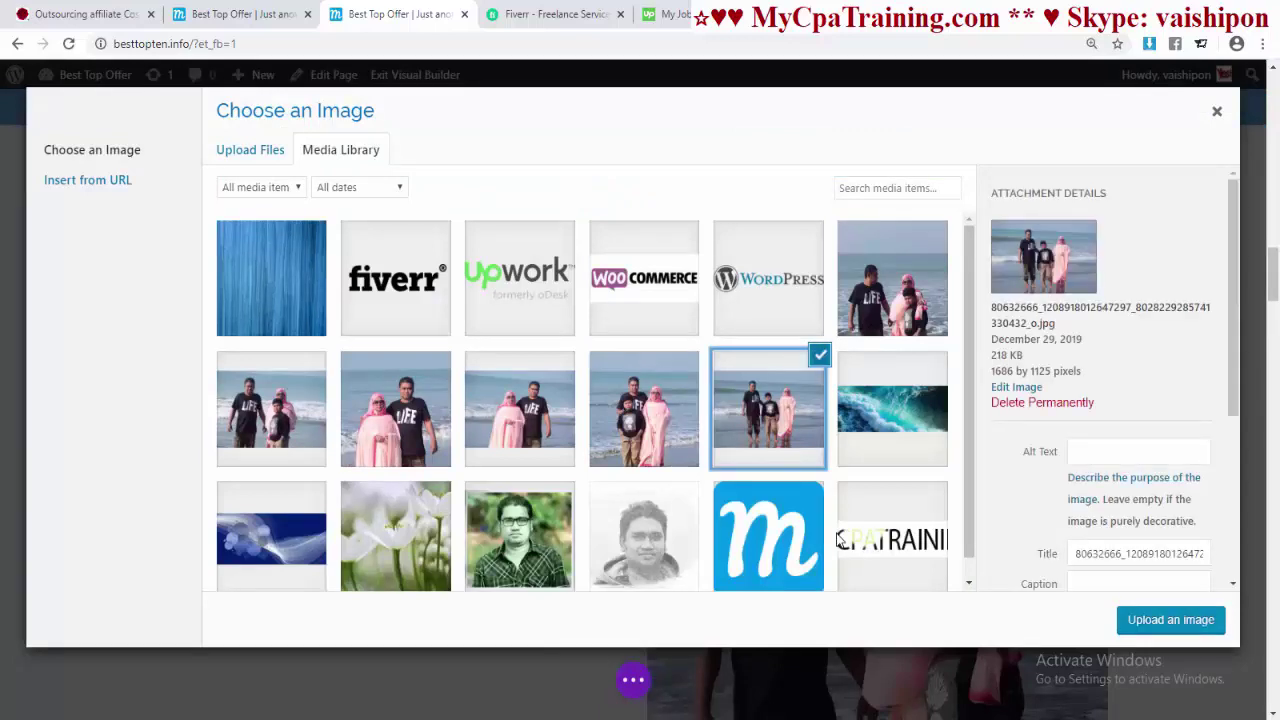
key(Return)
key(Return)
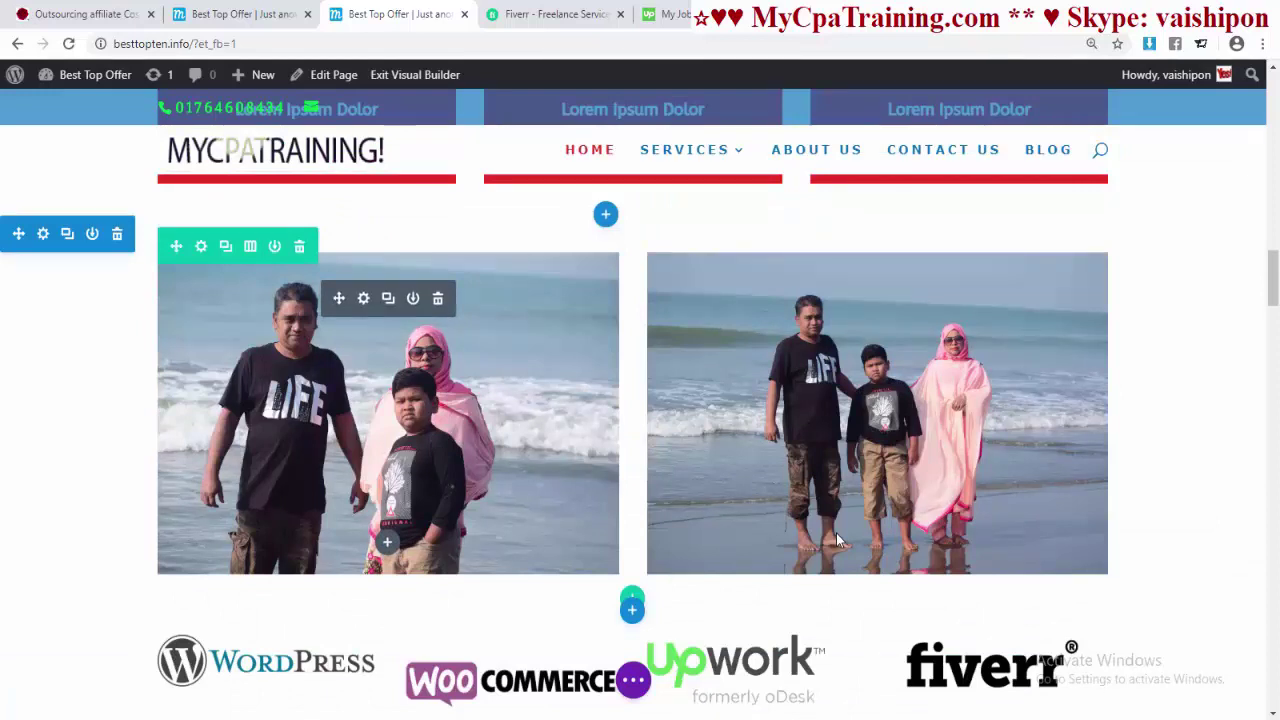
- Give the right beach photo a Slide entrance animation, then save and exit the Visual Builder
click(838, 540)
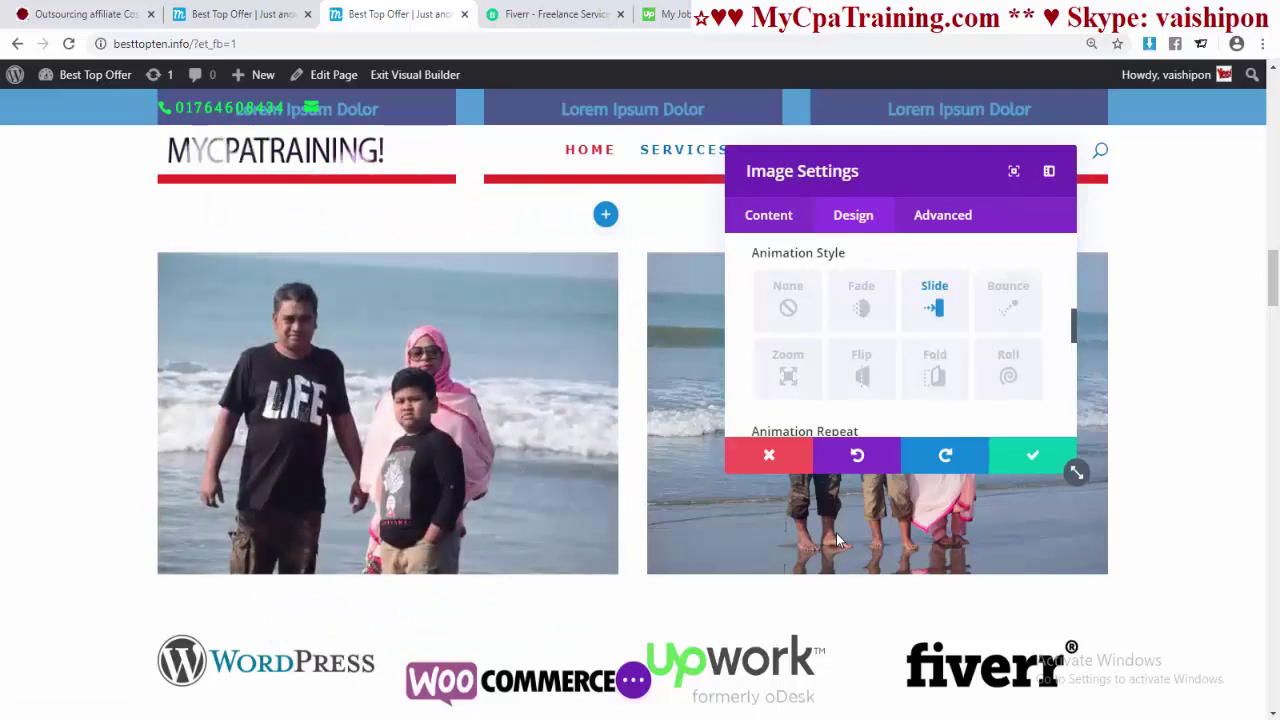
key(Escape)
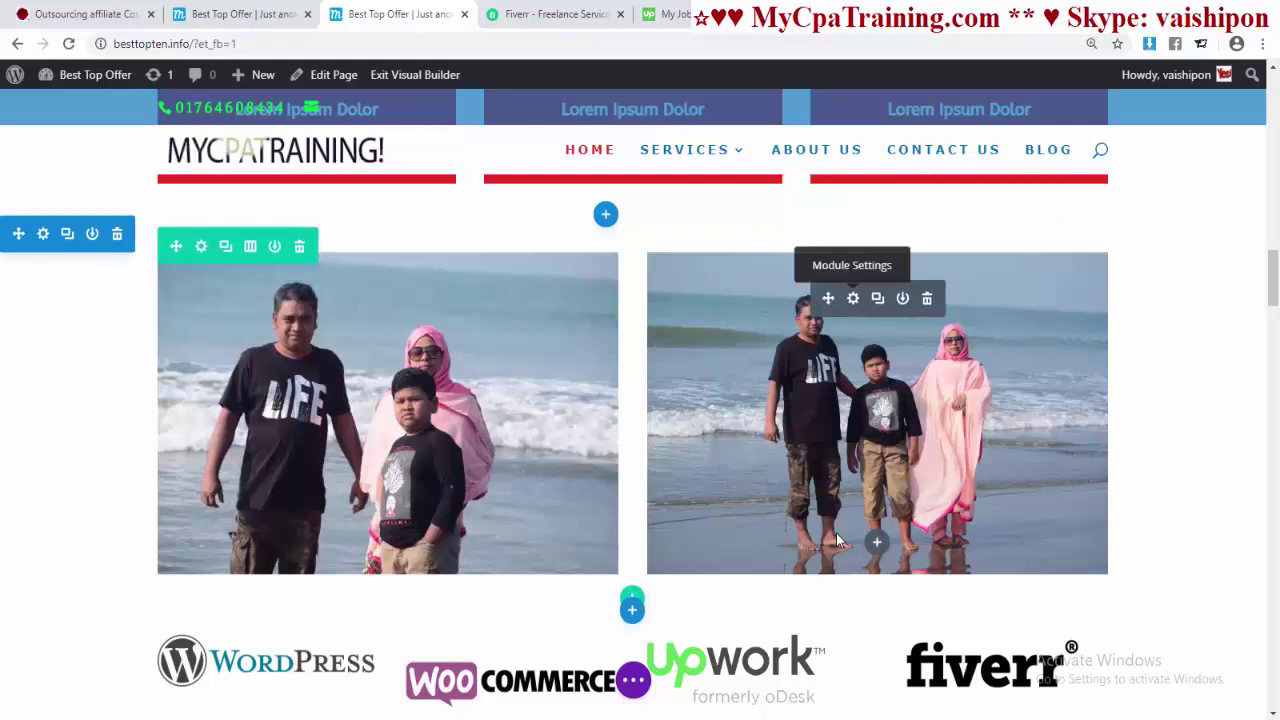
click(838, 540)
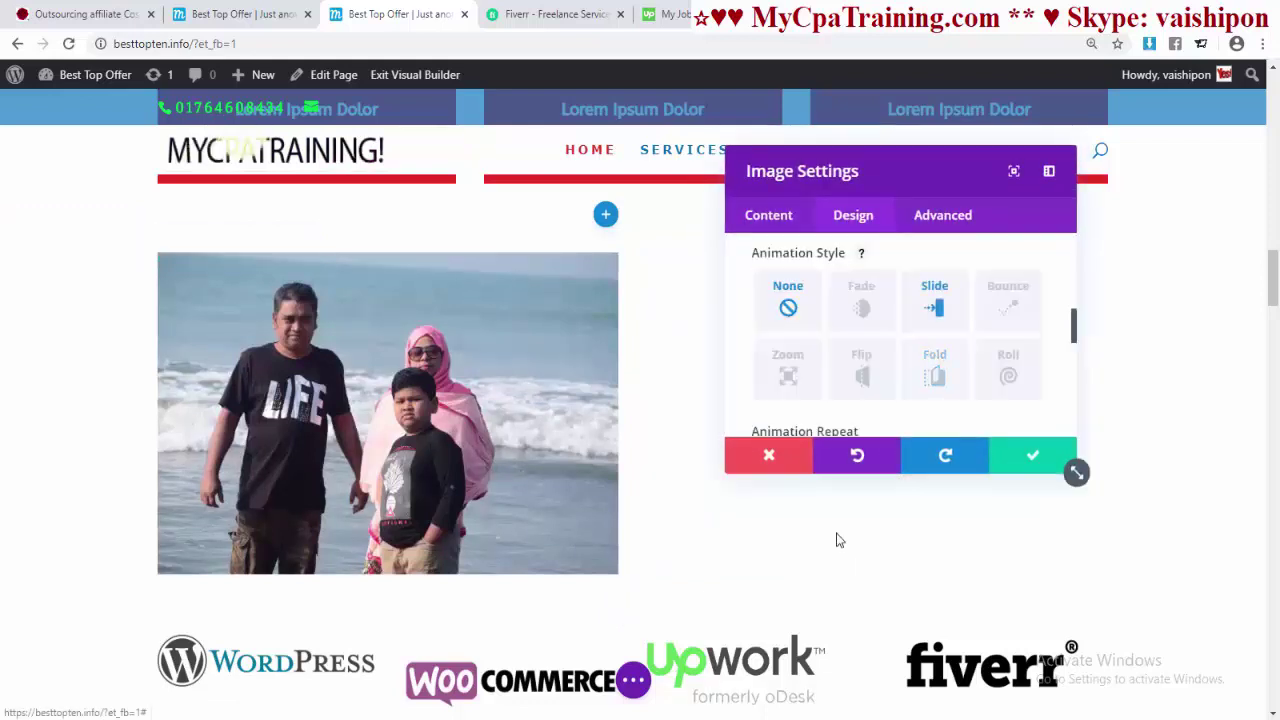
key(Escape)
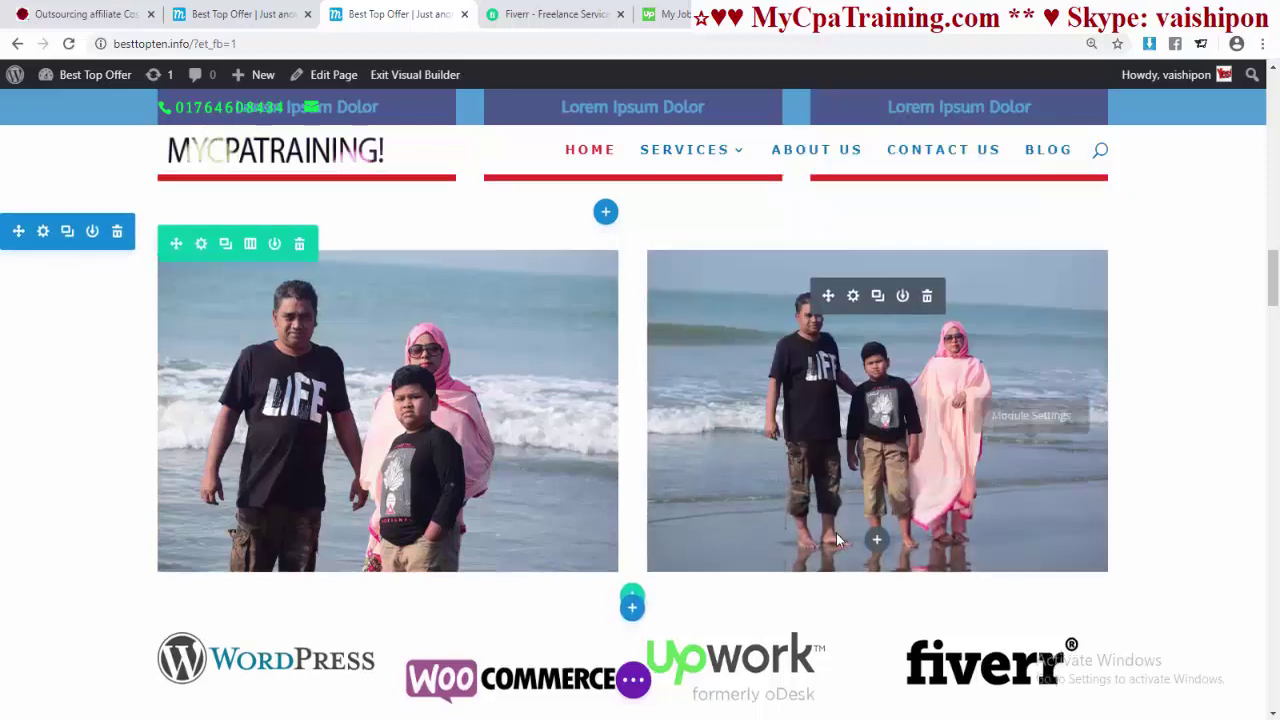
scroll(838, 540, up, 1)
click(415, 74)
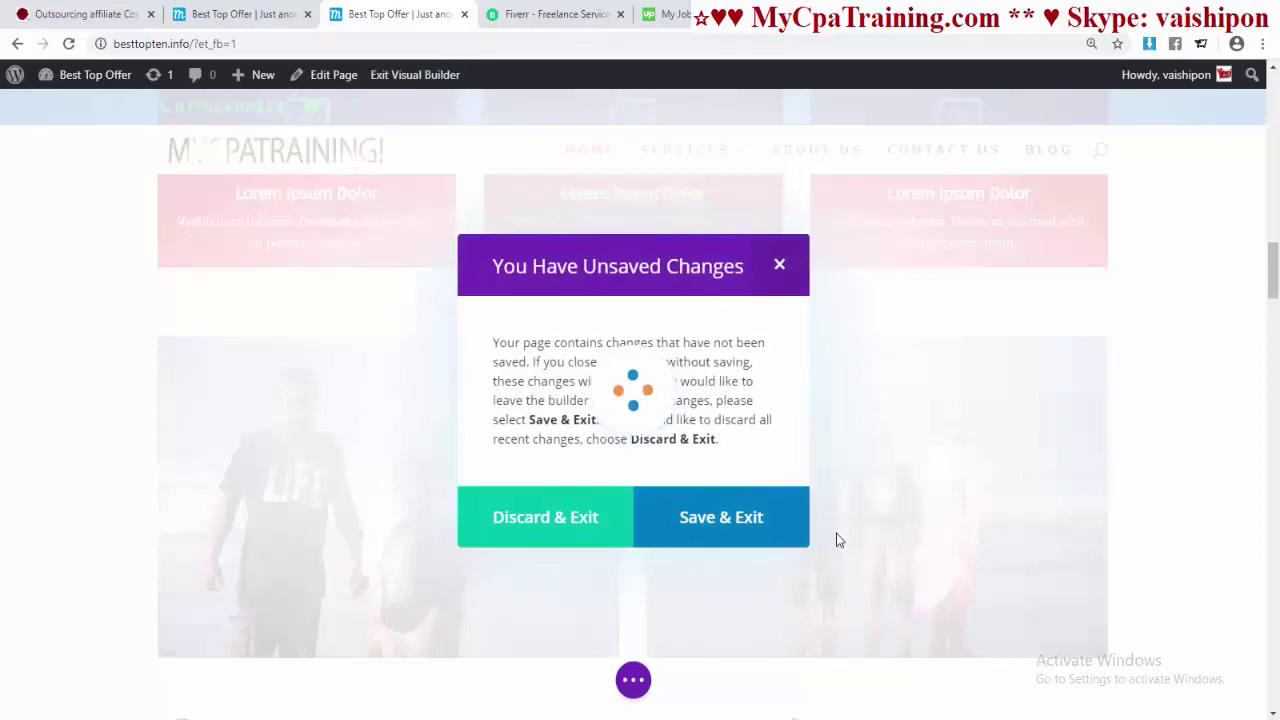
scroll(838, 540, down, 12)
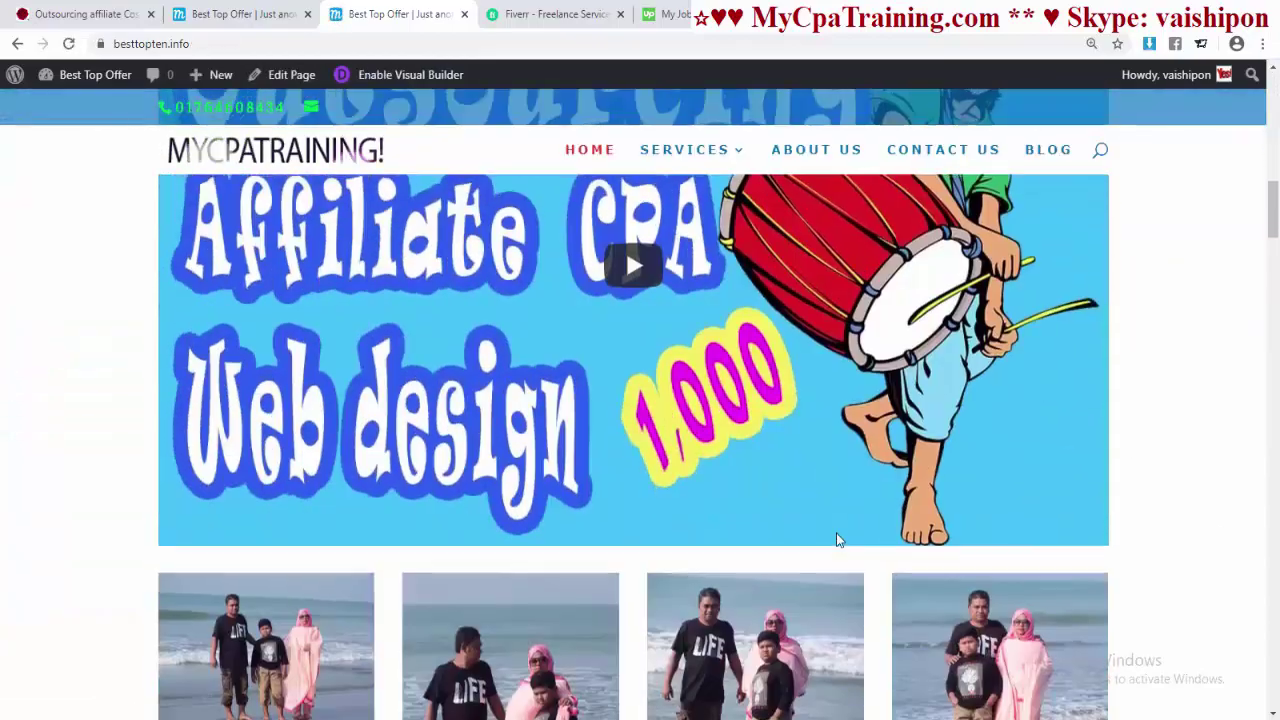
- Scroll the live homepage to the beach photo row, then switch to the Dashboard tab
scroll(838, 540, down, 6)
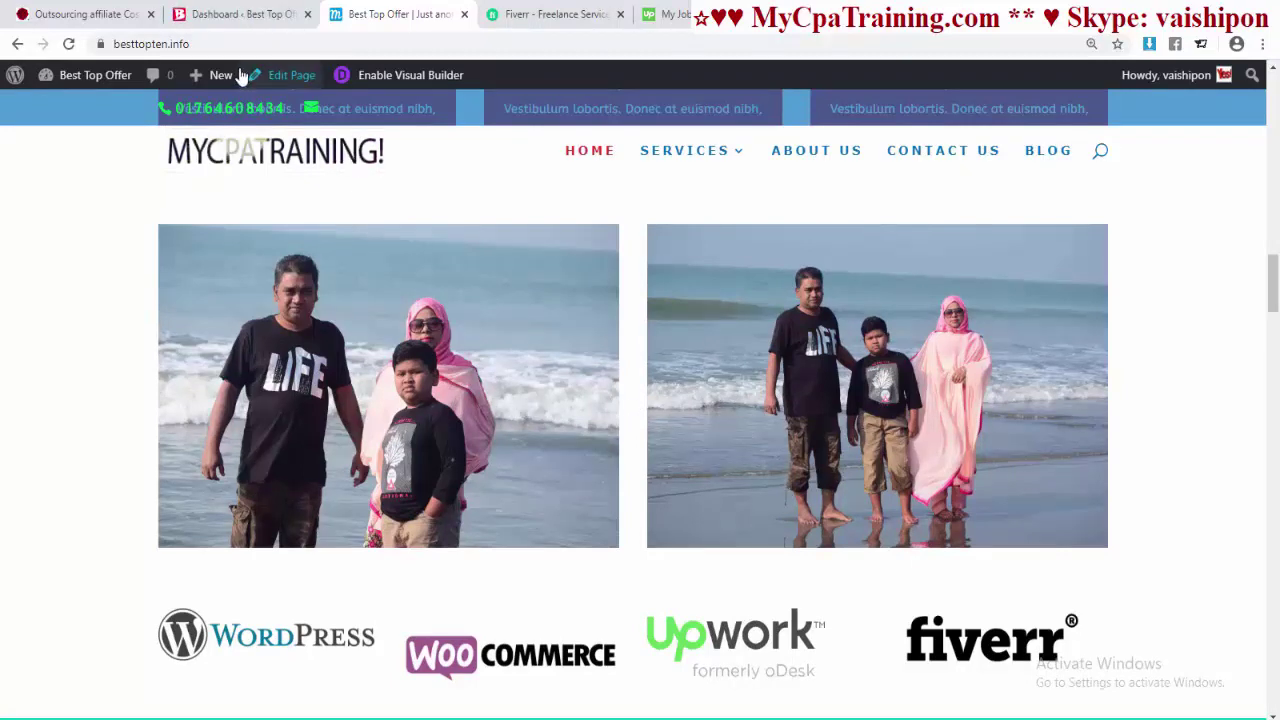
click(240, 14)
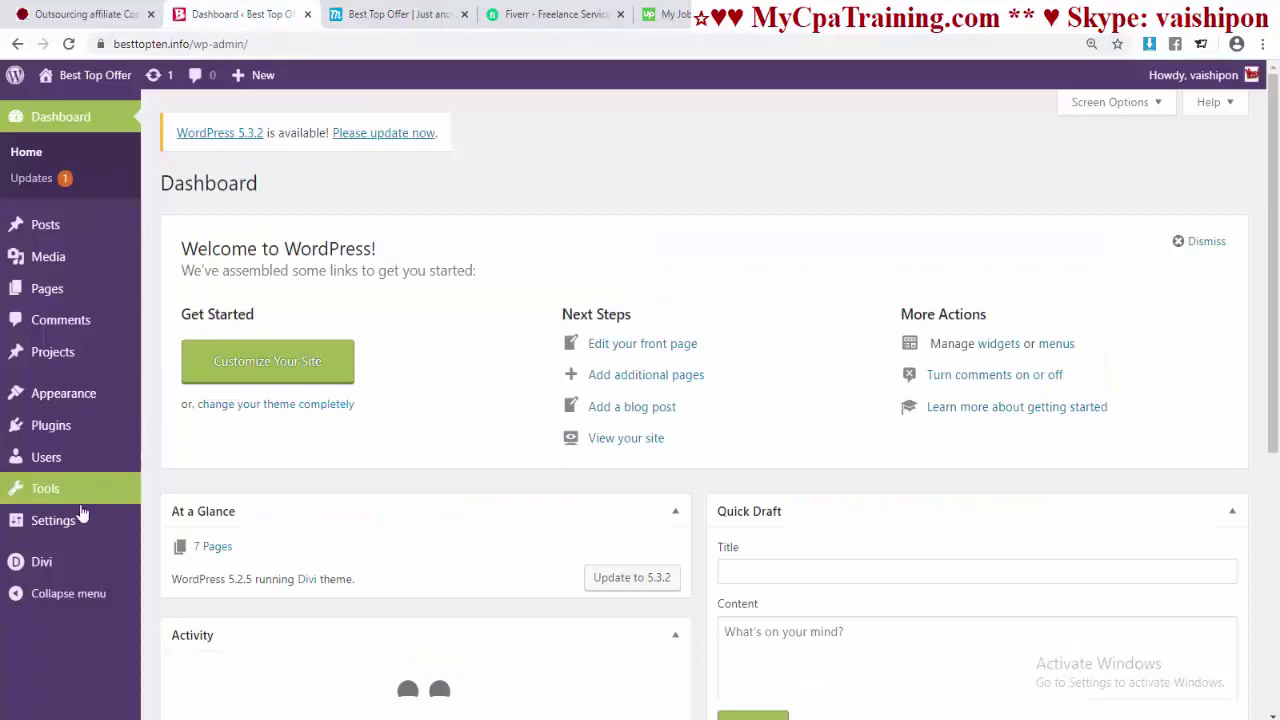
- Open the Tablet mobile styles in the Divi Theme Customizer
mouse_move(25, 562)
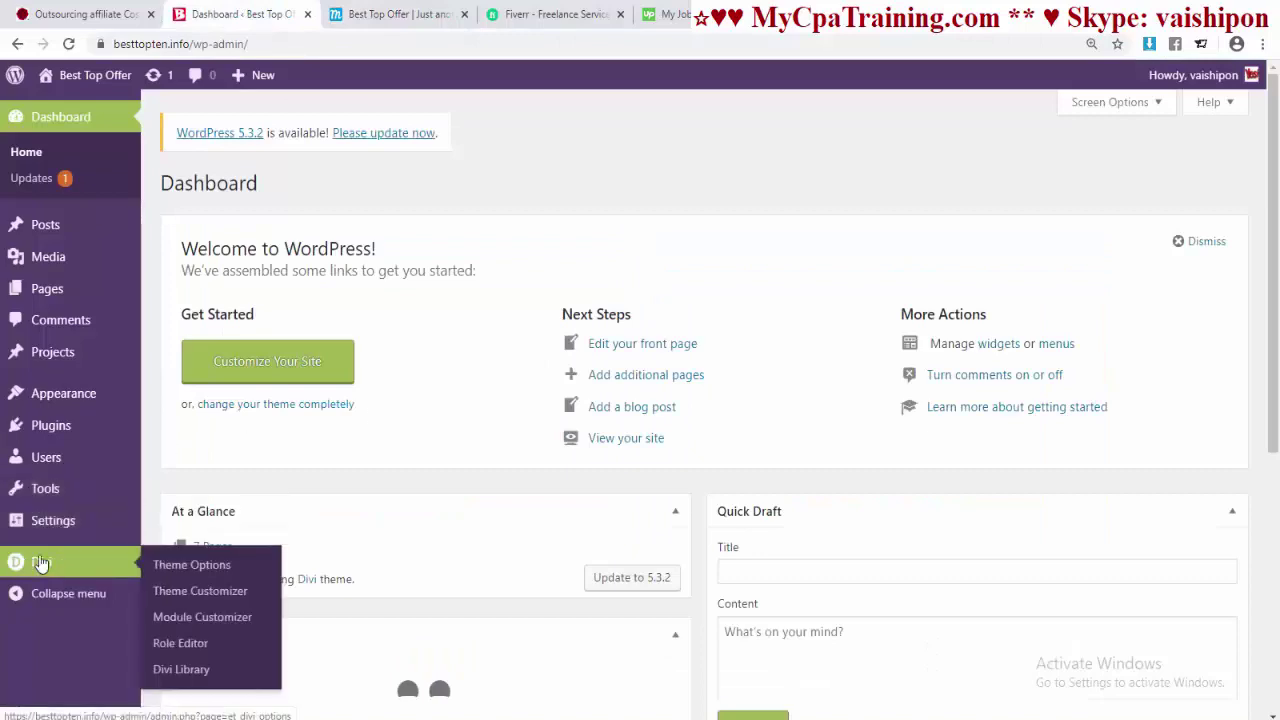
click(190, 593)
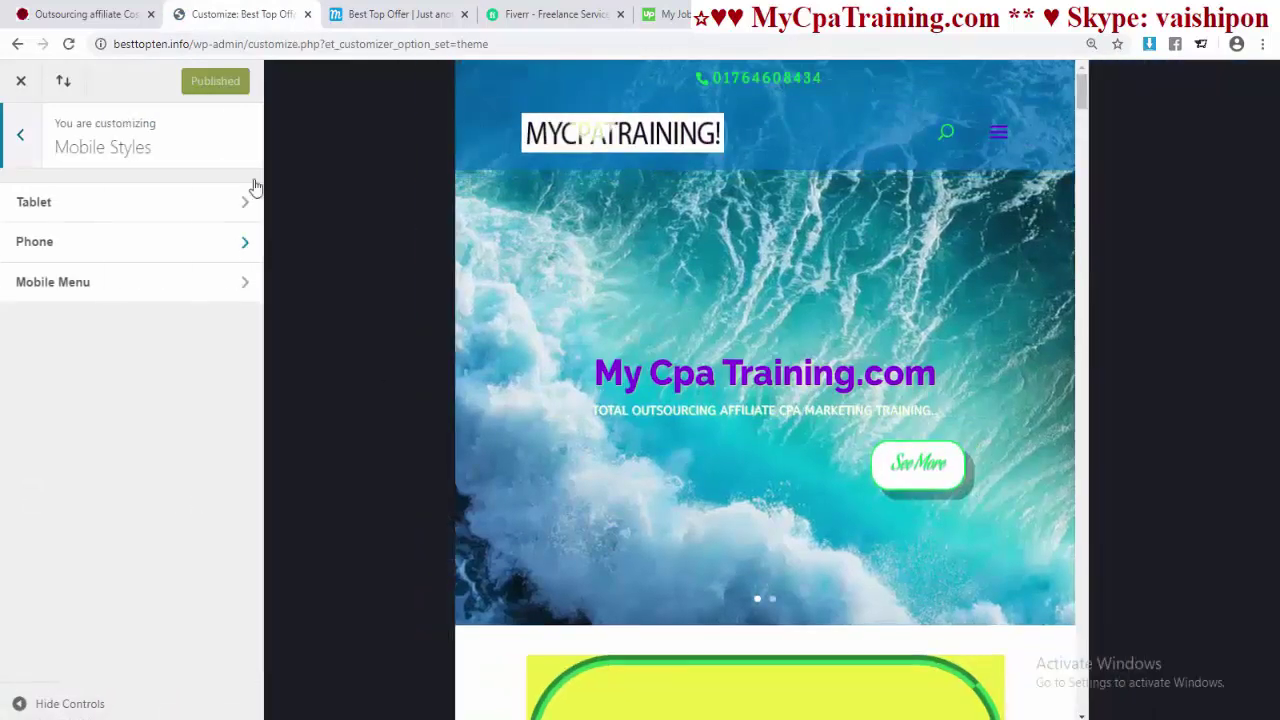
scroll(736, 352, down, 5)
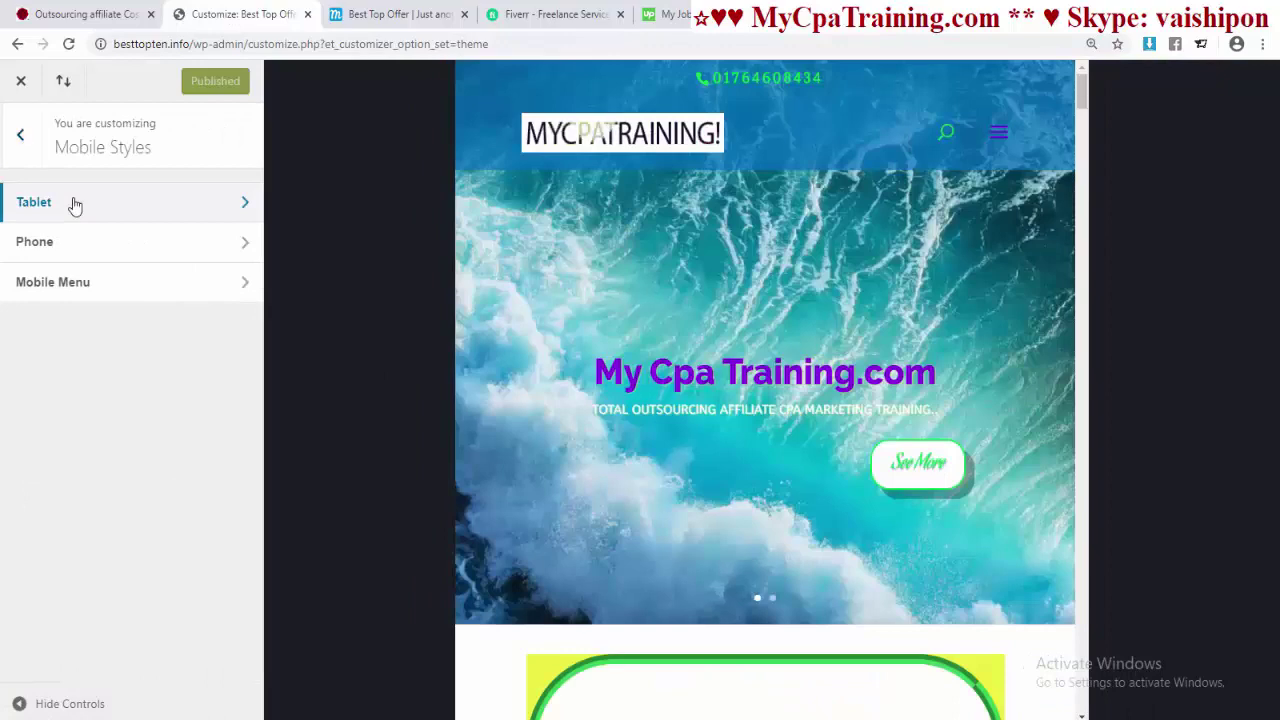
click(71, 203)
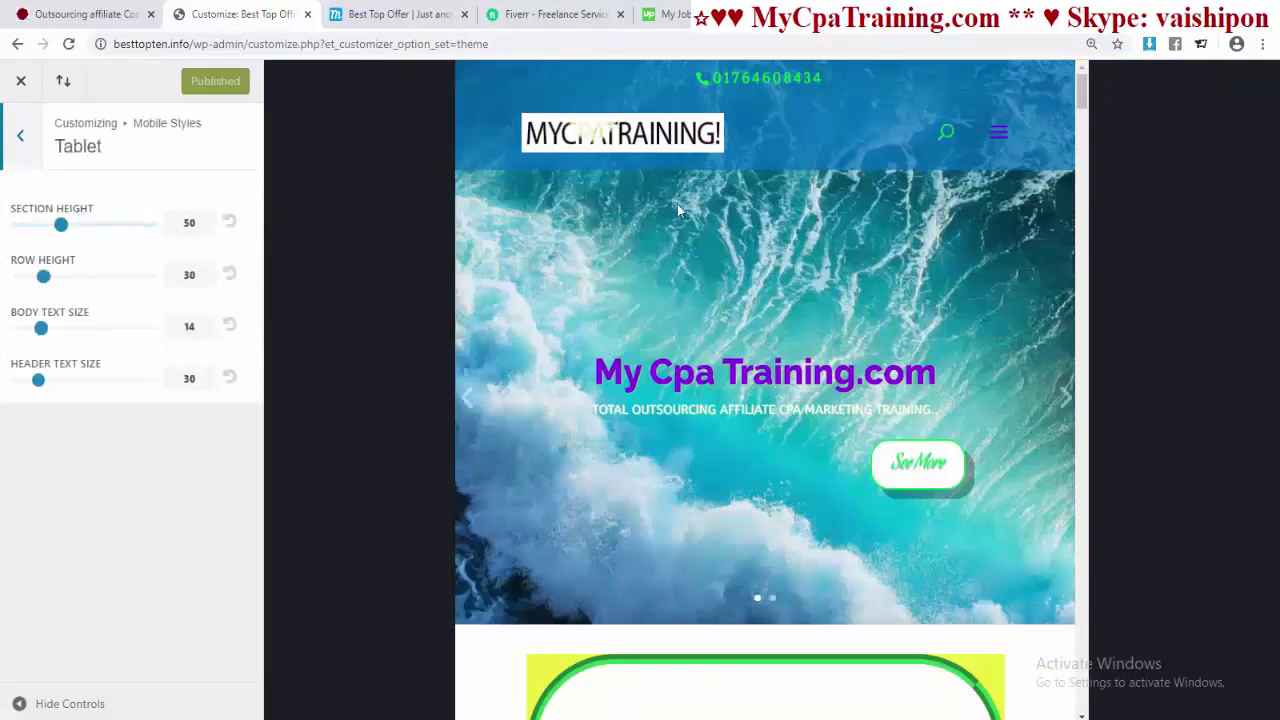
scroll(665, 263, down, 2)
scroll(669, 260, up, 2)
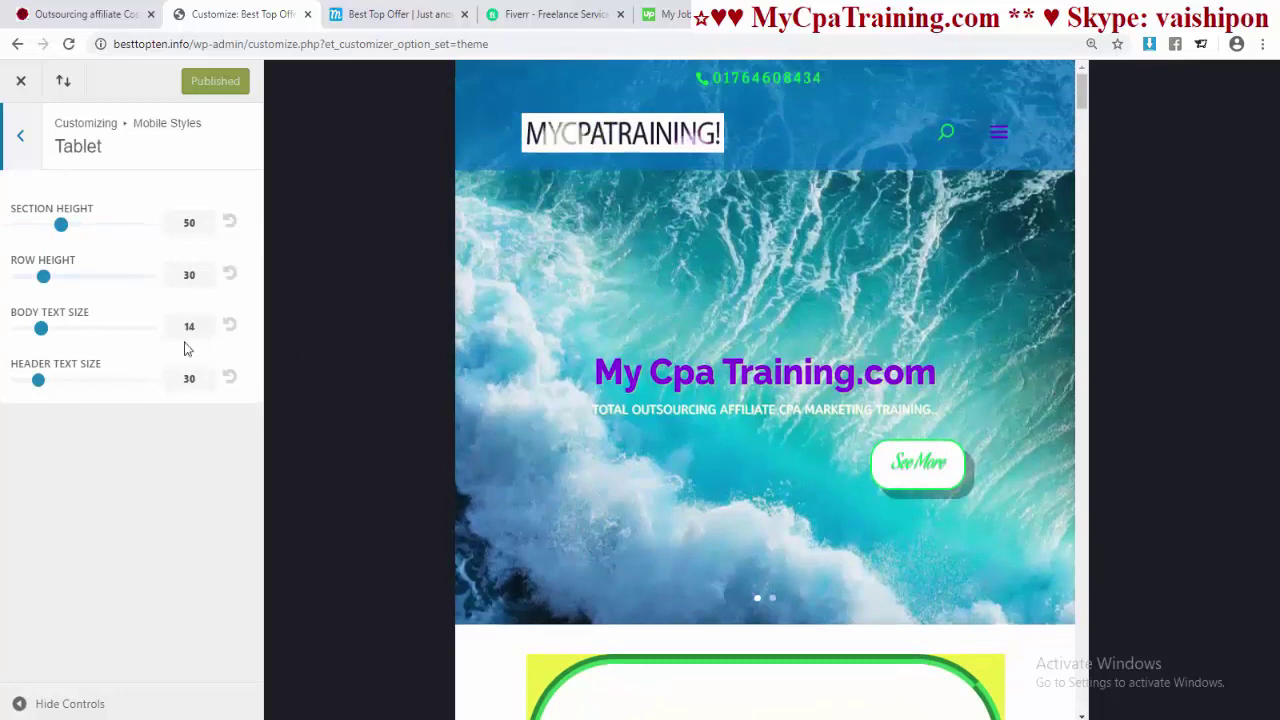
- Set tablet section height 50, row height 0, body text 25, header text 38, and publish
mouse_move(61, 224)
mouse_down()
mouse_move(100, 225)
mouse_move(61, 224)
mouse_up()
mouse_move(43, 277)
mouse_down()
mouse_move(93, 280)
mouse_move(68, 277)
mouse_up()
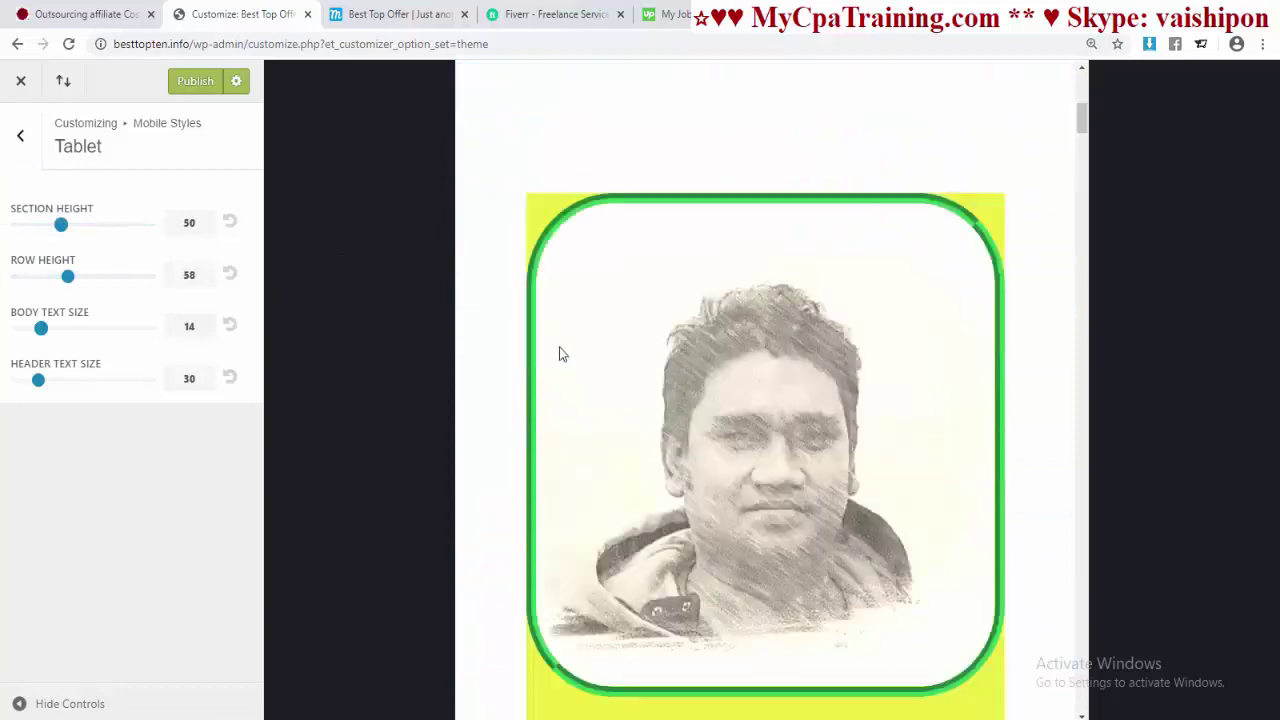
drag(61, 224, 96, 226)
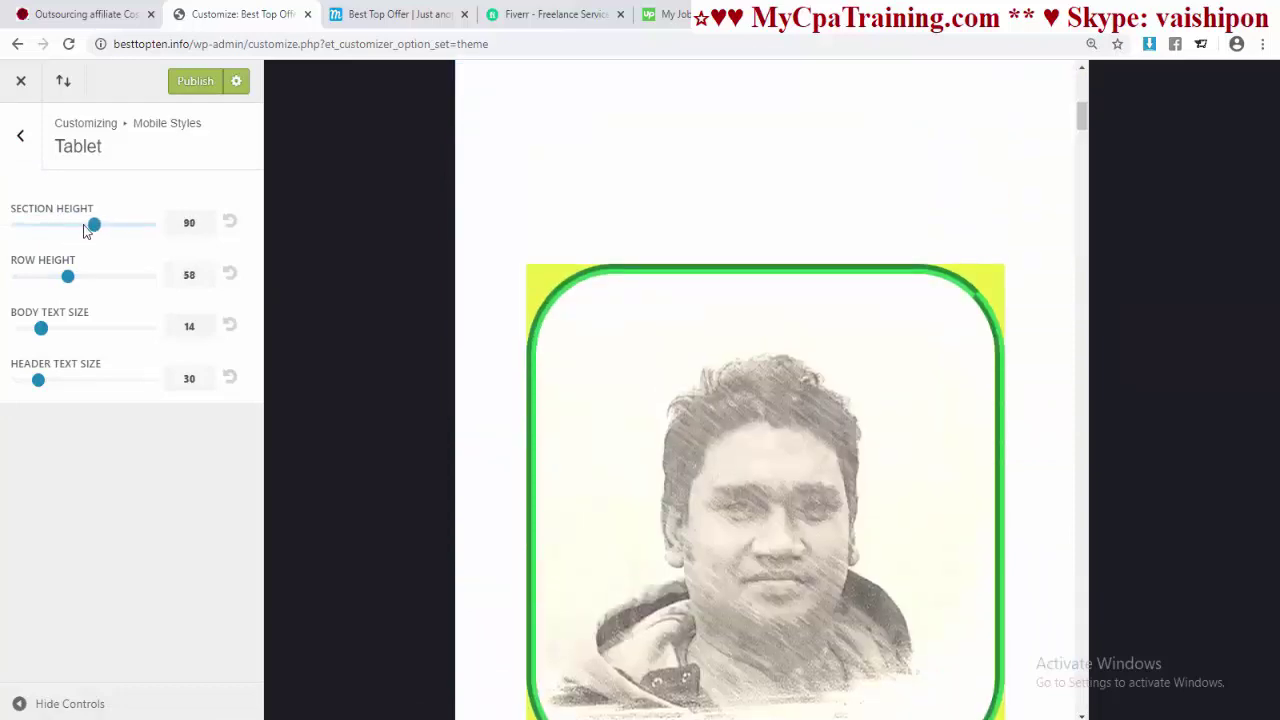
click(231, 224)
click(231, 274)
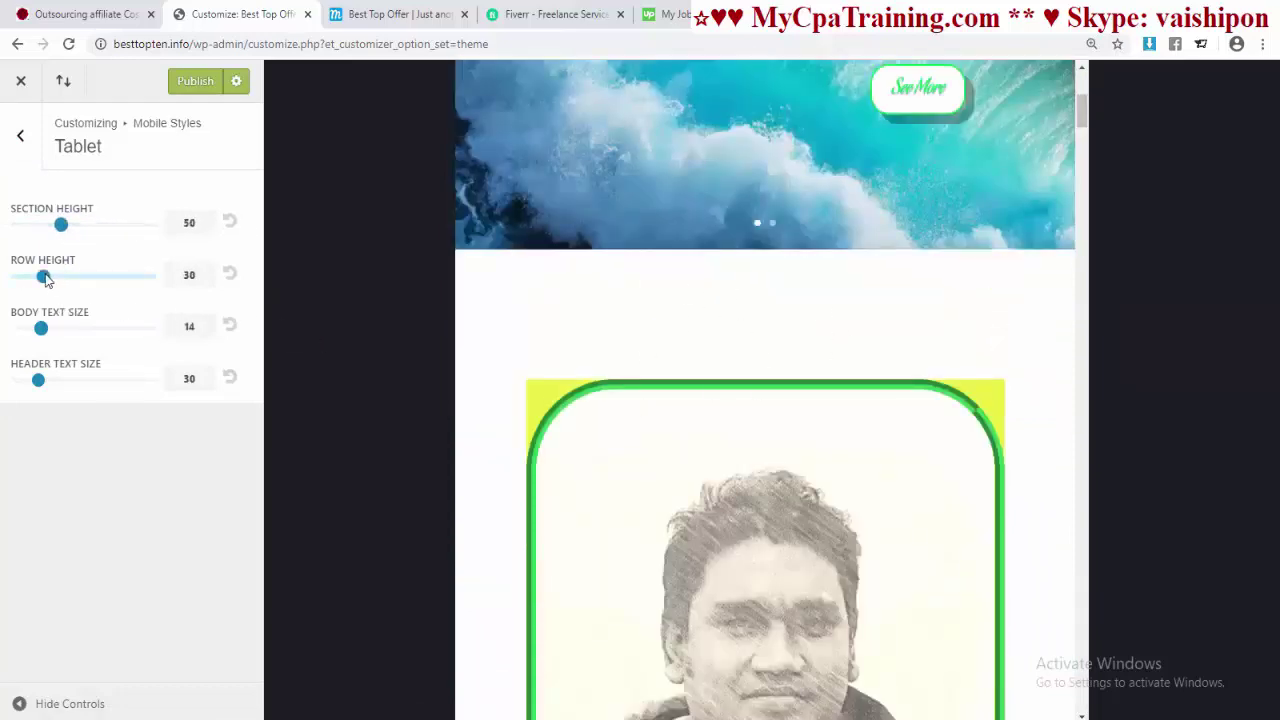
drag(43, 277, 9, 278)
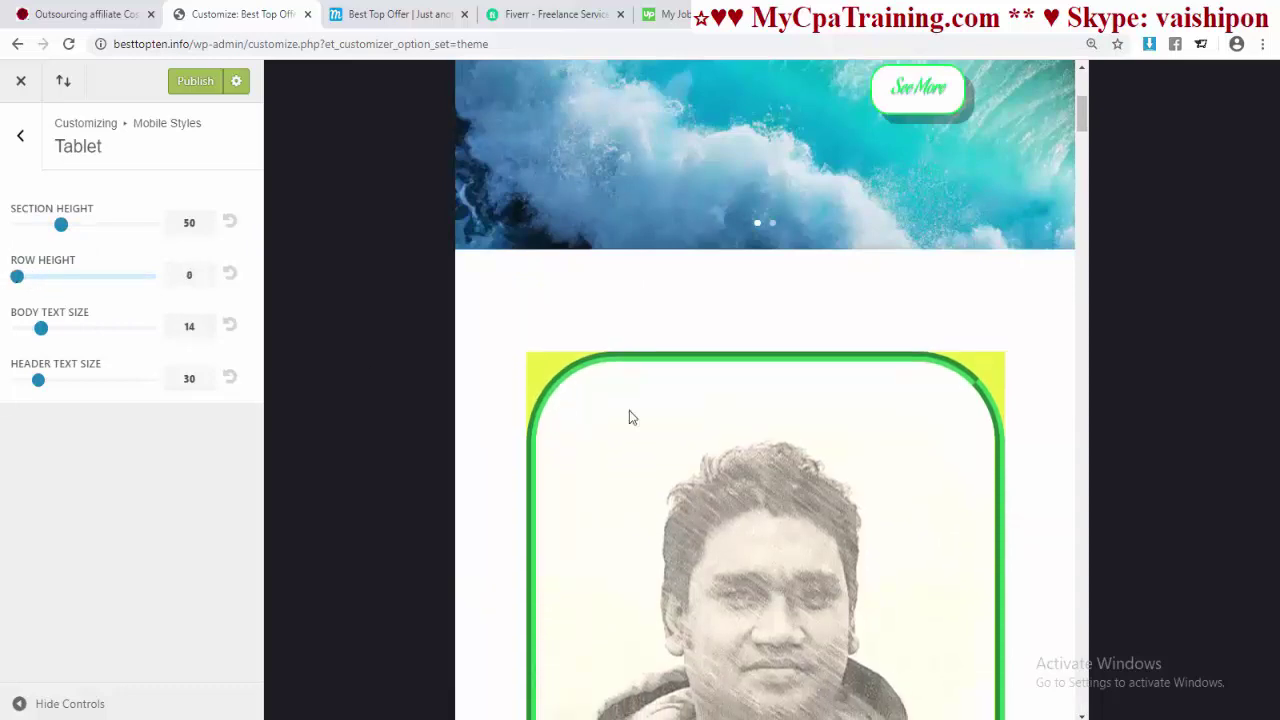
scroll(711, 463, down, 10)
scroll(712, 461, up, 3)
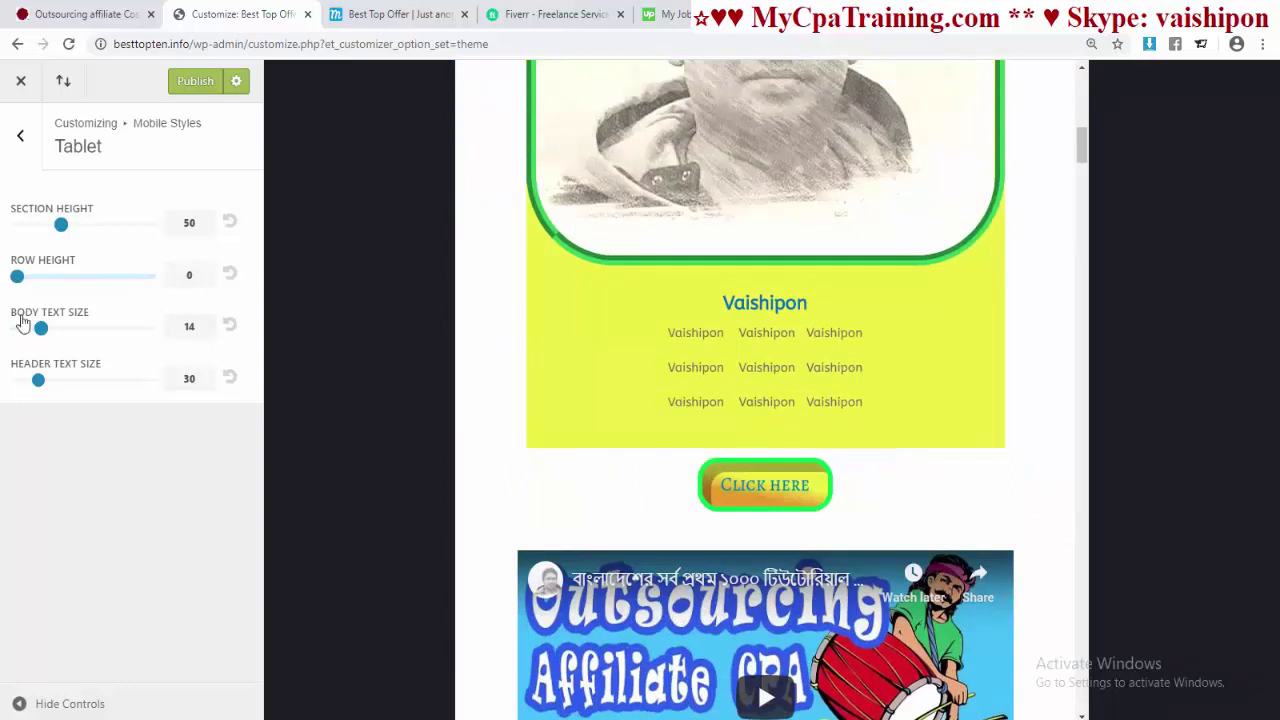
drag(42, 330, 107, 328)
drag(38, 380, 68, 386)
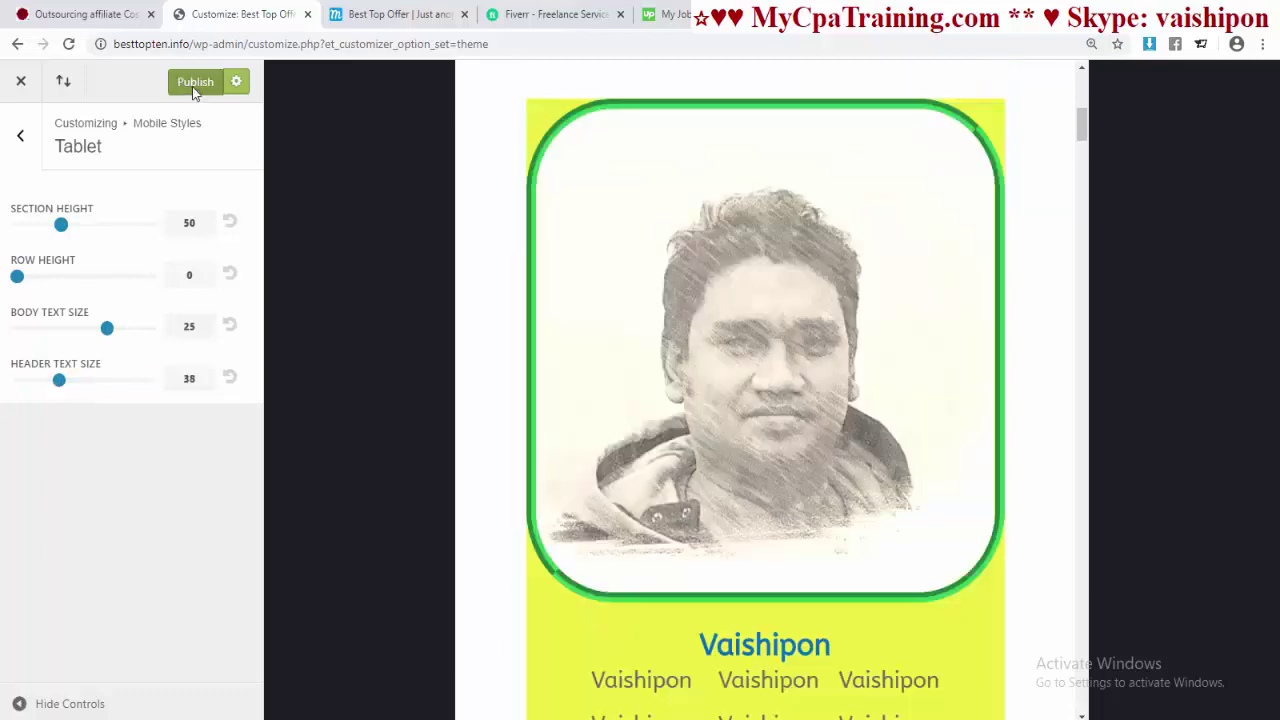
click(18, 140)
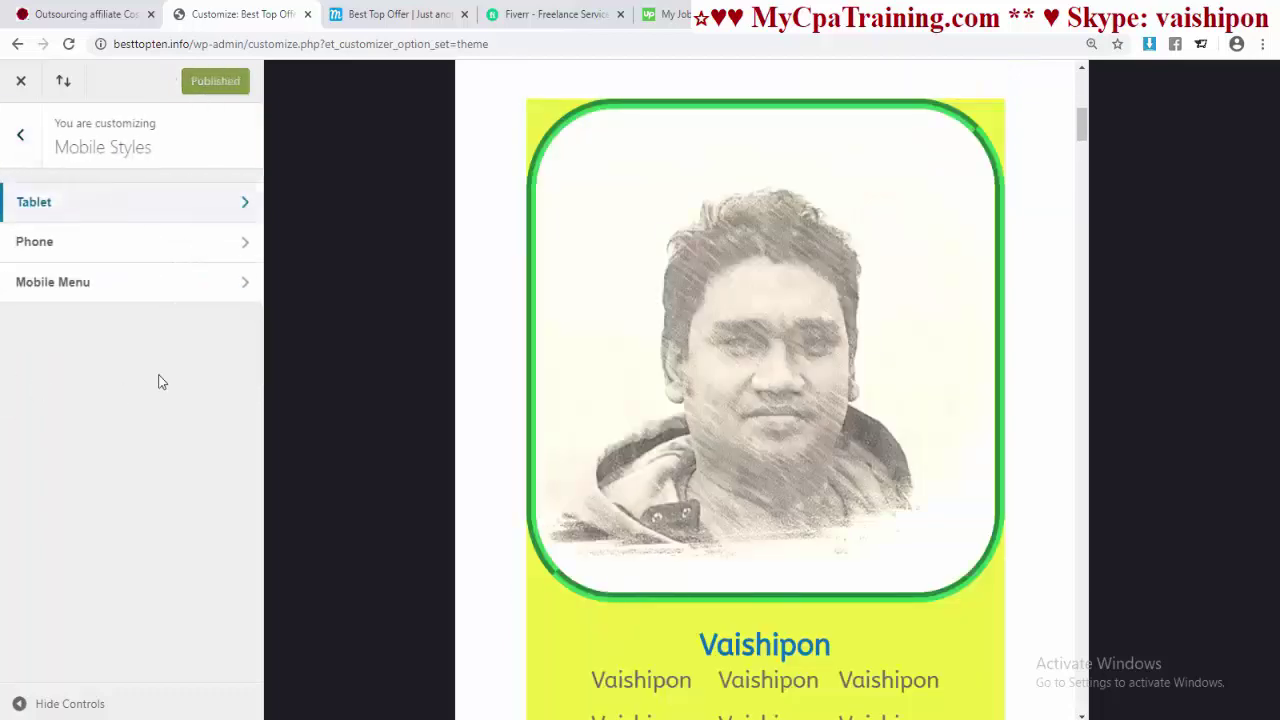
- Set phone section and row height to 0, body text 10, header text 26, and publish
click(58, 252)
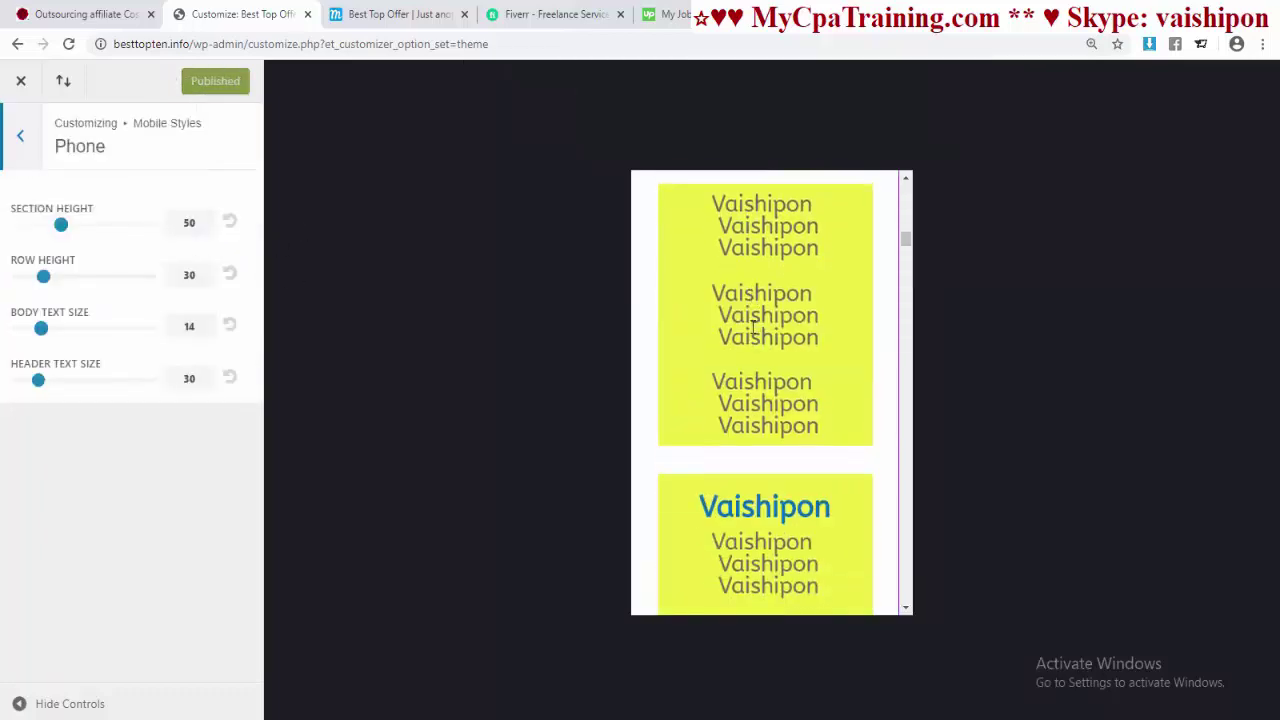
scroll(750, 322, up, 10)
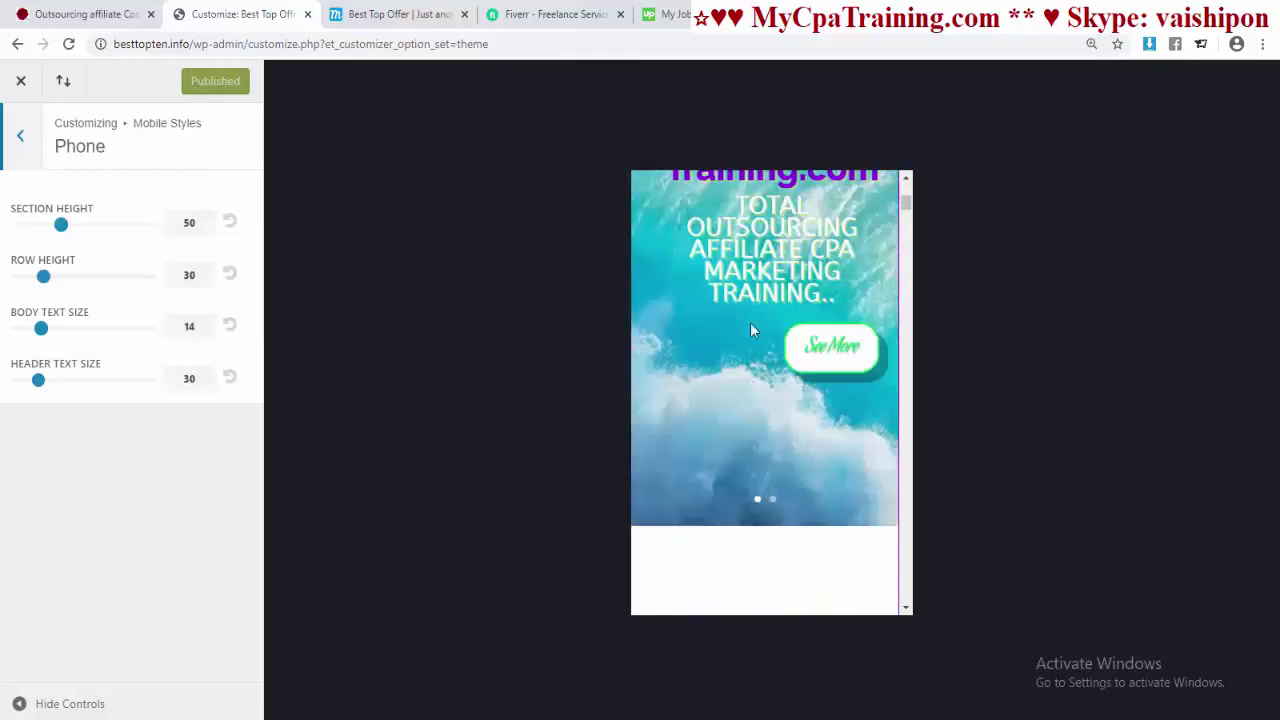
scroll(676, 405, down, 3)
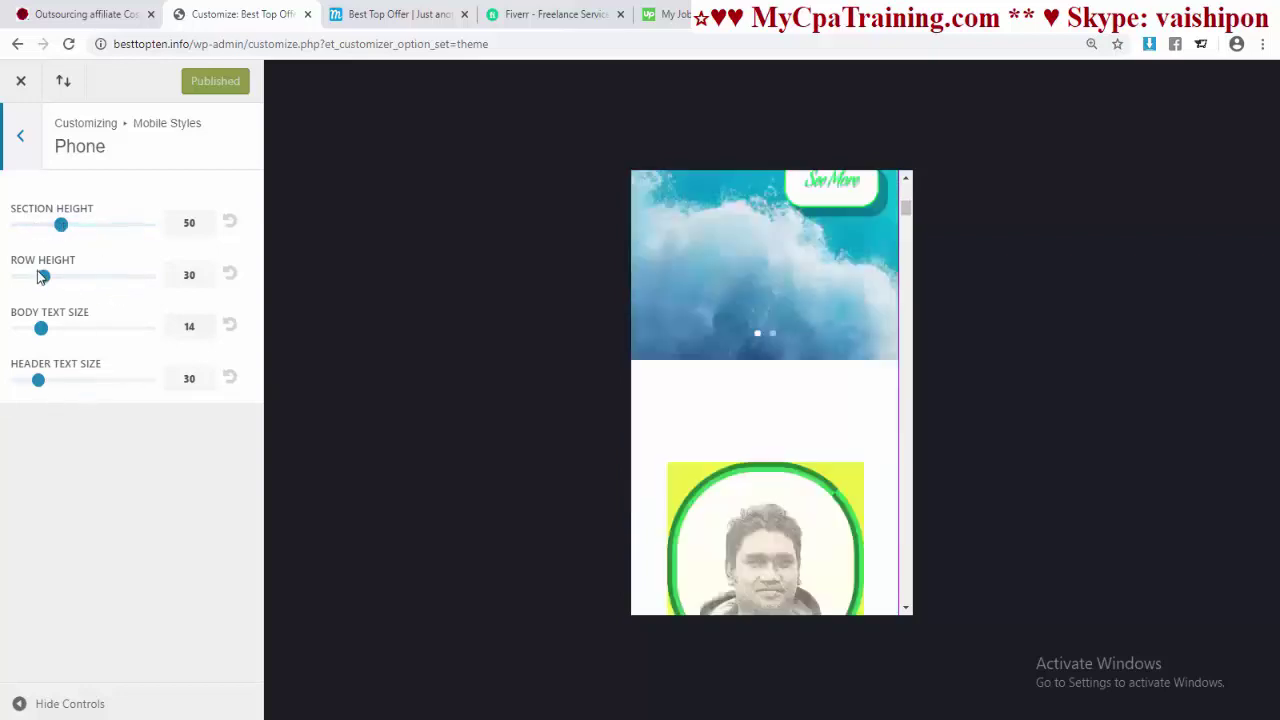
drag(43, 278, 9, 276)
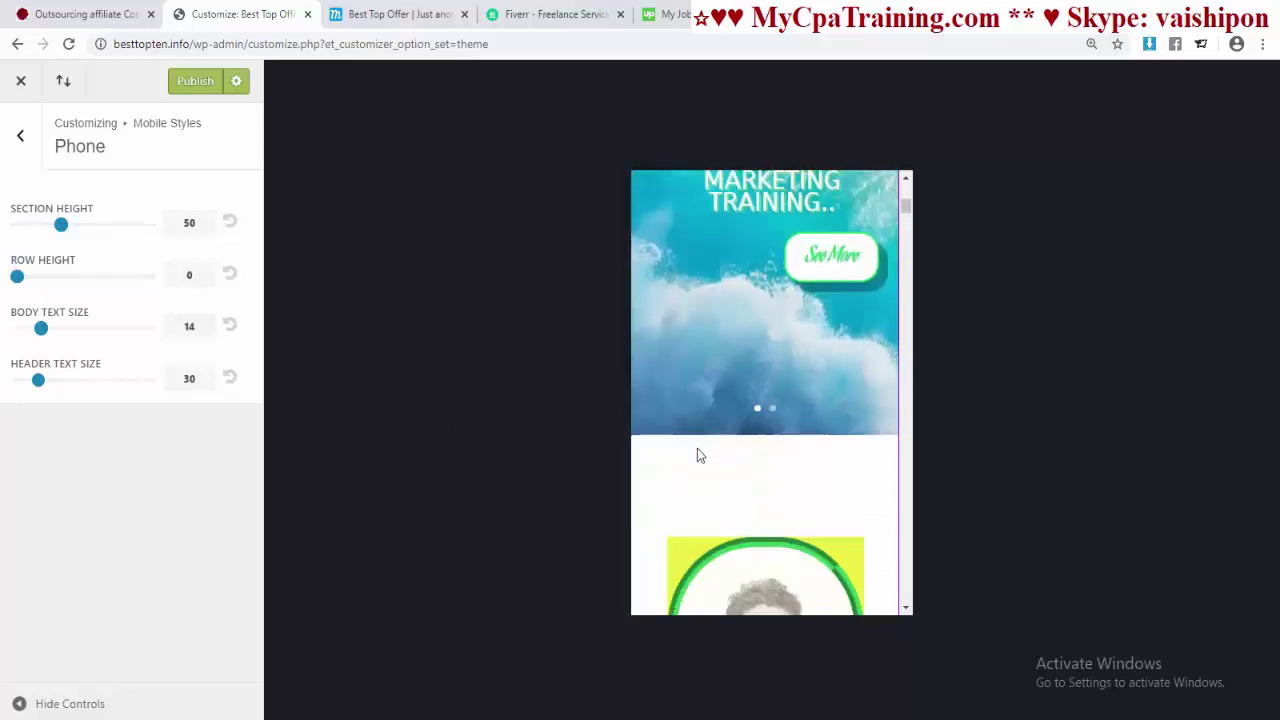
drag(55, 228, 12, 225)
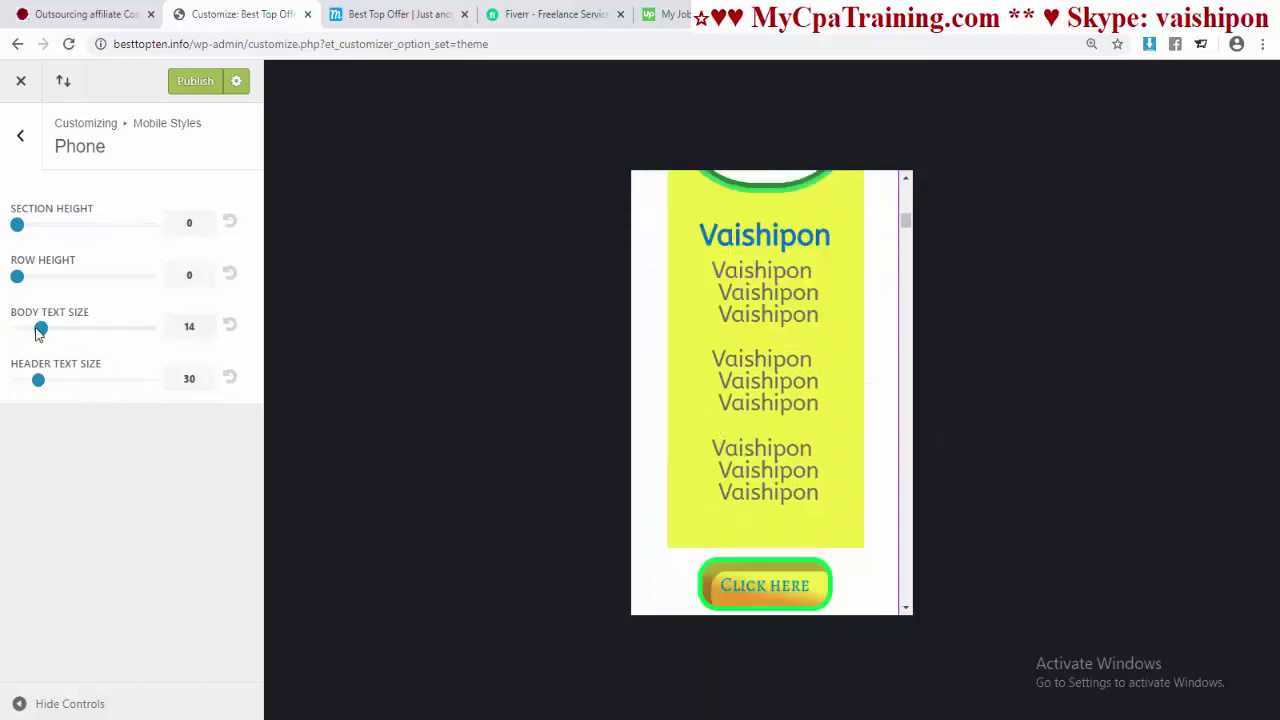
drag(35, 333, 16, 330)
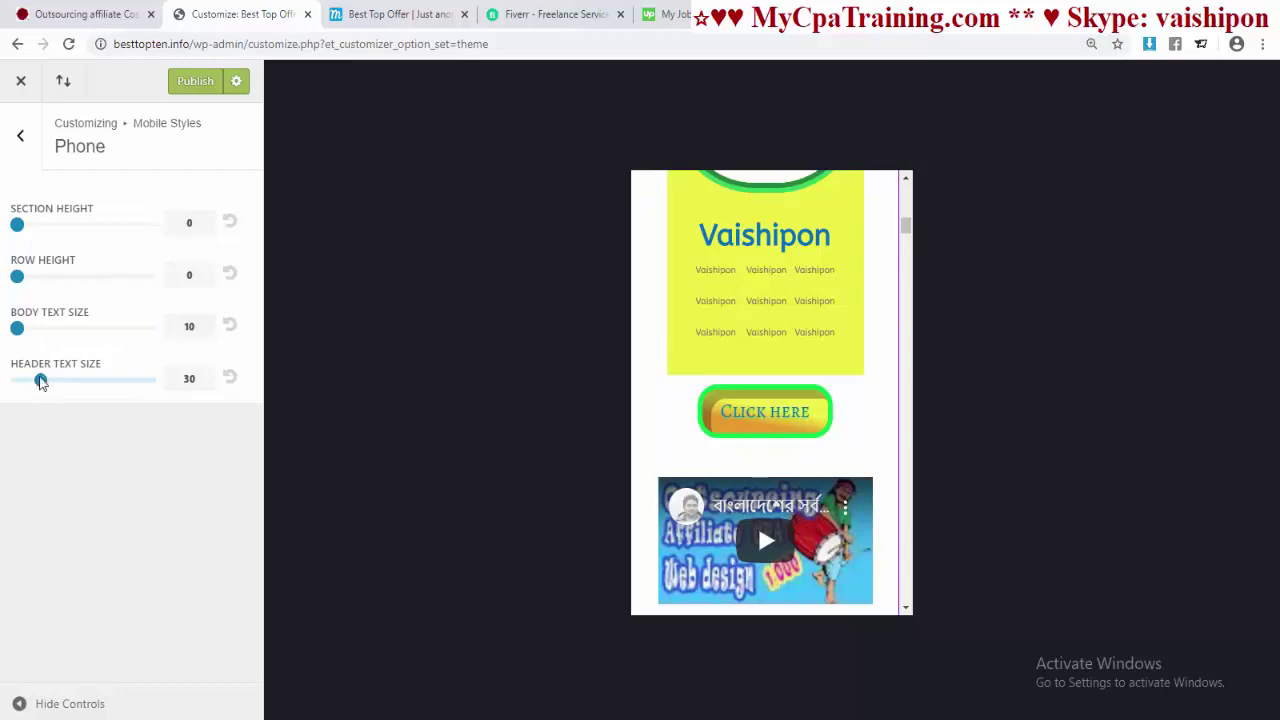
drag(40, 381, 28, 380)
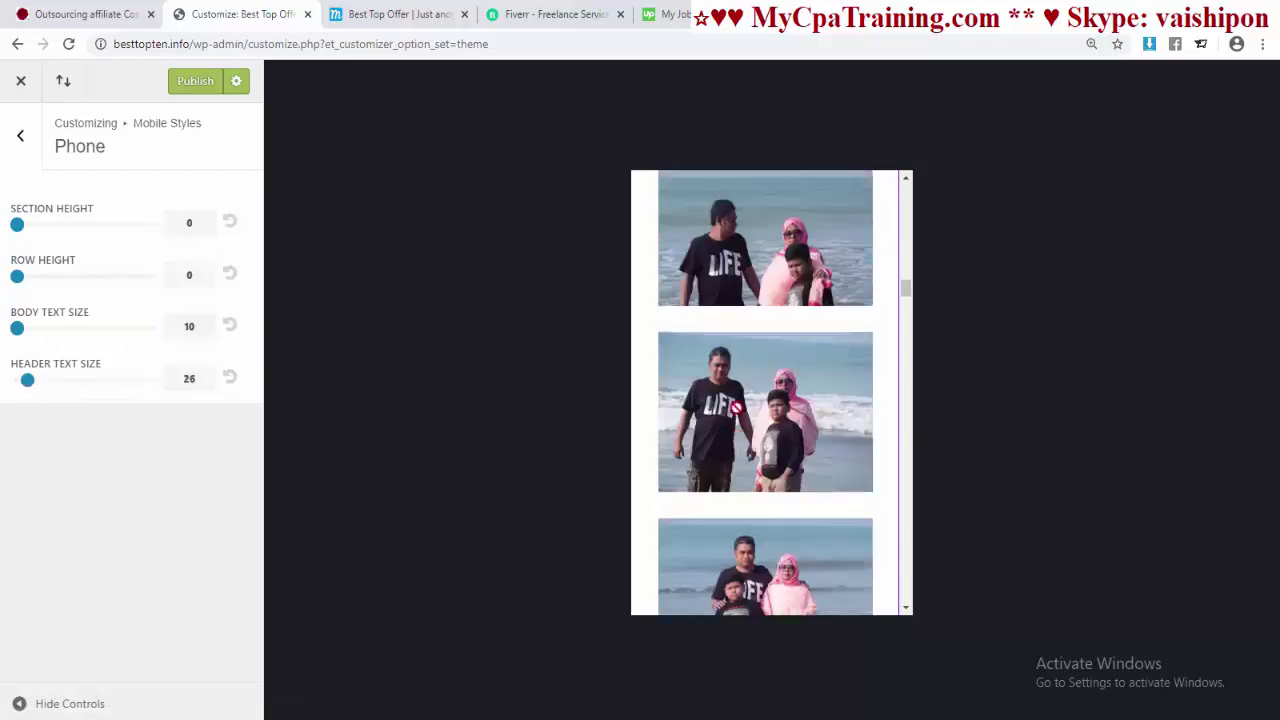
click(186, 88)
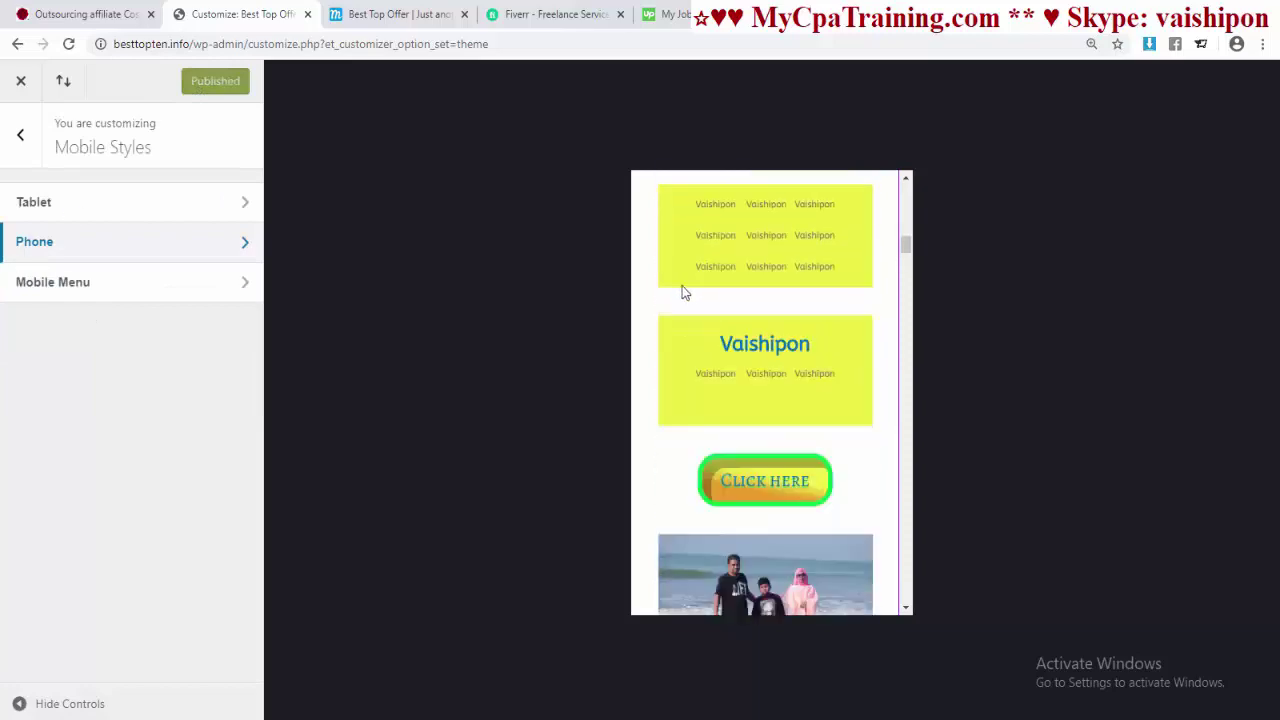
- Change tablet section height to 12, body text to 21, header text to 37, and publish
click(62, 204)
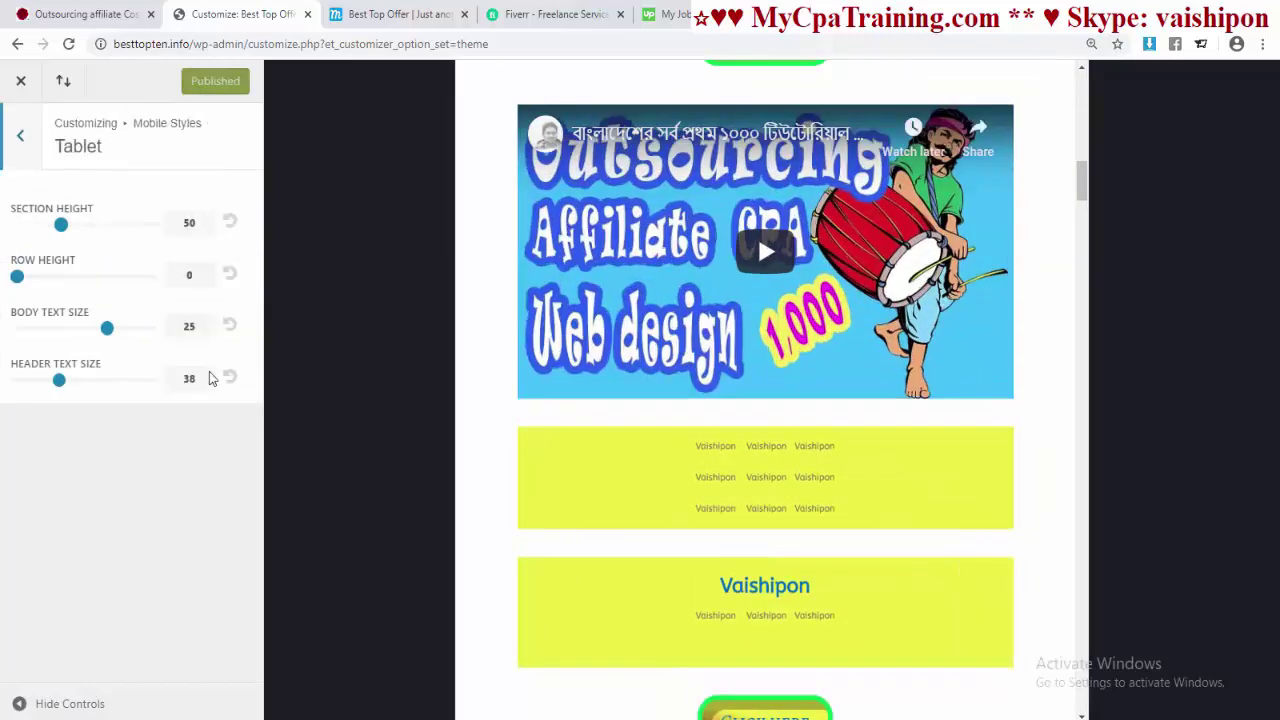
drag(63, 223, 5, 214)
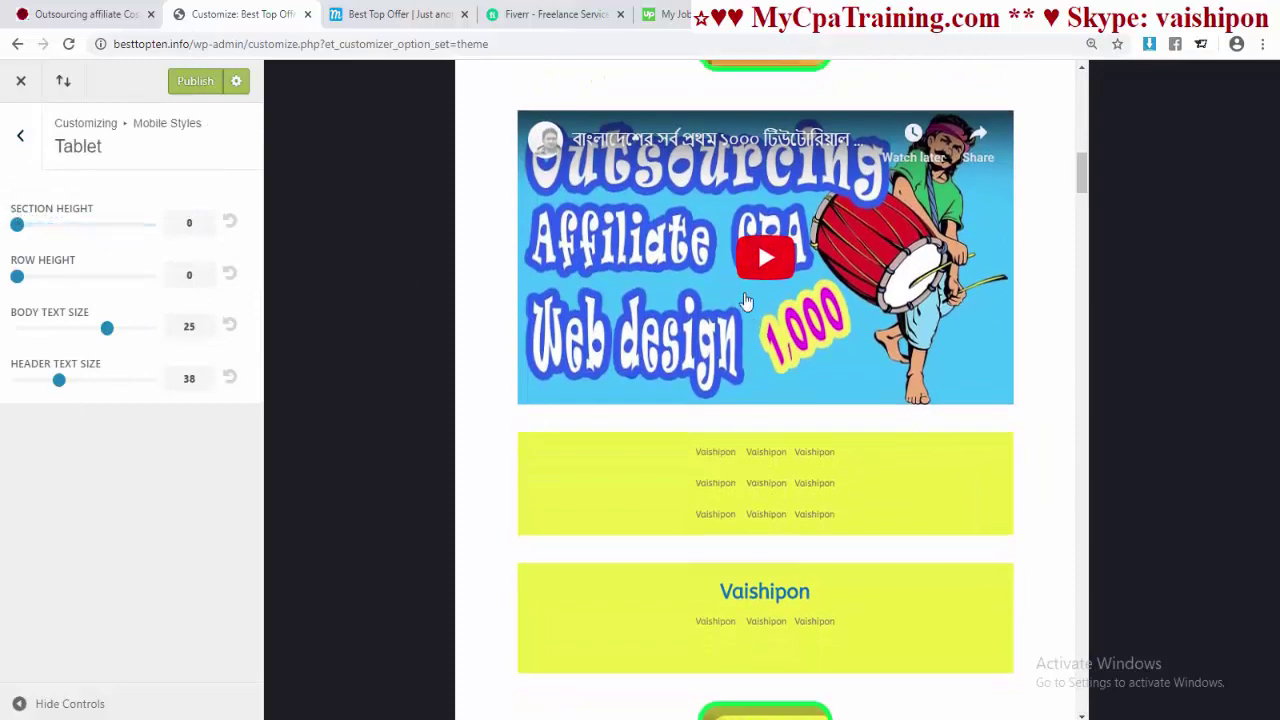
scroll(741, 291, down, 10)
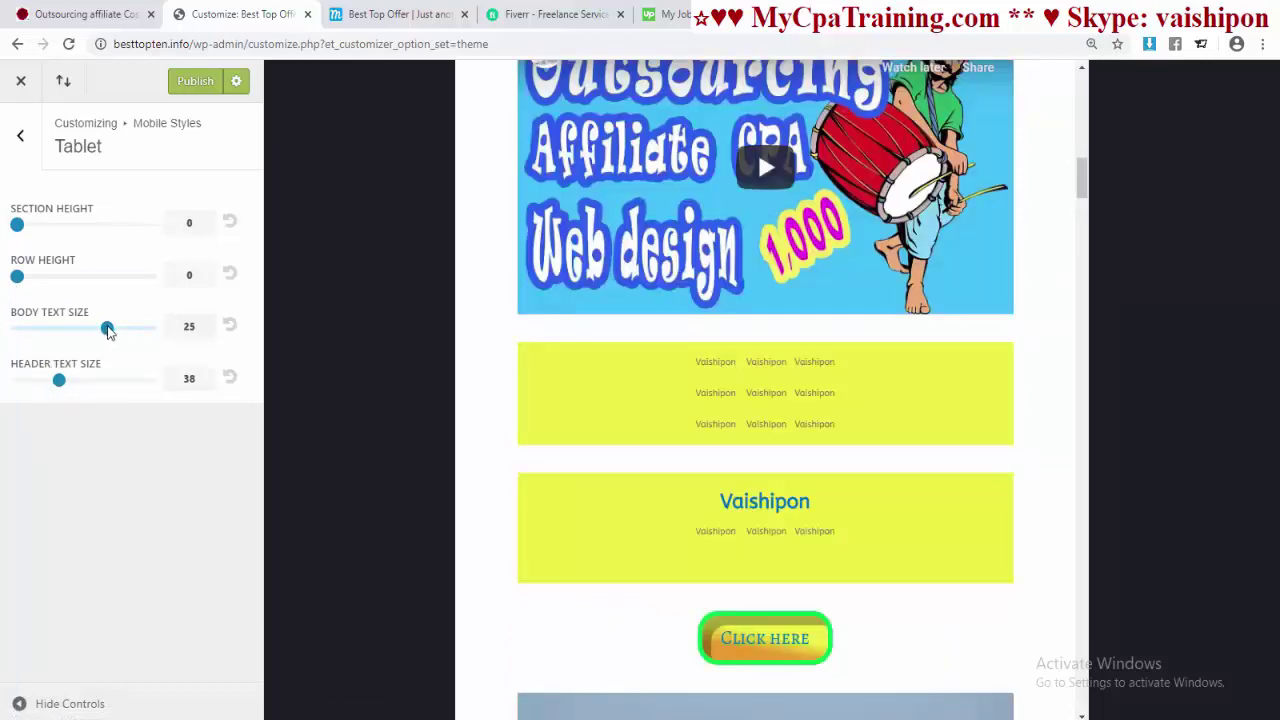
mouse_move(107, 330)
mouse_down()
mouse_move(121, 330)
mouse_move(85, 328)
mouse_up()
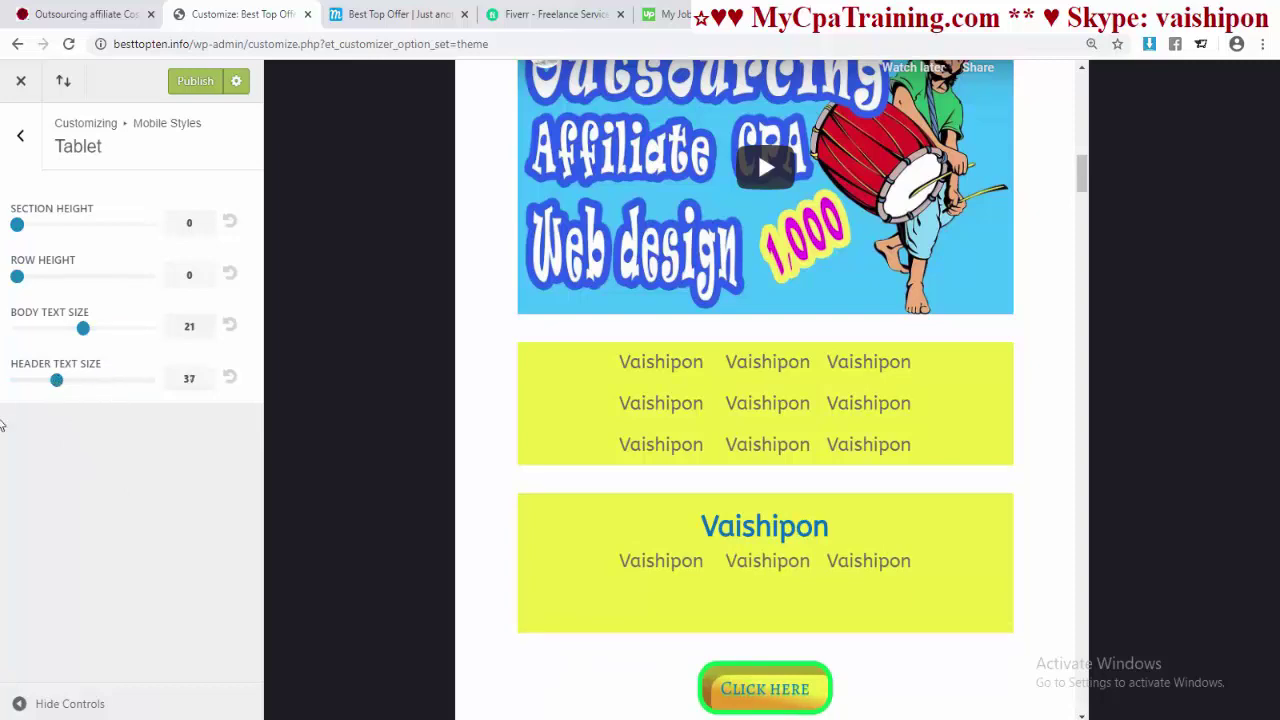
scroll(846, 443, down, 6)
scroll(830, 440, up, 2)
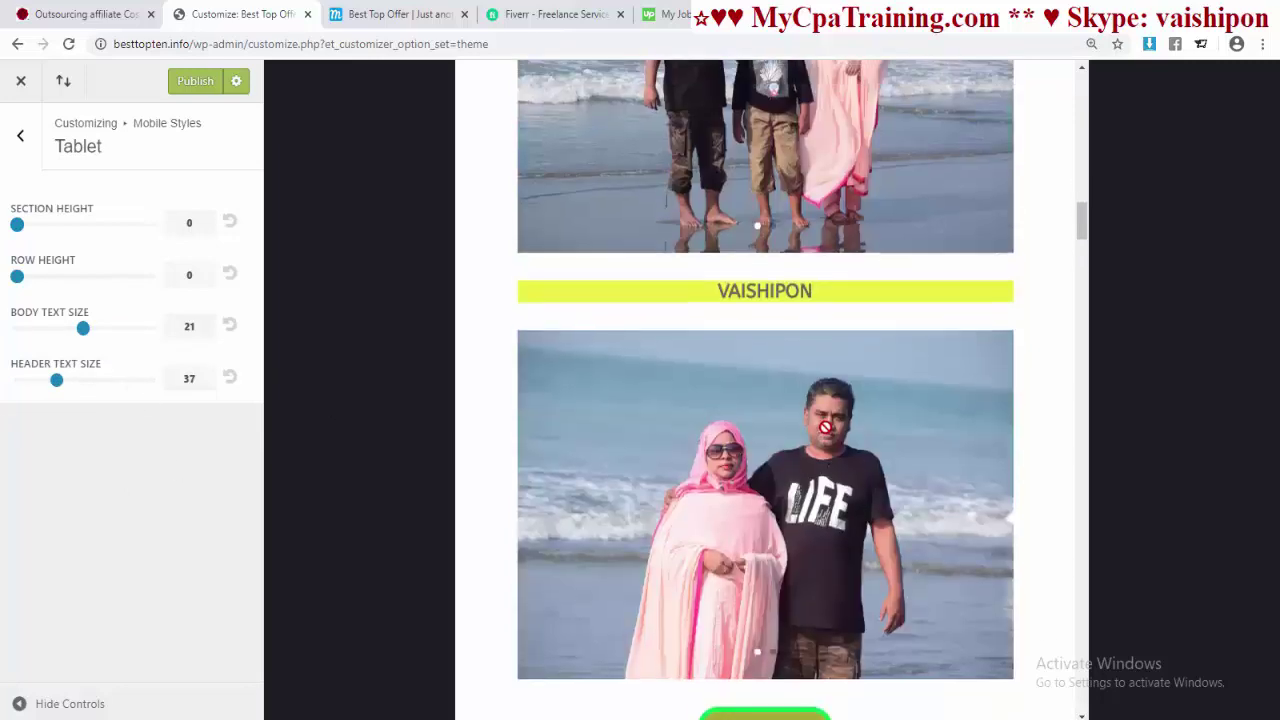
scroll(825, 428, up, 3)
scroll(757, 262, down, 4)
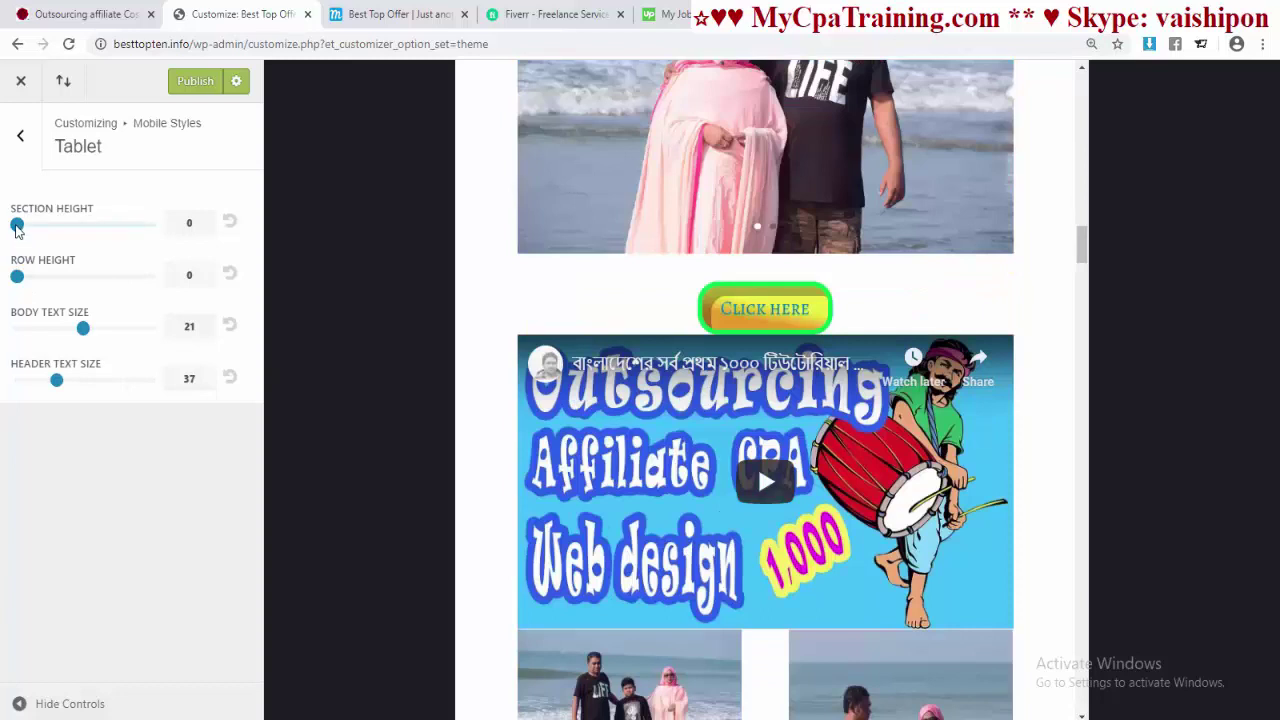
drag(16, 228, 31, 232)
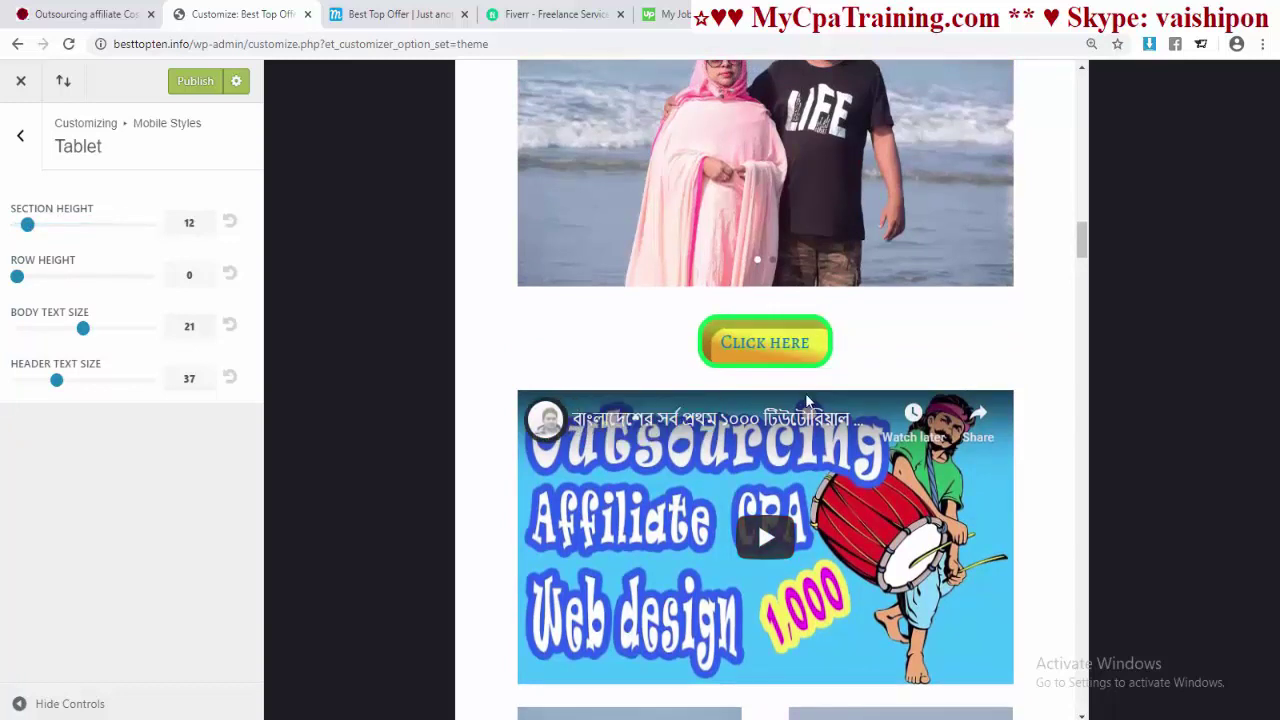
click(185, 97)
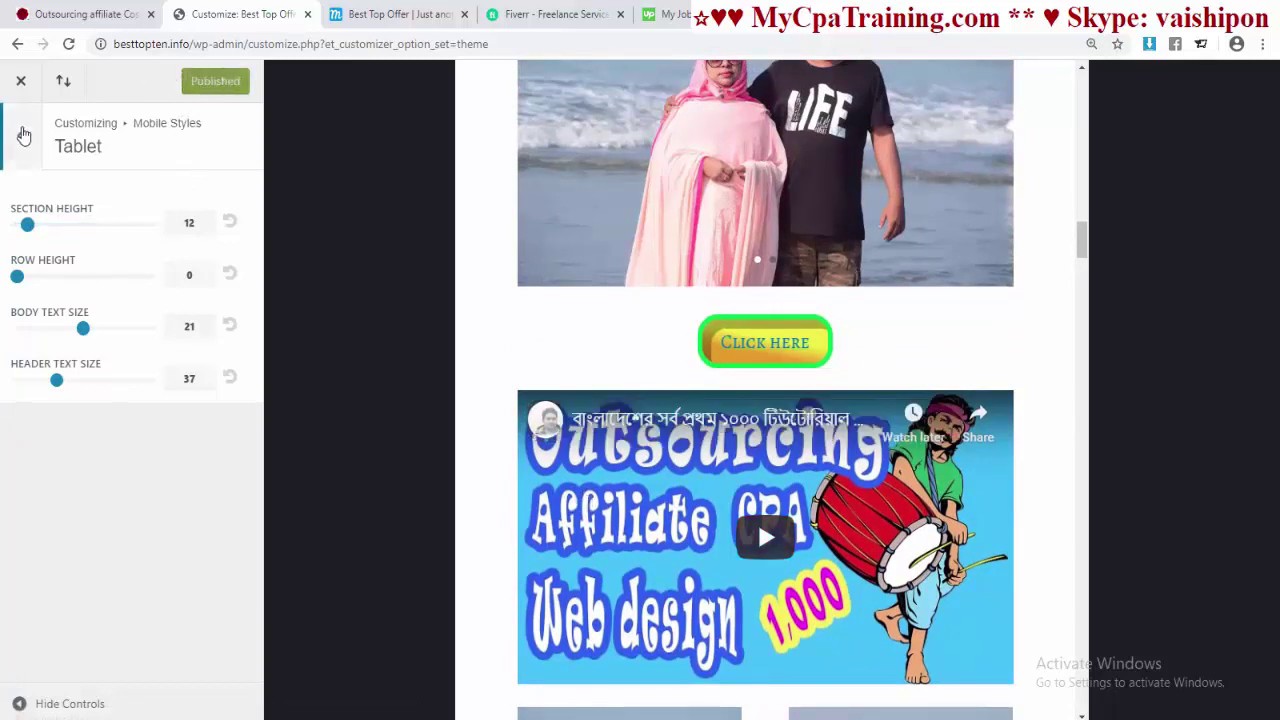
click(20, 135)
- Toggle Mobile Menu's Hide Logo Image off again, preview the hamburger menu, then close the customizer
click(43, 284)
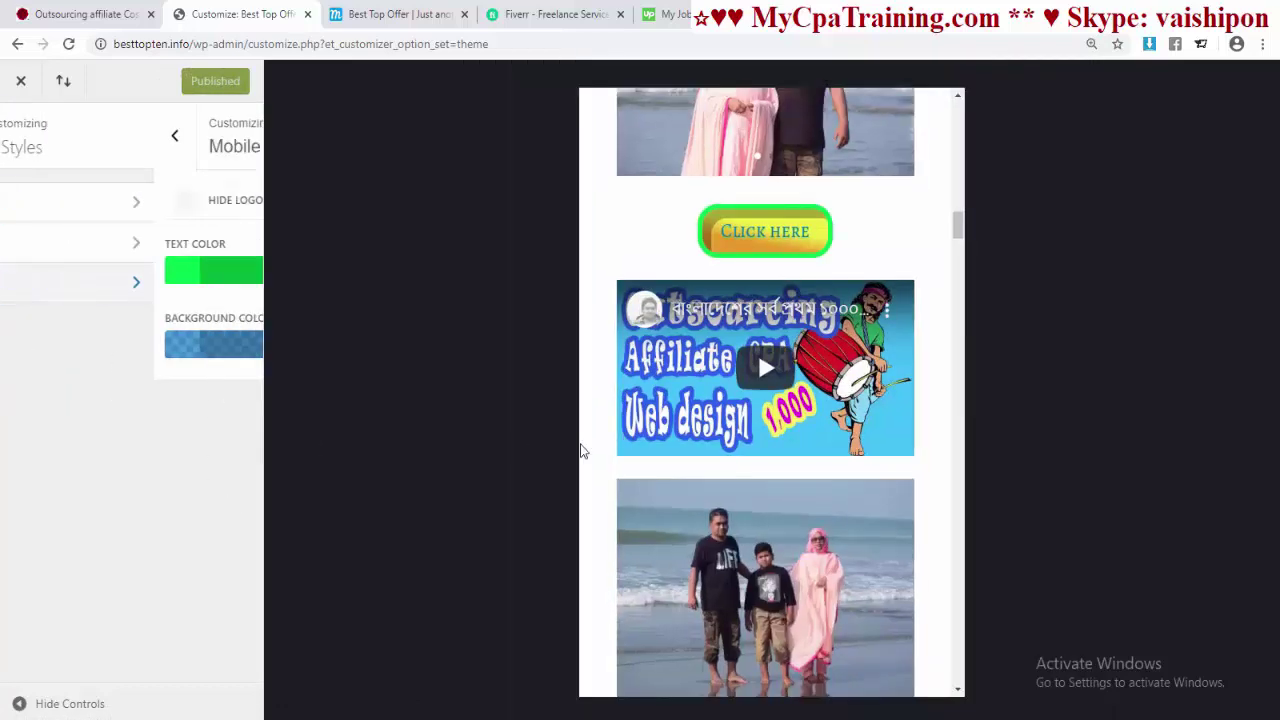
scroll(781, 382, up, 15)
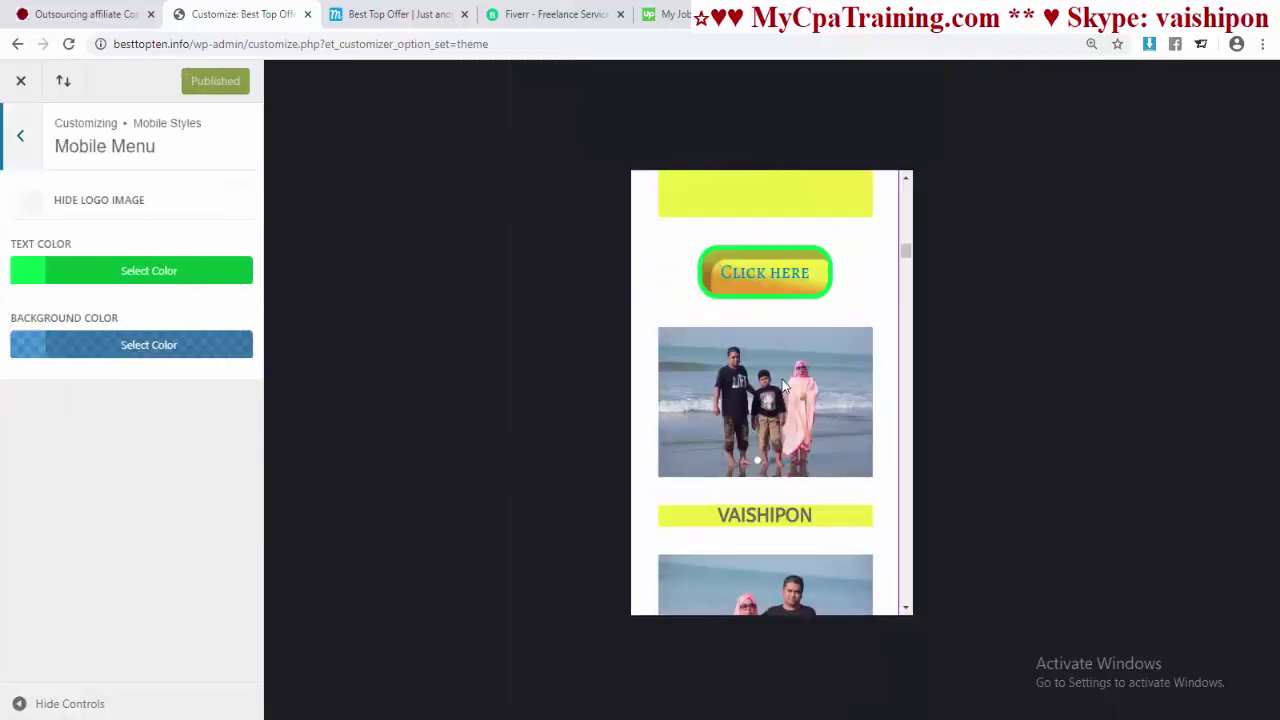
scroll(779, 377, up, 5)
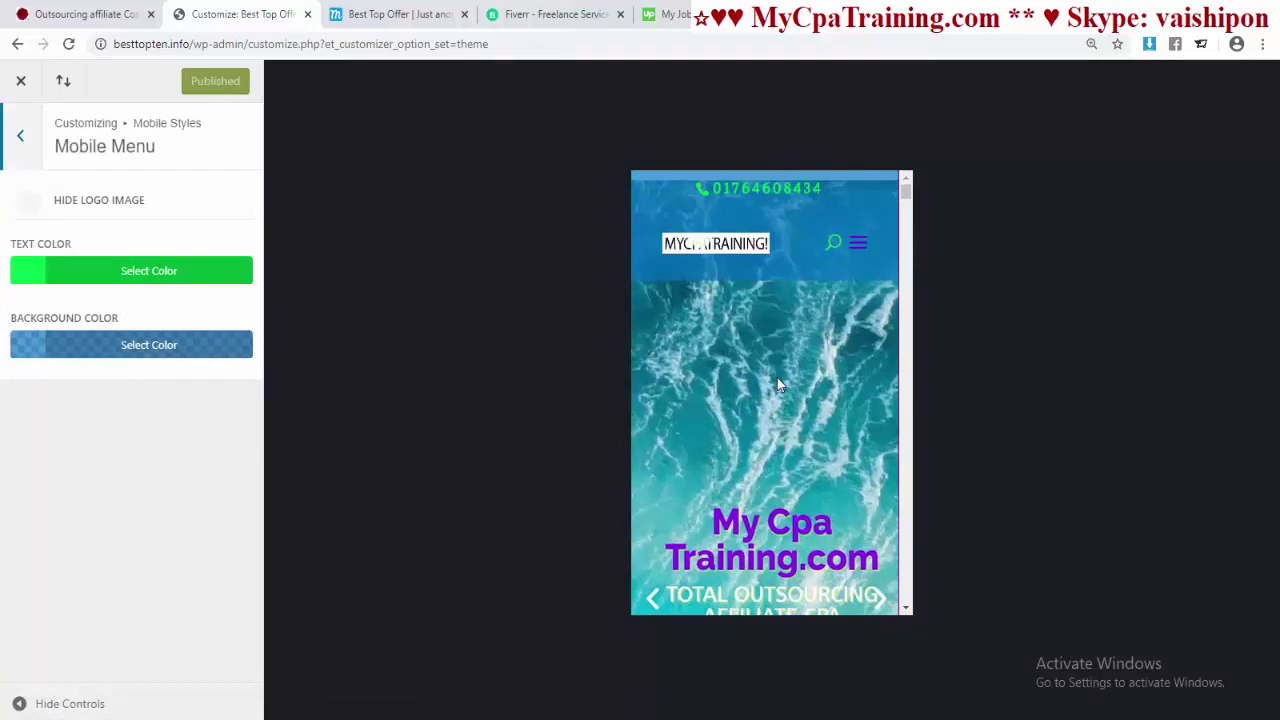
click(29, 207)
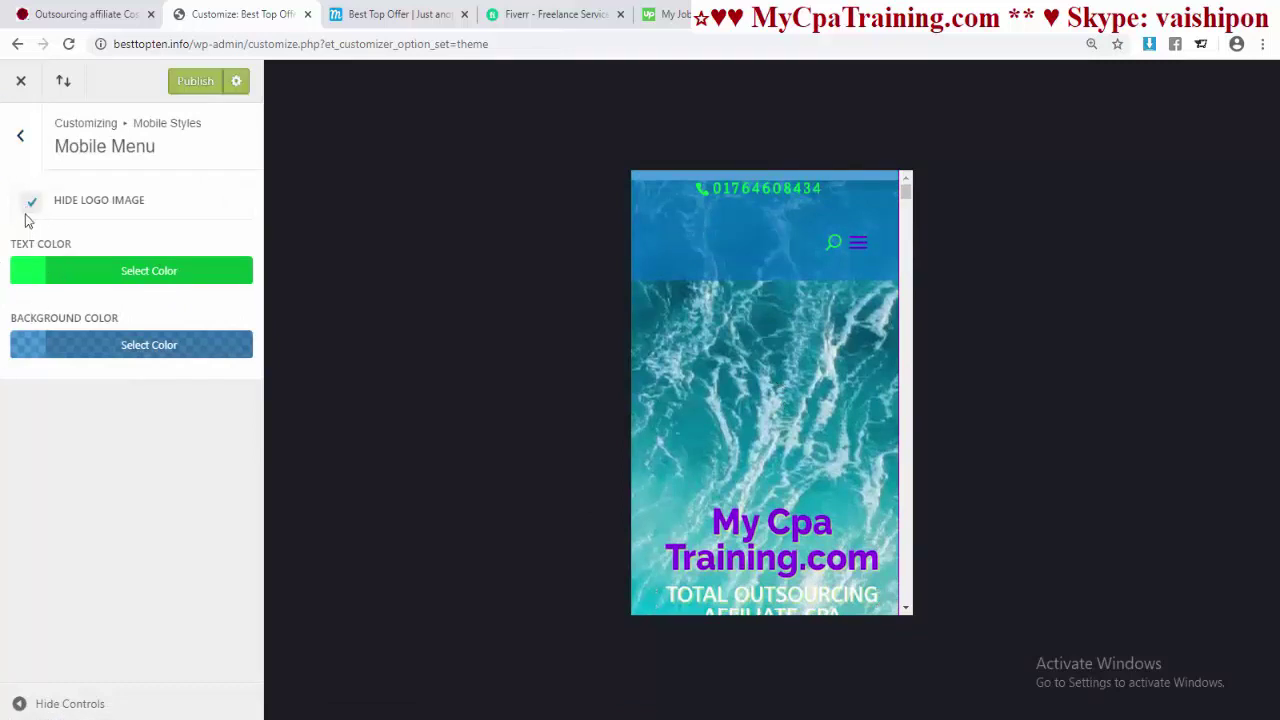
click(32, 205)
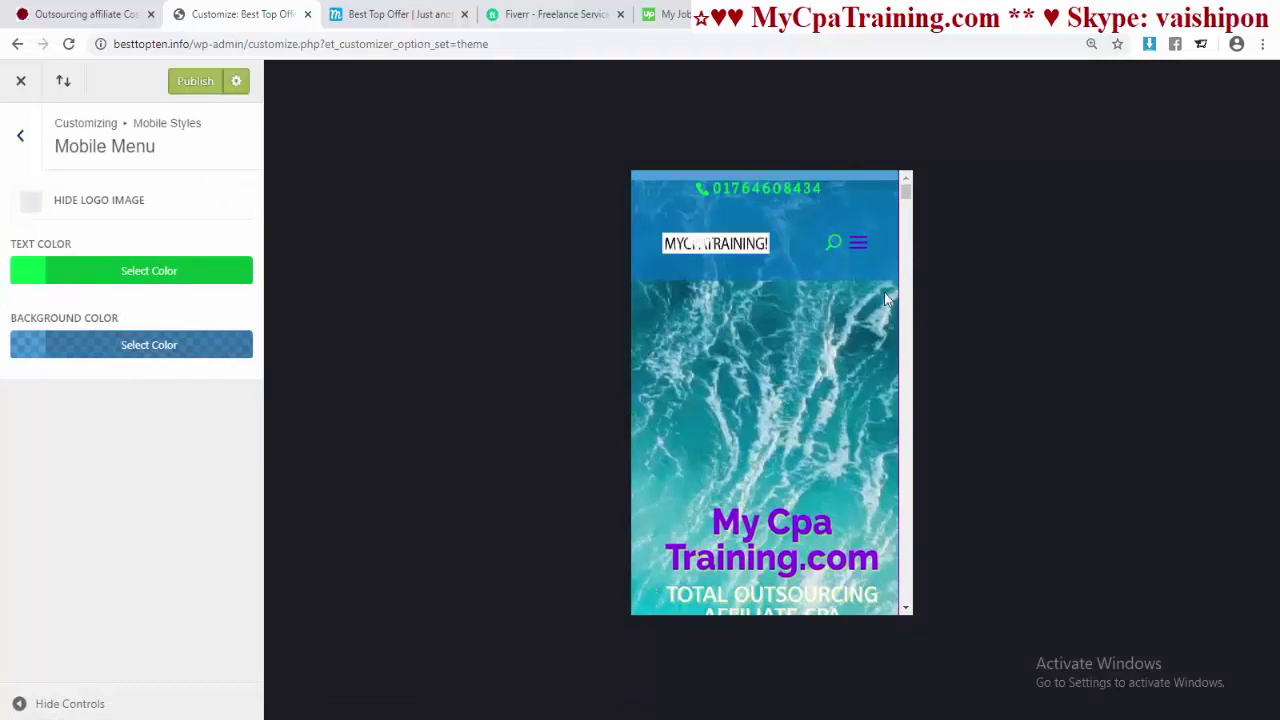
click(862, 250)
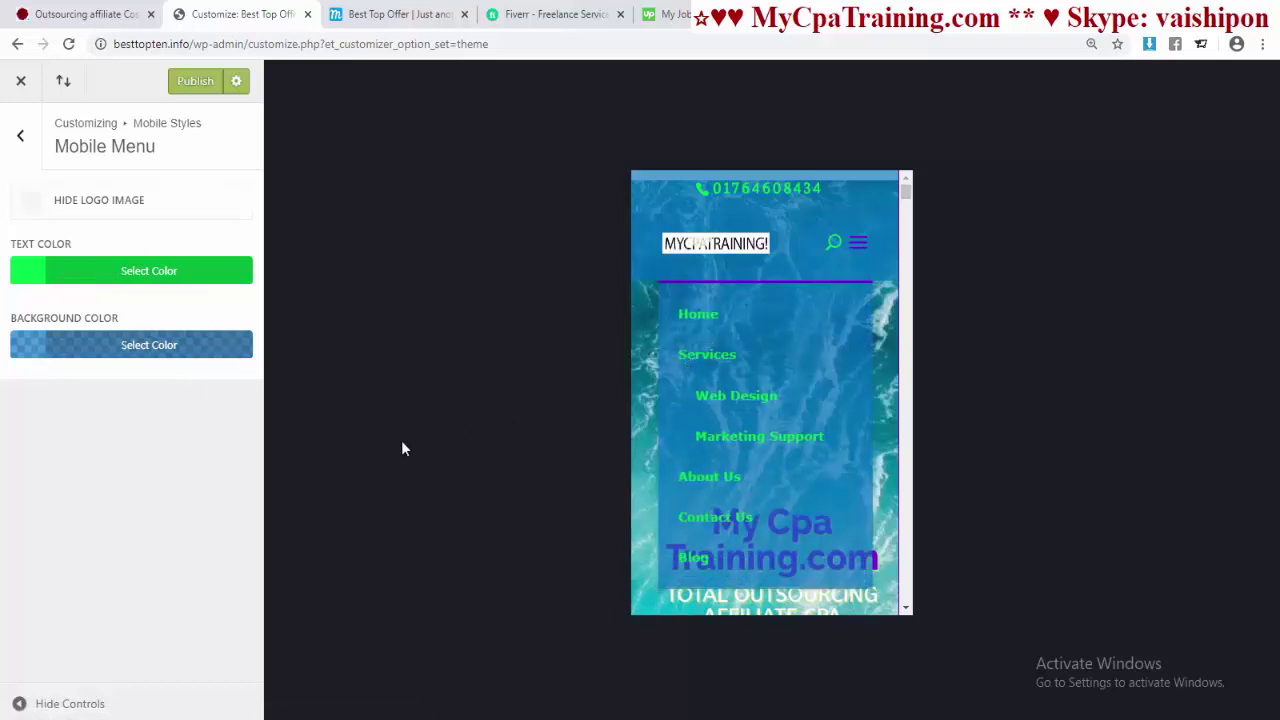
click(20, 135)
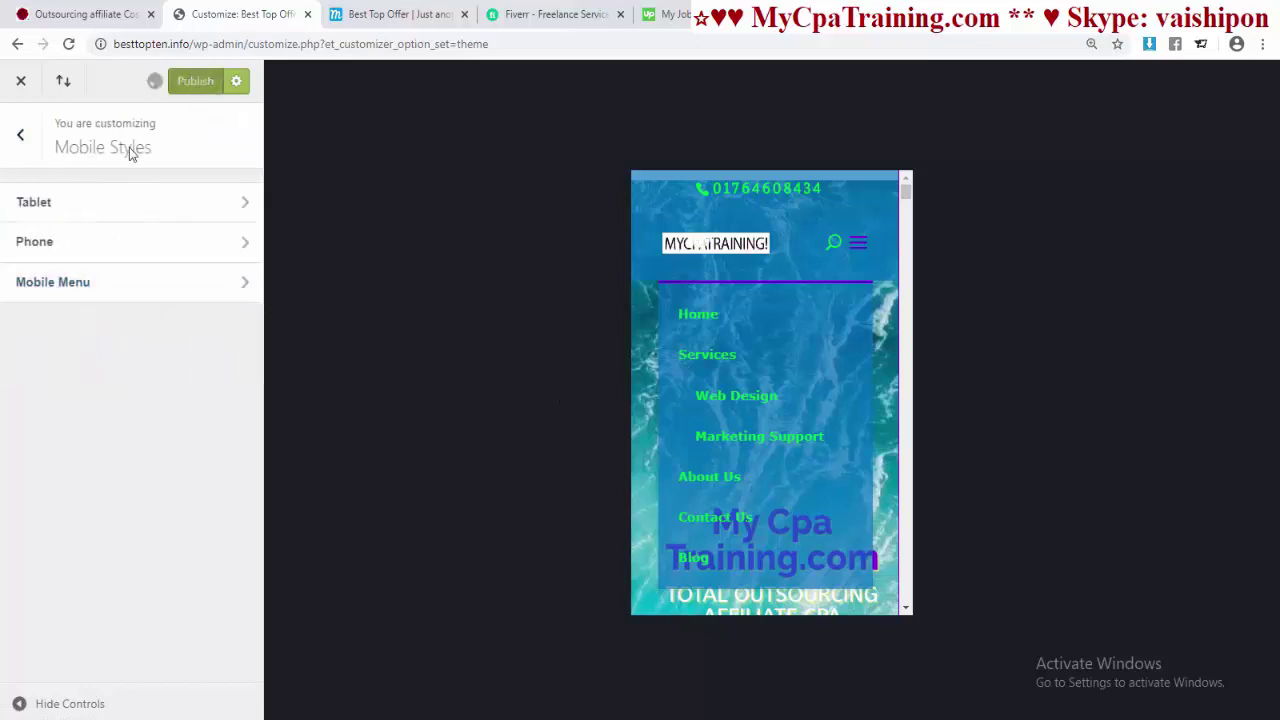
click(21, 82)
key(ctrl+Tab)
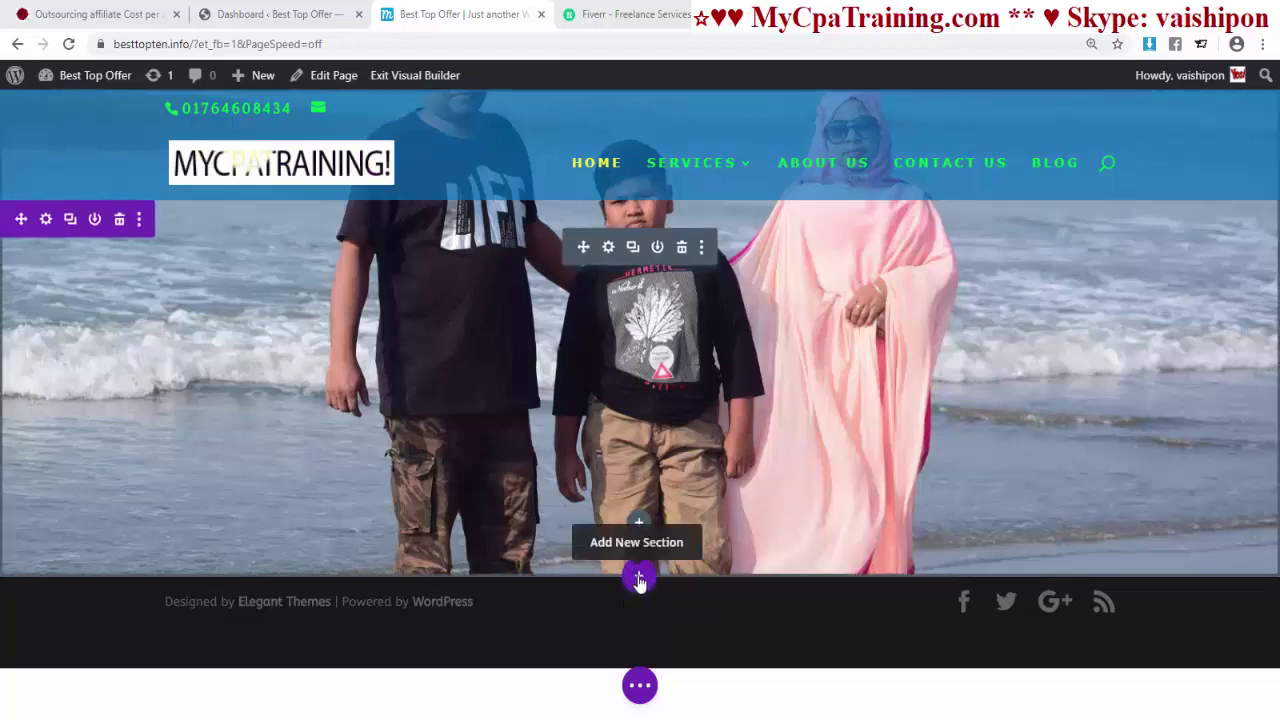
- Add a regular section at the page bottom with a two-equal-column row
click(639, 580)
click(535, 517)
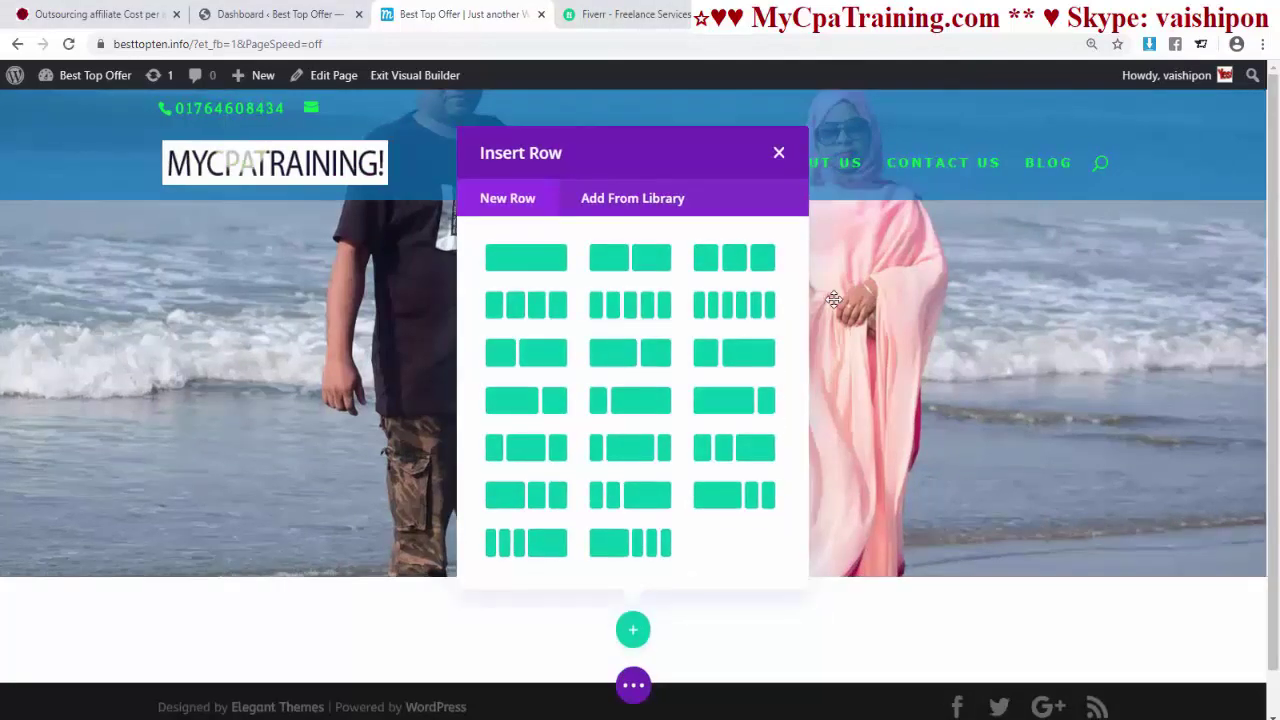
click(626, 262)
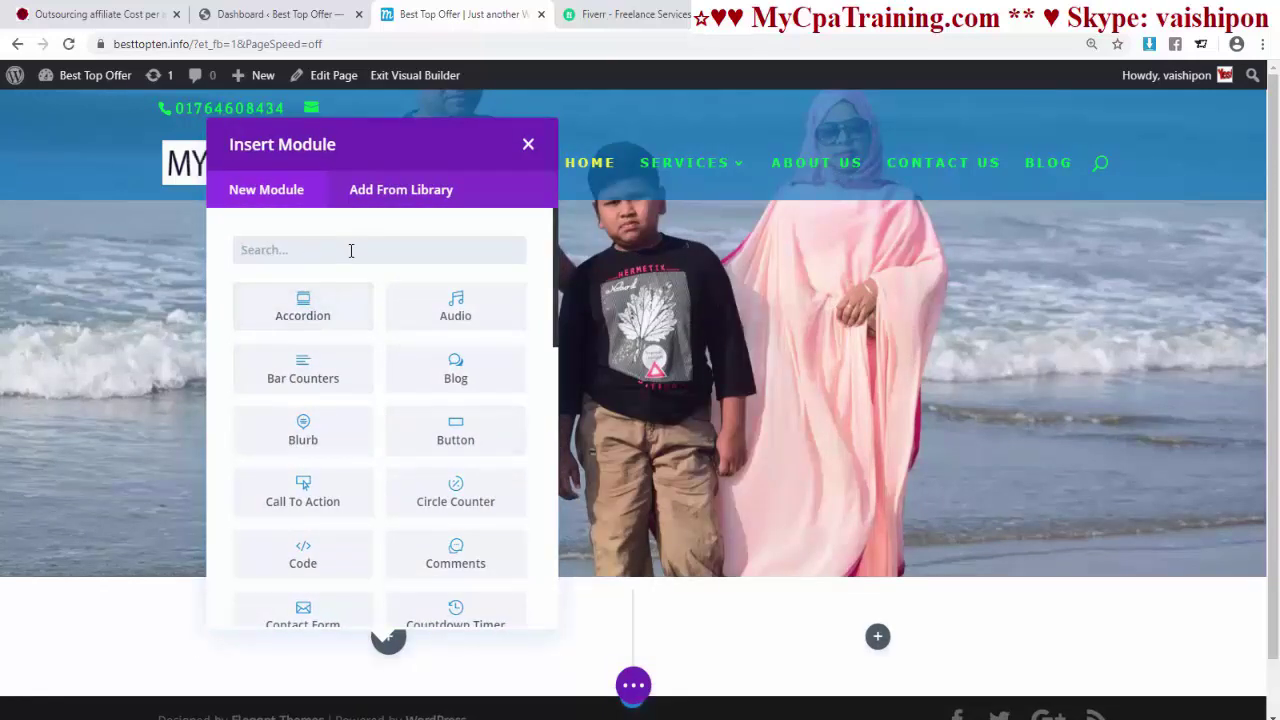
- Add an Image module to the left column holding the family beach photo from the Media Library, and save it
text(im)
click(455, 306)
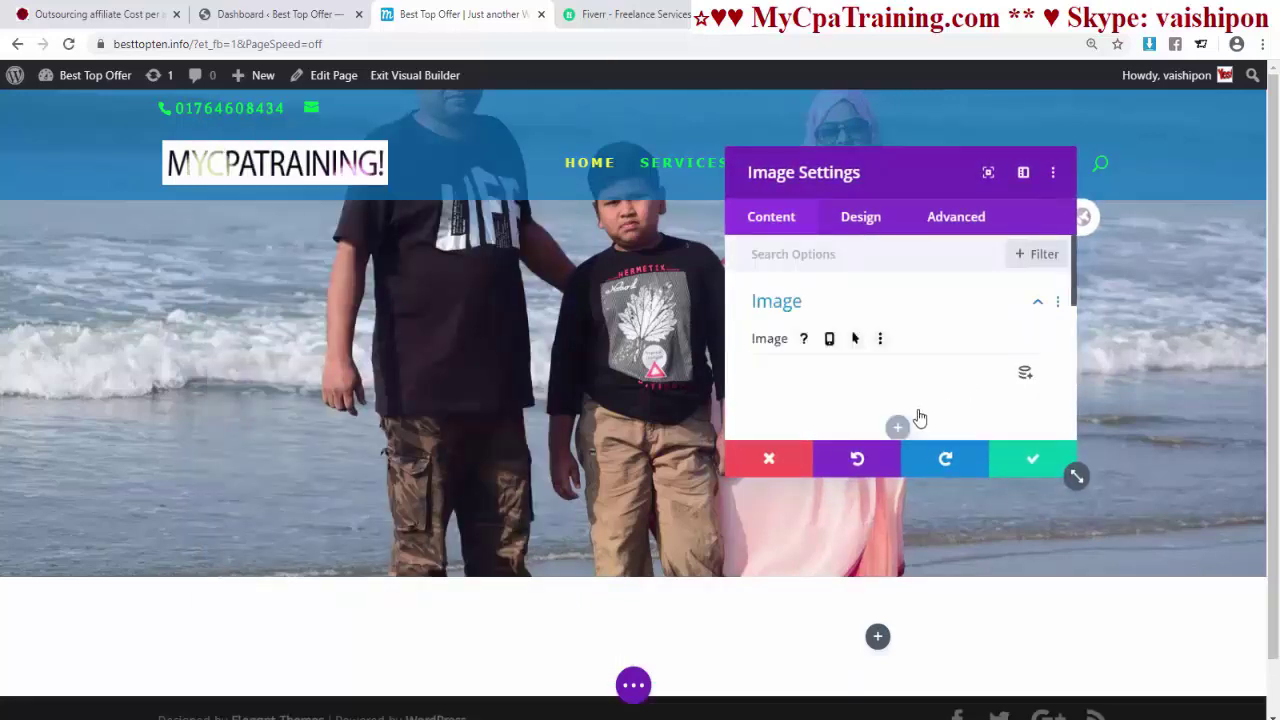
scroll(840, 403, down, 1)
click(900, 350)
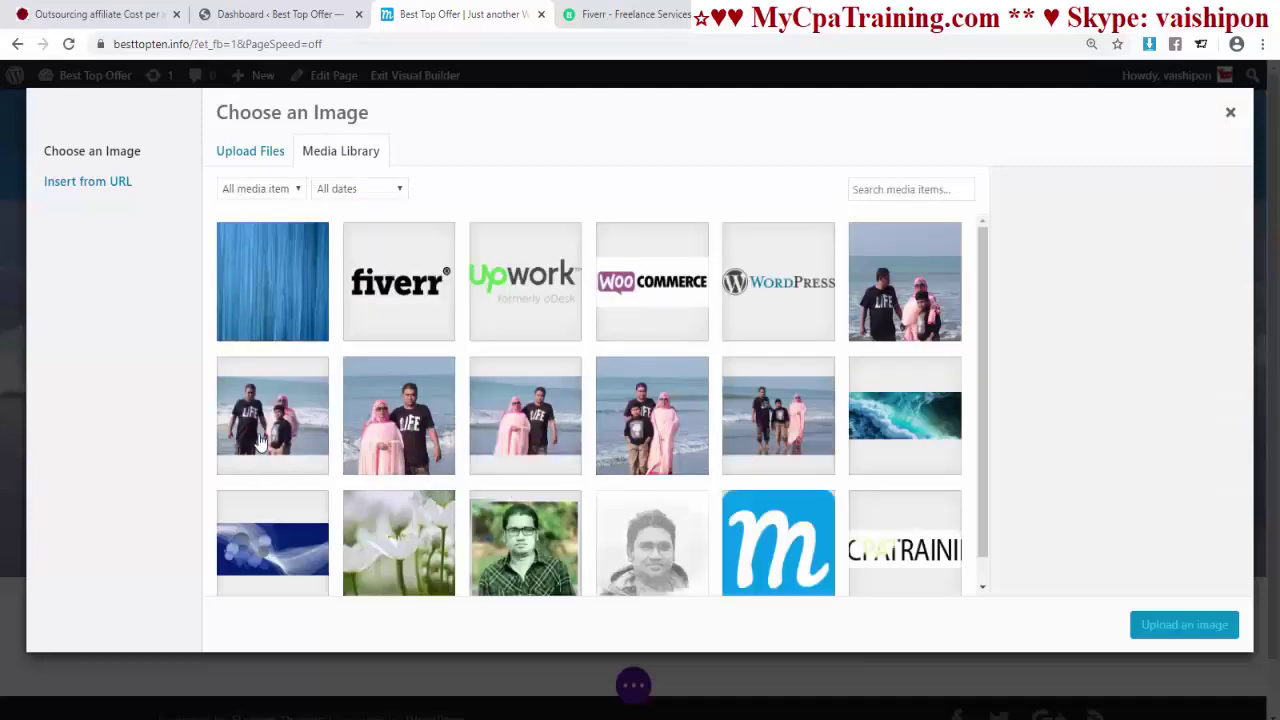
click(262, 441)
click(1185, 625)
click(1038, 460)
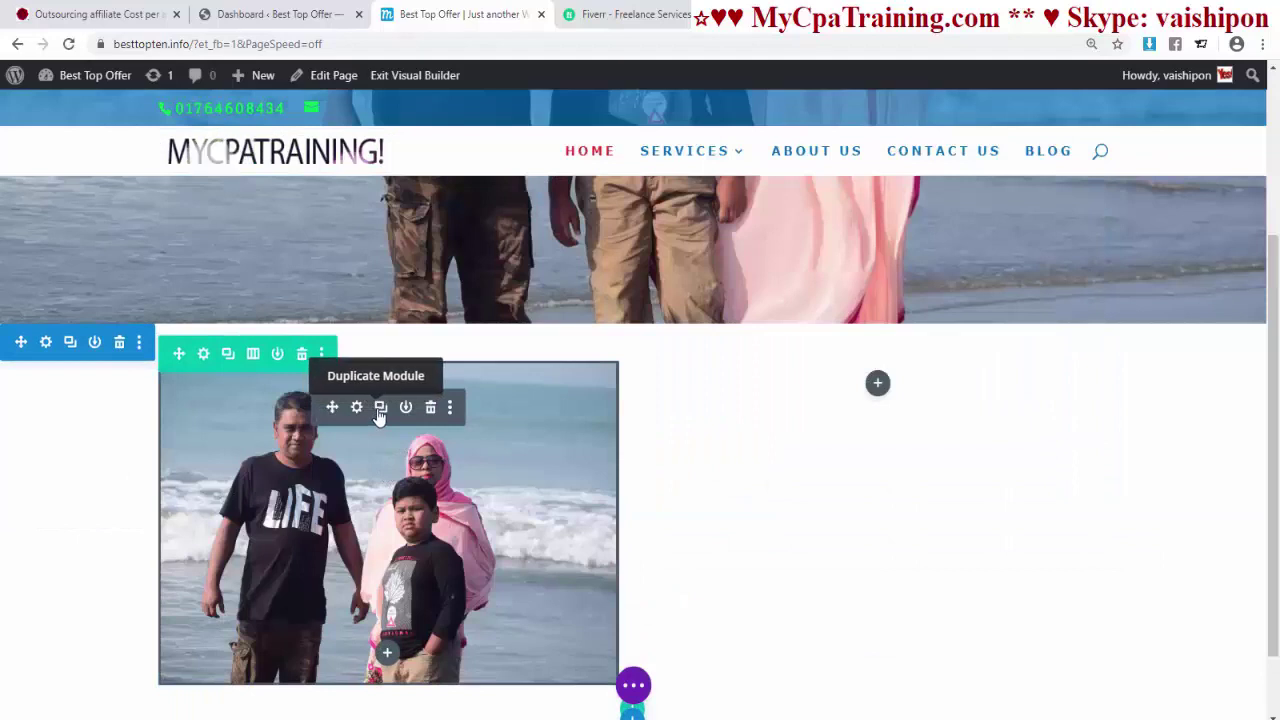
- Duplicate the photo module into the right column and replace its image with a different beach family photo
click(380, 408)
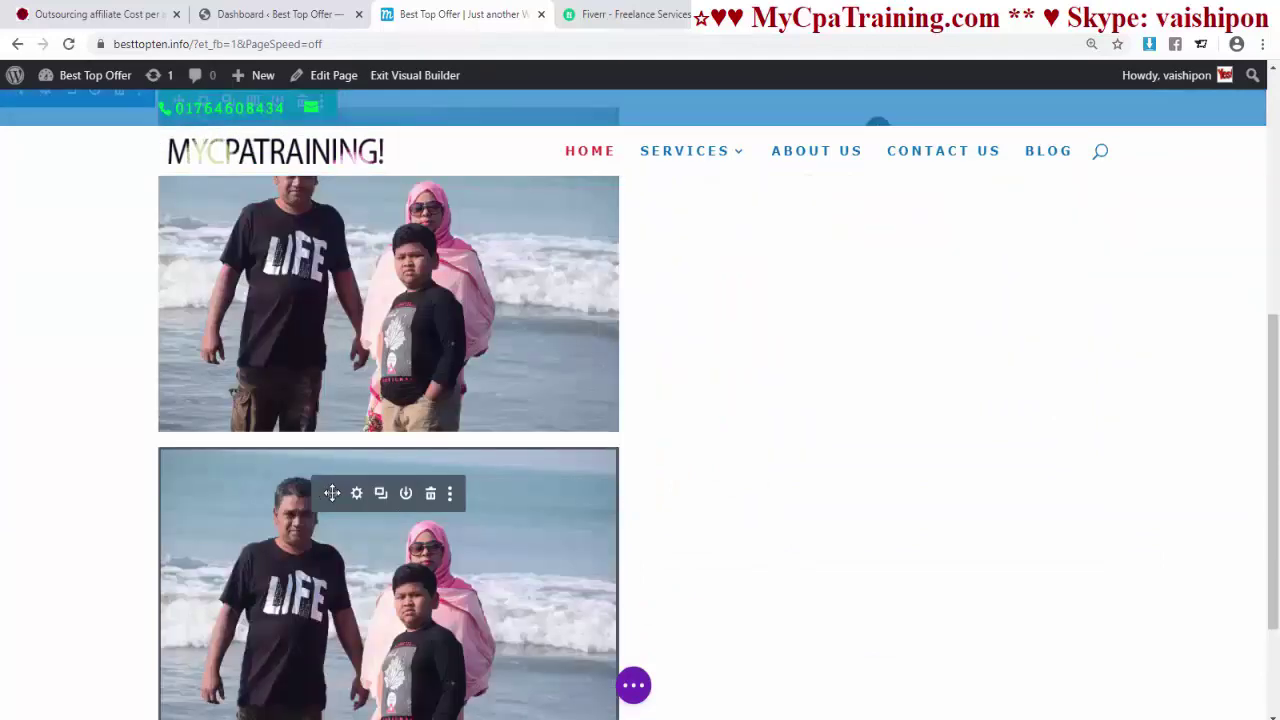
drag(331, 493, 805, 262)
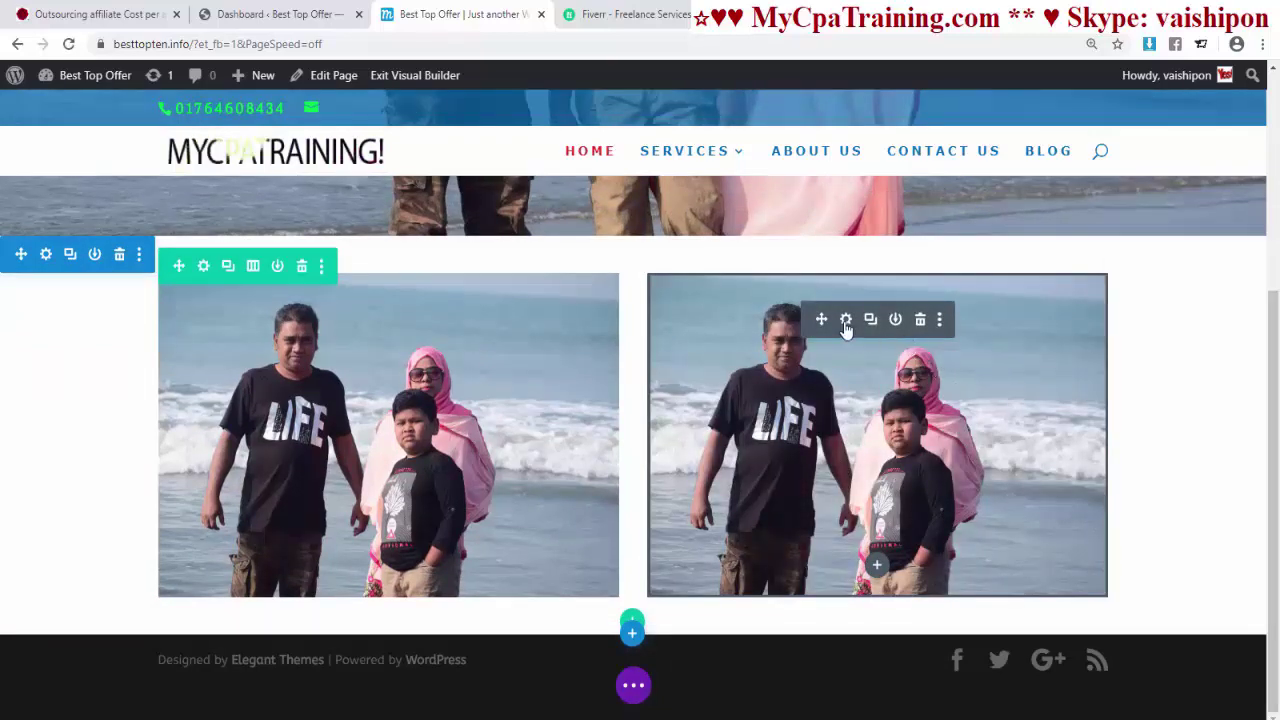
click(845, 320)
click(990, 380)
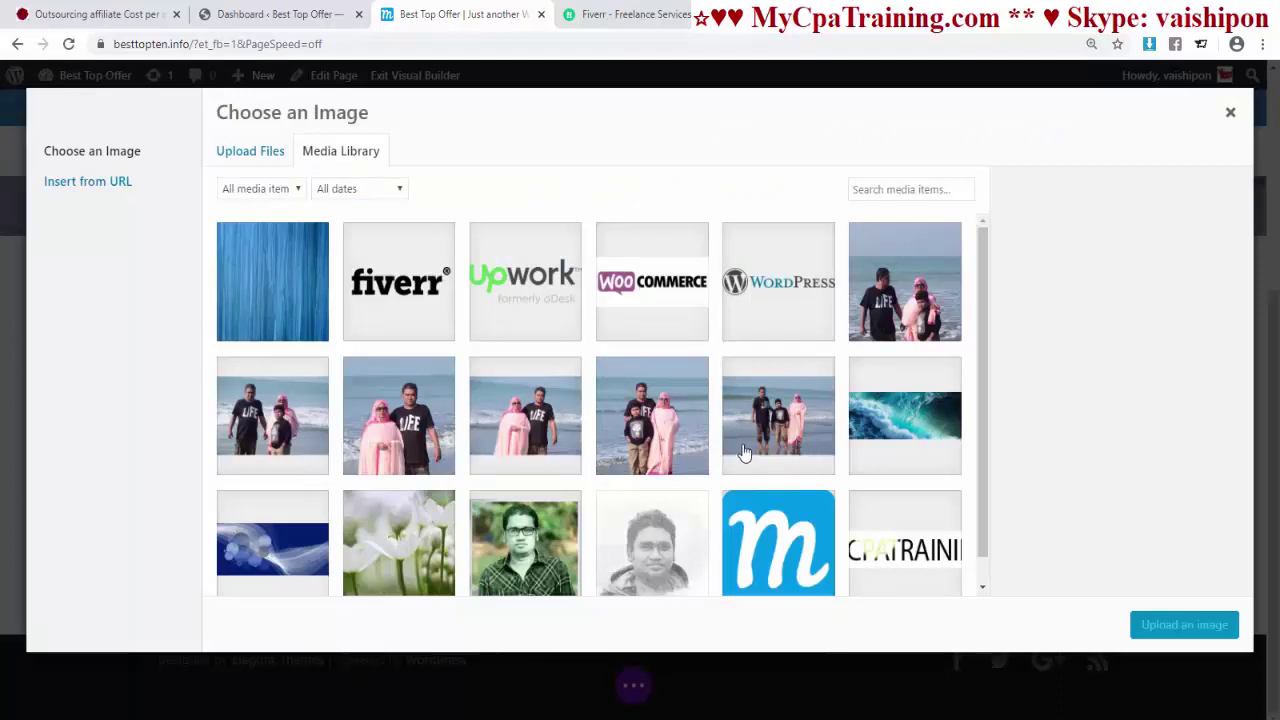
click(778, 425)
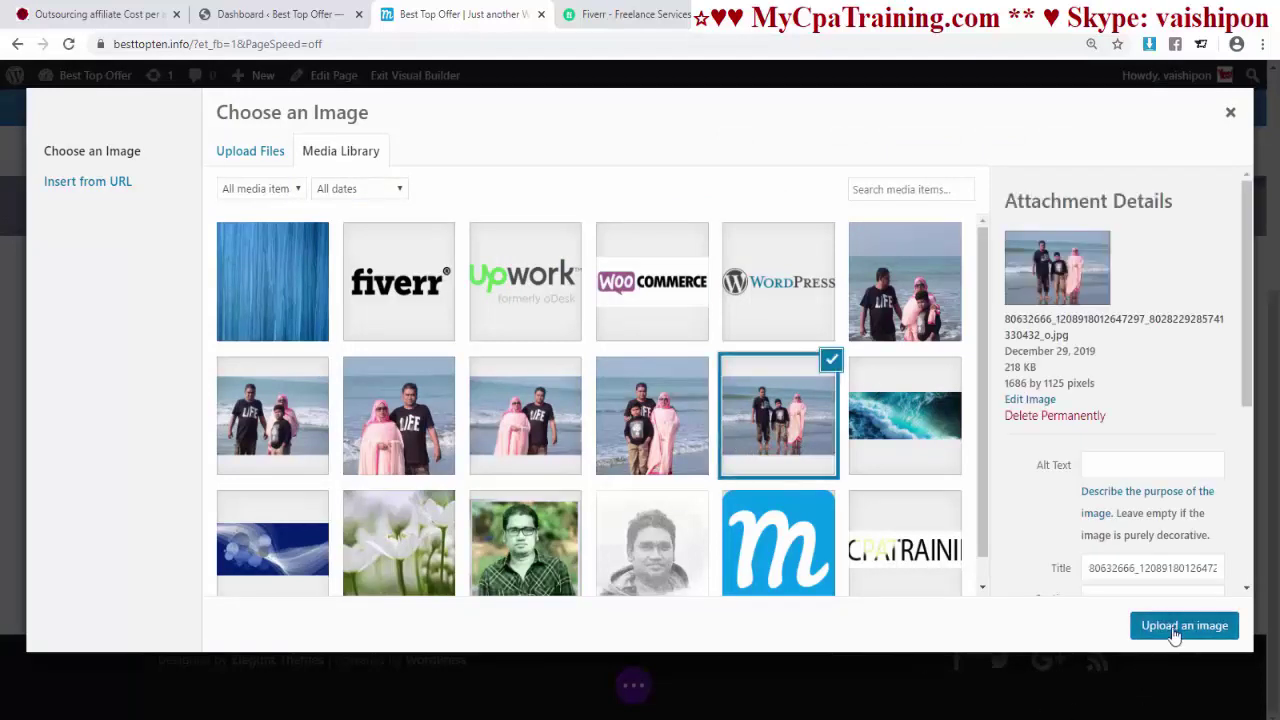
click(1172, 630)
click(1032, 458)
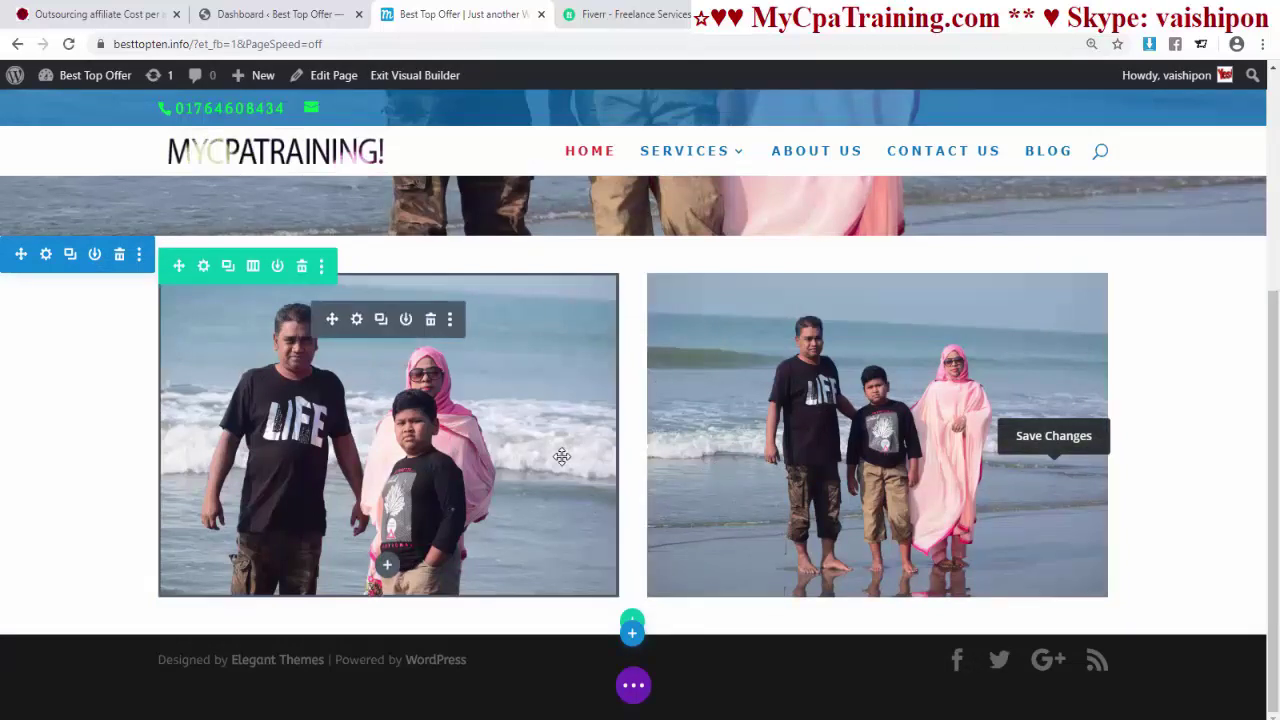
click(357, 319)
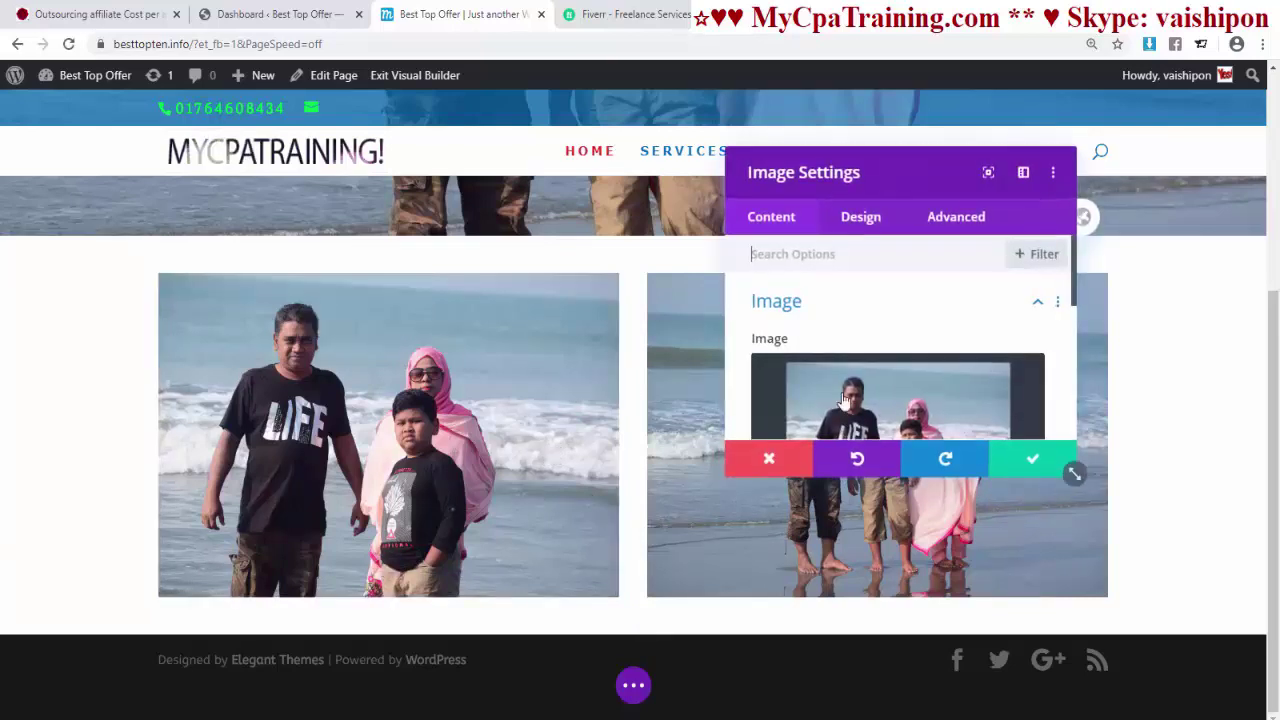
- In the left photo's Design animation options, preview Fade, Slide, Bounce, Roll and Fold, then choose Flip
click(853, 224)
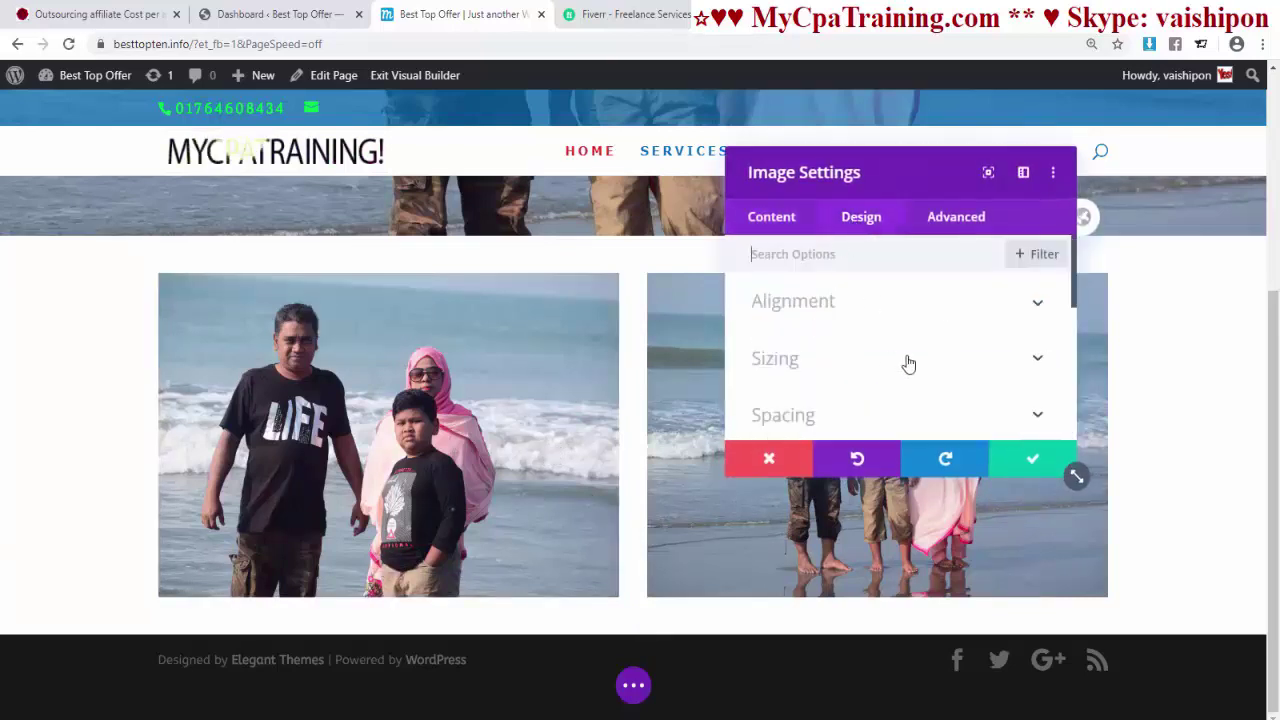
scroll(900, 365, down, 5)
click(775, 340)
scroll(760, 363, down, 1)
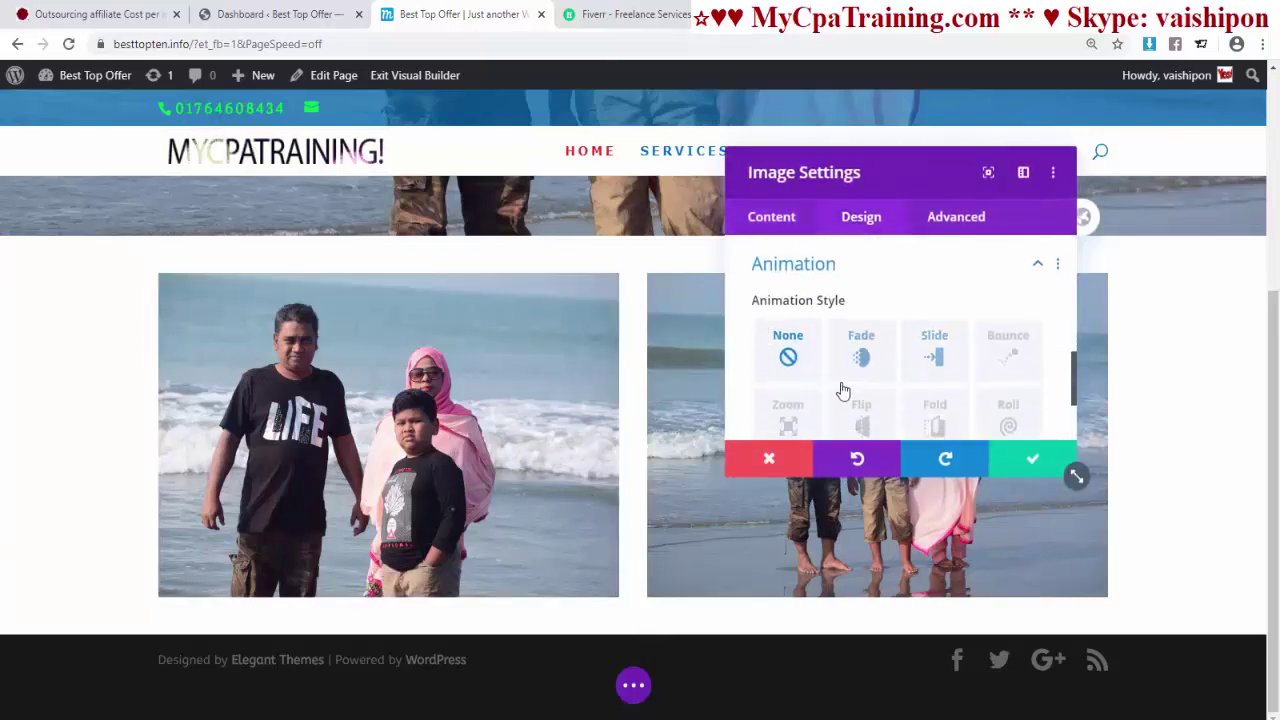
click(860, 355)
click(934, 355)
click(1015, 354)
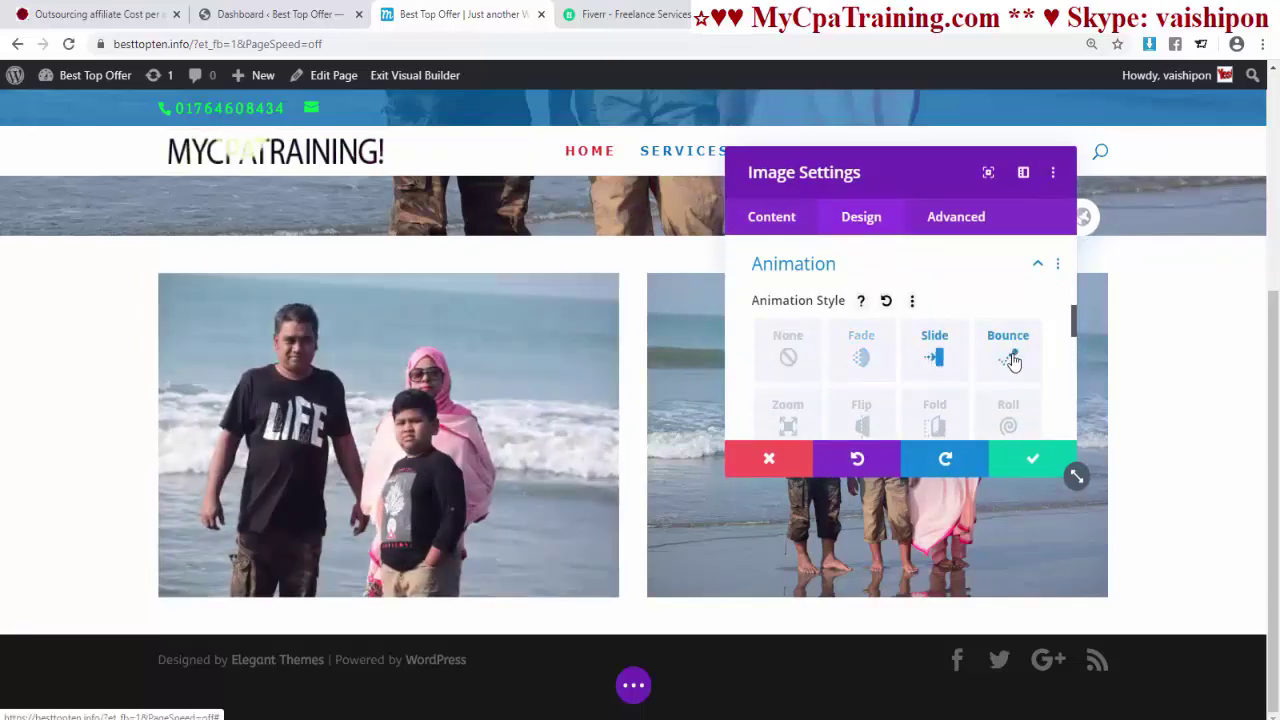
click(1008, 423)
scroll(972, 368, down, 3)
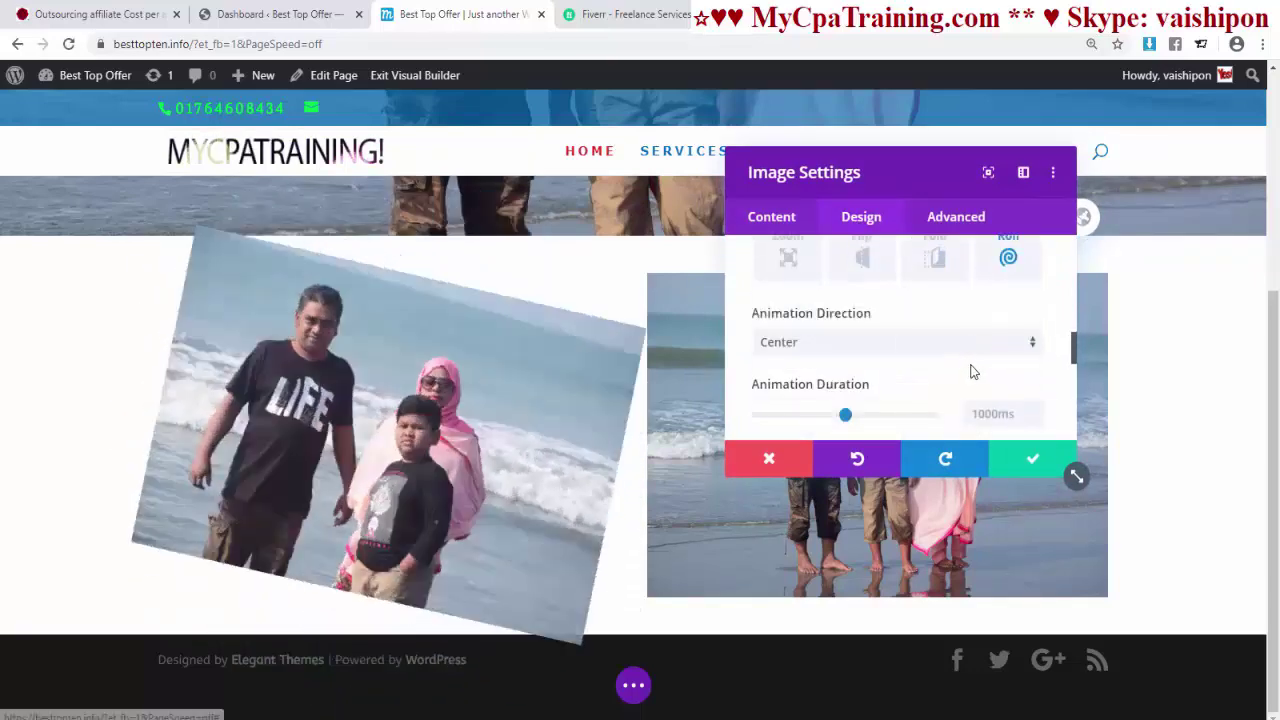
click(944, 268)
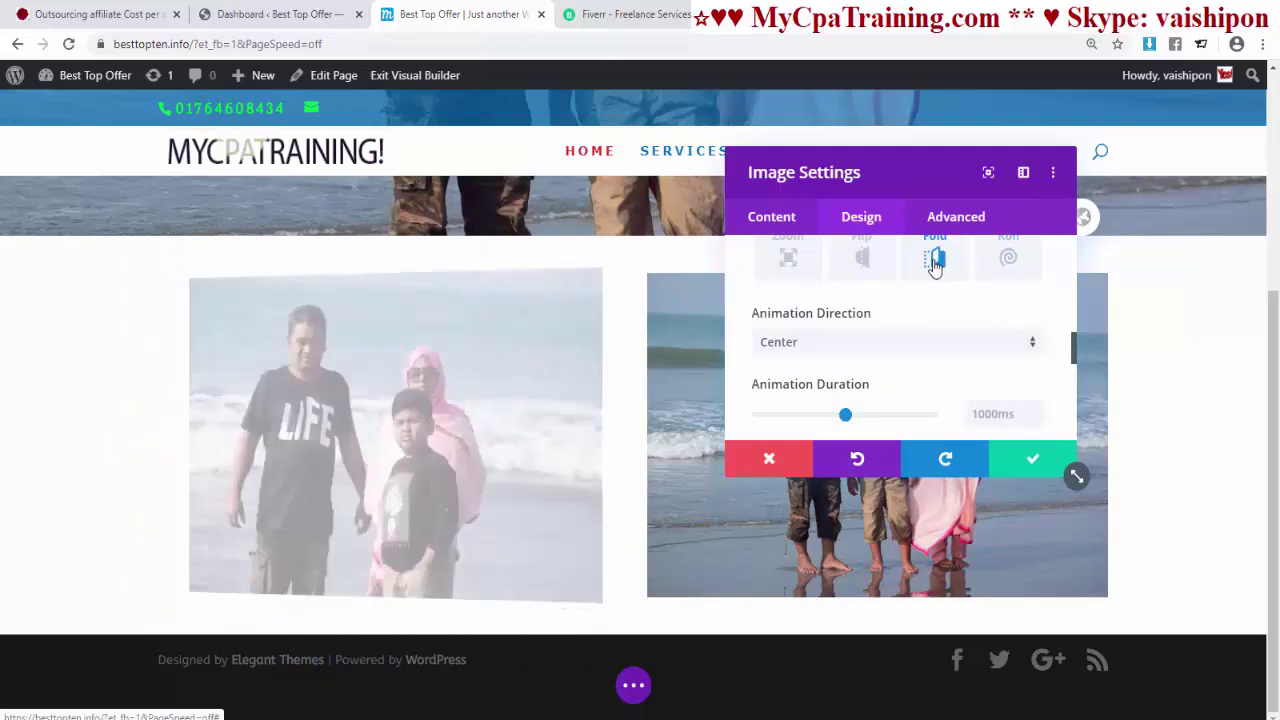
click(864, 262)
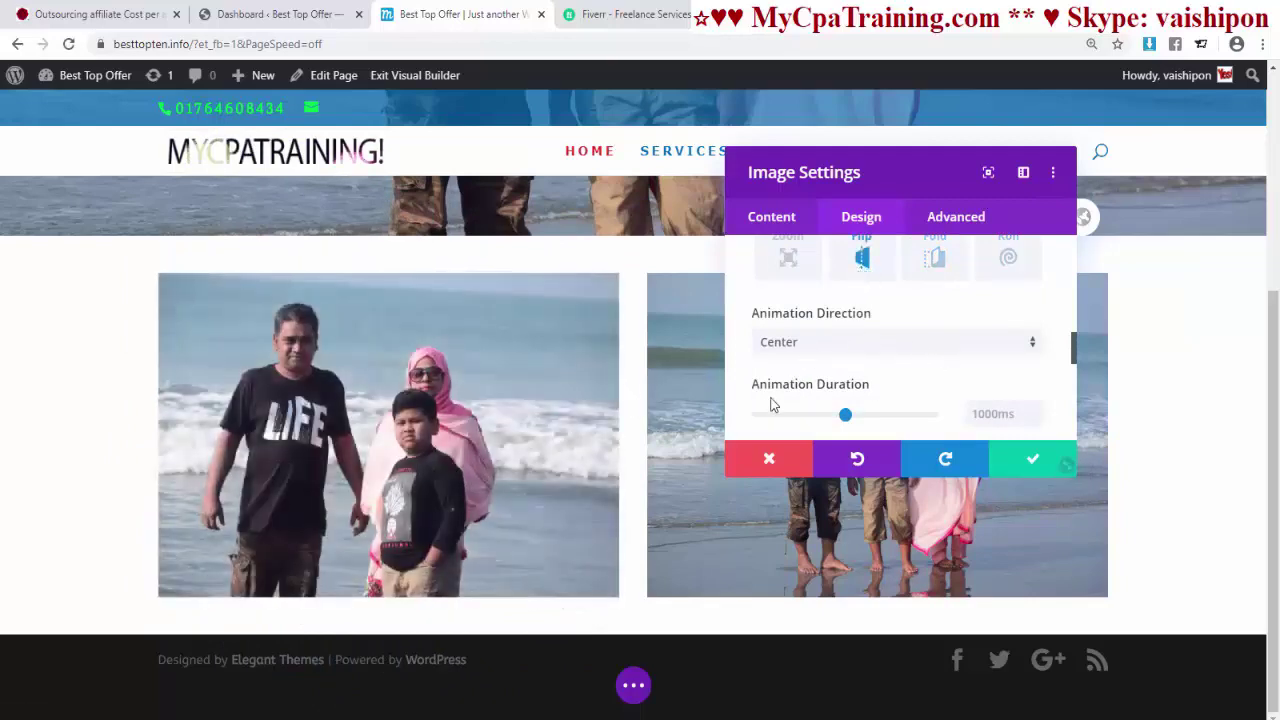
- Set the Flip animation direction to Down after trying Right, Left and Up
click(820, 346)
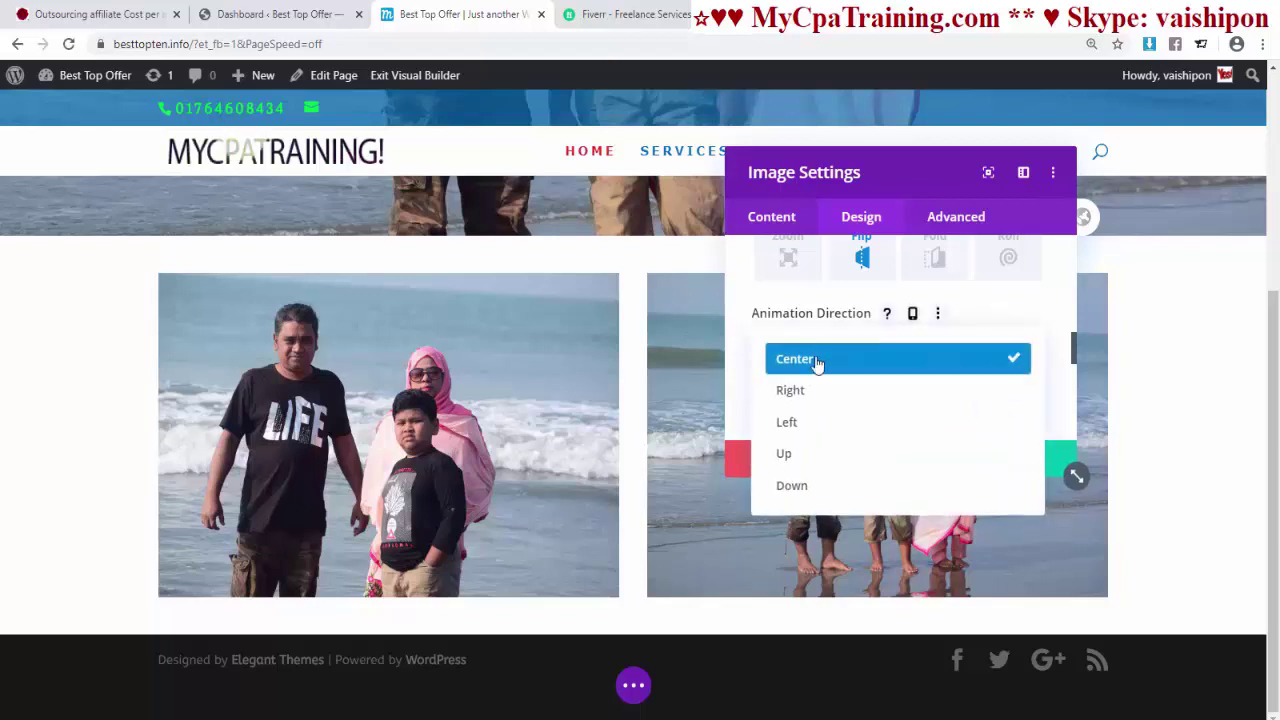
click(800, 389)
click(802, 348)
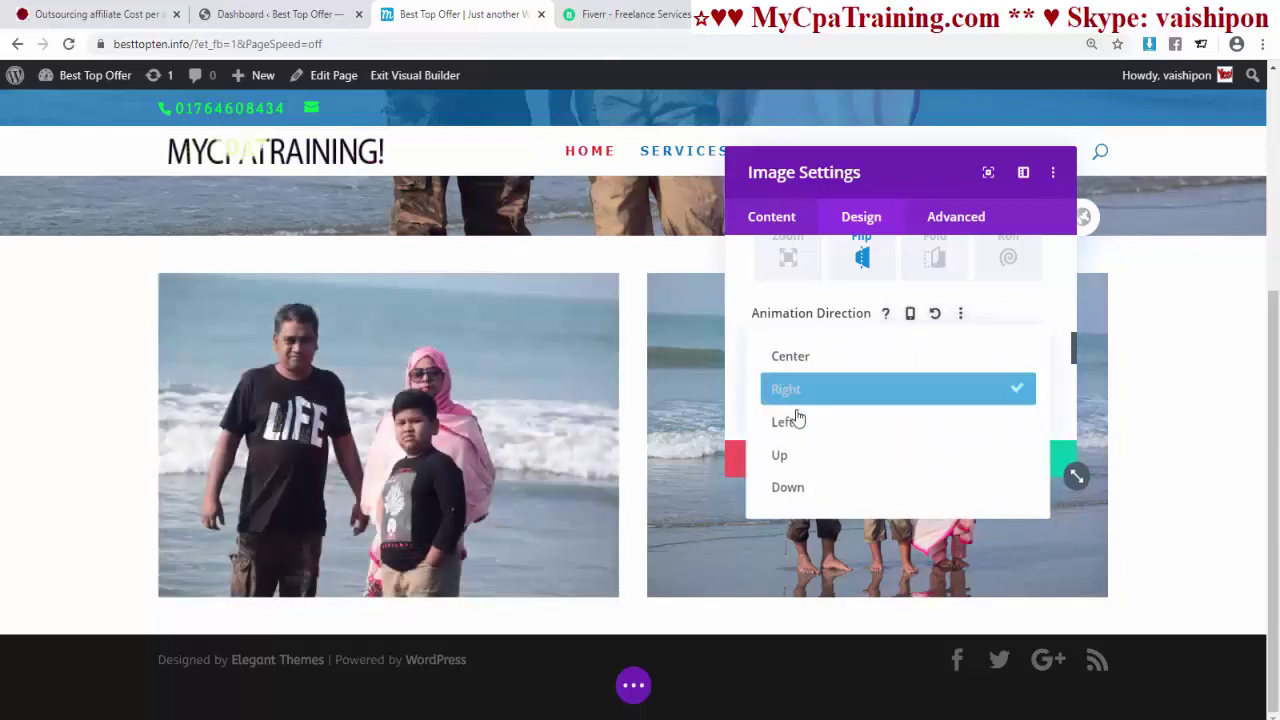
click(797, 422)
click(798, 346)
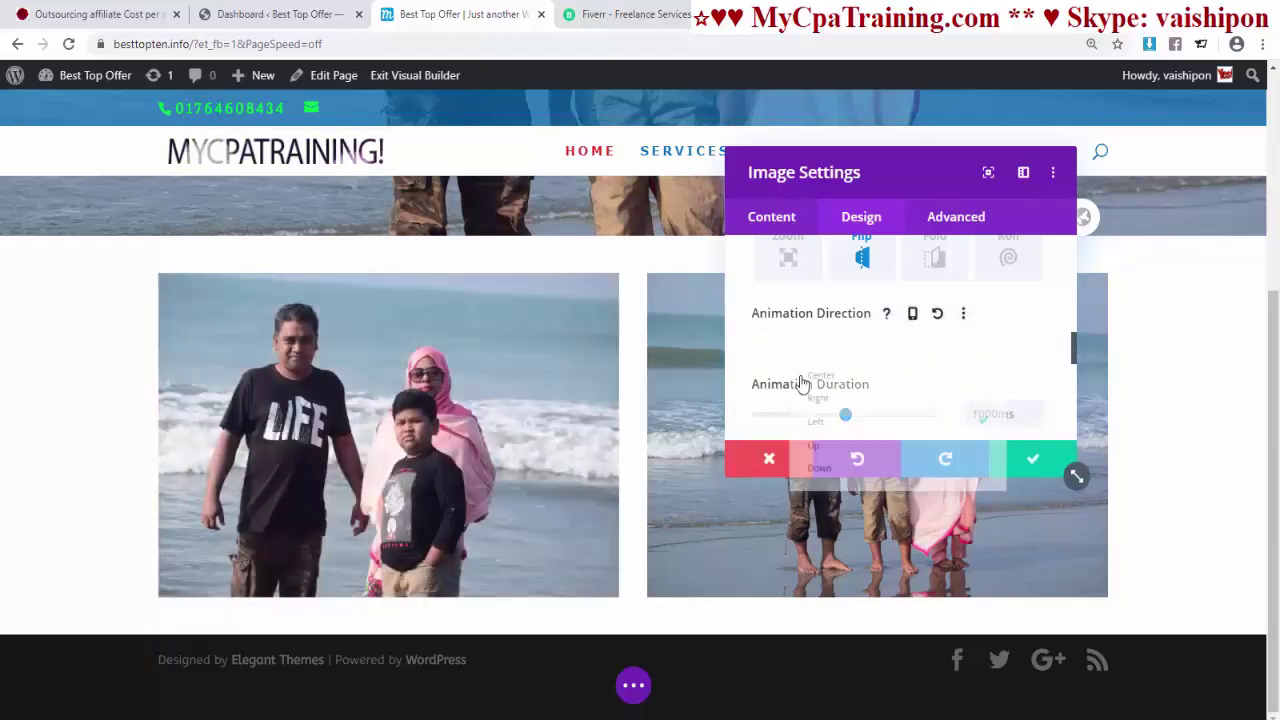
click(799, 454)
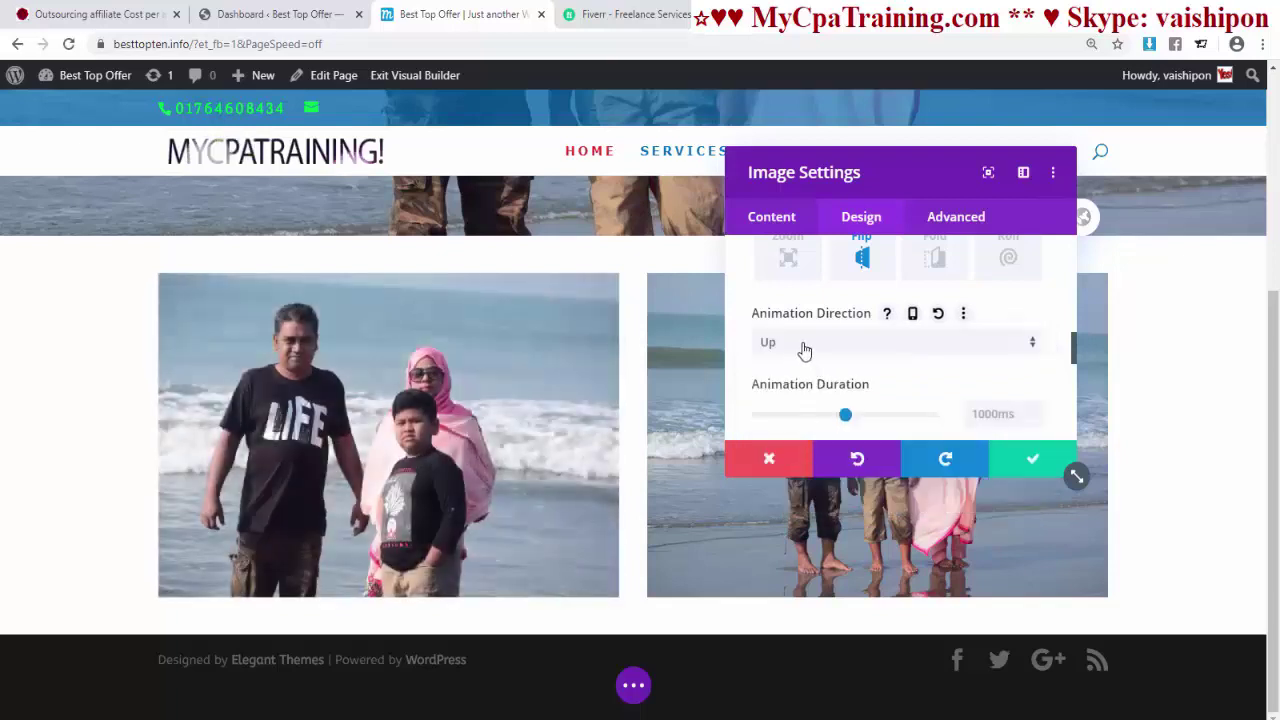
click(803, 346)
click(797, 477)
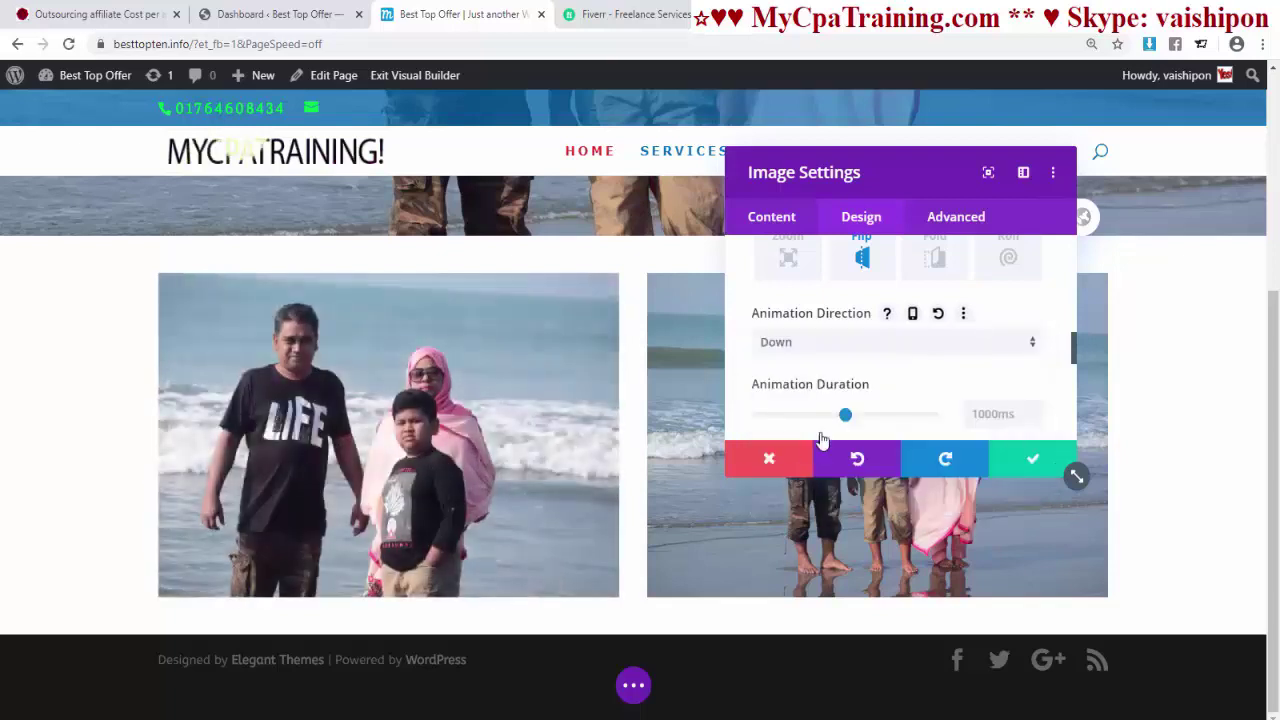
- Set the animation duration to 1600ms, delay to 300ms and starting opacity to 6%
scroll(829, 403, down, 2)
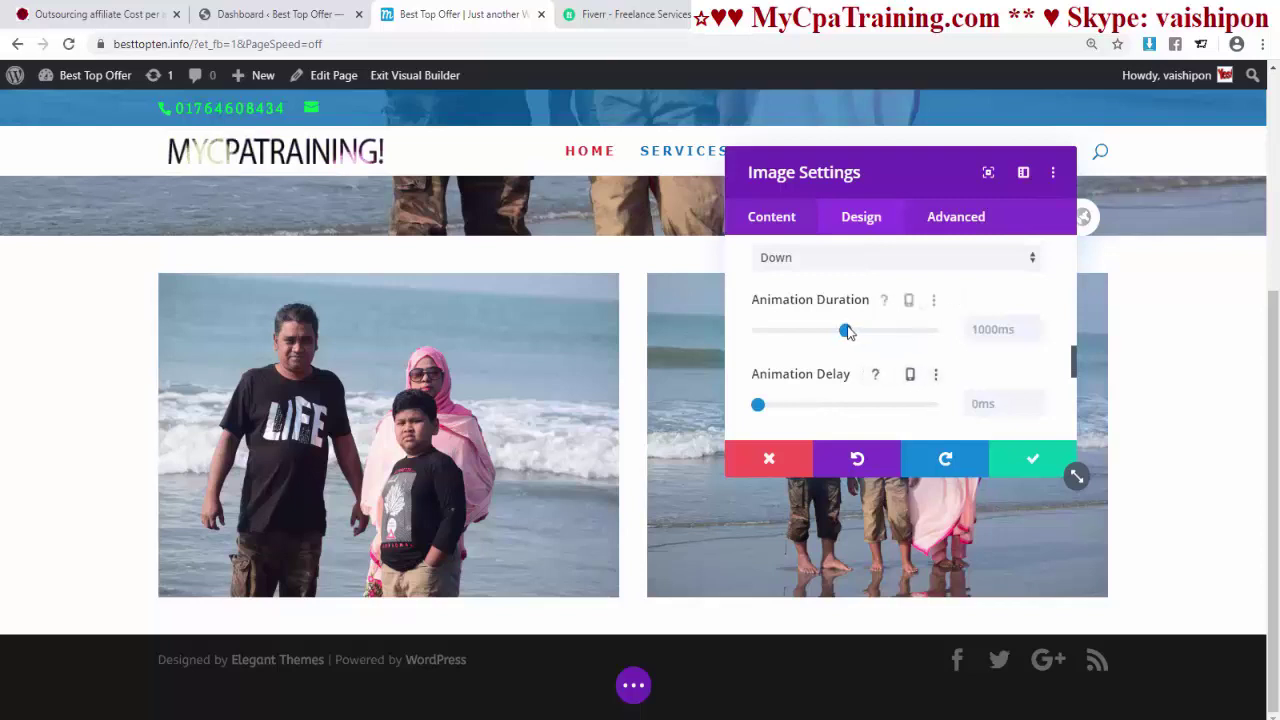
drag(846, 331, 906, 332)
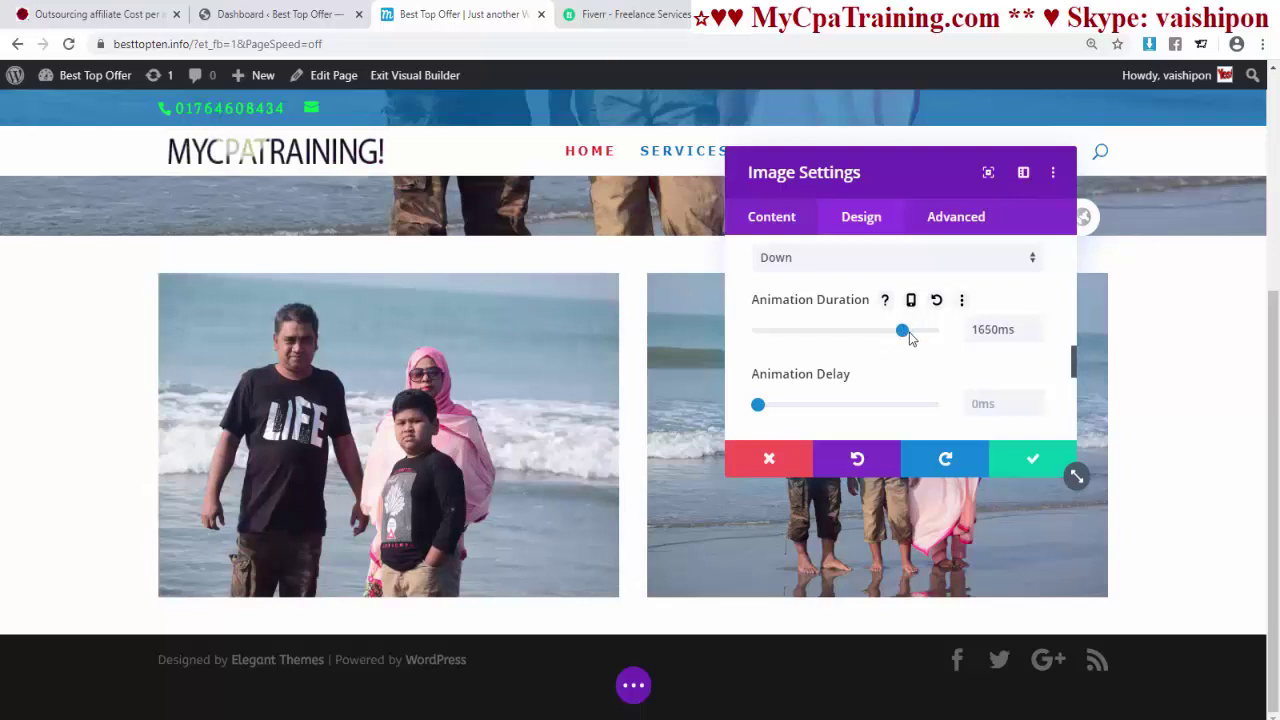
drag(906, 336, 898, 333)
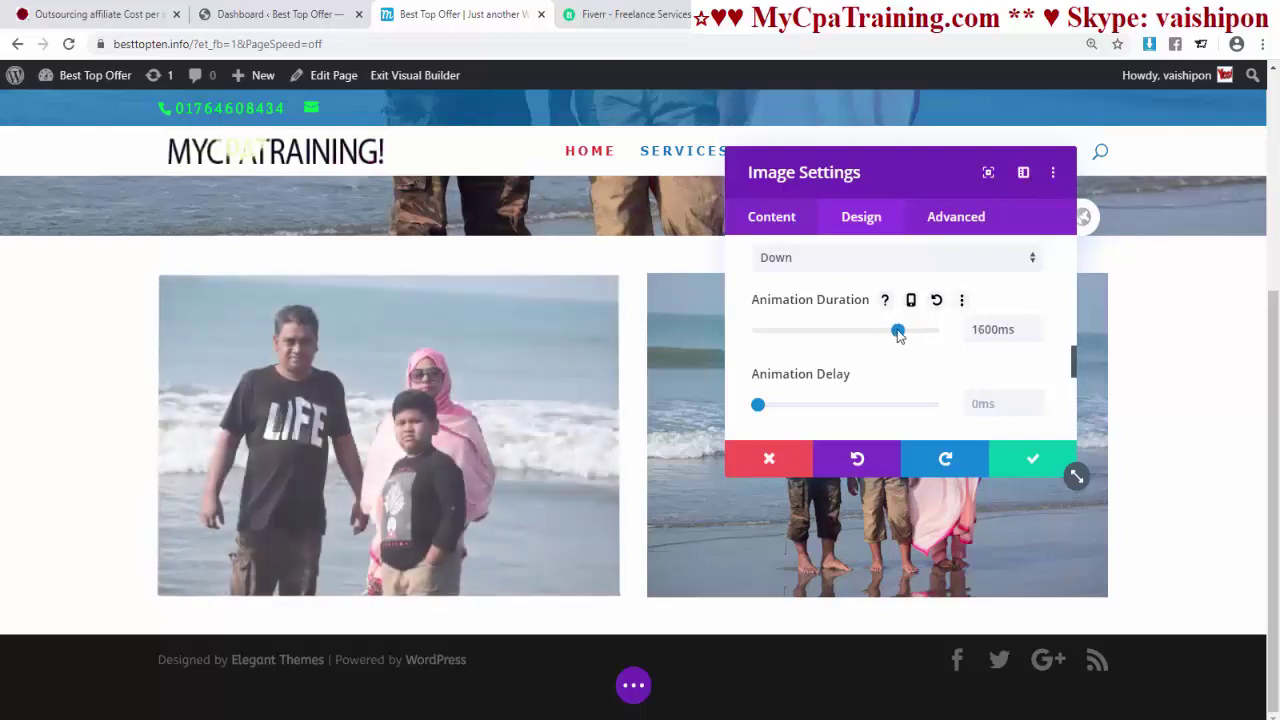
drag(757, 406, 777, 406)
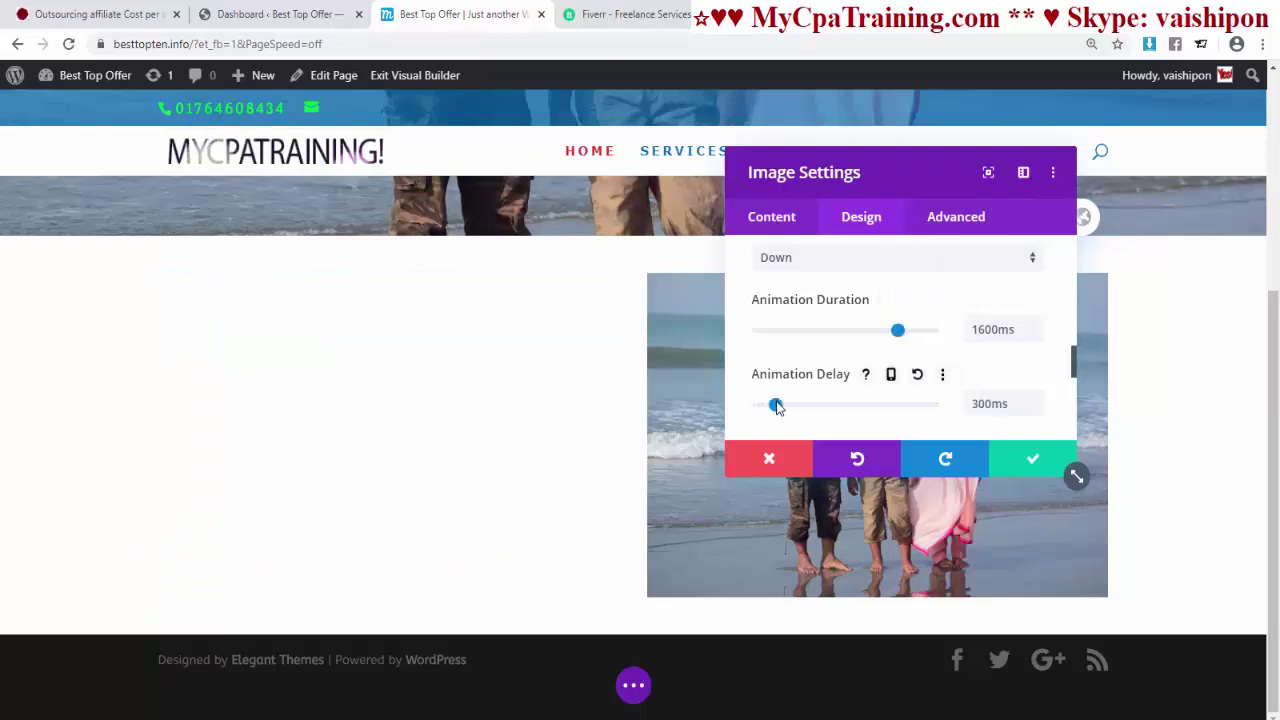
scroll(820, 340, down, 3)
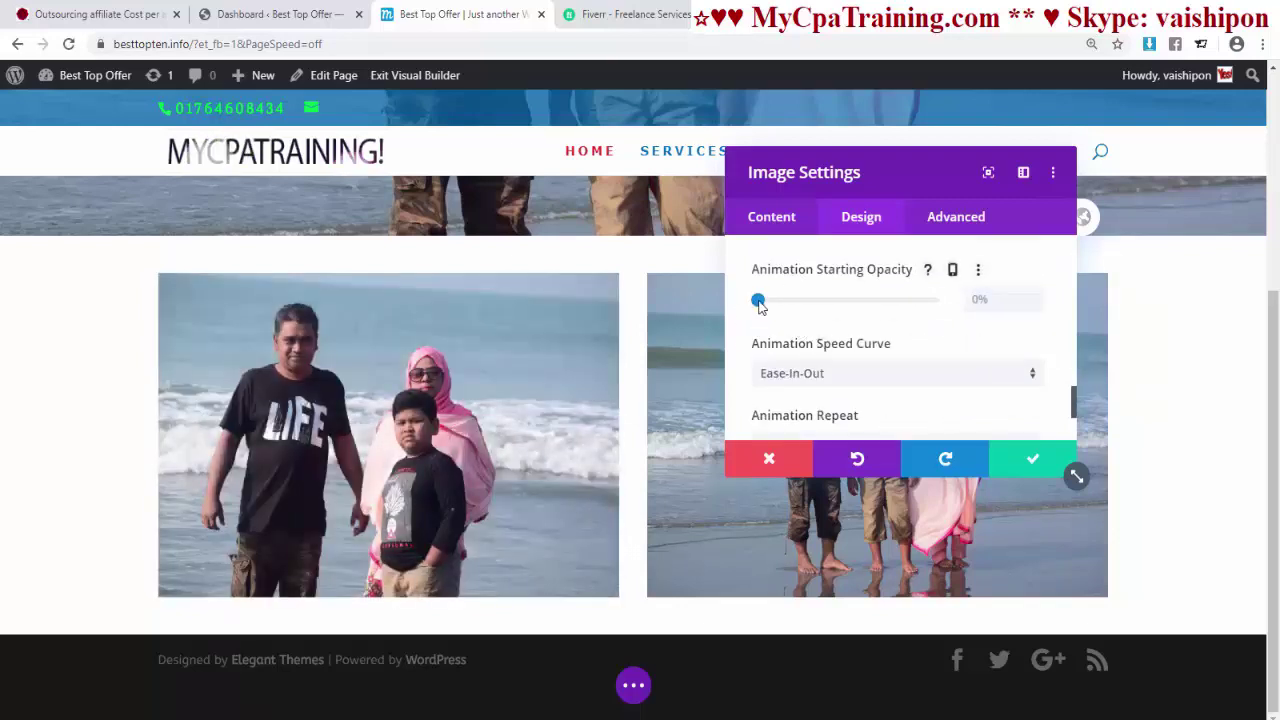
drag(759, 307, 770, 306)
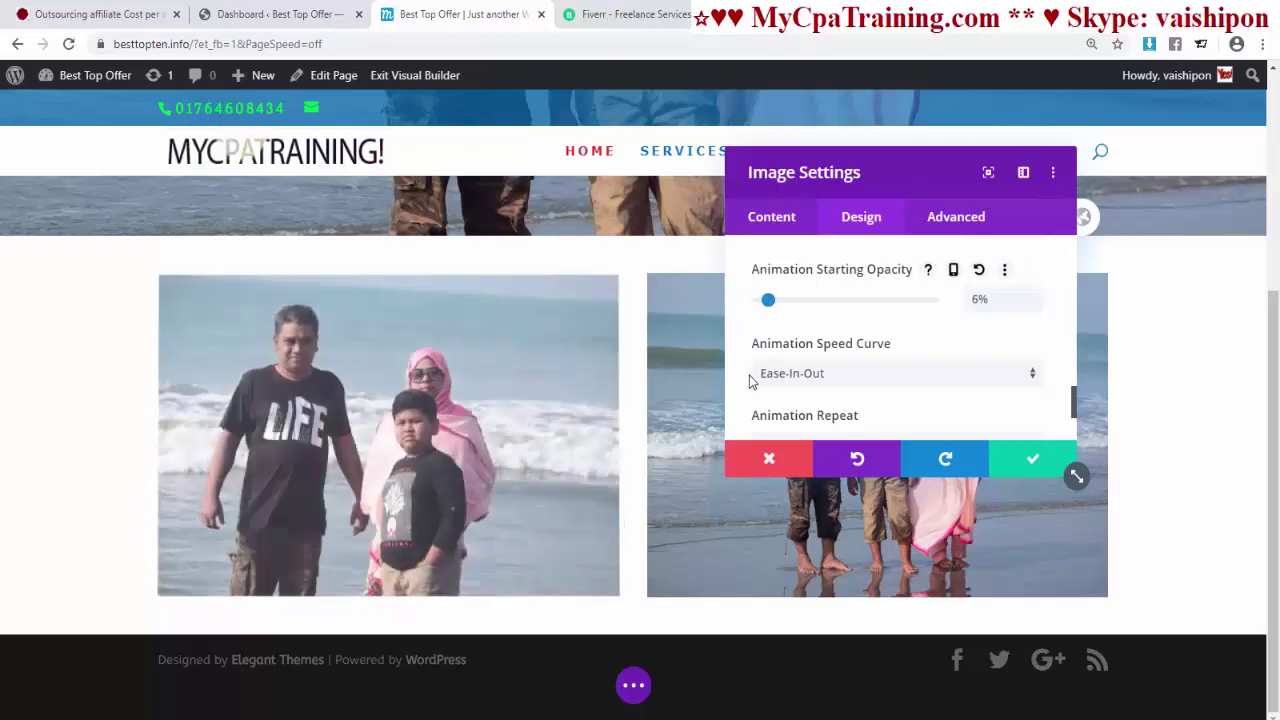
- Set the animation speed curve to Linear after trying Ease and Ease-Out
scroll(780, 380, down, 1)
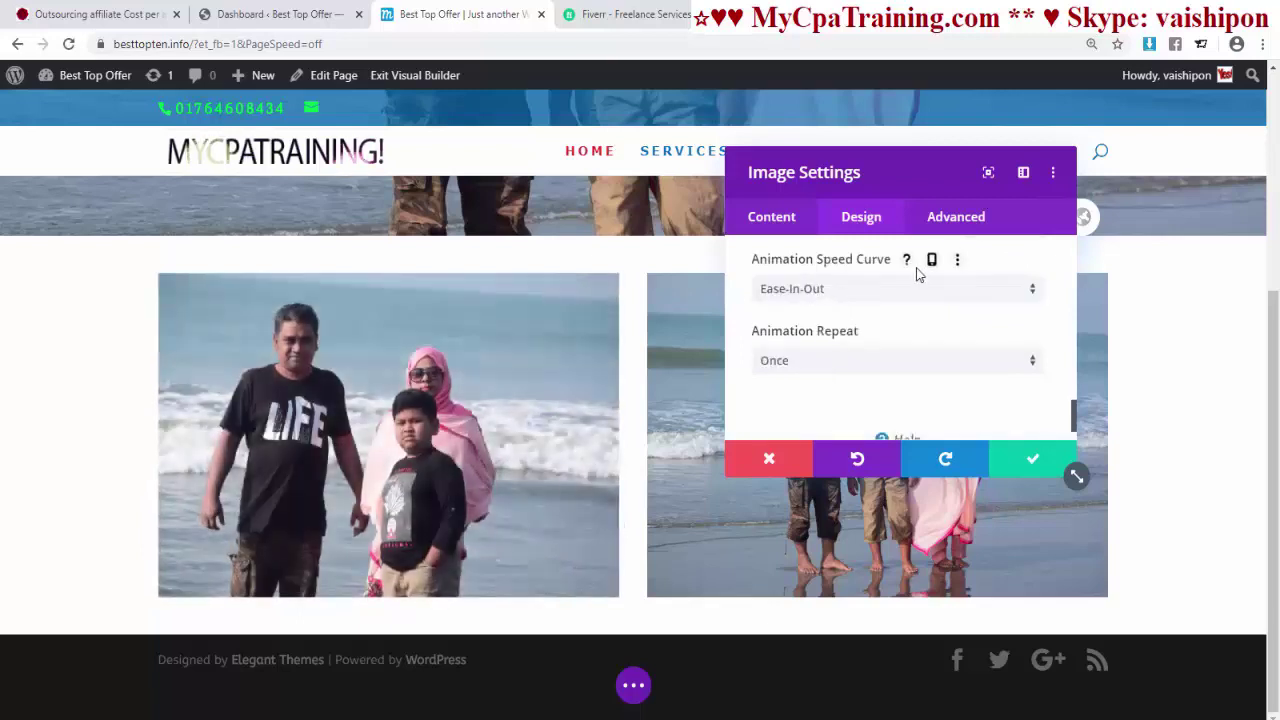
click(822, 292)
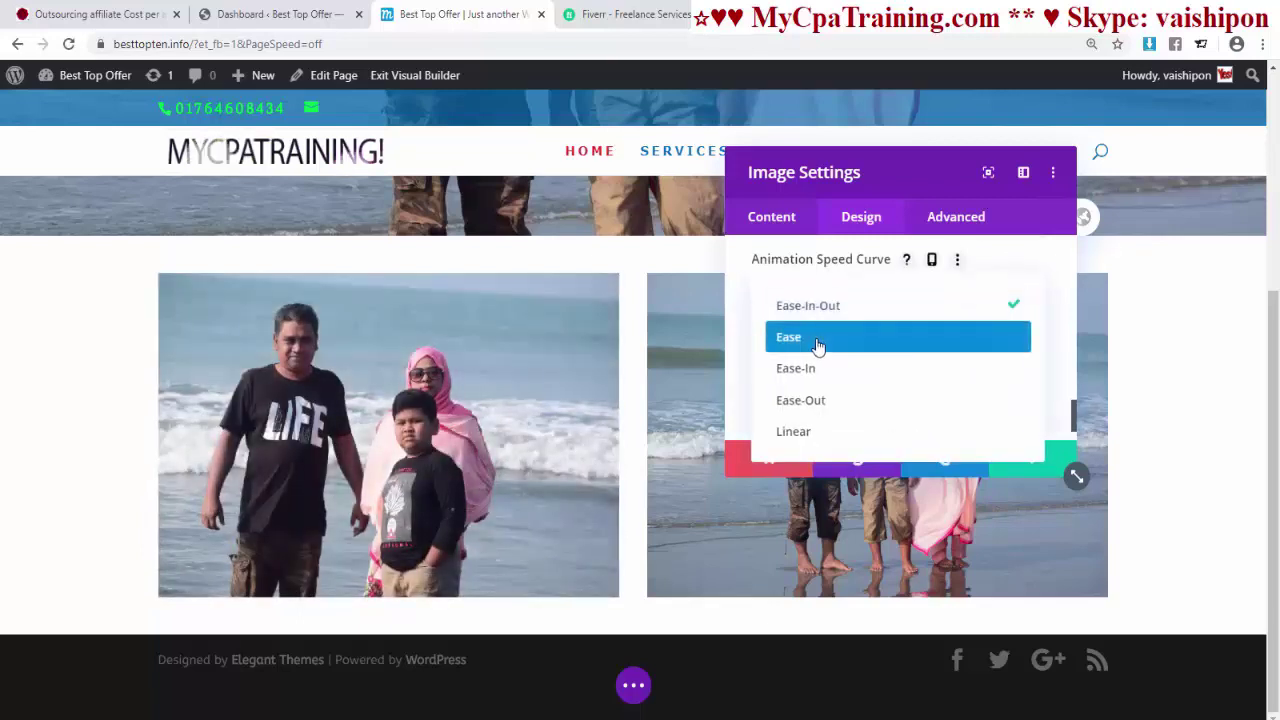
click(832, 343)
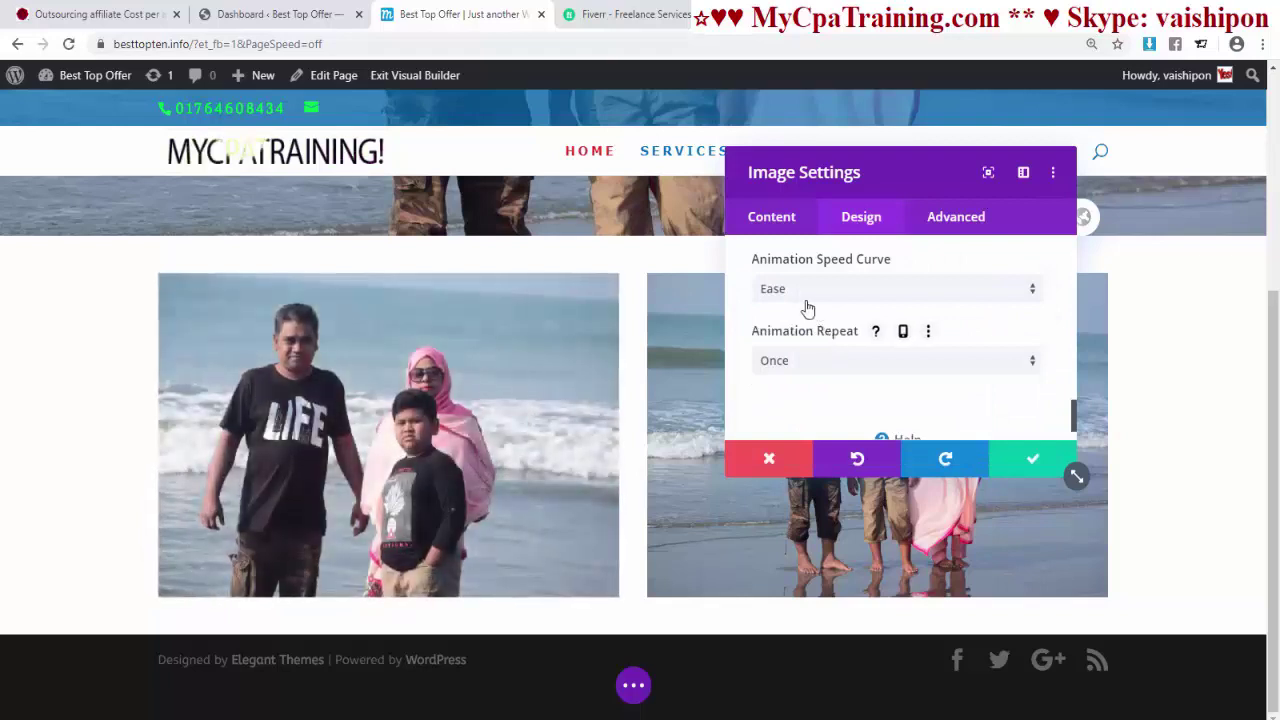
click(806, 292)
click(806, 402)
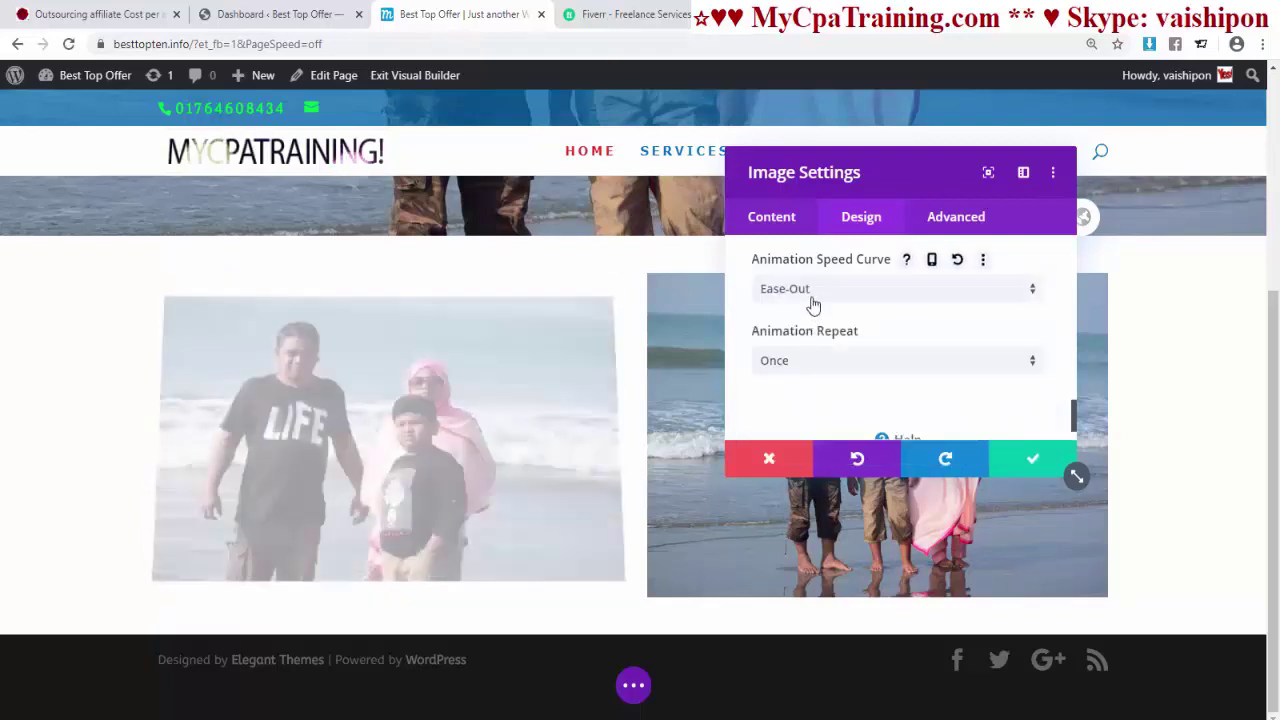
click(815, 292)
click(797, 431)
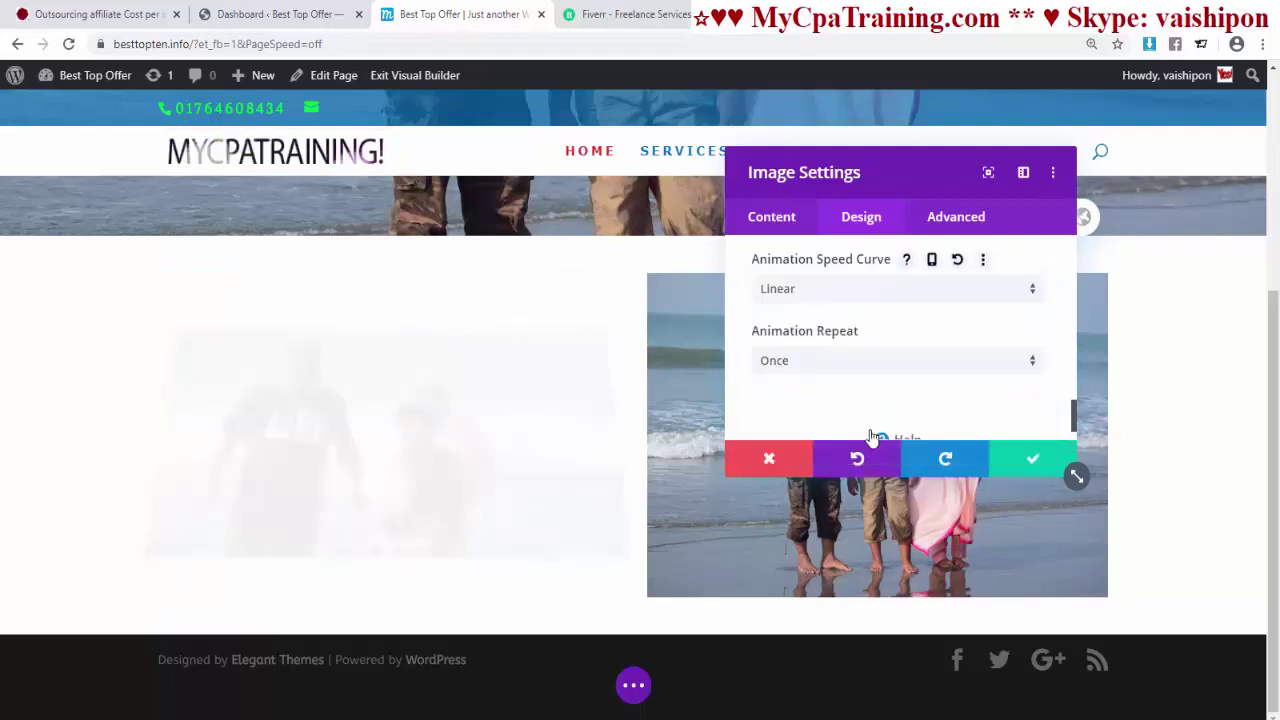
- Set the animation to repeat Once instead of Loop and save the image settings
scroll(868, 342, down, 1)
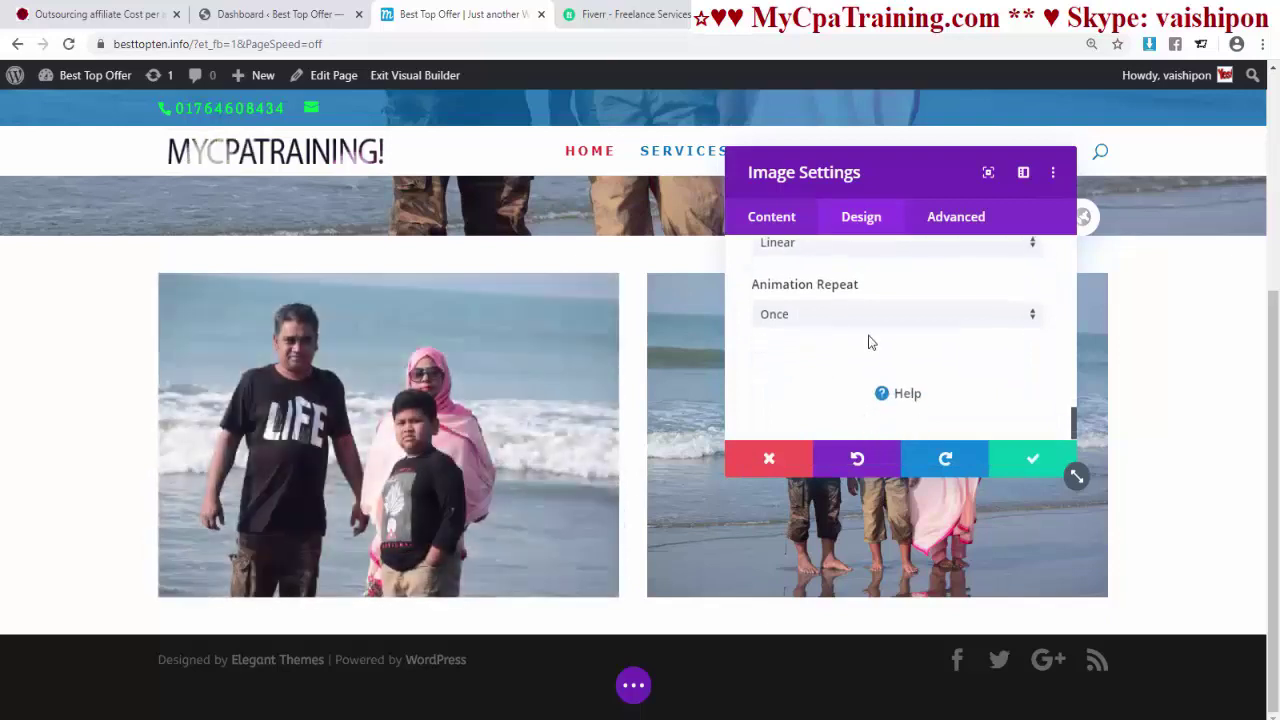
click(817, 316)
click(790, 364)
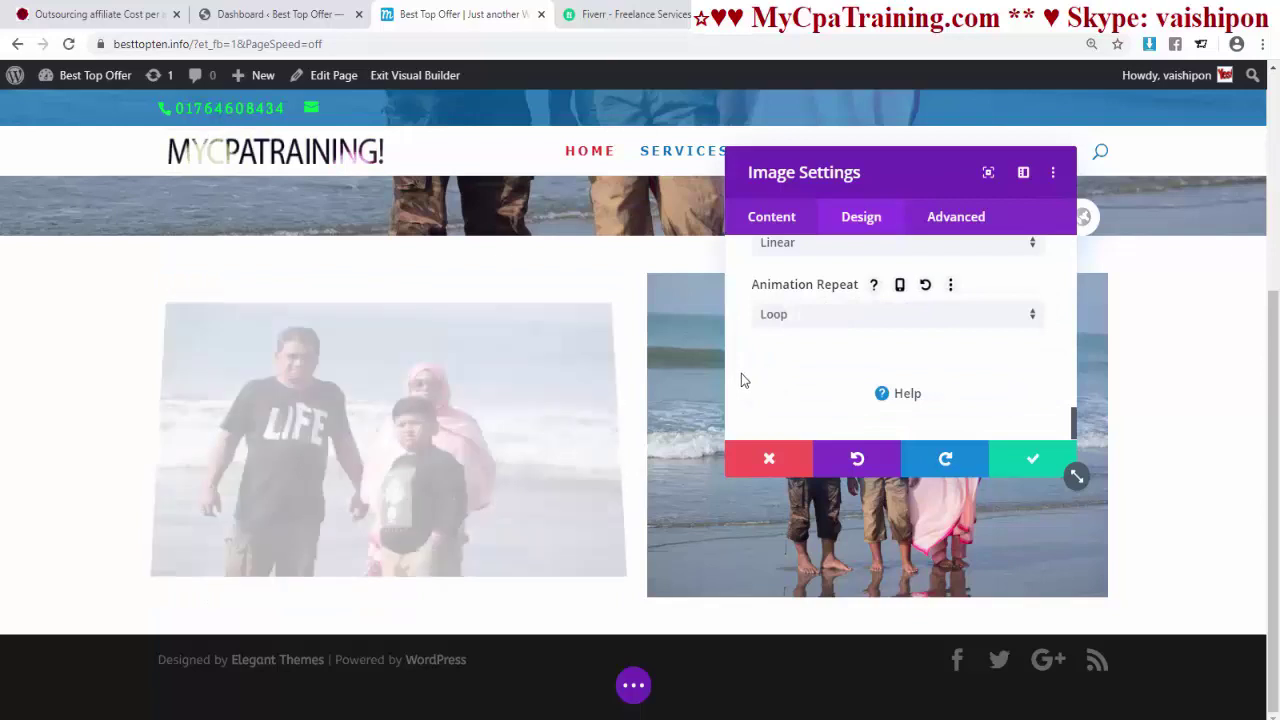
click(800, 362)
click(814, 338)
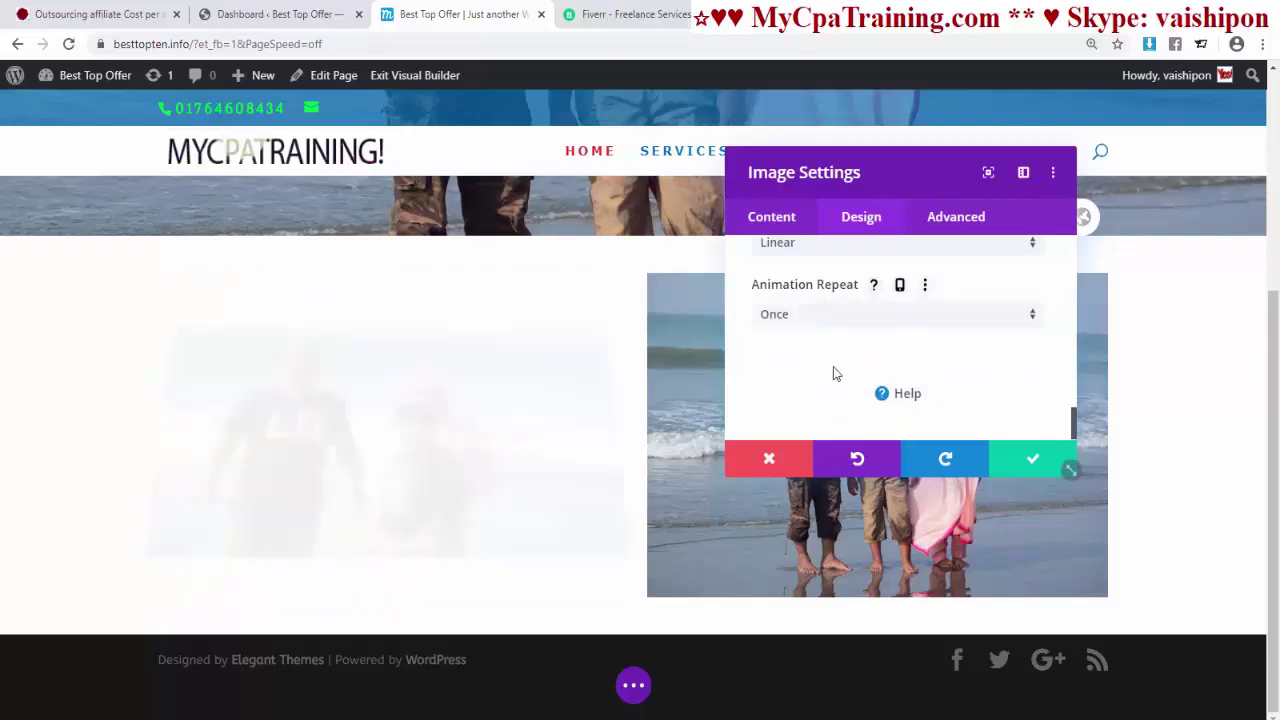
click(1033, 462)
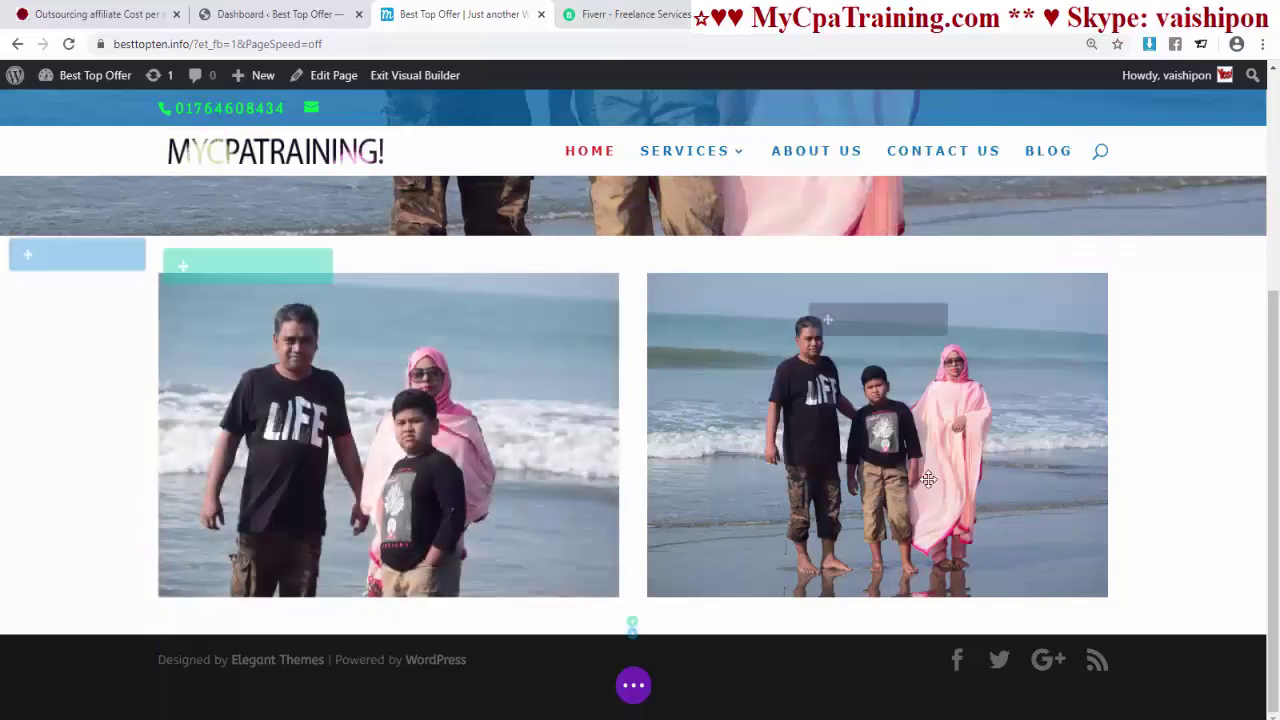
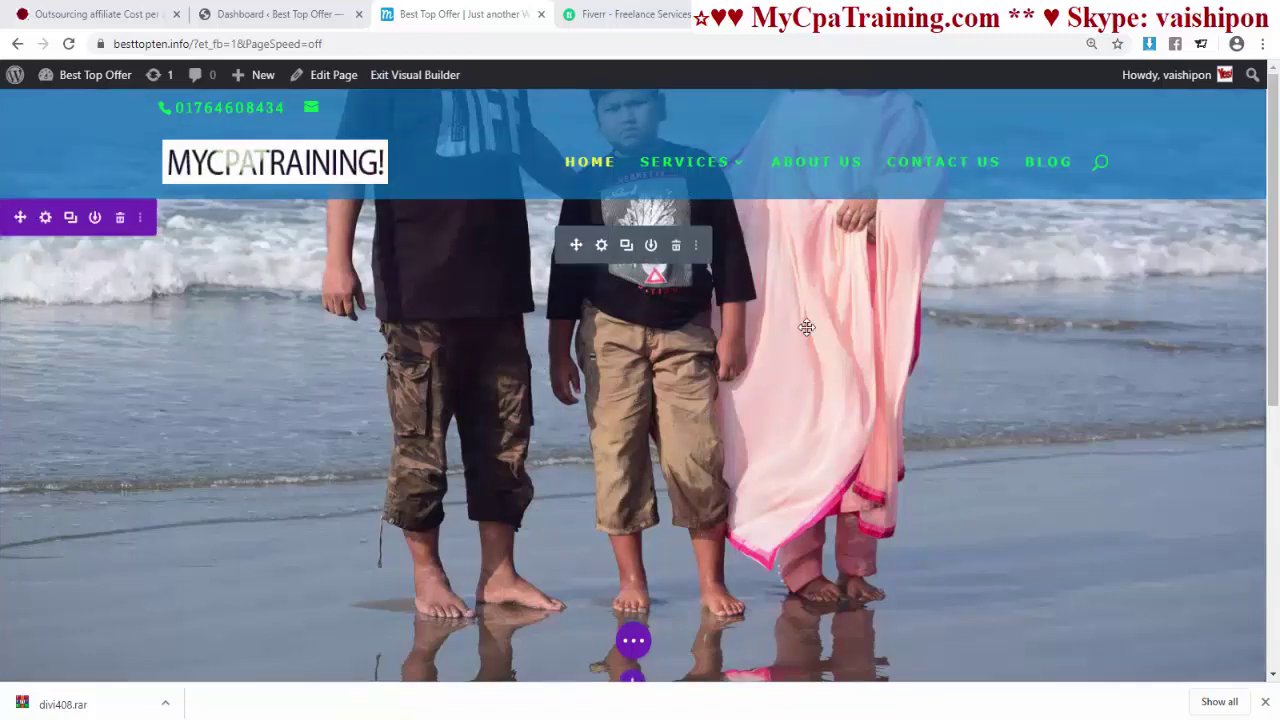
- Open the individual slide's settings from the fullwidth slider and expand its Background options
click(601, 246)
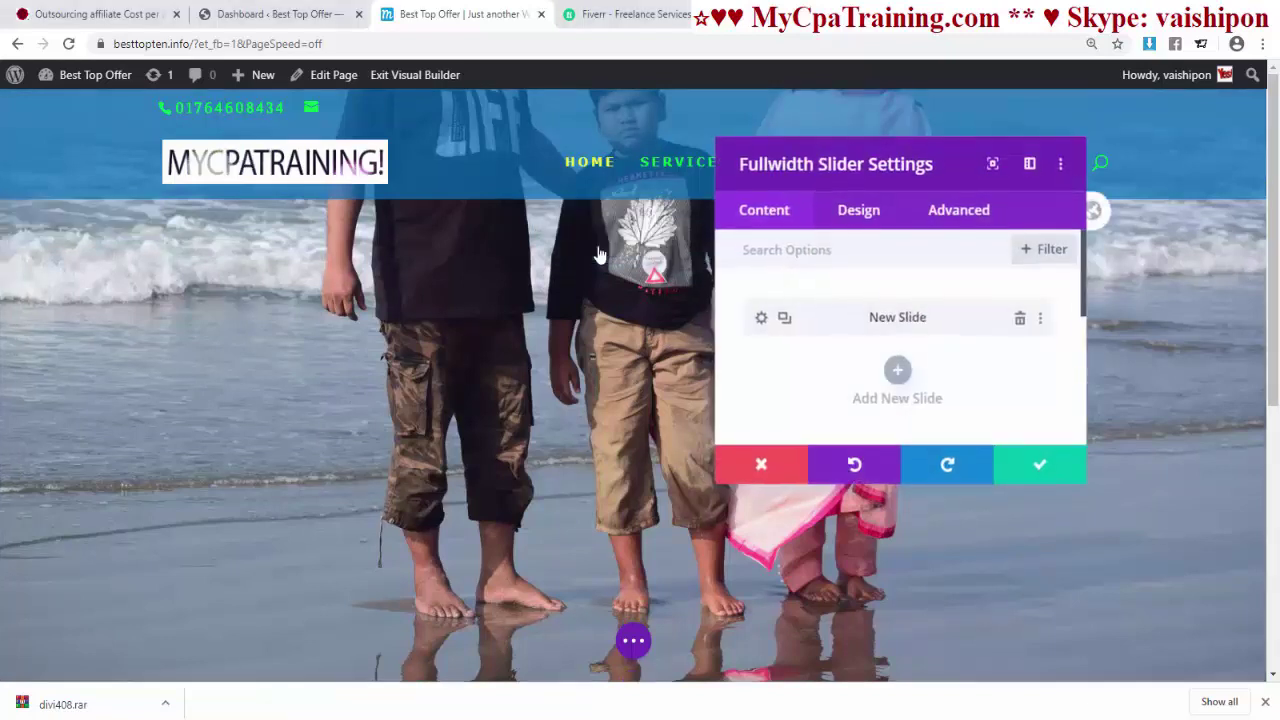
click(767, 318)
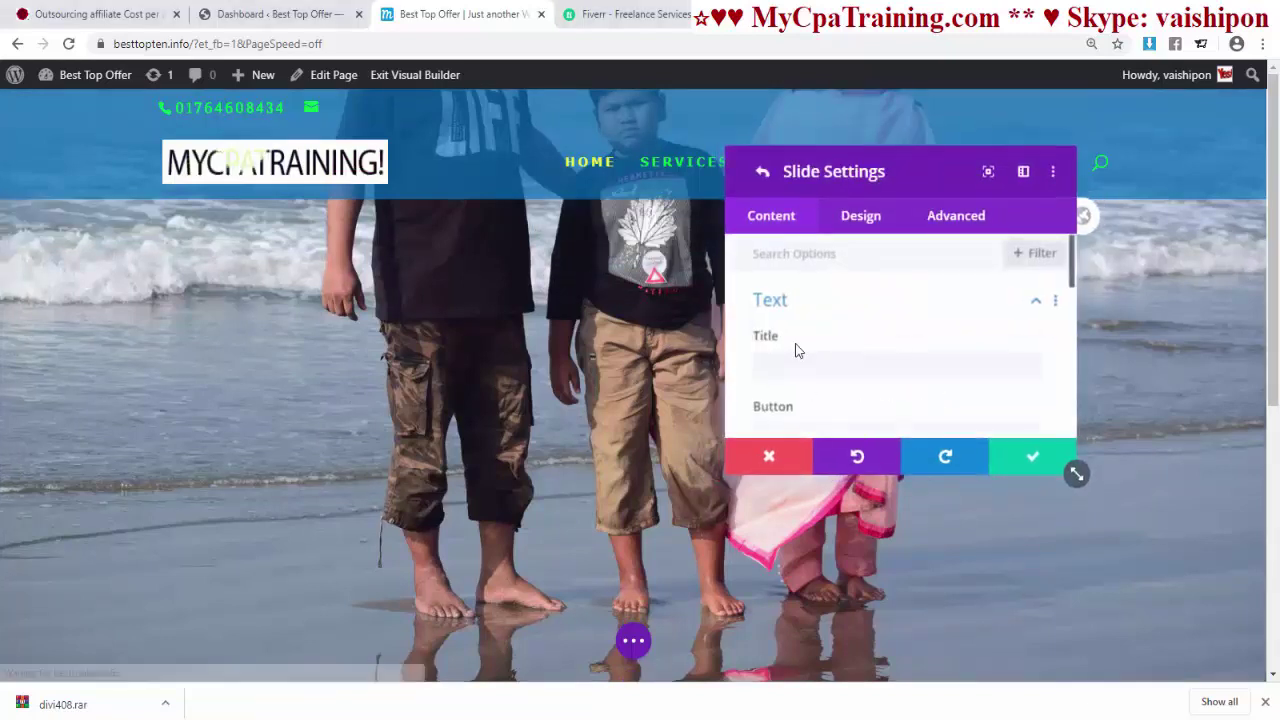
scroll(794, 349, down, 5)
click(780, 350)
scroll(905, 348, down, 3)
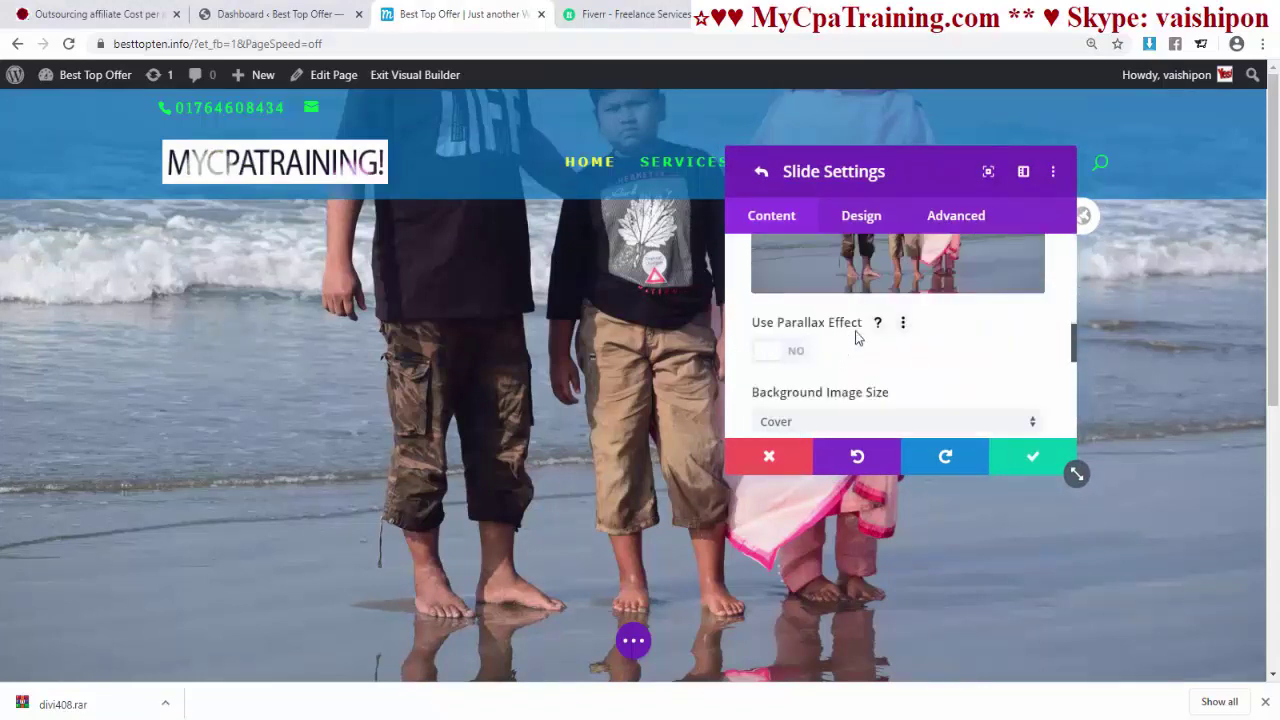
scroll(889, 358, down, 1)
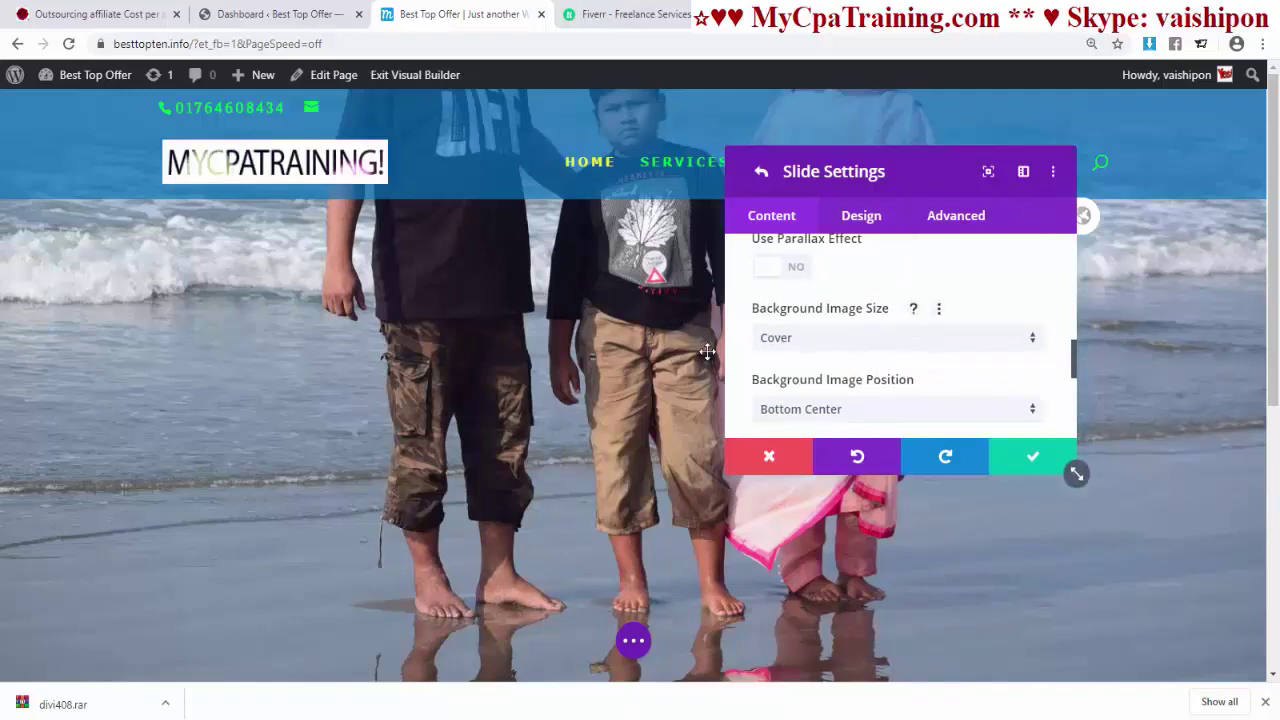
- Preview Background Image Size as Fit and Actual Size, then set it back to Cover
click(785, 340)
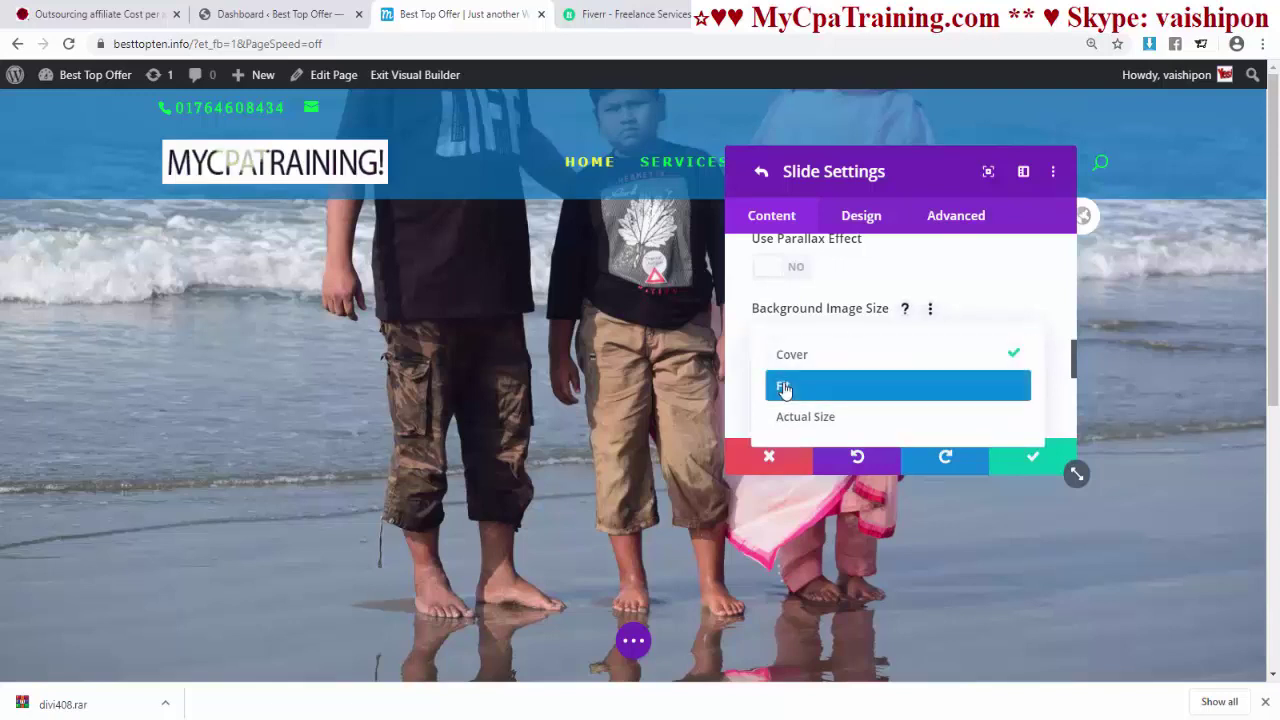
click(782, 390)
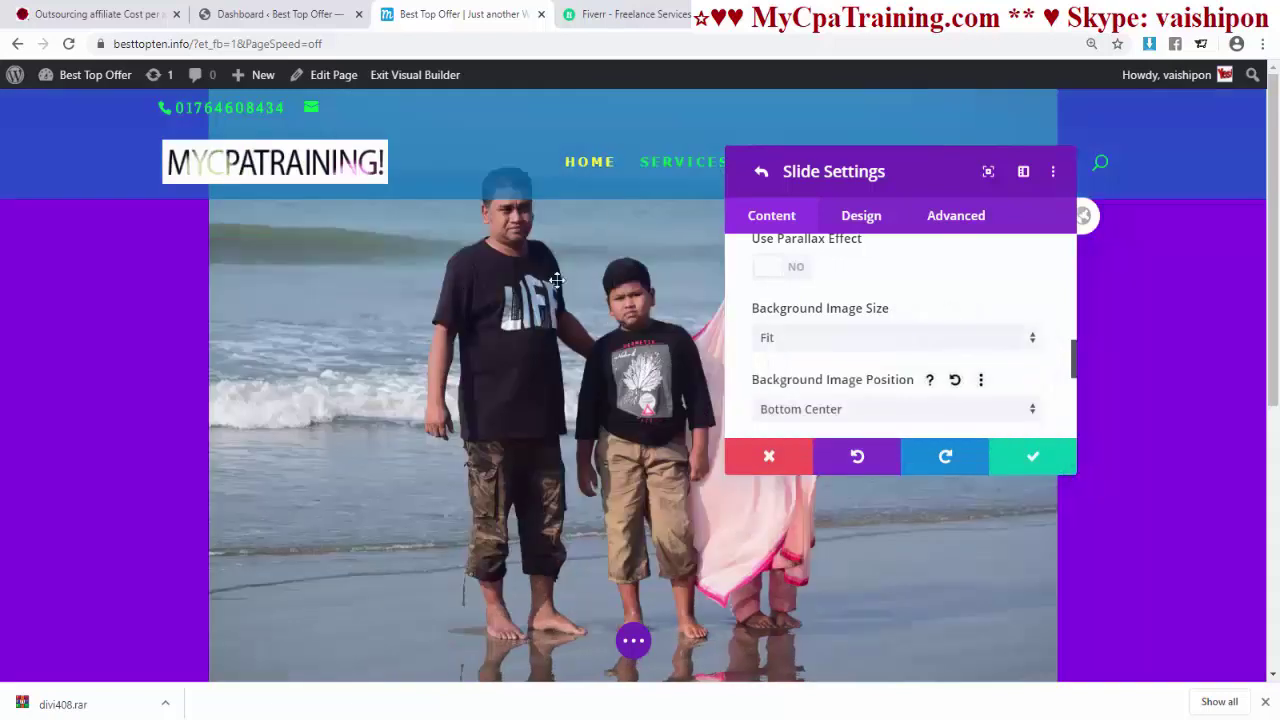
click(794, 338)
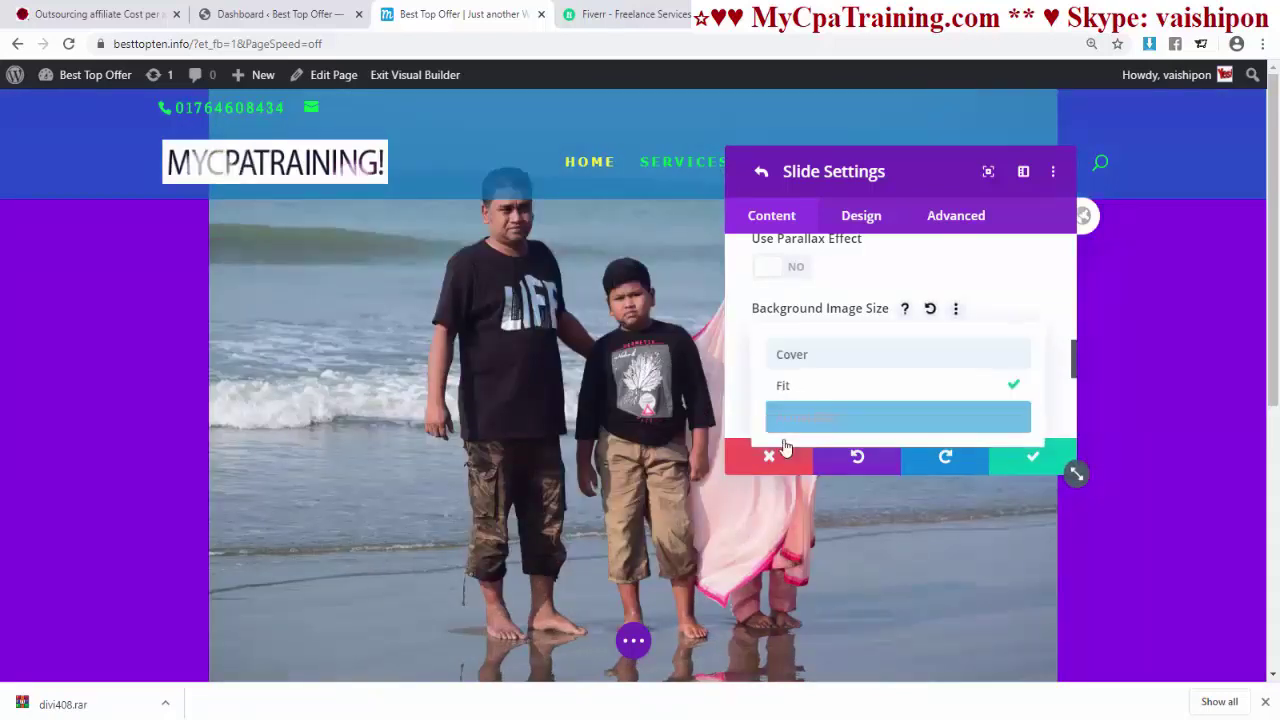
click(792, 418)
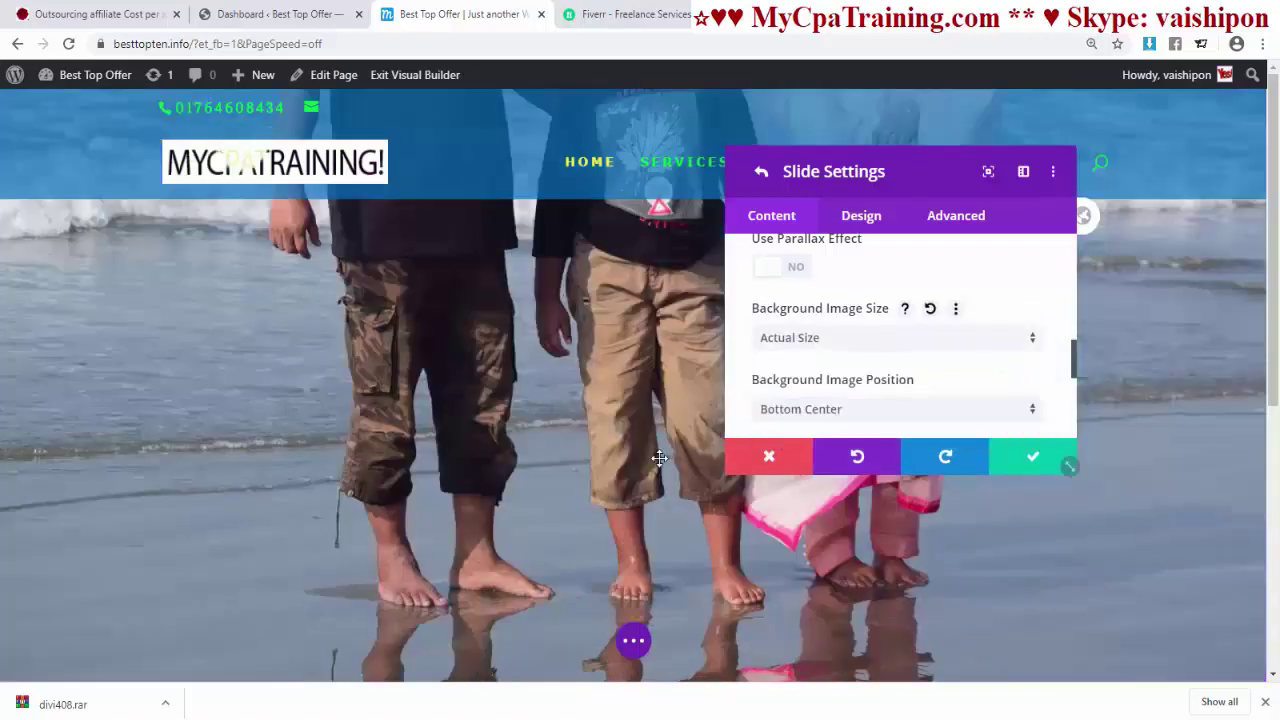
click(801, 339)
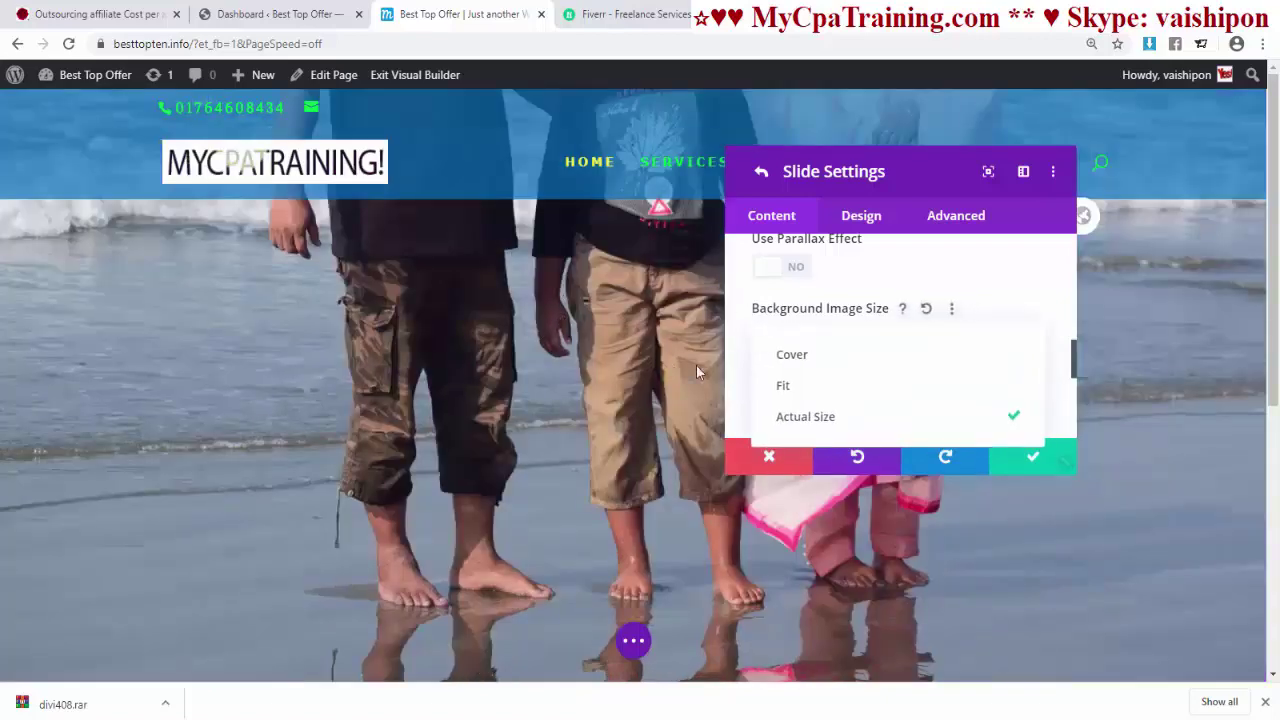
click(808, 355)
scroll(873, 349, down, 2)
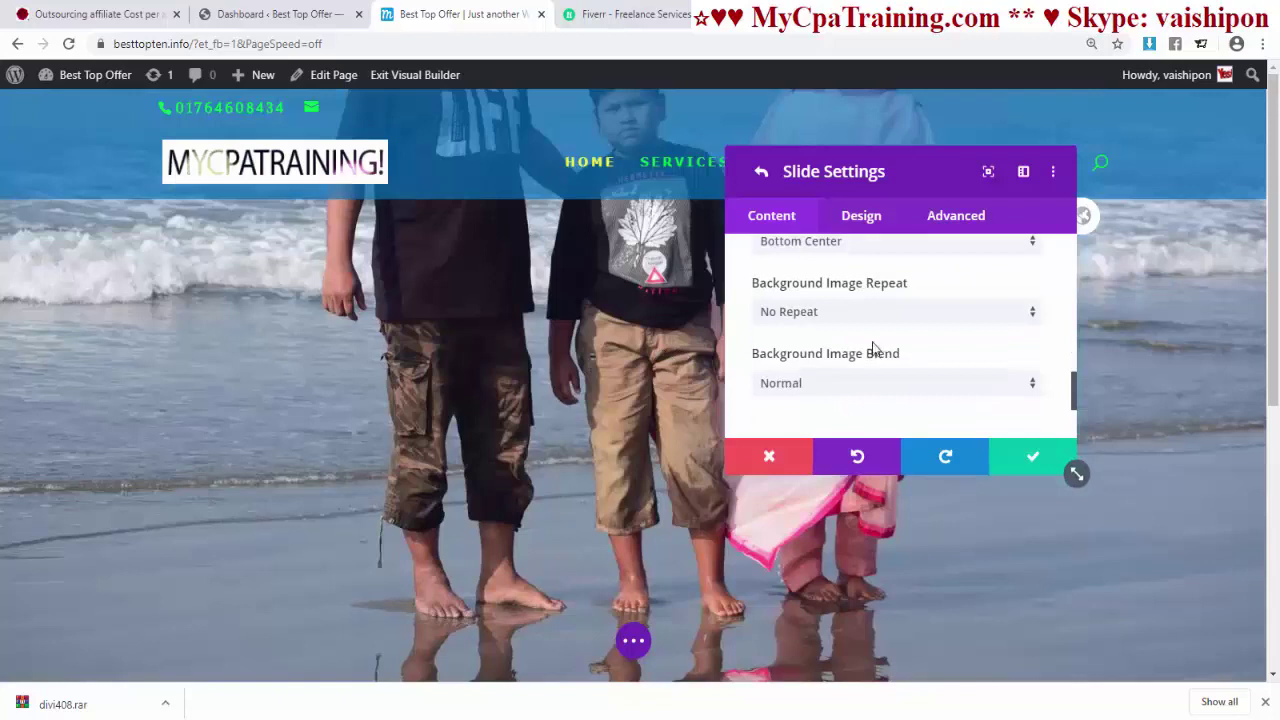
scroll(873, 349, up, 1)
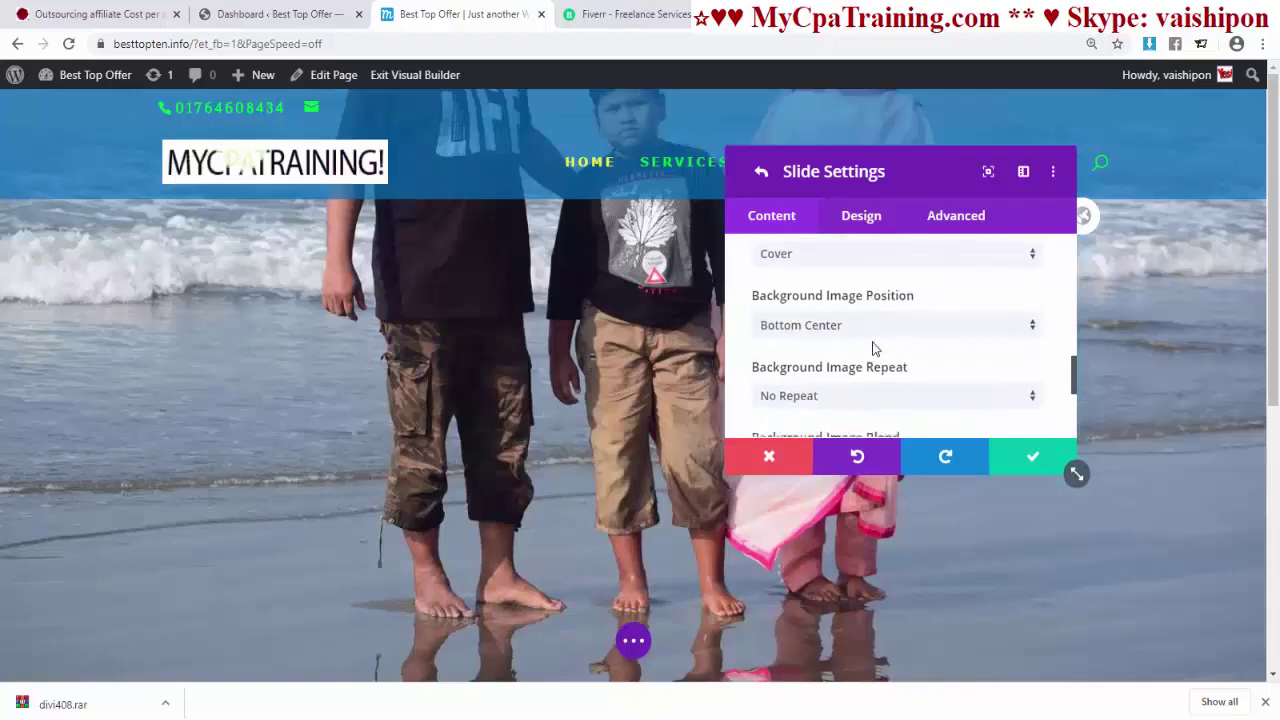
- Preview the background image at Top Left, Top Center, Top Right, Center Left, Center and Center Right
click(819, 338)
click(811, 314)
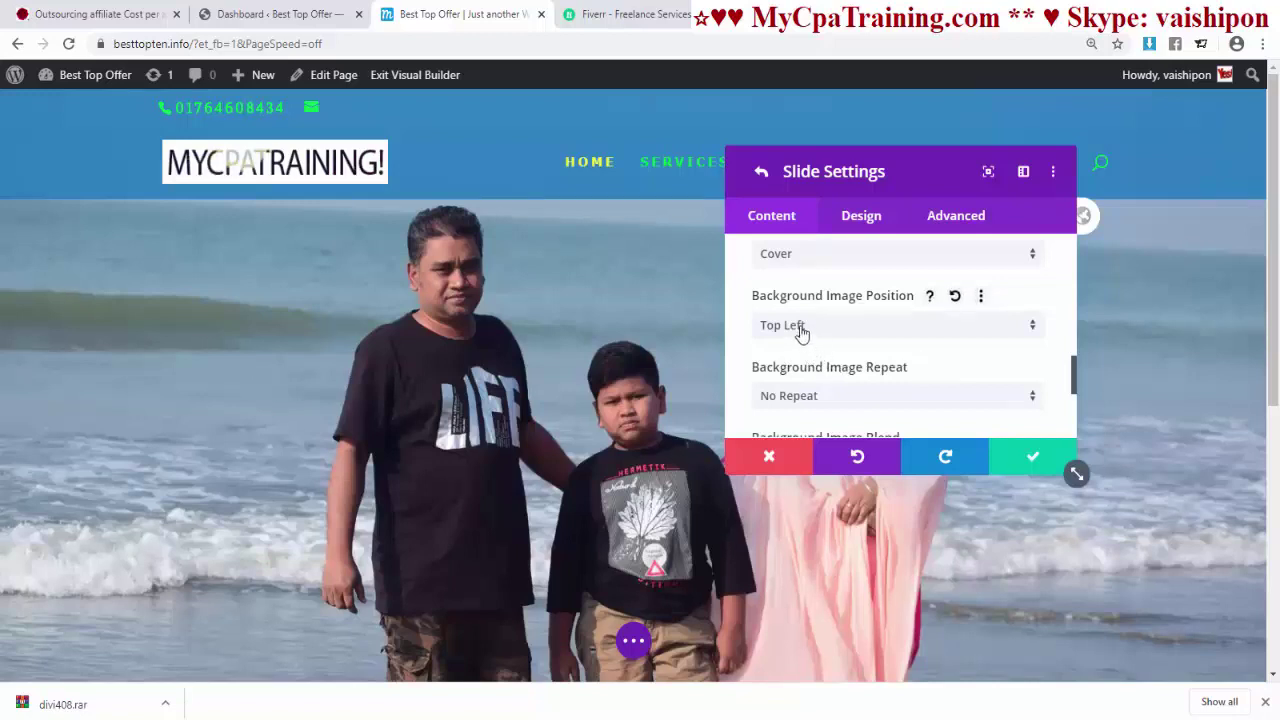
click(801, 330)
click(801, 341)
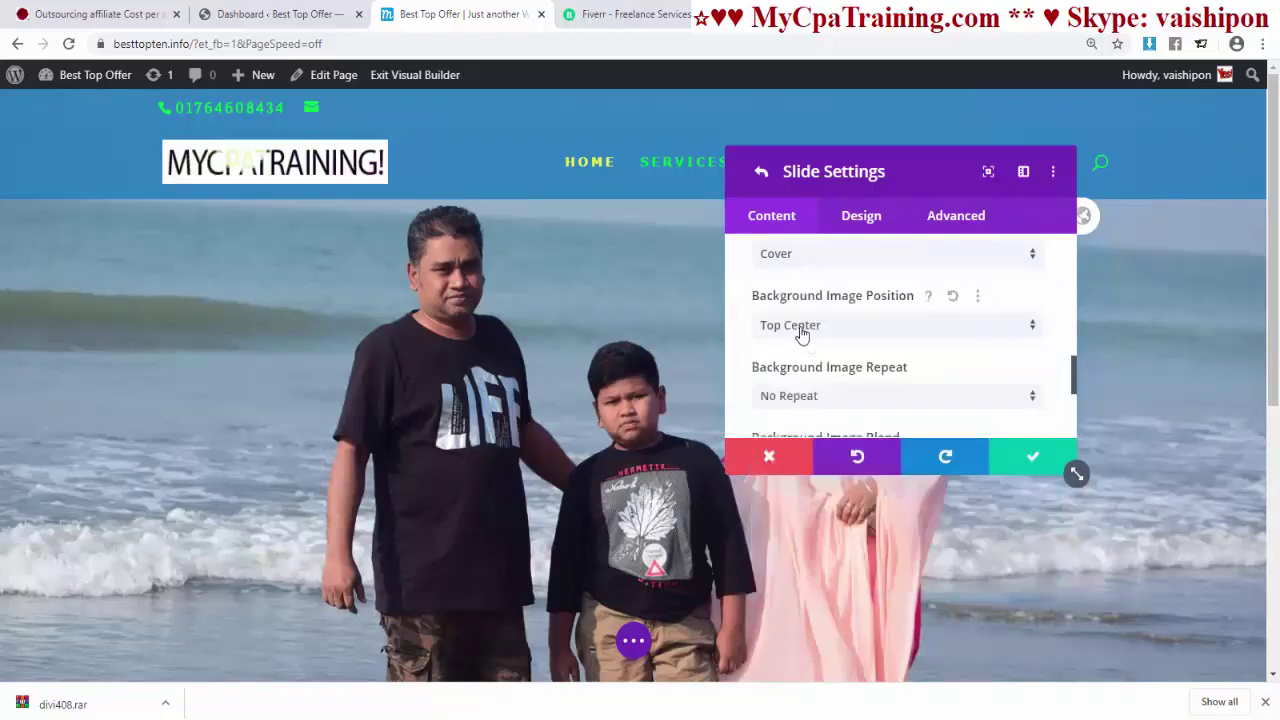
click(804, 334)
click(803, 373)
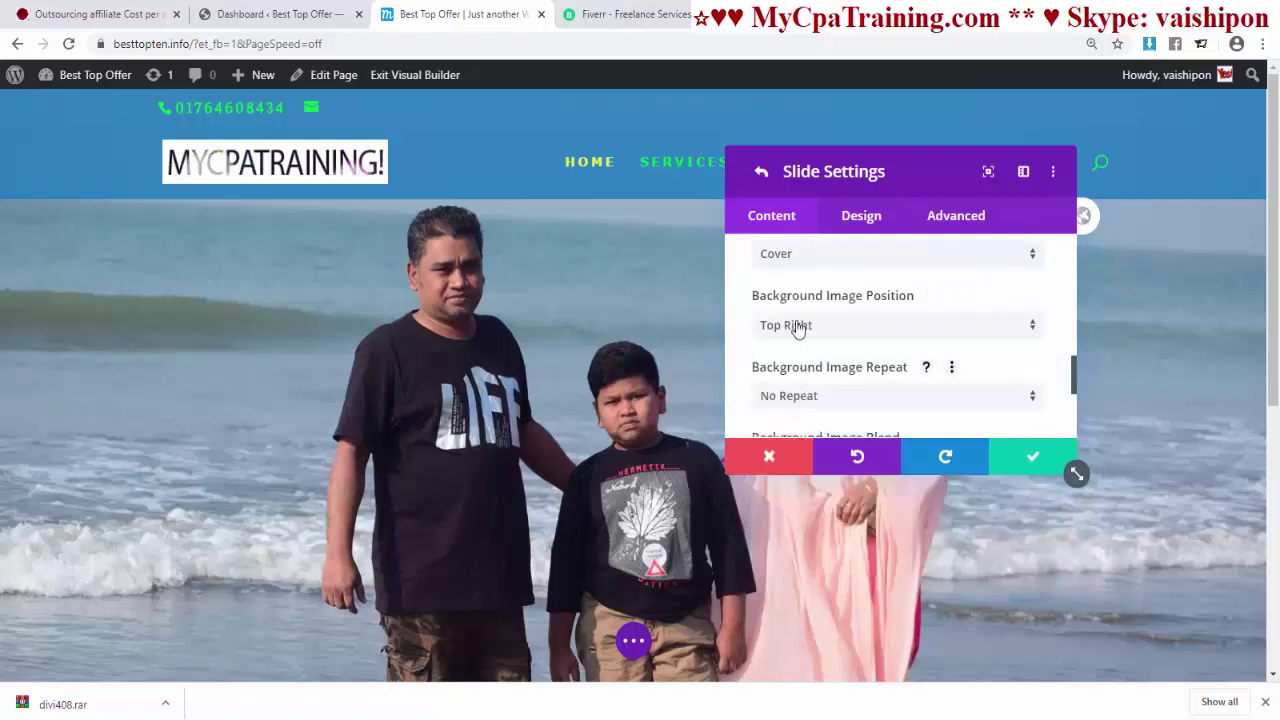
click(797, 328)
click(799, 412)
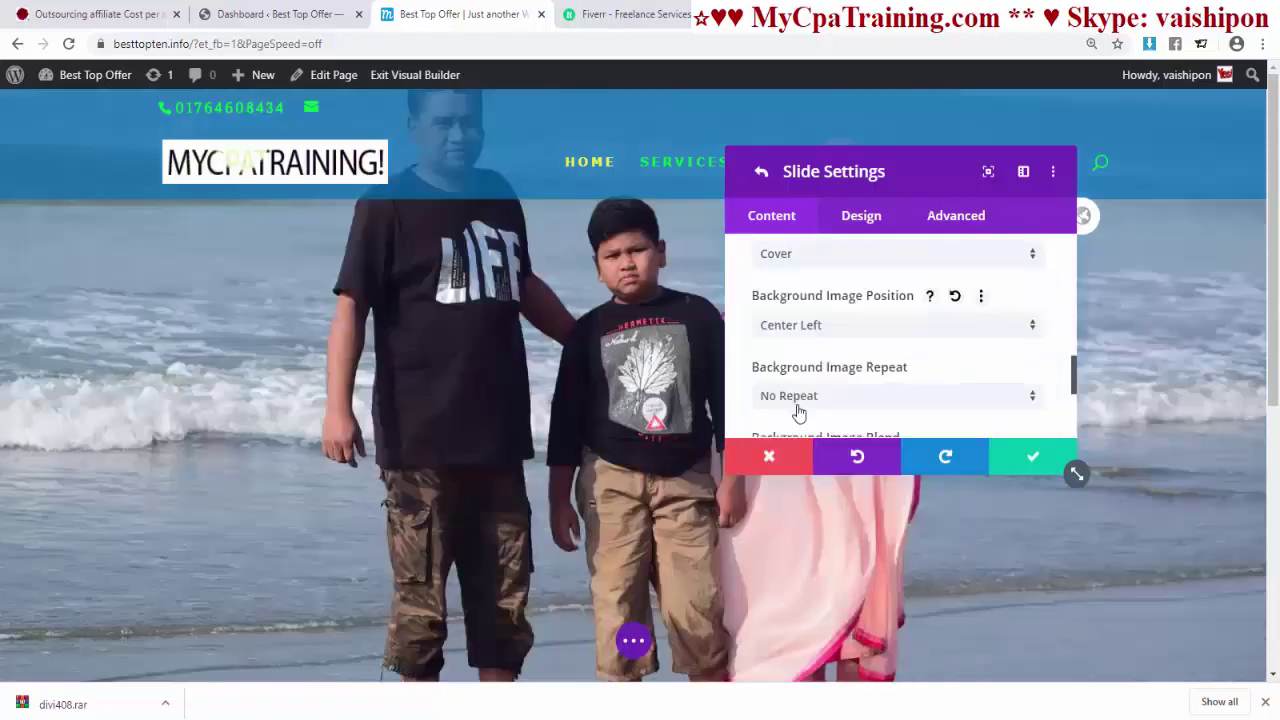
click(792, 335)
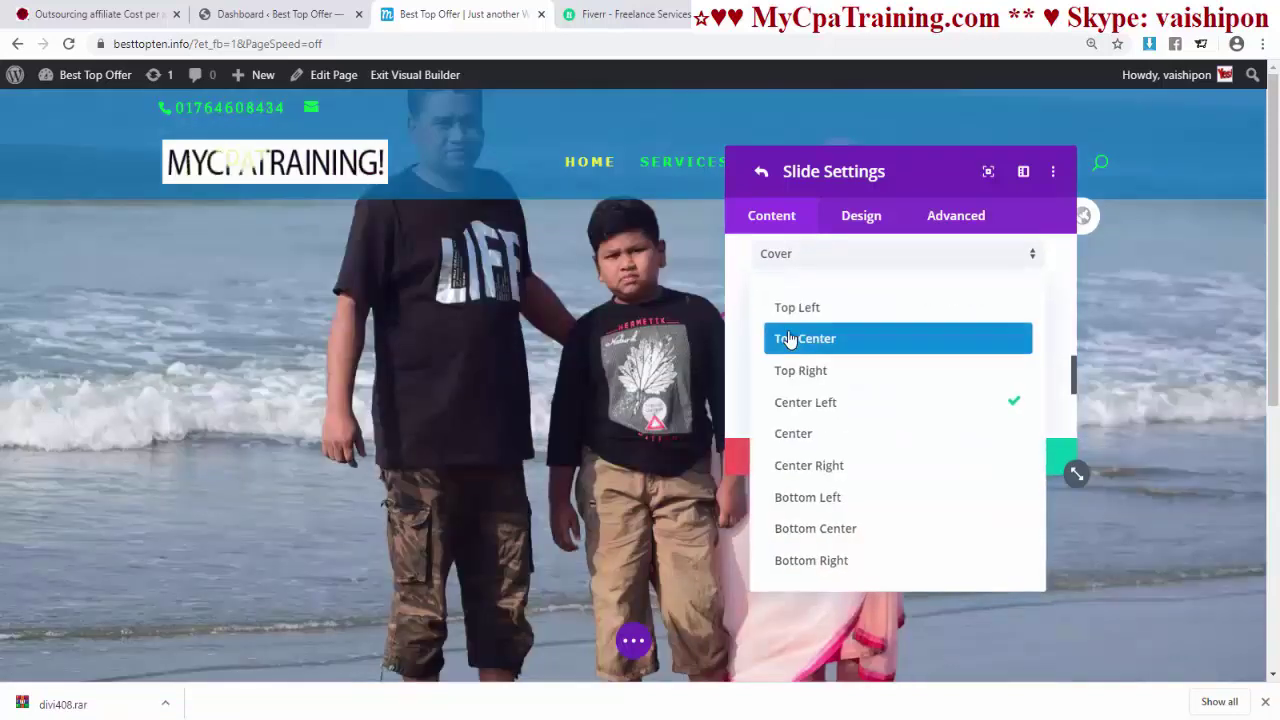
click(790, 433)
click(792, 326)
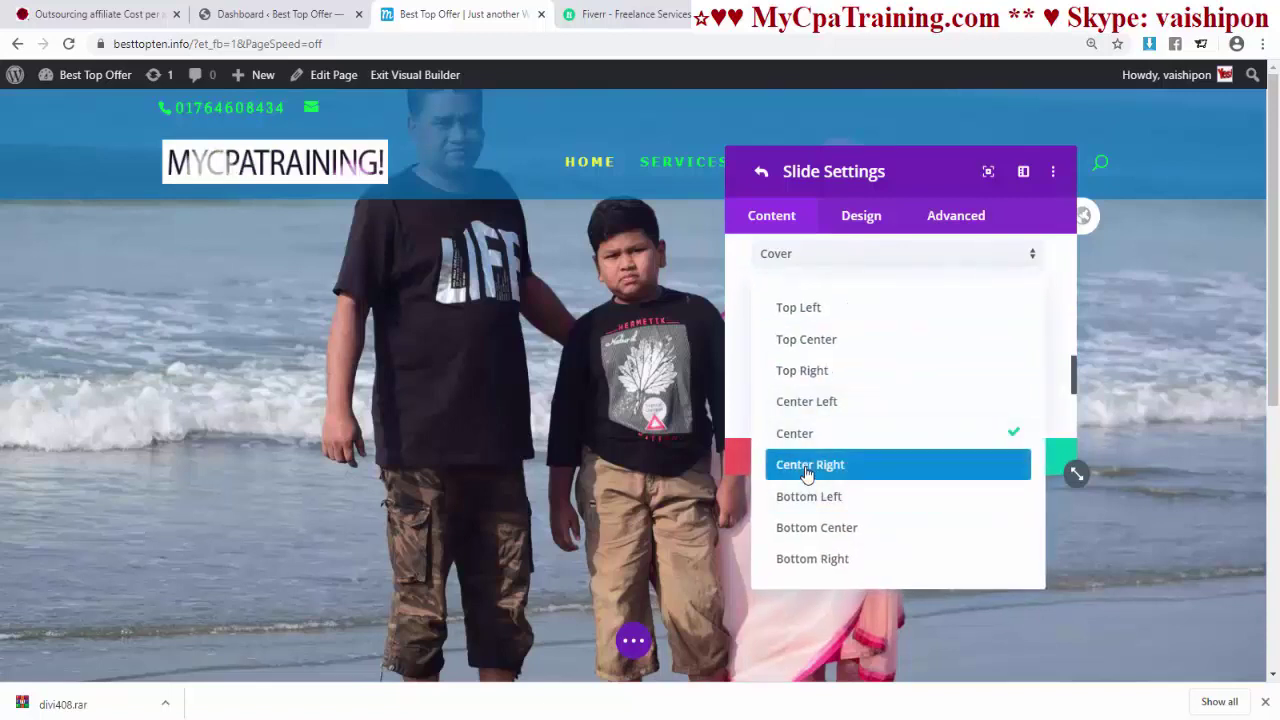
click(808, 468)
- Preview Bottom Left, Bottom Center and Bottom Right positions, then settle on Top Left
click(790, 326)
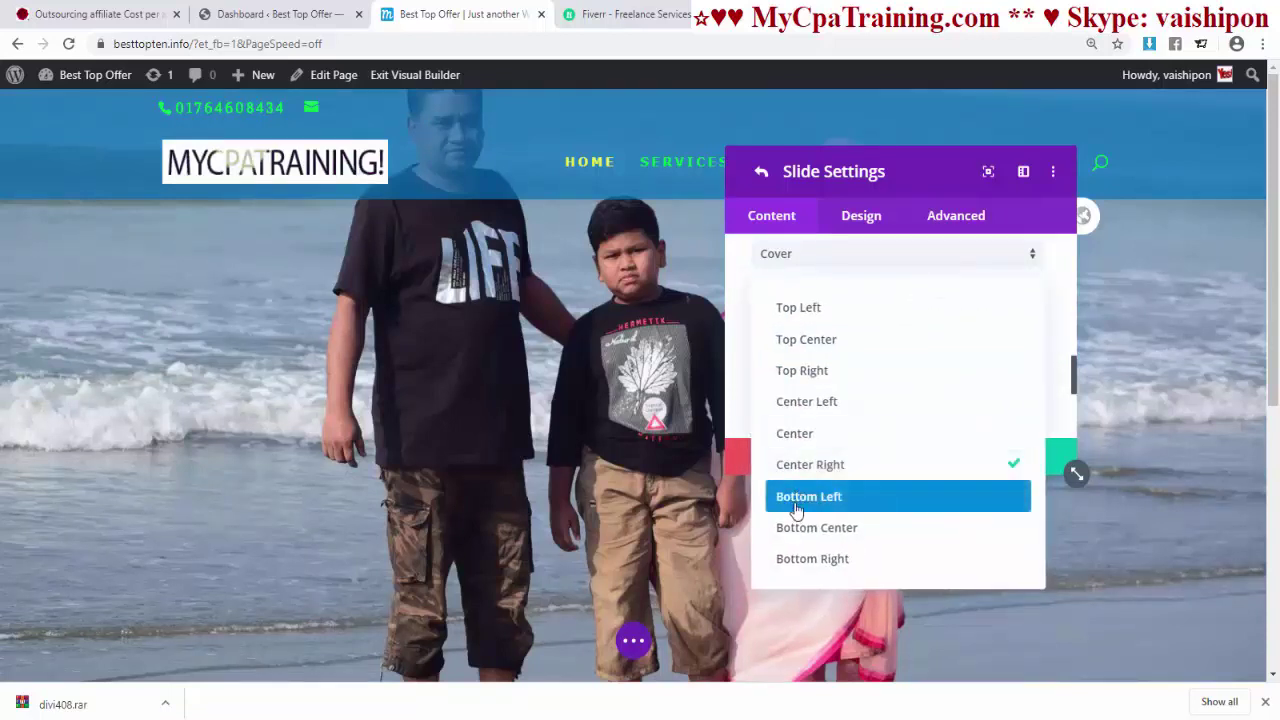
click(804, 500)
click(797, 326)
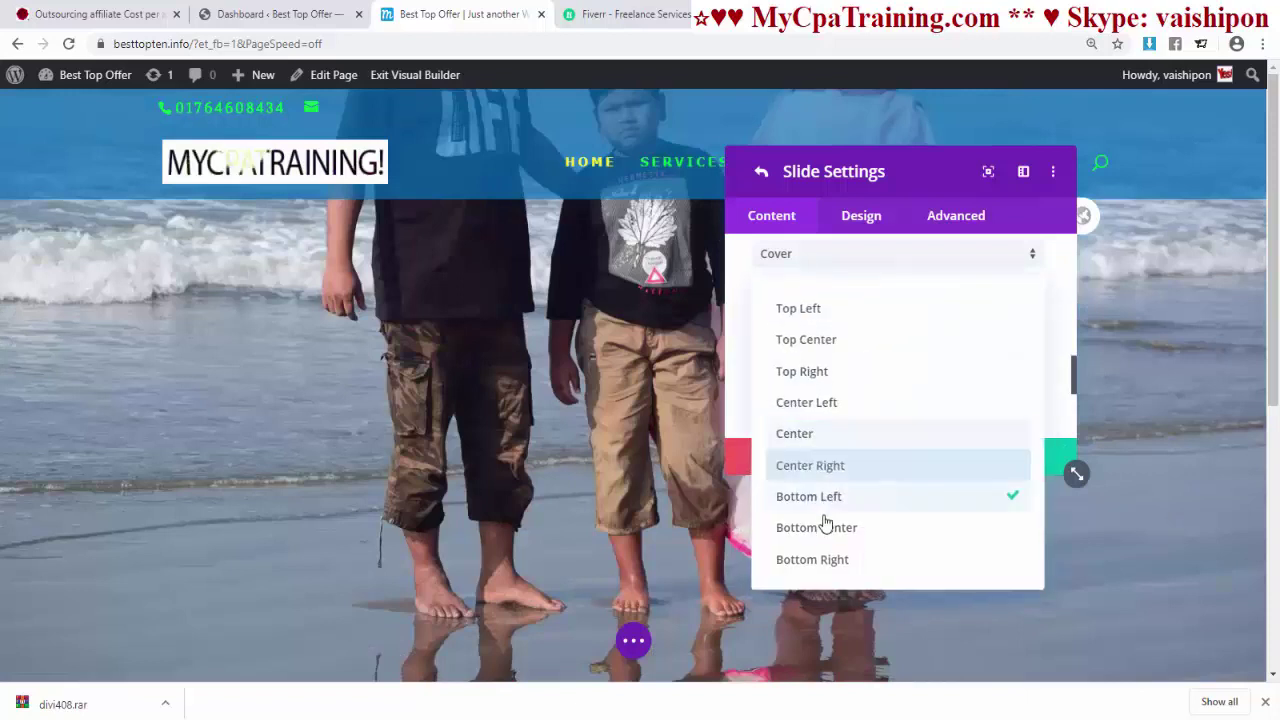
click(823, 525)
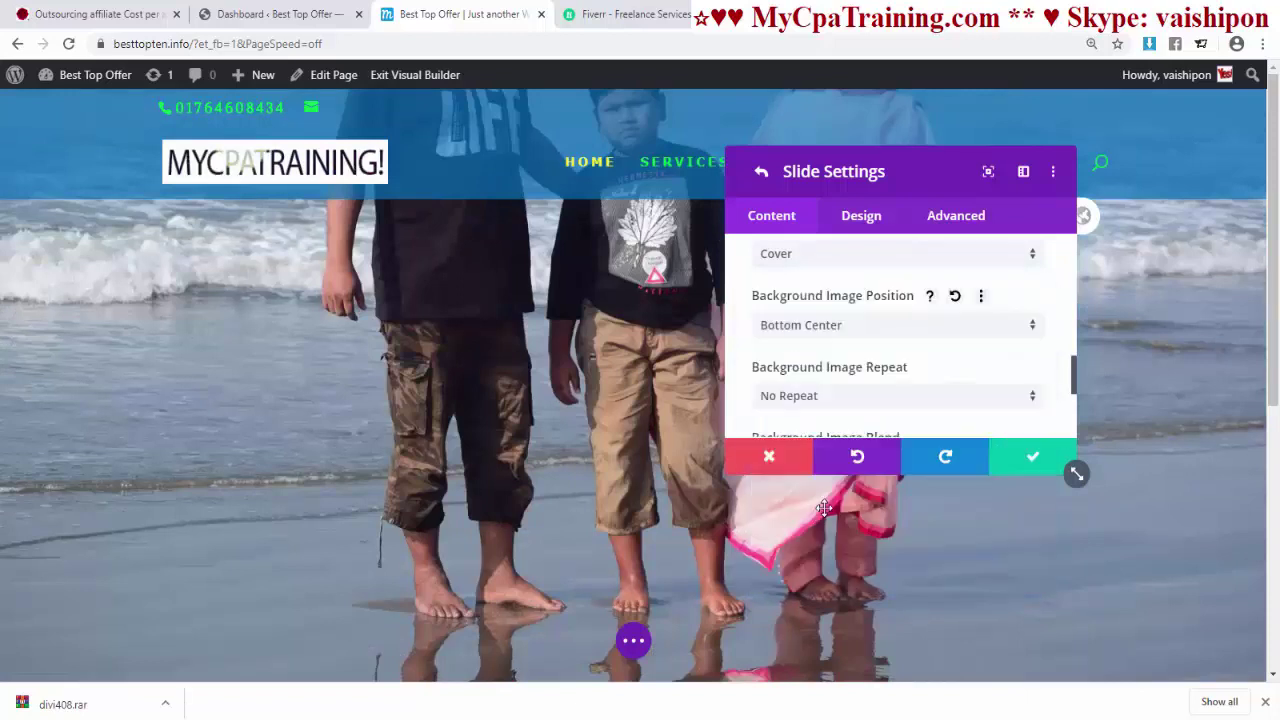
click(792, 326)
click(805, 560)
click(802, 330)
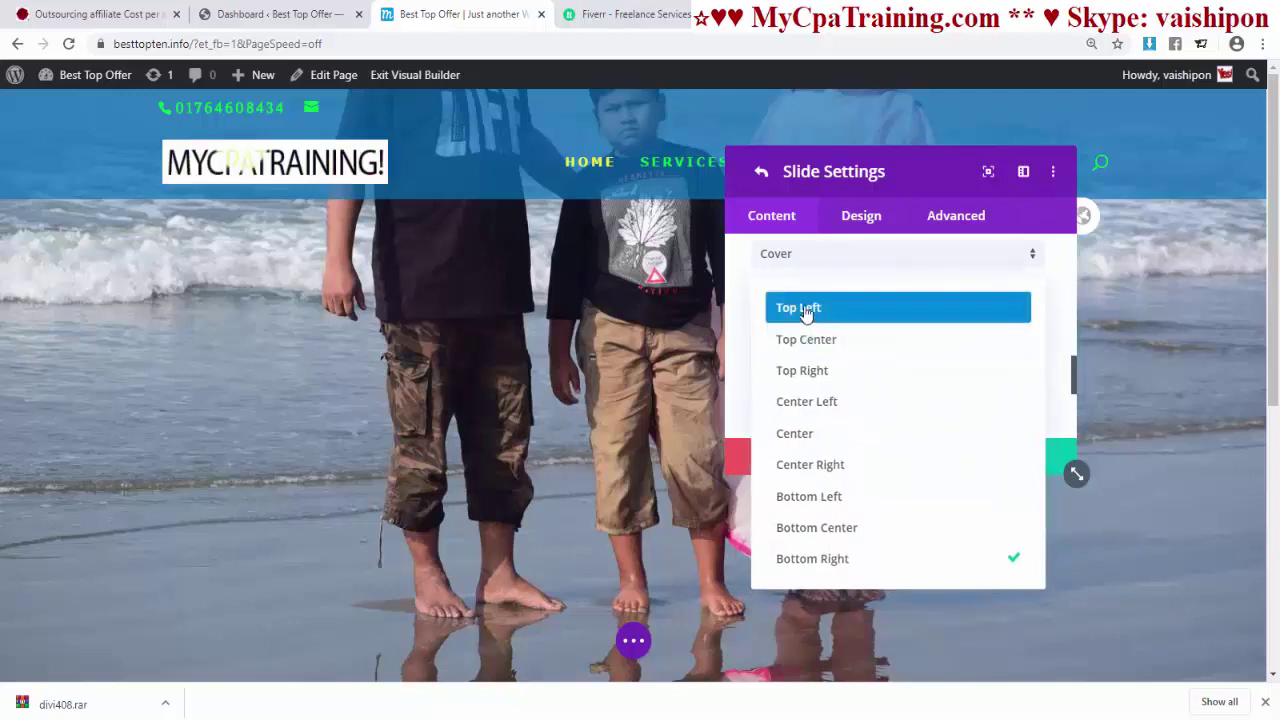
click(802, 308)
scroll(850, 318, down, 1)
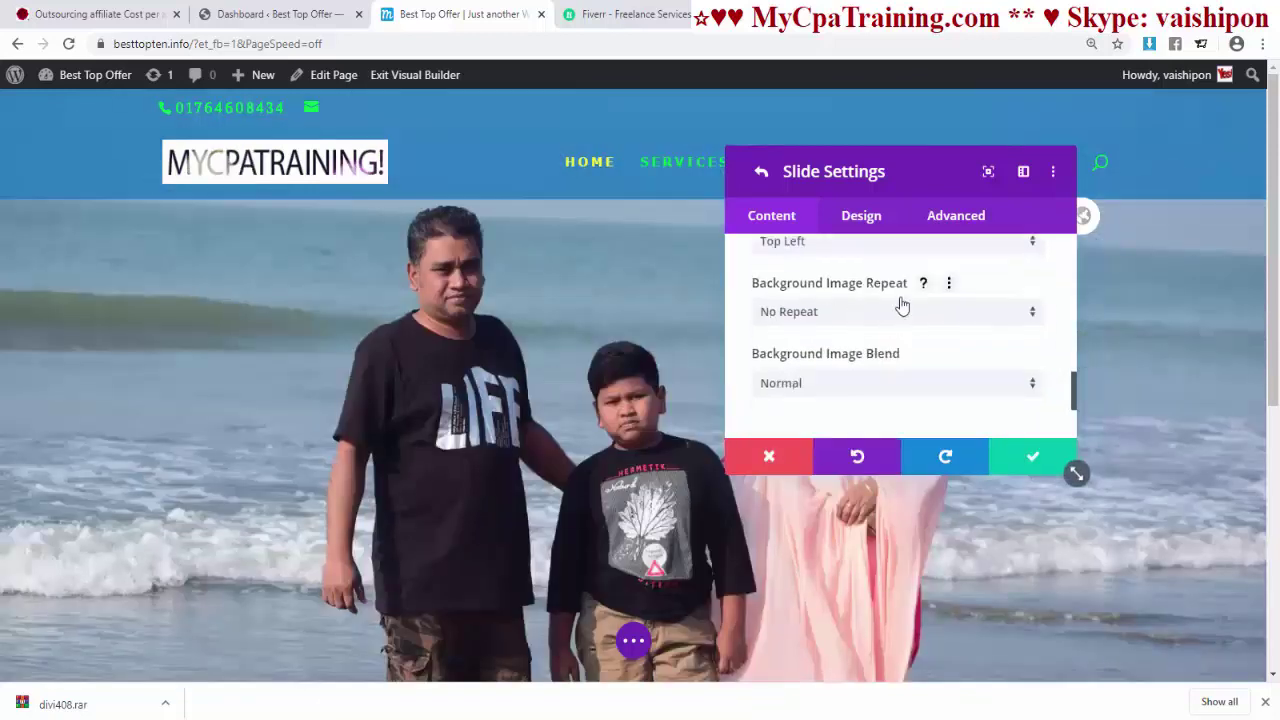
- Check the Background Image Repeat options, trying horizontal repeat
click(893, 317)
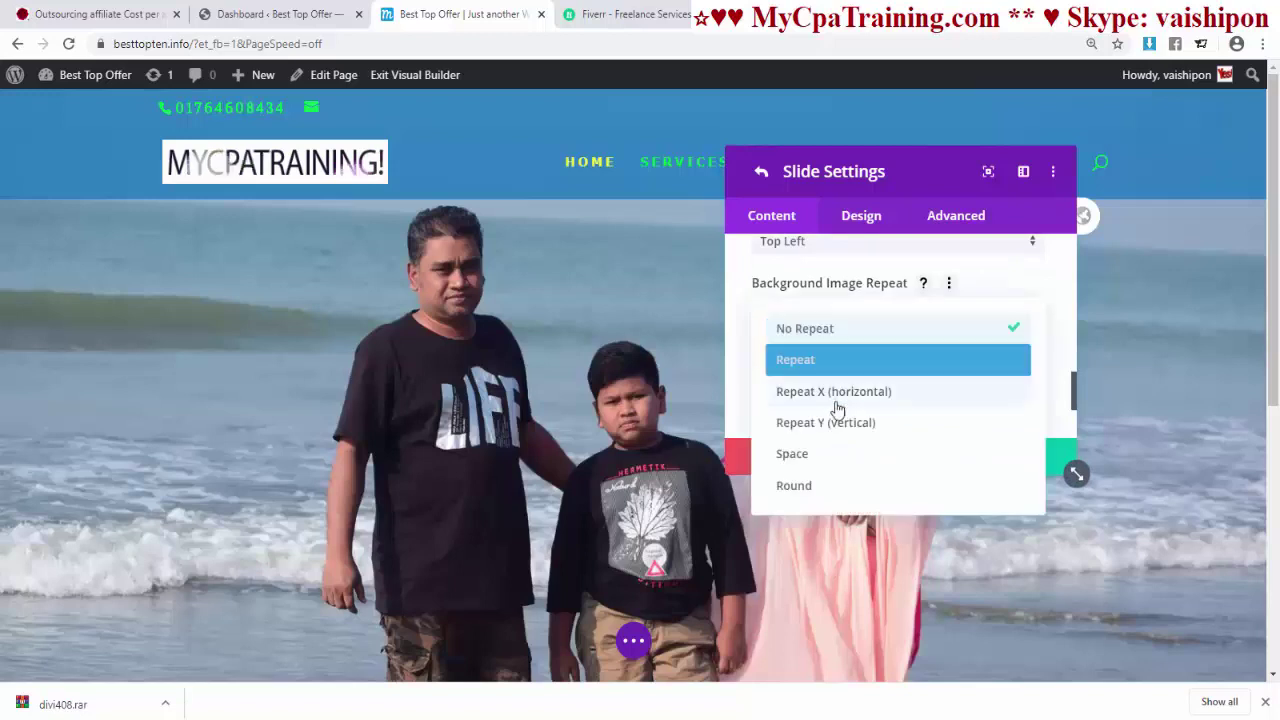
click(880, 394)
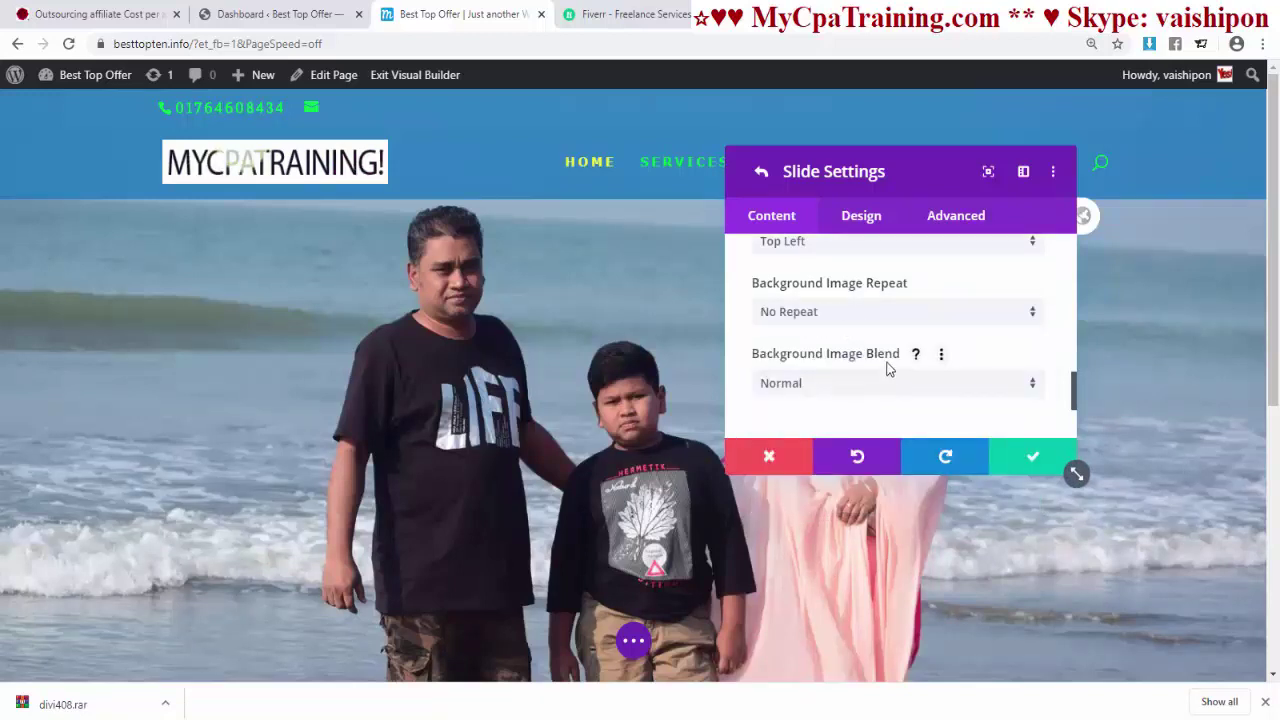
scroll(888, 362, down, 1)
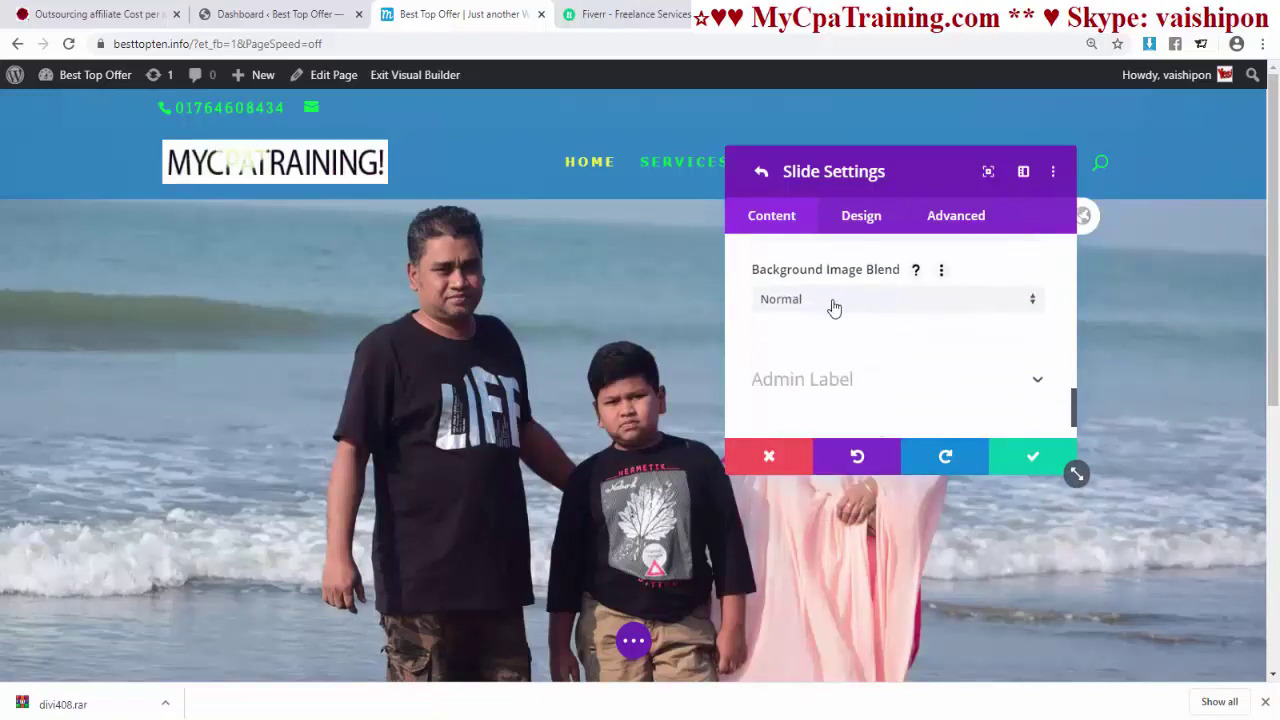
- Preview Lighten, Multiply, Screen, Overlay, Color Dodge, Hard Light, Soft Light and Difference blends on the slide image
click(834, 300)
click(822, 306)
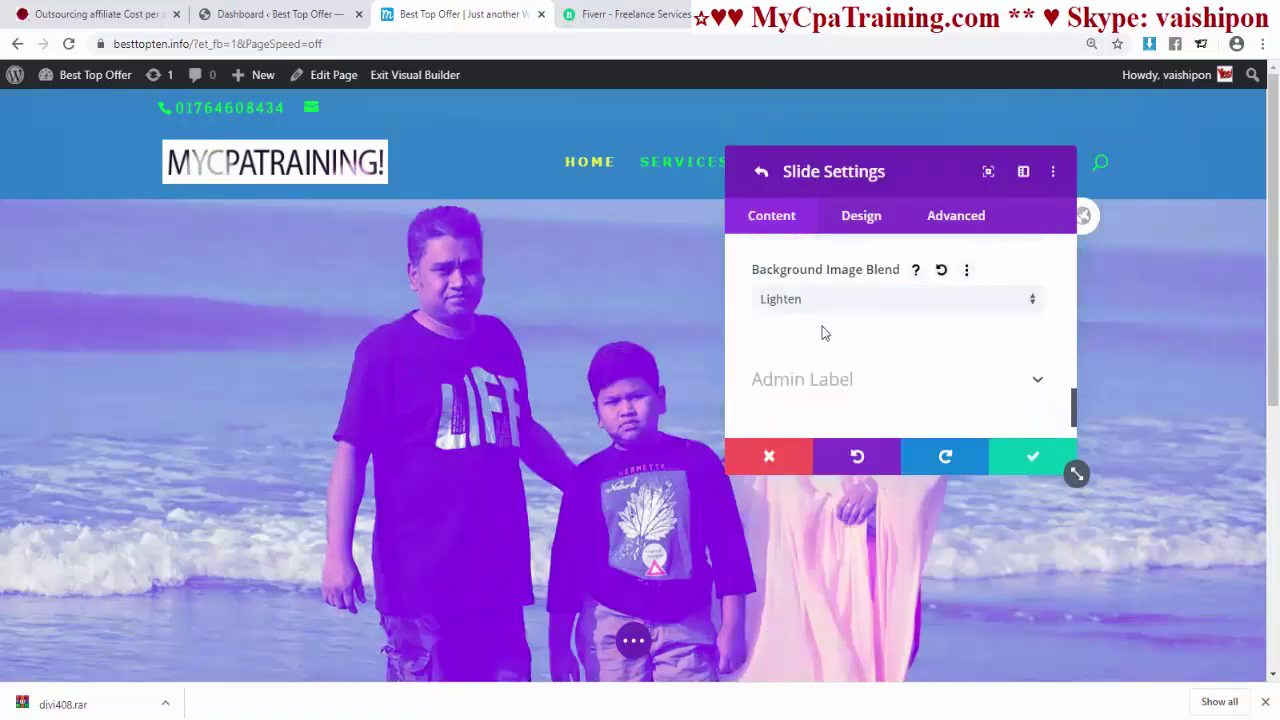
click(815, 313)
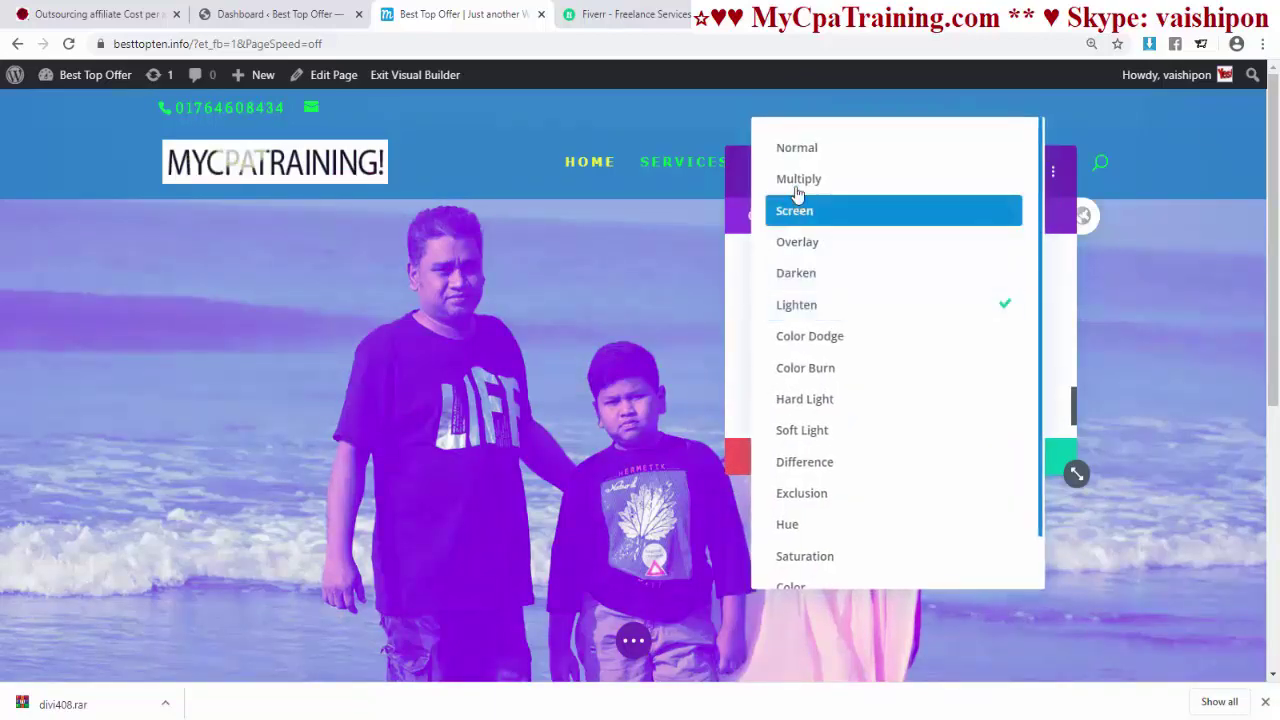
click(792, 178)
click(786, 300)
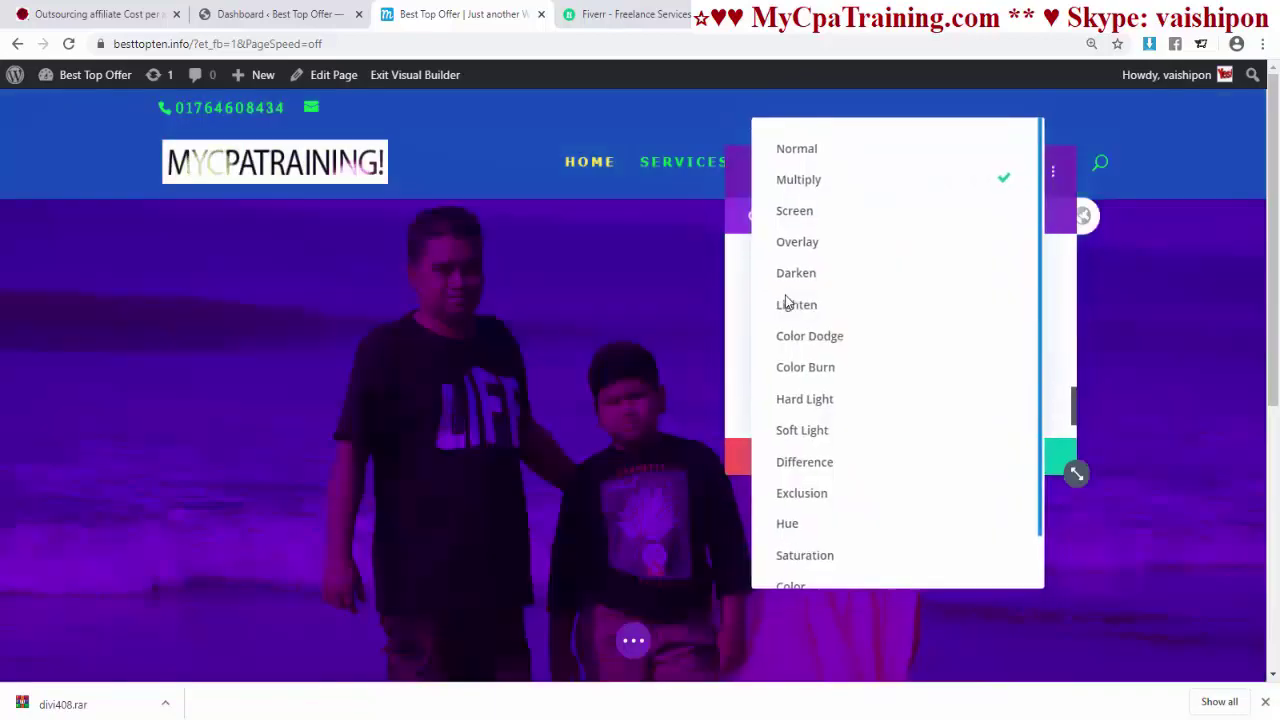
click(791, 215)
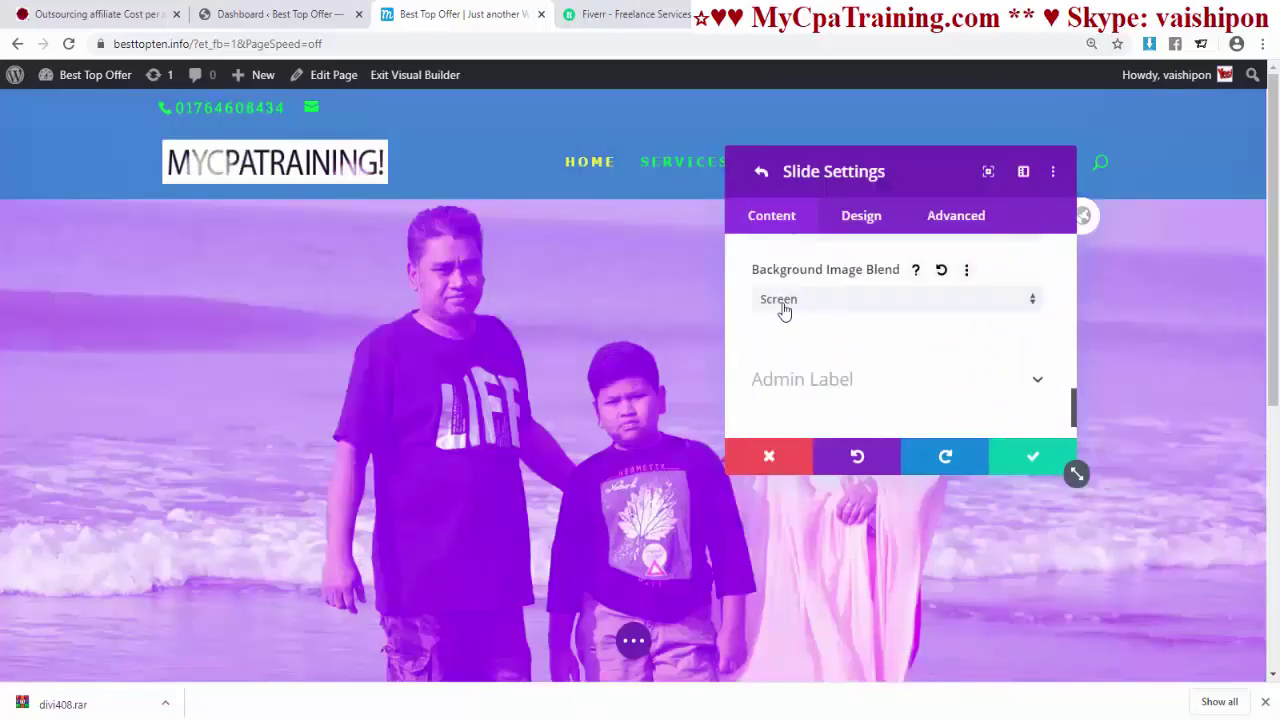
click(785, 307)
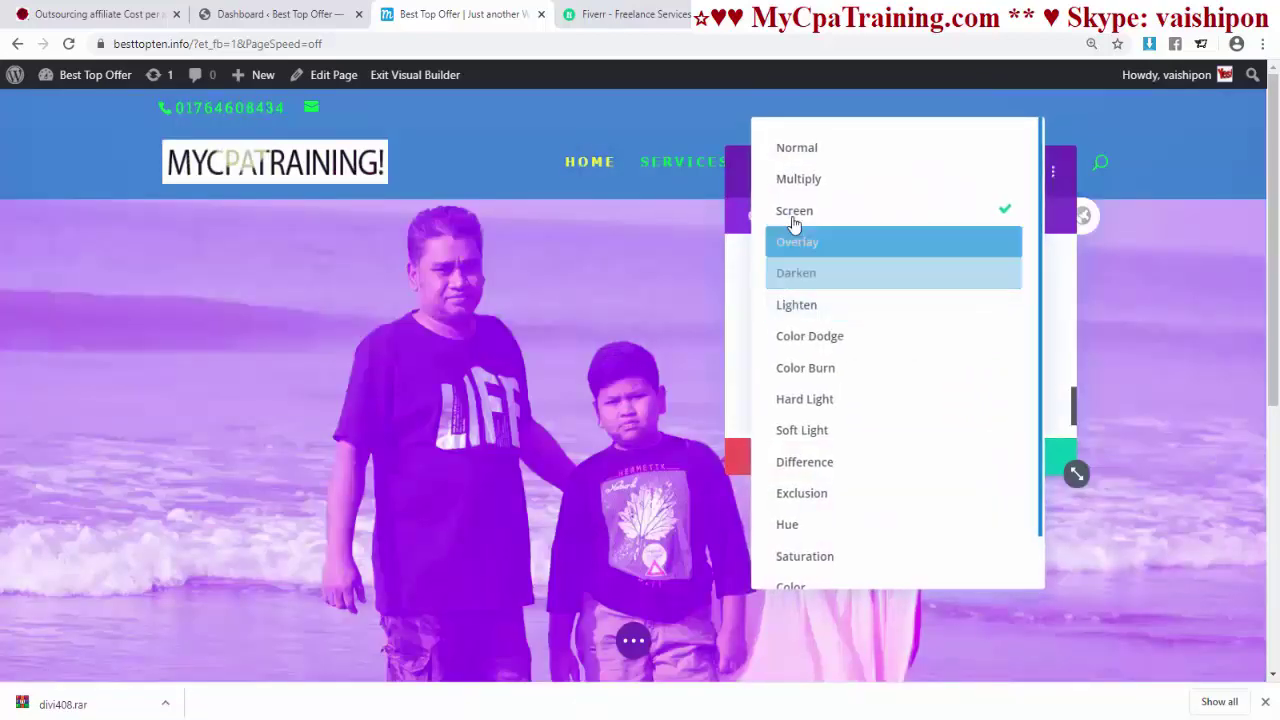
click(801, 247)
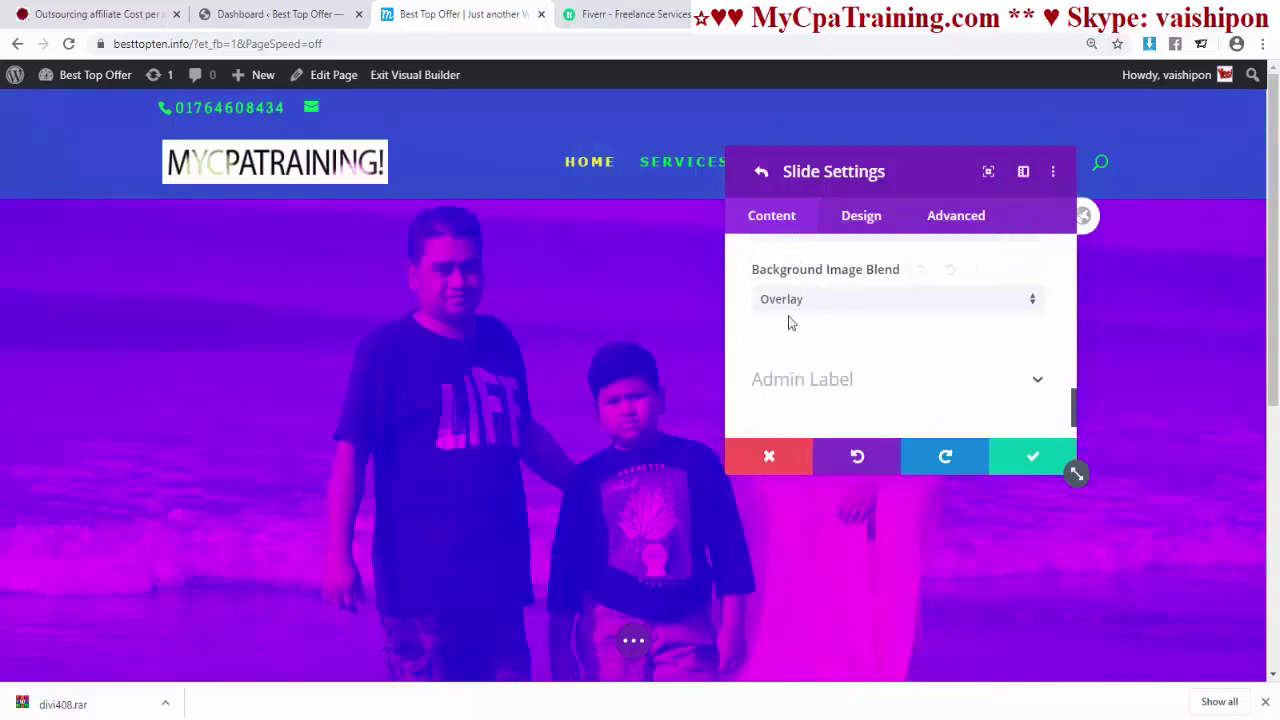
click(790, 322)
click(794, 342)
click(794, 307)
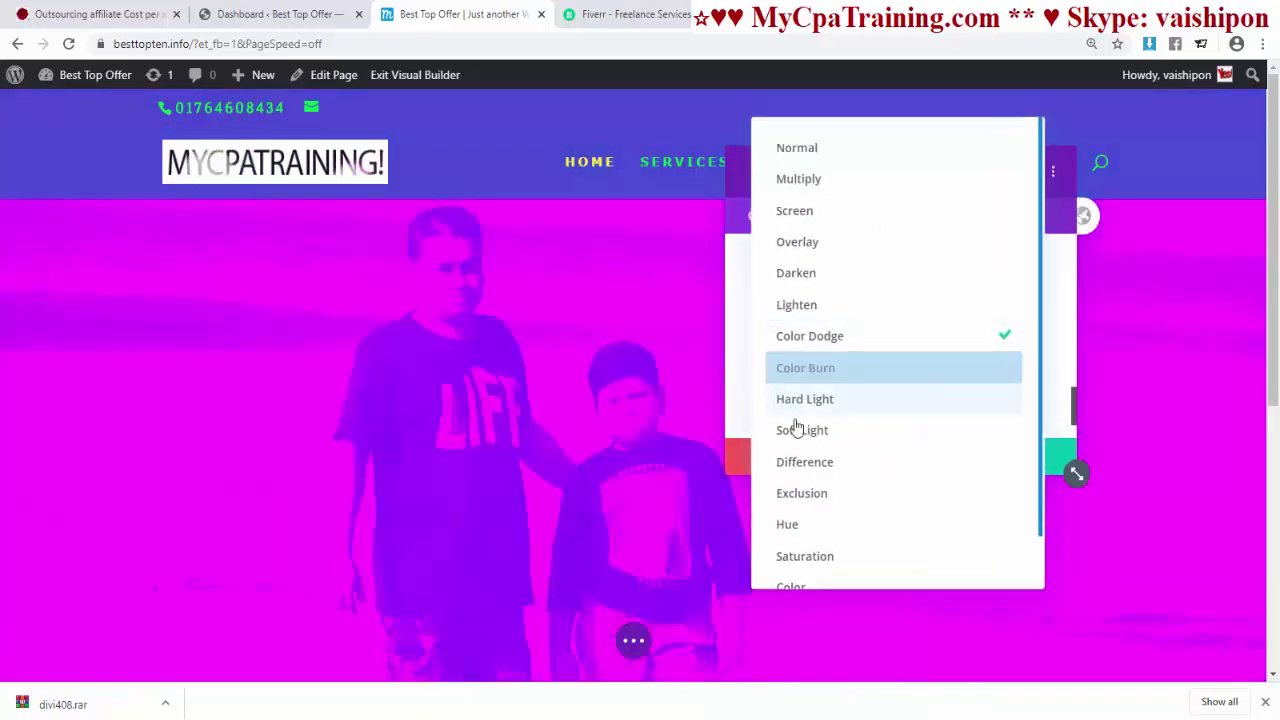
click(801, 403)
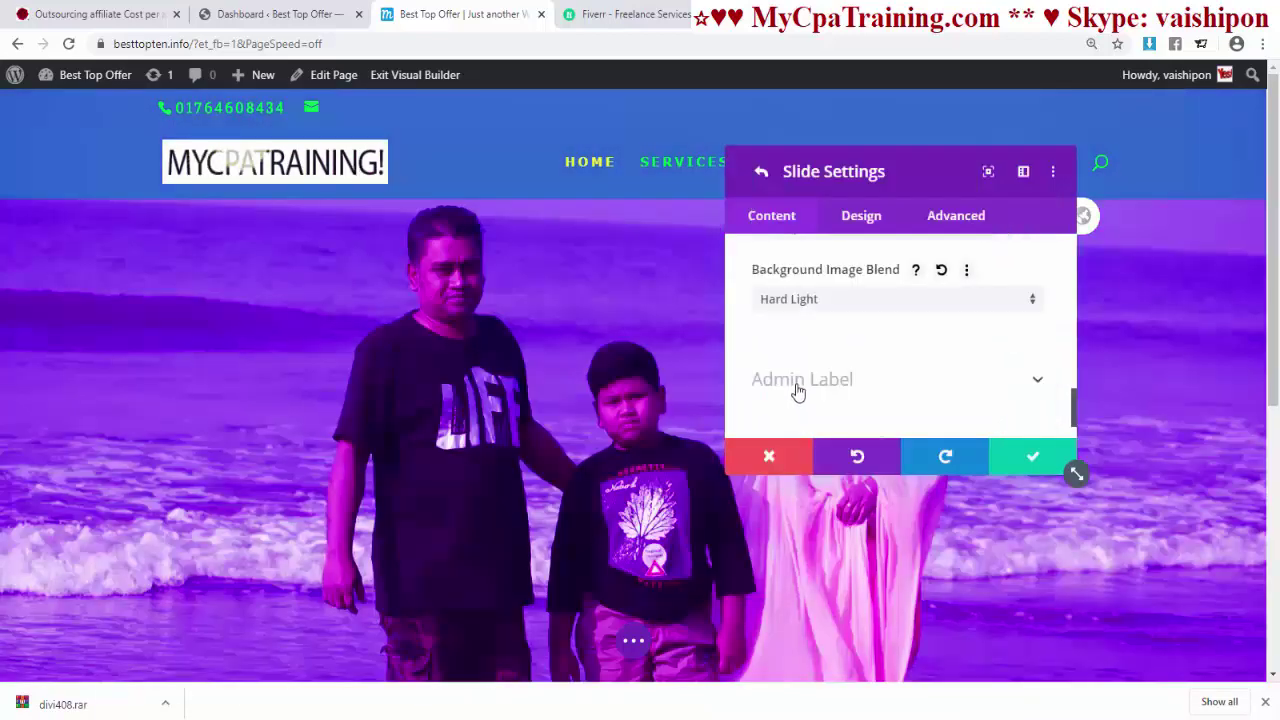
click(795, 303)
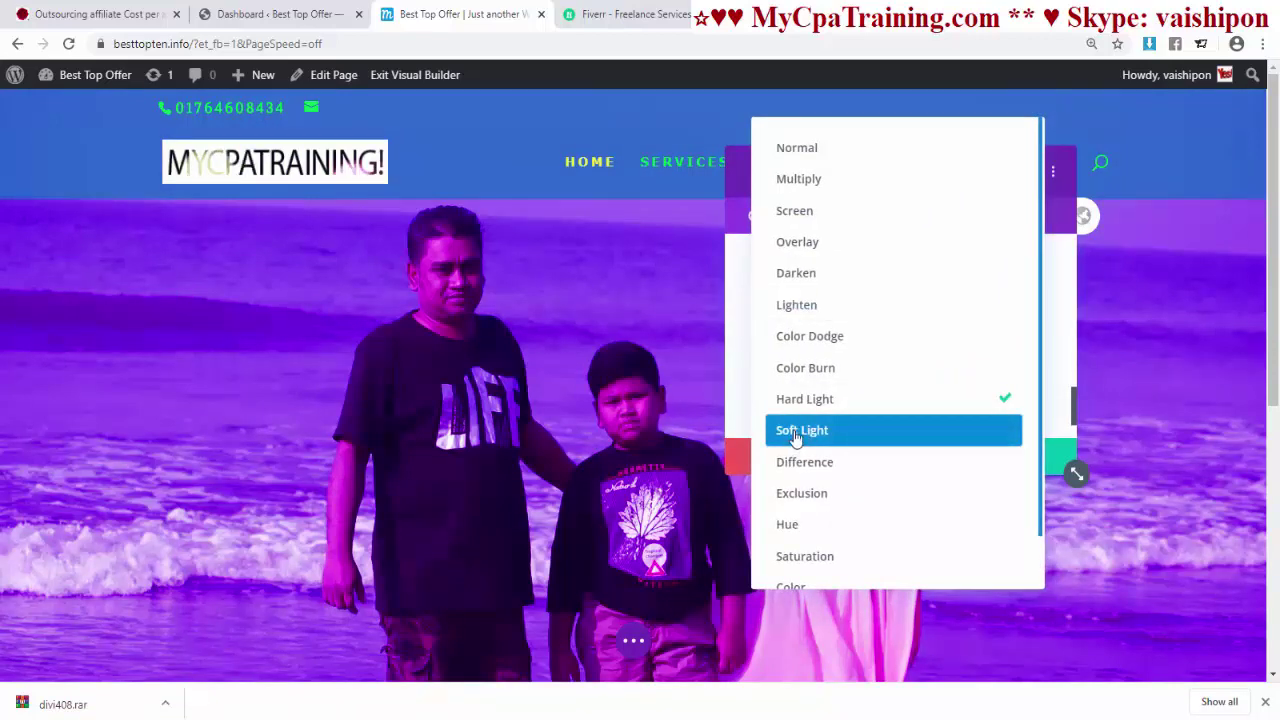
click(796, 435)
click(797, 311)
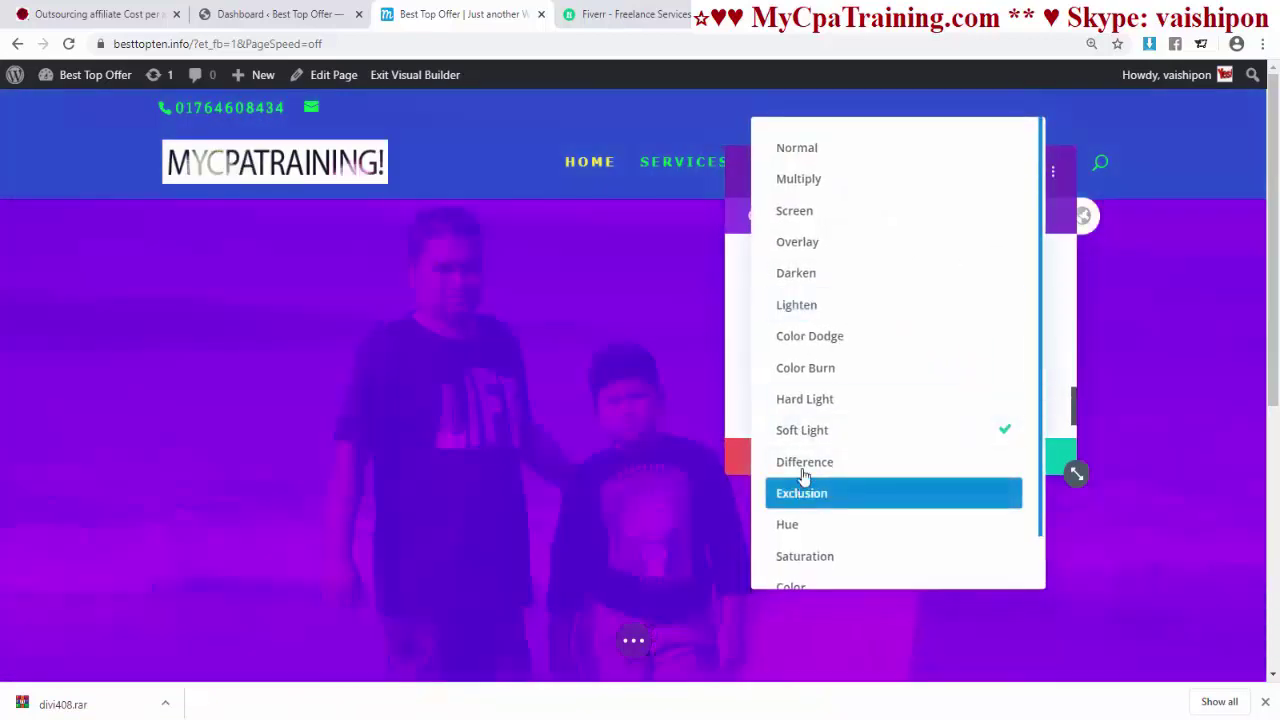
click(800, 466)
- Preview Exclusion, Hue, Saturation, Color and Luminosity blends, then restore Normal blending
click(777, 309)
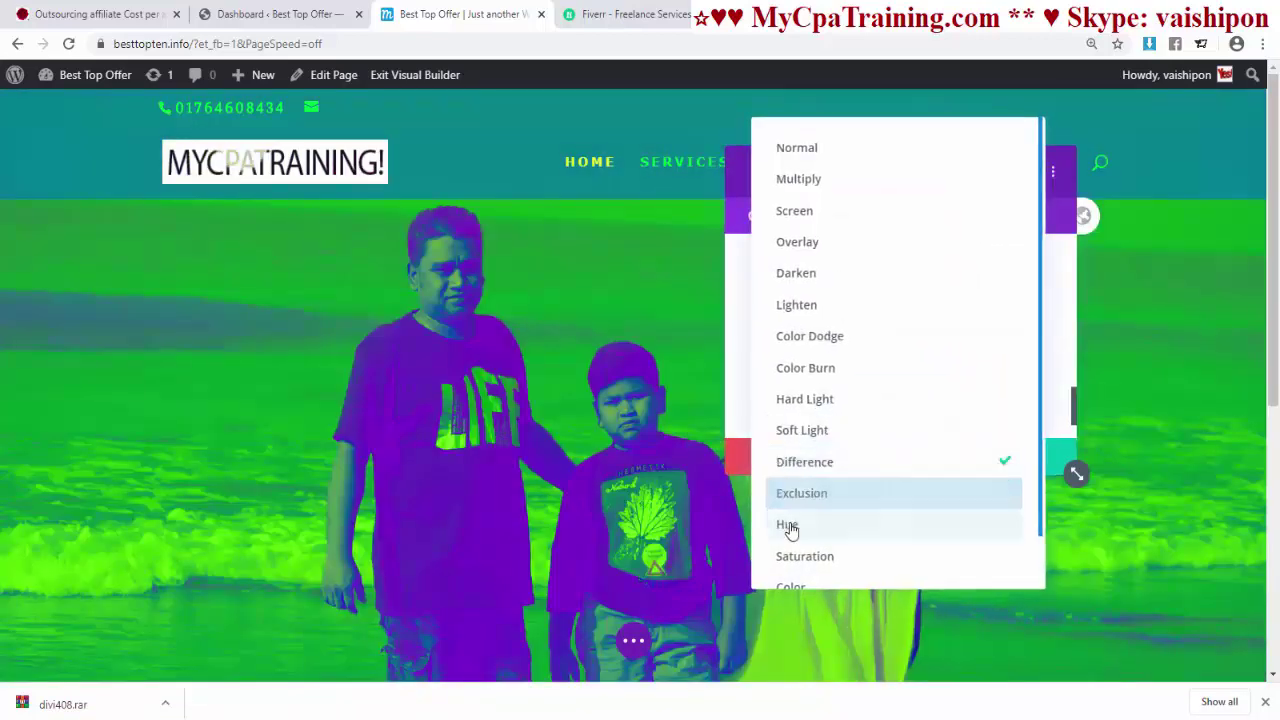
click(797, 494)
click(787, 300)
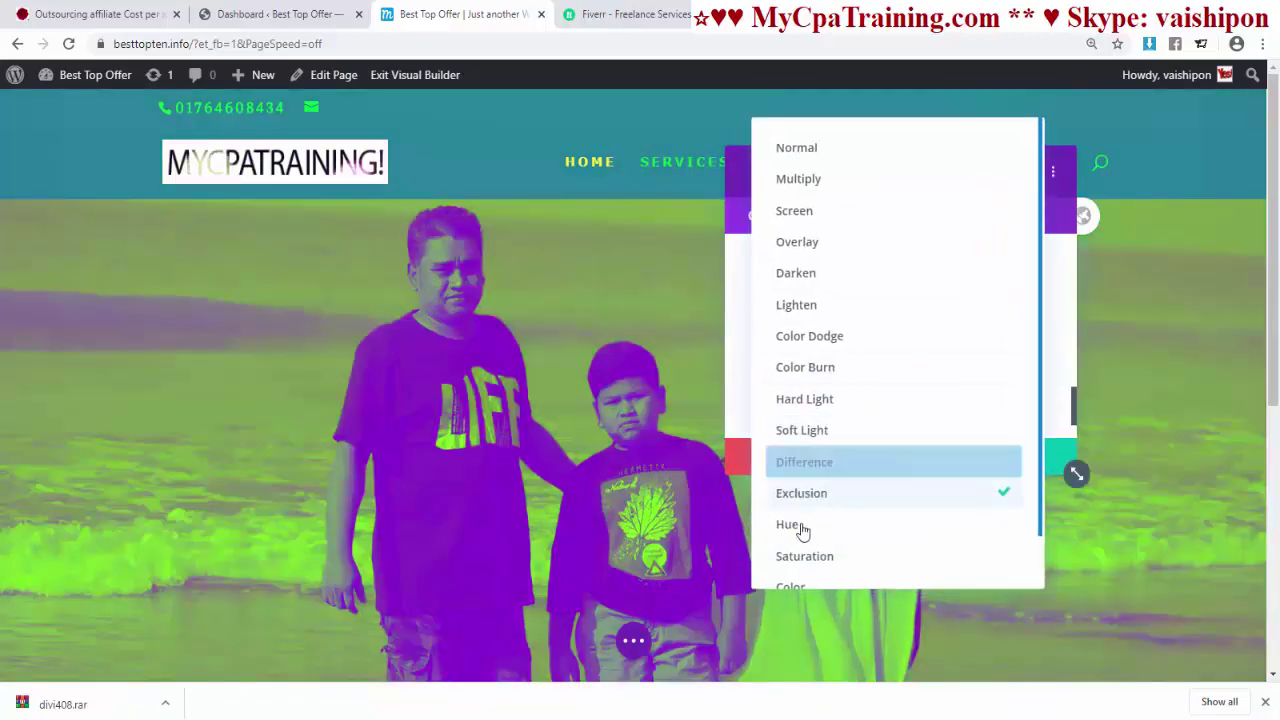
click(806, 526)
click(802, 298)
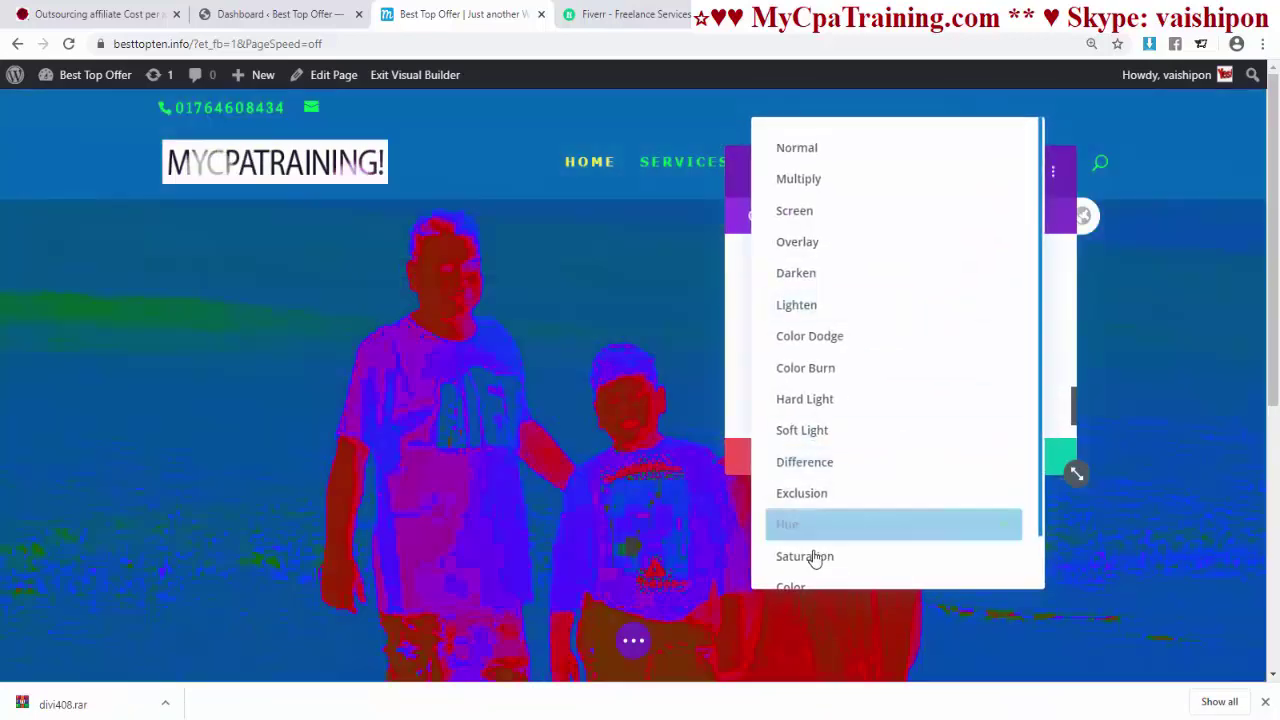
click(814, 560)
click(786, 304)
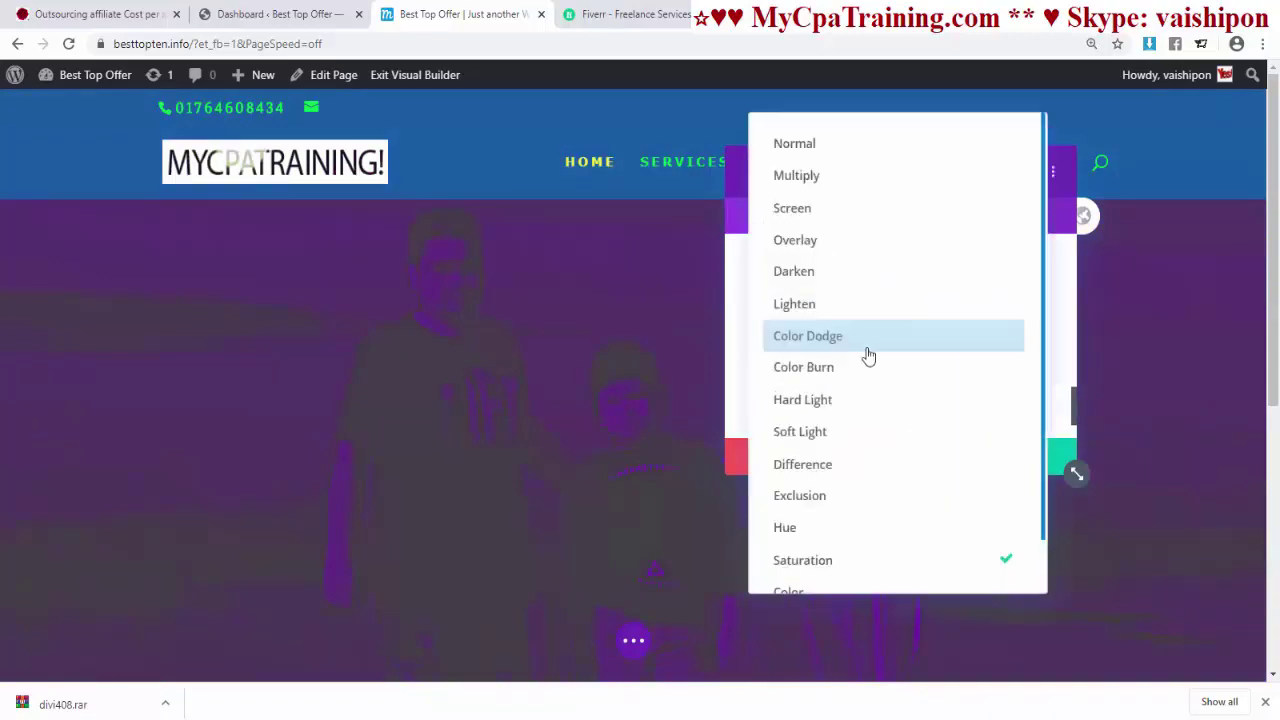
scroll(831, 514, down, 1)
click(808, 533)
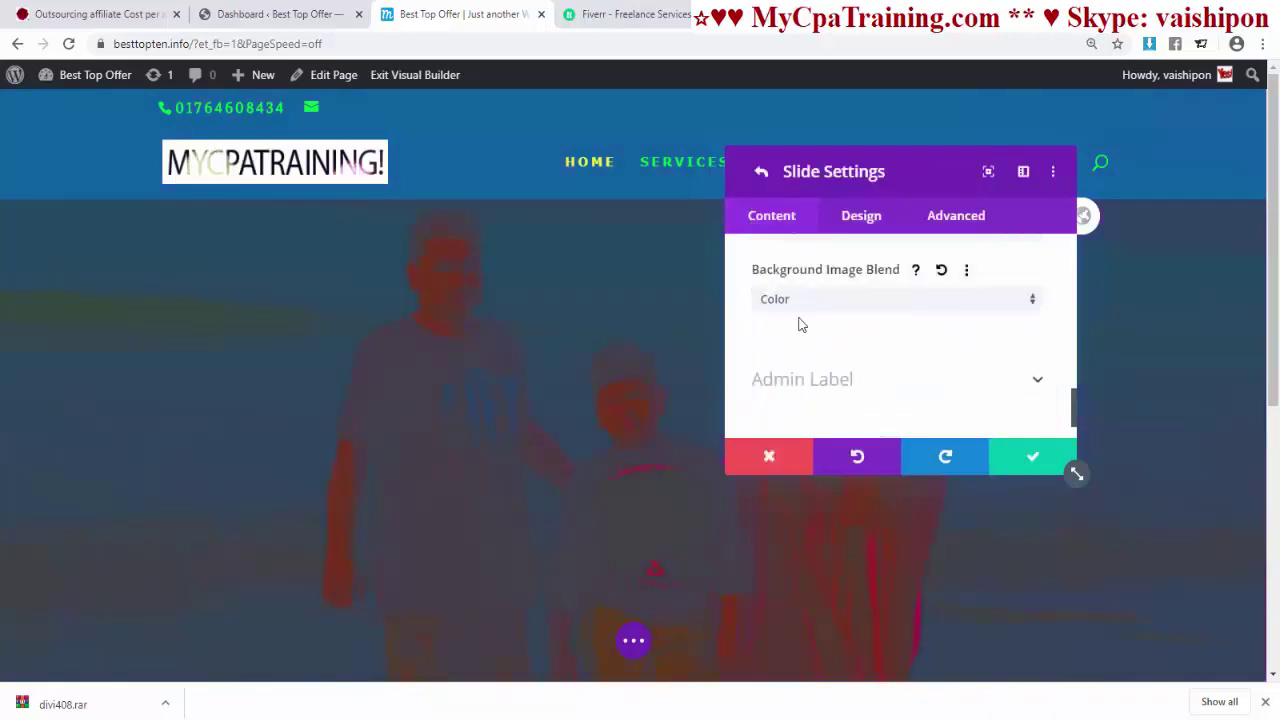
click(800, 302)
scroll(826, 511, down, 1)
click(806, 558)
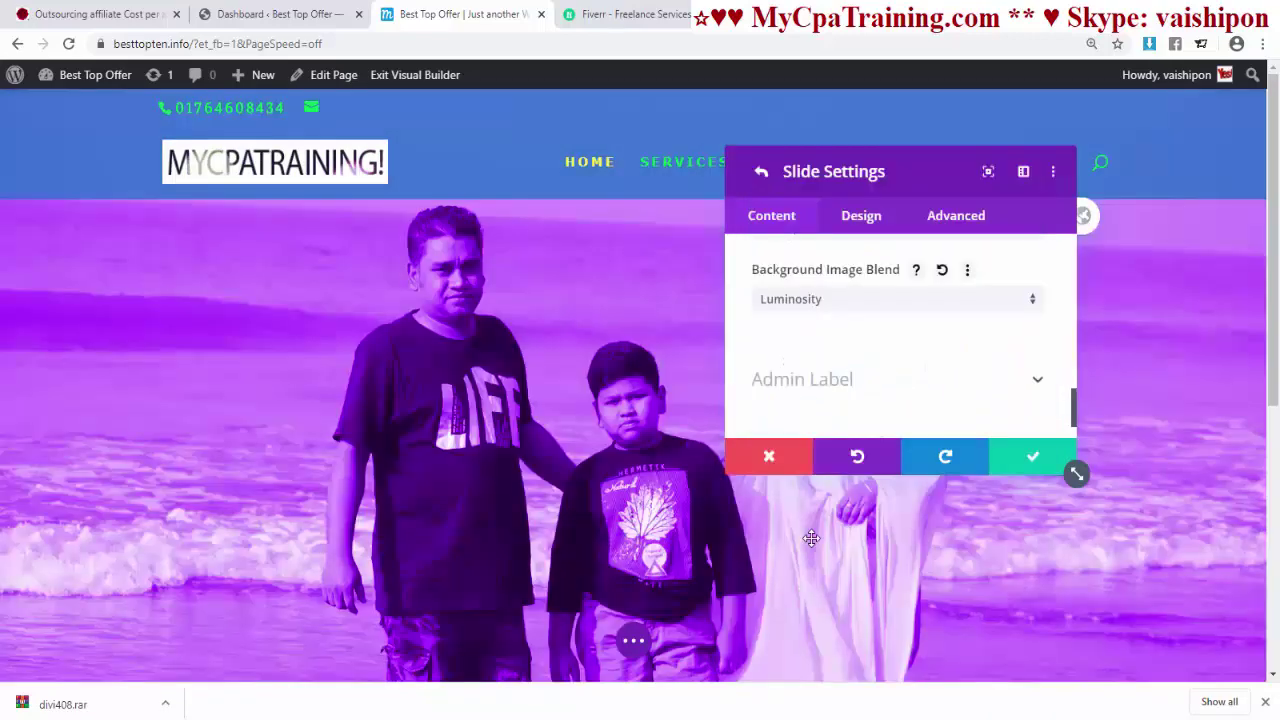
click(826, 299)
click(831, 149)
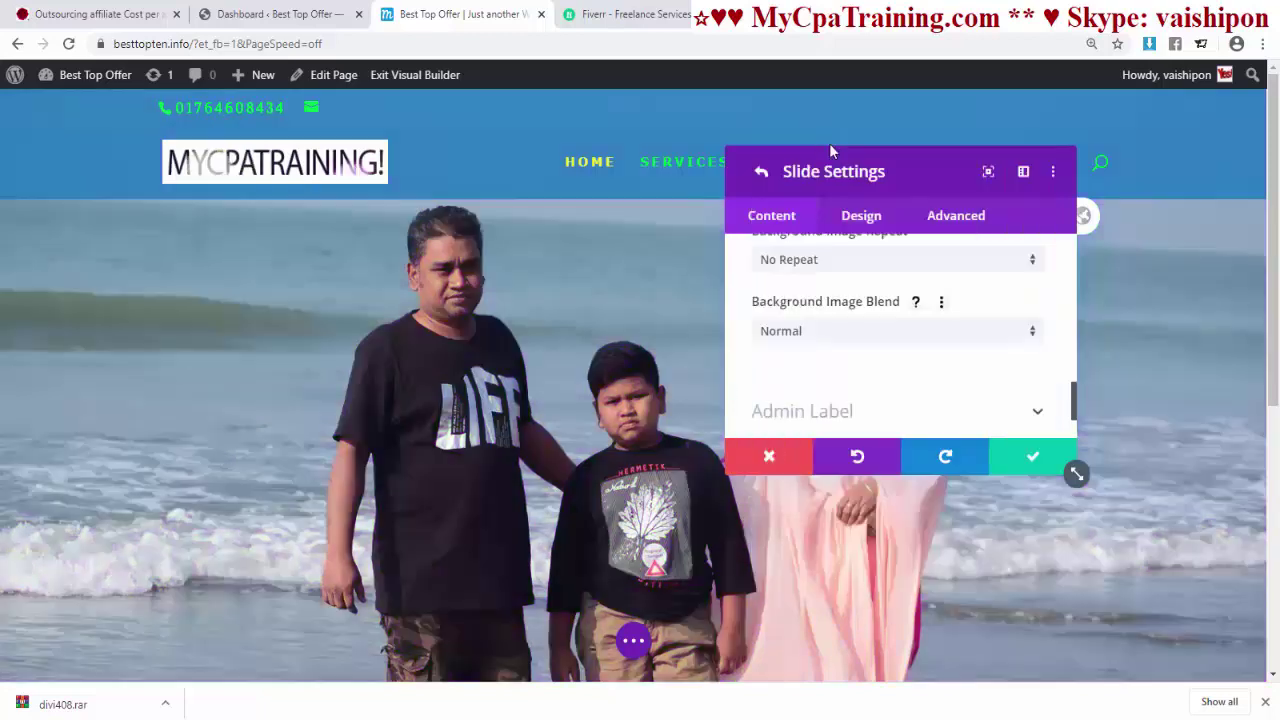
- Turn on the parallax effect for the slide background and save the slide and slider settings
scroll(859, 350, up, 5)
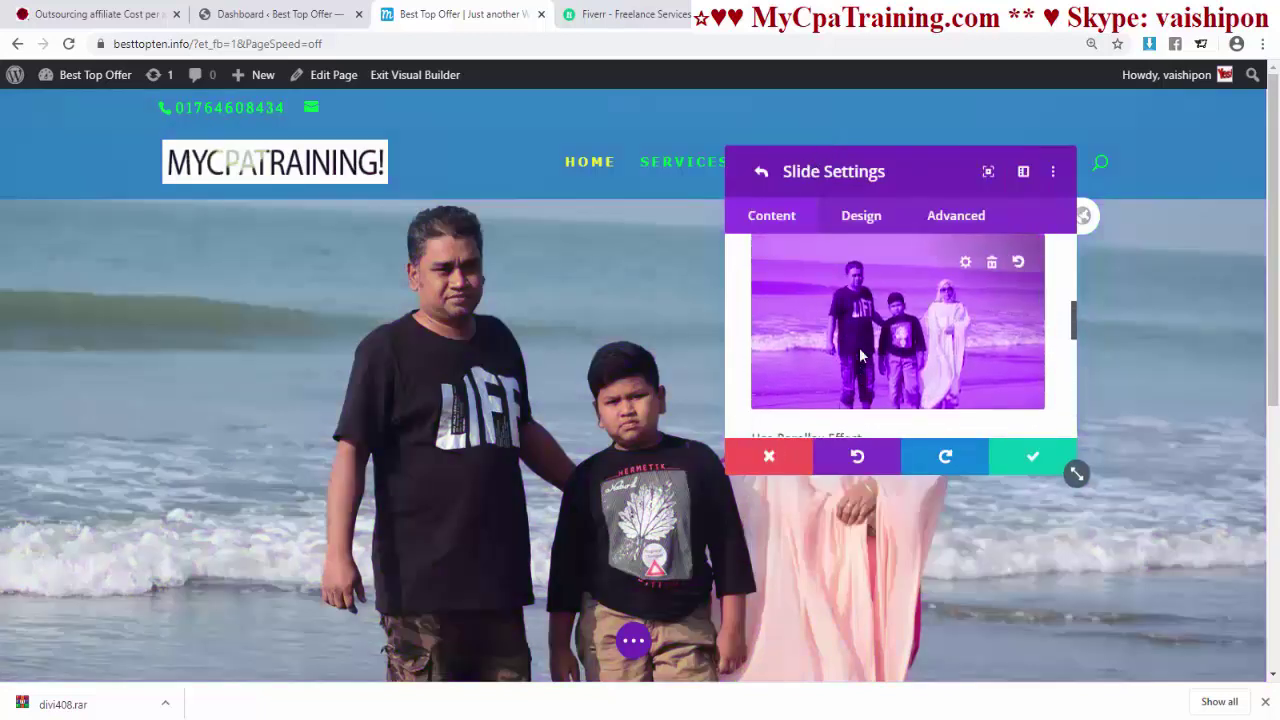
scroll(859, 350, down, 2)
scroll(859, 355, down, 1)
click(769, 304)
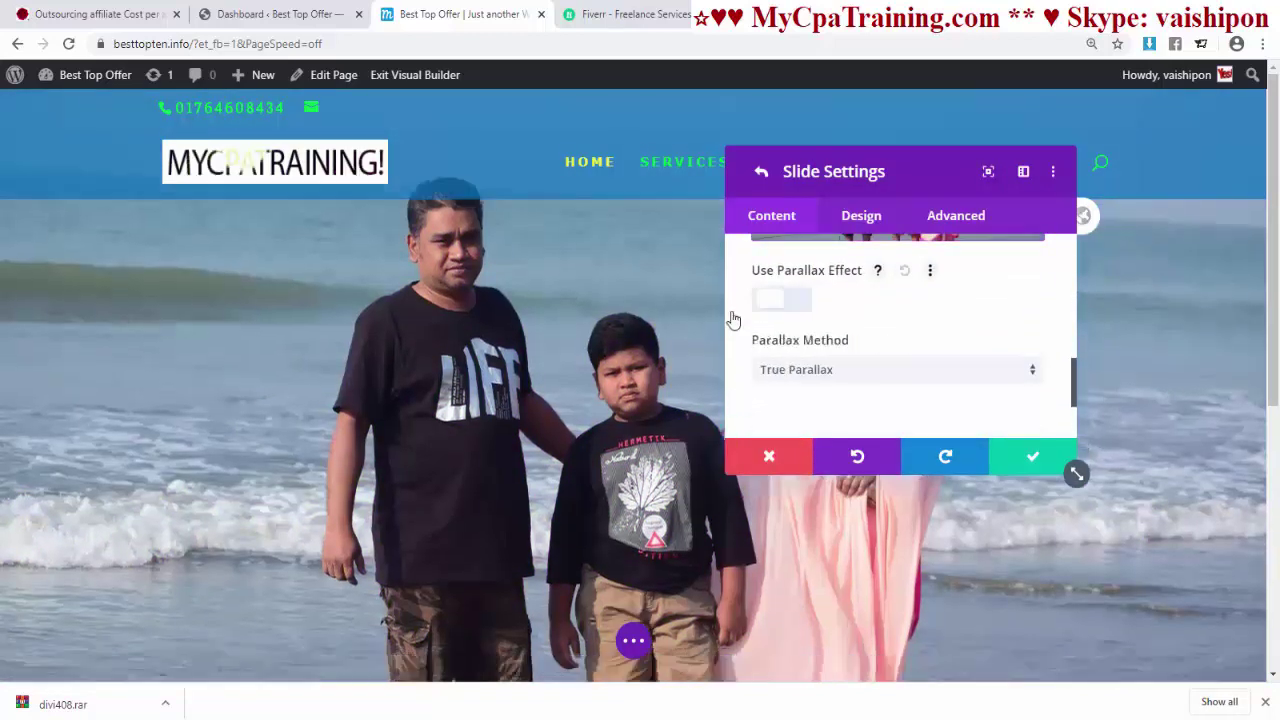
click(1030, 457)
click(1030, 460)
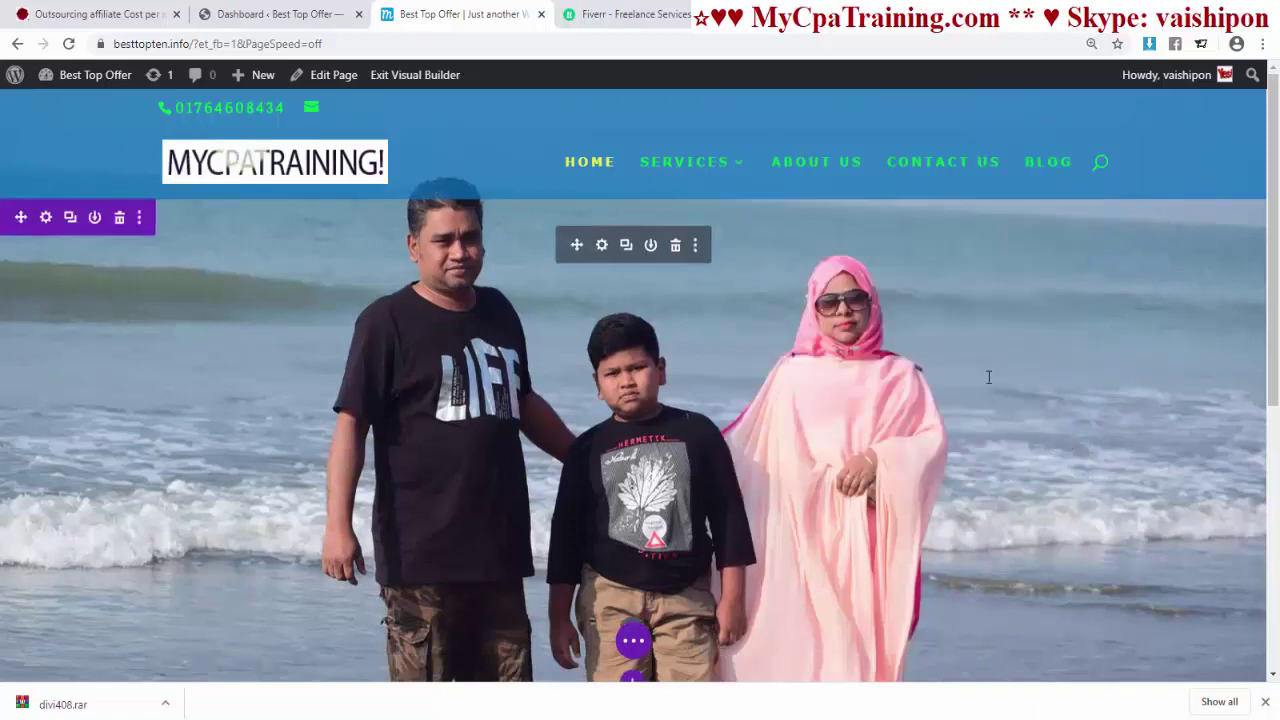
scroll(971, 349, down, 3)
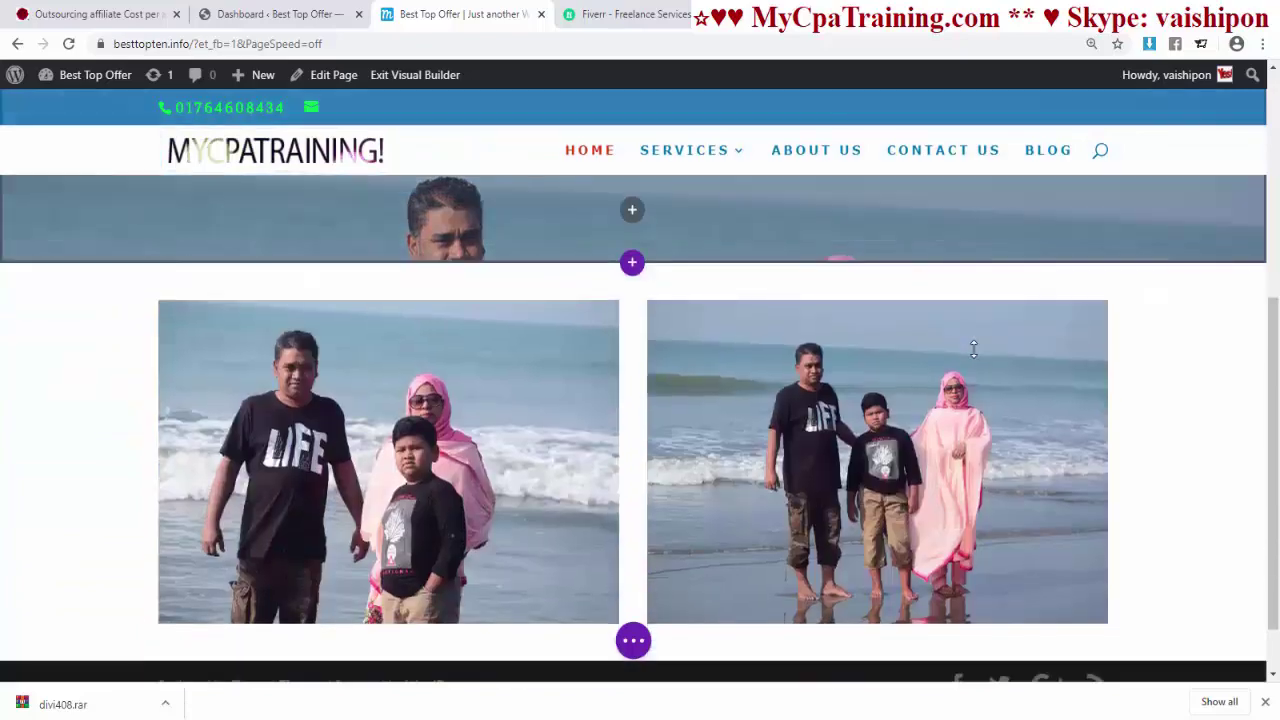
scroll(973, 349, up, 5)
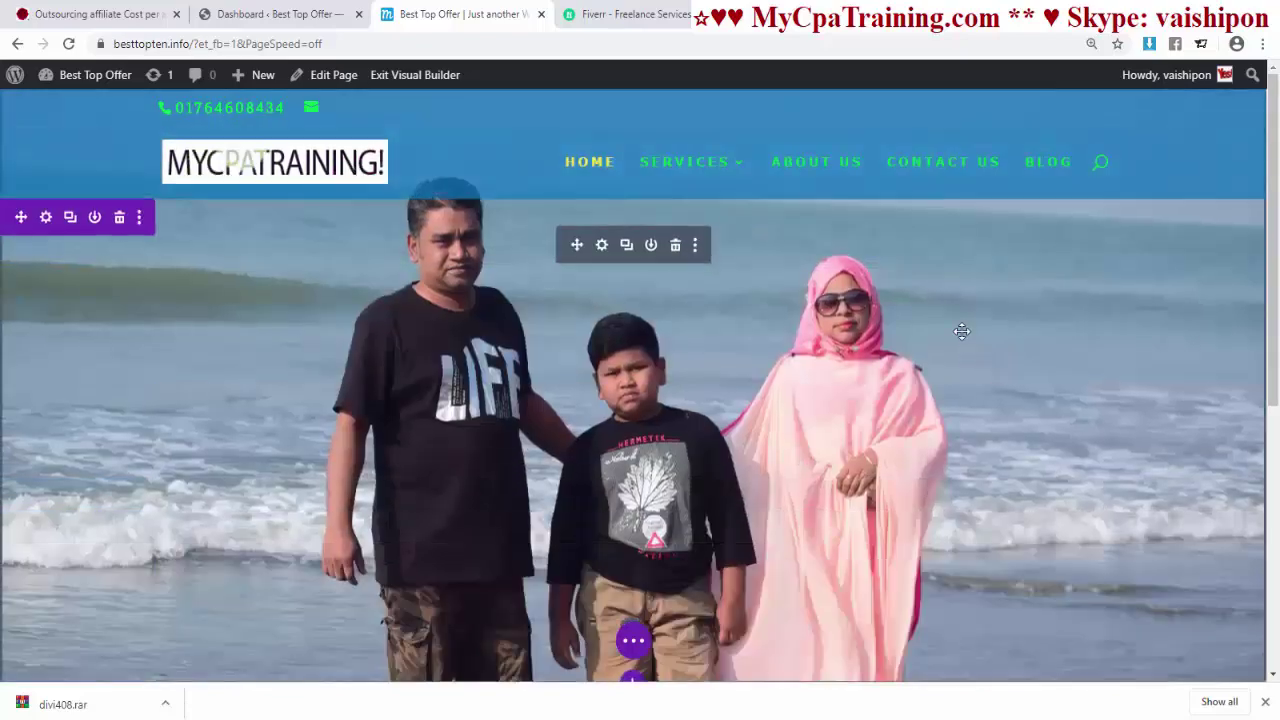
scroll(961, 331, down, 4)
scroll(957, 323, up, 3)
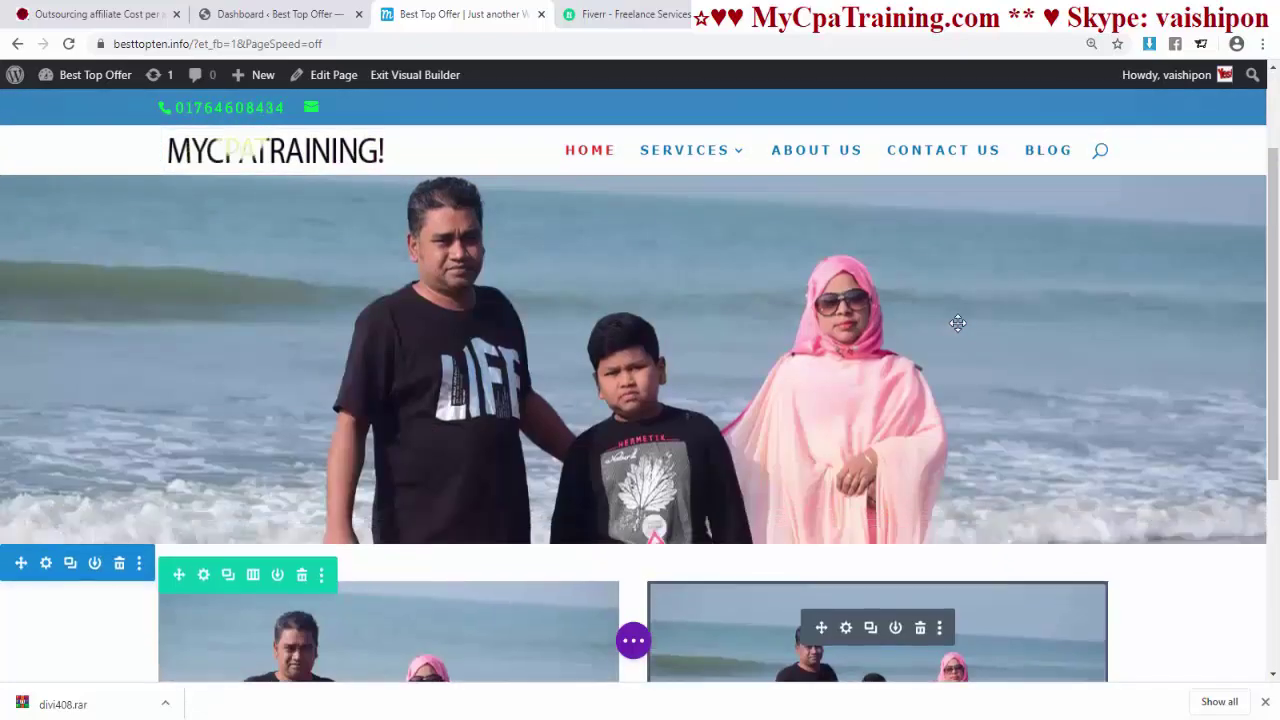
scroll(948, 356, up, 2)
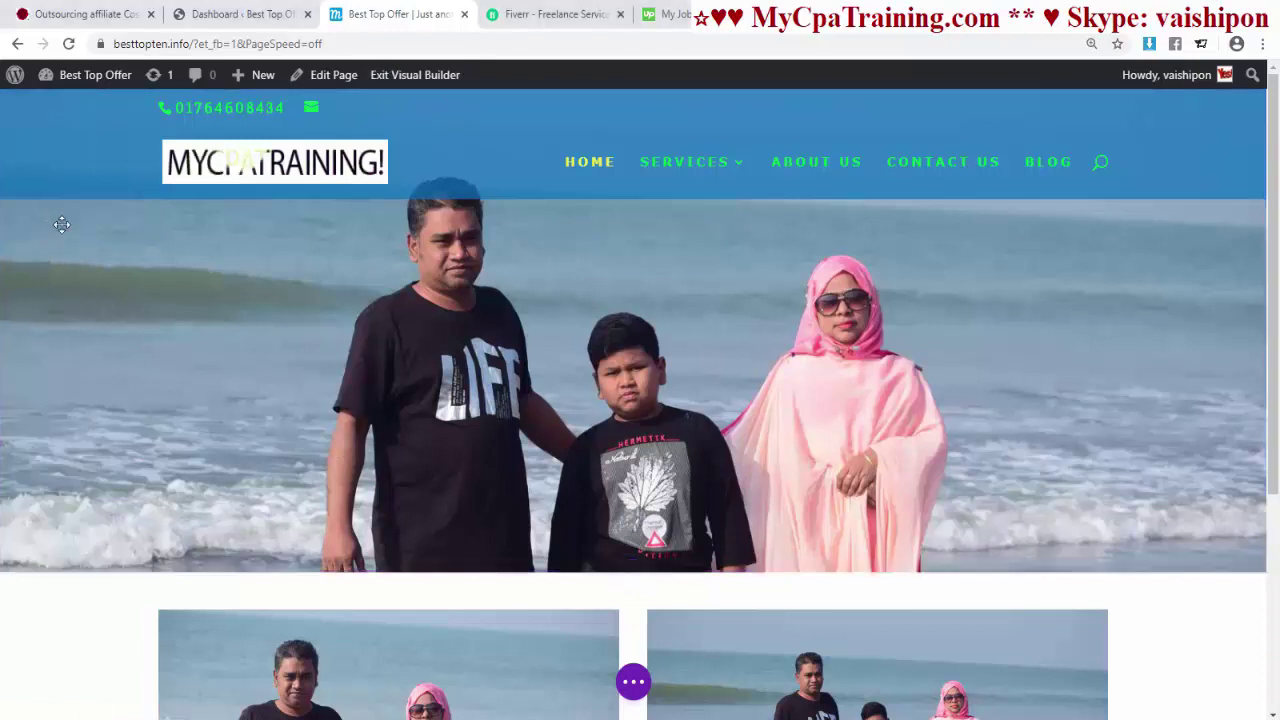
- Open the beach section's settings and expand the Dividers options under Design
click(62, 224)
drag(1030, 225, 917, 228)
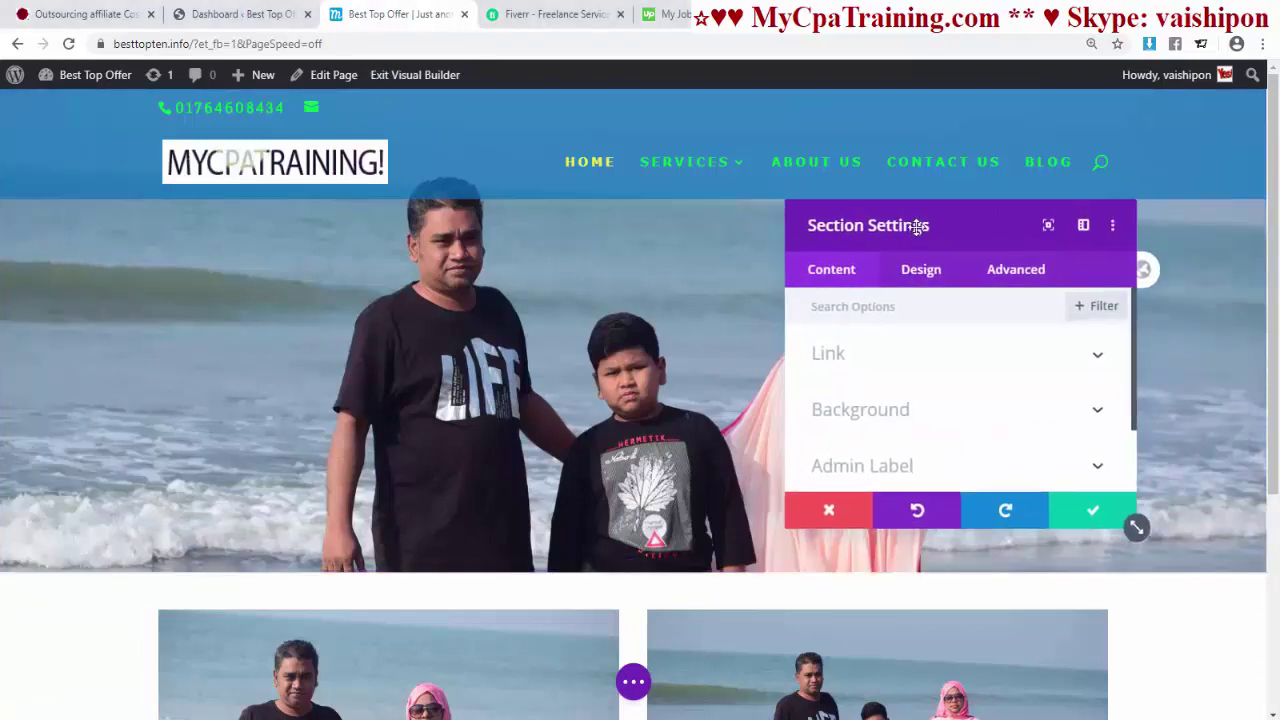
click(921, 270)
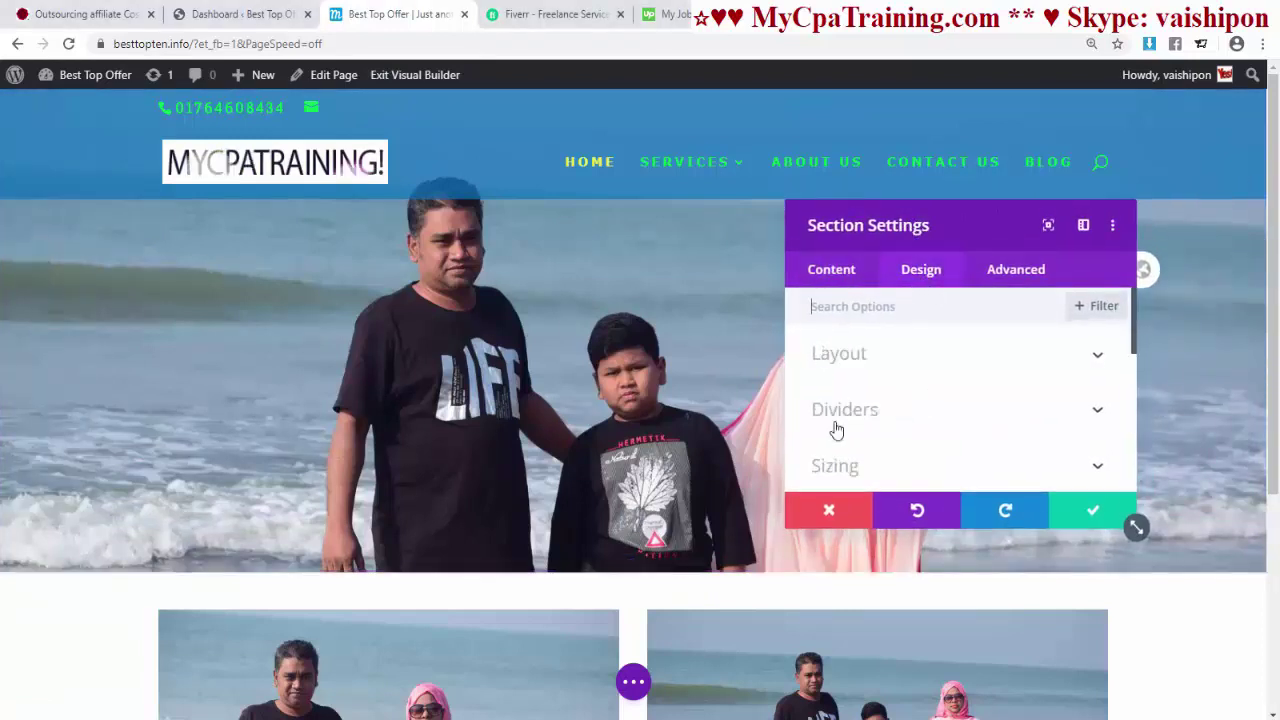
click(847, 418)
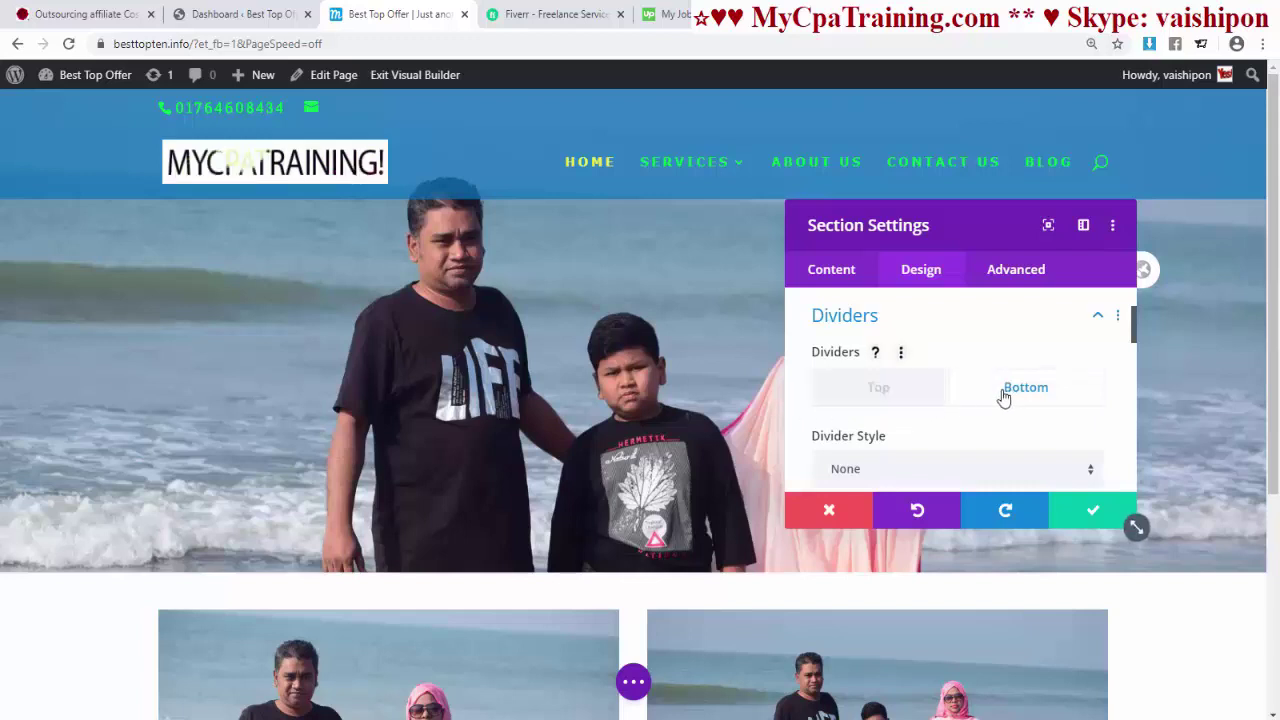
scroll(1004, 397, down, 1)
- Give the bottom divider the first slanted style, colored blue
click(877, 387)
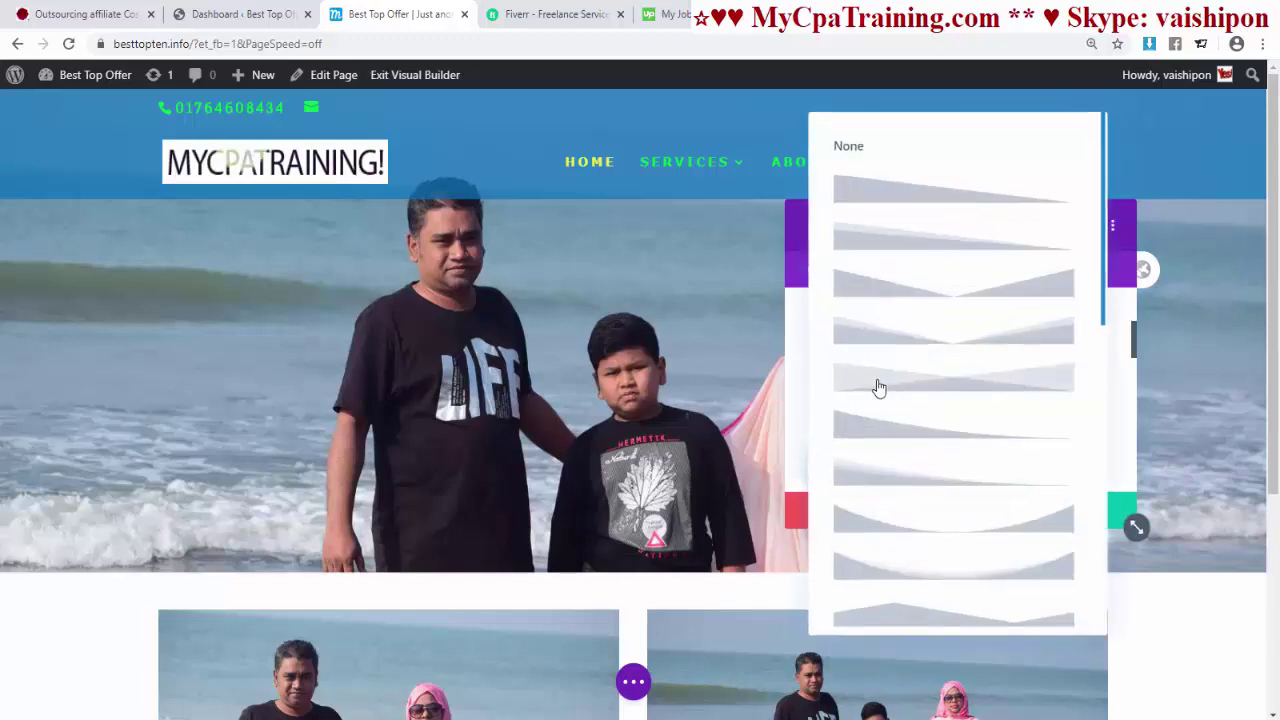
click(912, 203)
scroll(917, 425, down, 1)
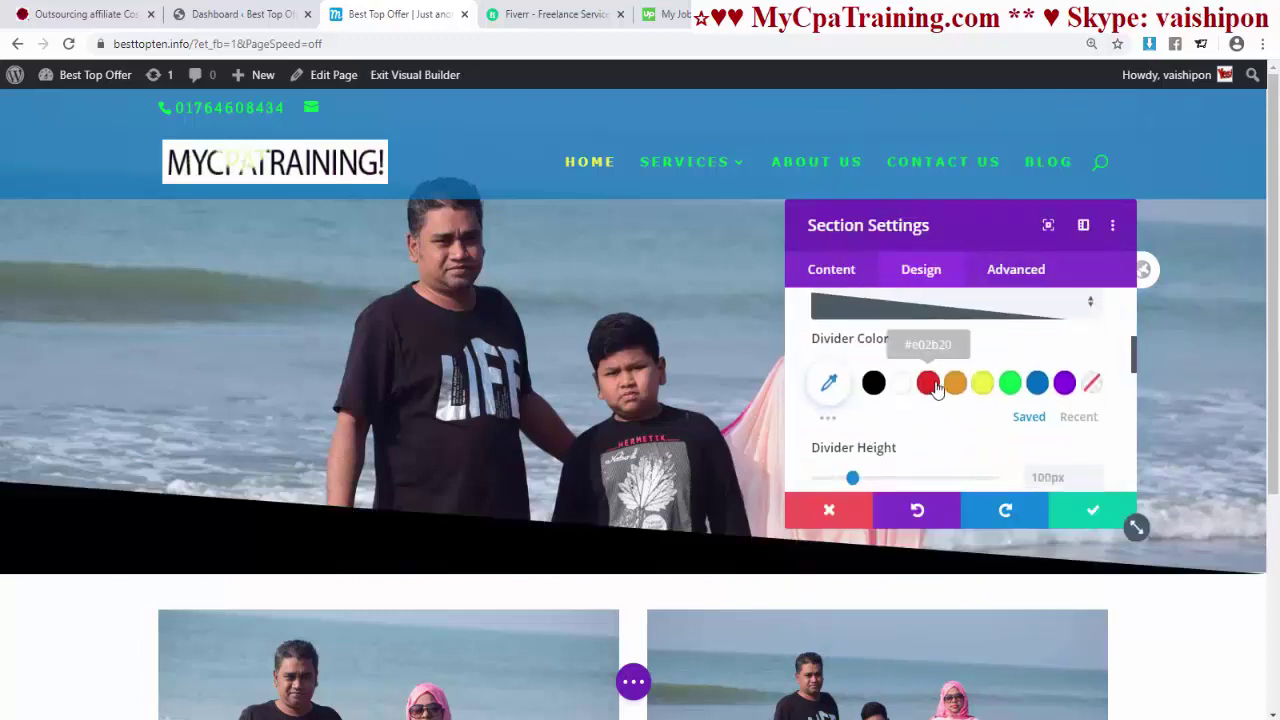
click(930, 385)
click(1037, 383)
- Raise the divider height to 155px and try repeating the shape horizontally
scroll(857, 418, down, 1)
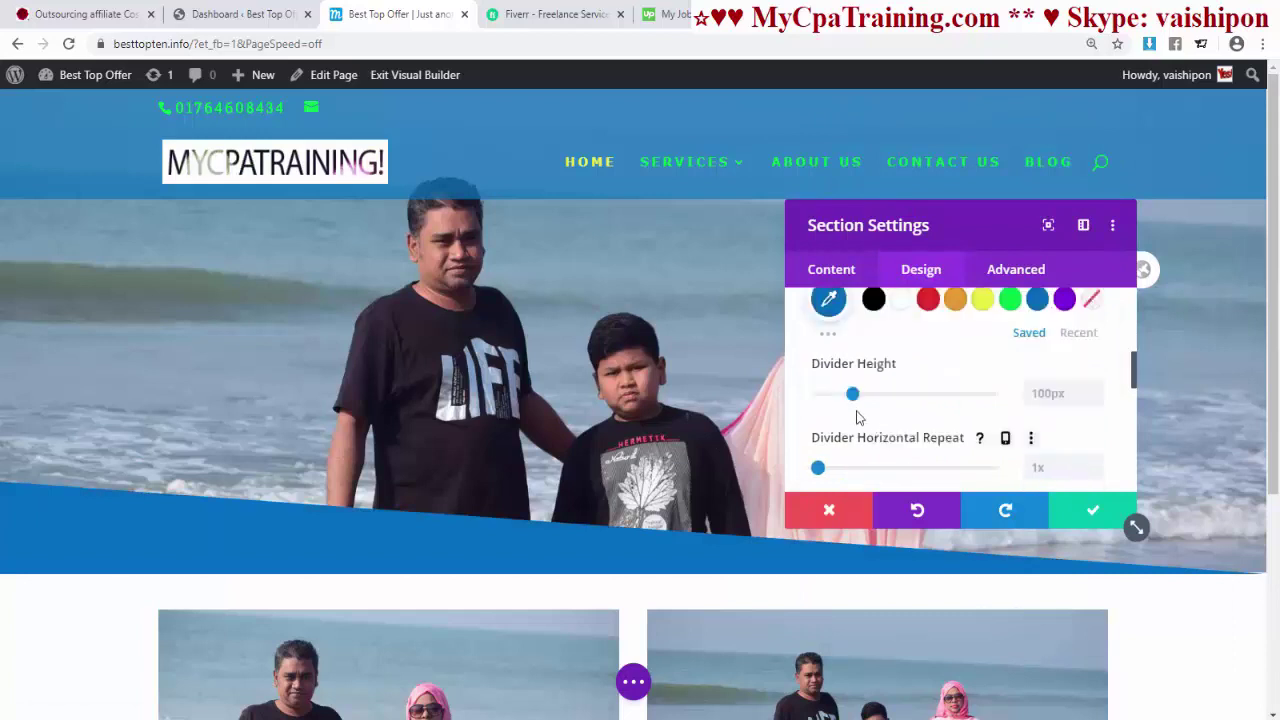
mouse_move(853, 396)
mouse_down()
mouse_move(910, 396)
mouse_move(873, 396)
mouse_up()
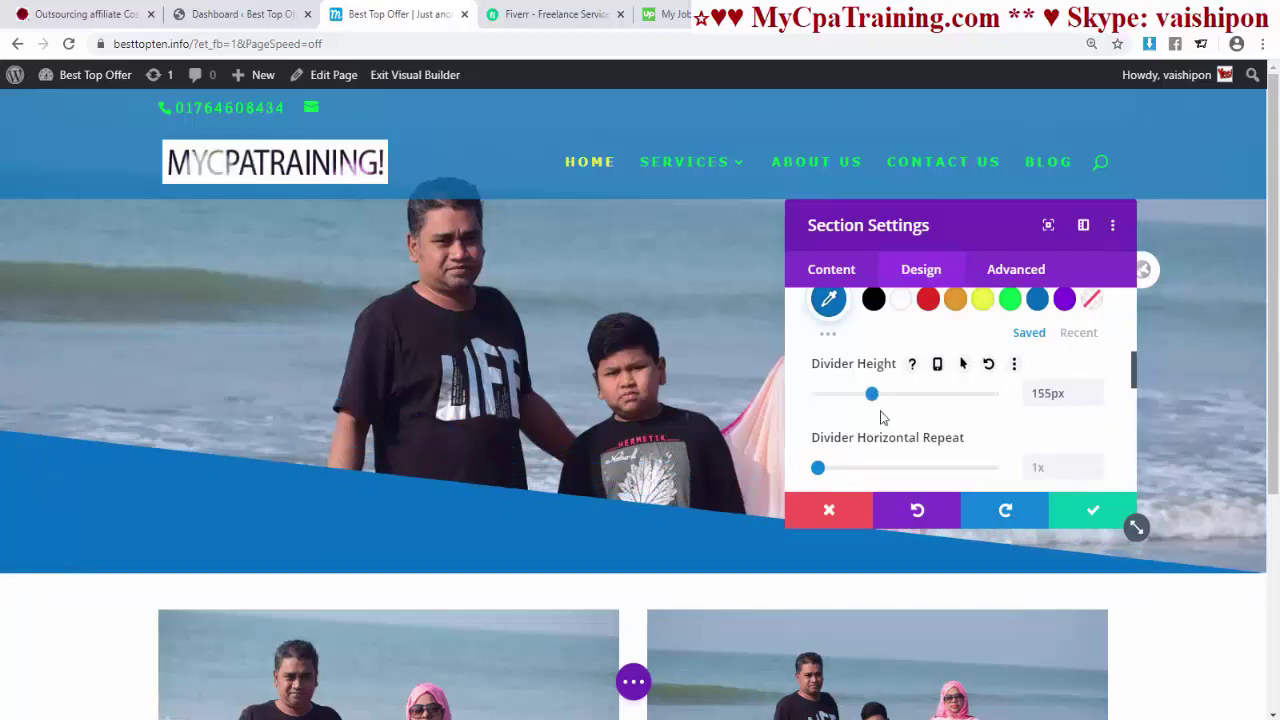
scroll(890, 416, down, 2)
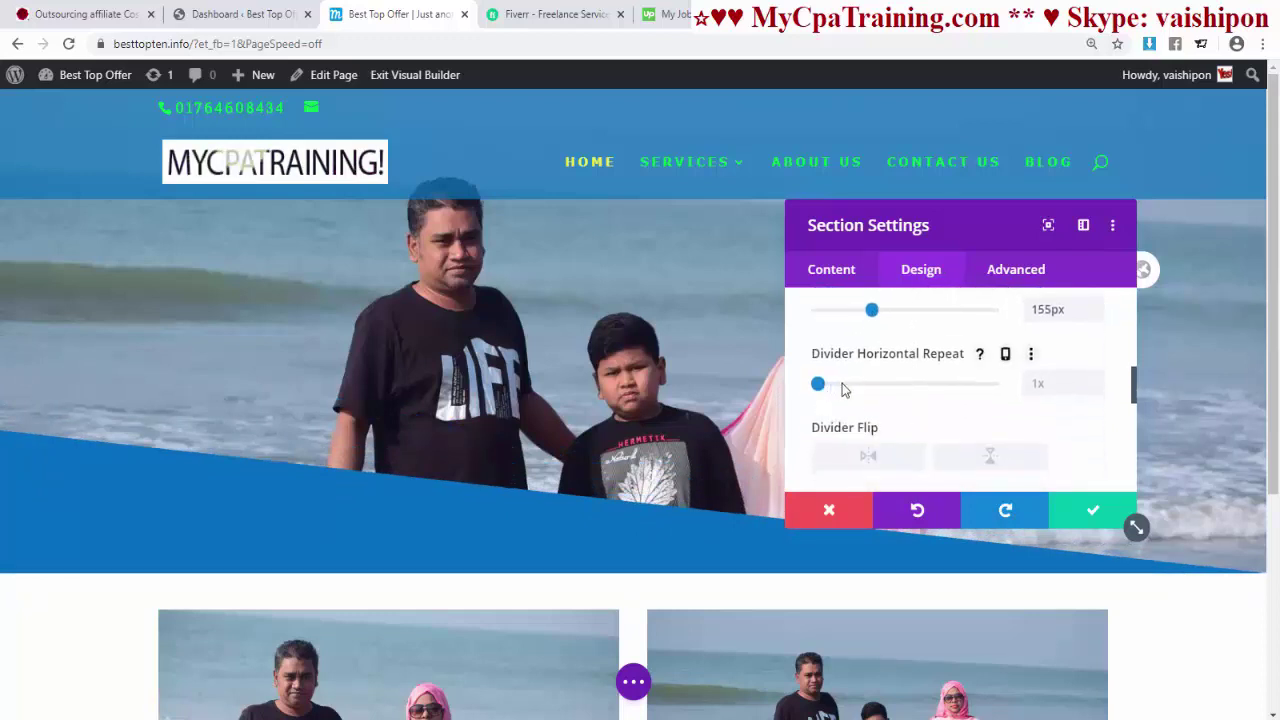
drag(843, 389, 816, 388)
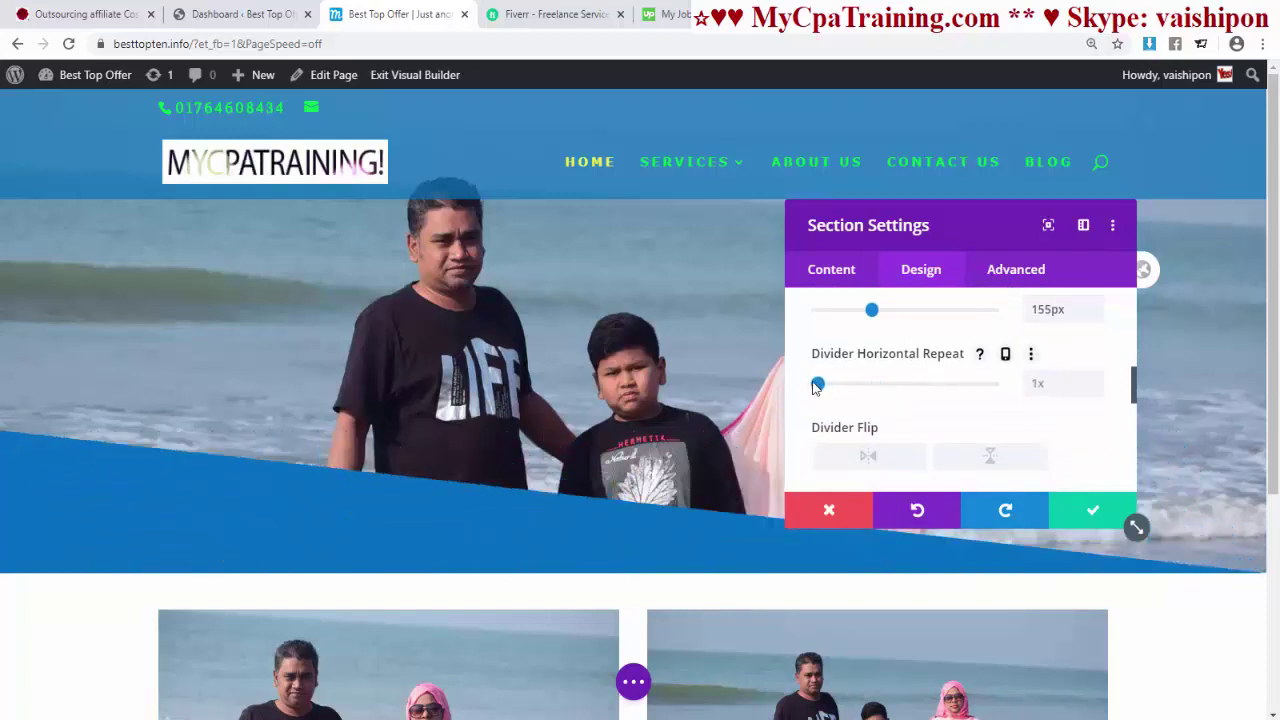
- Test horizontal and vertical Divider Flip, leaving the divider unflipped
scroll(926, 406, down, 2)
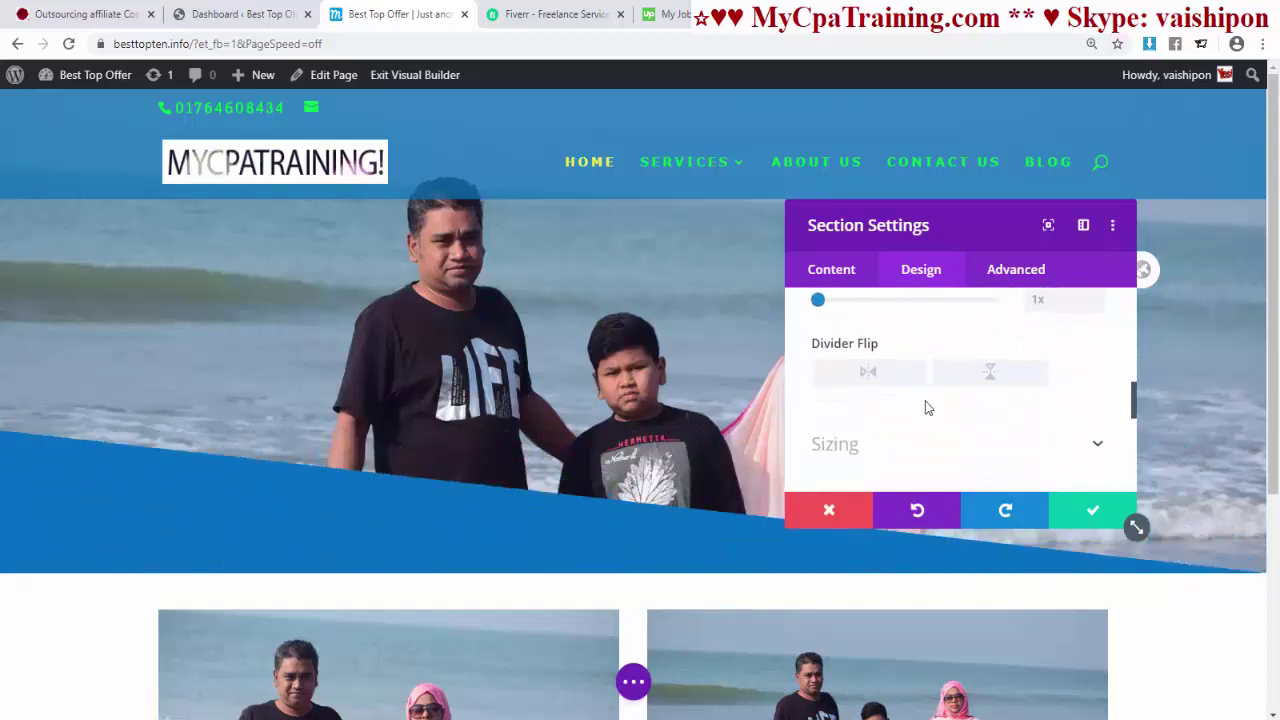
click(868, 378)
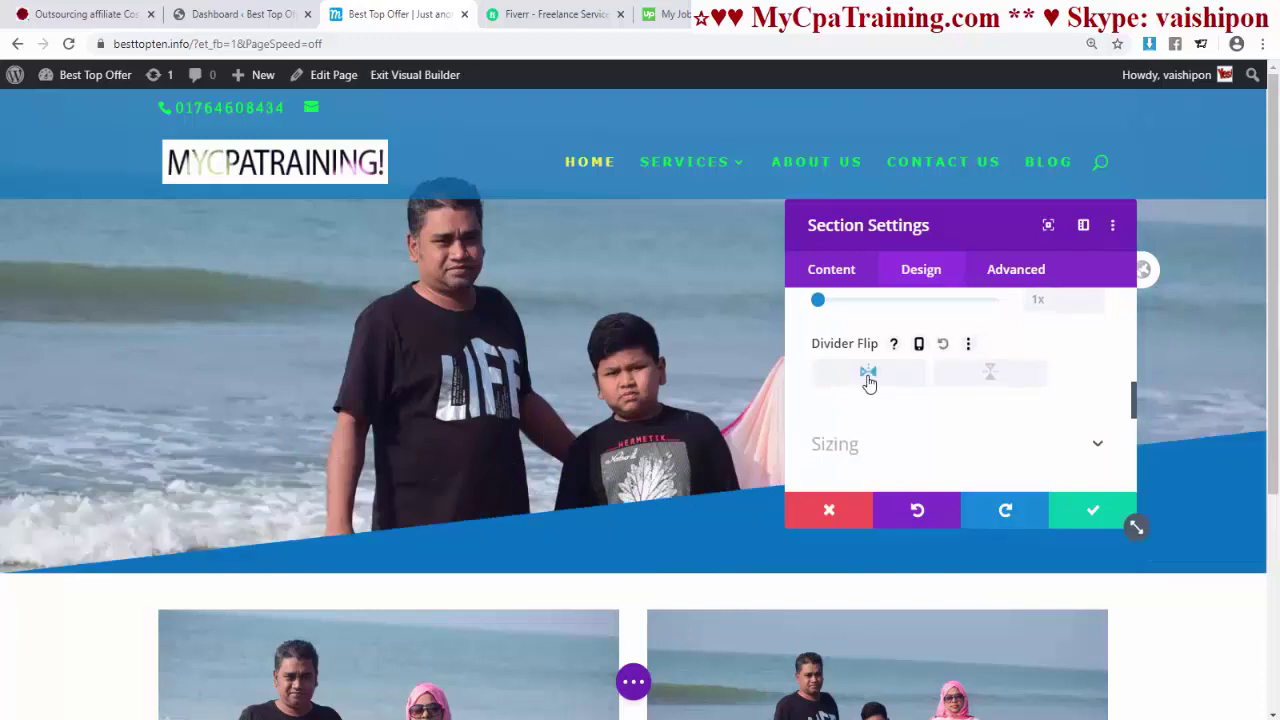
click(994, 381)
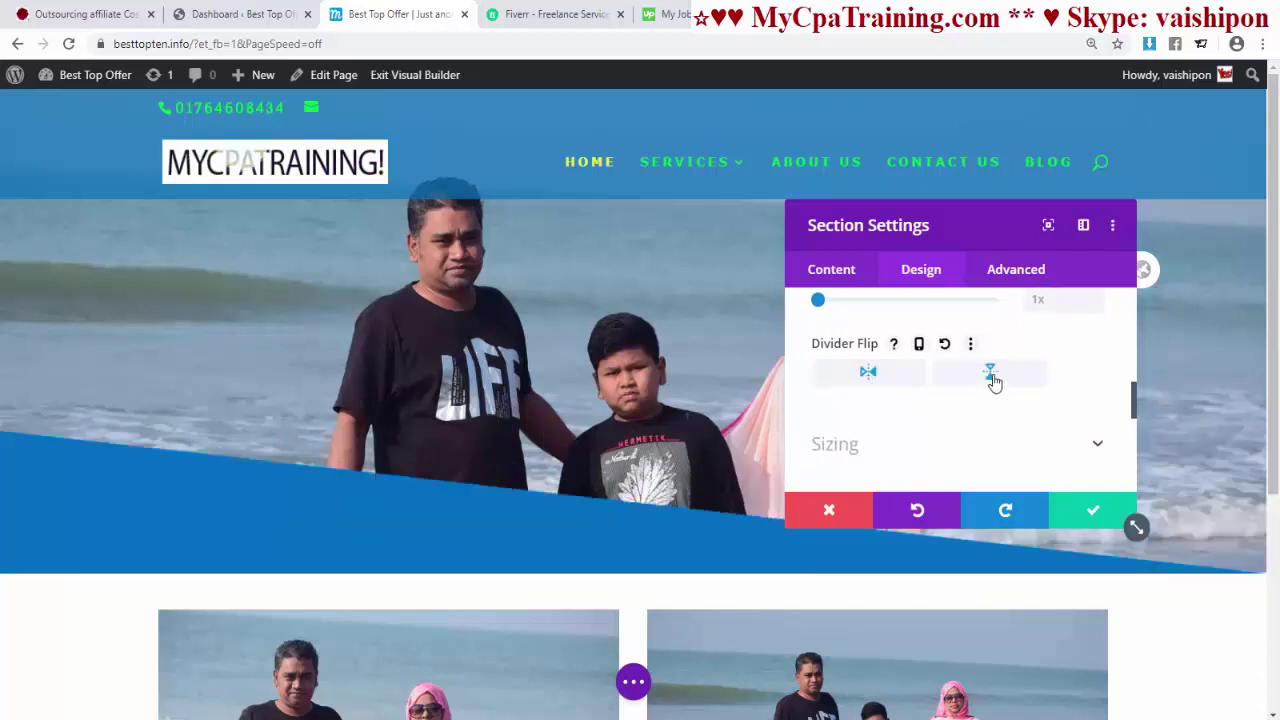
click(914, 385)
click(993, 379)
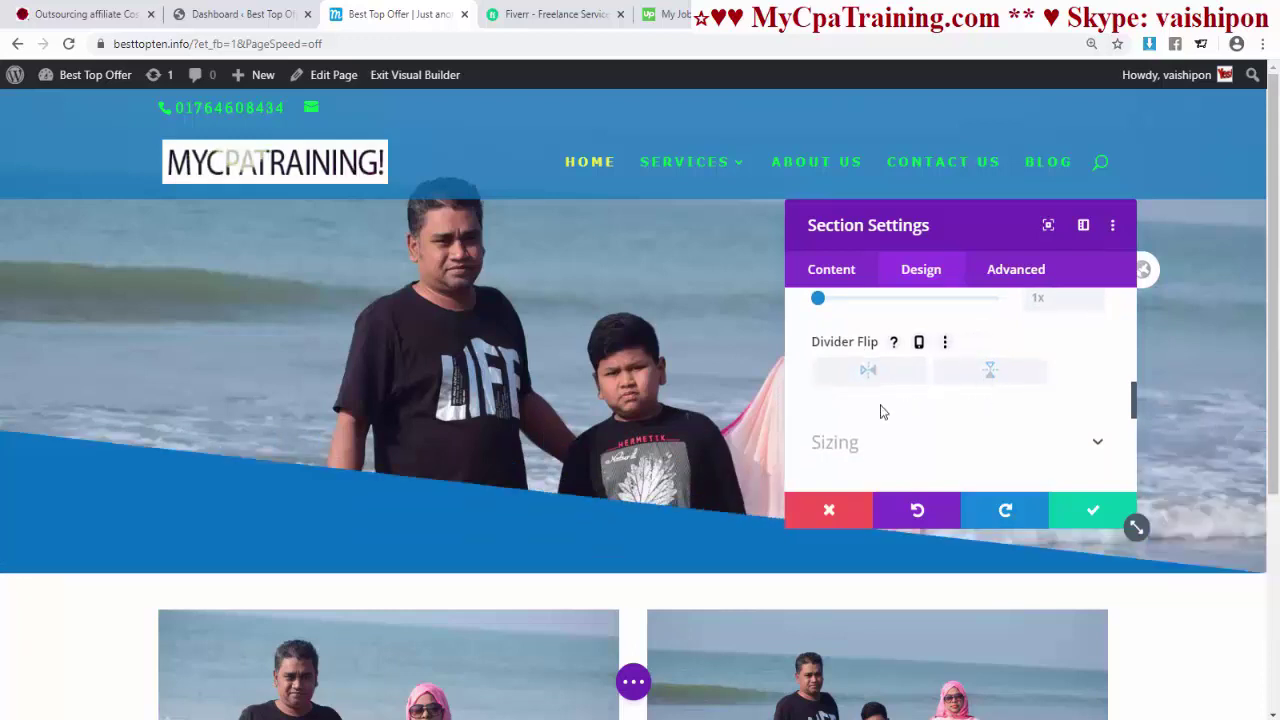
scroll(883, 409, up, 3)
- Try the layered slope divider in orange, then peaked and curved divider shapes
click(1036, 389)
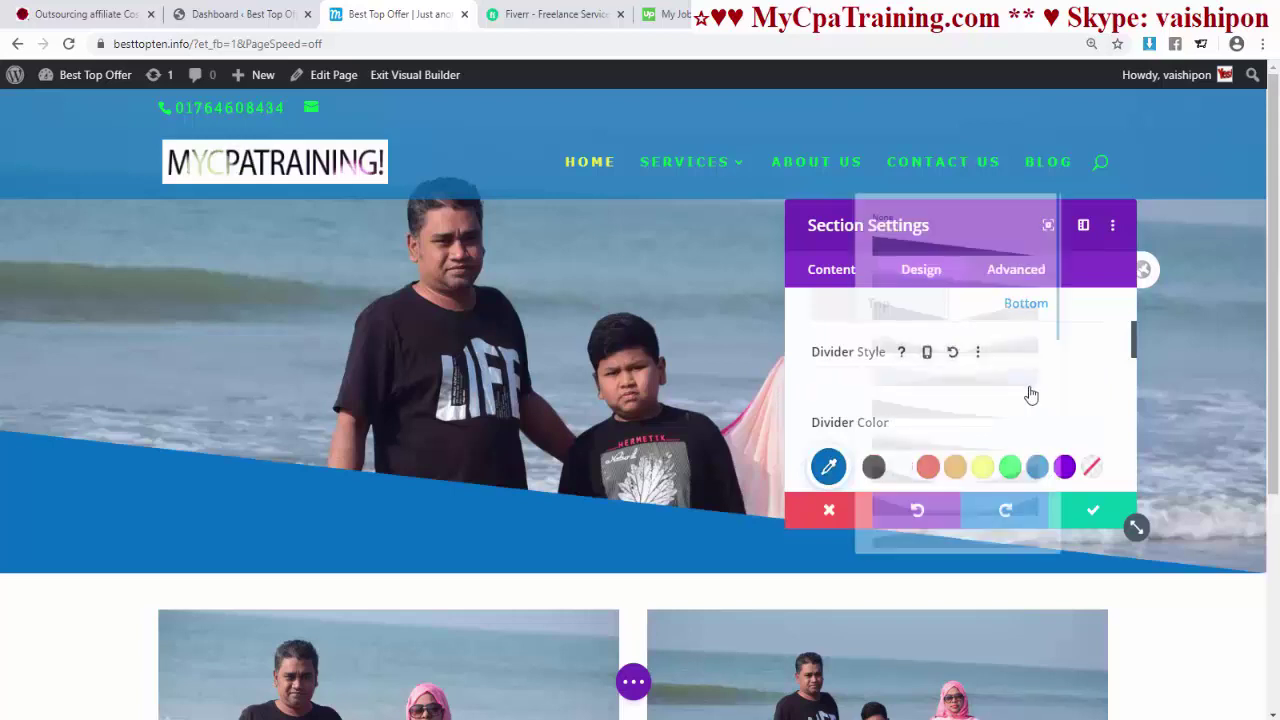
click(898, 246)
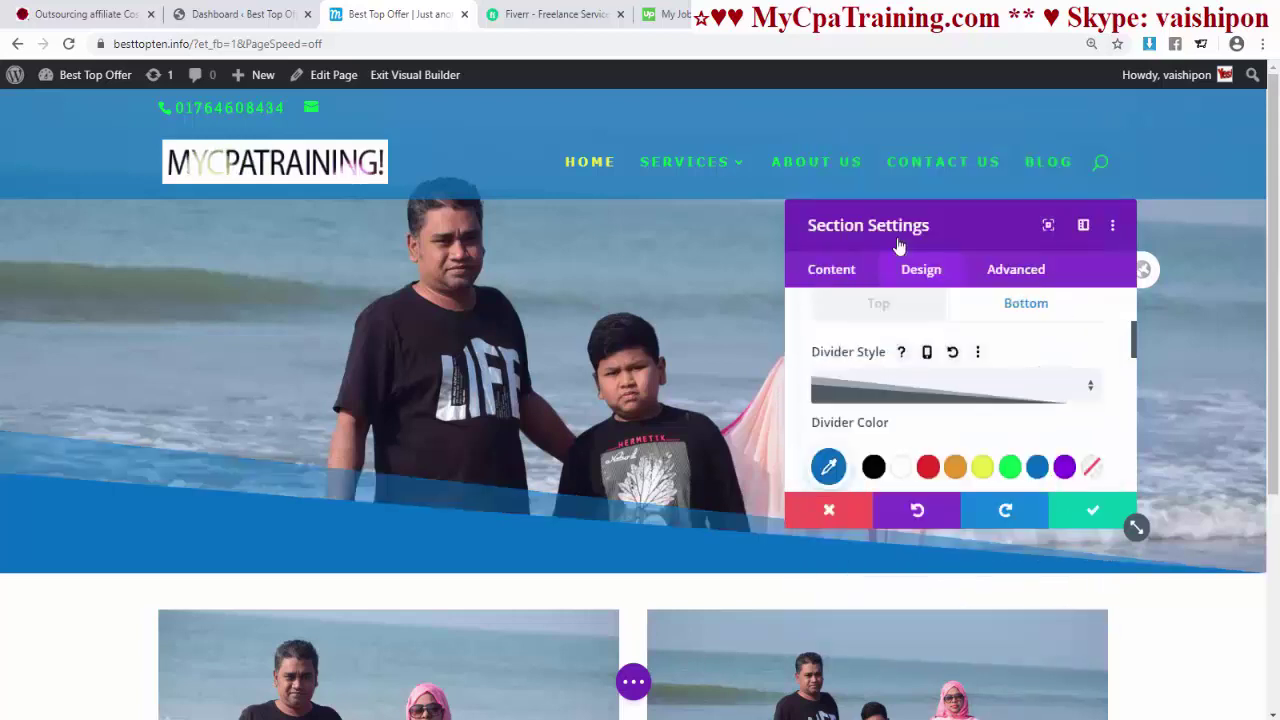
click(955, 467)
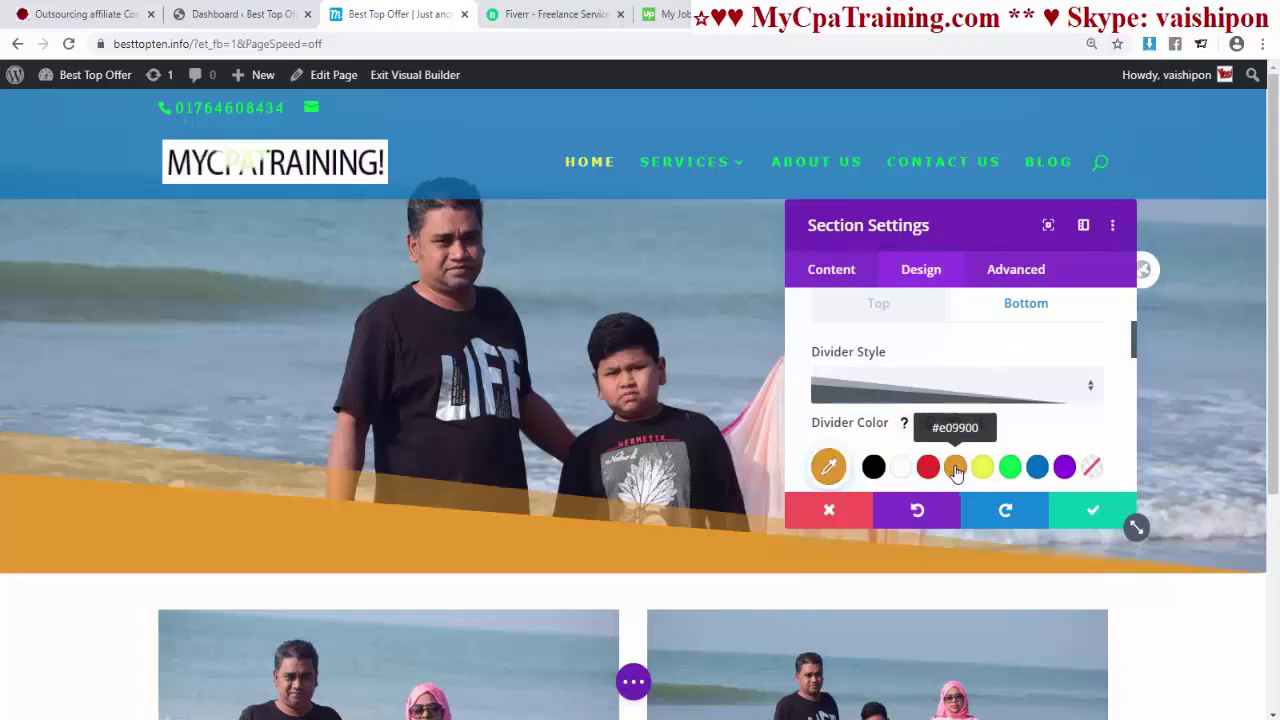
click(986, 389)
click(929, 312)
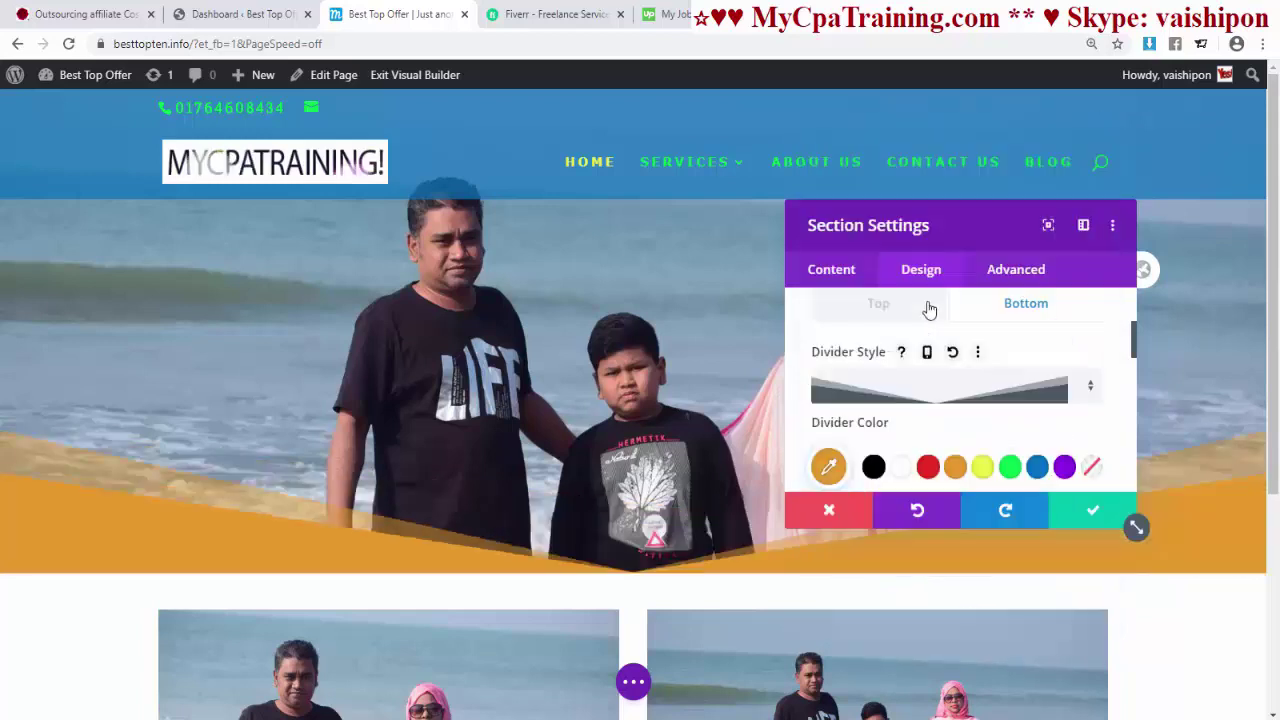
drag(966, 223, 952, 140)
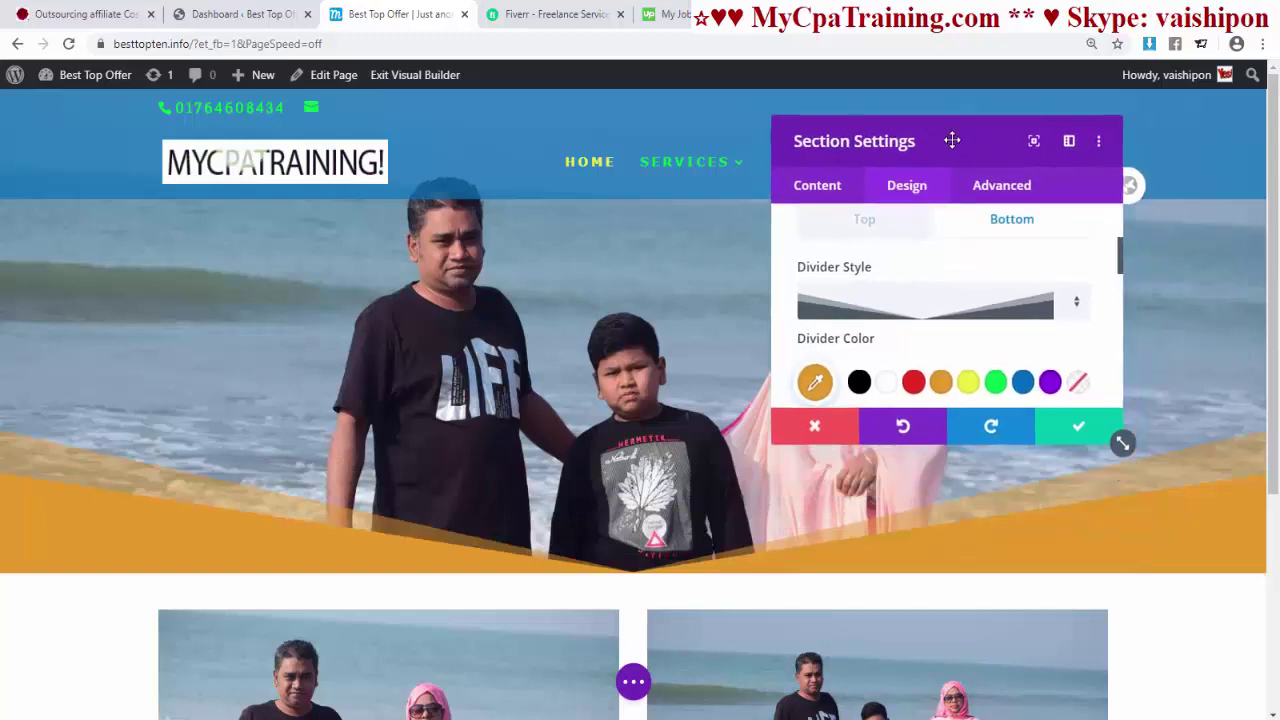
click(930, 303)
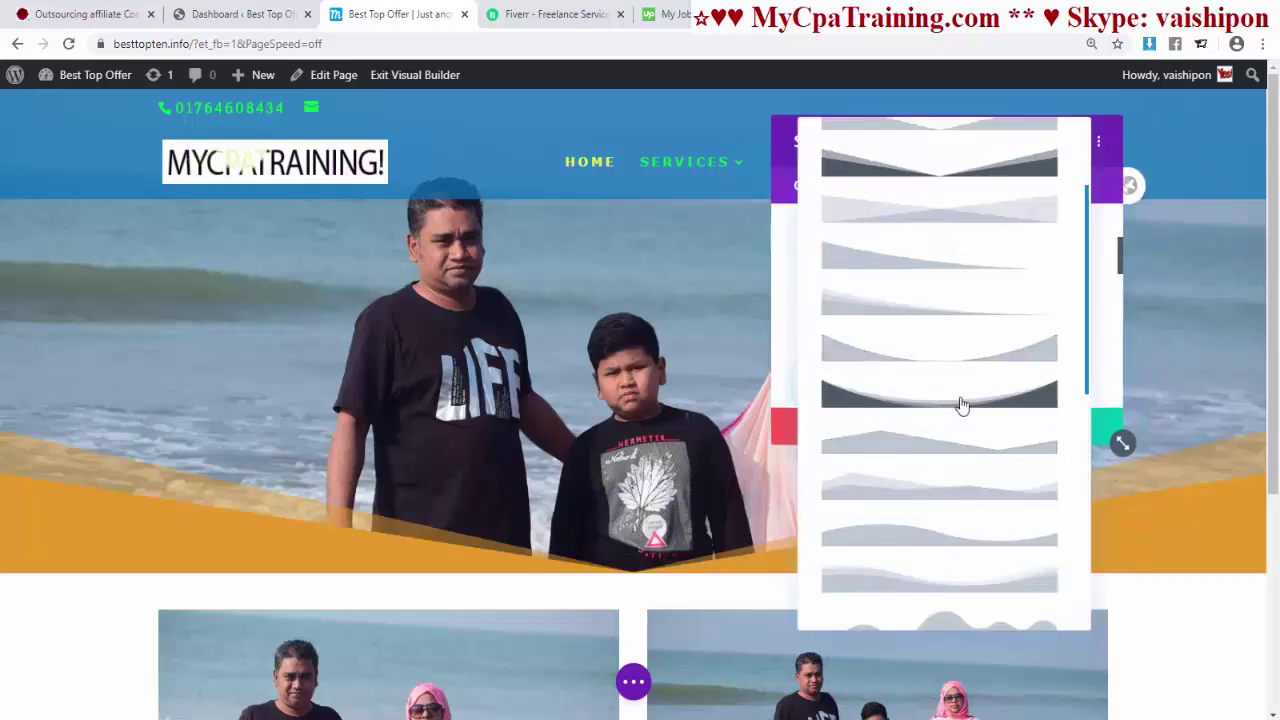
click(975, 405)
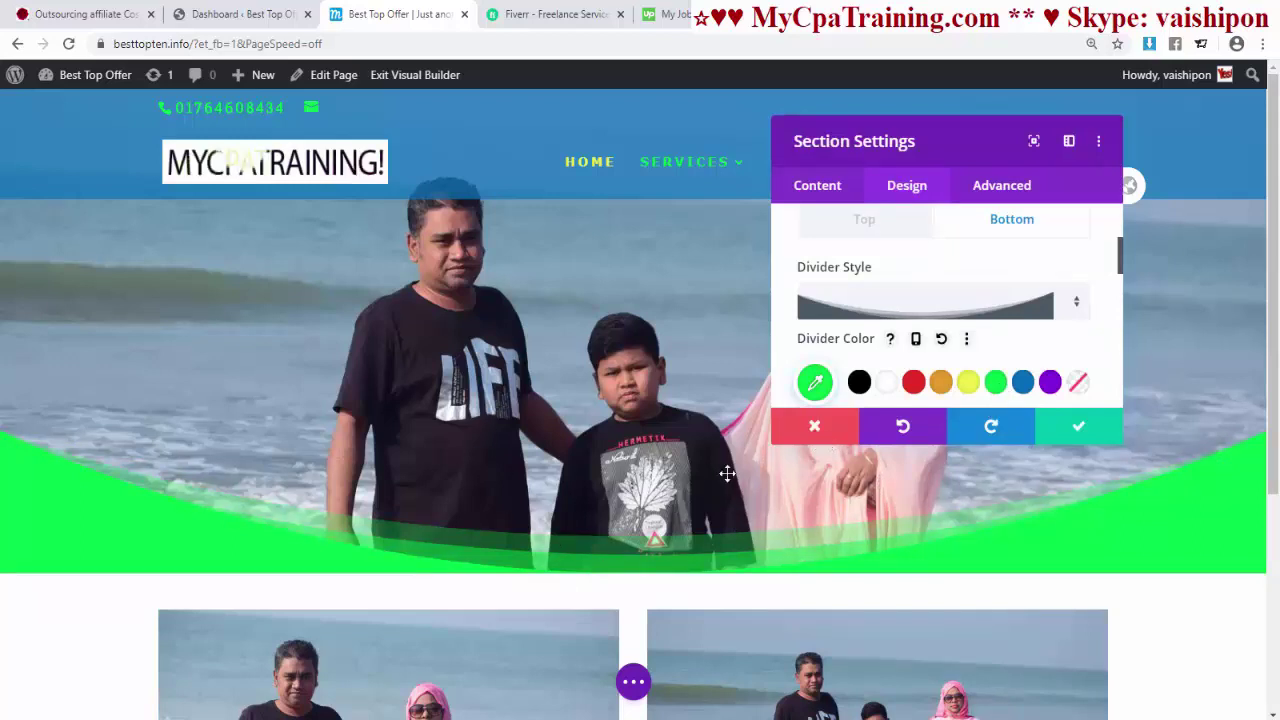
- Try the clouds and slanted divider styles, then settle on the wave shape
click(925, 305)
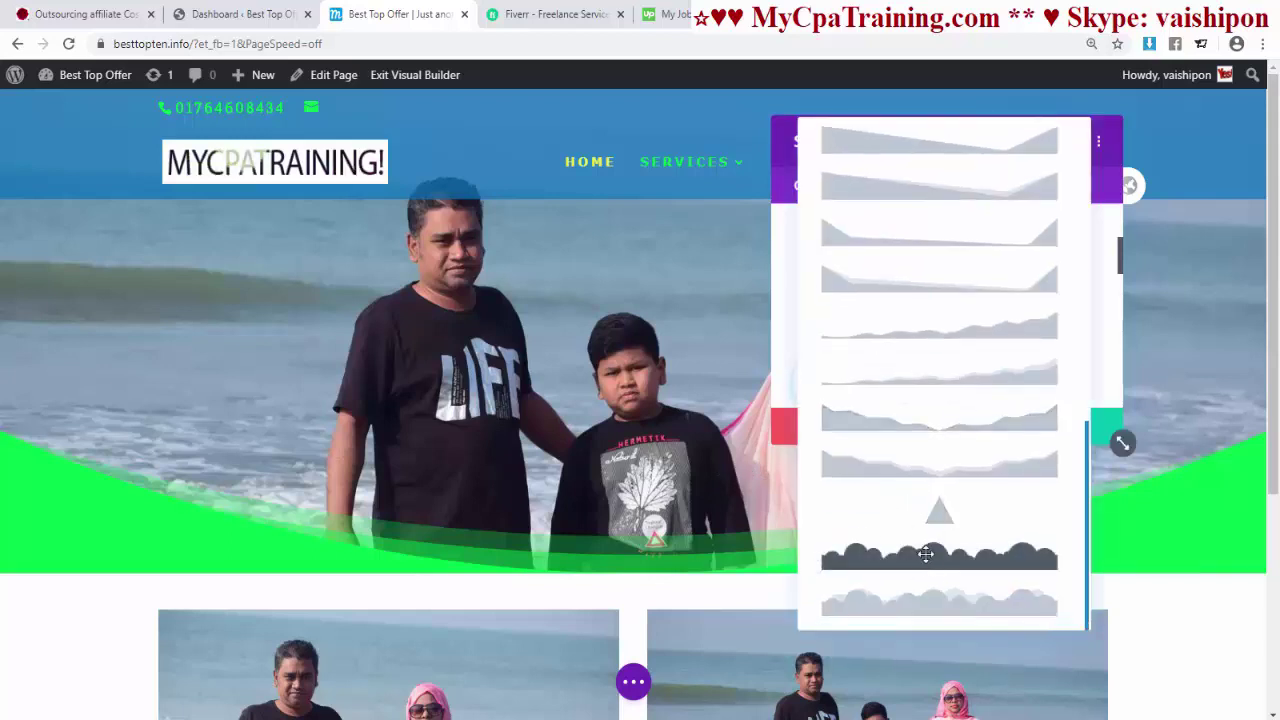
click(926, 555)
click(930, 305)
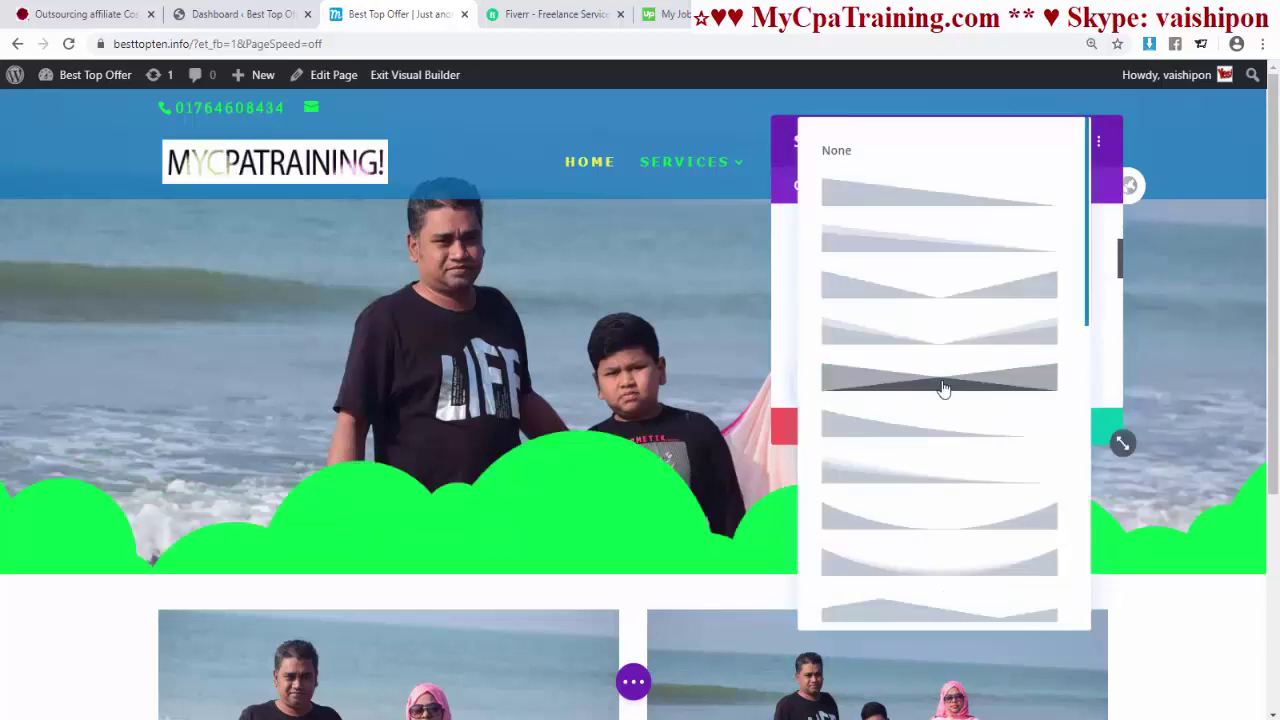
click(943, 389)
click(940, 305)
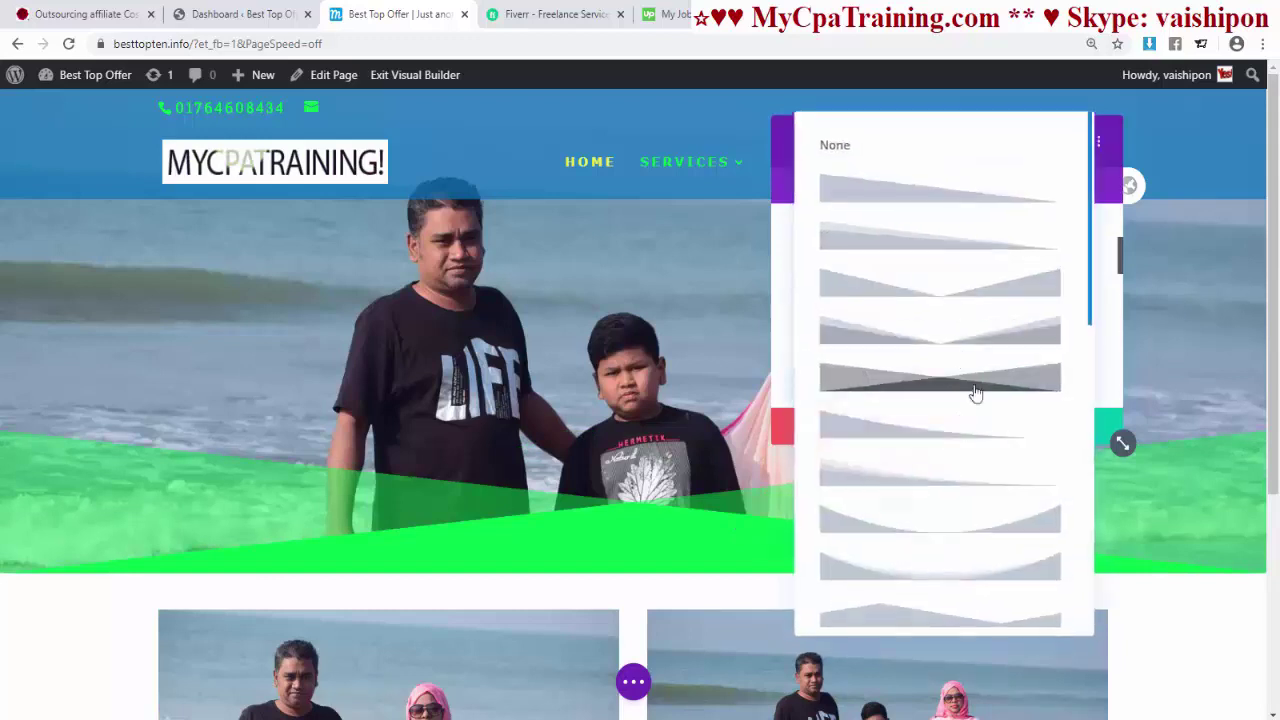
scroll(954, 400, down, 5)
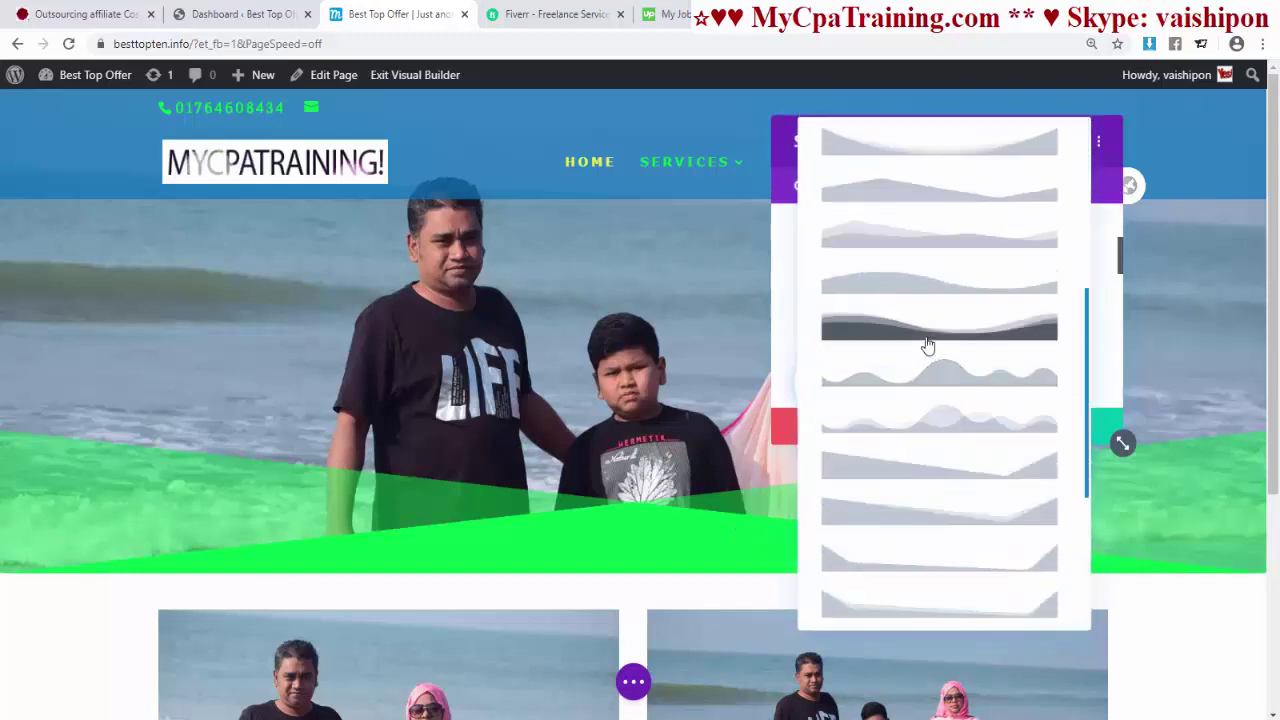
click(928, 328)
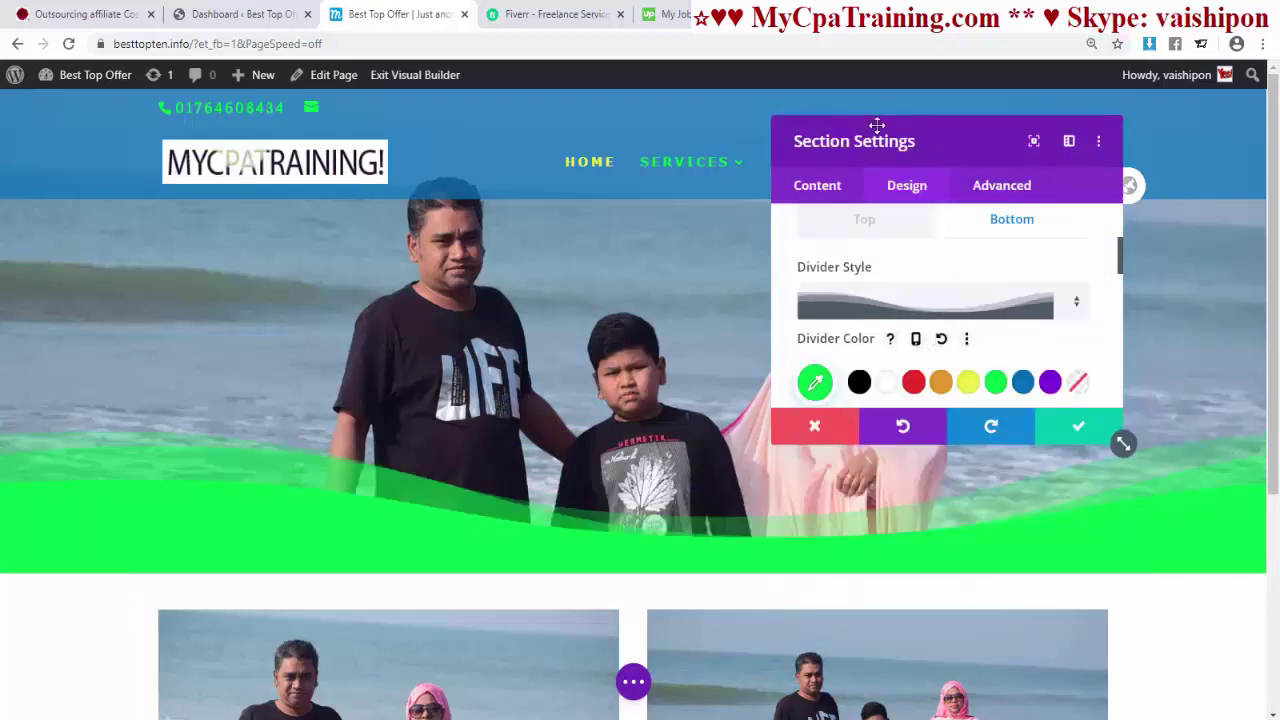
- Set the wave divider height to 61px and its colour to blue
drag(897, 140, 993, 108)
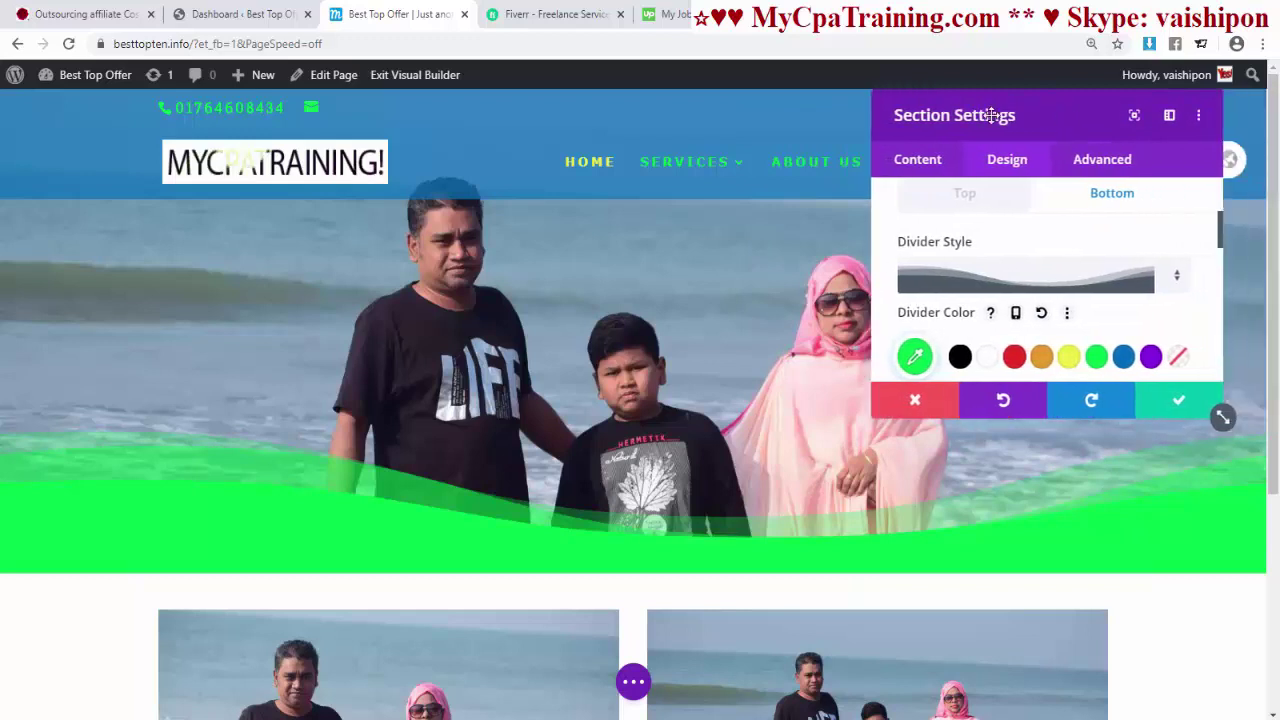
scroll(957, 283, down, 3)
drag(957, 283, 927, 287)
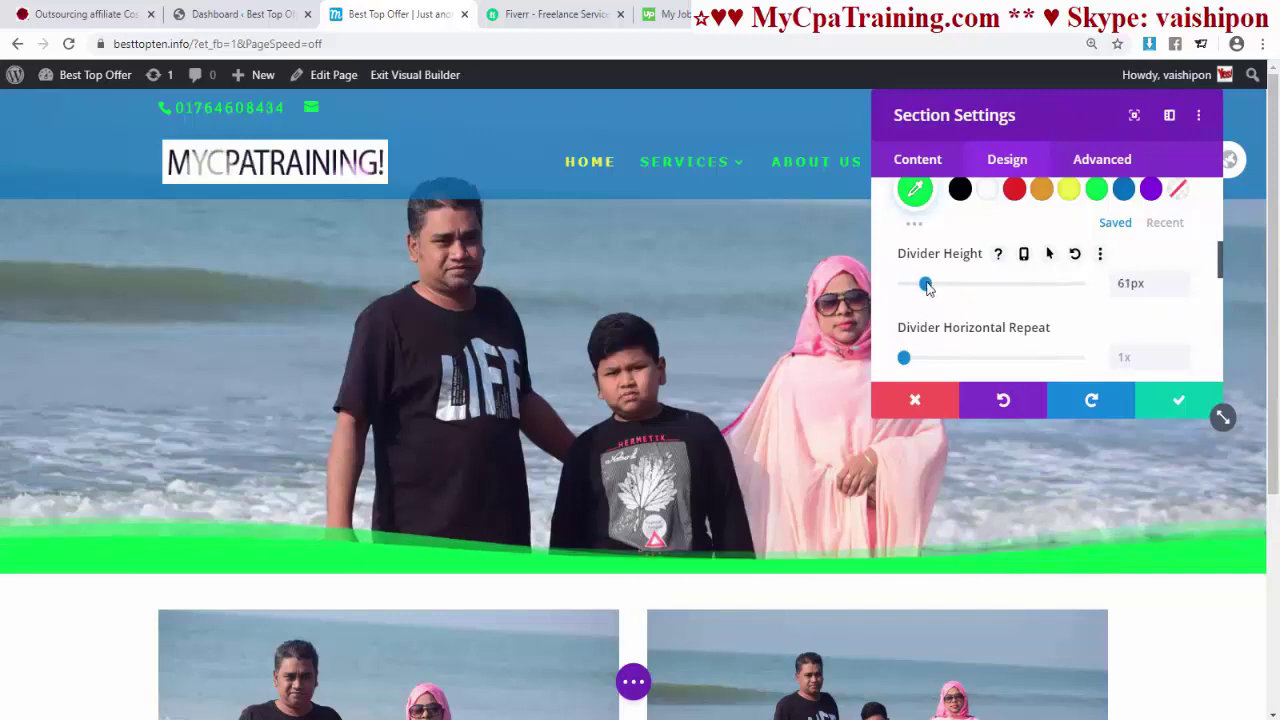
click(1123, 189)
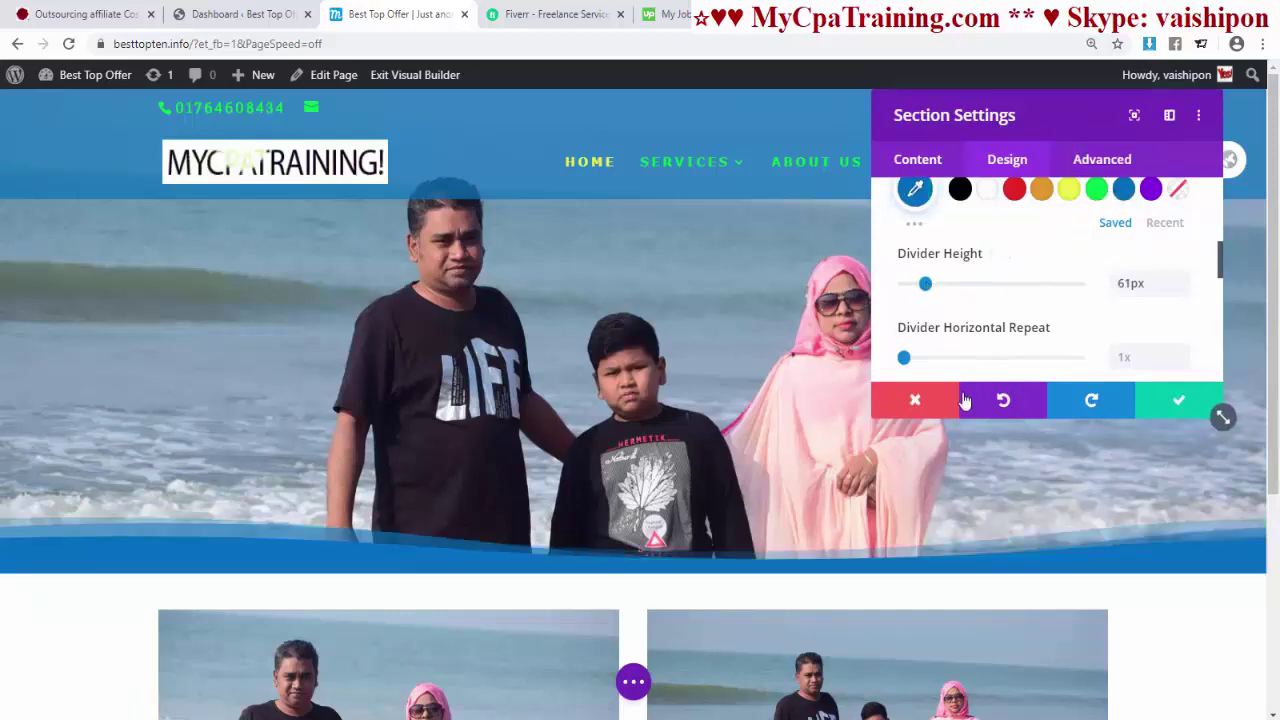
scroll(970, 405, down, 3)
scroll(905, 290, up, 4)
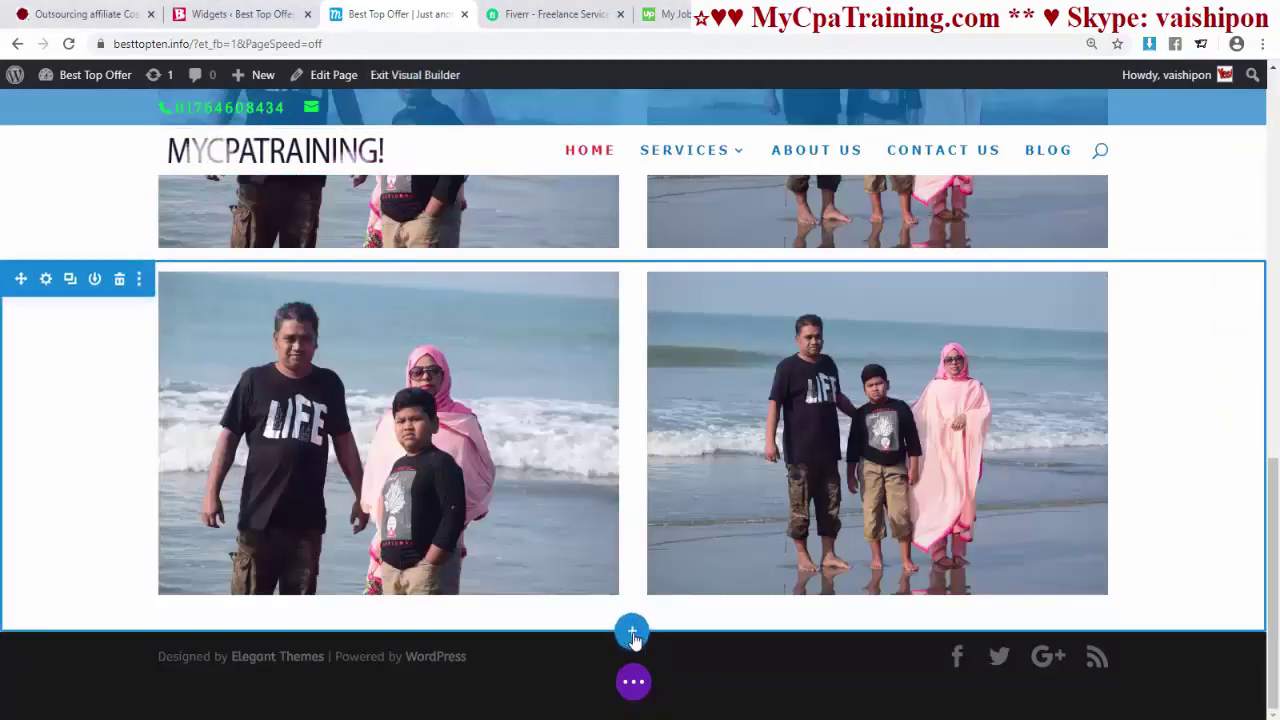
- Add a new Regular section below the beach photo gallery
click(632, 630)
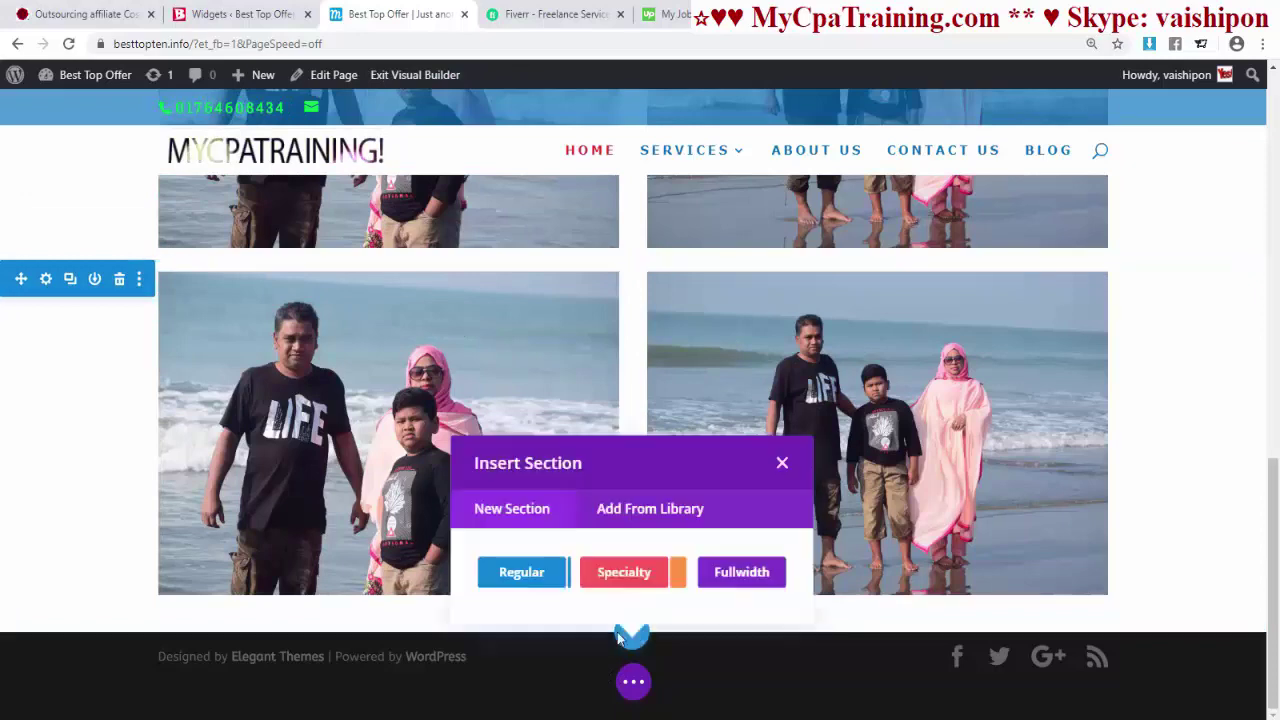
click(525, 567)
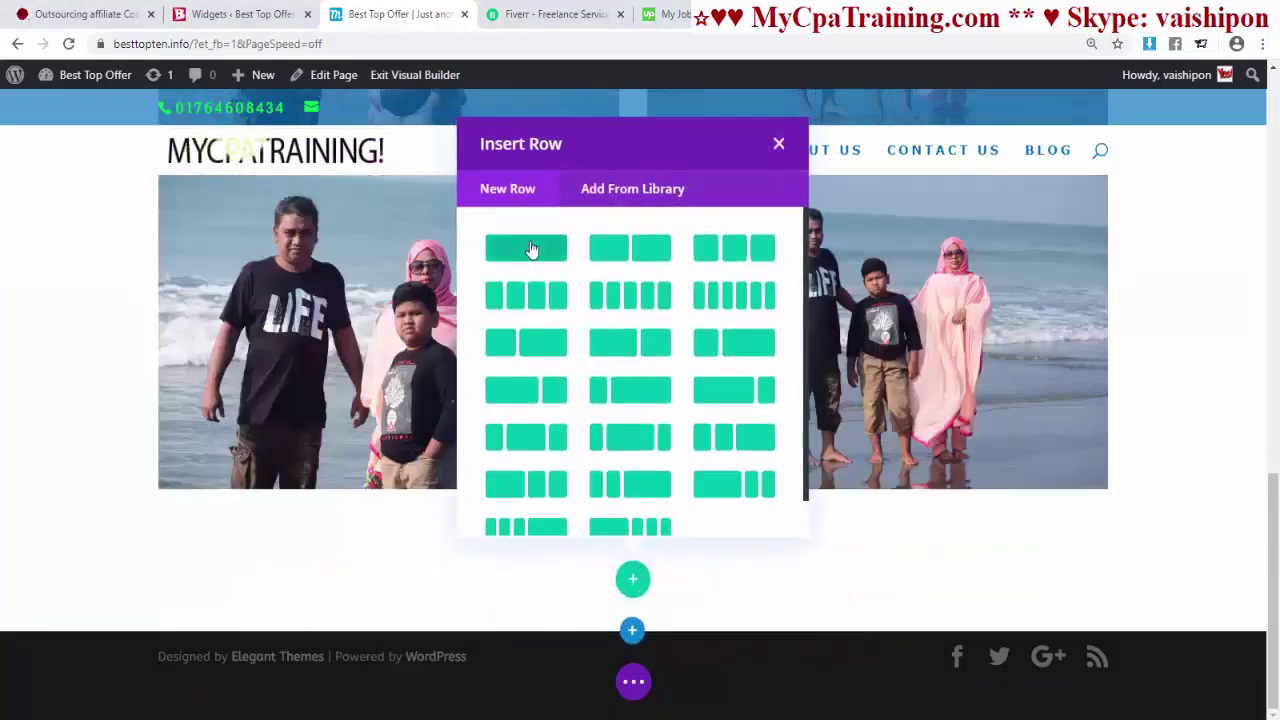
key(Escape)
- Scroll through the Insert Module list to browse the available modules
scroll(586, 371, down, 8)
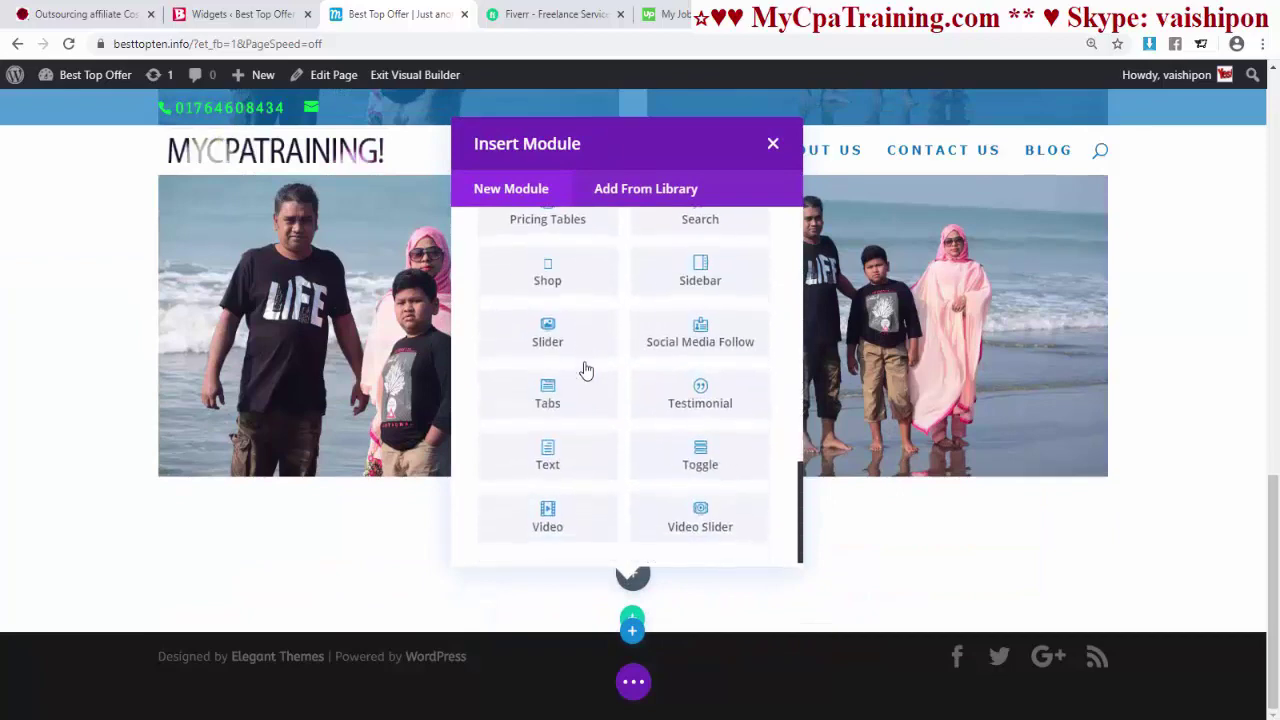
scroll(586, 370, up, 10)
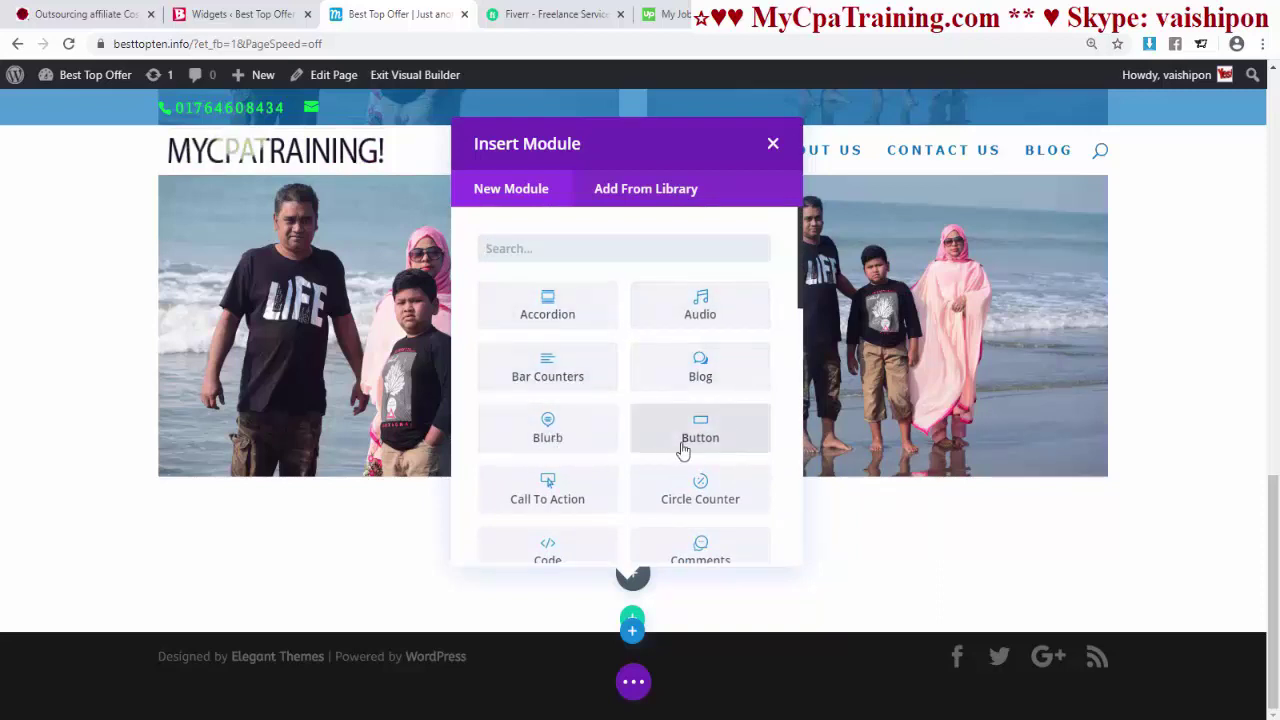
scroll(745, 488, down, 1)
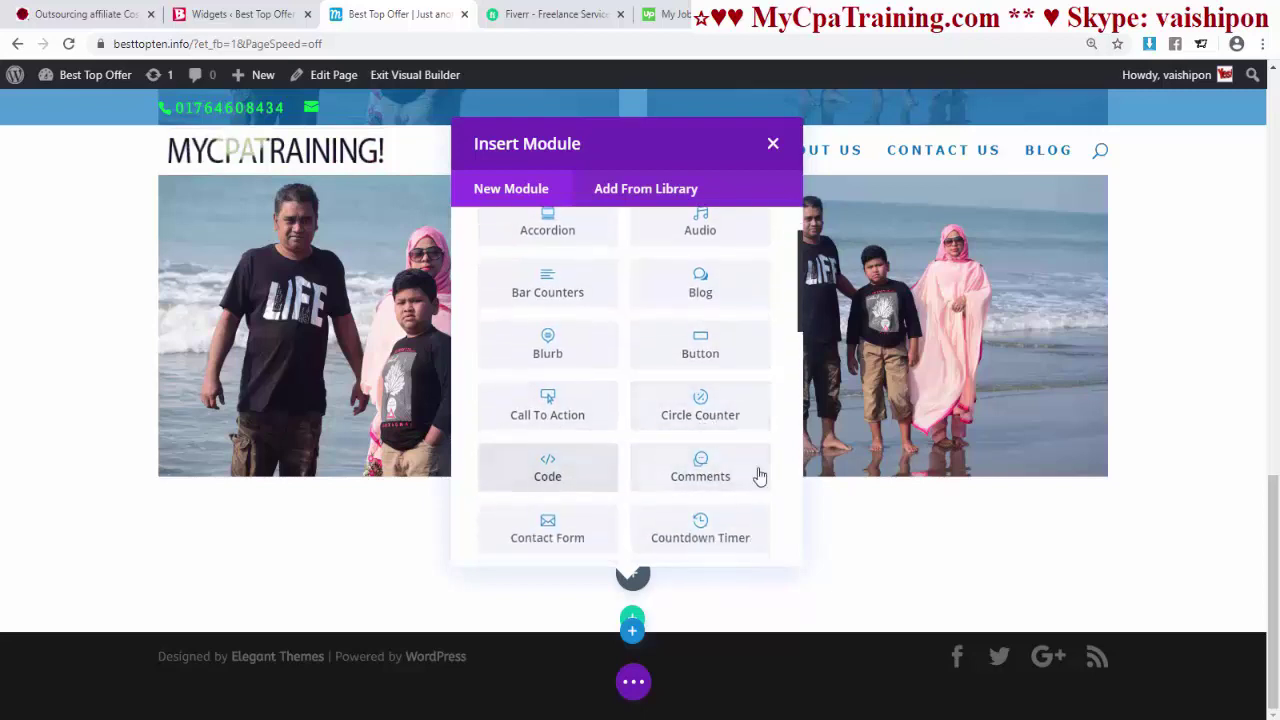
scroll(729, 471, down, 1)
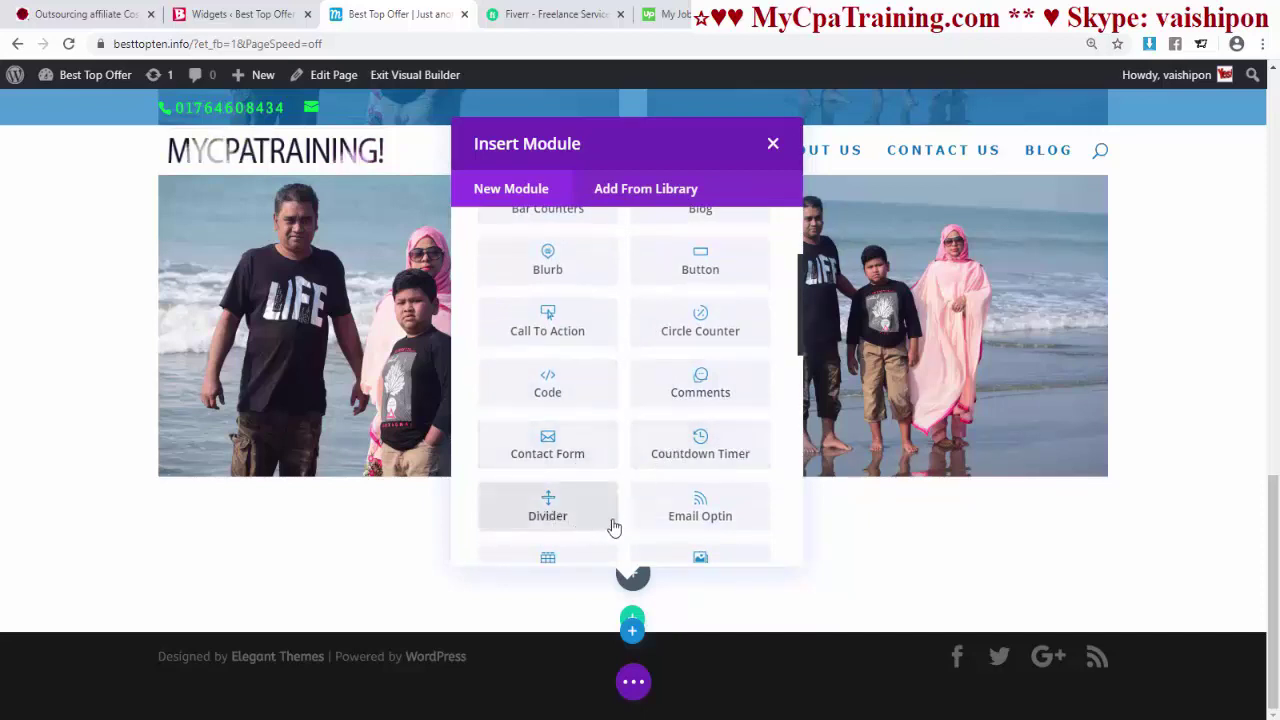
scroll(729, 480, down, 2)
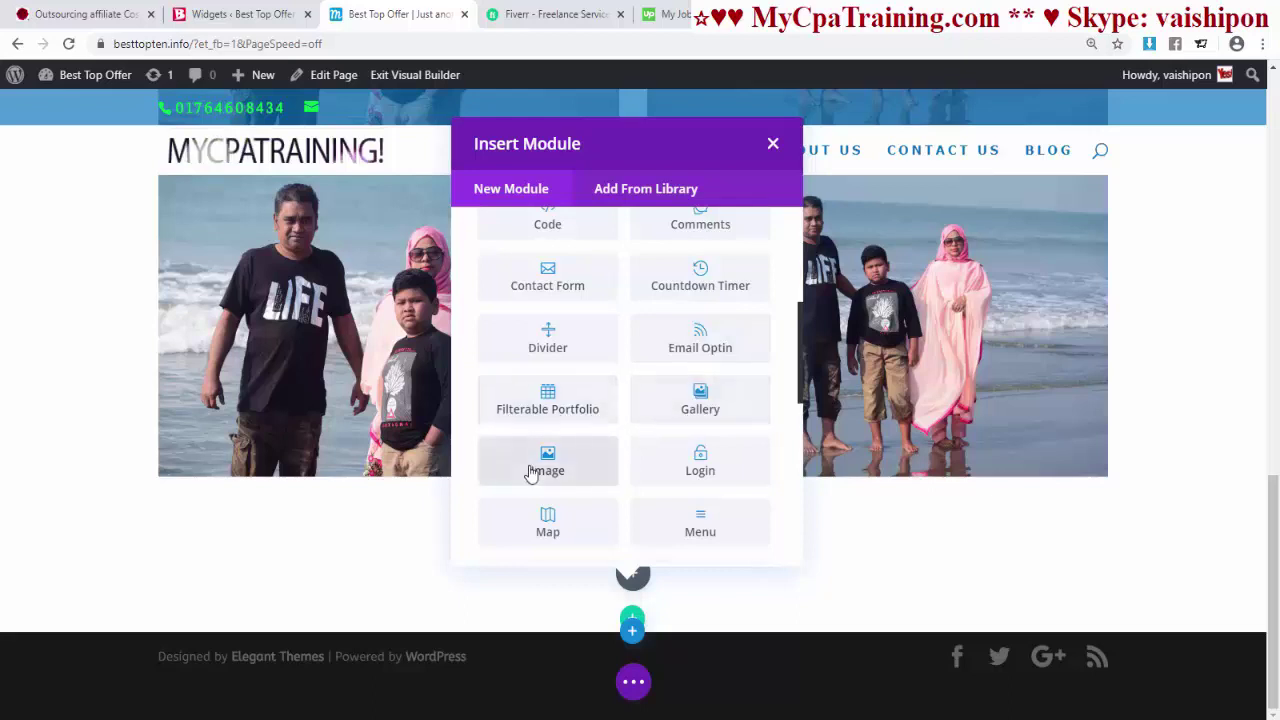
scroll(626, 486, down, 1)
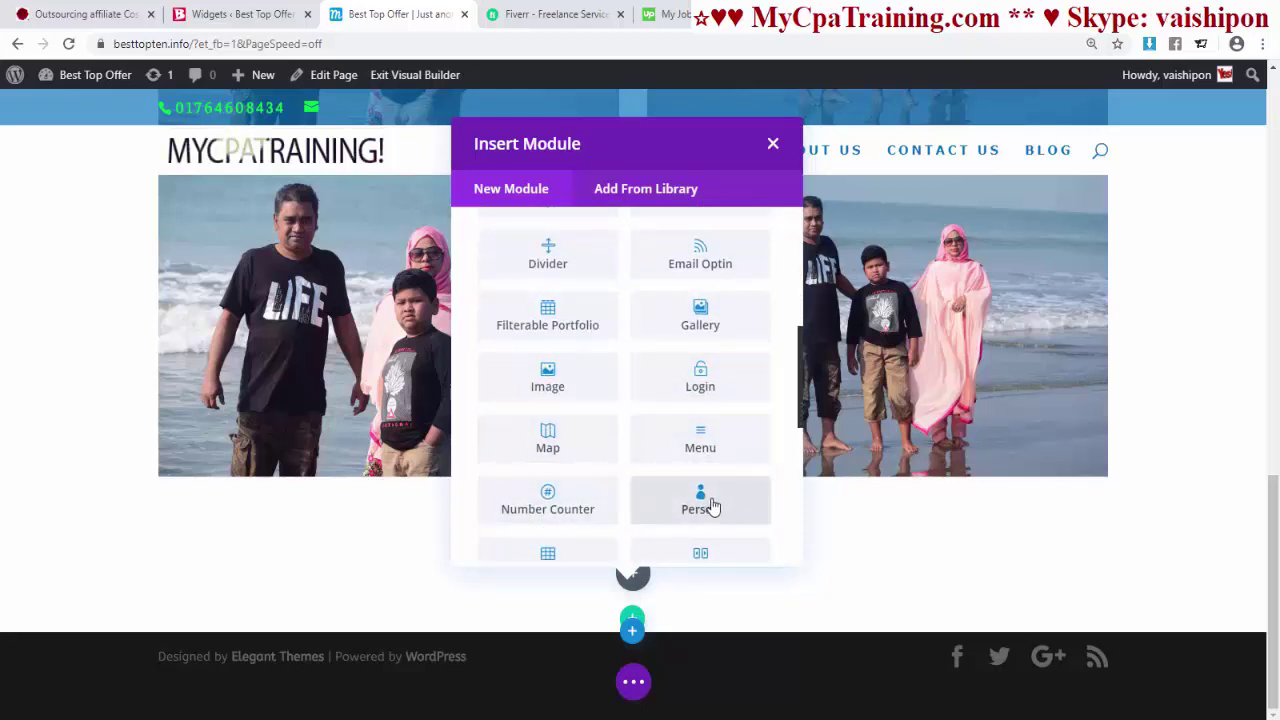
scroll(705, 503, down, 2)
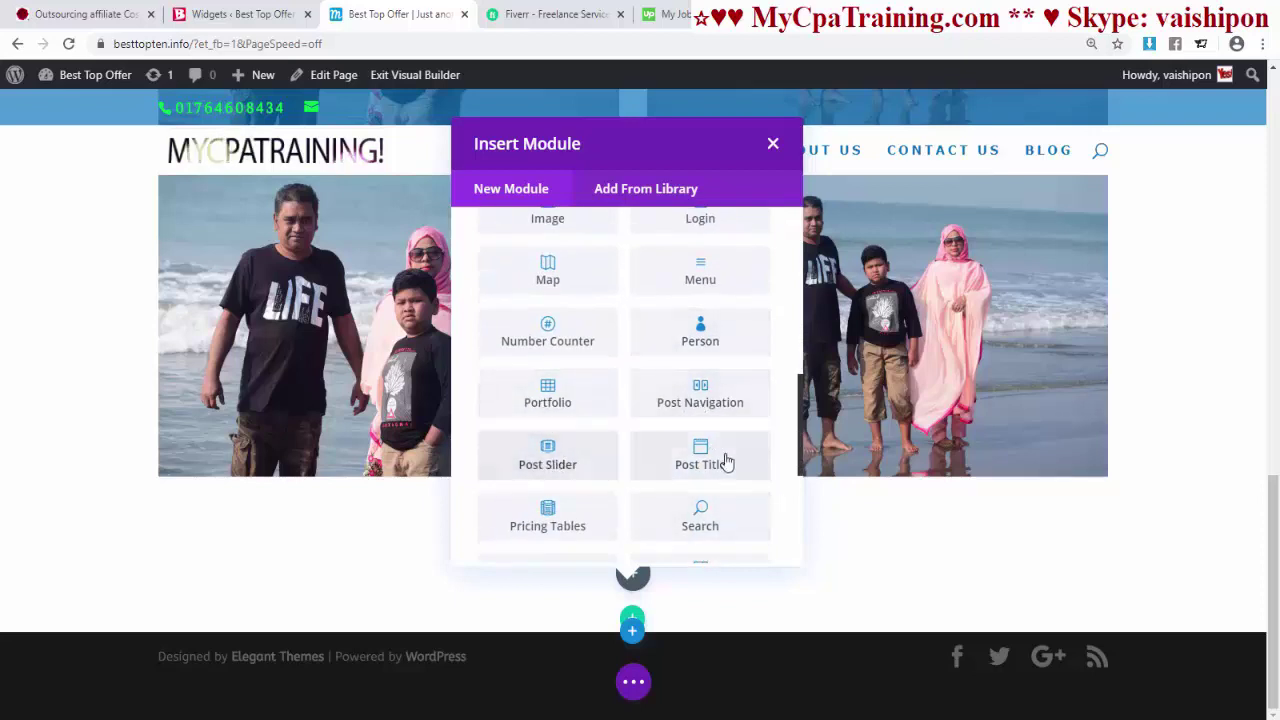
scroll(560, 490, down, 1)
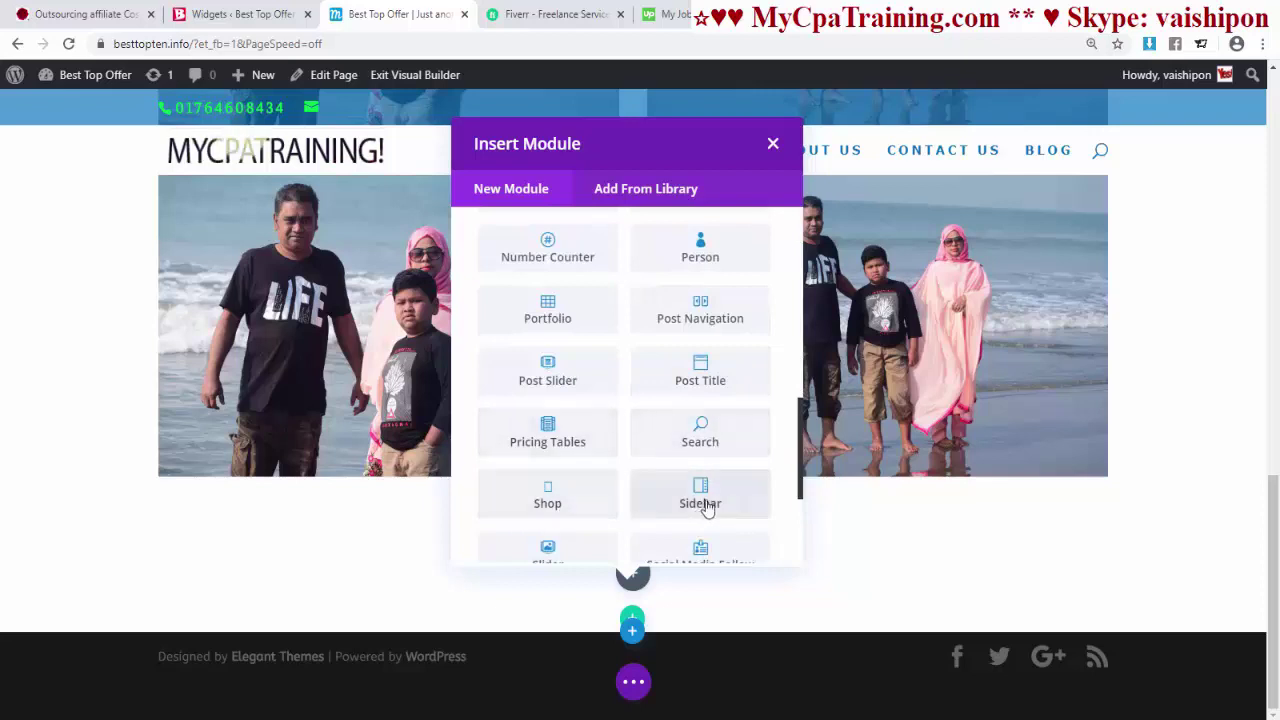
scroll(738, 485, down, 1)
scroll(740, 483, down, 3)
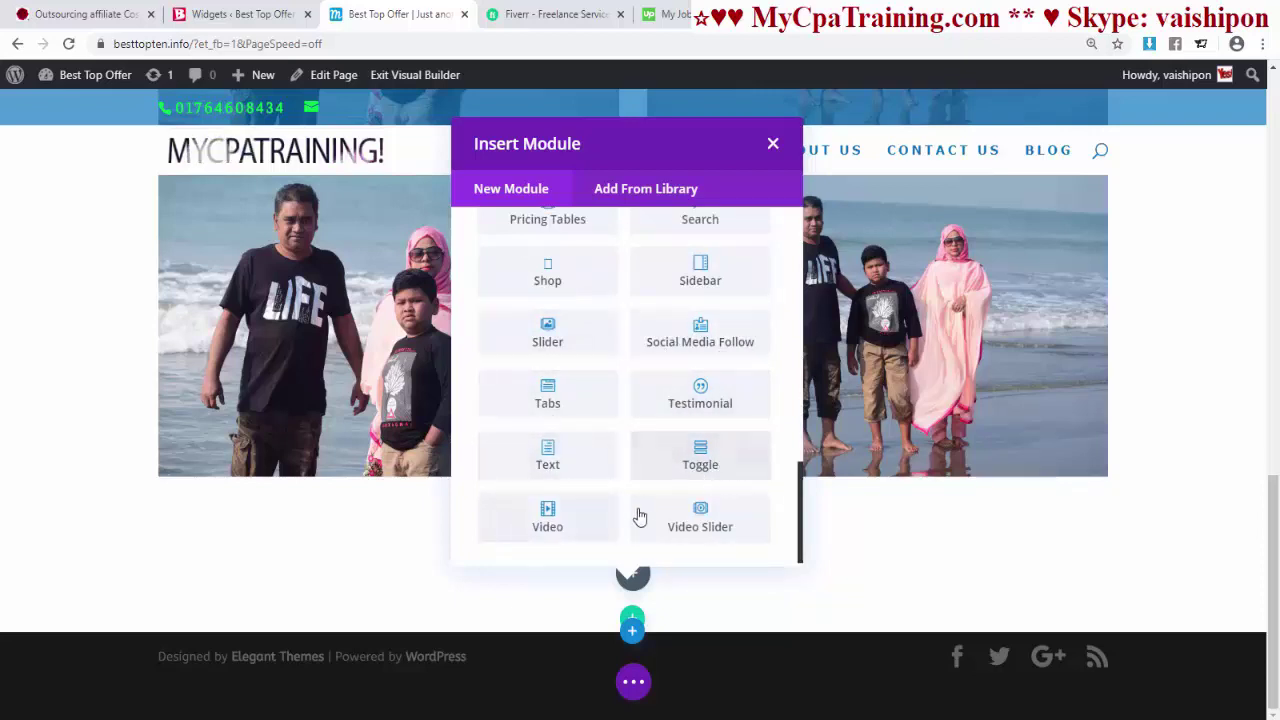
scroll(698, 505, up, 10)
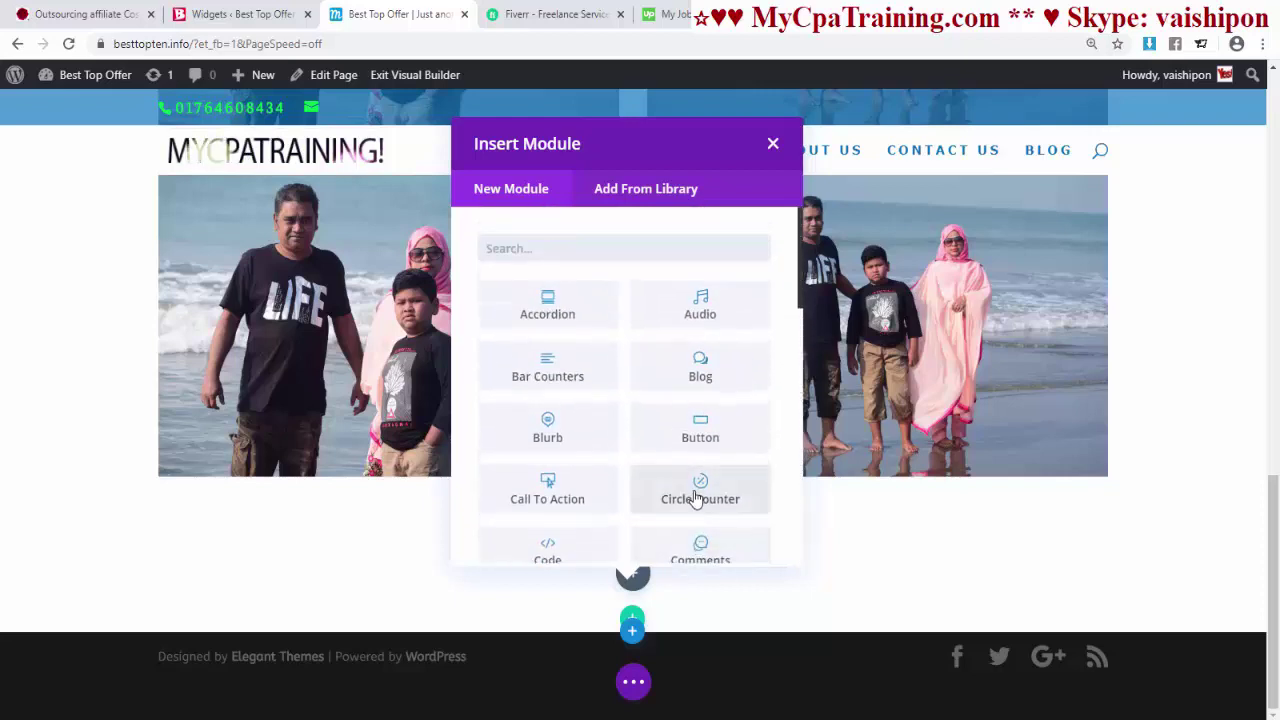
scroll(704, 485, down, 6)
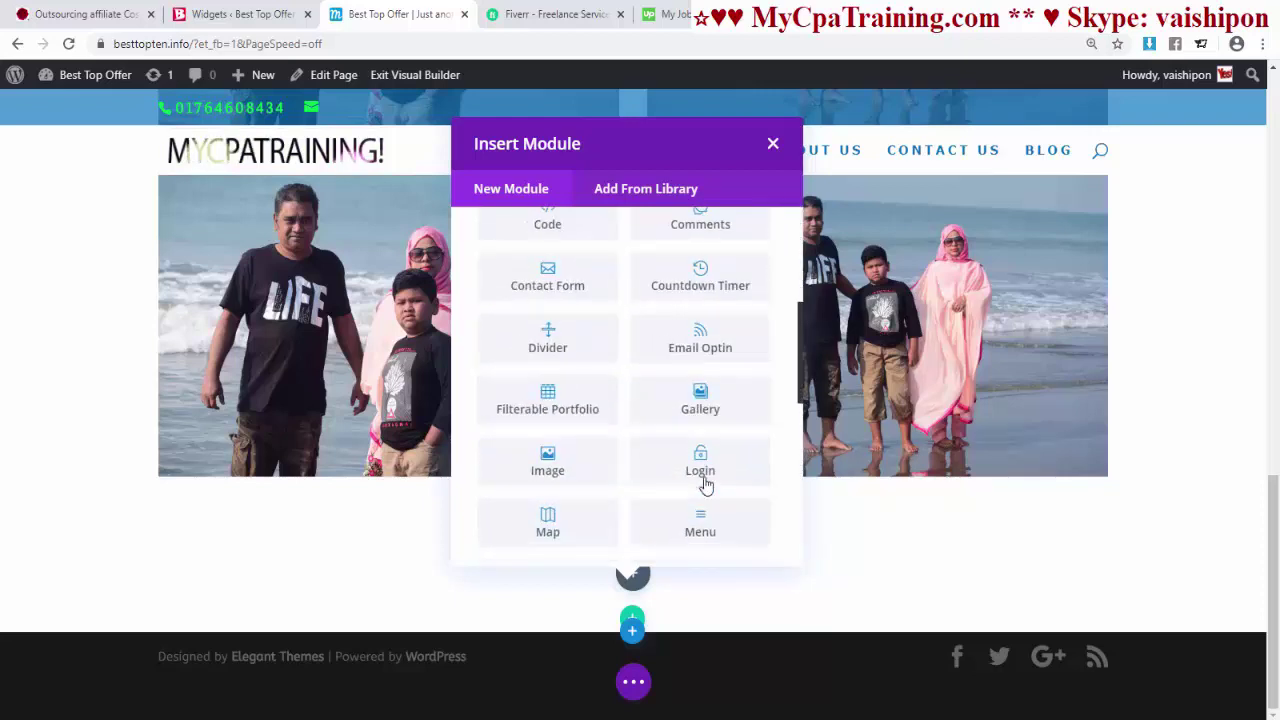
scroll(704, 485, up, 6)
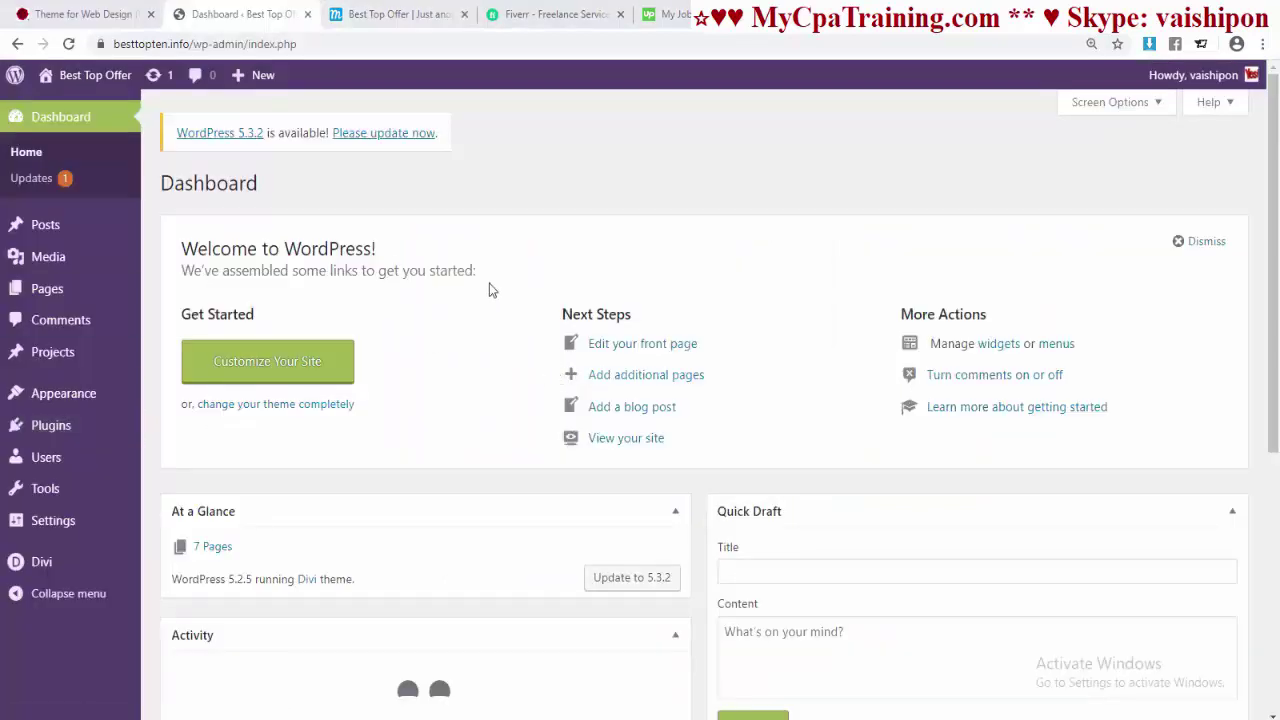
- Return to the WordPress dashboard, open Appearance > Widgets and review the Sidebar and Footer widget areas
click(408, 14)
key(ctrl+shift+Tab)
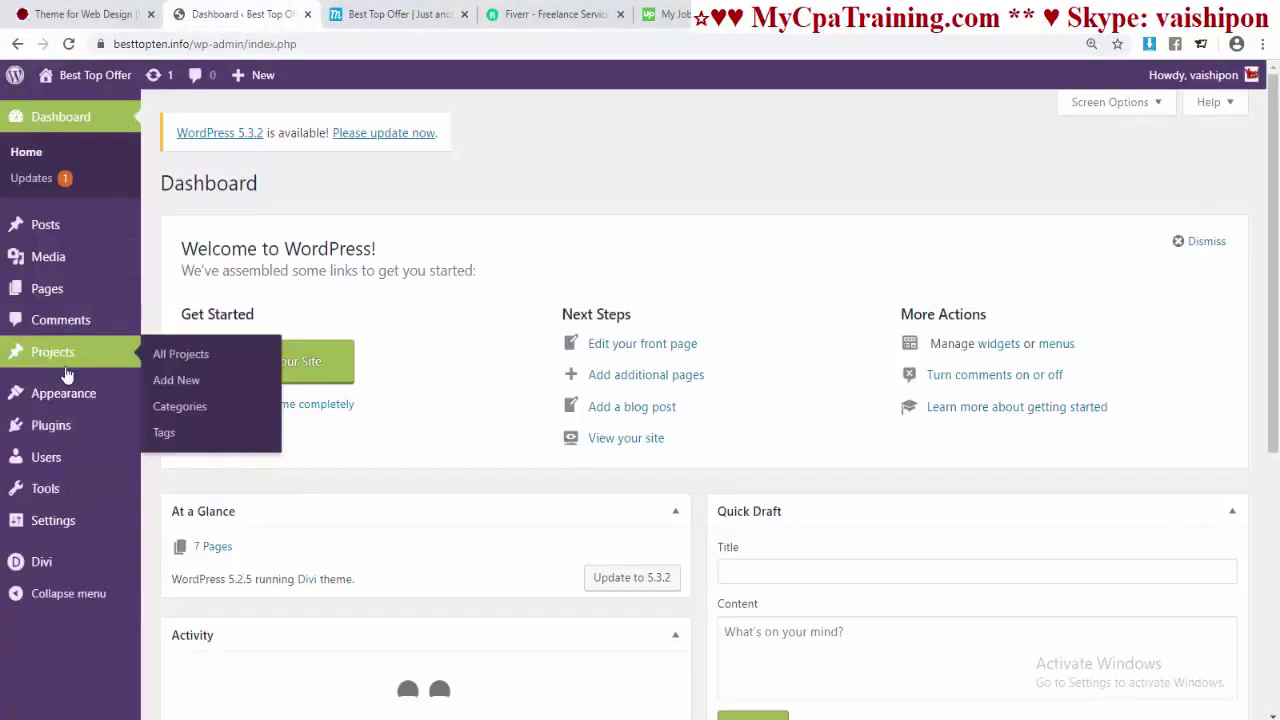
mouse_move(62, 405)
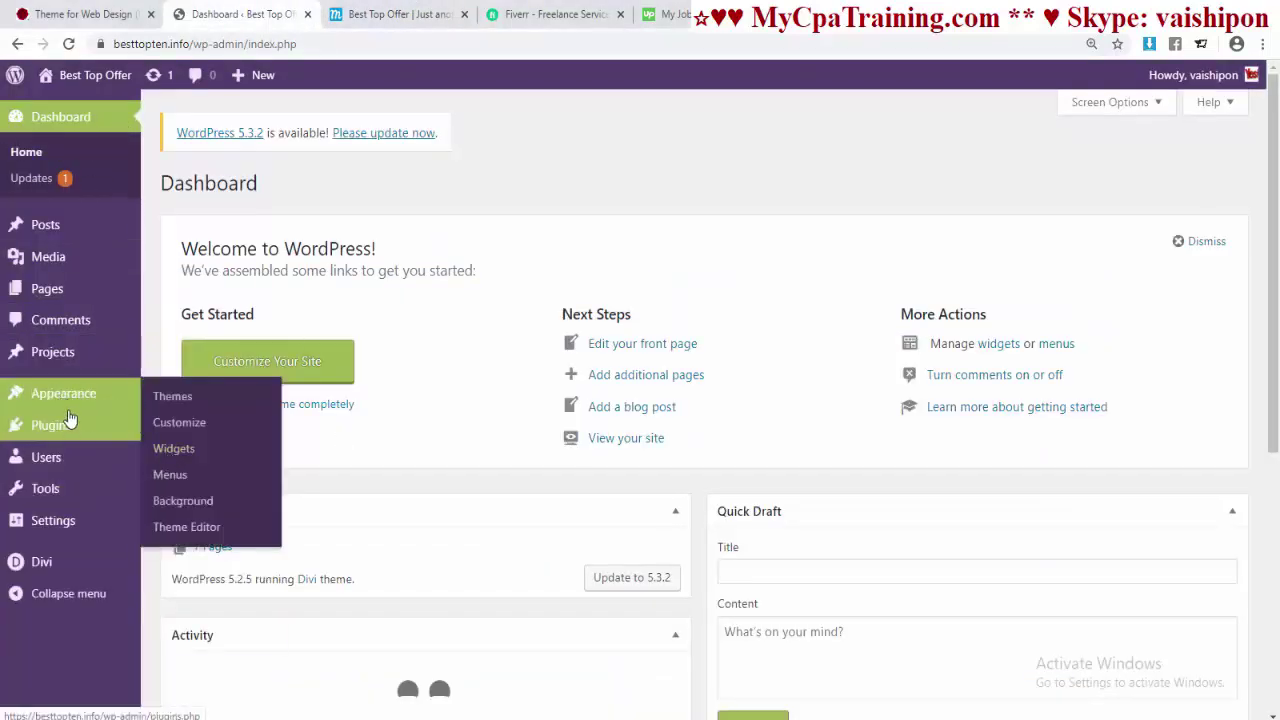
click(187, 458)
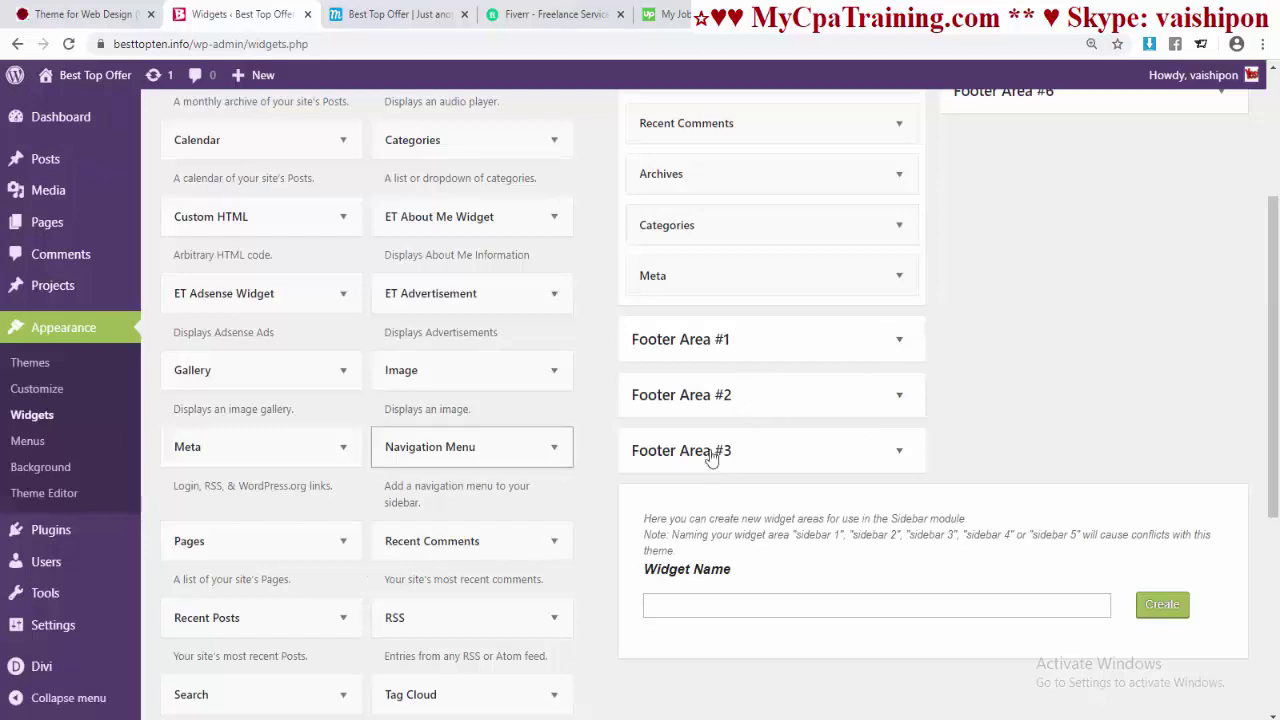
scroll(1080, 410, up, 3)
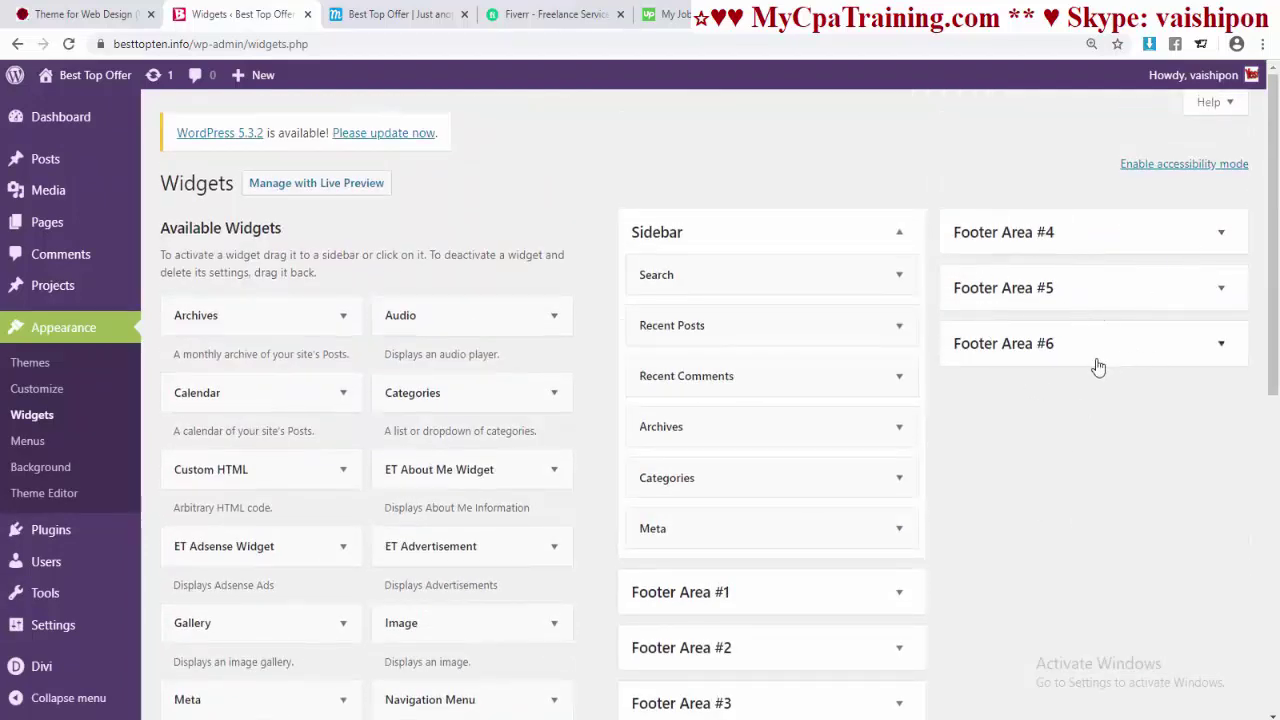
scroll(1060, 390, down, 1)
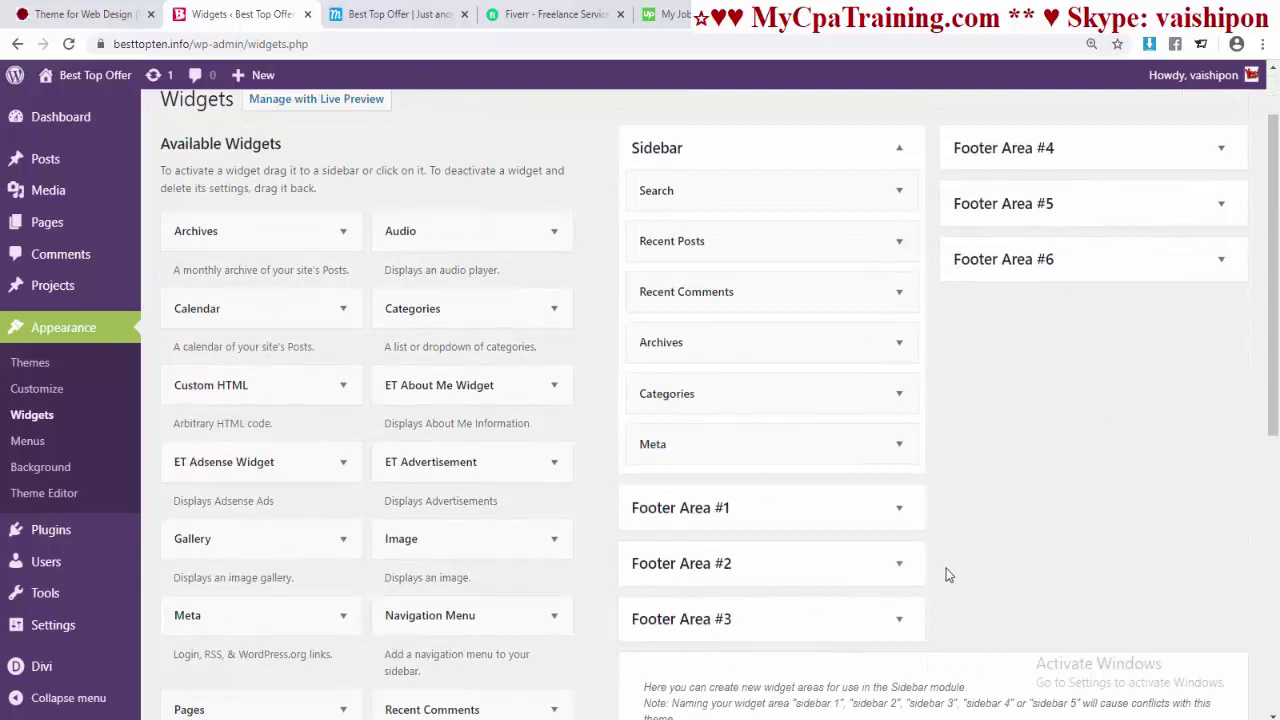
scroll(474, 595, down, 3)
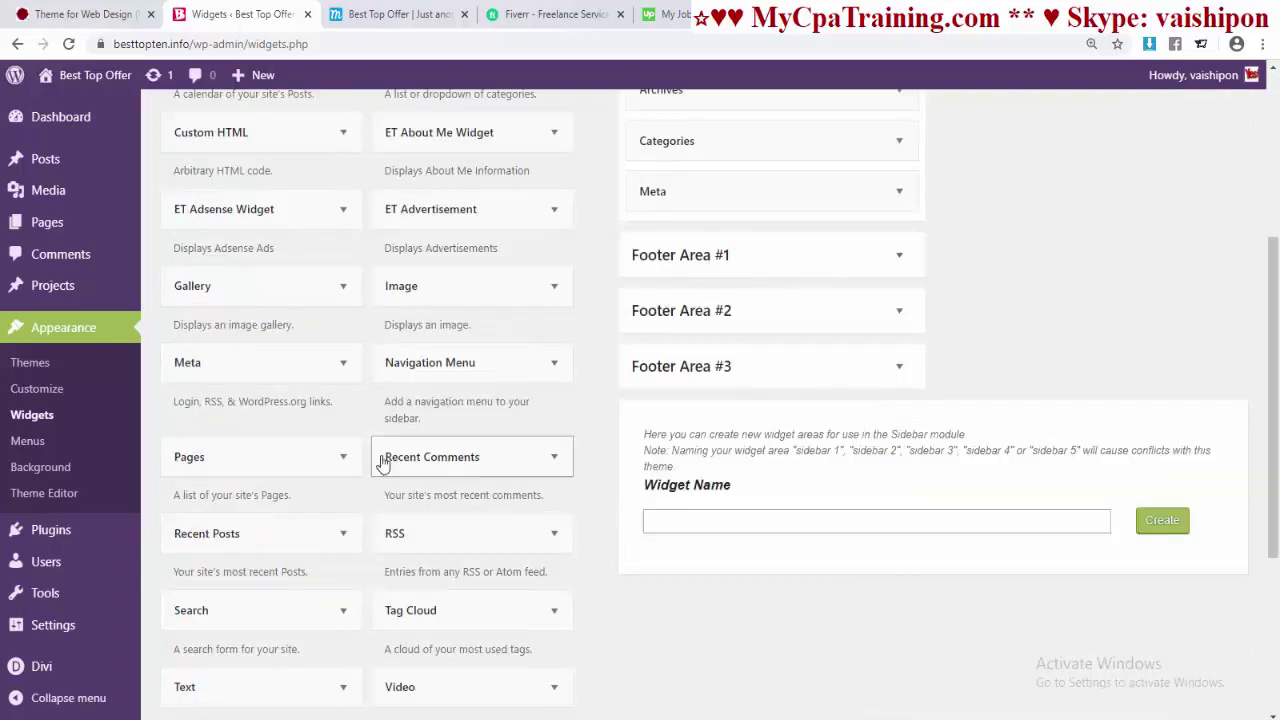
- Add the Pages widget to Footer Area #1 sorted by Page title, then target Footer Area #2 for the Image widget
click(345, 458)
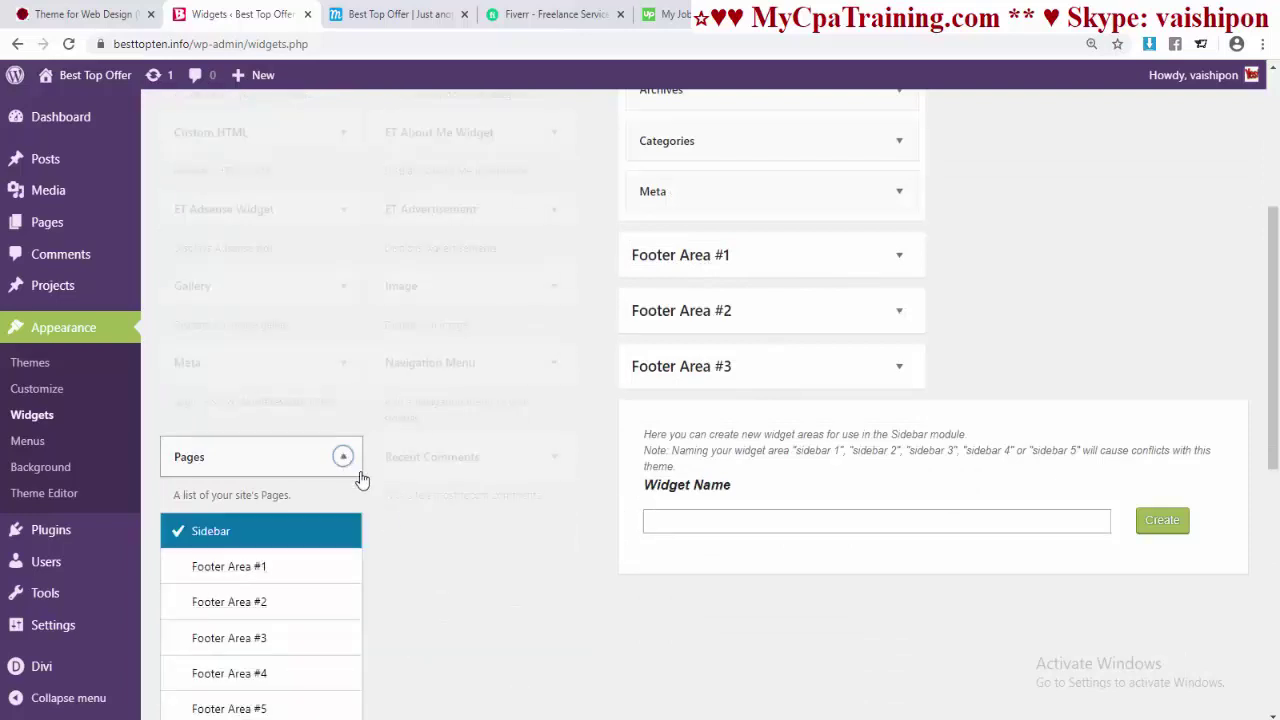
click(231, 570)
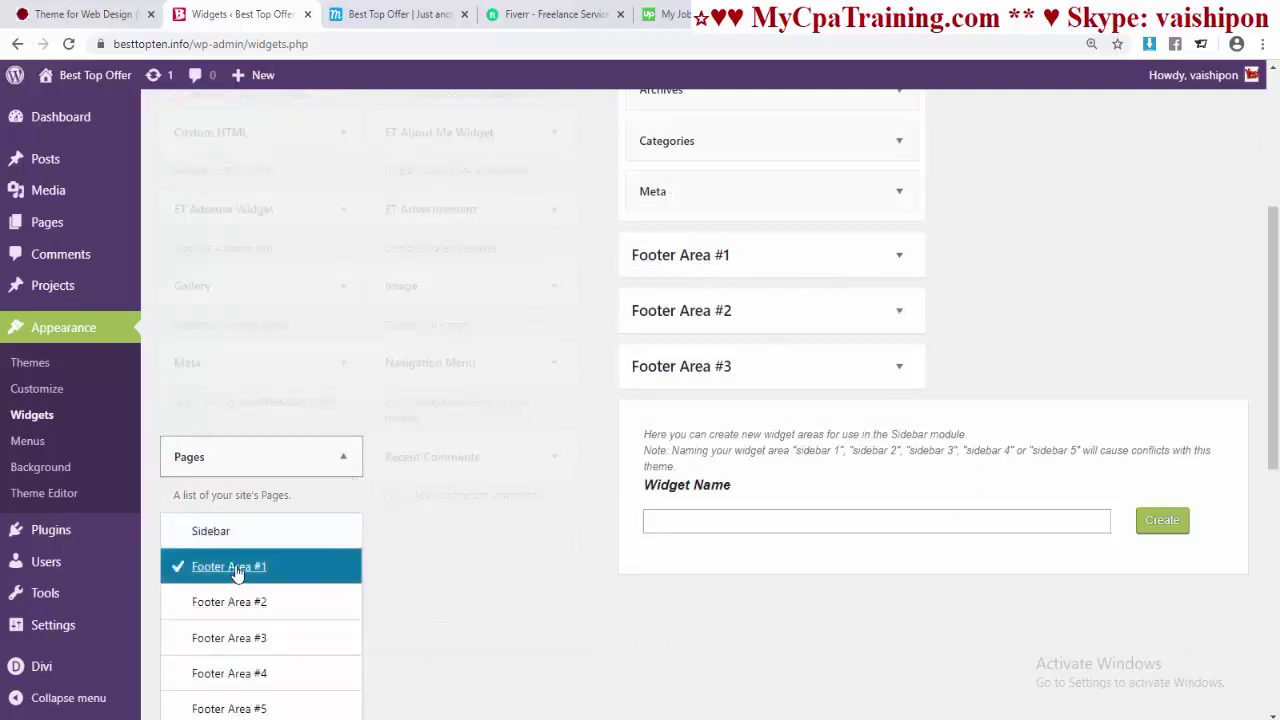
scroll(508, 554, down, 3)
click(288, 448)
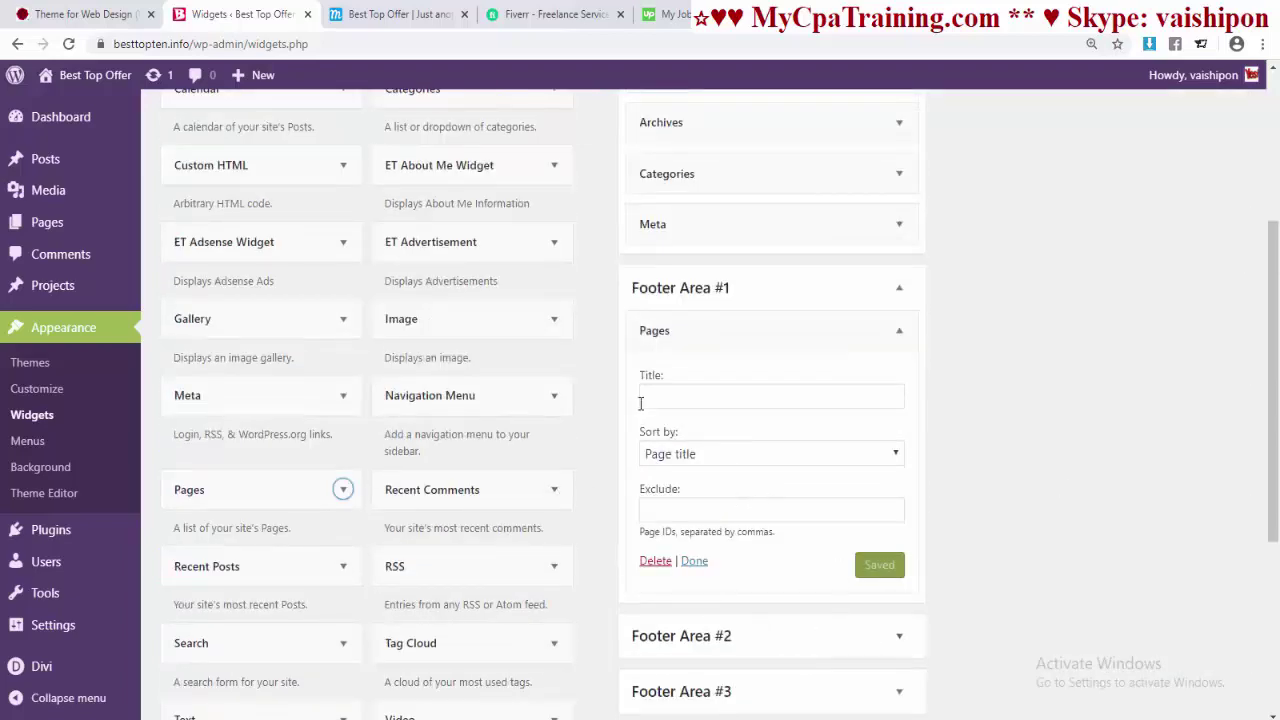
click(743, 455)
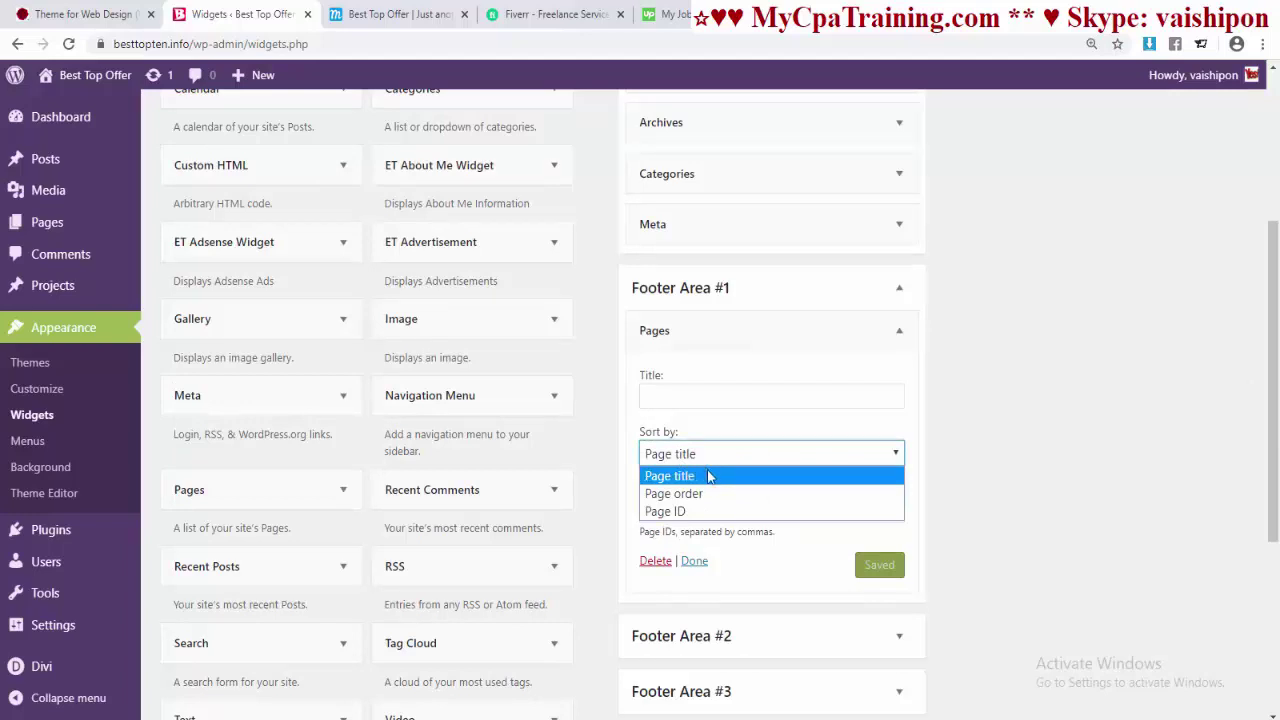
click(803, 530)
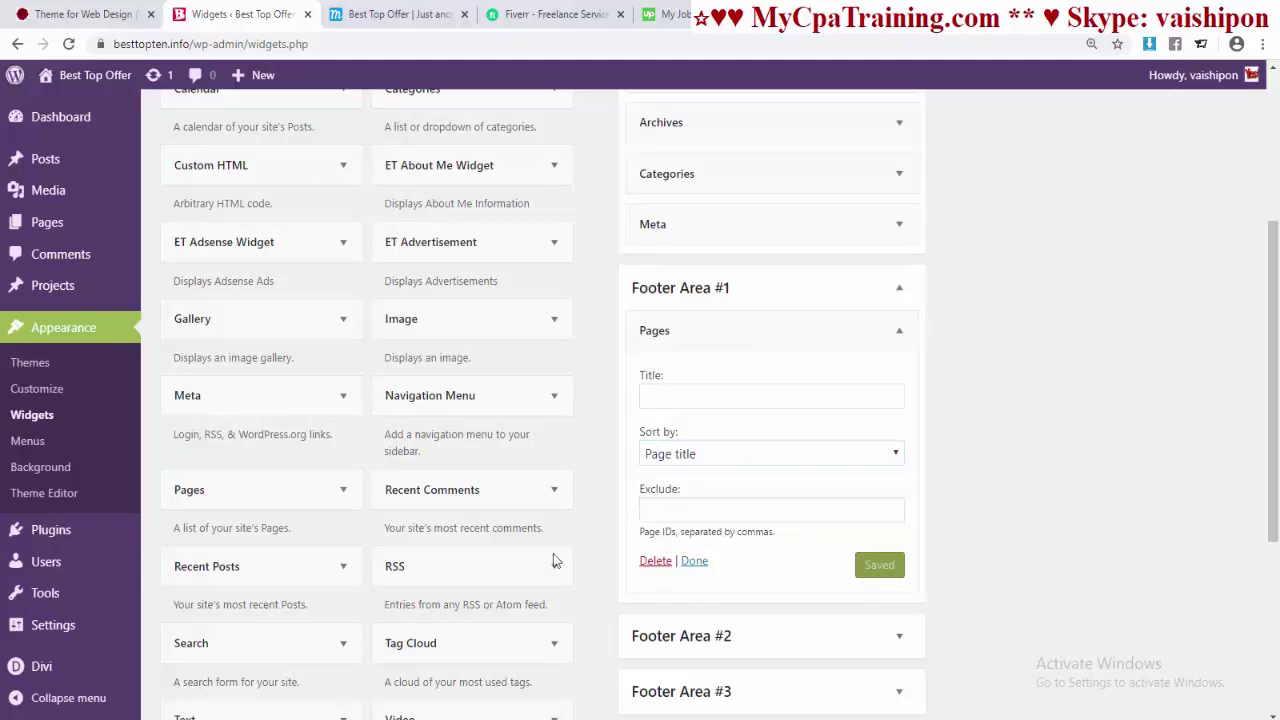
click(694, 560)
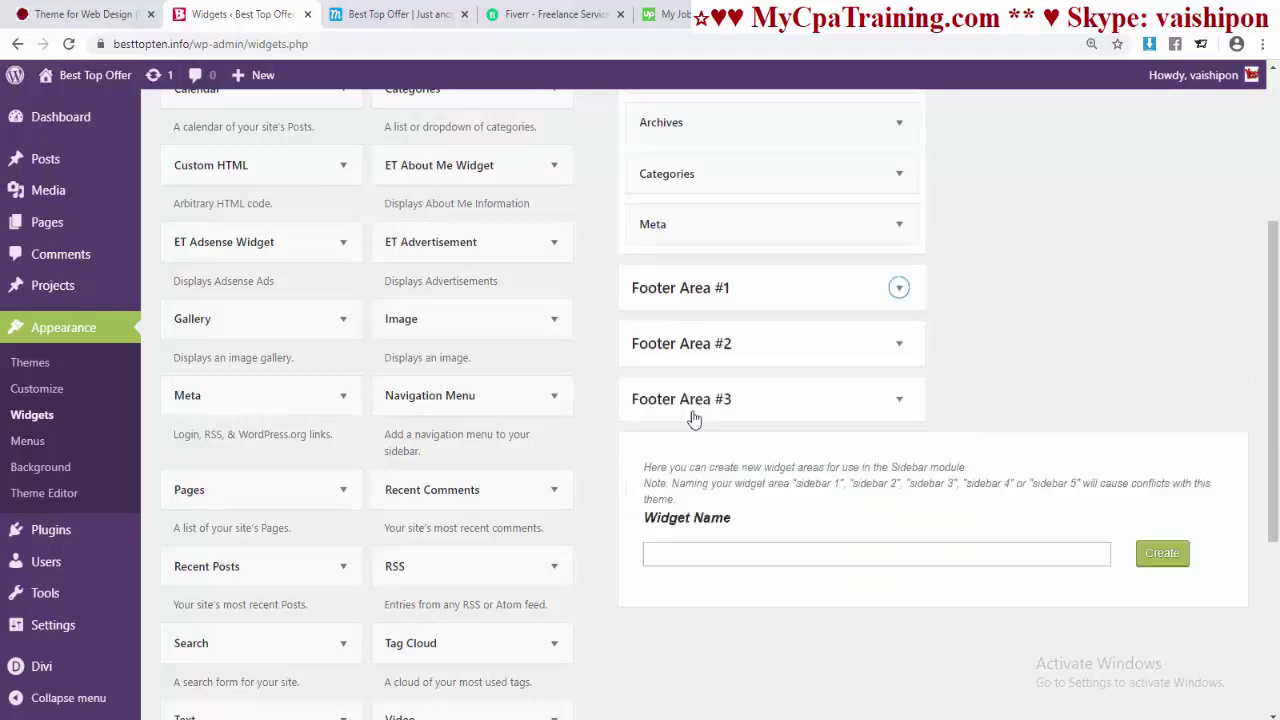
click(551, 320)
click(417, 464)
- Add an Image widget to Footer Area #2 with the grayscale portrait from the media library and save it
click(502, 648)
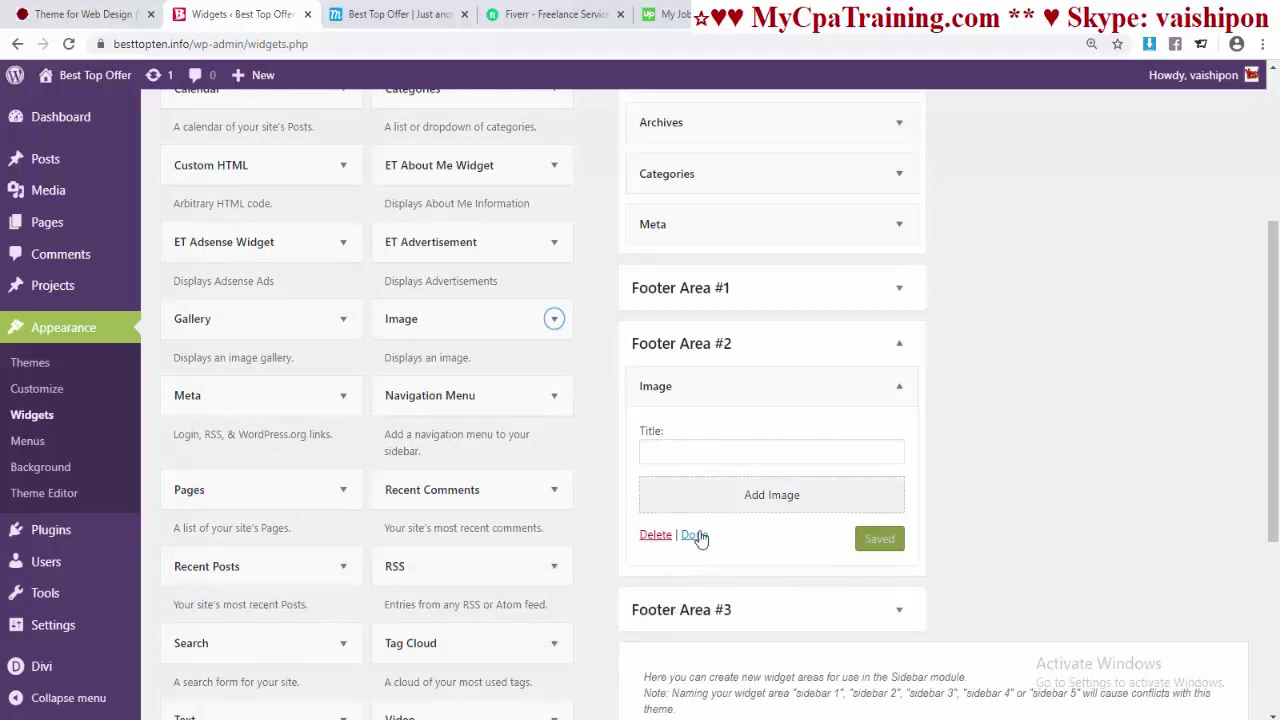
click(752, 496)
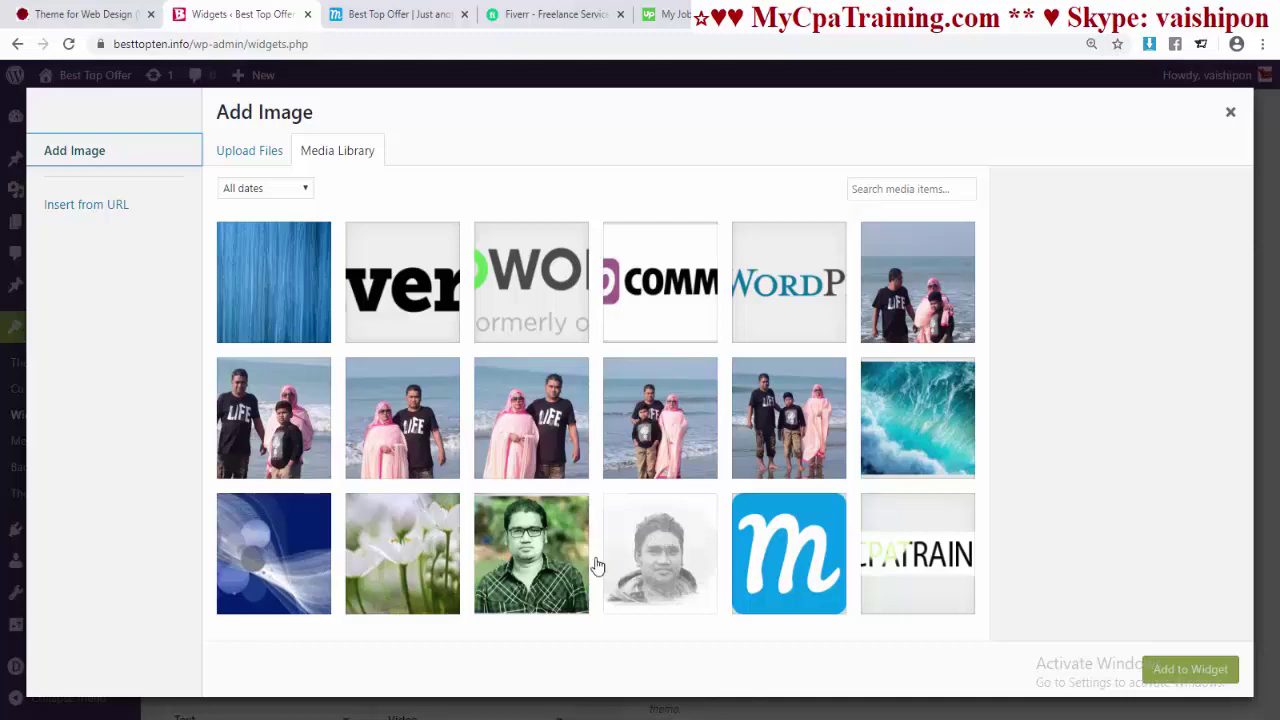
click(658, 566)
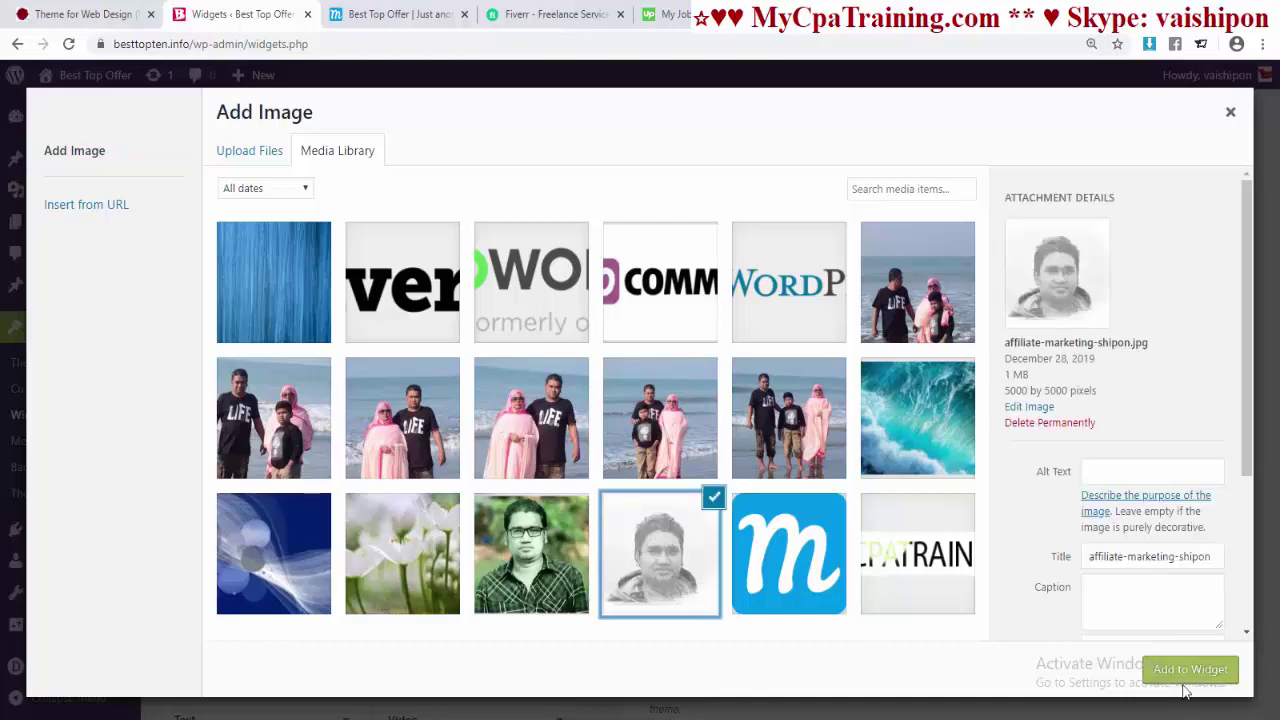
click(1185, 676)
scroll(936, 617, down, 3)
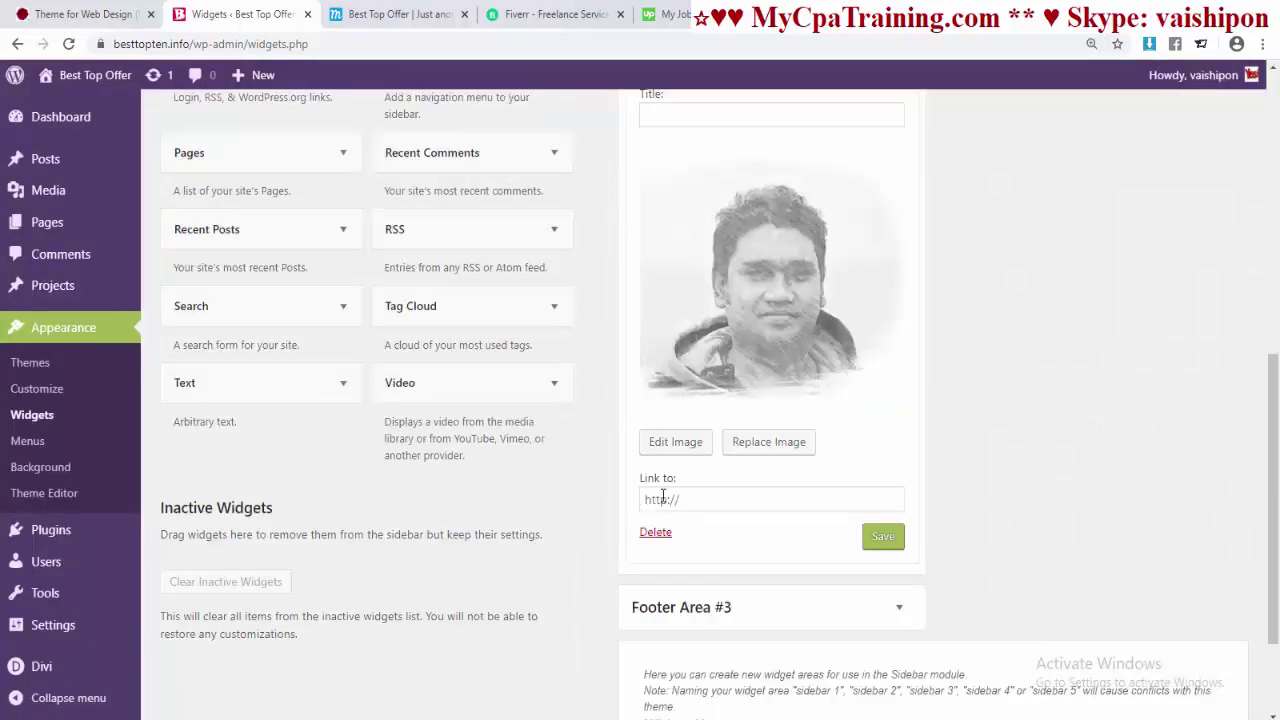
click(882, 536)
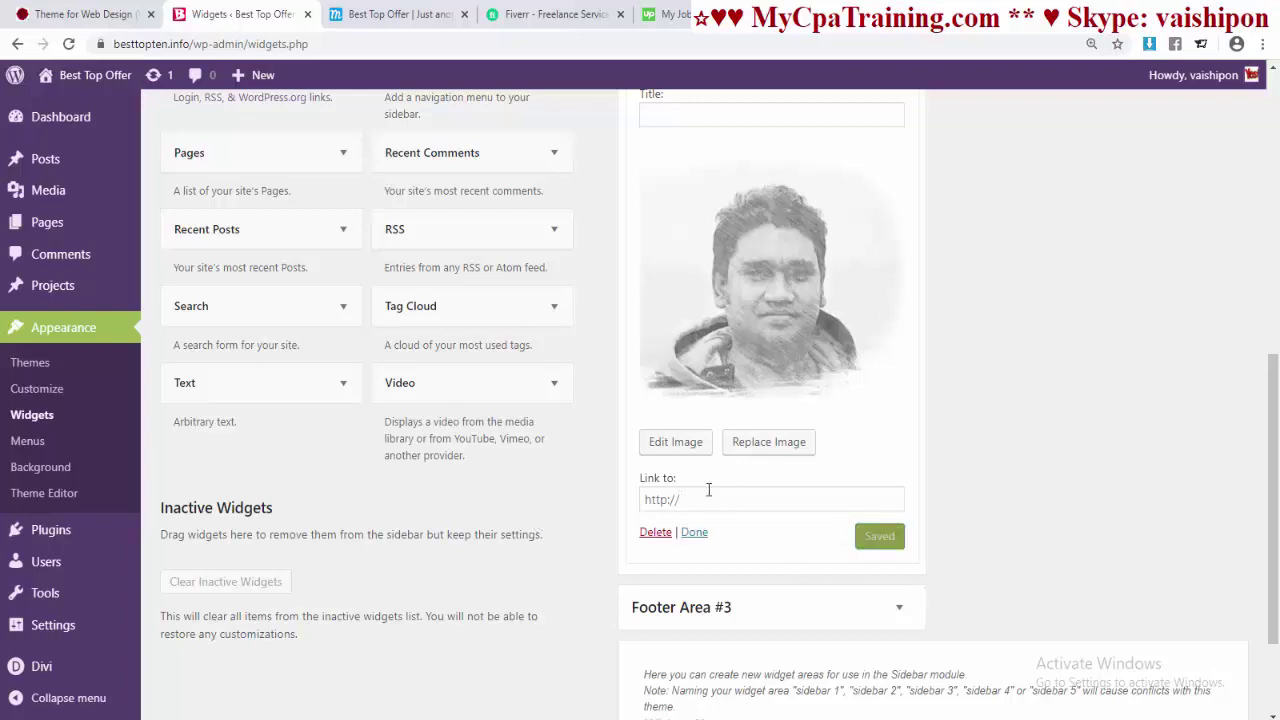
scroll(844, 447, up, 2)
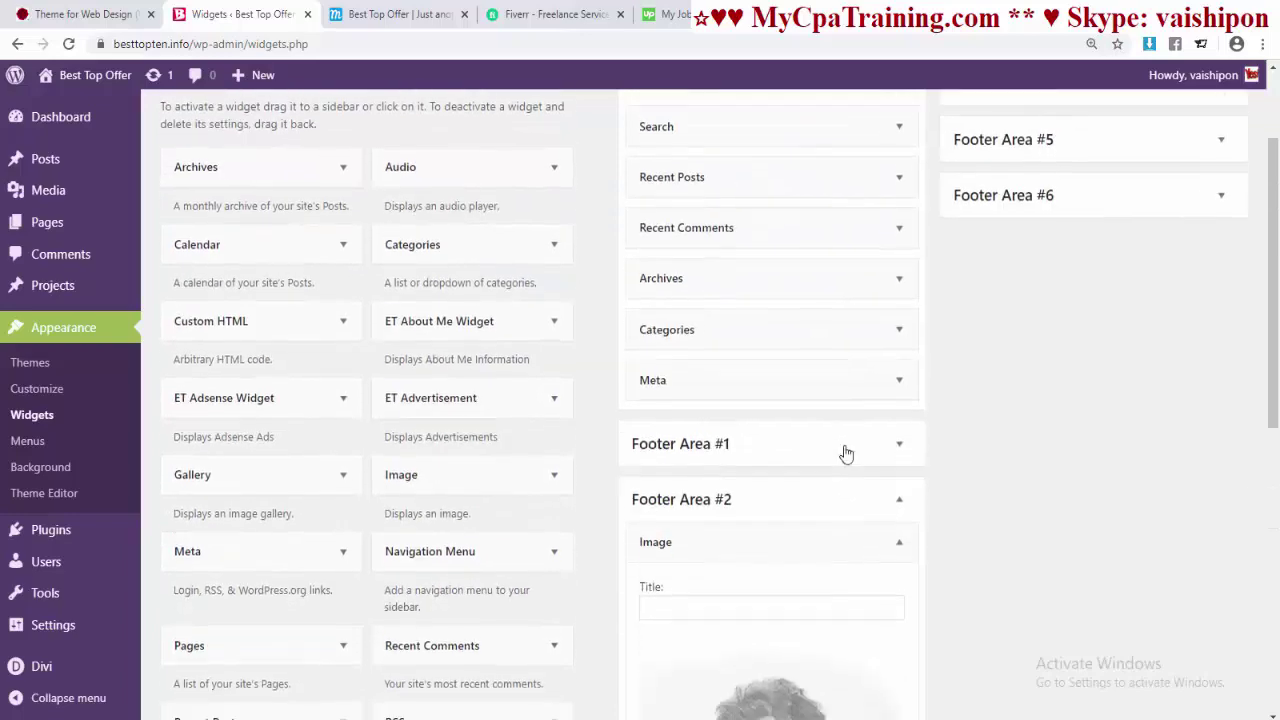
scroll(870, 380, down, 3)
click(900, 302)
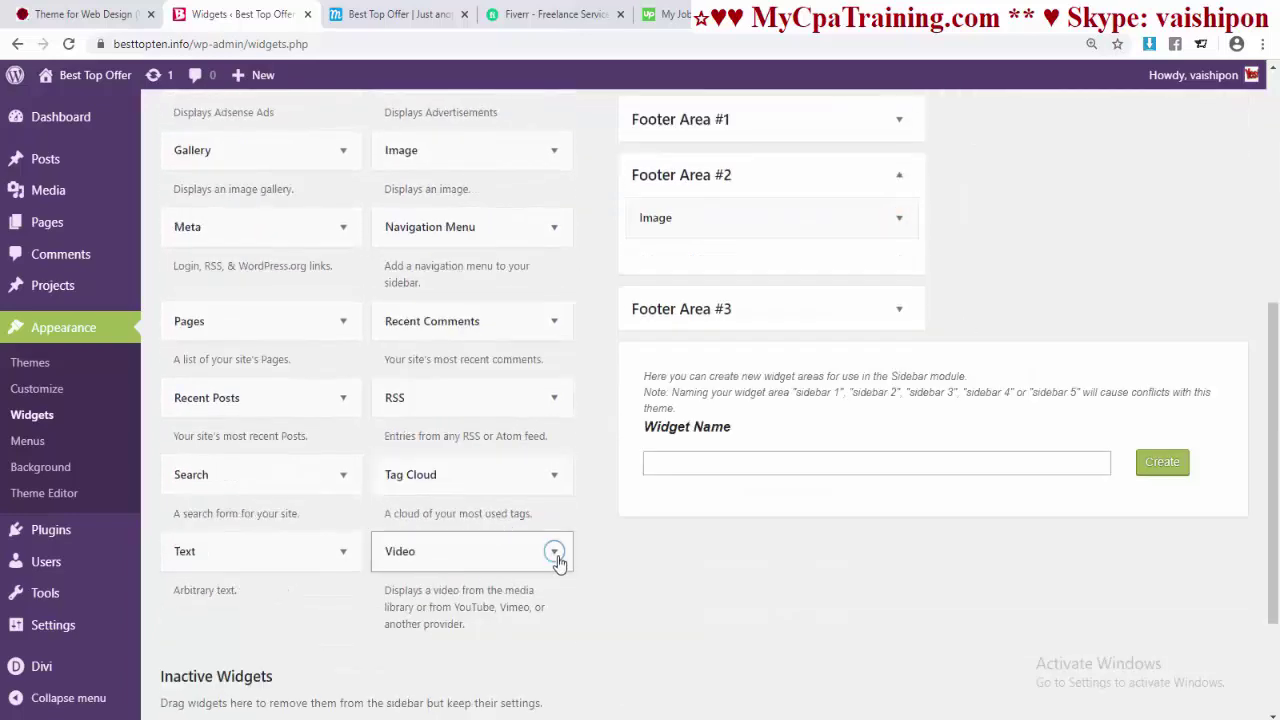
- Add a Video widget to Footer Area #3 and choose to insert its video from a URL
click(555, 552)
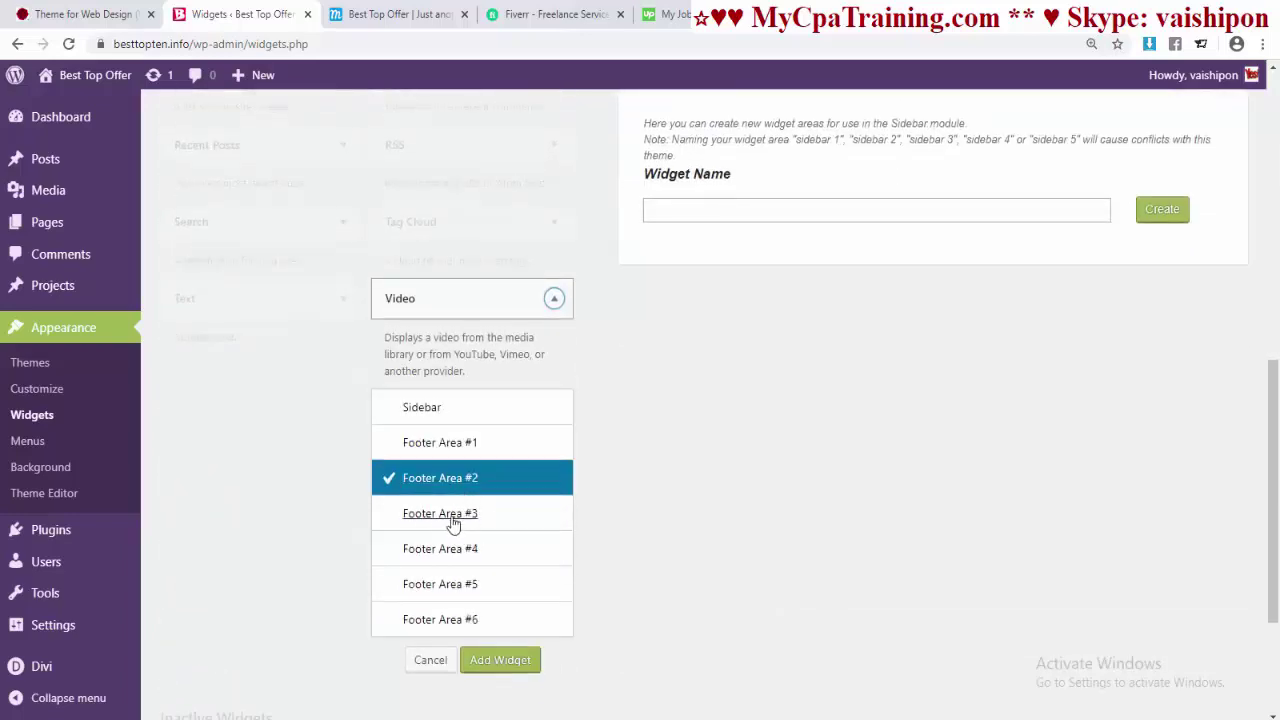
click(452, 515)
click(488, 665)
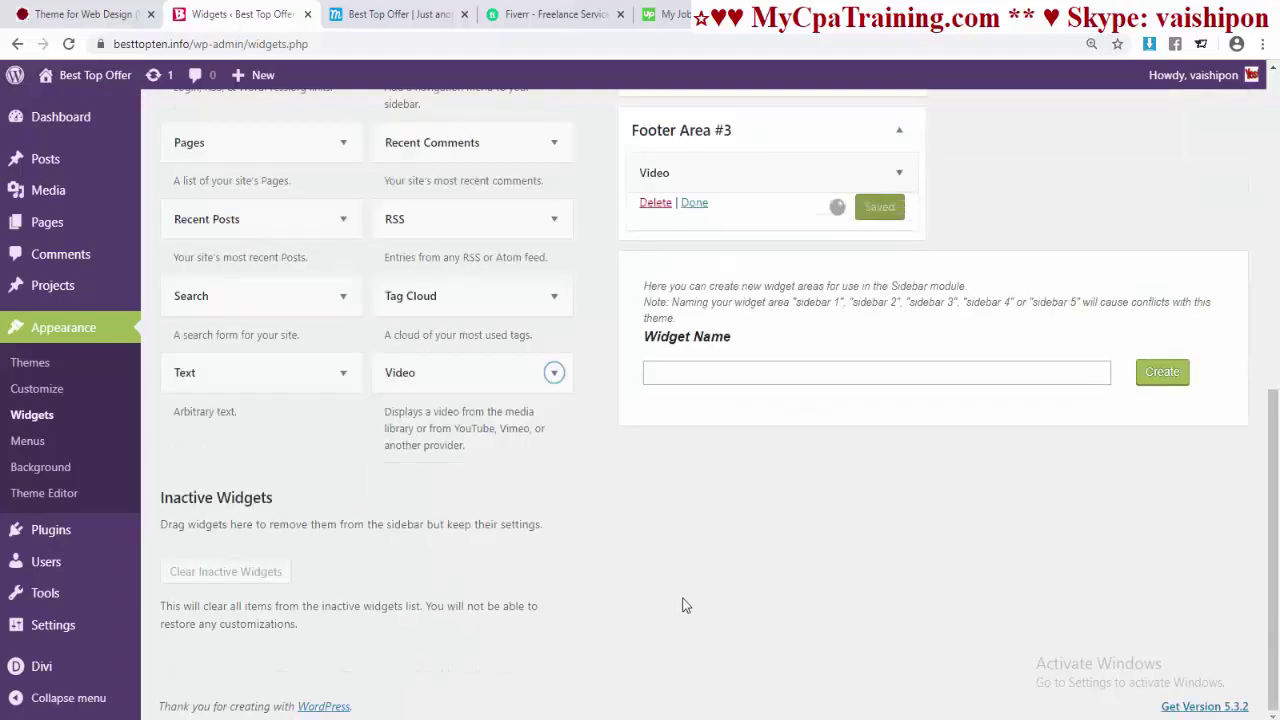
click(764, 370)
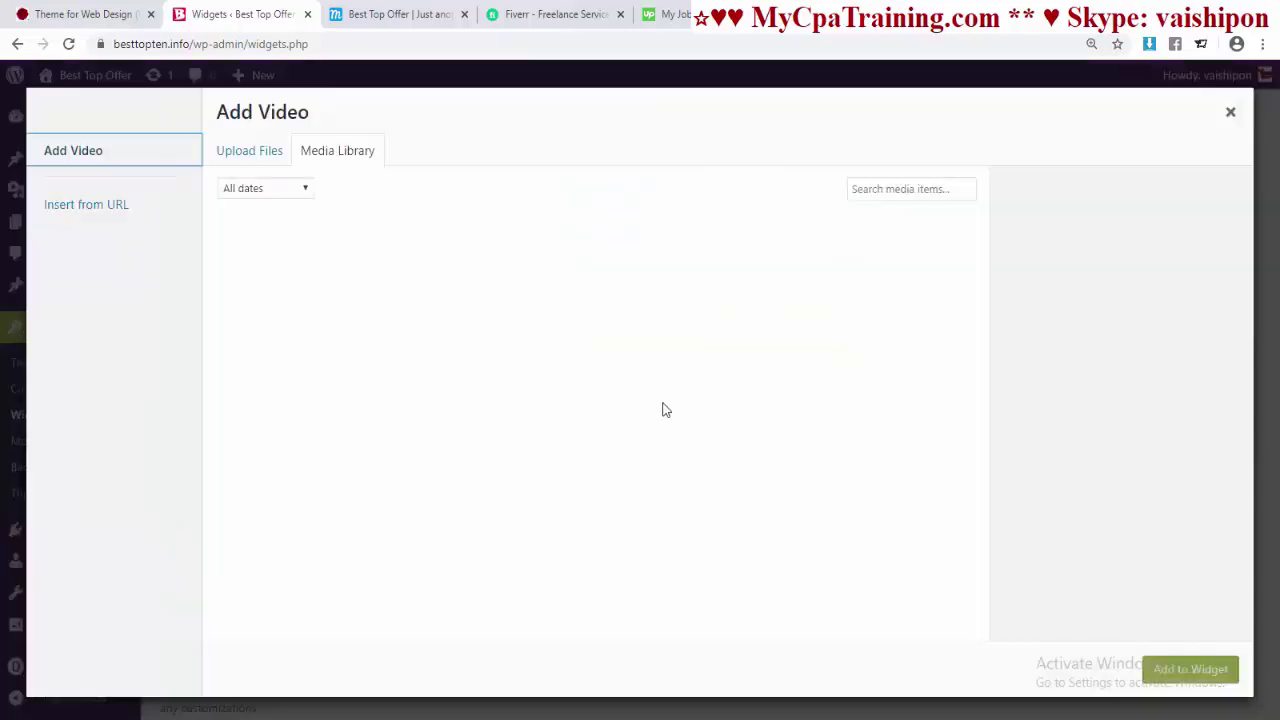
click(75, 206)
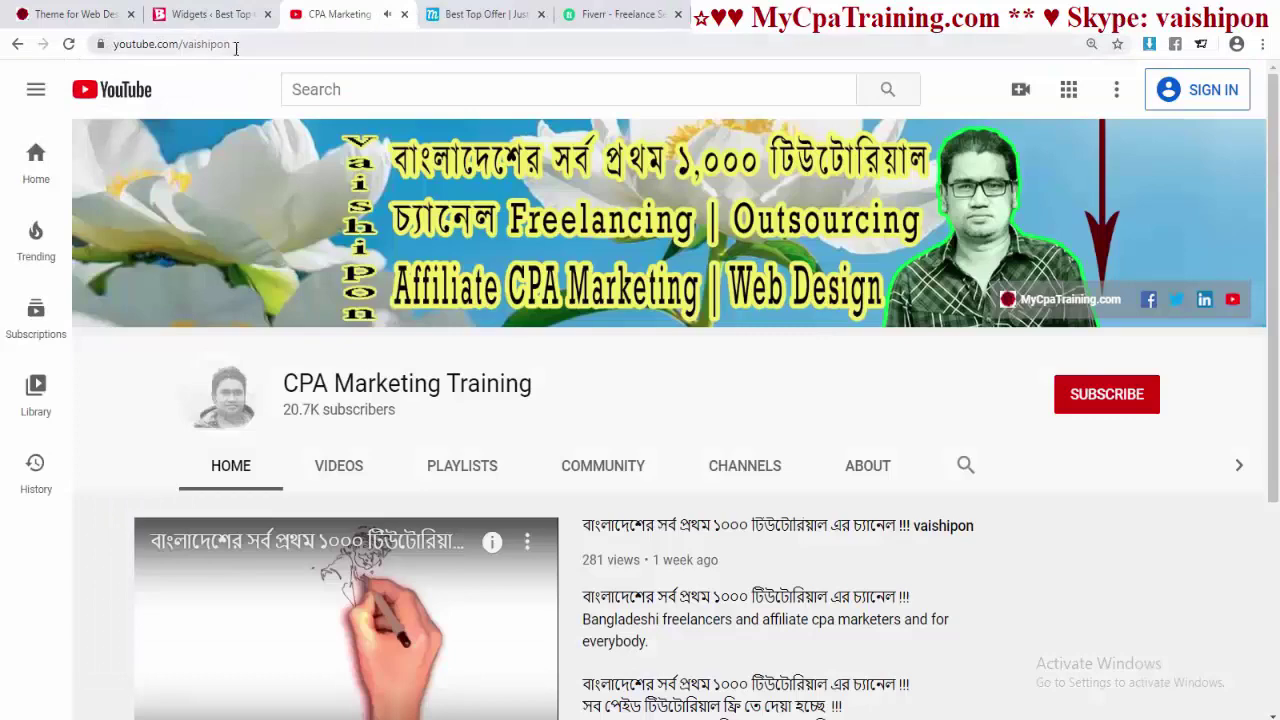
- Scroll the CPA Marketing Training channel and bring up the featured 1:46 video's link options
scroll(428, 385, down, 3)
right_click(406, 334)
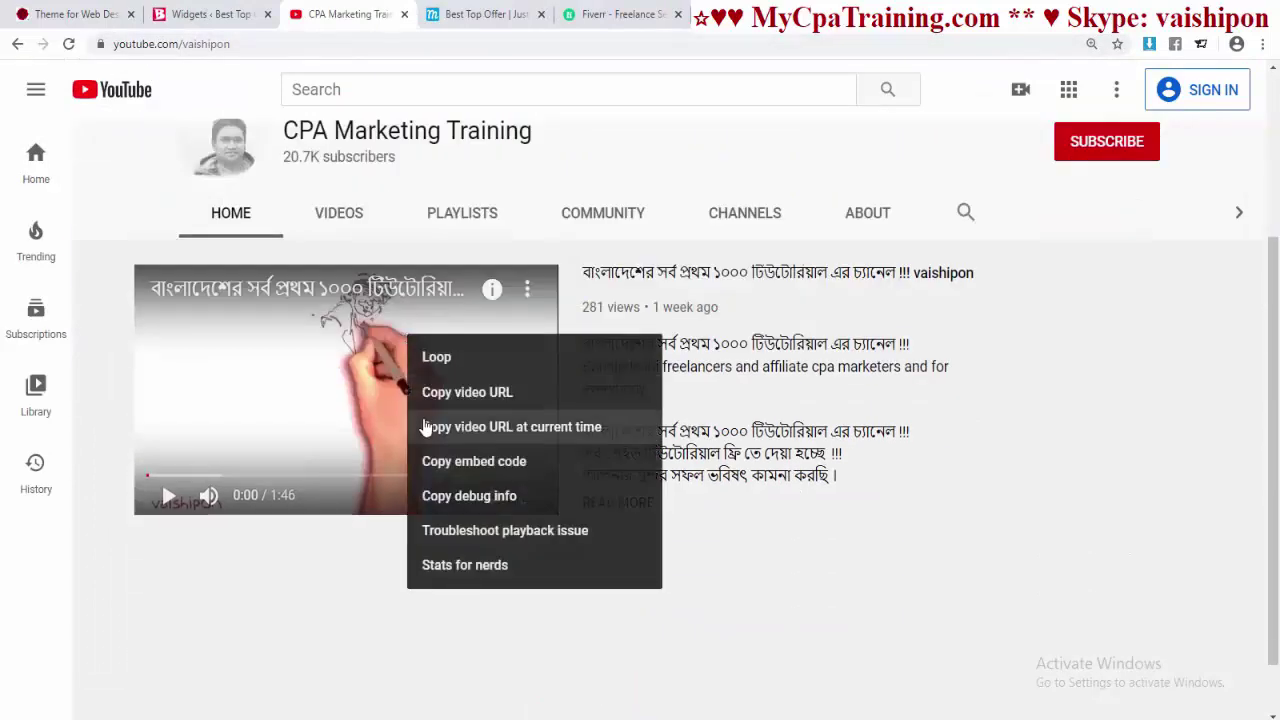
- Copy the featured YouTube video's URL into the Video widget and save it
click(466, 392)
key(ctrl+shift+Tab)
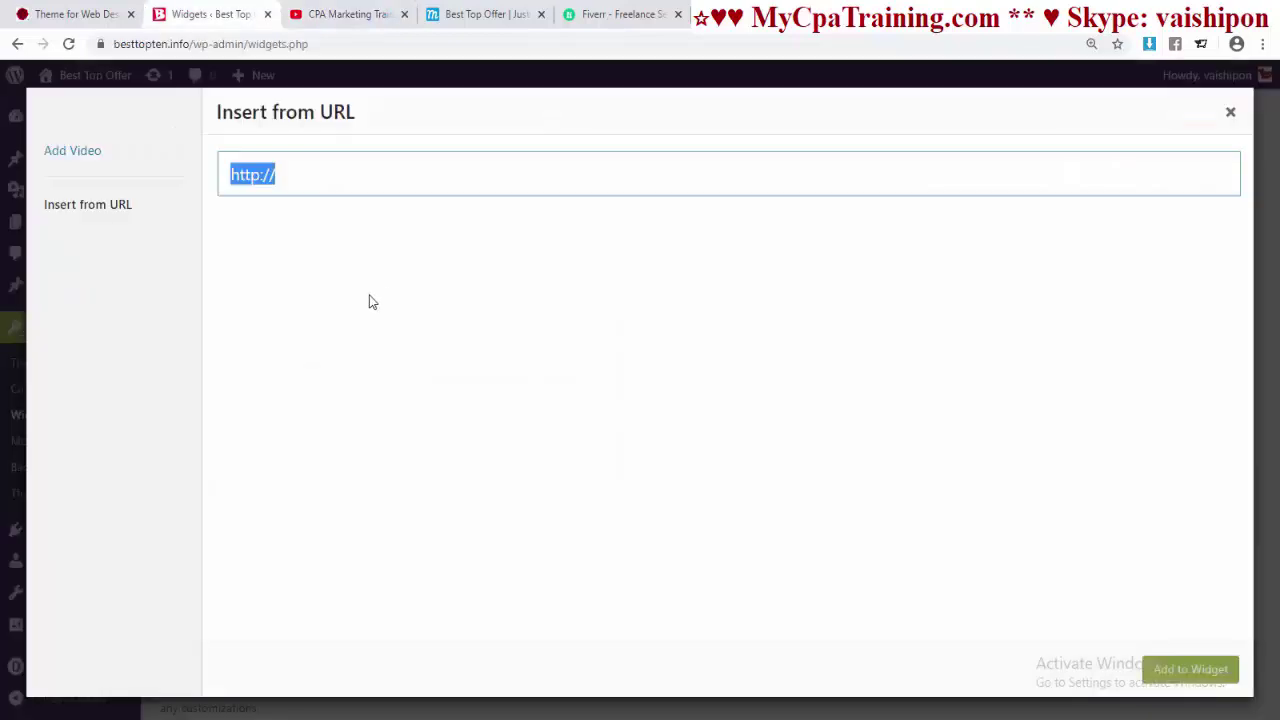
key(ctrl+v)
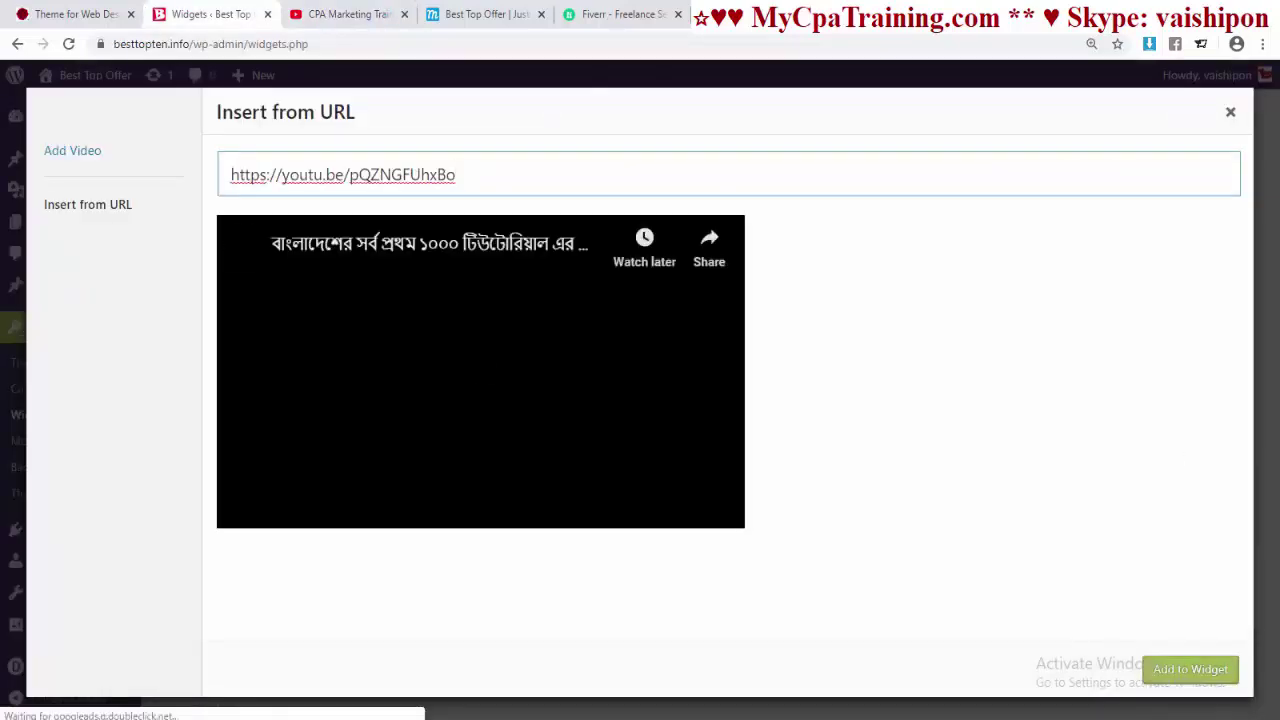
click(1171, 678)
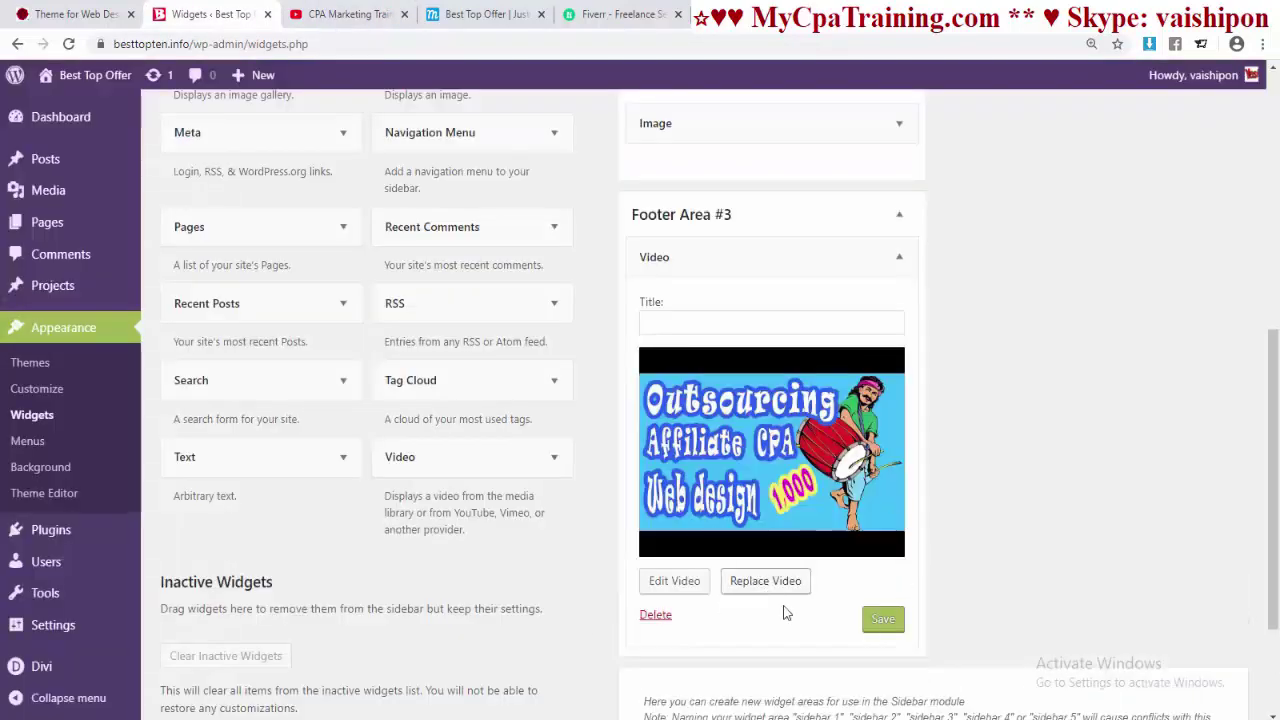
click(876, 622)
- Add the ET About Me Widget to Footer Area #4 and start its text with 'I'
scroll(590, 270, up, 3)
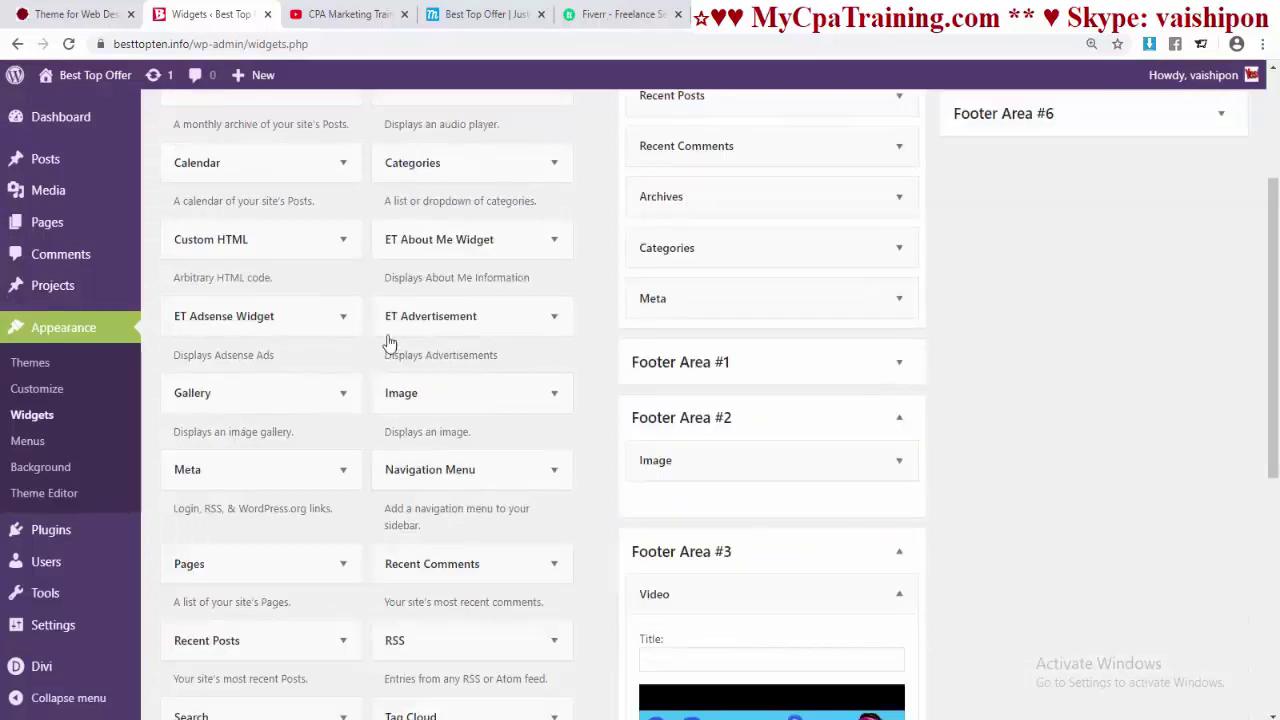
click(545, 243)
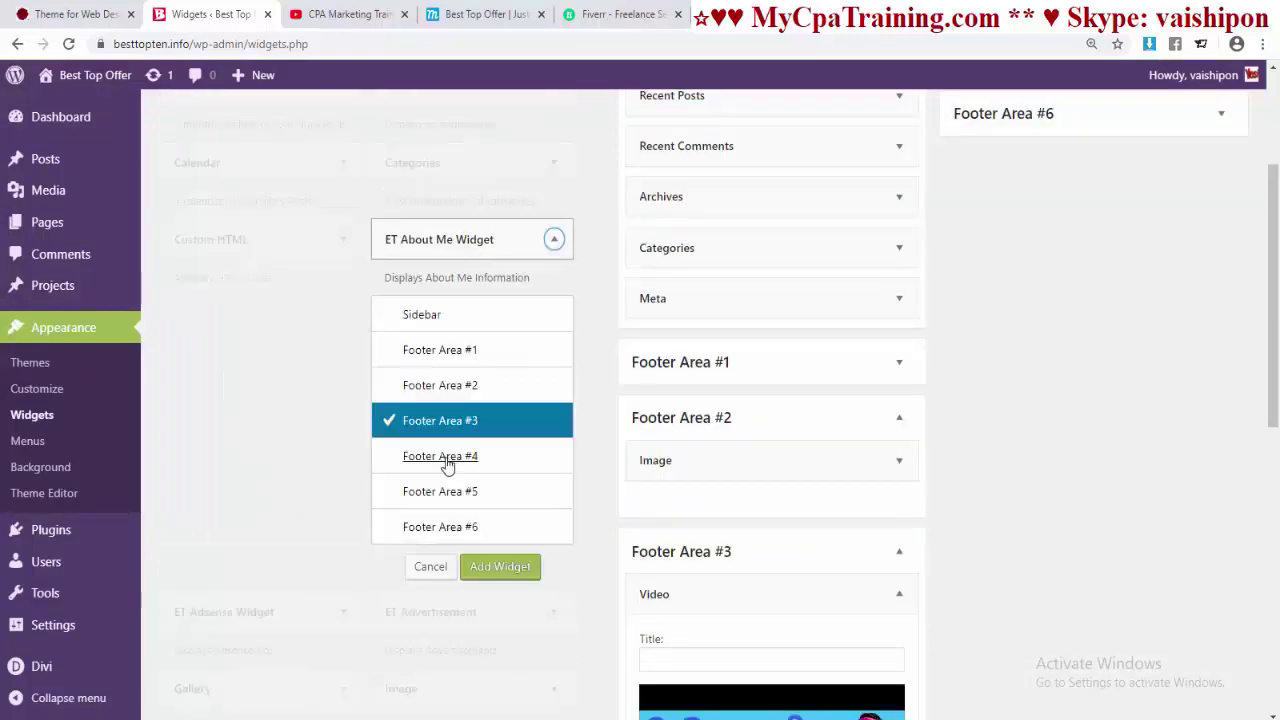
click(449, 456)
click(514, 569)
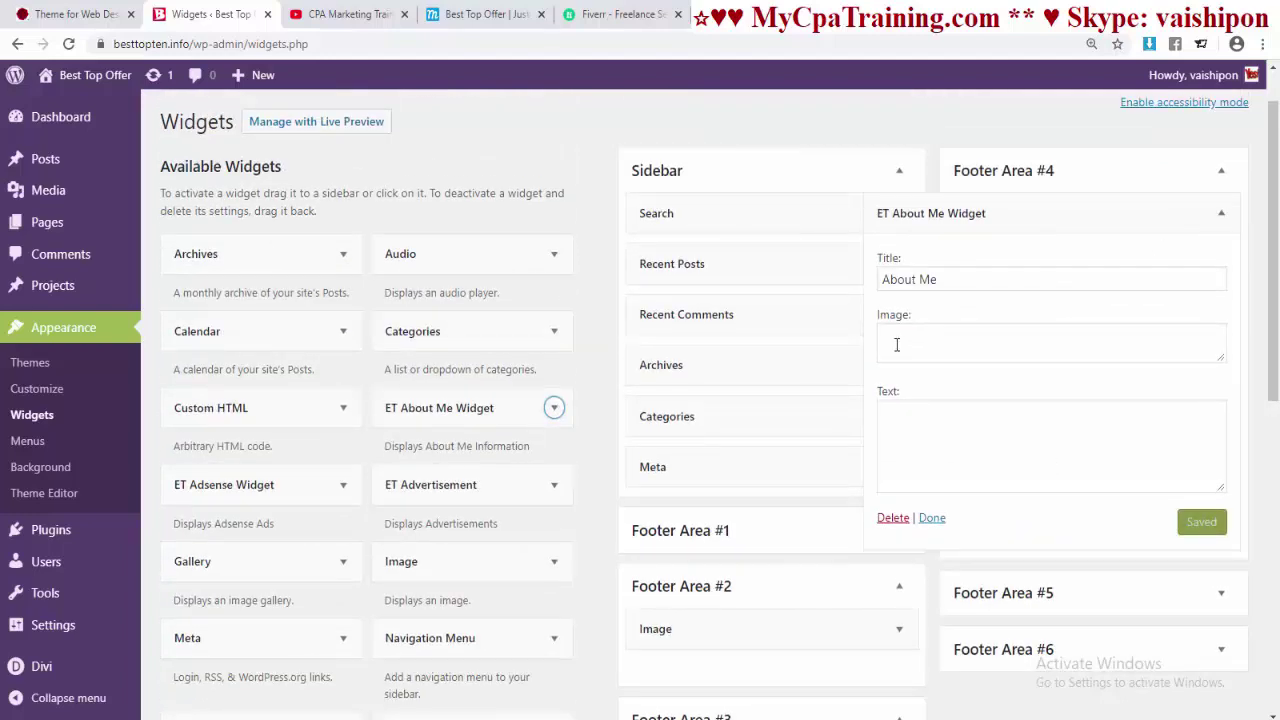
click(1000, 432)
text(I)
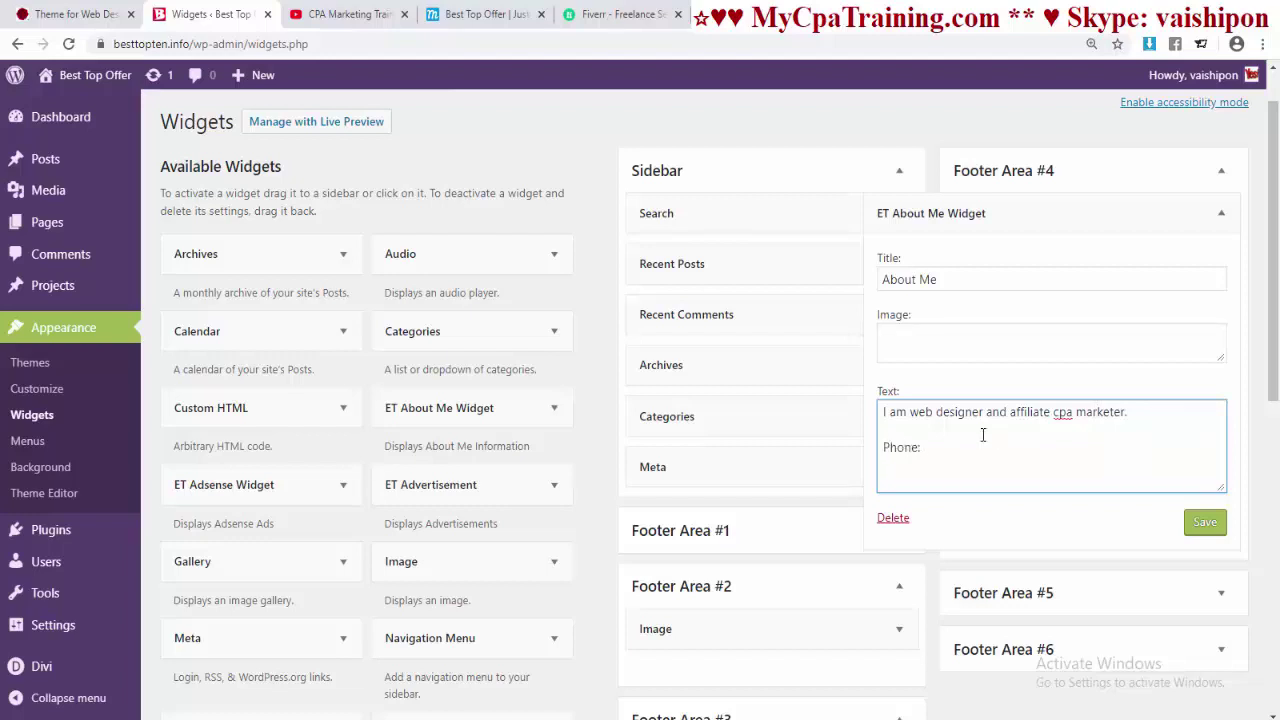
- Copy the contact phone number from the site tab into the widget after 'Phone:'
click(52, 14)
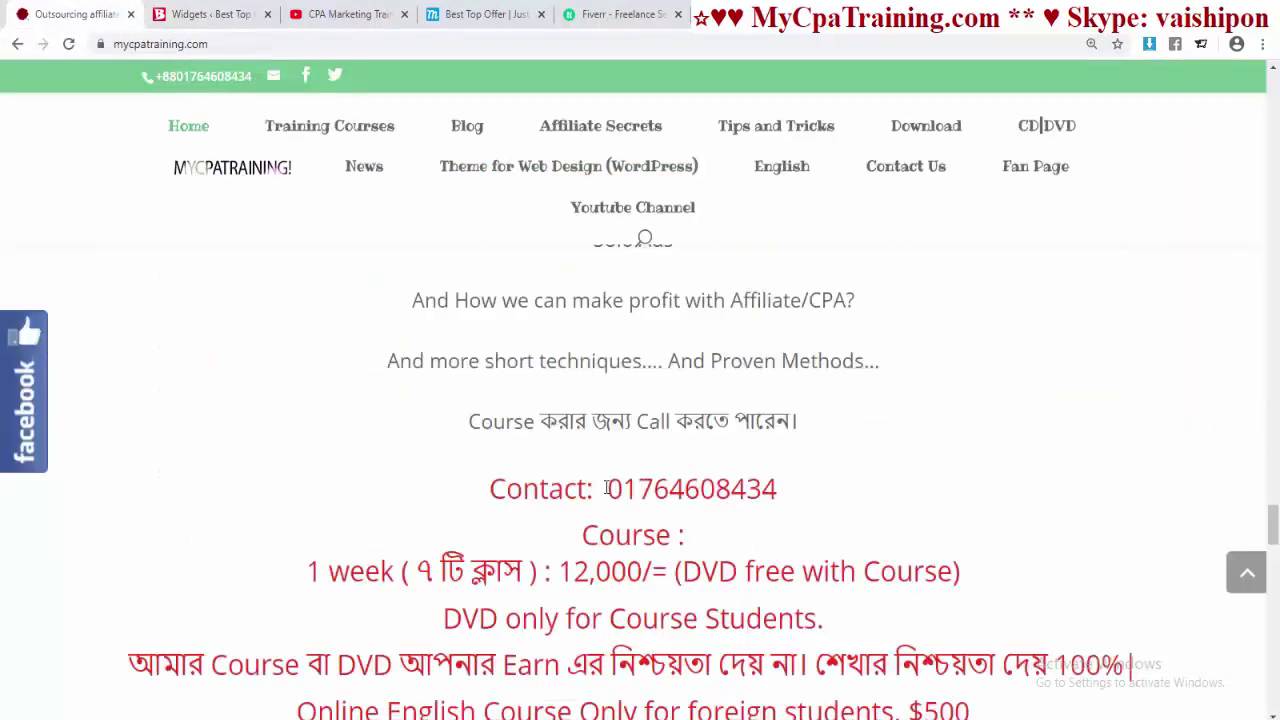
double_click(737, 490)
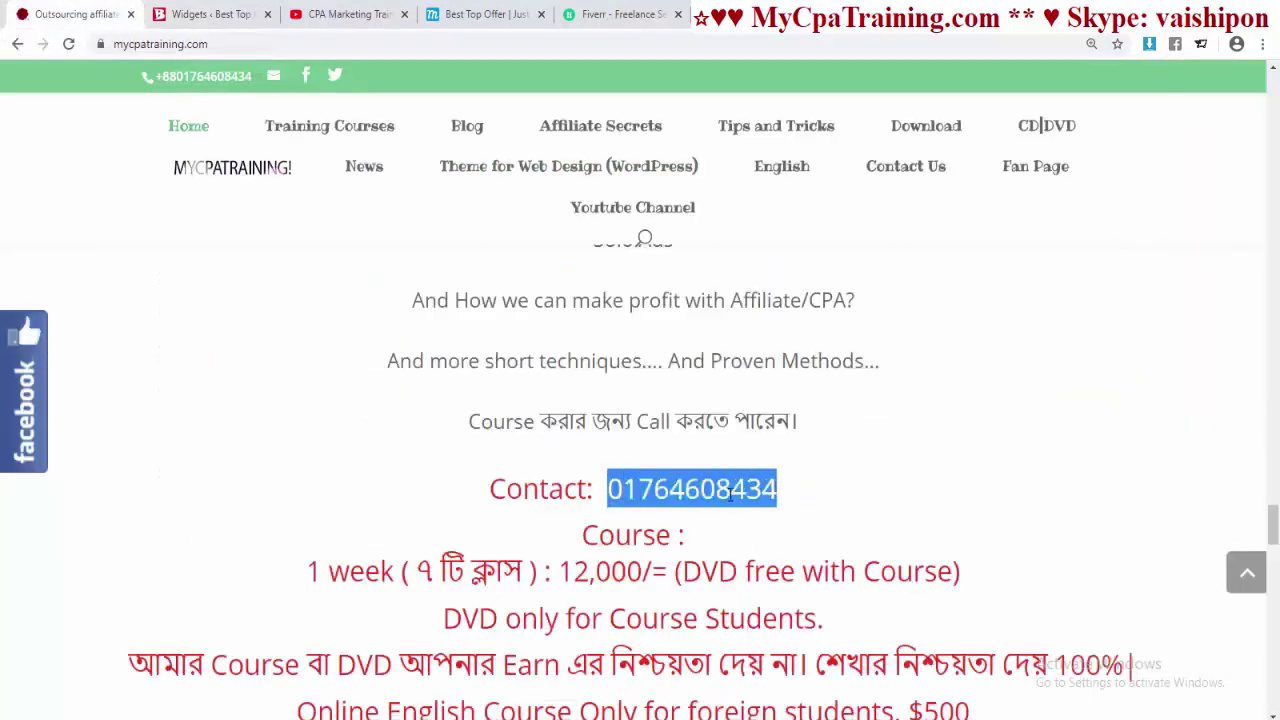
right_click(737, 490)
click(766, 503)
click(205, 14)
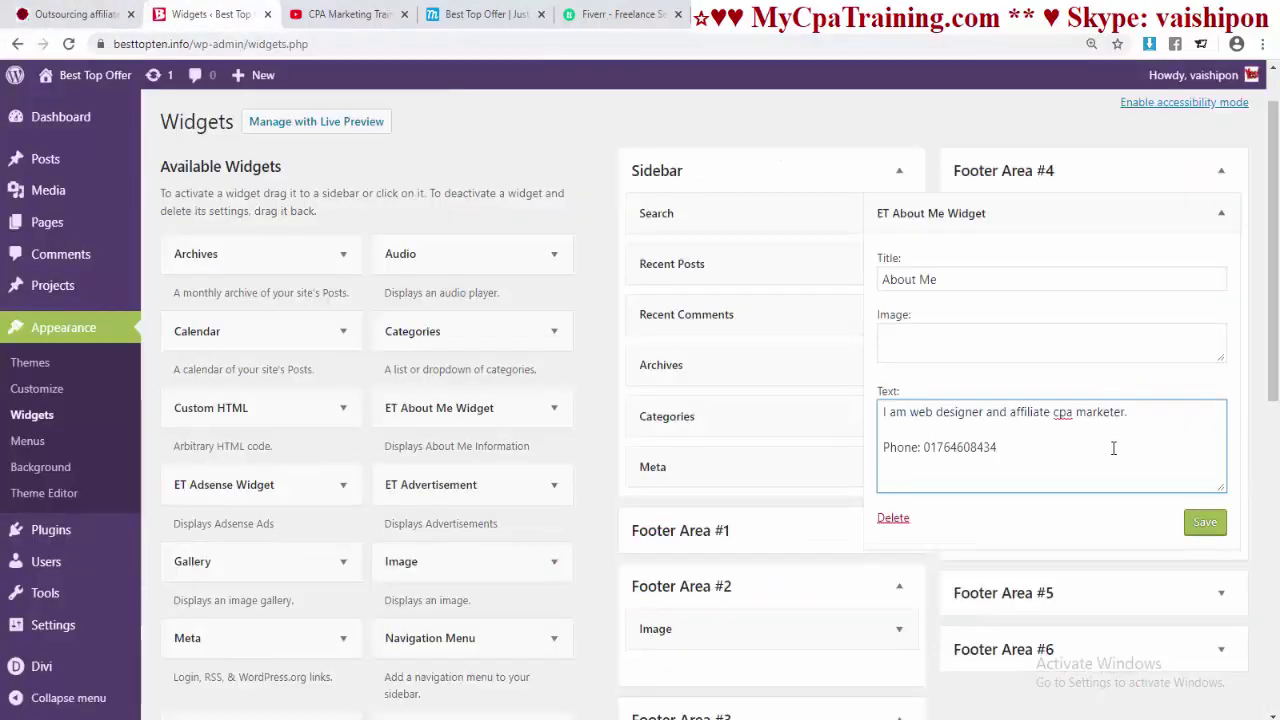
- Copy the Skype contact line into the About Me widget text and save the widget
click(75, 14)
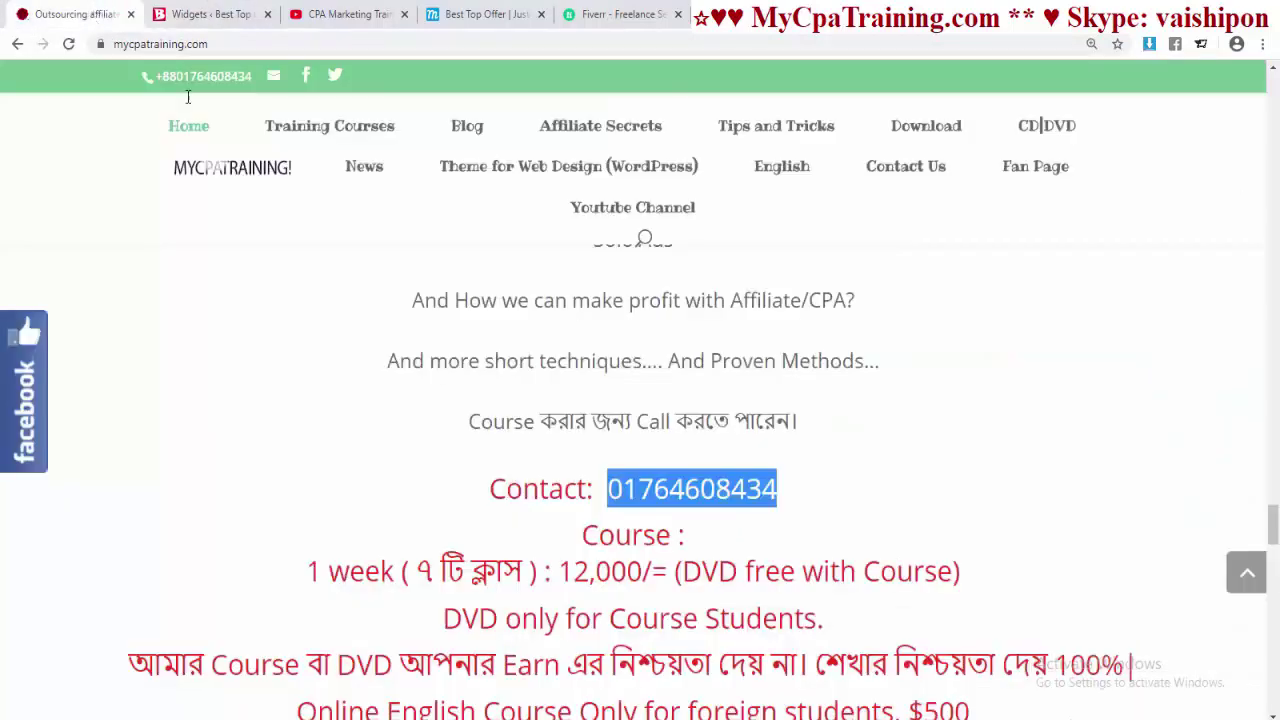
scroll(654, 523, down, 3)
triple_click(757, 500)
right_click(757, 520)
click(766, 521)
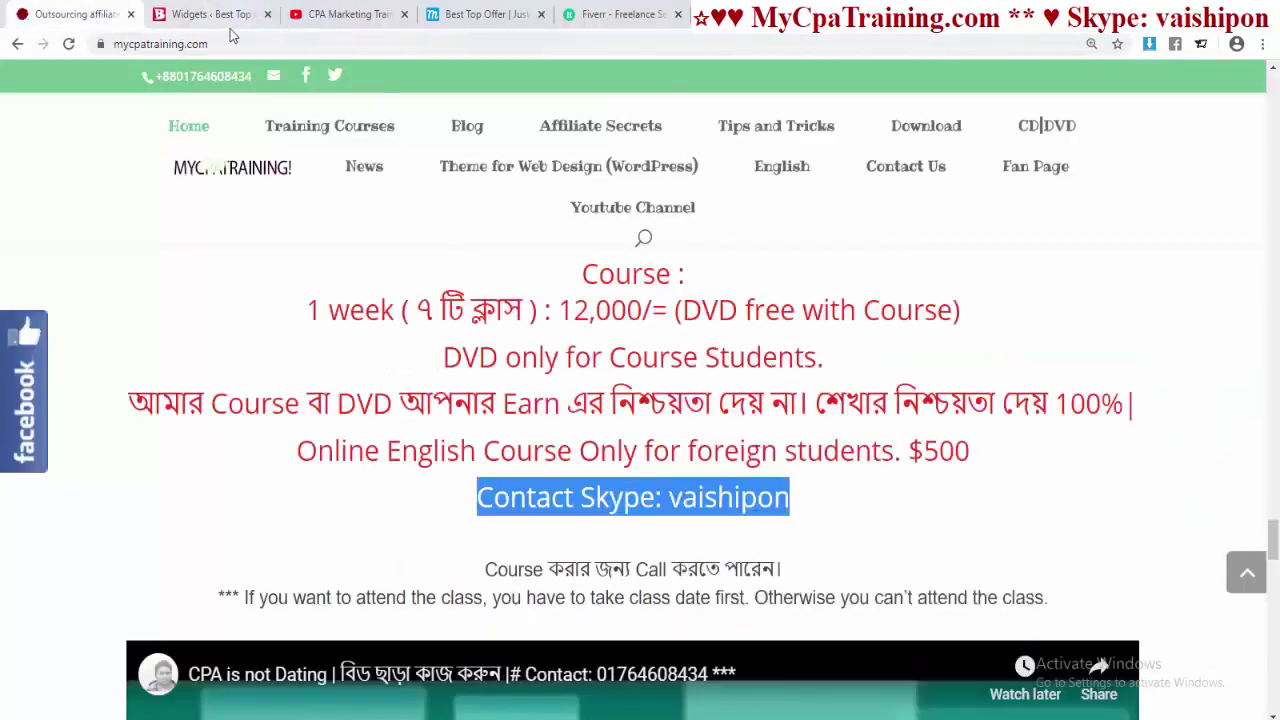
click(205, 14)
key(ctrl+v)
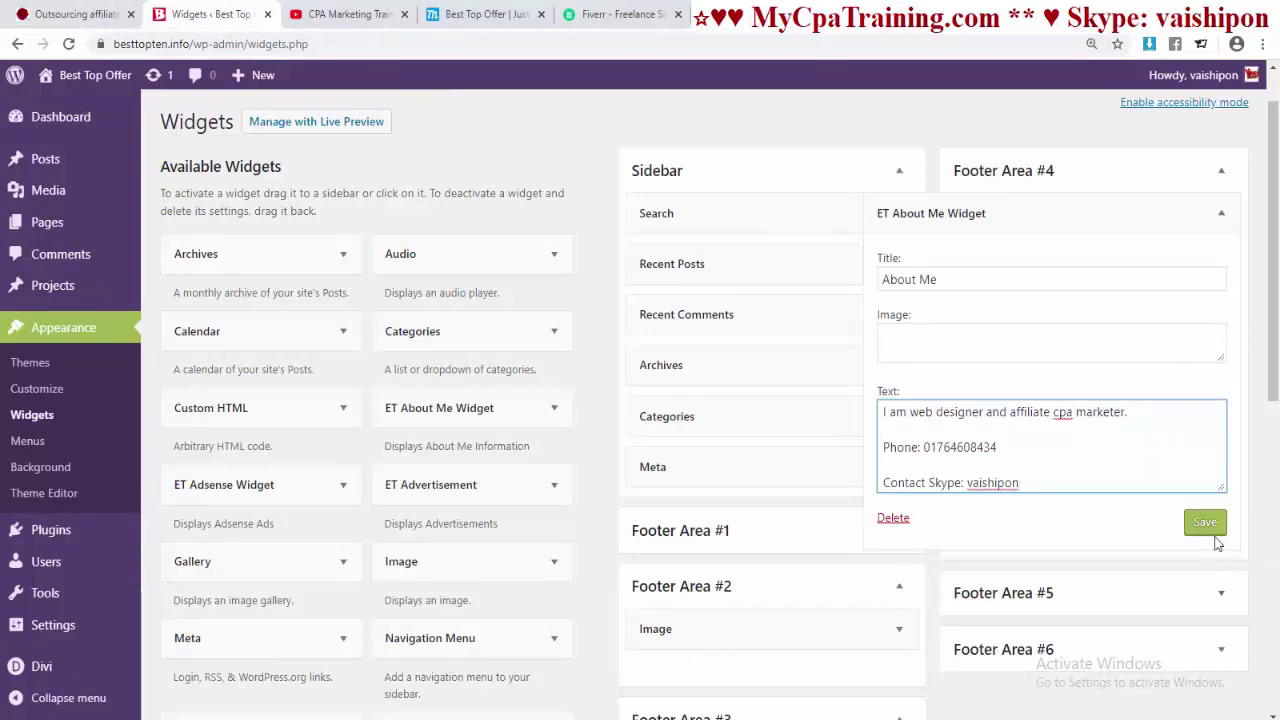
click(1204, 522)
click(929, 517)
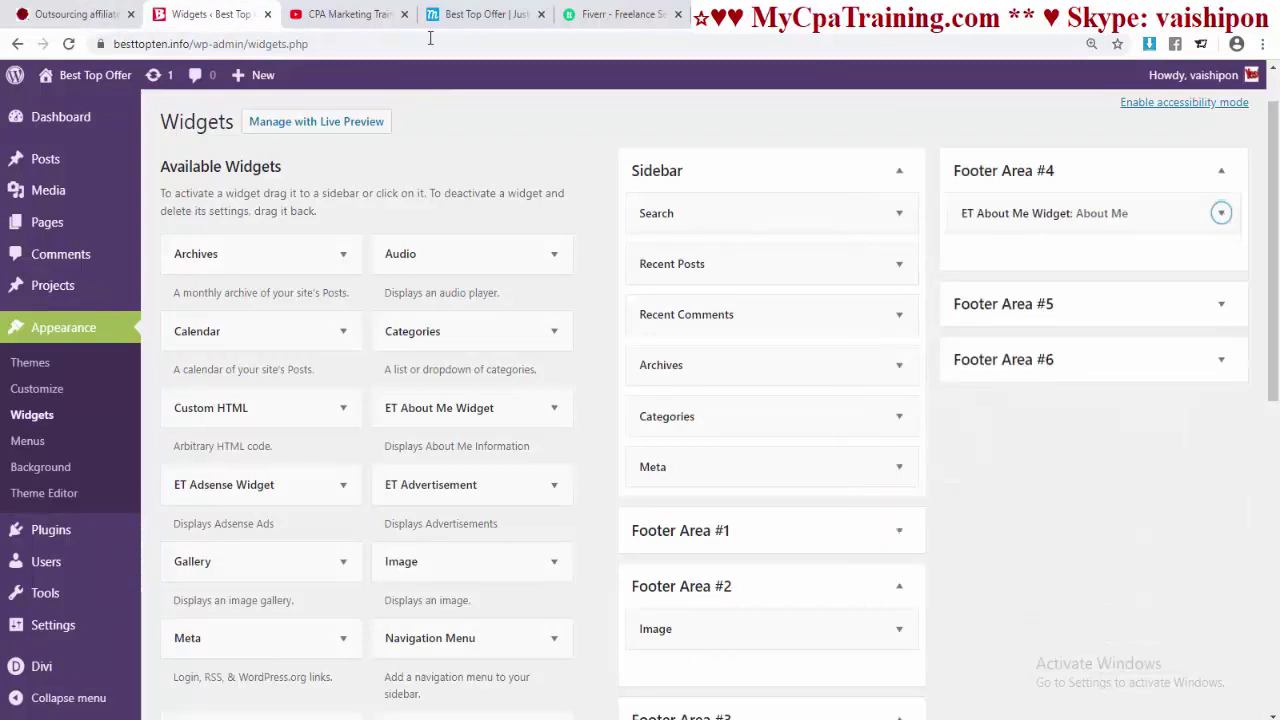
- Reload the site's front page to check the updated footer, then return to Widgets
click(453, 15)
click(494, 44)
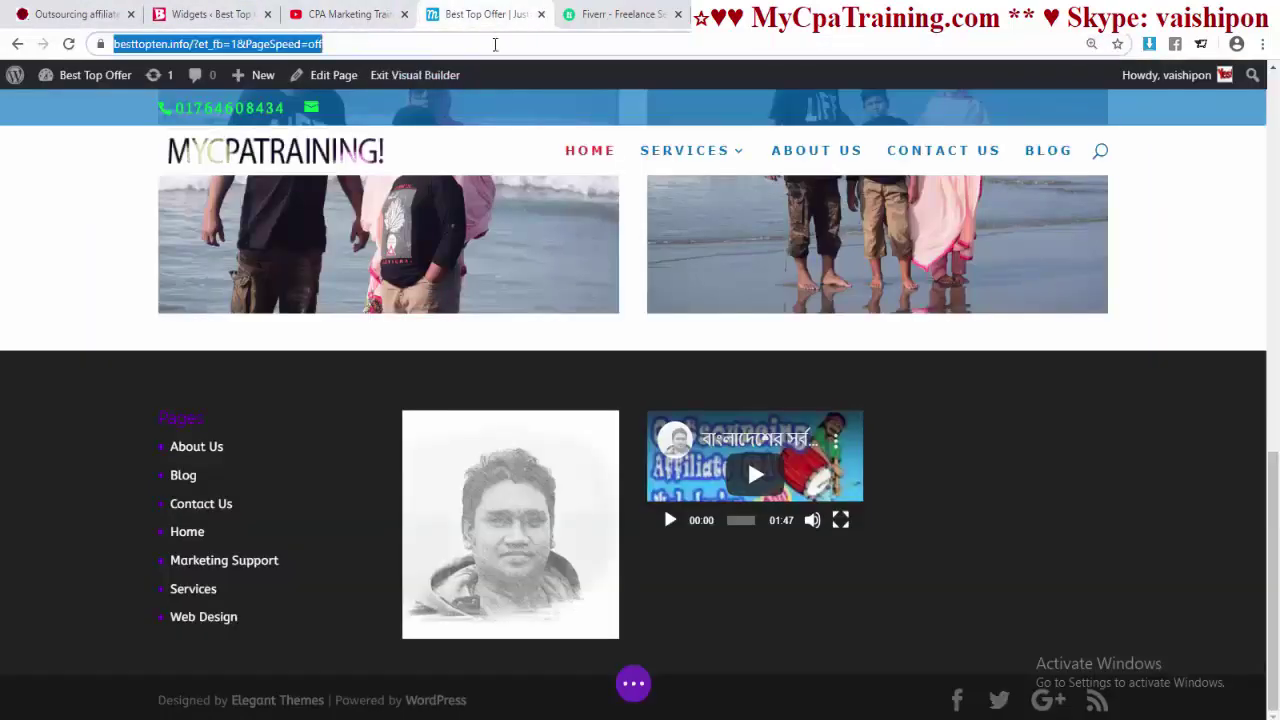
key(Return)
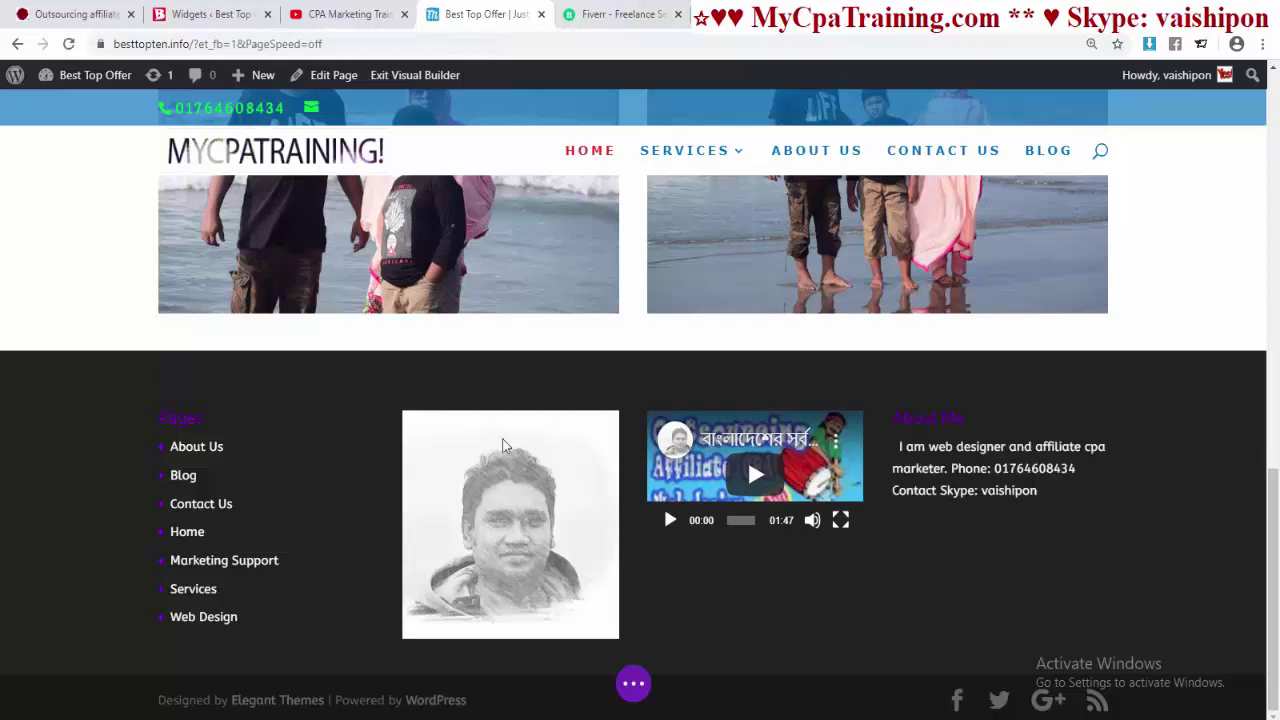
click(195, 12)
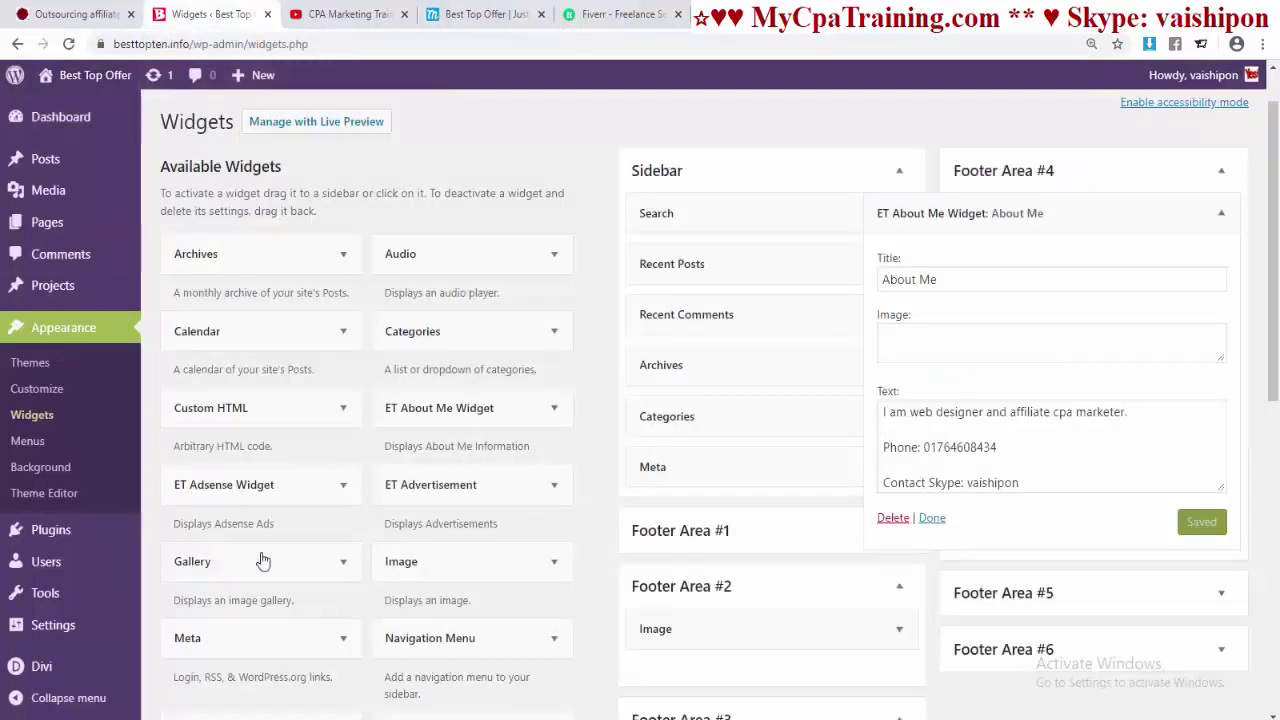
- In Customize > Footer > Bottom Bar, paste the existing credit line into the Footer Credits field
click(62, 670)
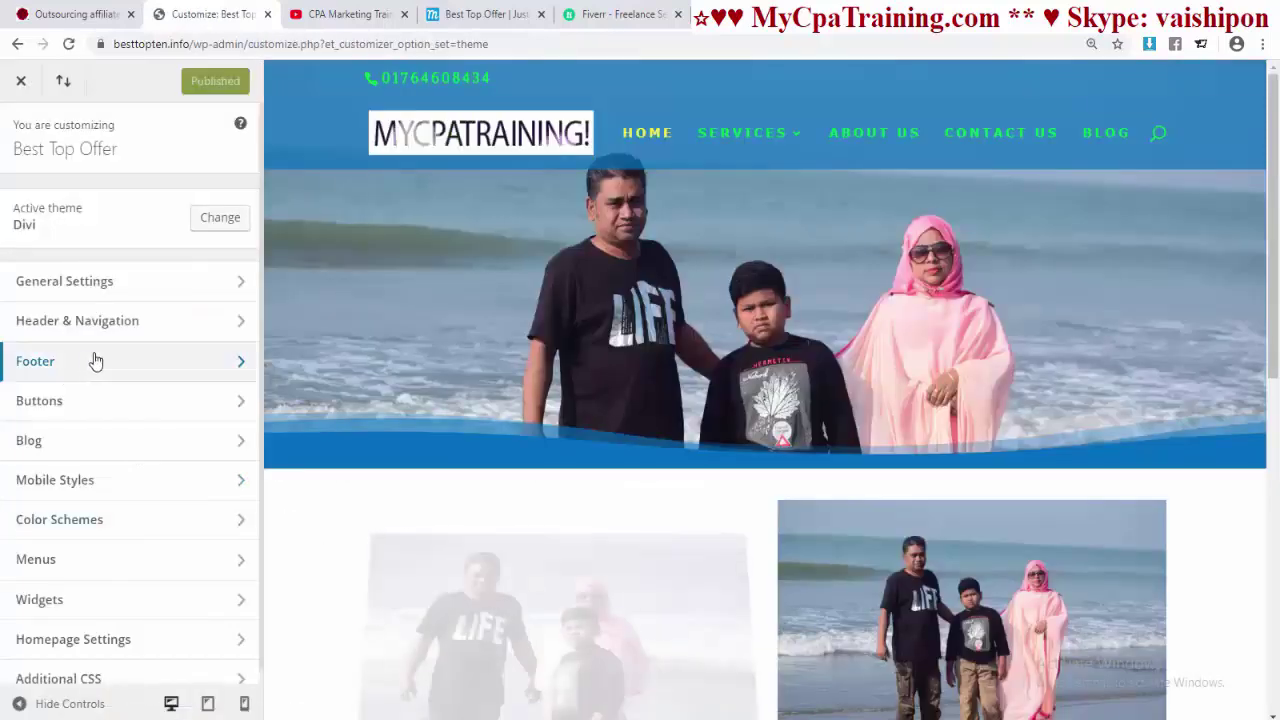
click(54, 366)
click(126, 363)
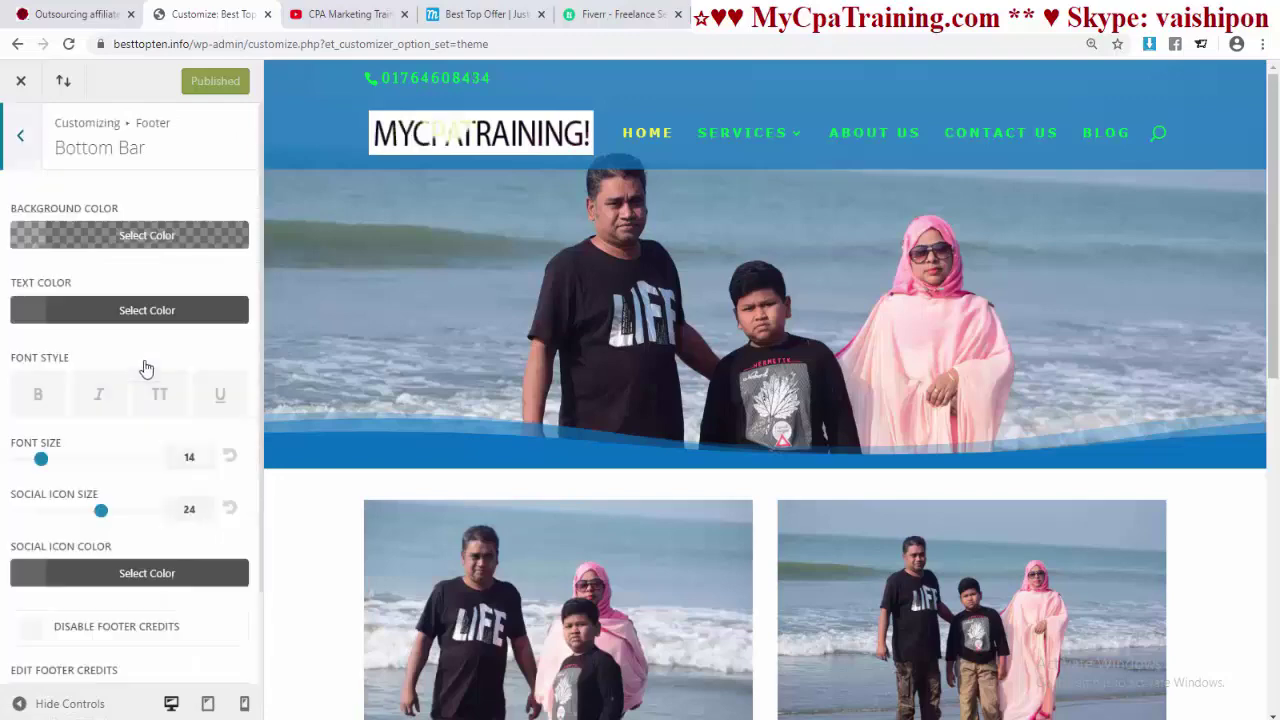
scroll(190, 619, down, 1)
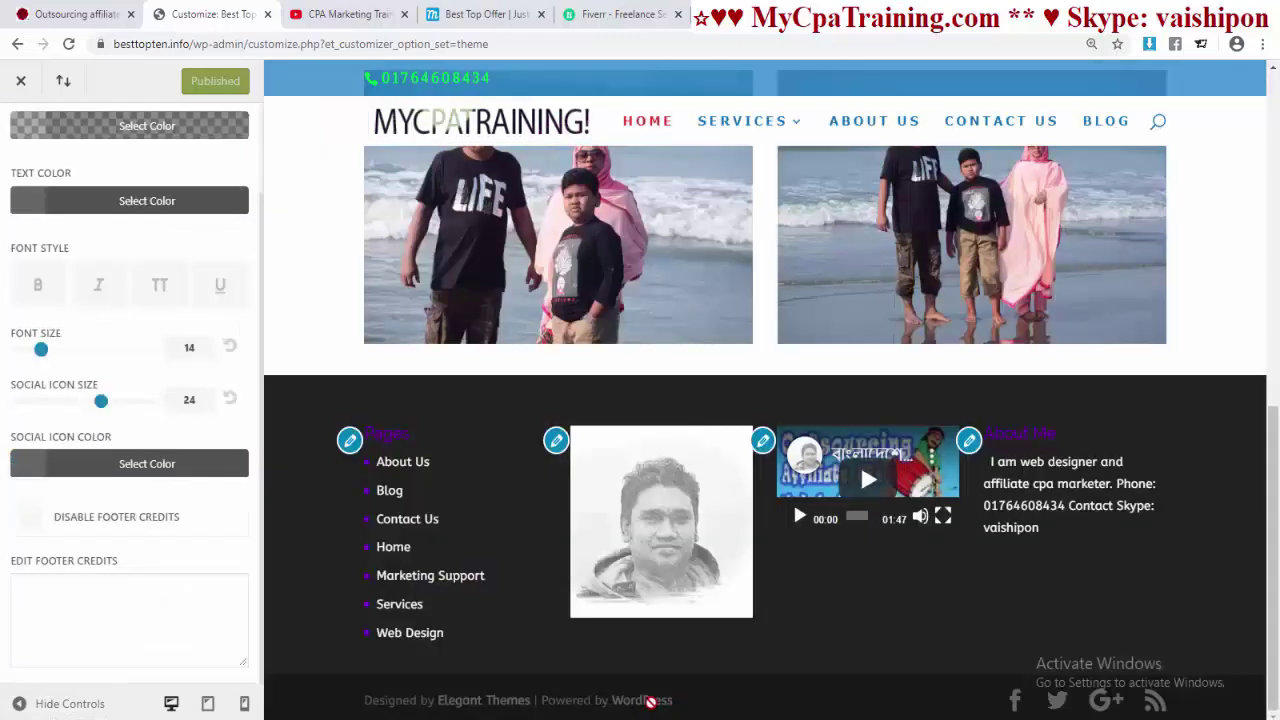
drag(678, 706, 352, 714)
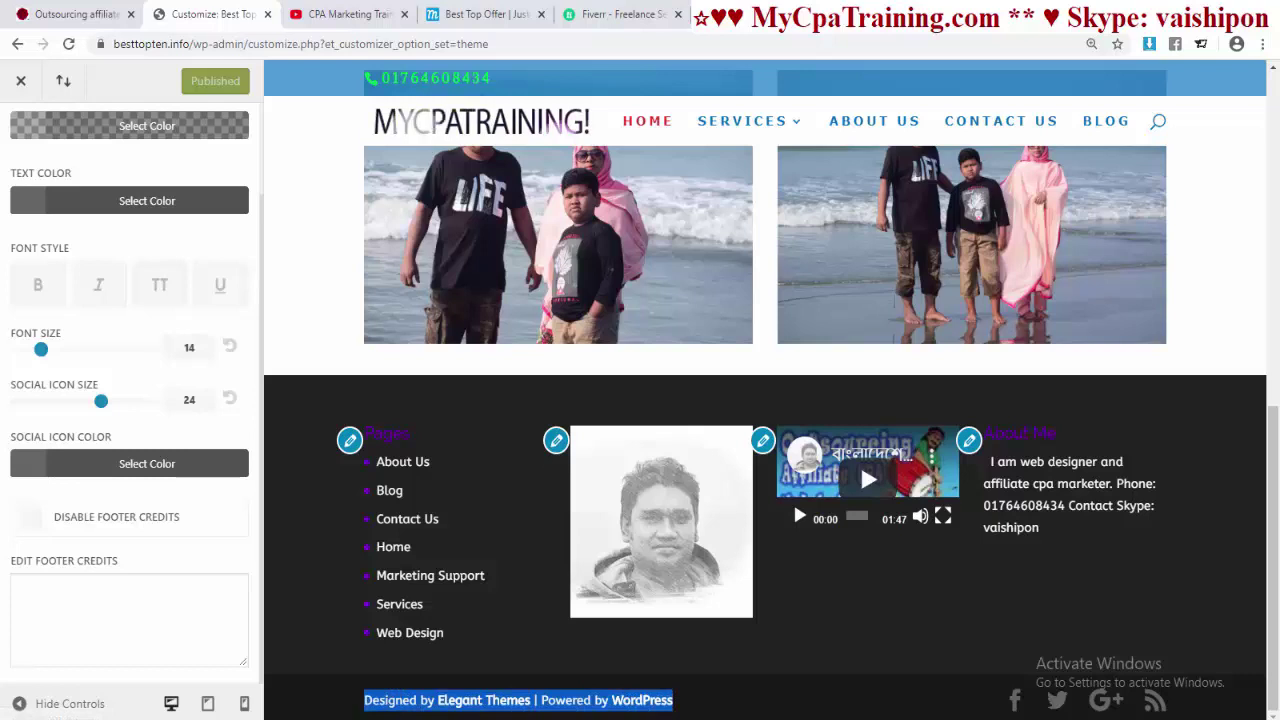
click(77, 652)
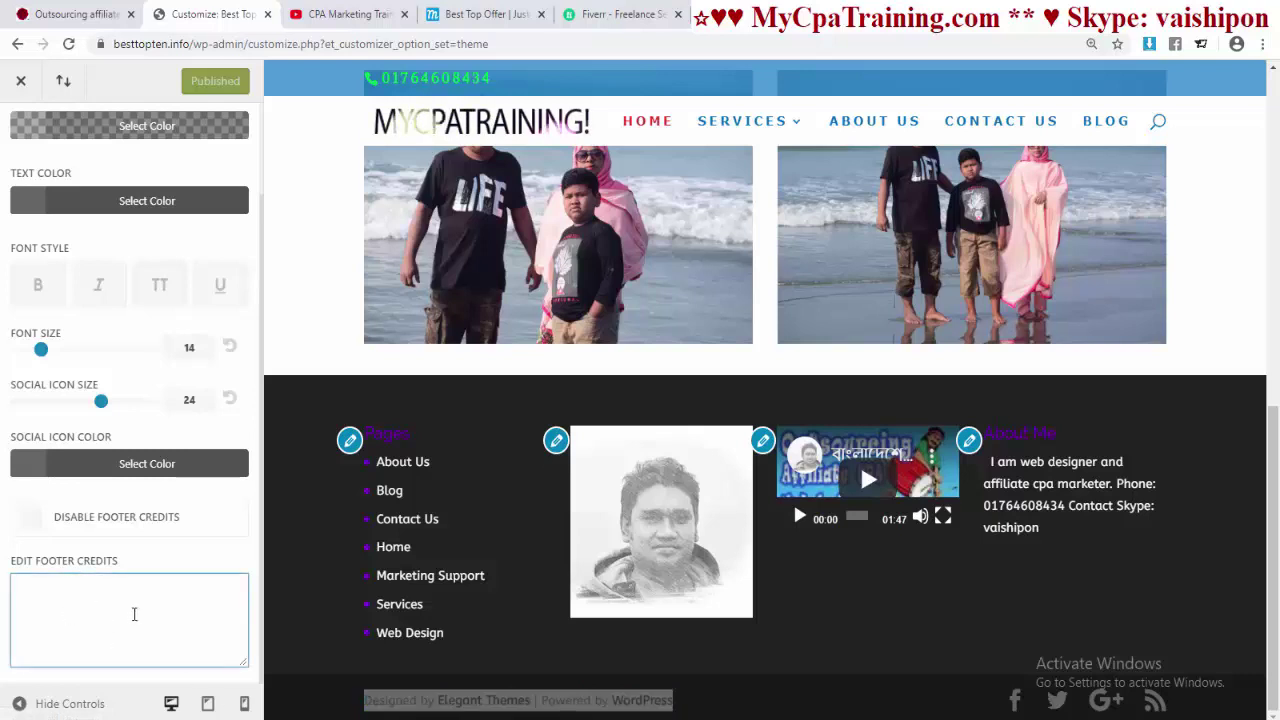
key(ctrl+v)
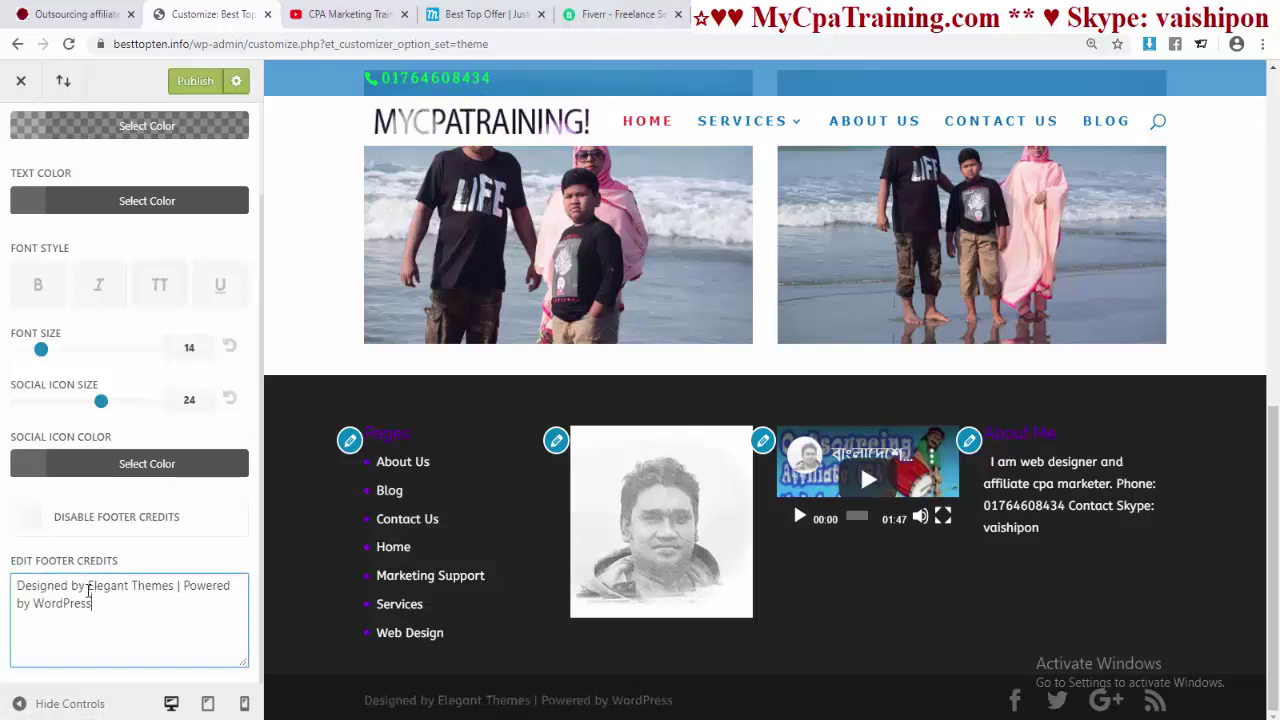
- Replace Elegant Themes with the site owner's name and WordPress with the copied site address
drag(100, 589, 165, 583)
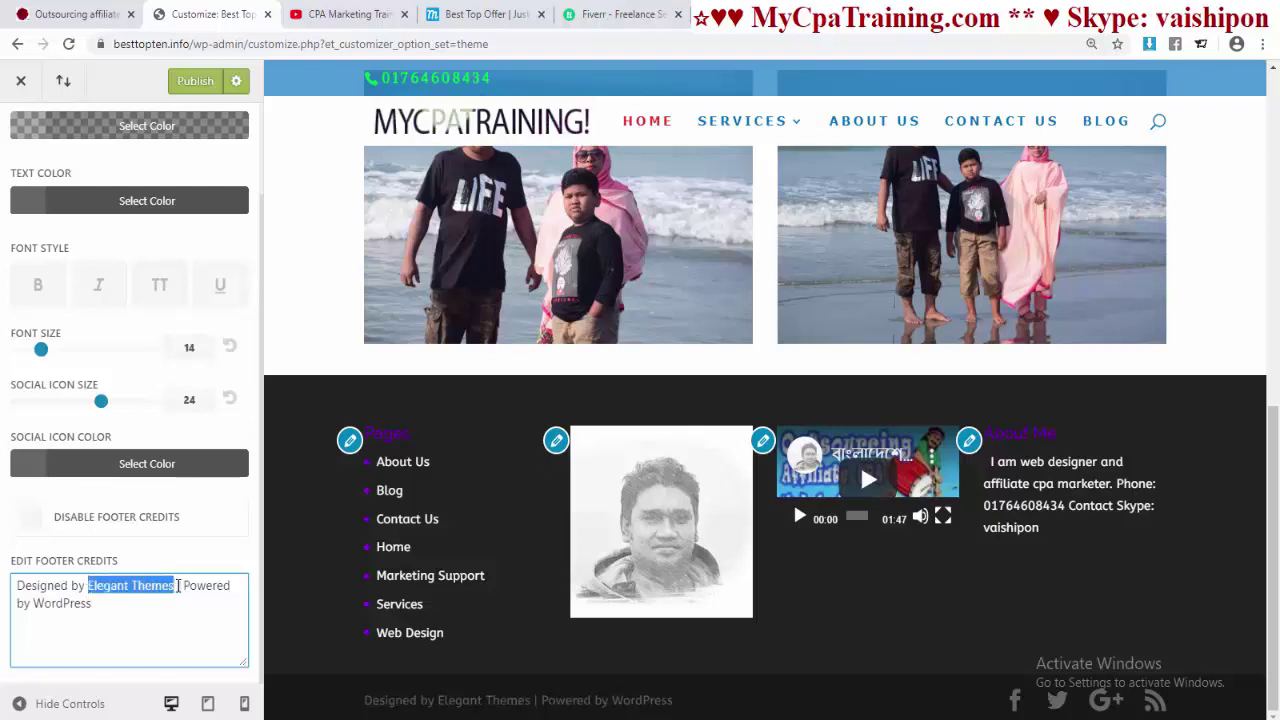
text(VAIS)
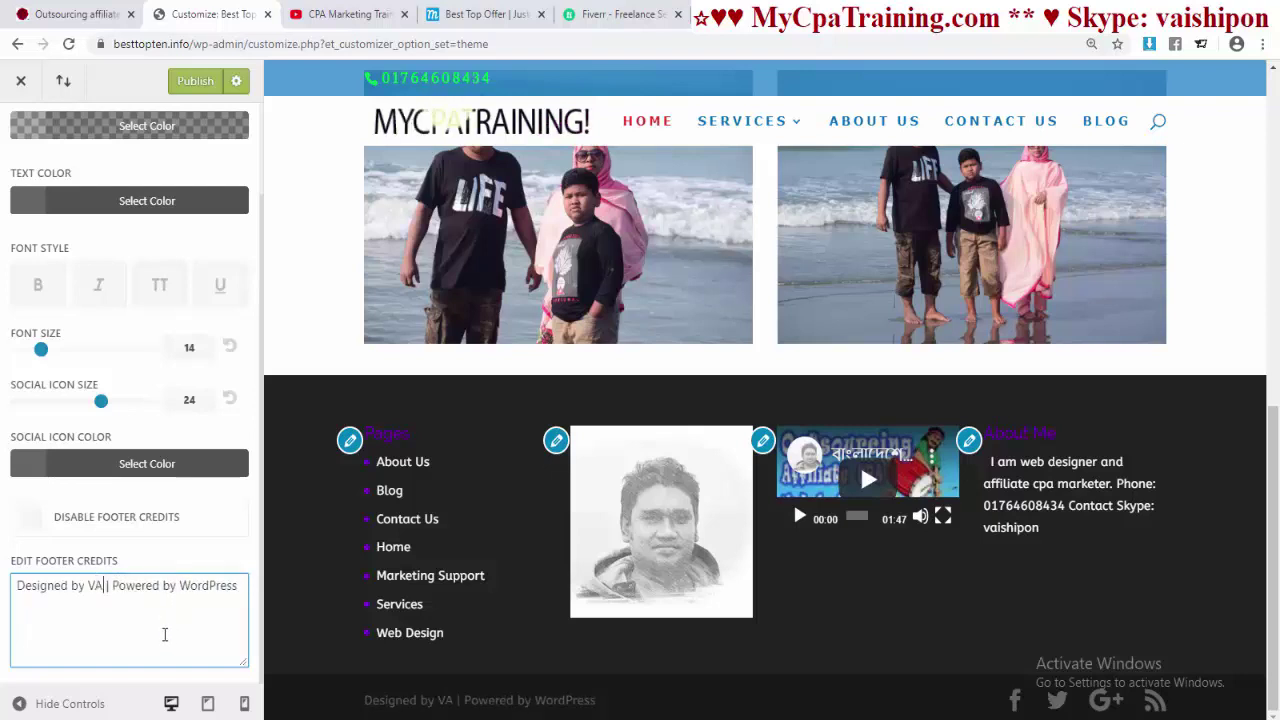
text(HIPON)
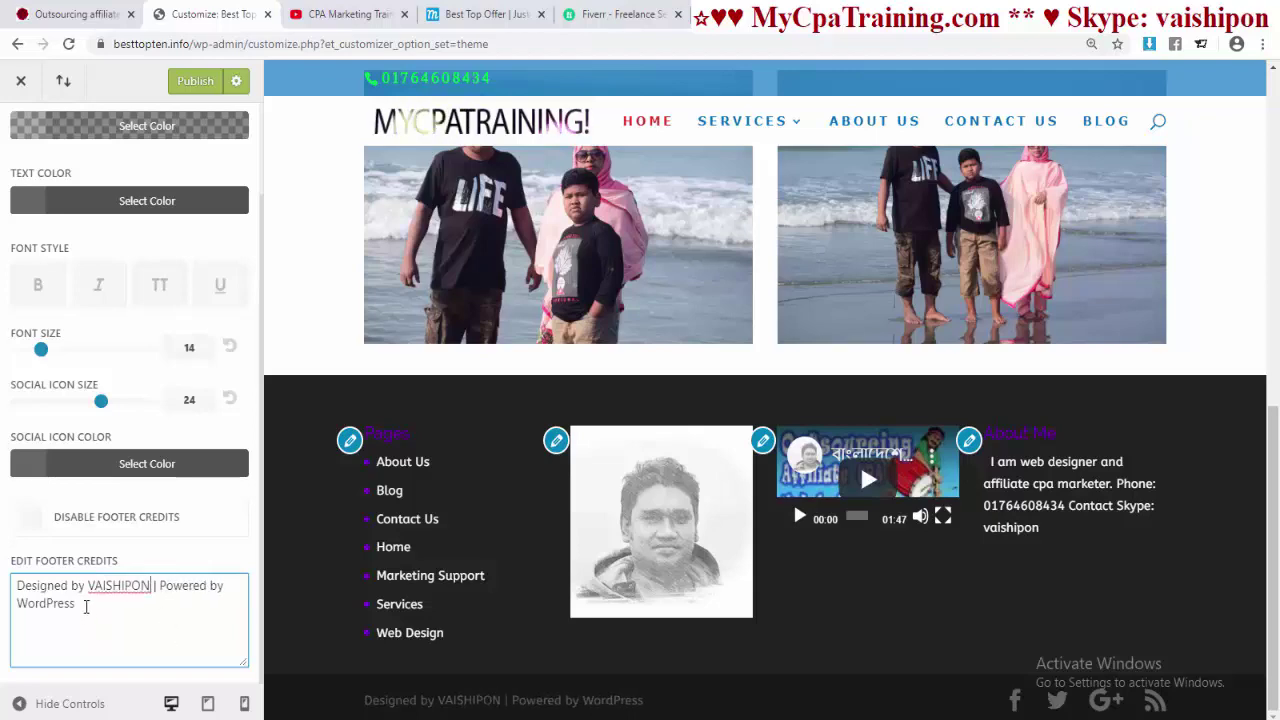
double_click(60, 604)
click(75, 14)
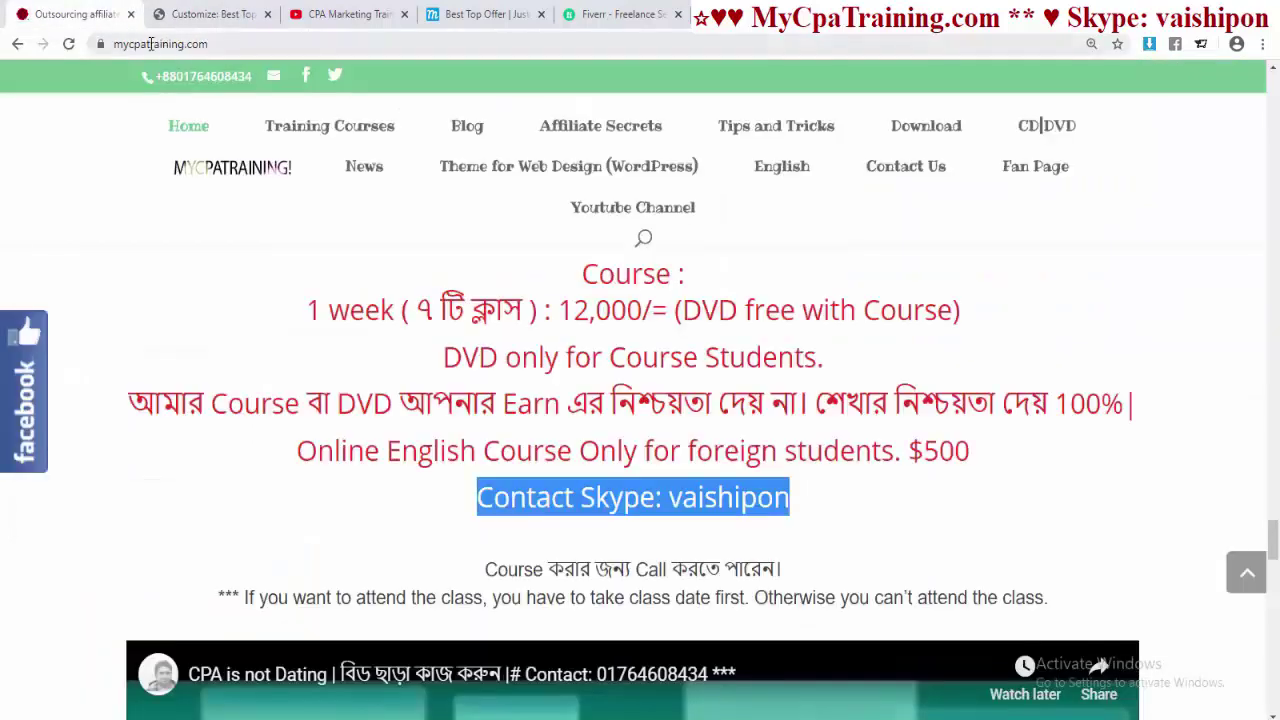
click(151, 44)
key(ctrl+c)
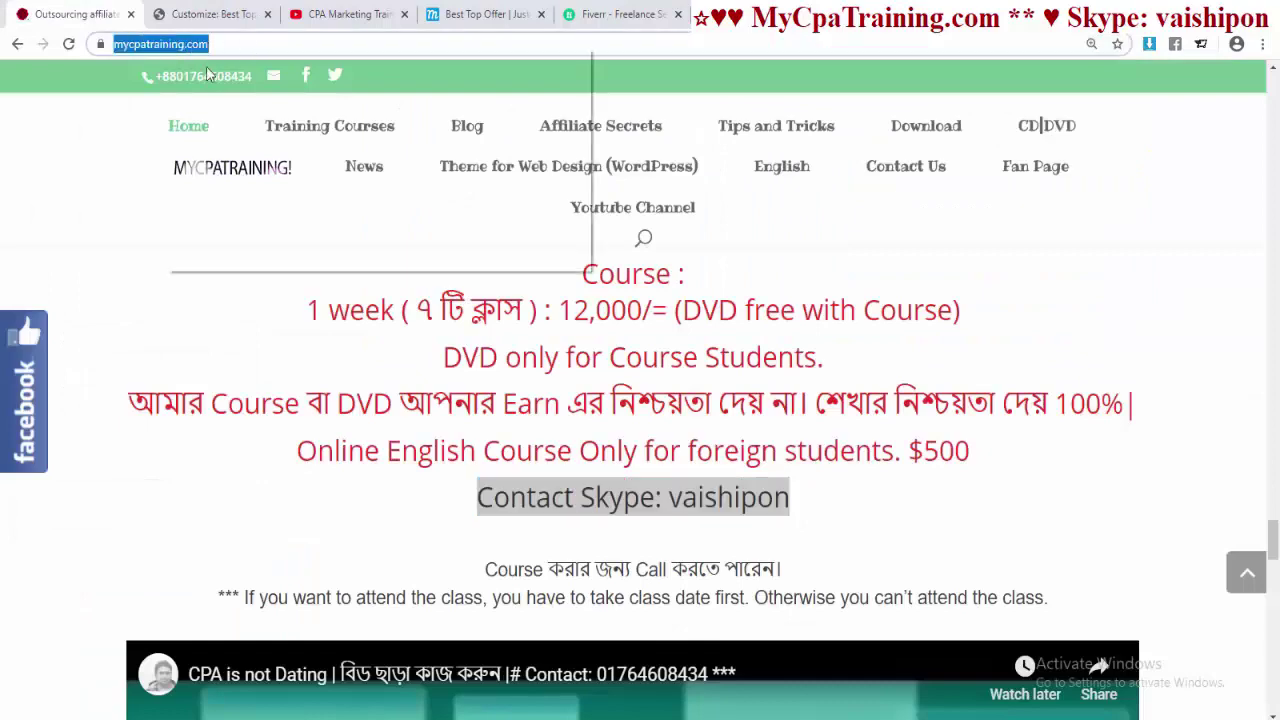
right_click(171, 44)
click(215, 137)
click(210, 14)
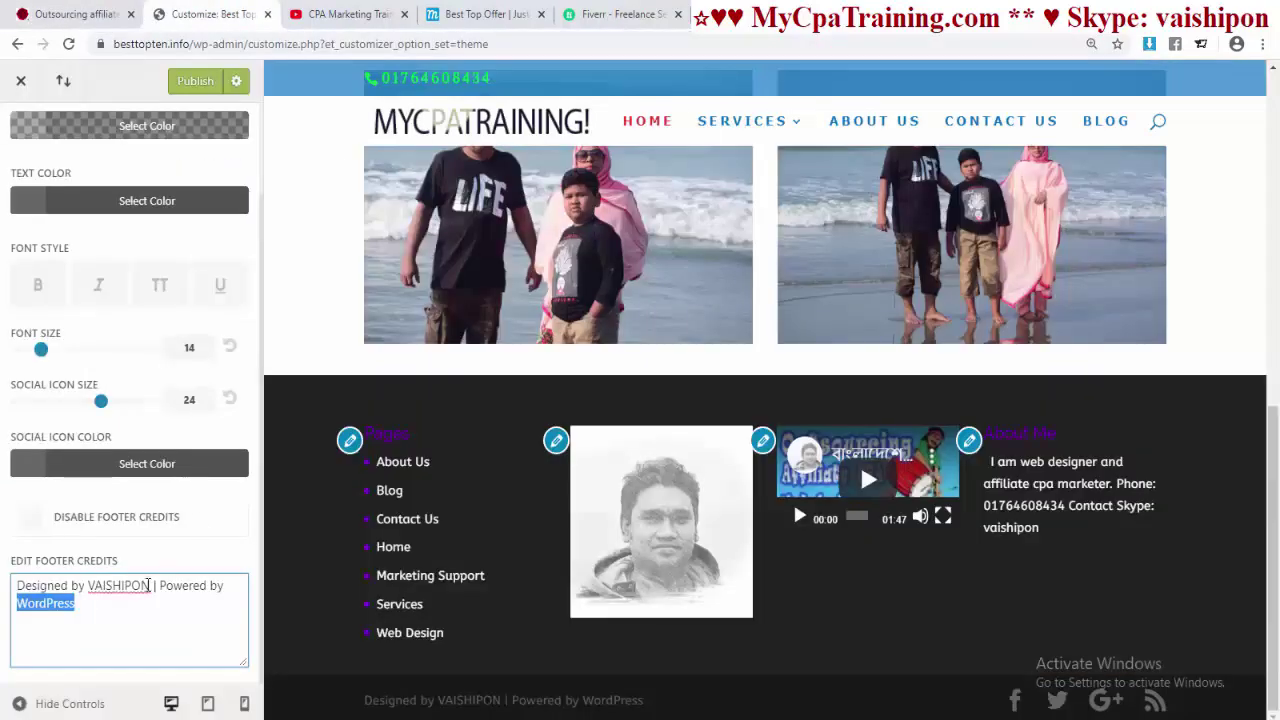
key(ctrl+v)
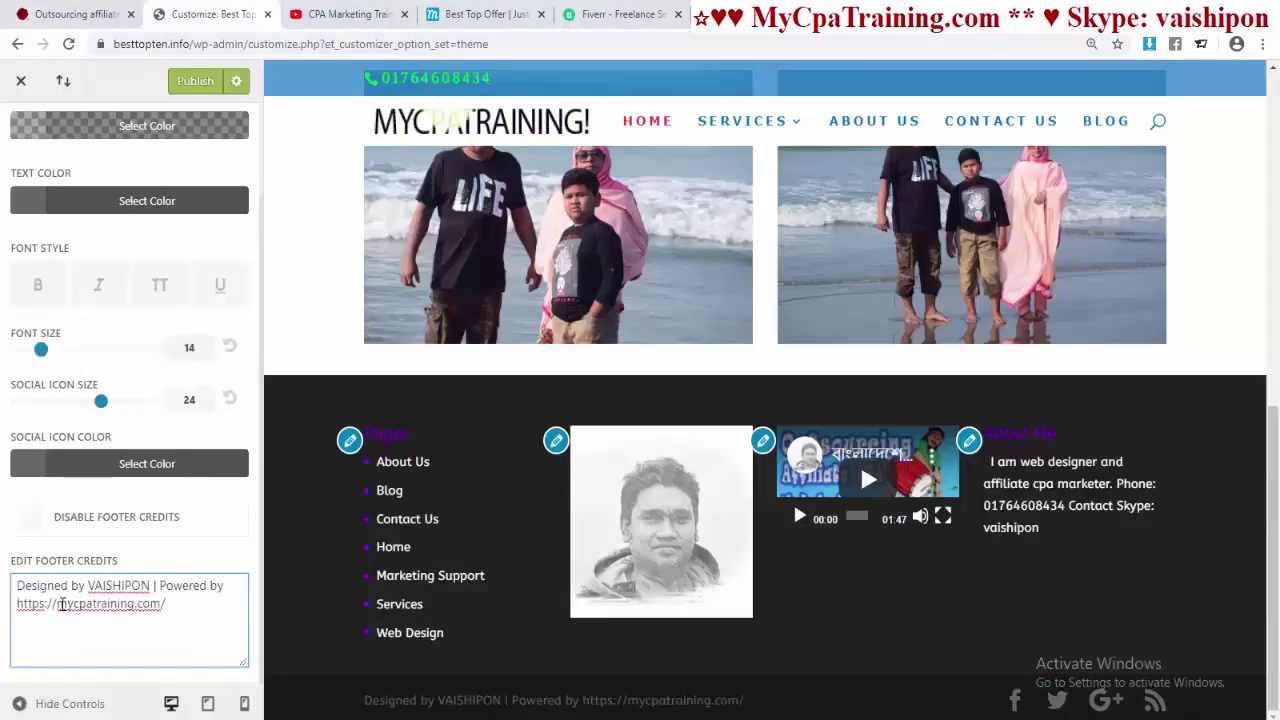
- Trim the address to 'Mycpatraining.com' without trailing slash and publish the footer credits
drag(3, 604, 4, 600)
text(M)
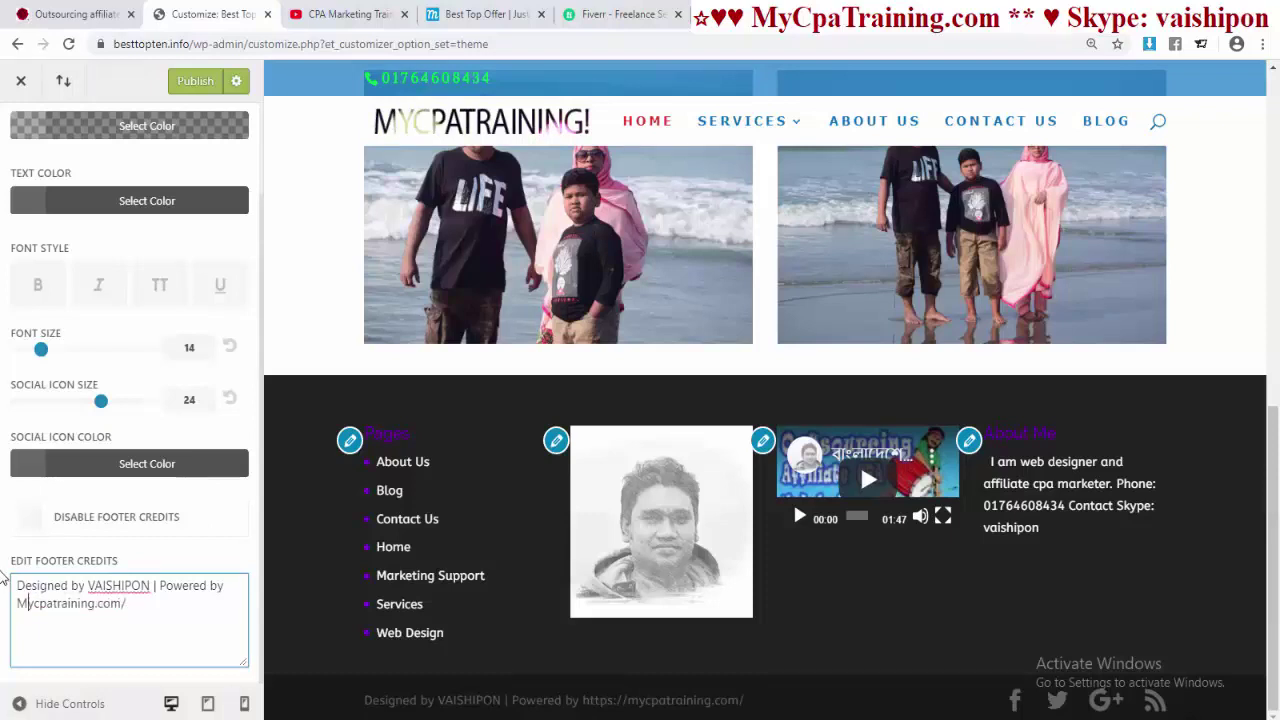
click(138, 614)
key(BackSpace)
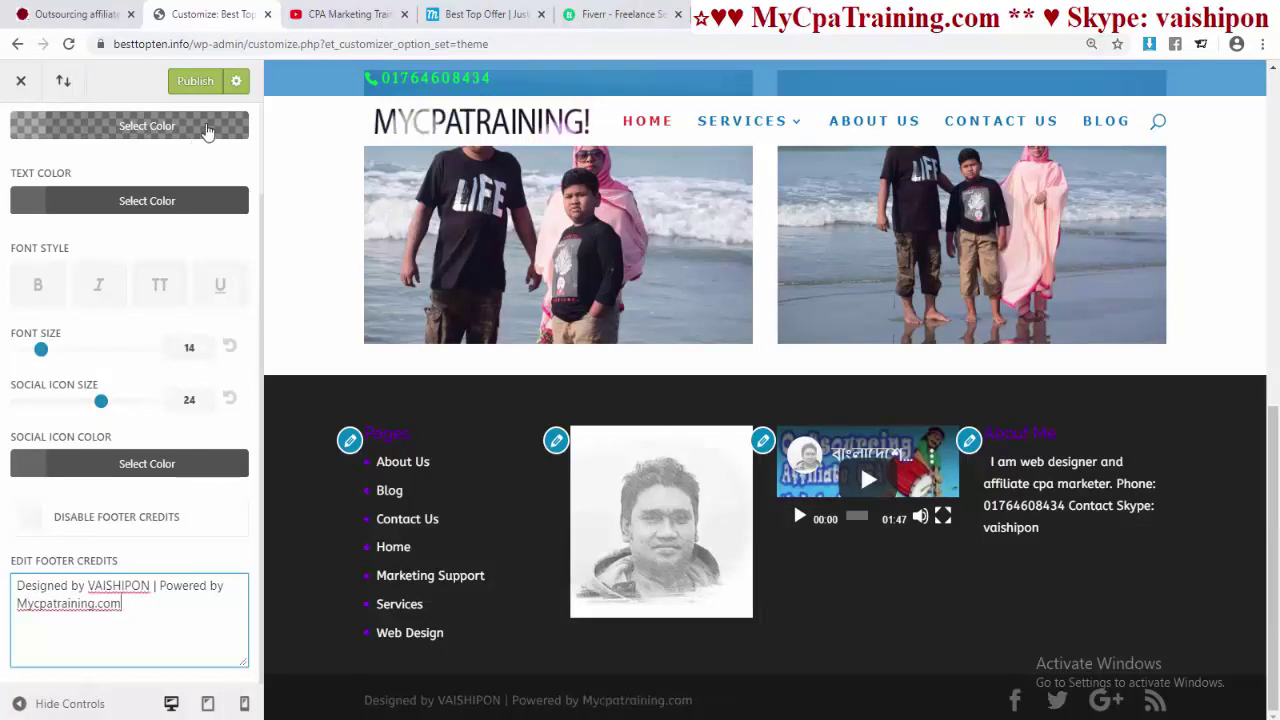
click(195, 81)
- Under Footer > Layout, set the footer background to blue #0c71c3 and publish
scroll(155, 177, up, 2)
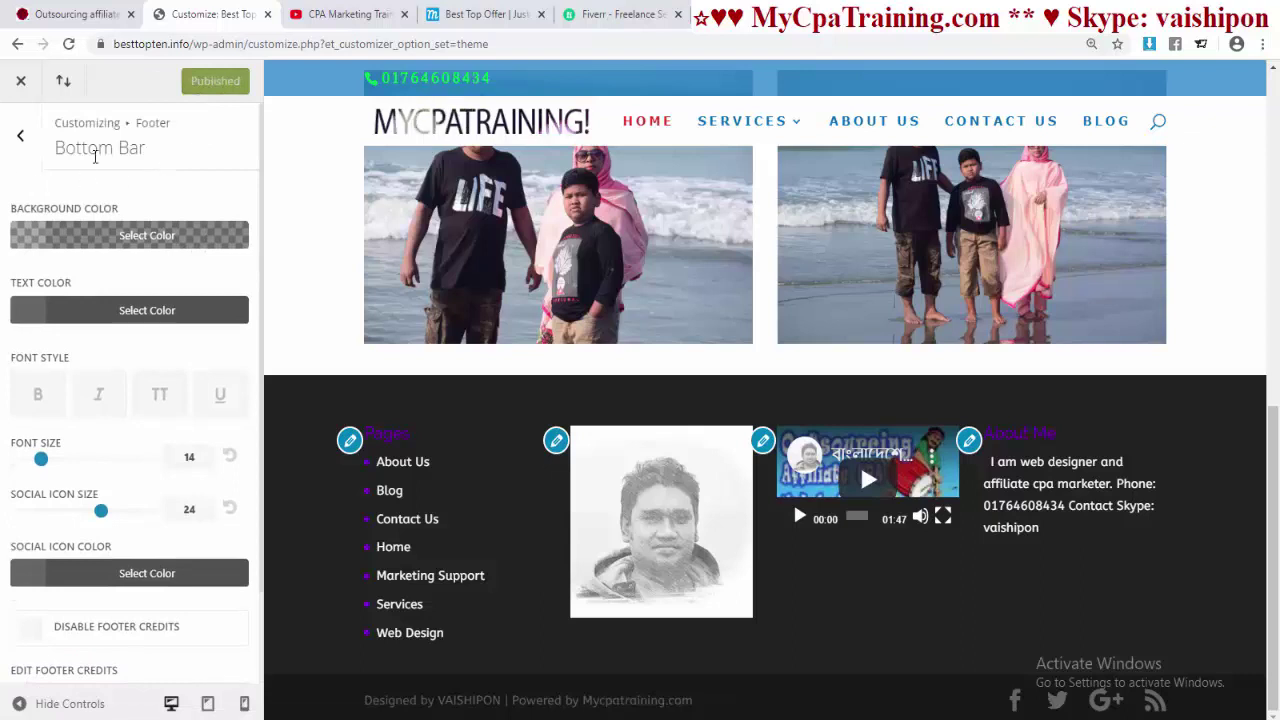
click(20, 135)
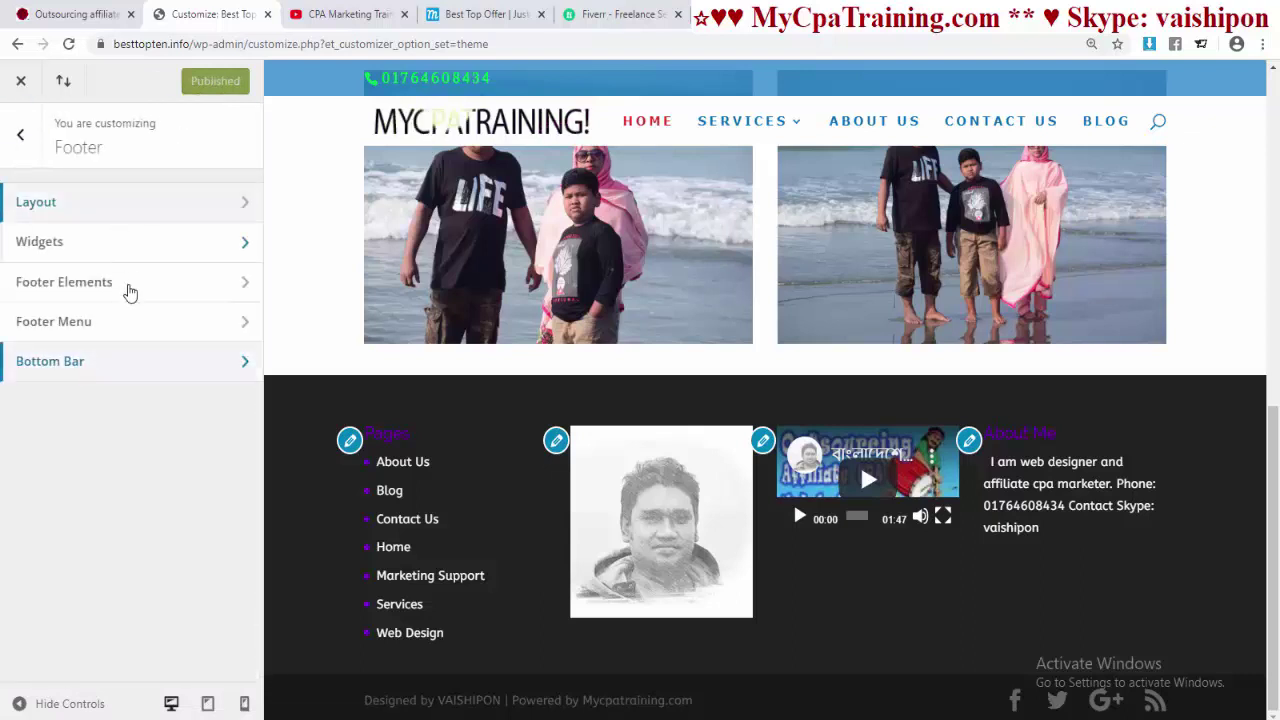
click(123, 209)
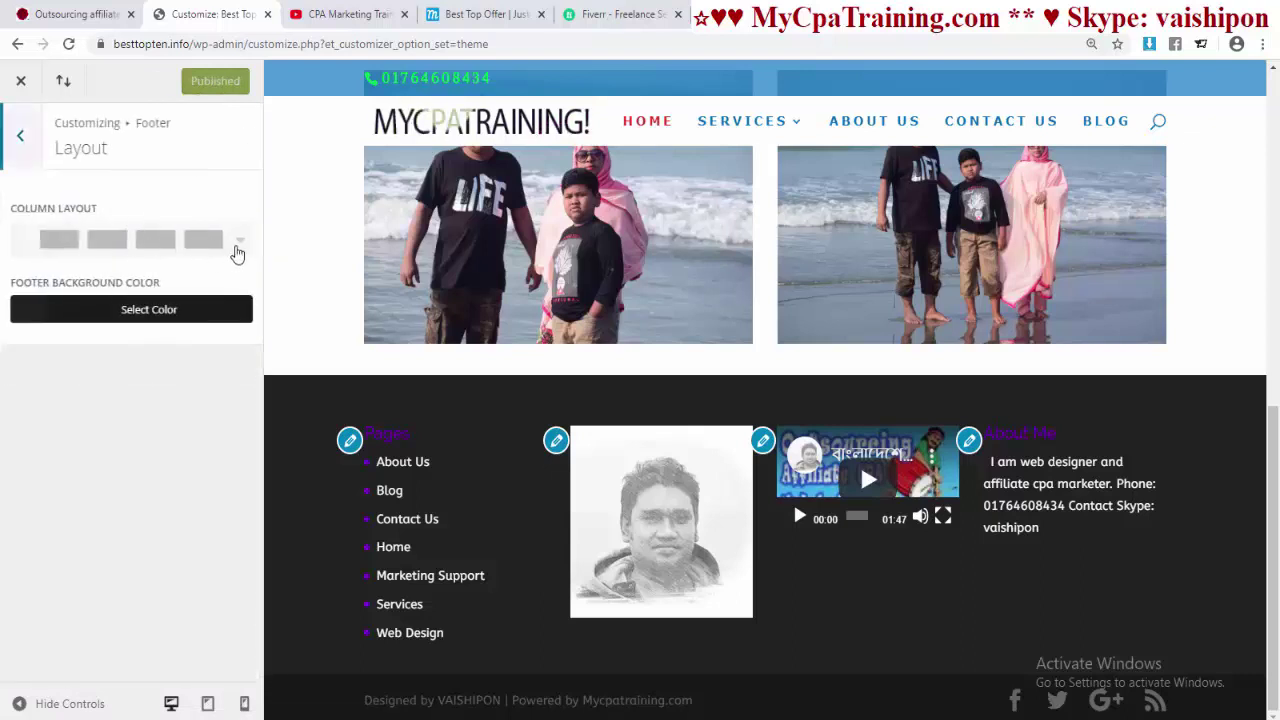
click(239, 248)
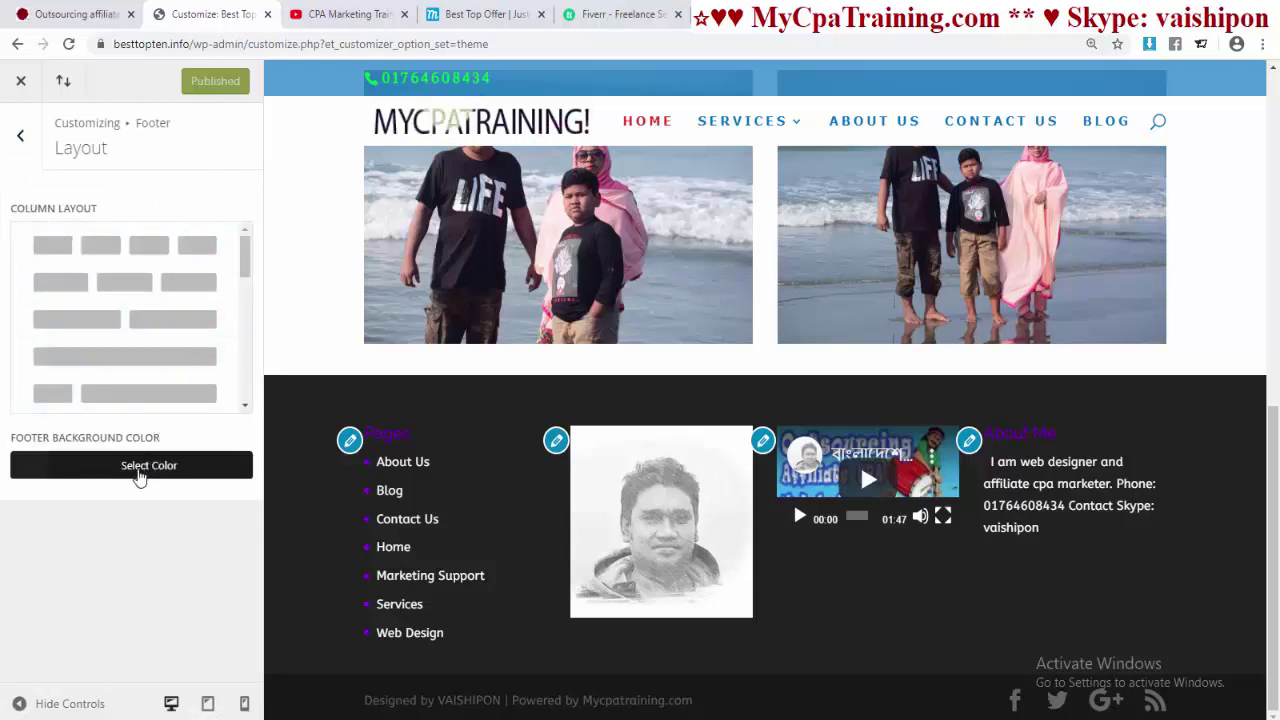
click(138, 470)
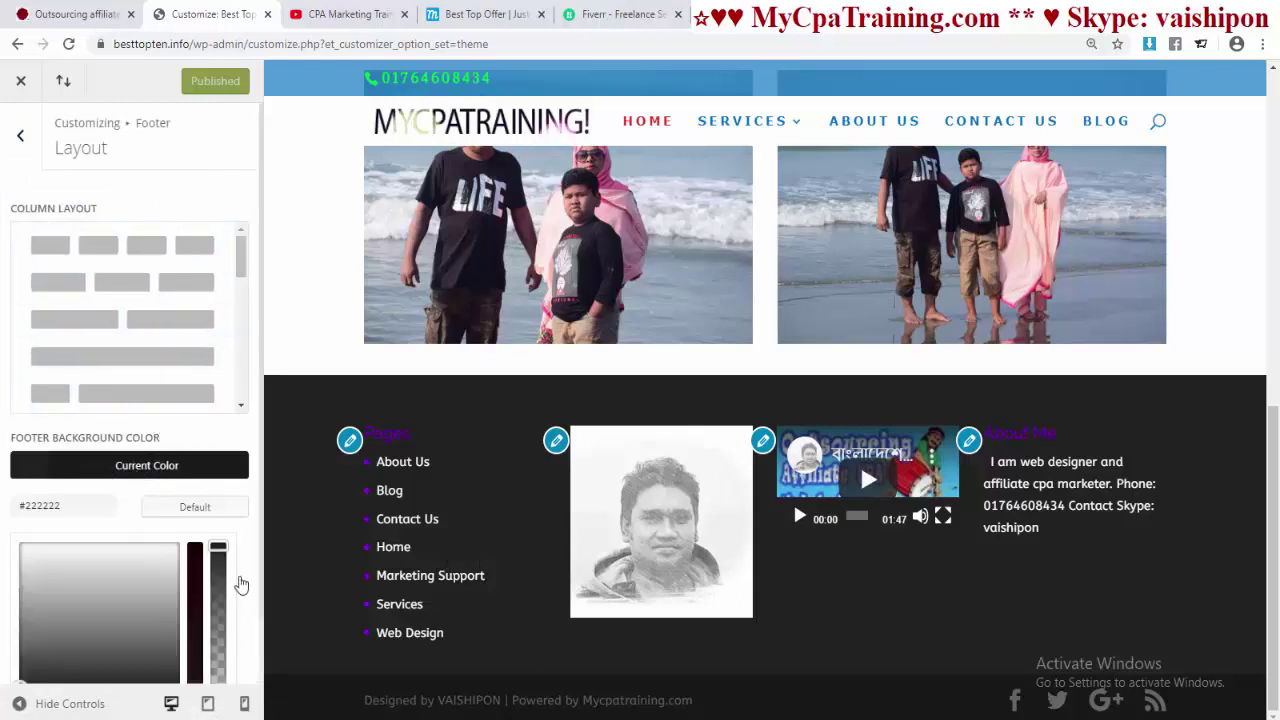
scroll(241, 585, down, 1)
click(170, 648)
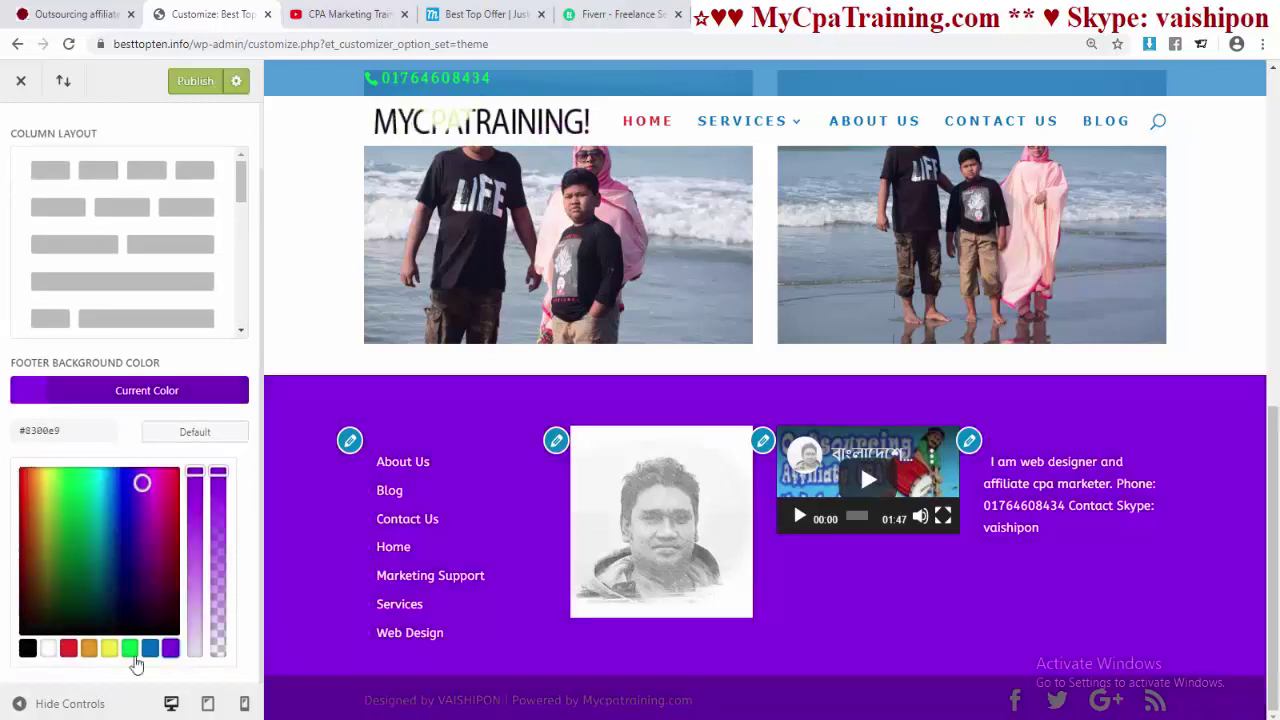
click(130, 650)
click(150, 650)
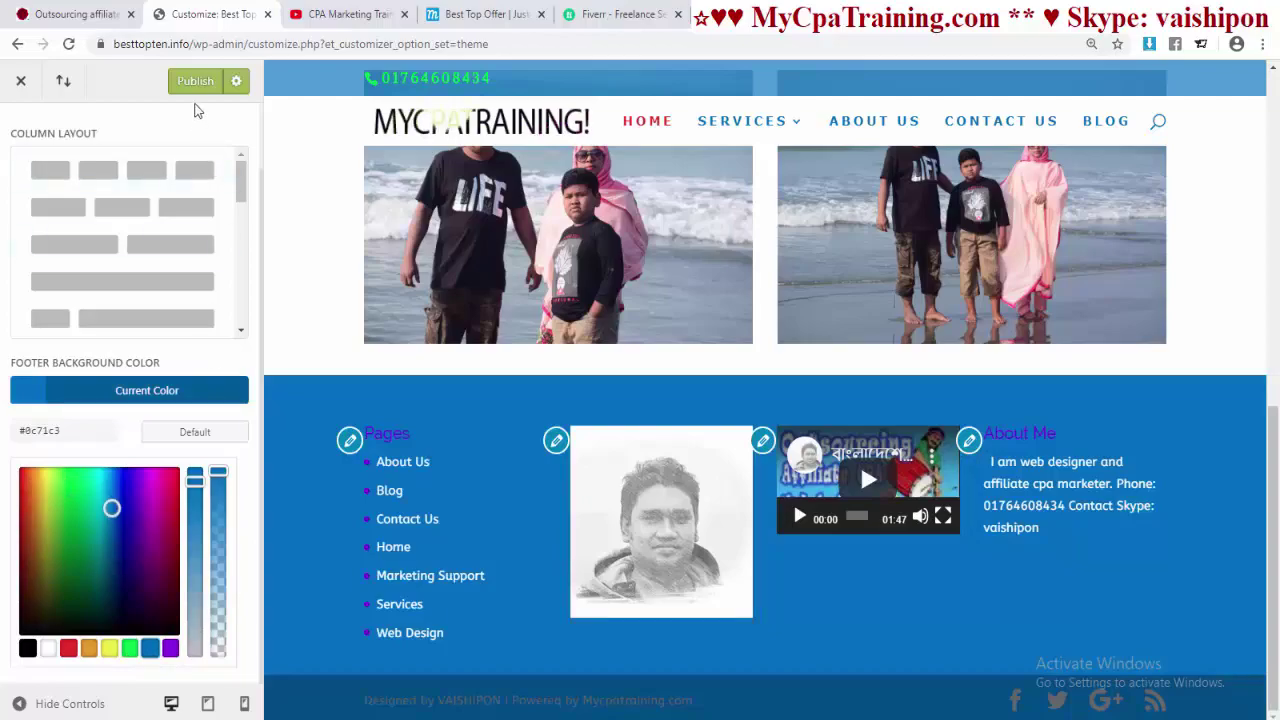
click(197, 80)
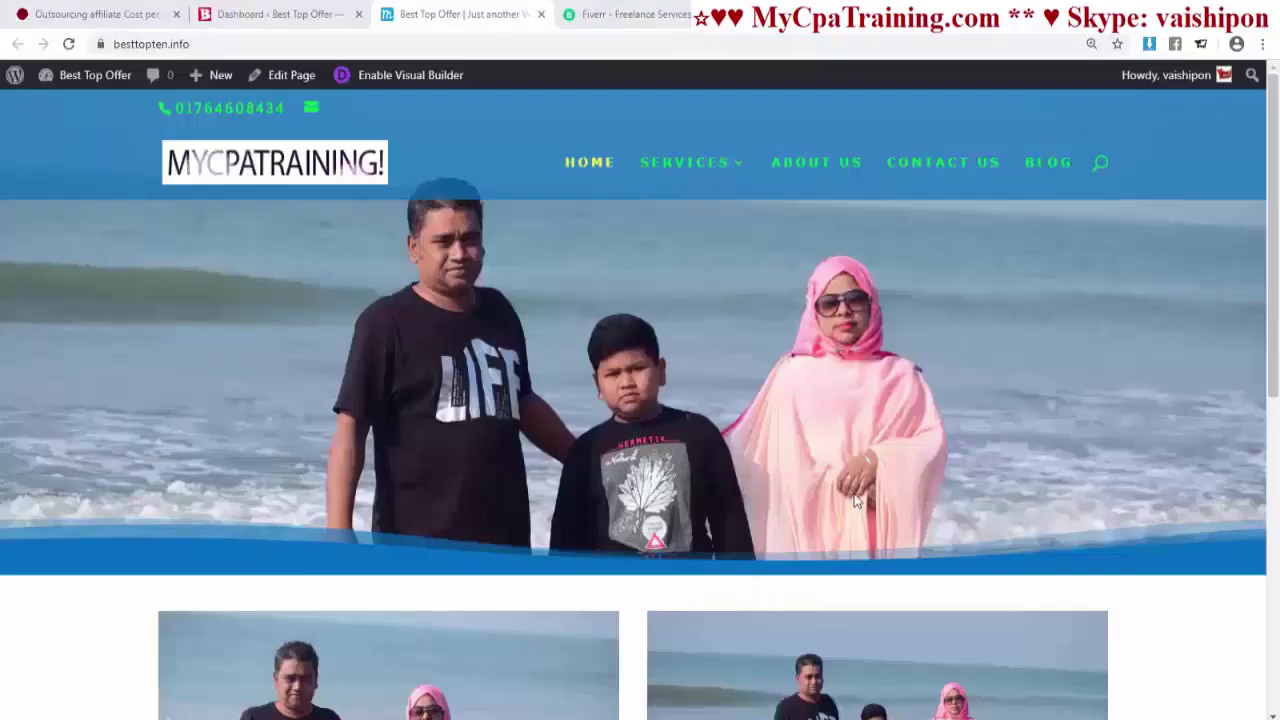
- Open the Blog page in a new tab, close it, and go back to the WordPress Dashboard
right_click(1050, 165)
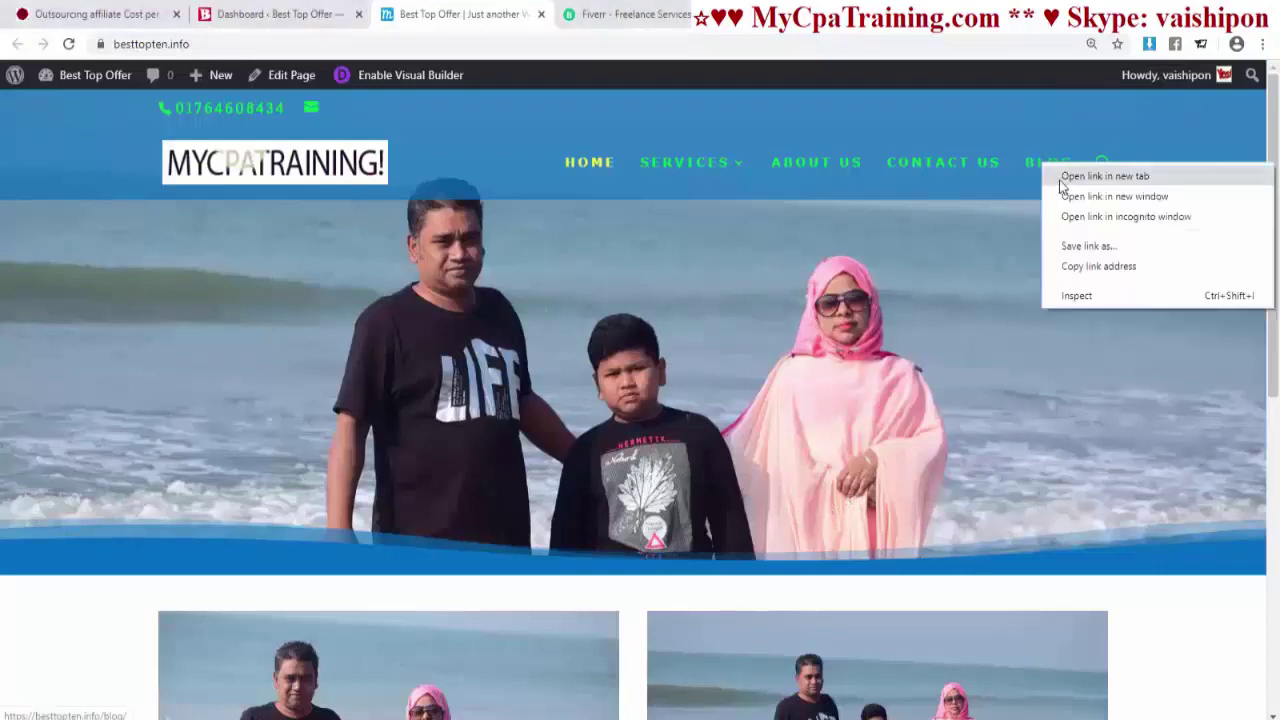
click(1075, 178)
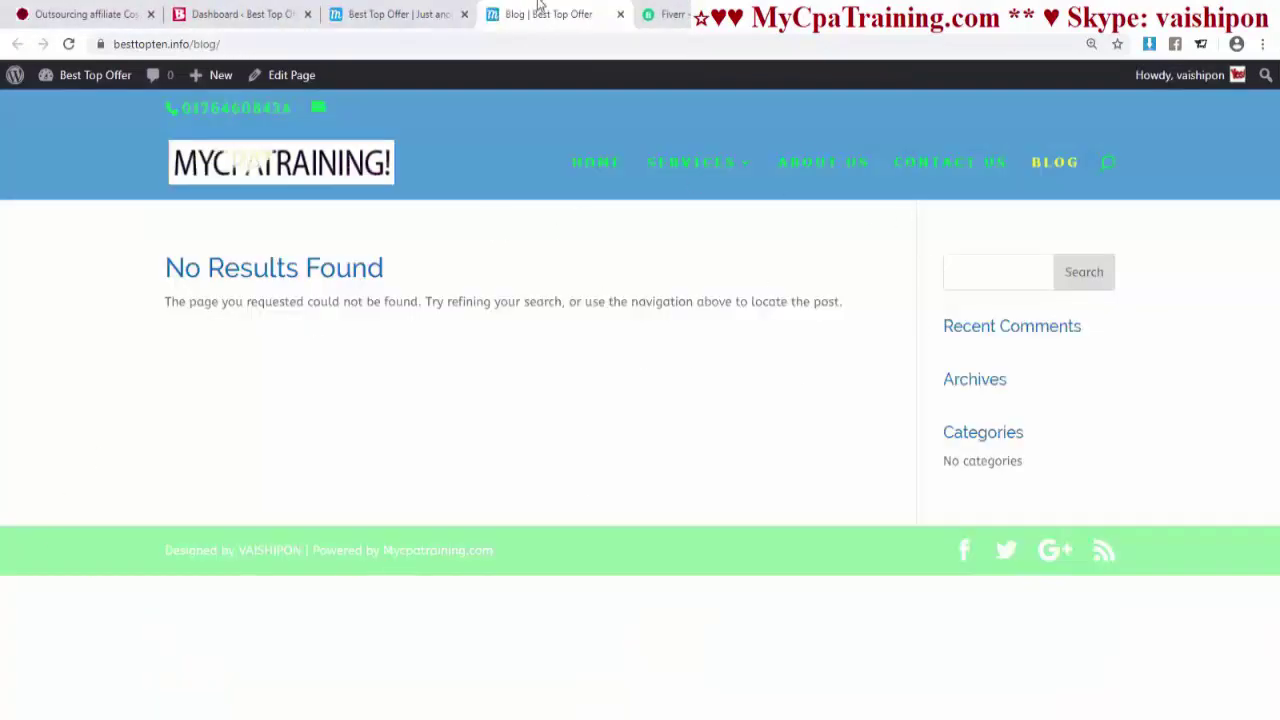
click(619, 15)
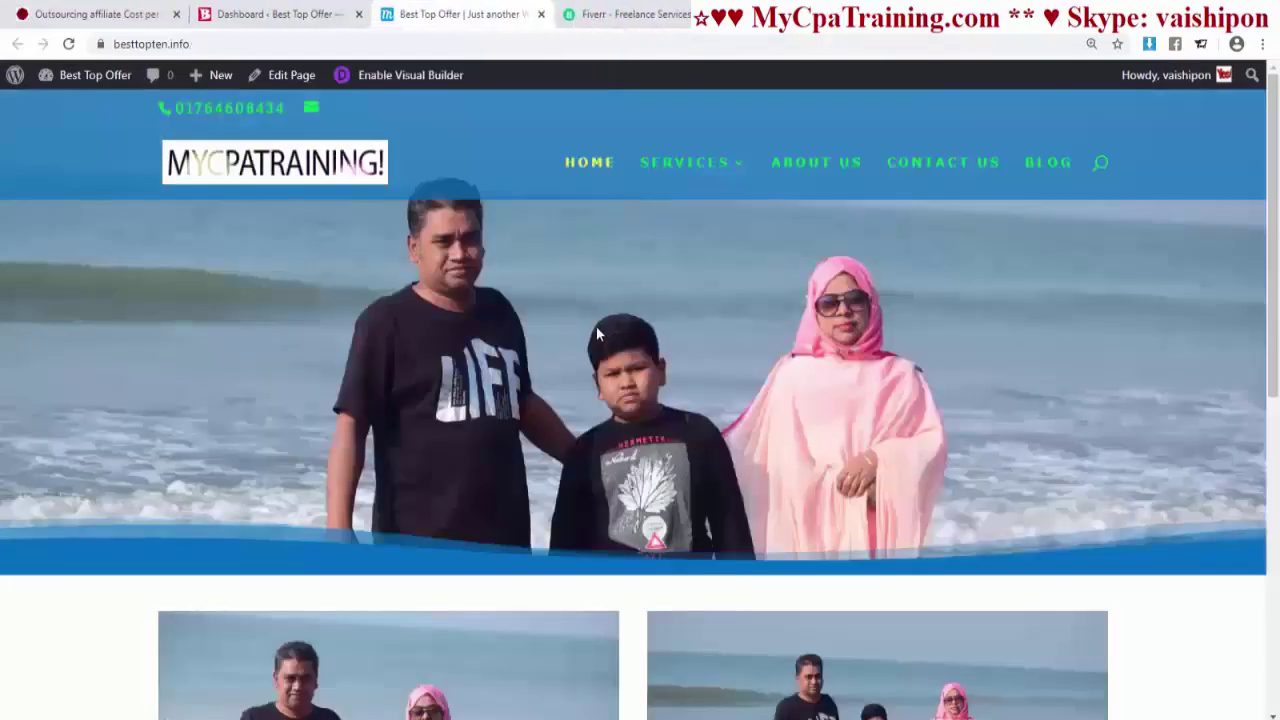
click(280, 14)
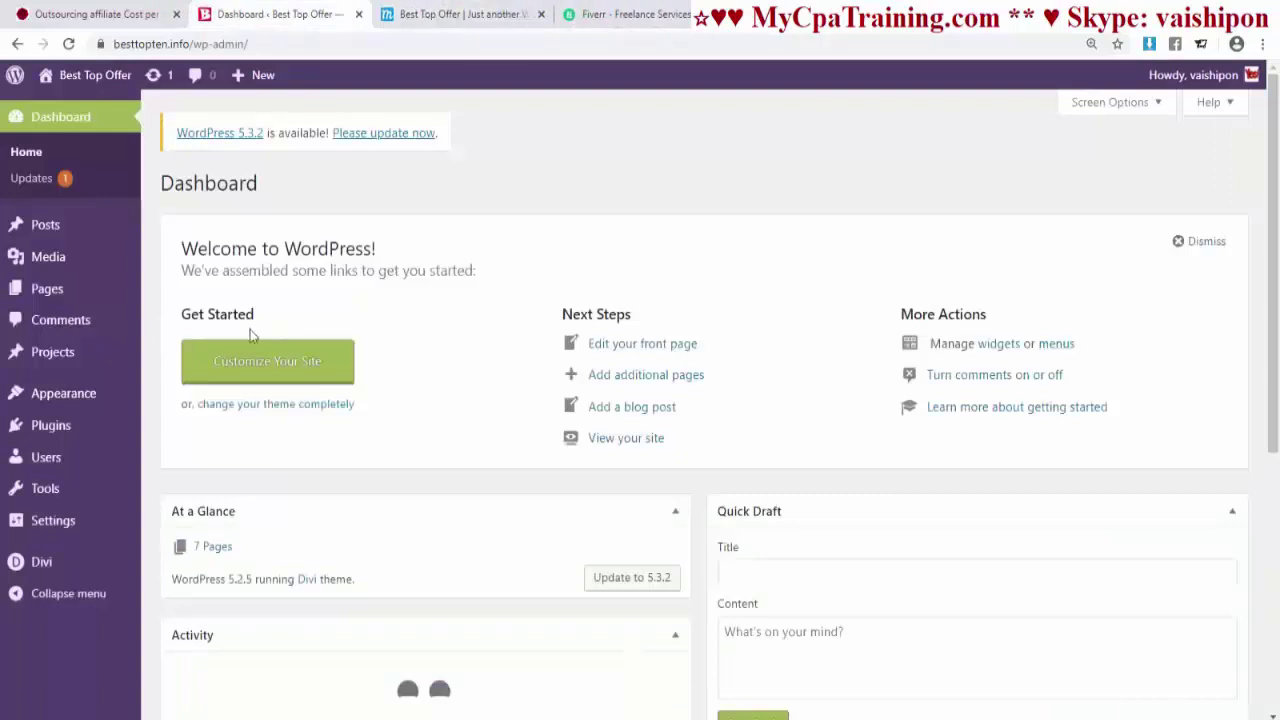
- Create a new post titled '1st post' and edit it in the default editor instead of Divi
click(45, 224)
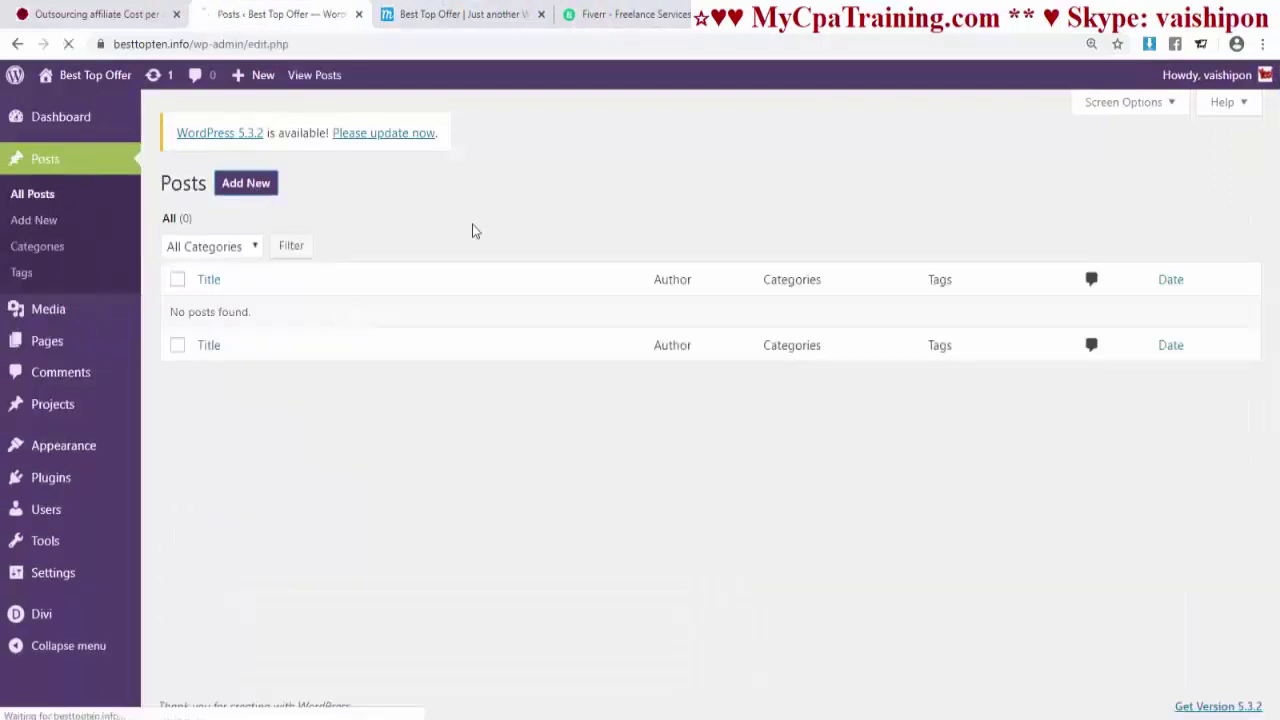
click(245, 183)
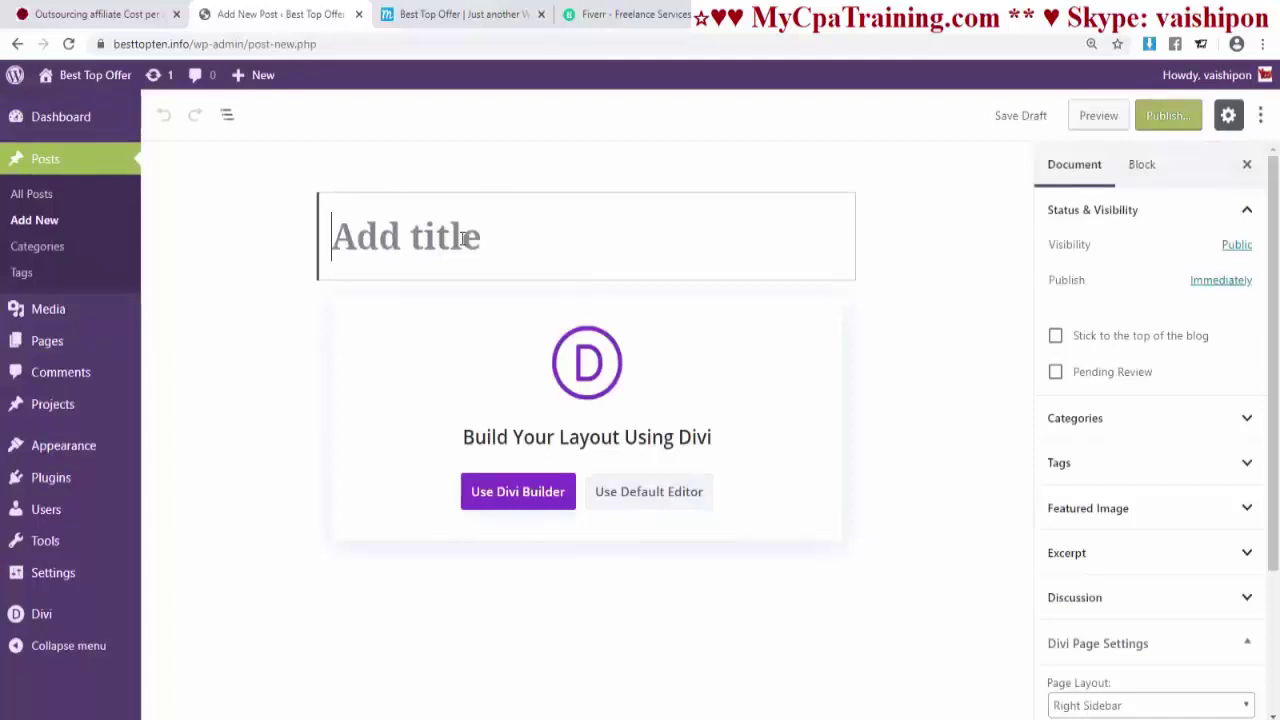
text(st)
key(BackSpace)
key(BackSpace)
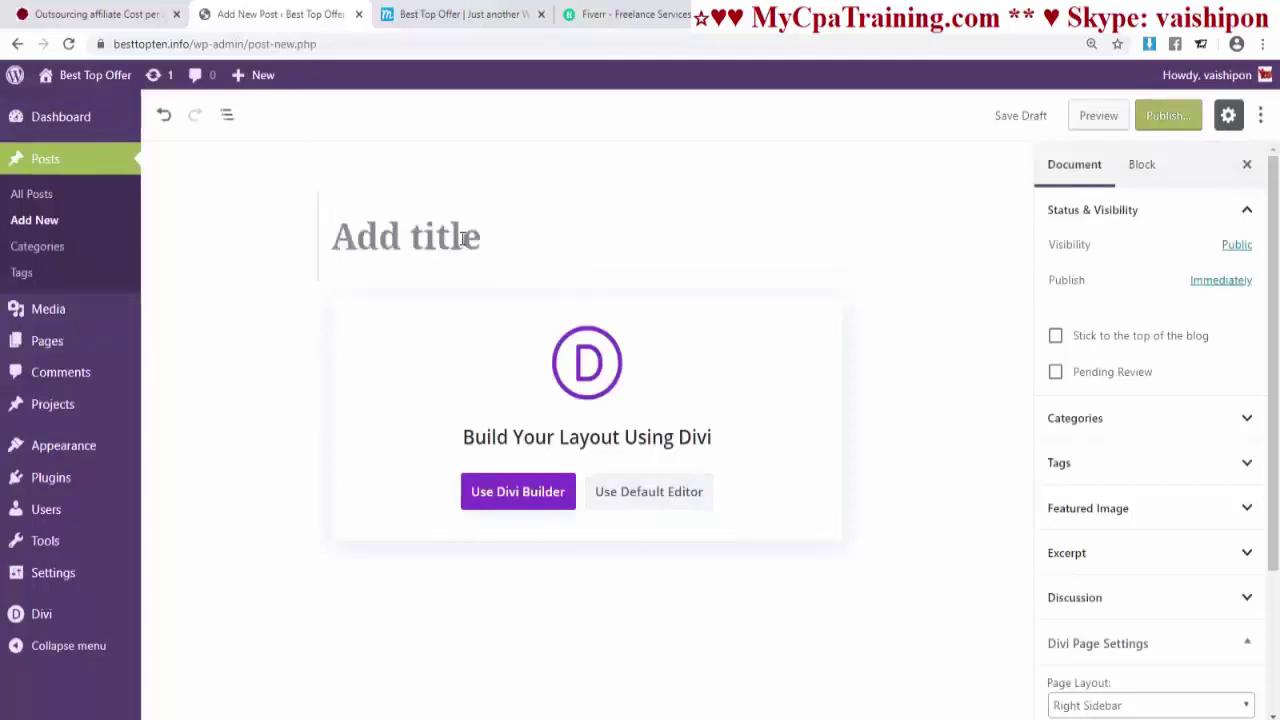
text(1st)
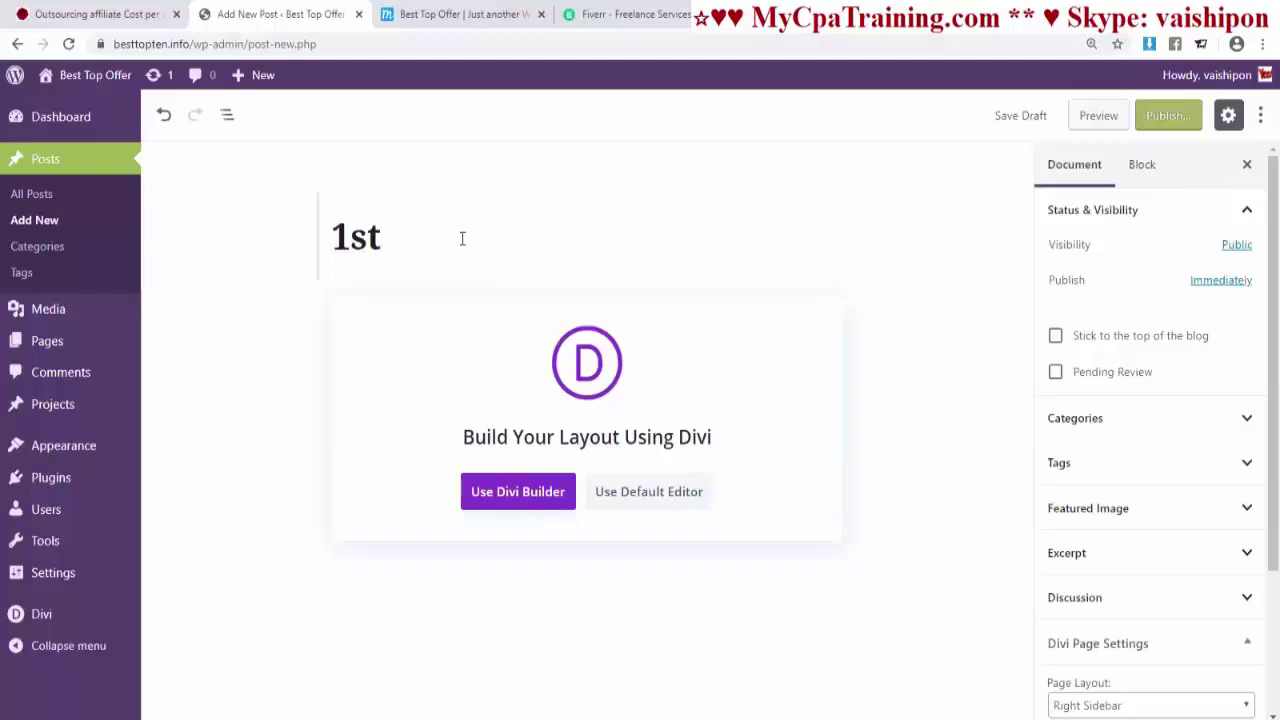
text(post)
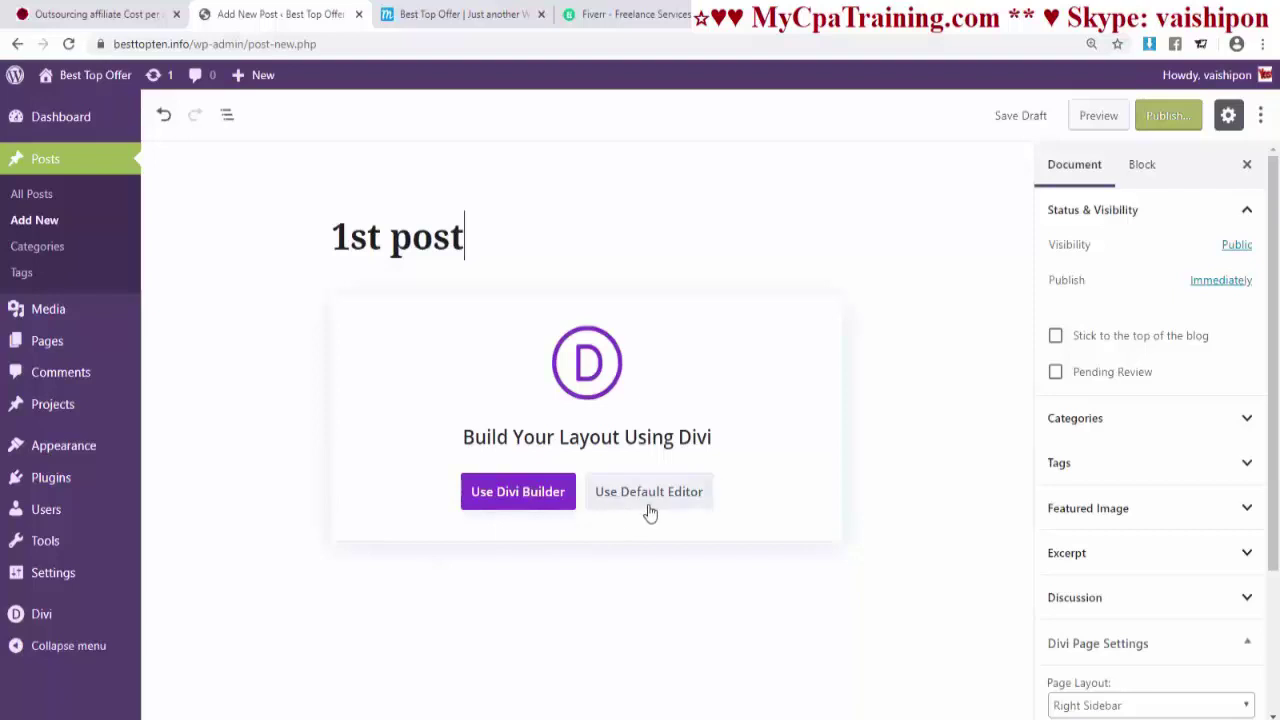
click(700, 504)
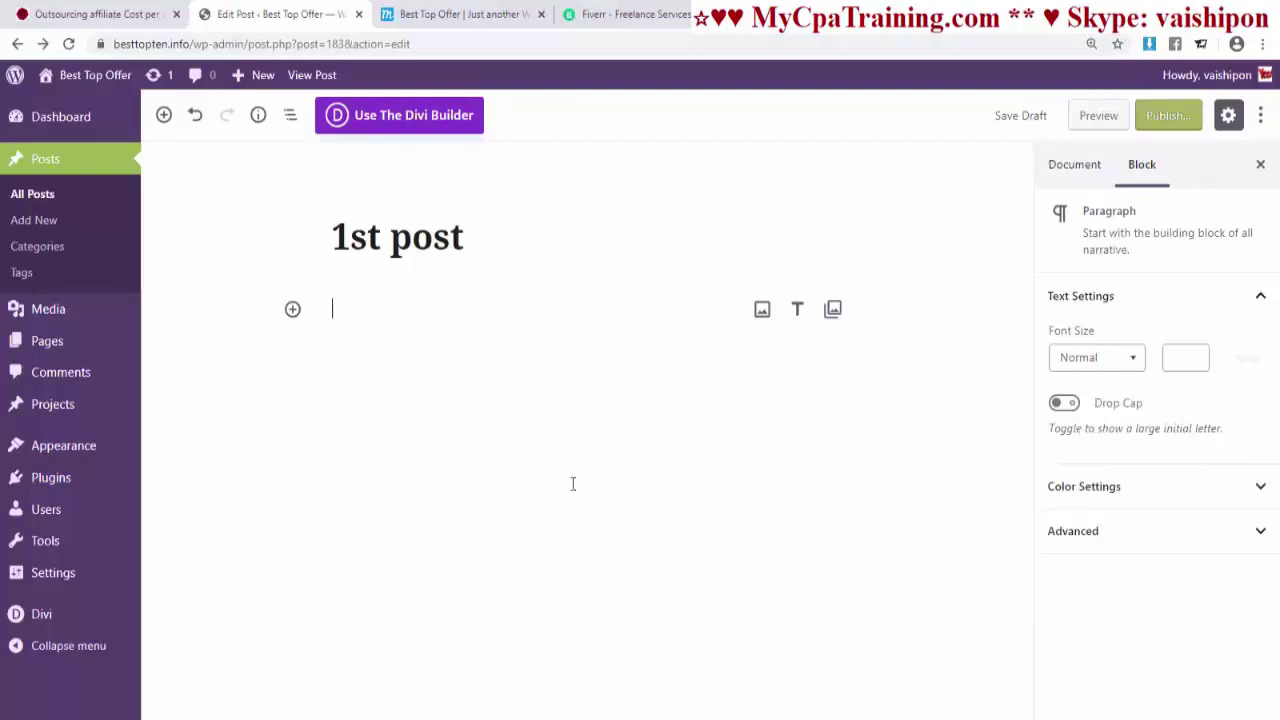
click(293, 311)
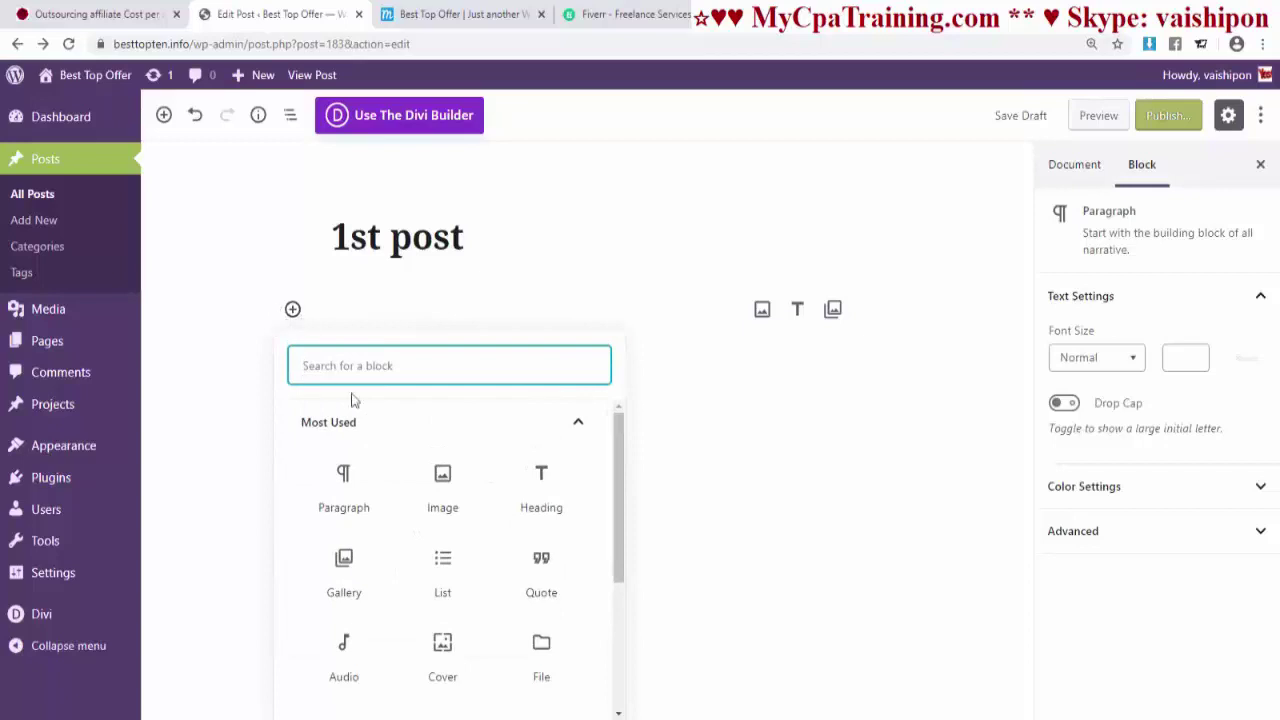
scroll(563, 525, down, 3)
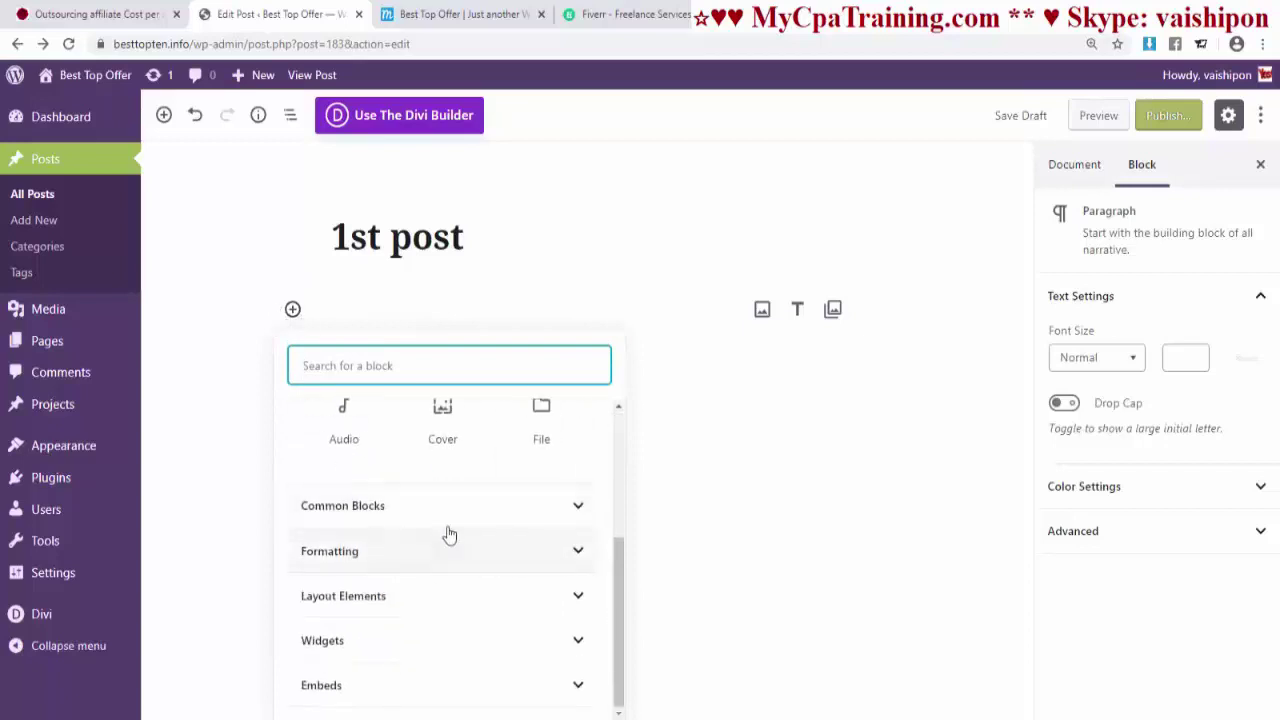
scroll(500, 495, up, 3)
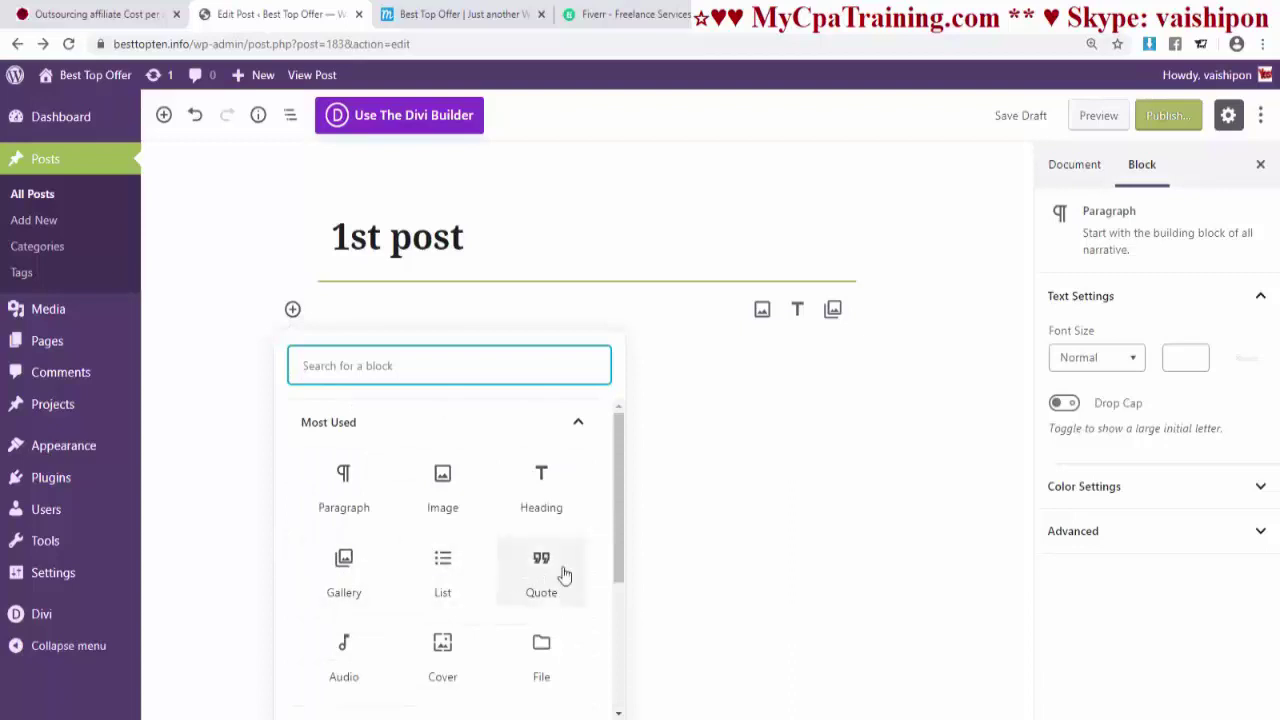
scroll(560, 575, down, 1)
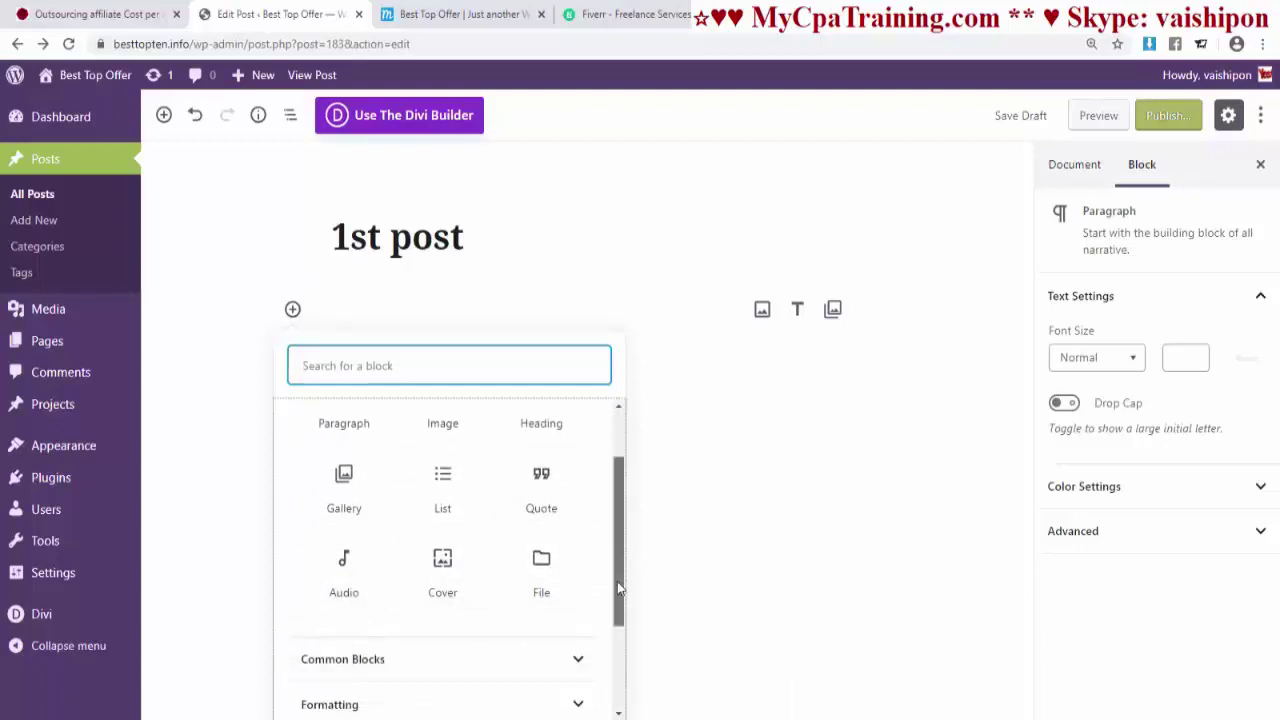
drag(617, 581, 594, 666)
click(580, 520)
scroll(575, 560, down, 5)
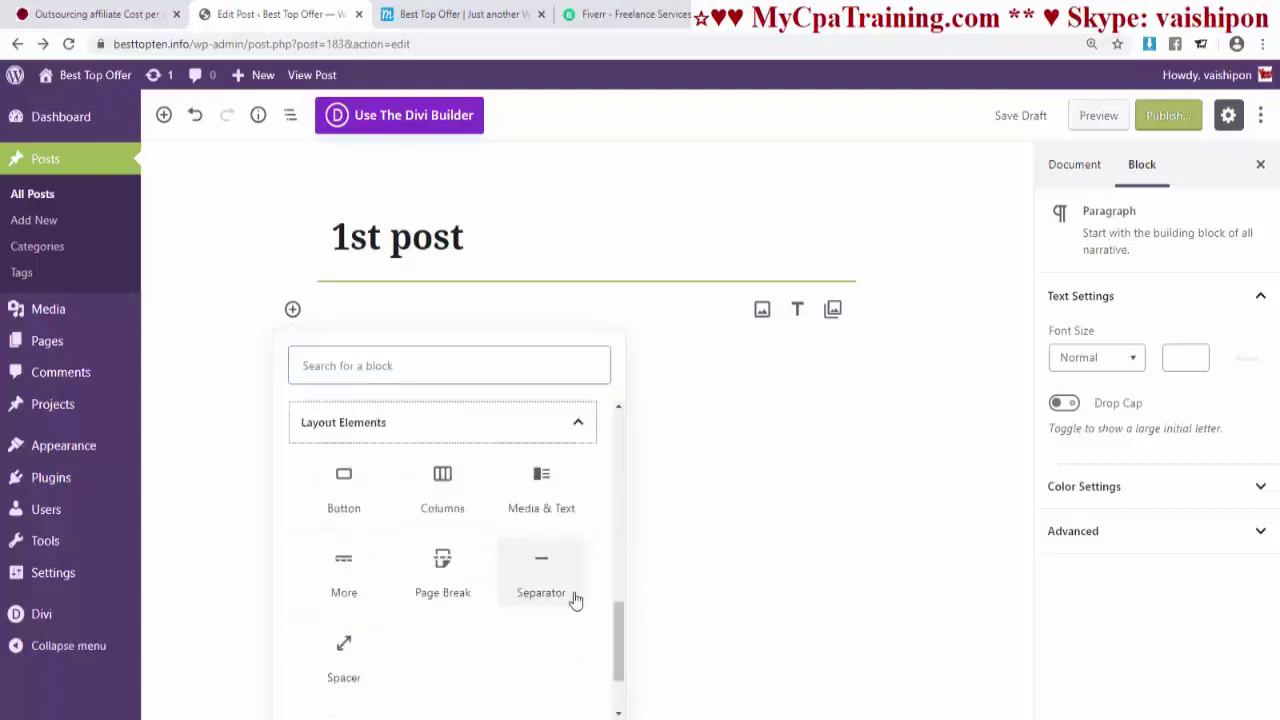
scroll(540, 620, down, 1)
click(580, 640)
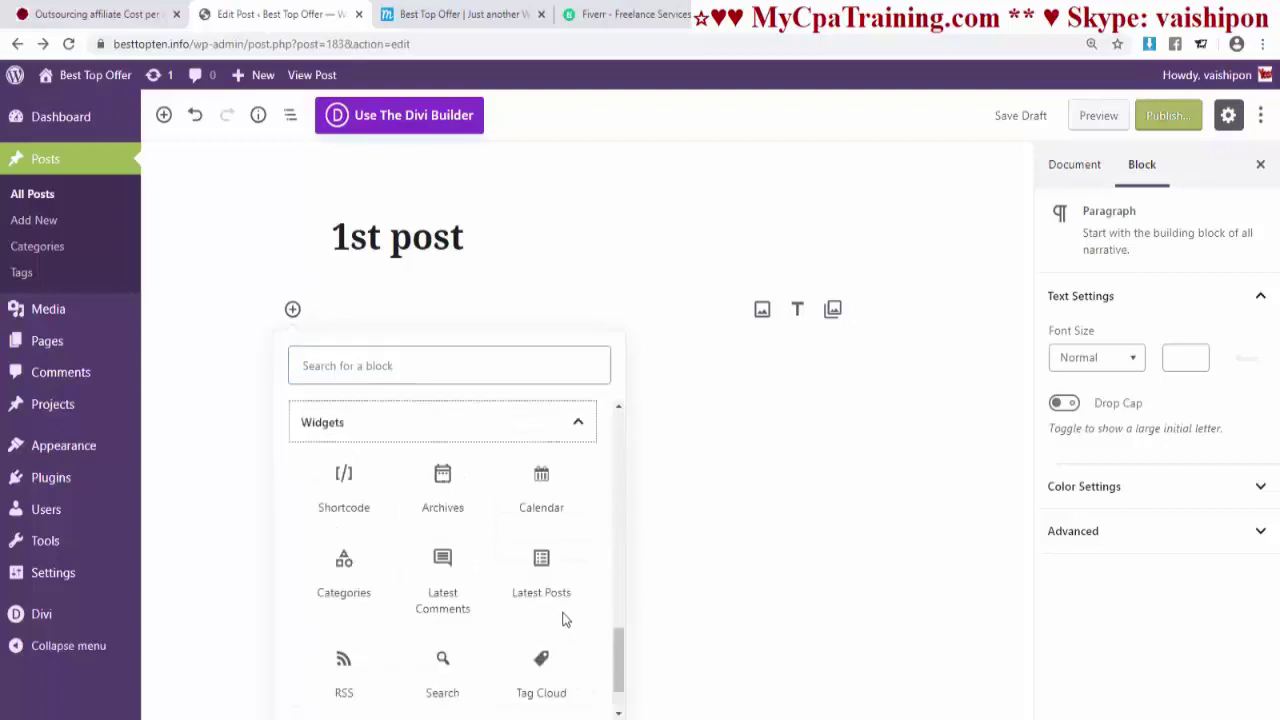
scroll(530, 614, down, 1)
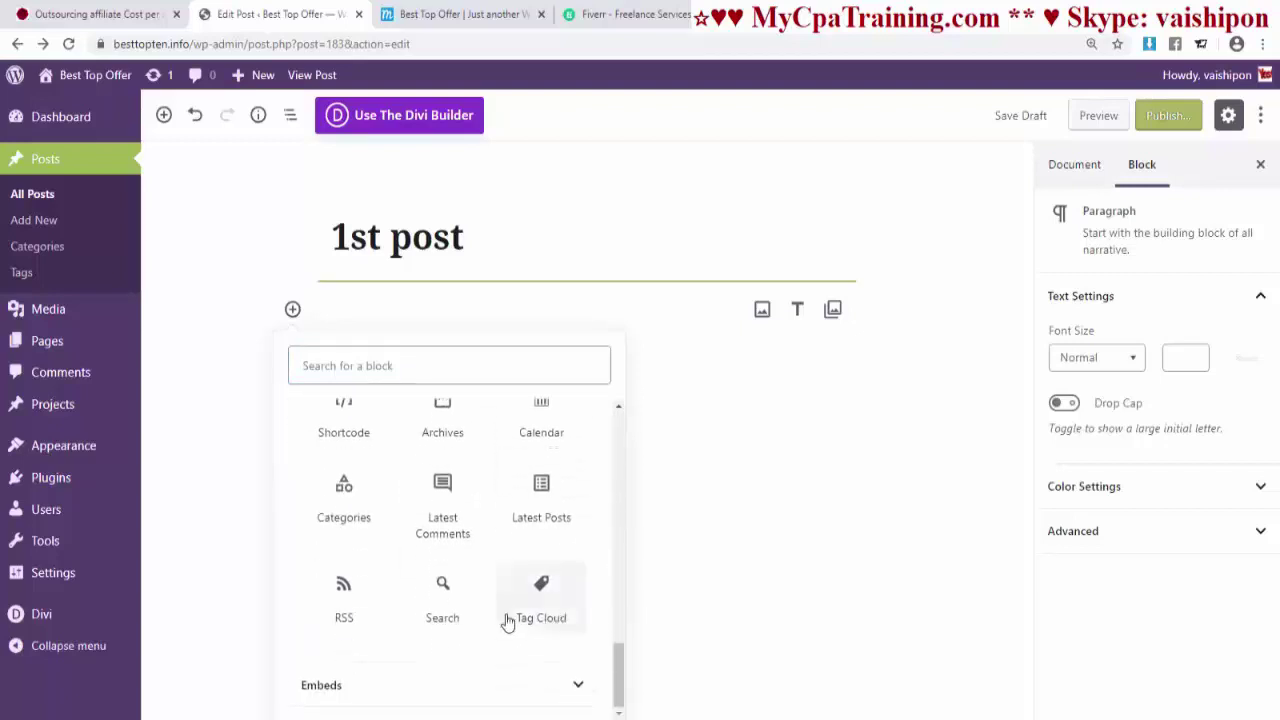
click(580, 686)
scroll(578, 640, down, 10)
scroll(575, 637, up, 12)
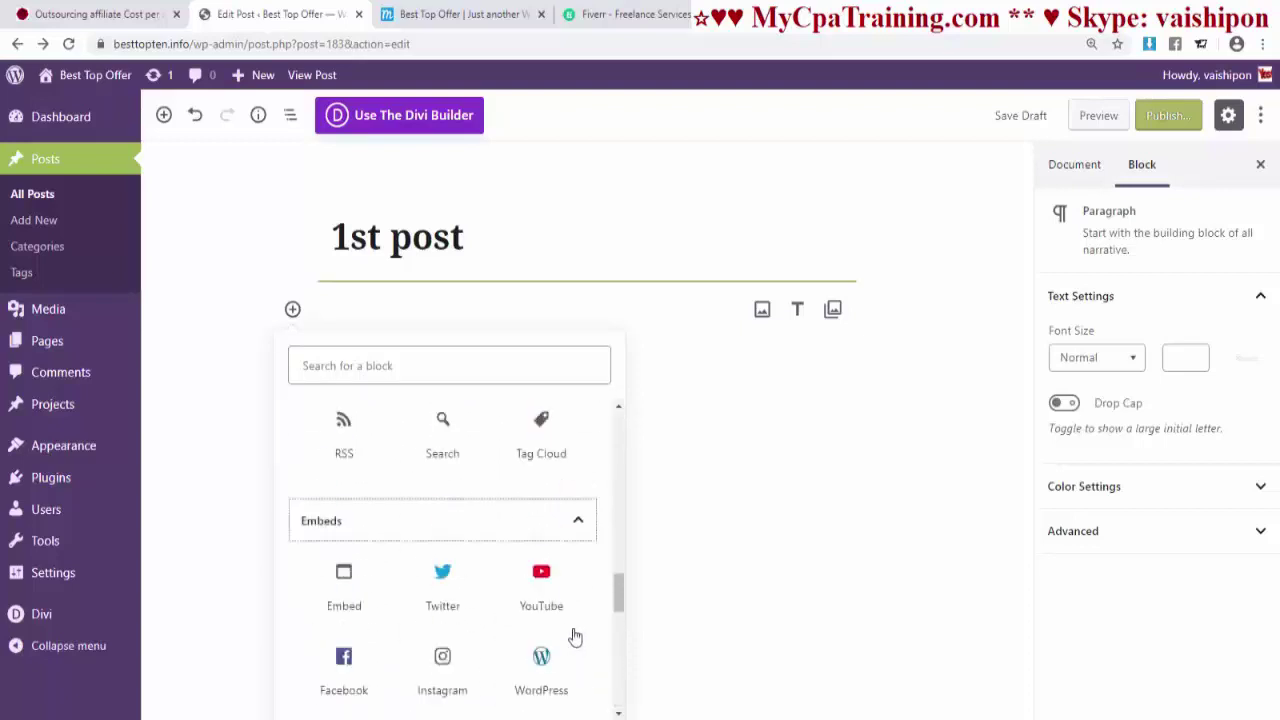
click(745, 430)
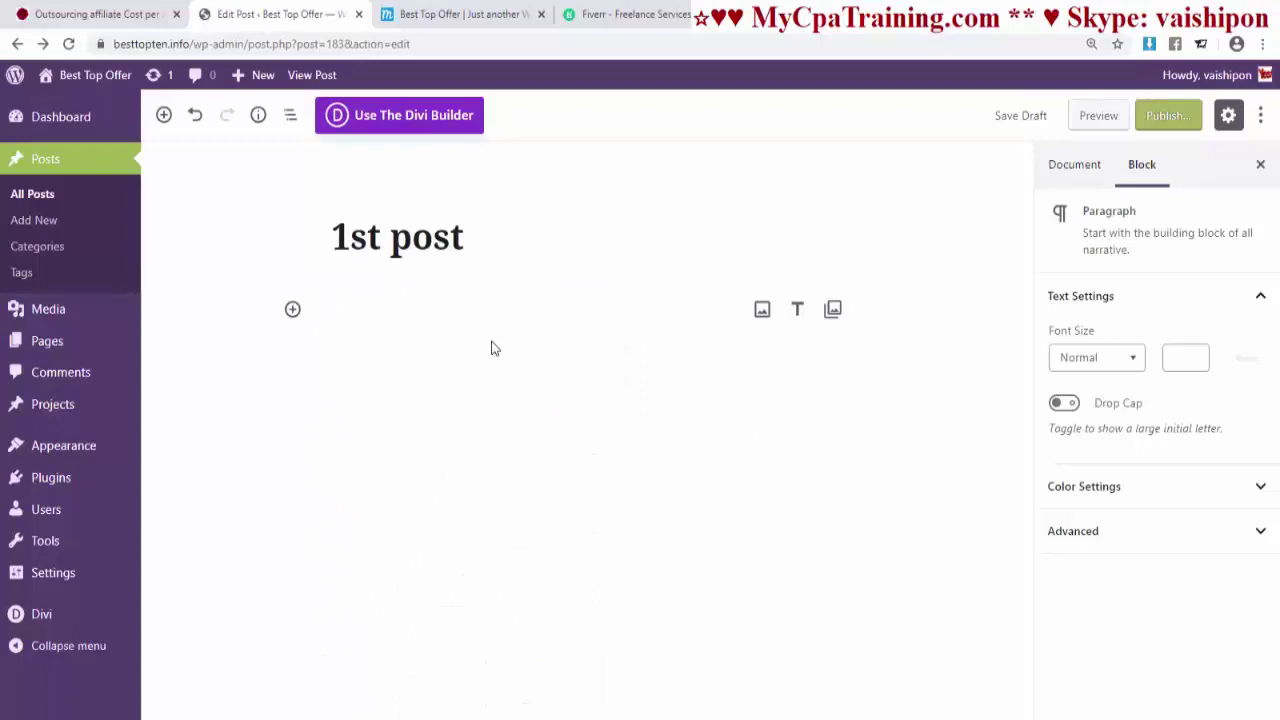
- Insert the beach photo of three people from the Media Library as an image block
click(762, 311)
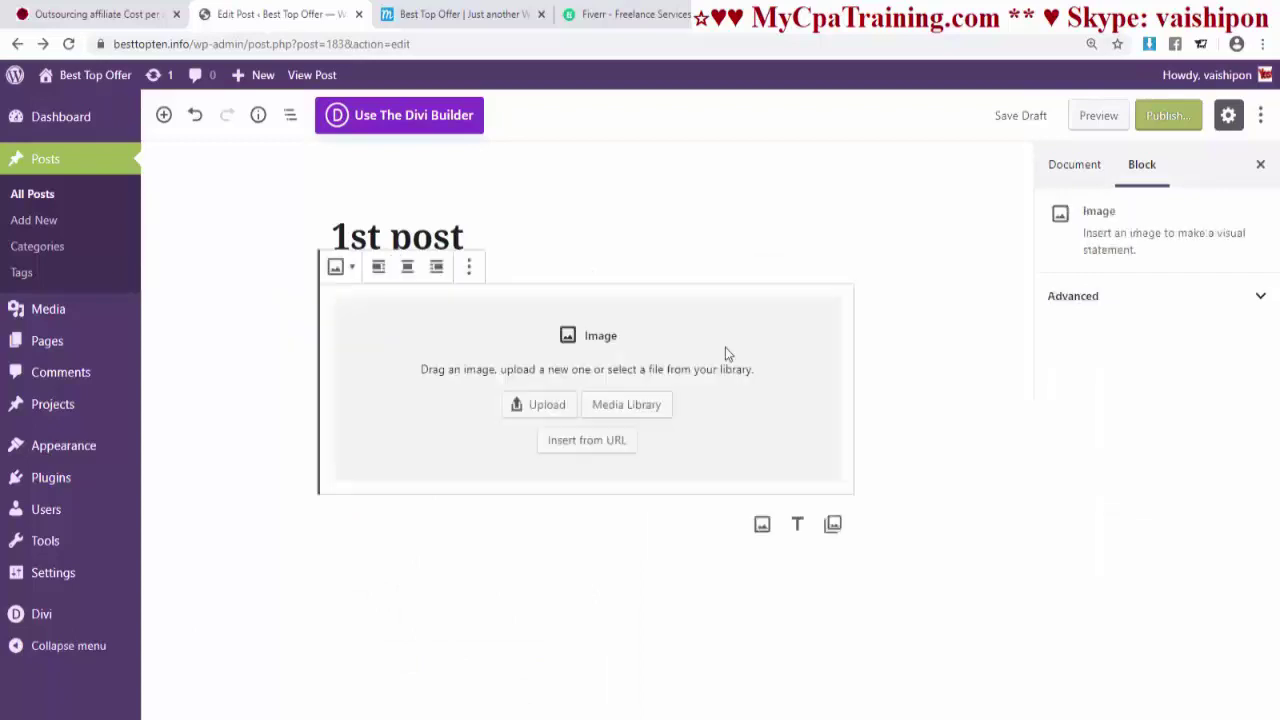
click(636, 410)
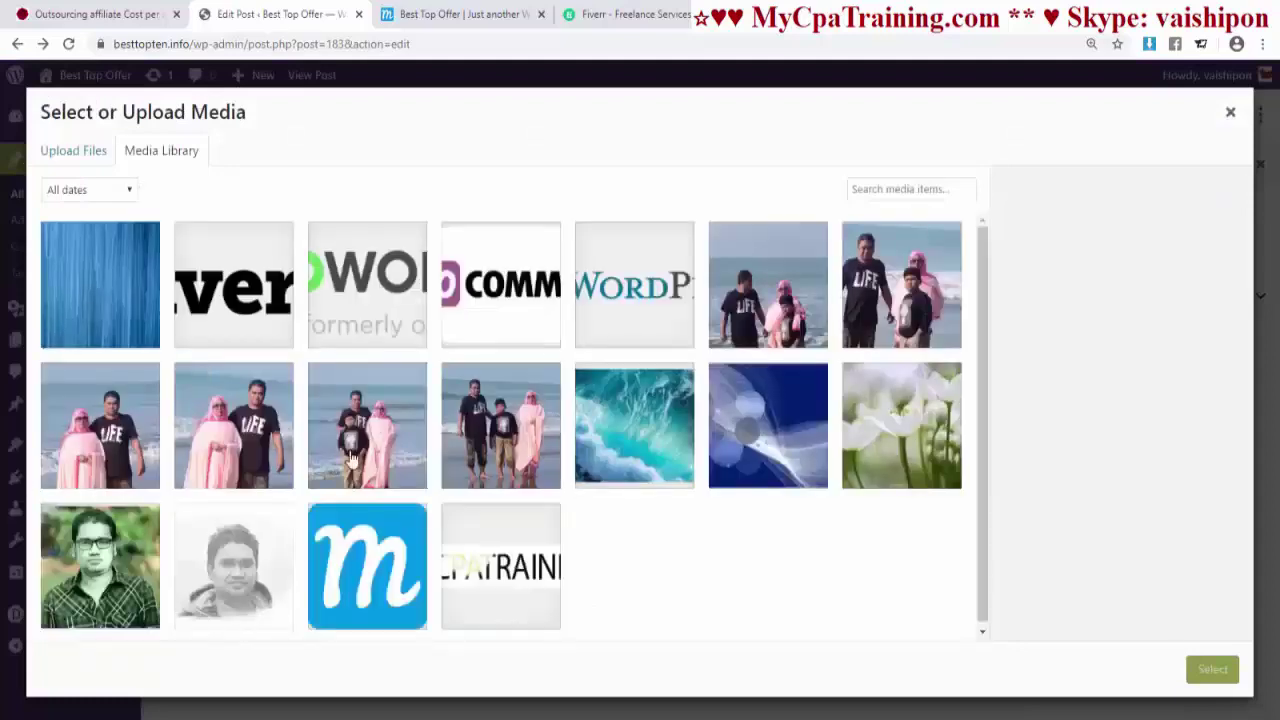
click(766, 312)
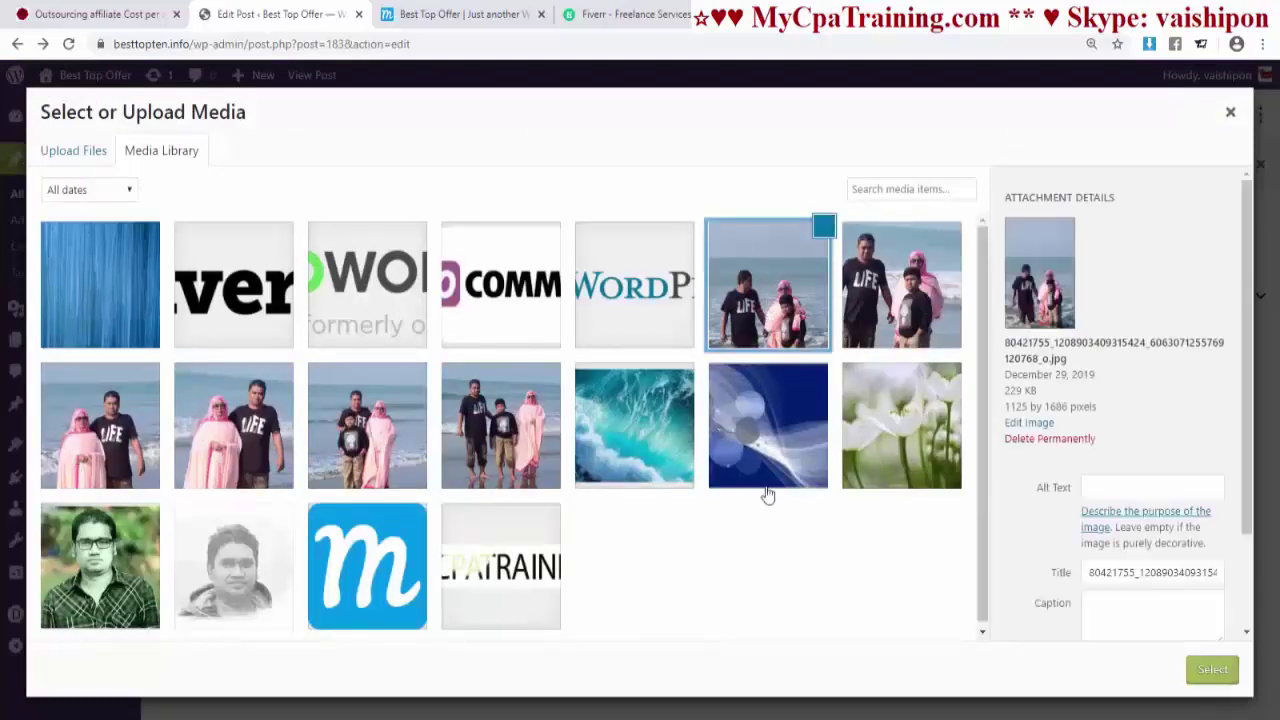
click(1212, 669)
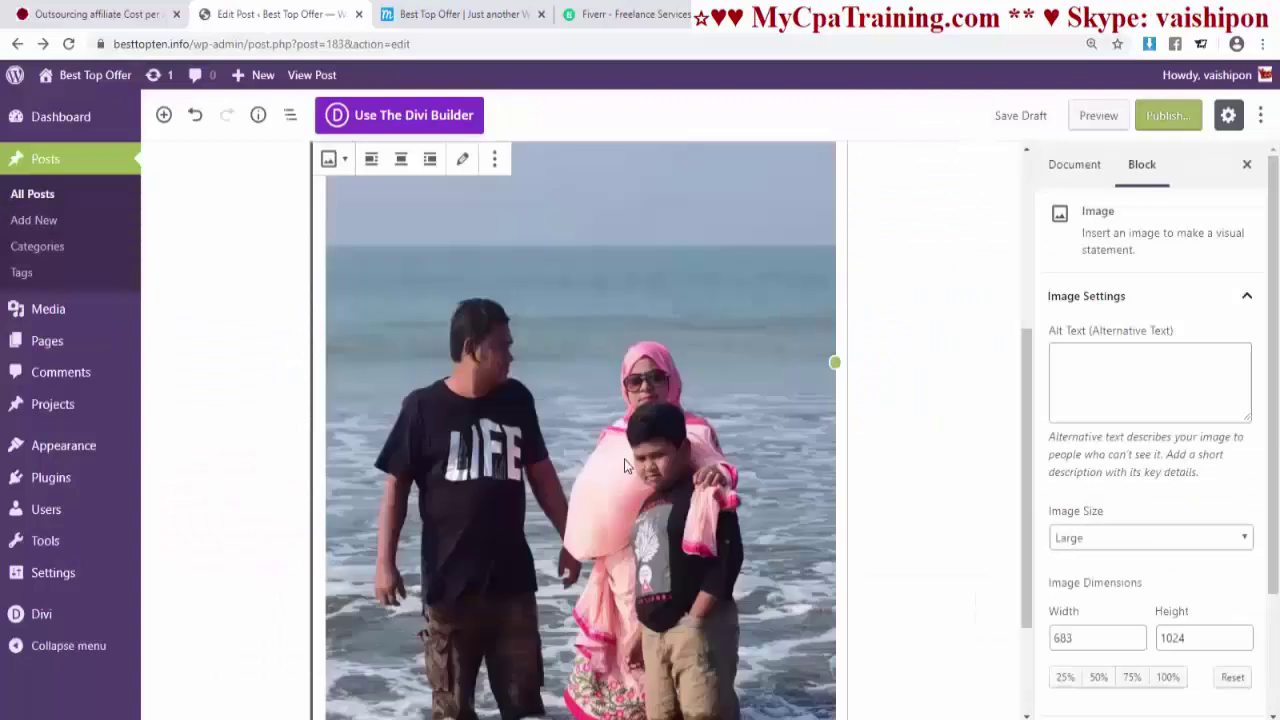
- Try Thumbnail, Large and Full Size, then settle the image on Medium 200x300
click(1096, 540)
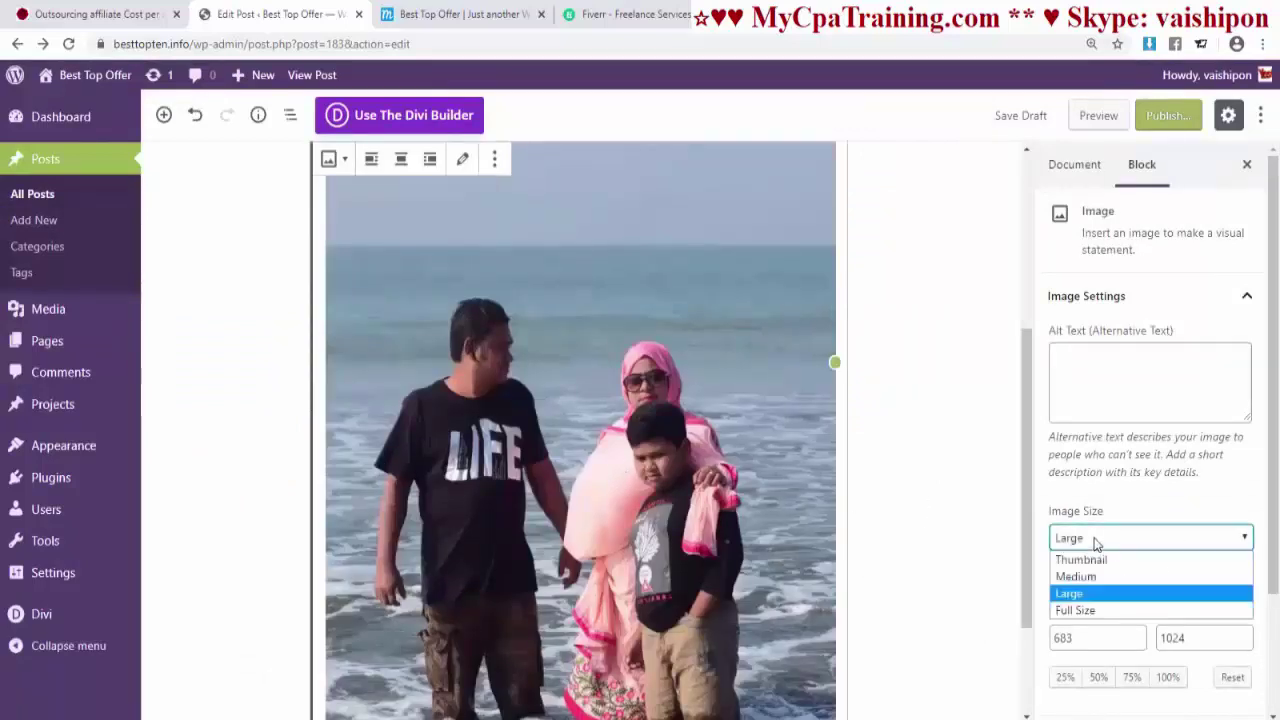
click(1090, 561)
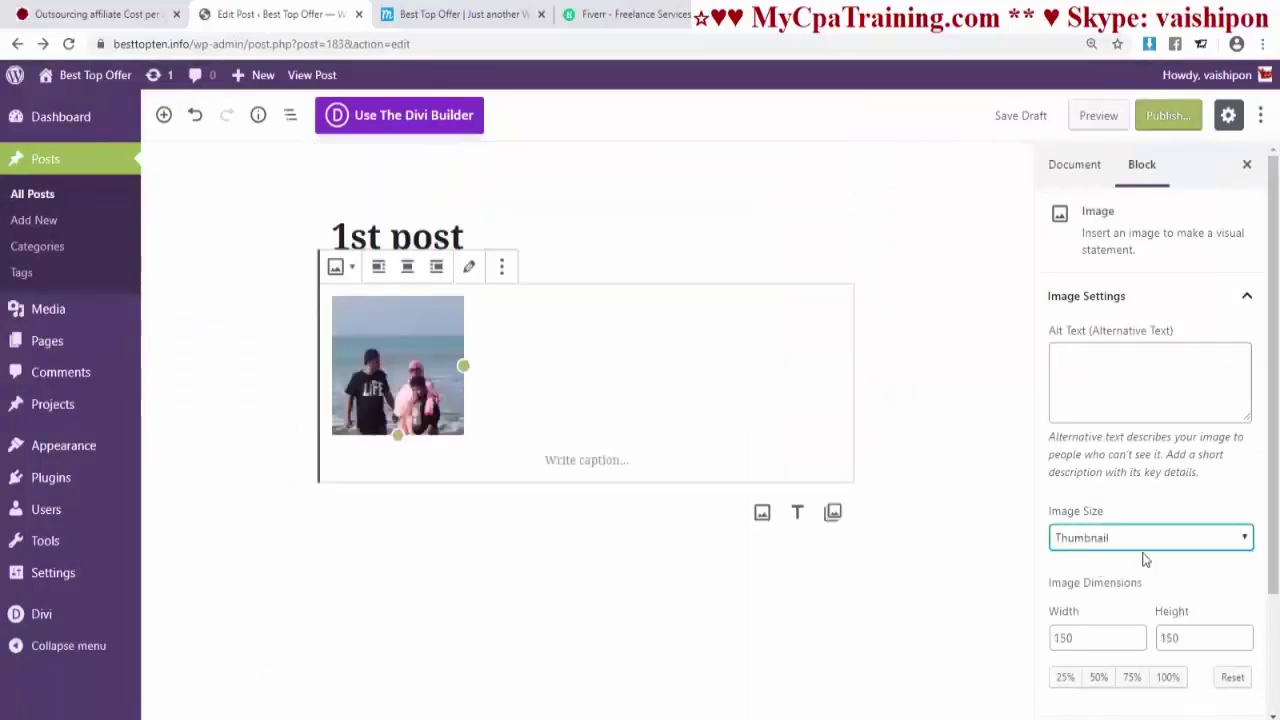
click(1106, 540)
click(1090, 576)
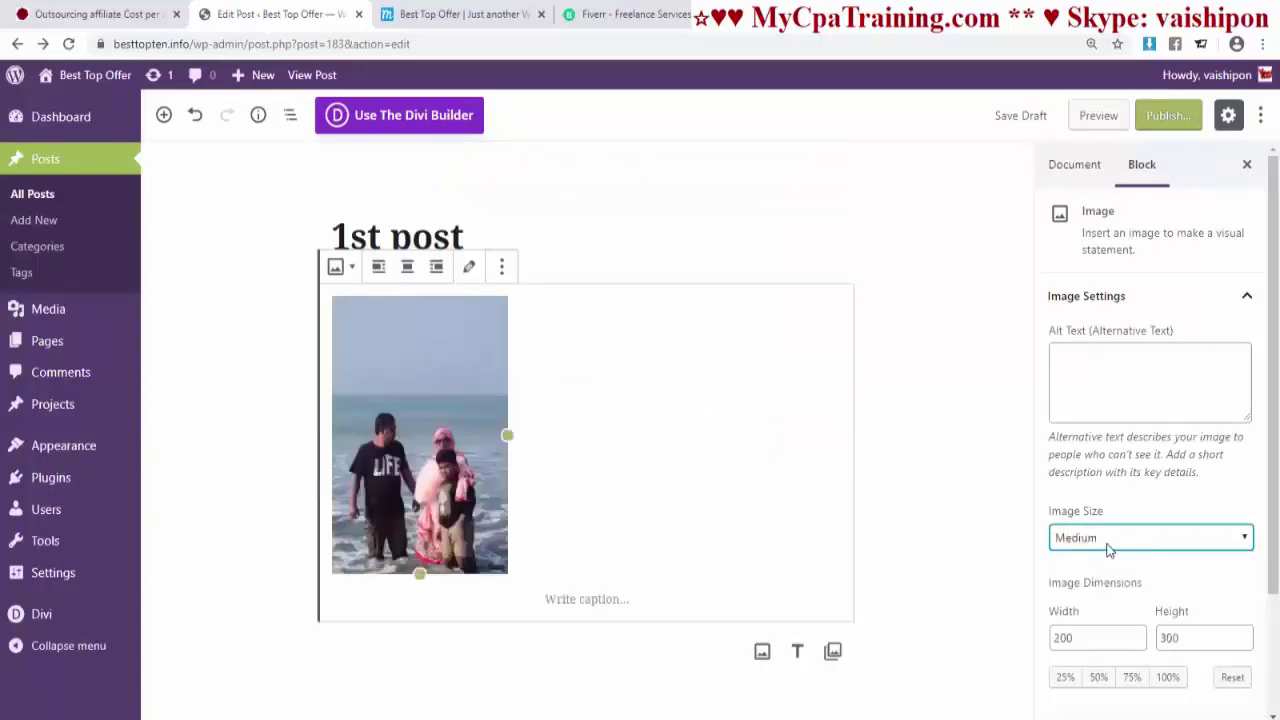
click(1107, 545)
click(1088, 591)
click(1092, 544)
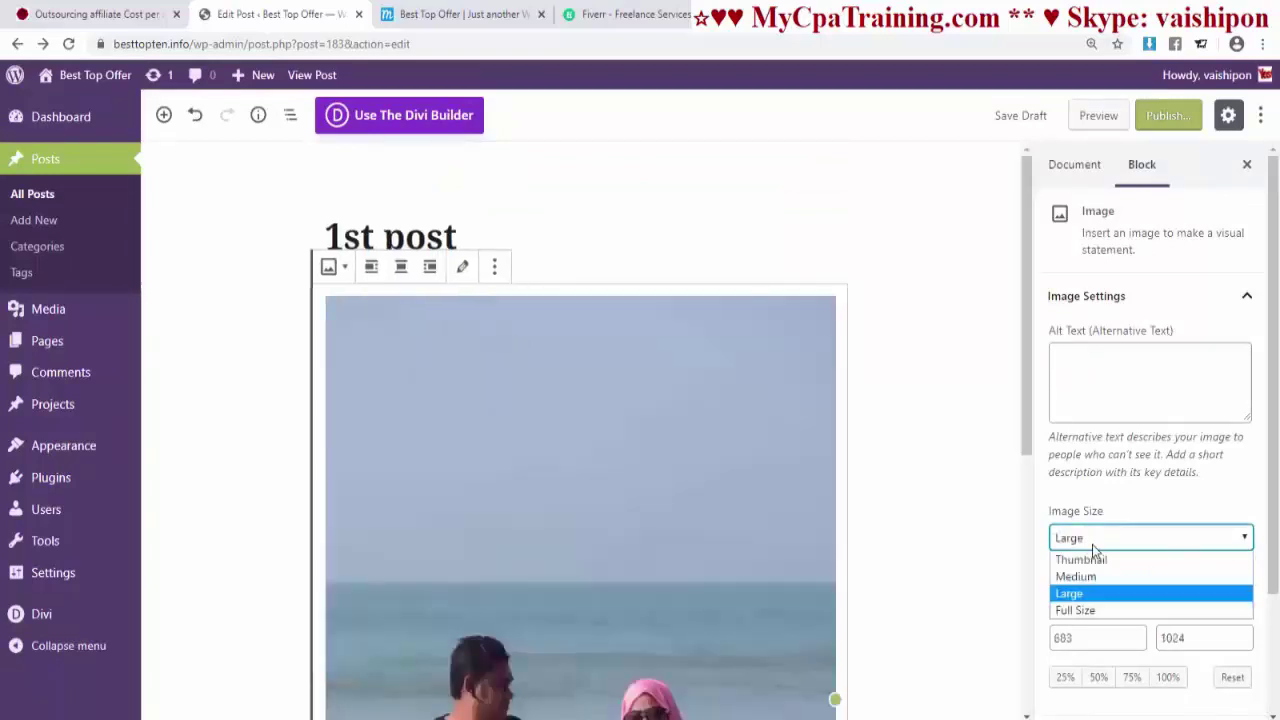
click(1080, 609)
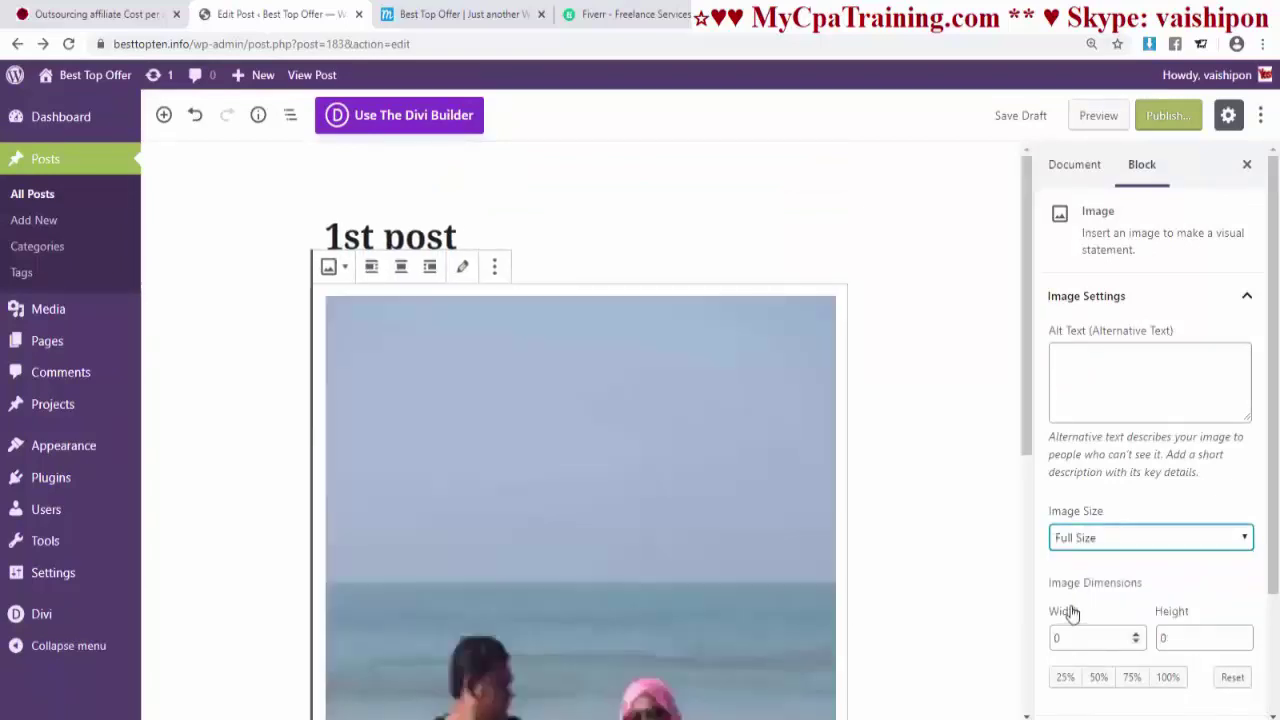
click(1089, 538)
click(1072, 578)
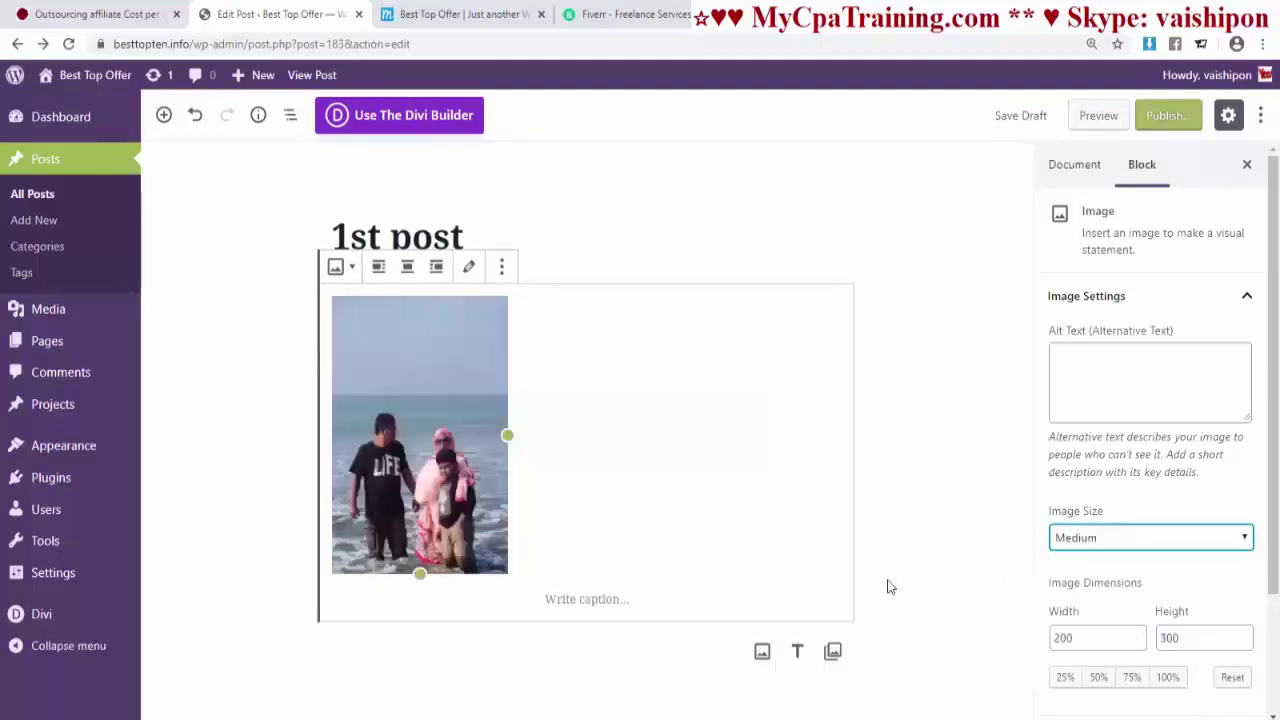
click(937, 589)
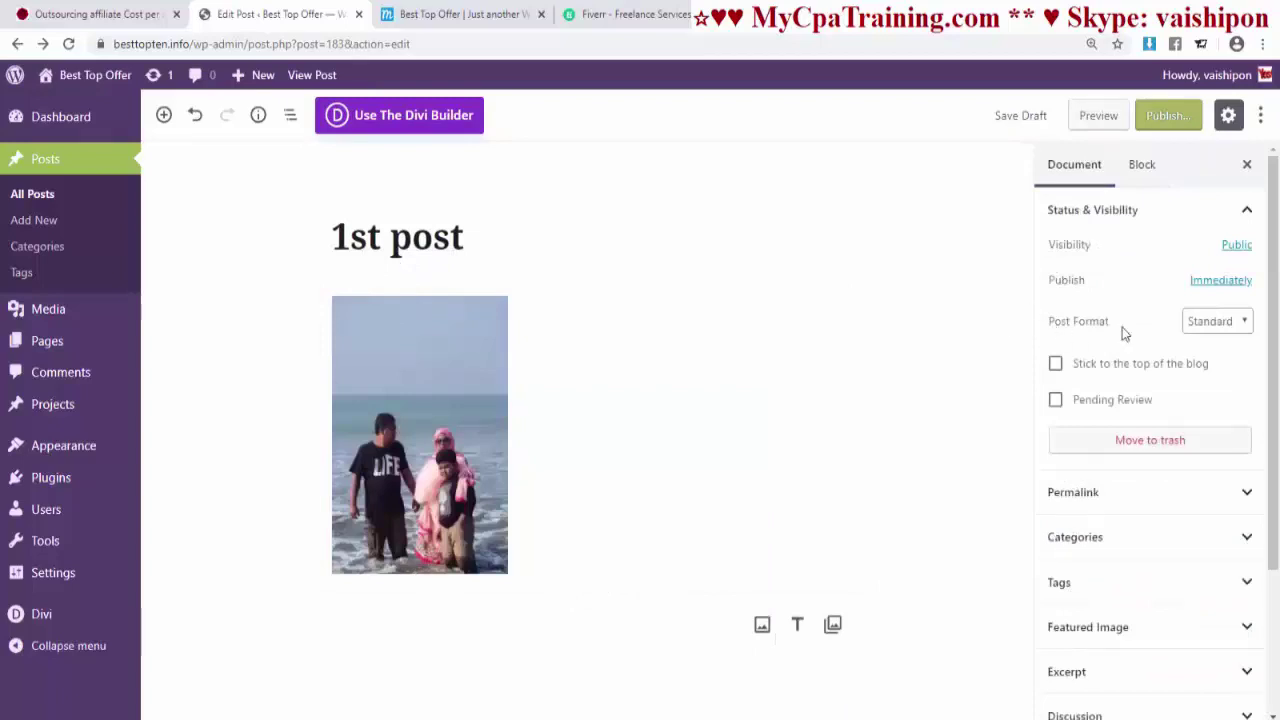
- Keep the post format as Standard and expand the permalink settings
click(1240, 321)
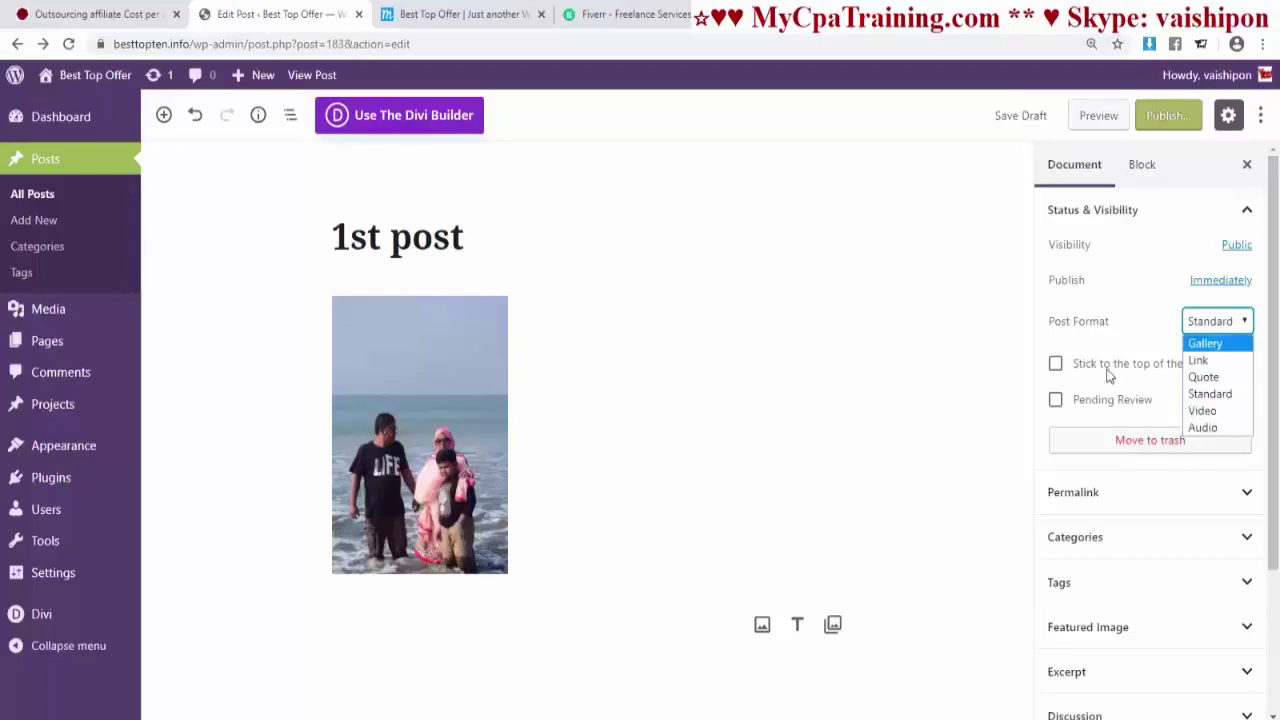
click(834, 390)
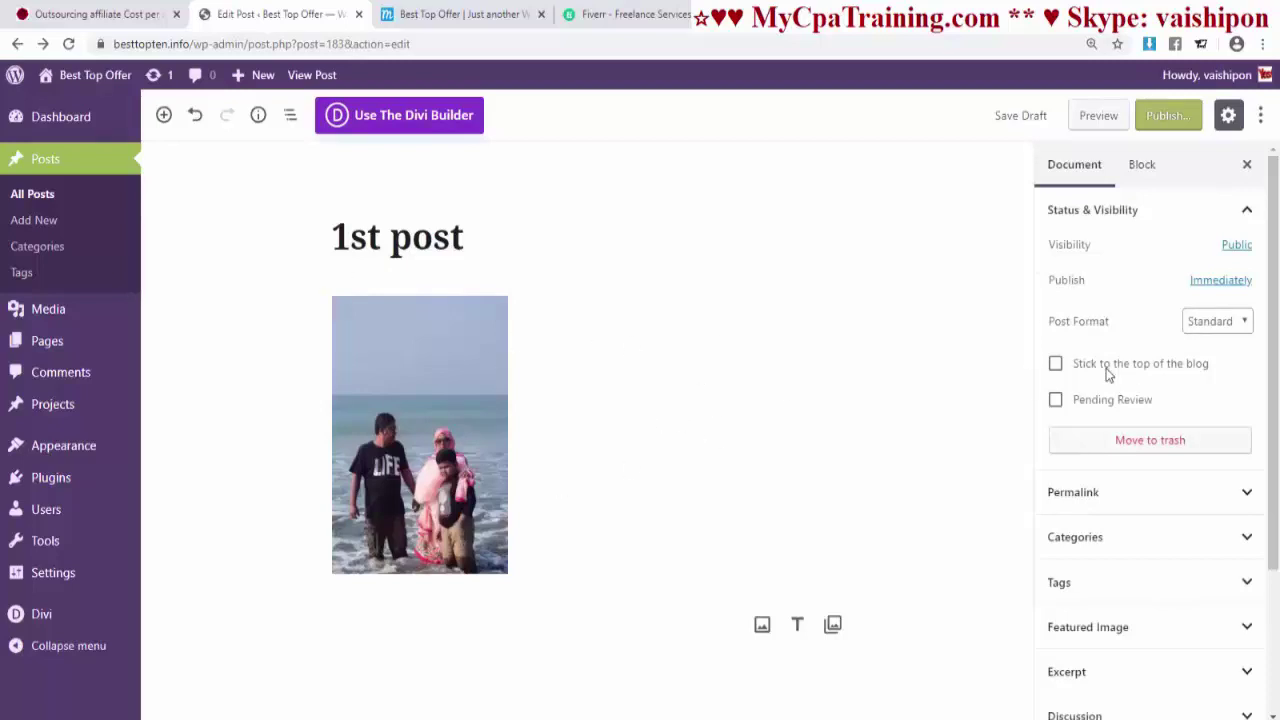
scroll(1100, 410, down, 2)
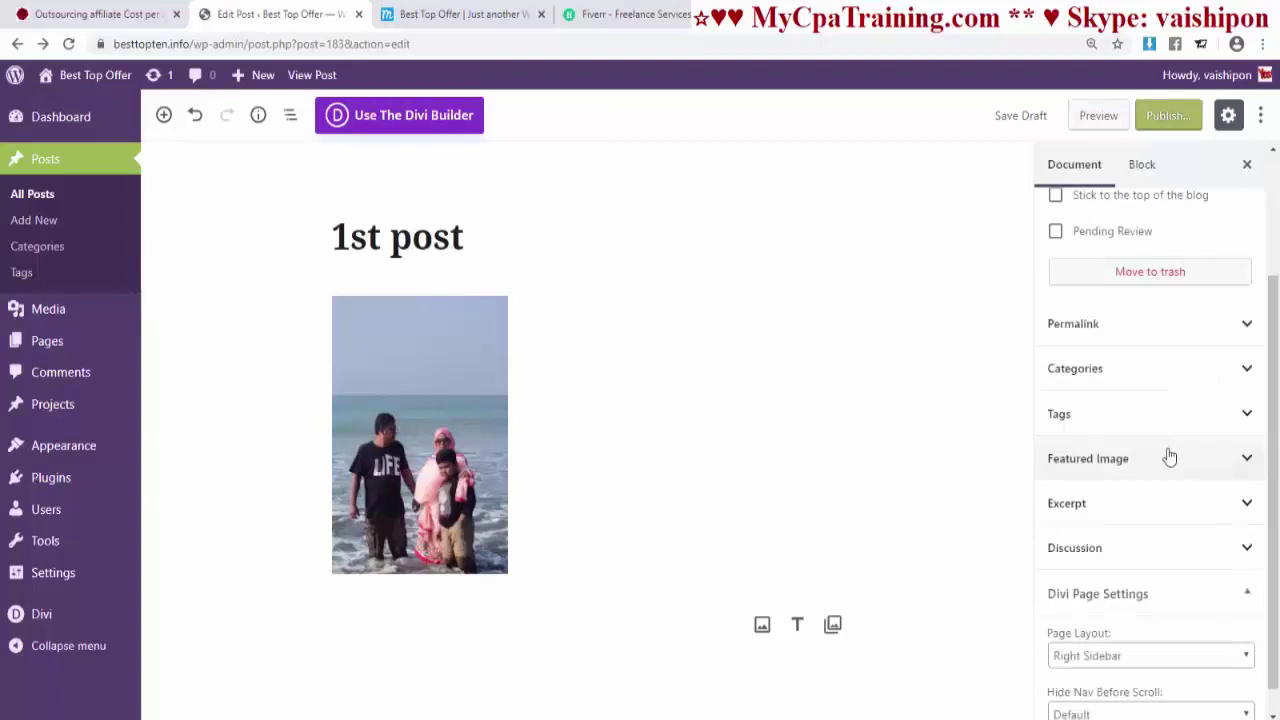
click(1113, 333)
scroll(1100, 430, down, 1)
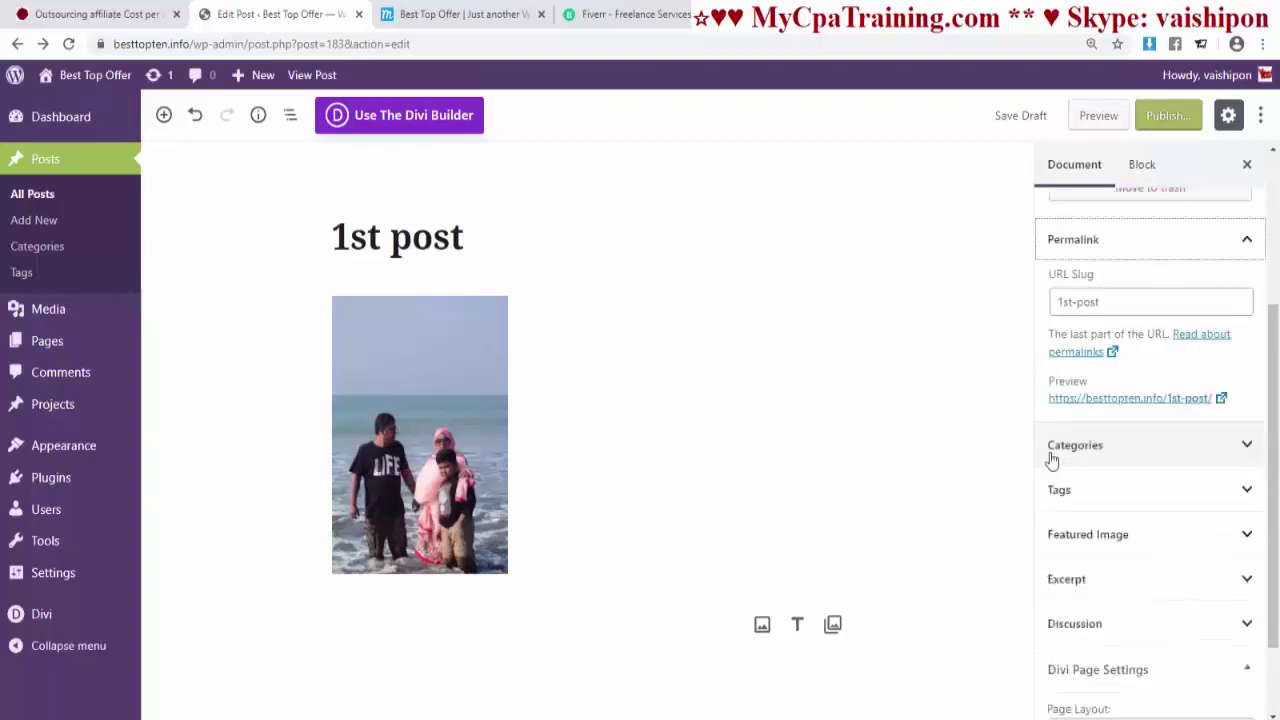
- Expand Categories with Add New Category, then Tags and Featured Image, and start setting a featured image
click(1075, 447)
scroll(1215, 480, down, 2)
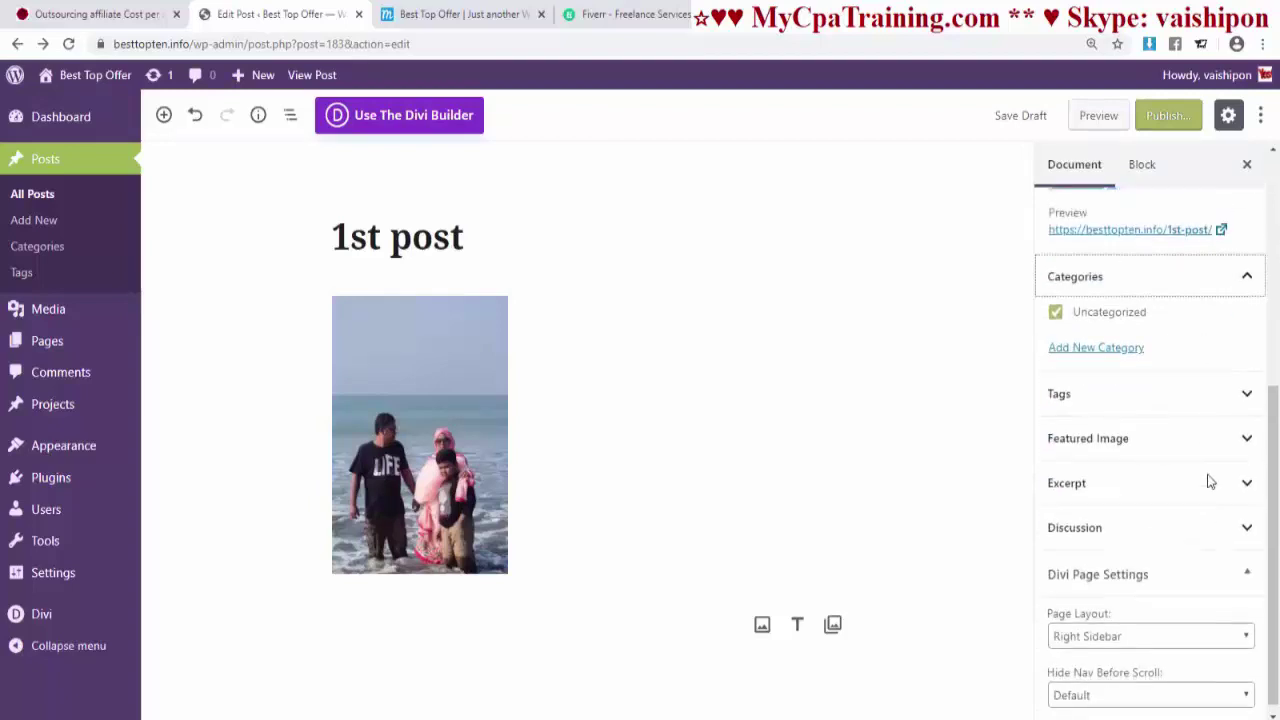
click(1101, 347)
click(1065, 400)
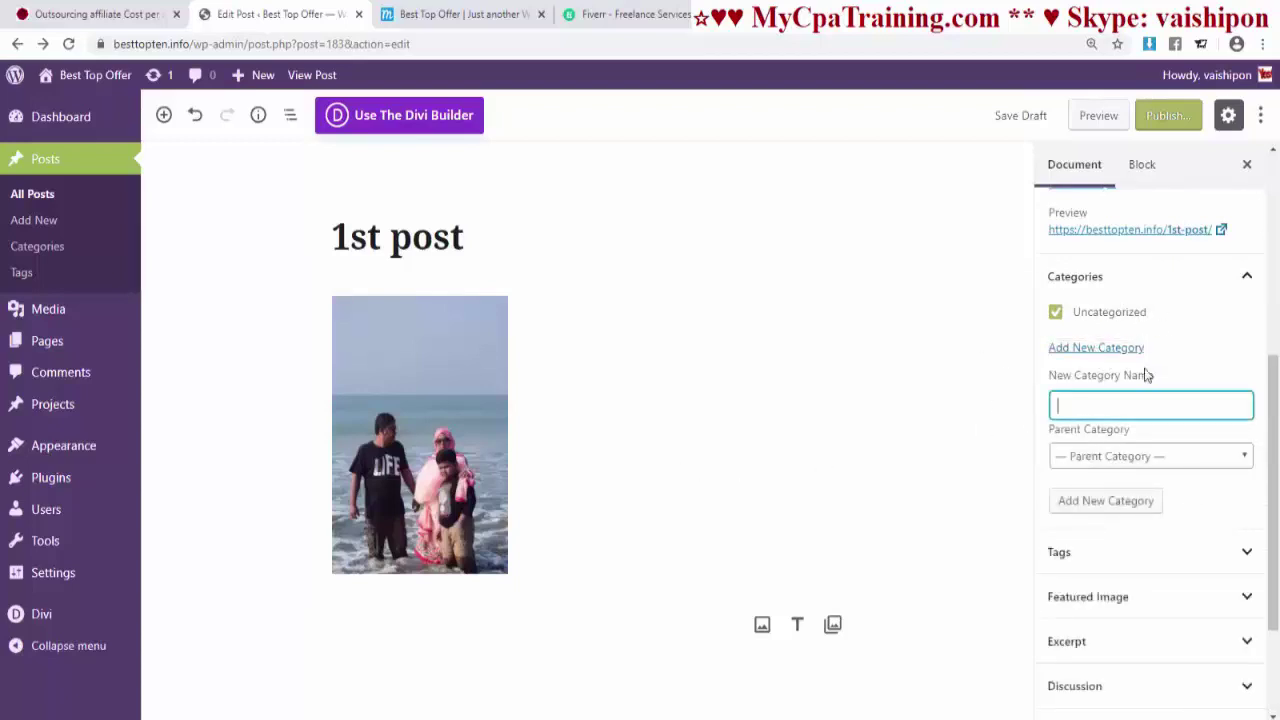
scroll(1174, 477, down, 2)
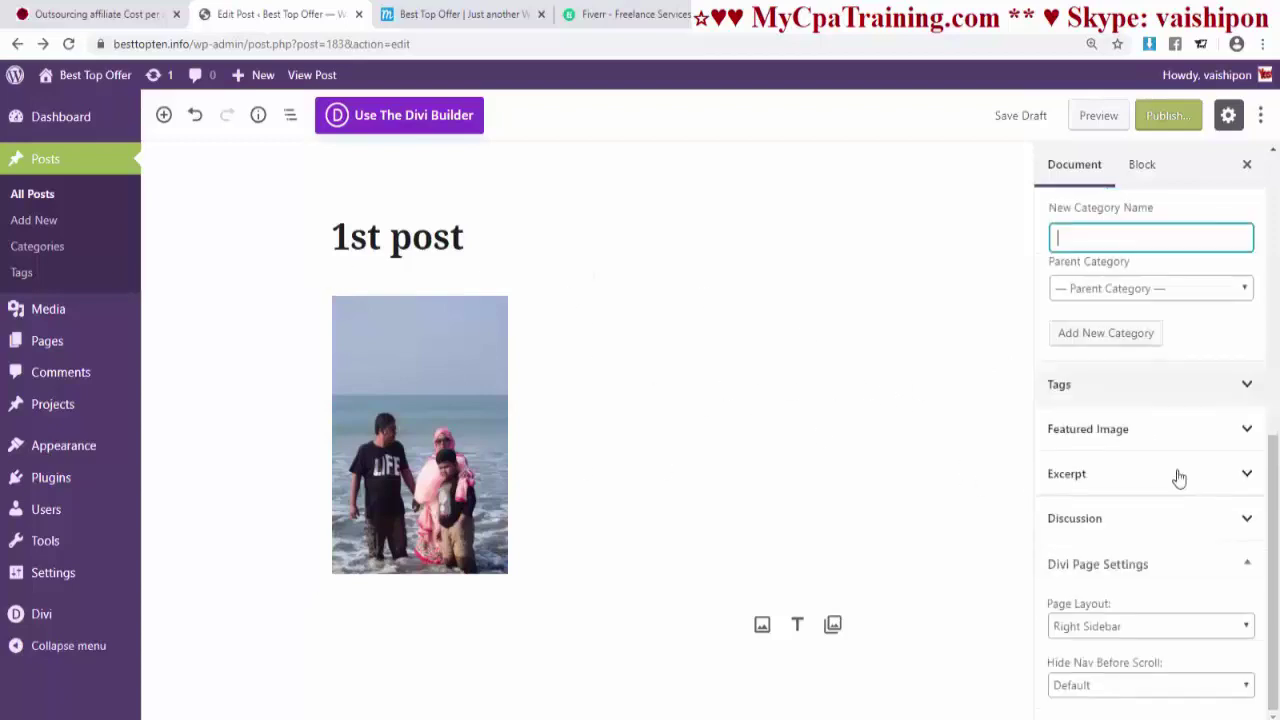
click(1121, 389)
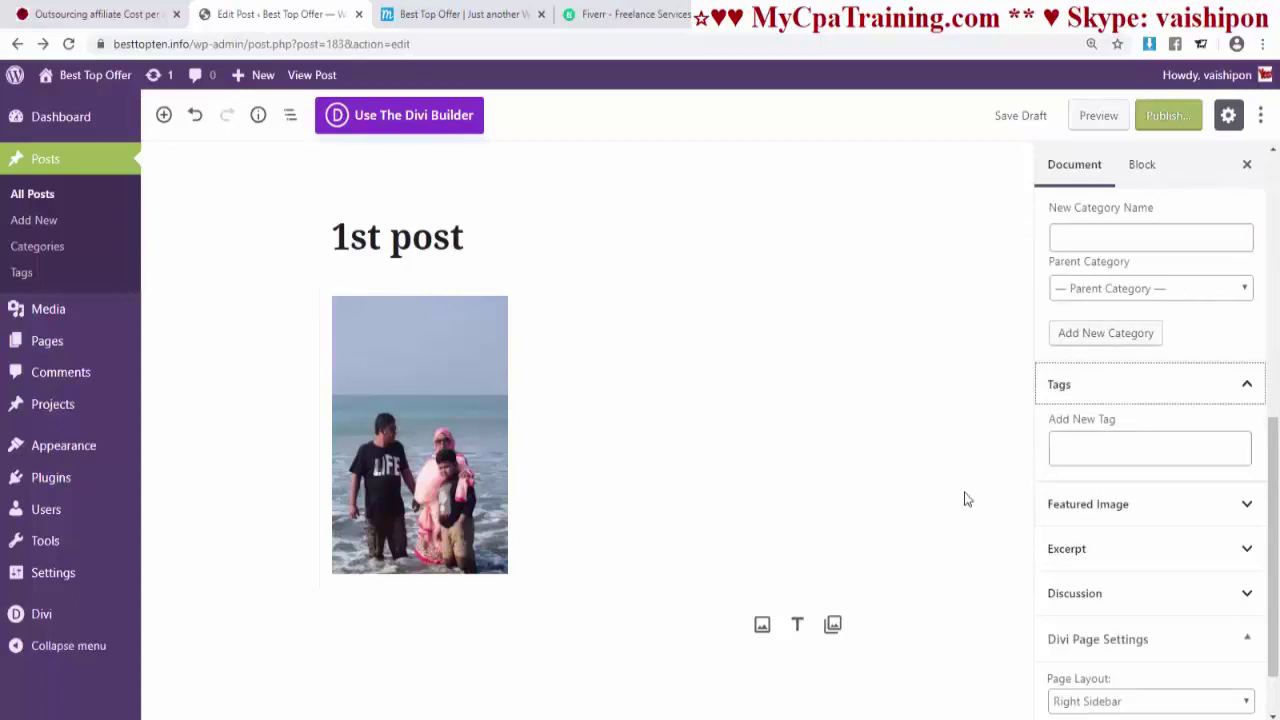
click(1072, 519)
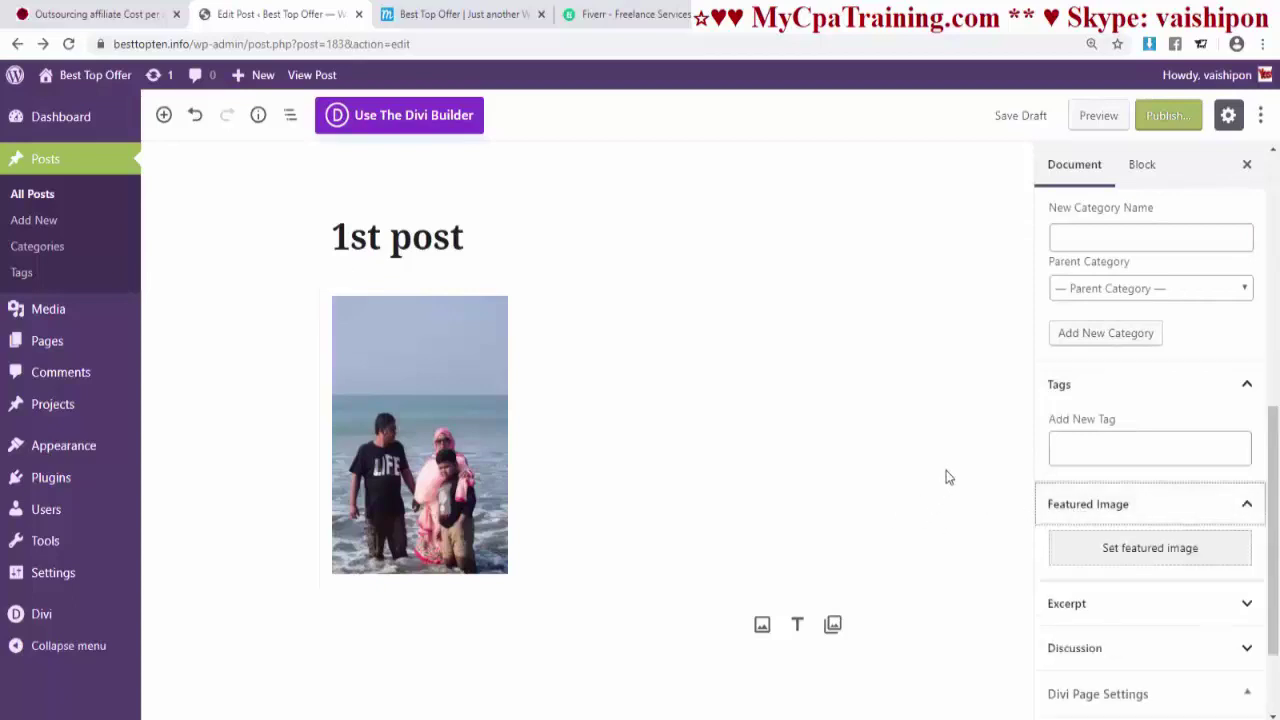
click(1124, 550)
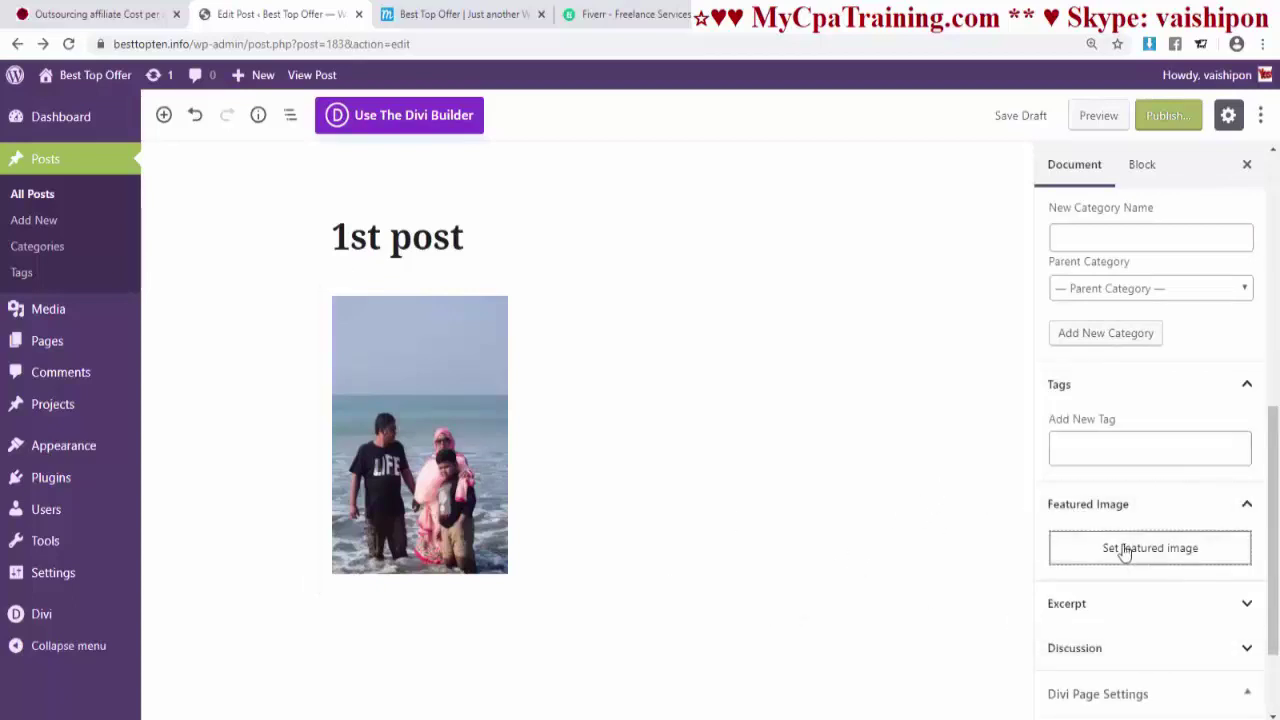
- Set the three-people-wading beach photo as the featured image, then expand the Excerpt and Discussion panels
click(783, 312)
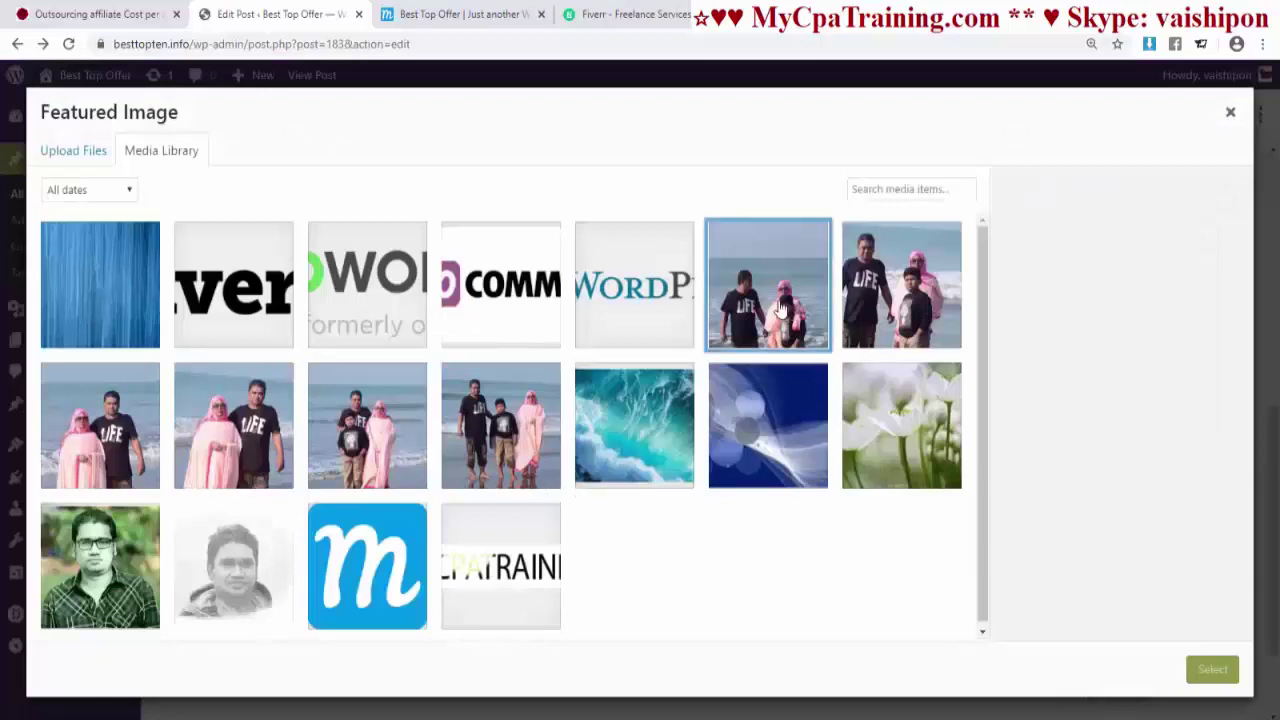
click(1211, 670)
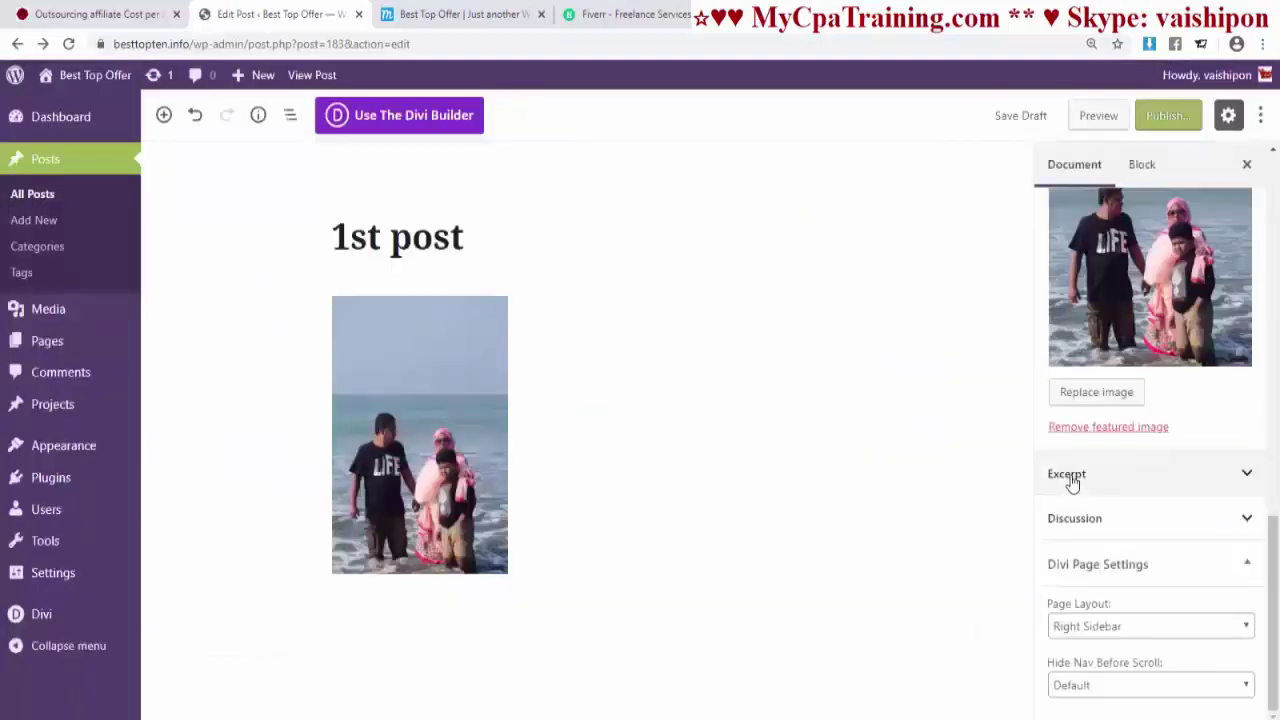
click(1072, 482)
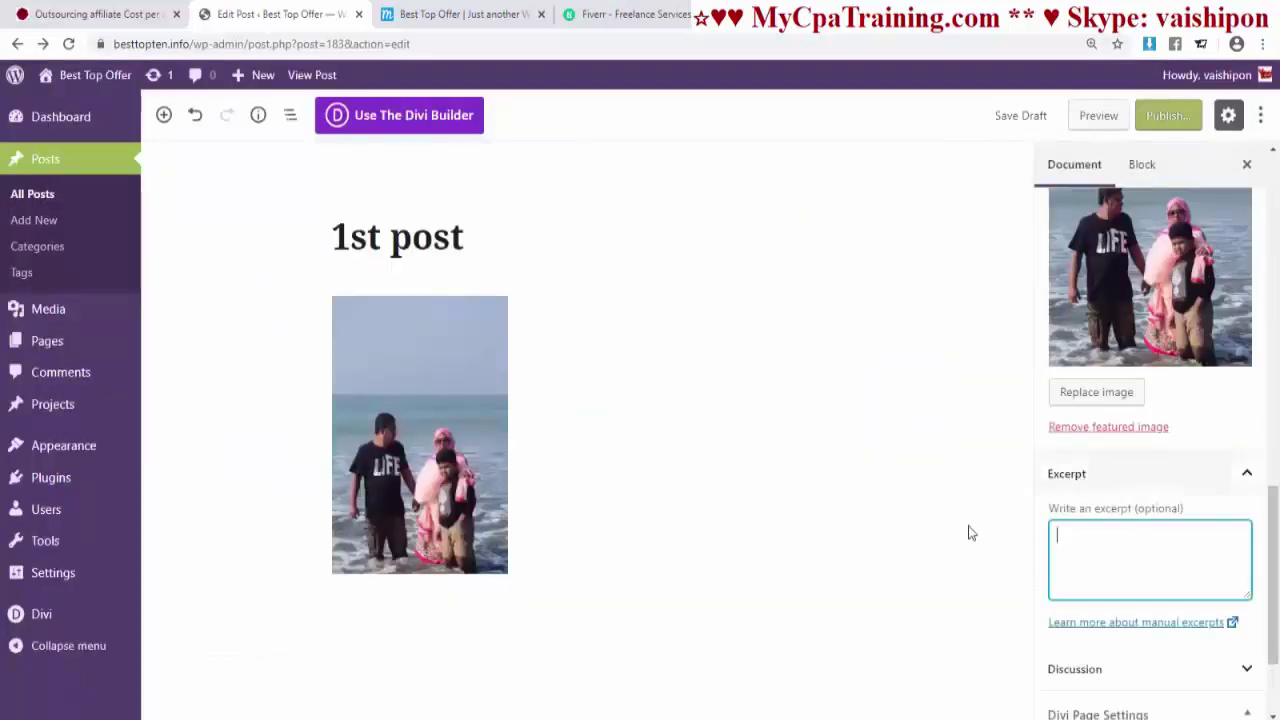
scroll(1106, 520, down, 2)
click(1152, 524)
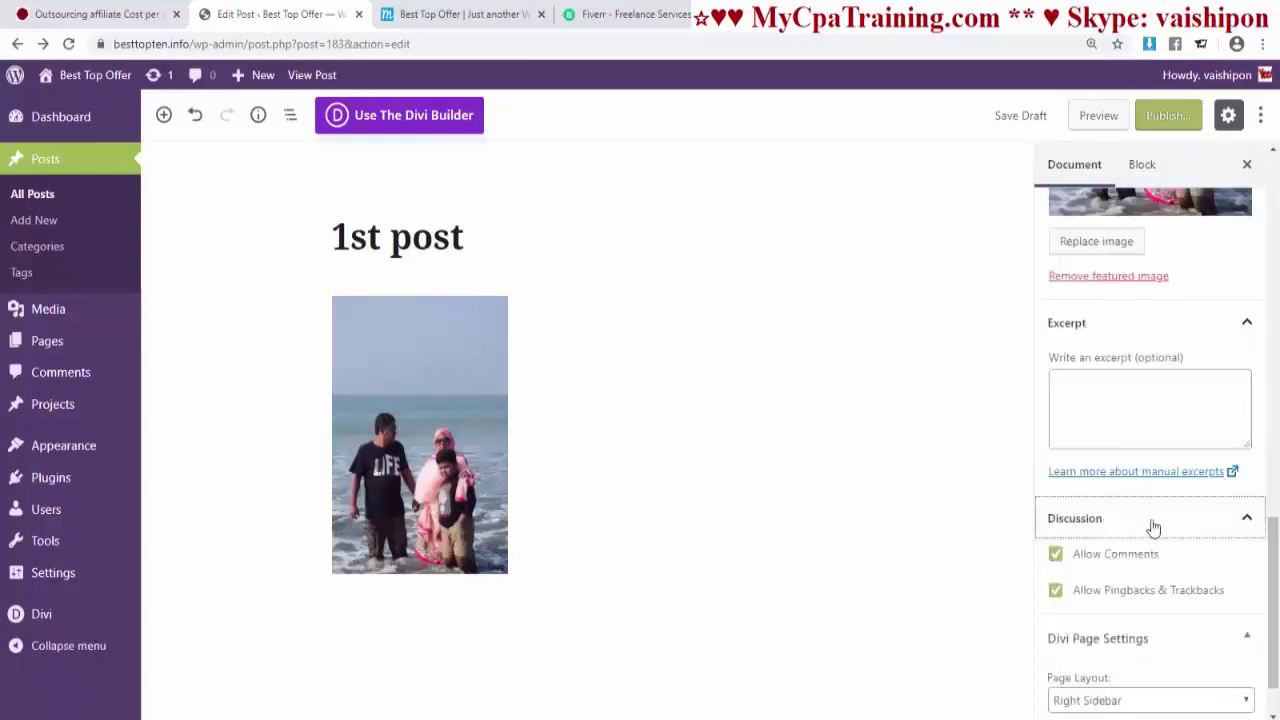
scroll(1270, 550, down, 1)
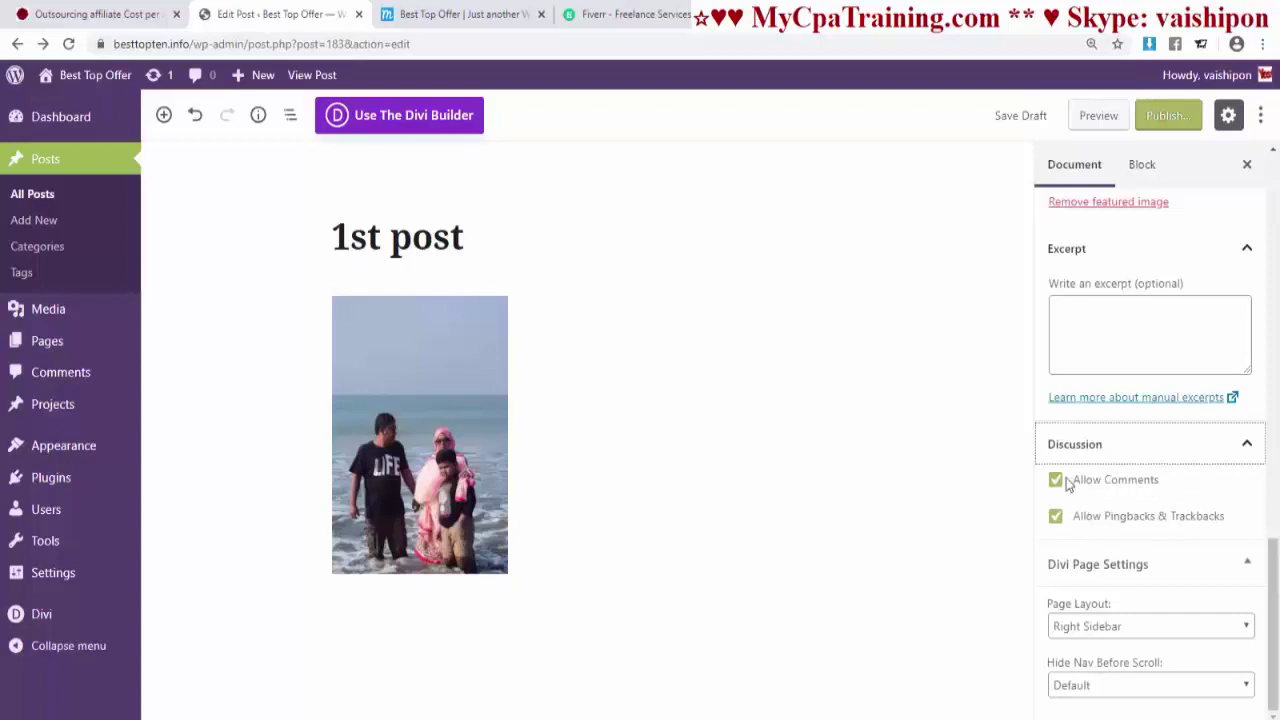
- Try the Left Sidebar, No Sidebar and Fullwidth page layouts, then restore Right Sidebar
click(1145, 565)
scroll(1110, 600, down, 2)
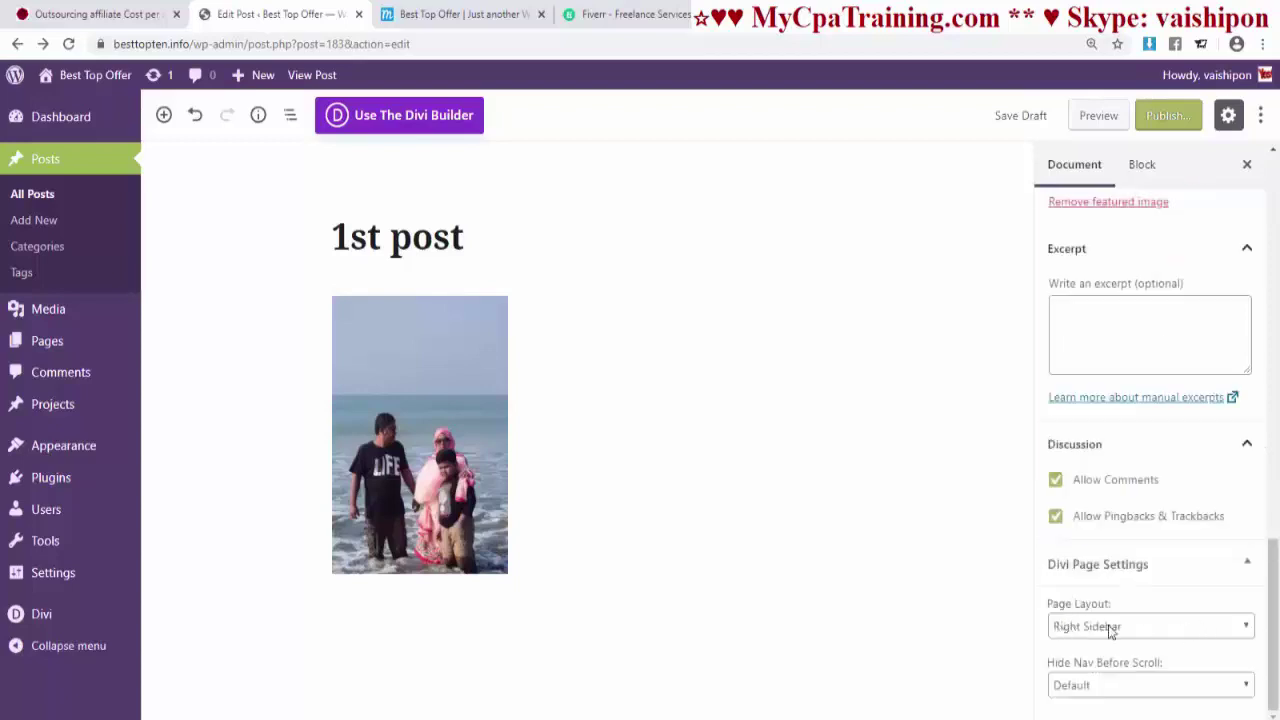
click(1105, 628)
click(1105, 662)
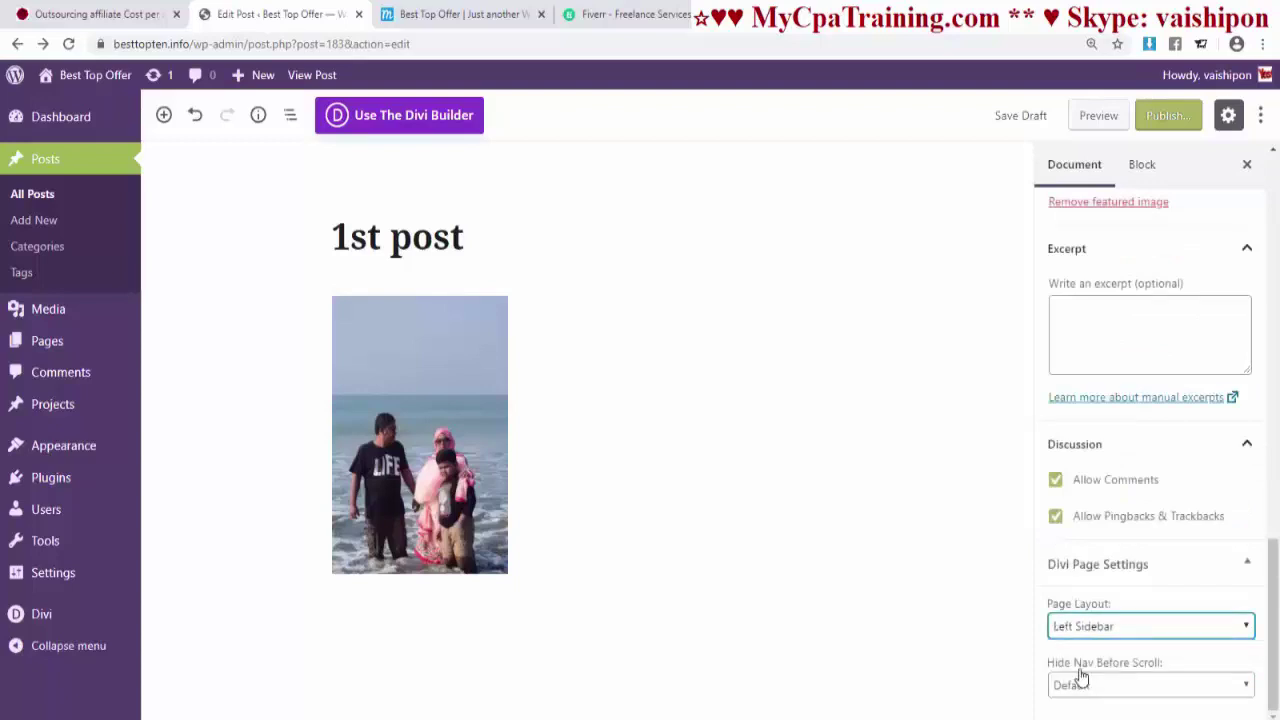
click(1117, 628)
click(1096, 681)
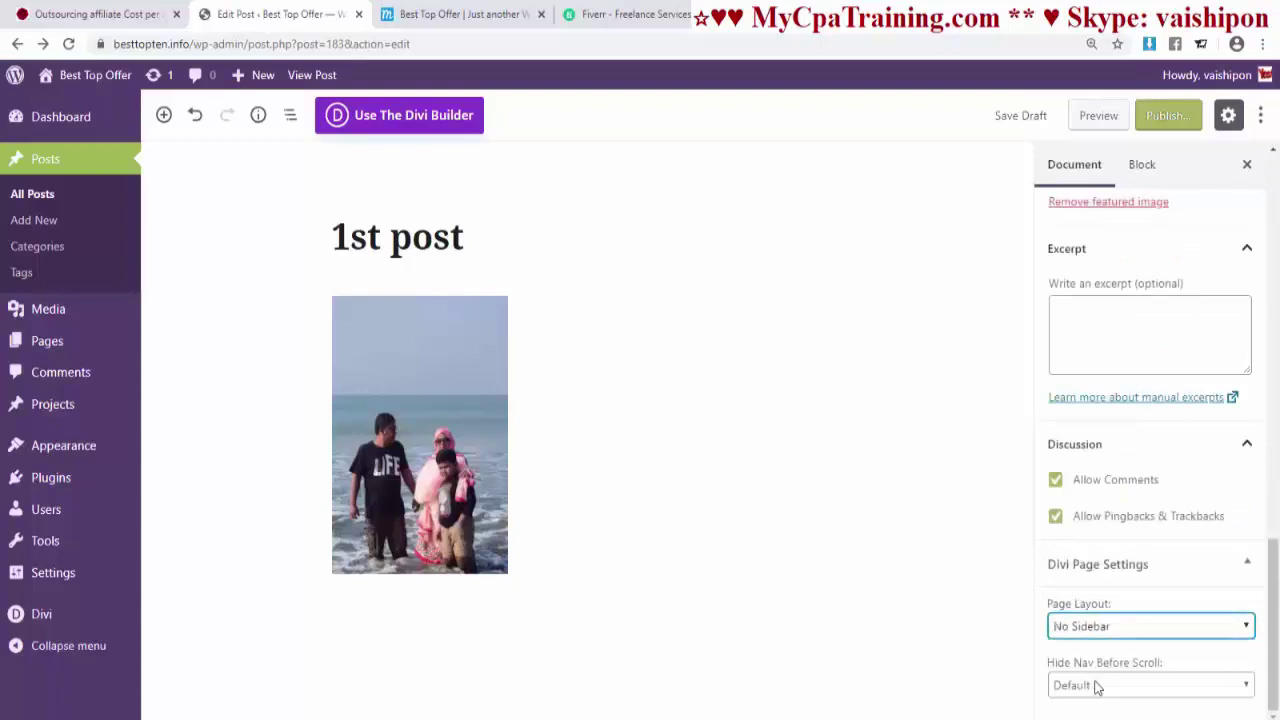
click(1088, 628)
click(1106, 698)
click(1105, 628)
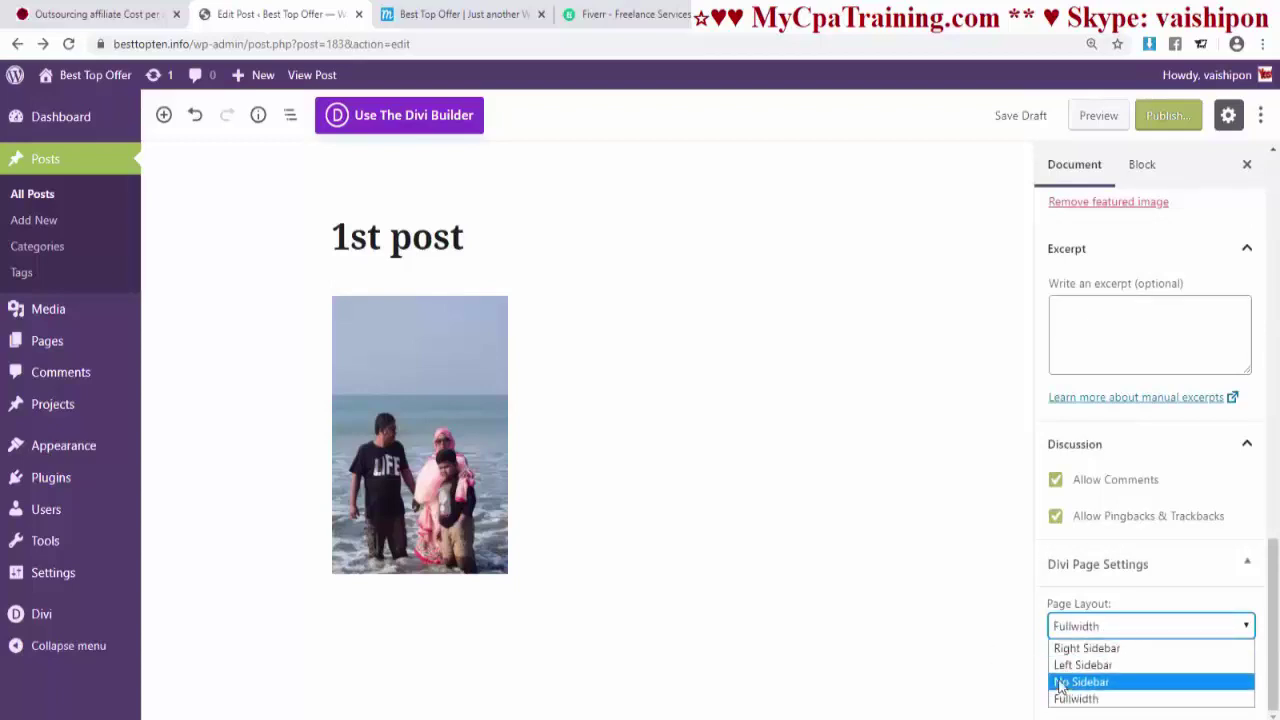
click(1090, 646)
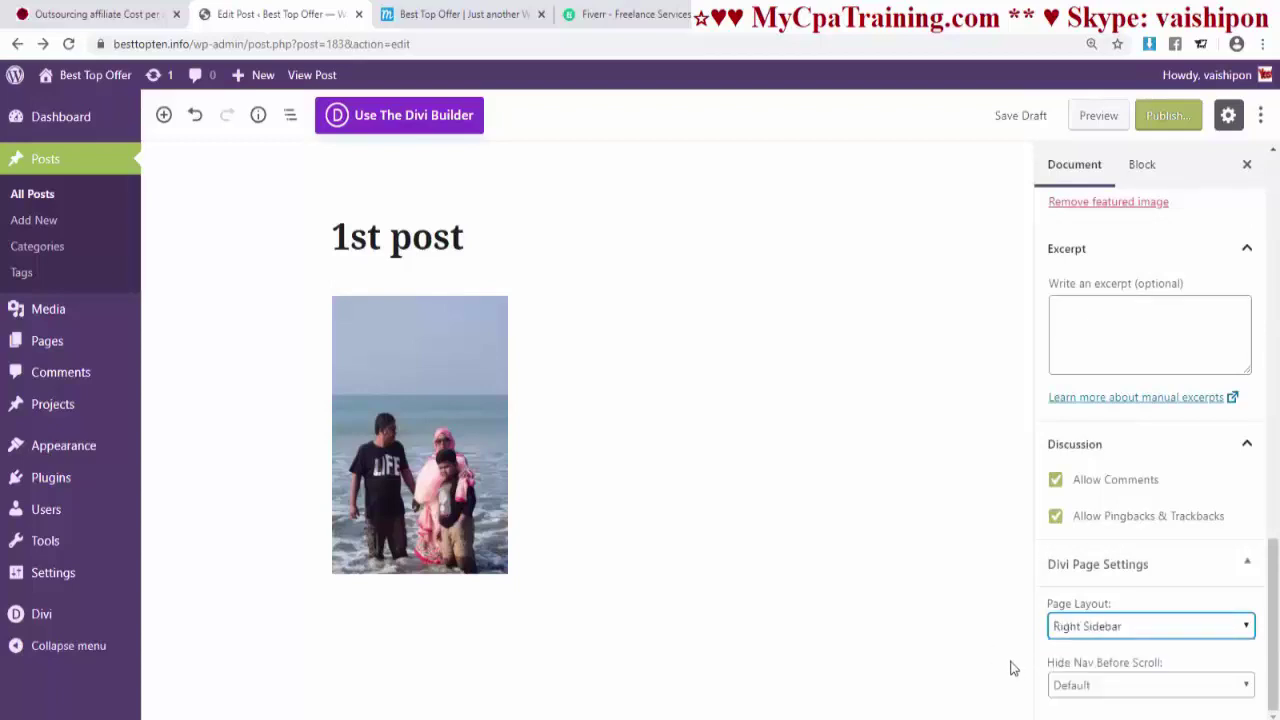
- Leave Hide Nav Before Scroll at Default and publish the post
click(1105, 688)
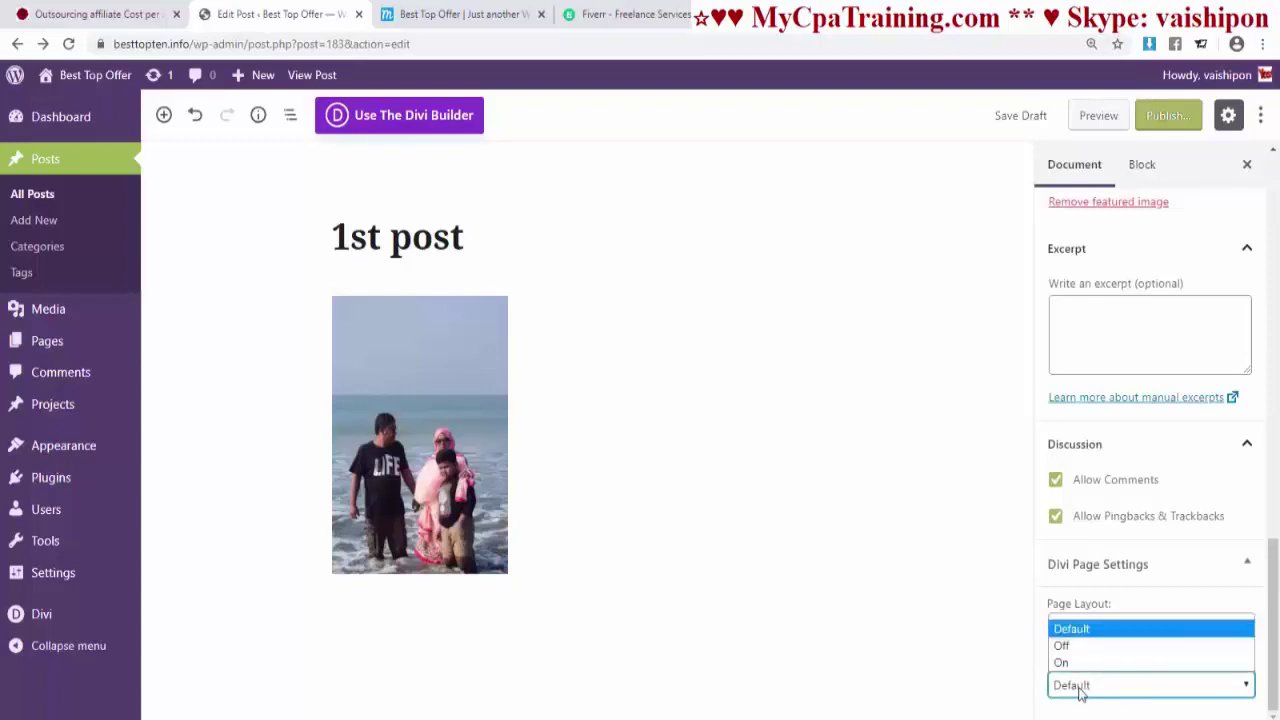
click(940, 660)
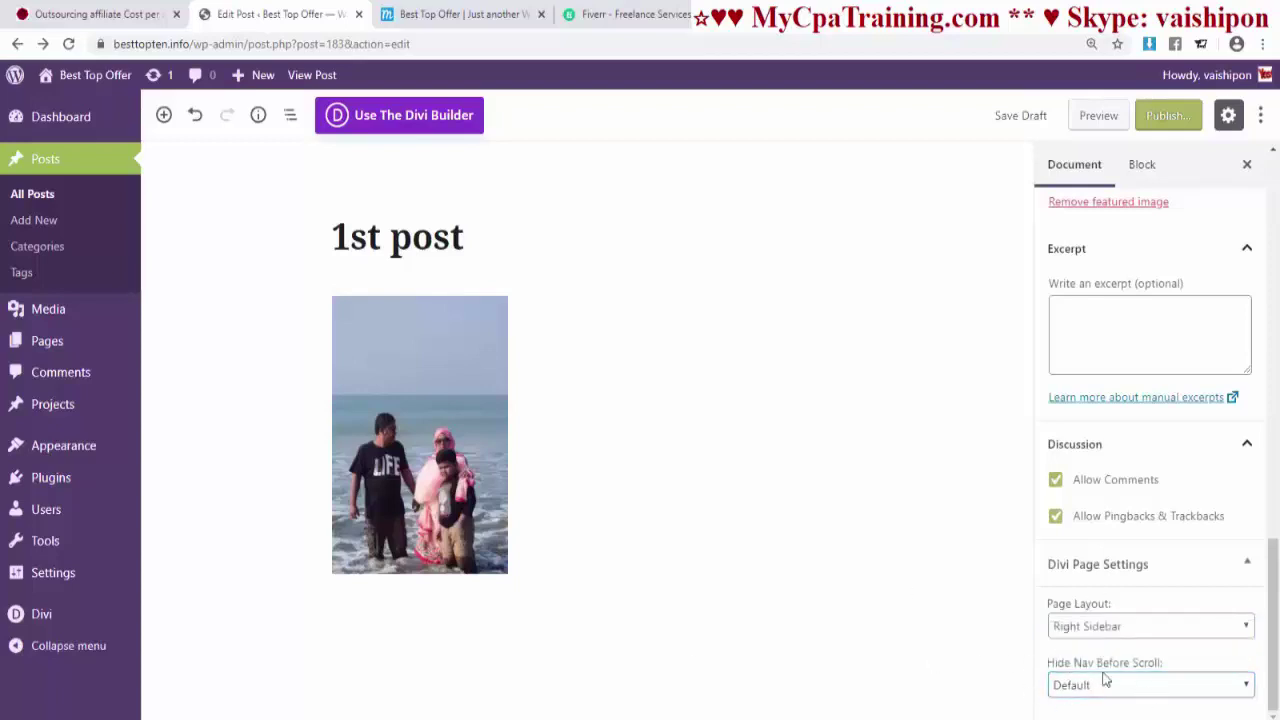
click(1170, 120)
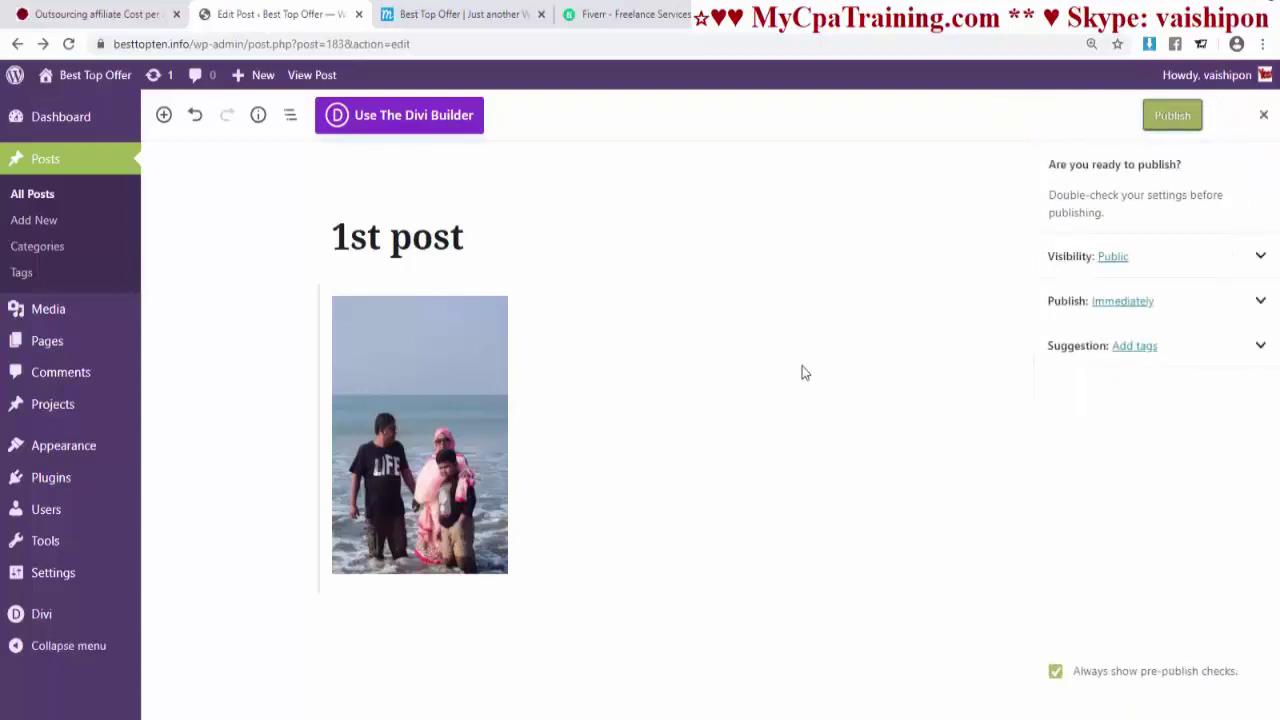
click(1153, 133)
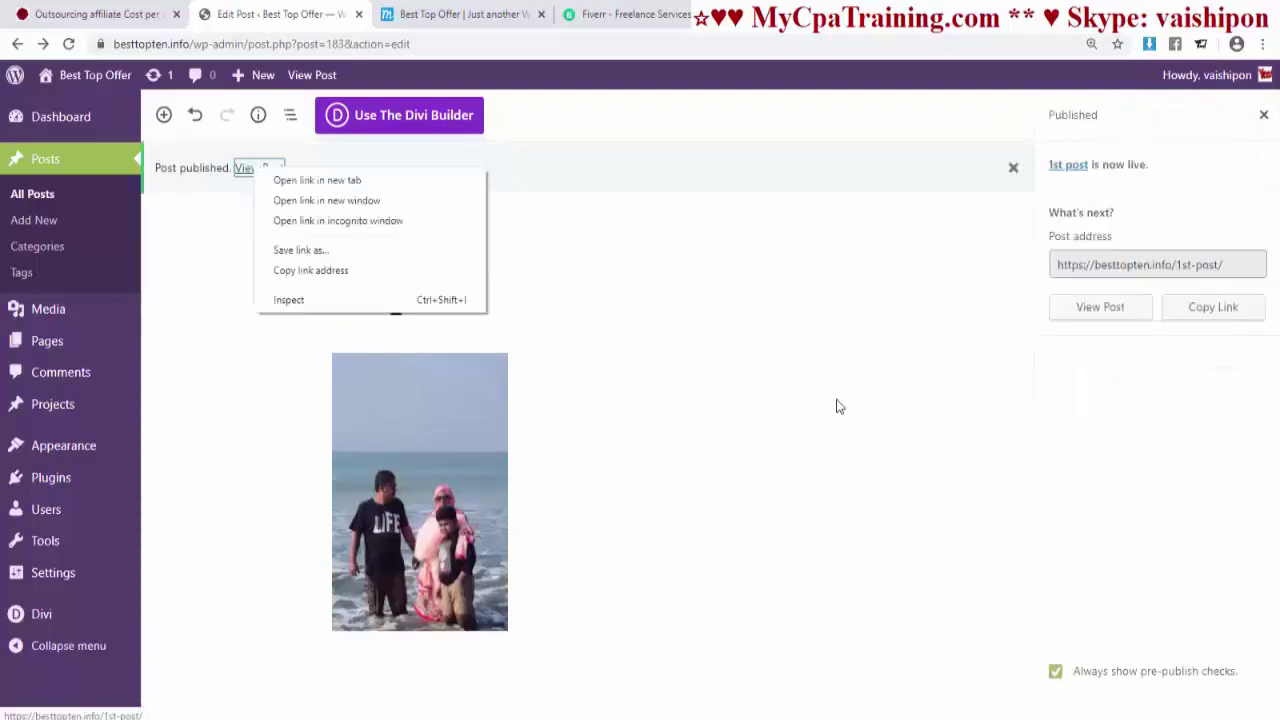
- Open the published '1st post' in a new tab and scroll through the live page
click(787, 406)
right_click(260, 168)
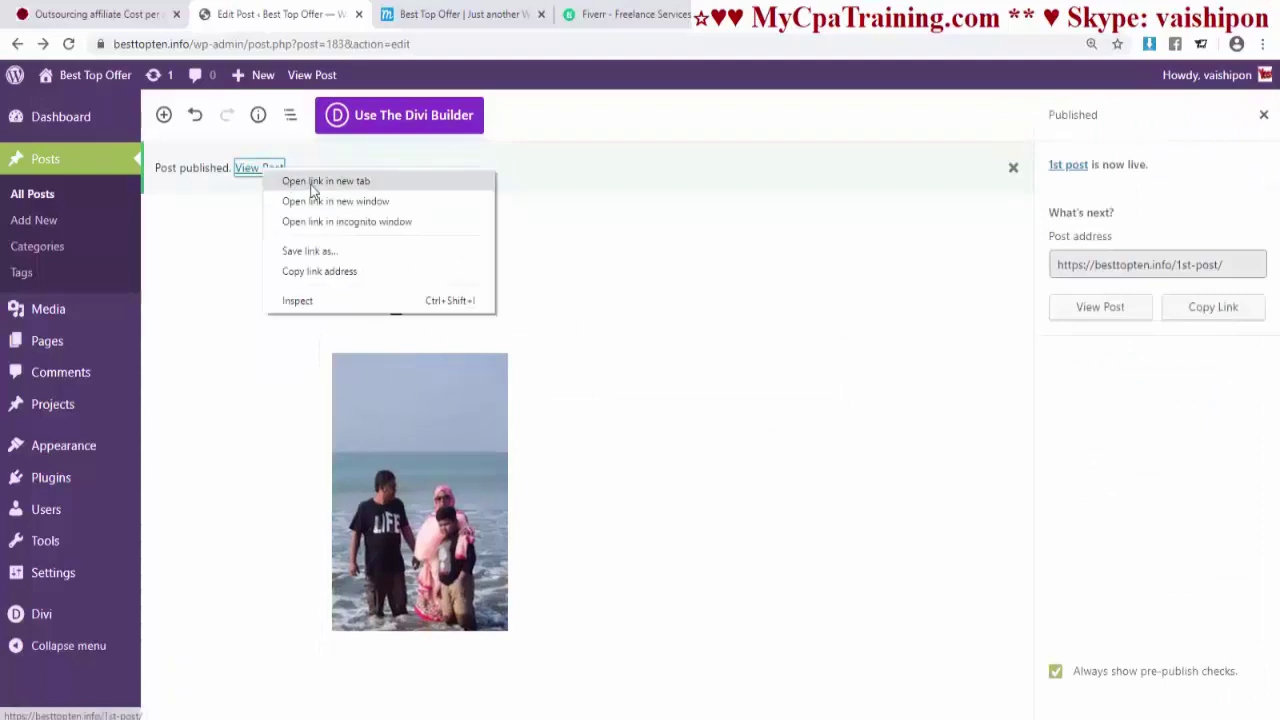
click(292, 180)
click(540, 14)
scroll(598, 481, down, 5)
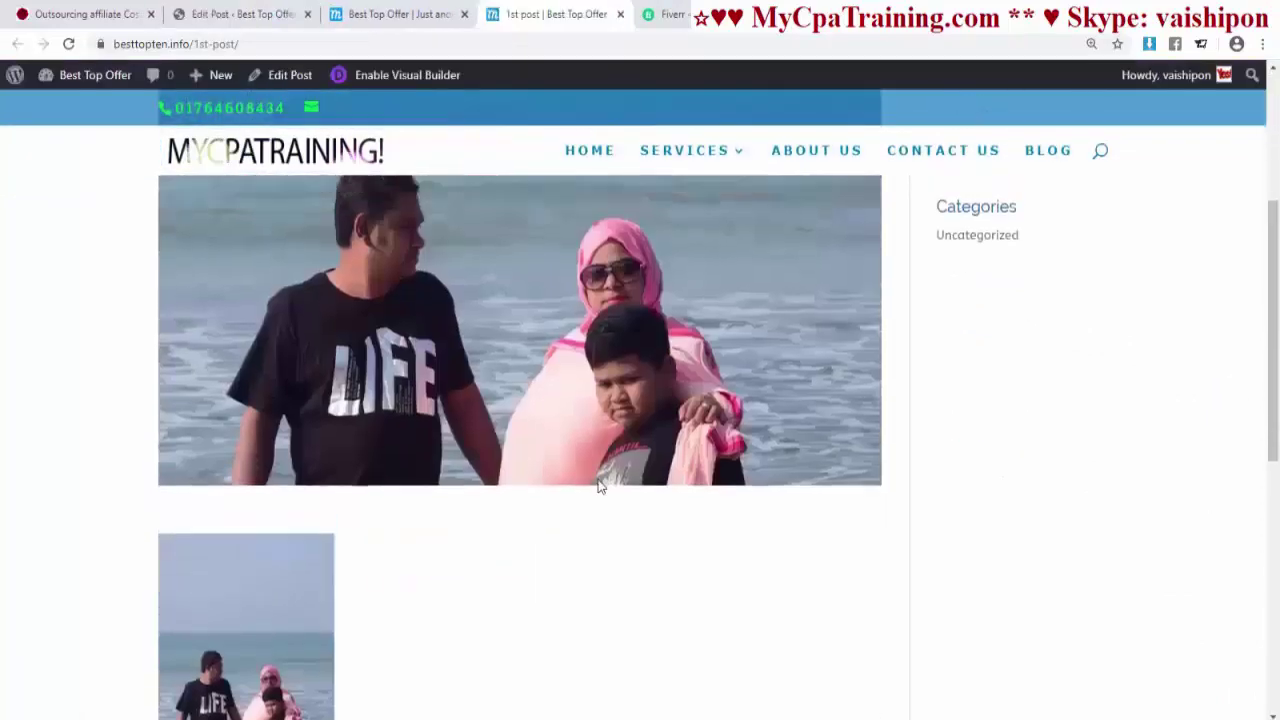
scroll(598, 481, up, 4)
scroll(523, 417, down, 9)
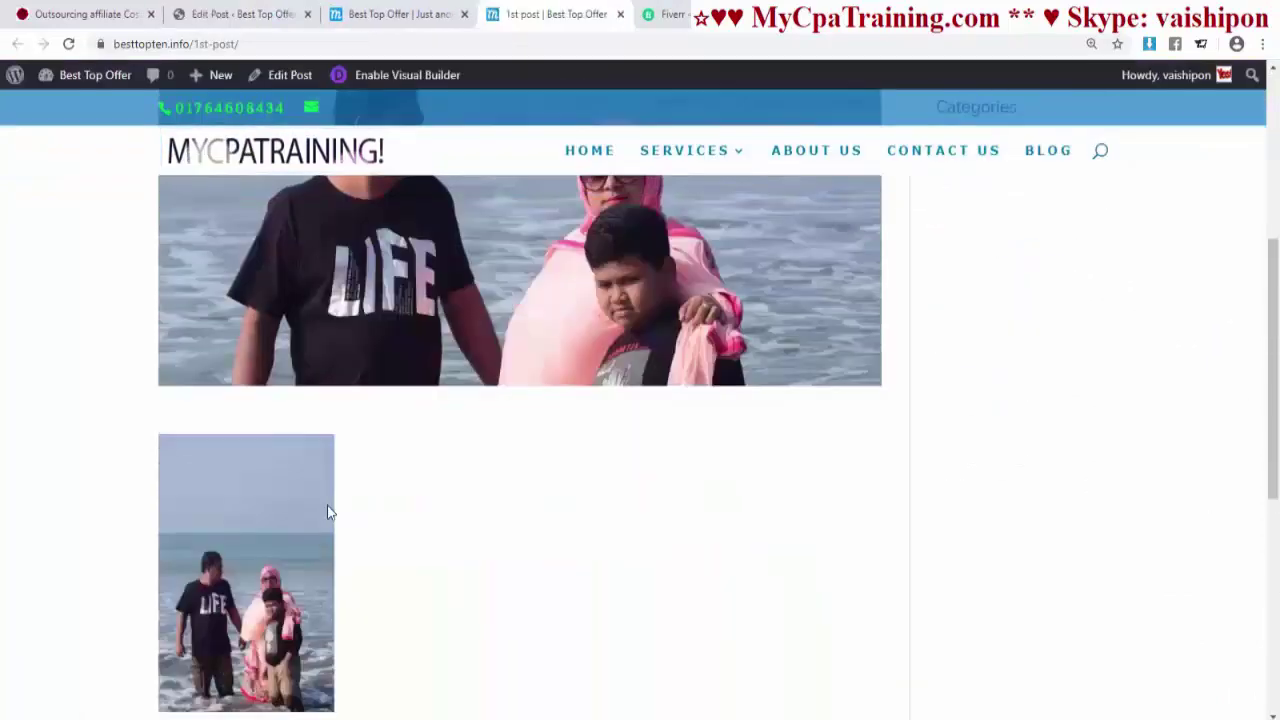
scroll(493, 466, up, 9)
scroll(511, 292, down, 4)
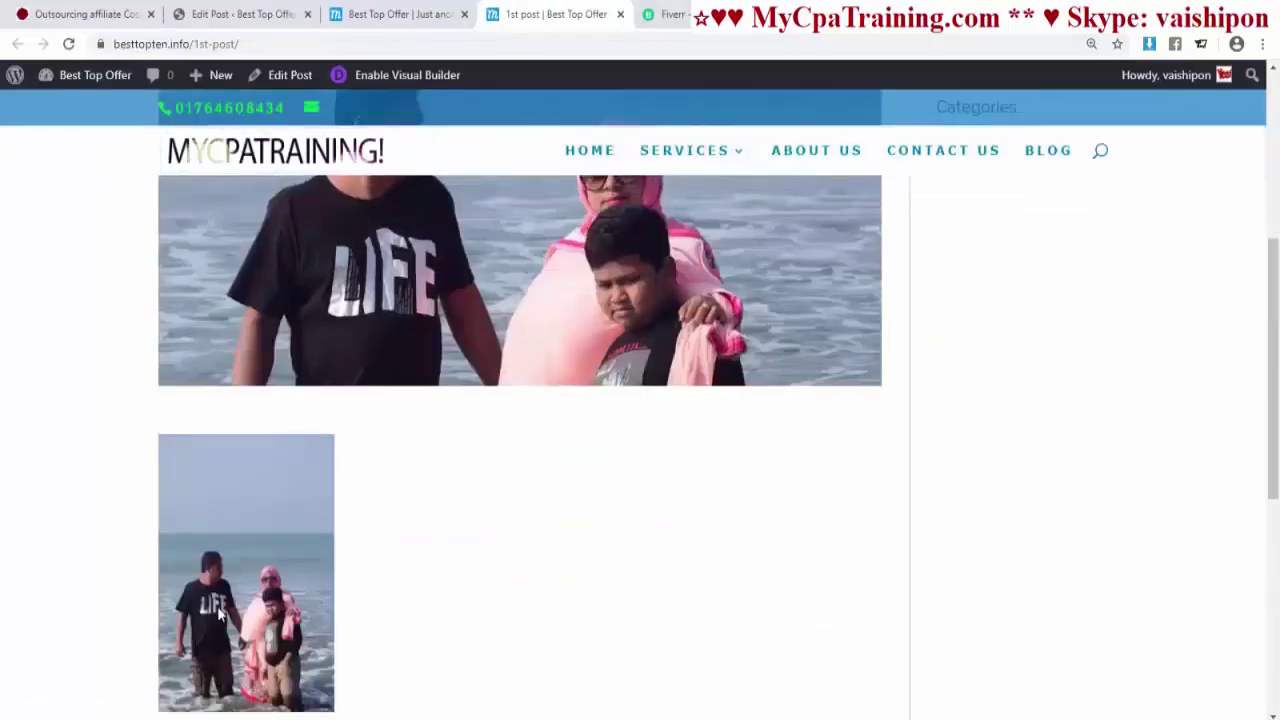
scroll(580, 408, up, 3)
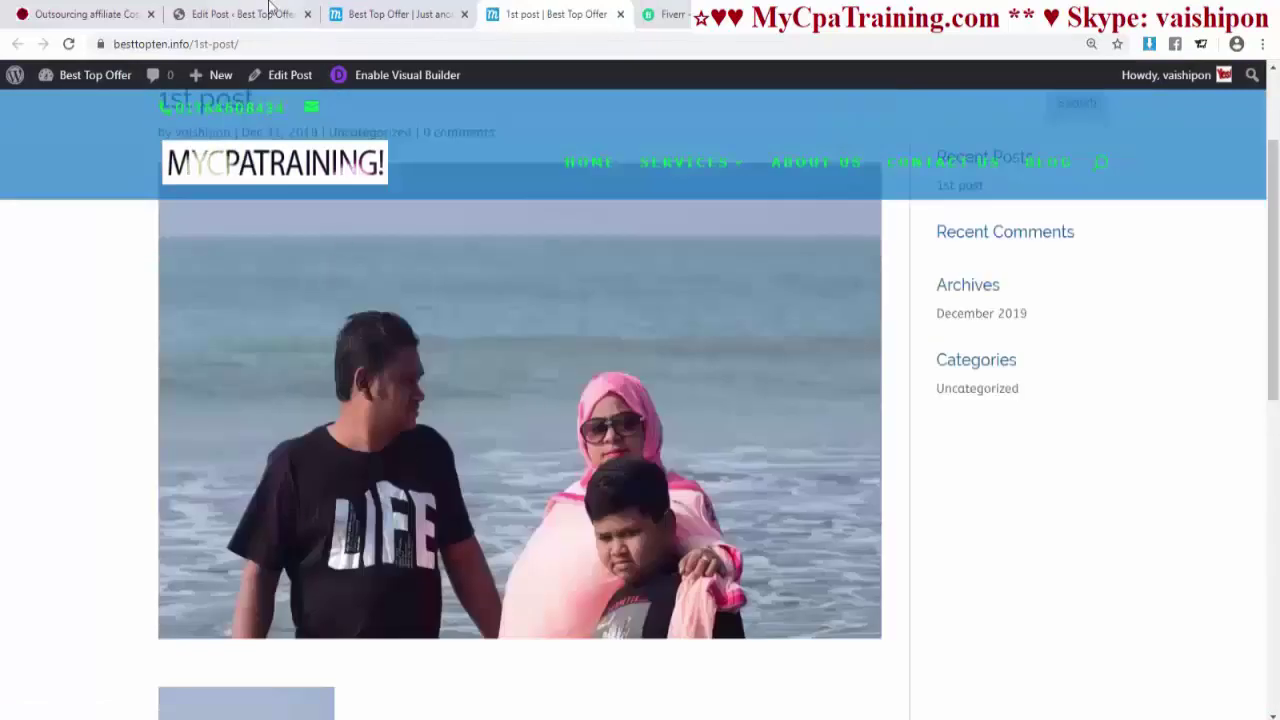
- Compare the editor's image block with the live post, then return to the editor tab
click(240, 15)
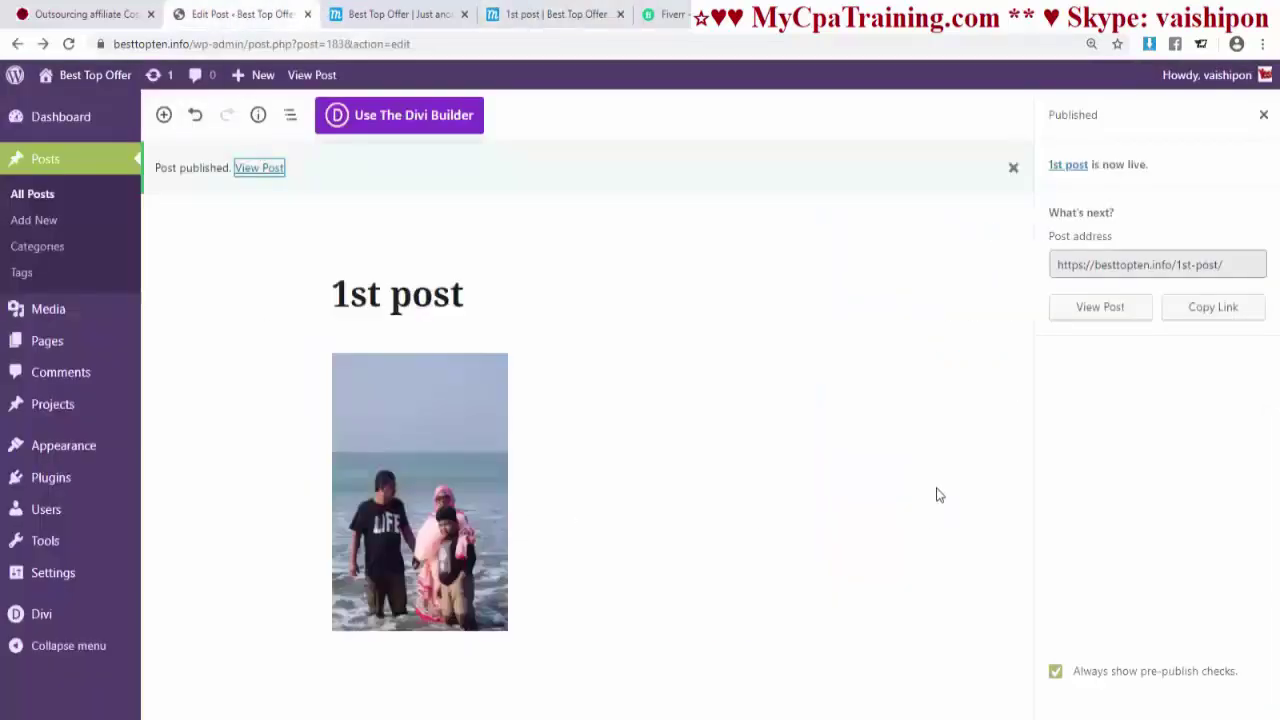
click(517, 369)
click(540, 15)
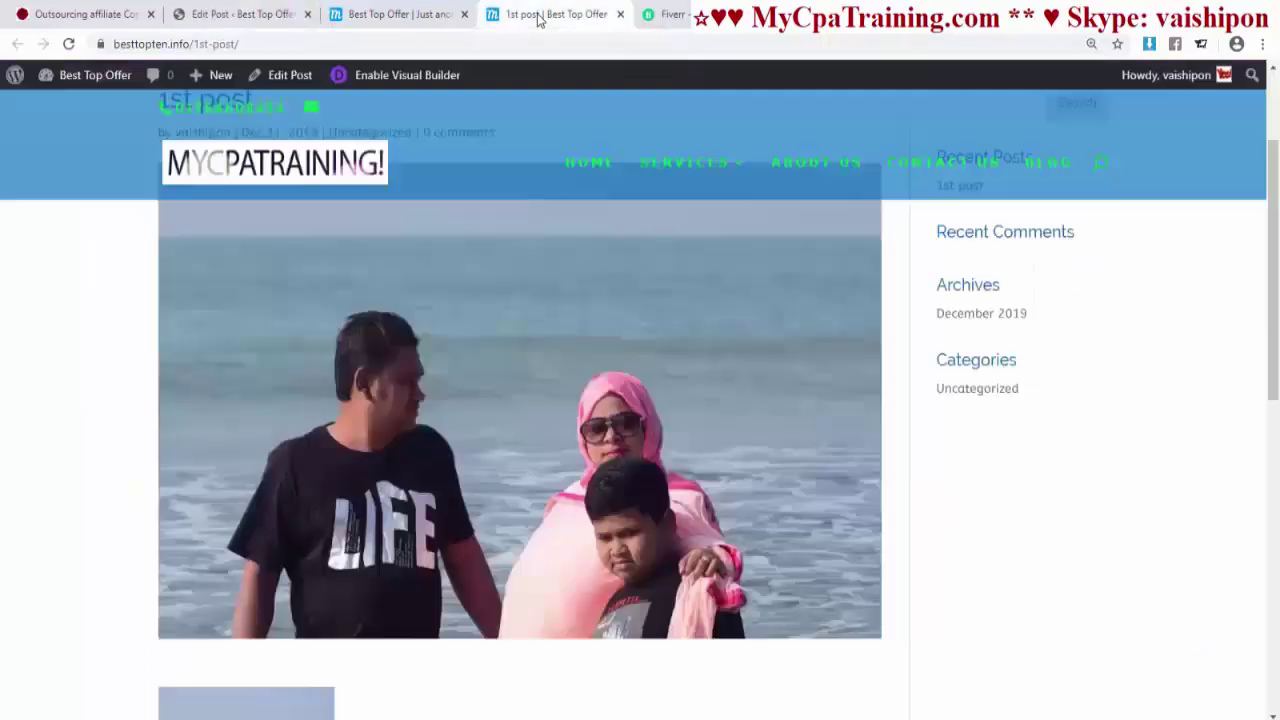
click(240, 14)
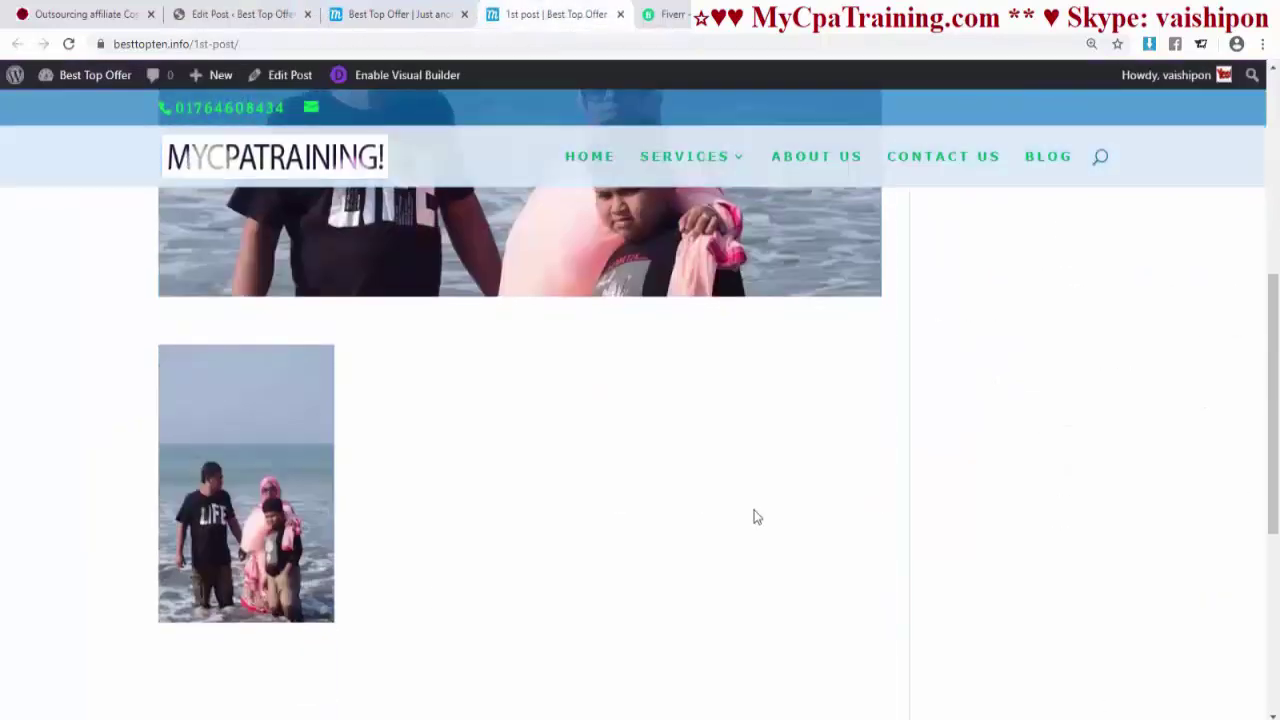
scroll(754, 512, down, 4)
scroll(754, 509, up, 10)
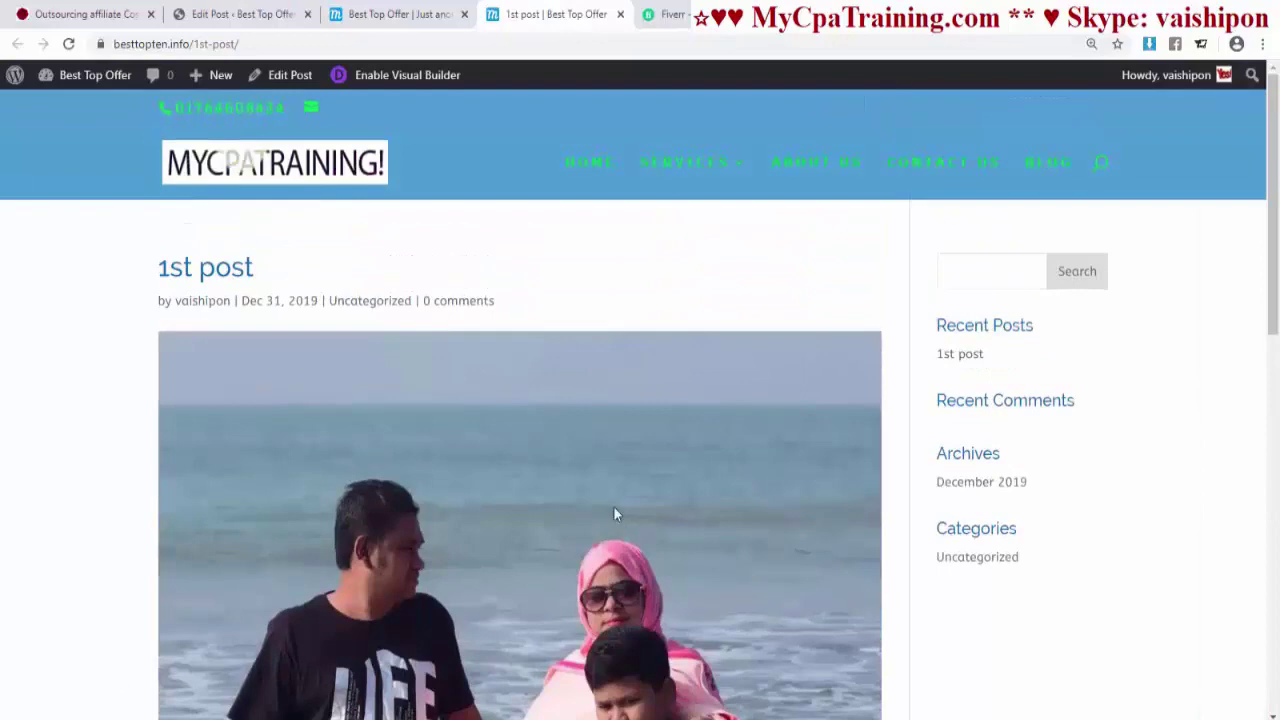
scroll(613, 506, down, 3)
scroll(593, 471, up, 2)
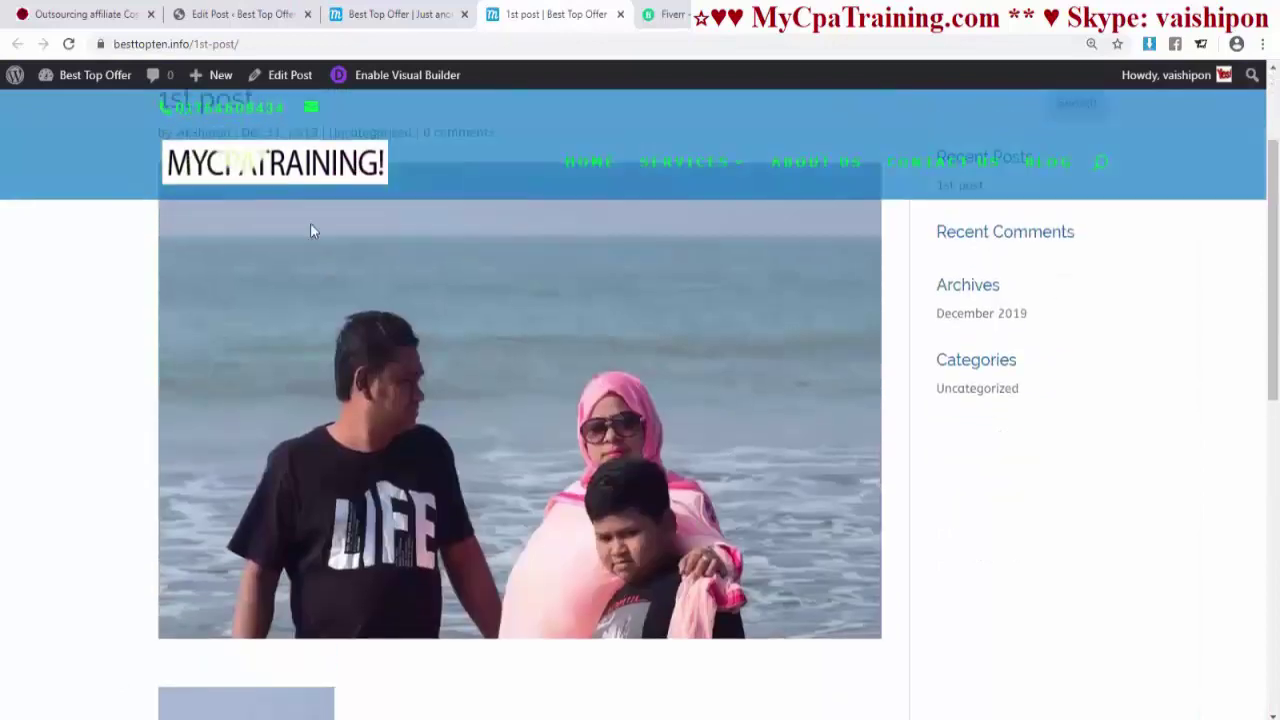
click(230, 16)
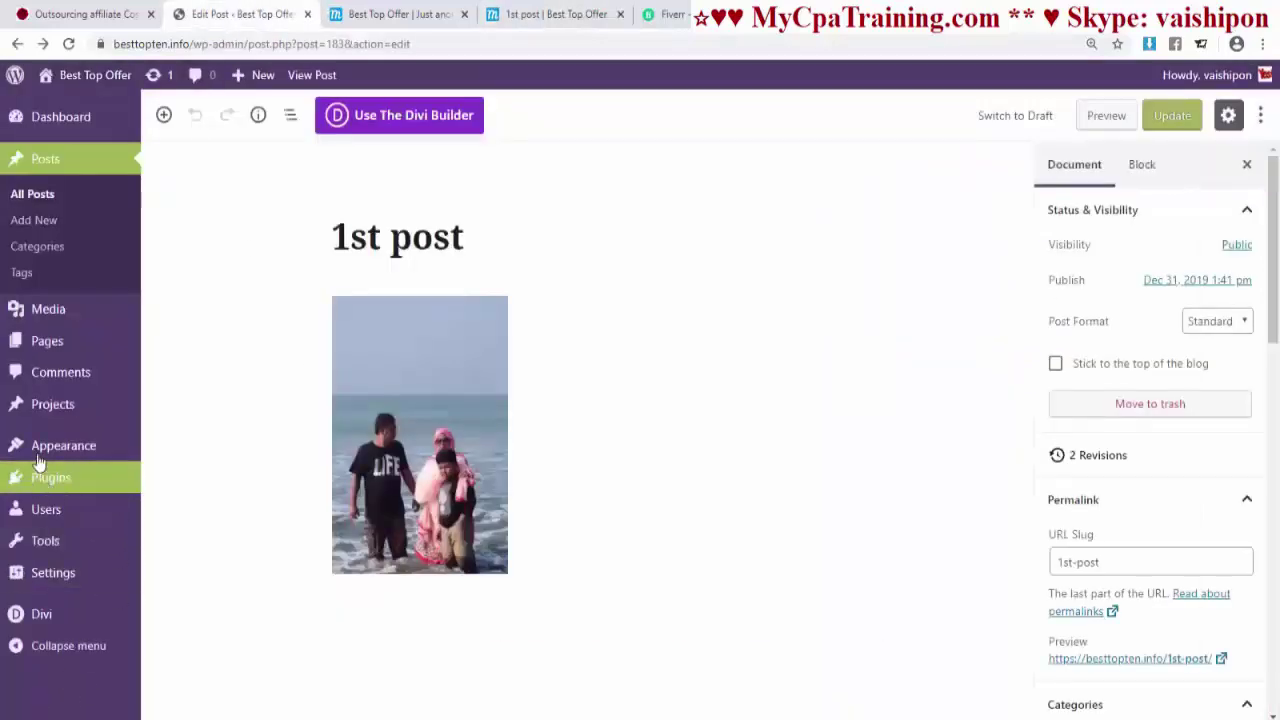
- Set Place Thumbs on Posts to Disabled in Divi Theme Options' Single Post Layout and save
mouse_move(50, 620)
click(190, 502)
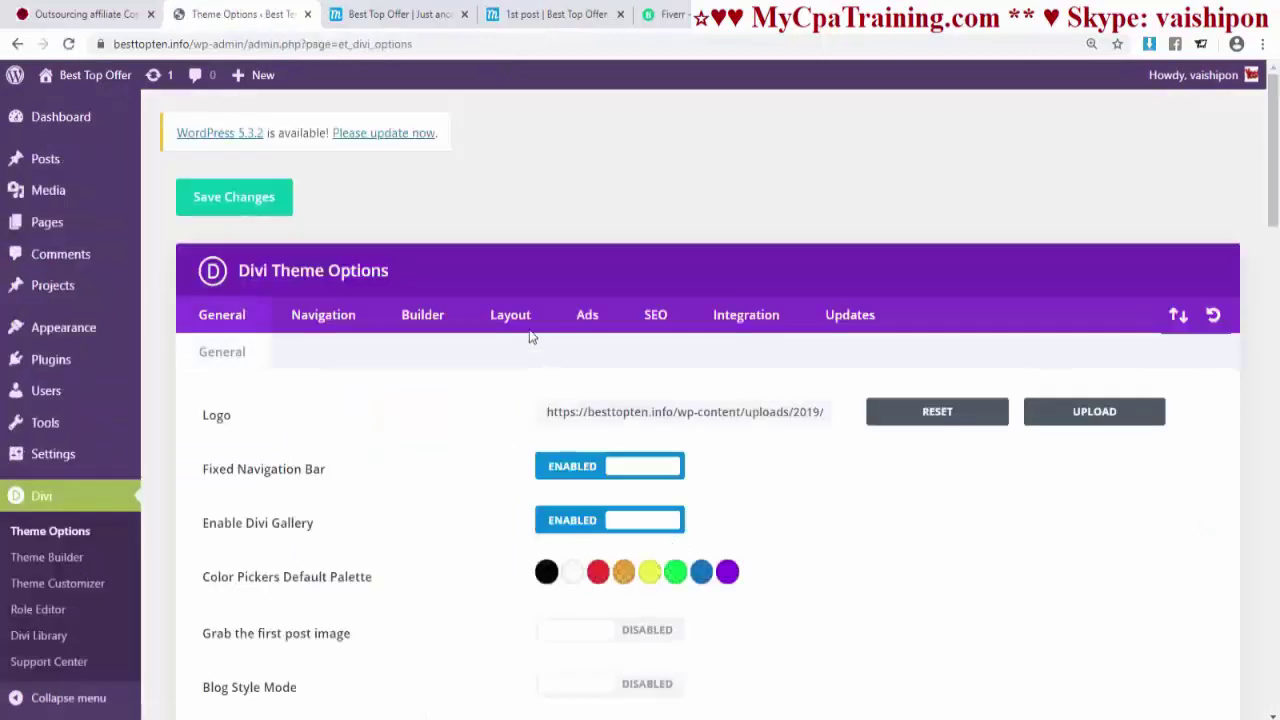
click(528, 328)
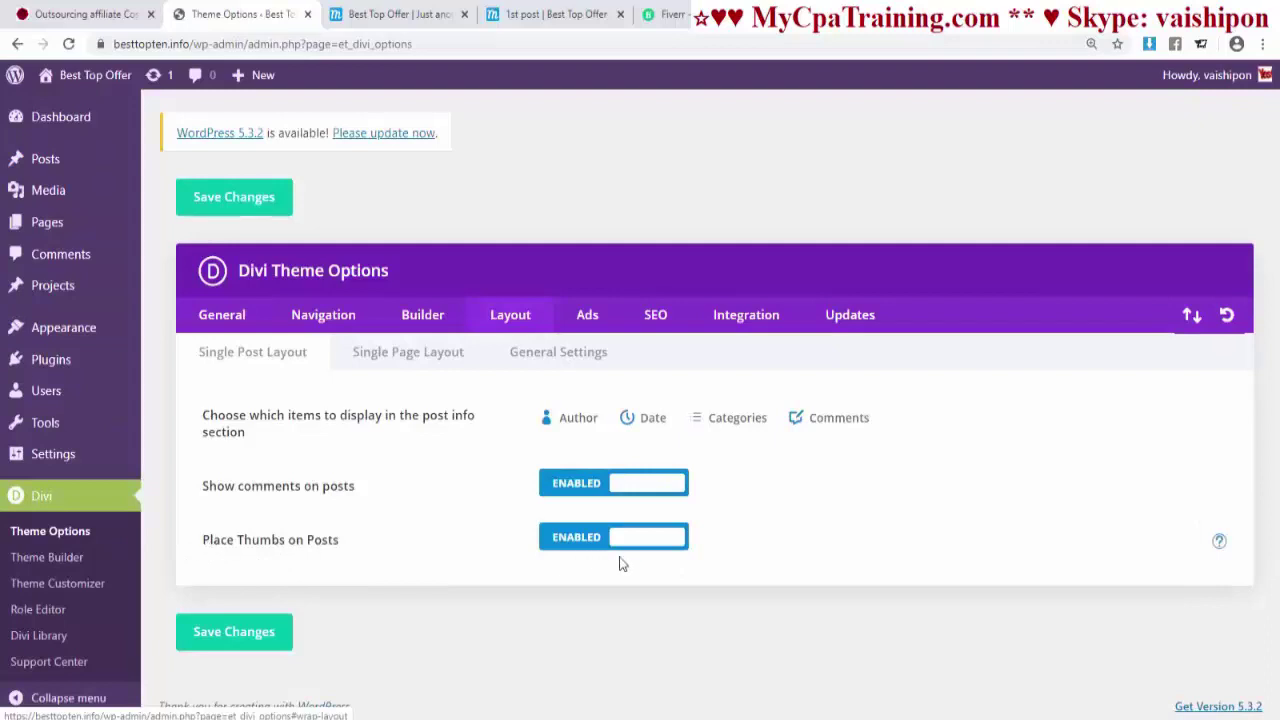
click(651, 537)
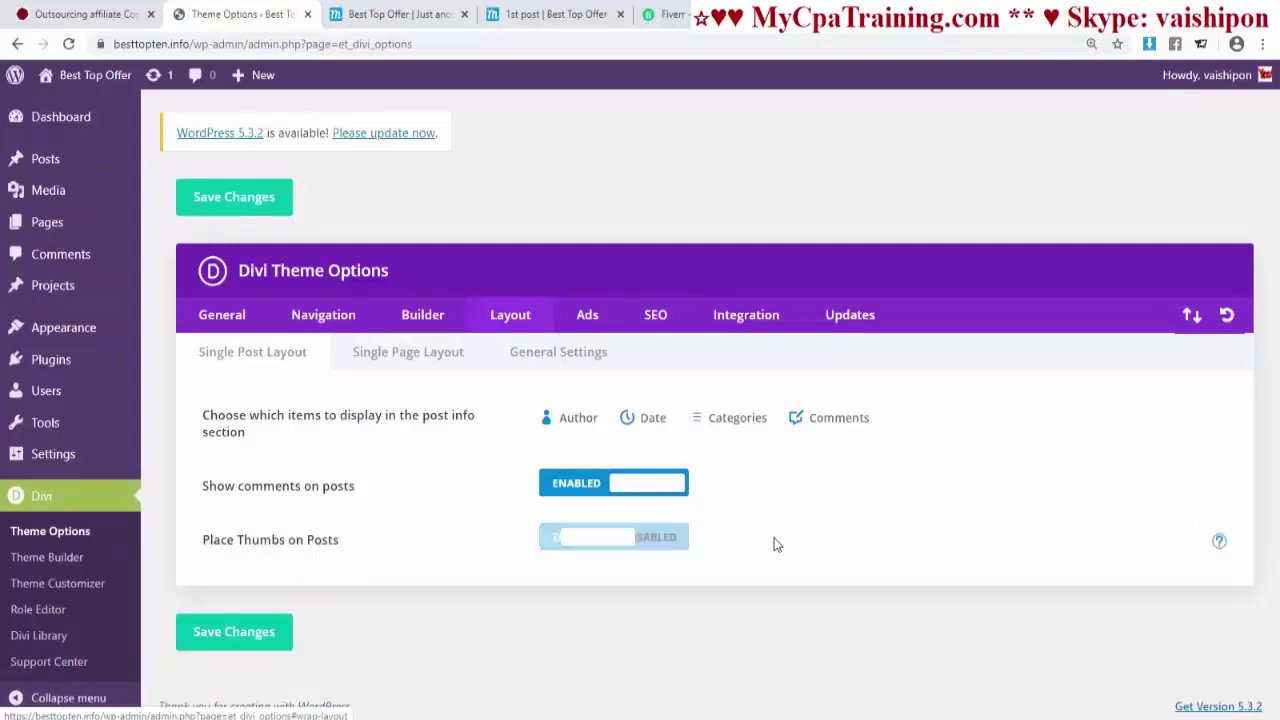
click(236, 634)
- Reload the live '1st post' to confirm the large top image is gone
click(530, 14)
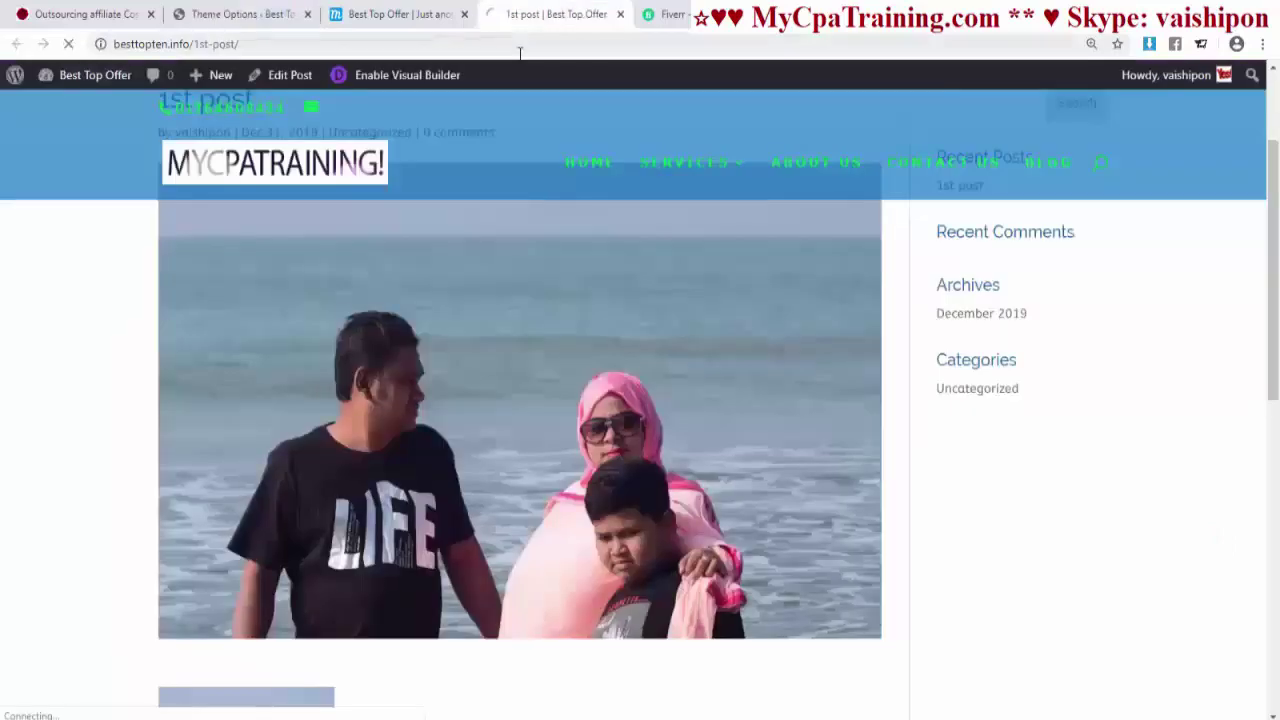
key(F5)
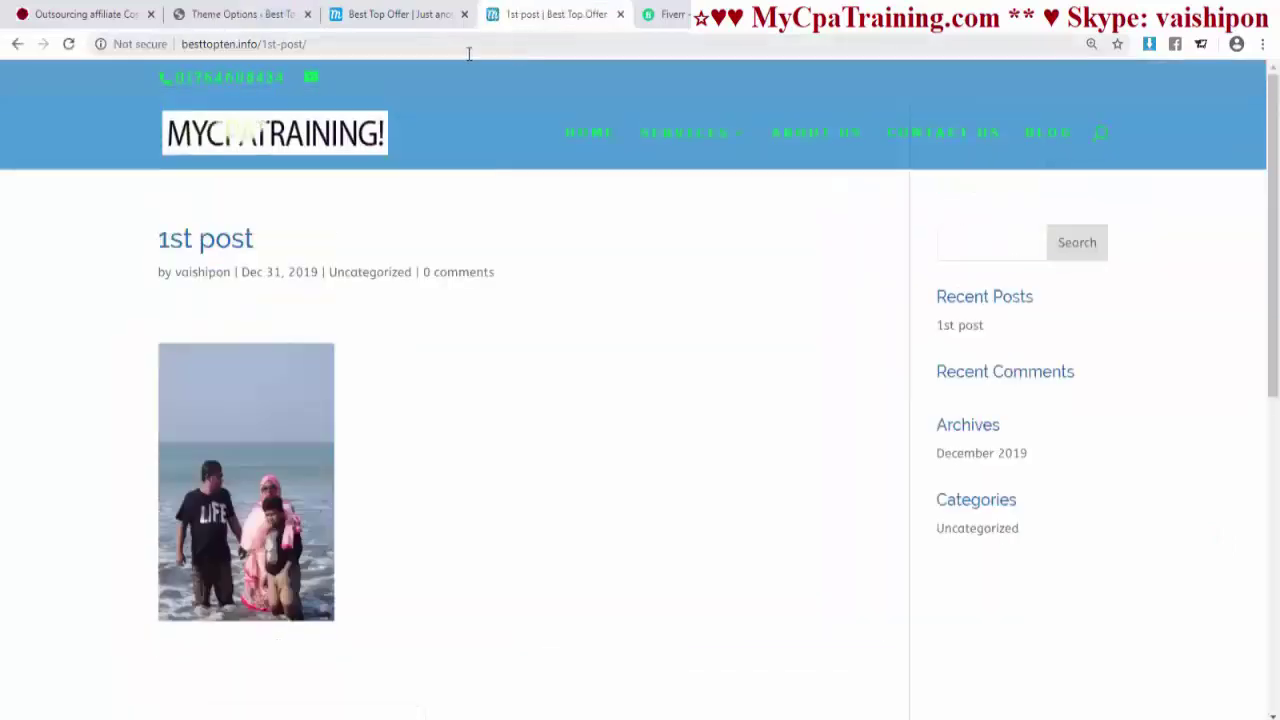
scroll(405, 540, down, 10)
scroll(402, 533, up, 10)
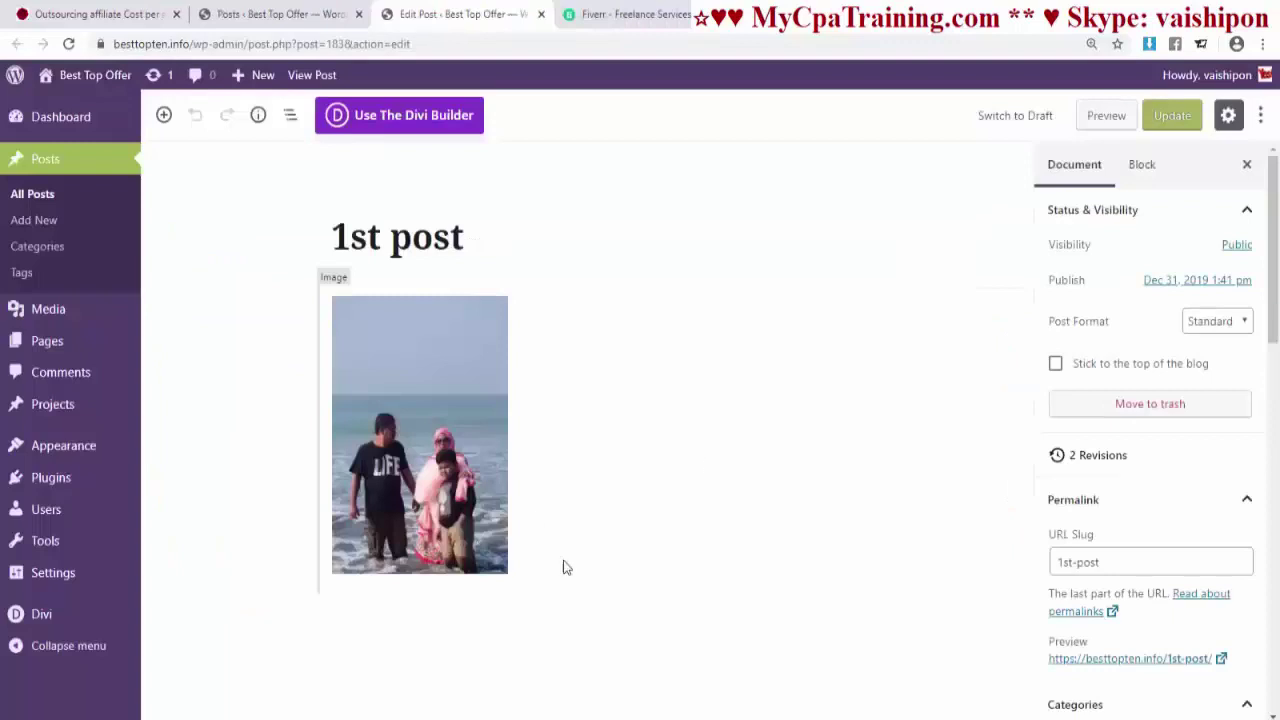
- Copy lipsum.com's 'What is Lorem Ipsum?' heading and paragraph into a new block below the image
click(429, 614)
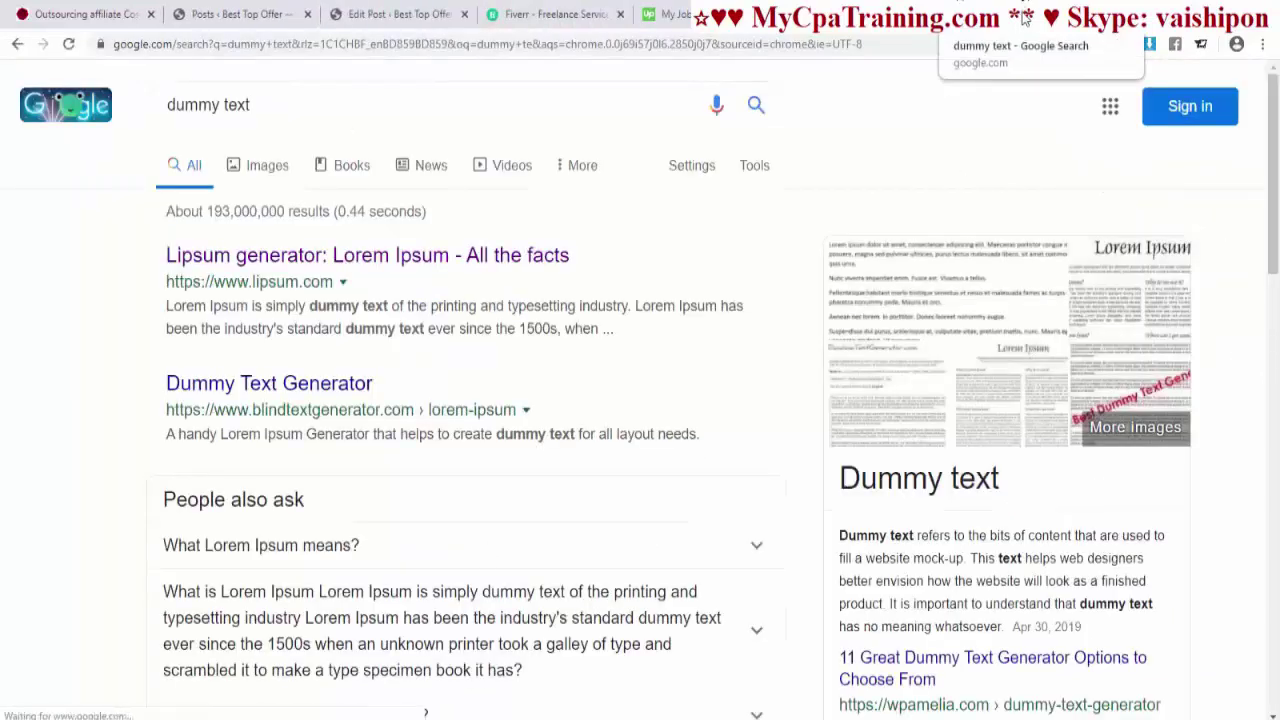
drag(490, 14, 70, 14)
middle_click(390, 258)
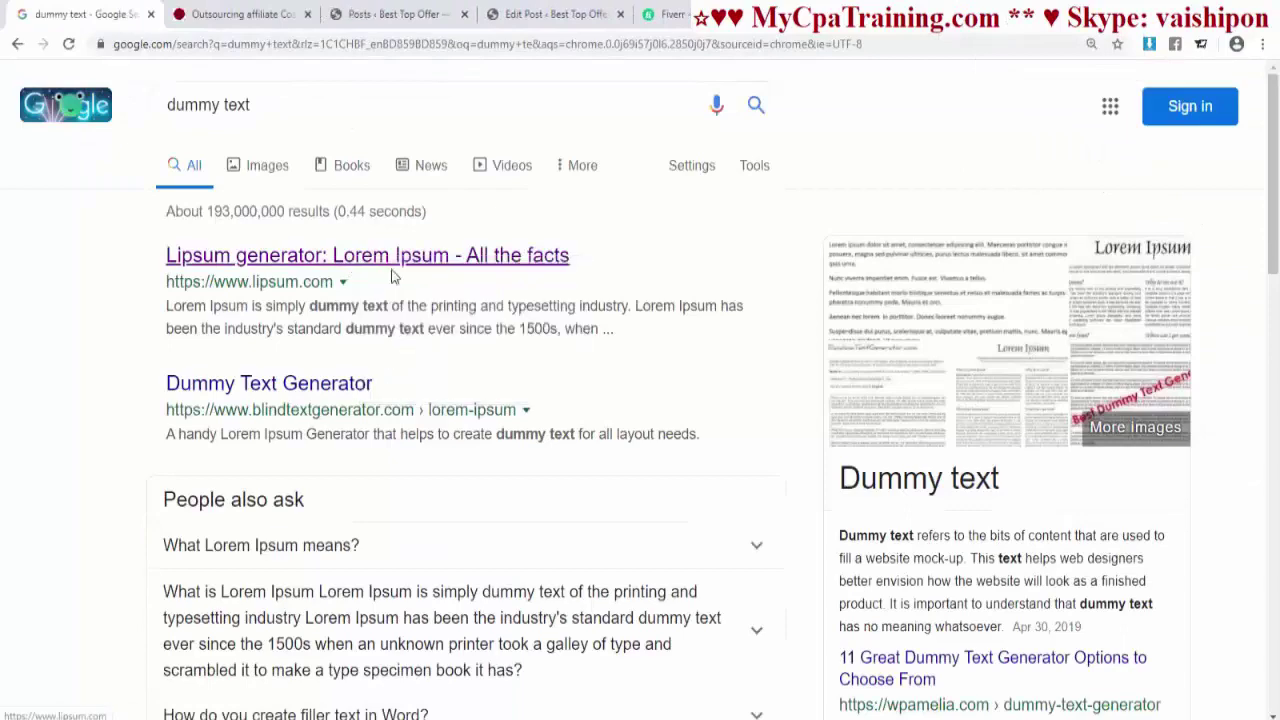
middle_click(93, 22)
scroll(275, 245, down, 2)
drag(274, 228, 618, 390)
key(ctrl+c)
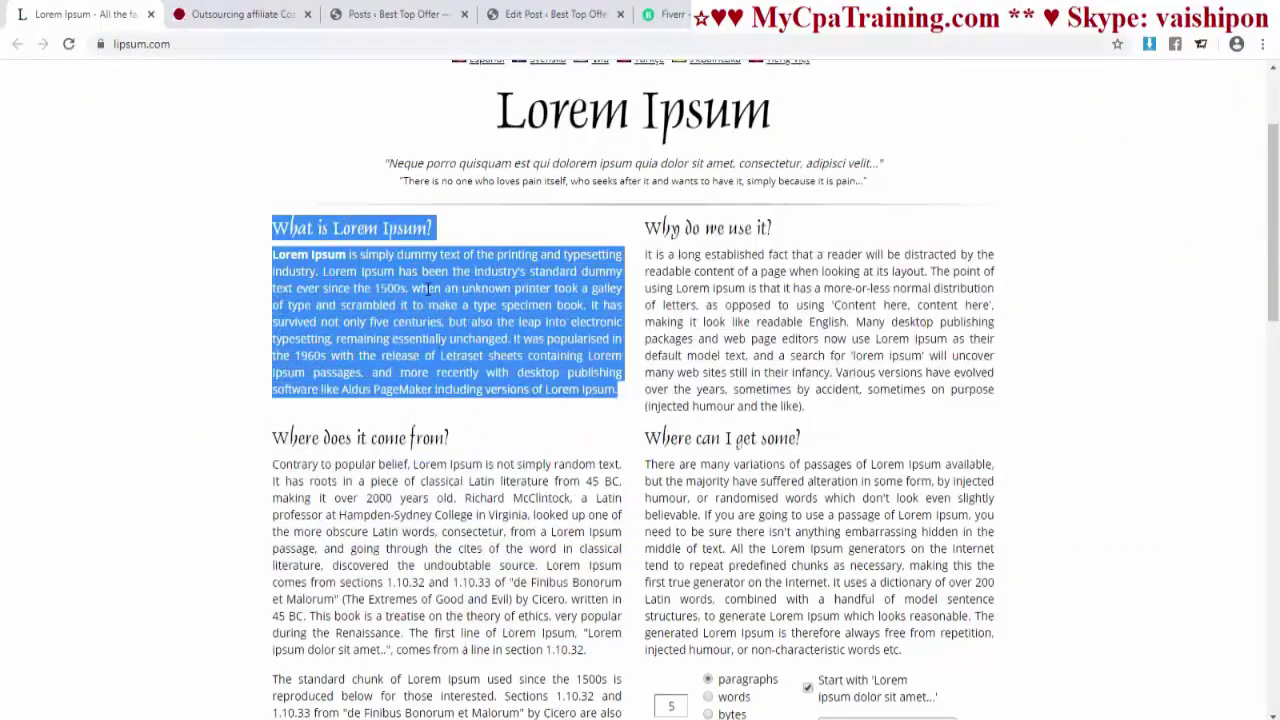
key(ctrl+4)
key(ctrl+v)
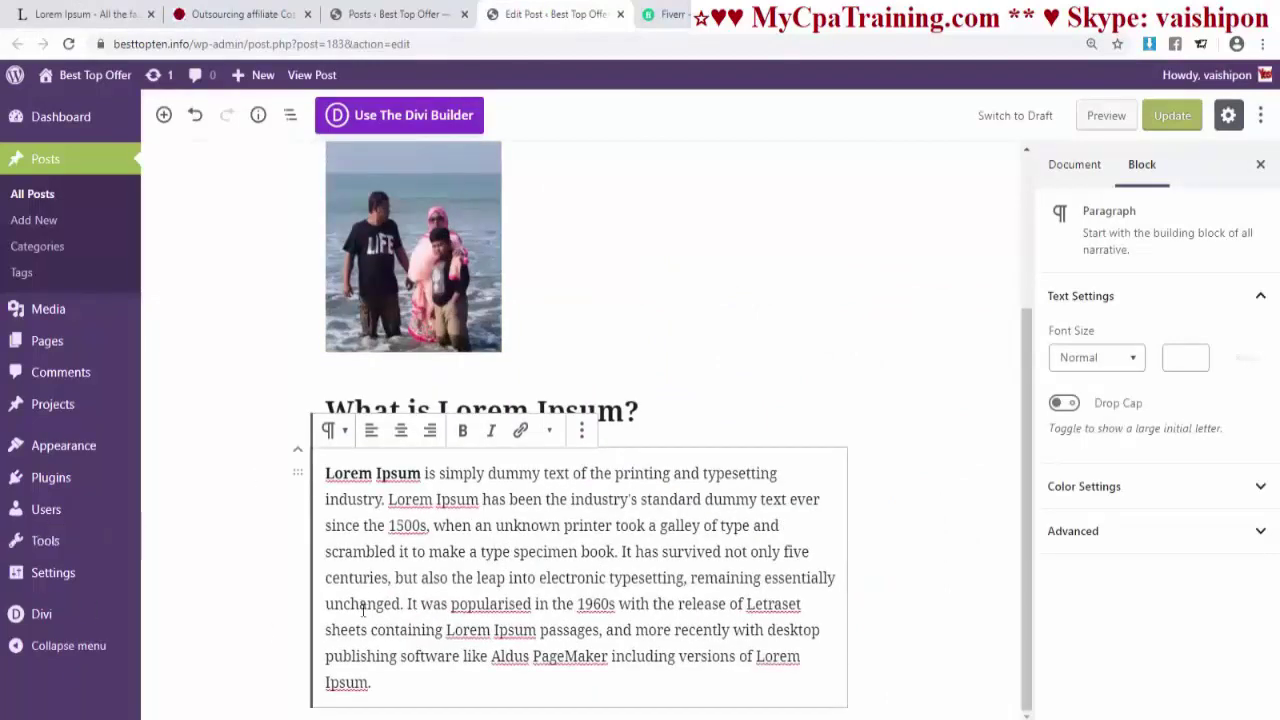
- Left-align the pasted text and make 'What is Lorem Ipsum?' an H3 heading
click(371, 430)
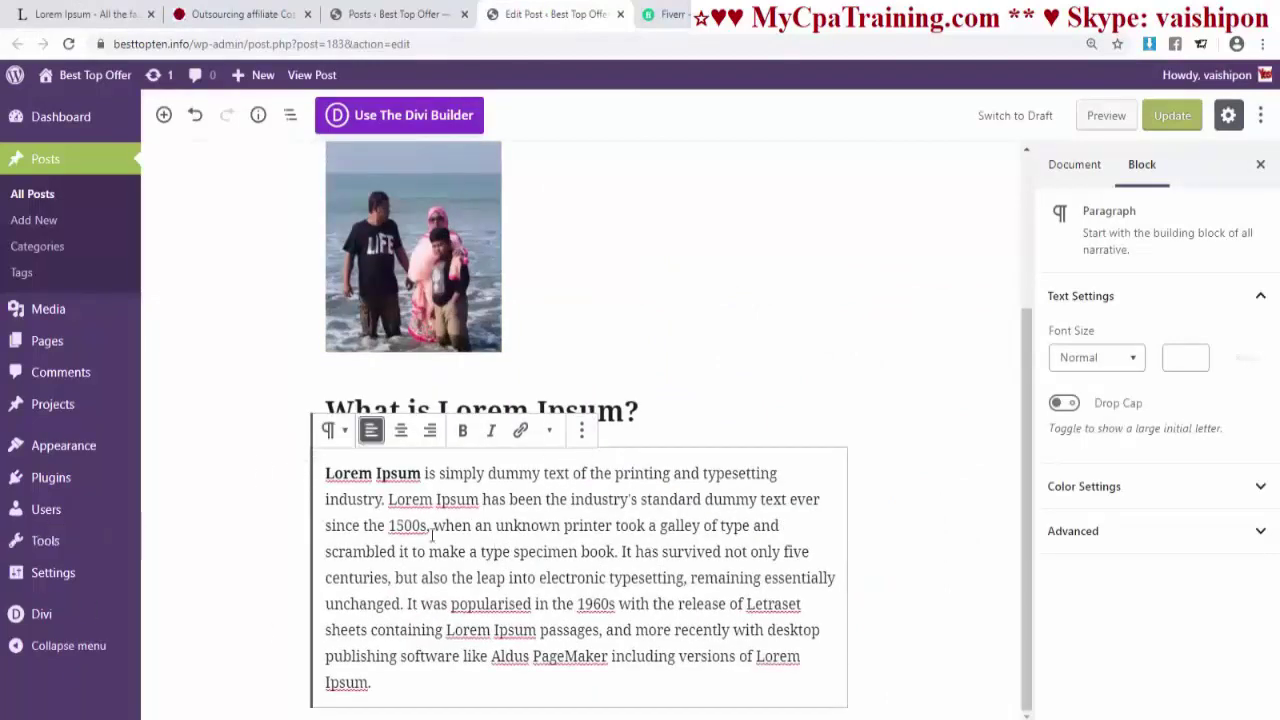
click(450, 413)
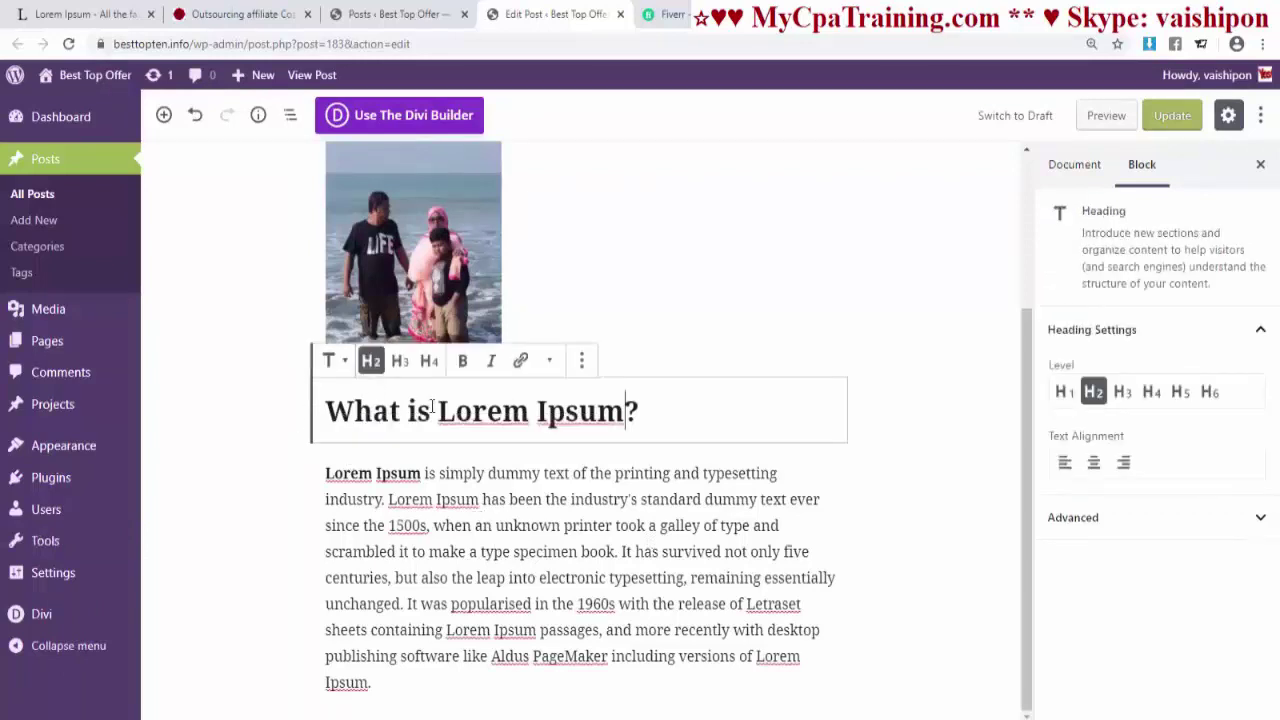
click(400, 362)
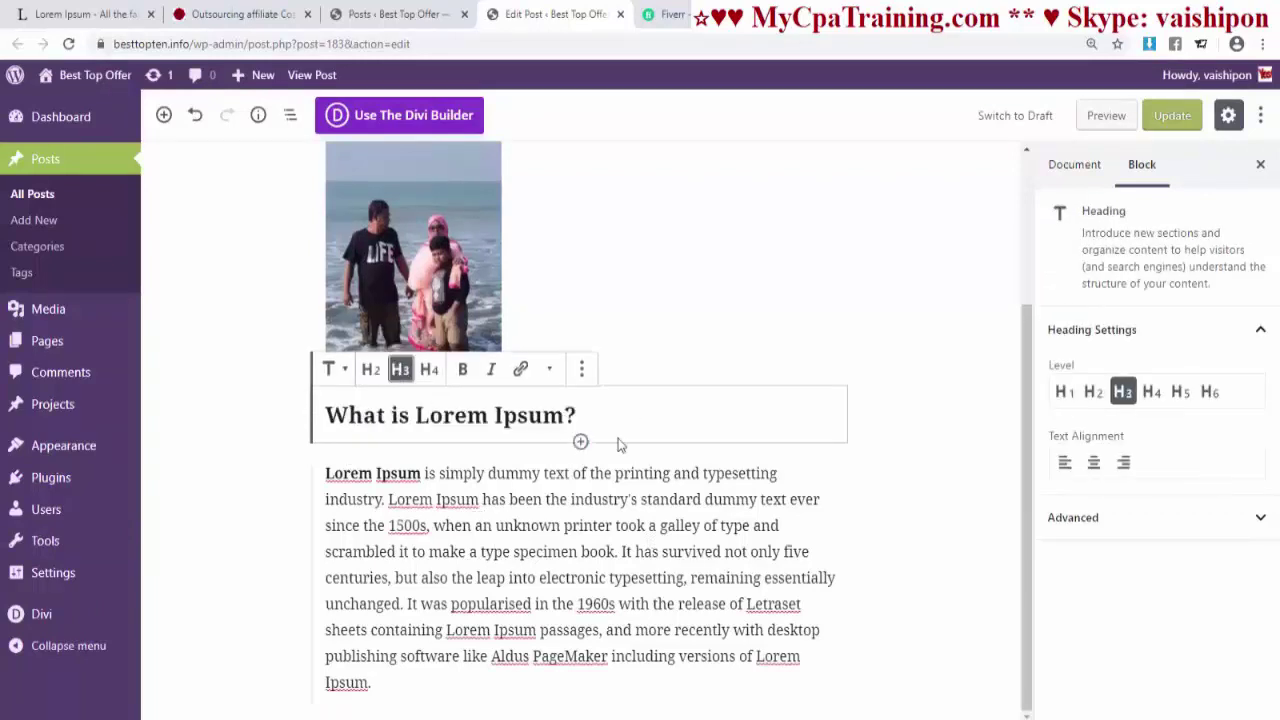
click(1005, 455)
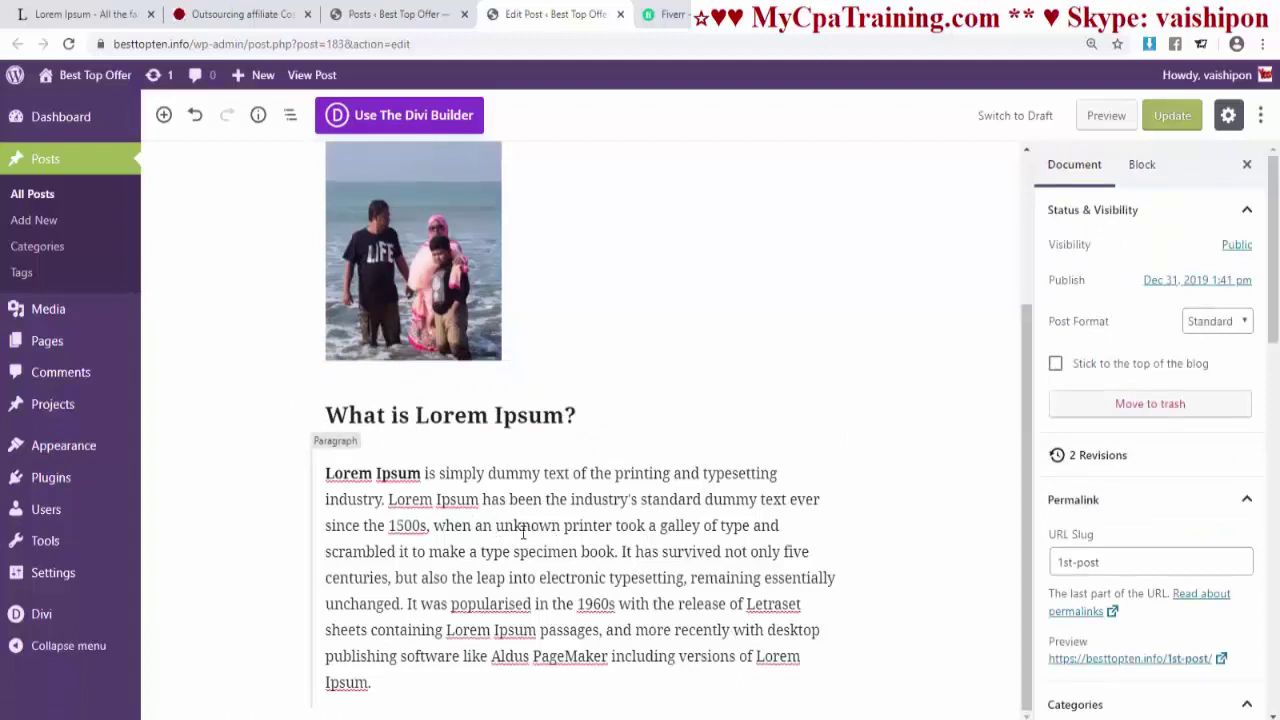
click(250, 14)
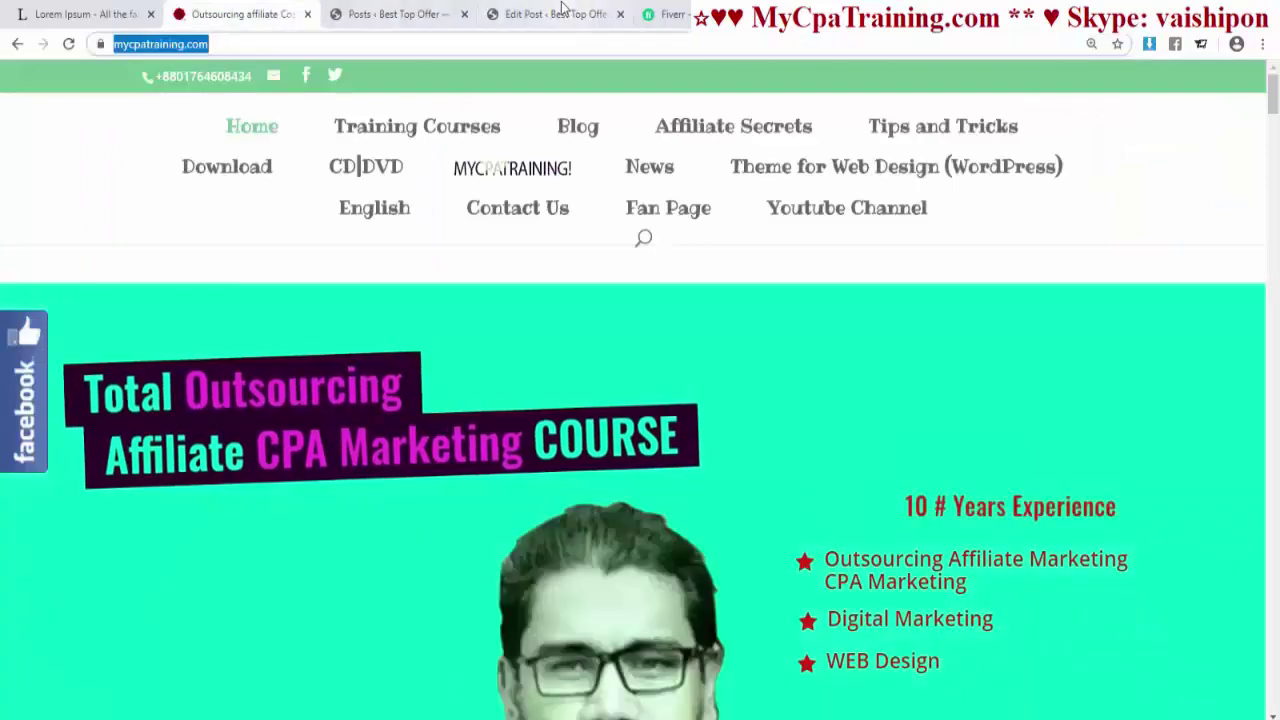
click(555, 14)
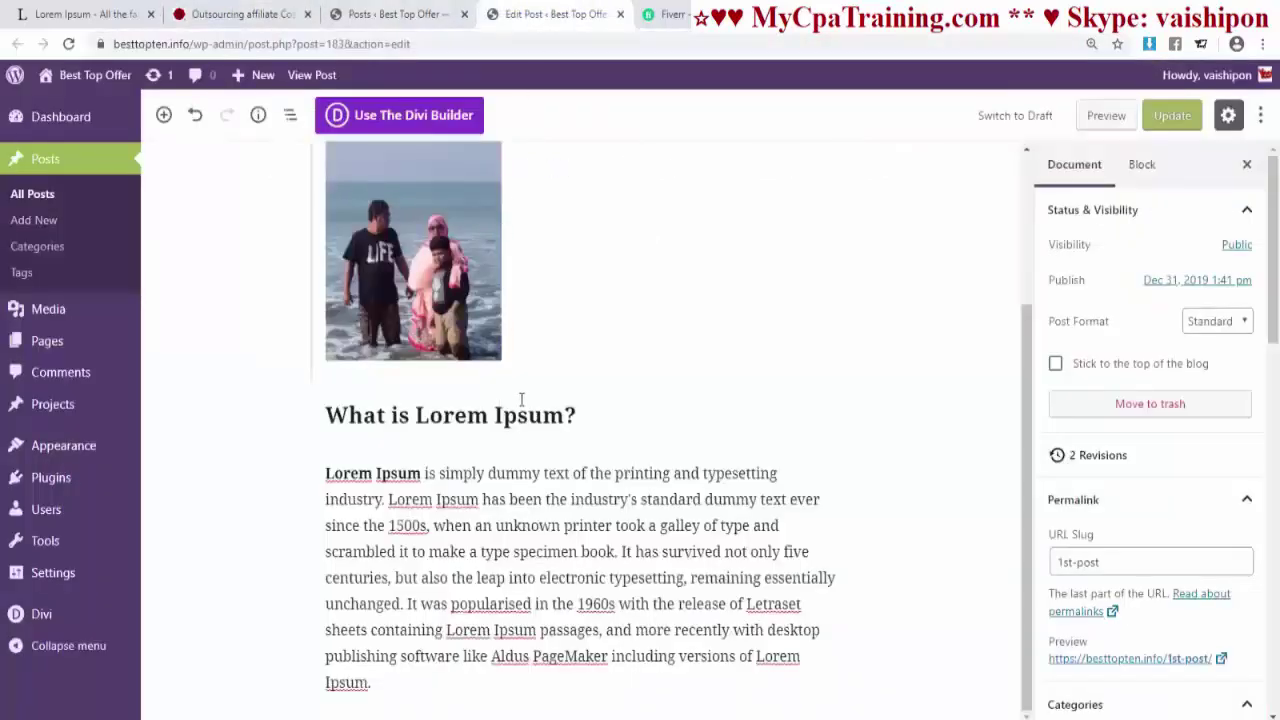
drag(326, 473, 421, 476)
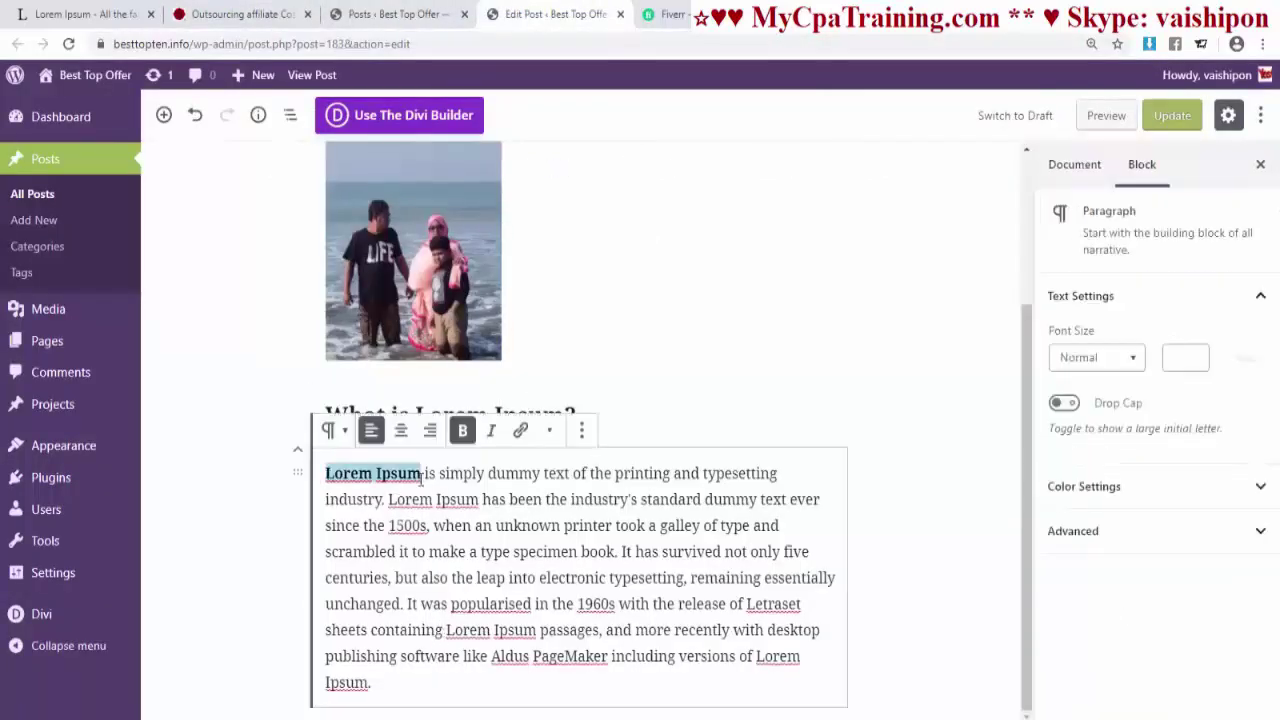
click(521, 432)
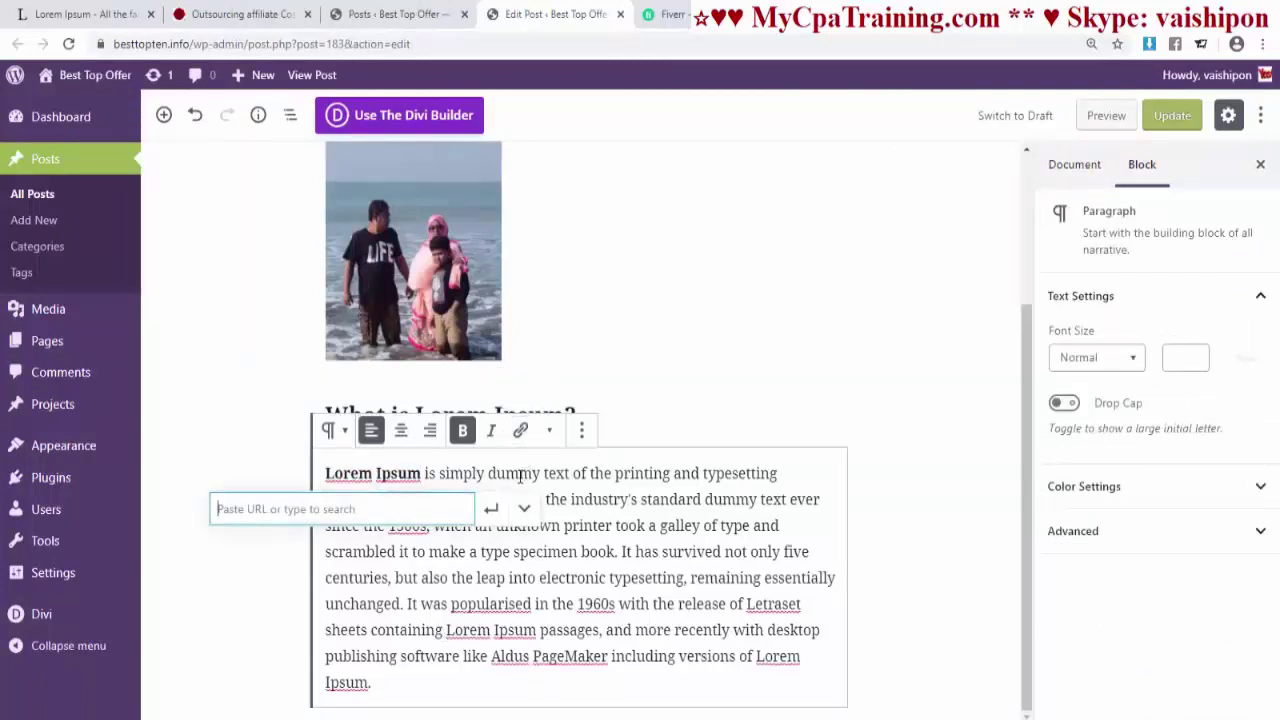
text(https://mycpatraining.com/)
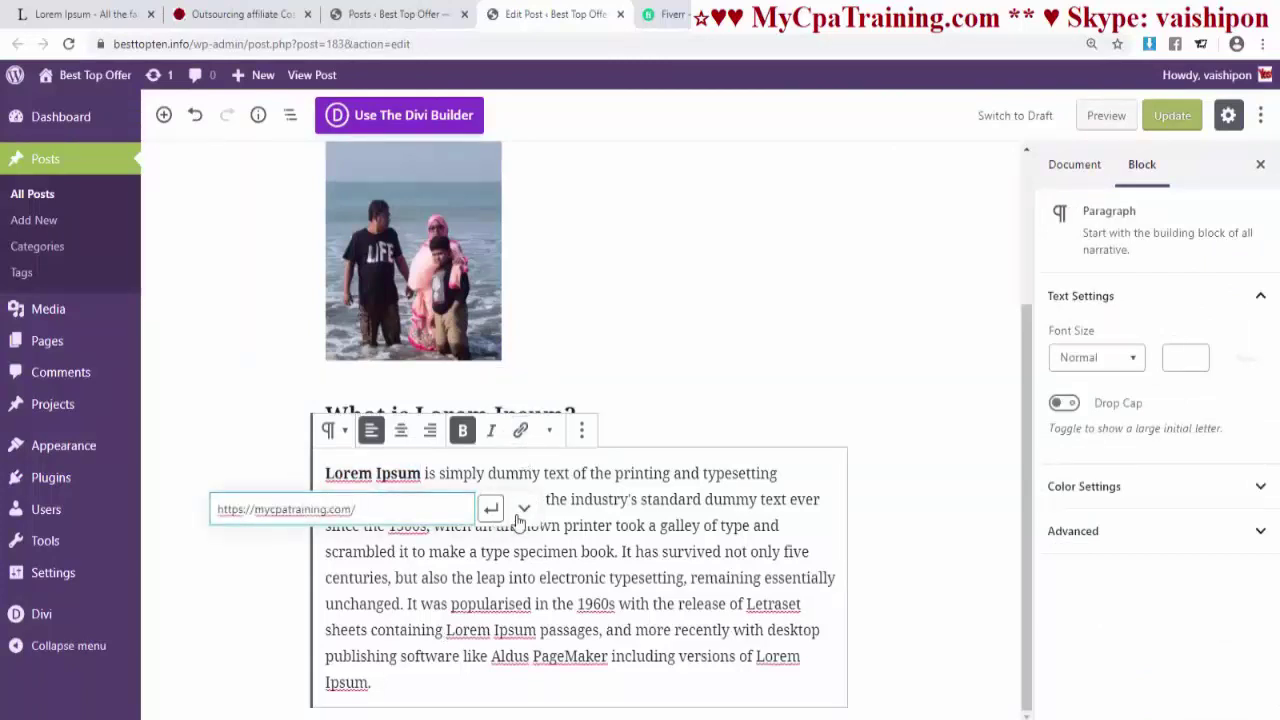
click(524, 510)
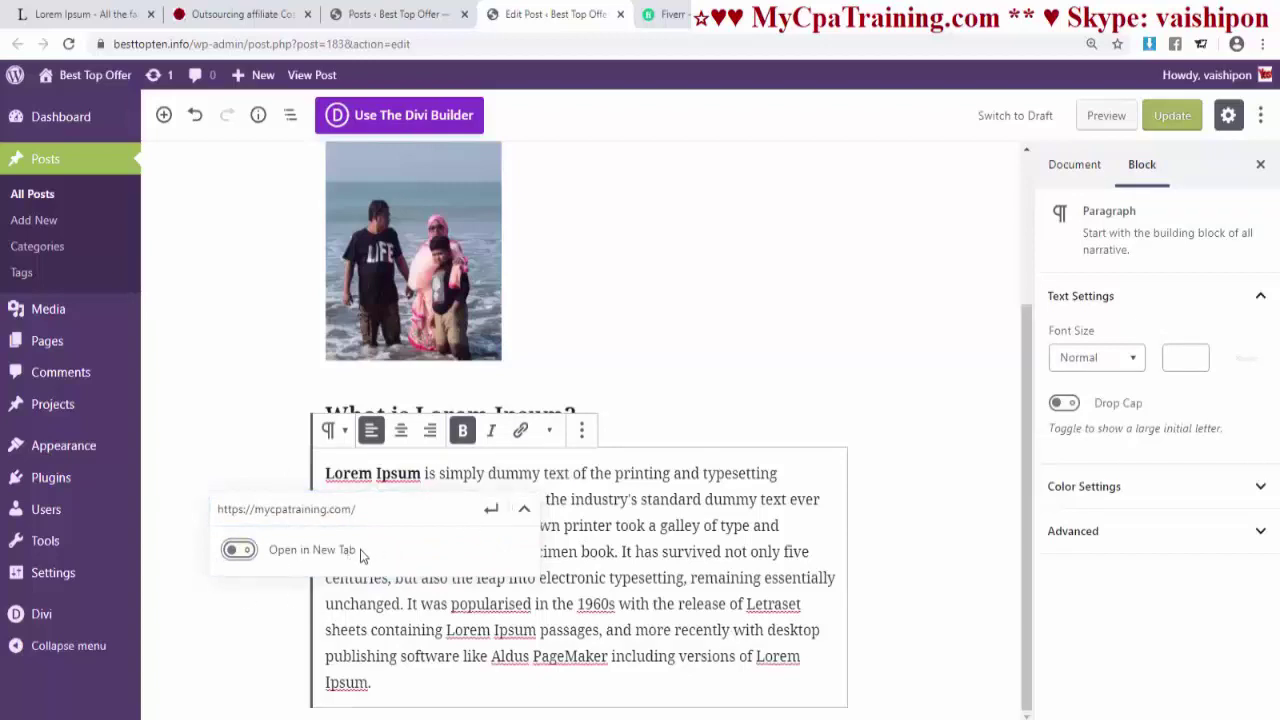
click(240, 551)
click(491, 509)
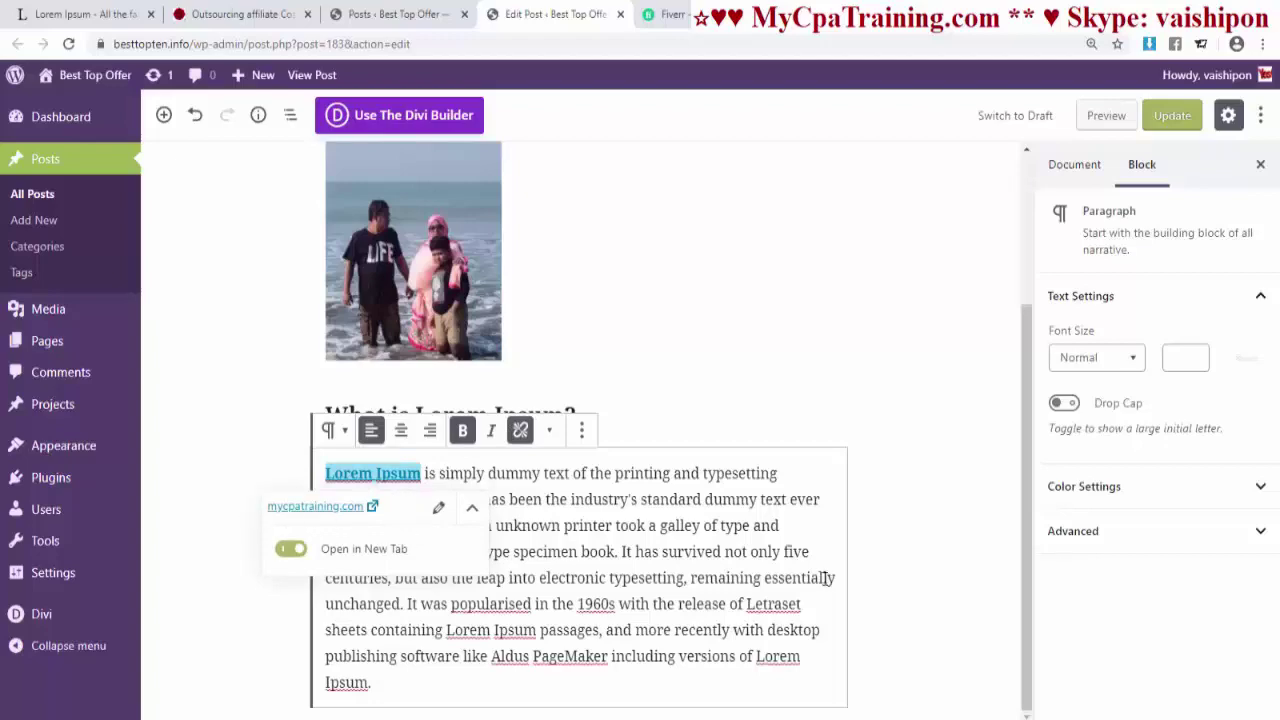
click(872, 577)
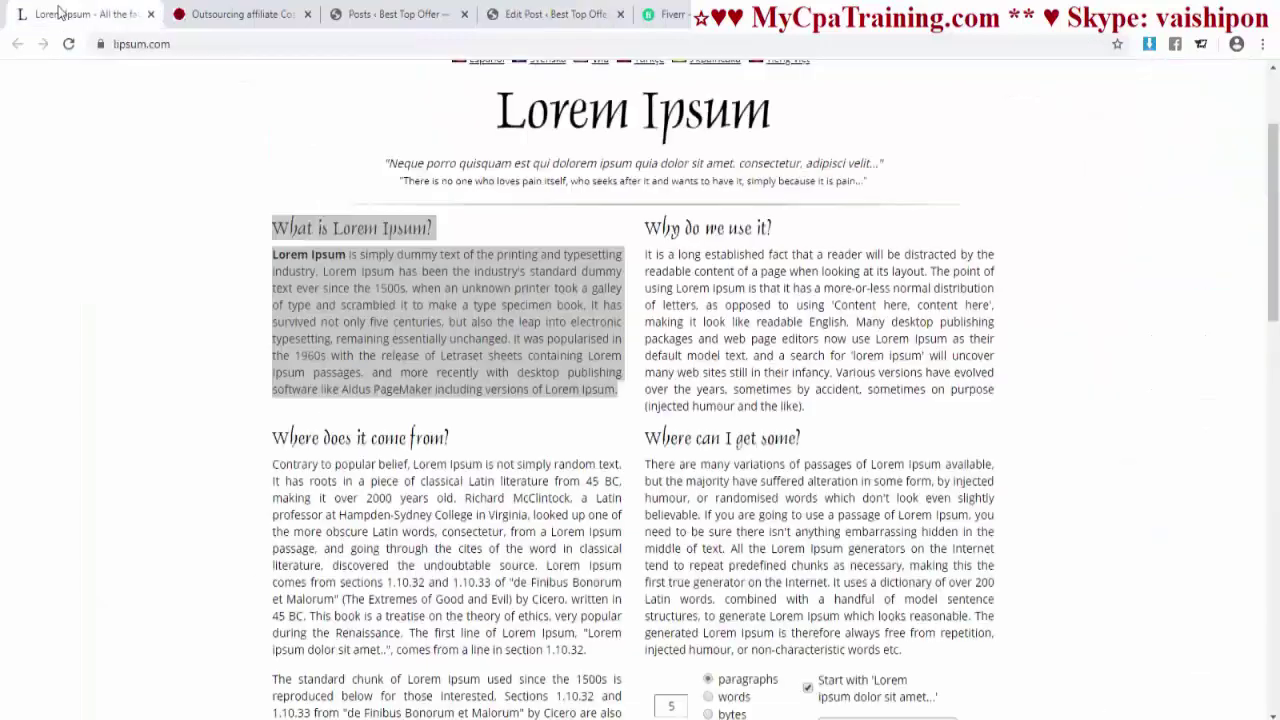
click(85, 14)
- Copy the 'Where does it come from?' section from lipsum.com
scroll(490, 397, down, 3)
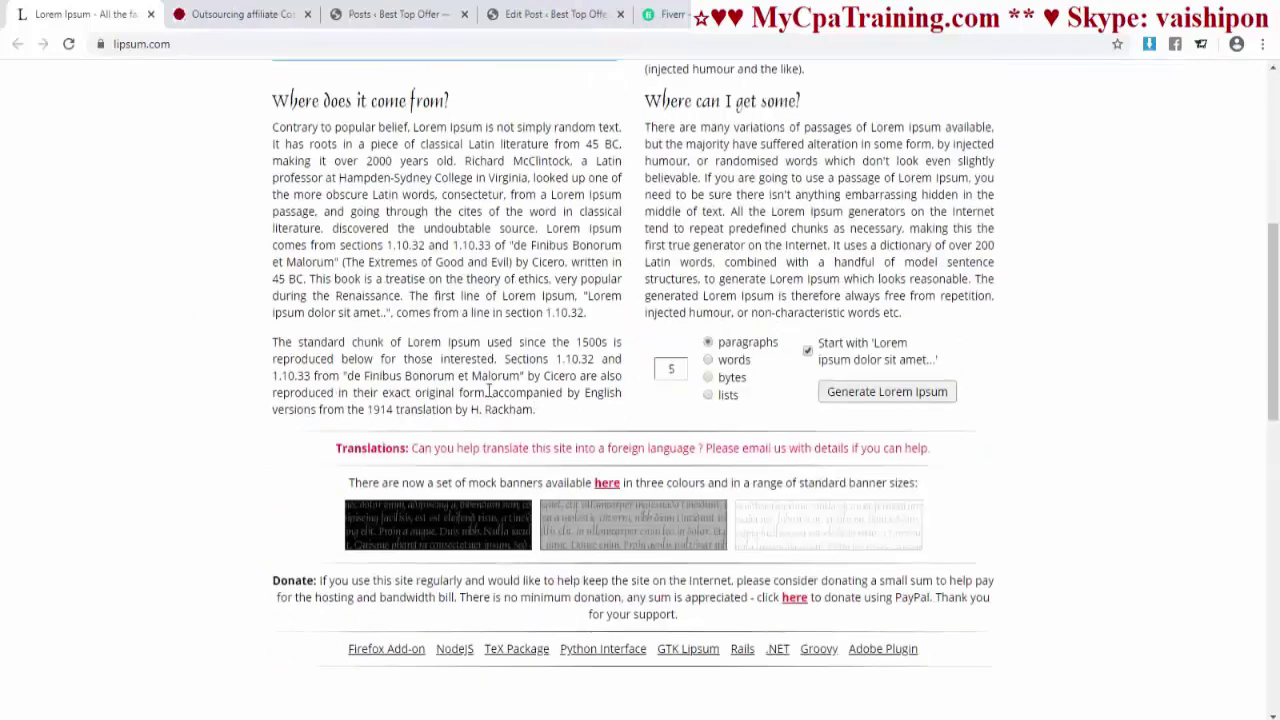
drag(275, 110, 550, 365)
right_click(525, 266)
click(540, 282)
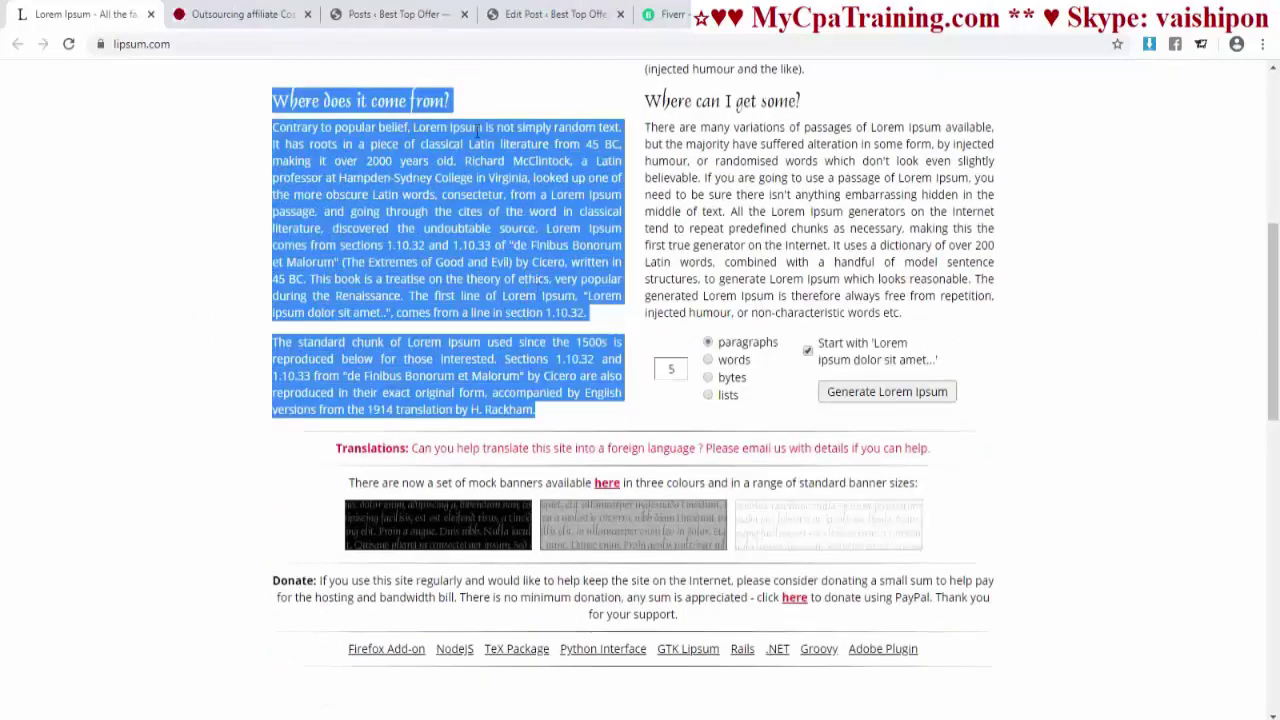
- Paste the section into a new paragraph block below the 'What is Lorem Ipsum?' heading
click(526, 16)
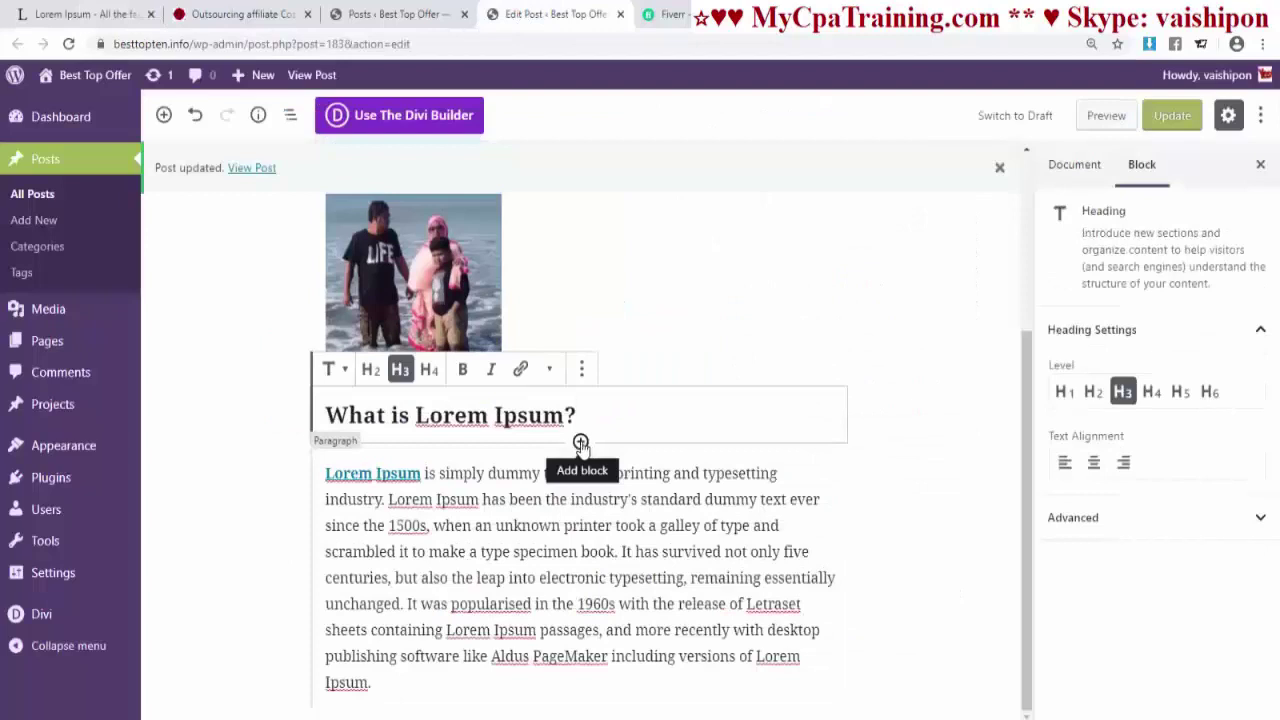
click(580, 443)
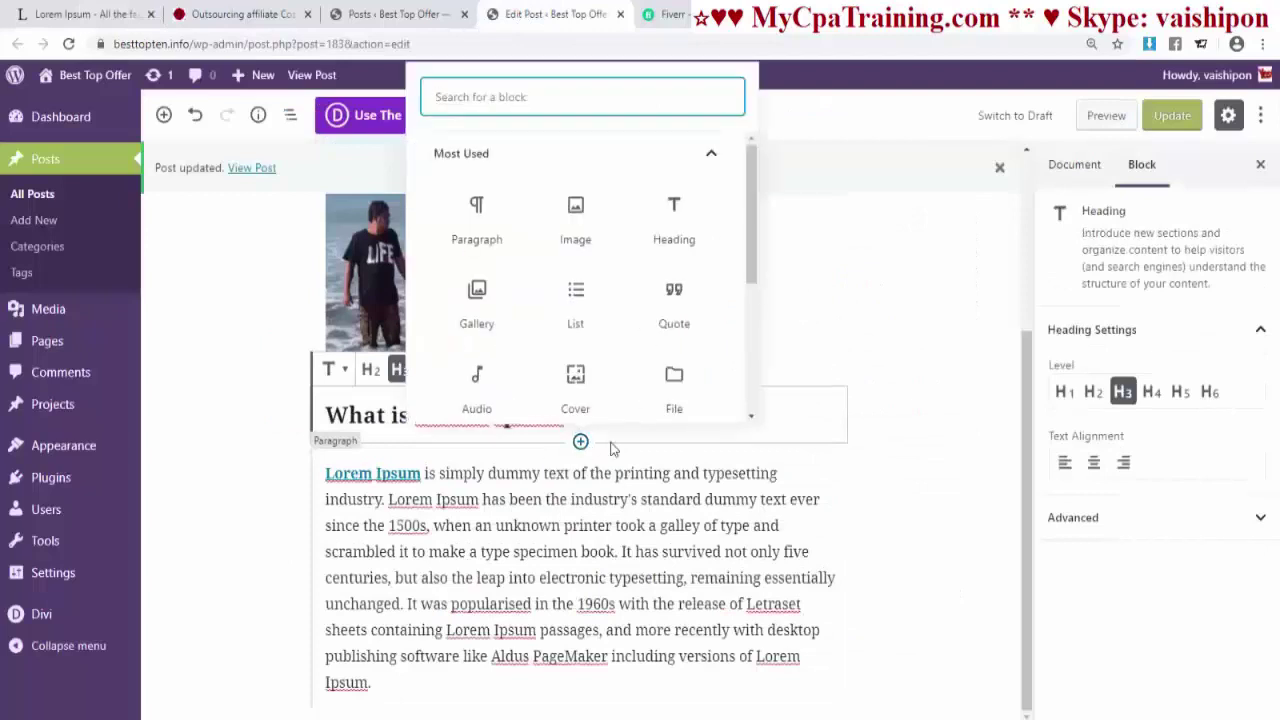
click(492, 218)
key(ctrl+v)
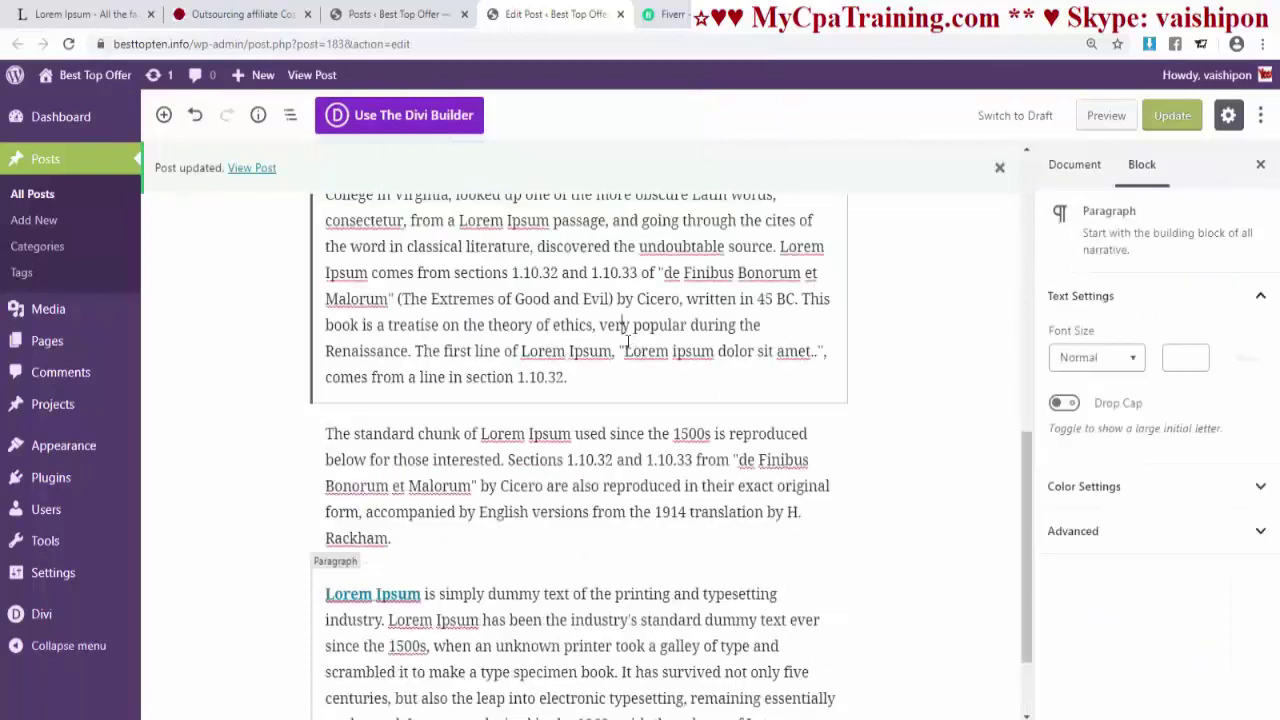
scroll(586, 389, up, 5)
scroll(571, 403, down, 2)
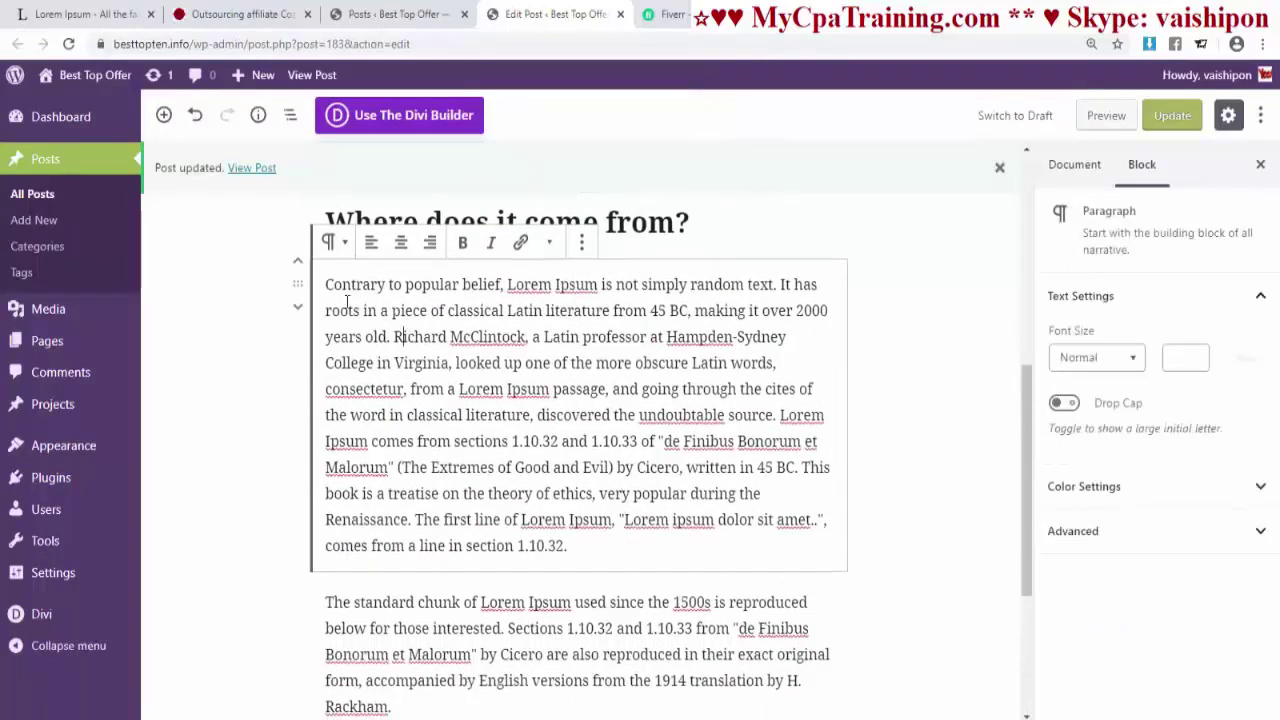
click(581, 242)
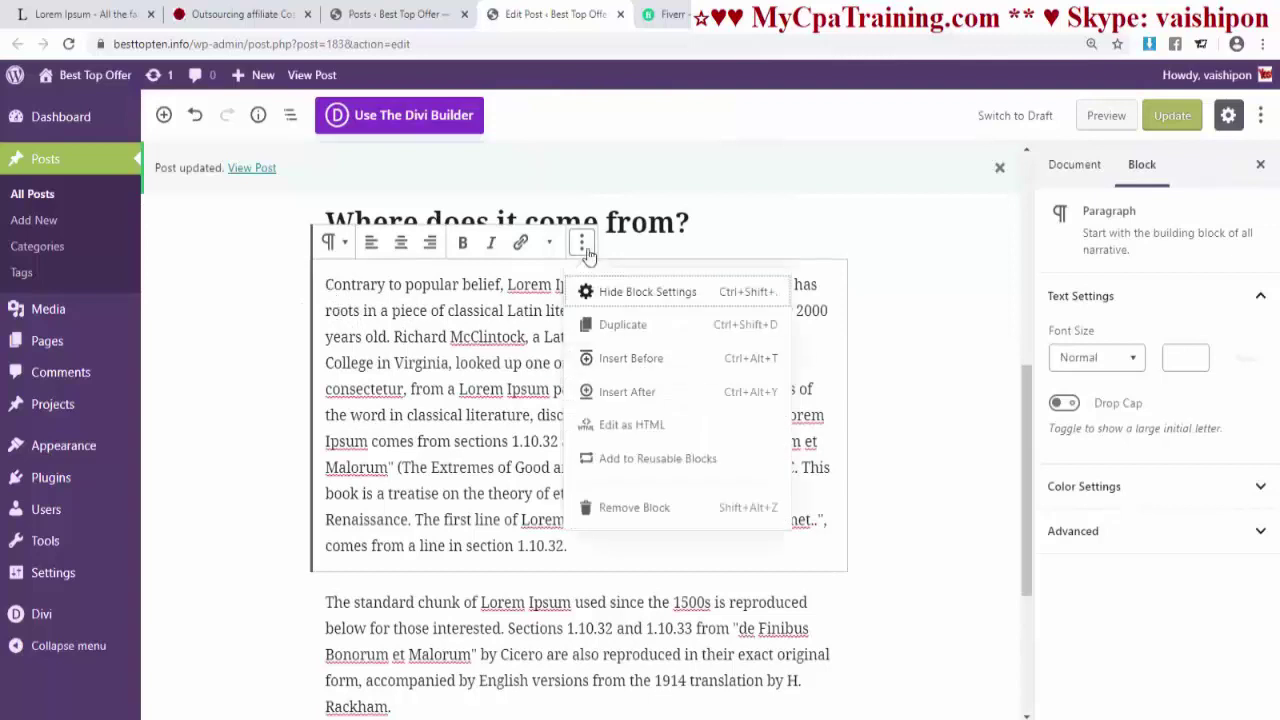
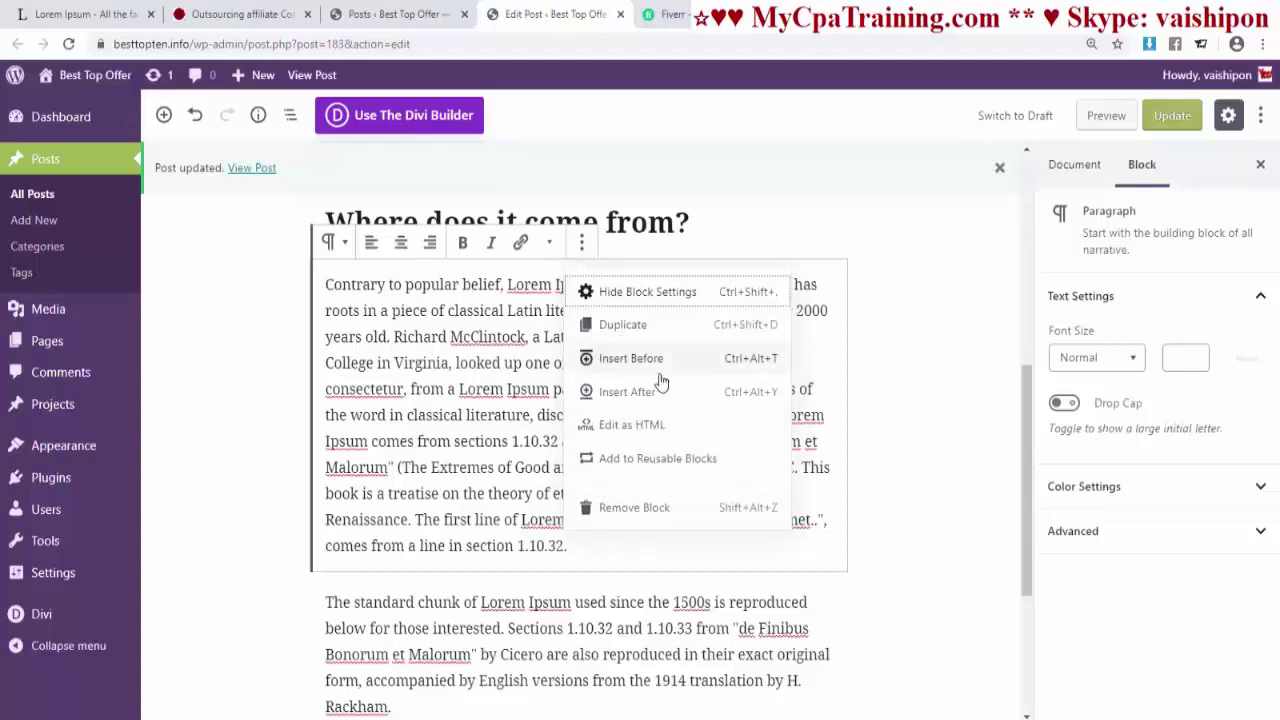
- Insert the beach photo of three people as an image block above the 'Where does it come from?' paragraph
click(620, 360)
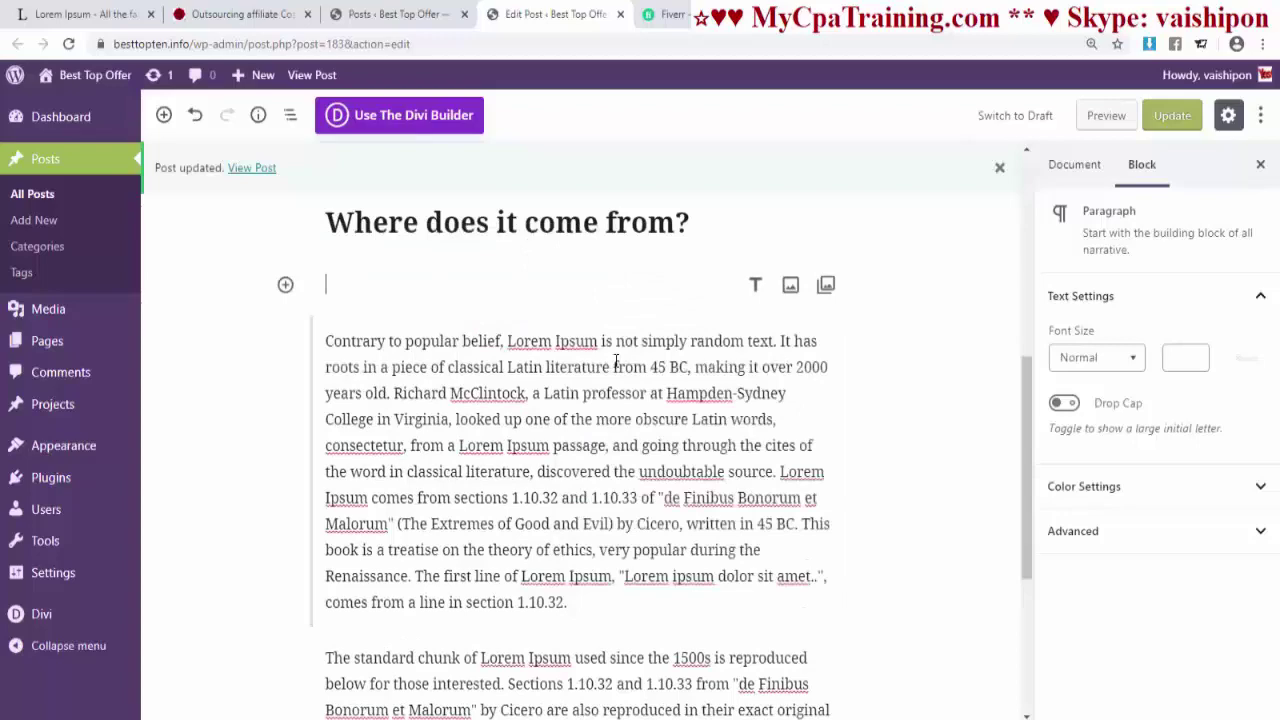
click(790, 287)
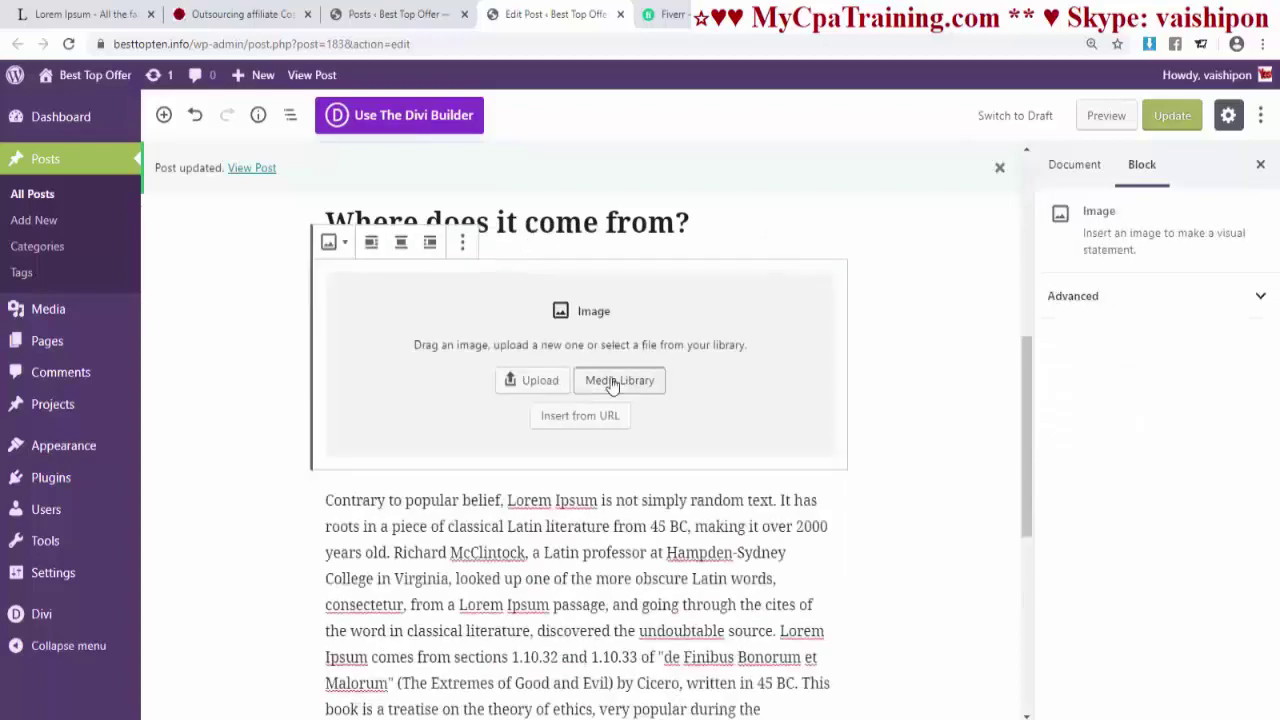
click(610, 380)
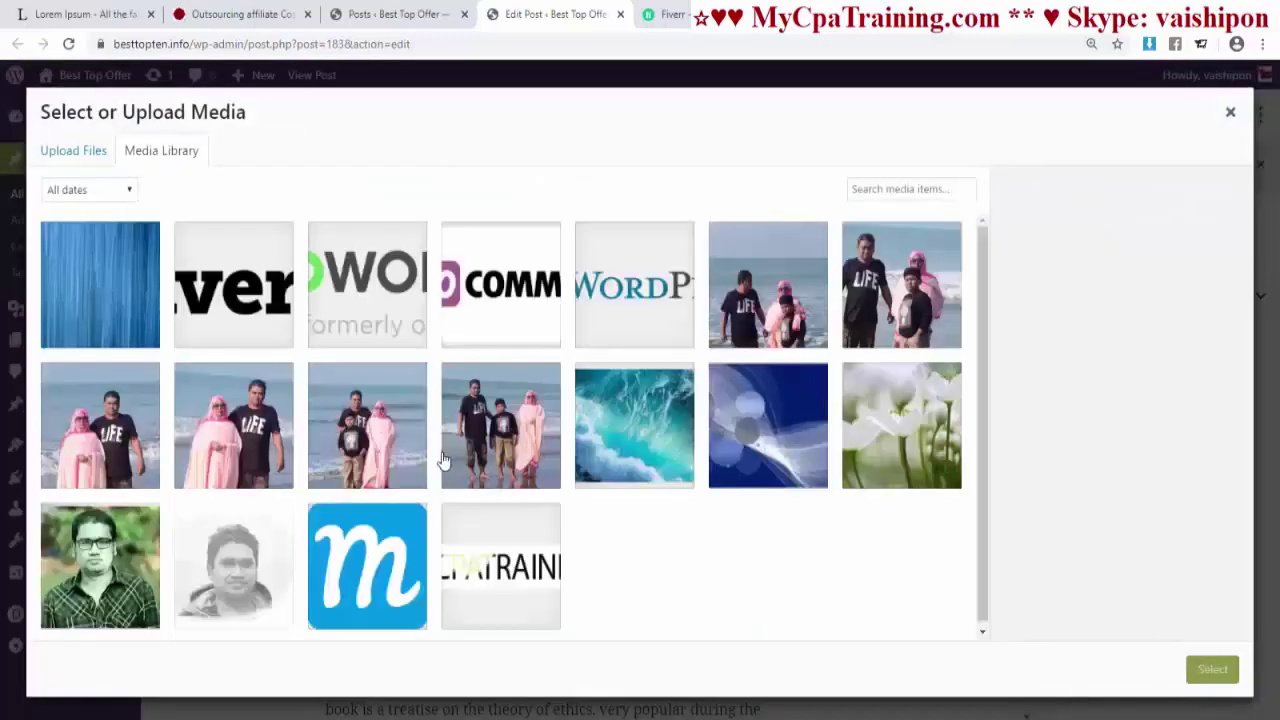
click(380, 440)
click(1212, 669)
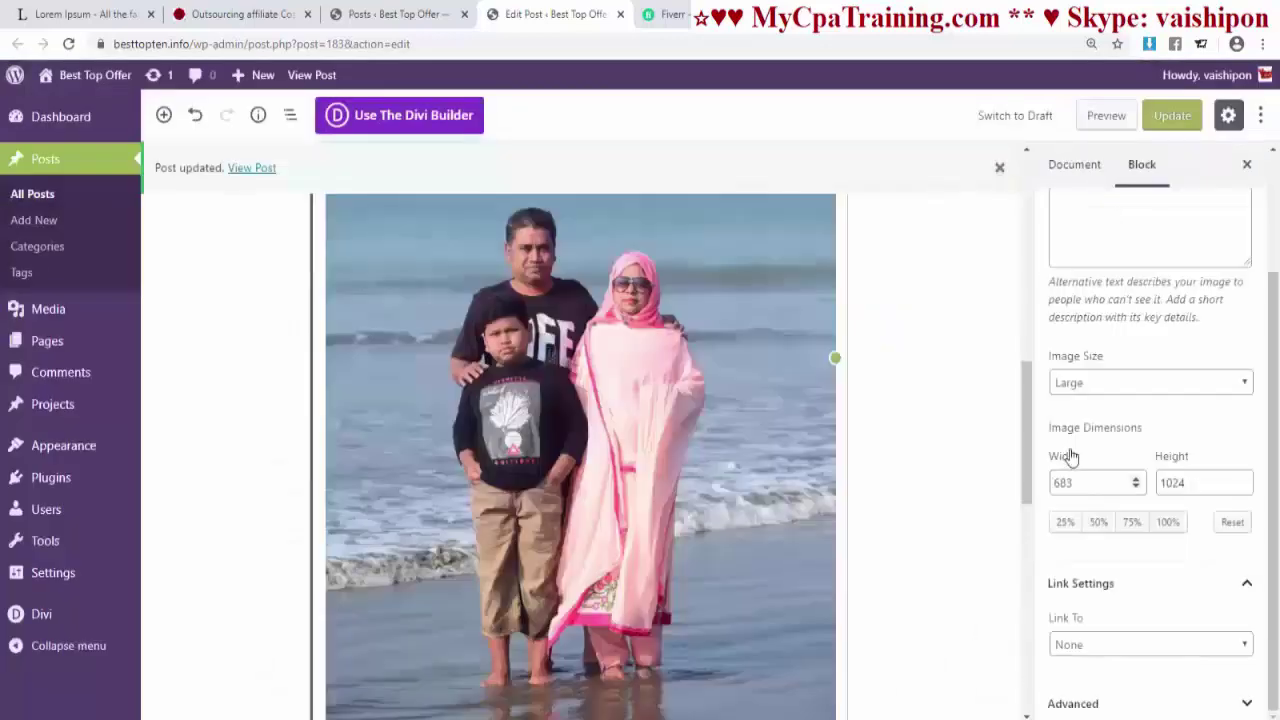
- Set the photo to Medium size, align it right with text wrapping, and shrink it
click(1060, 383)
click(1070, 420)
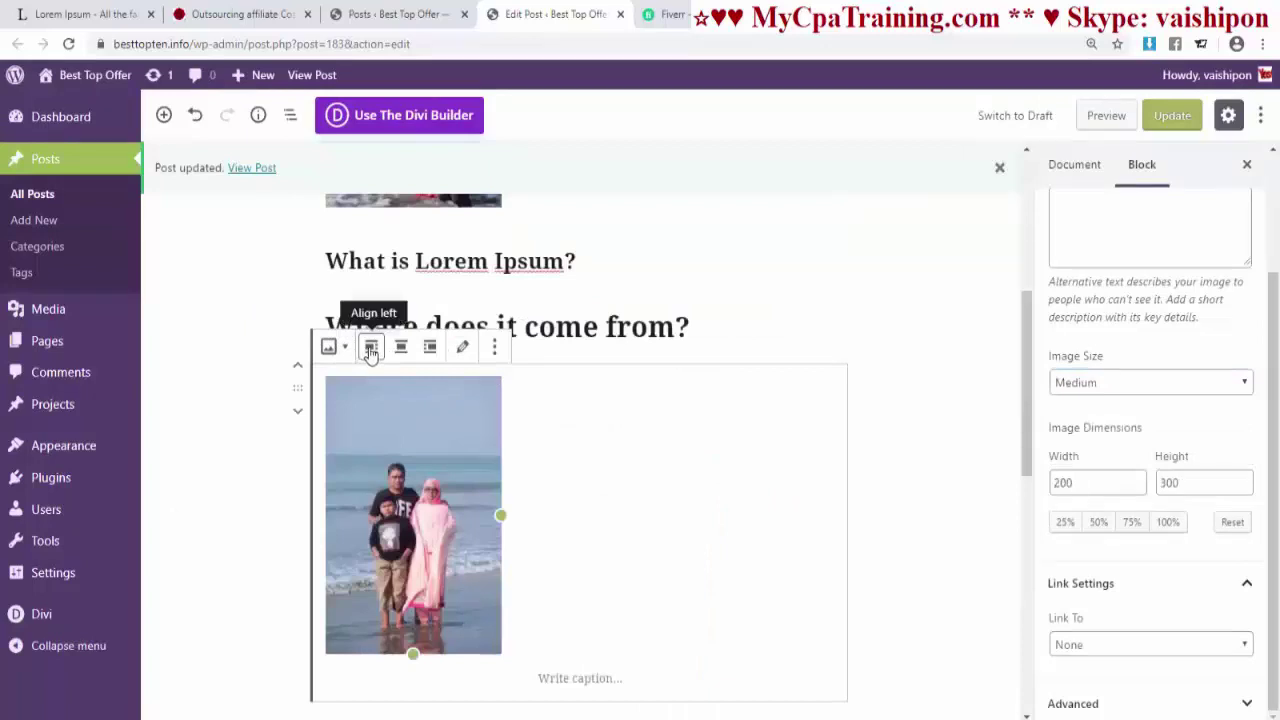
click(370, 350)
click(402, 350)
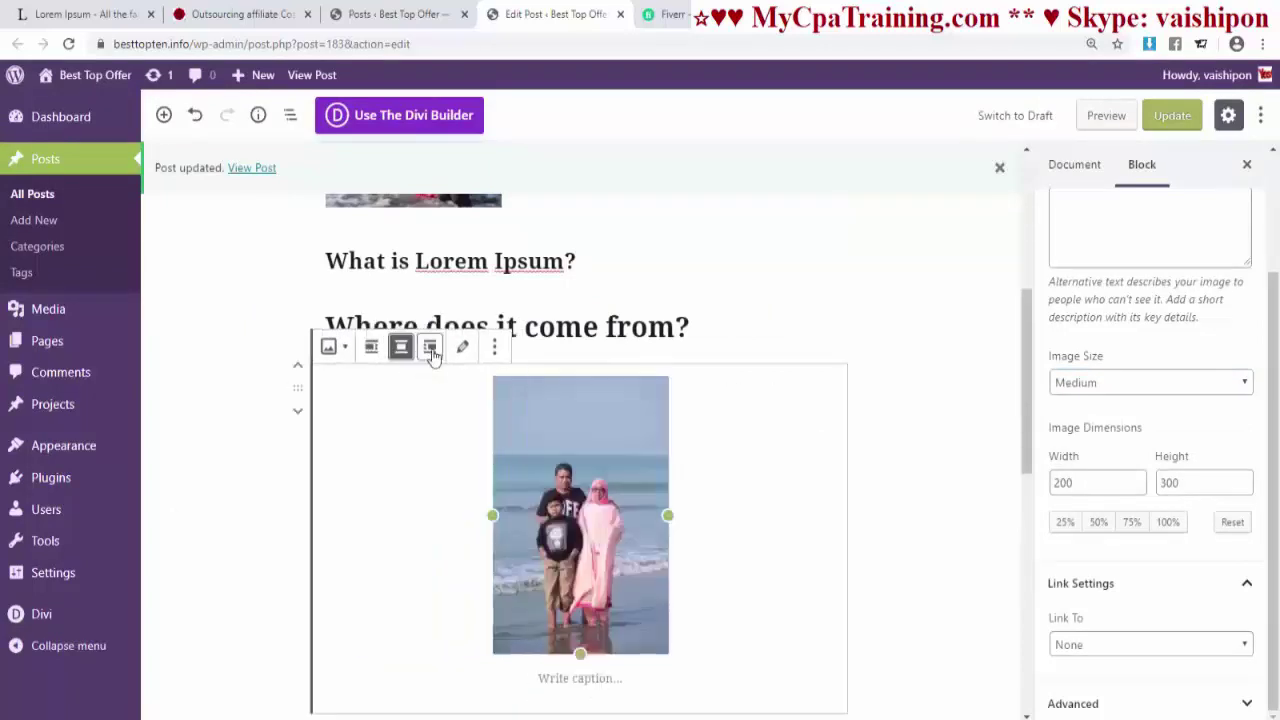
click(431, 348)
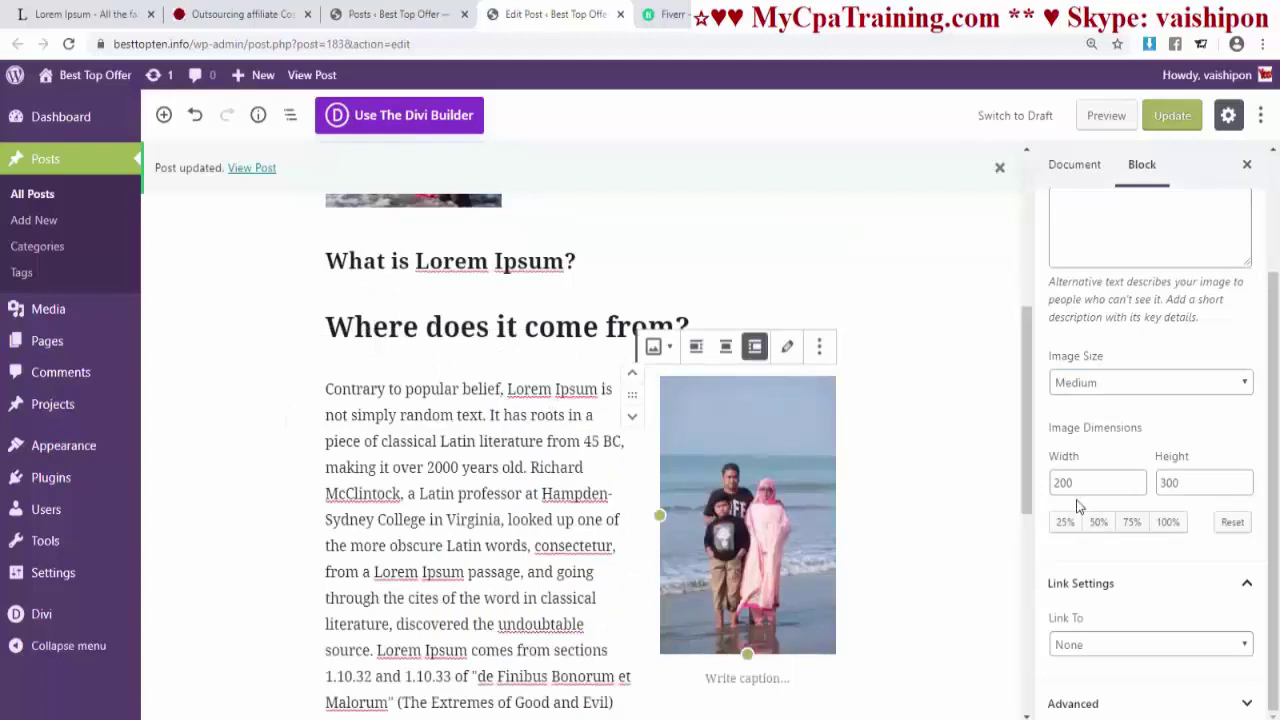
mouse_move(747, 654)
mouse_down()
mouse_move(728, 686)
mouse_move(770, 575)
mouse_up()
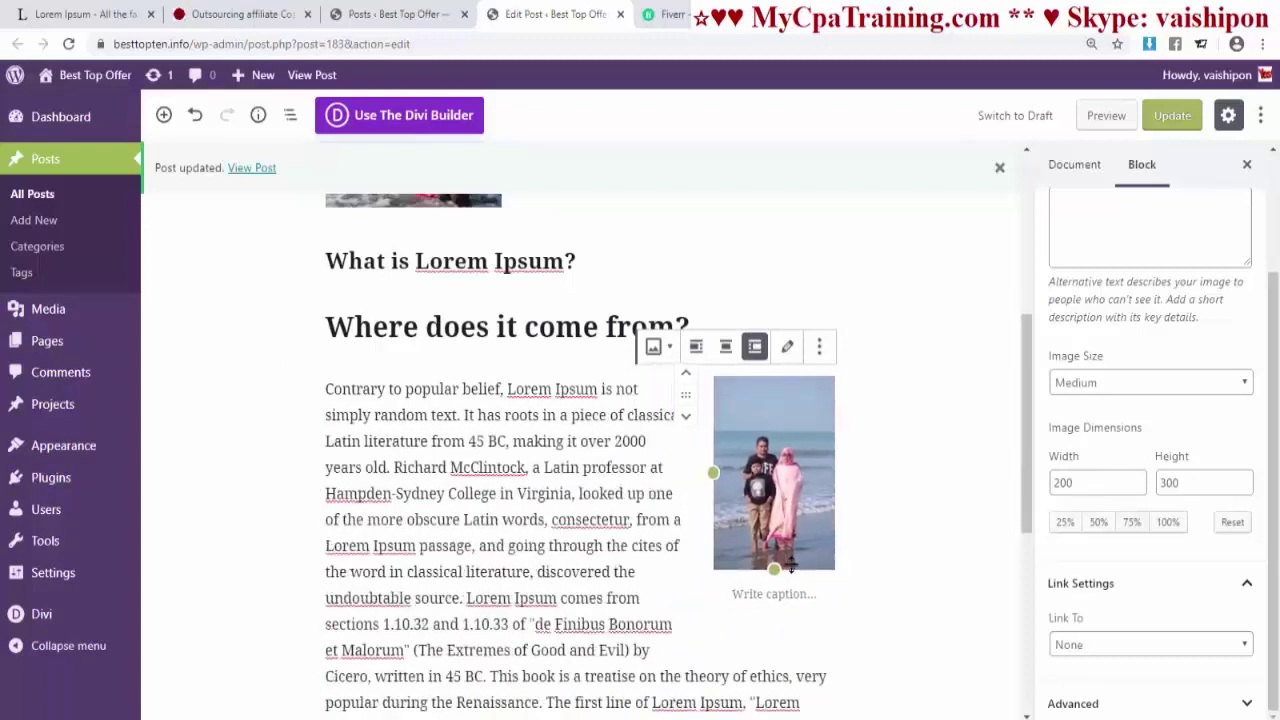
click(787, 346)
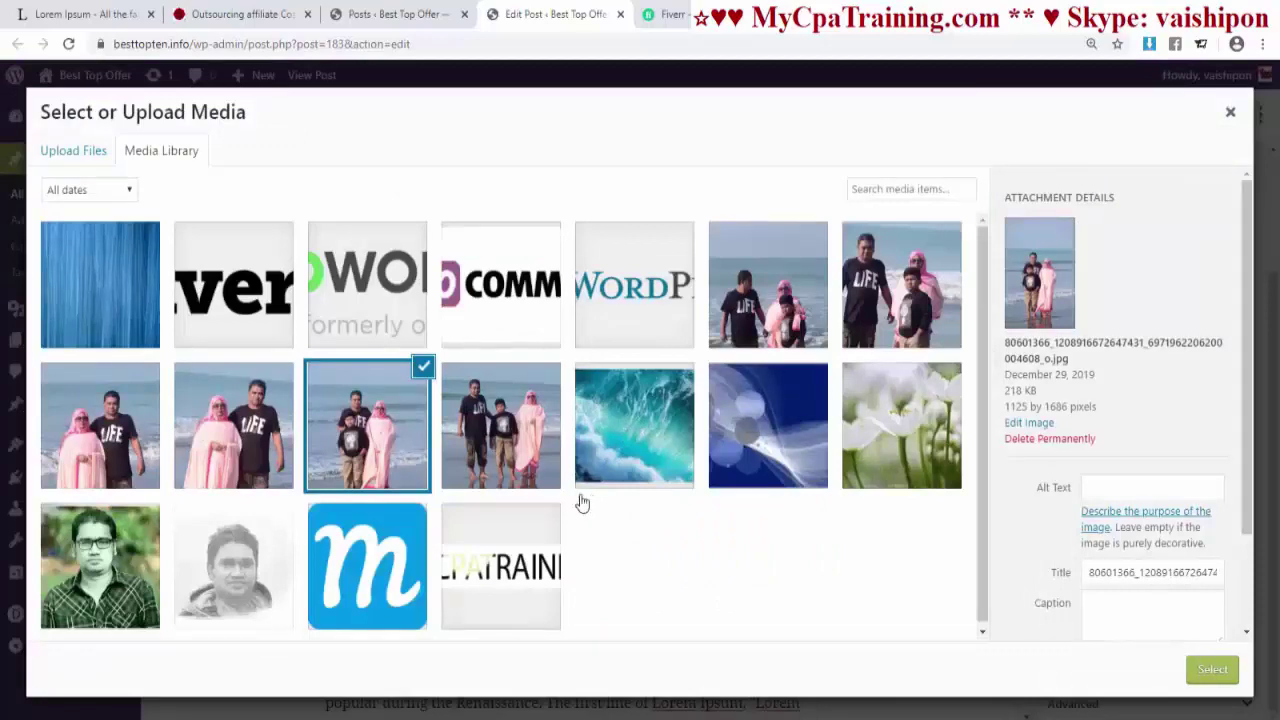
- Replace the right-aligned photo with the grayscale portrait and update the post
click(254, 574)
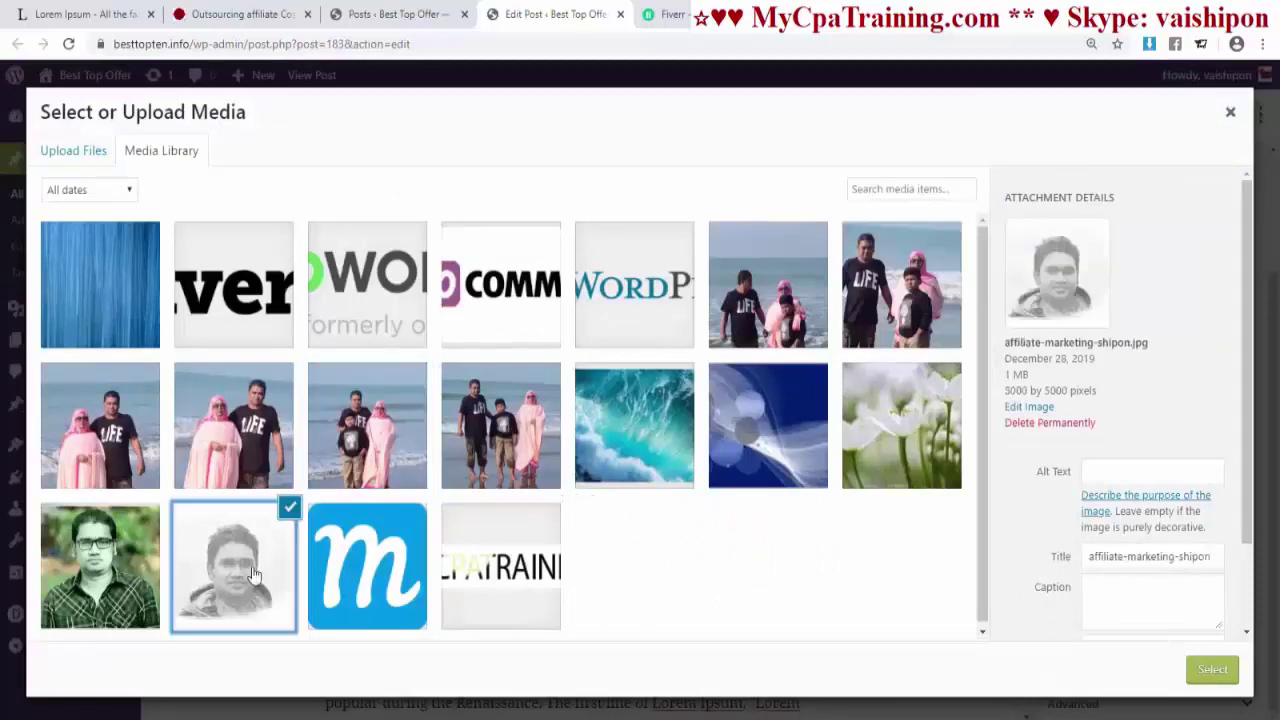
click(1210, 672)
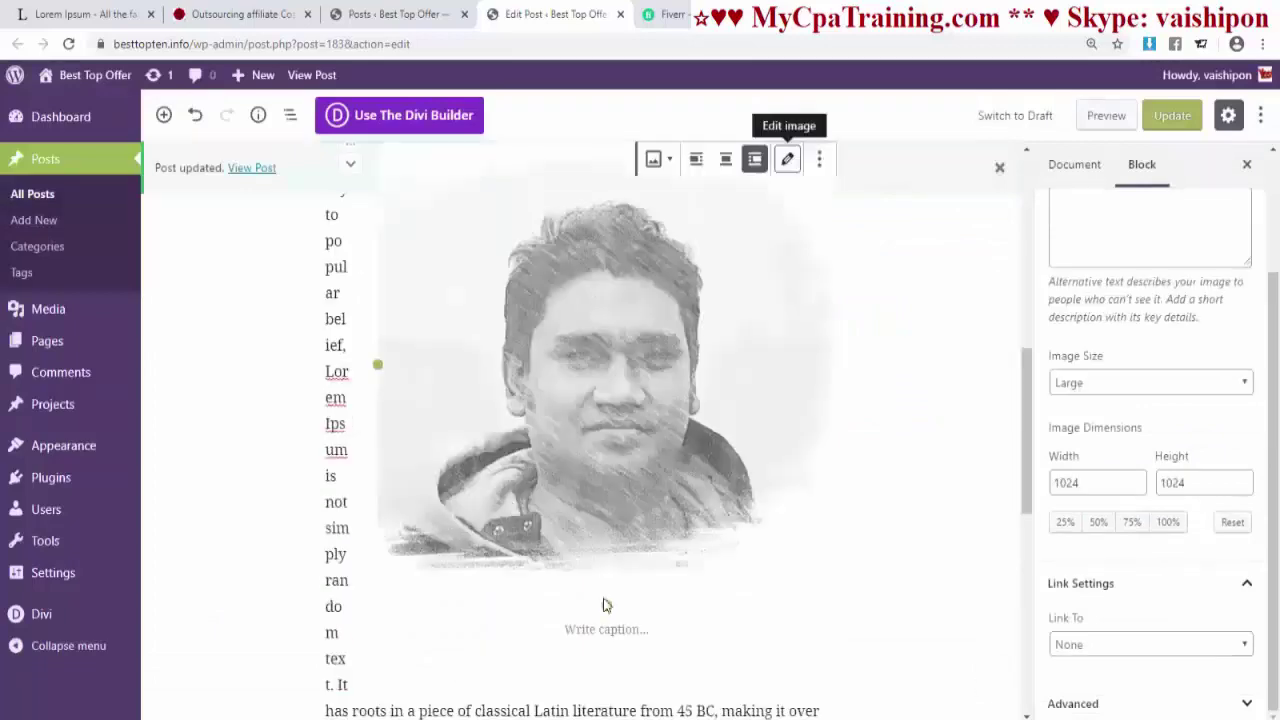
click(1160, 115)
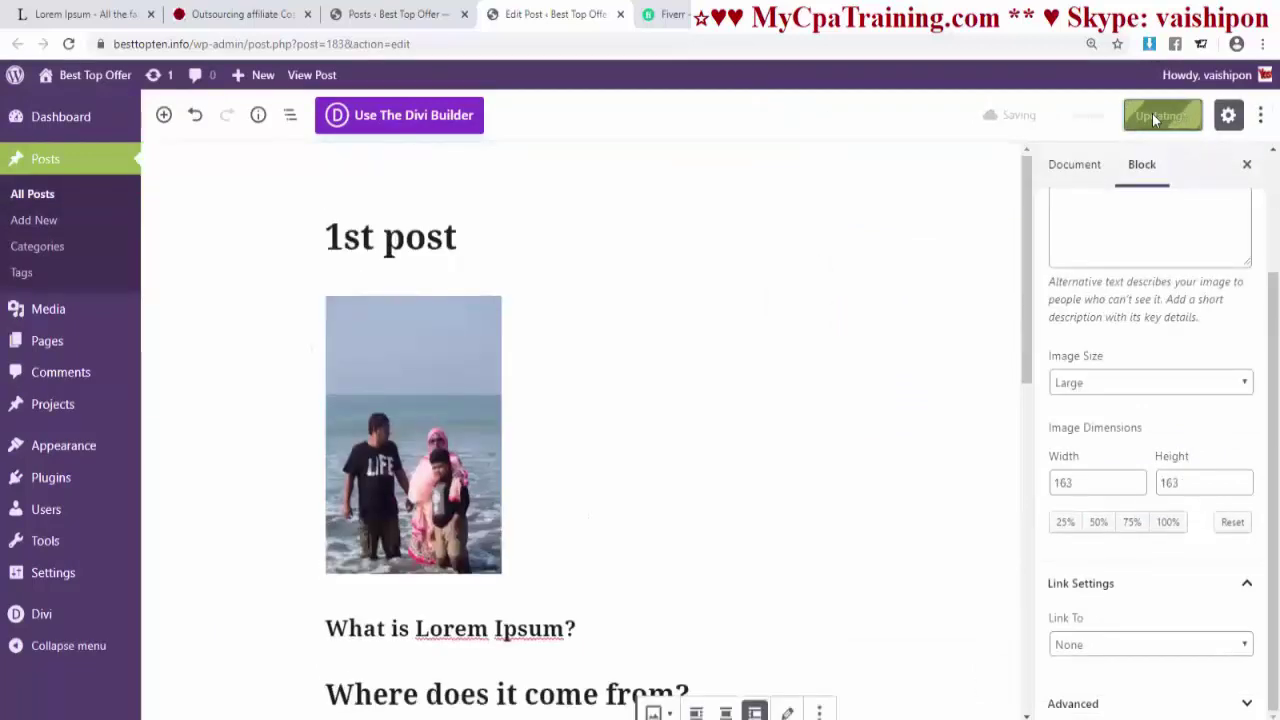
- View the live post in a new tab, scroll through it, then close it
click(252, 168)
scroll(644, 395, down, 10)
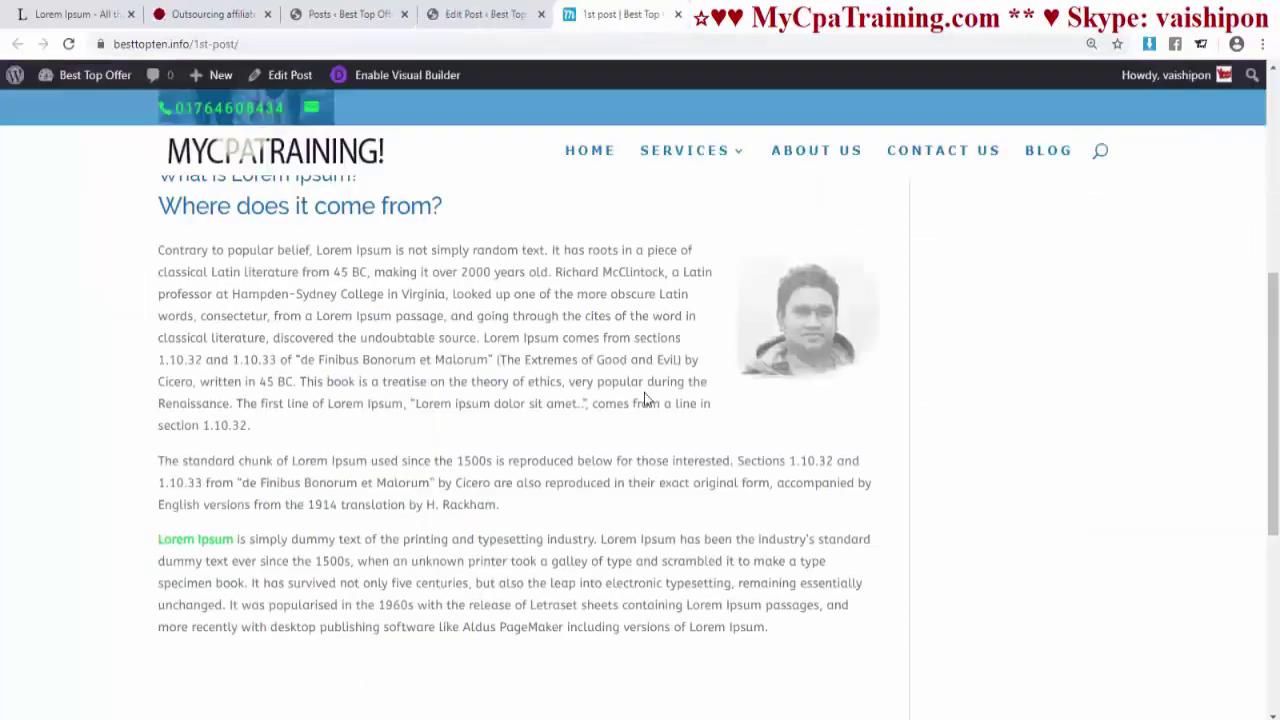
scroll(645, 394, up, 7)
scroll(646, 390, down, 5)
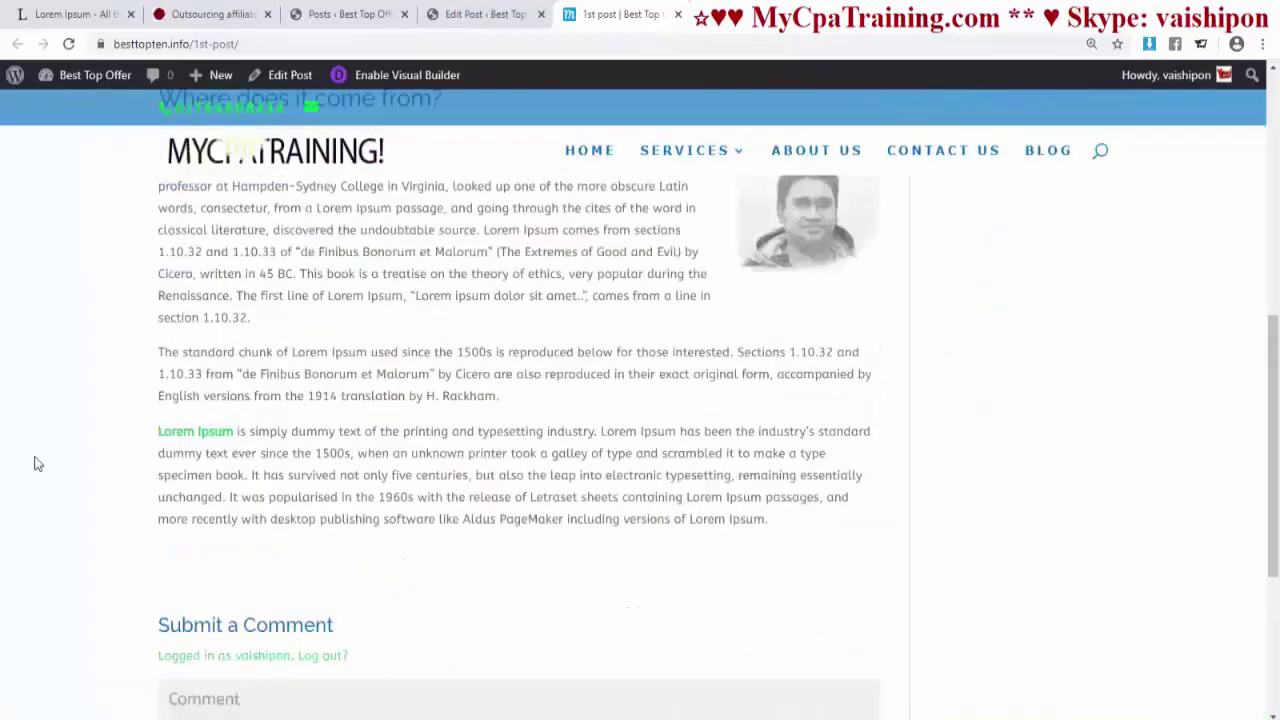
scroll(677, 355, up, 3)
key(ctrl+w)
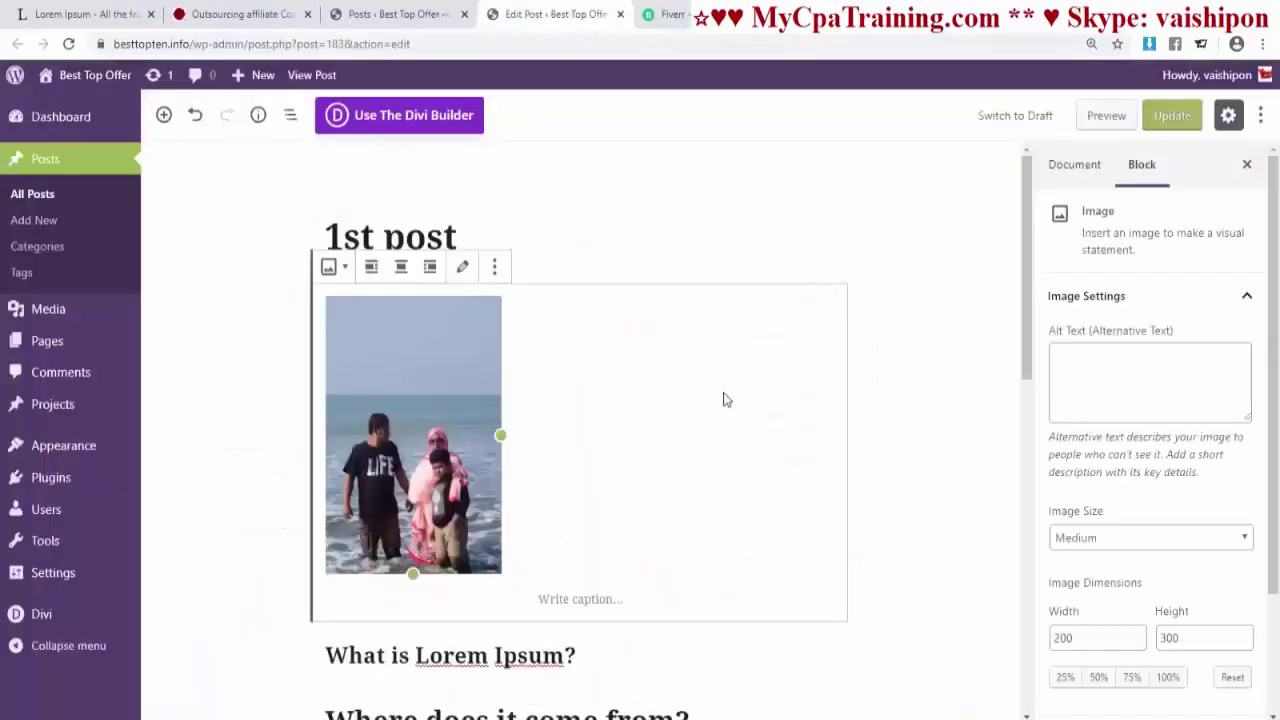
- Switch the post editor from the visual layout to the Code Editor
click(797, 223)
click(686, 429)
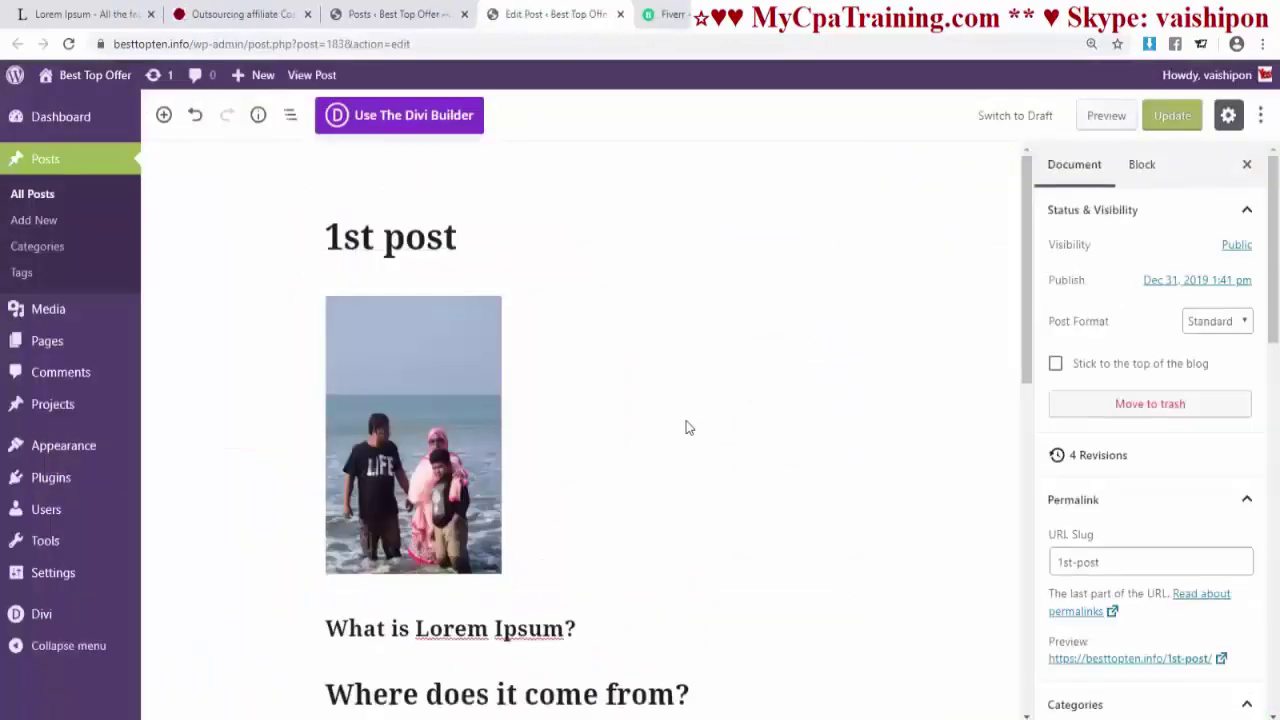
click(1260, 115)
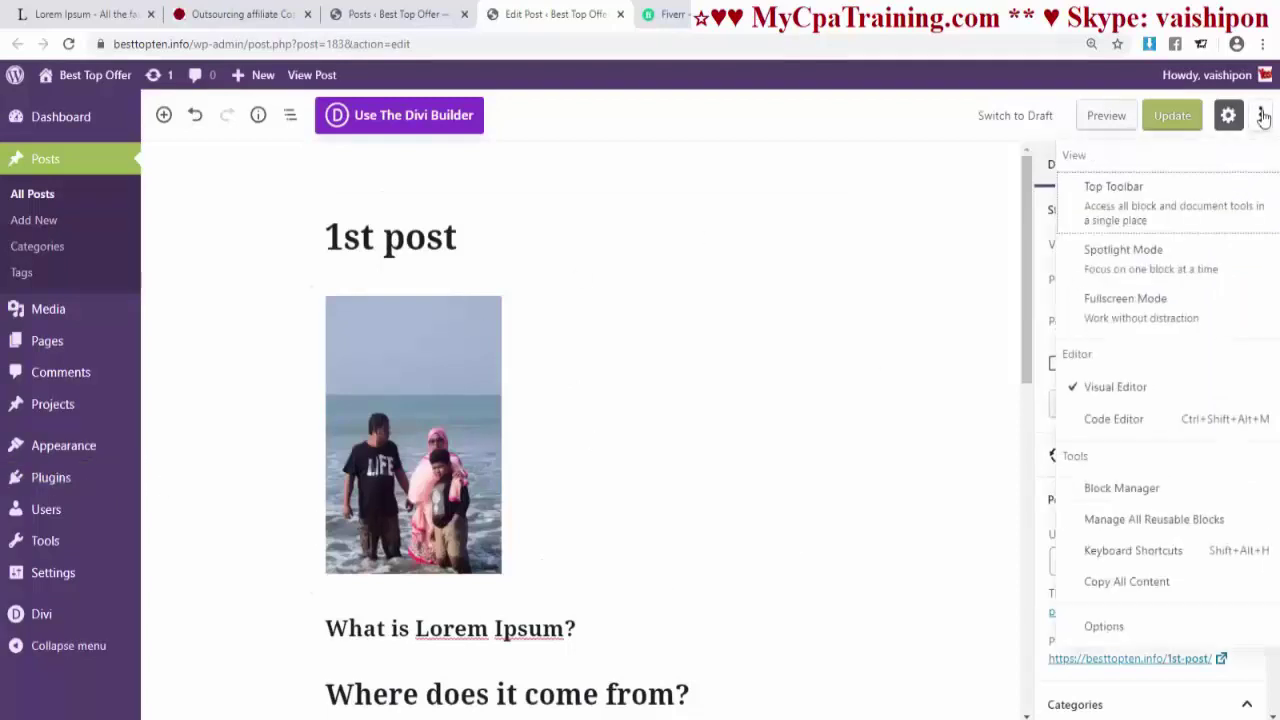
click(1103, 428)
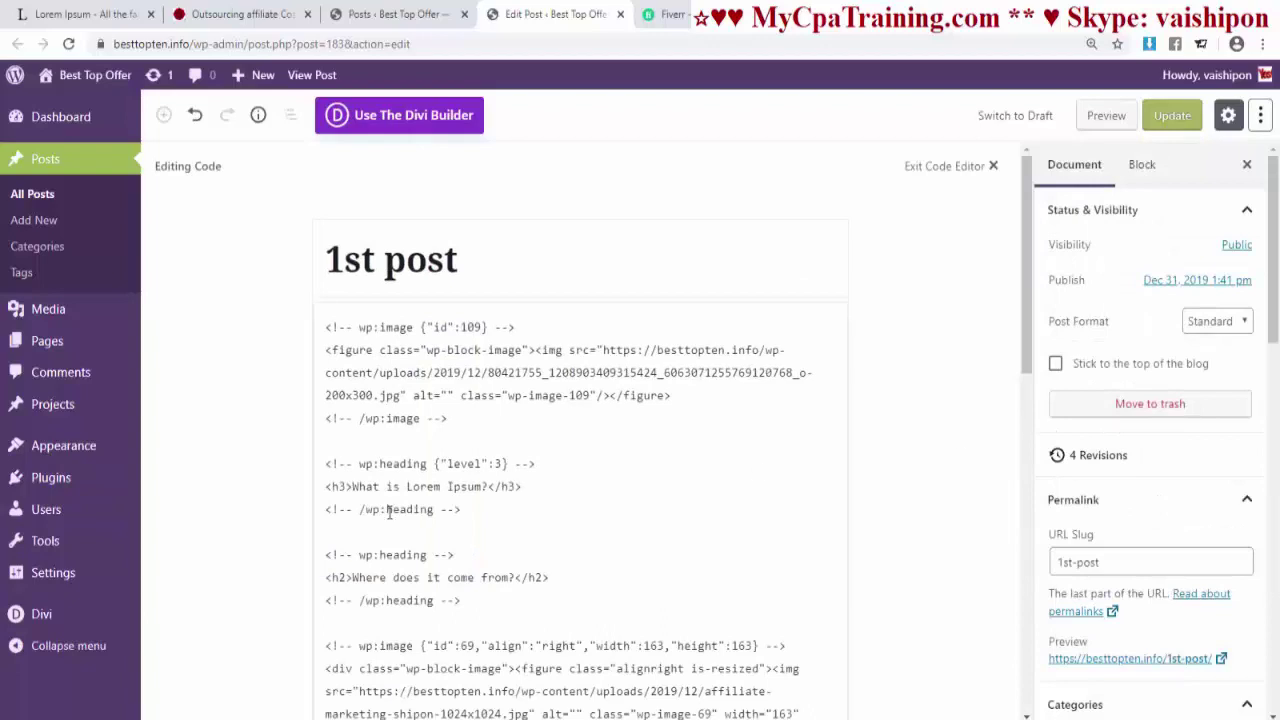
- Select all of the post's block markup, including the 200x300 image code, then deselect it
click(489, 462)
triple_click(497, 460)
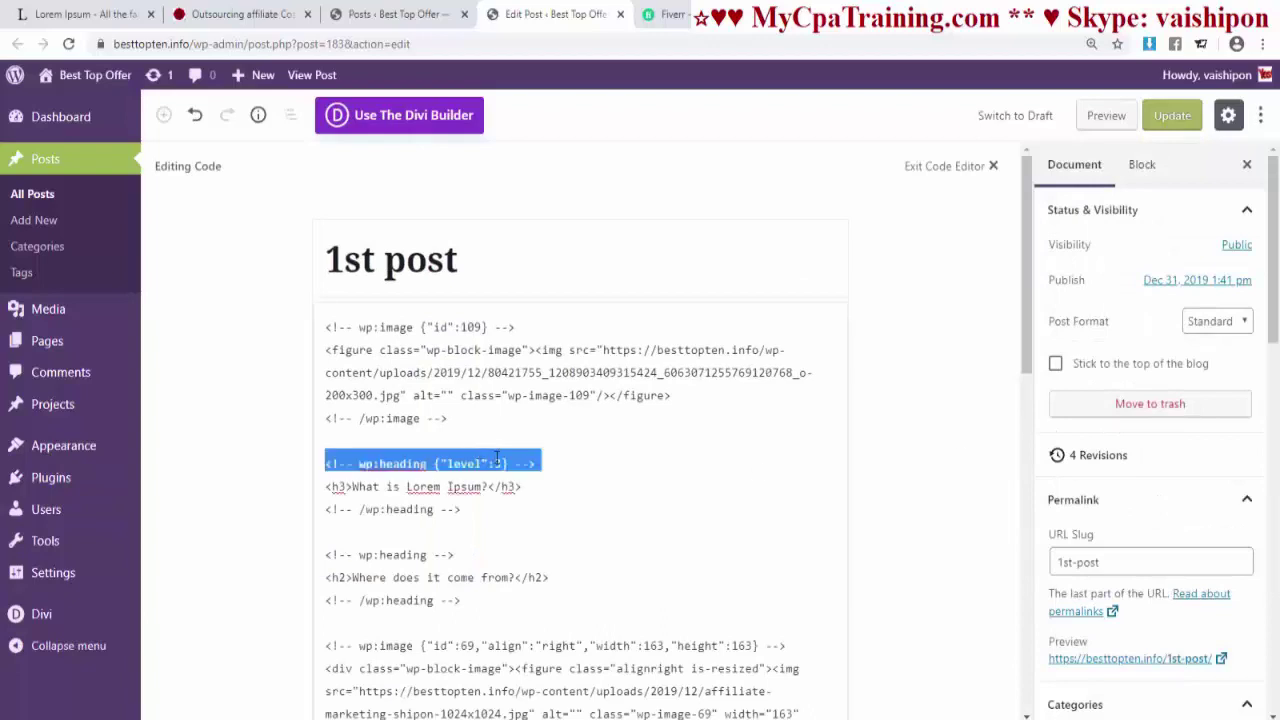
key(ctrl+a)
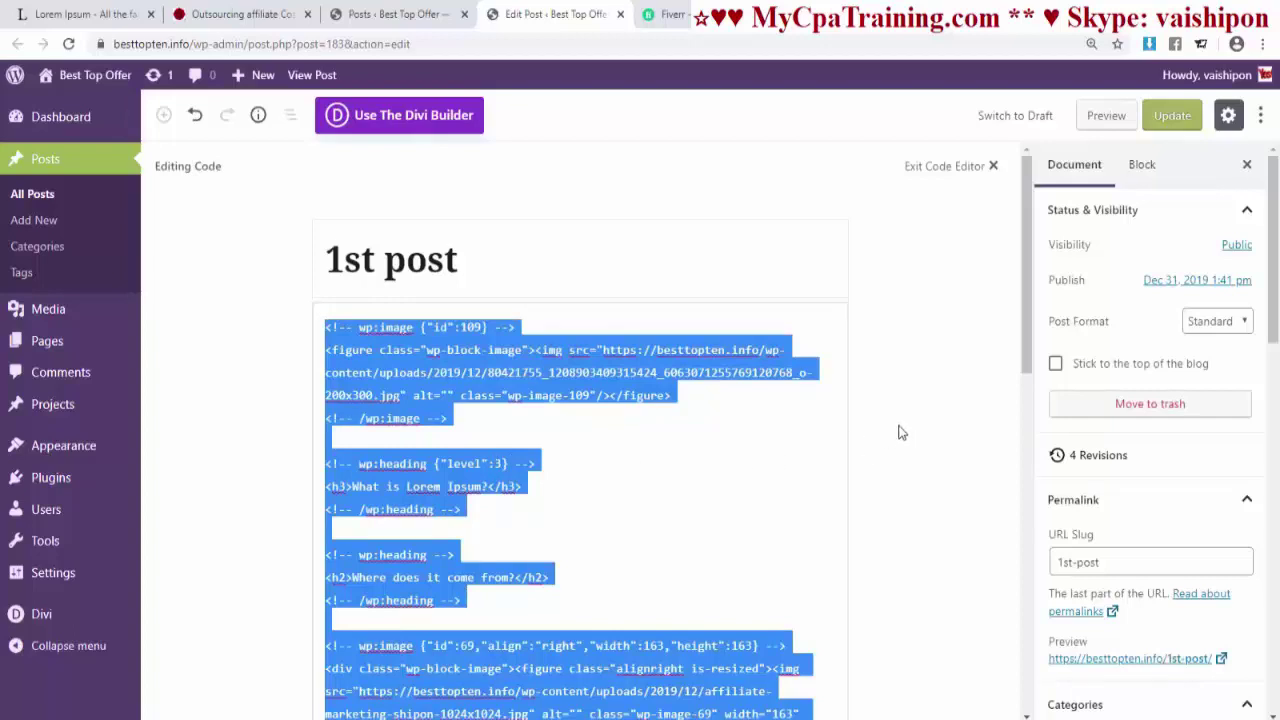
click(776, 487)
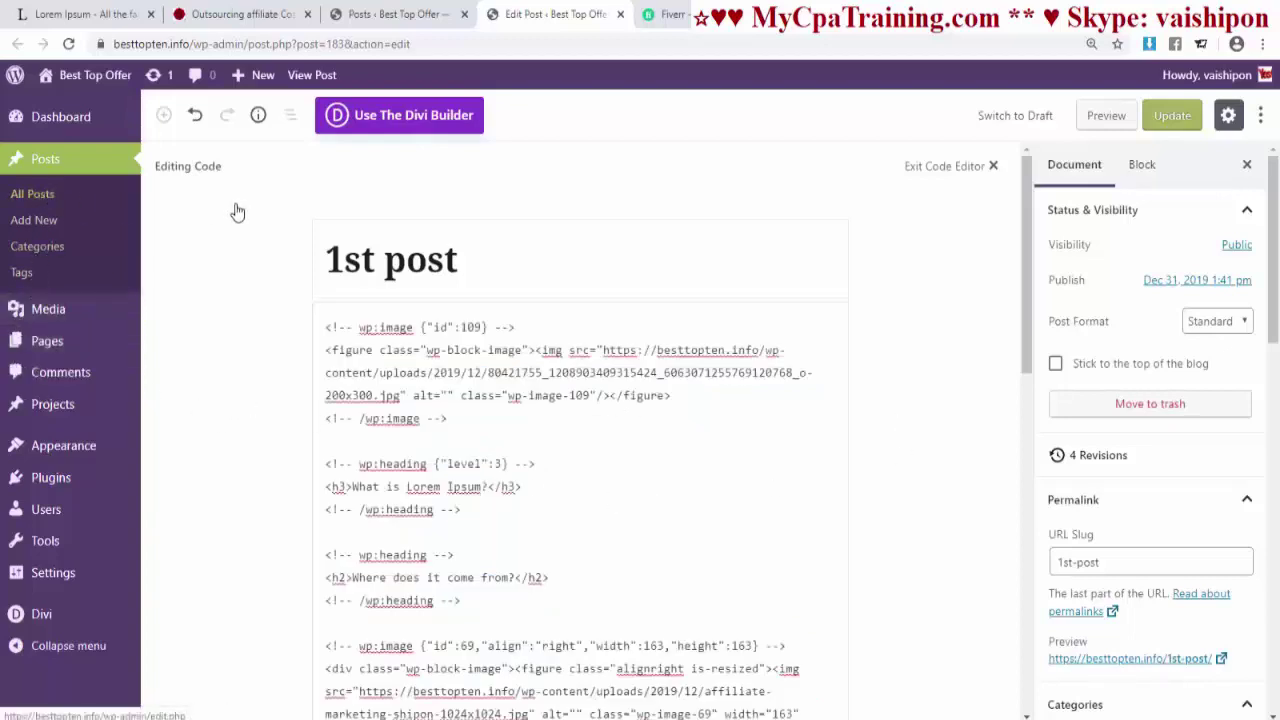
click(32, 193)
- Create a new post titled '2nd poat' in the default block editor and publish it
click(249, 180)
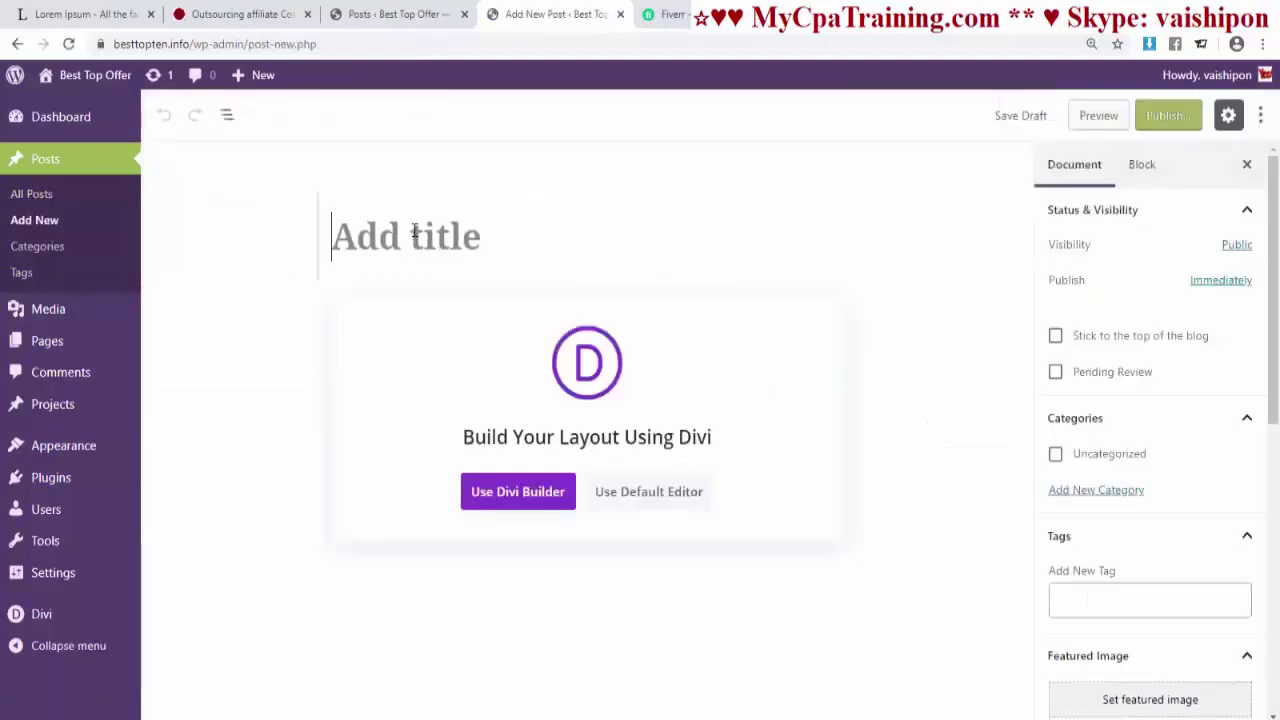
text(23)
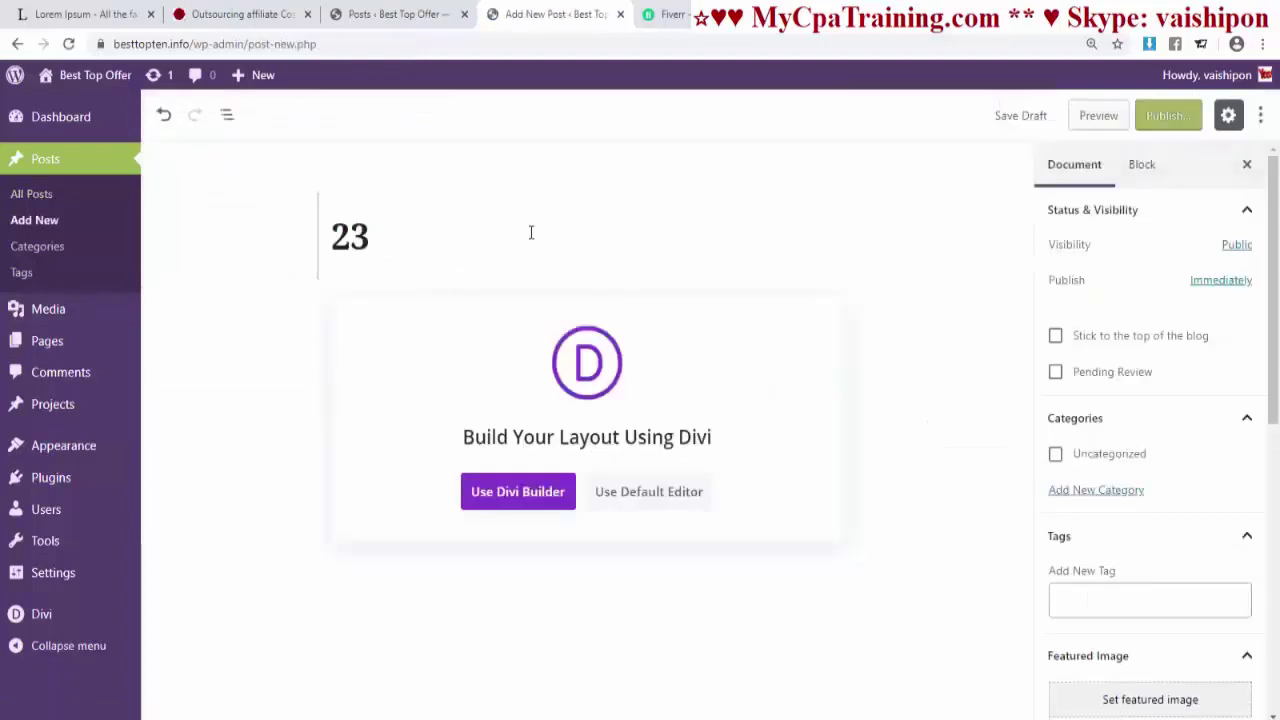
key(BackSpace)
text(nd poat)
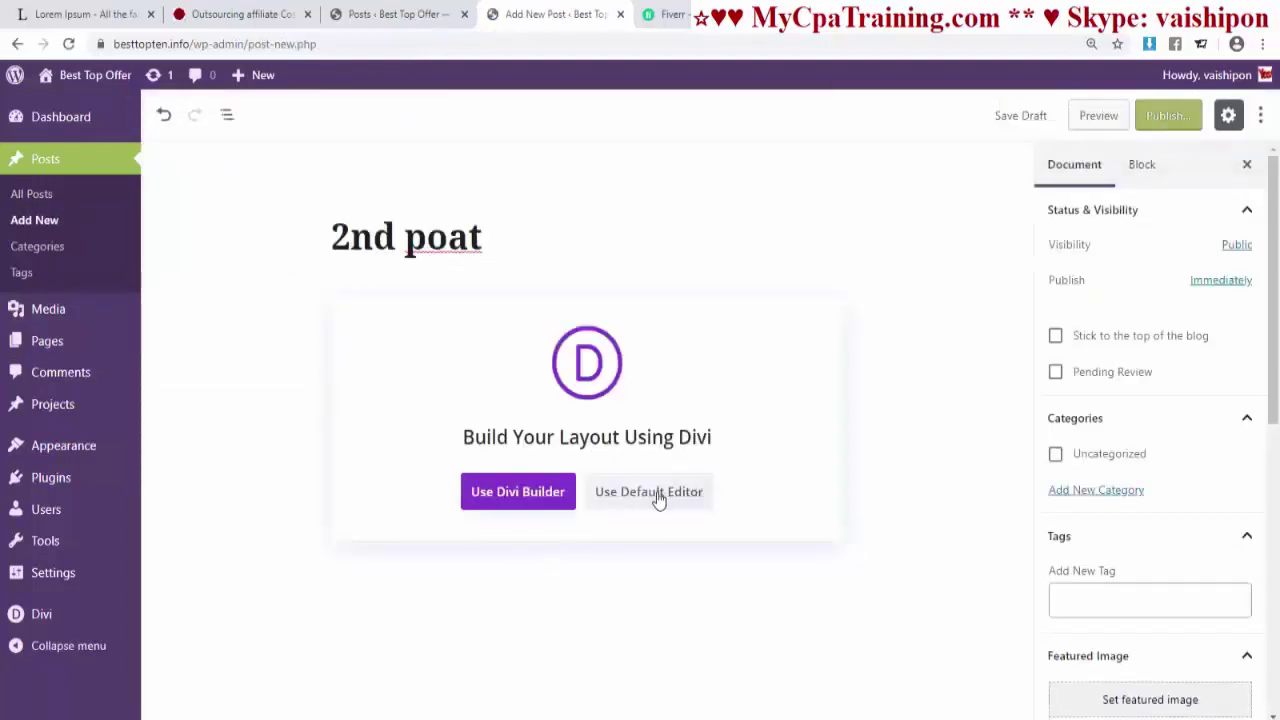
click(659, 492)
click(445, 328)
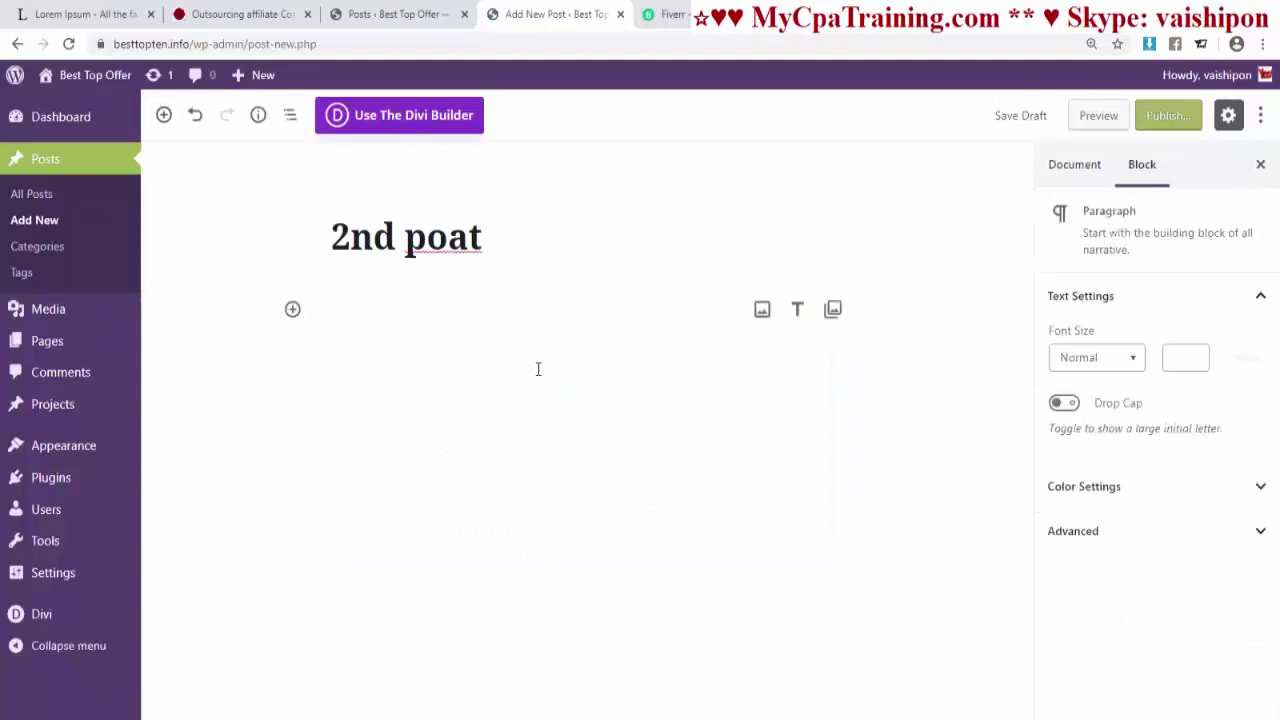
click(1167, 120)
click(1164, 119)
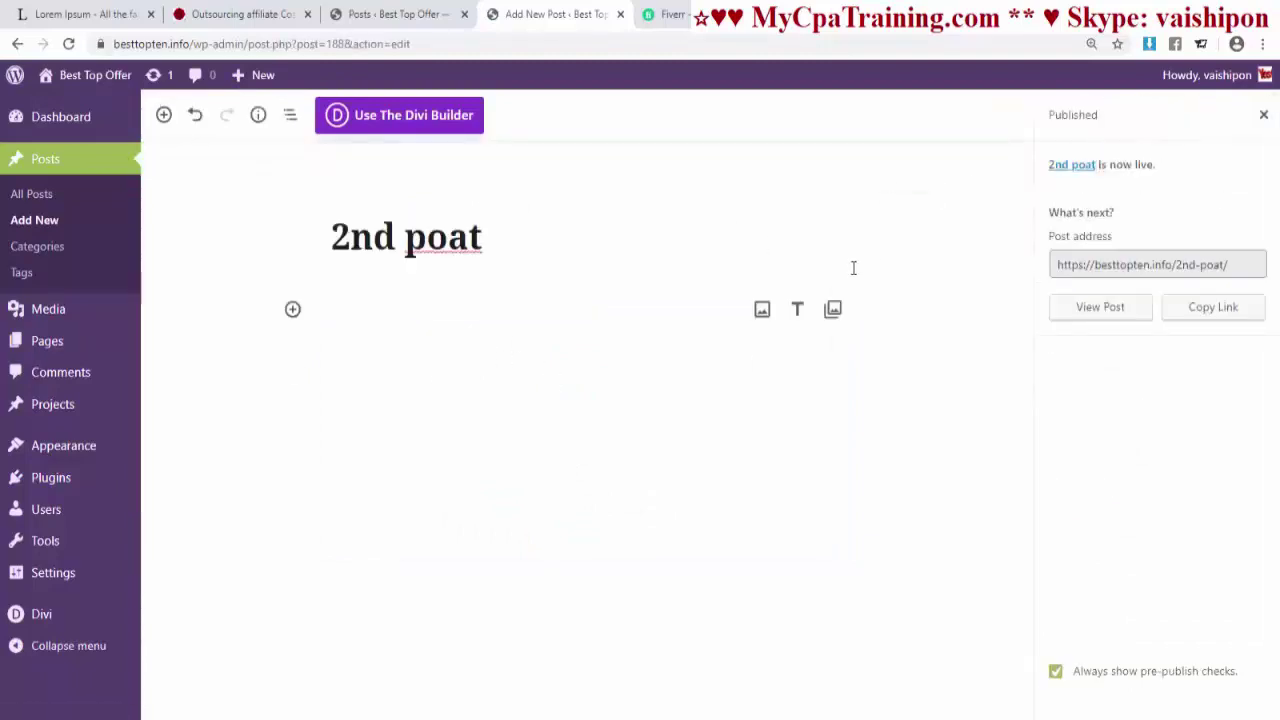
click(1264, 118)
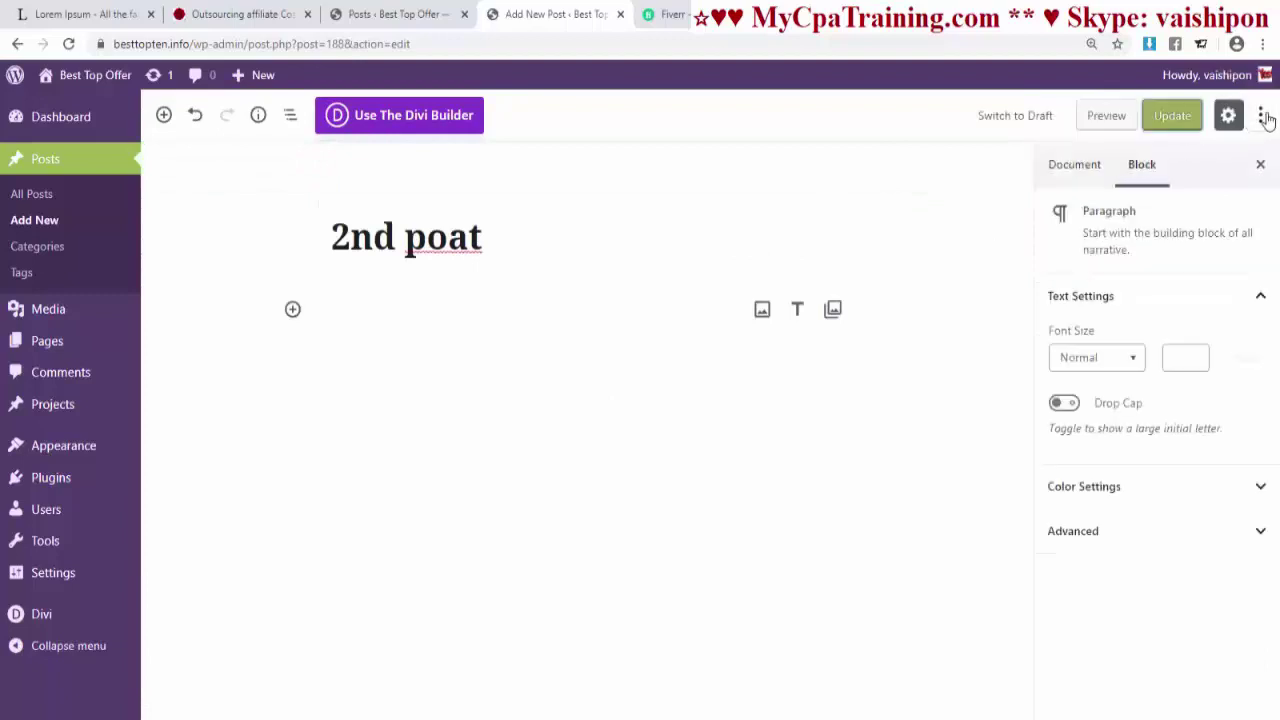
- Fill the post's body in the Code Editor, update it, and return to the Visual Editor
click(1263, 117)
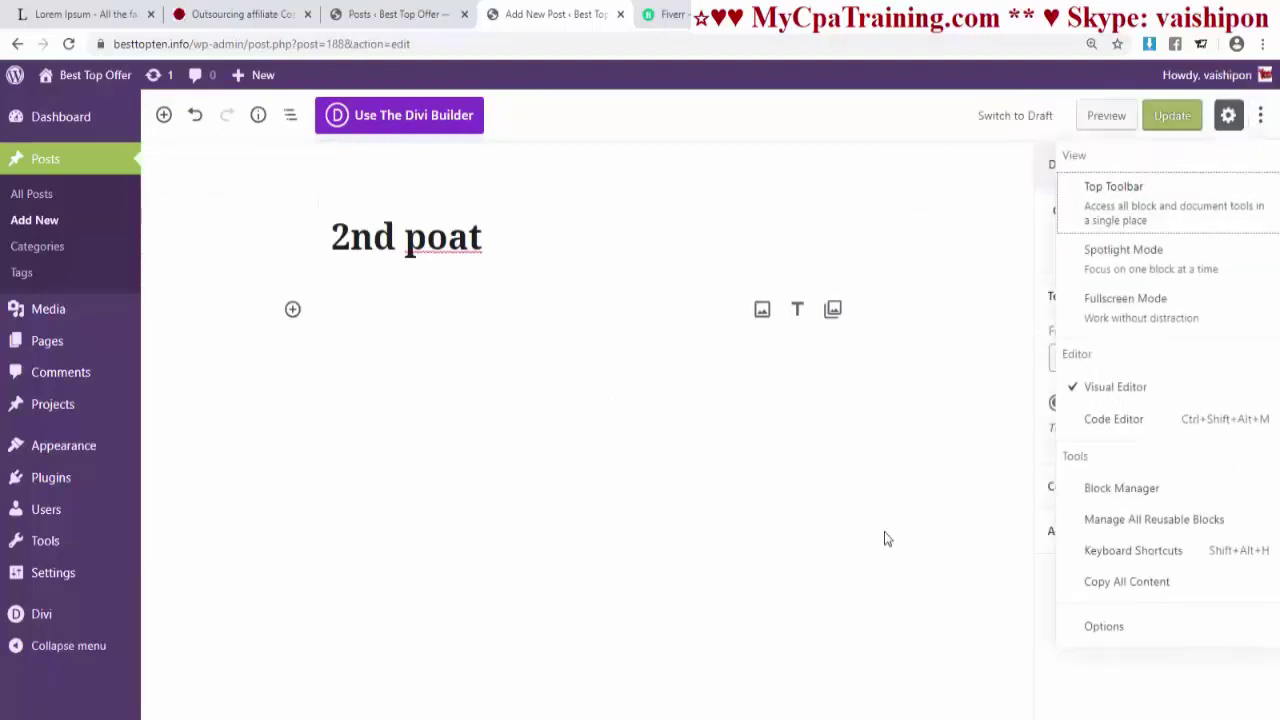
click(1114, 420)
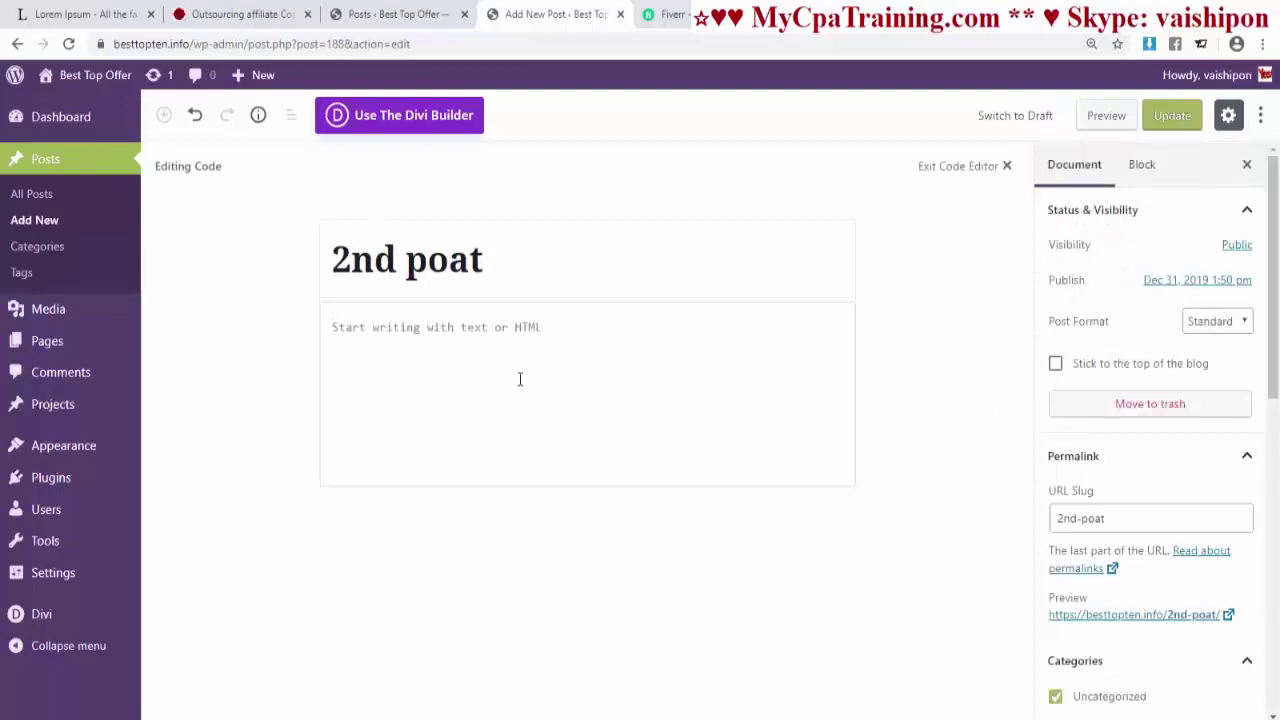
scroll(518, 379, down, 10)
scroll(727, 416, up, 10)
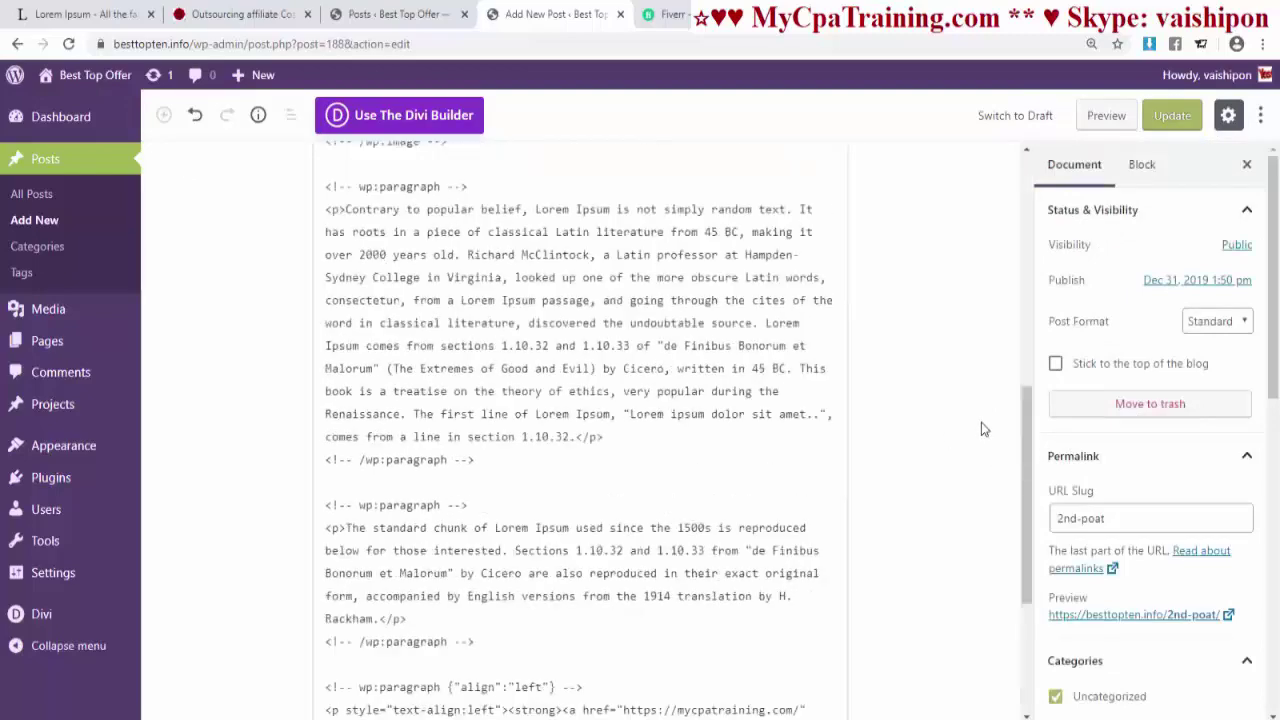
click(1185, 117)
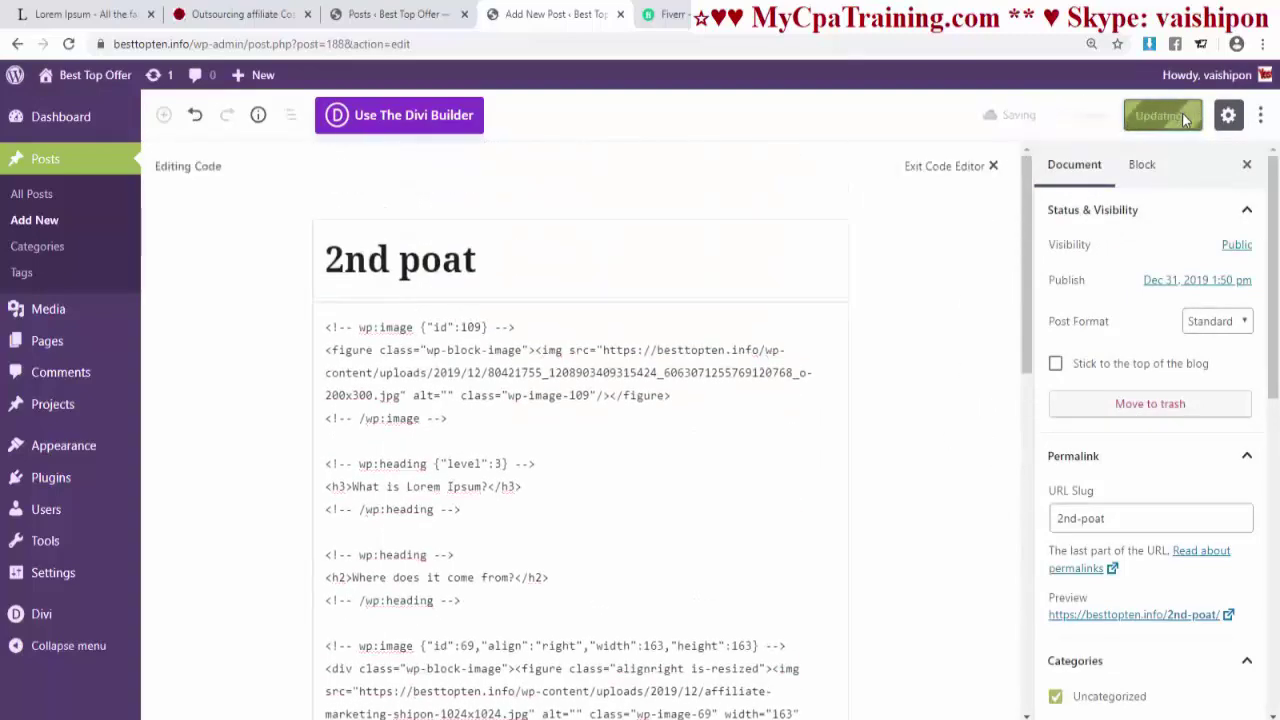
click(1261, 115)
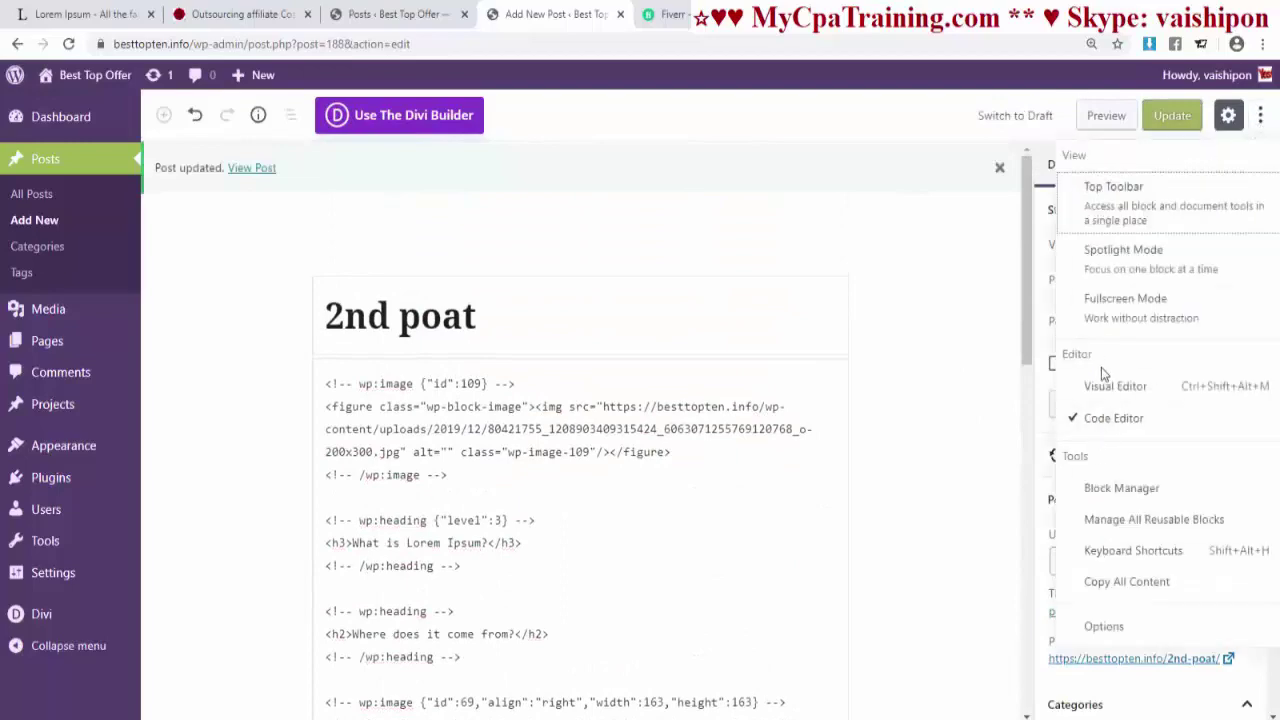
click(1100, 385)
- View the published '2nd poat' post in a new tab, then close it and return to the editor
scroll(786, 433, down, 5)
scroll(770, 418, down, 5)
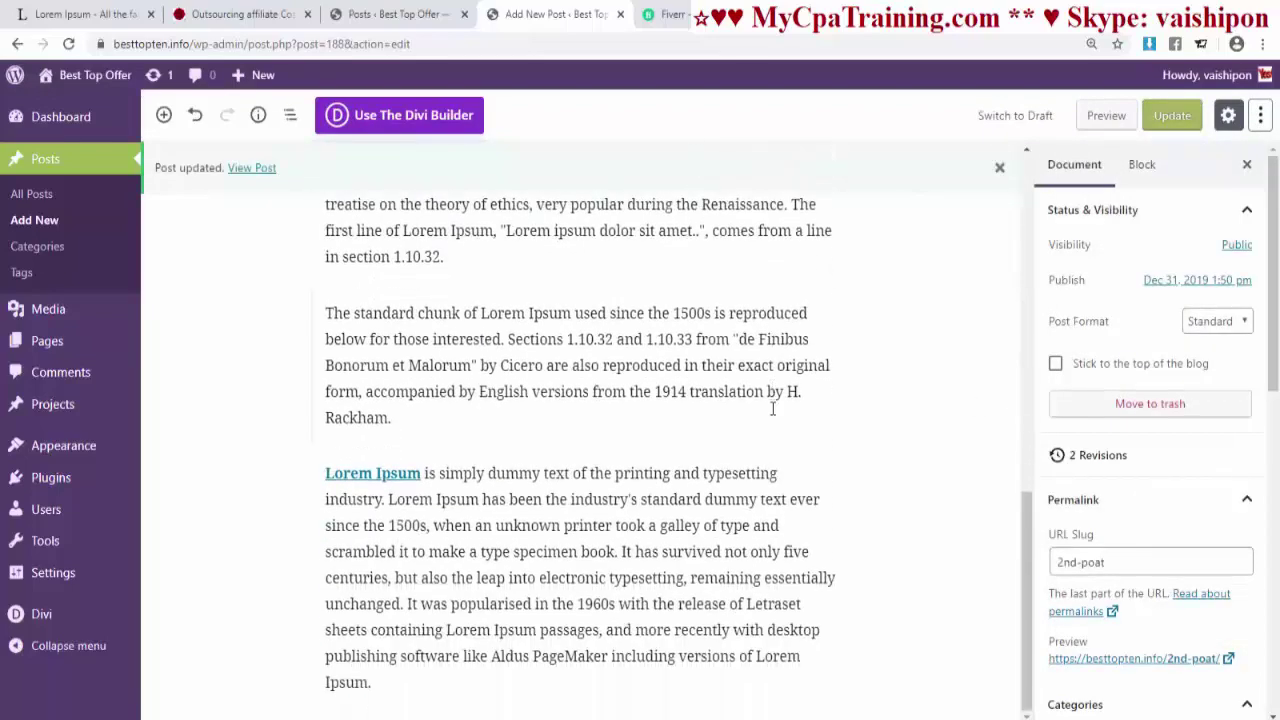
scroll(771, 400, up, 10)
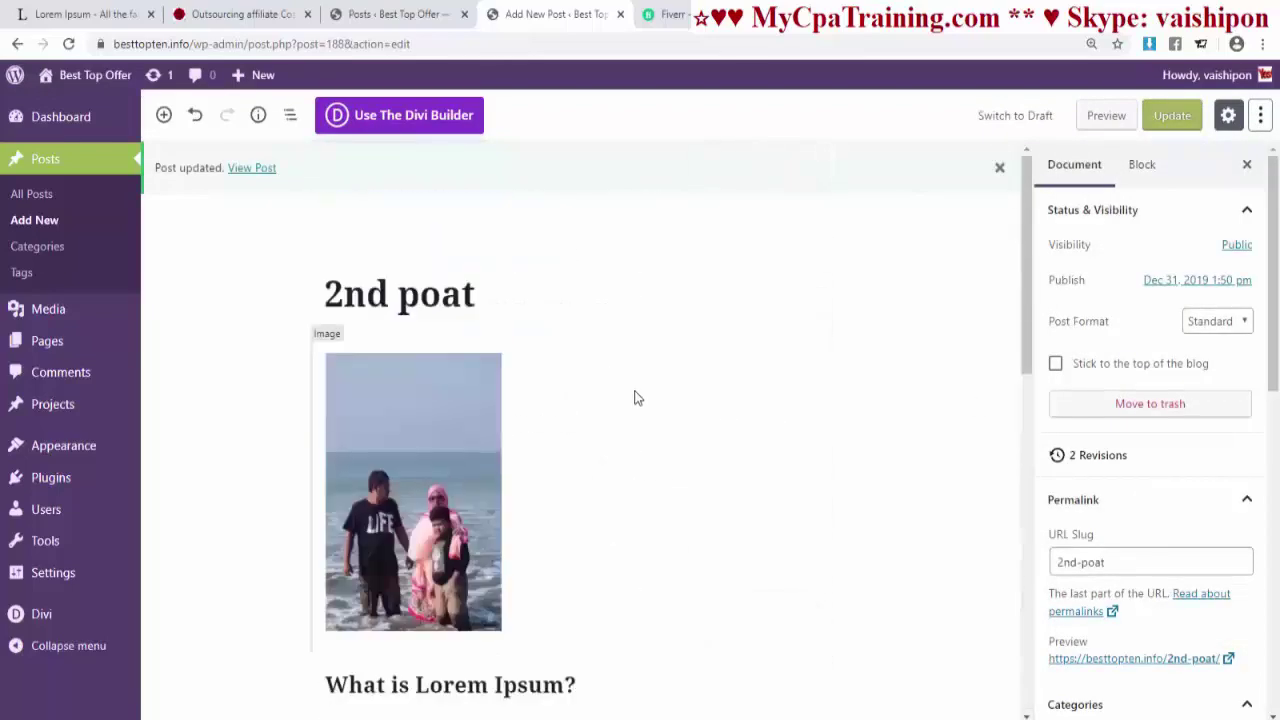
ctrl+click(251, 167)
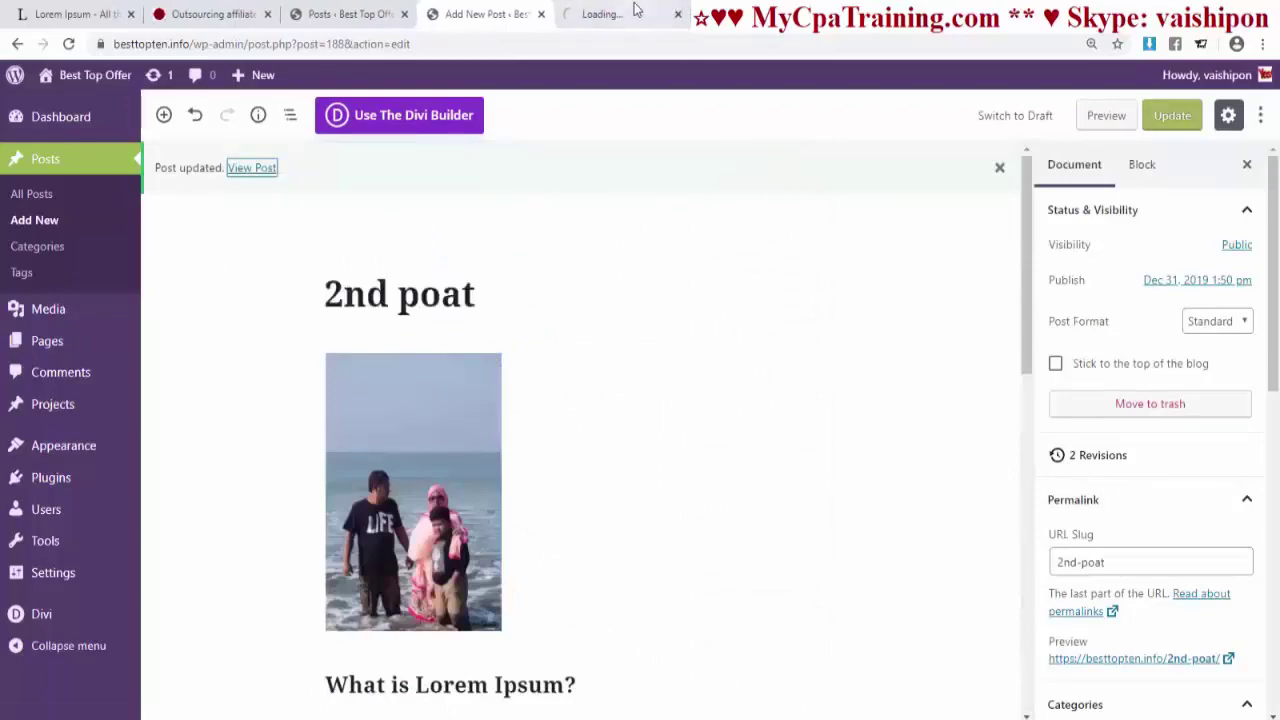
click(634, 9)
scroll(629, 391, down, 10)
scroll(629, 389, up, 10)
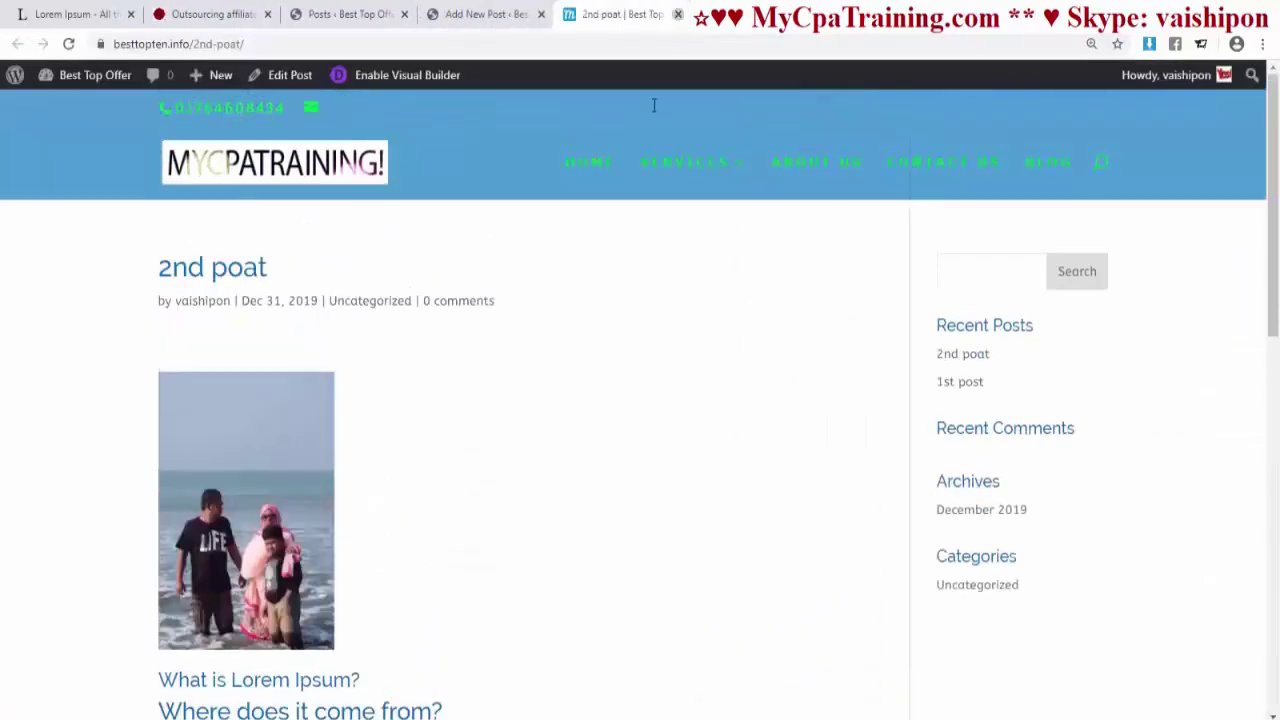
key(ctrl+w)
scroll(640, 400, up, 5)
click(487, 14)
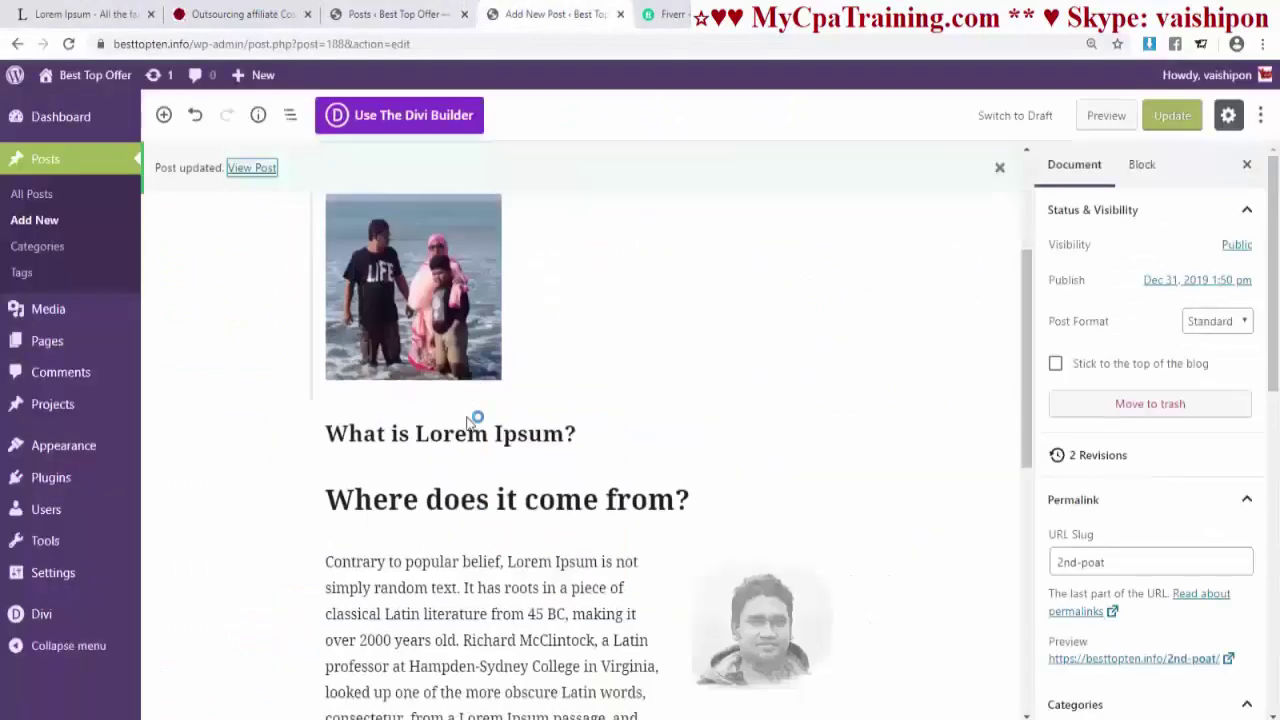
scroll(415, 341, up, 3)
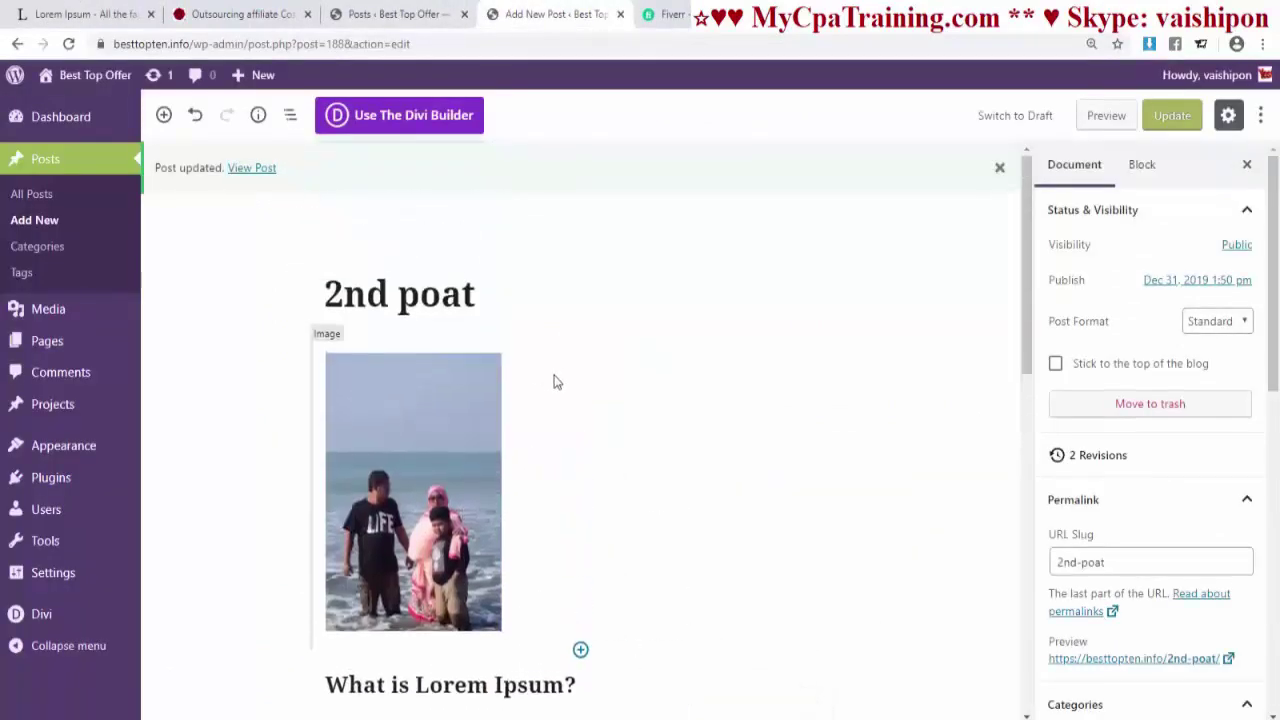
- Replace the top image with the 07.jpg portrait and update the post
click(556, 381)
click(463, 323)
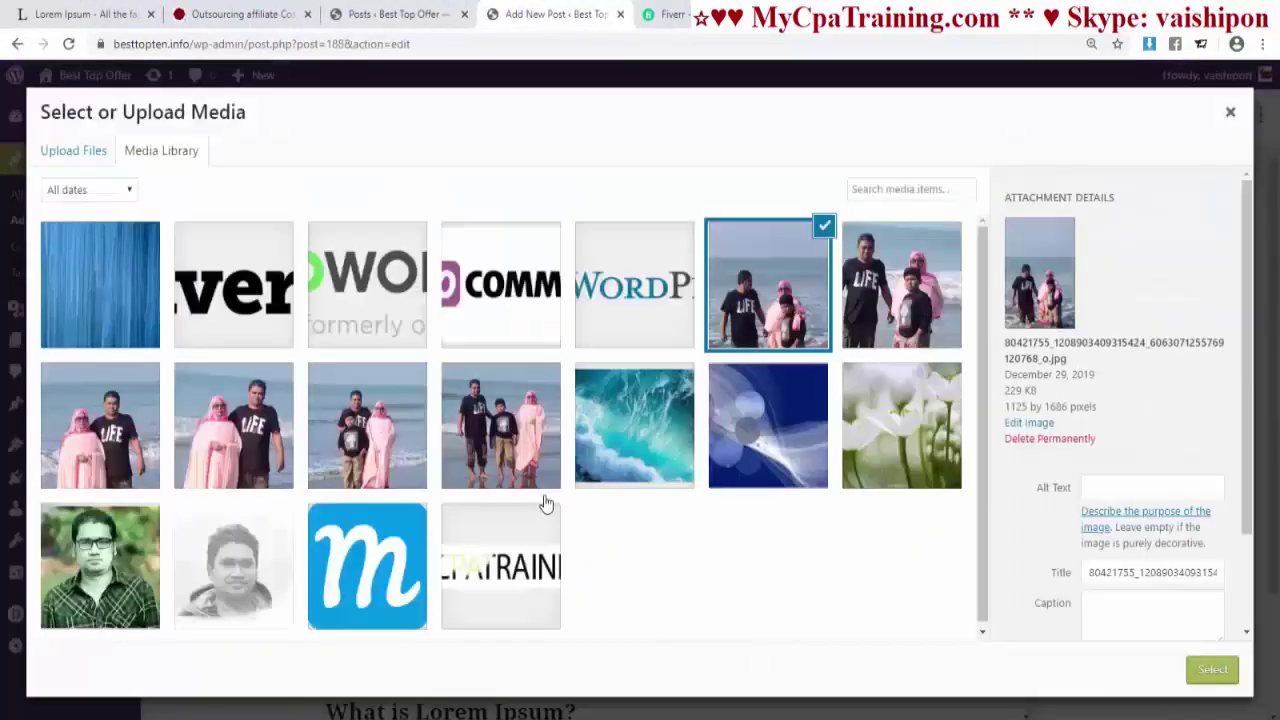
click(108, 565)
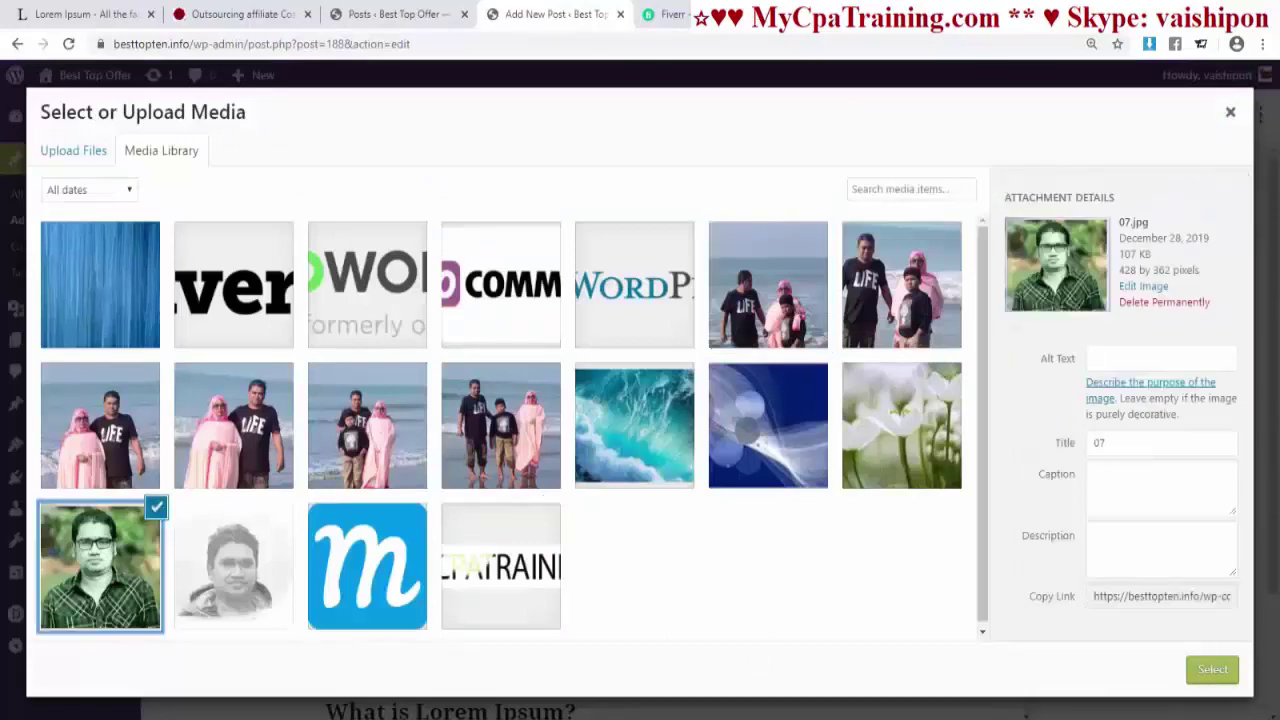
click(1208, 672)
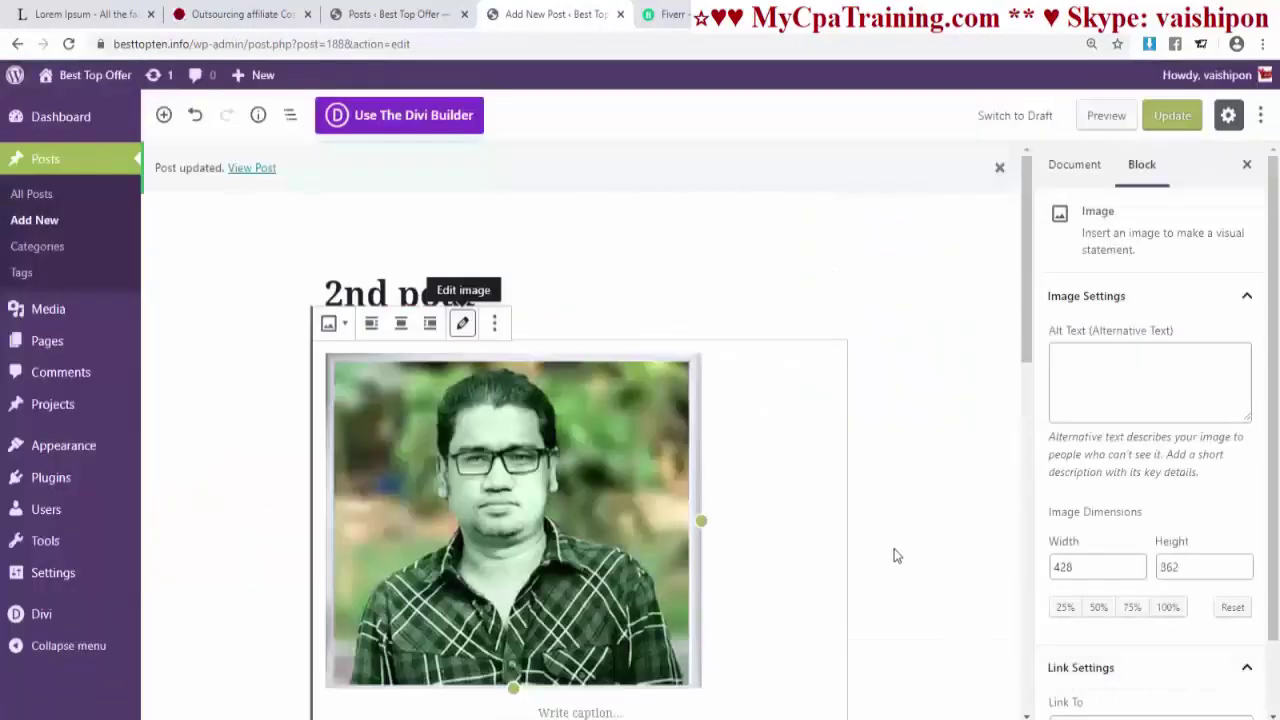
click(1170, 116)
click(395, 14)
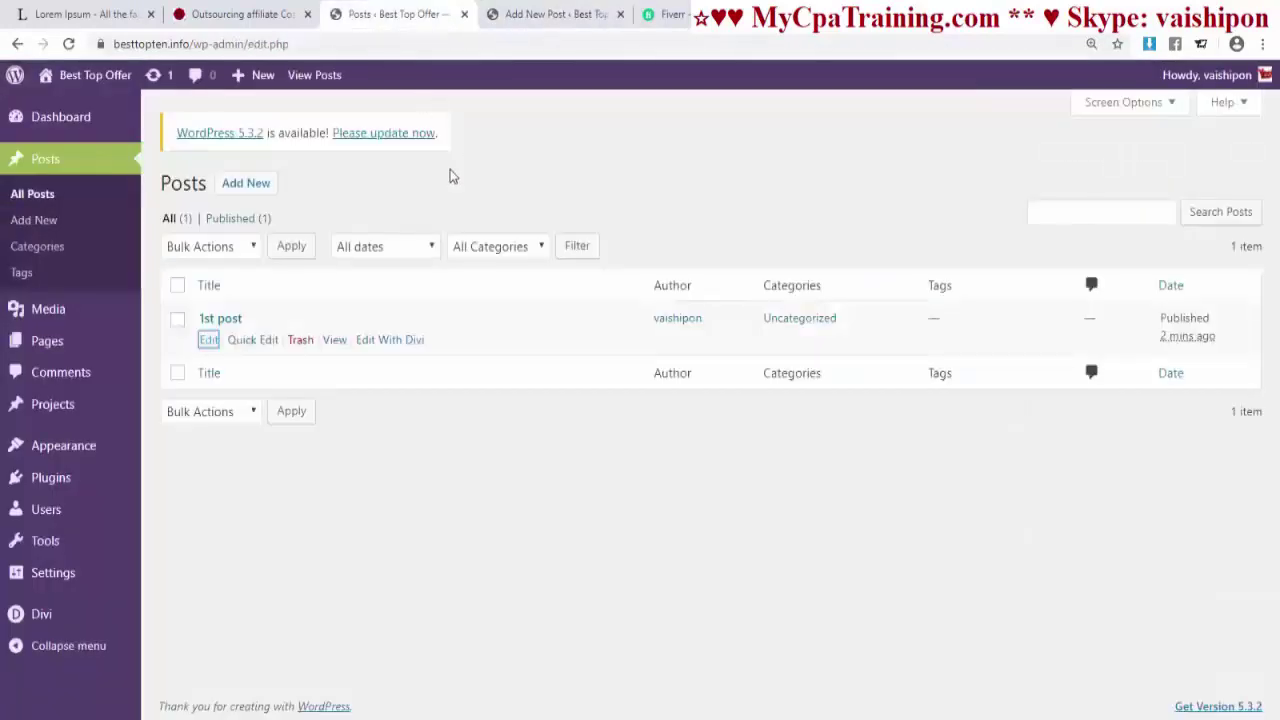
- Open the live site in a new tab and browse the BLOG page listing '2nd poat' first
mouse_move(95, 75)
right_click(85, 103)
click(120, 110)
click(480, 14)
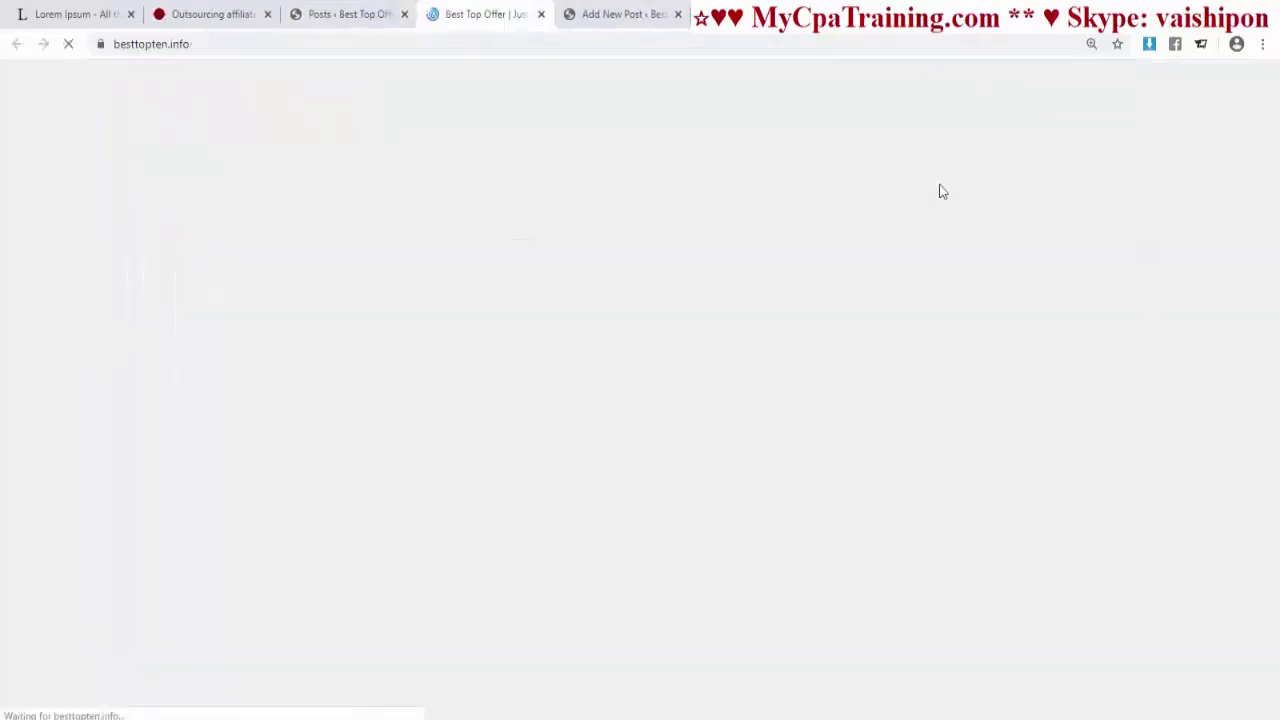
click(1045, 162)
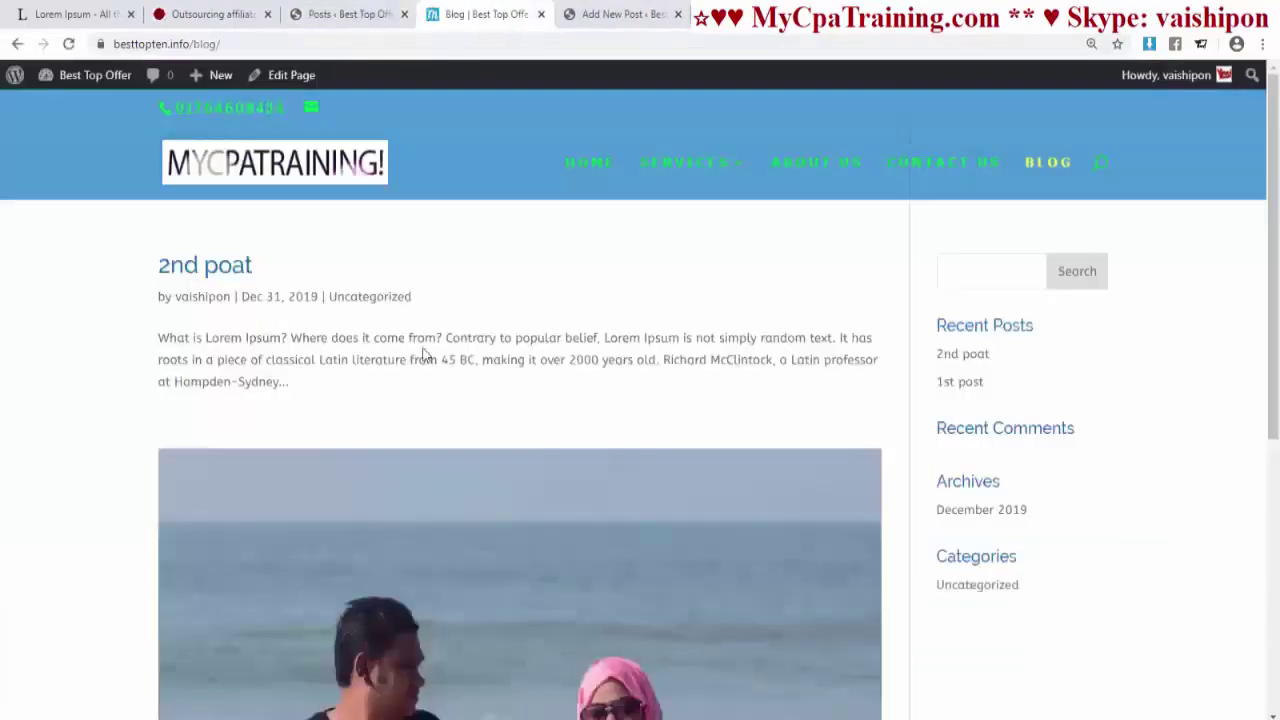
scroll(489, 379, down, 2)
scroll(489, 379, down, 5)
scroll(497, 526, up, 5)
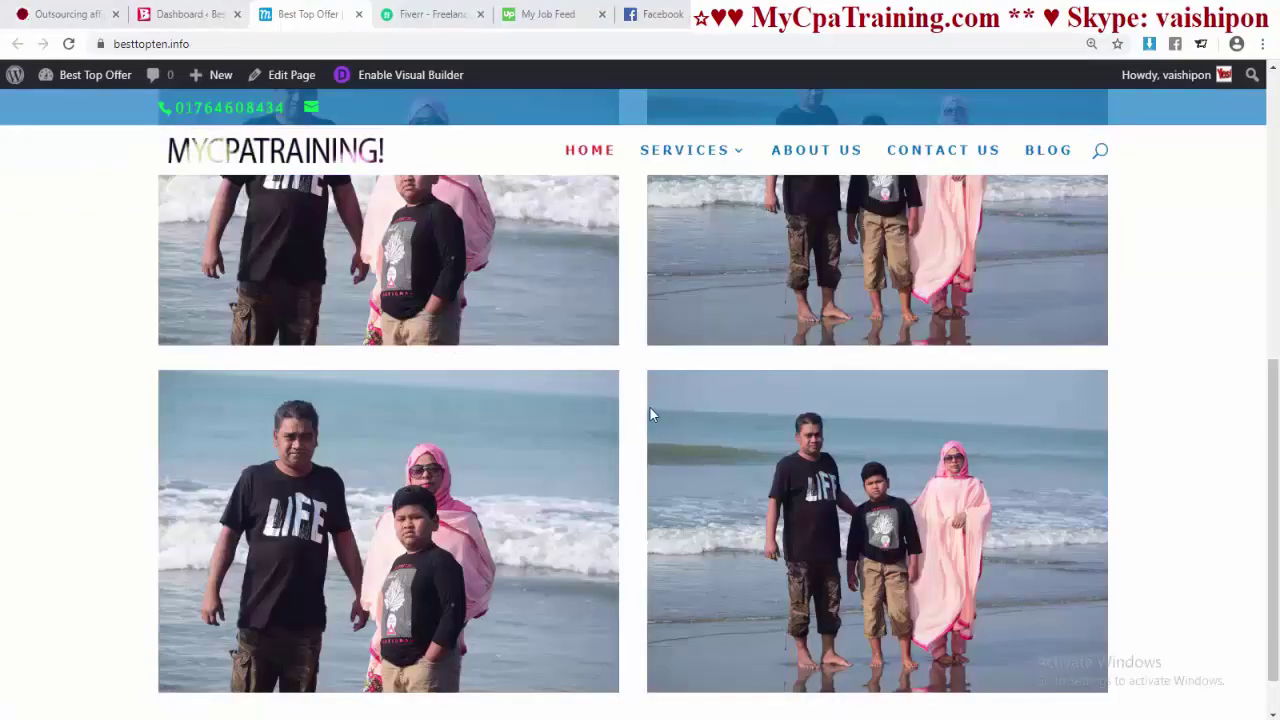
- Enable the Visual Builder and add a regular one-column section with an Accordion module below the photos
click(386, 78)
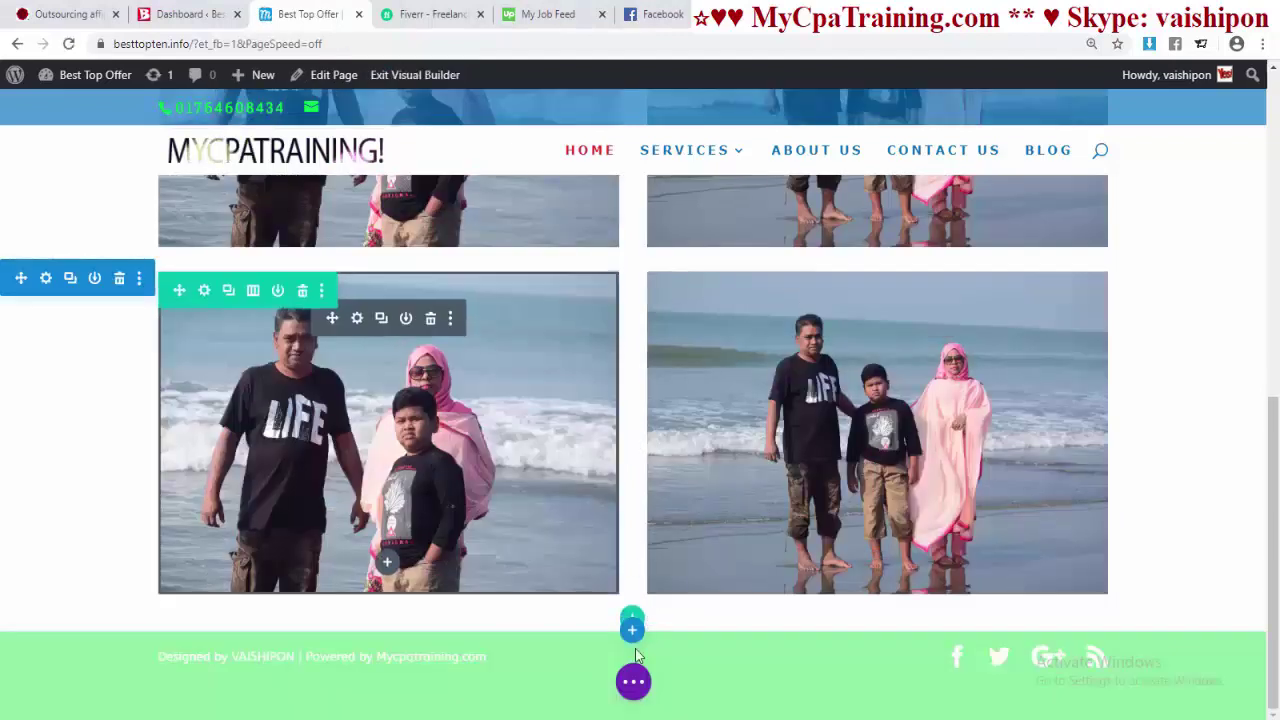
mouse_move(630, 634)
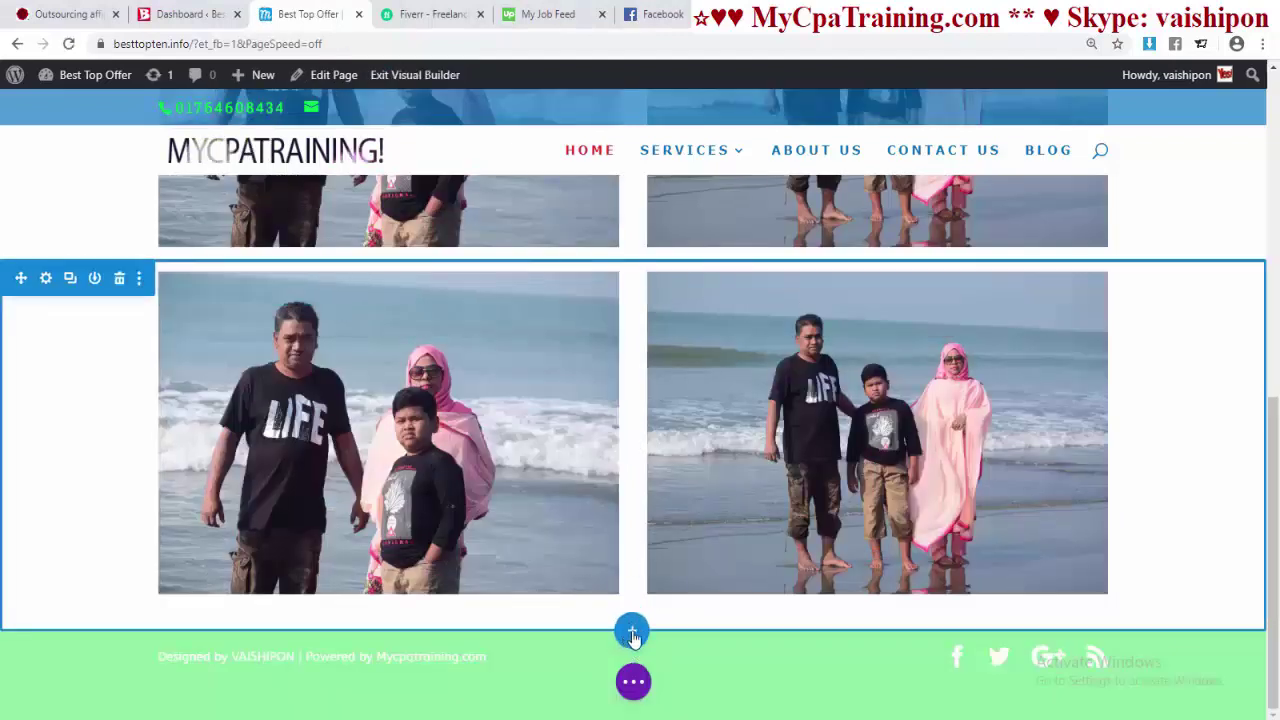
click(631, 634)
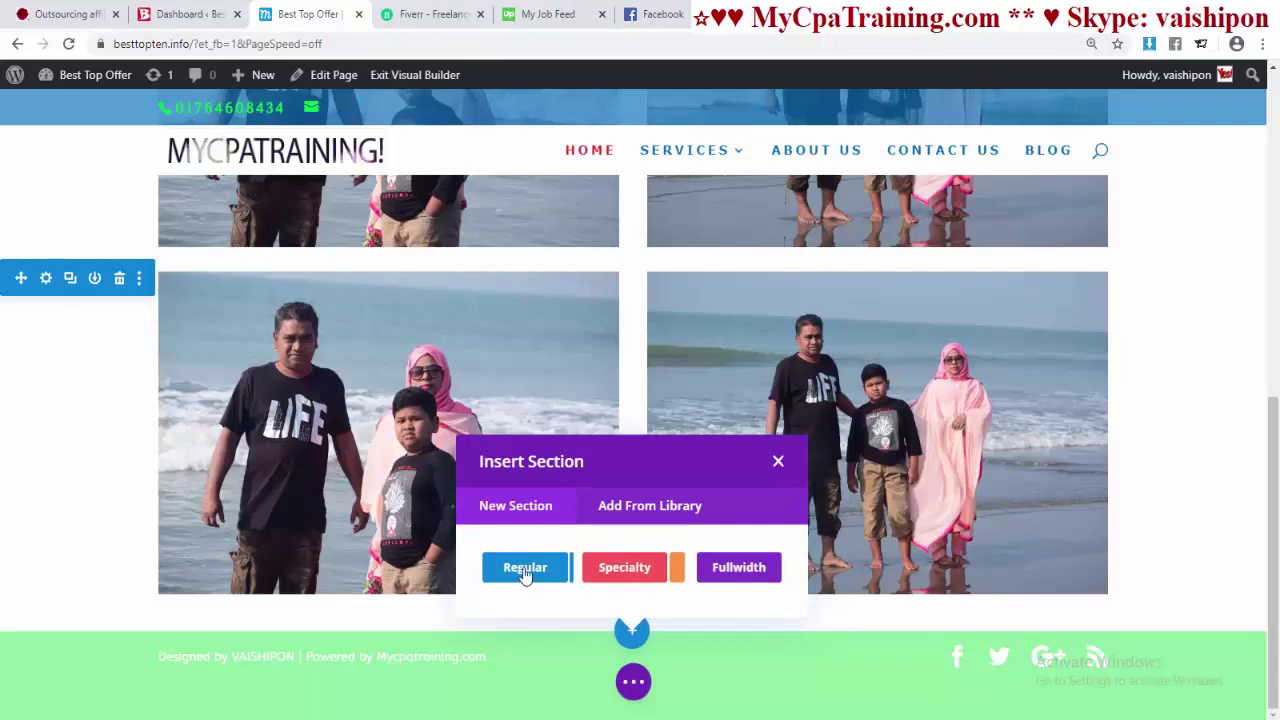
click(524, 570)
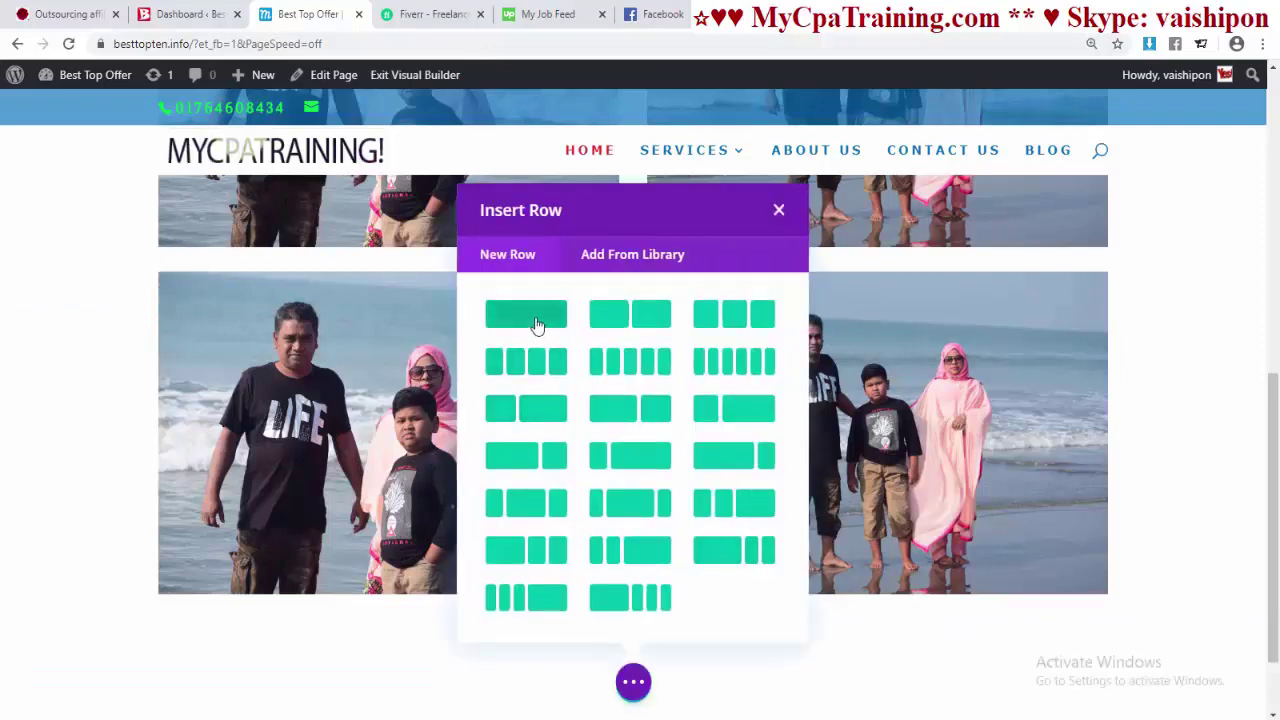
click(537, 324)
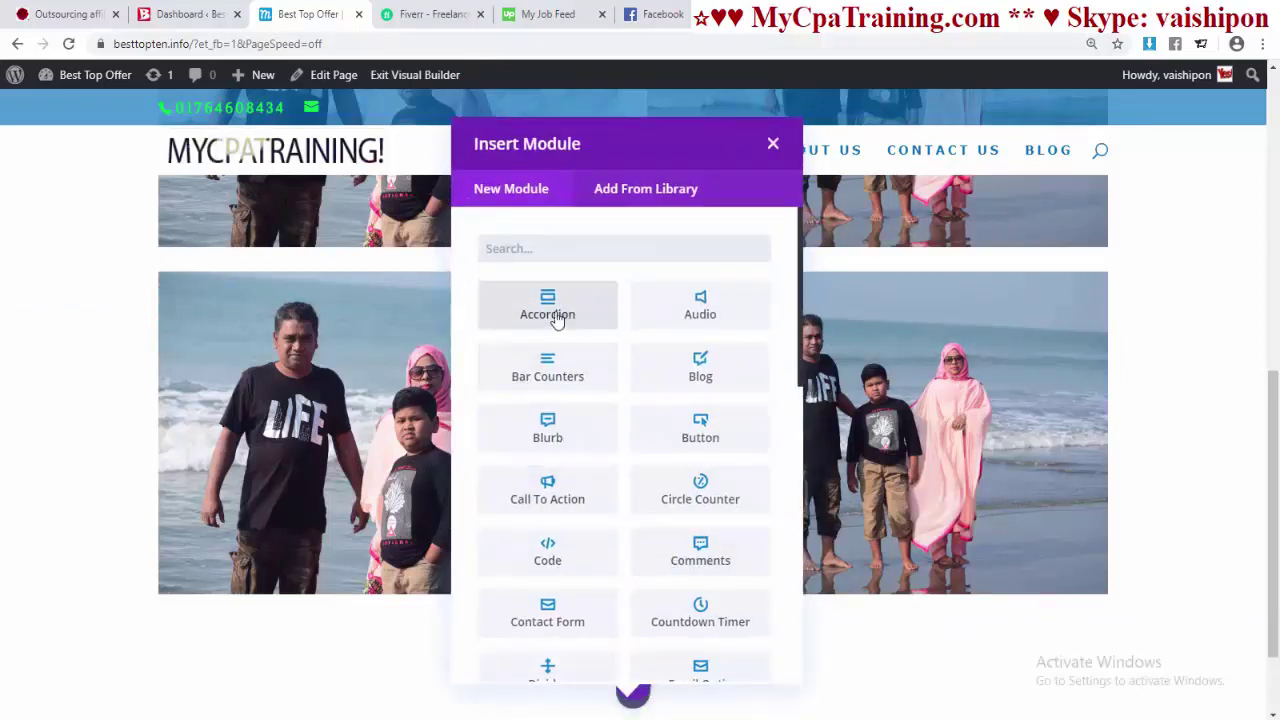
click(548, 310)
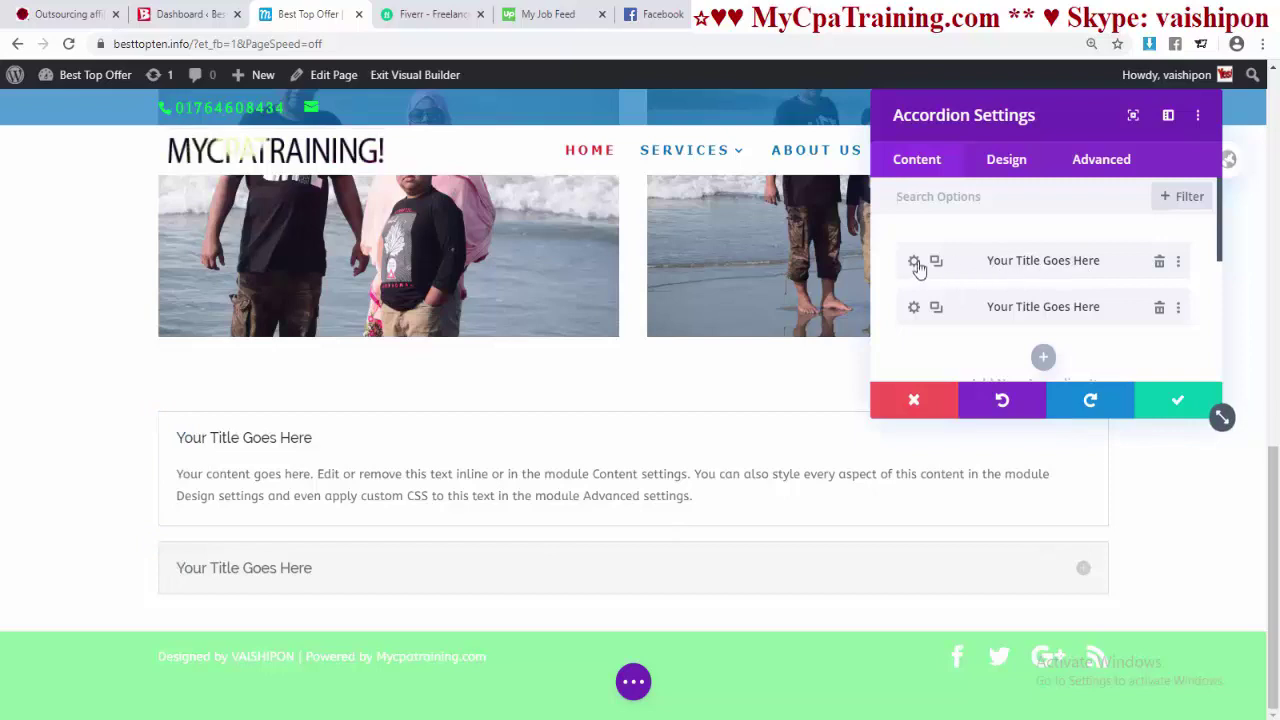
- In the accordion's Design Title Text settings, make the title orange and uppercase
click(1119, 318)
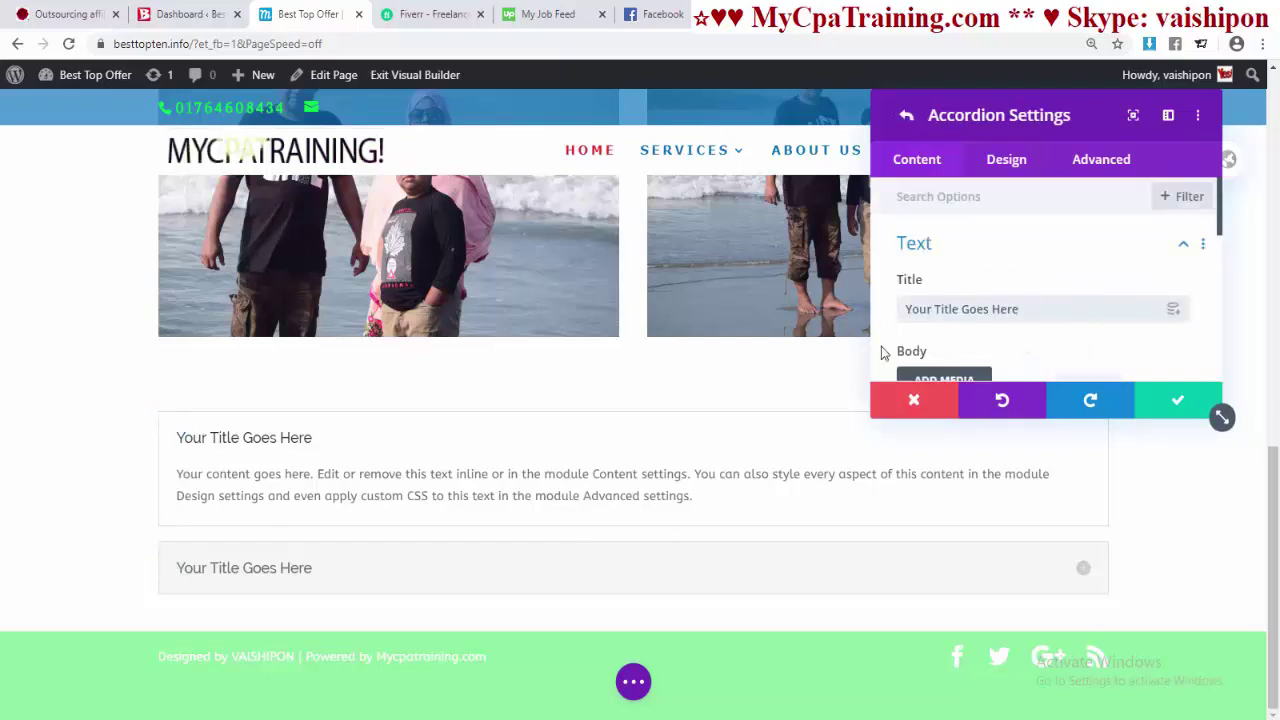
scroll(1040, 357, down, 3)
triple_click(983, 320)
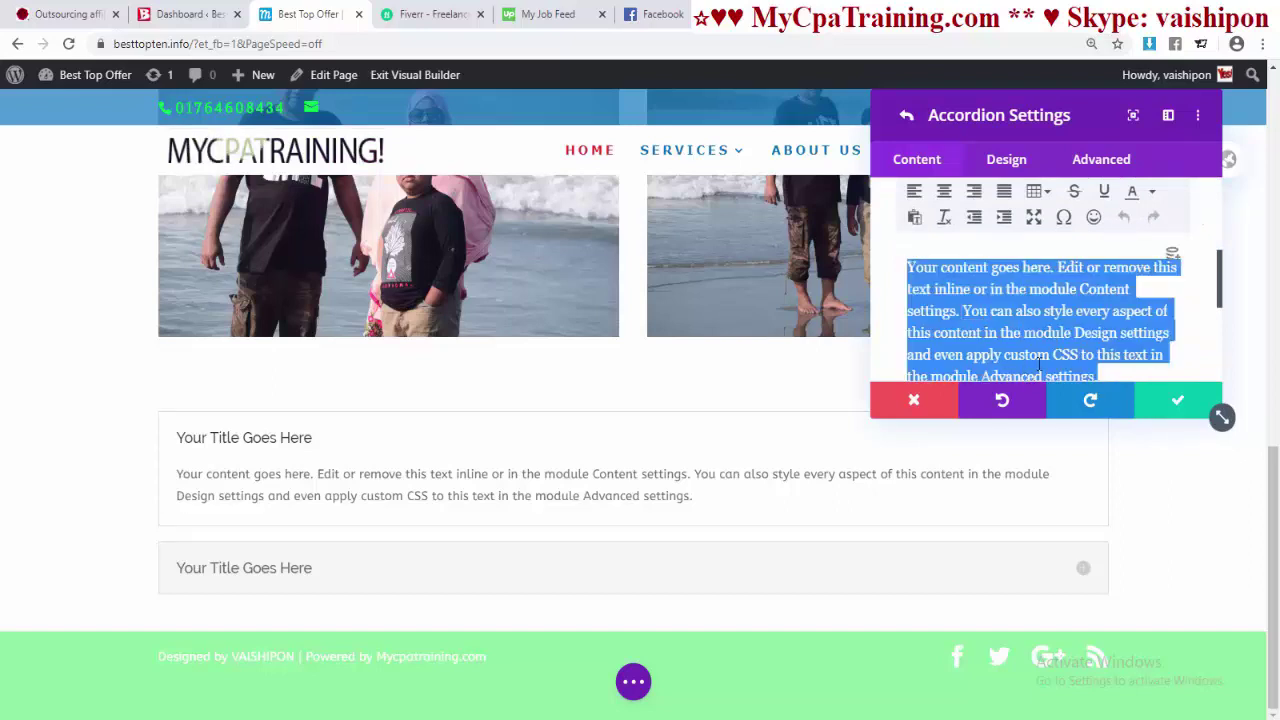
scroll(1032, 336, up, 2)
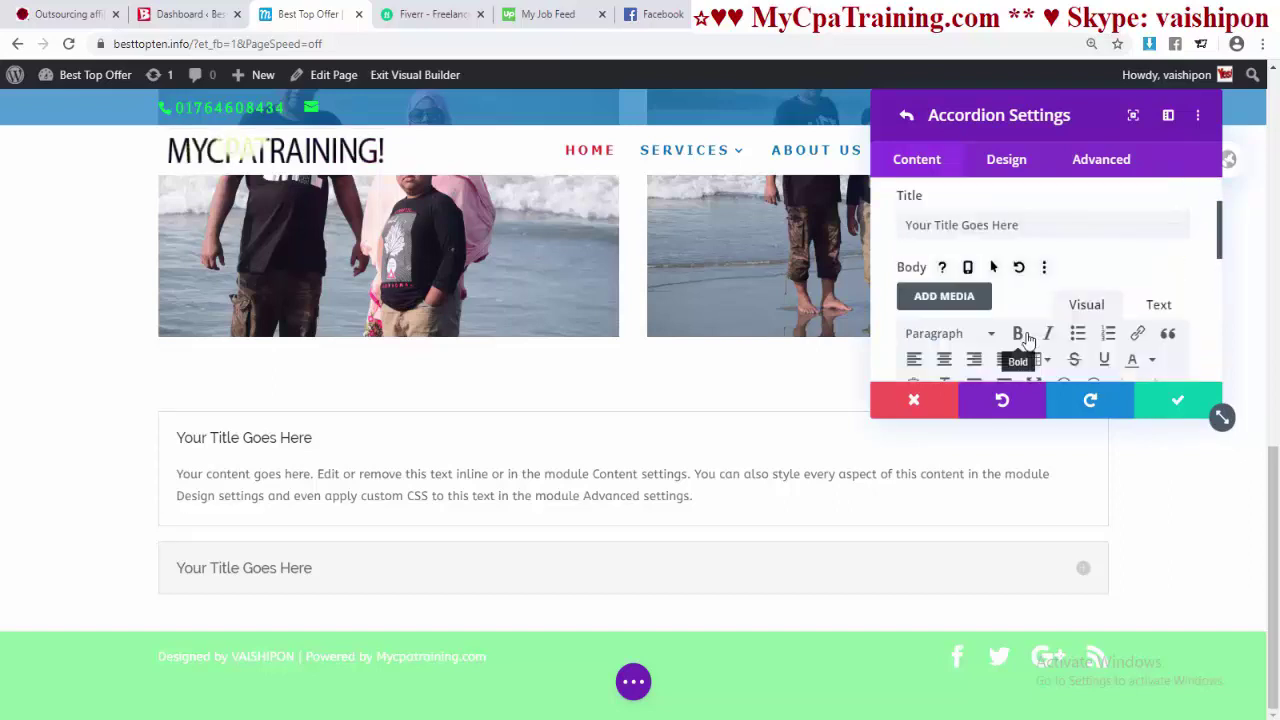
click(1010, 163)
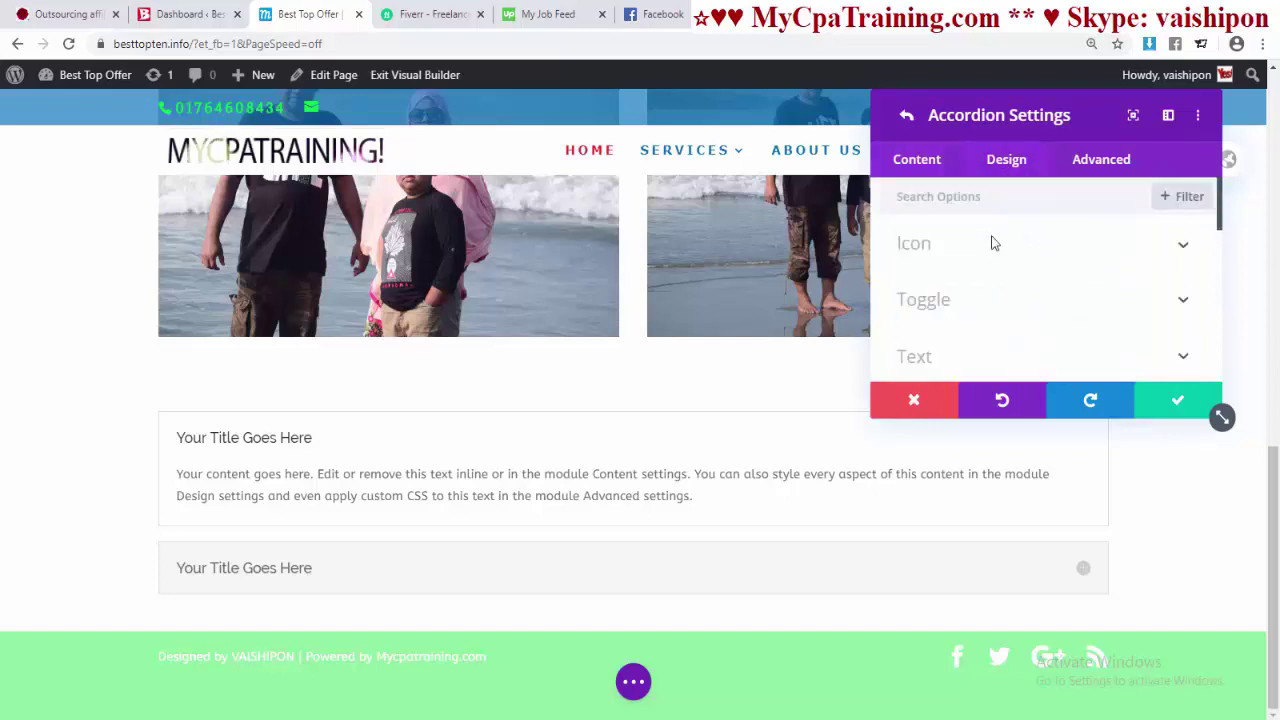
scroll(981, 283, down, 2)
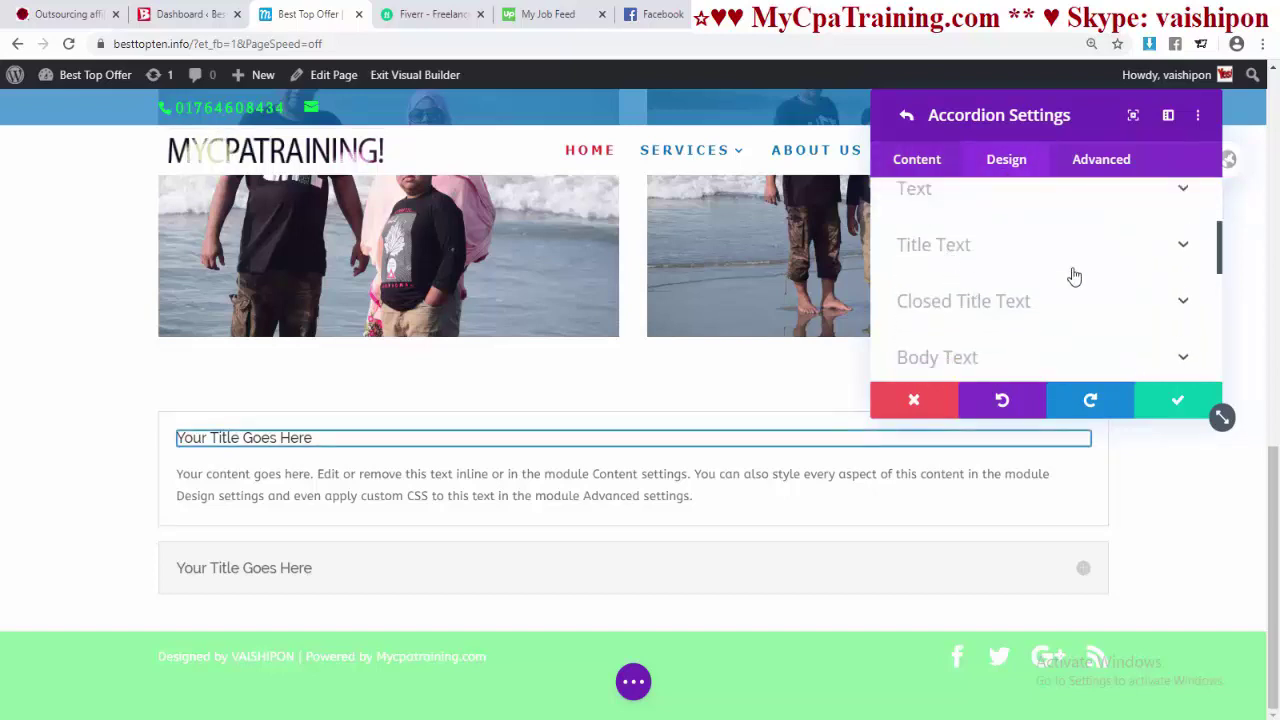
click(1065, 260)
click(1013, 287)
click(1044, 290)
scroll(1050, 320, down, 4)
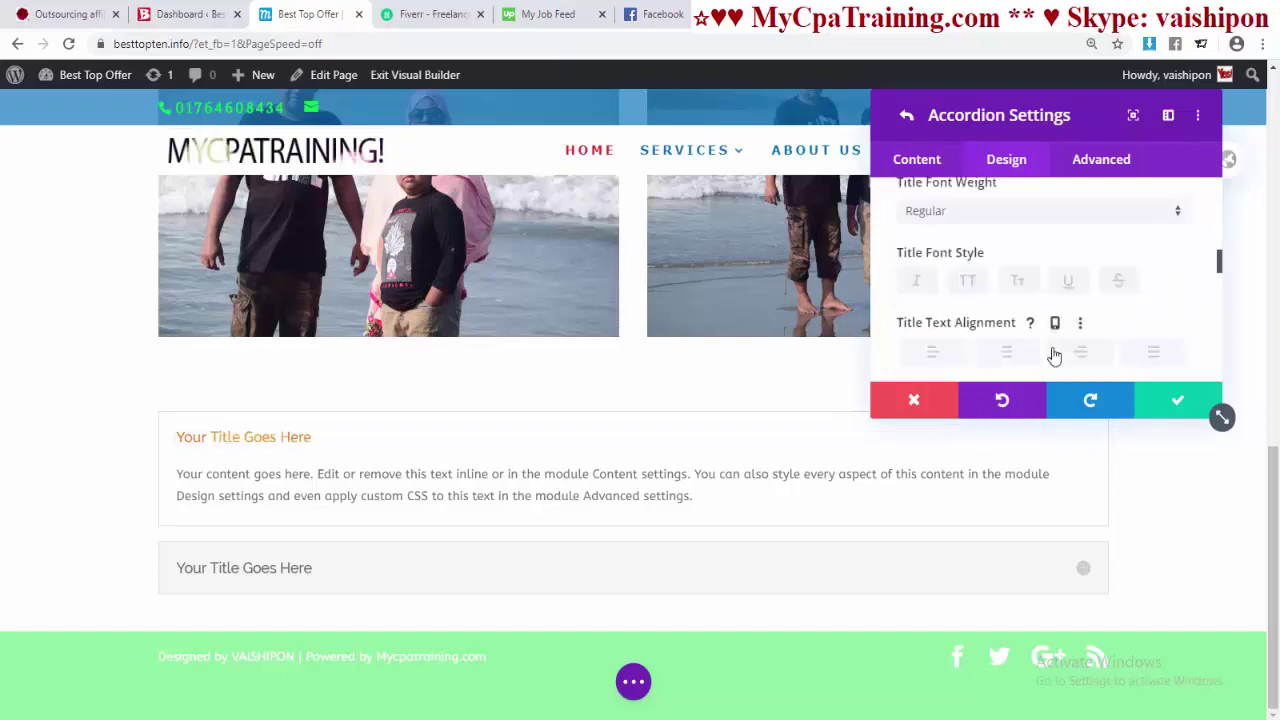
click(1023, 284)
click(970, 286)
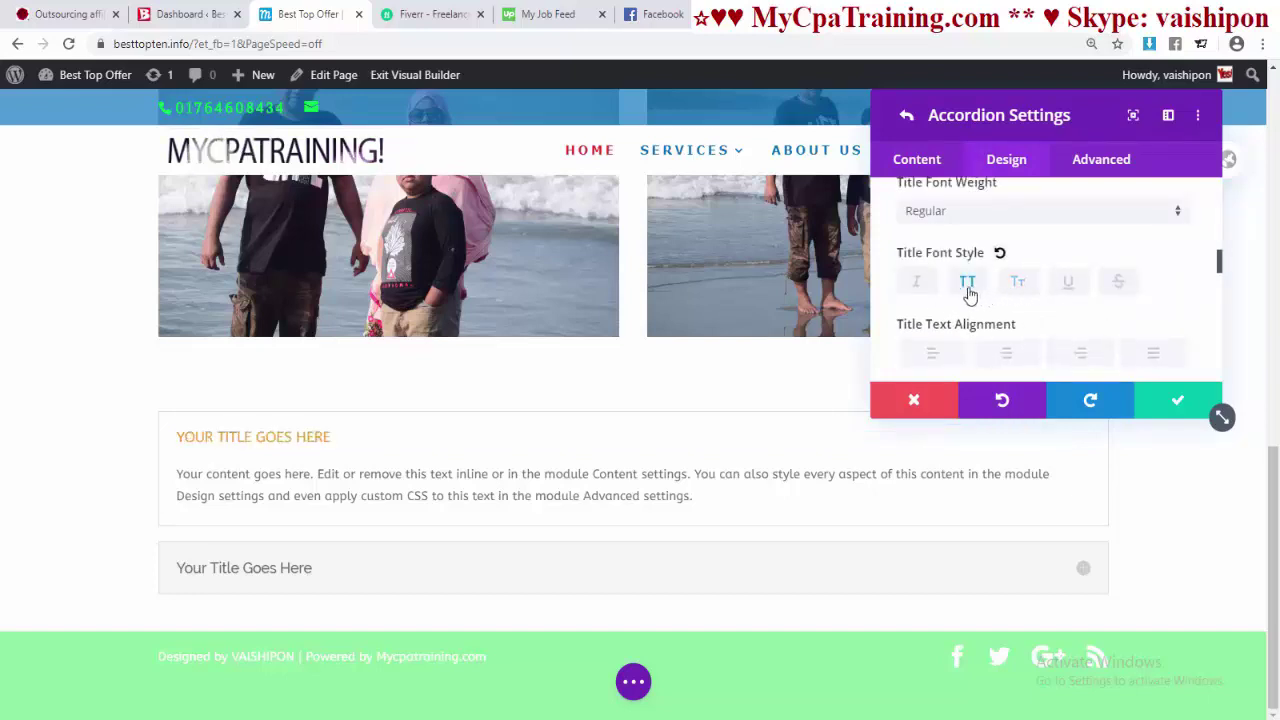
- Enlarge the accordion title text and apply a Title Text Shadow preset
scroll(1043, 282, down, 1)
click(1007, 272)
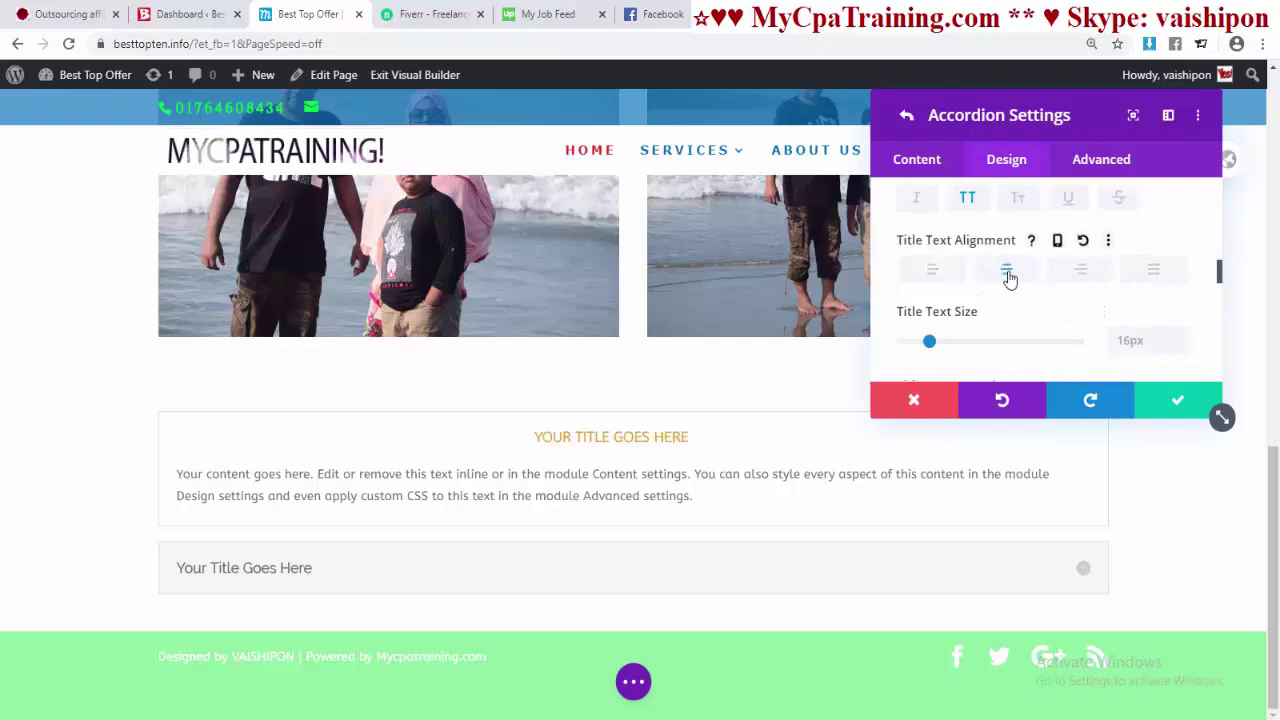
click(1080, 270)
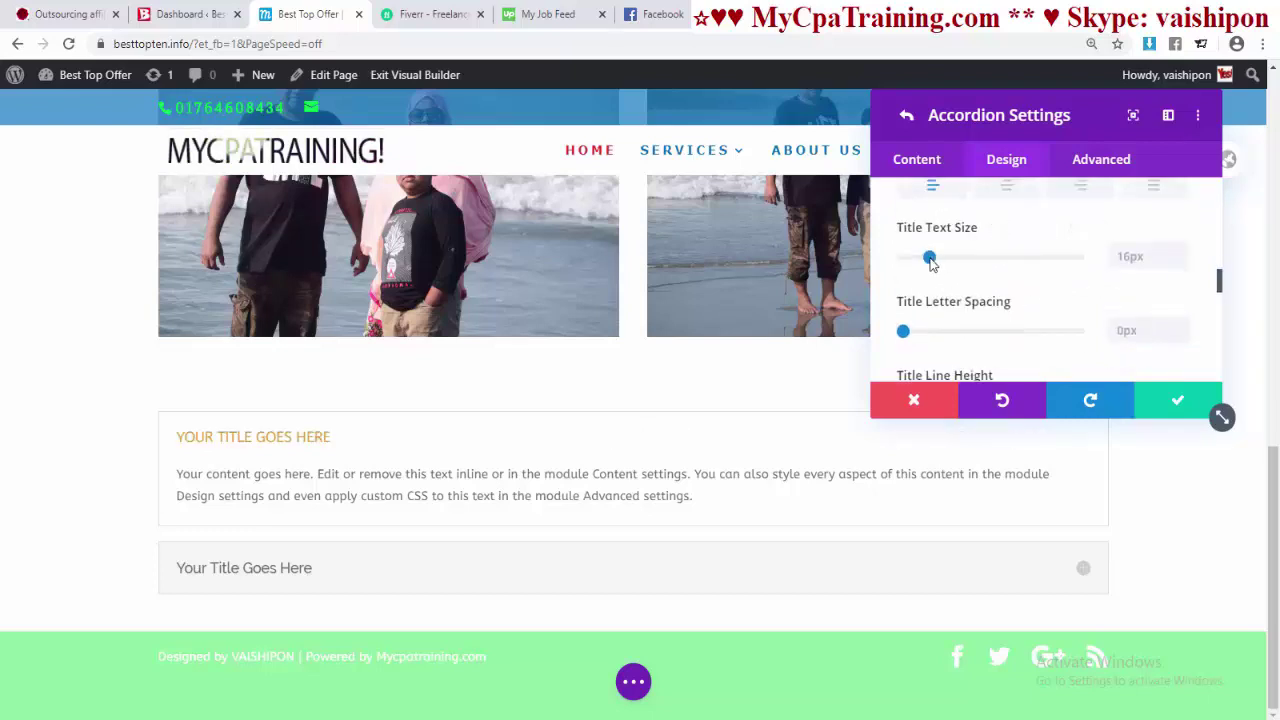
mouse_move(930, 260)
mouse_down()
mouse_move(977, 262)
mouse_move(903, 250)
mouse_move(939, 242)
mouse_move(912, 243)
mouse_up()
scroll(931, 251, down, 1)
scroll(897, 265, down, 1)
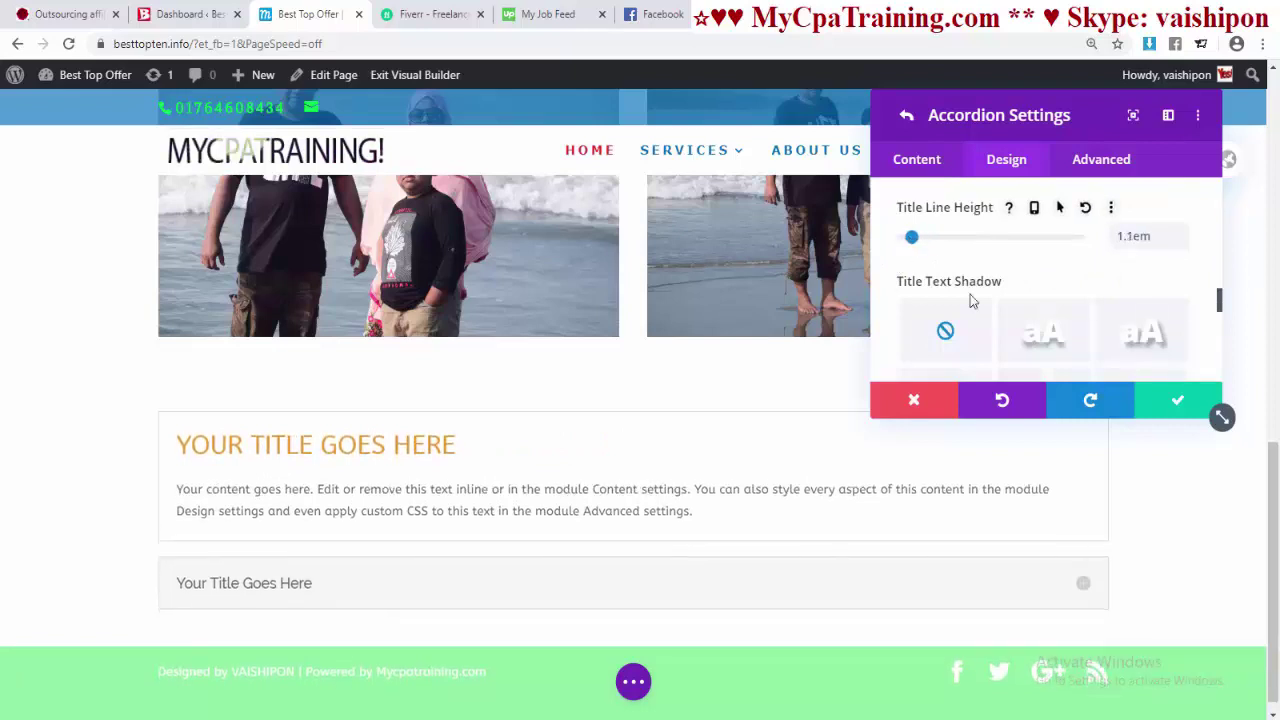
scroll(970, 298, down, 1)
click(1044, 328)
scroll(1046, 323, down, 2)
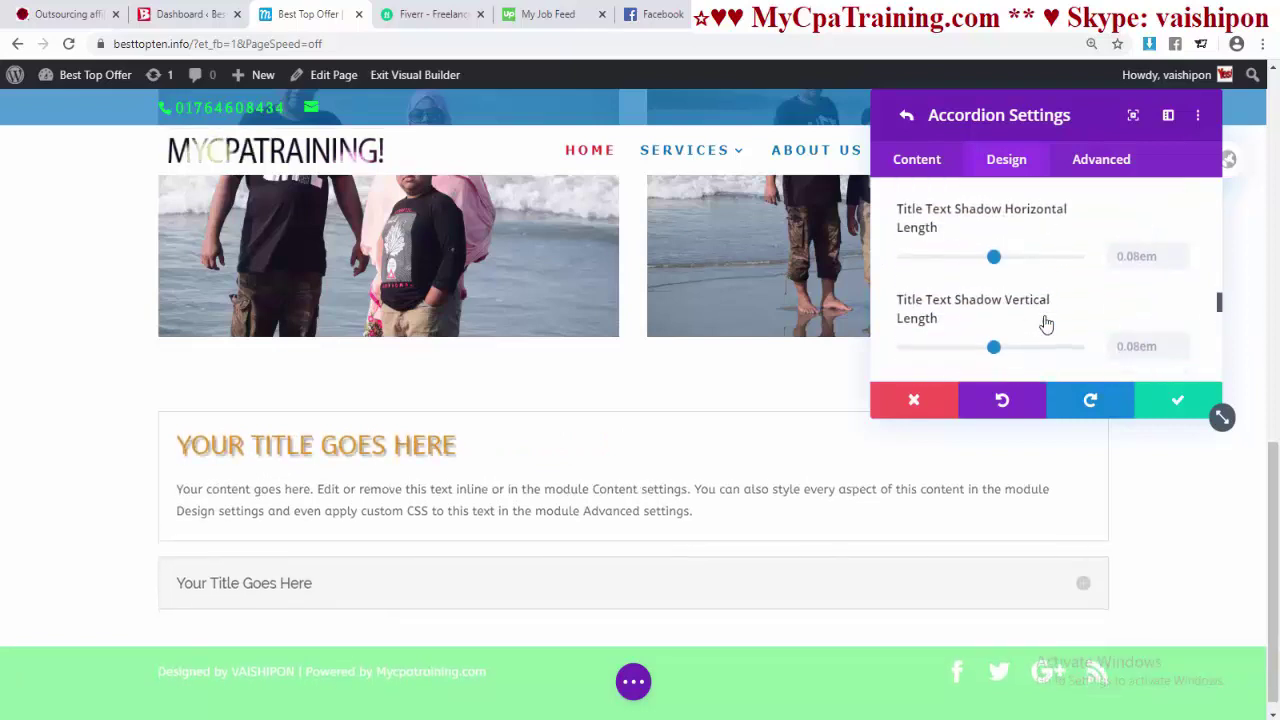
scroll(1050, 290, up, 3)
scroll(935, 250, down, 3)
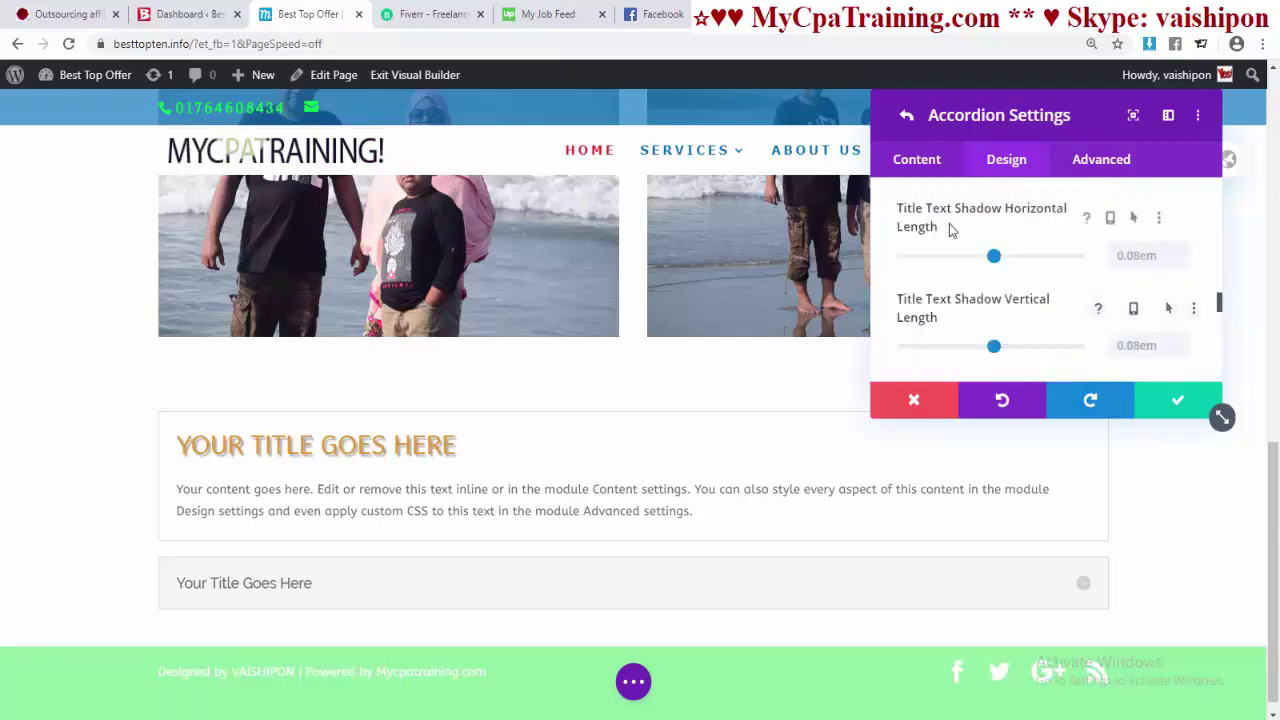
scroll(1003, 245, down, 2)
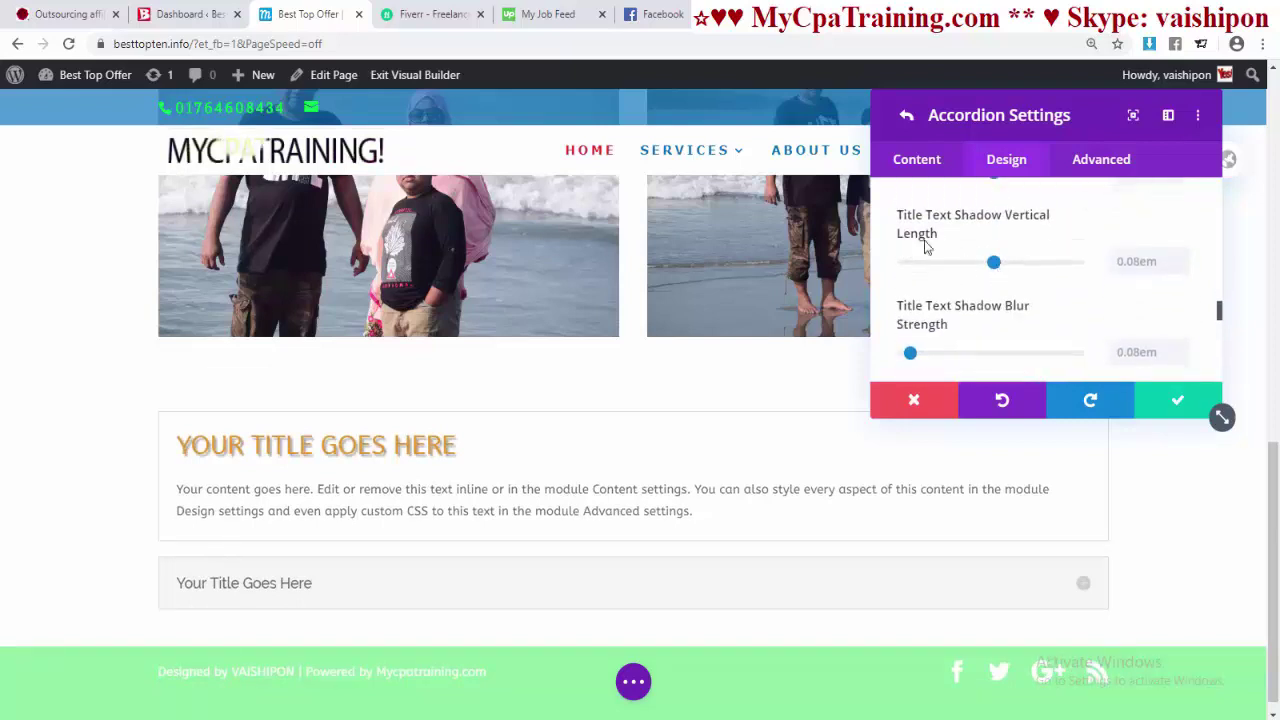
scroll(1000, 270, down, 2)
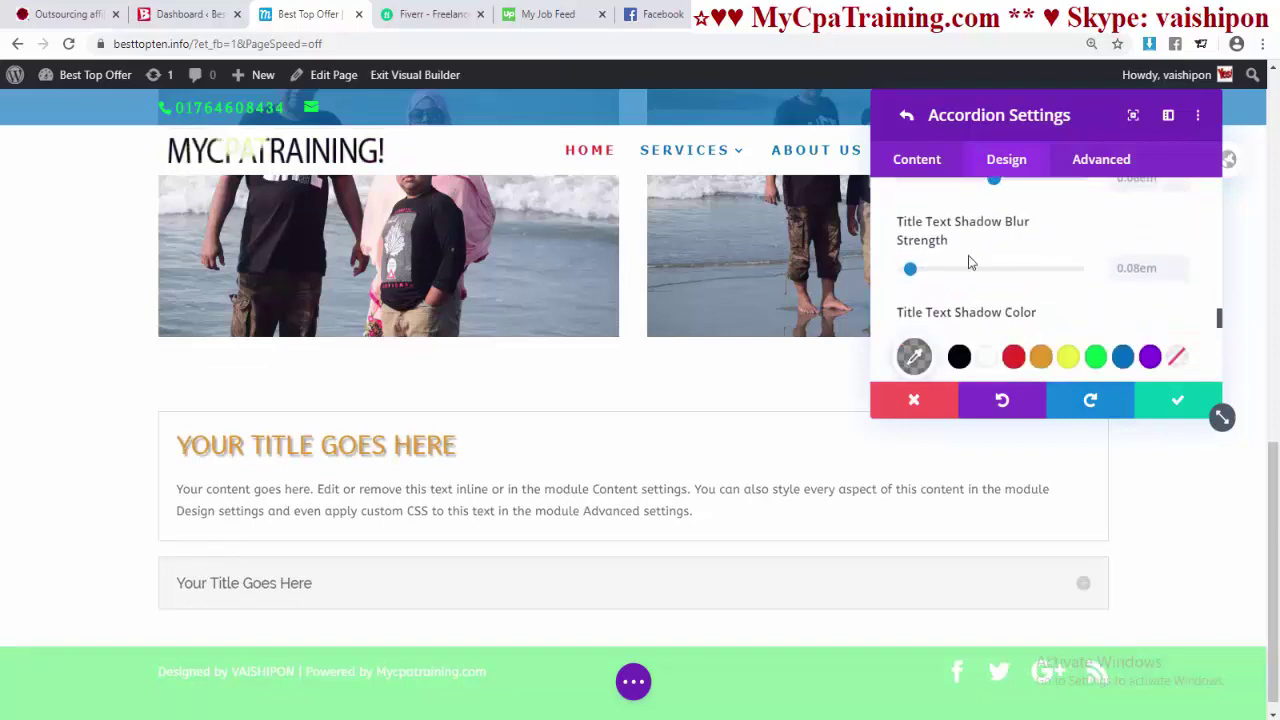